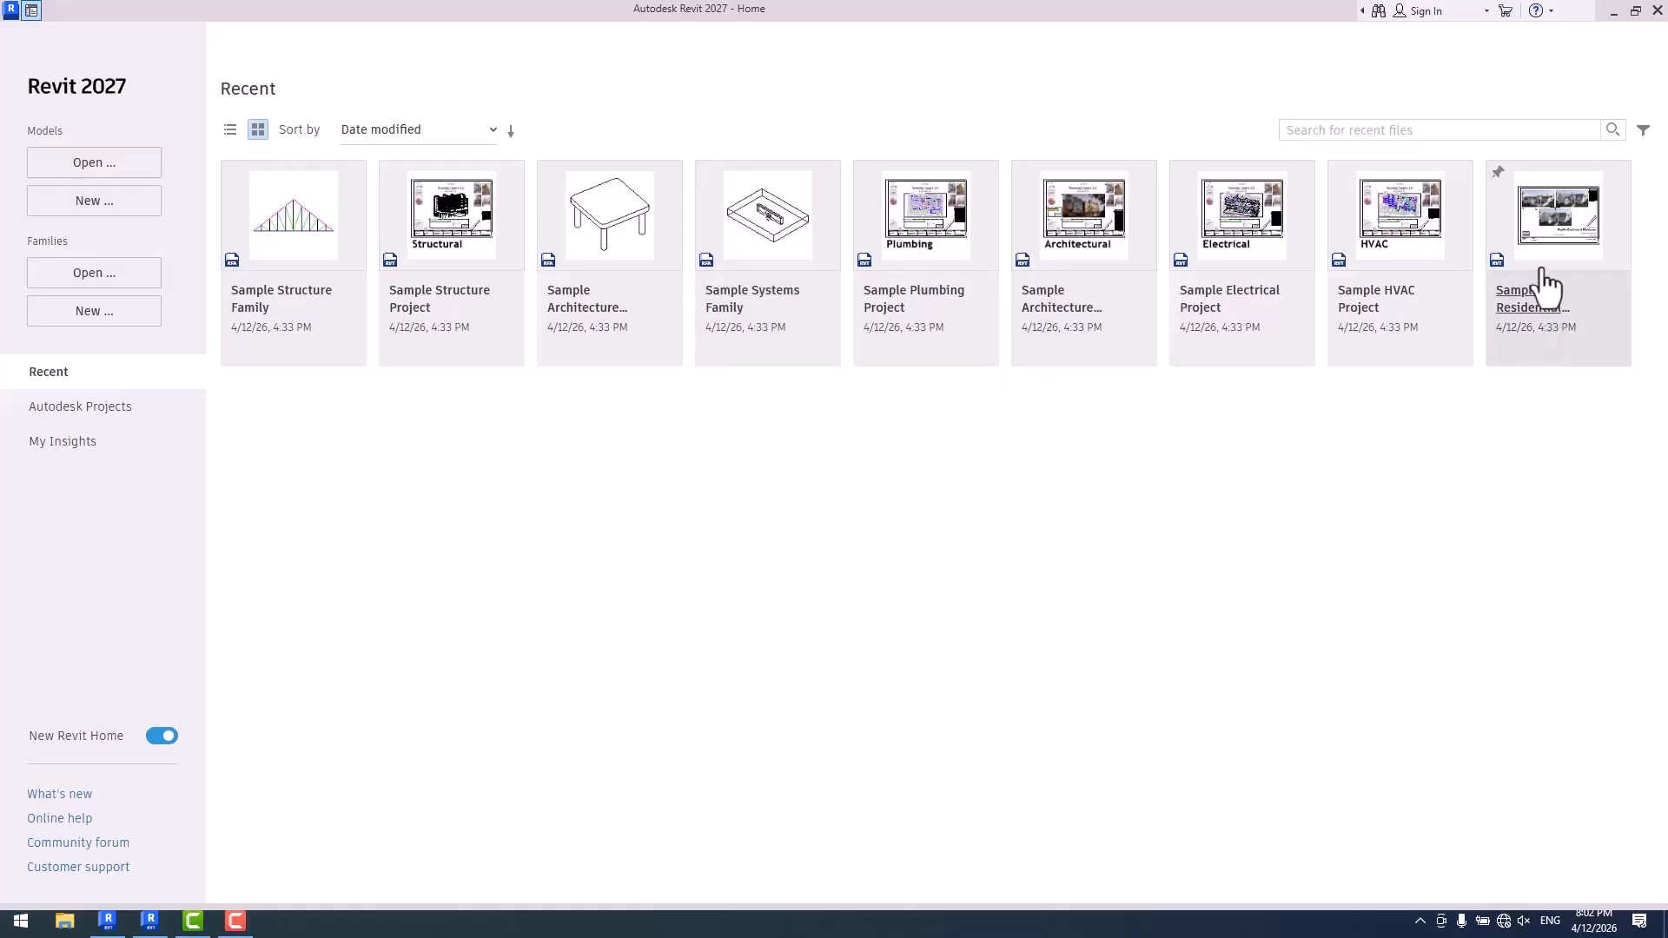
- Open the sample residential project and set its 3D view to the Shaded visual style
left_click(1555, 239)
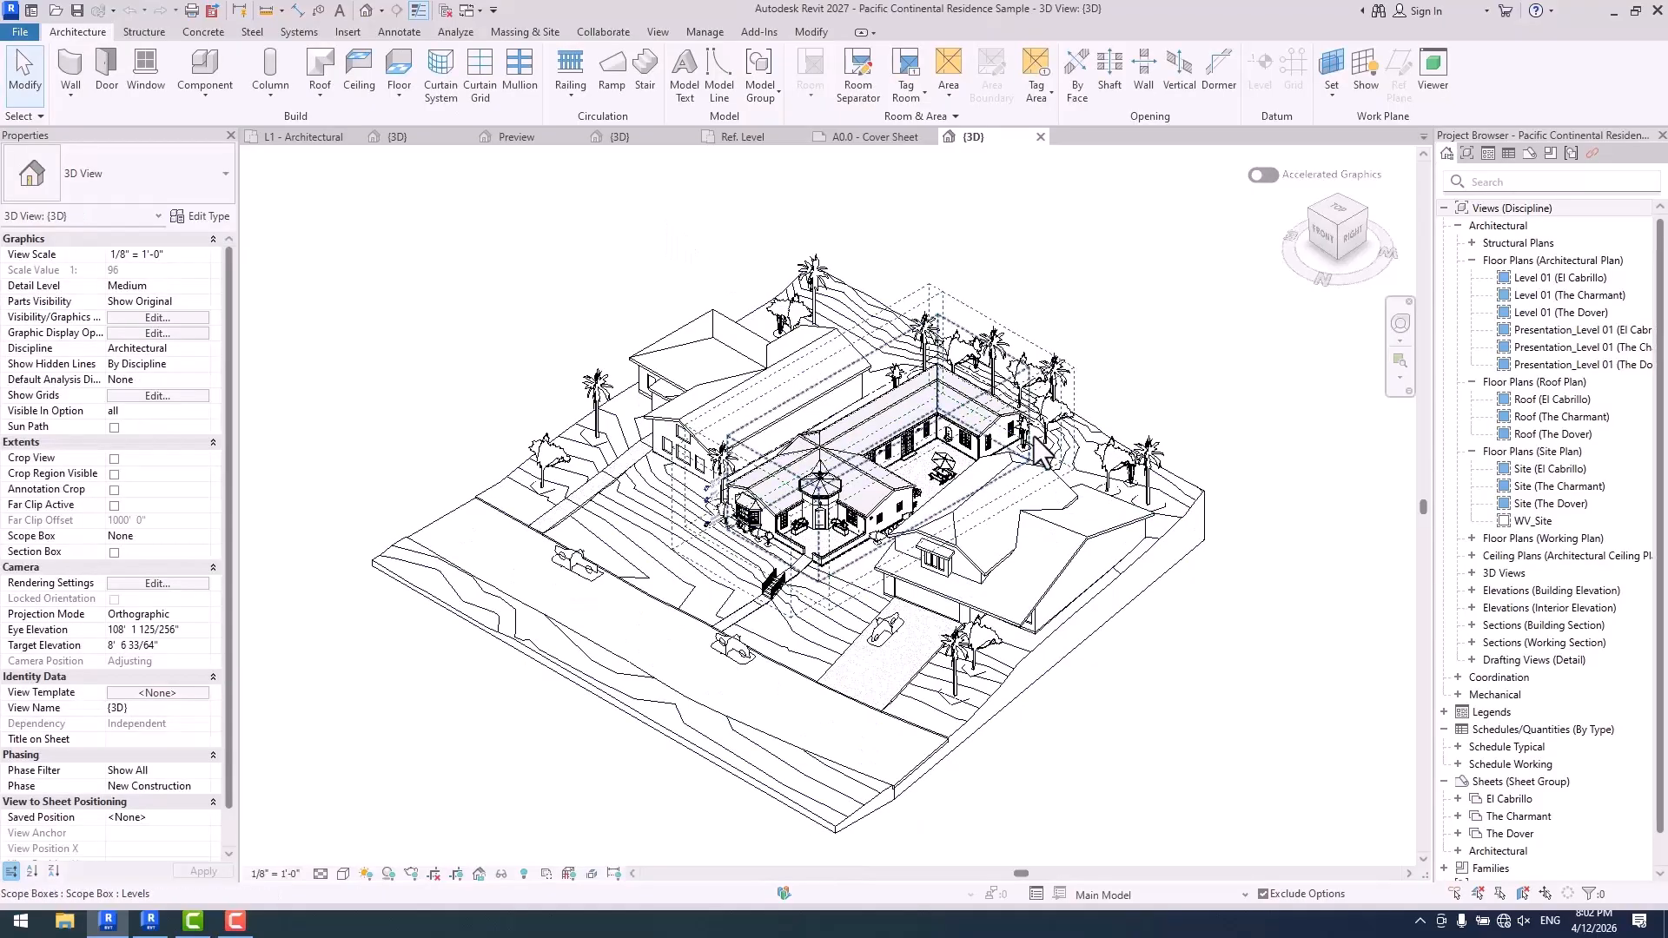
left_click(343, 874)
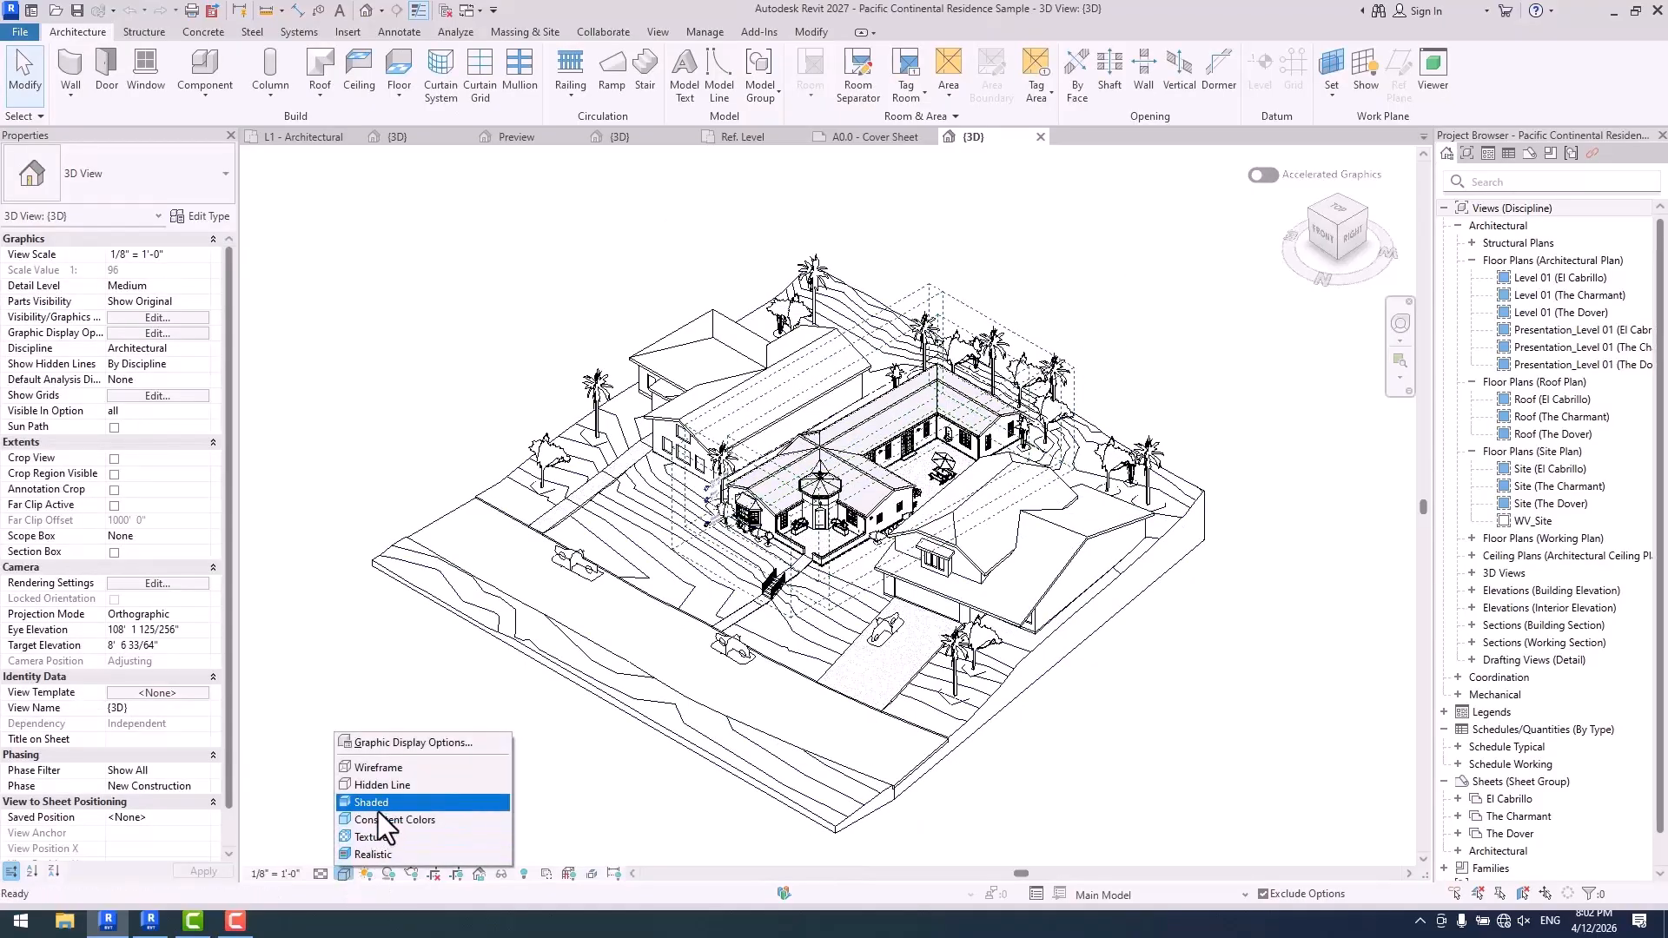
left_click(417, 790)
scroll(1004, 623, "up", 2)
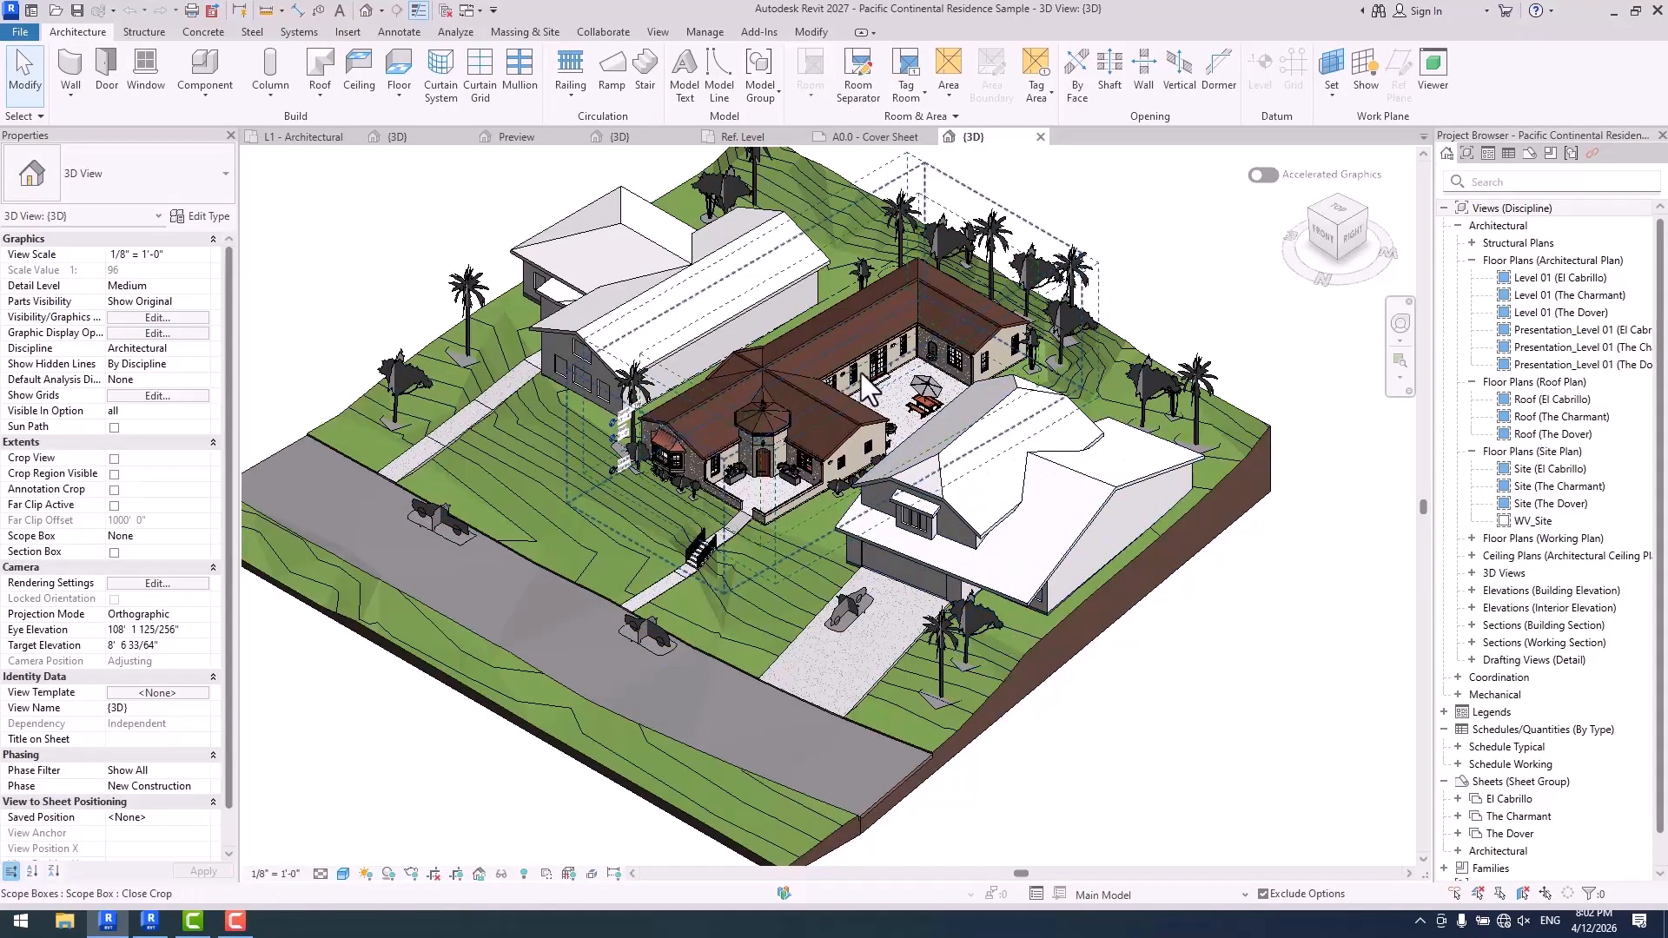
middle_click_drag(1005, 623, 1082, 582, "shift")
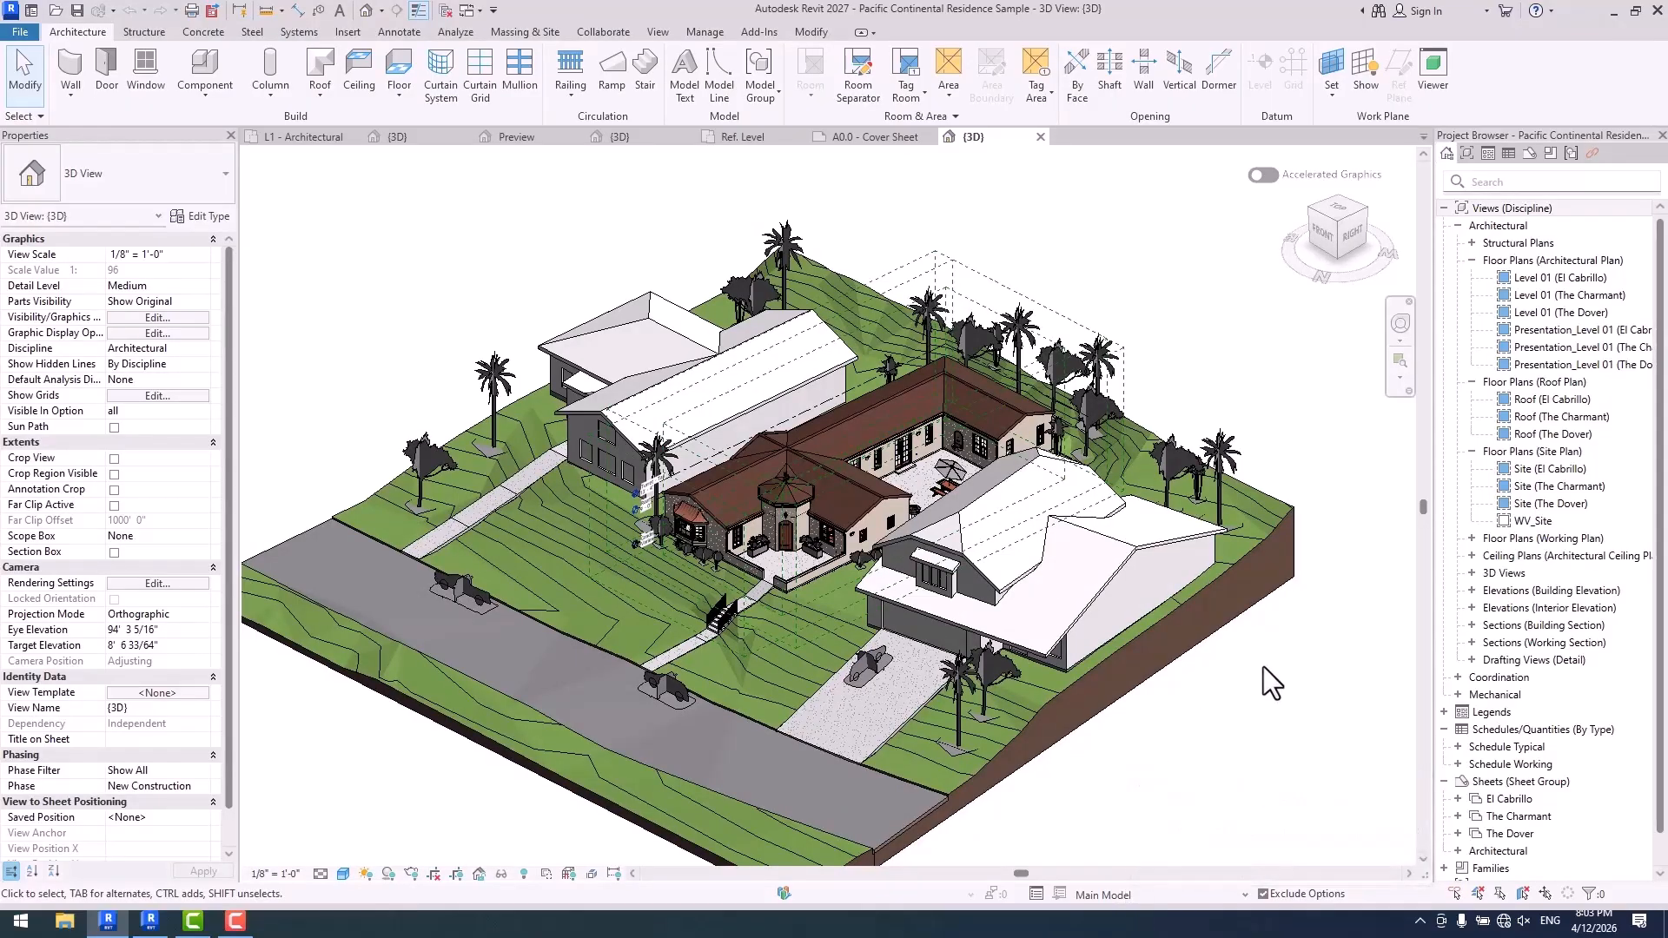
scroll(1101, 483, "up", 2)
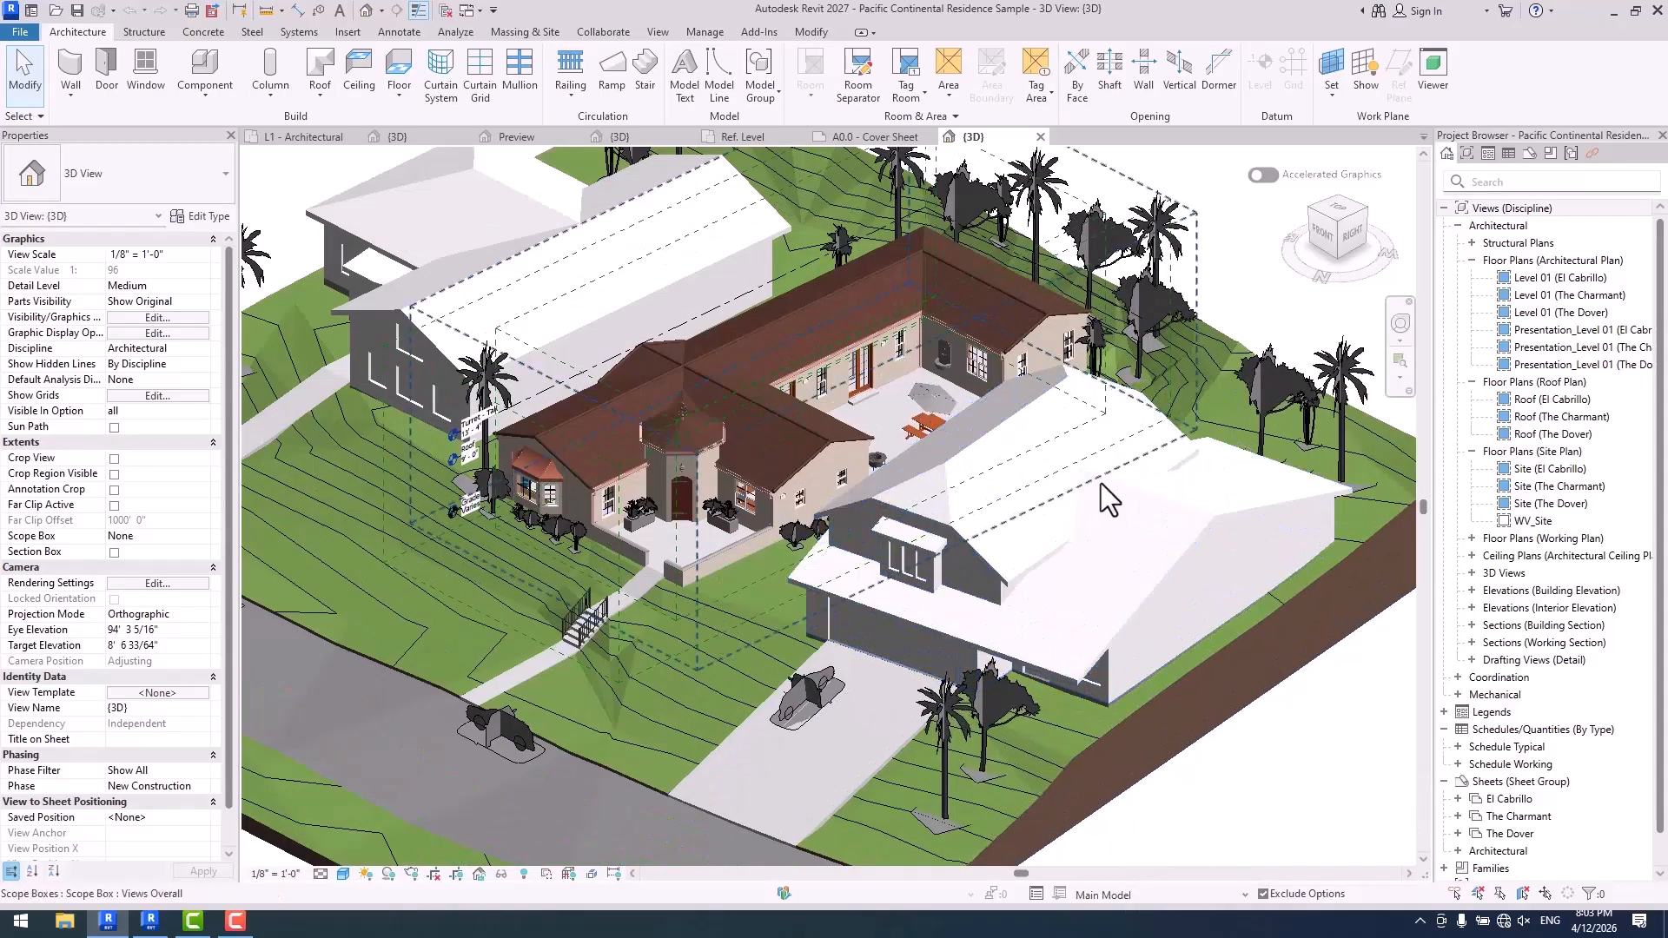
middle_click_drag(1151, 486, 1238, 548)
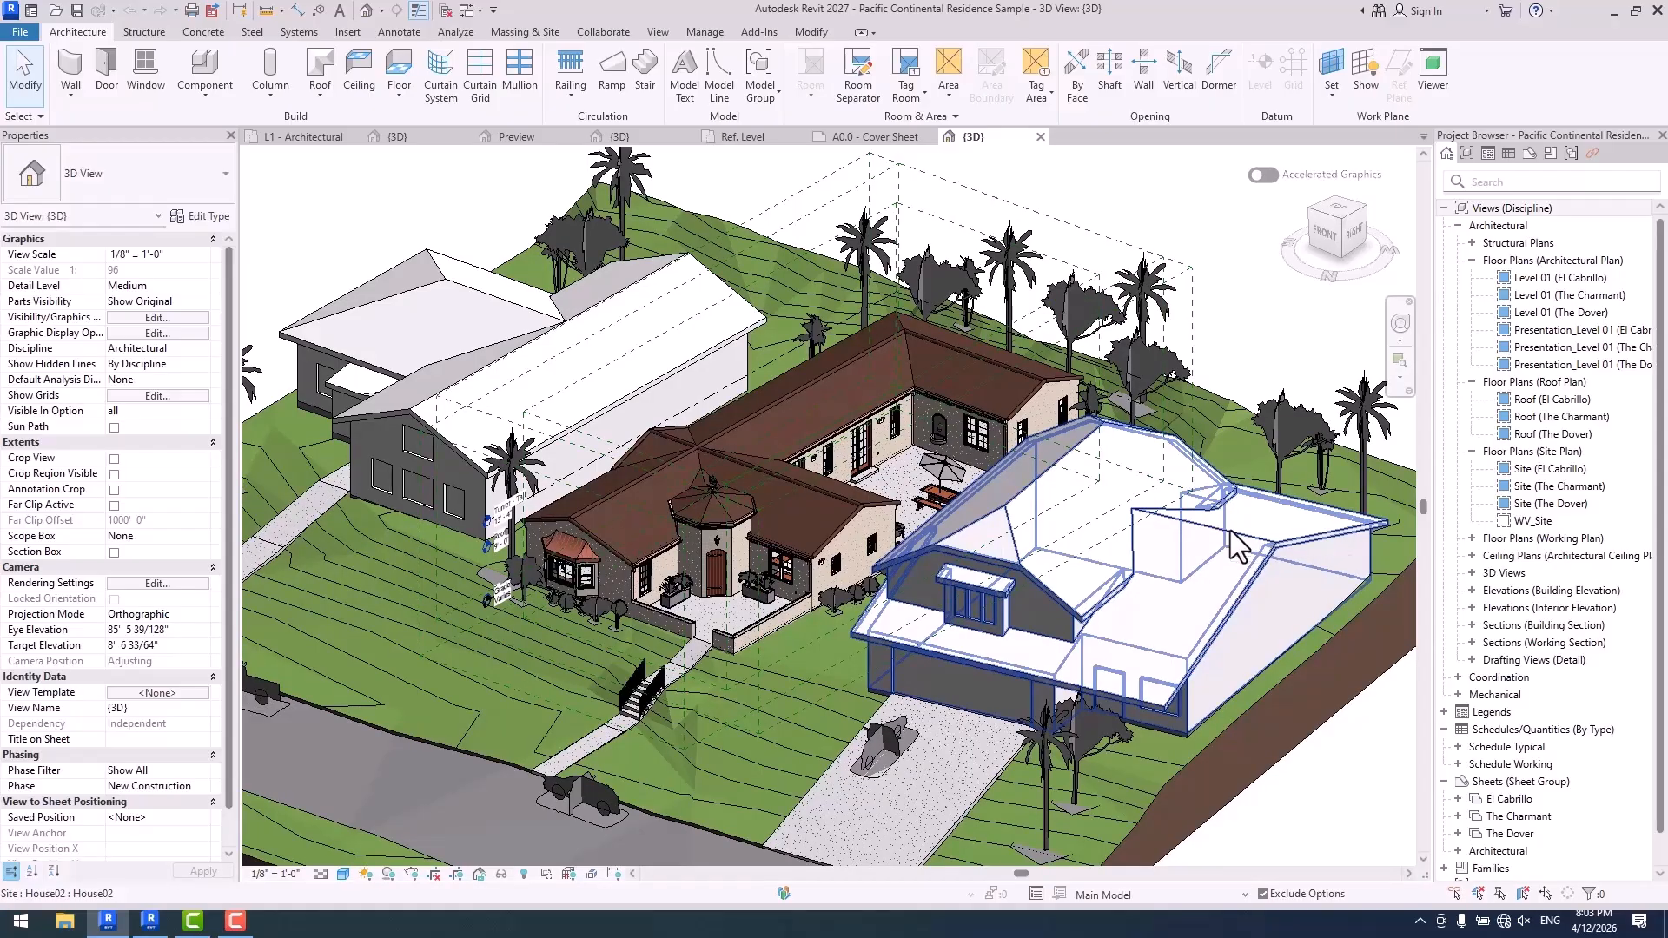
- View the El Cabrillo, The Charmant and The Dover design options in turn and return to Main Model
left_click(1117, 893)
left_click(1138, 838)
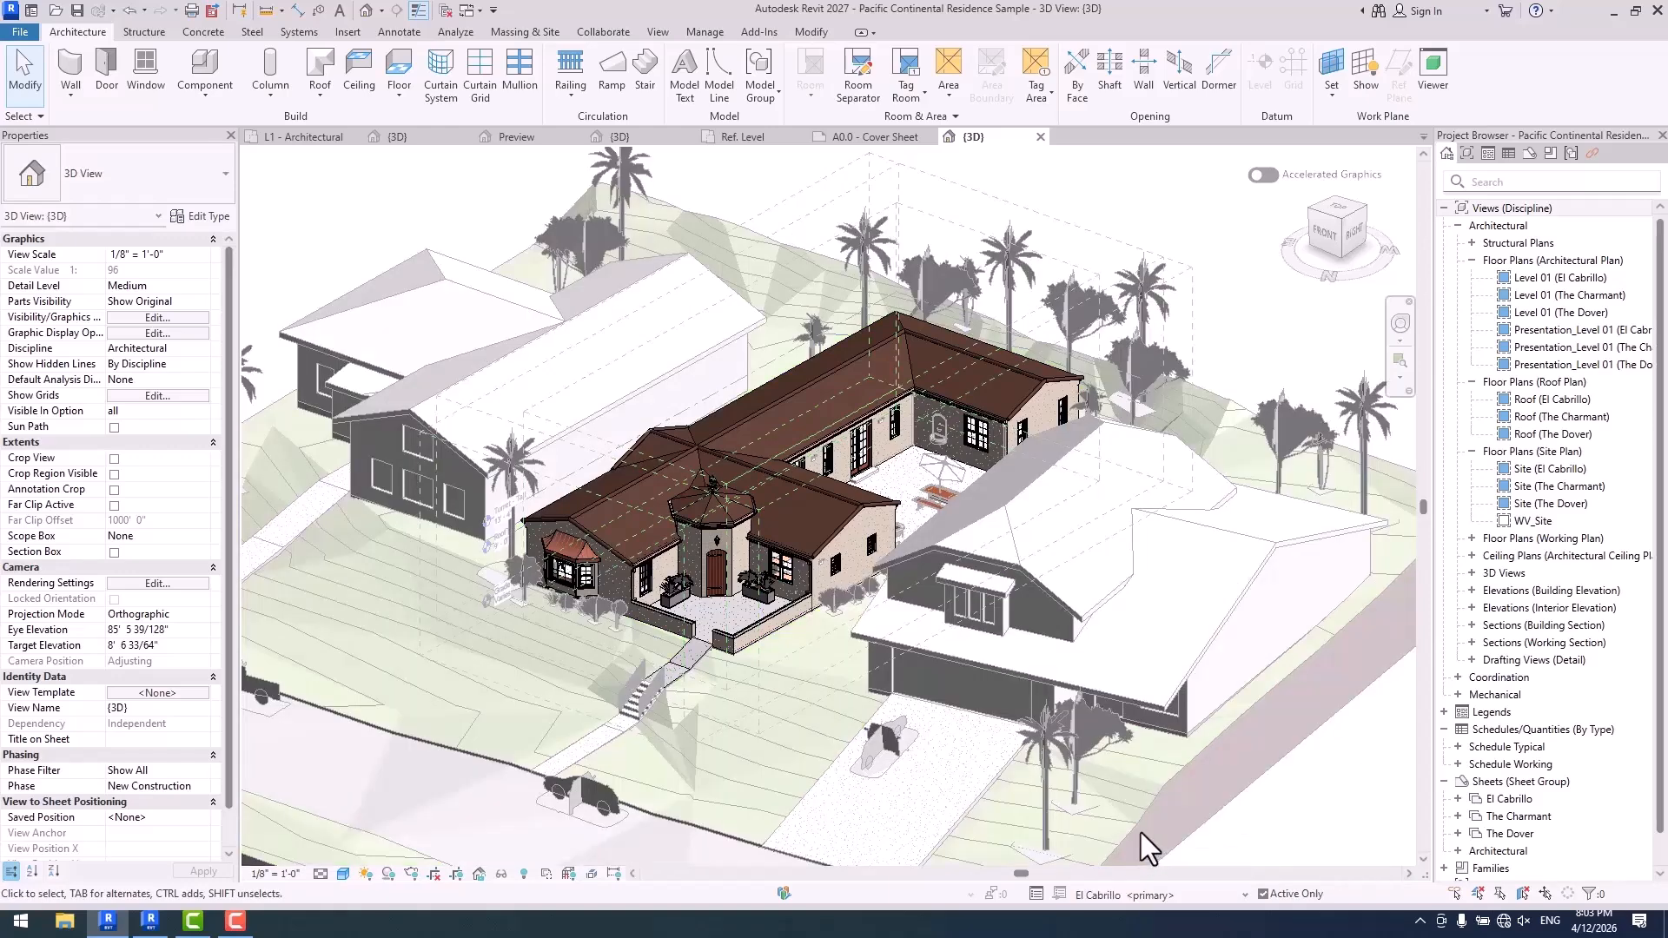
left_click(1117, 895)
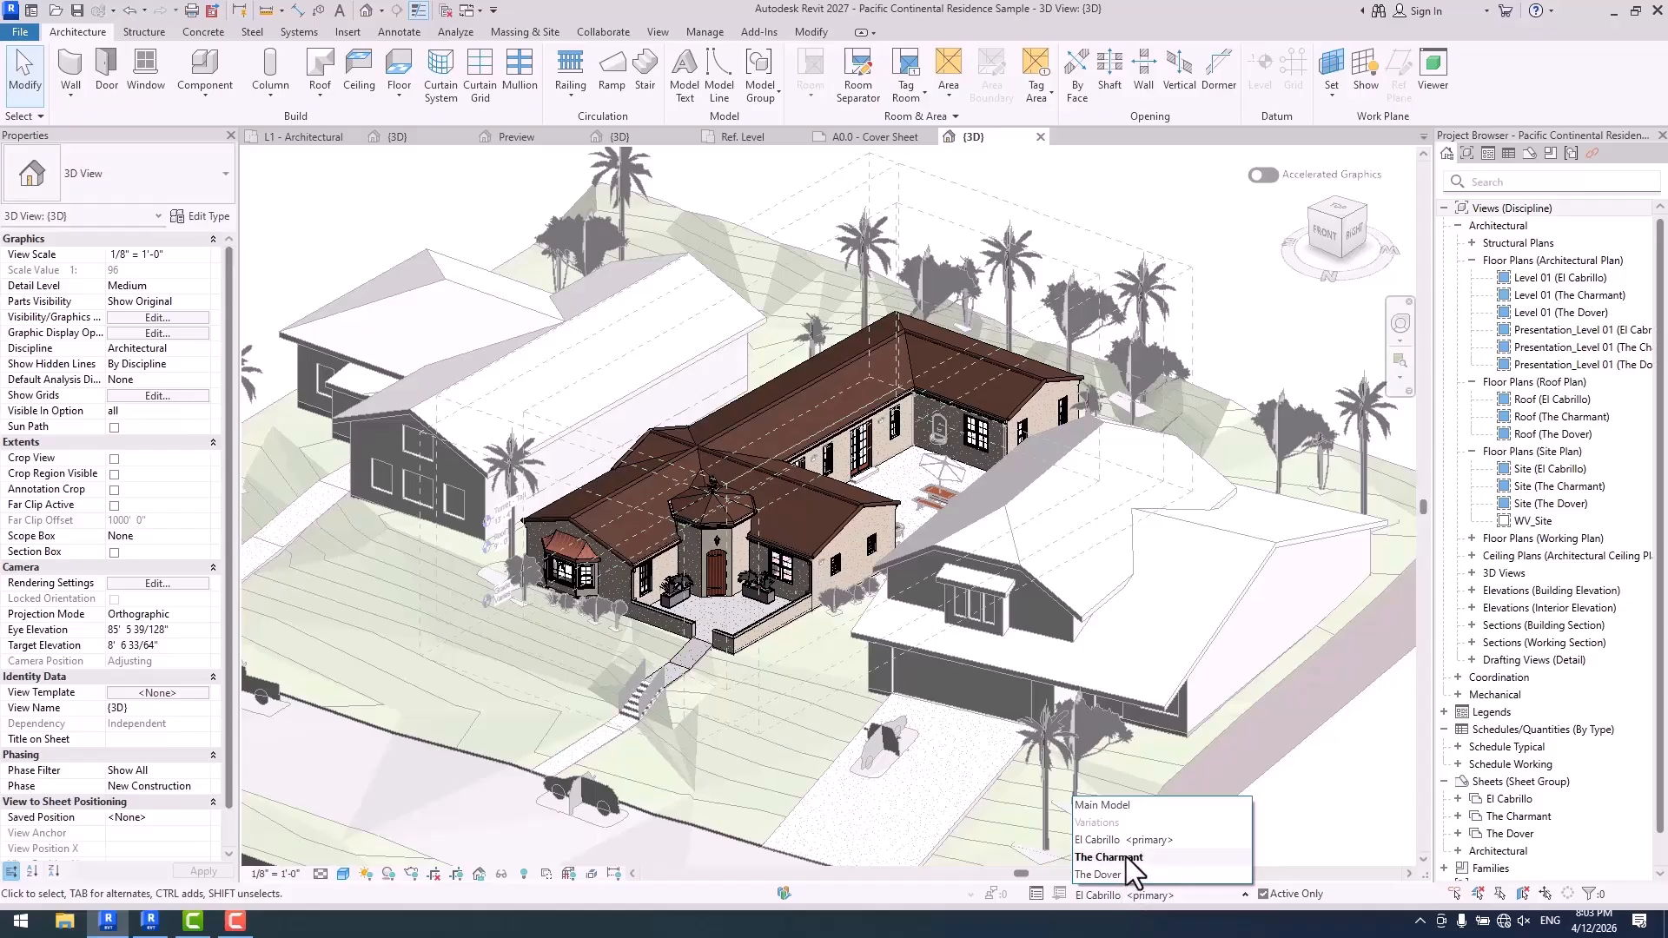
left_click(1126, 857)
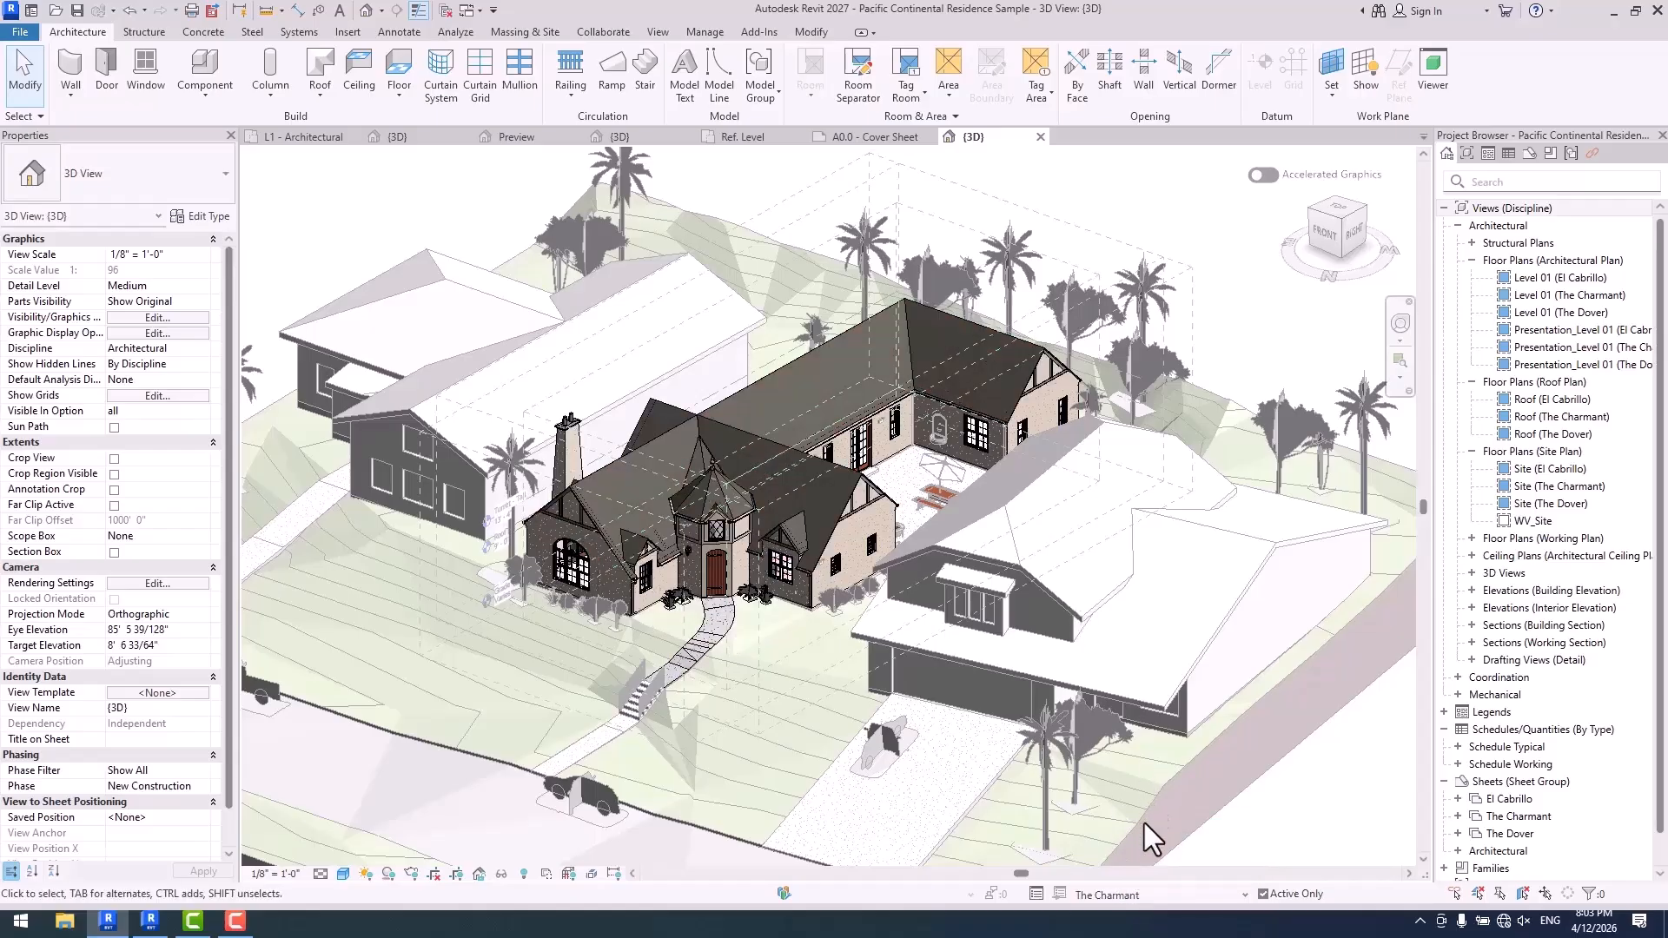
left_click(1110, 893)
left_click(1108, 875)
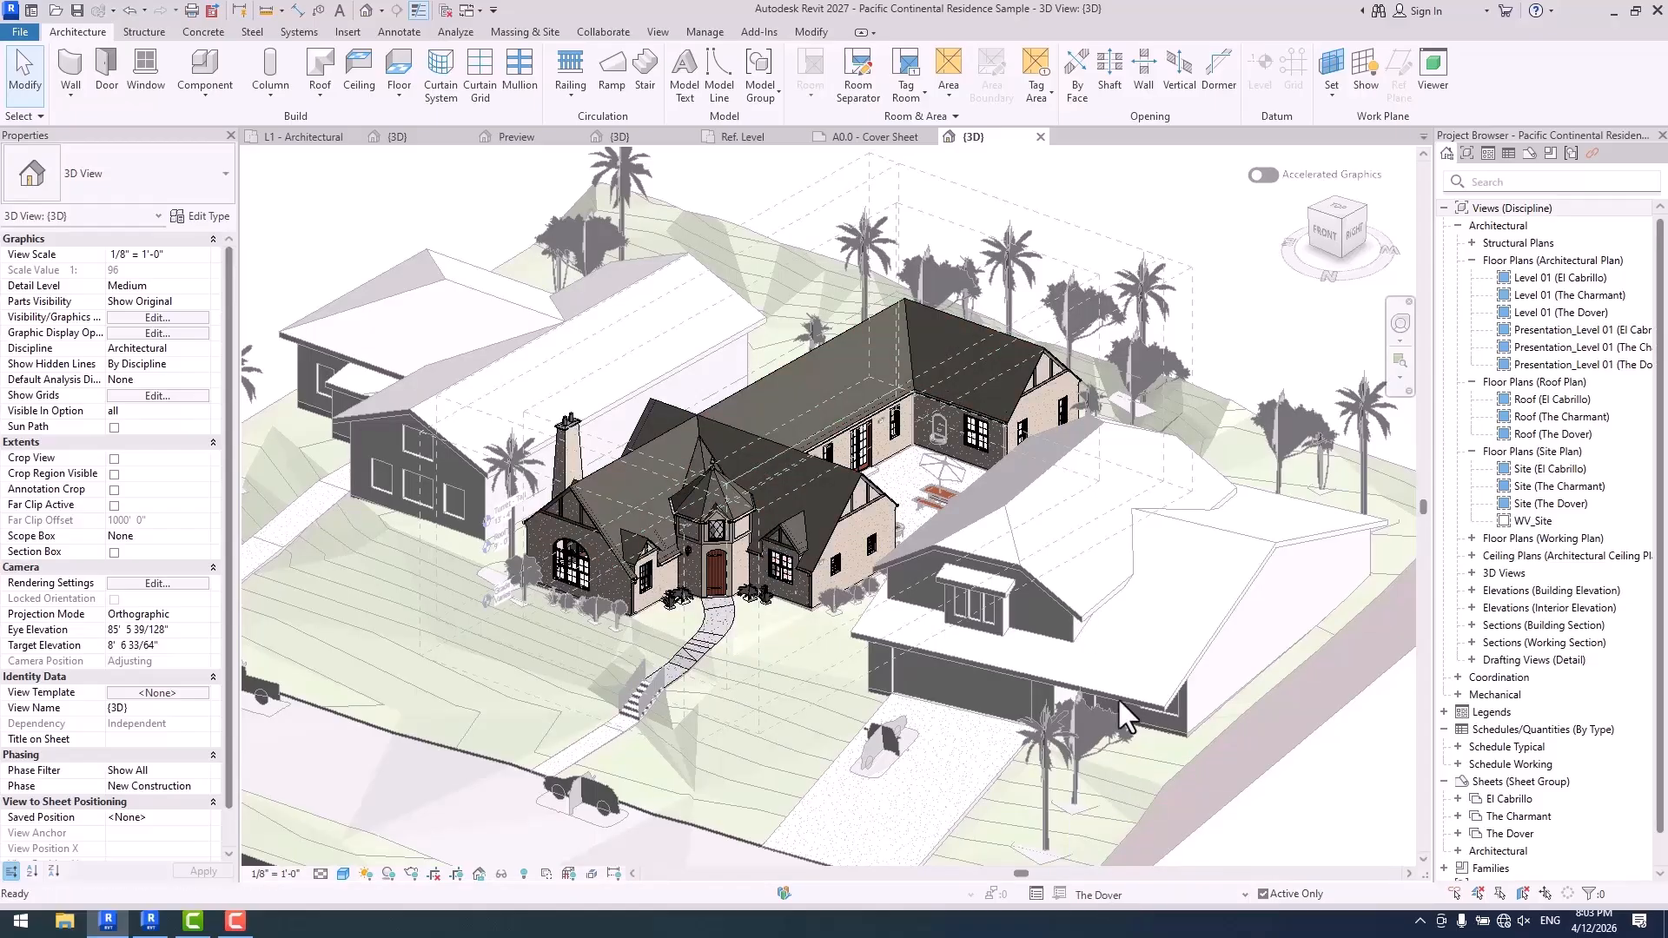
left_click(1112, 895)
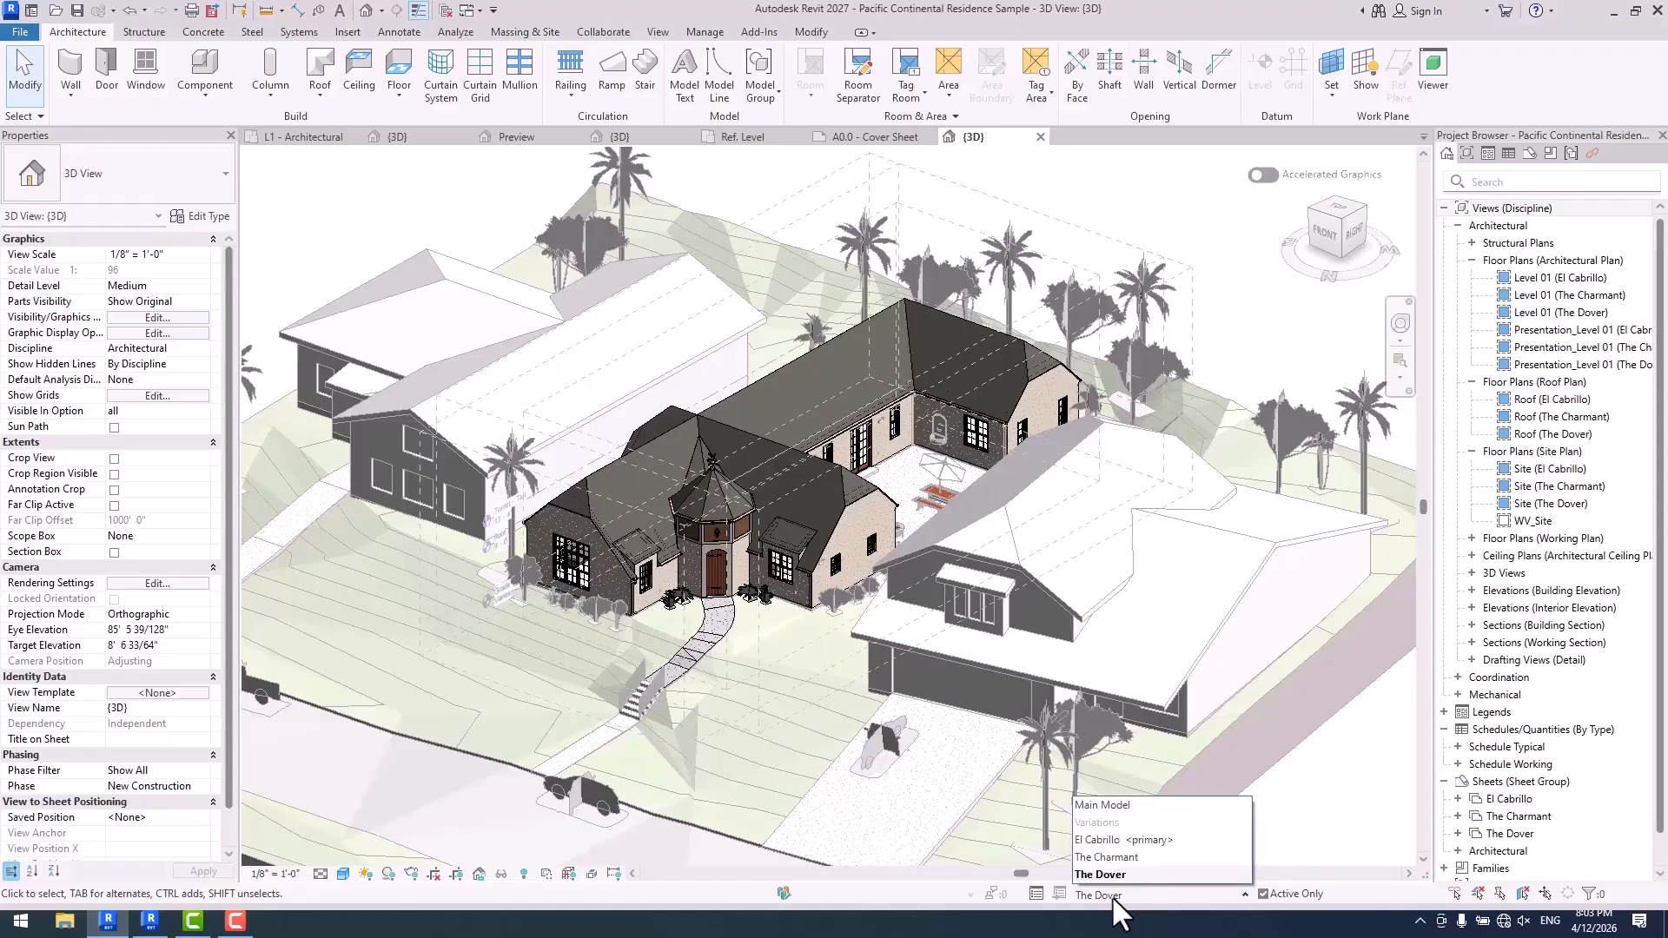
left_click(1110, 805)
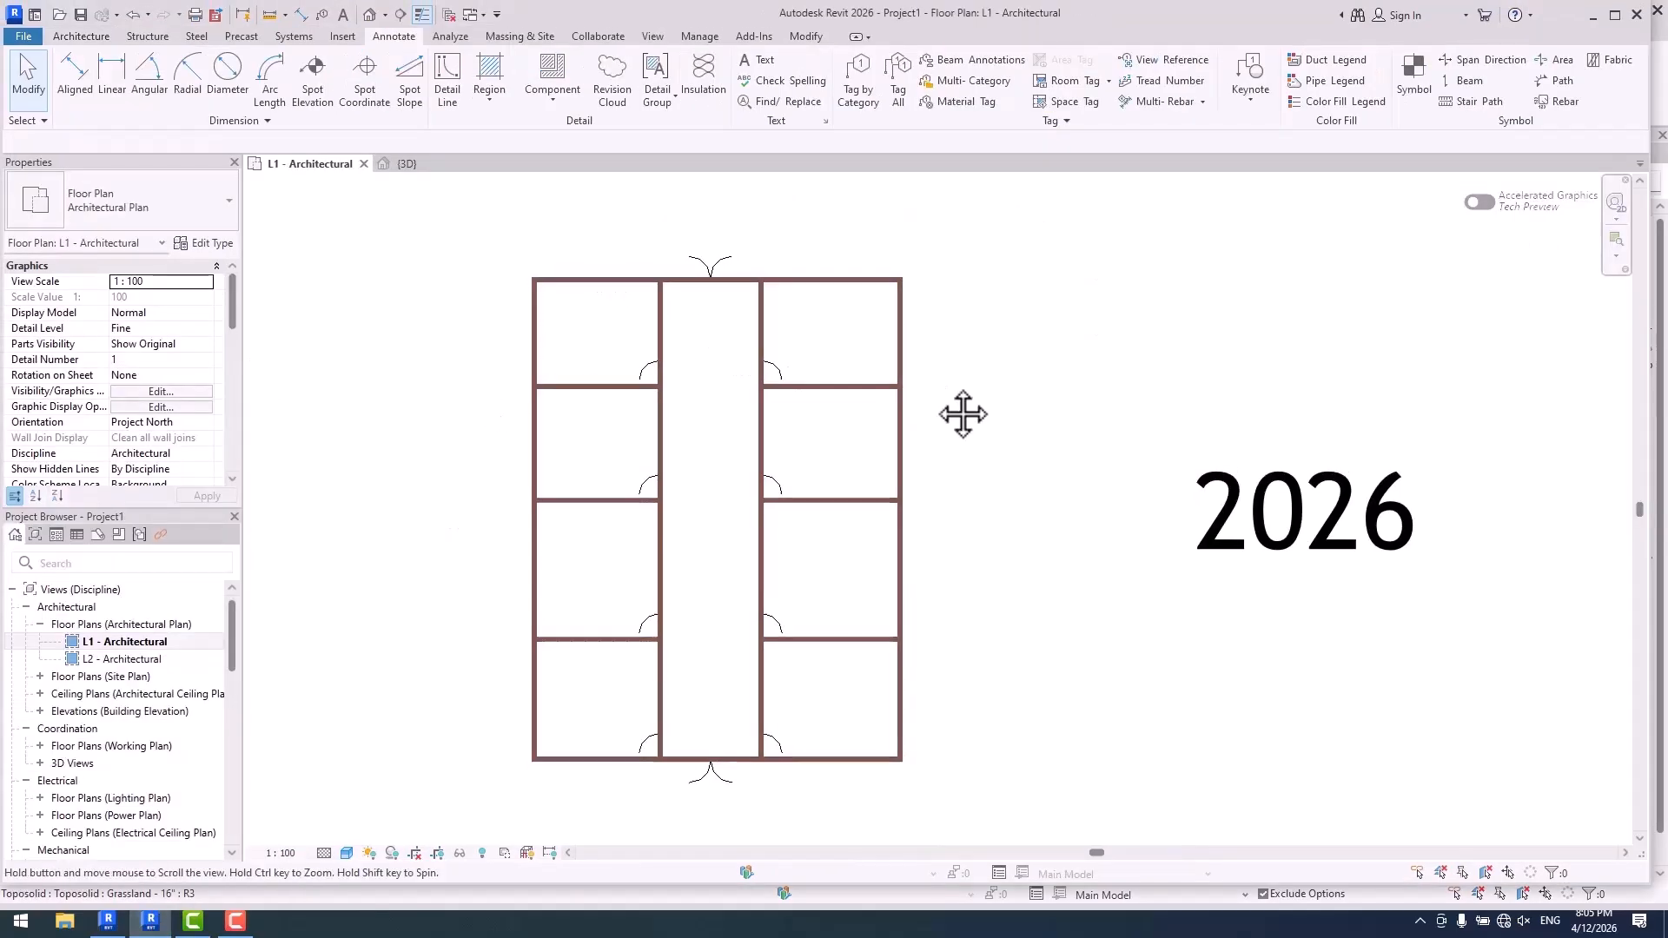
- Start the Wall command in the Revit 2026 project's L1 - Architectural floor plan and examine its placement options
middle_click_drag(1342, 528, 1273, 525)
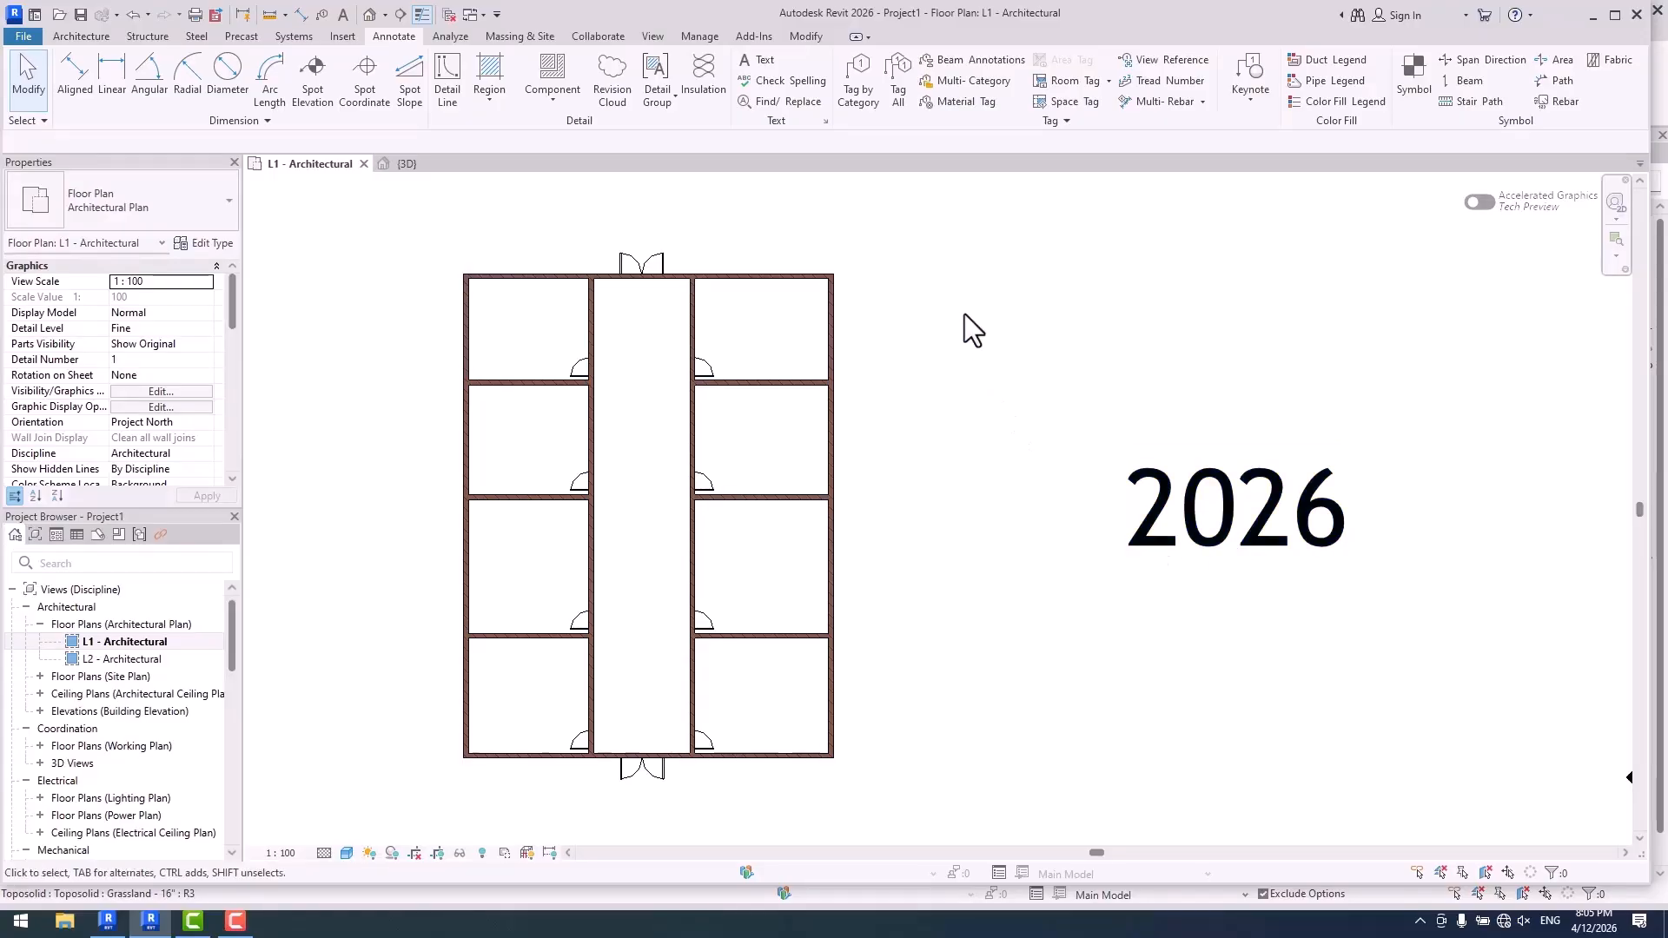
middle_click_drag(926, 278, 935, 278)
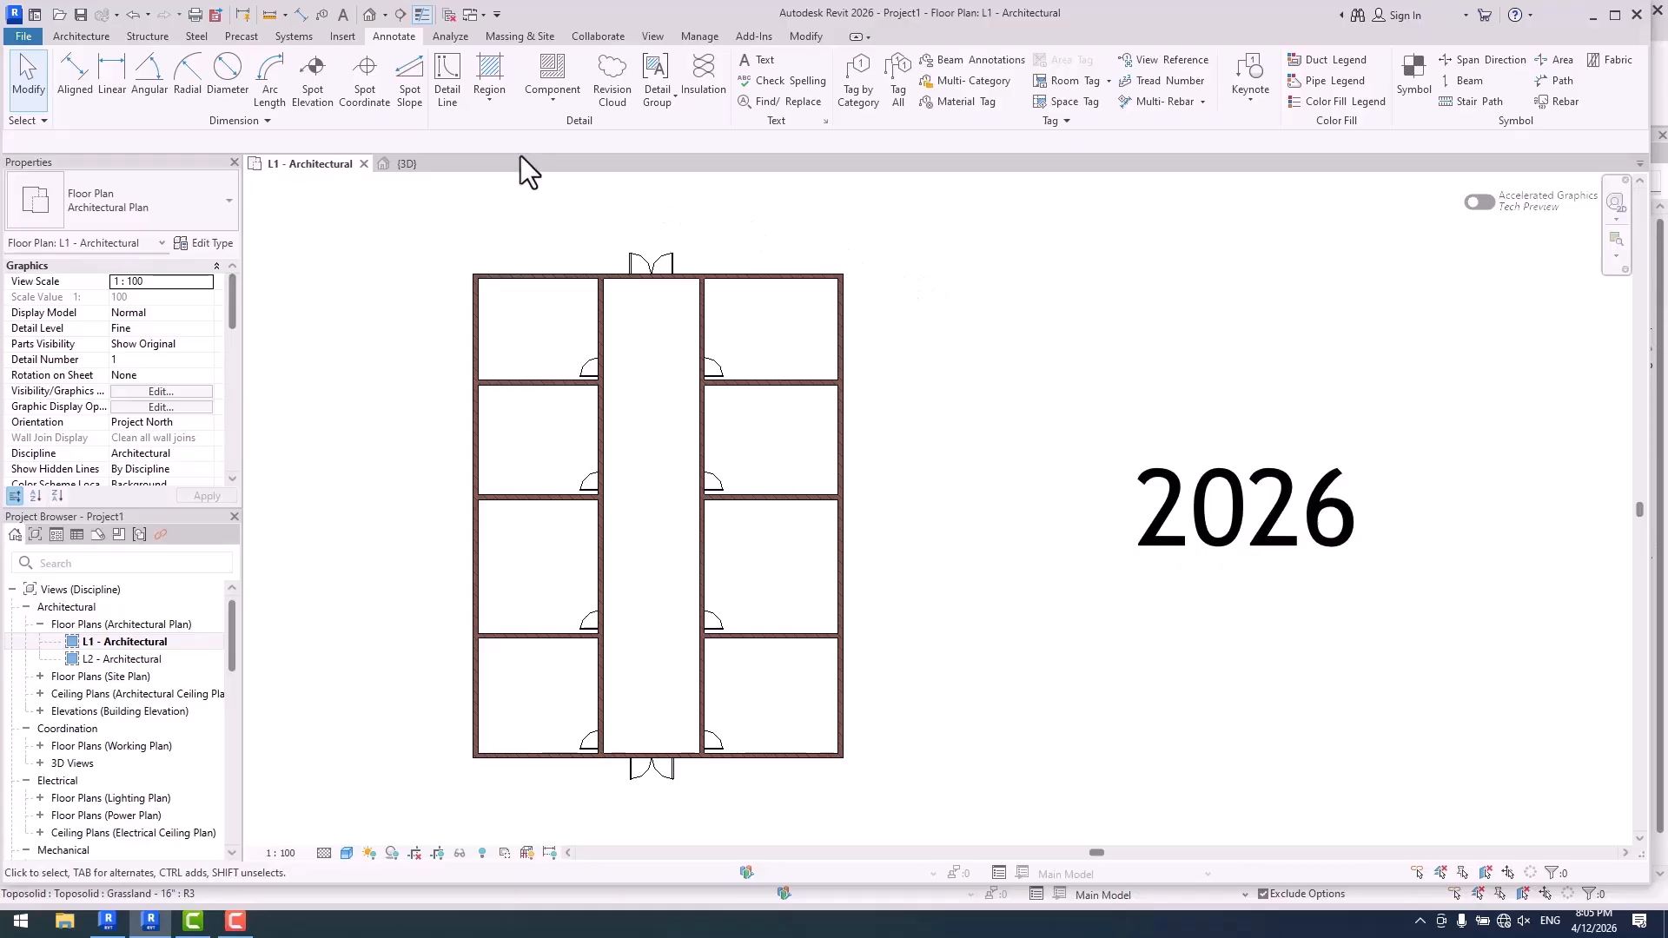
left_click(81, 35)
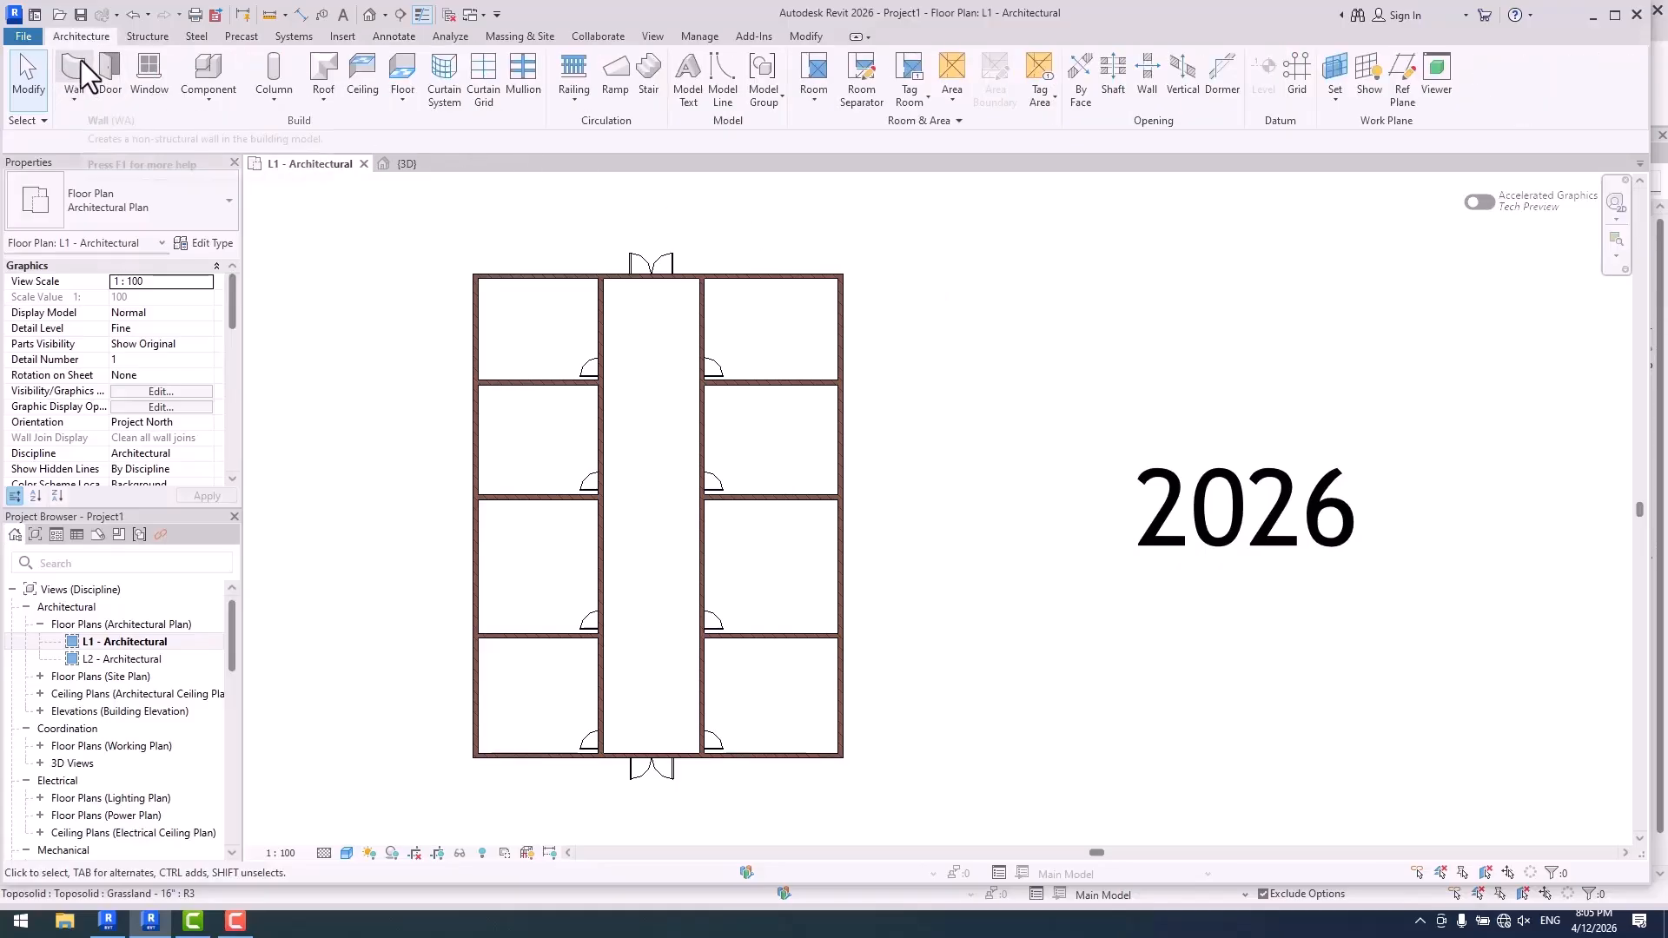
left_click(80, 64)
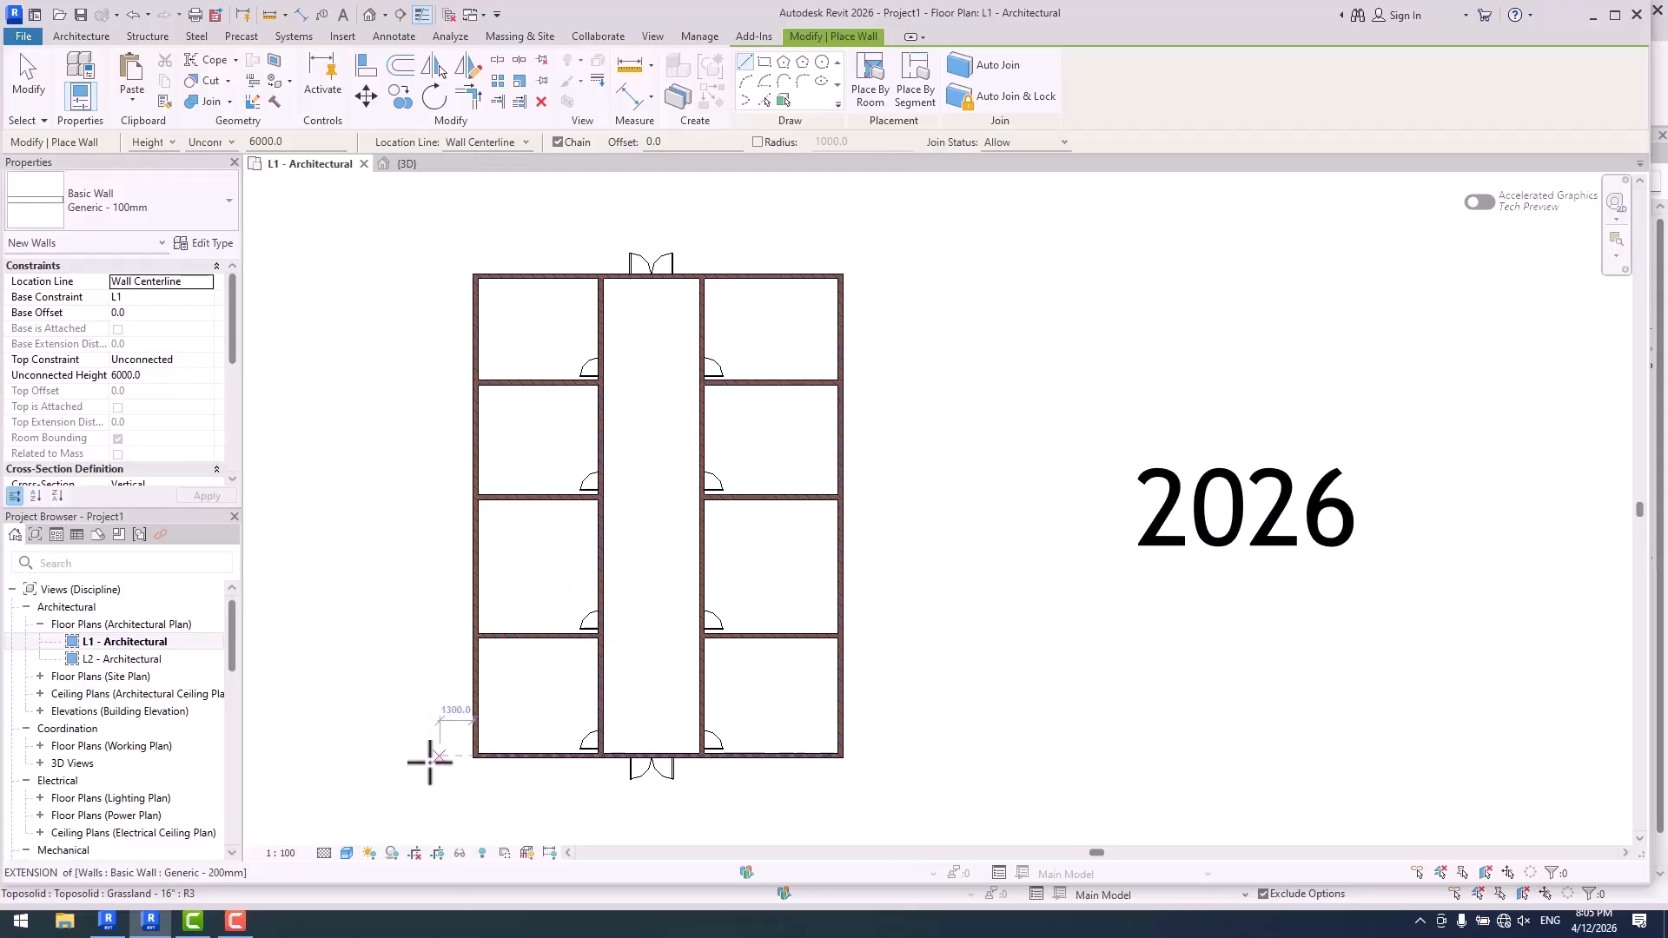
- Switch to Revit 2027 and start the Wall command in the residence's 3D view to compare its placement options
left_click(108, 921)
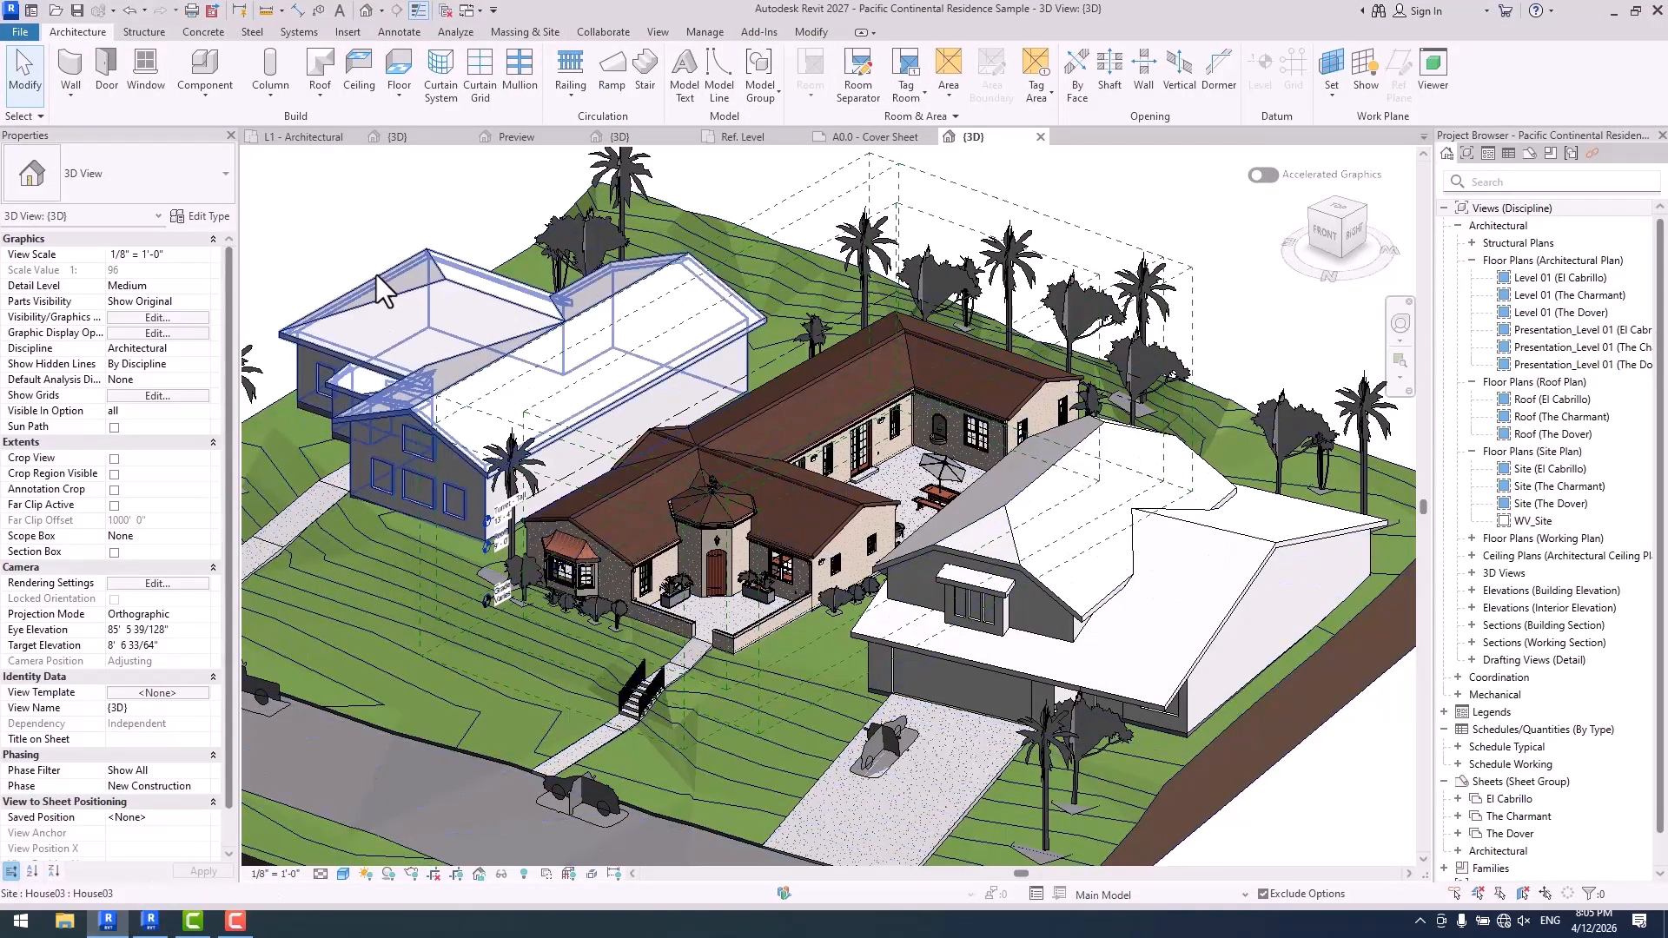
left_click(75, 71)
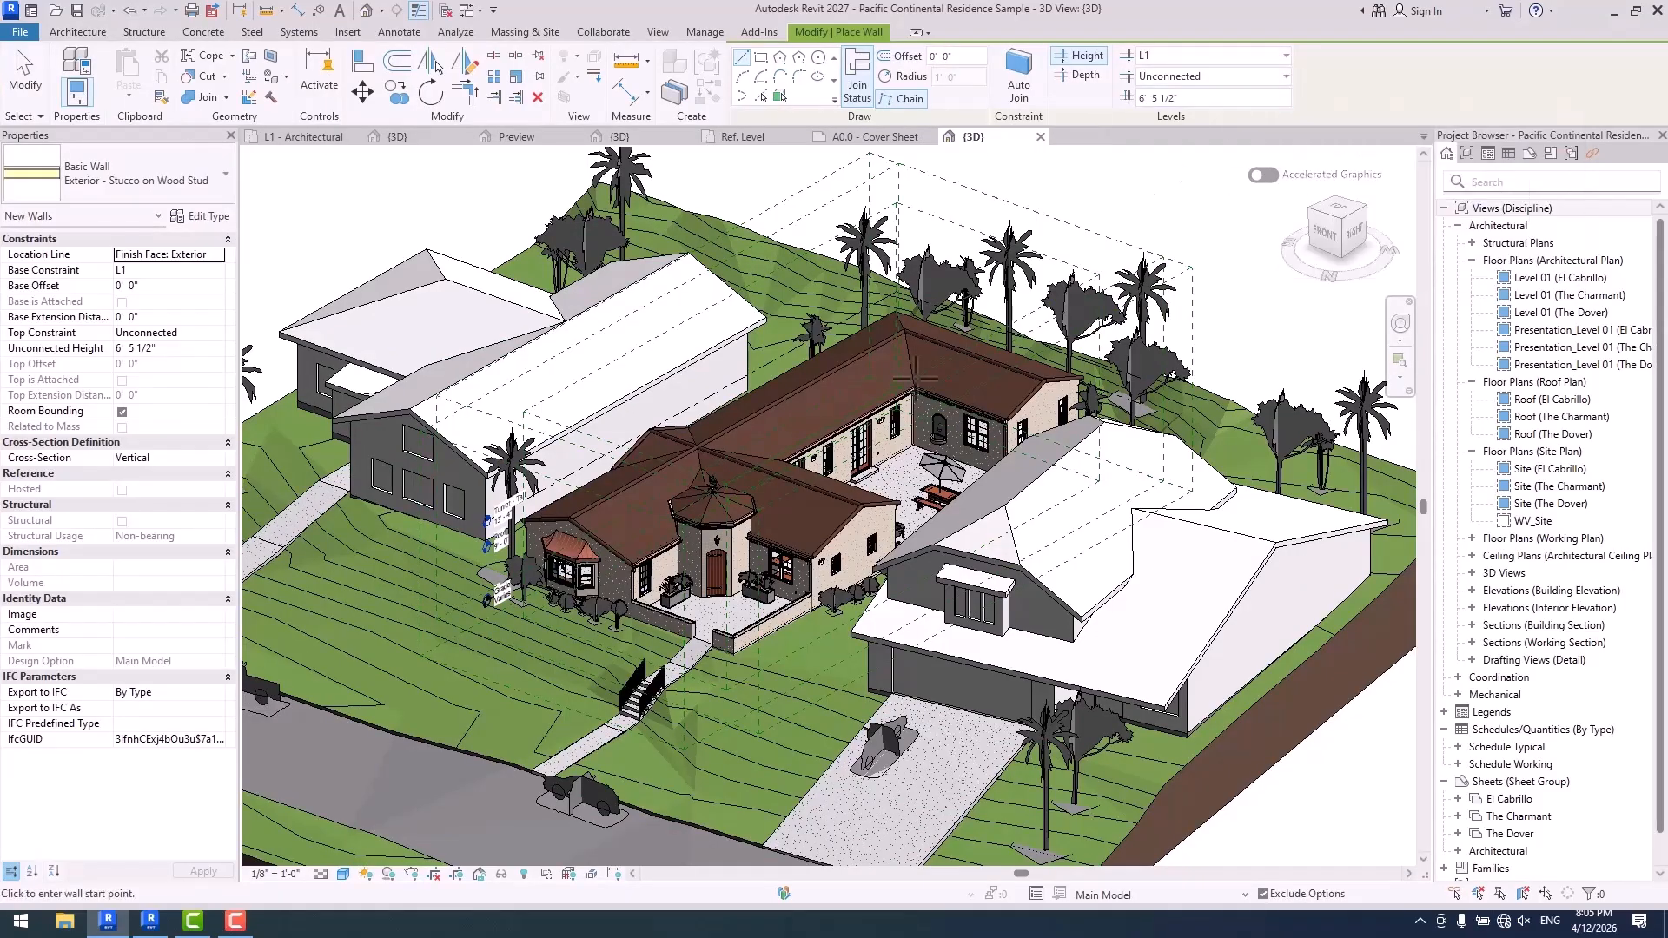
left_click(148, 929)
- Start structural column placement in Revit 2027 and load the Concrete-Rectangular-Column family from the Structural Columns Concrete folder
left_click(144, 31)
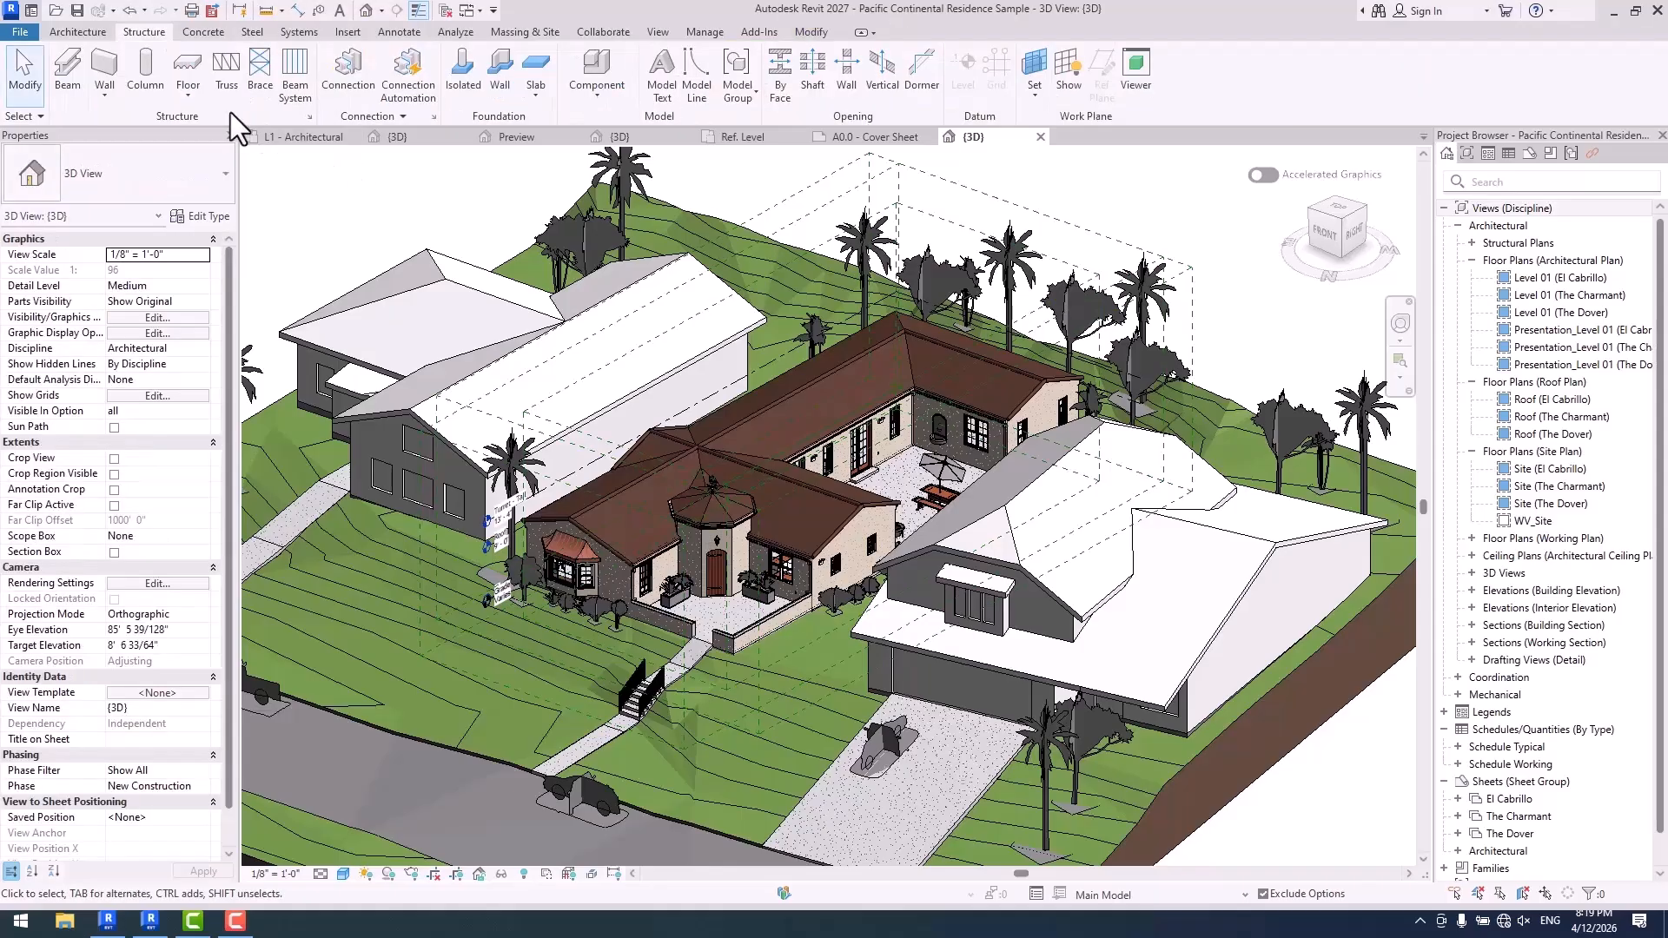
left_click(146, 74)
left_click(876, 470)
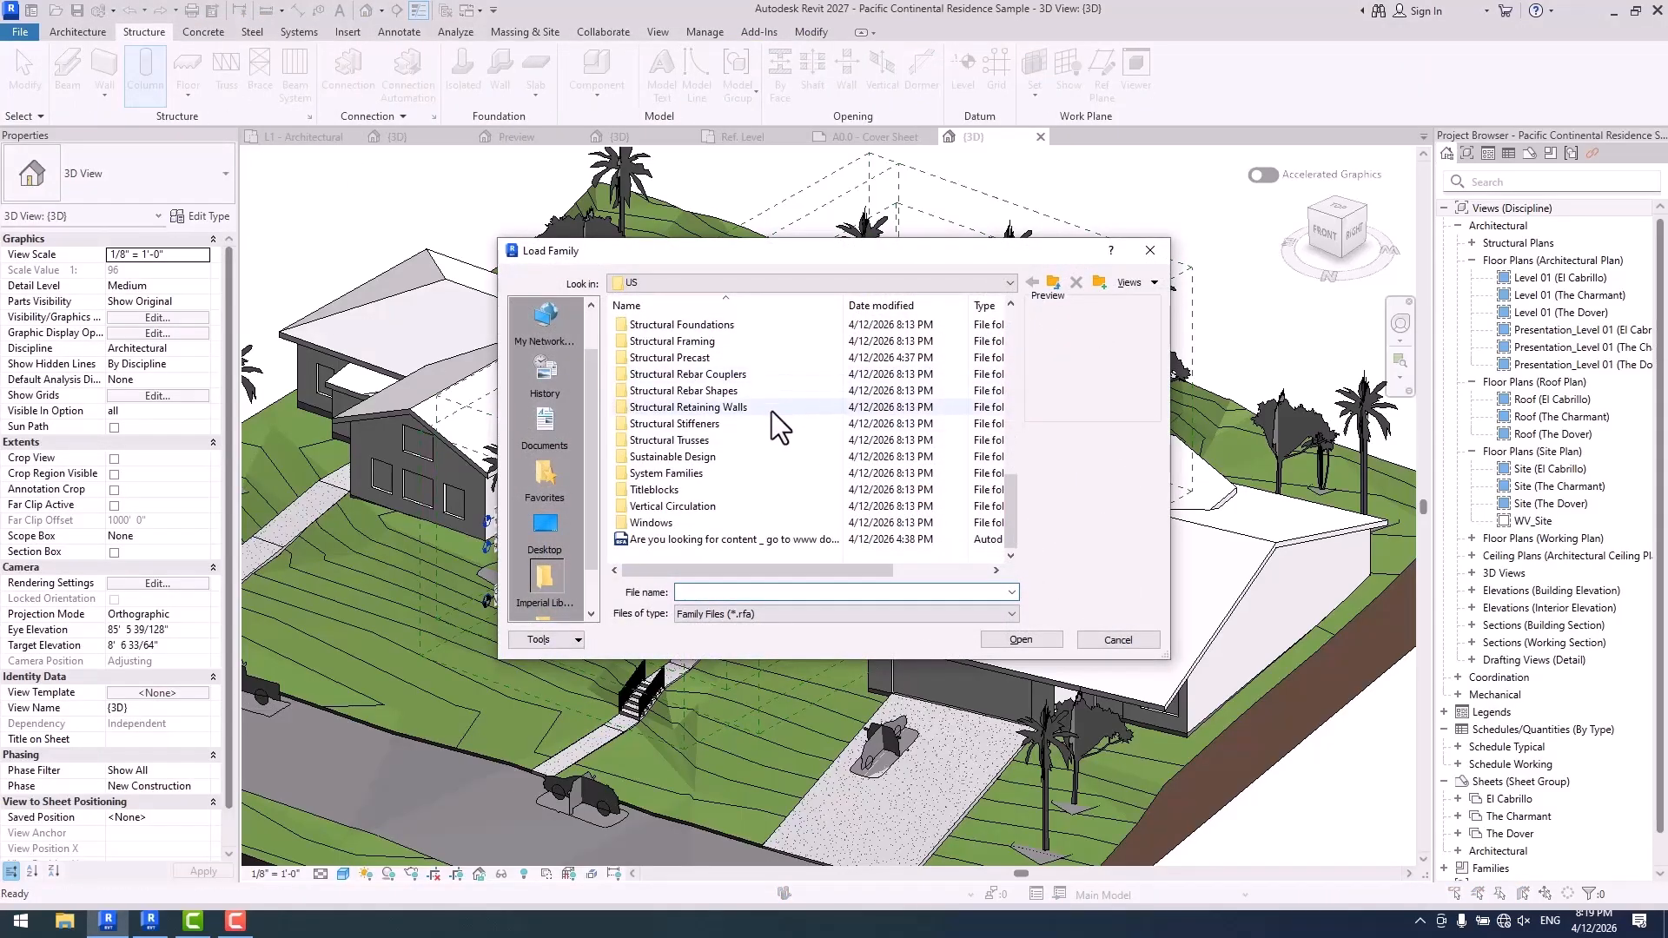
scroll(782, 408, "up", 1)
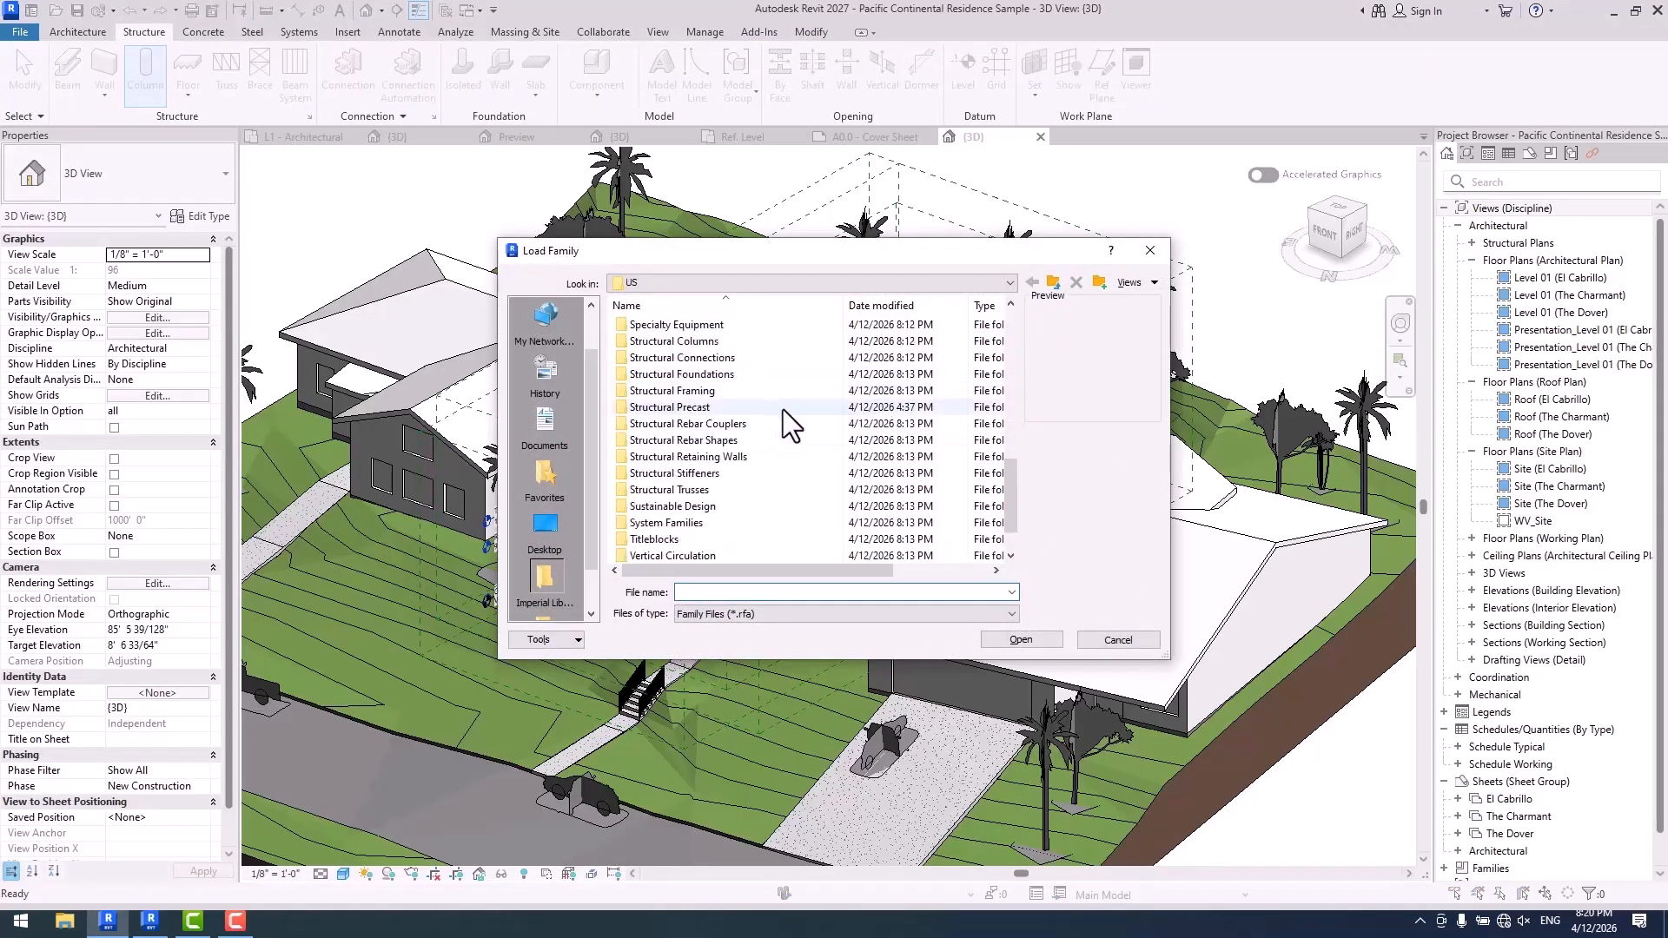
double_click(718, 343)
double_click(672, 326)
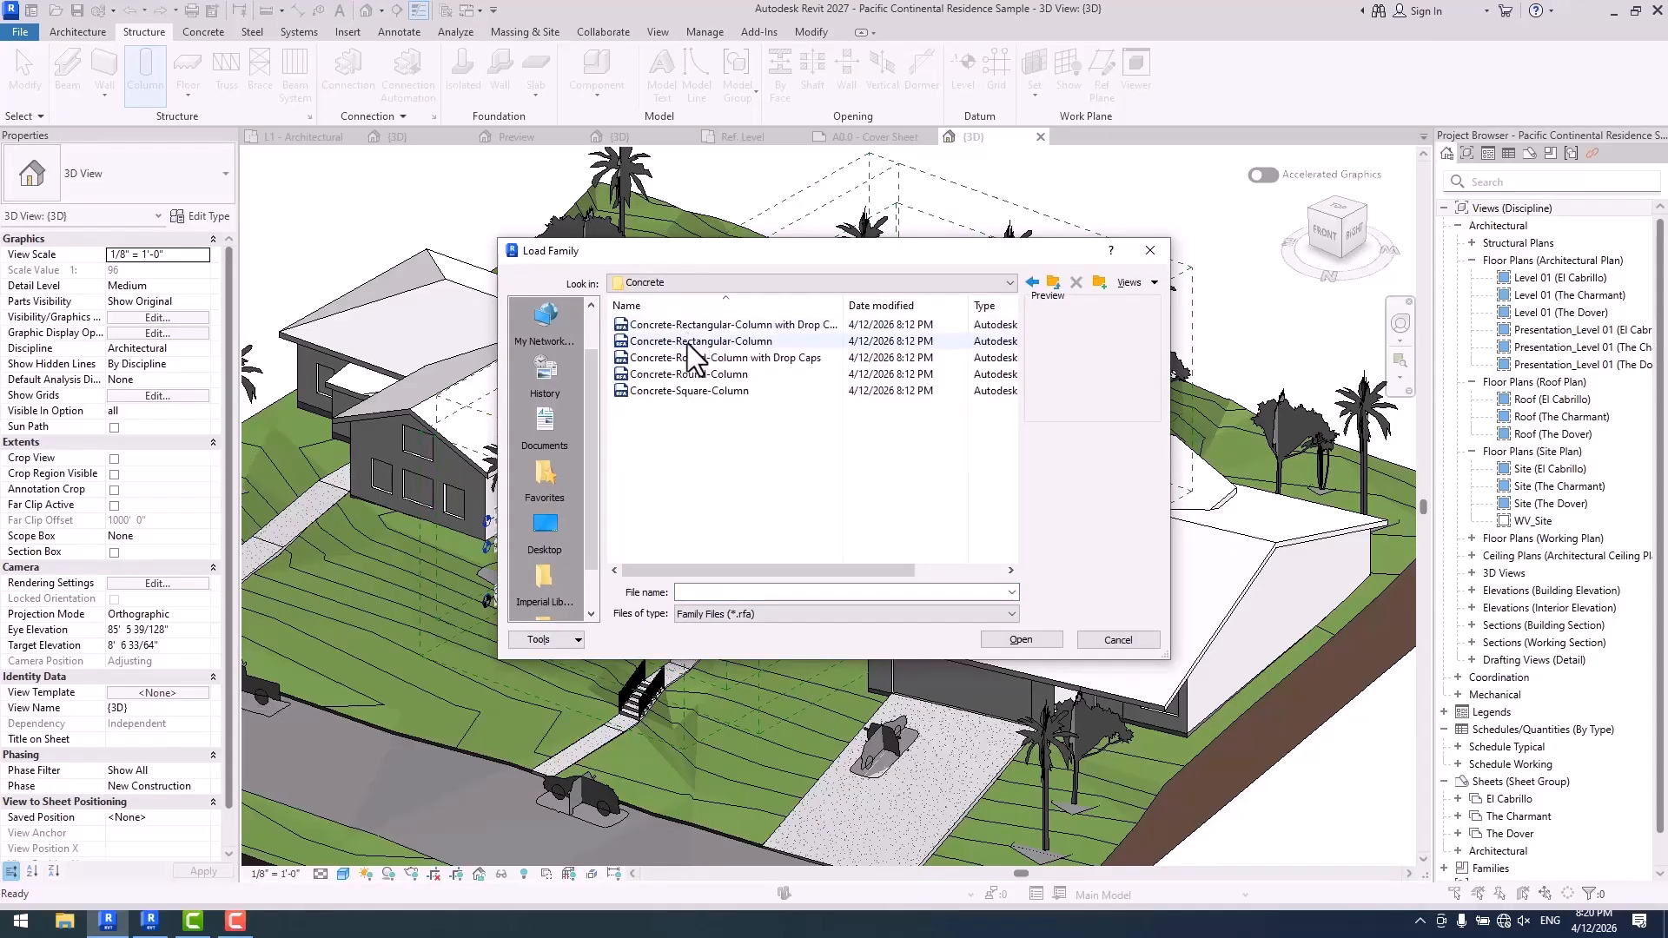
double_click(687, 342)
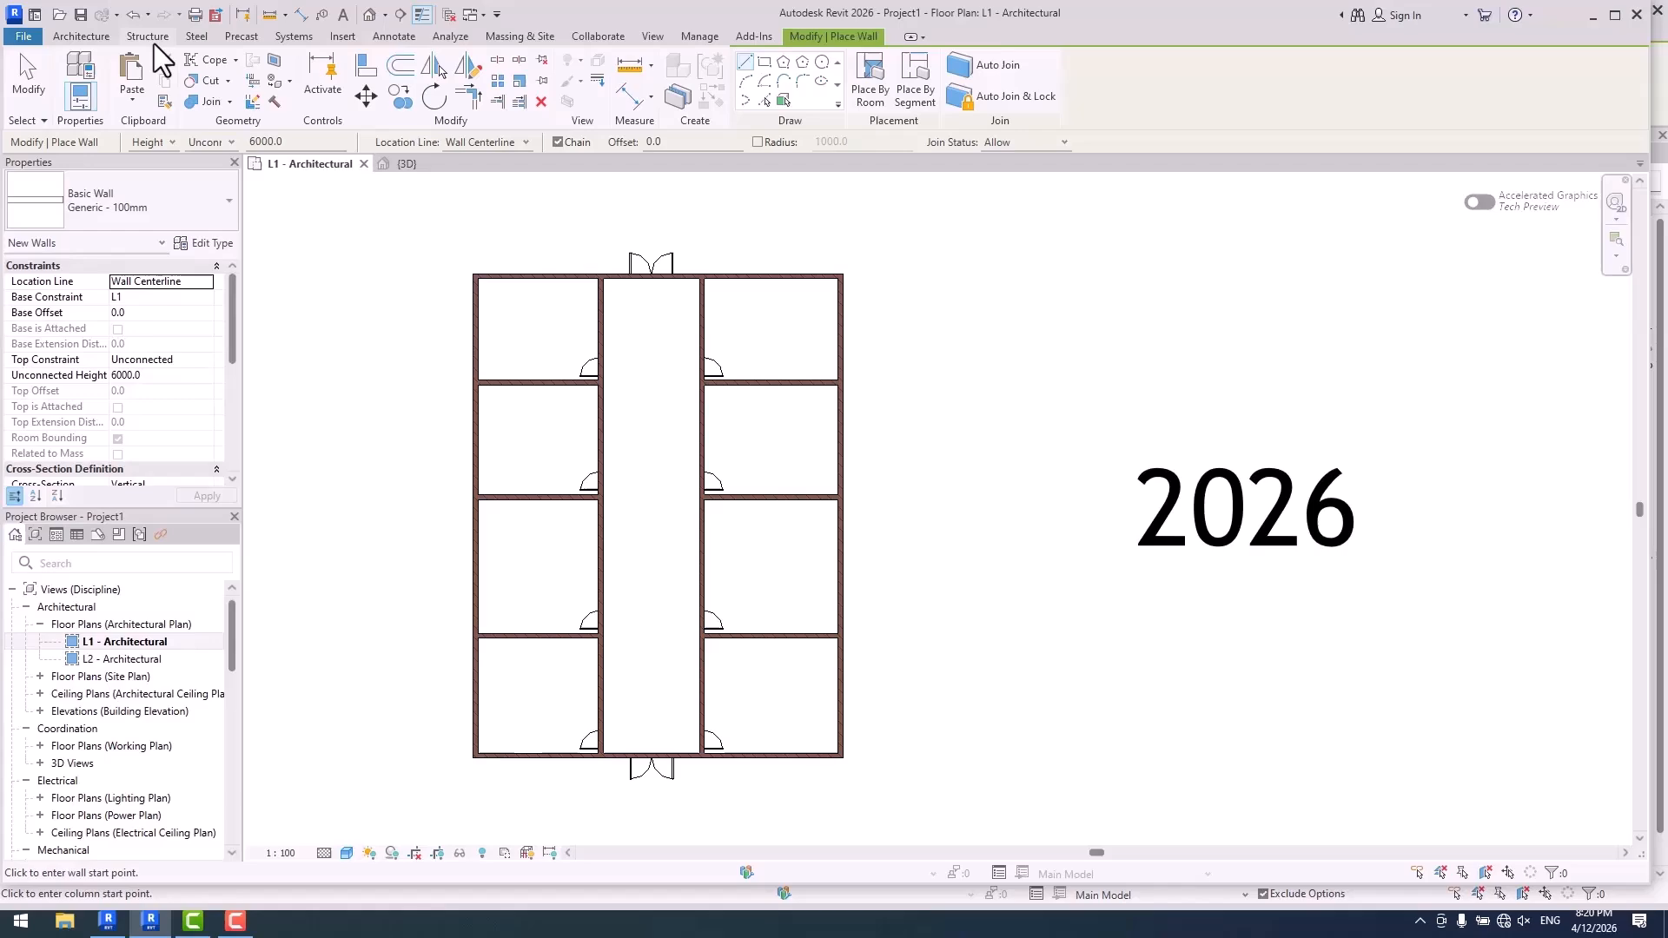
- Dismiss the save reminder in Revit 2026, examine the structural column placement options, and return to Revit 2027
left_click(153, 41)
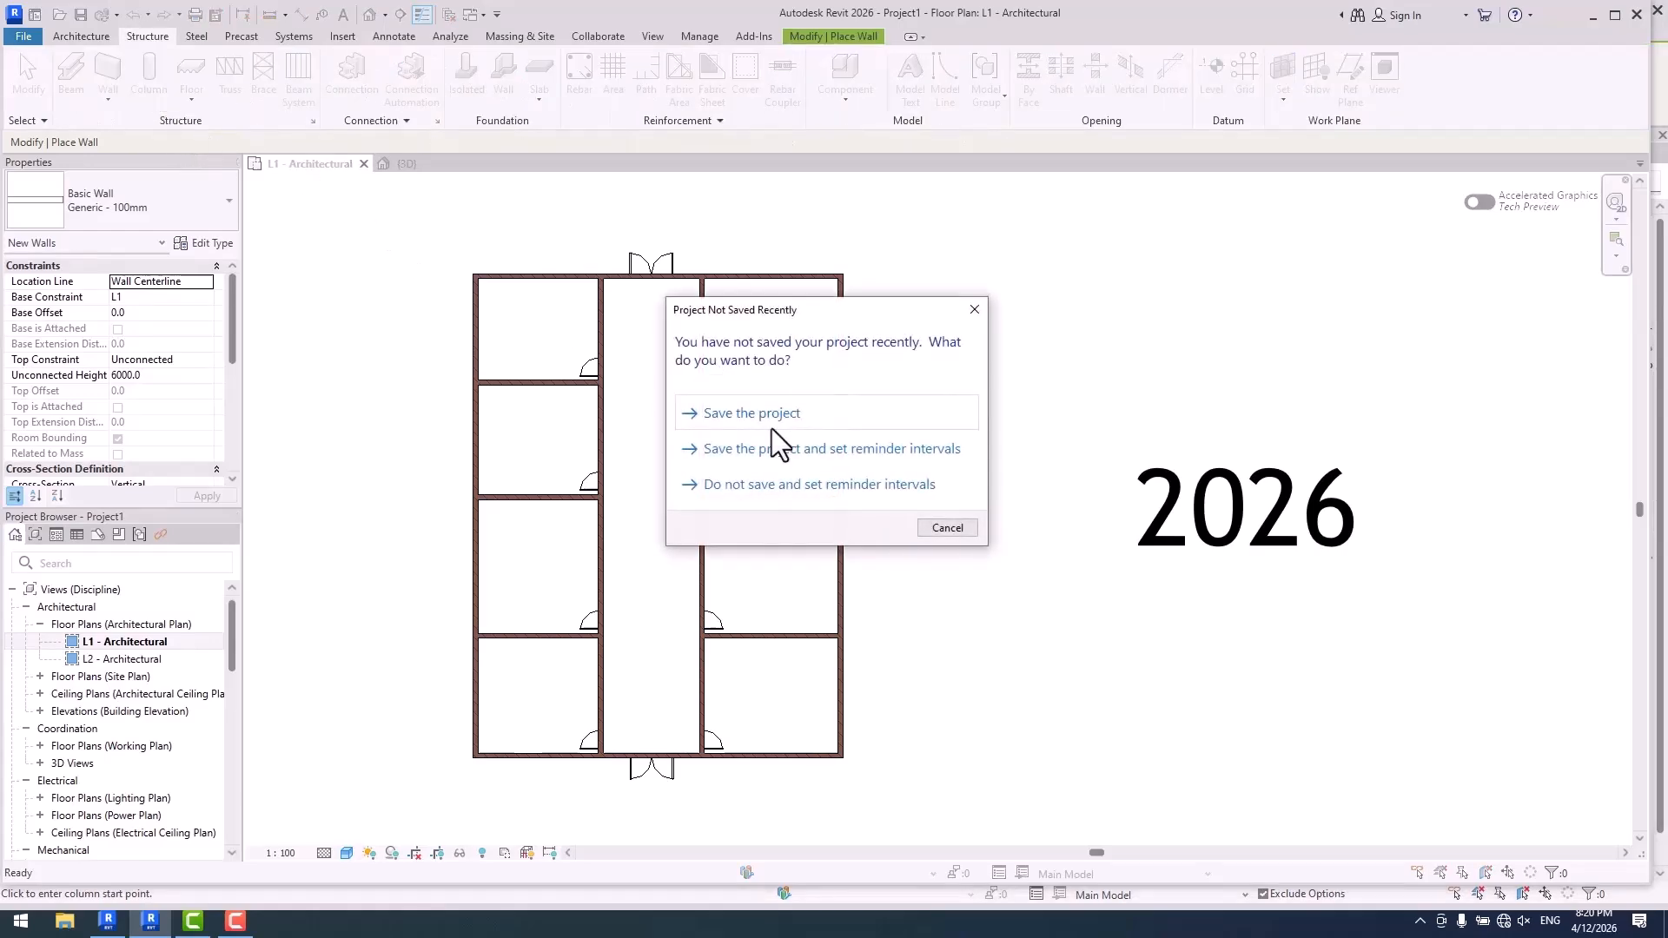
left_click(956, 526)
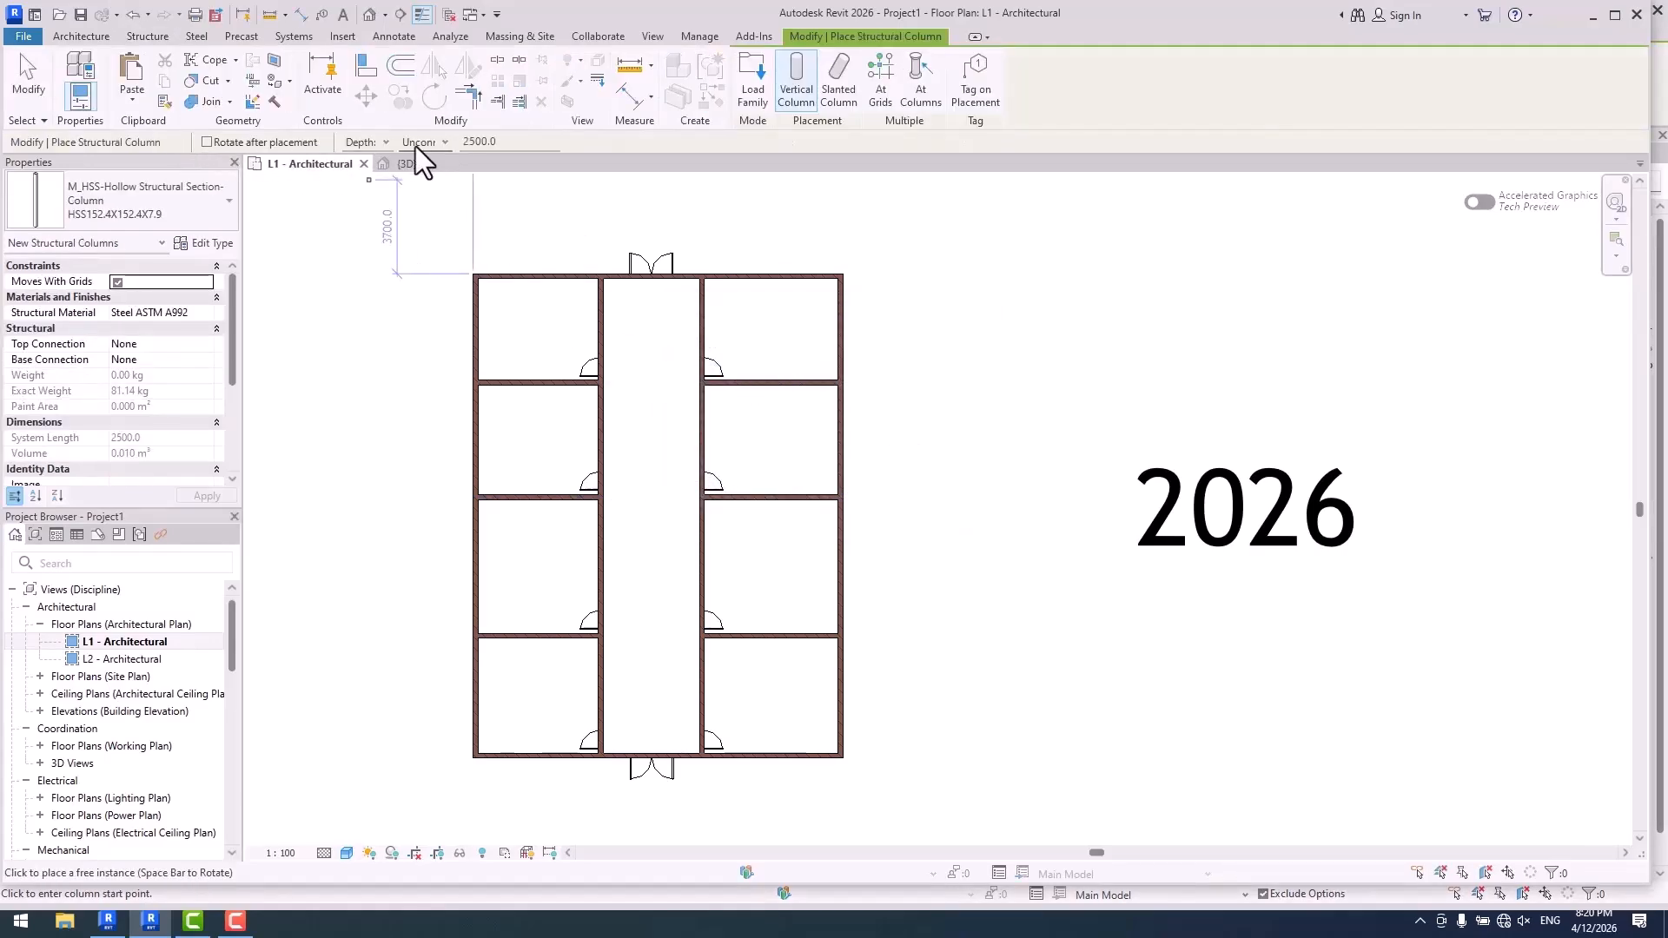
left_click(108, 926)
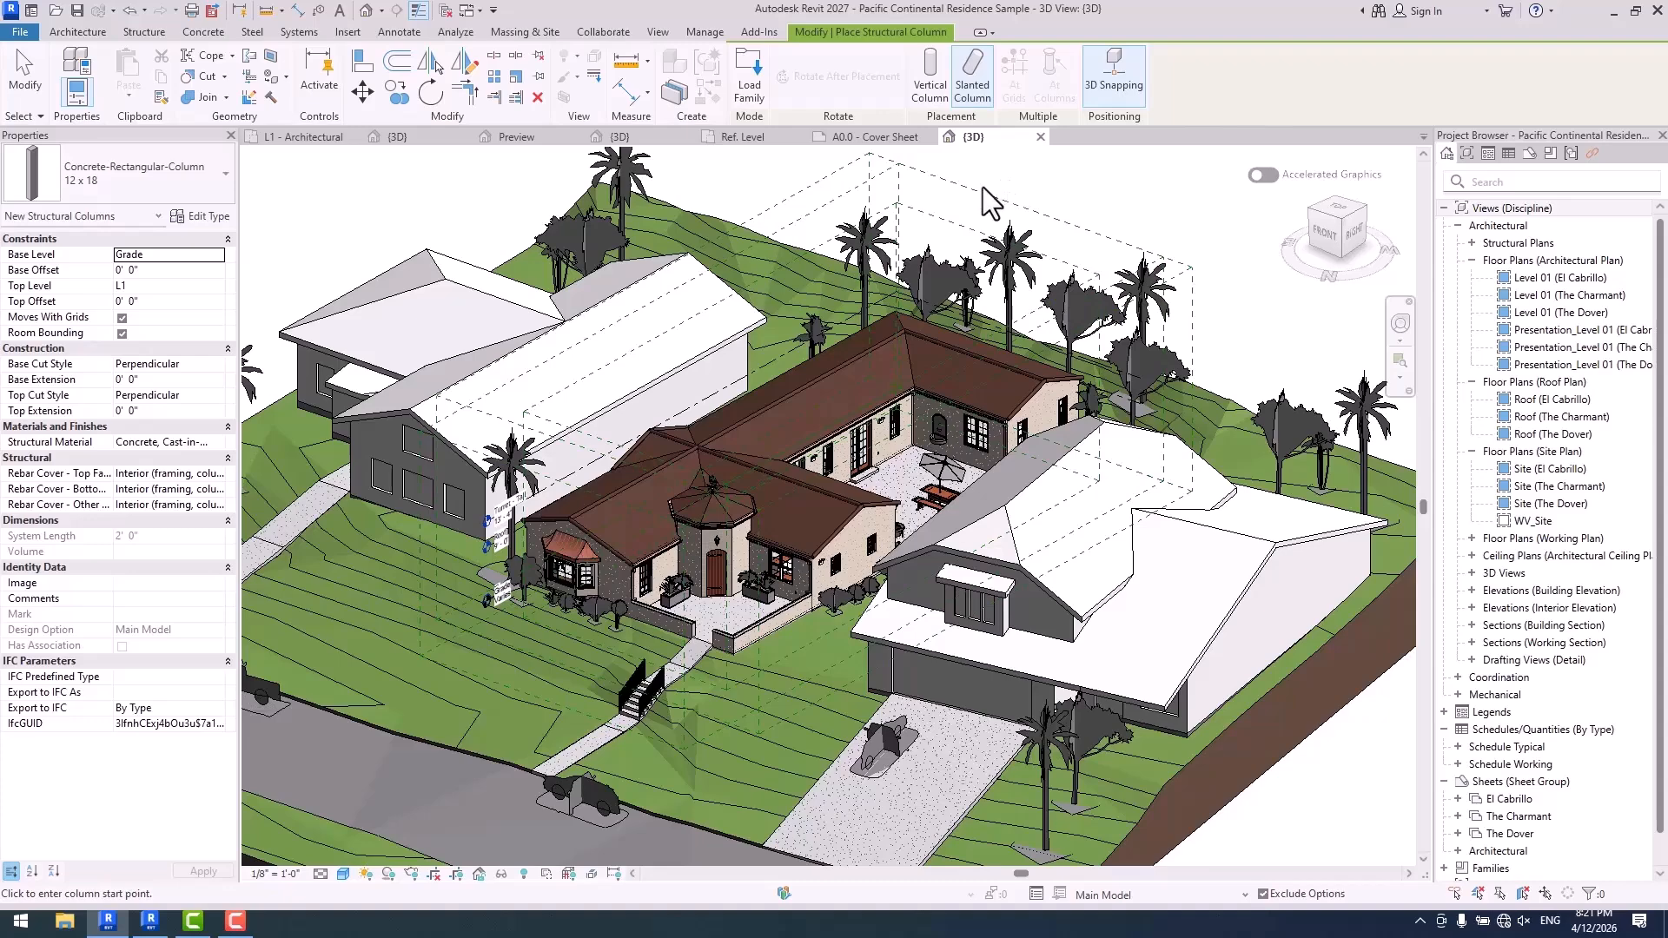
- Examine the New Drafting View dialog in the light theme and close it without creating a view
left_click(658, 32)
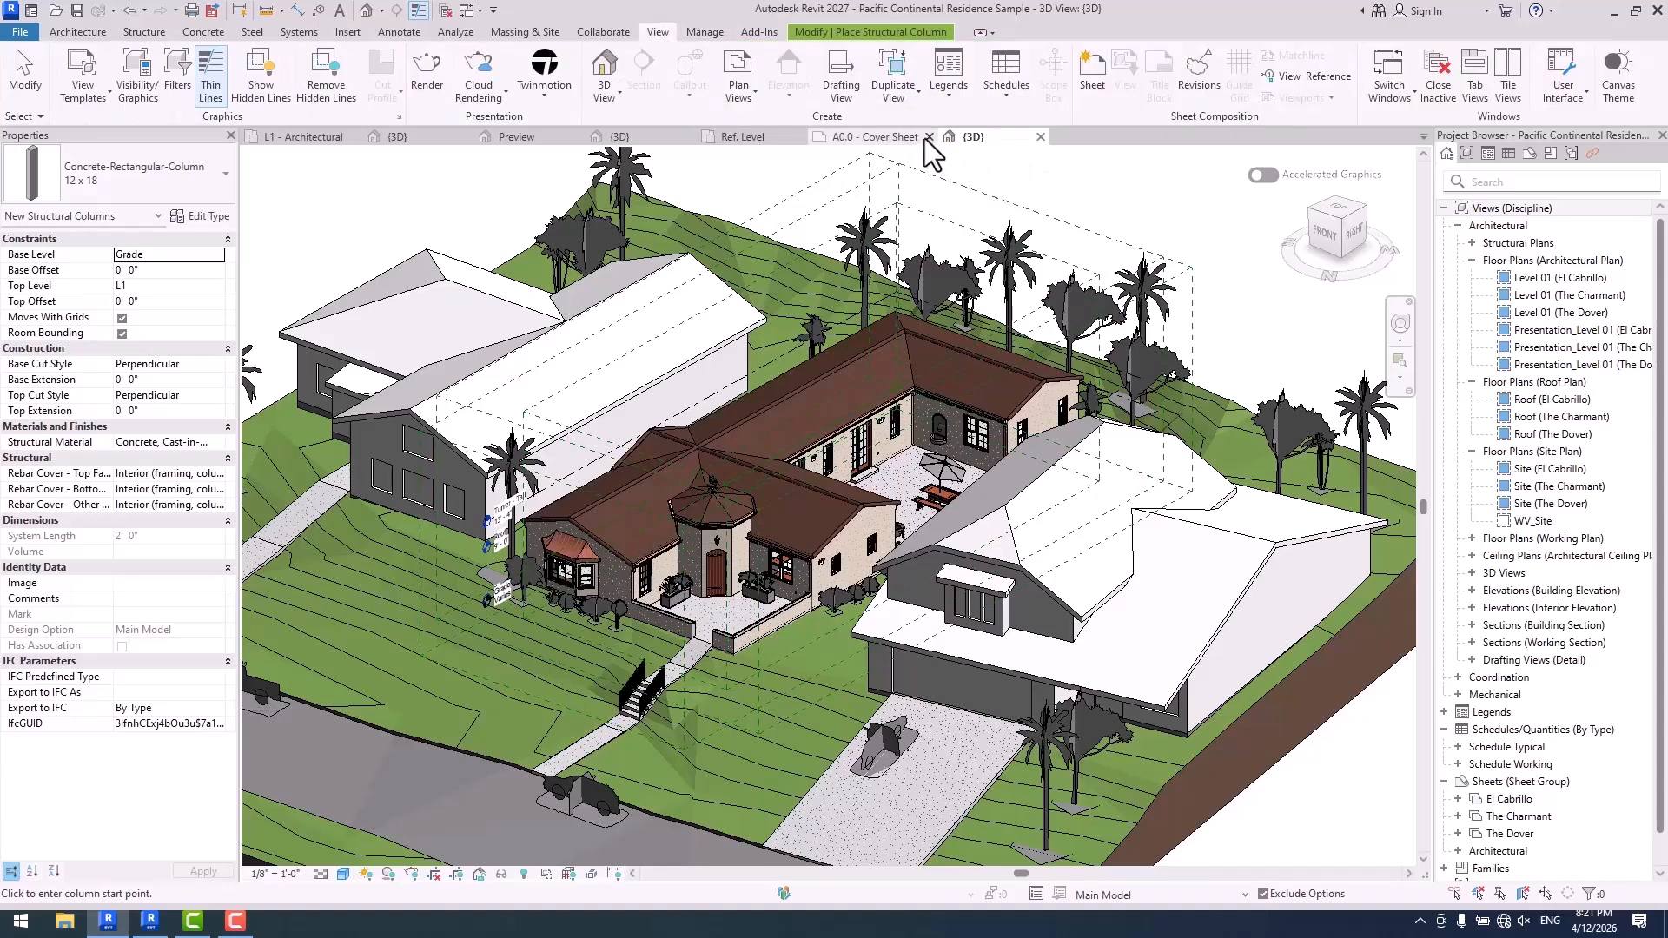
left_click(836, 76)
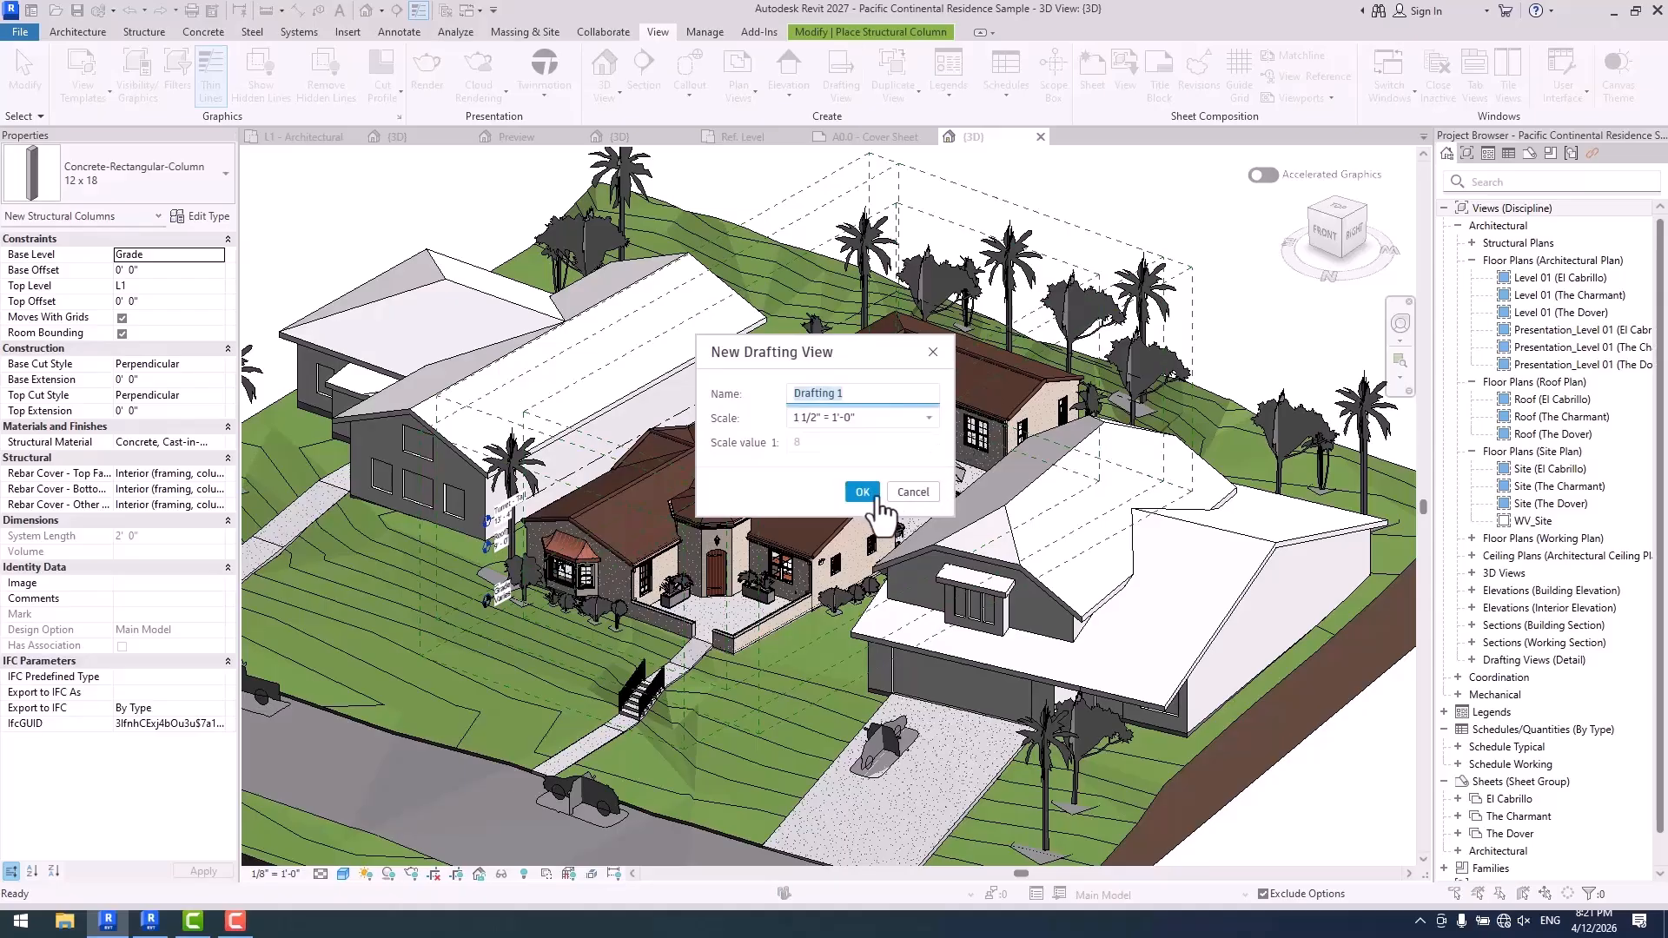
left_click(922, 499)
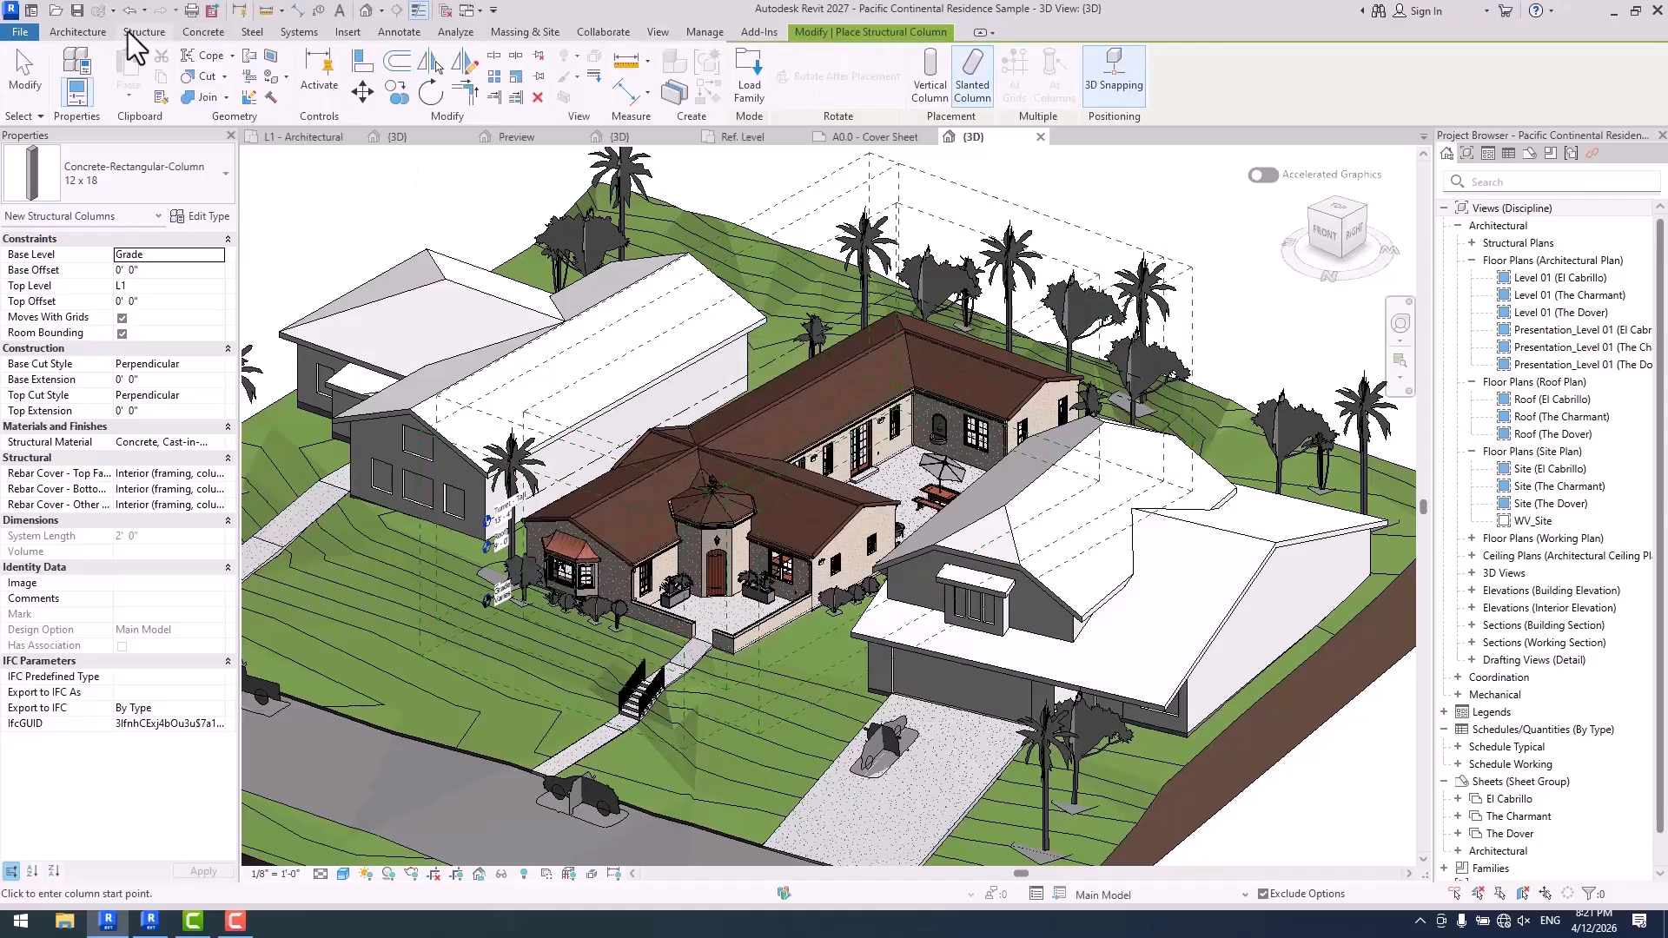
- Set the active UI theme to Dark in the color options
left_click(20, 31)
left_click(287, 429)
left_click(675, 219)
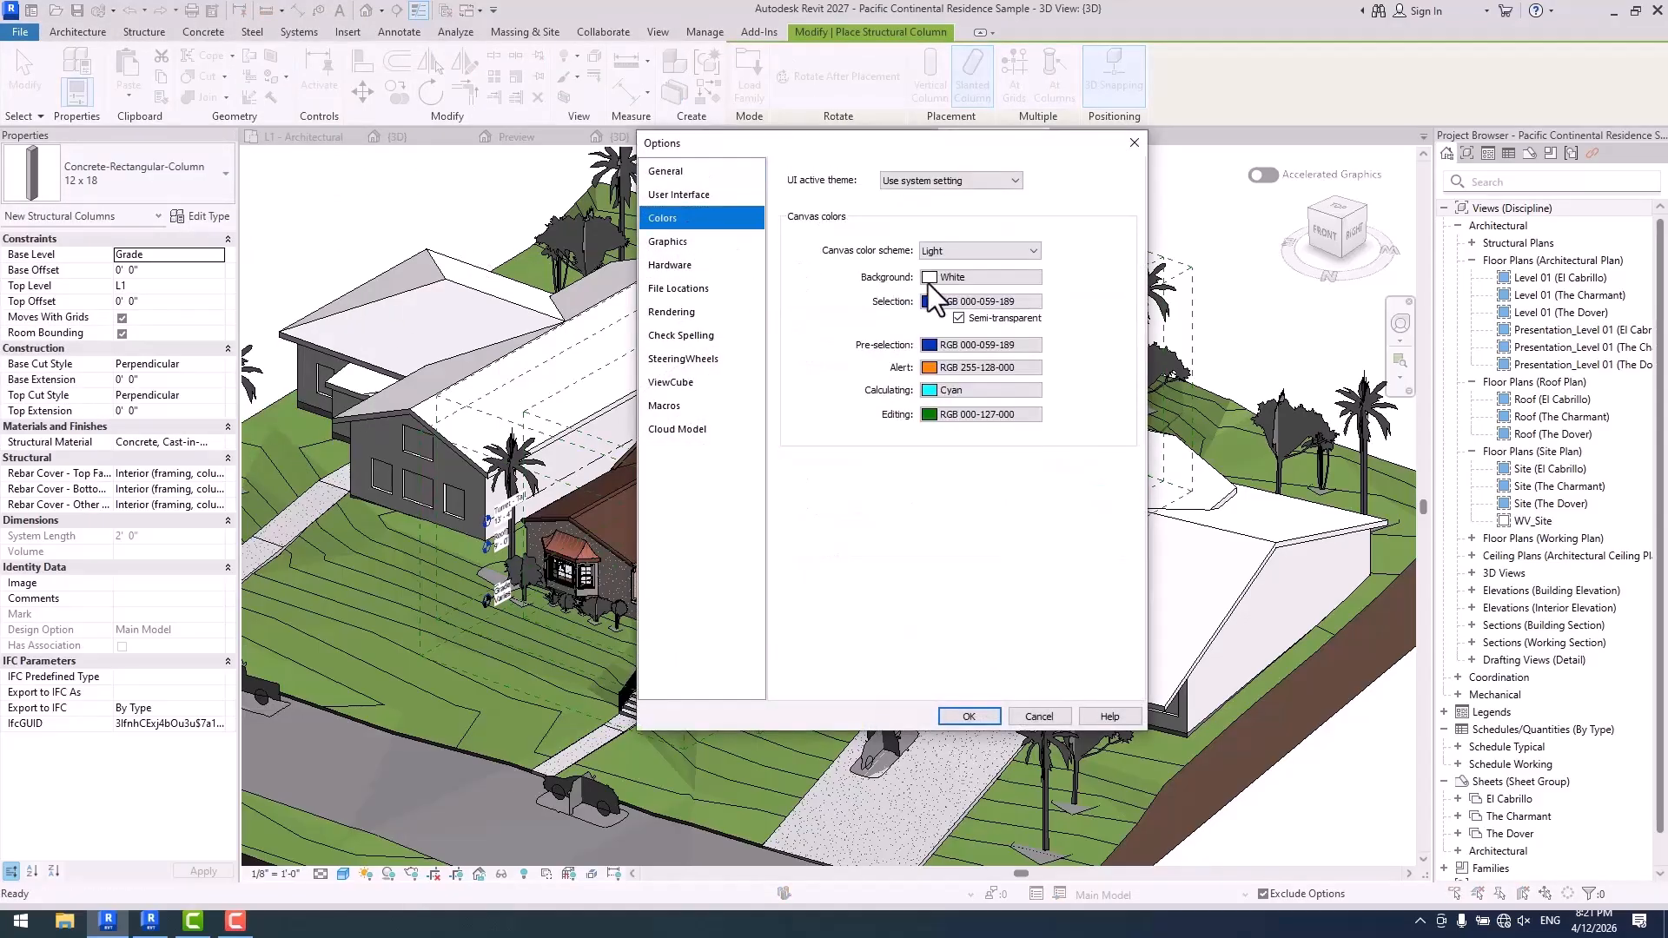
left_click(925, 183)
left_click(935, 196)
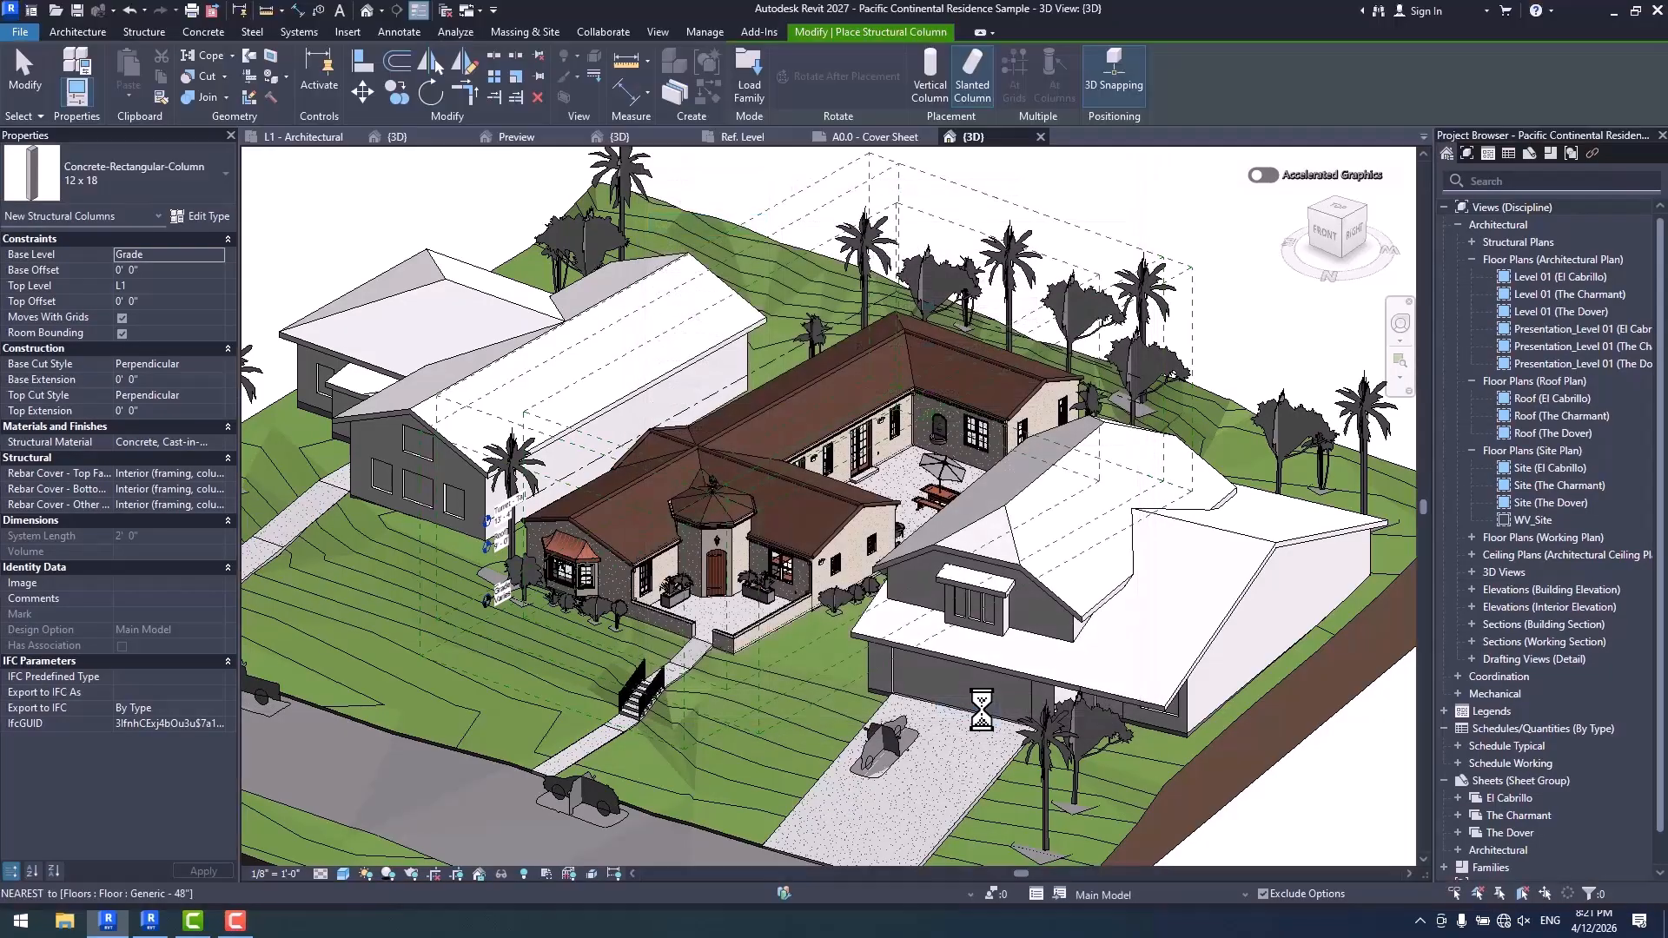
- Examine the New Drafting View dialog in the dark theme and cancel it without creating a view
left_click(662, 34)
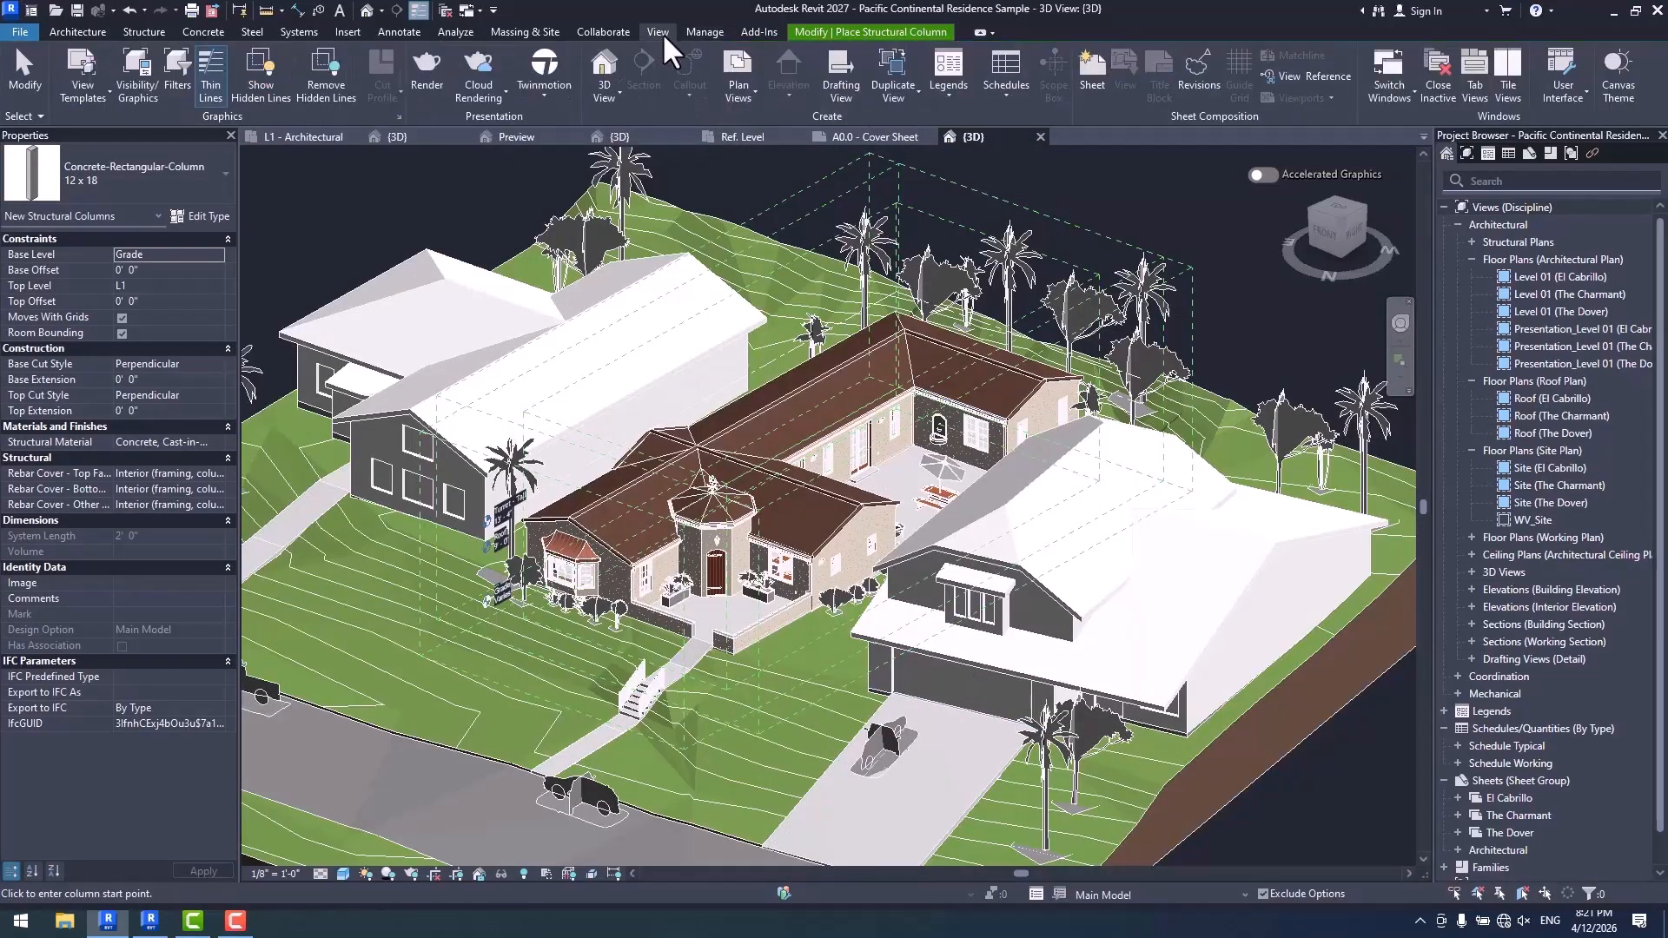
left_click(839, 76)
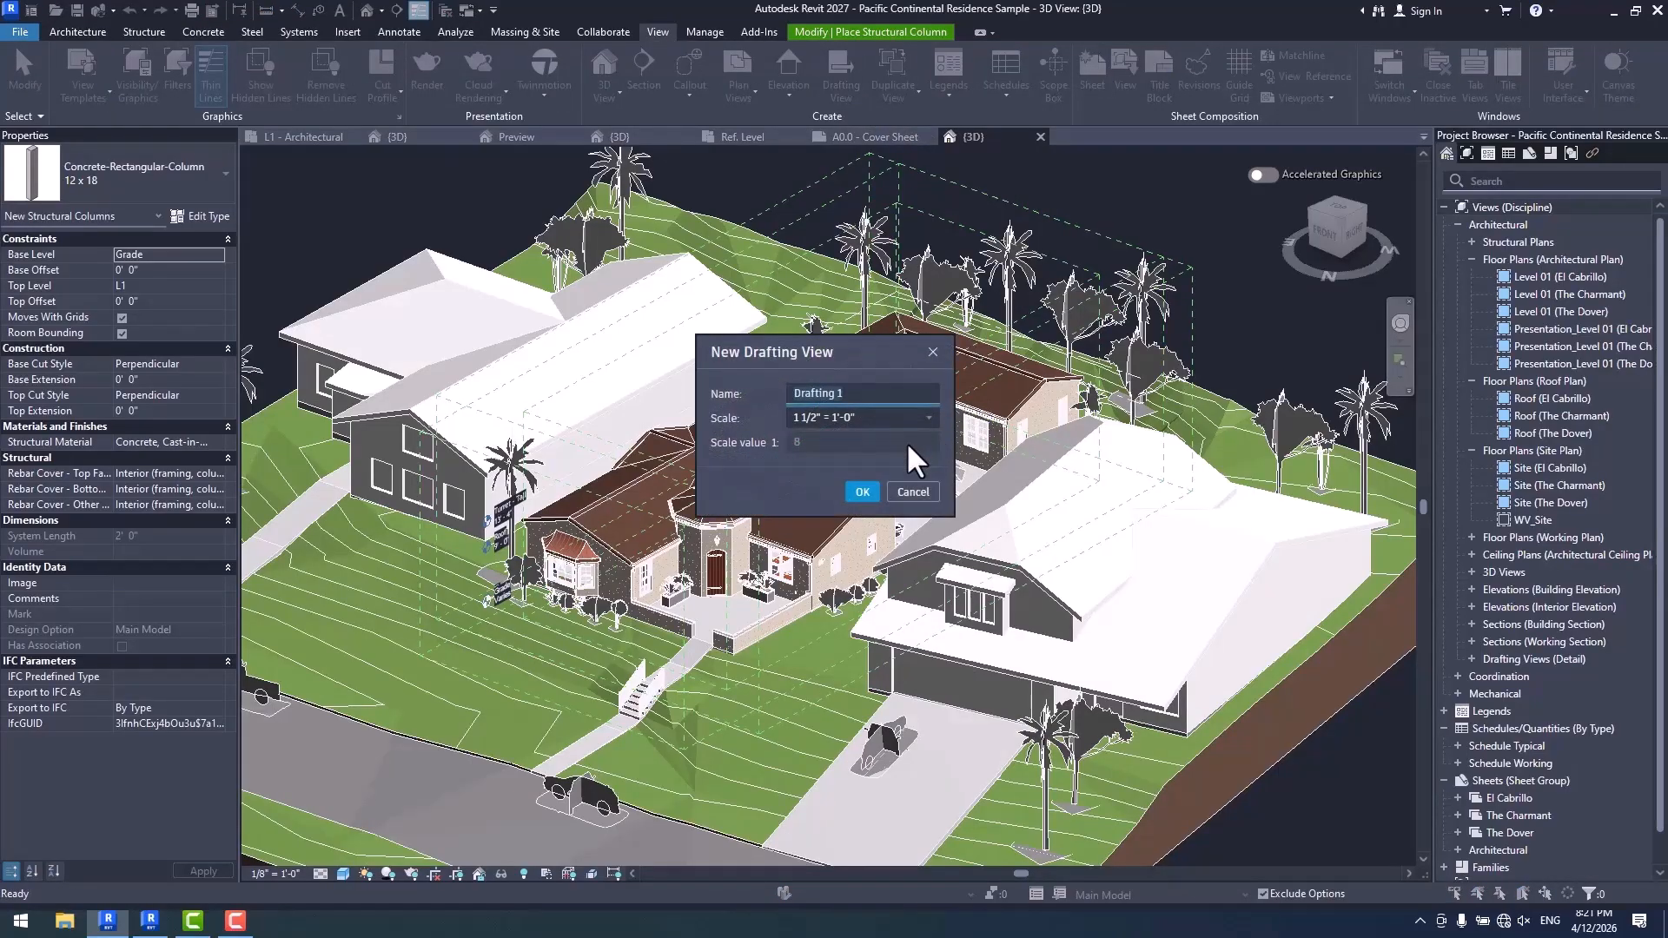
left_click(921, 492)
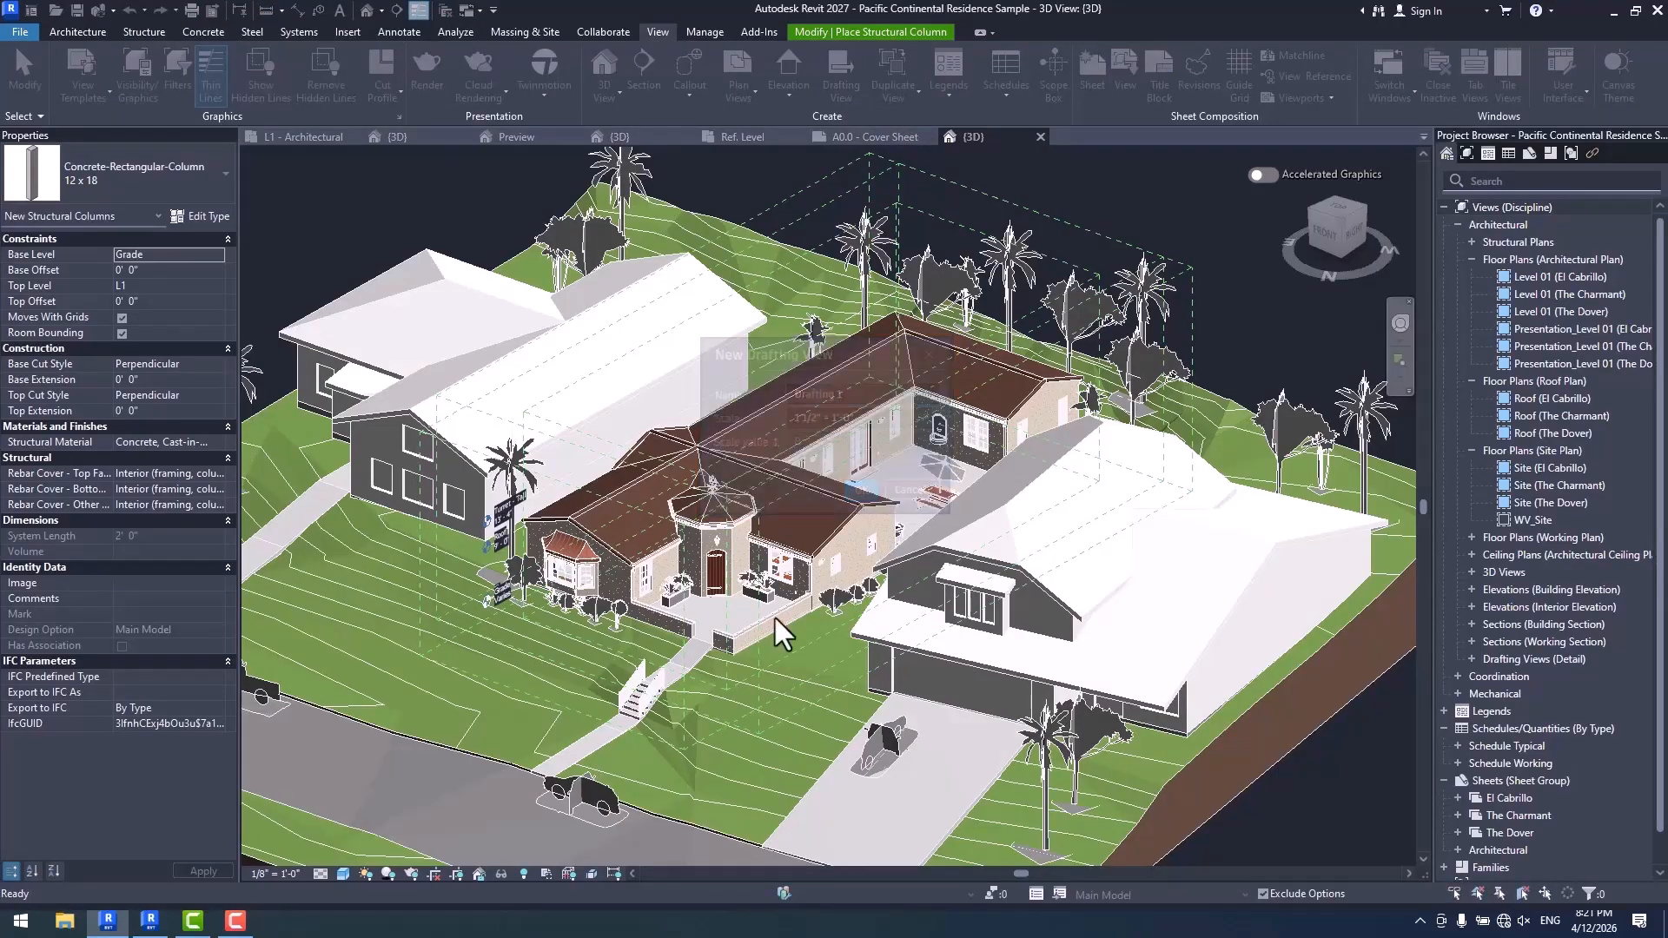
- Switch to Revit 2026 and set its active UI theme to Dark in the color options
left_click(149, 922)
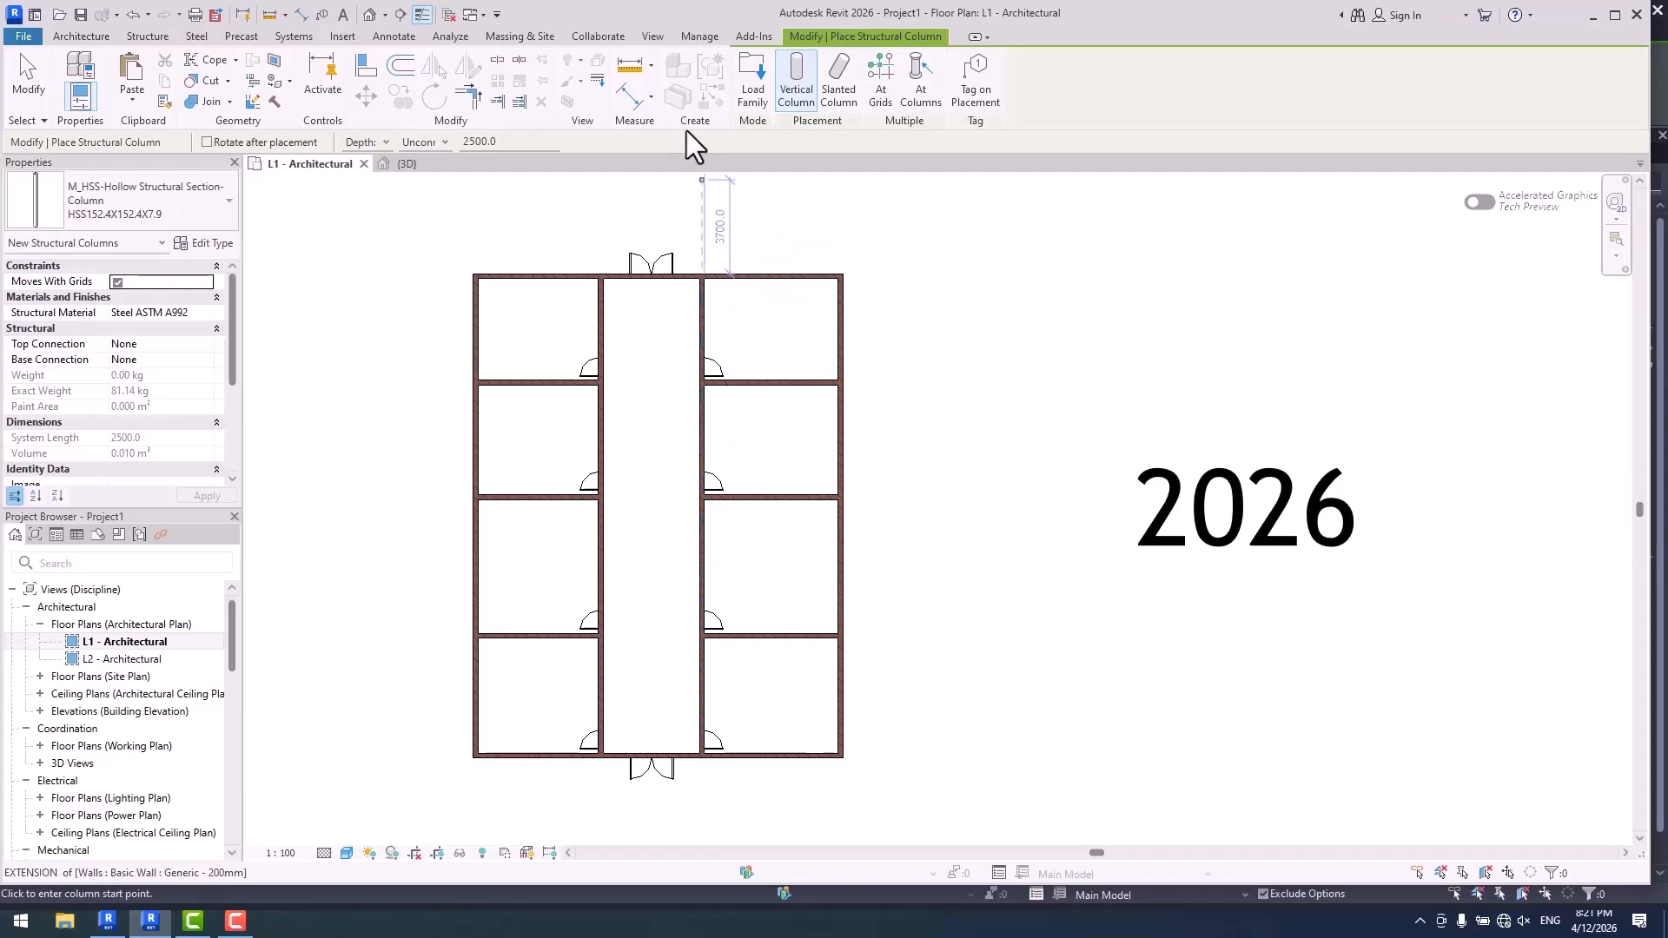
left_click(20, 37)
left_click(300, 419)
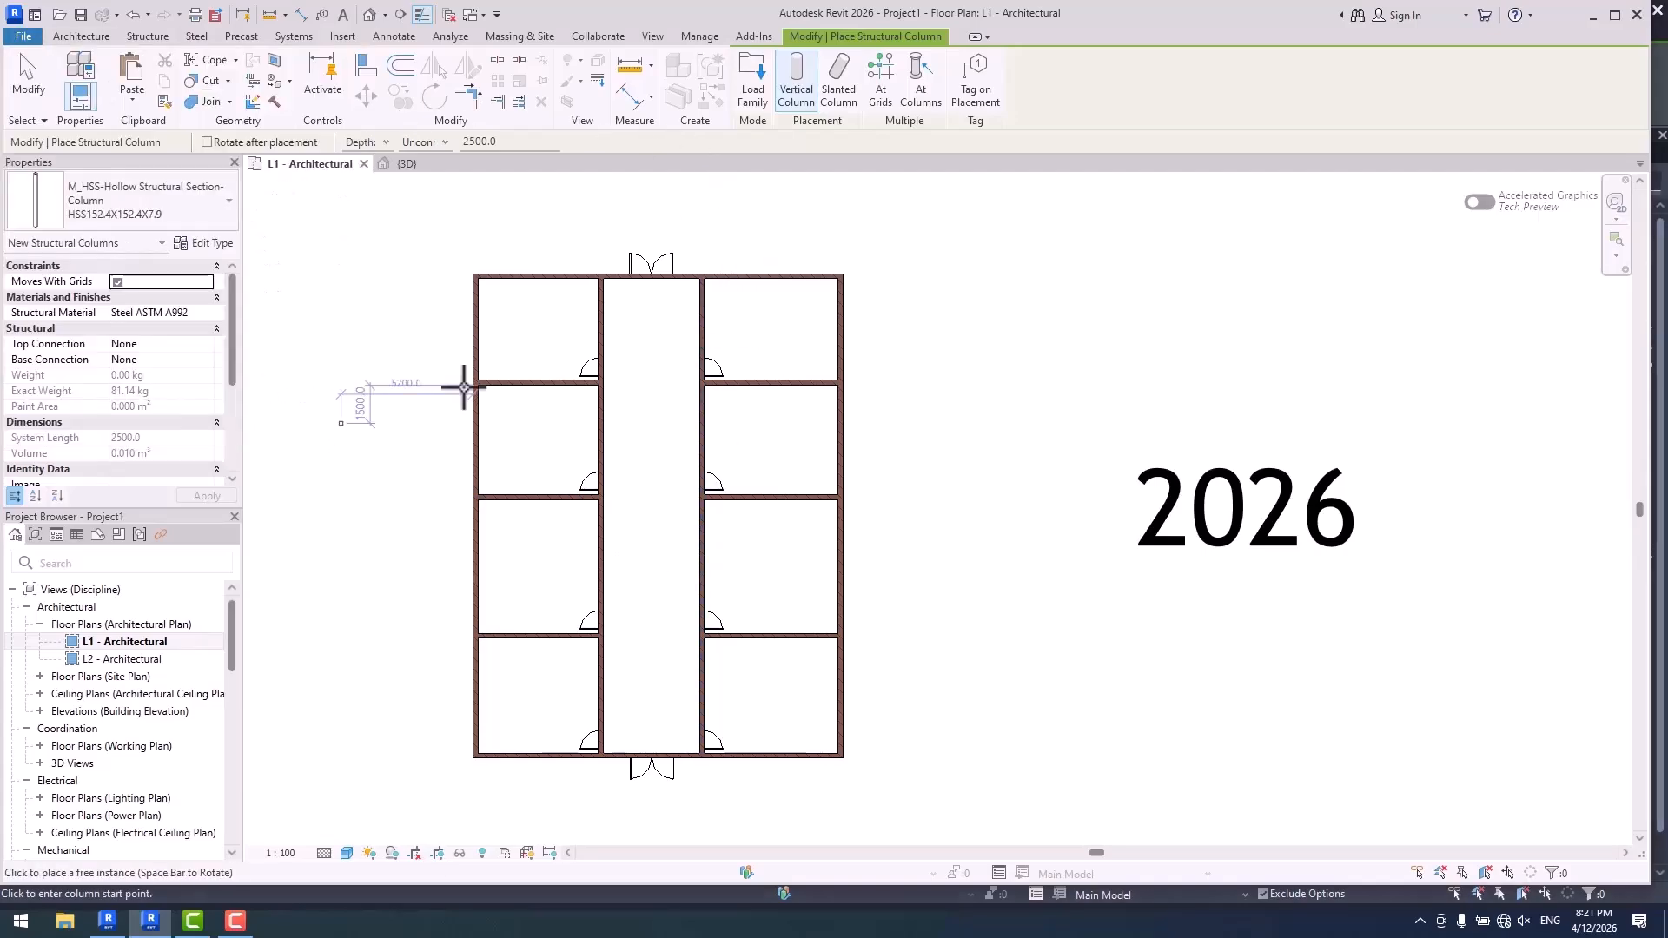
left_click(683, 211)
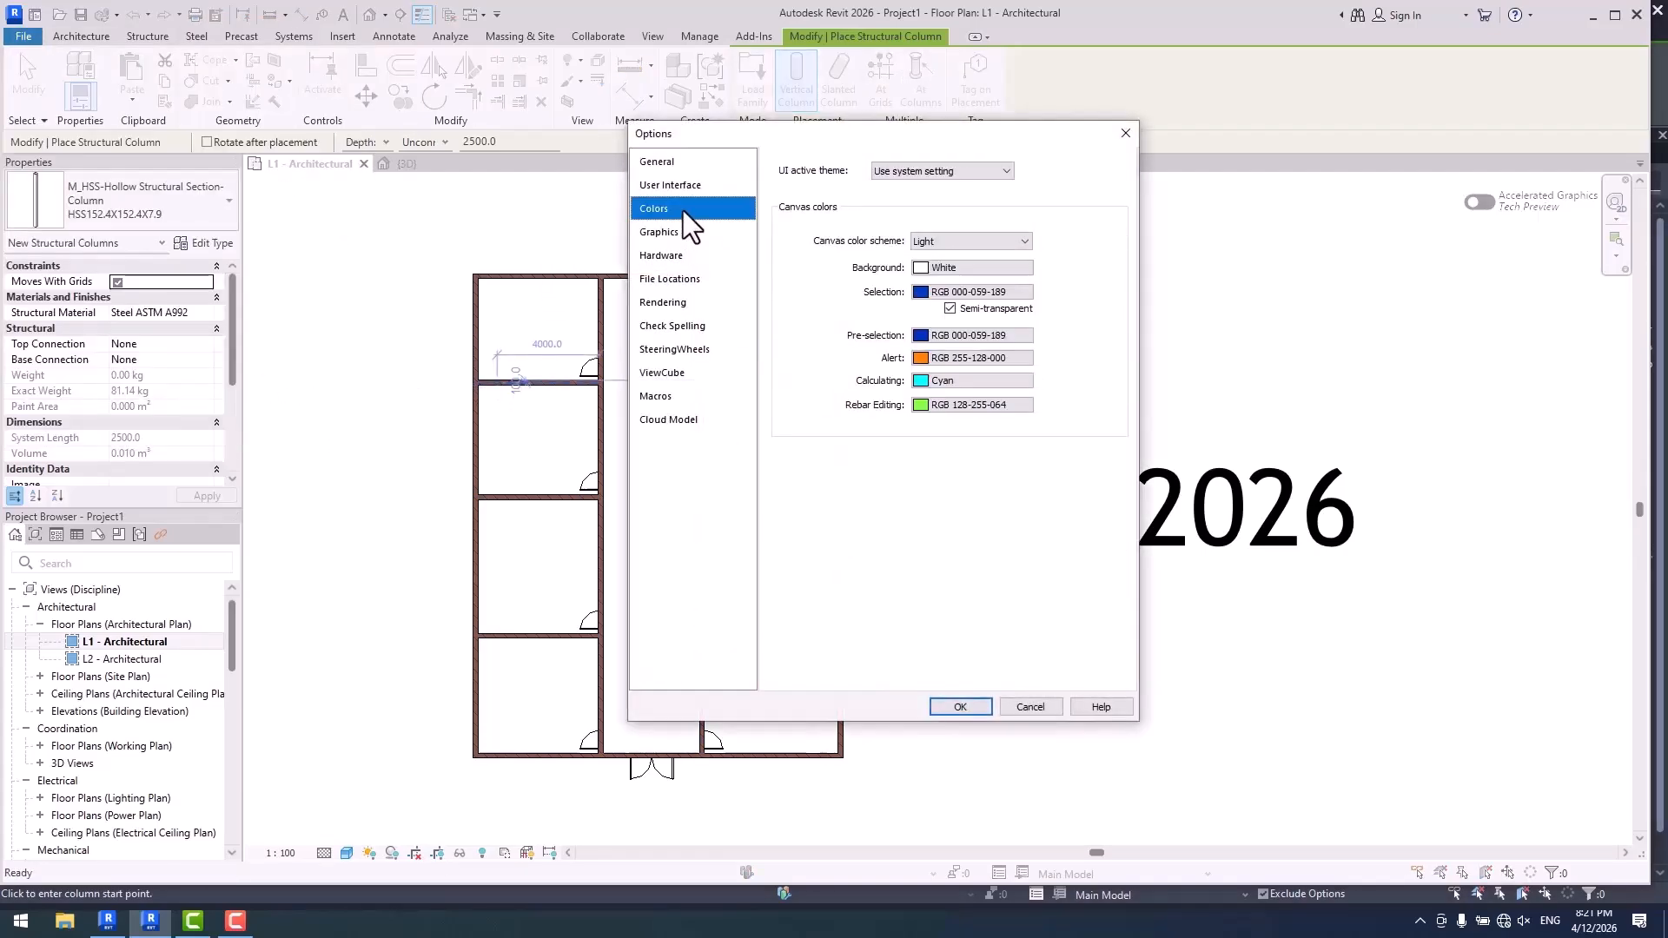
left_click(963, 173)
left_click(953, 187)
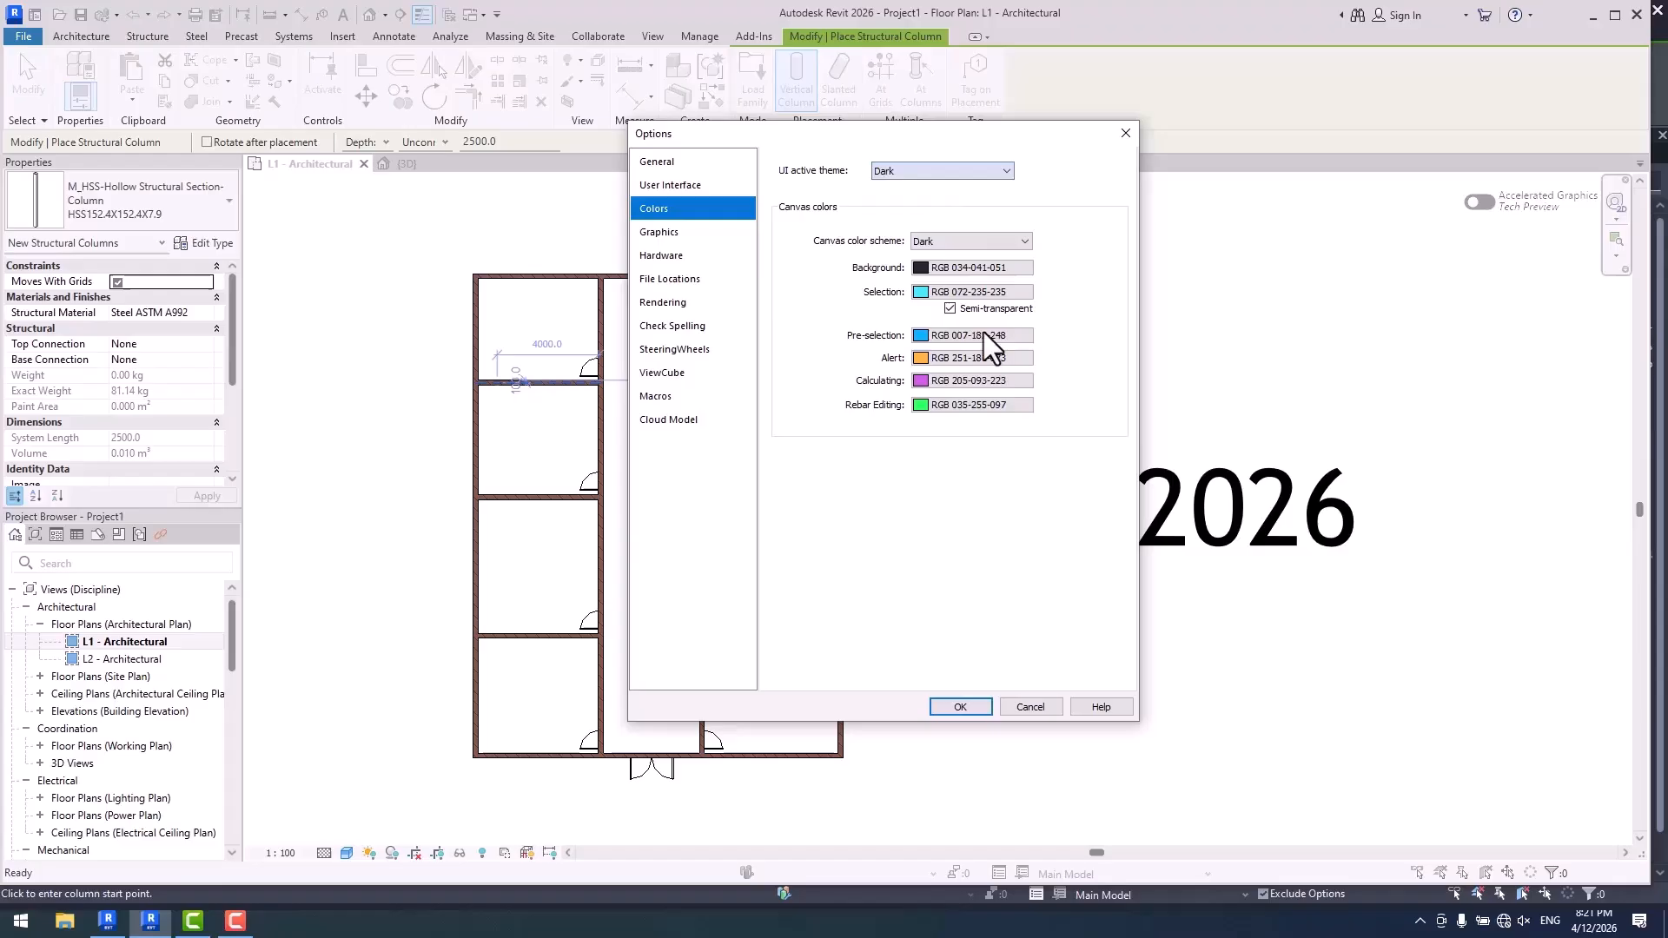
left_click(961, 706)
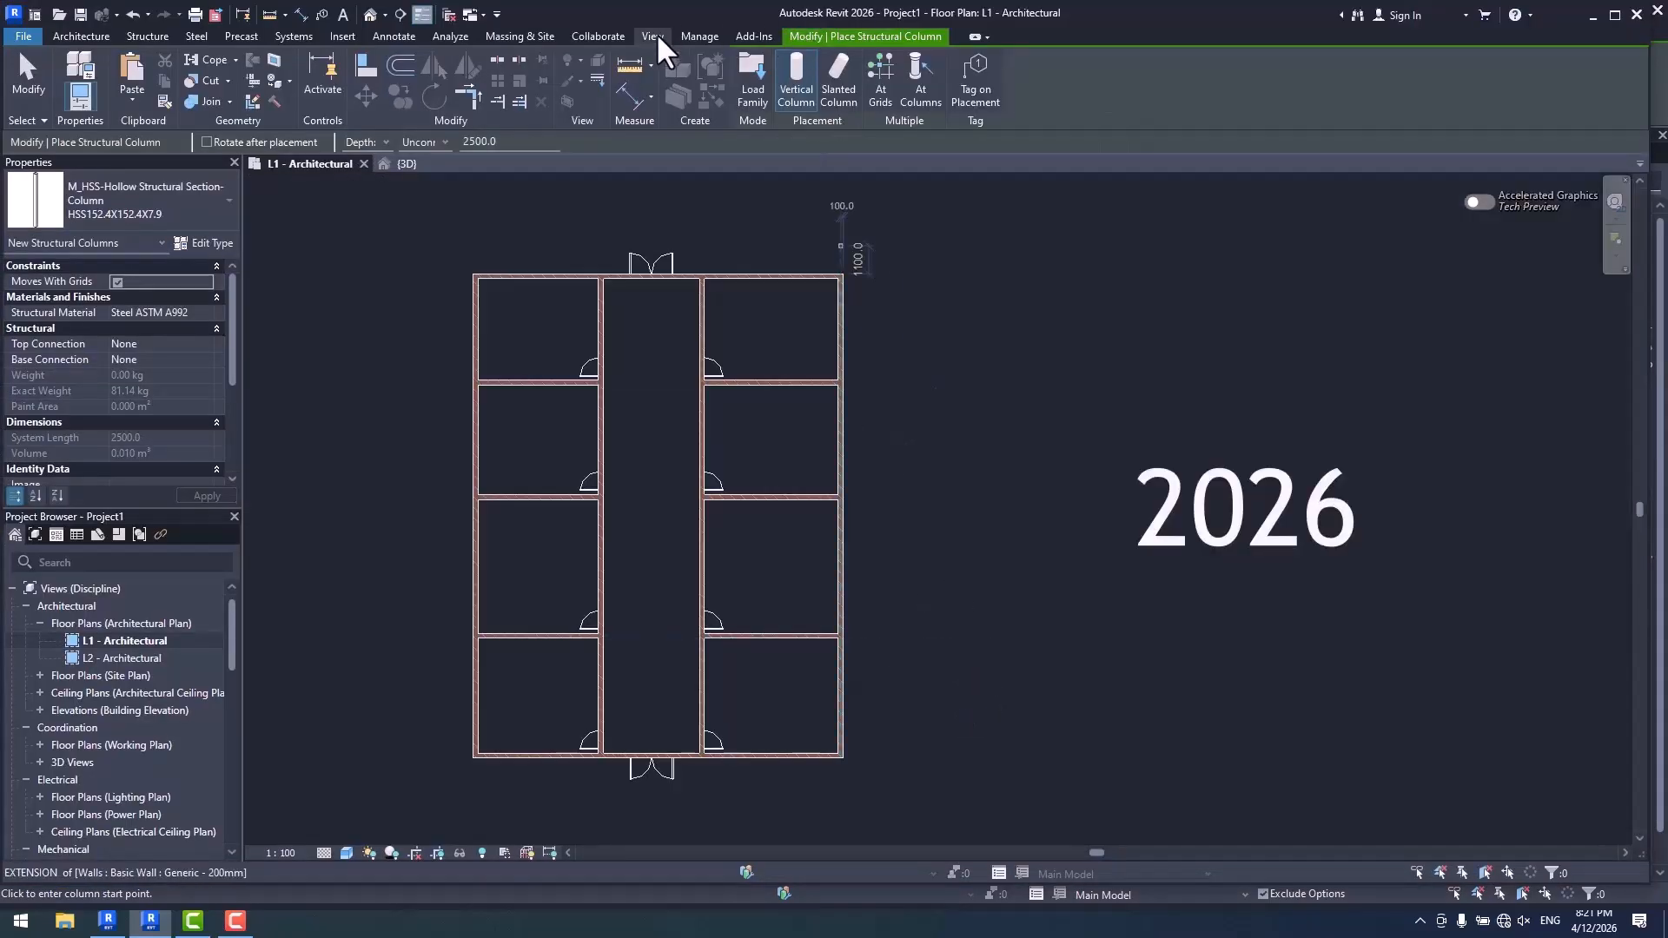
- Open the New Drafting View dialog and reposition it to examine its appearance under the dark theme
left_click(657, 35)
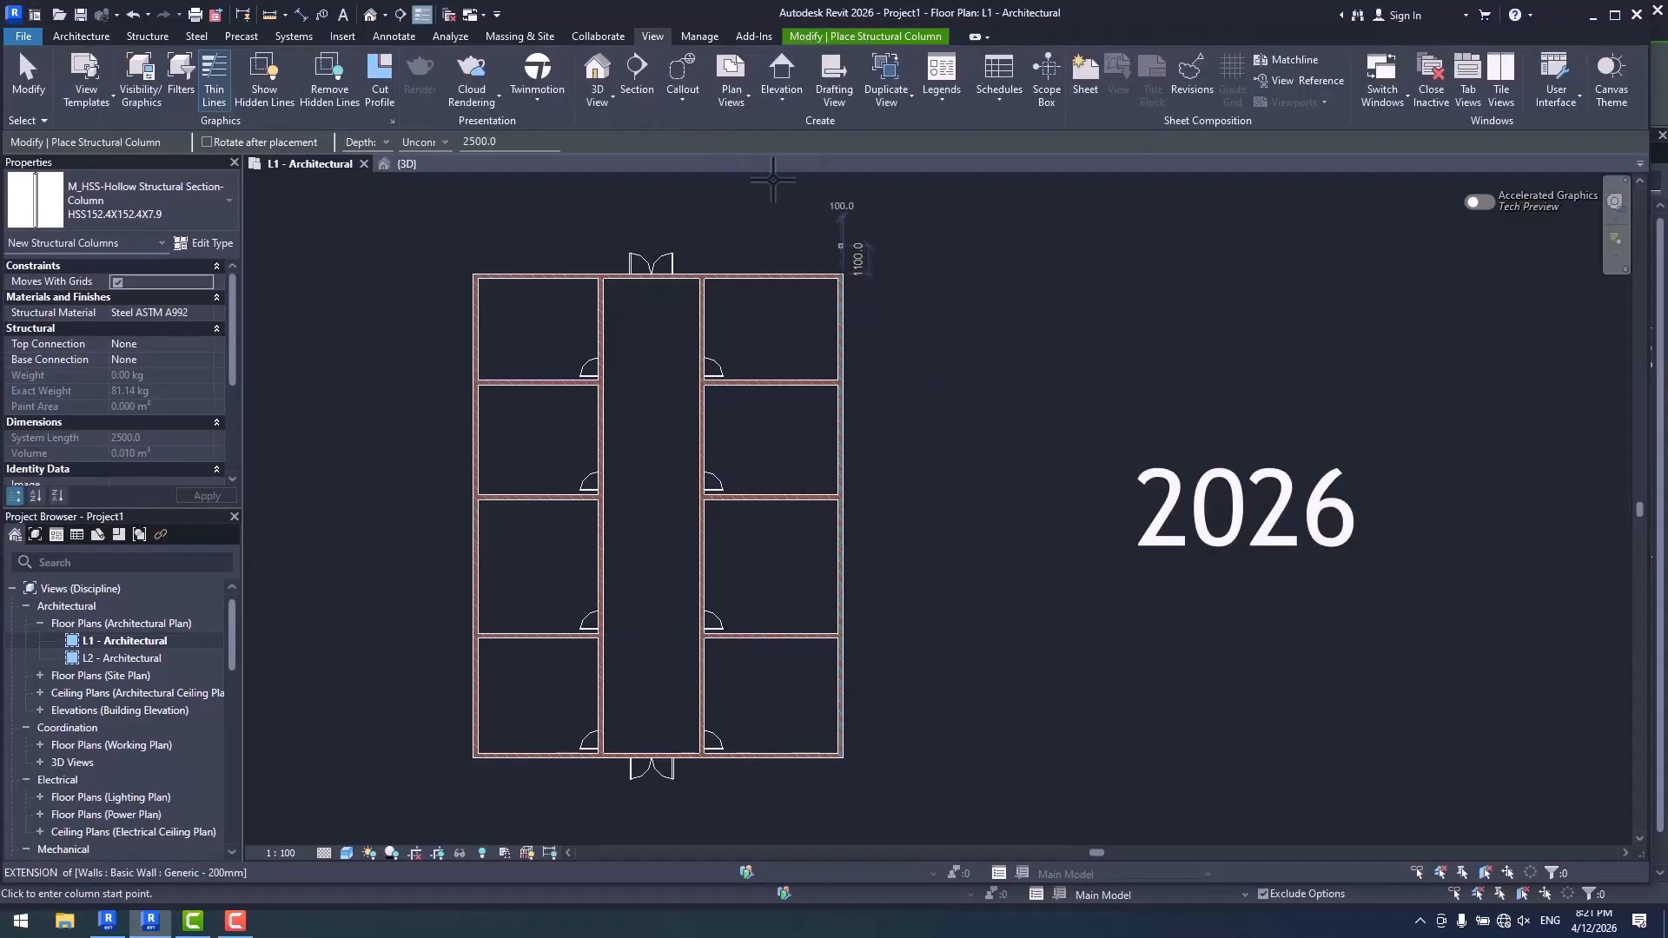
left_click(850, 108)
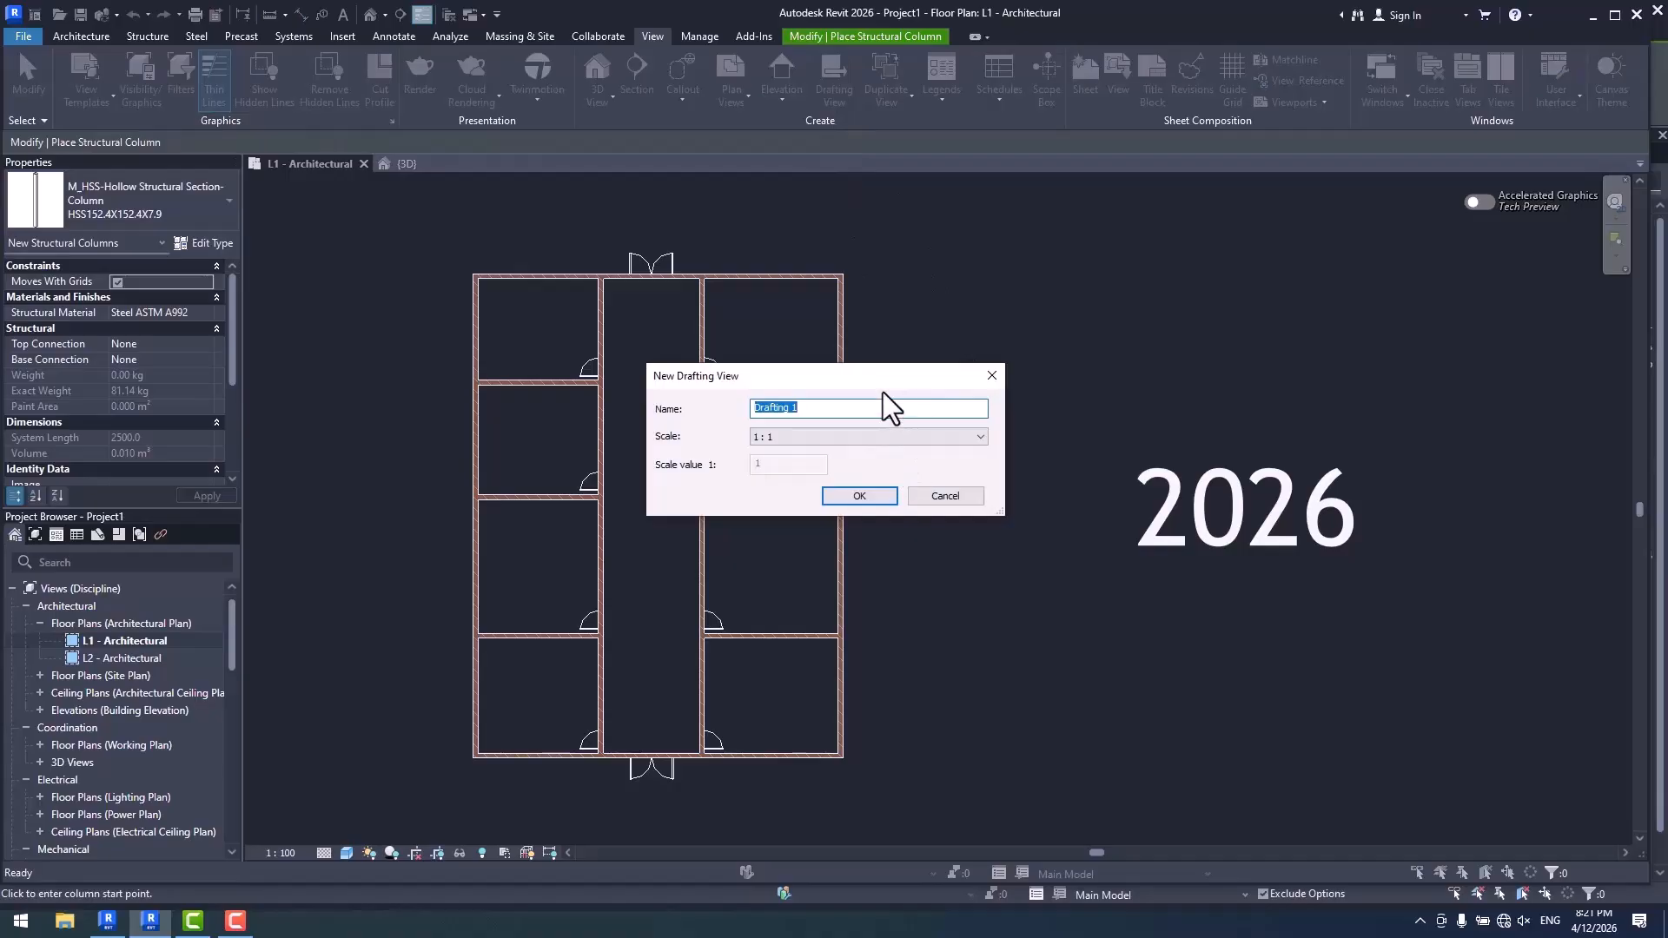
left_click_drag(873, 375, 916, 341)
- Switch to Revit 2027, examine the New Drafting View dialog for comparison, and cancel it without creating a view
left_click(106, 921)
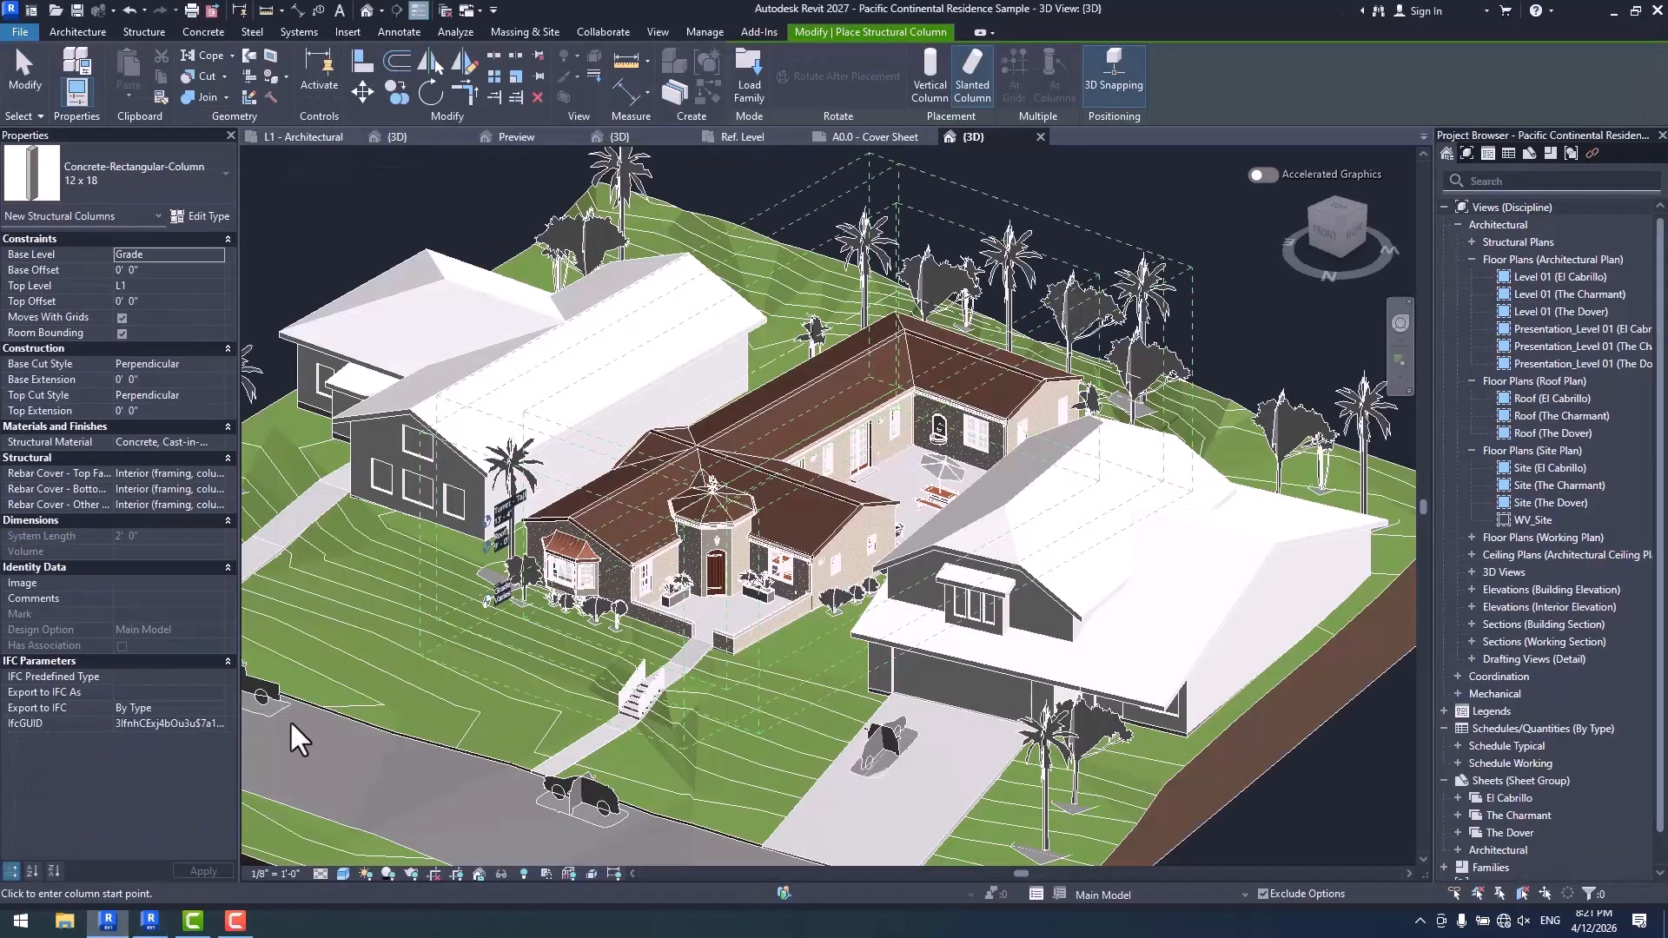
left_click(656, 36)
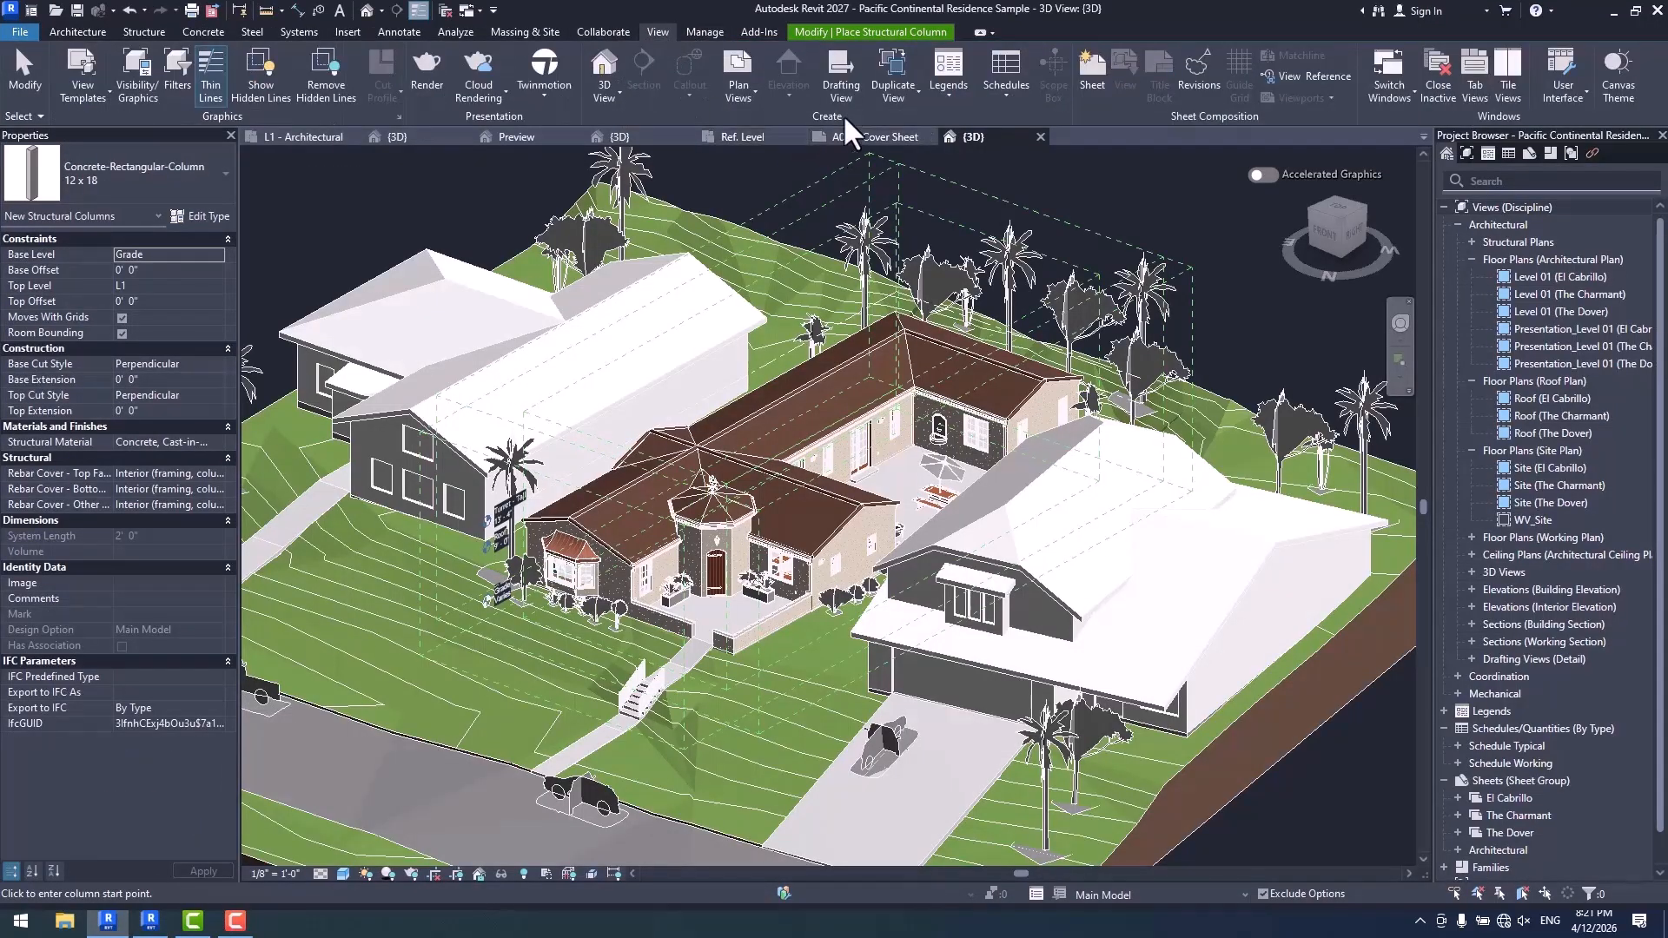
left_click(841, 86)
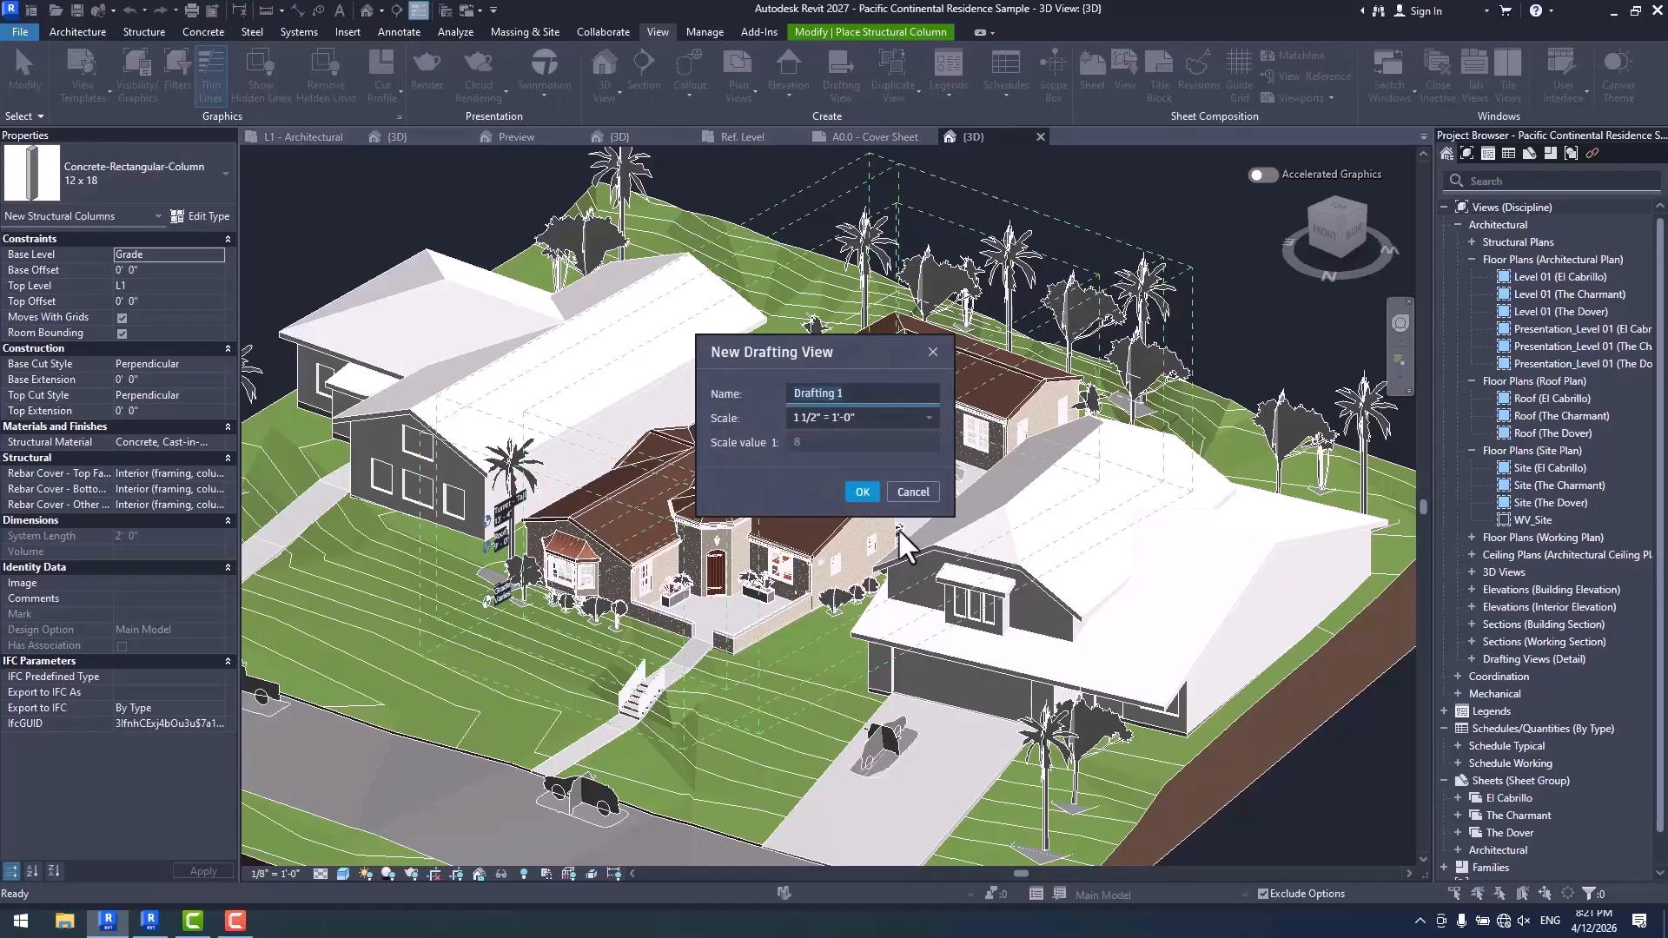
left_click(912, 492)
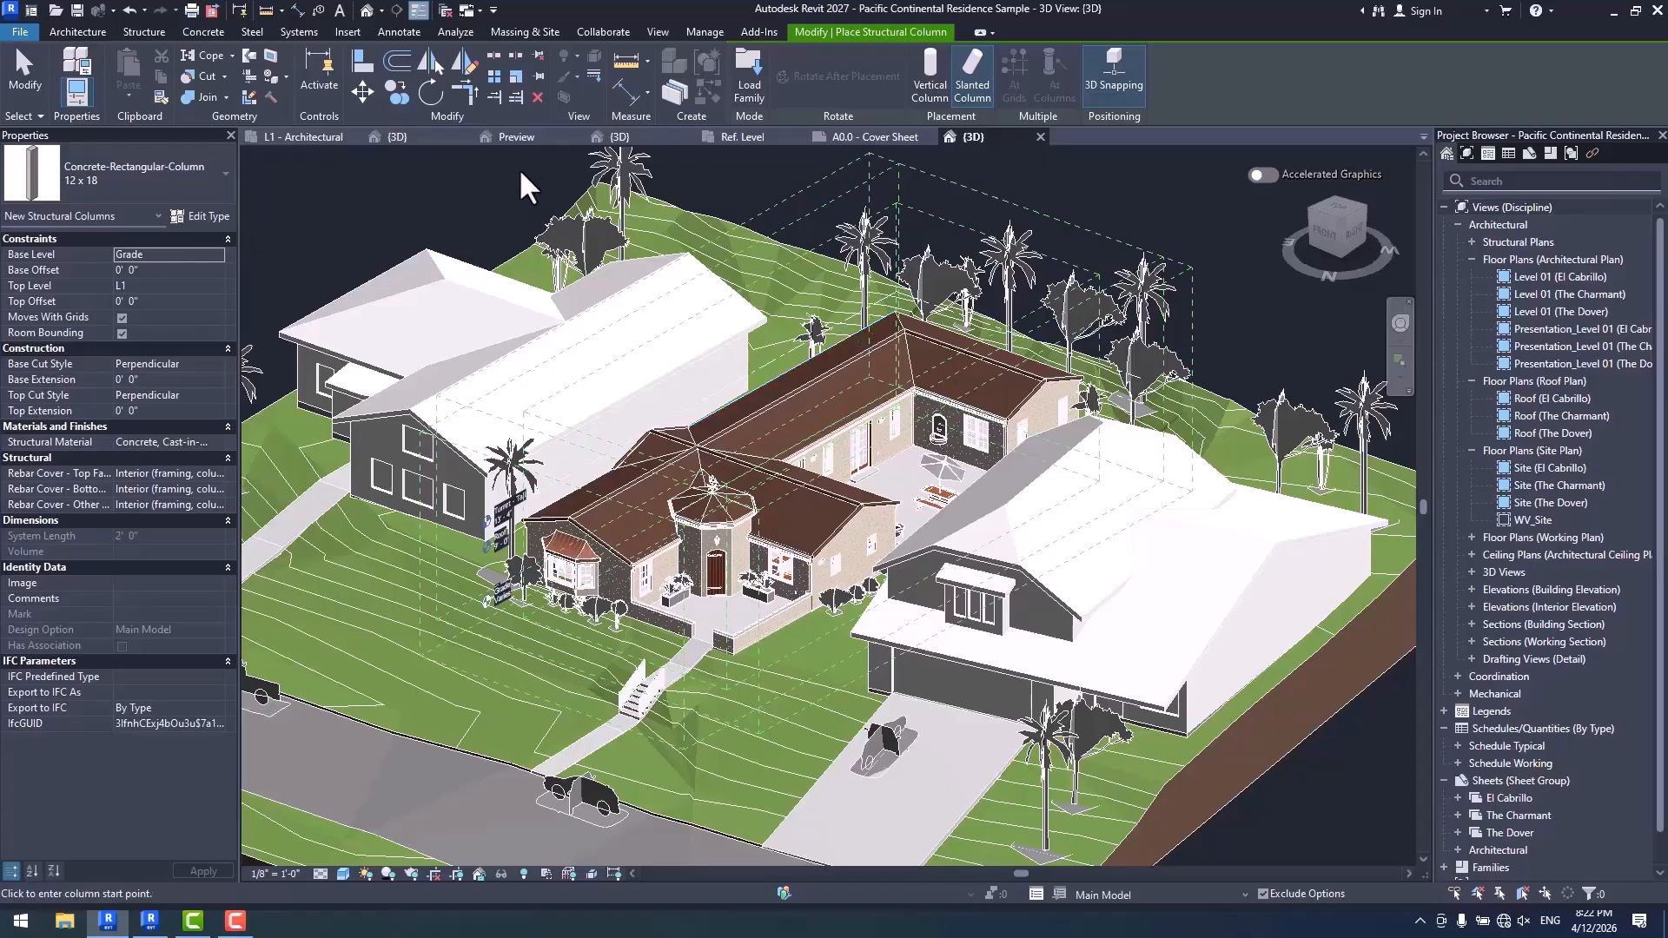
- Open the New Area Plan dialog and move it aside to examine its dark theming
left_click(82, 31)
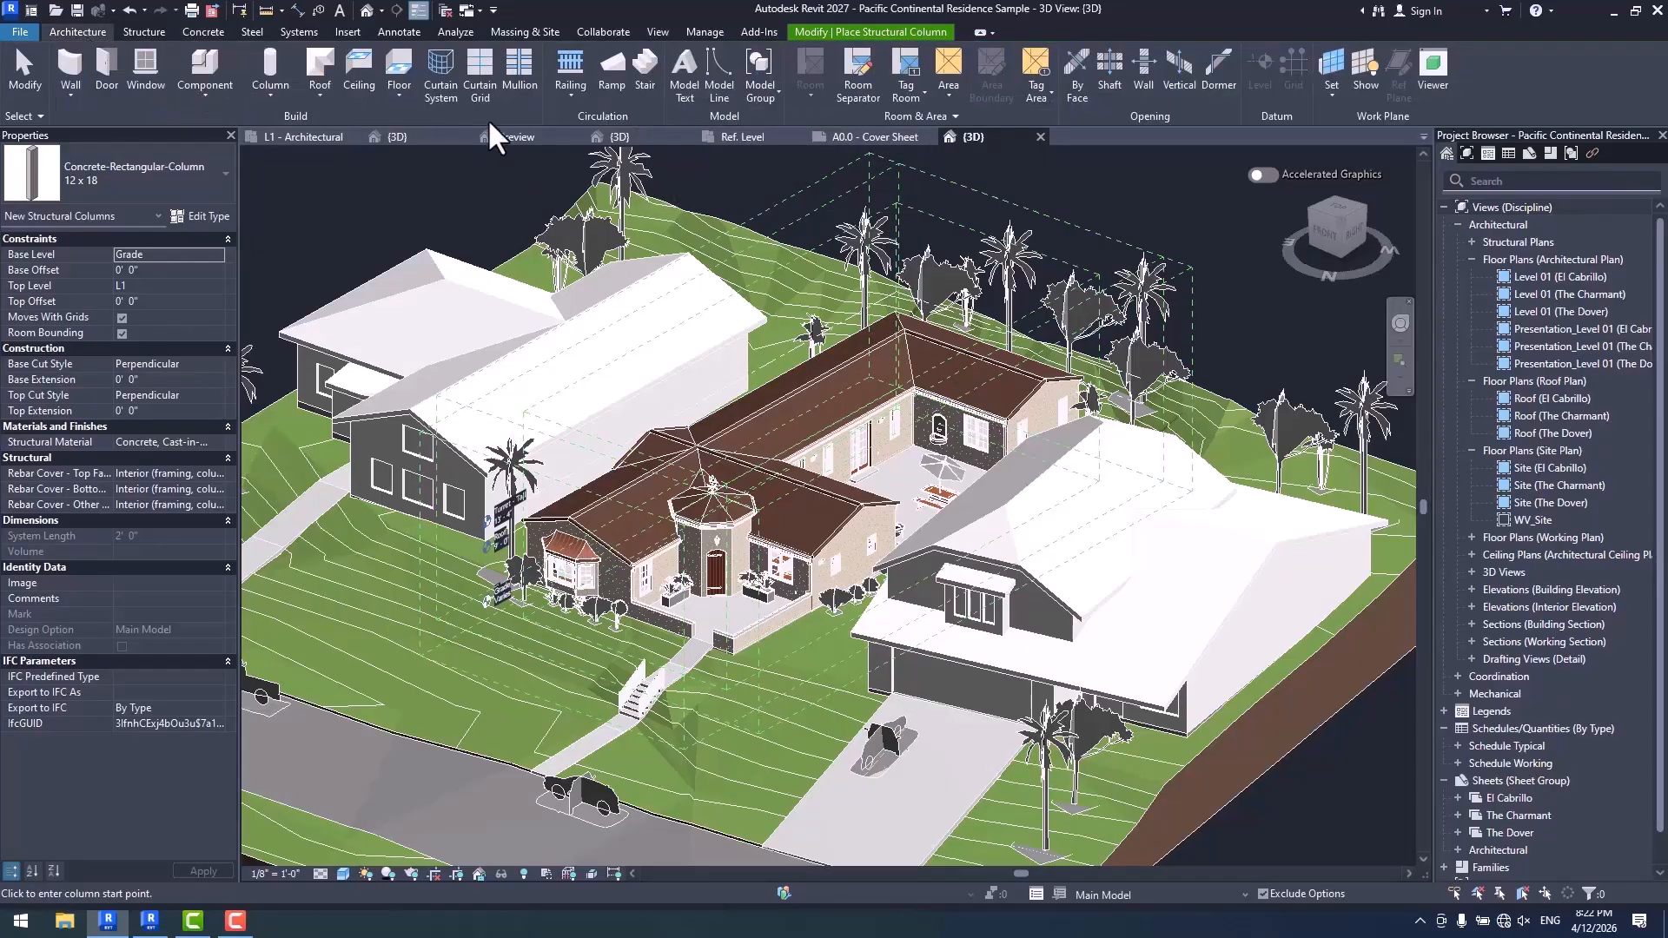
left_click(951, 94)
left_click(994, 153)
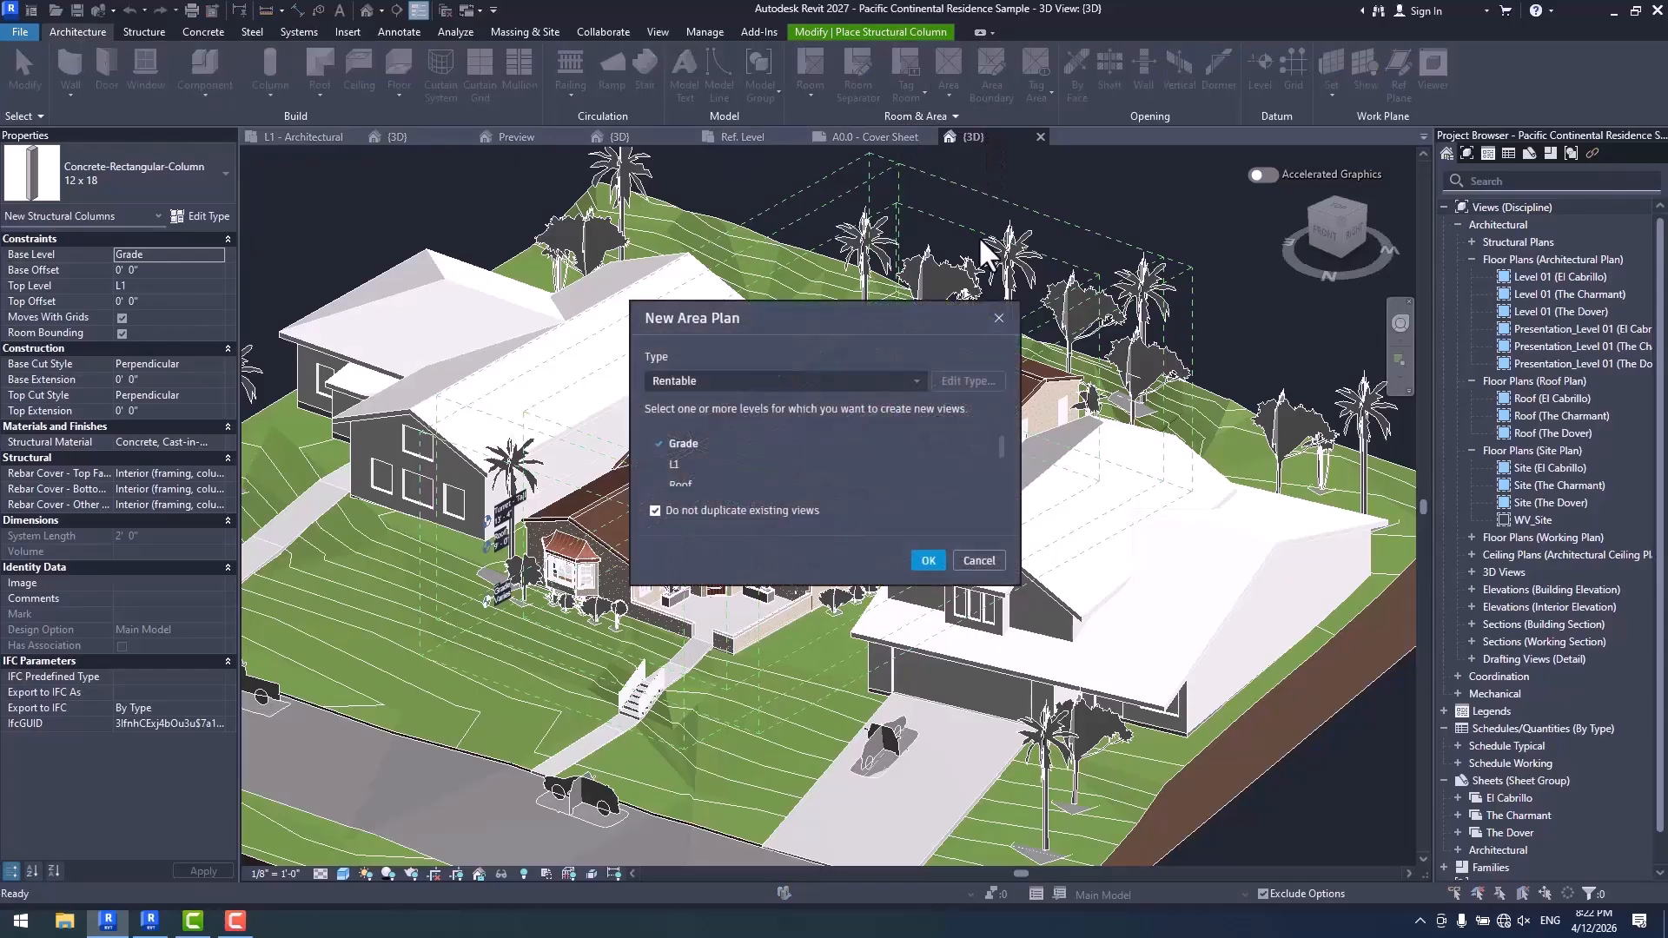
left_click_drag(867, 311, 650, 243)
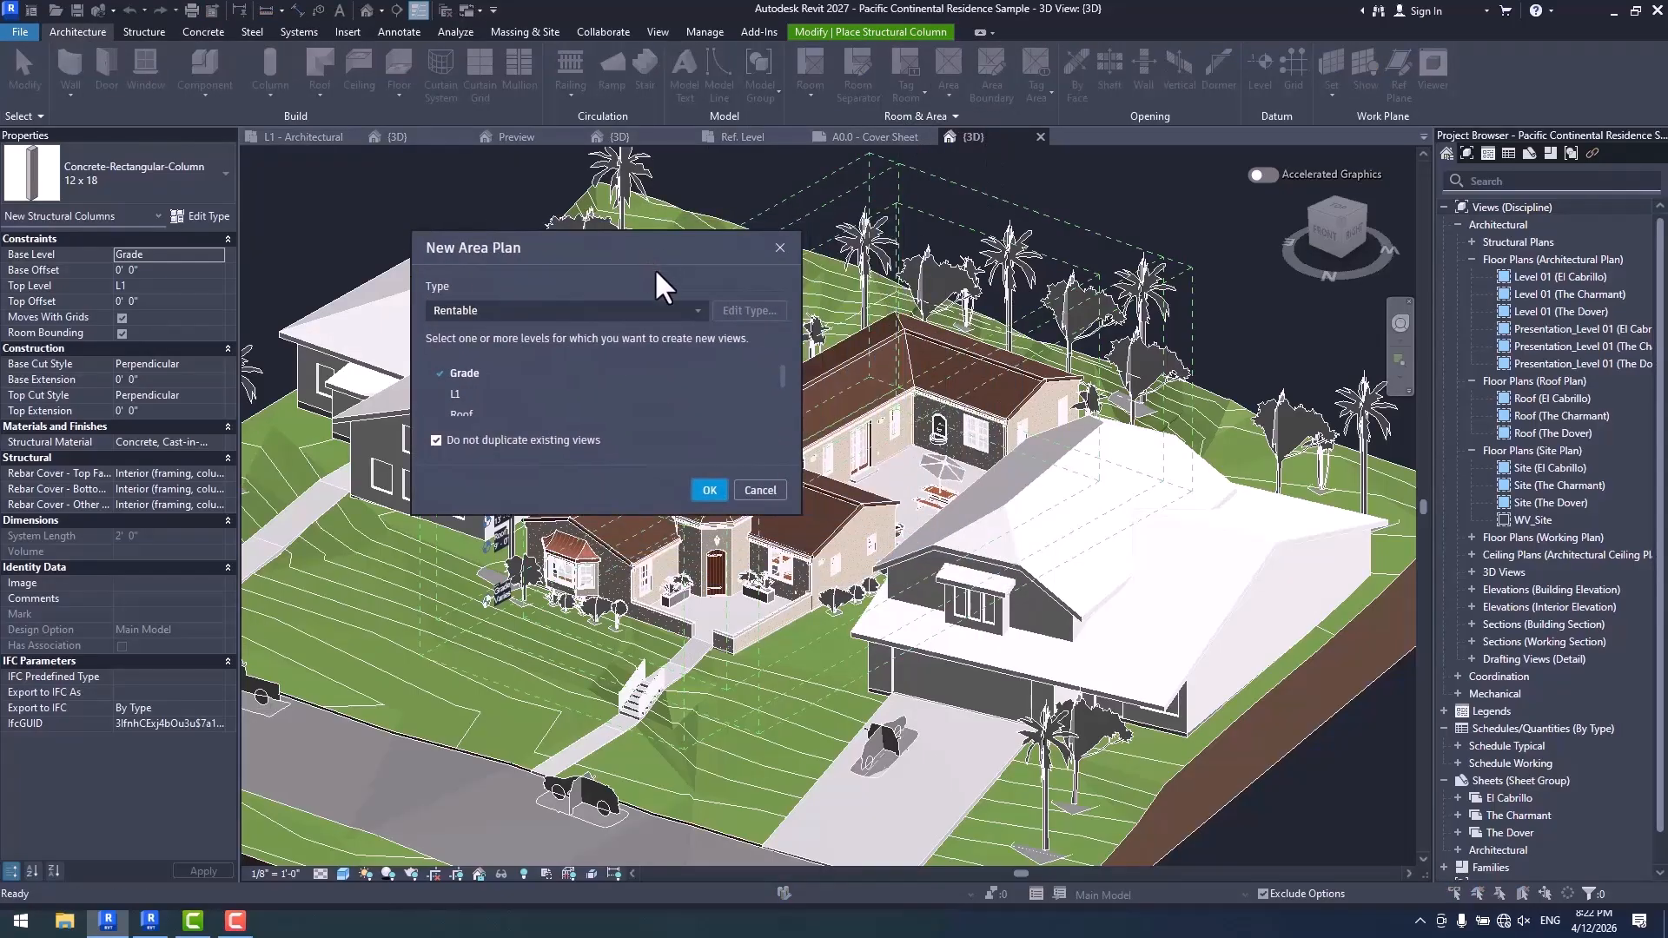
- Switch to Revit 2026, cancel the New Drafting View dialog, and open the New Area Plan dialog to compare it
left_click(149, 921)
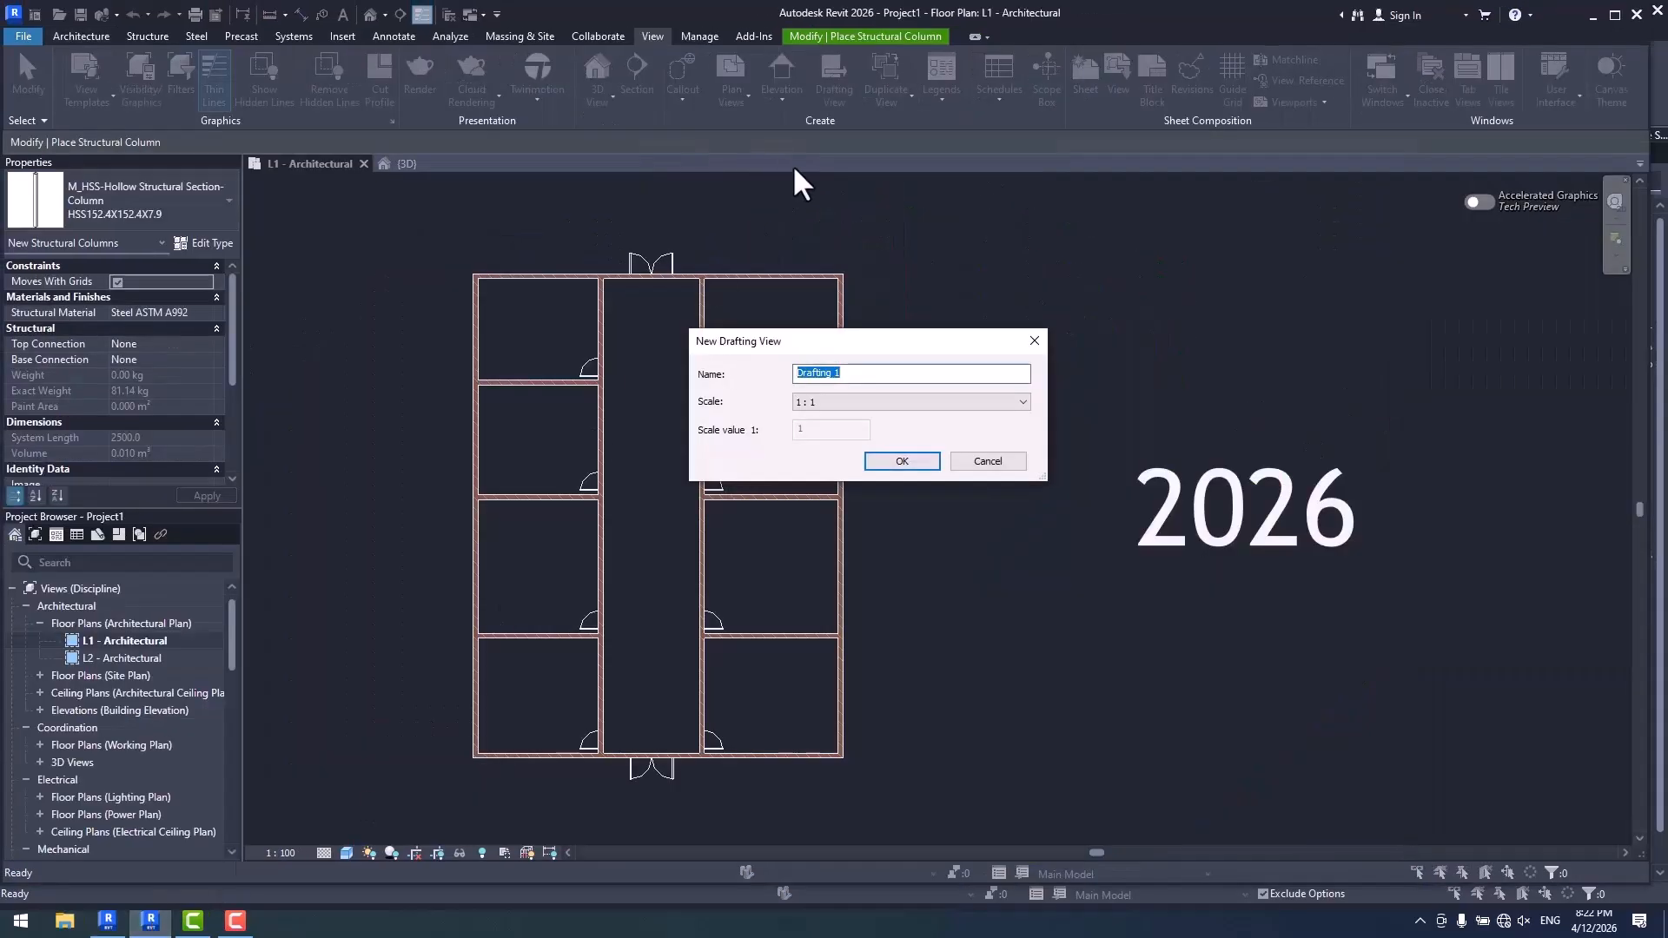
left_click(1012, 462)
left_click(82, 37)
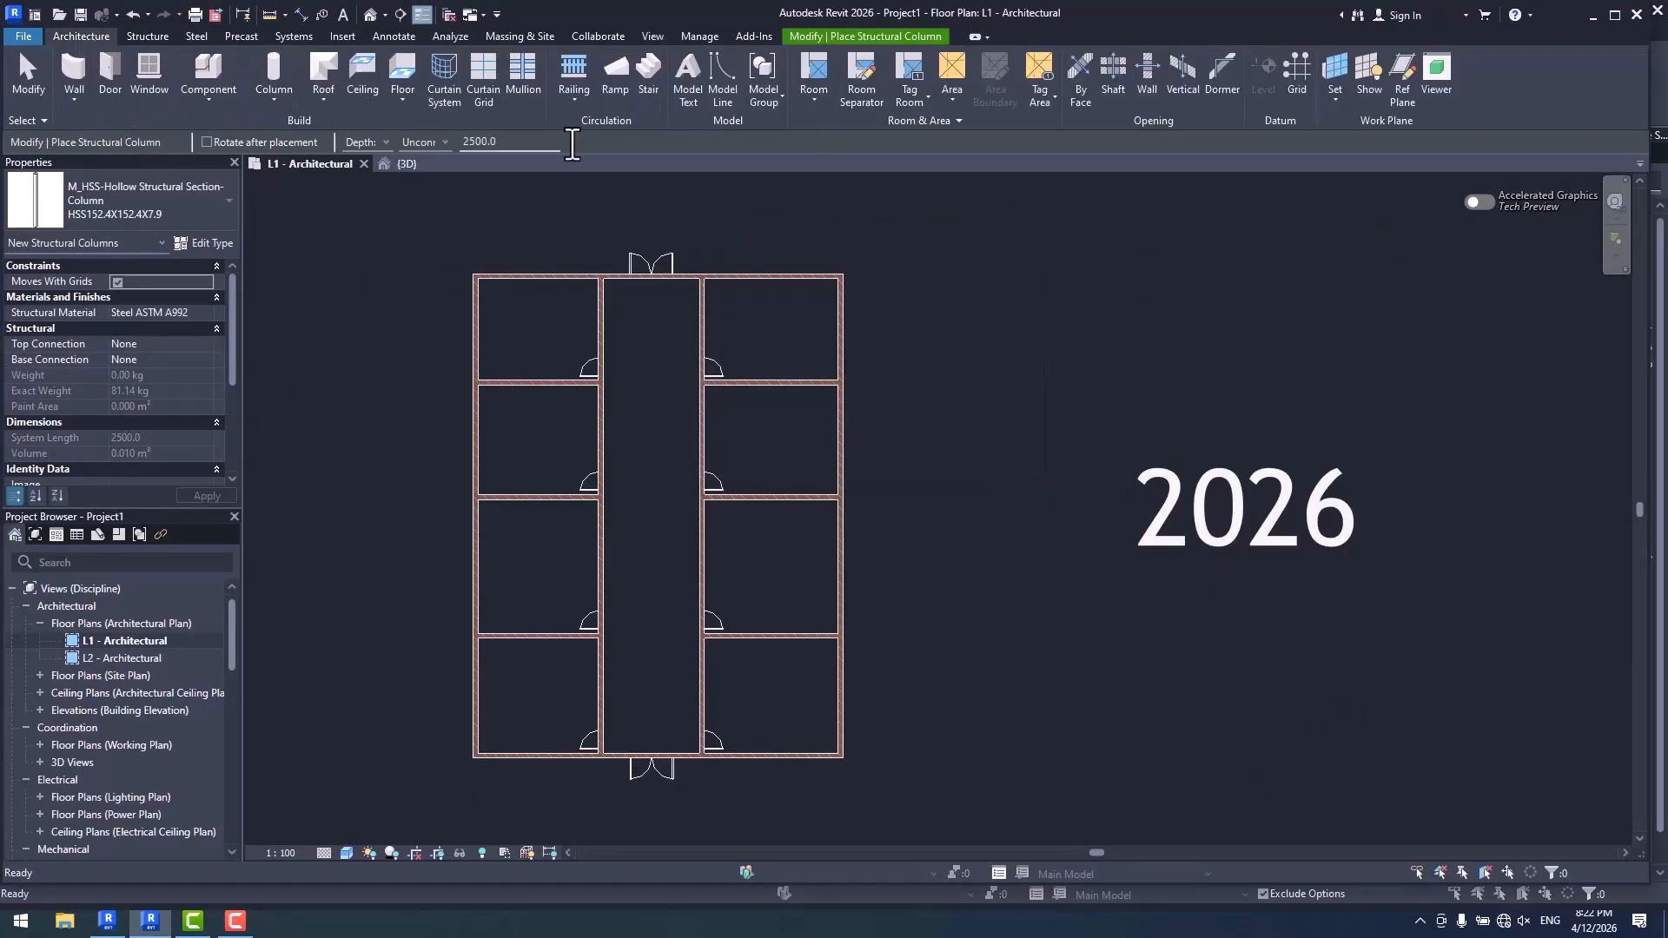
left_click(951, 97)
left_click(973, 130)
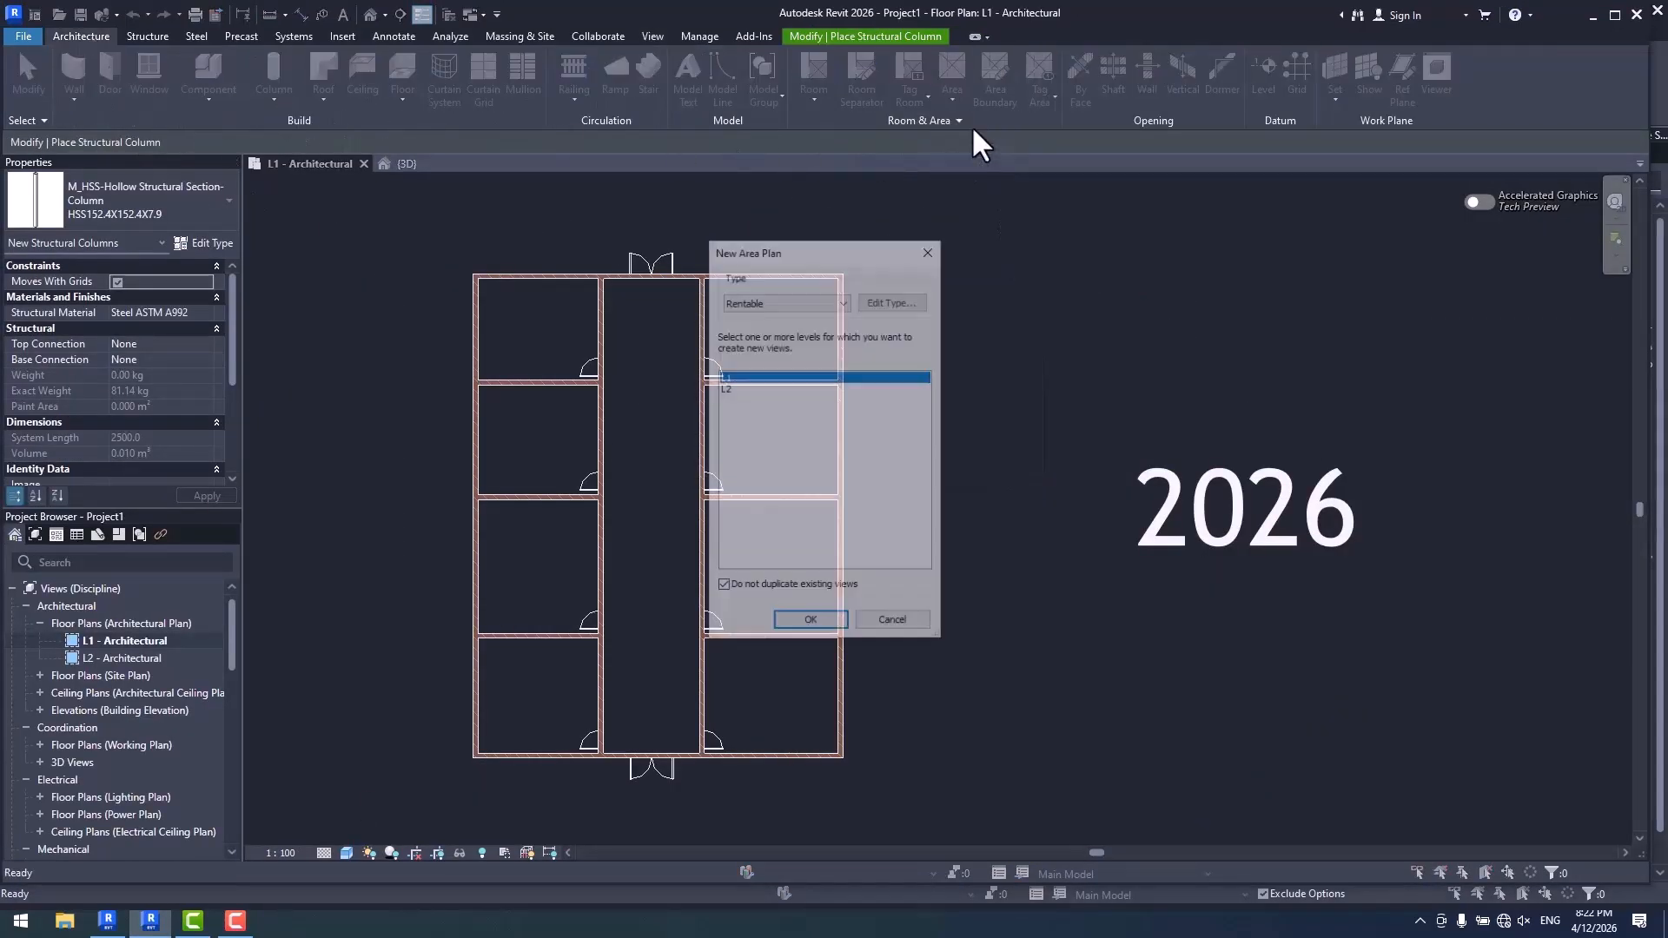
- Dismiss the New Area Plan dialog in both Revit 2027 and Revit 2026 without creating a view
left_click(106, 921)
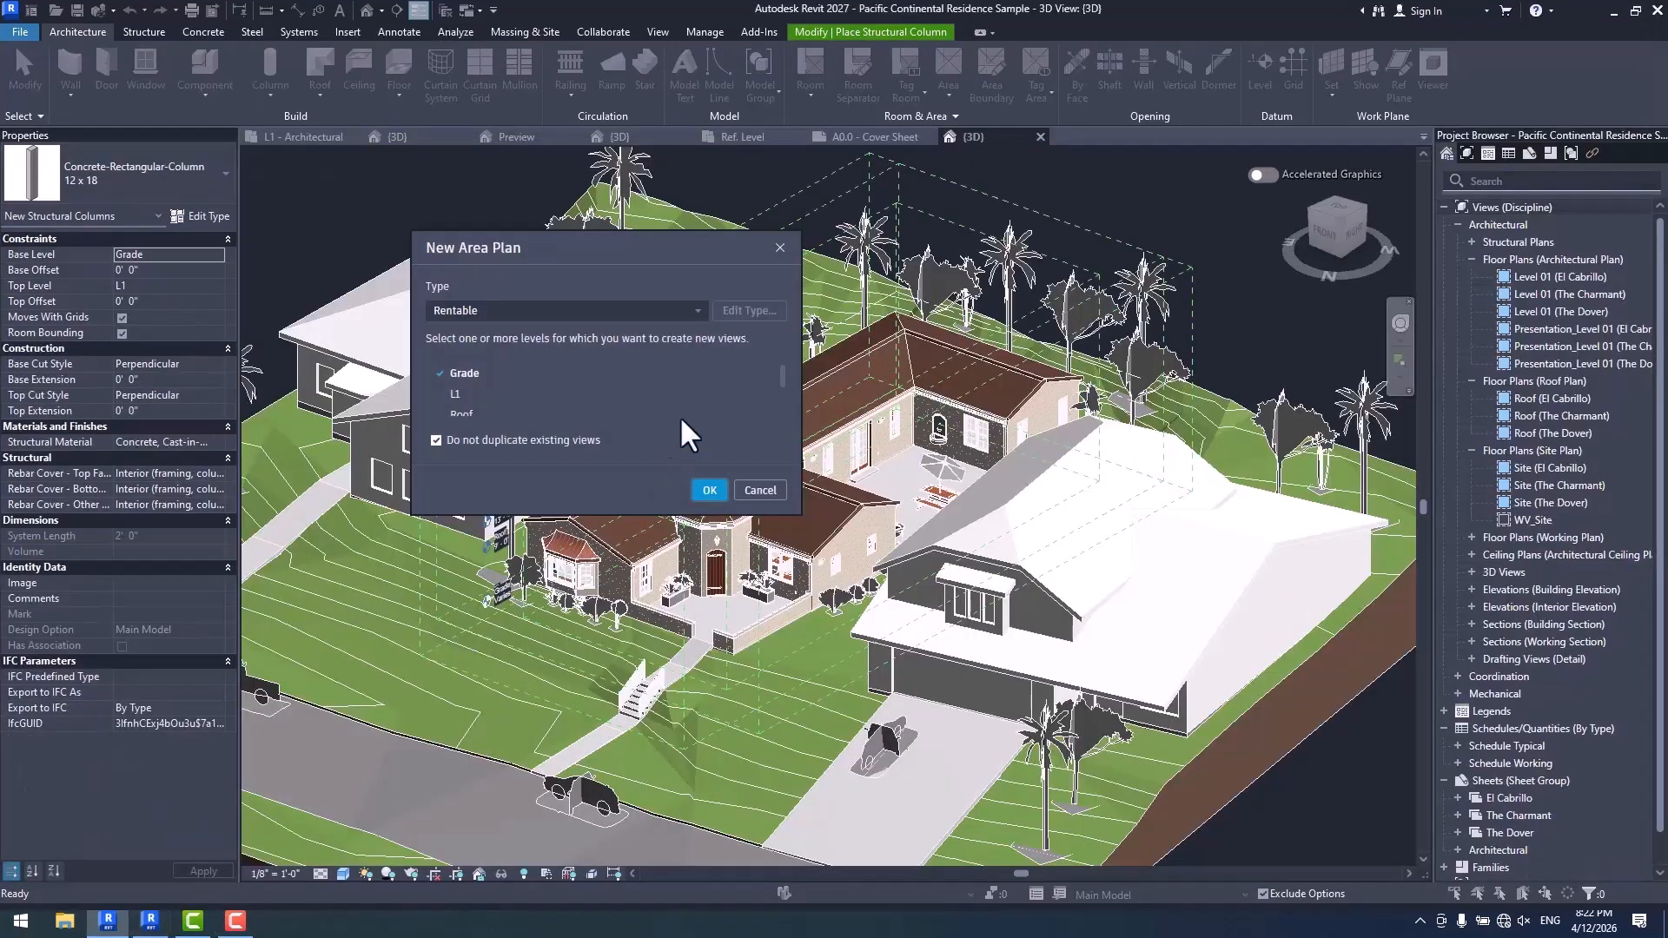
left_click(757, 491)
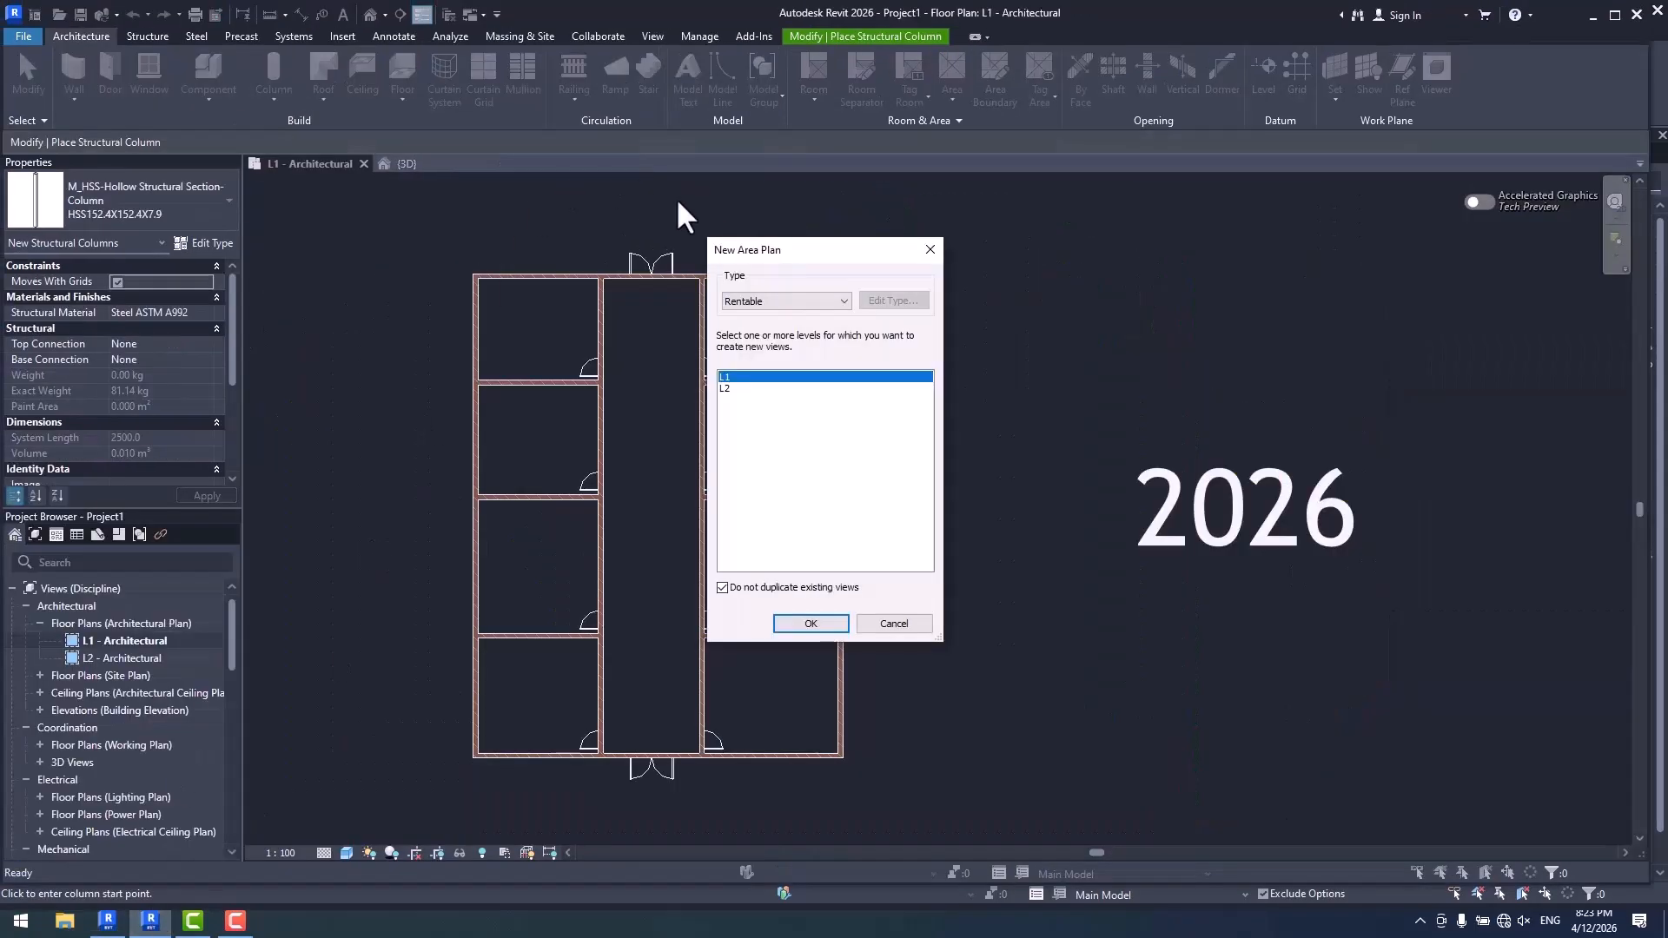
left_click(930, 249)
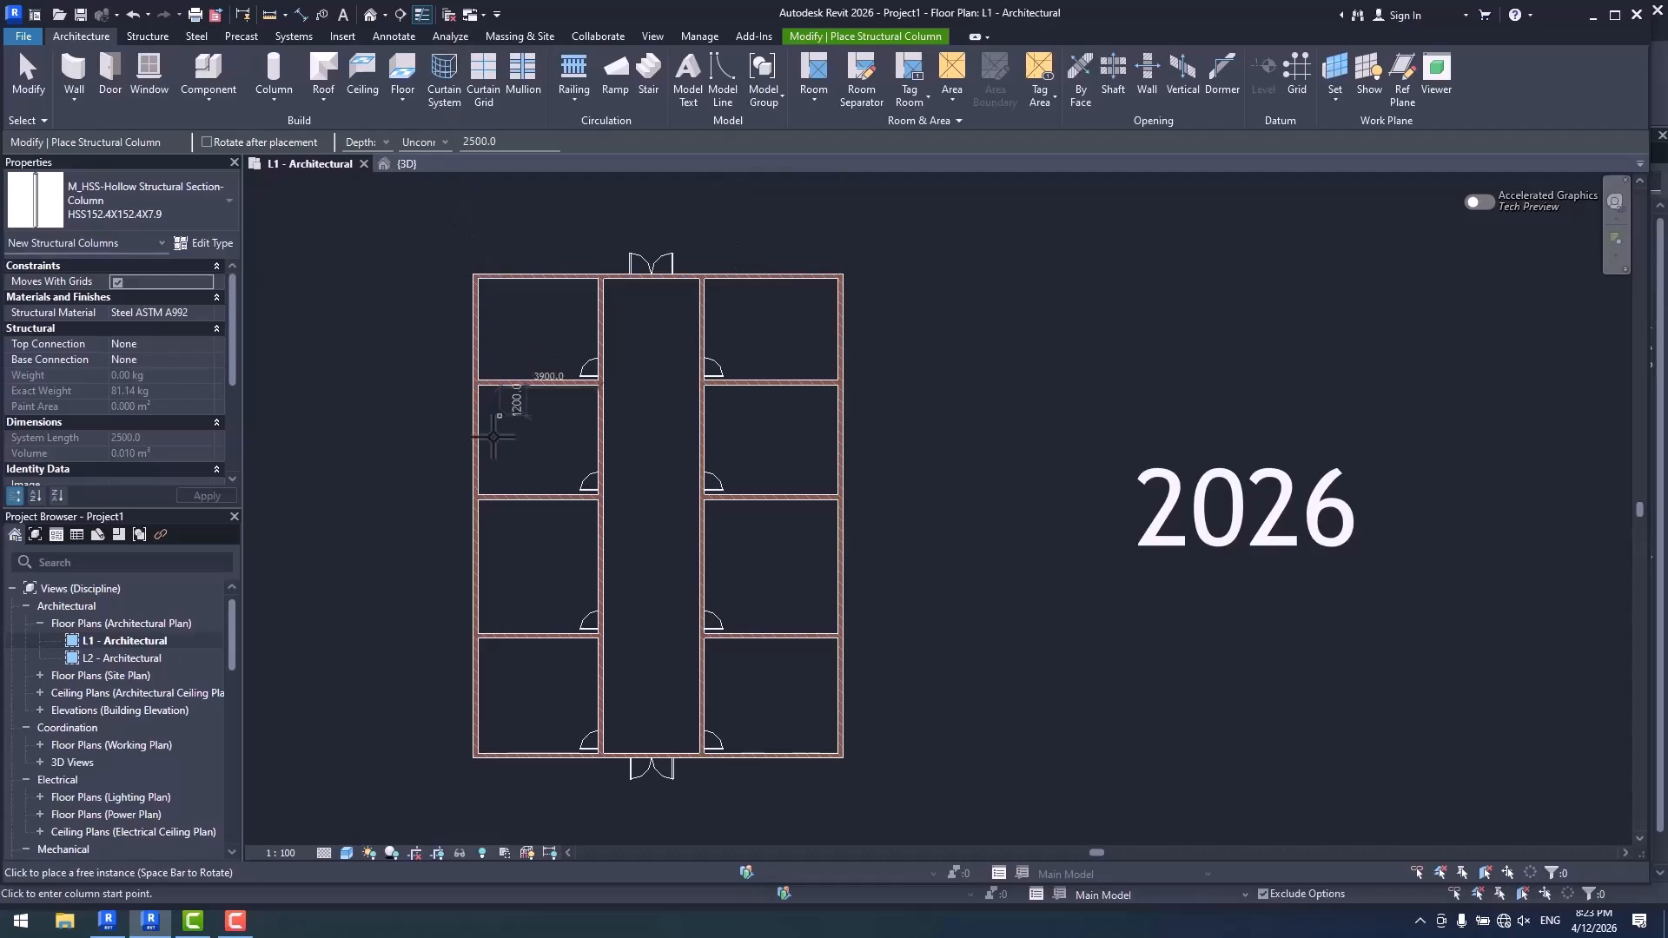
- Compare the Concrete tools in Revit 2027 with the Precast and Structure tools in Revit 2026
left_click(109, 923)
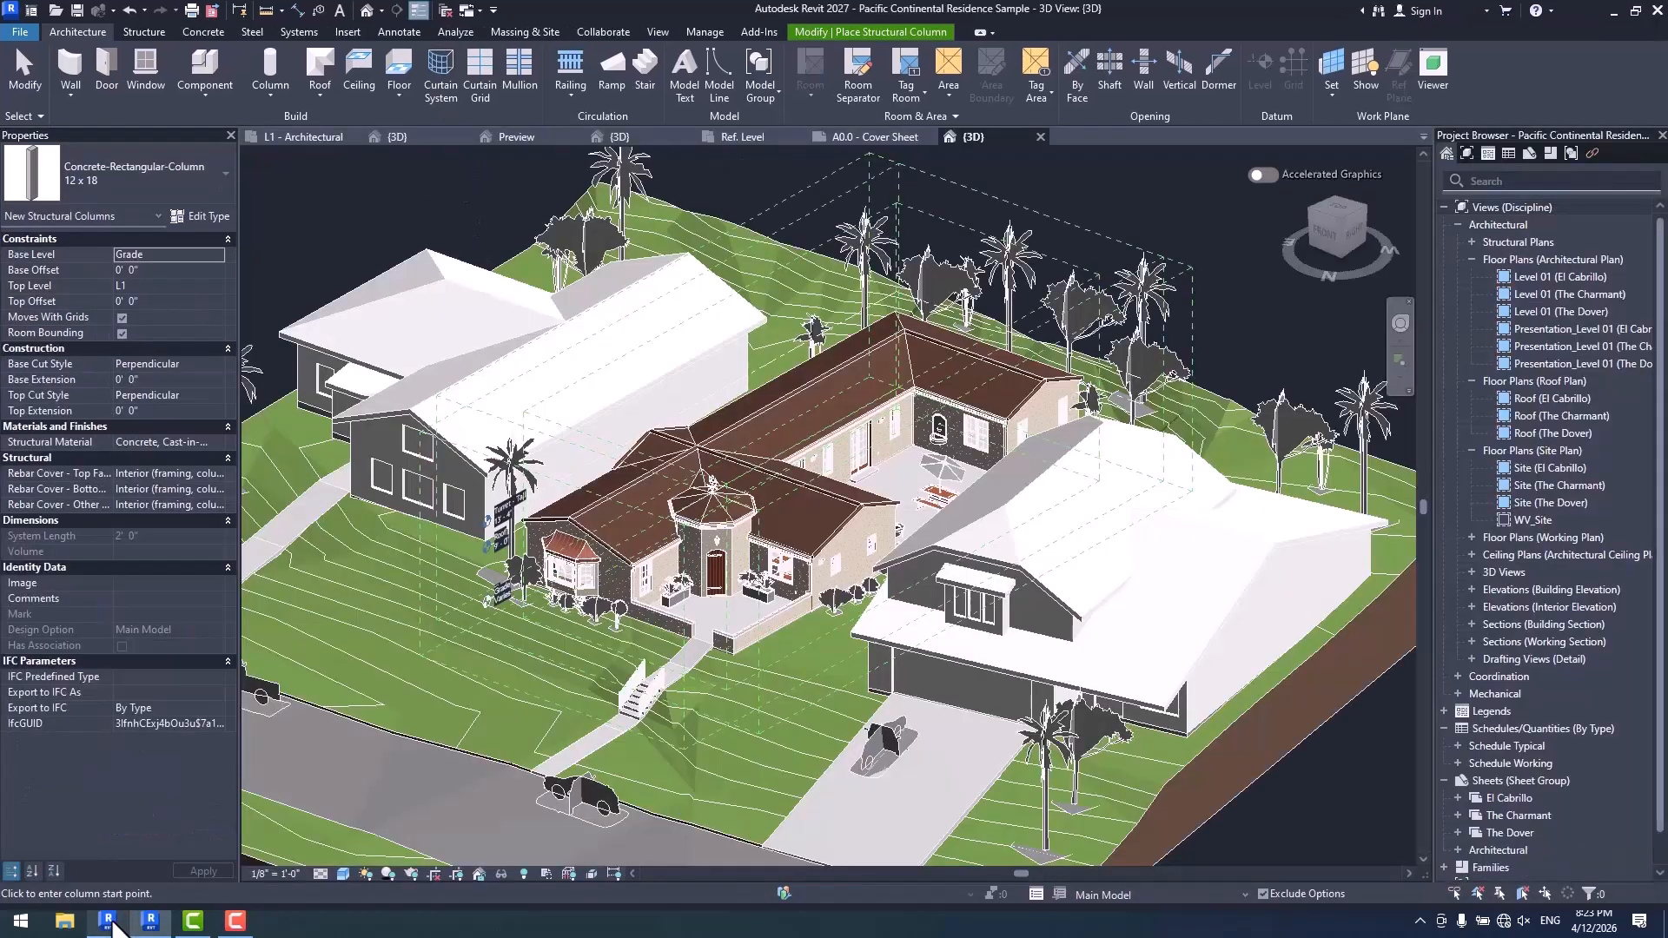
left_click(209, 28)
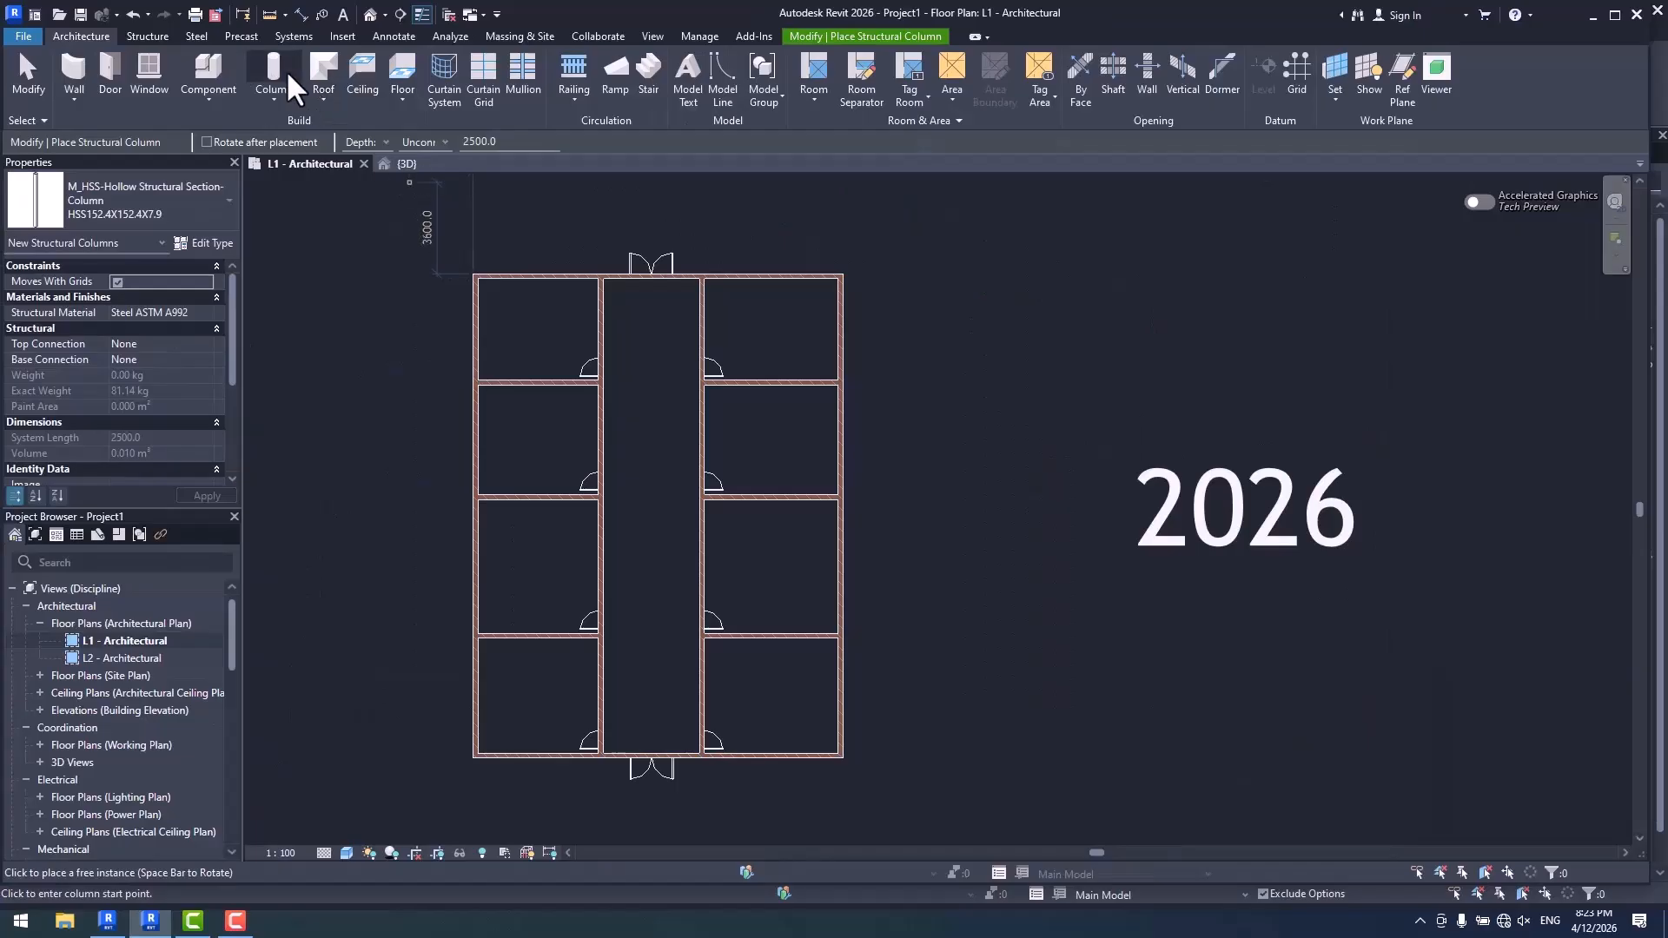
left_click(242, 36)
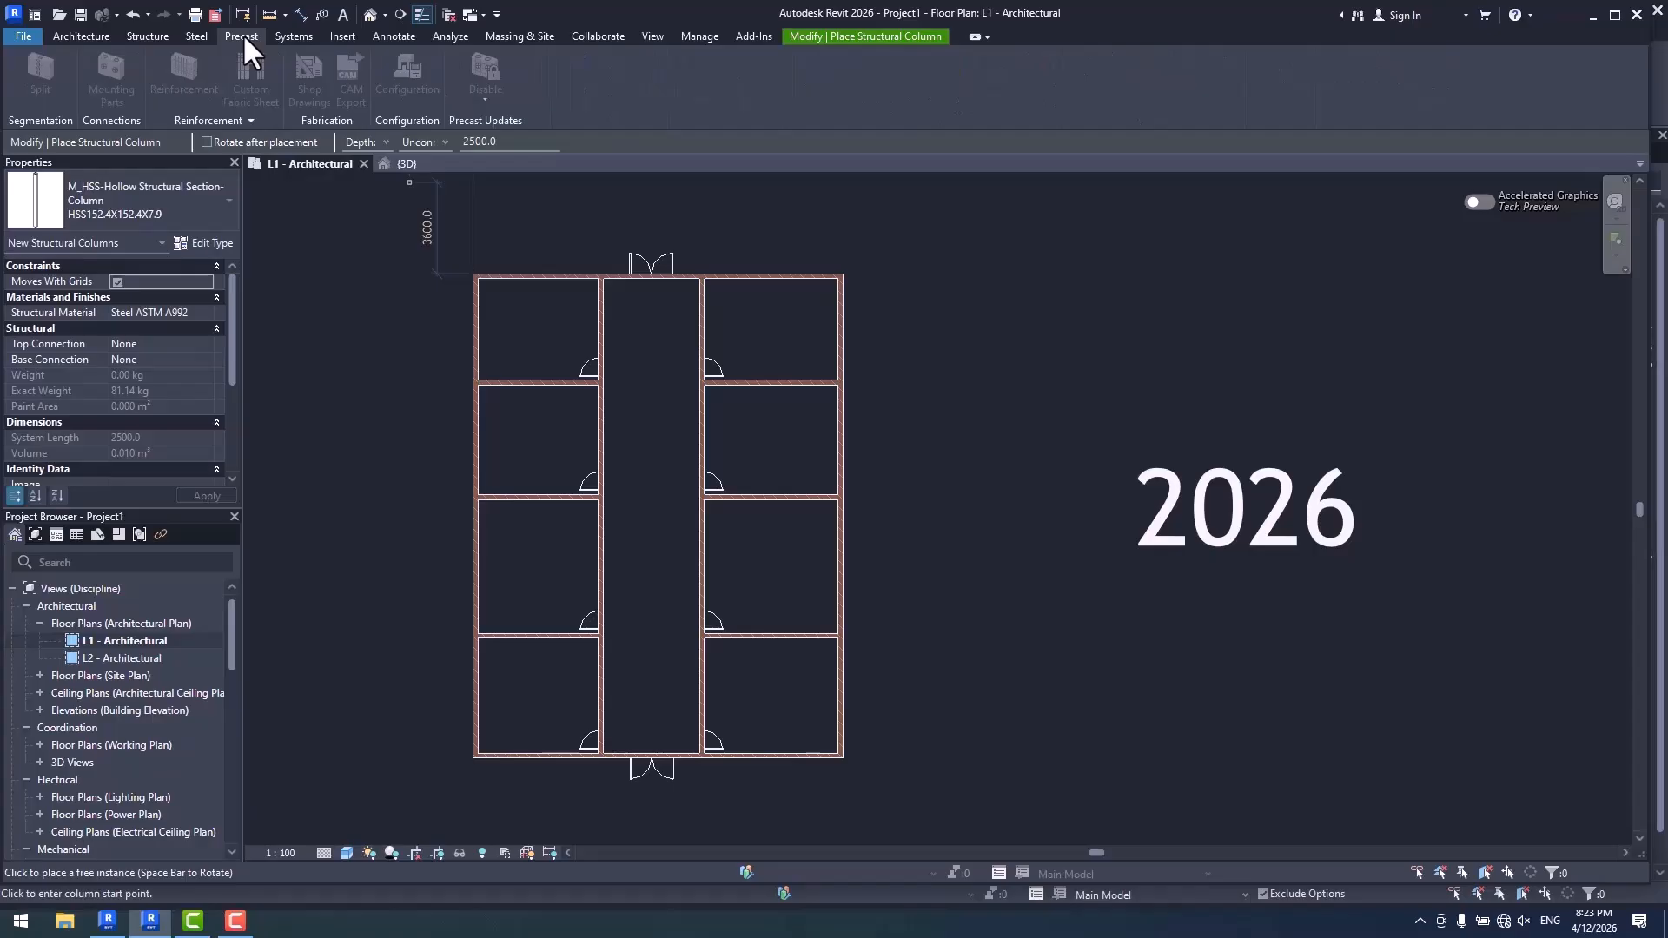
left_click(148, 35)
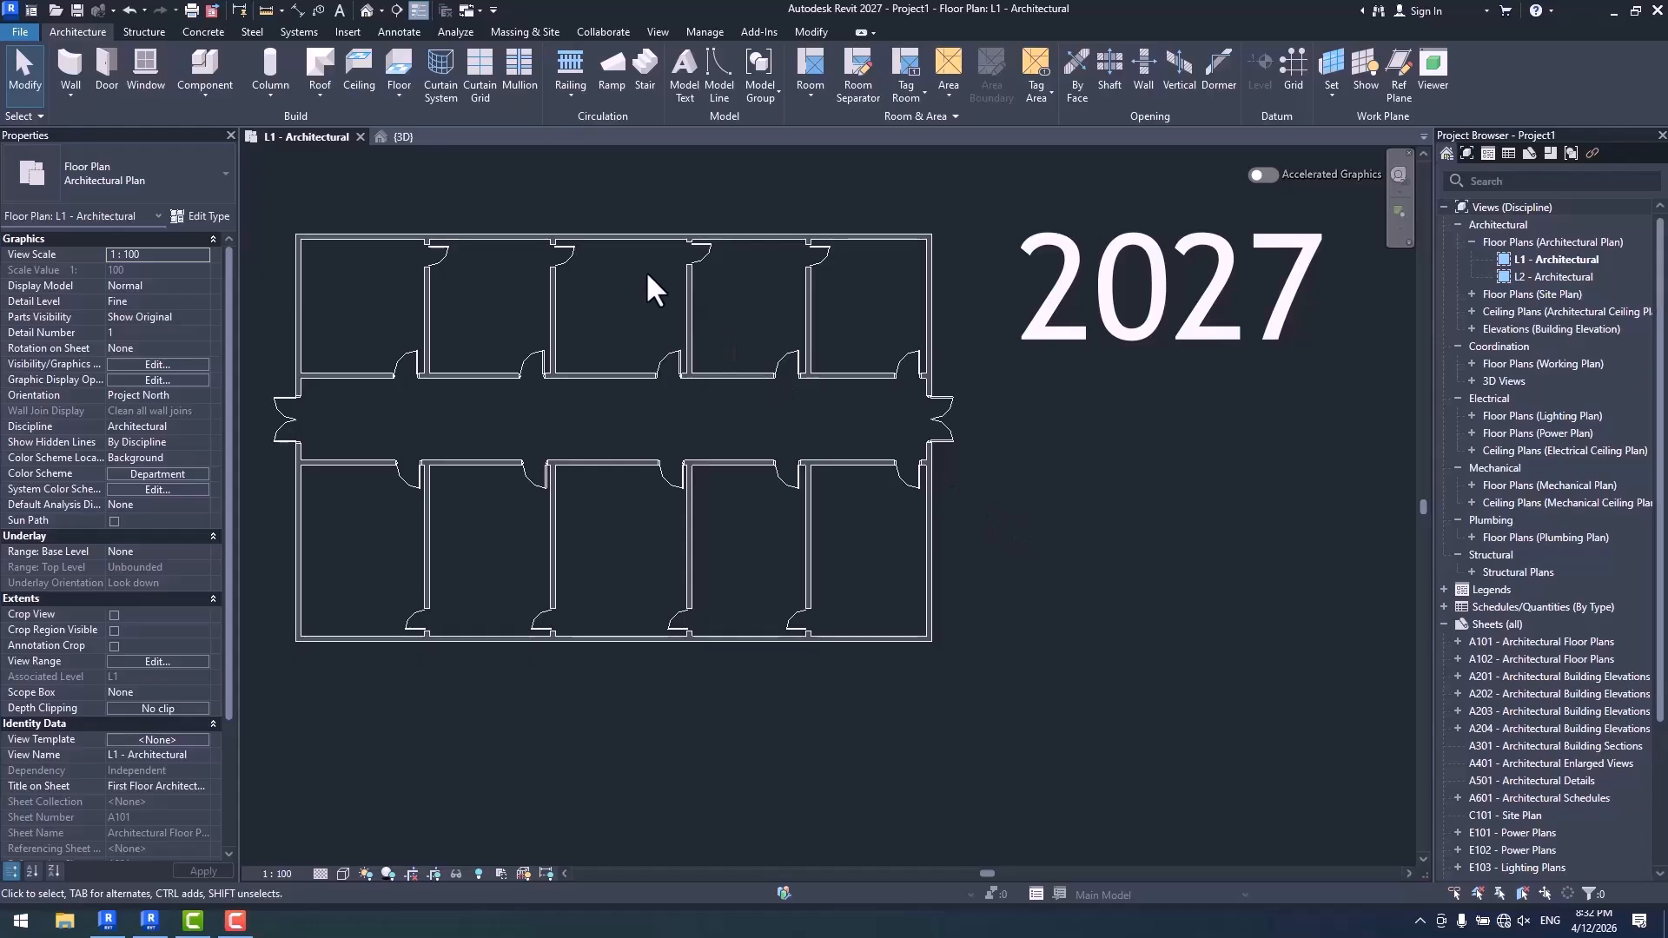
- Start the Wall command in the Revit 2027 L1 floor plan and examine the Room Bounding property for new walls
left_click(71, 62)
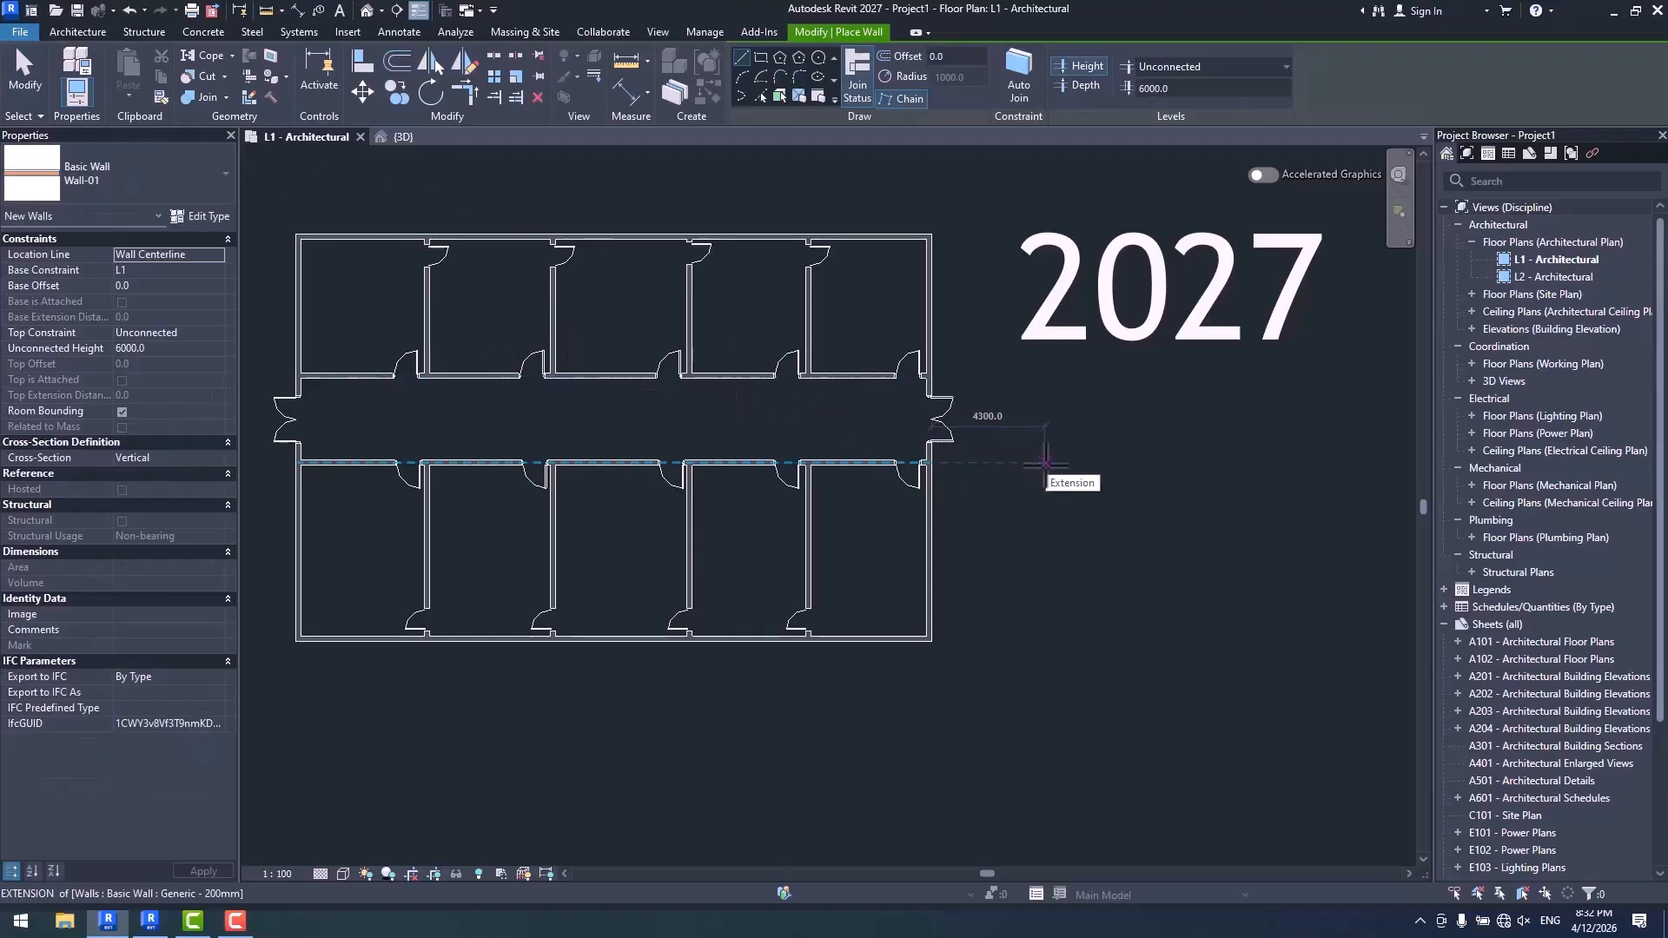
left_click(122, 412)
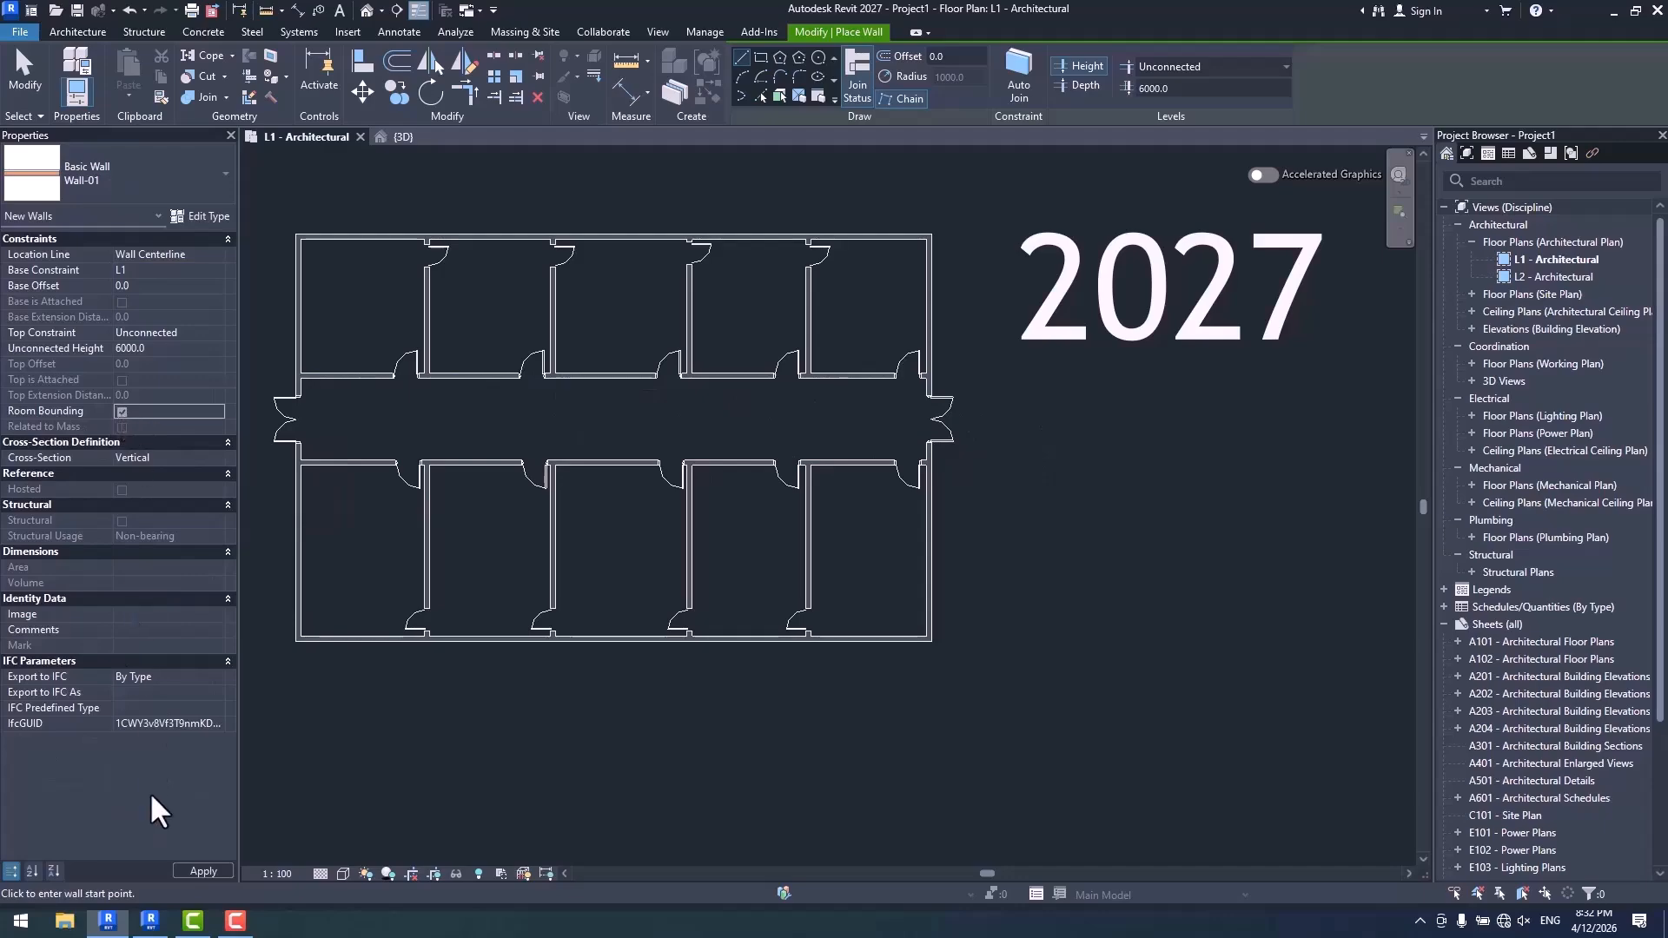
- Switch to Revit 2026 and start the architectural Wall command to compare its properties and placement options
left_click(150, 921)
middle_click_drag(917, 364, 886, 402)
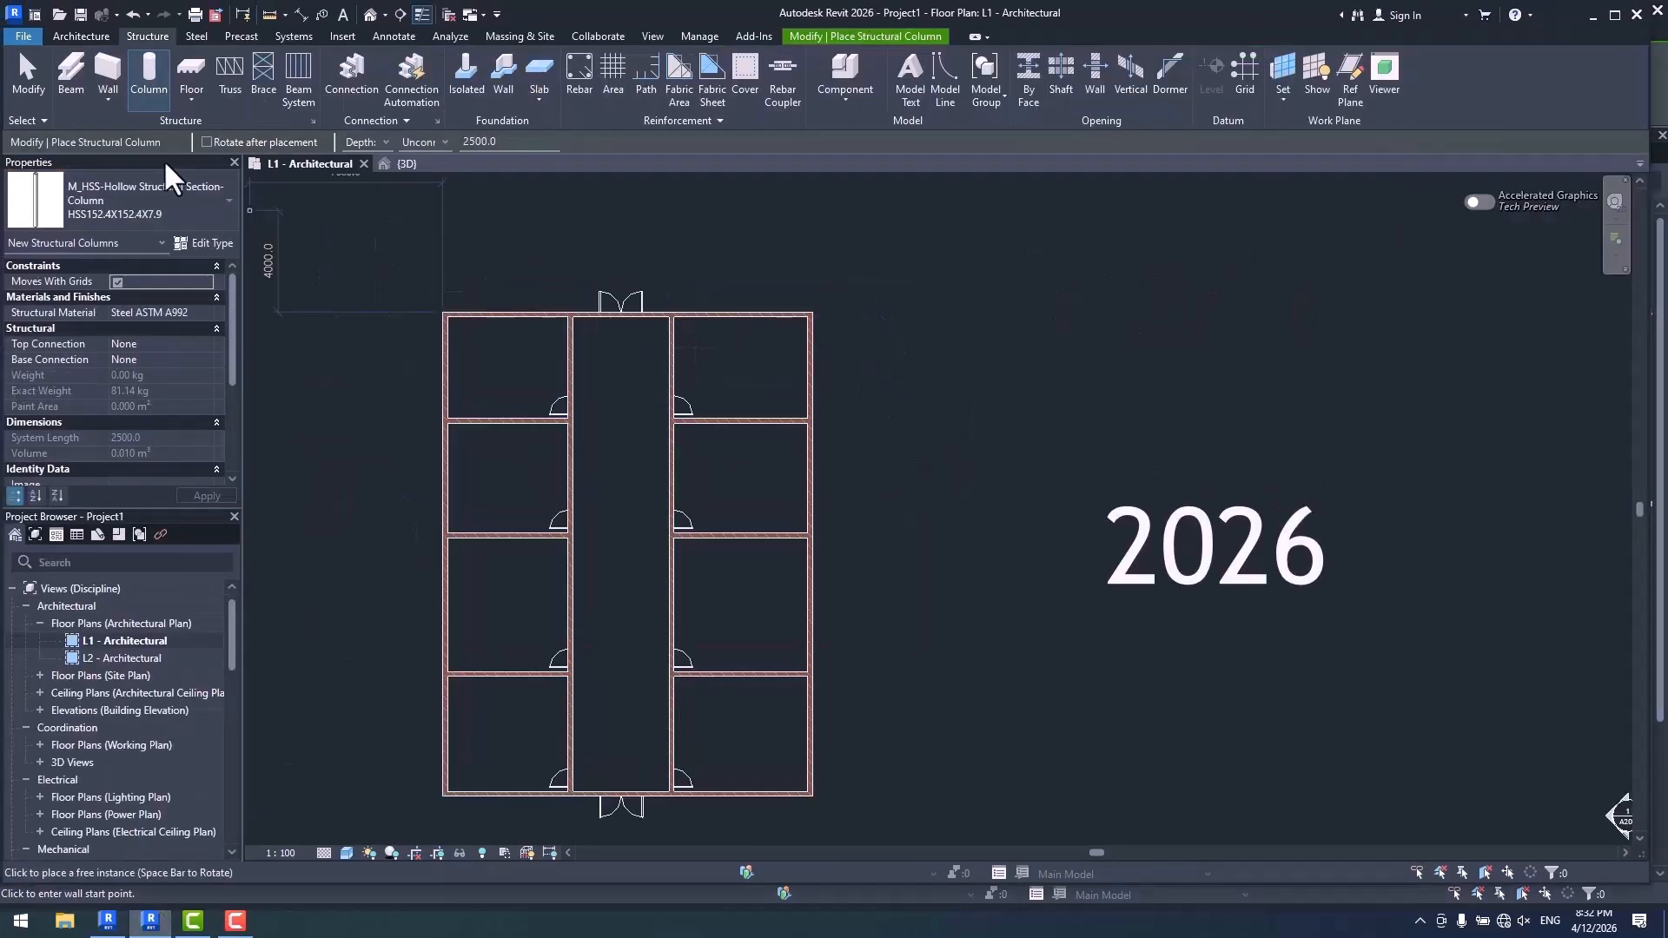
left_click(108, 62)
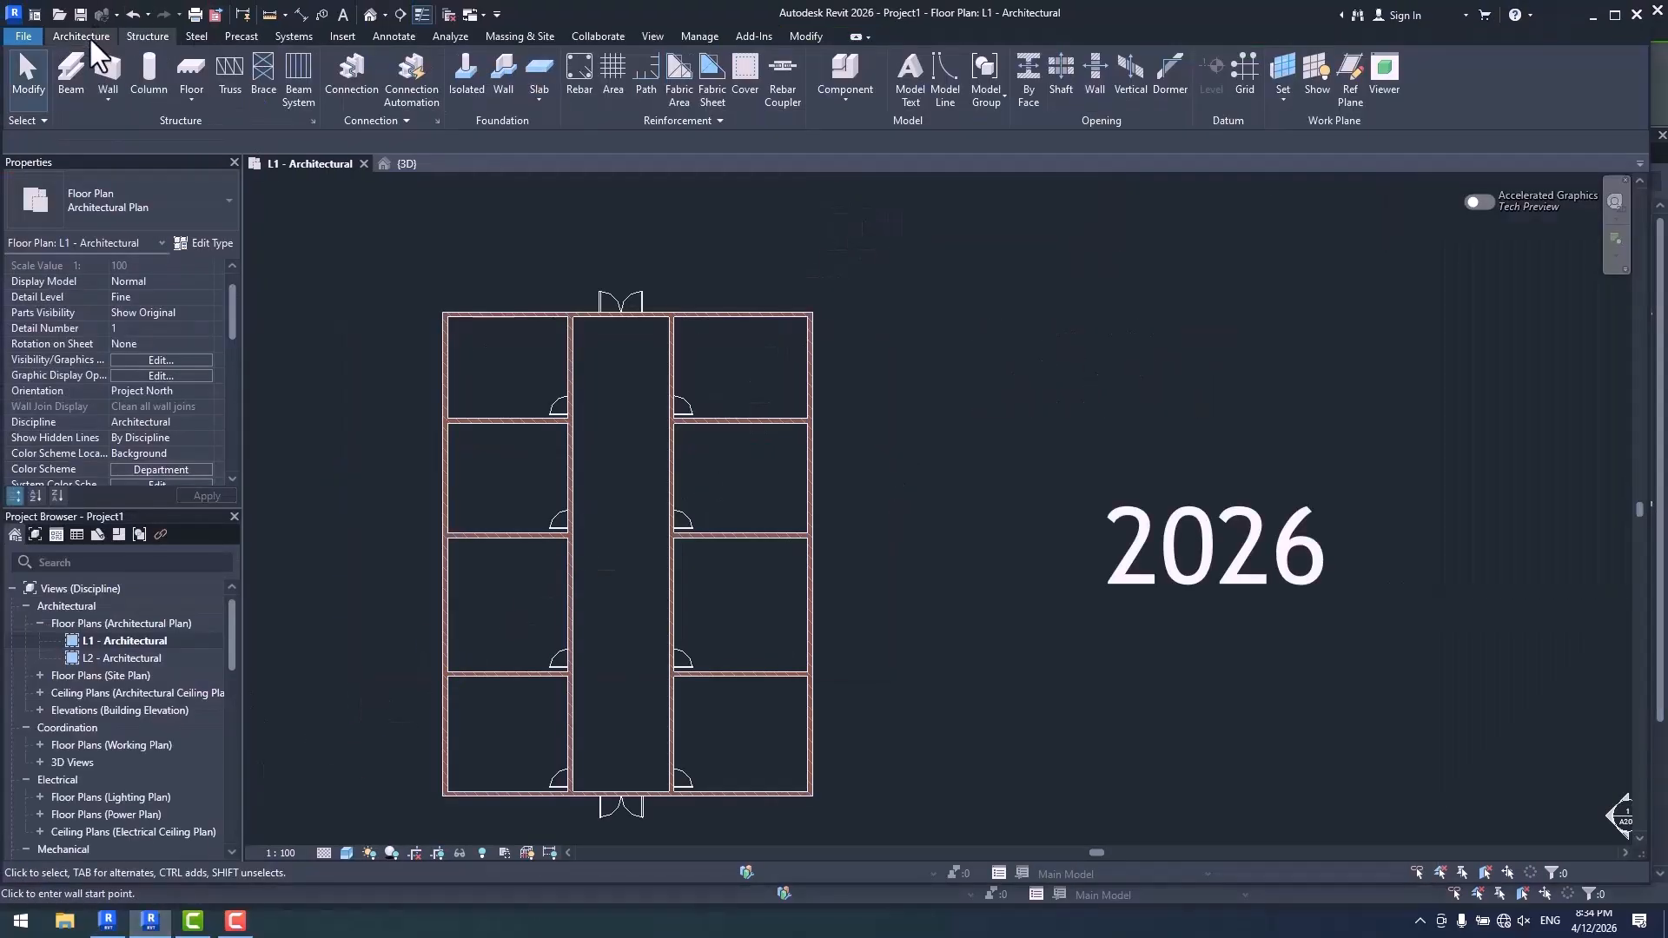
left_click(85, 35)
left_click(76, 62)
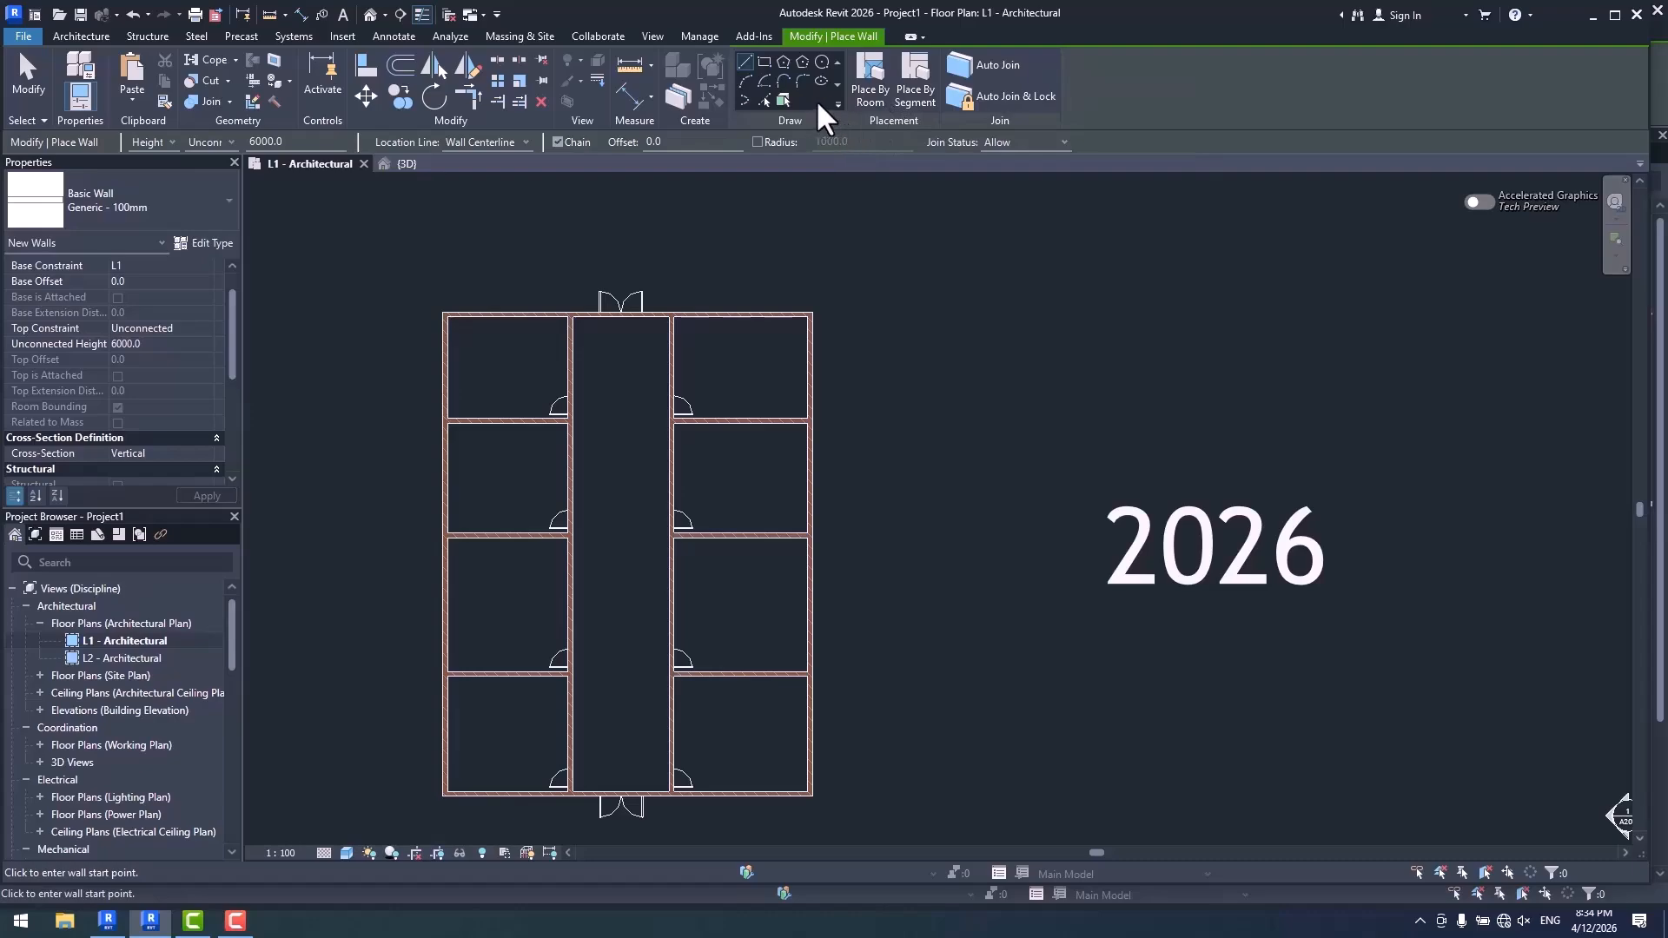
- Switch to Revit 2027 and activate the wall drawing option that picks existing walls and linked models
left_click(107, 921)
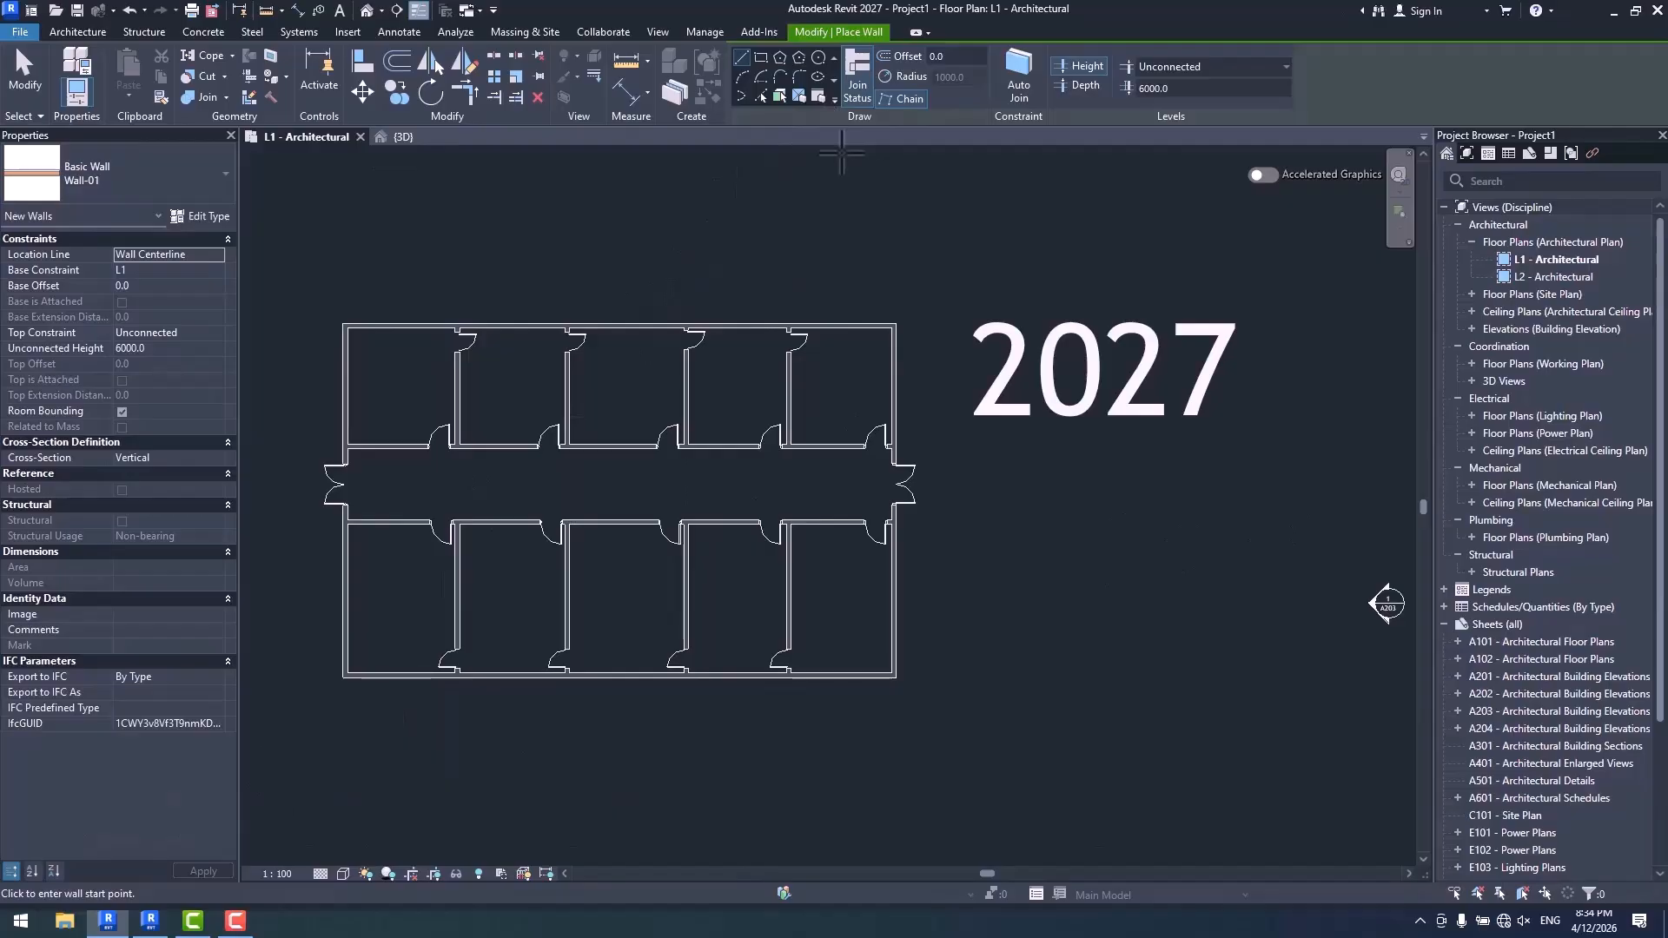
scroll(868, 339, "up", 5)
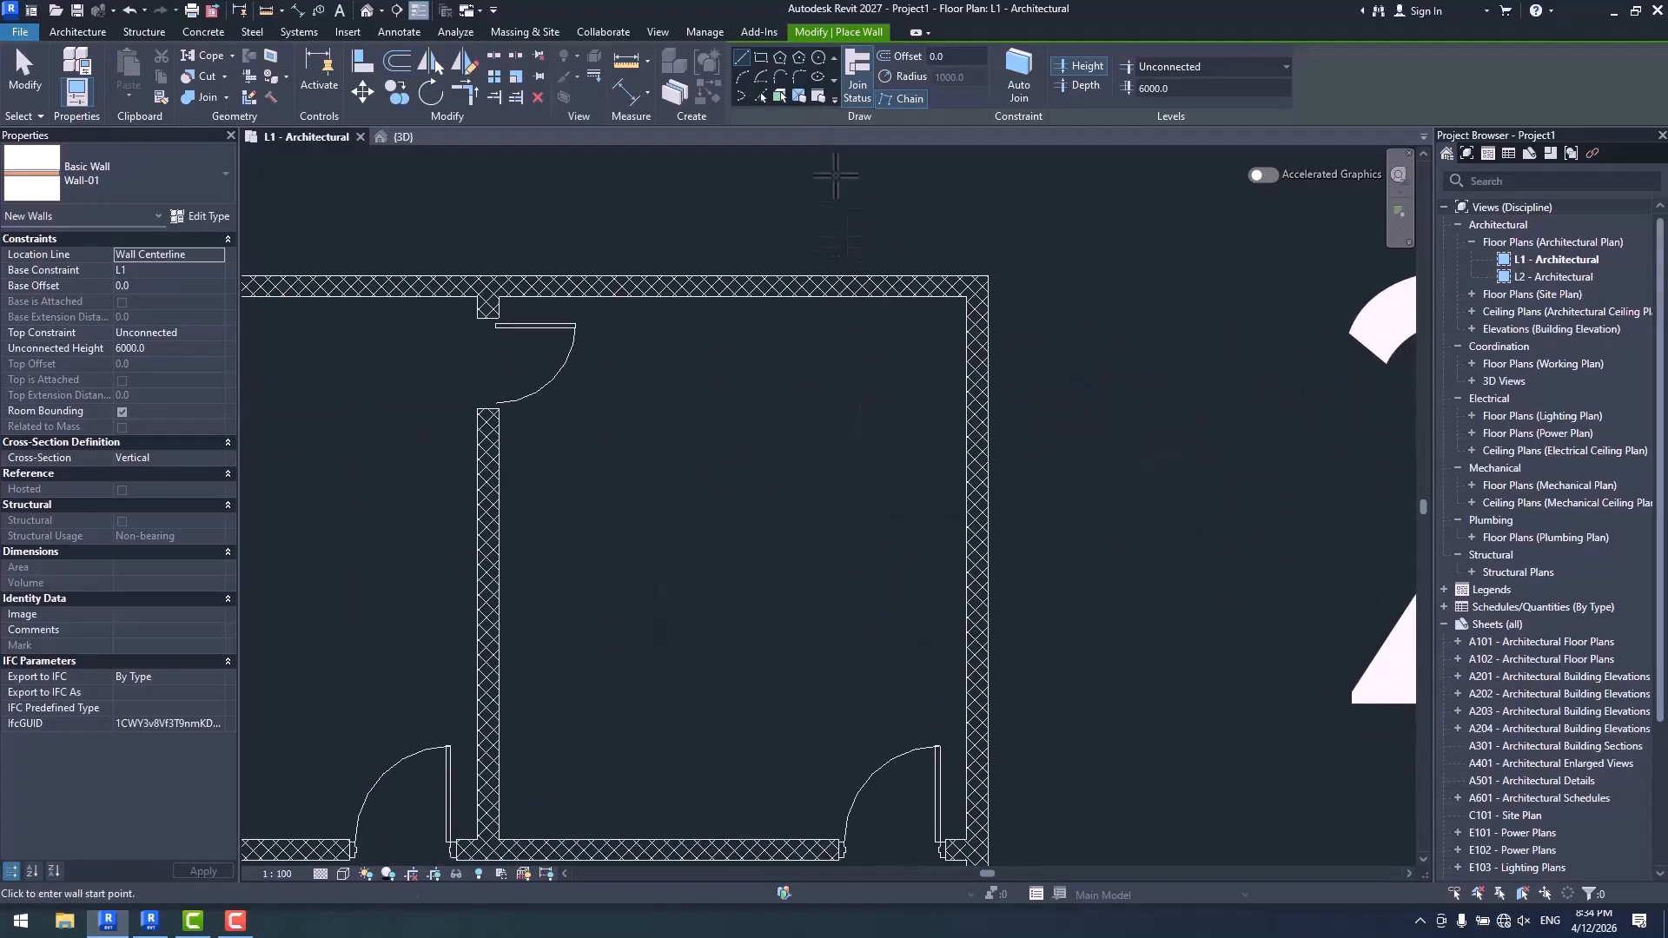
left_click(816, 94)
- In Revit 2026, place a Generic - 100mm wall by segment along the upper wall of the upper-right room, and select it
scroll(797, 265, "up", 3)
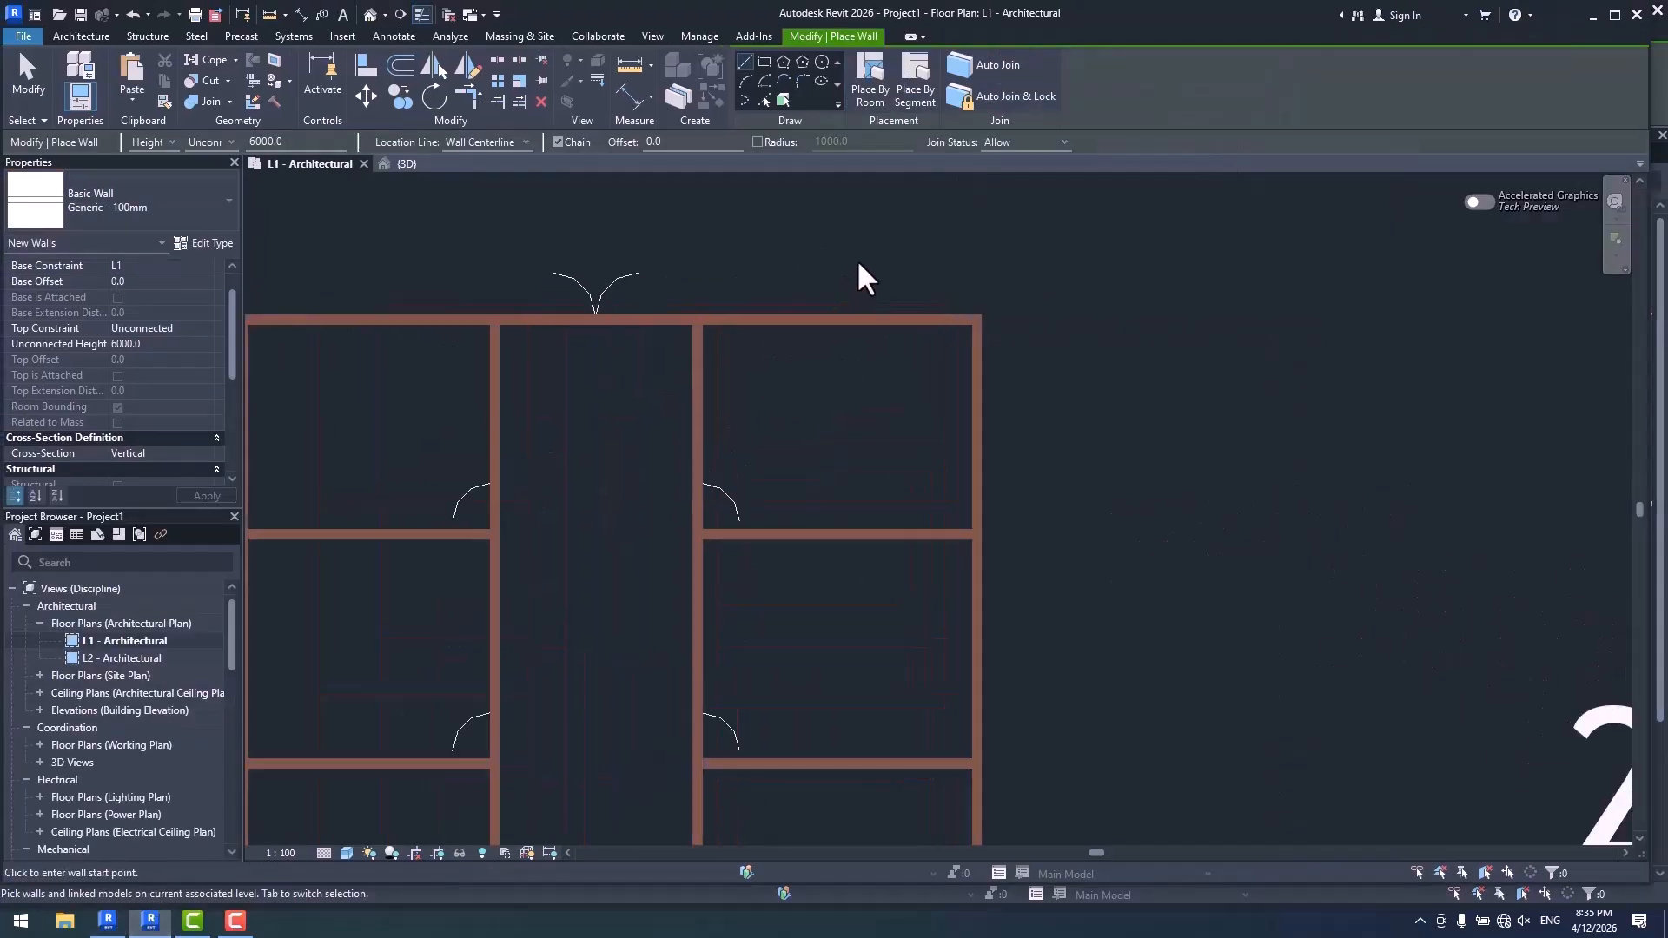
left_click(868, 82)
scroll(904, 358, "up", 4)
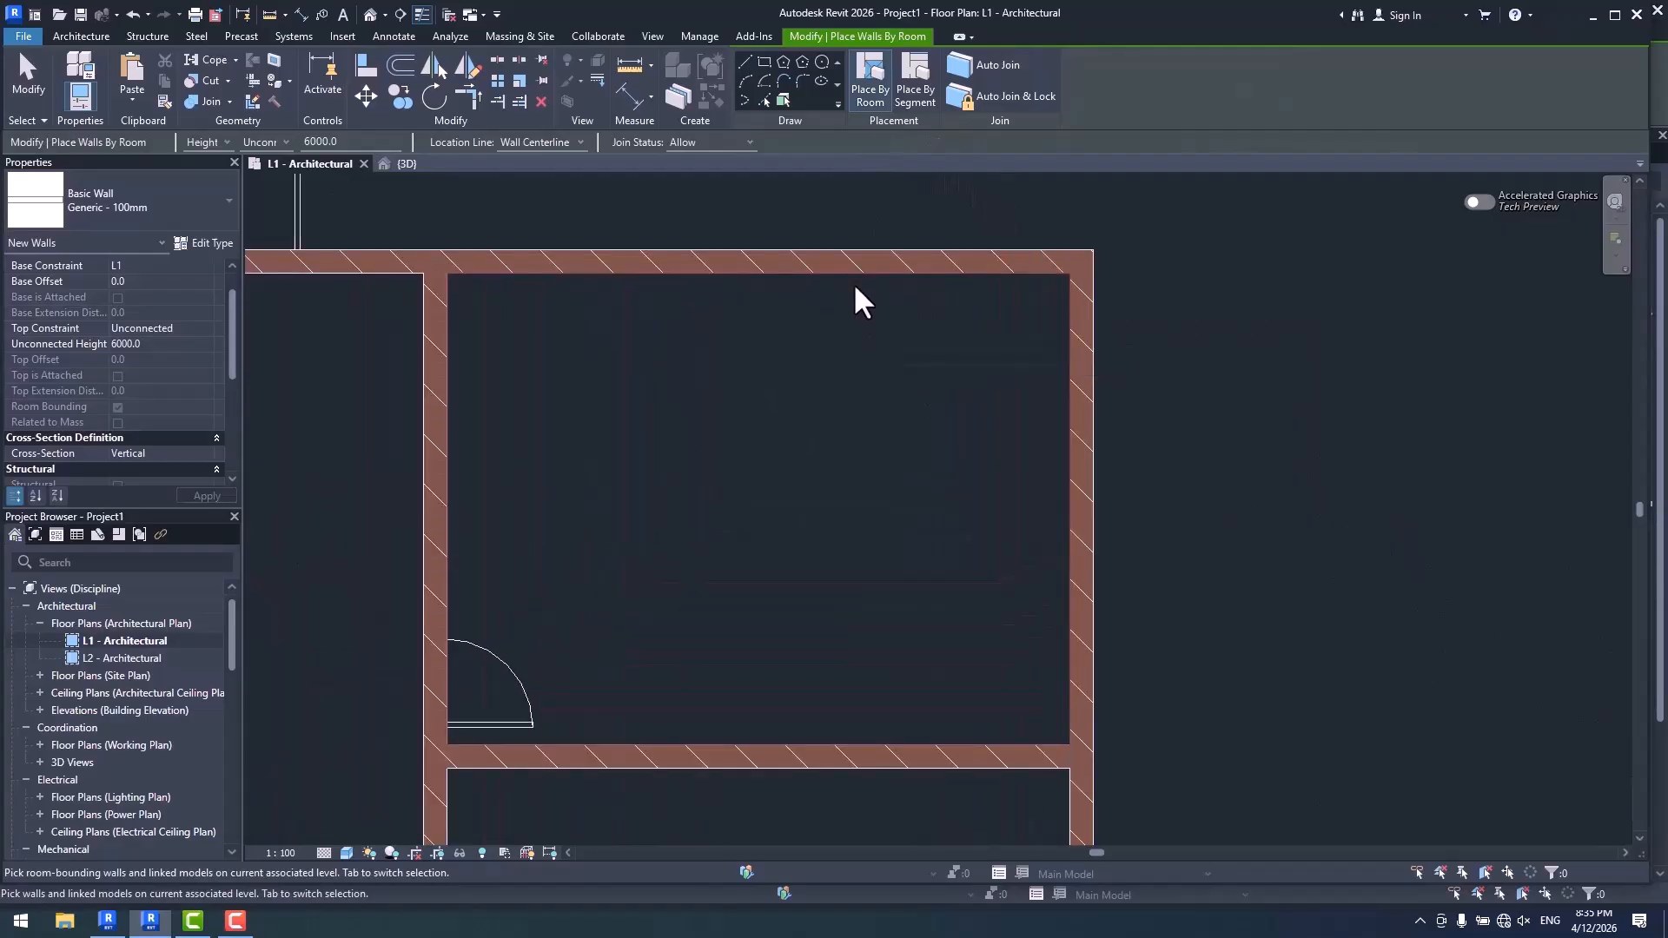
left_click(915, 87)
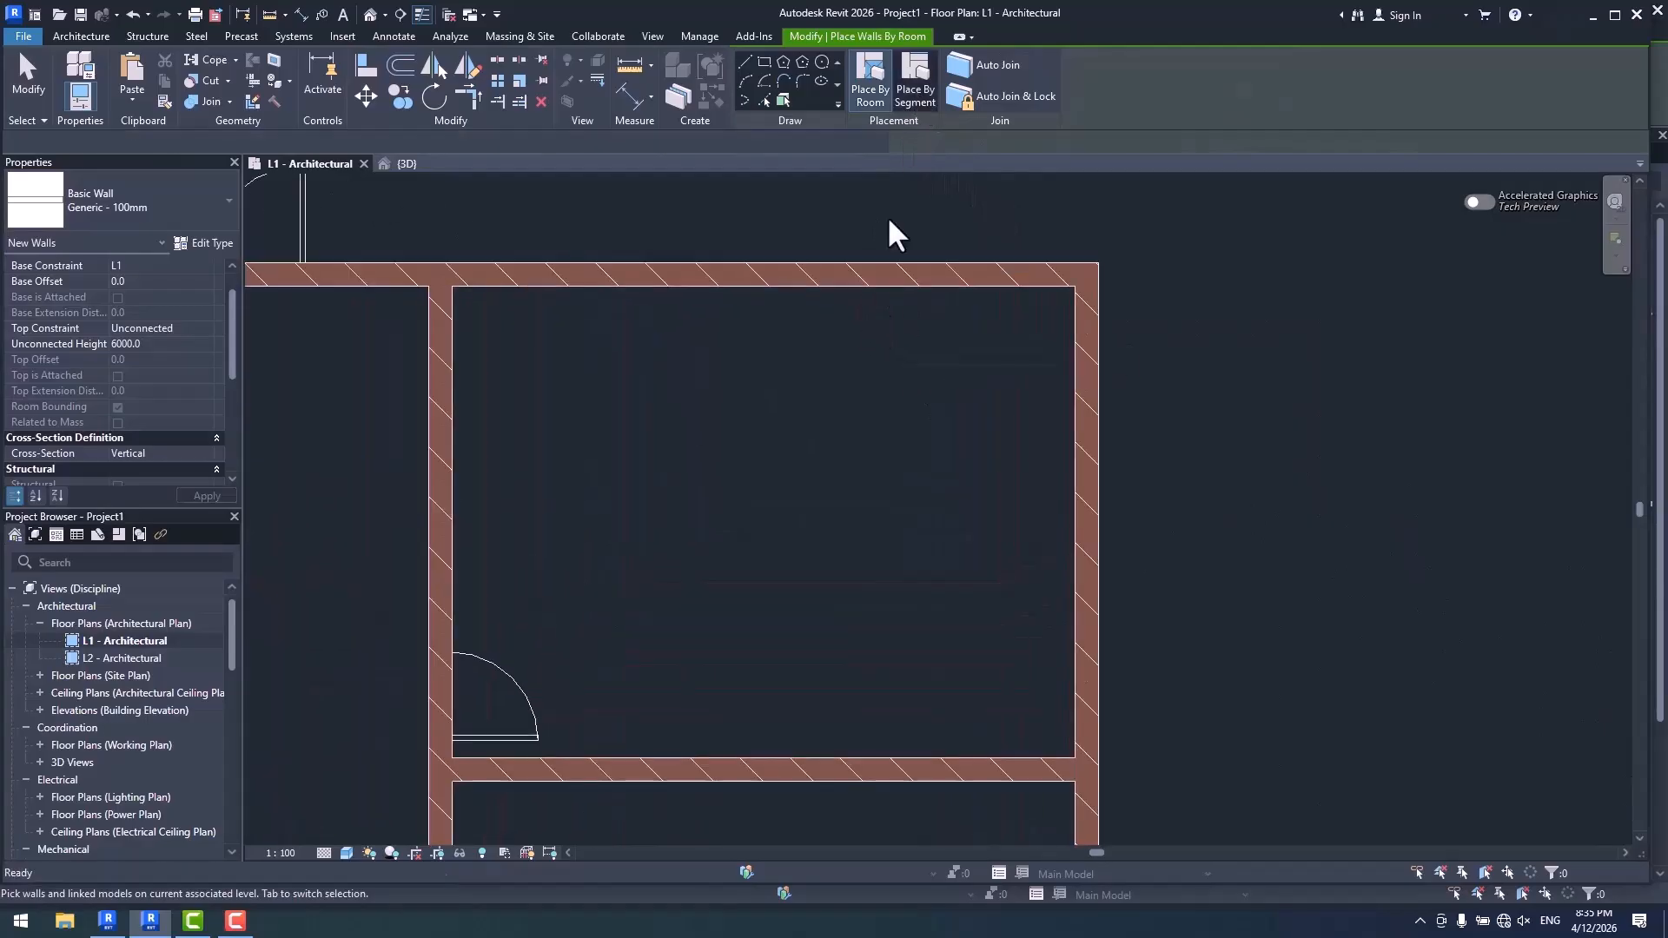
left_click(913, 331)
left_click(869, 292)
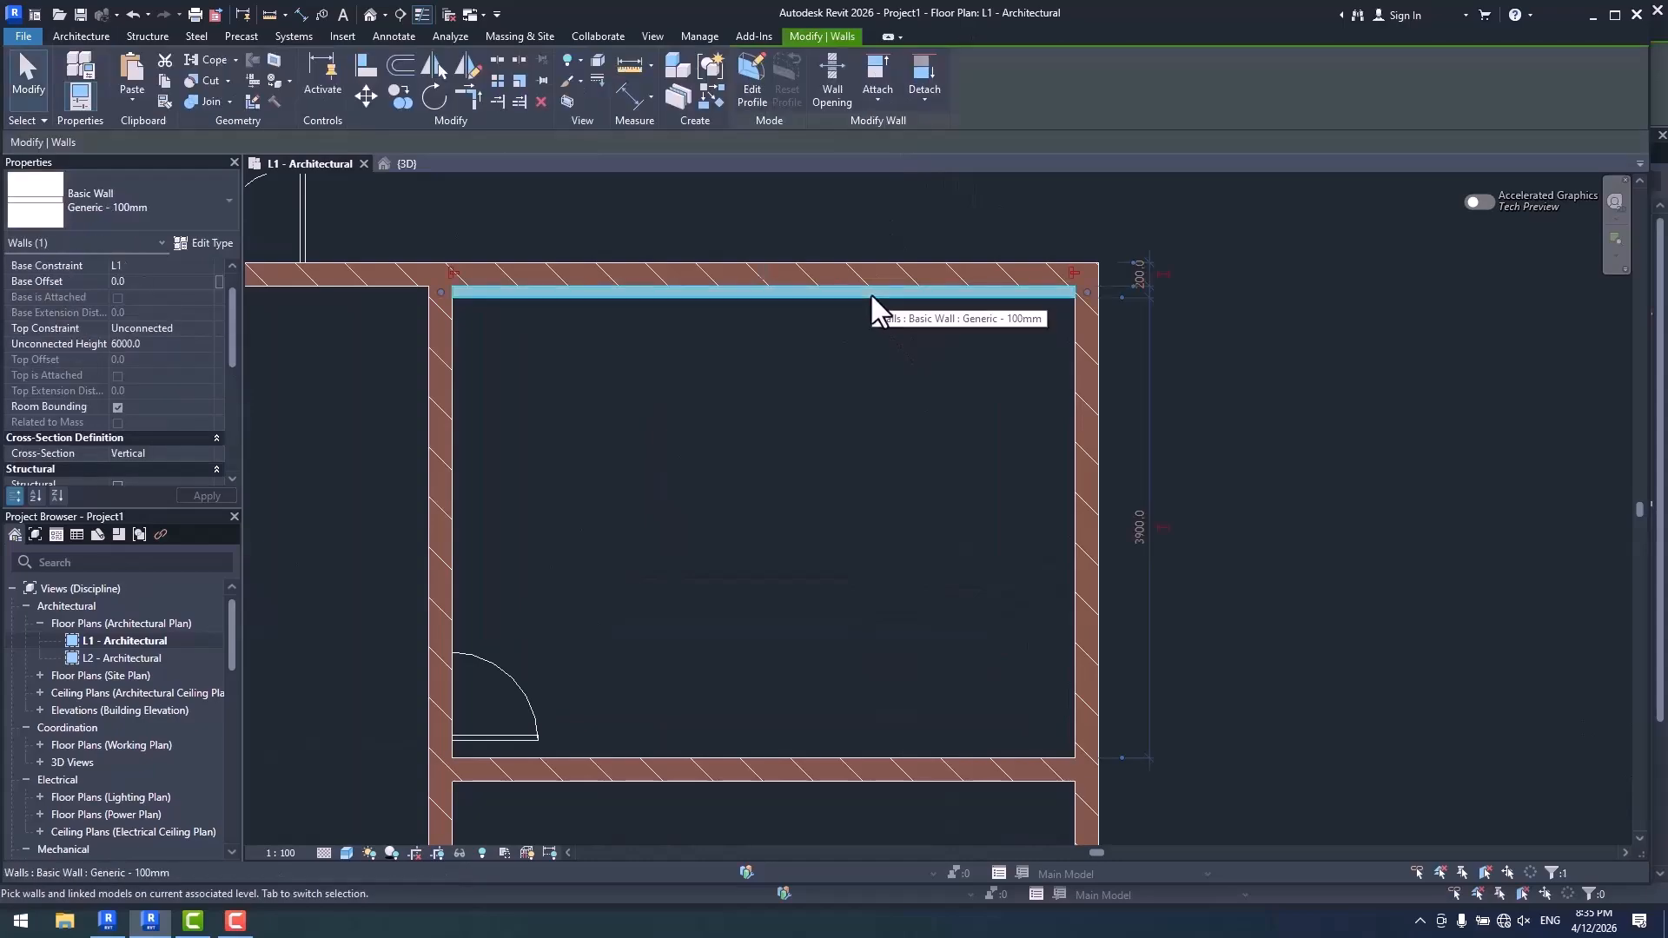
- Delete the selected 100 mm wall and place an M_Exterior - Brick on CMU wall by segment along the same upper wall
key("Delete")
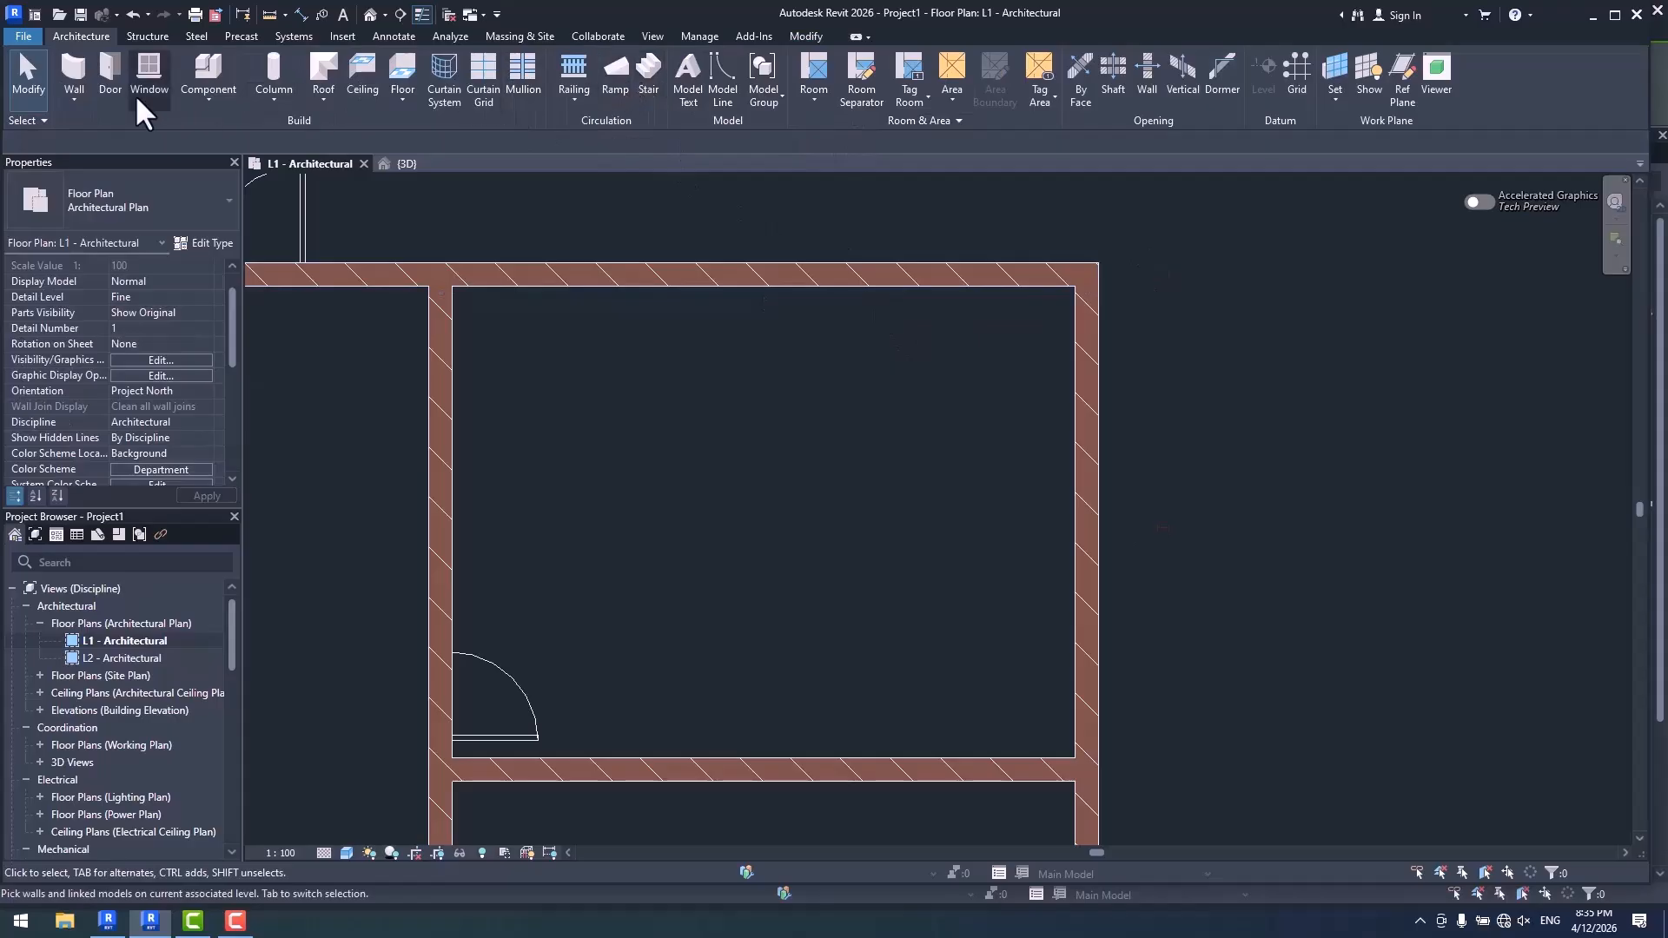
left_click(74, 58)
left_click(158, 173)
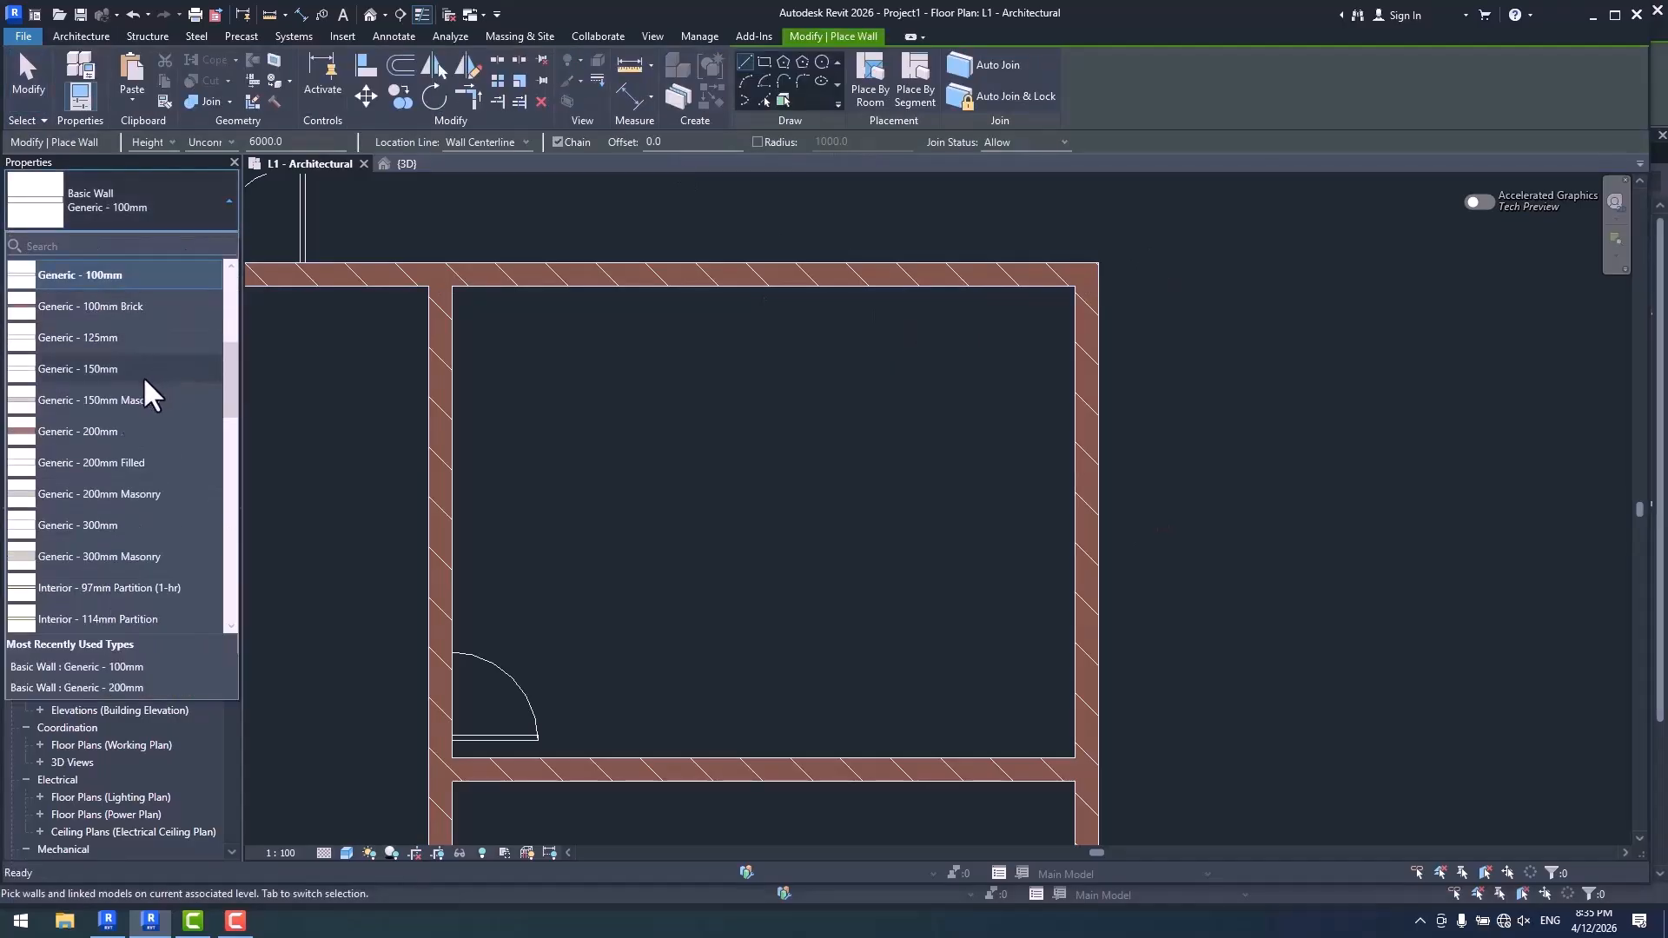
scroll(122, 469, "down", 4)
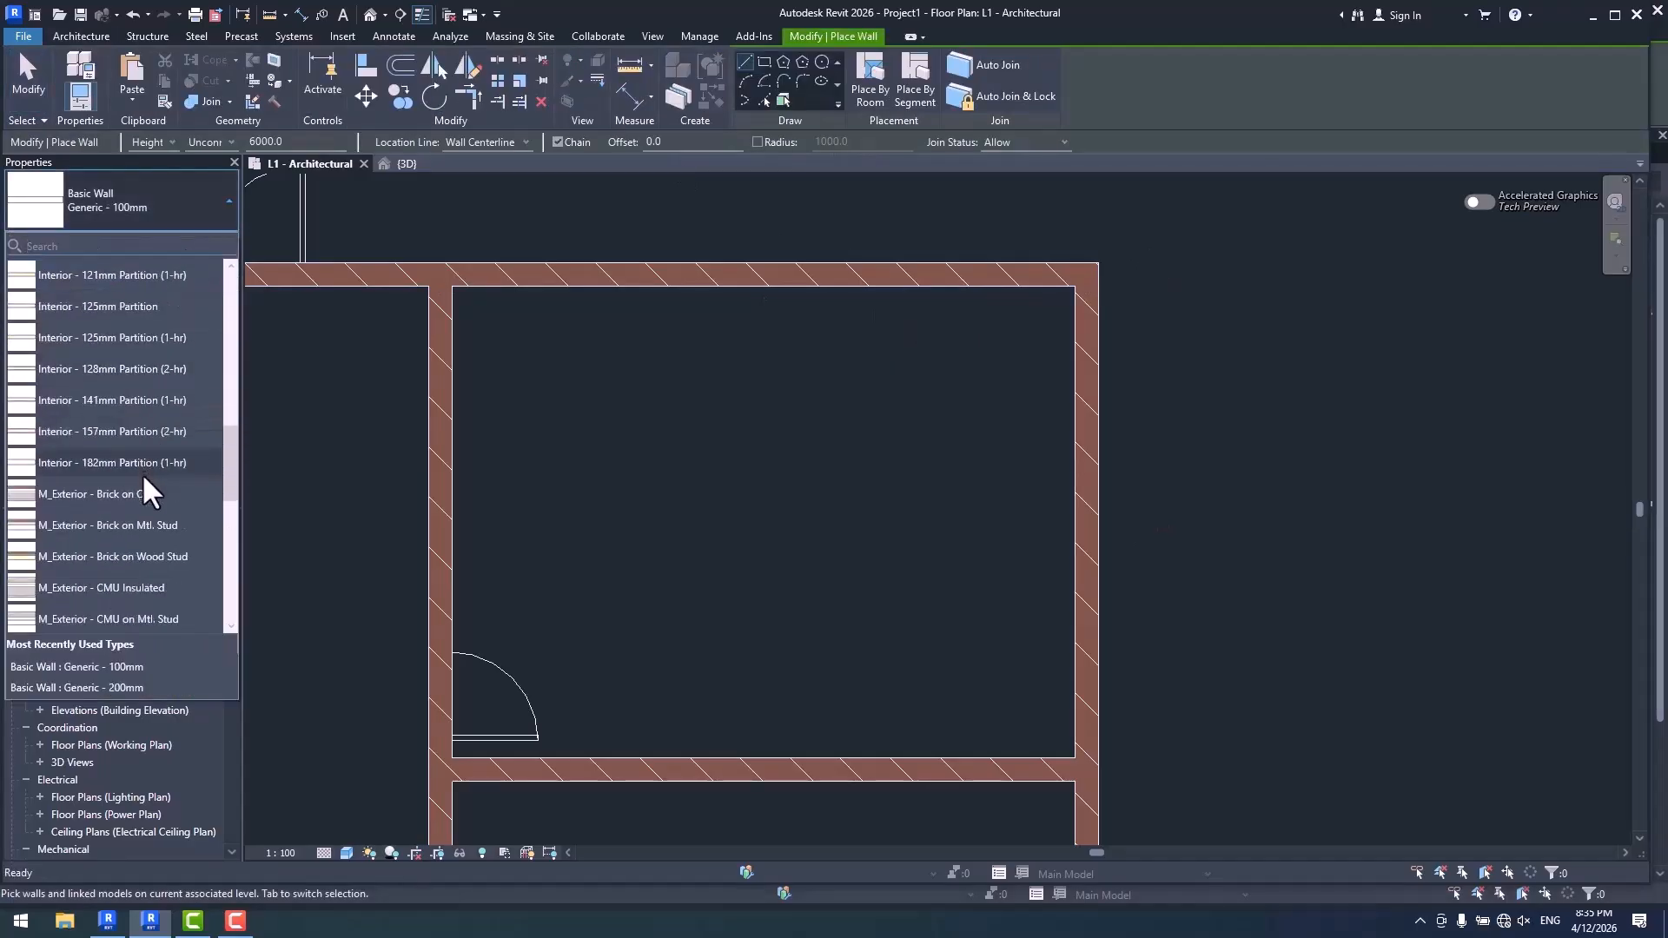
left_click(99, 494)
scroll(697, 301, "up", 2)
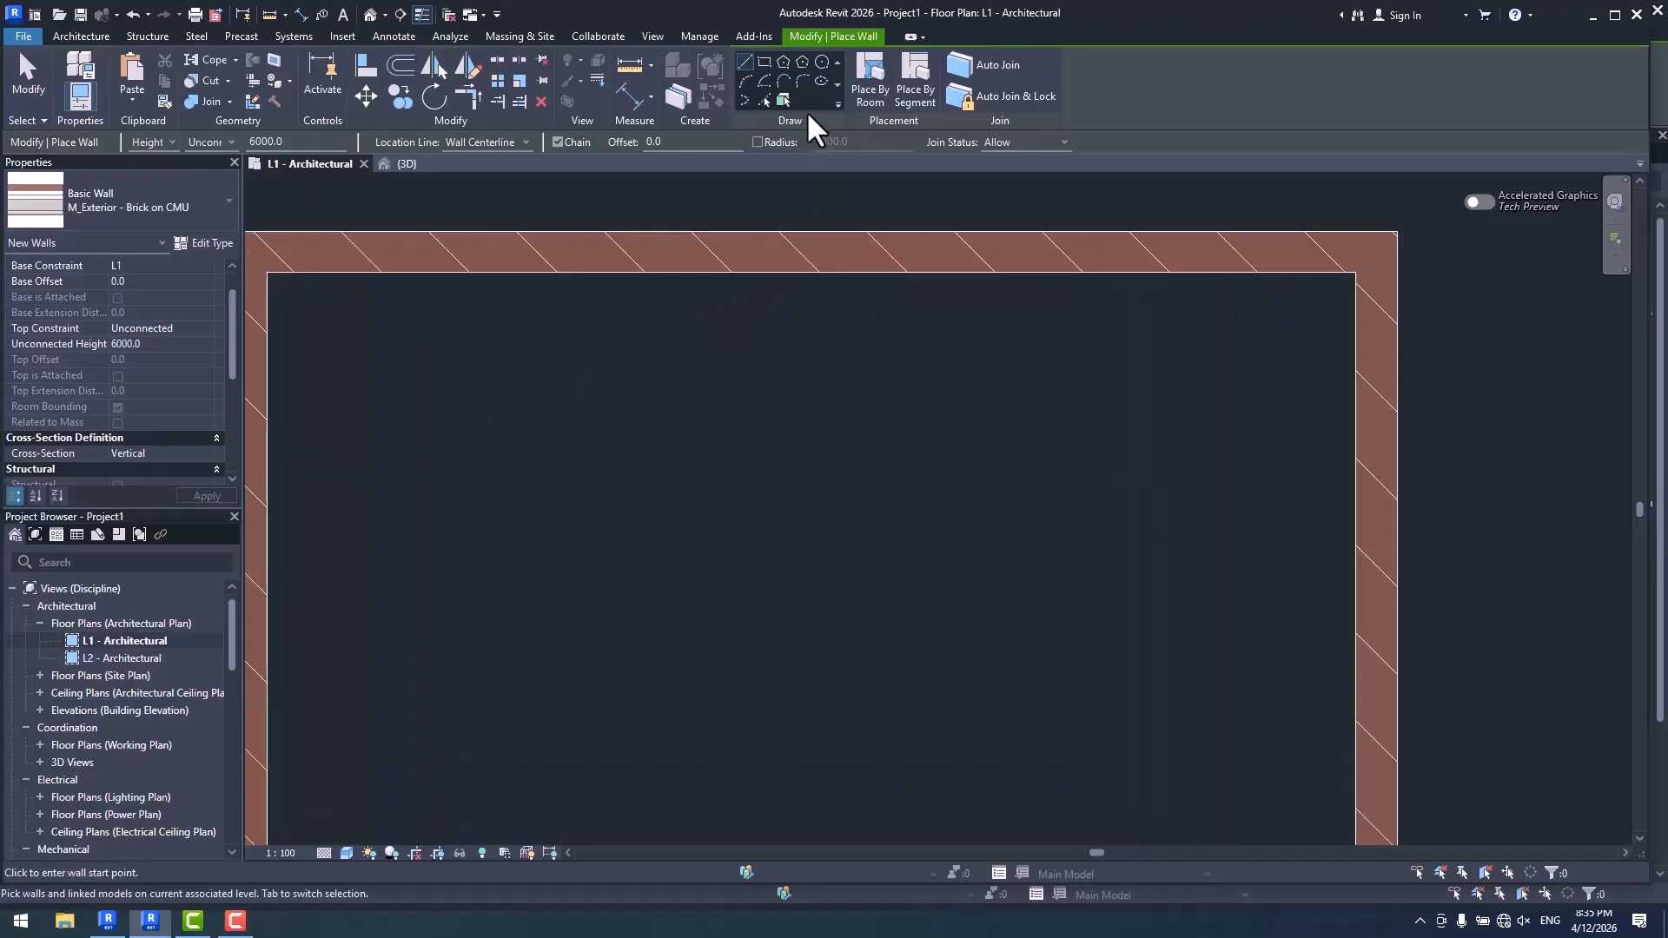
left_click(915, 86)
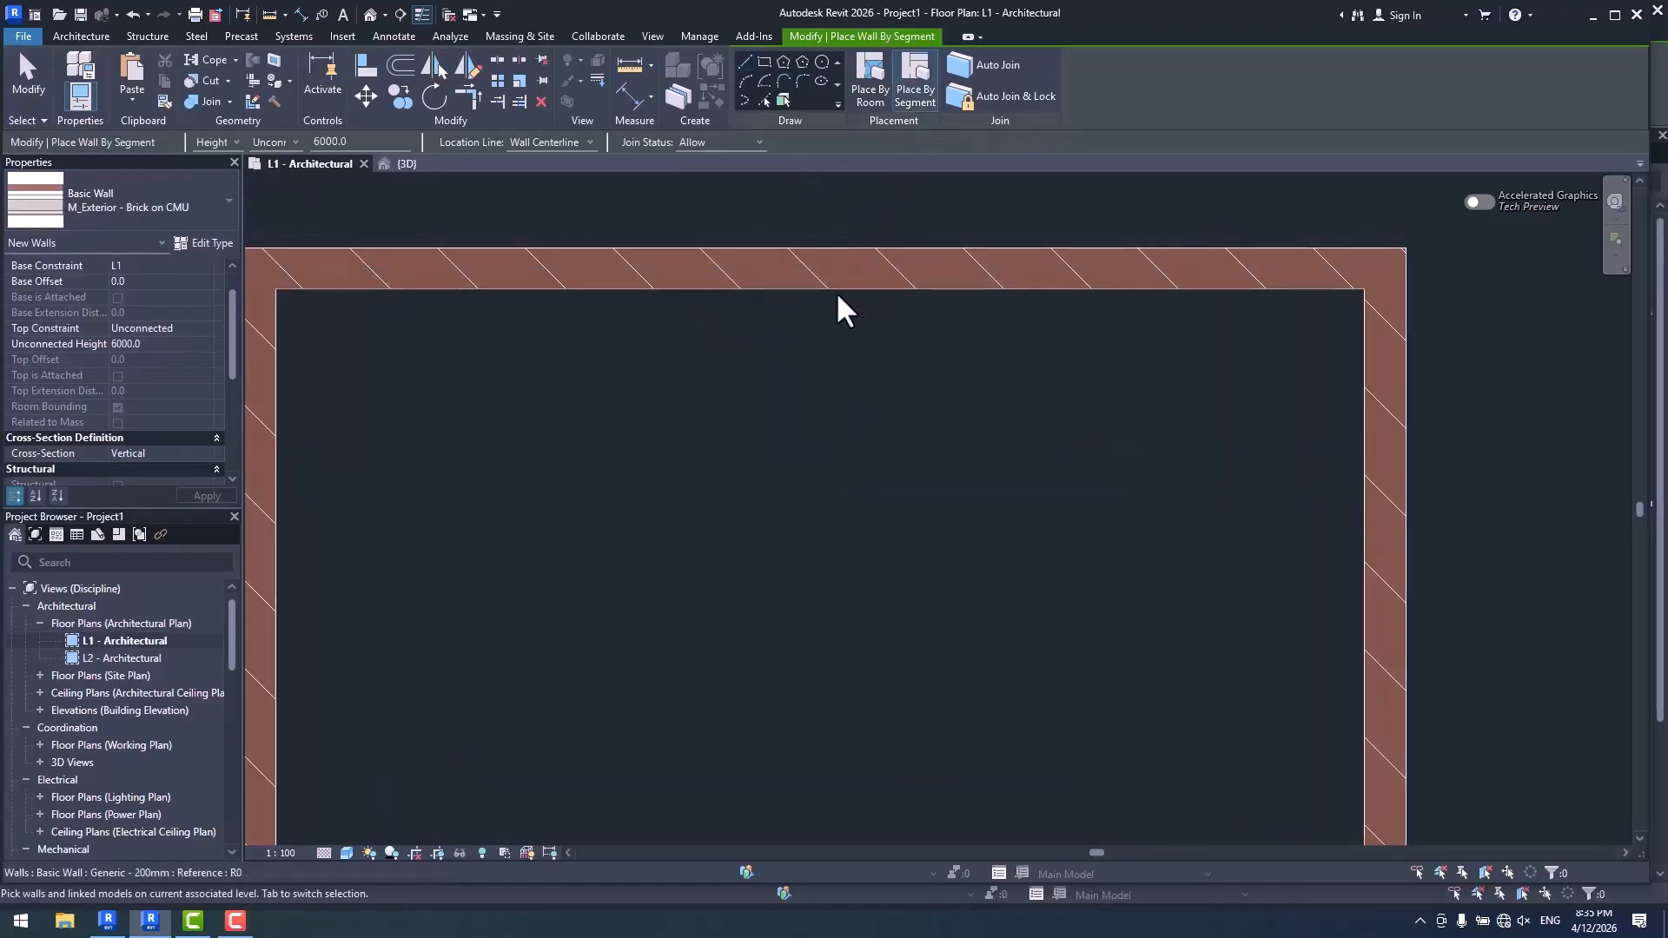
key("Escape")
key("Escape")
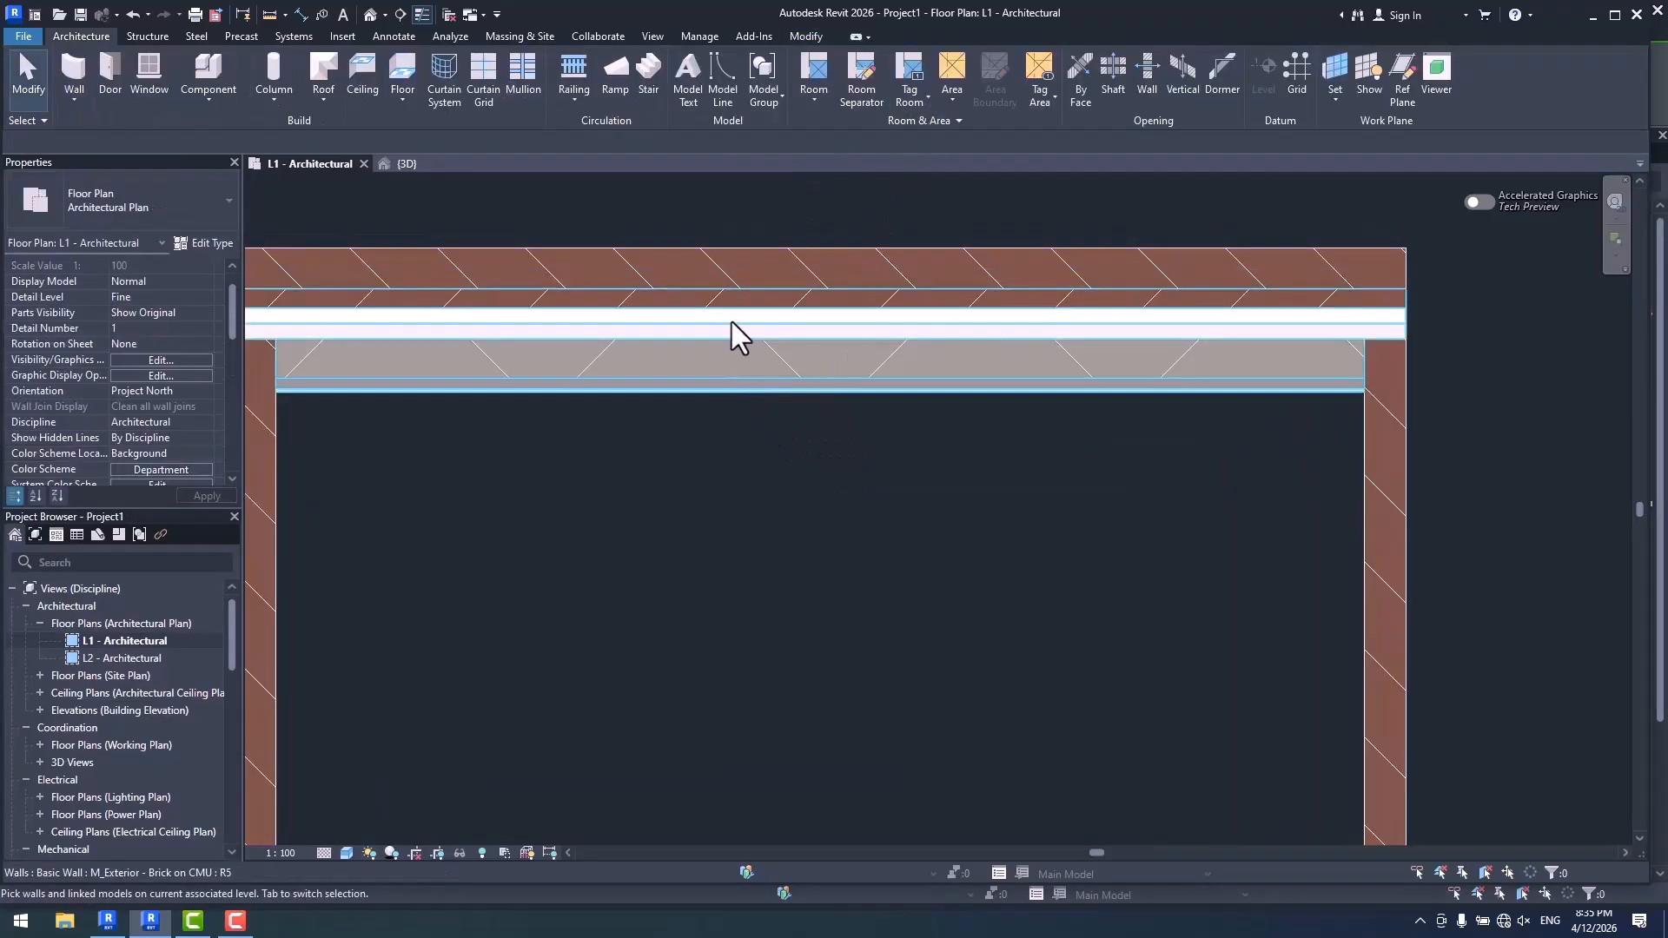
- Move the Brick on CMU wall into the room, about 380 mm from the upper wall, and flip its orientation
left_click(729, 347)
mouse_move(738, 369)
left_mouse_down()
mouse_move(756, 419)
mouse_move(753, 386)
left_mouse_up()
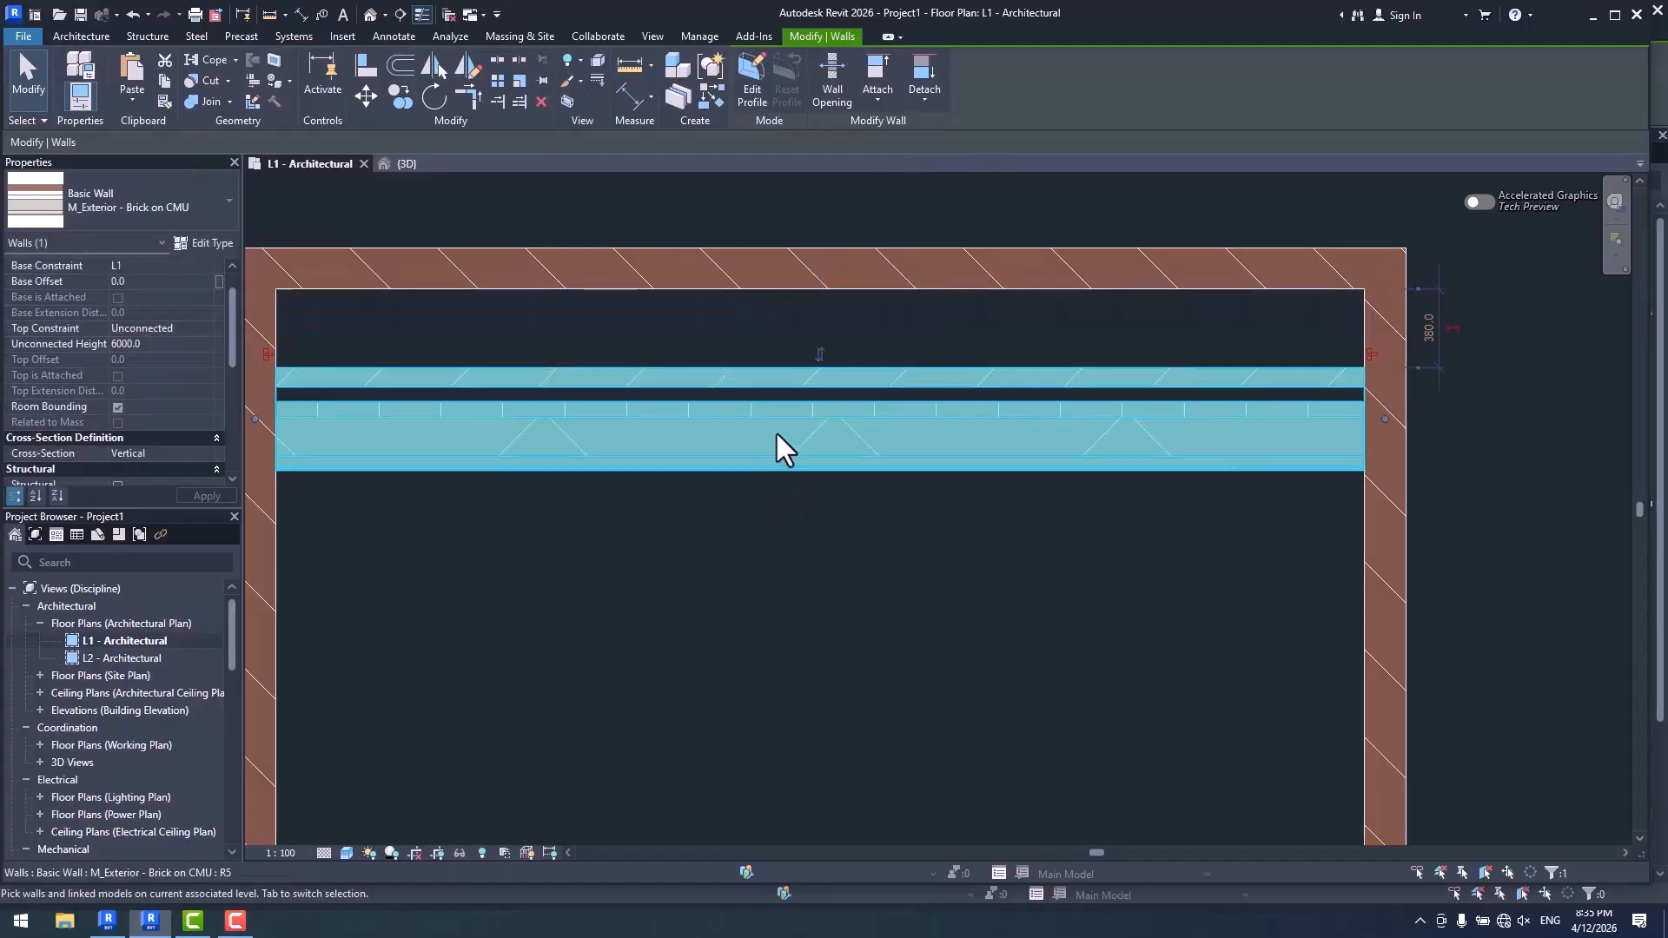
key("space")
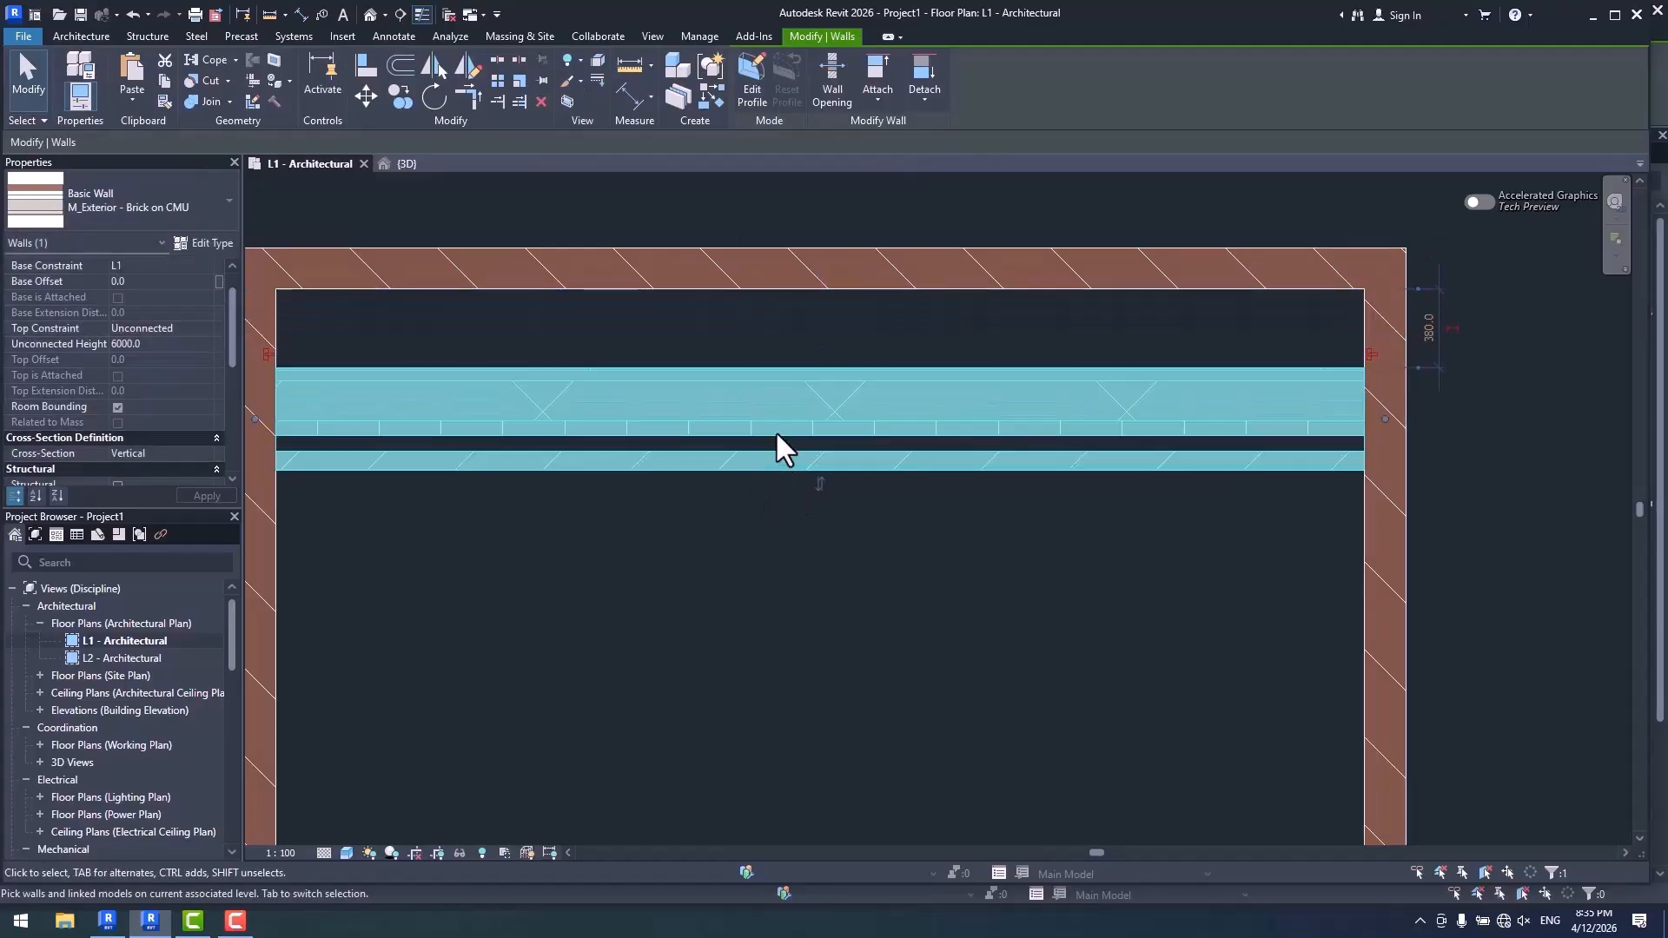
left_click(816, 548)
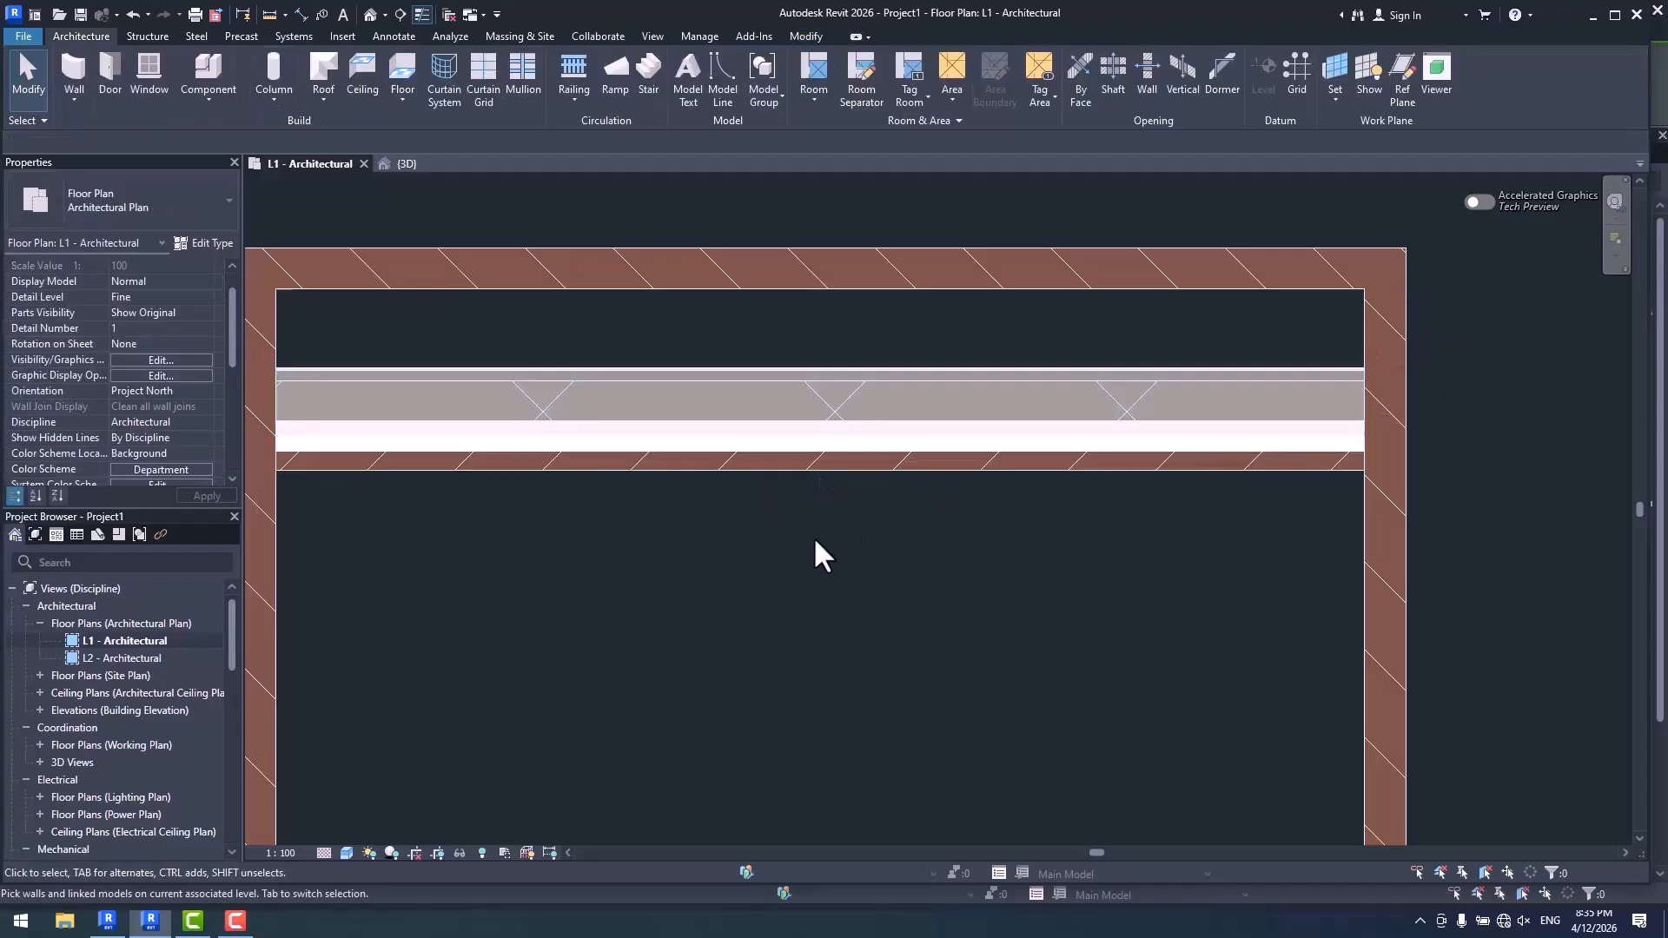
- Delete the Brick on CMU wall and switch to Revit 2027
left_click(714, 411)
key("Delete")
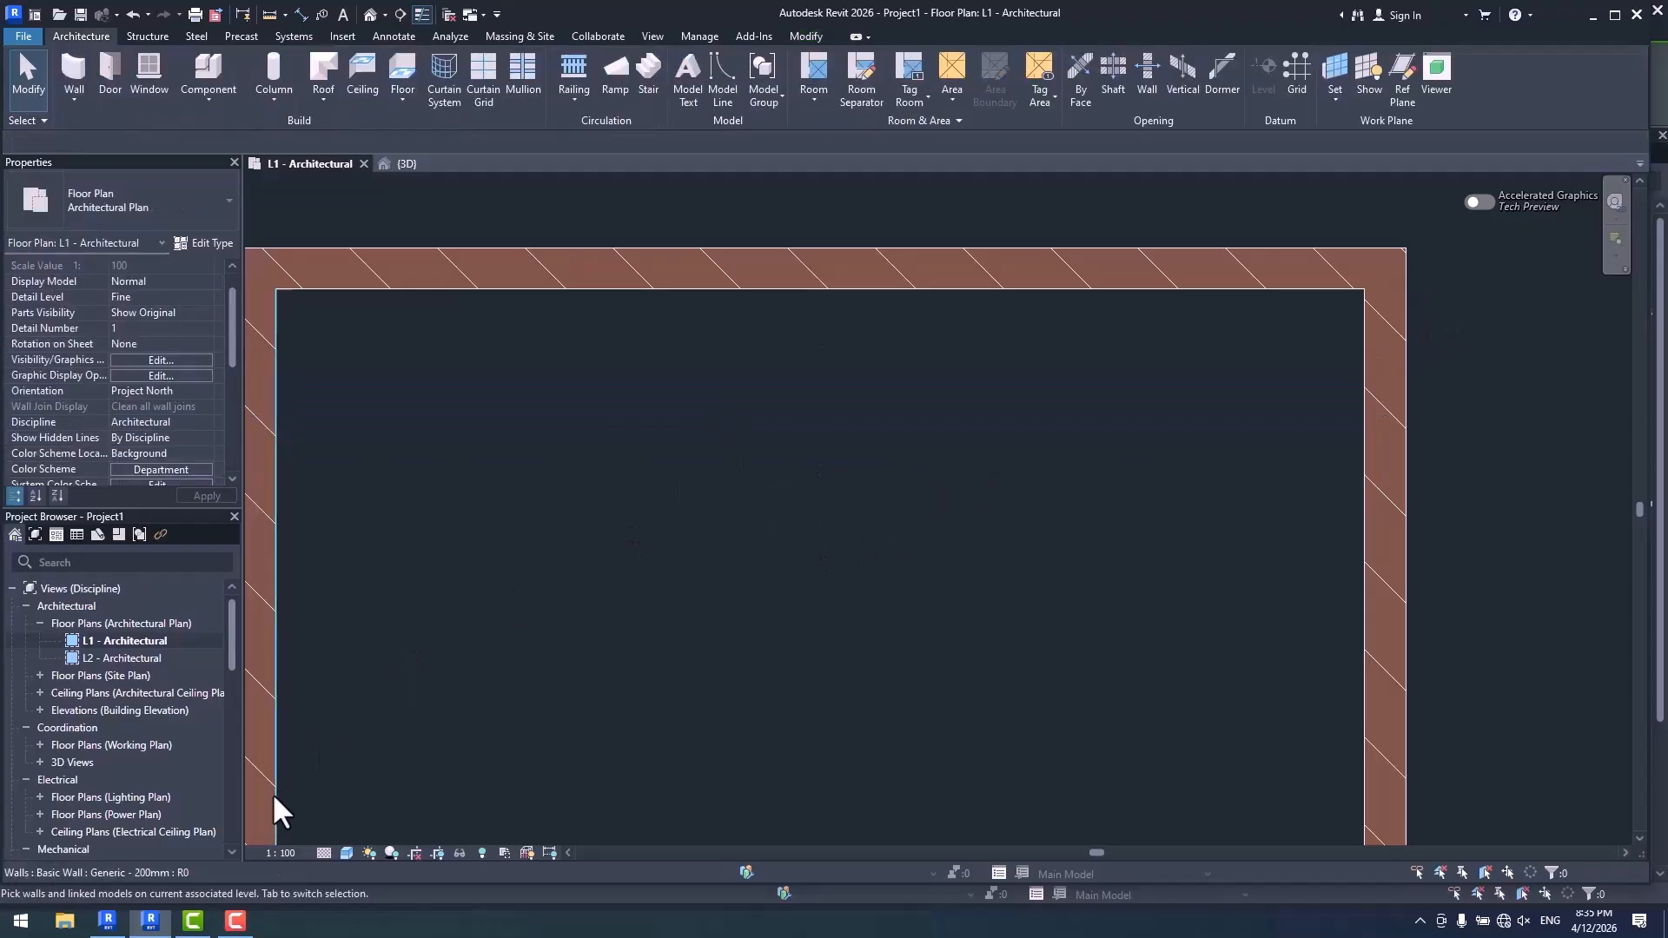
left_click(108, 923)
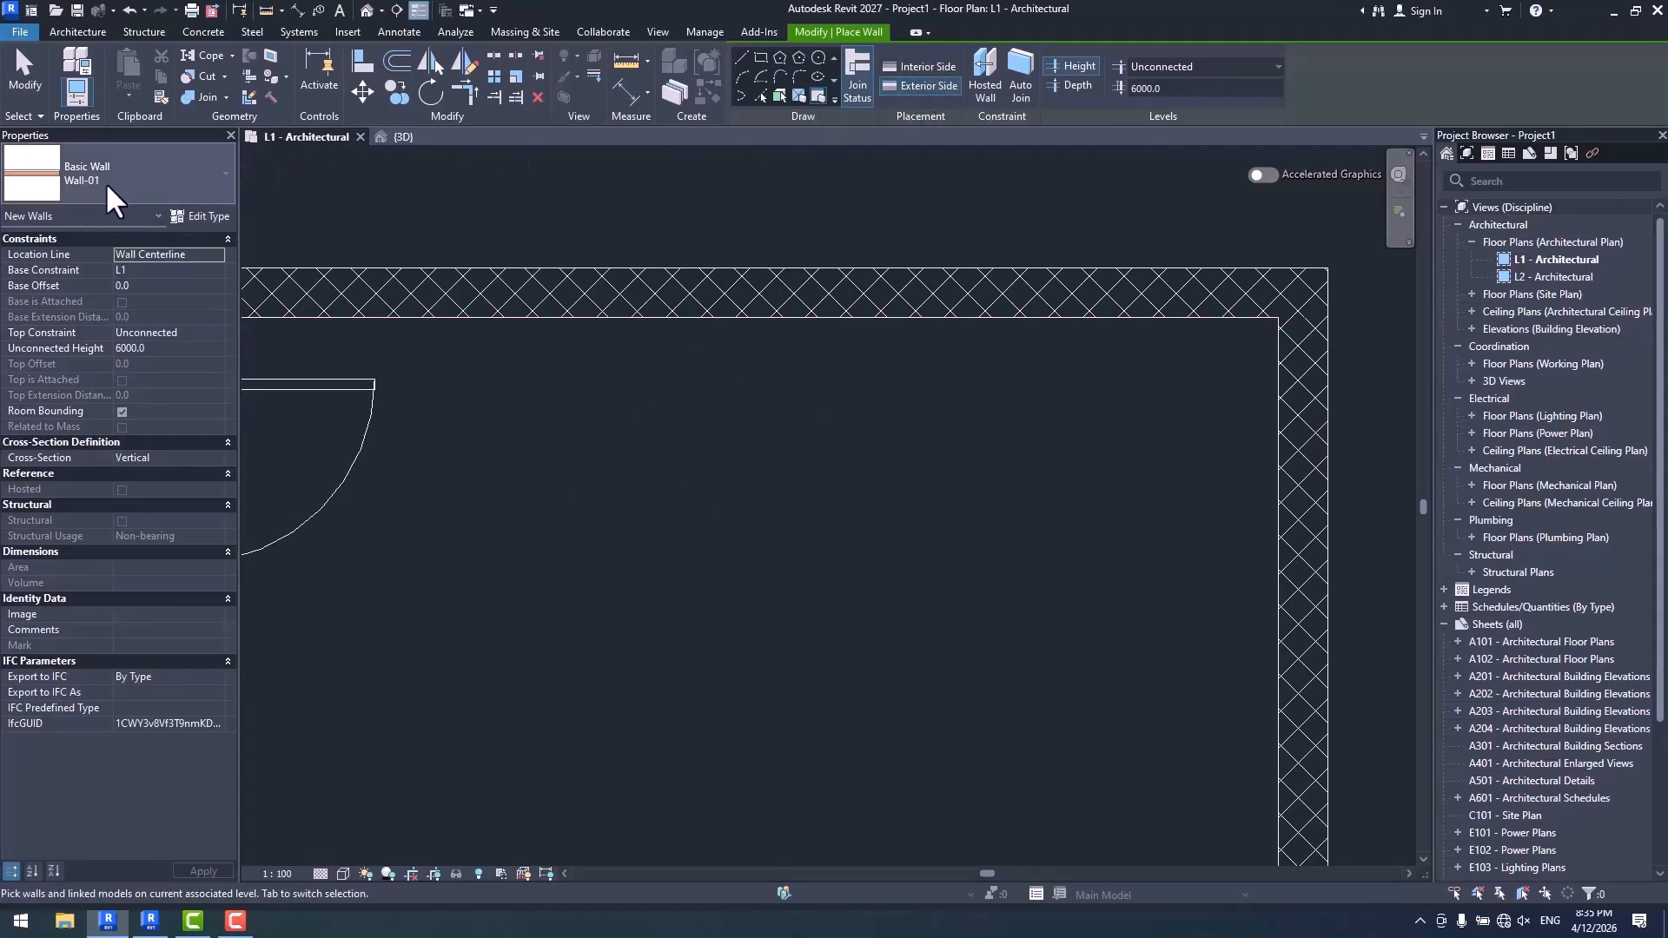
- Place a Wall-01 wall by segment with its exterior side against the room's upper wall, and set the view's visual style to Shaded
scroll(661, 374, "up", 2)
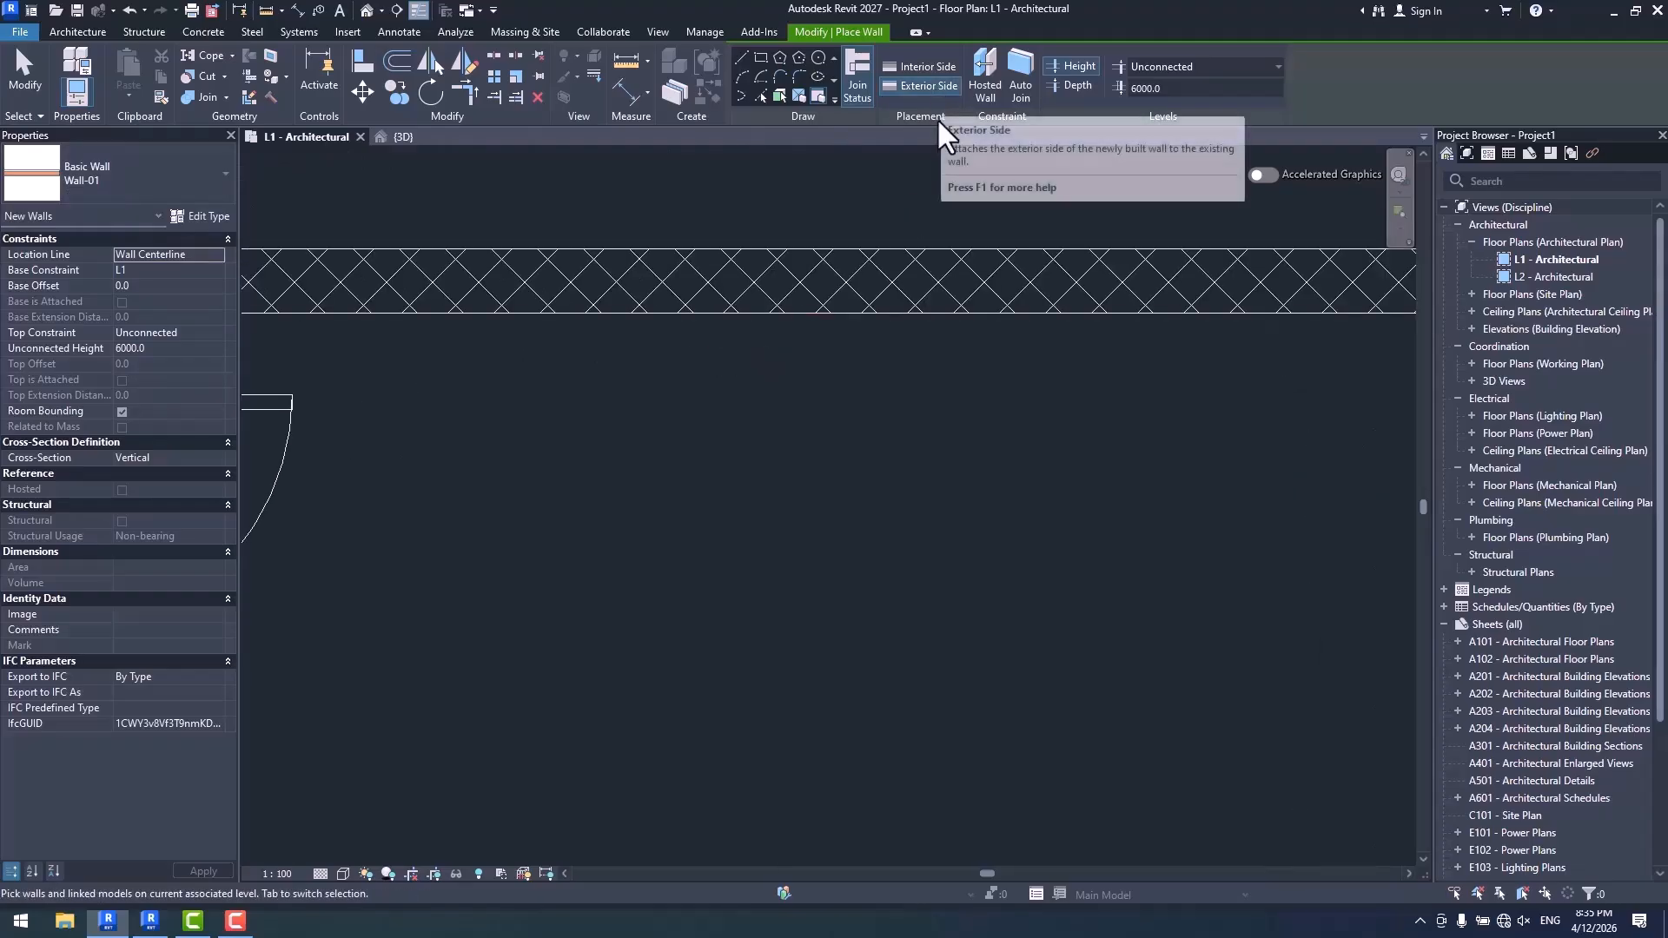
scroll(877, 432, "up", 2)
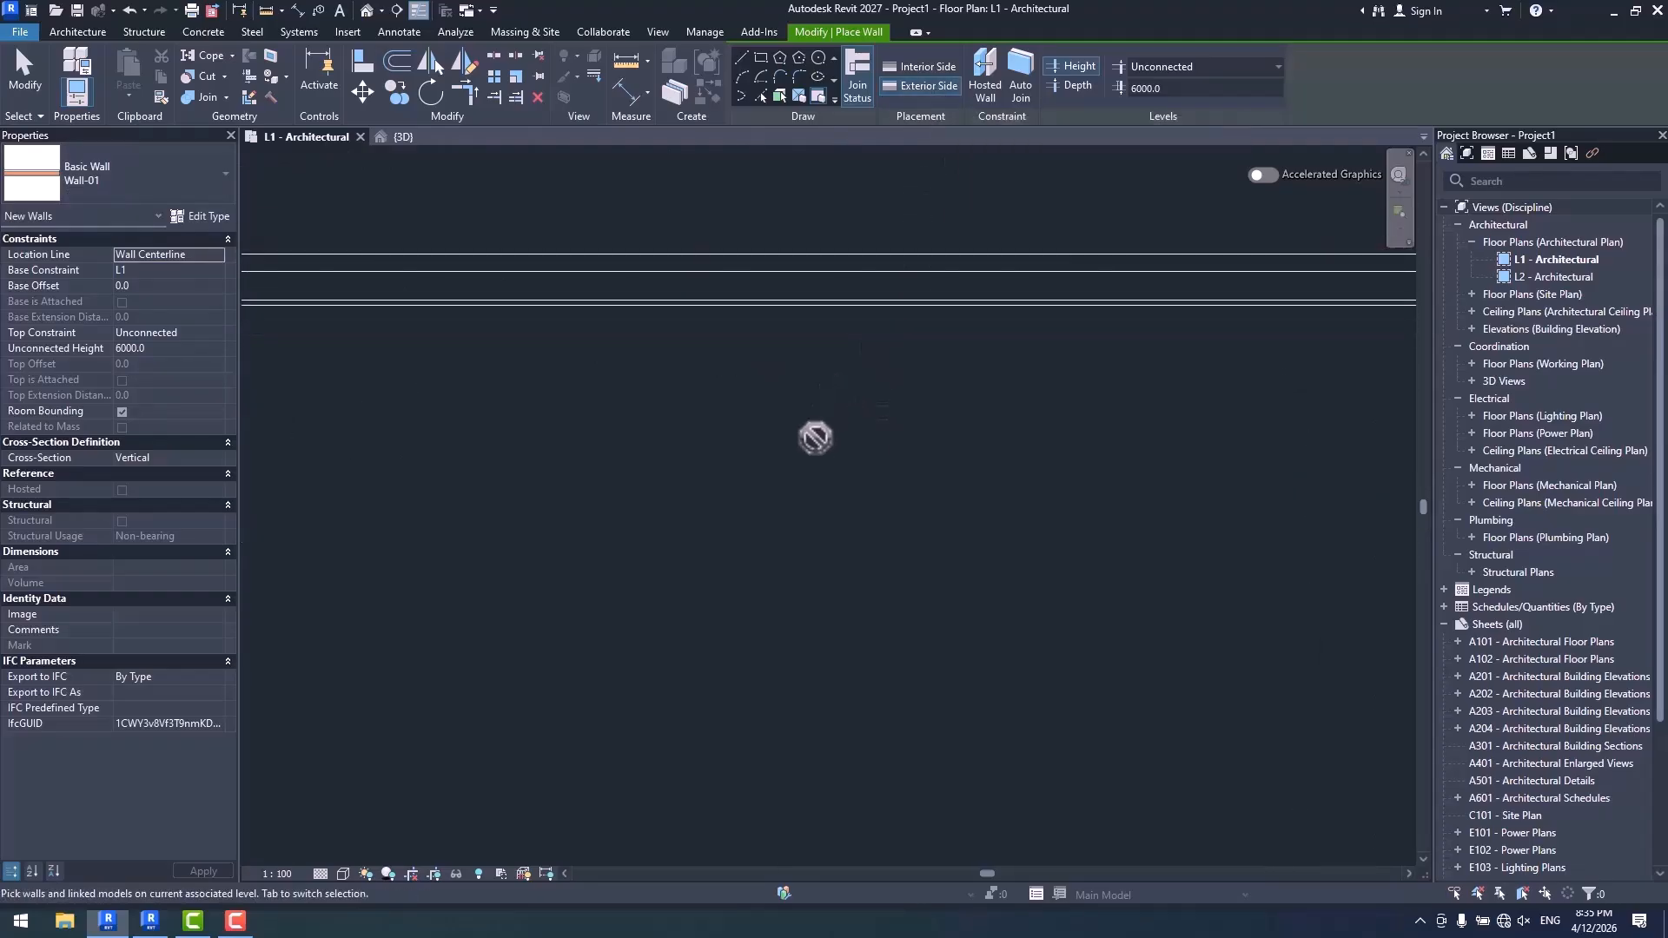
left_click(343, 874)
left_click(363, 820)
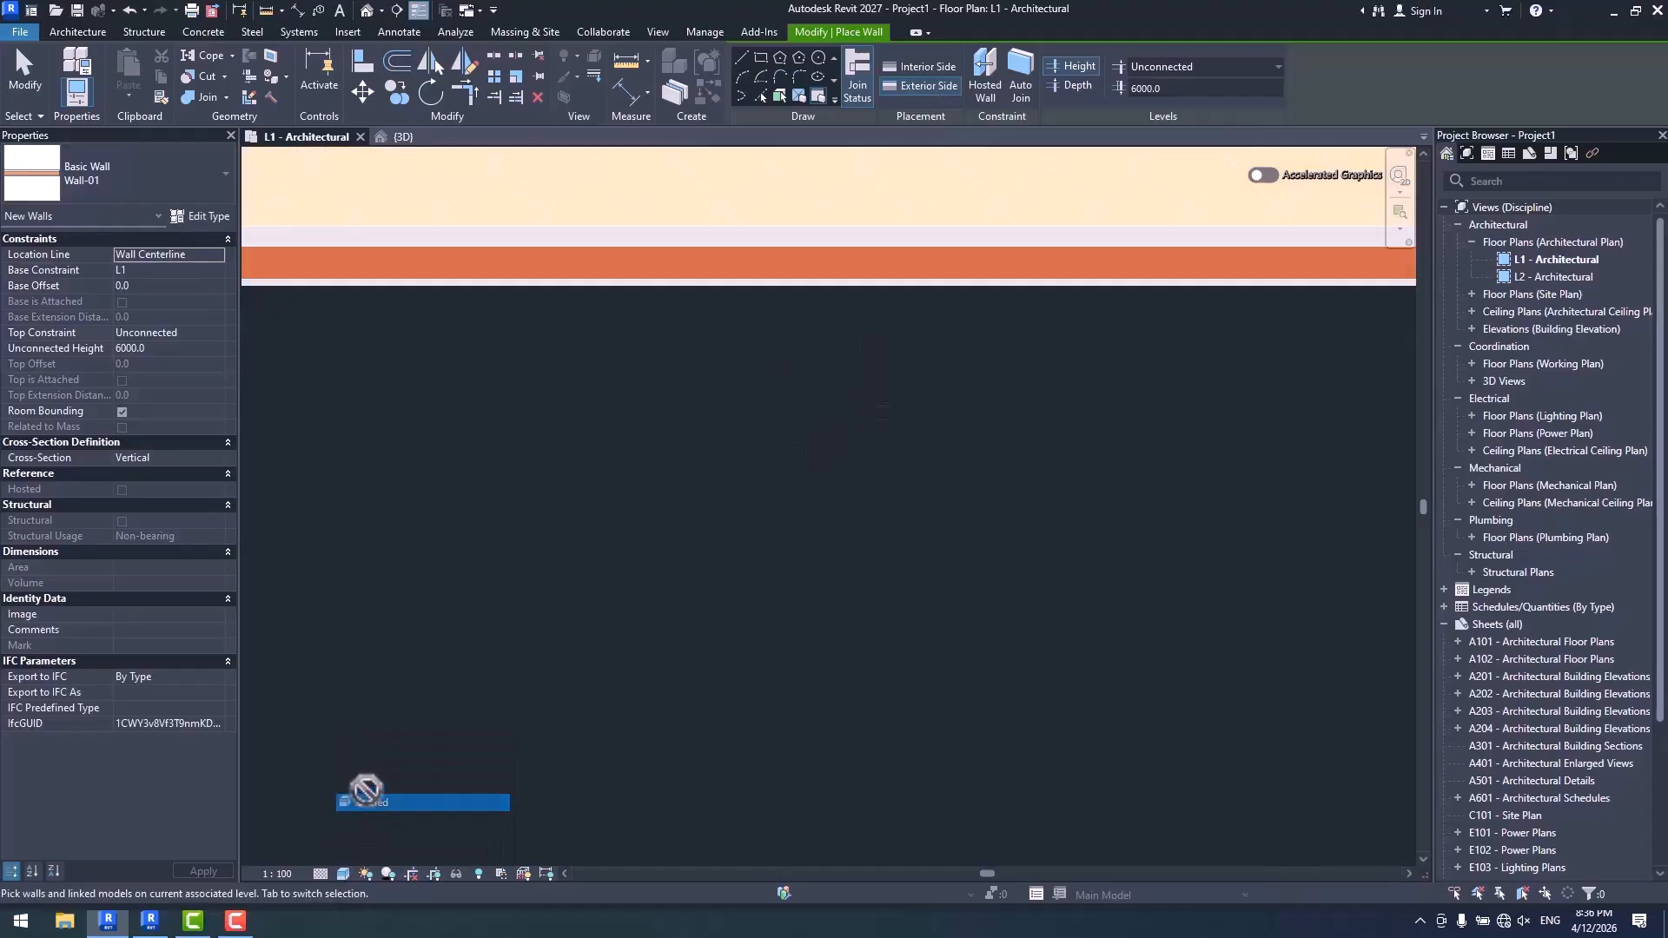
key("Escape")
key("Escape")
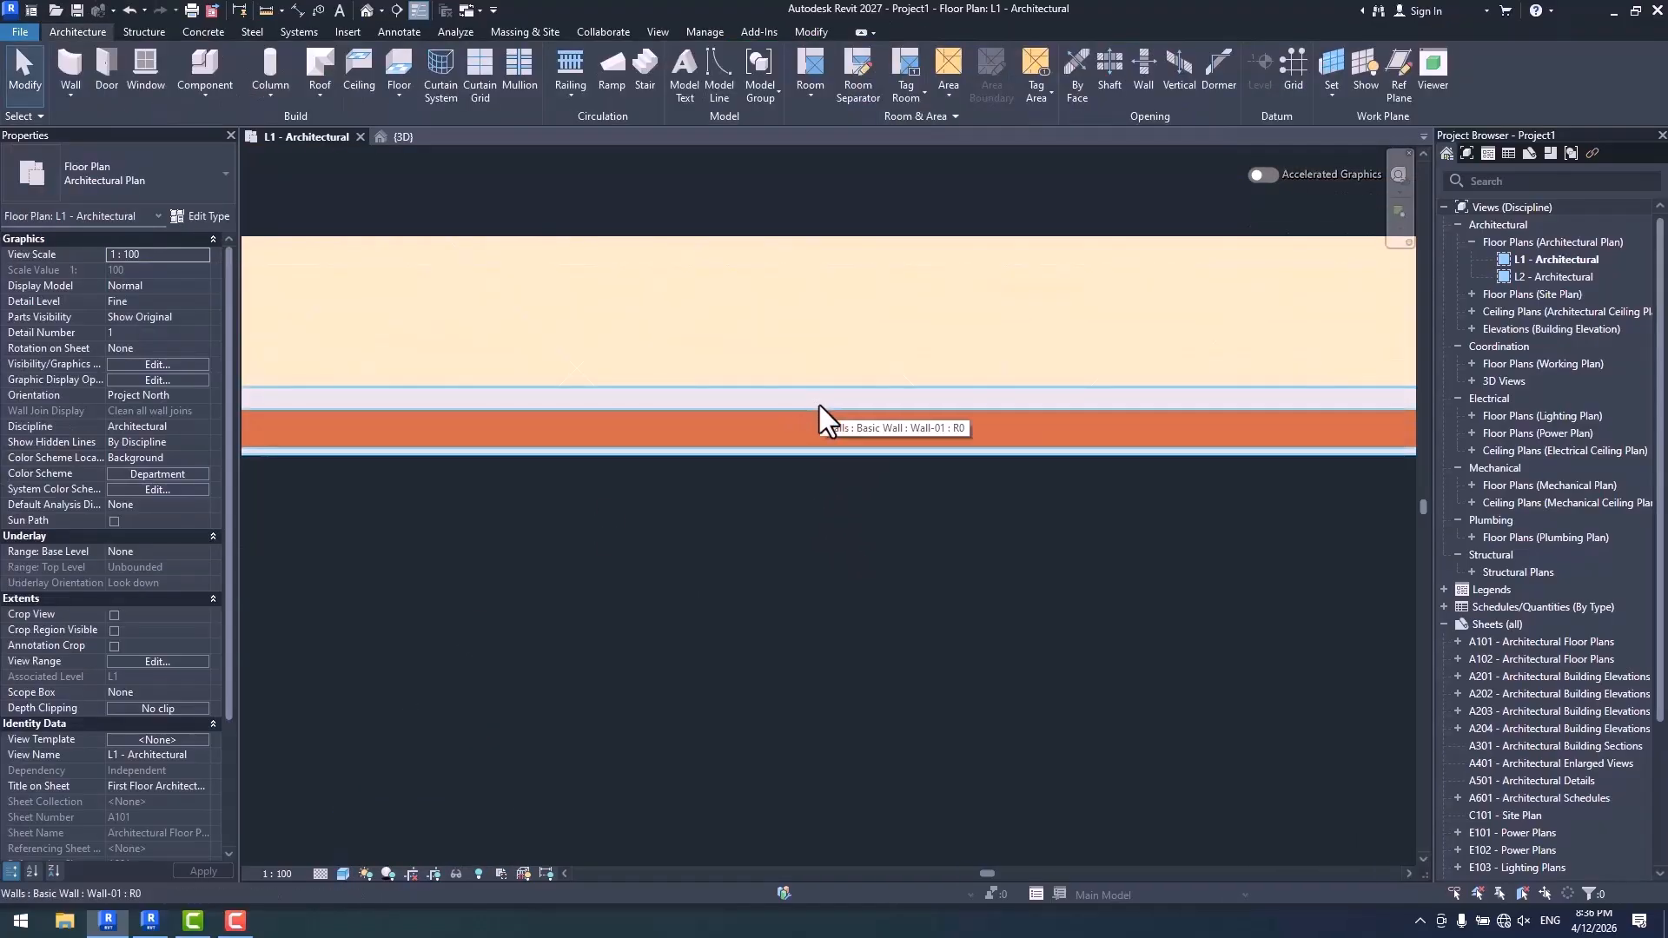
- Replace the Wall-01 wall with one placed by segment using the Interior Side placement against the upper wall
left_click(822, 406)
key("Delete")
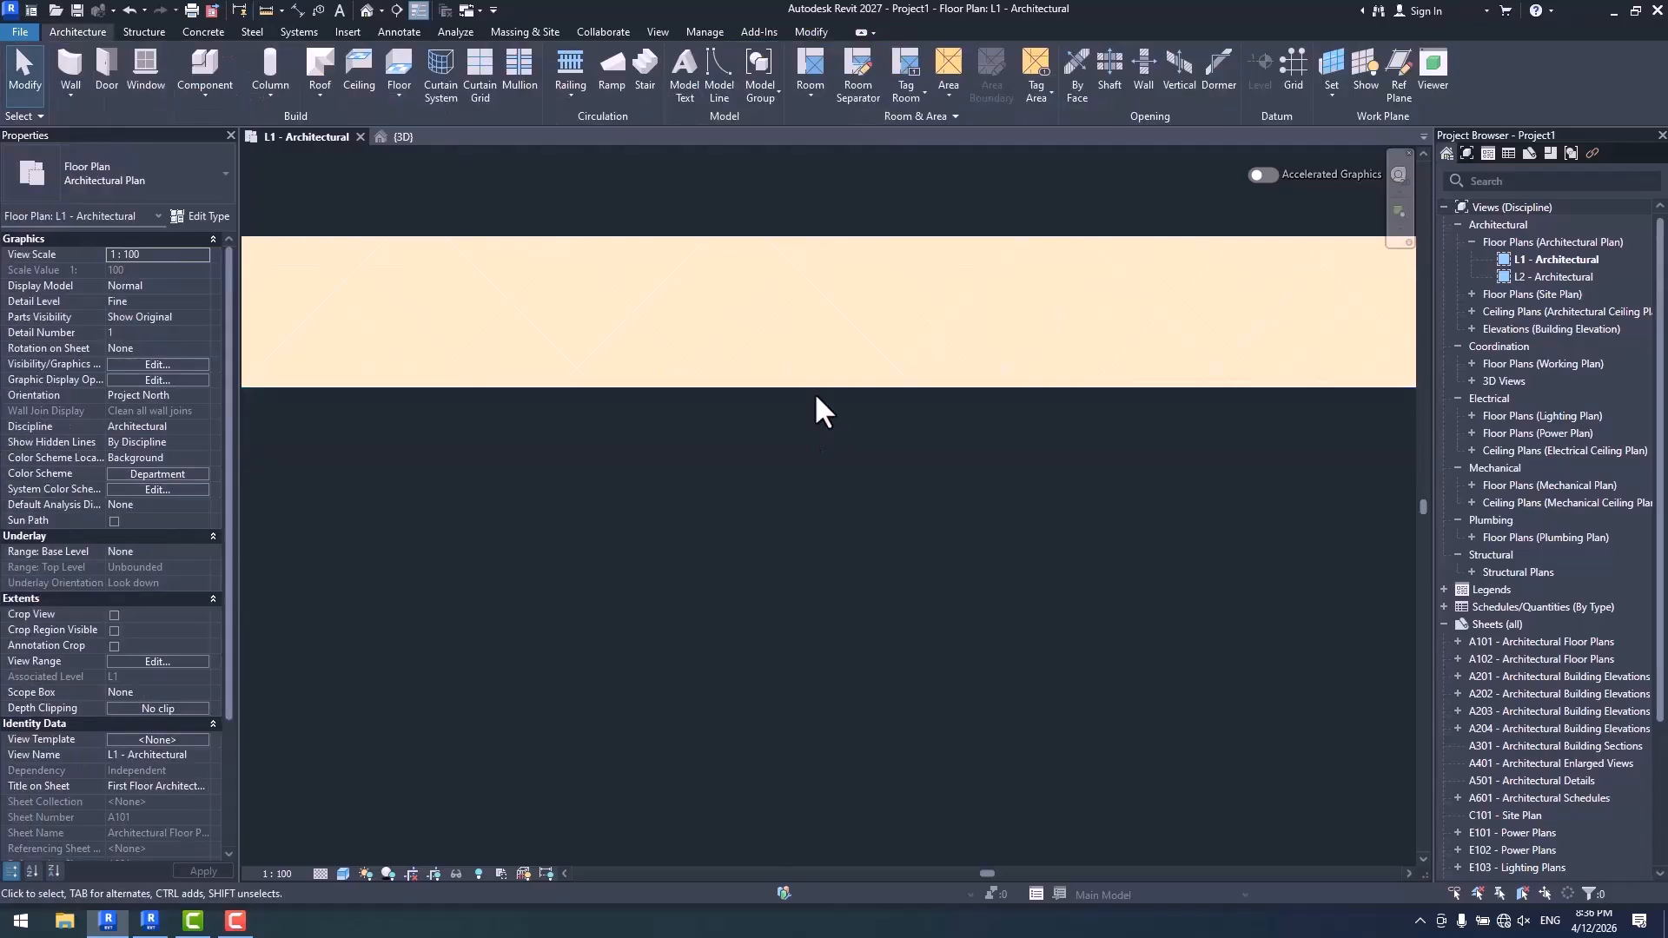
key("w")
key("a")
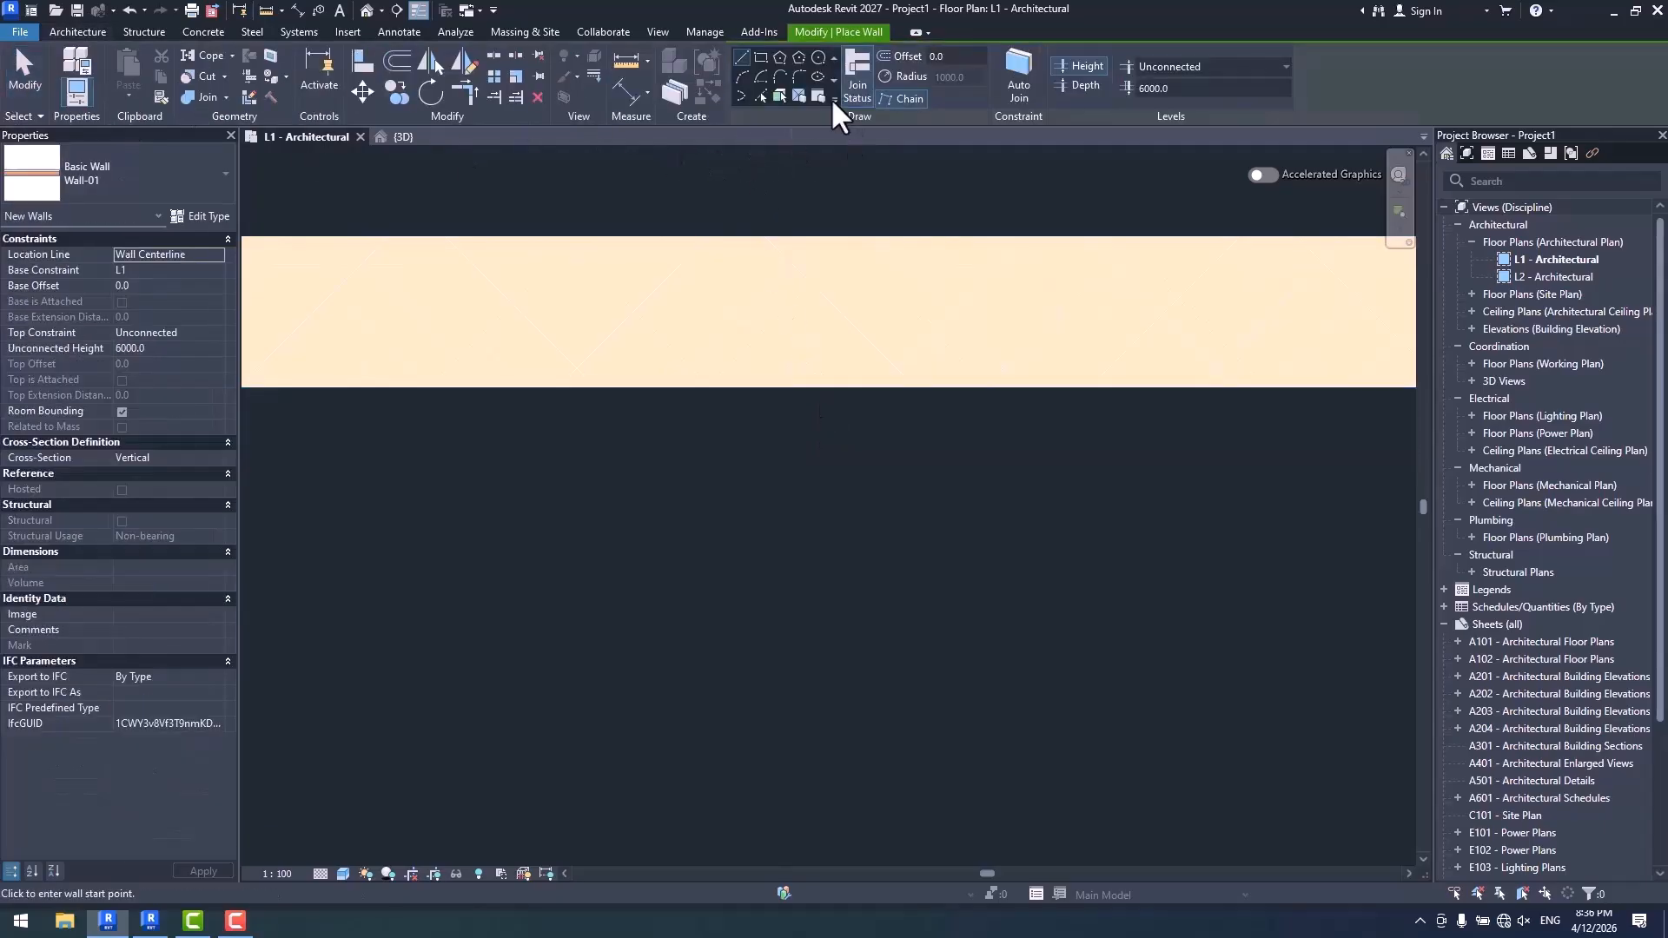
left_click(819, 95)
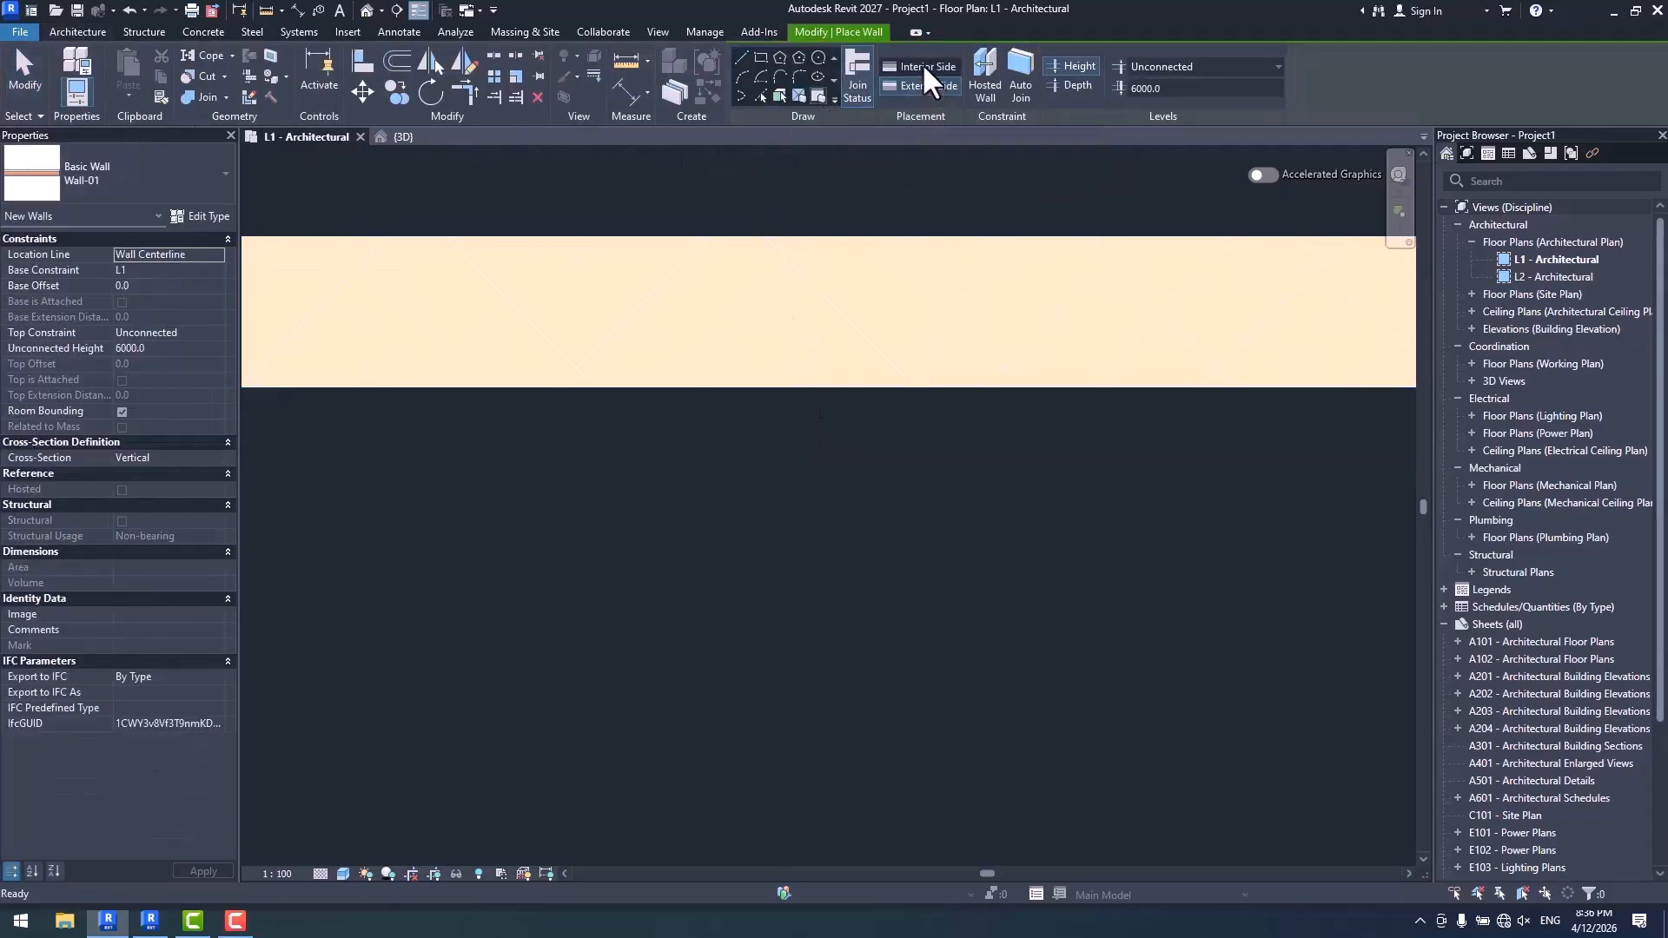
left_click(839, 390)
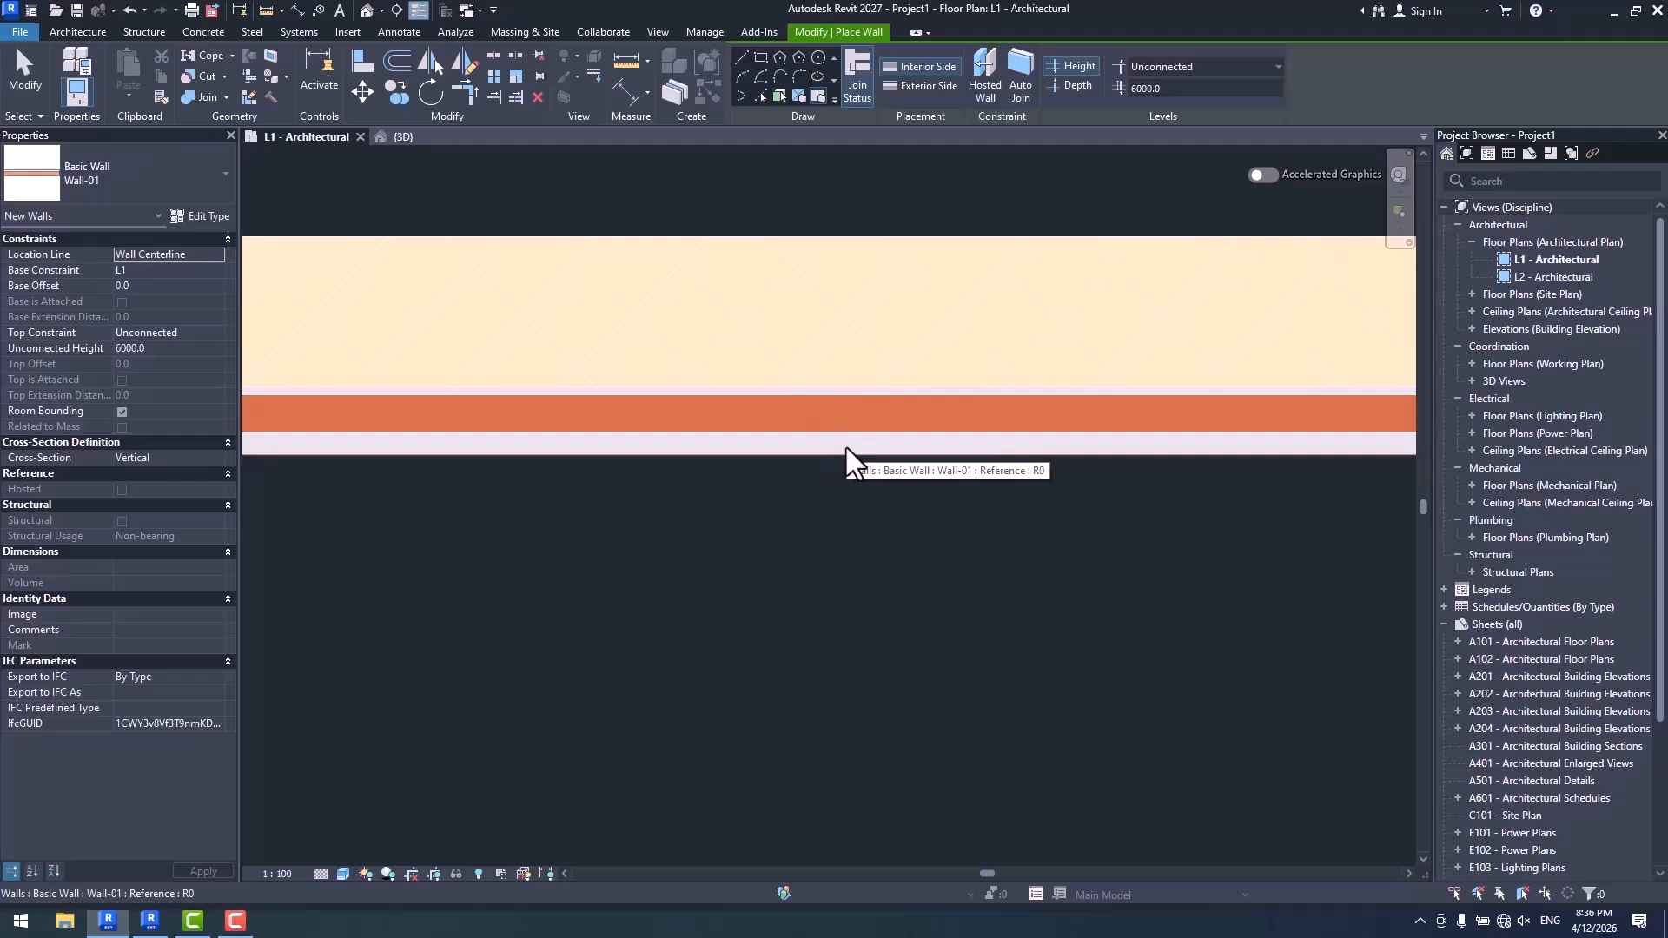
scroll(847, 447, "down", 5)
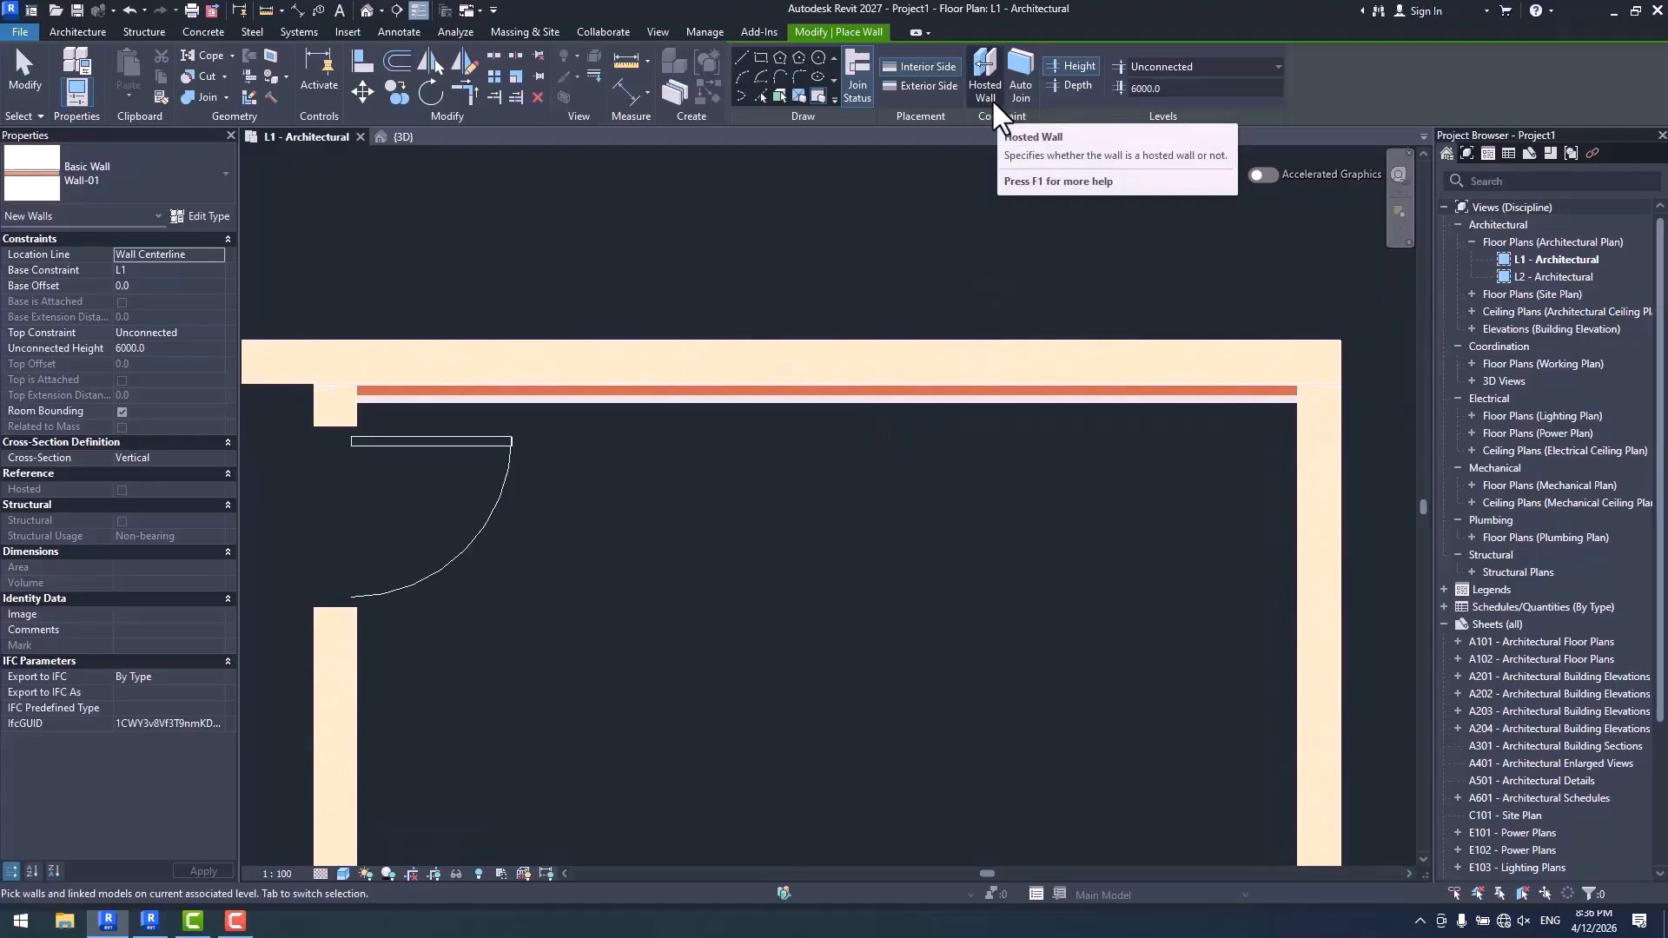
key("Escape")
- Delete the unhosted Wall-01 wall and place it again by segment along the upper wall with Hosted Wall enabled and Interior Side placement
left_click(899, 402)
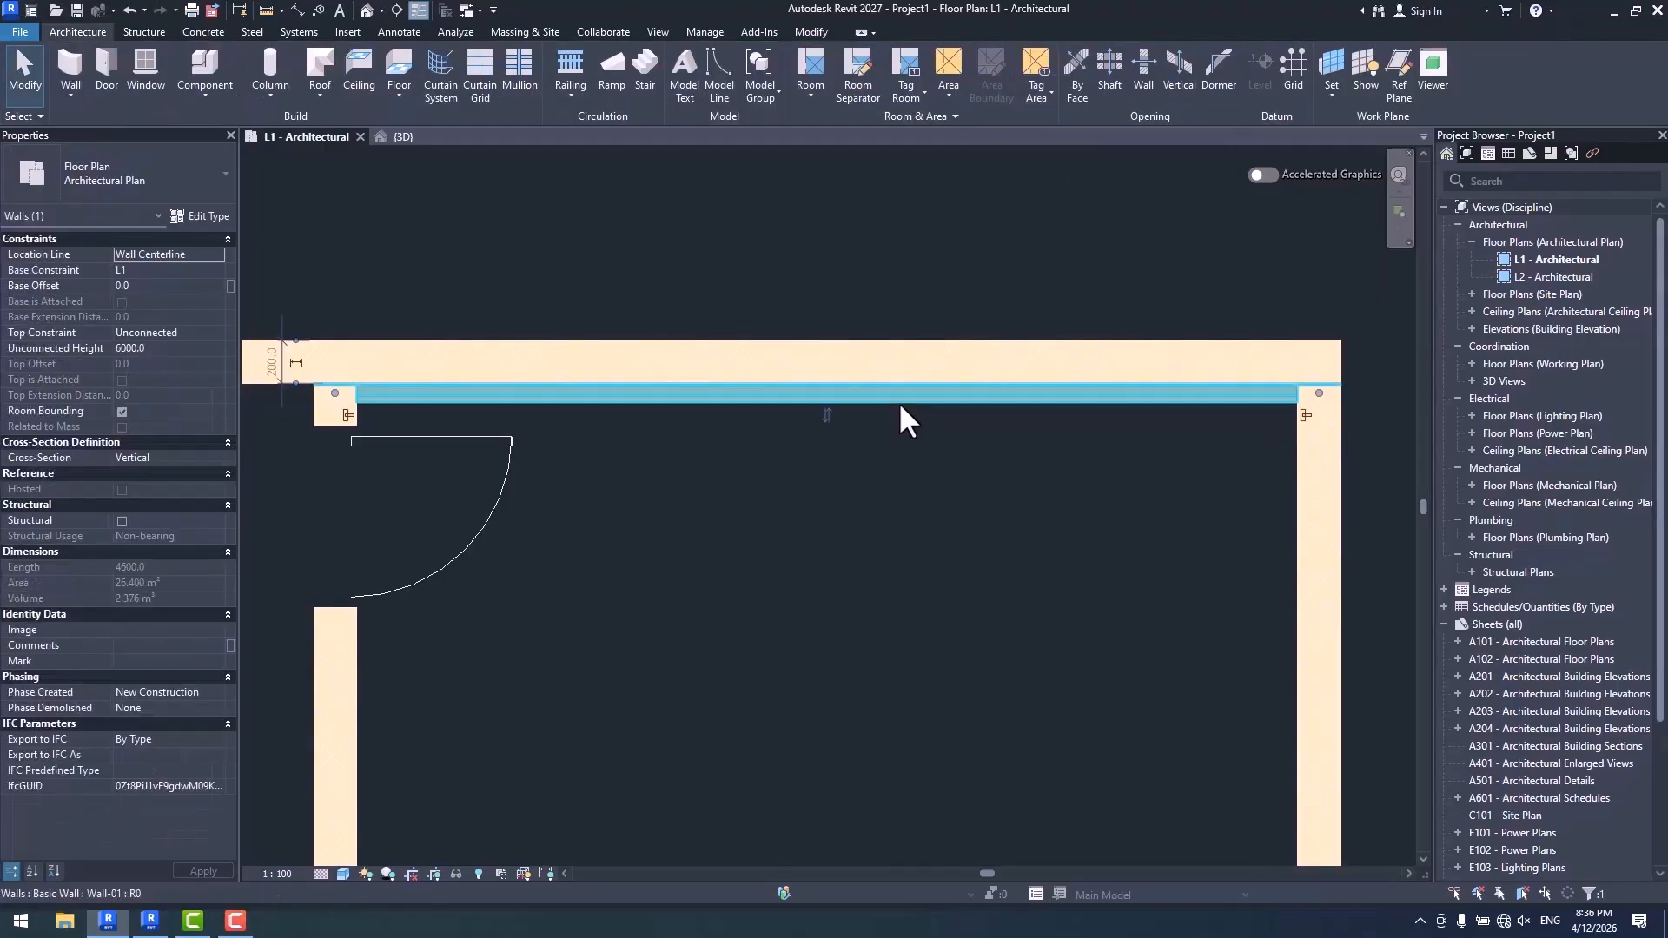
key("Delete")
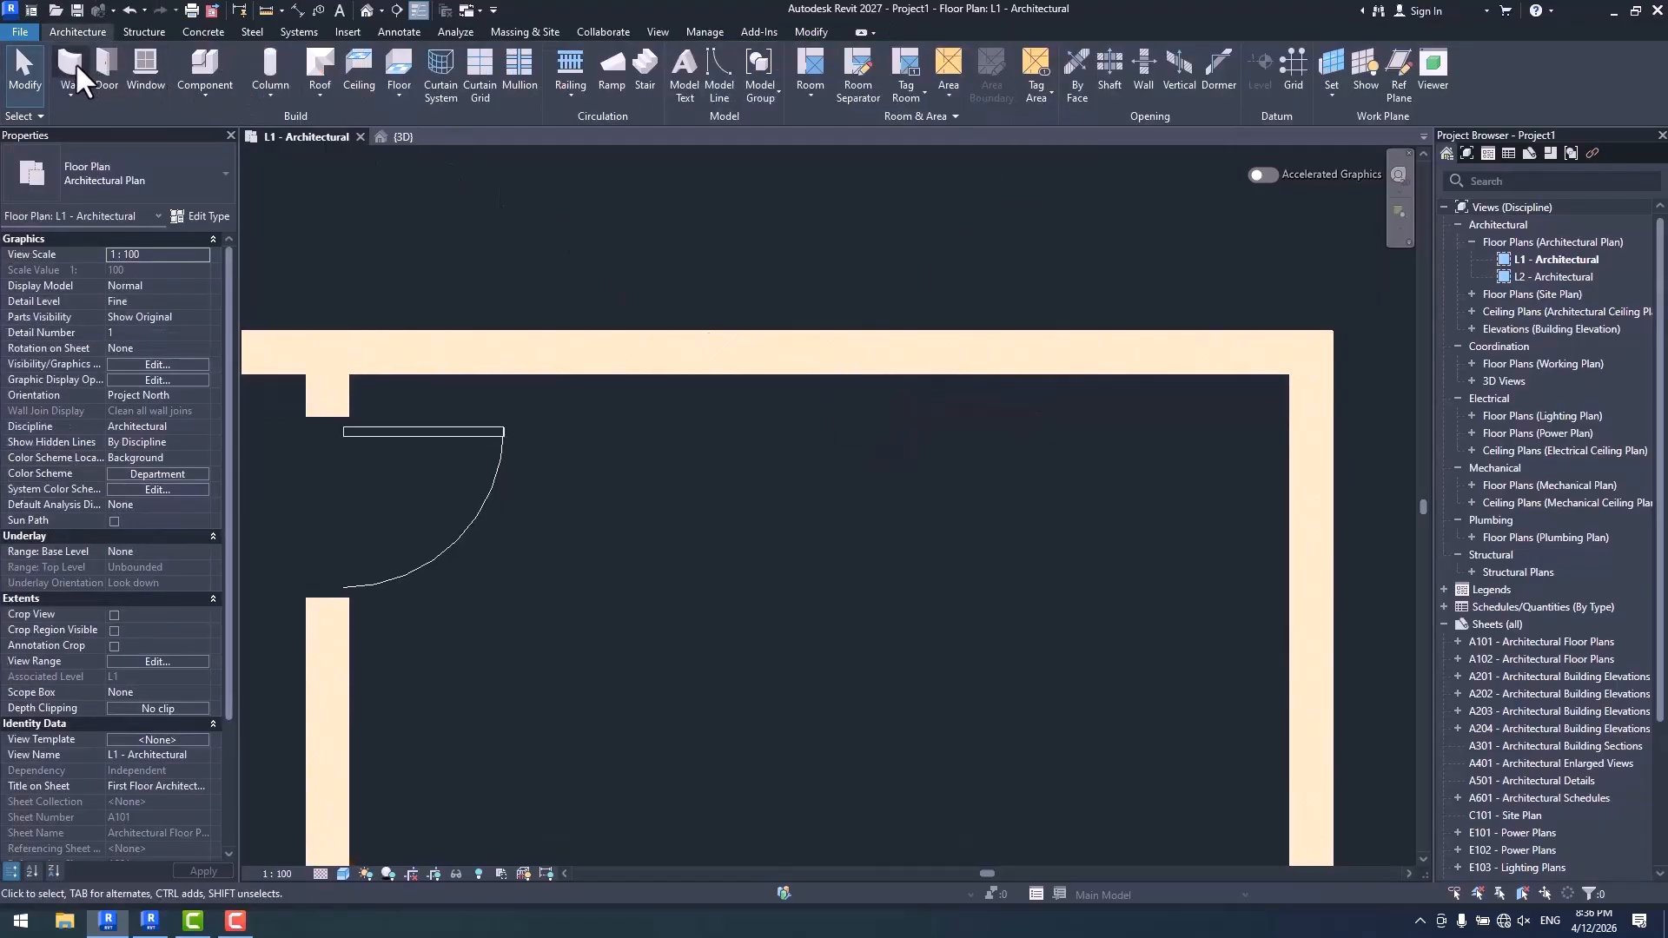
left_click(71, 60)
middle_click_drag(772, 301, 786, 264)
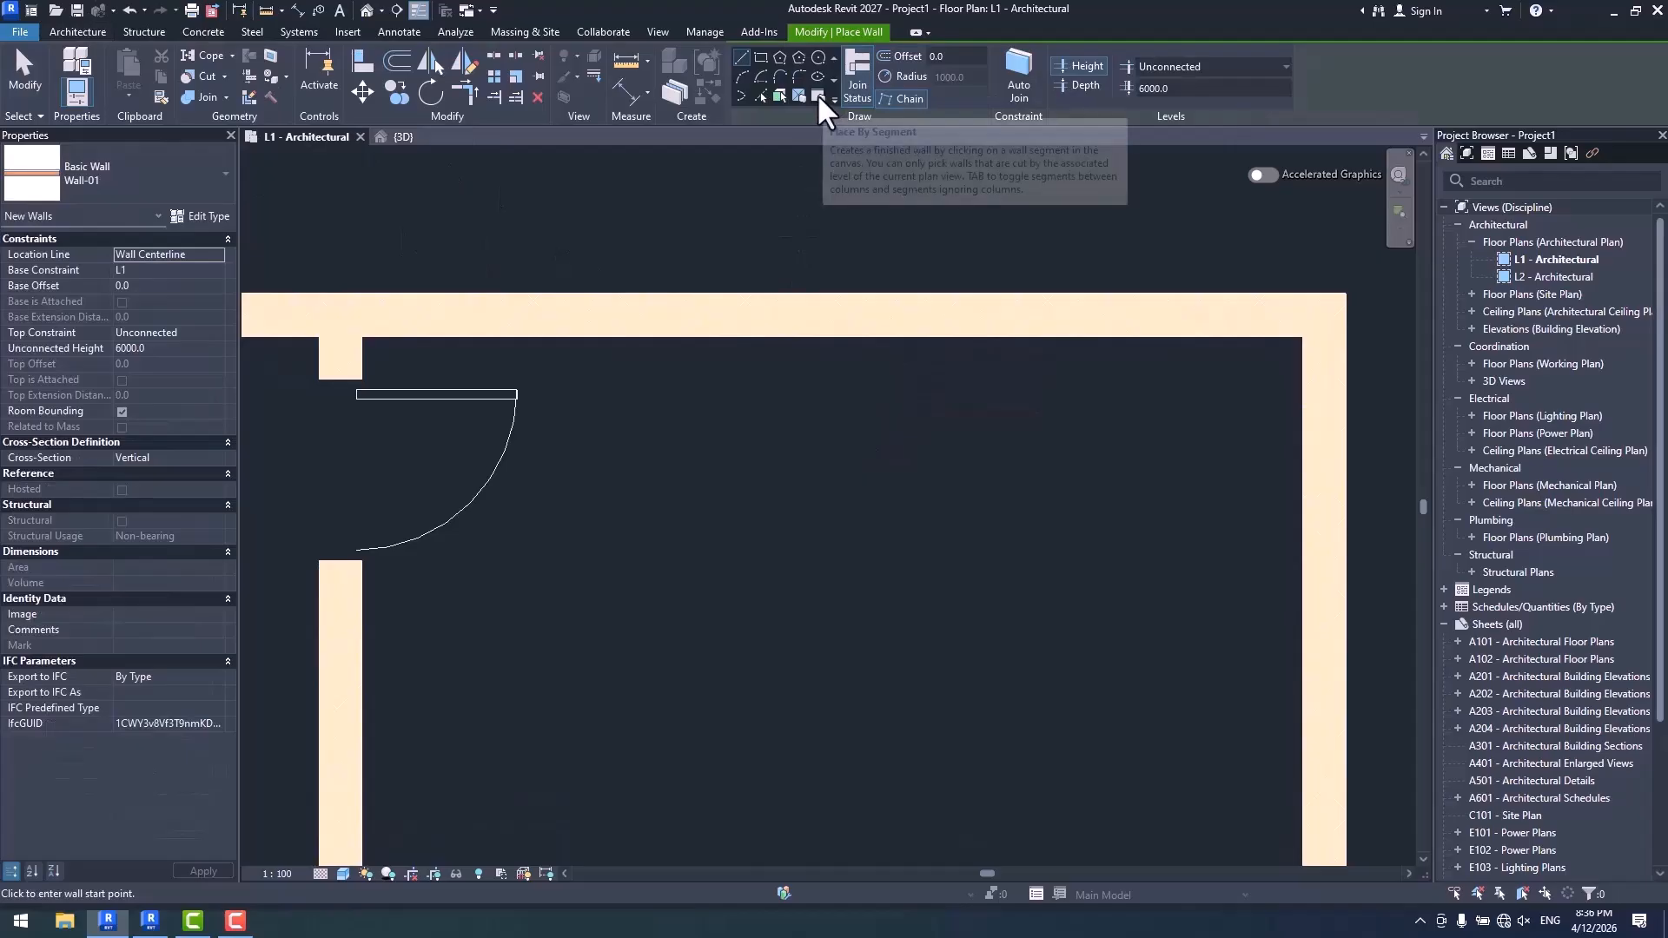
left_click(817, 93)
middle_click_drag(884, 247, 887, 265)
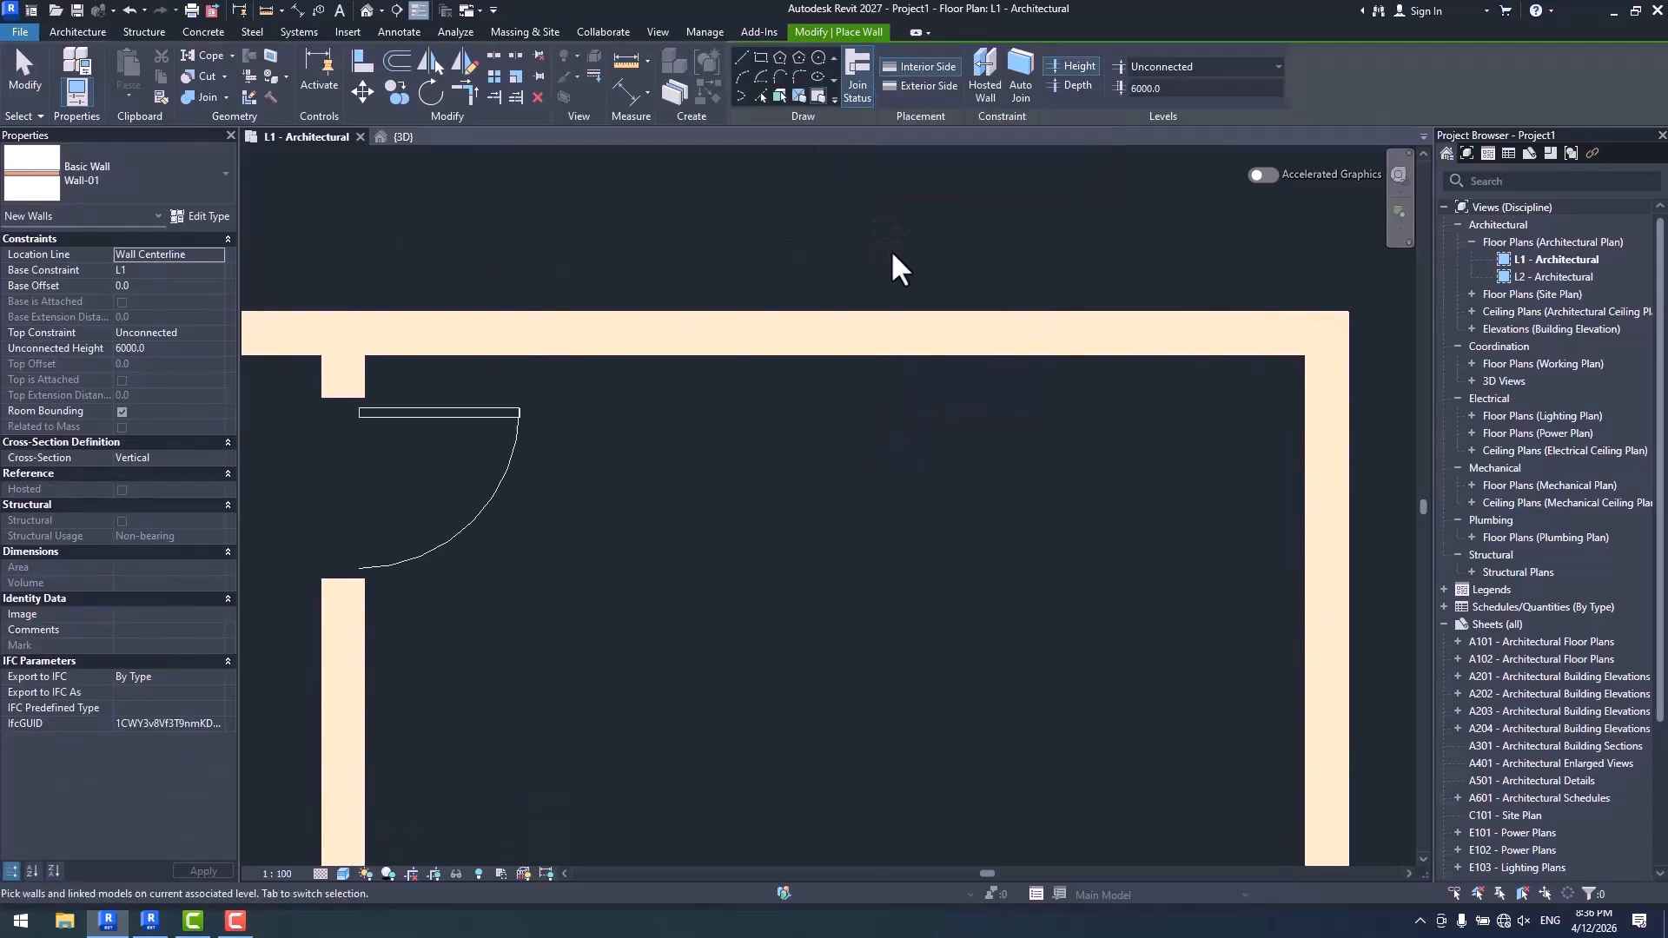
left_click(989, 85)
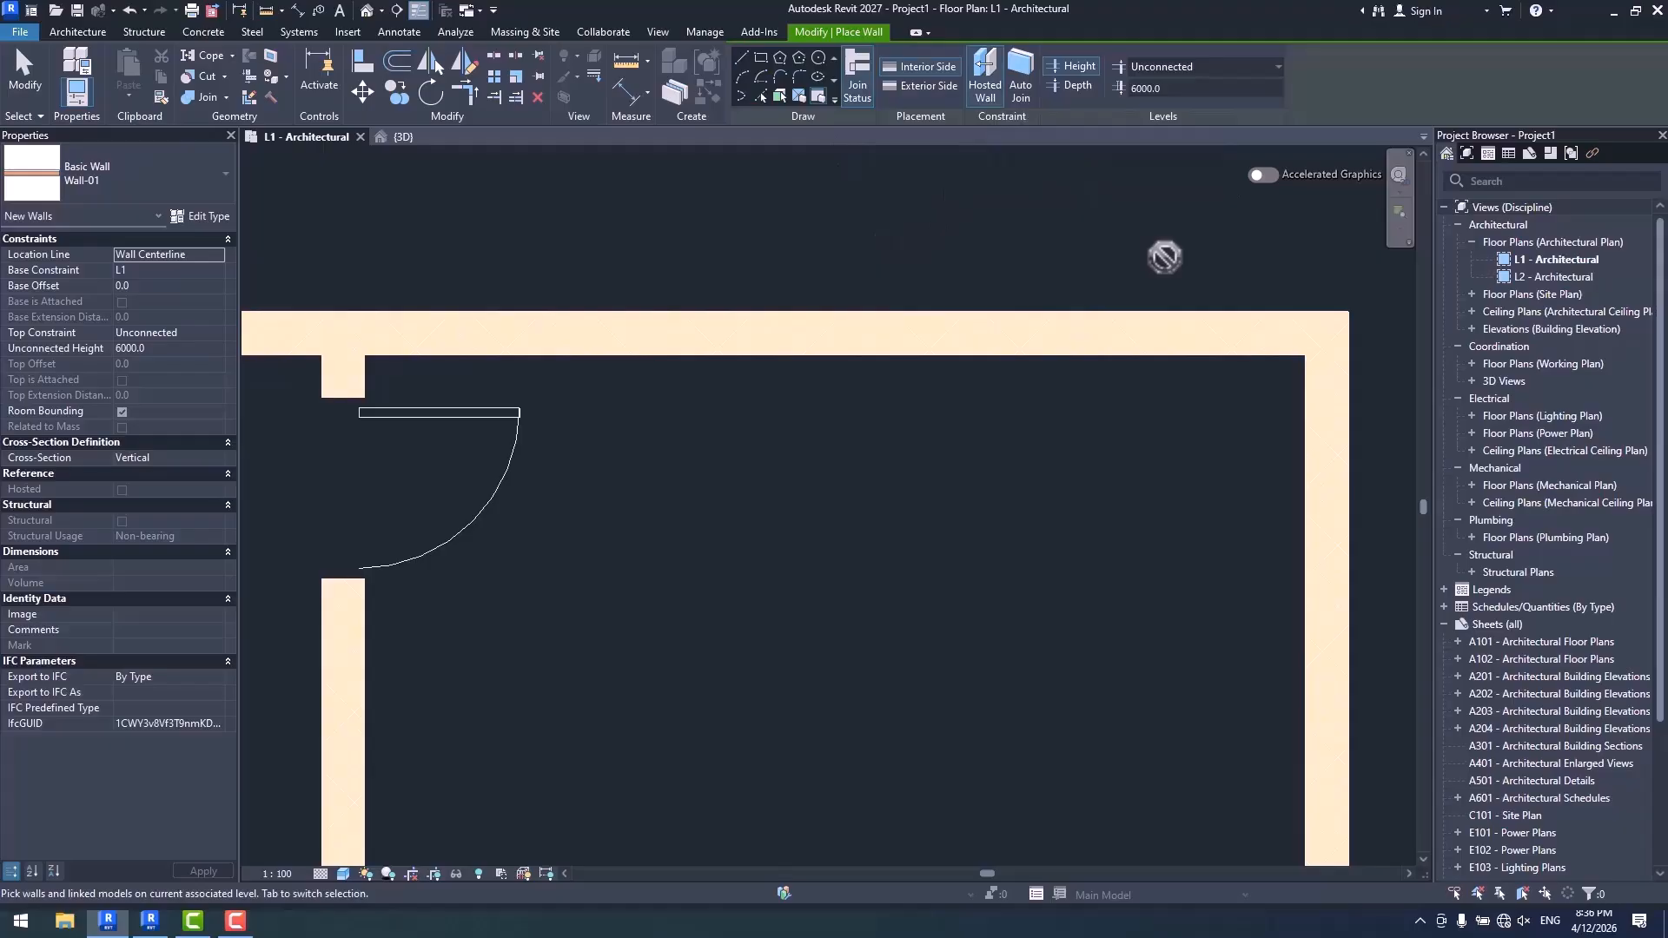
middle_click_drag(1032, 248, 1014, 276)
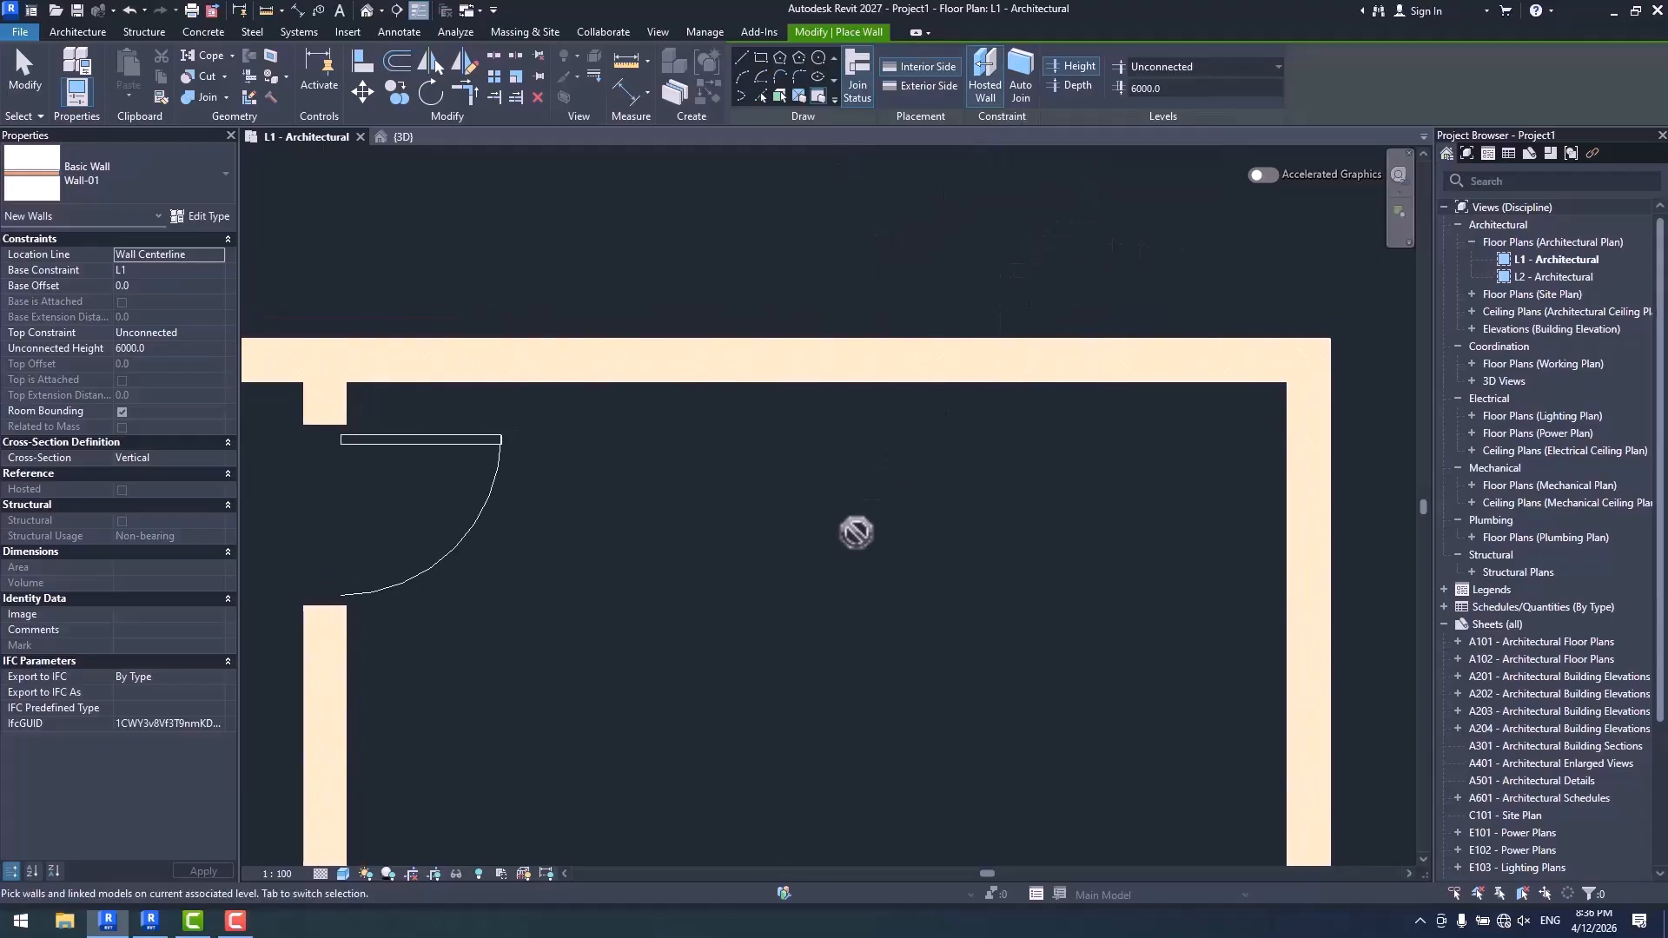
left_click(815, 391)
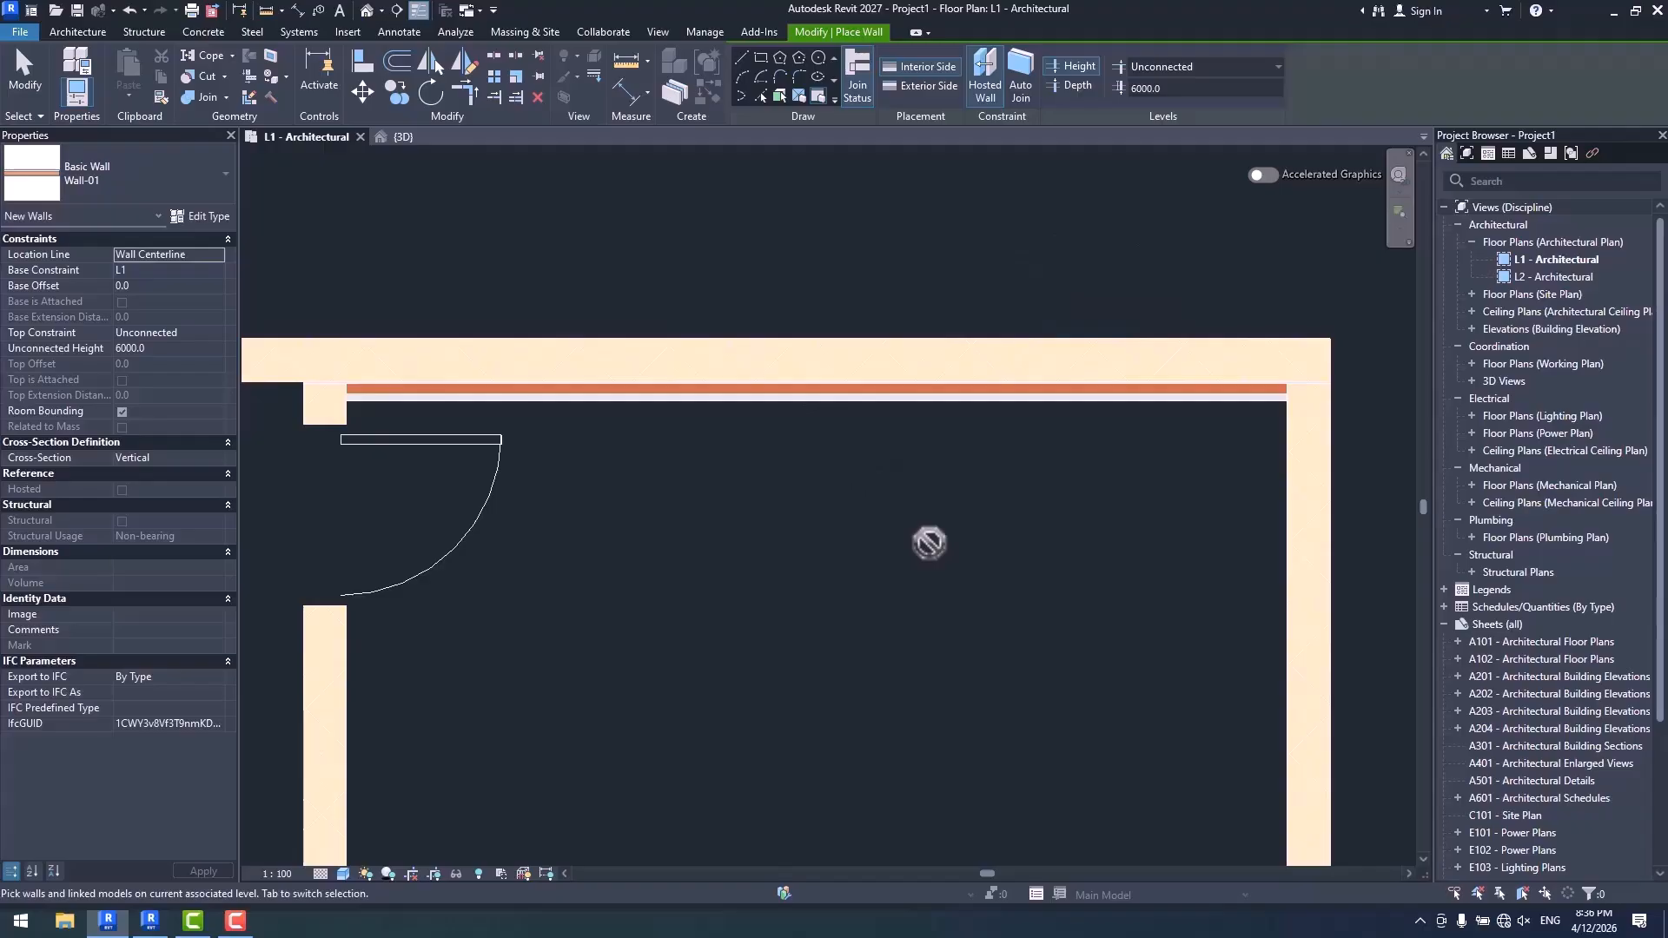
key("Escape")
key("Escape")
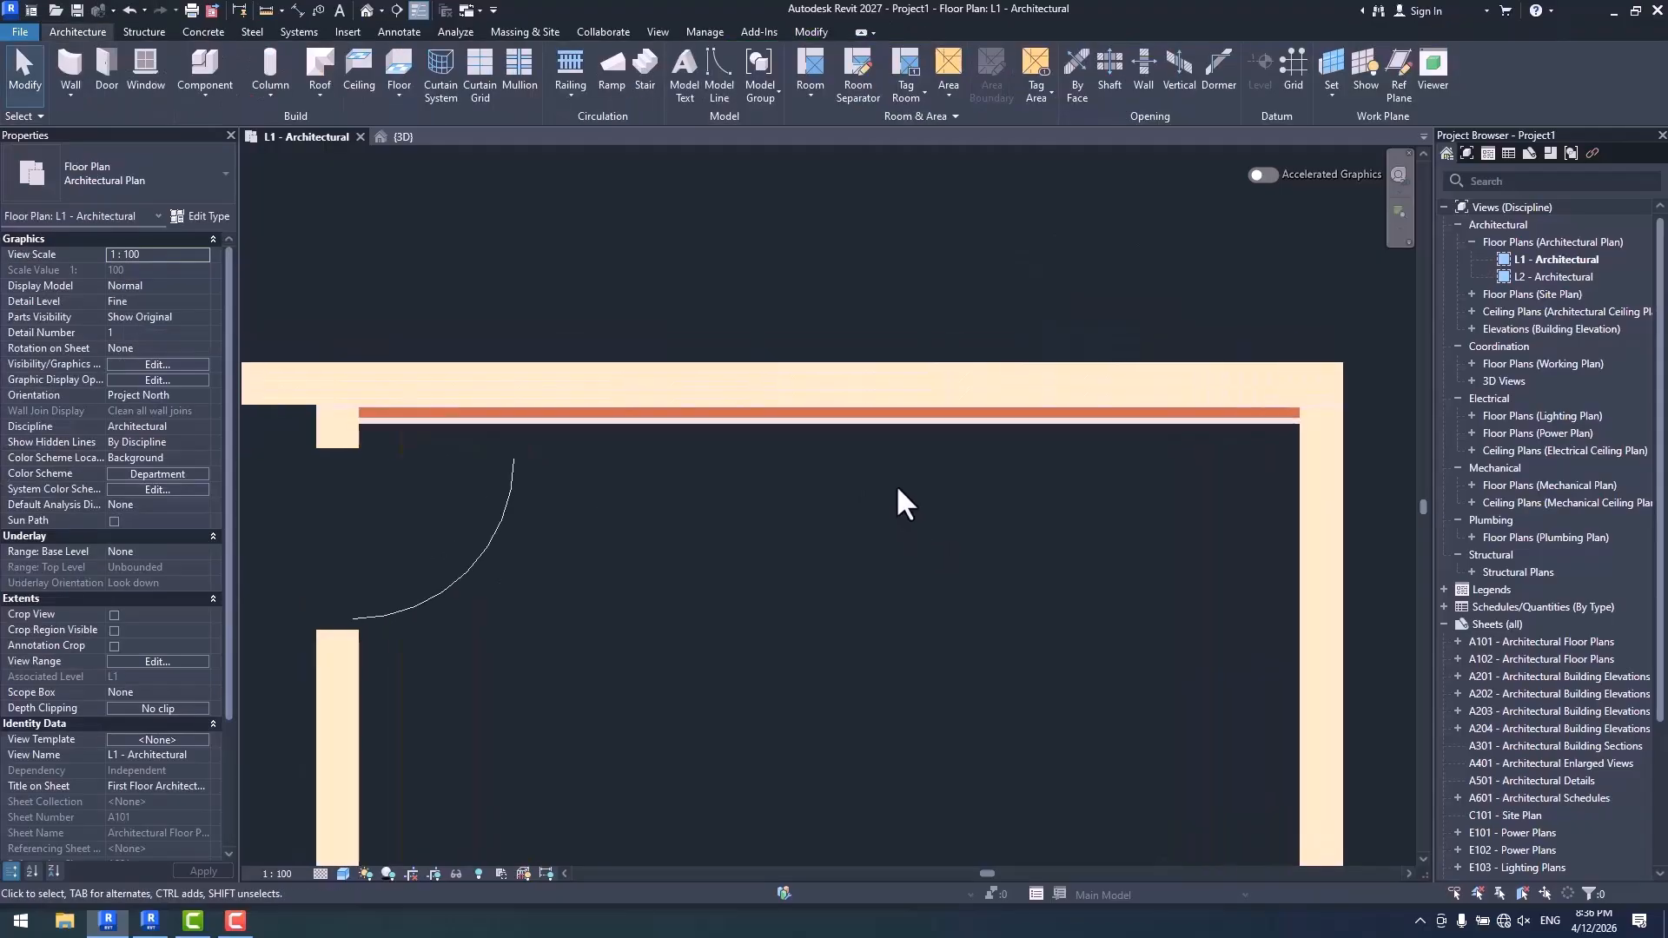
- Move the Generic - 200mm upper wall outward, away from the room, to test whether the hosted Wall-01 follows
scroll(897, 488, "up", 1)
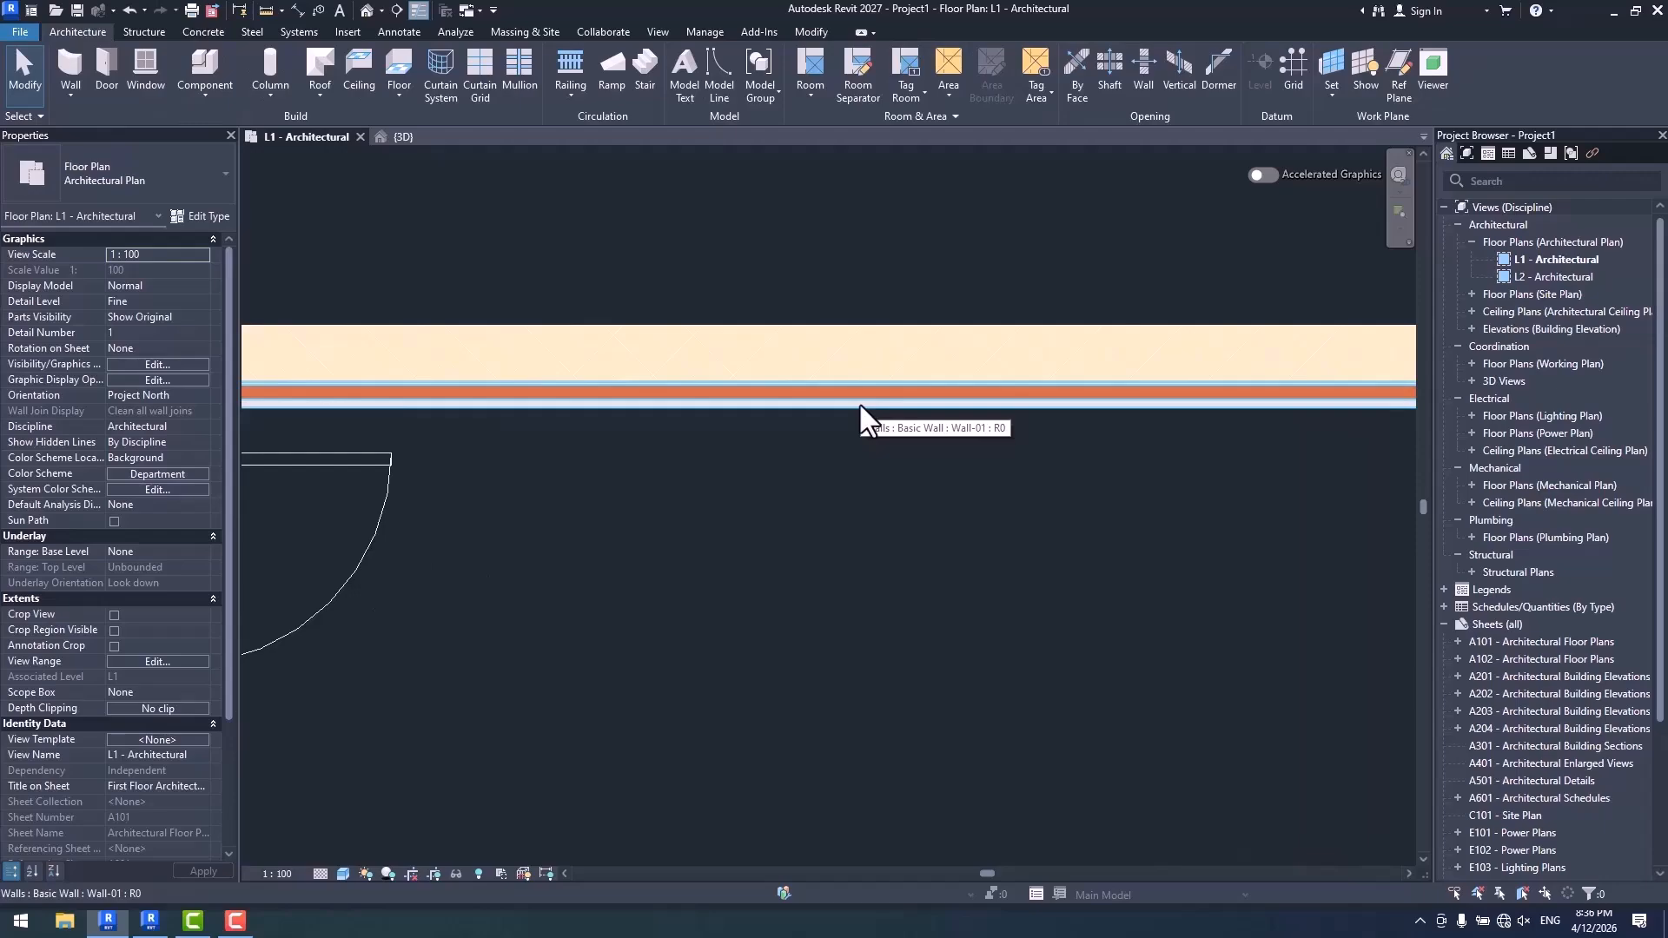
left_click(838, 352)
scroll(885, 530, "down", 2)
scroll(857, 547, "up", 1)
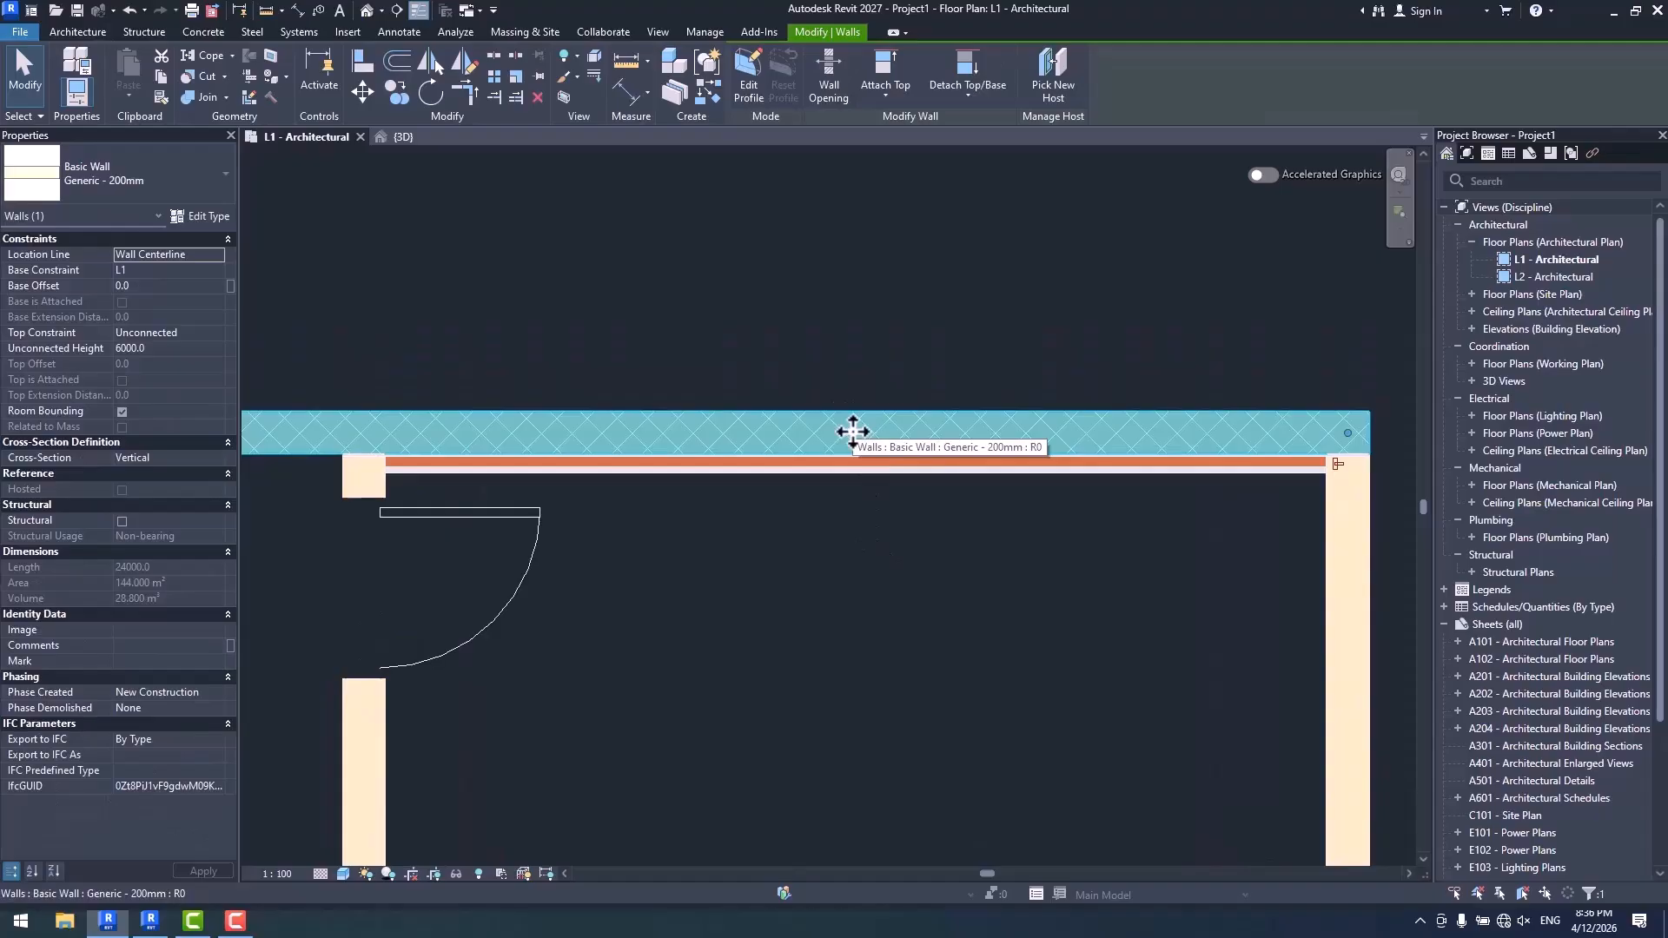
left_click_drag(871, 420, 879, 289)
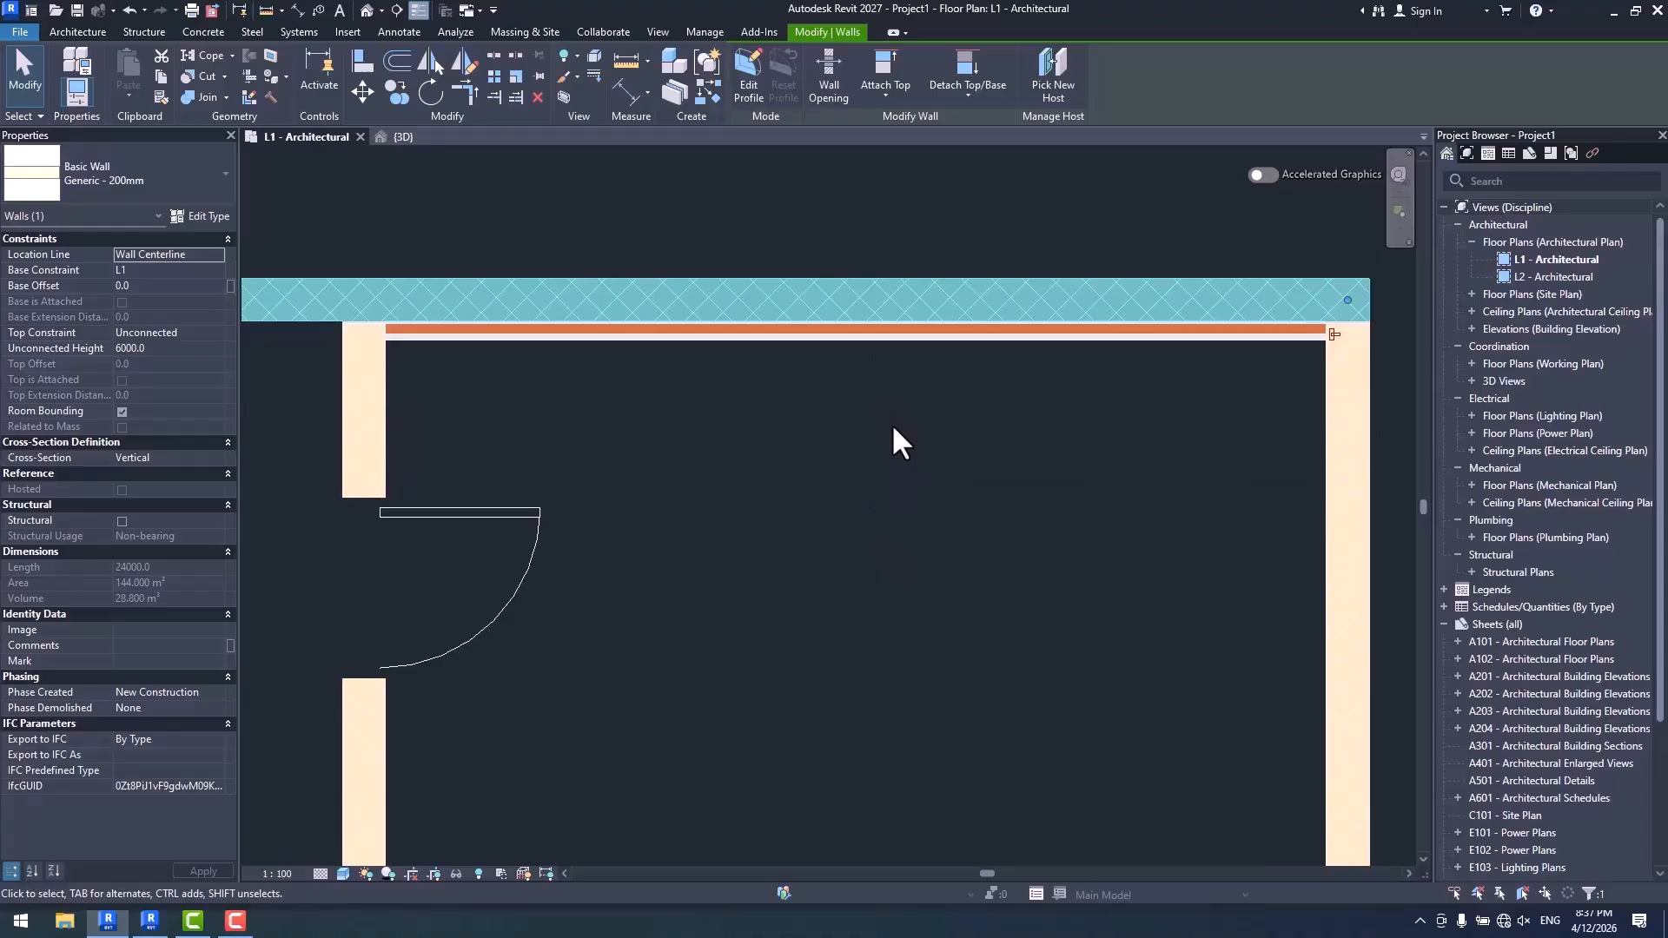
left_click(793, 586)
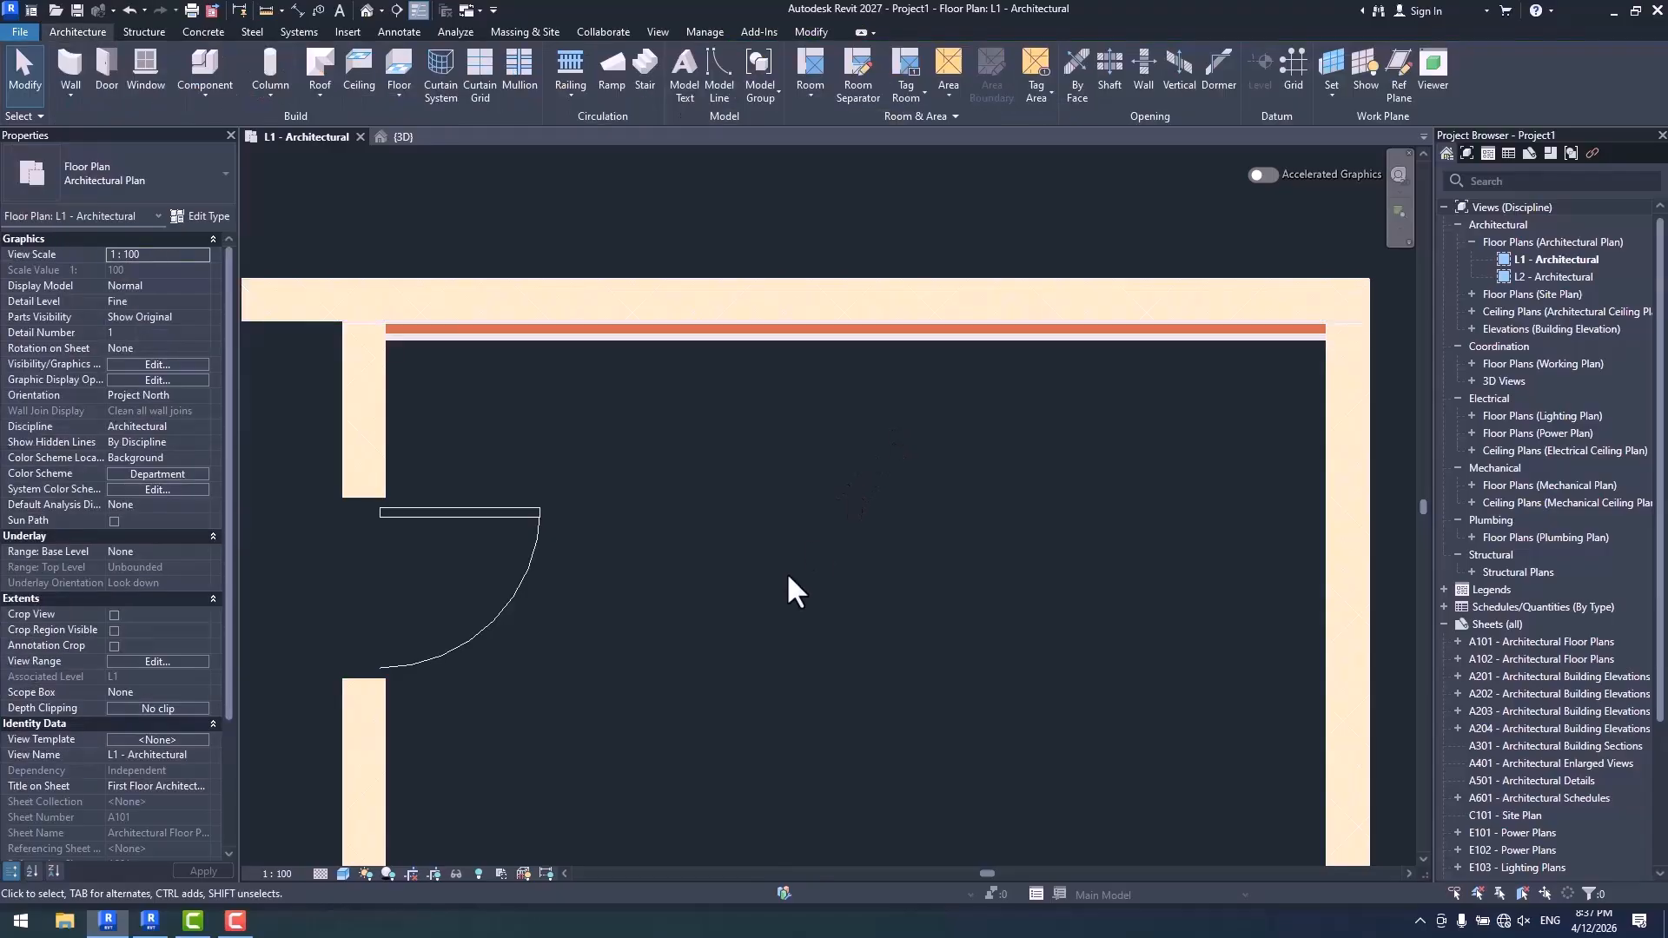
- Switch to Revit 2026 and place an M_Exterior - Brick on CMU wall by segment along the room's upper wall with Auto Join enabled
left_click(150, 920)
middle_click_drag(814, 489, 842, 537)
scroll(955, 454, "down", 3)
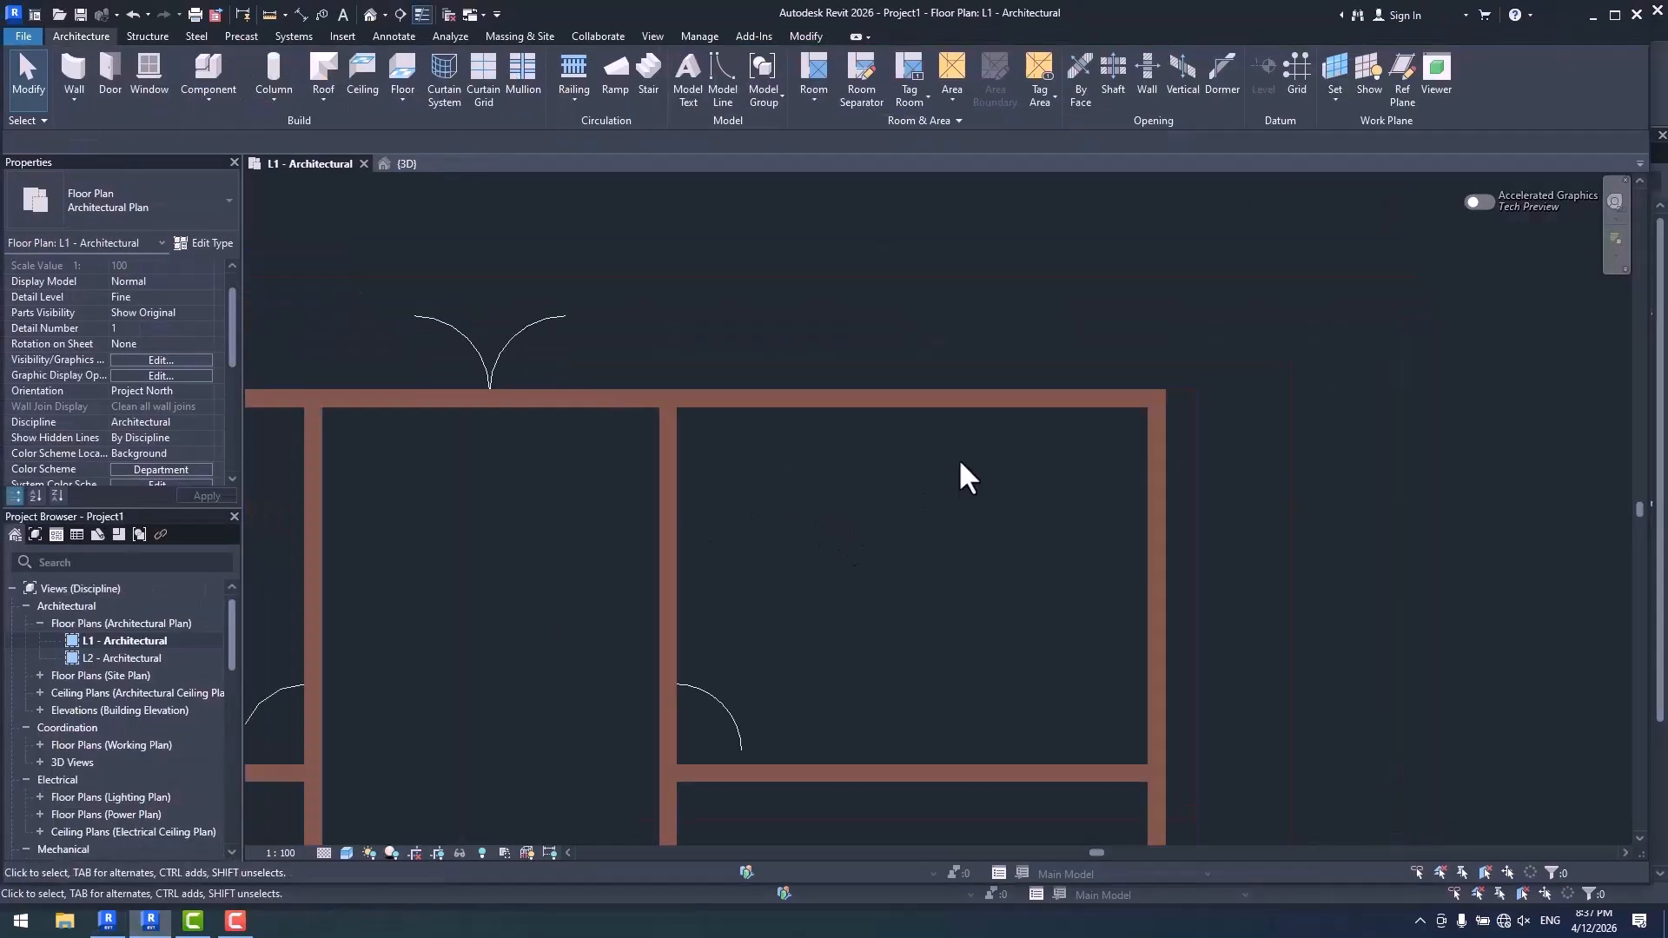
left_click(75, 61)
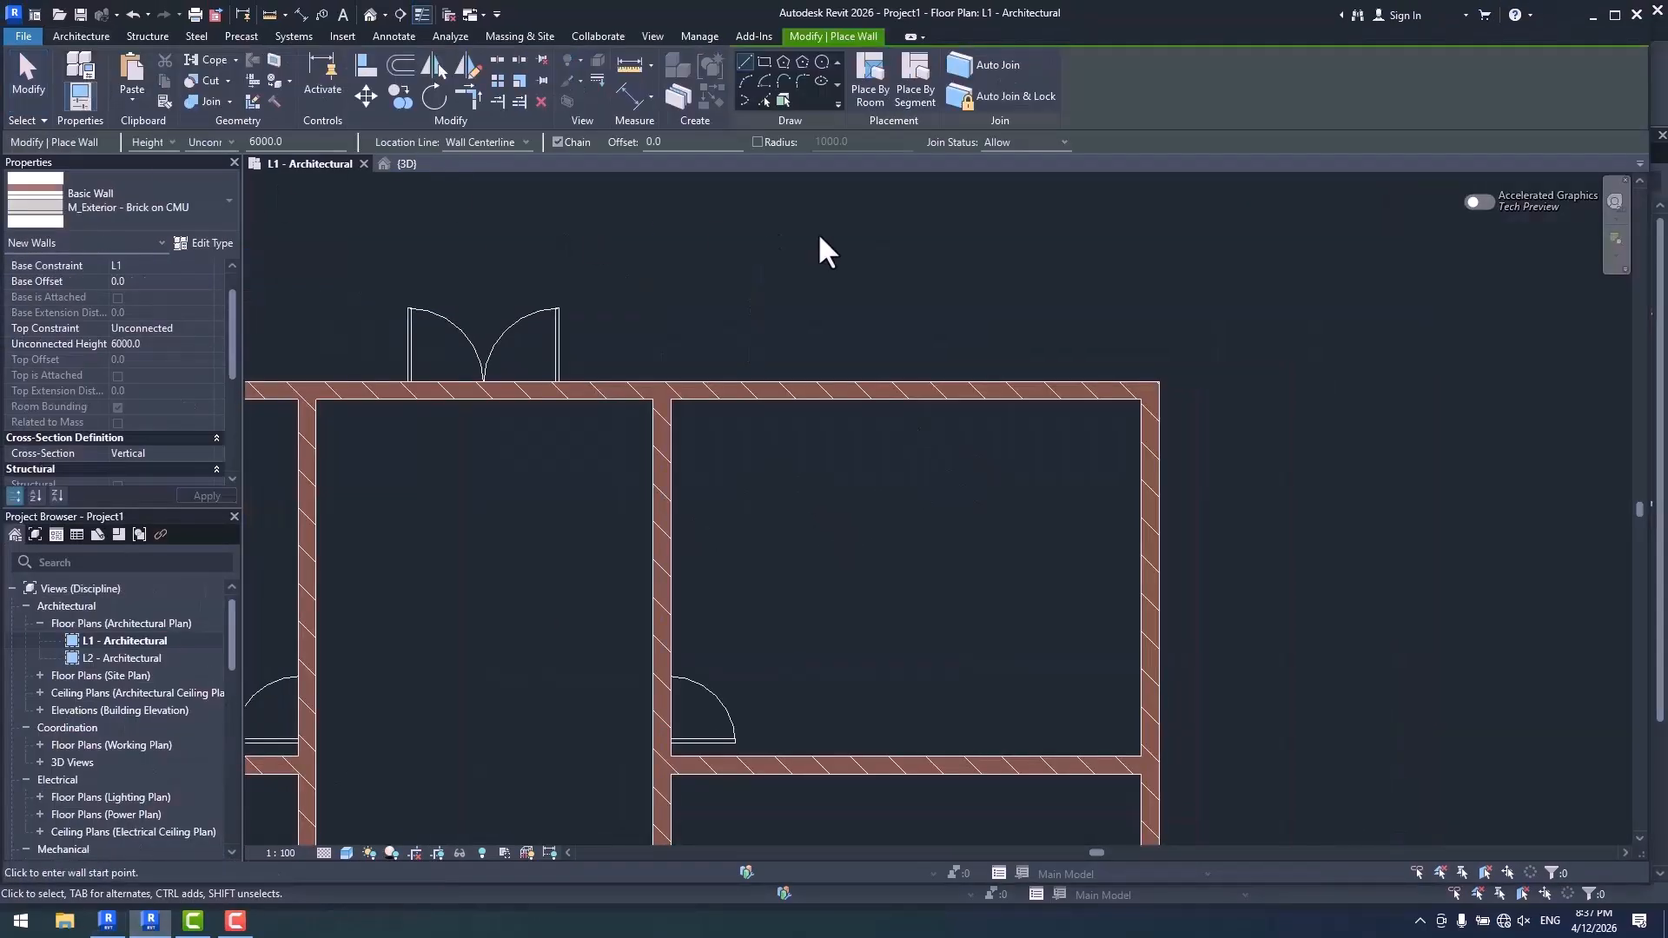
left_click(916, 93)
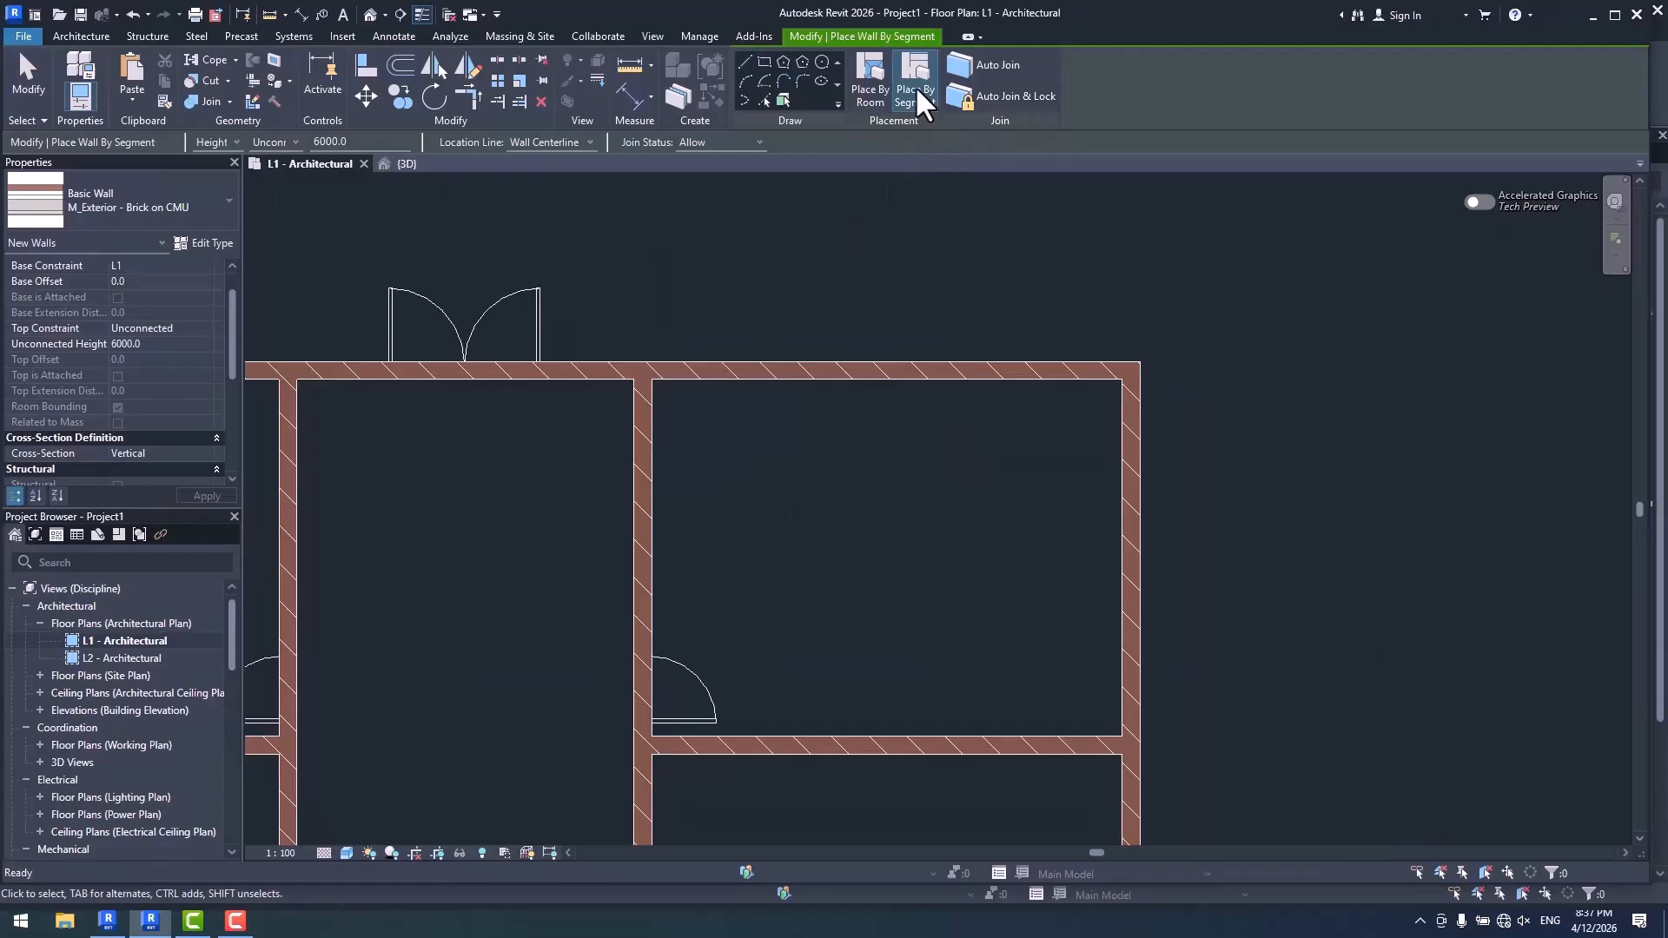
left_click(995, 70)
scroll(904, 391, "up", 2)
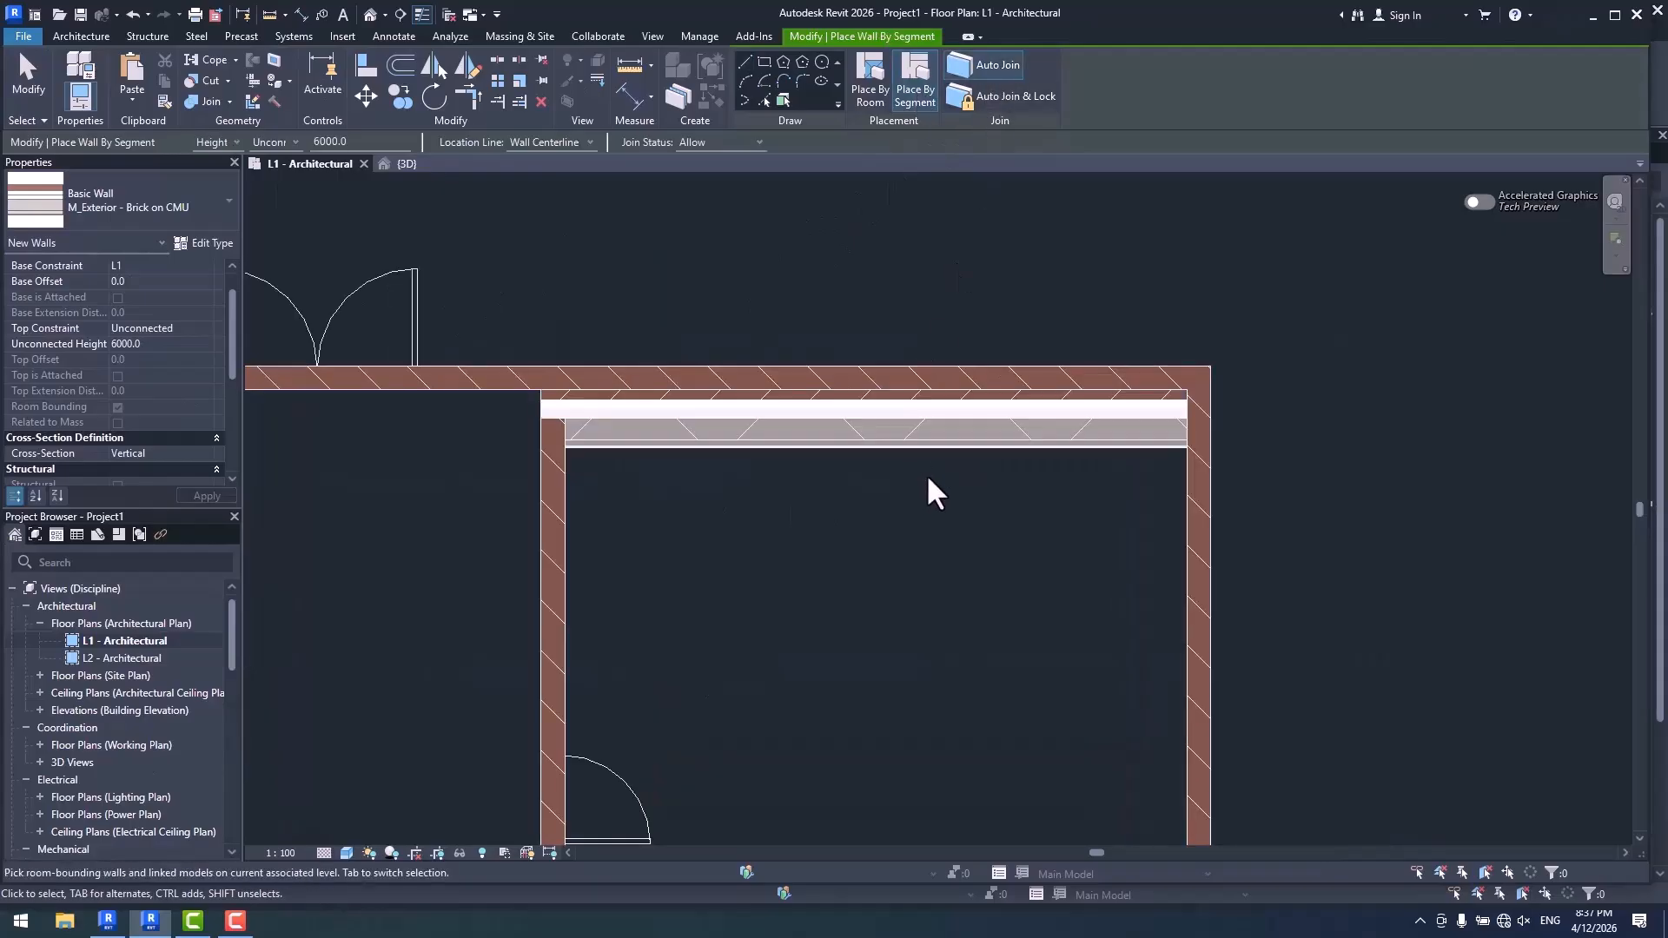
middle_click_drag(917, 501, 909, 529)
key("Escape")
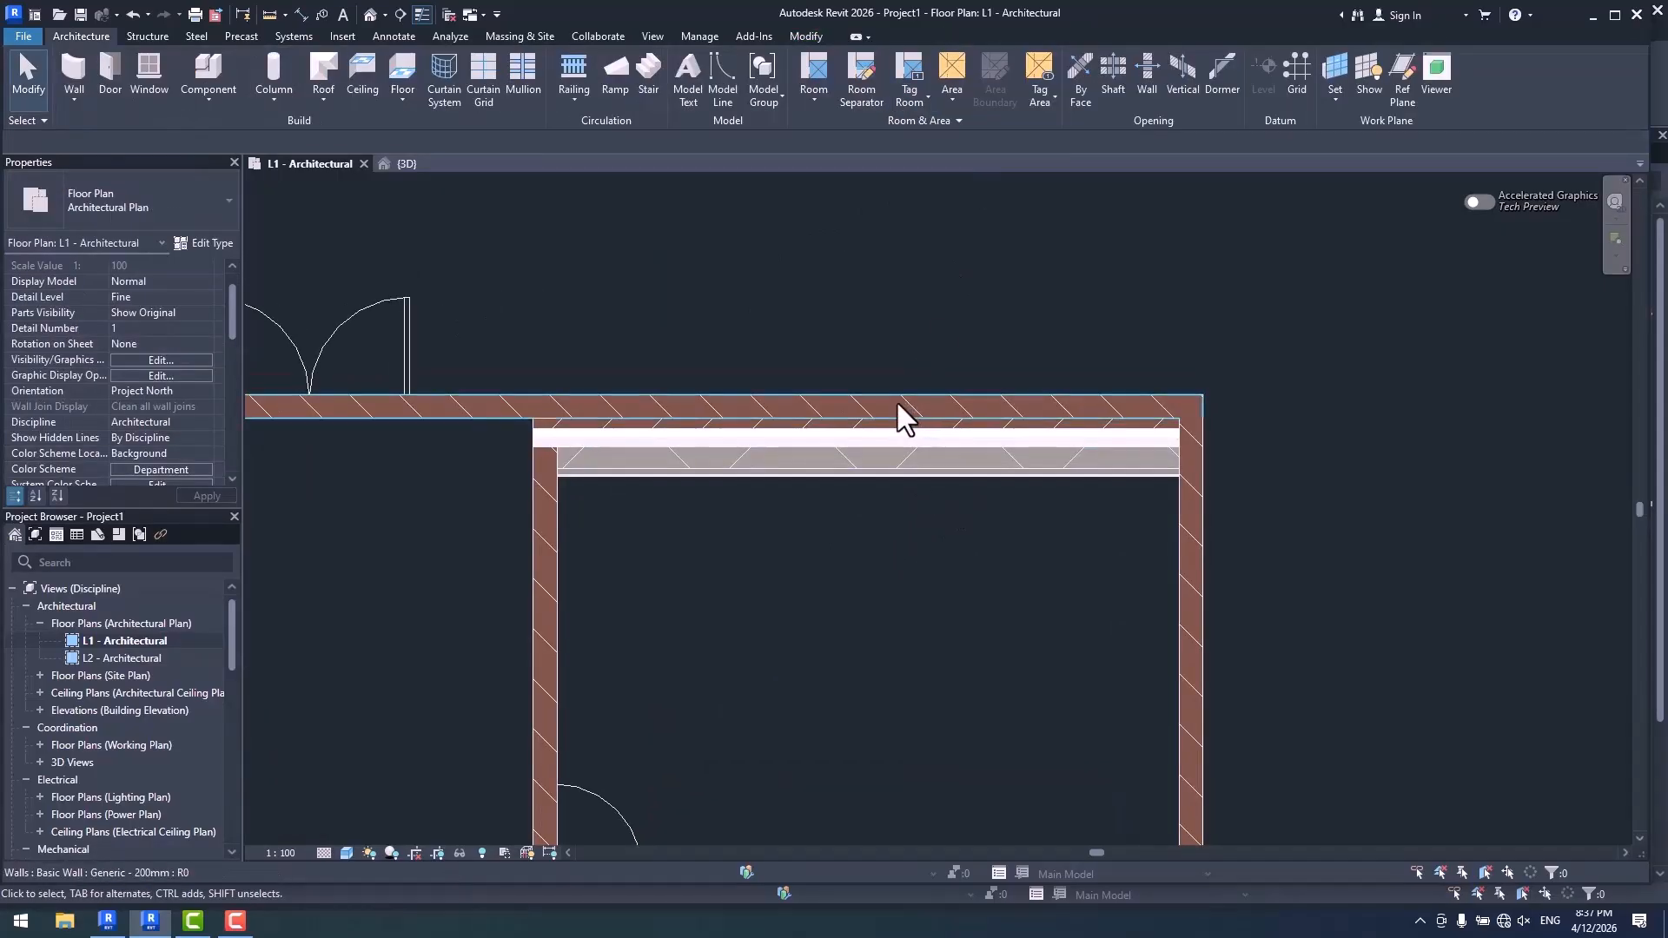
- Move the Generic - 200mm upper wall outward to test its relation to the joined brick wall, and undo the move
left_click(898, 403)
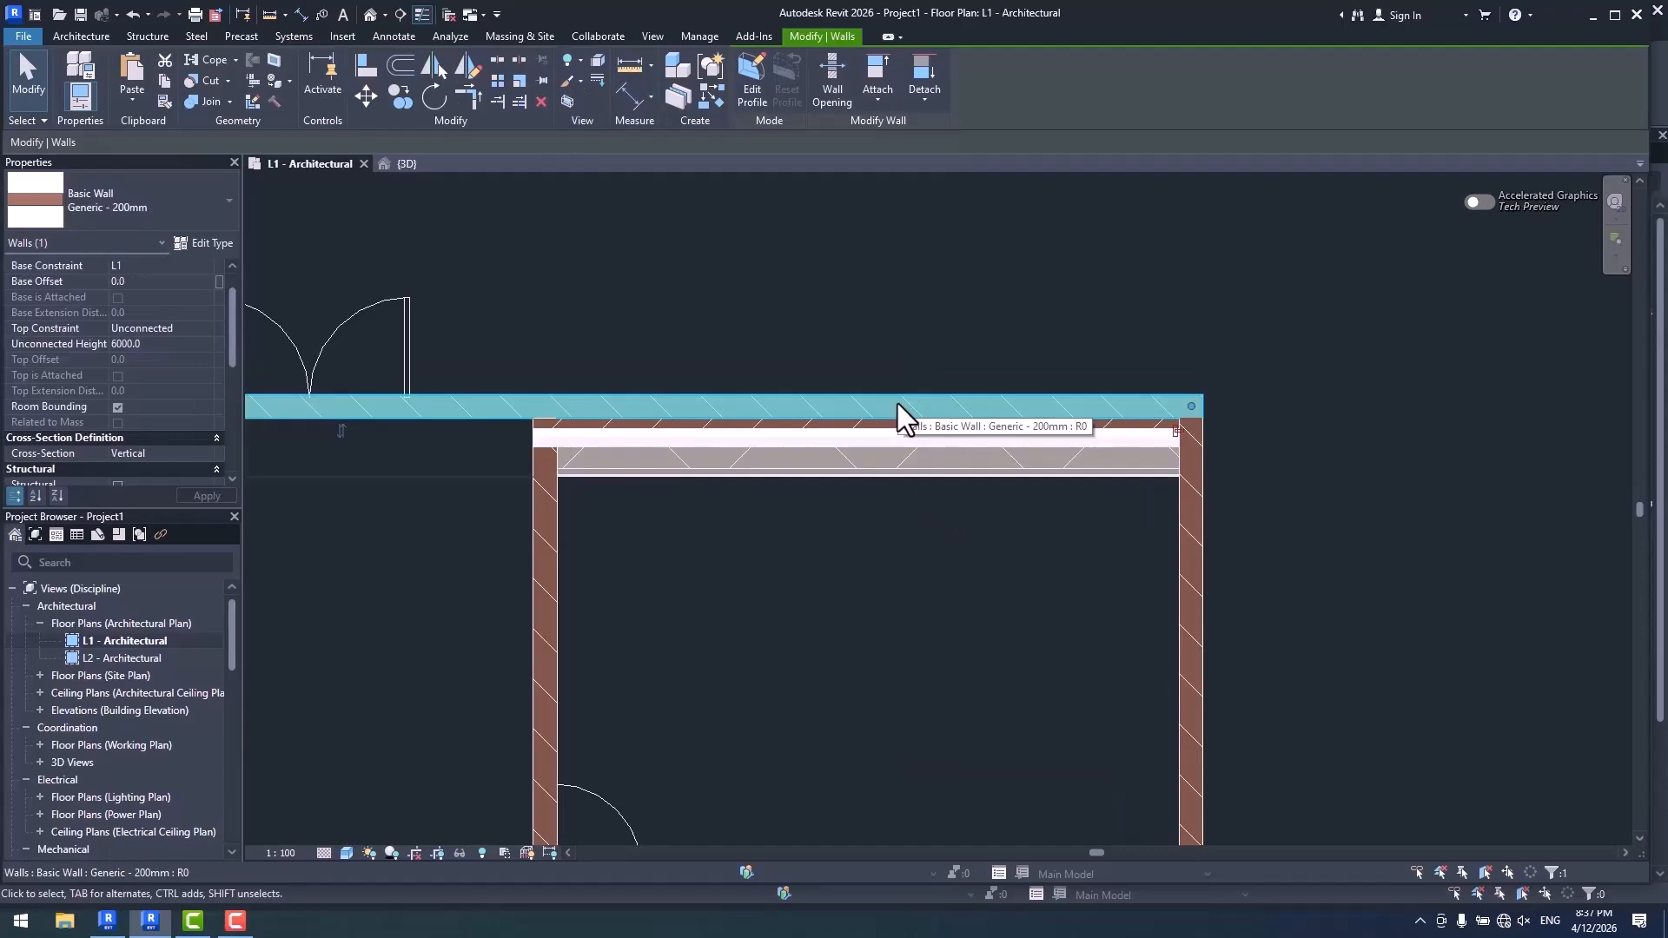
left_click_drag(898, 403, 889, 296)
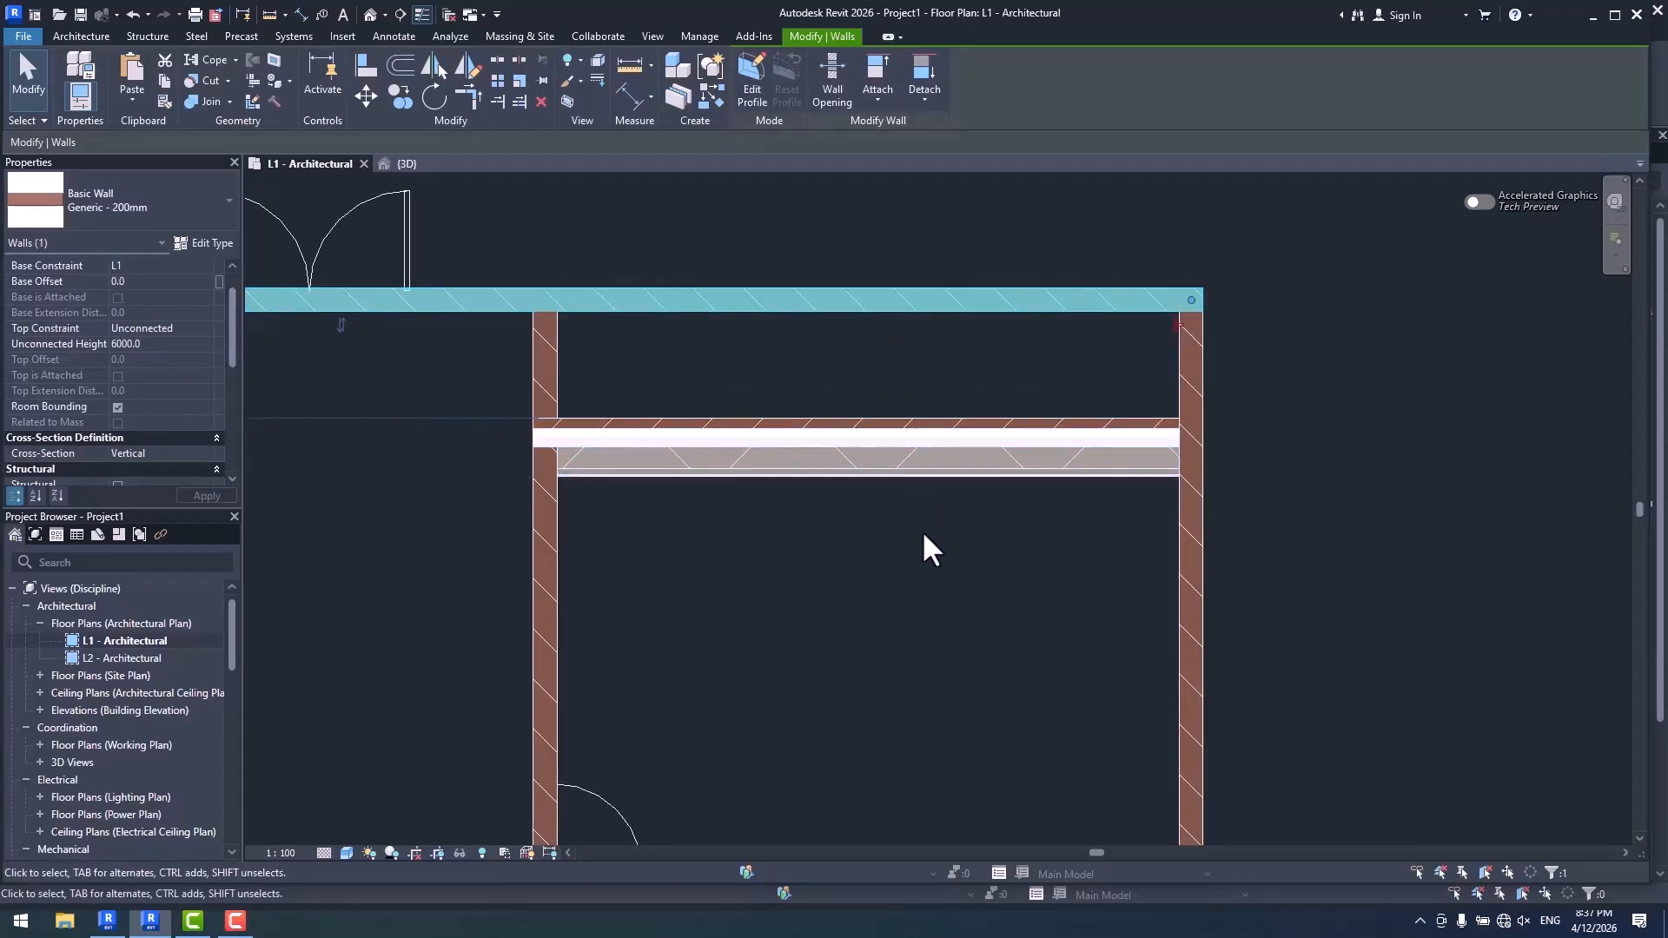
key("ctrl+z")
- Delete the brick wall and place it again by segment along the upper wall with Auto Join & Lock enabled
left_click(876, 447)
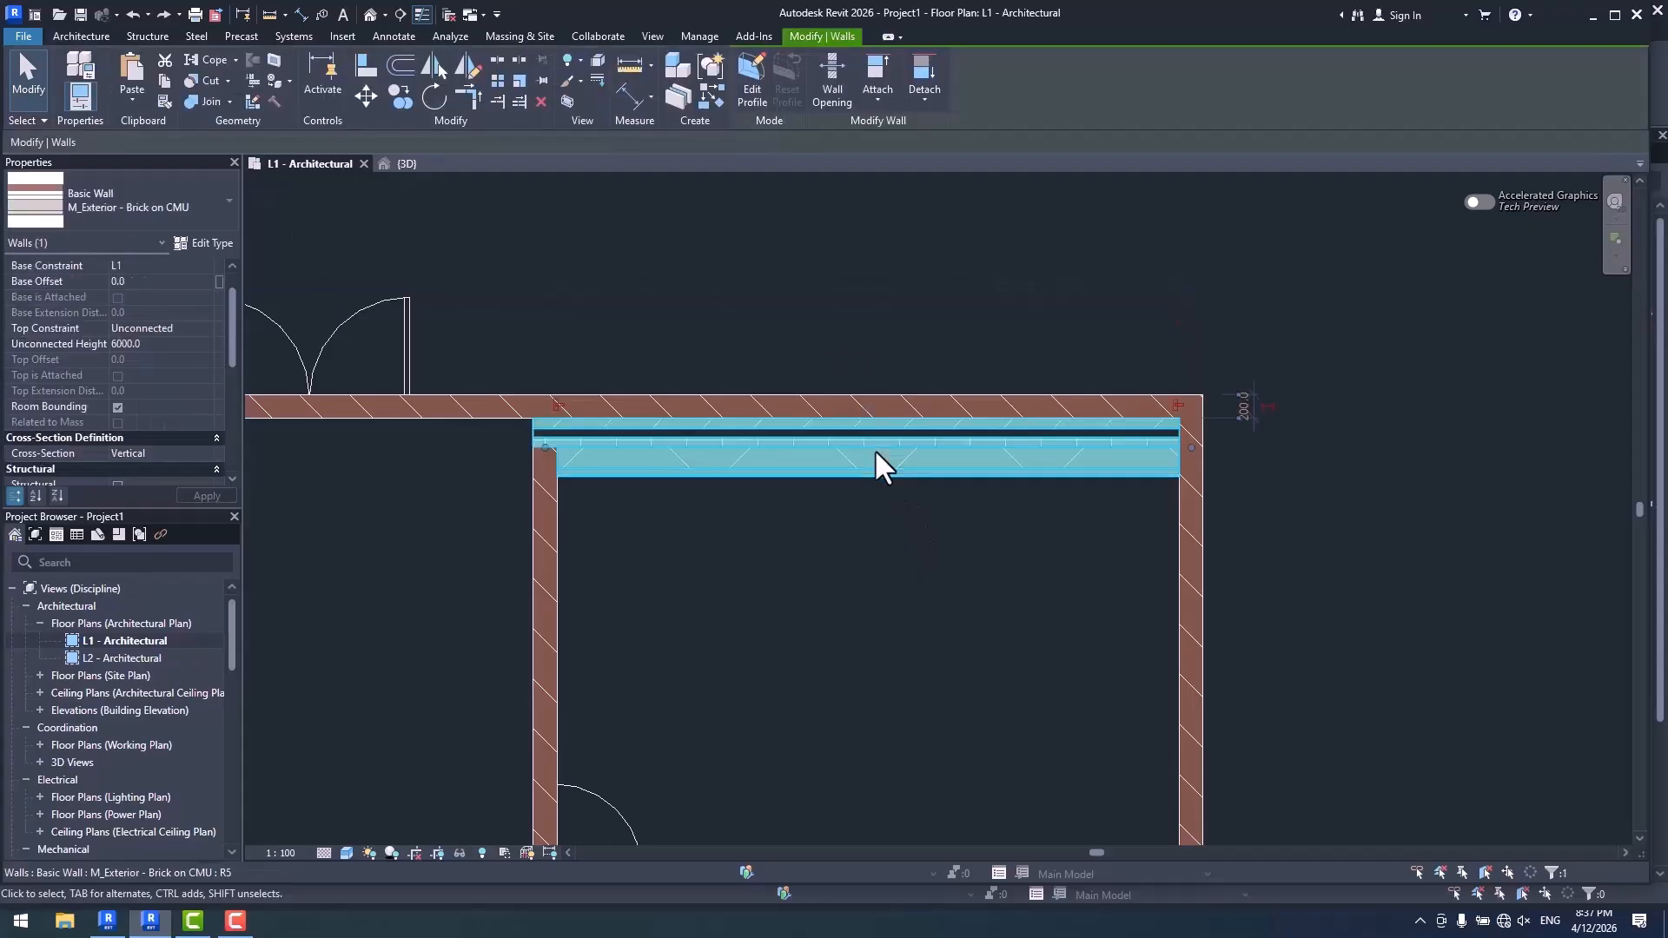
key("Delete")
key("w")
key("a")
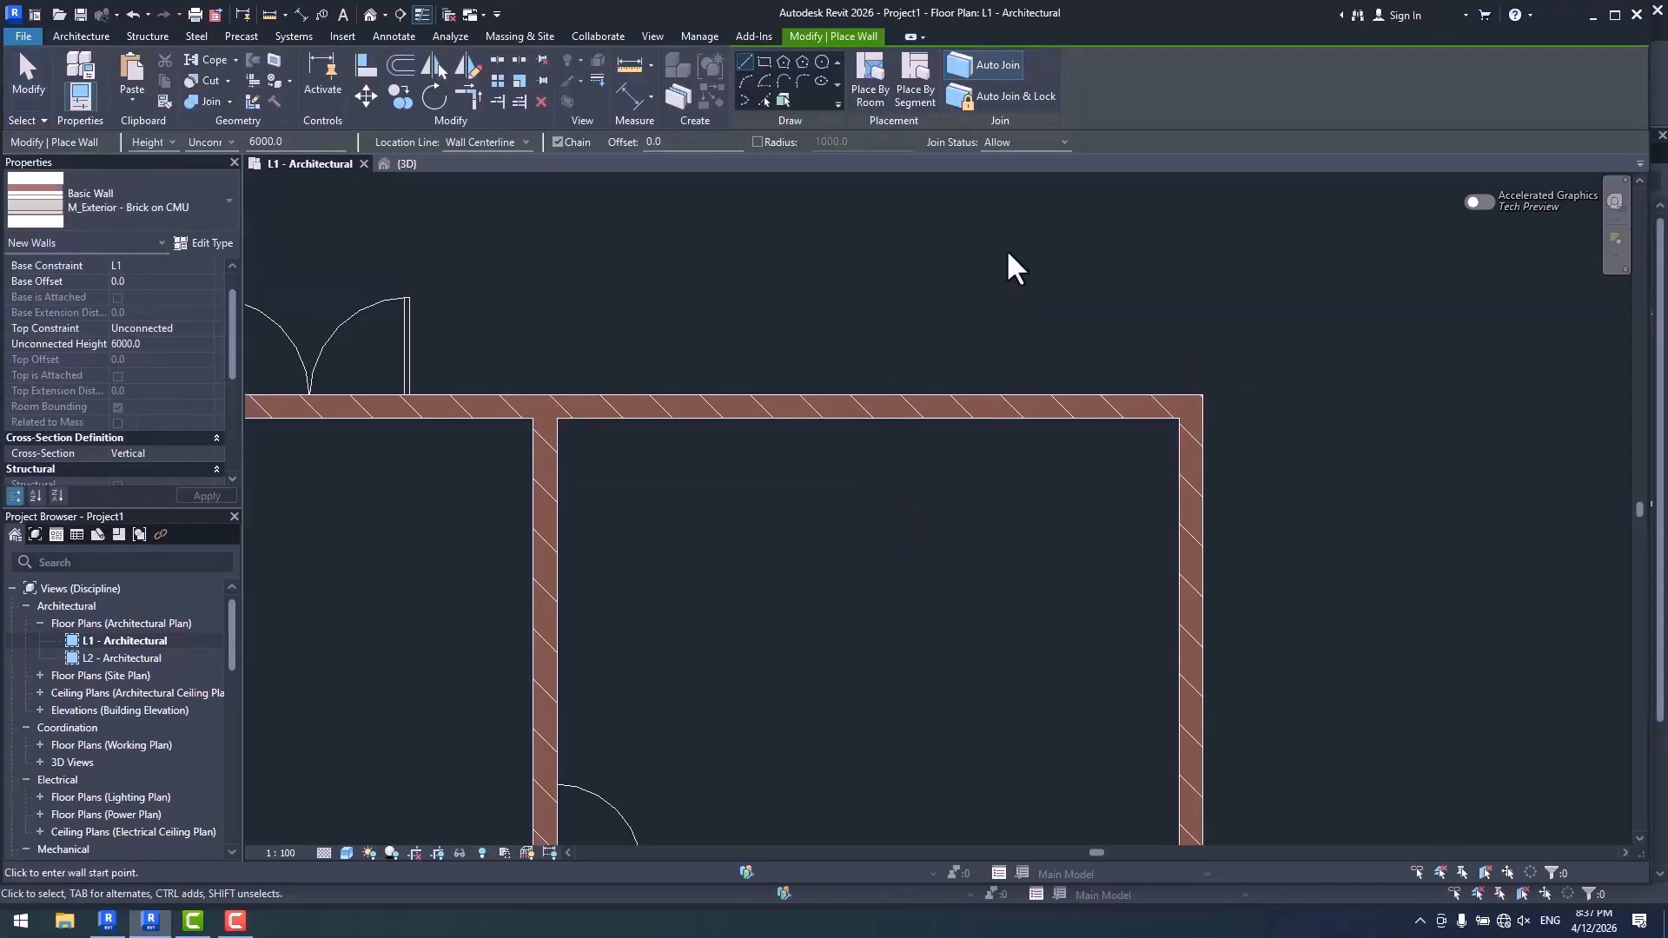
left_click(1028, 97)
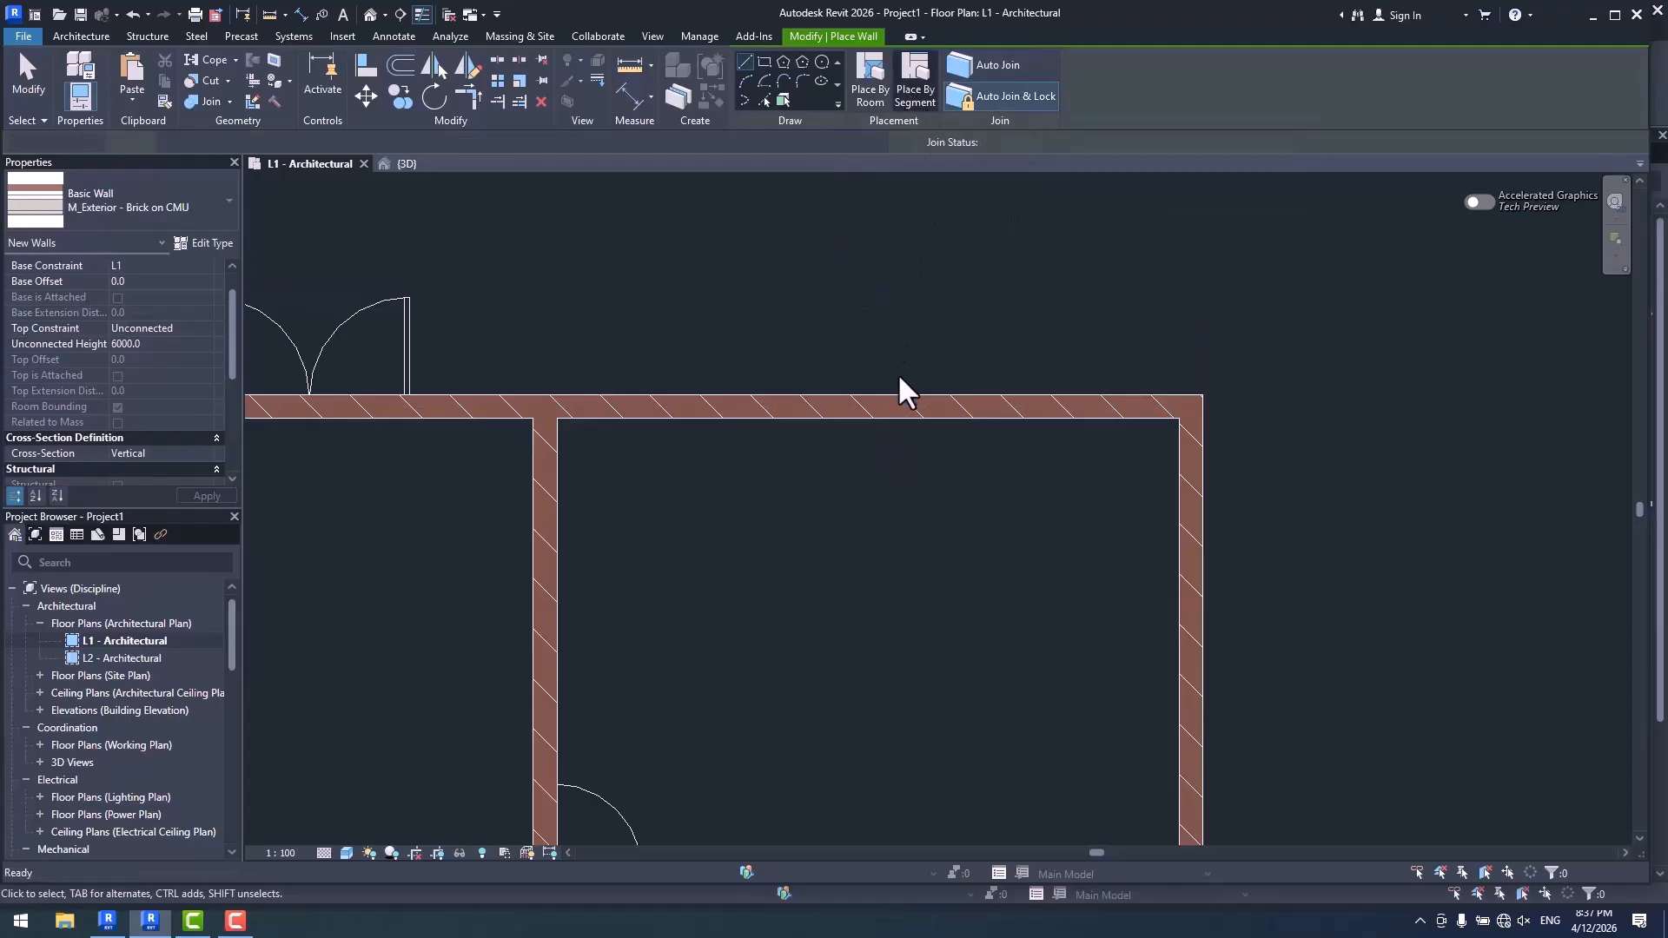
key("Escape")
- Move the Generic - 200mm upper wall outward to test whether the locked brick wall follows
left_click(903, 406)
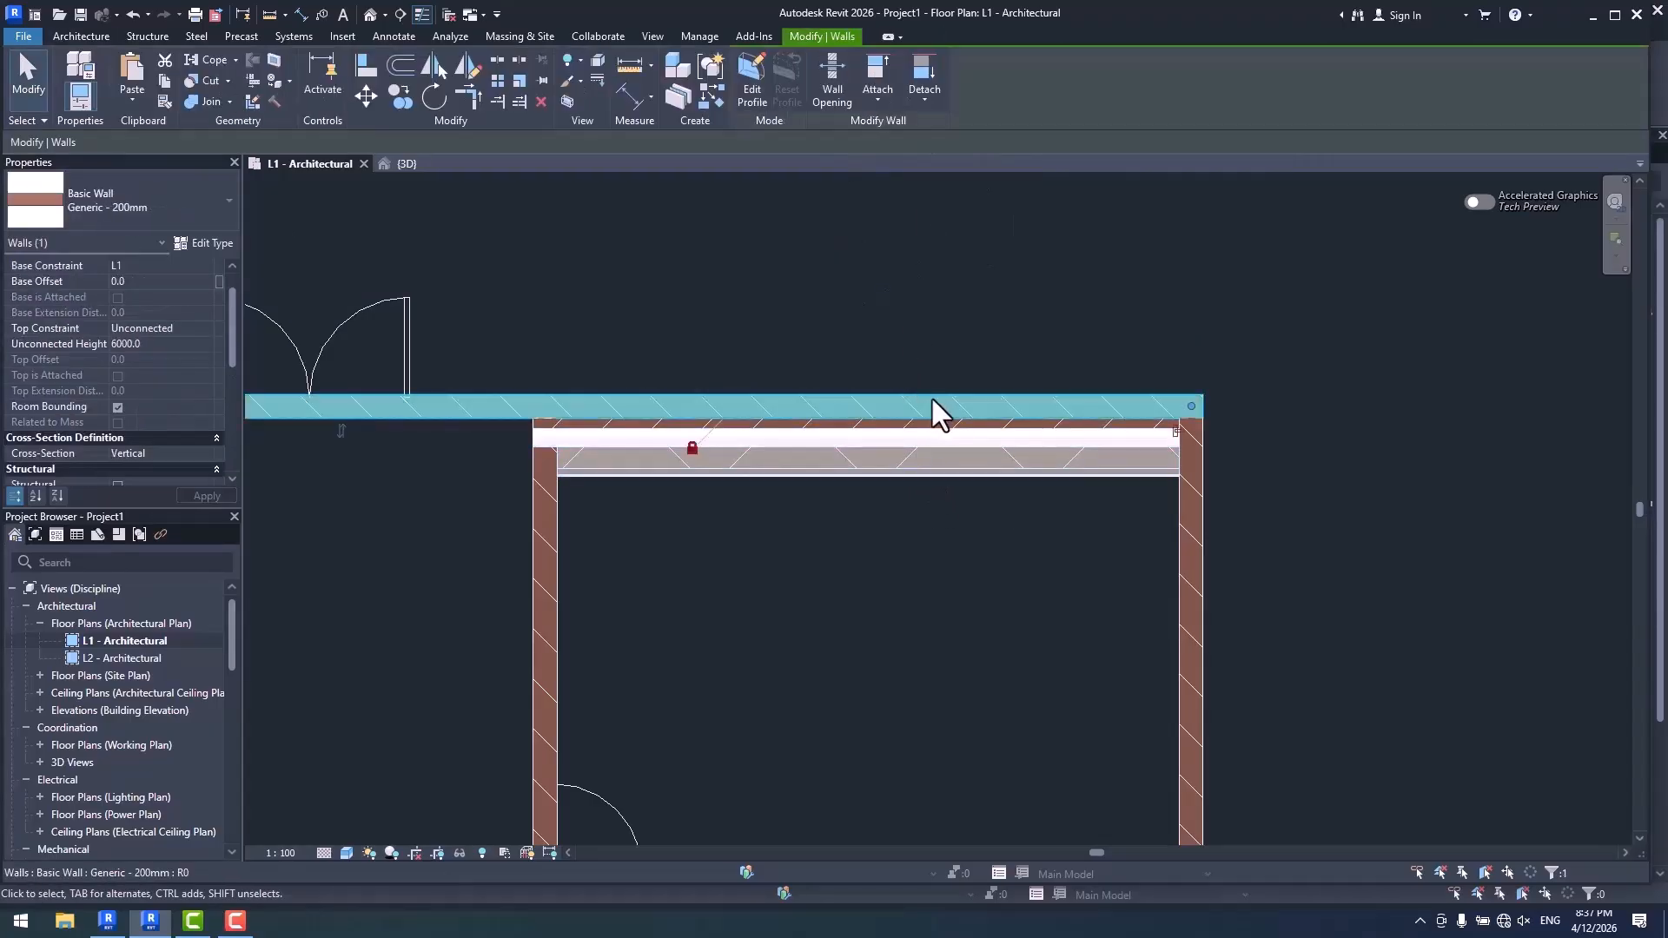
left_click_drag(935, 414, 928, 307)
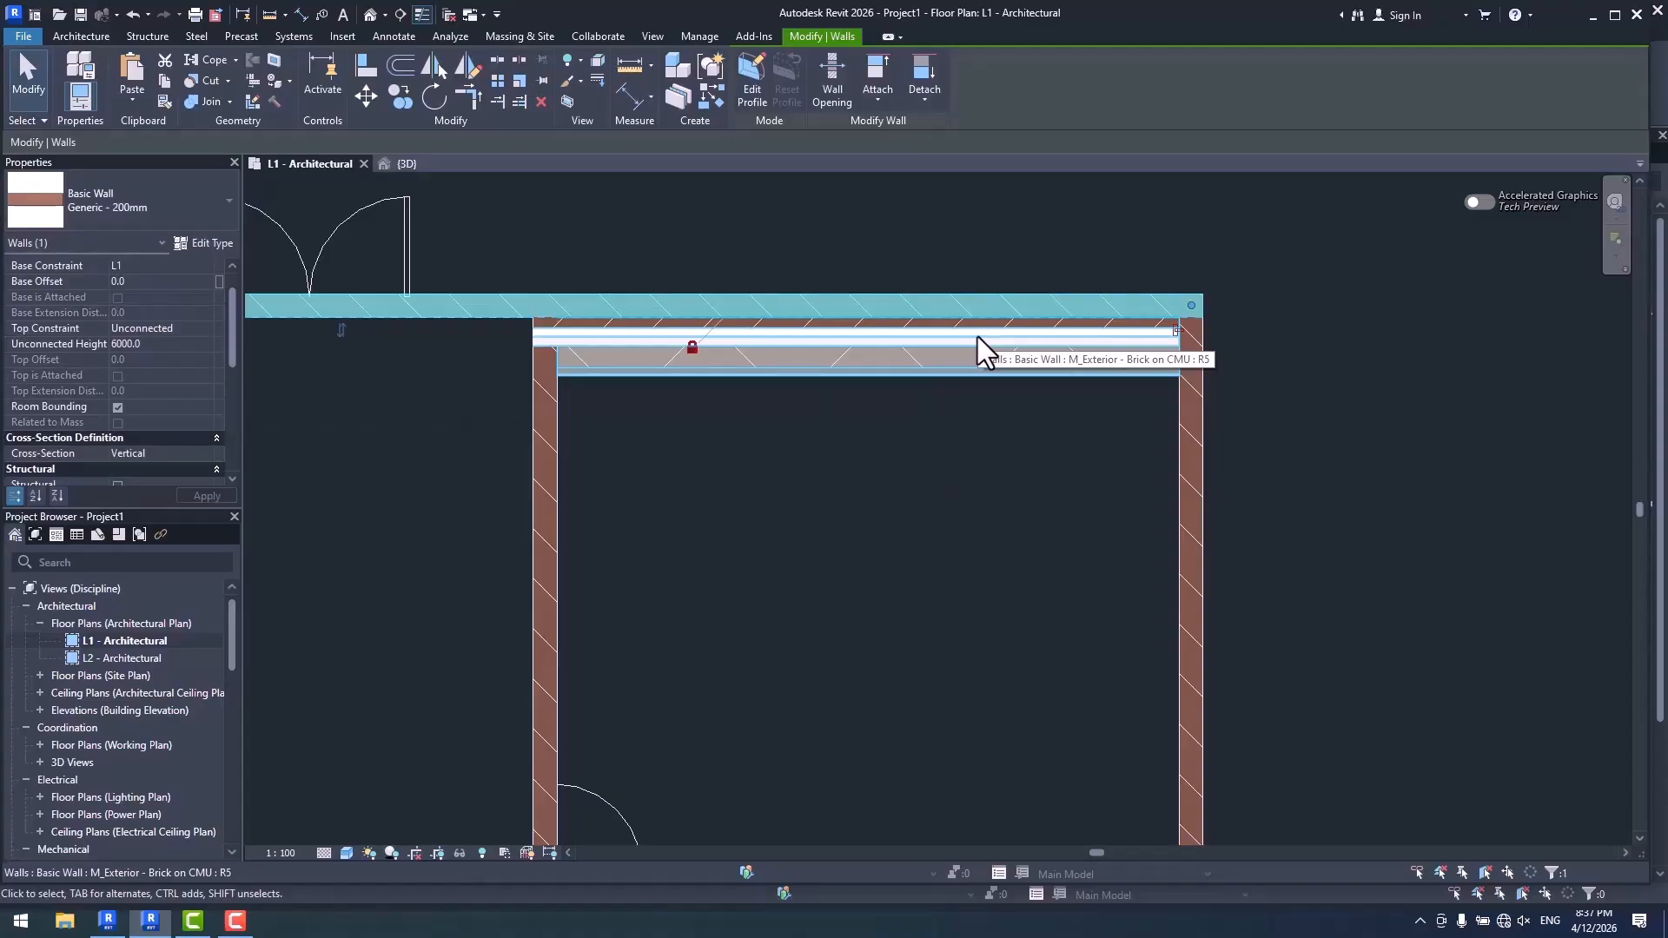
left_click(864, 400)
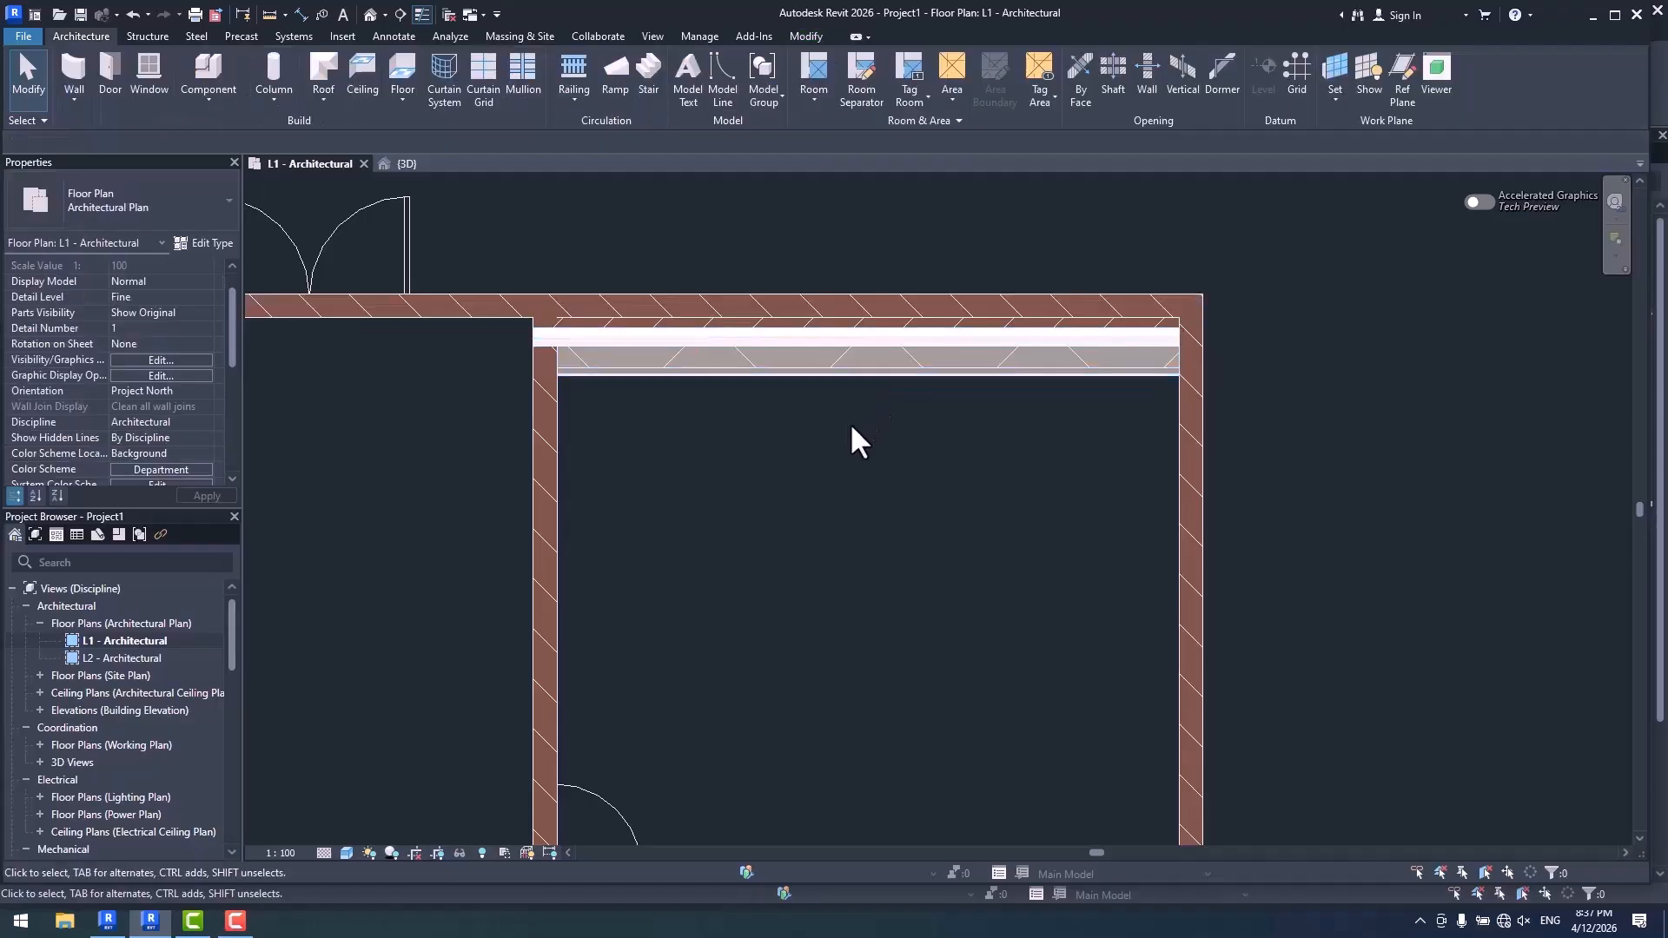
- Move the locked M_Exterior - Brick on CMU wall inward to test its effect on the upper wall, and reselect it
left_click(799, 363)
left_click_drag(808, 383, 831, 549)
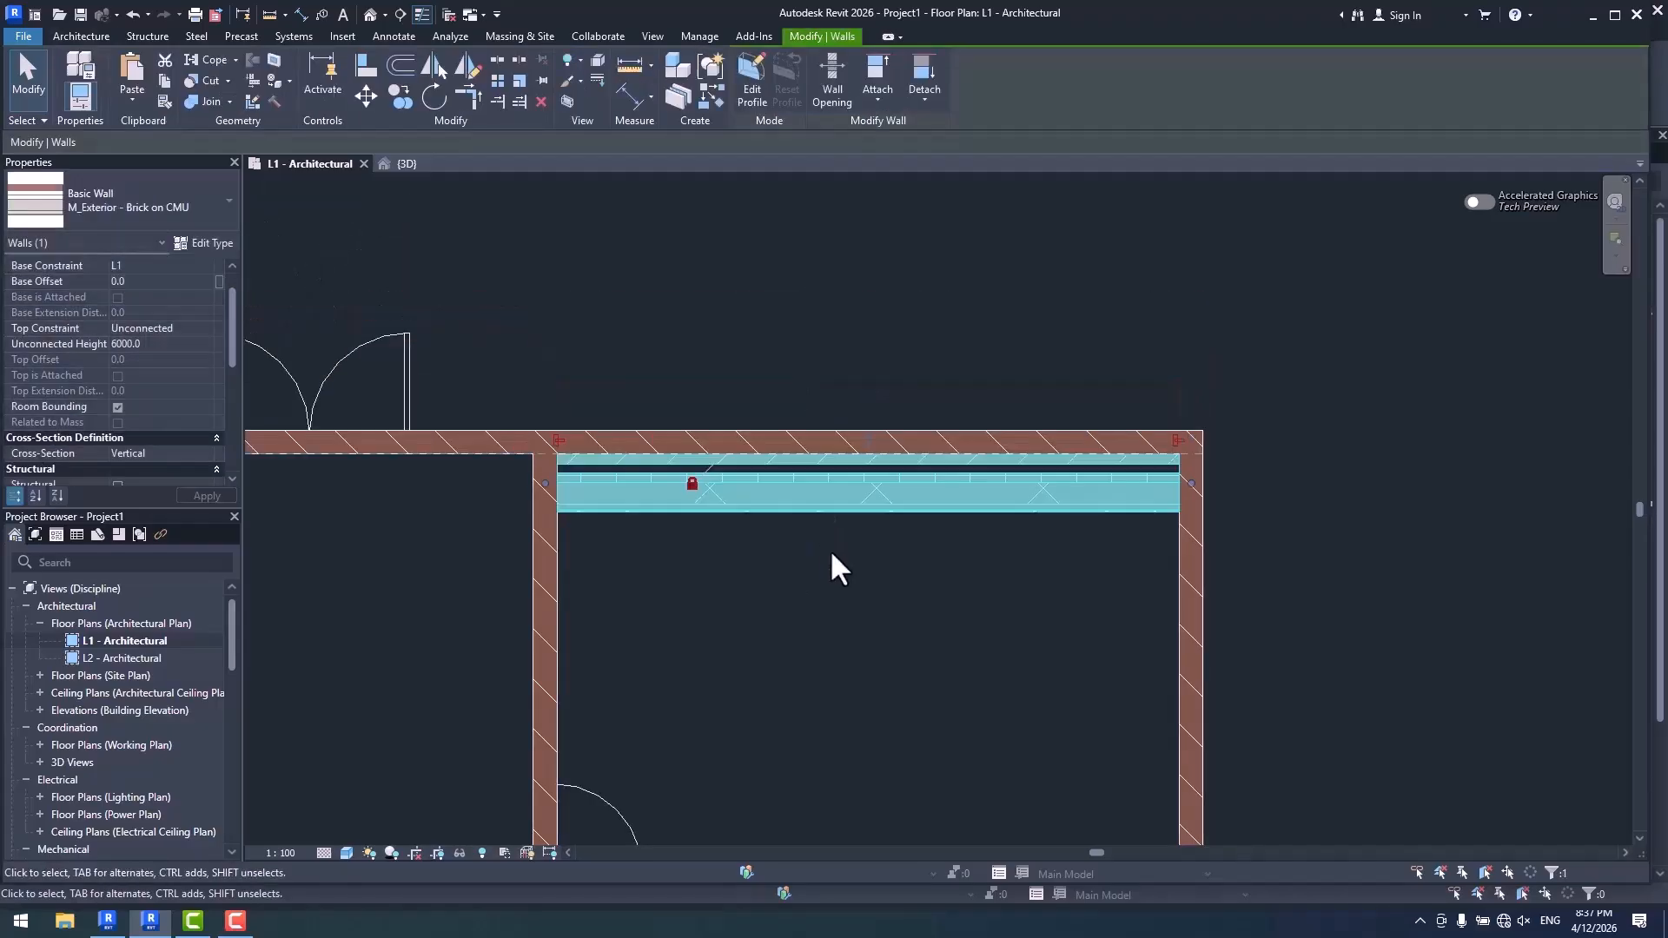
left_click(831, 565)
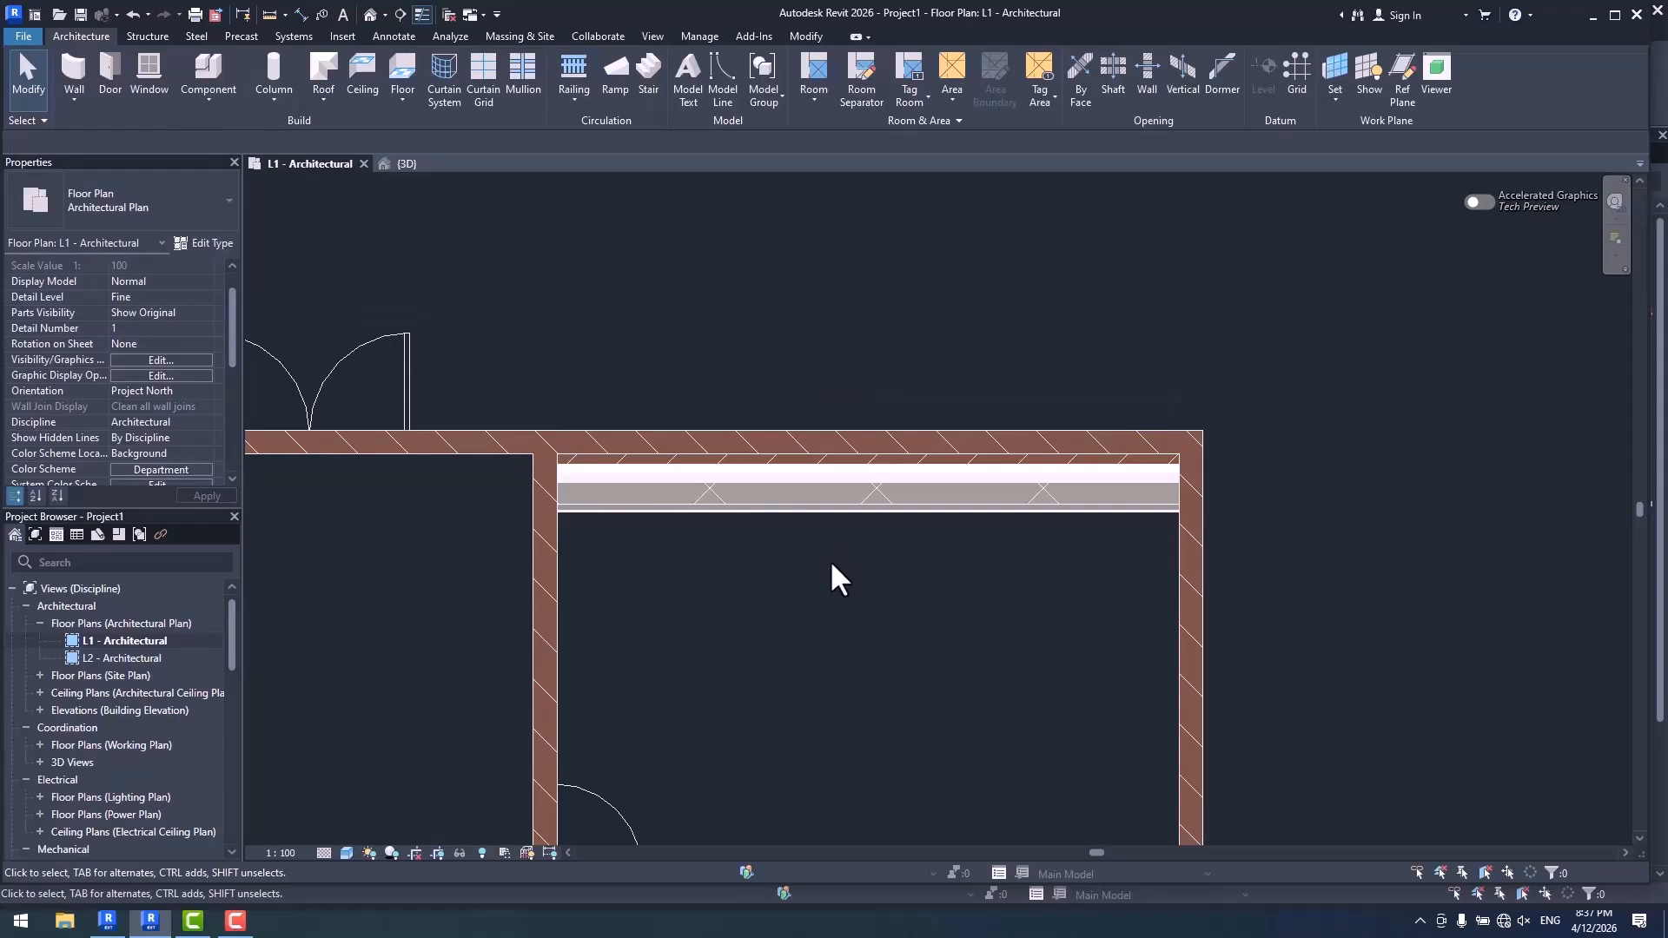
left_click(848, 512)
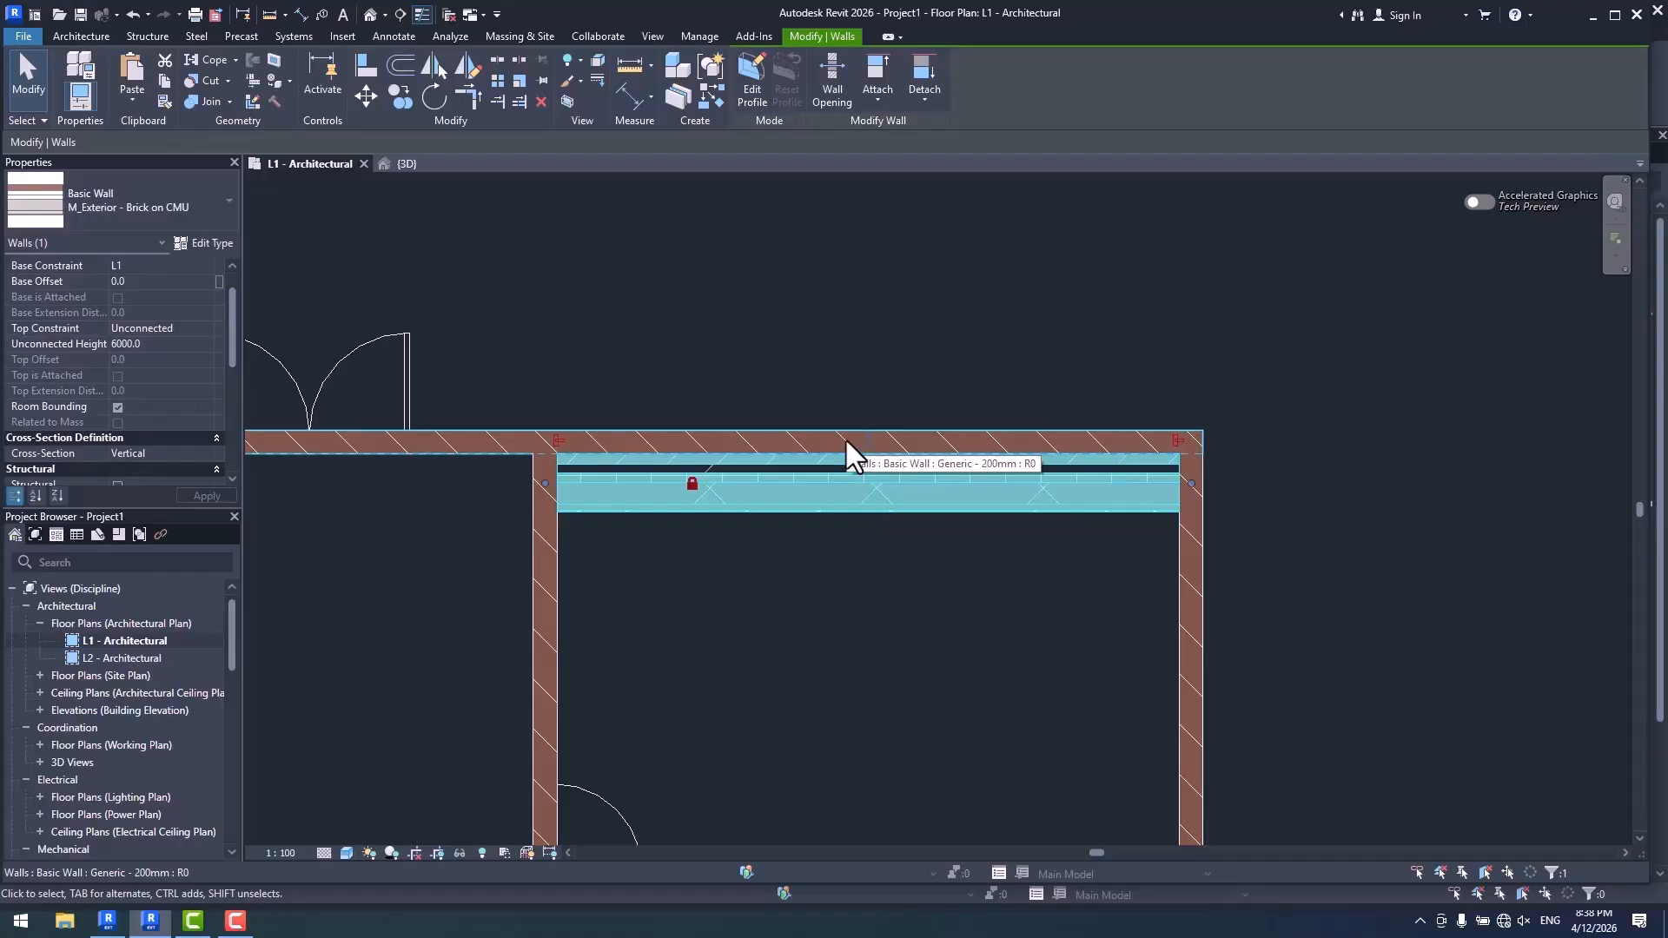
middle_click_drag(872, 664, 904, 592)
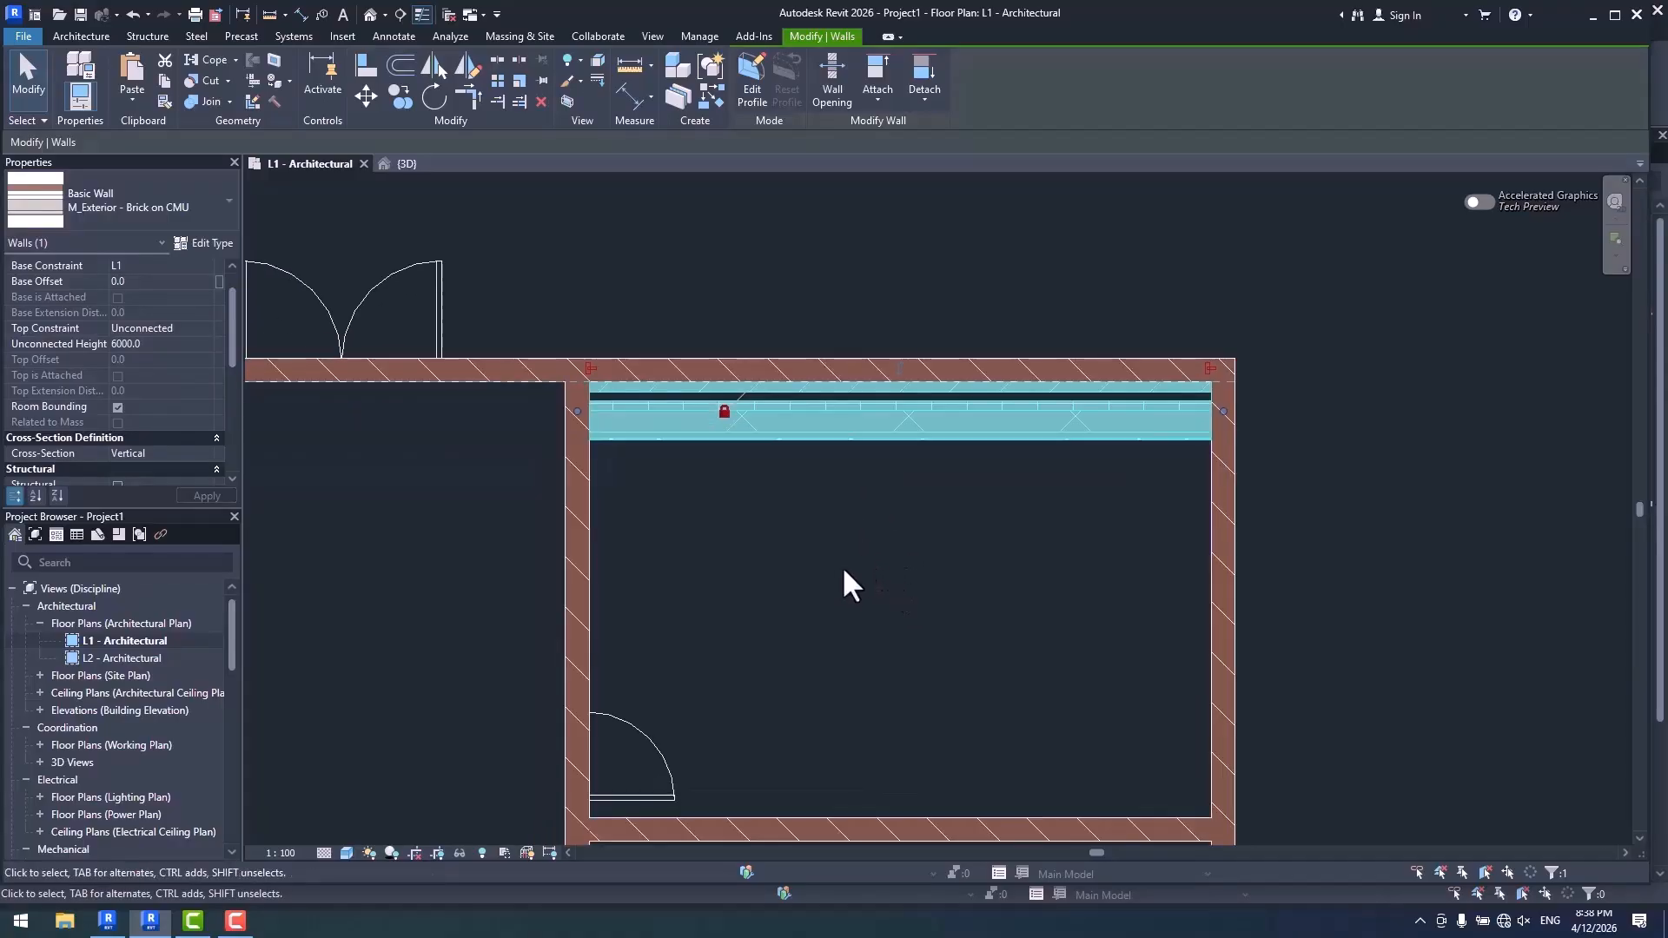
- Switch to Revit 2027 and move the Generic - 200mm upper wall farther outward to test its link with the hosted Wall-01
left_click(107, 921)
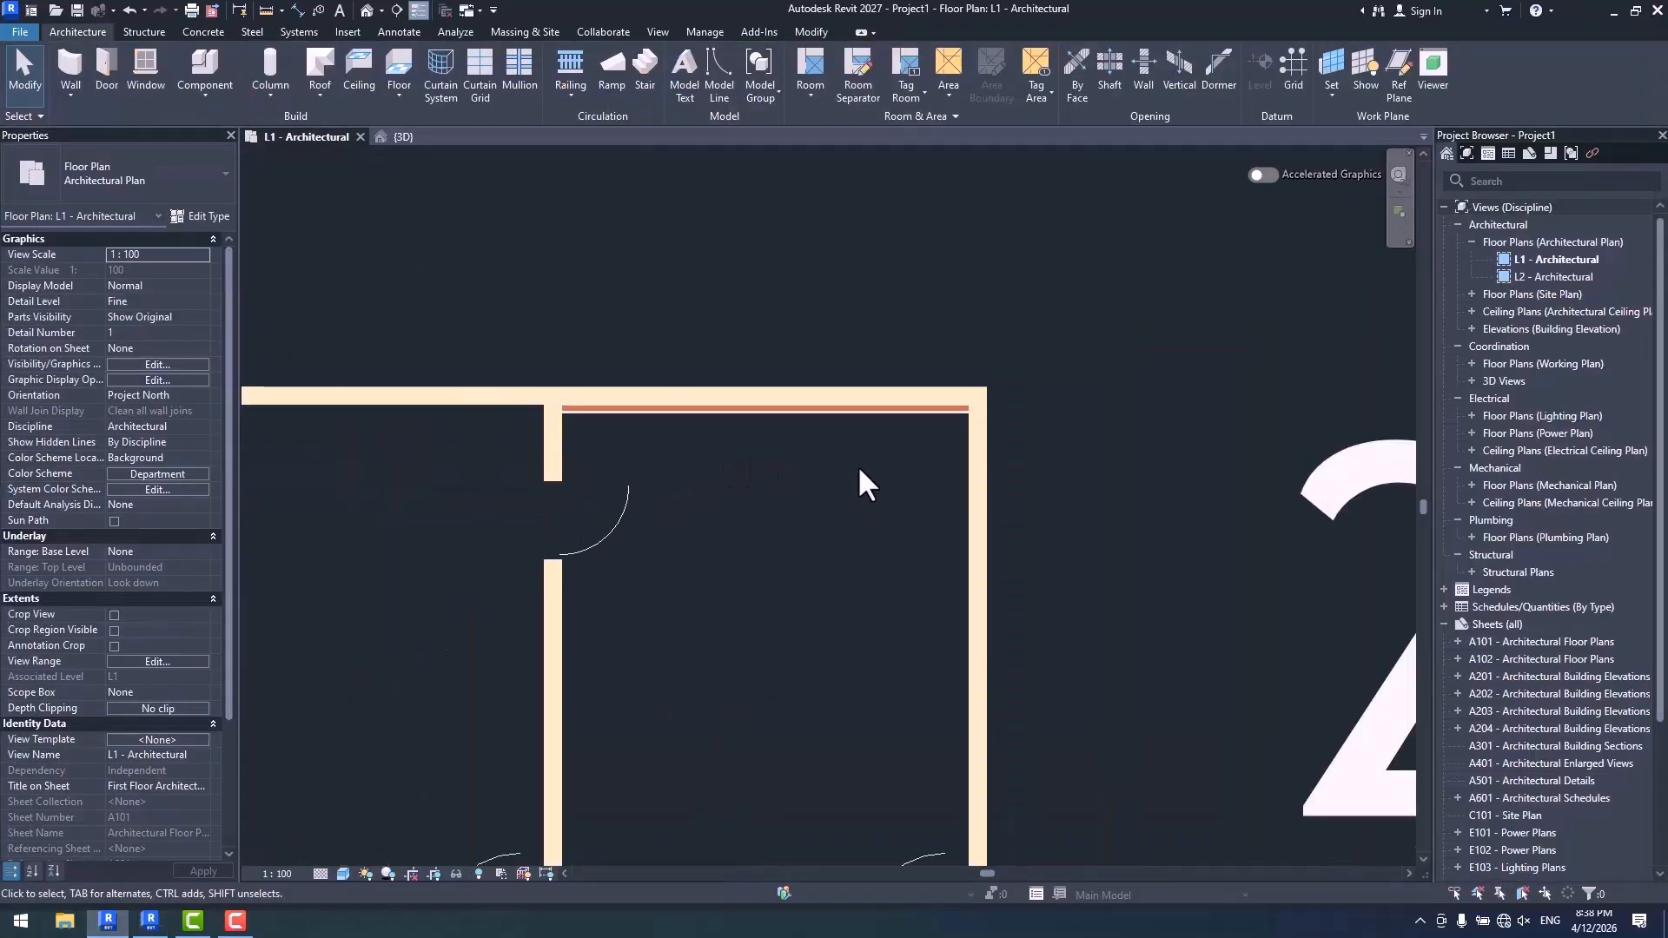
scroll(826, 465, "down", 3)
scroll(722, 440, "up", 5)
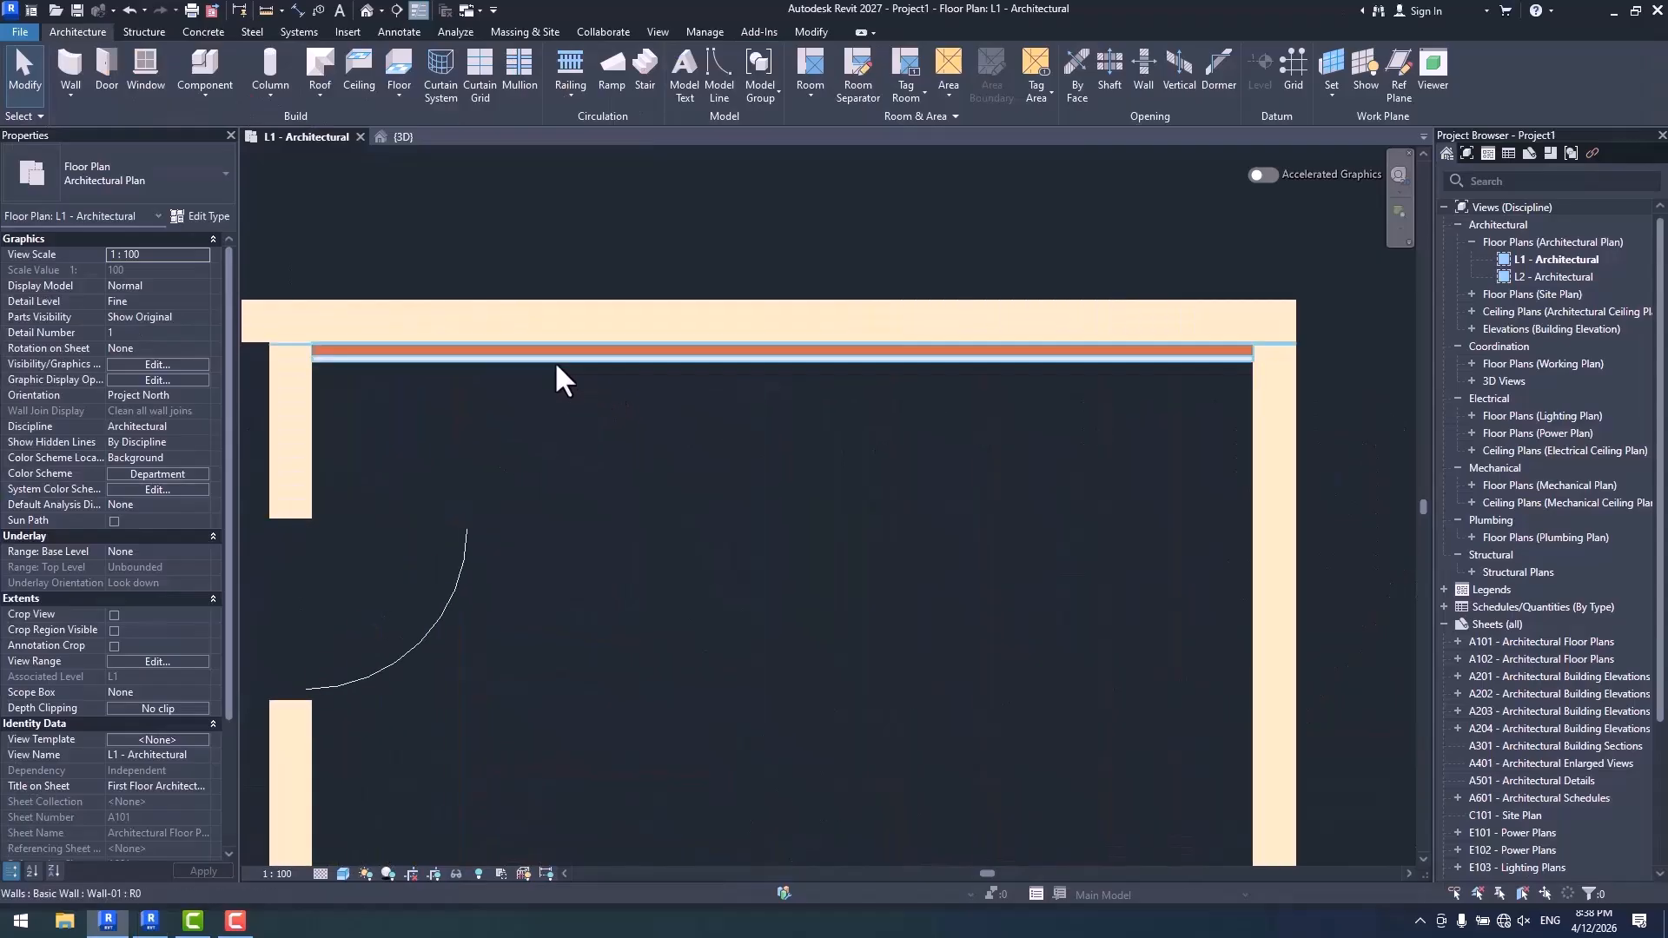
middle_click_drag(556, 364, 808, 448)
left_click(816, 451)
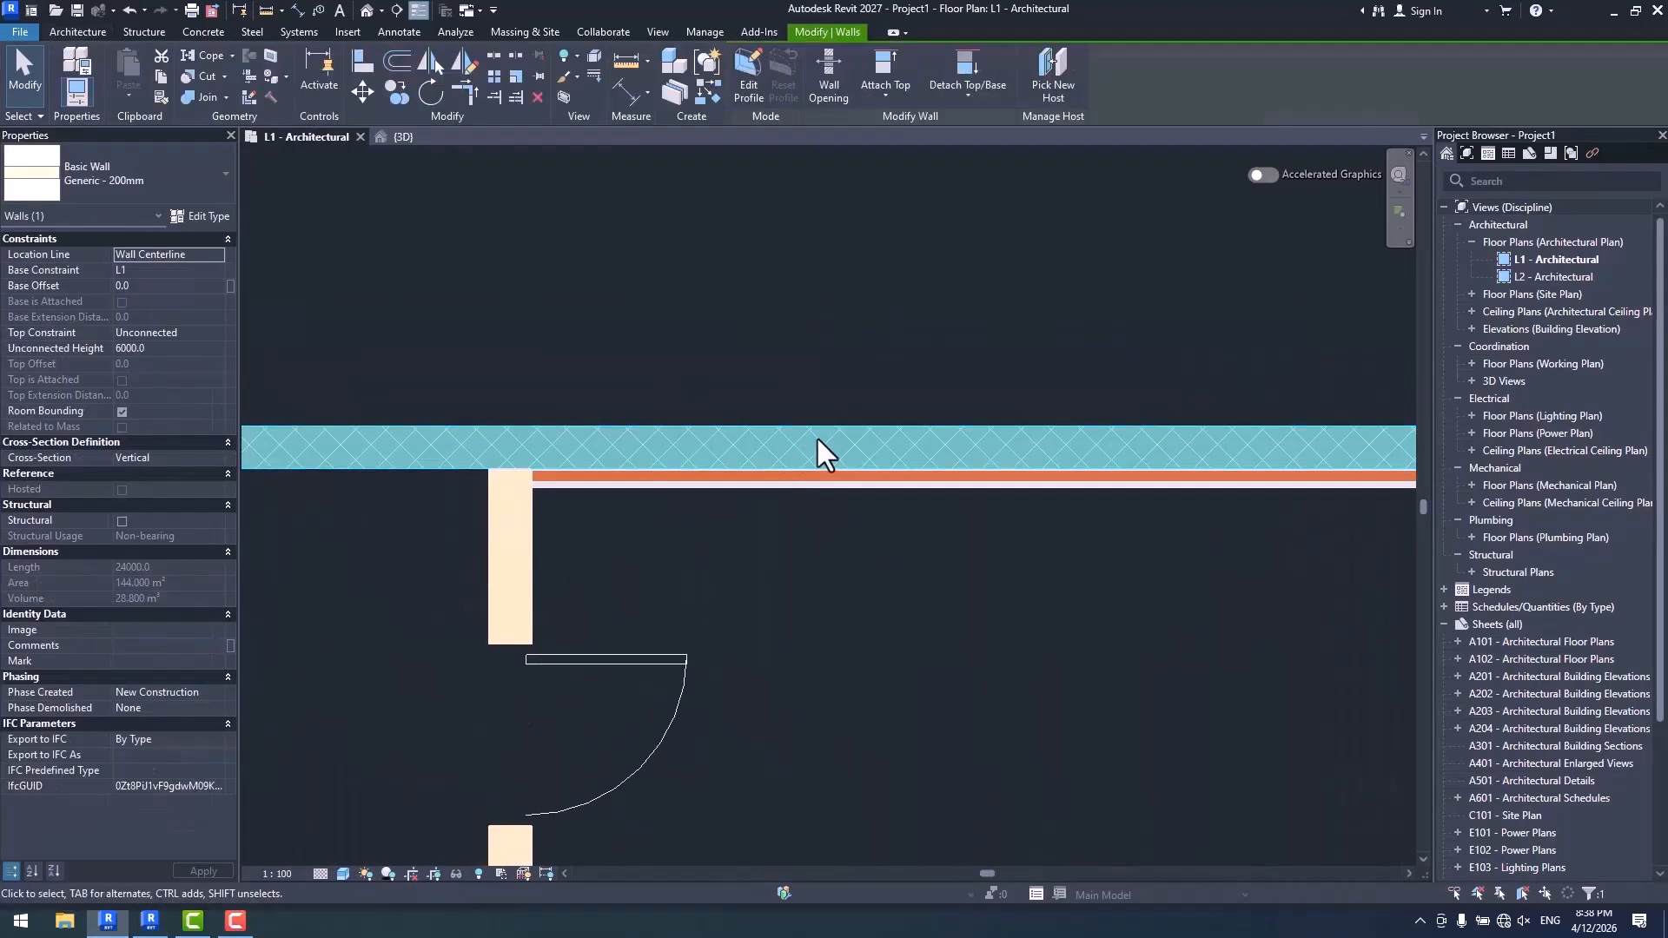
left_click_drag(797, 435, 791, 304)
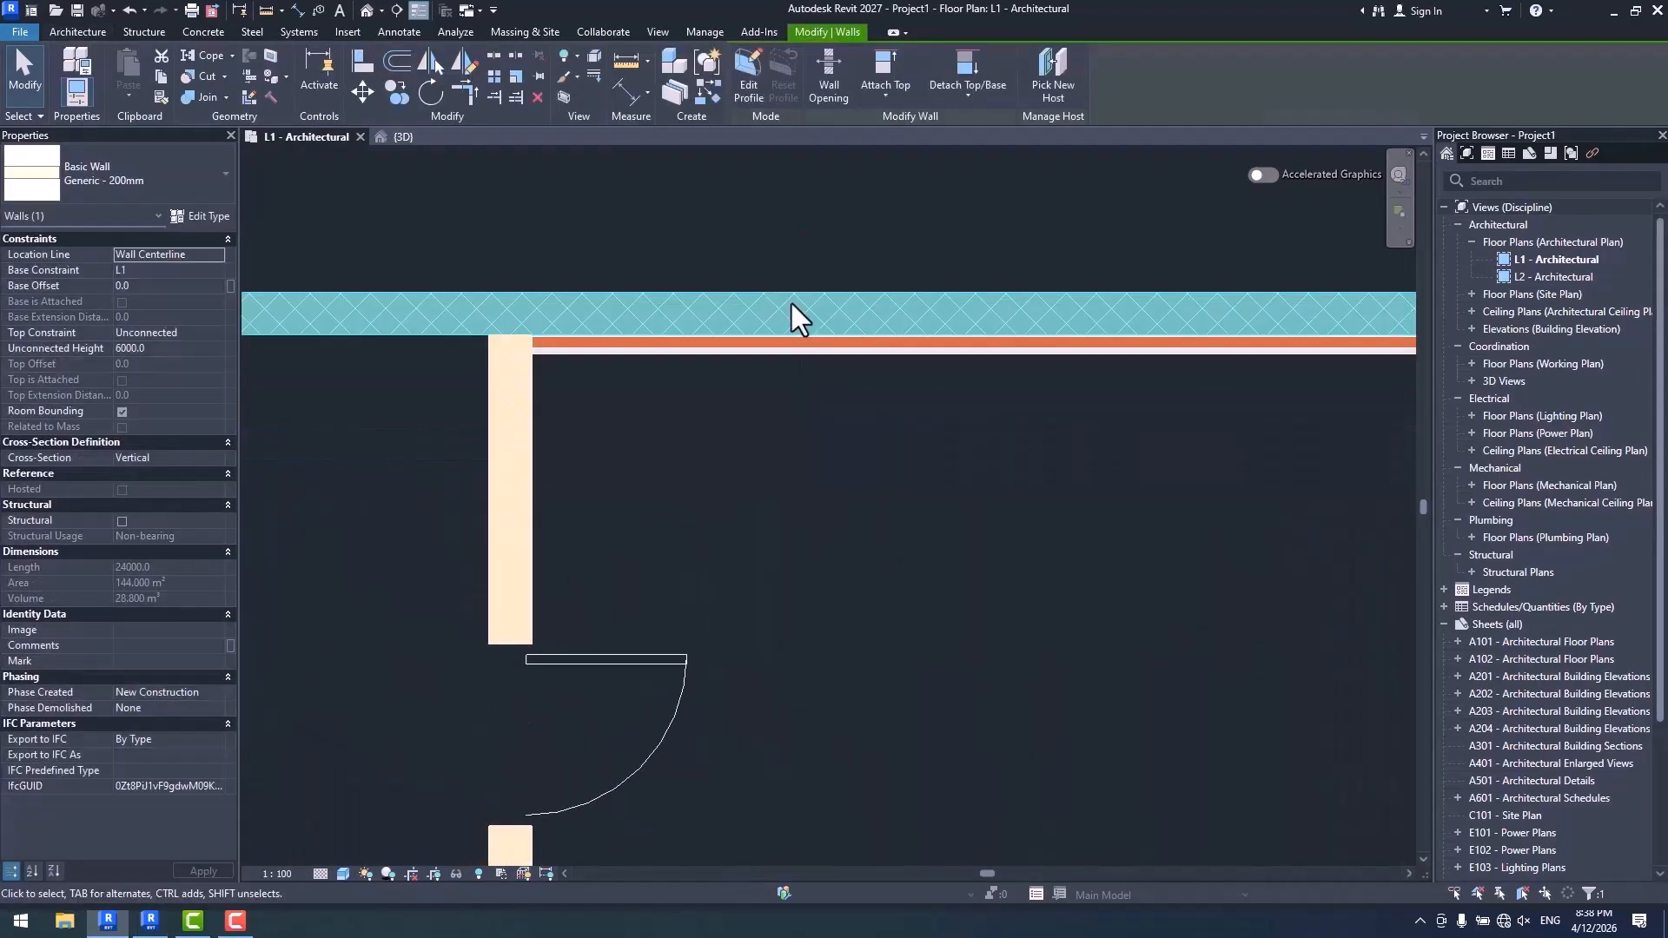
left_click(820, 398)
- Move the hosted Wall-01 into the room to an offset of 400 from its host, and select the host wall to compare
left_click(830, 351)
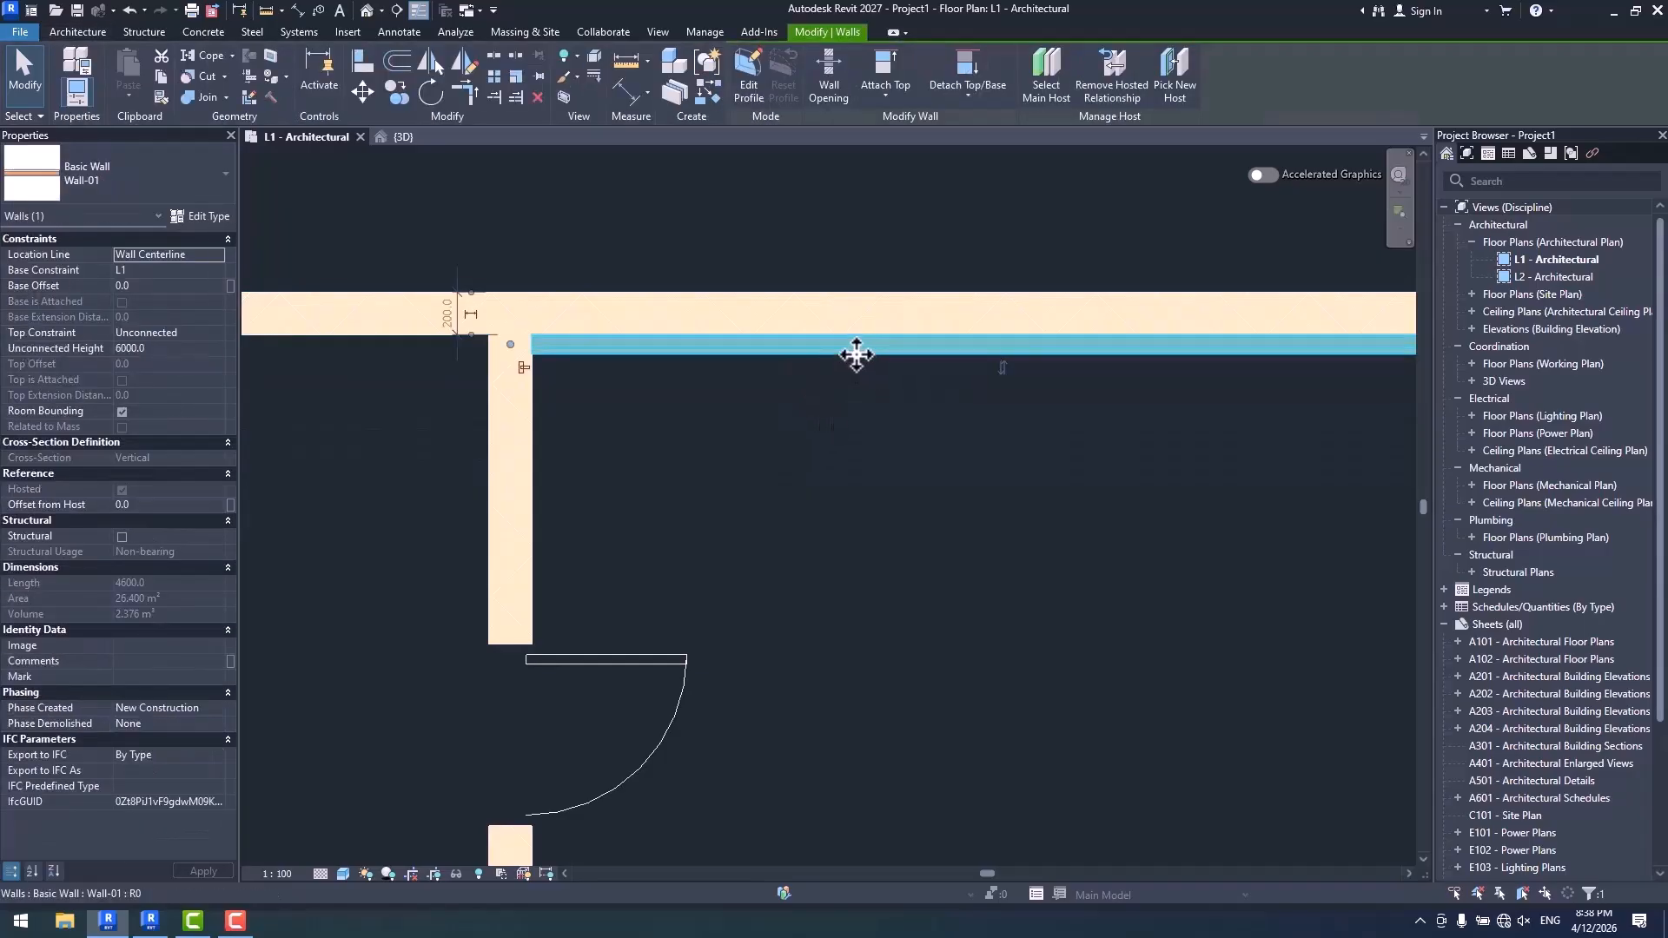
left_click_drag(857, 356, 859, 437)
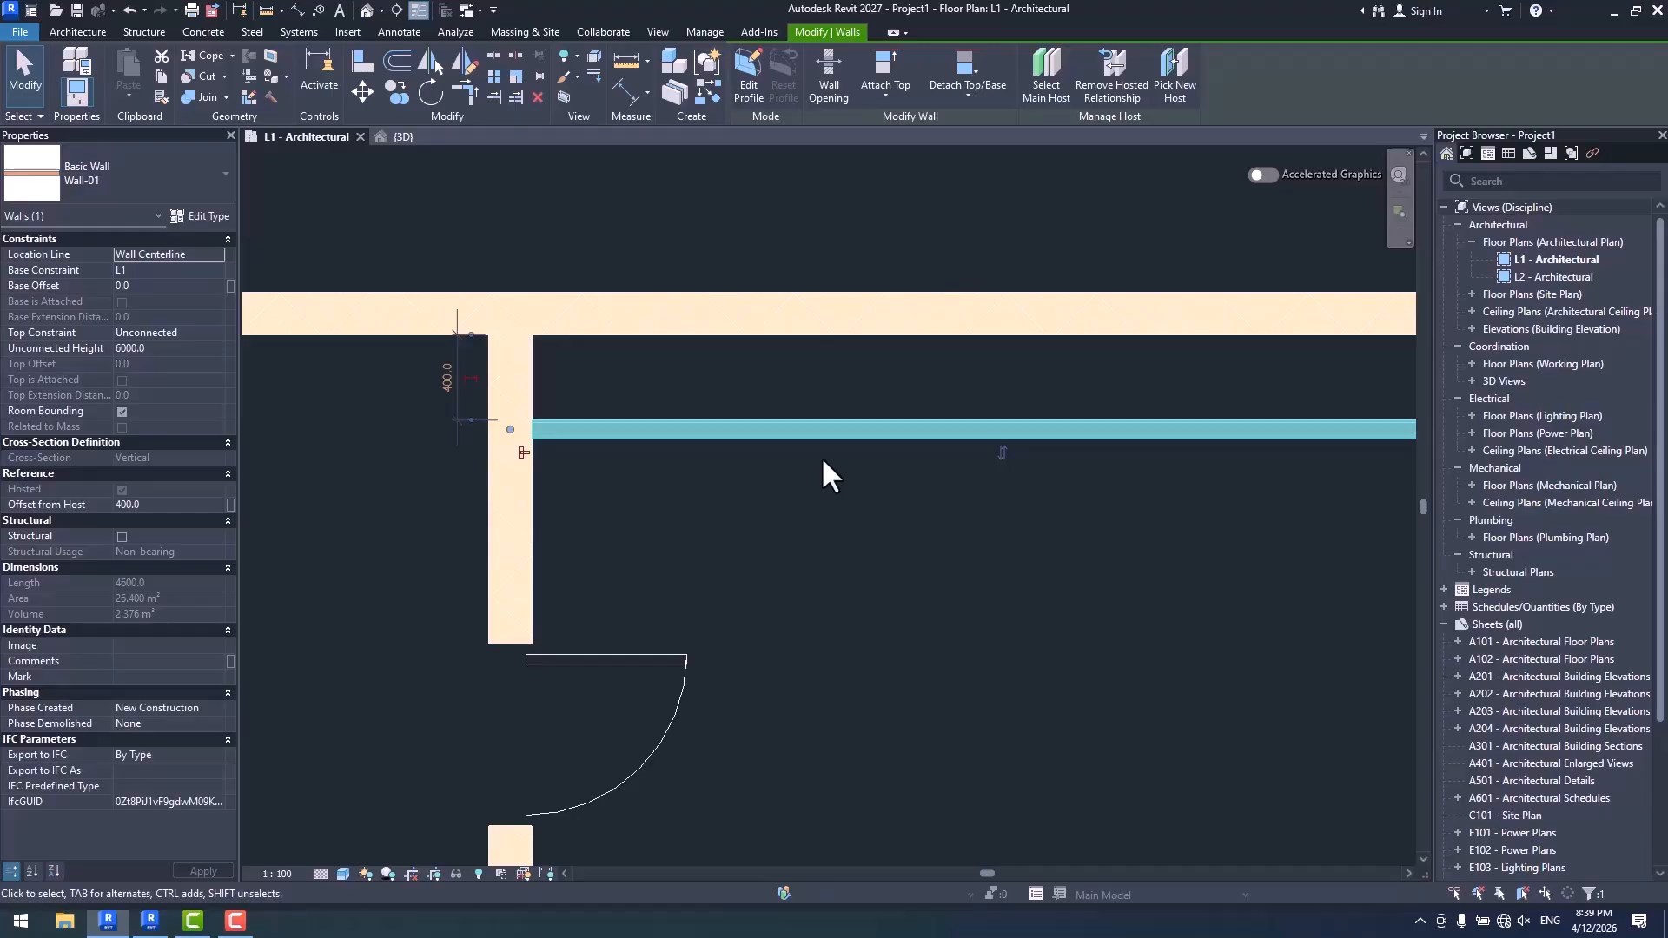
left_click(802, 310)
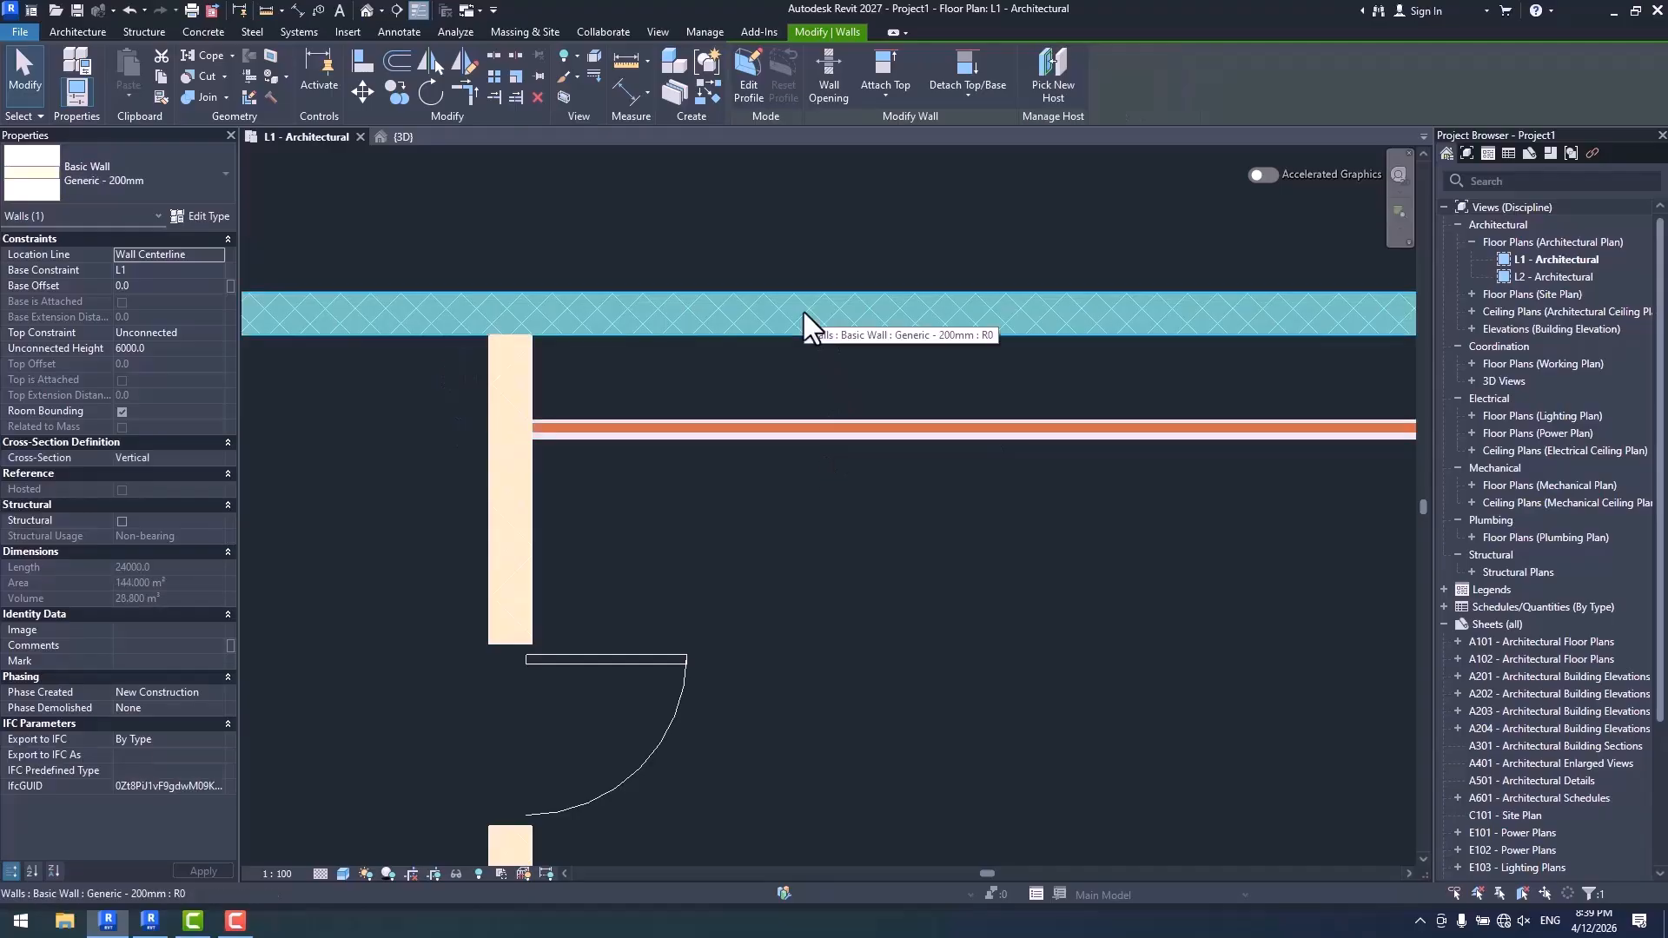
left_click(844, 508)
- Set the hosted Wall-01's Offset from Host to 200, and move the wall farther into the room to an offset of 460
left_click(806, 427)
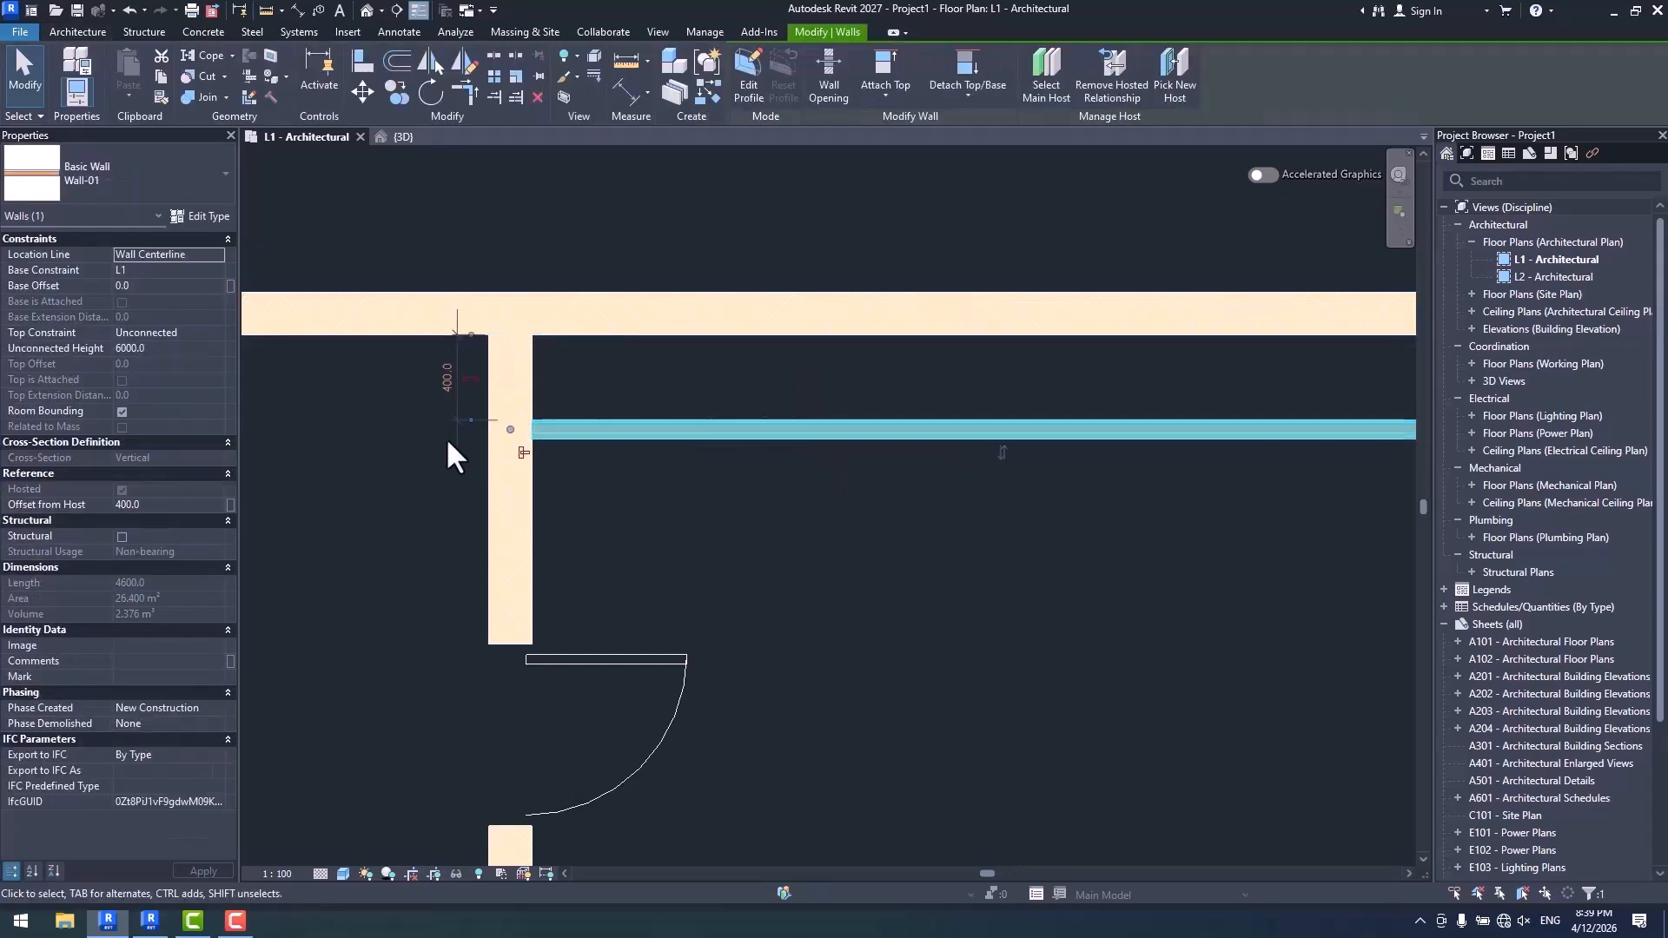
left_click(174, 505)
type("200.0")
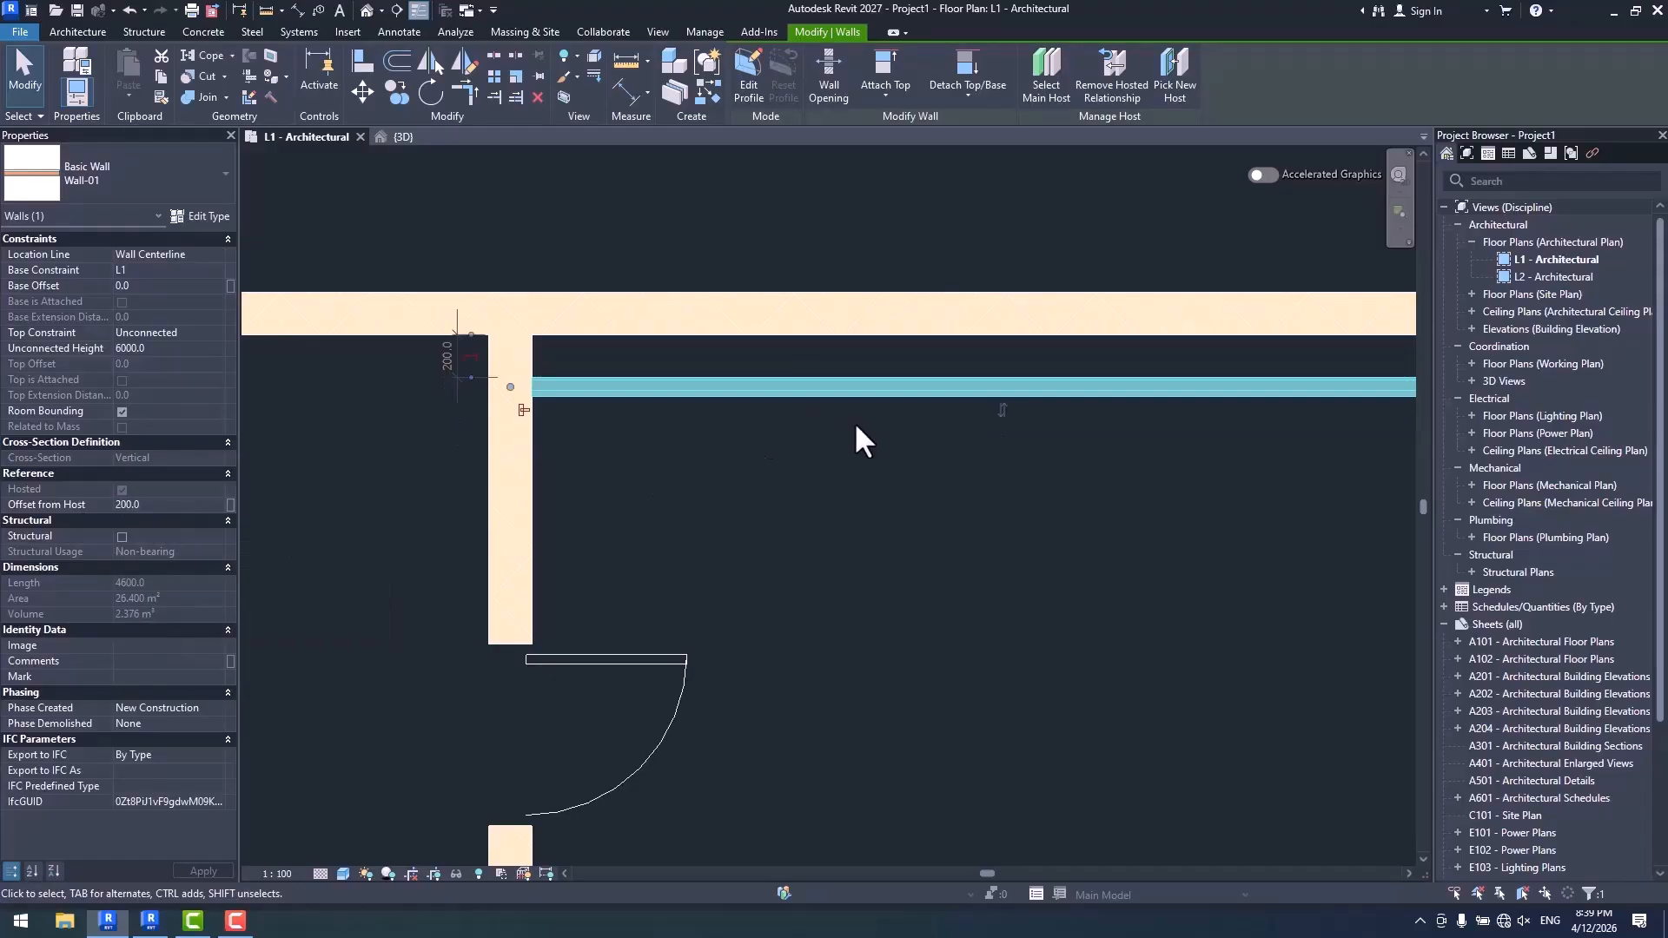
left_click(905, 451)
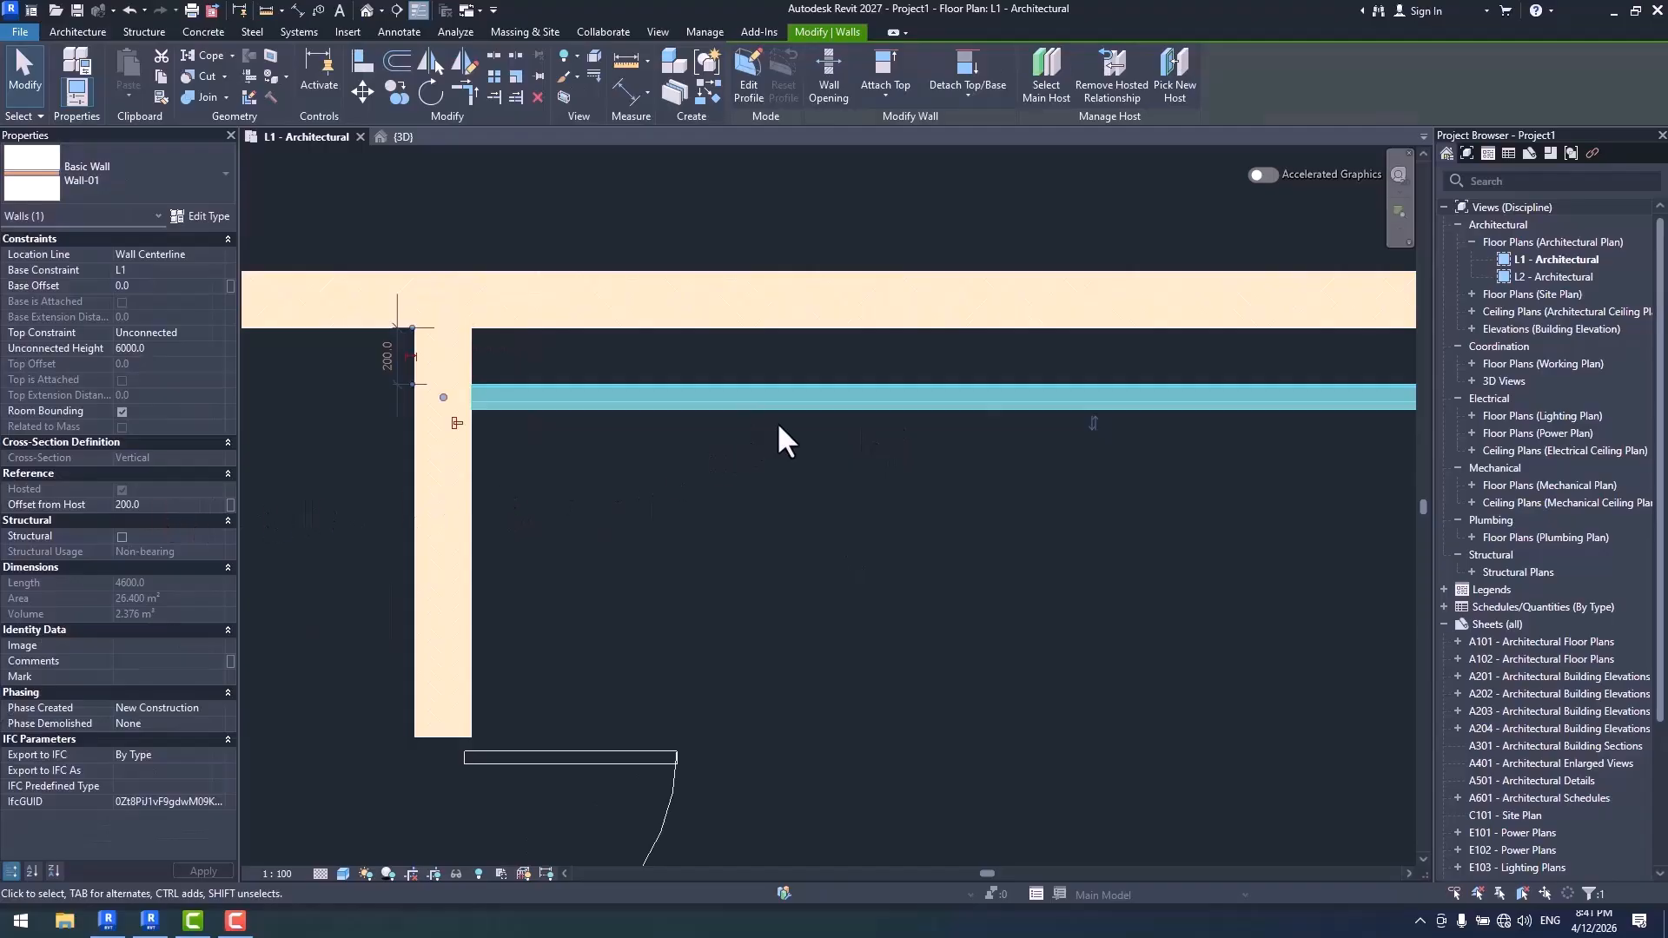
left_click_drag(780, 400, 823, 473)
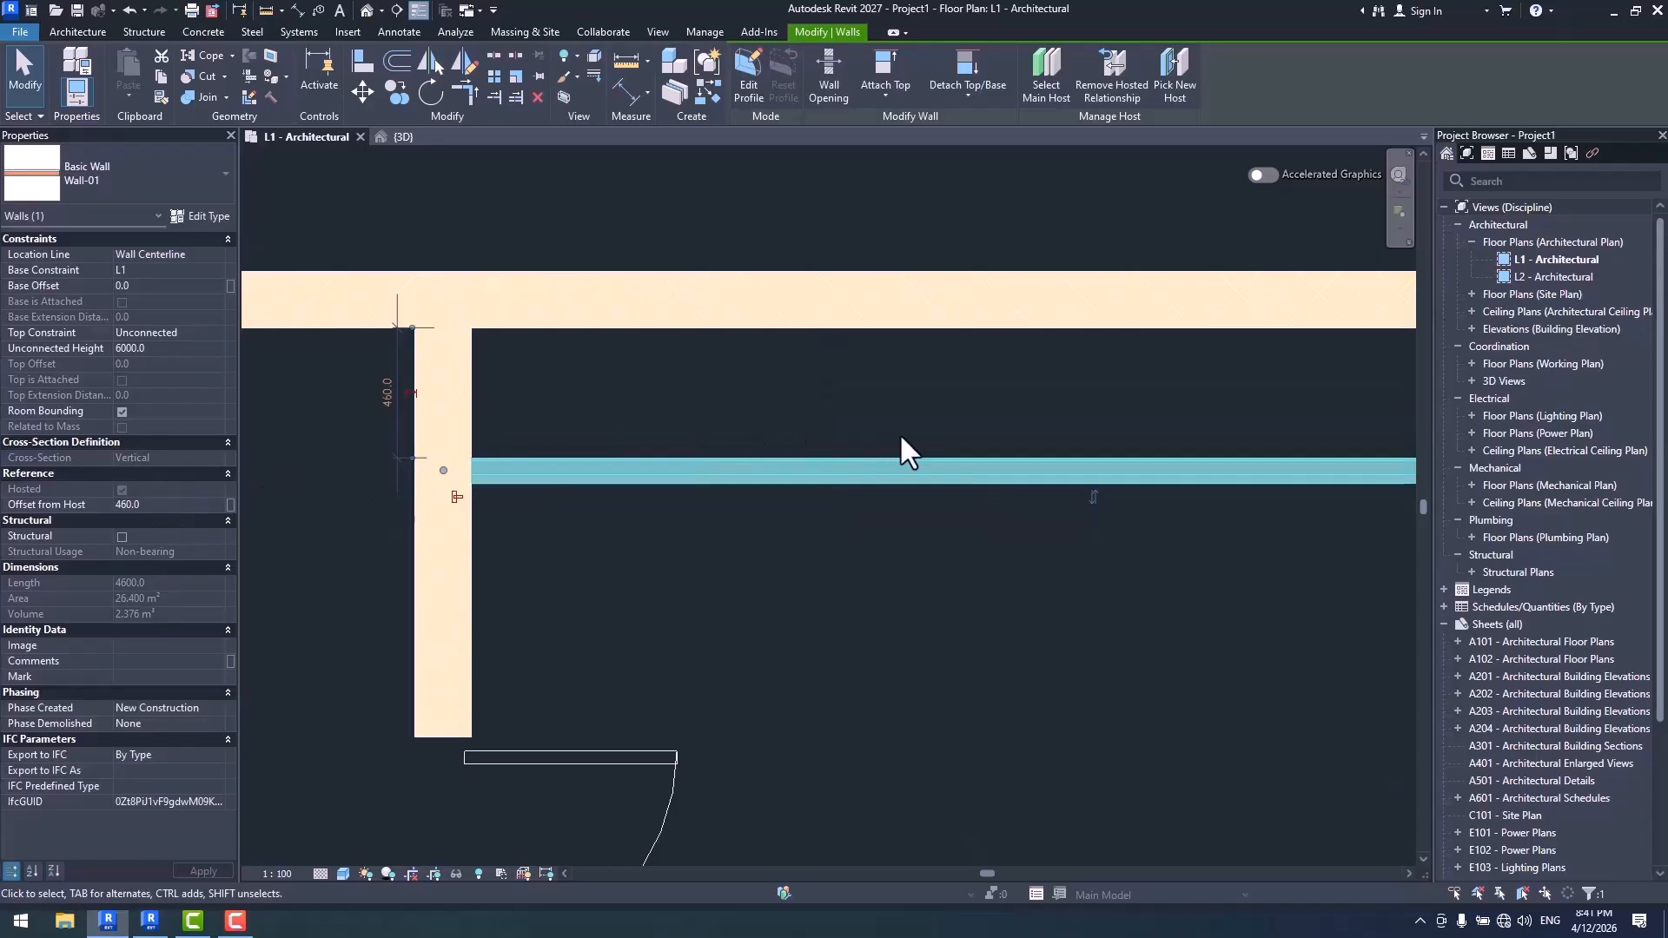
left_click(913, 553)
- Delete the offset Wall-01 and place it again by segment along the upper wall with Interior Side placement and Hosted Wall enabled
left_click(828, 447)
key("Delete")
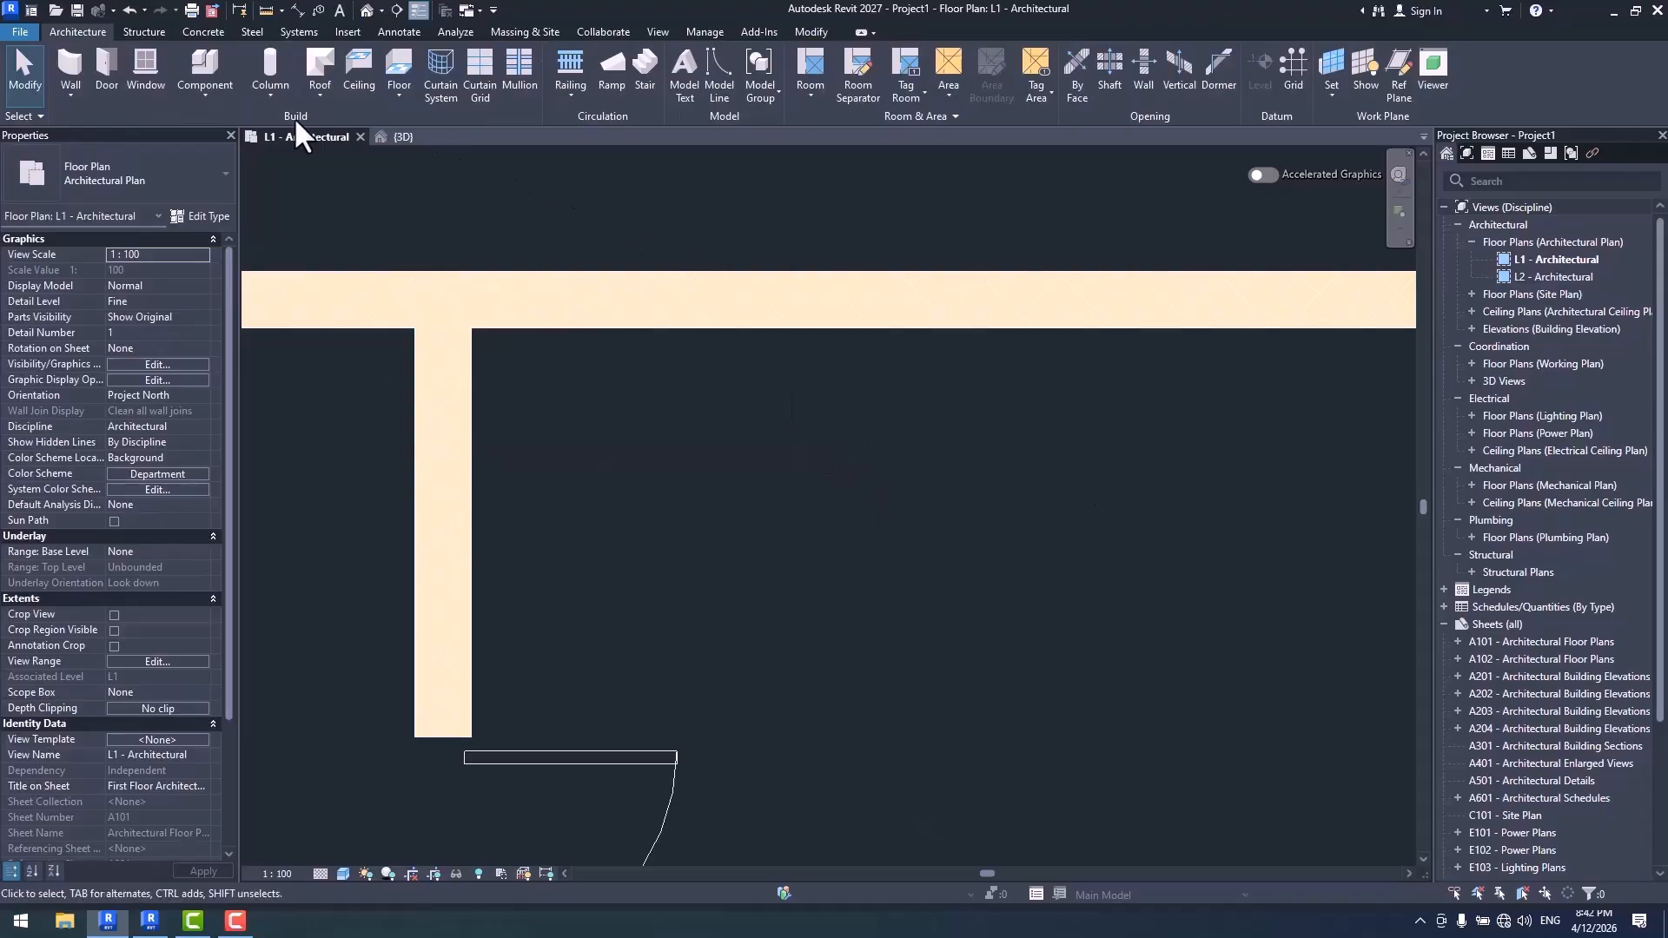
left_click(73, 57)
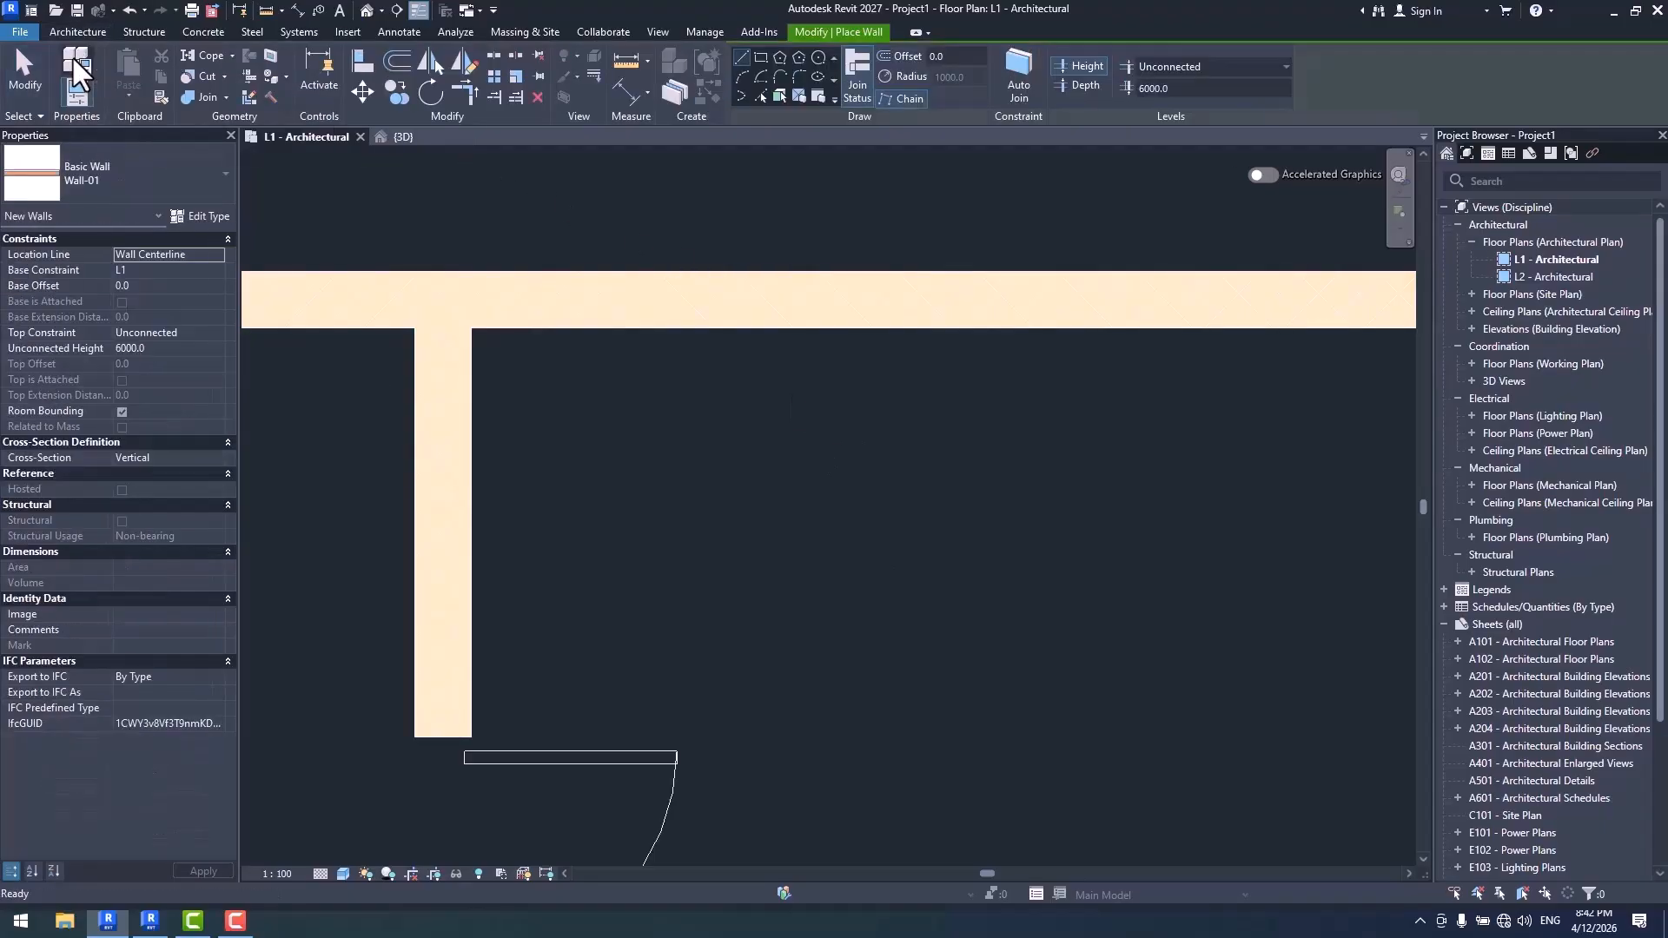
left_click(819, 96)
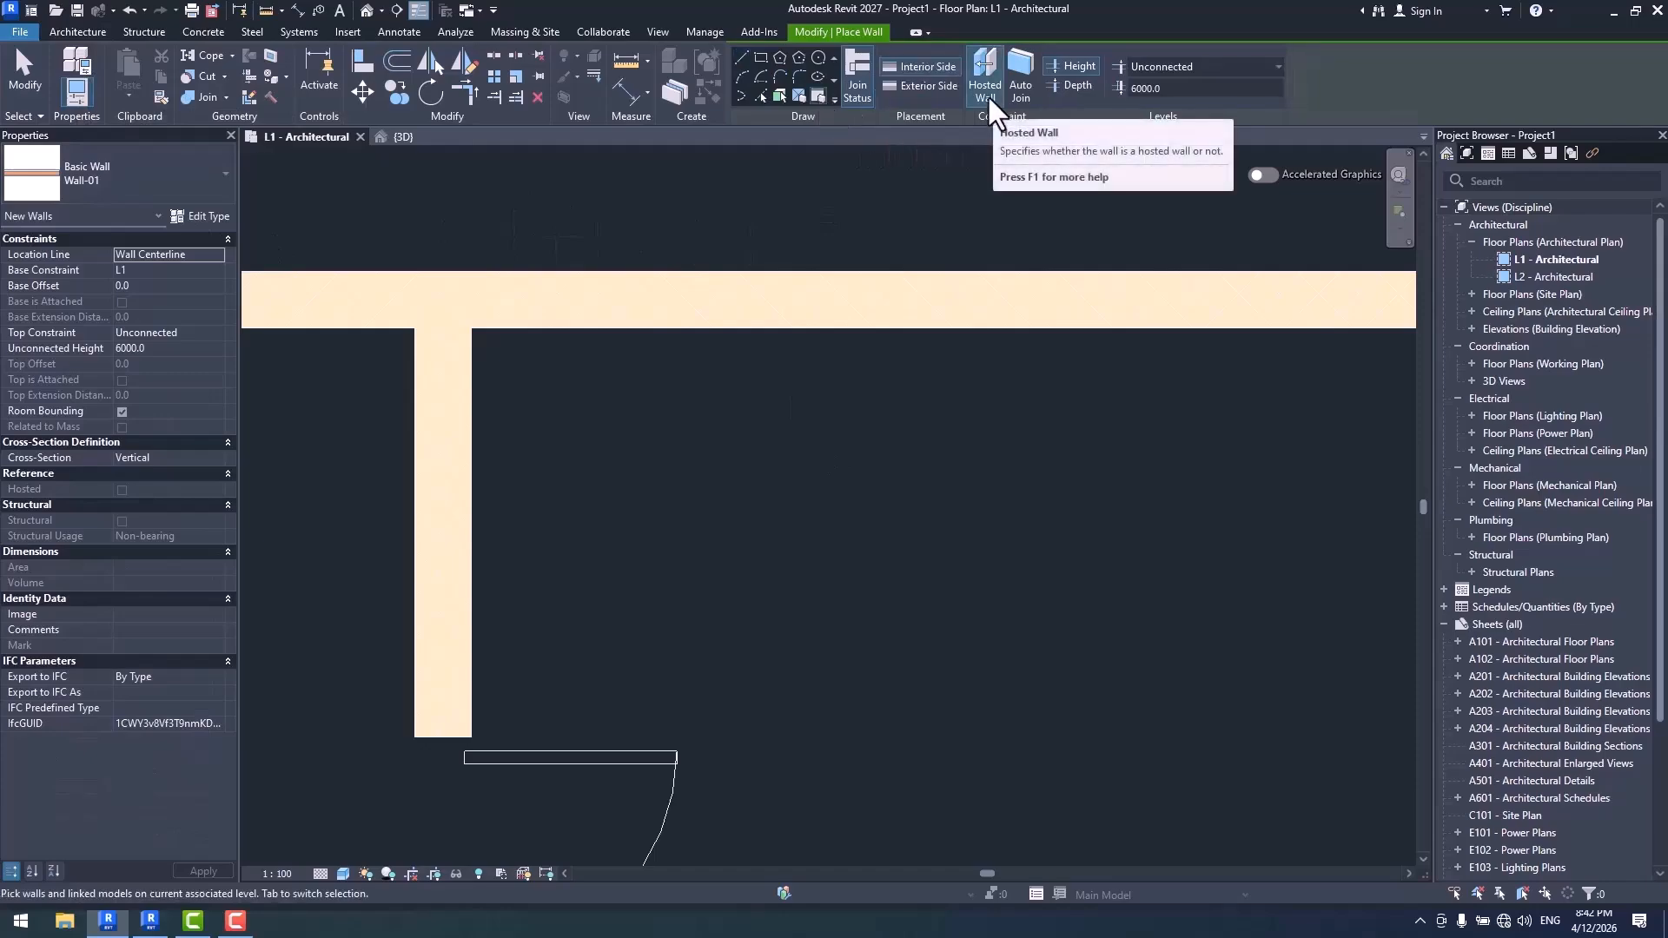
left_click(789, 330)
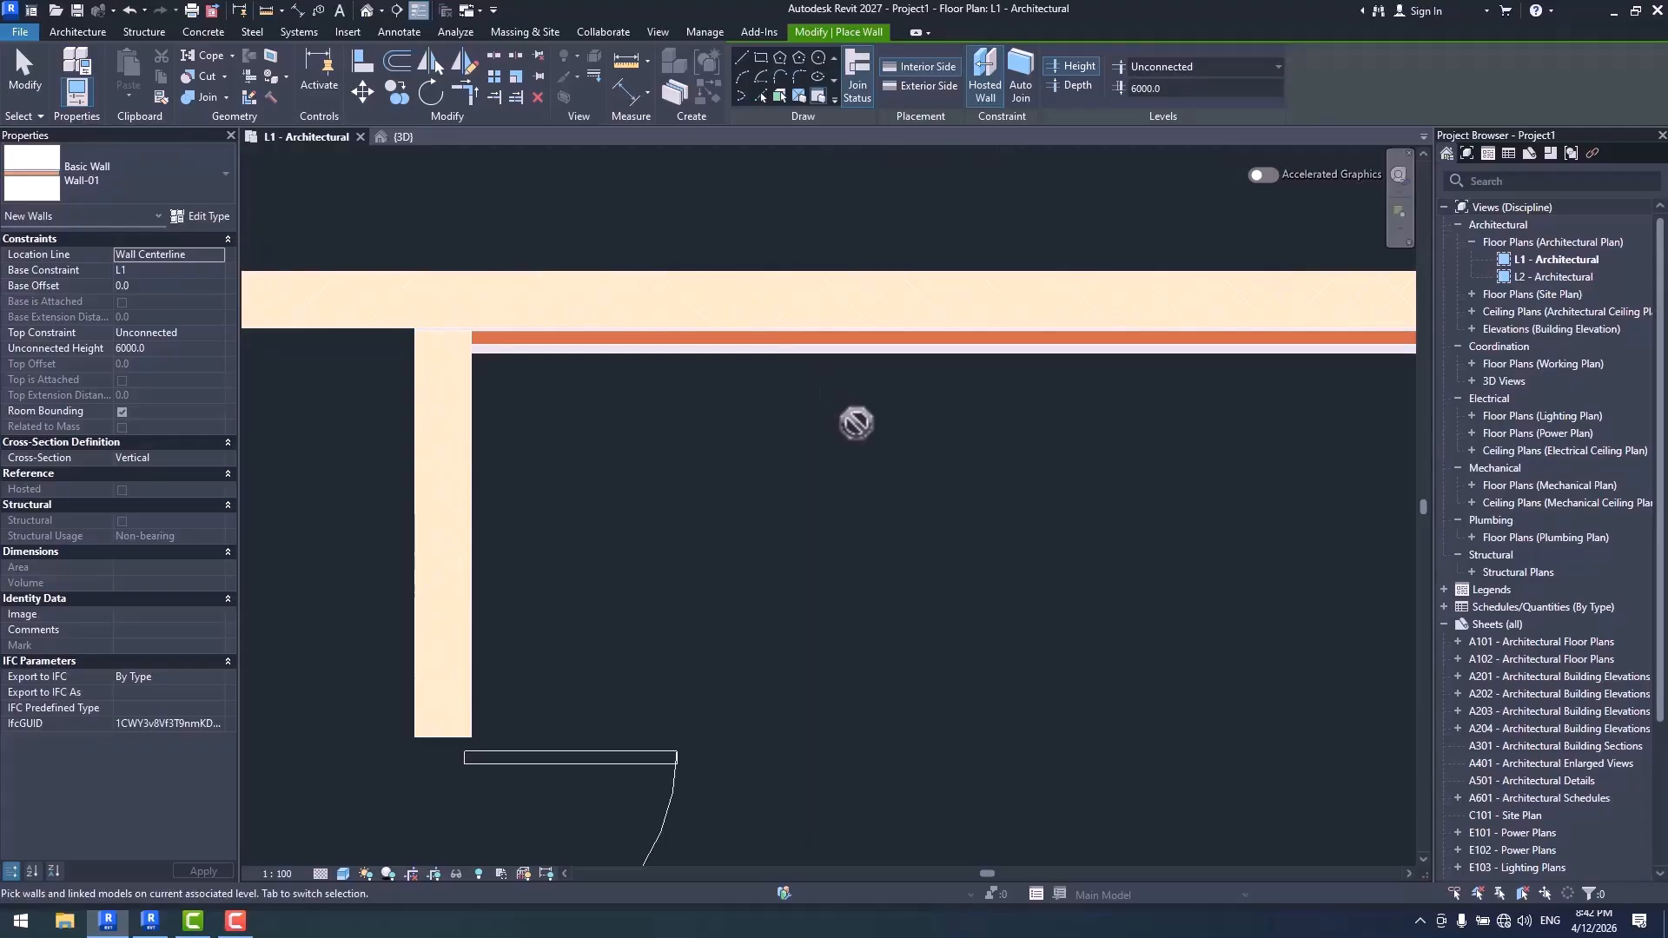
key("Escape")
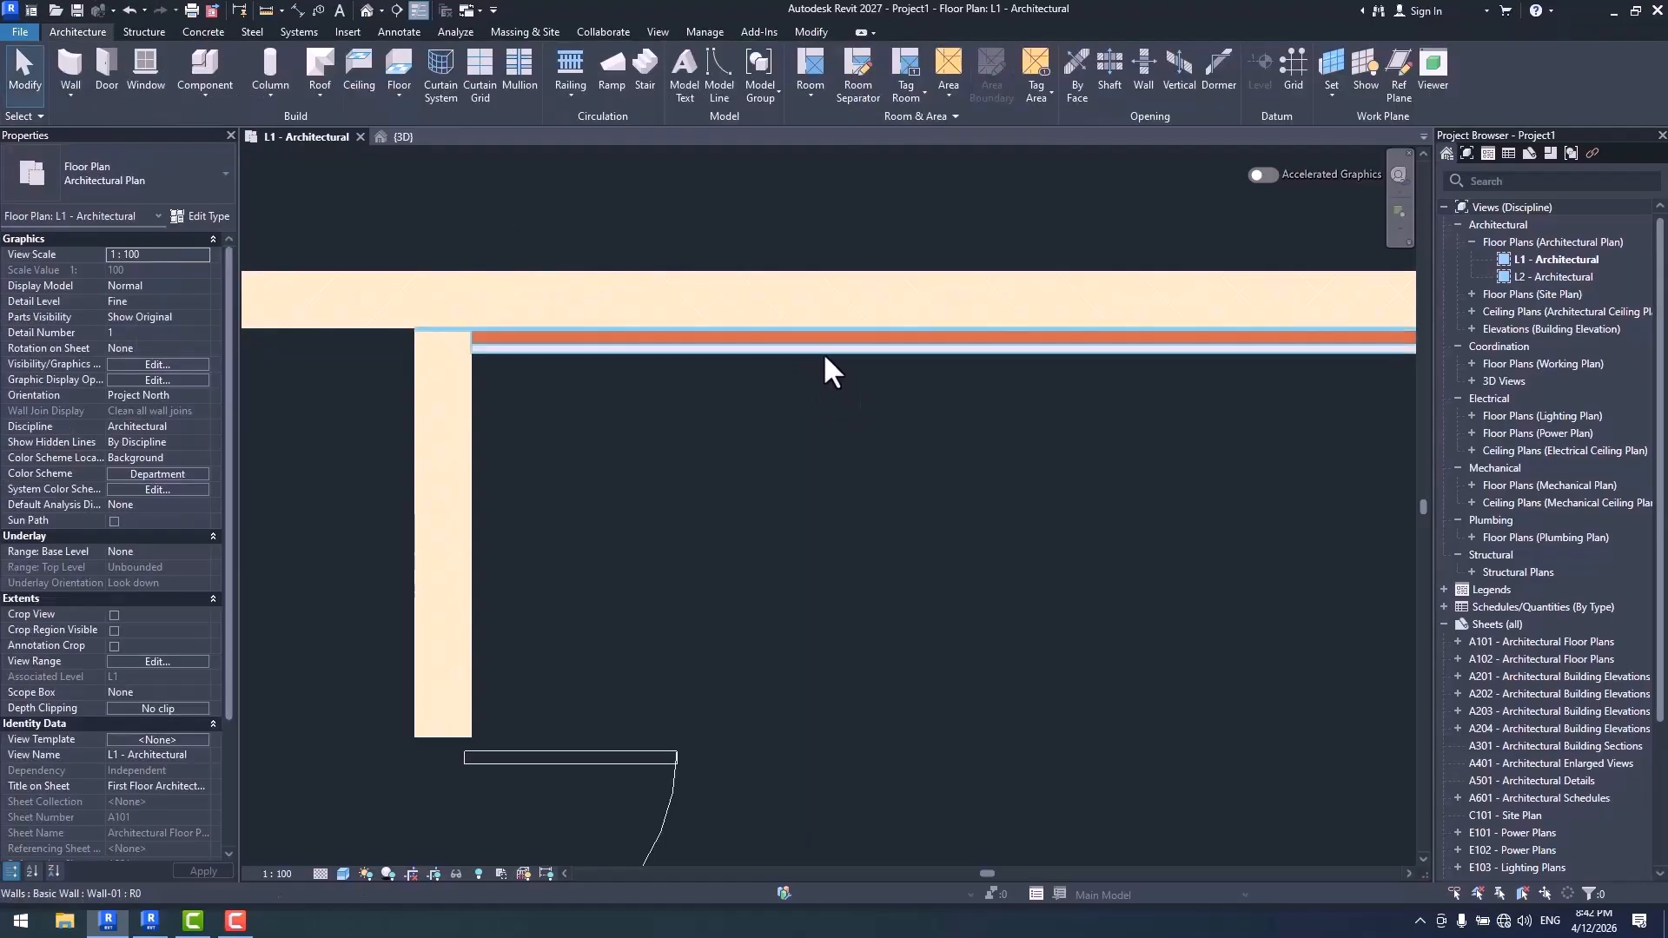
- Set the newly placed Wall-01's Offset from Host to 150
left_click(822, 351)
left_click(156, 504)
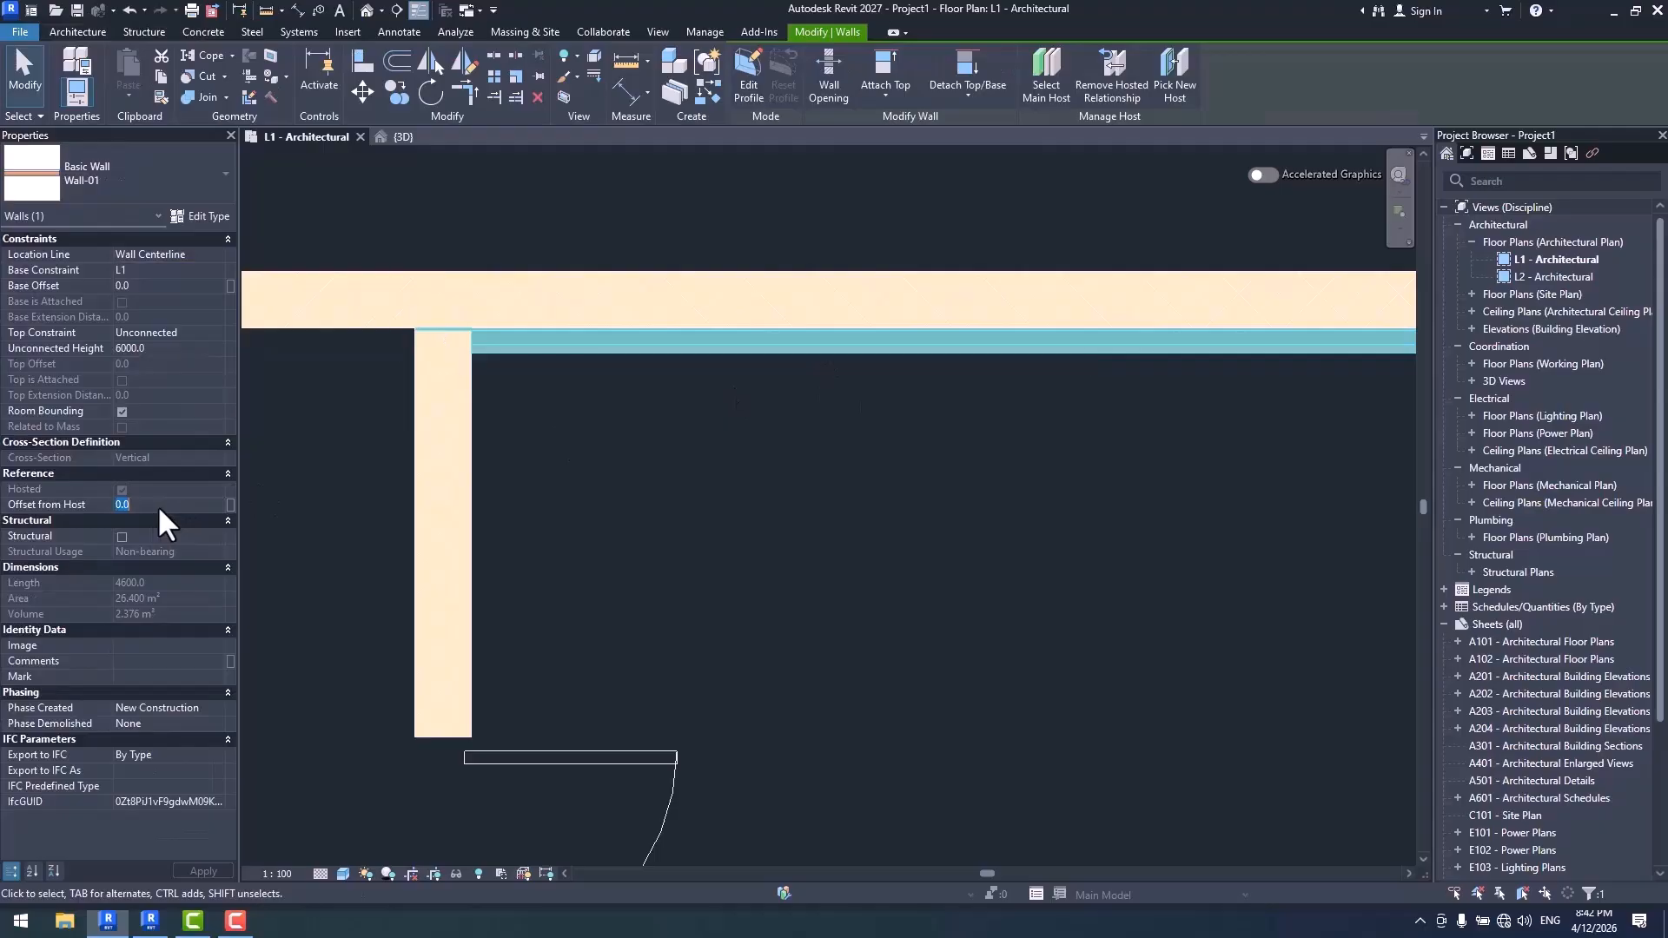
type("150")
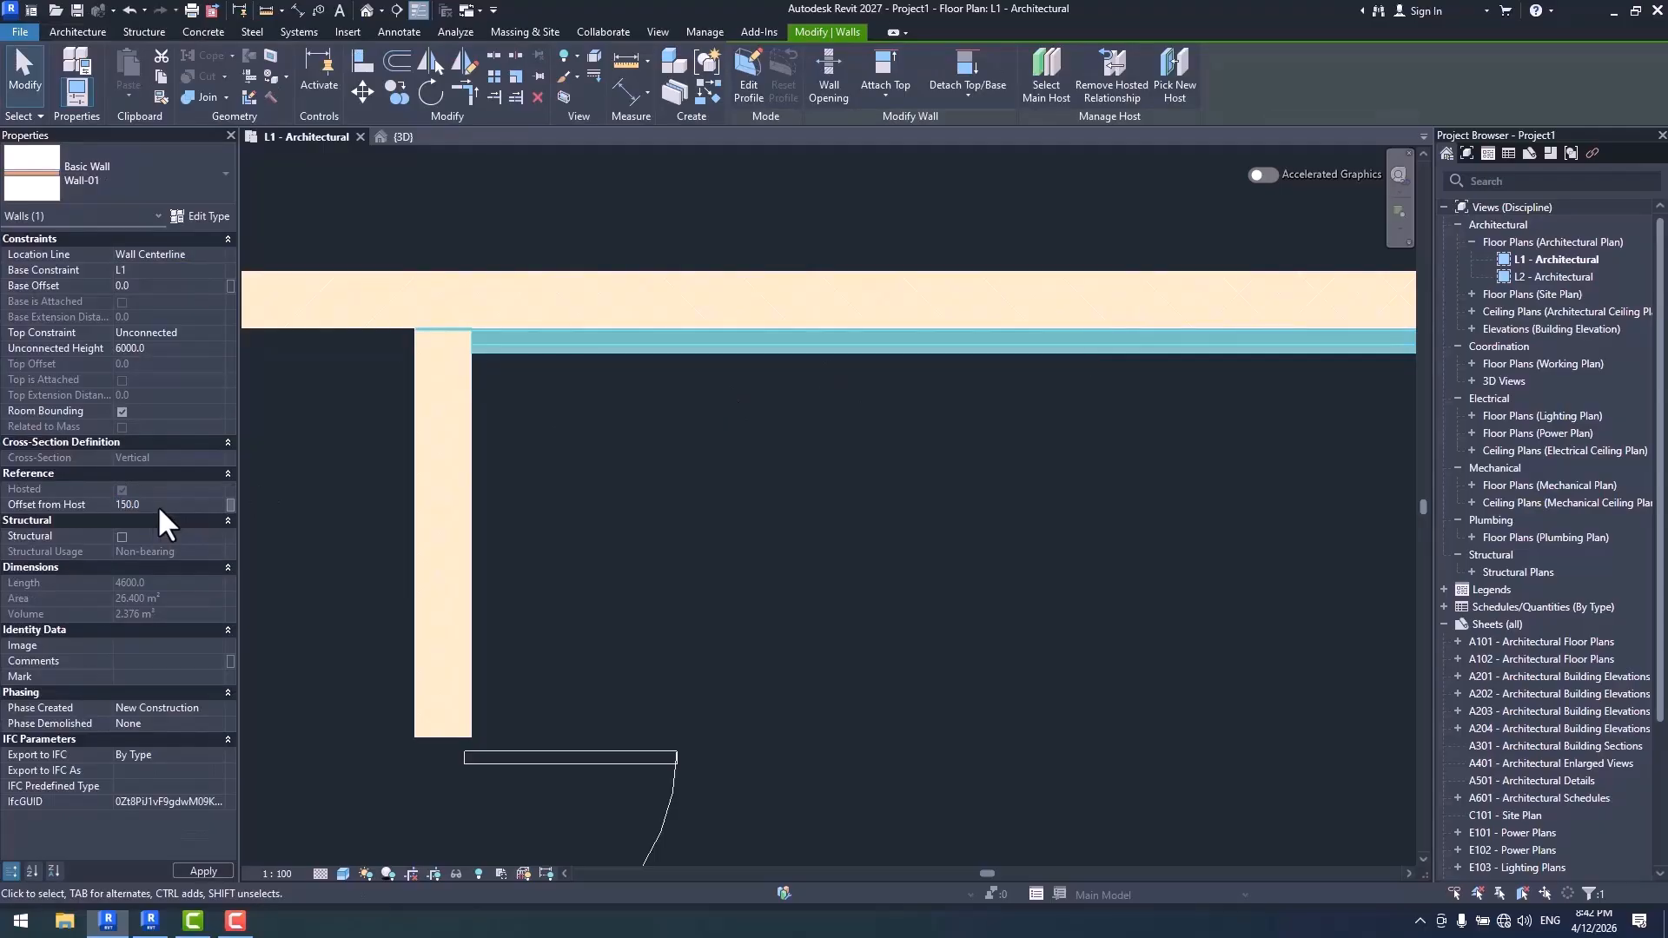
- Apply the 150 offset from host to Wall-01, and delete that wall
key("Return")
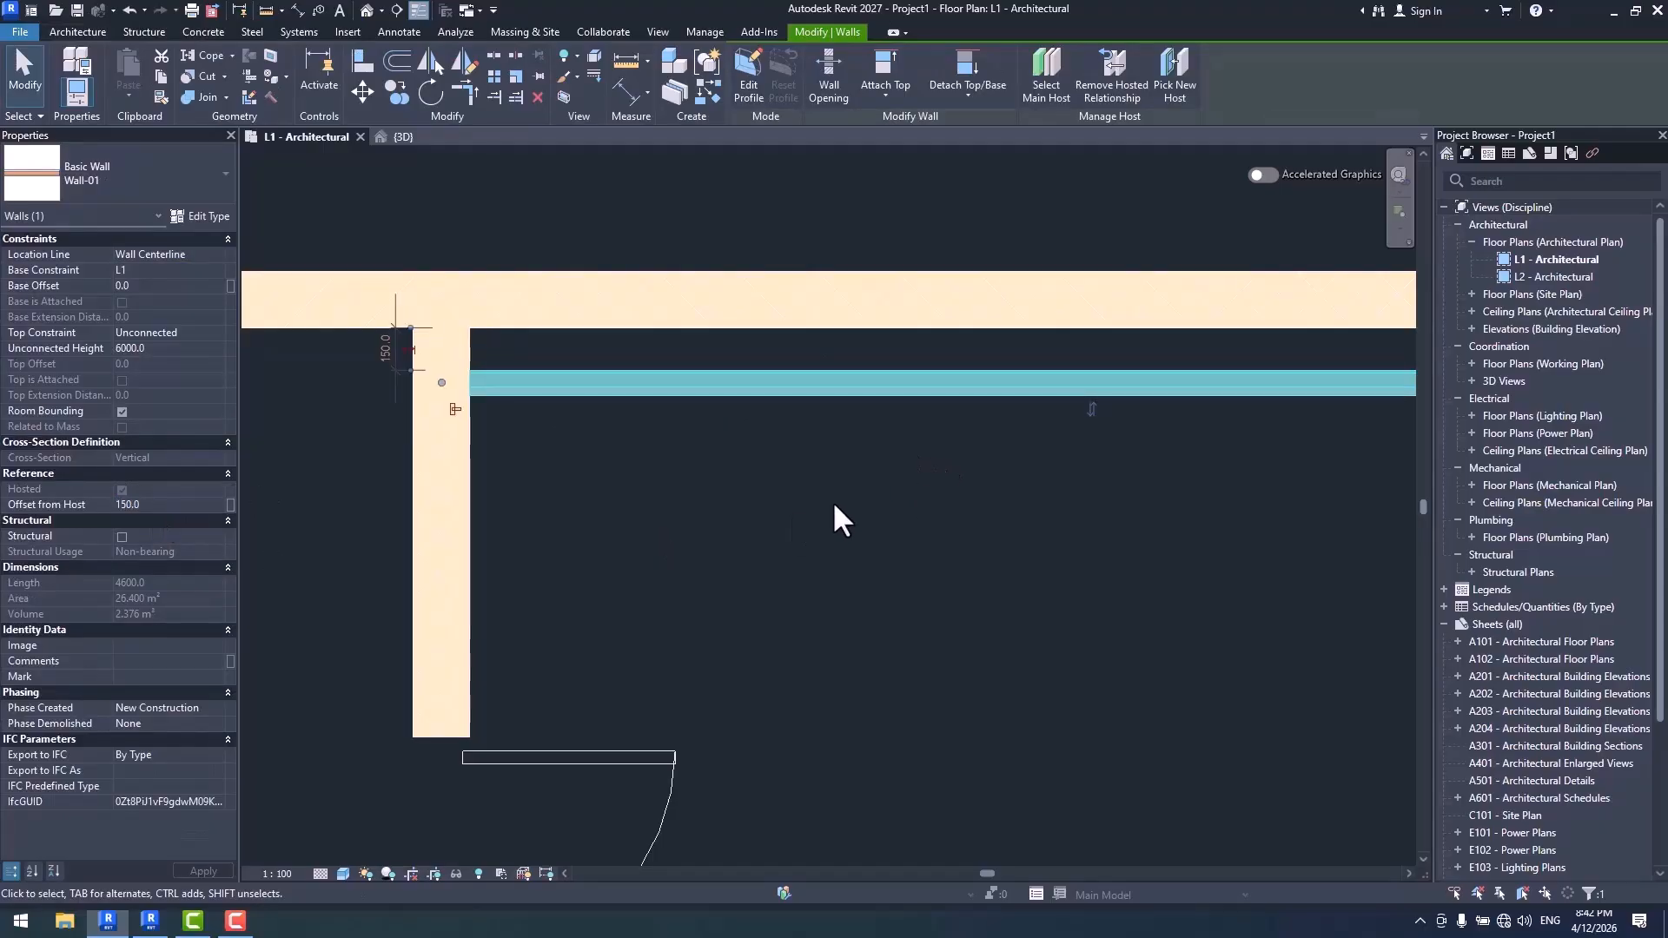
scroll(832, 500, "down", 3)
left_click(956, 507)
left_click(955, 426)
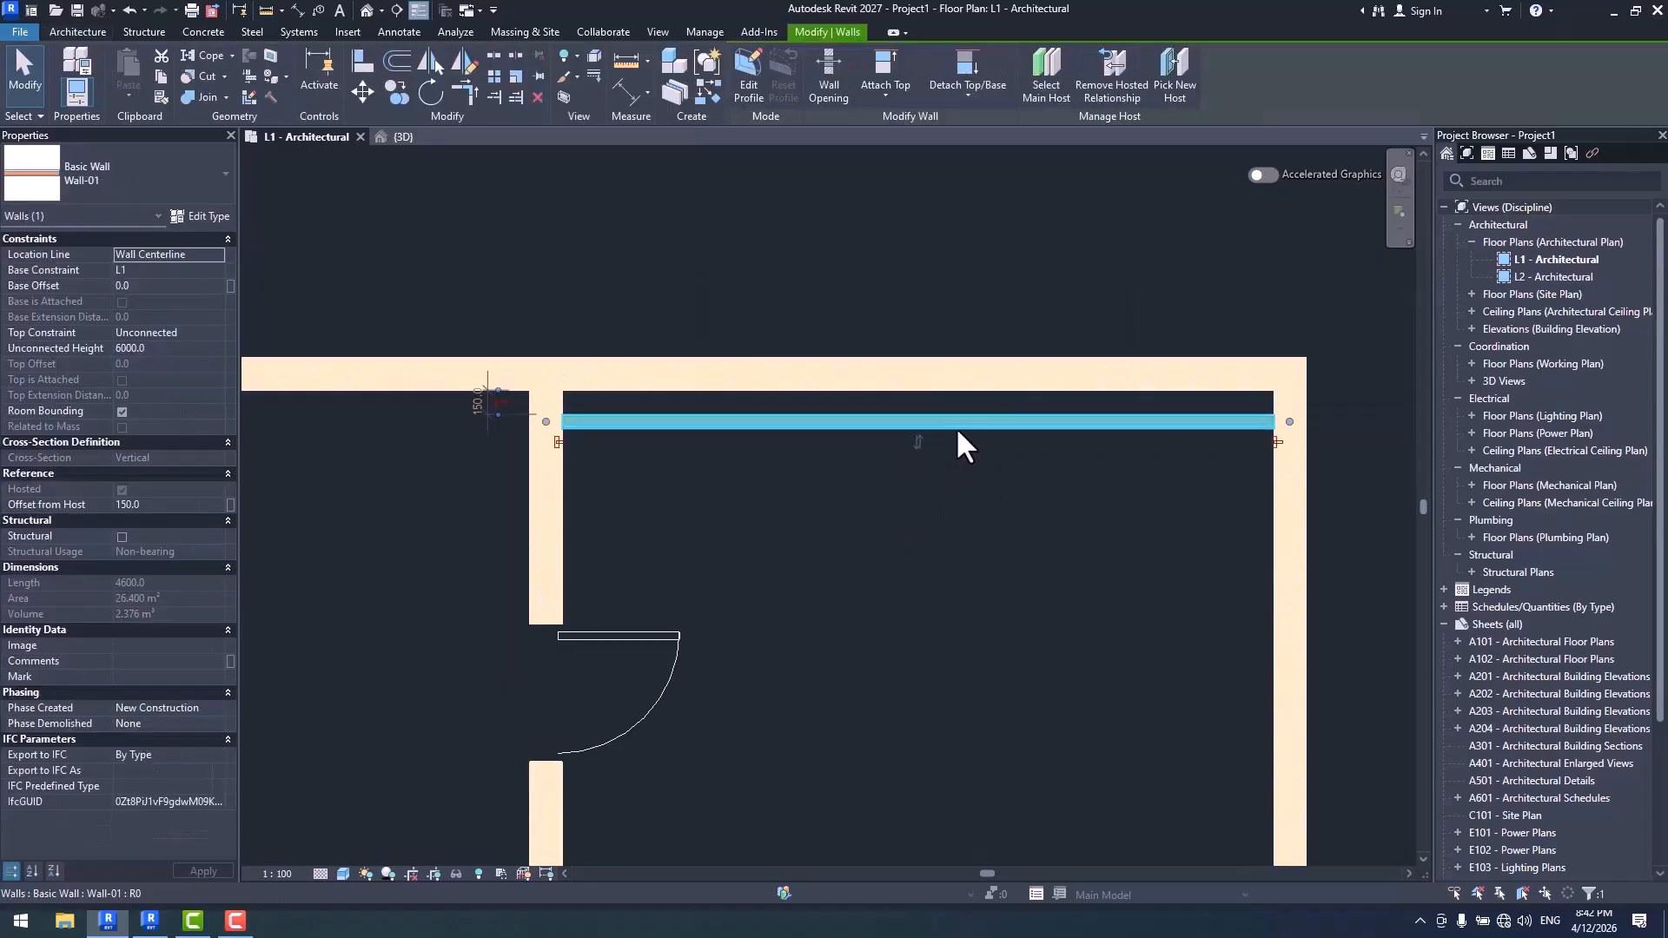
key("Delete")
middle_click_drag(922, 456, 907, 455)
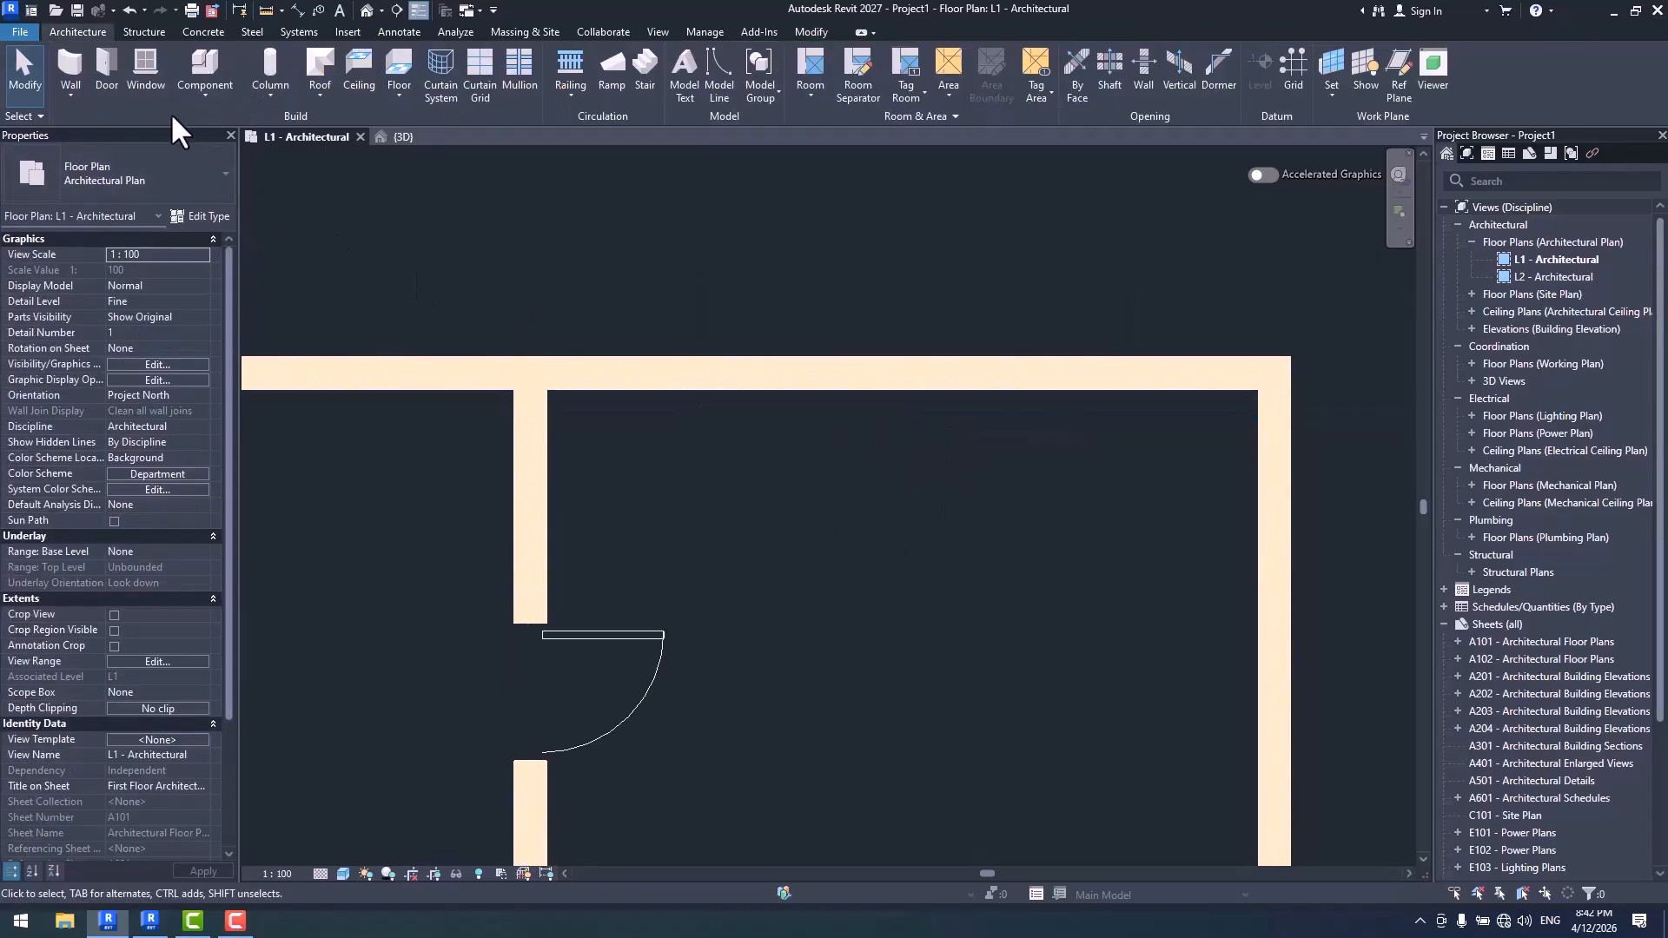
- Place Wall-01 by segment along the room side of the upper wall with Interior Side placement
left_click(77, 57)
scroll(812, 272, "up", 2)
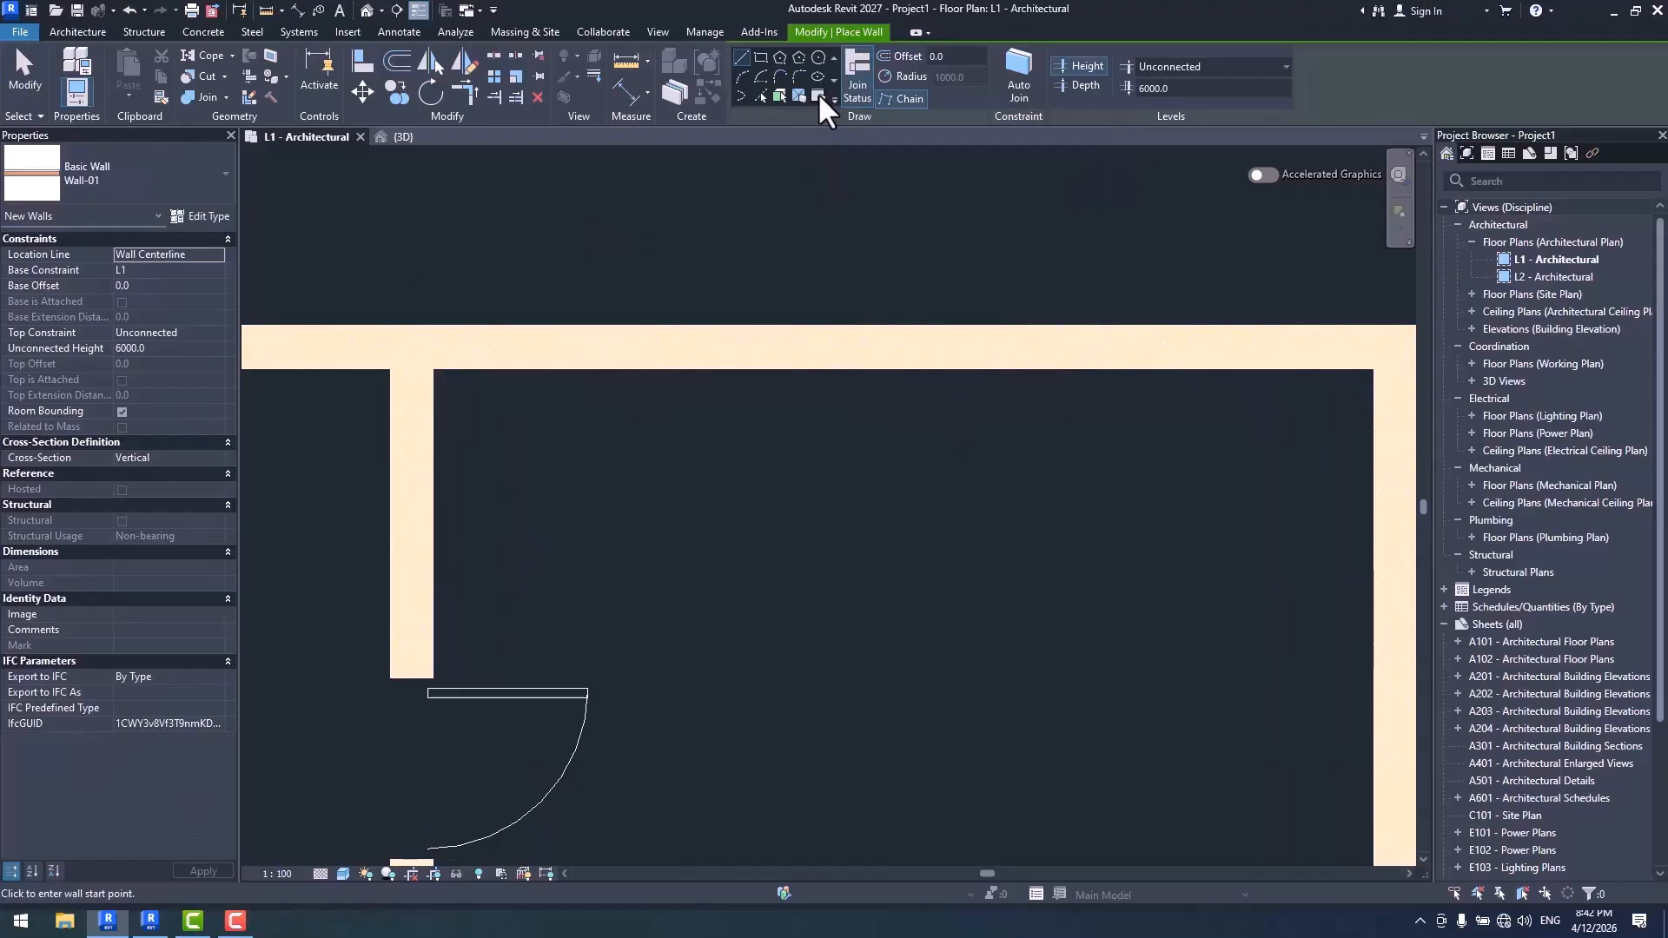
left_click(818, 92)
middle_click_drag(965, 502, 961, 504)
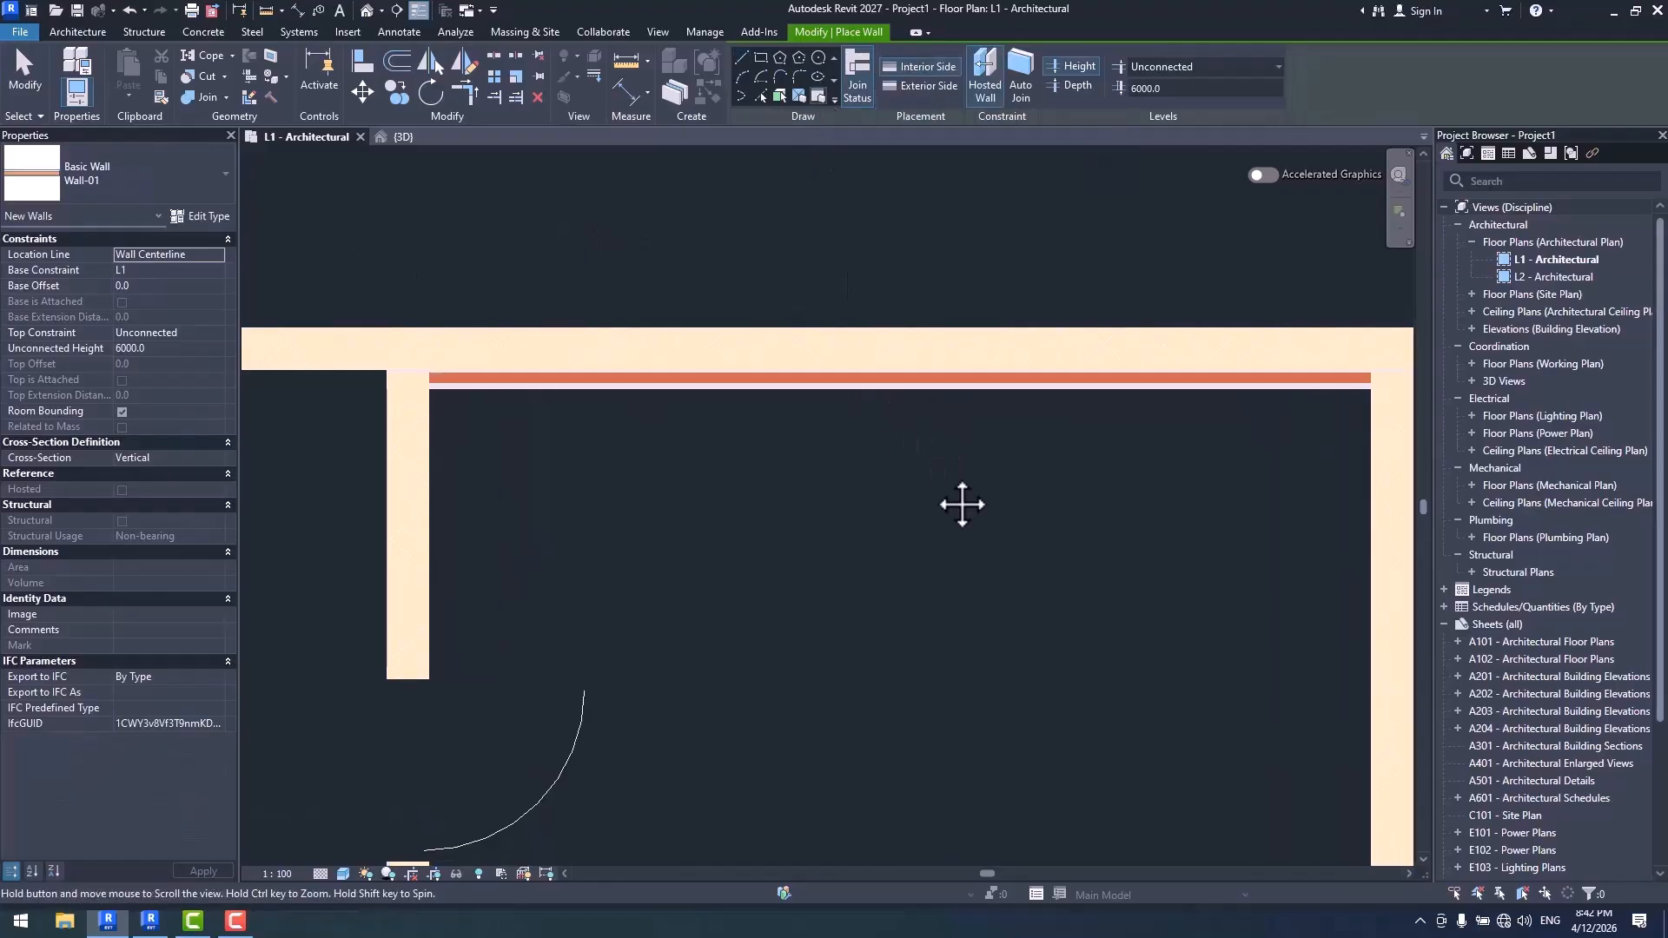
key("Escape")
key("Escape")
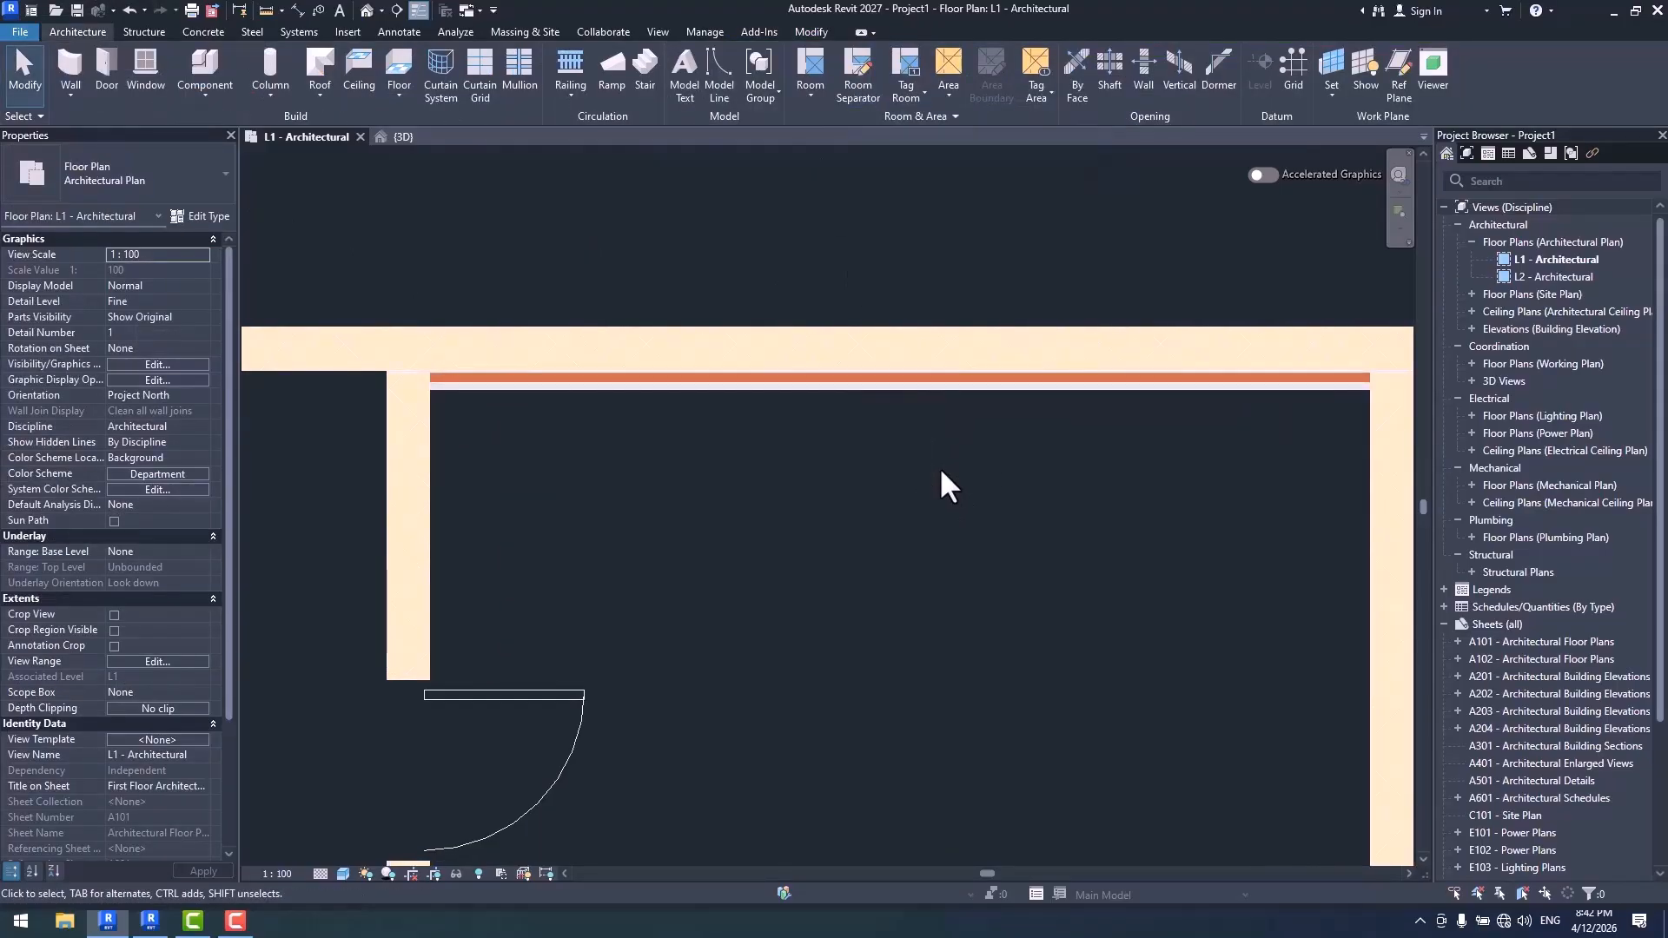
- Place a 750 x 2000mm M_Door-Passage-Single-Flush door in the upper wall, swinging outward
left_click(119, 70)
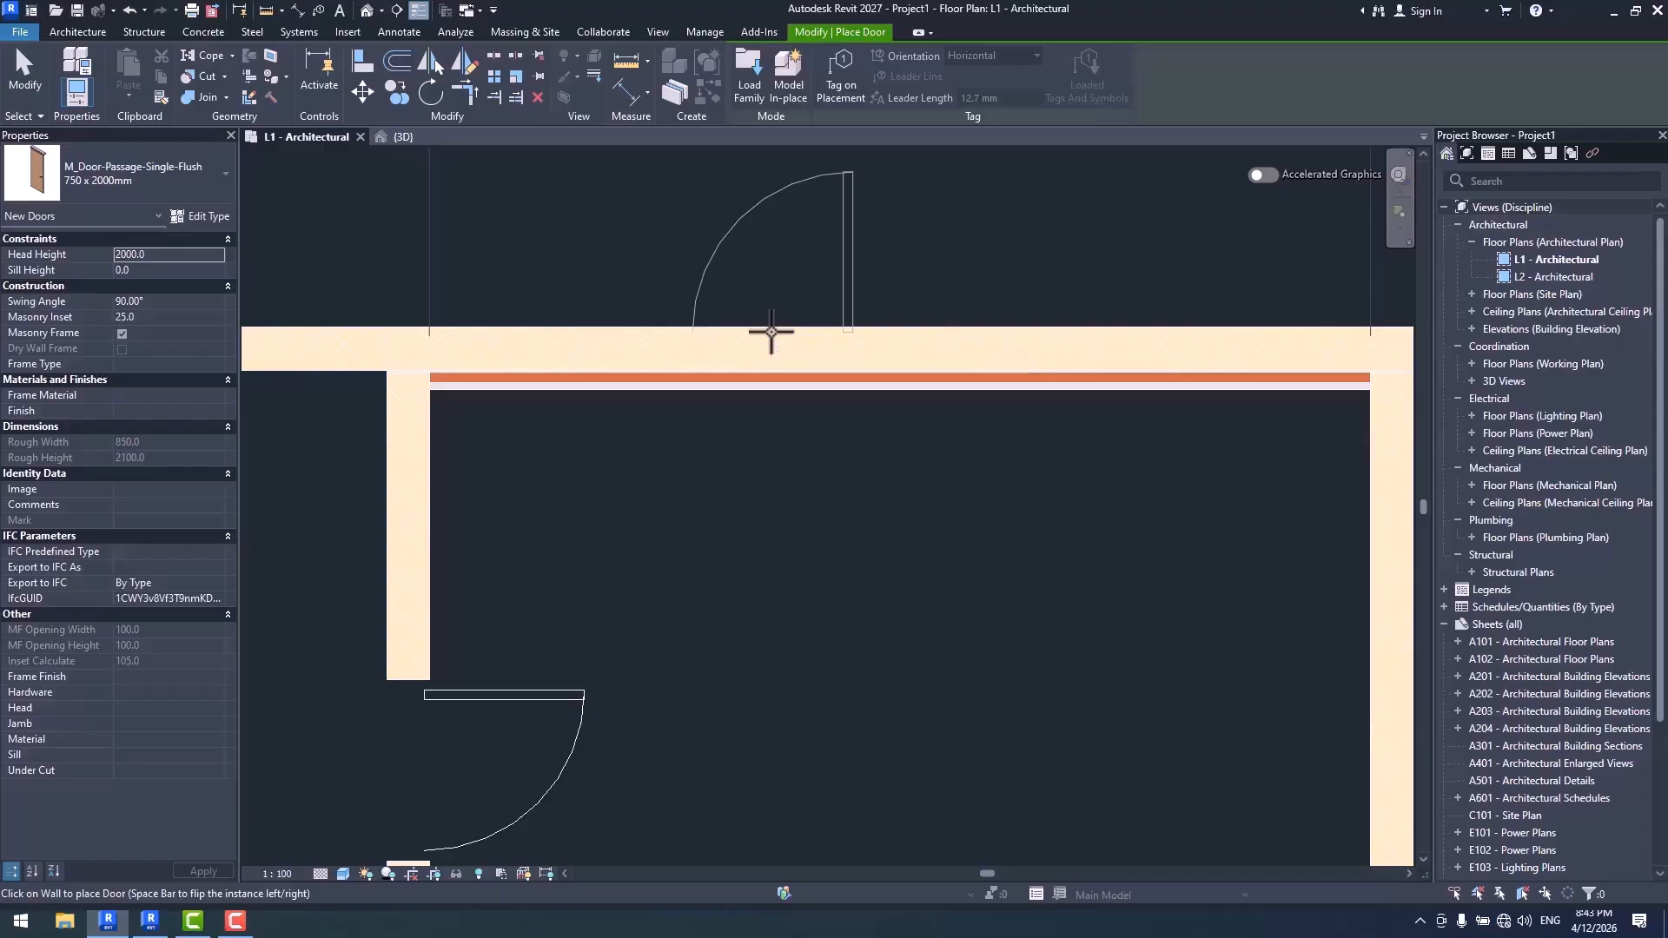
left_click(770, 331)
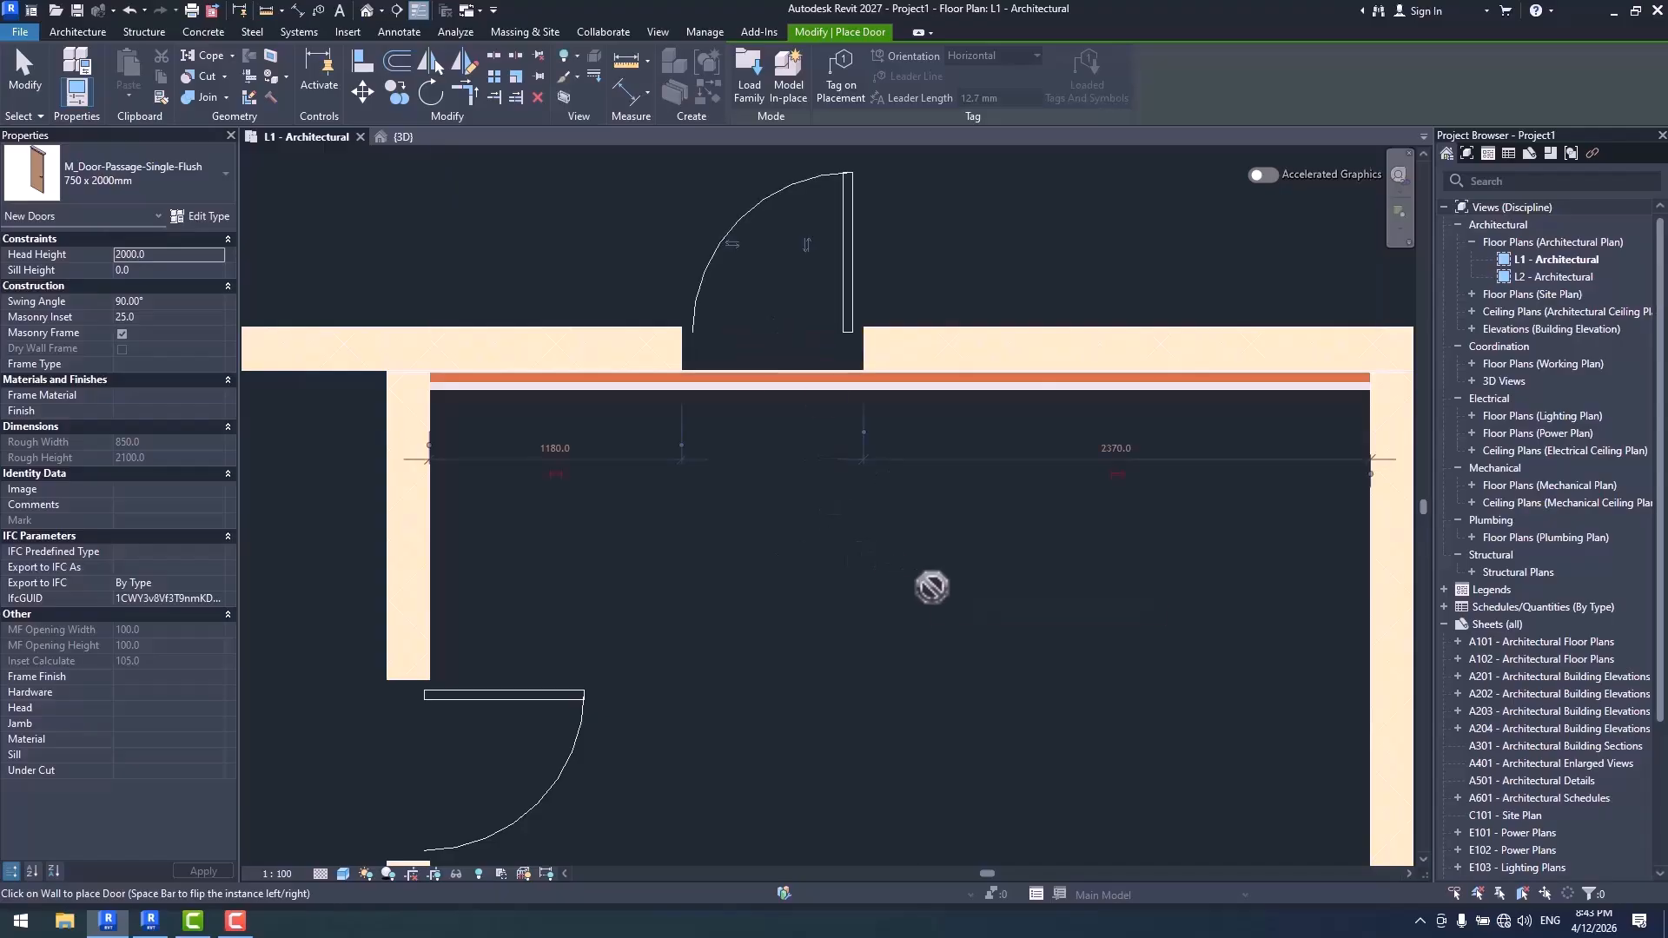
key("Escape")
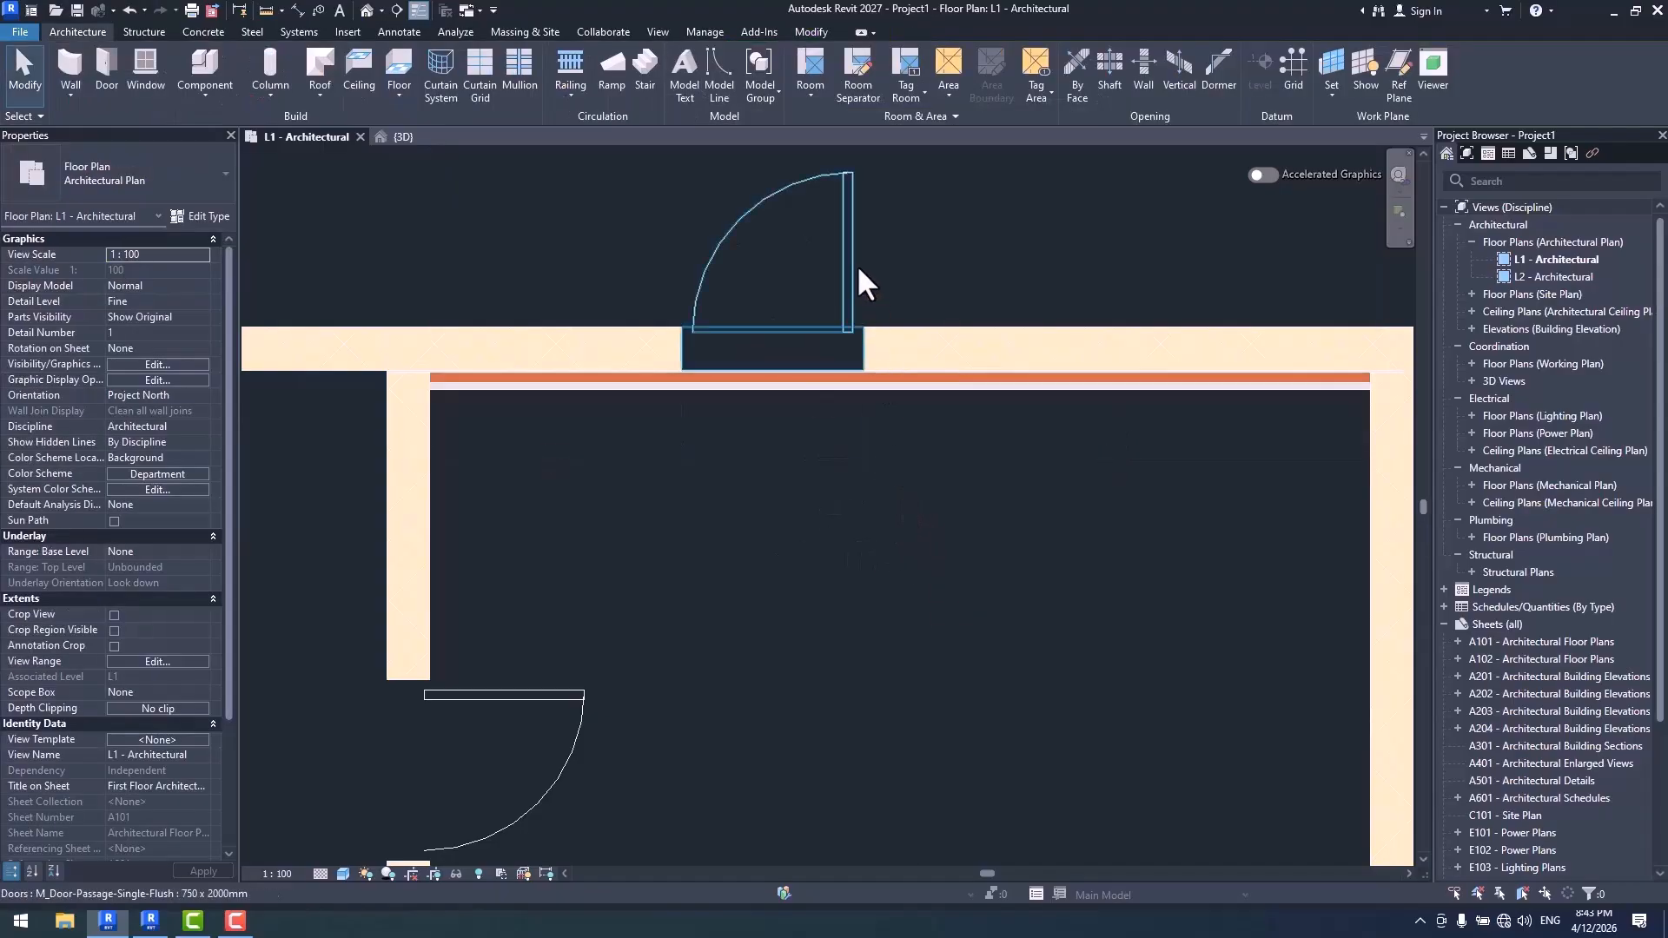
- Delete the door in the upper wall and the Wall-01 segment beside it
left_click(857, 264)
key("Delete")
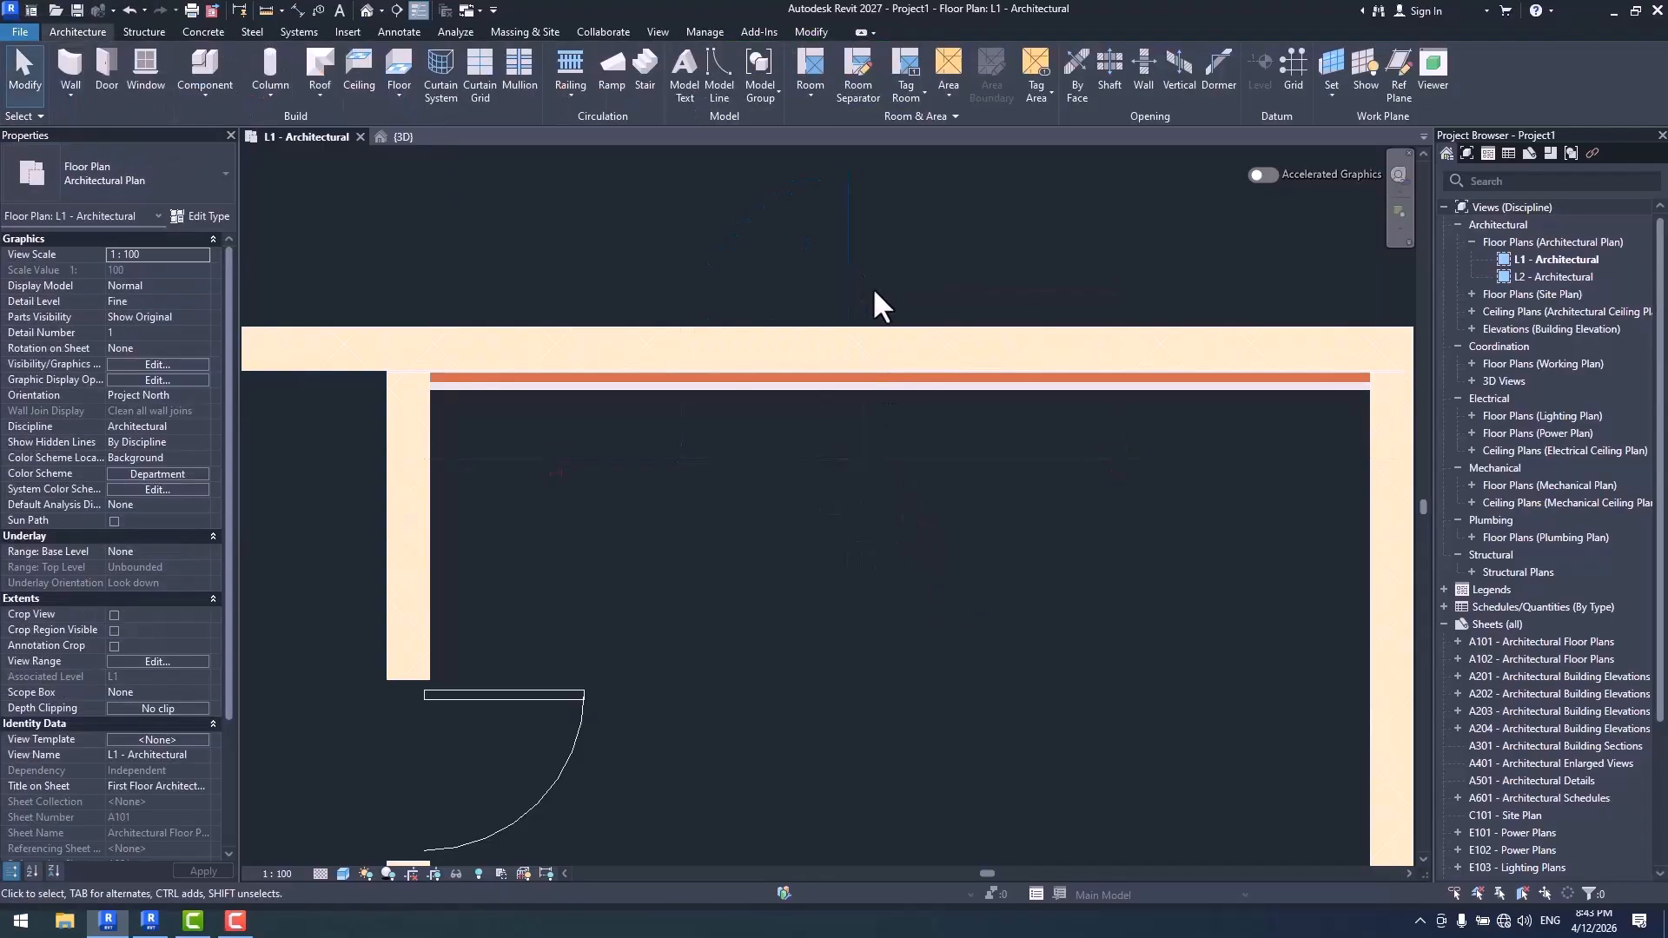
left_click(879, 396)
key("Delete")
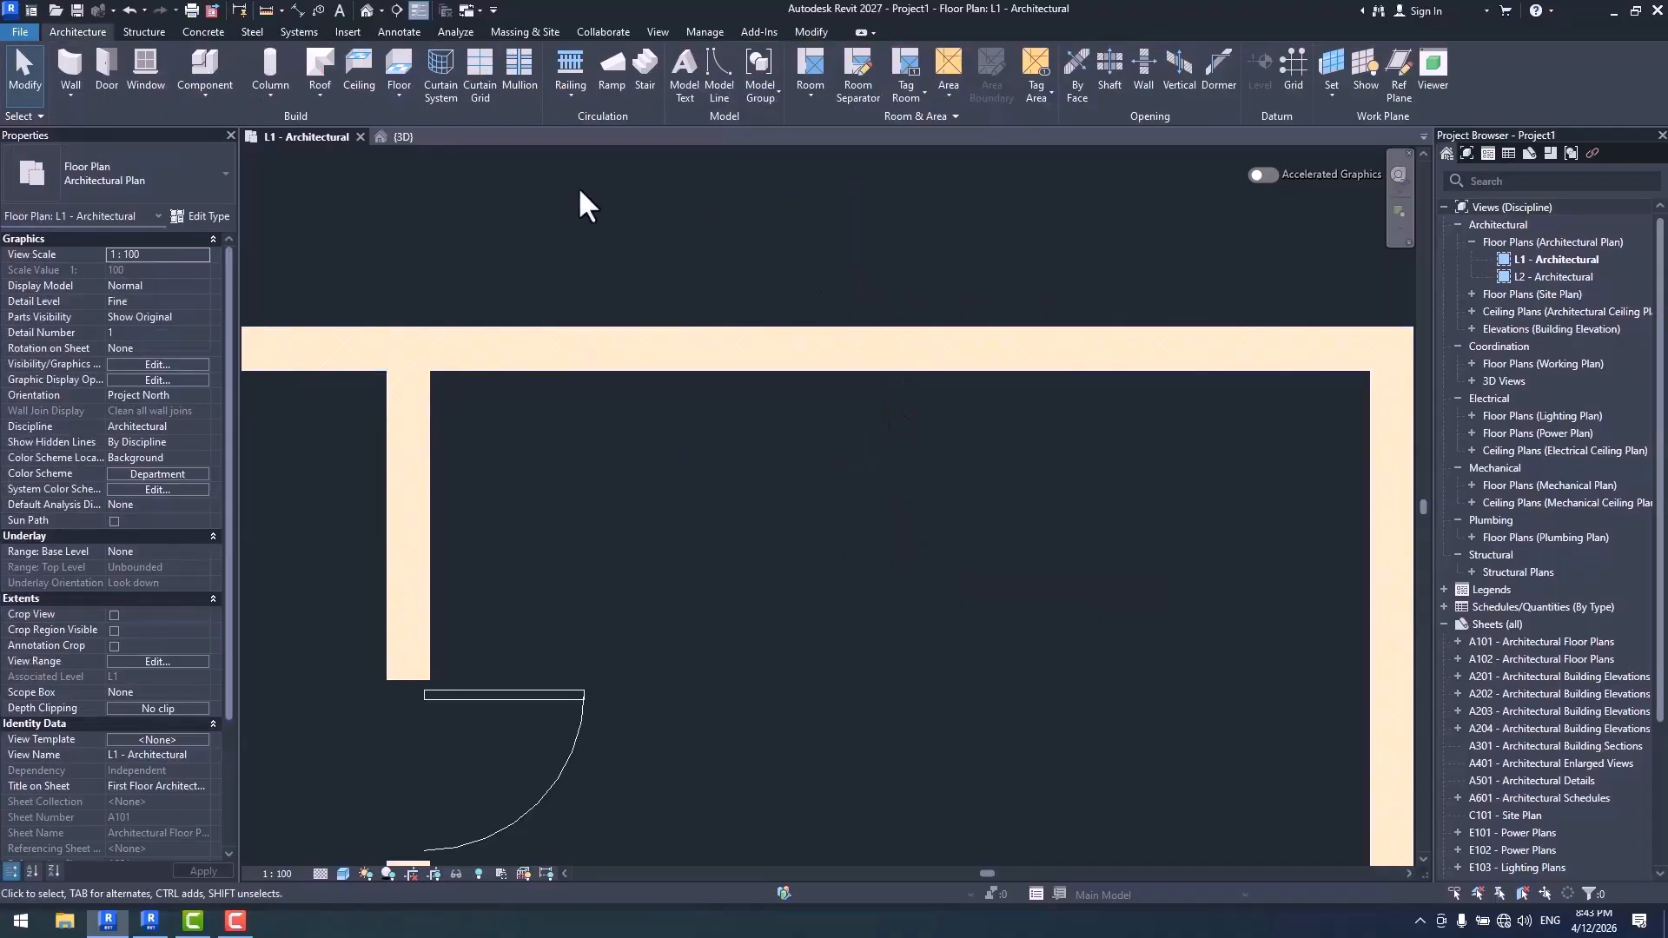
- Place Wall-01 by segment along the upper wall with Interior Side placement and both Hosted Wall and Auto Join enabled
key("w")
key("a")
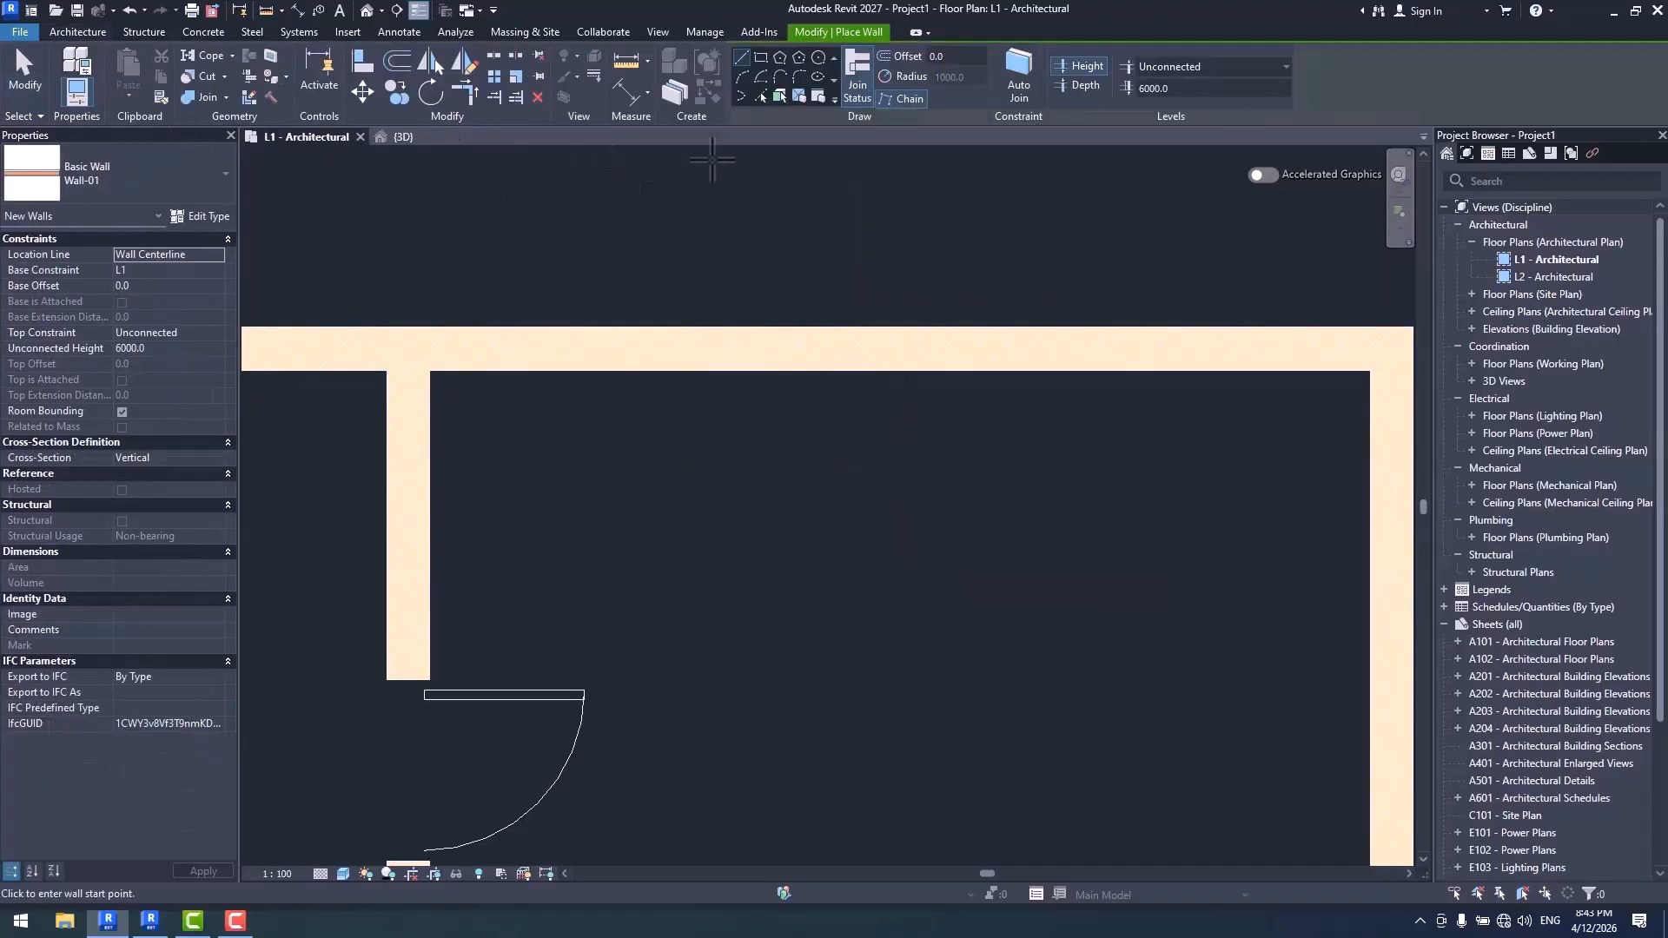
left_click(815, 96)
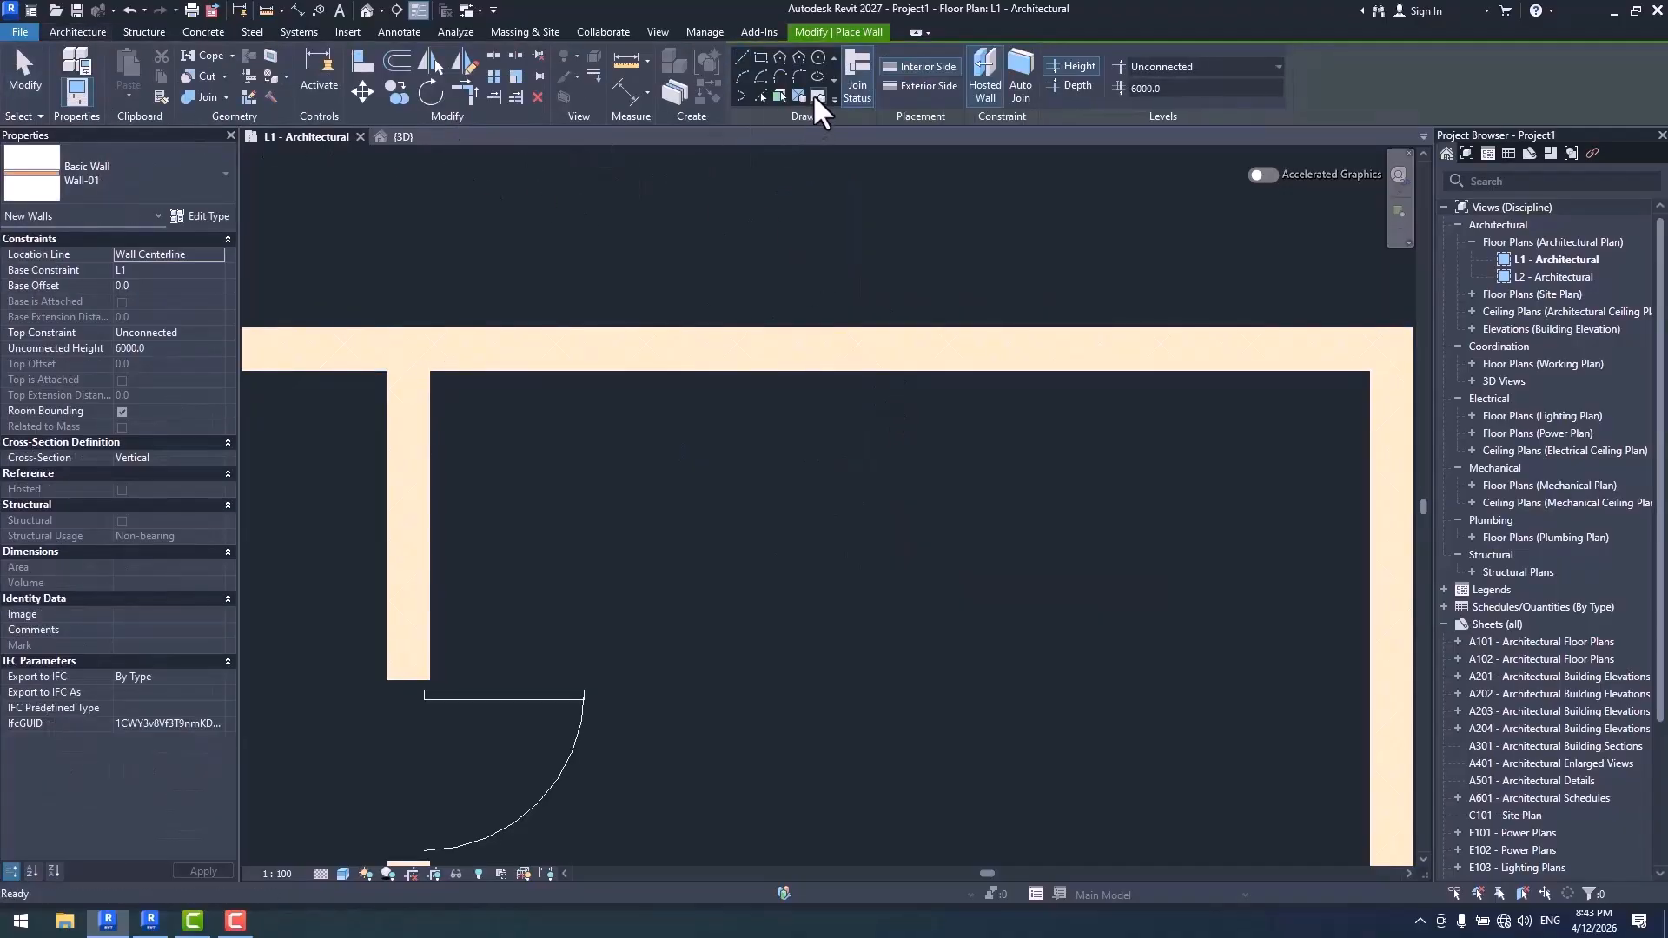
left_click(987, 91)
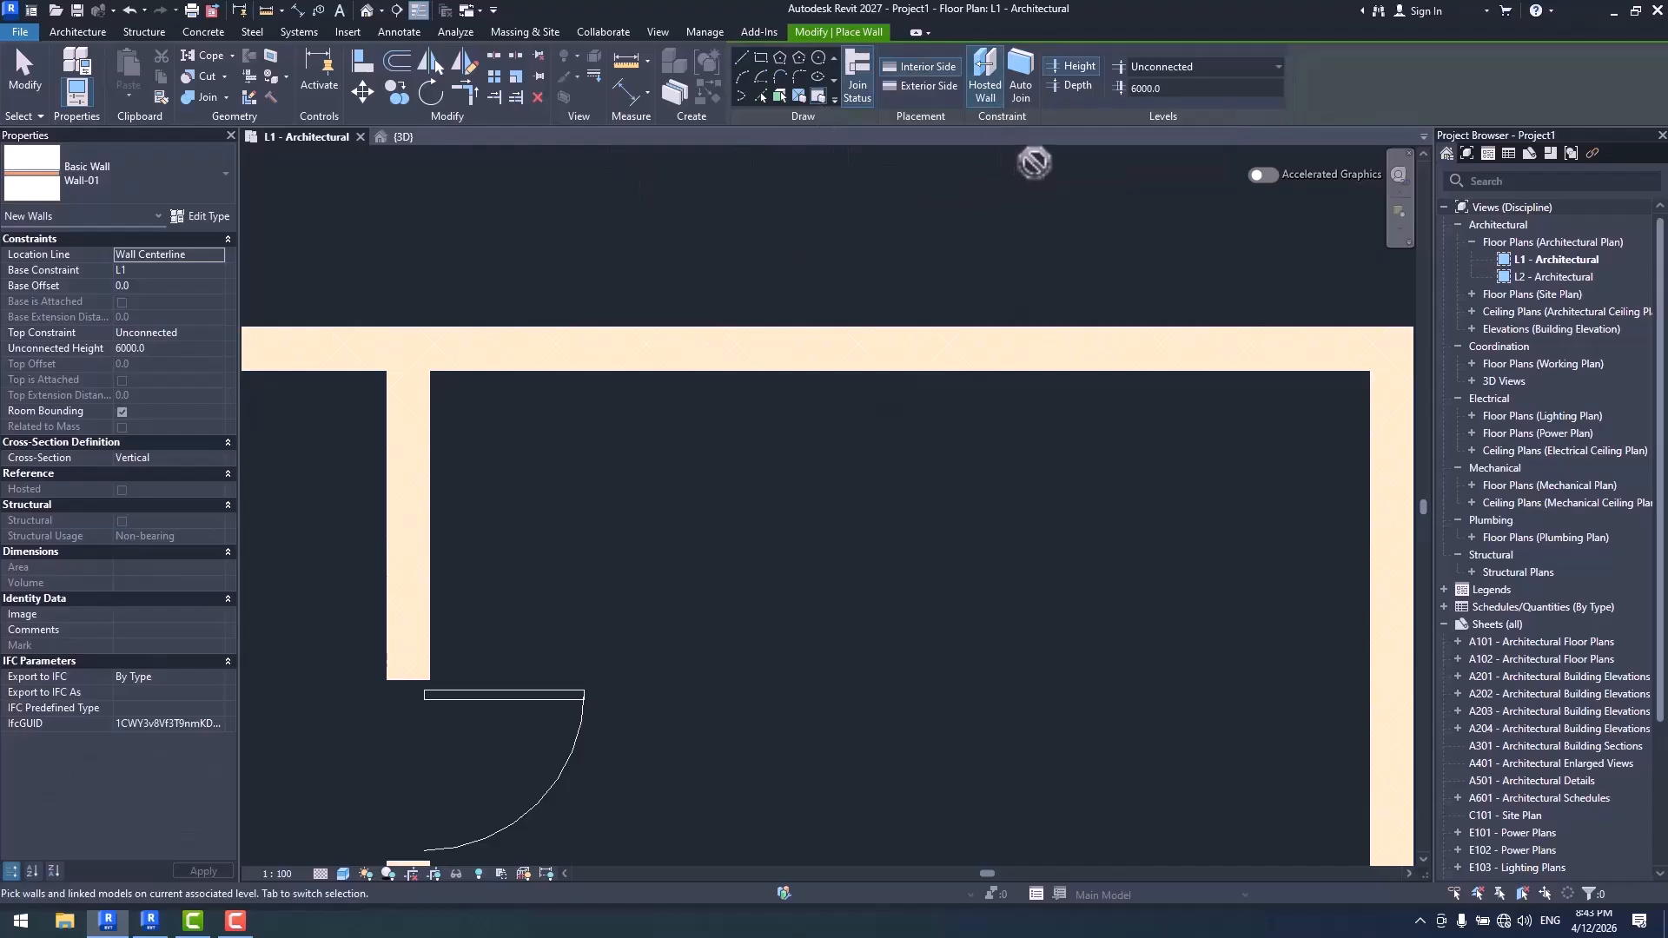
left_click(978, 373)
key("Escape")
key("Escape")
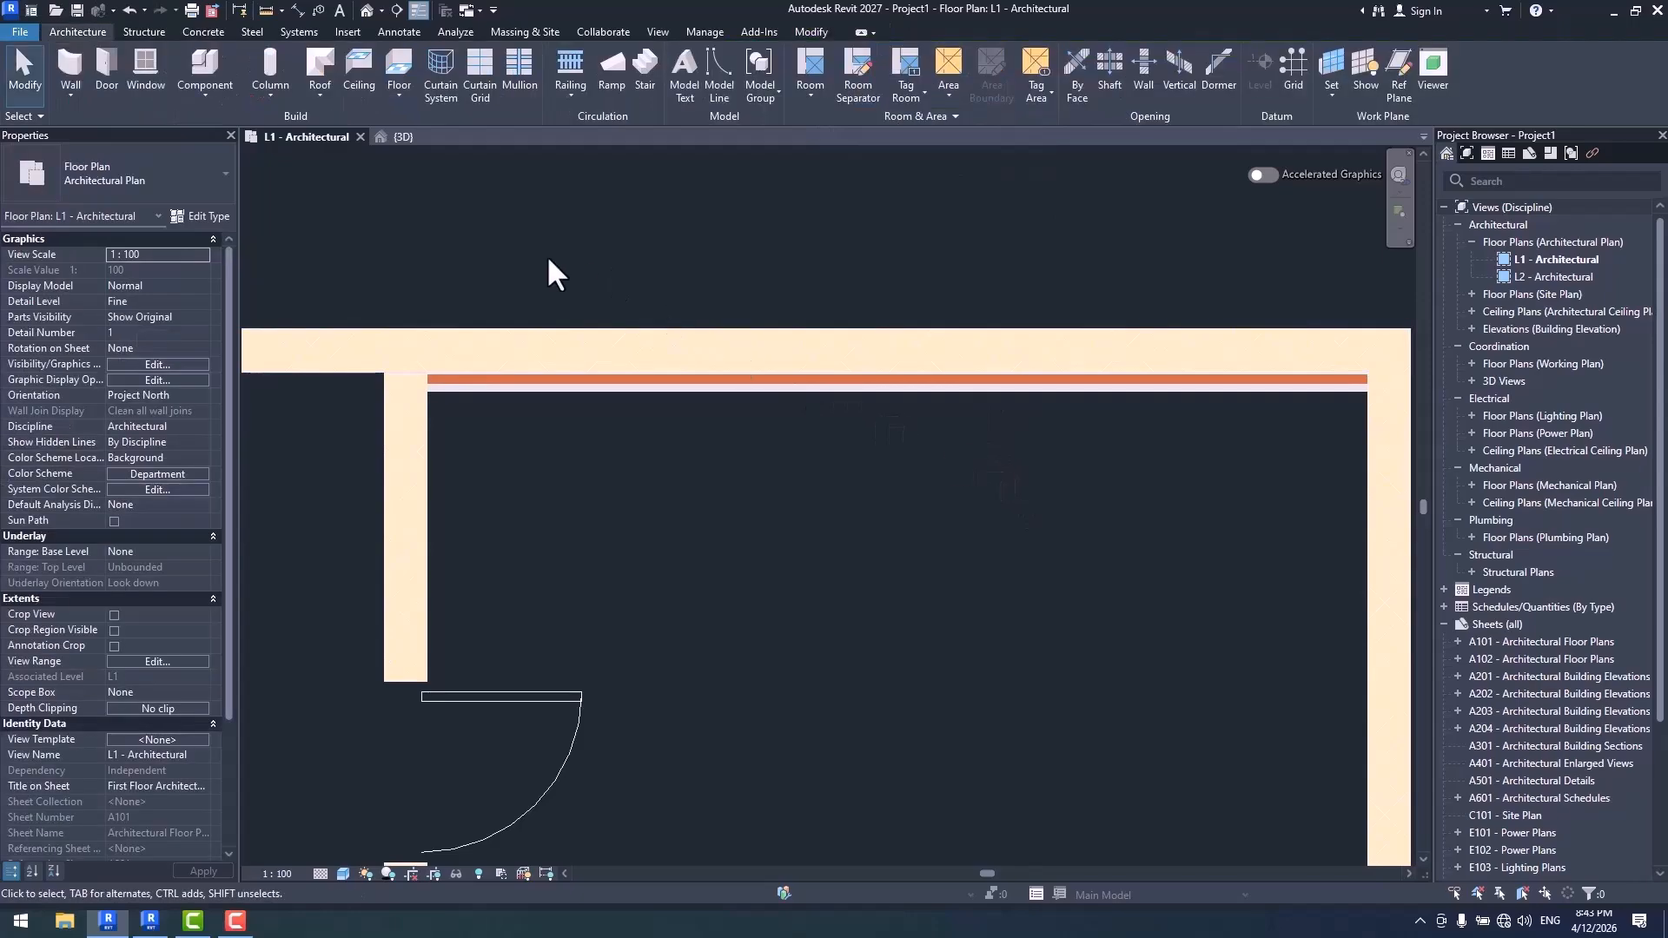
- Place a 750 x 2000mm M_Door-Passage-Single-Flush door through the upper wall and its hosted Wall-01, swinging outward
left_click(111, 78)
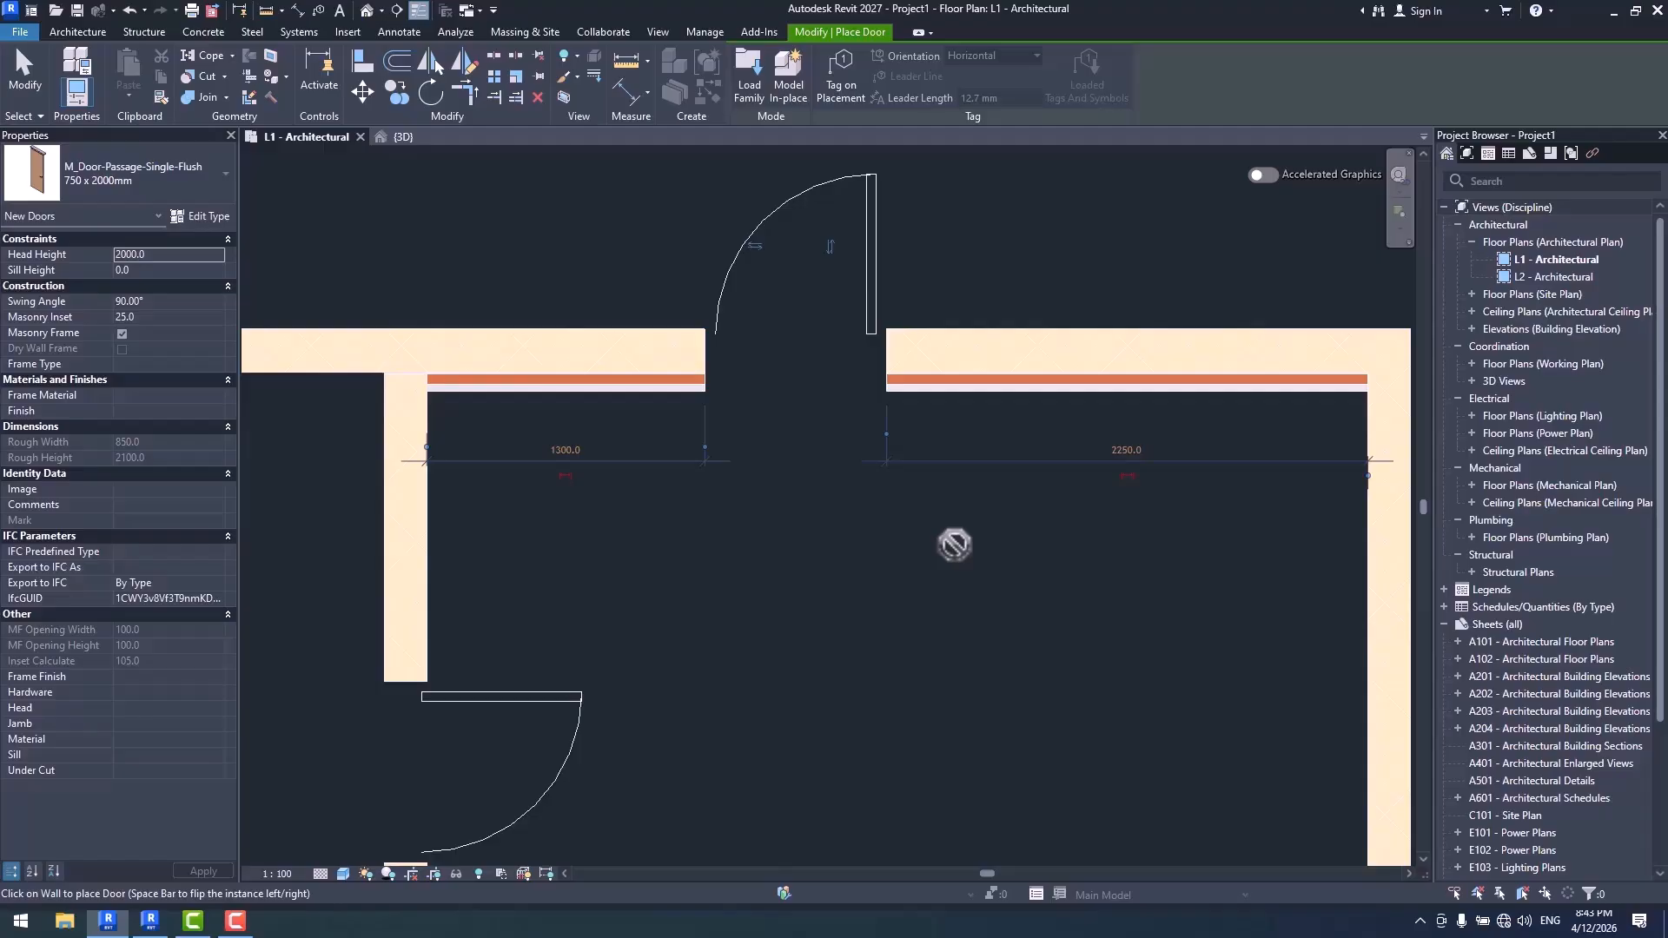
key("Escape")
- Set the hosted Wall-01's Offset from Host to 100
left_click(949, 383)
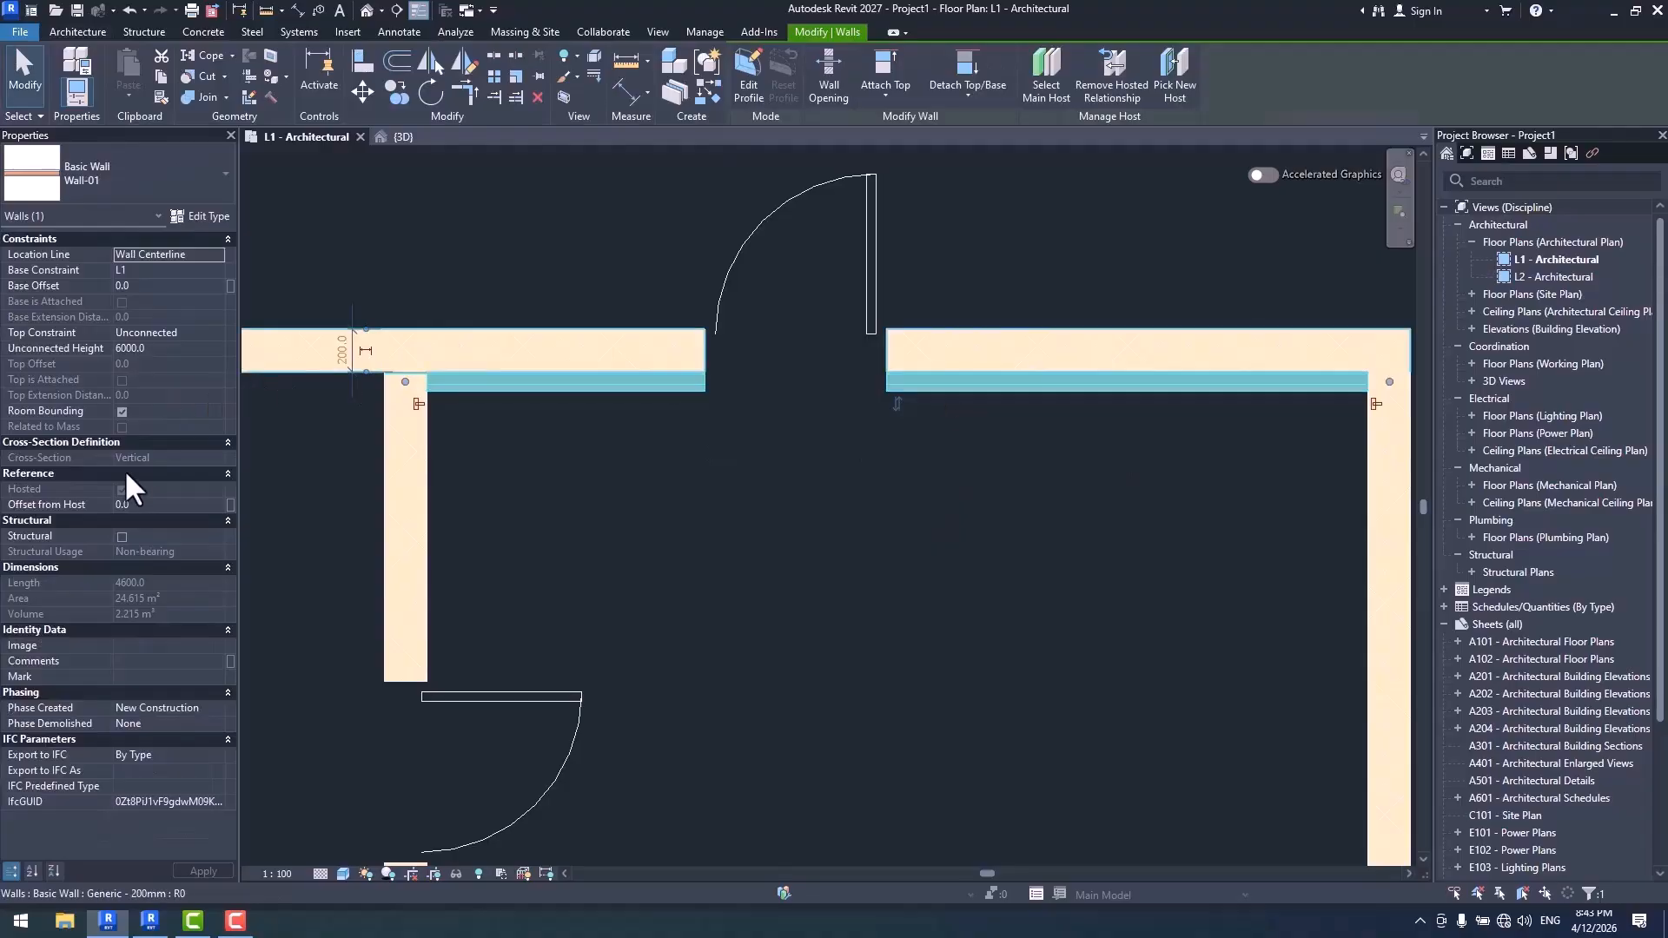
left_click(157, 504)
type("1")
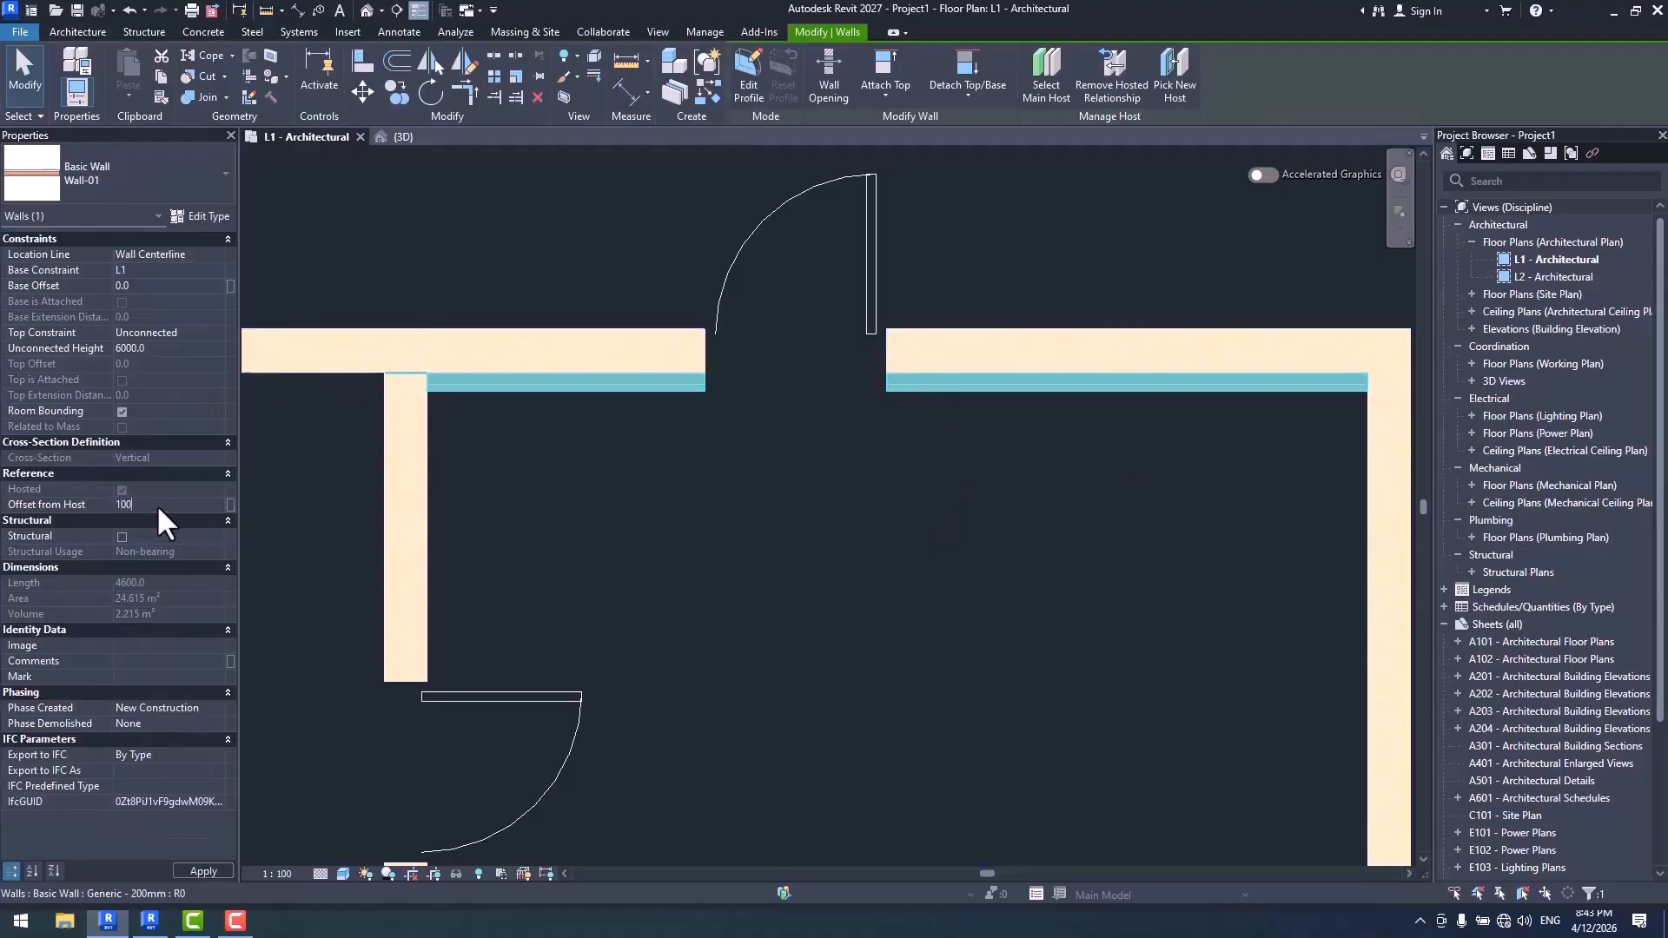
type("00")
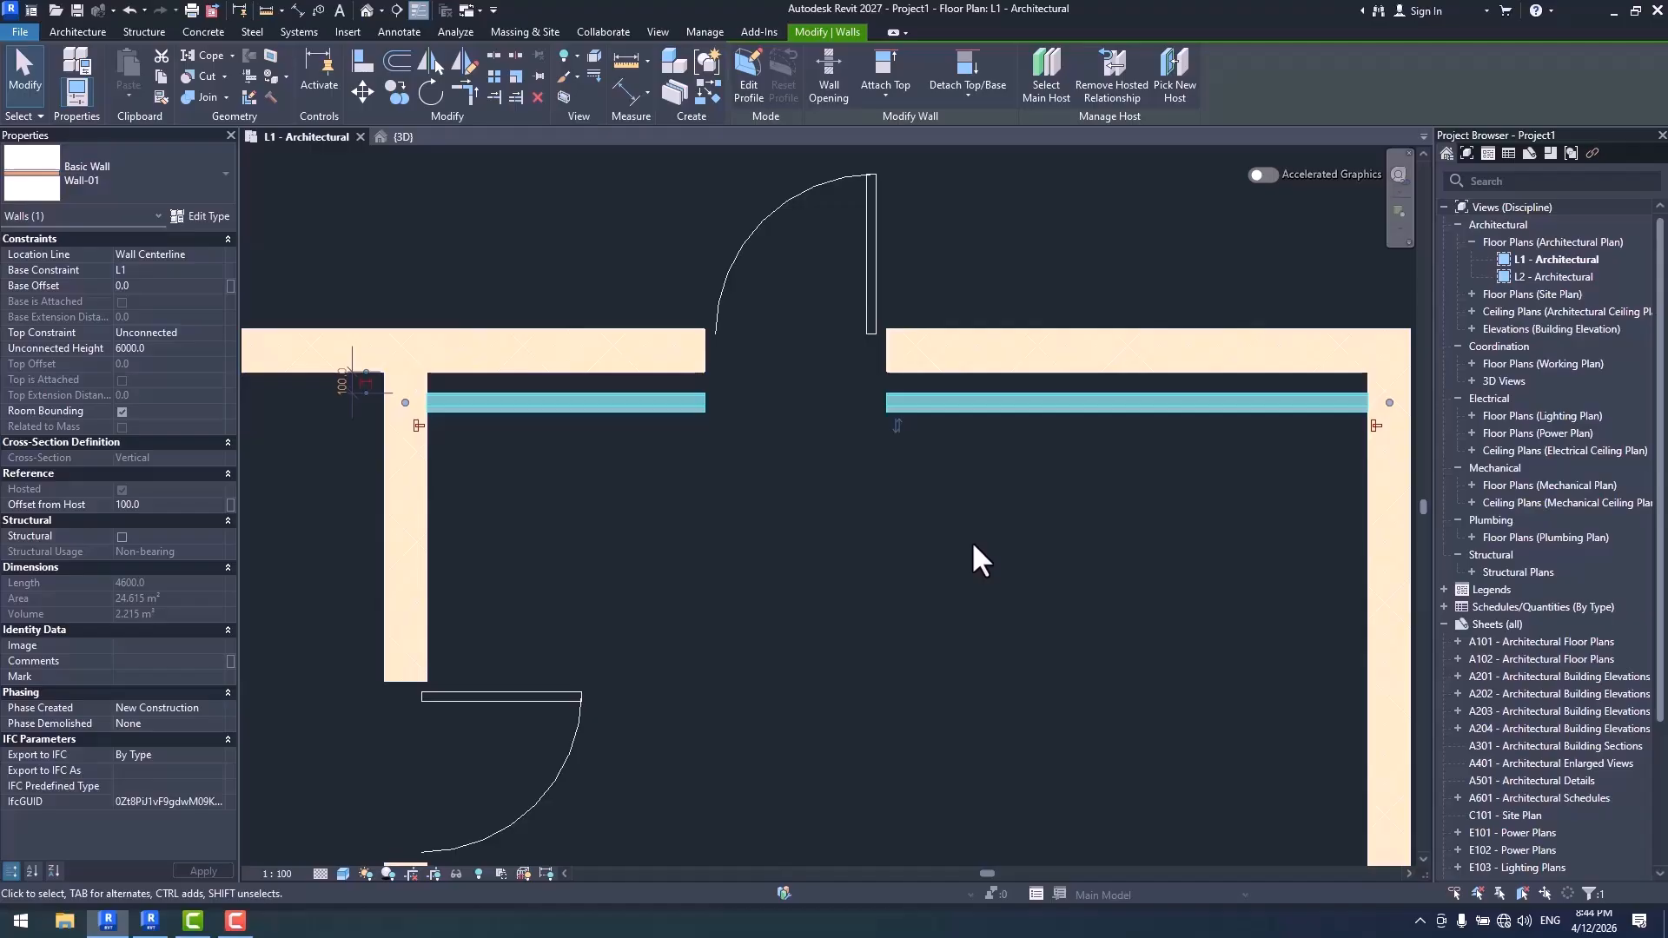
- Select the Generic - 200mm host wall and examine the door opening through it and the offset Wall-01 up close
scroll(973, 543, "down", 4)
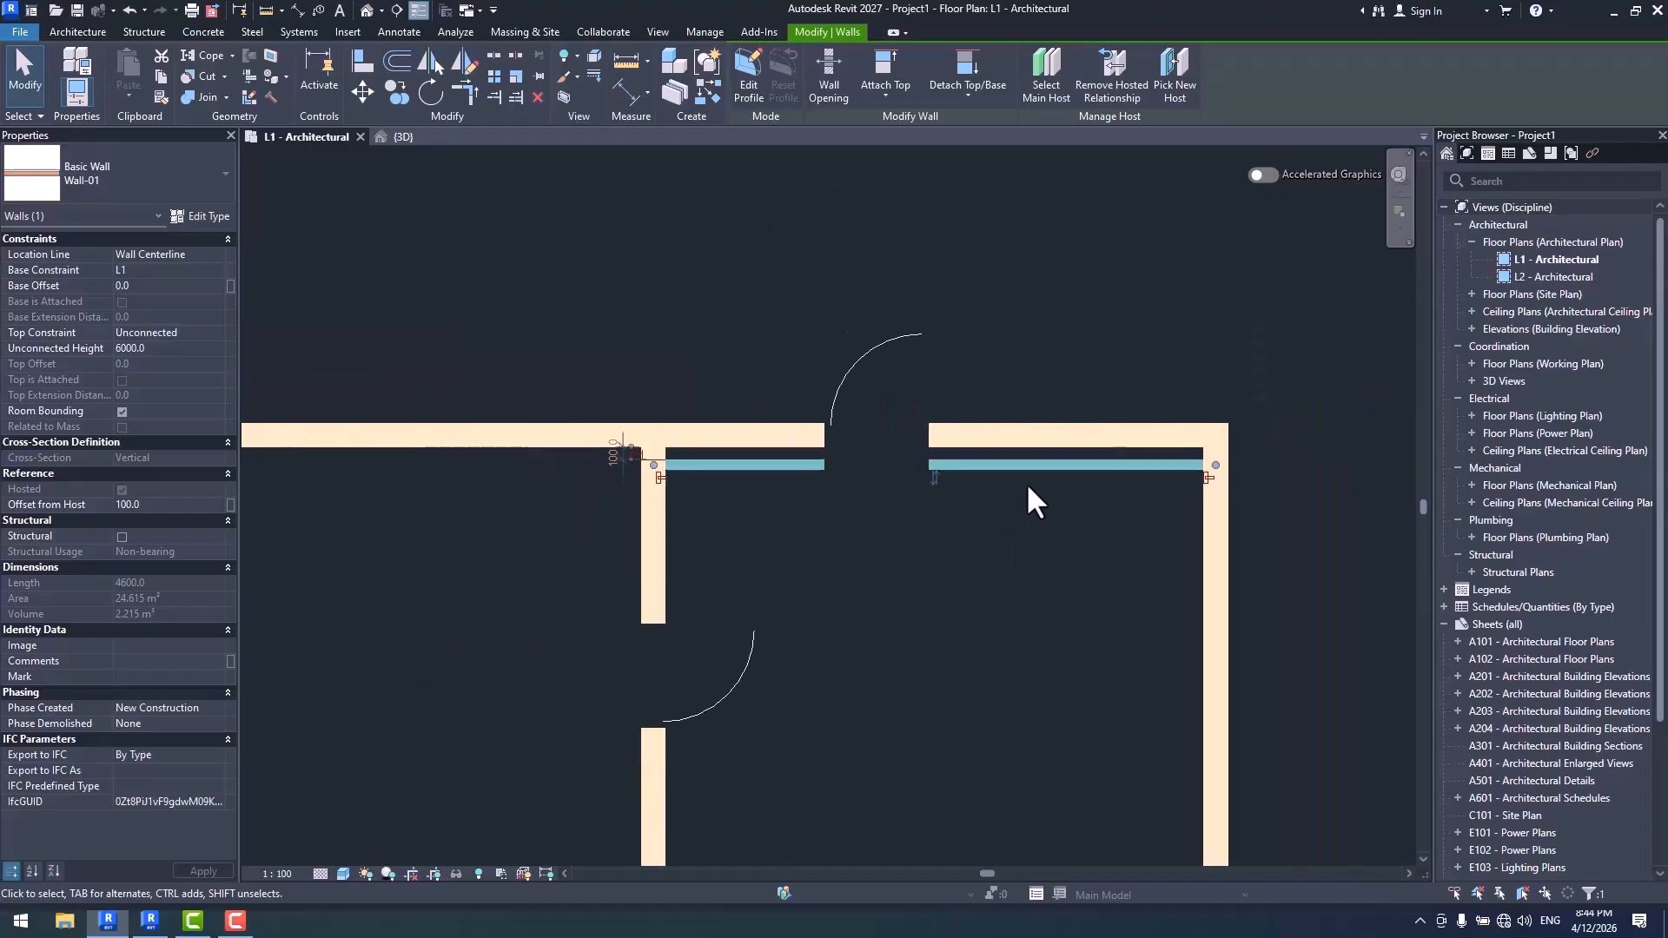
scroll(1001, 516, "up", 1)
middle_click_drag(1026, 483, 977, 564)
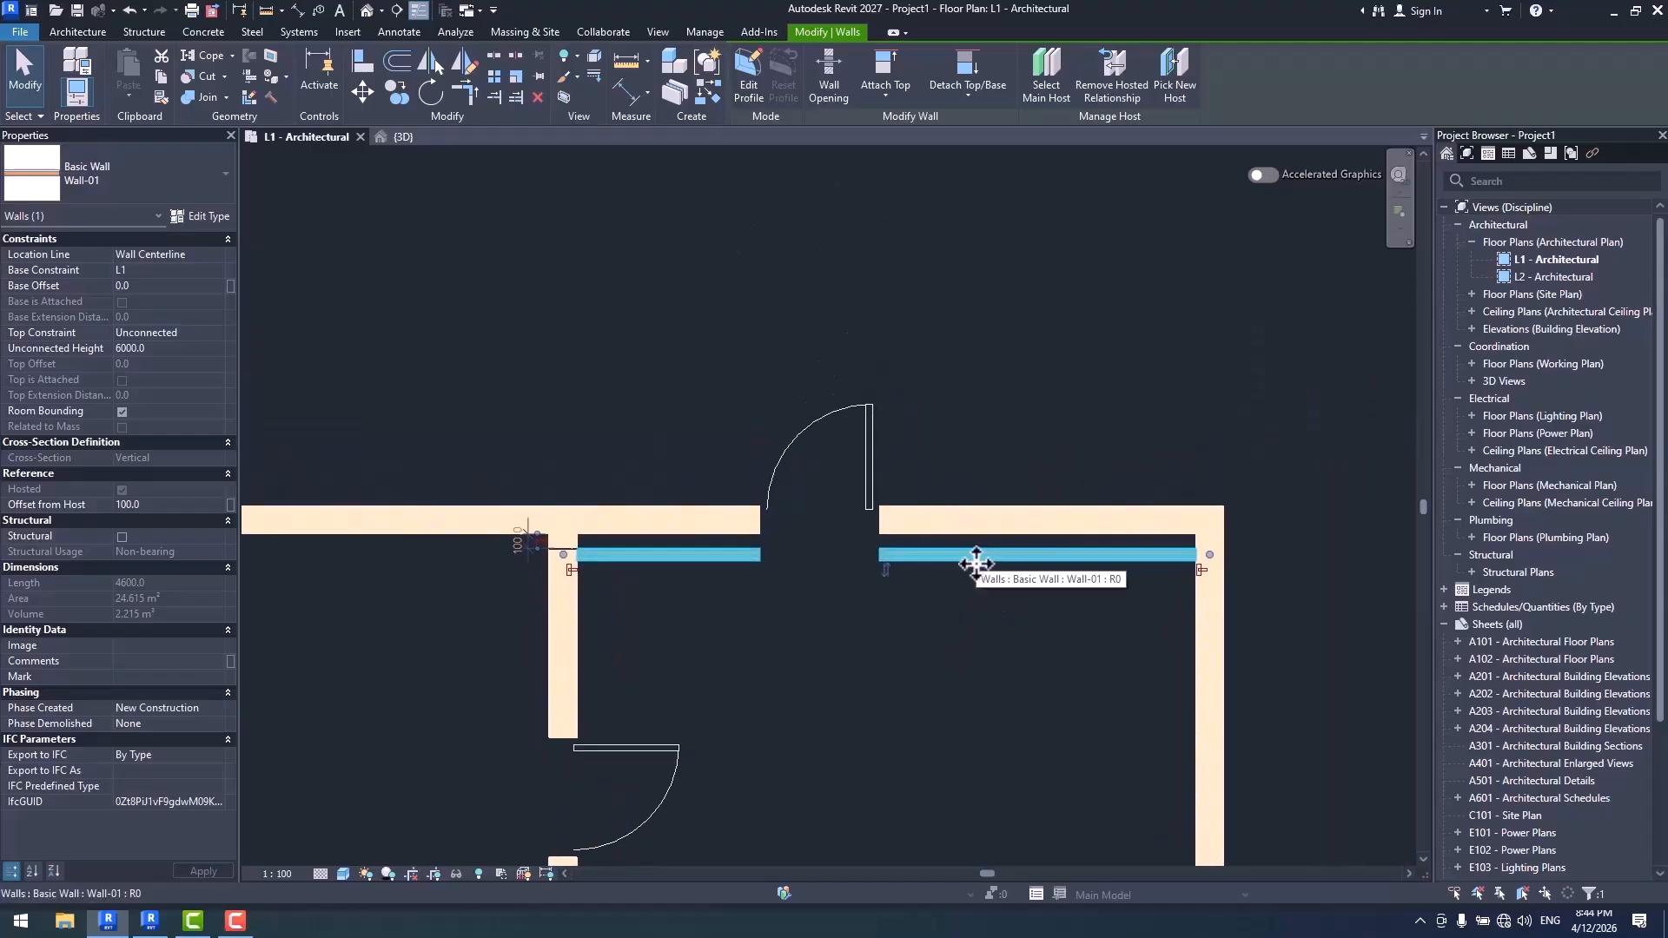
left_click(971, 516)
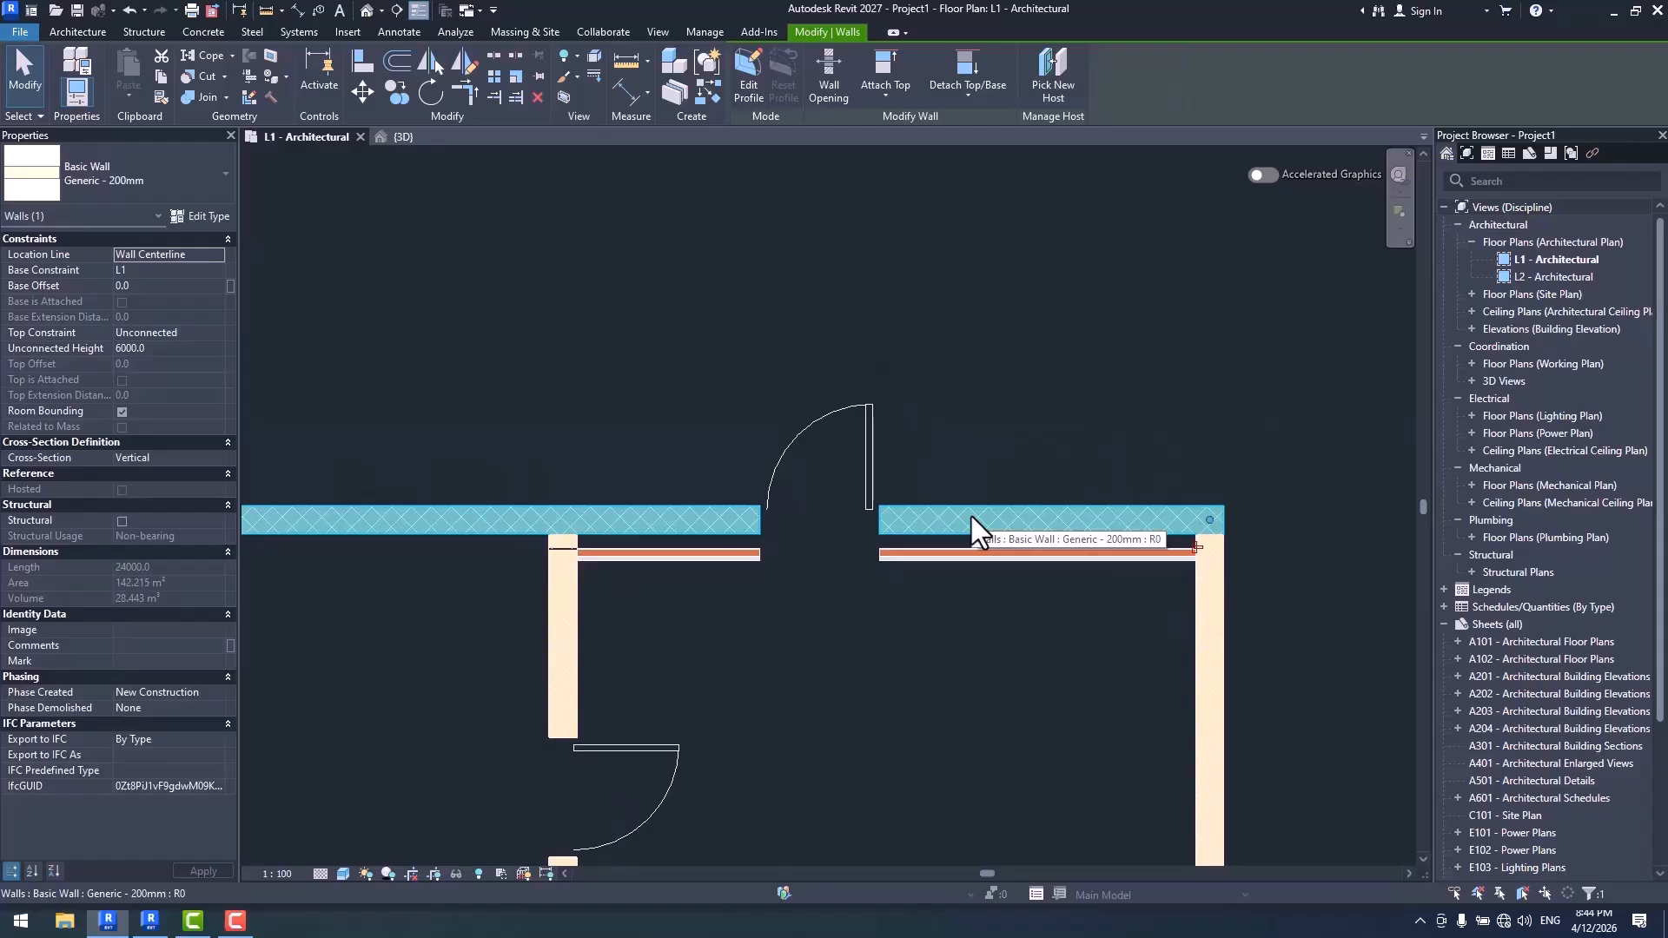
left_click_drag(984, 514, 986, 294)
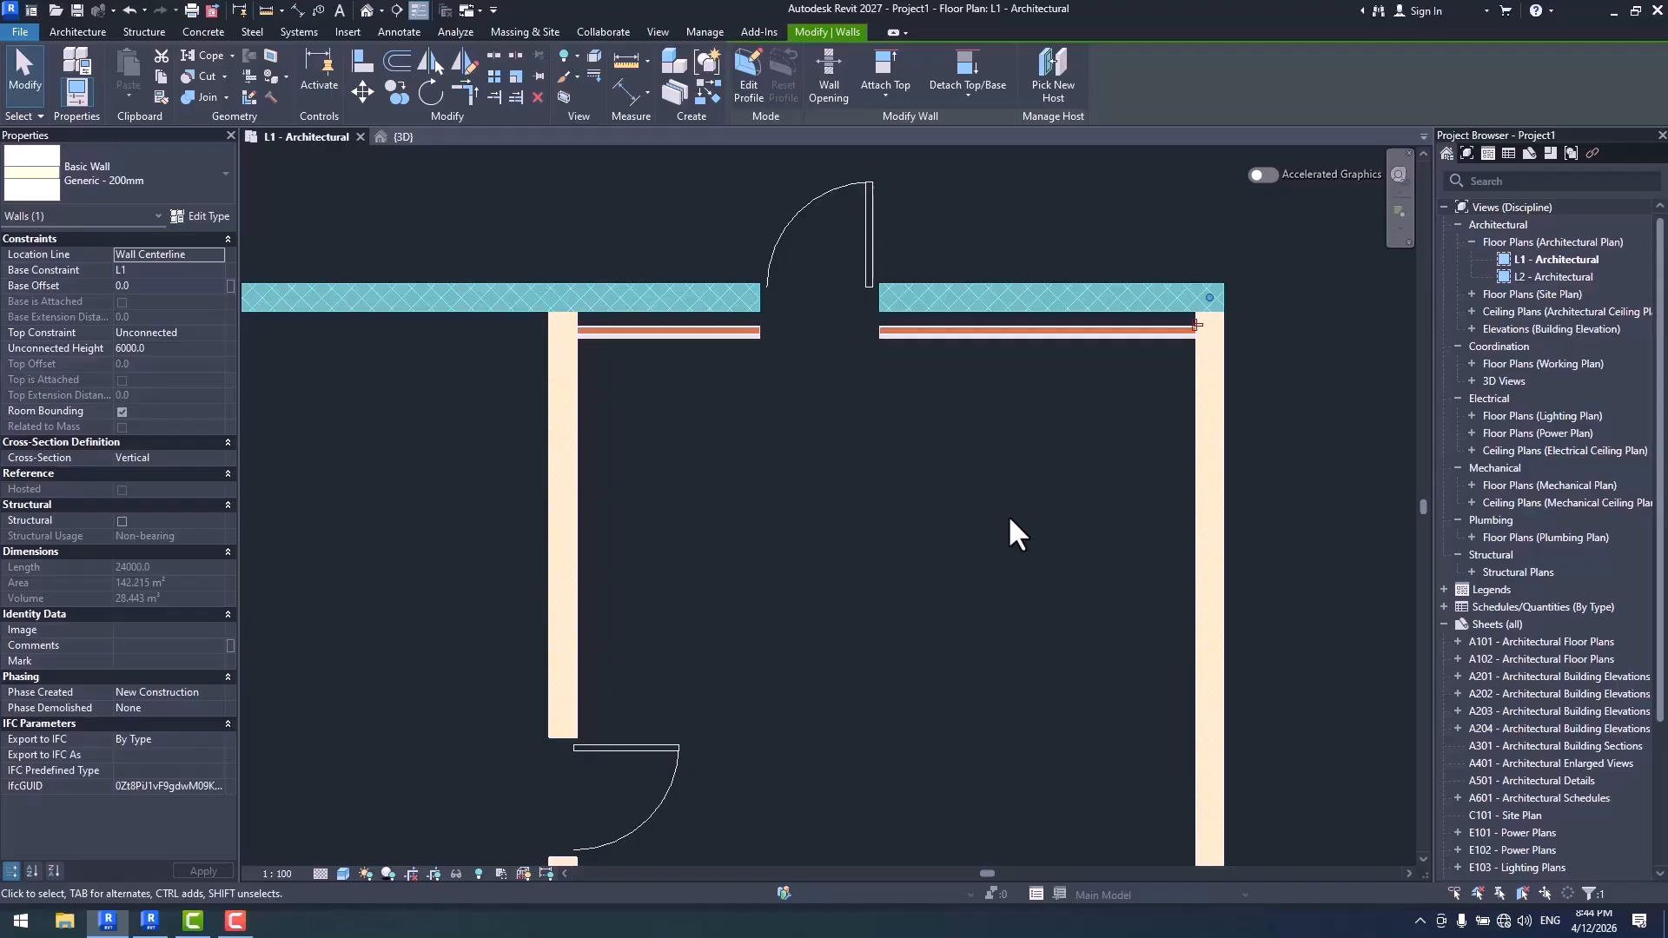
scroll(912, 243, "up", 2)
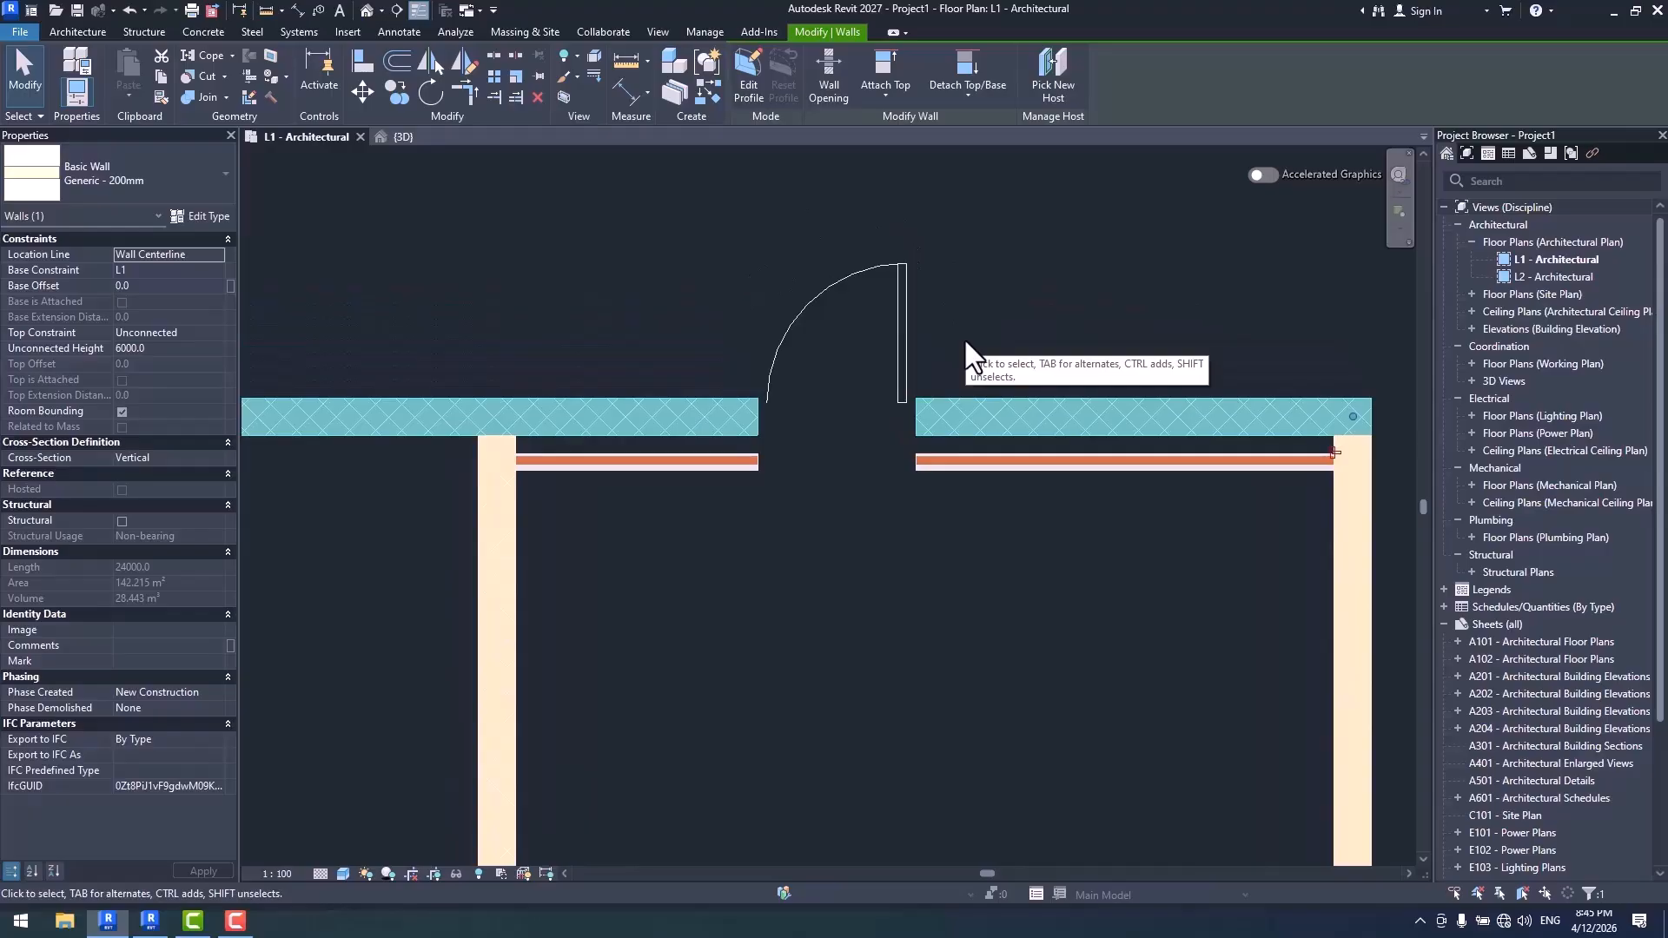
scroll(953, 445, "up", 1)
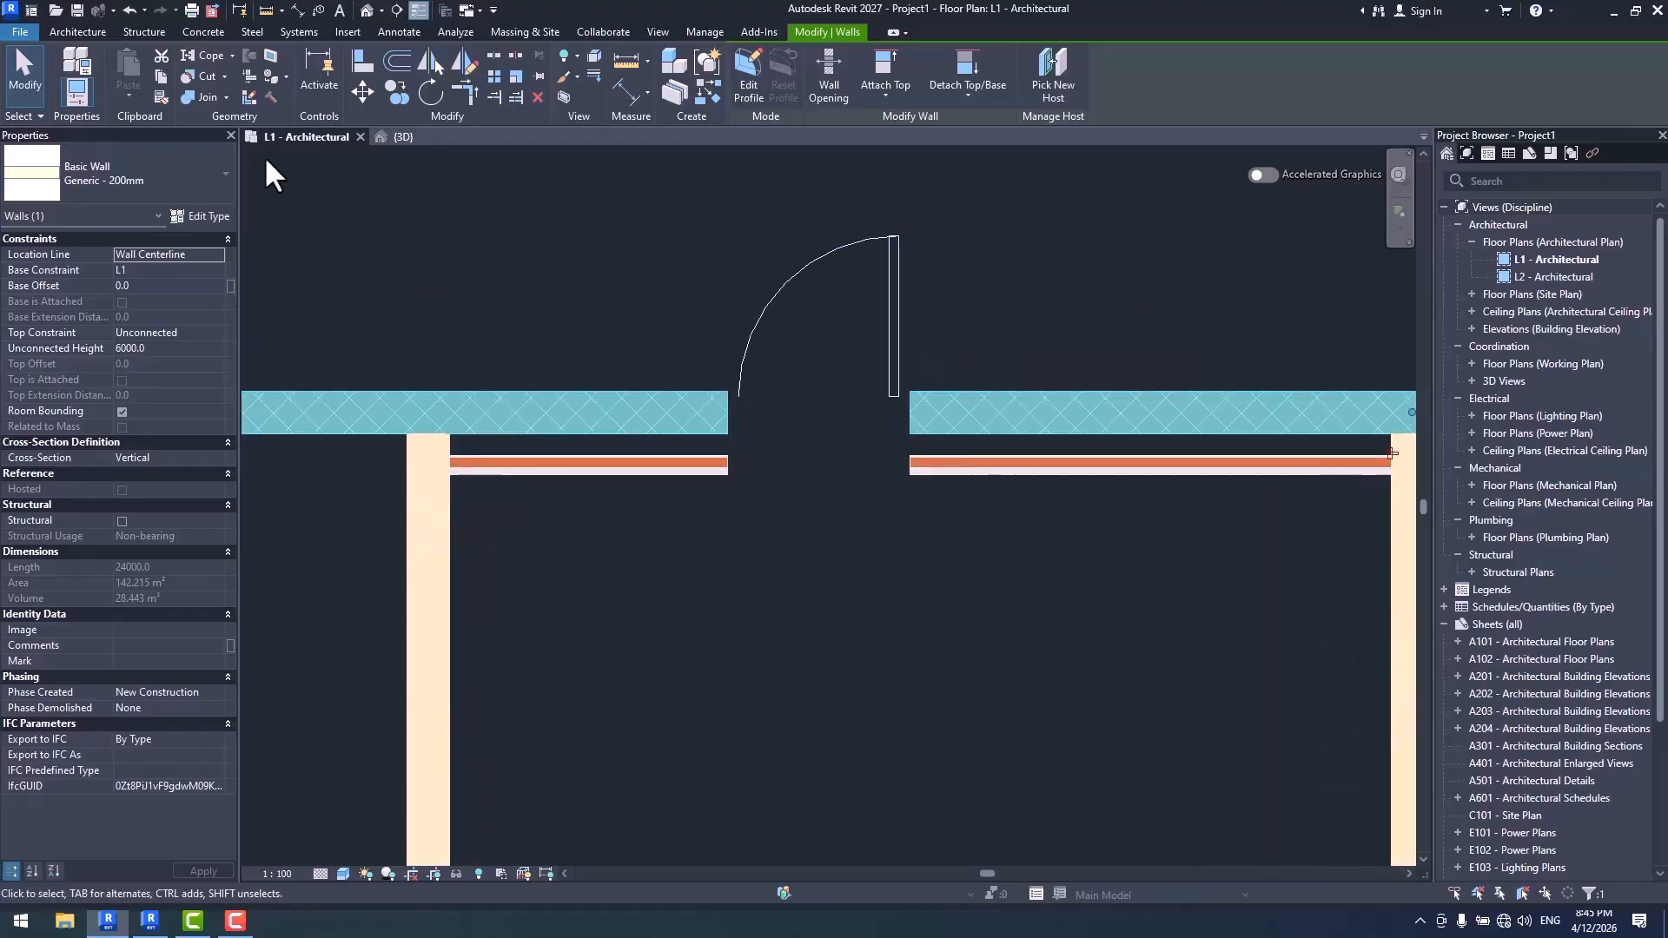
left_click(29, 79)
scroll(943, 477, "up", 1)
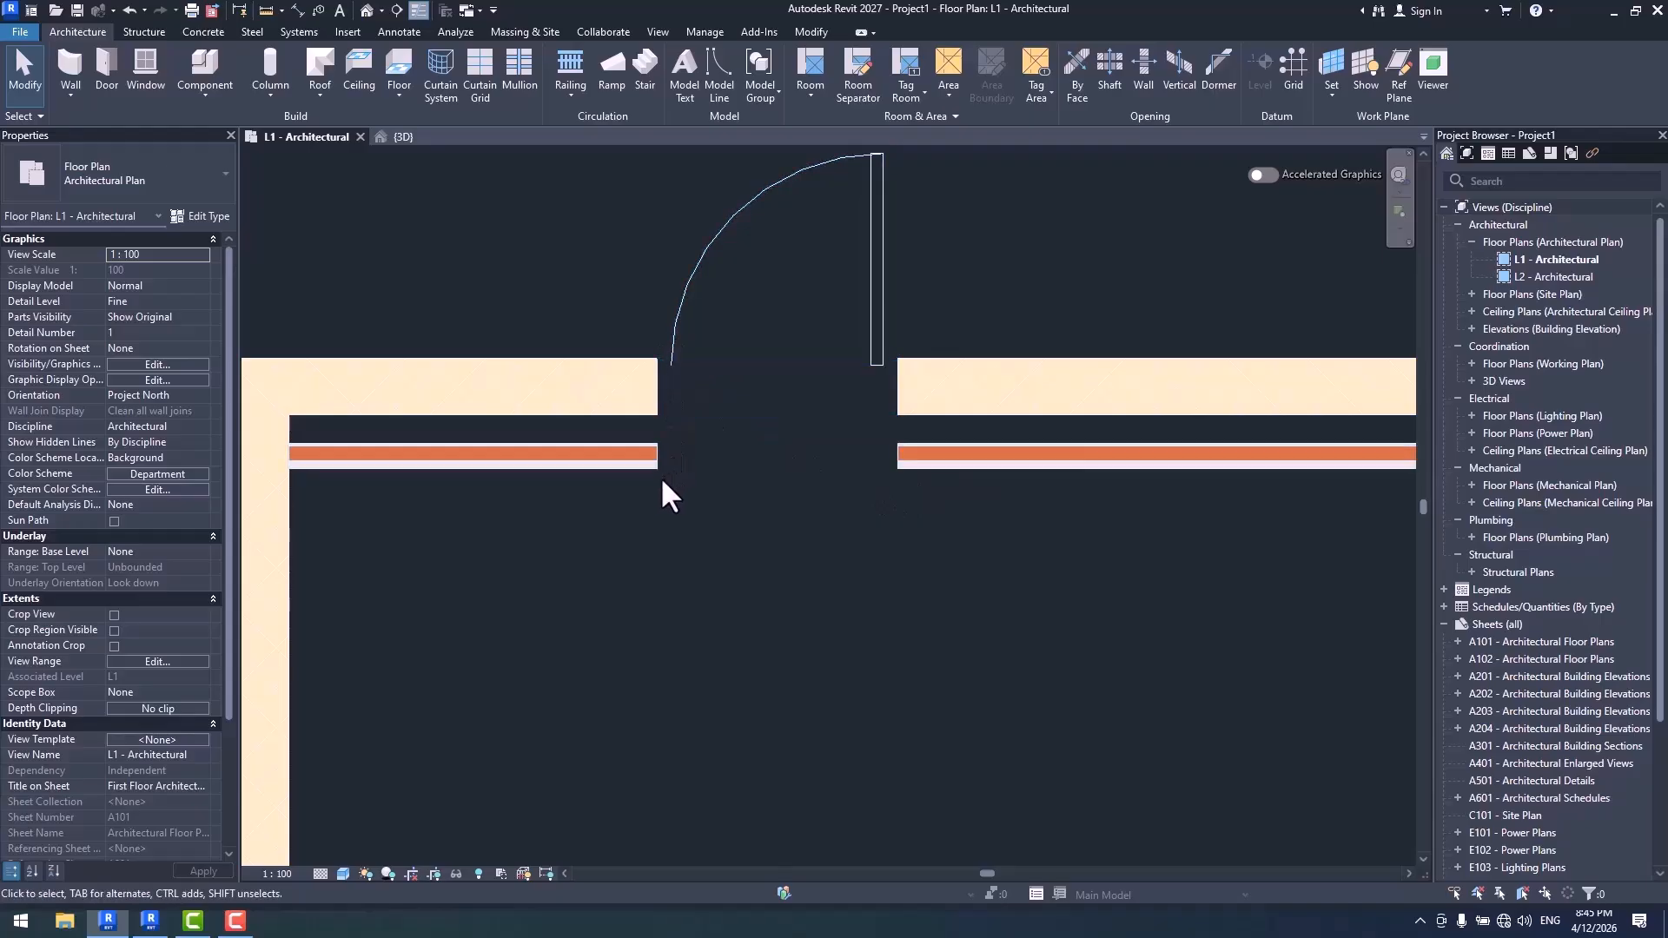
- Change the upper wall's door to the M_Door-Passage-Single-Vision_Lite 750 x 2000mm type
left_click(676, 300)
left_click(189, 166)
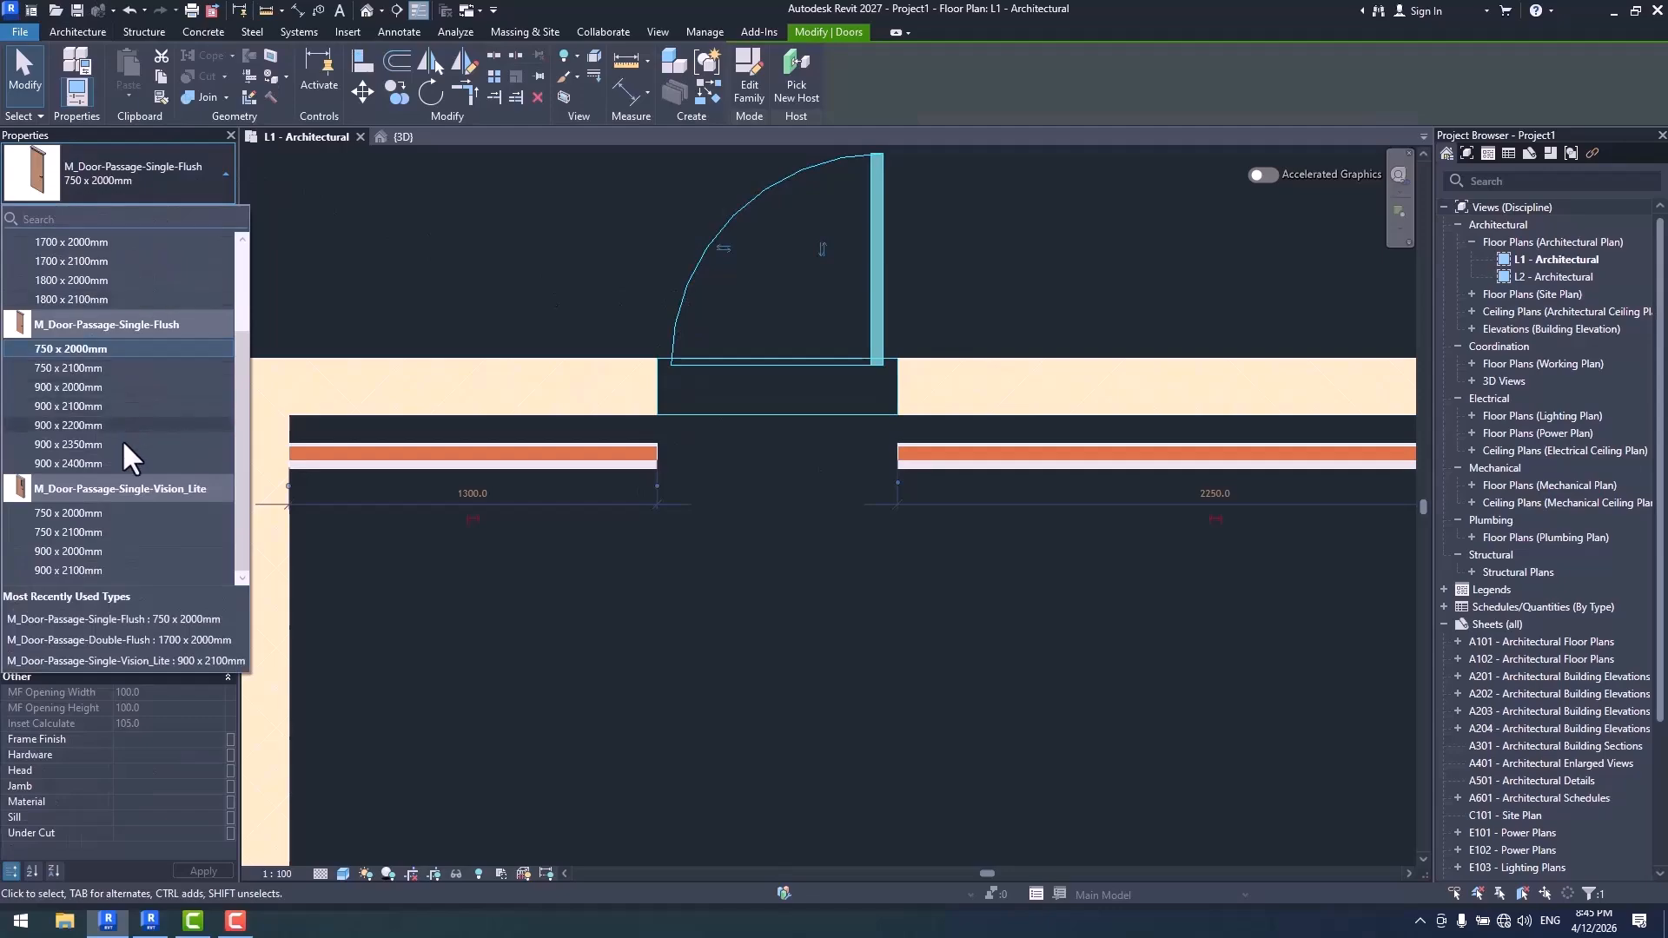
left_click(67, 513)
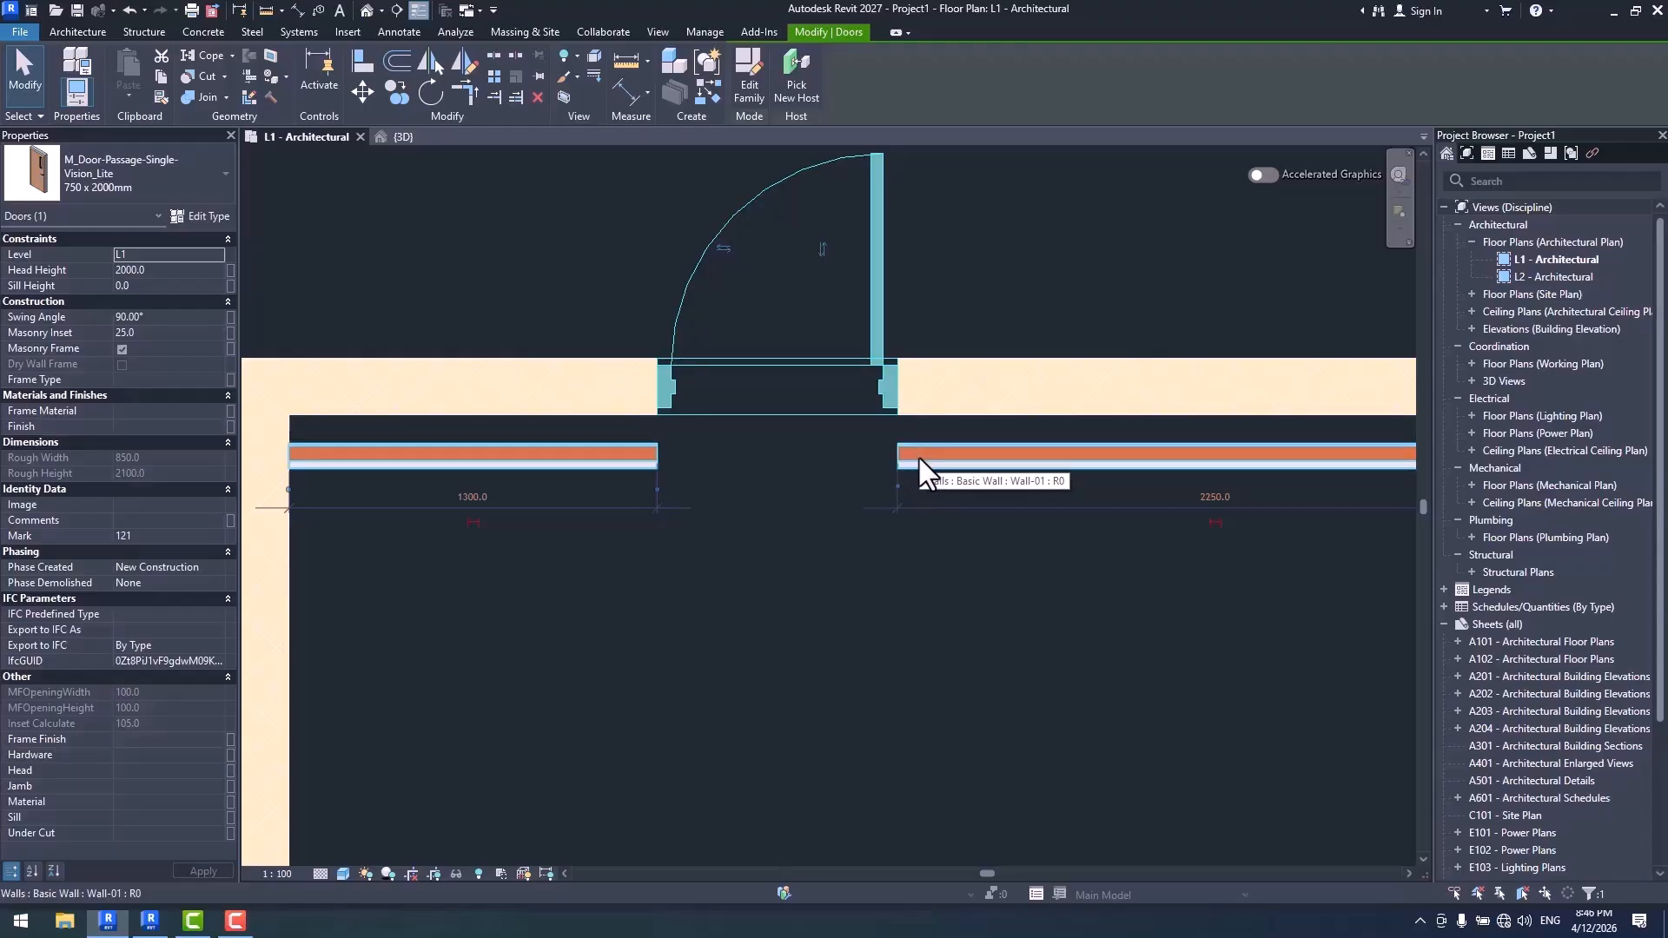
middle_click_drag(899, 222, 910, 254)
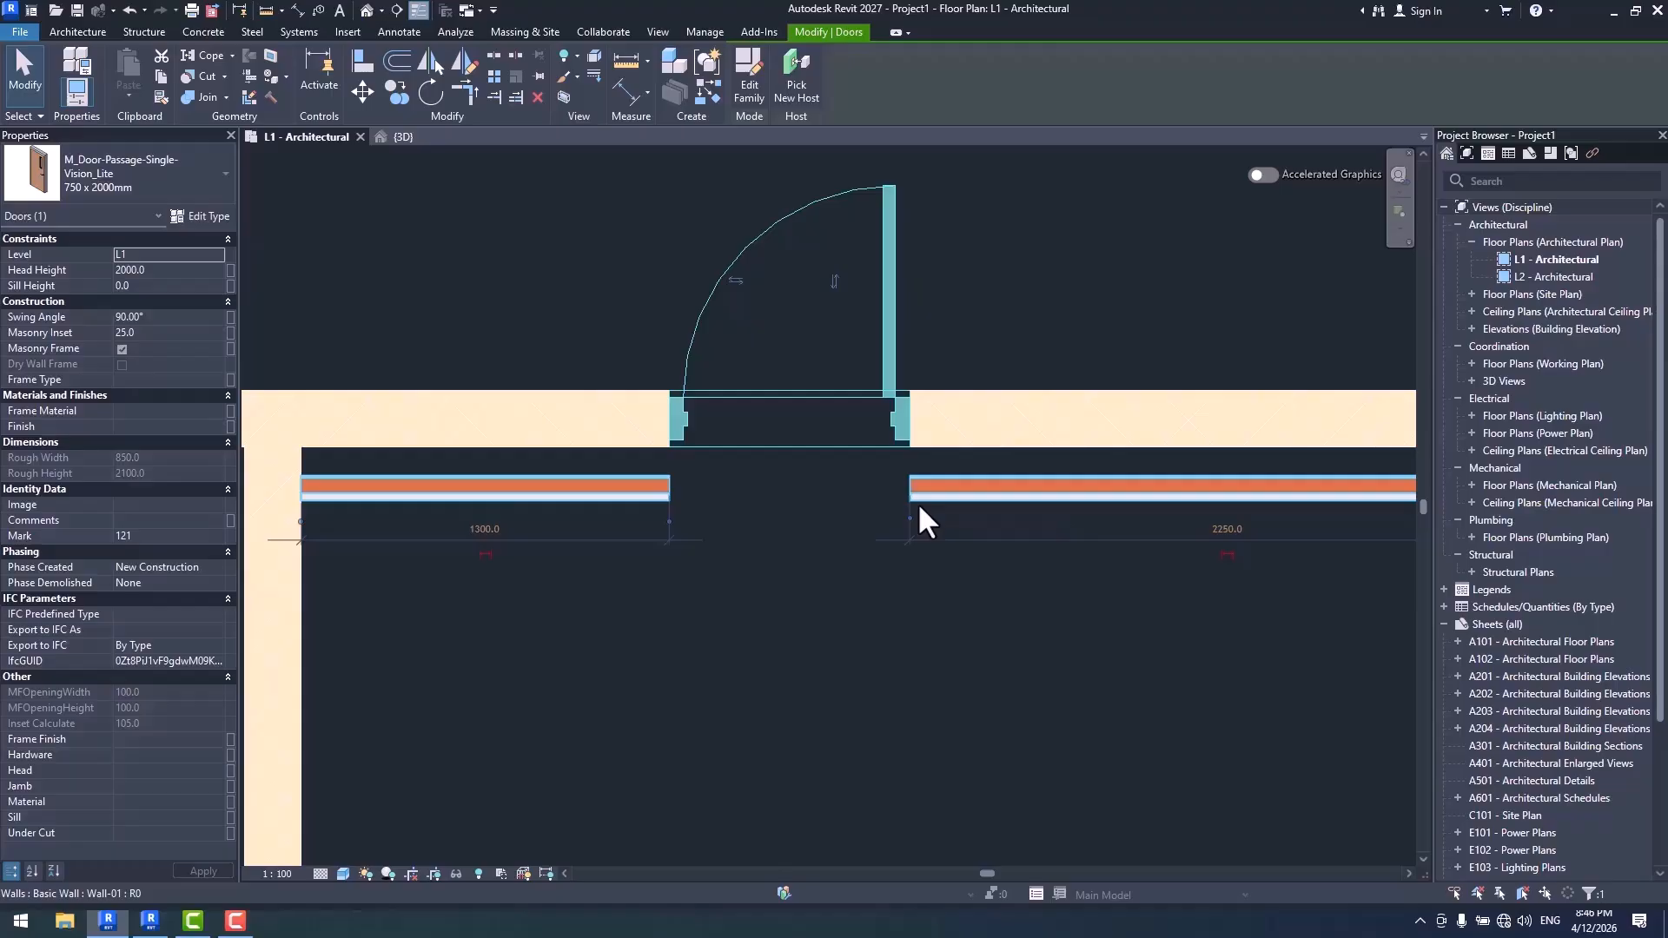
scroll(921, 508, "down", 3)
left_click(894, 597)
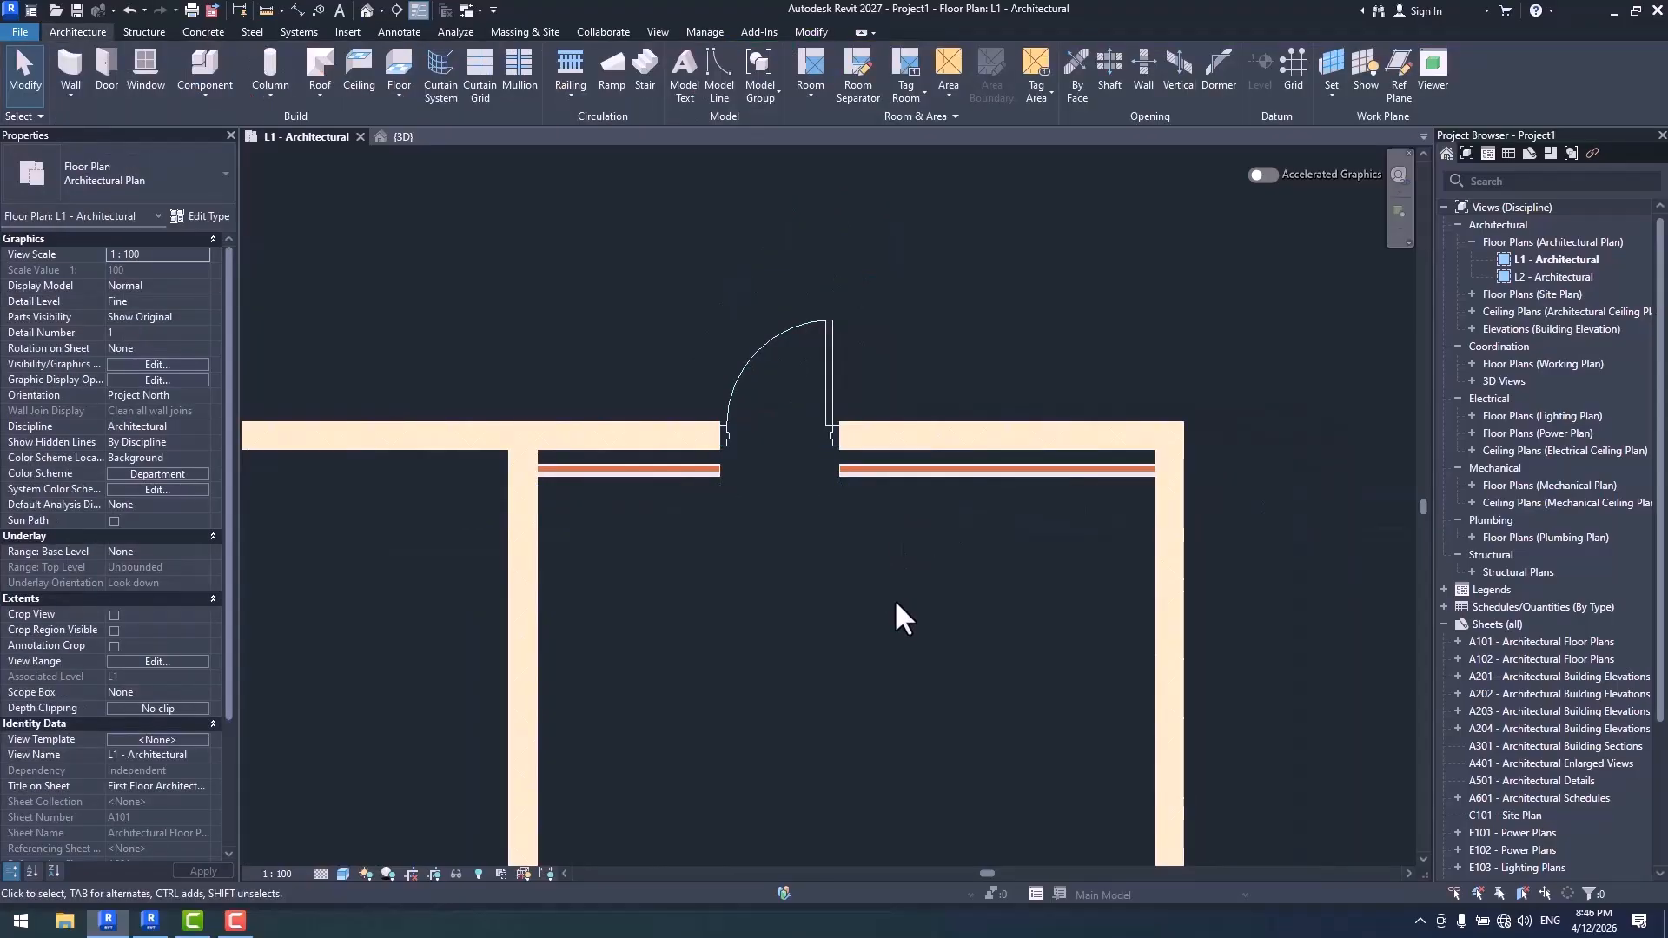
- Review the Interior Side, Hosted Wall and Auto Join options of by-segment wall placement without placing a wall
left_click(69, 65)
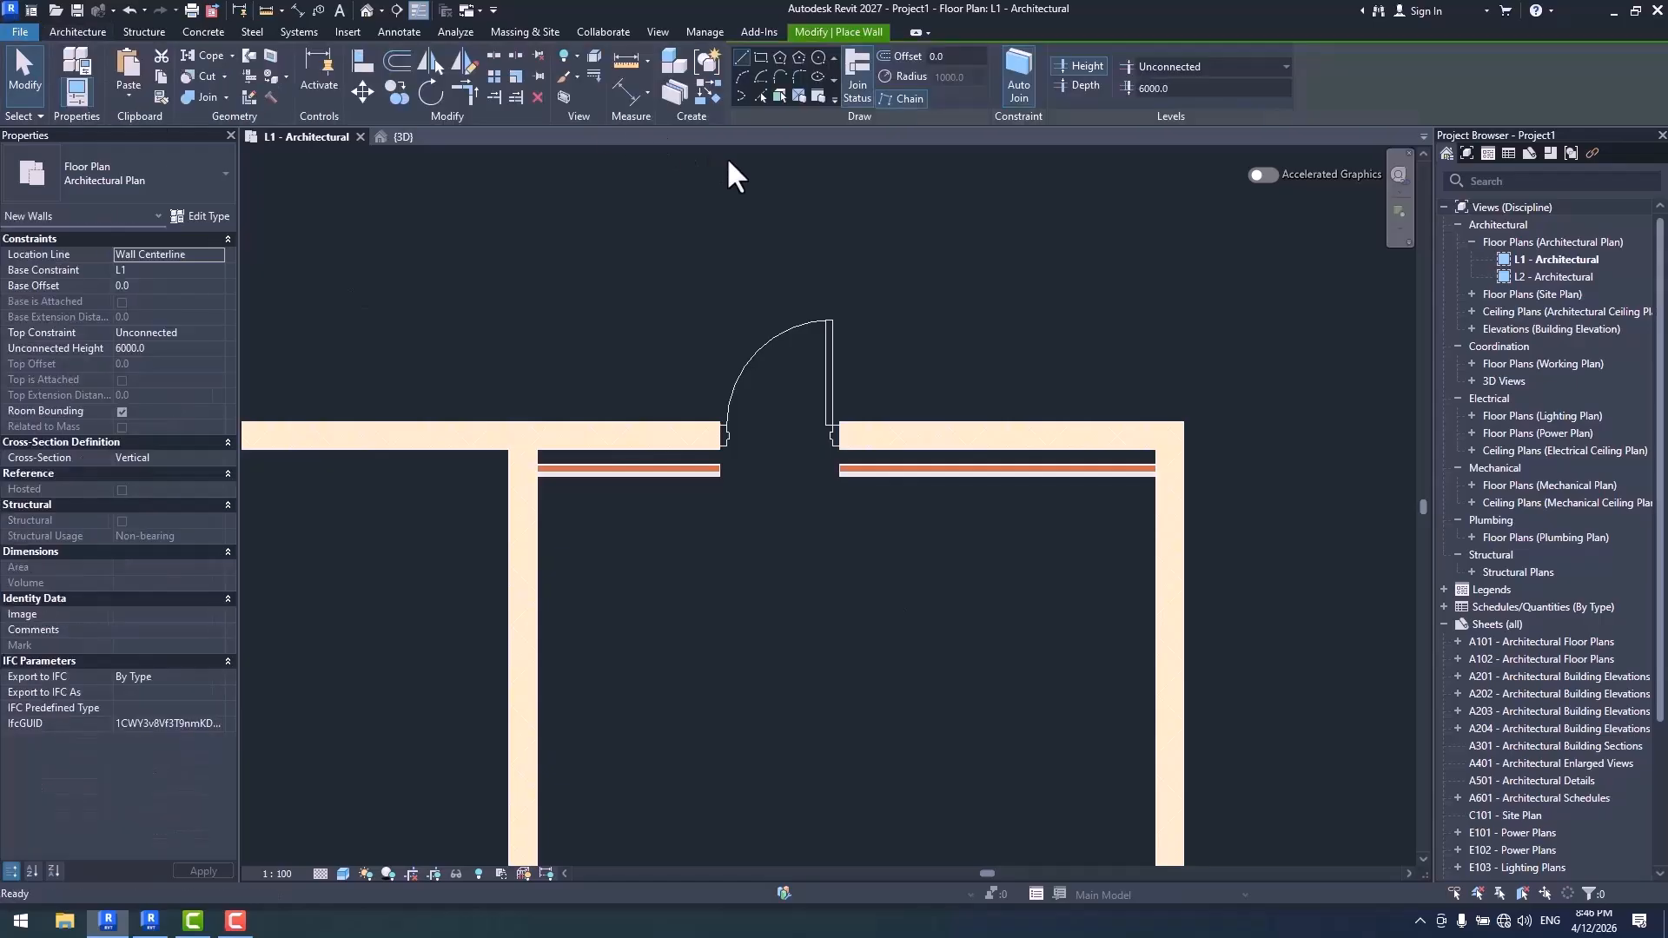
left_click(817, 94)
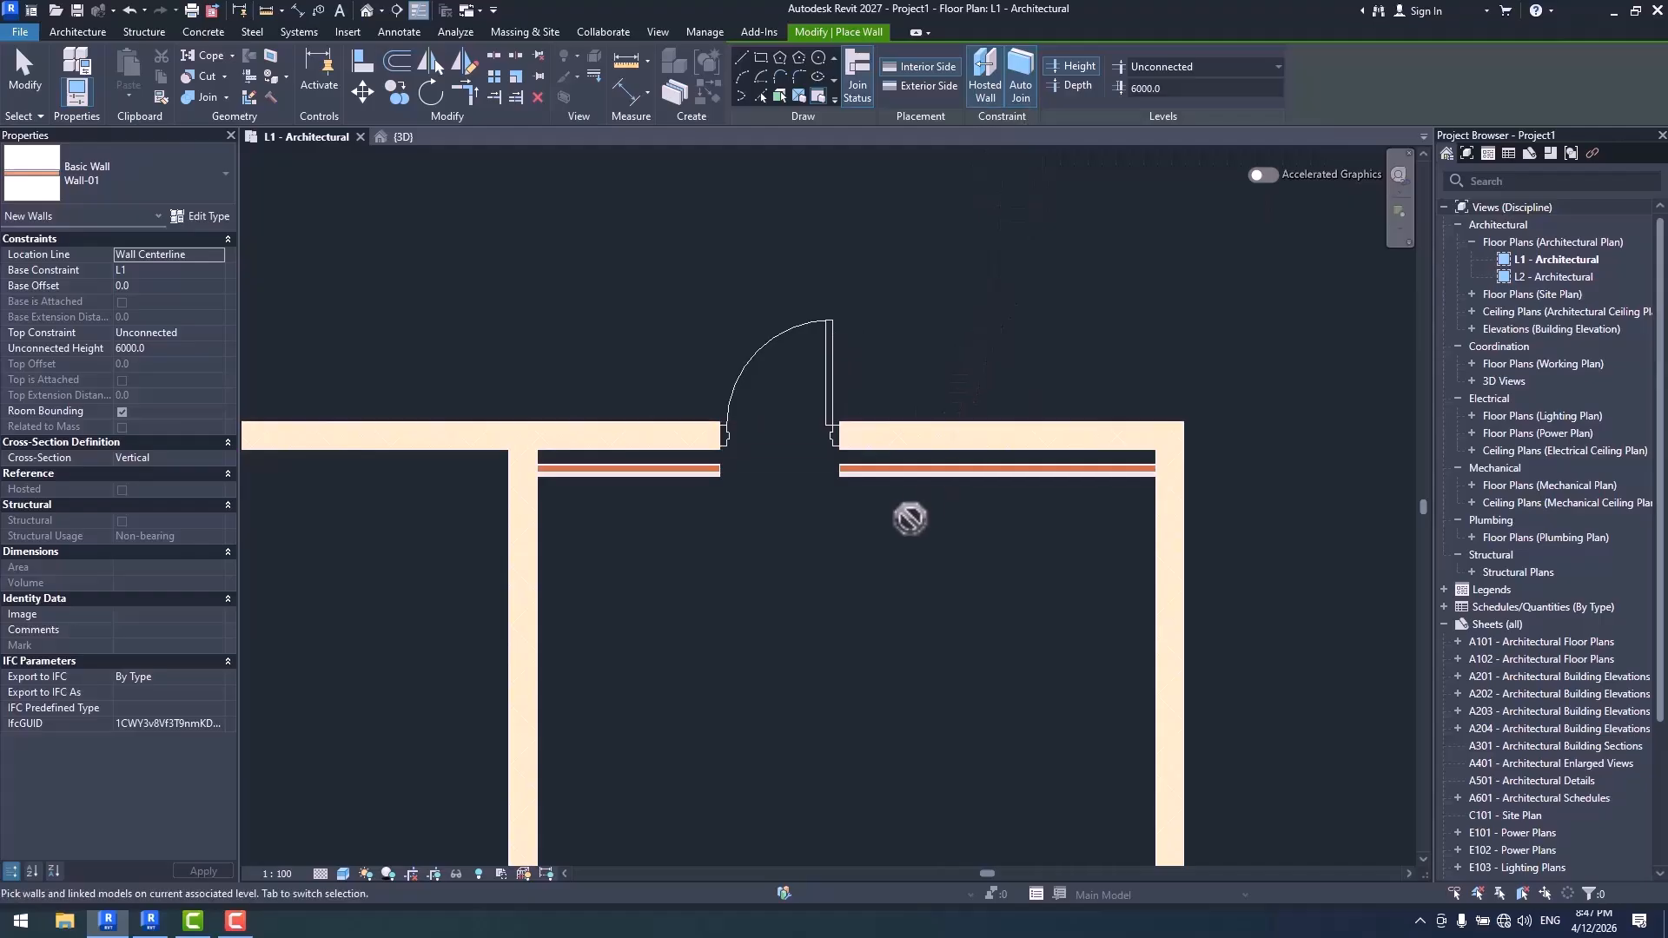
middle_click_drag(904, 503, 921, 477)
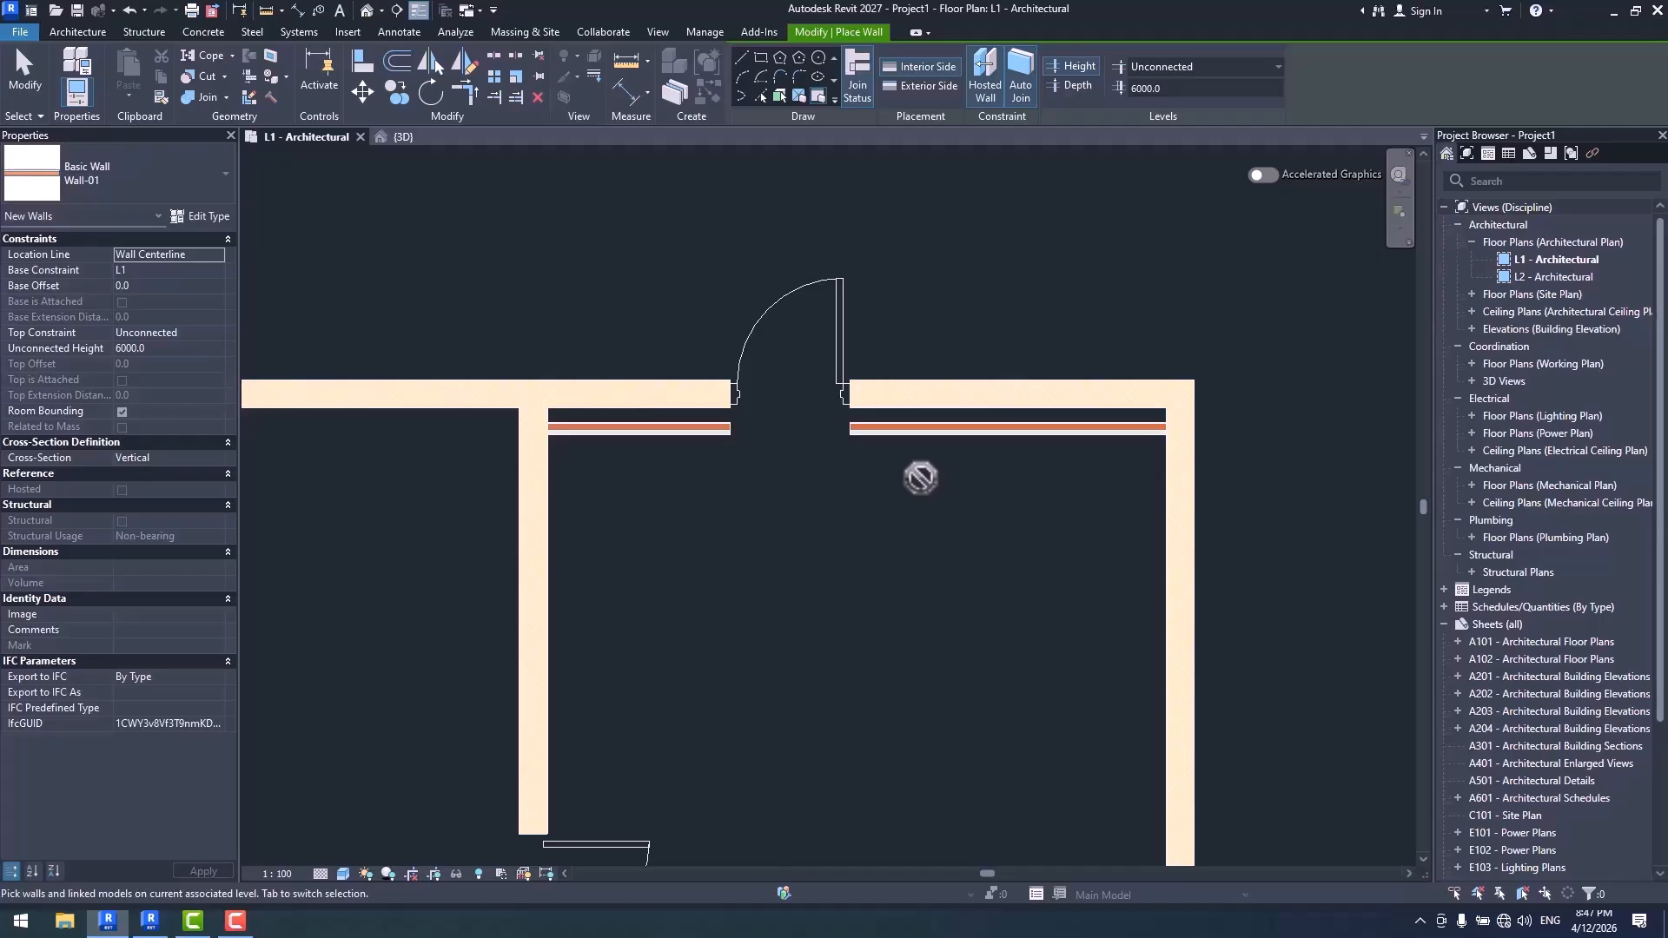
key("Escape")
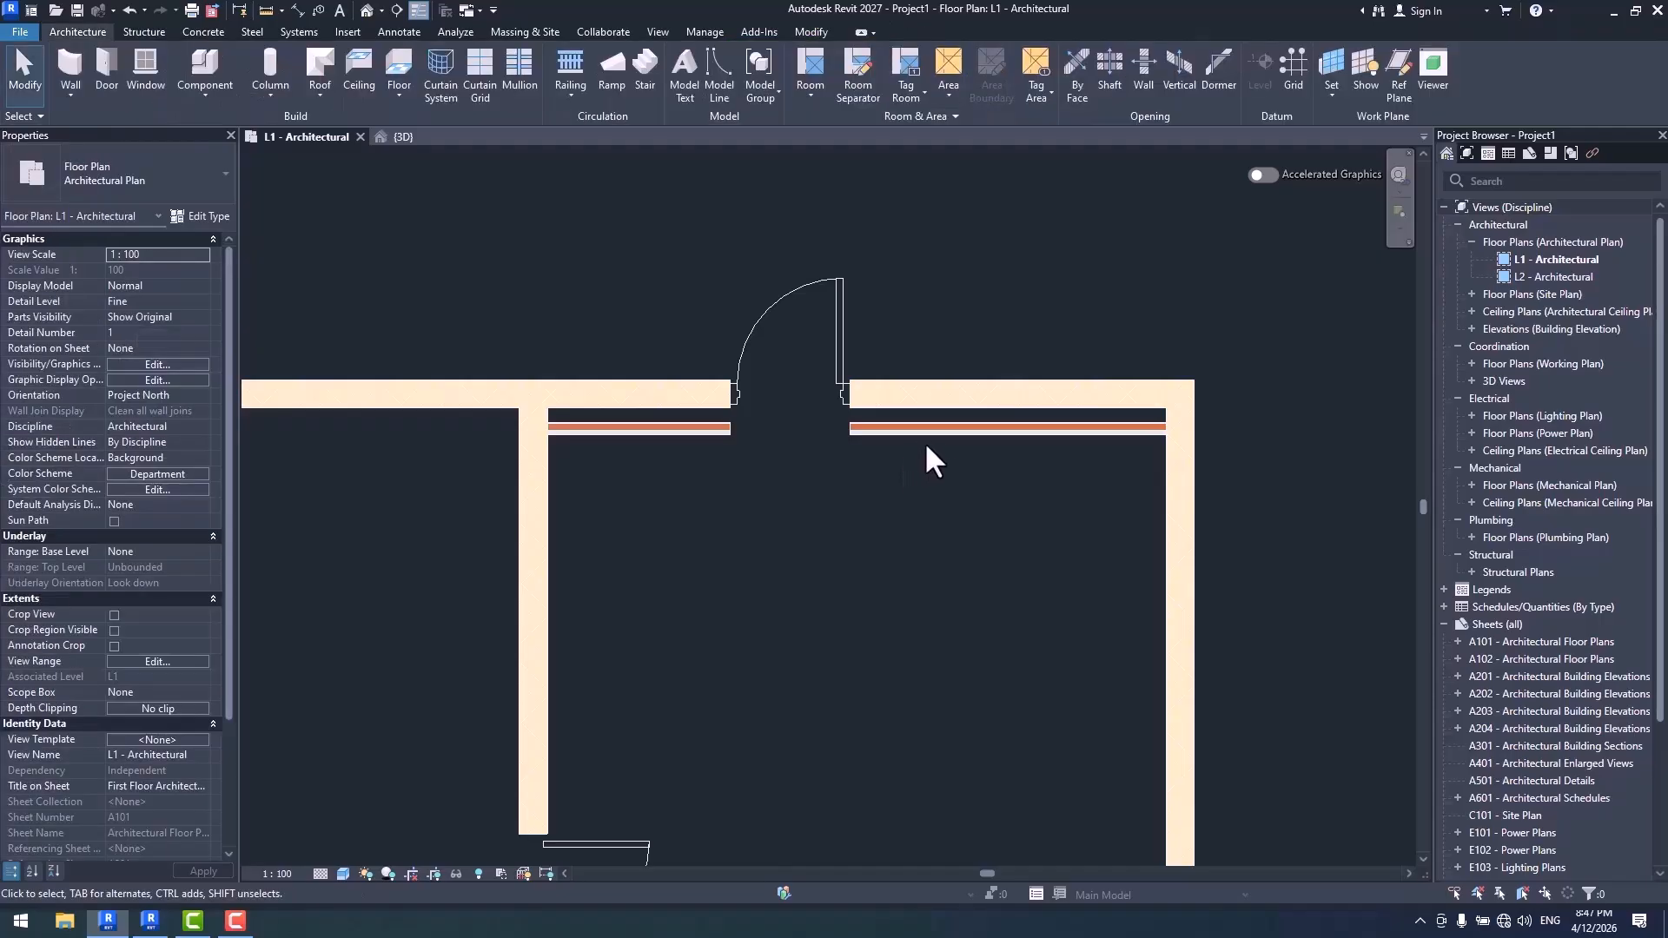
- Find the main host of the offset Wall-01, then inspect the adjoining Generic - 200mm partition wall
left_click(921, 434)
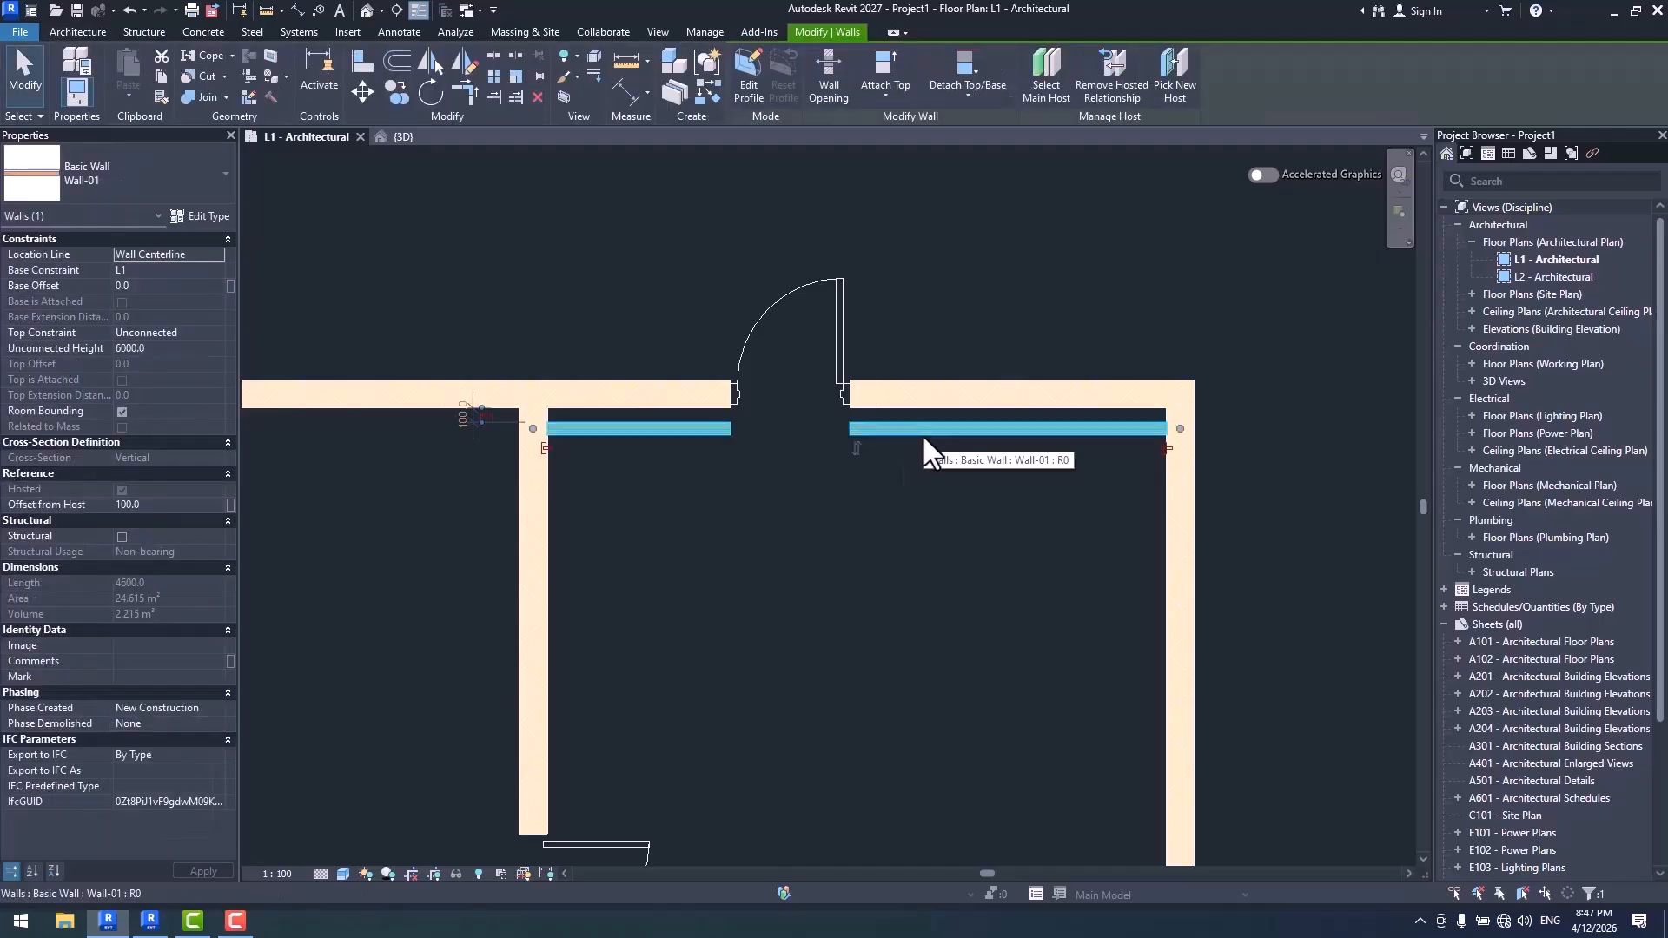
left_click(1055, 88)
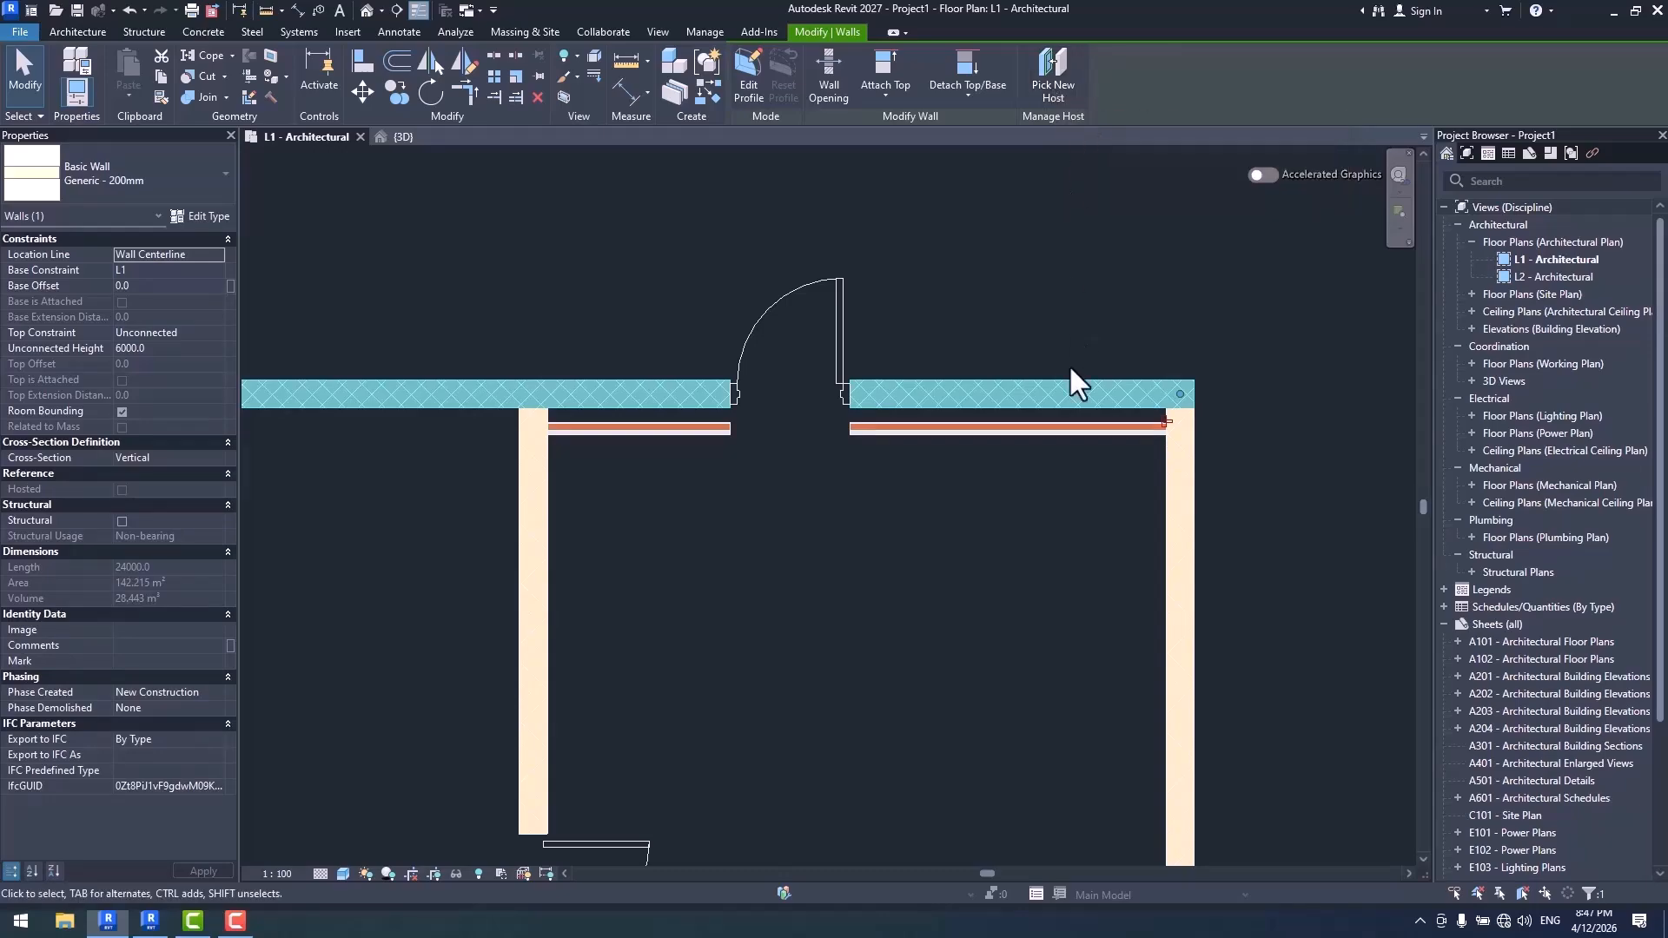
middle_click_drag(816, 513, 950, 461)
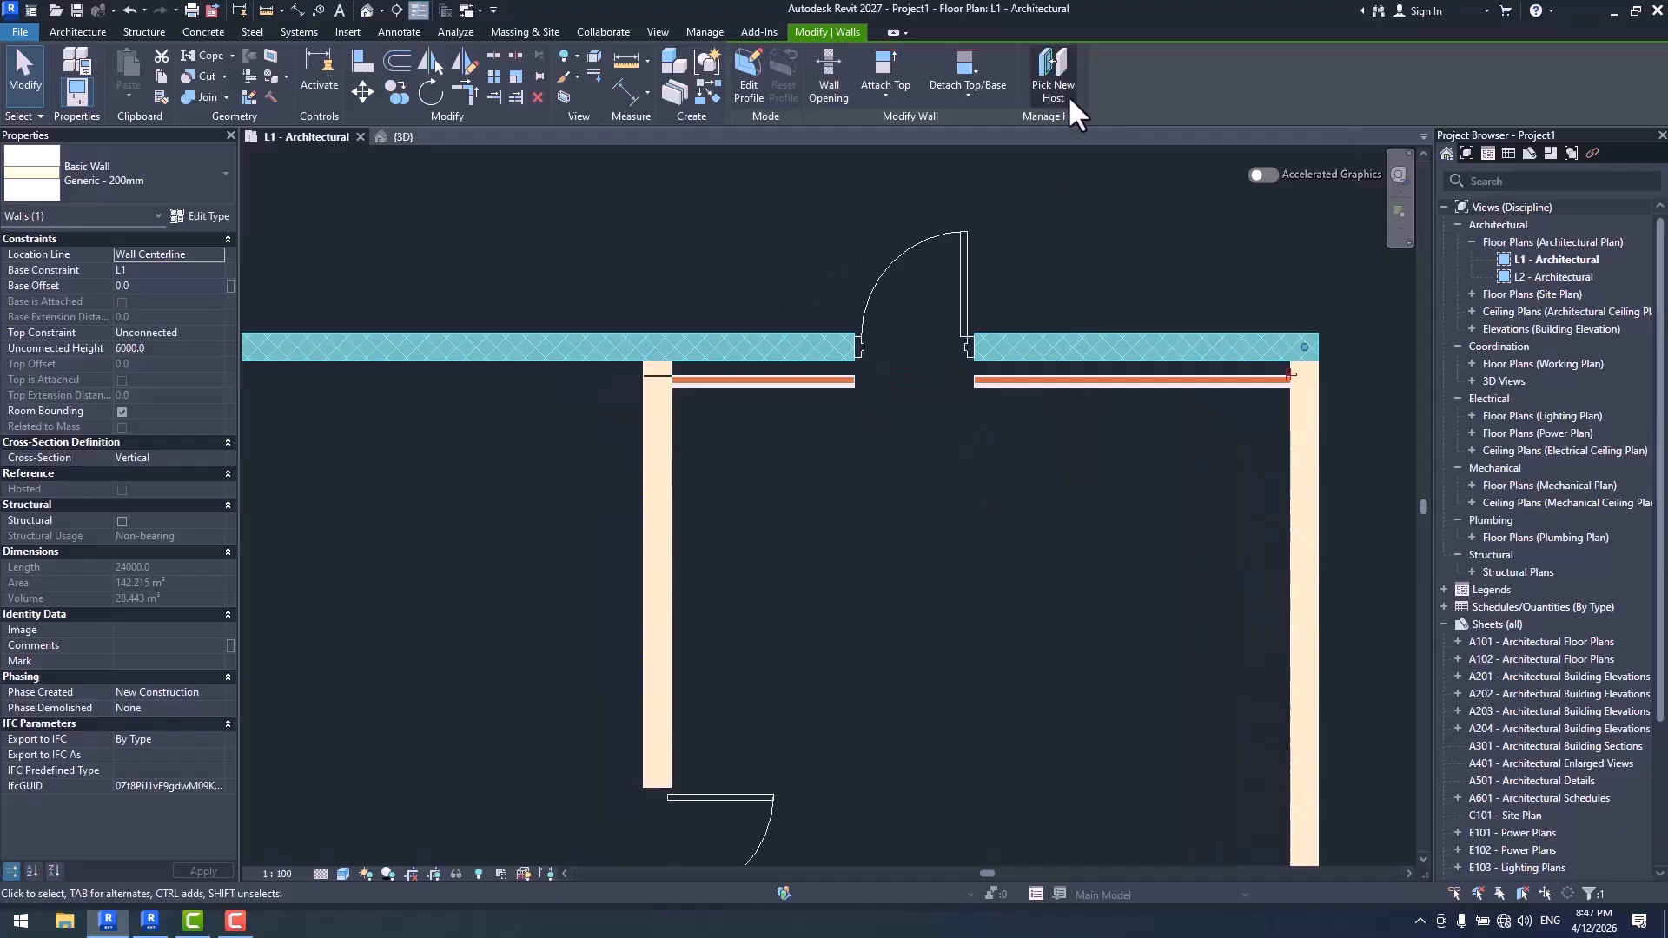
middle_click_drag(1095, 418, 1065, 430)
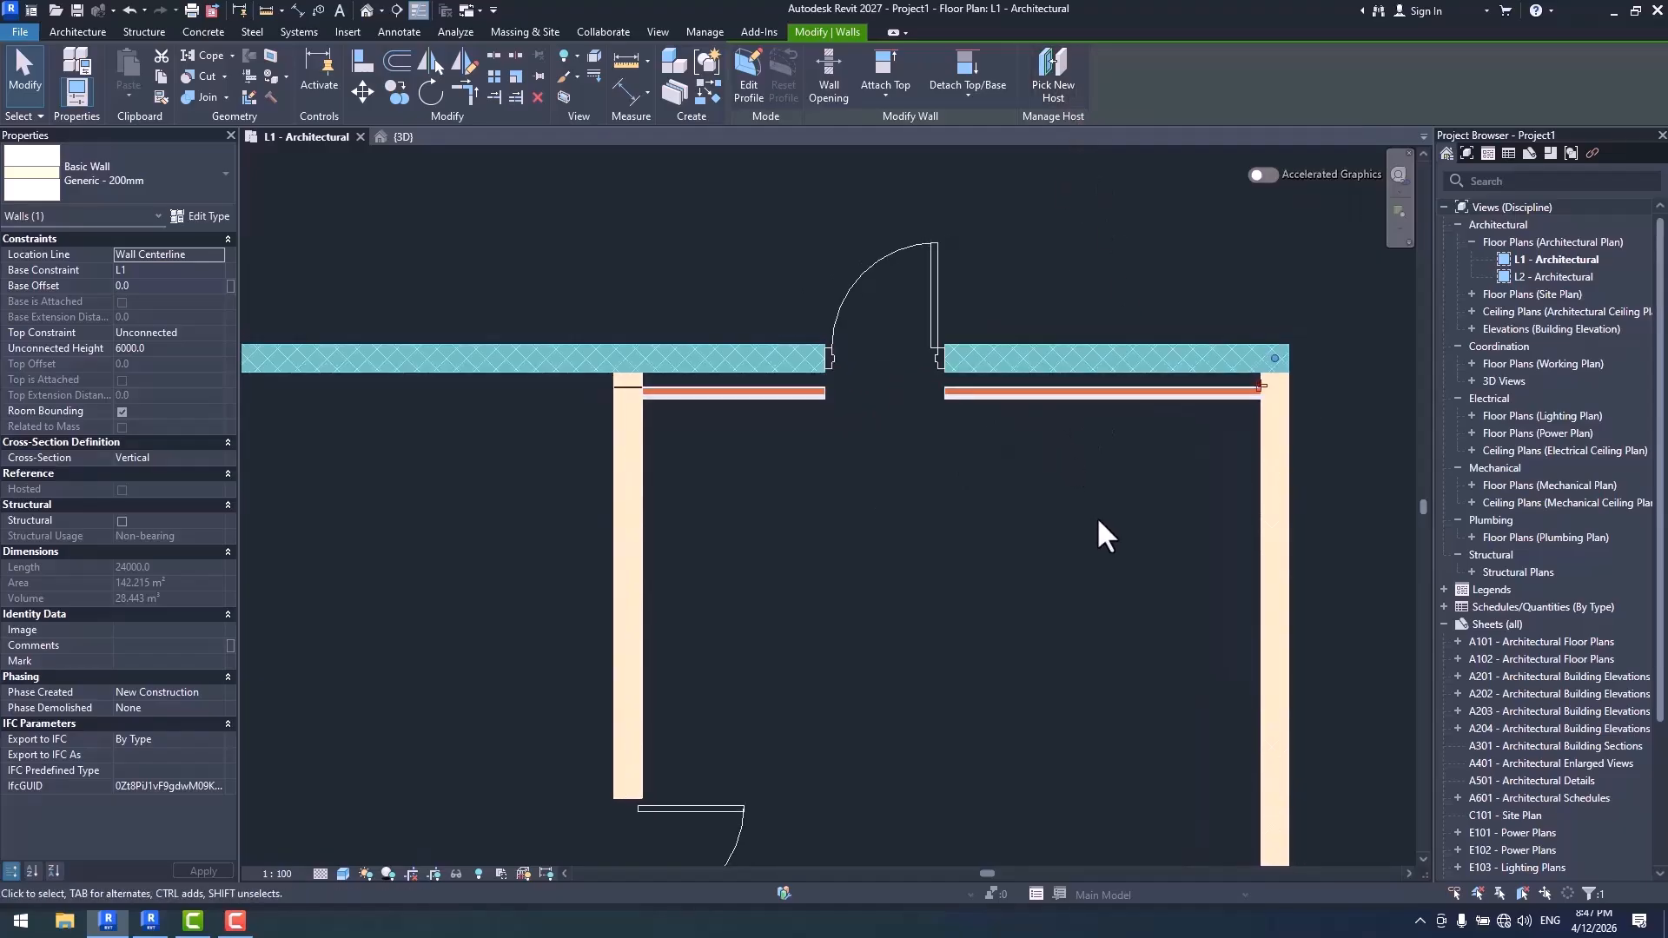
left_click(1088, 398)
middle_click_drag(1094, 475, 1098, 430)
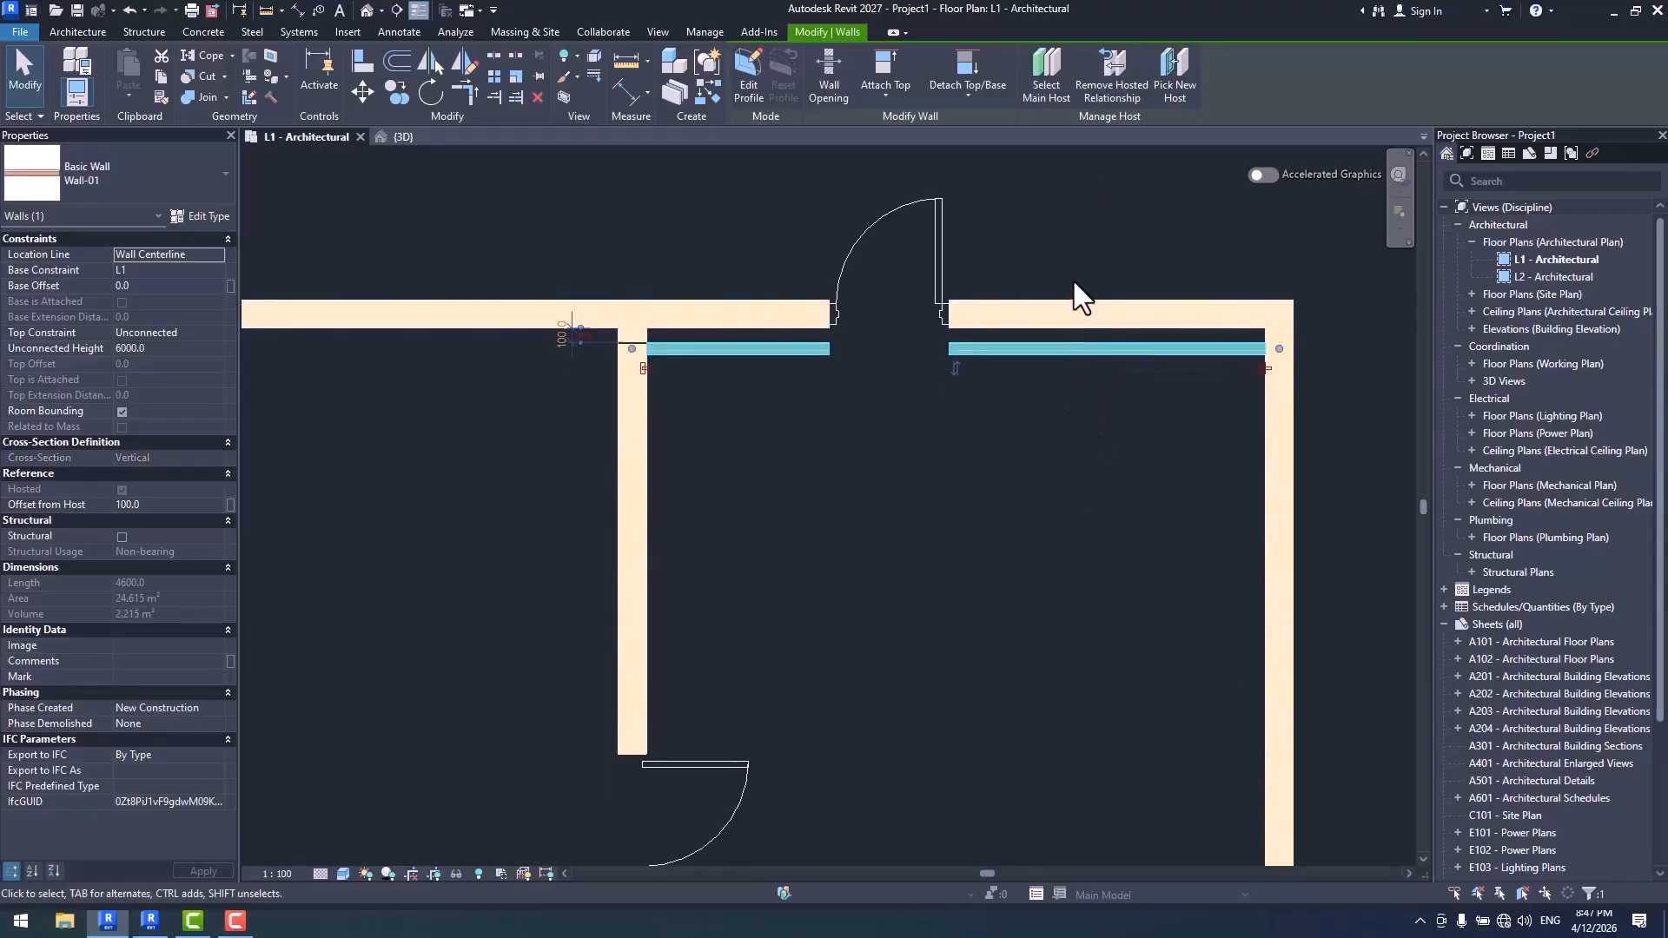
left_click(1043, 80)
left_click(648, 464)
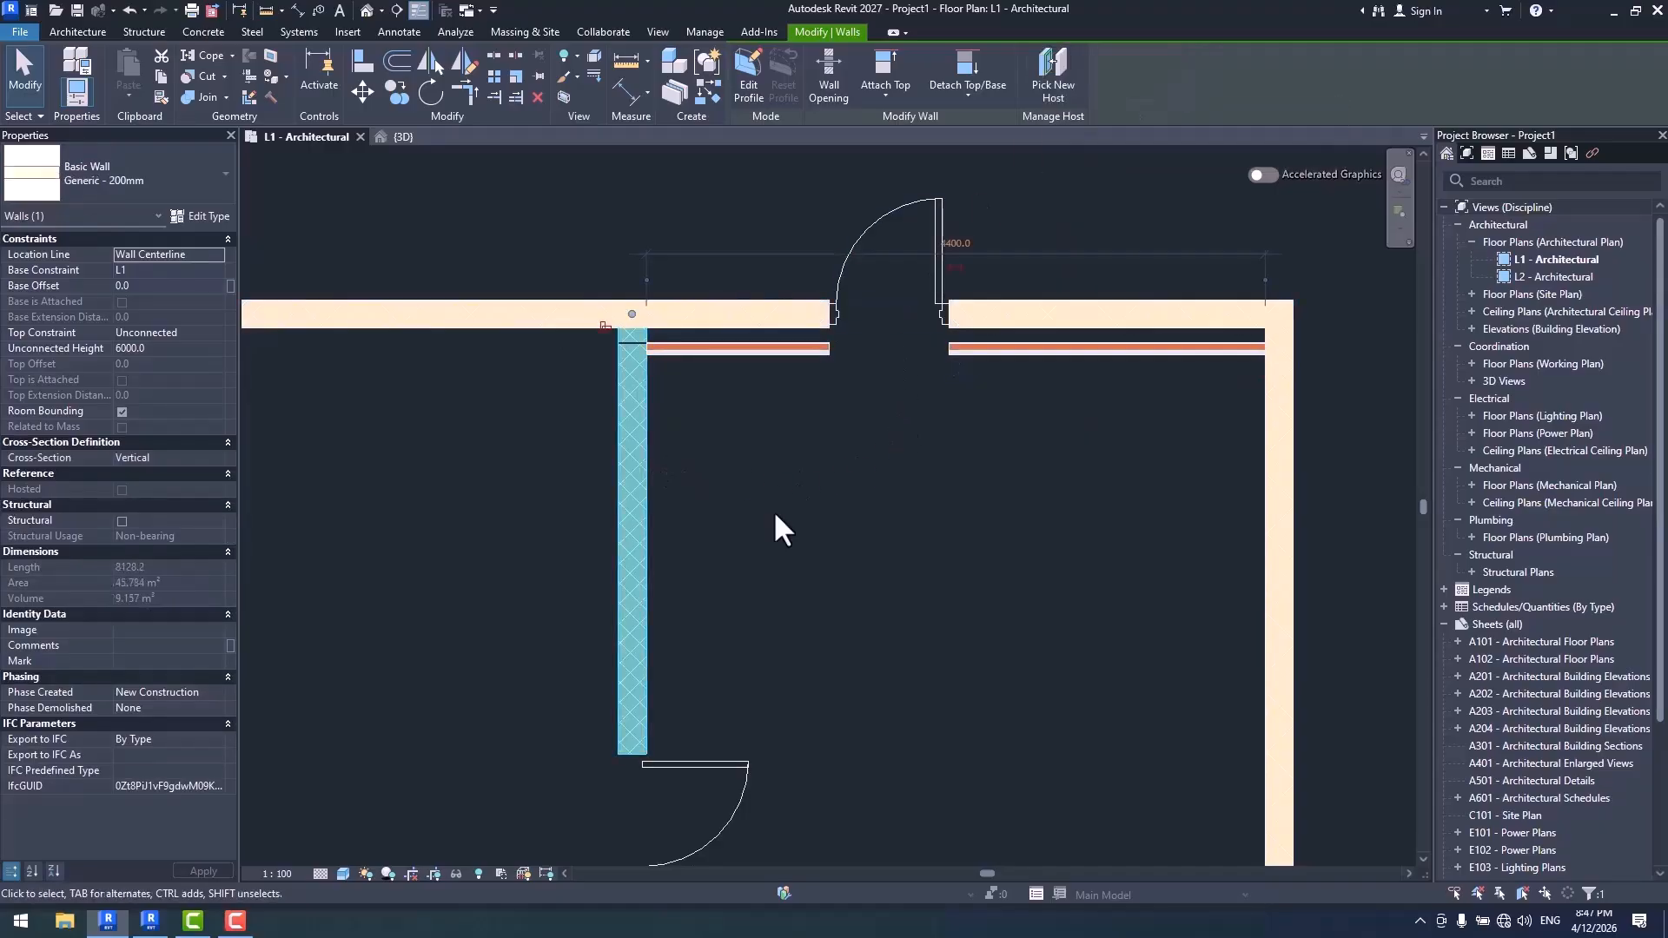
left_click(1012, 439)
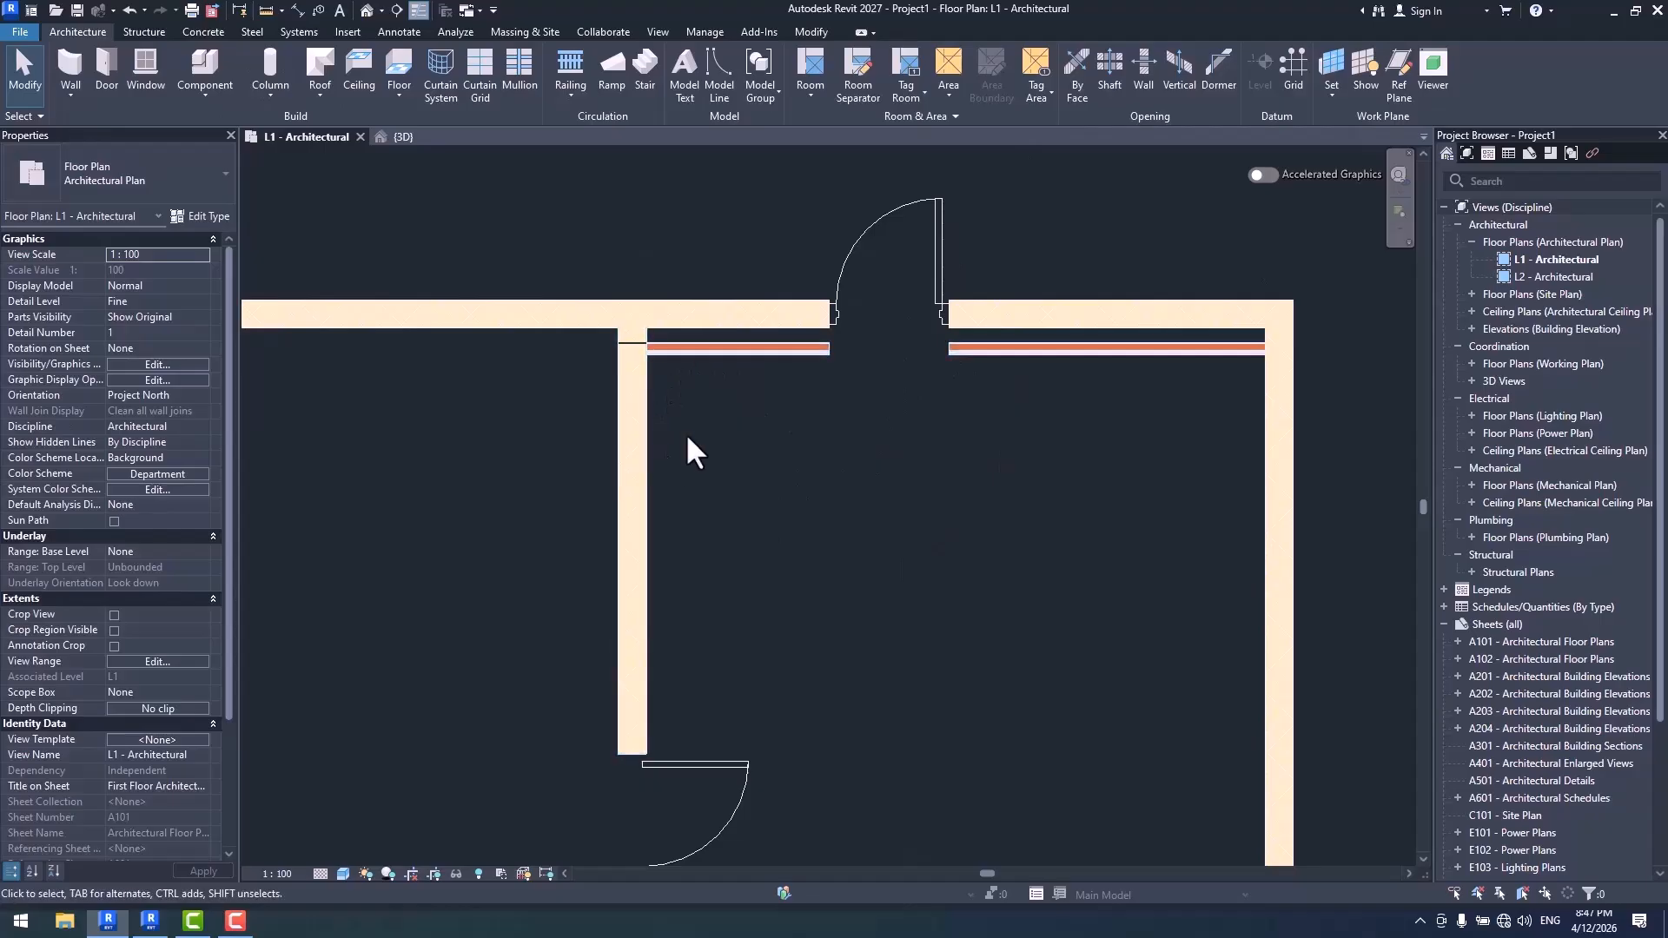
- Shorten the upper Generic - 200mm host wall so it ends just past the door, about 2000 mm from the outer side wall
middle_click_drag(1115, 393, 1065, 457)
left_click(1039, 382)
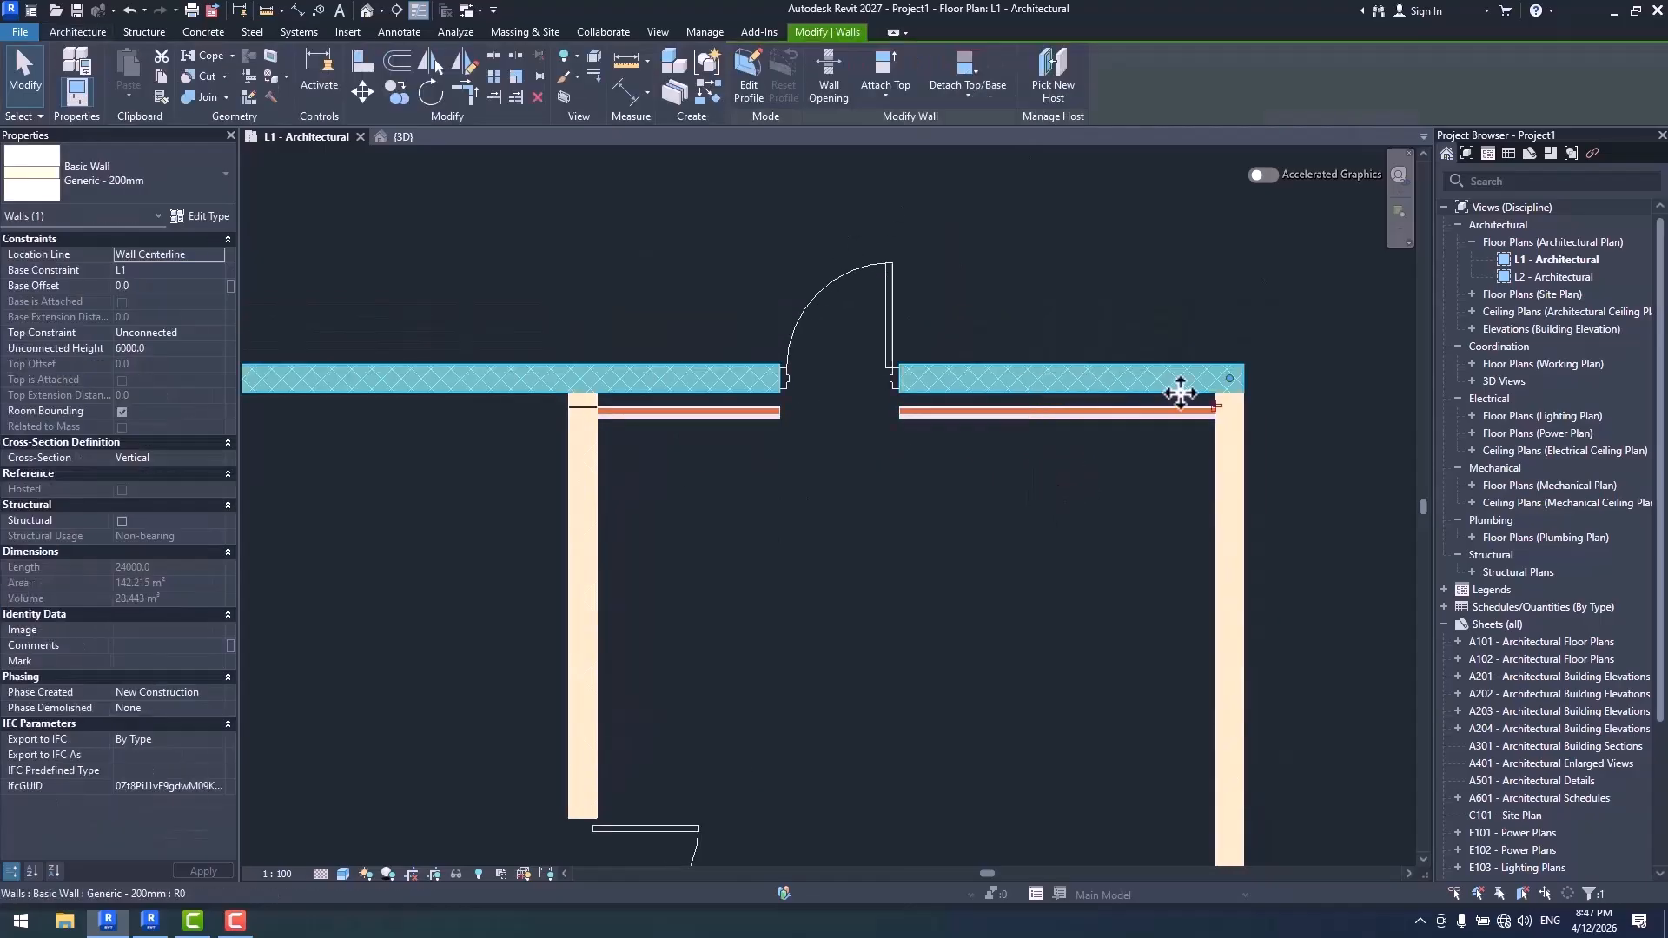
left_click_drag(1227, 379, 933, 397)
key("Escape")
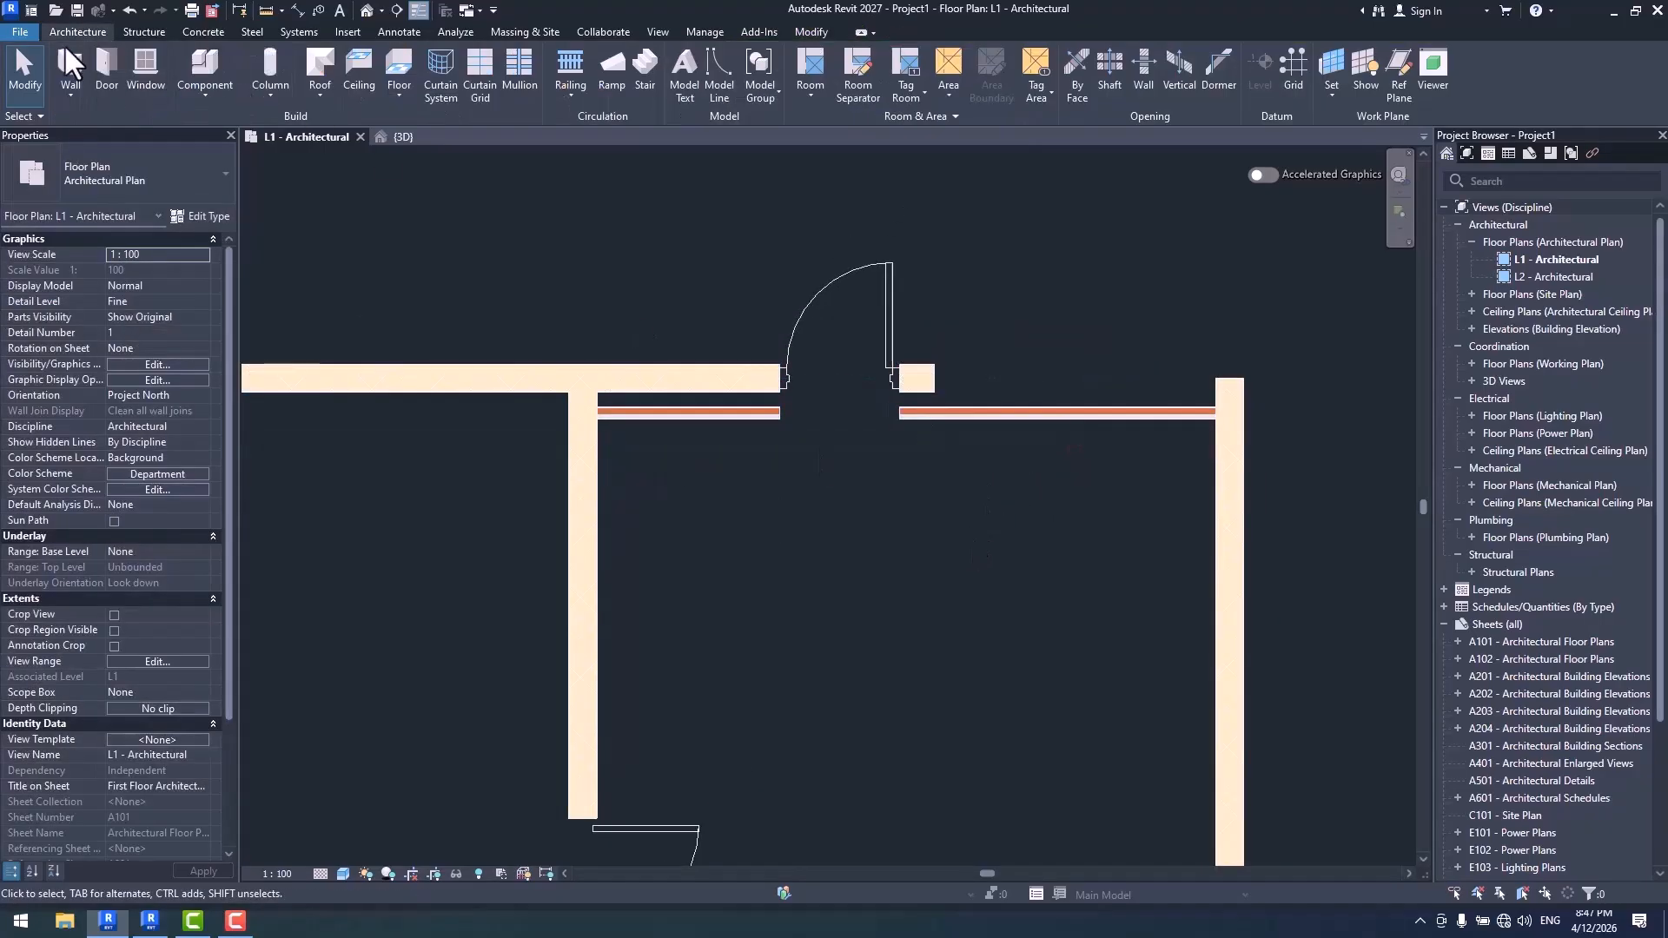
- Draw a 1900 mm long Wall-01 segment in line with the shortened wall, ending at the outer side wall's endpoint
key("w")
key("a")
left_click(963, 379)
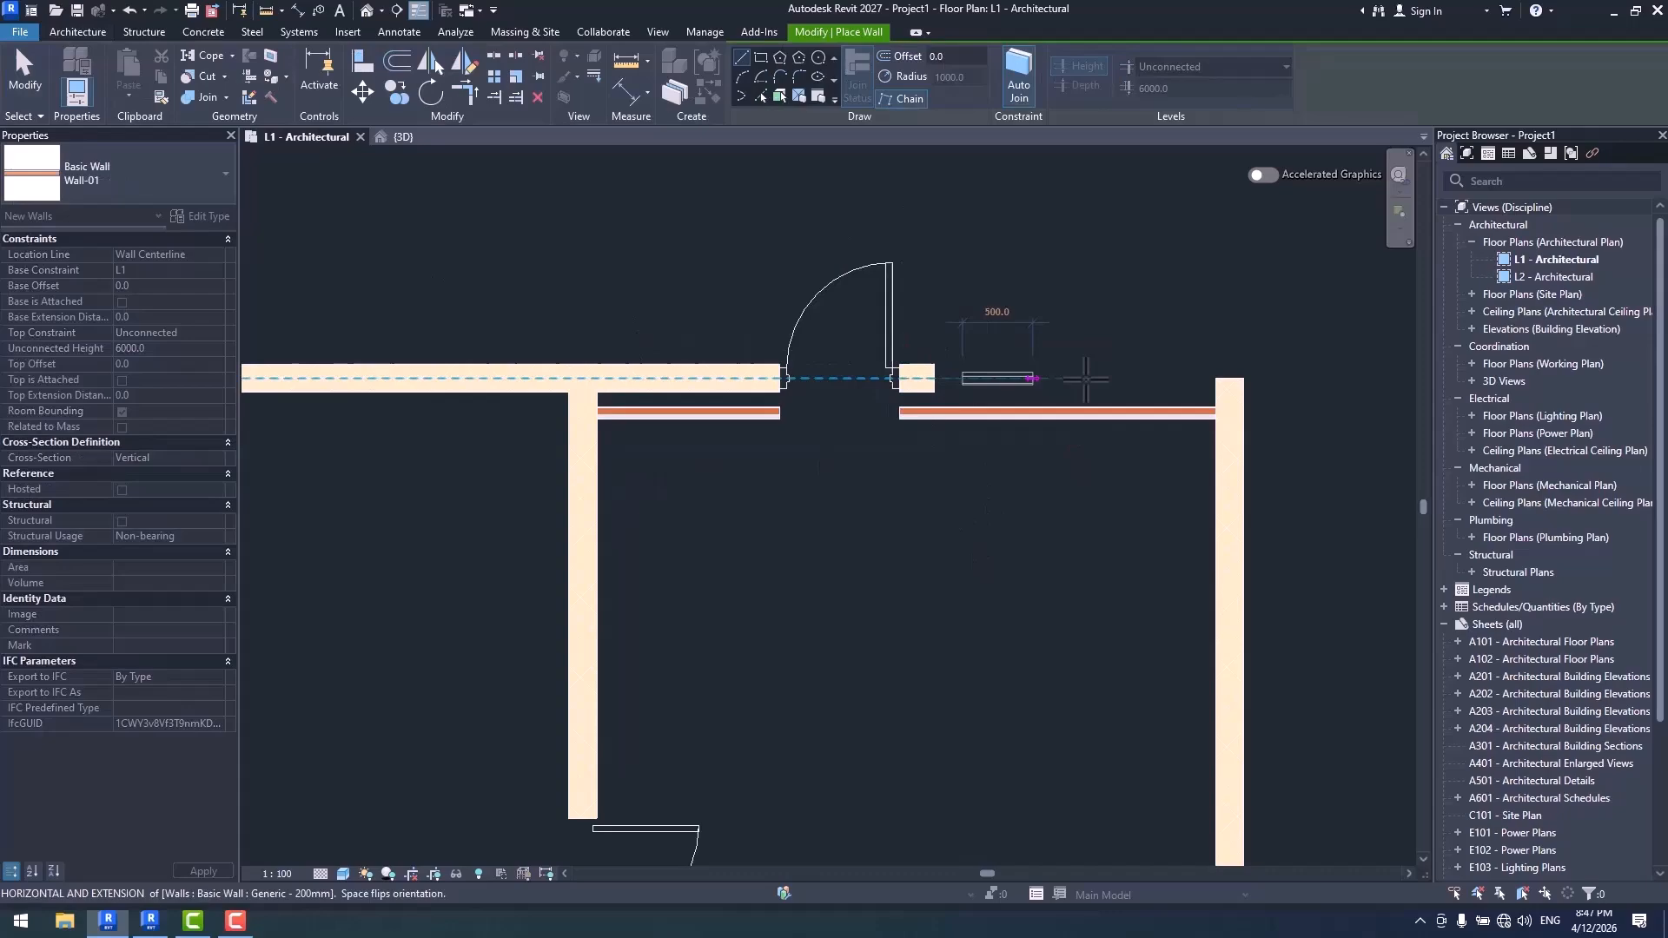
left_click(1227, 380)
key("Escape")
key("Escape")
- Match the new short segment's type to the upper Generic - 200mm wall
left_click(850, 306)
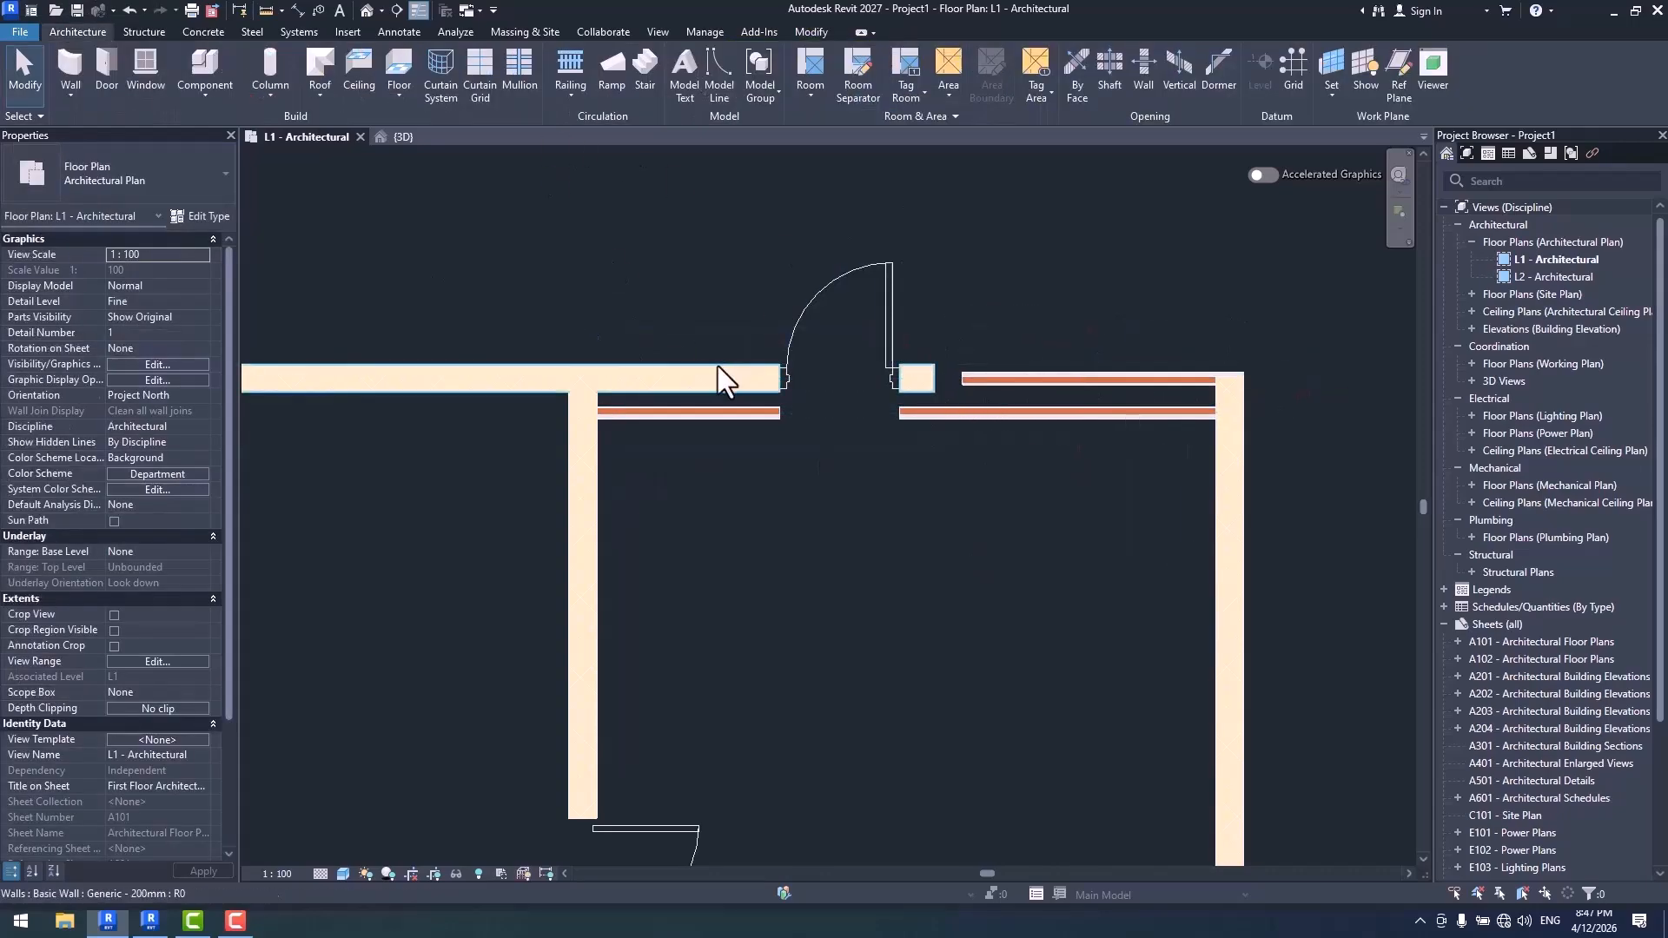
left_click(718, 369)
key("Escape")
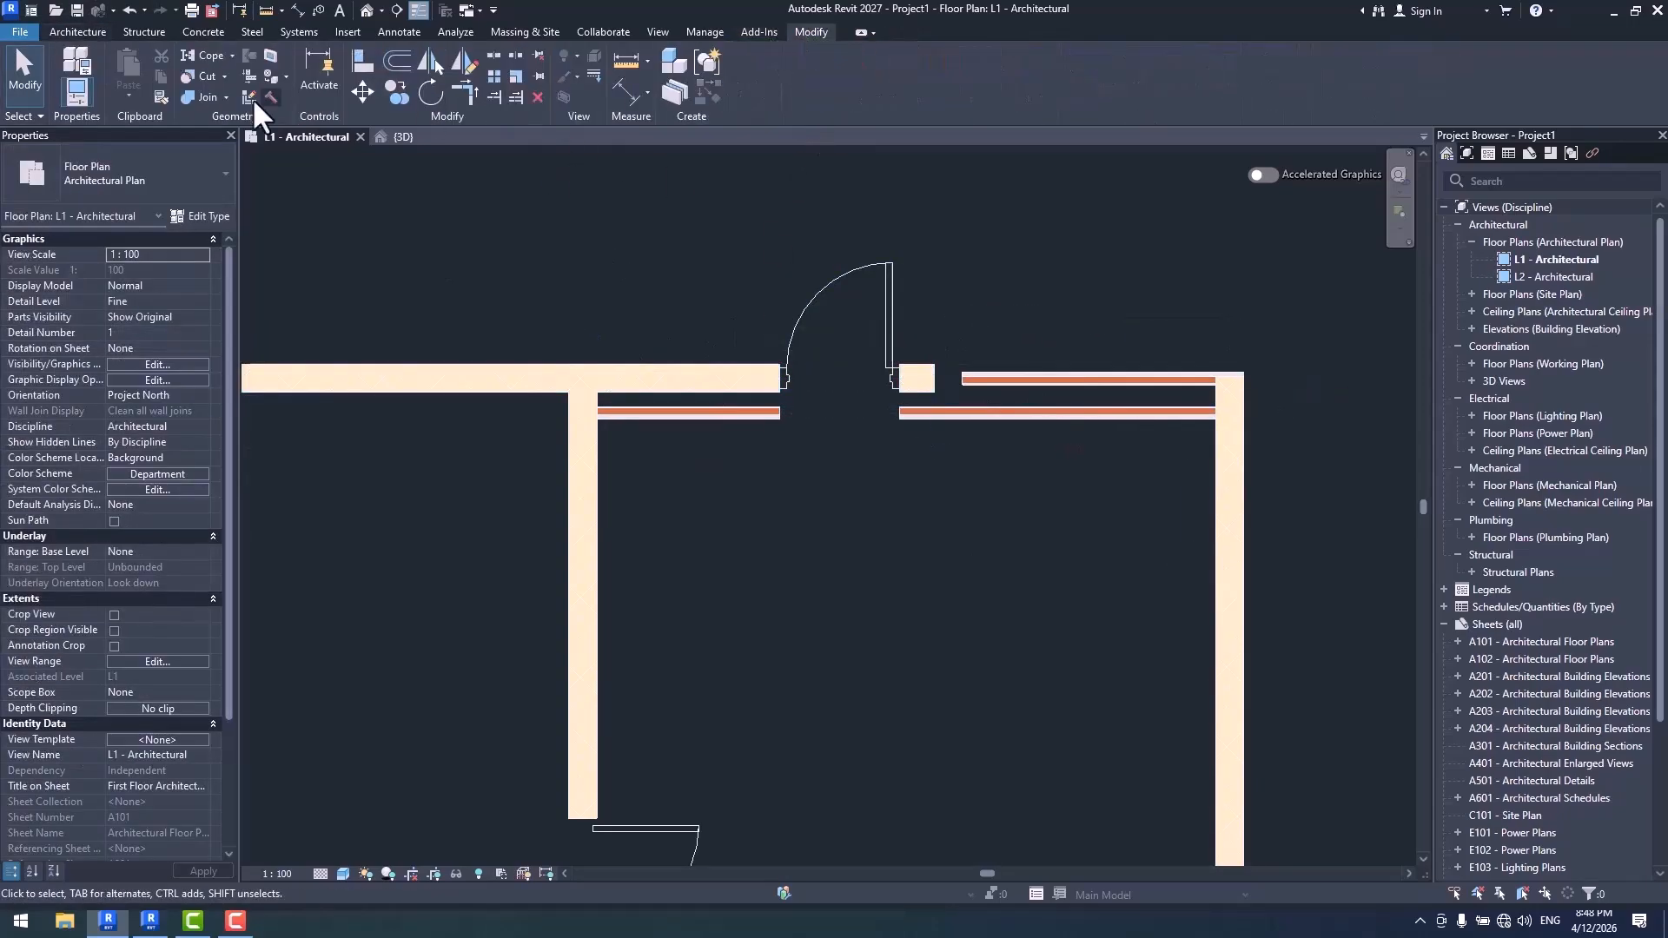
left_click(695, 379)
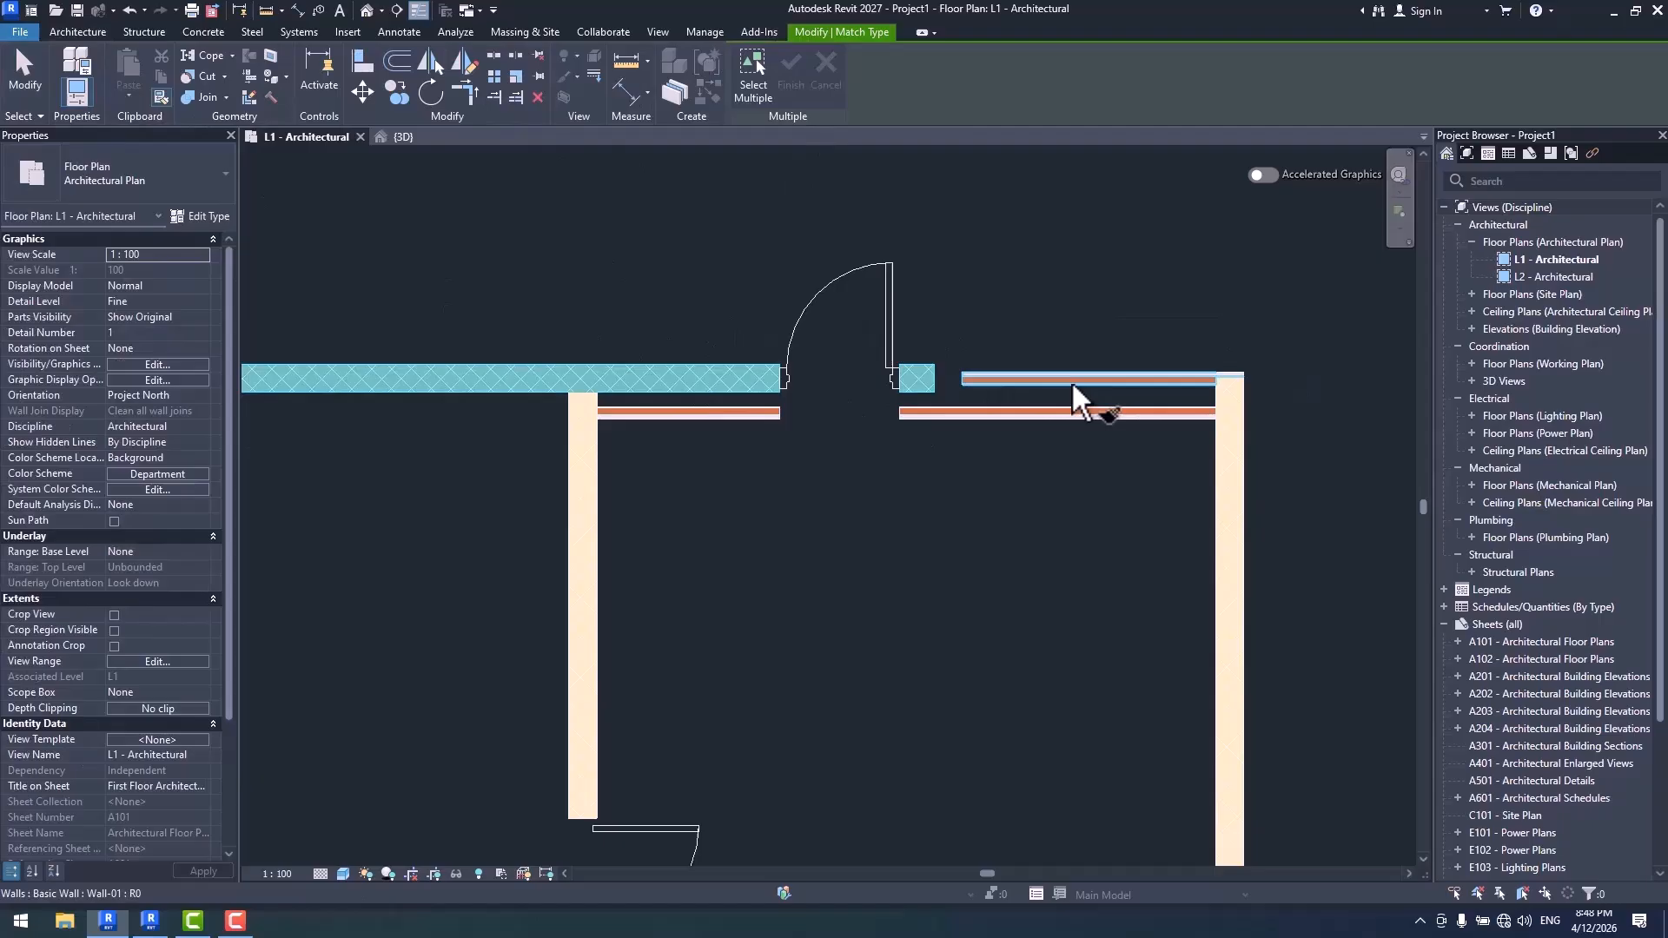
left_click(1026, 495)
- Try twice to assign the separate short segment as a new host, starting from Wall-01's main host wall
left_click(949, 413)
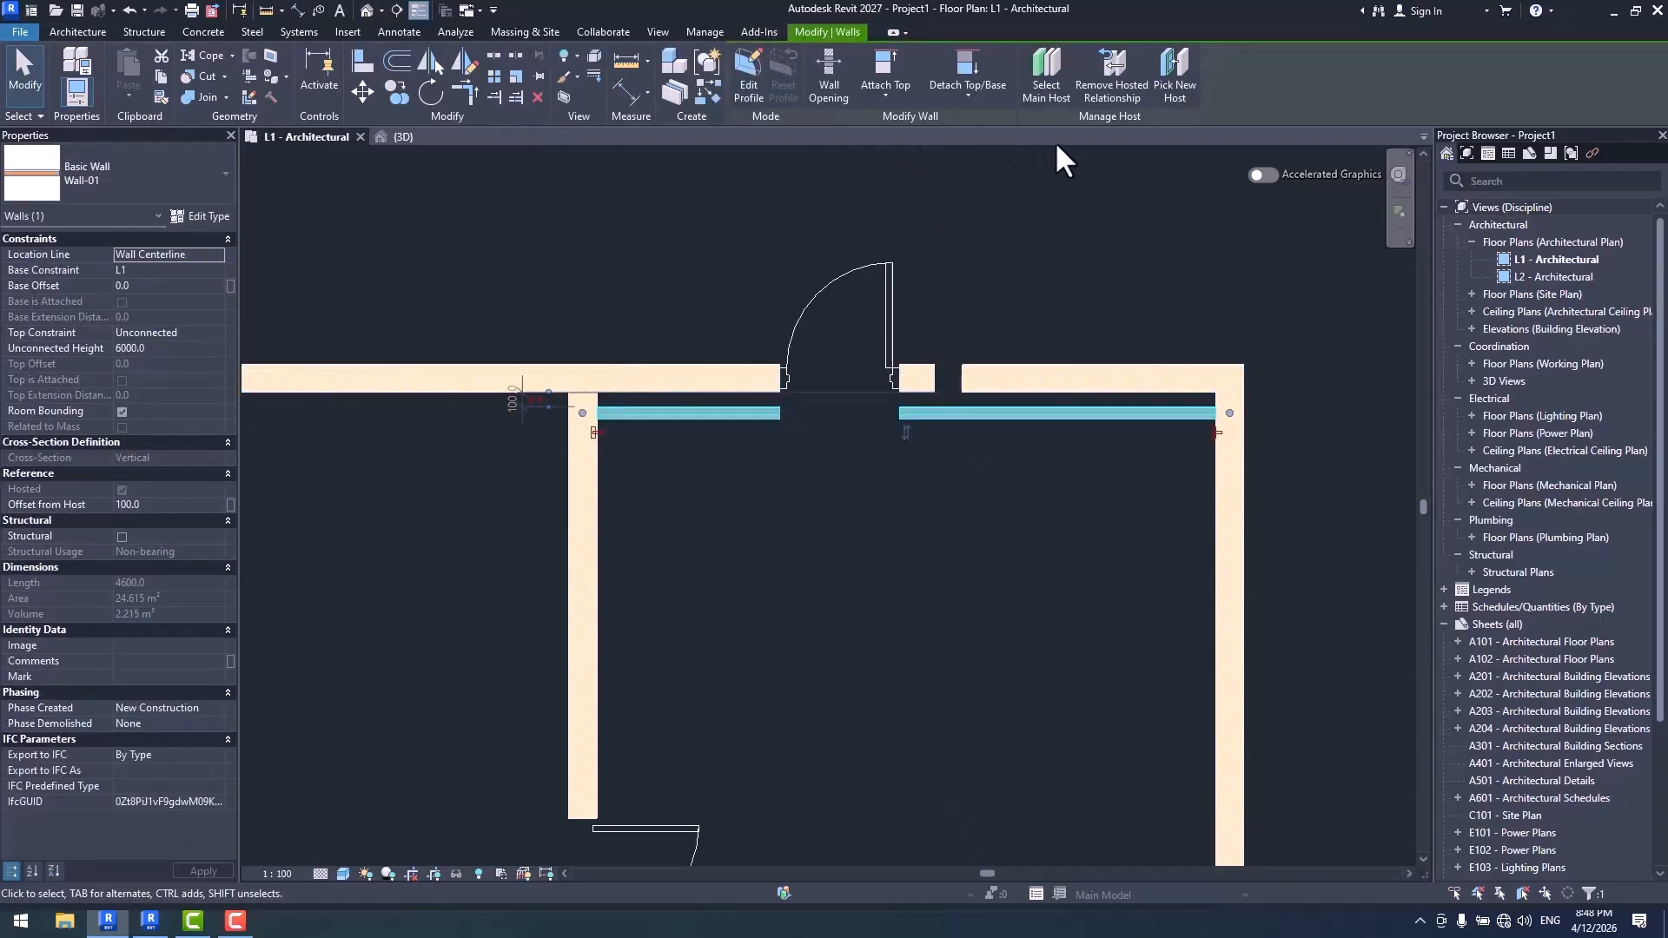
left_click(1048, 85)
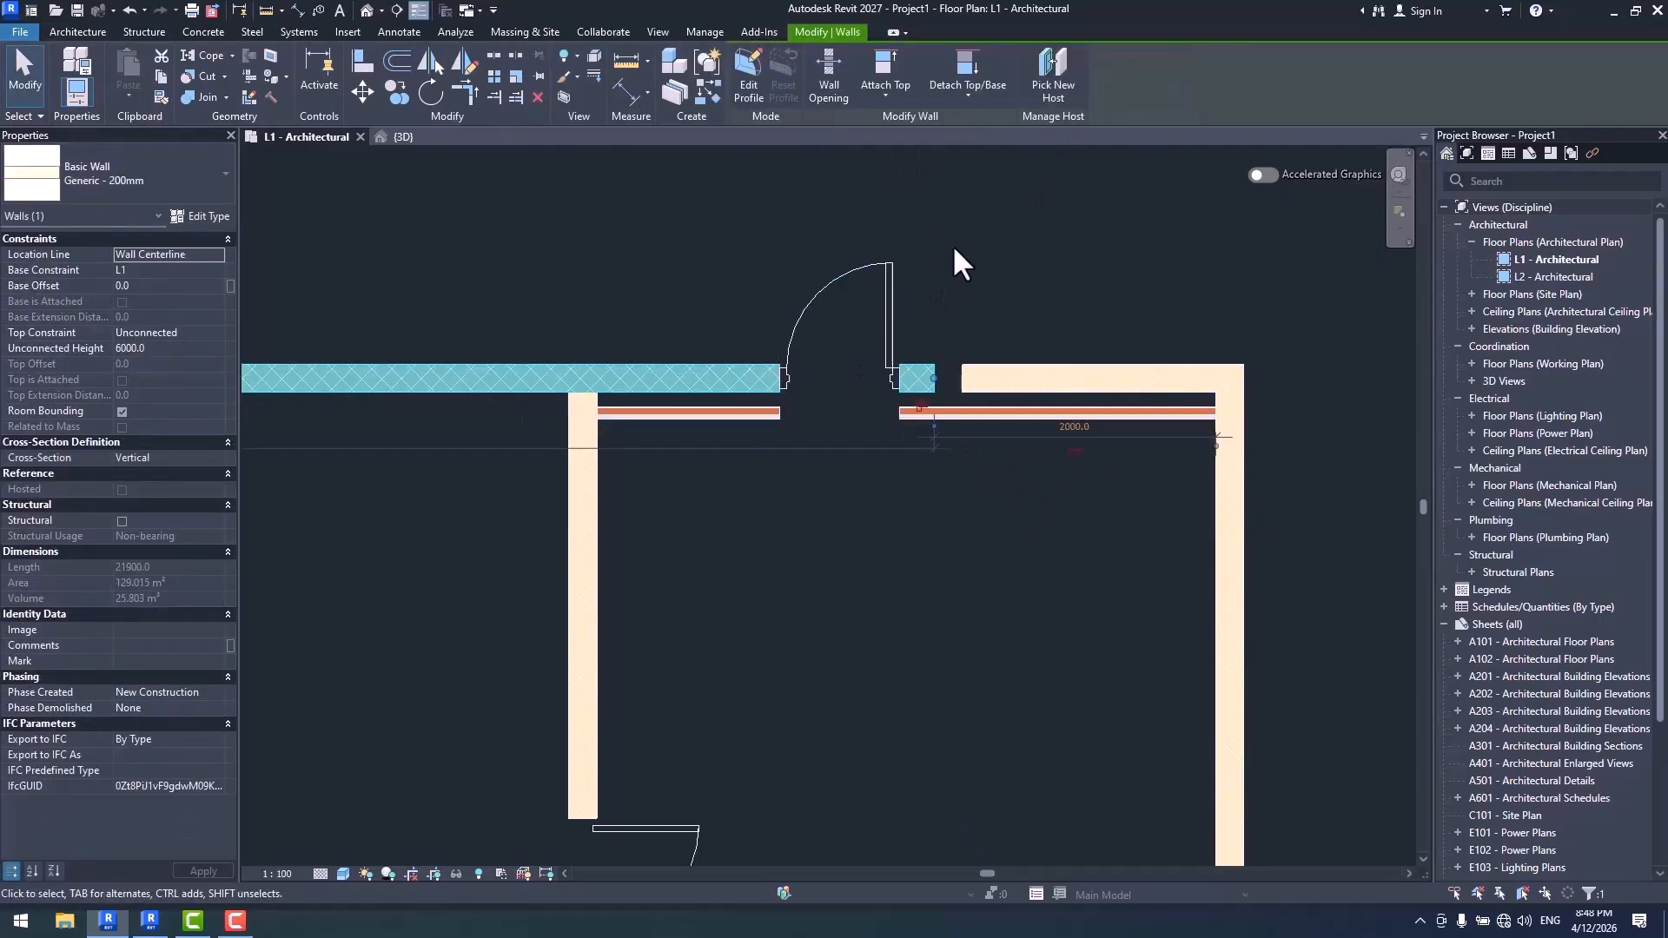
left_click(1049, 85)
left_click(1100, 383)
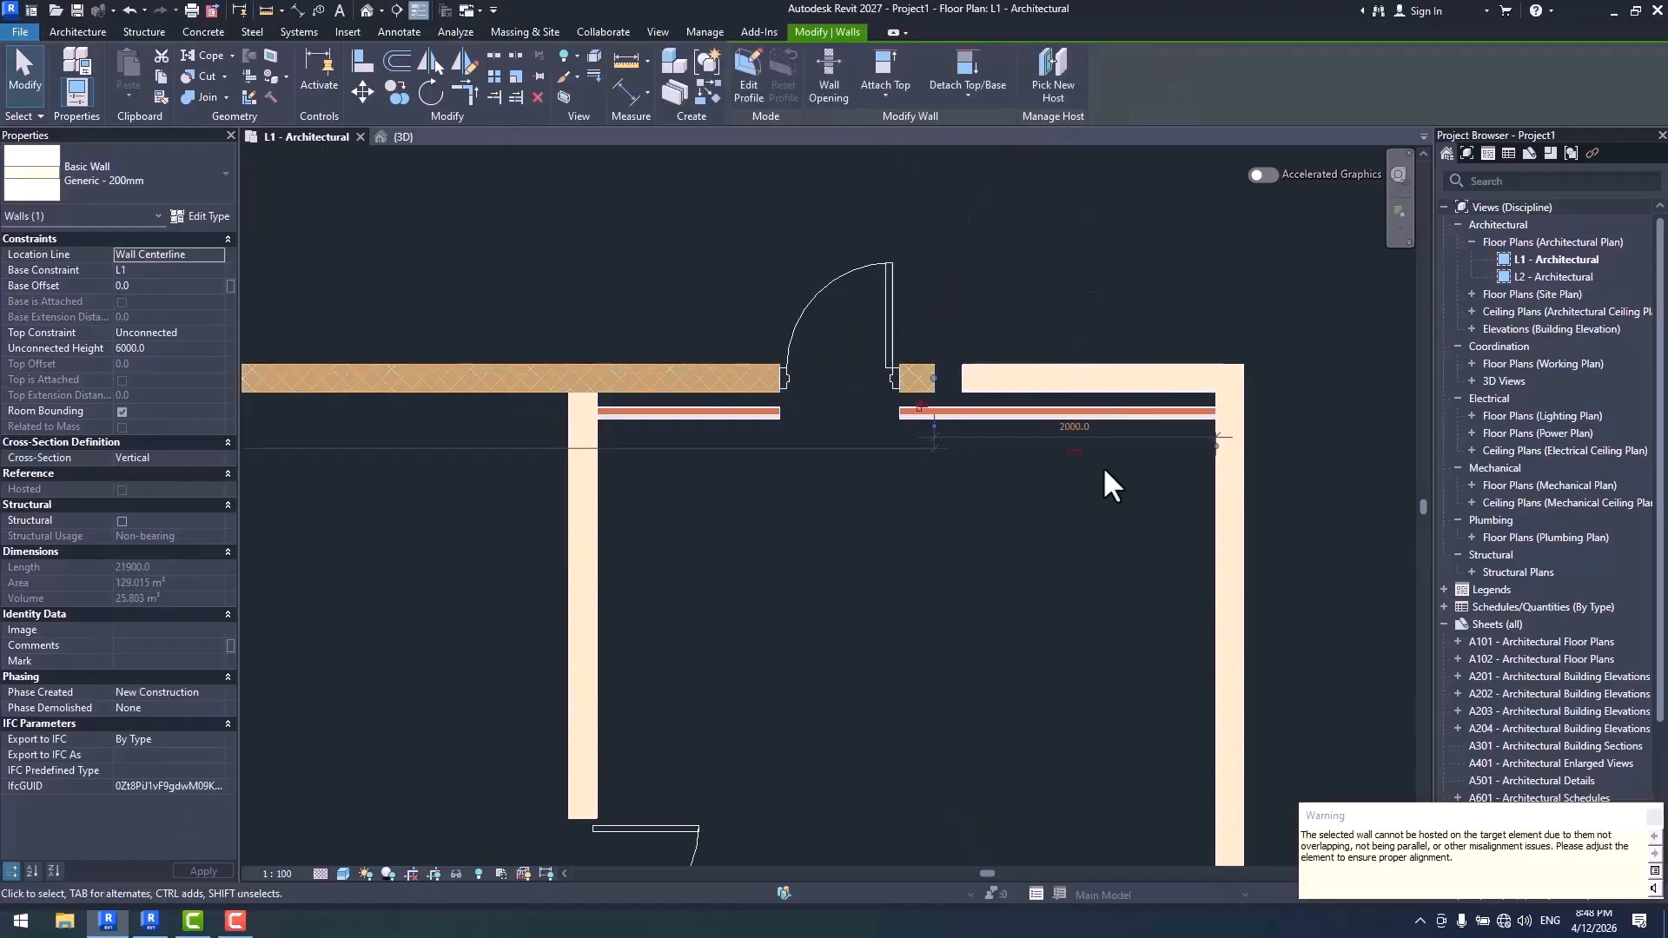
left_click(1008, 469)
left_click(999, 415)
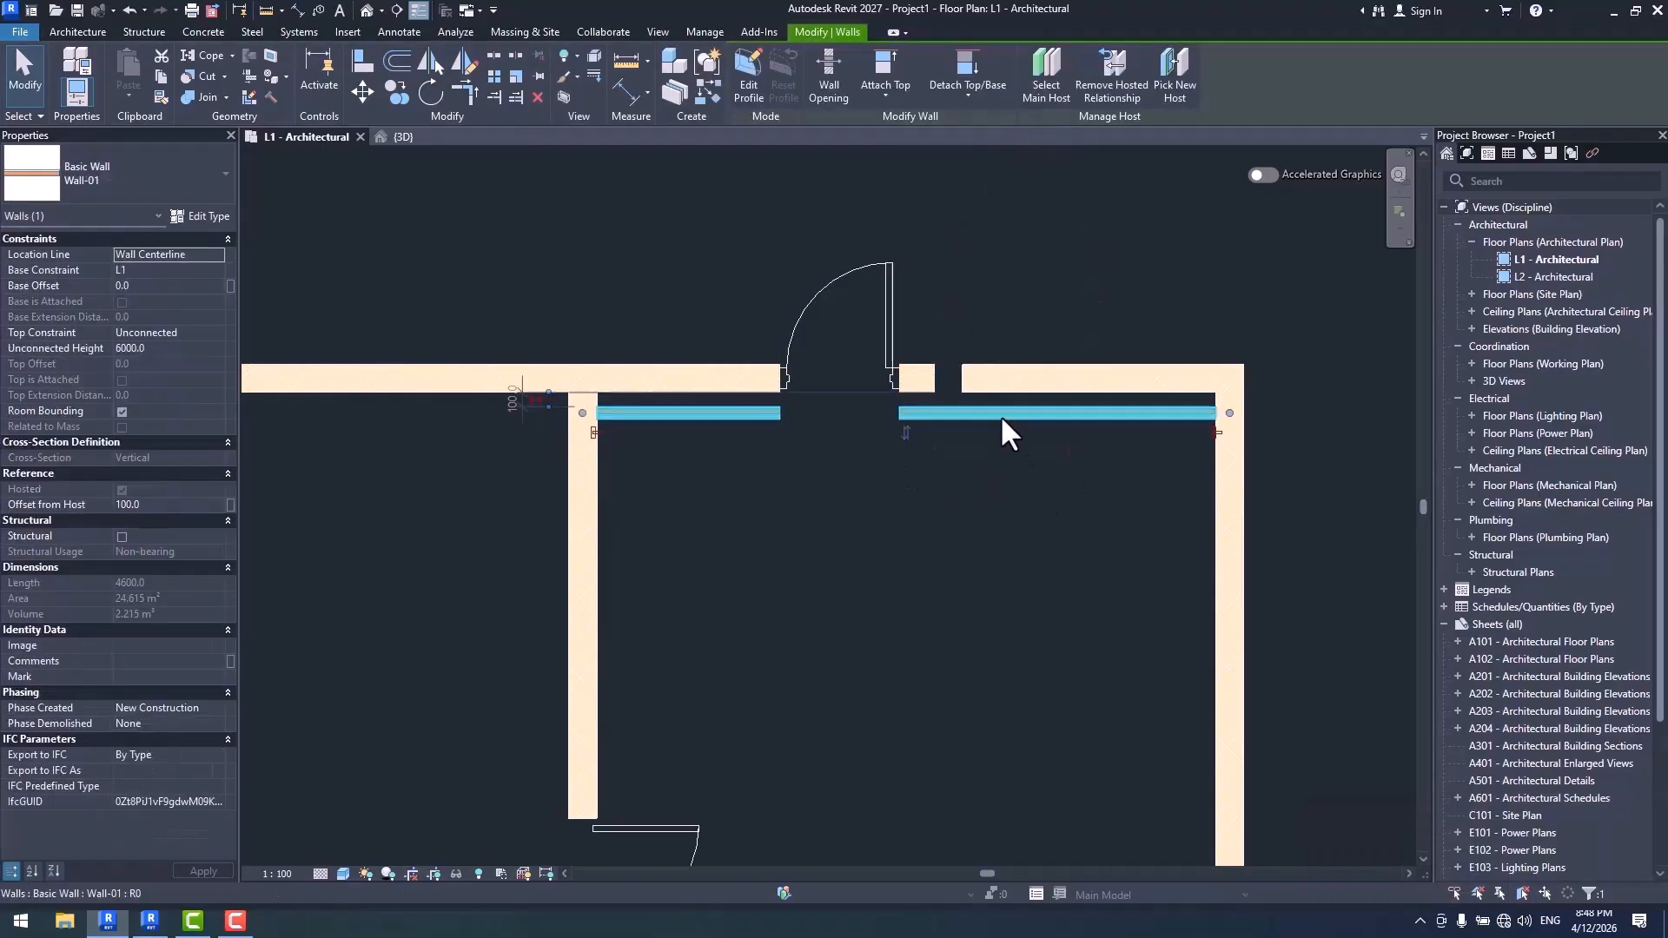
left_click(1049, 91)
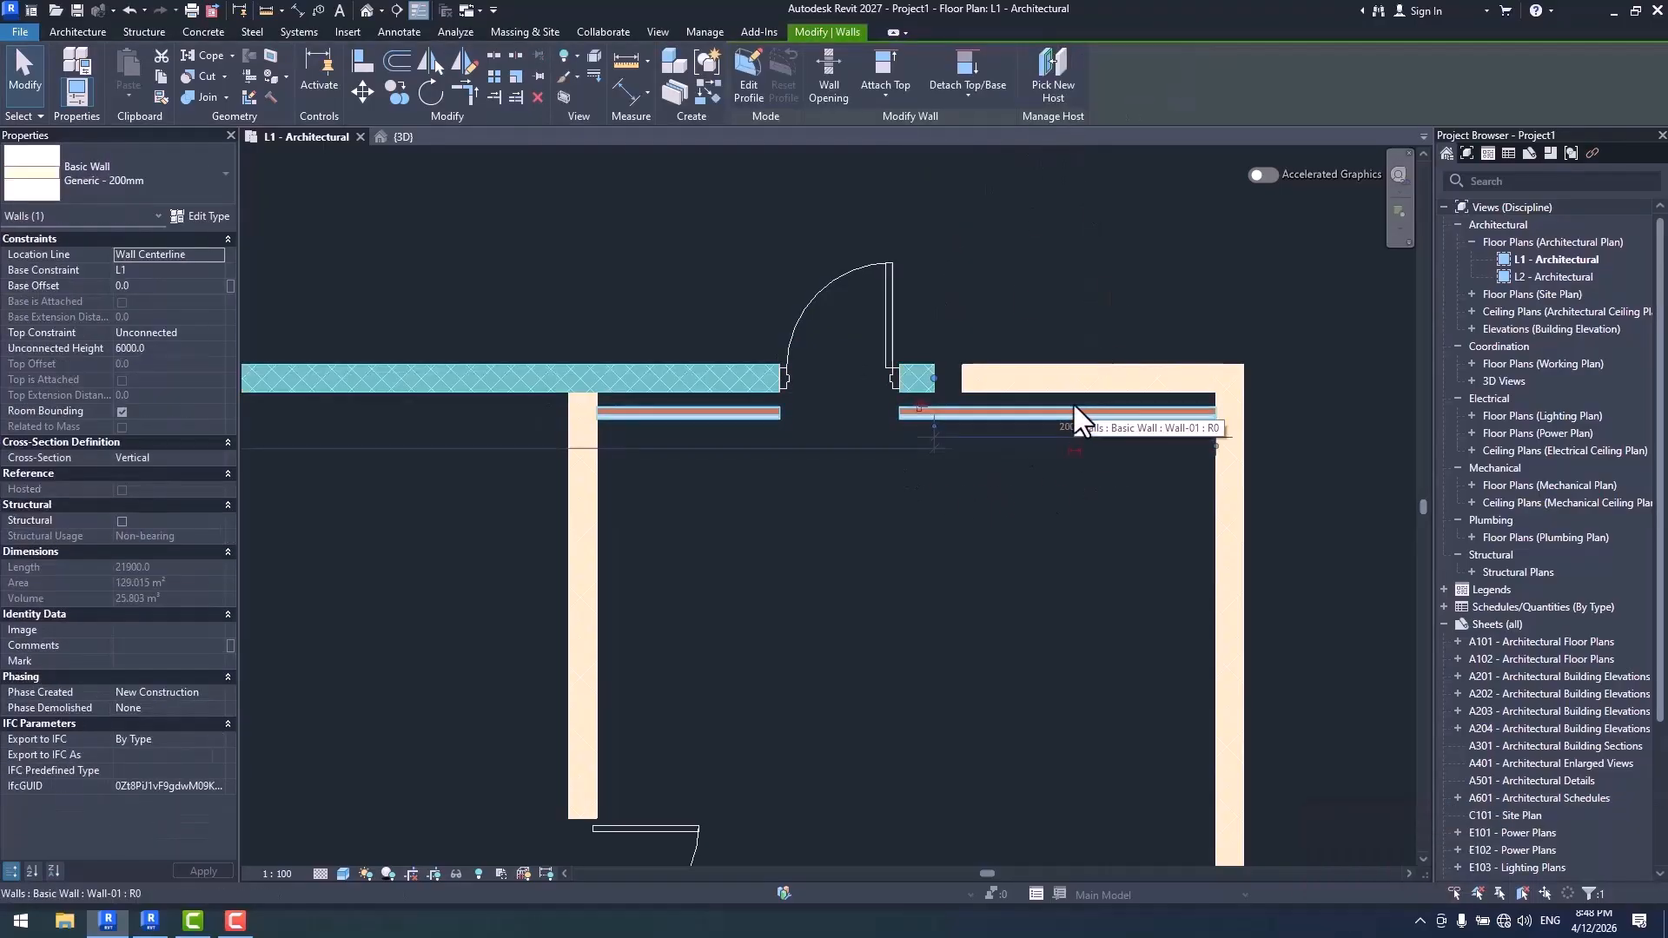
left_click(1067, 85)
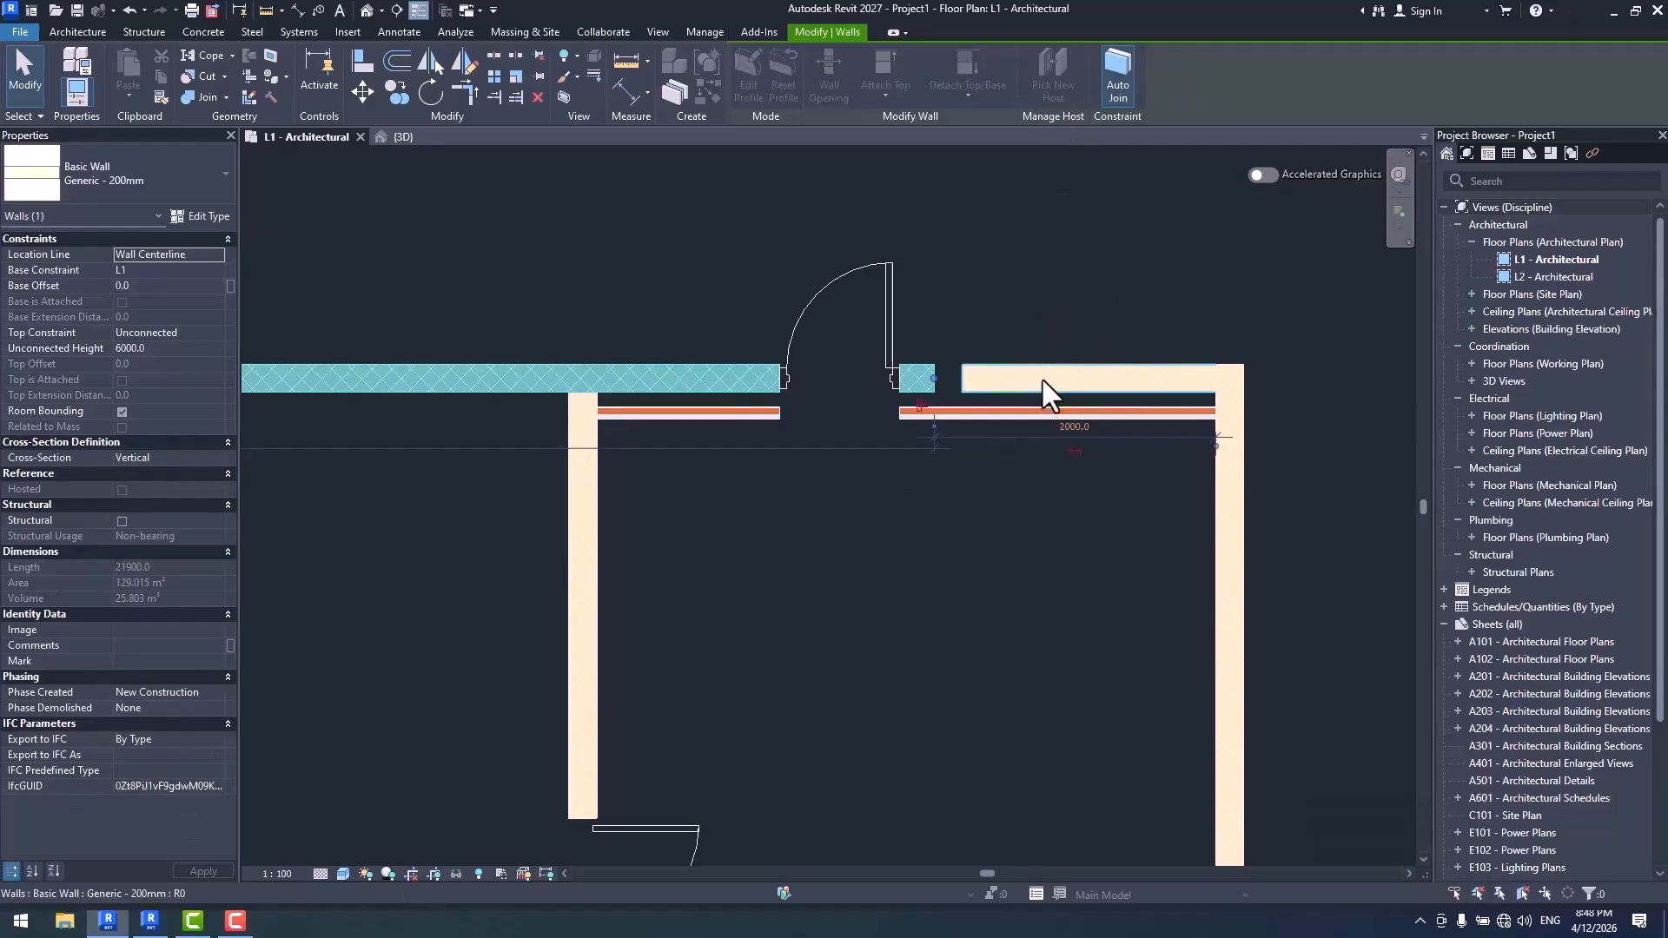
left_click(1053, 382)
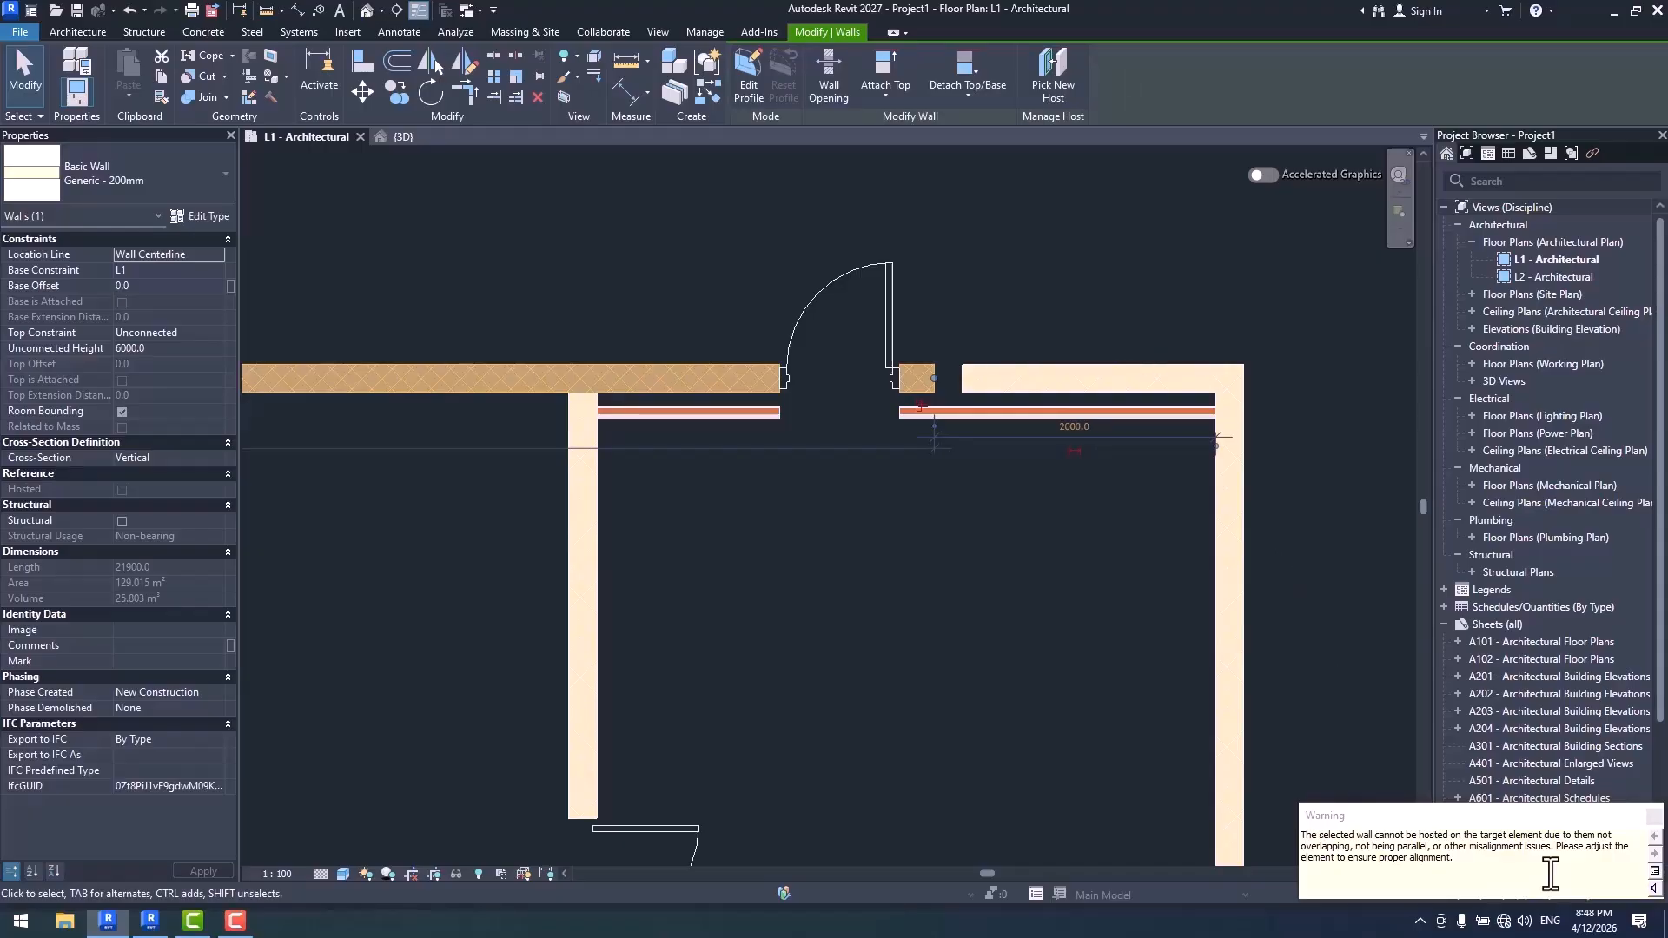
key("Escape")
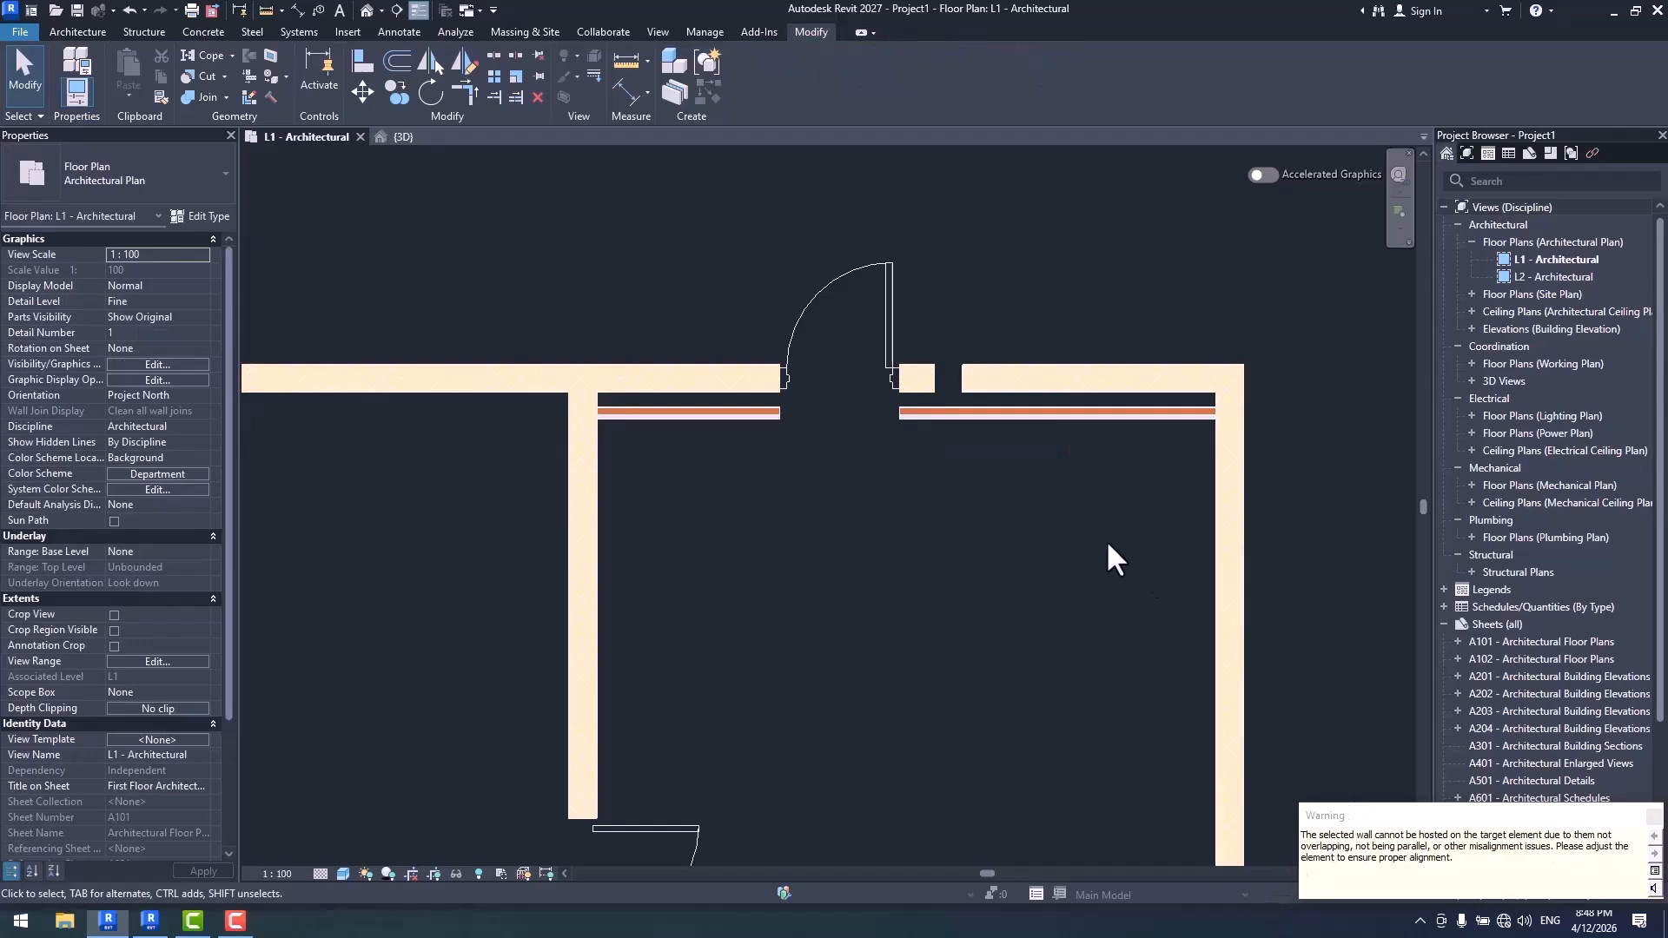
- Delete the separate short wall segment between the door and the outer corner
left_click(1076, 387)
key("Delete")
key("Escape")
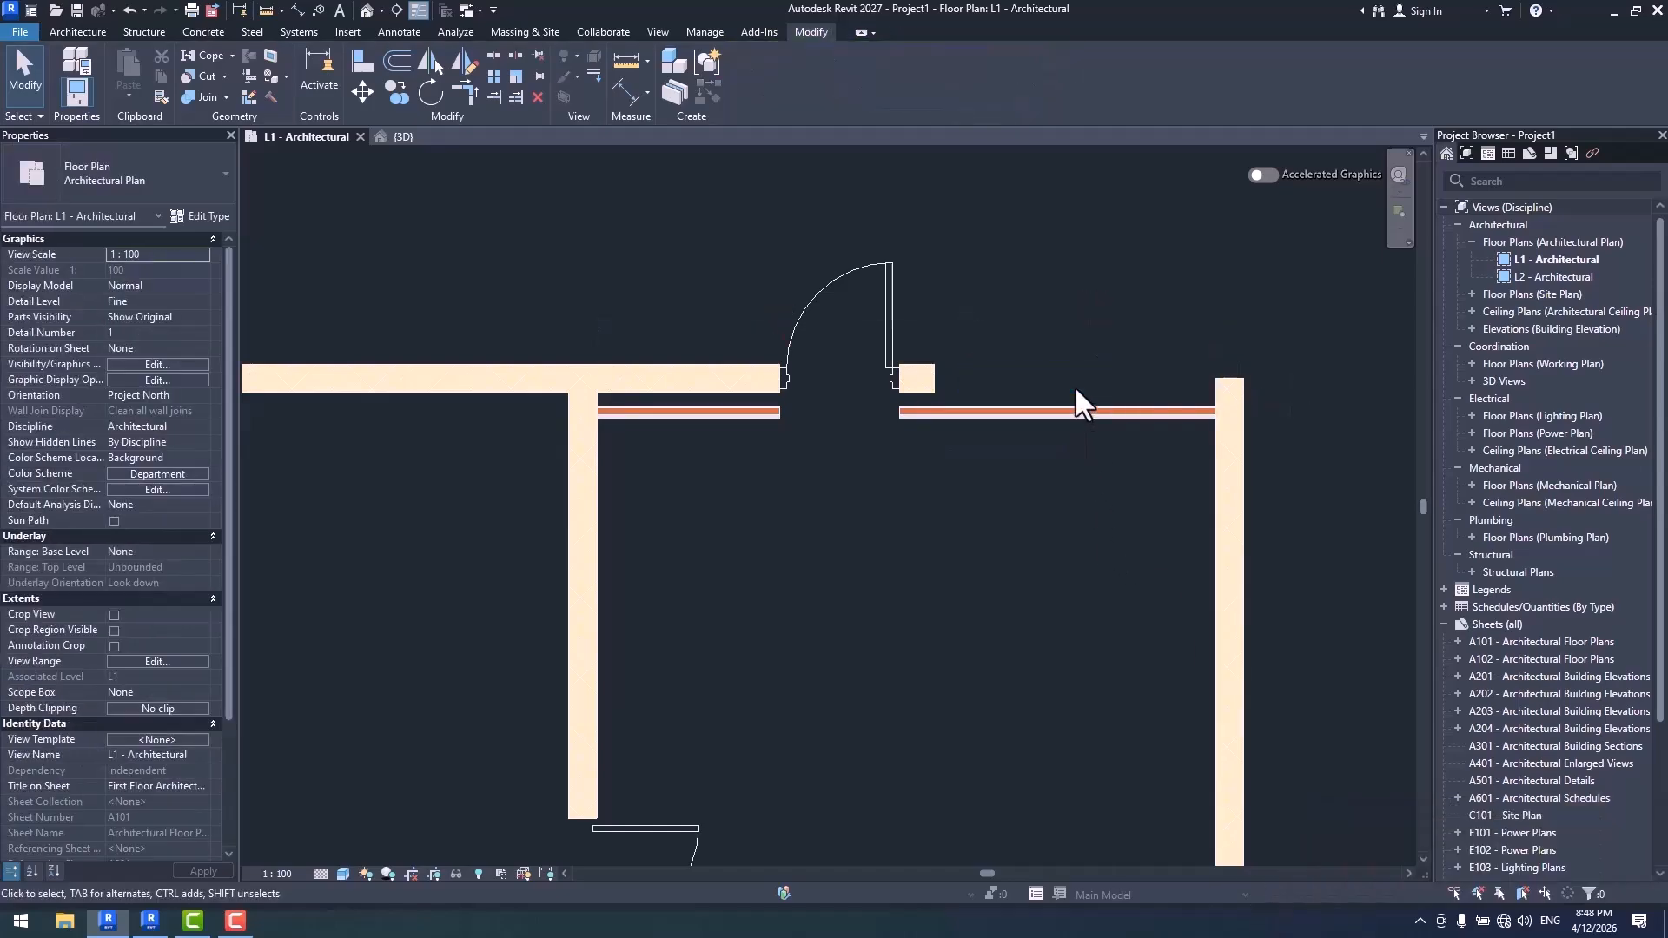
- Trim/Extend the upper wall and the outer side wall to a corner
key("t")
key("r")
left_click(922, 379)
left_click(1230, 473)
key("Escape")
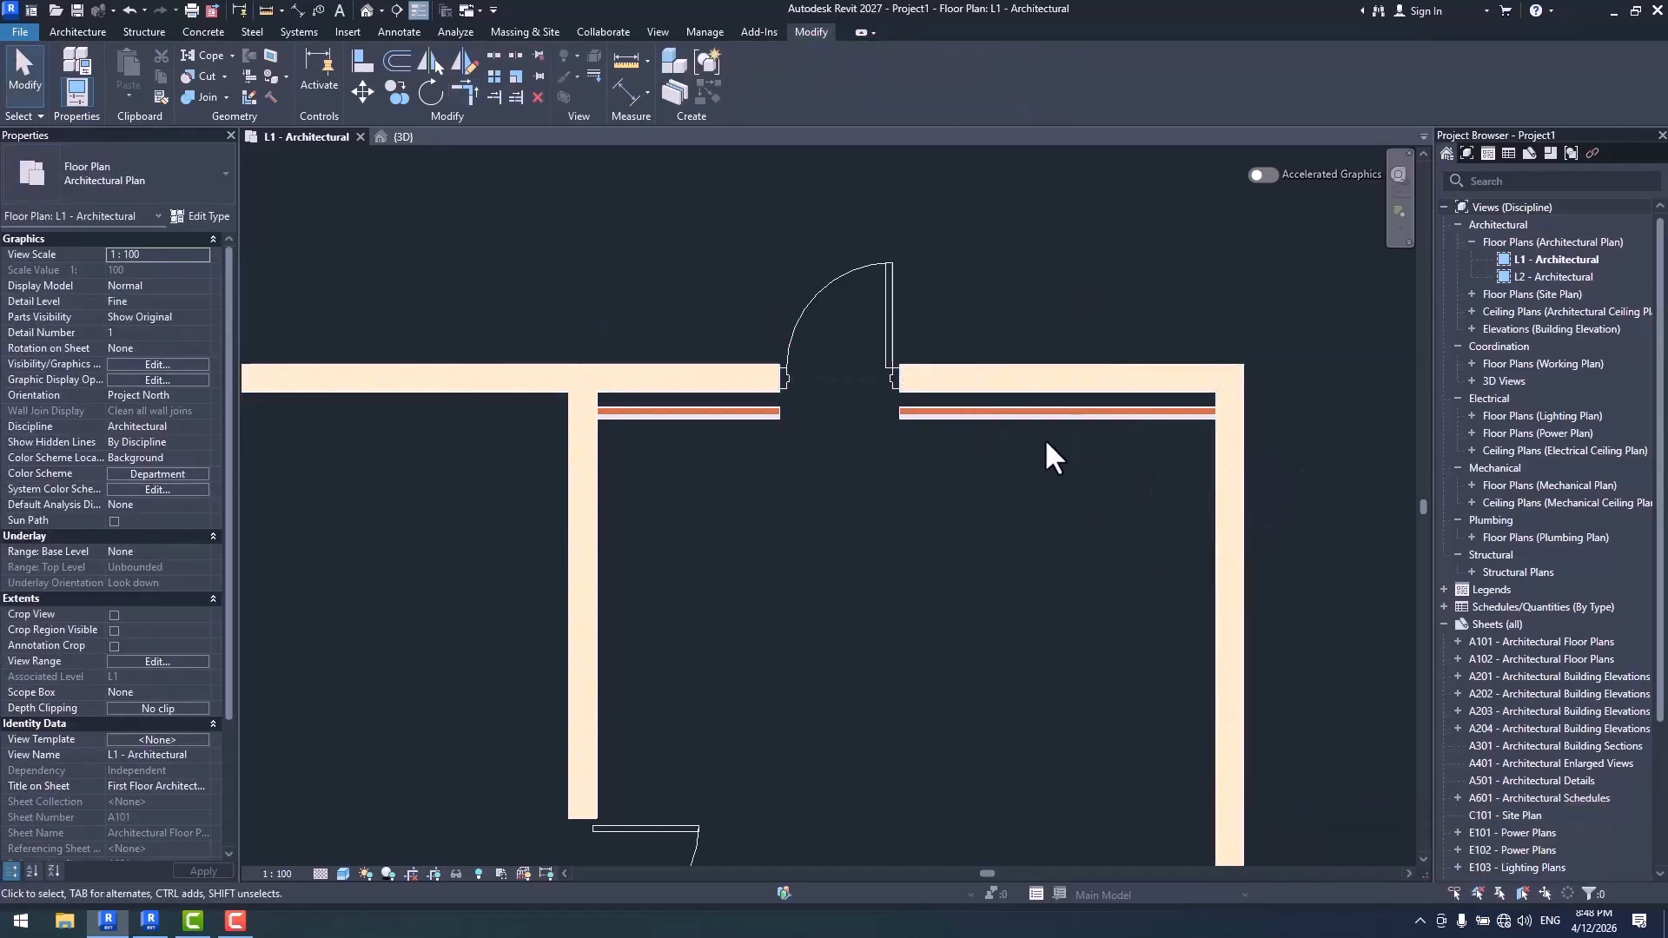
- Draw a Generic - 200mm wall across the room just below Wall-01, spanning between the two side walls
left_click(738, 384)
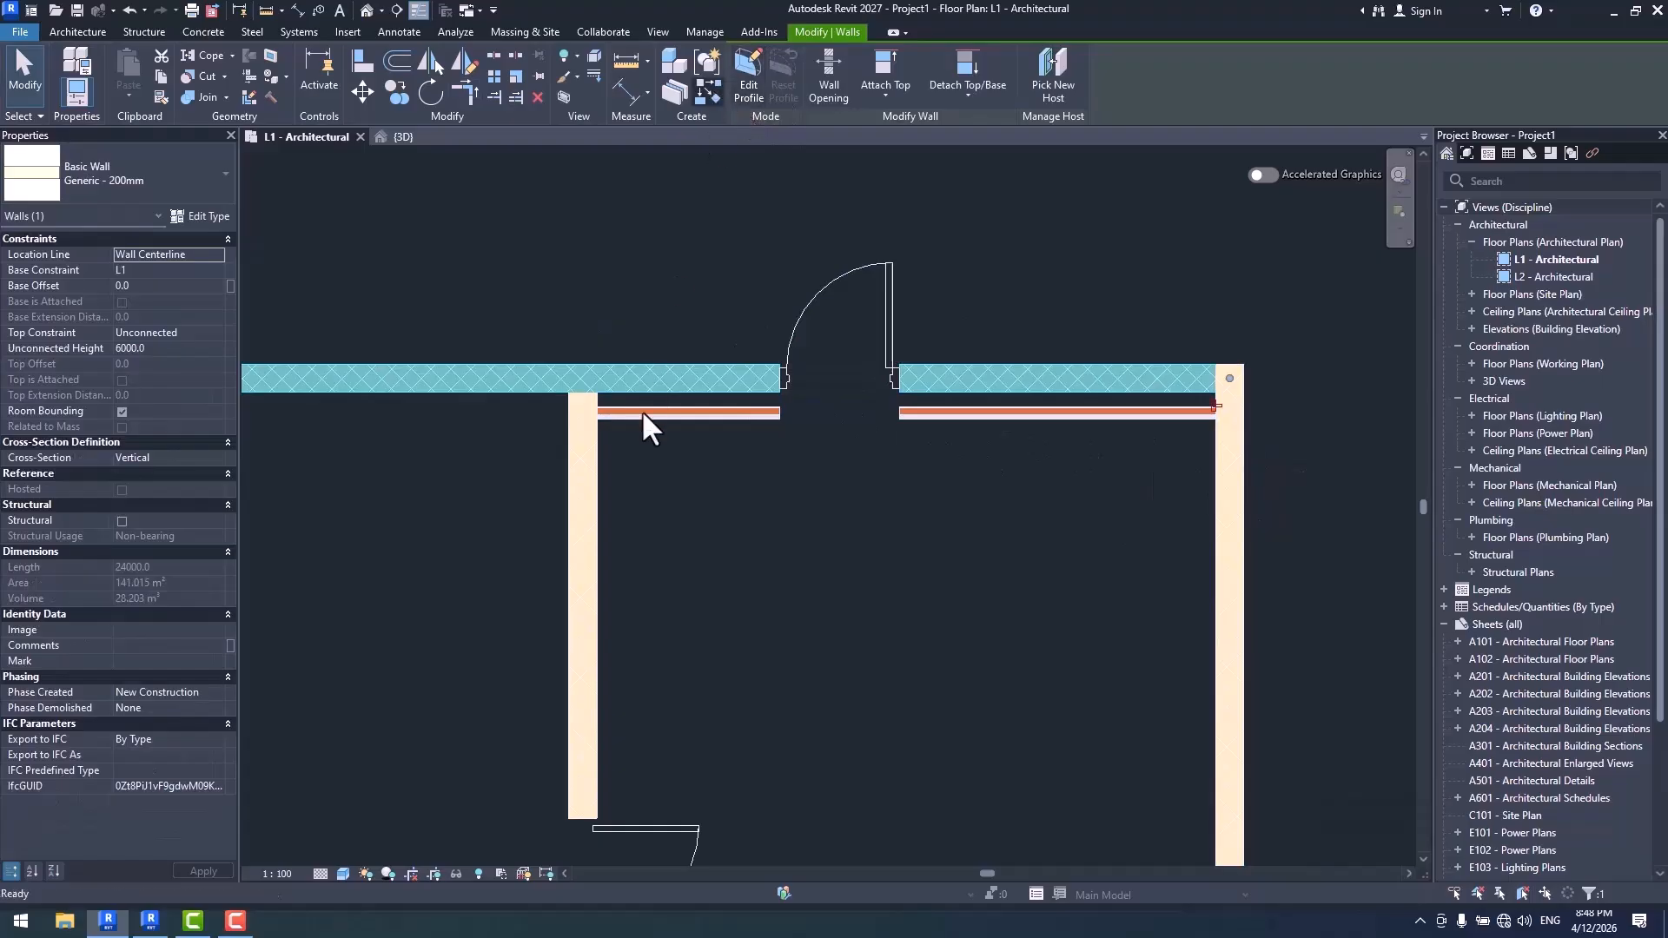
key("w")
key("a")
left_click(598, 462)
left_click(1199, 462)
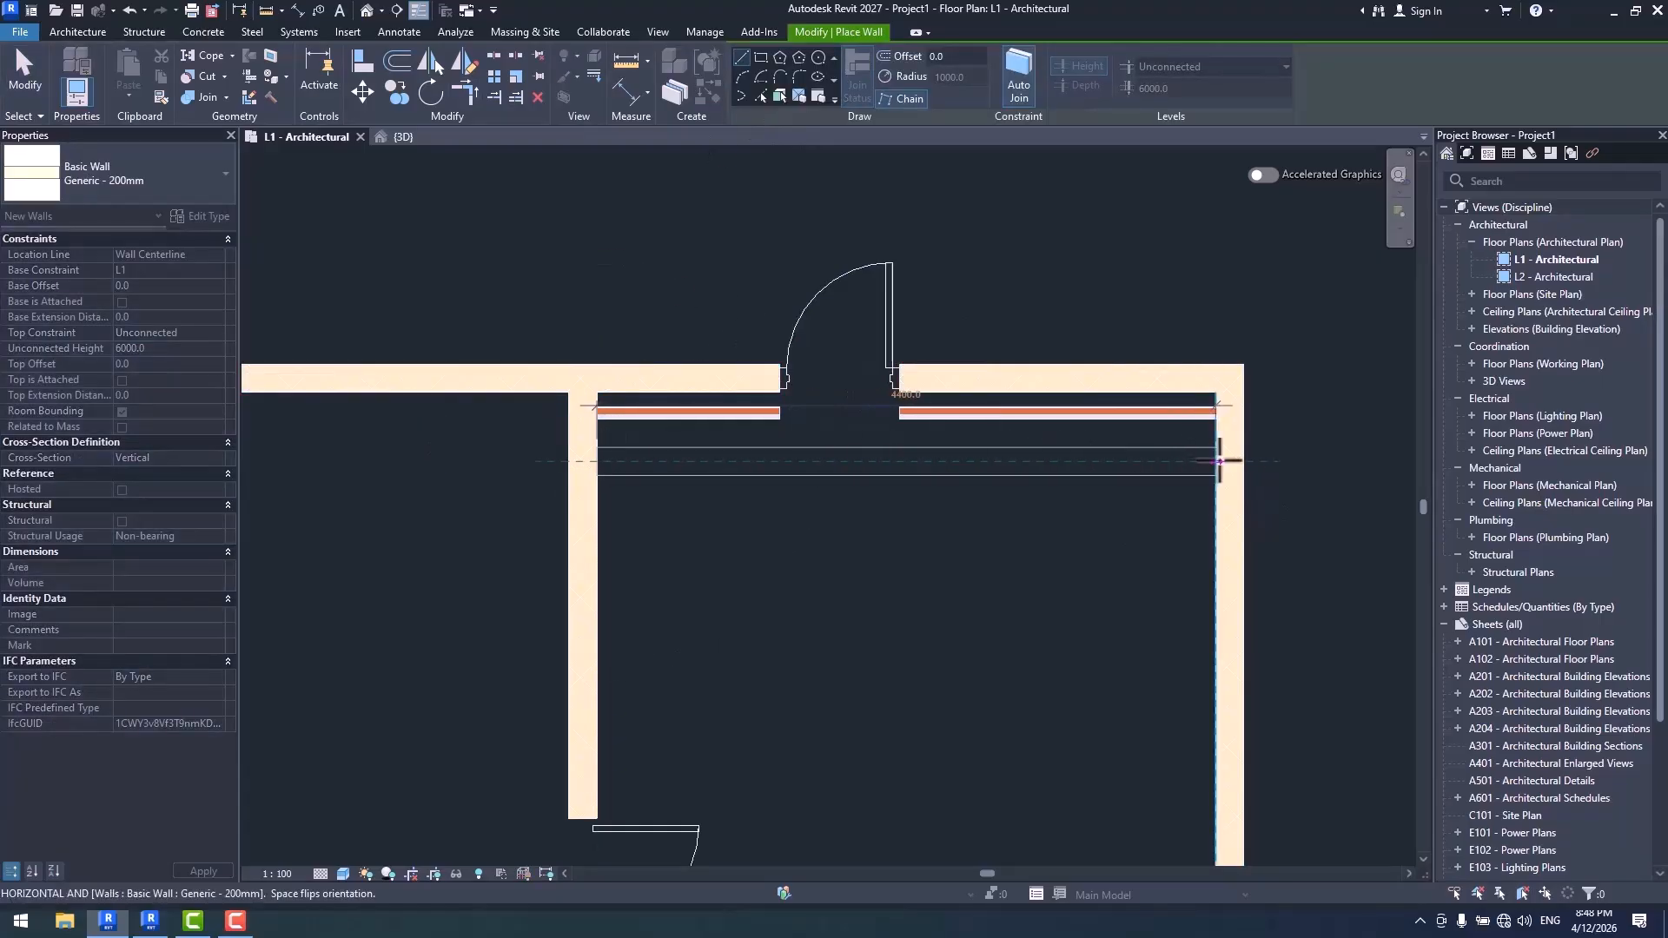
key("Escape")
key("Escape")
- Pick the new Generic - 200mm cross wall as the new host of Wall-01
left_click(973, 412)
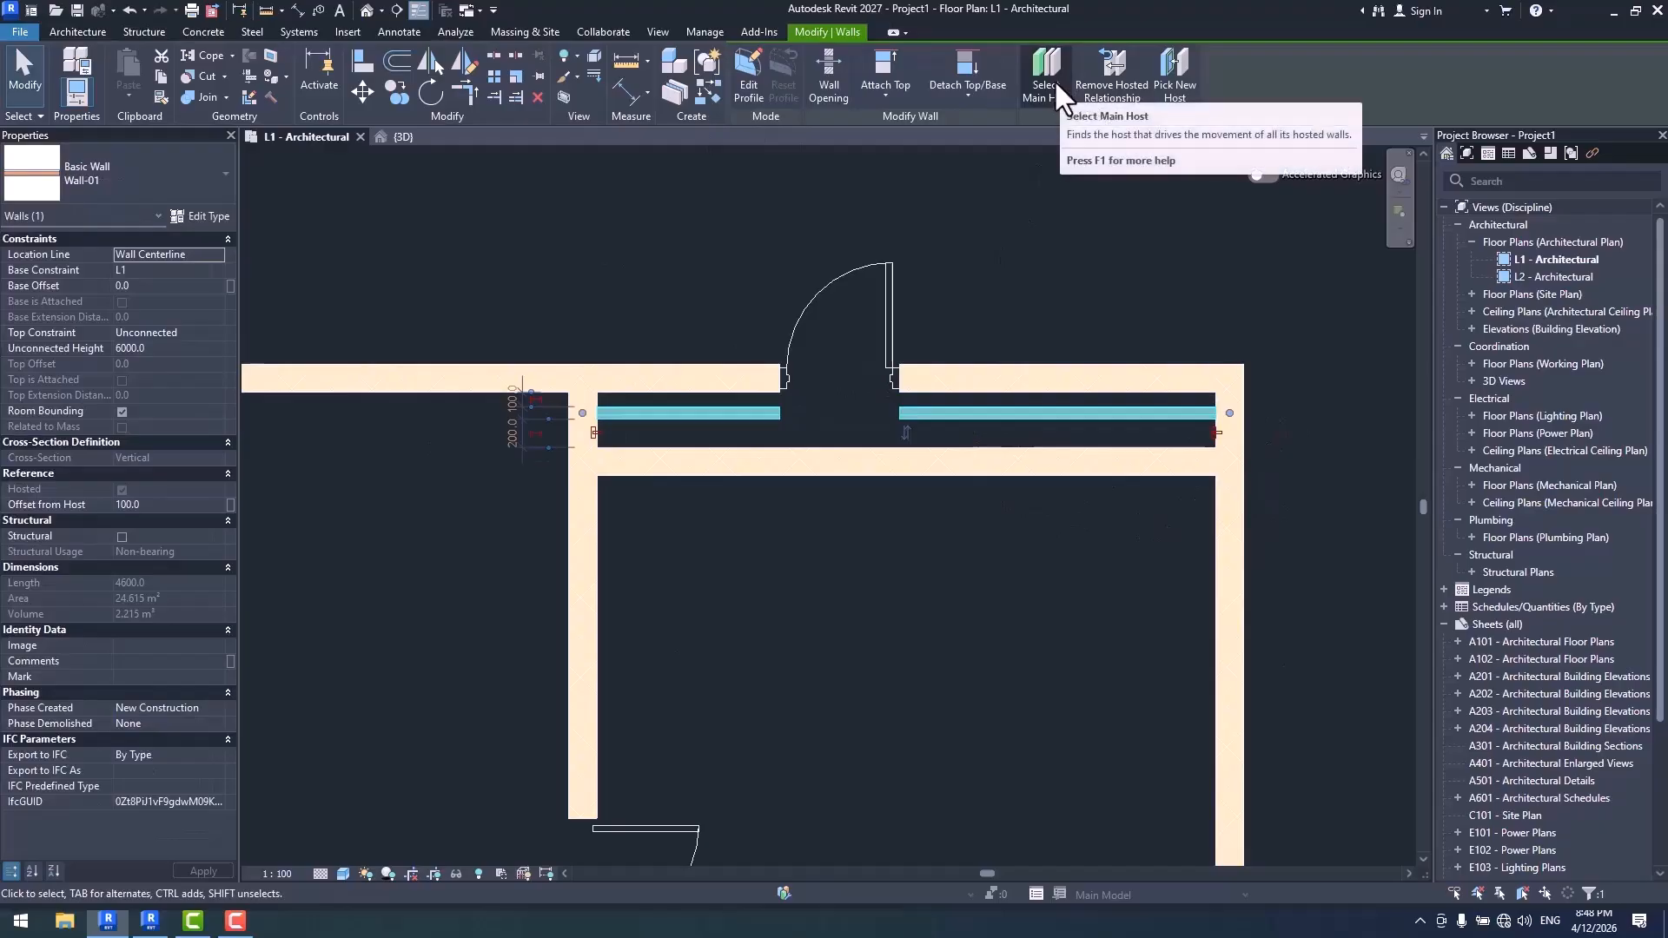
left_click(1175, 86)
left_click(1057, 462)
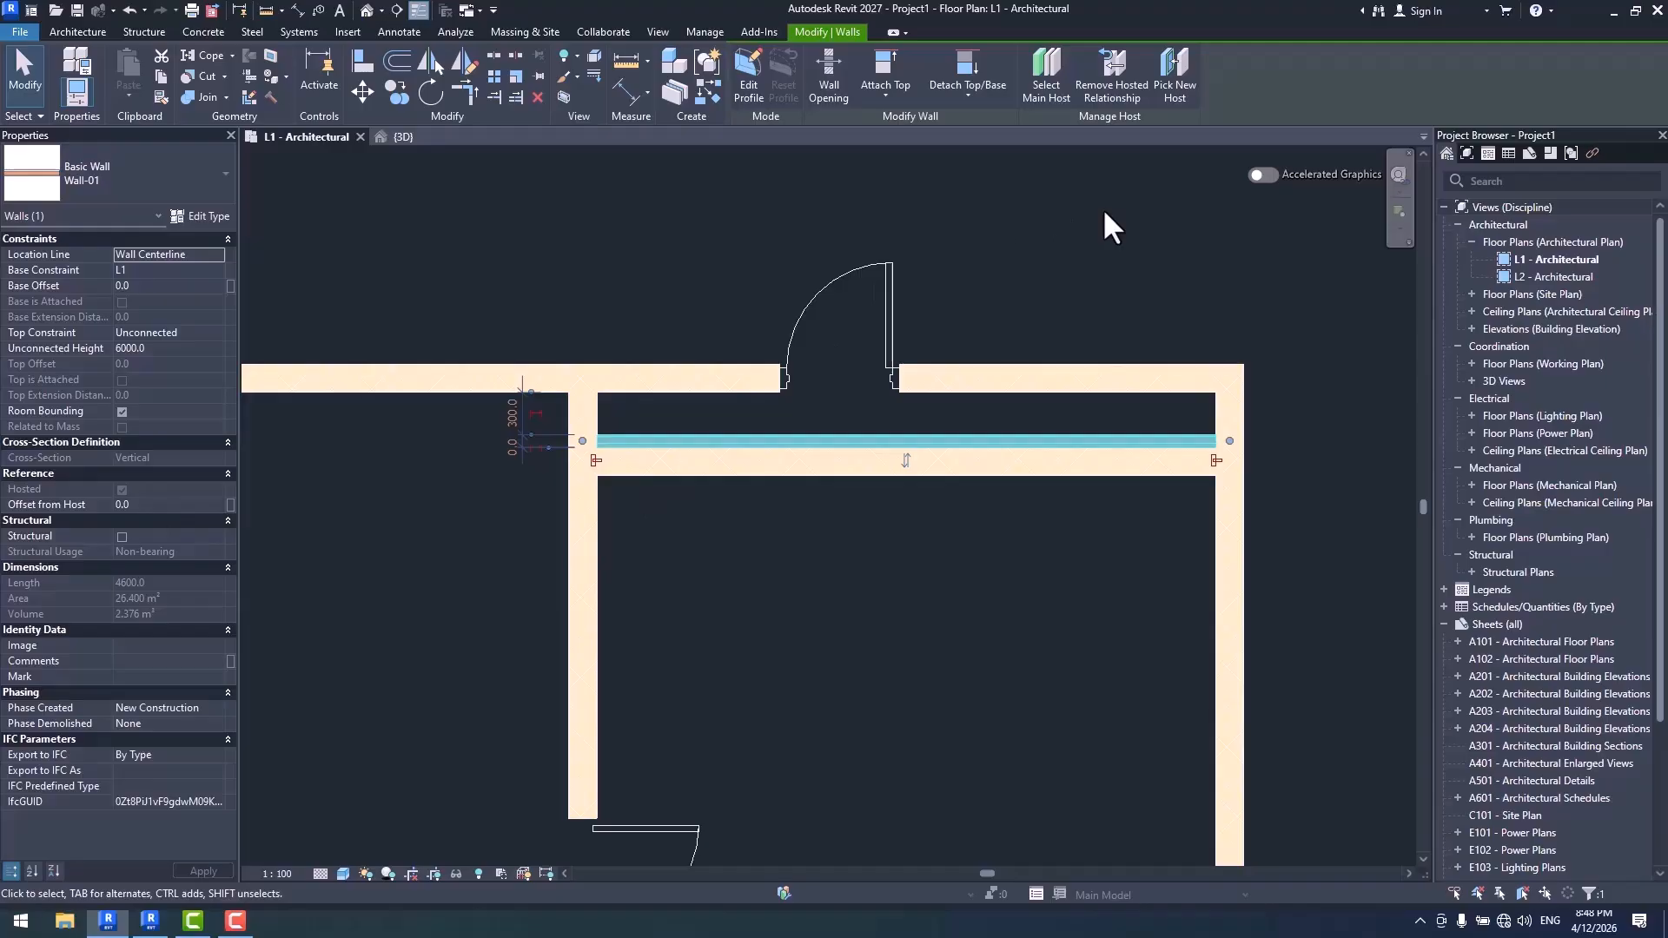
- Move the new host wall further into the room, placing Wall-01 about 805 mm from the upper wall
scroll(1107, 213, "up", 1)
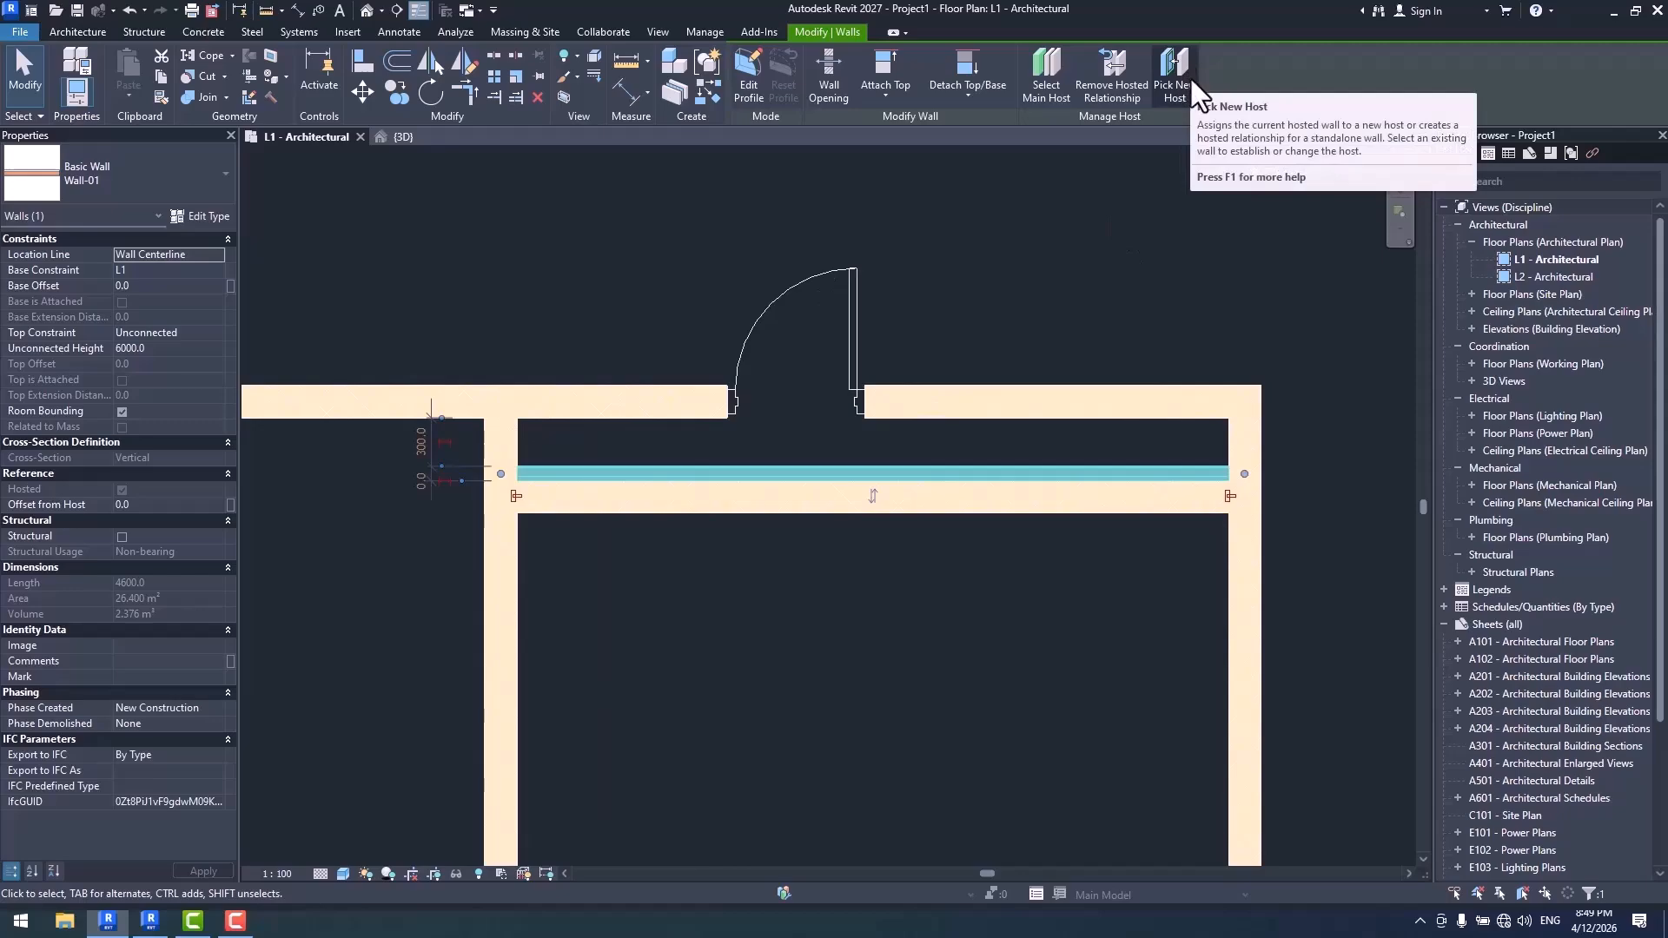
middle_click_drag(1060, 518, 1051, 440)
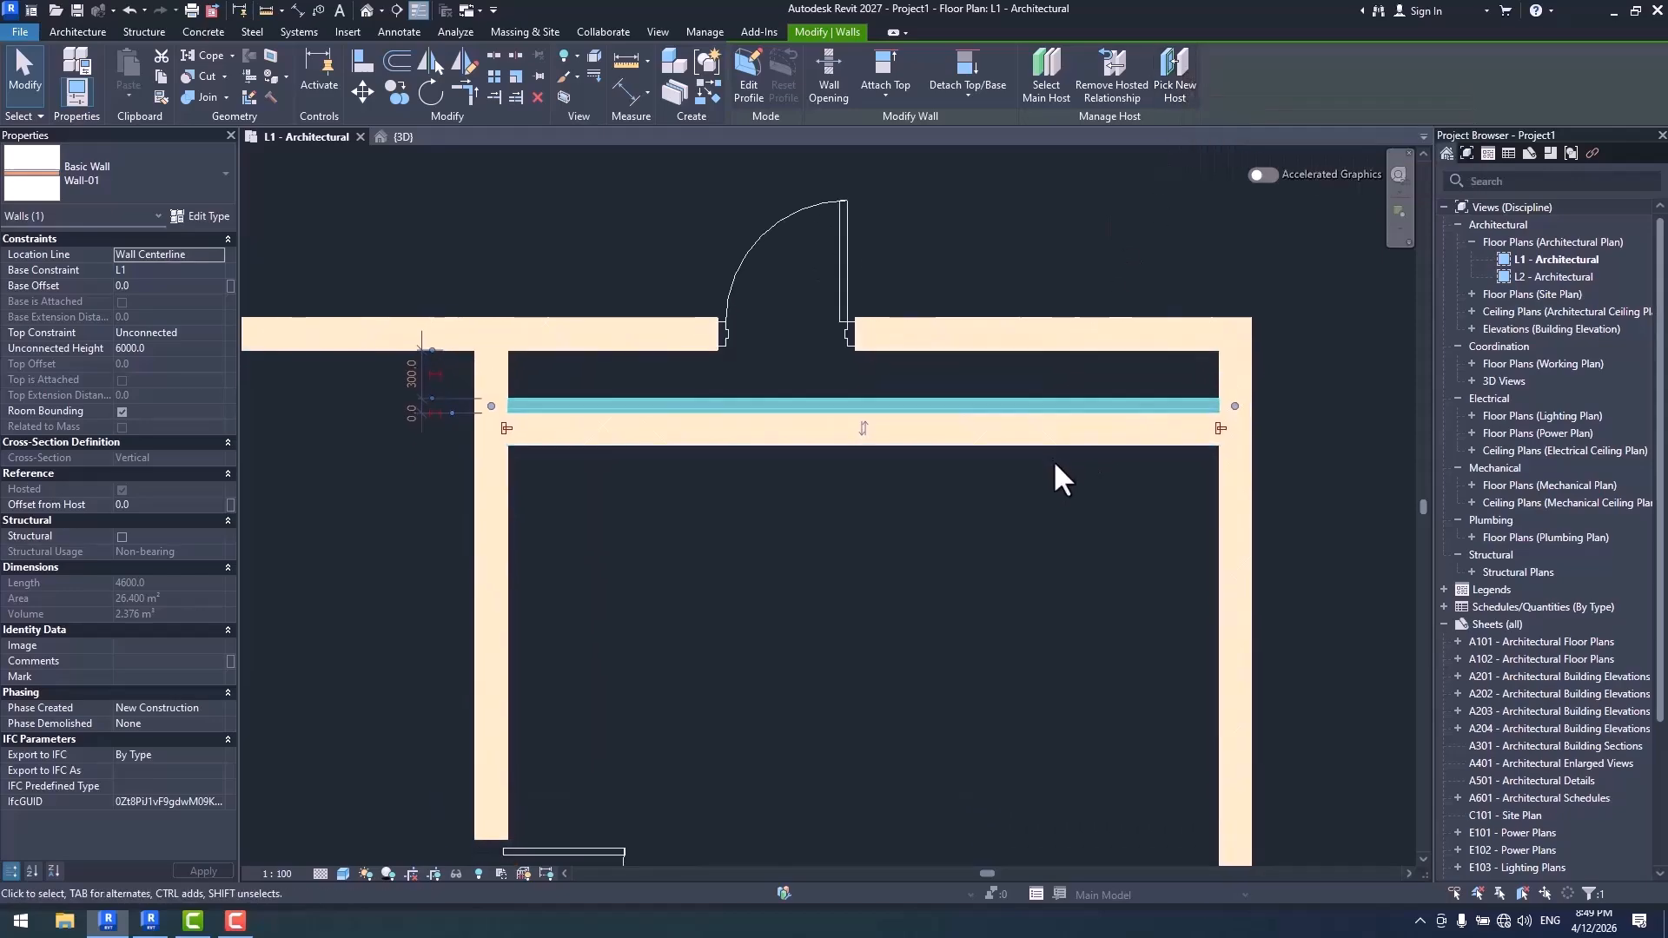
left_click(1006, 439)
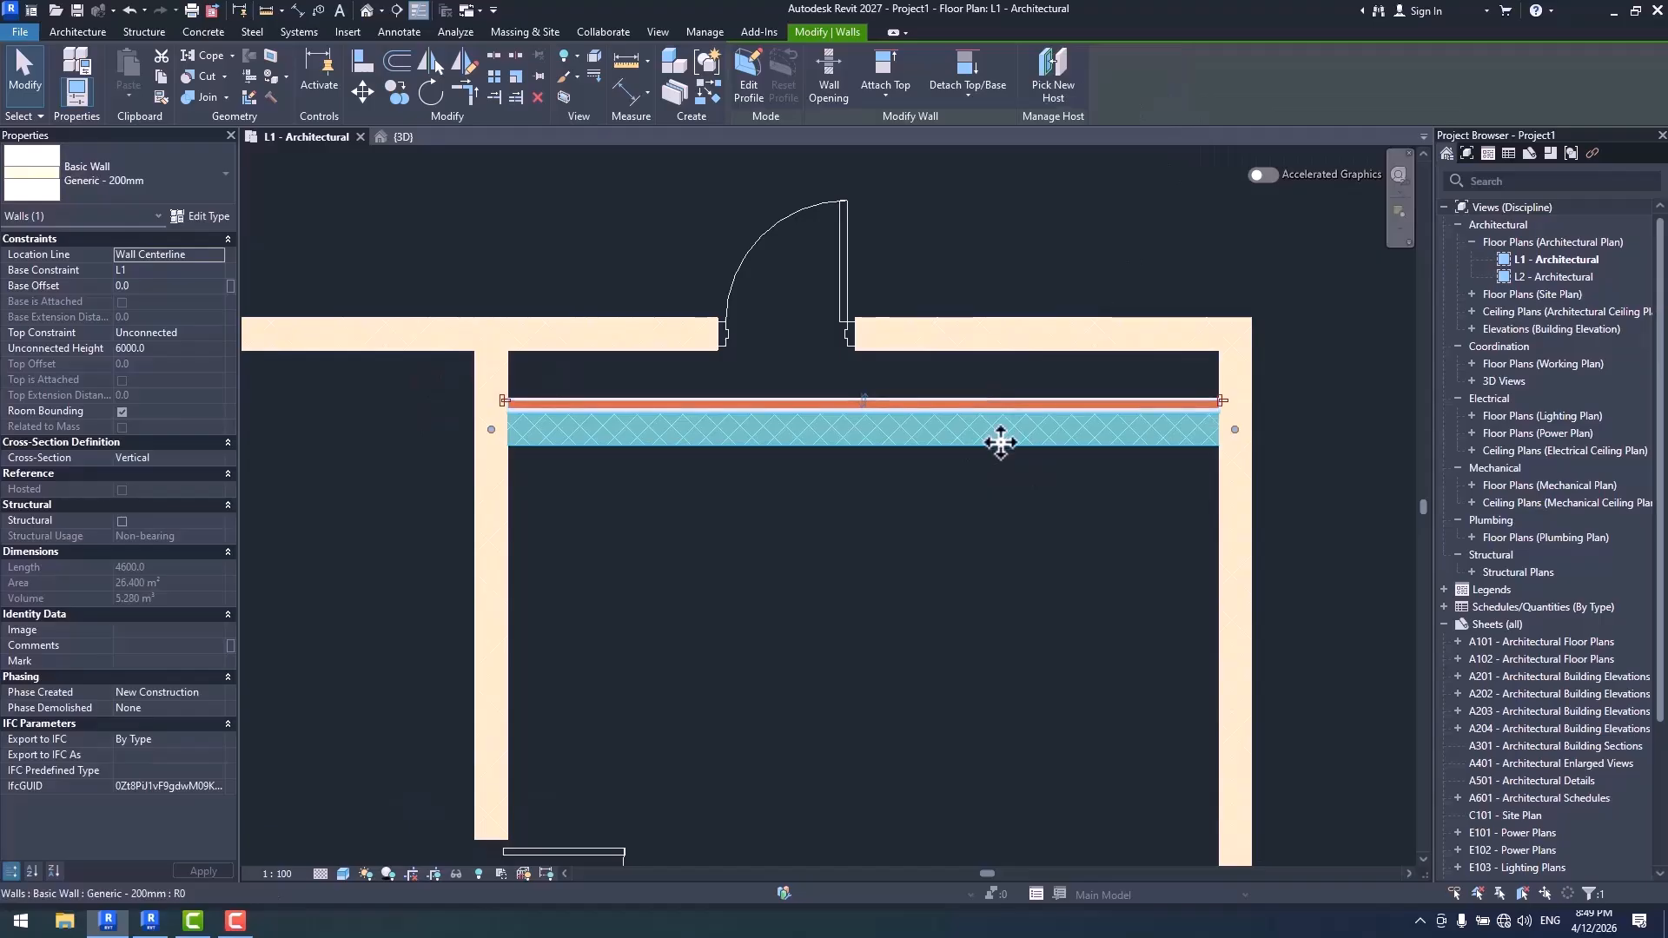
left_click_drag(1000, 443, 1009, 522)
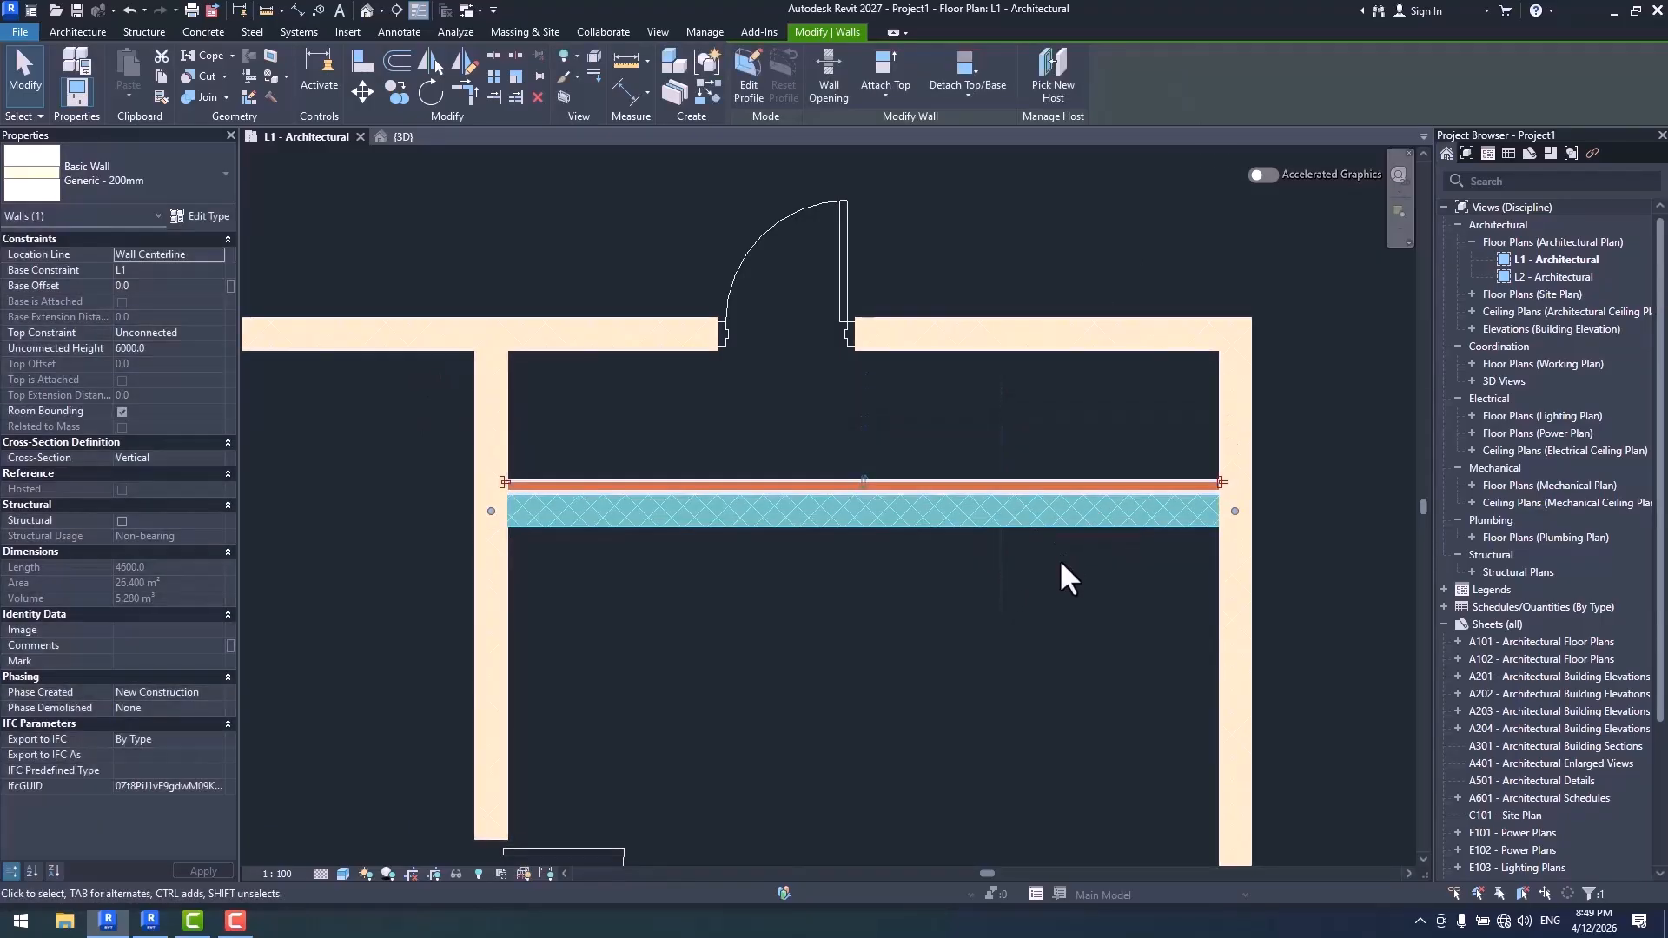
left_click(1031, 431)
- Remove the hosted relationship between Wall-01 and the Generic - 200mm cross wall
left_click(1014, 483)
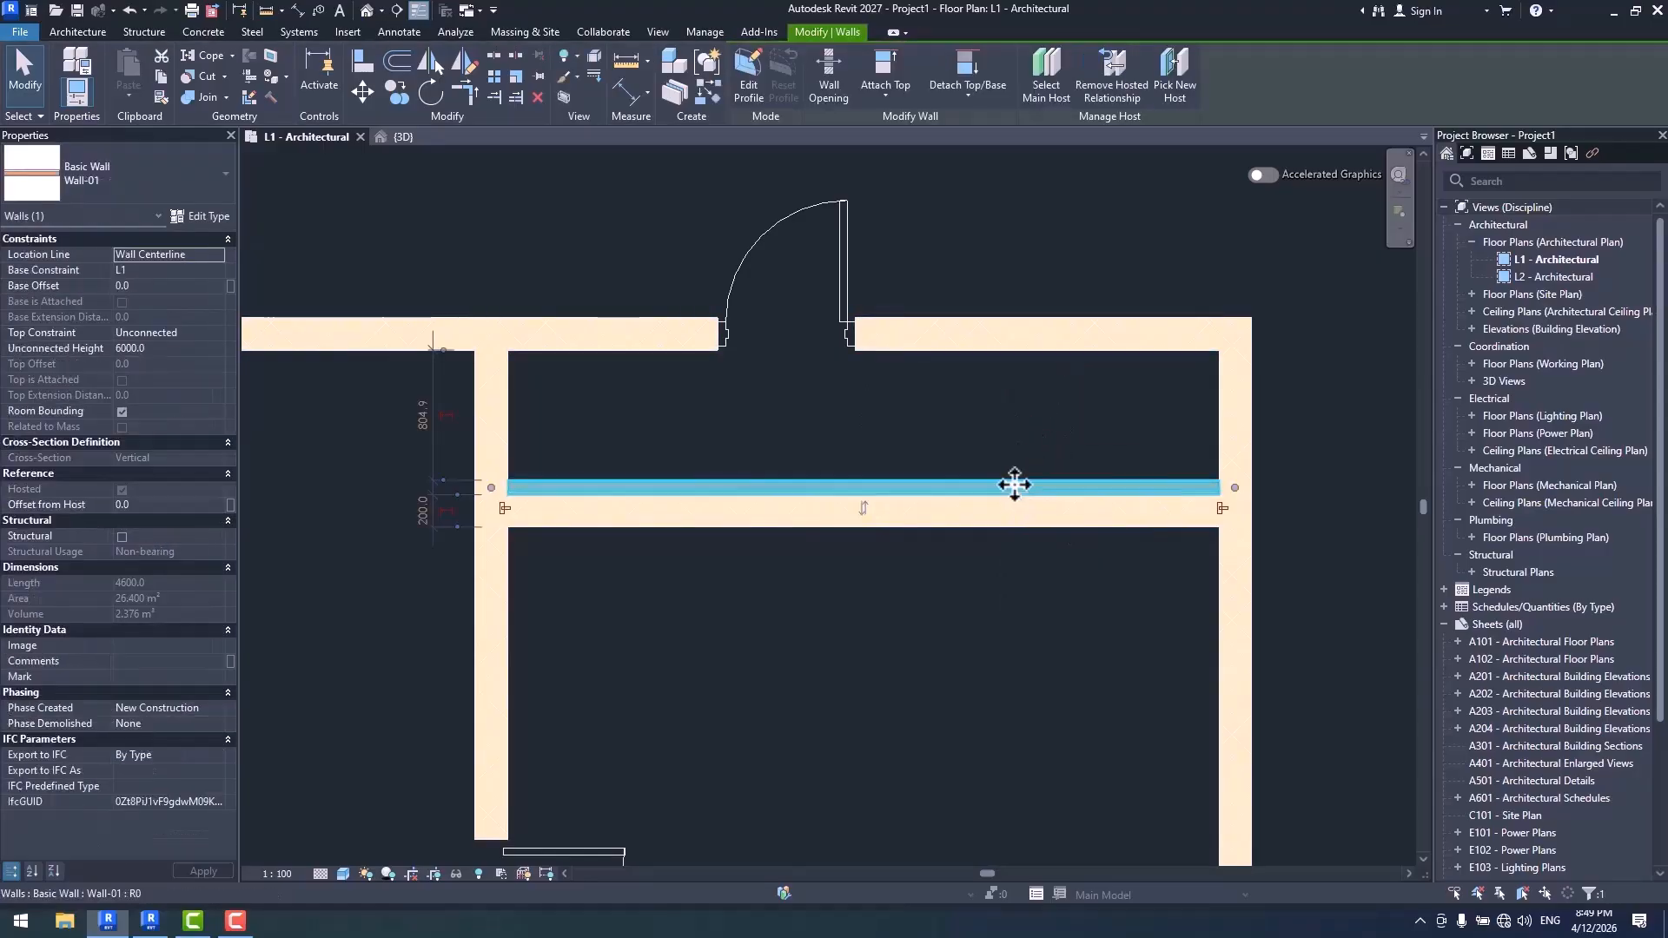
left_click(1125, 89)
left_click(914, 529)
- Move the cross wall away from Wall-01, leaving a gap of about 410 mm, and unjoin the two walls
left_click(945, 524)
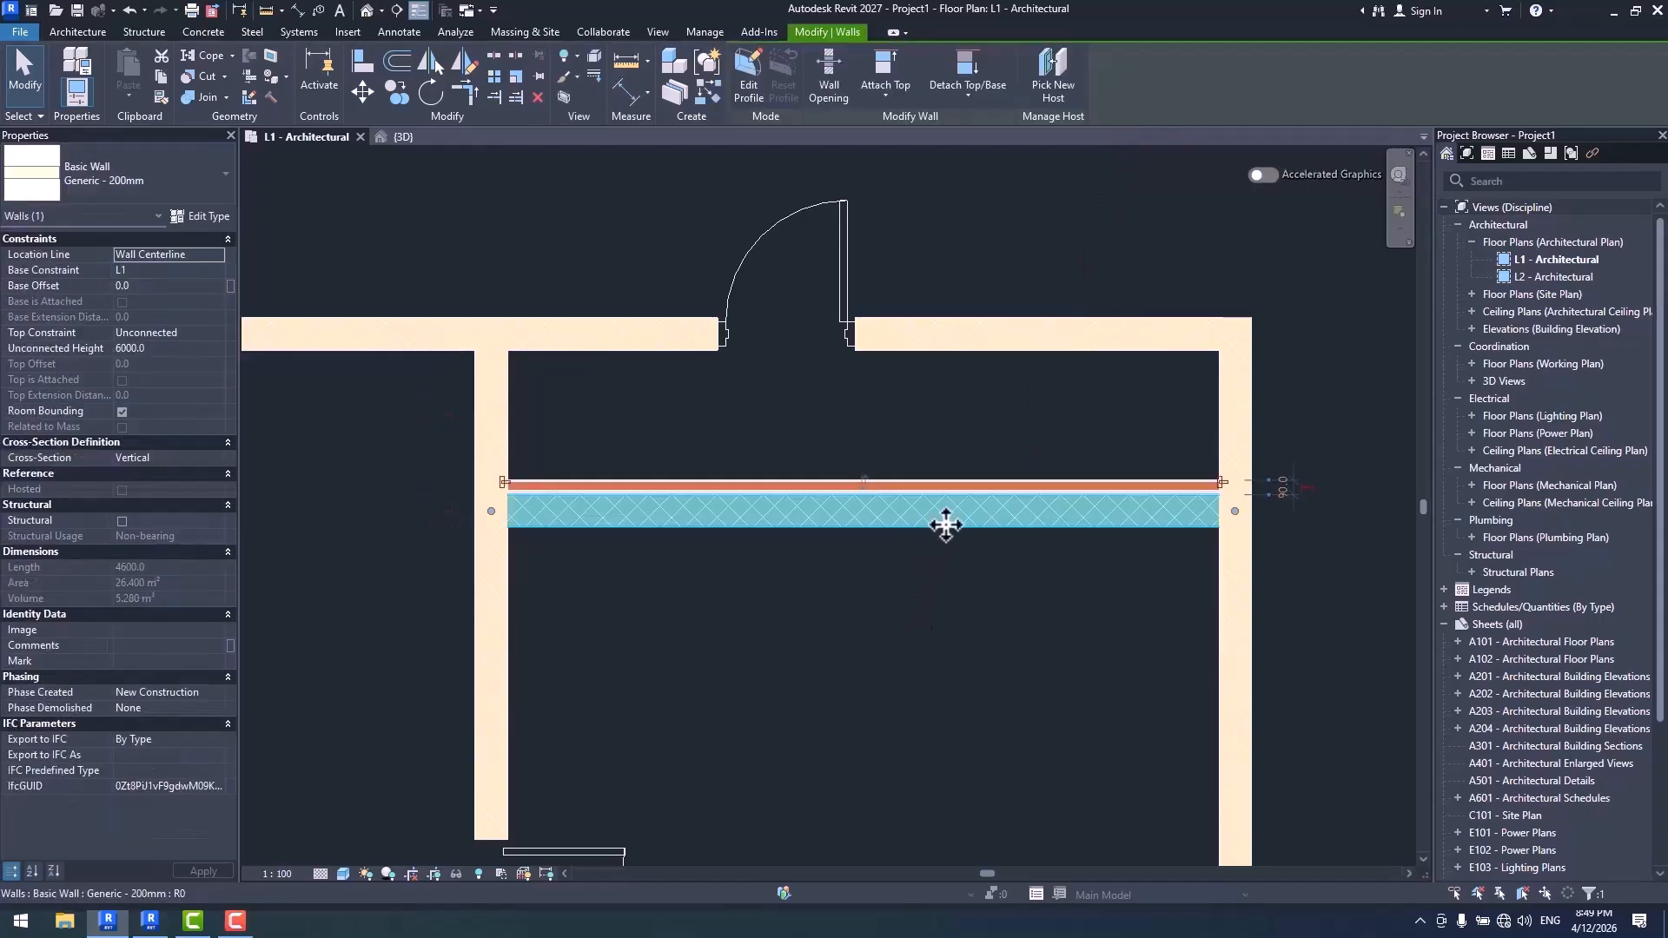
left_click_drag(946, 525, 947, 591)
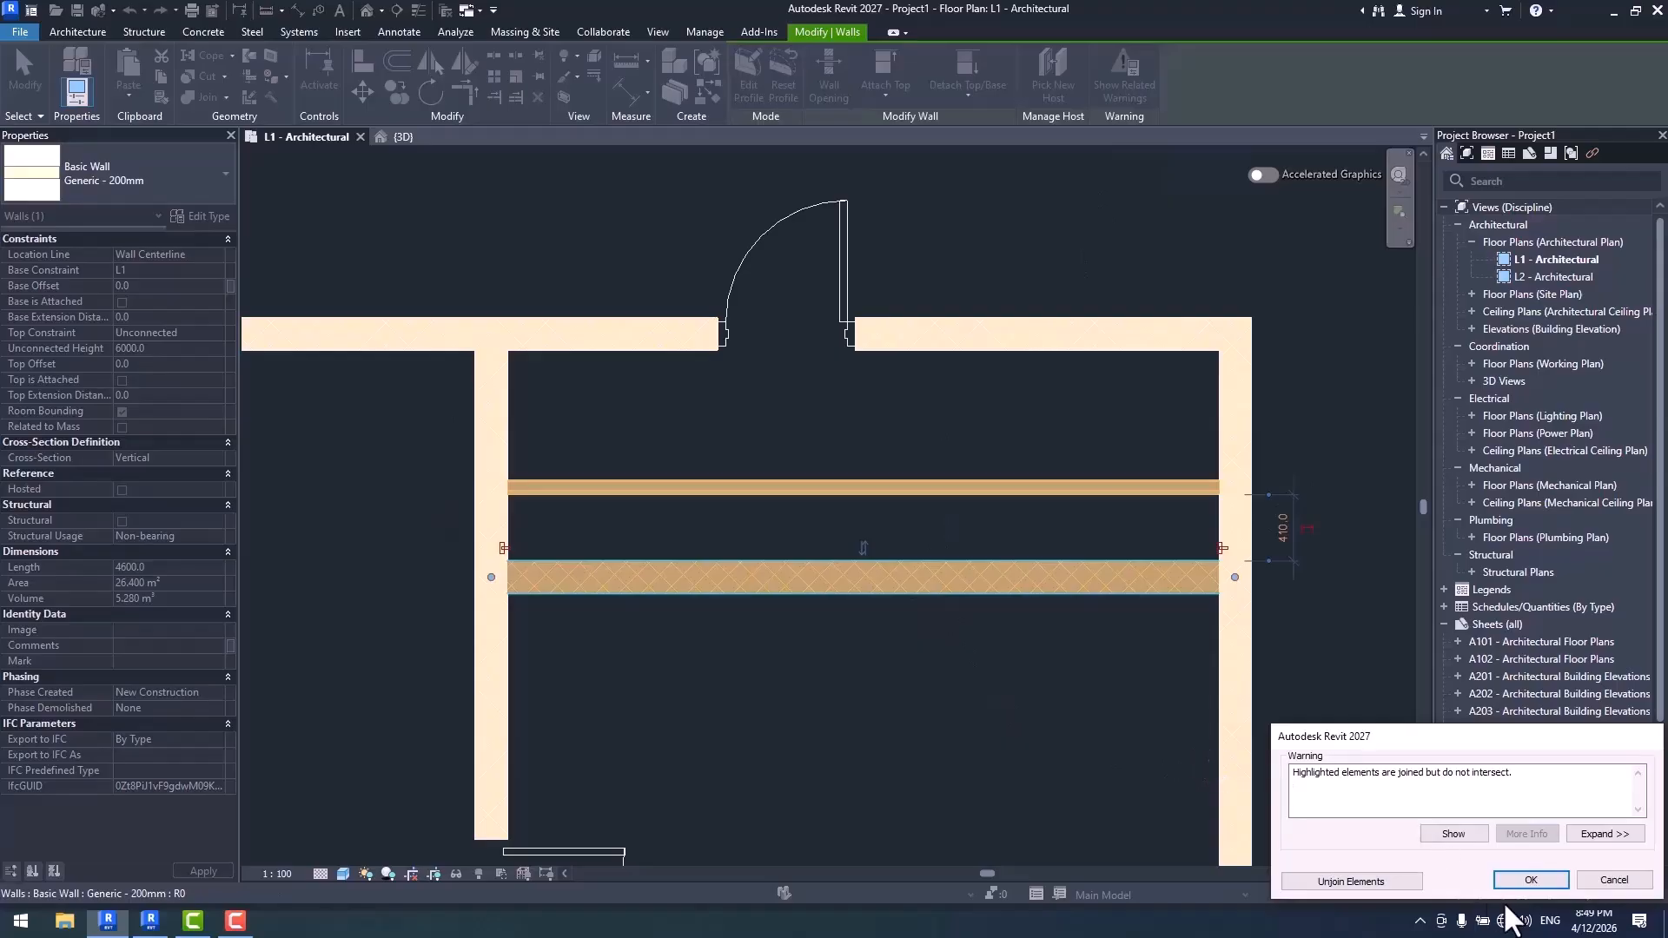
left_click(1378, 885)
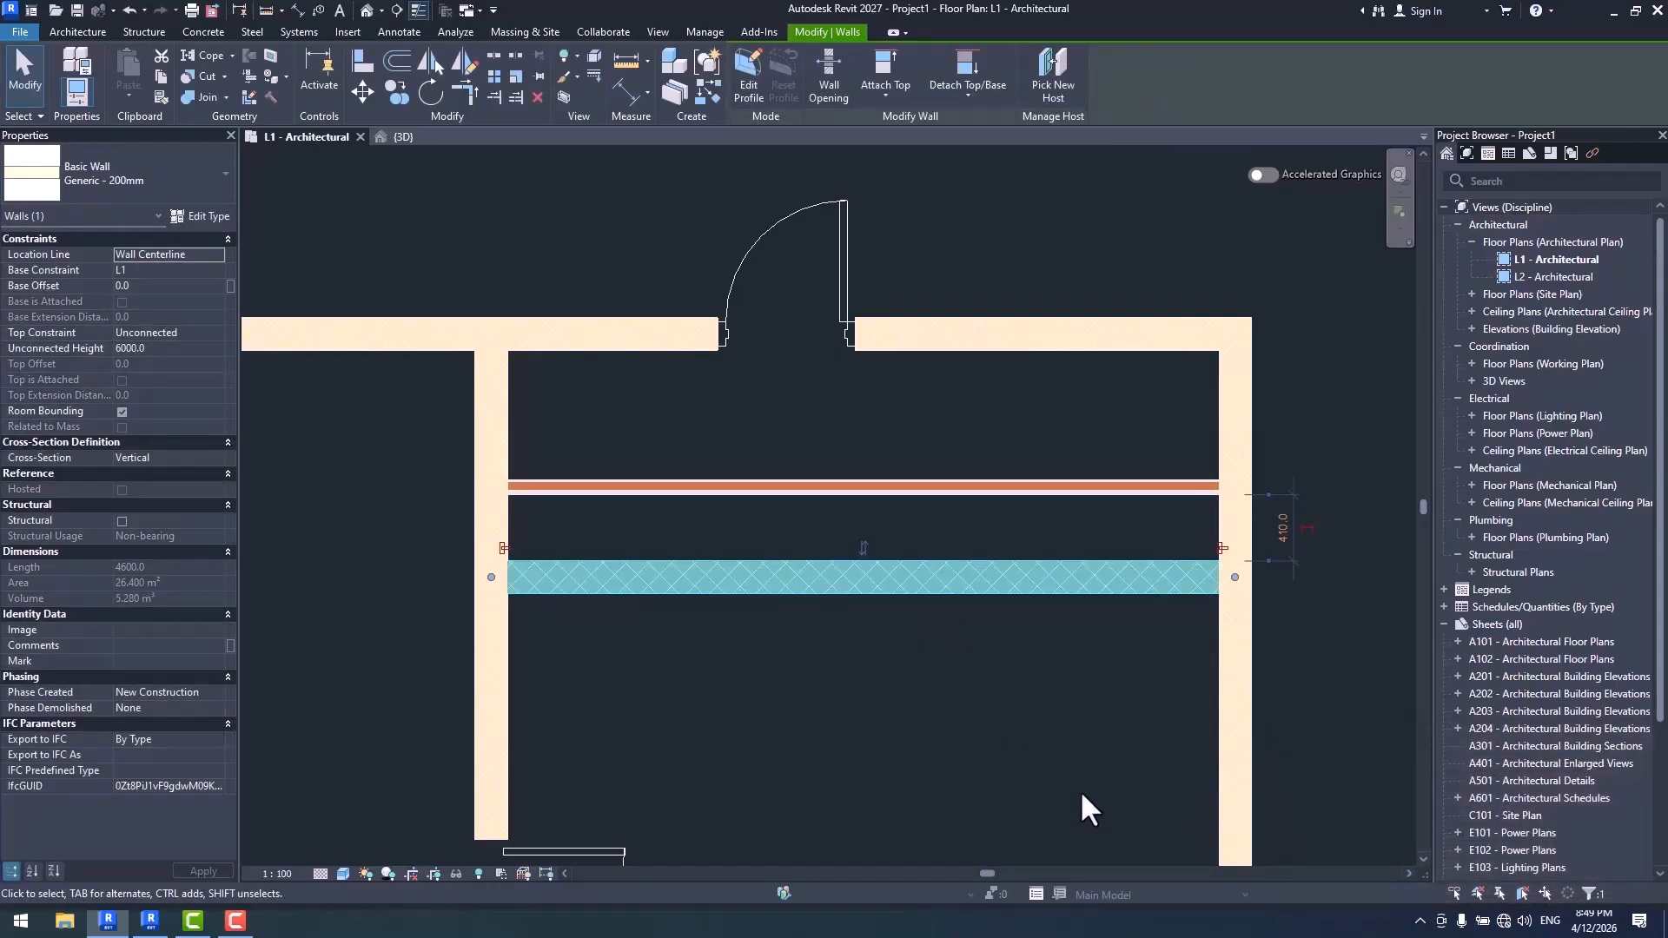
left_click(1082, 794)
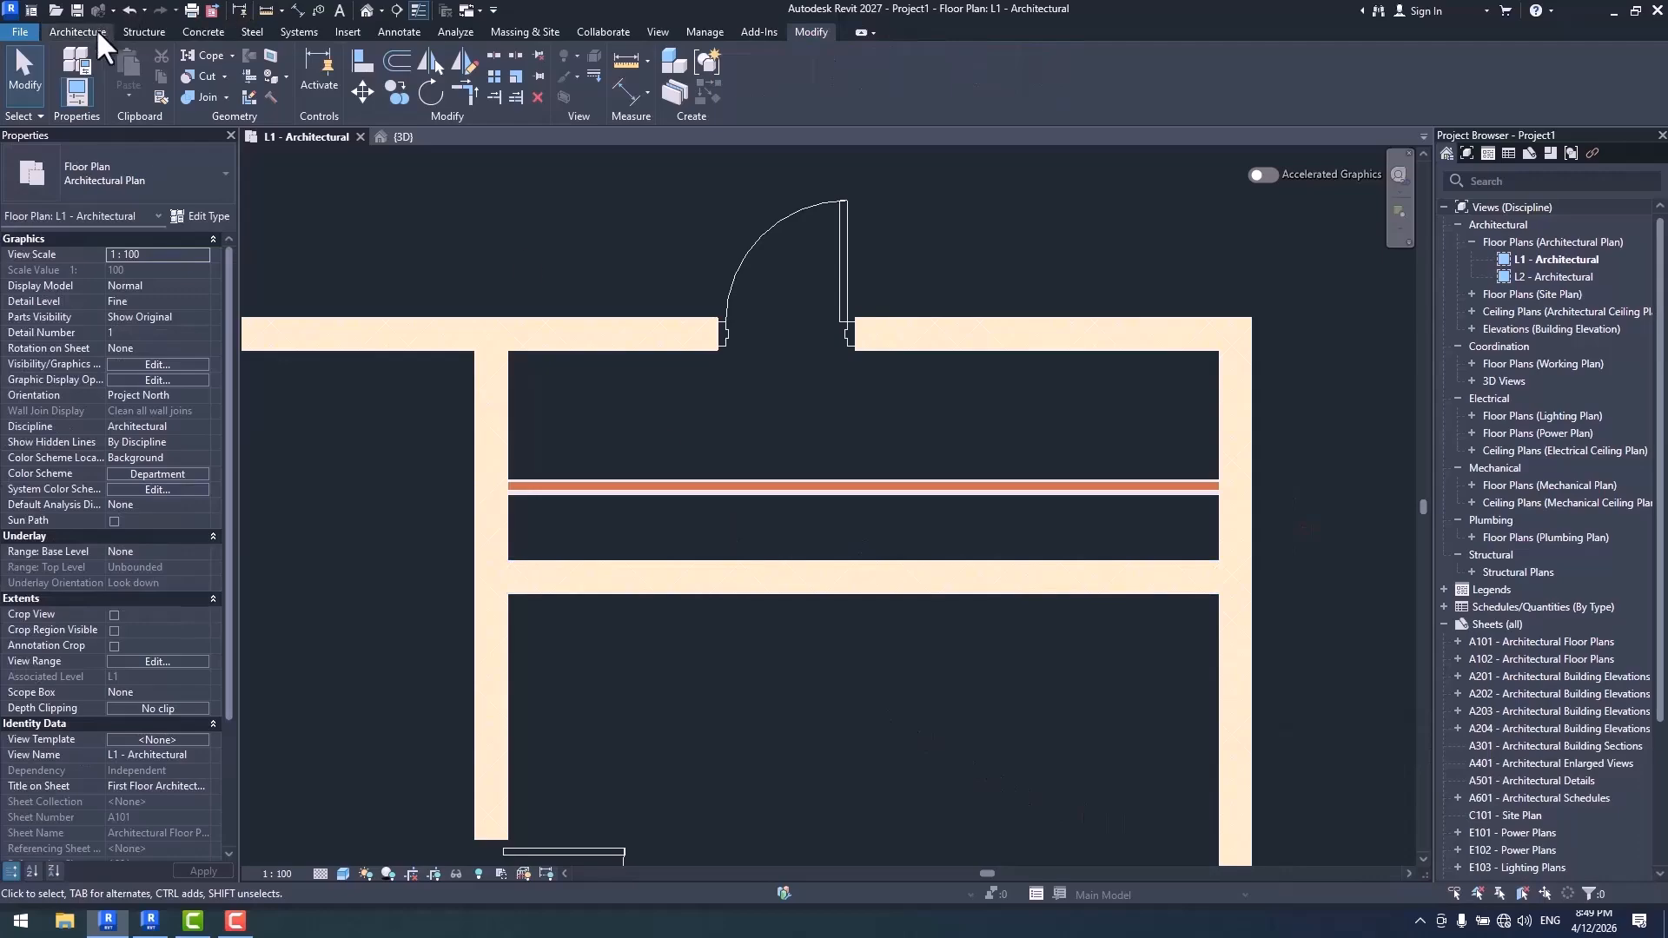
left_click(74, 60)
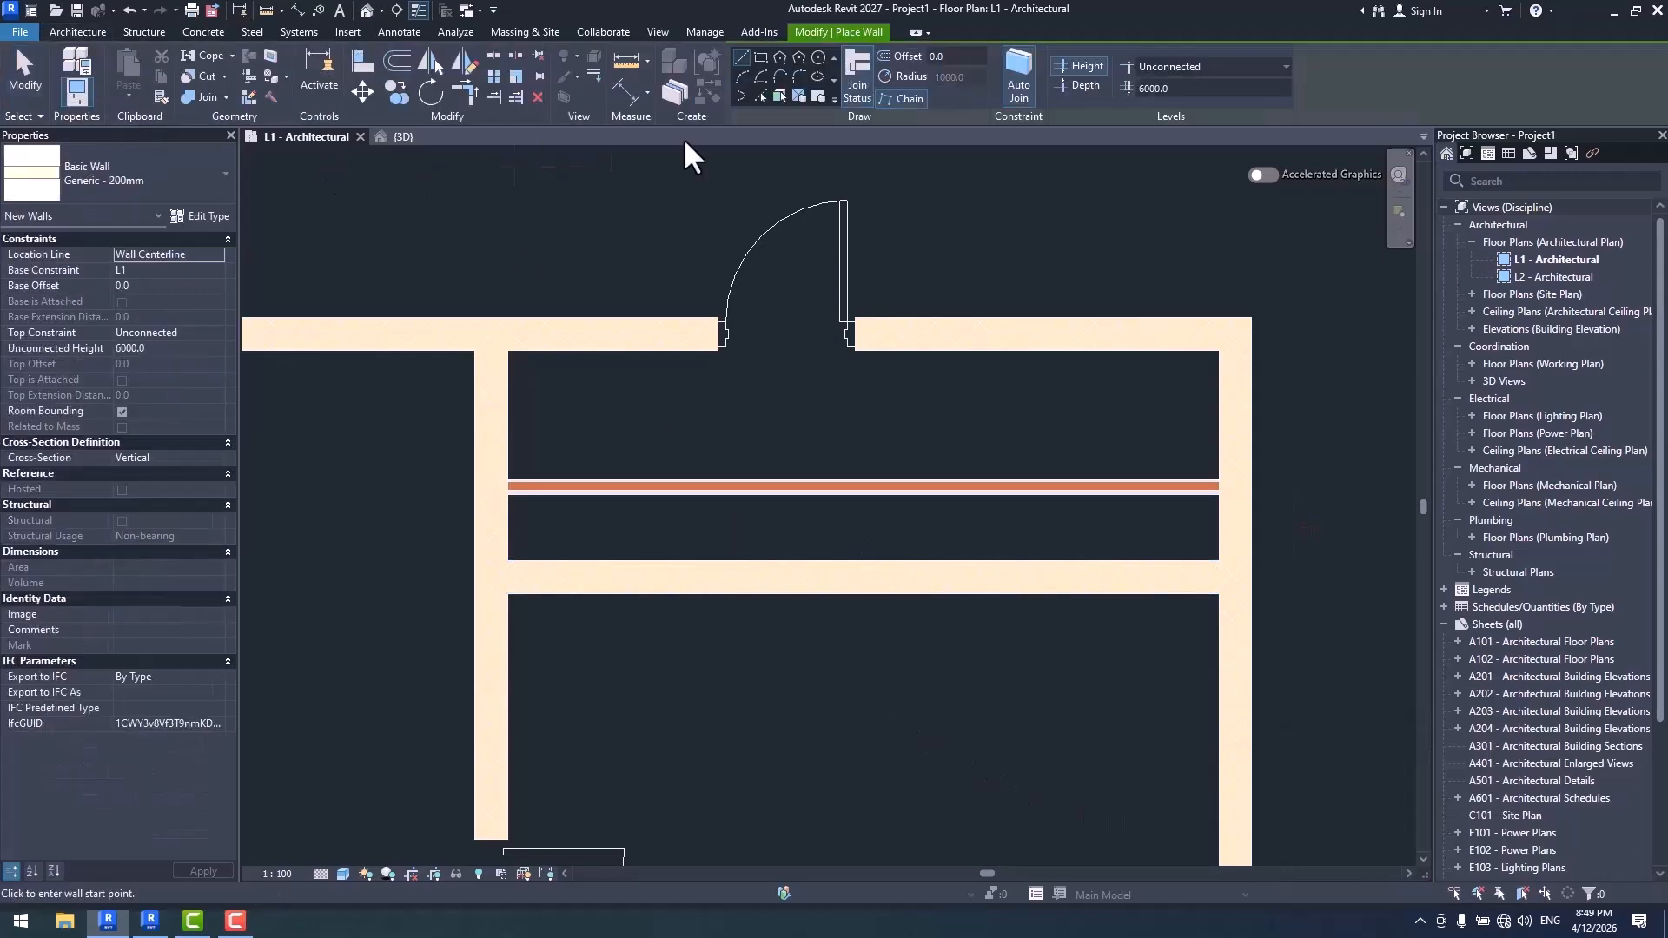
left_click(815, 94)
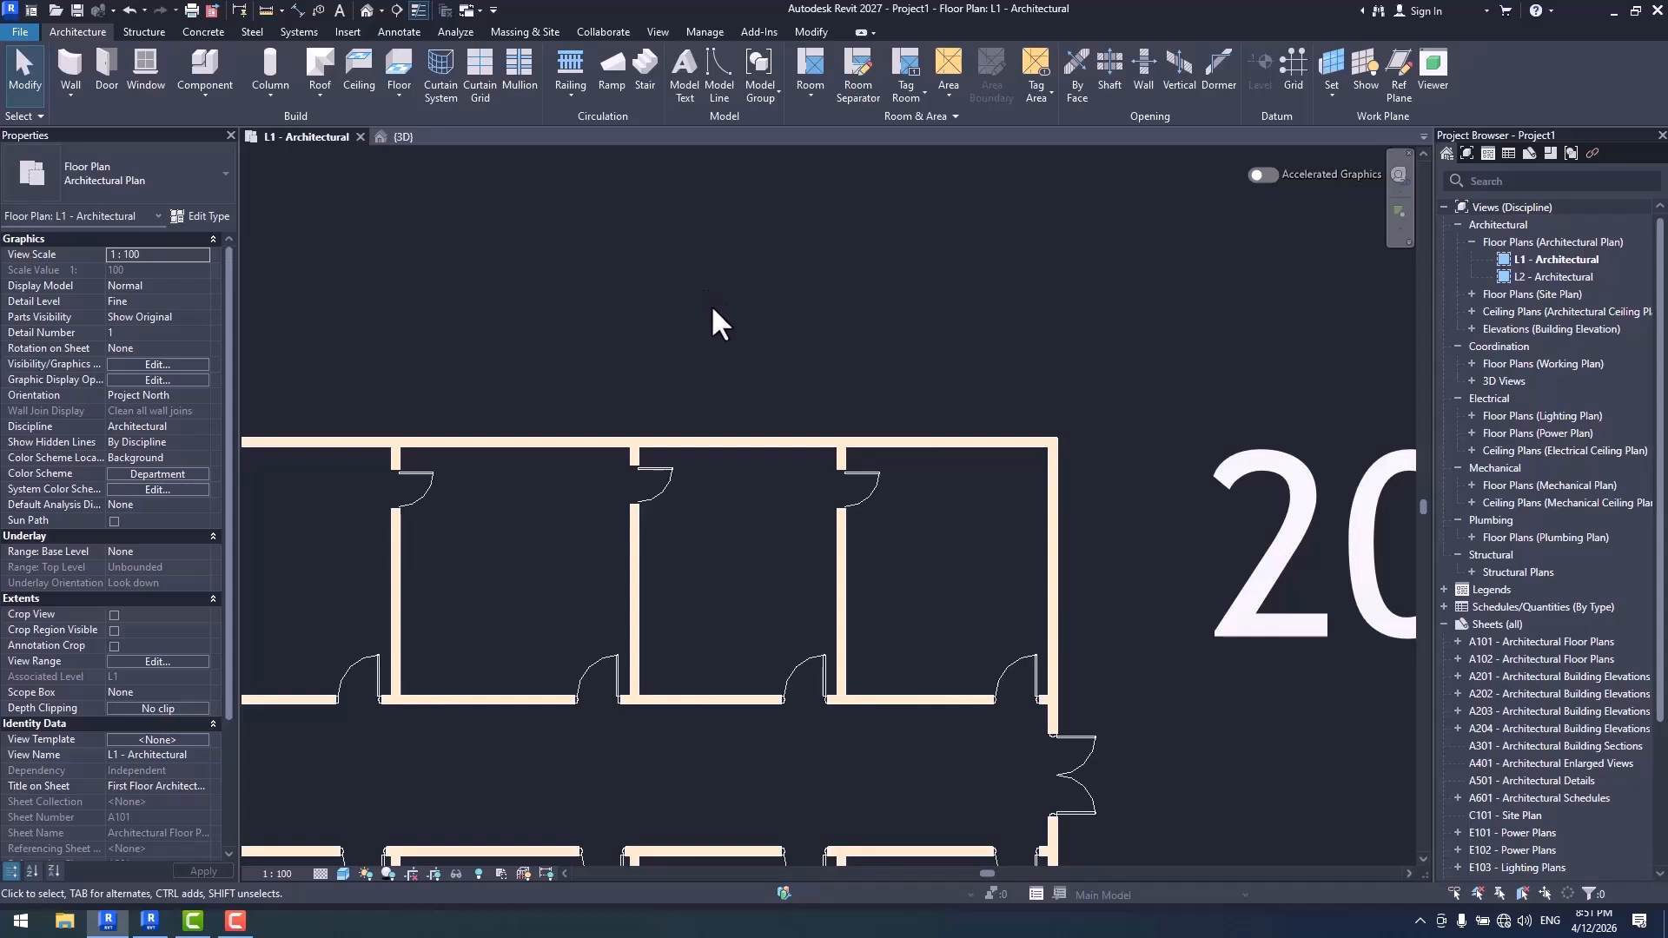
- Check the loaded tag choices for Air Terminals in the Tag All Not Tagged dialog, leaving the dialog without tagging
middle_click_drag(777, 408, 778, 361)
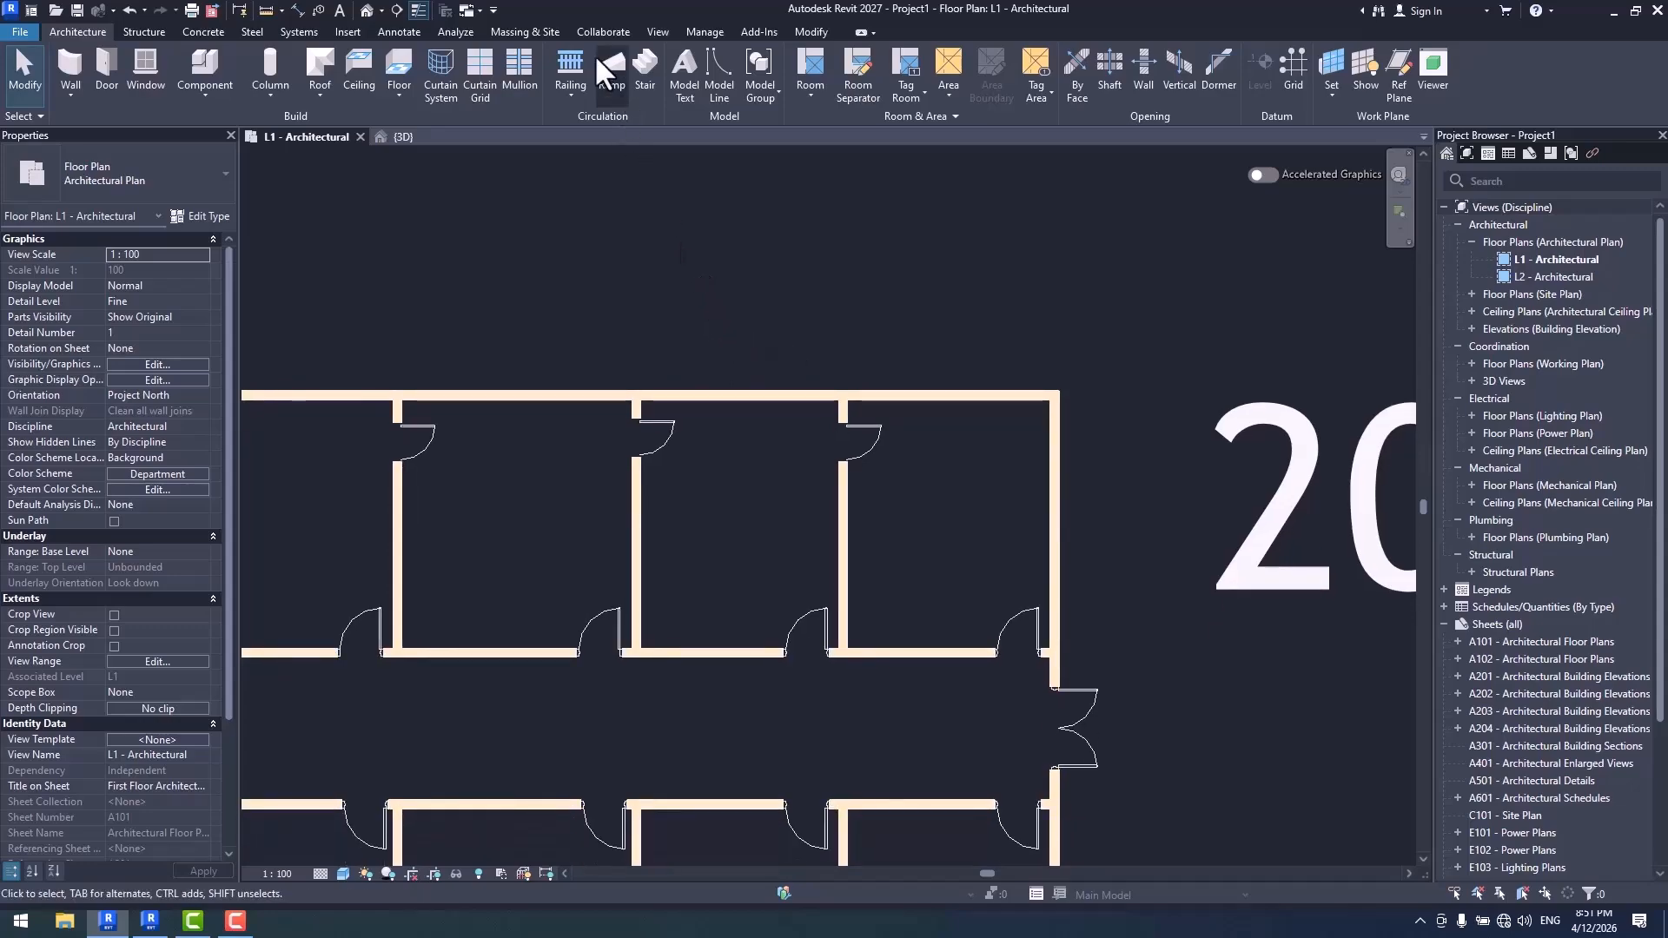
left_click(397, 32)
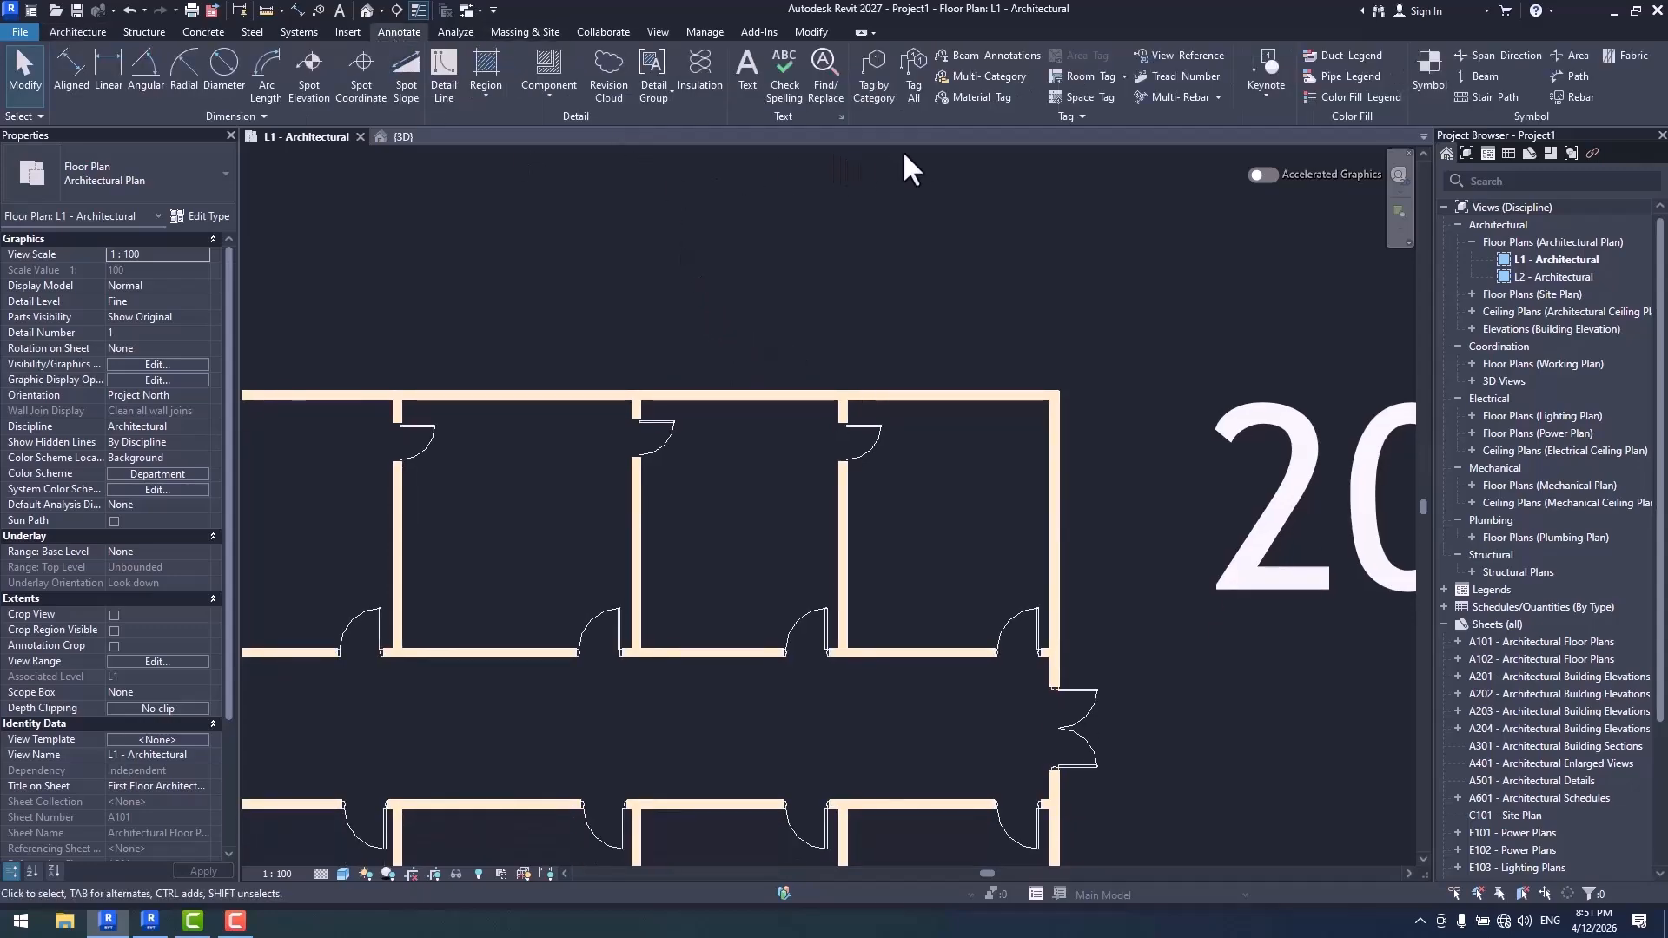
left_click(911, 87)
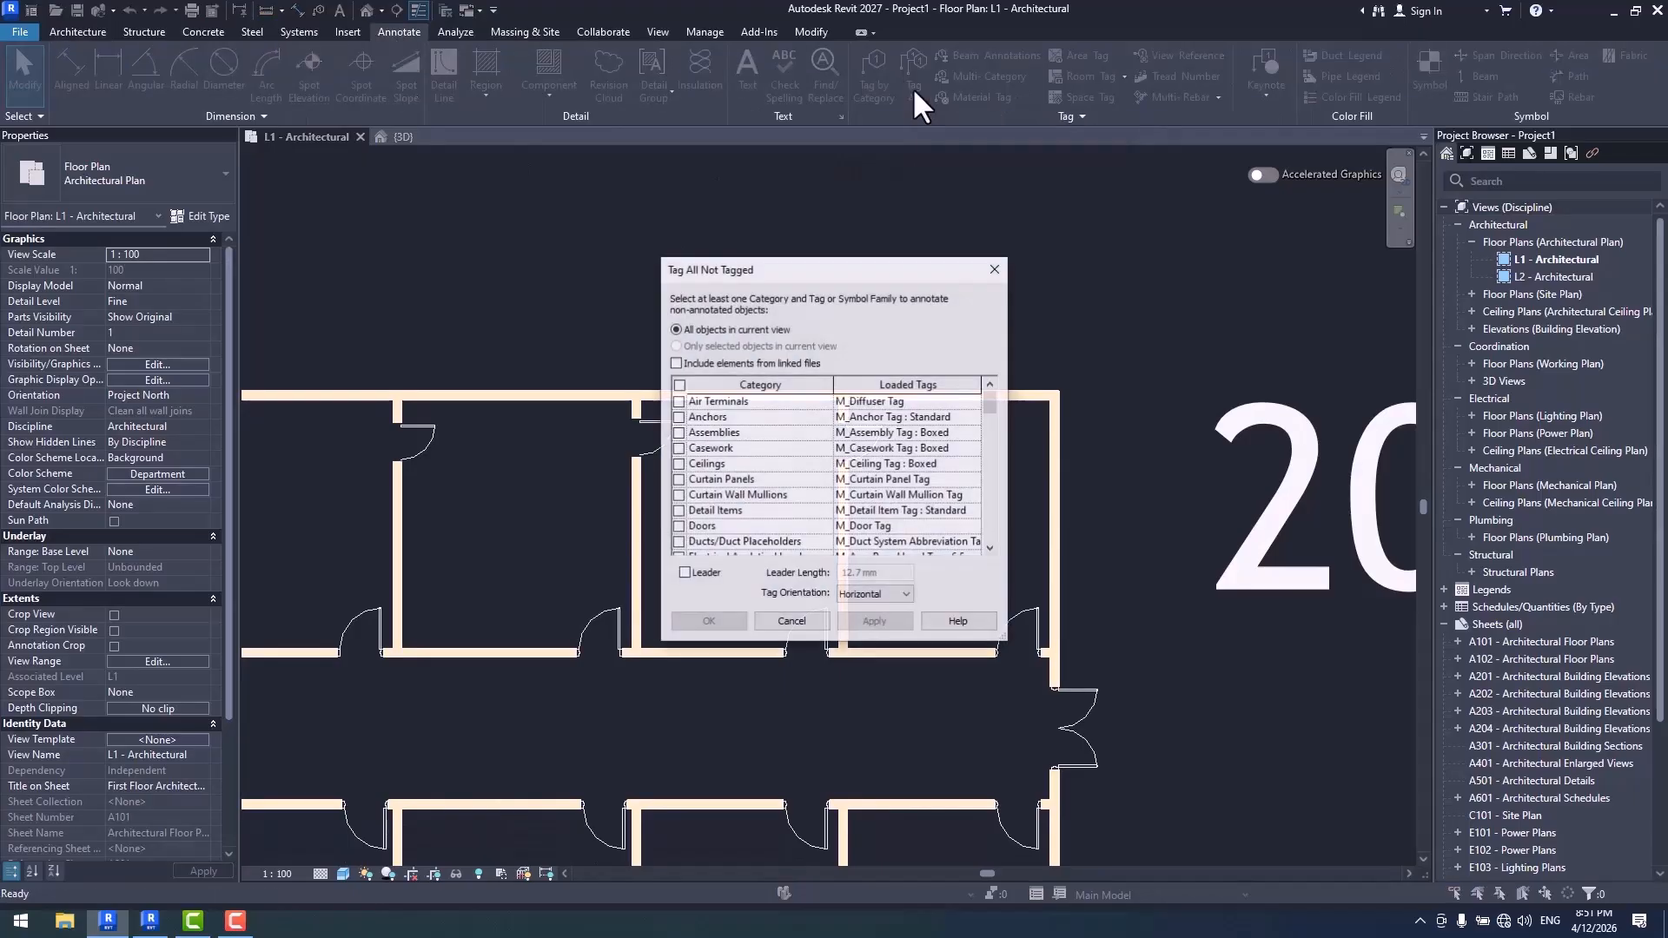
left_click_drag(894, 278, 877, 212)
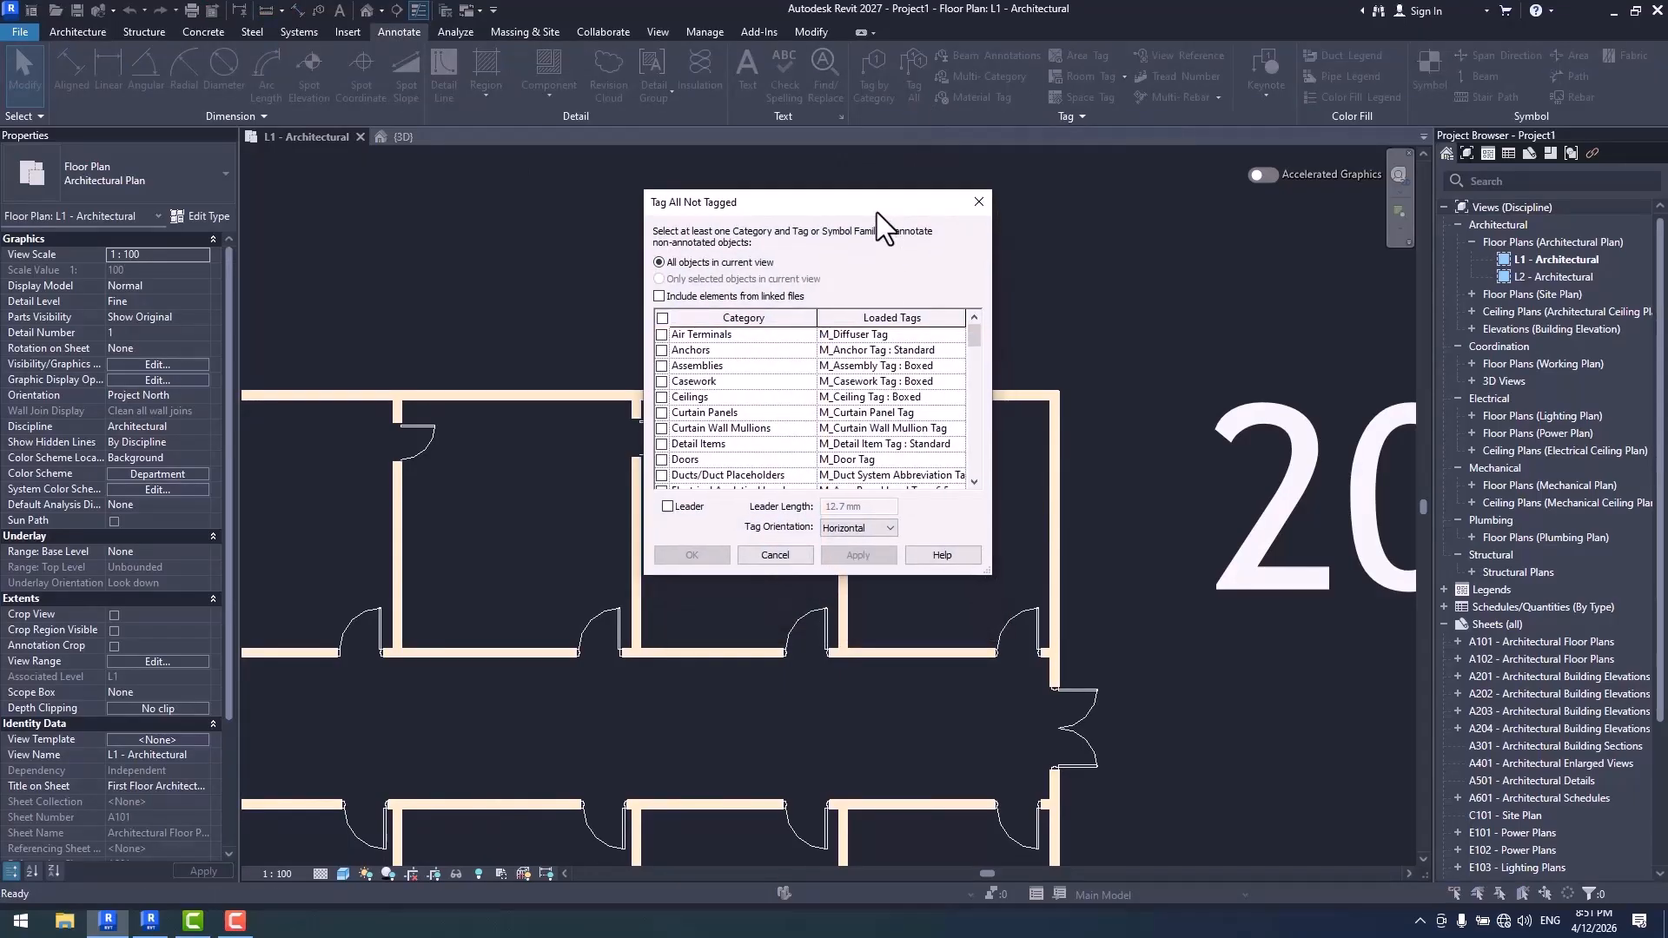
left_click(956, 335)
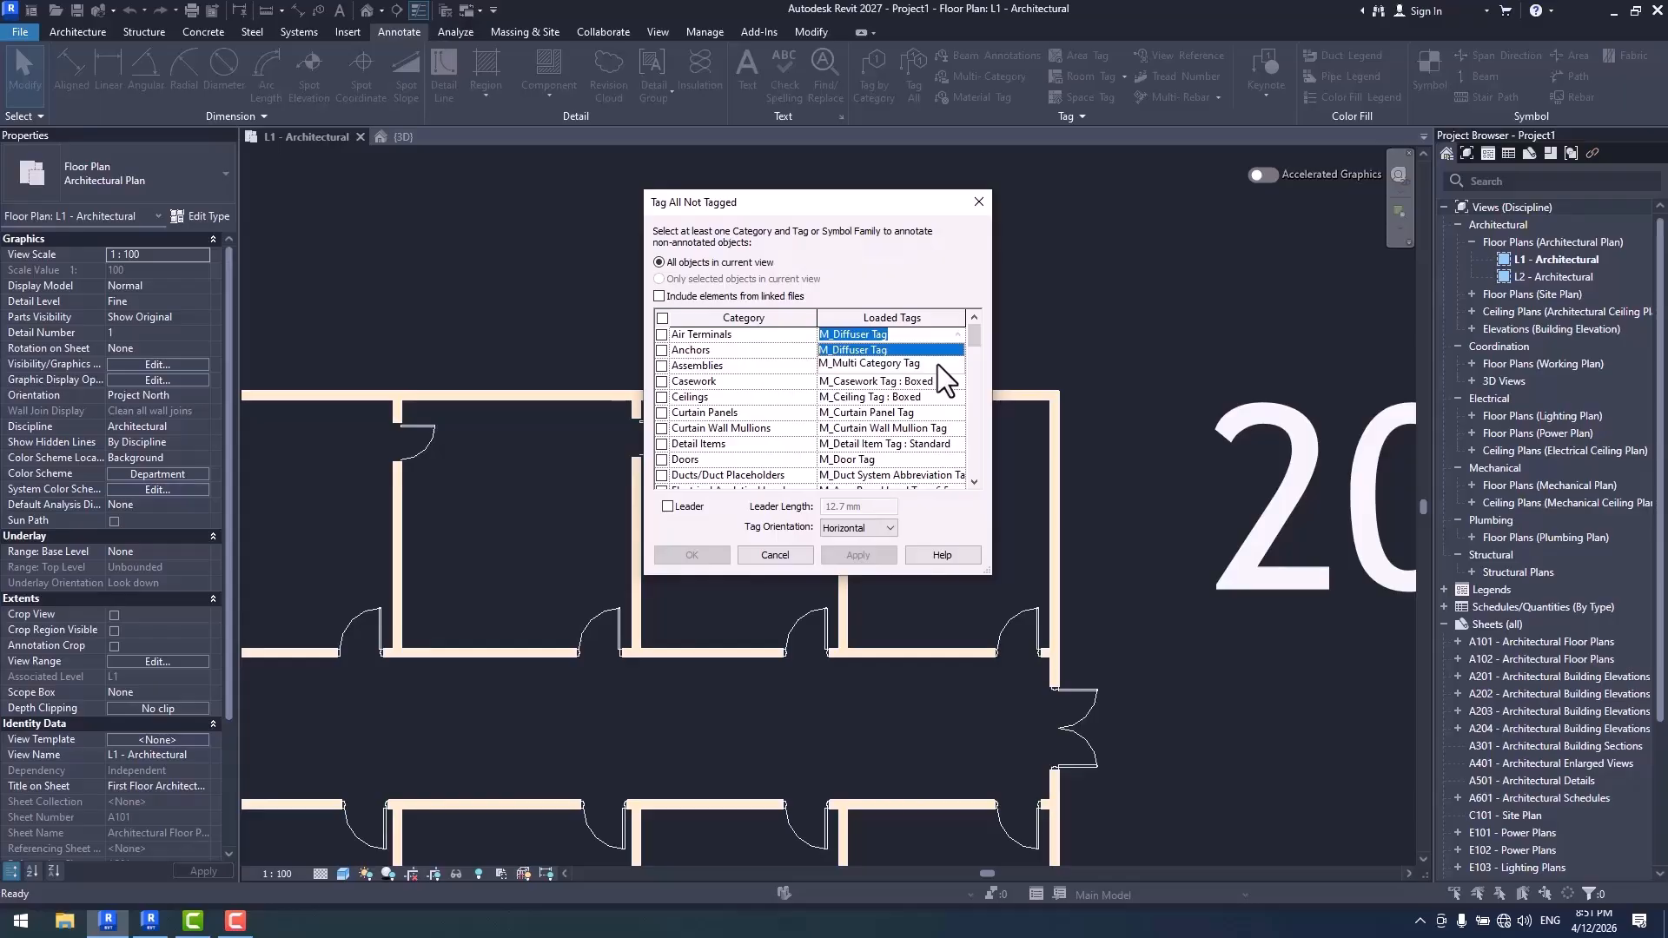
key("Escape")
key("Escape")
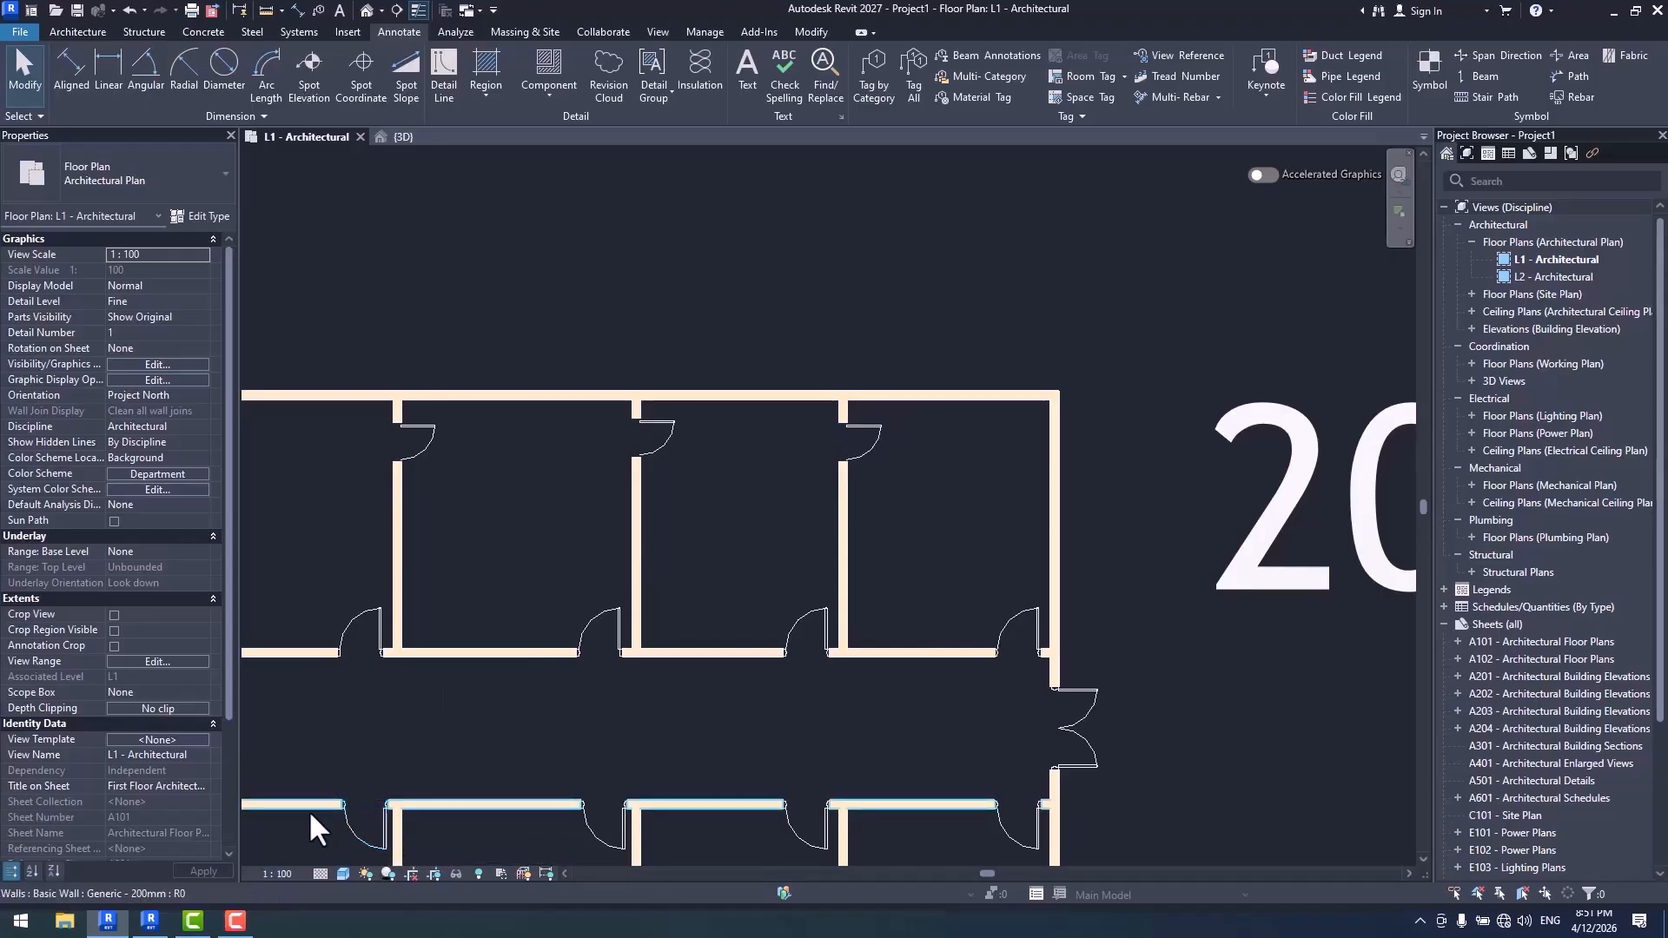
- Switch to Revit 2026 and check the loaded tag choices for Air Terminal Tags in its Tag All Not Tagged dialog
left_click(150, 921)
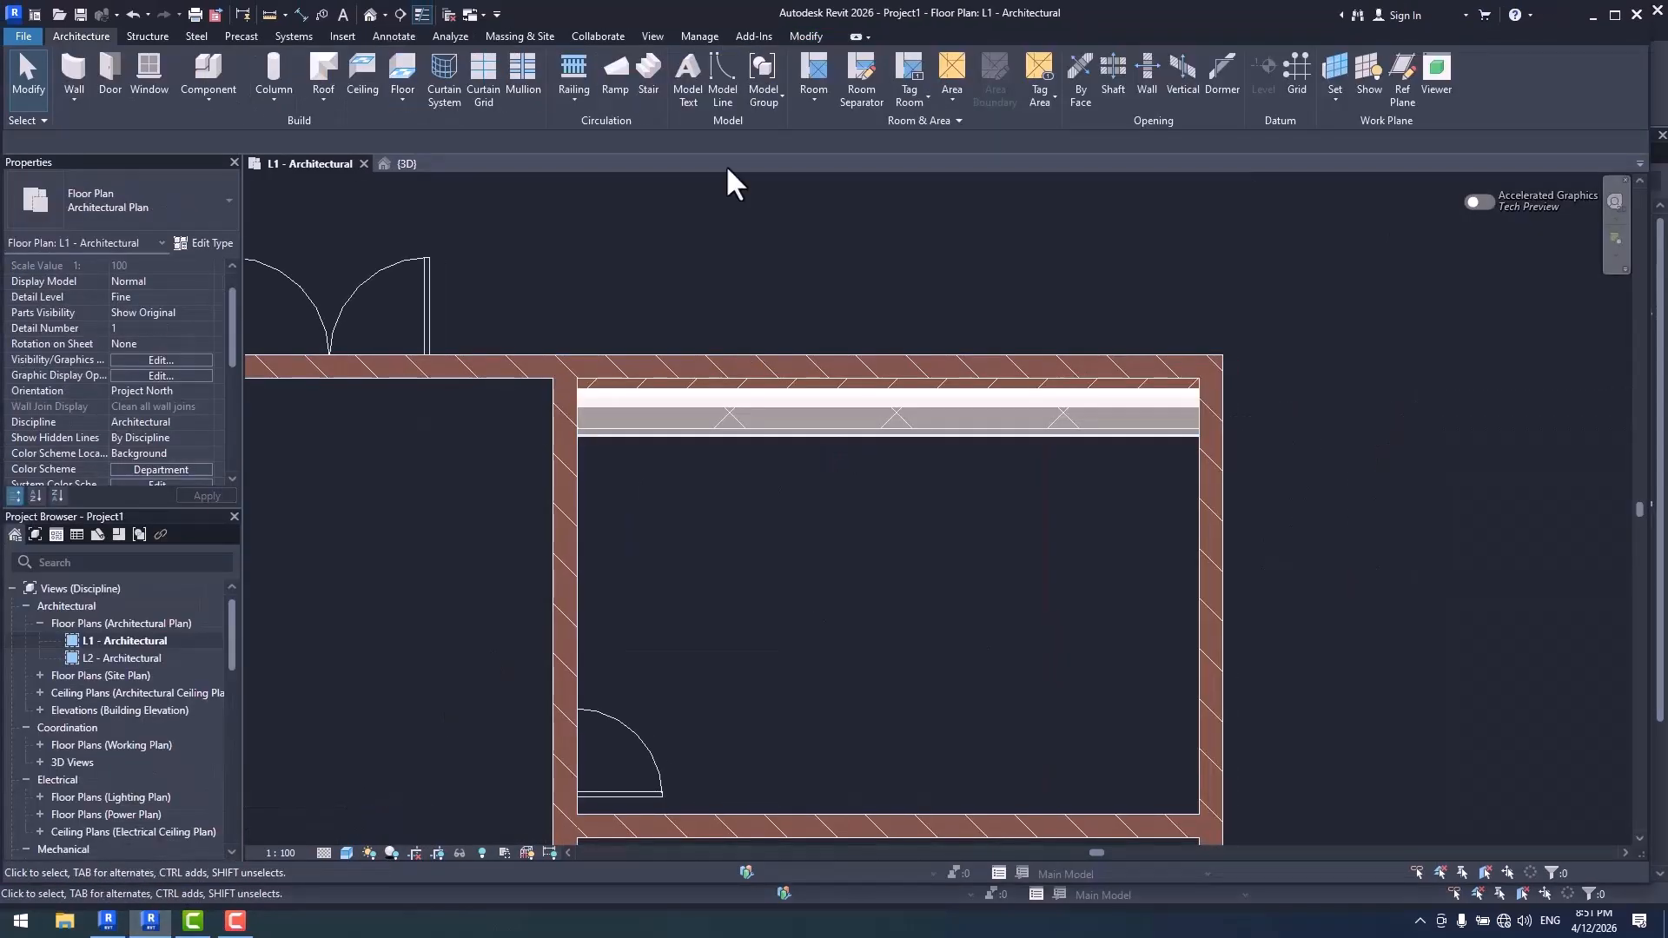
left_click(394, 37)
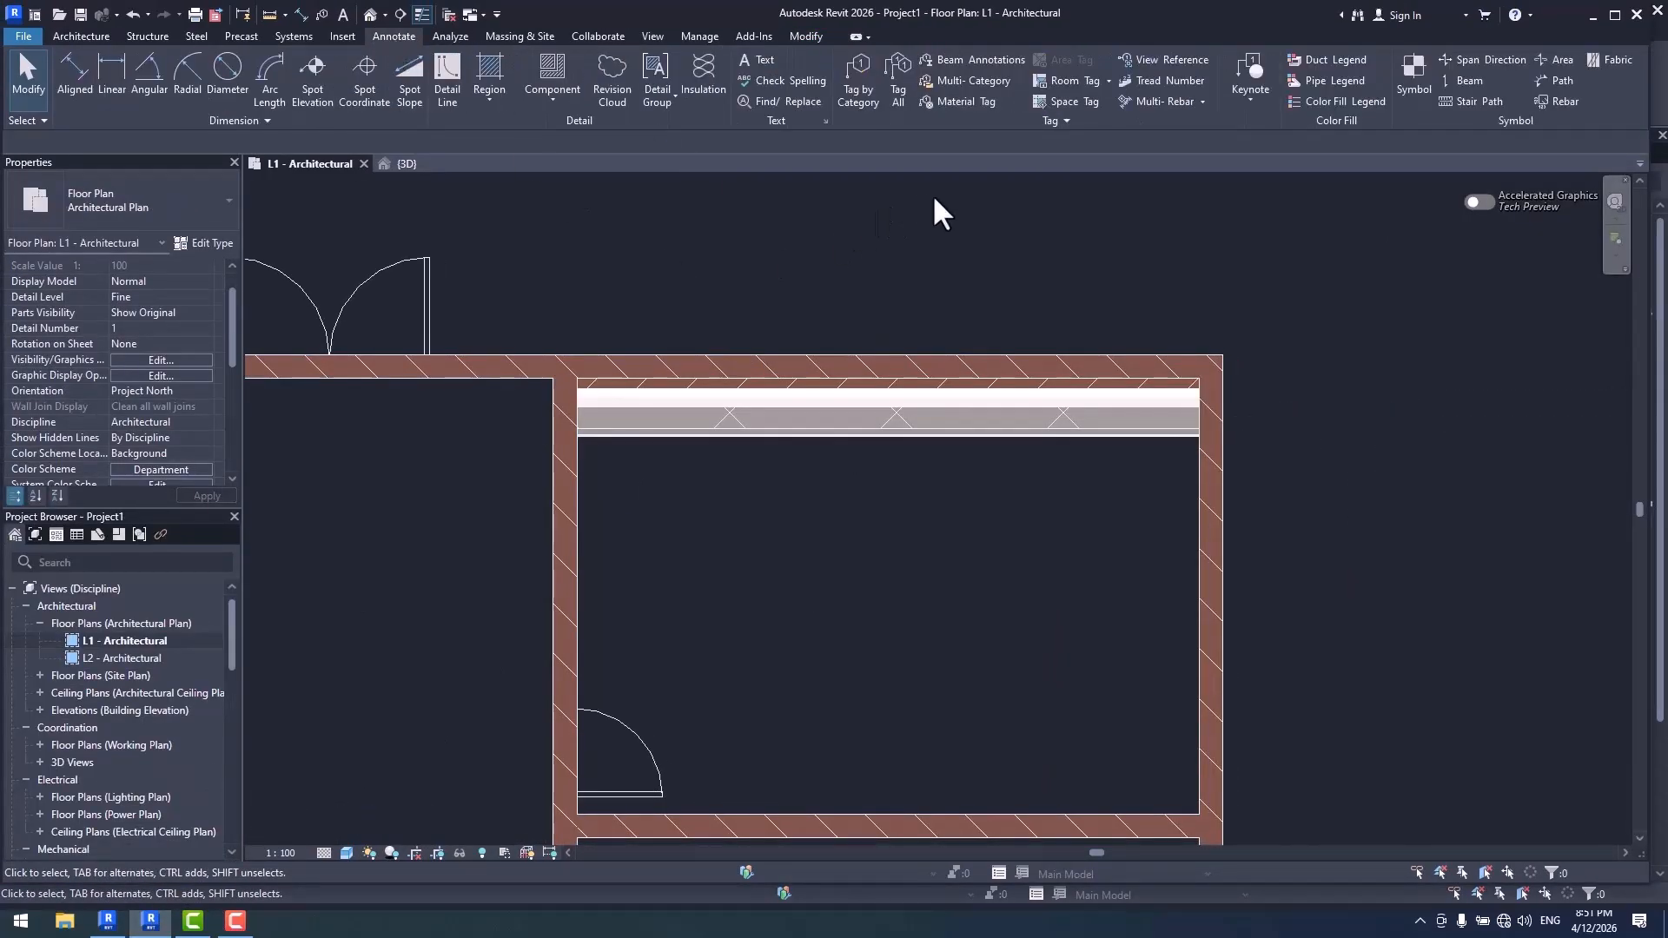
left_click(899, 96)
left_click(966, 395)
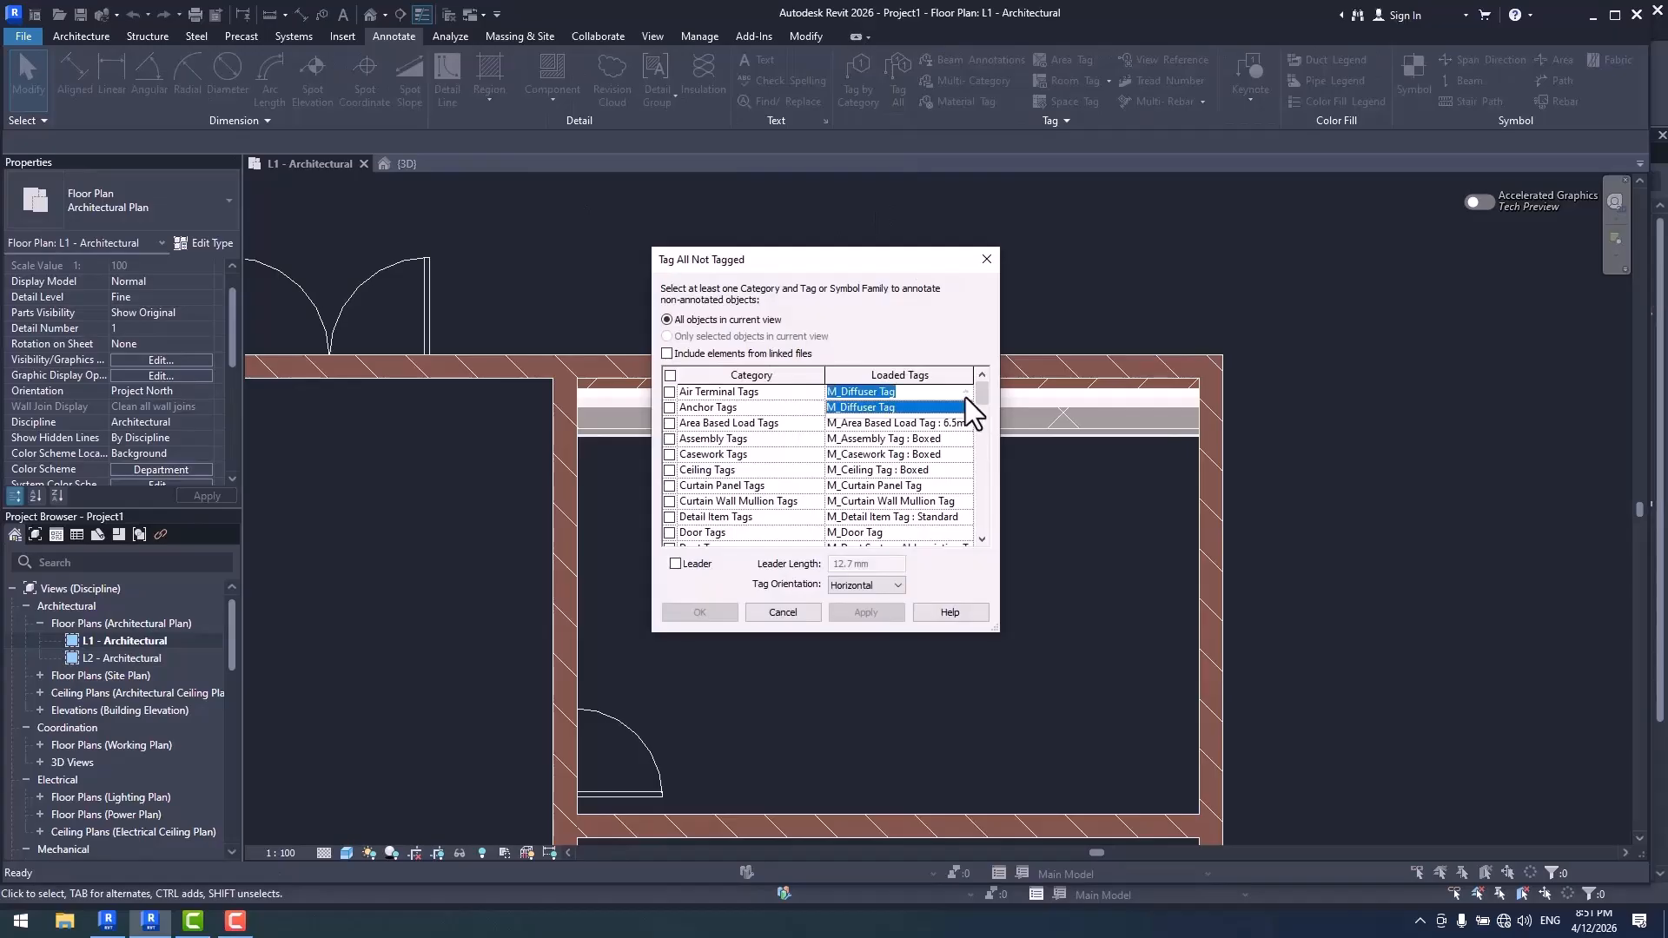
left_click(914, 409)
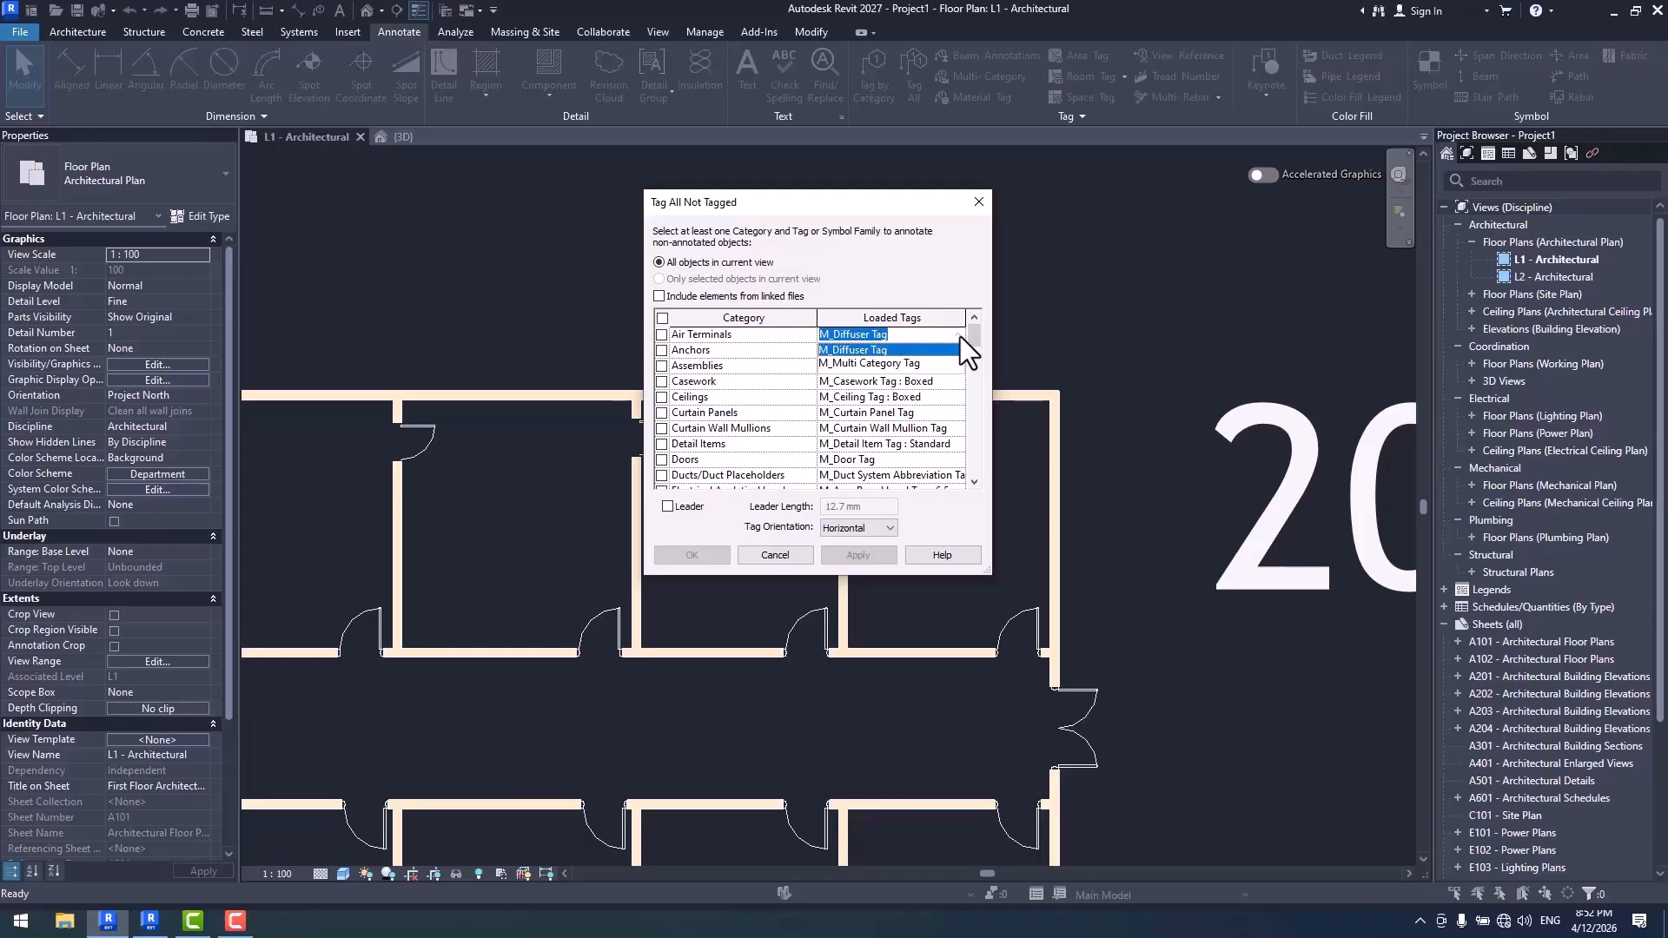
- Review the category and loaded tag list of Tag All Not Tagged in Revit 2027 and close the dialog
left_click(948, 265)
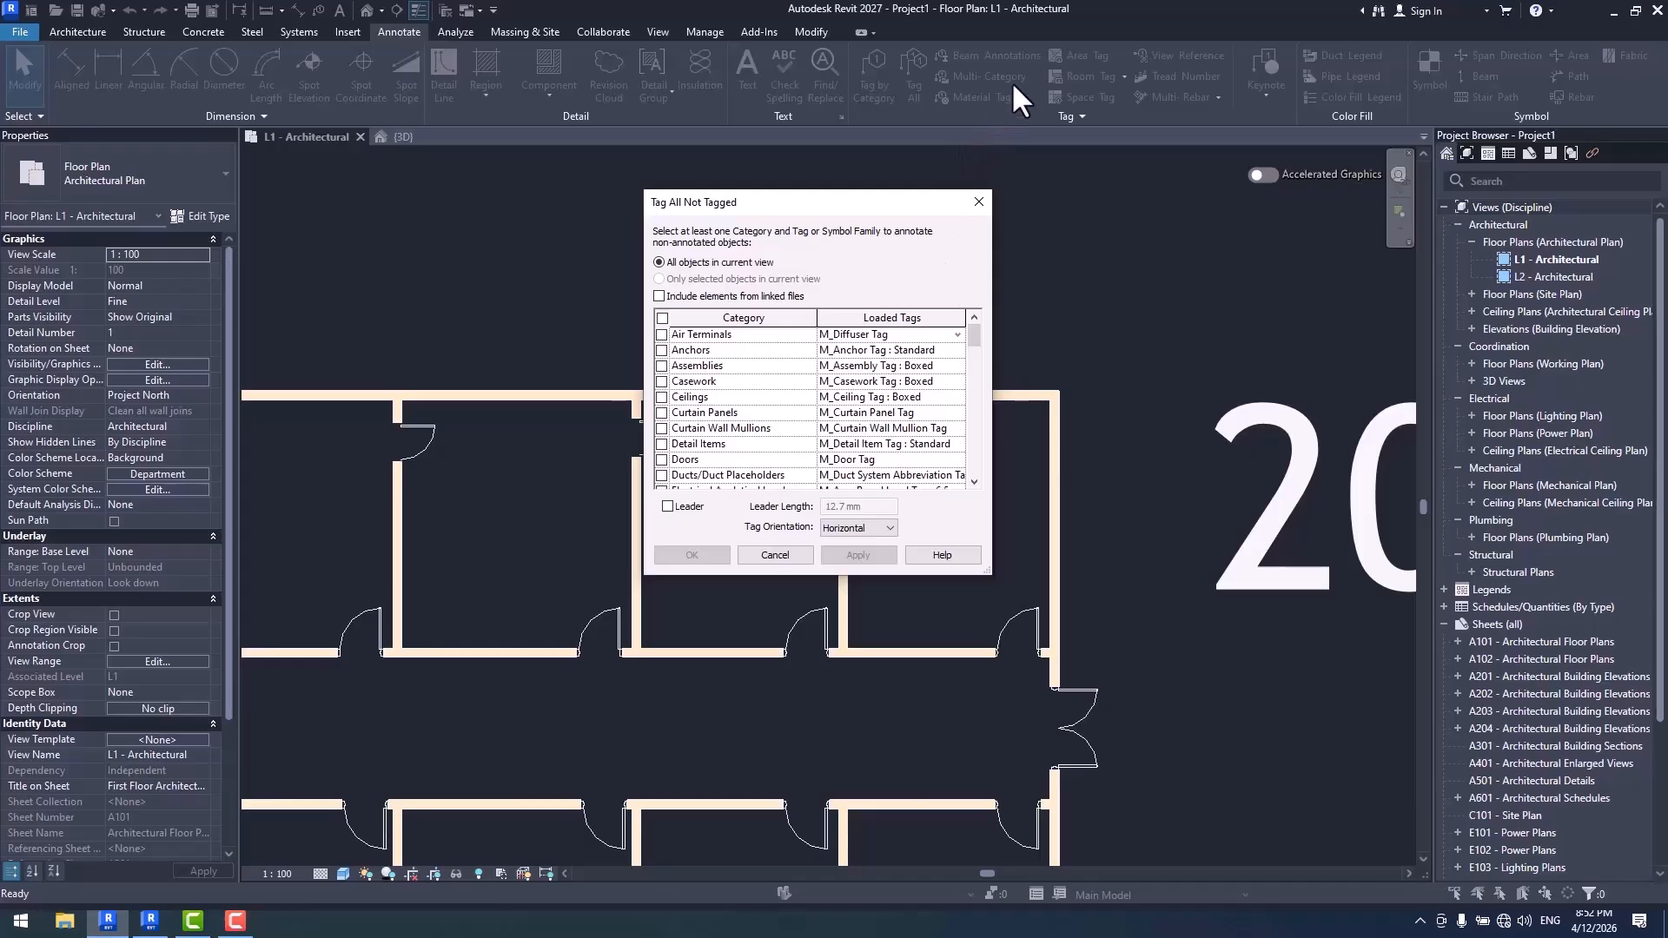
key("Escape")
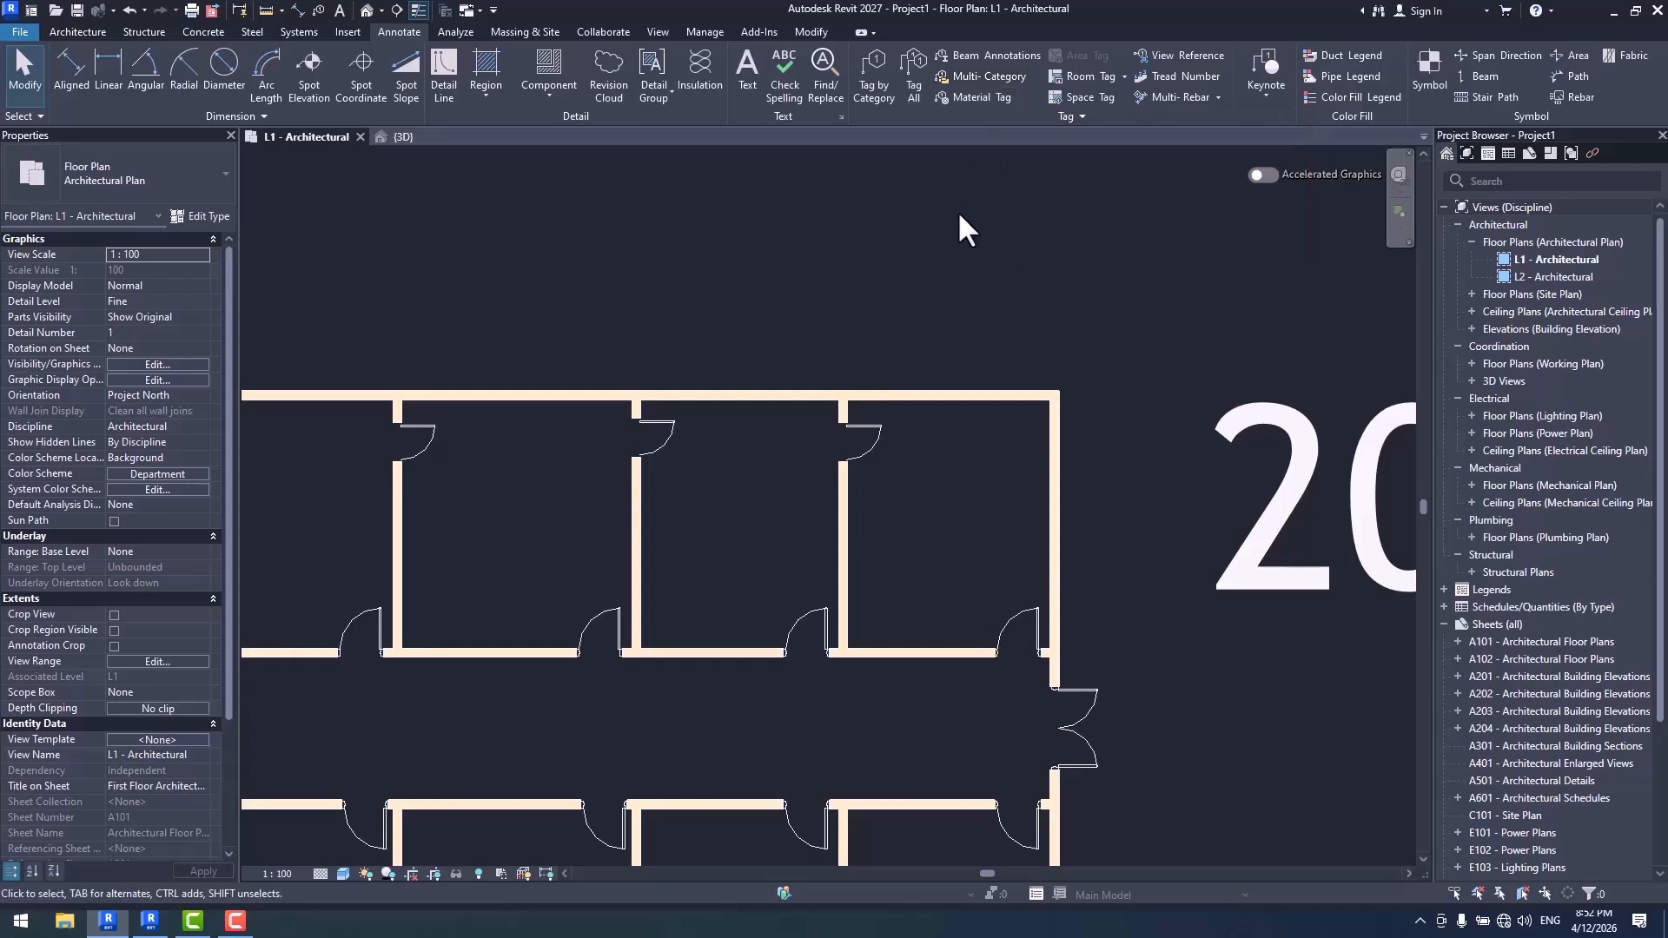
left_click(912, 85)
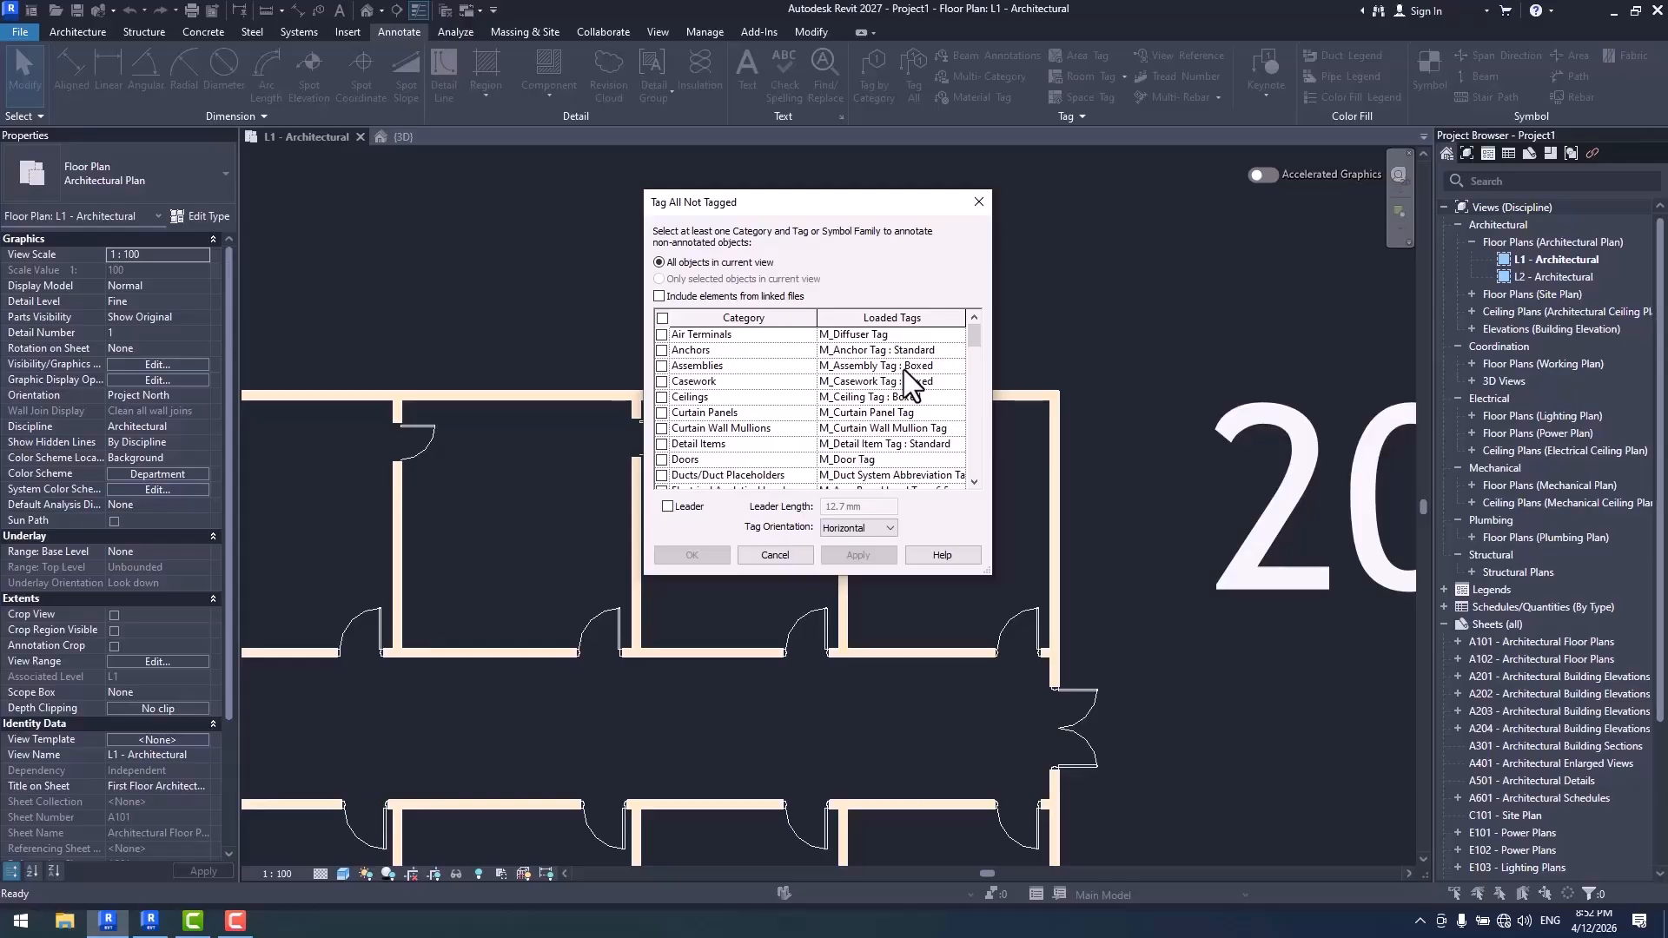
key("Escape")
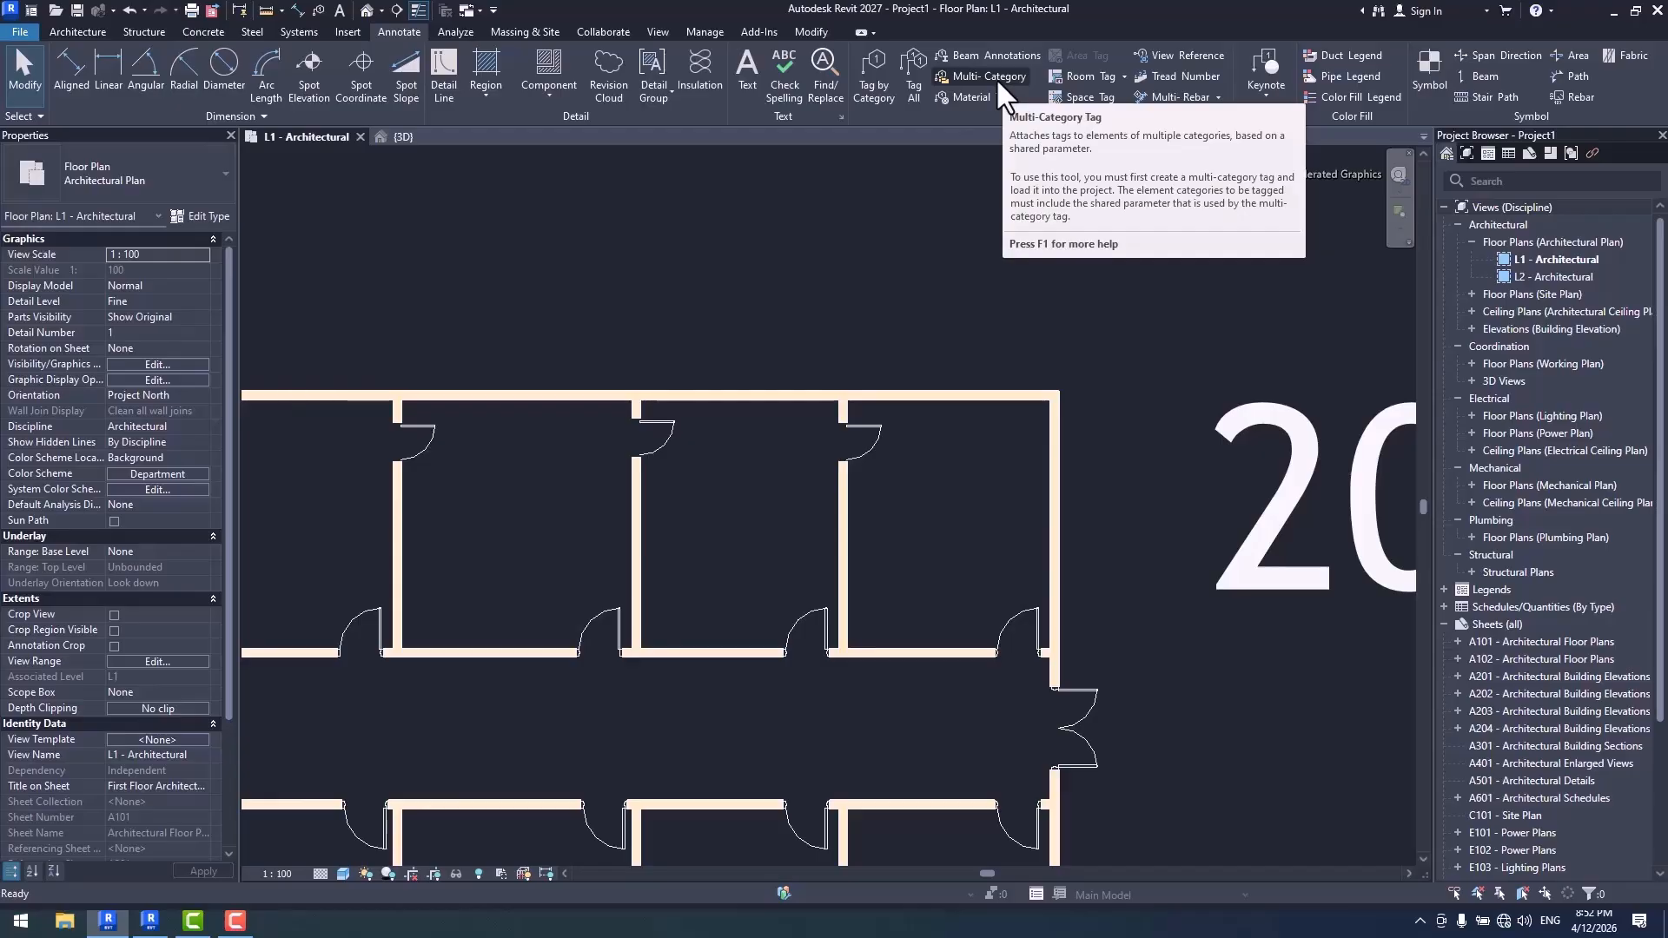
- Try assigning M_Multi Category Tag to Air Terminals, Anchors and Assemblies in Tag All Not Tagged, then cancel
left_click(910, 80)
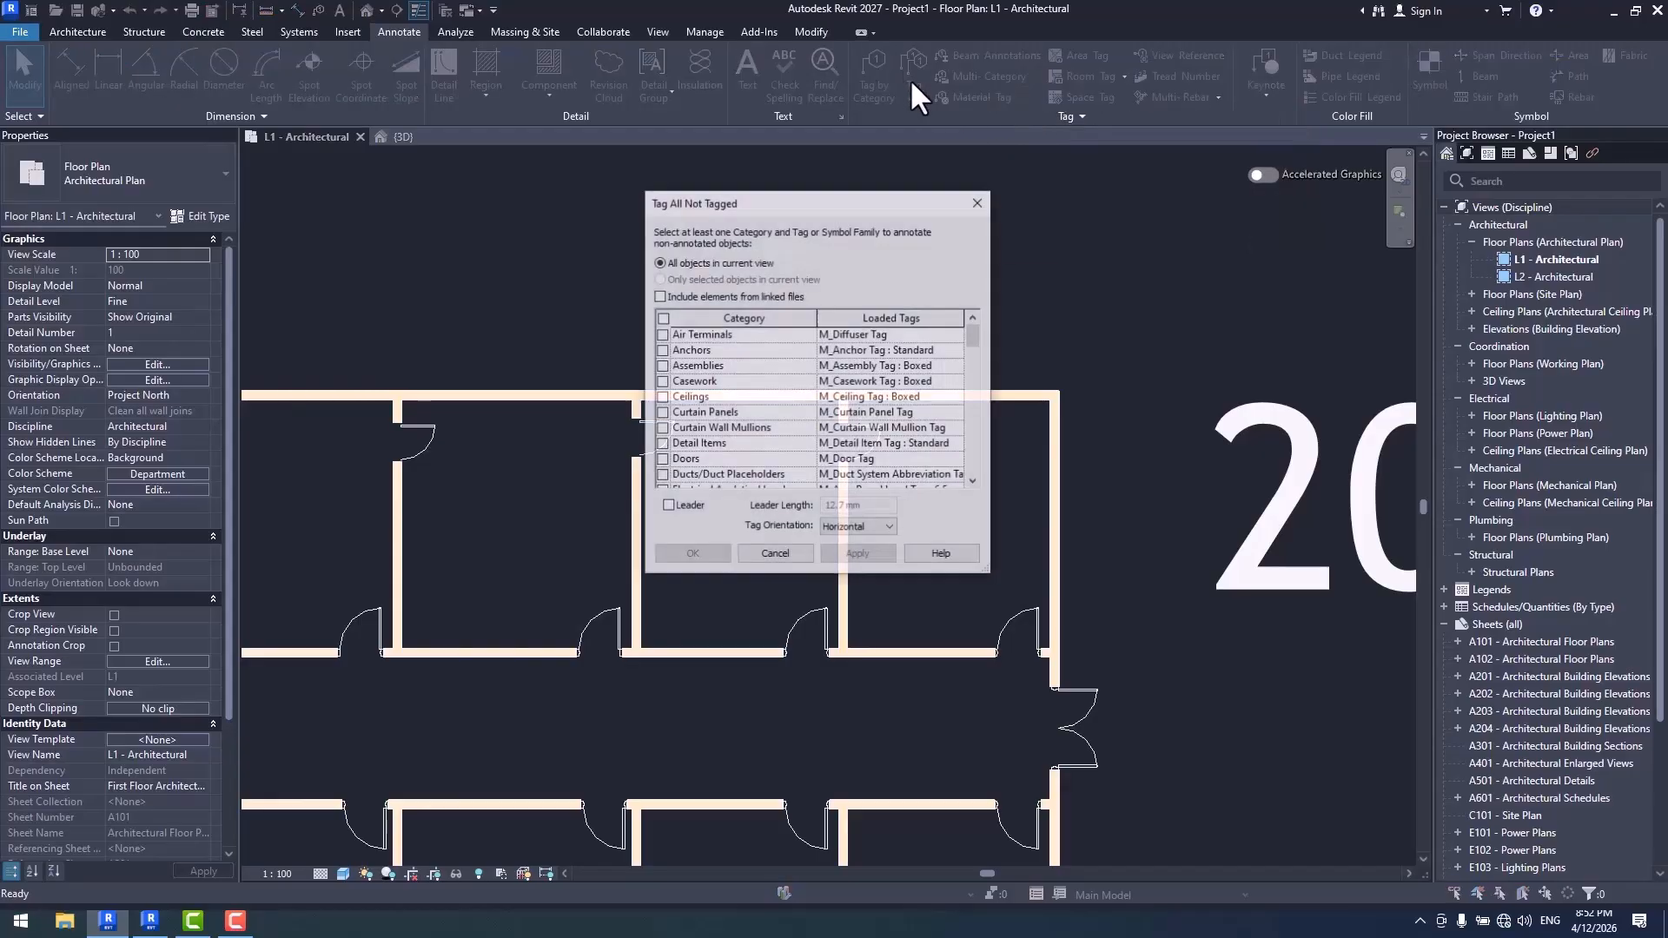
left_click(958, 336)
left_click(903, 363)
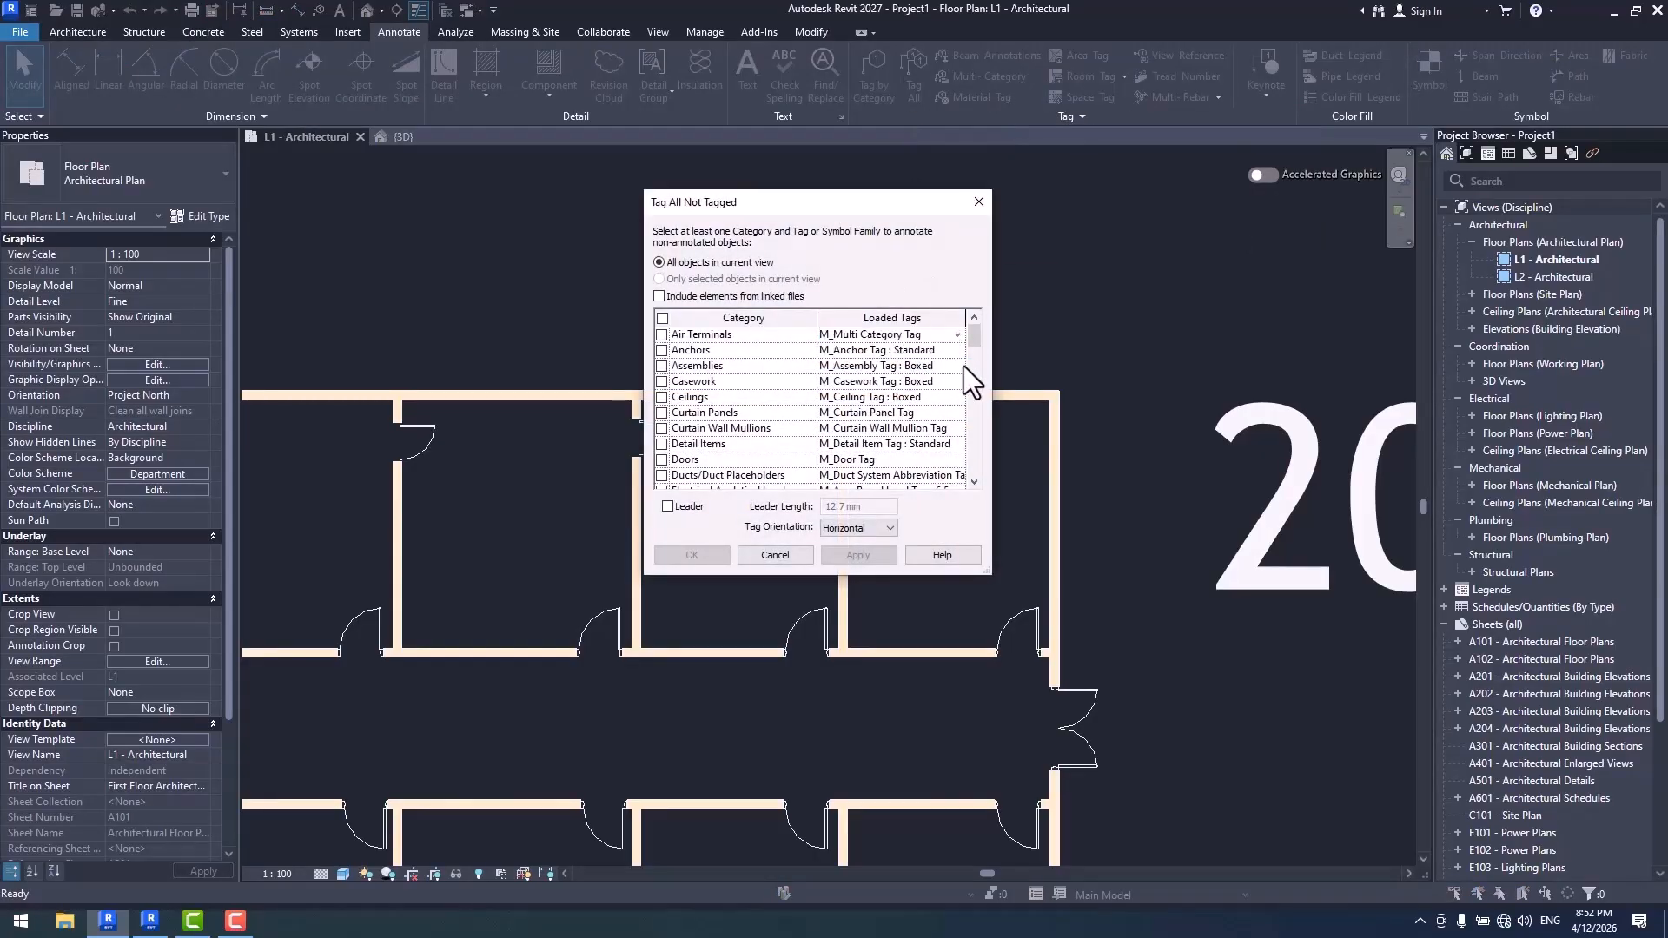
left_click(959, 351)
left_click(919, 390)
left_click(958, 366)
left_click(919, 408)
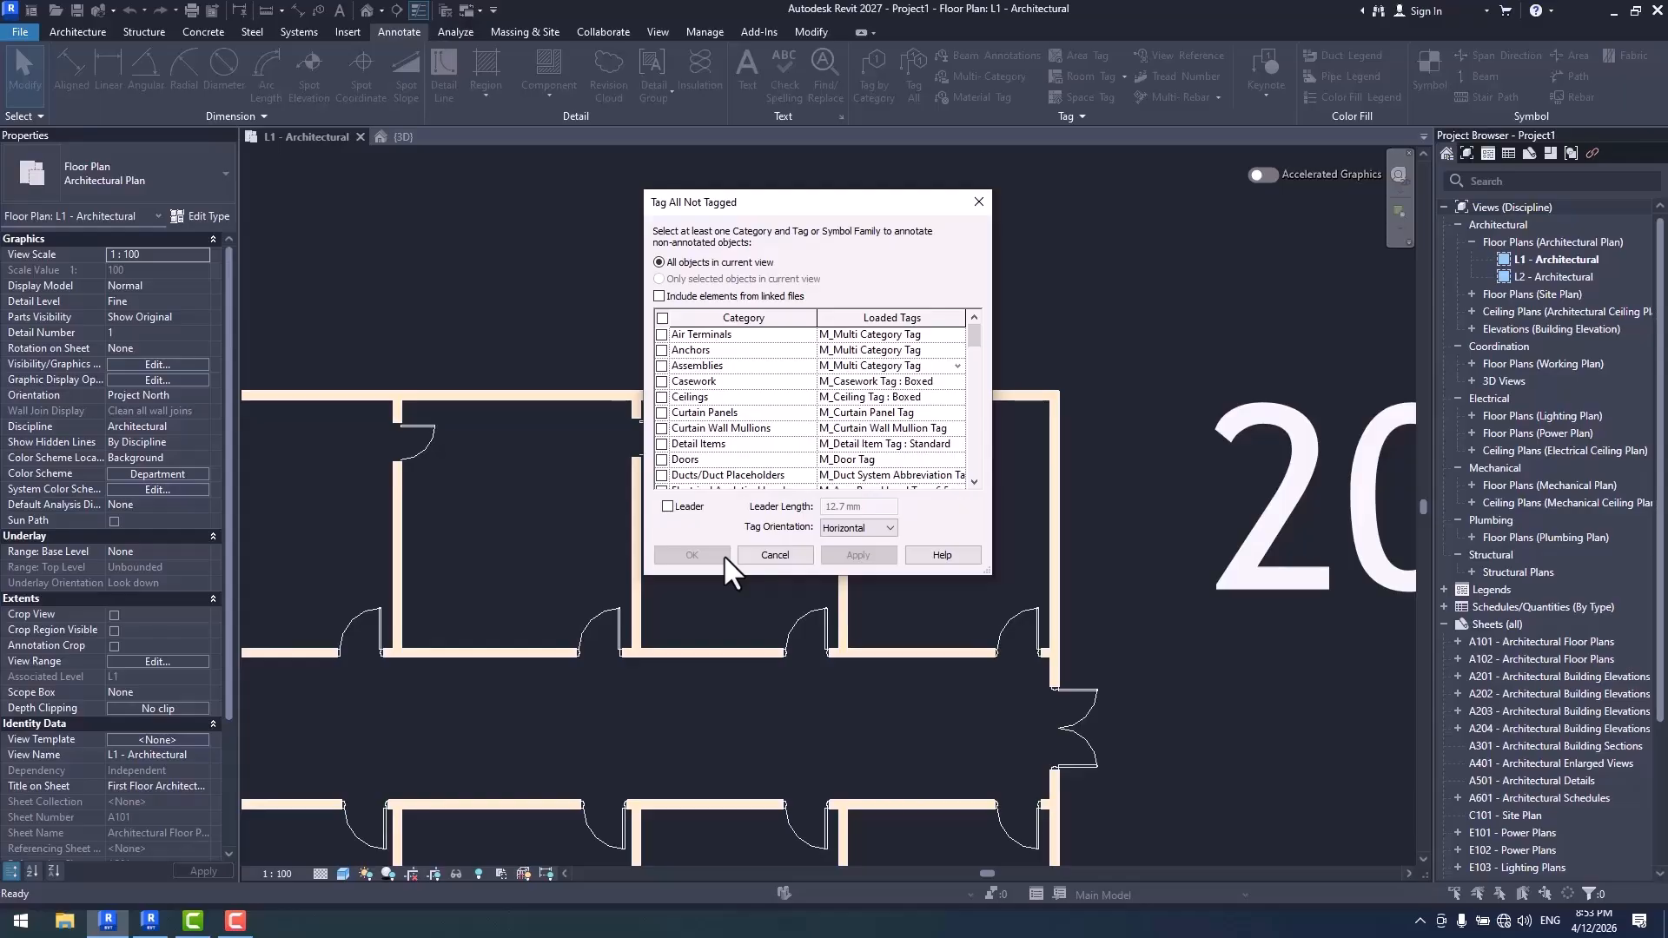
key("Escape")
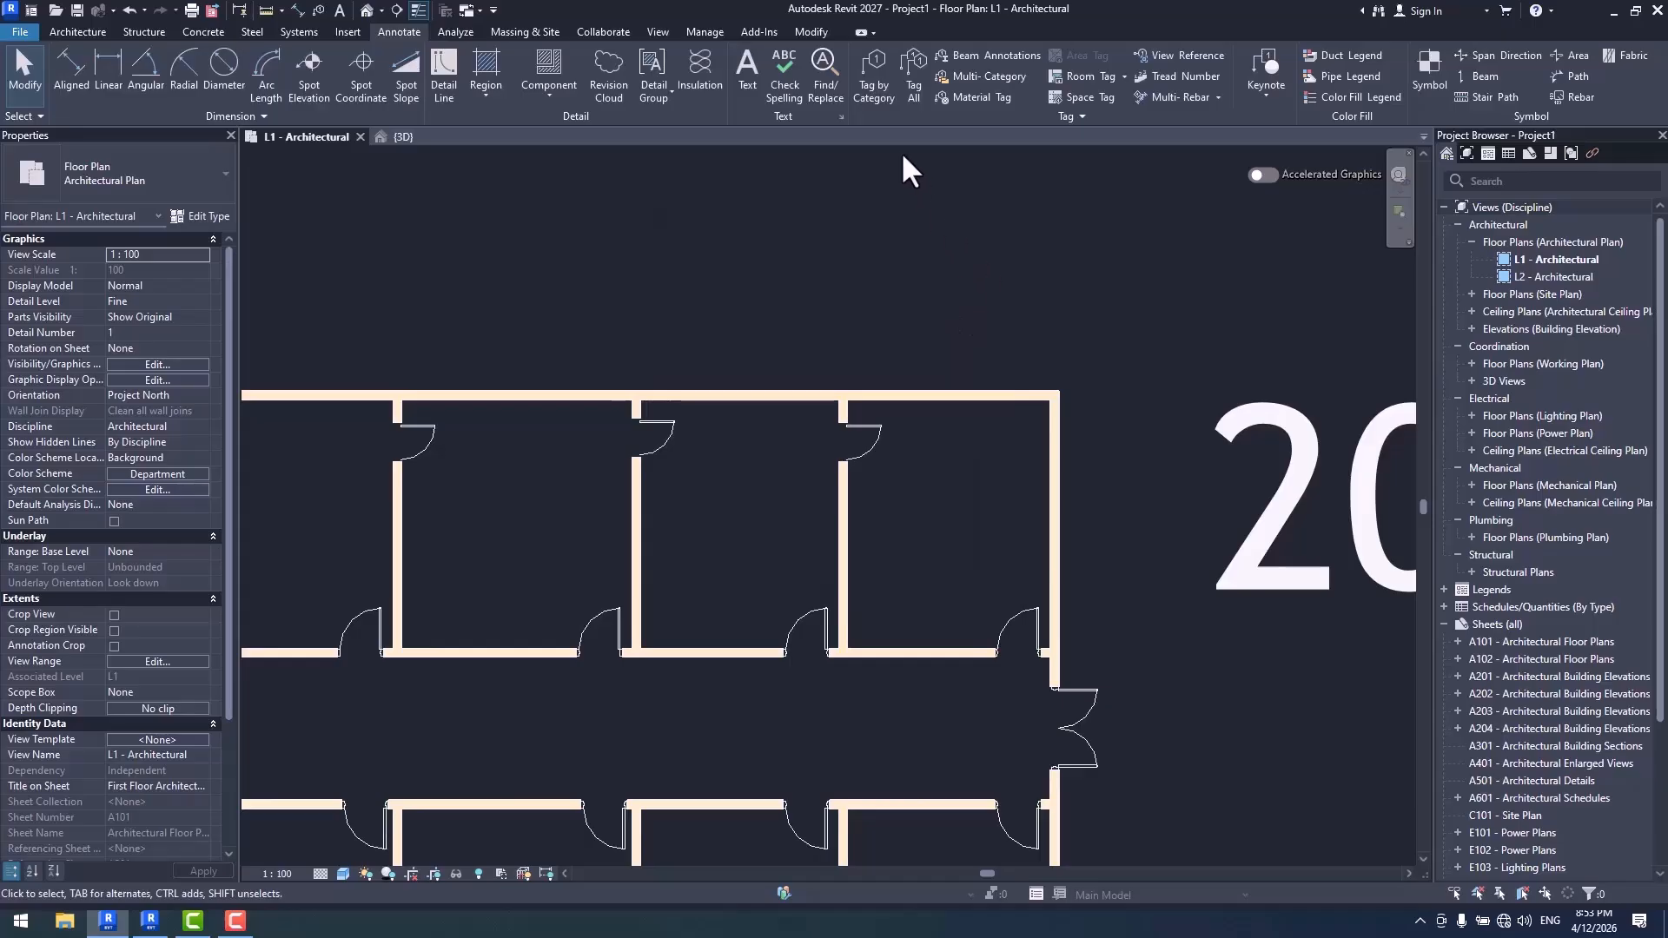
- Check the Air Terminals tag choices in Loaded Tags And Symbols for Tag by Category, then cancel without placing a tag
left_click(877, 90)
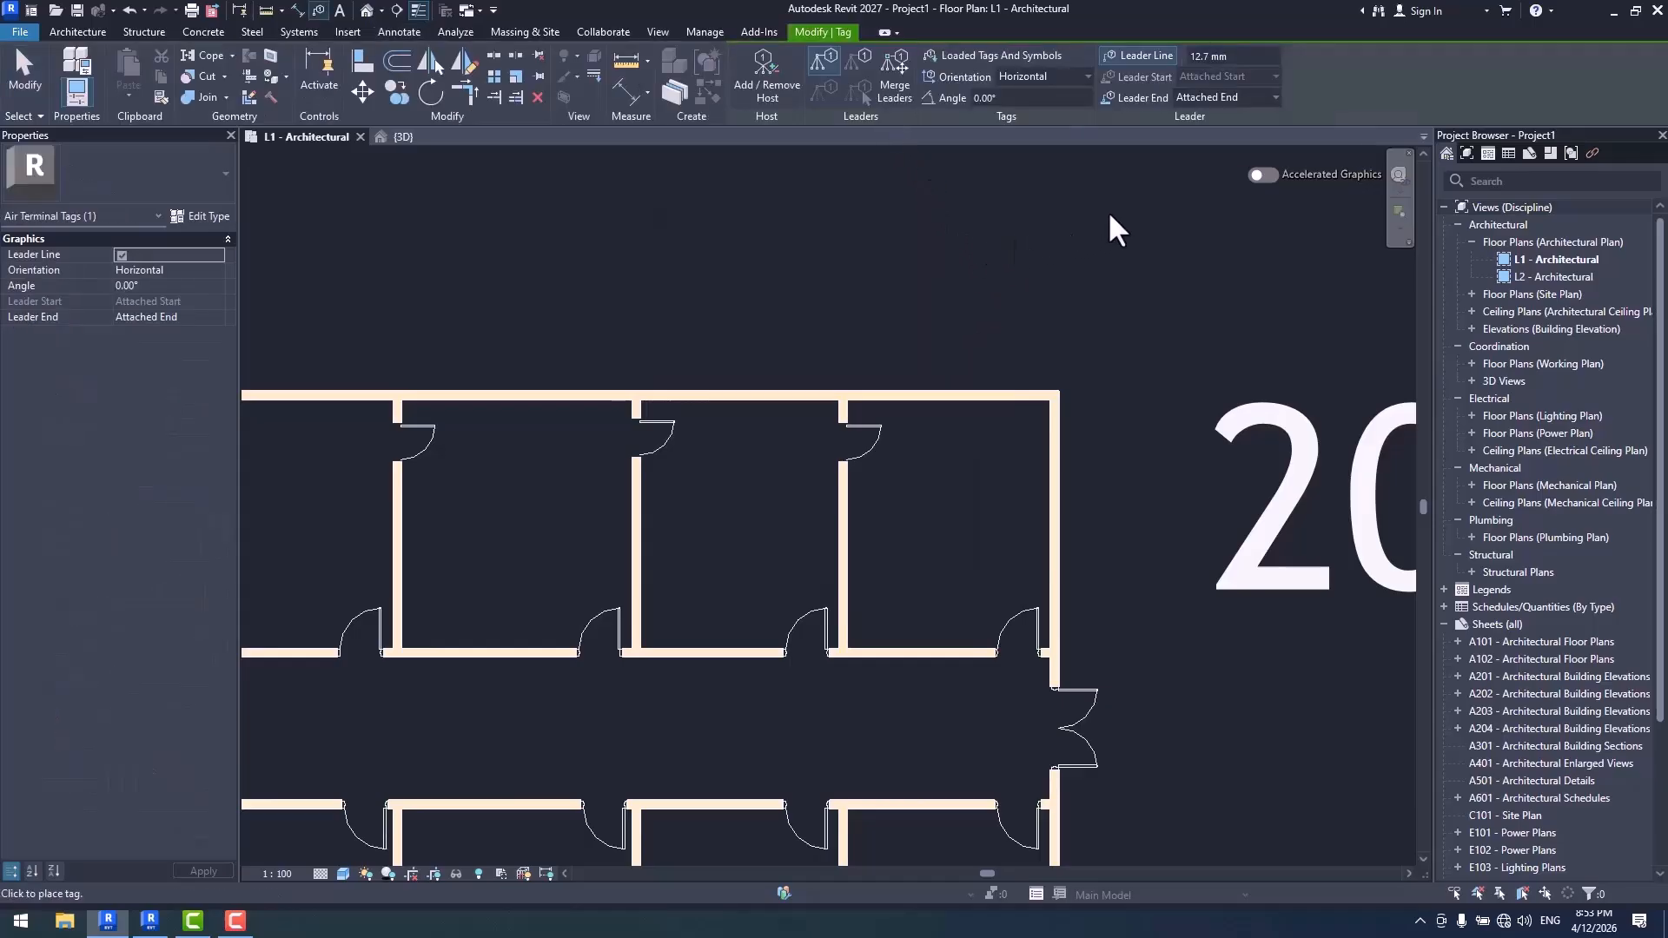
left_click(1030, 54)
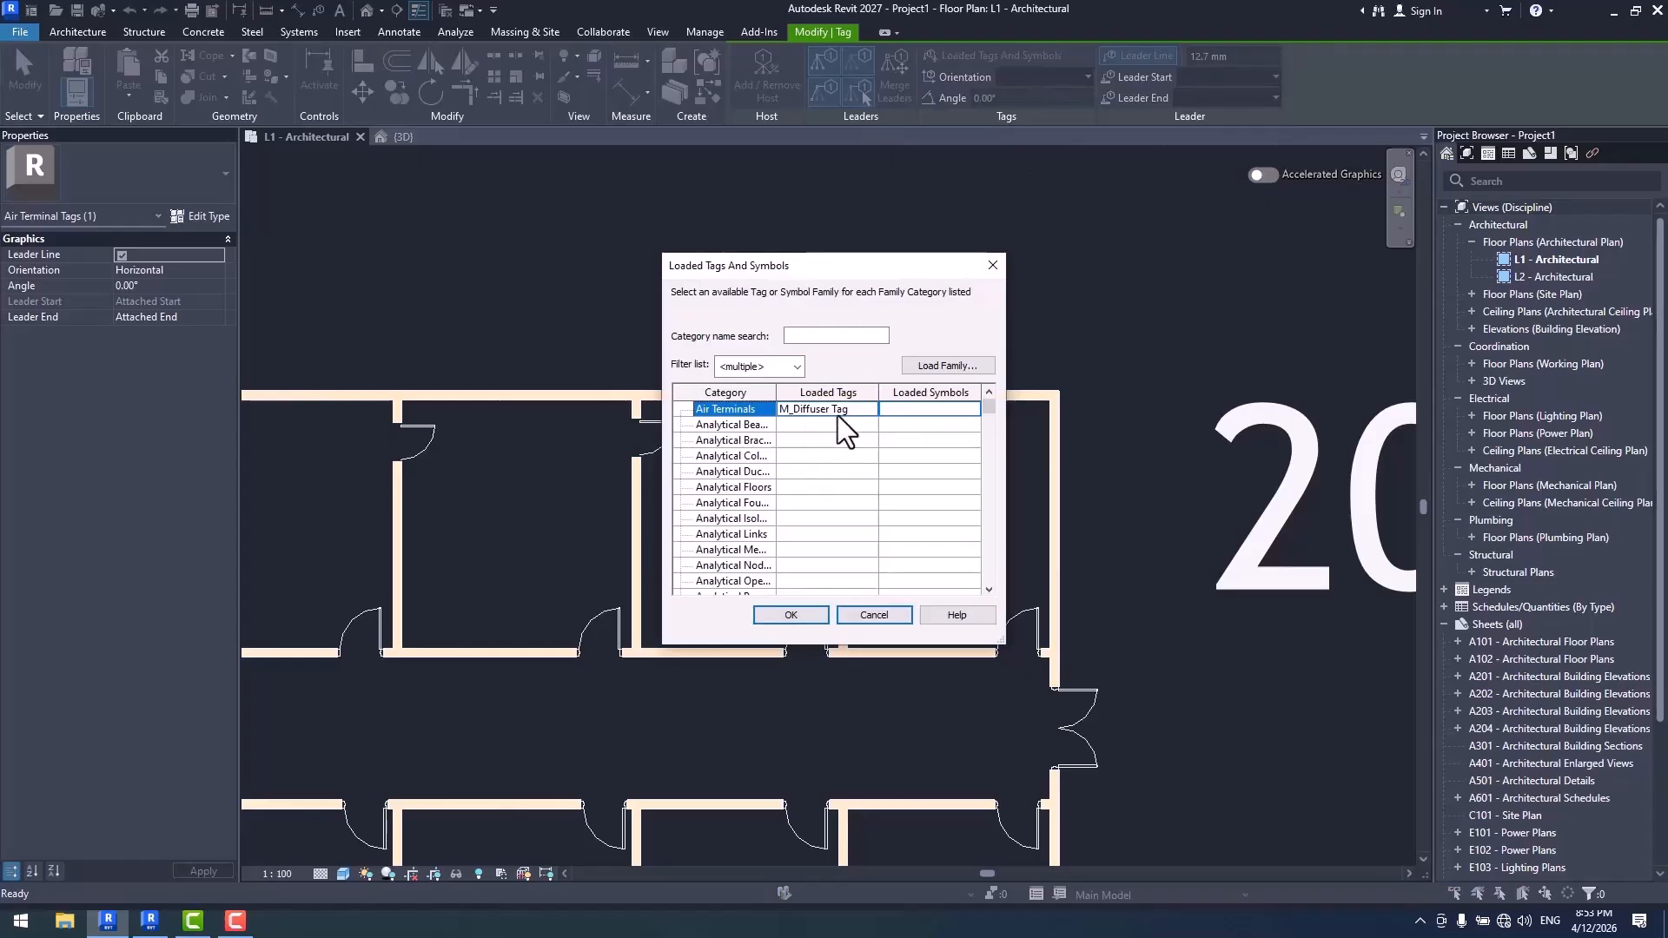
left_click(874, 408)
left_click(872, 408)
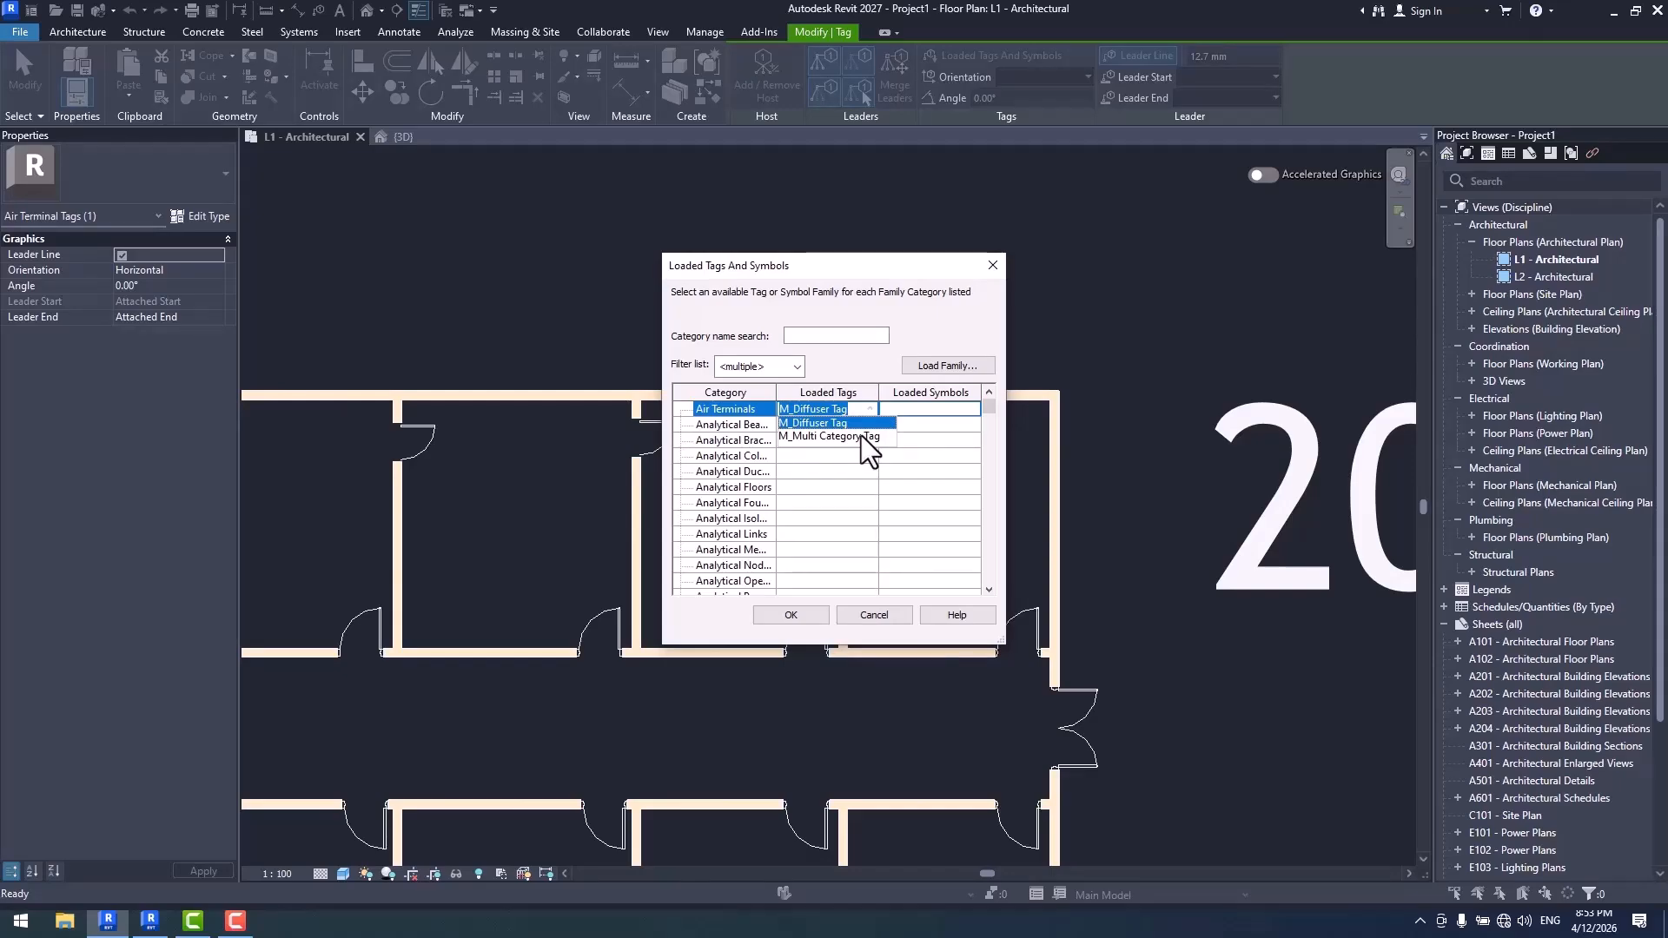
left_click(885, 612)
left_click(893, 617)
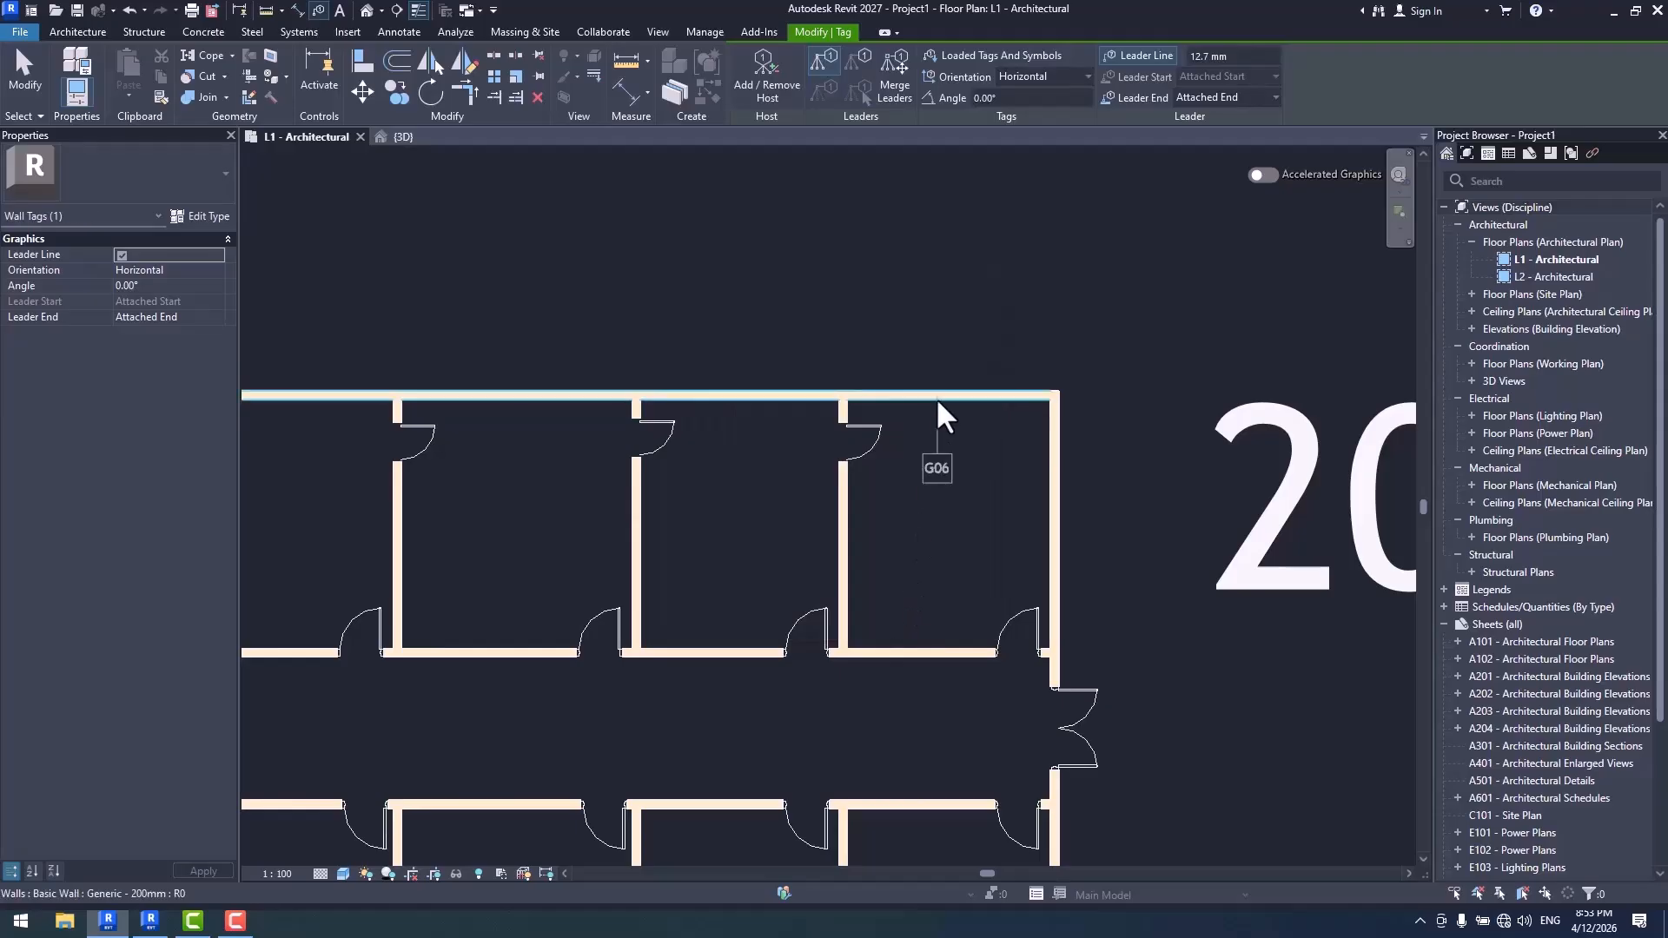
key("Escape")
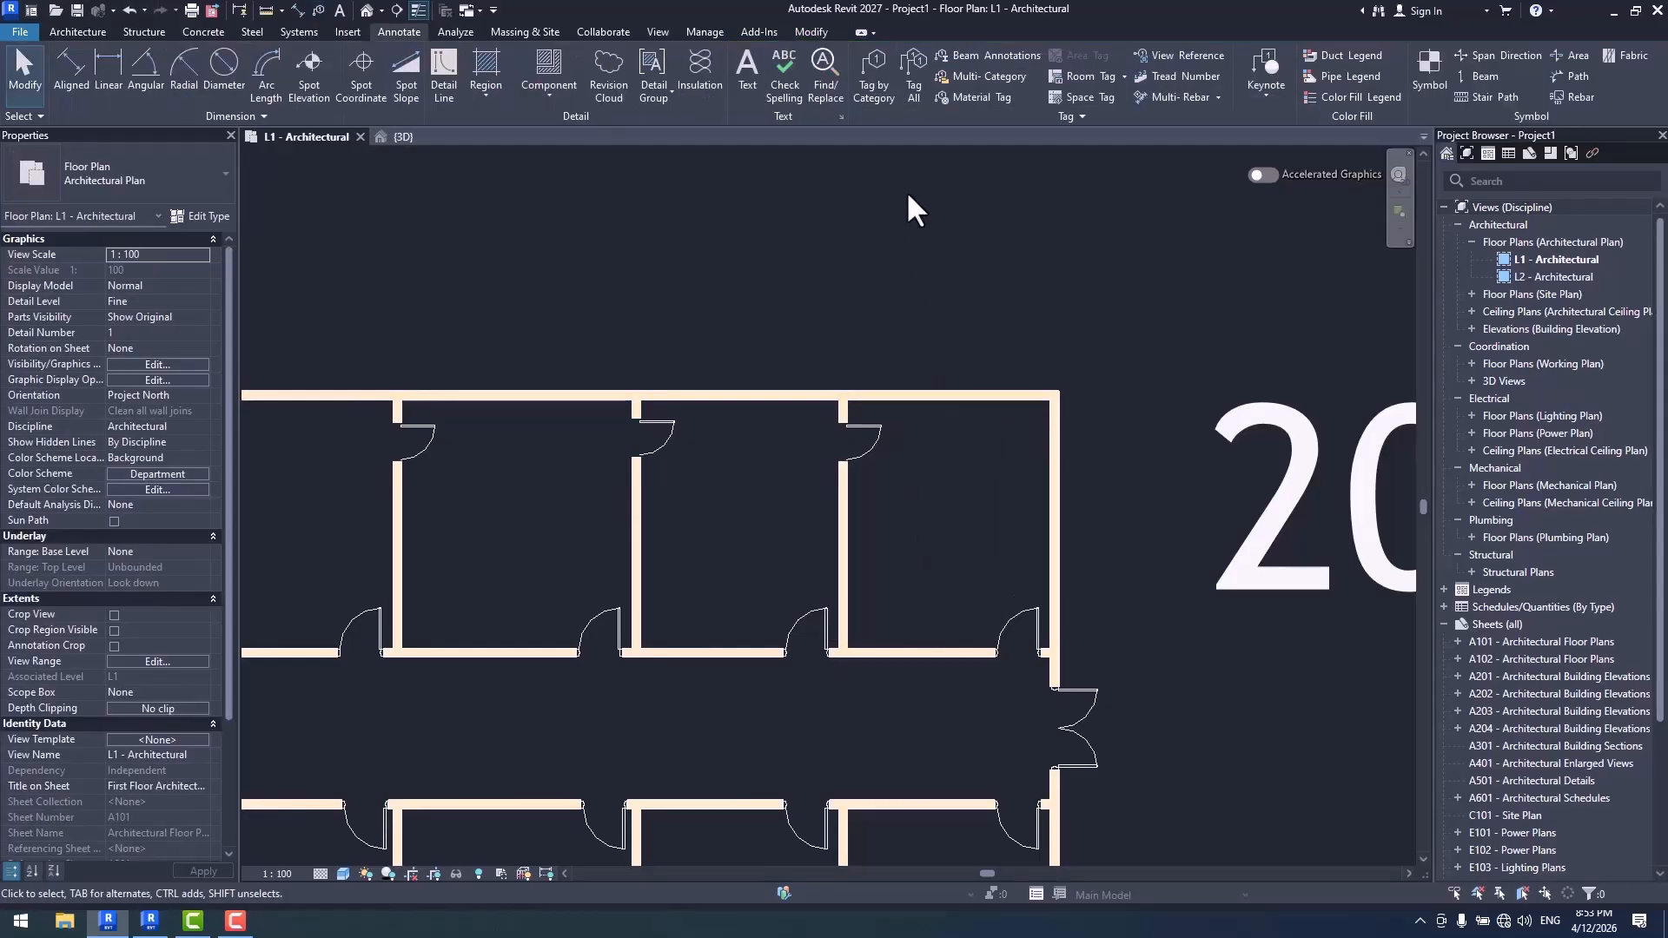
- Preview the M_Multi Category Tag on the upper exterior wall and an interior door without placing it
left_click(998, 76)
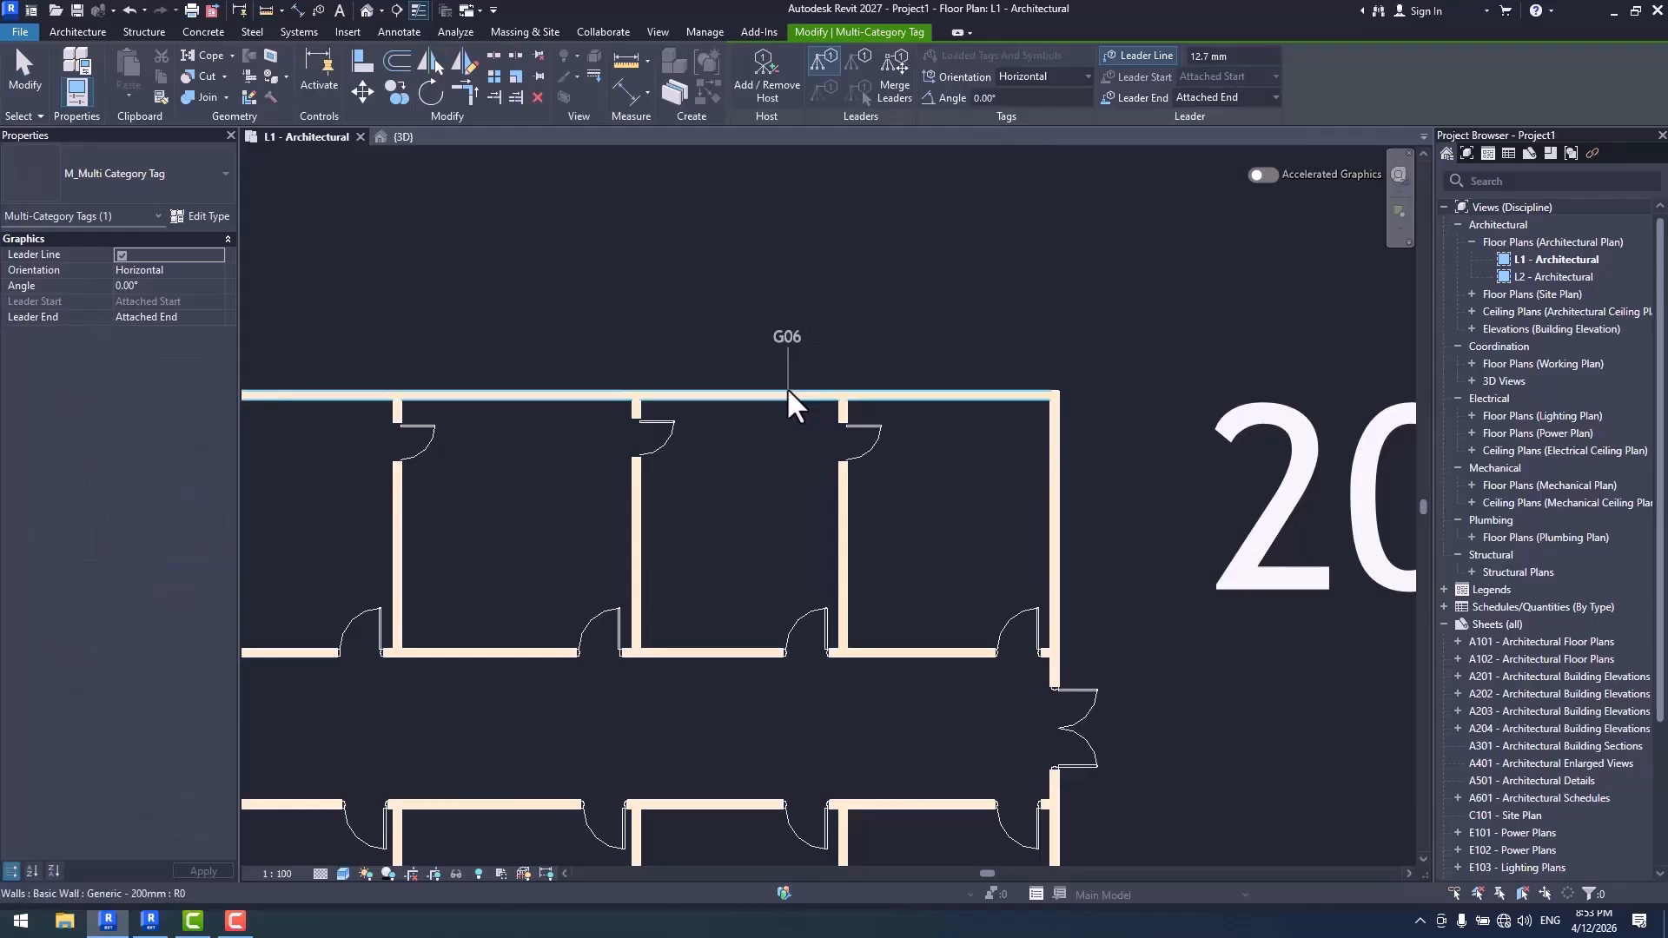
scroll(873, 445, "up", 3)
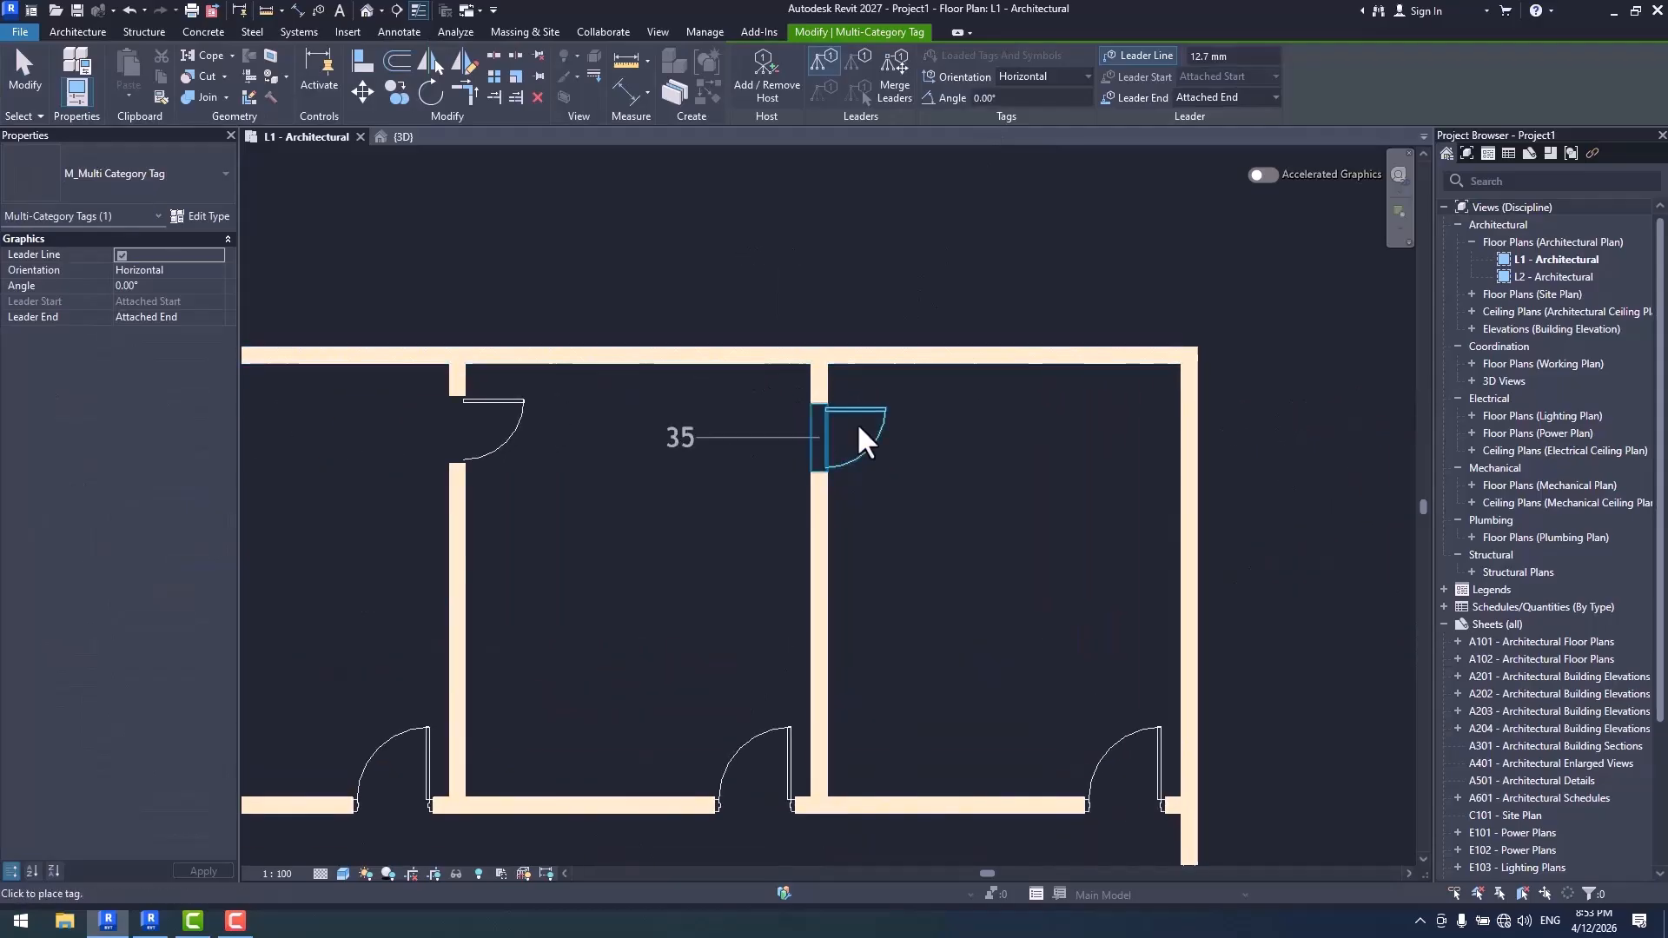
key("Escape")
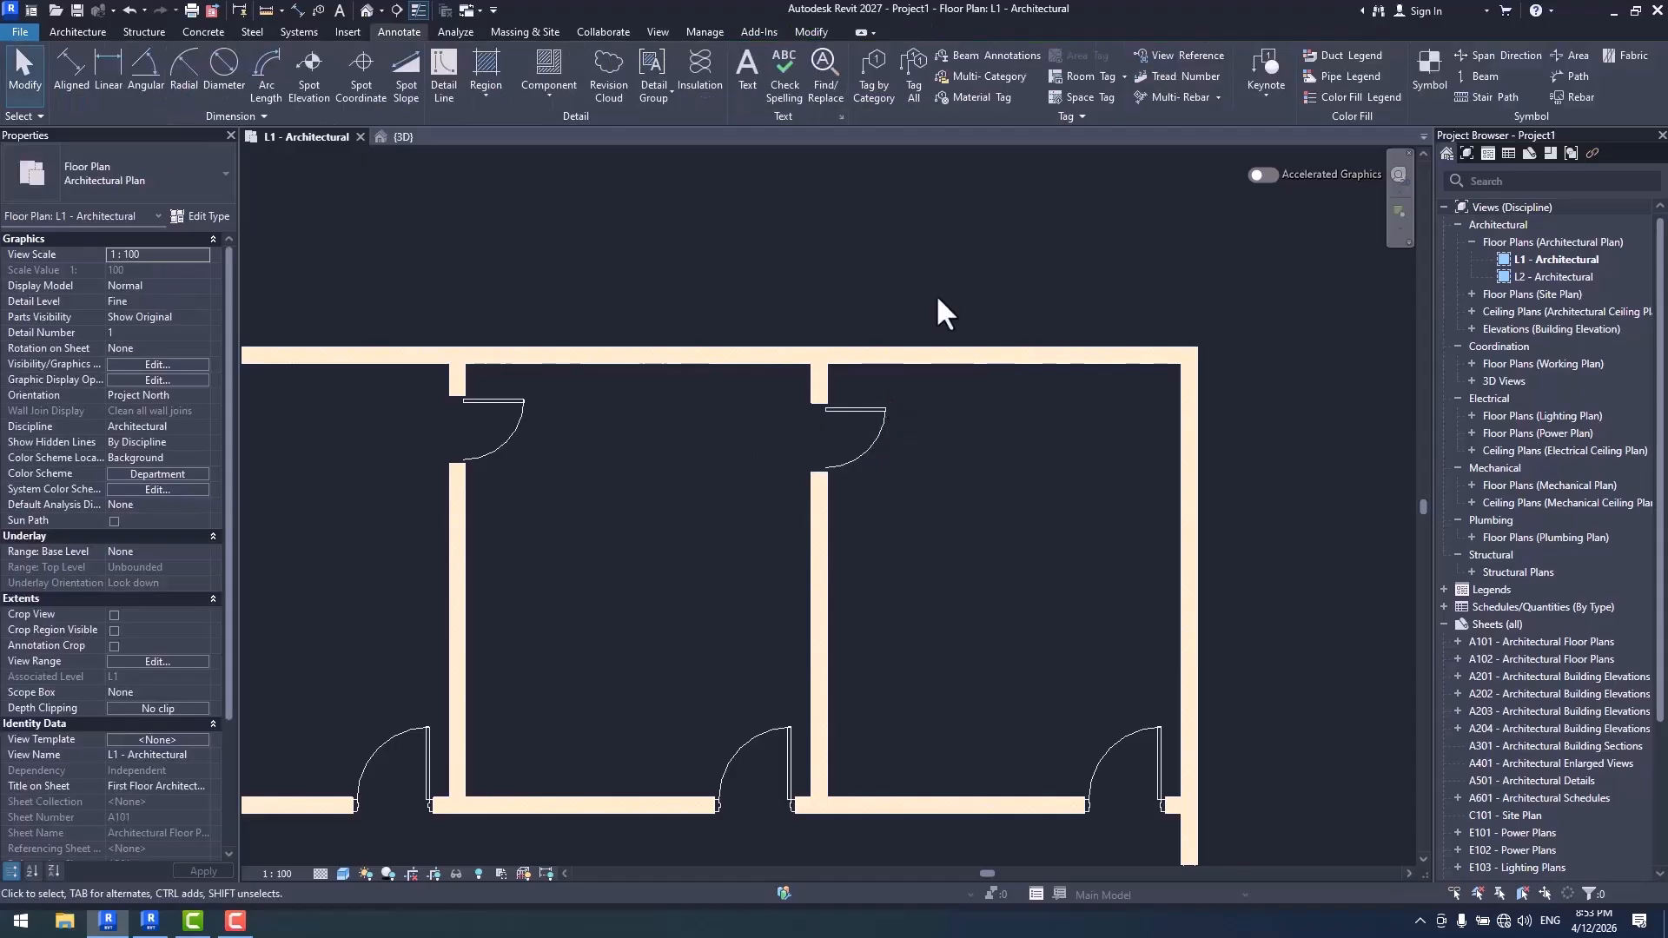
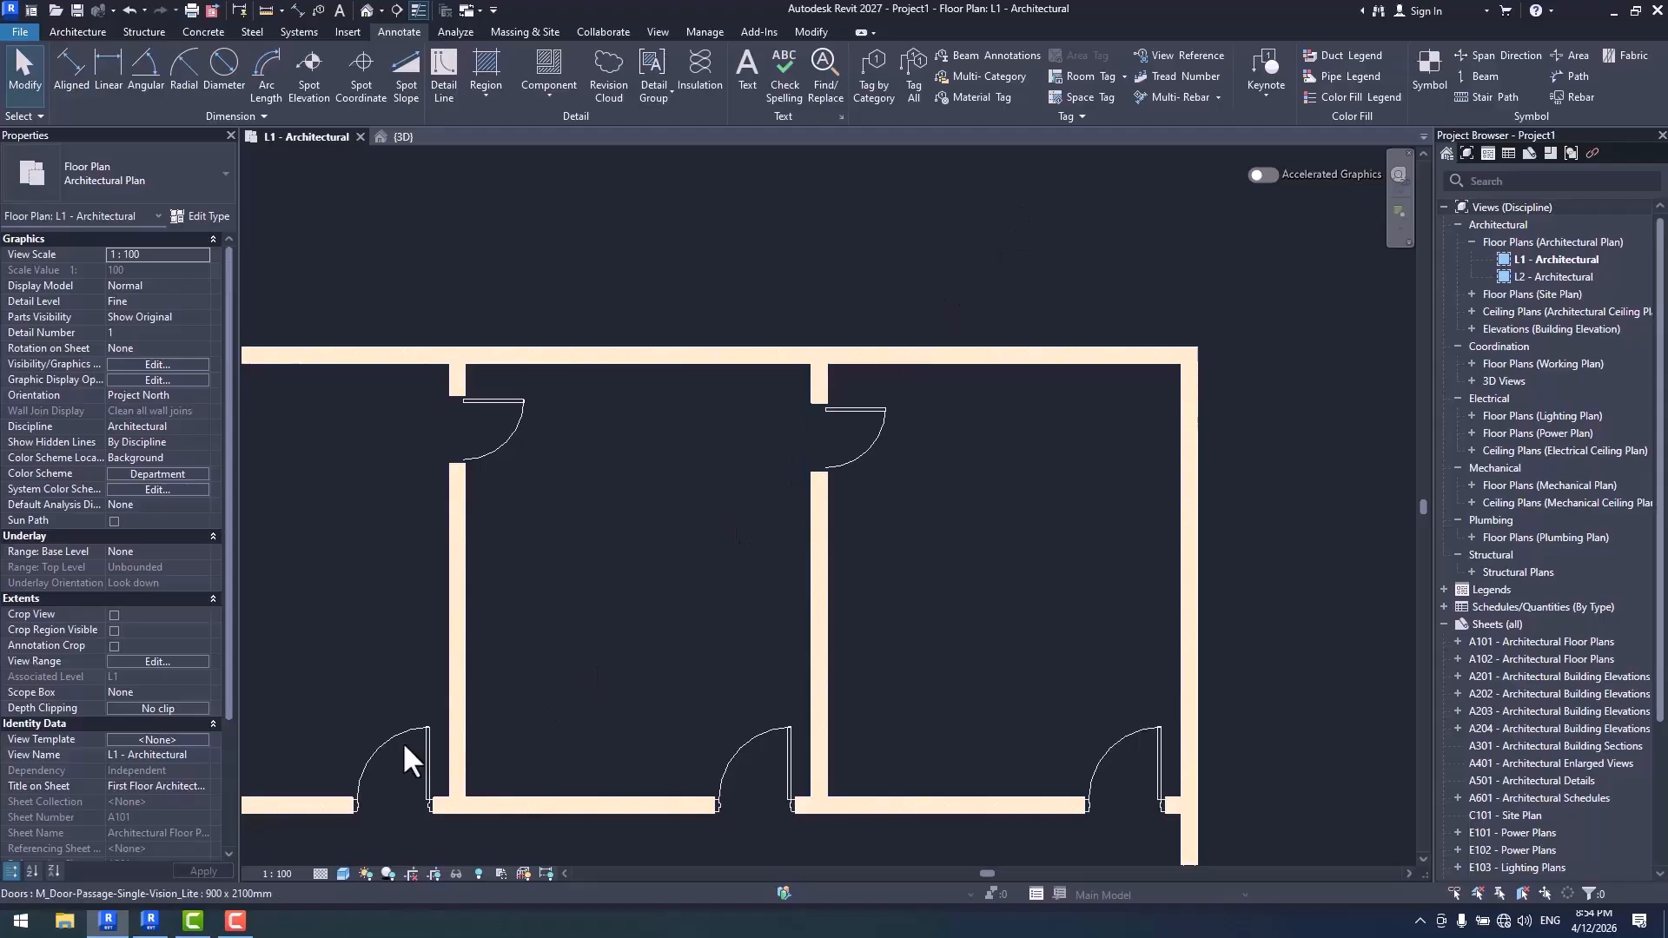
- Switch to Revit 2026 and tag the upper exterior wall by category with an attached leader
left_click(149, 921)
middle_click_drag(840, 328, 1119, 363)
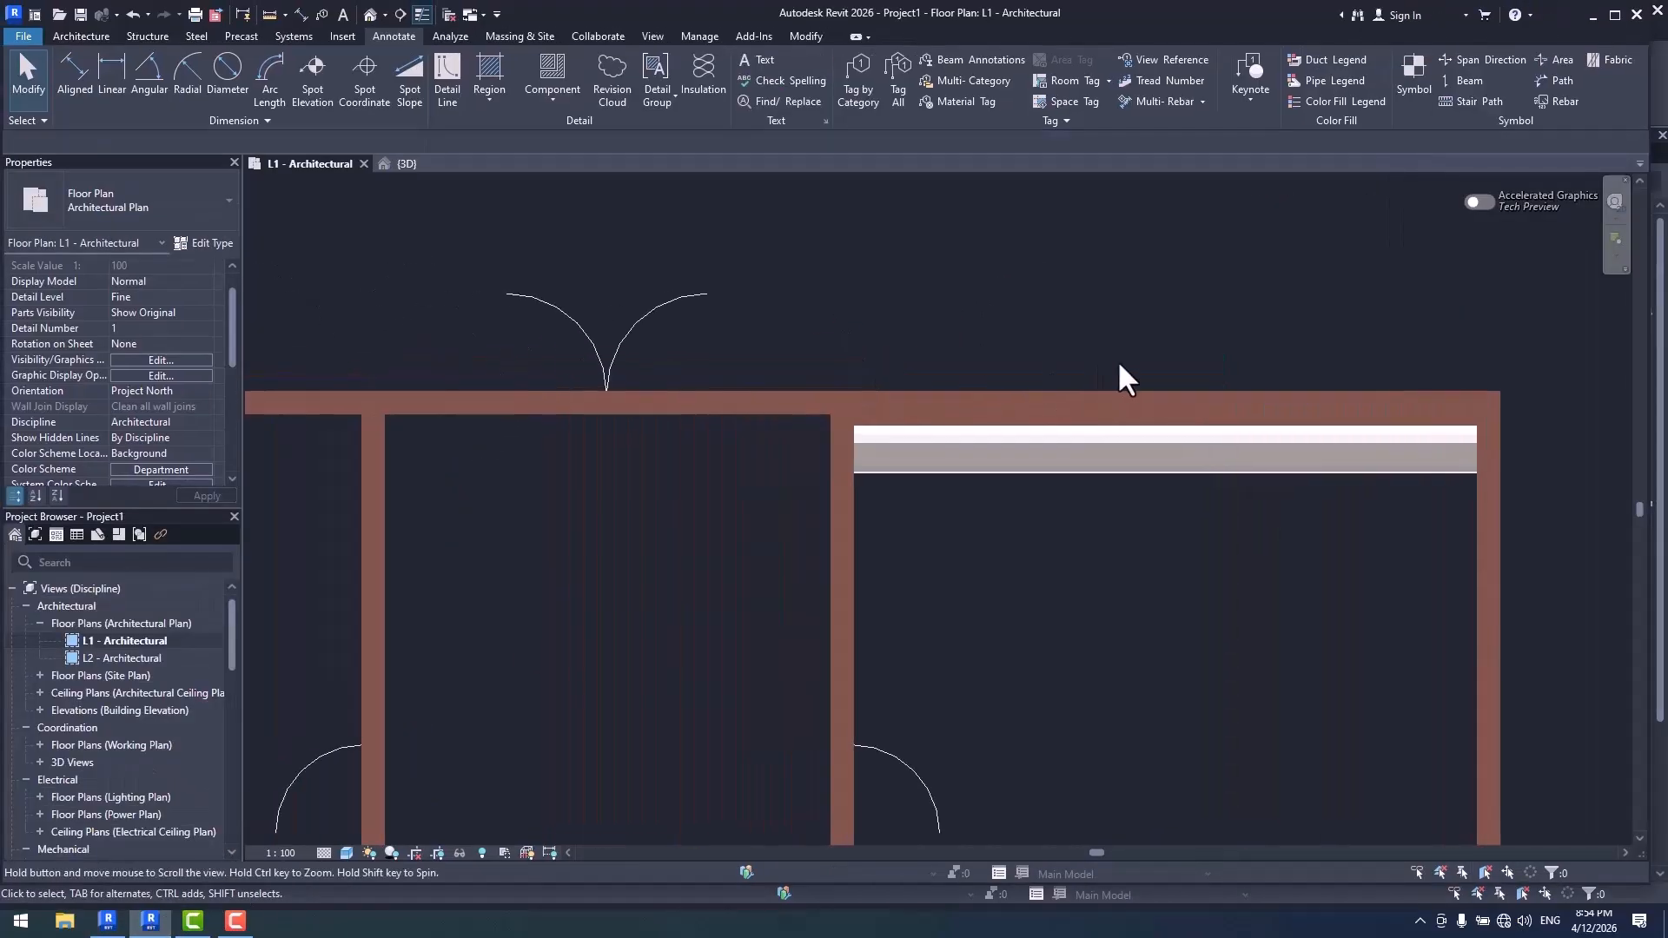
scroll(1118, 364, "down", 2)
middle_click_drag(747, 383, 860, 387)
scroll(699, 318, "up", 2)
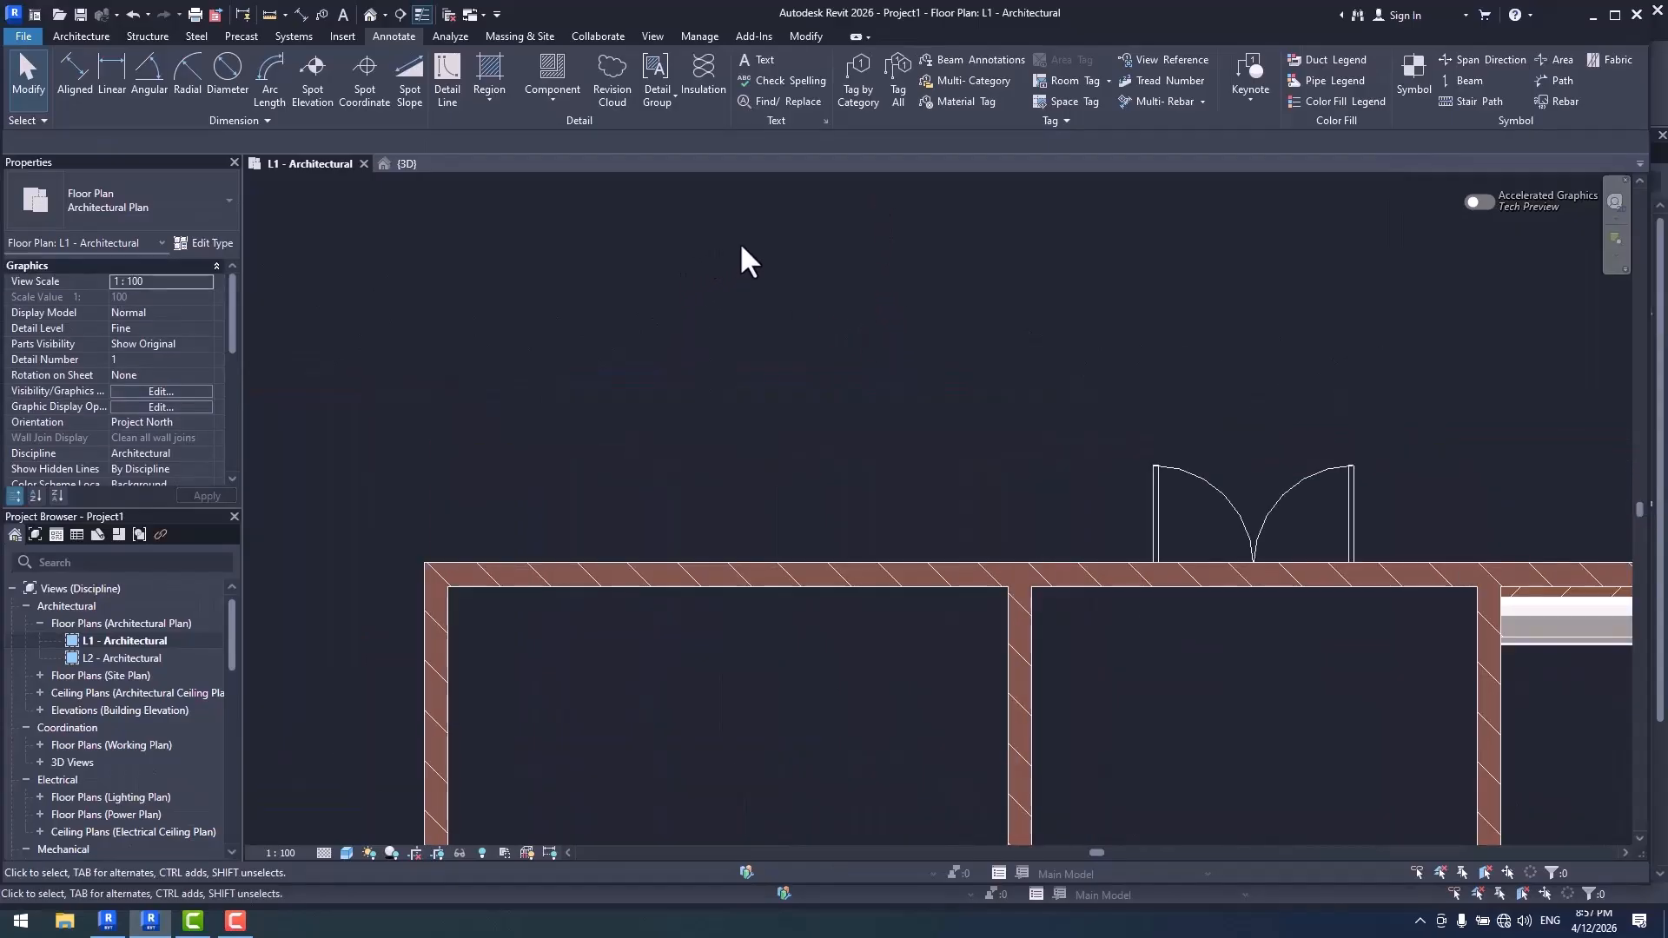
left_click(859, 92)
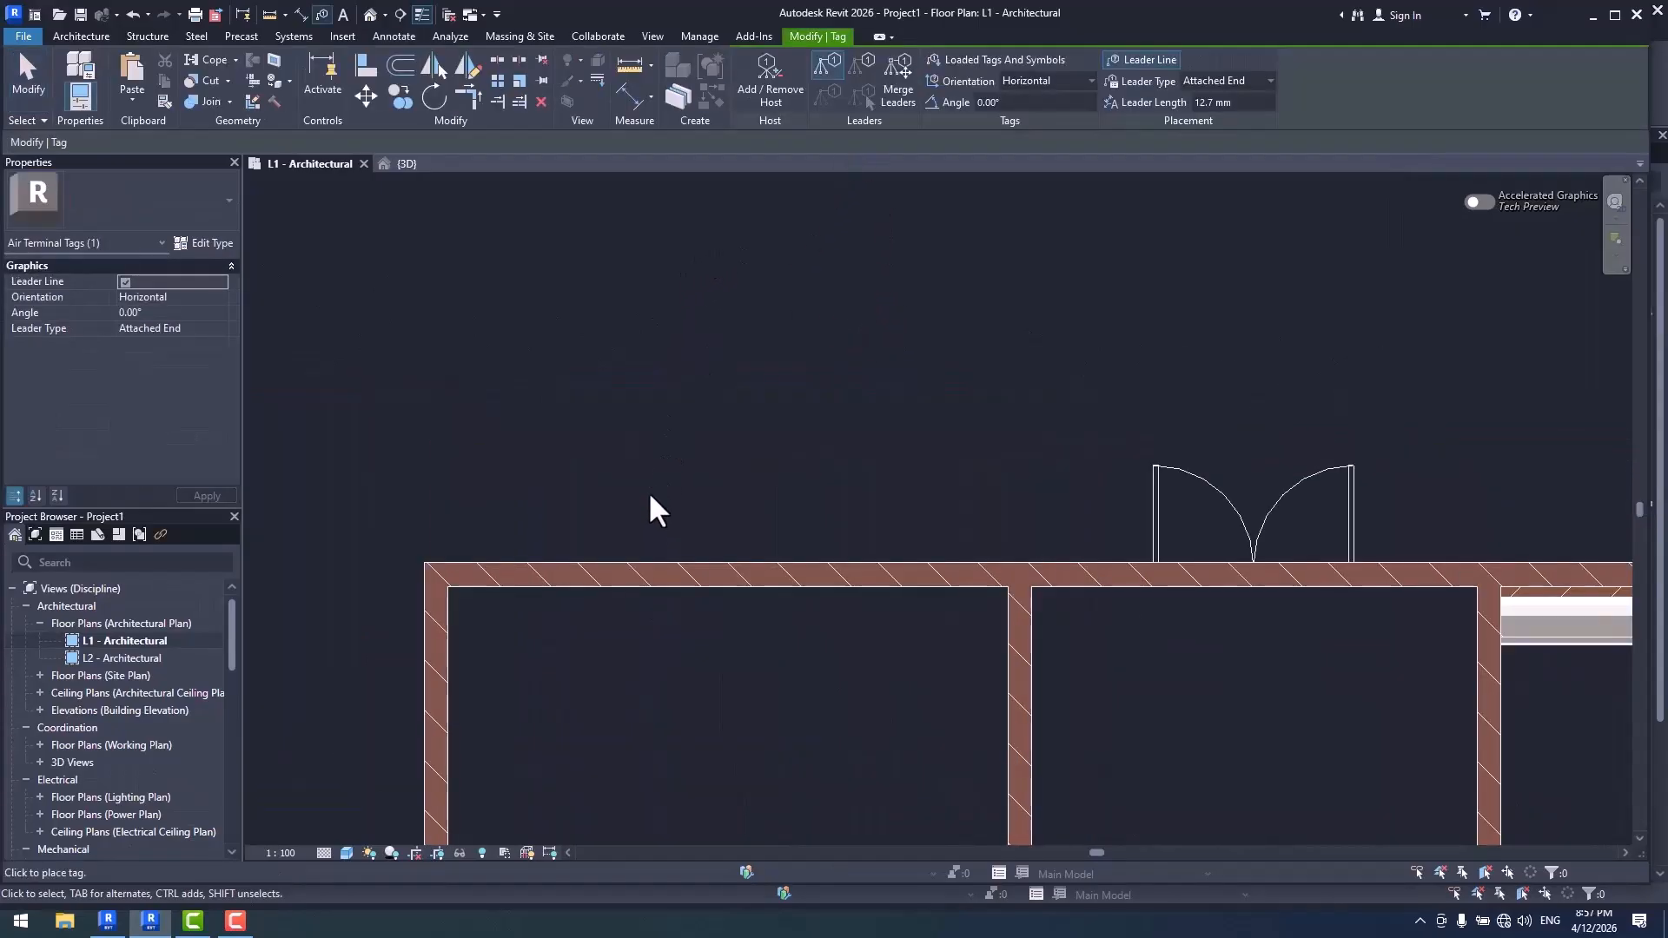
left_click(664, 575)
scroll(729, 443, "up", 1)
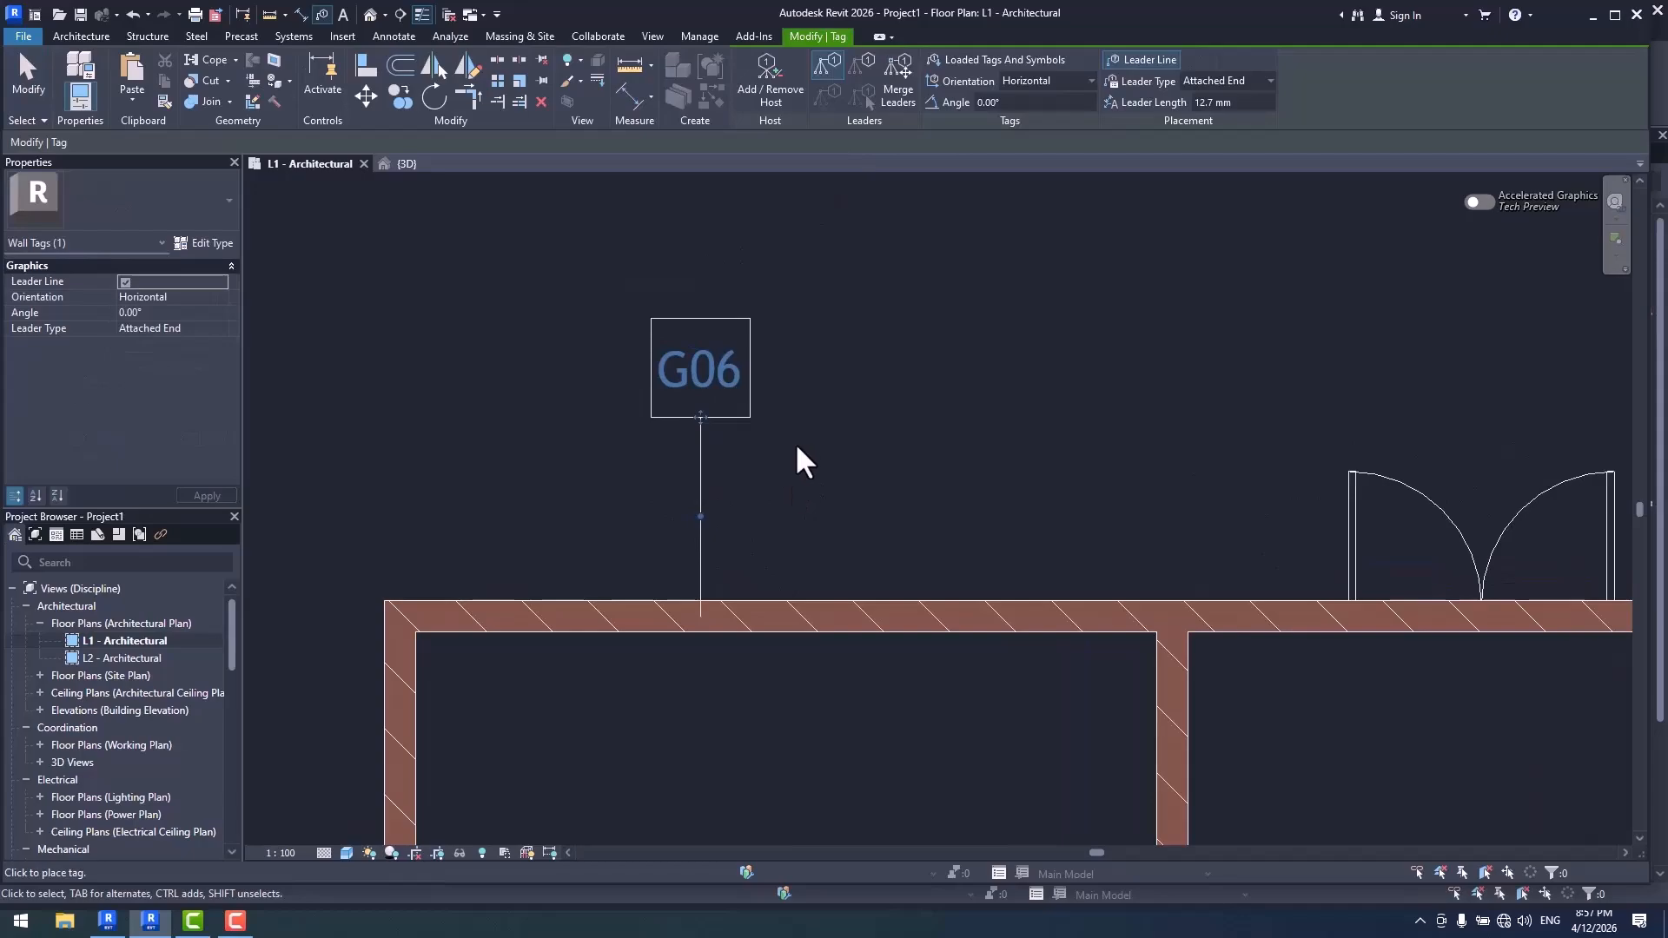
- Try the wall tag without its leader line and in Vertical orientation, undoing each change
left_click(765, 391)
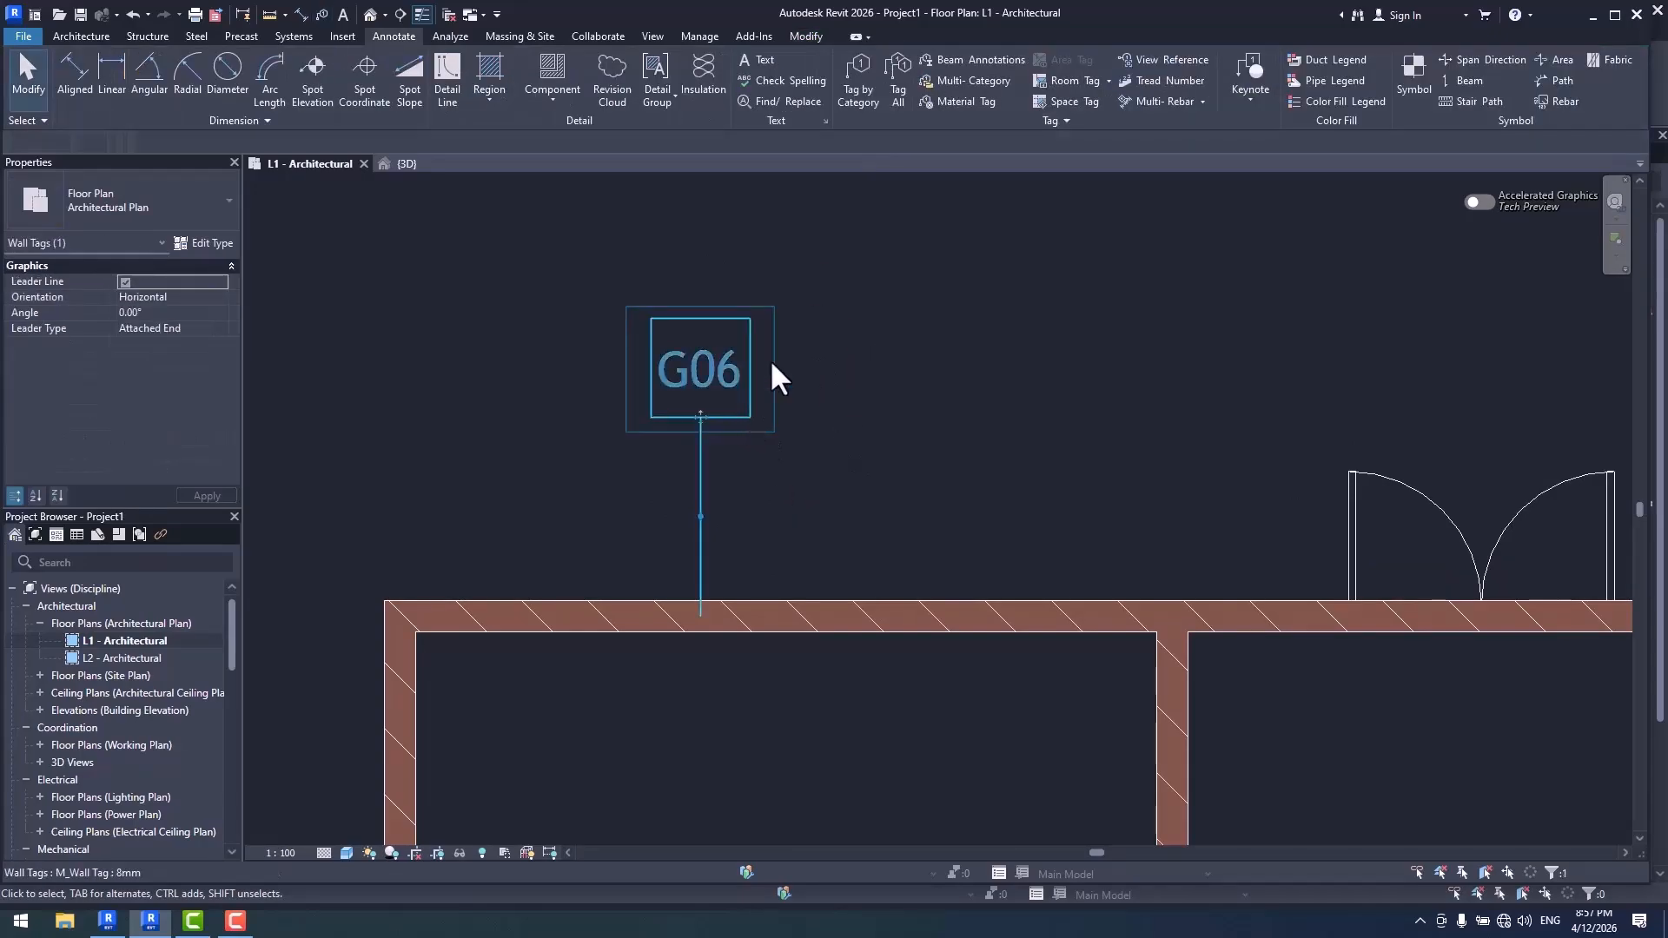
scroll(782, 330, "down", 2)
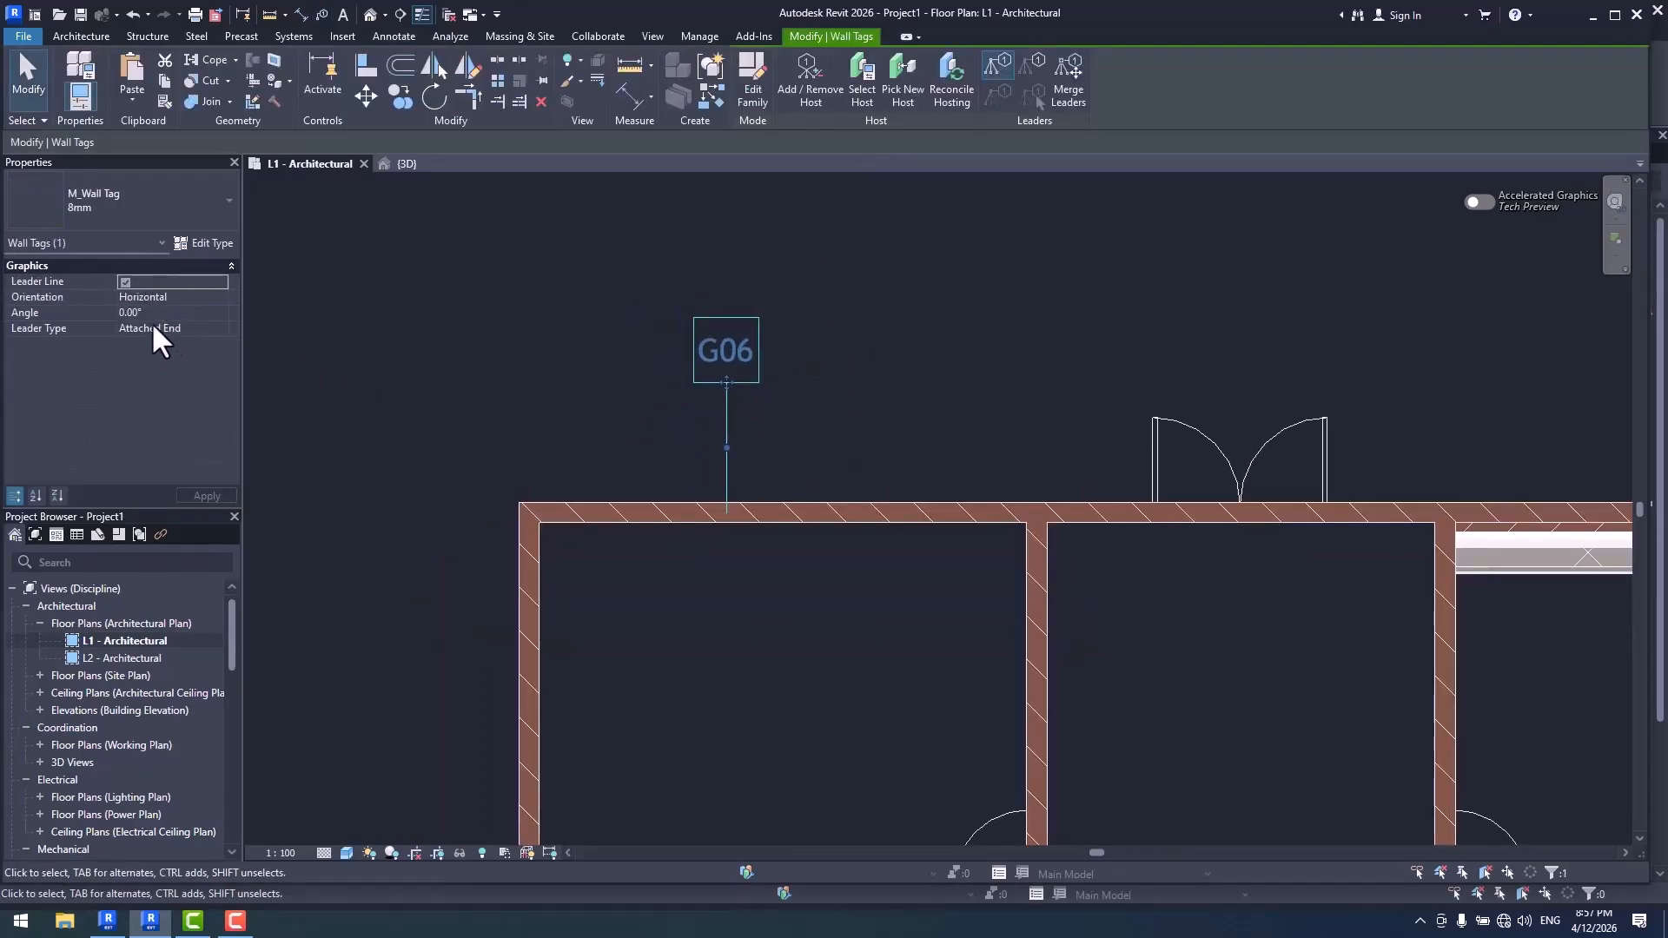
left_click(124, 281)
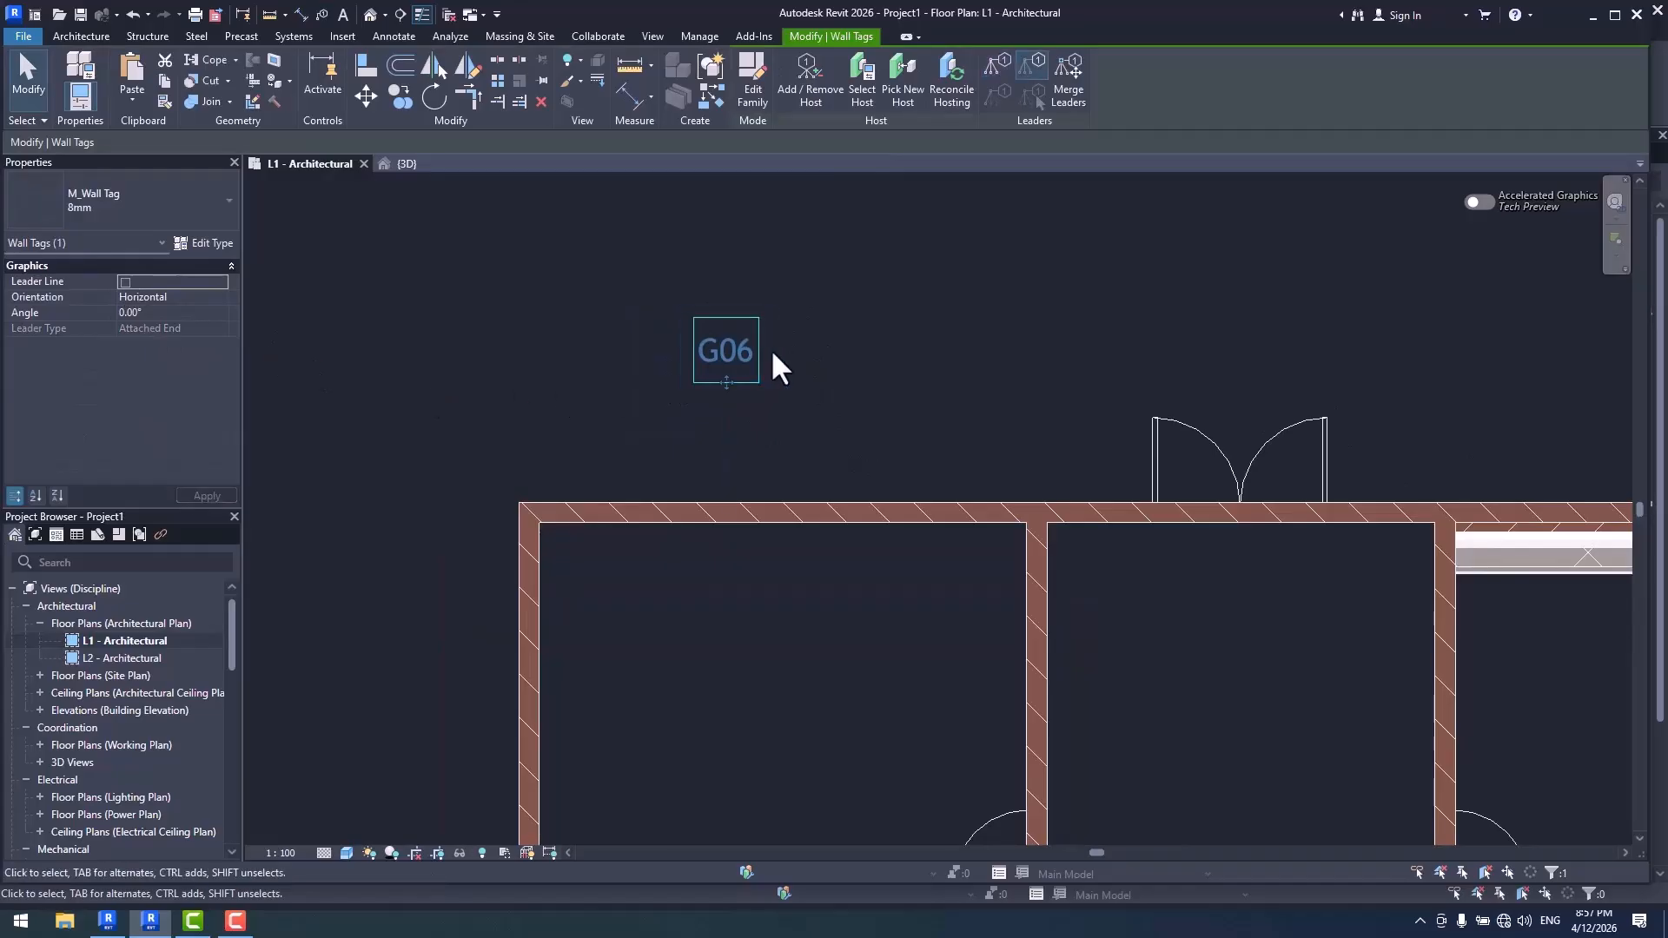
key("ctrl+z")
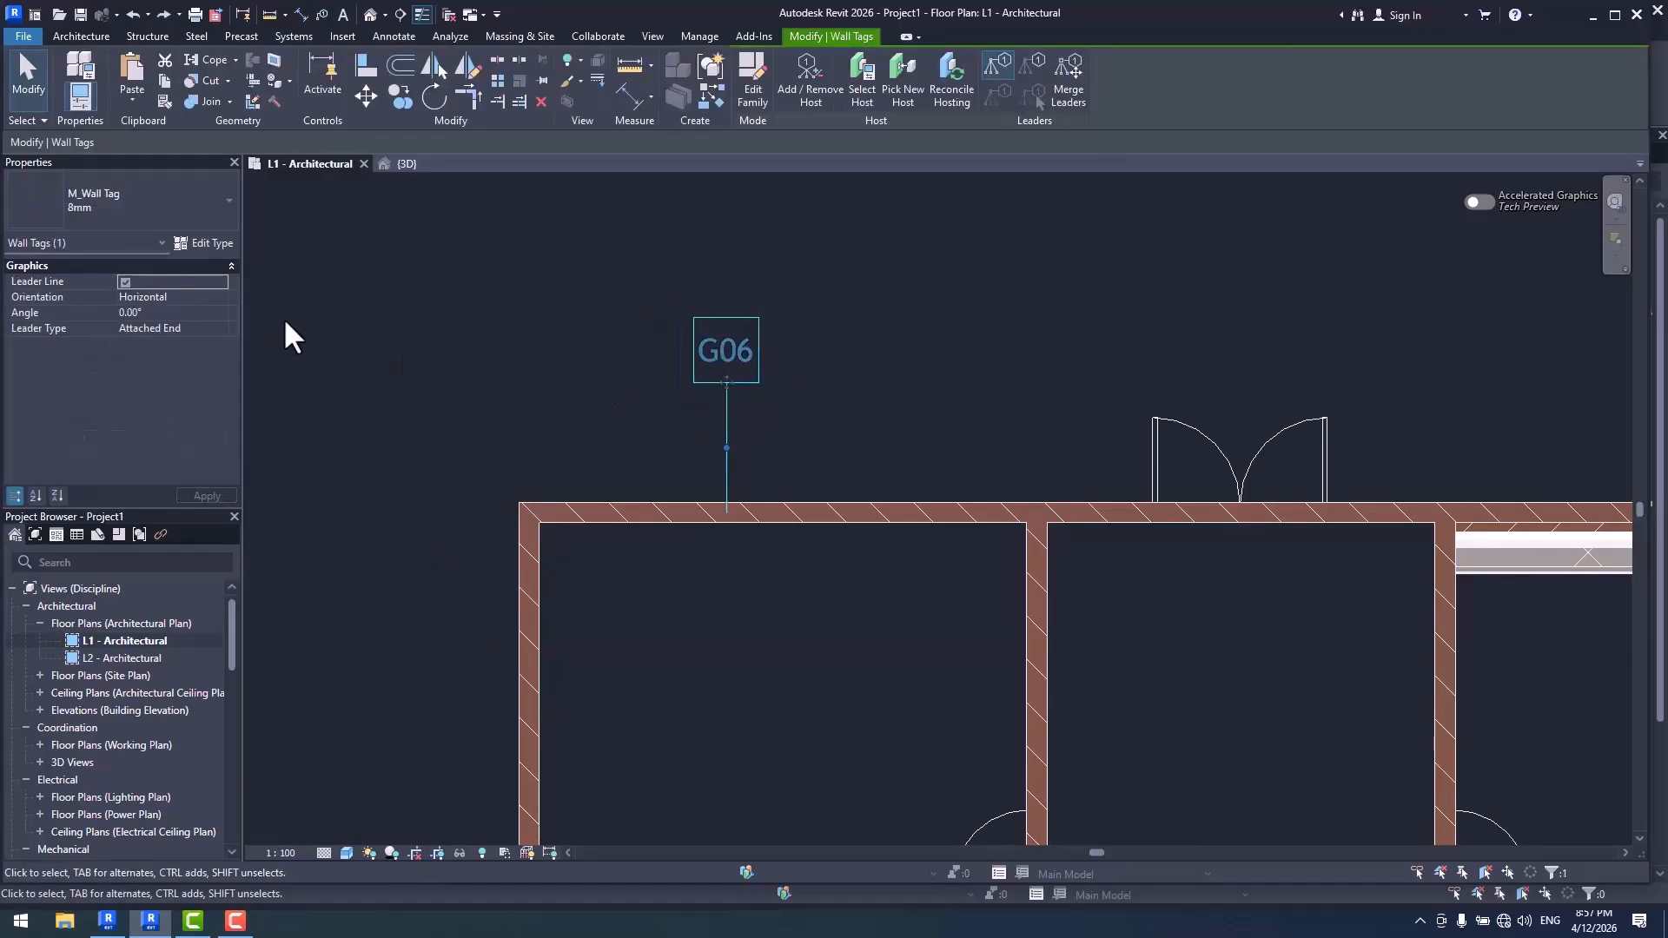
left_click(210, 297)
left_click(220, 297)
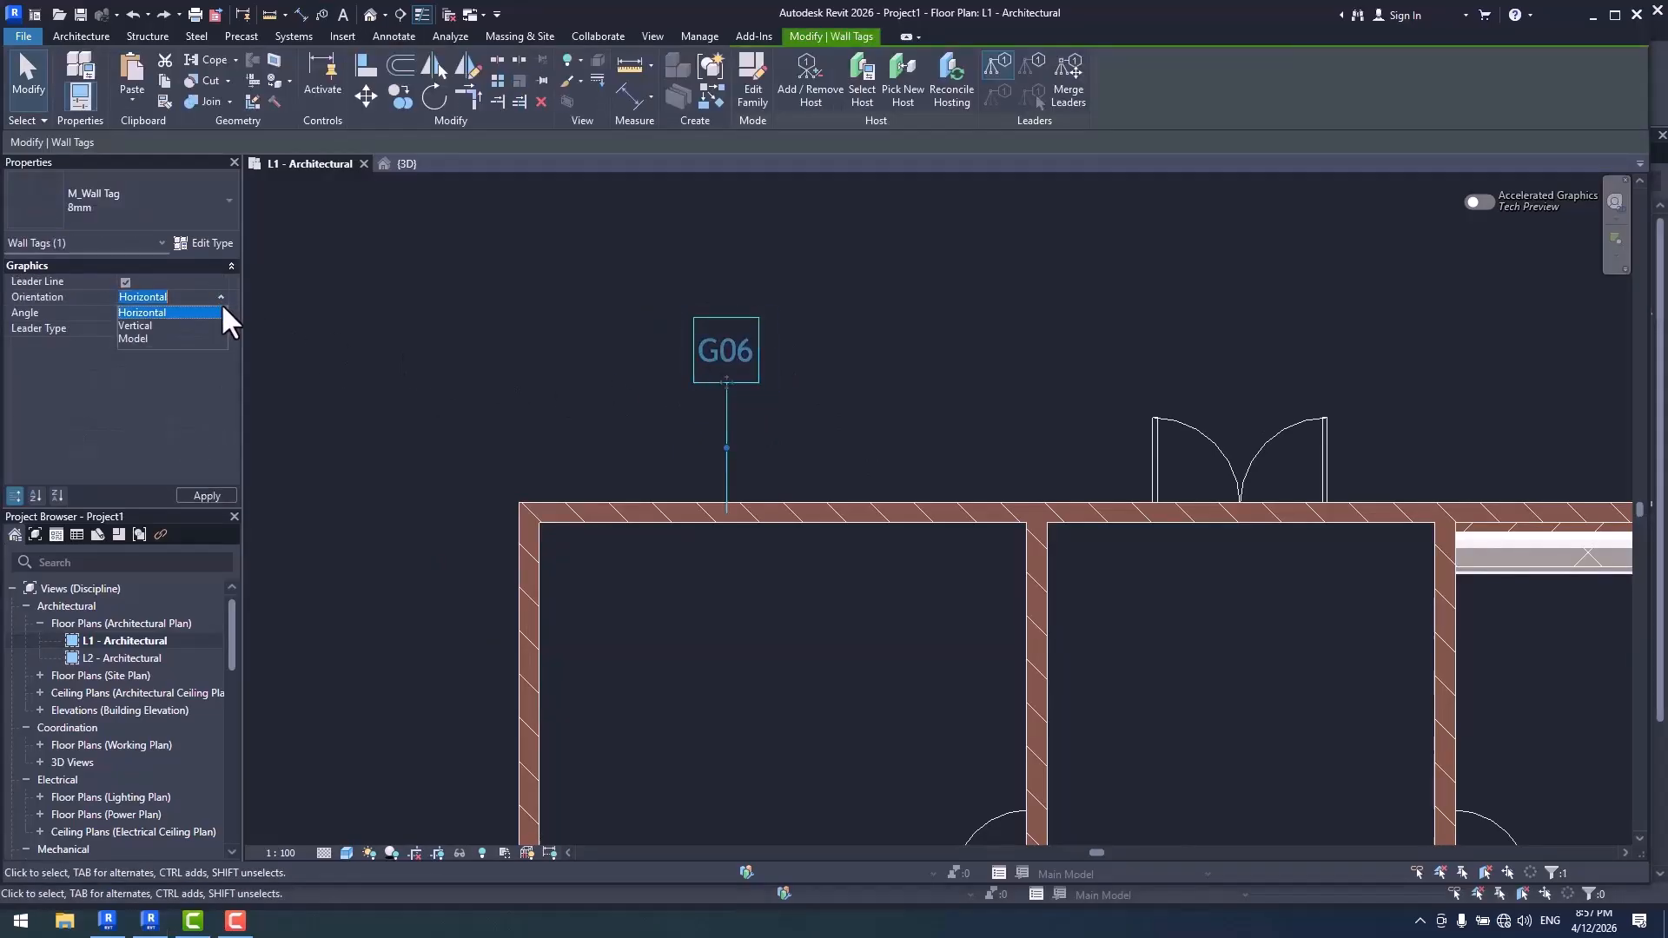
left_click(149, 327)
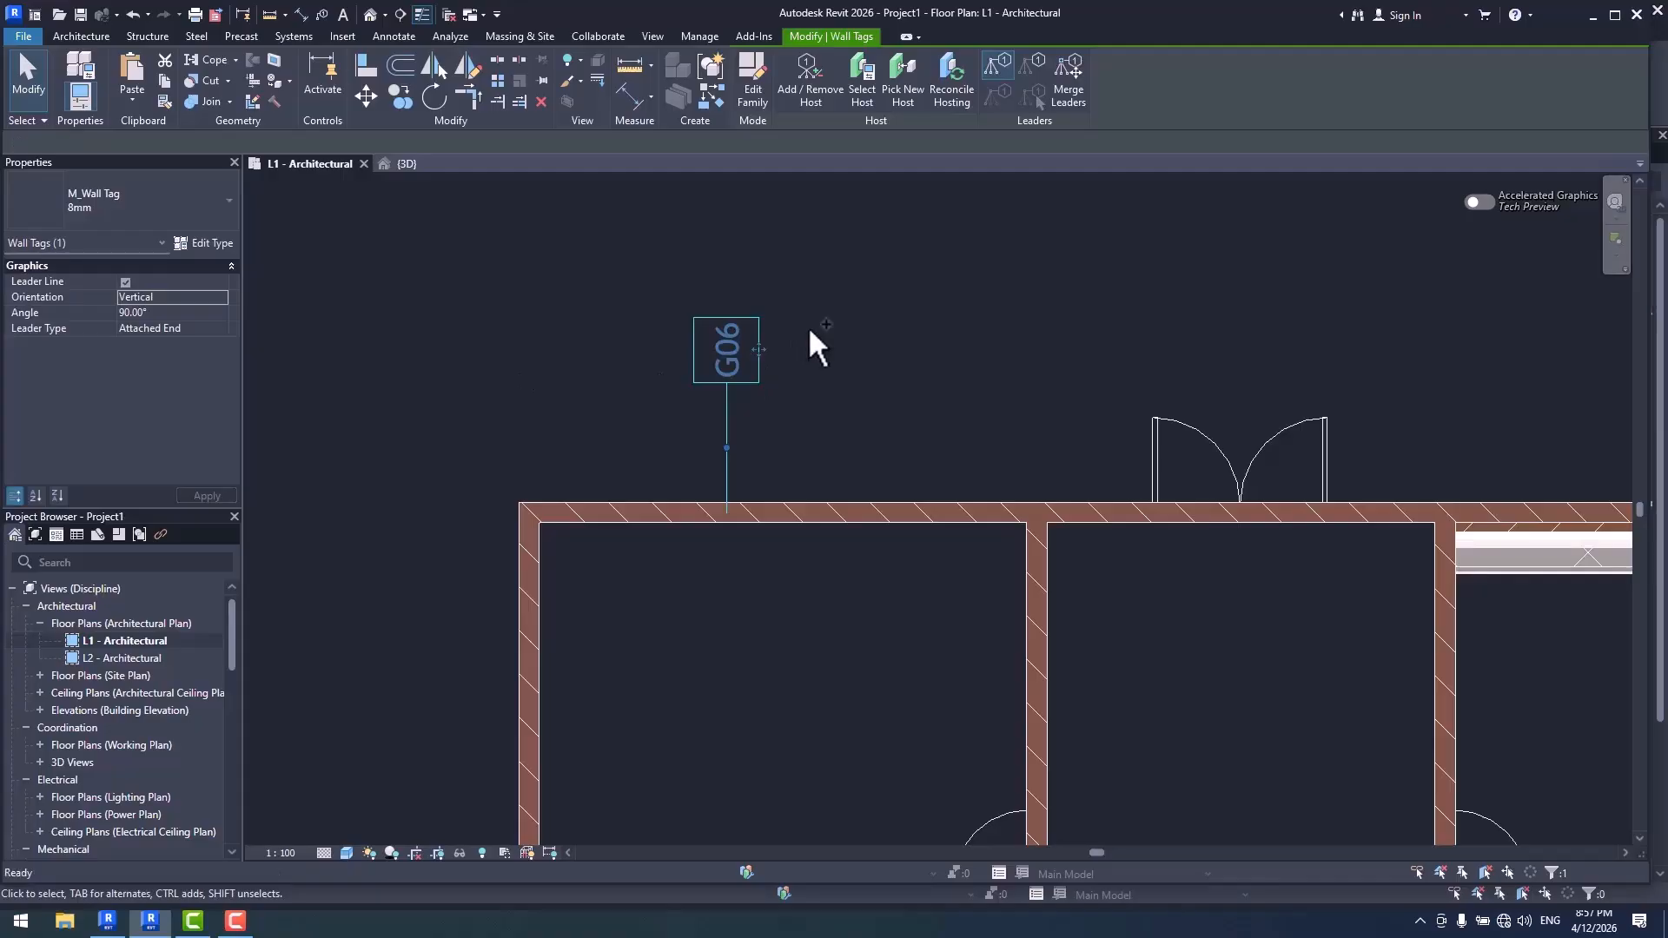
key("ctrl+z")
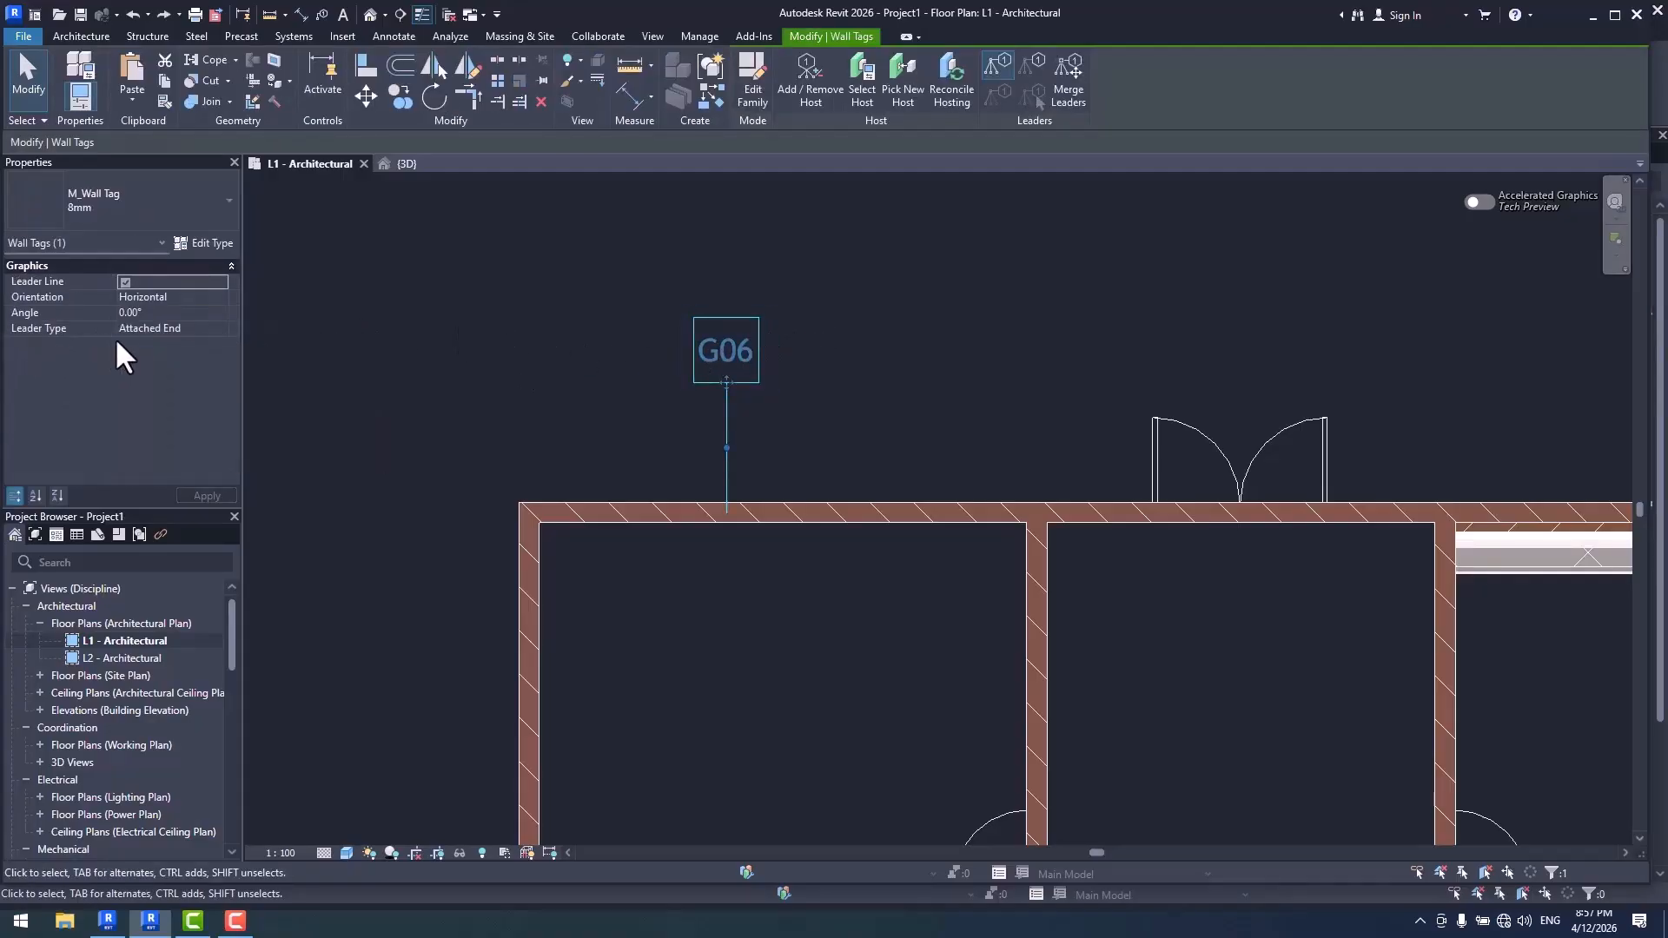
- Set the wall tag's leader type to Free End and move the leader end left along the wall
left_click(213, 327)
left_click(221, 328)
left_click(182, 343)
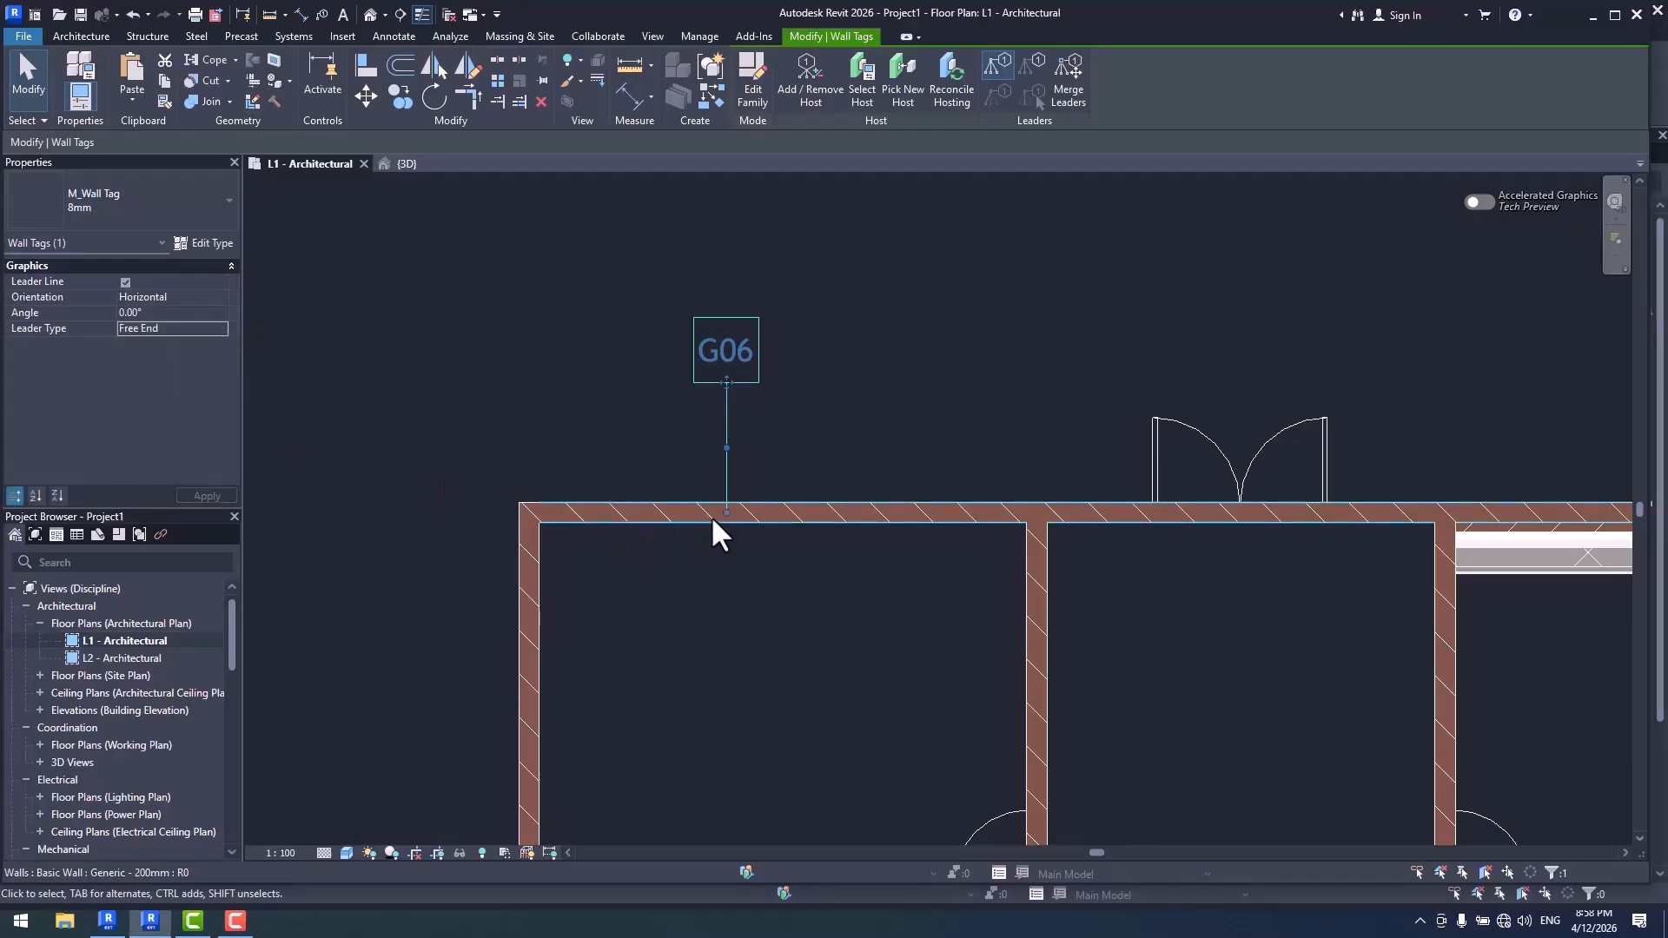
scroll(721, 522, "up", 2)
left_click_drag(725, 508, 595, 508)
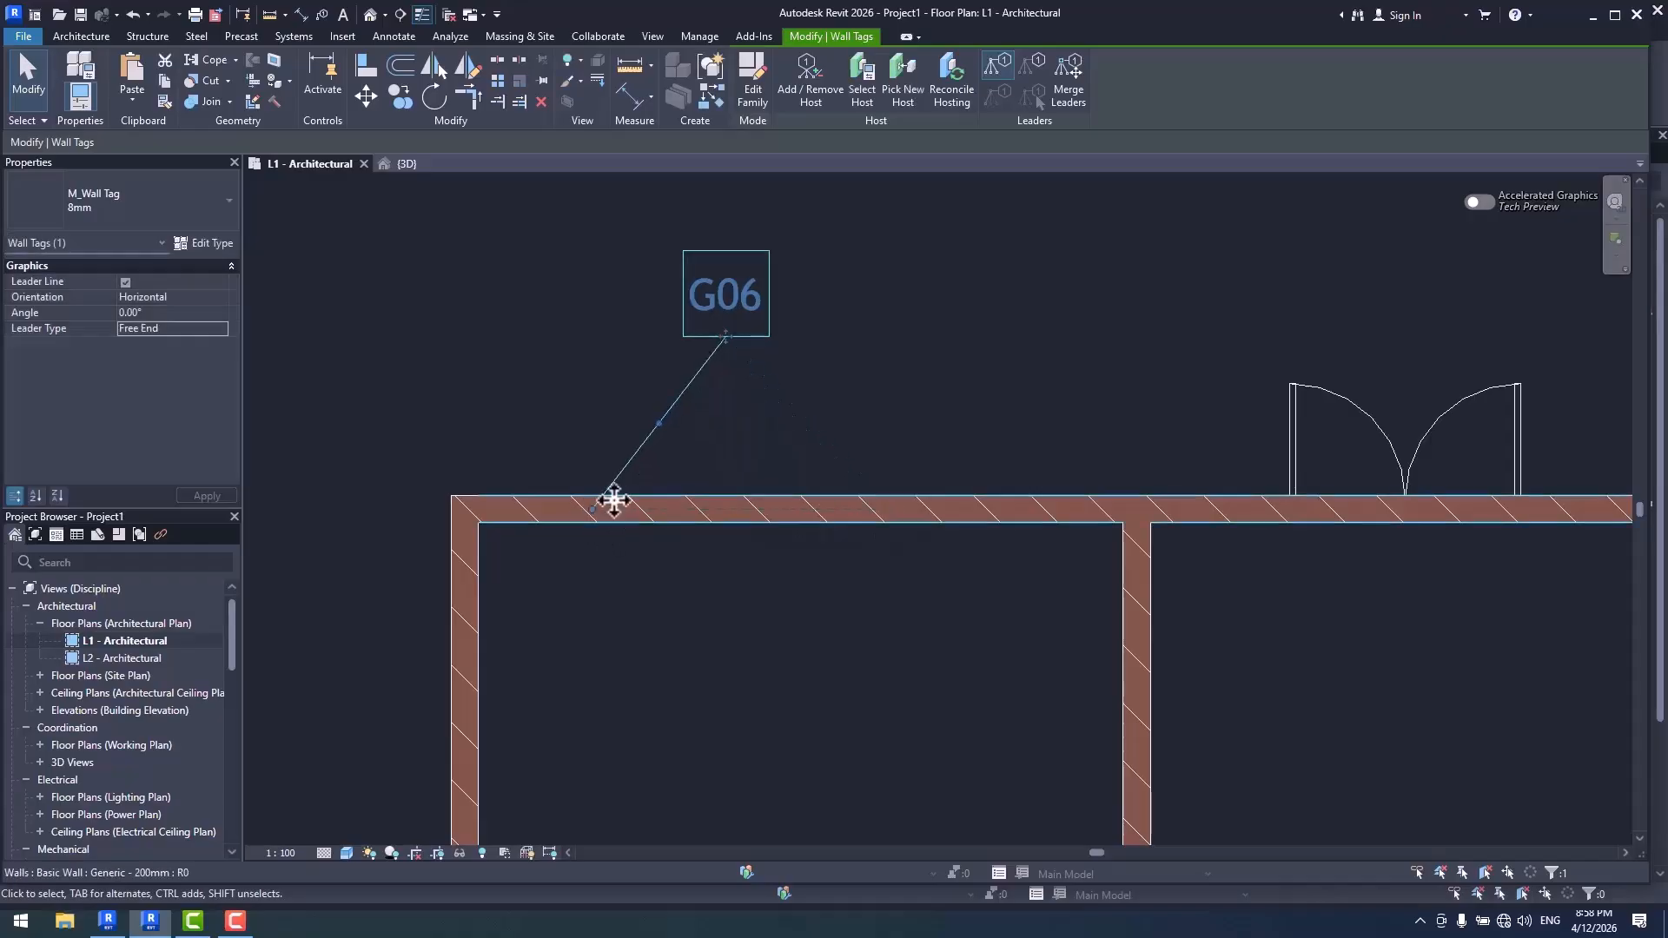
- Bend the wall tag's leader to the right at its elbow and shift the tag head to the left
scroll(731, 471, "up", 2)
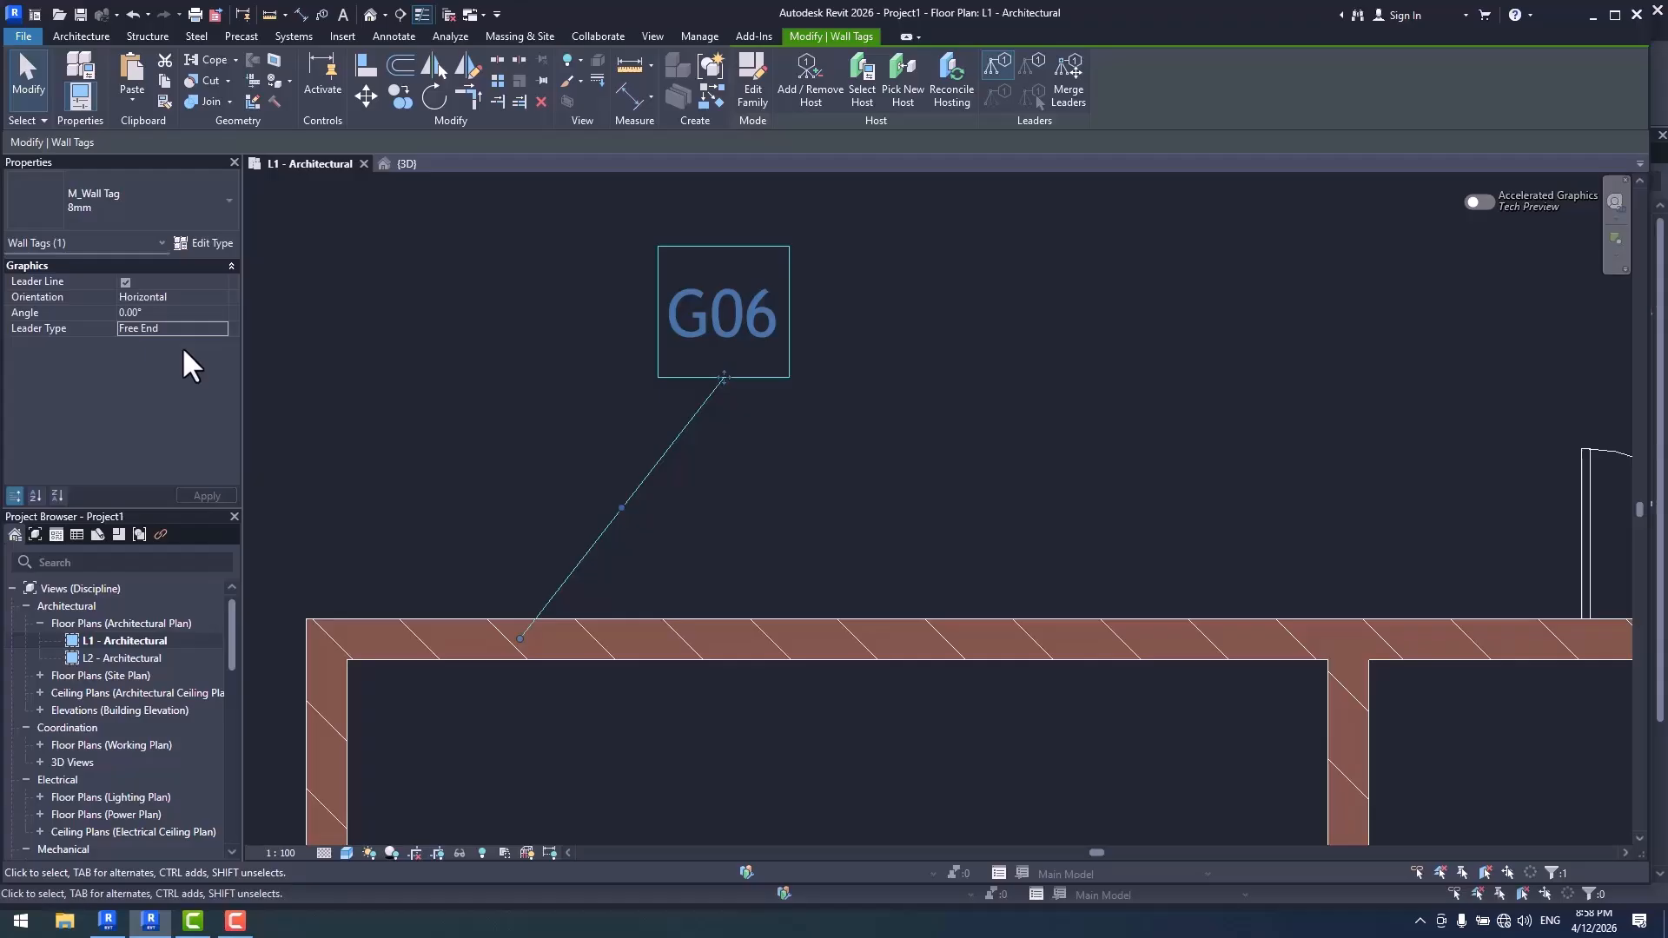
left_click_drag(622, 507, 803, 508)
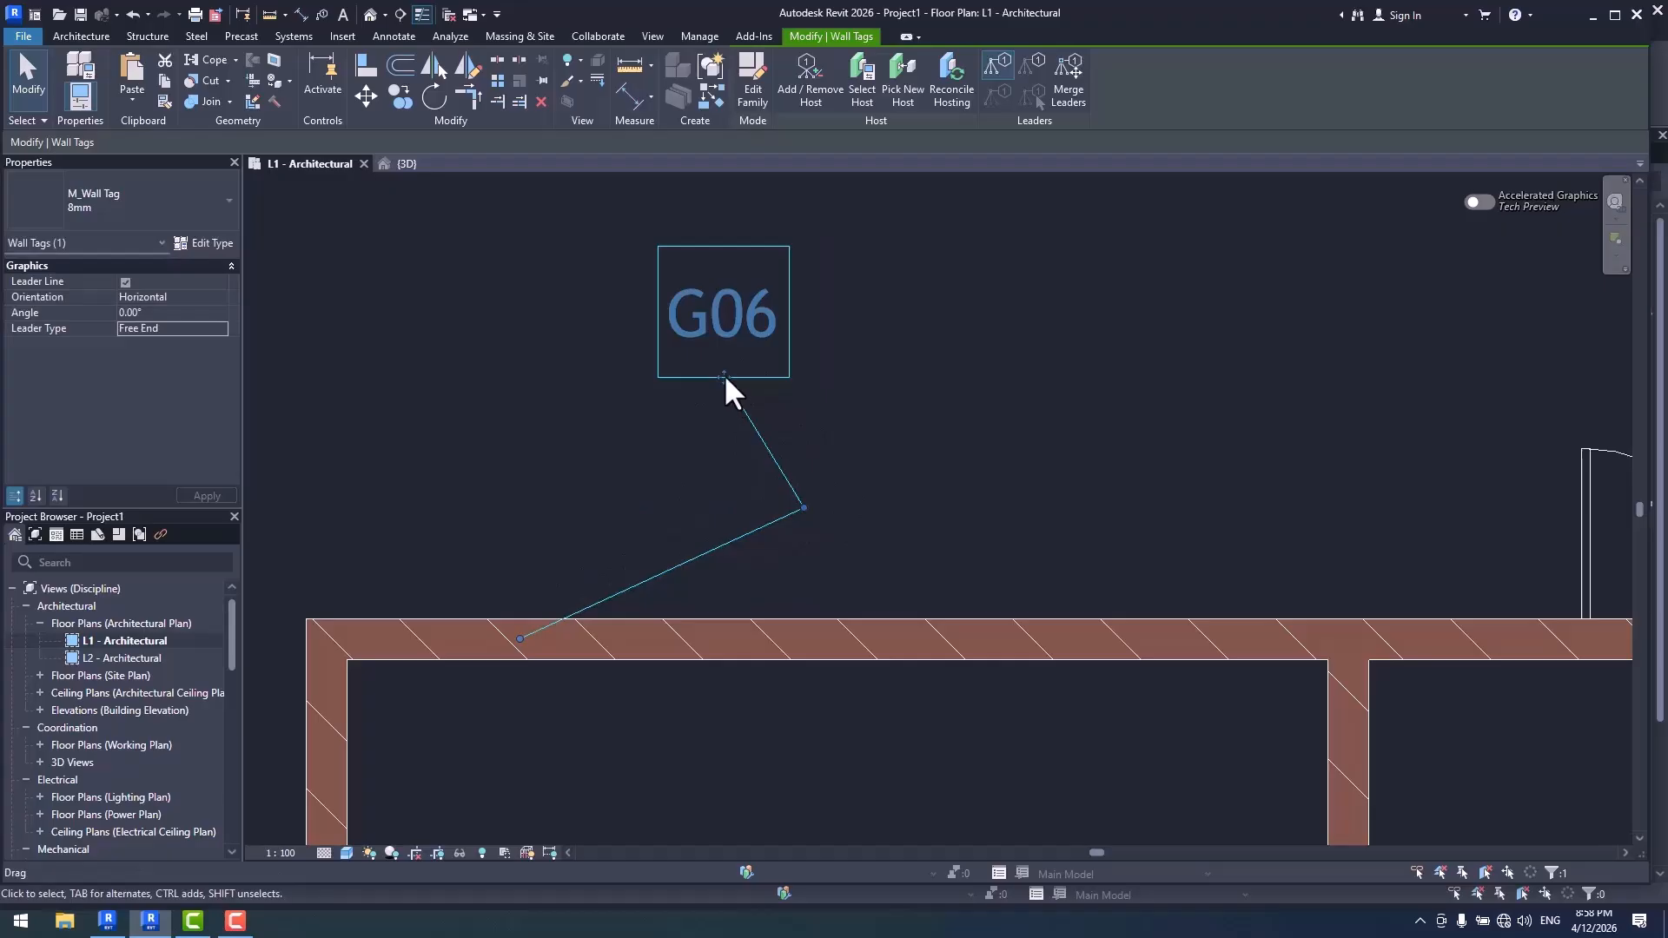
left_click_drag(724, 380, 569, 381)
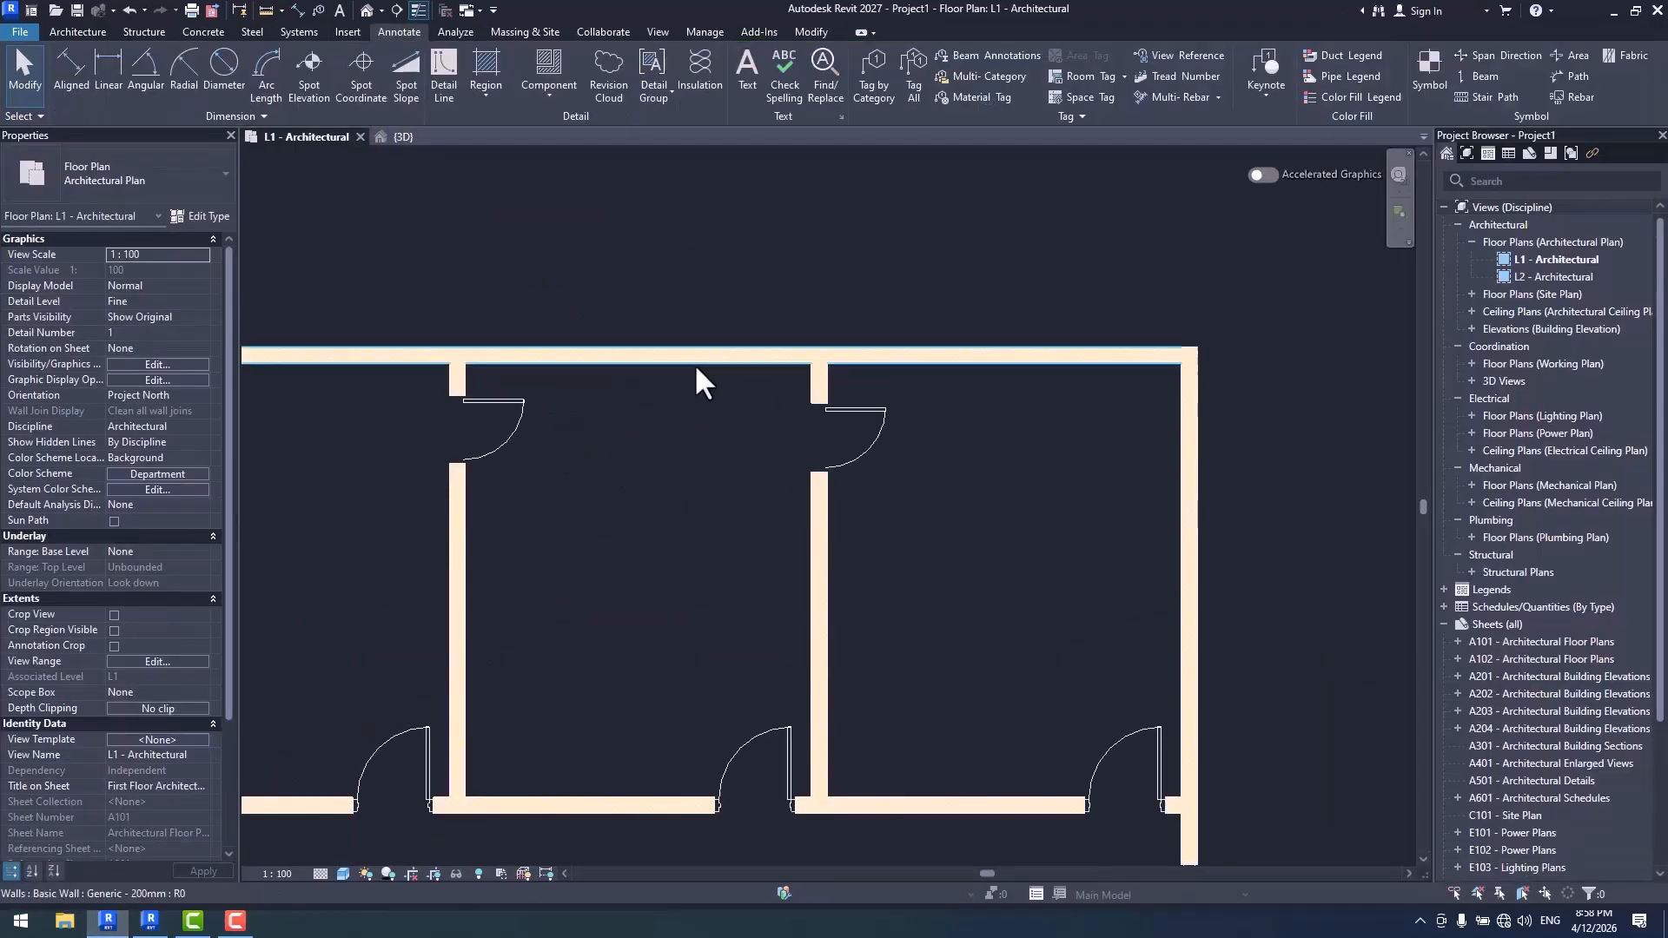
- Switch to Revit 2027, dismiss the save reminder and tag the upper exterior wall by category
scroll(565, 388, "up", 4)
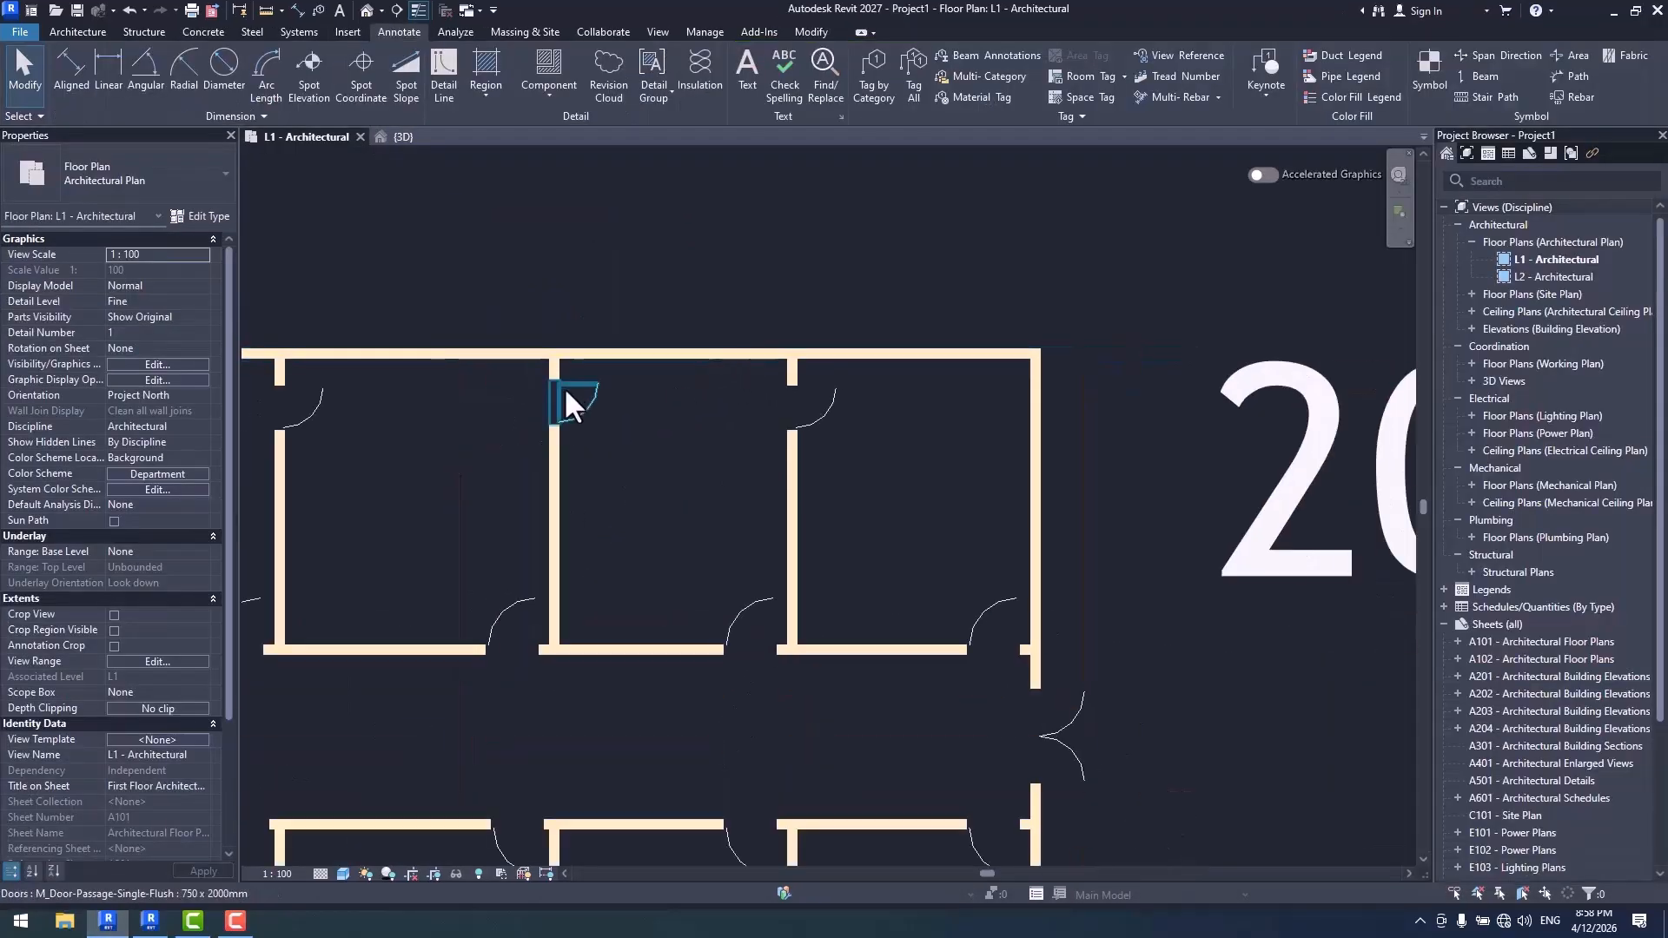
scroll(581, 365, "up", 4)
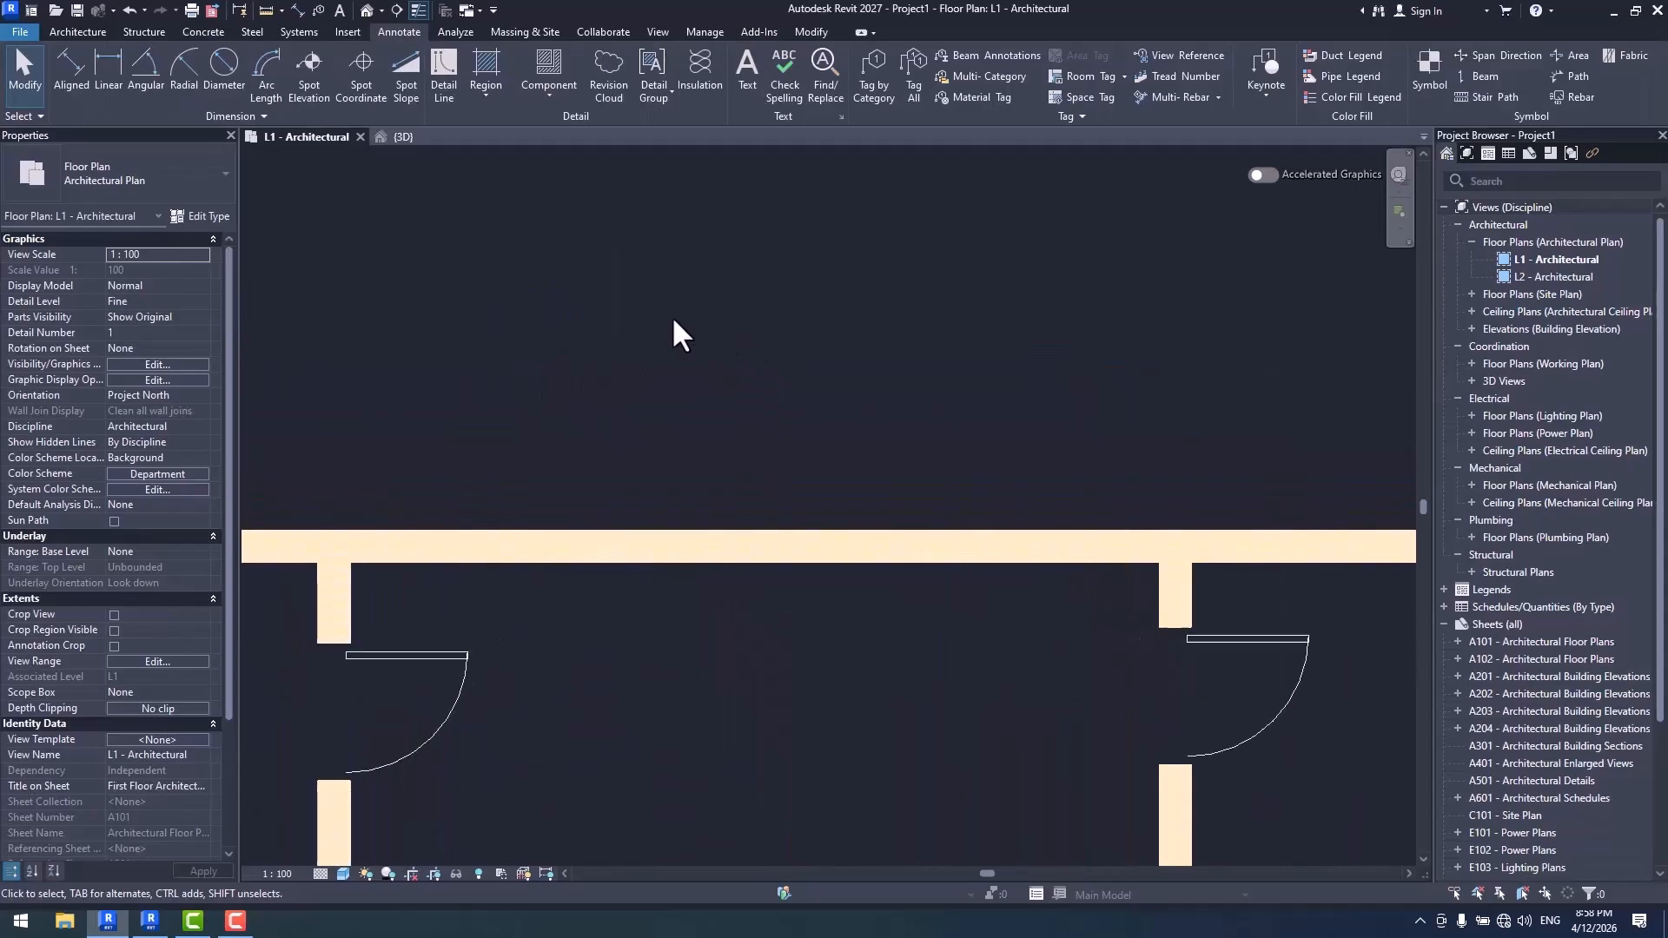
left_click(872, 85)
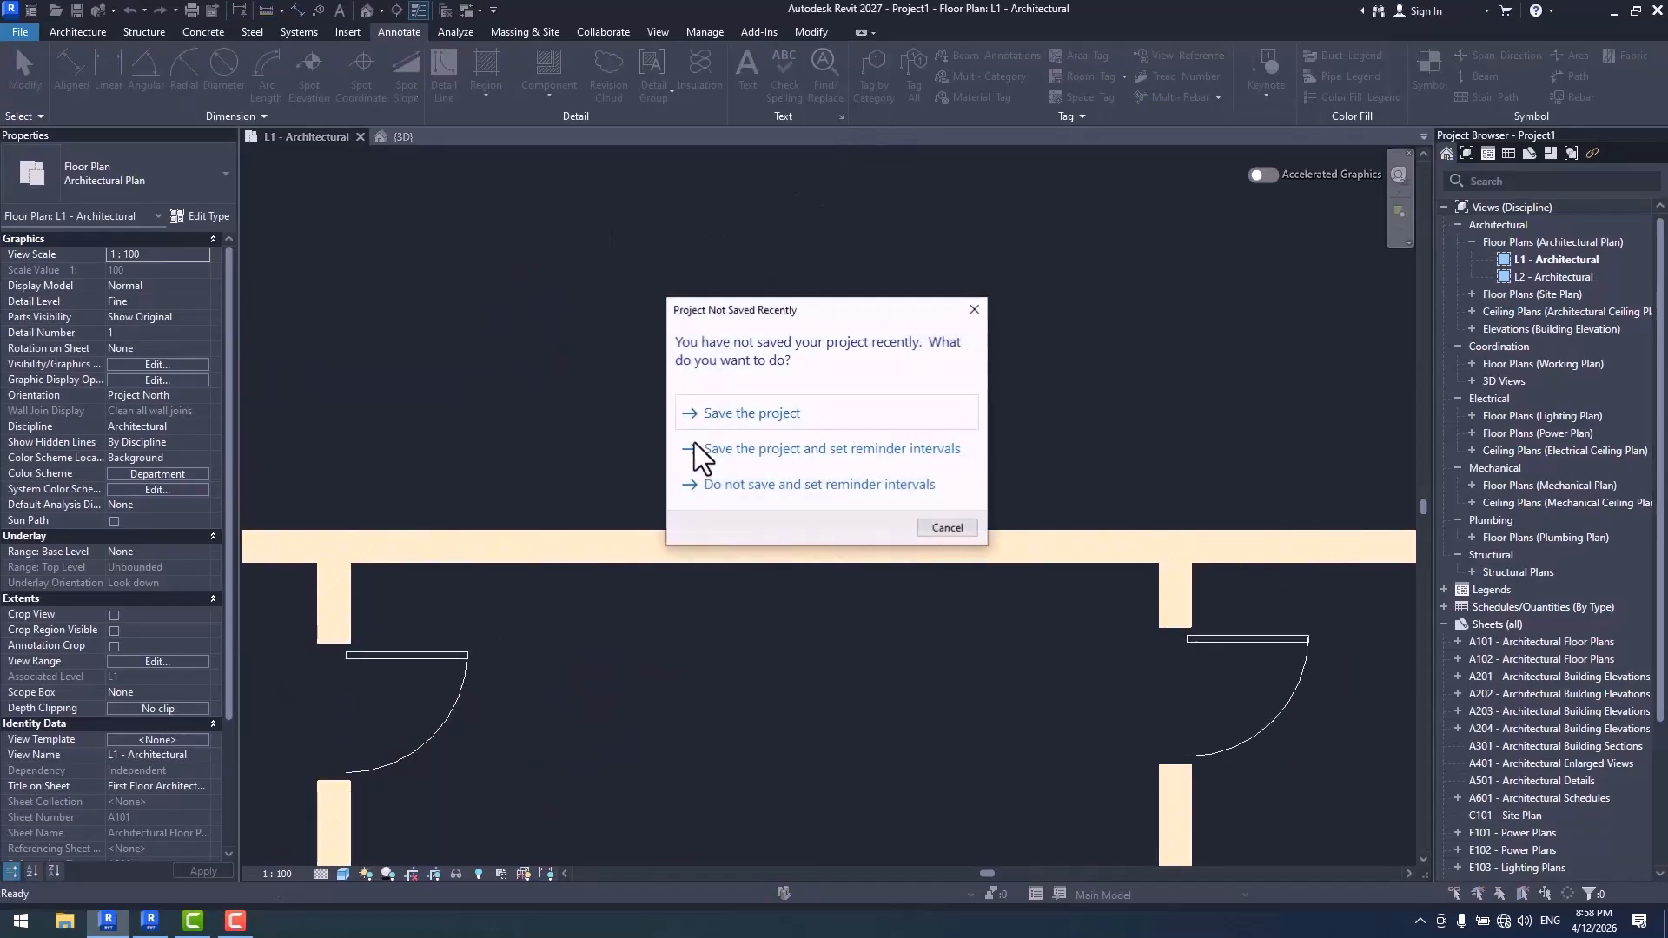
left_click(925, 524)
left_click(768, 530)
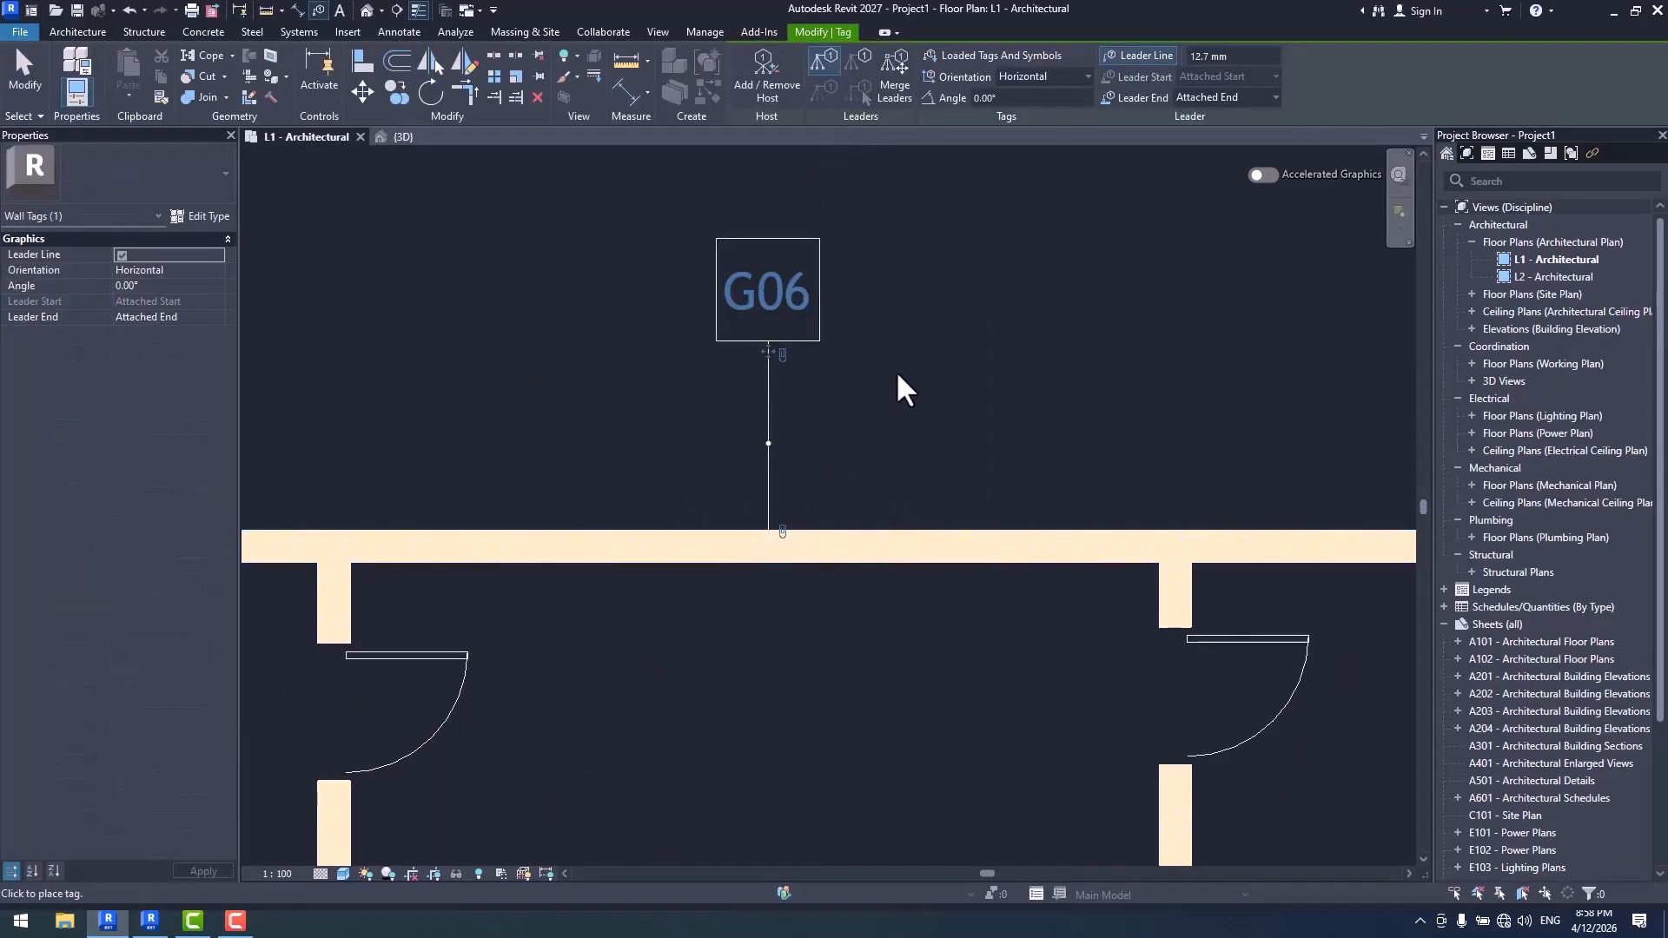
scroll(779, 483, "up", 3)
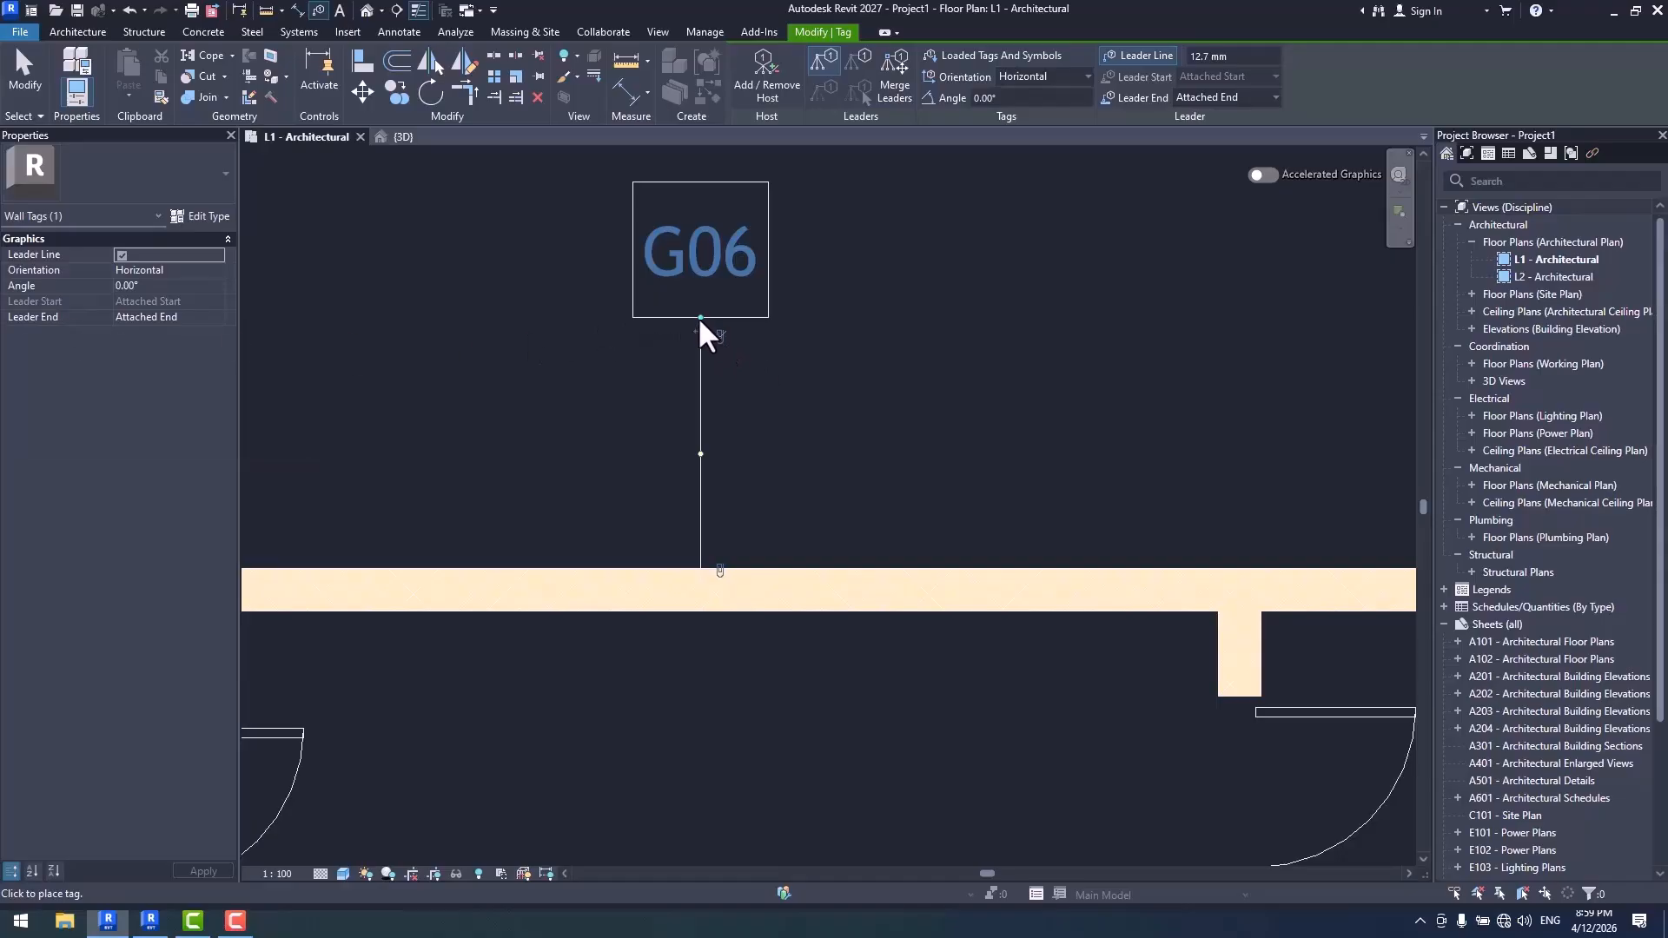
- Move the wall tag's leader start around the tag box to its lower-right corner and slide the leader end right along the wall
left_click_drag(700, 318, 634, 318)
left_click_drag(634, 316, 702, 184)
left_click_drag(634, 591, 964, 570)
left_click_drag(700, 182, 768, 318)
- Create a straight horizontal stair with 21 risers from L1 to L2 in the empty area above the building
scroll(910, 347, "down", 8)
scroll(718, 477, "up", 10)
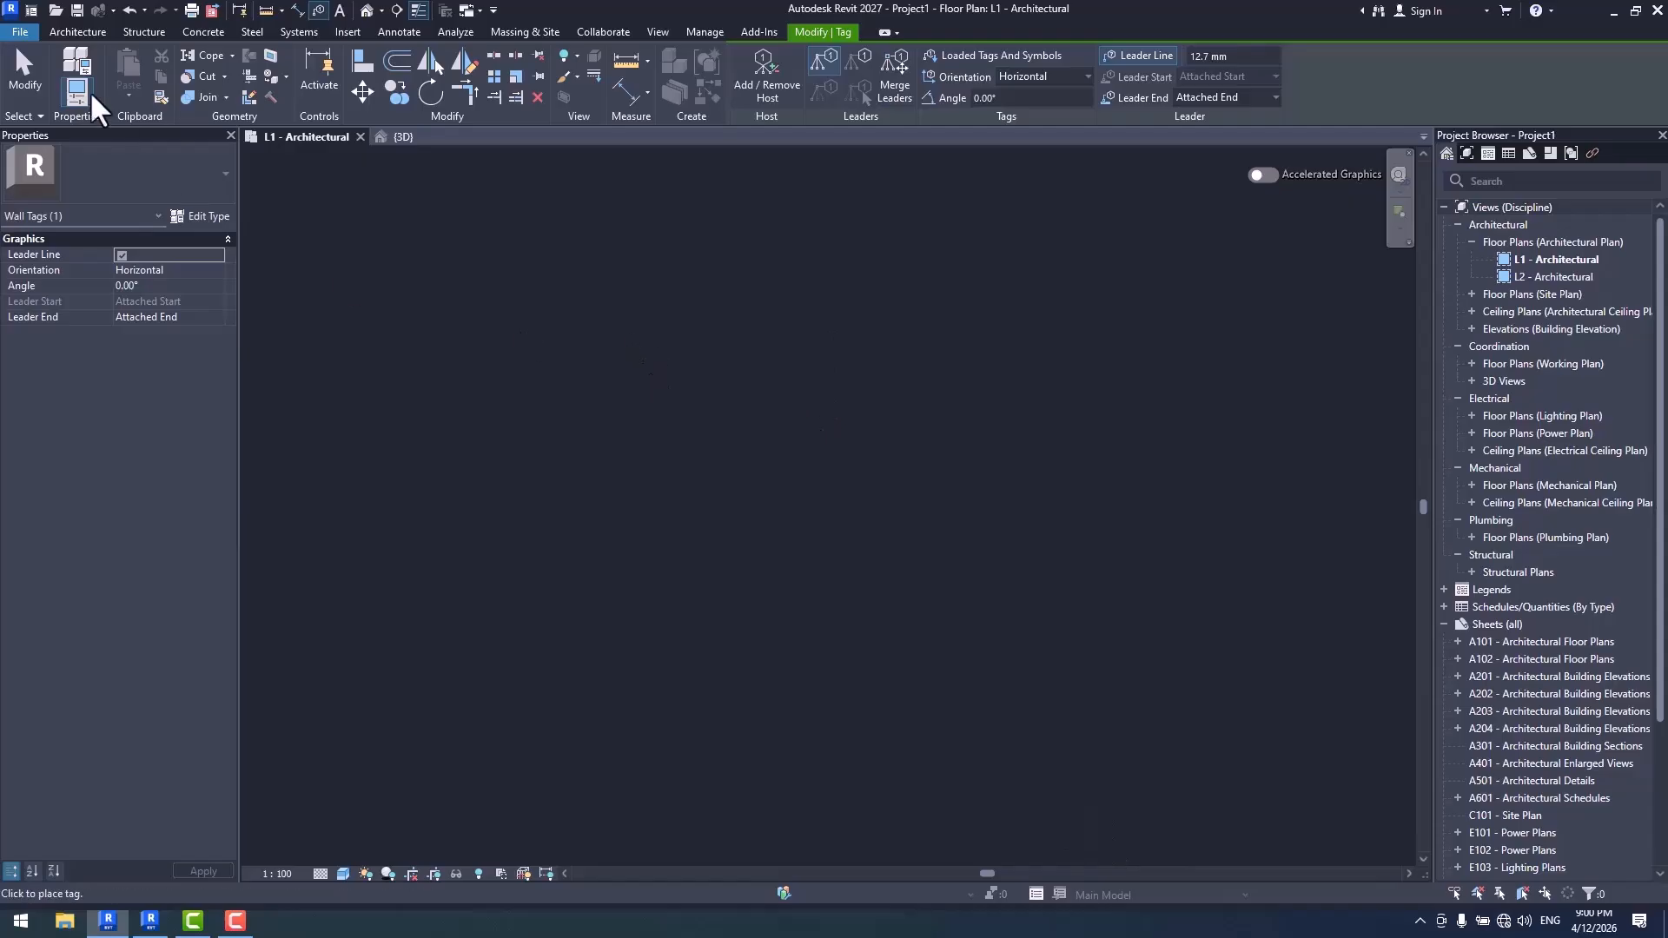
left_click(73, 30)
left_click(657, 85)
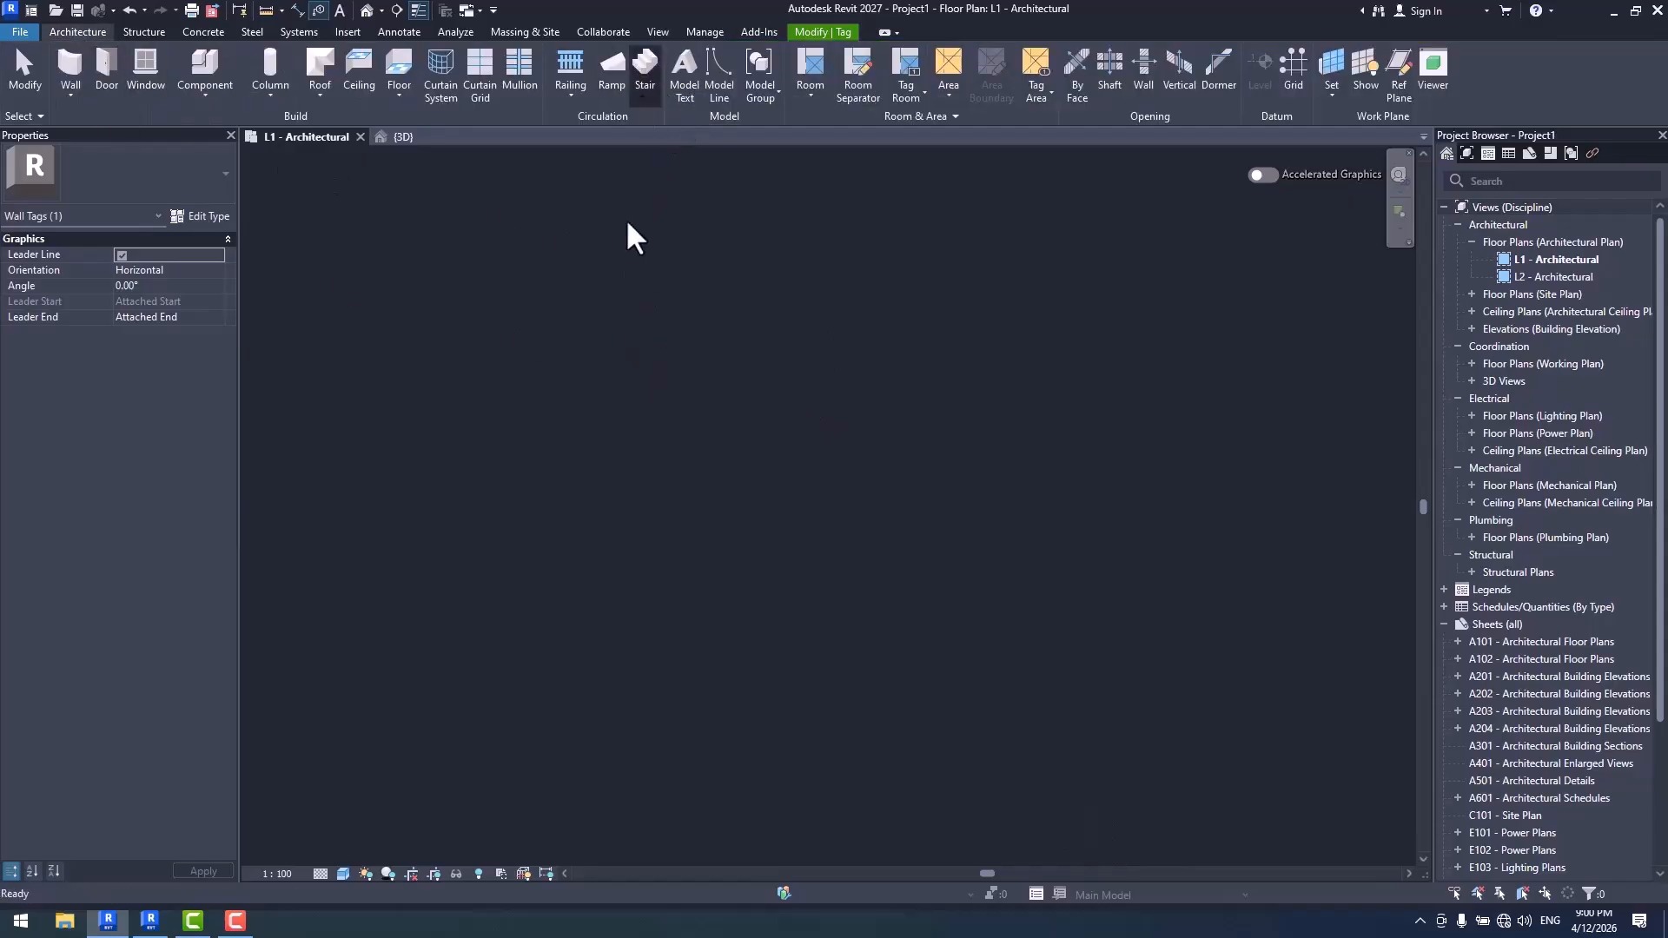
left_click(518, 315)
left_click(993, 314)
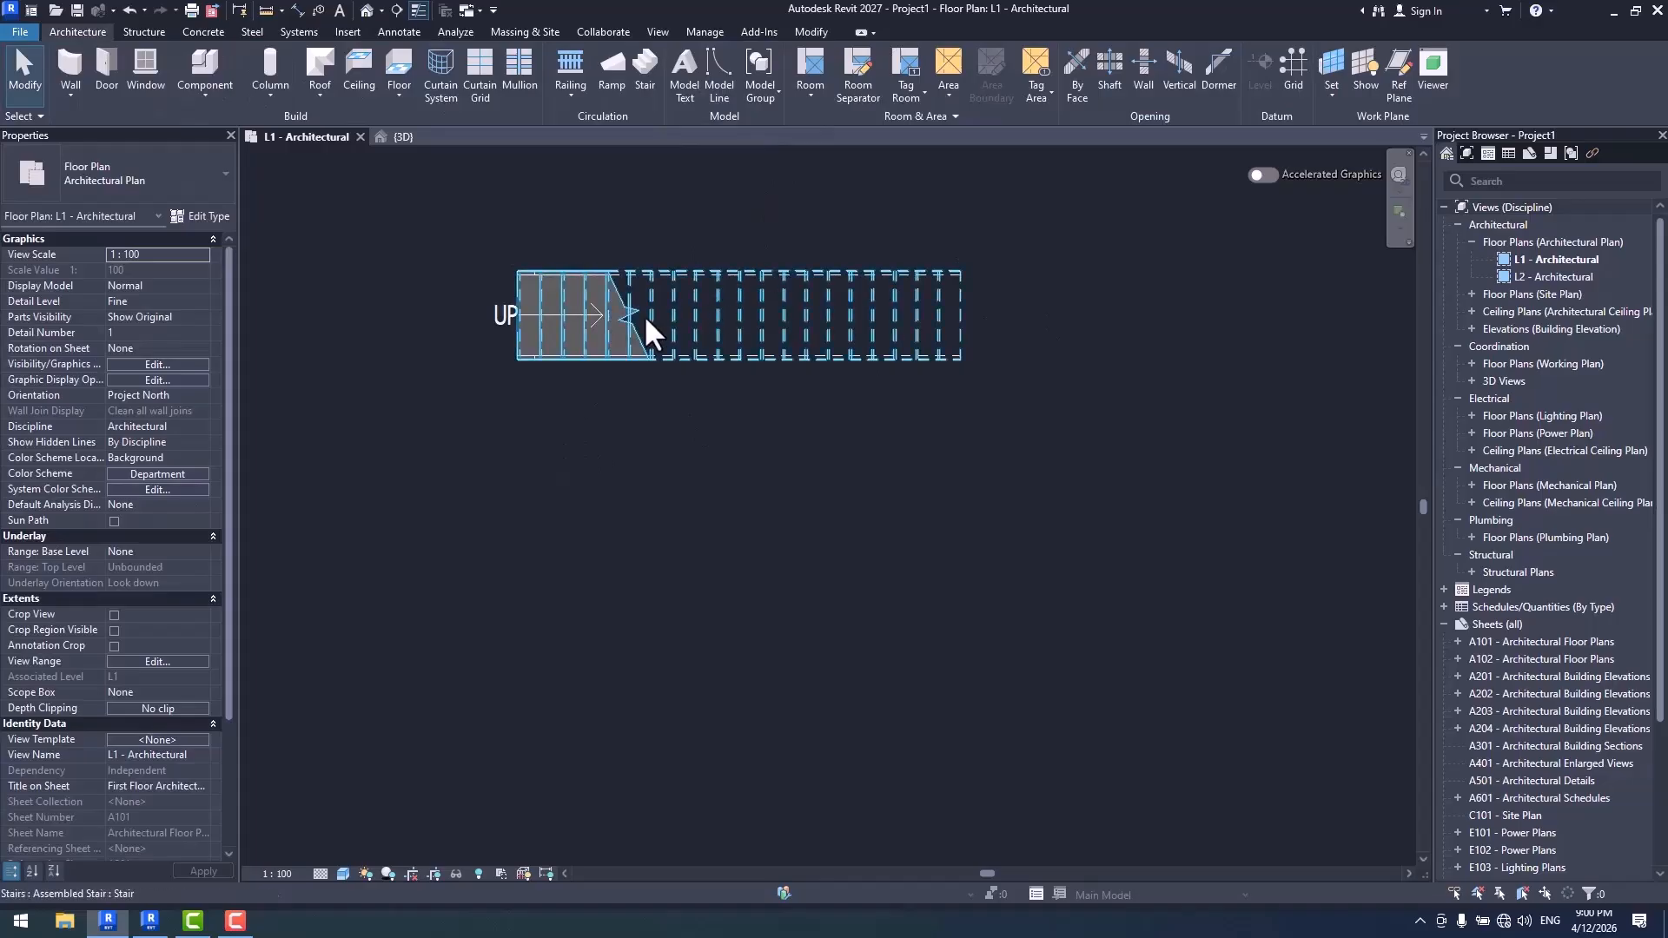
- Delete the UP stair path annotation from the new stair
left_click(540, 305)
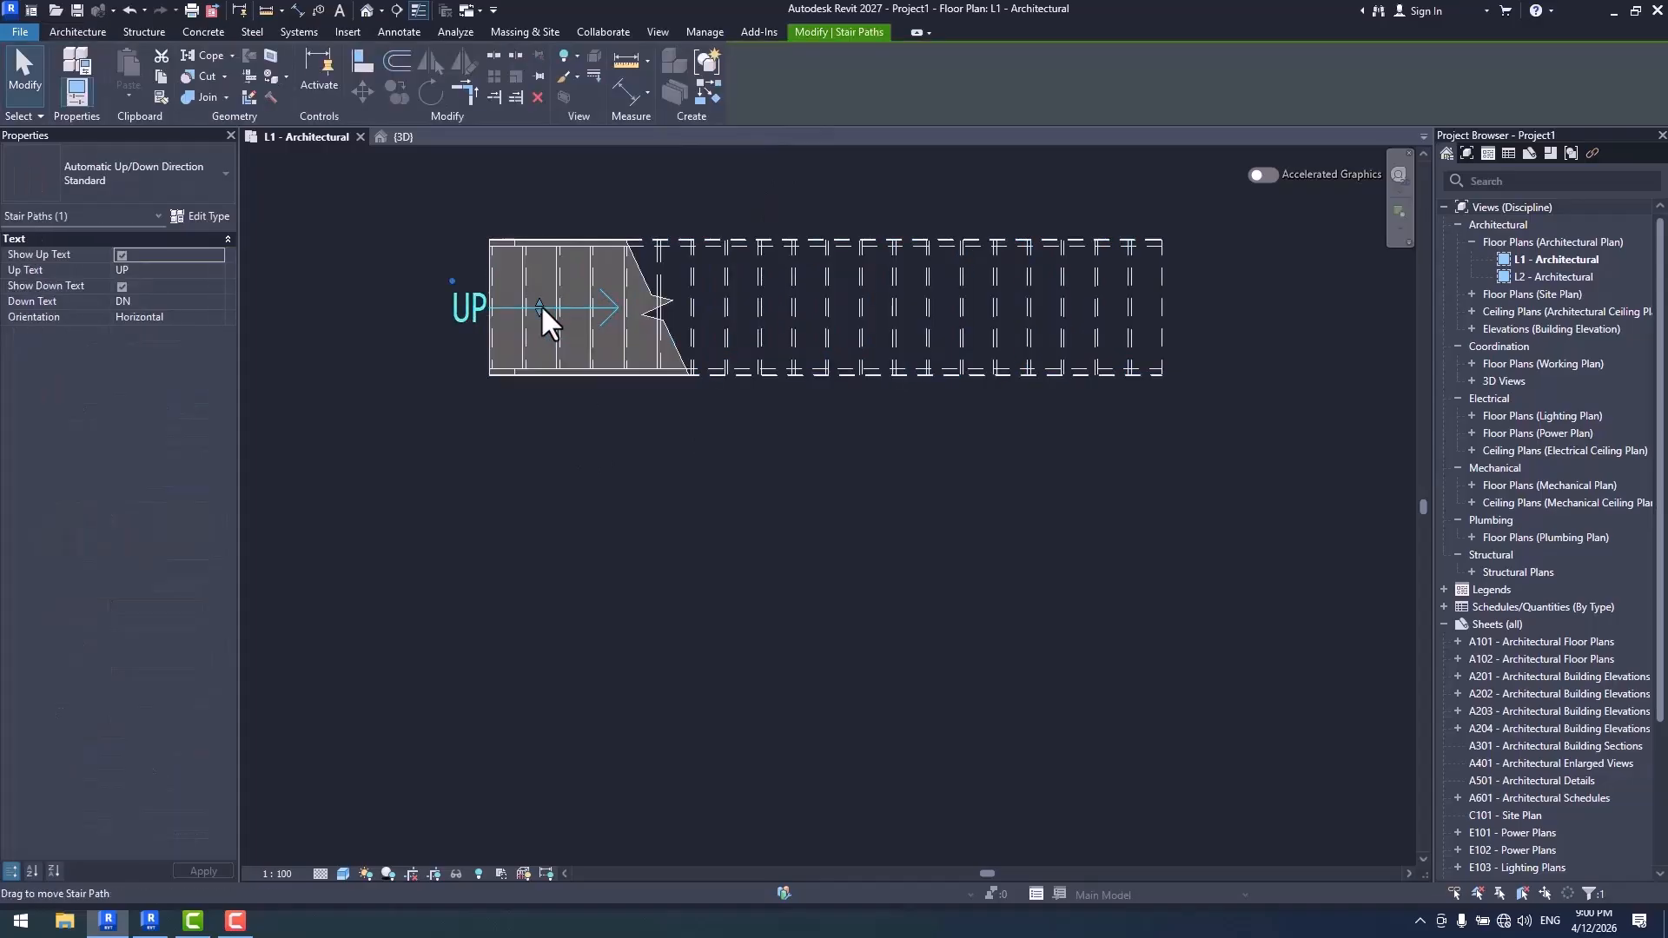
key("Escape")
scroll(616, 248, "down", 2)
- Copy the stair straight down four times, about 1500 mm apart, to form a column of five
left_click(703, 277)
middle_click_drag(894, 330, 855, 300)
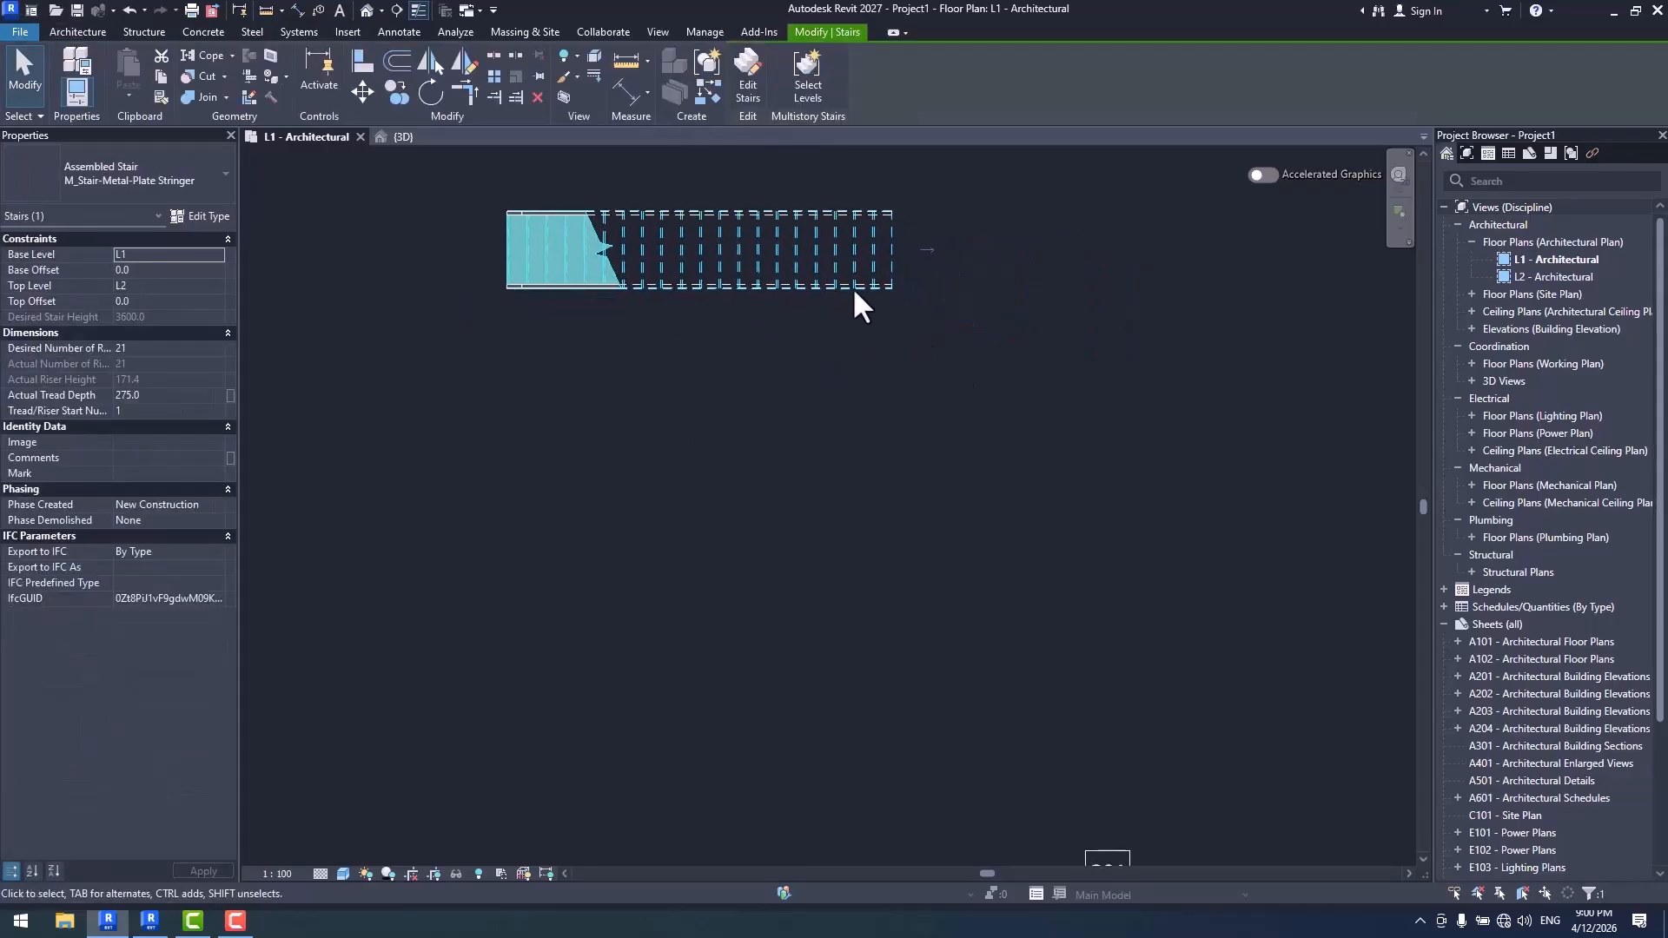
left_click(397, 91)
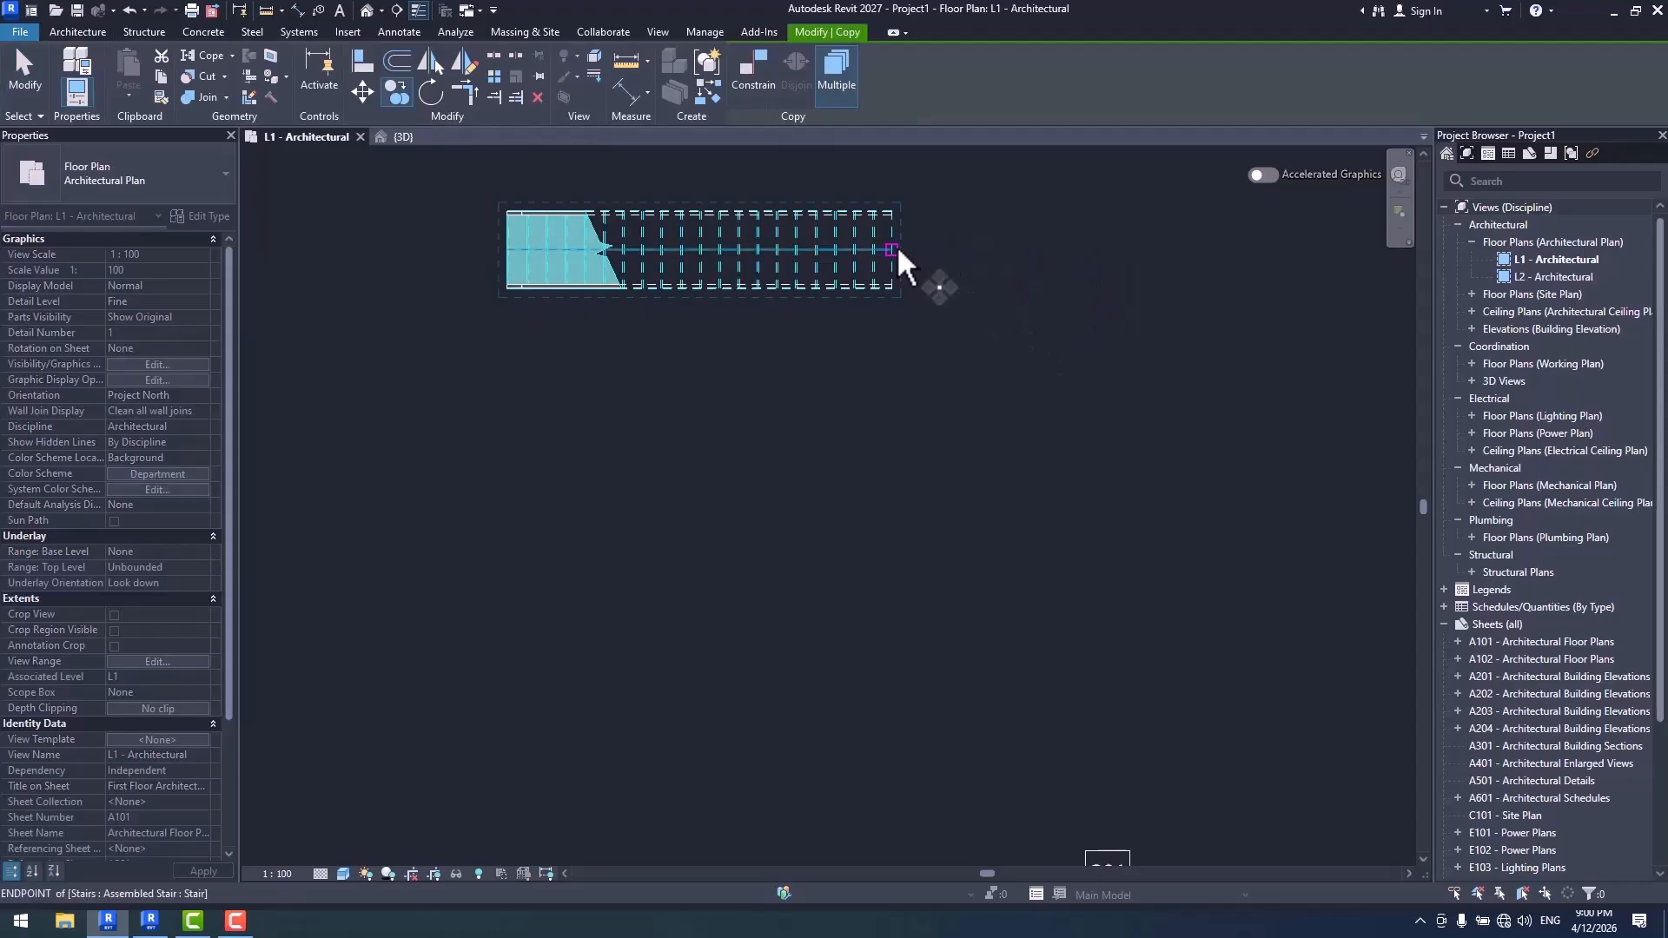
left_click(893, 247)
left_click(895, 352)
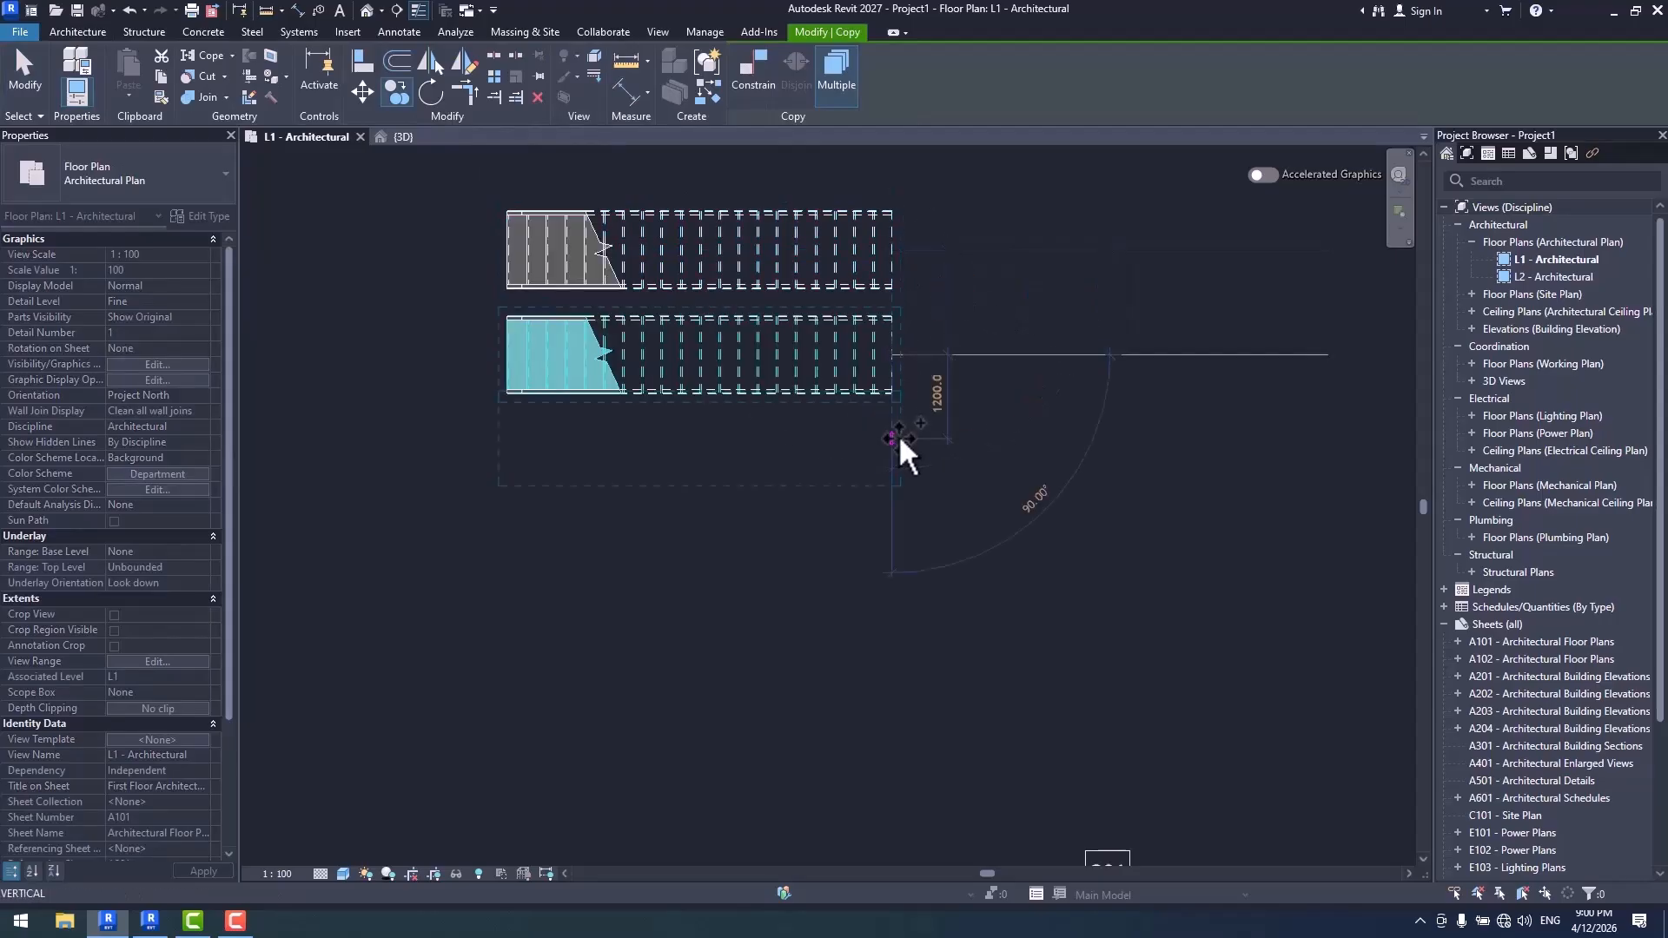
left_click(894, 457)
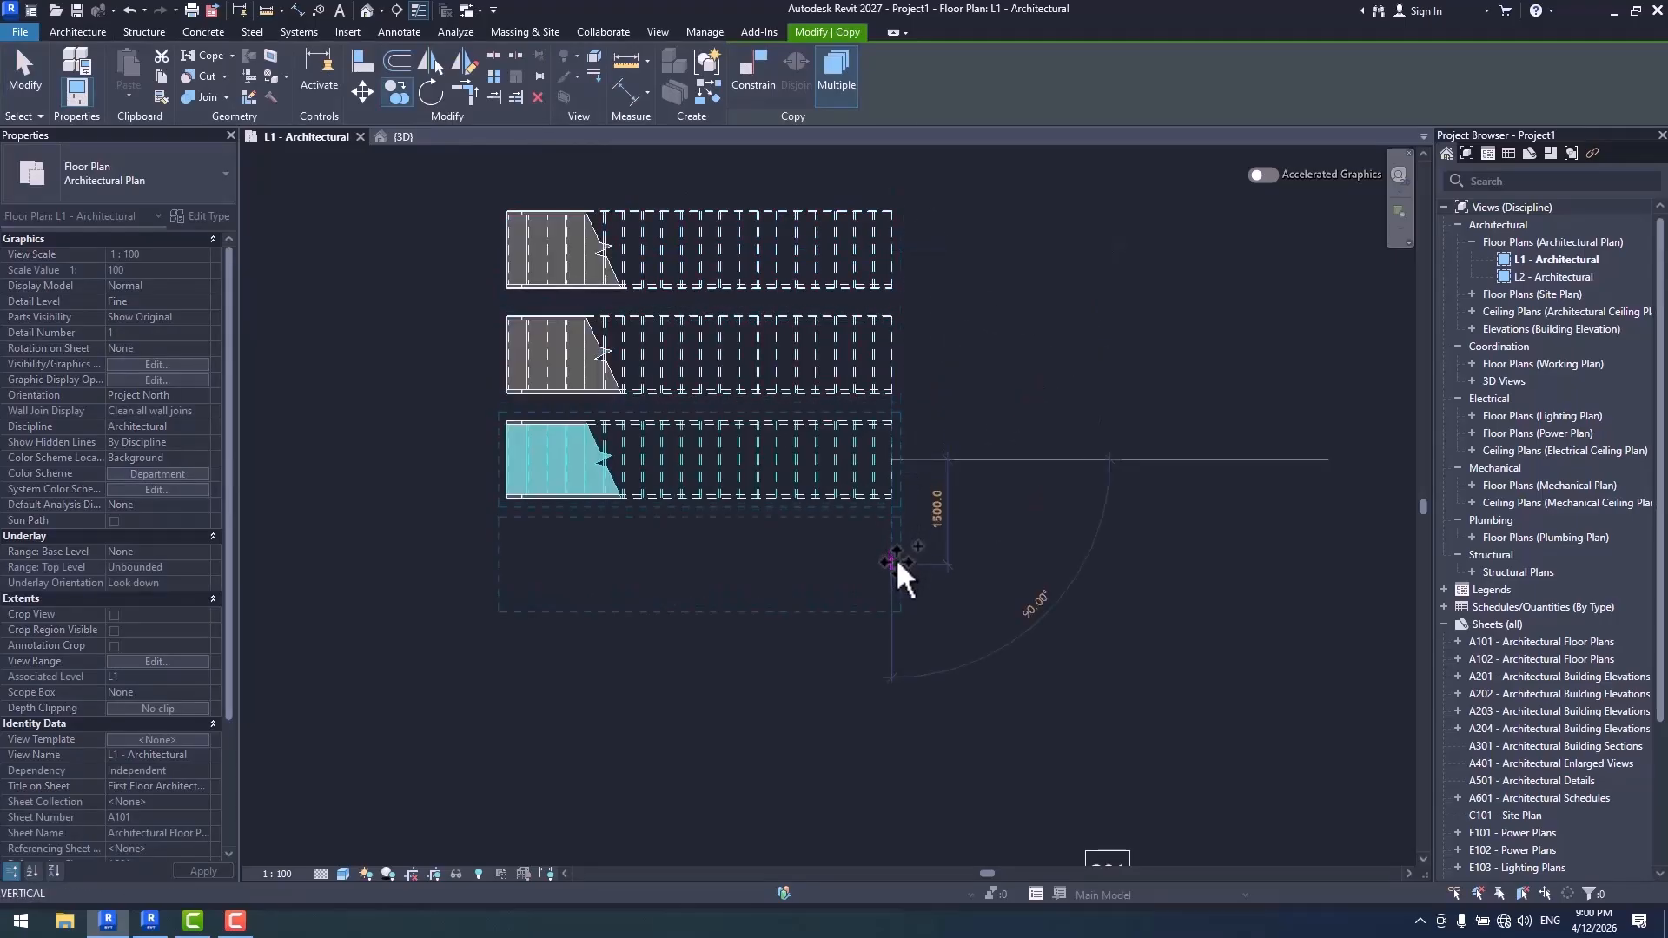
left_click(894, 563)
left_click(889, 667)
- Place five more stair copies in a second column to the right, spaced about 1400 to 1700 mm apart
scroll(758, 667, "down", 3)
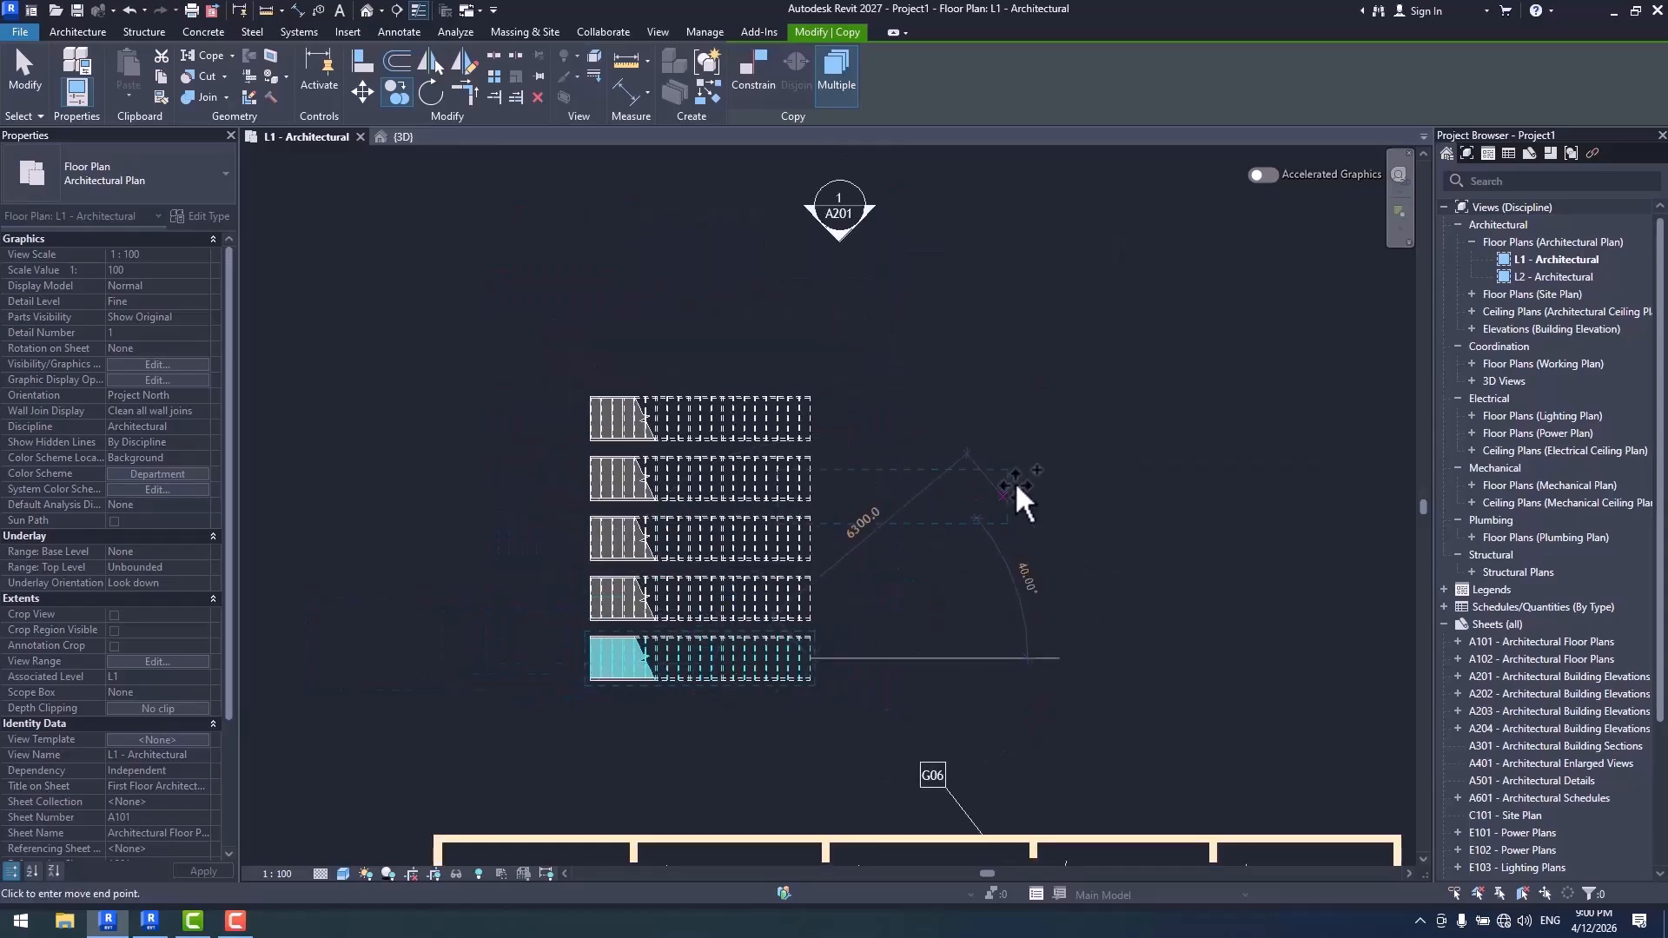
left_click(1138, 419)
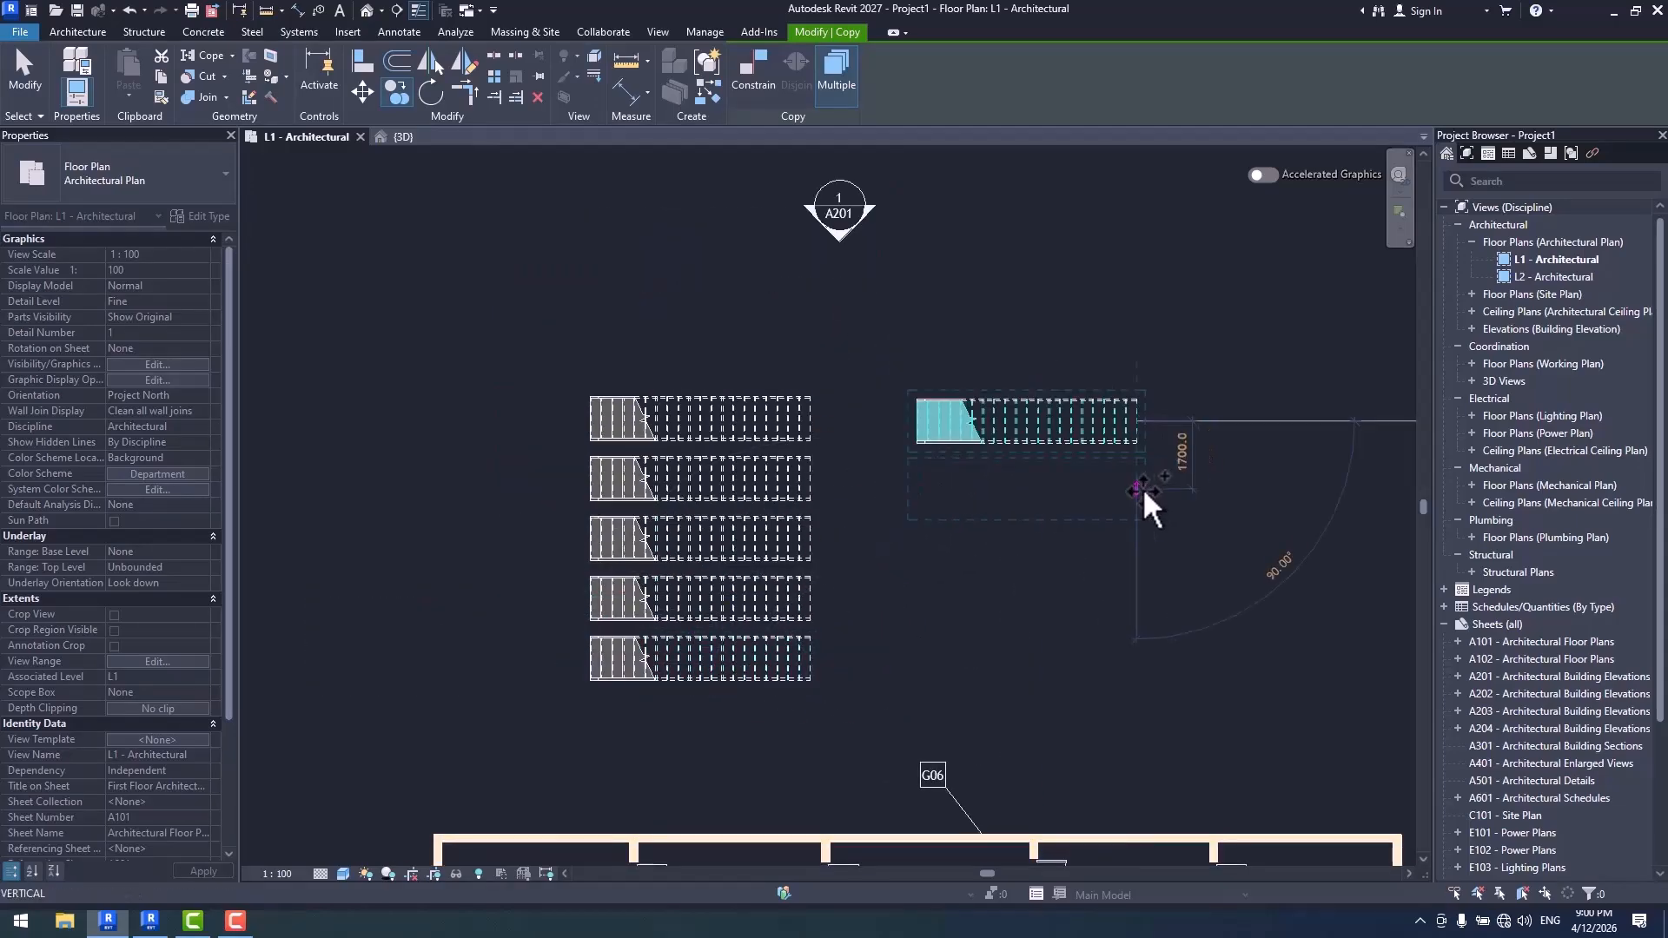
left_click(1143, 488)
left_click(1138, 553)
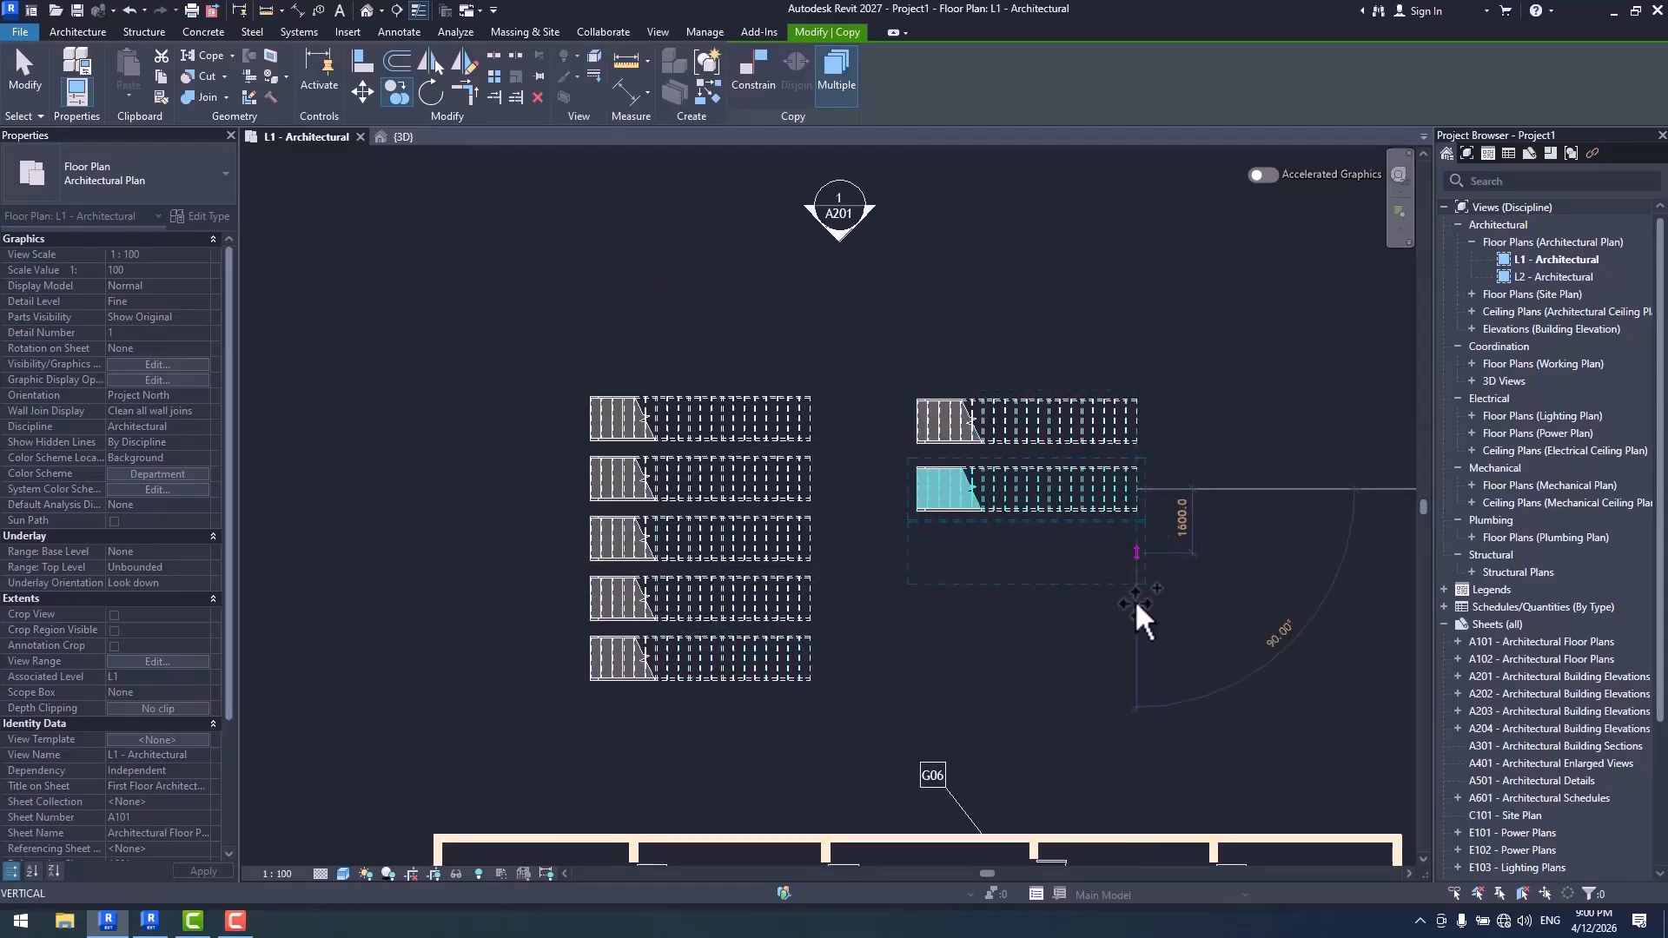
left_click(1133, 613)
left_click(1130, 669)
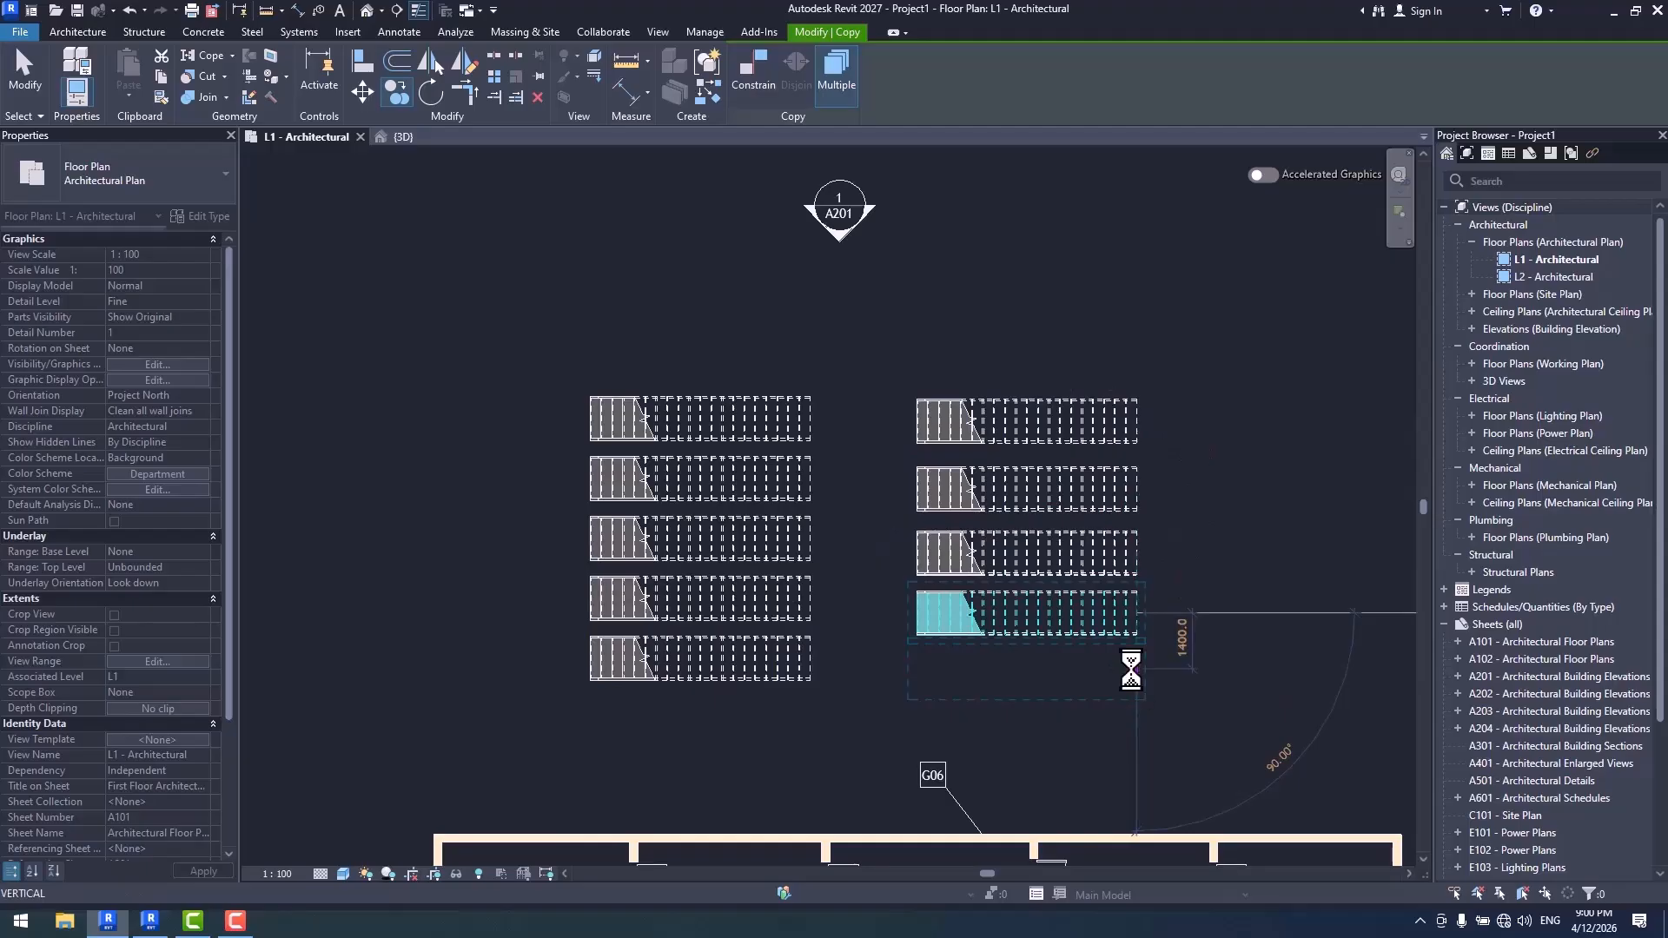
key("Escape")
key("Escape")
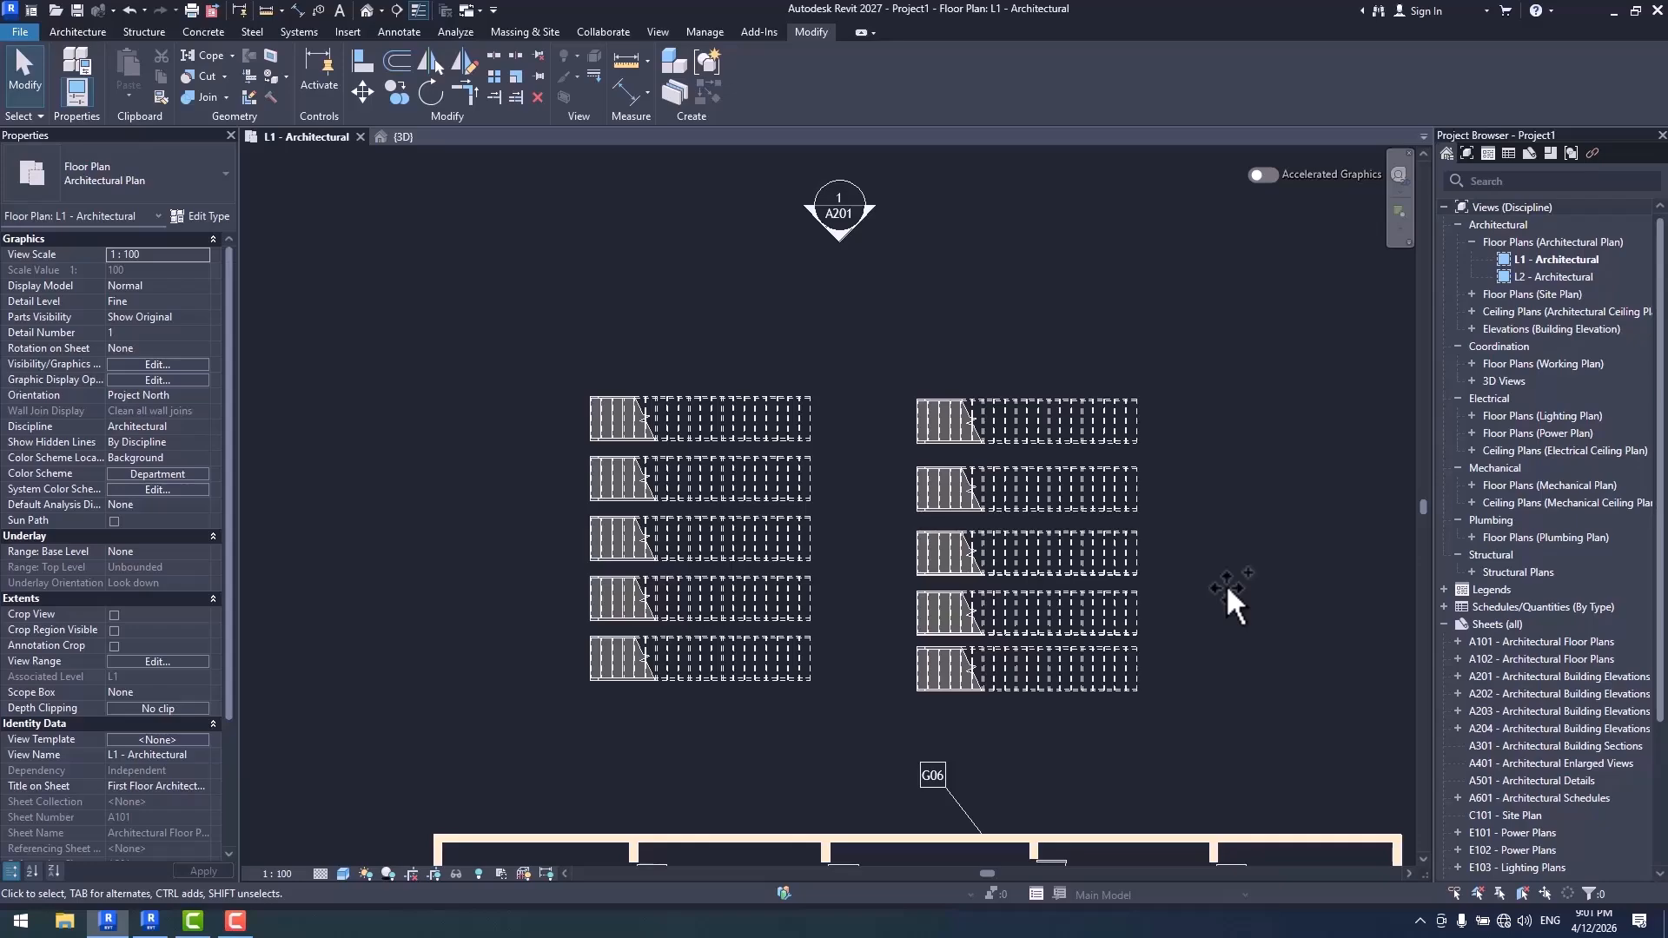
scroll(1113, 524, "up", 2)
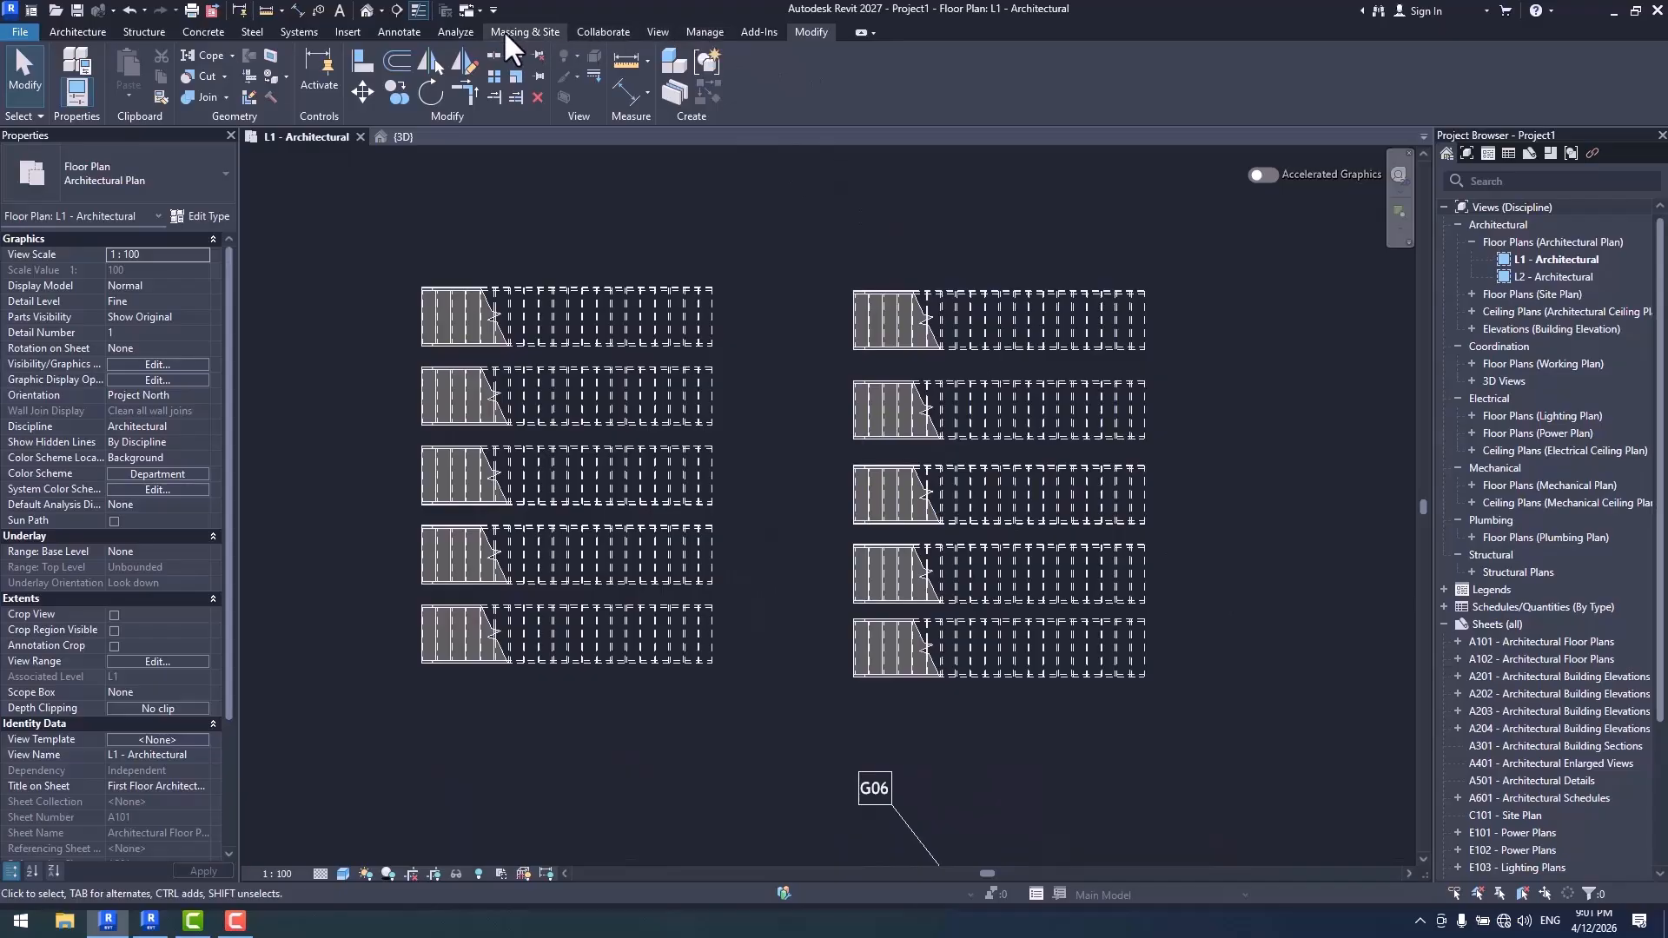
- Start Tag All for the view and set the Stair Paths symbol to Fixed Up Direction : Standard
left_click(404, 32)
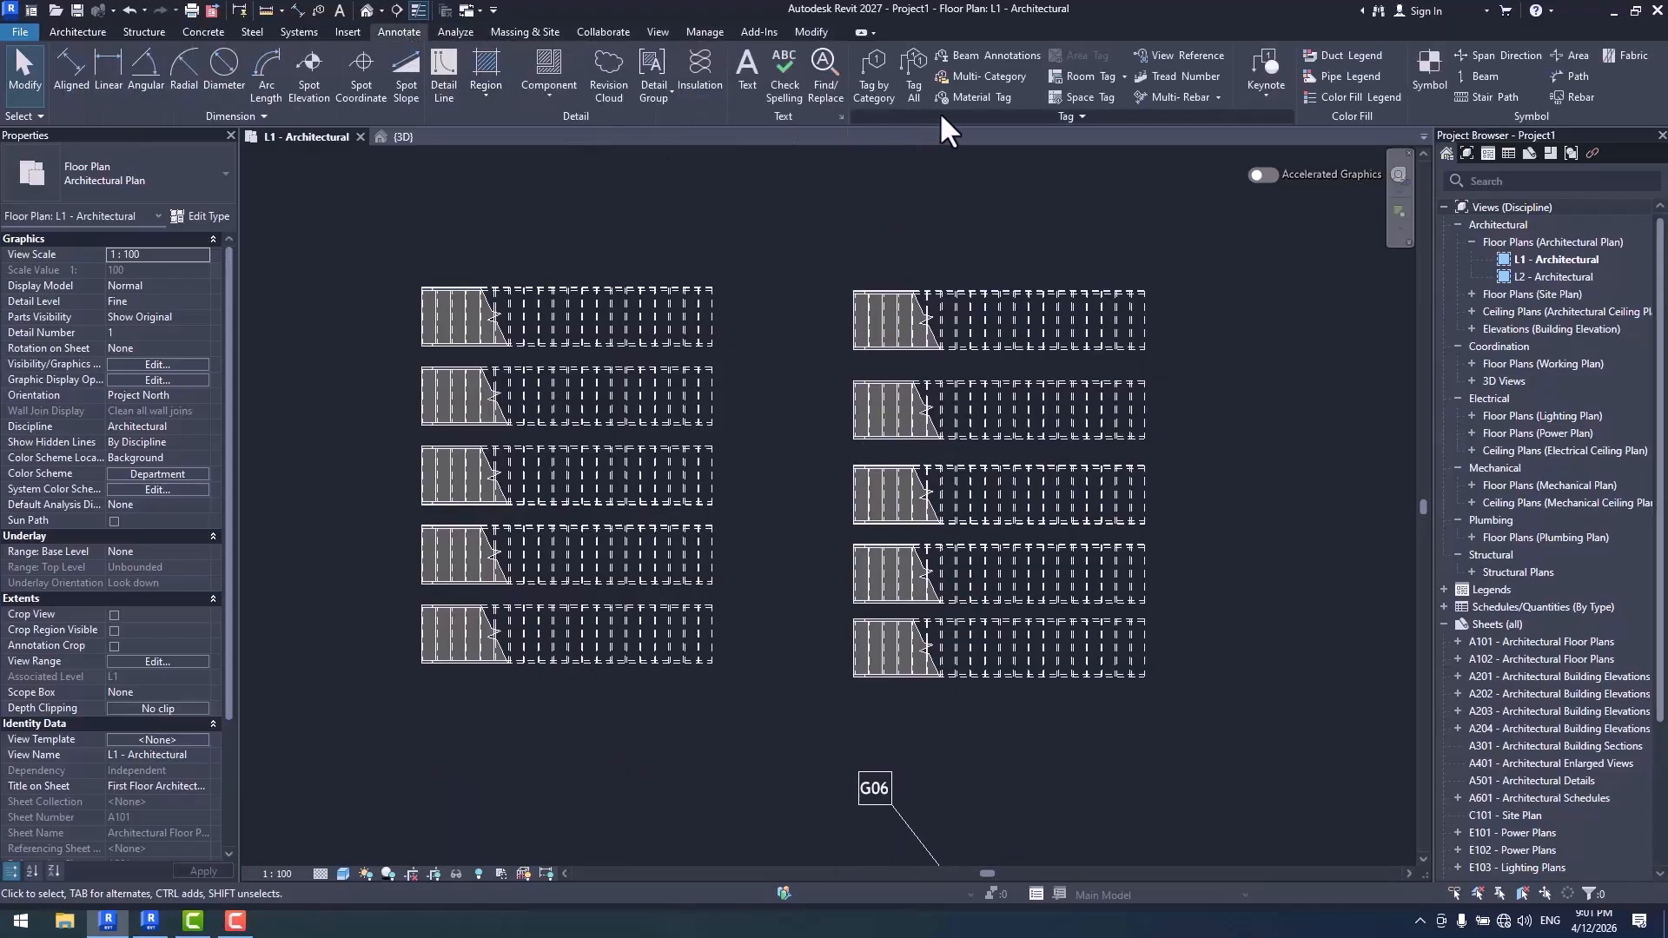
left_click(911, 81)
left_click_drag(901, 201, 1260, 65)
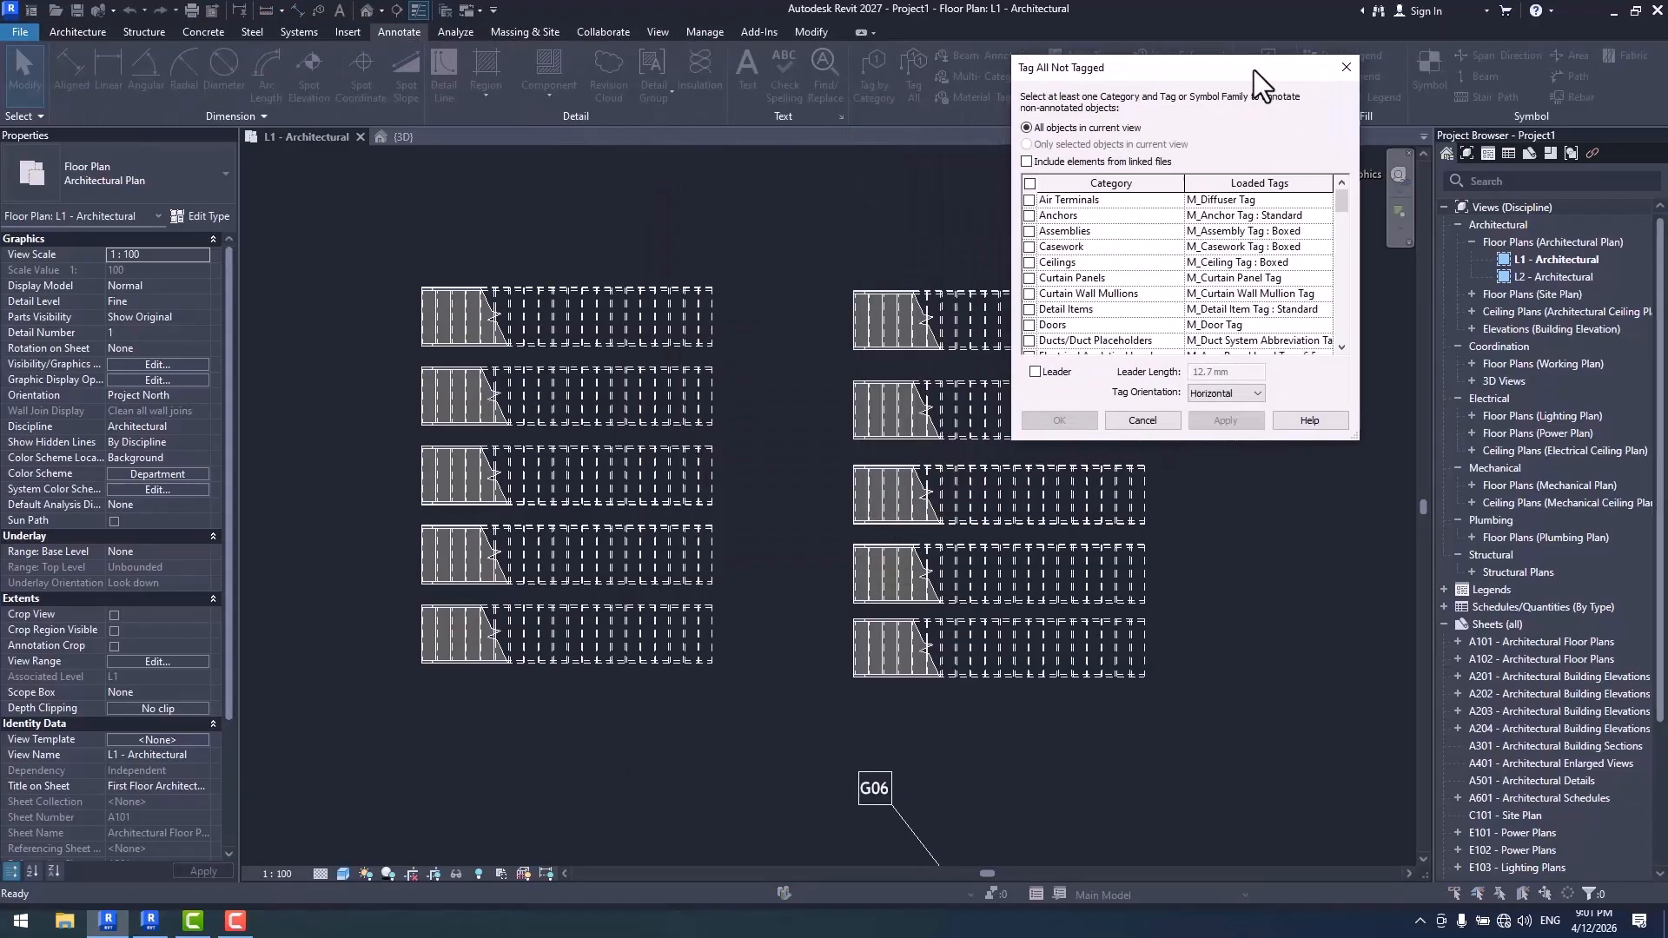
scroll(1346, 217, "down", 1)
scroll(1347, 243, "down", 7)
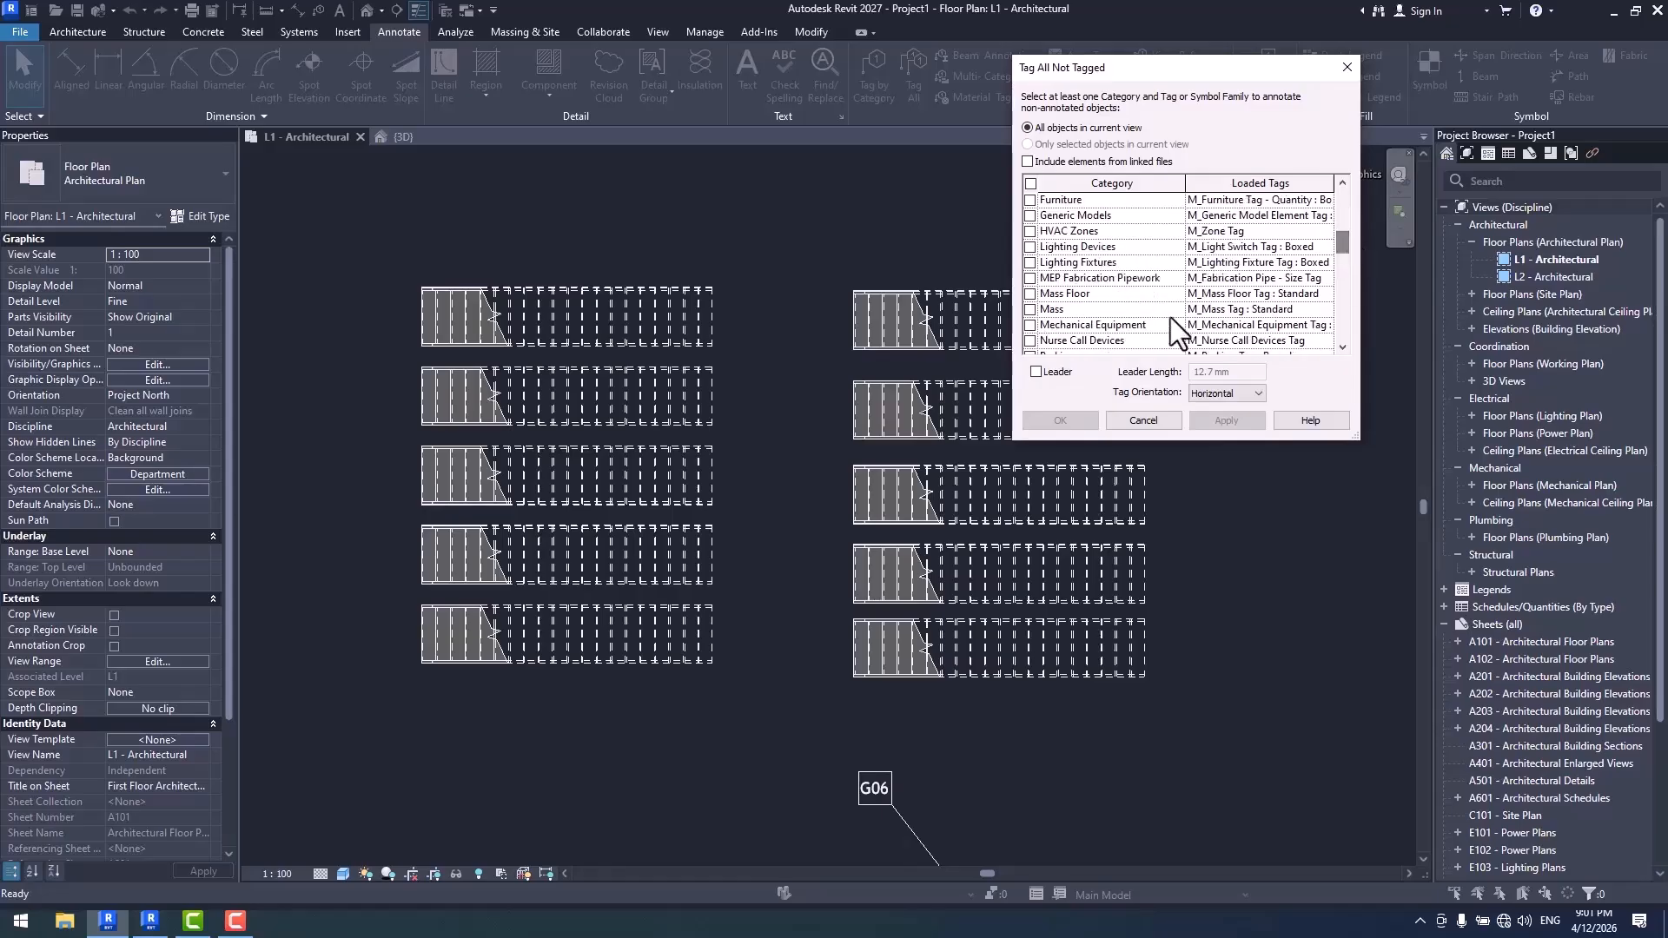
scroll(1130, 302, "down", 2)
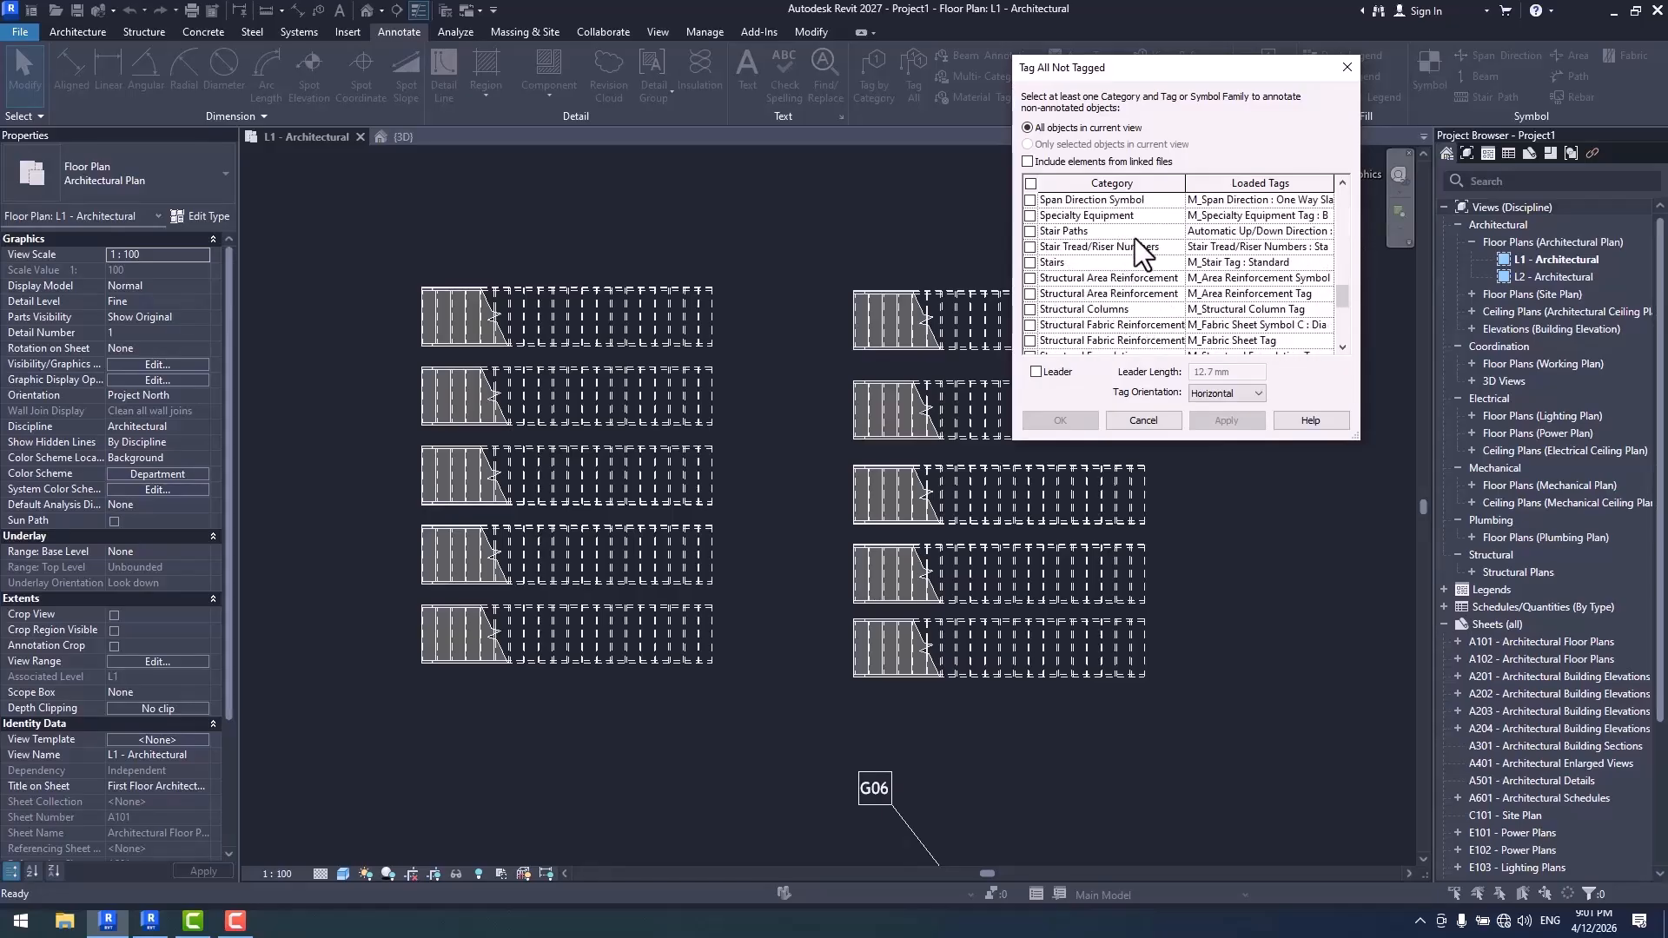
left_click_drag(1348, 414, 1470, 436)
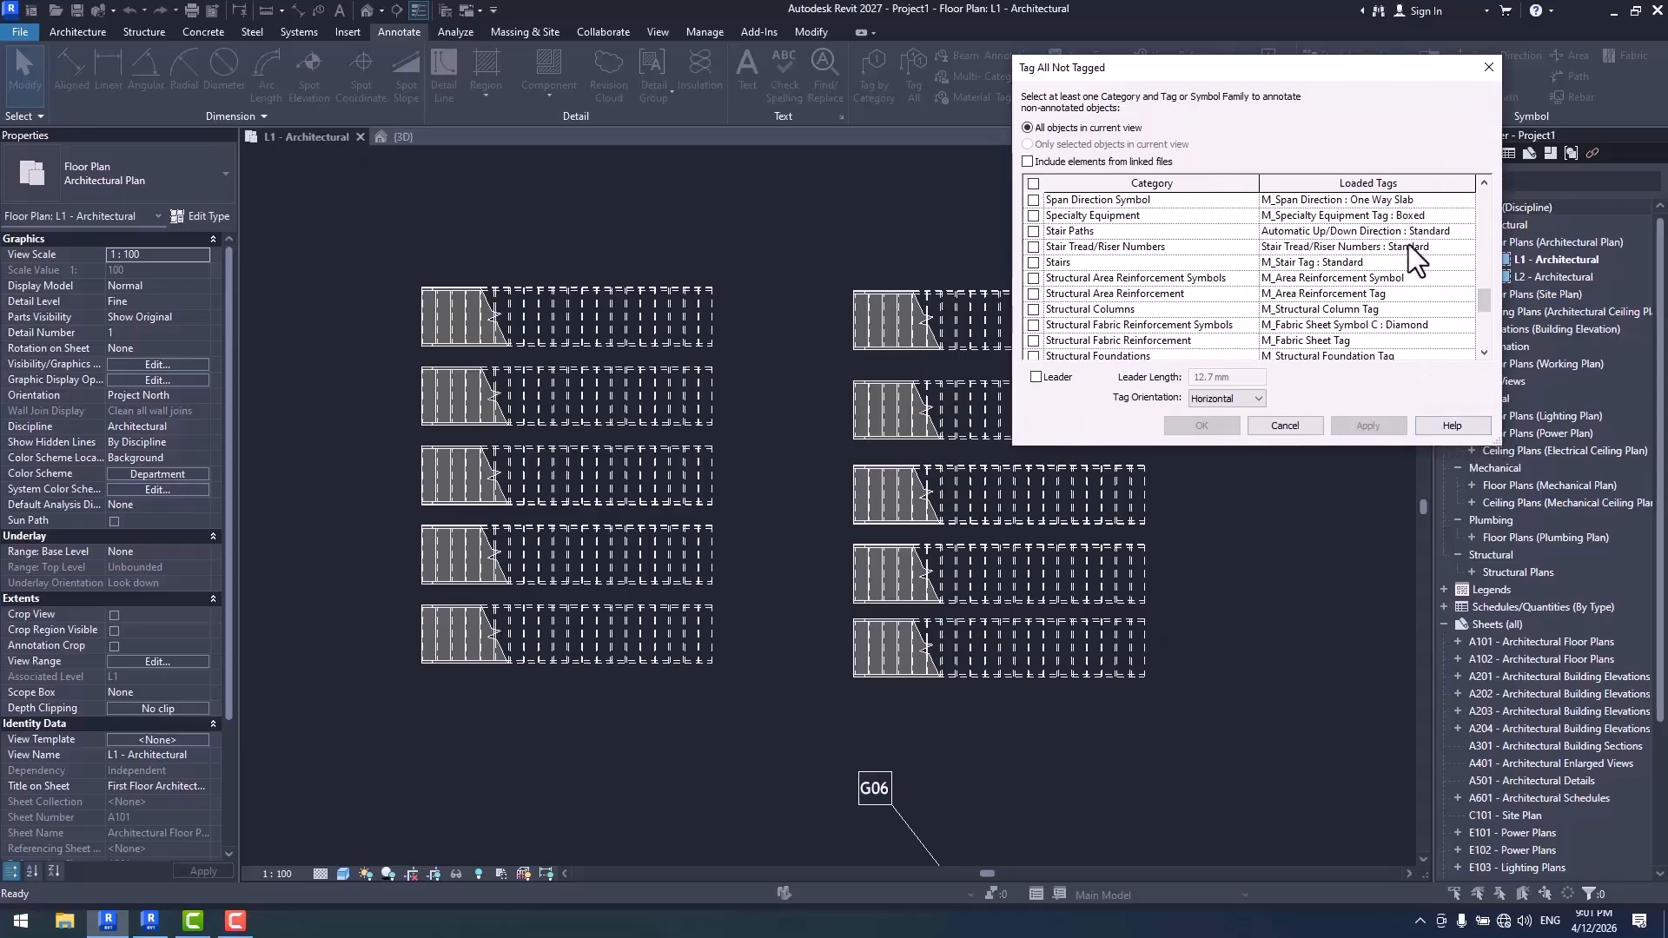
left_click(1466, 232)
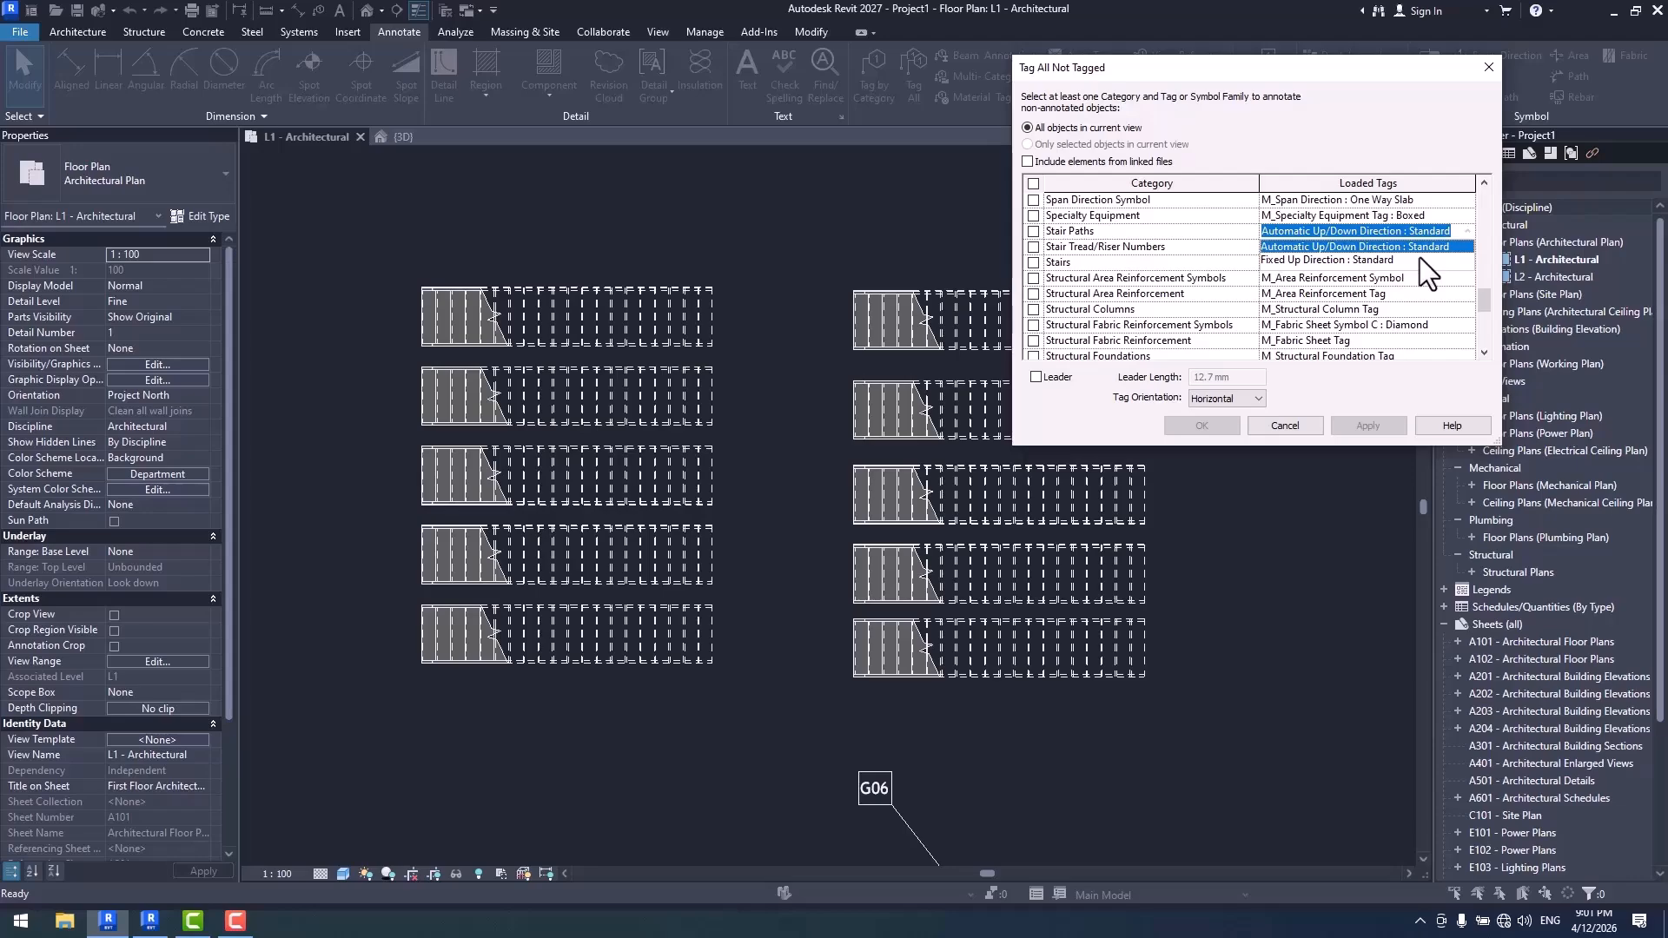
left_click(1317, 261)
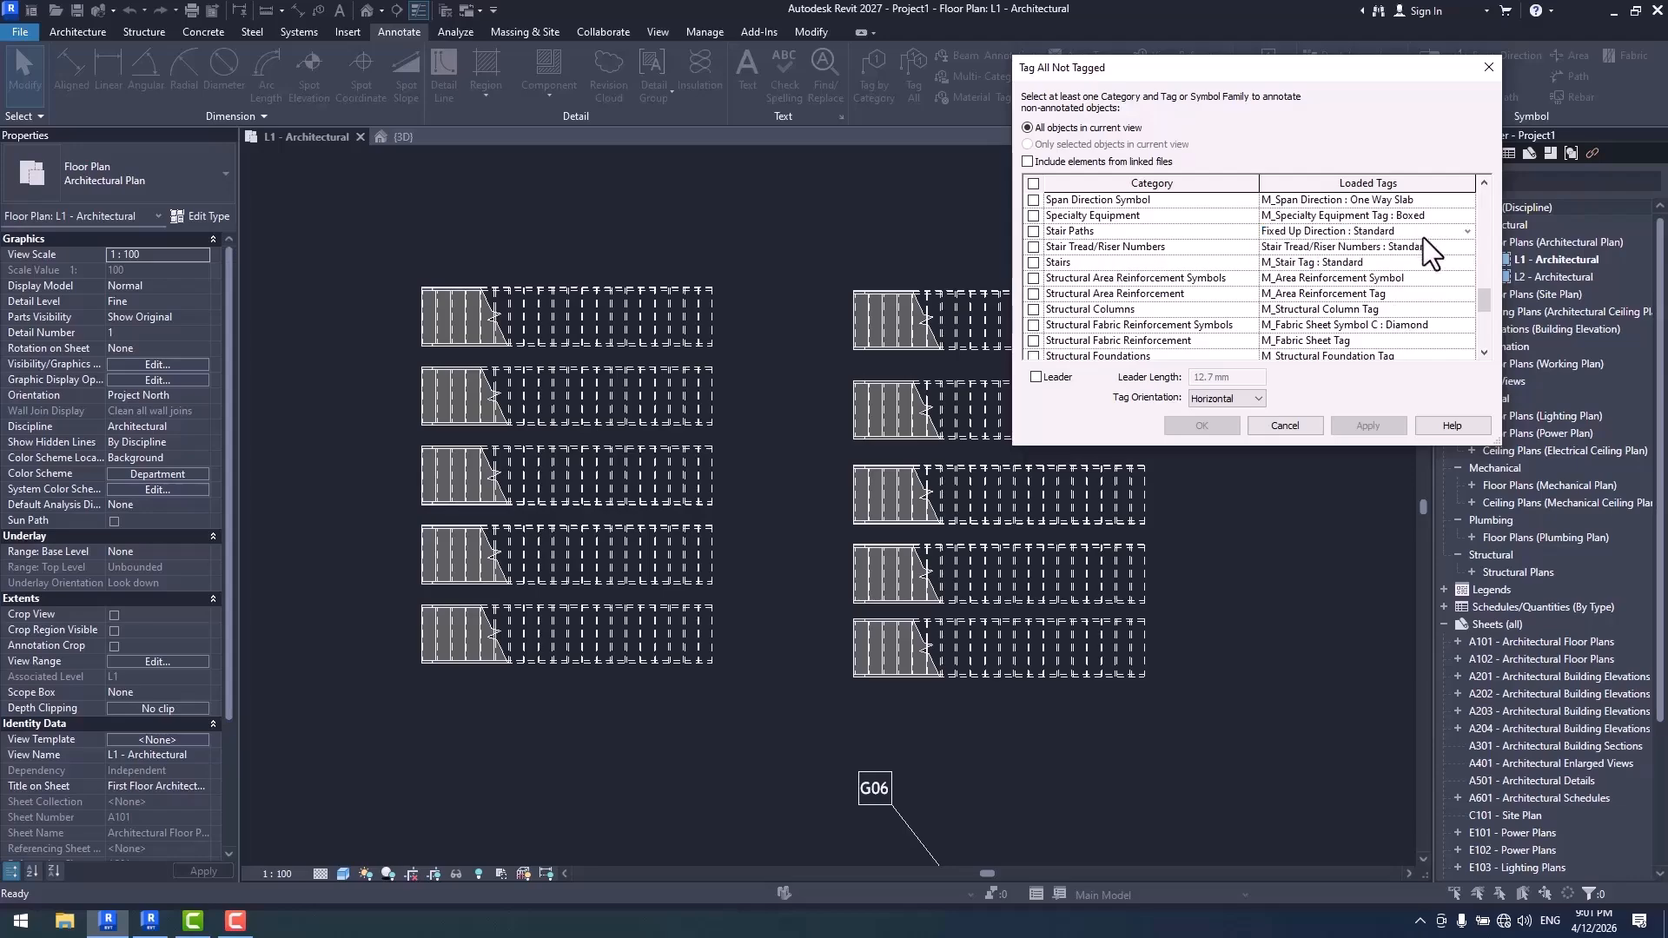
- Annotate all stairs in the view with Stair Paths and Stair Tread/Riser Numbers : Standard
left_click(1468, 248)
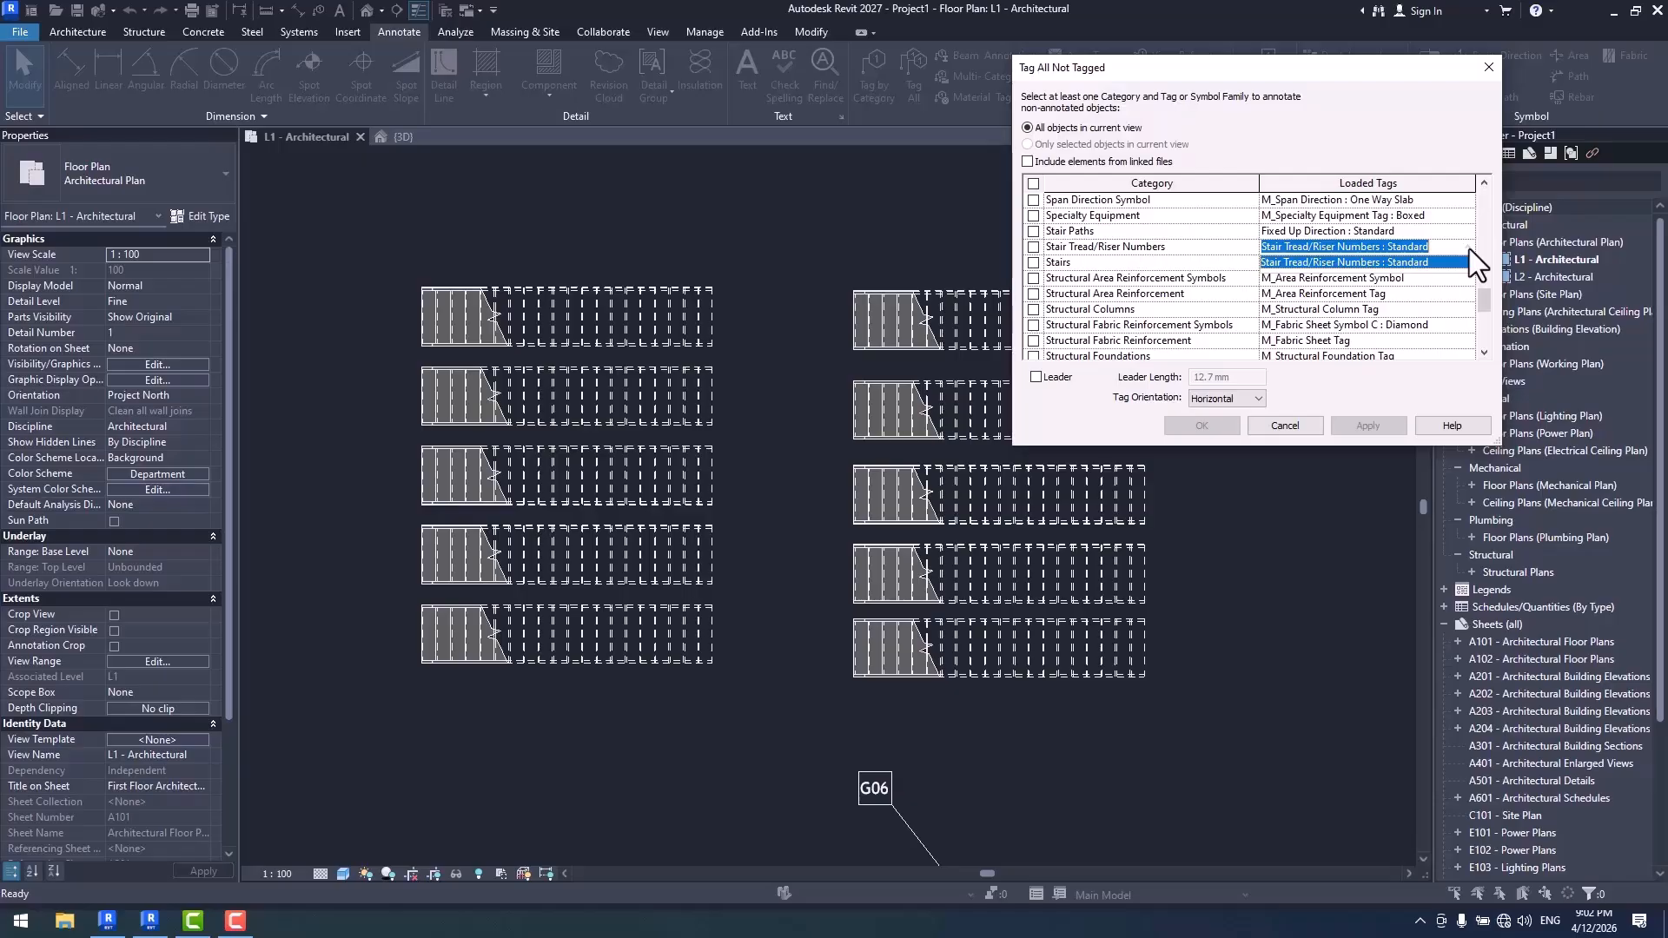
left_click(1383, 71)
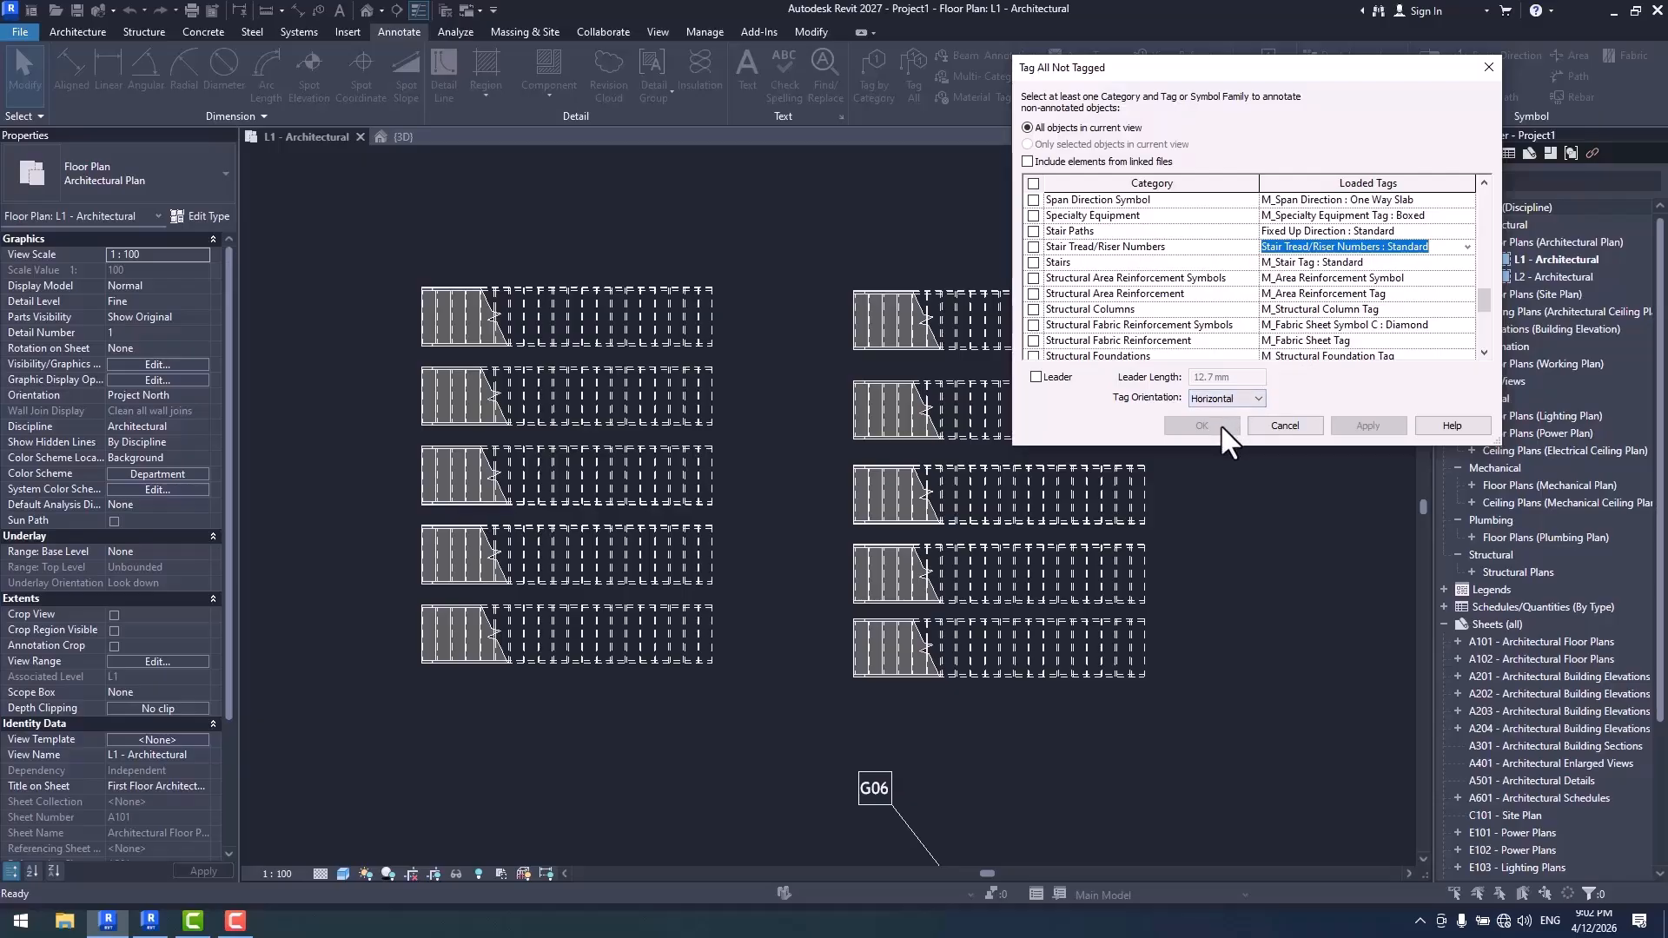
left_click(1034, 231)
left_click(1034, 247)
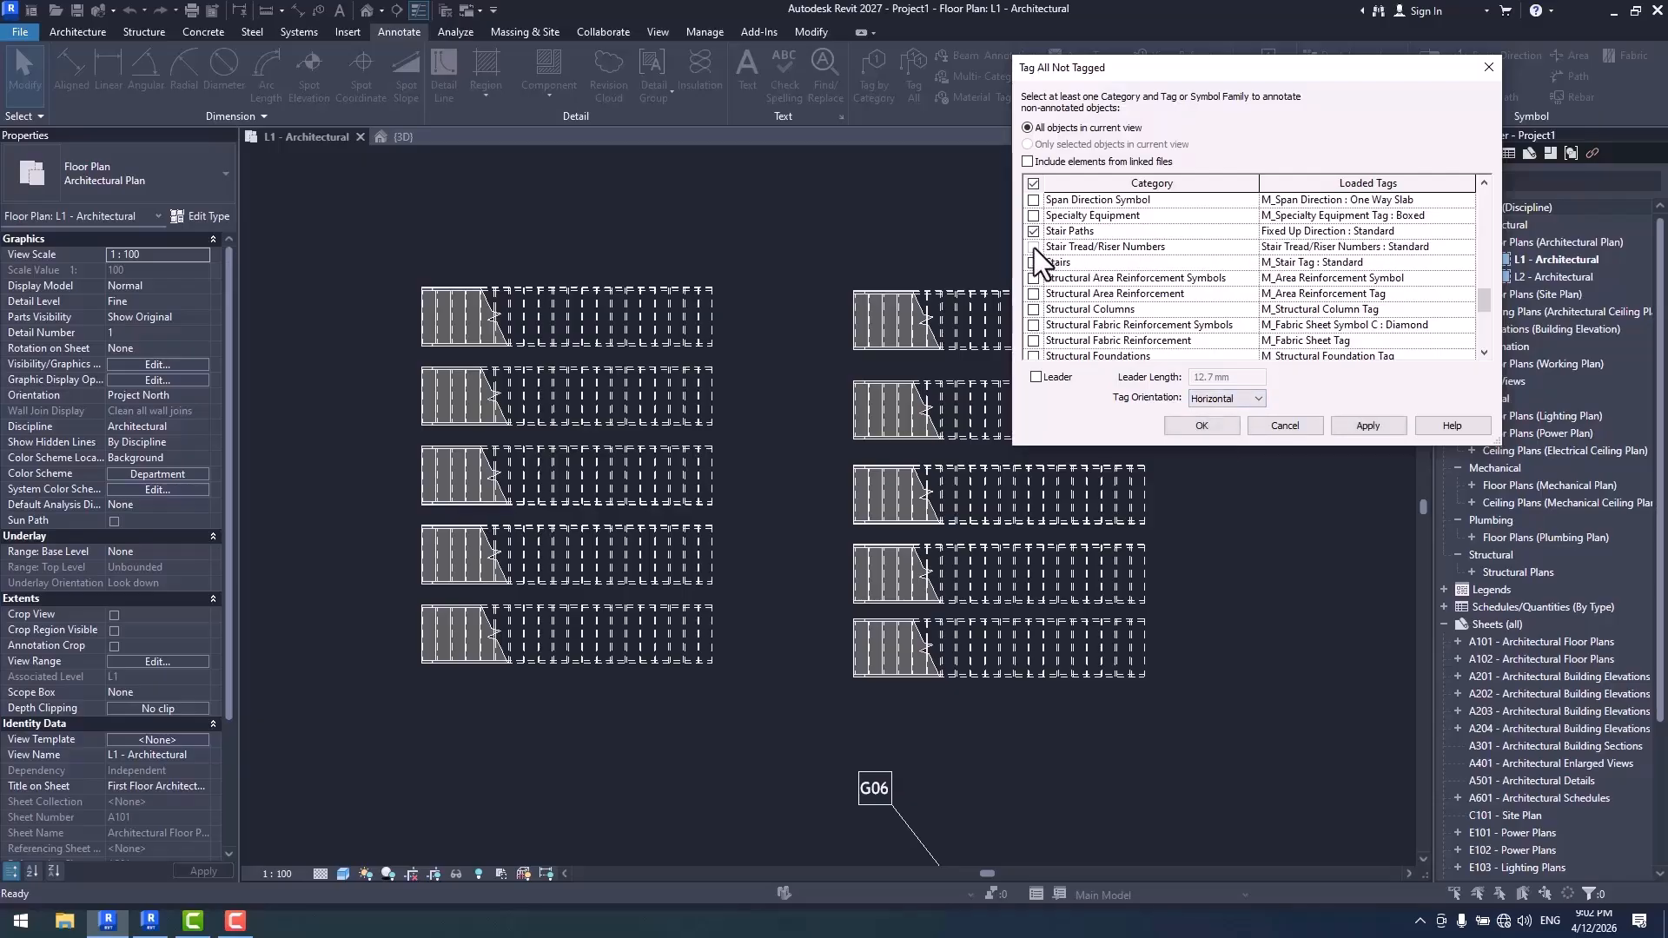
left_click(1197, 424)
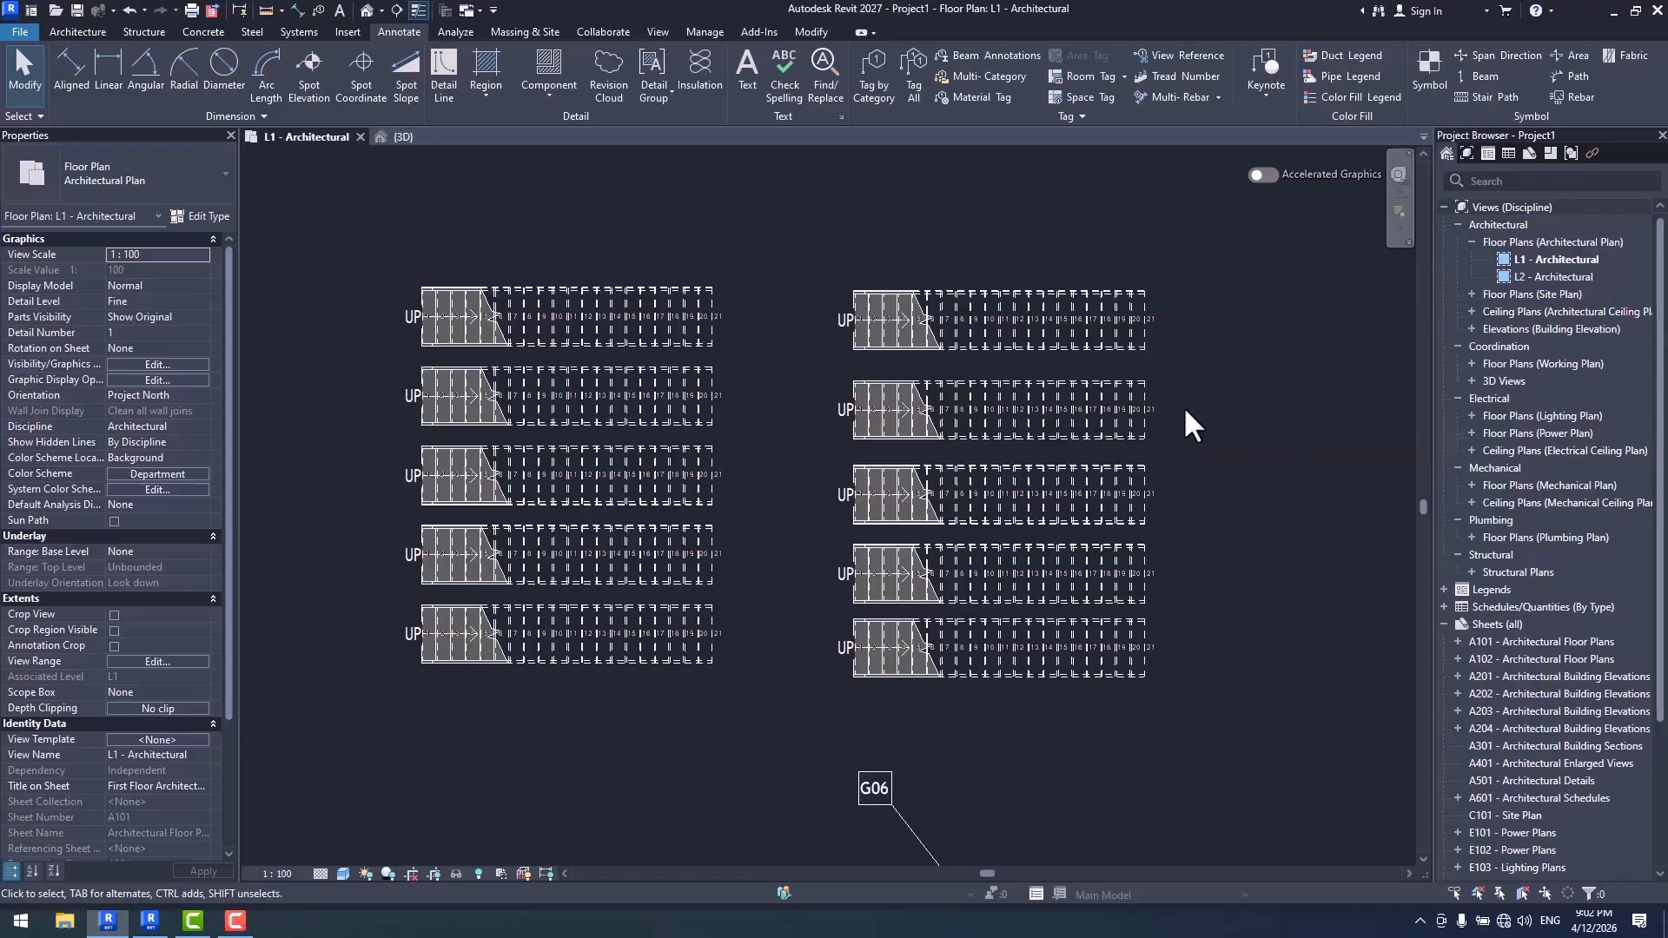
- Filter a selection of all stairs down to Stair Tread/Riser Numbers and set their Reference to Left Quarter
scroll(1176, 340, "up", 2)
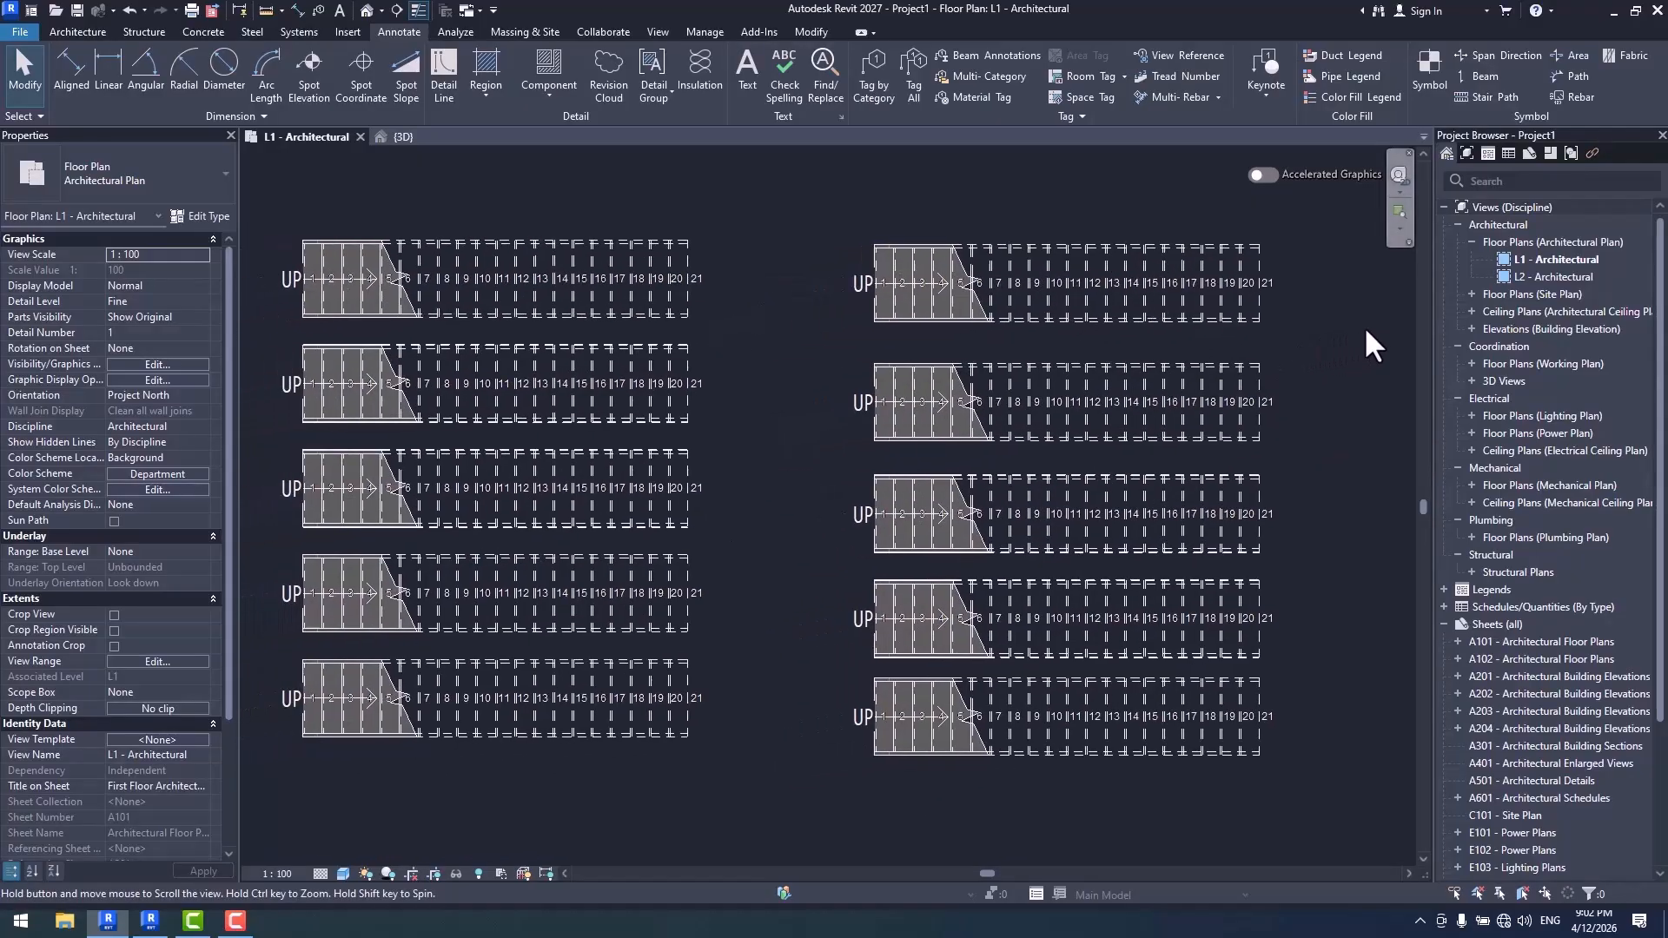
left_click_drag(1331, 215, 433, 810)
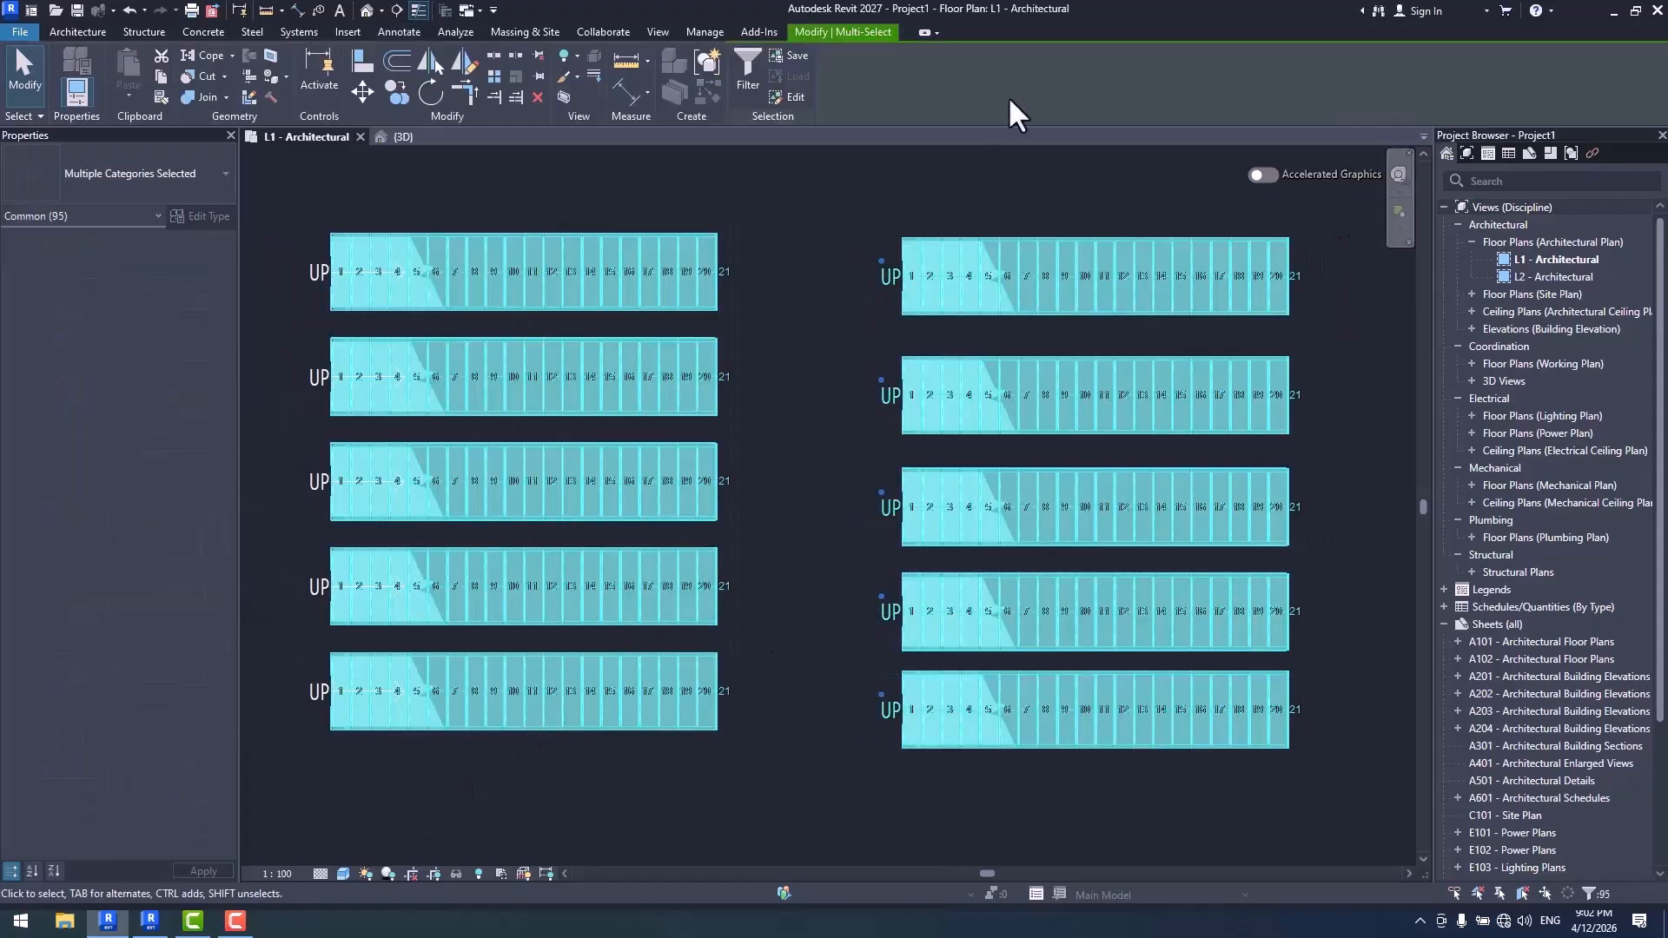
left_click(752, 85)
left_click(929, 383)
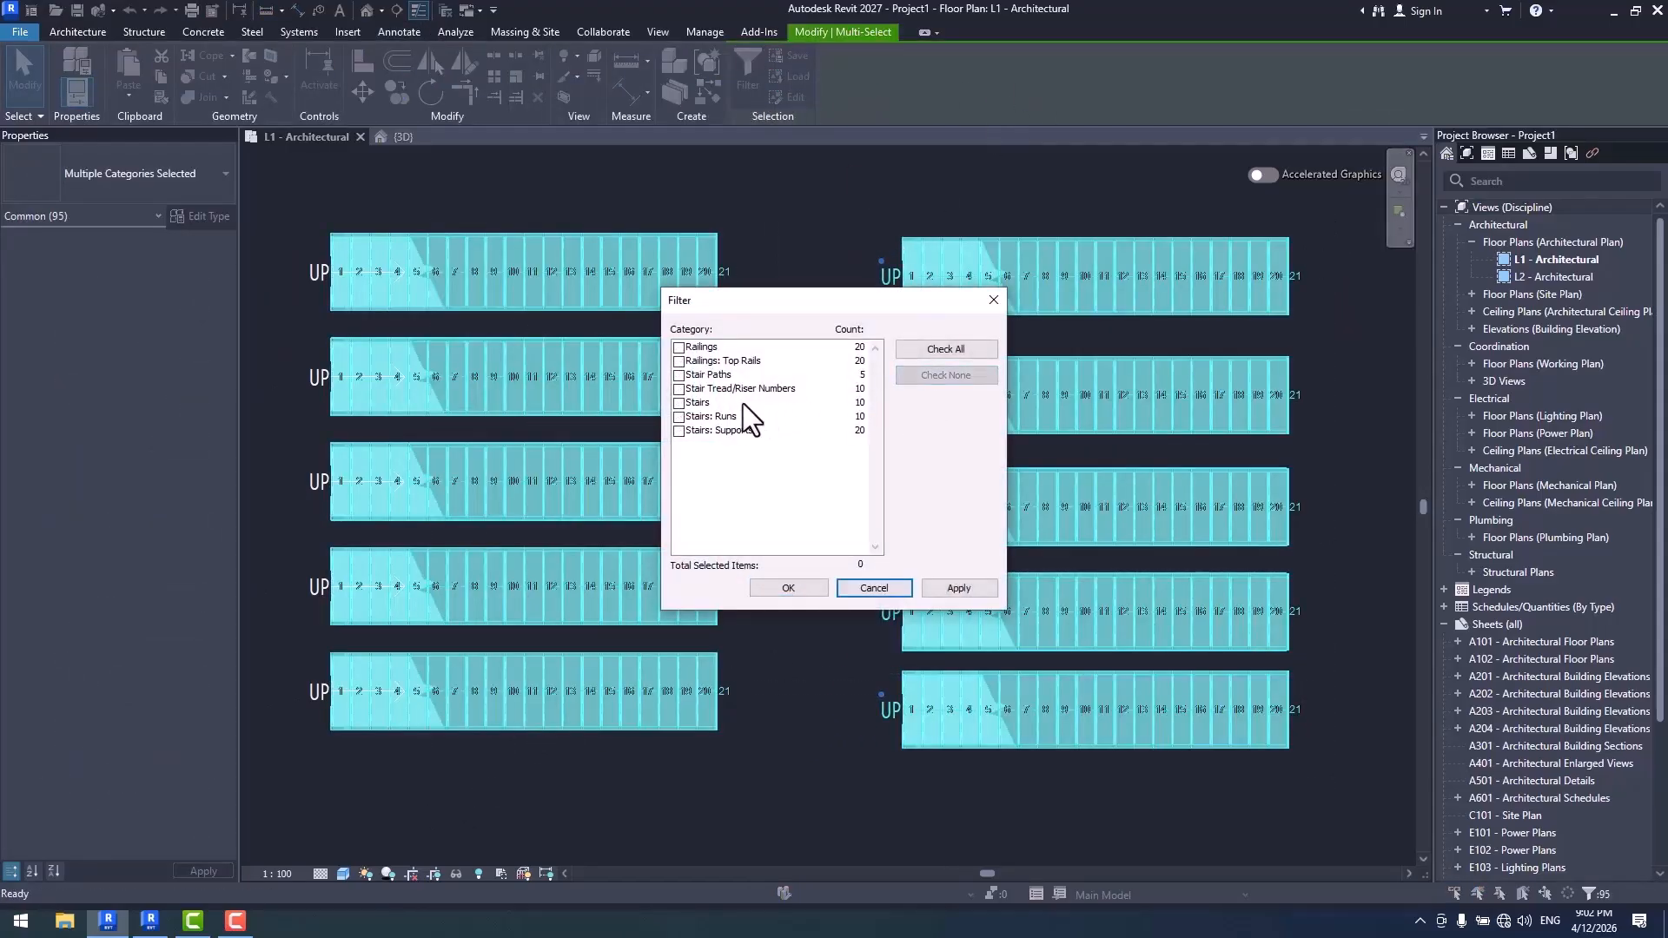
left_click(679, 389)
left_click(788, 588)
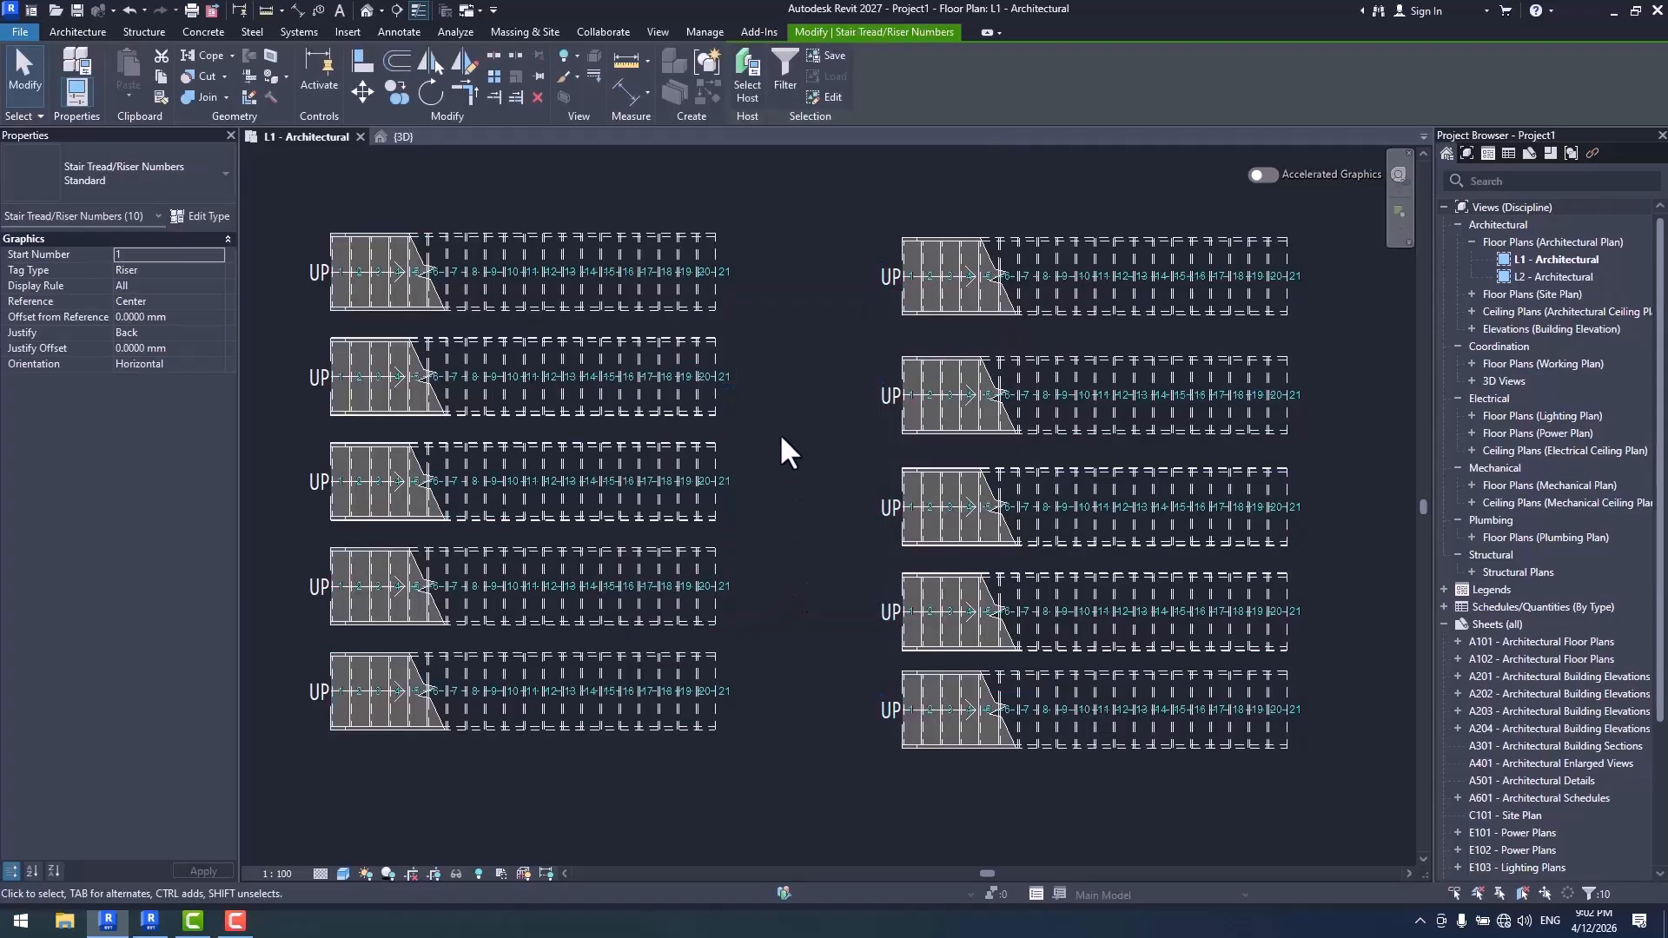
left_click(209, 302)
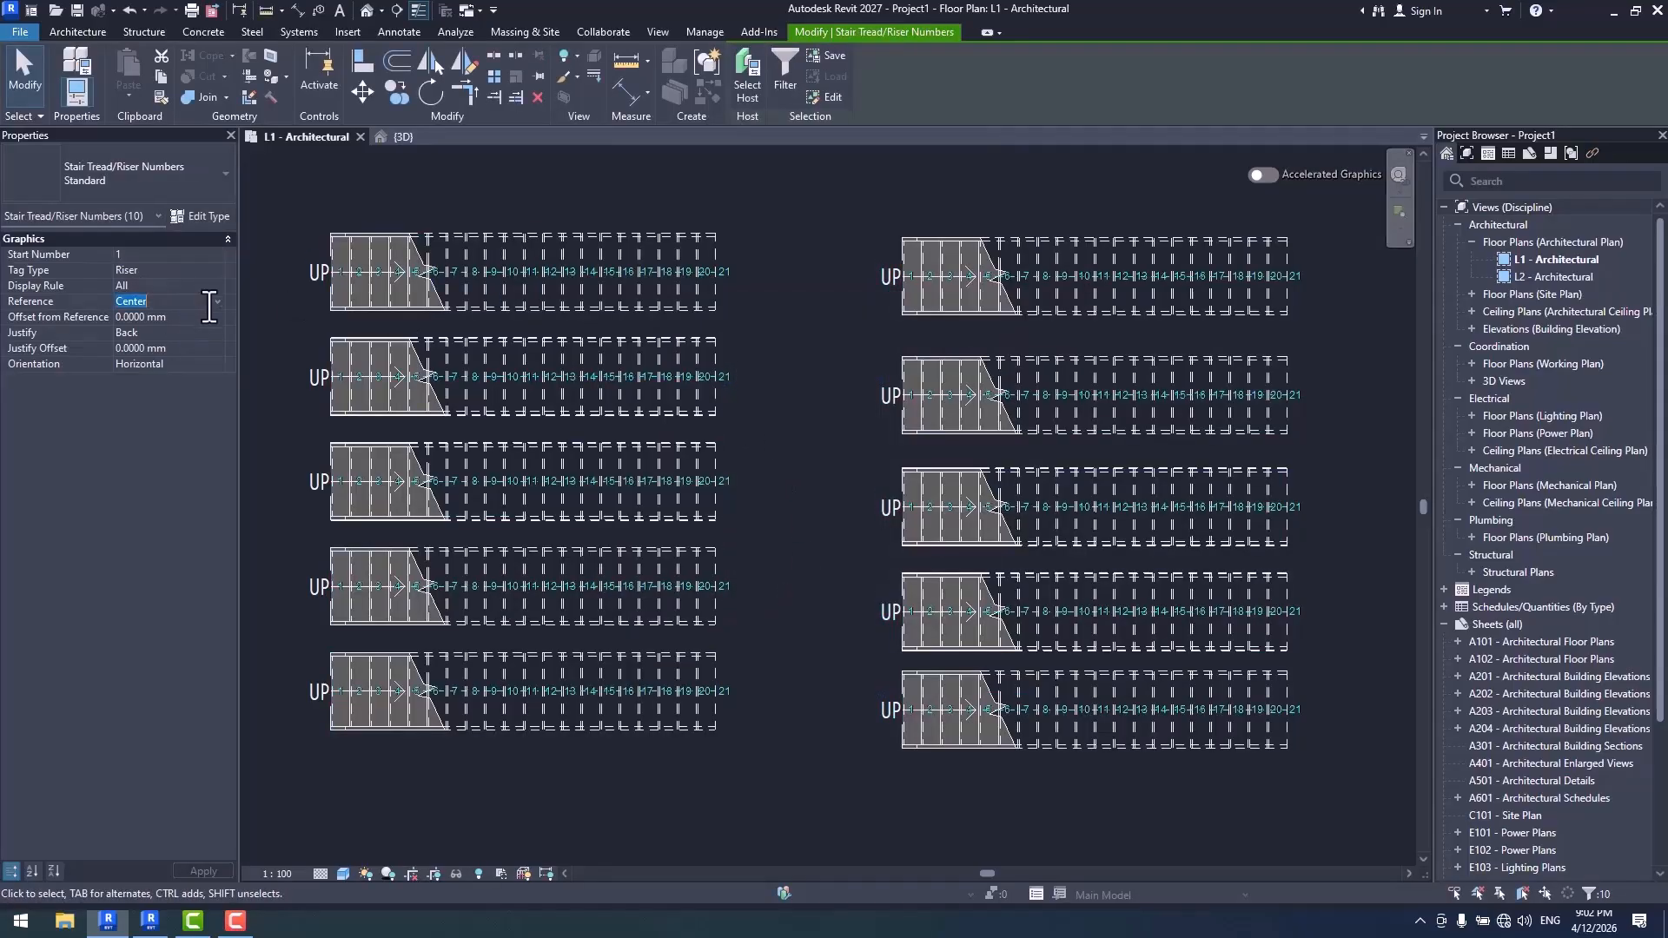
left_click(217, 300)
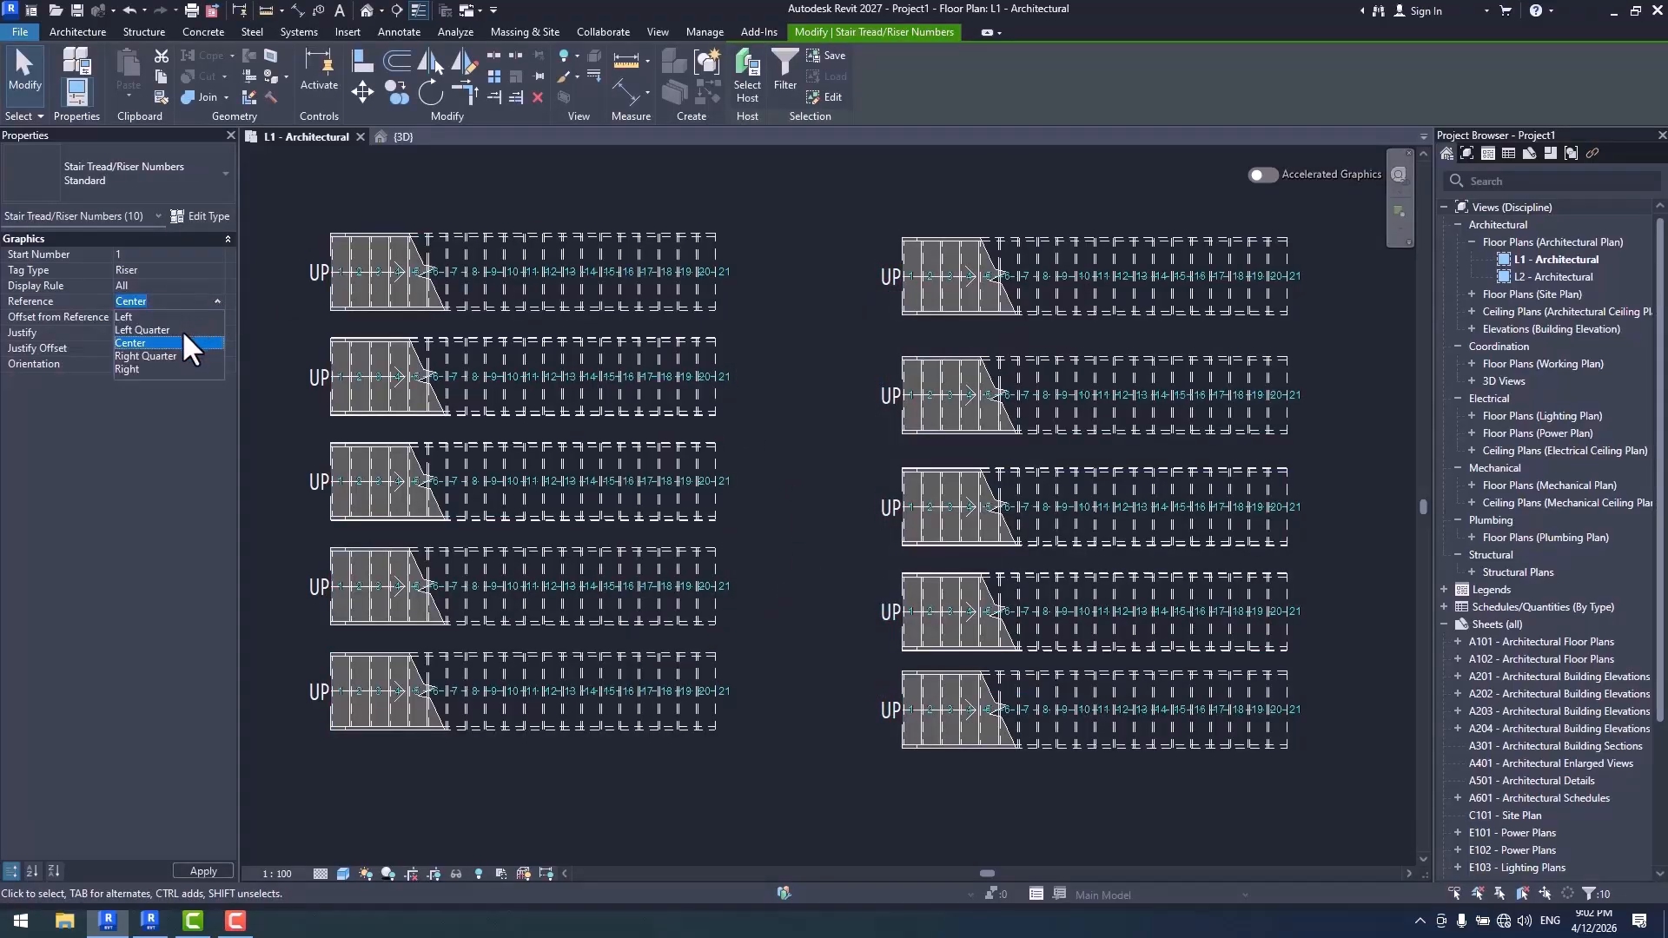
left_click(160, 330)
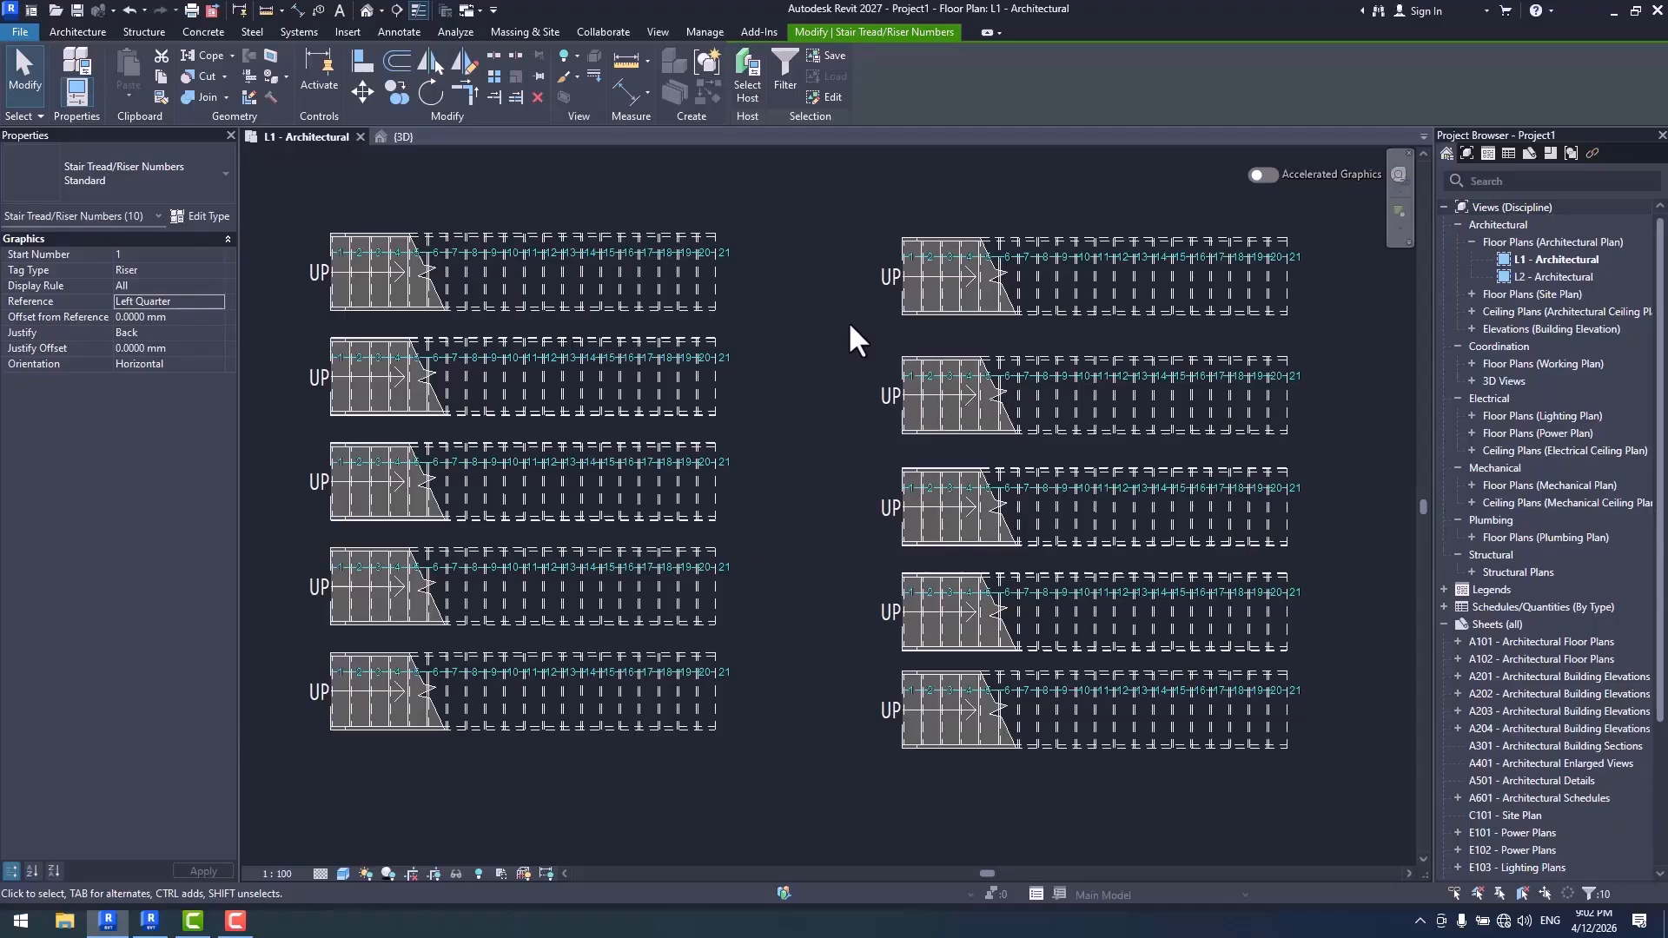
- Turn on the <Above> Up Arrows subcategory of Stair Paths in the plan's visibility/graphic overrides for annotation categories
left_click(774, 231)
middle_click_drag(774, 231, 816, 315)
key("v")
key("g")
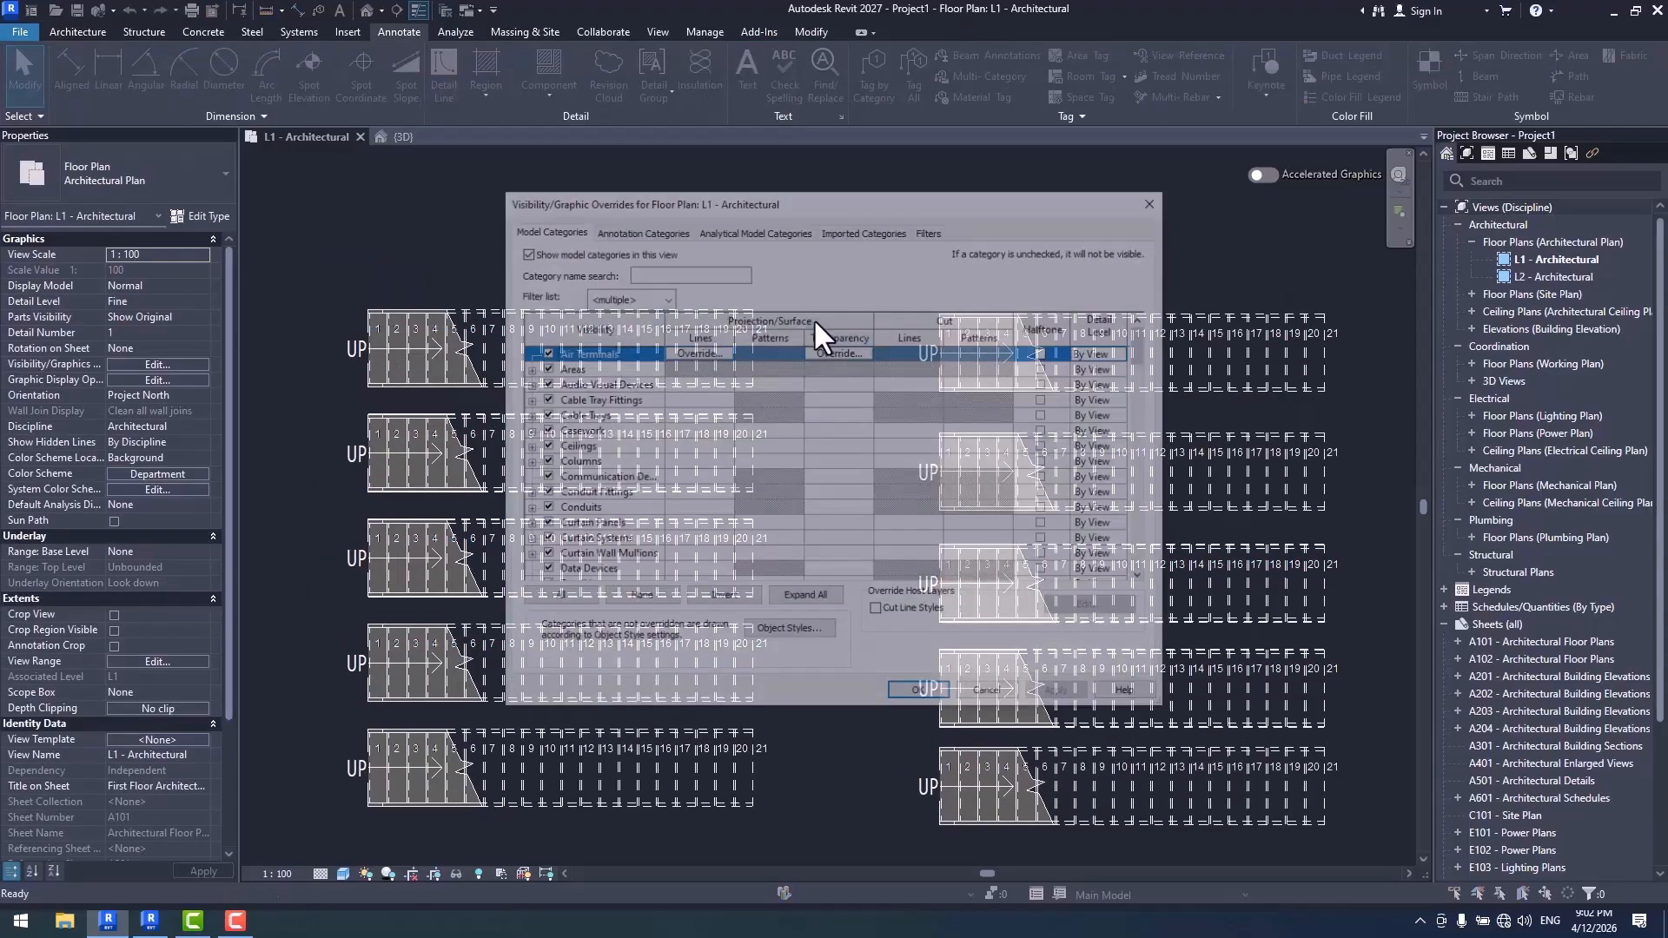
left_click(647, 229)
left_click(596, 477)
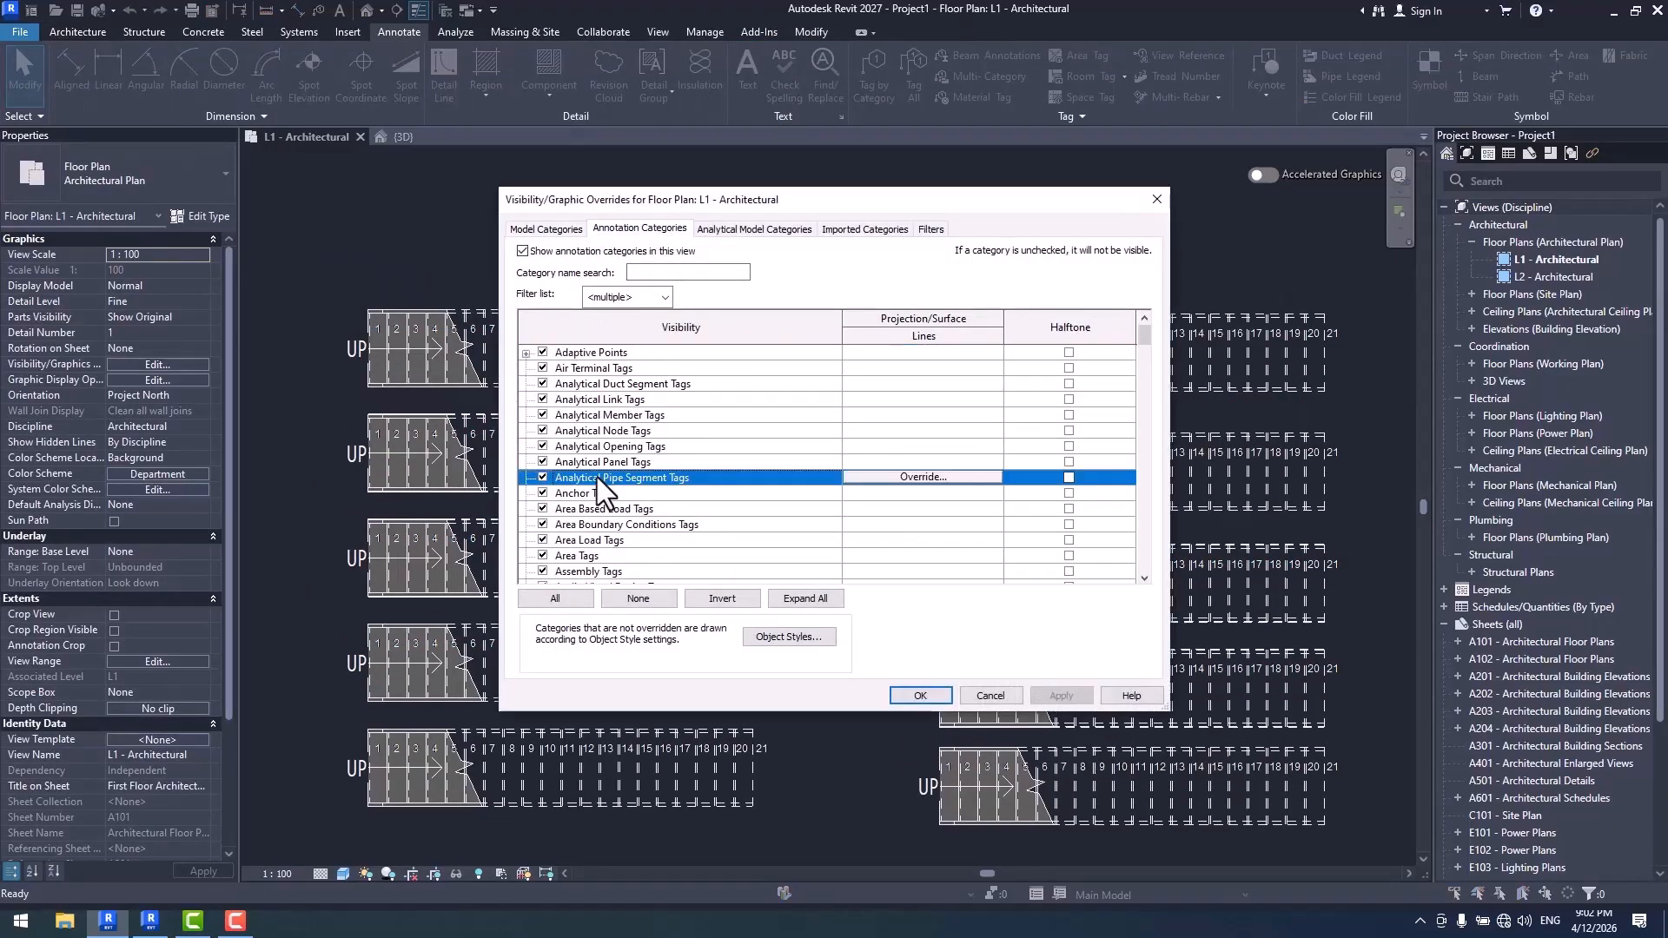
key("s")
left_click(591, 416)
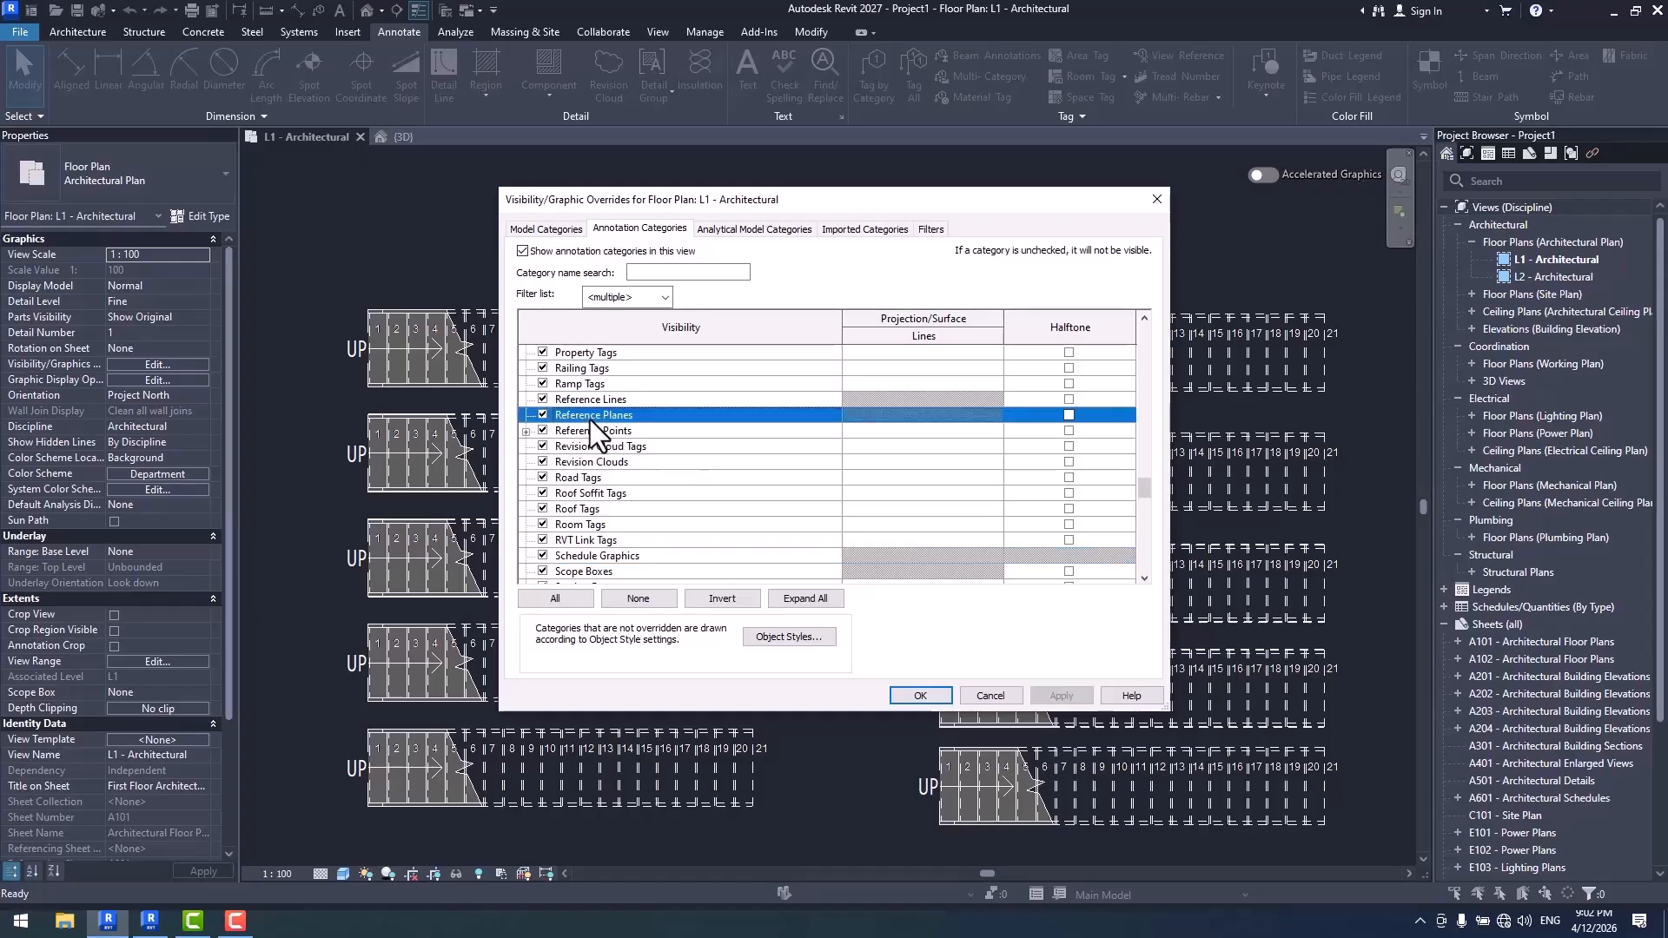
key("s")
key("t")
scroll(599, 426, "down", 3)
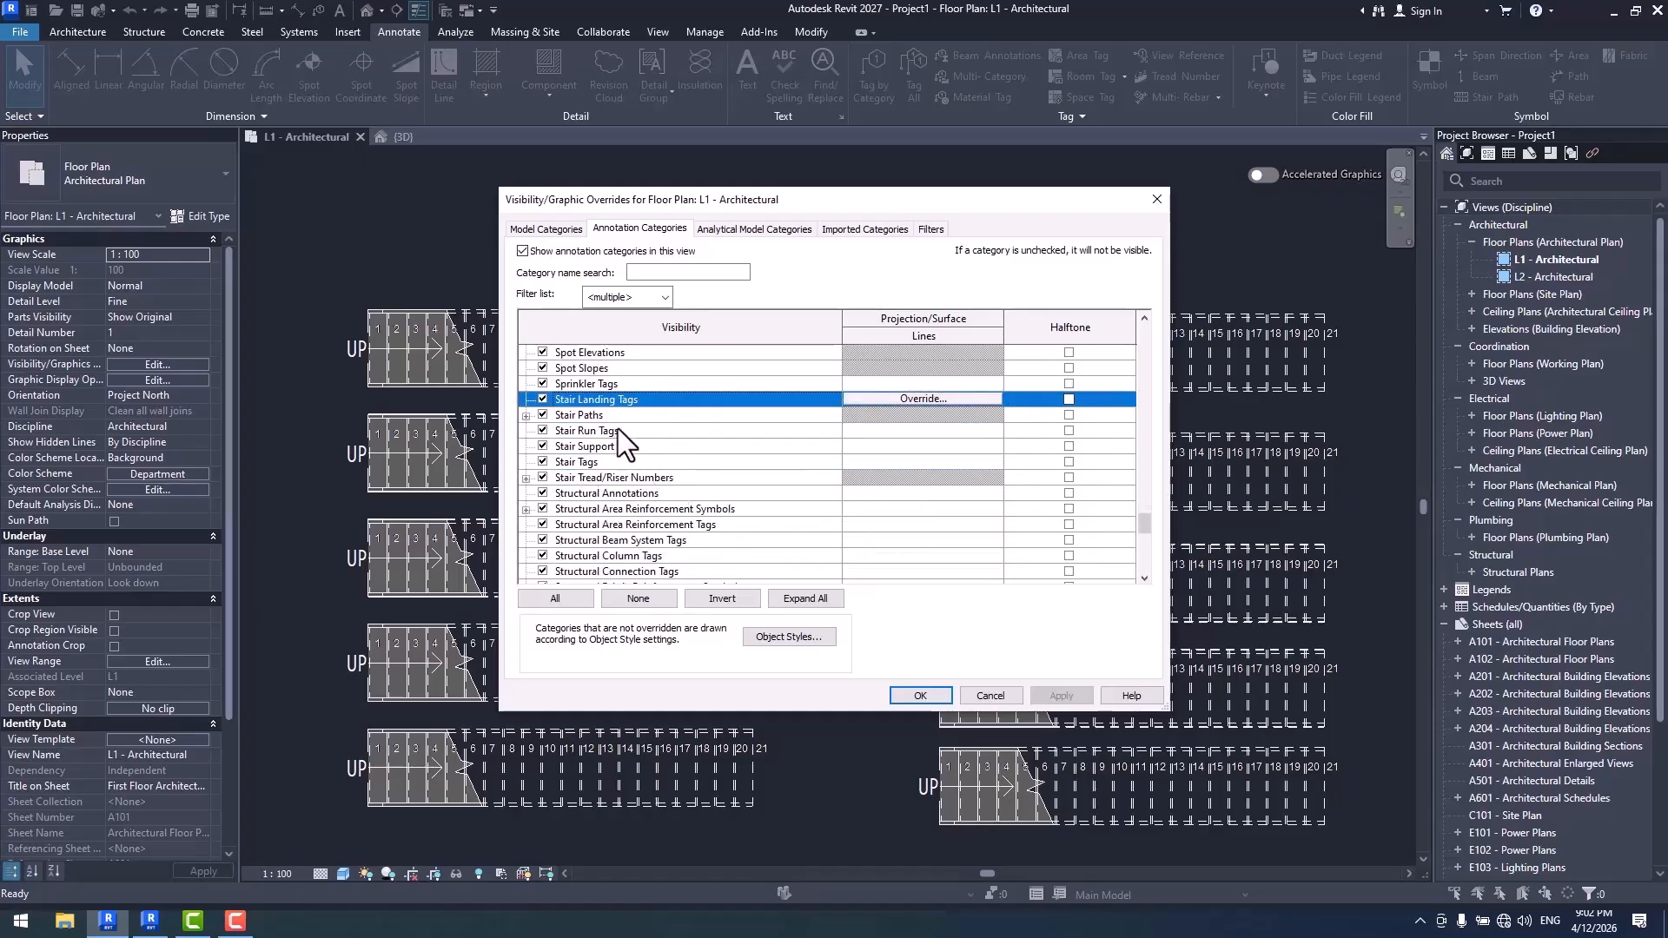
left_click(526, 415)
left_click(557, 431)
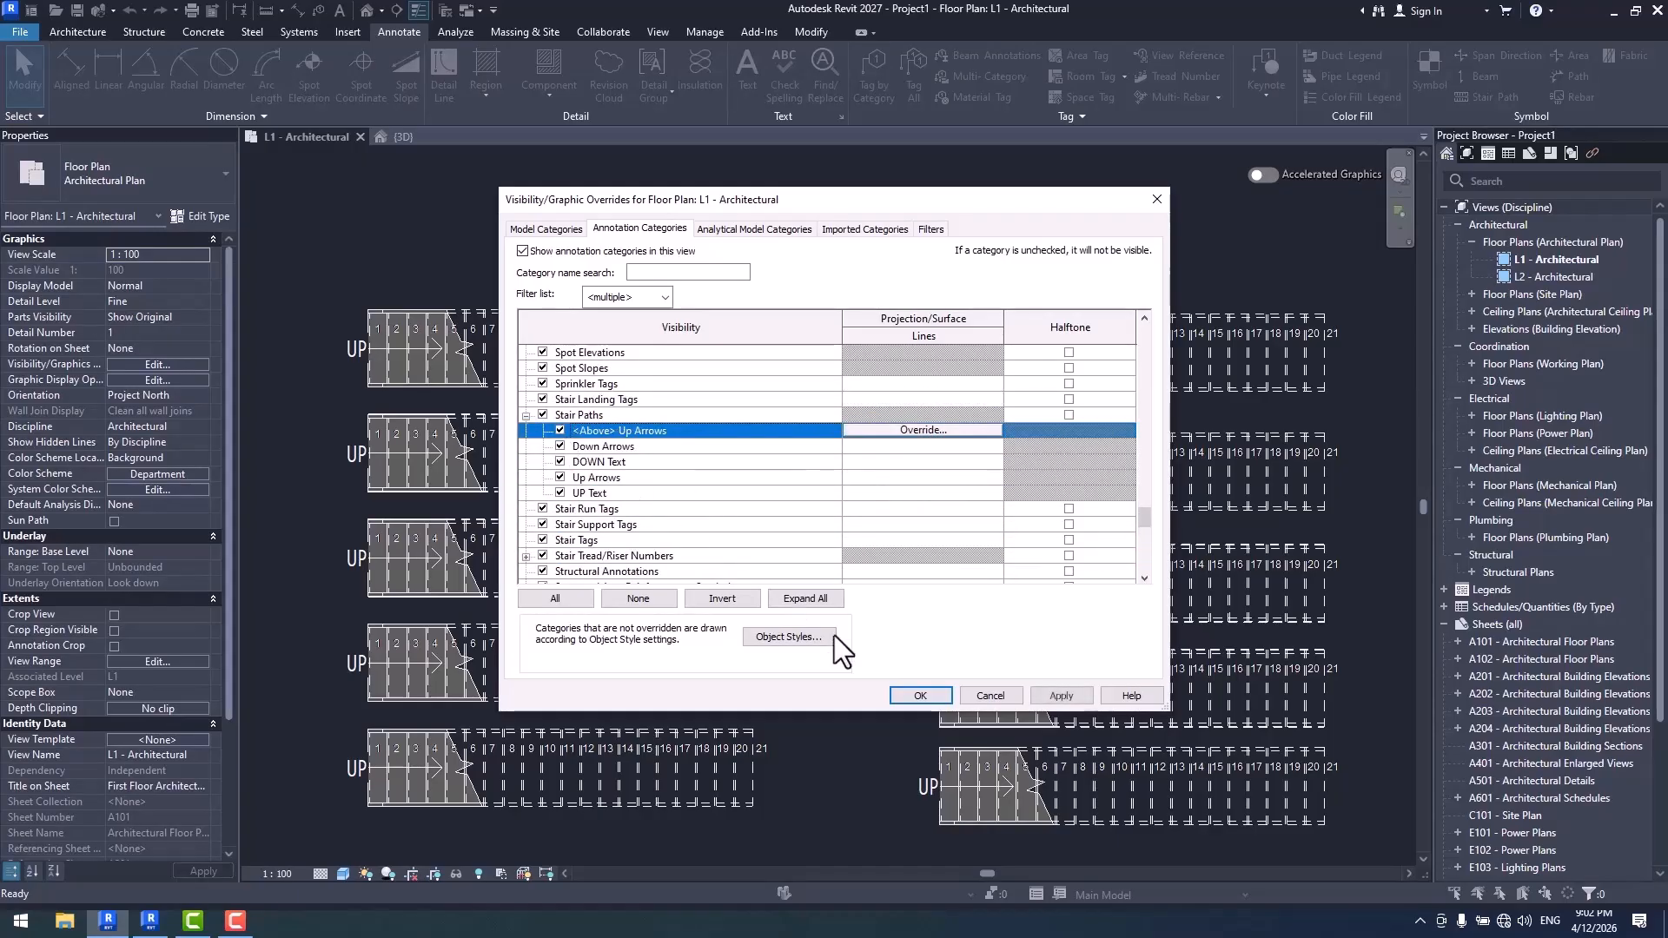
left_click(917, 695)
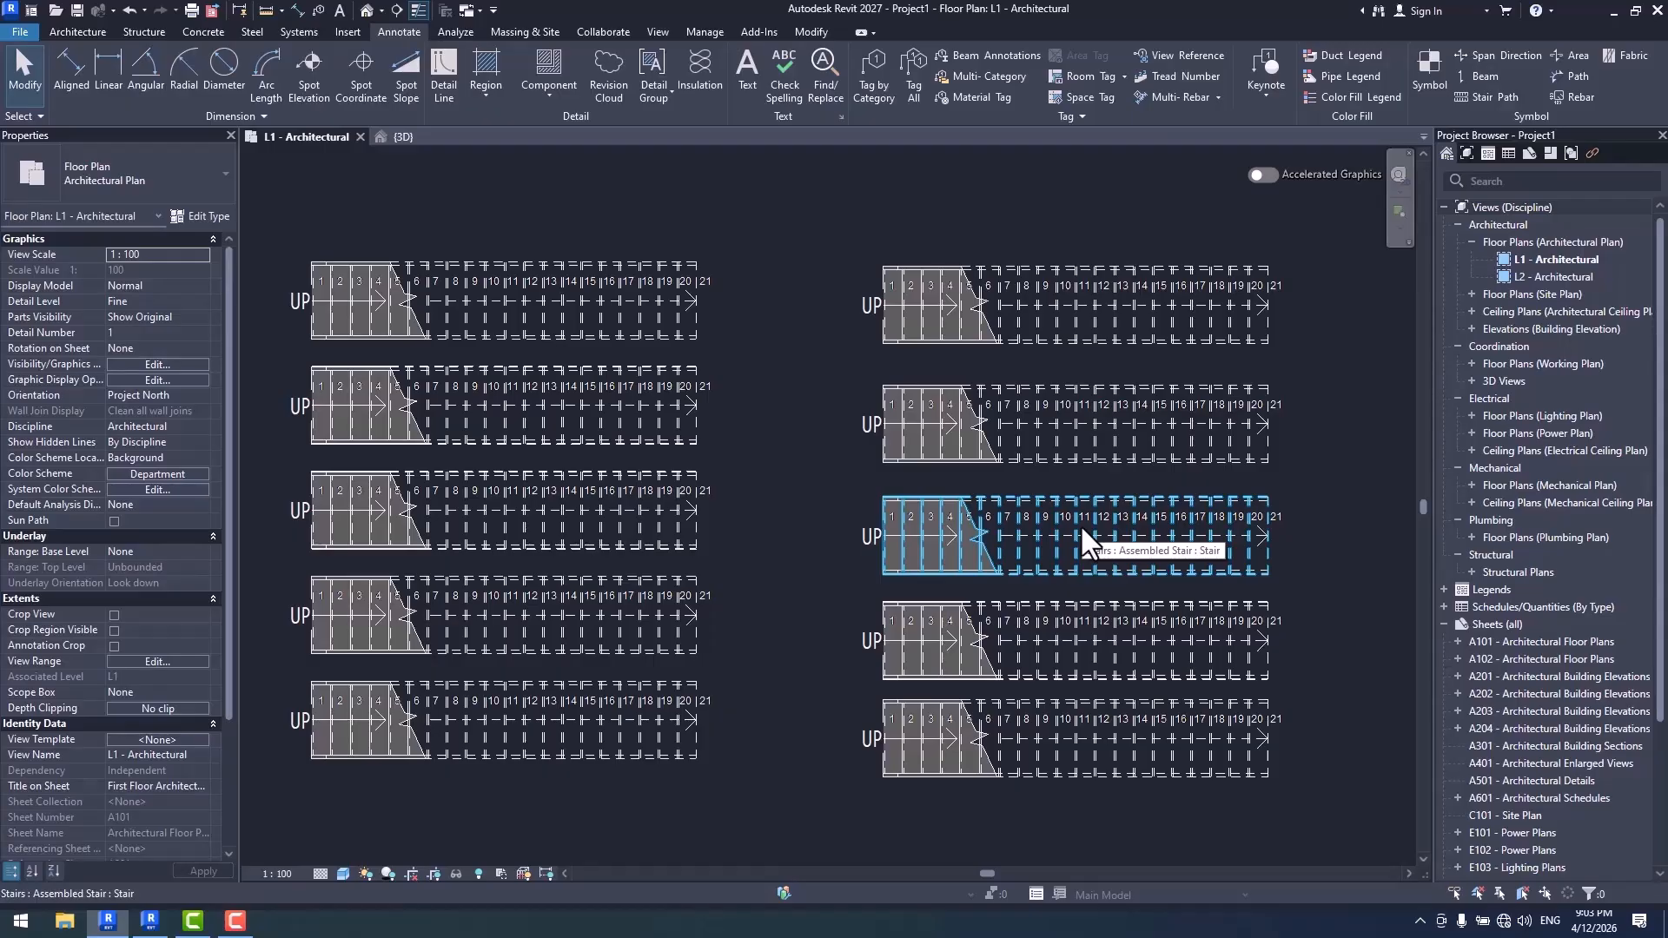
middle_click_drag(1098, 482, 1154, 530)
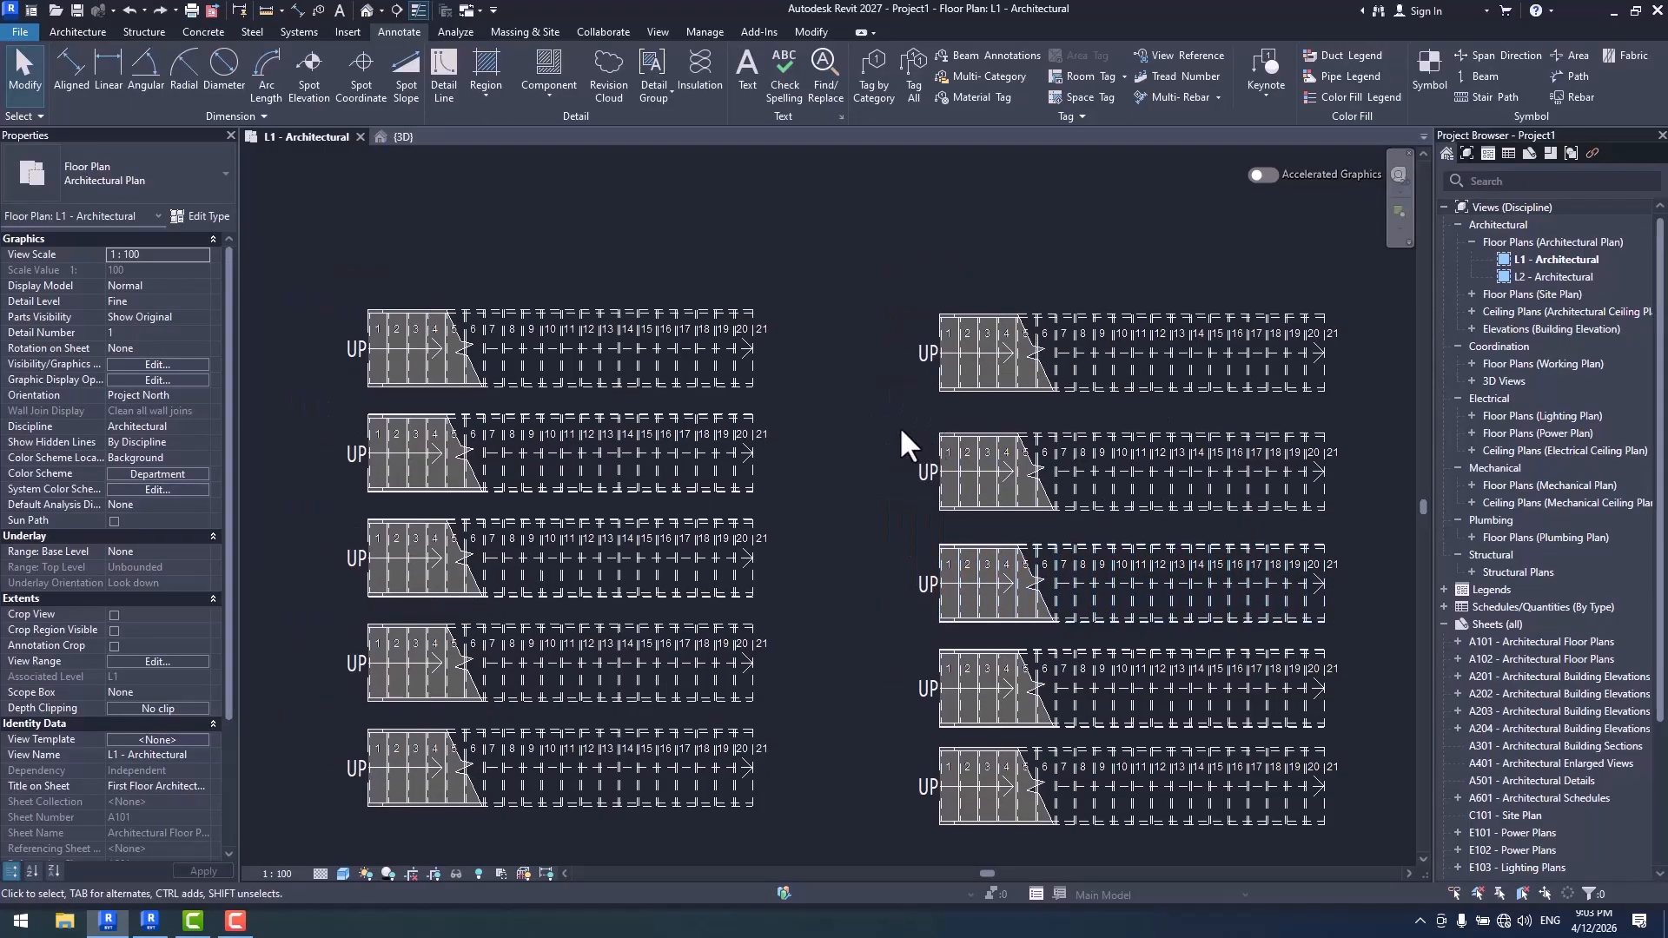
- Review the loaded tags and symbols available for tagging by category
left_click(883, 98)
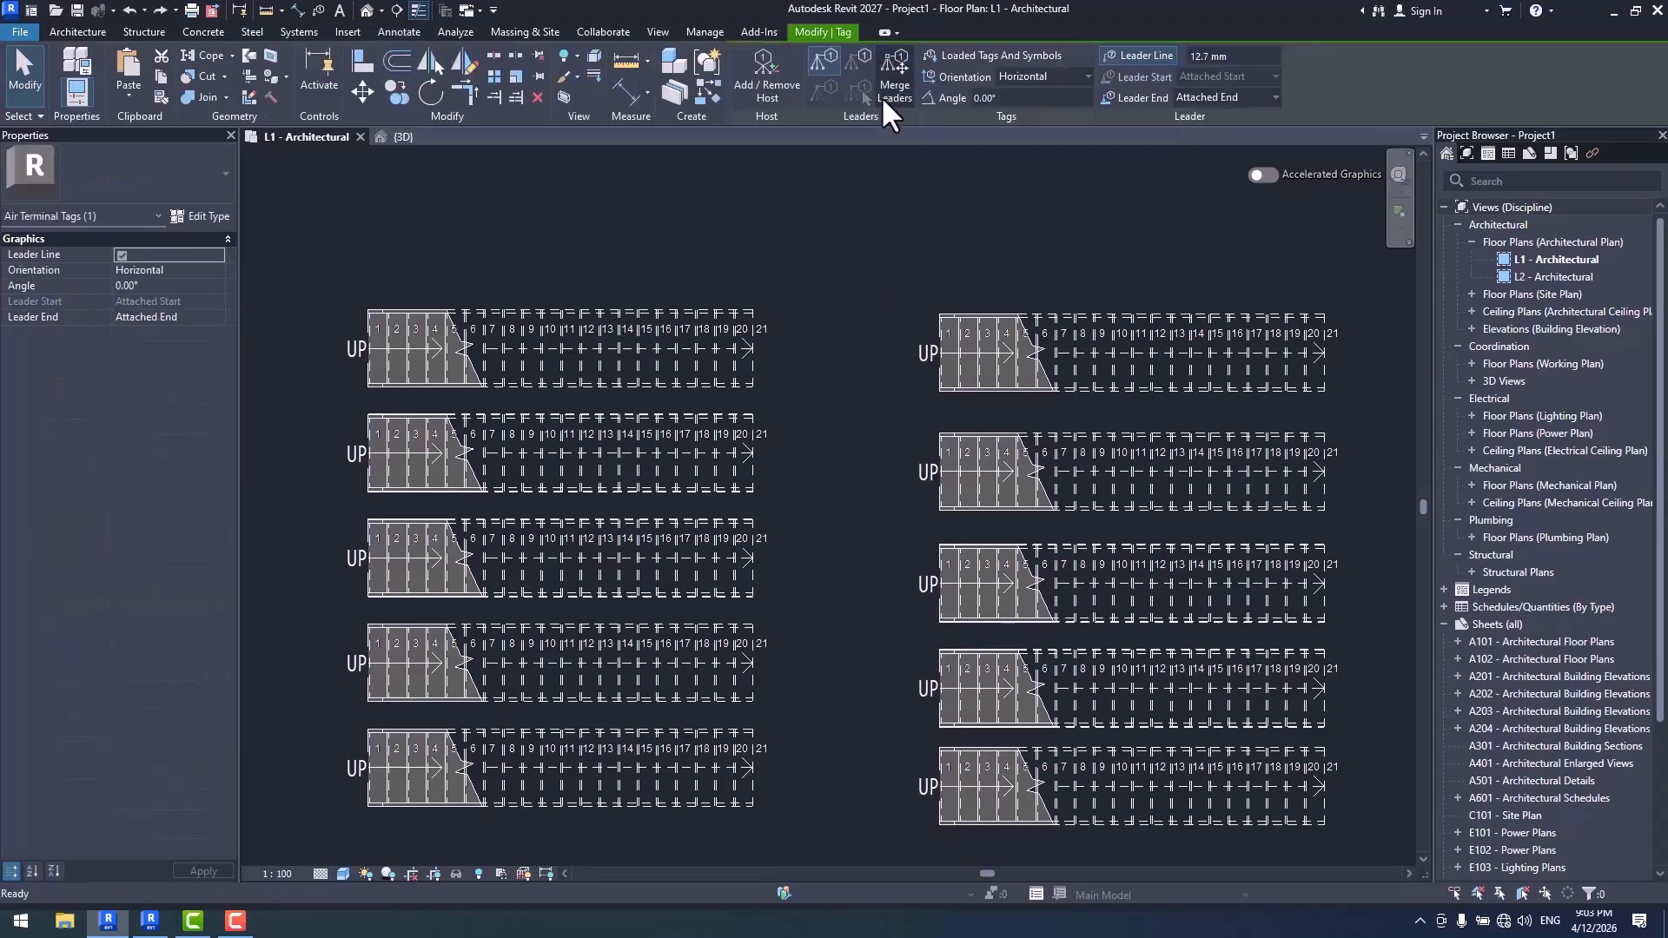
left_click(992, 54)
left_click_drag(990, 415, 994, 517)
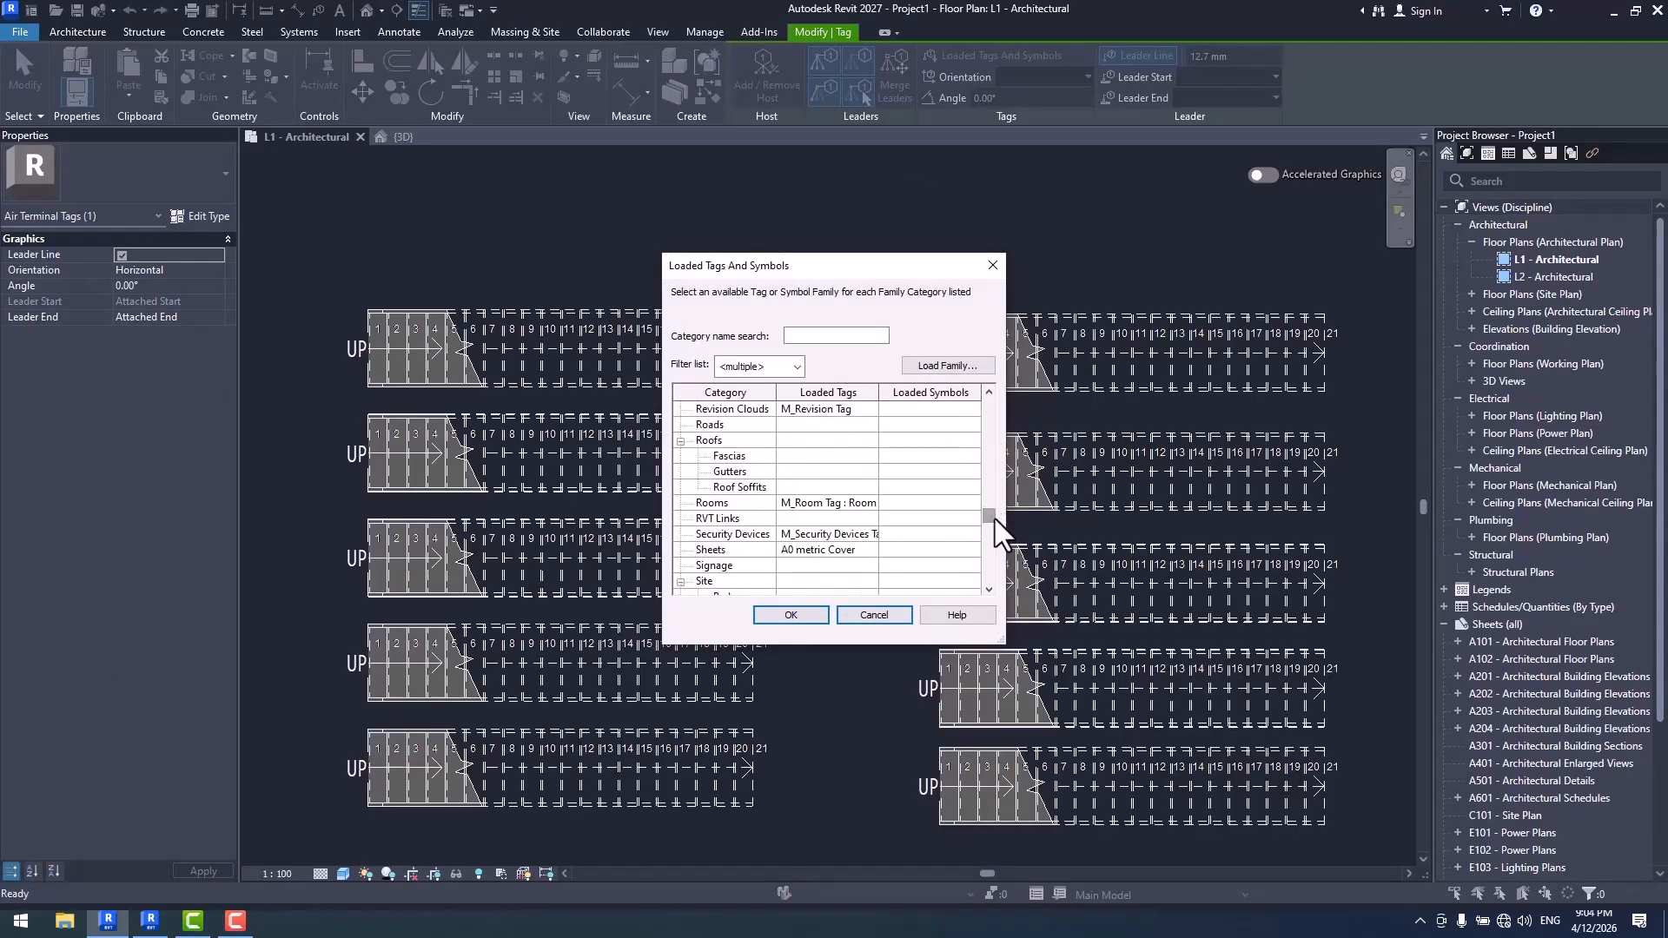
key("Escape")
key("Escape")
- Delete the stair path and the riser numbers from the top stair in the left column
scroll(773, 348, "up", 2)
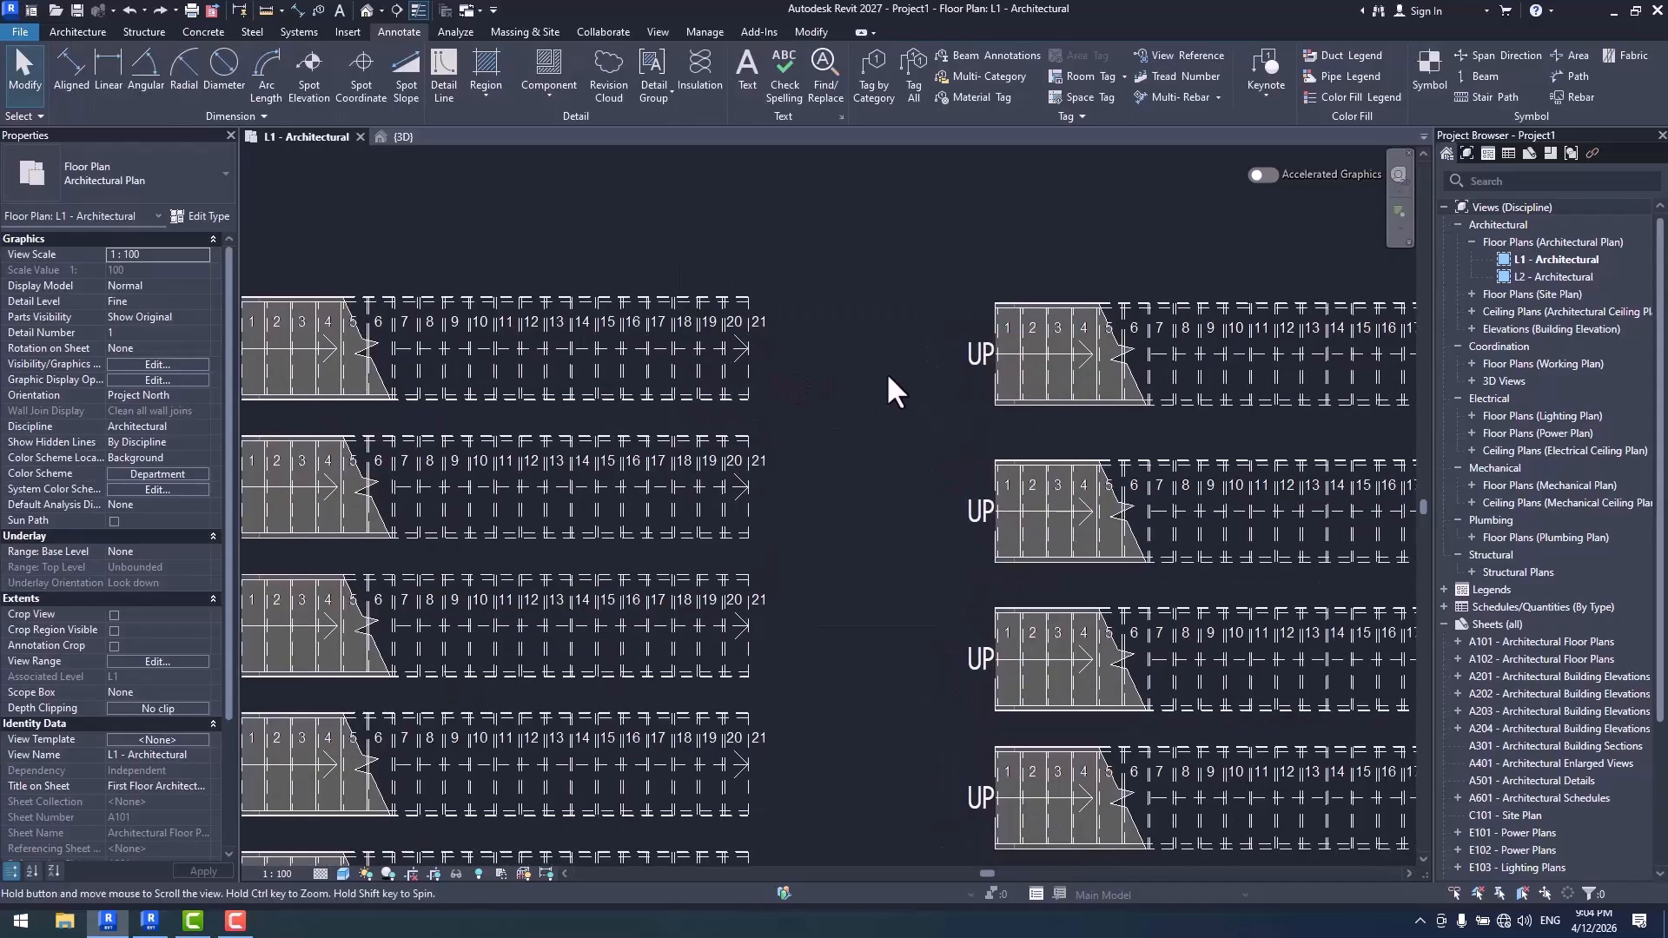
left_click(799, 357)
key("Escape")
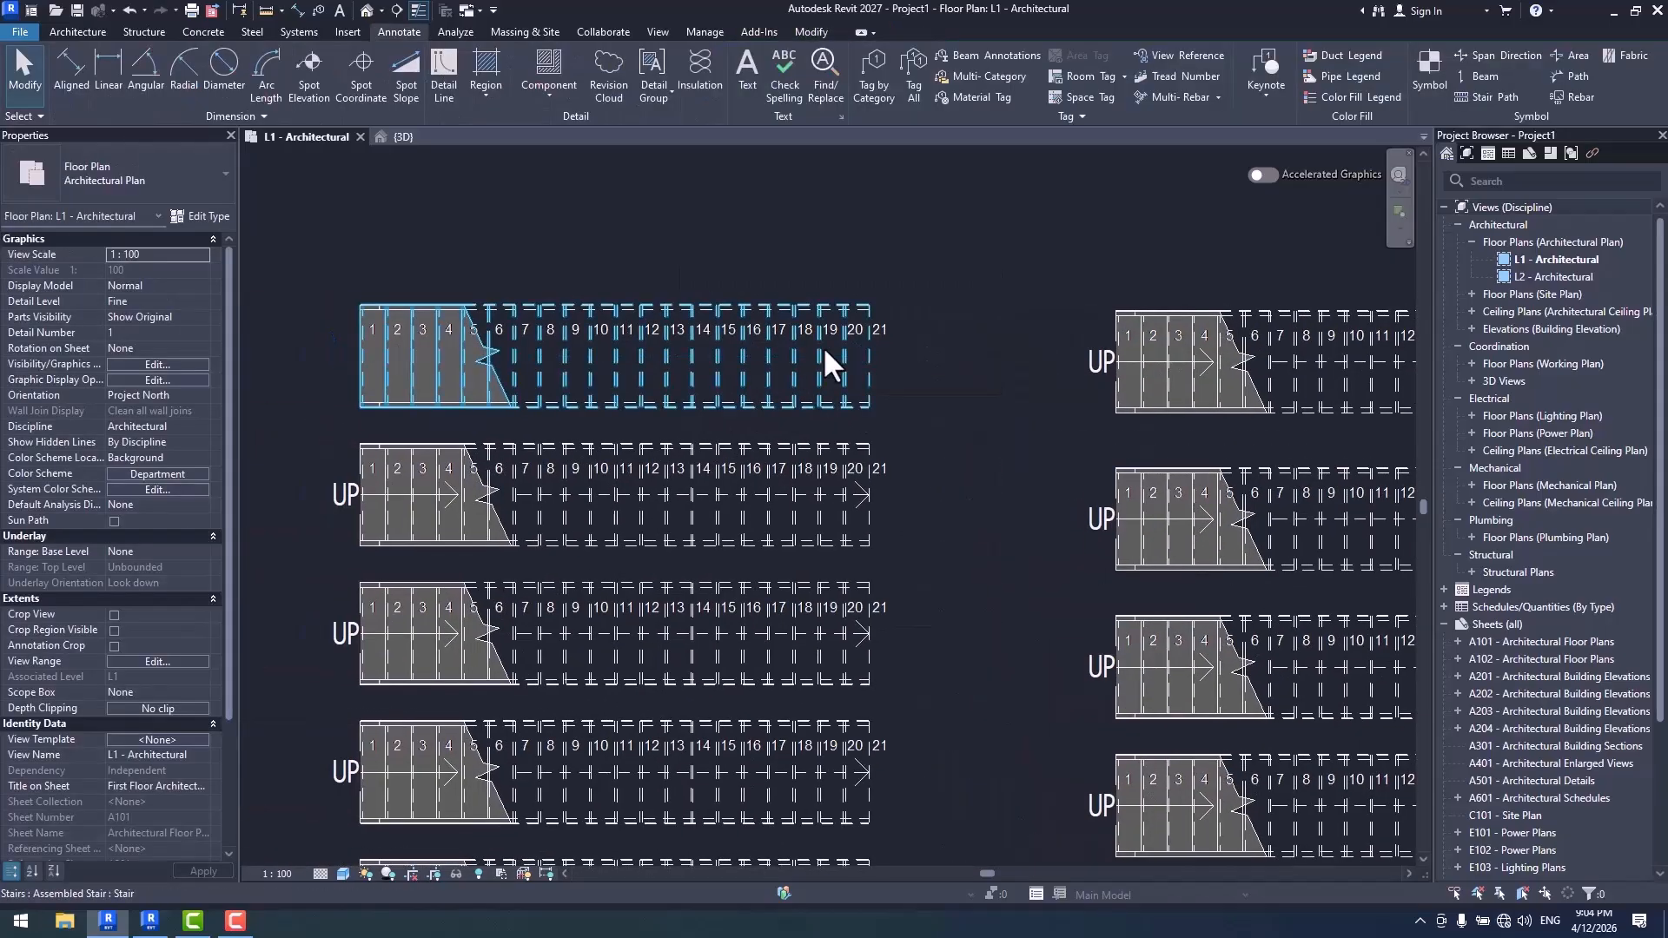
left_click(888, 328)
key("Delete")
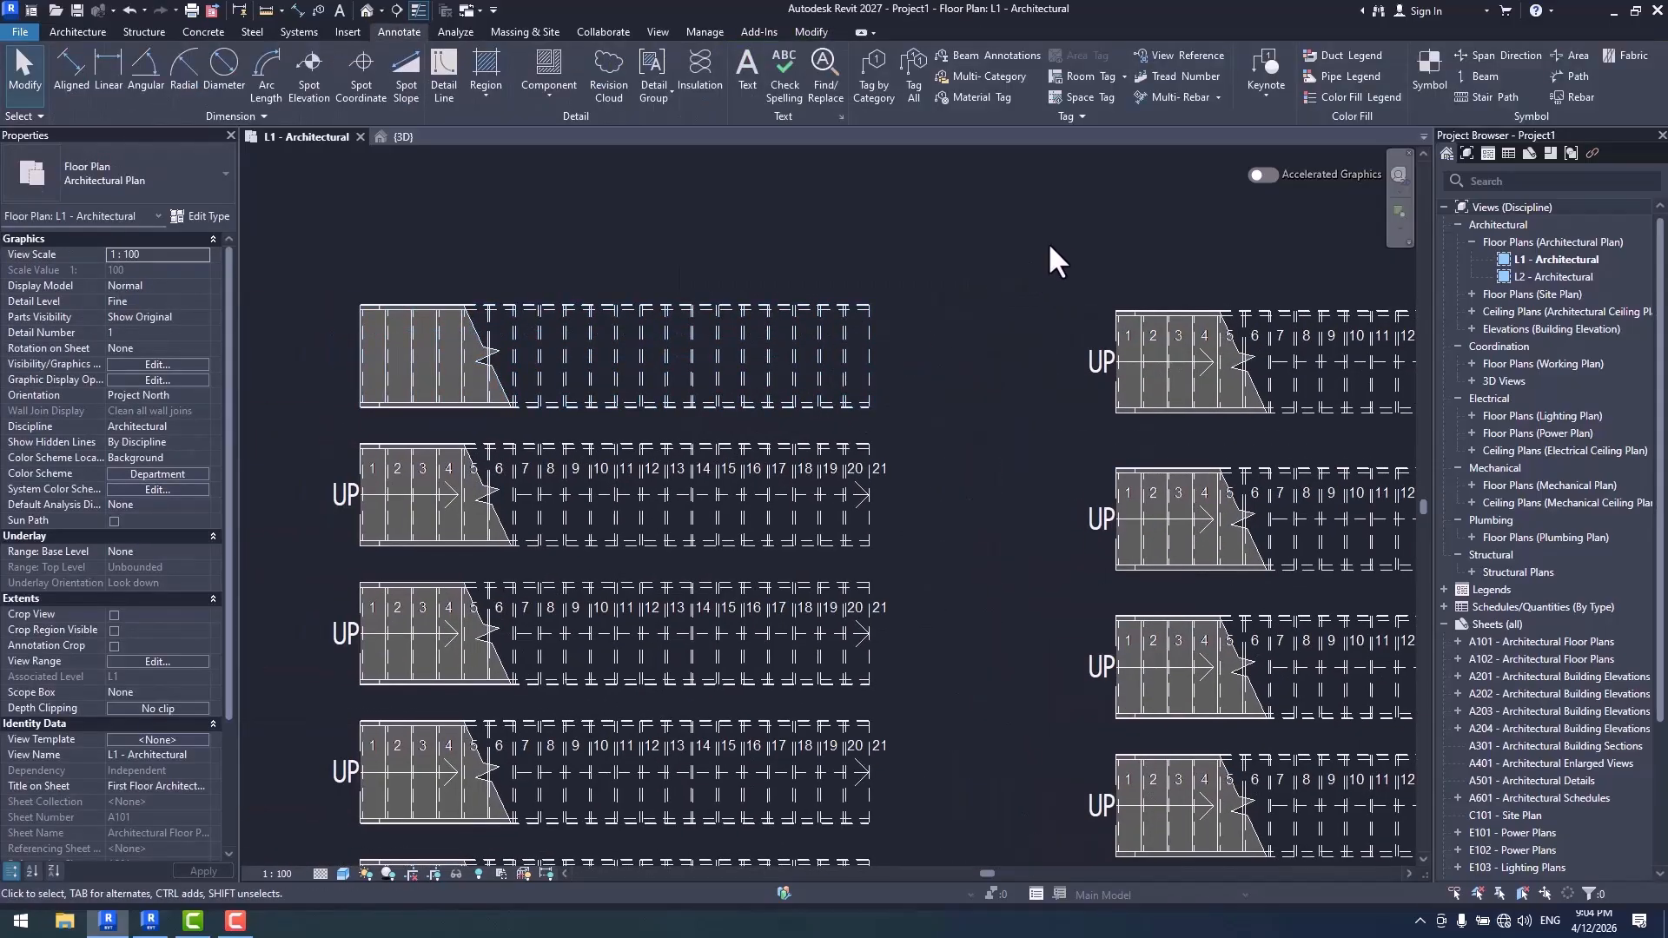
- Place riser numbers on the upper quarter line of the top left-column stair and add an Automatic Up/Down Direction stair path
left_click(1195, 75)
left_click(829, 326)
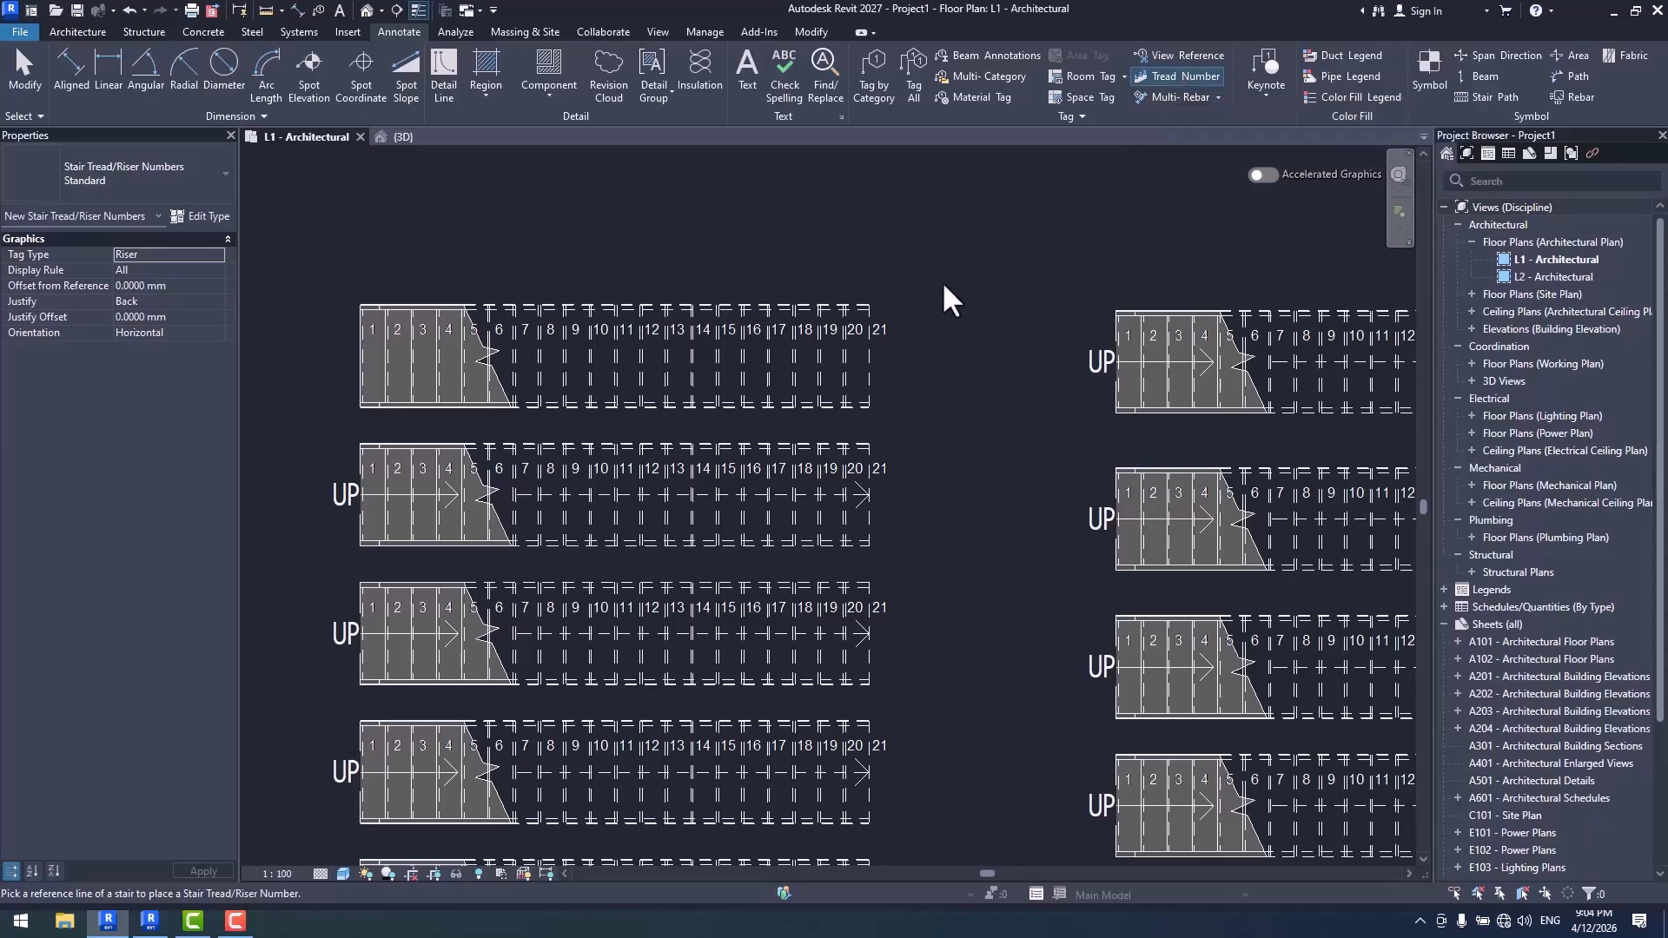
left_click(1504, 97)
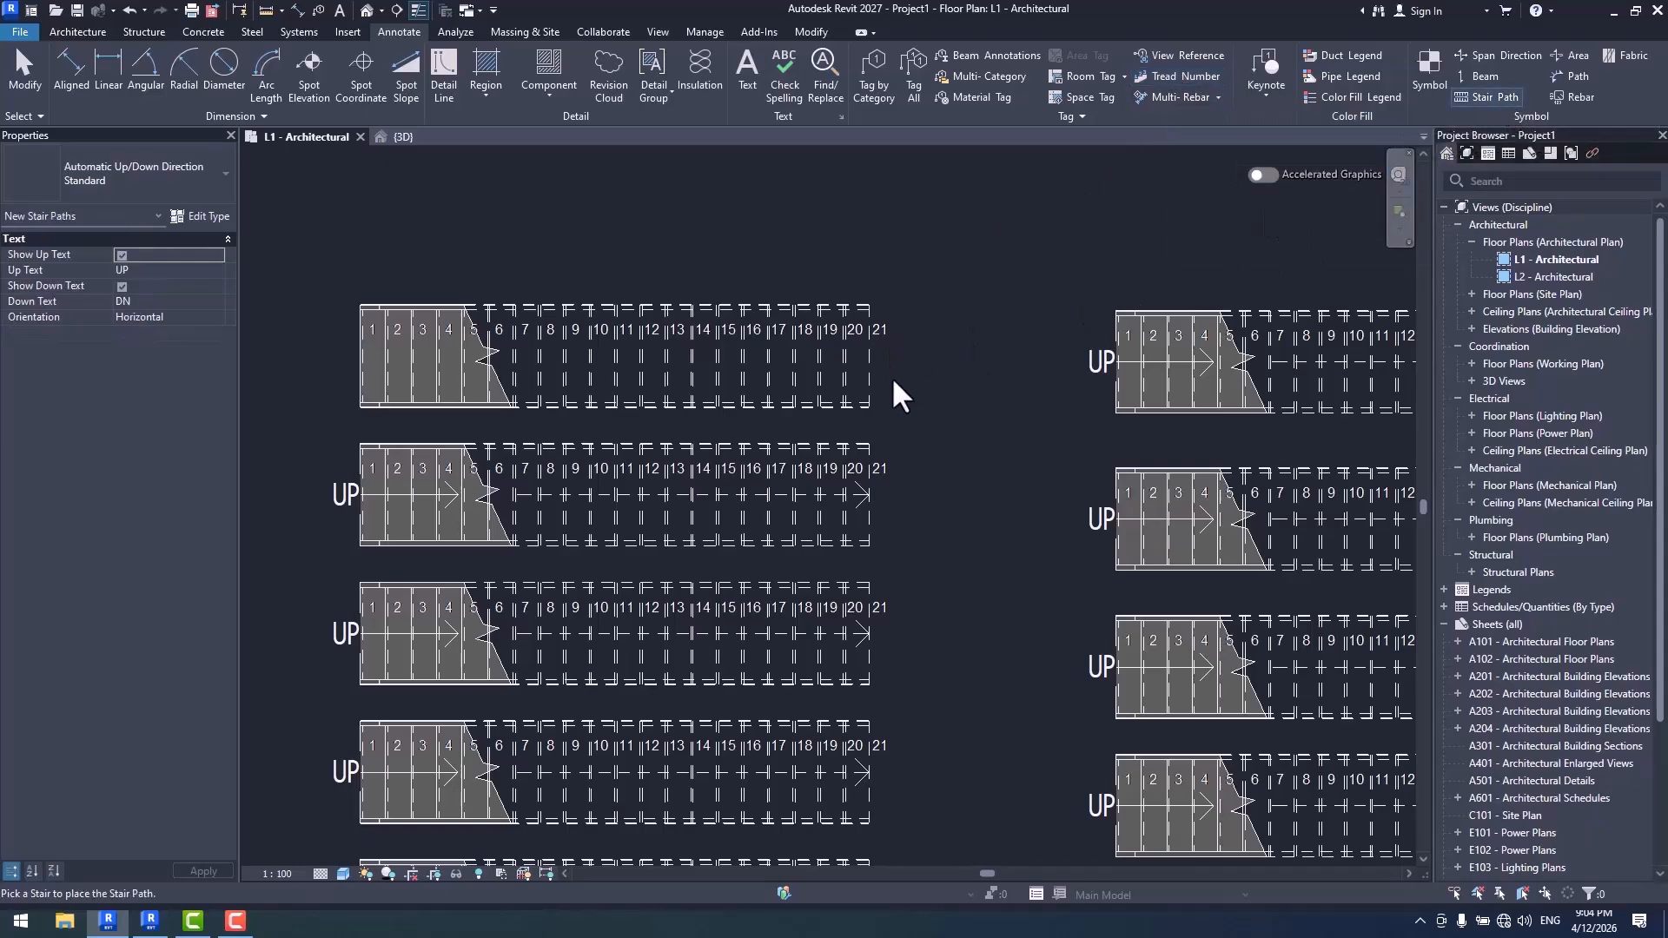
left_click(800, 365)
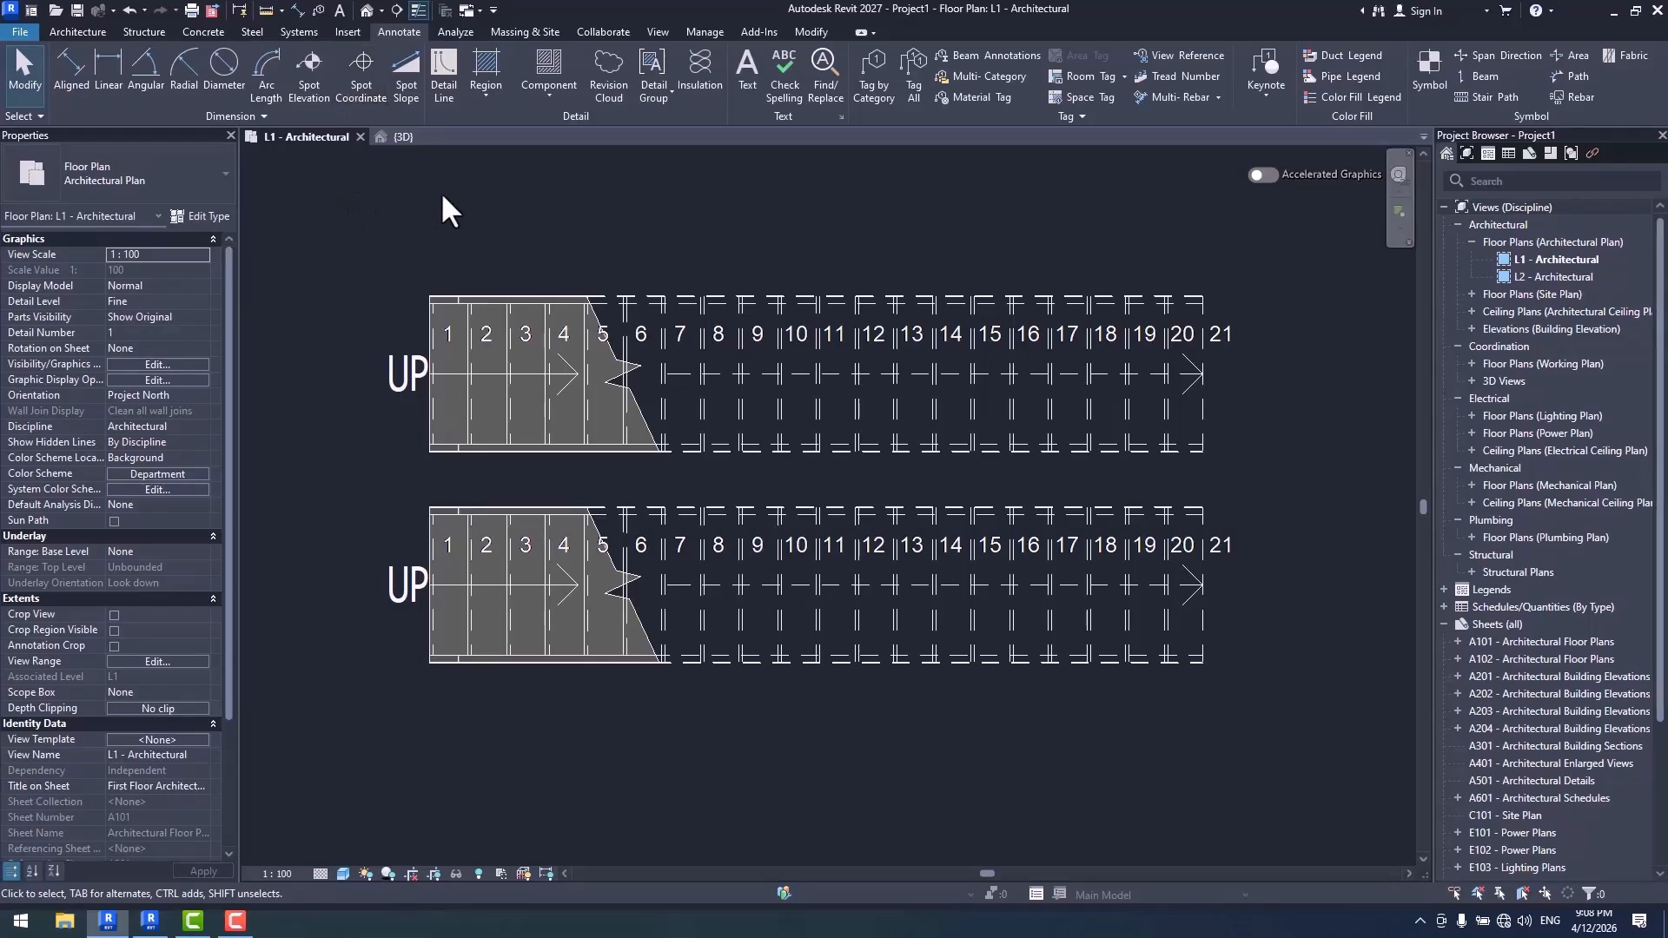
- Review the type properties of the riser numbers on the upper stair
left_click(638, 337)
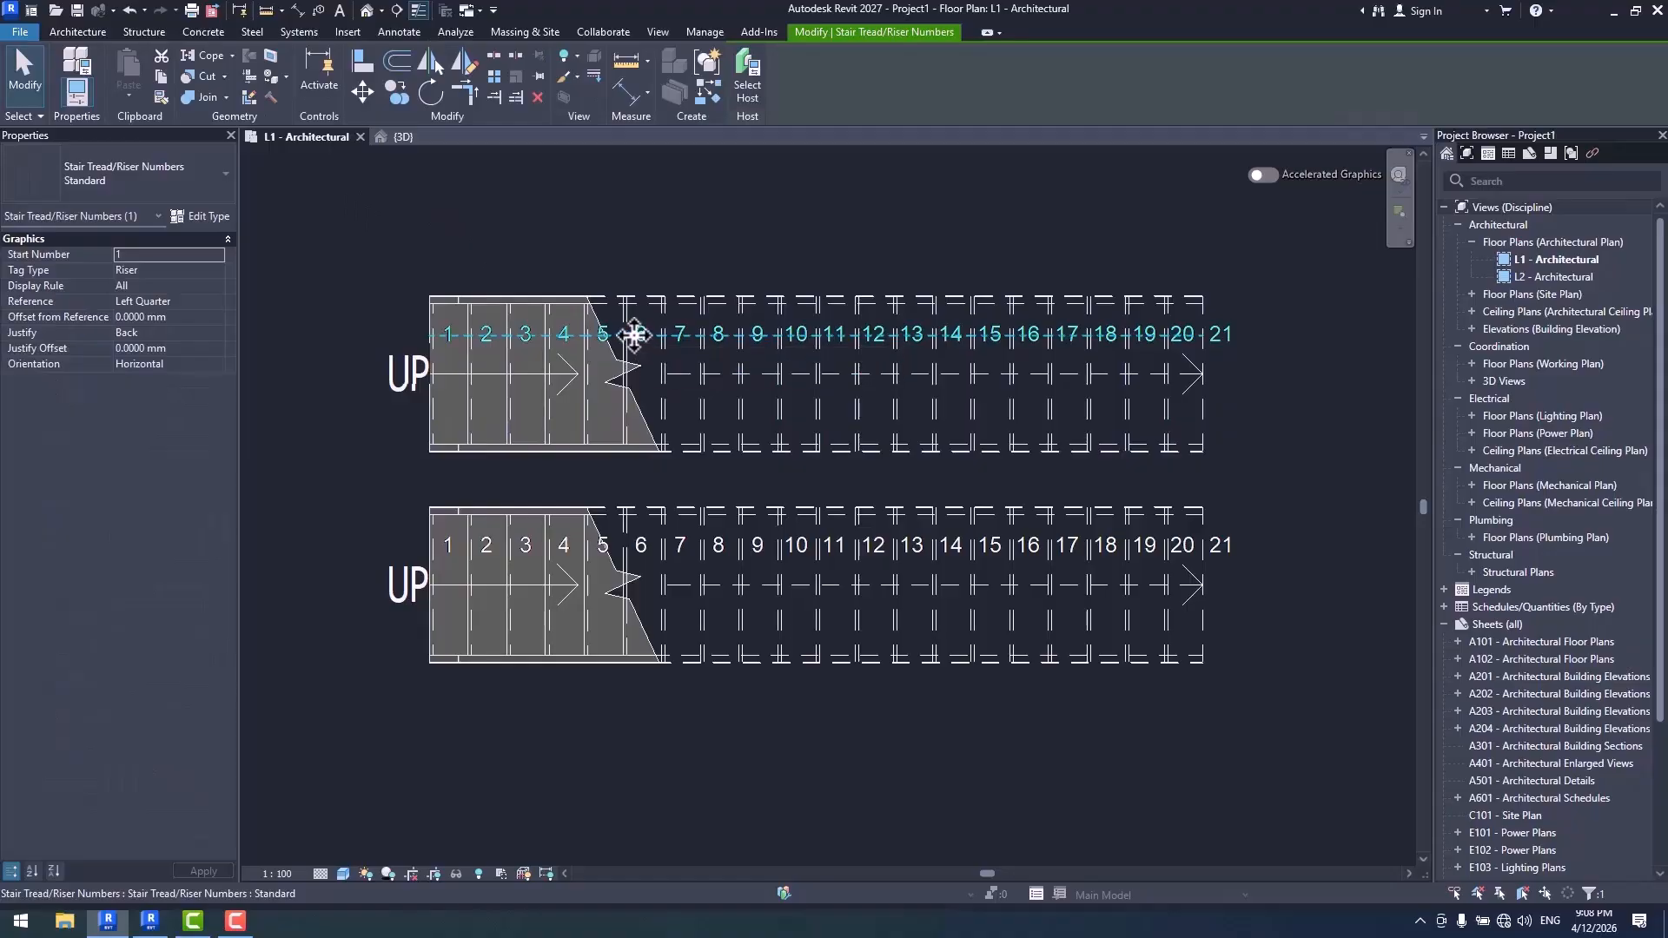
left_click(205, 216)
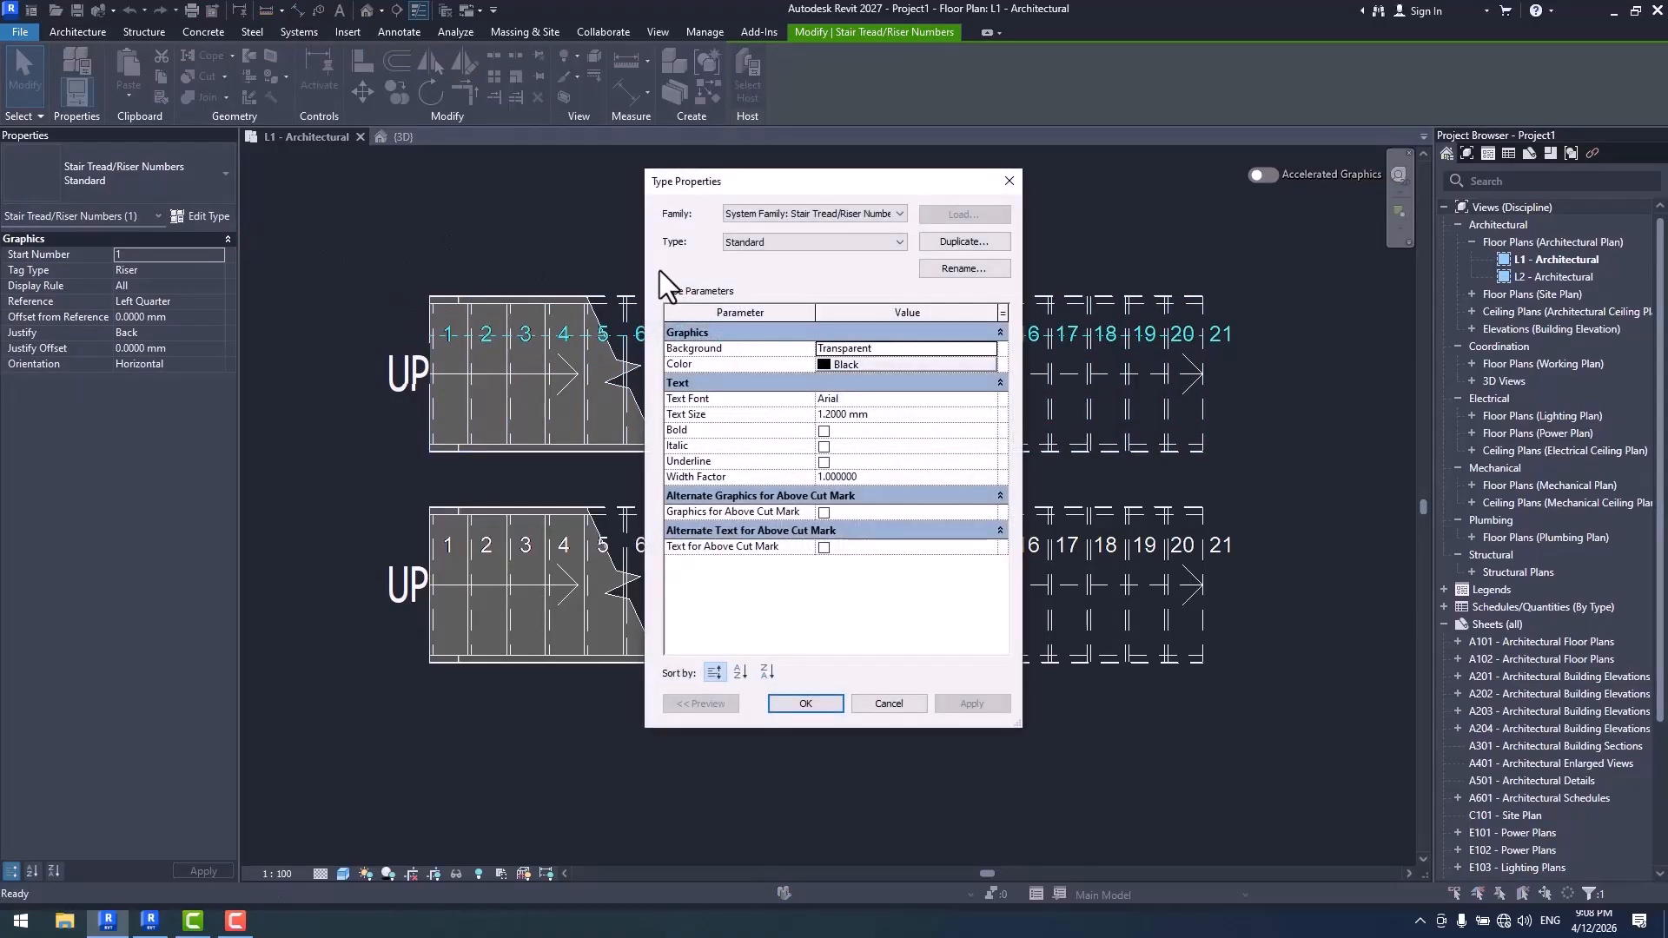
key("Escape")
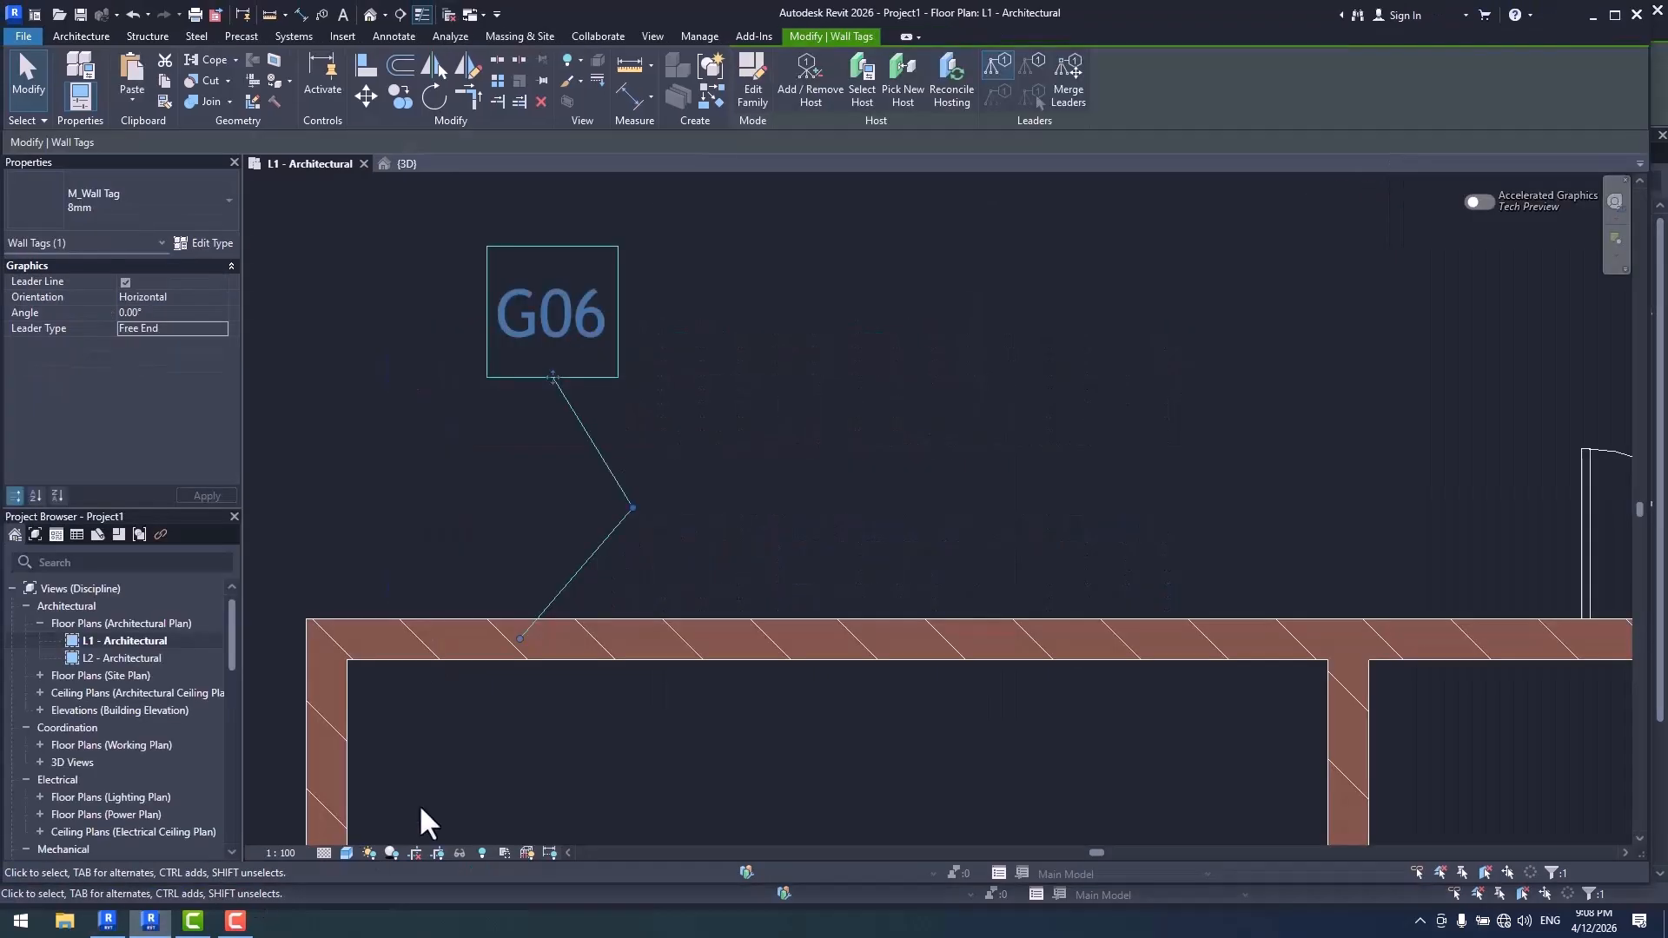
- Switch to Revit 2026 and create a straight 21-riser stair from L1 to L2 in an empty area of the plan
scroll(900, 439, "down", 7)
middle_click_drag(854, 402, 849, 531)
scroll(782, 469, "up", 2)
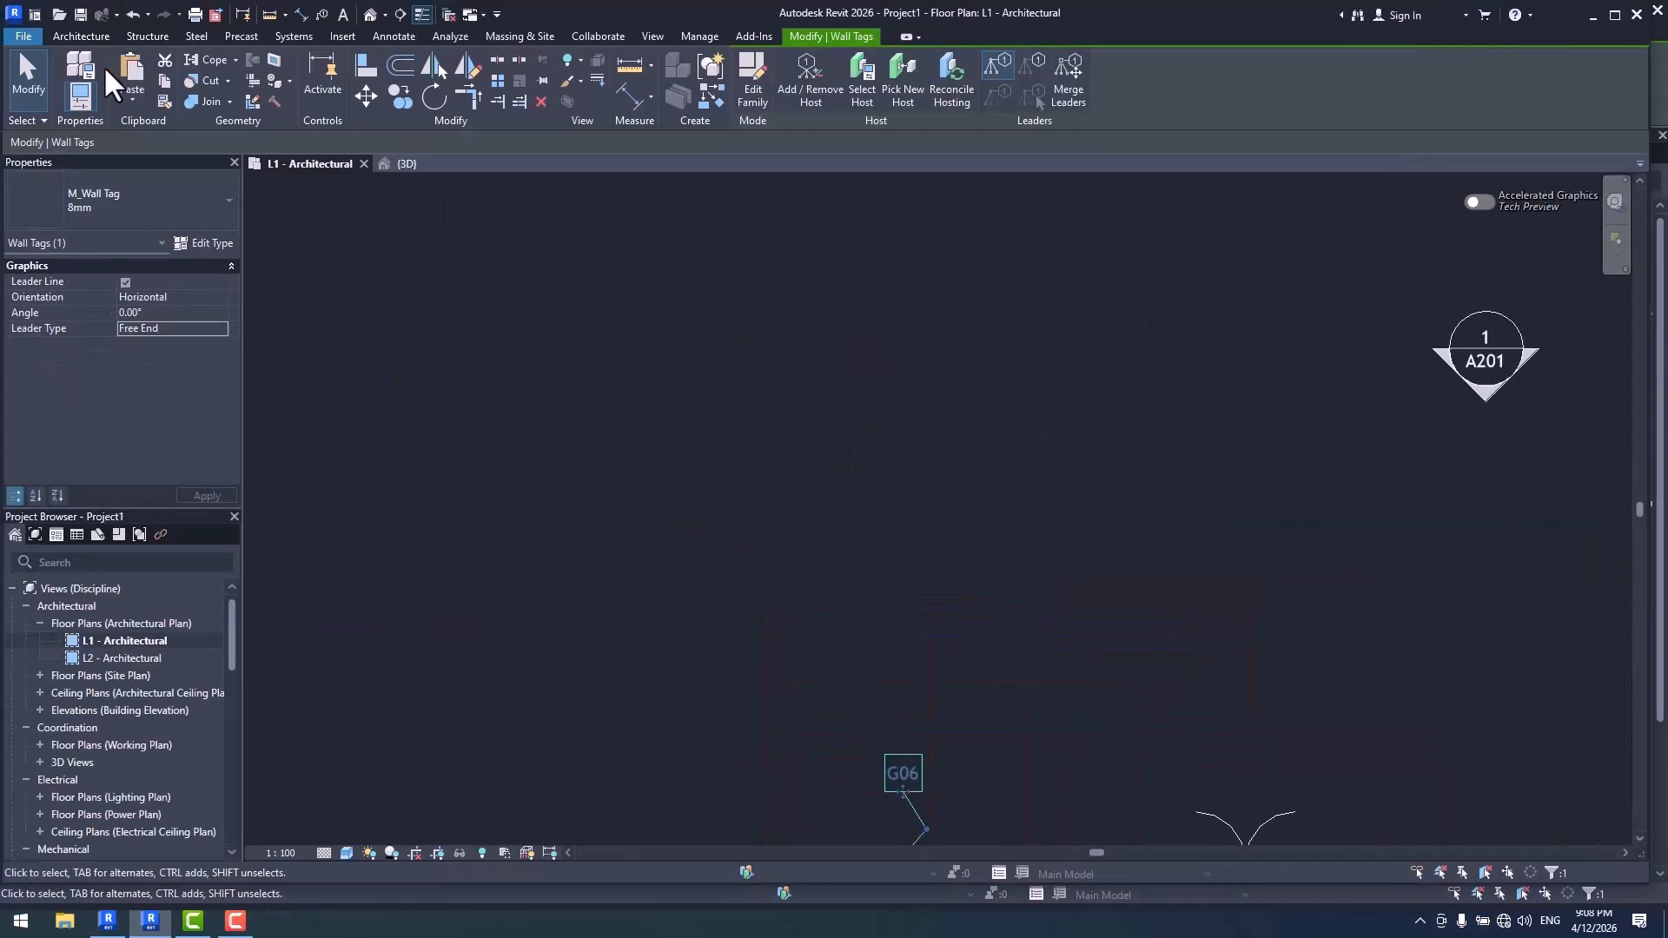
left_click(70, 37)
left_click(641, 75)
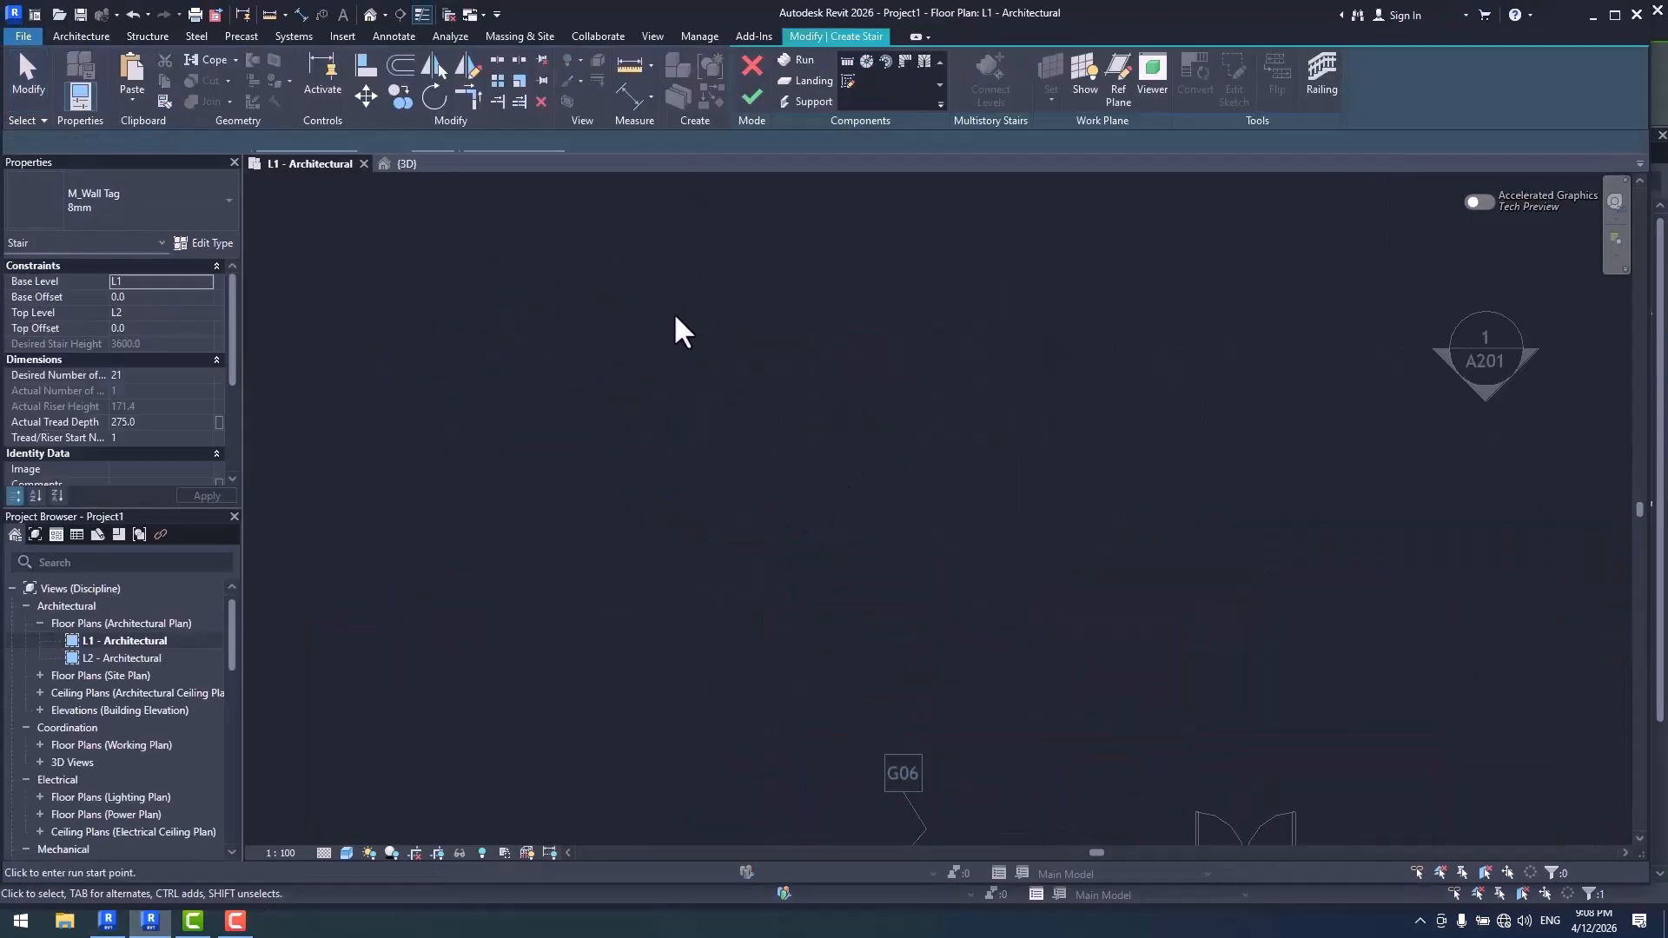
left_click(632, 363)
left_click(954, 363)
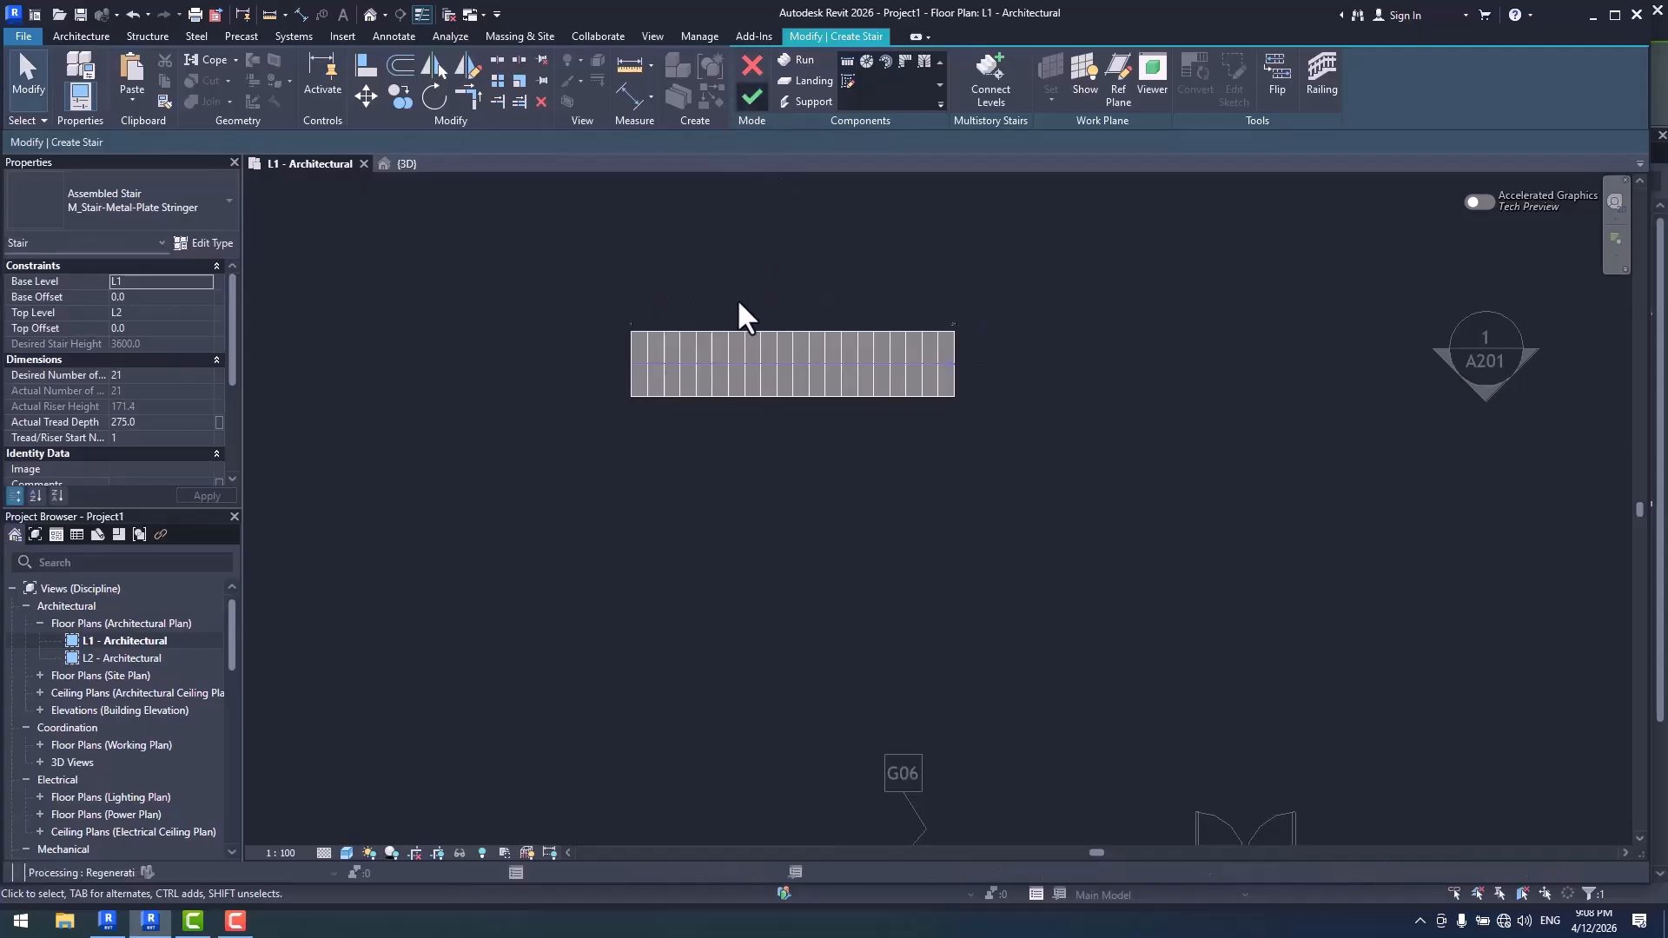
- Place riser numbers along the upper quarter line of the new stair
scroll(740, 303, "up", 1)
scroll(747, 321, "up", 3)
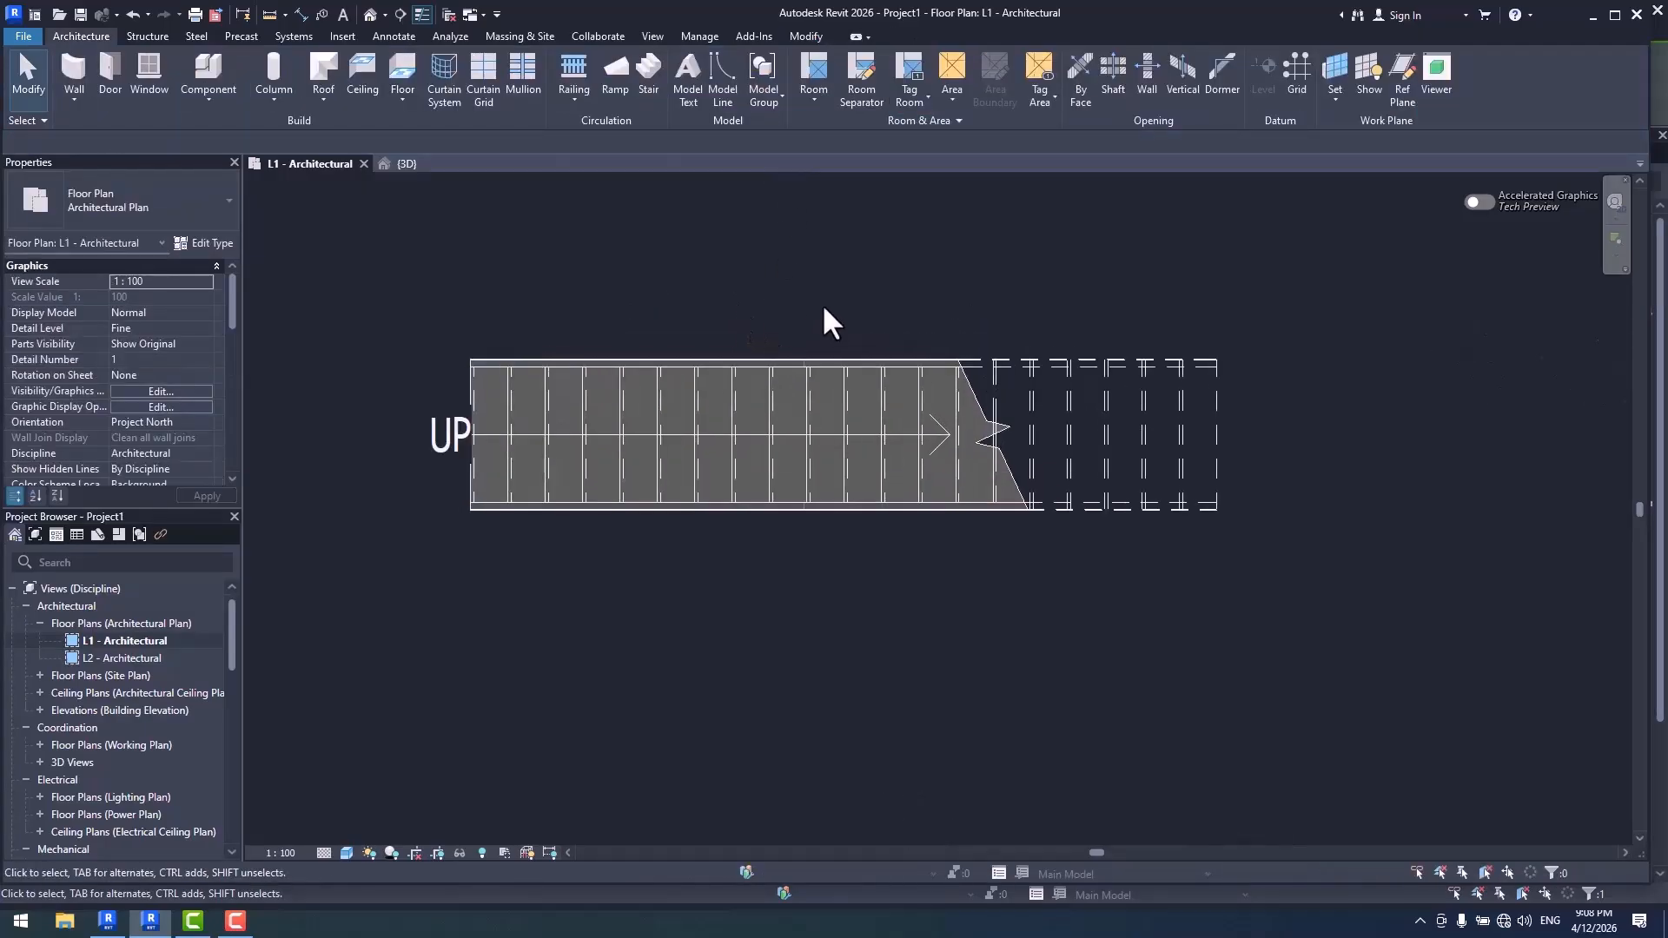
left_click(393, 35)
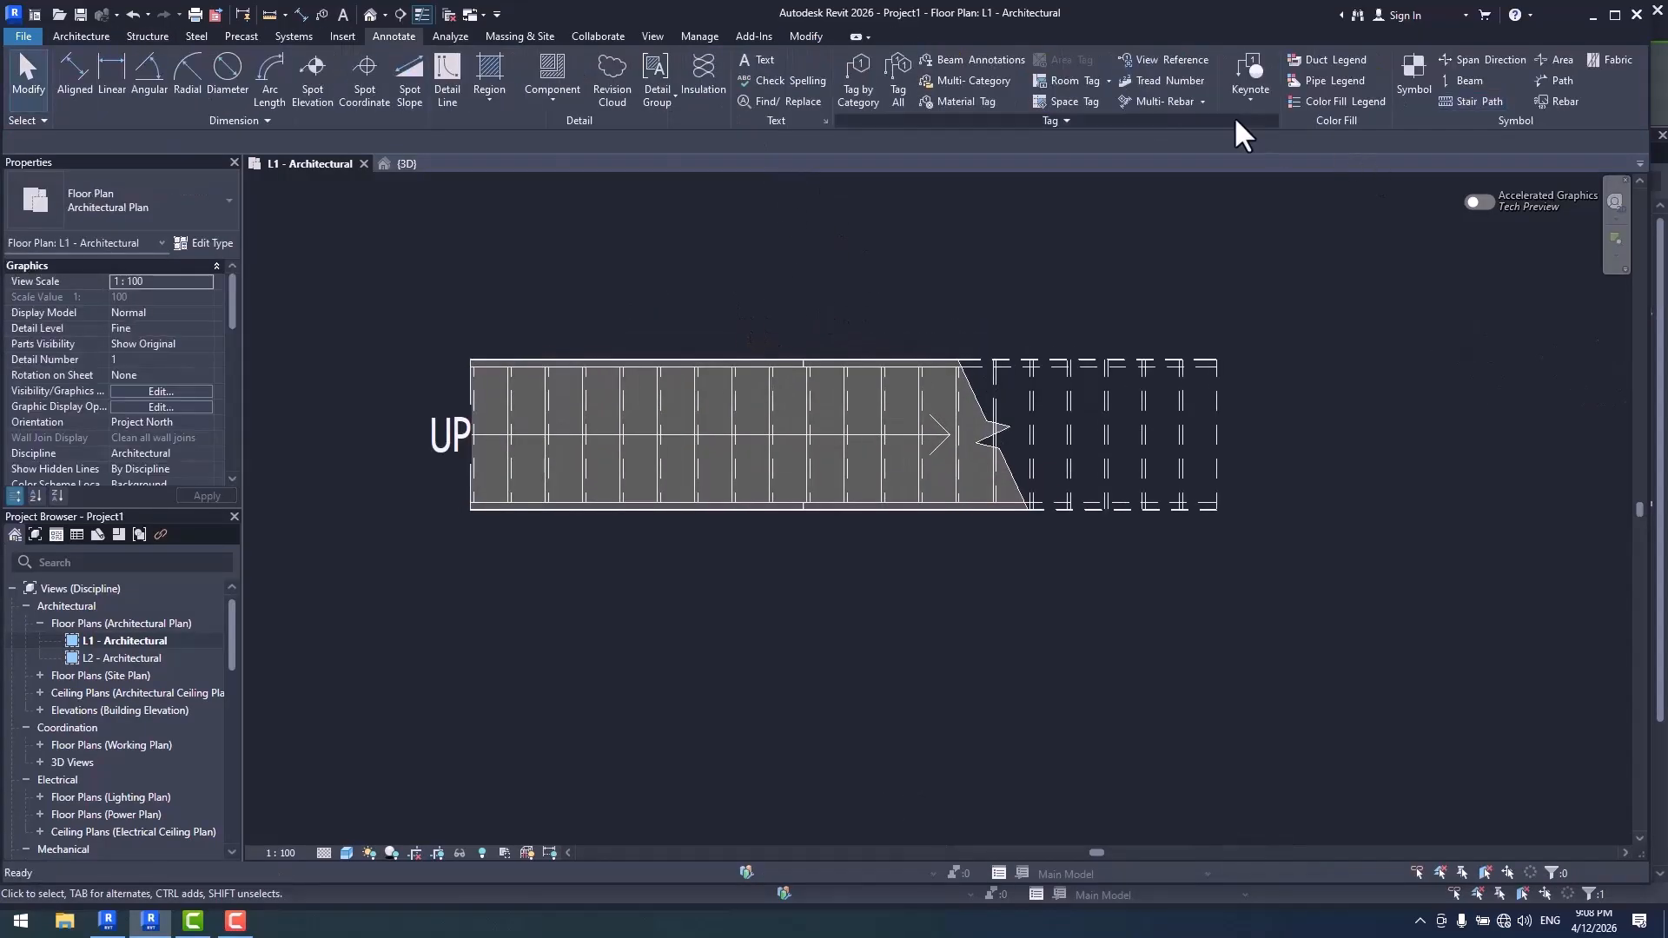
left_click(1173, 81)
left_click(978, 417)
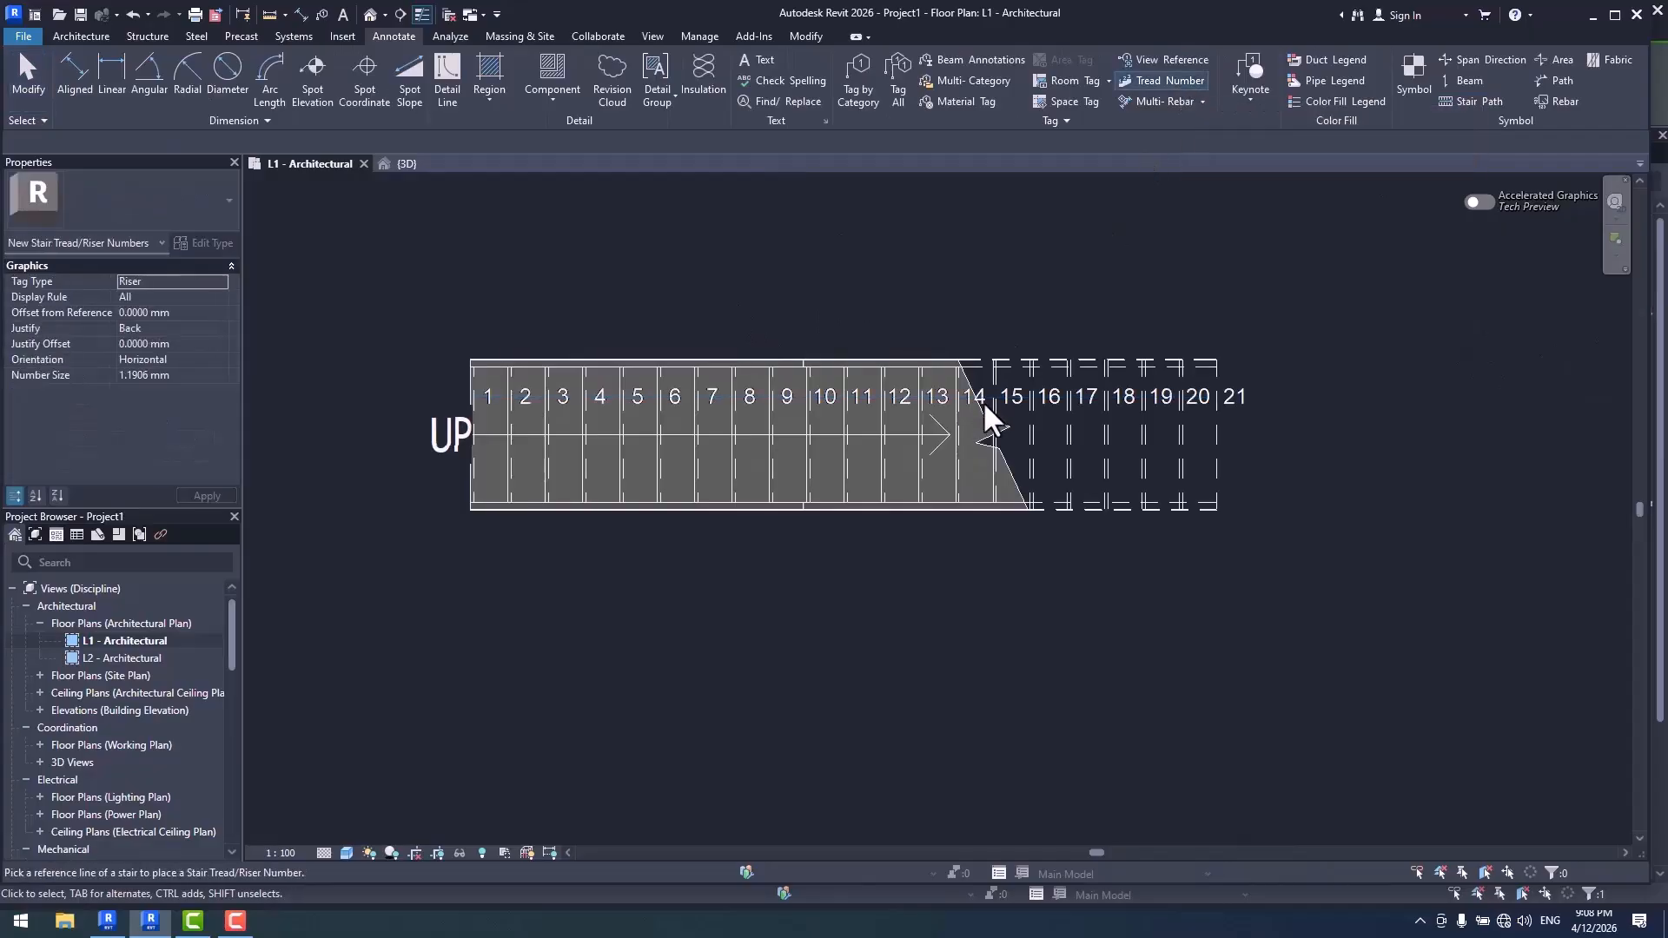
- Examine the properties of the placed riser numbers and whether their type can be edited
left_click(1234, 403)
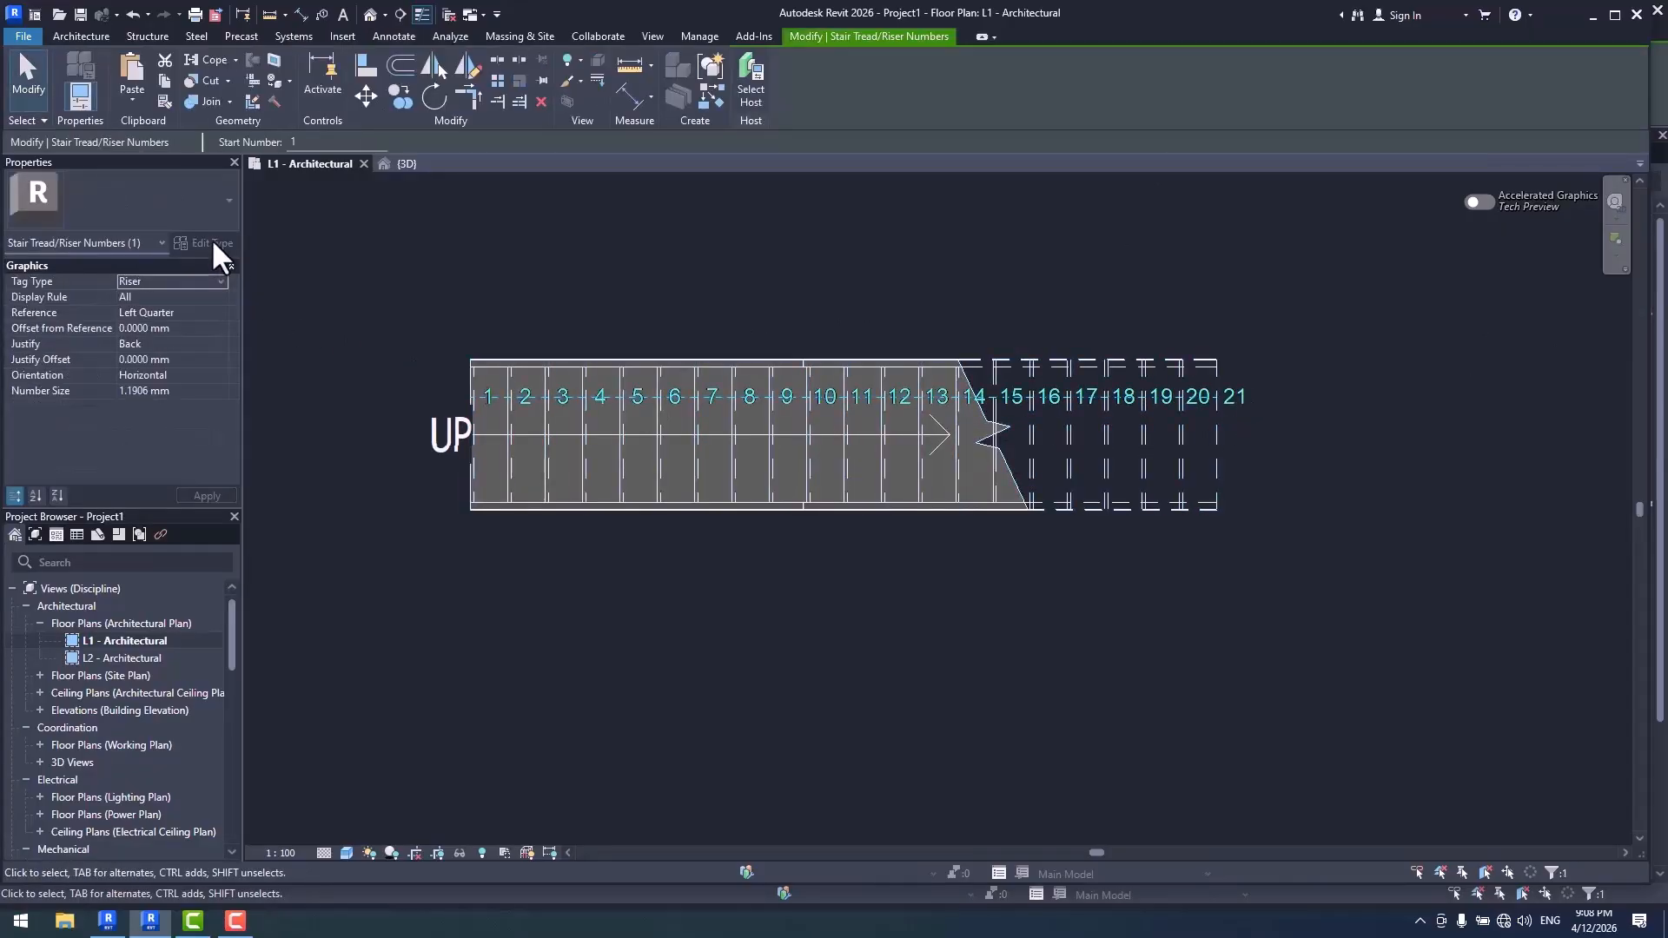
scroll(982, 304, "down", 2)
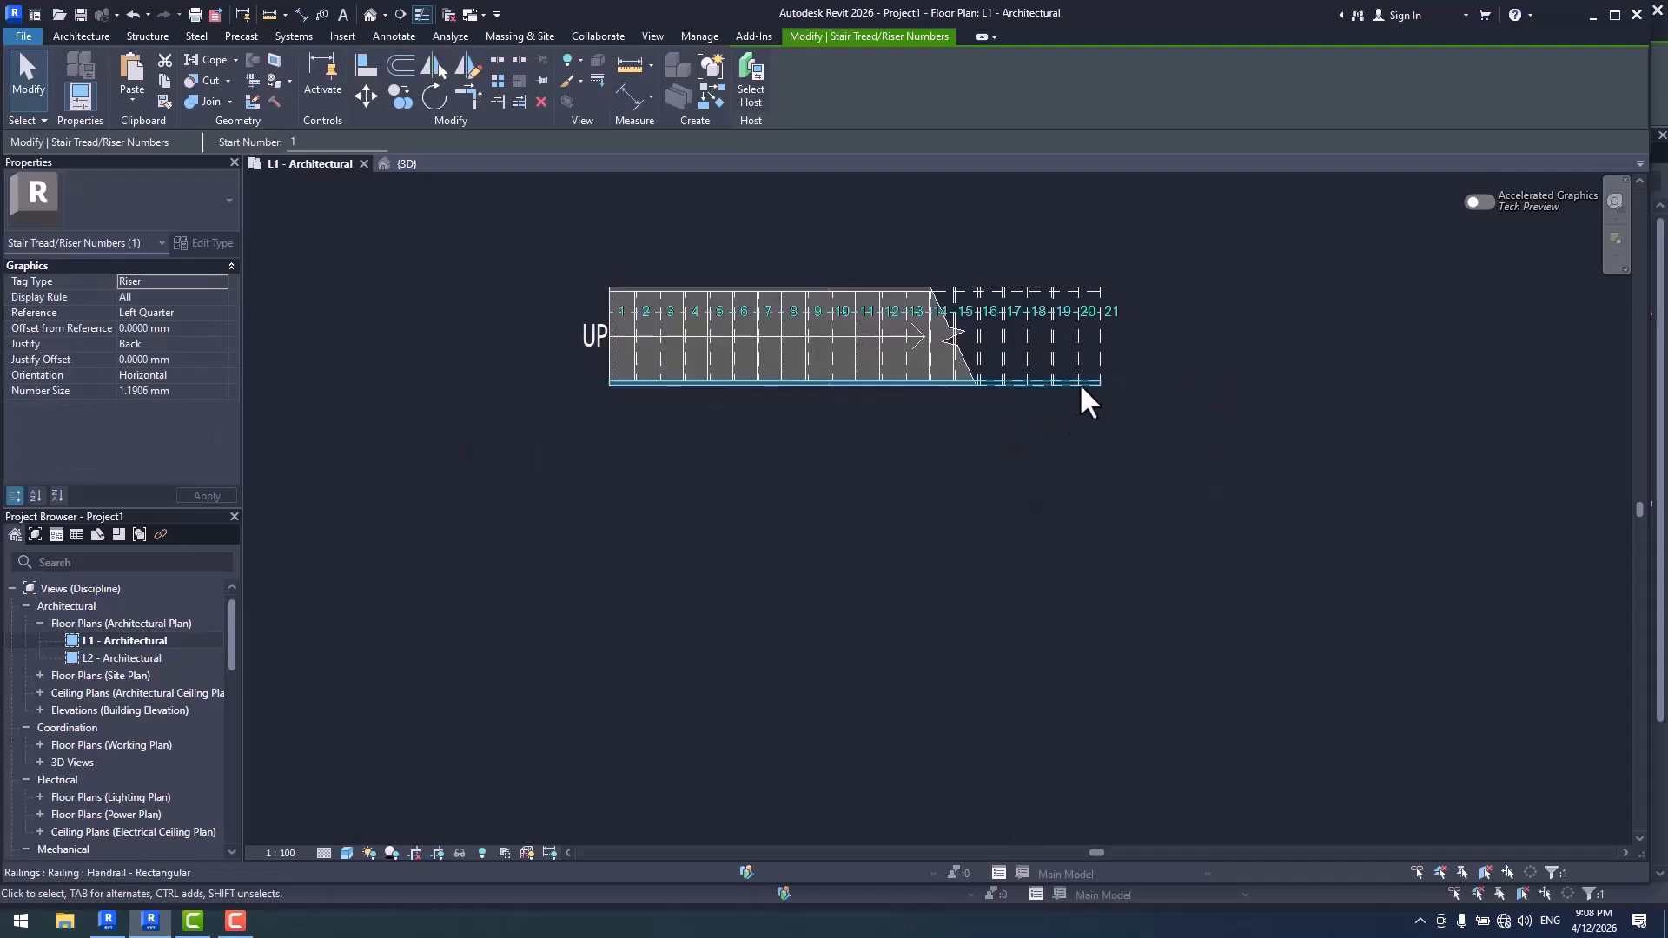
left_click(1191, 342)
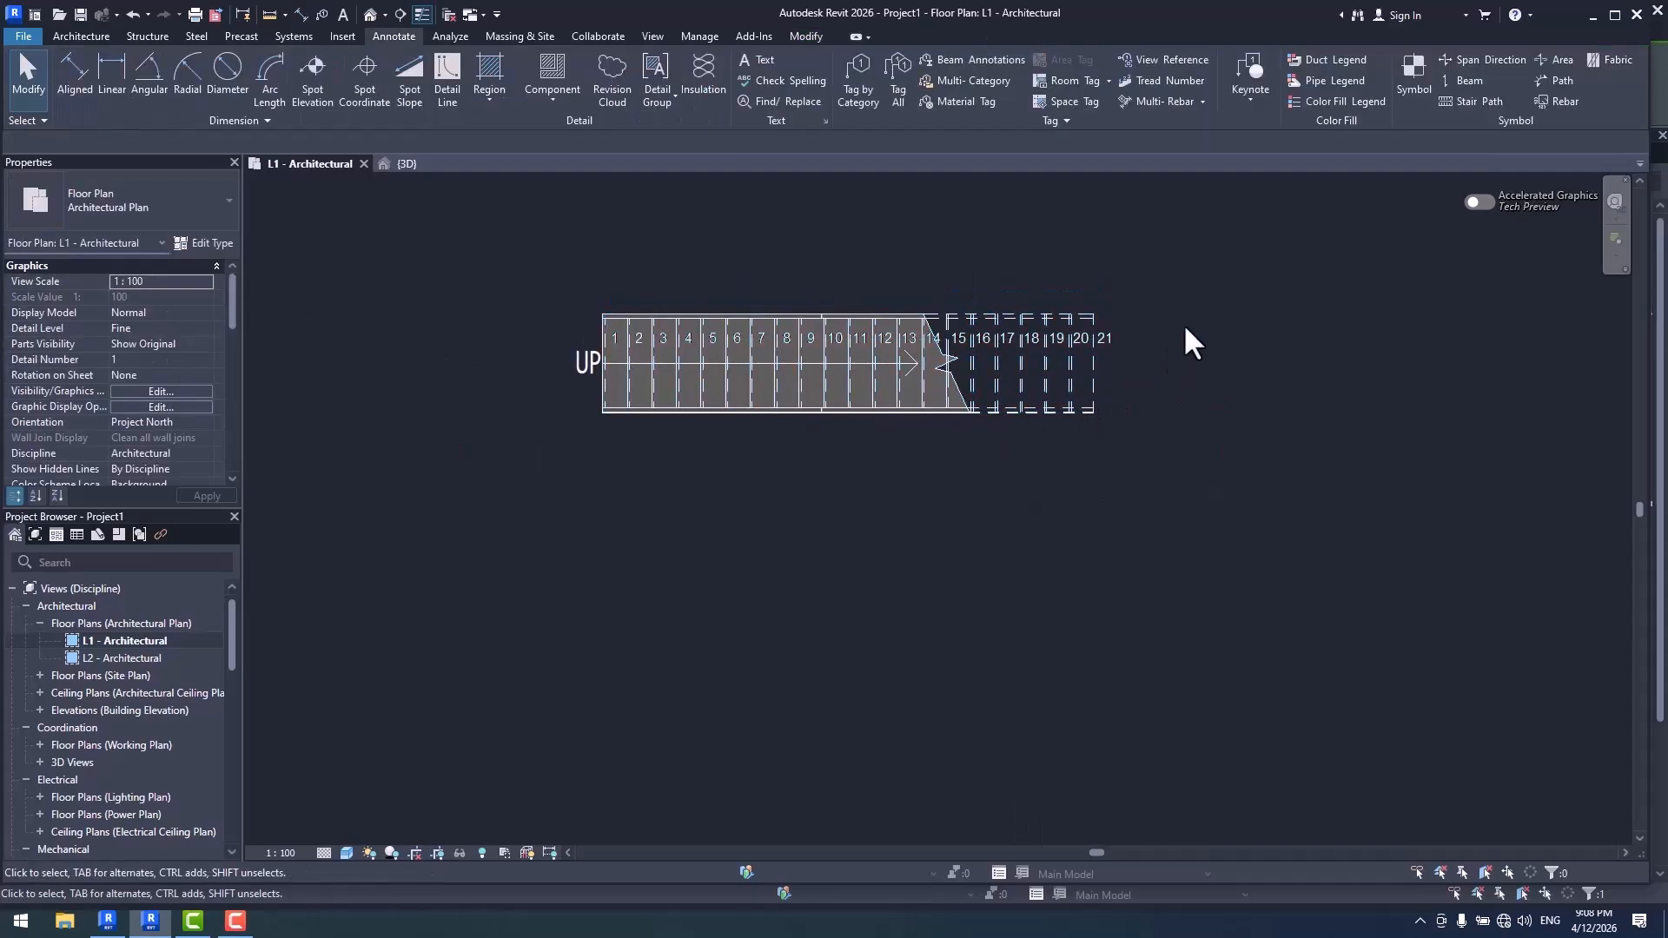
- Create a second straight 21-riser stair directly below the first, aligned with its start
left_click(82, 38)
left_click(656, 80)
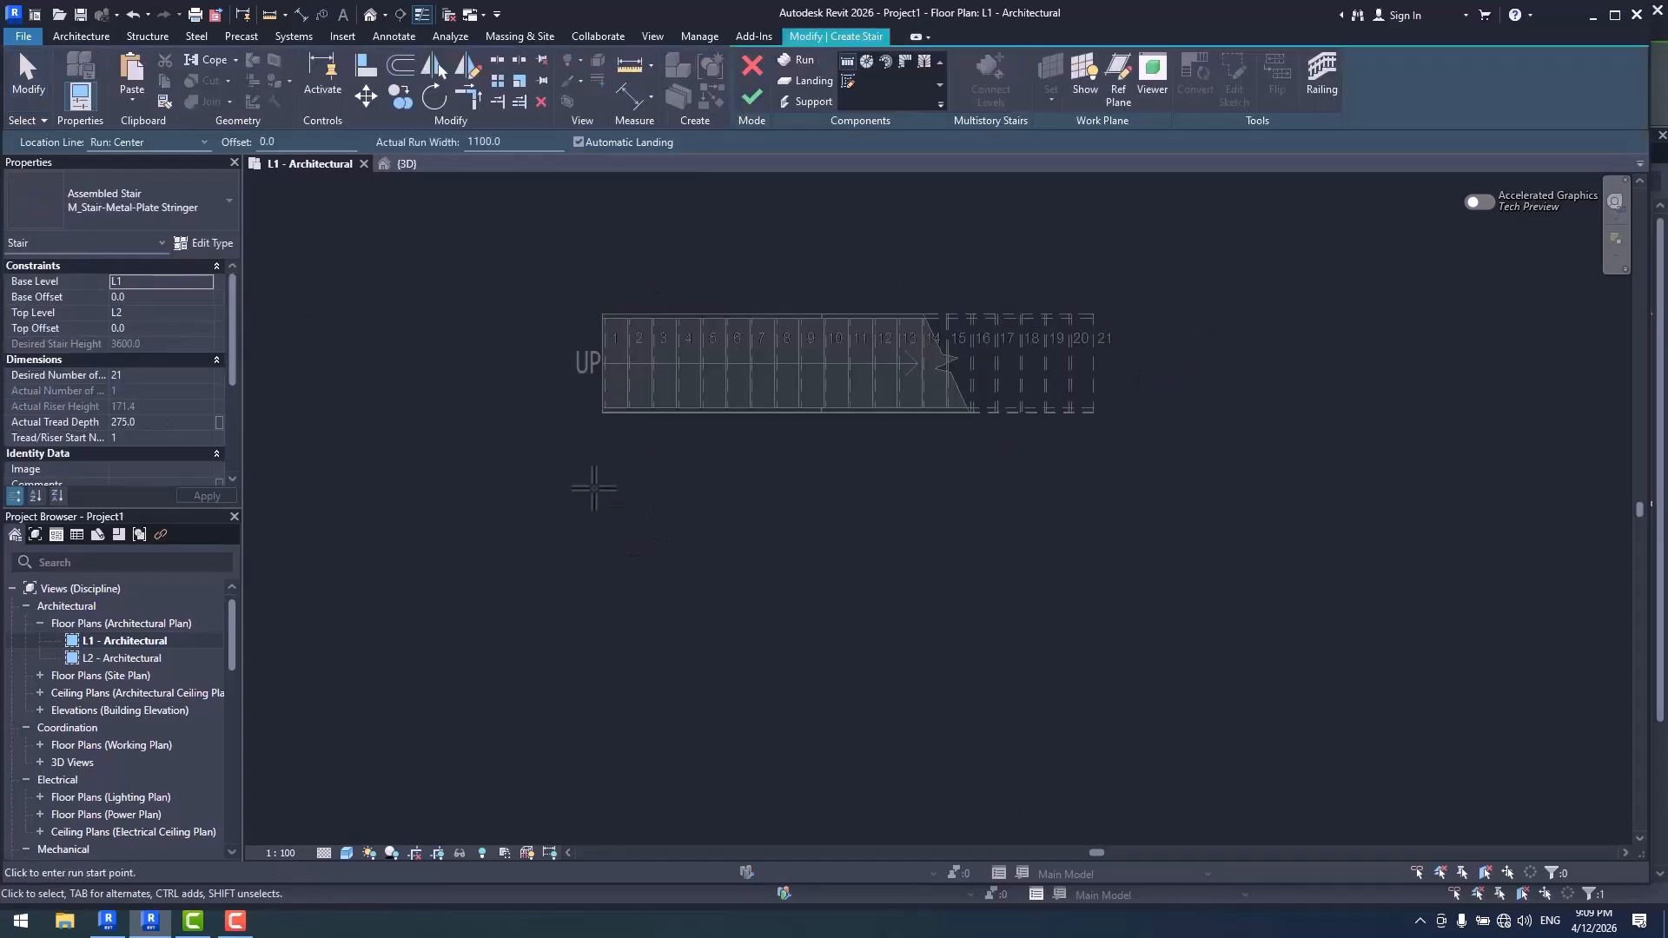
left_click(602, 508)
left_click(1143, 508)
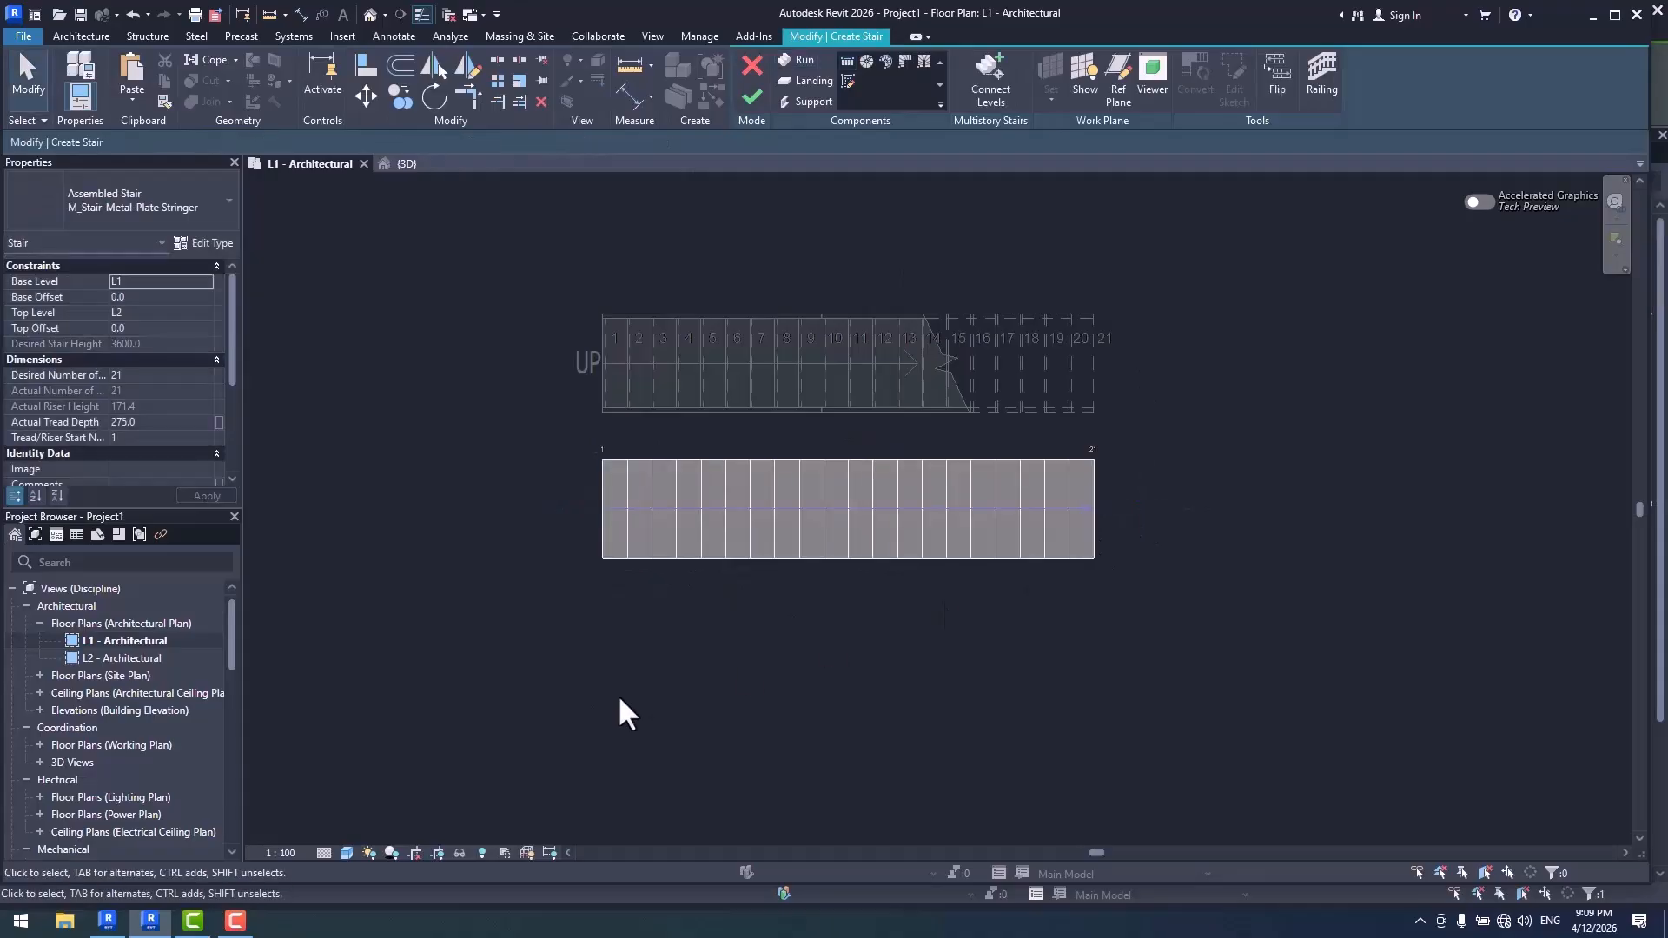
left_click(753, 97)
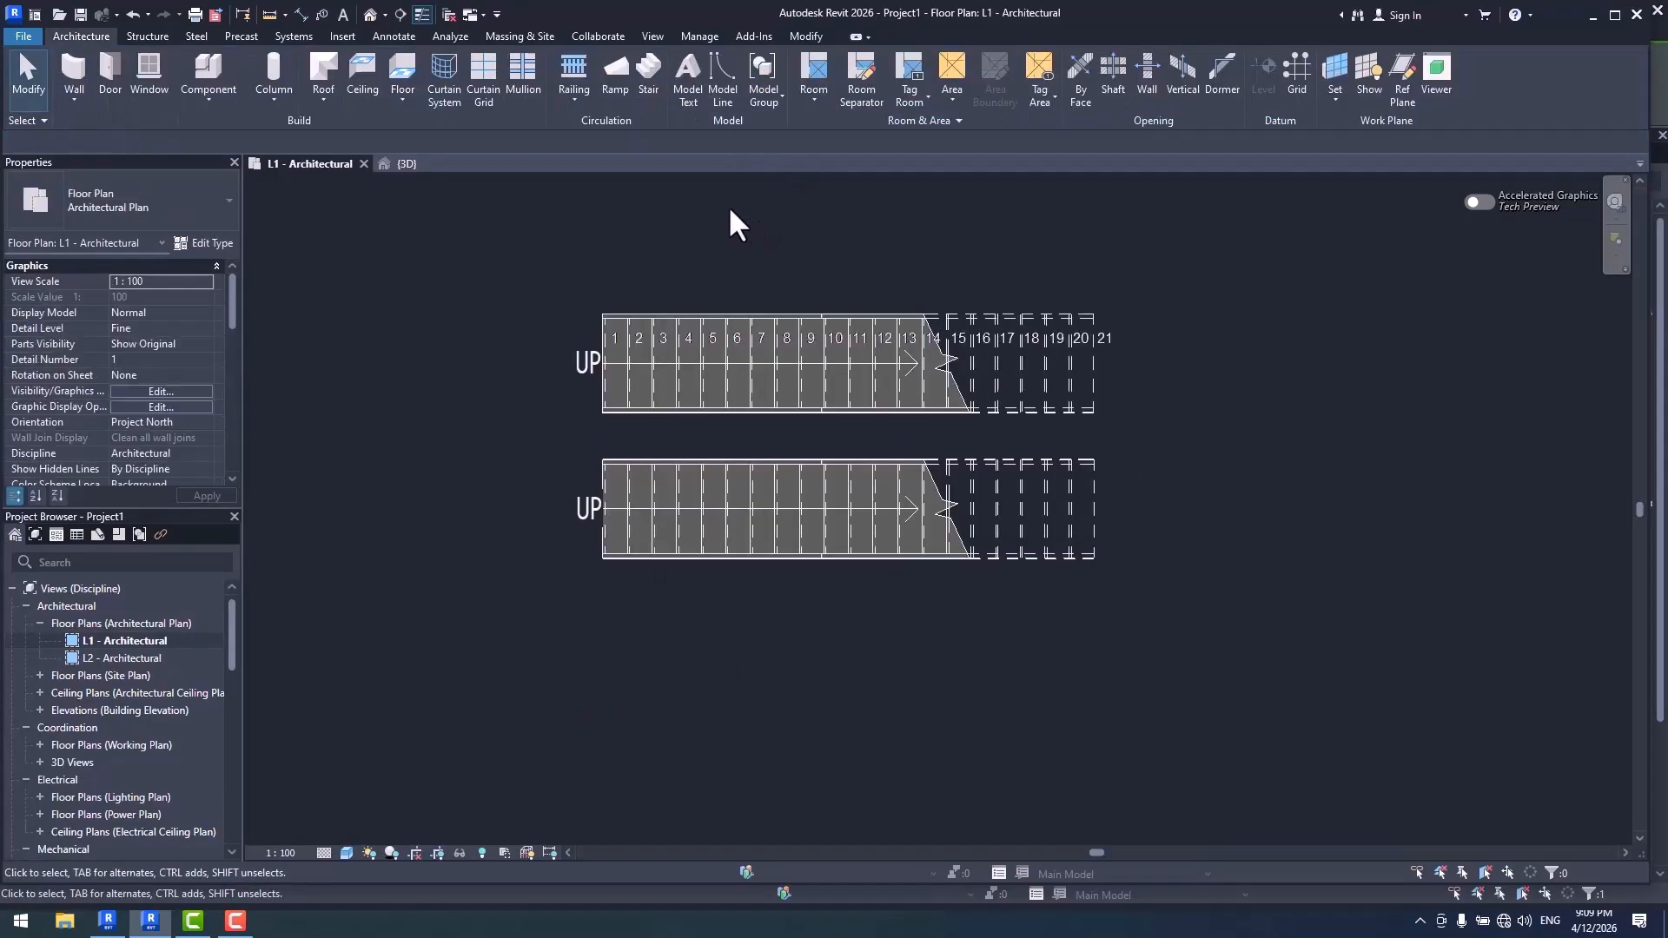
- Create a third straight 21-riser stair below the second one
left_click(653, 78)
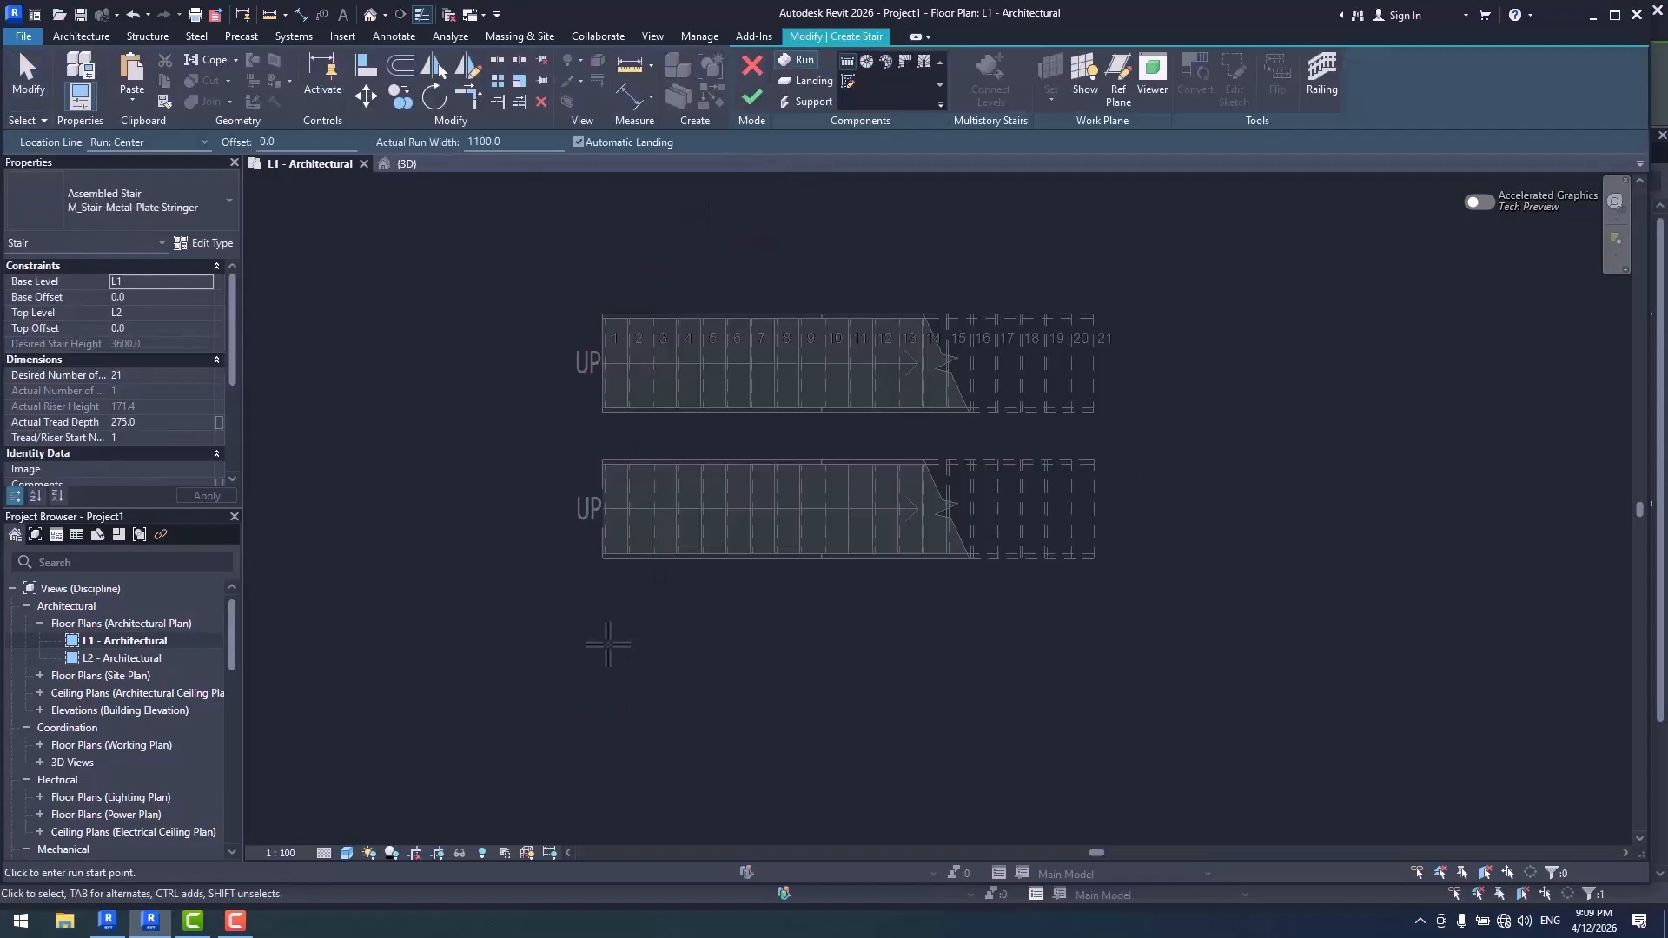
left_click(609, 644)
left_click(1123, 644)
left_click(750, 96)
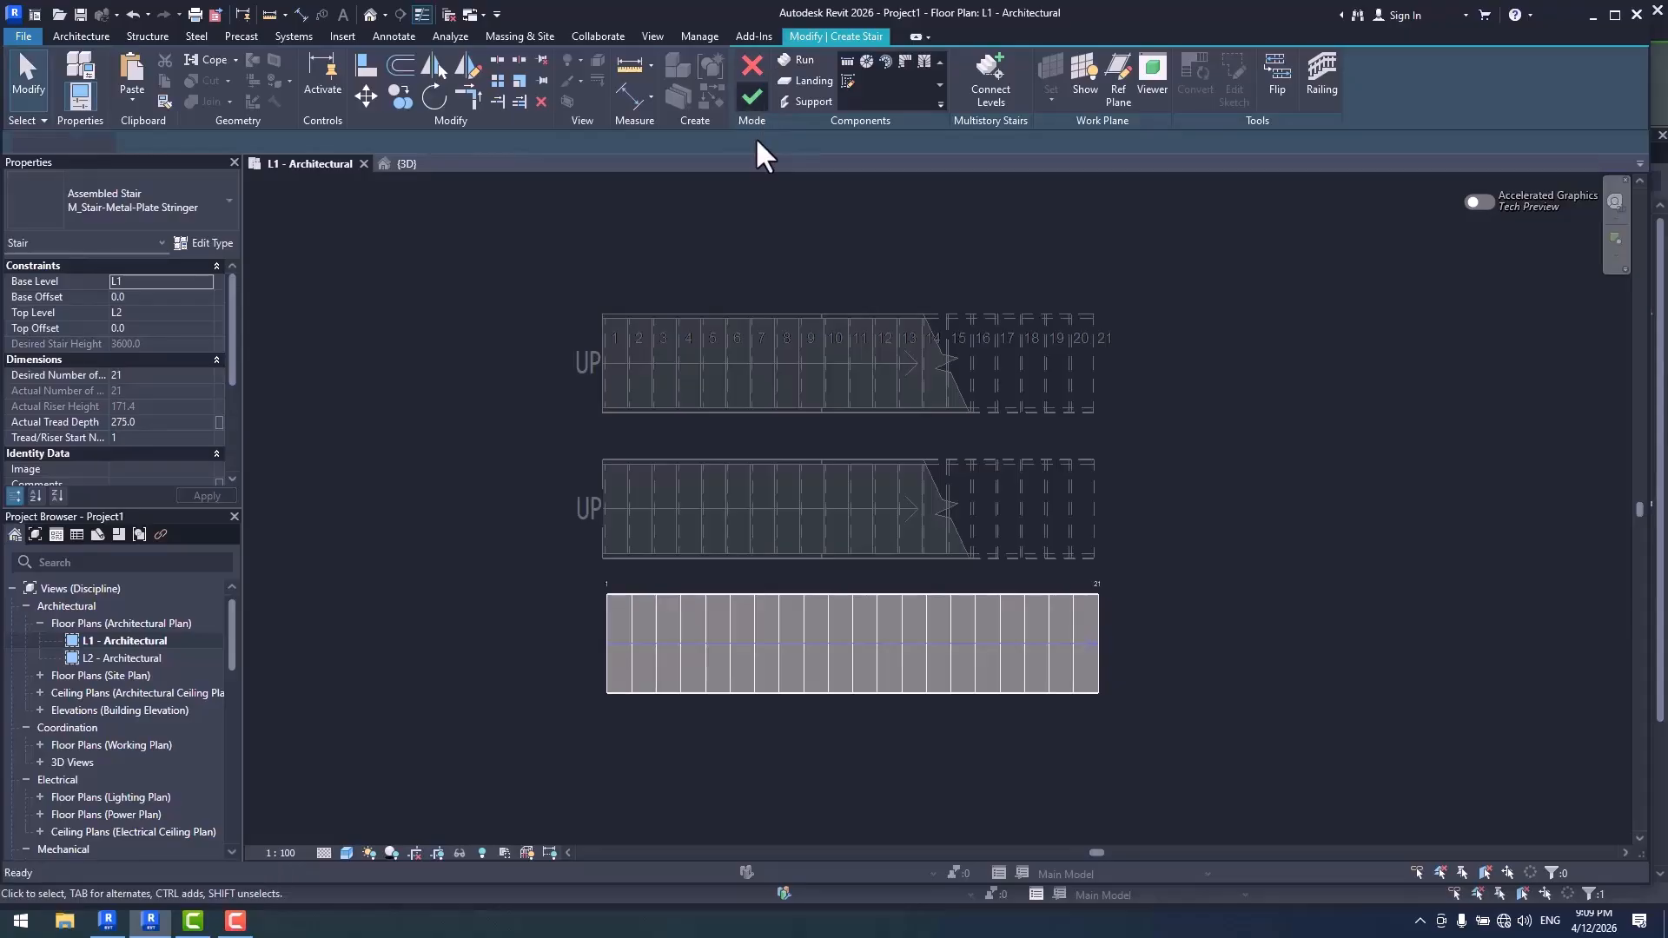
- Set the number size of the top stair's riser numbers to 2 mm
scroll(1107, 343, "up", 2)
left_click(1102, 328)
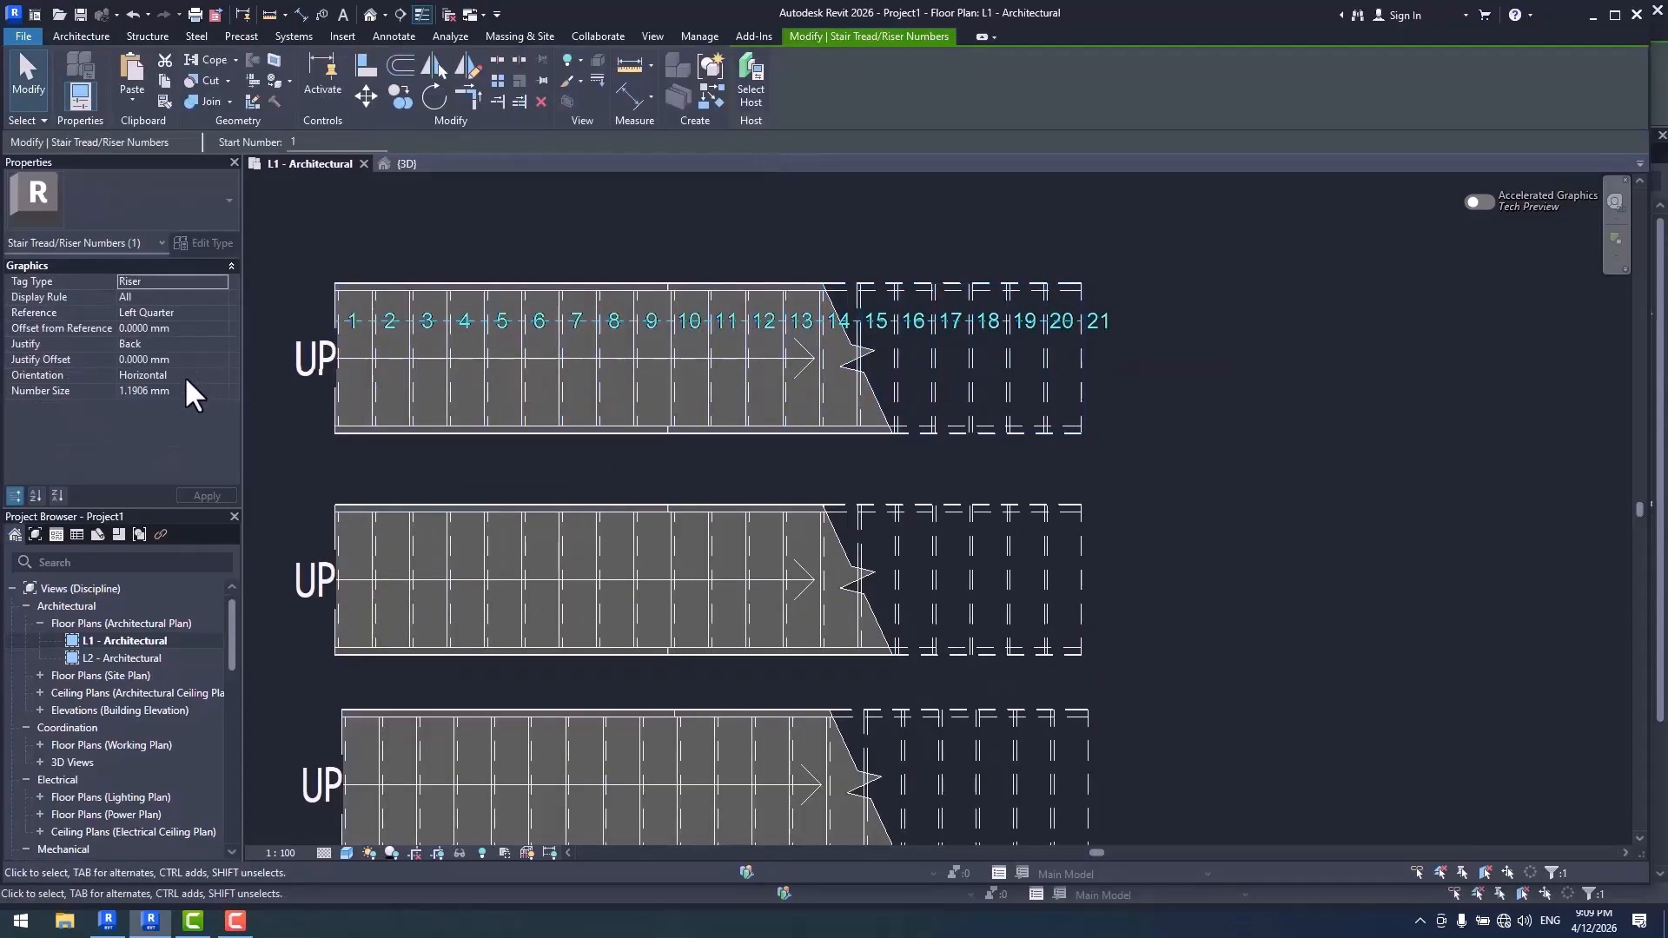
left_click(204, 391)
type("2")
left_click(1165, 415)
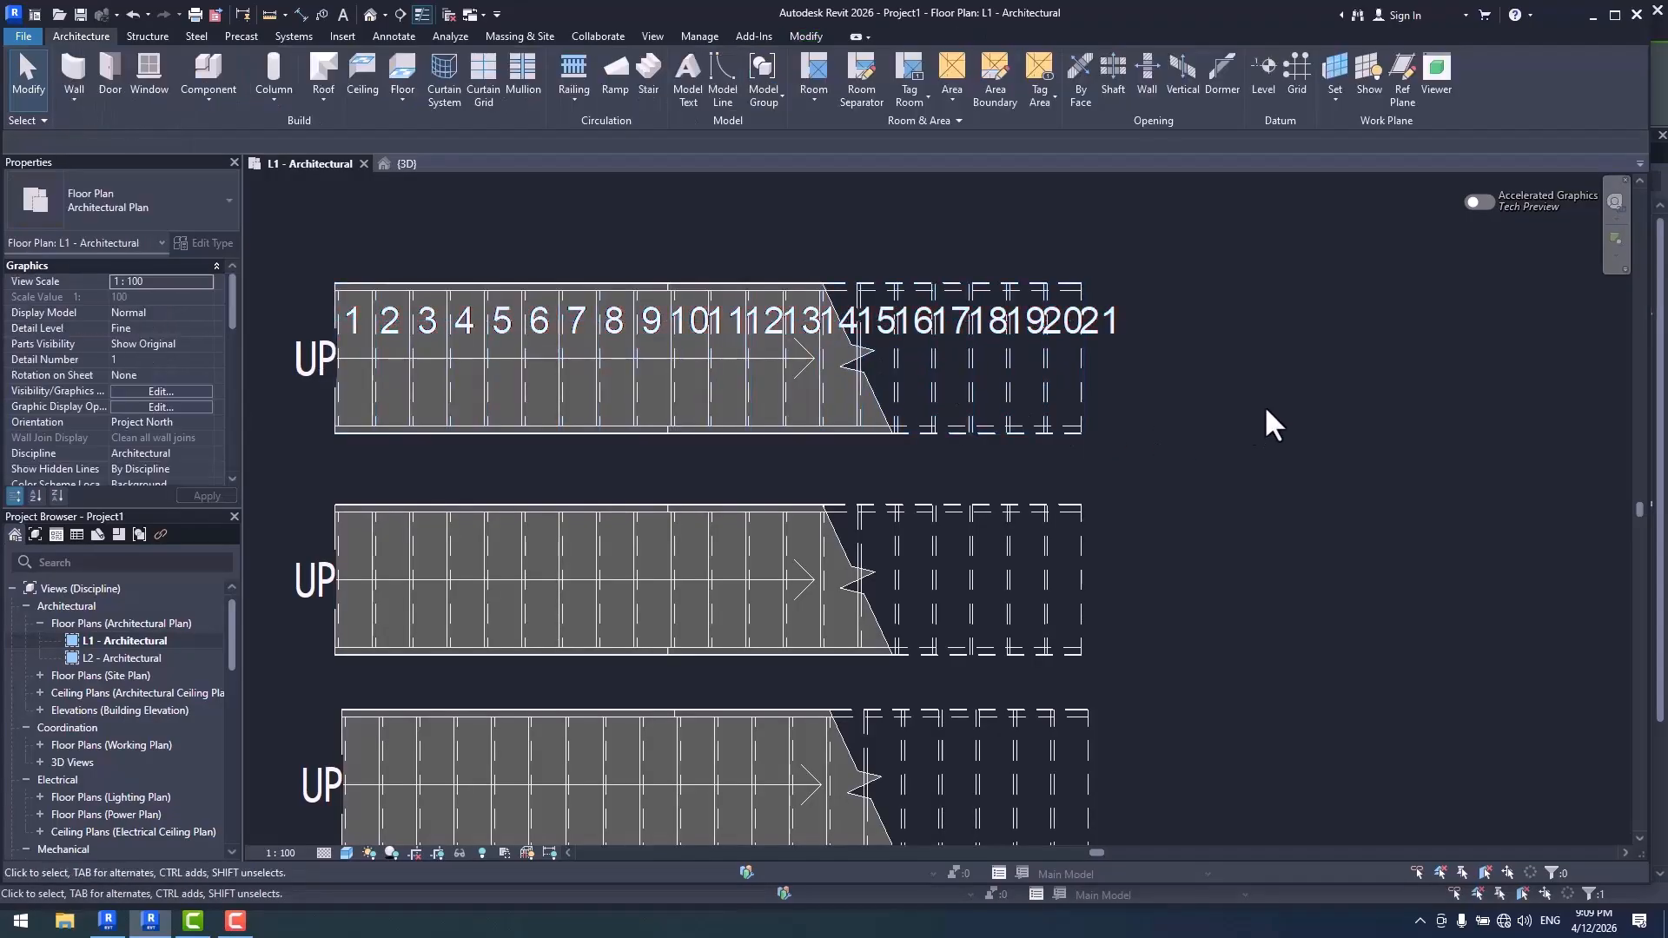
- Place riser numbers along the upper quarter line of the middle stair with the default number size
middle_click_drag(1255, 435, 1173, 402)
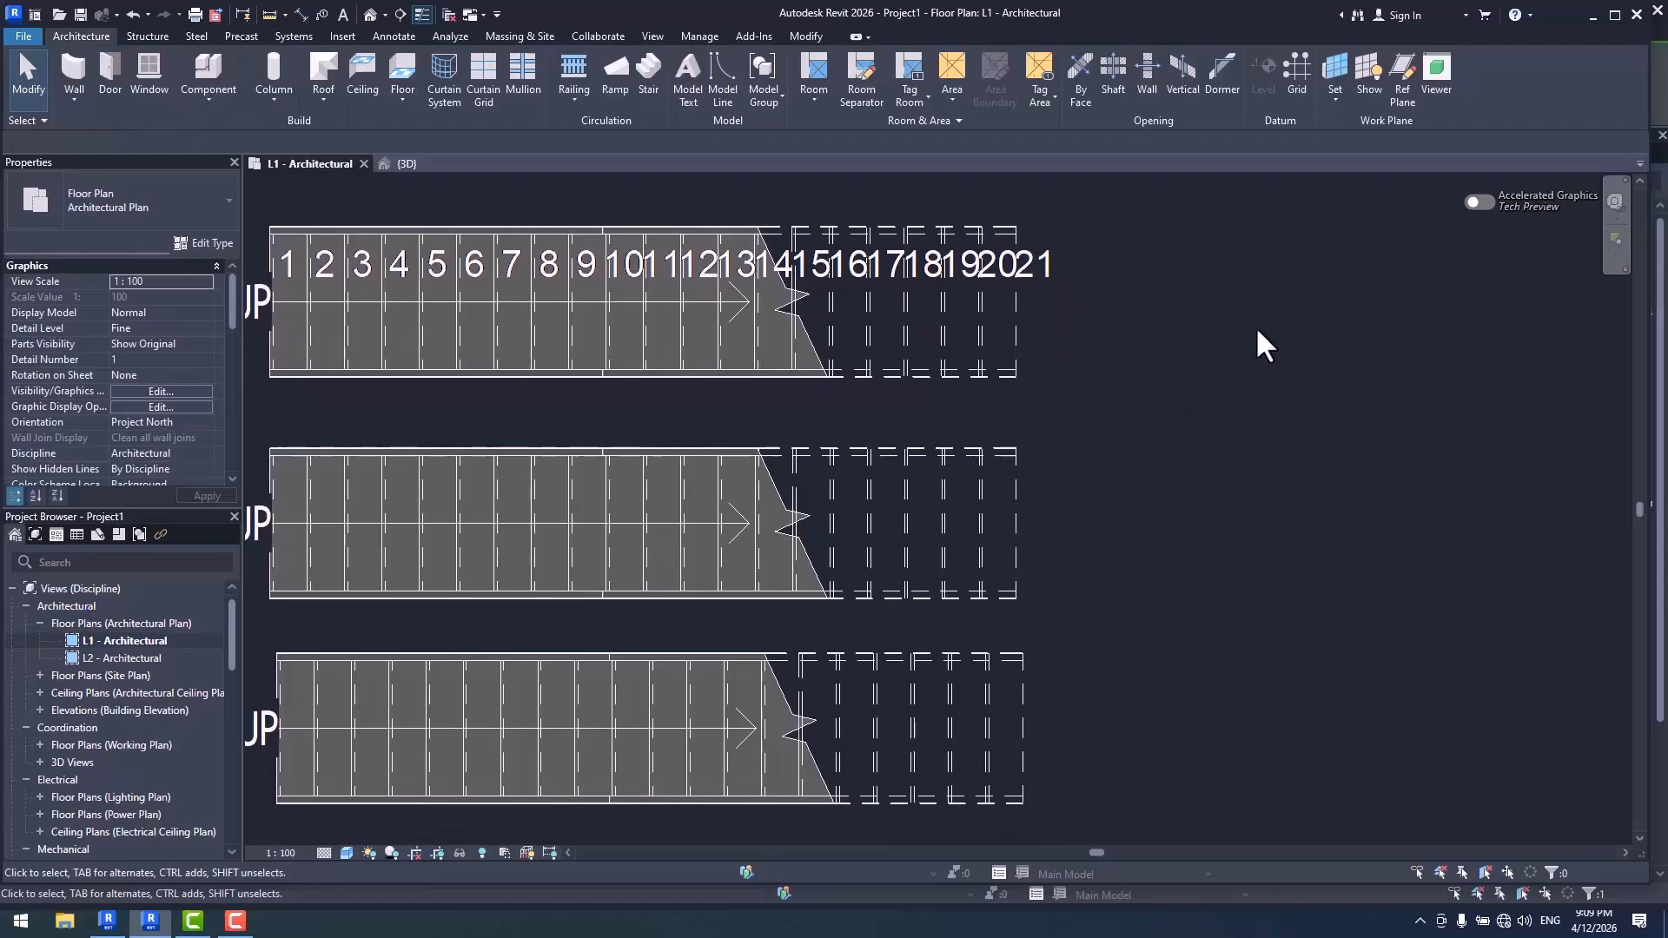
left_click(395, 35)
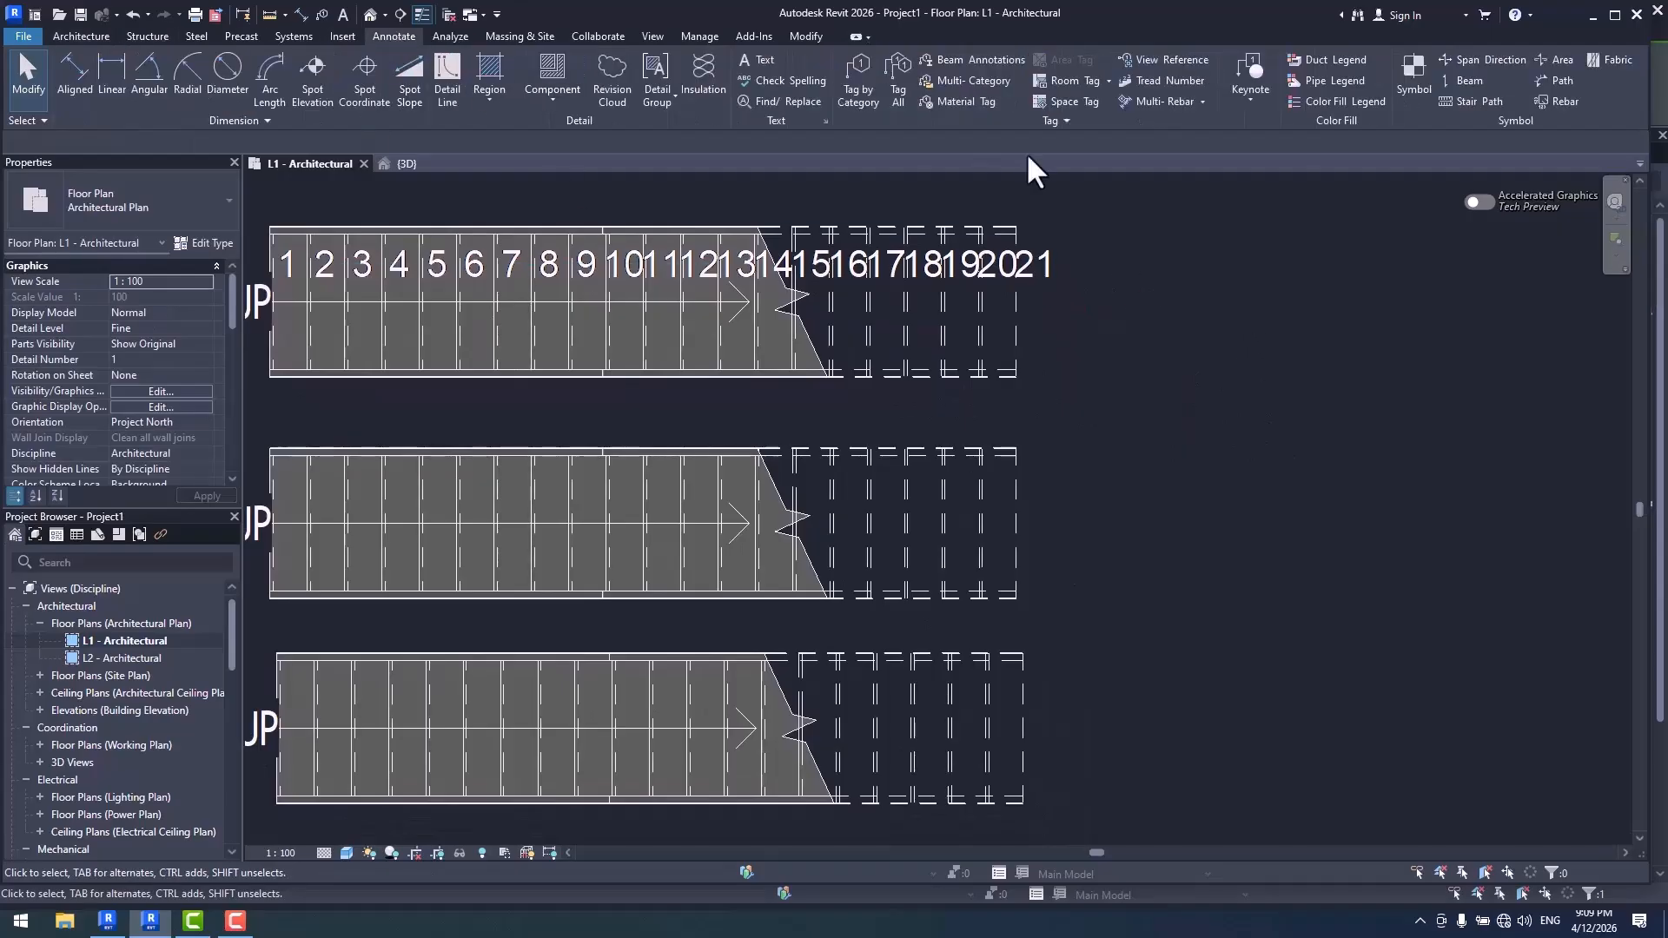
left_click(1175, 80)
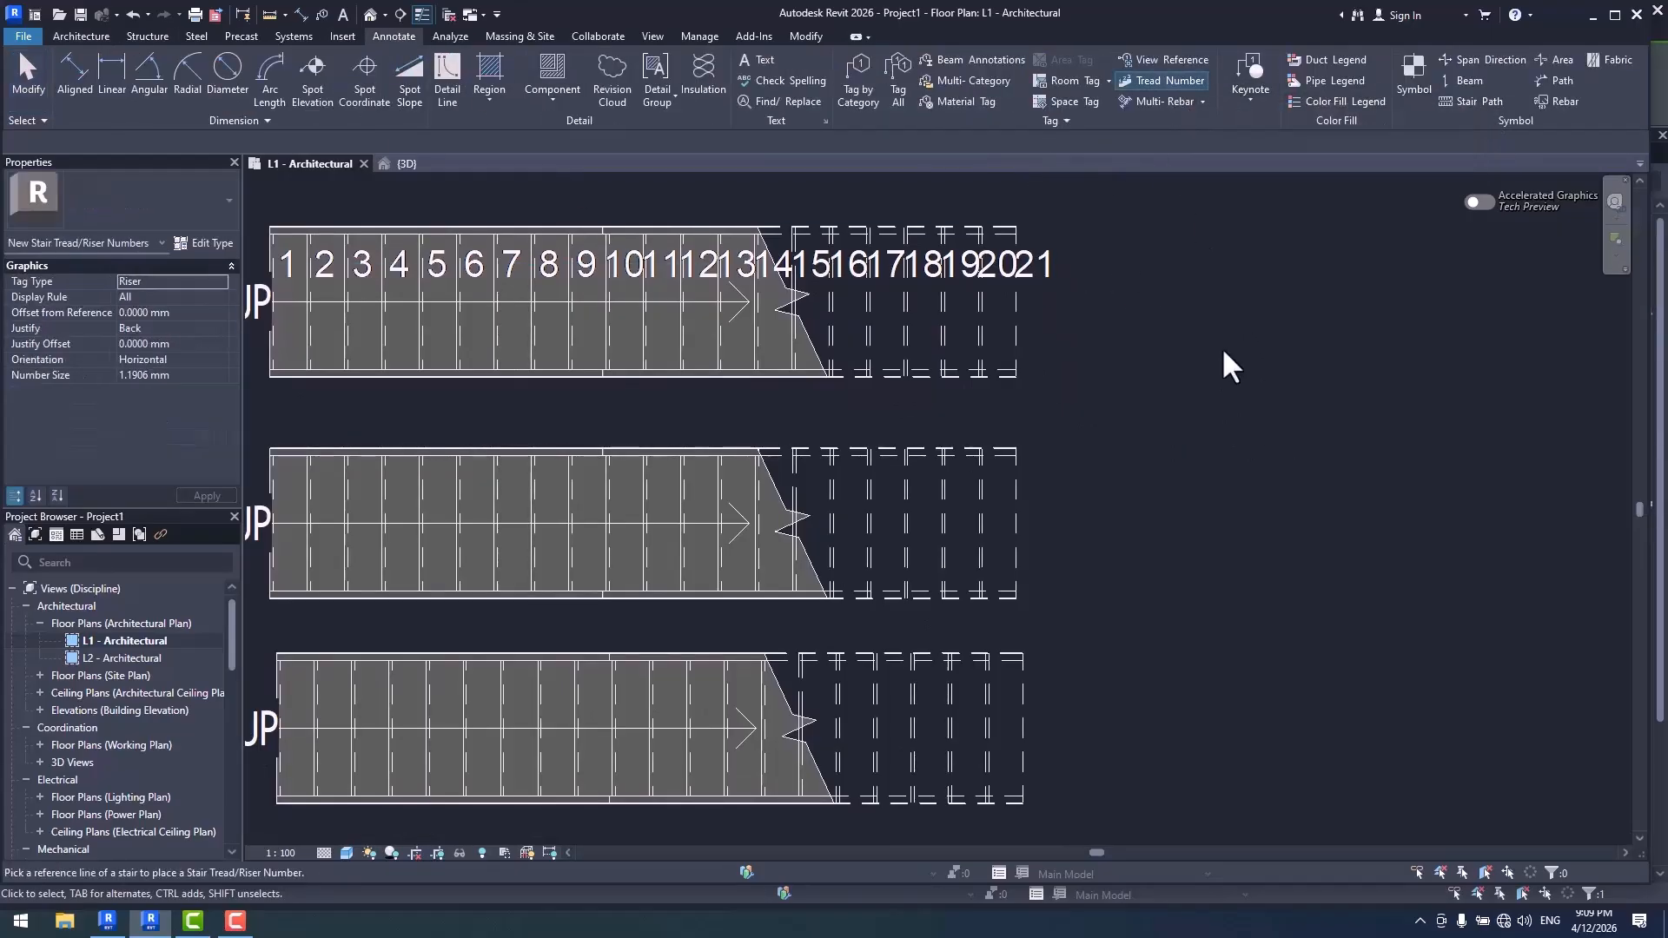
middle_click_drag(1170, 454, 1275, 387)
left_click(1026, 422)
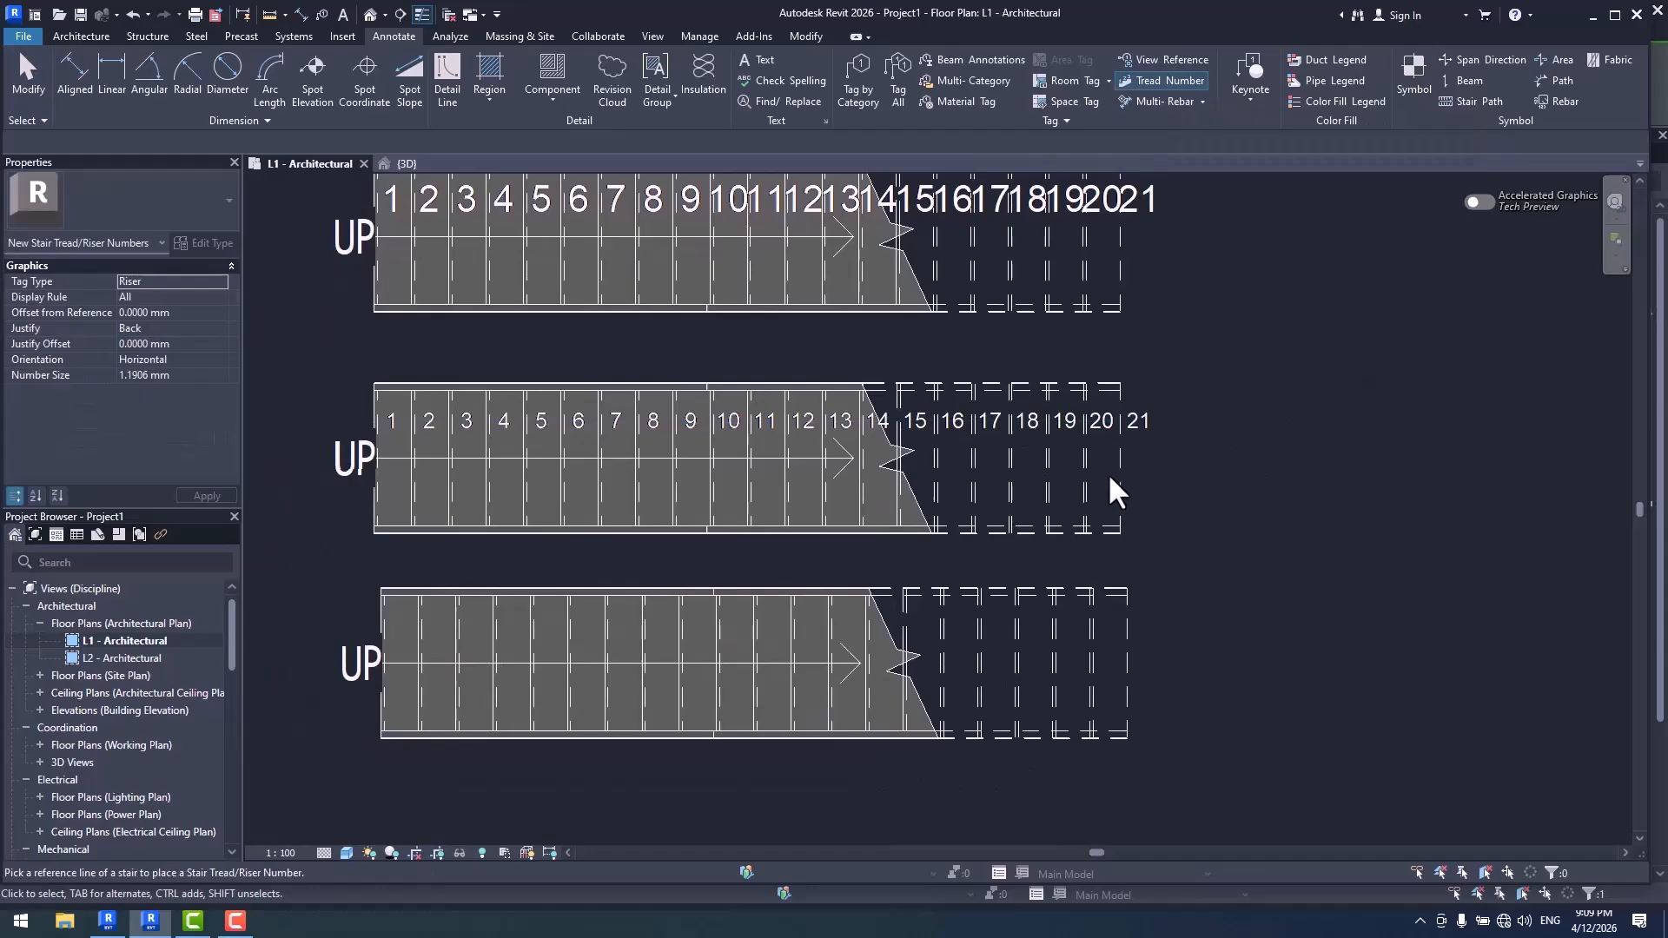
key("Escape")
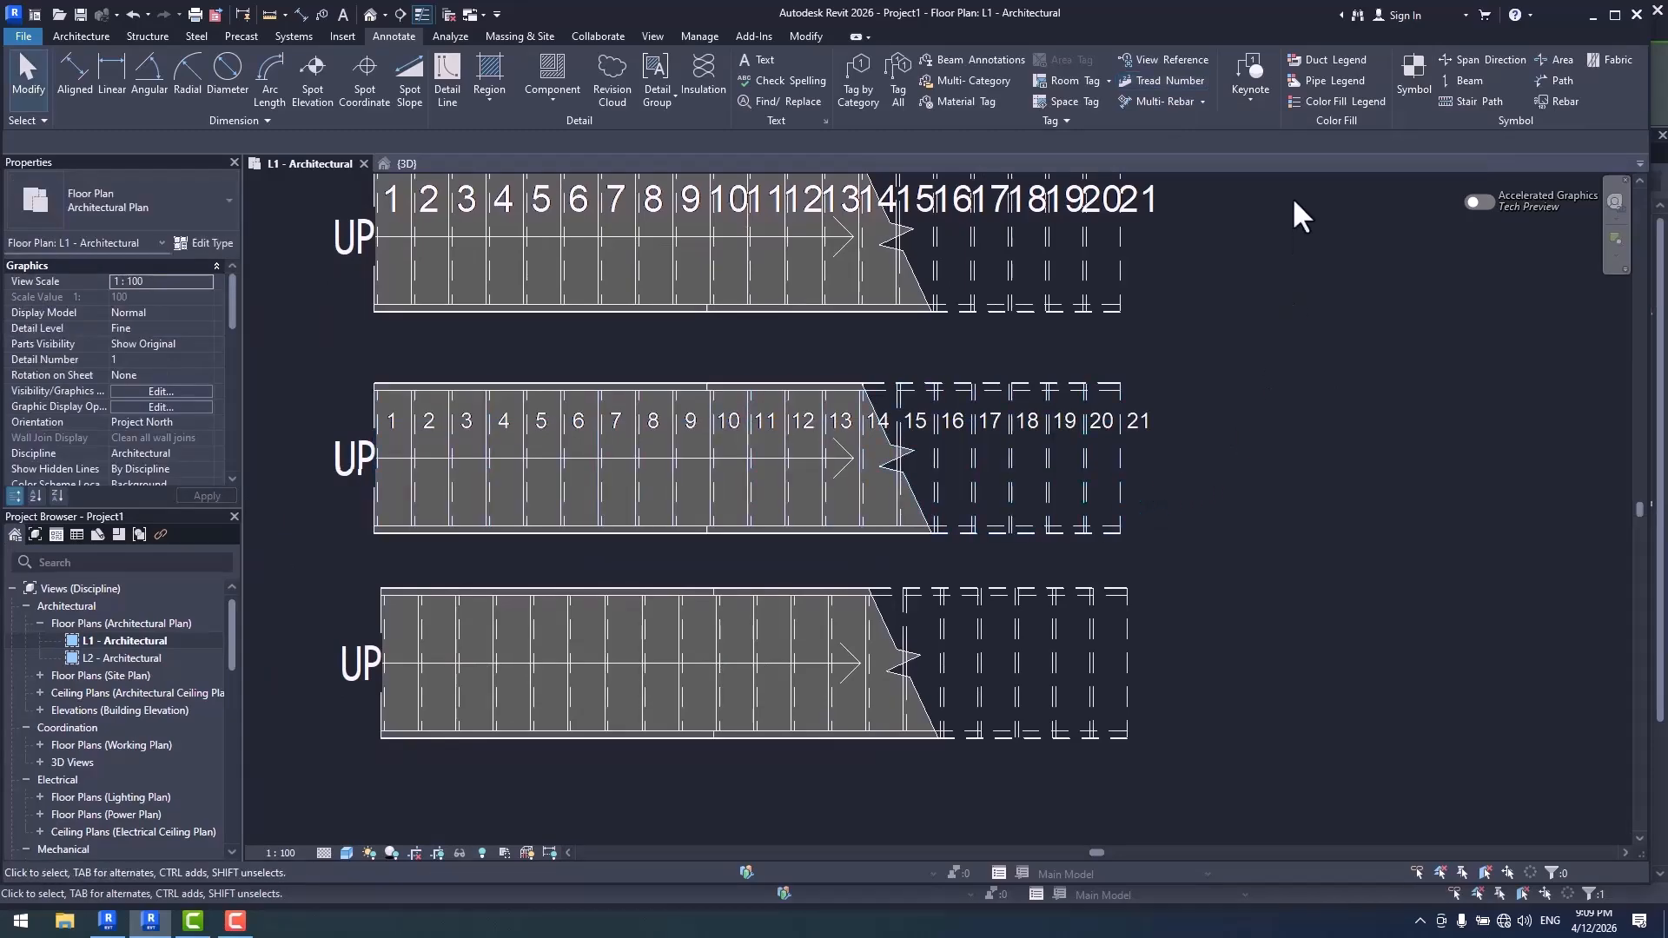
- Place riser numbers with a number size of 2 mm along the upper quarter line of the bottom stair
left_click(1175, 80)
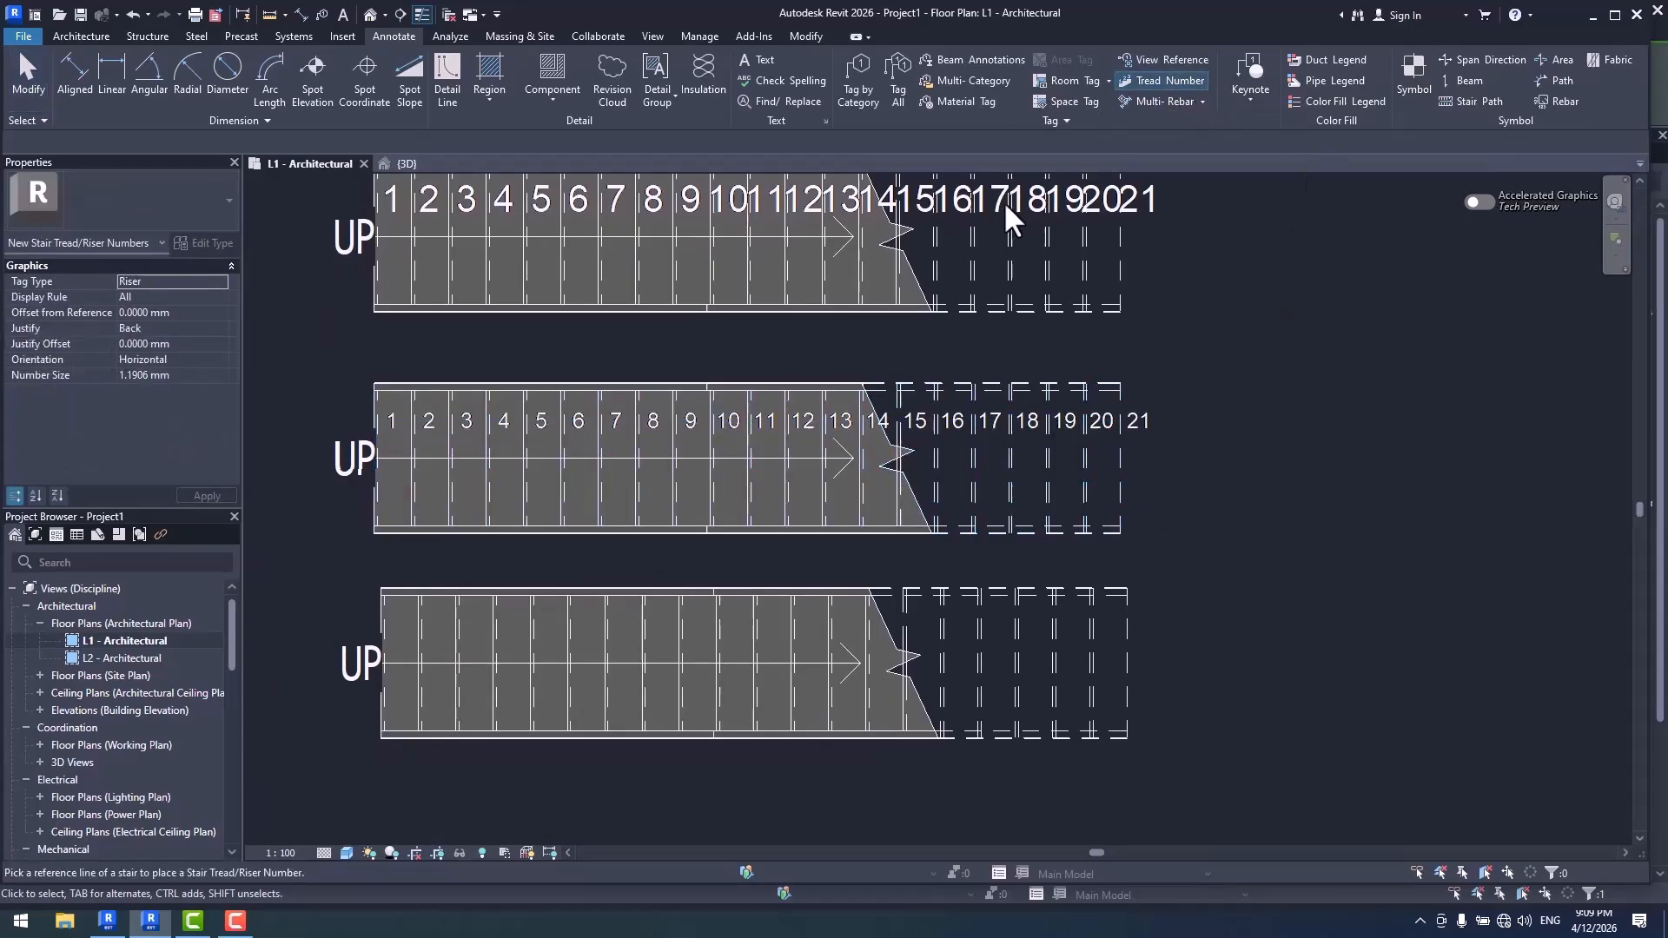
left_click(194, 375)
type("2")
key("Return")
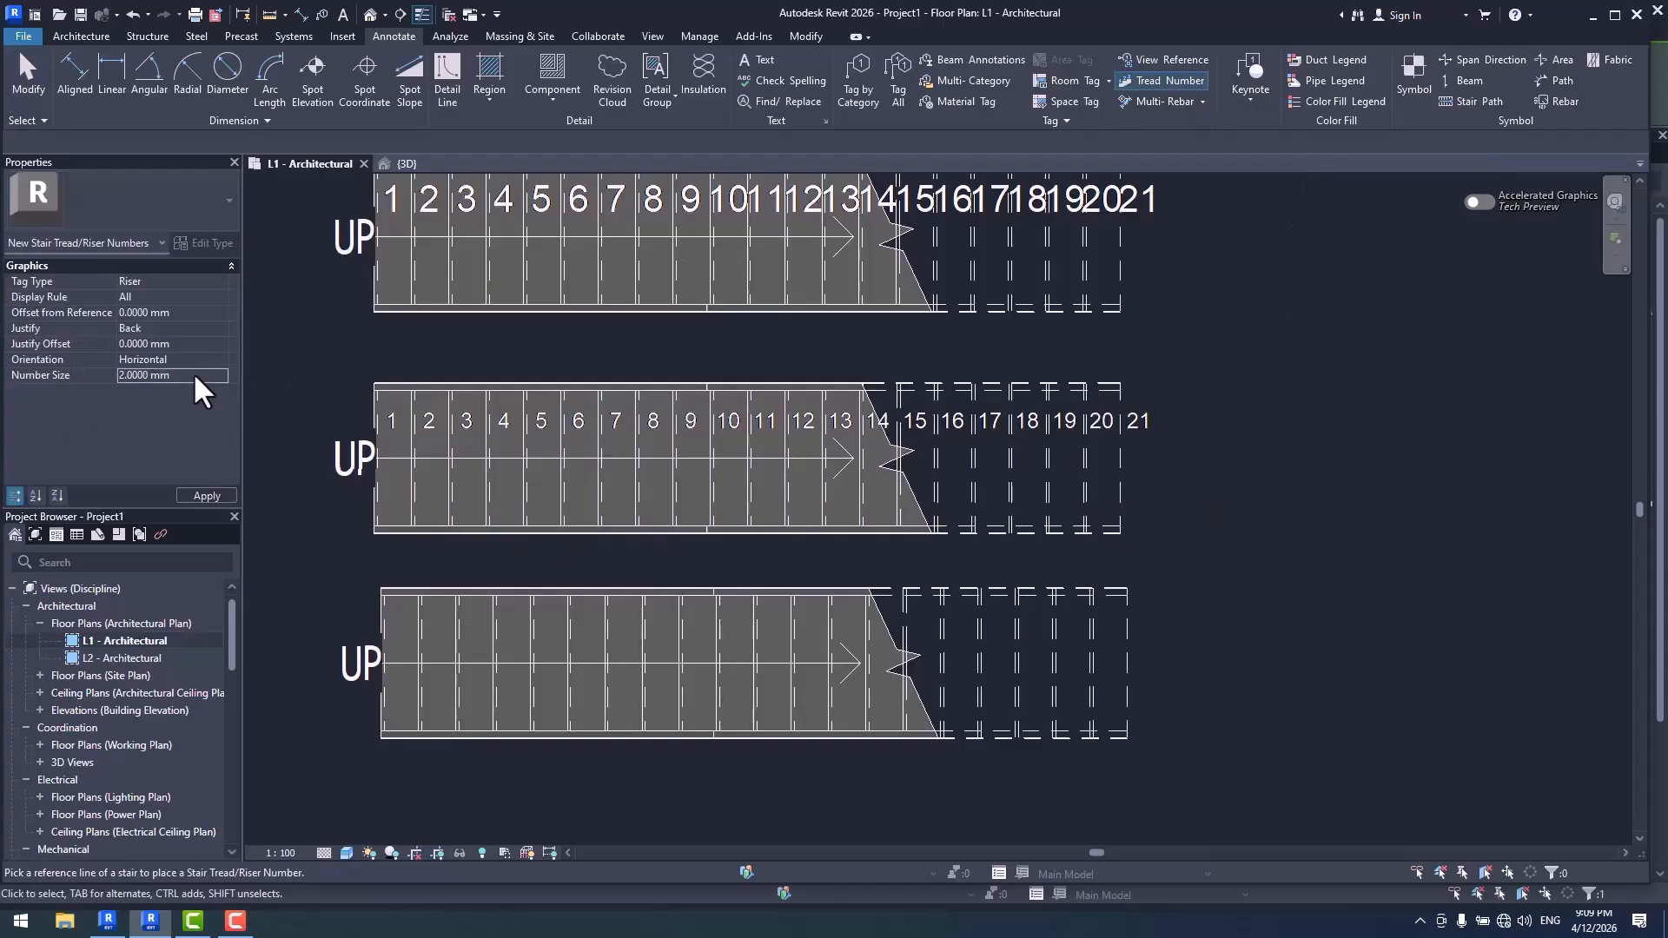
middle_click_drag(1016, 481, 995, 364)
left_click(977, 504)
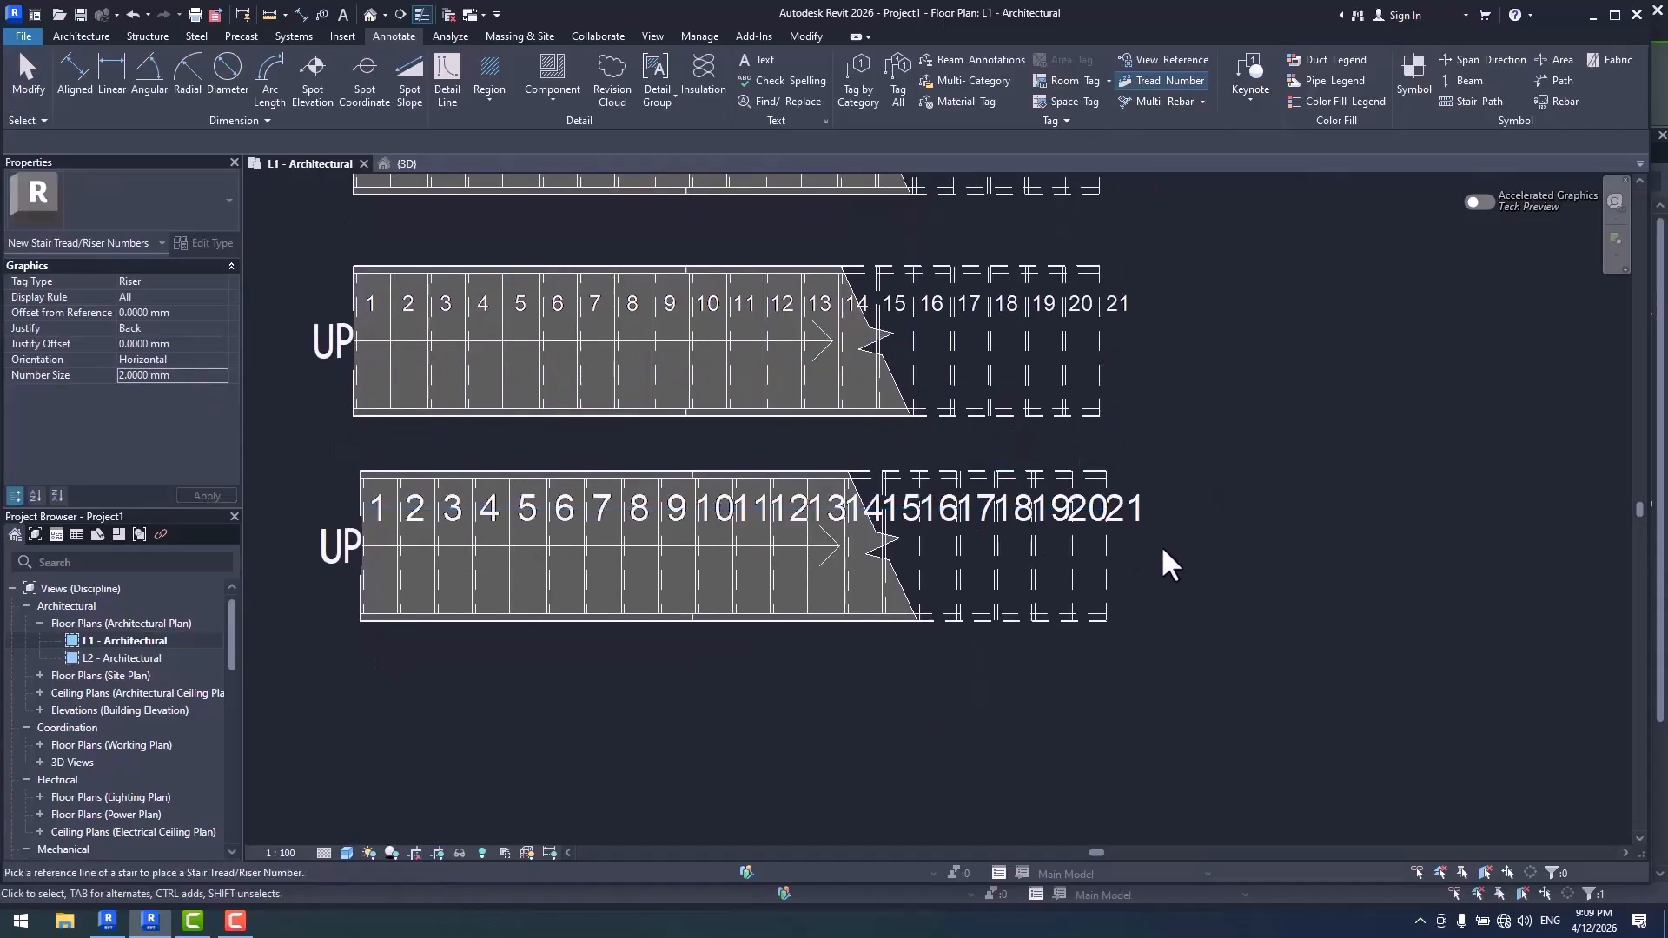
scroll(1198, 512, "down", 2)
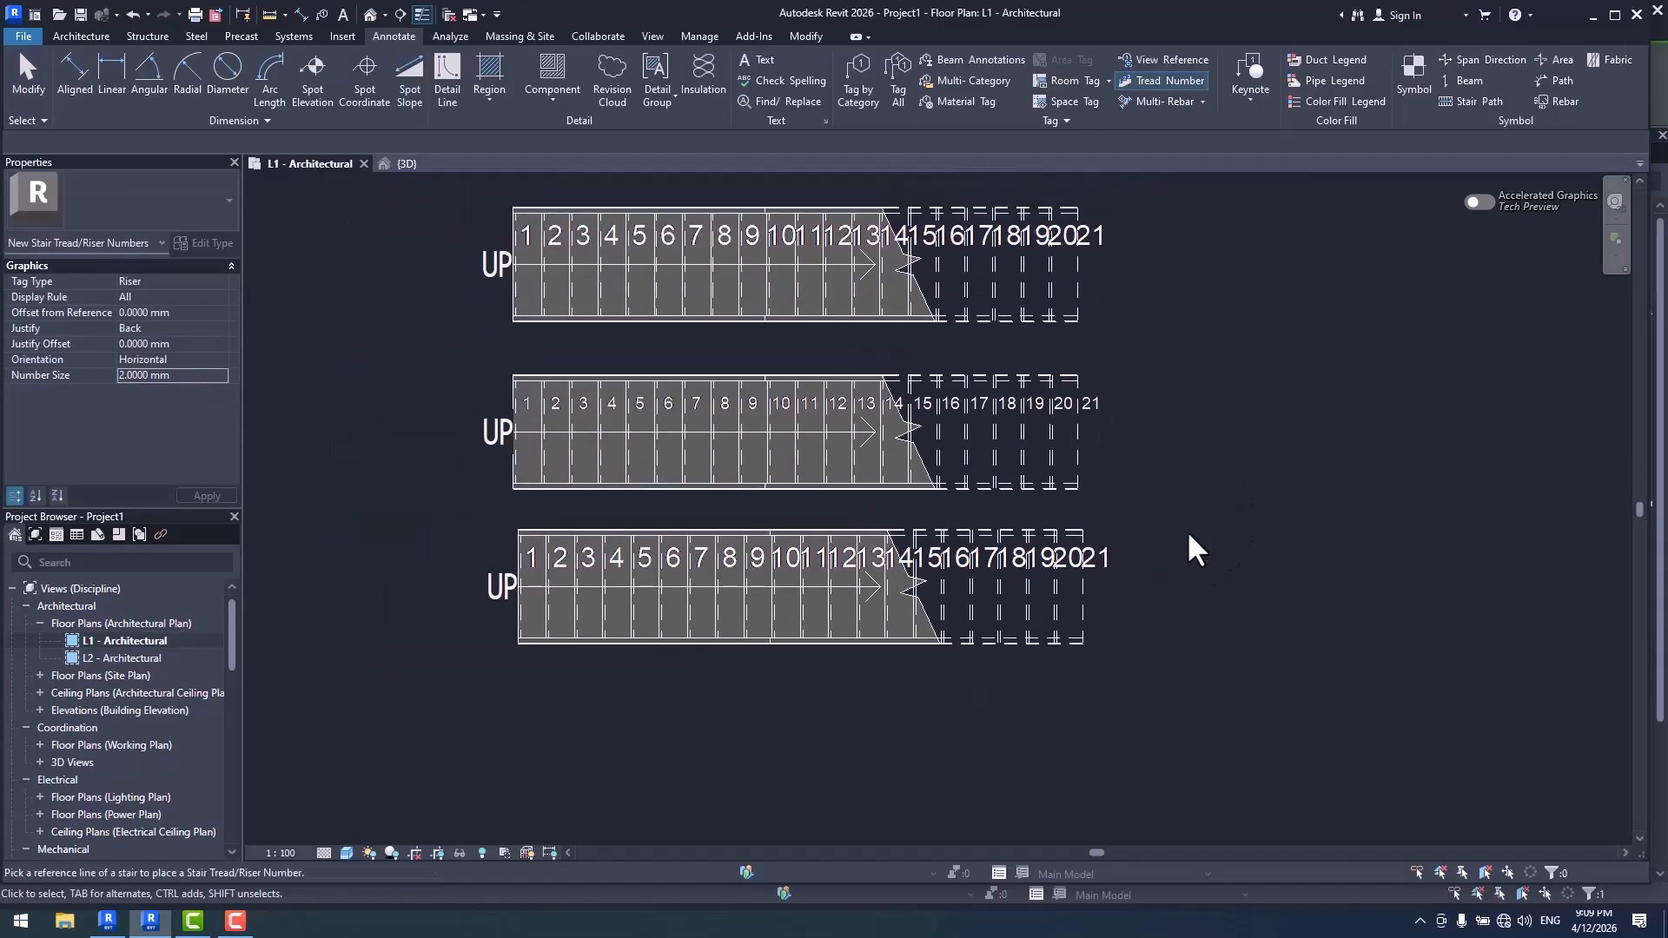
key("Escape")
- Set the number size of the middle stair's riser numbers to 1.5 mm
left_click(1098, 405)
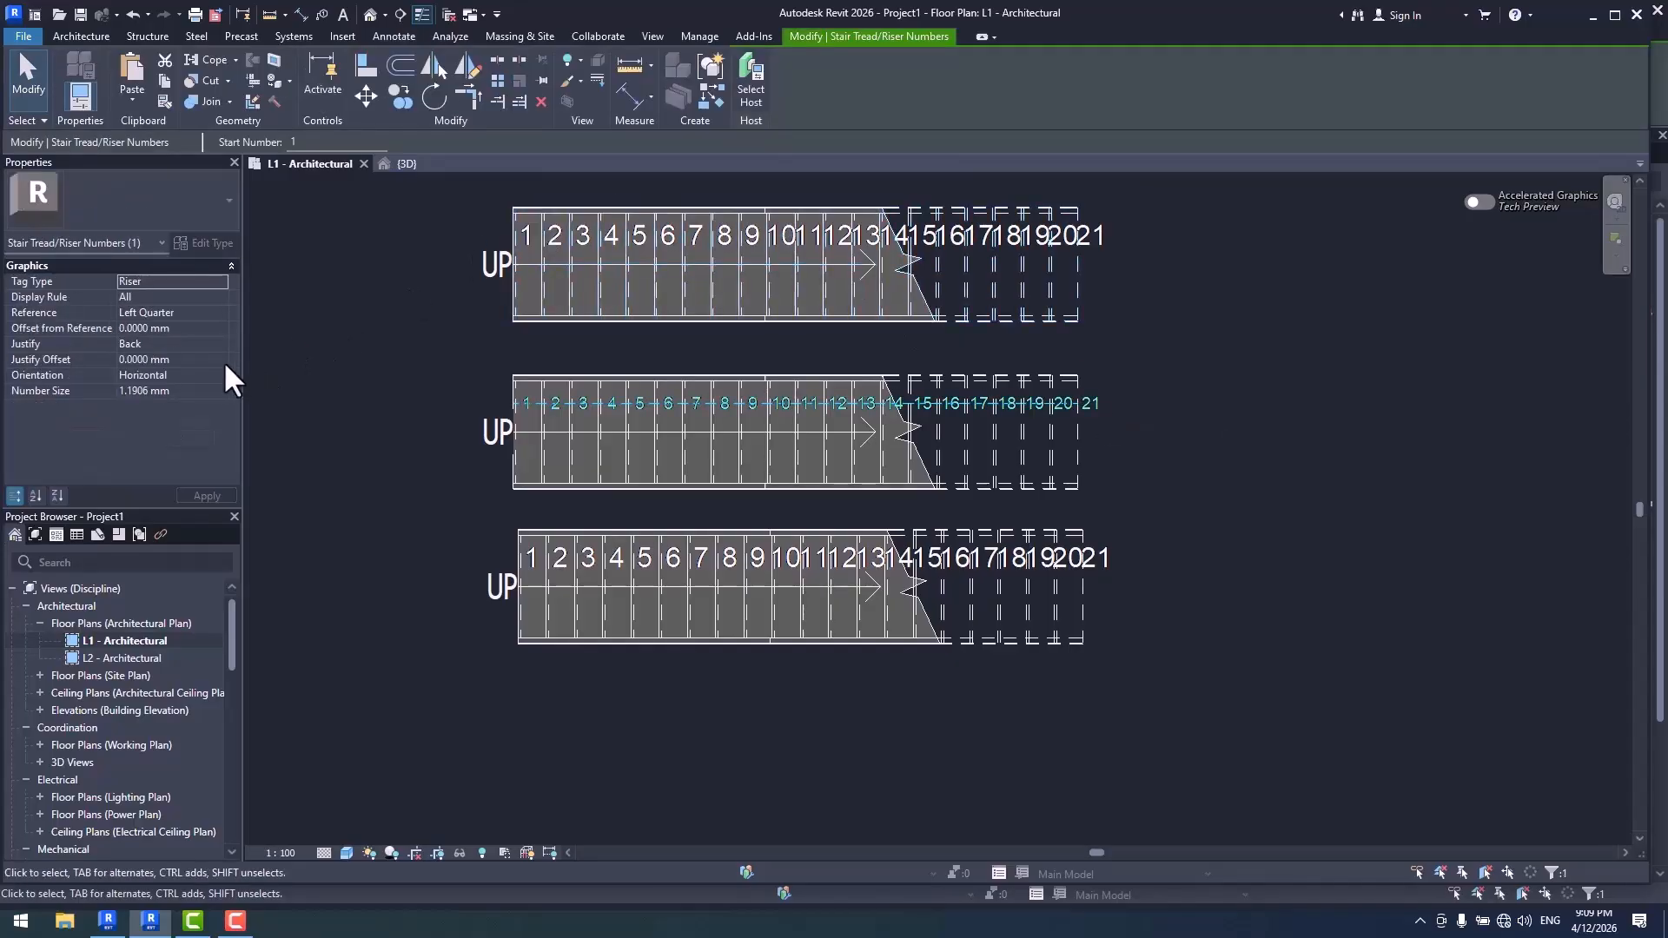
left_click(206, 395)
type("1.5")
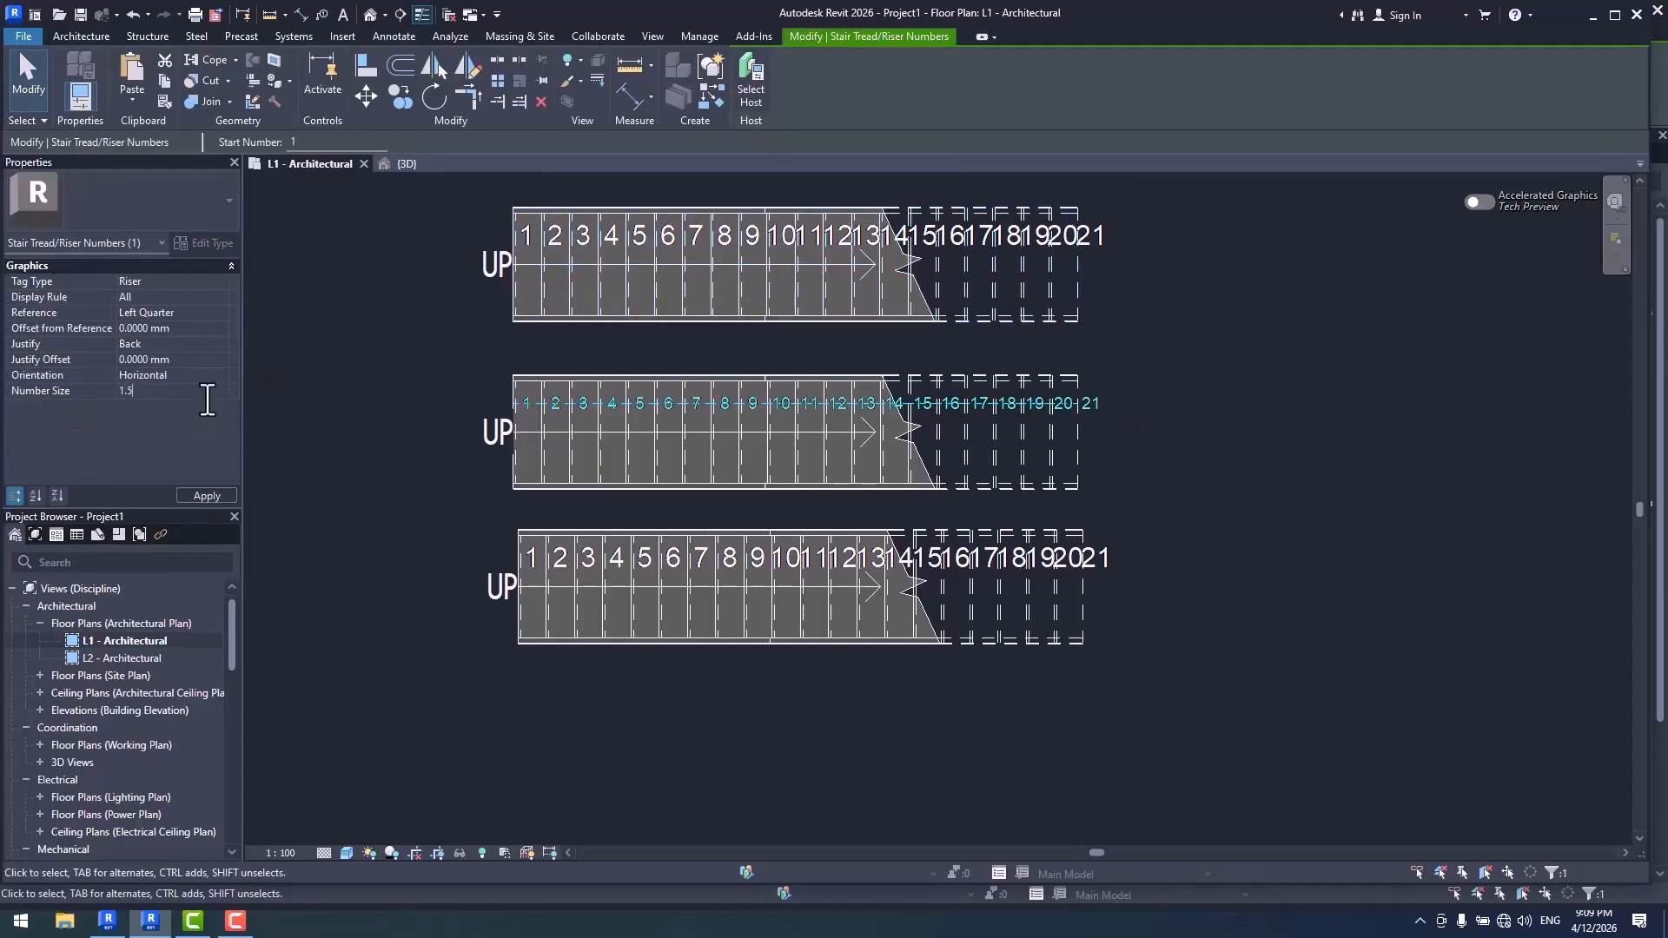
key("Return")
left_click(1104, 290)
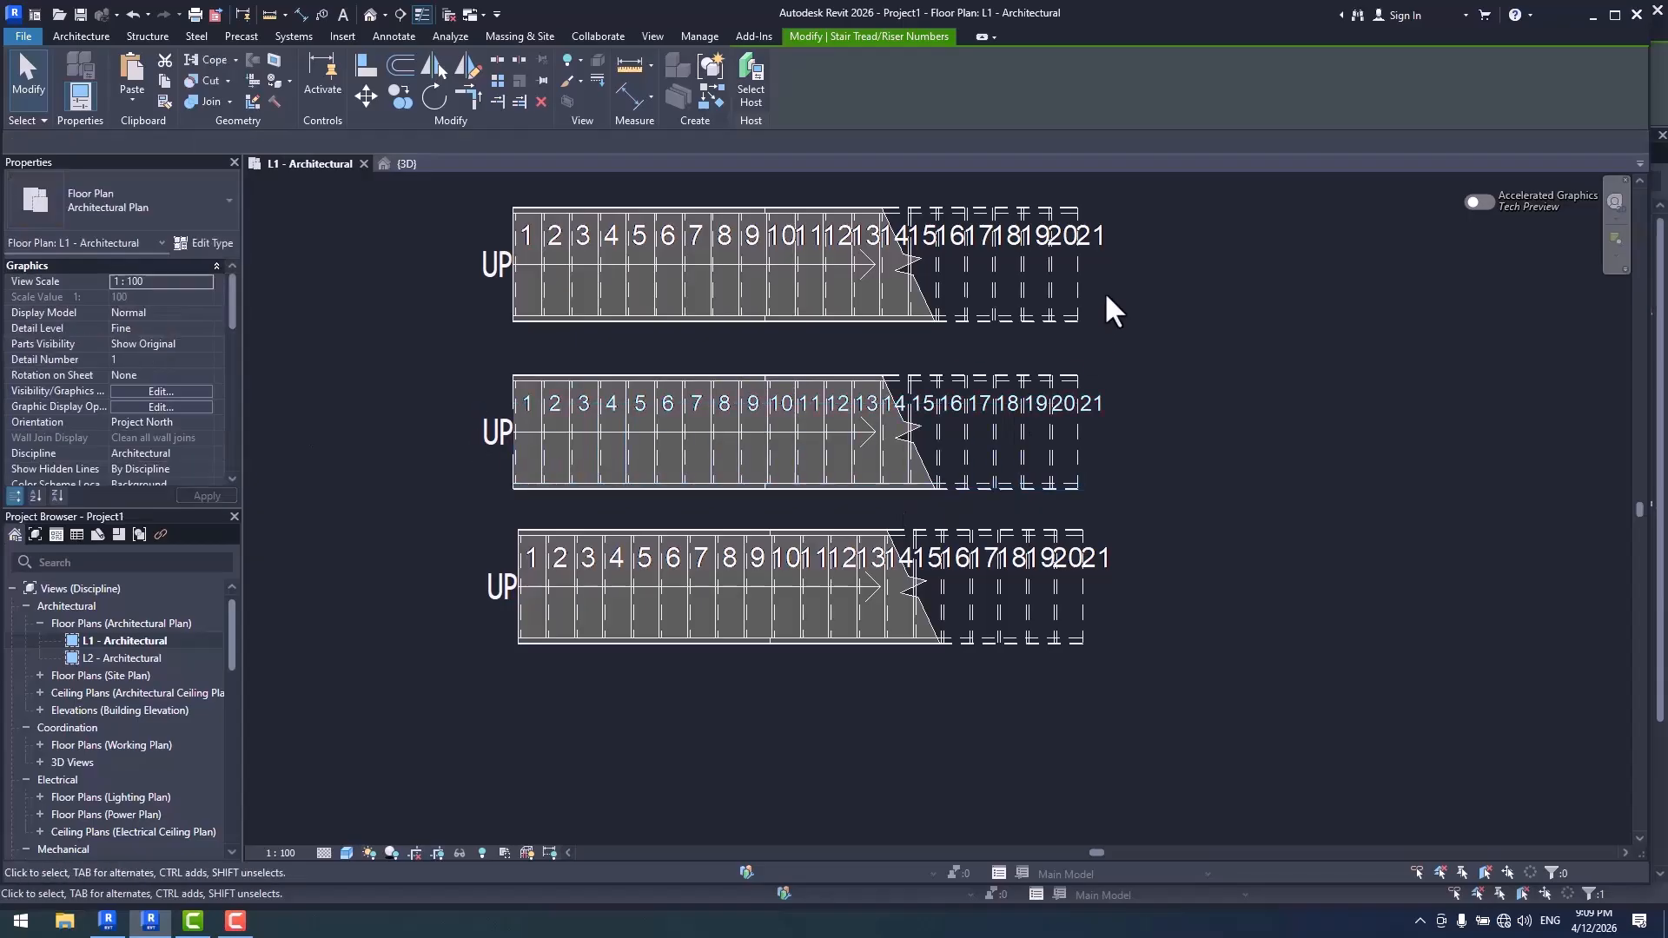
- Review the number size property of the top stair's riser numbers
left_click(1095, 236)
left_click(196, 388)
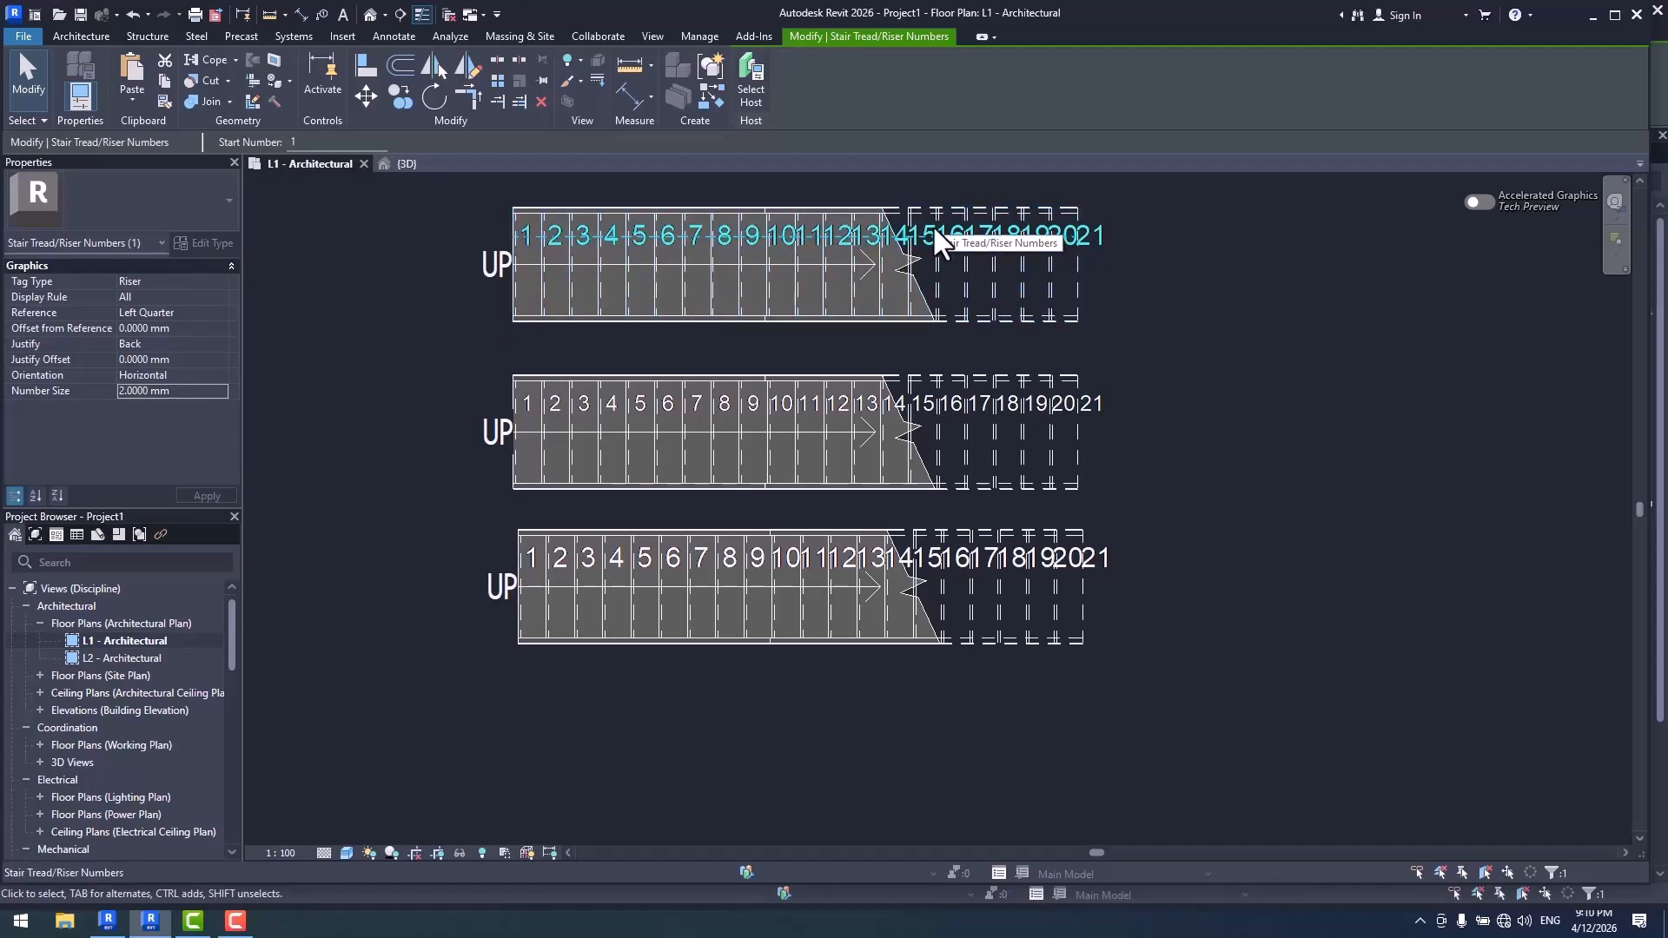
- Switch to Revit 2027 and set the text size of the Standard stair tread/riser number type to 2 mm
left_click(118, 918)
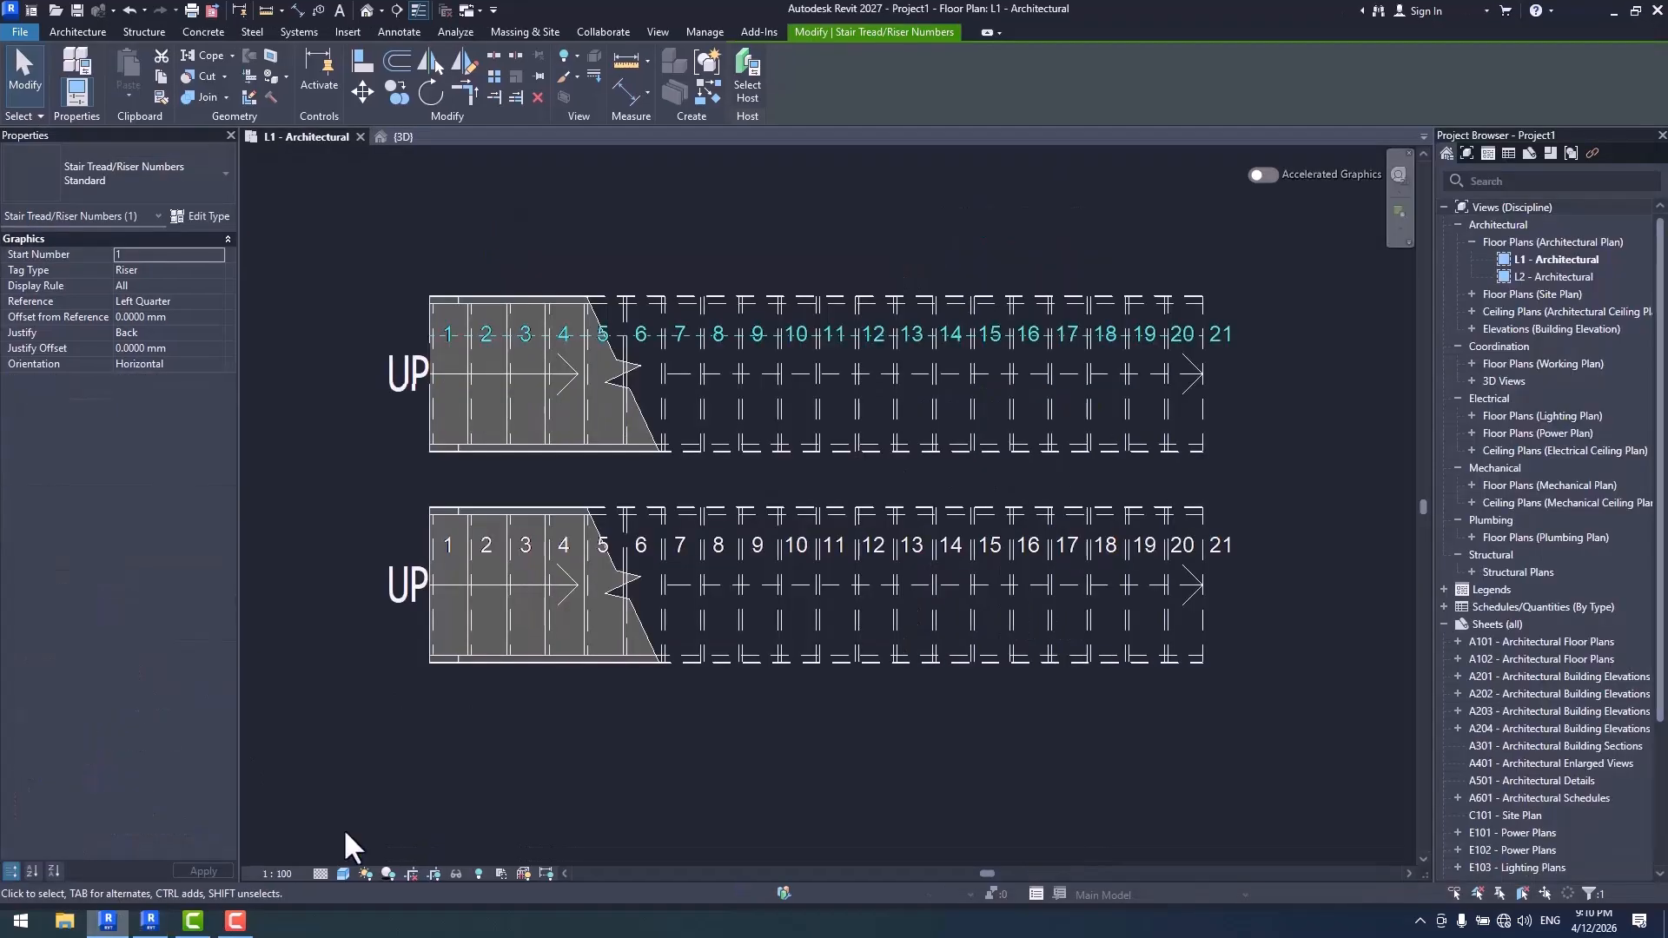
middle_click_drag(1236, 377, 1154, 371)
left_click(1171, 332)
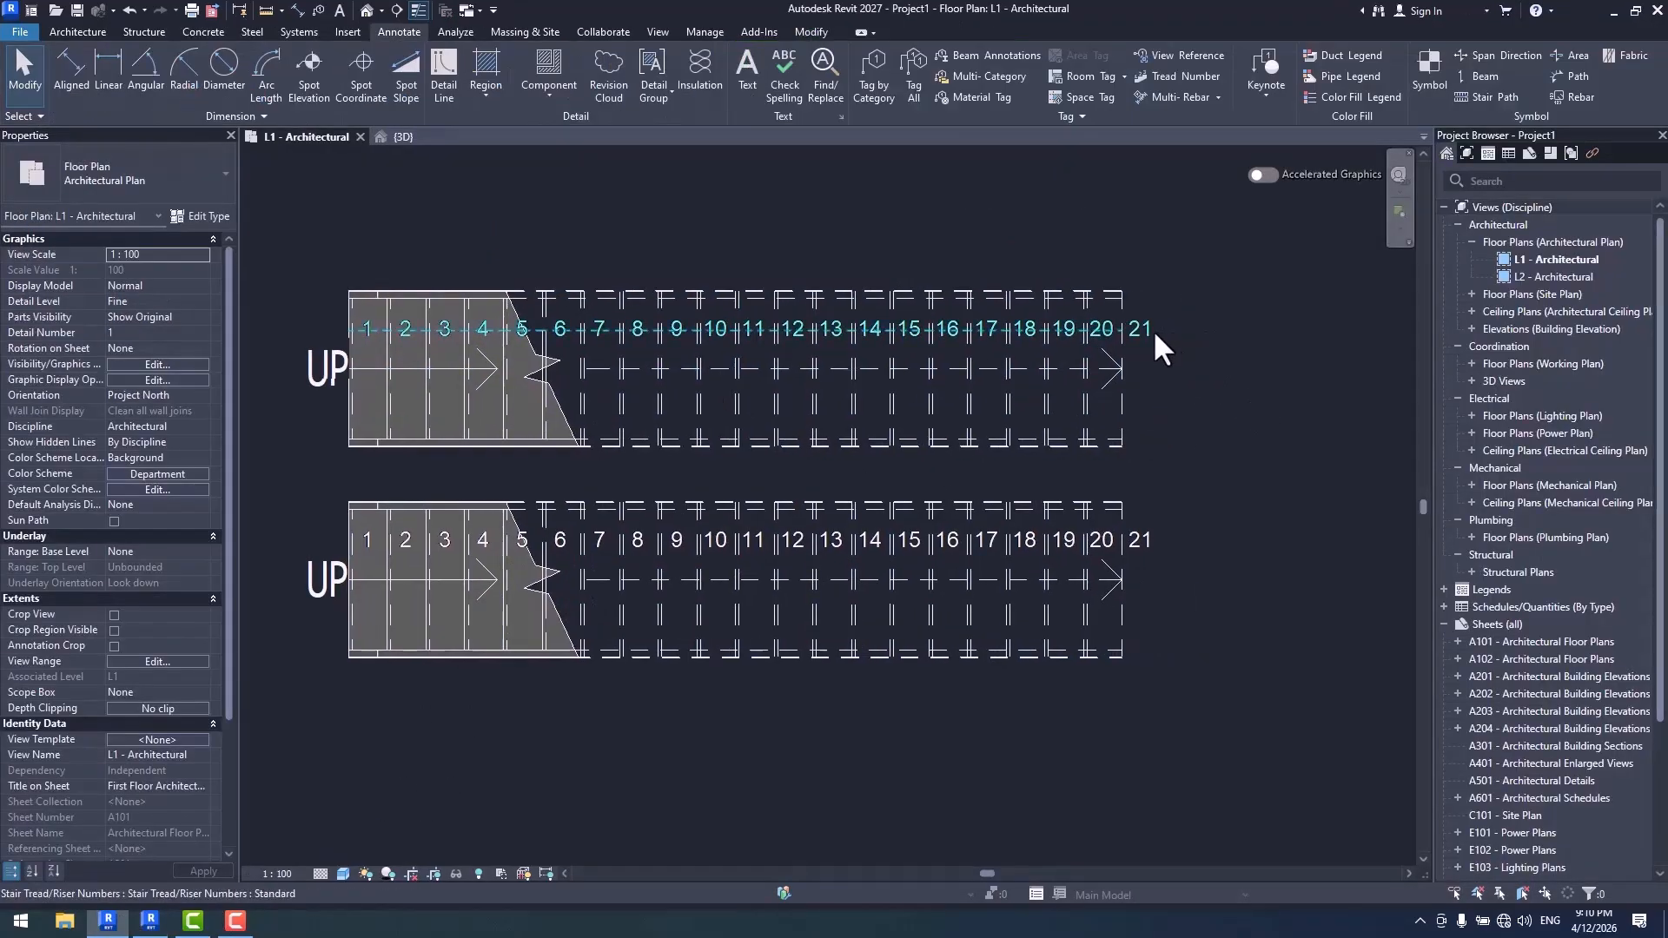
left_click(1154, 330)
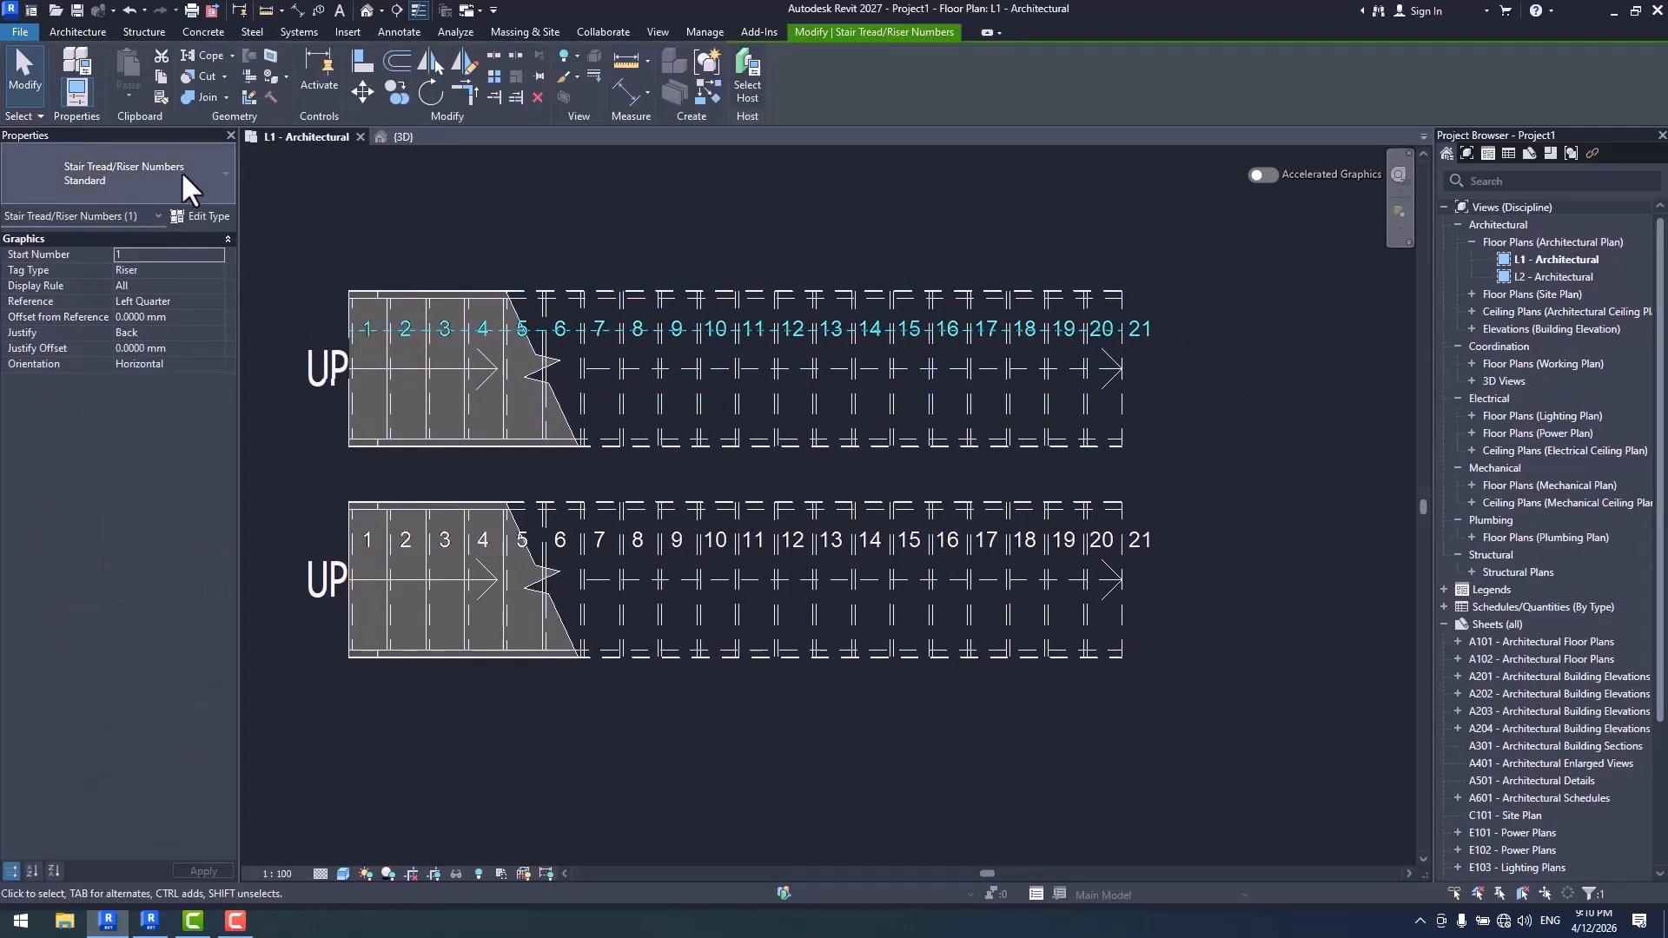
left_click(205, 215)
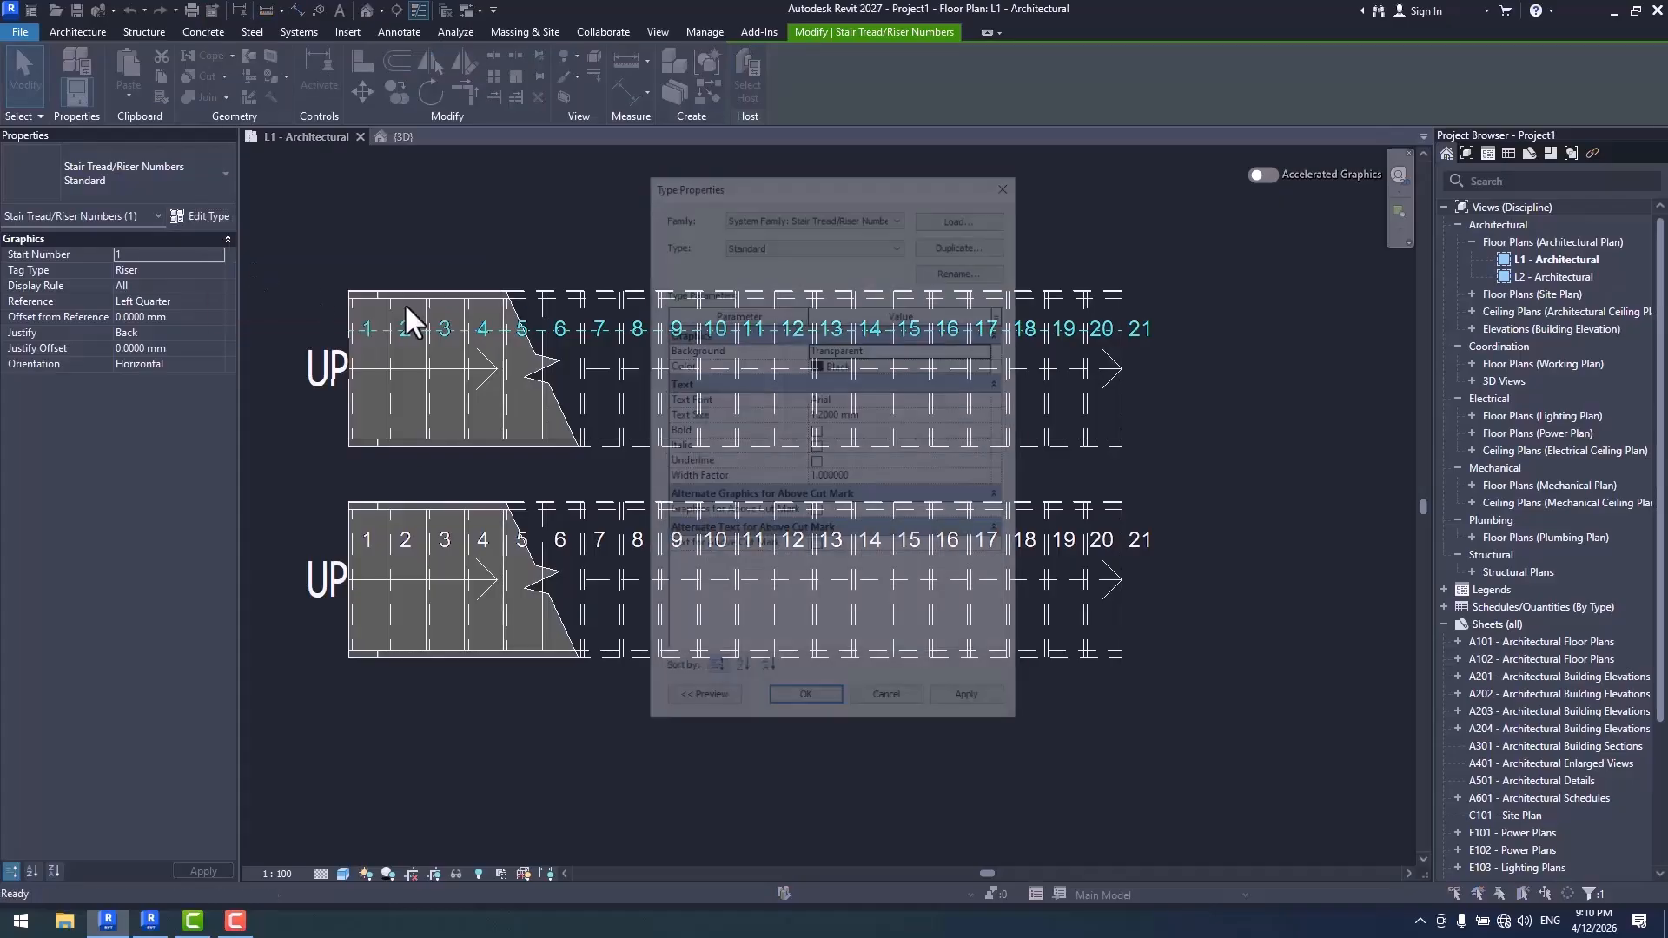
left_click(889, 414)
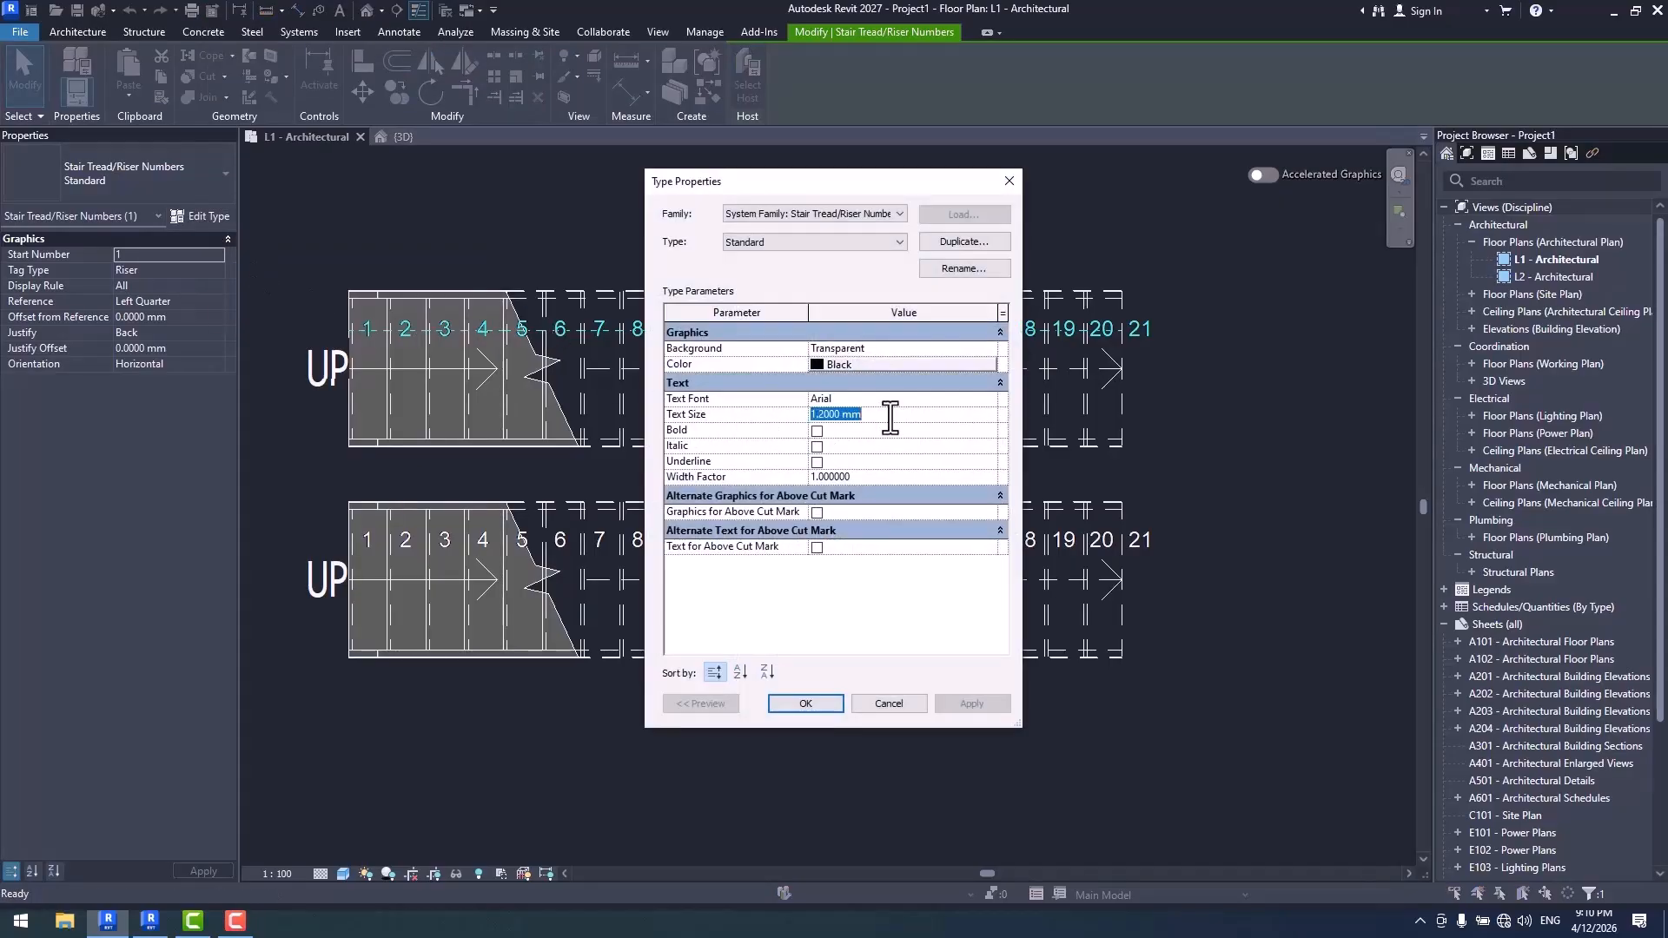
type("2")
left_click(813, 706)
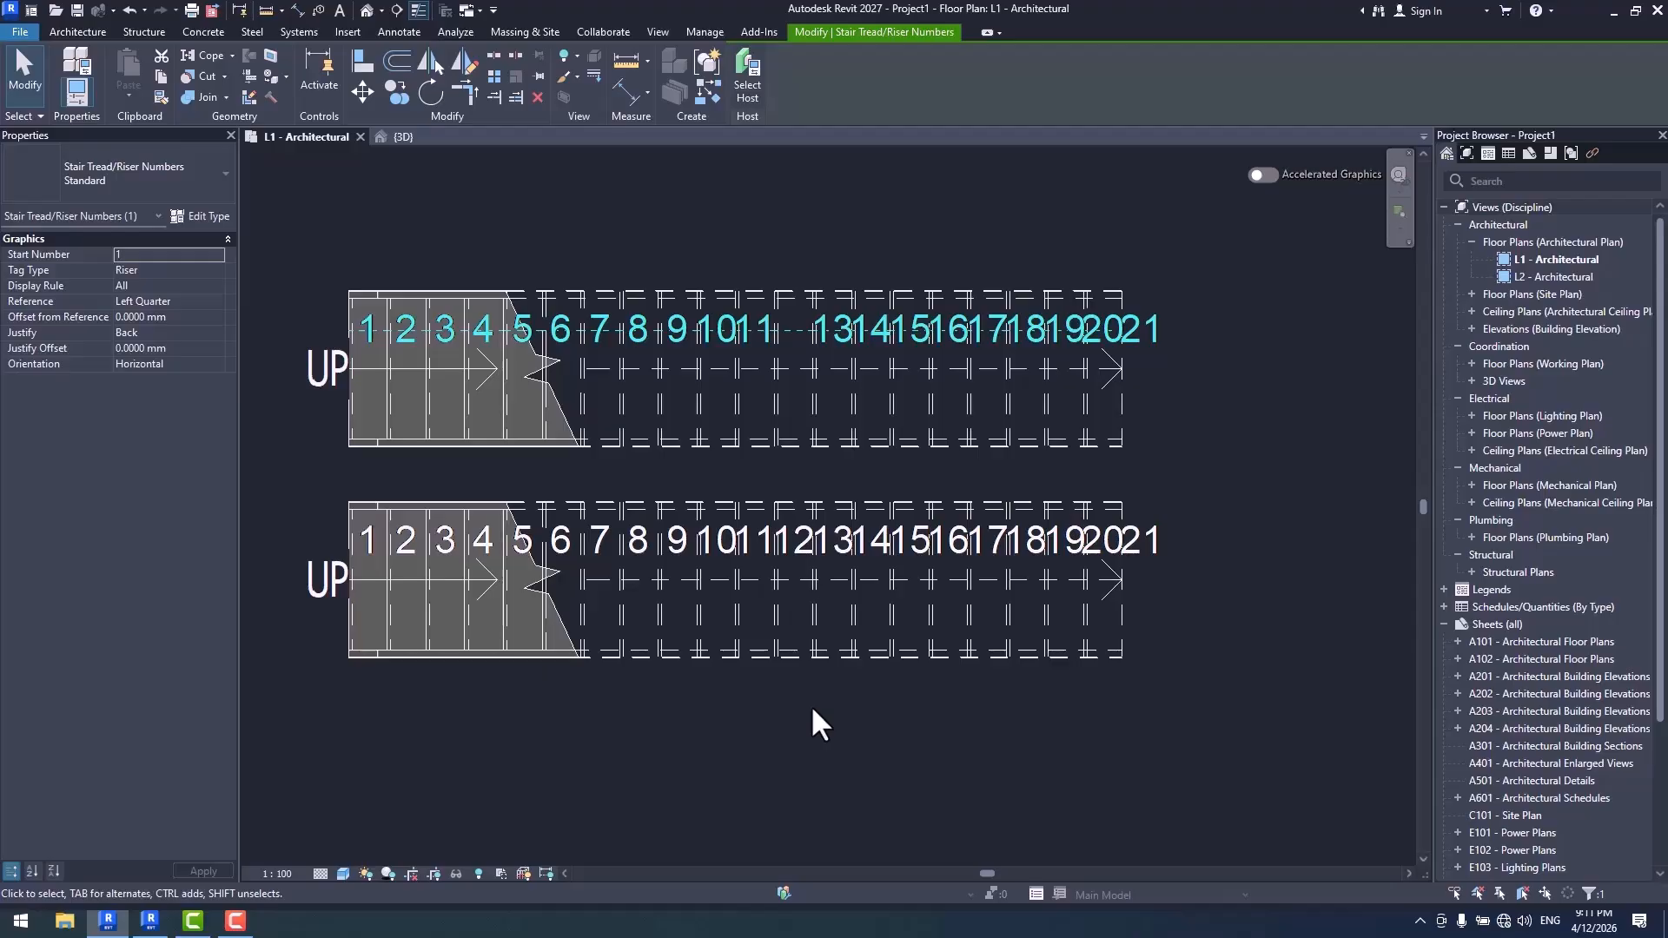
- Reselect the upper stair's riser numbers and review their type properties without changing them
left_click(1129, 354)
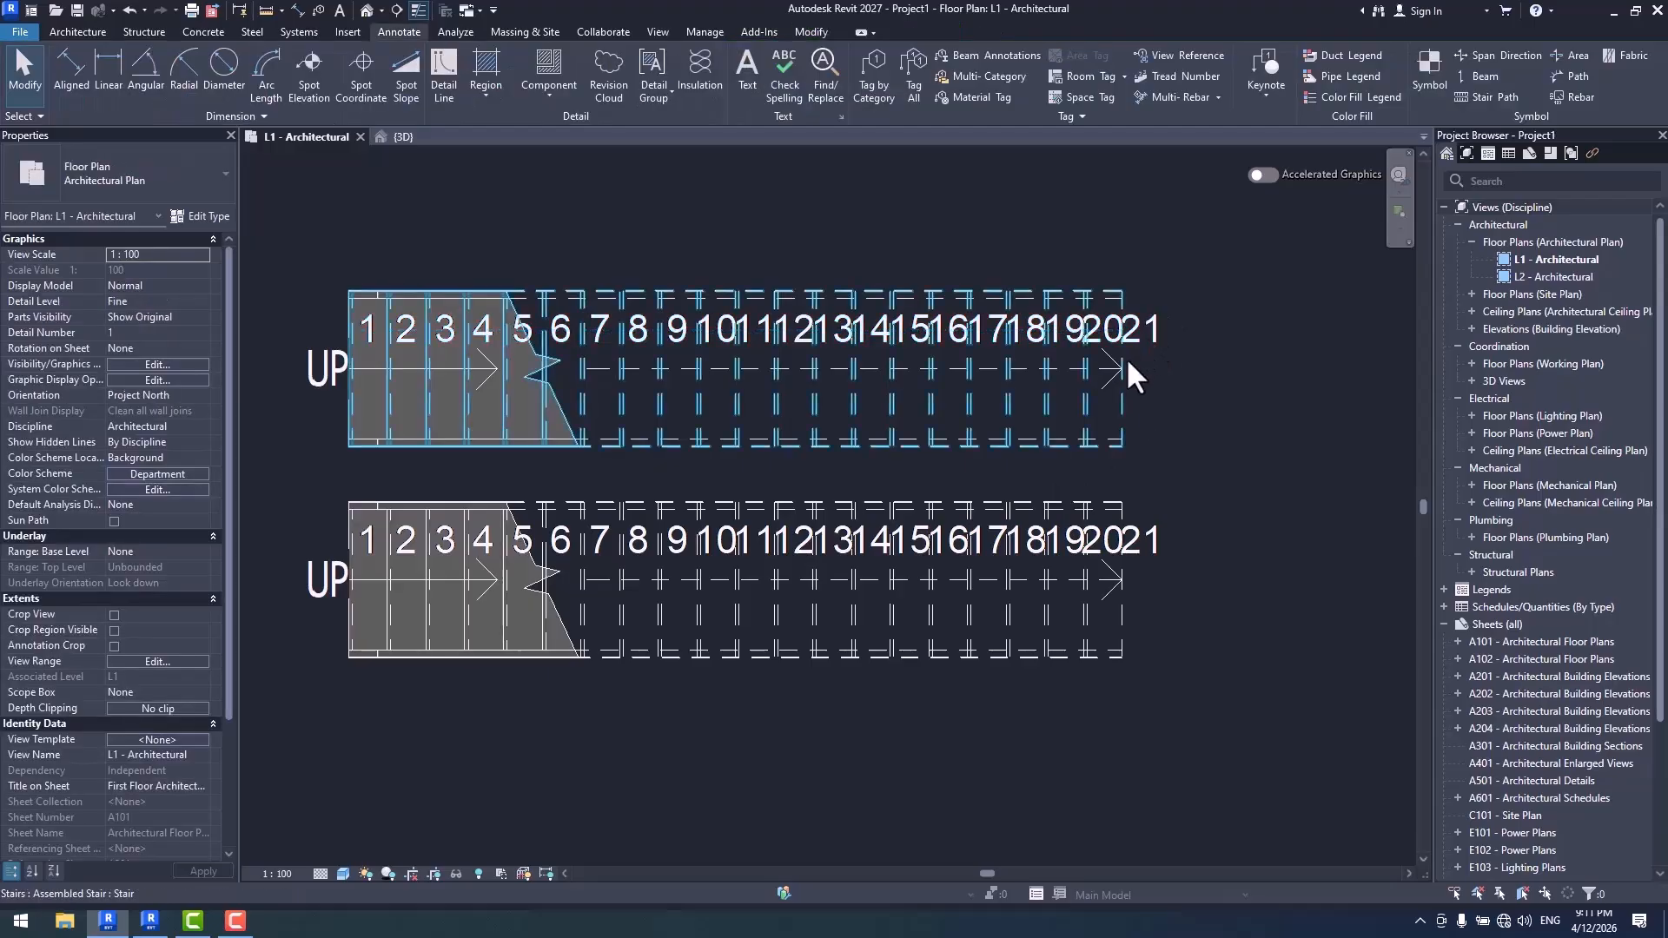
left_click(1144, 328)
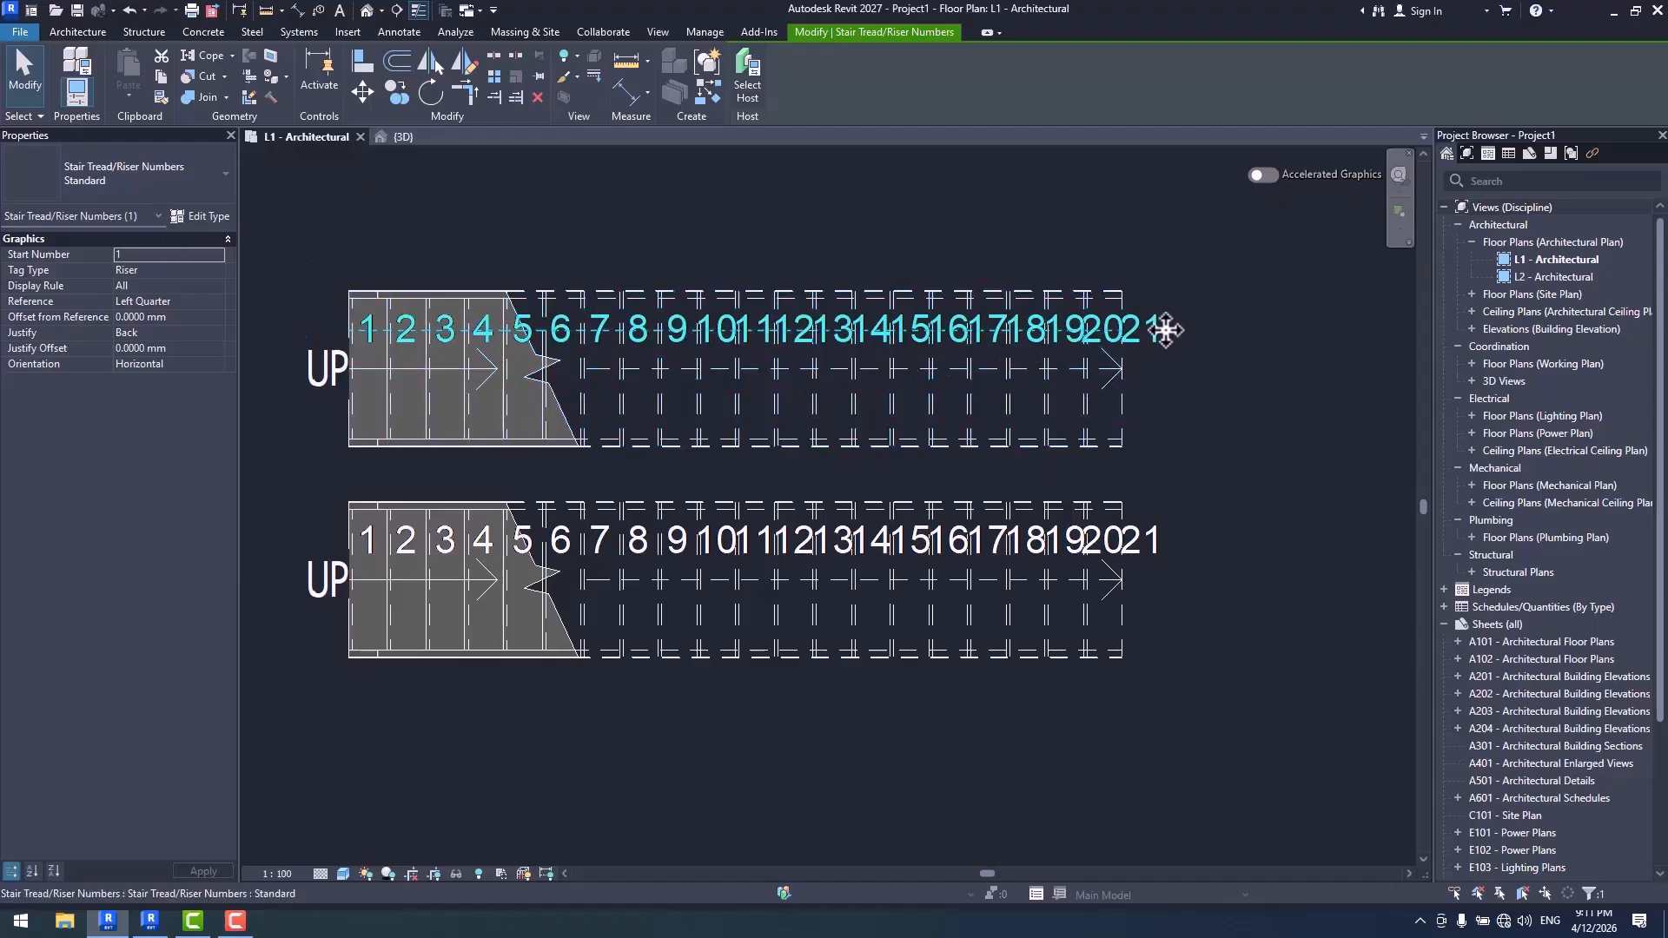
left_click(215, 216)
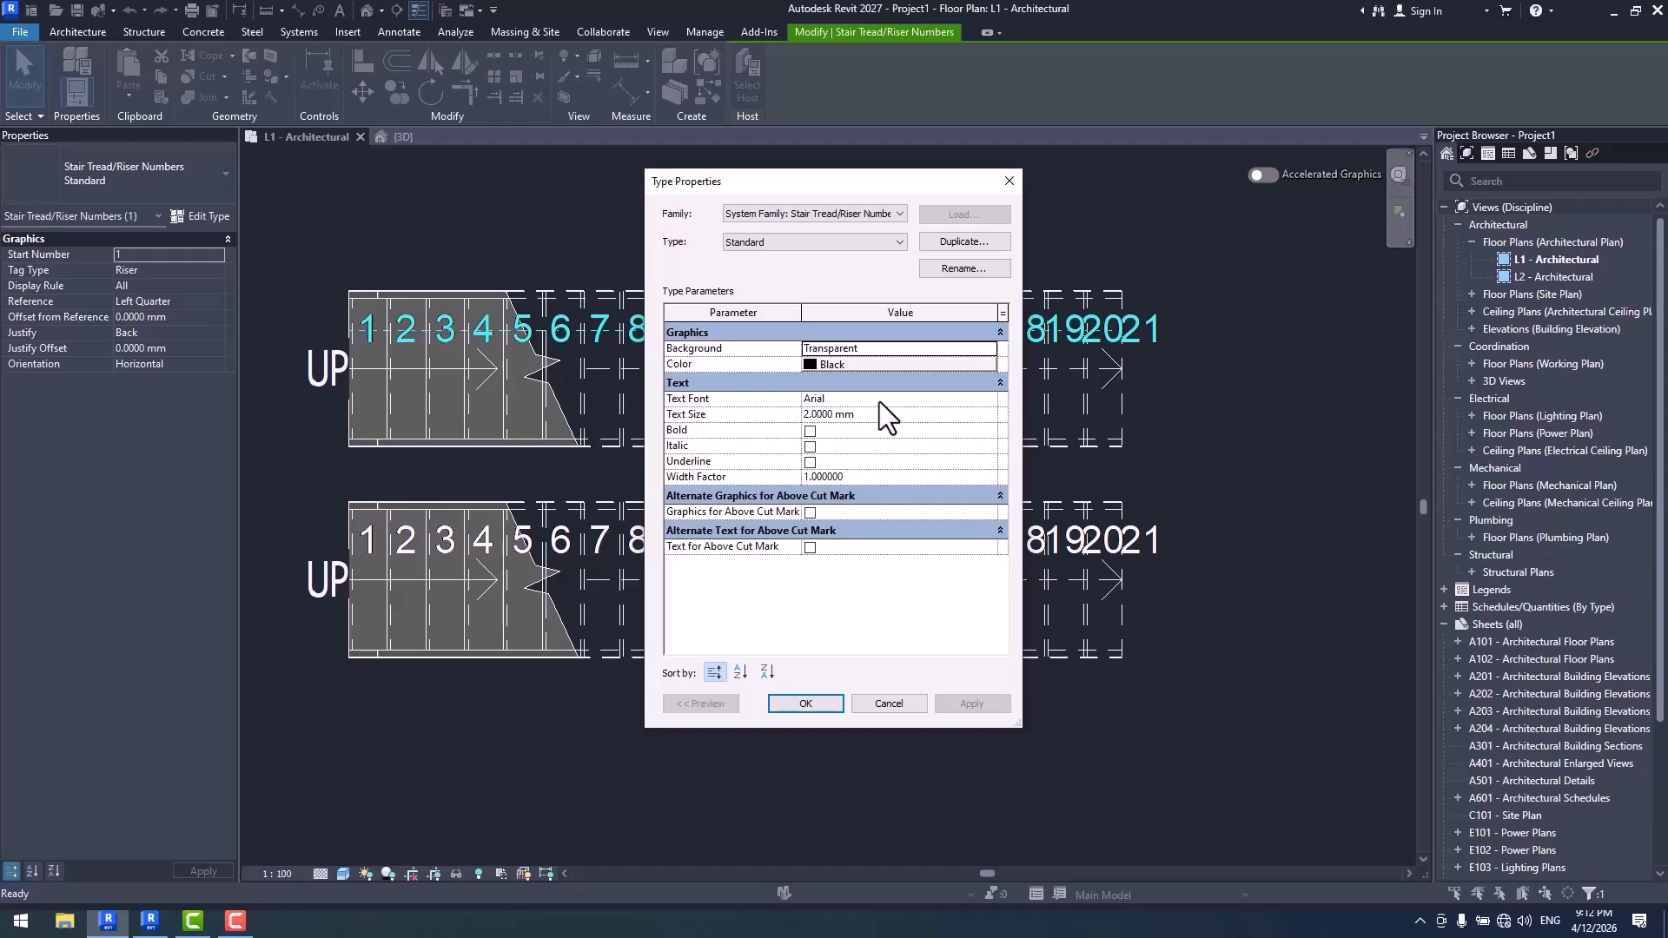
left_click(1001, 188)
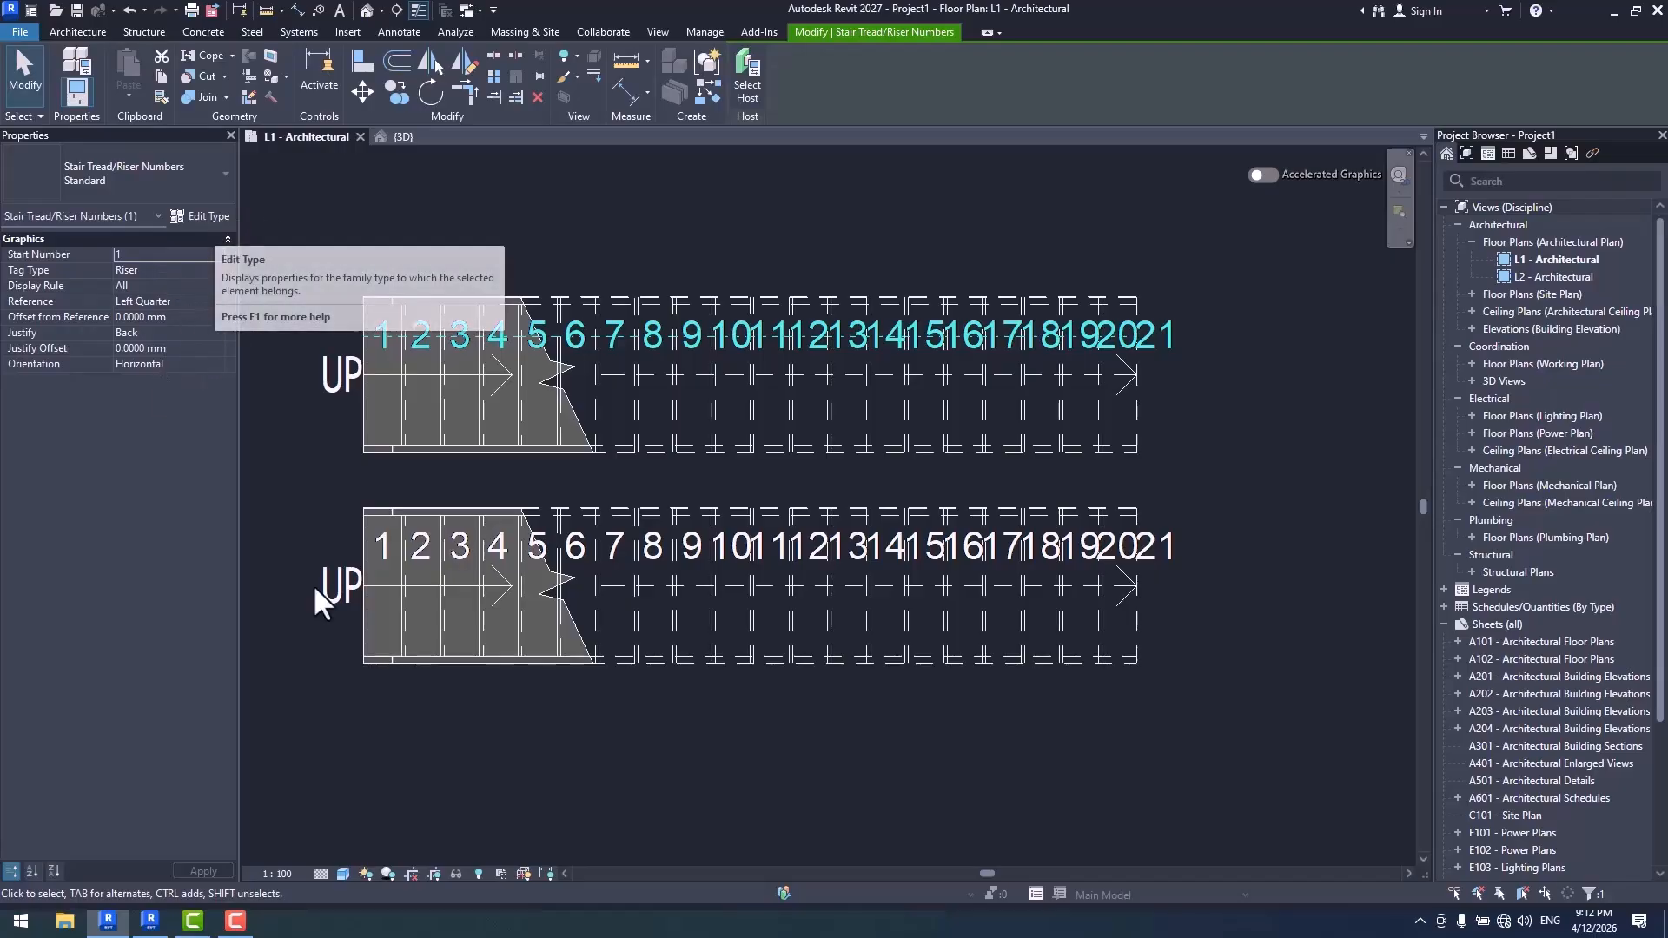
- Switch to Revit 2026 and examine the instance properties and Justify options of the top stair's riser numbers
left_click(149, 922)
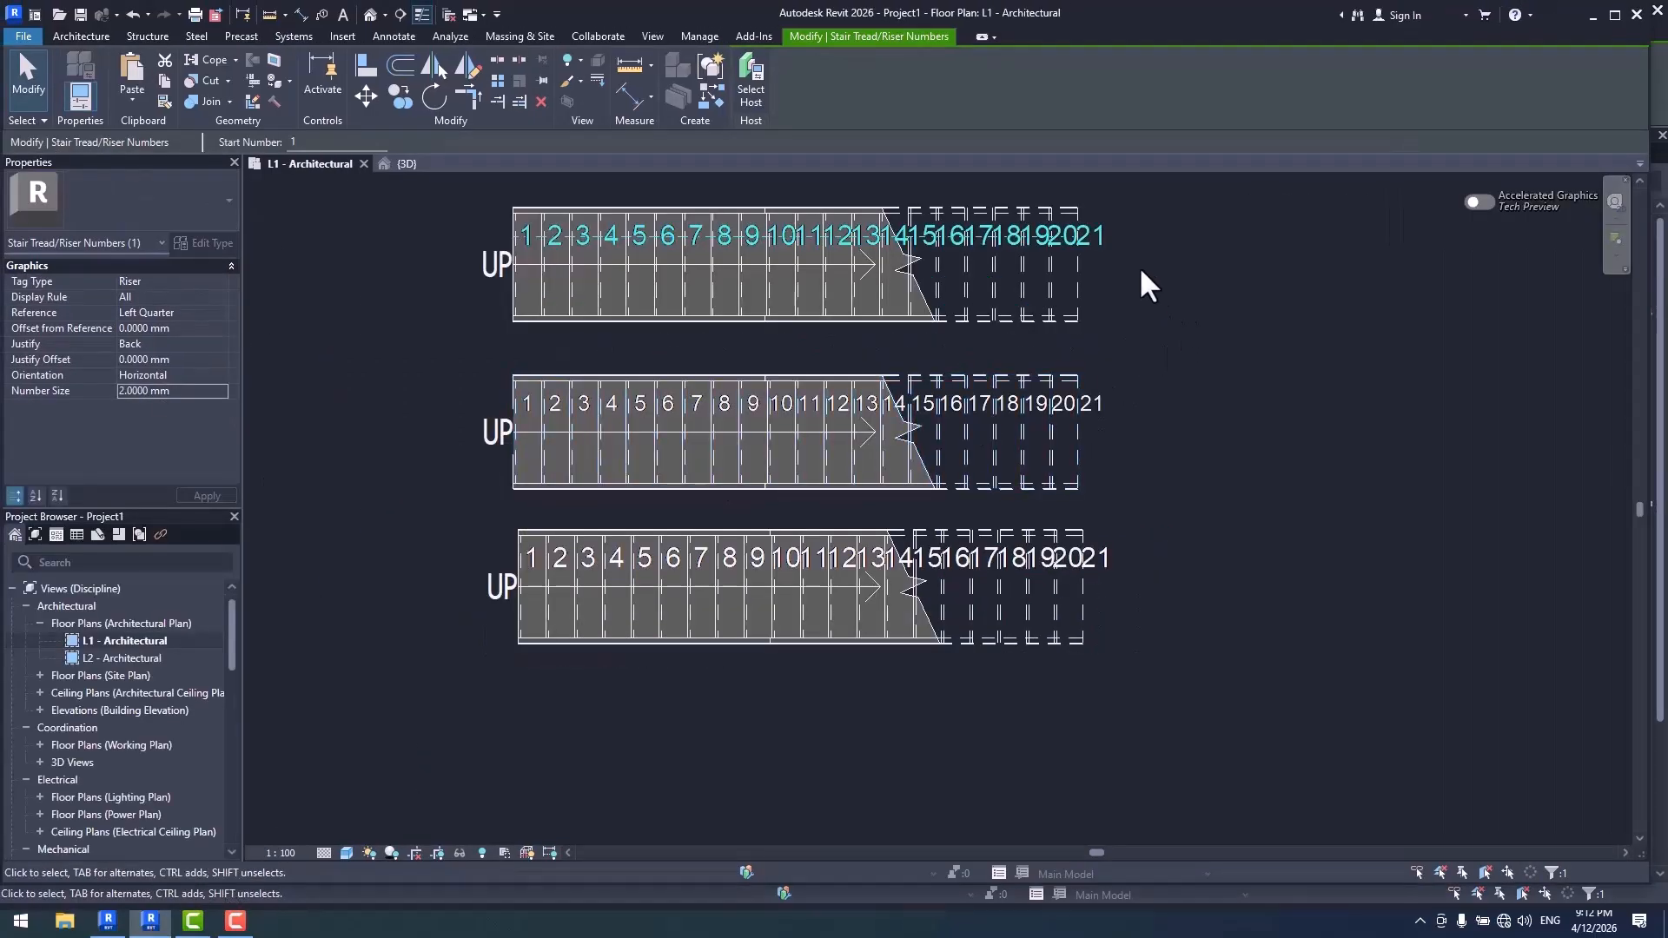
middle_click_drag(1217, 313, 1174, 360)
left_click(1106, 310)
left_click(1060, 281)
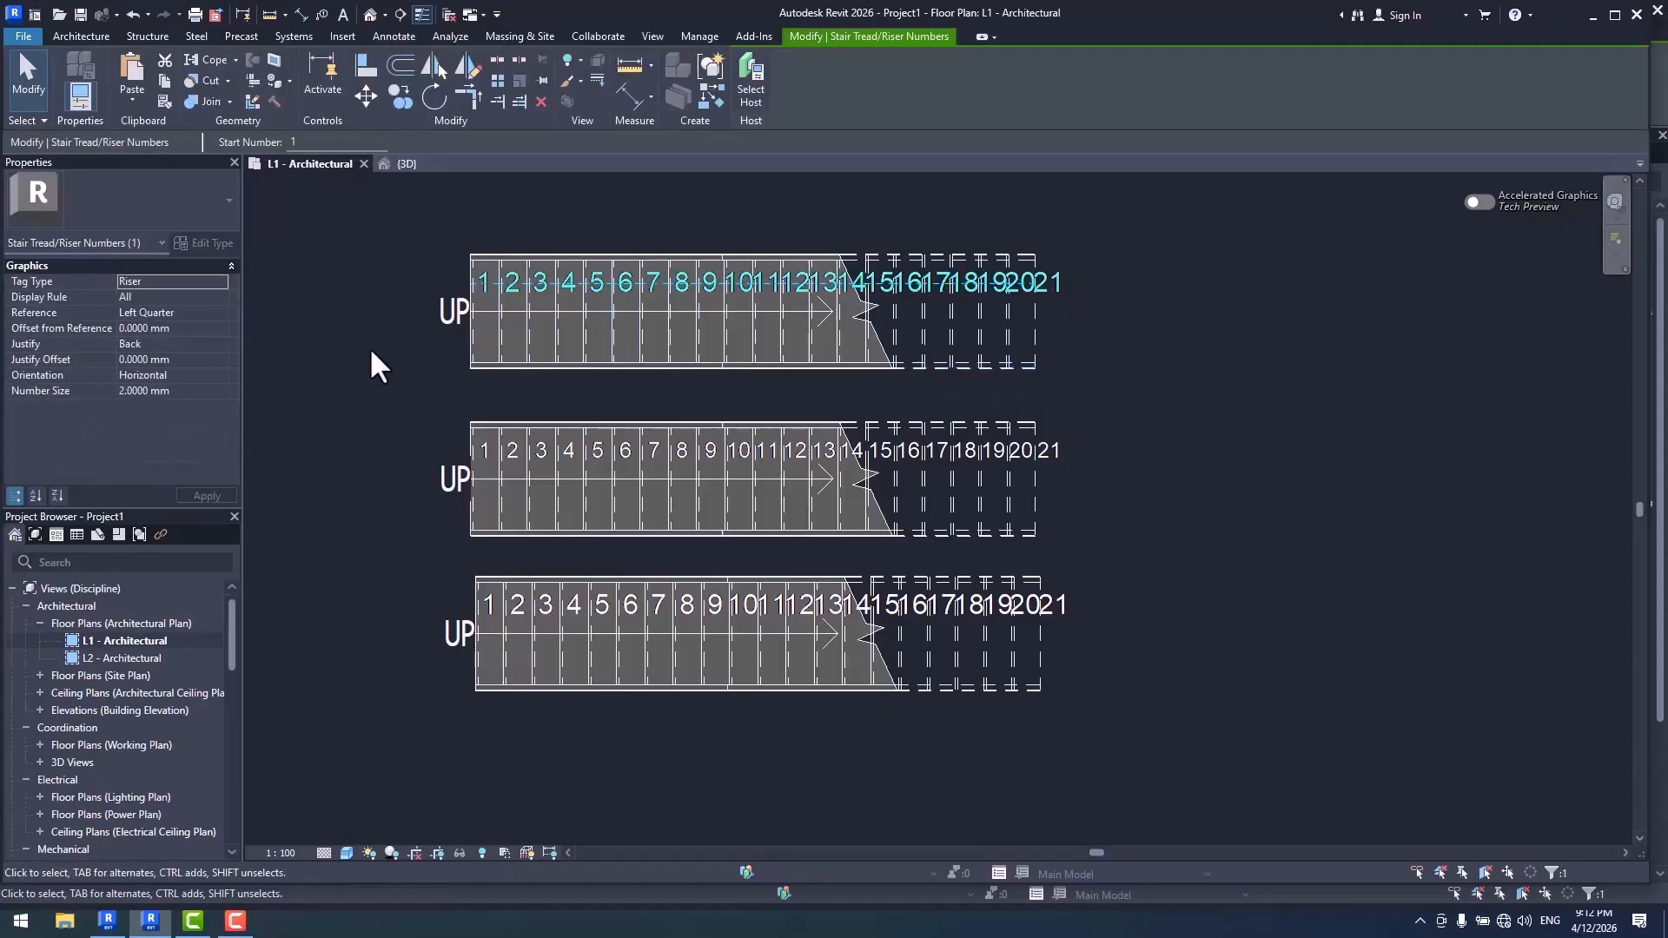
left_click(214, 344)
left_click(218, 344)
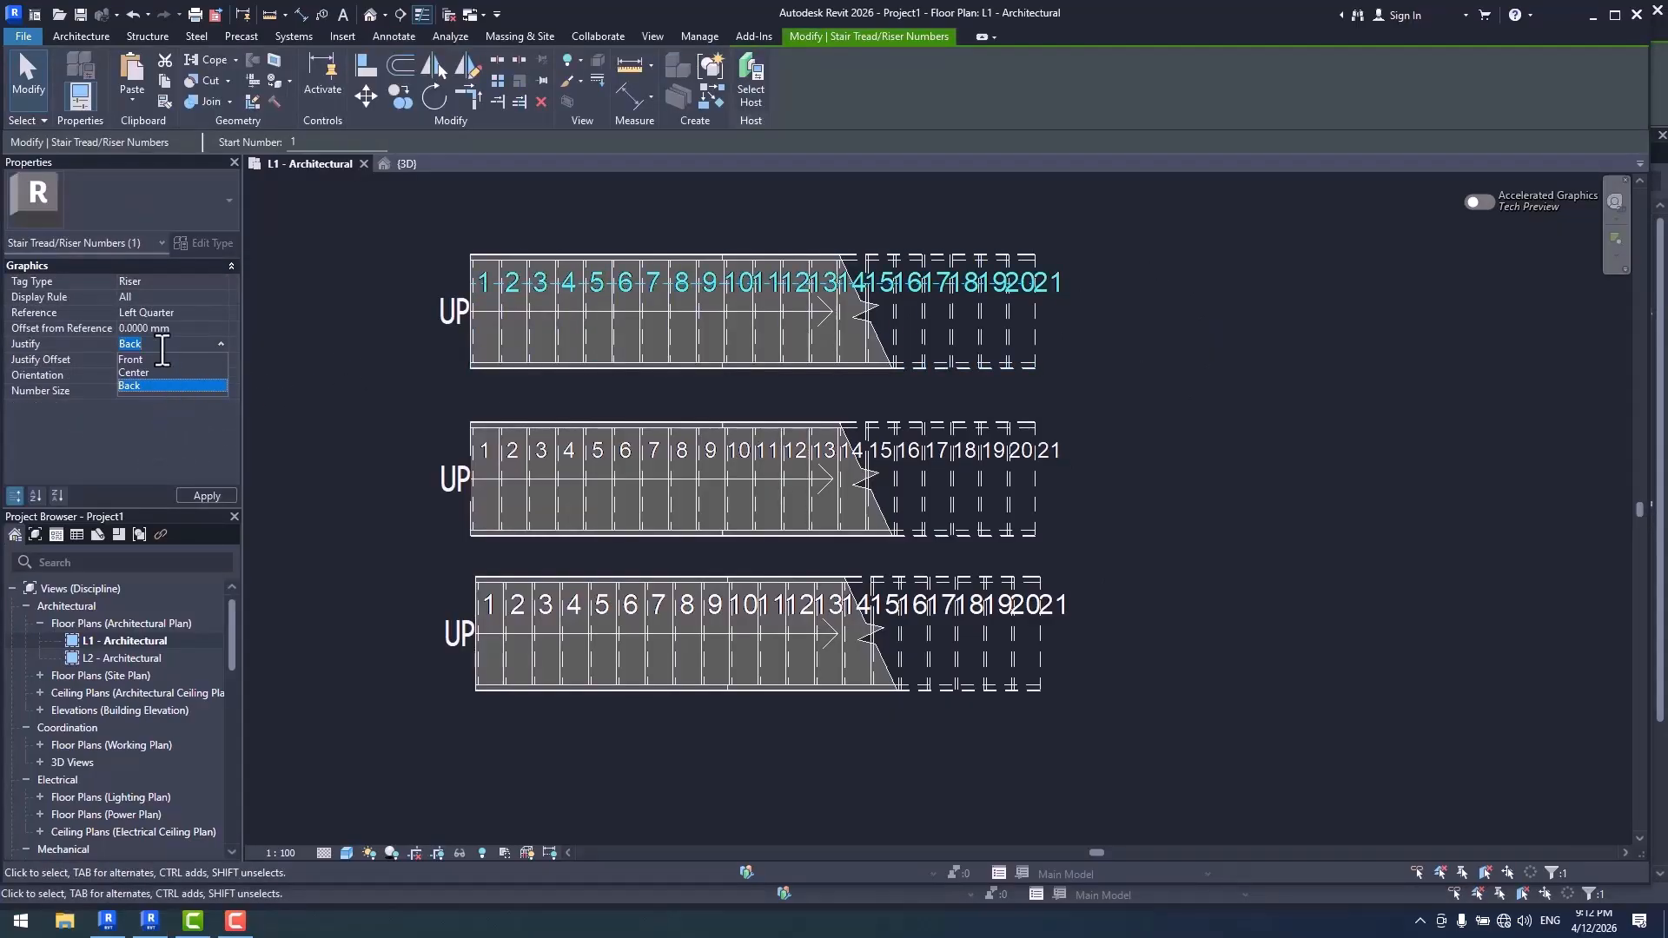
left_click(321, 401)
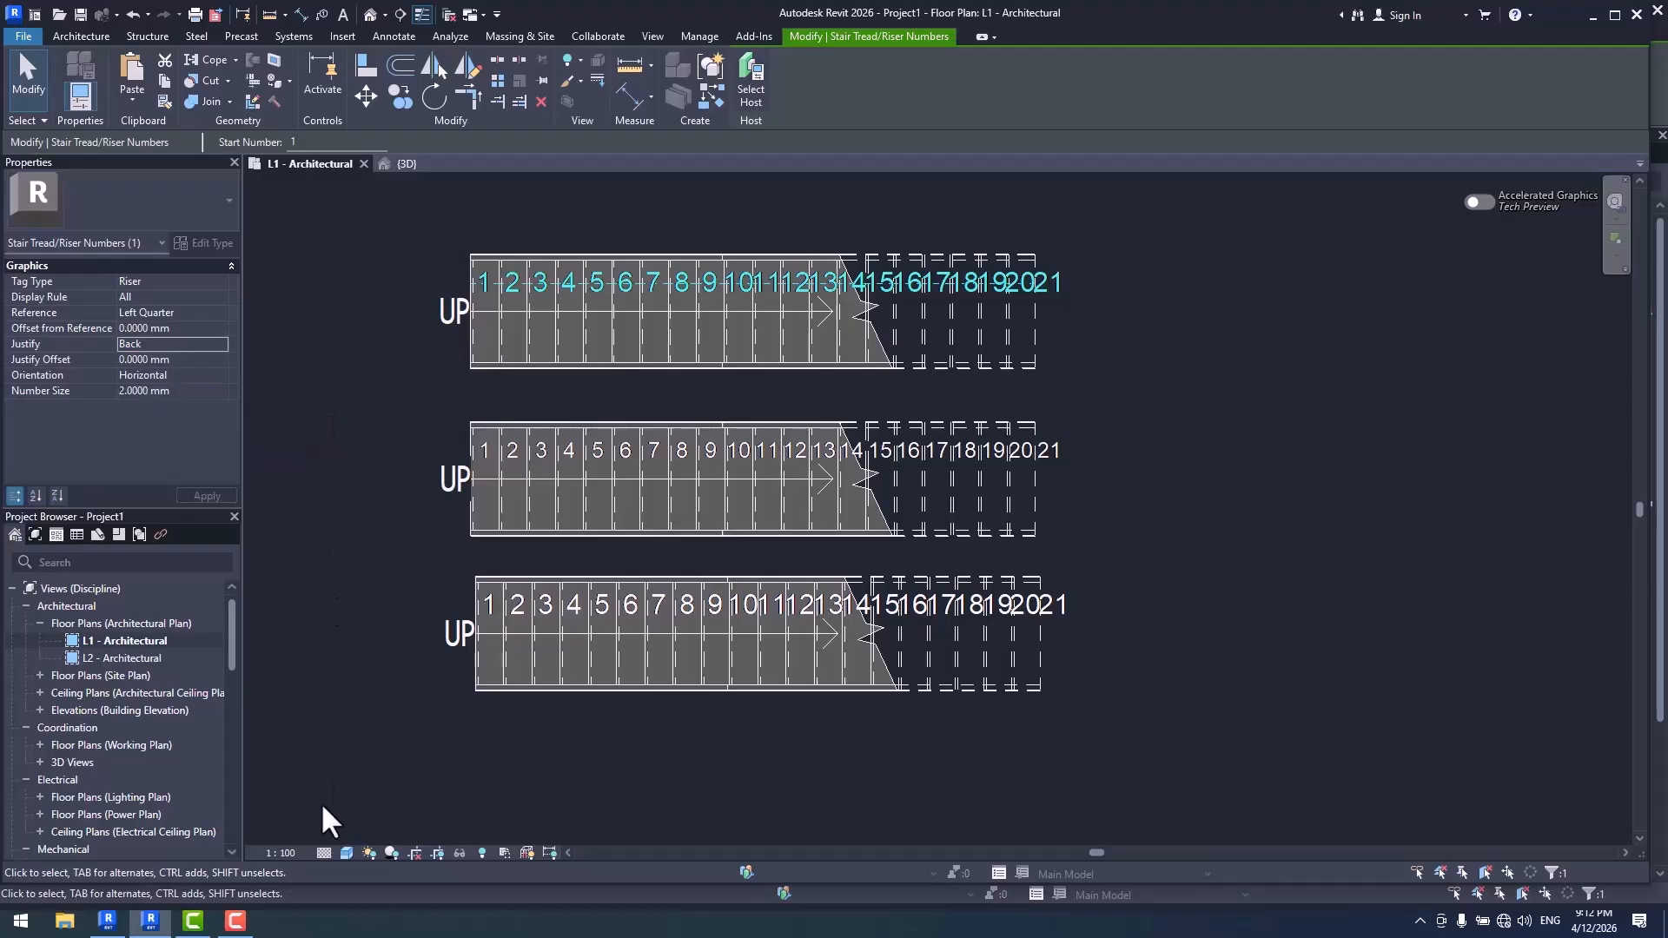
- In Revit 2027, try the Right Quarter and Left references for the upper stair's riser numbers and restore Left Quarter
left_click(108, 922)
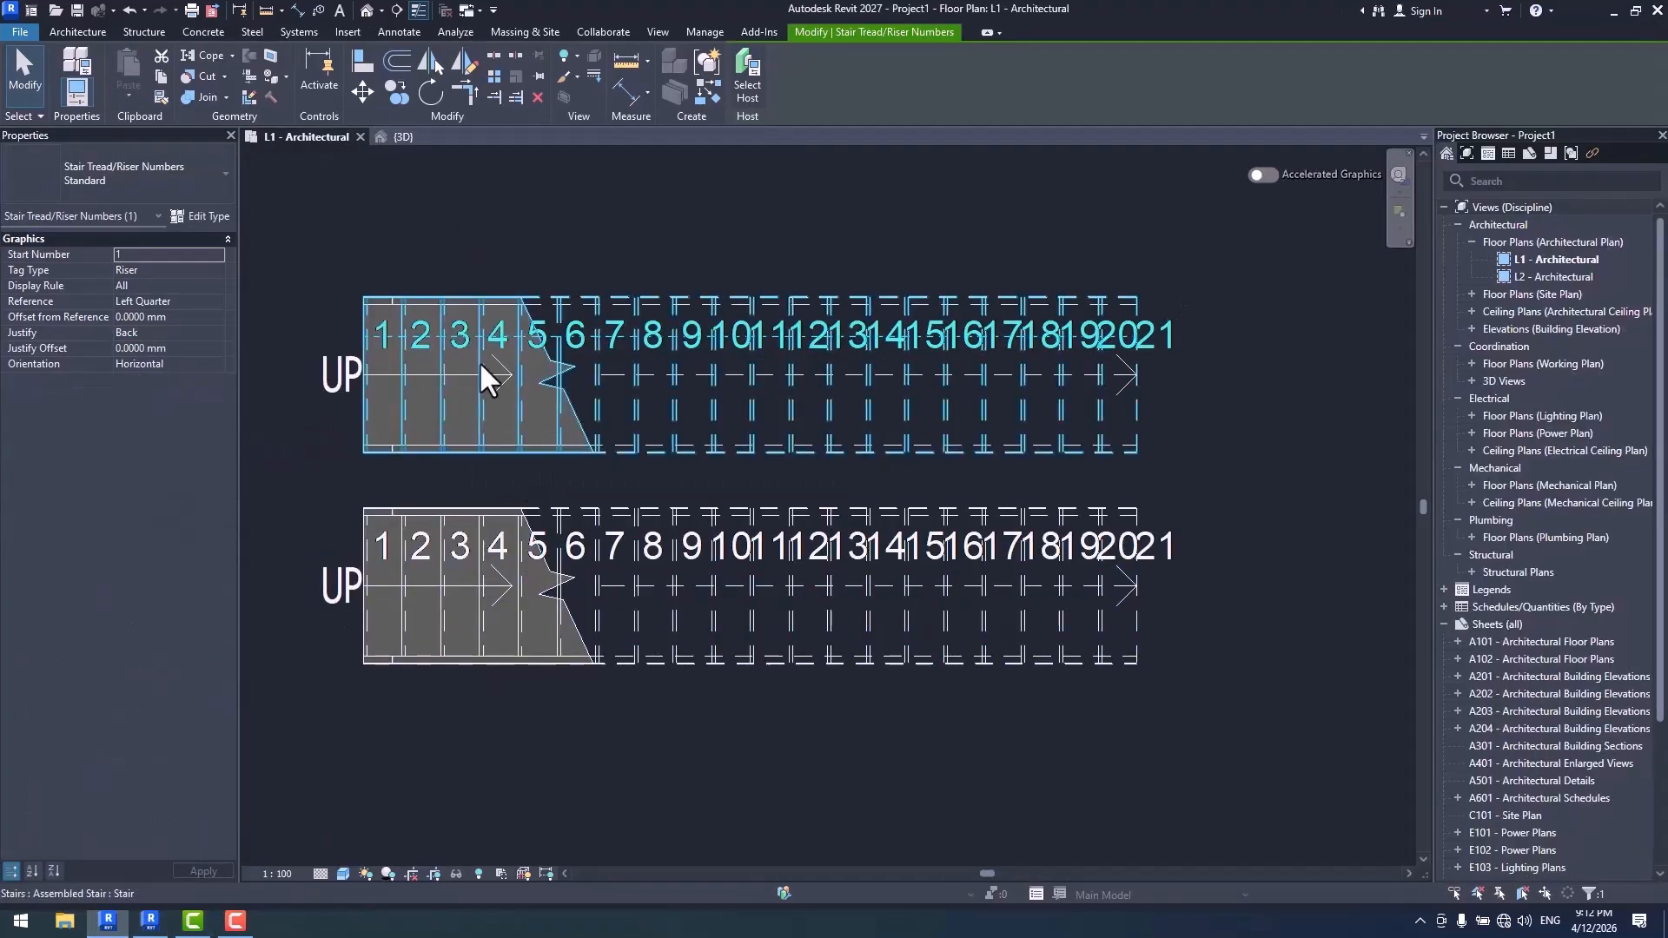
left_click(212, 303)
left_click(217, 301)
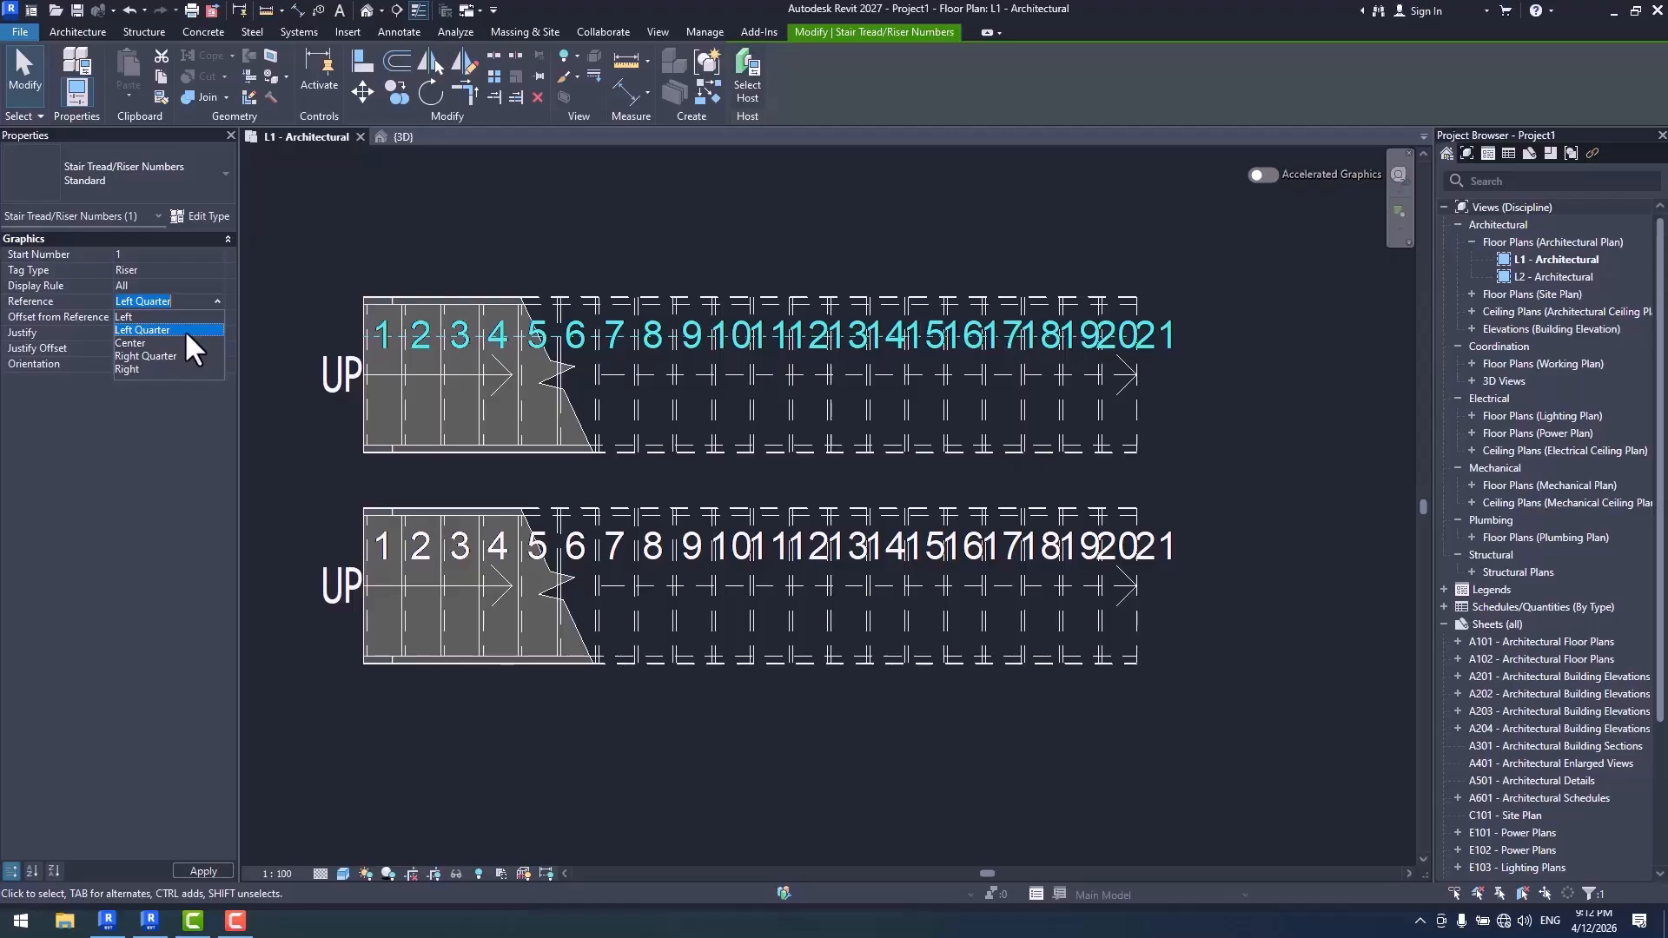
left_click(176, 355)
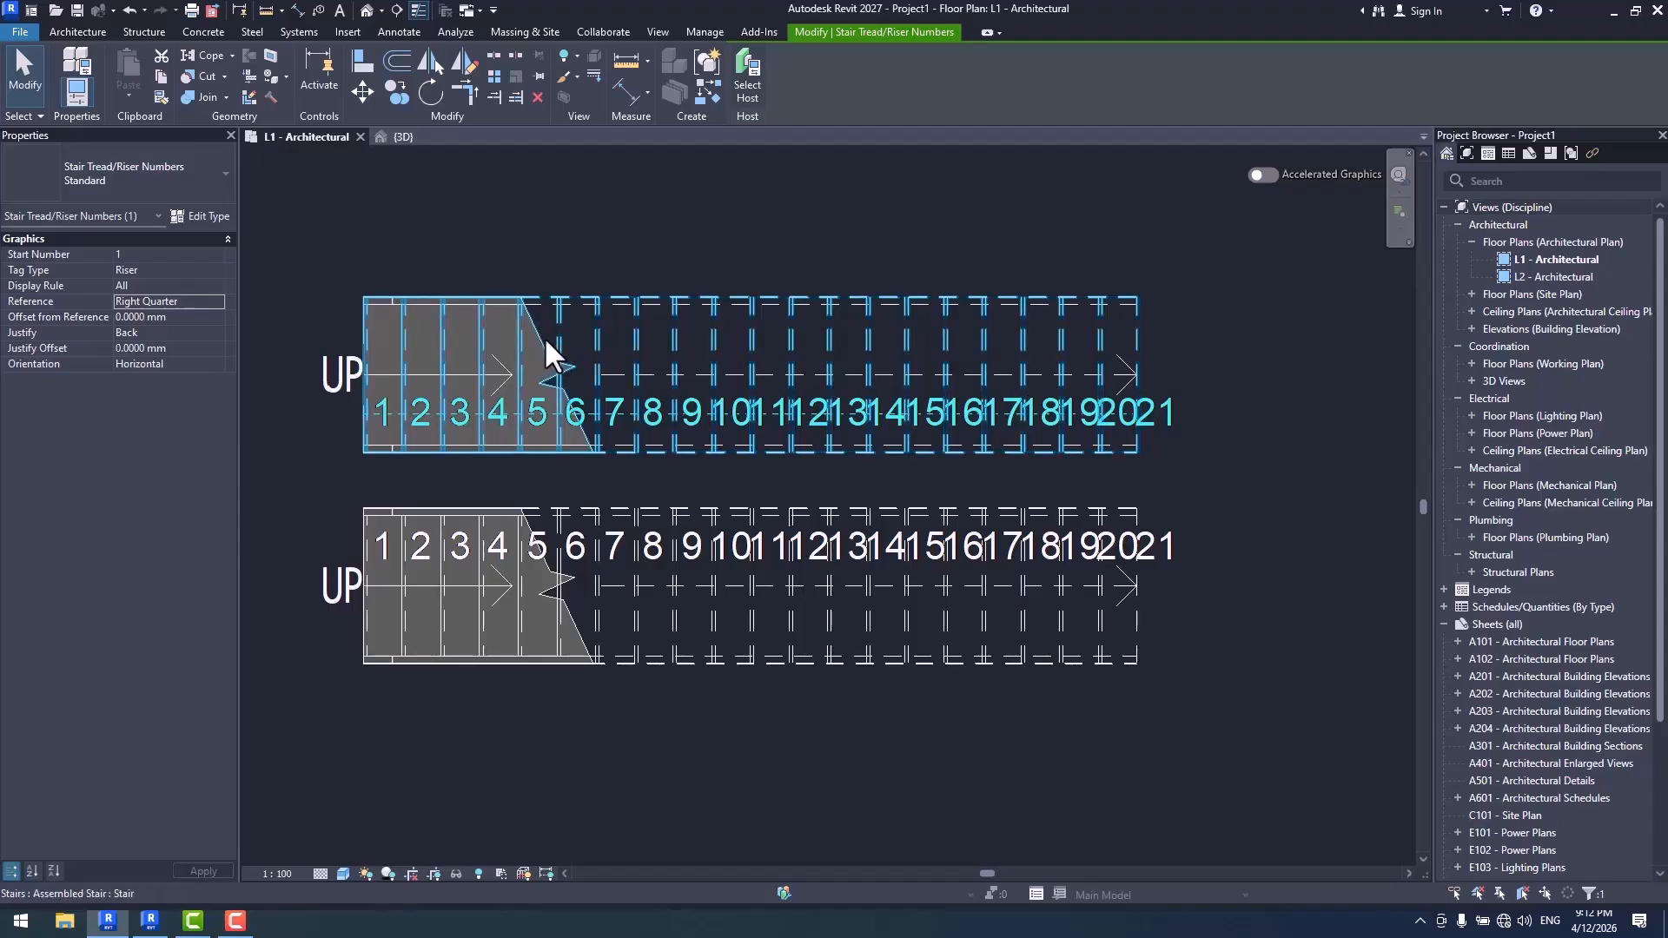
left_click(216, 301)
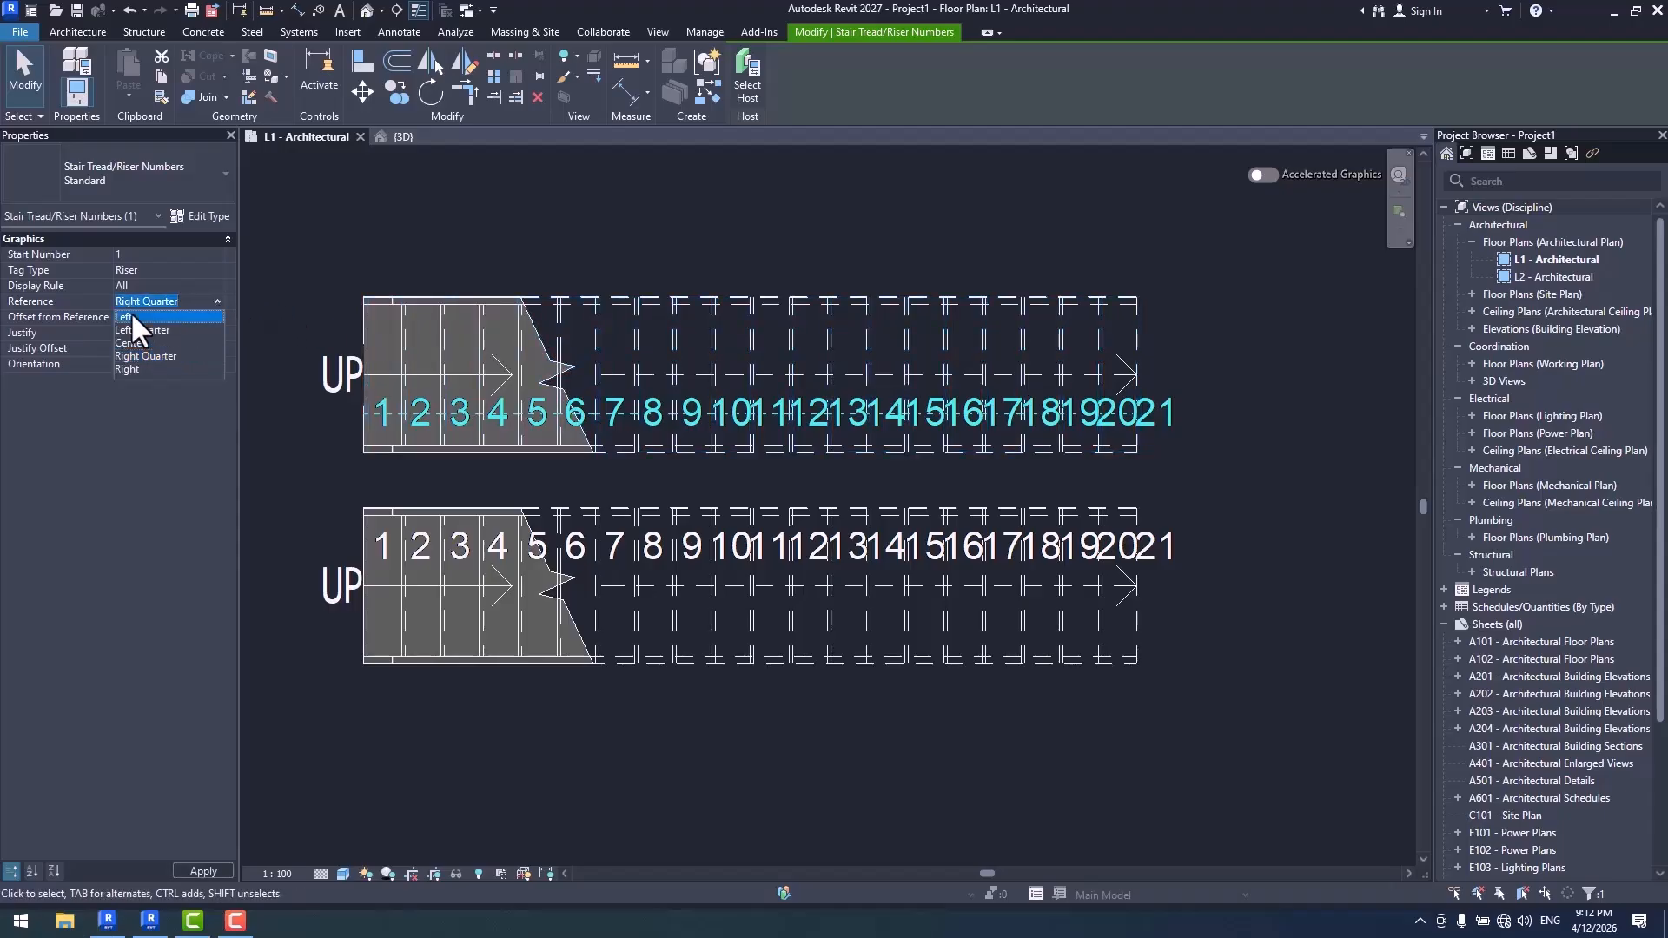
left_click(132, 316)
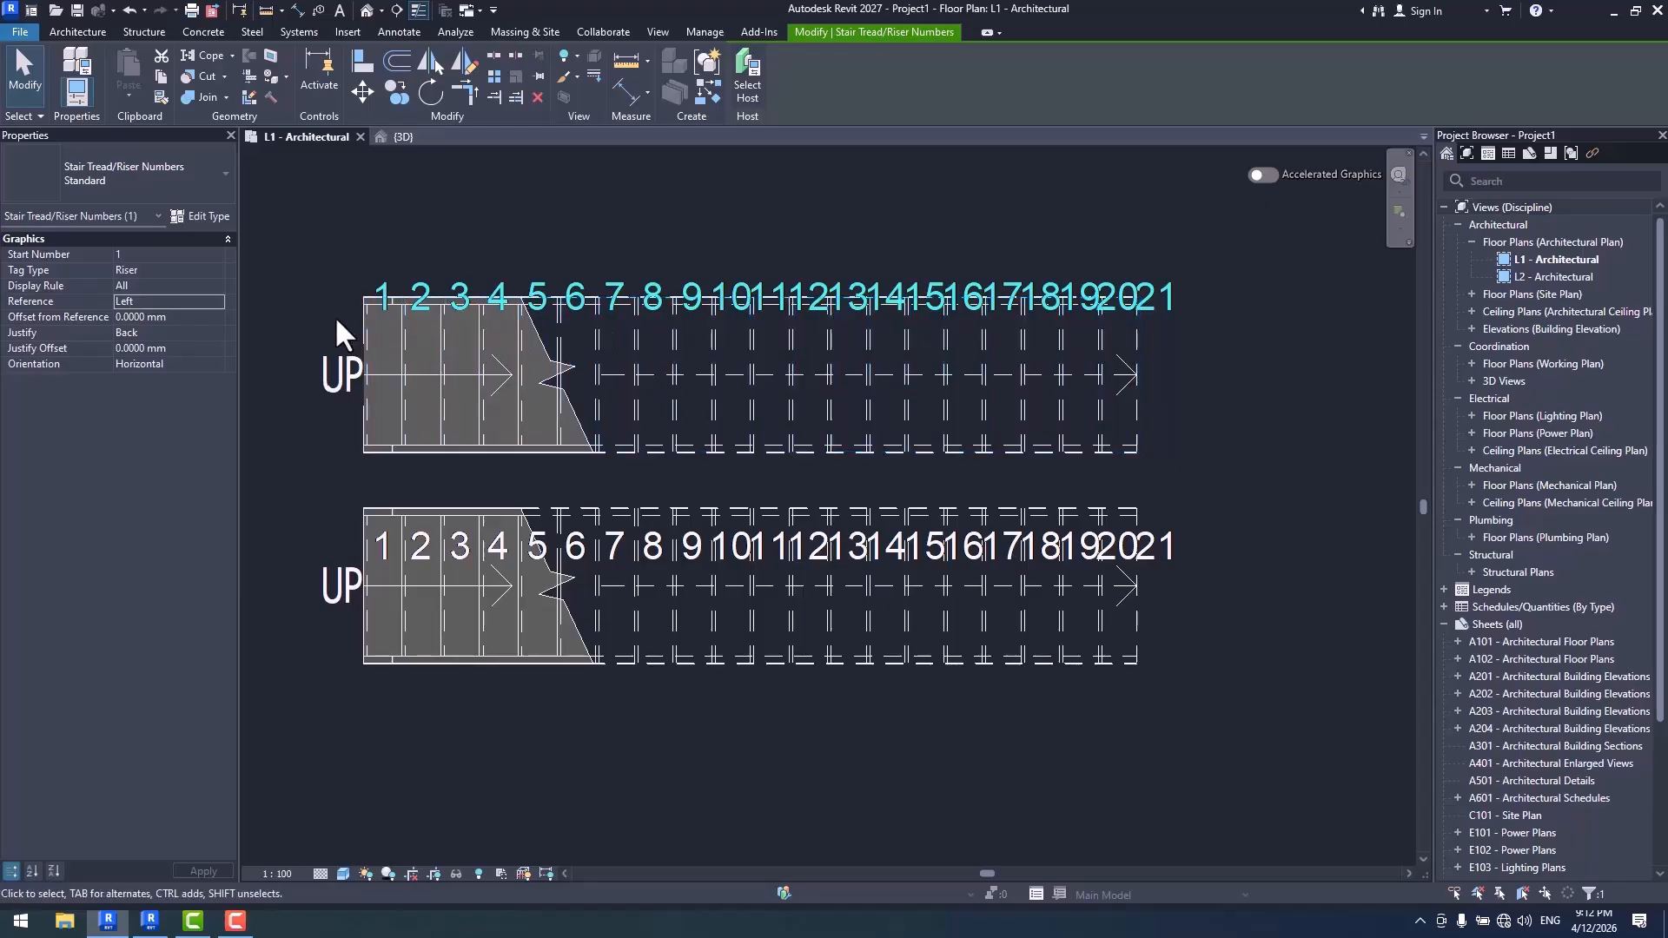
left_click(215, 304)
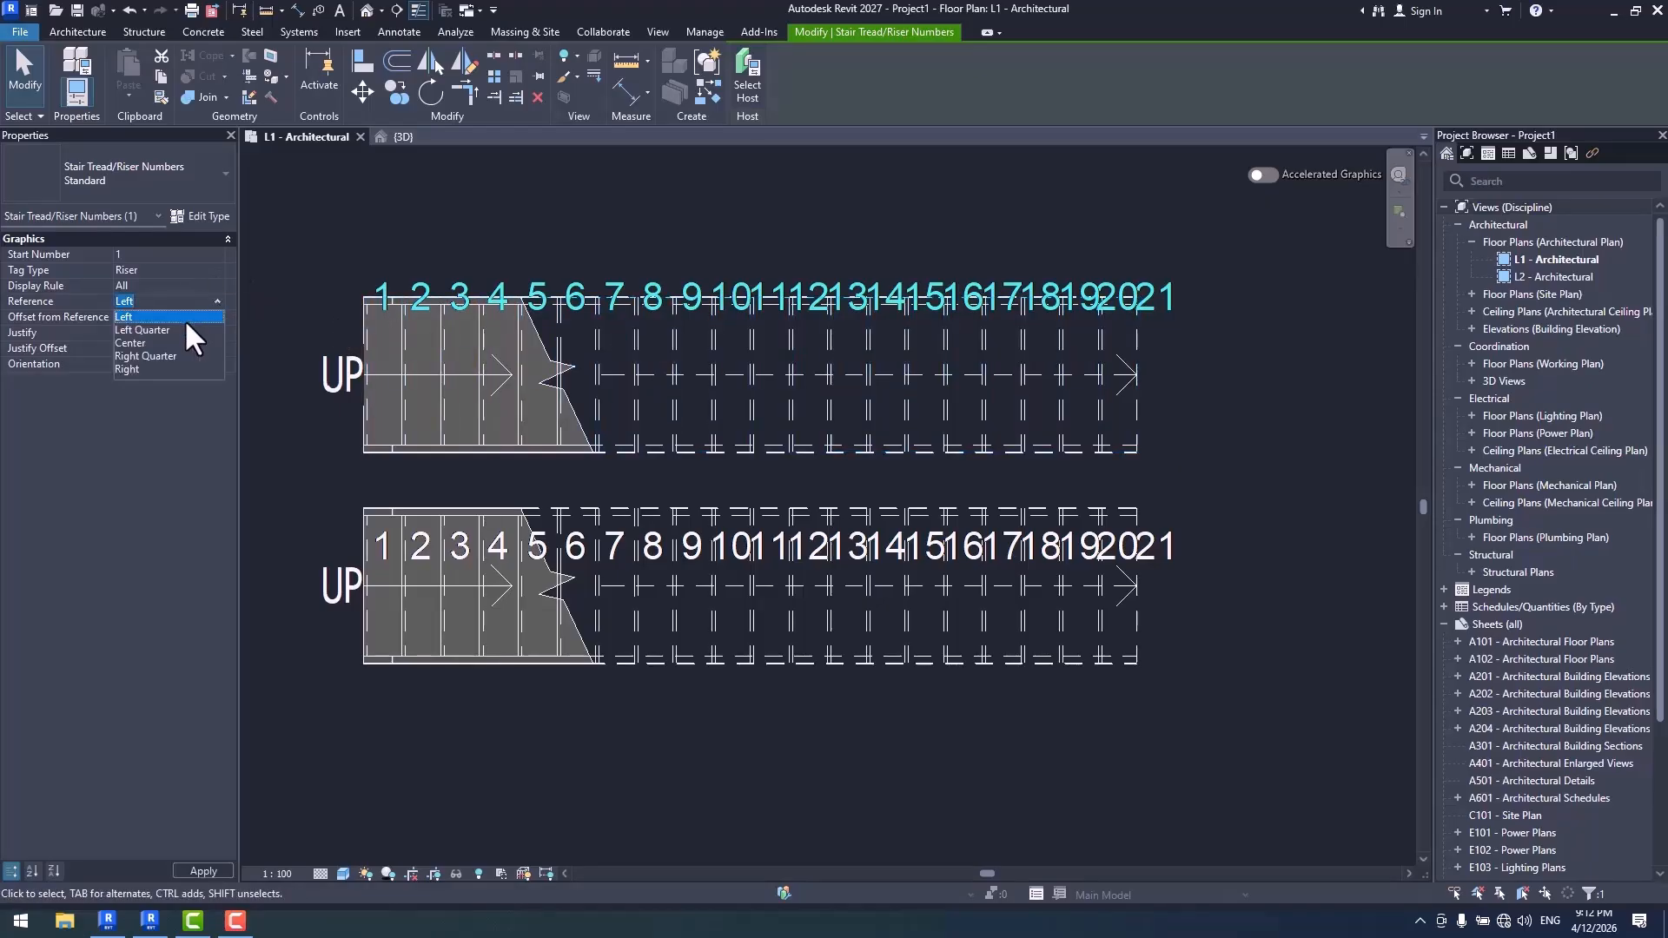
left_click(165, 330)
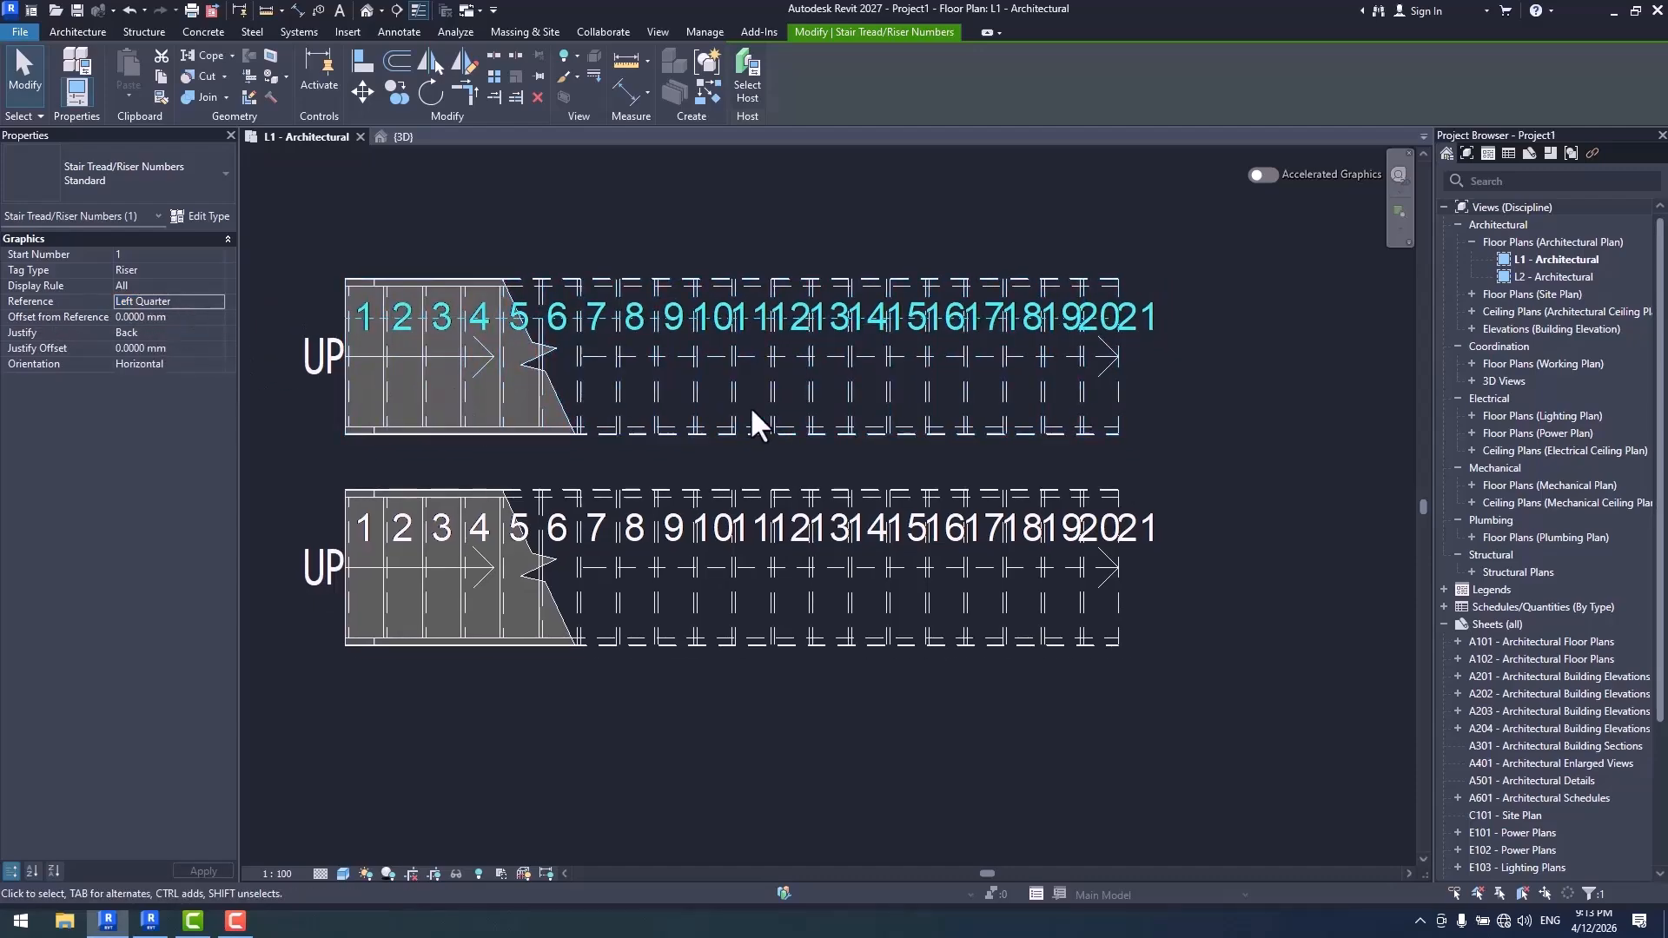
- Set the color of the Standard stair tread/riser number type to red
middle_click_drag(749, 405, 735, 391)
left_click(199, 216)
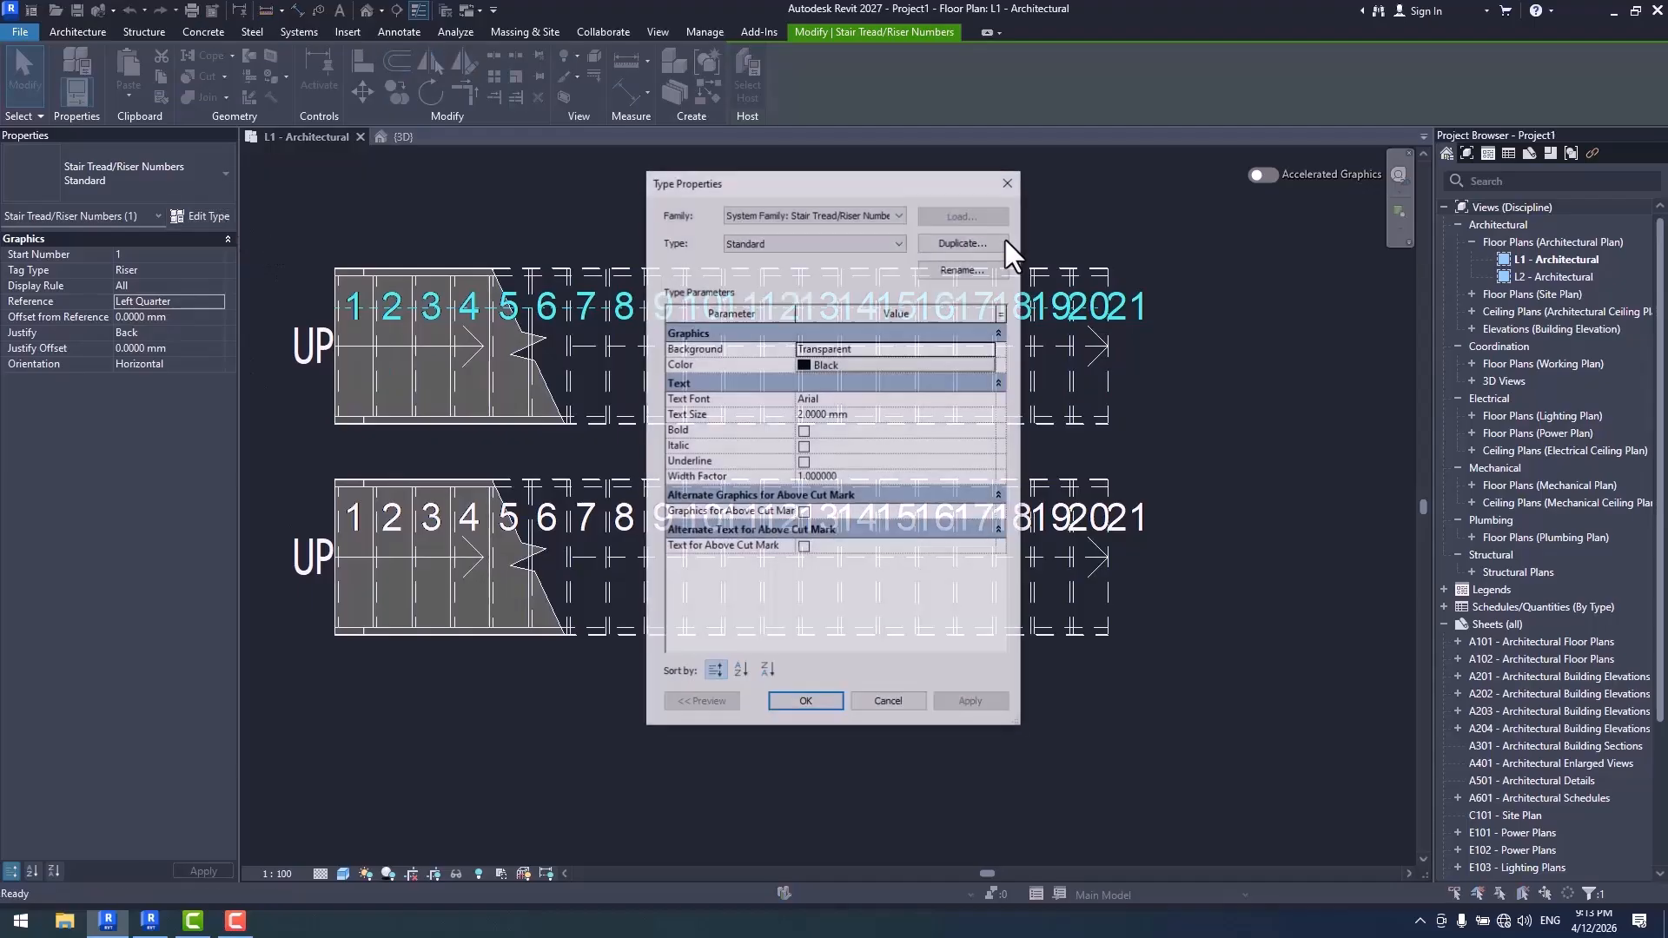
left_click_drag(881, 189, 1273, 146)
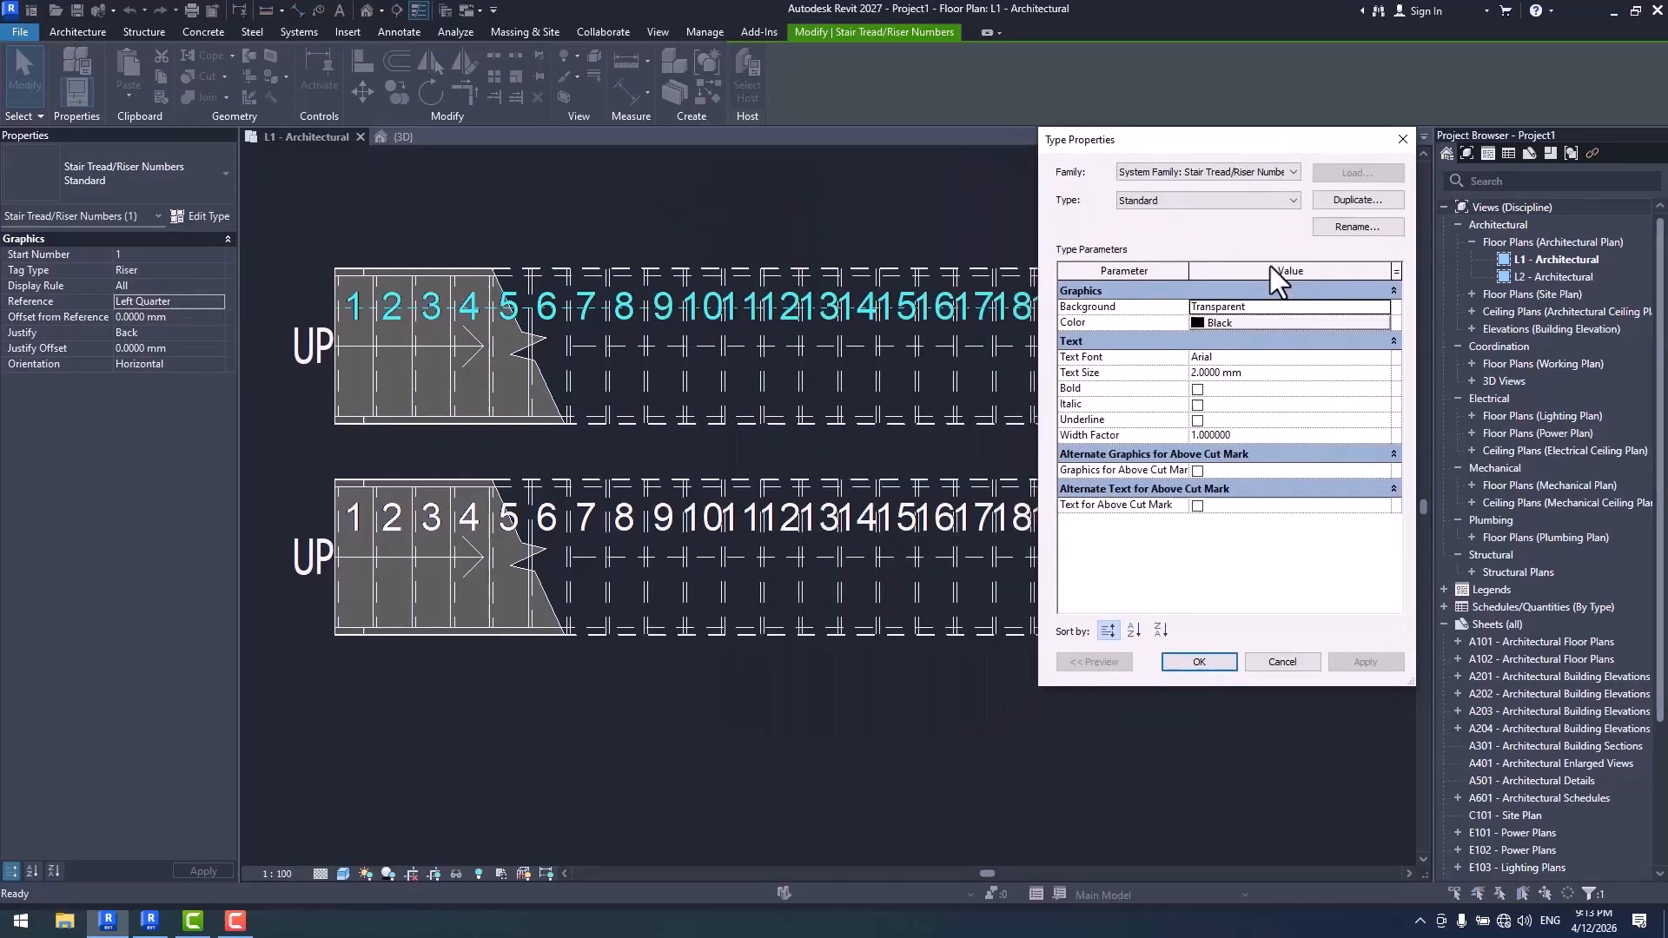
left_click(1223, 322)
left_click(1045, 307)
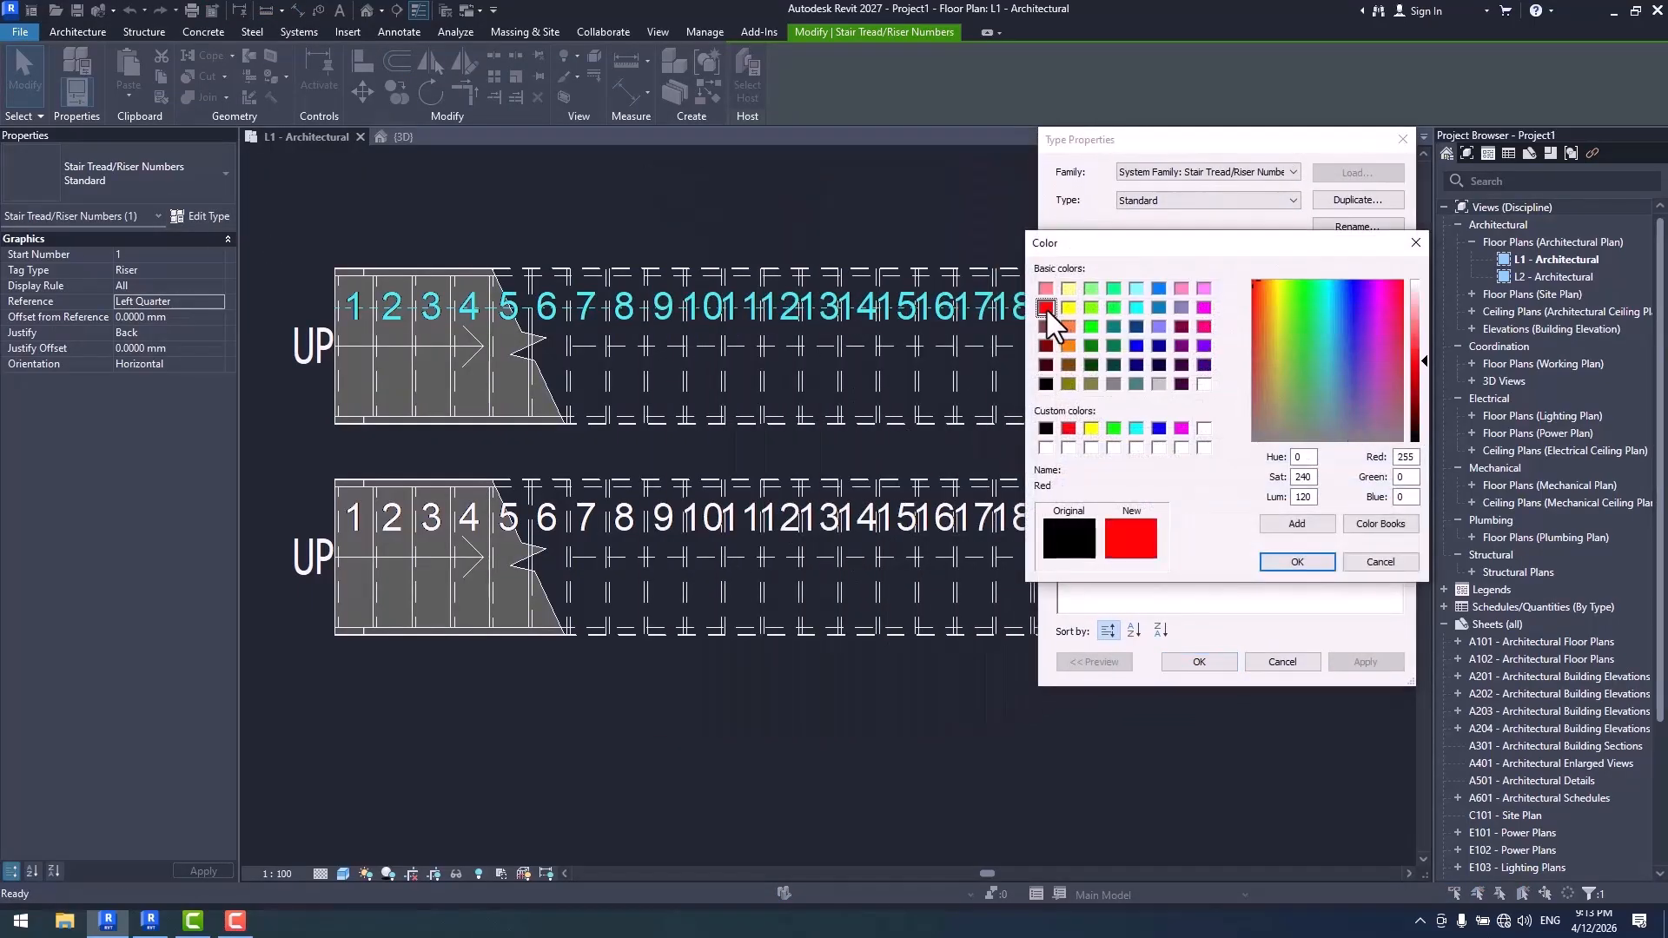
left_click(1297, 561)
left_click(1365, 661)
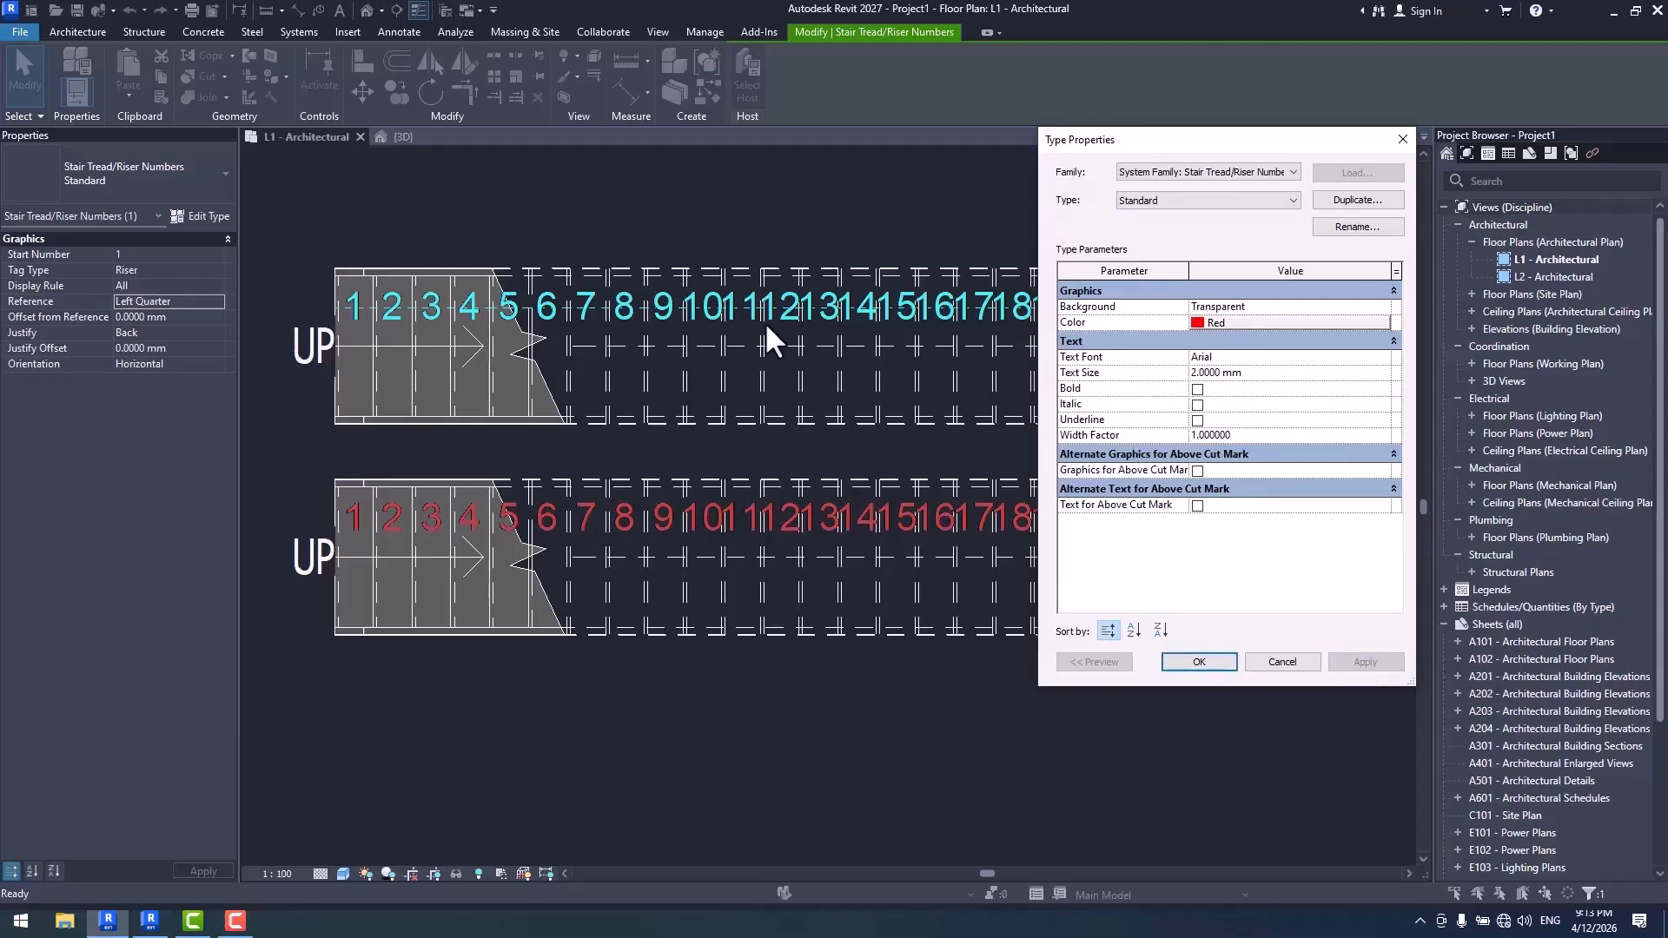
left_click(1199, 661)
left_click(1147, 739)
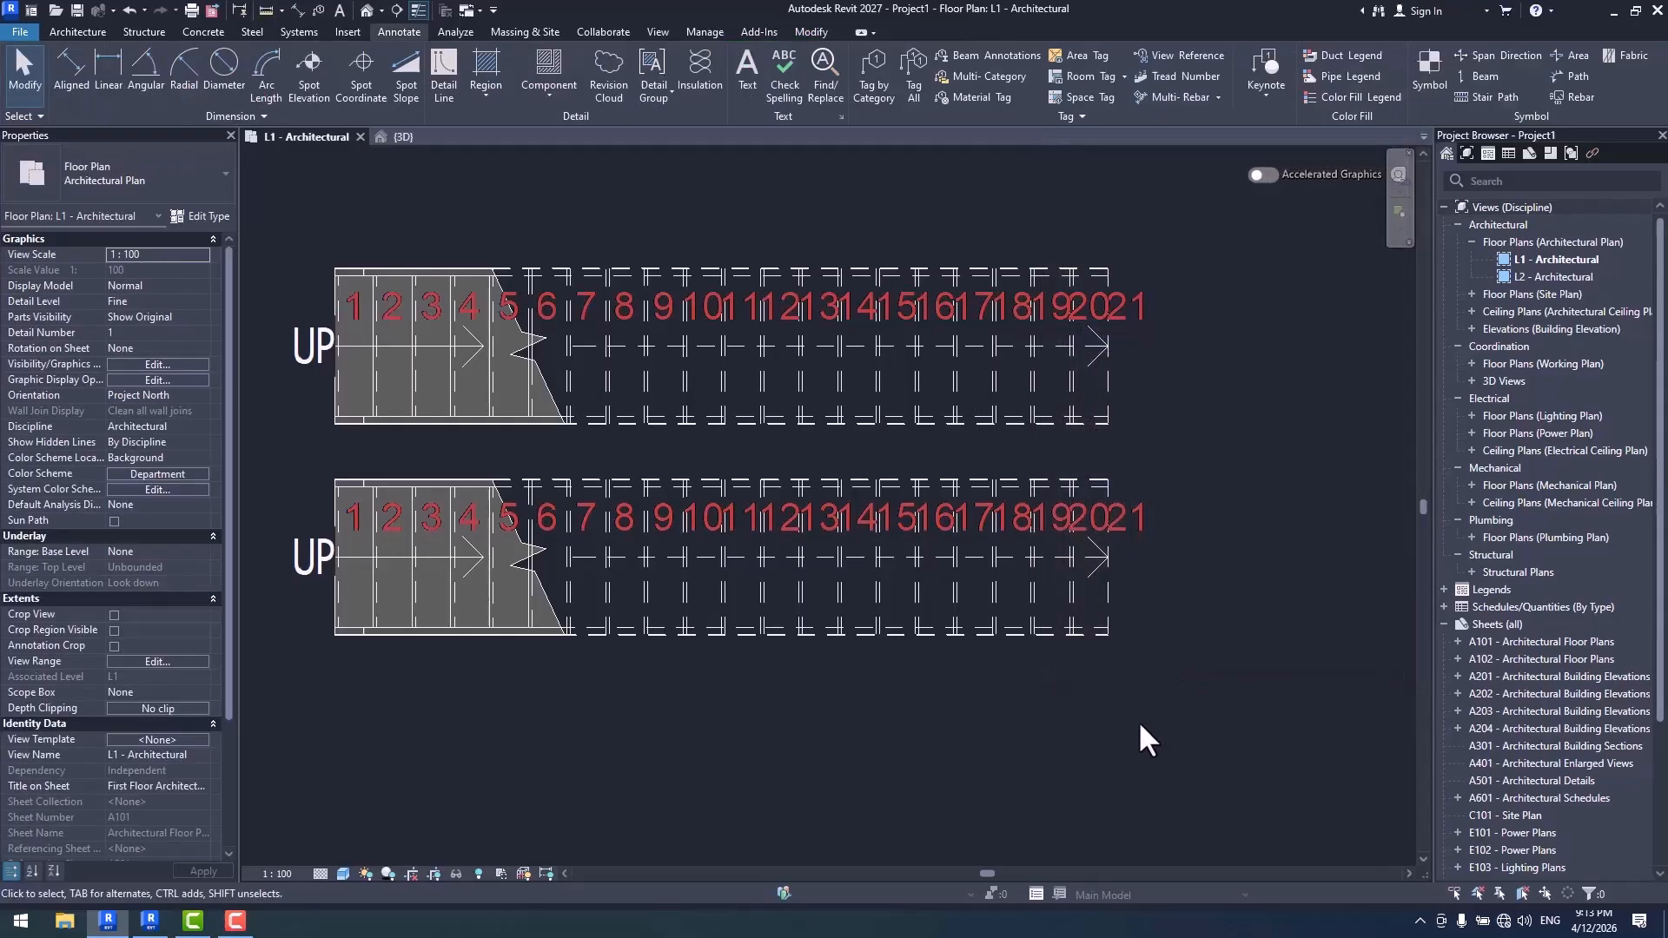
- Enable alternate graphics above the cut mark for the Standard riser number type, with orange RGB 255-128-000 as the color
left_click(1131, 309)
left_click(207, 217)
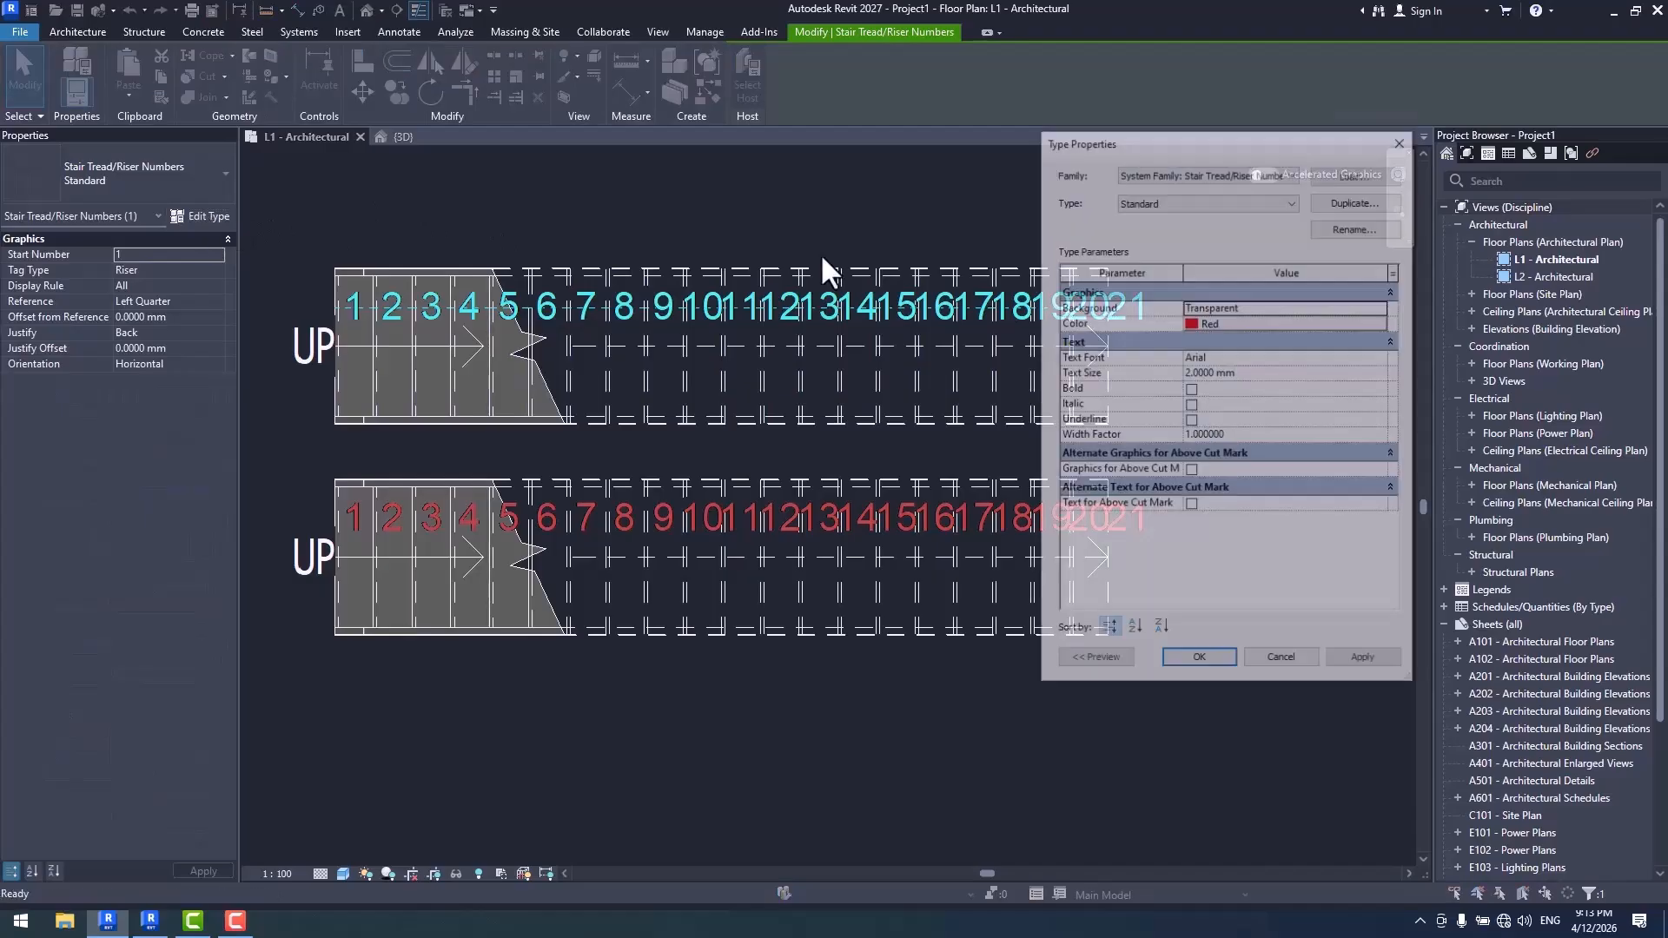
left_click_drag(1242, 134, 1227, 106)
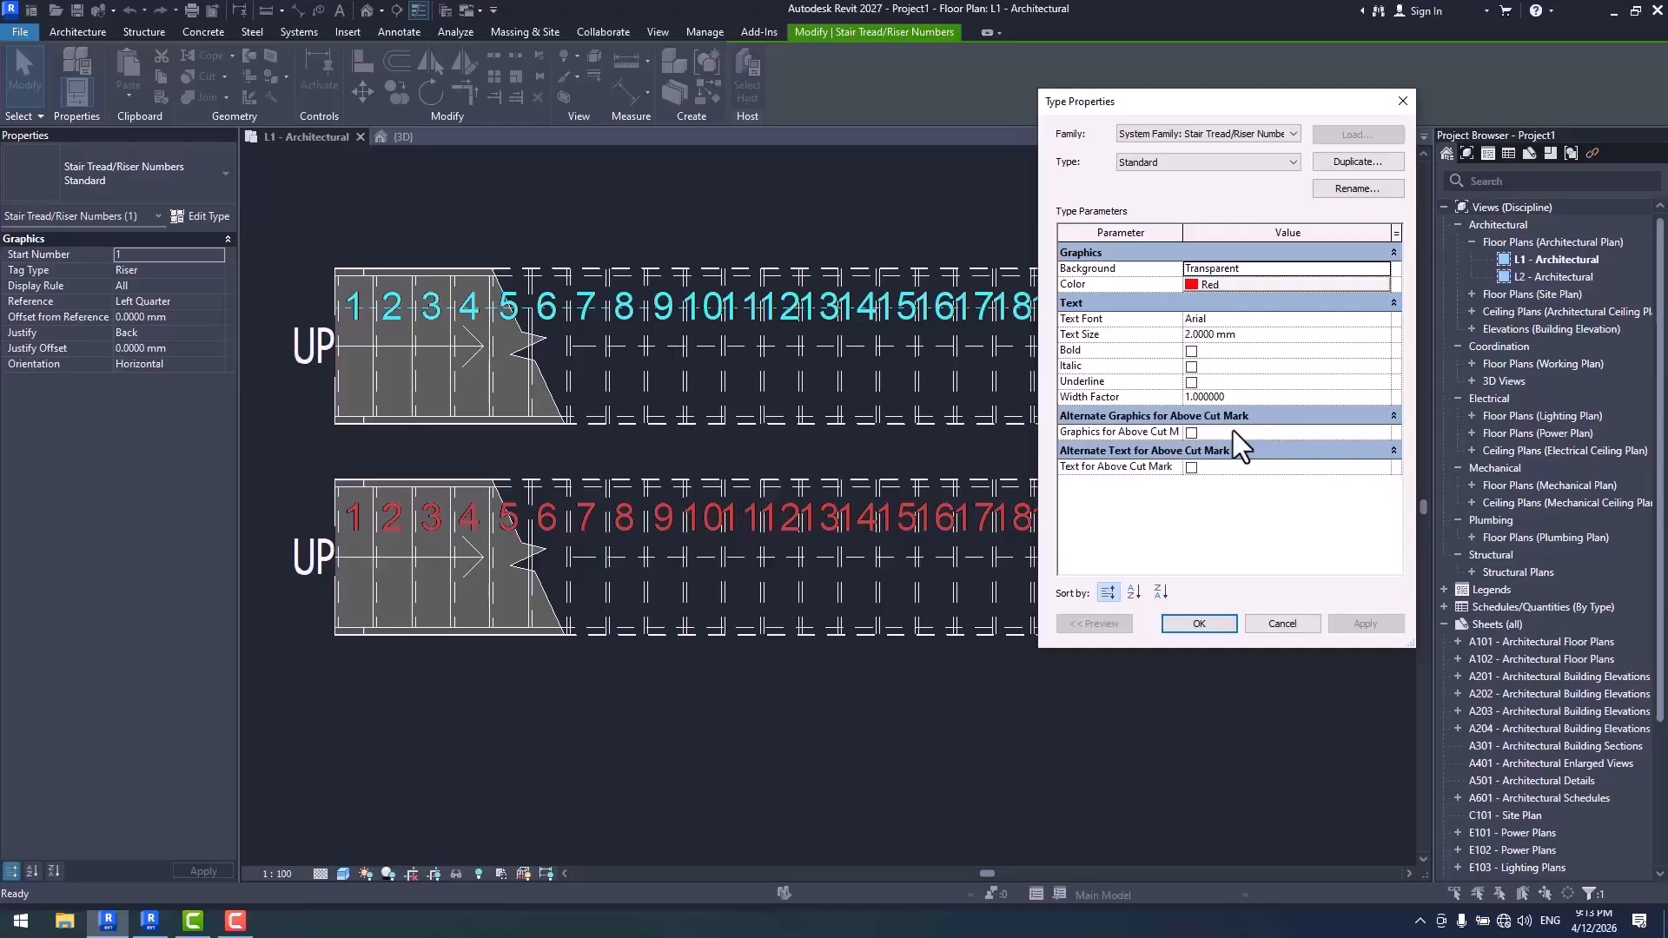
left_click(1193, 434)
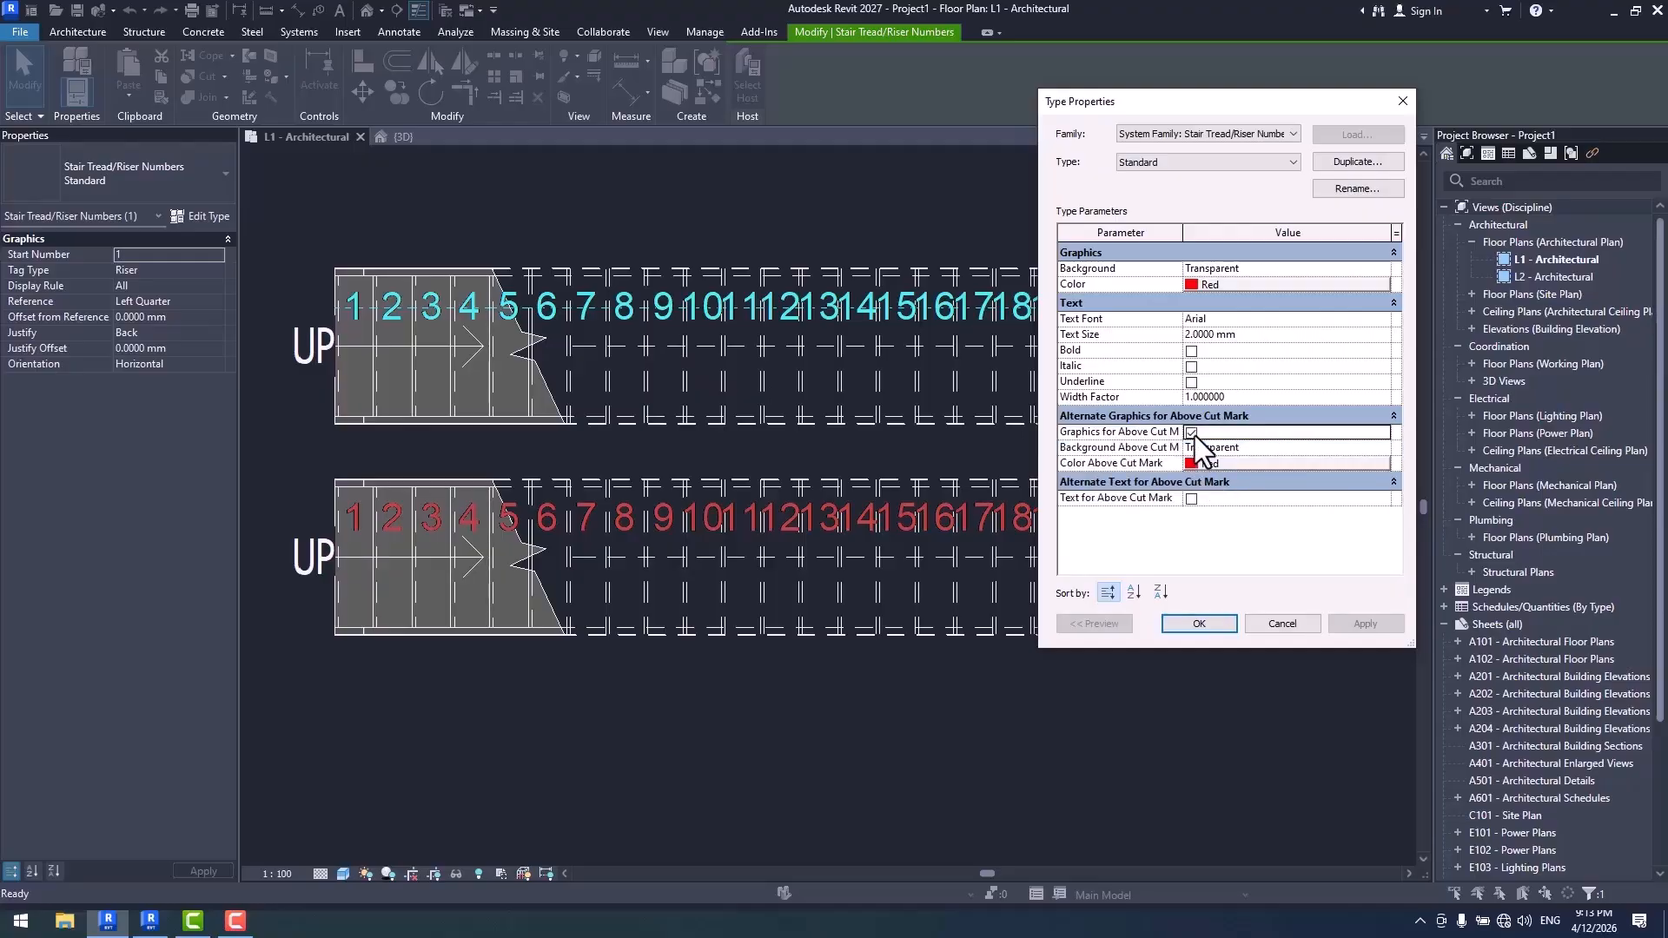
left_click(1215, 466)
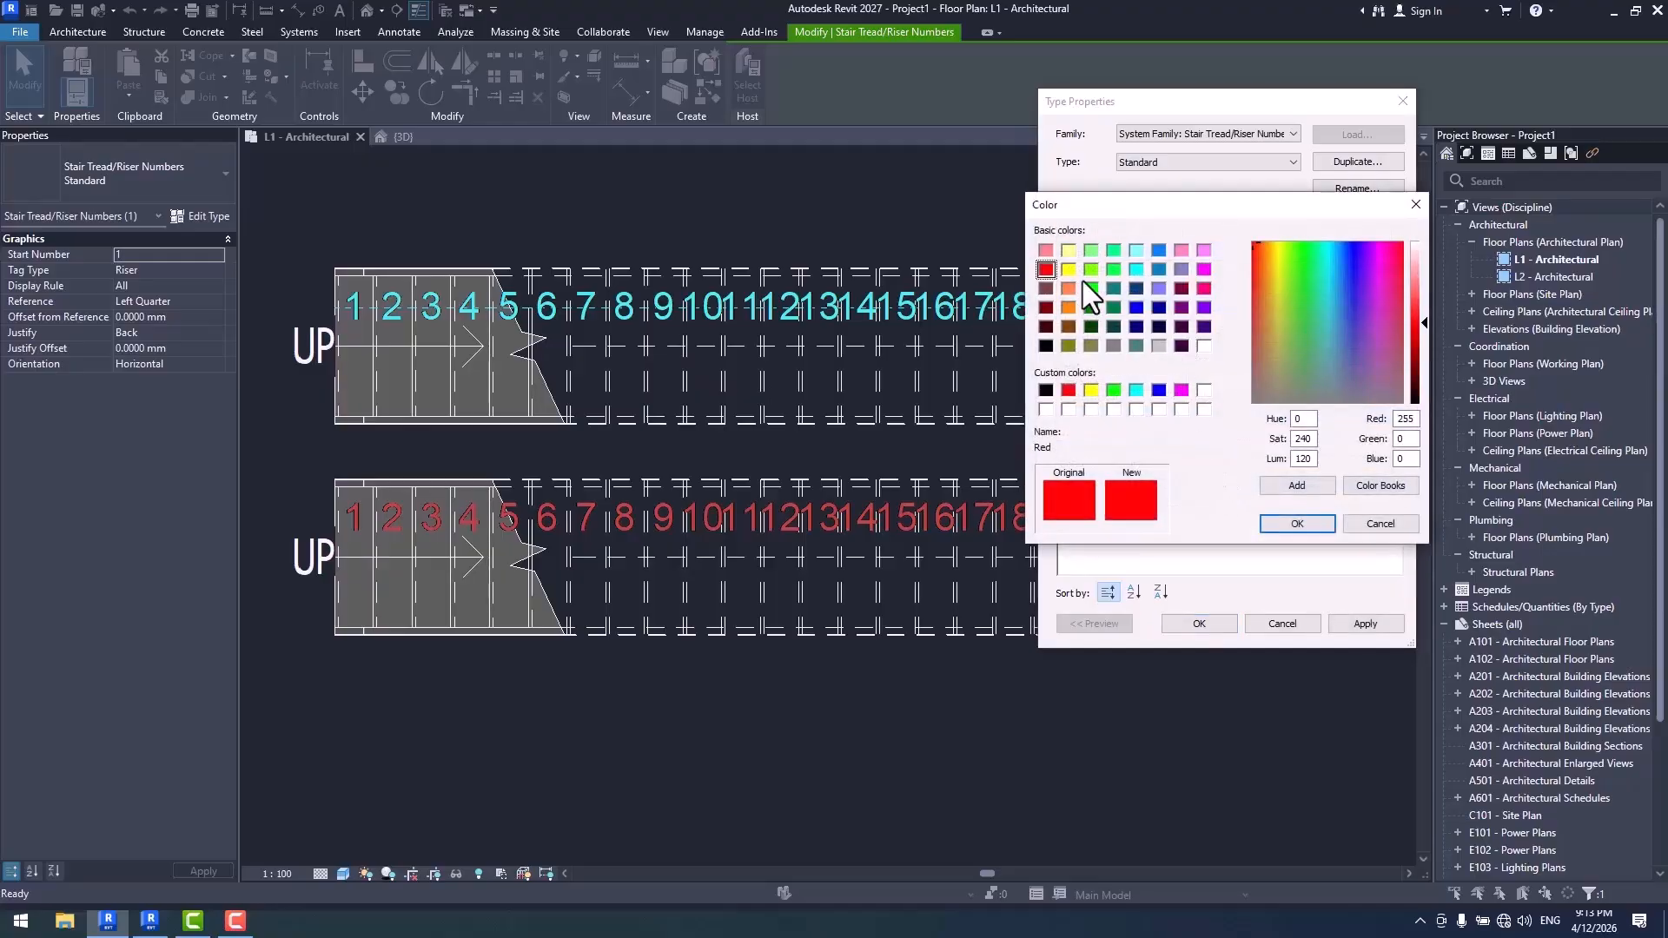
left_click(1069, 307)
left_click(1297, 523)
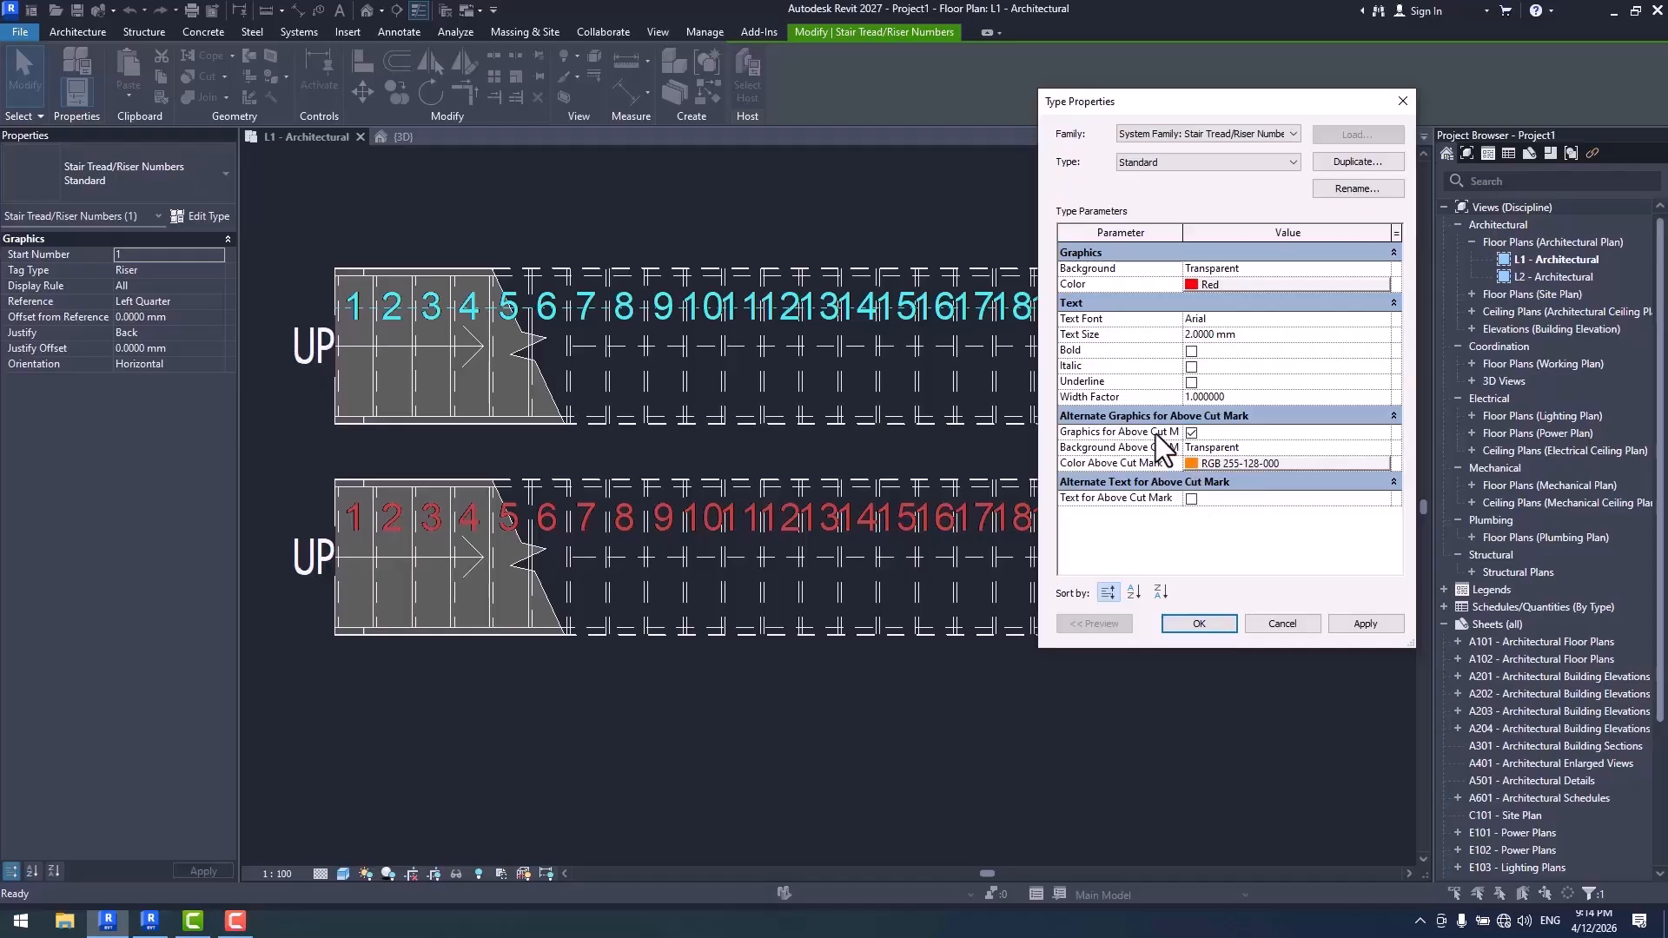
- Enable alternate text above the cut mark with a 1 mm text size and apply the type changes
left_click(1192, 498)
scroll(1304, 524, "down", 1)
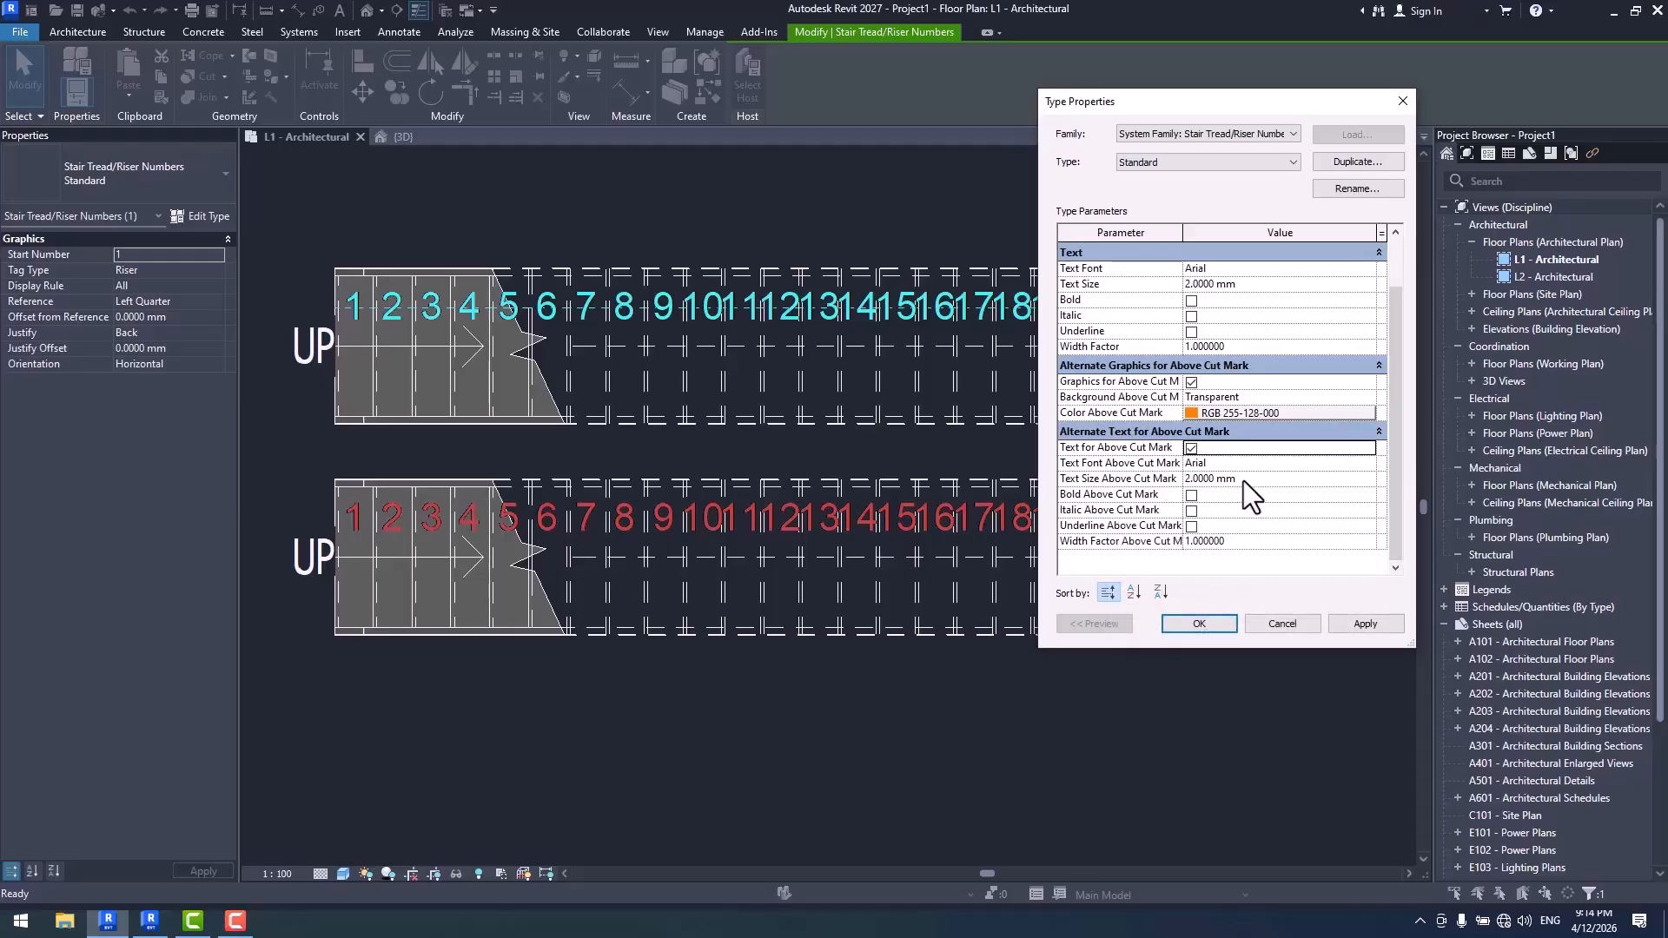
left_click(1274, 478)
type("1")
left_click(1356, 617)
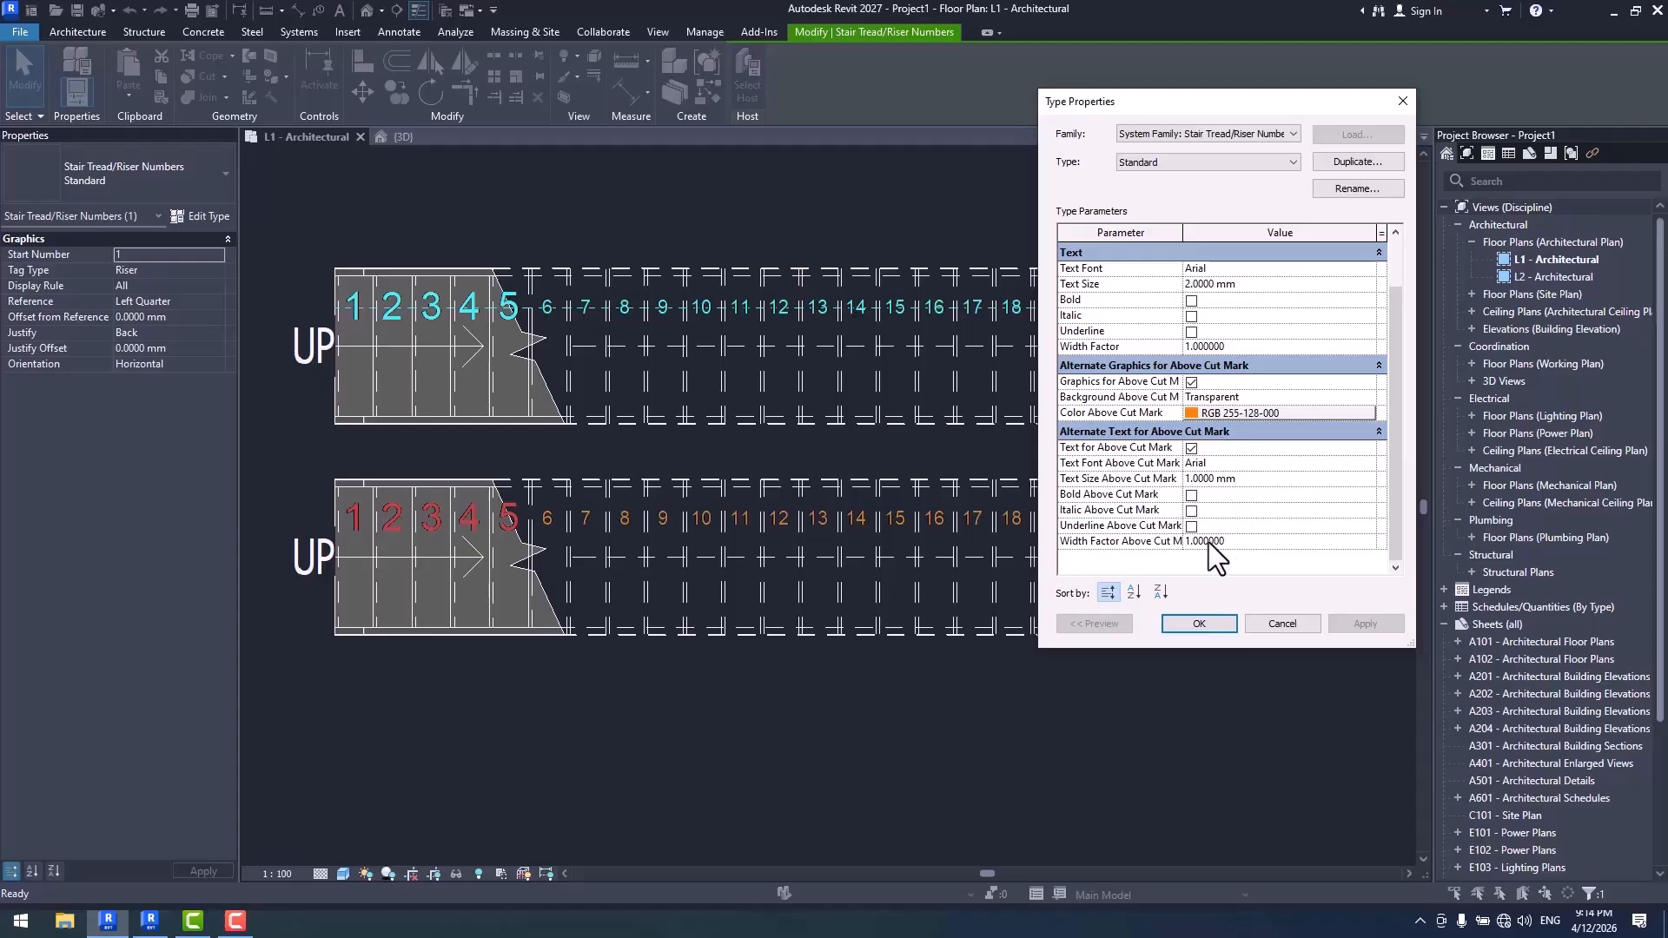
left_click(1212, 622)
left_click(1261, 467)
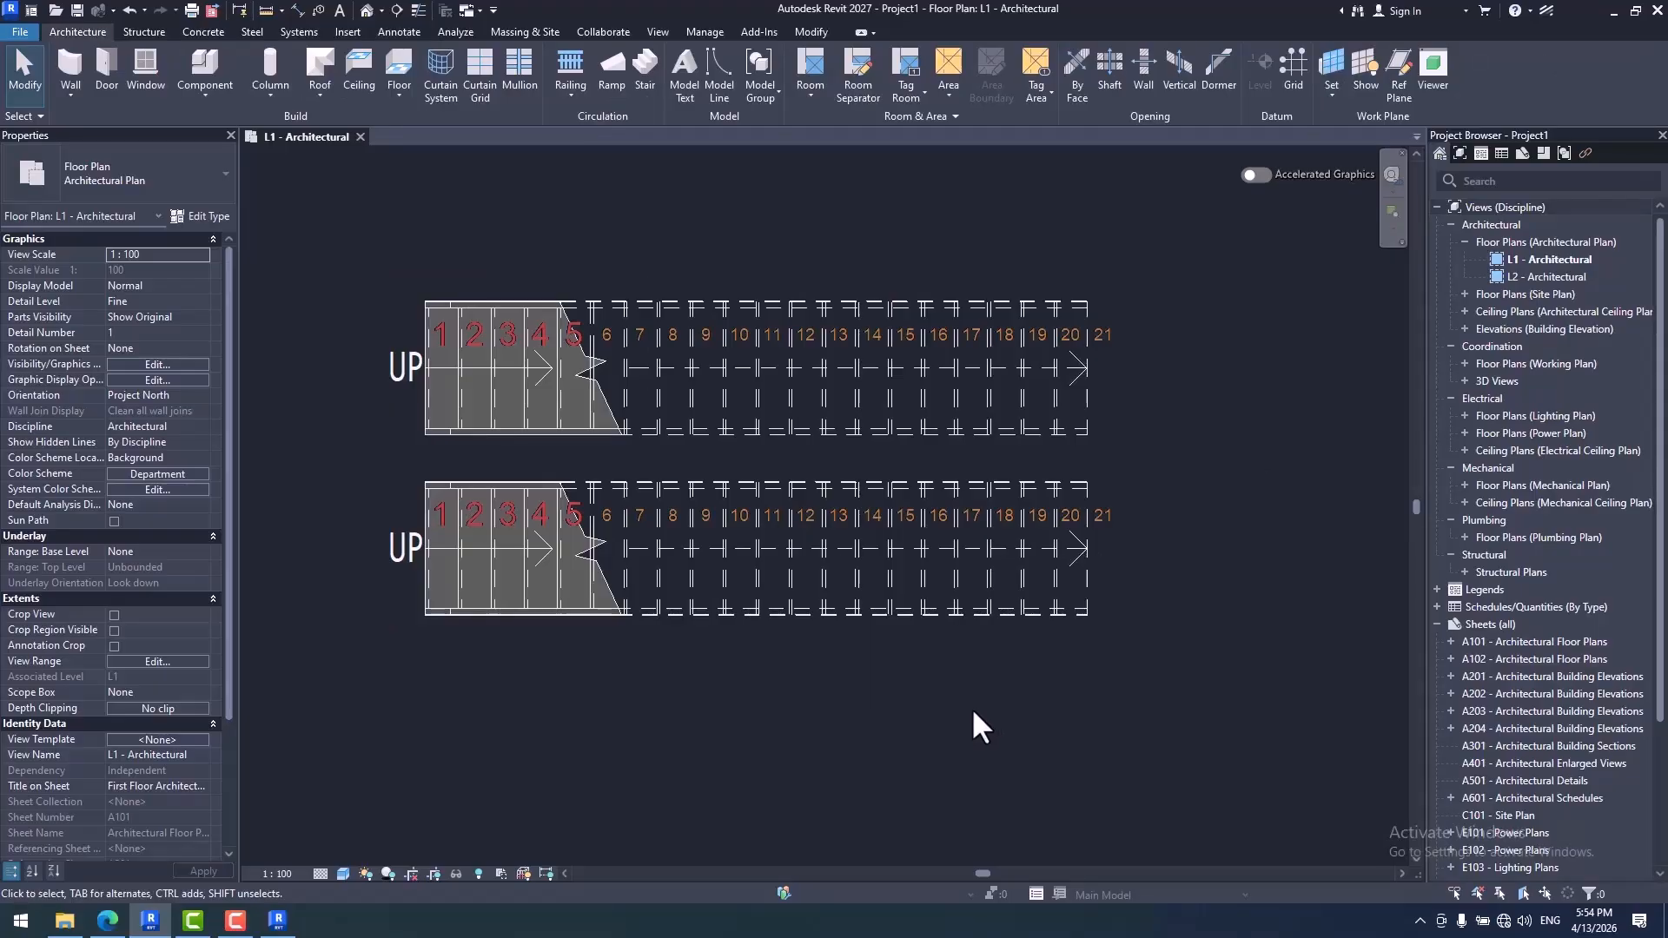
- Hide the <Above> Stair Tread/Riser Numbers annotation subcategory in the L1 - Architectural view's visibility overrides
key("v")
key("v")
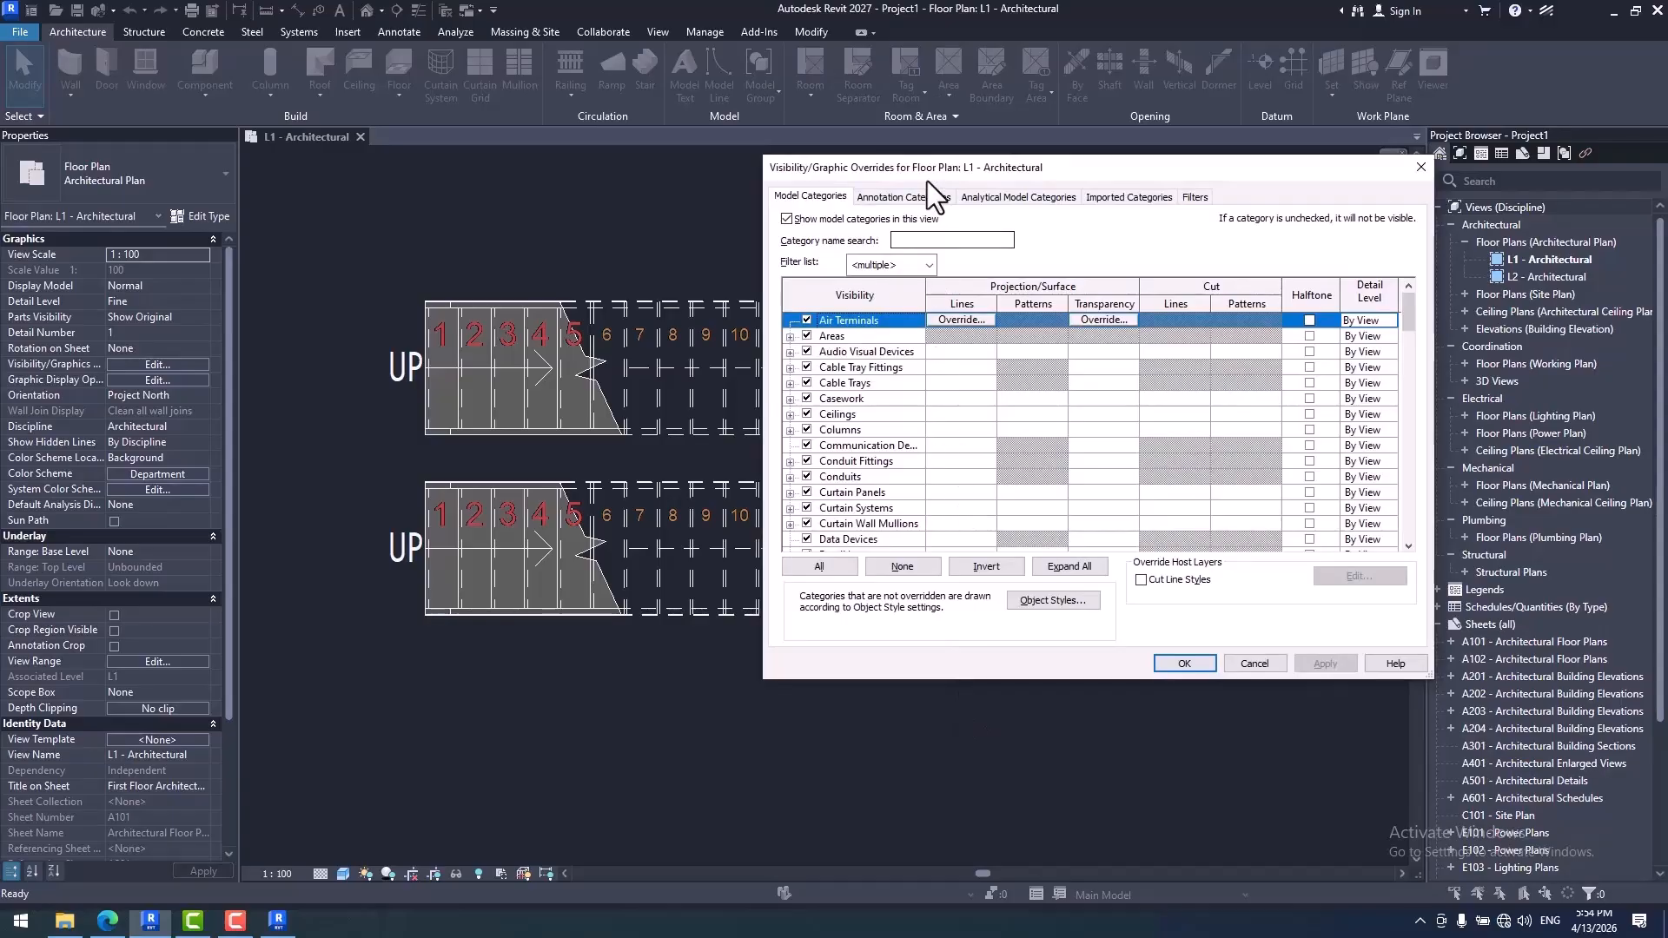
left_click_drag(927, 162, 763, 146)
left_click(746, 179)
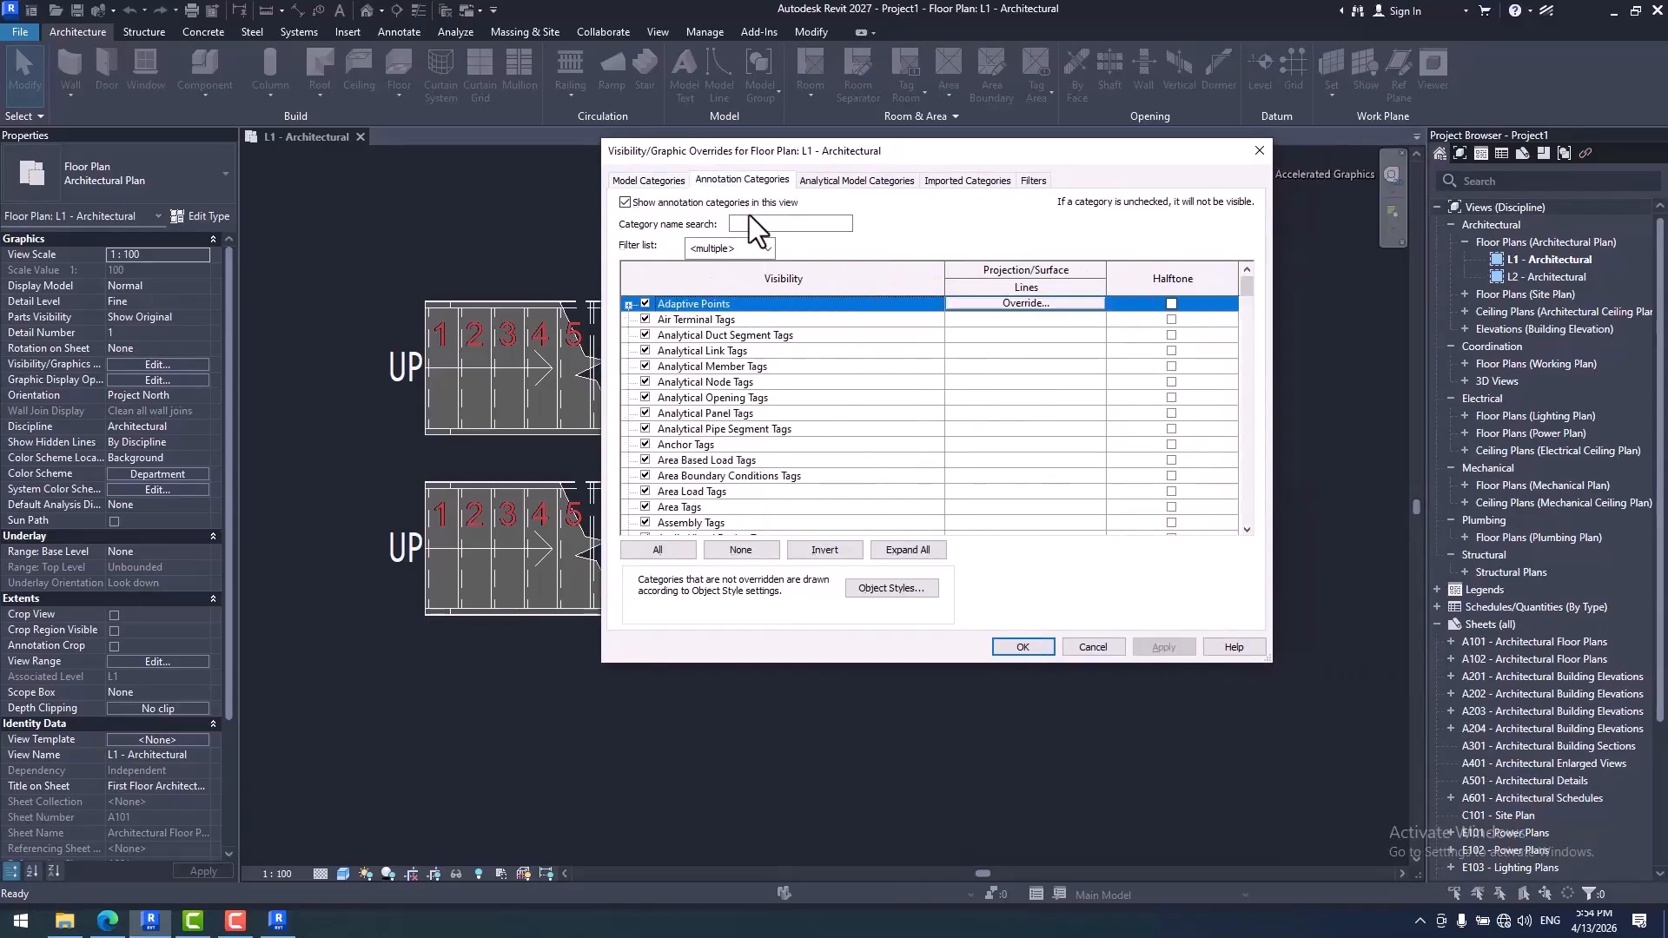
left_click(690, 428)
key("s")
key("t")
scroll(759, 415, "down", 3)
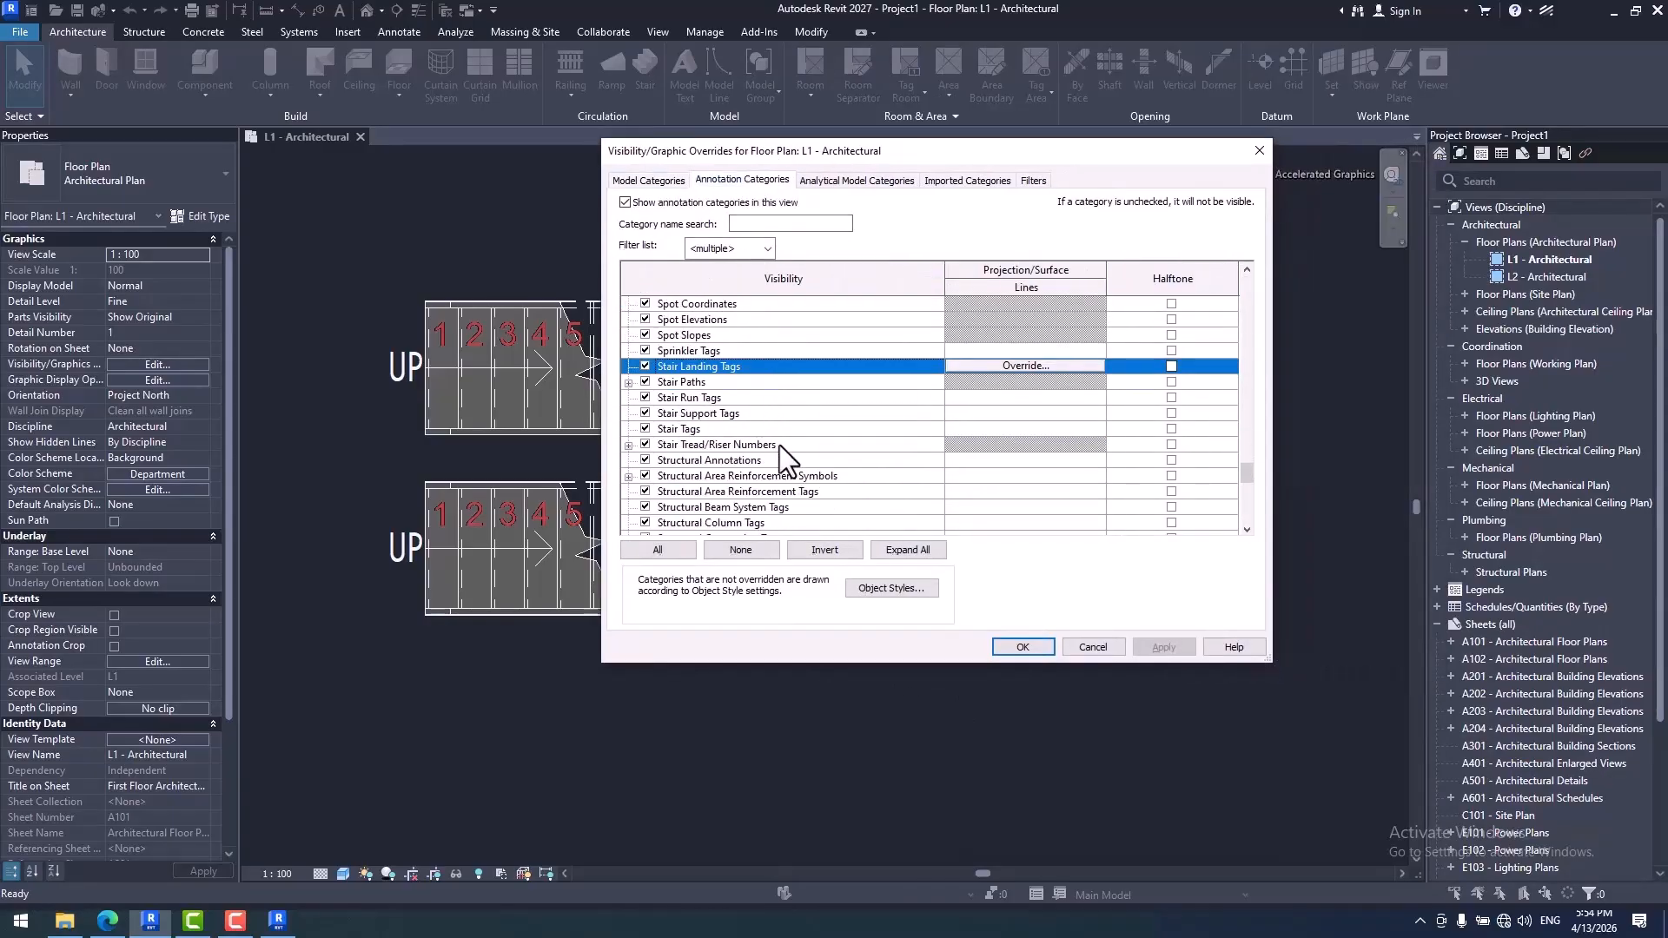
left_click(629, 445)
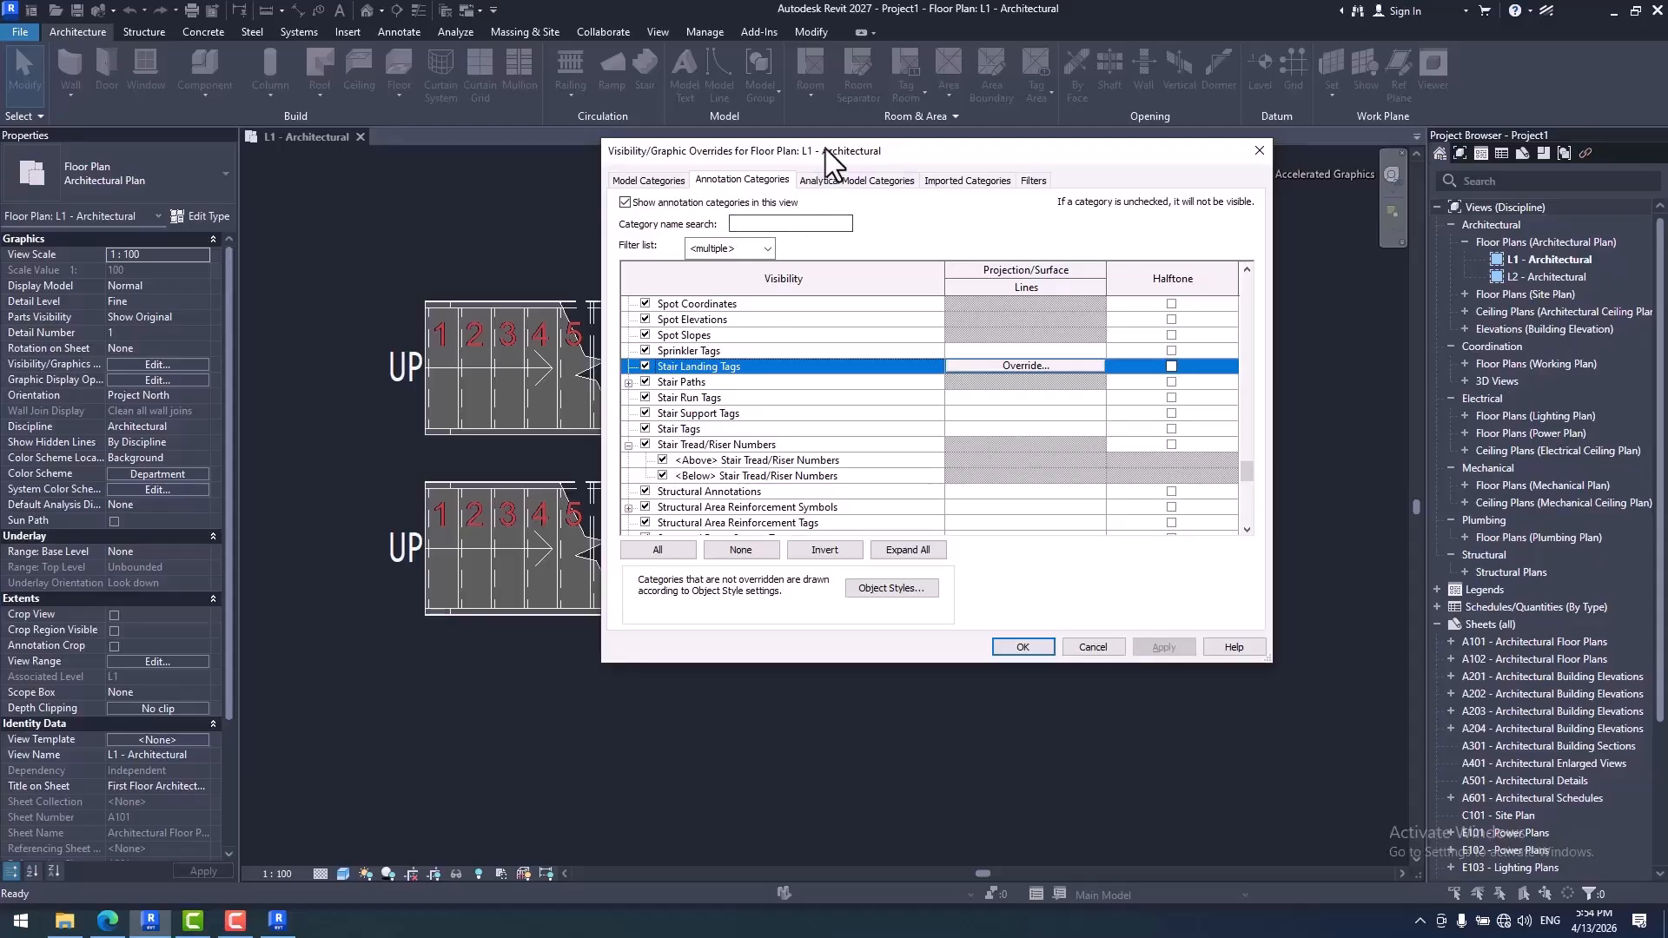
left_click_drag(826, 151, 1063, 152)
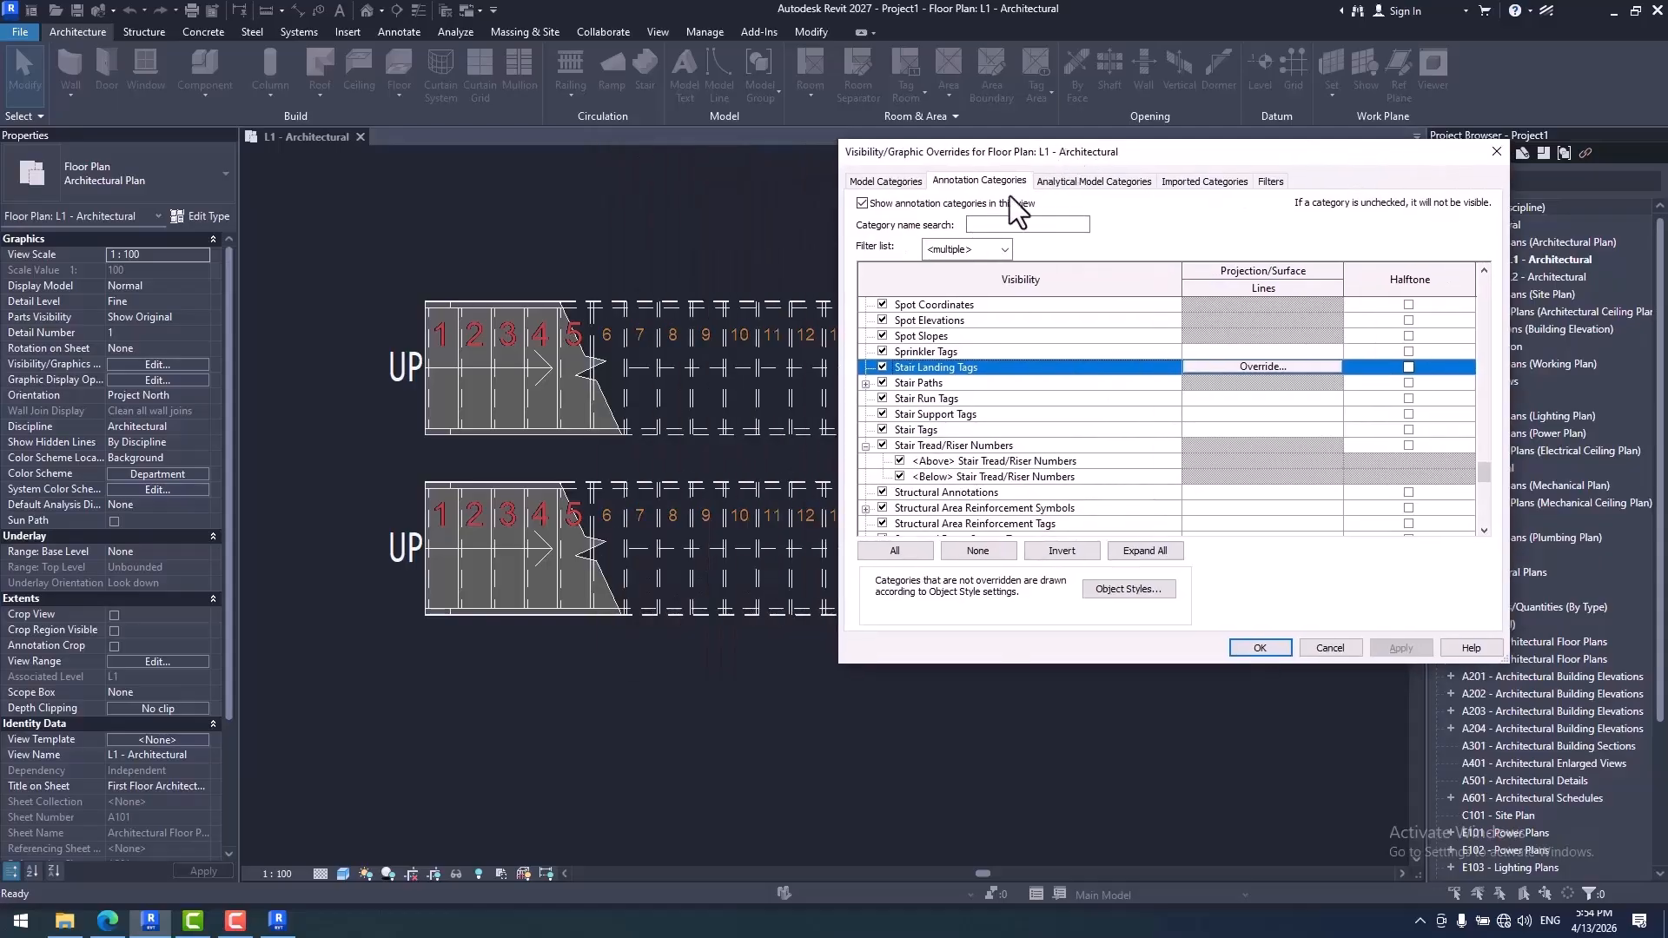
left_click(899, 461)
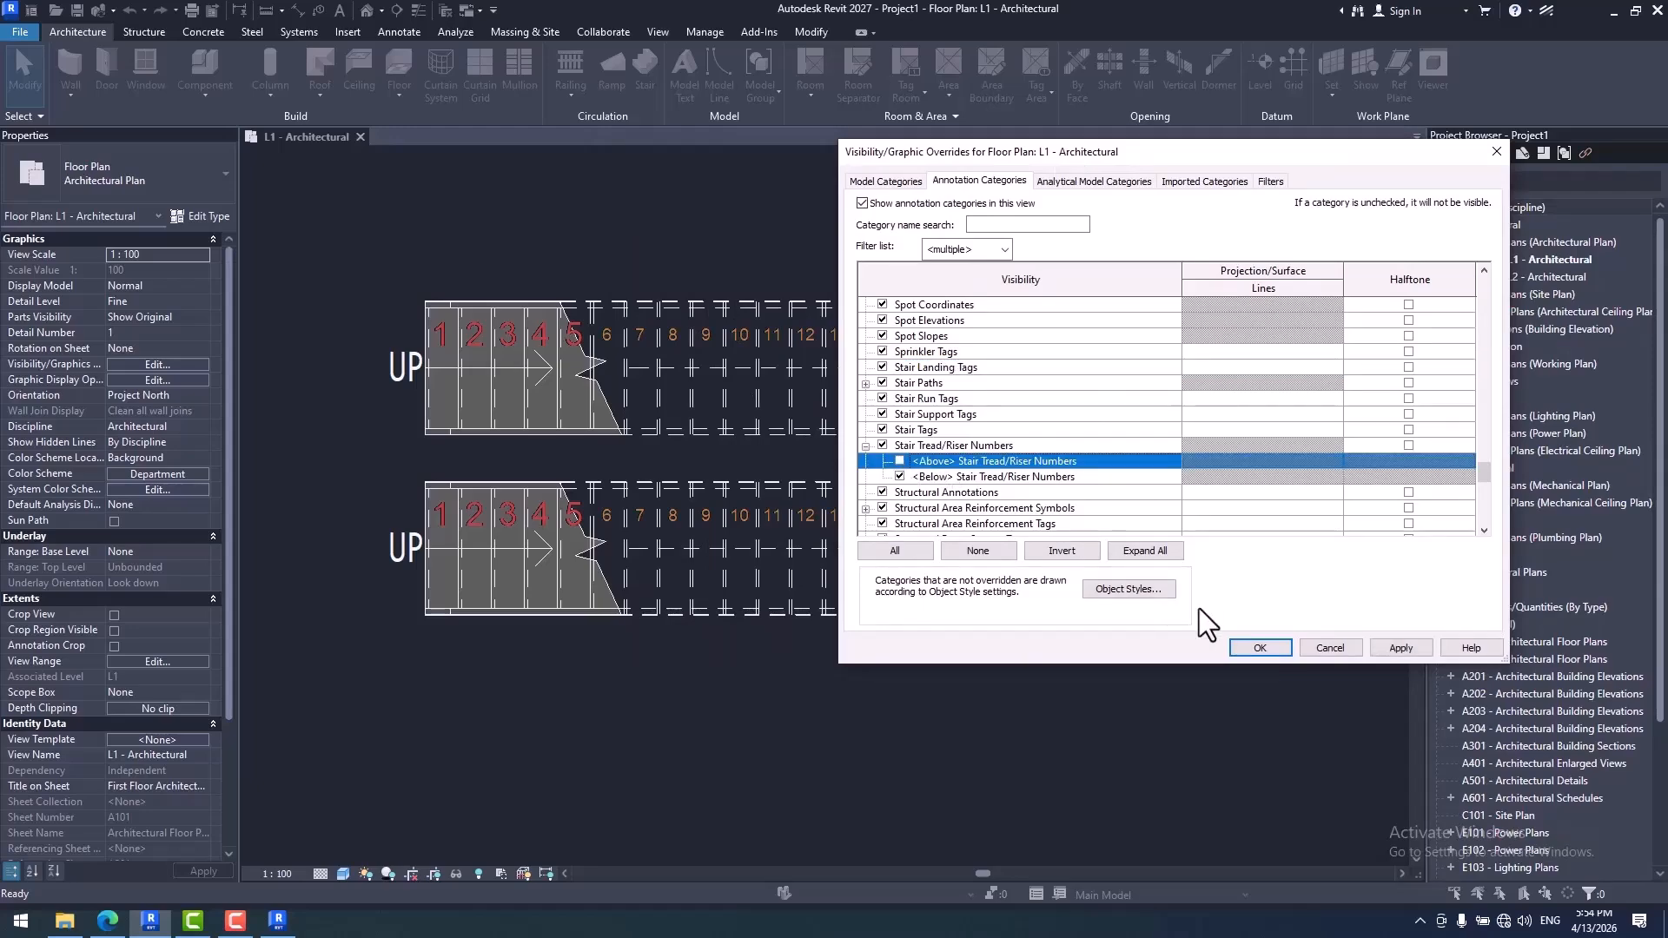
left_click(1256, 646)
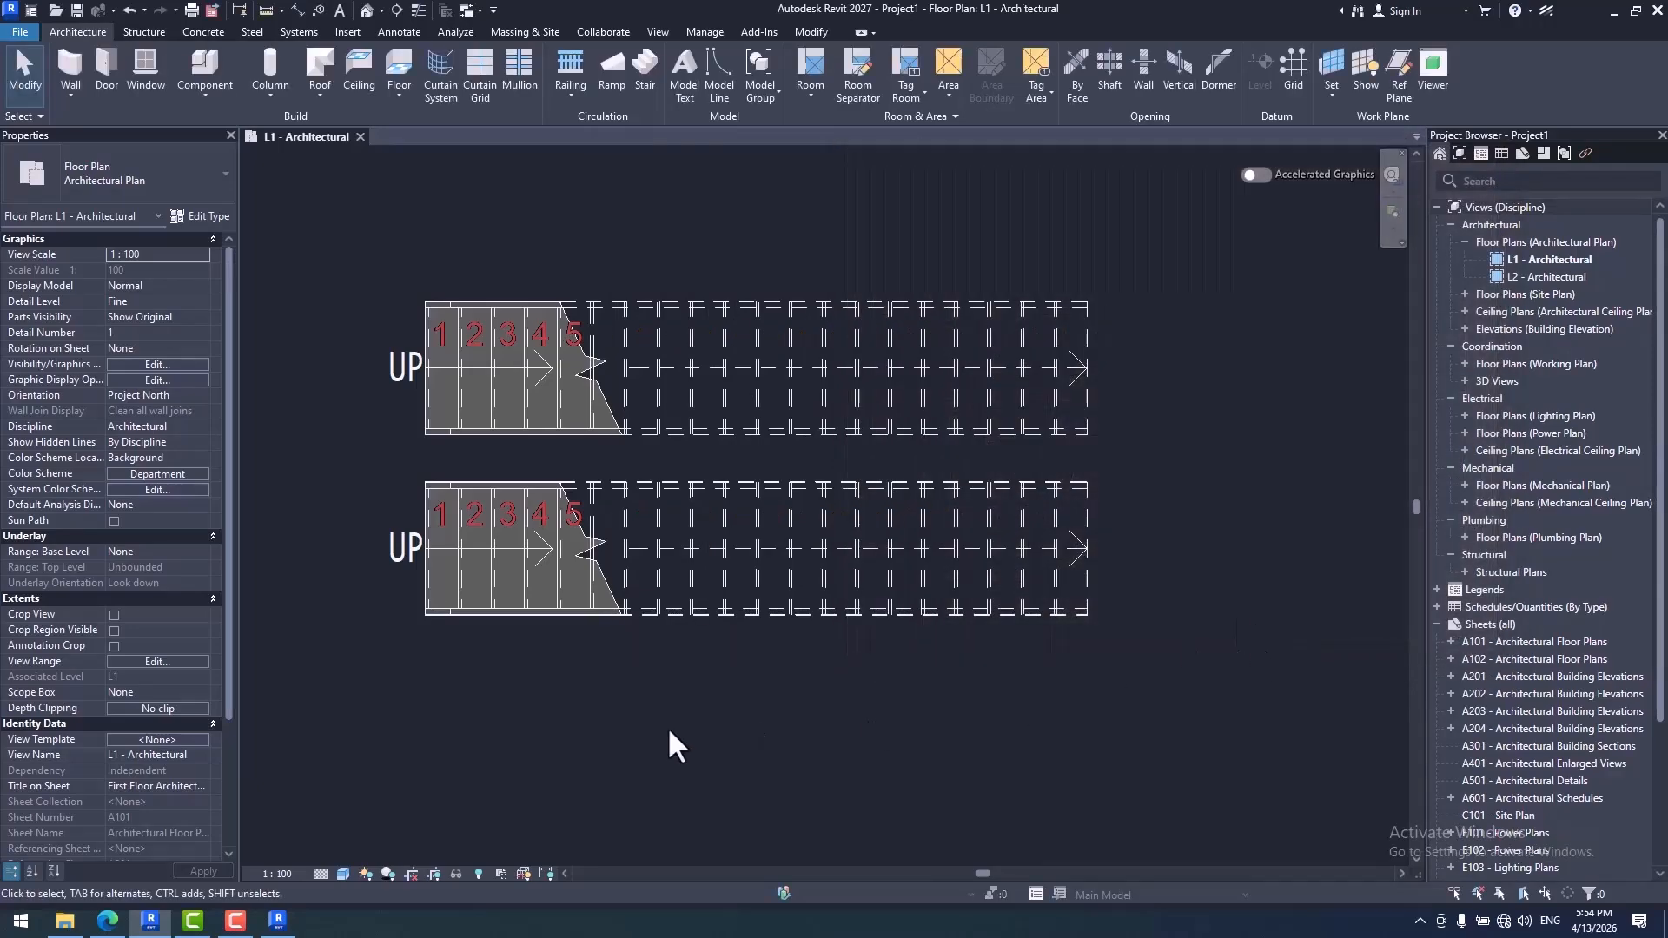
- Switch to Revit 2026 and examine Stair Tread/Riser Numbers in the floor plan's annotation visibility overrides for subcategories
left_click(278, 921)
scroll(869, 478, "up", 3)
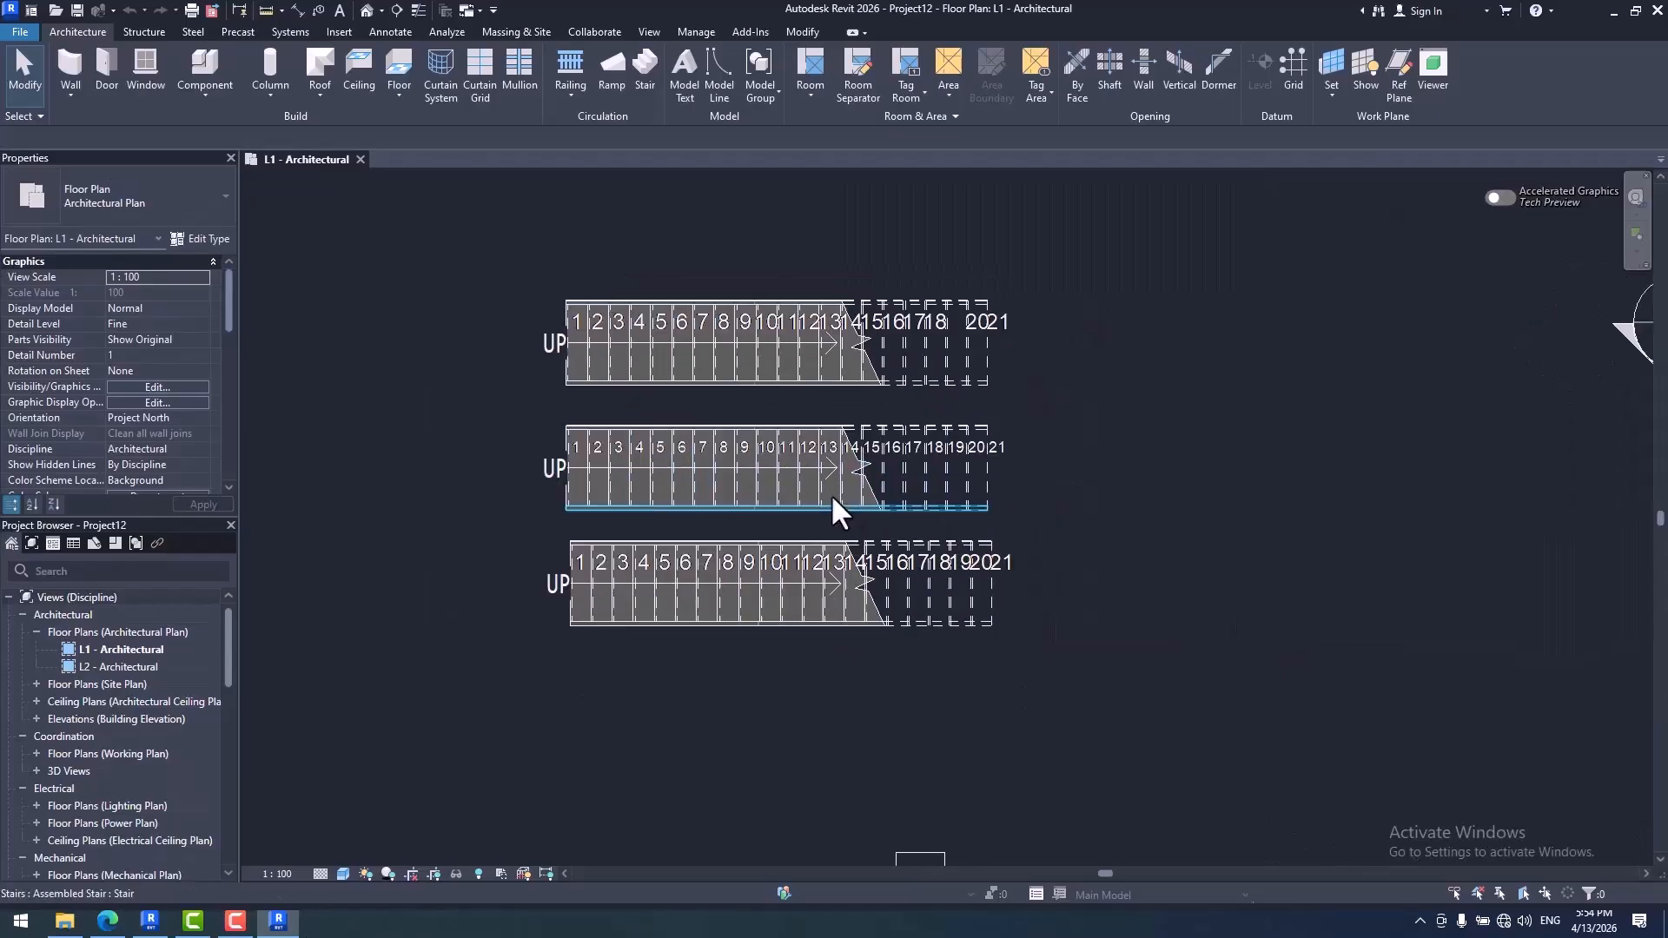
key("v")
key("g")
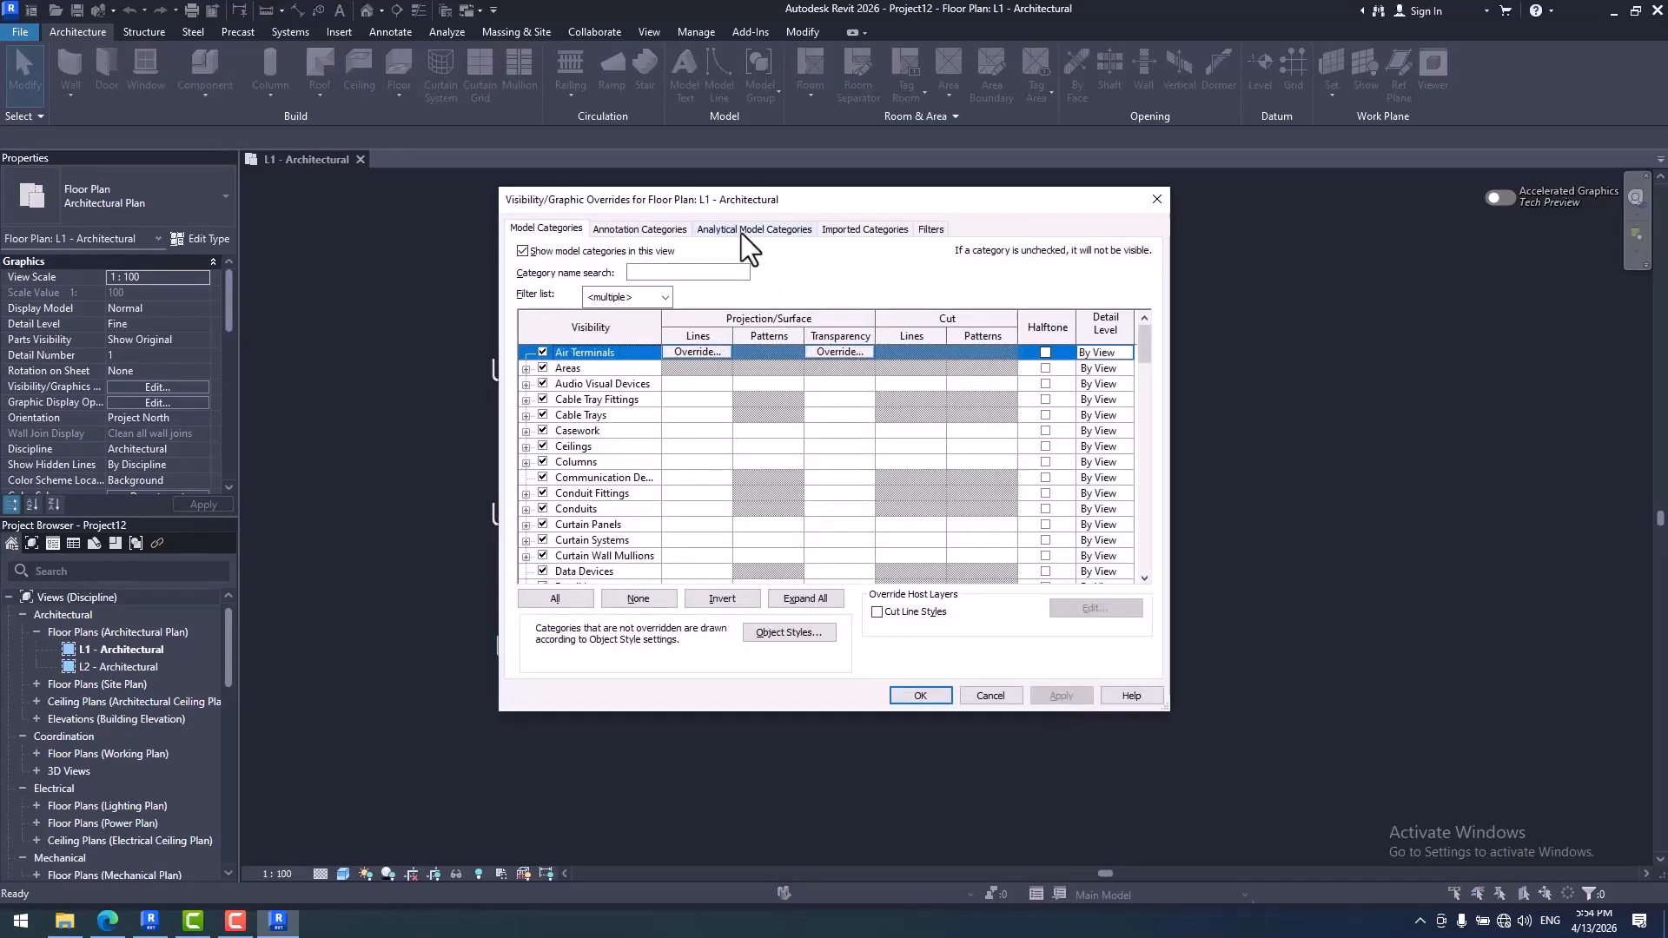
left_click(648, 227)
left_click(596, 445)
key("s")
key("t")
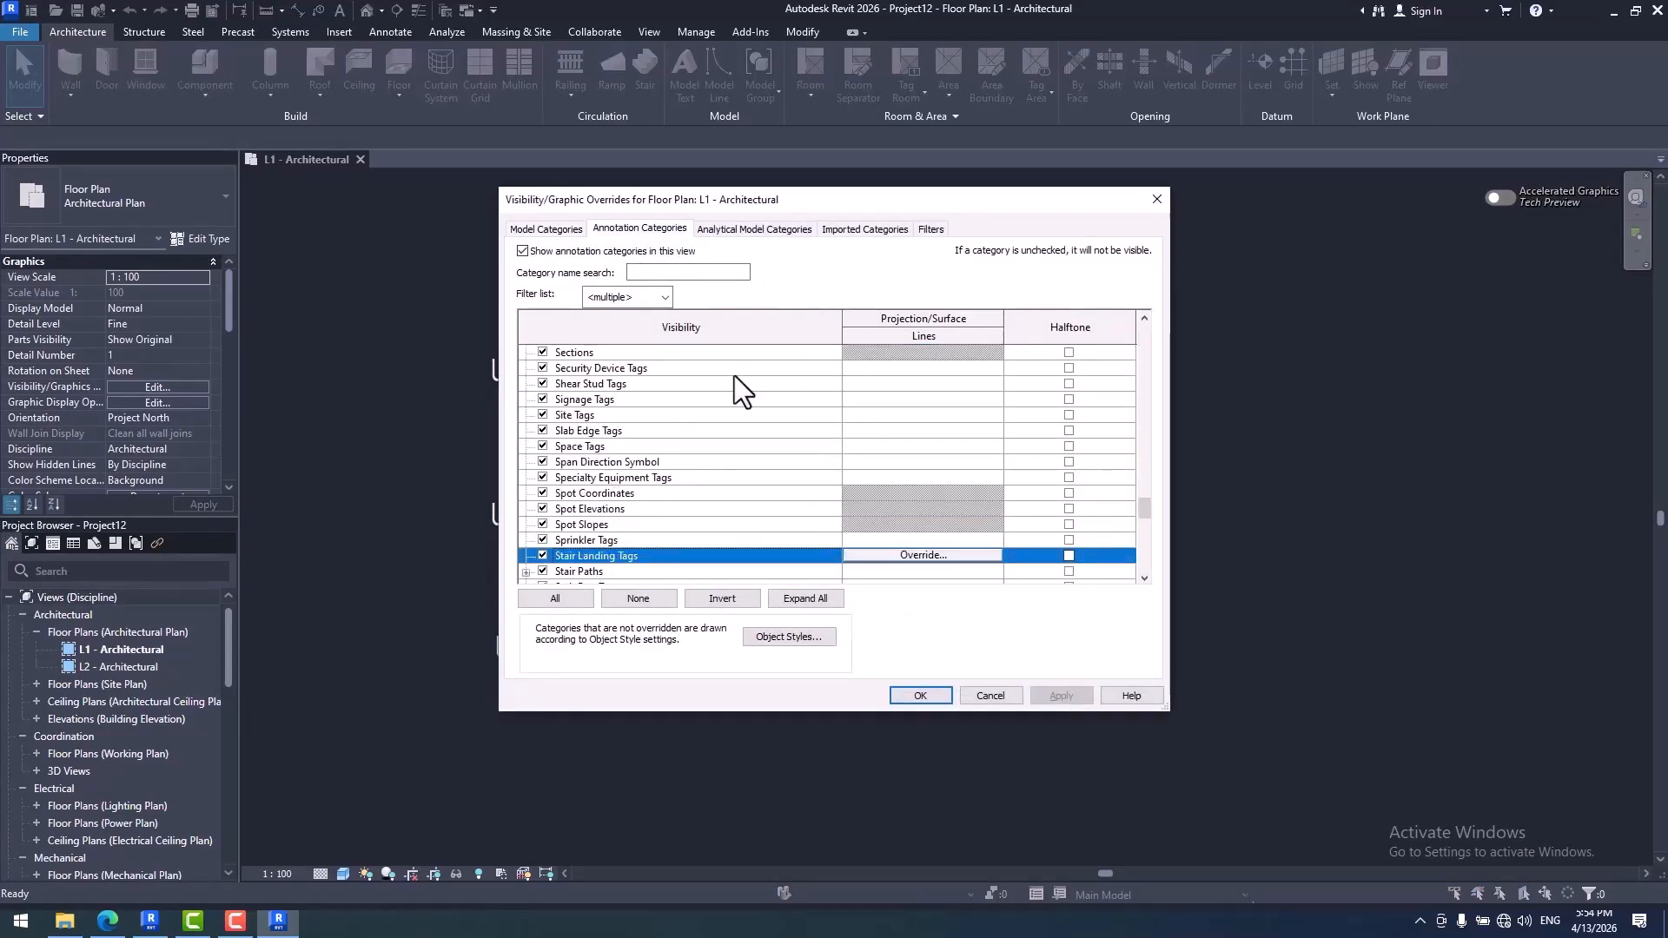
scroll(707, 467, "down", 4)
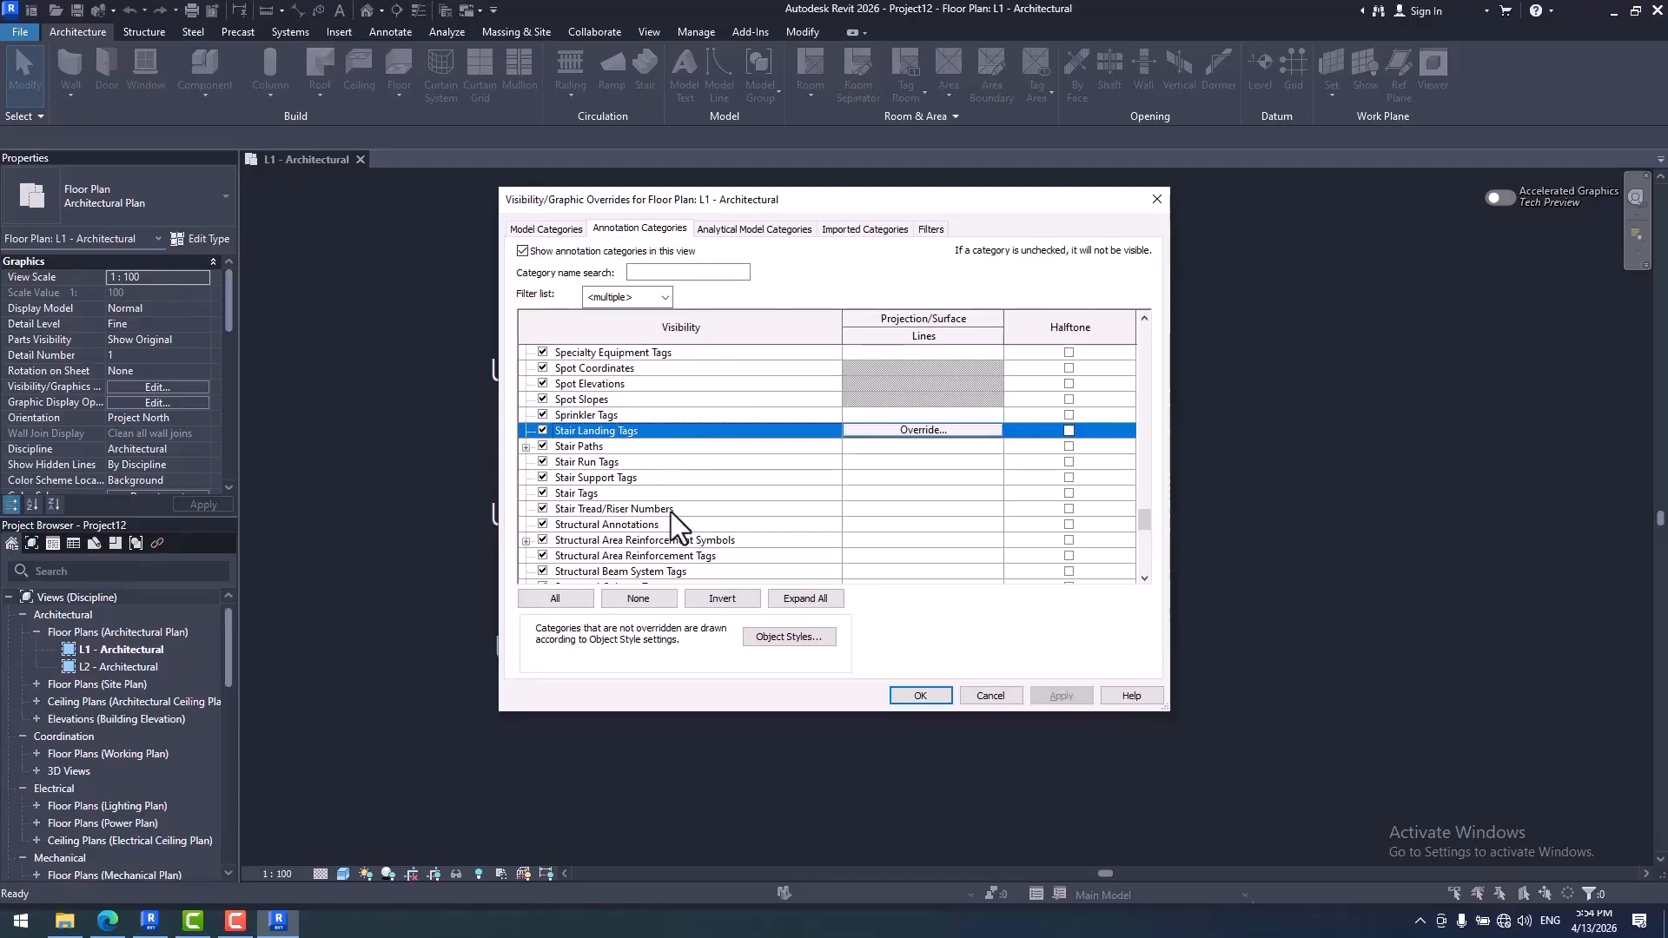
left_click(980, 695)
- Switch to Revit 2027 and delete the Rebar, Rebar Couplers and Fabric Sheets templates from the project's numbering options
left_click(161, 921)
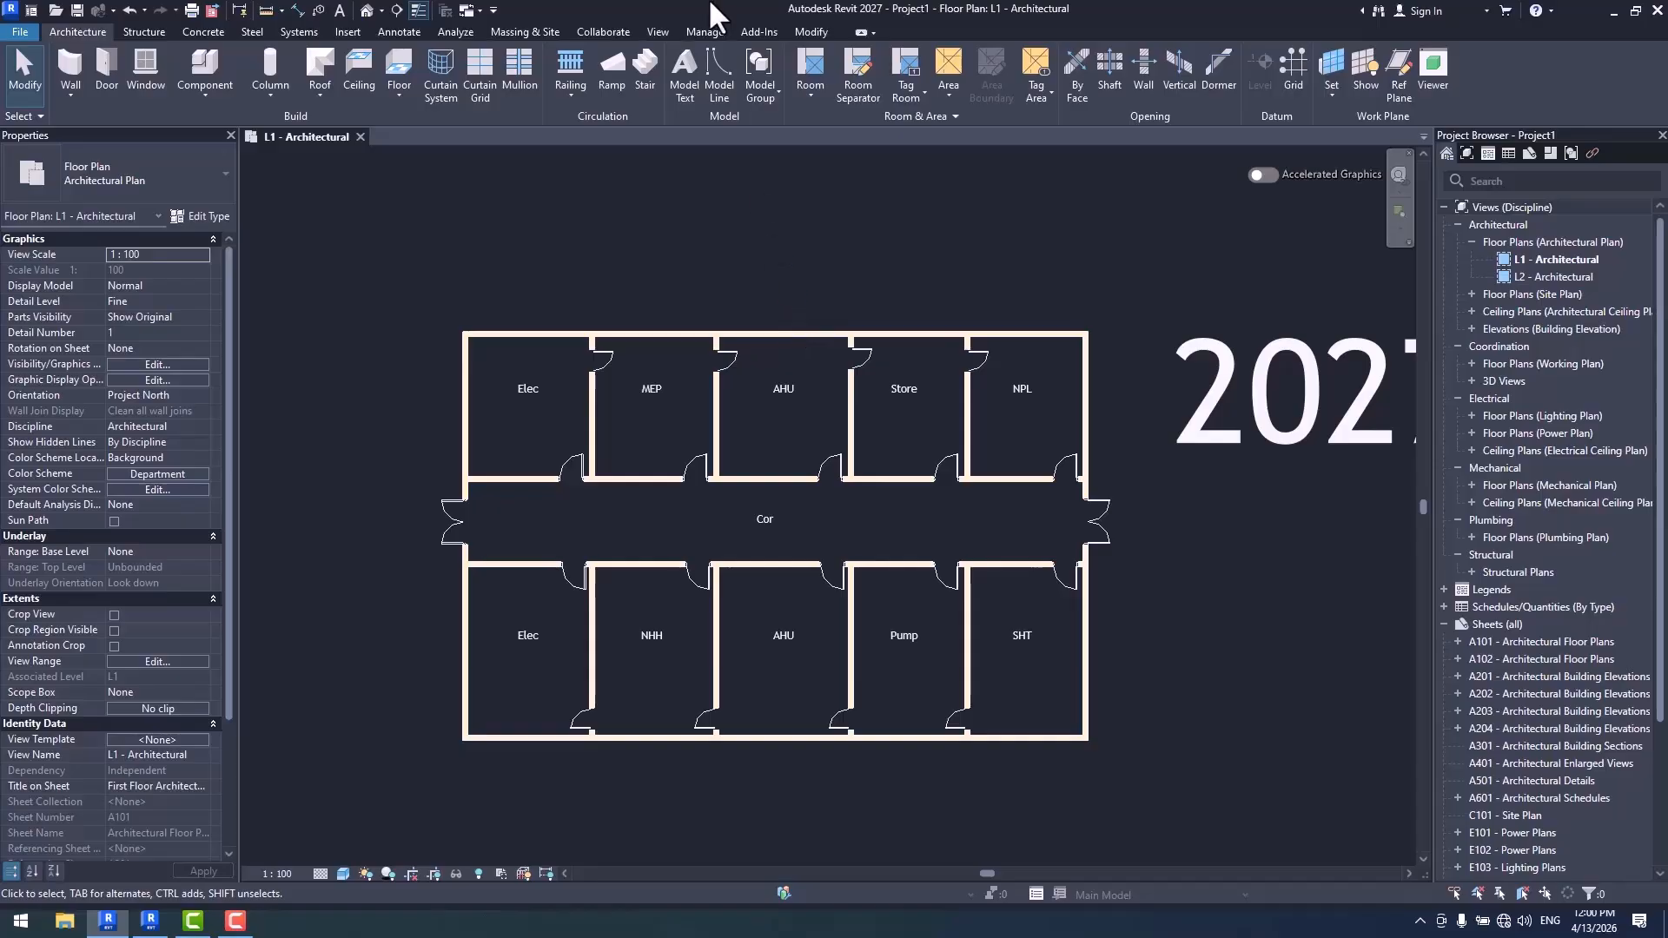
left_click(705, 31)
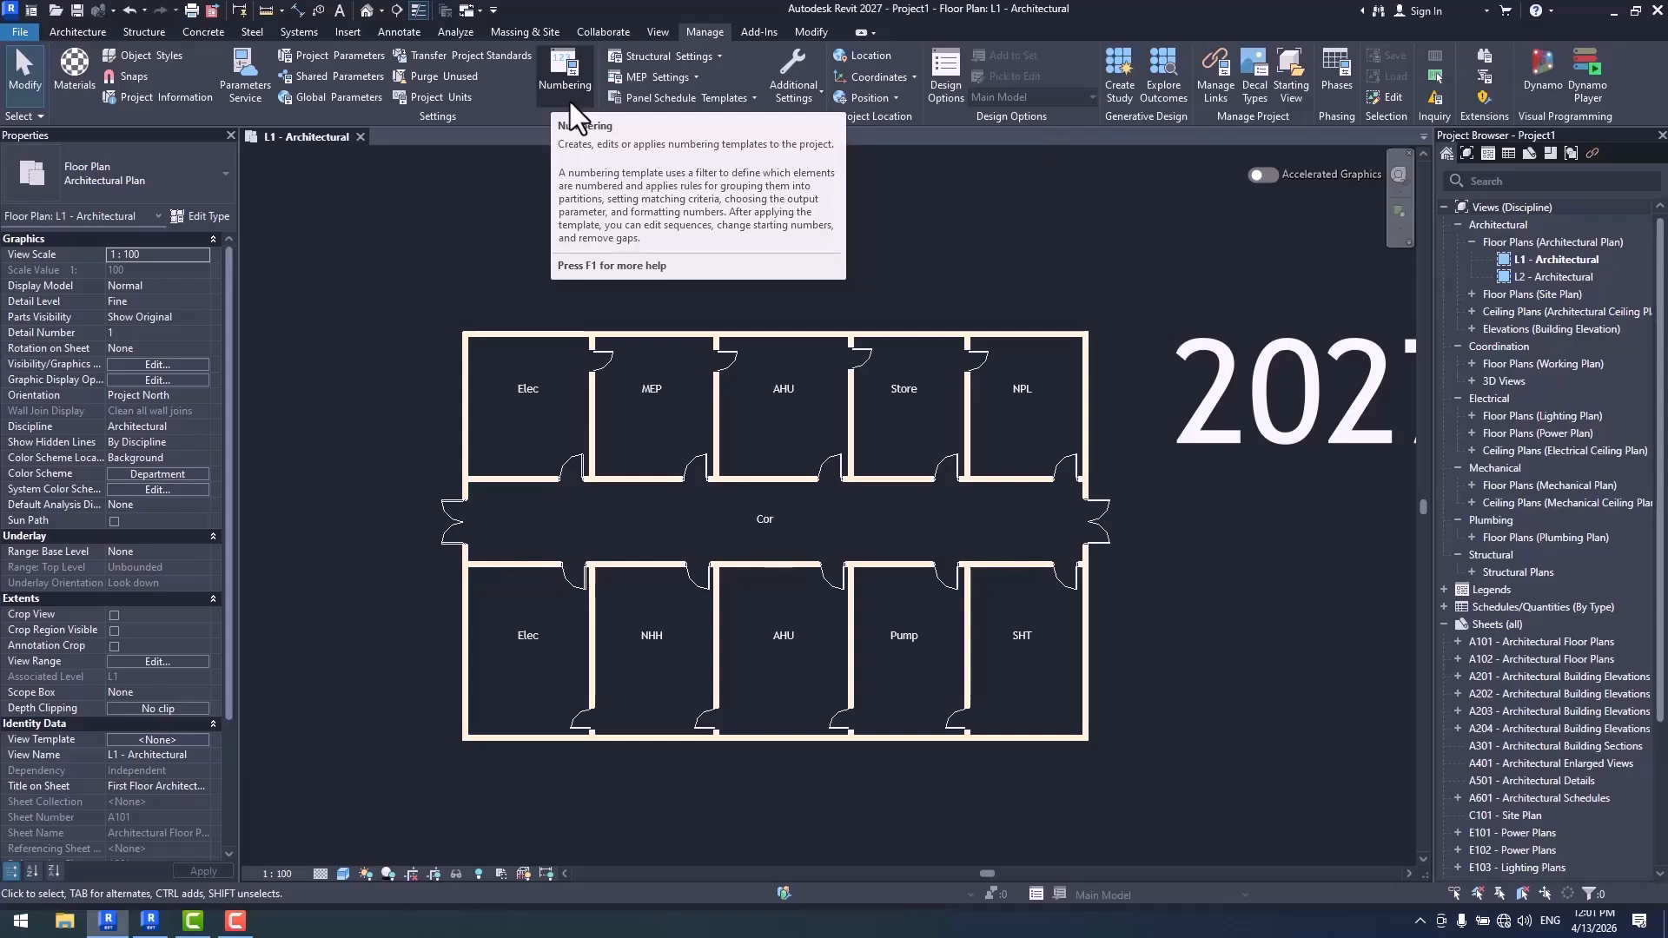
left_click(566, 66)
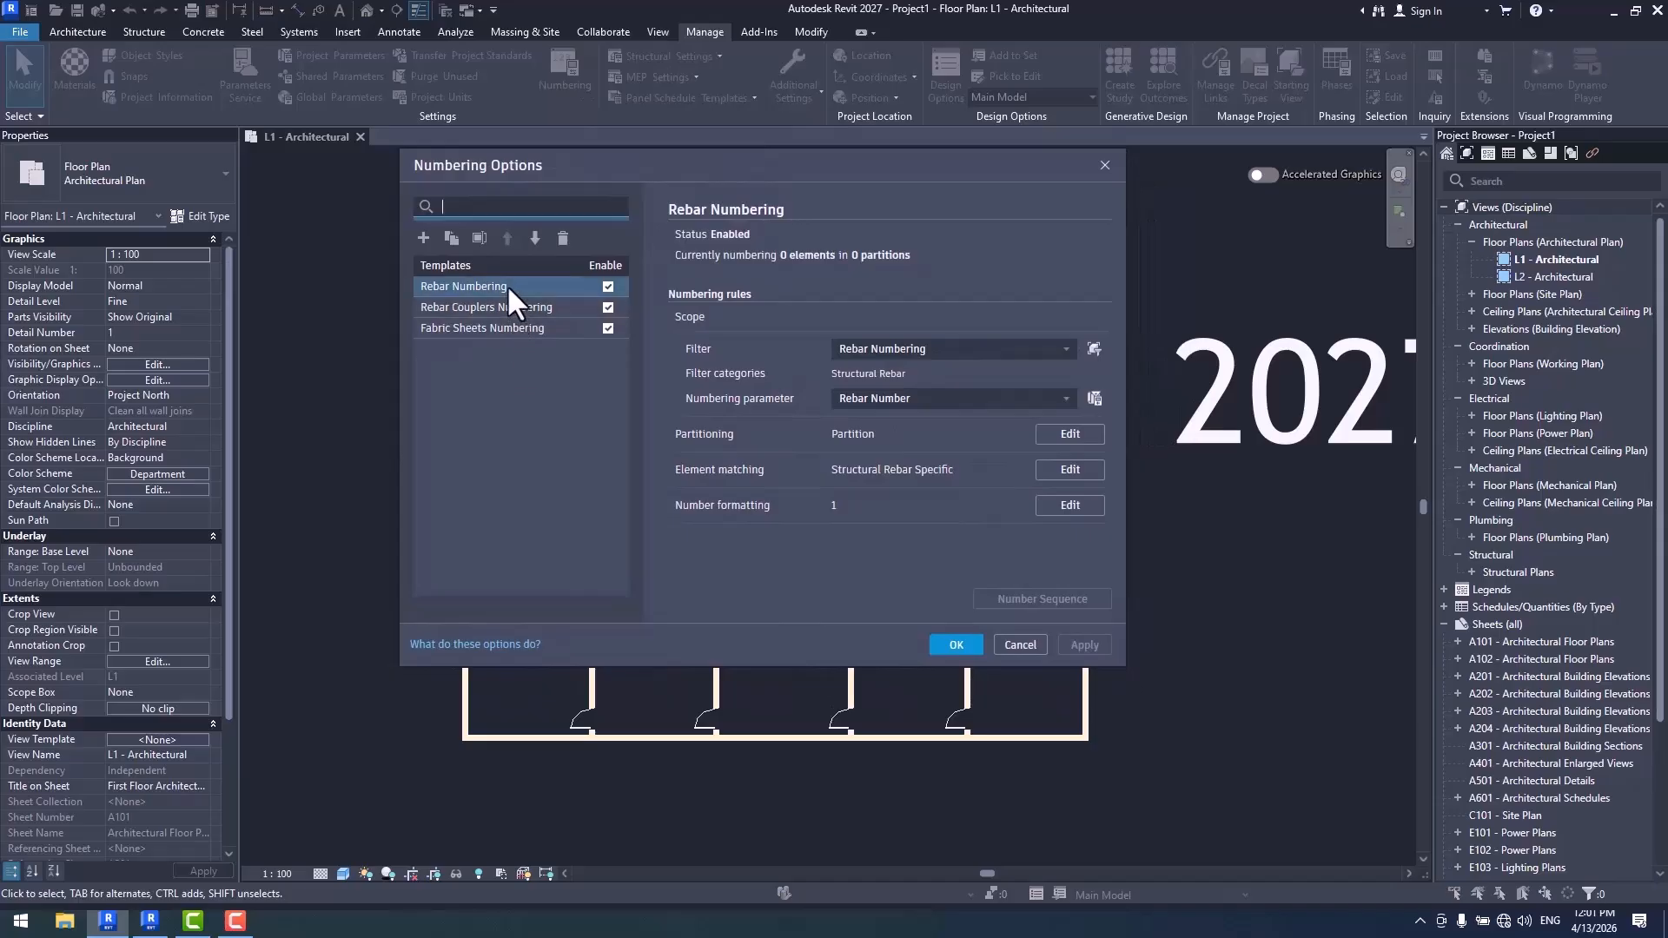
left_click(563, 238)
left_click(563, 238)
left_click(563, 238)
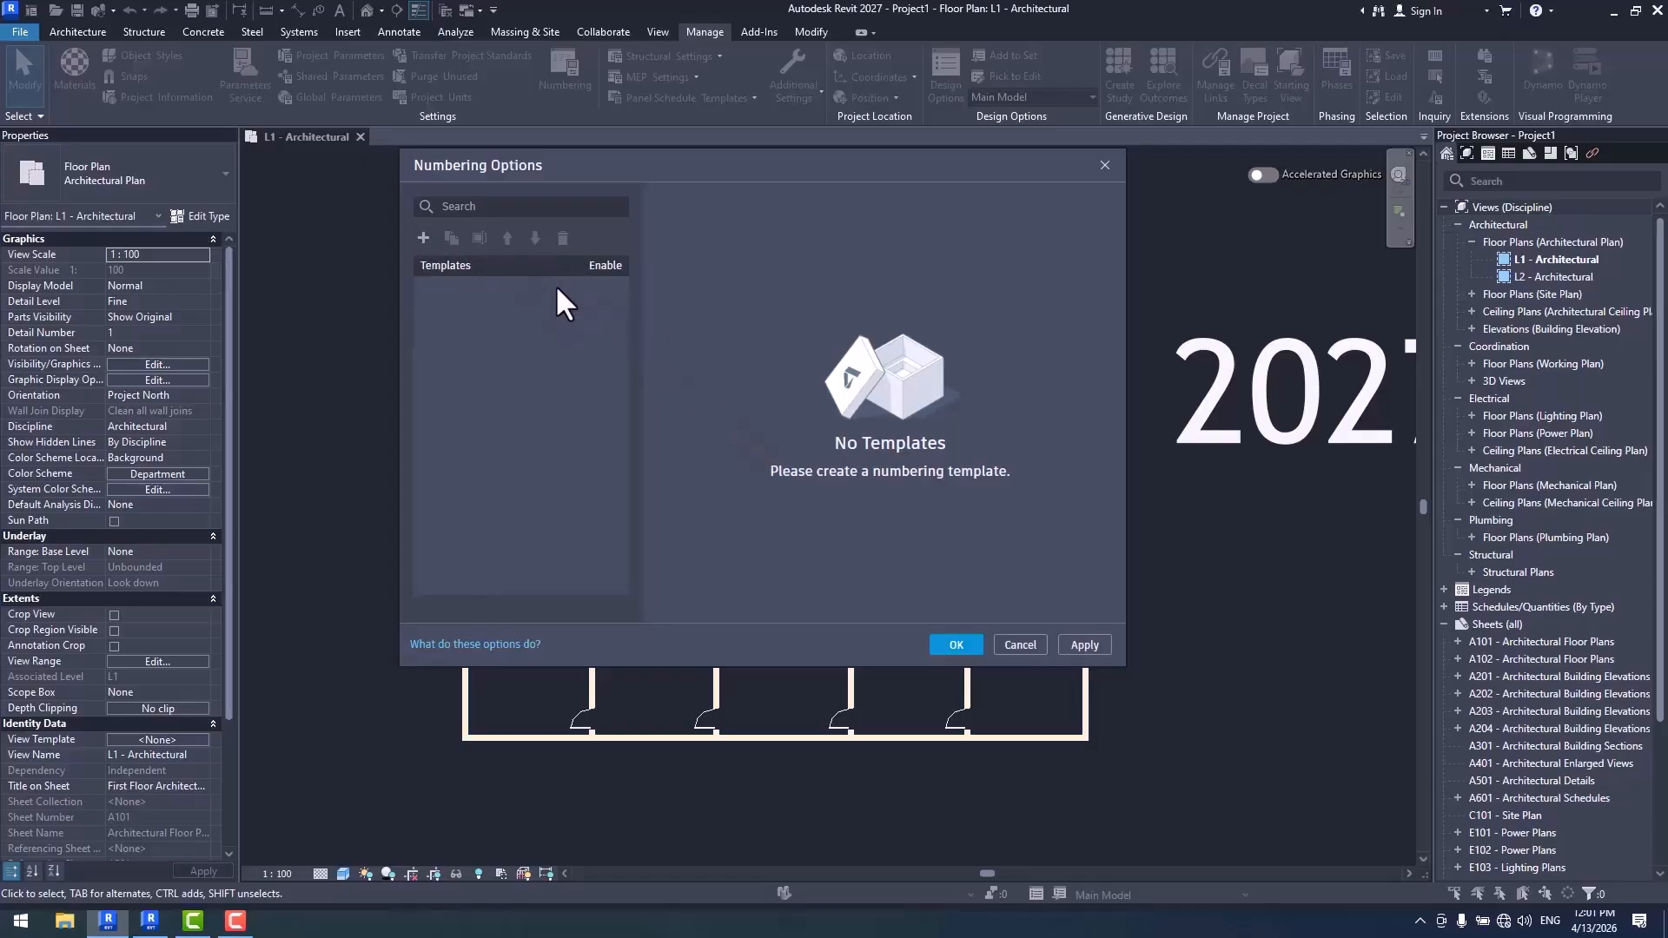
- Create a new numbering template named Door Tag
left_click(423, 238)
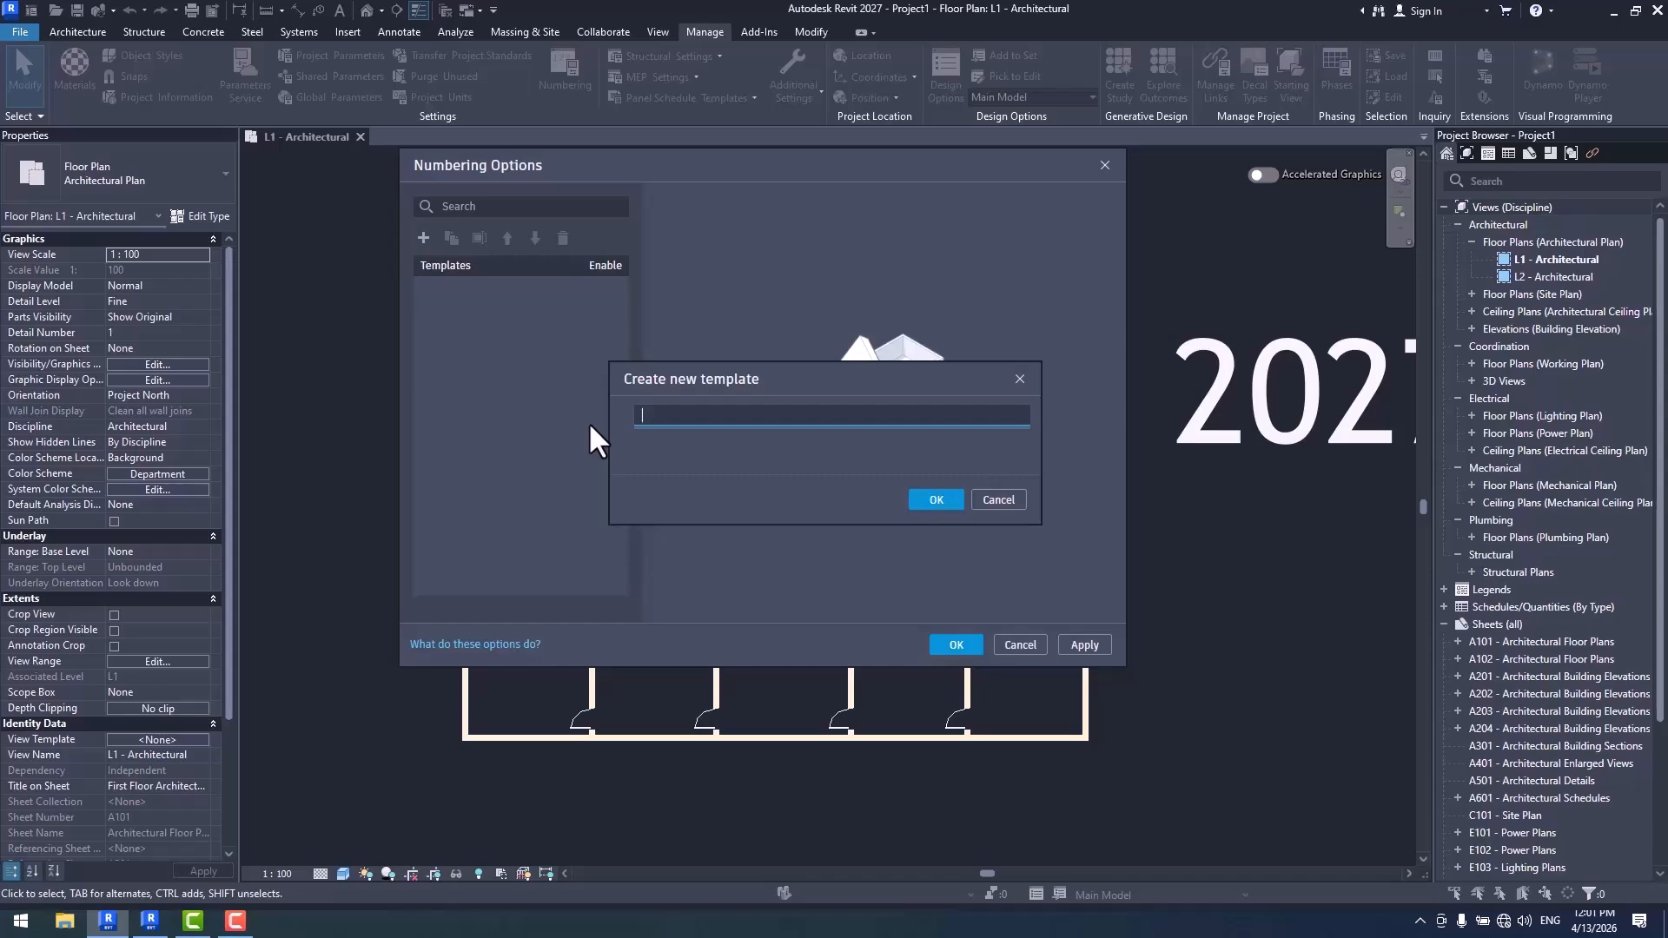
type("Door Tag")
left_click(936, 501)
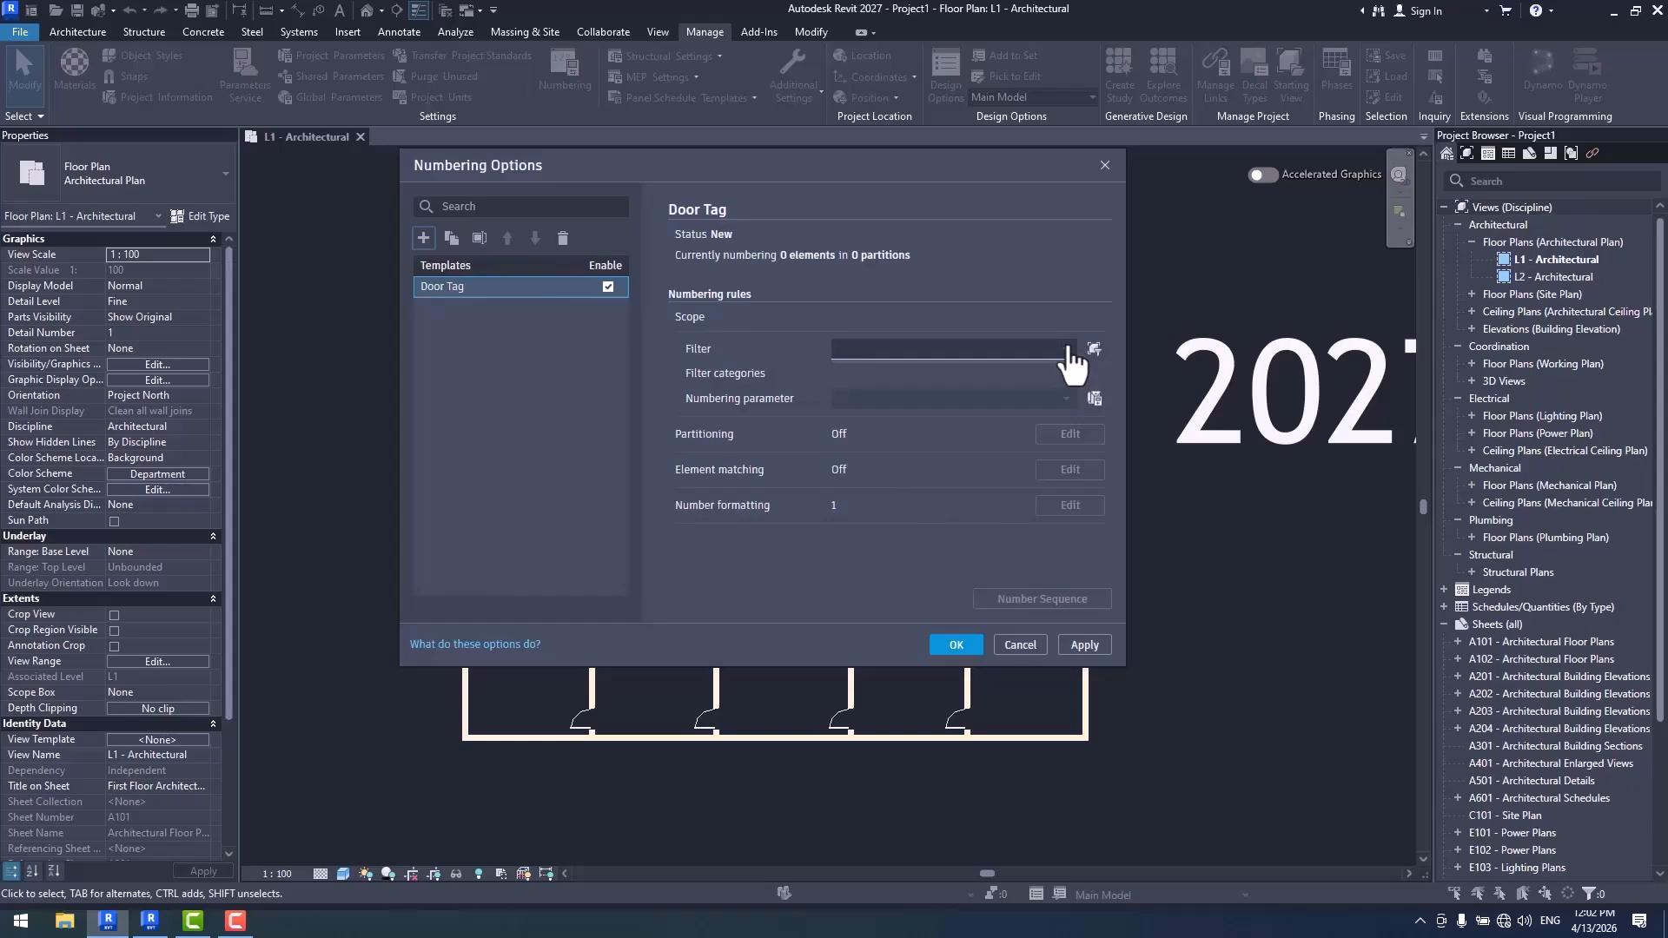
- Browse the existing filters offered for the Door Tag template and accept the numbering options without choosing one
left_click_drag(780, 158, 1246, 126)
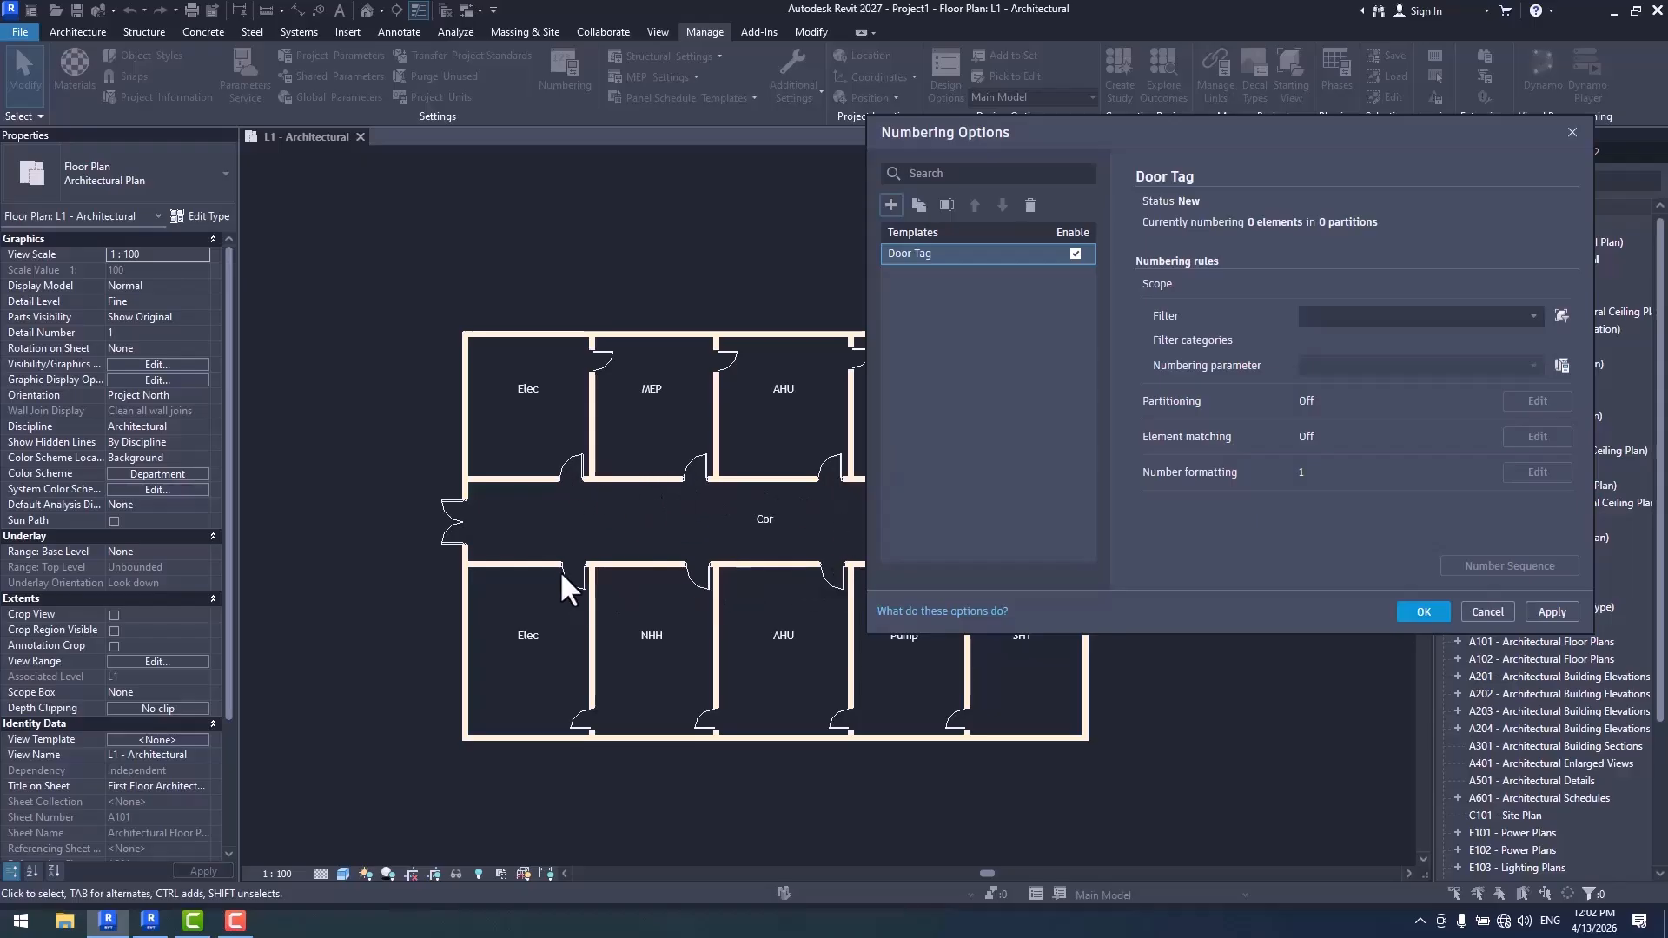
left_click_drag(1137, 149, 707, 133)
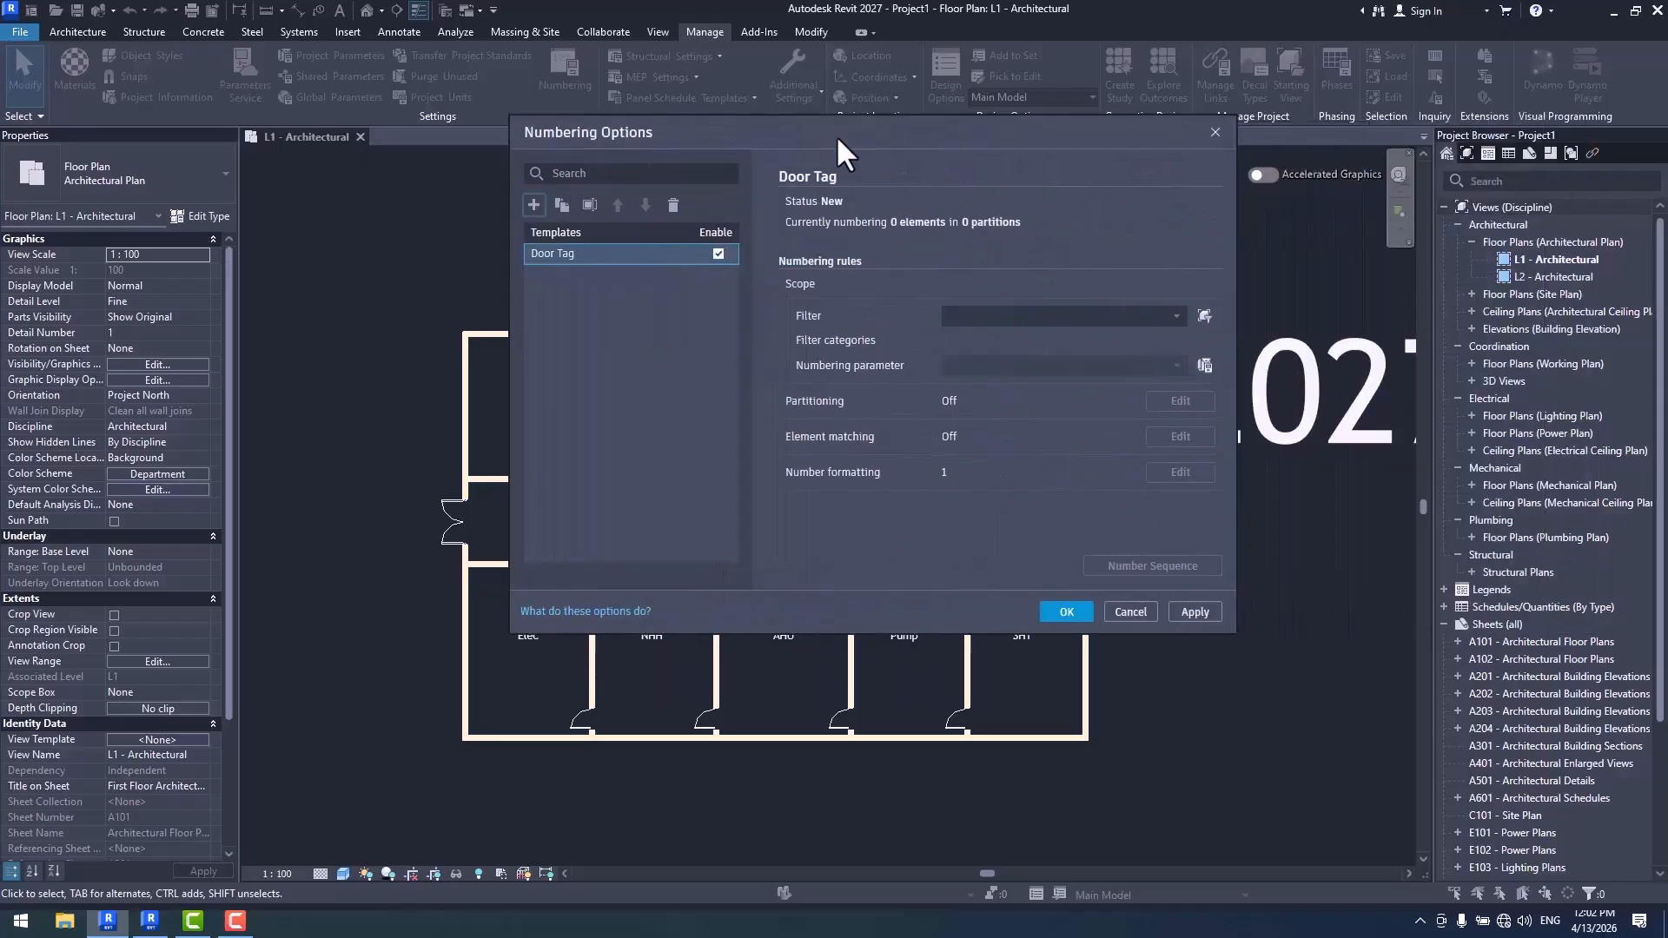
left_click(1103, 300)
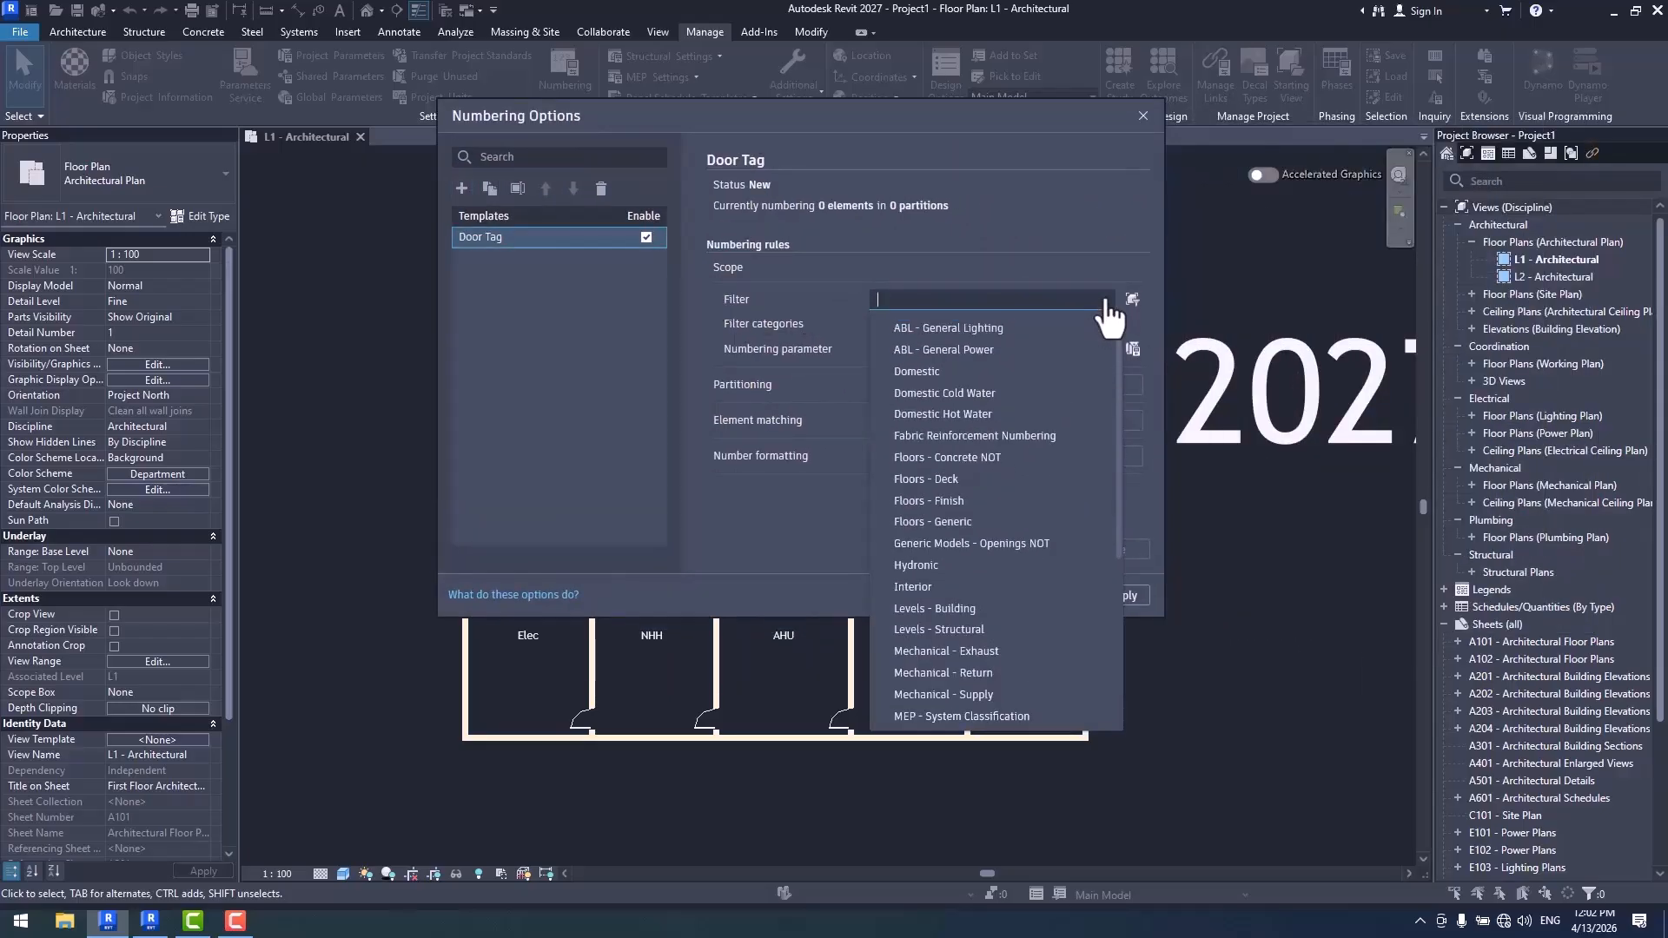
left_click(1065, 217)
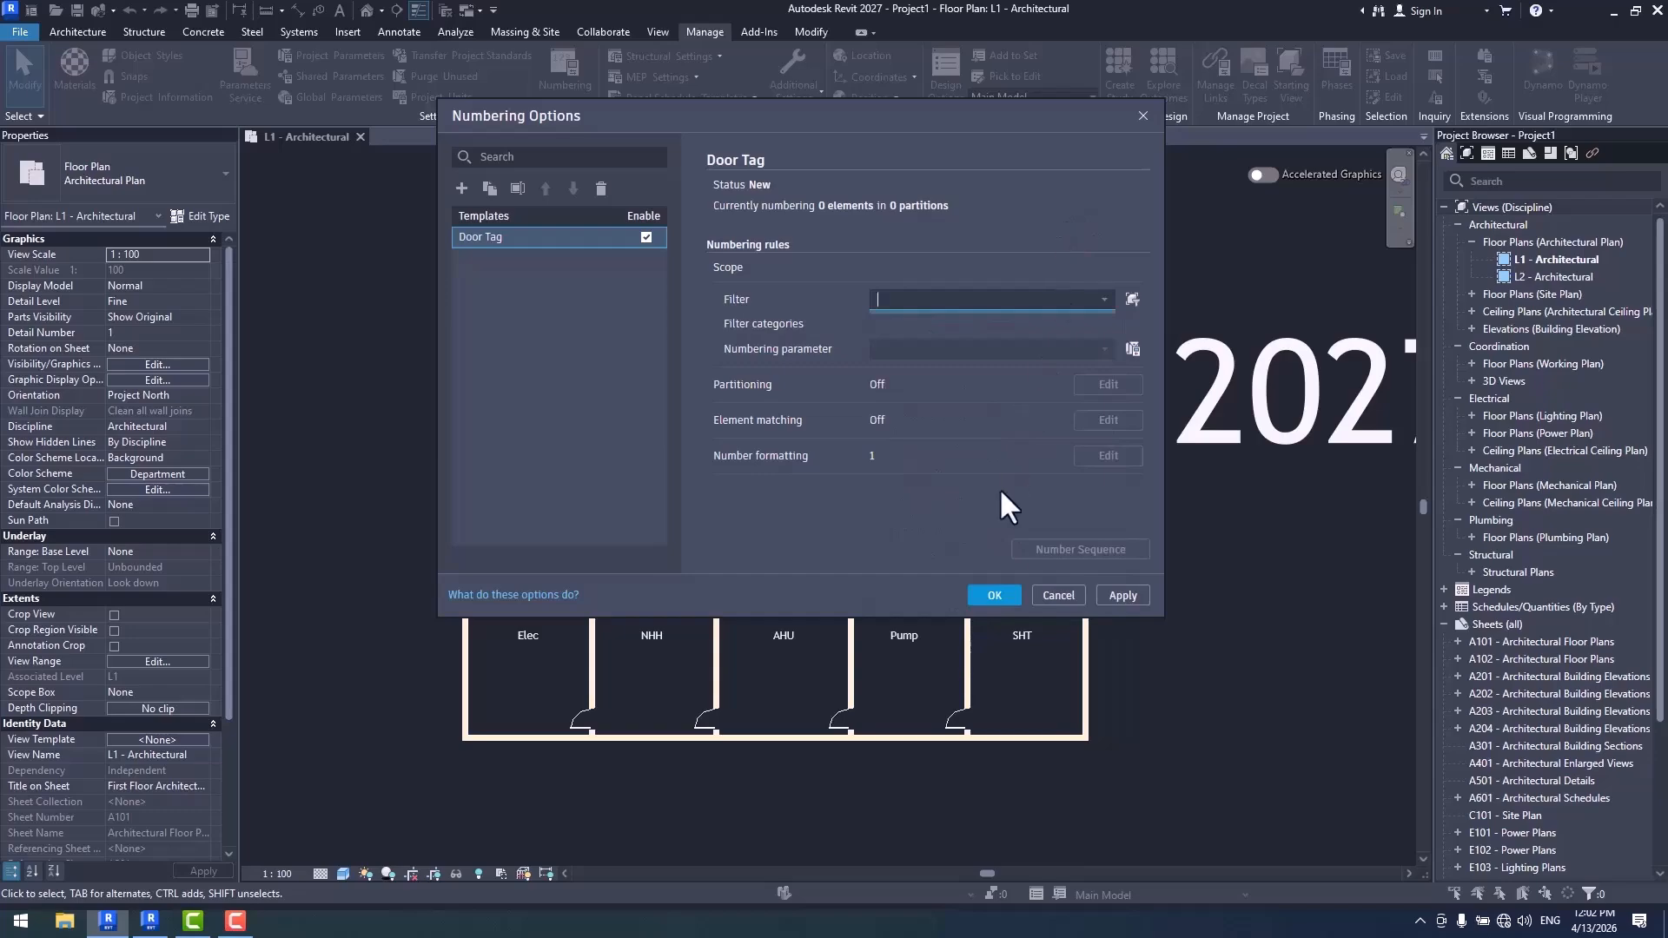
left_click(994, 596)
- Inspect the family types of the upper Elec room's corridor door and the door between Elec and MEP
scroll(673, 517, "up", 5)
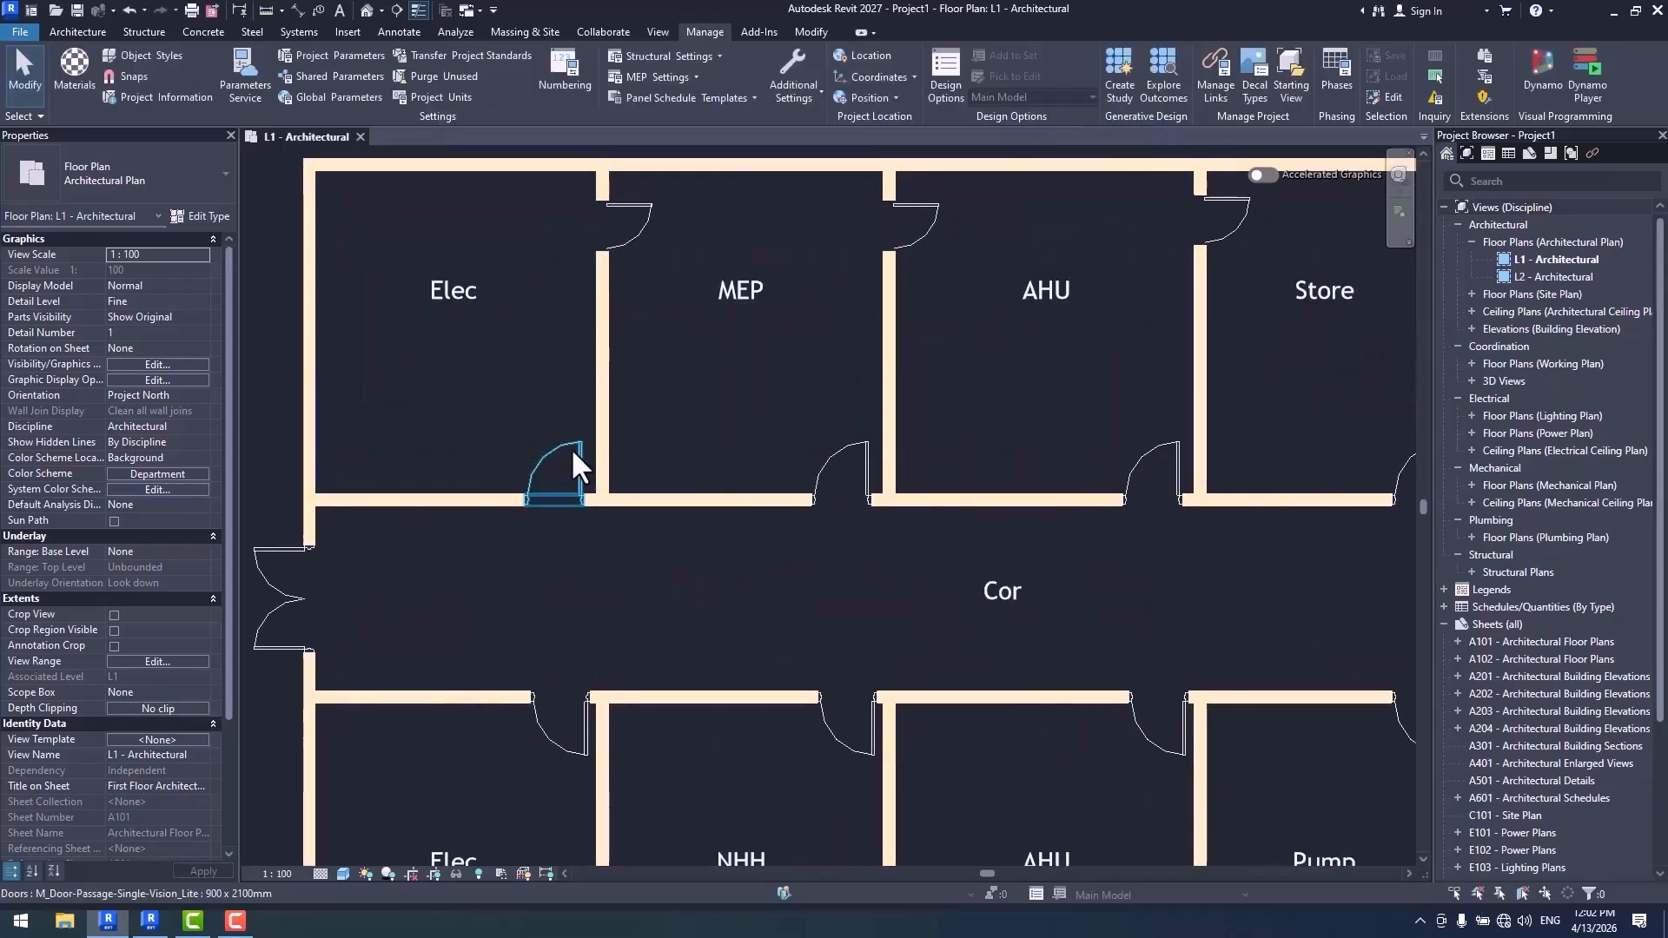
left_click(571, 447)
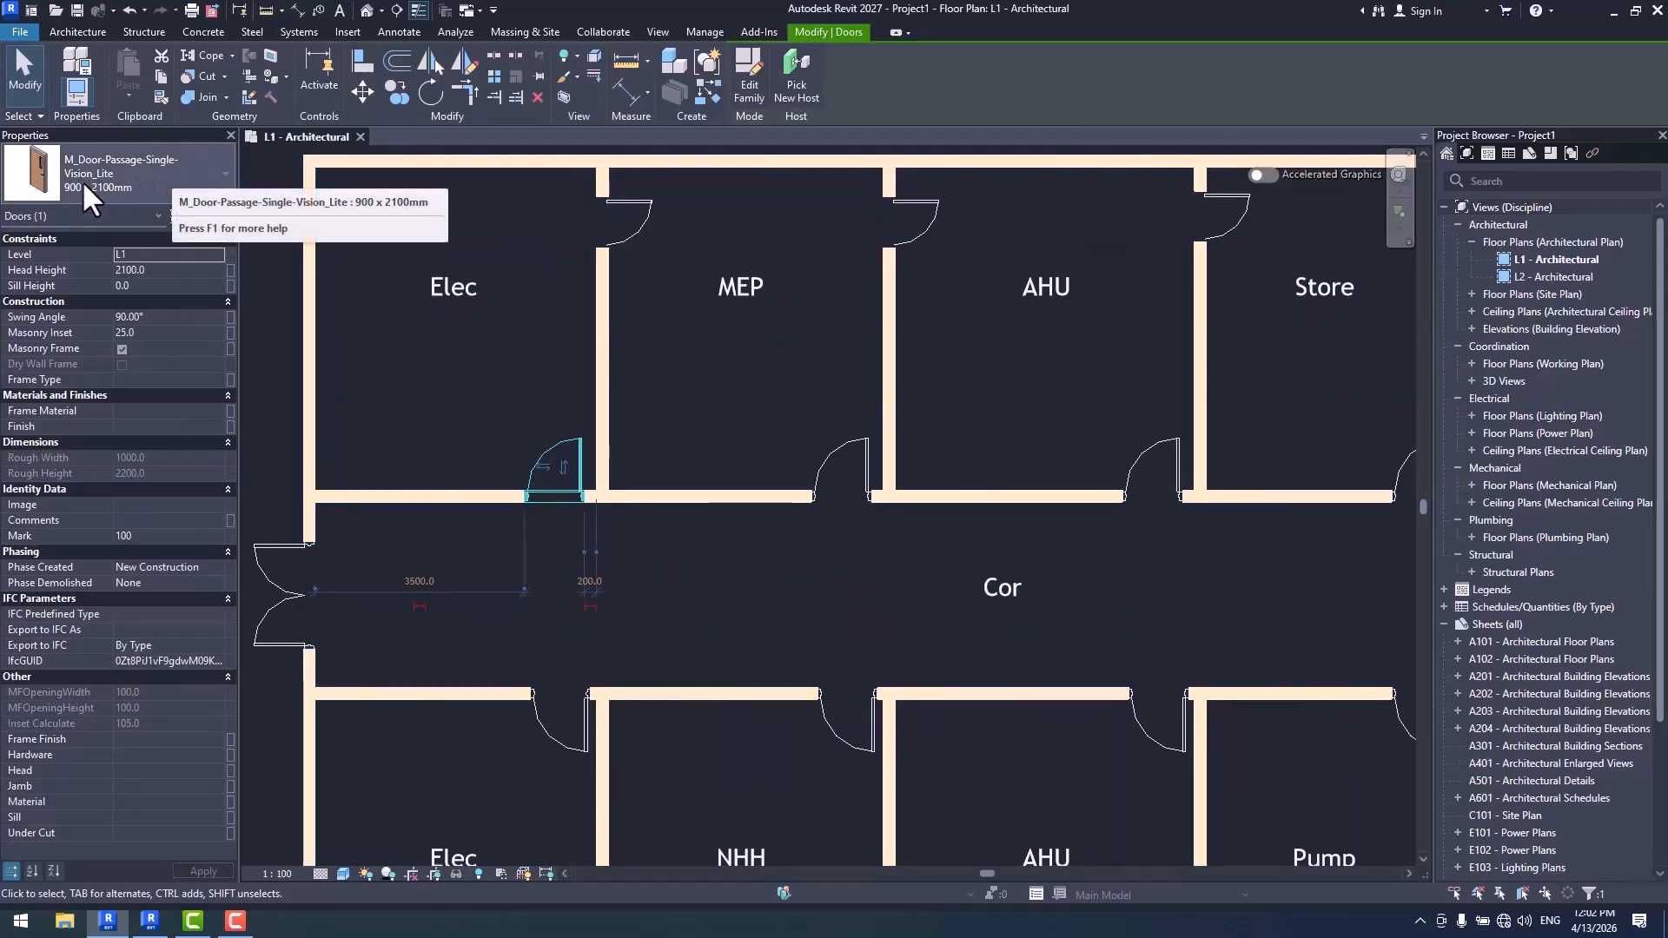
left_click(628, 219)
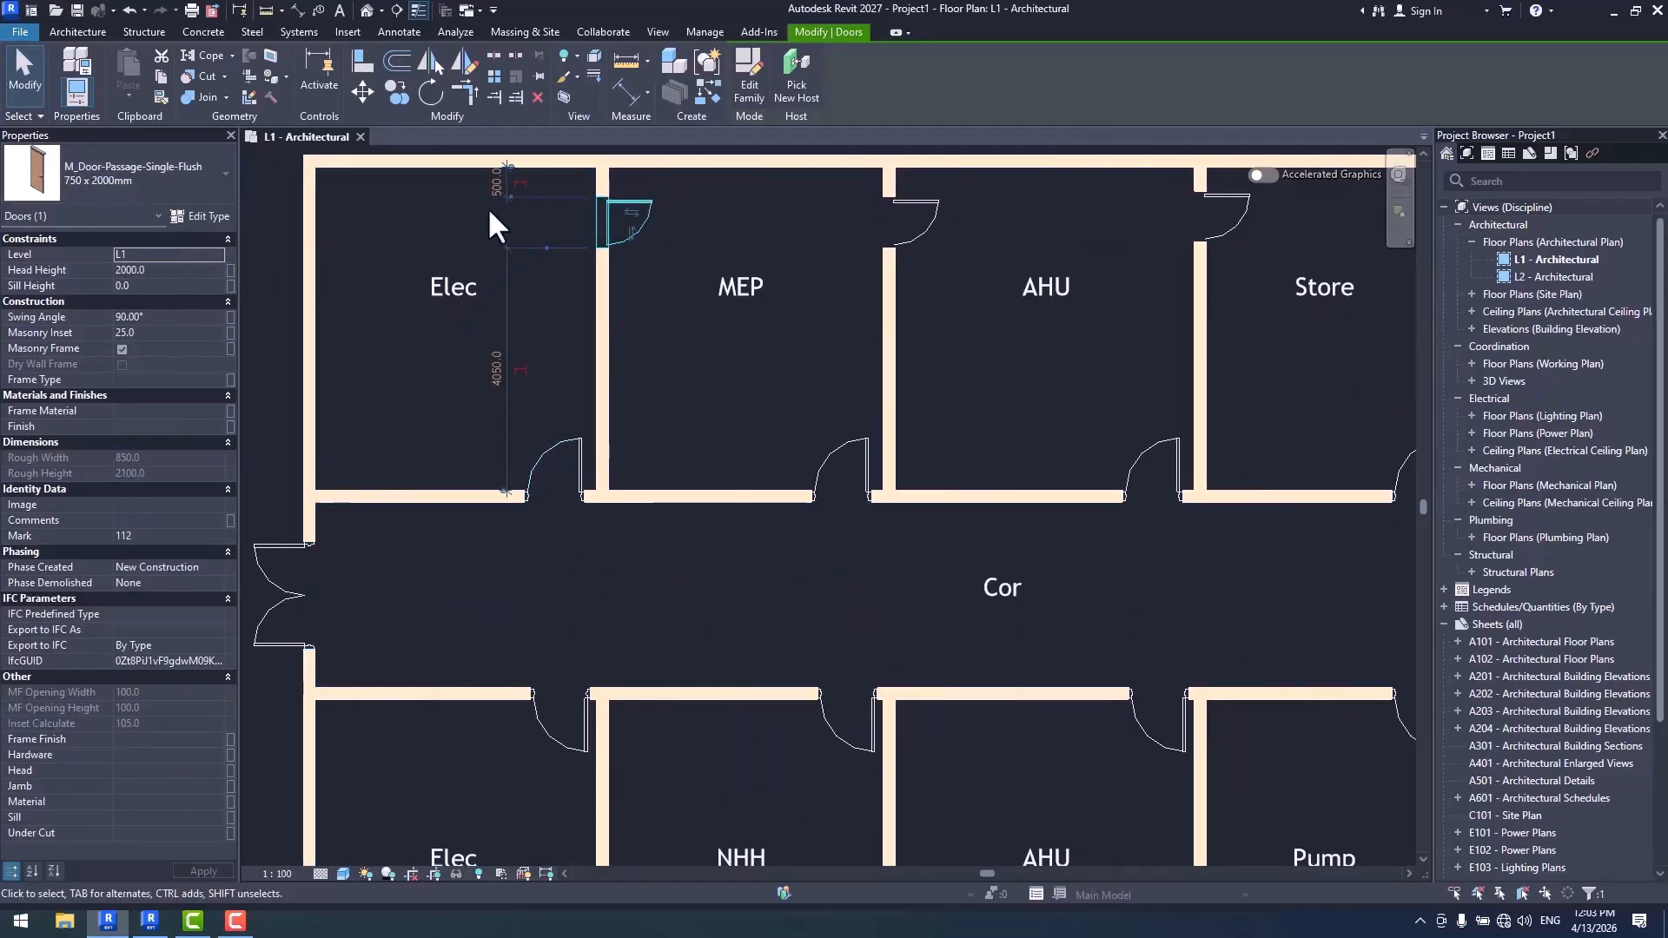
scroll(661, 330, "down", 3)
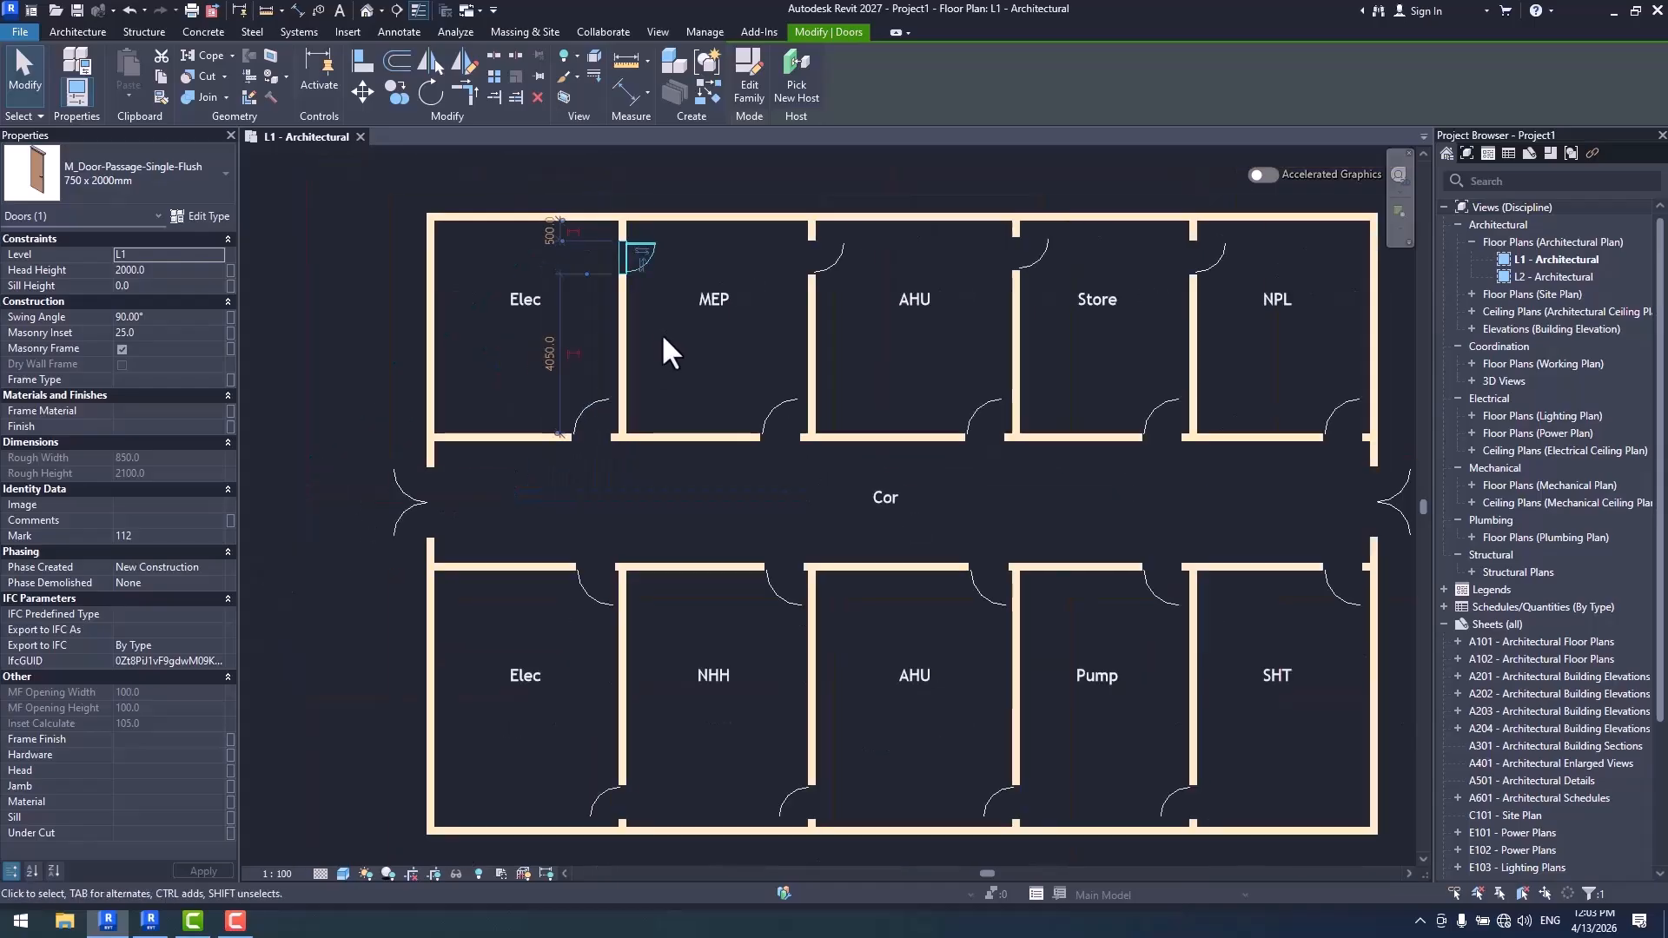
left_click(593, 415)
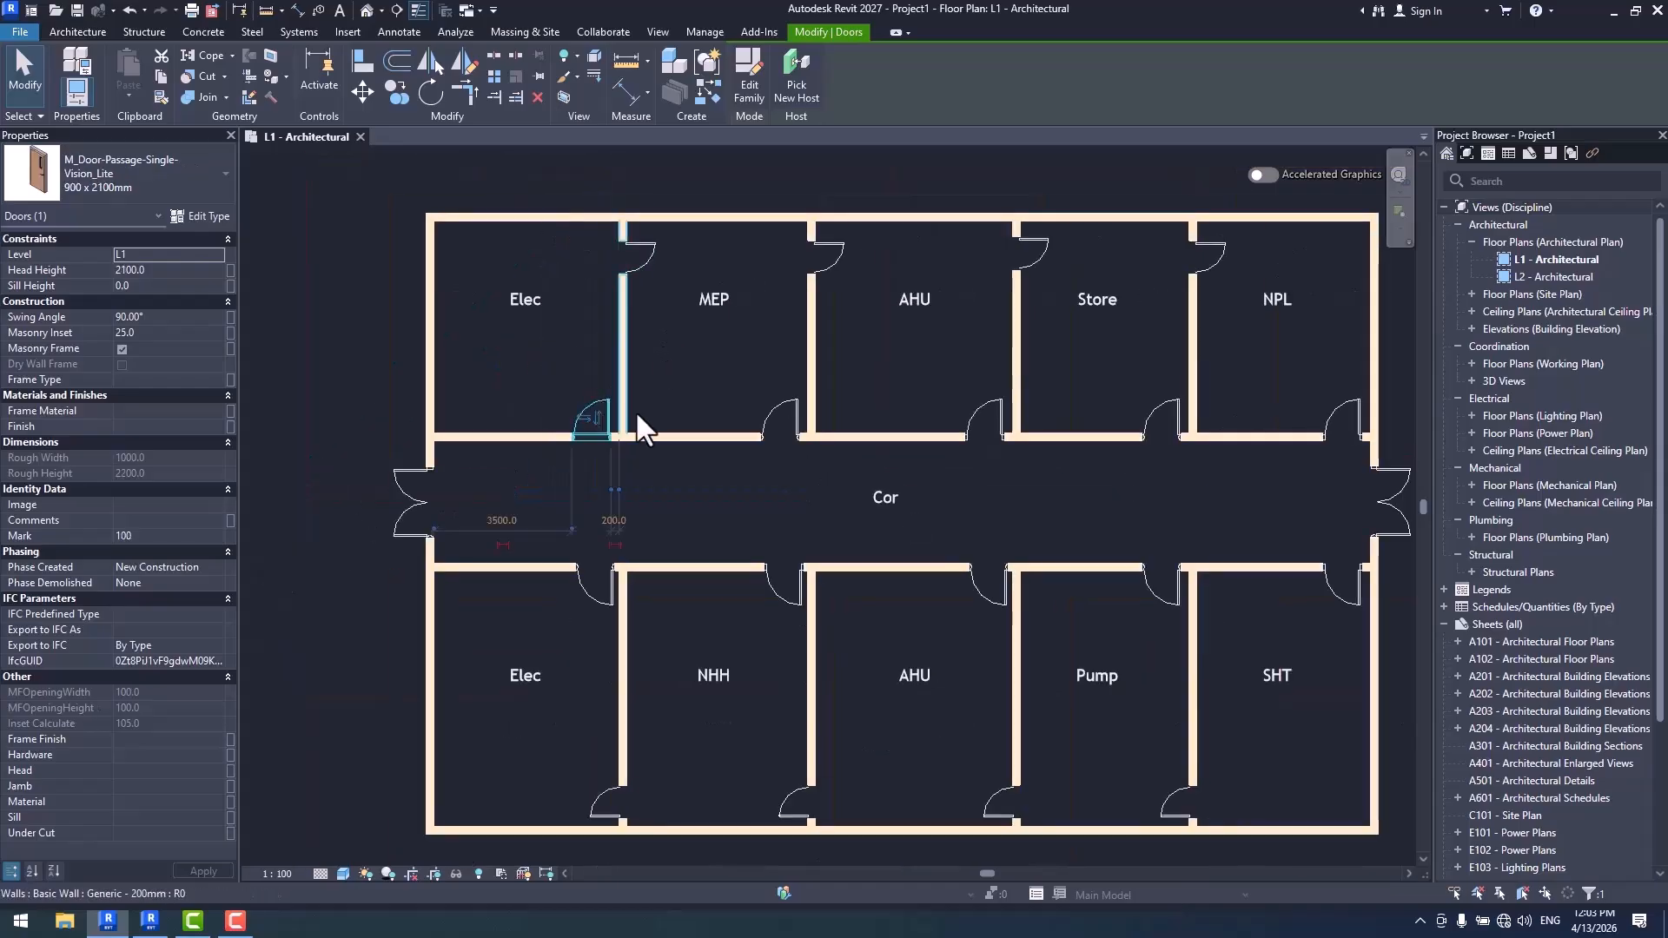
- Reopen the numbering options and create a rule-based filter named Single vision Doors from the Door Tag template's filter settings
left_click(702, 32)
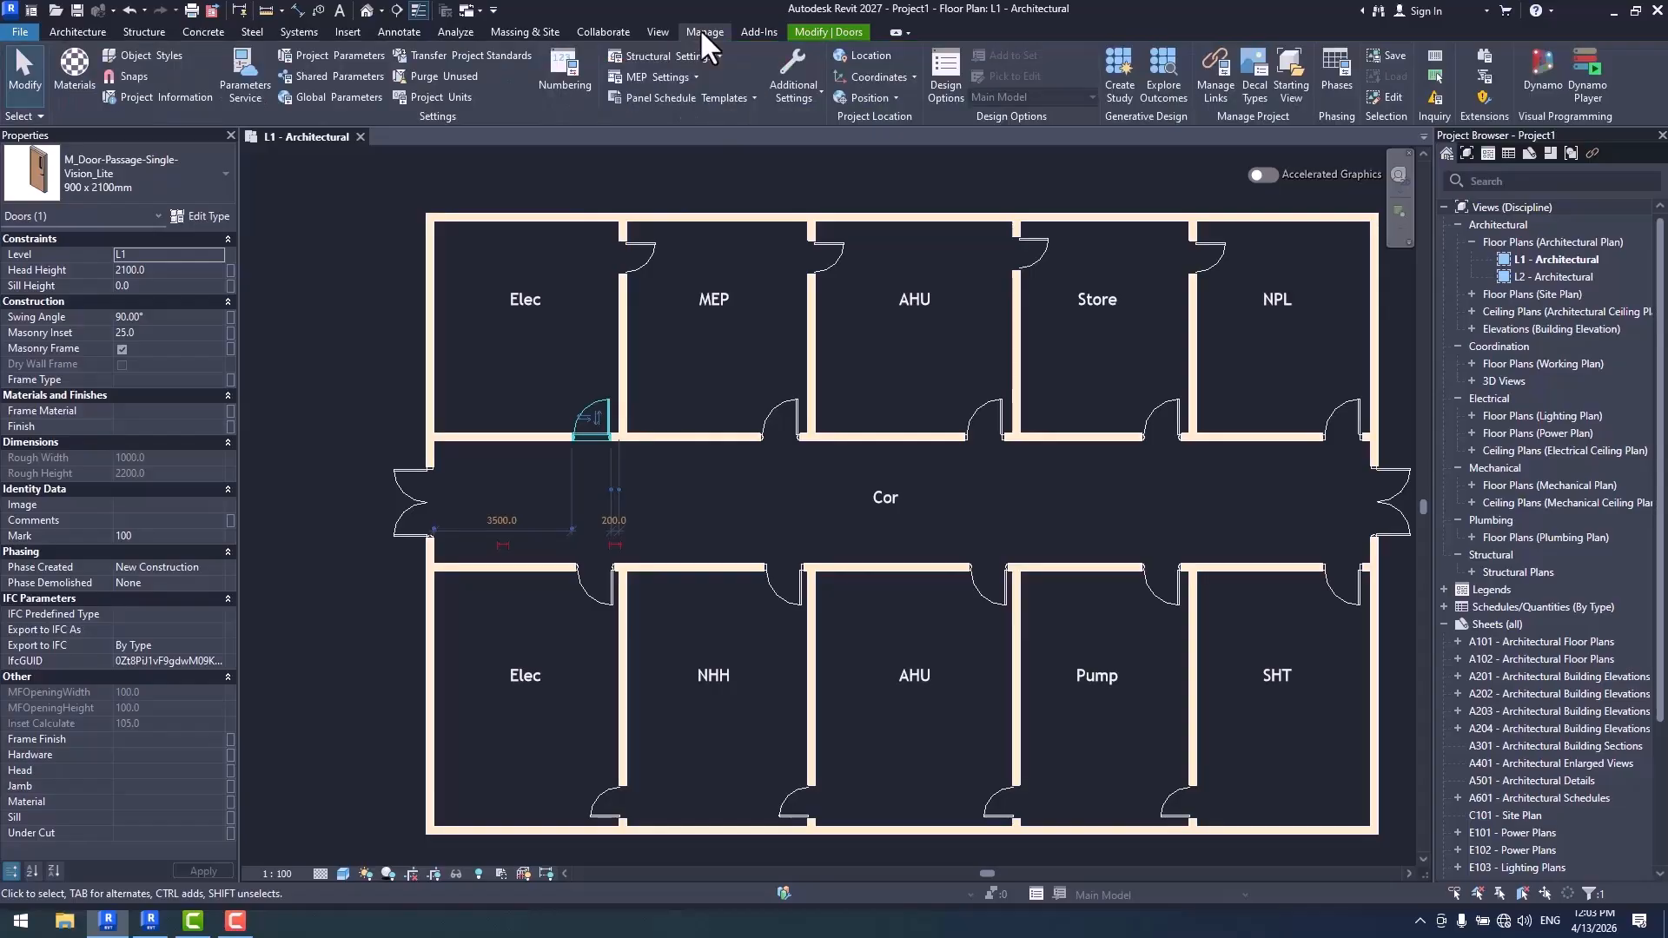
left_click(648, 28)
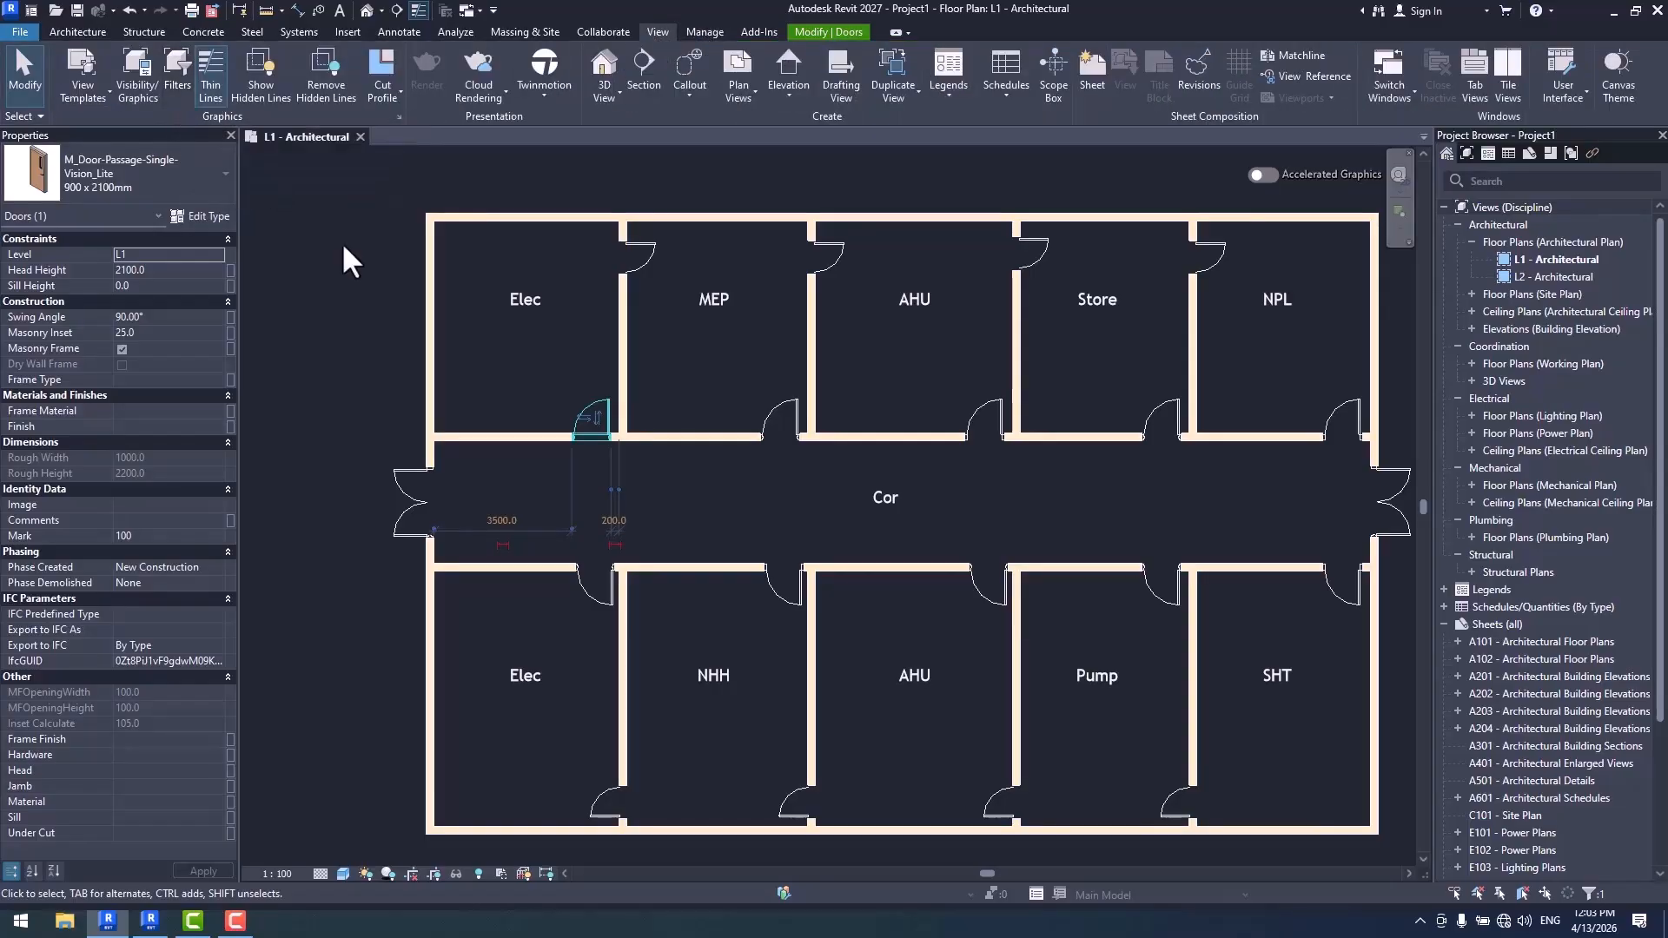
left_click(702, 31)
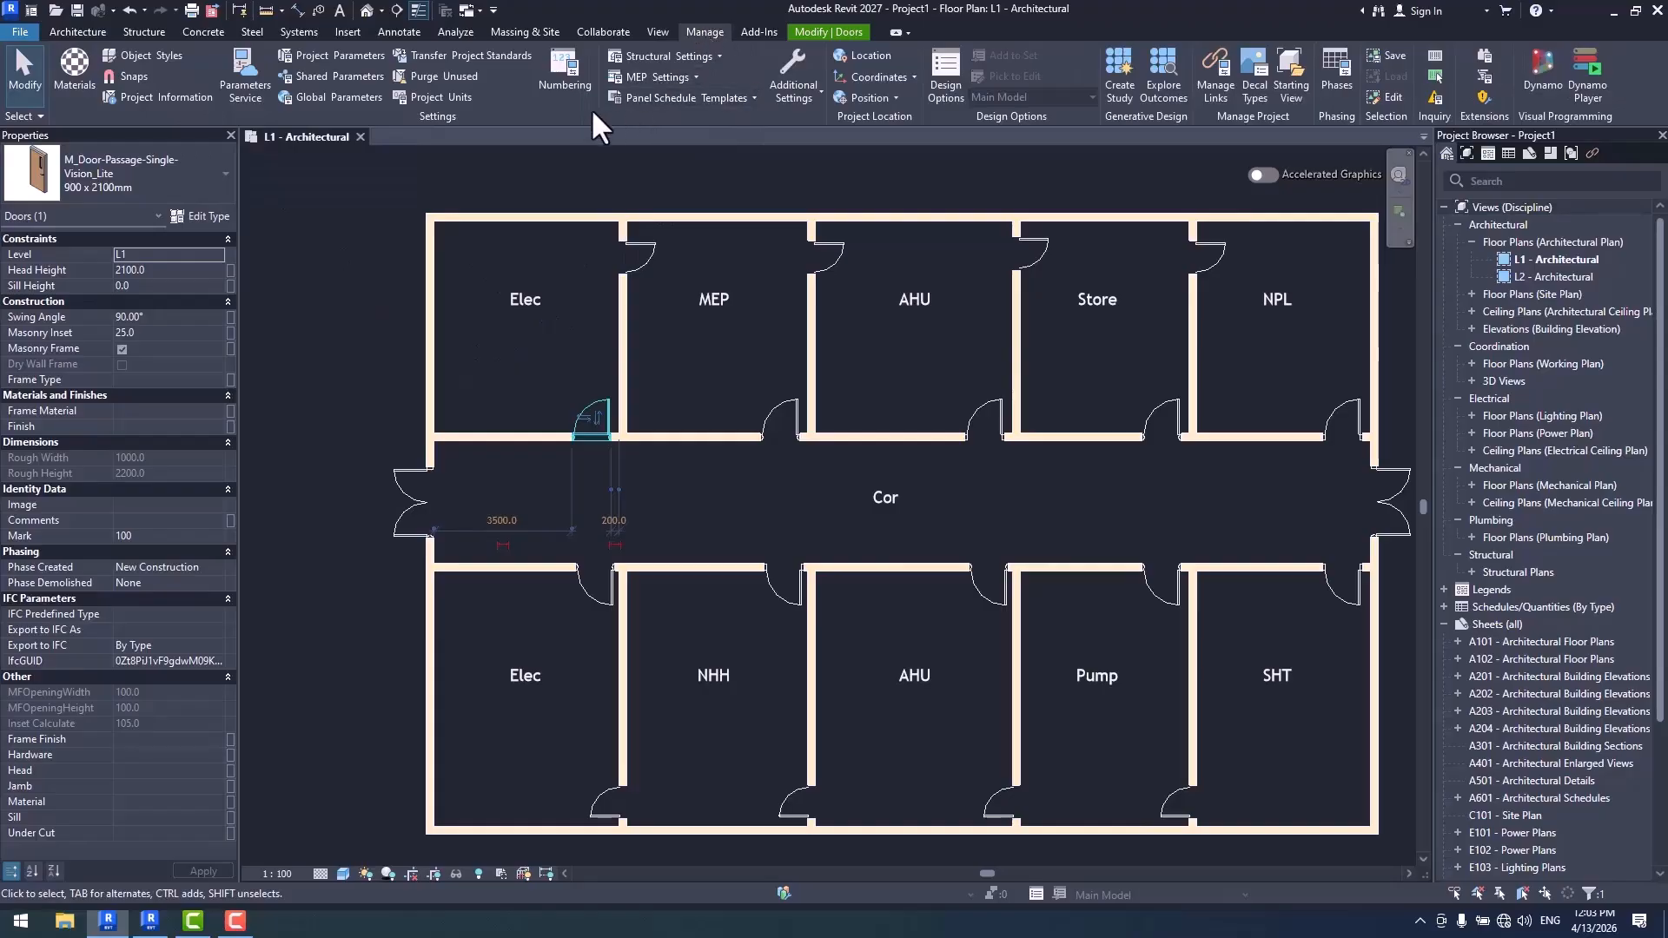
left_click(561, 87)
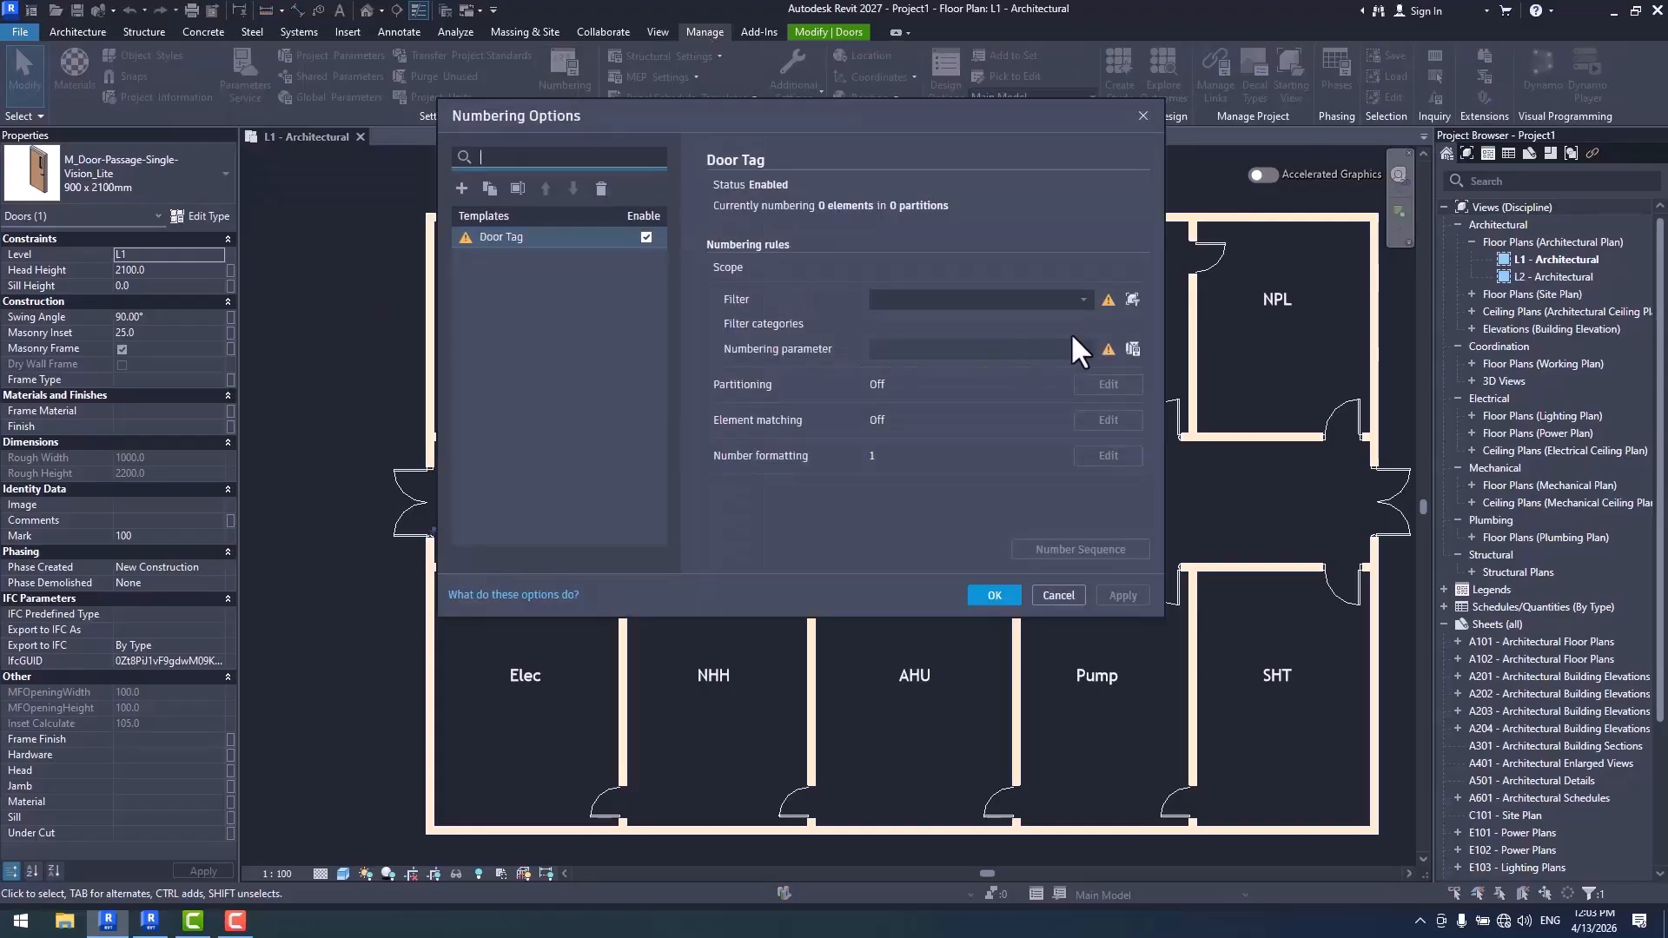
left_click(1132, 300)
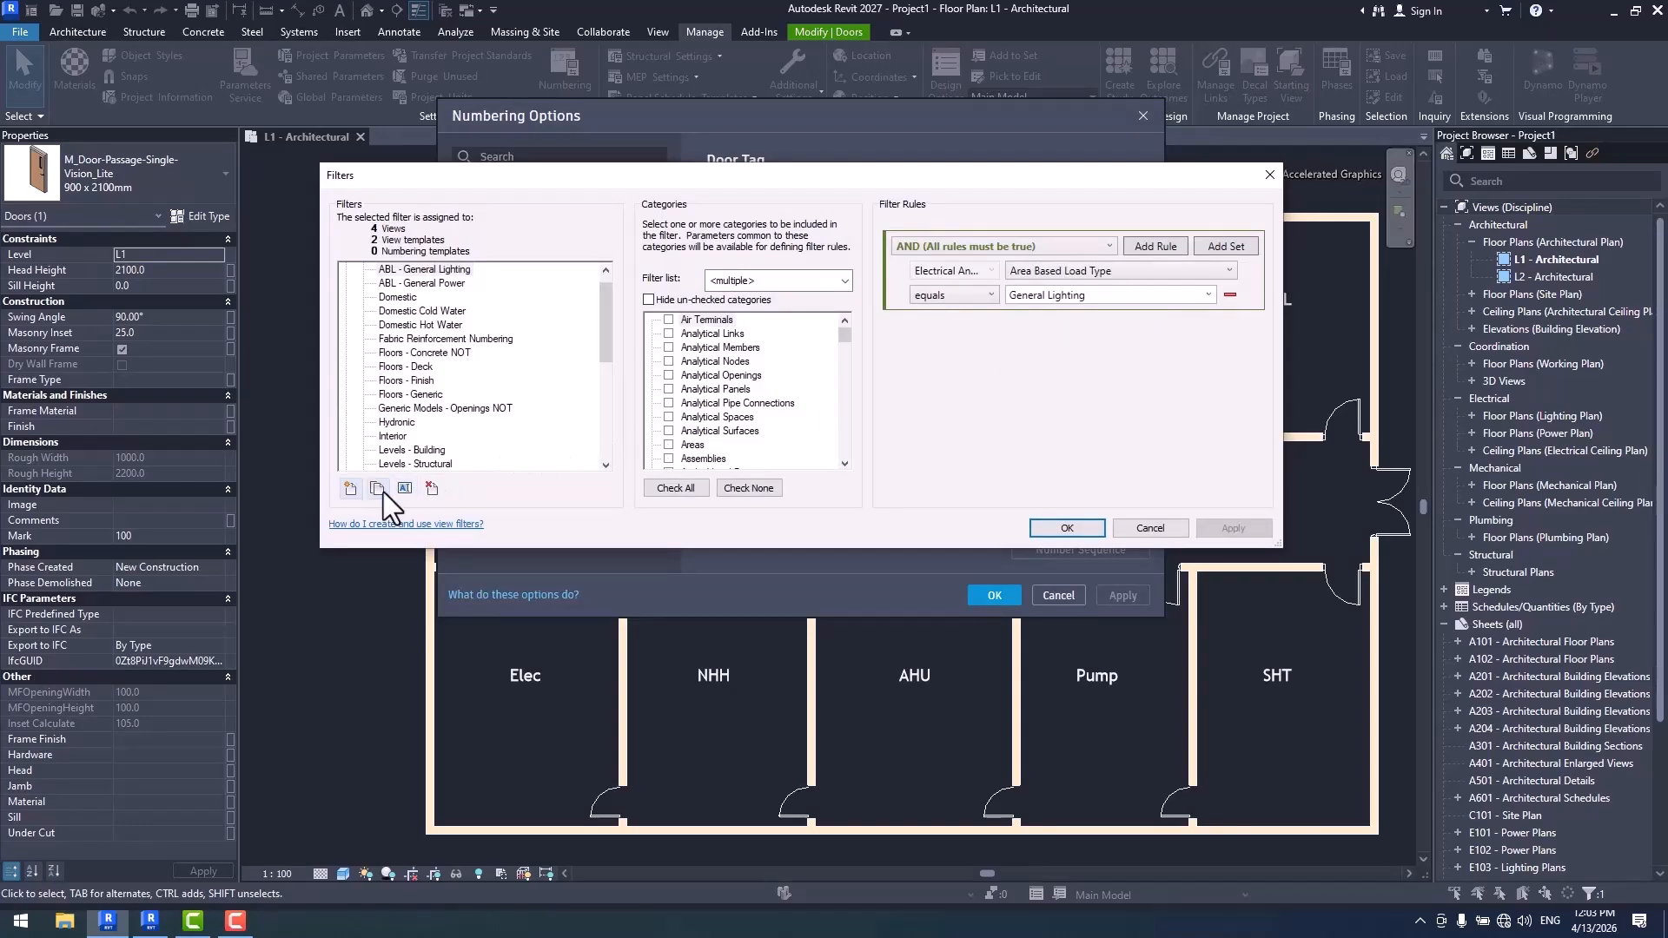
left_click(350, 489)
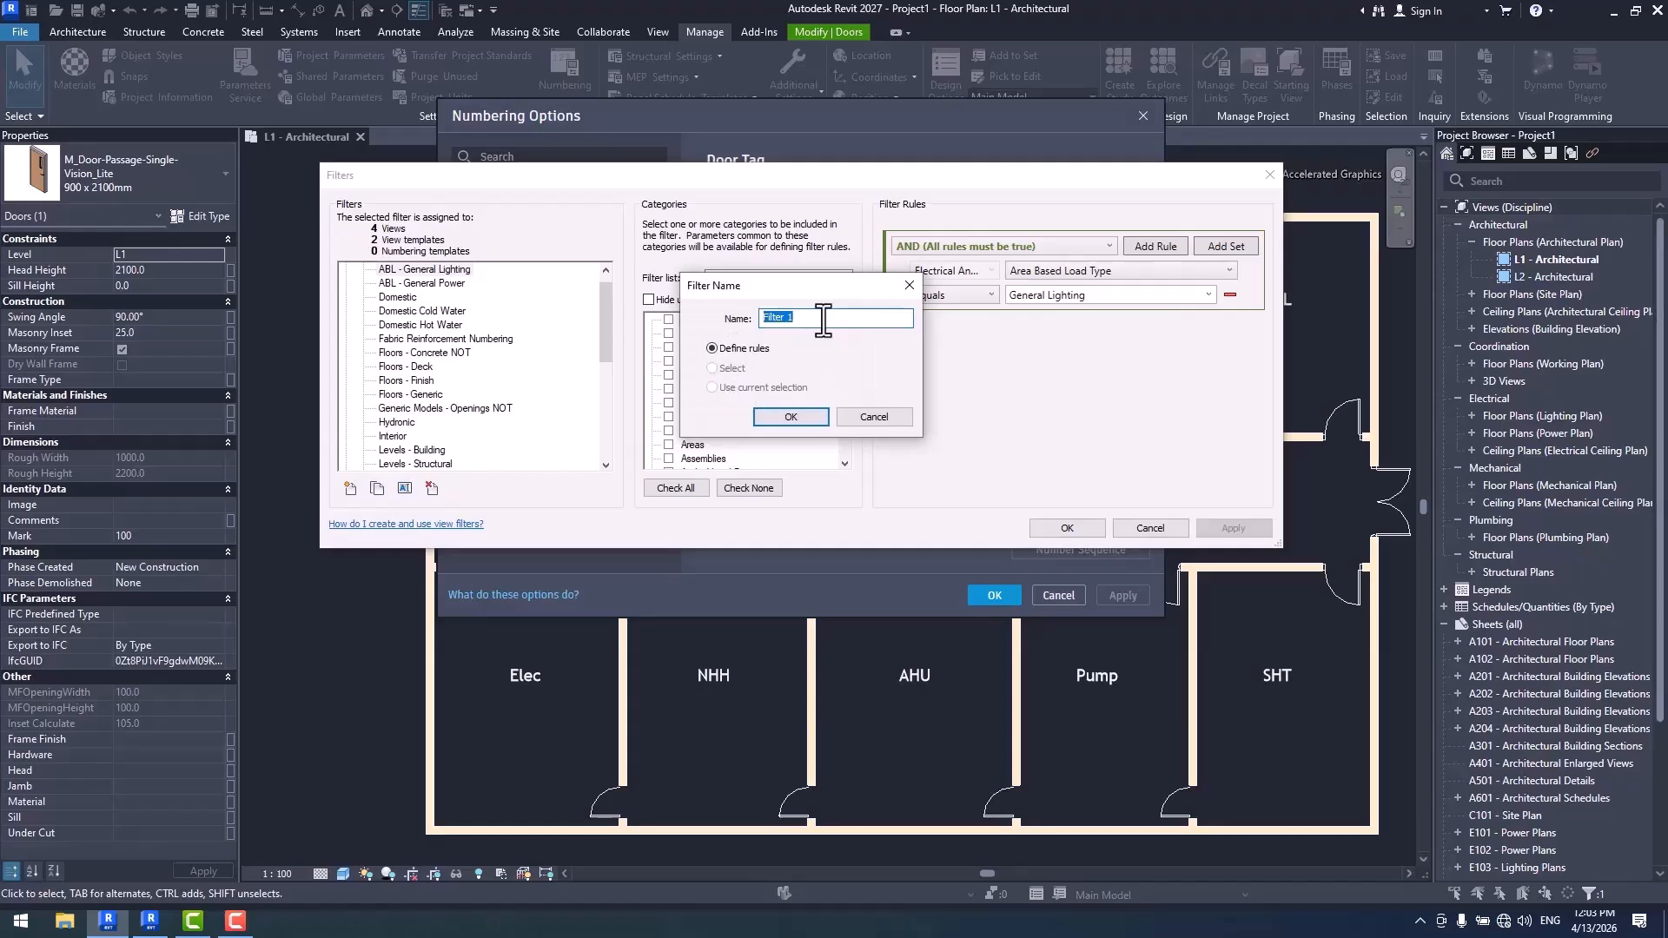
type("Single vision Doors")
left_click(811, 419)
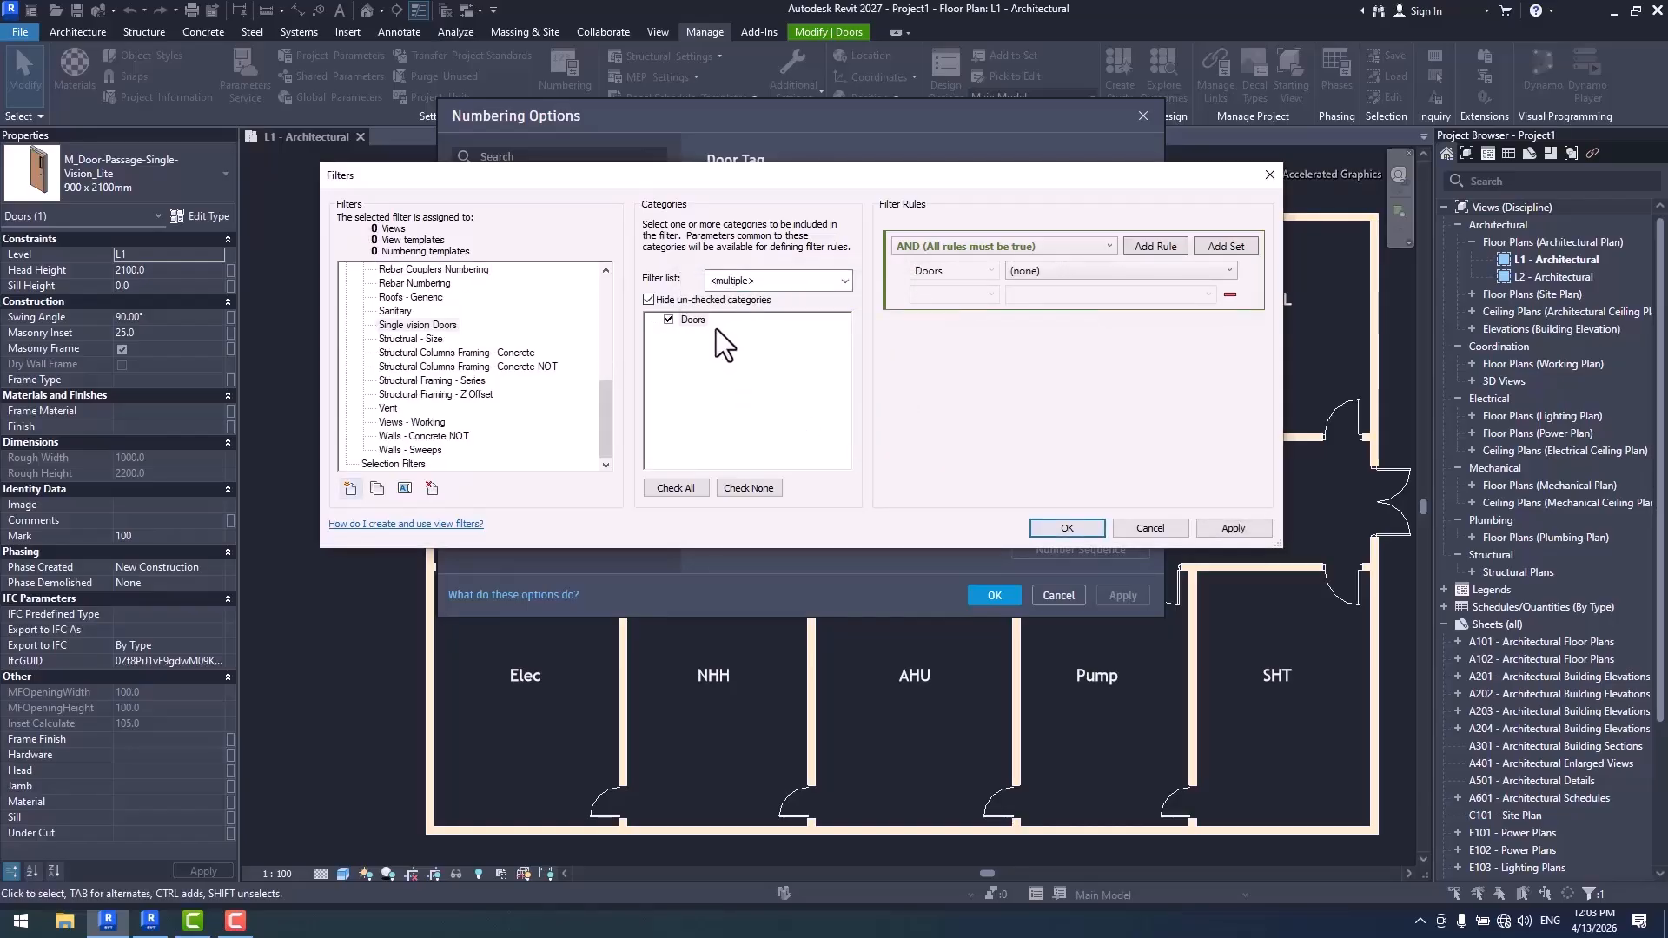
left_click(685, 300)
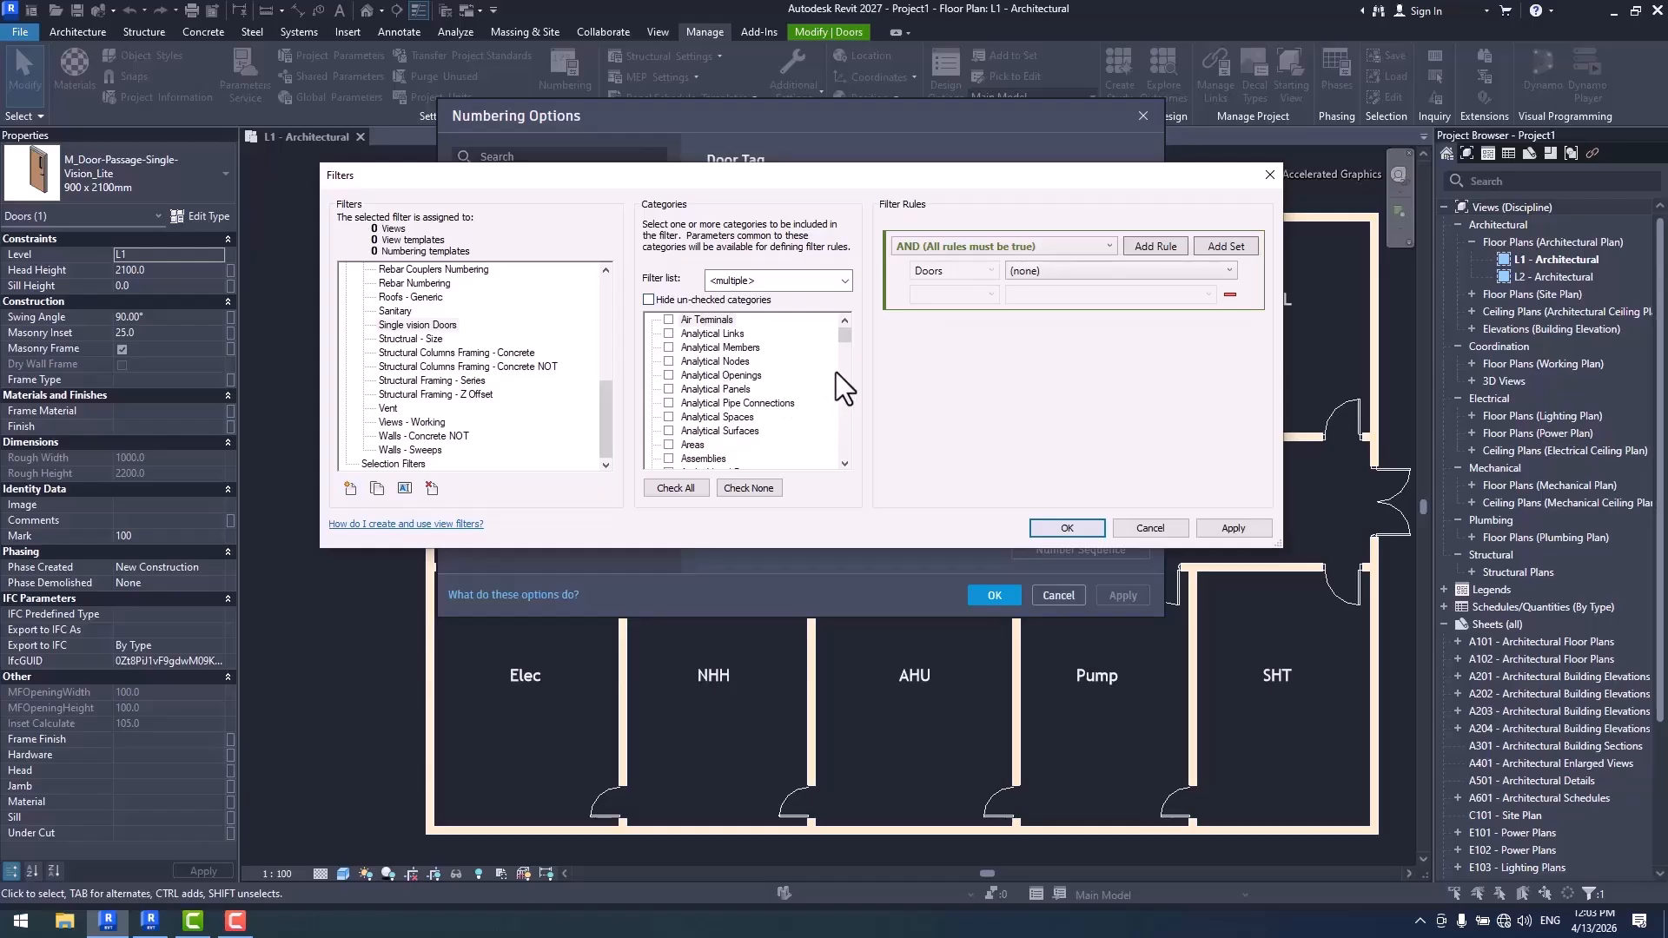
mouse_move(845, 334)
left_mouse_down()
mouse_move(865, 425)
mouse_move(849, 366)
left_mouse_up()
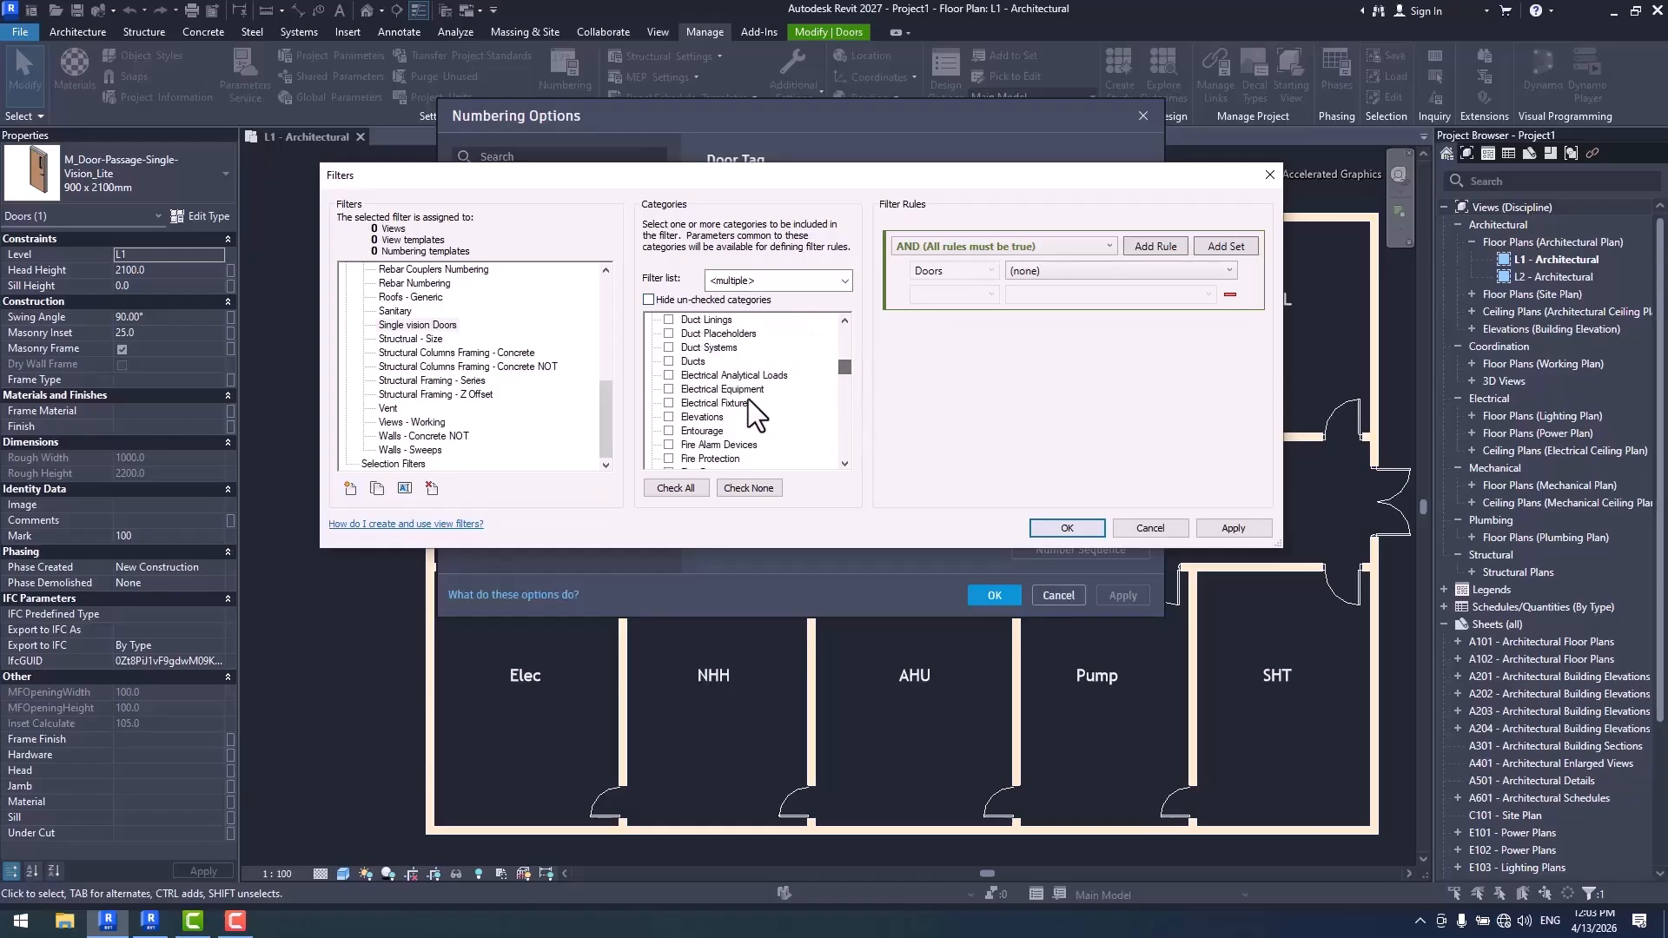
left_click(700, 393)
key("d")
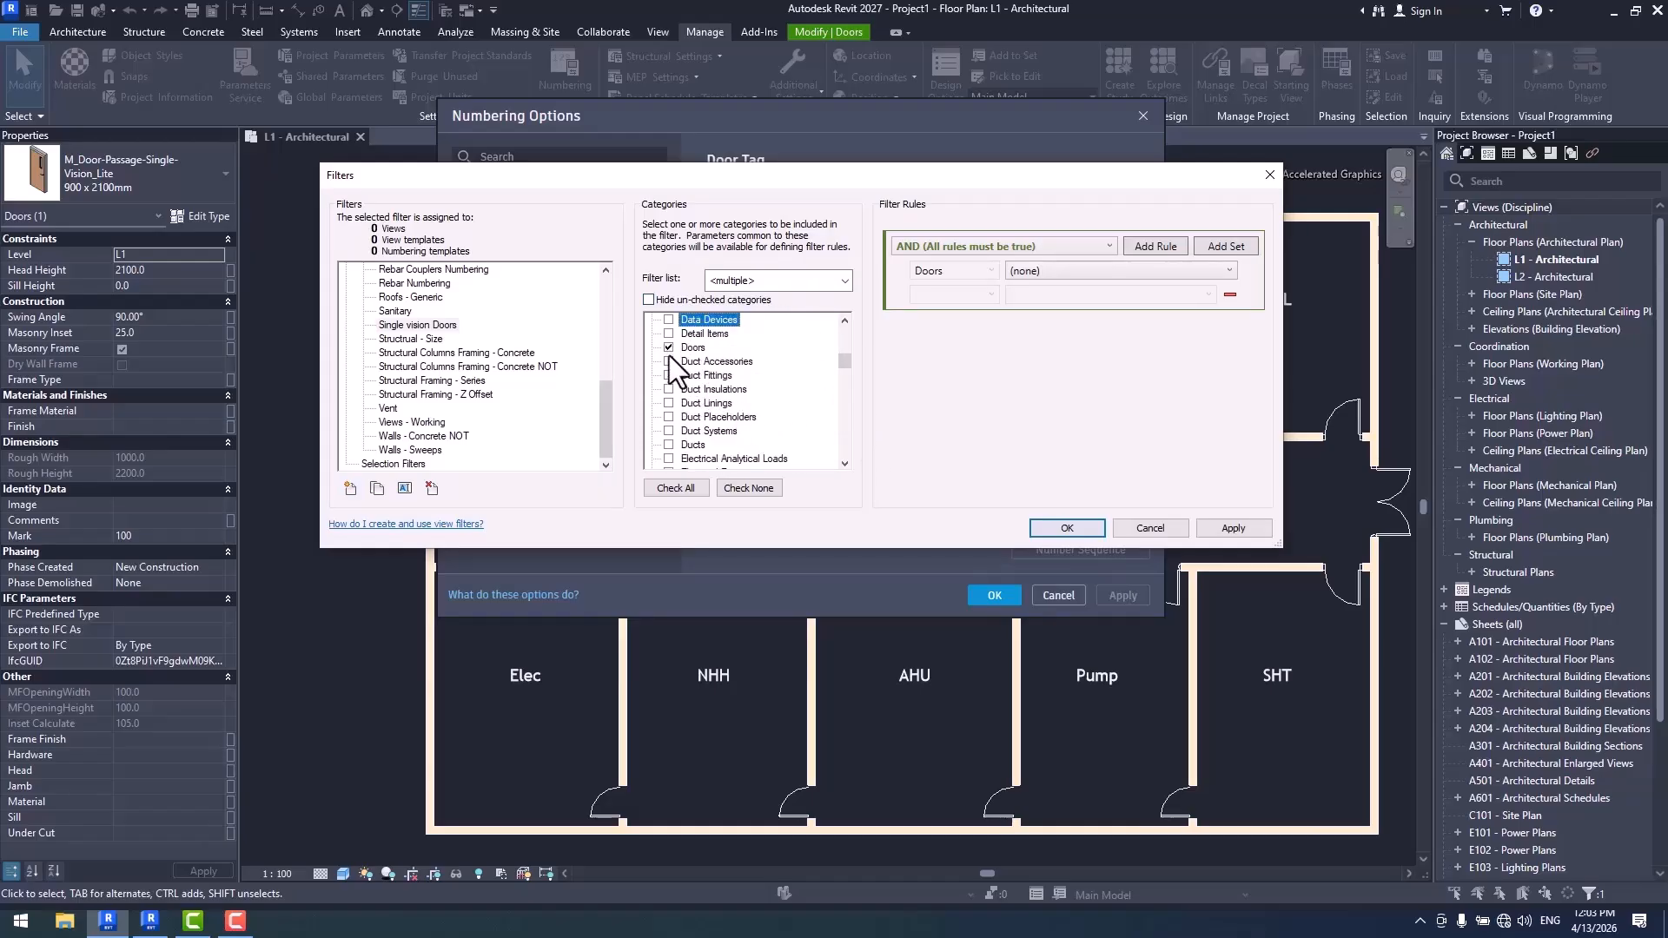
left_click(1062, 269)
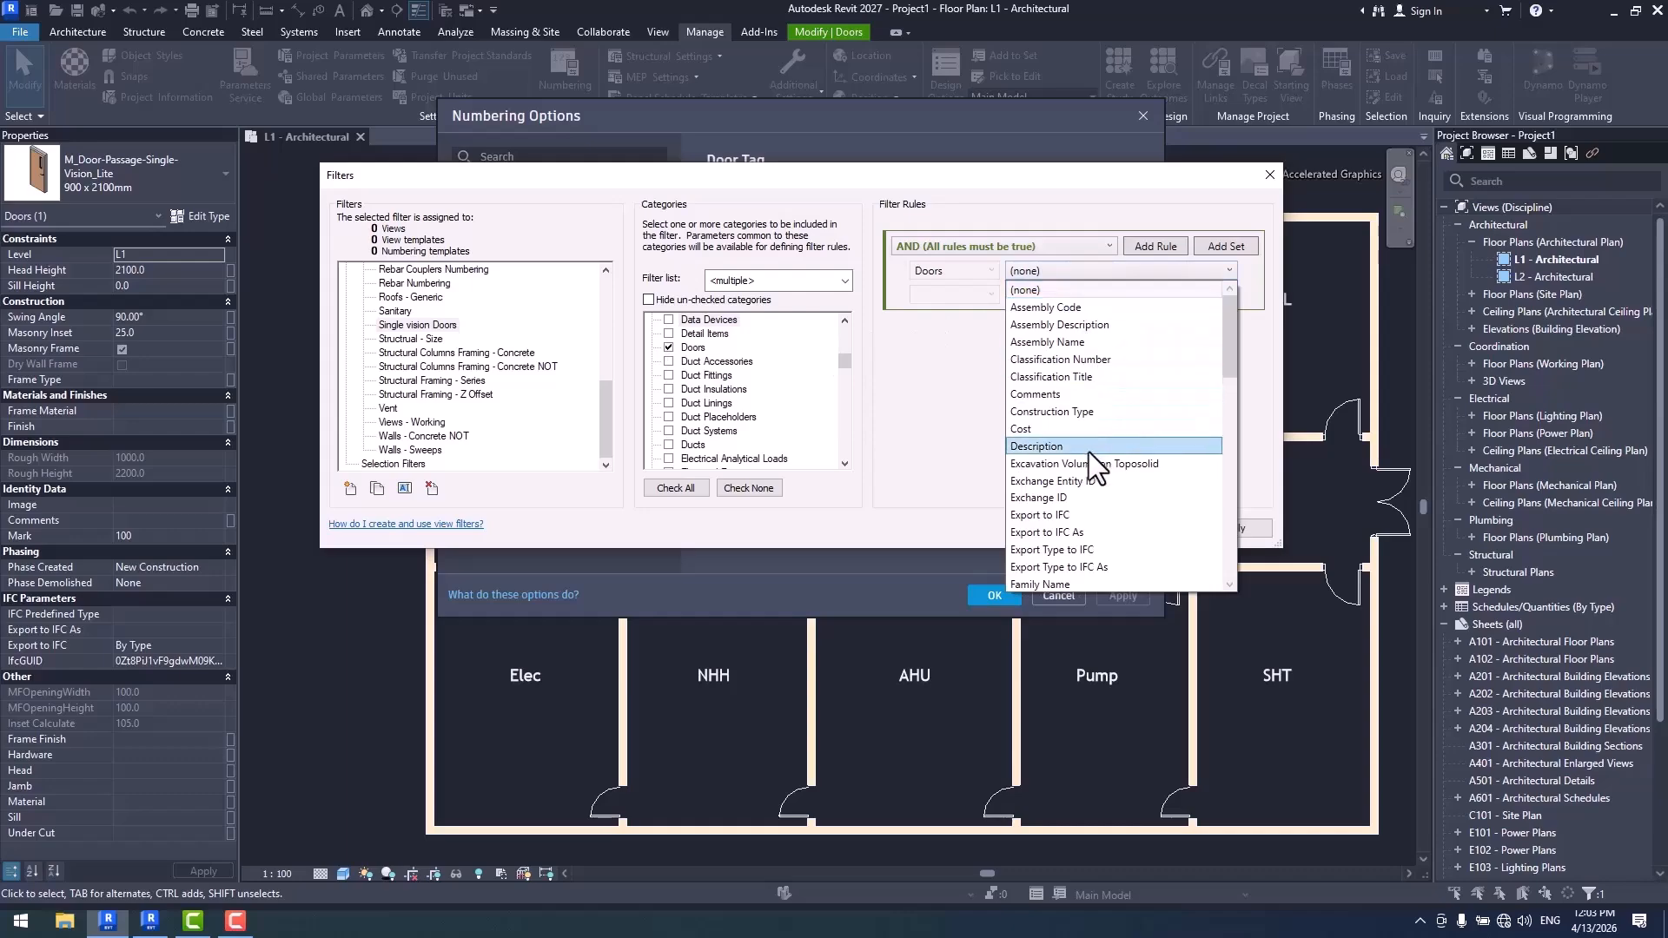
scroll(1088, 452, "down", 6)
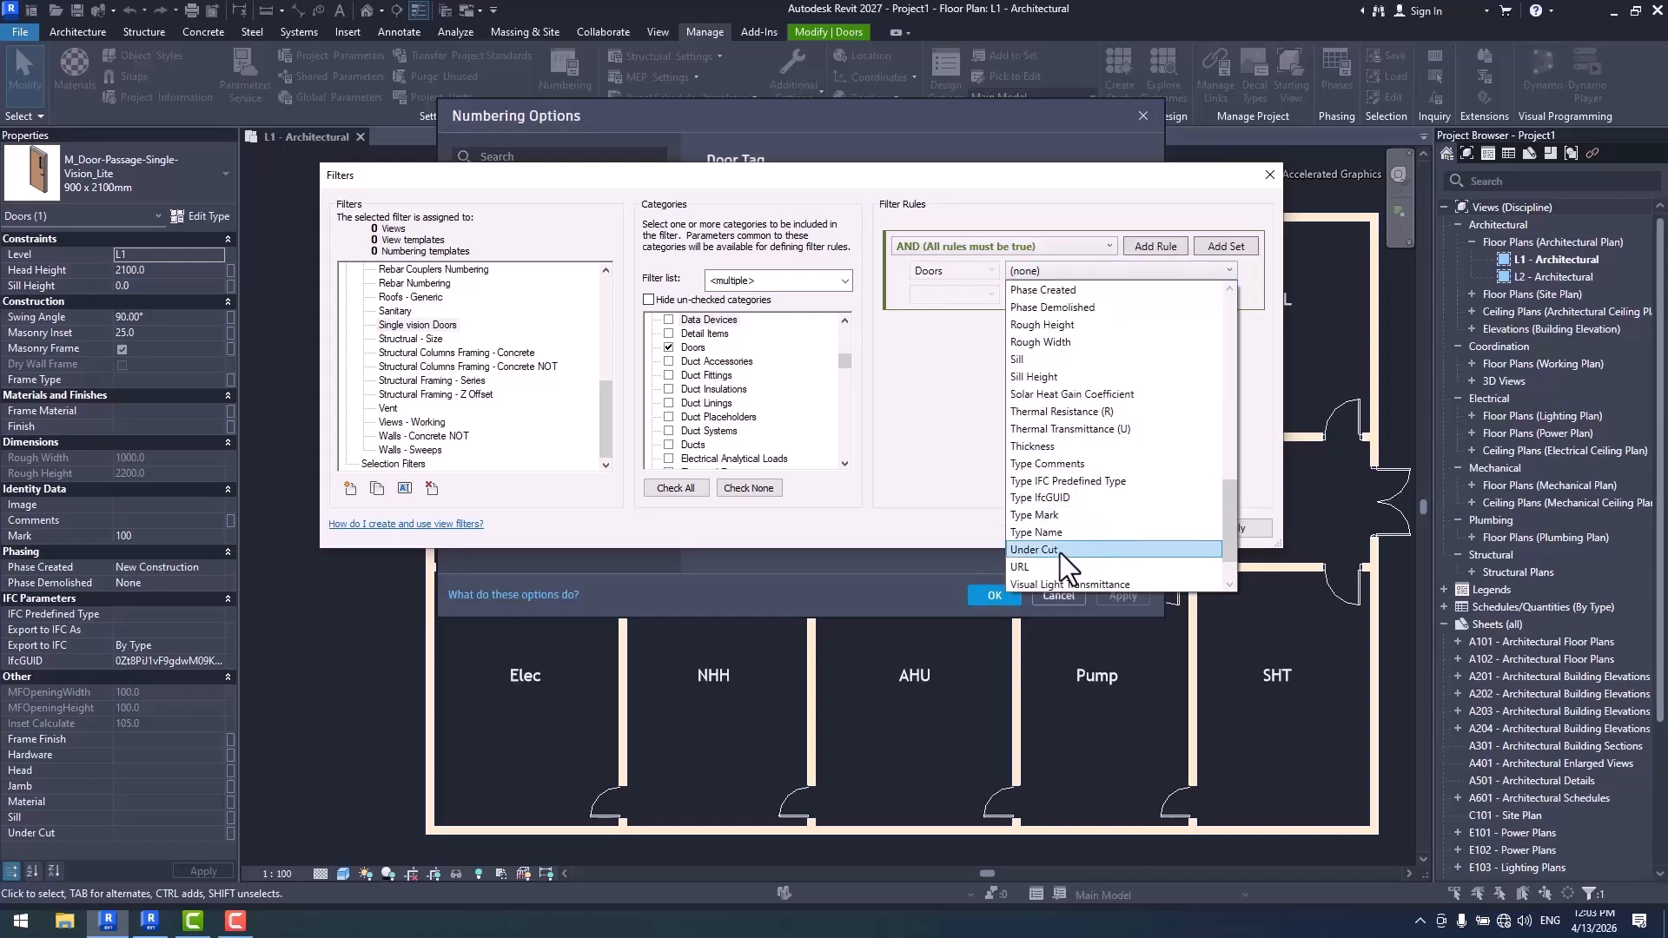
scroll(1086, 538, "down", 2)
scroll(1103, 462, "up", 3)
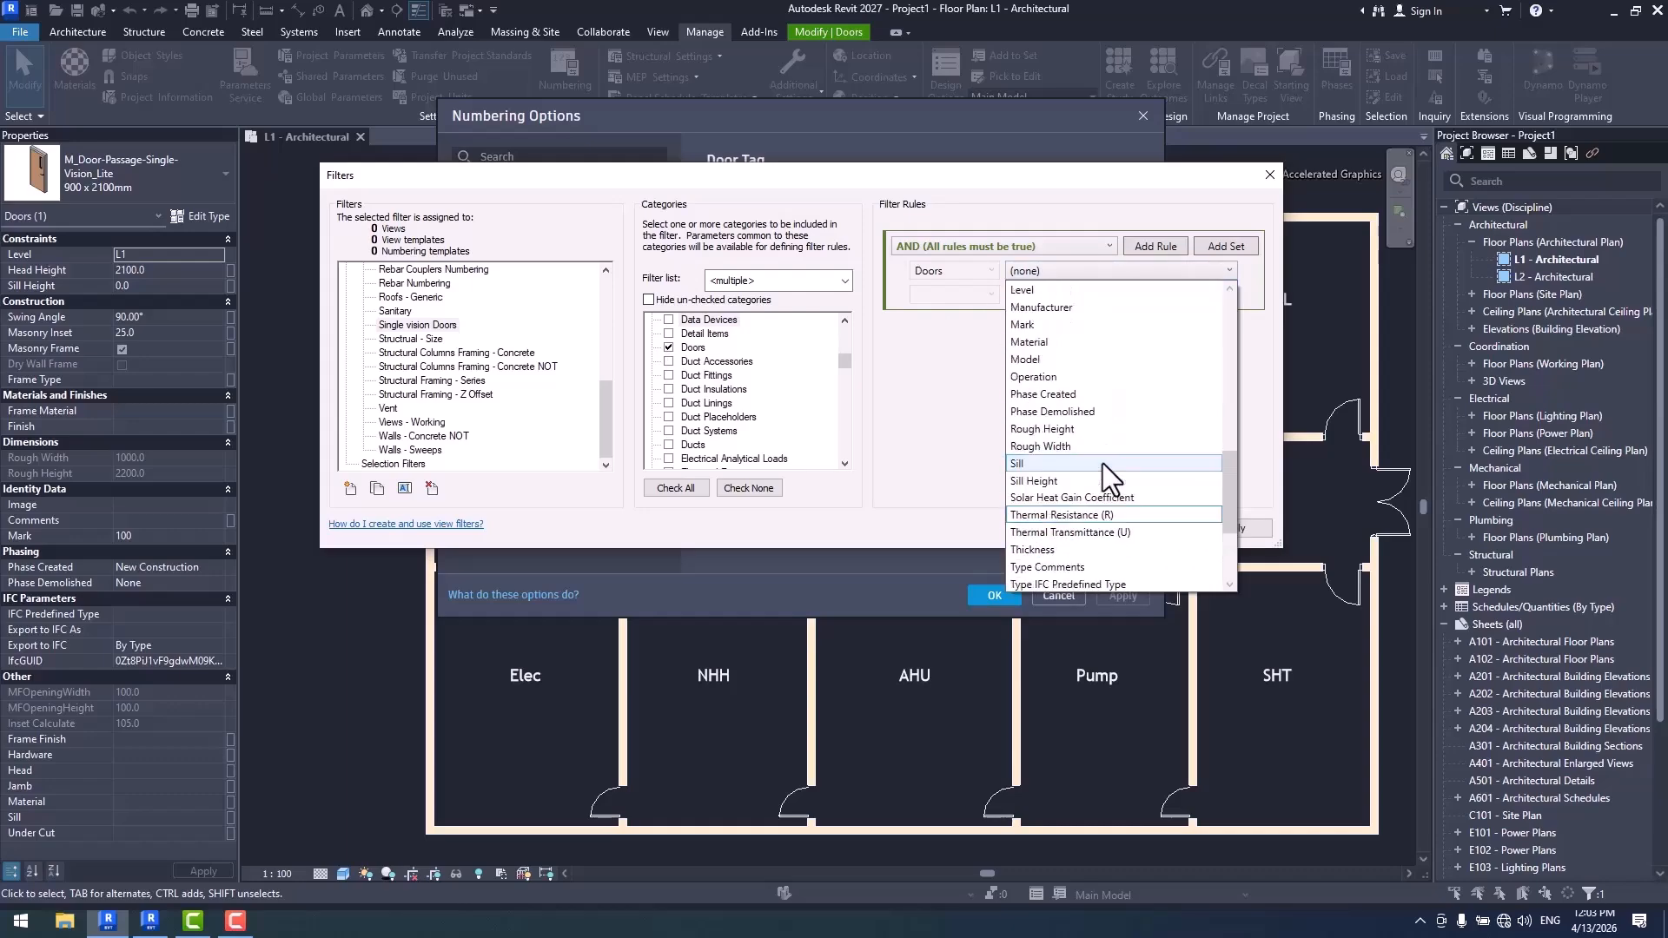
left_click(1055, 532)
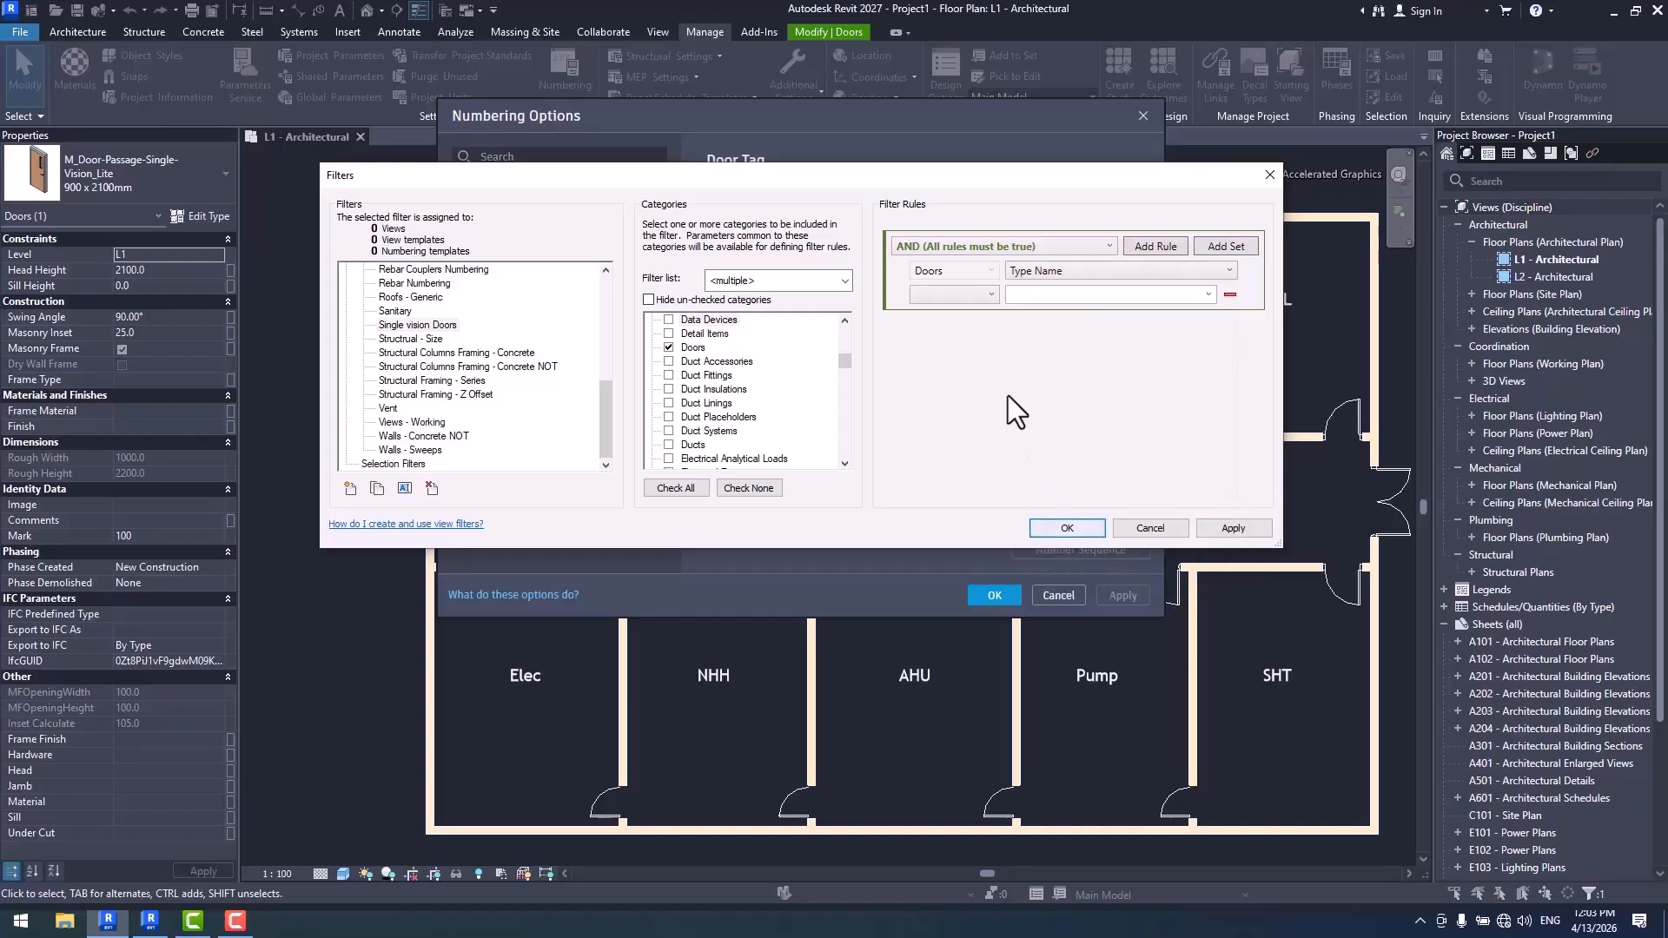
left_click(975, 293)
left_click(979, 316)
left_click(1209, 294)
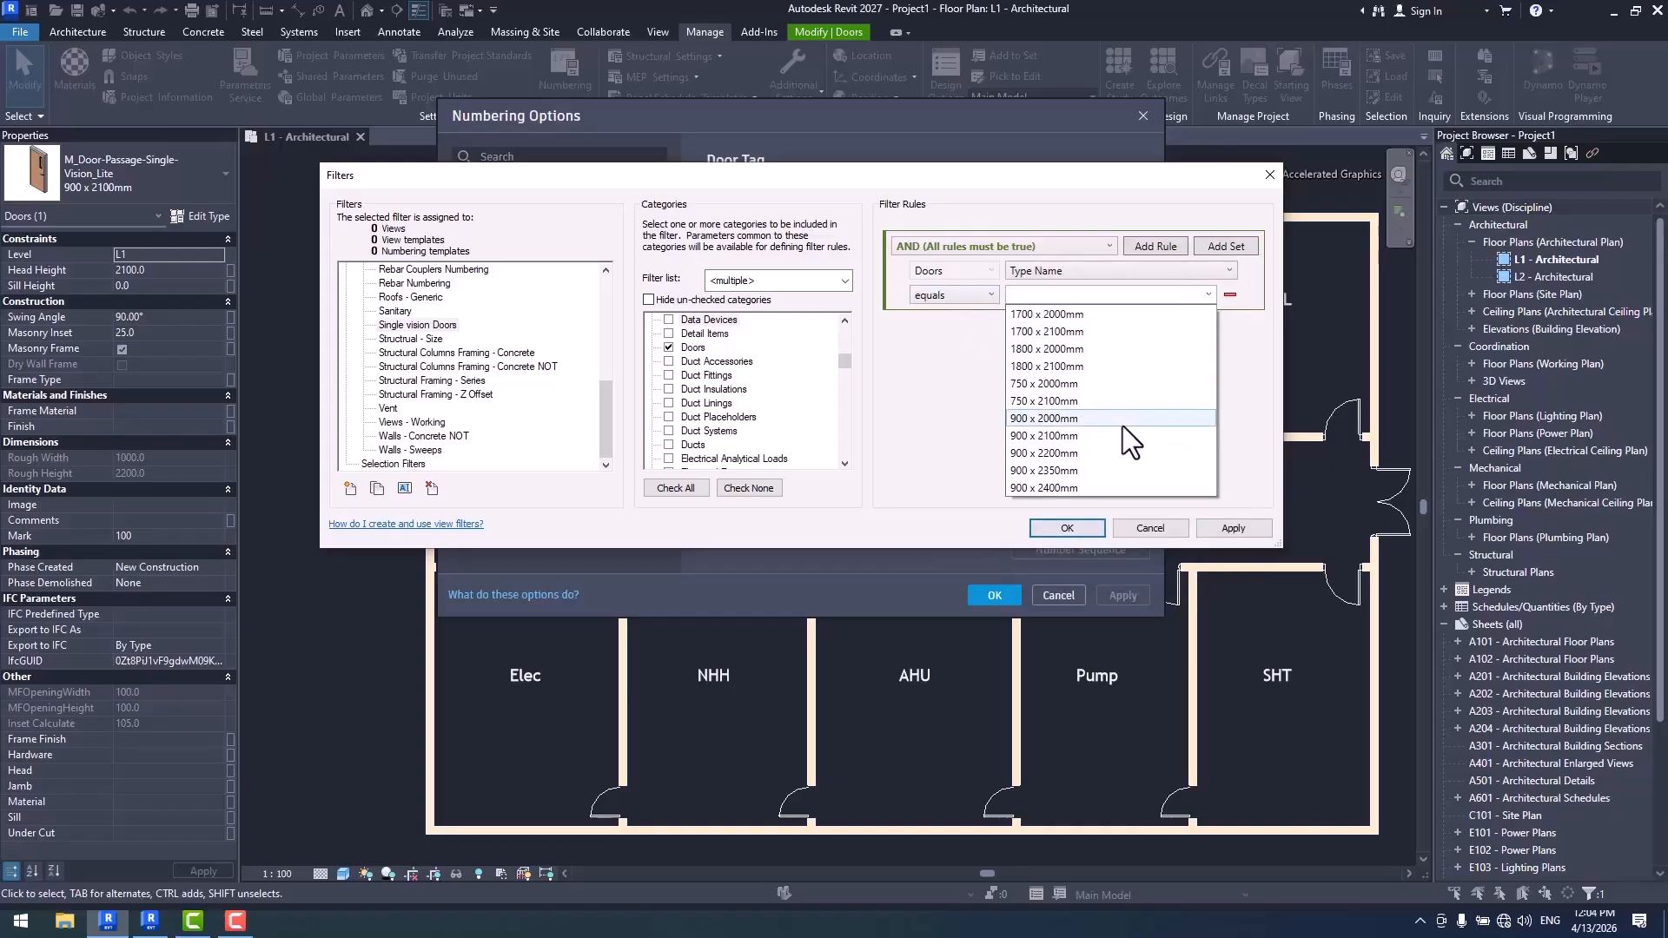
left_click(1159, 528)
left_click(1158, 526)
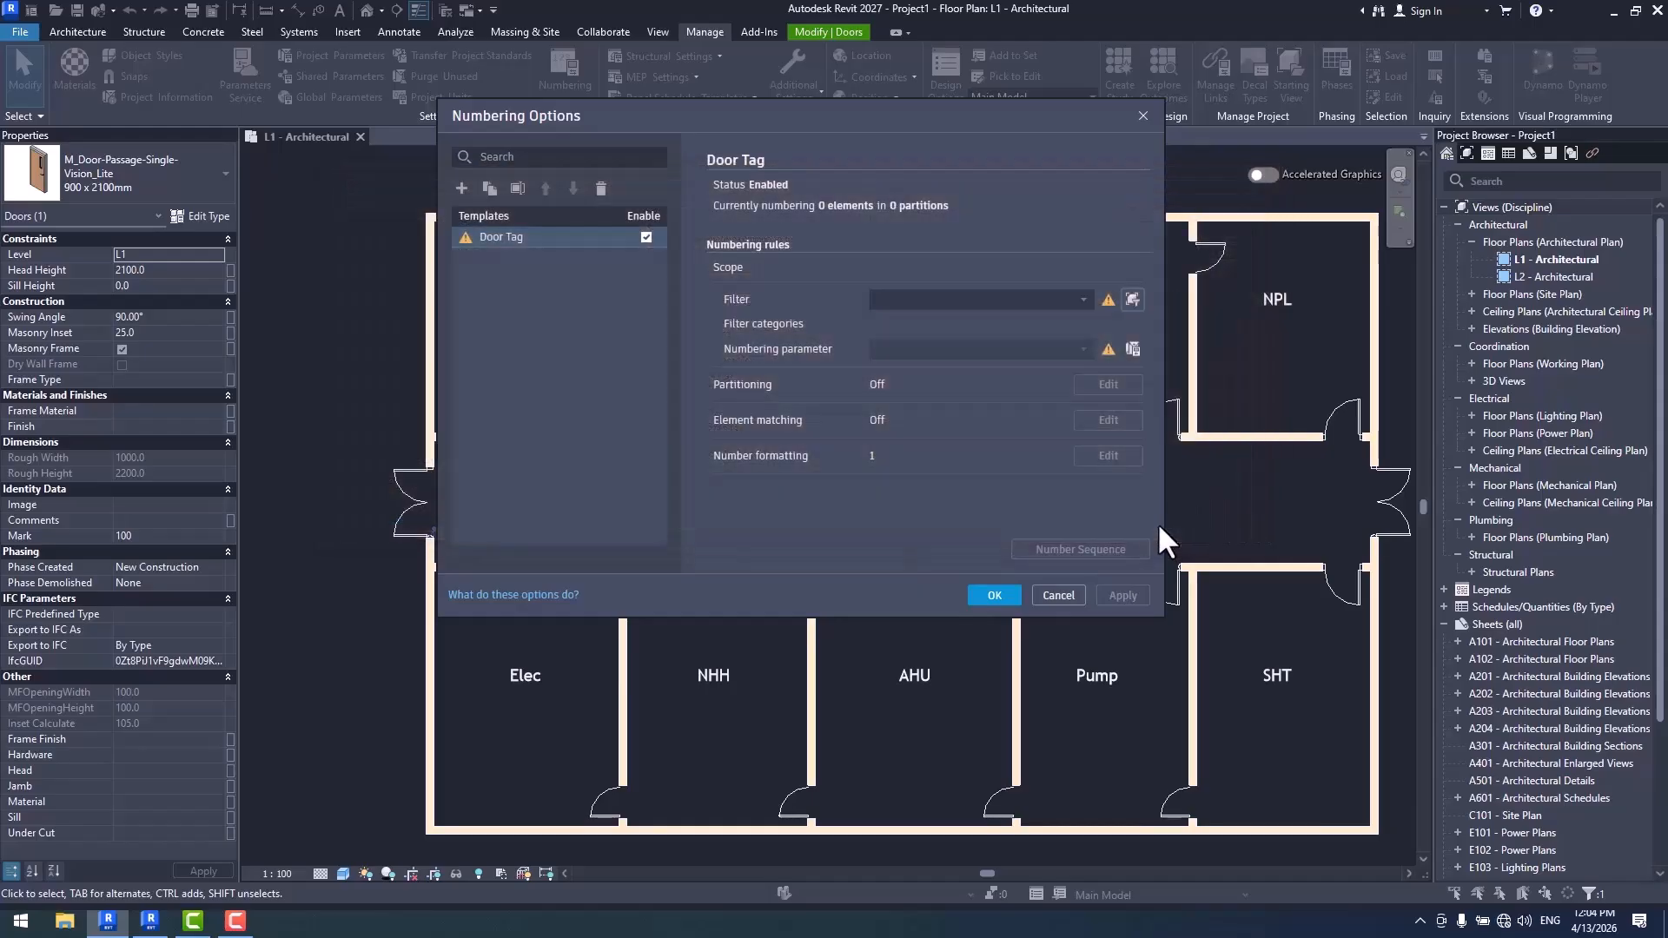
left_click(1058, 596)
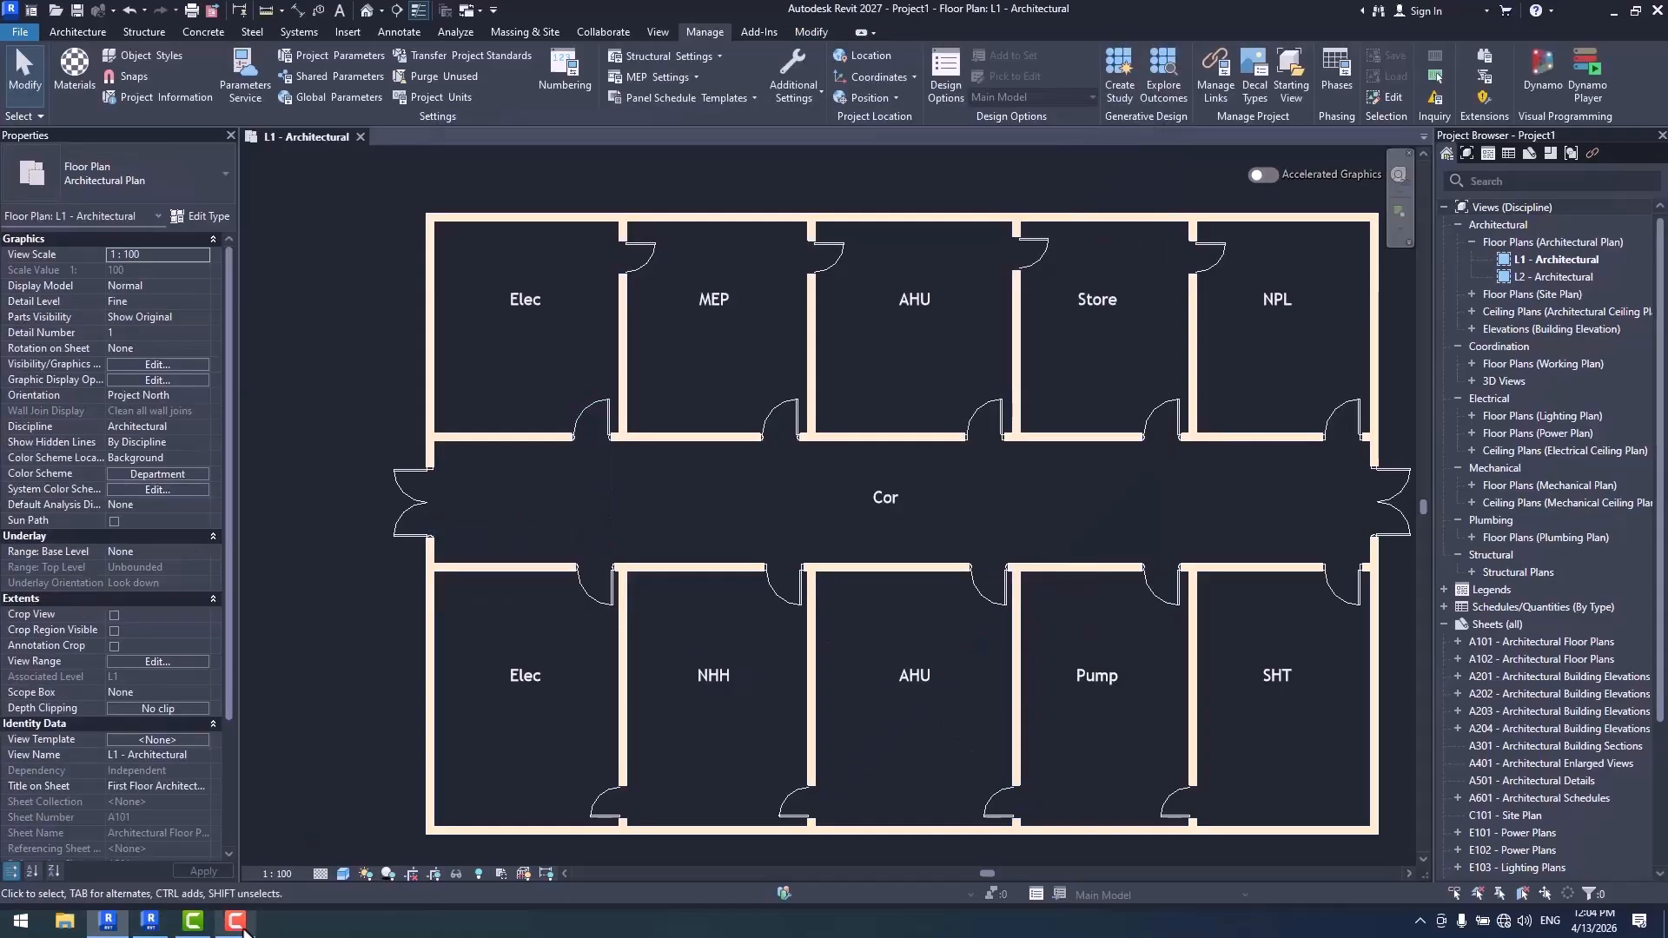
- Select the upper Elec room's corridor door to check its family and type, and reopen the Door Tag template's filter settings
scroll(841, 482, "up", 2)
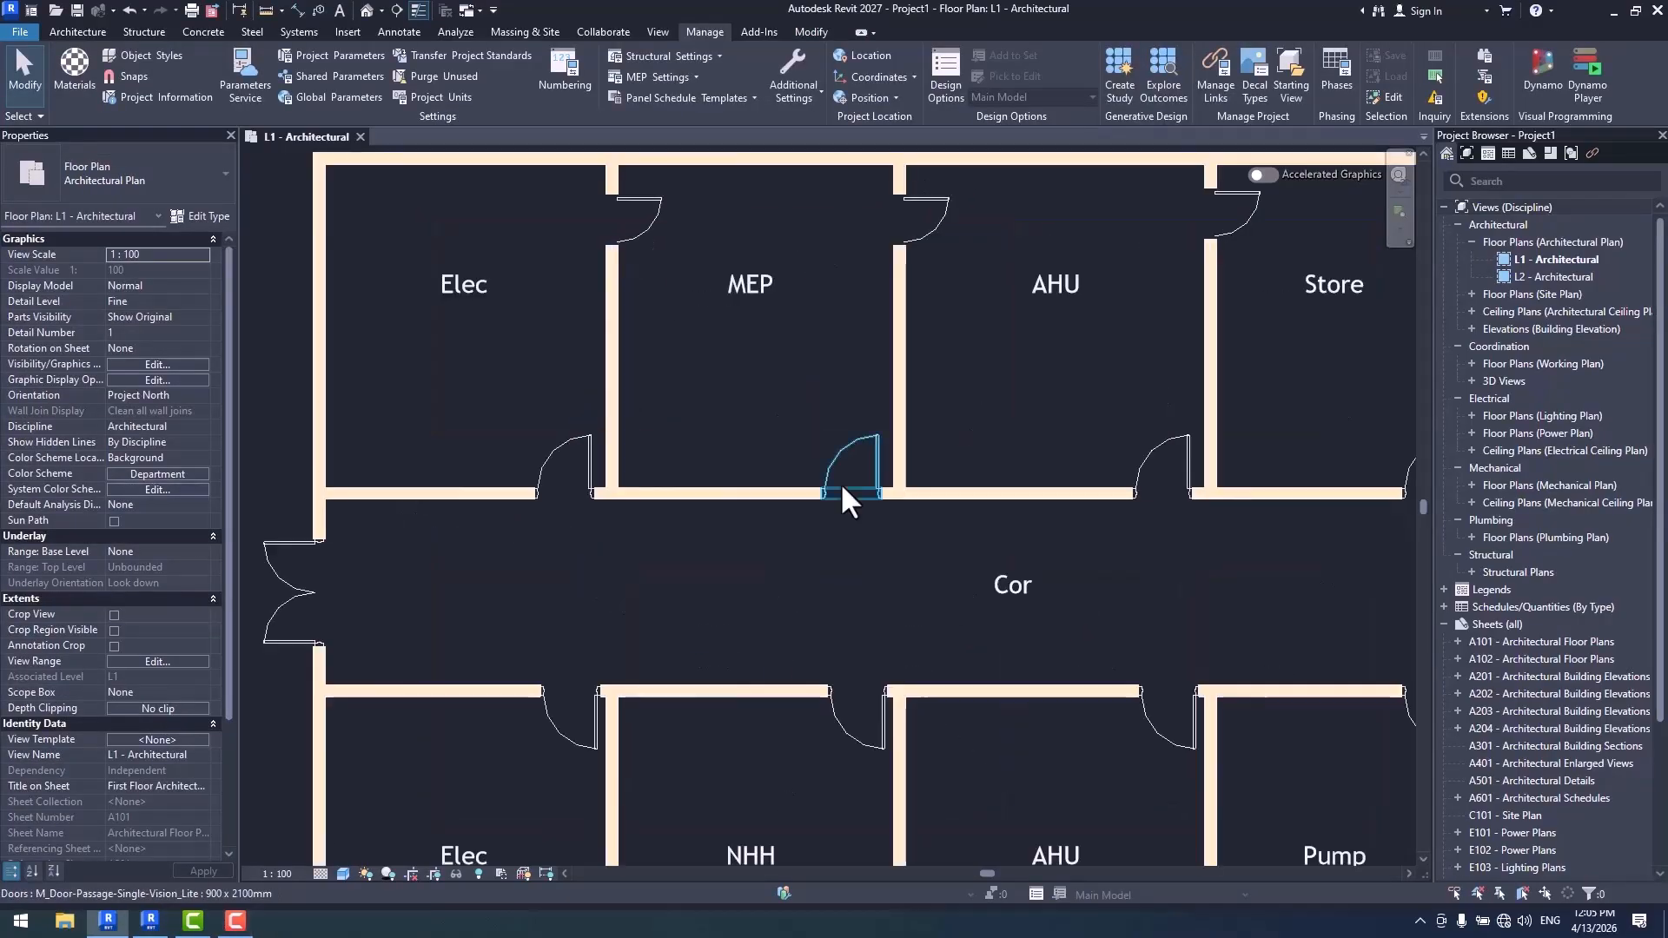
left_click(582, 431)
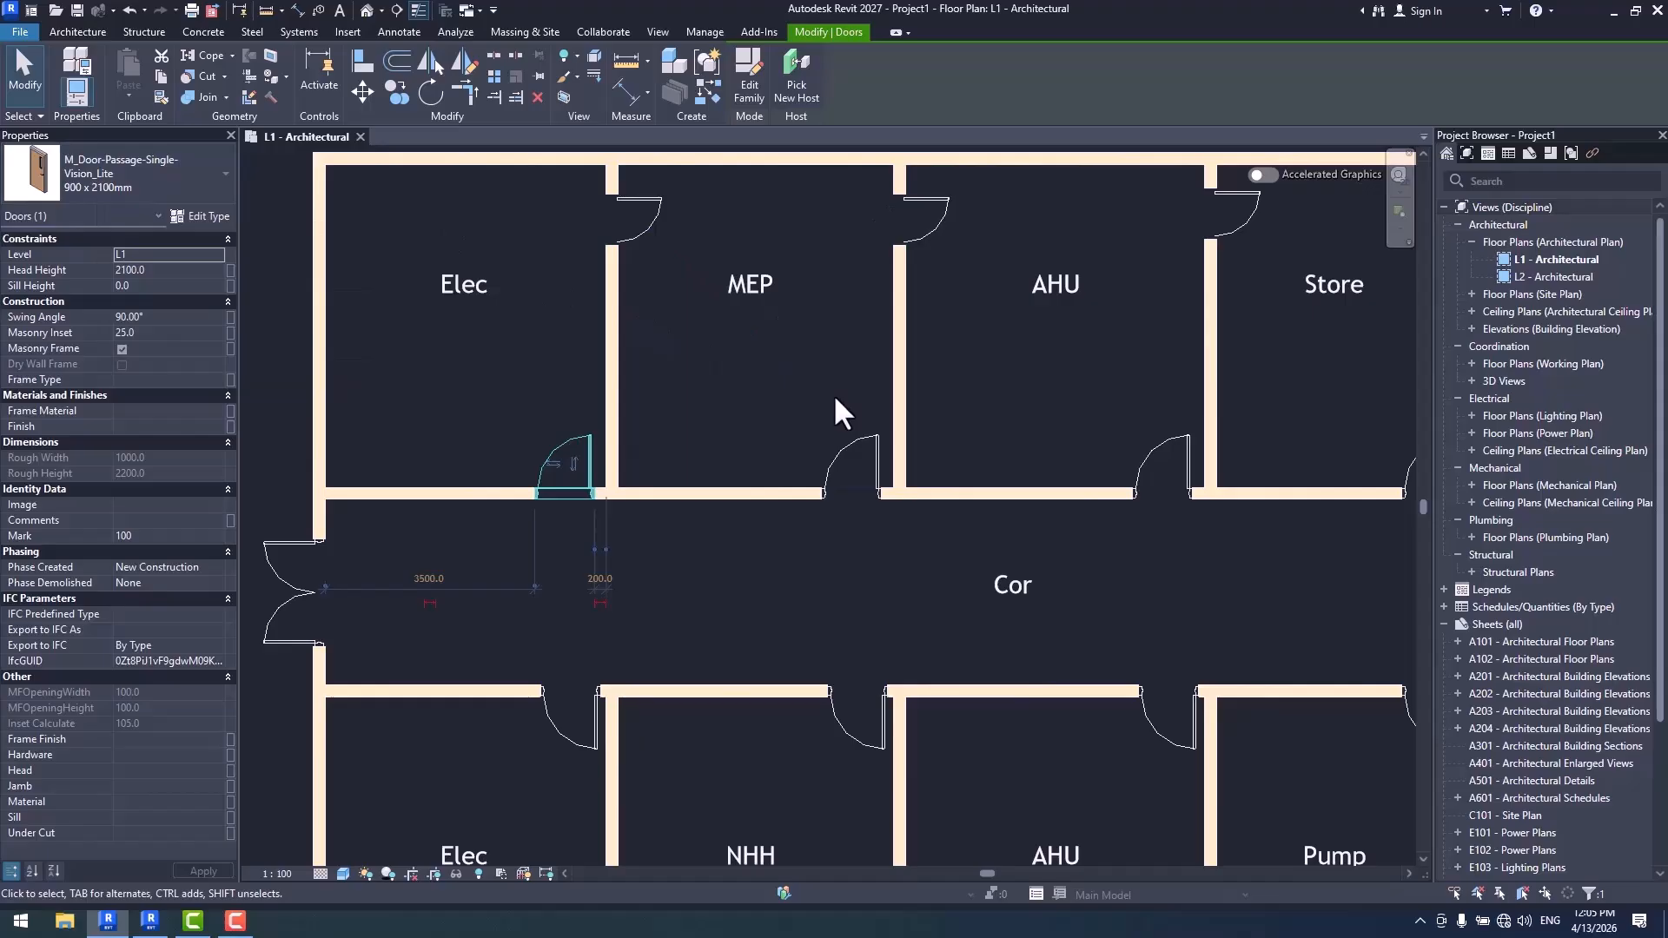
left_click(658, 31)
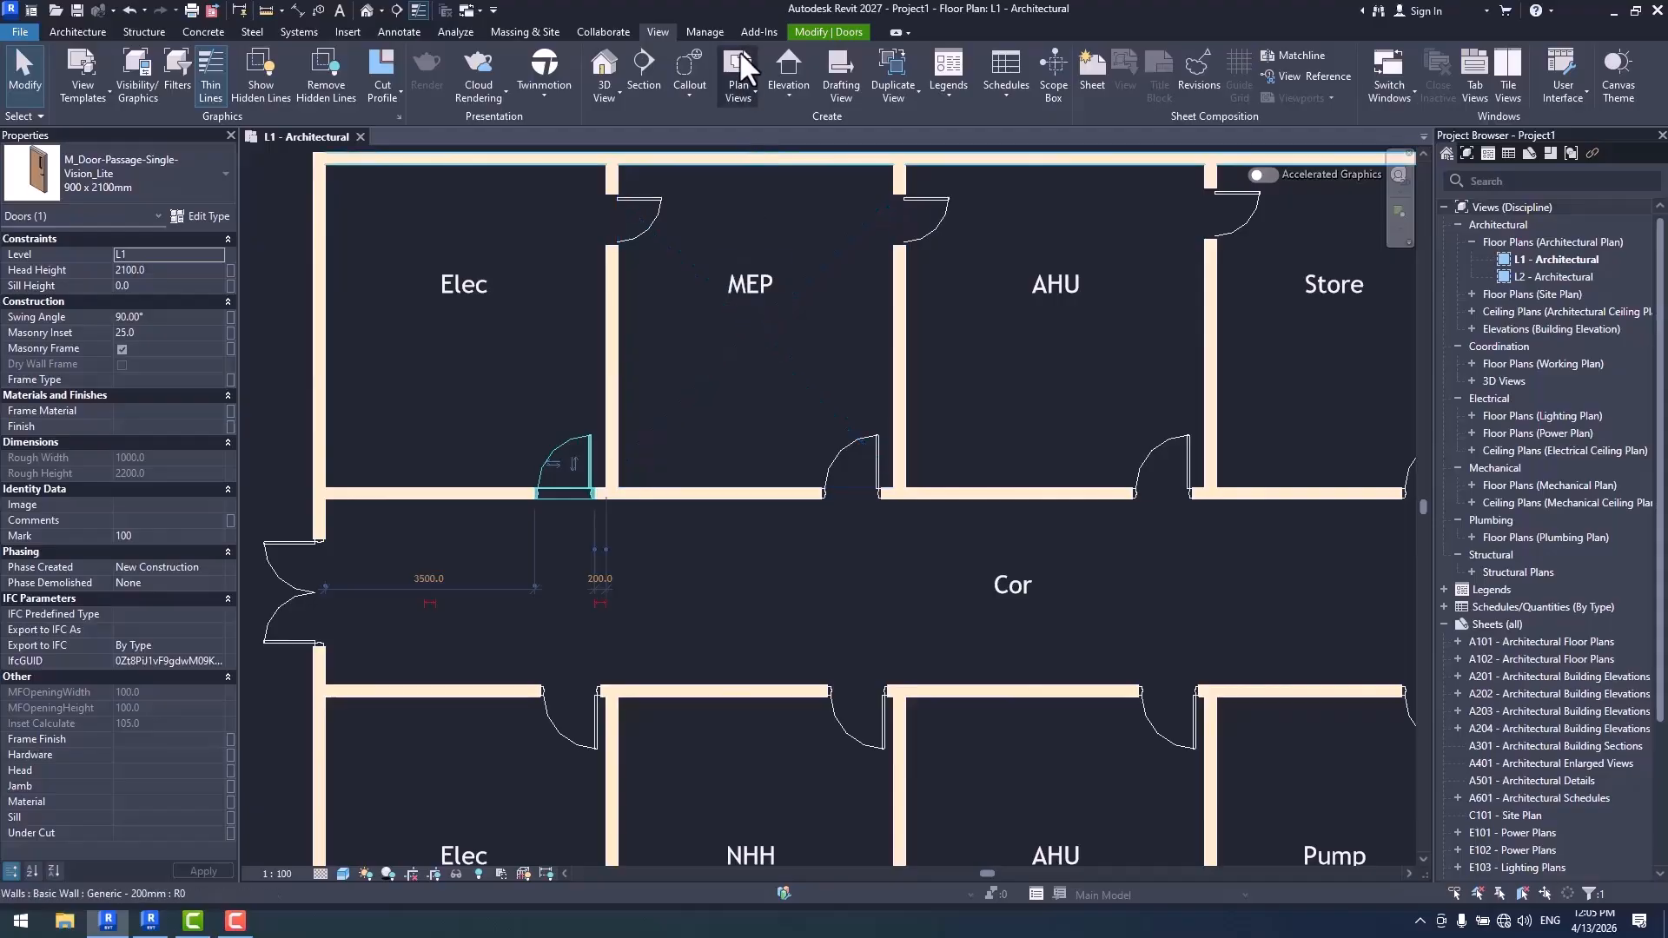
left_click(704, 31)
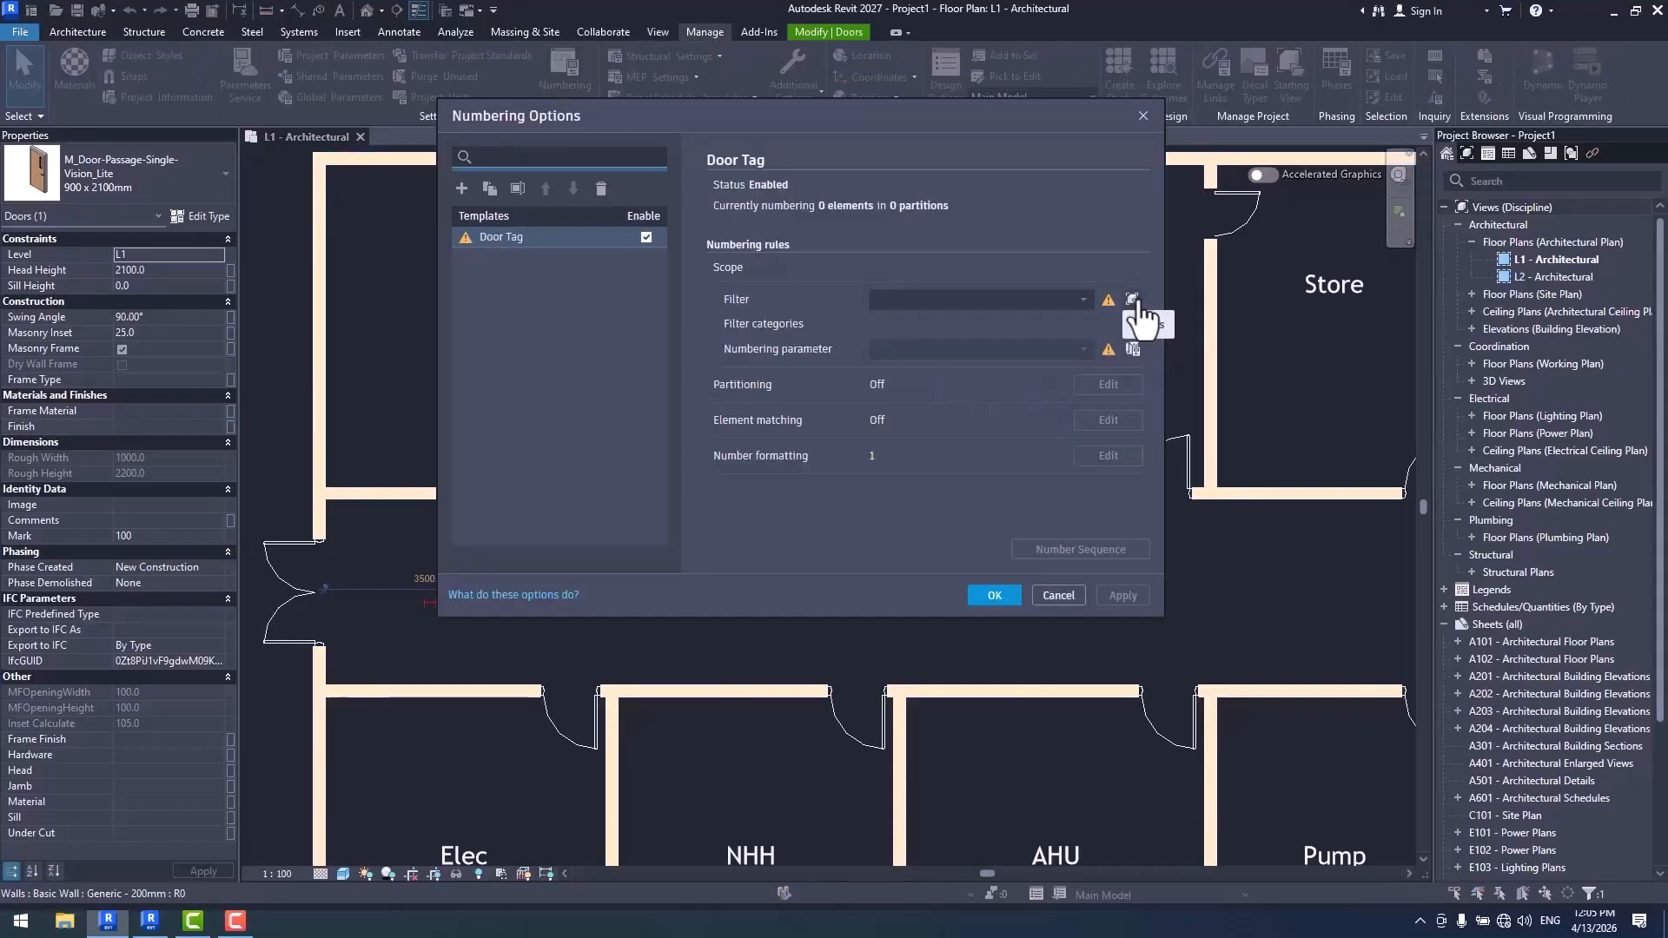
left_click(1133, 299)
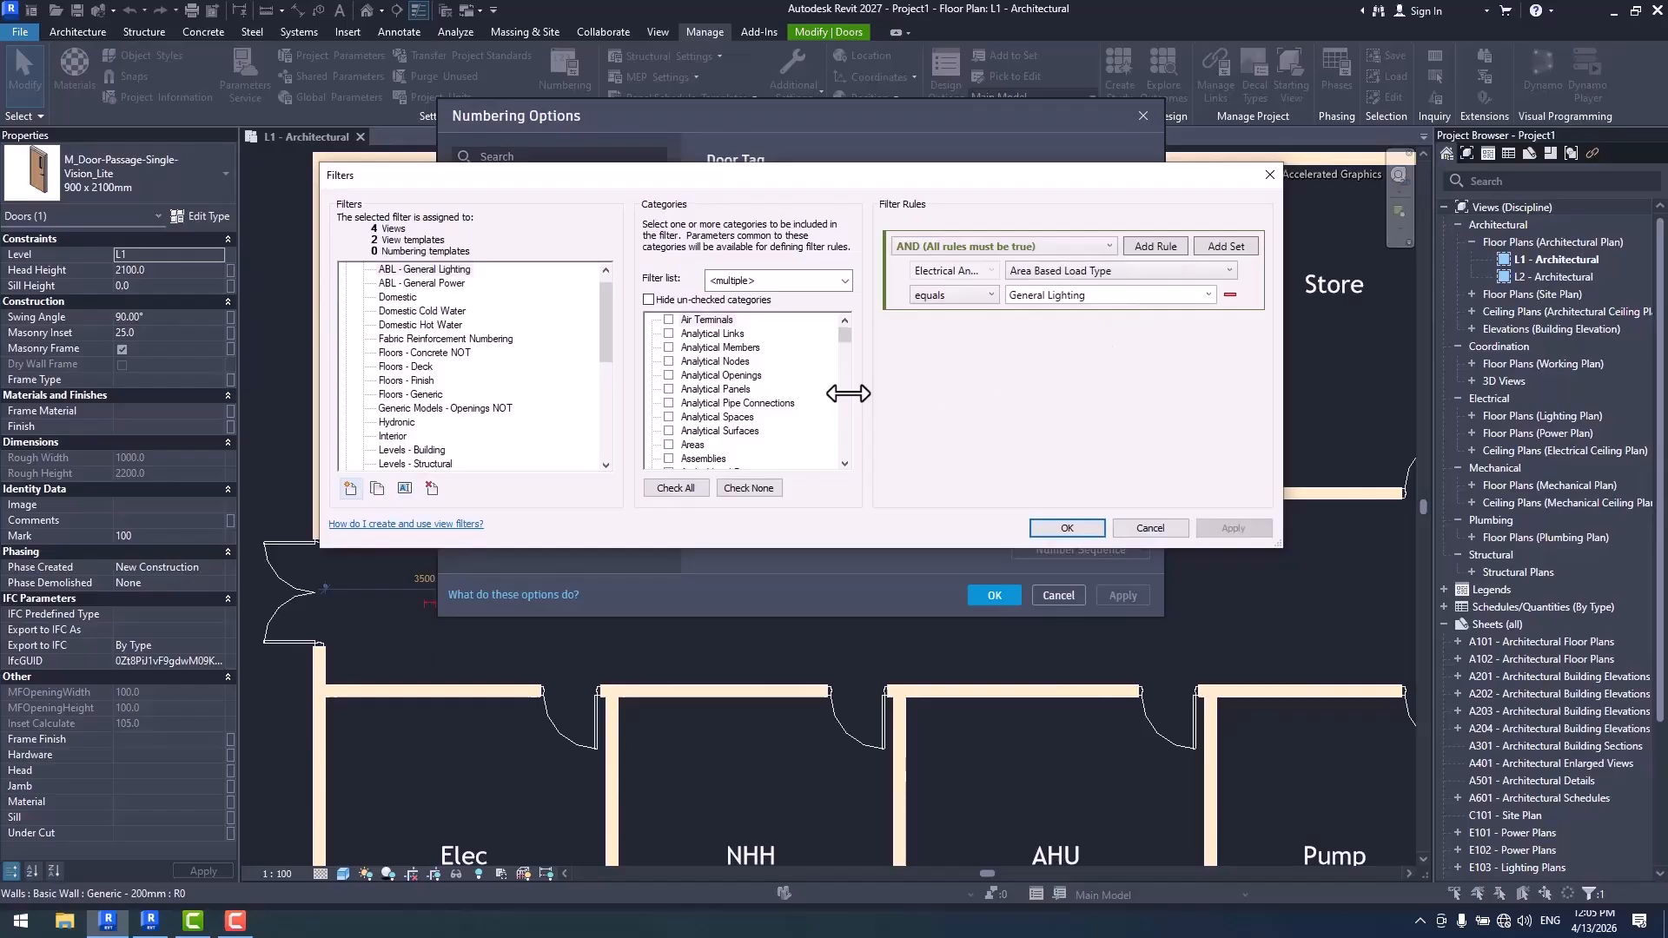
- Create a rule-based filter named 900-1200-Single vision Doors
left_click(351, 490)
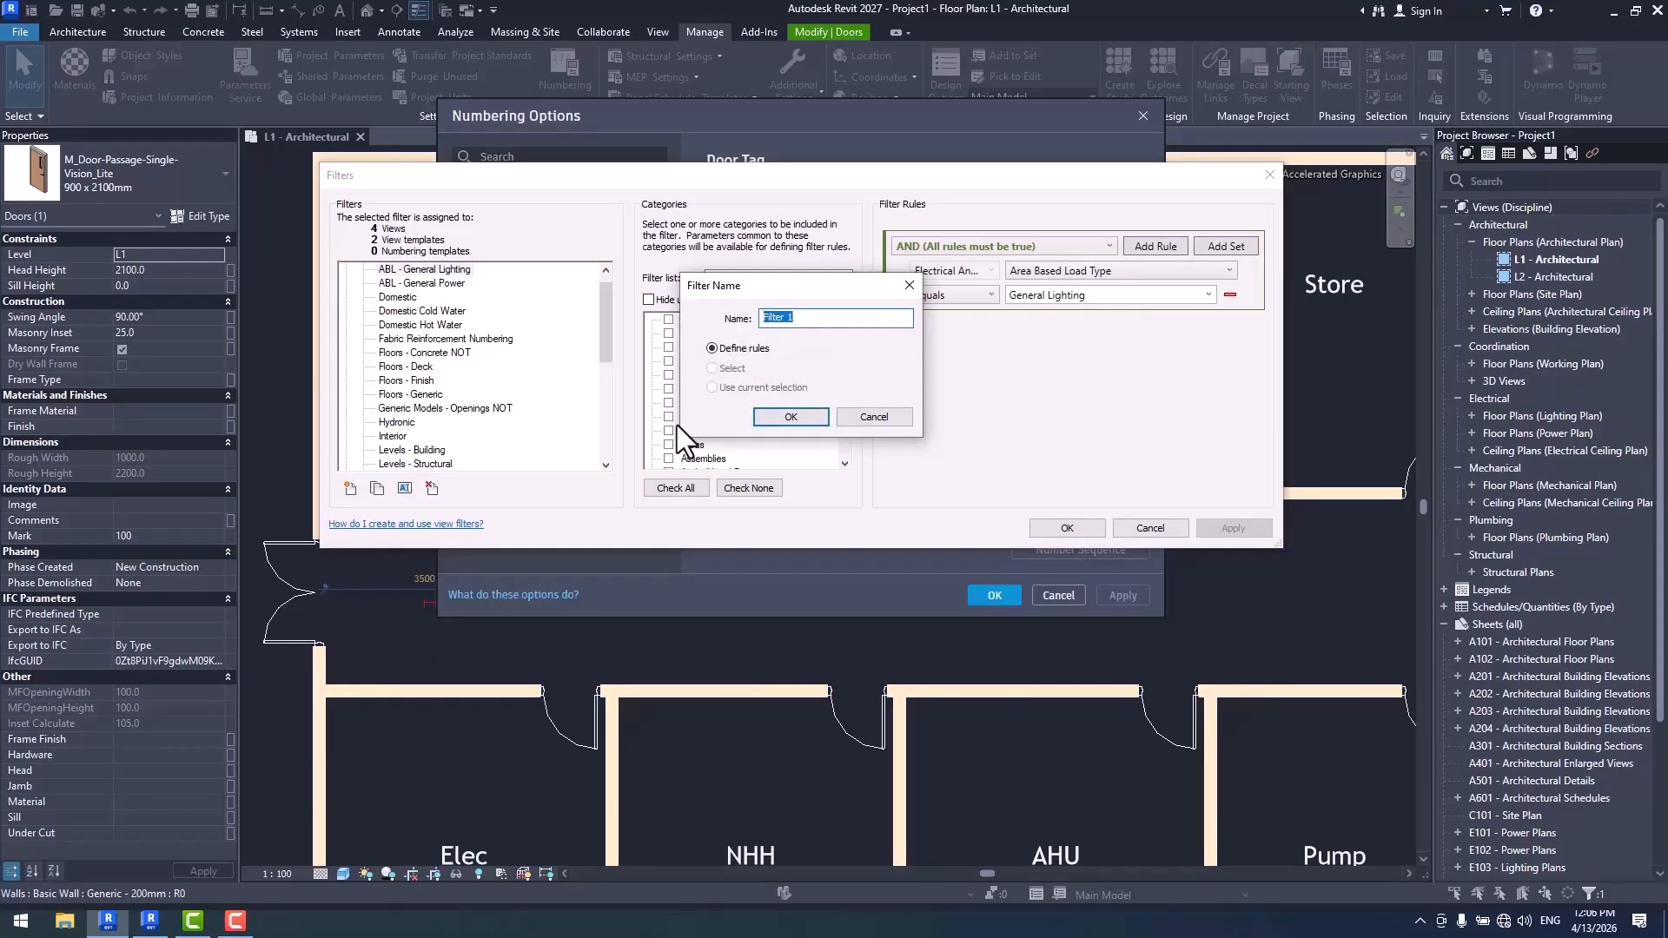
type("900-1200-Single vistion")
key("BackSpace")
key("BackSpace")
key("BackSpace")
key("BackSpace")
type("ion Doors")
left_click(790, 417)
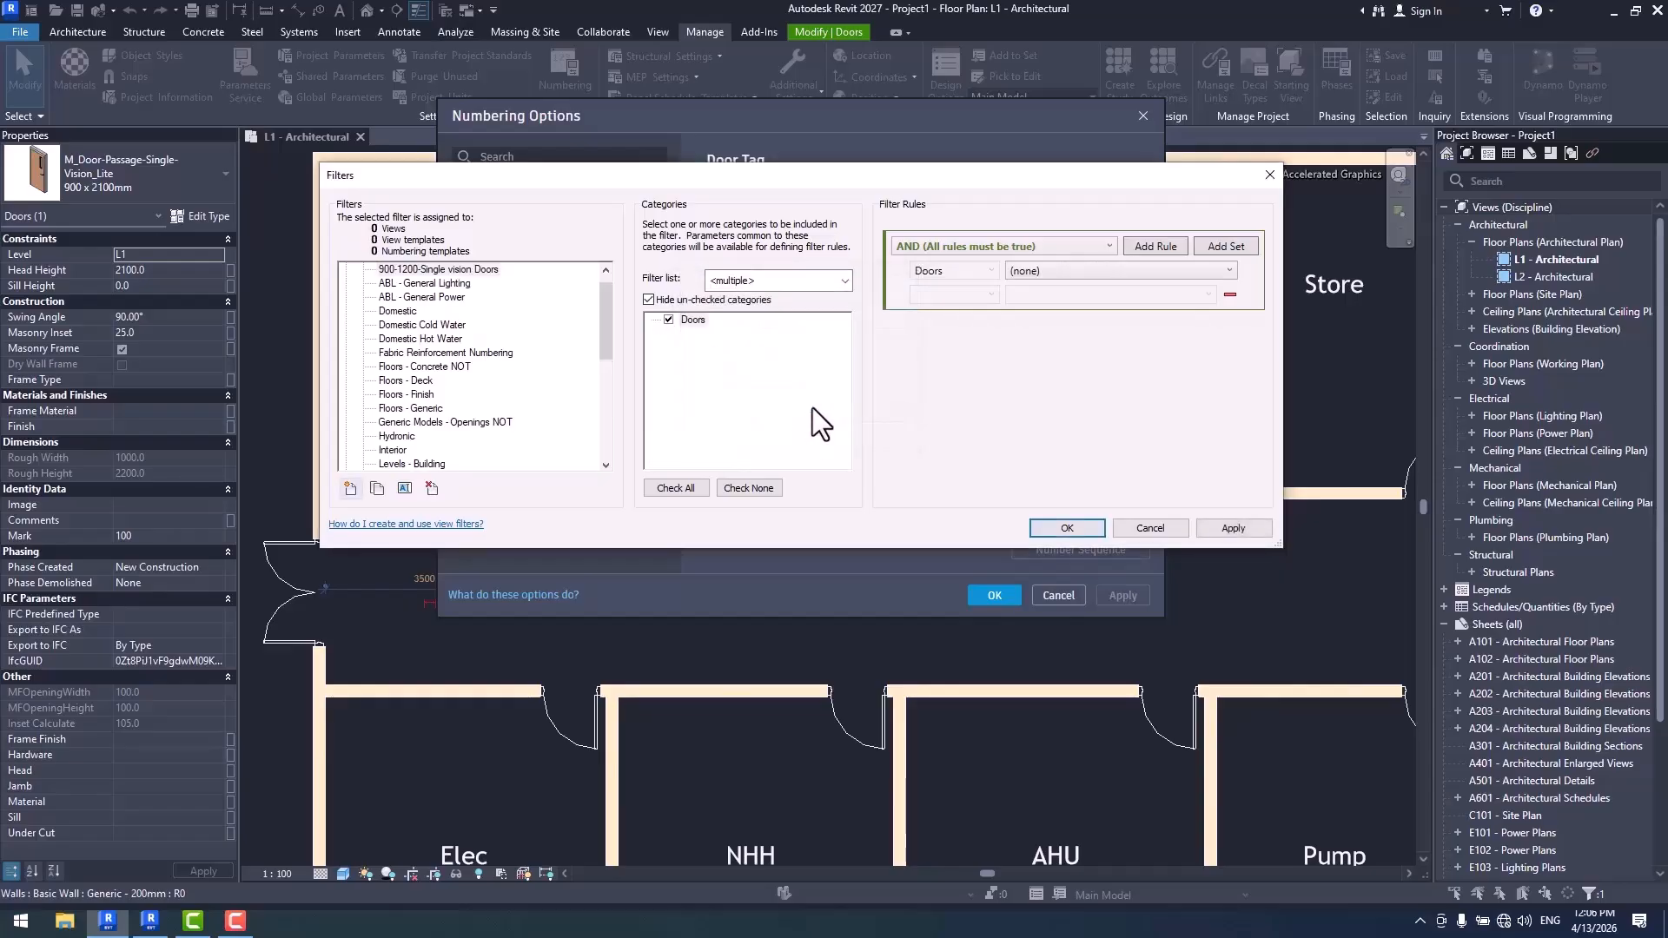
- Show all categories to check that Doors is included in the new filter, and hide the unchecked categories again
left_click(695, 300)
left_click(707, 380)
scroll(752, 351, "down", 1)
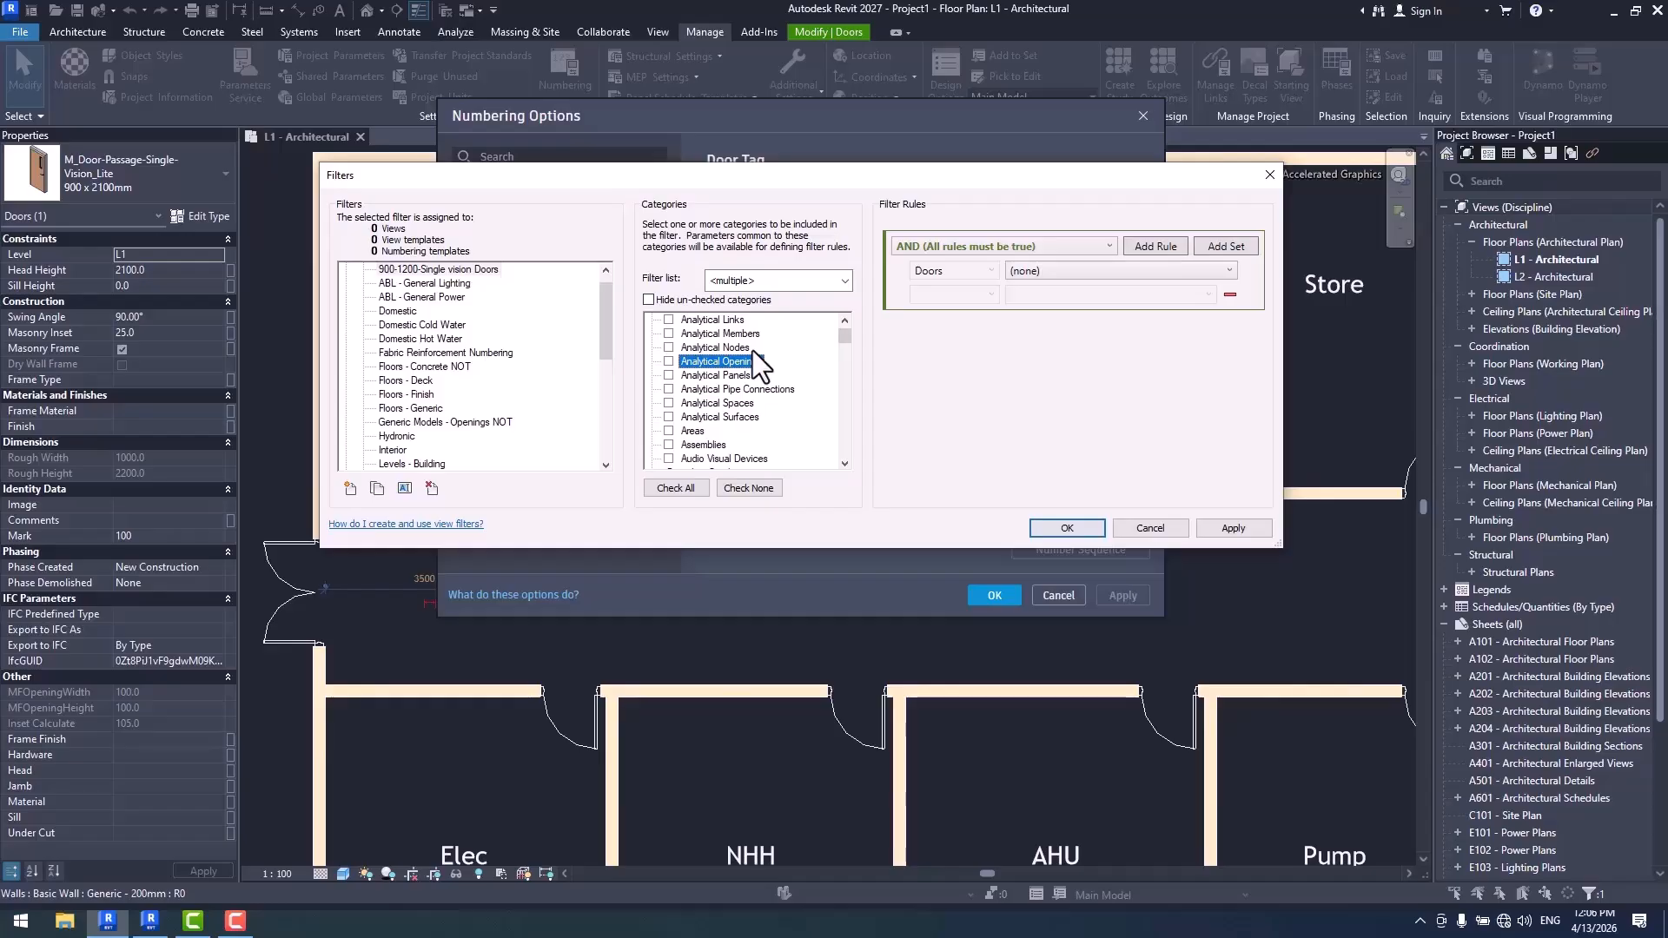
scroll(727, 405, "down", 6)
left_click(712, 389)
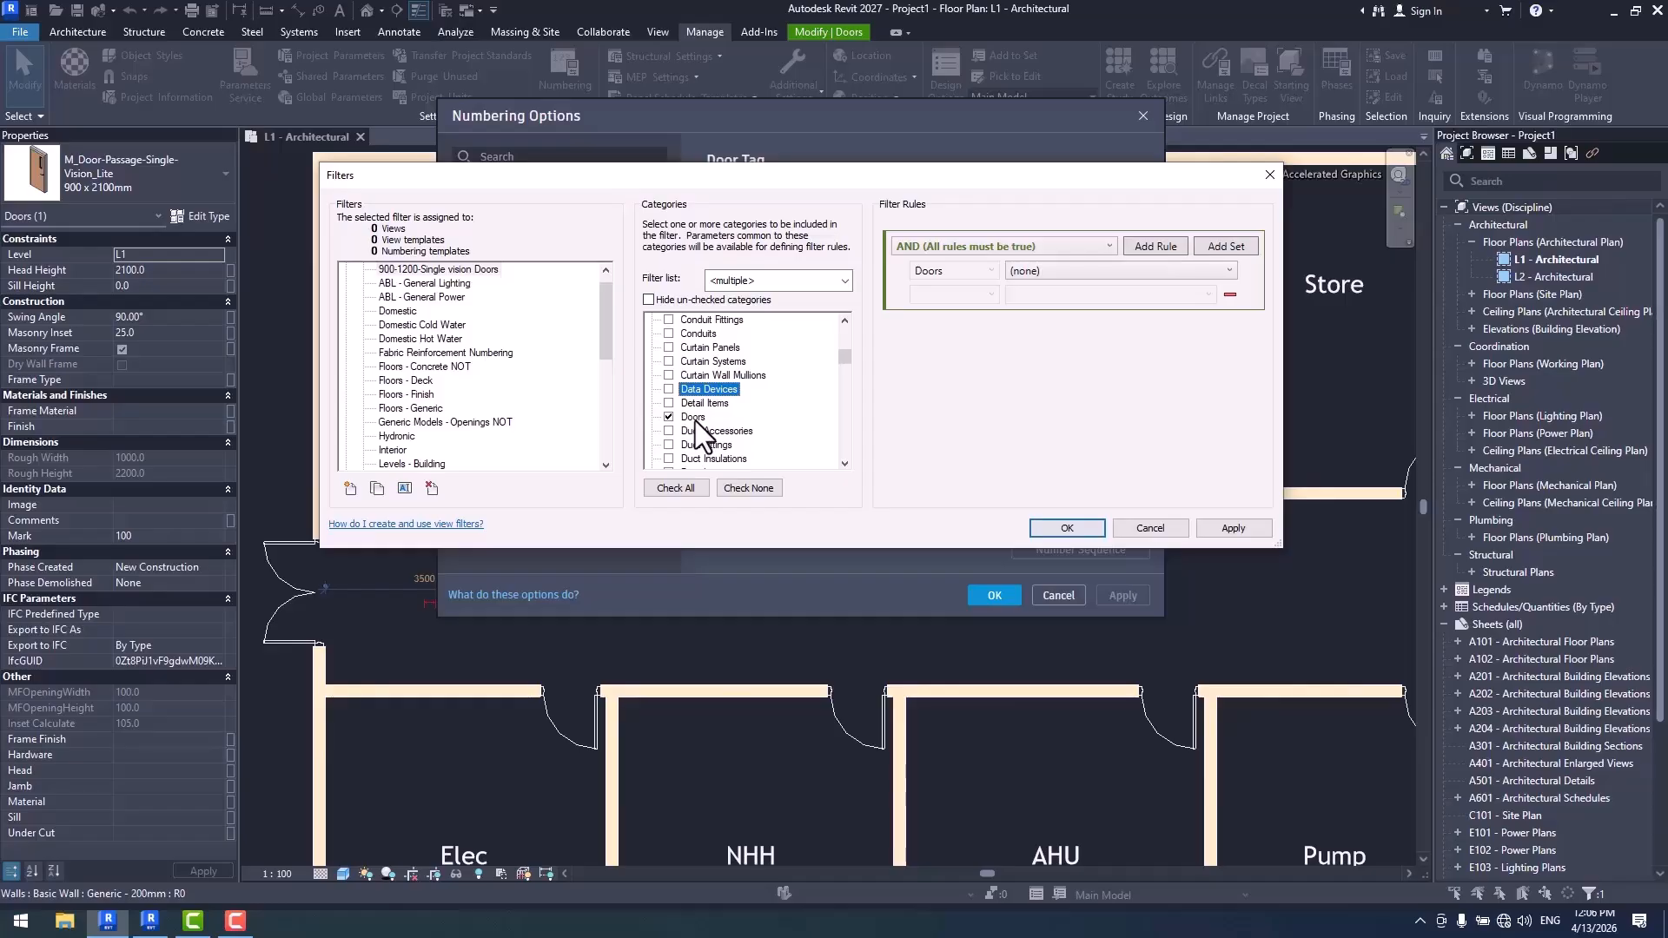
left_click(674, 300)
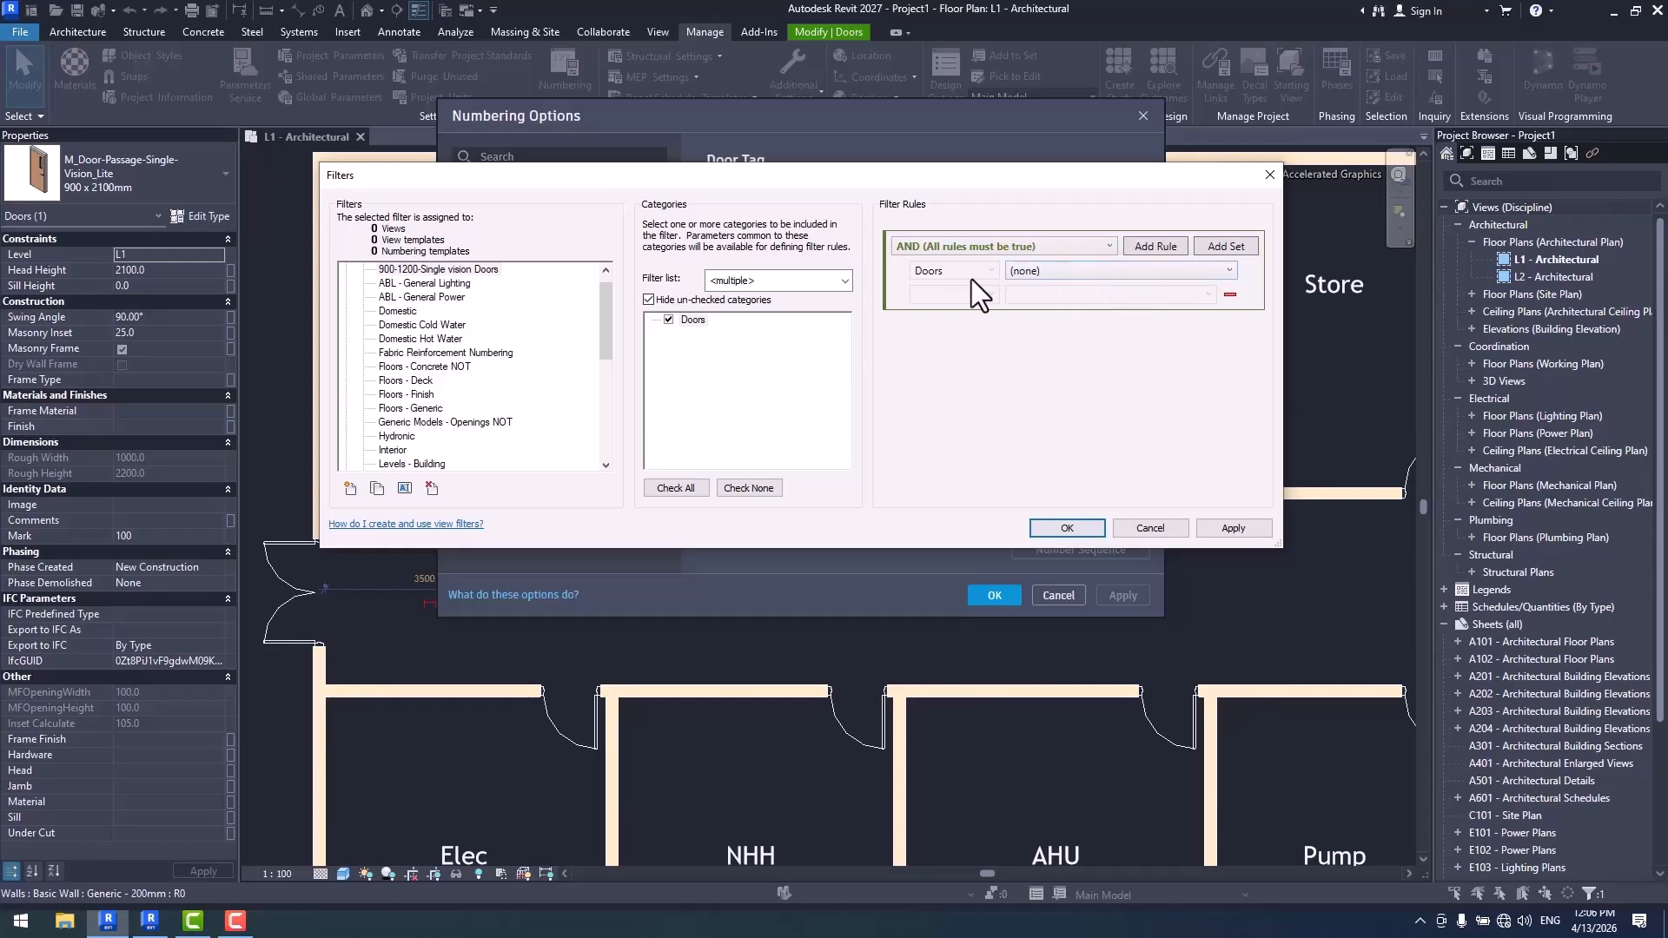
- Set the filter's first rule to Family Name equals M_Door-Passage-Single-Vision_Lite
left_click(1076, 273)
scroll(1121, 396, "down", 3)
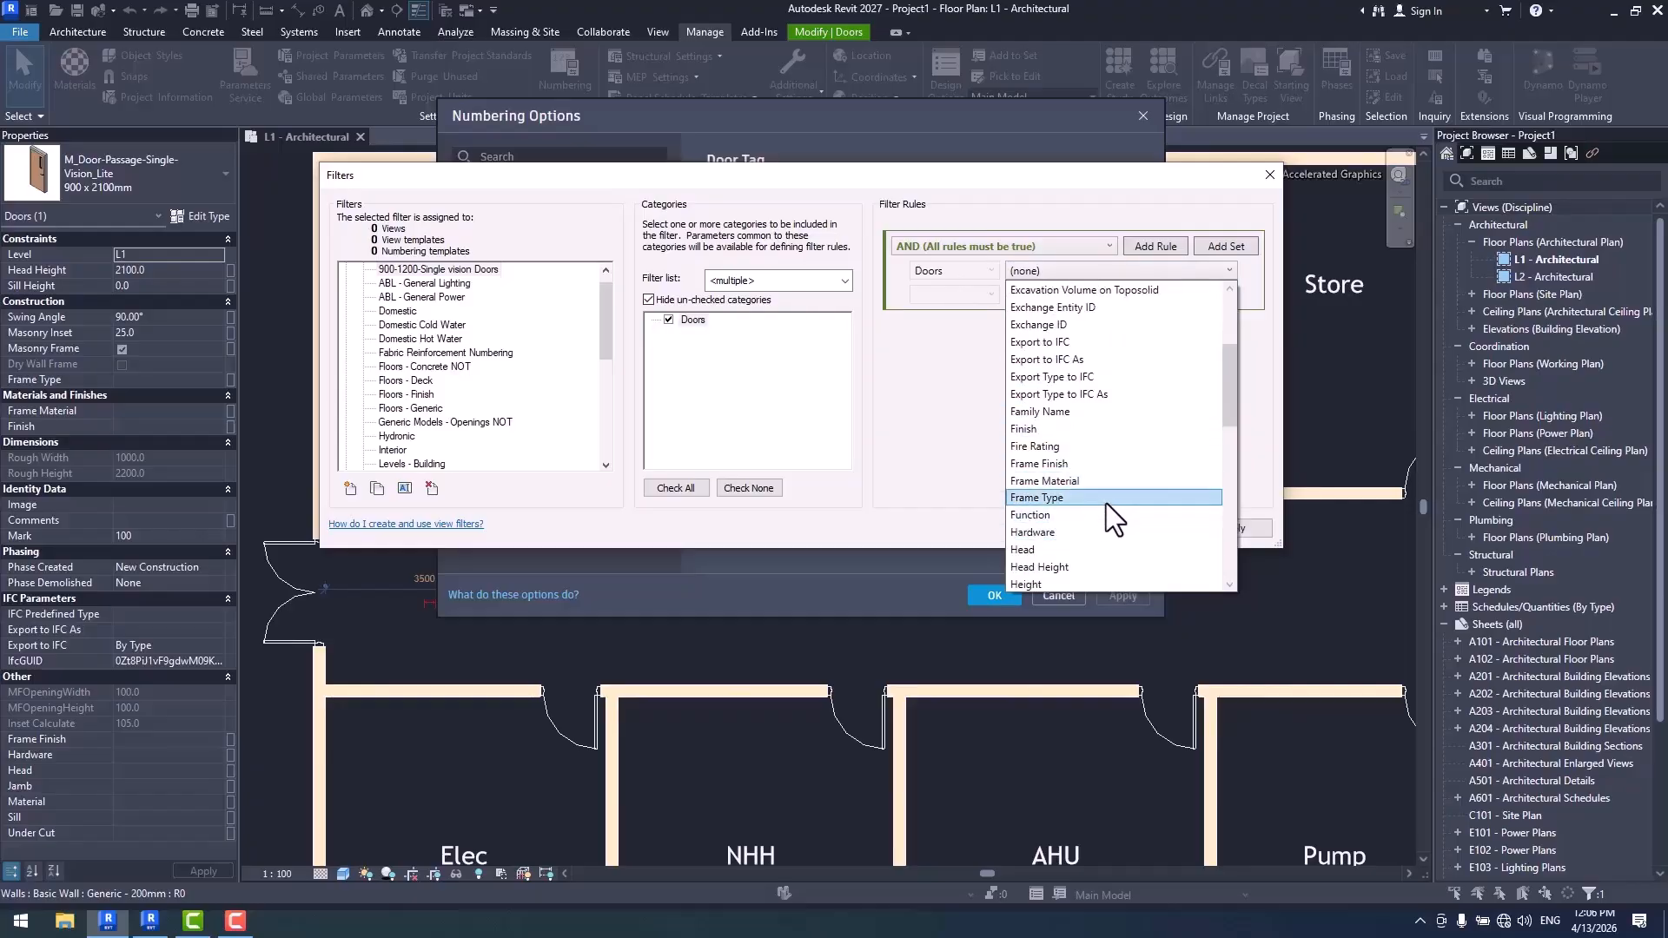
left_click(1060, 410)
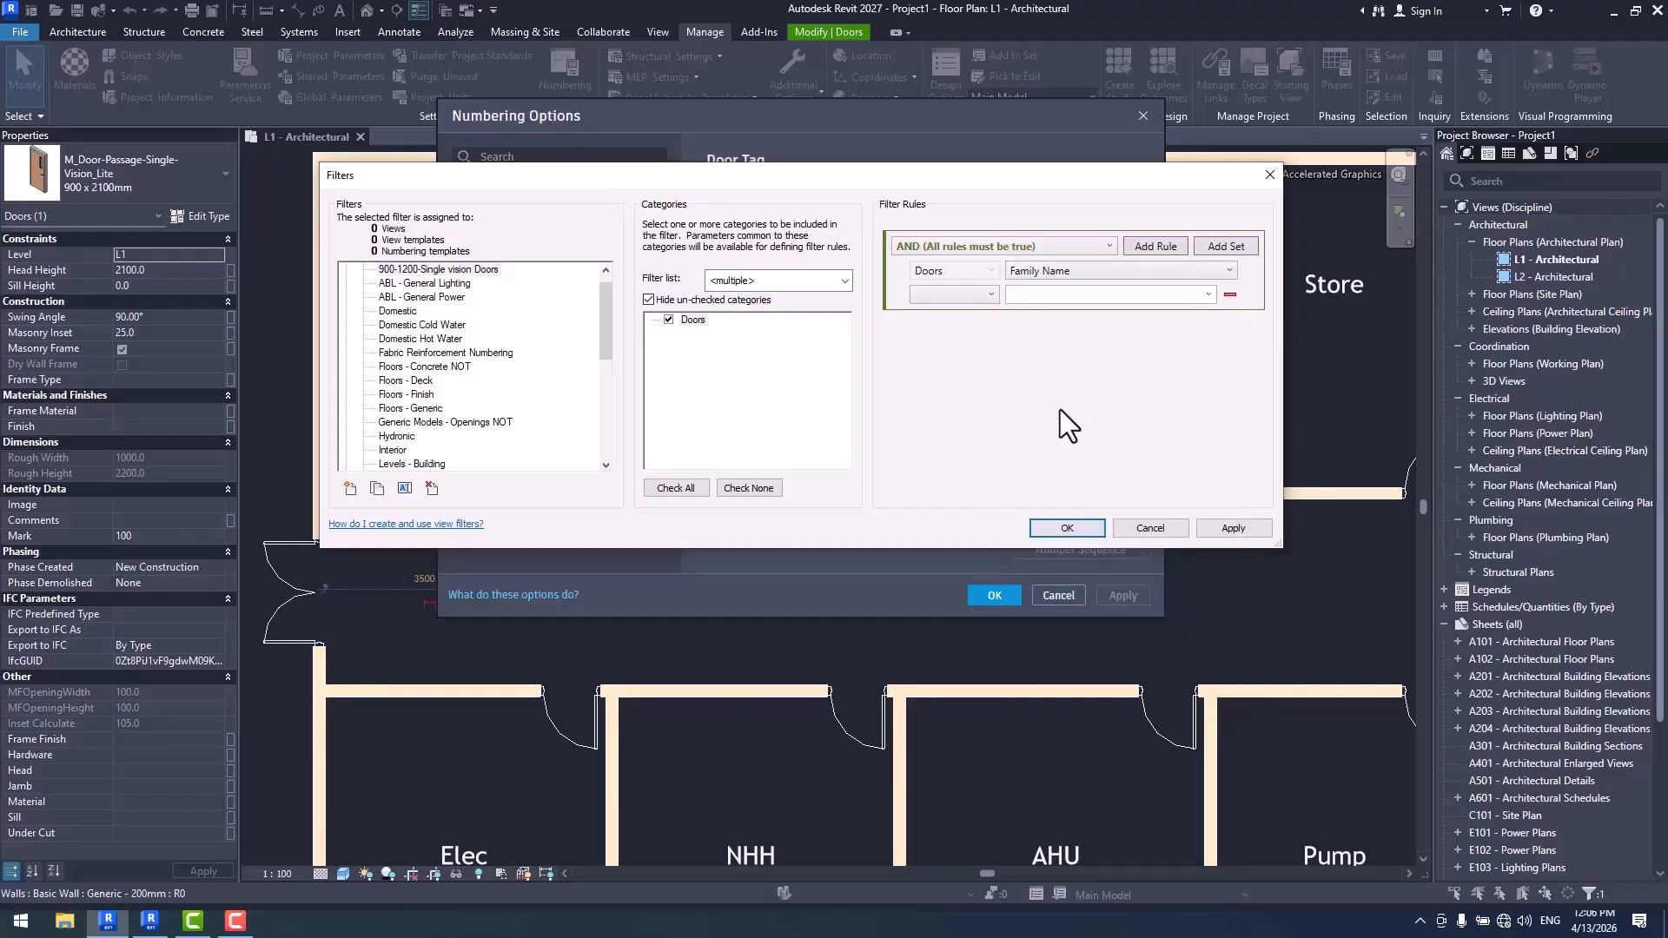
left_click(982, 298)
left_click(981, 315)
left_click(1208, 295)
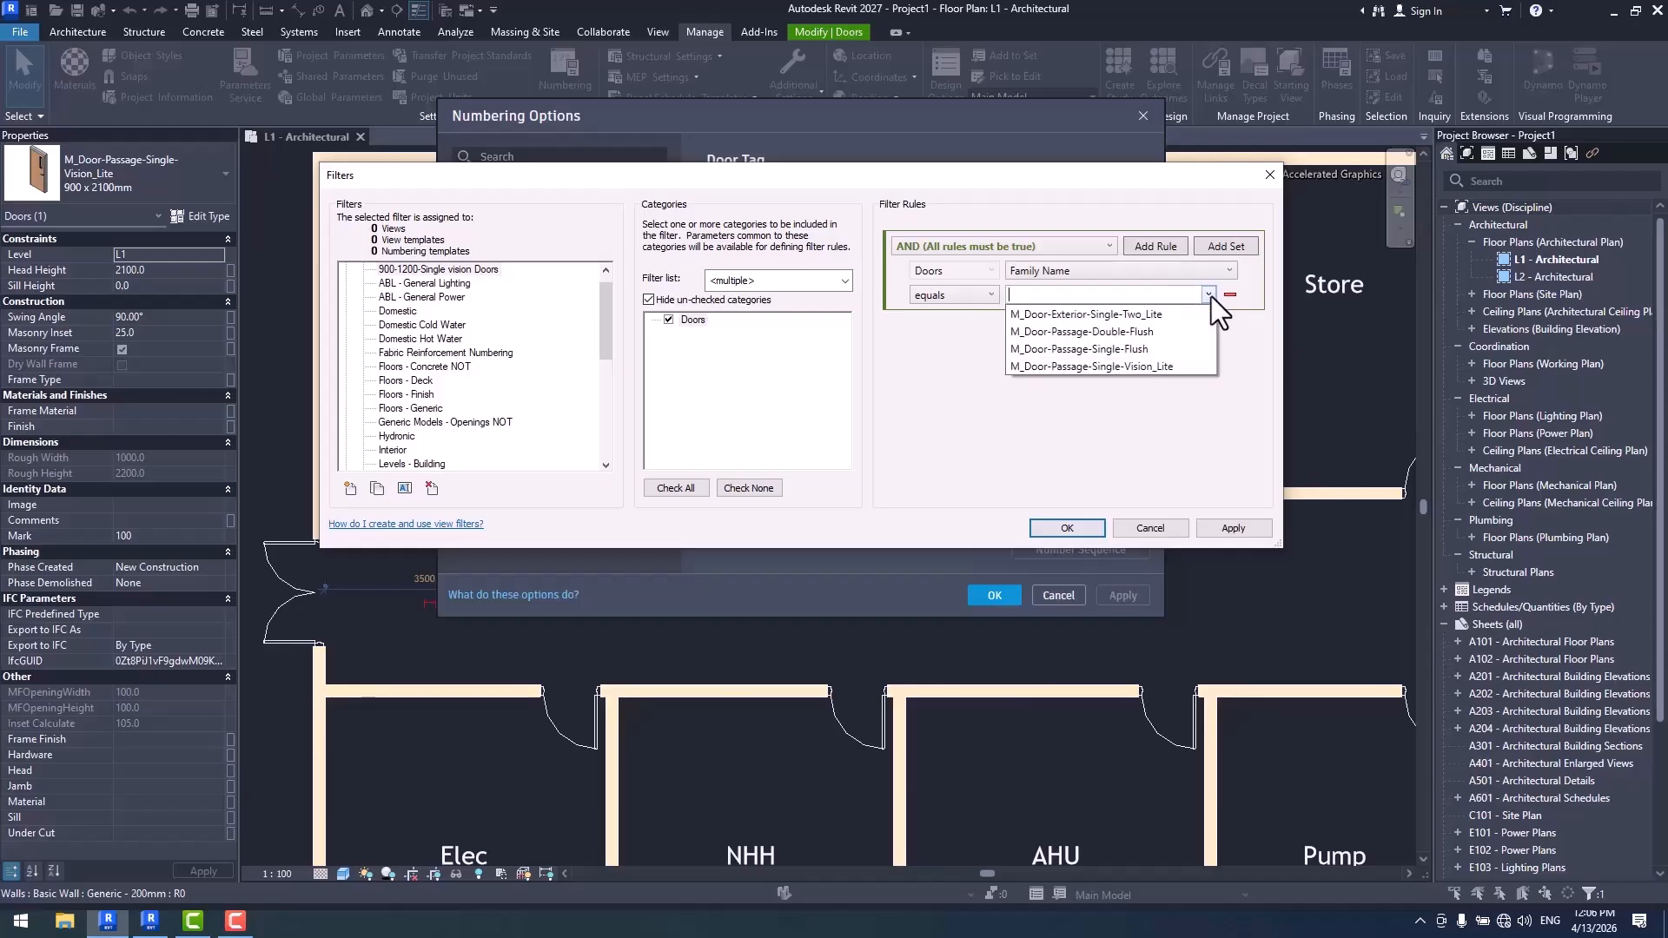
left_click(1169, 366)
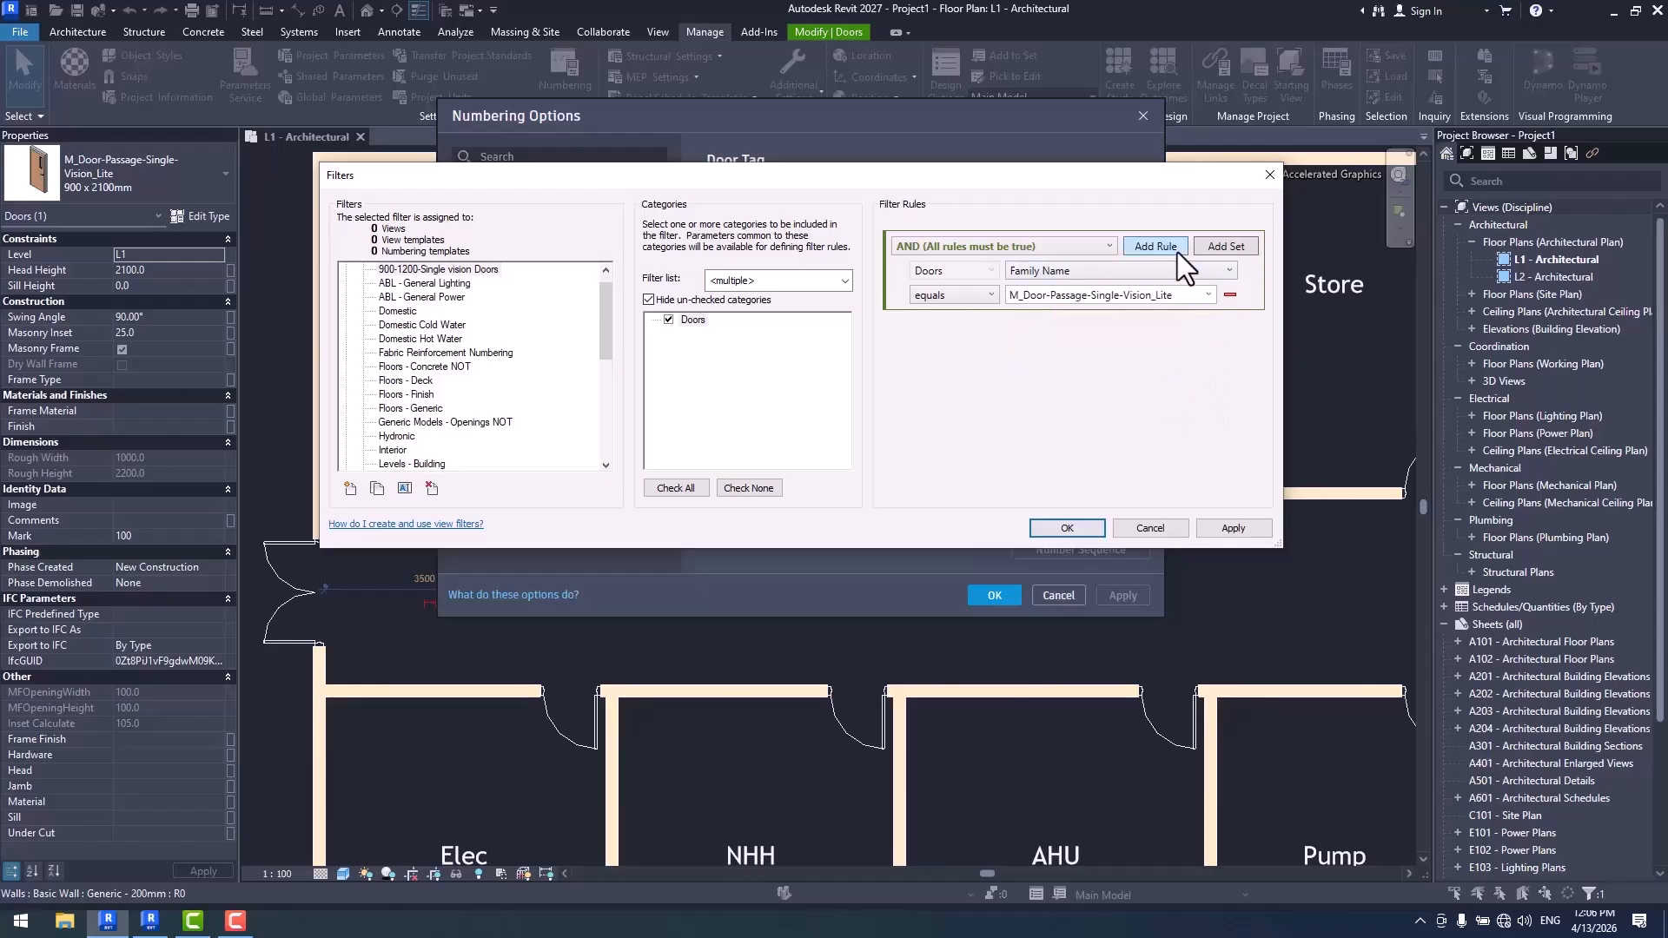
- Add a second filter rule with Type Name equals 900 x 2100mm and accept the filter
left_click(1156, 244)
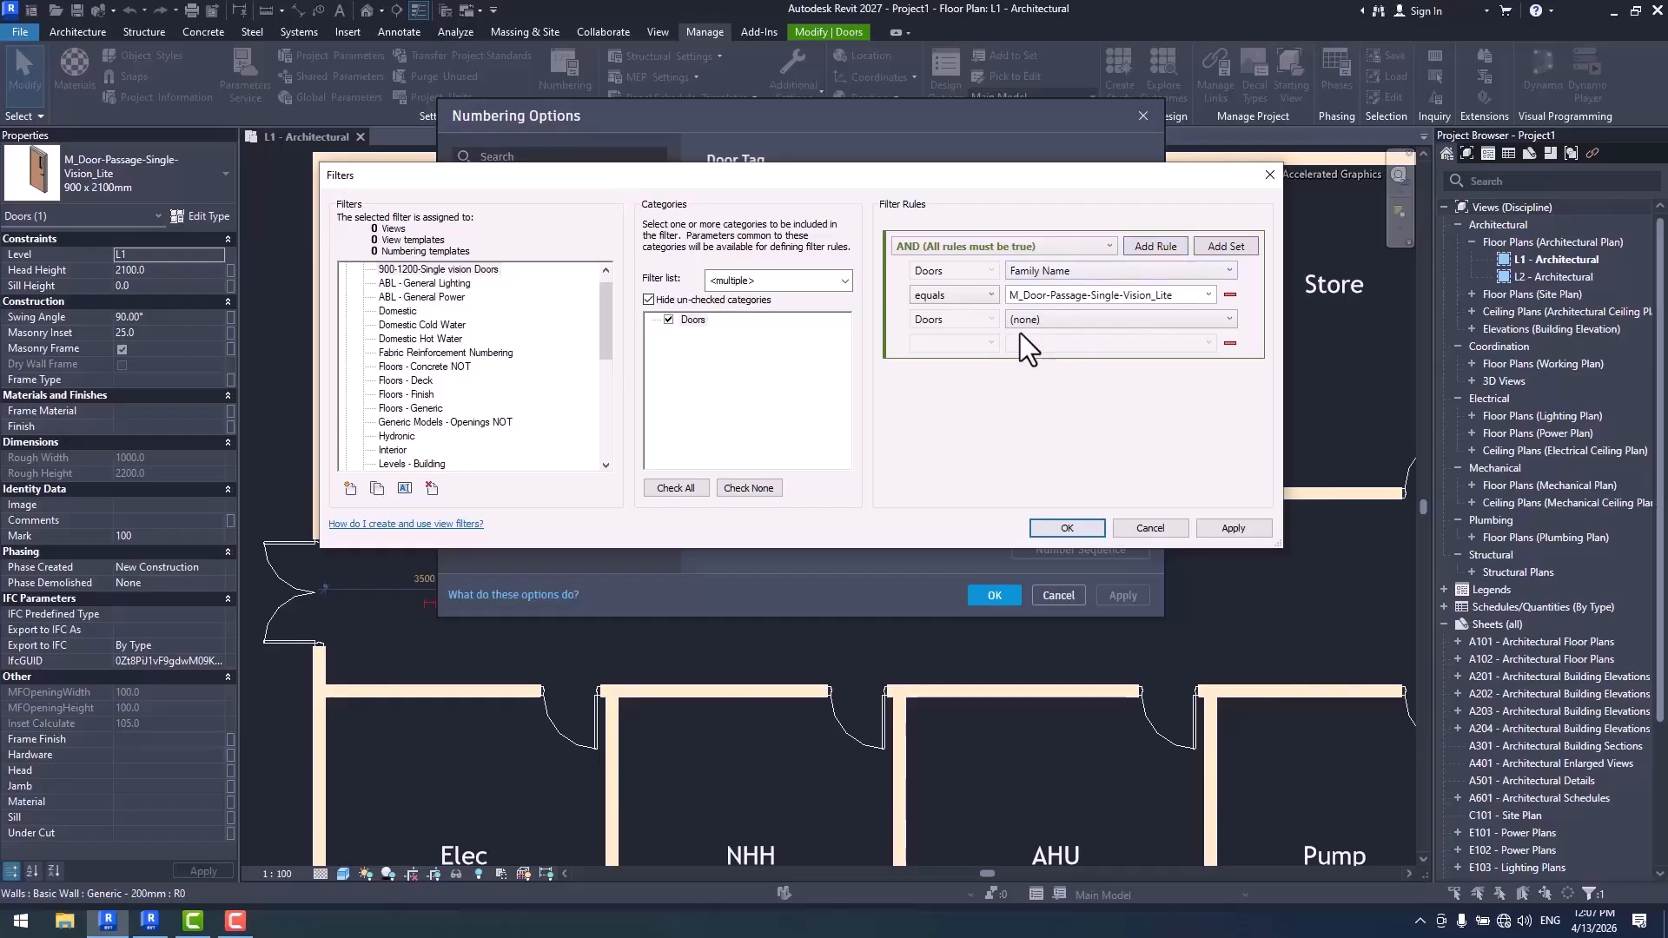
left_click(1071, 320)
scroll(1073, 434, "down", 5)
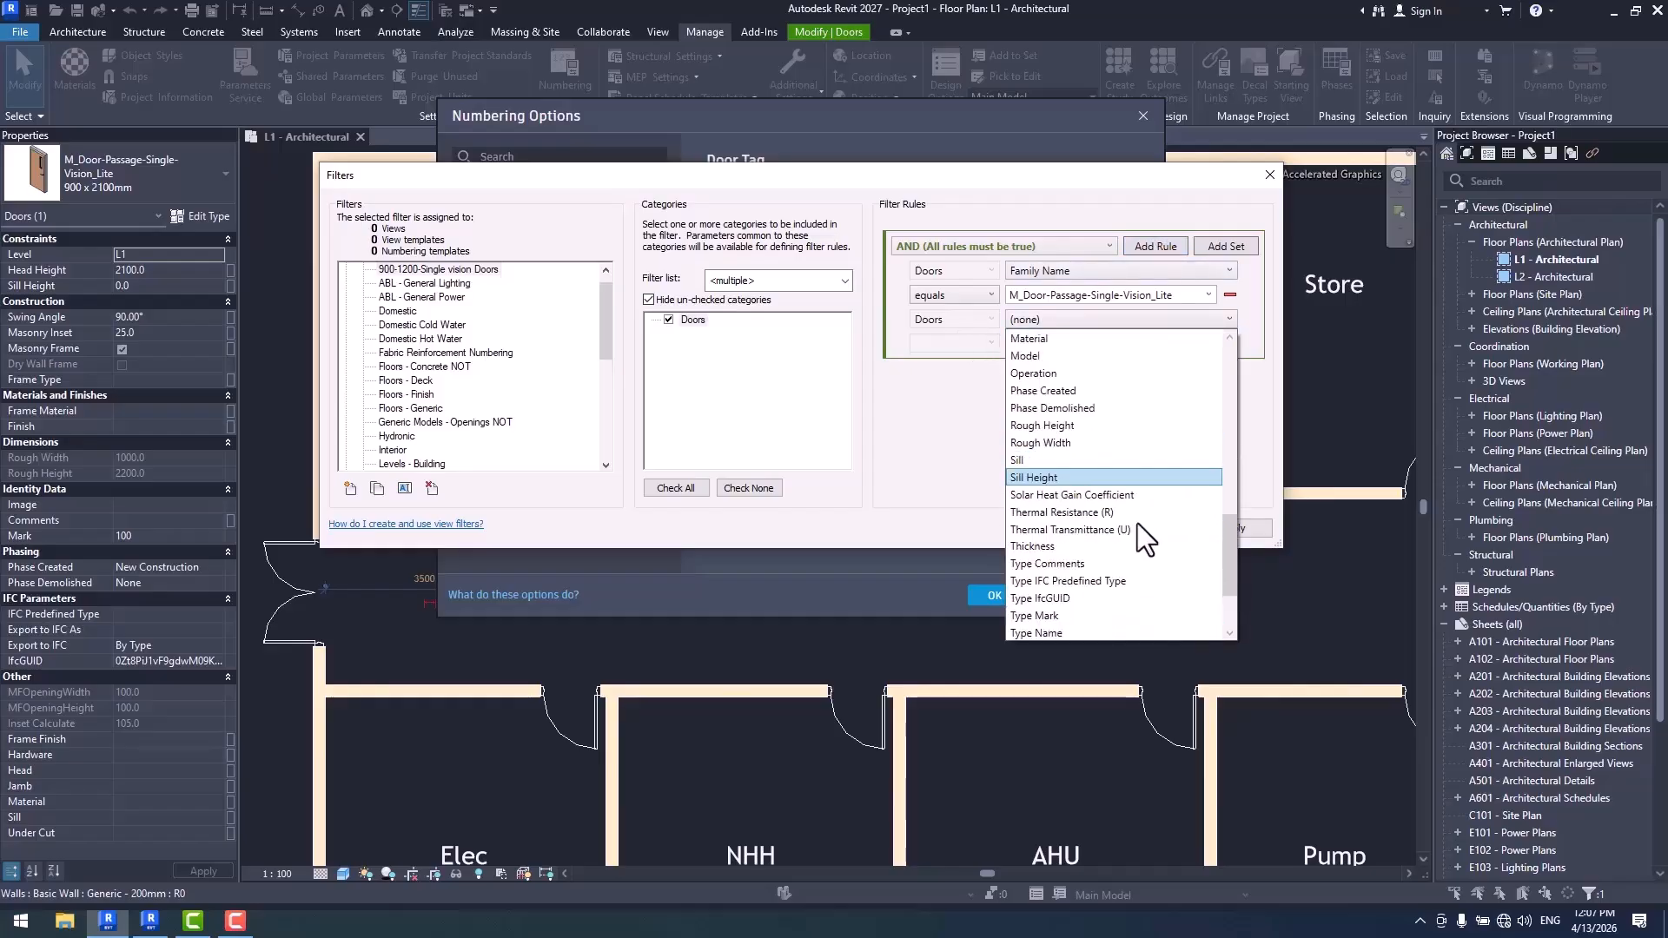
scroll(1090, 443, "down", 2)
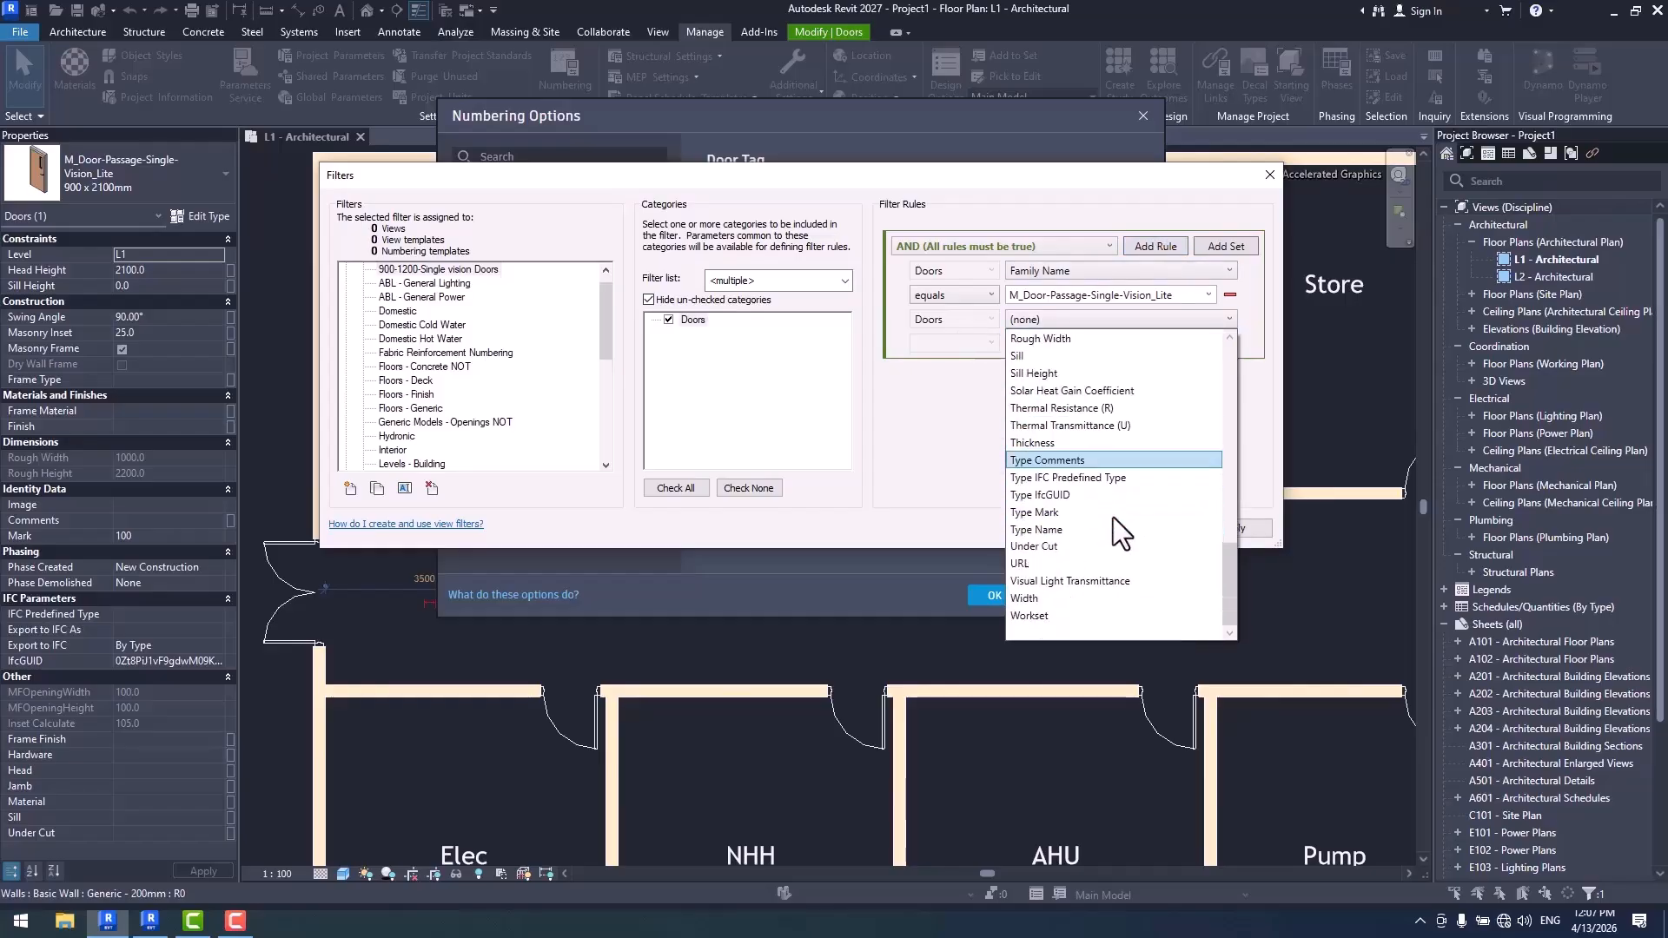
left_click(1088, 530)
left_click(977, 348)
left_click(1024, 365)
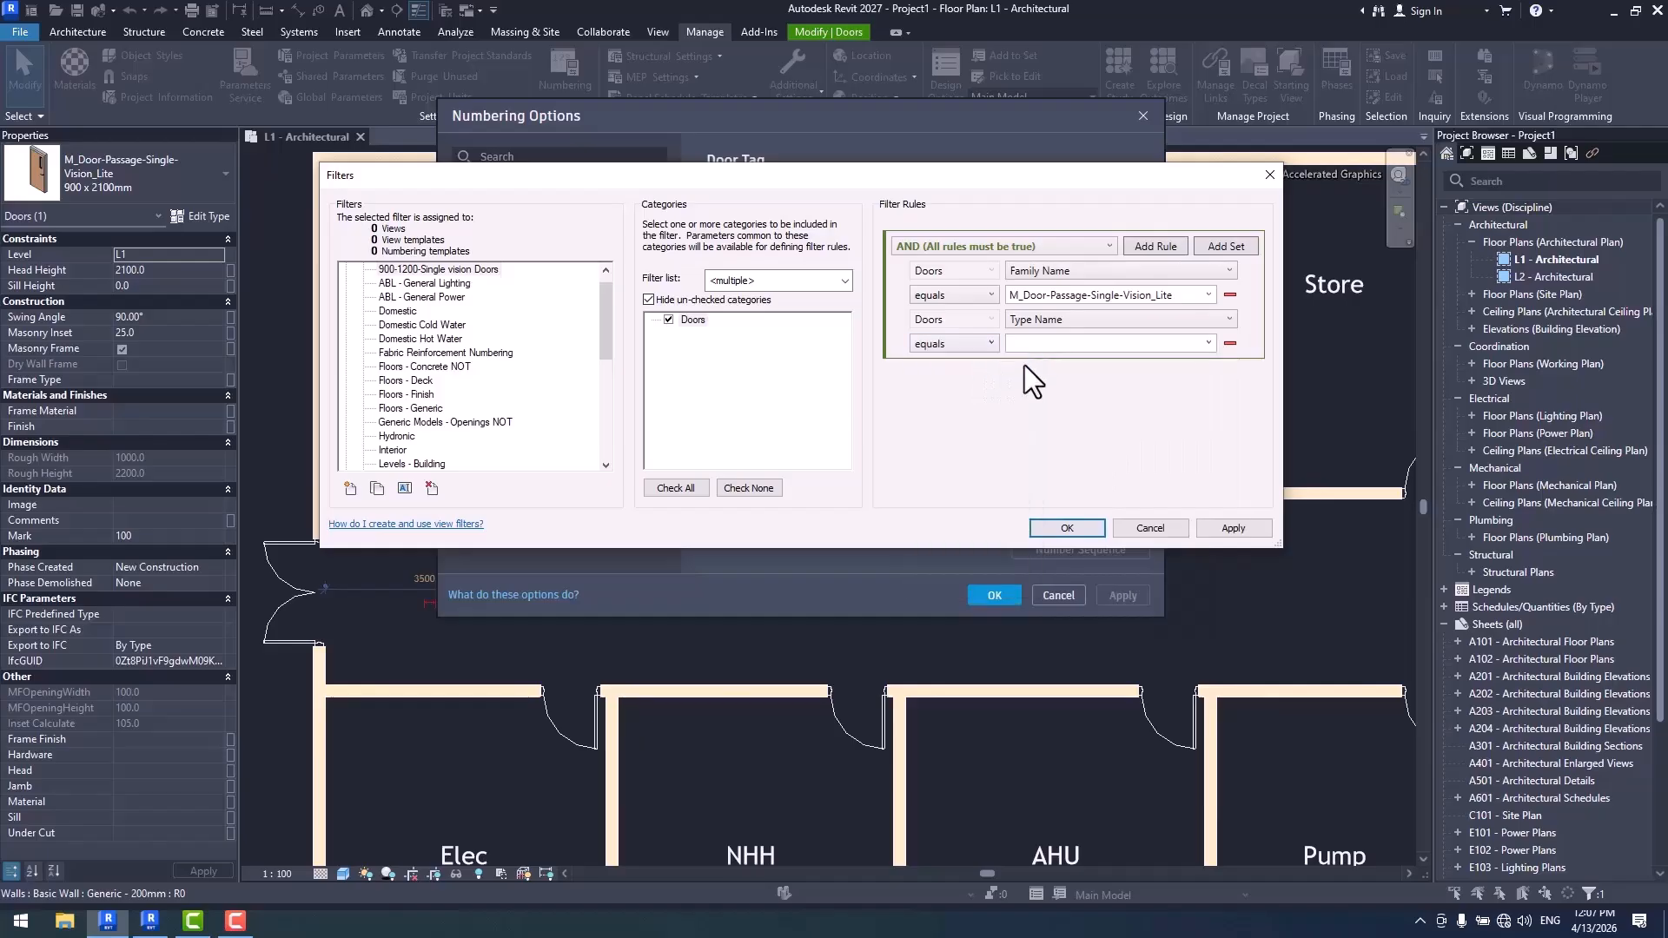
left_click(1208, 343)
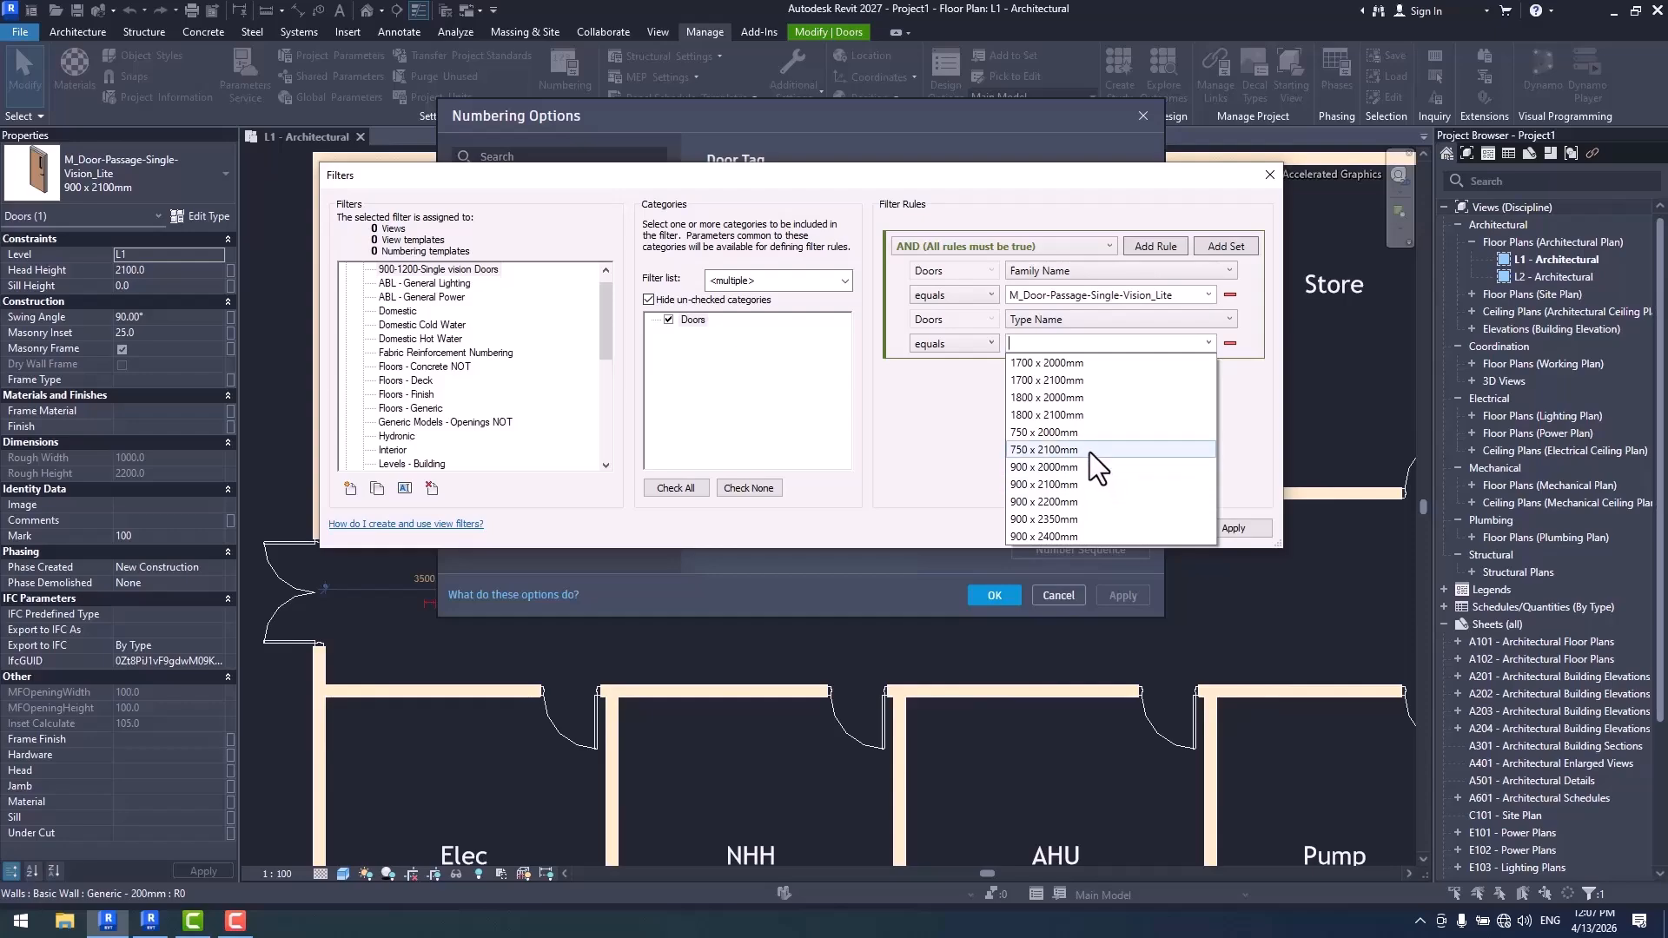
left_click(1088, 484)
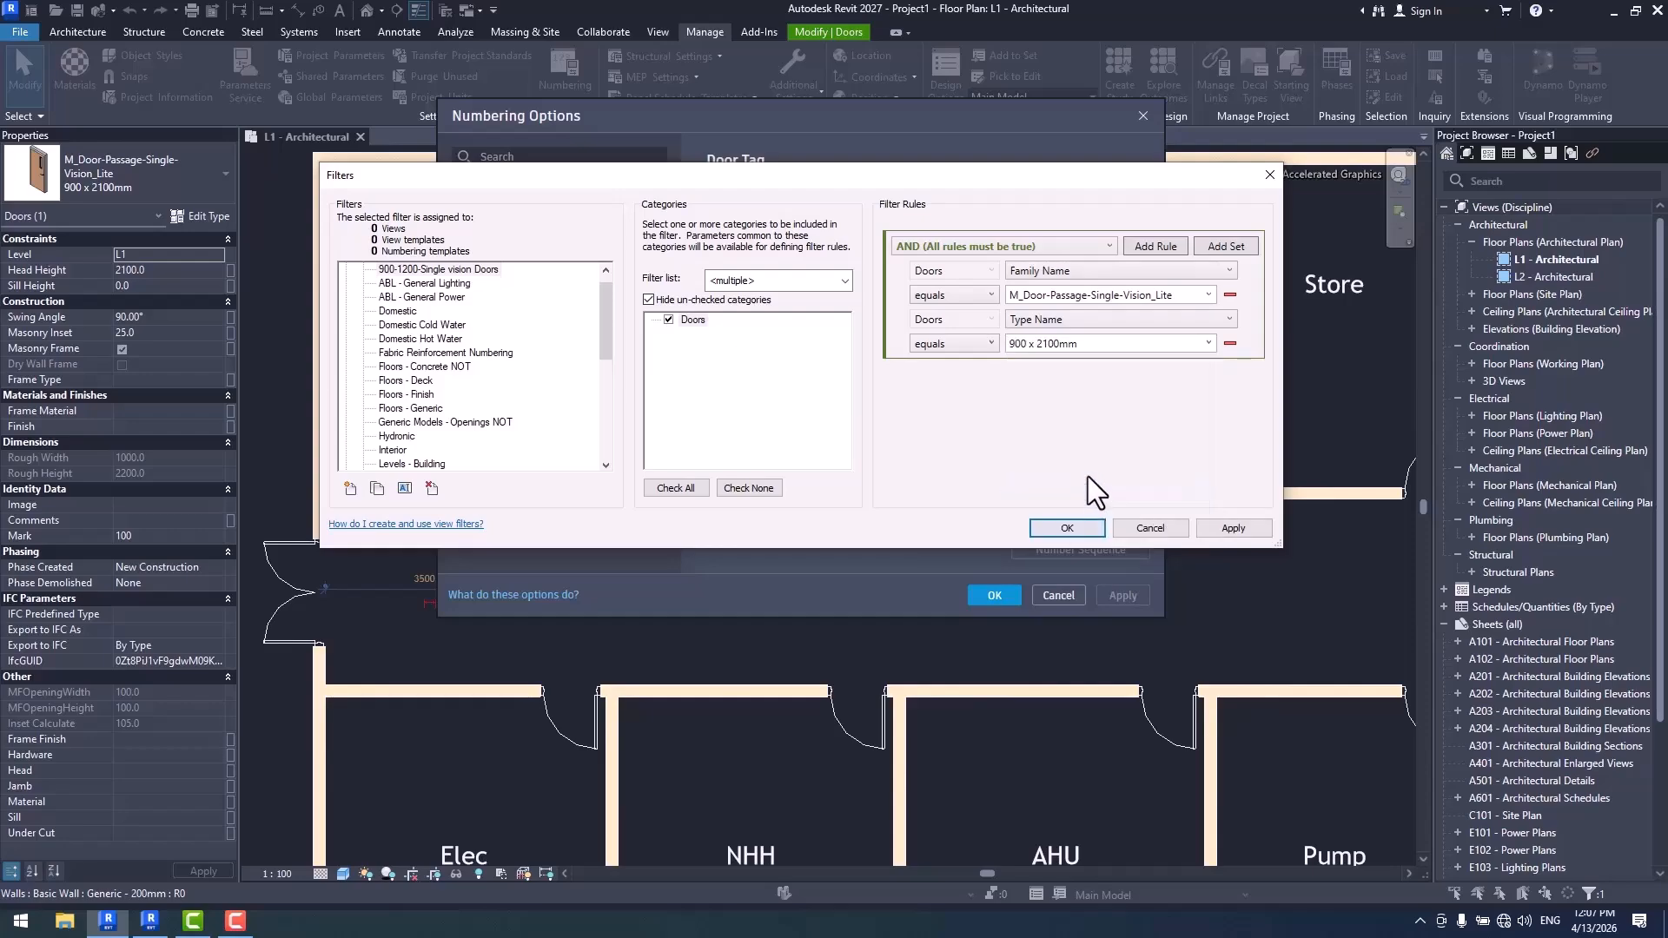
left_click(1074, 529)
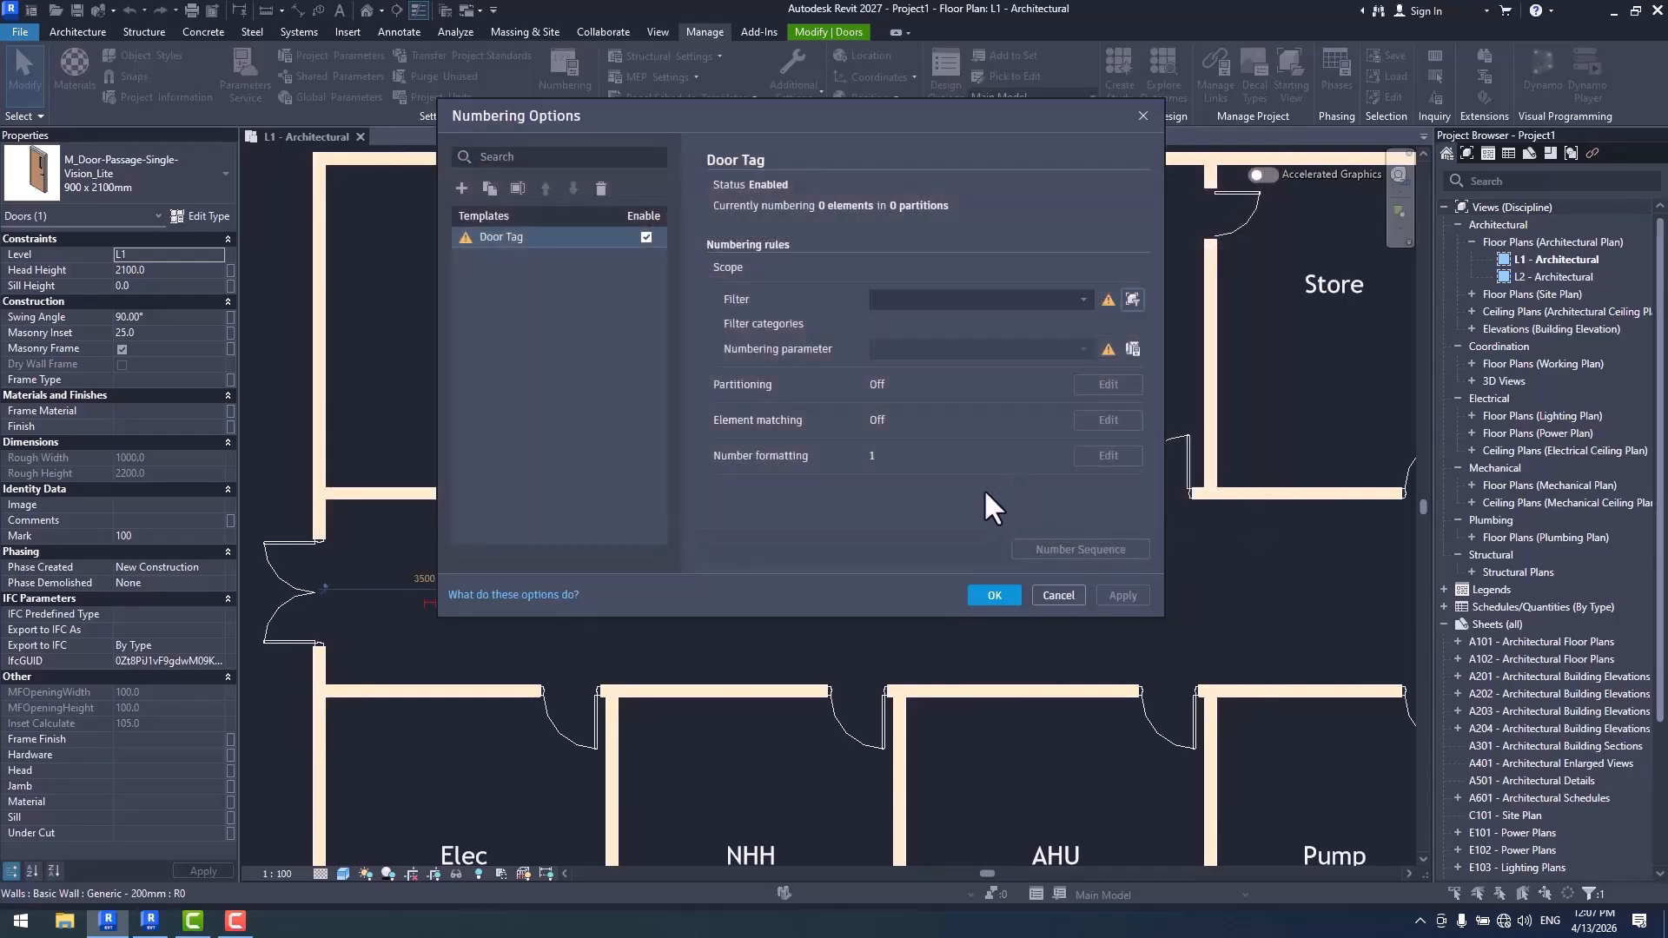
- Assign the 900-1200-Single vision Doors filter to the Door Tag numbering template and accept the numbering options
left_click(1082, 299)
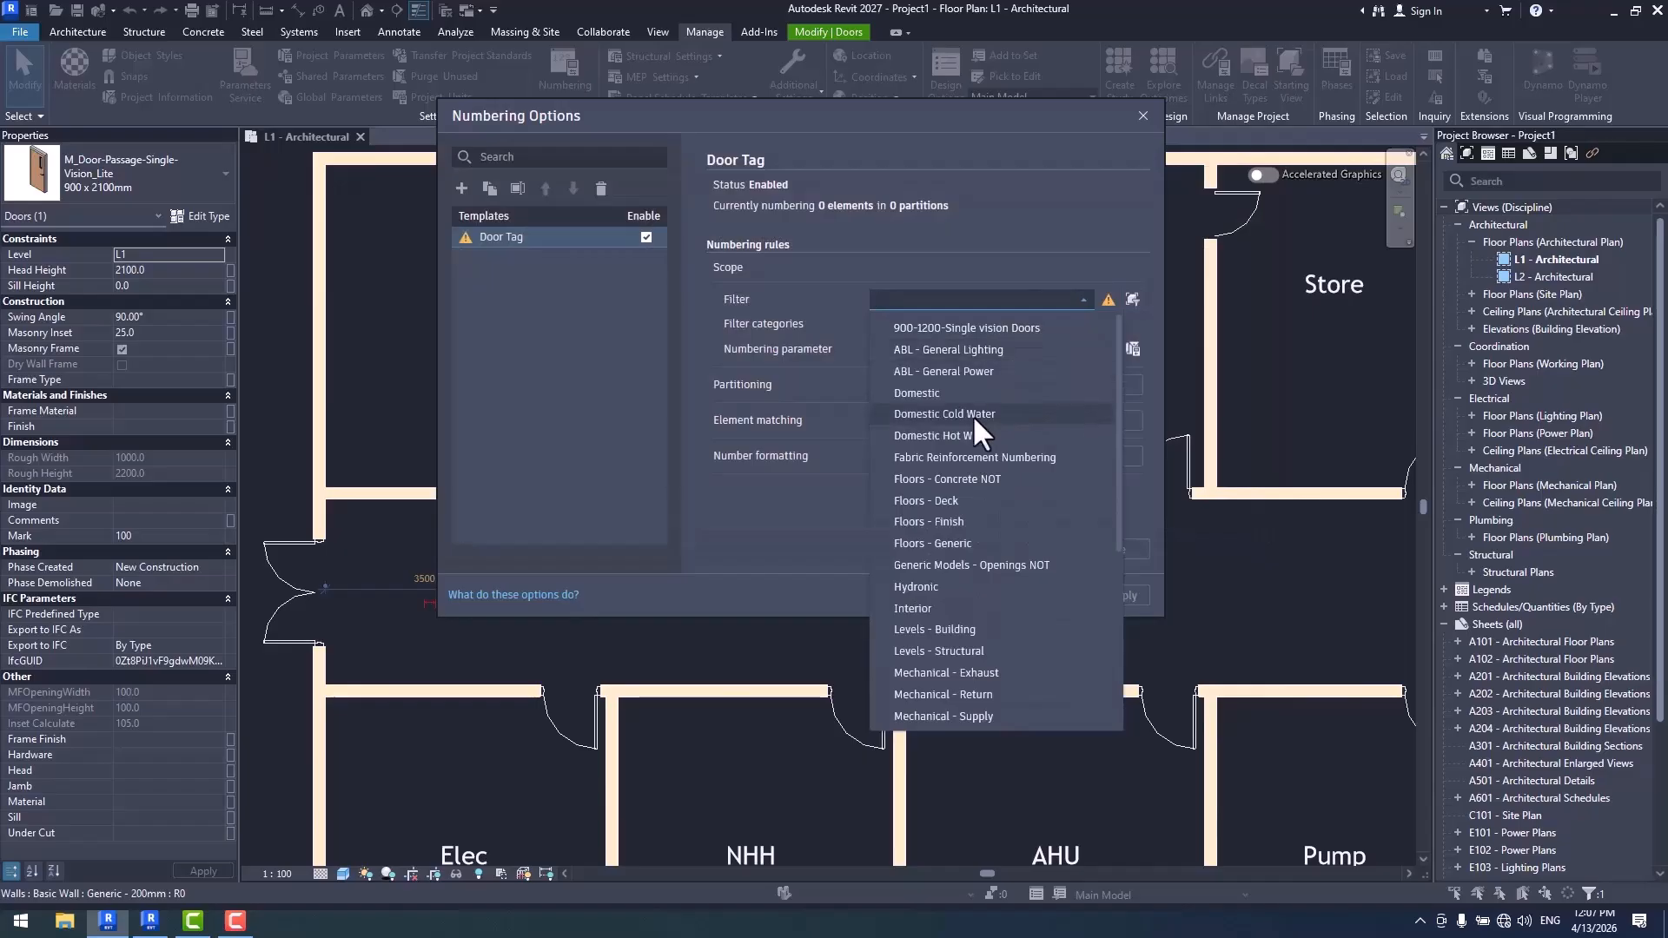
left_click(1030, 329)
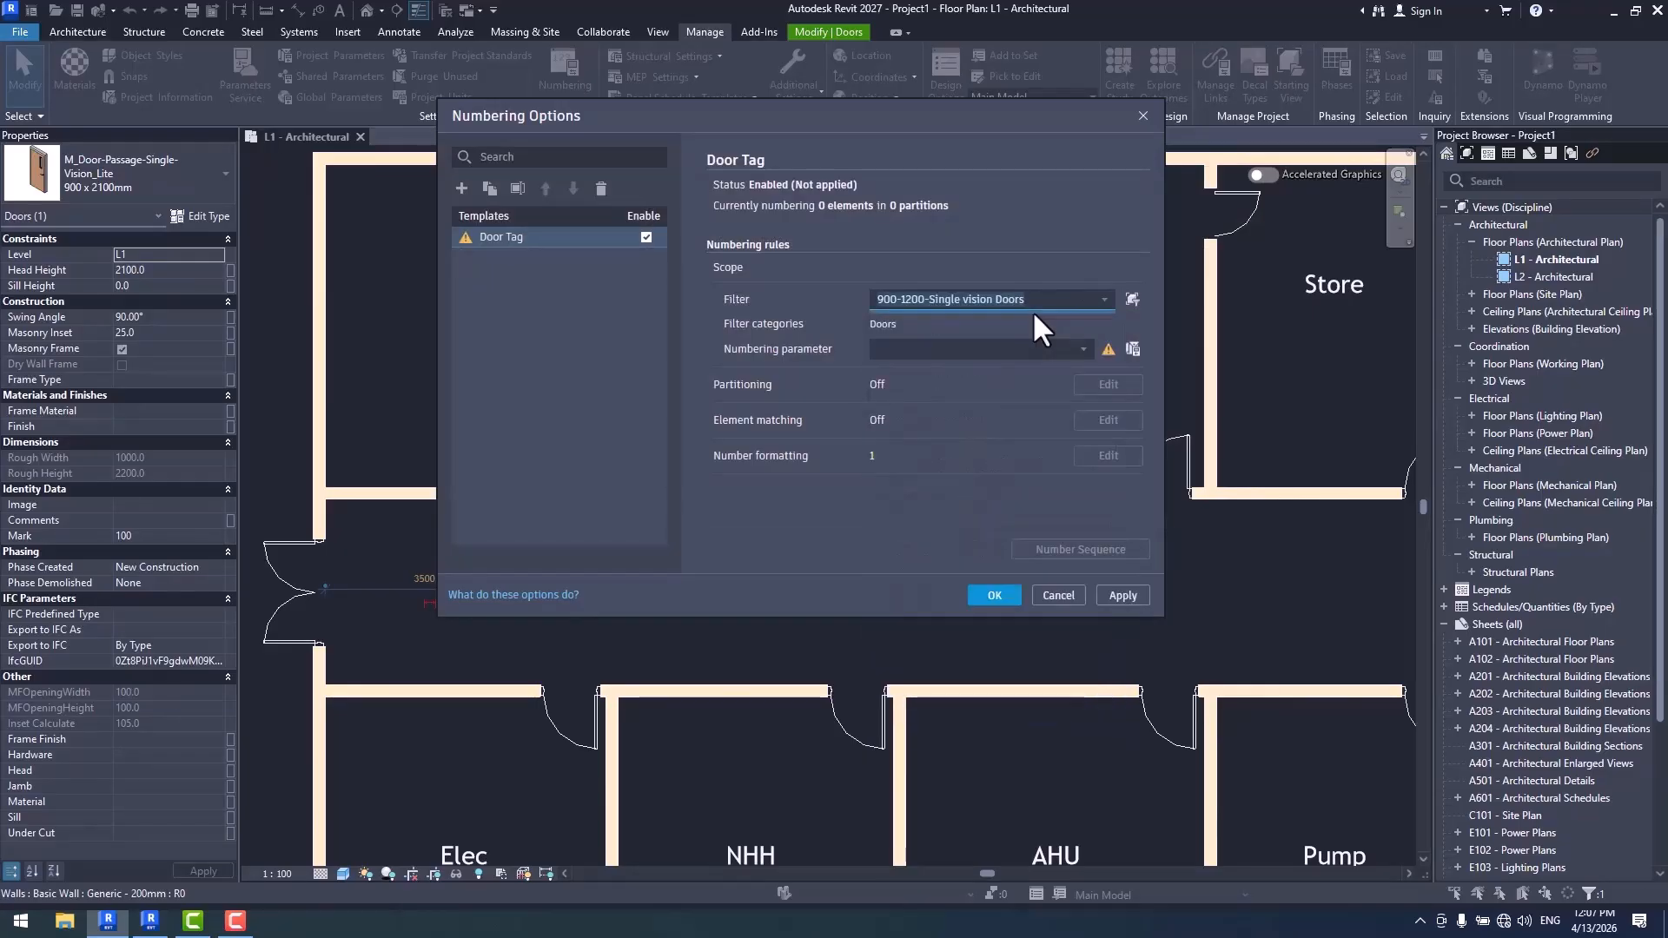
left_click(1000, 600)
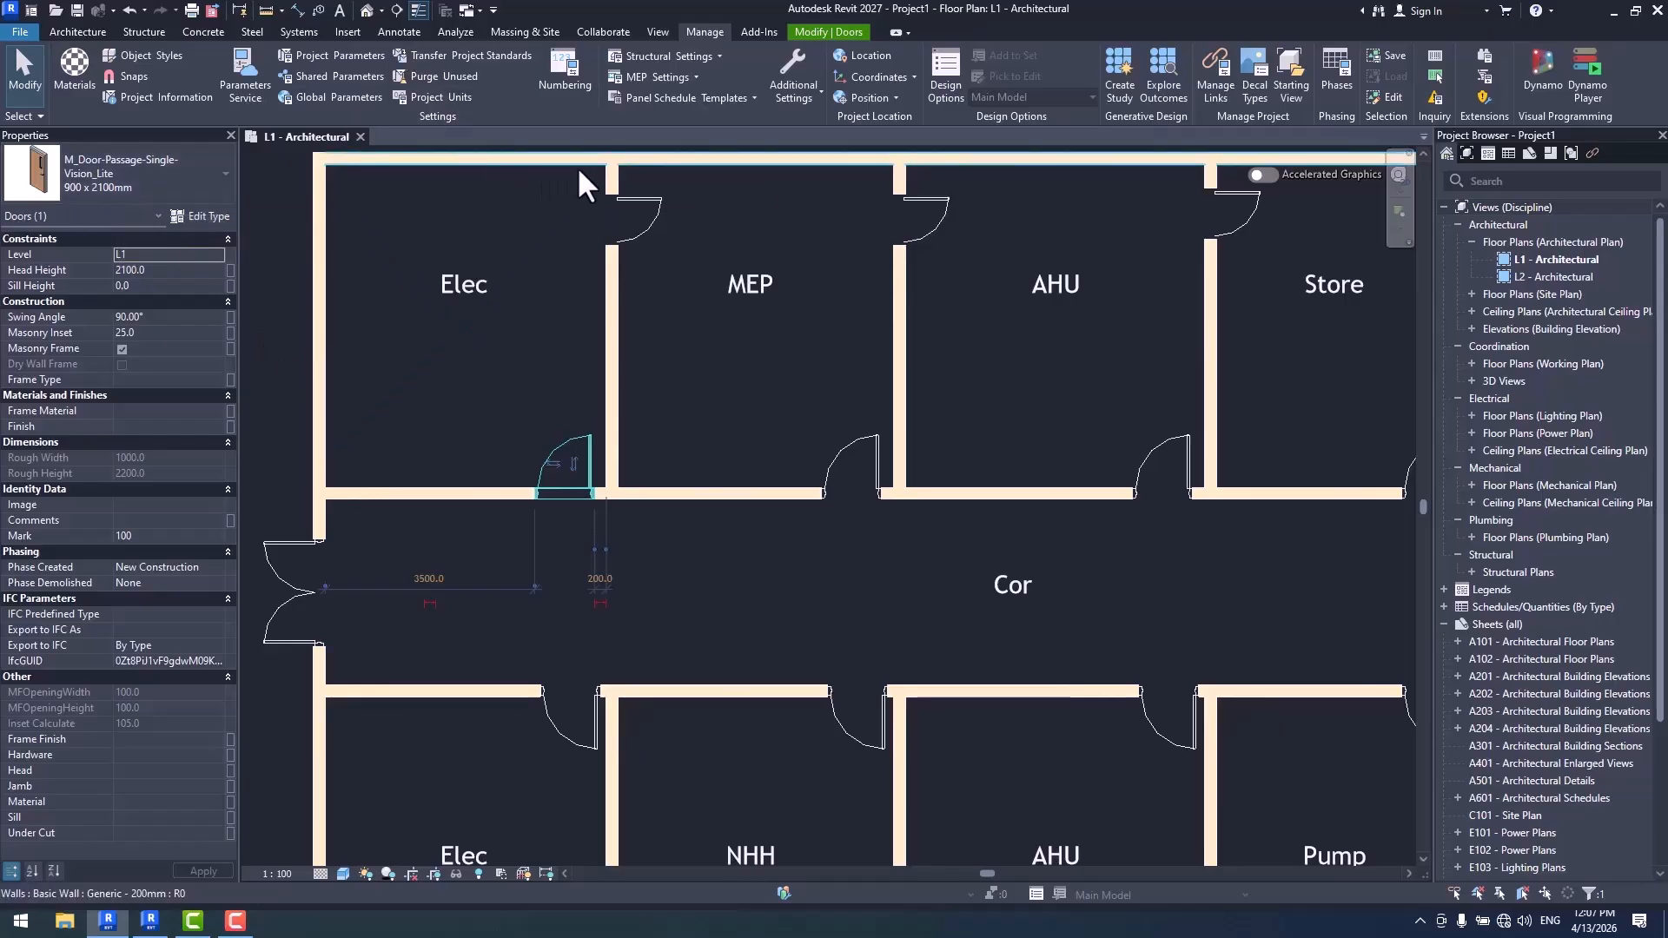
- Rename the 900-1200-Single vision Doors filter to 900-2100-Single vision Doors and accept the filters
left_click(658, 31)
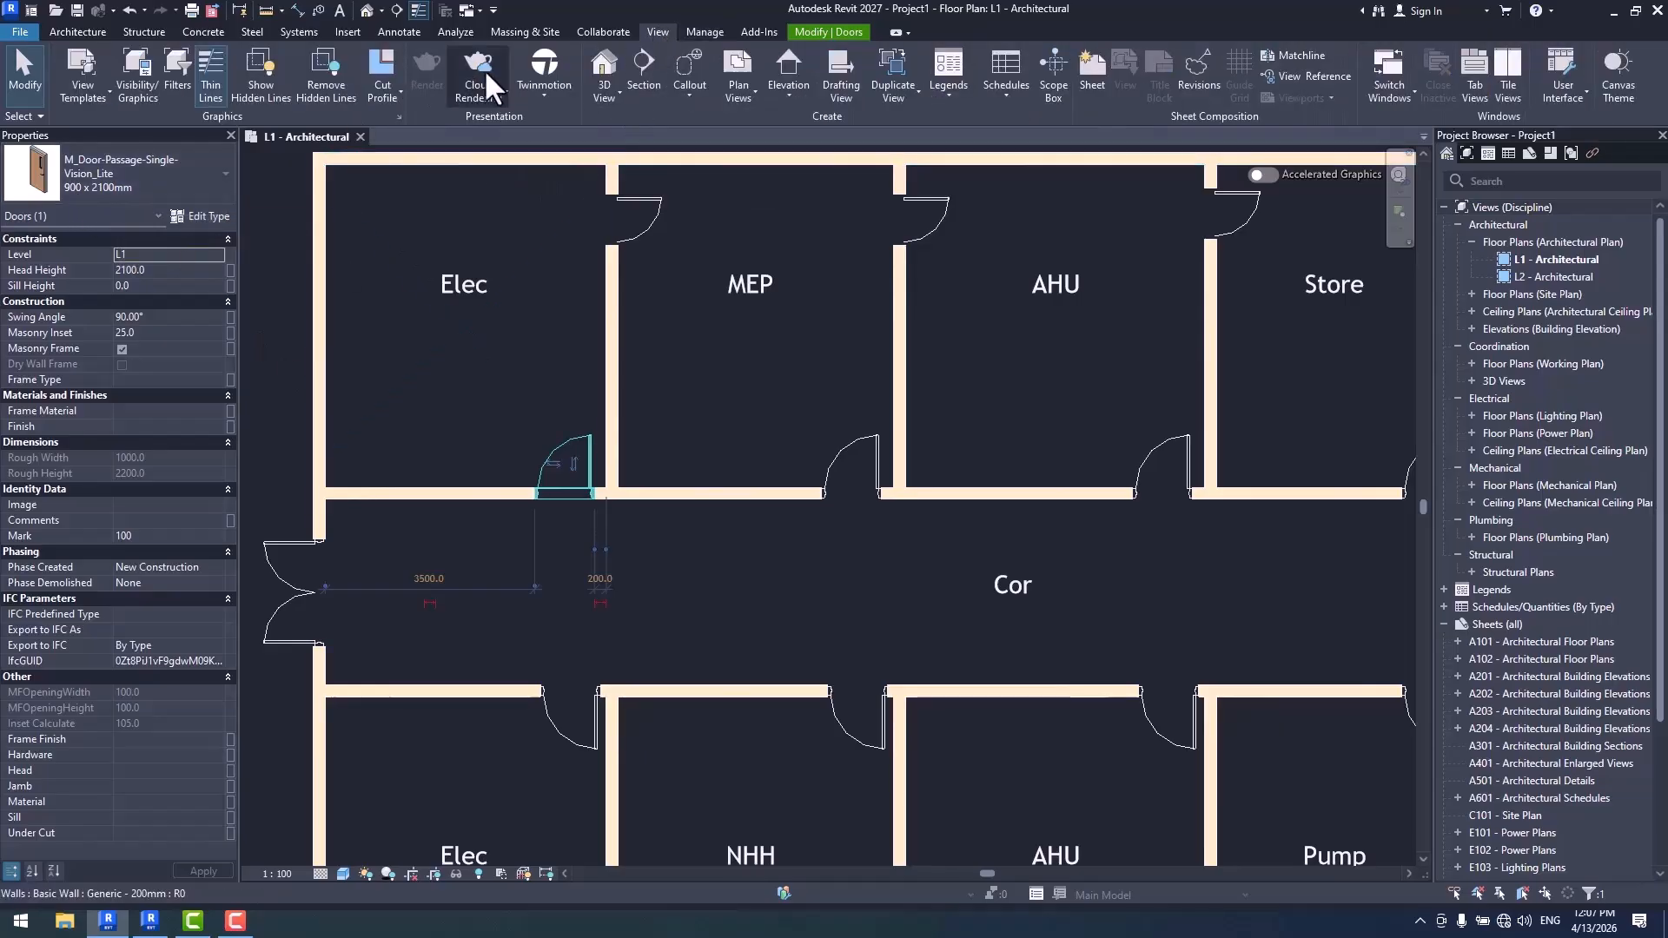
left_click(177, 82)
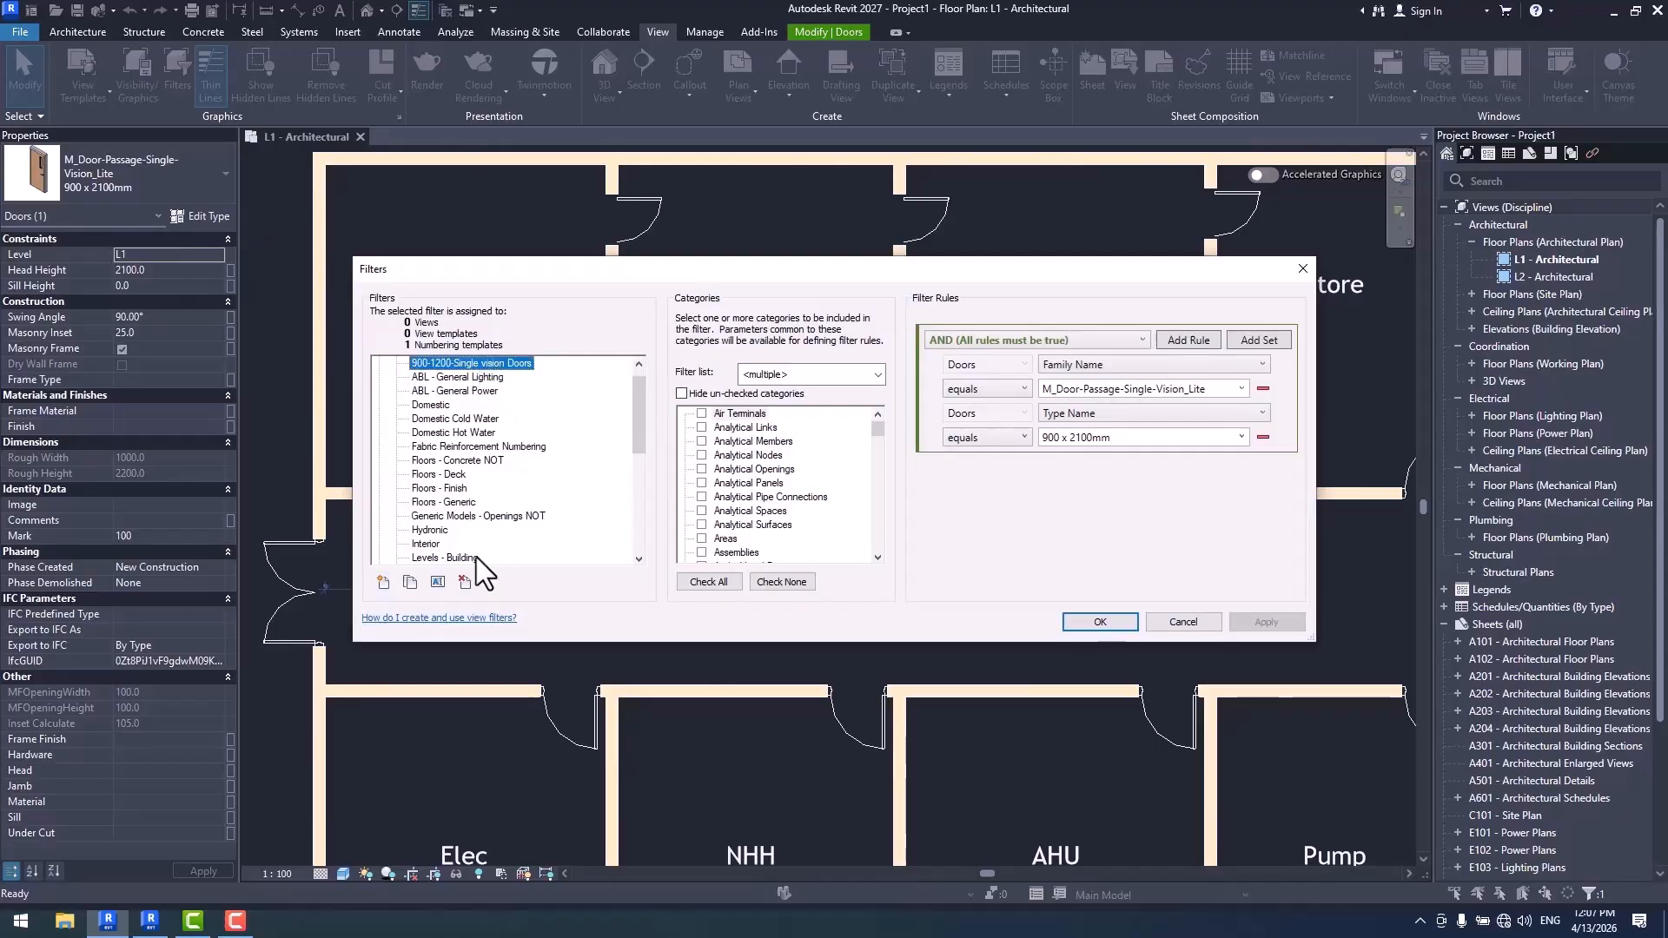
left_click(438, 582)
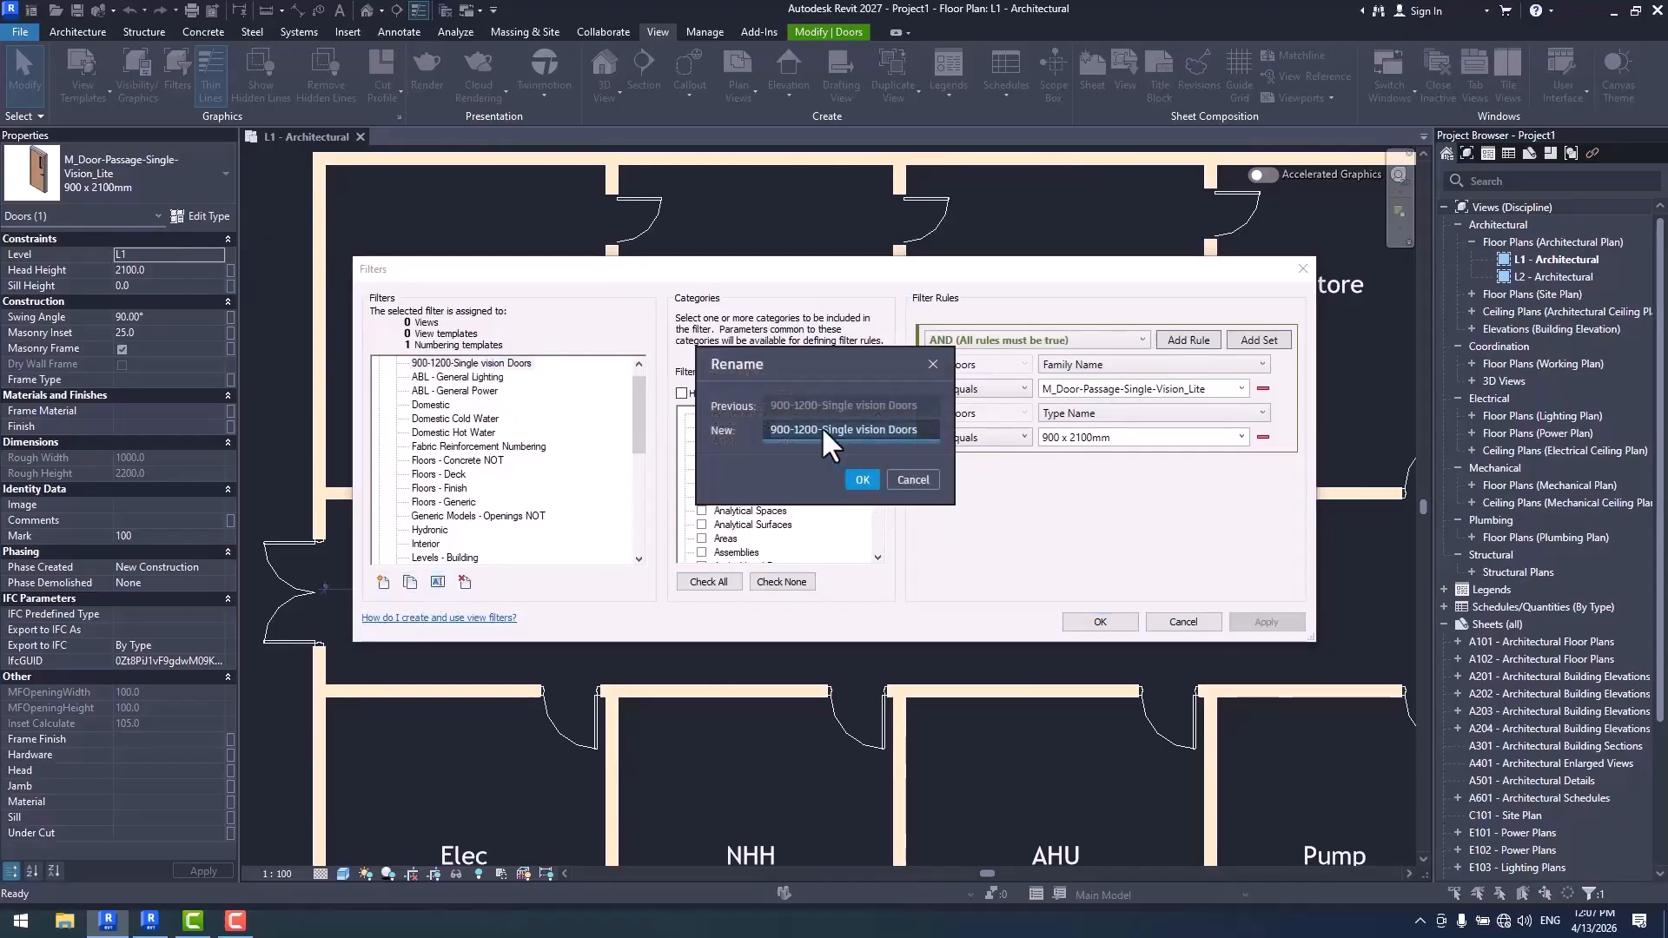
left_click(799, 429)
left_click(862, 479)
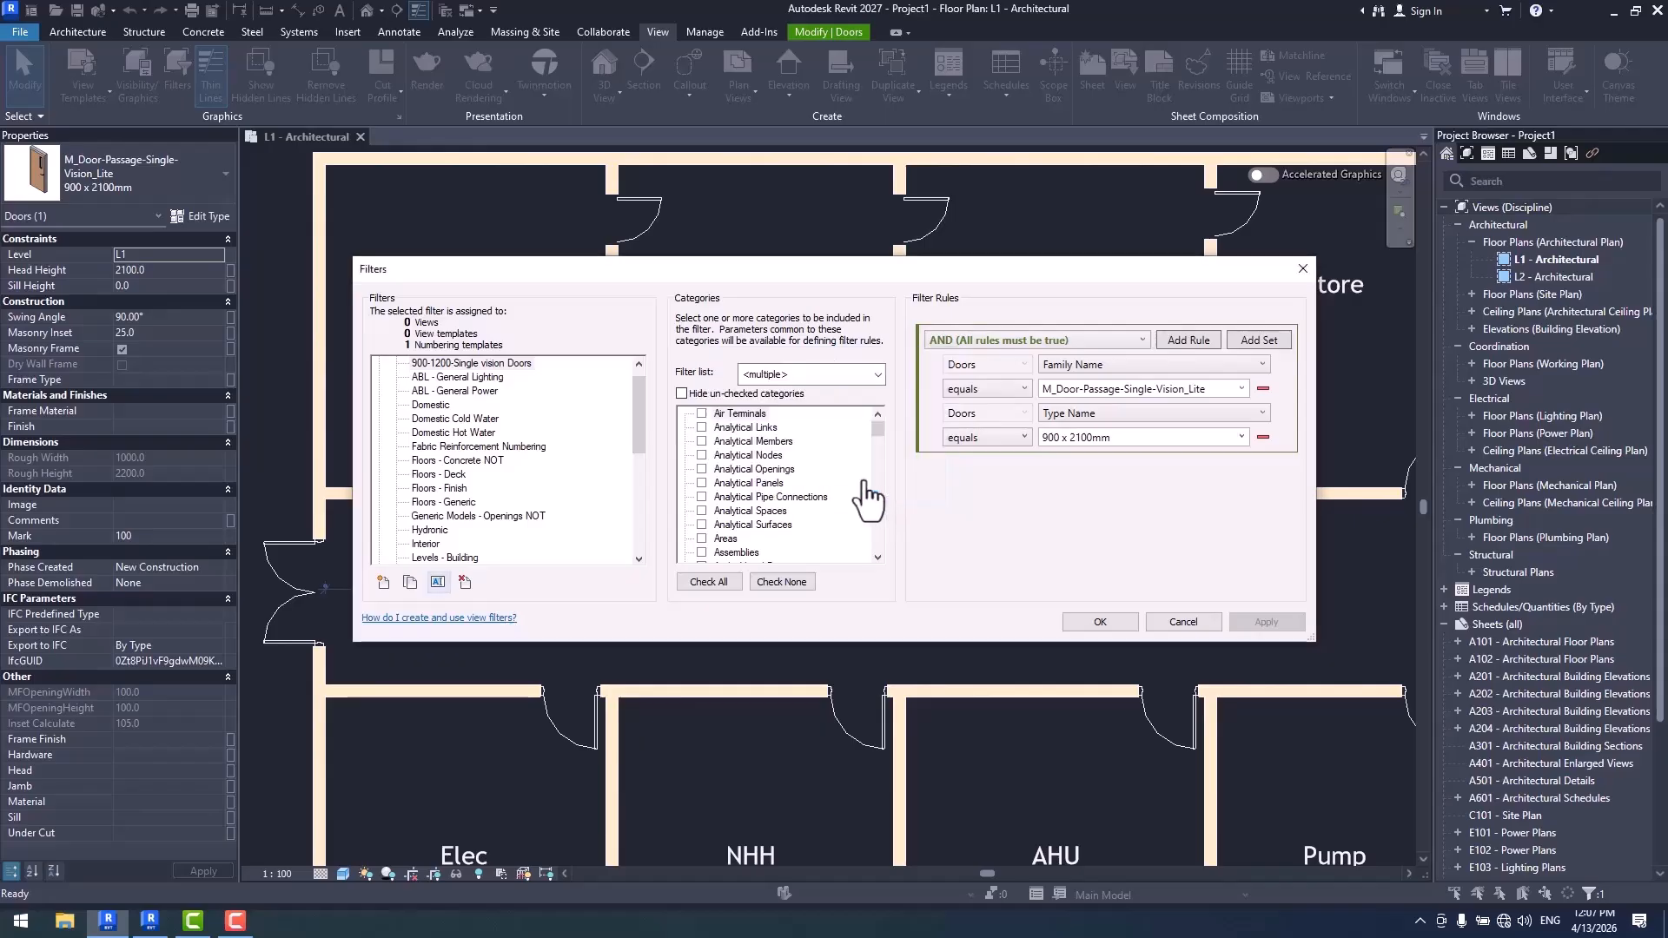
left_click(1099, 622)
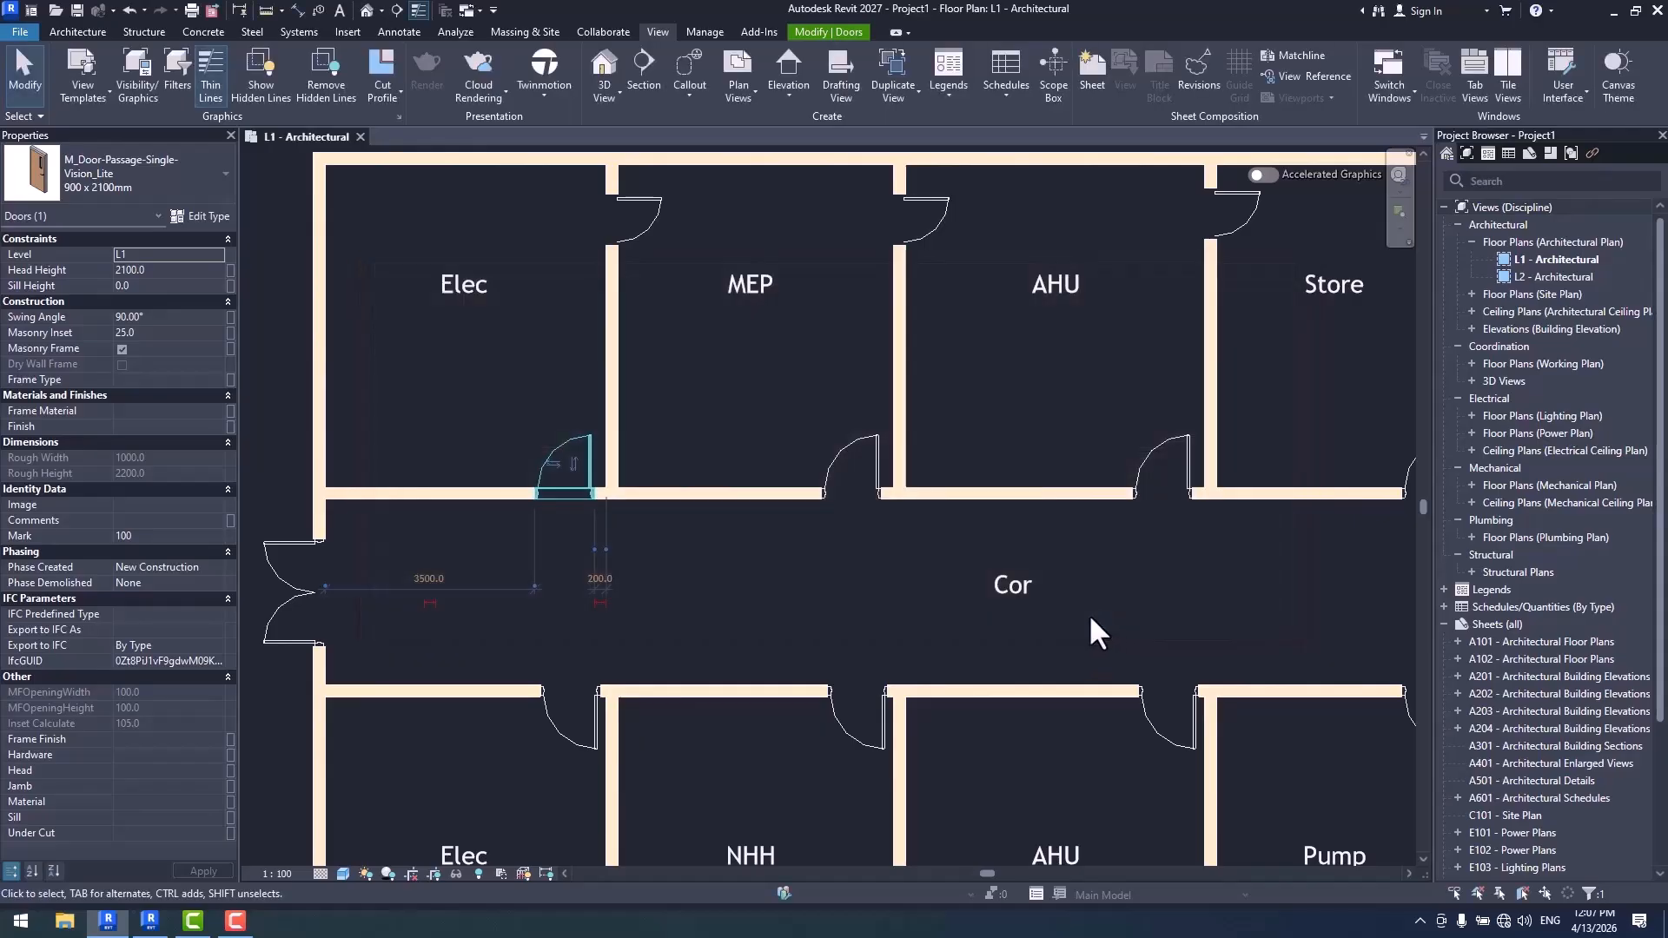
- From the numbering options, create a rule-based filter named Doors for the Doors category, without any rule
left_click(706, 31)
left_click(581, 74)
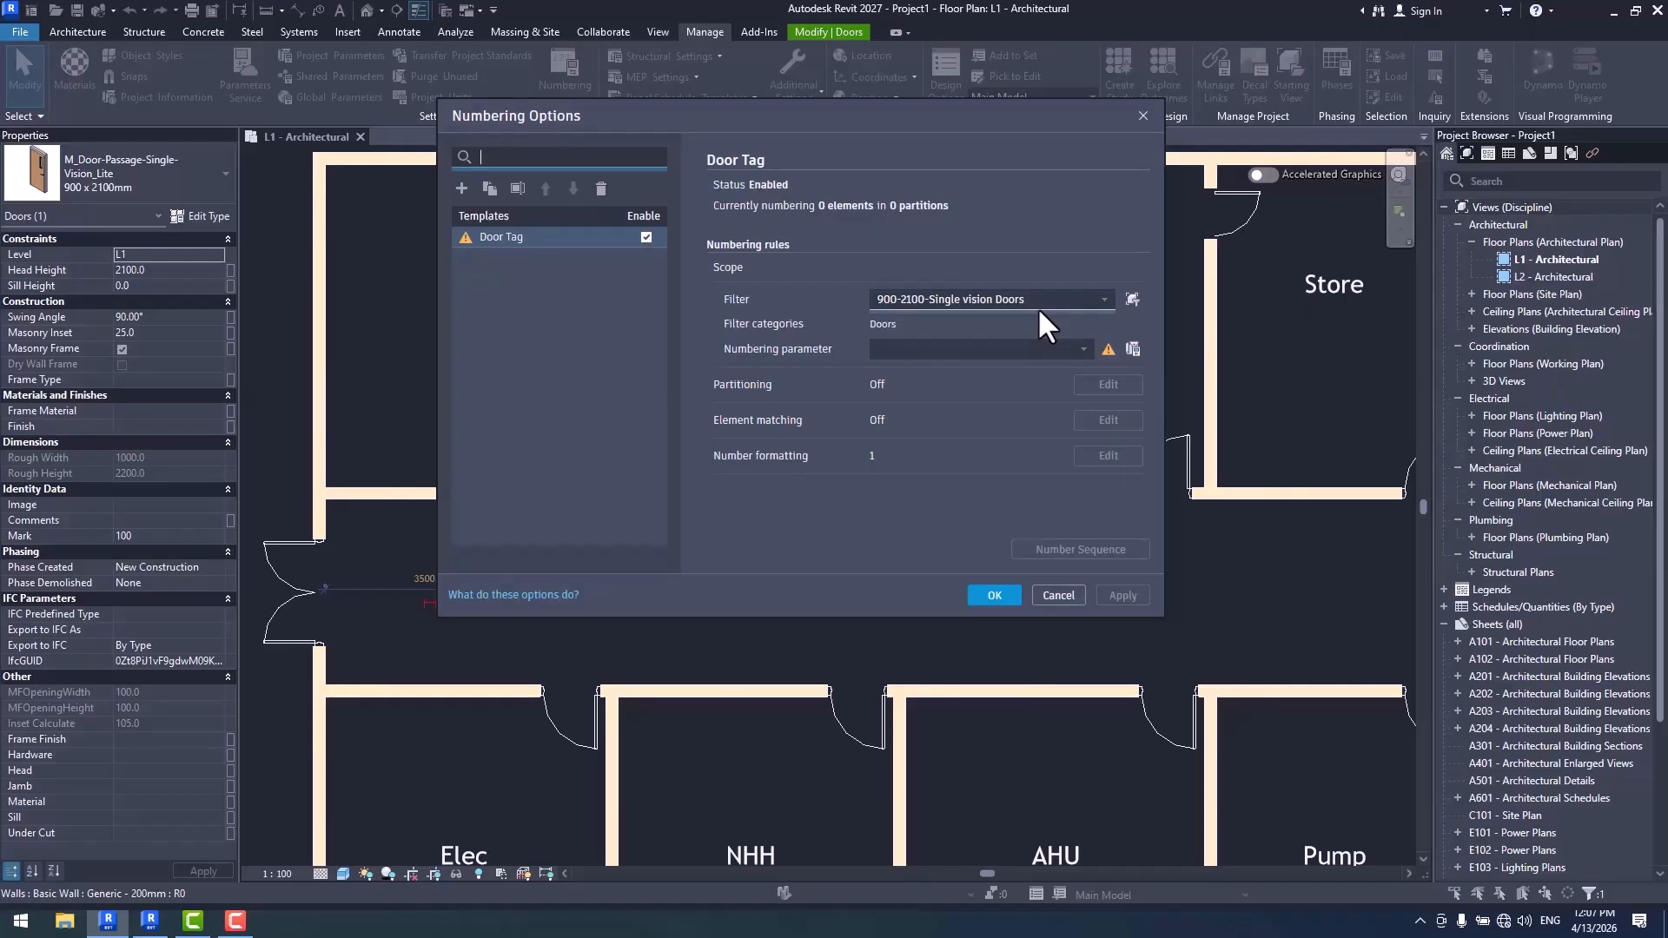
left_click(1132, 299)
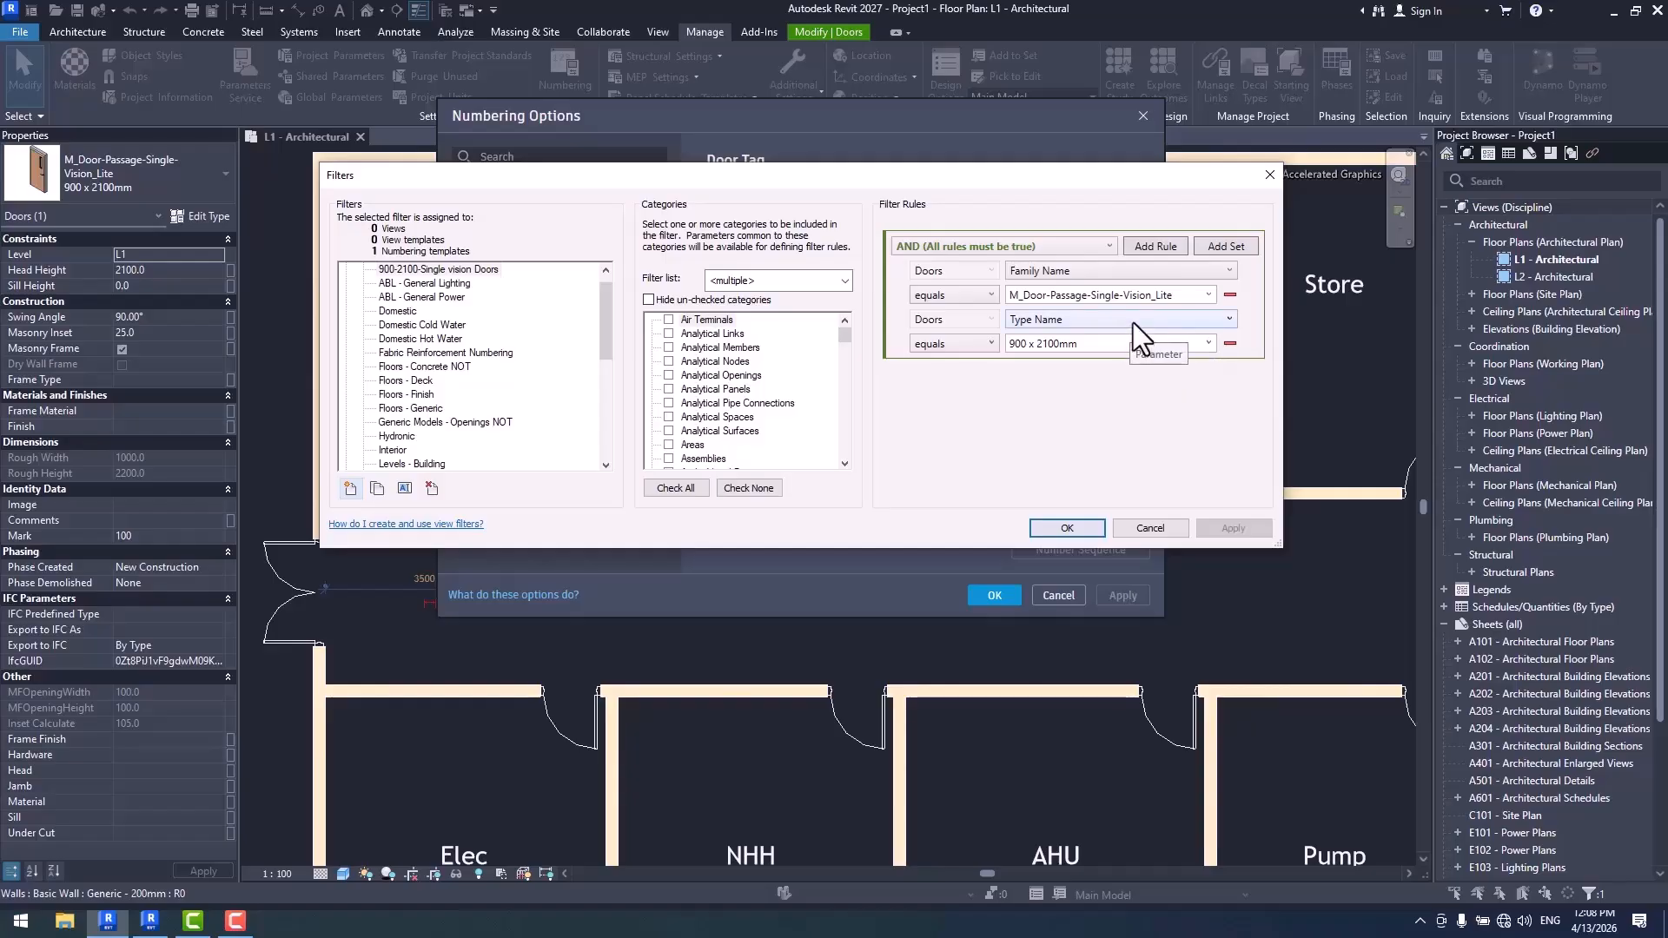
left_click(351, 489)
type("Doors")
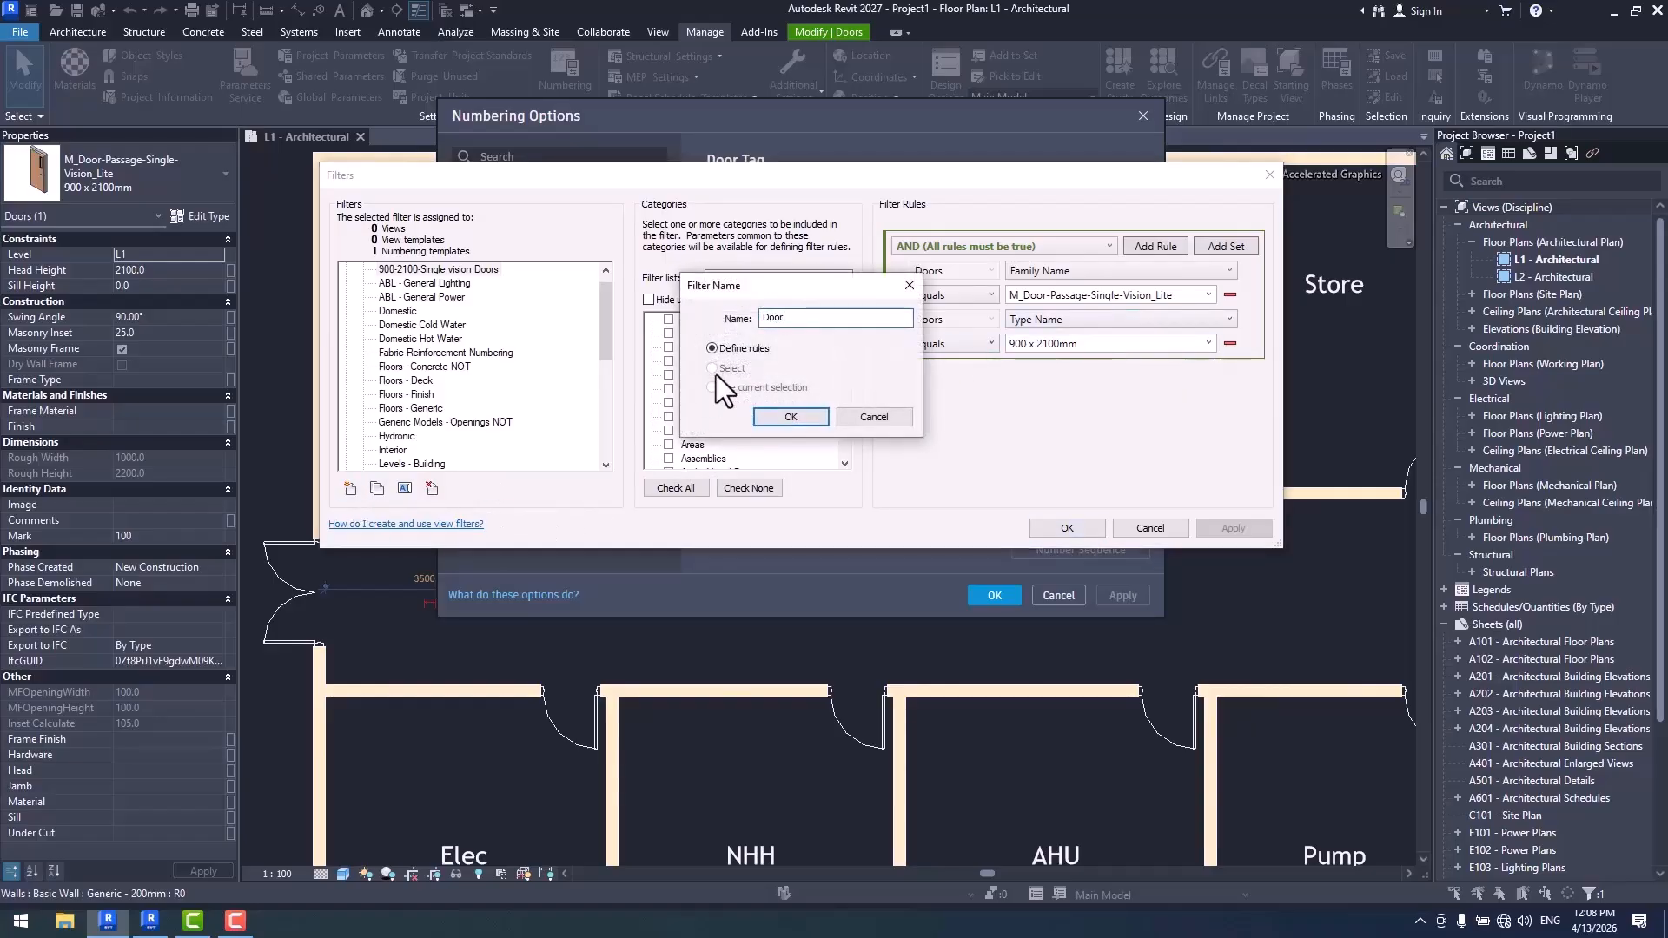
left_click(787, 415)
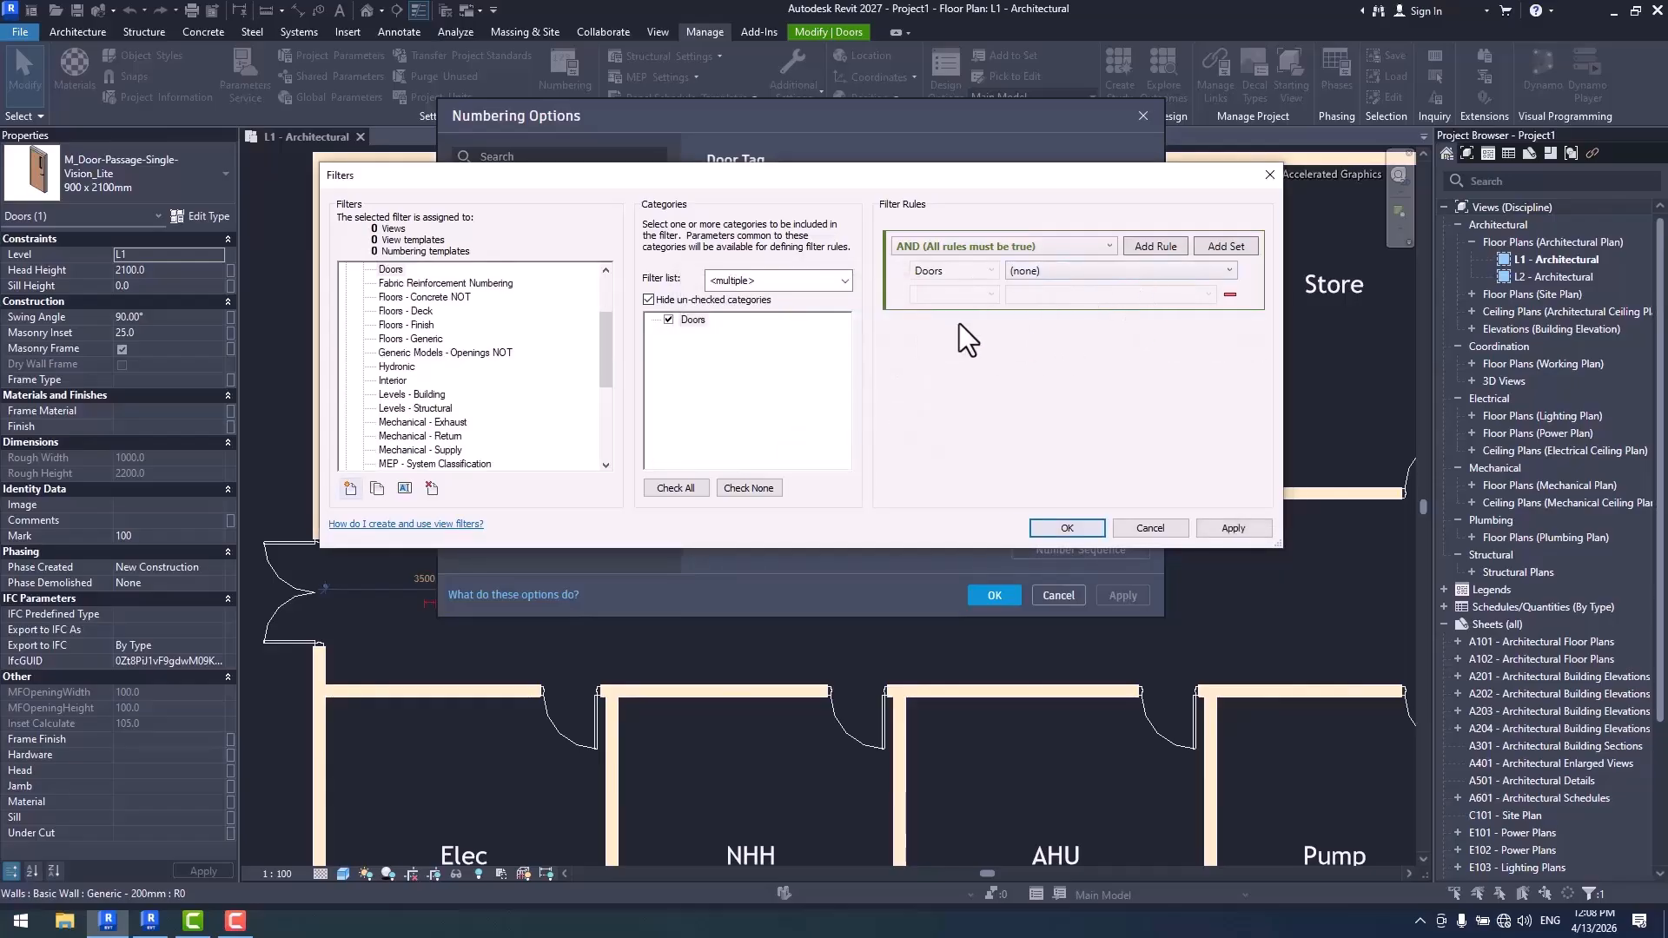
left_click(1067, 528)
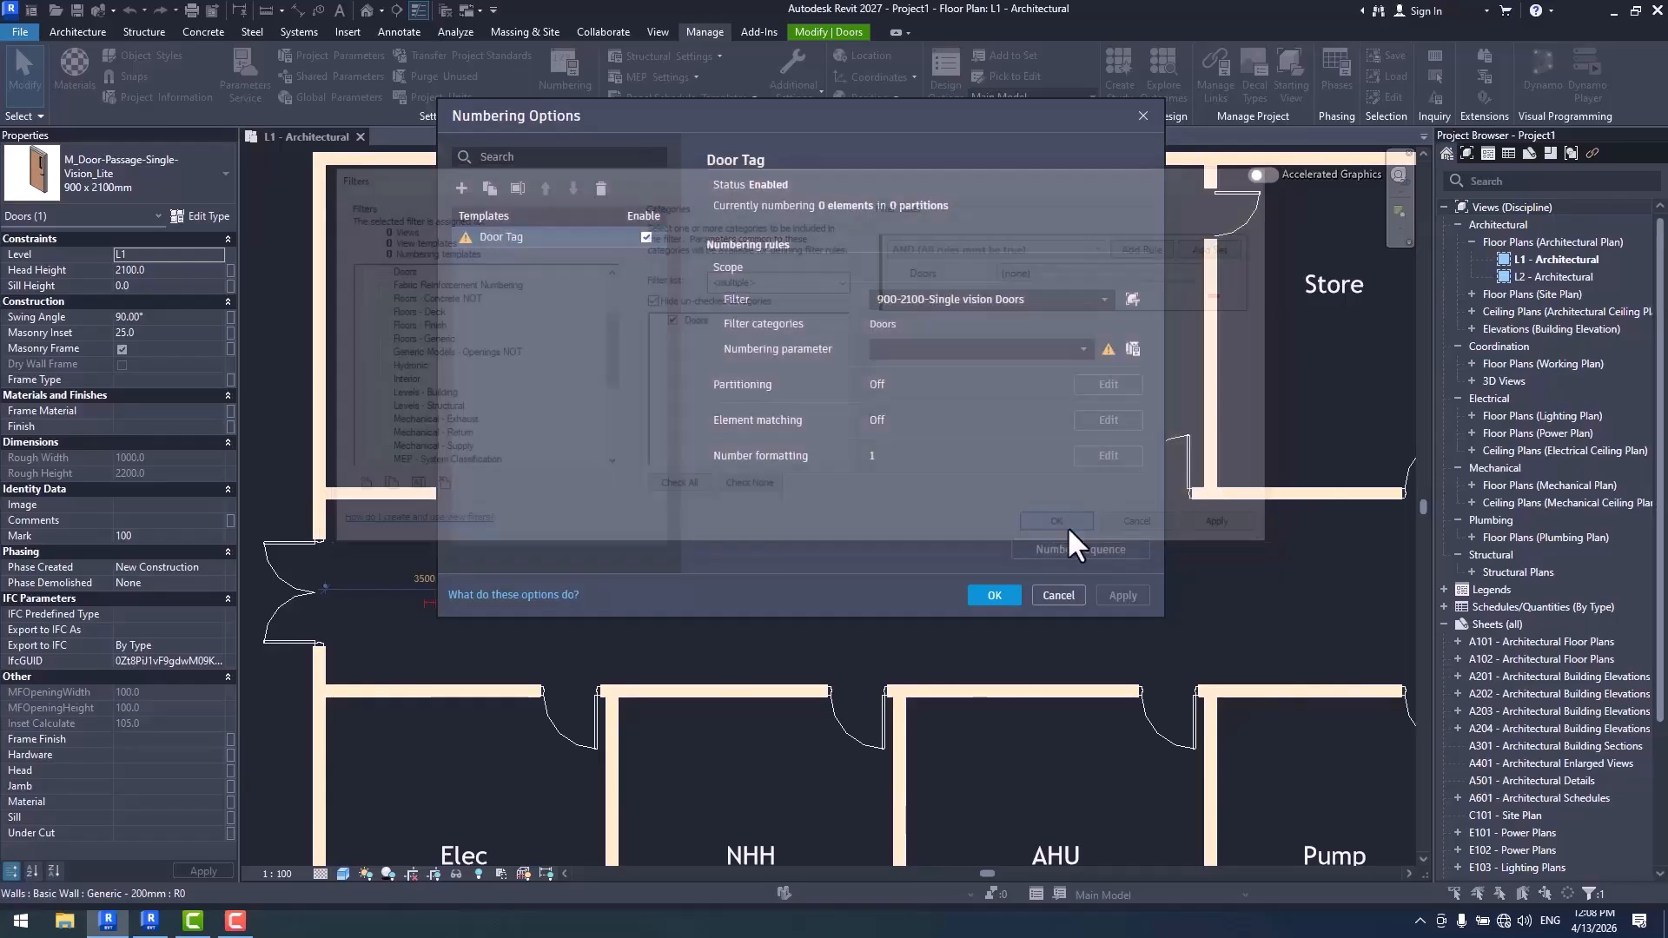
- Try the Doors filter on the Door Tag template, and switch back to 900-2100-Single vision Doors
left_click(1105, 300)
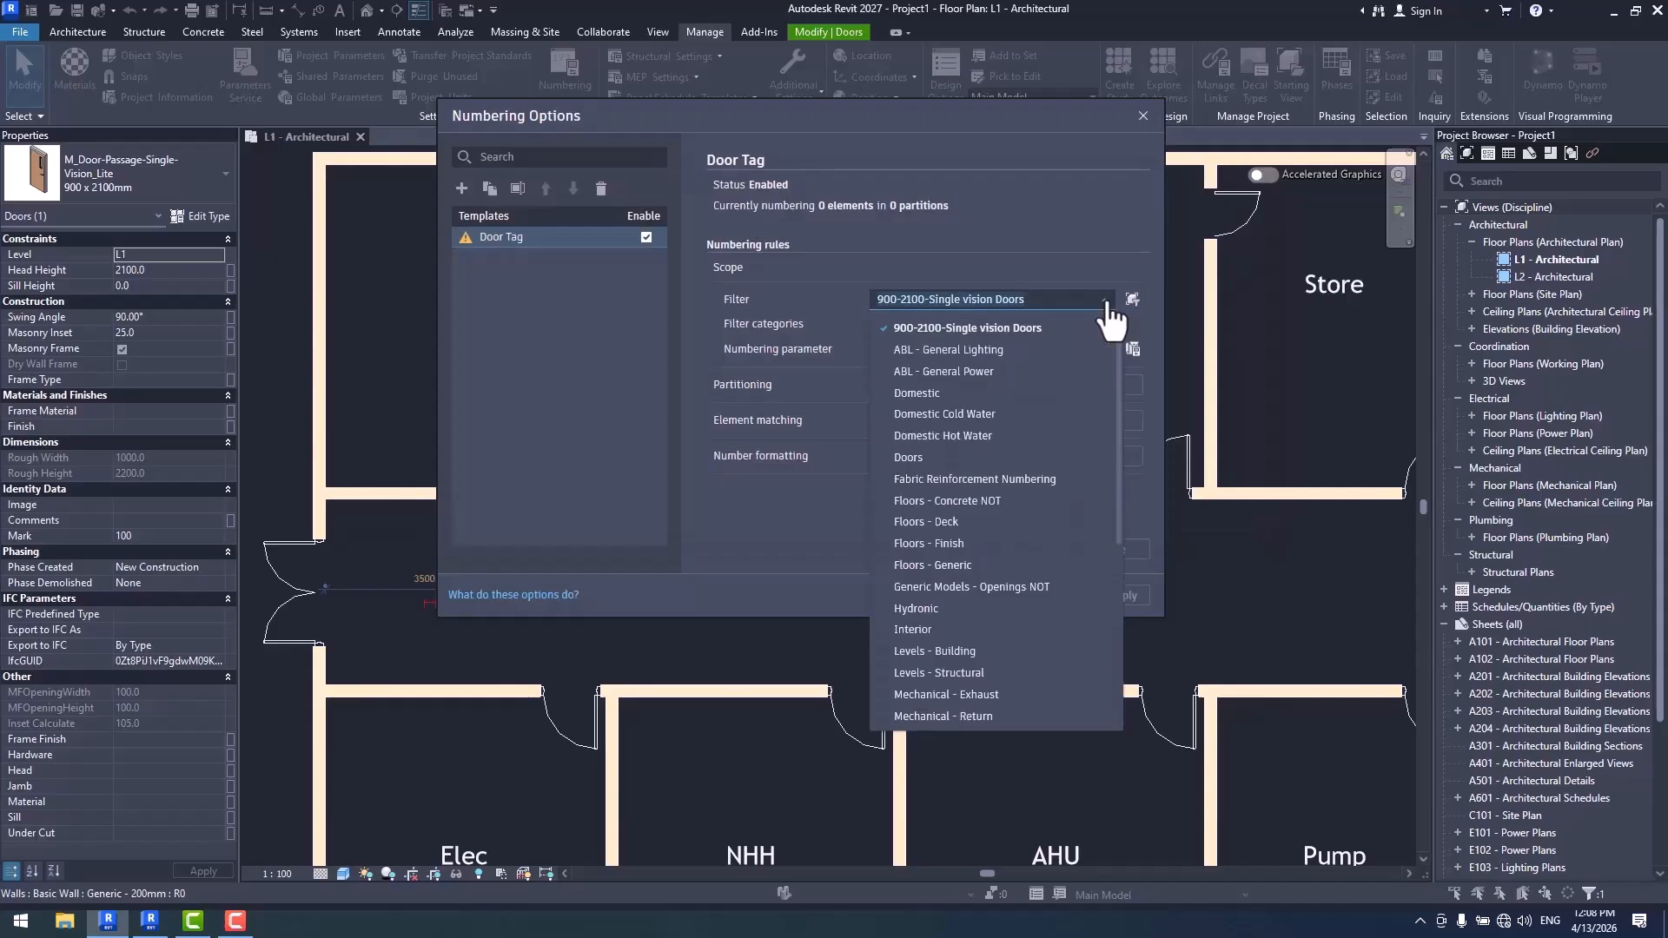
left_click(942, 456)
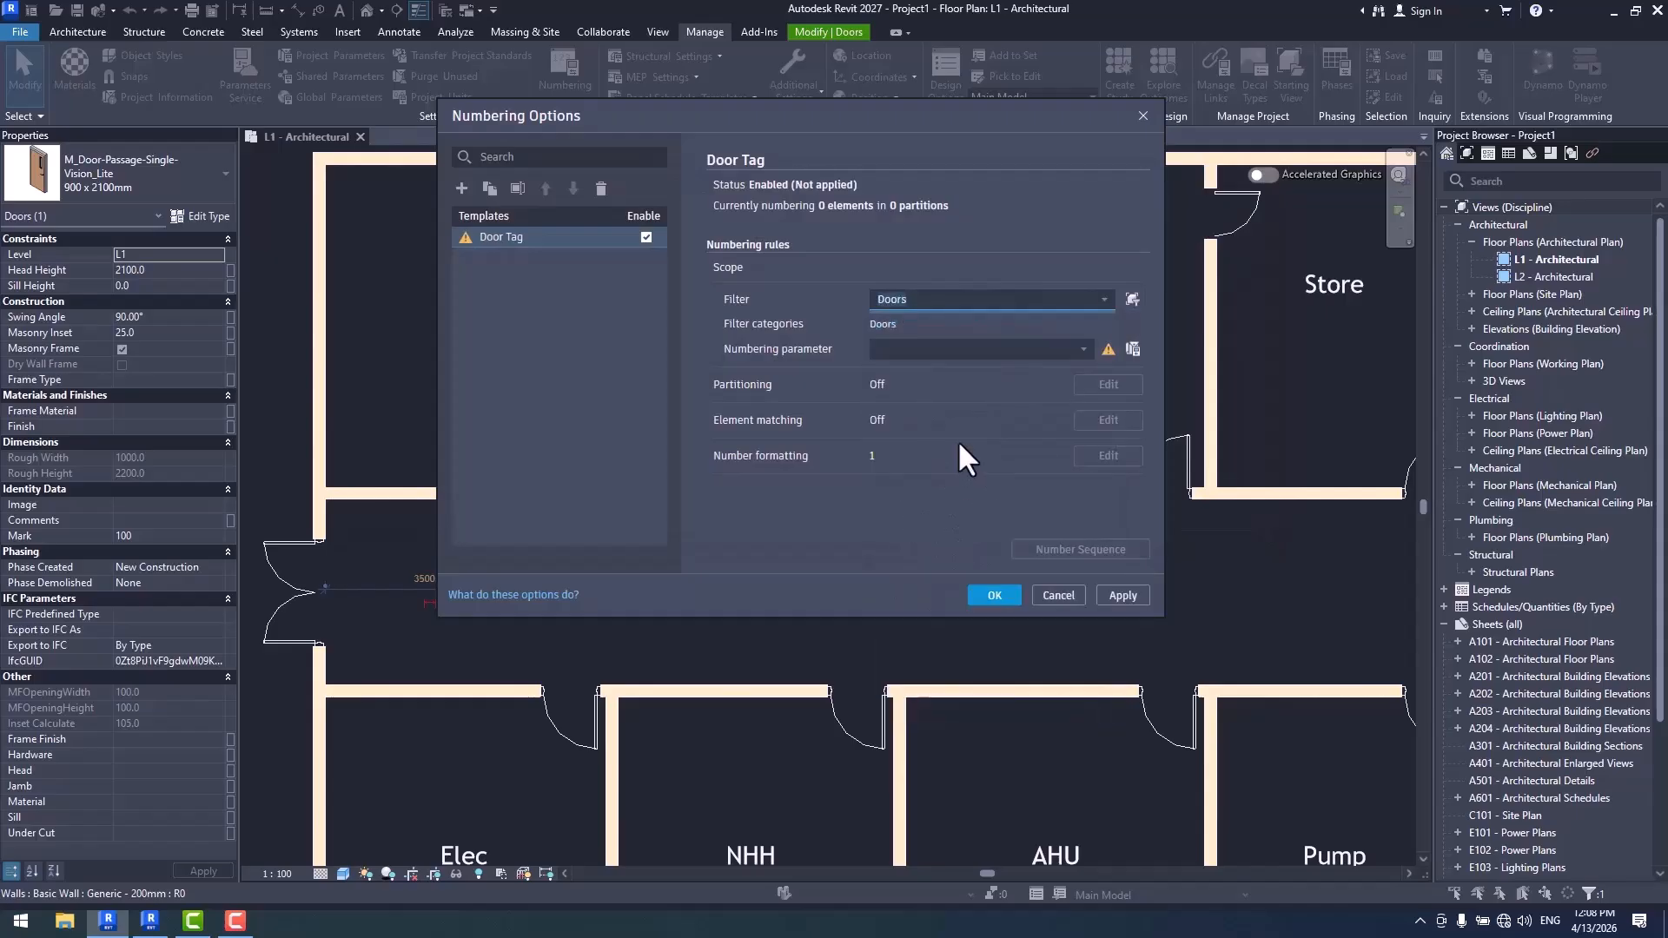
left_click(1104, 301)
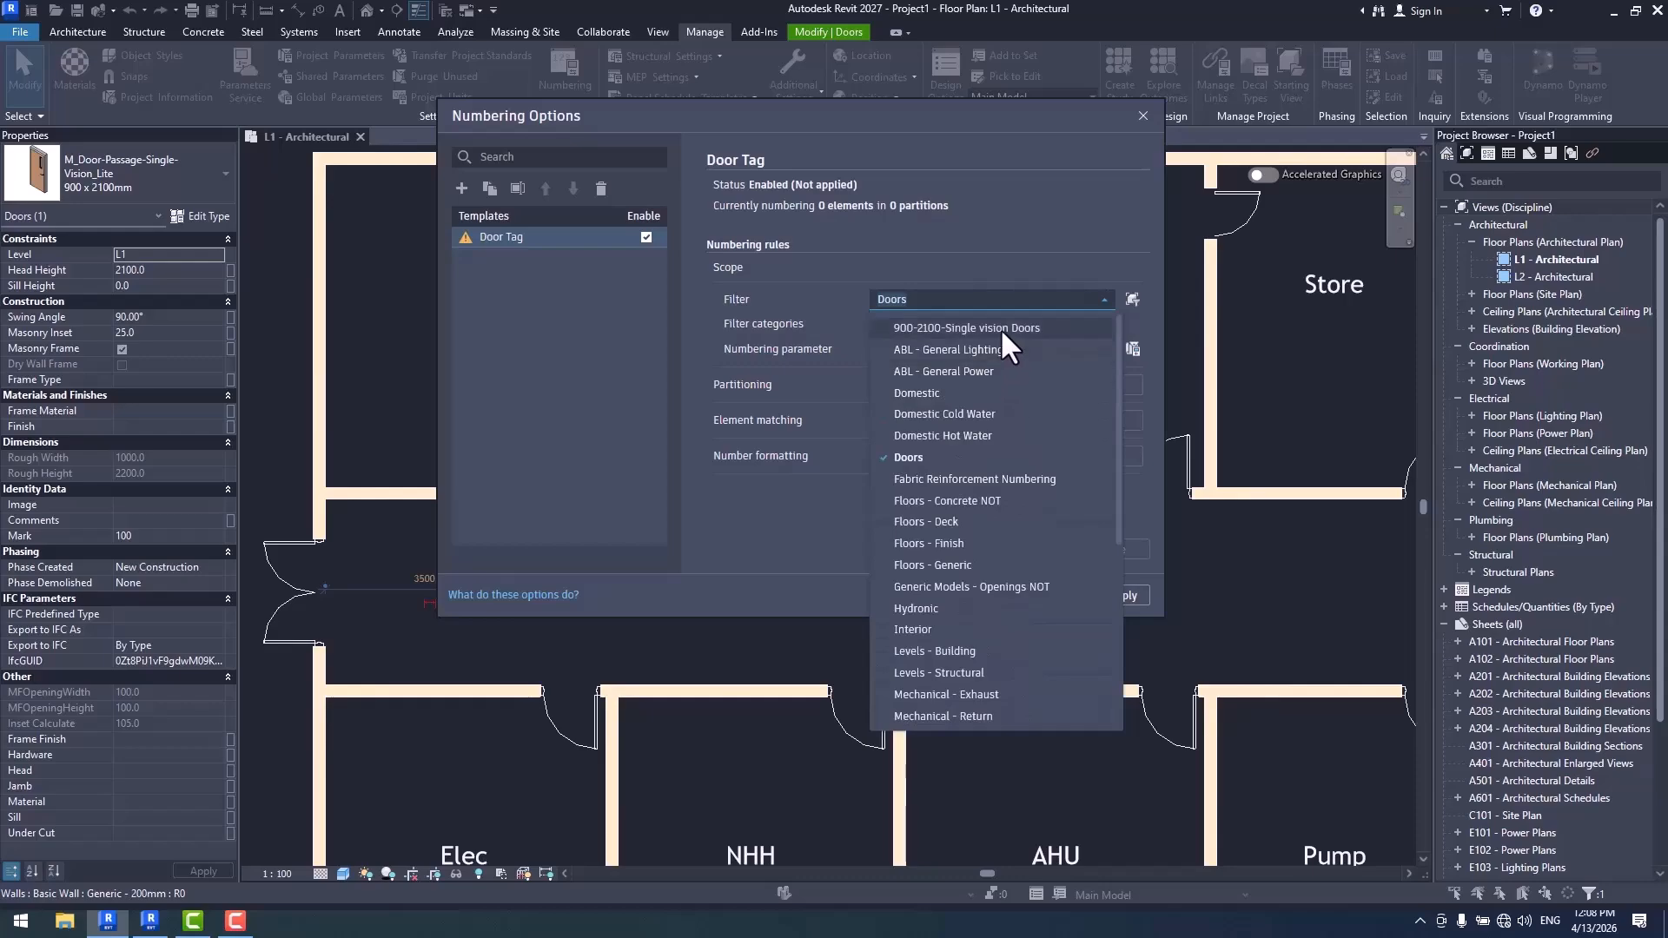
left_click(1002, 329)
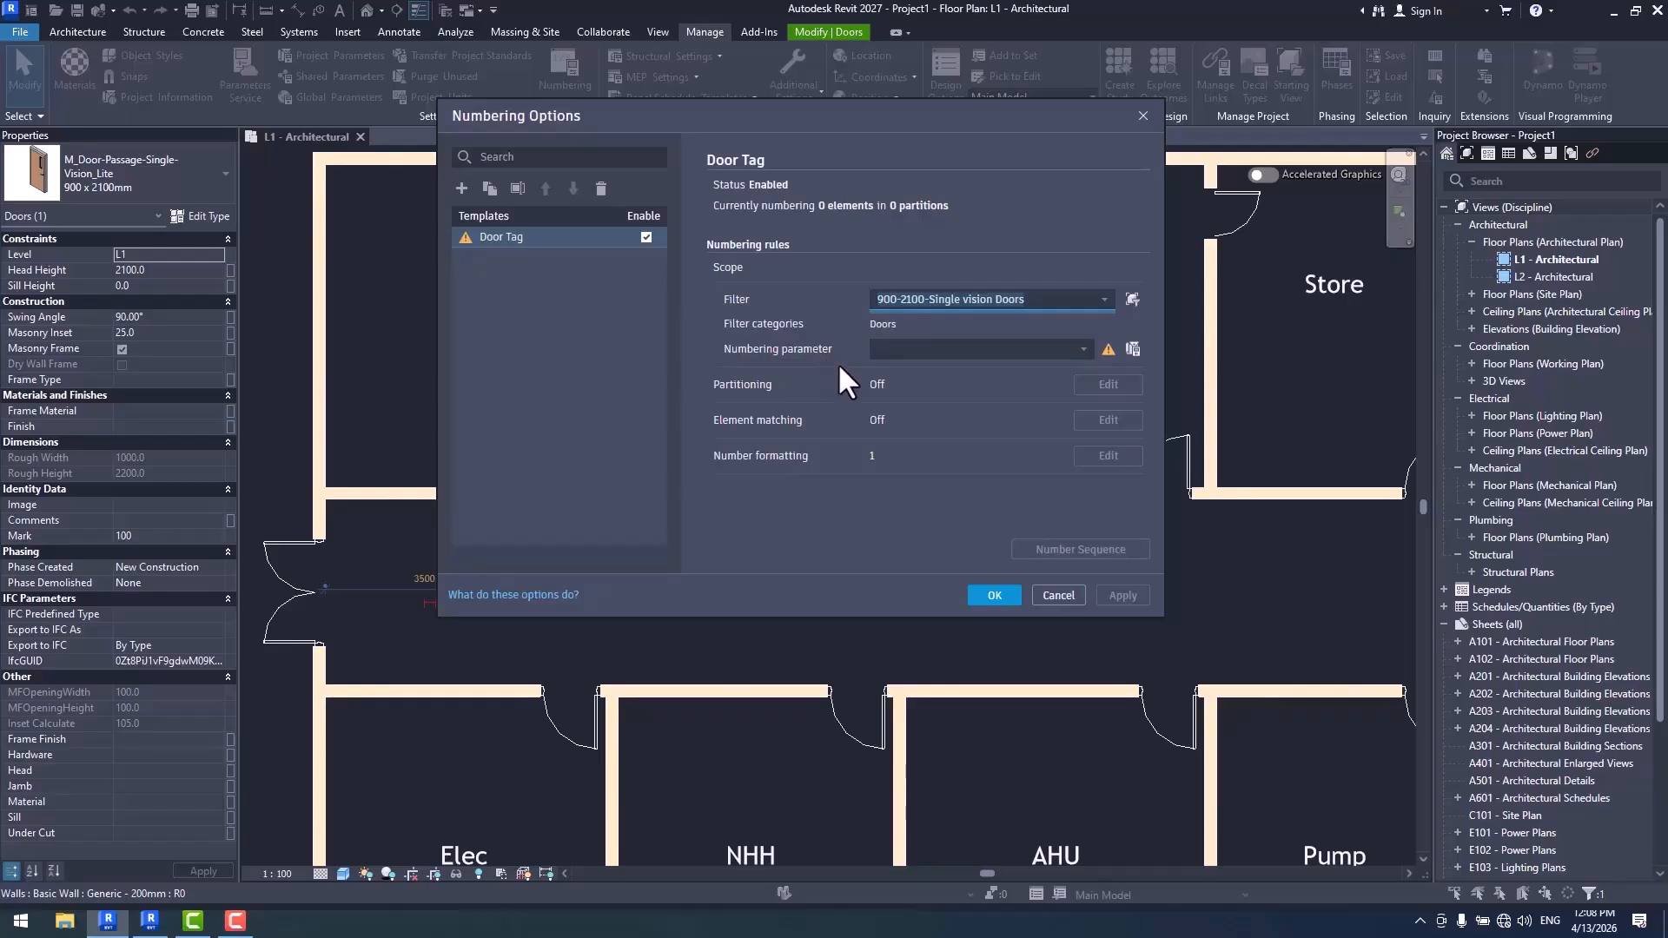
- Set the Door Tag template's numbering parameter to Mark
left_click(1083, 349)
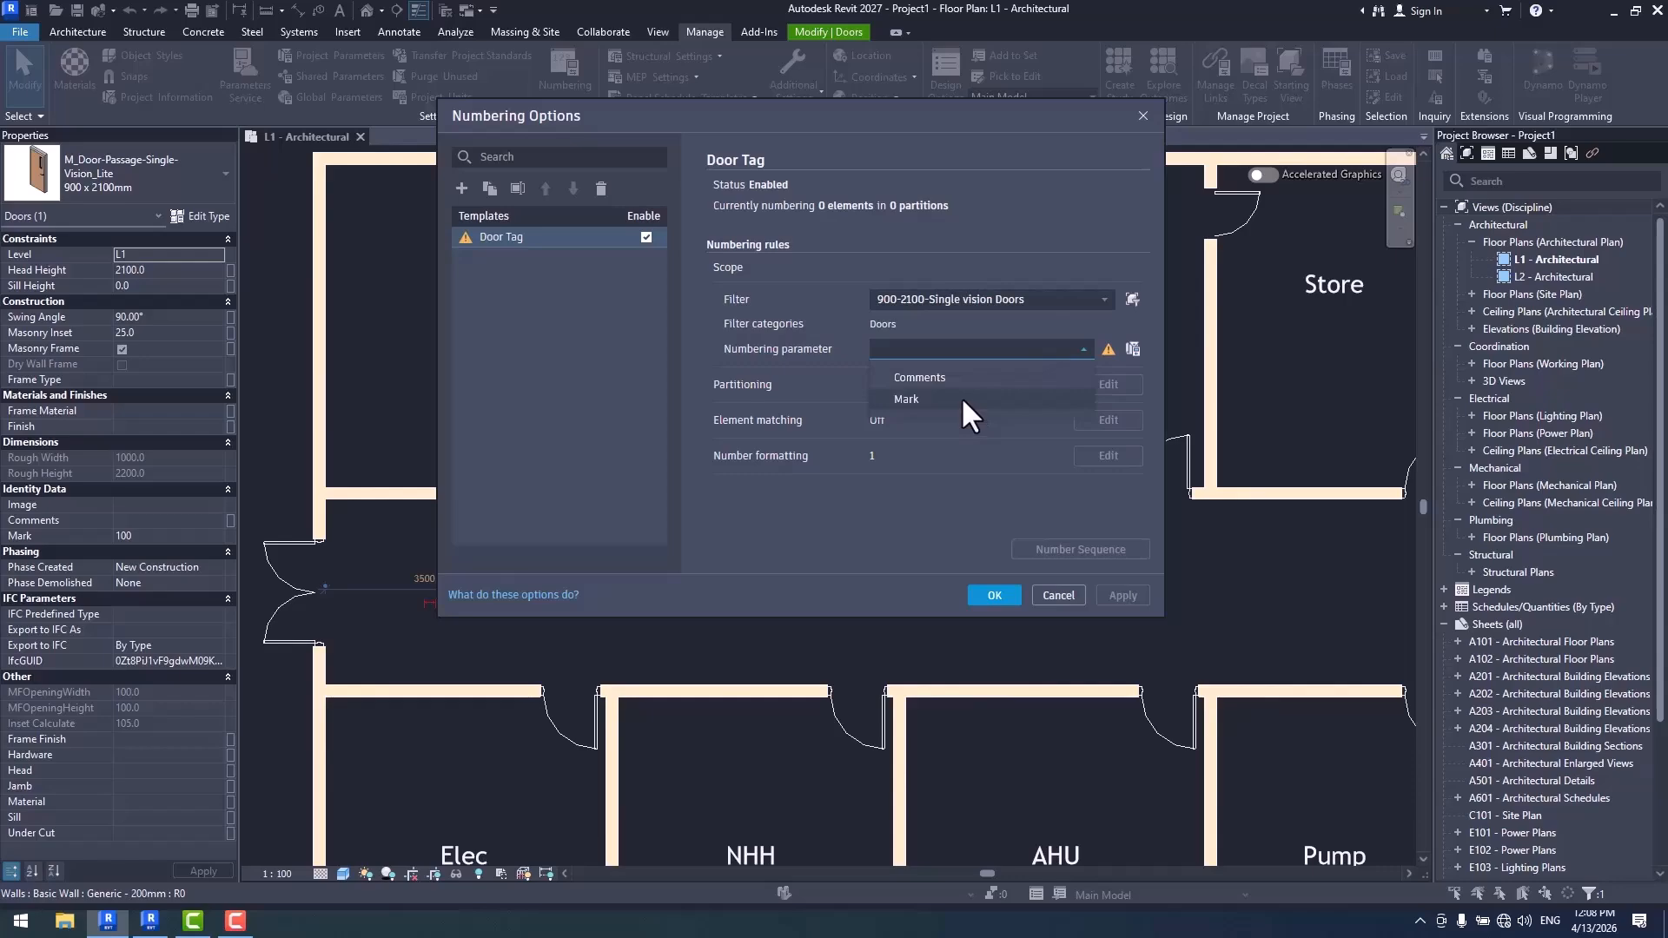
left_click(803, 346)
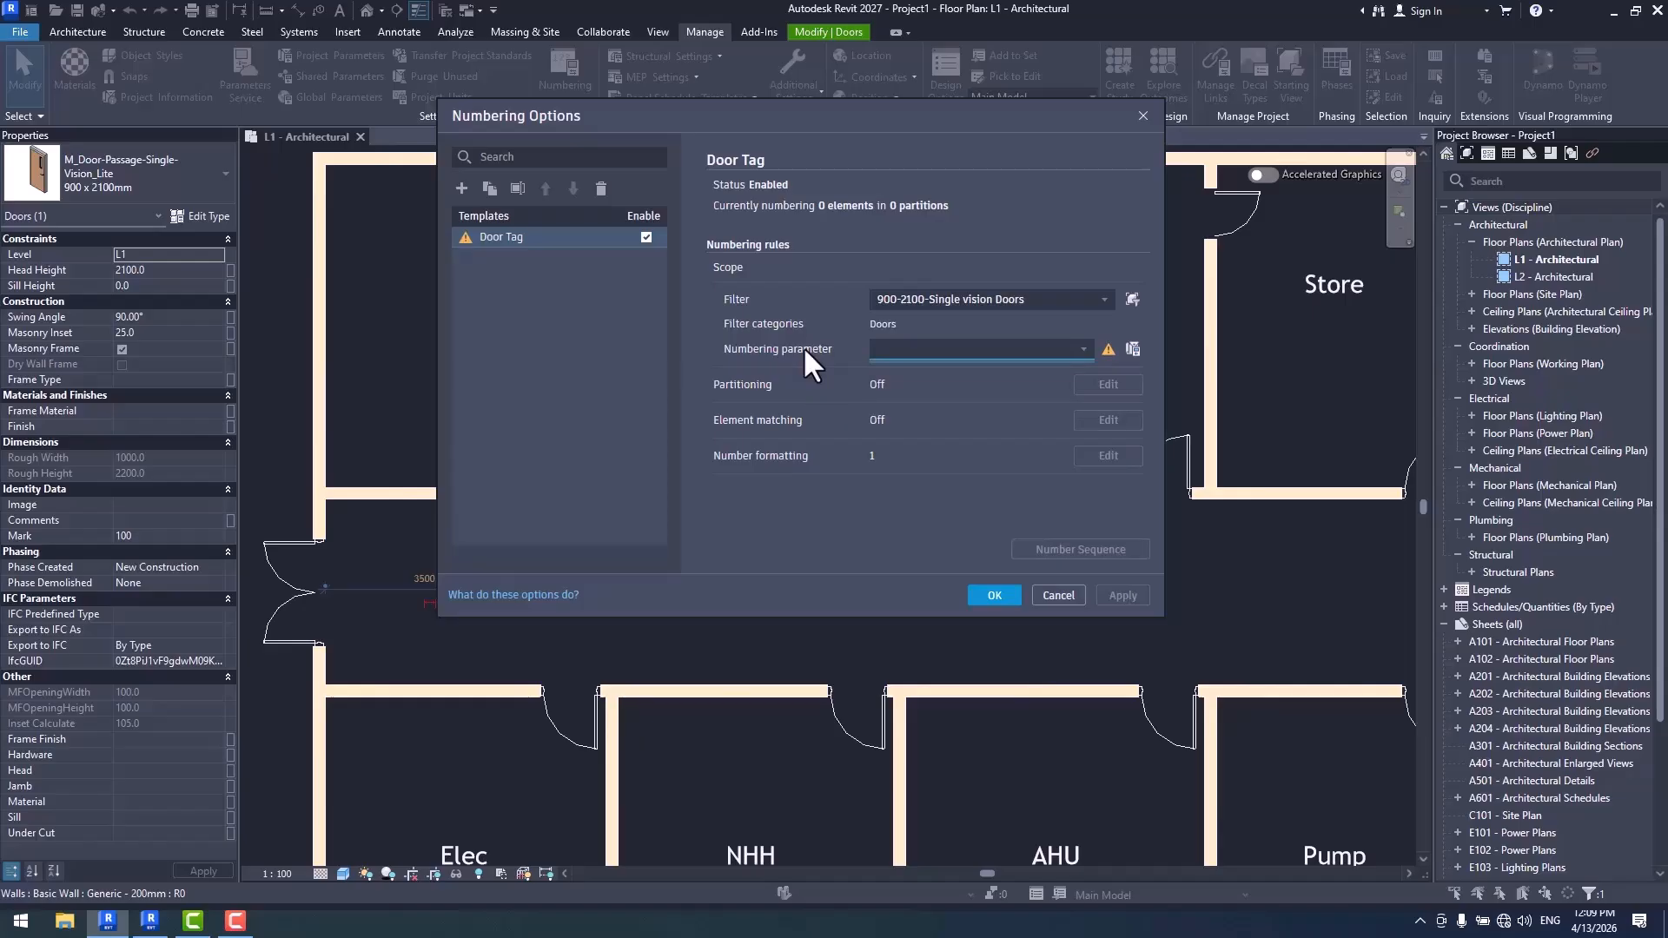
left_click_drag(844, 112, 961, 113)
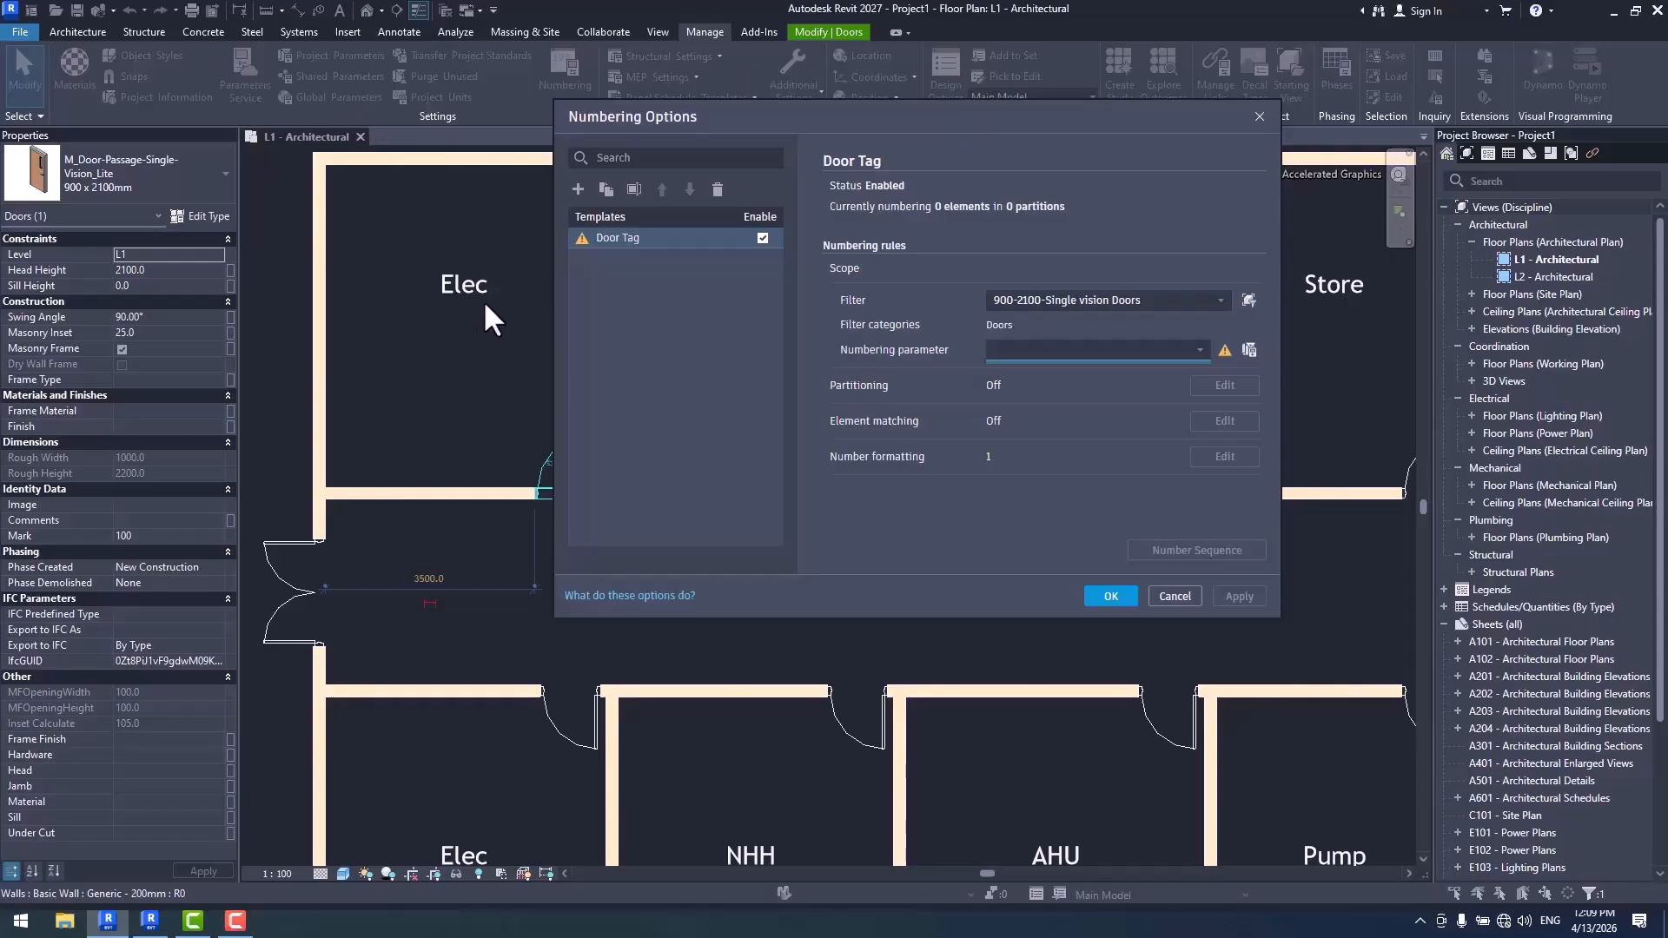
left_click_drag(748, 116, 940, 127)
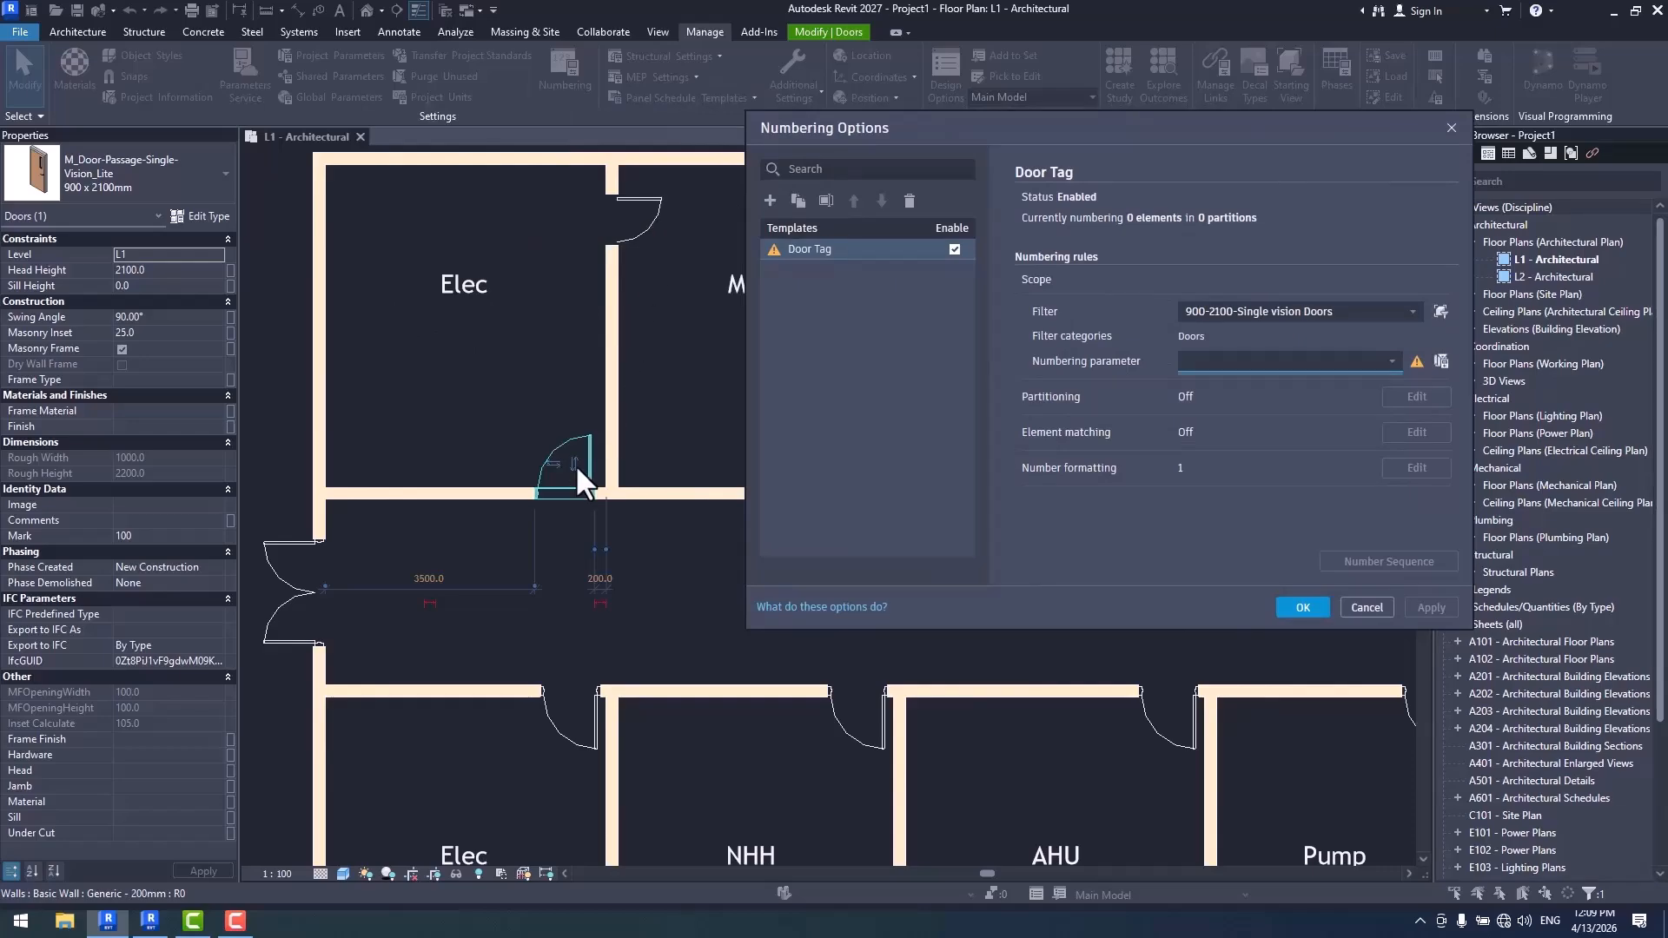
left_click_drag(871, 150, 623, 124)
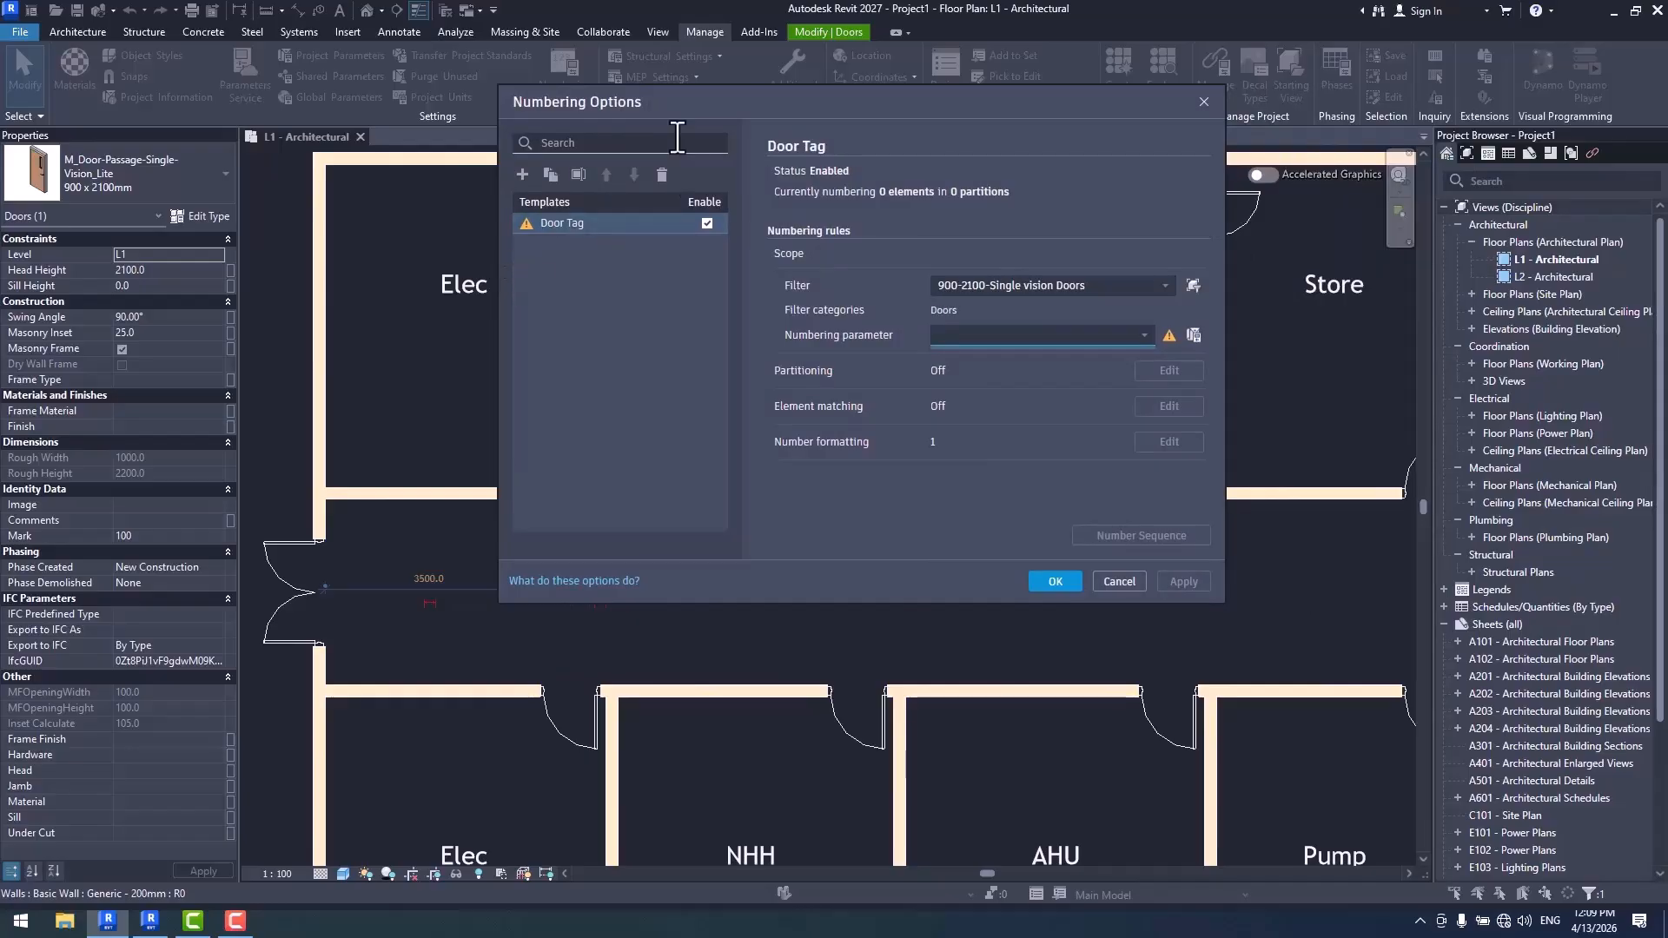
left_click_drag(600, 102, 729, 101)
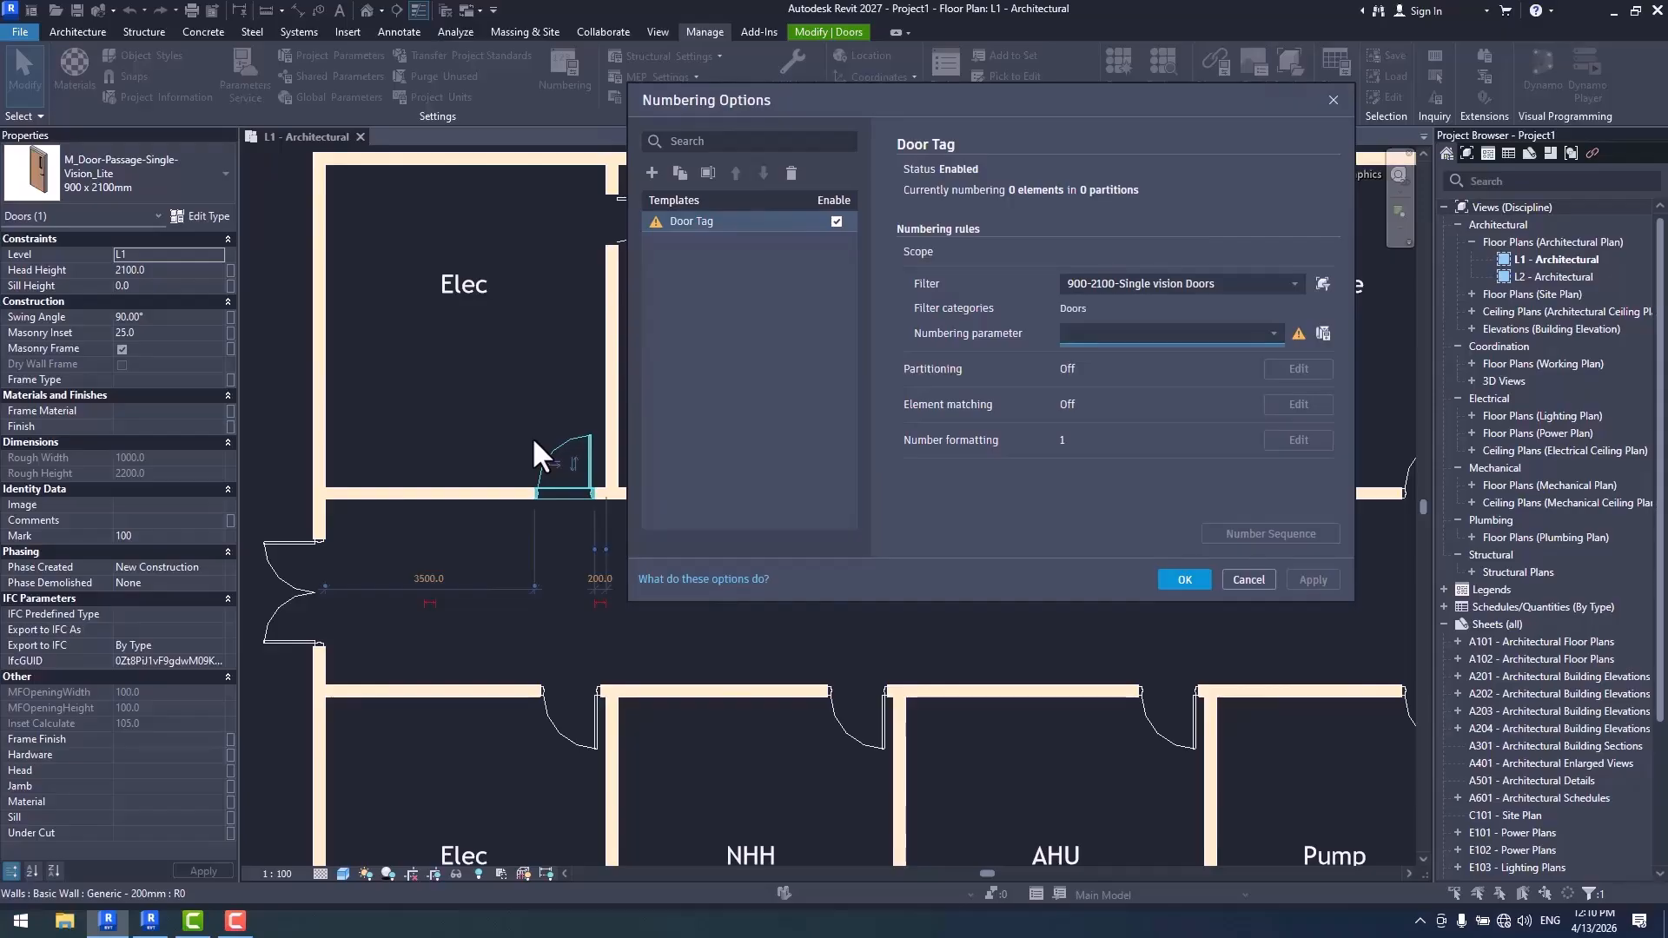
left_click_drag(907, 101, 810, 95)
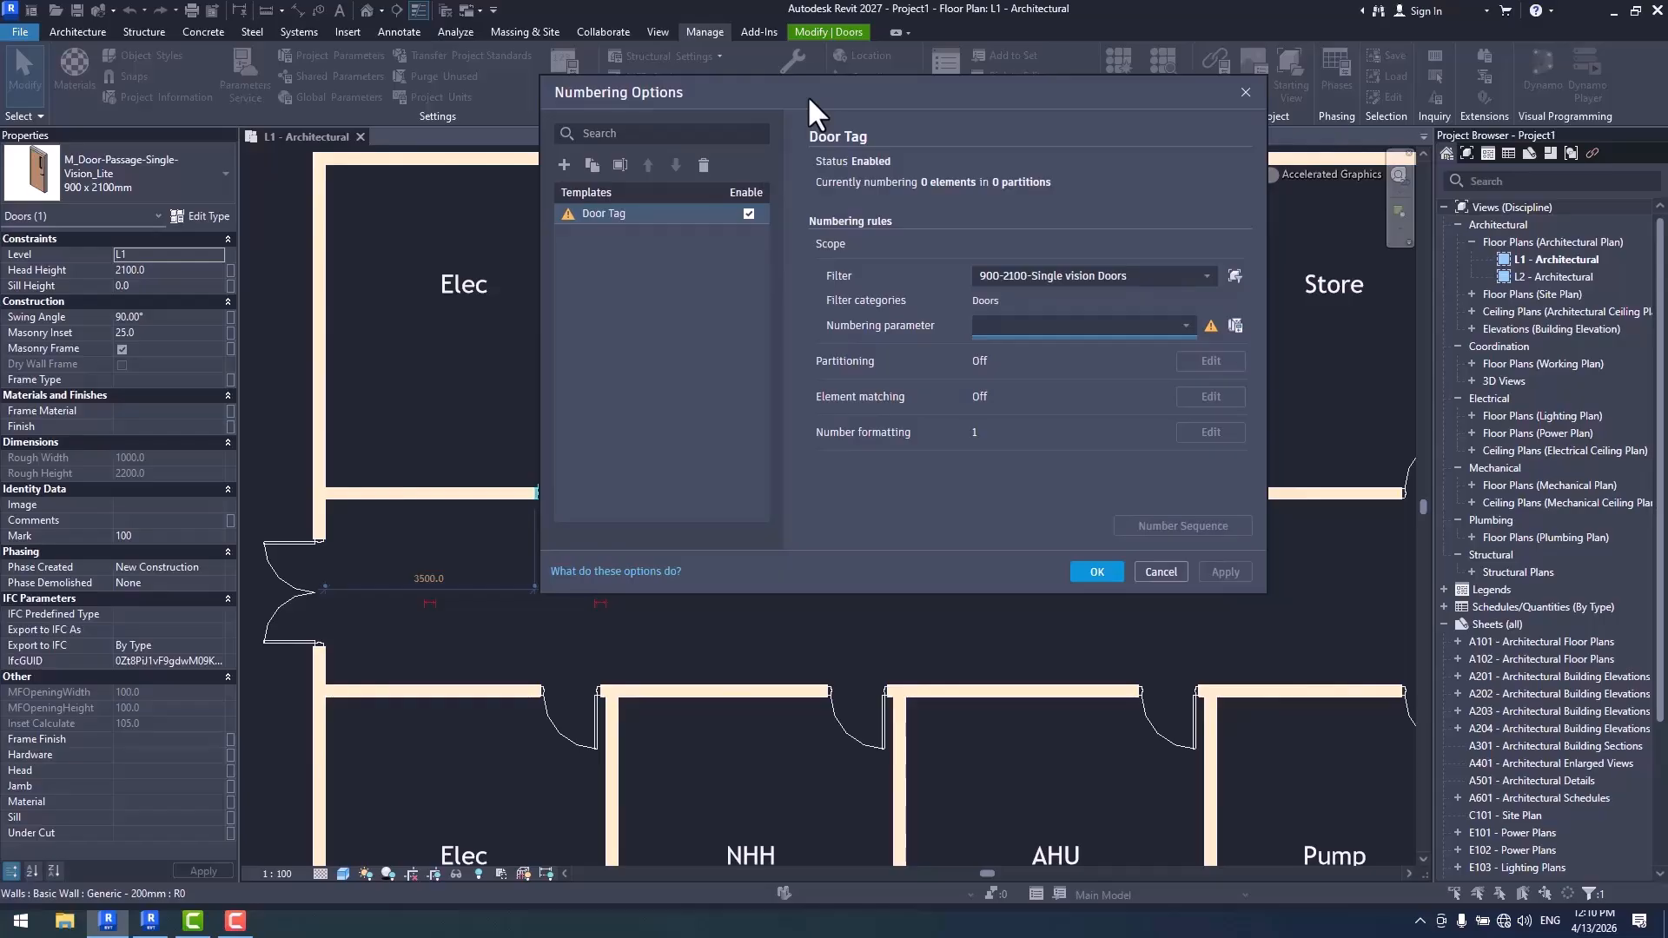
left_click(1186, 327)
left_click(1010, 375)
- Examine the From Room and Doors parameters available for partitioning by parameter value, cancel the partitioning, and uncover the floor plan
left_click(1203, 363)
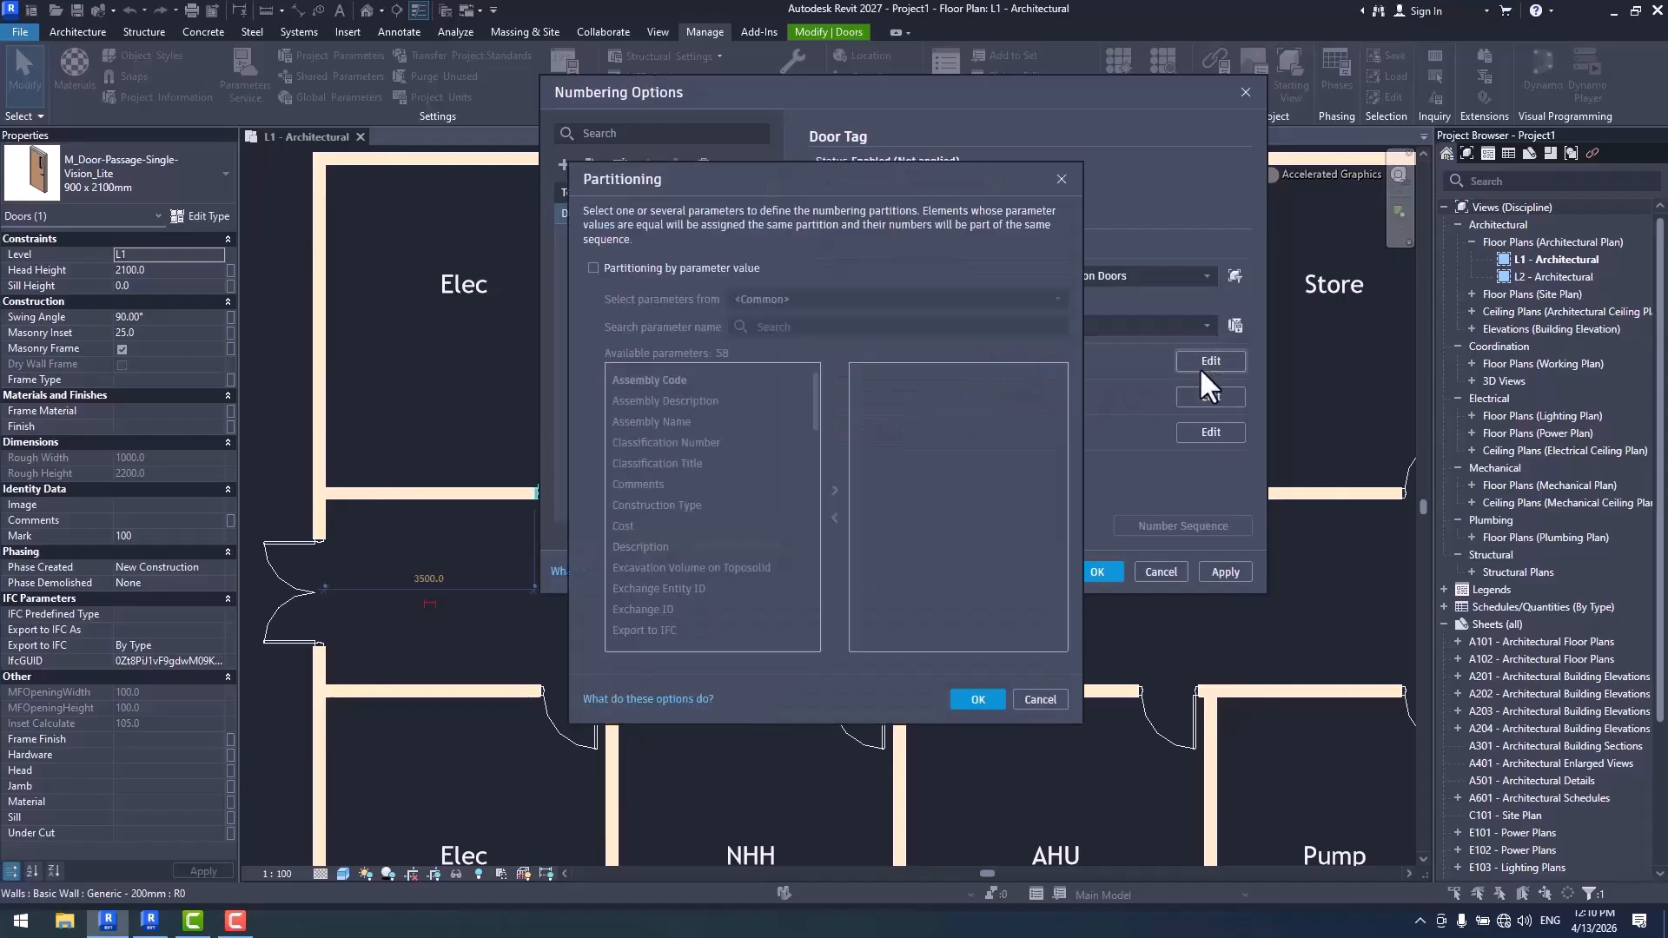
left_click_drag(837, 179, 1041, 156)
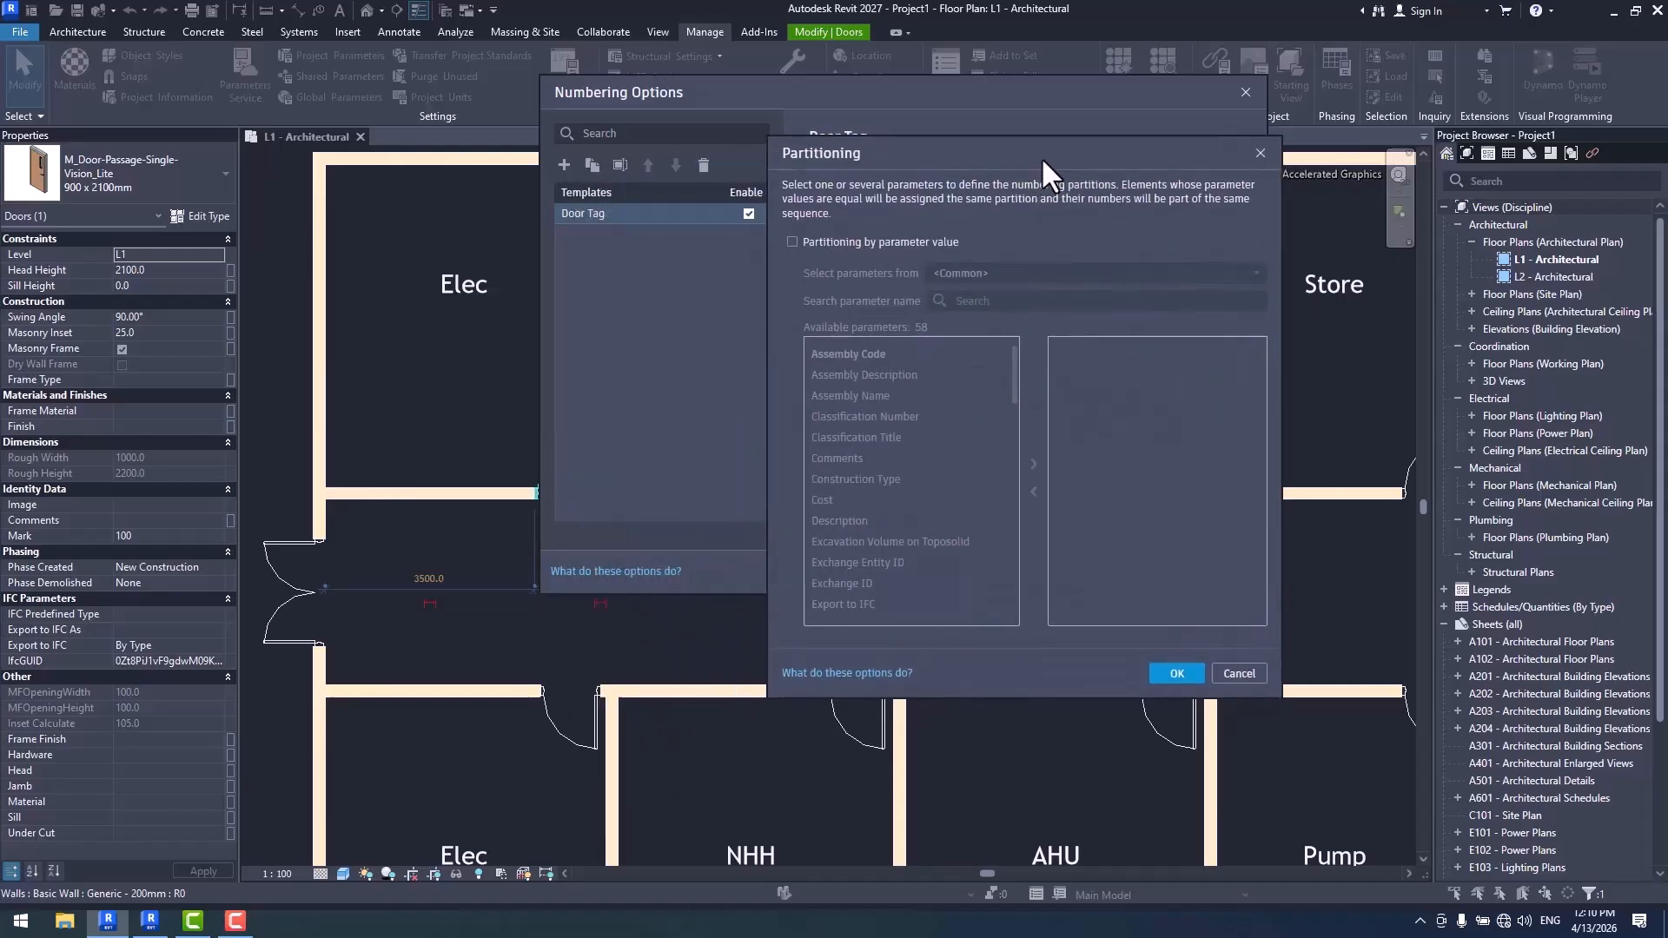
left_click(865, 242)
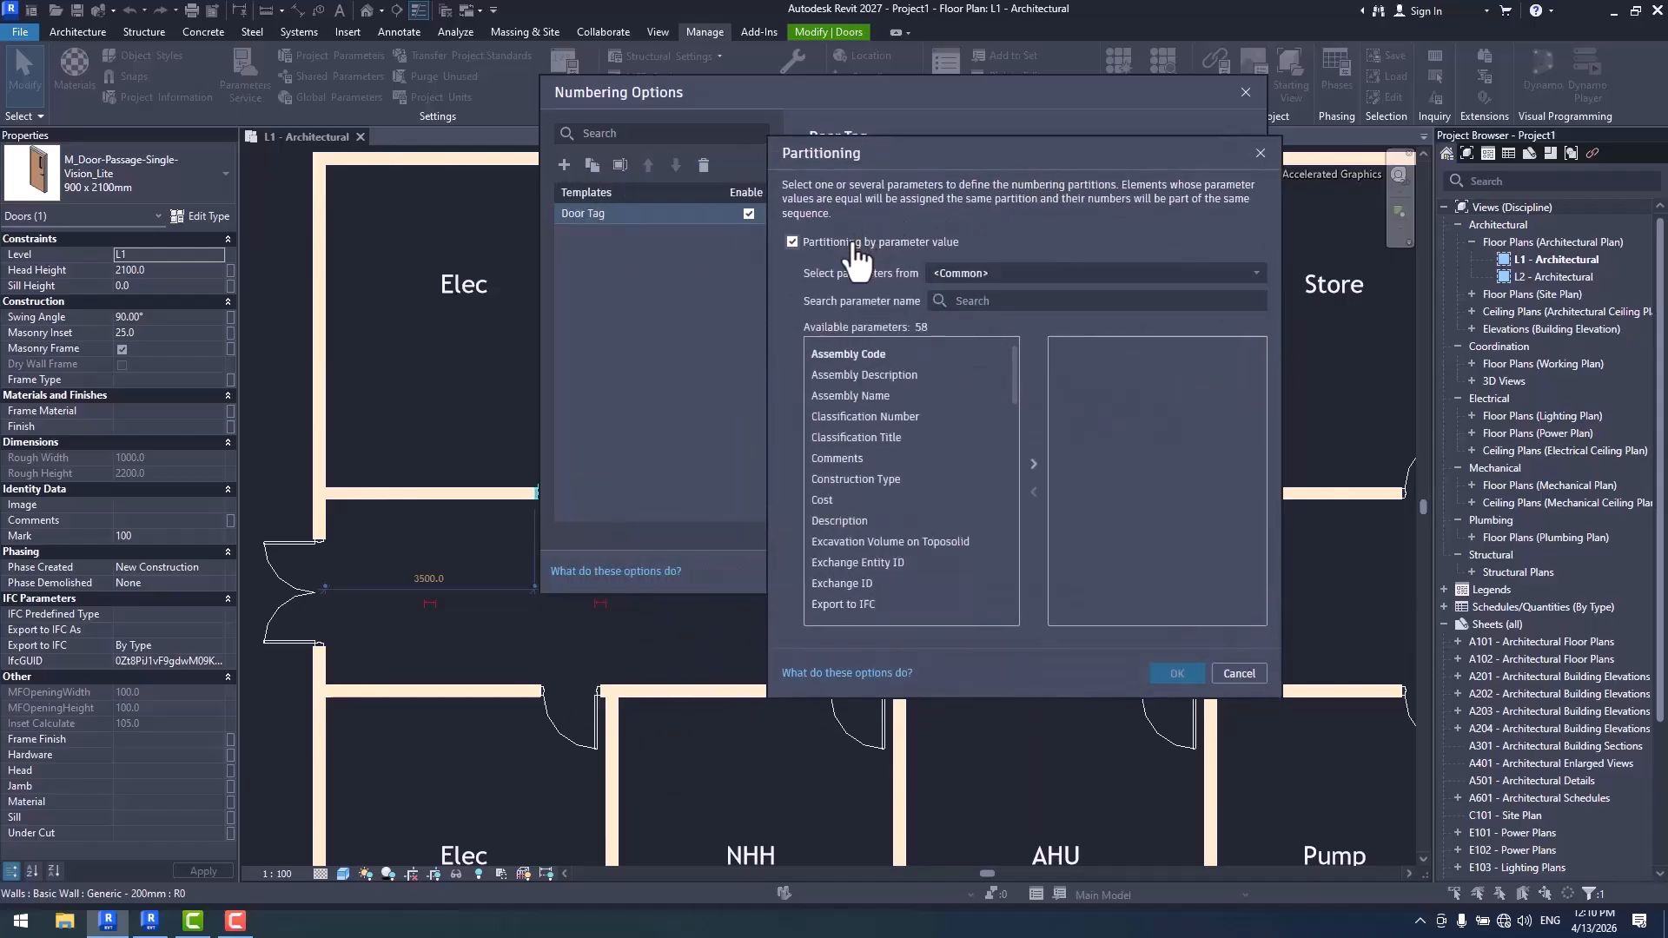
left_click(1005, 281)
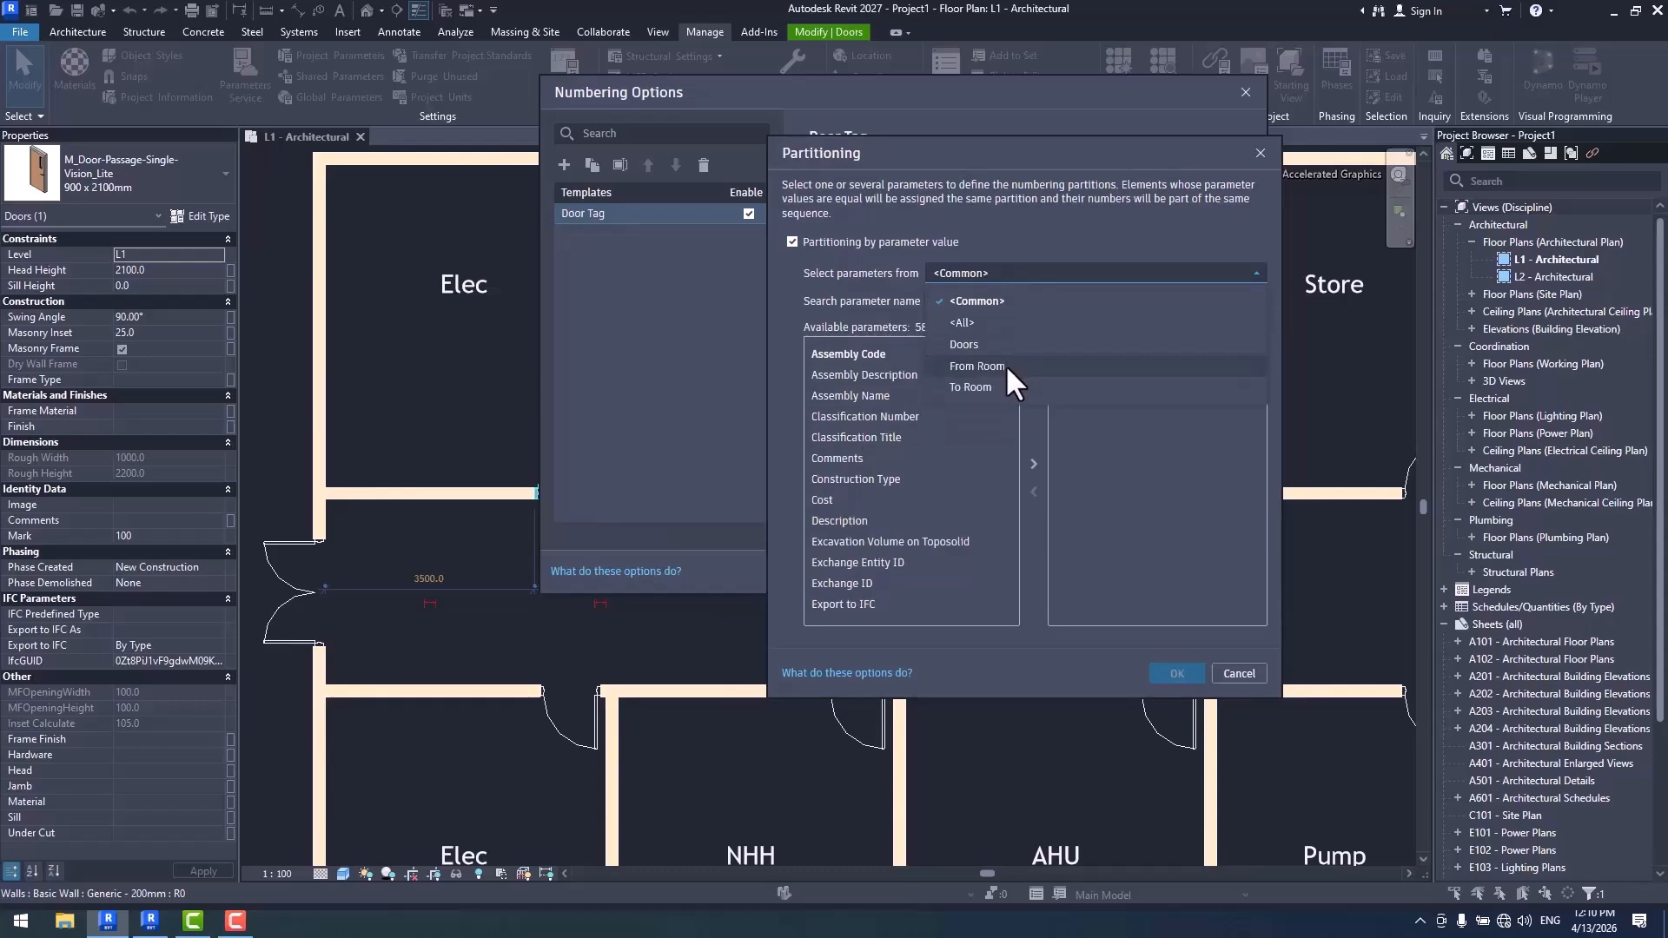
left_click(1004, 366)
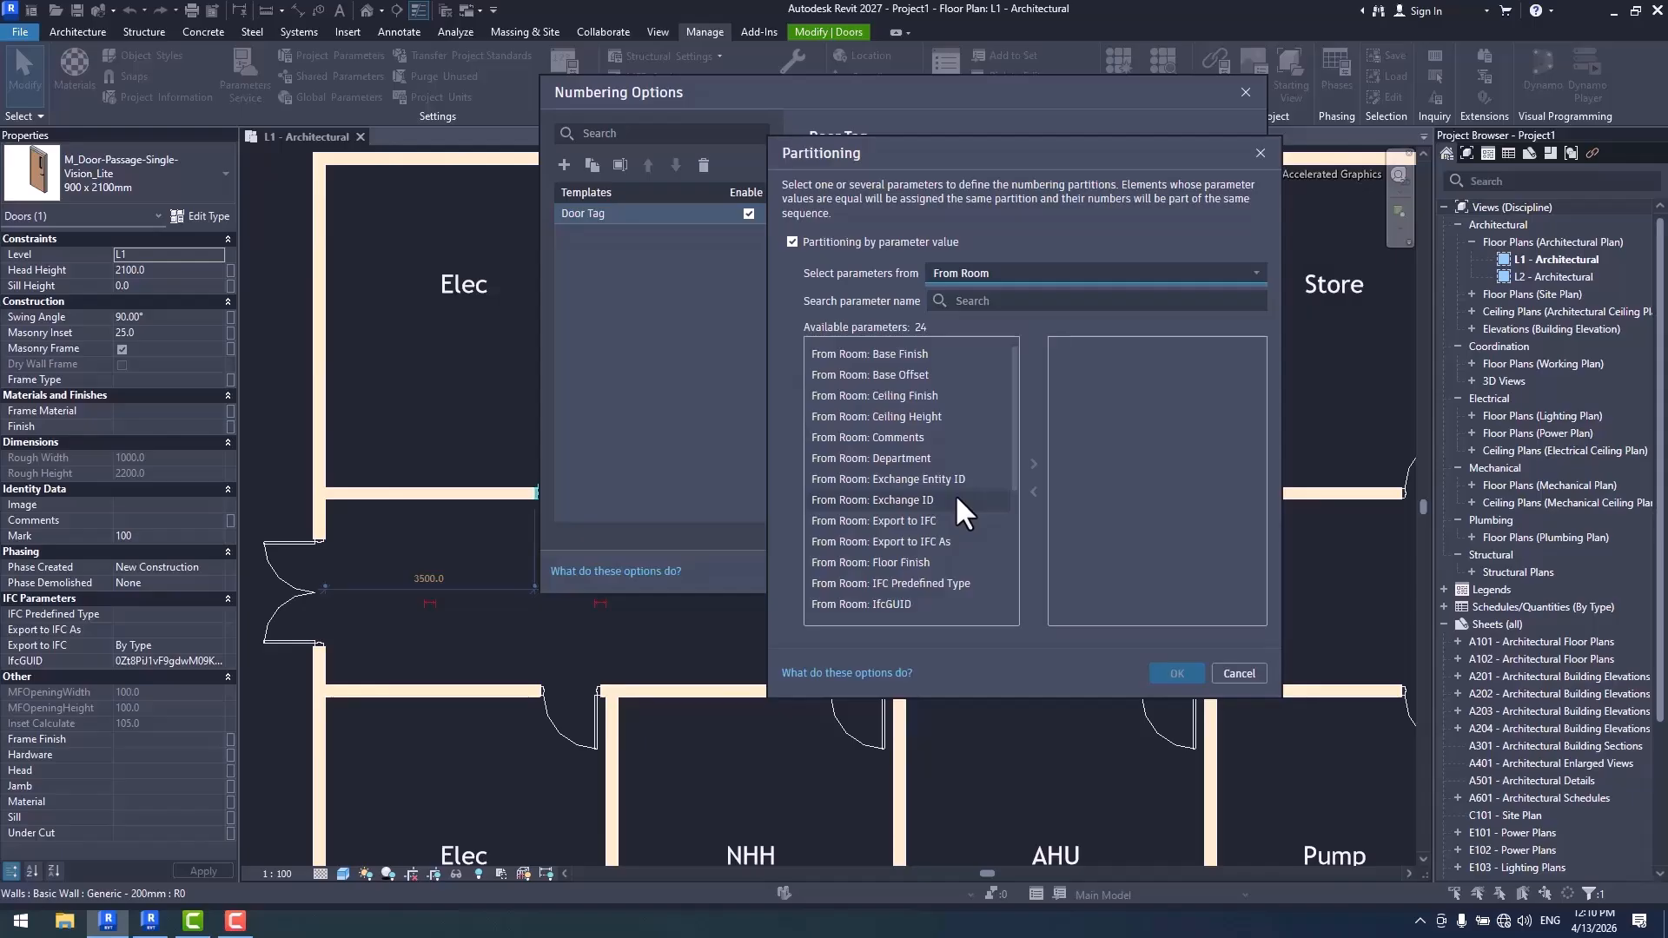
left_click(999, 276)
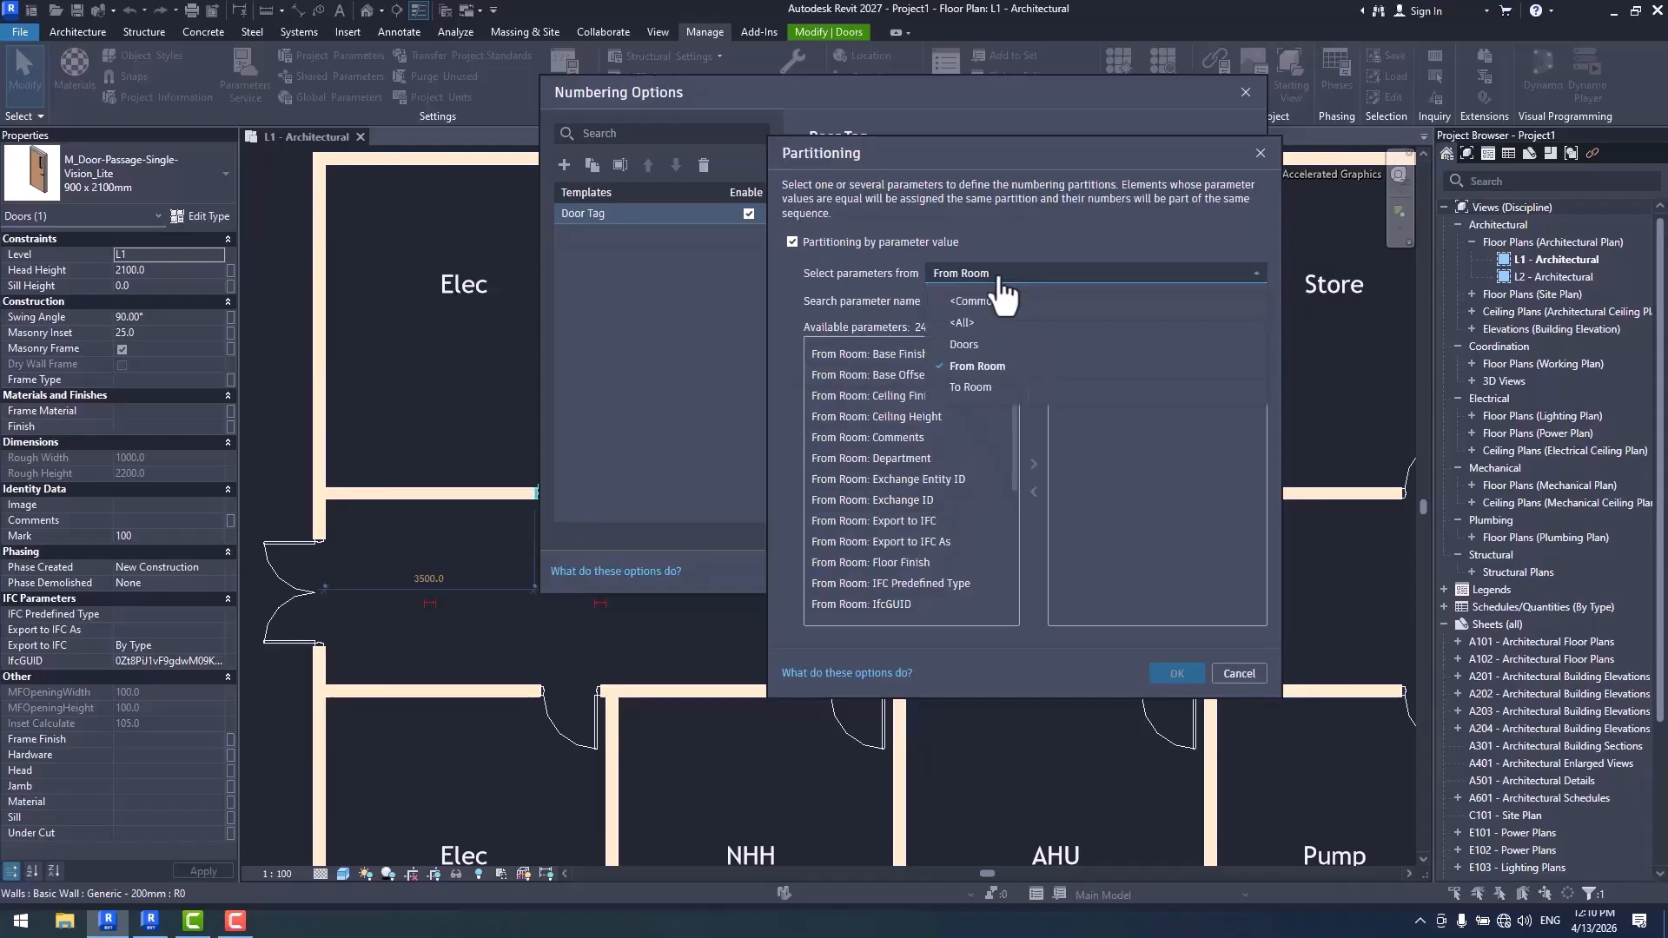
left_click(1008, 344)
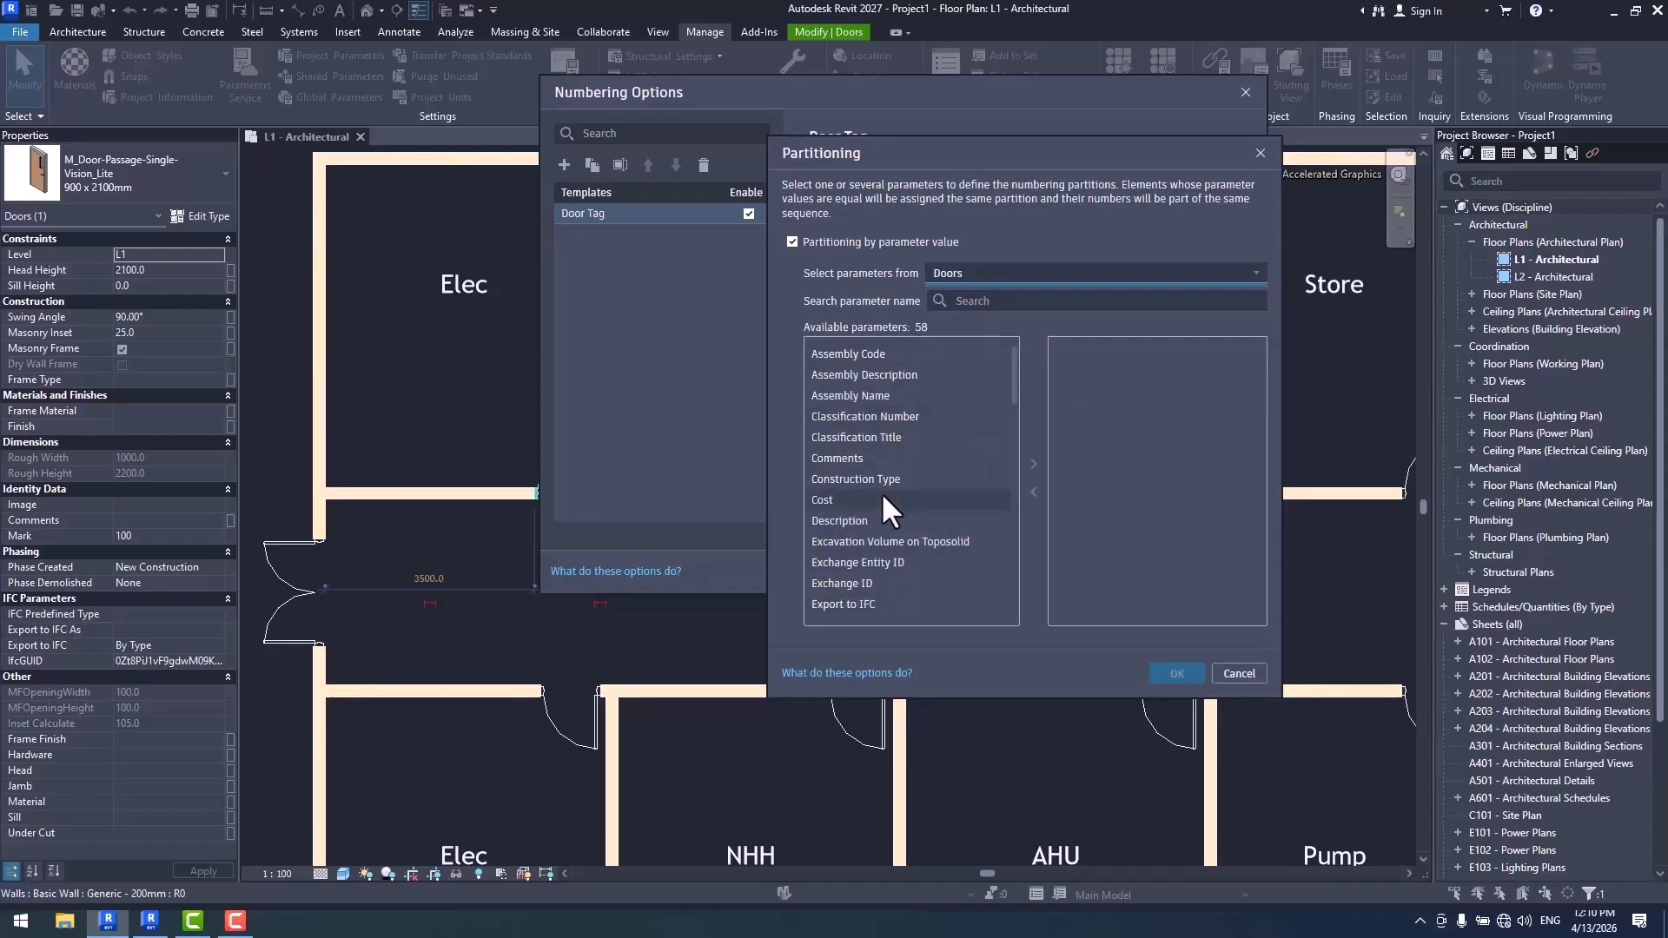
scroll(883, 495, "down", 6)
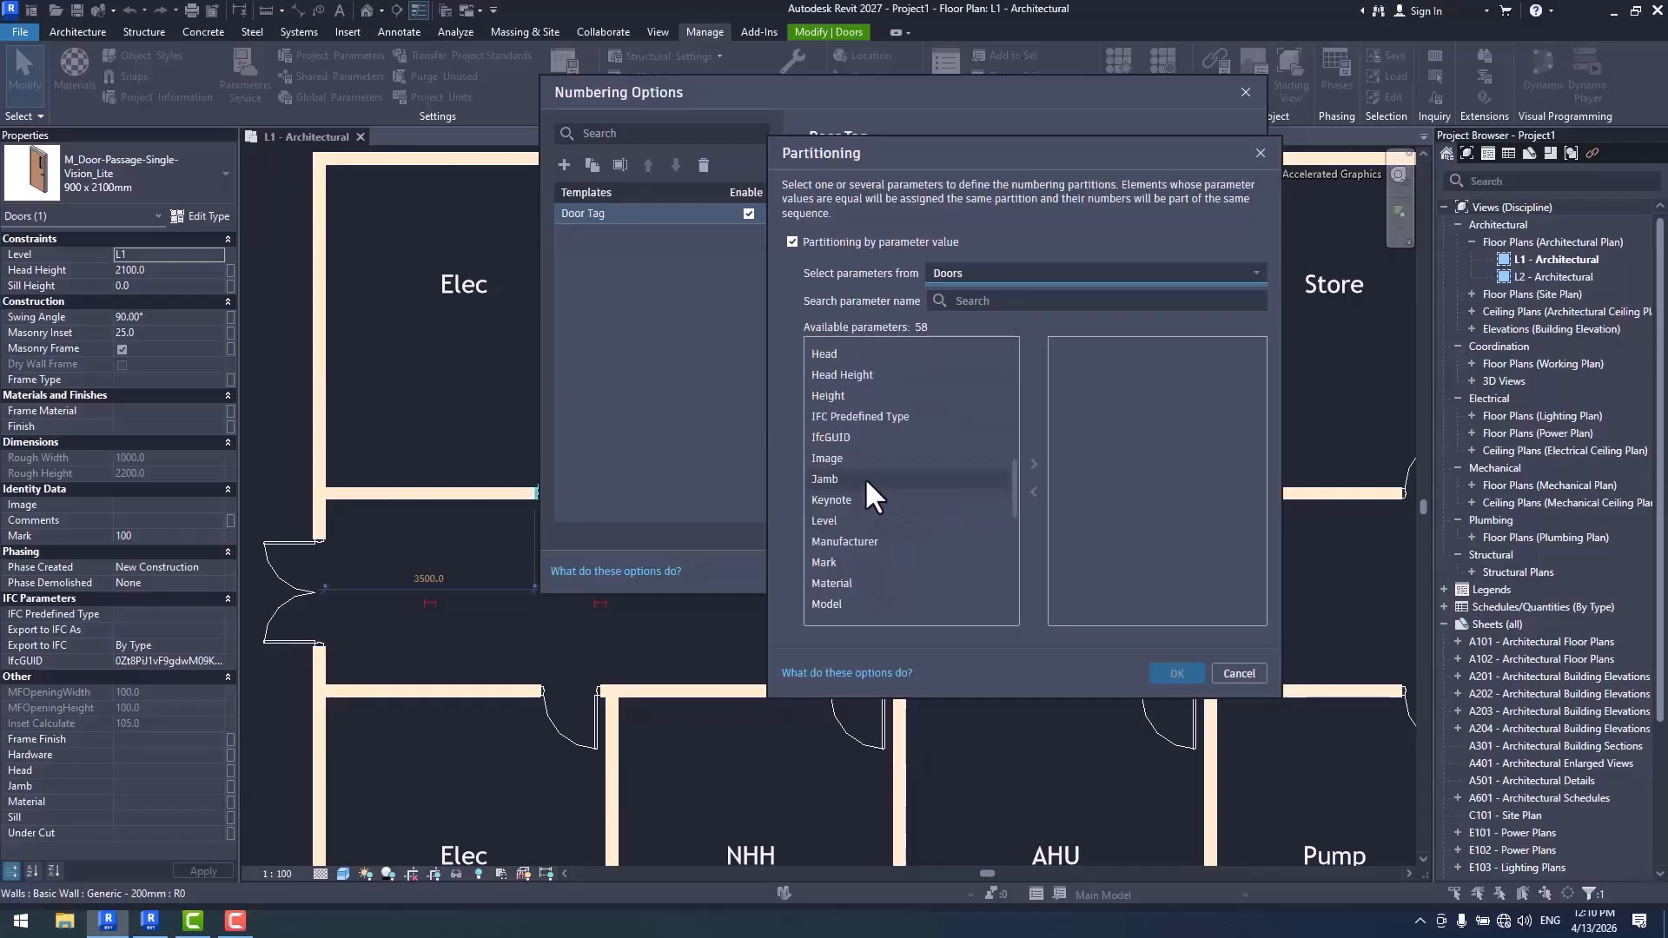
left_click(851, 390)
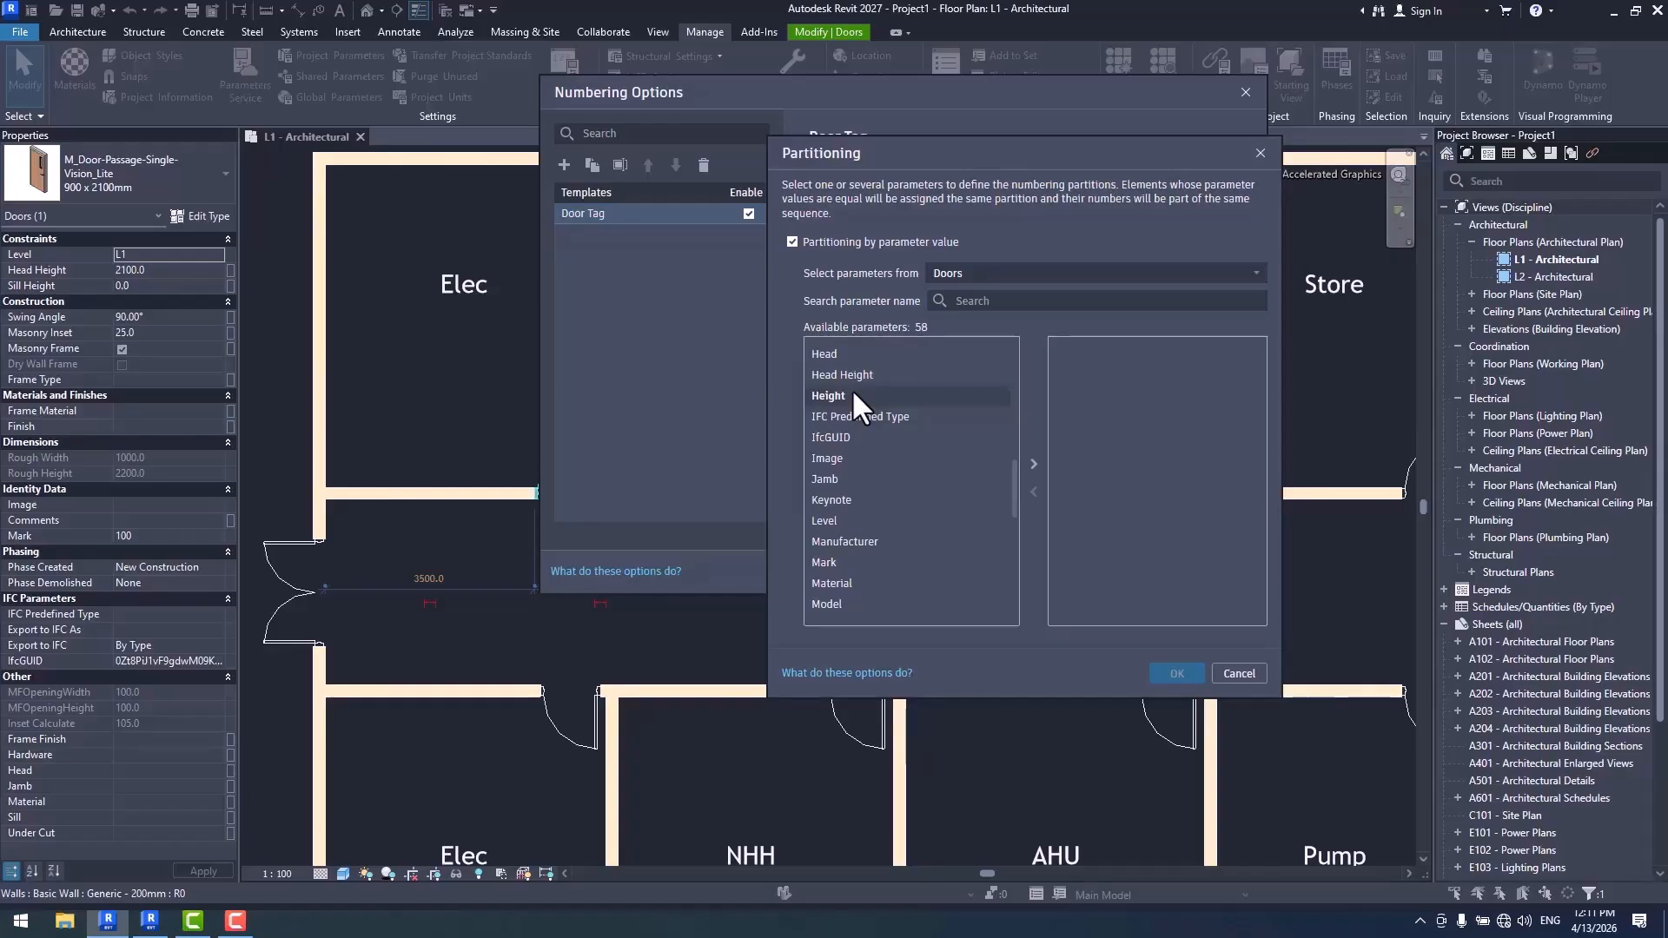
left_click(1239, 673)
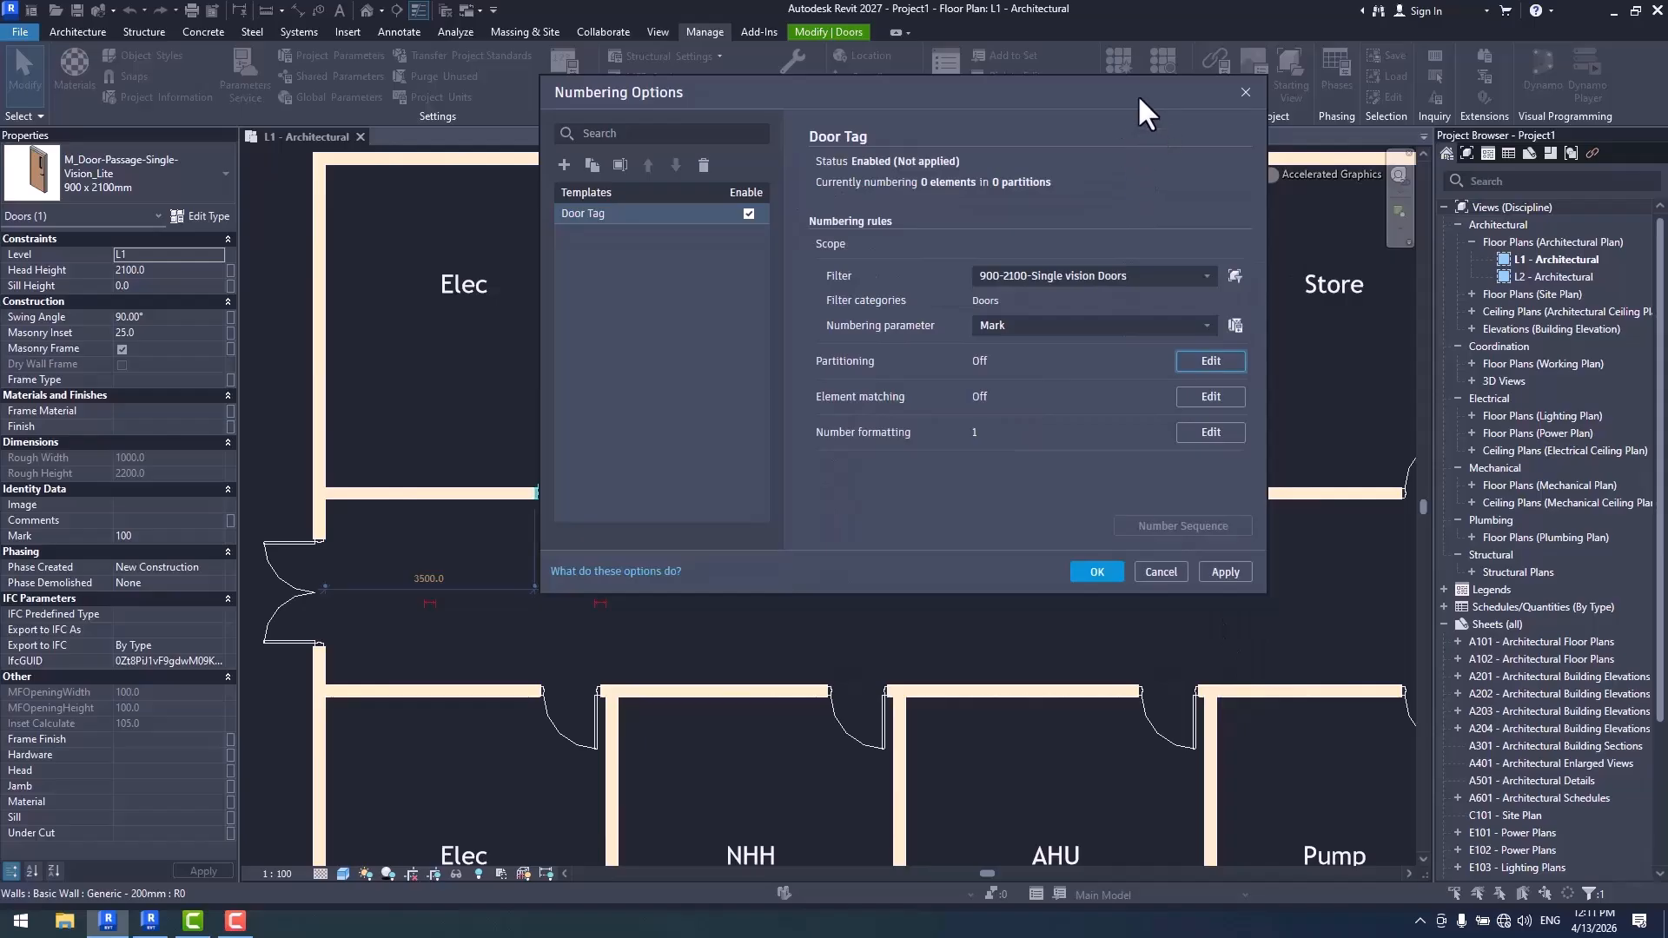
left_click_drag(1138, 94, 1149, 785)
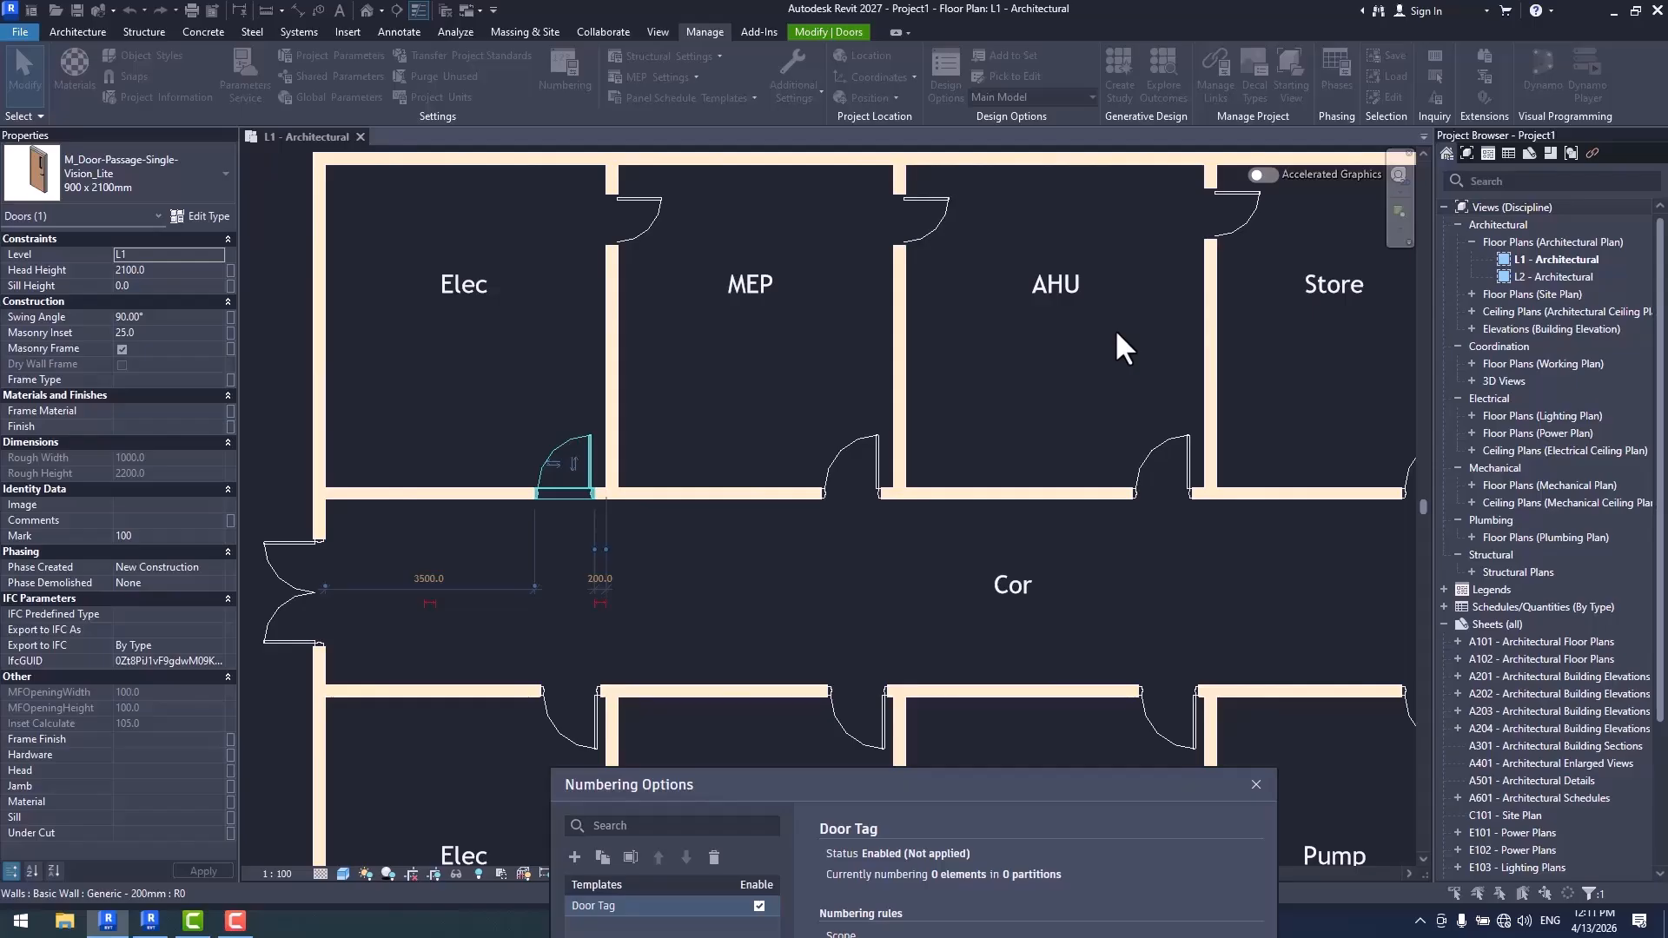
- Check the Door Tag template's option for matching elements by parameter value, cancel it, and uncover the selected door in the plan
left_click_drag(948, 768, 984, 214)
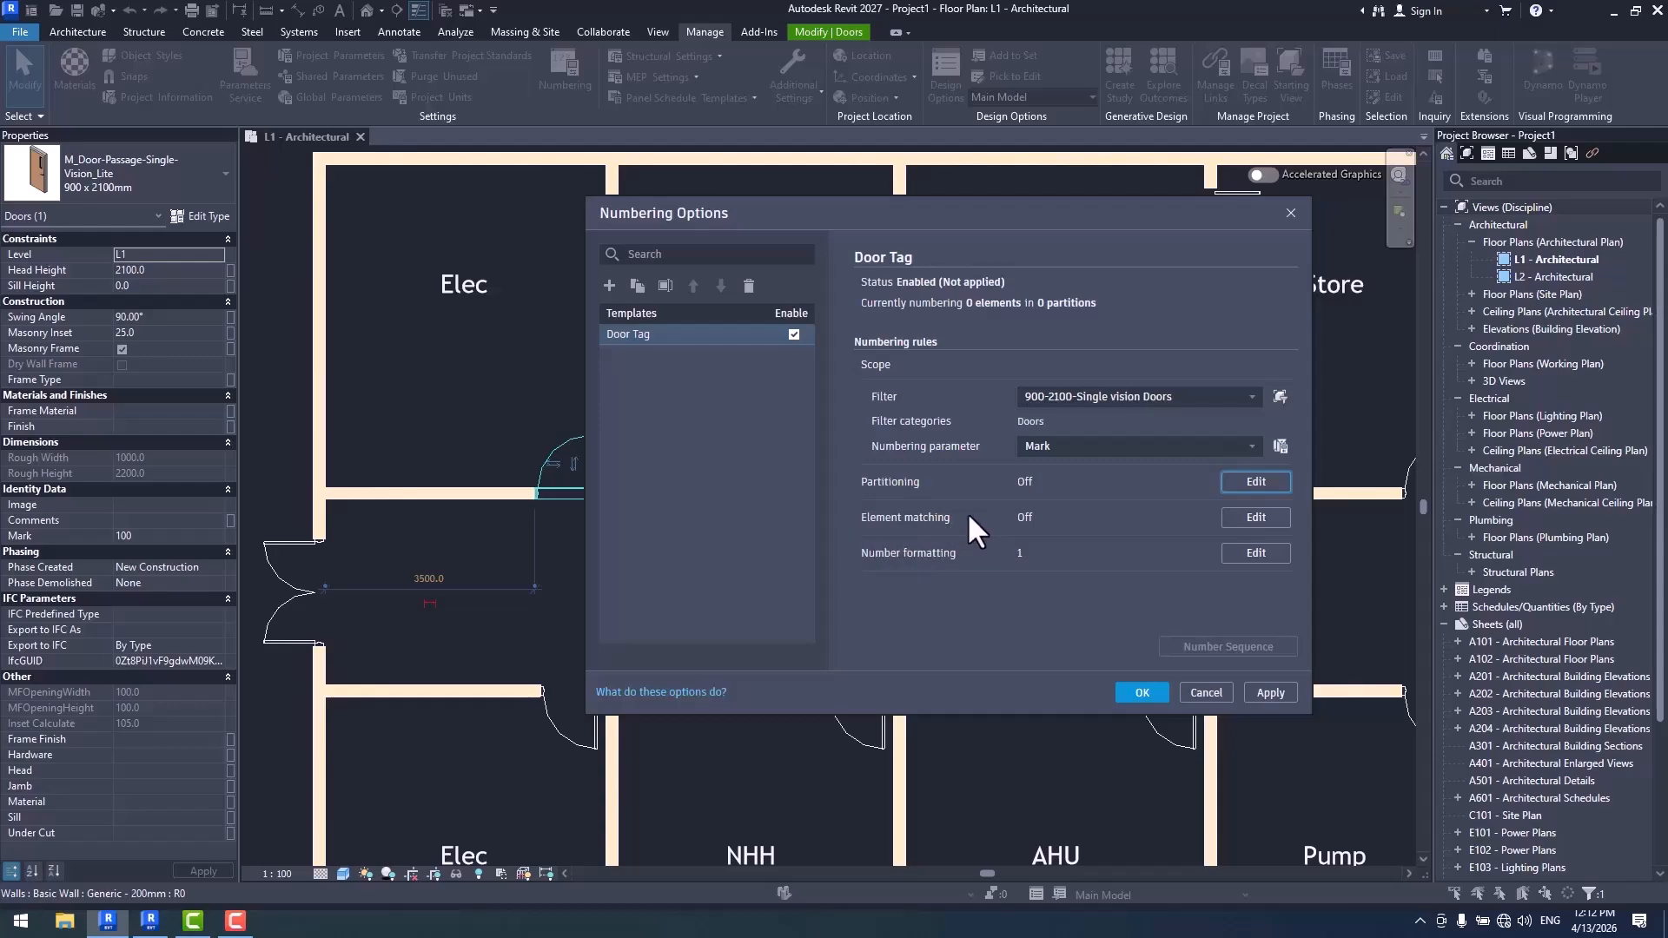
left_click(1256, 517)
left_click(860, 228)
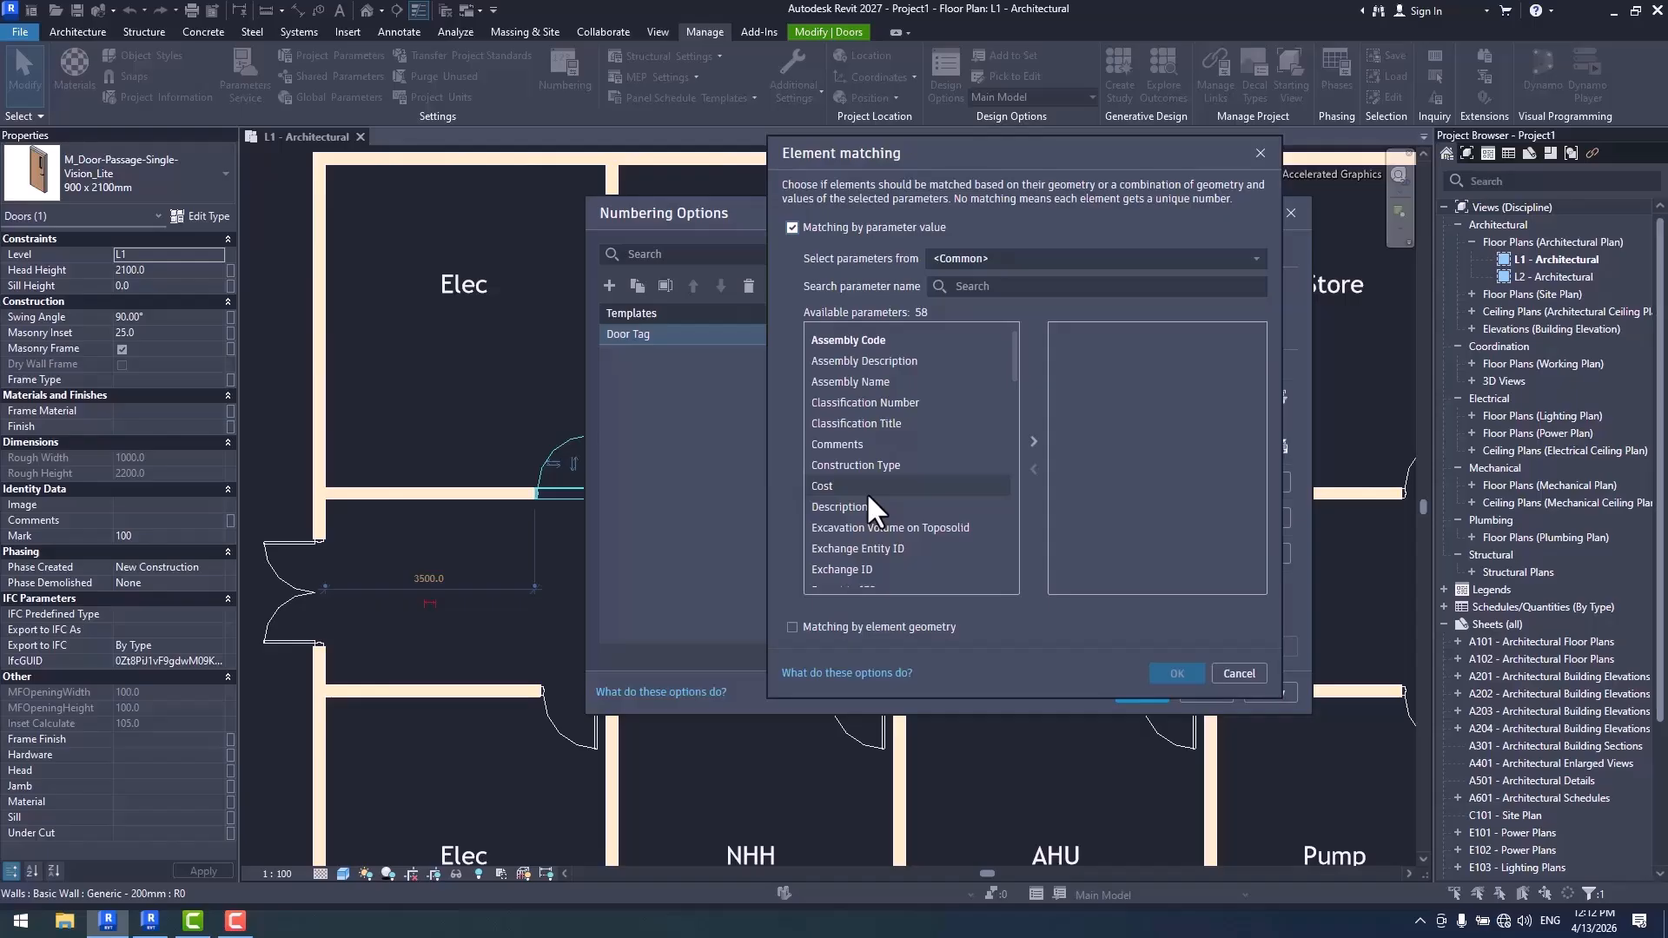
left_click(1240, 676)
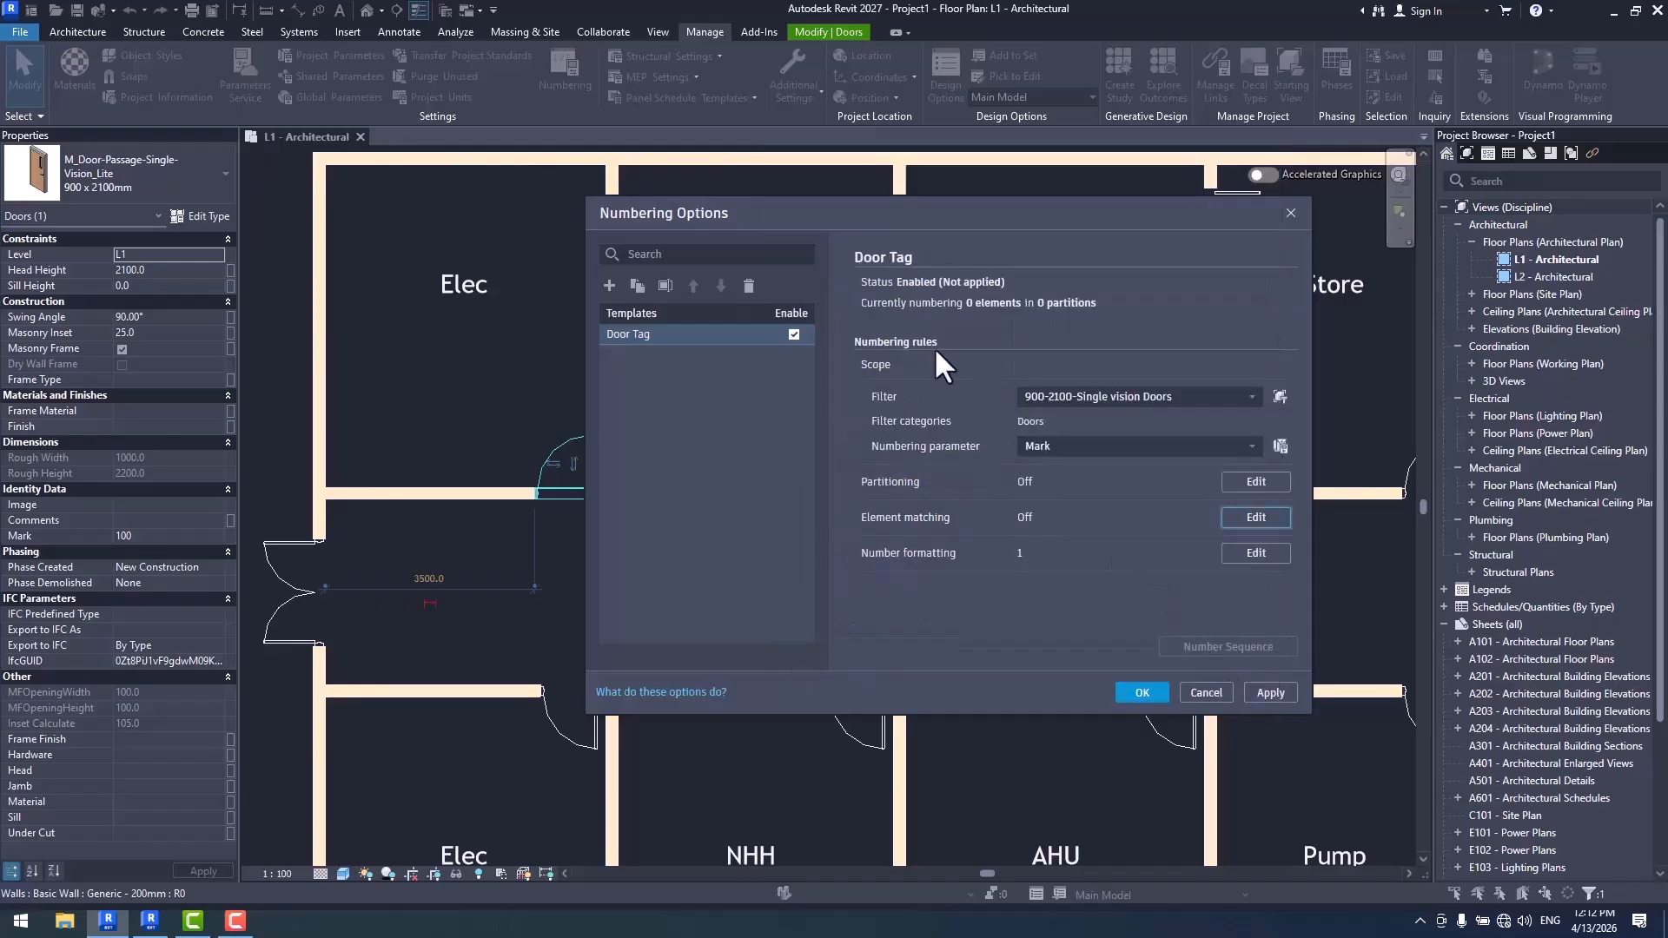
left_click_drag(868, 223, 1237, 291)
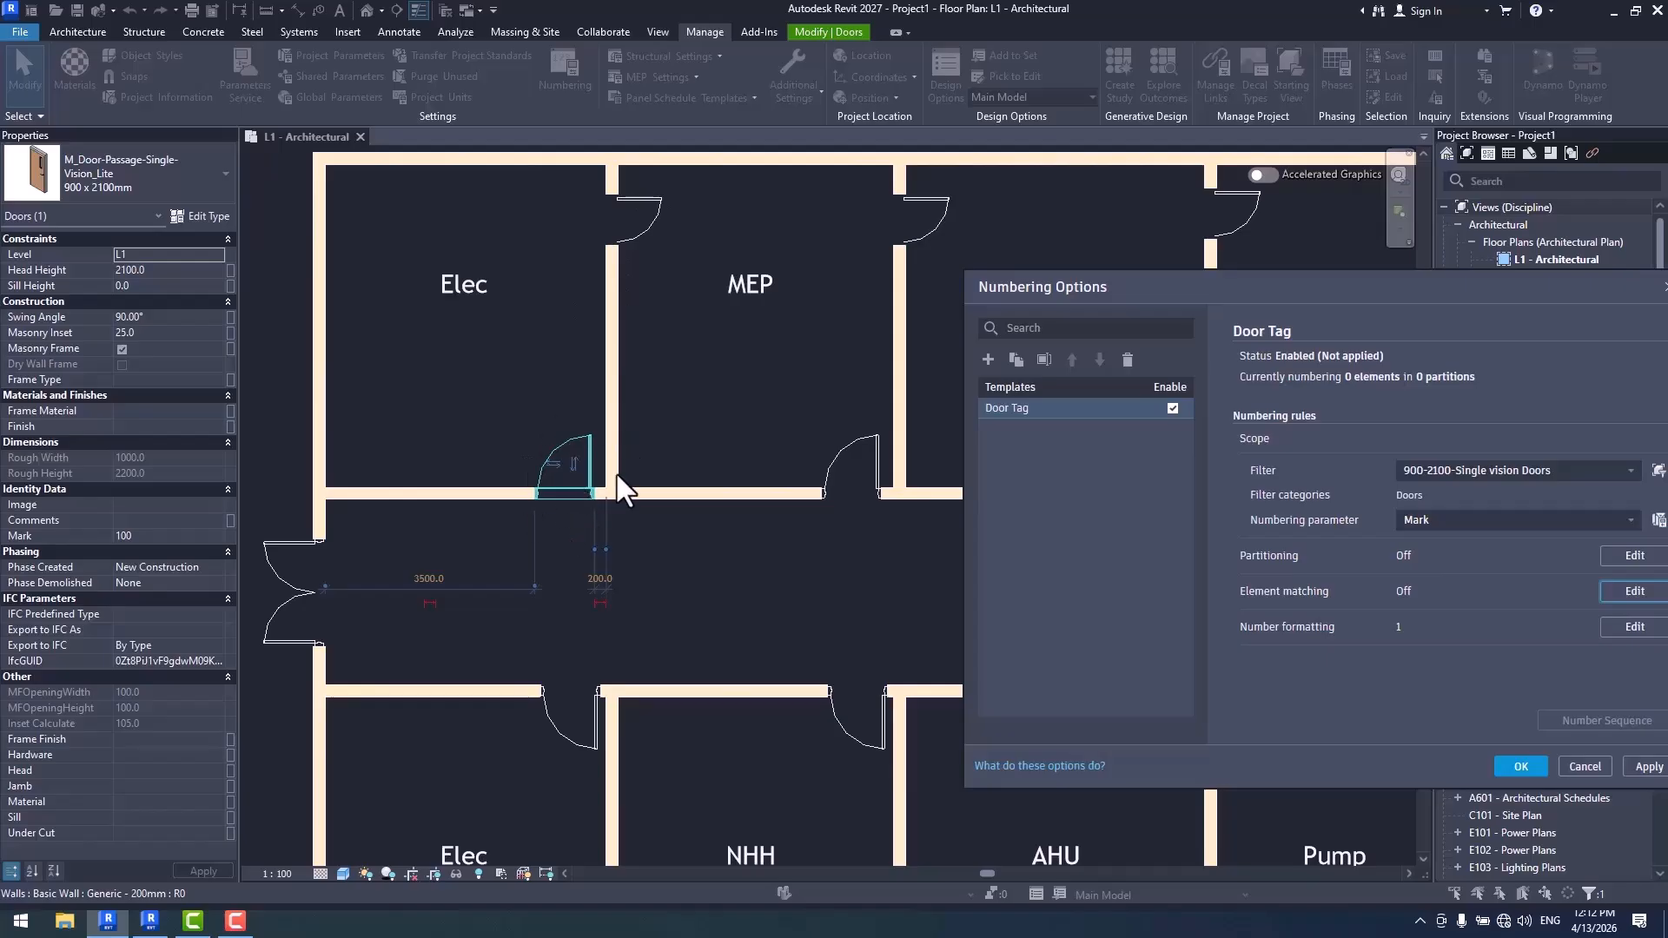
left_click_drag(1094, 283, 910, 186)
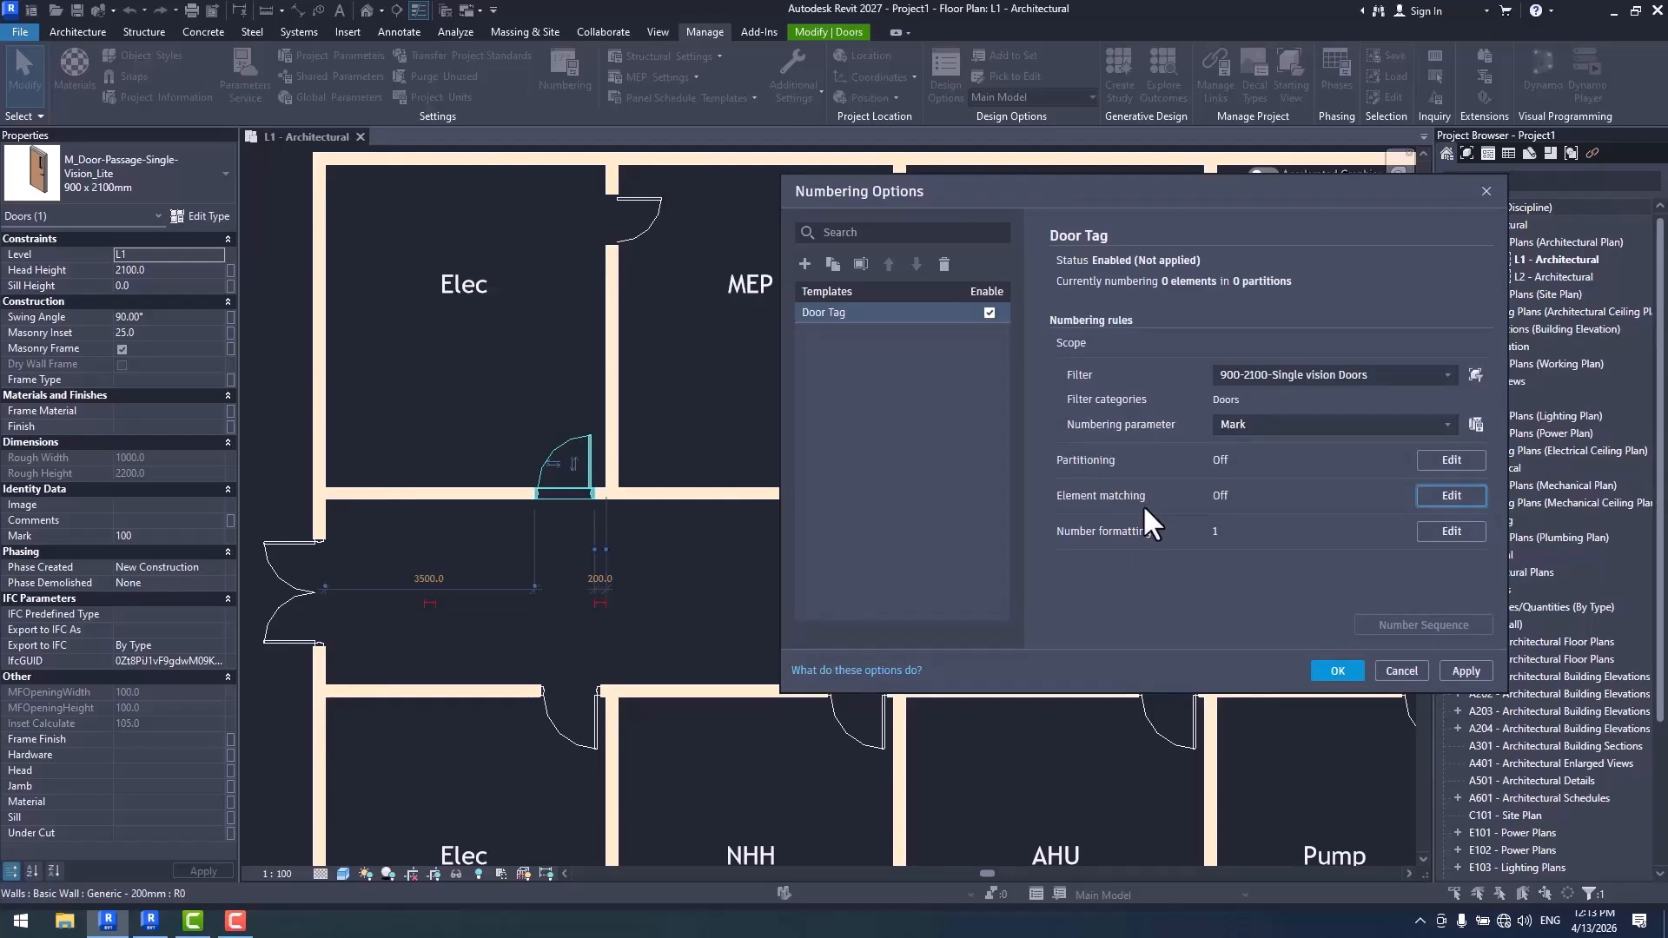
- Examine the common parameters available for matching elements by parameter value, through to Width, and cancel the element matching
left_click(1449, 497)
left_click(888, 228)
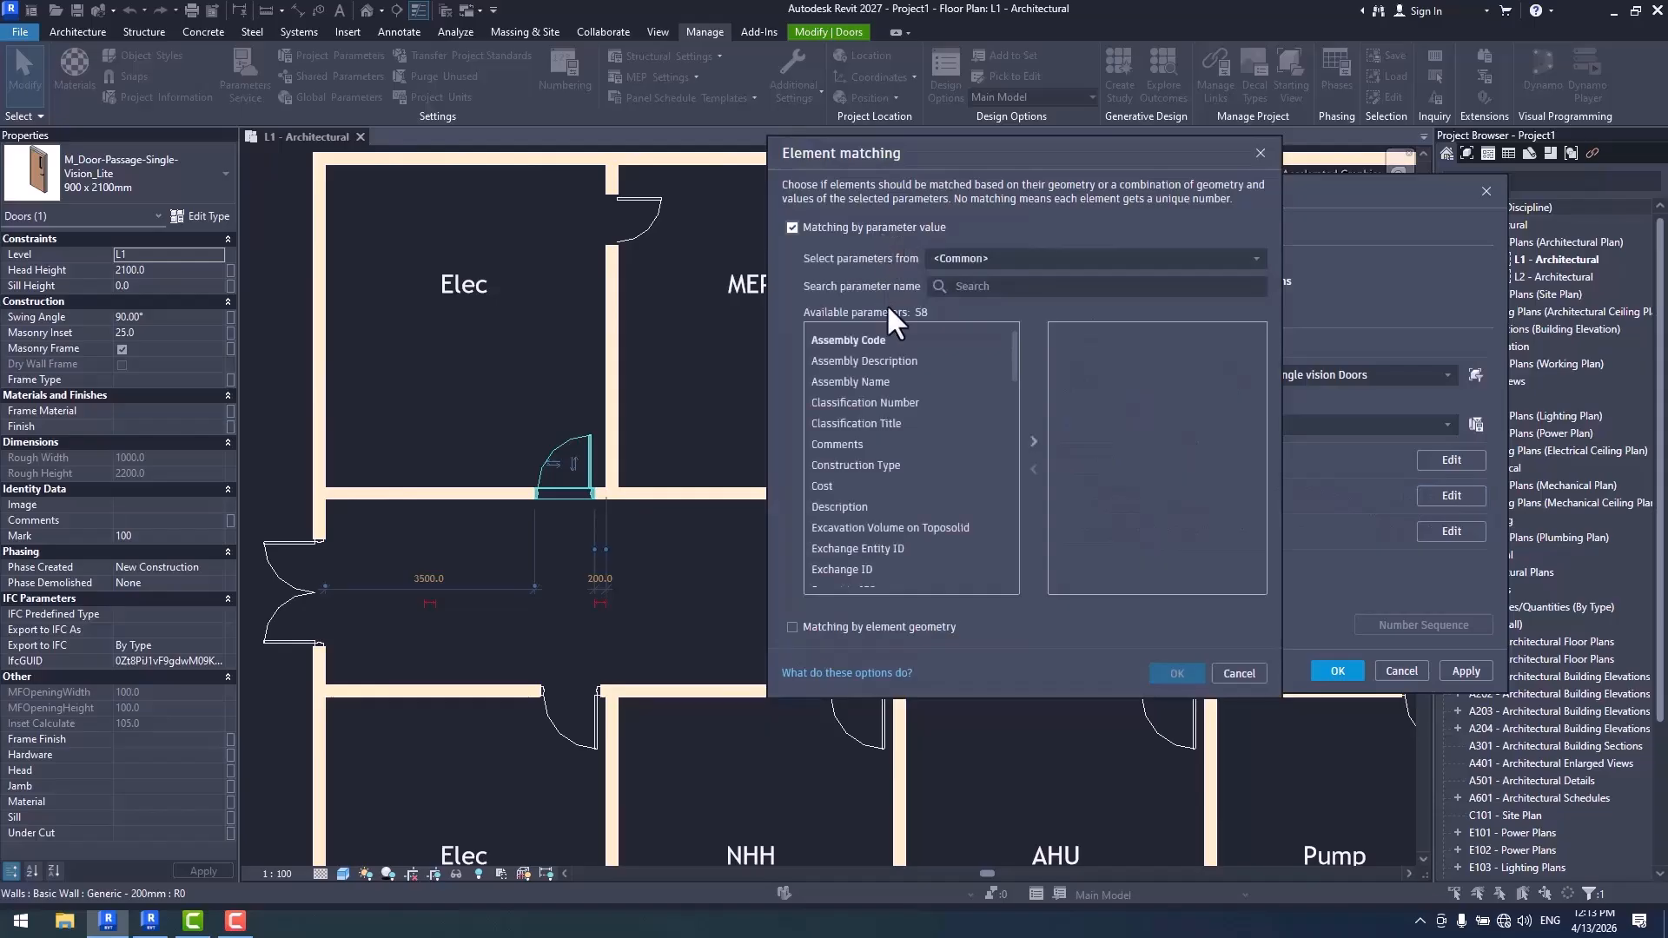
scroll(845, 430, "down", 8)
scroll(863, 445, "down", 3)
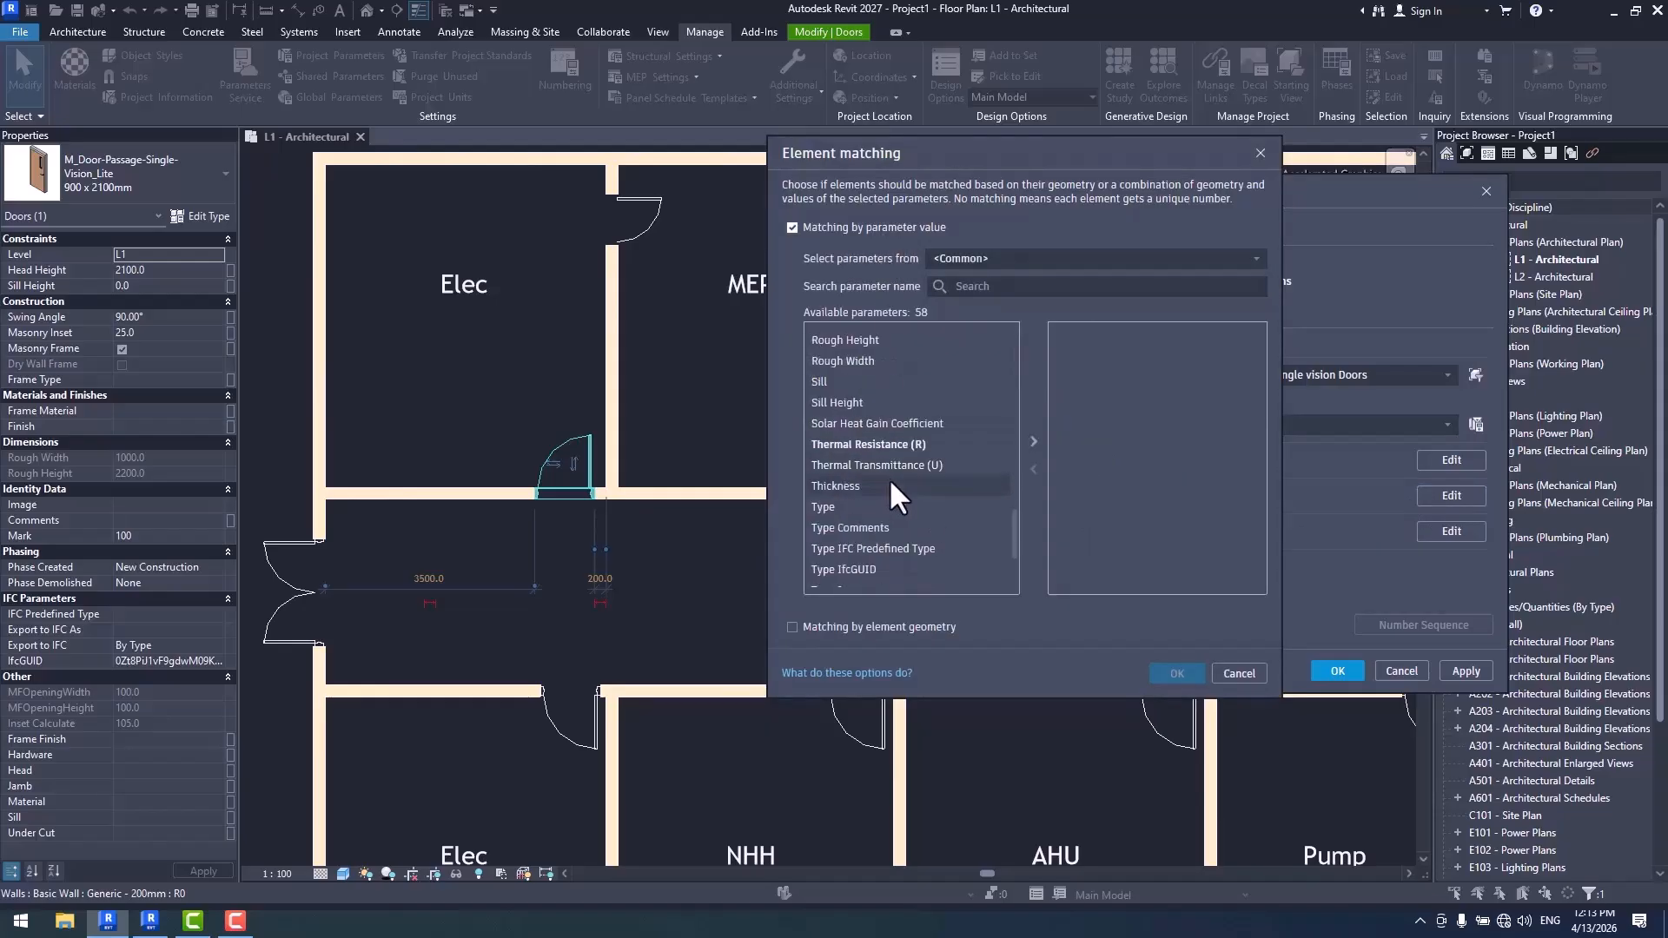
left_click(862, 445)
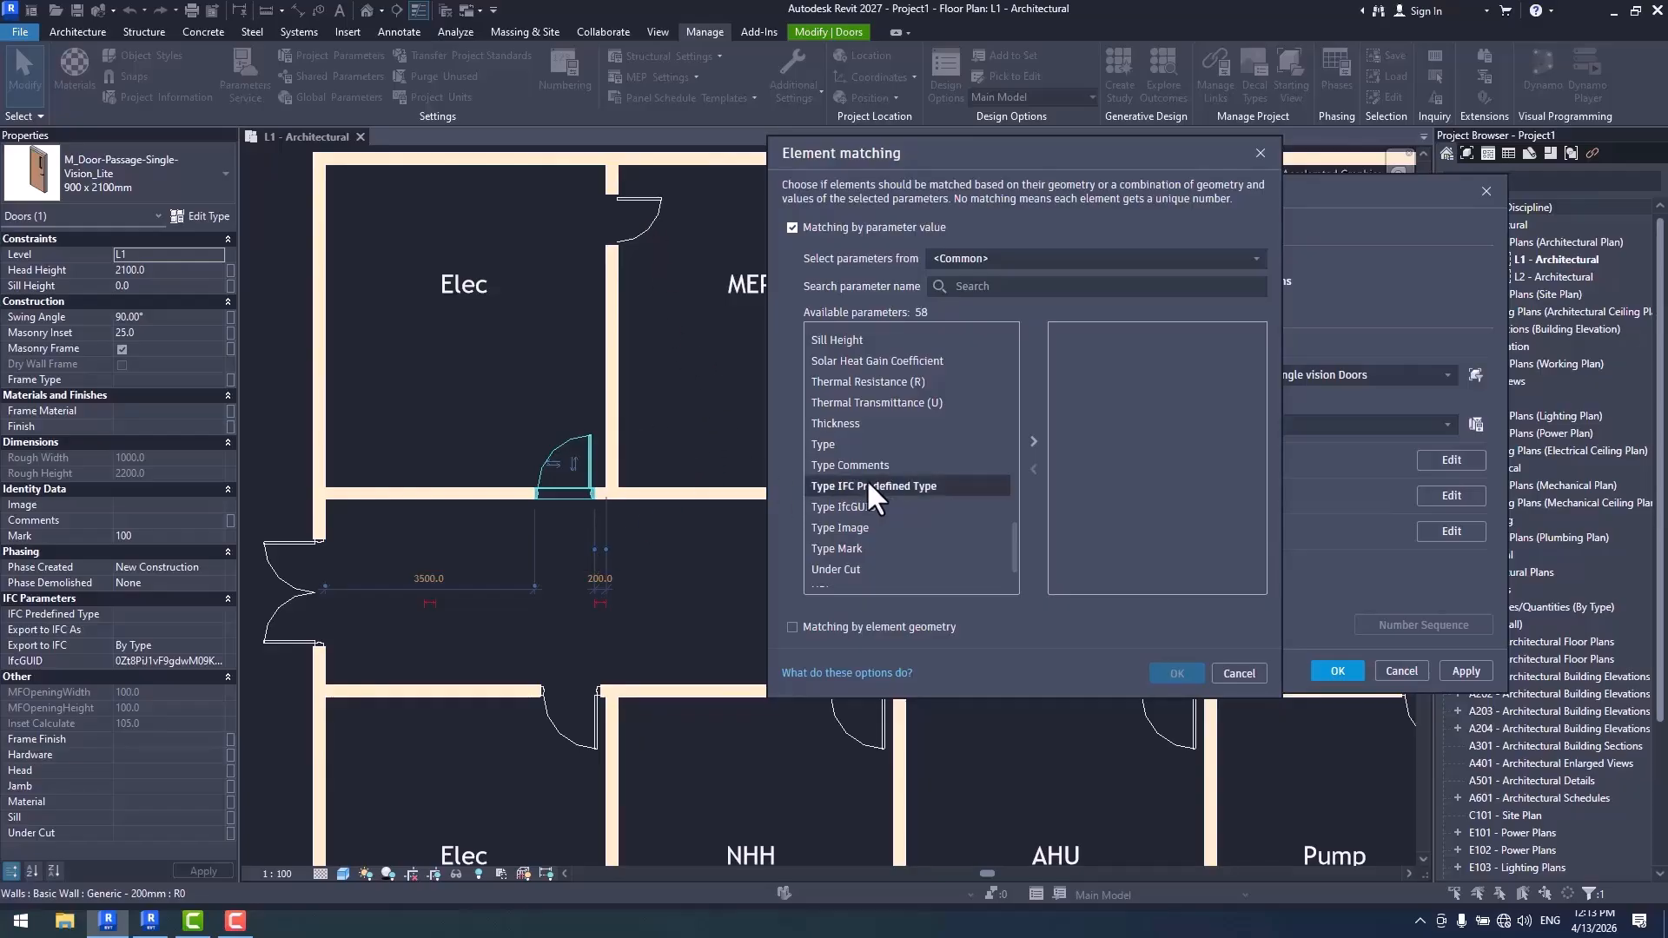
scroll(865, 478, "down", 1)
left_click(838, 569)
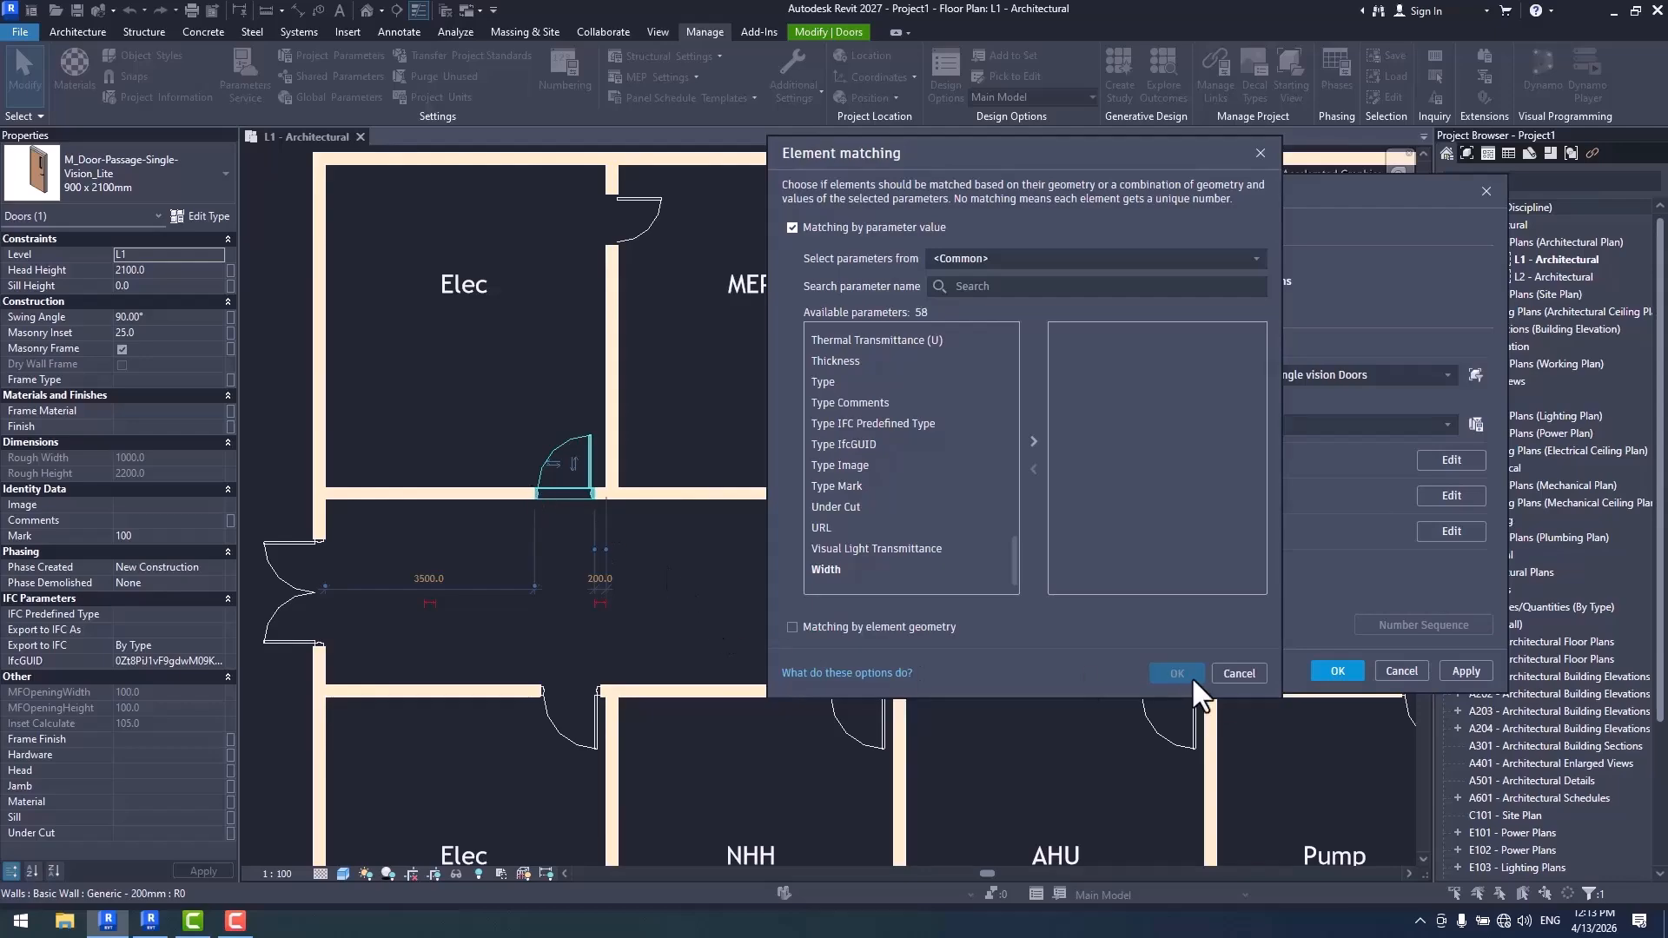
left_click(1238, 675)
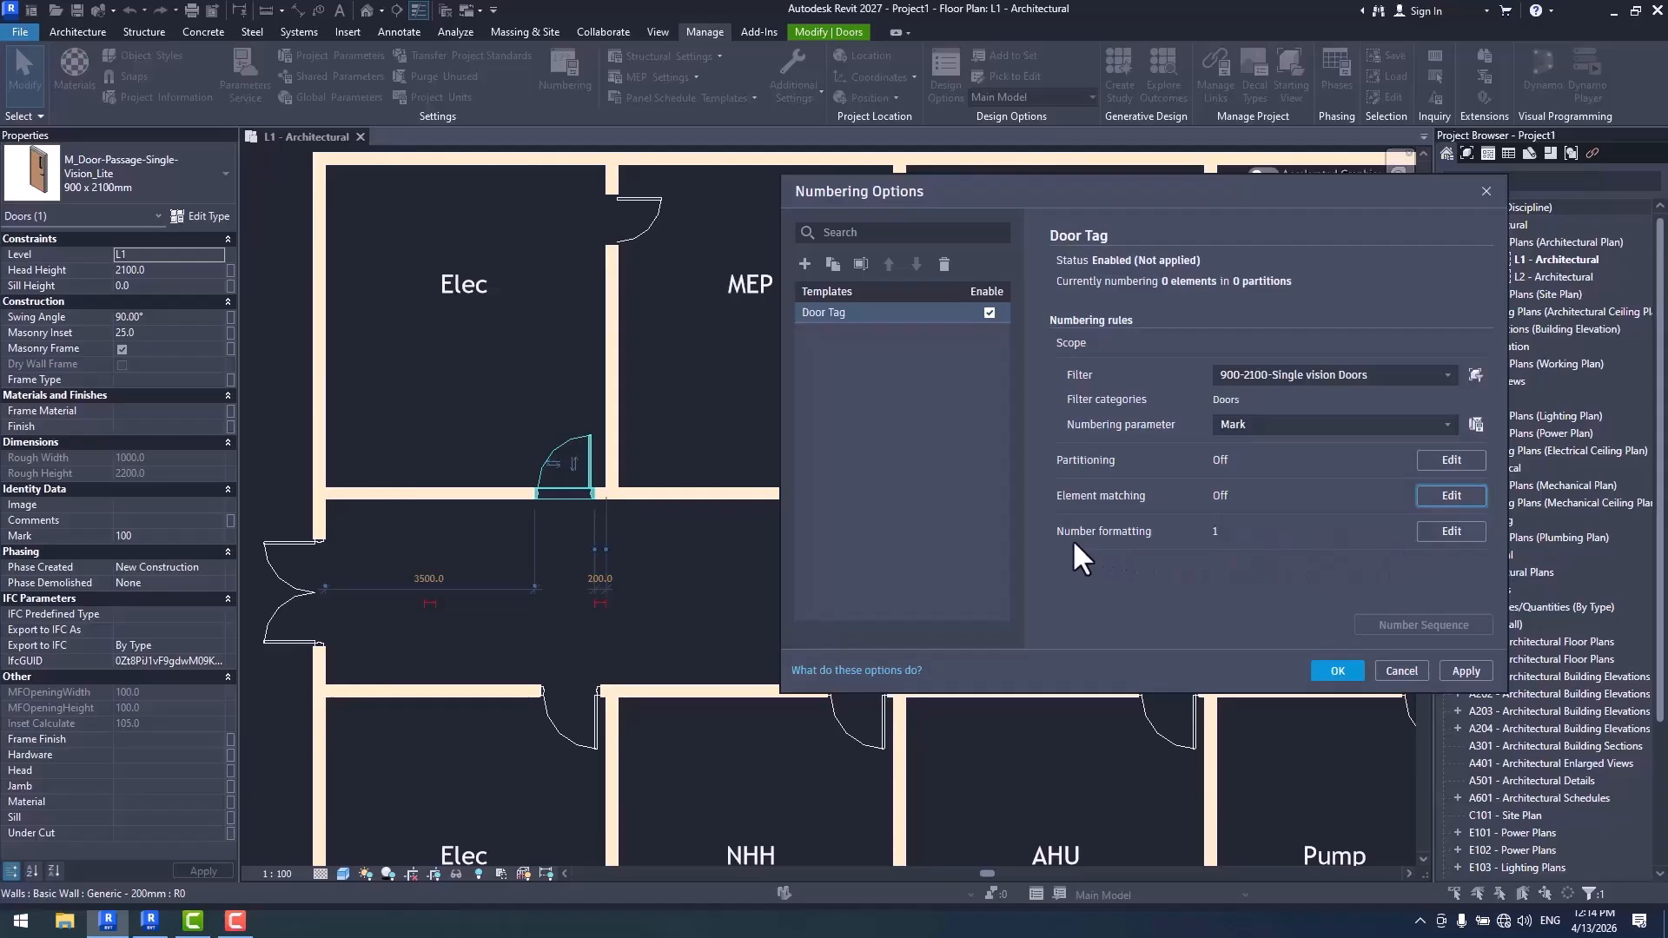
- In the Door Tag number formatting, try showing the <Number> values as lowercase letters and as uppercase letters
left_click(1447, 533)
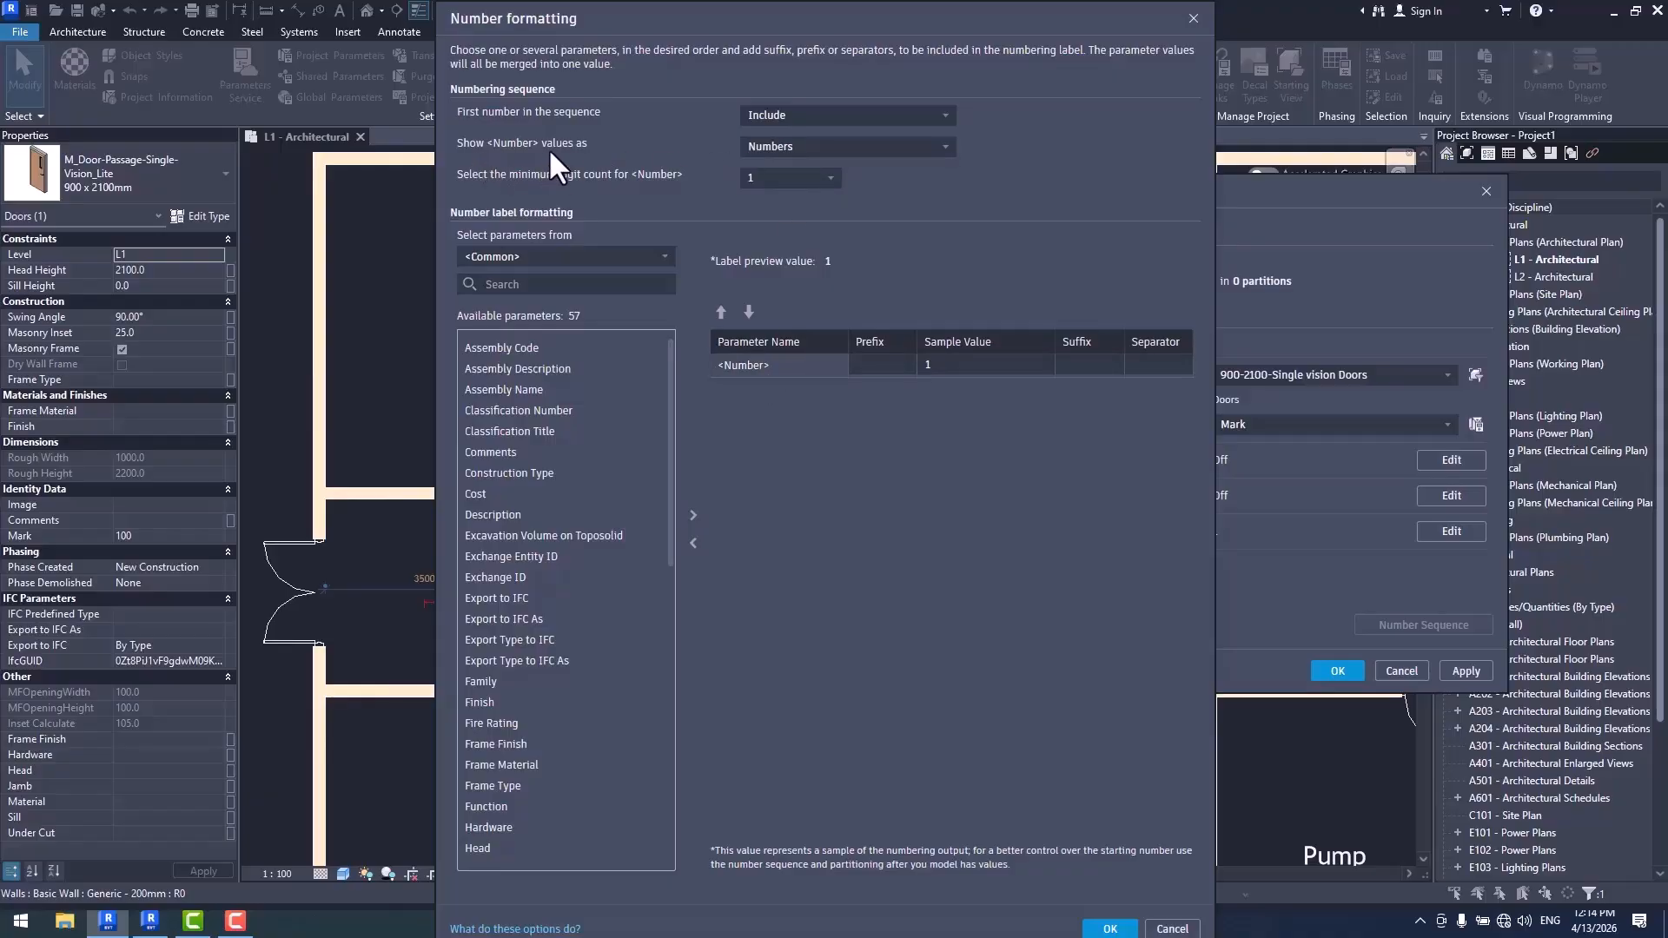
left_click(764, 146)
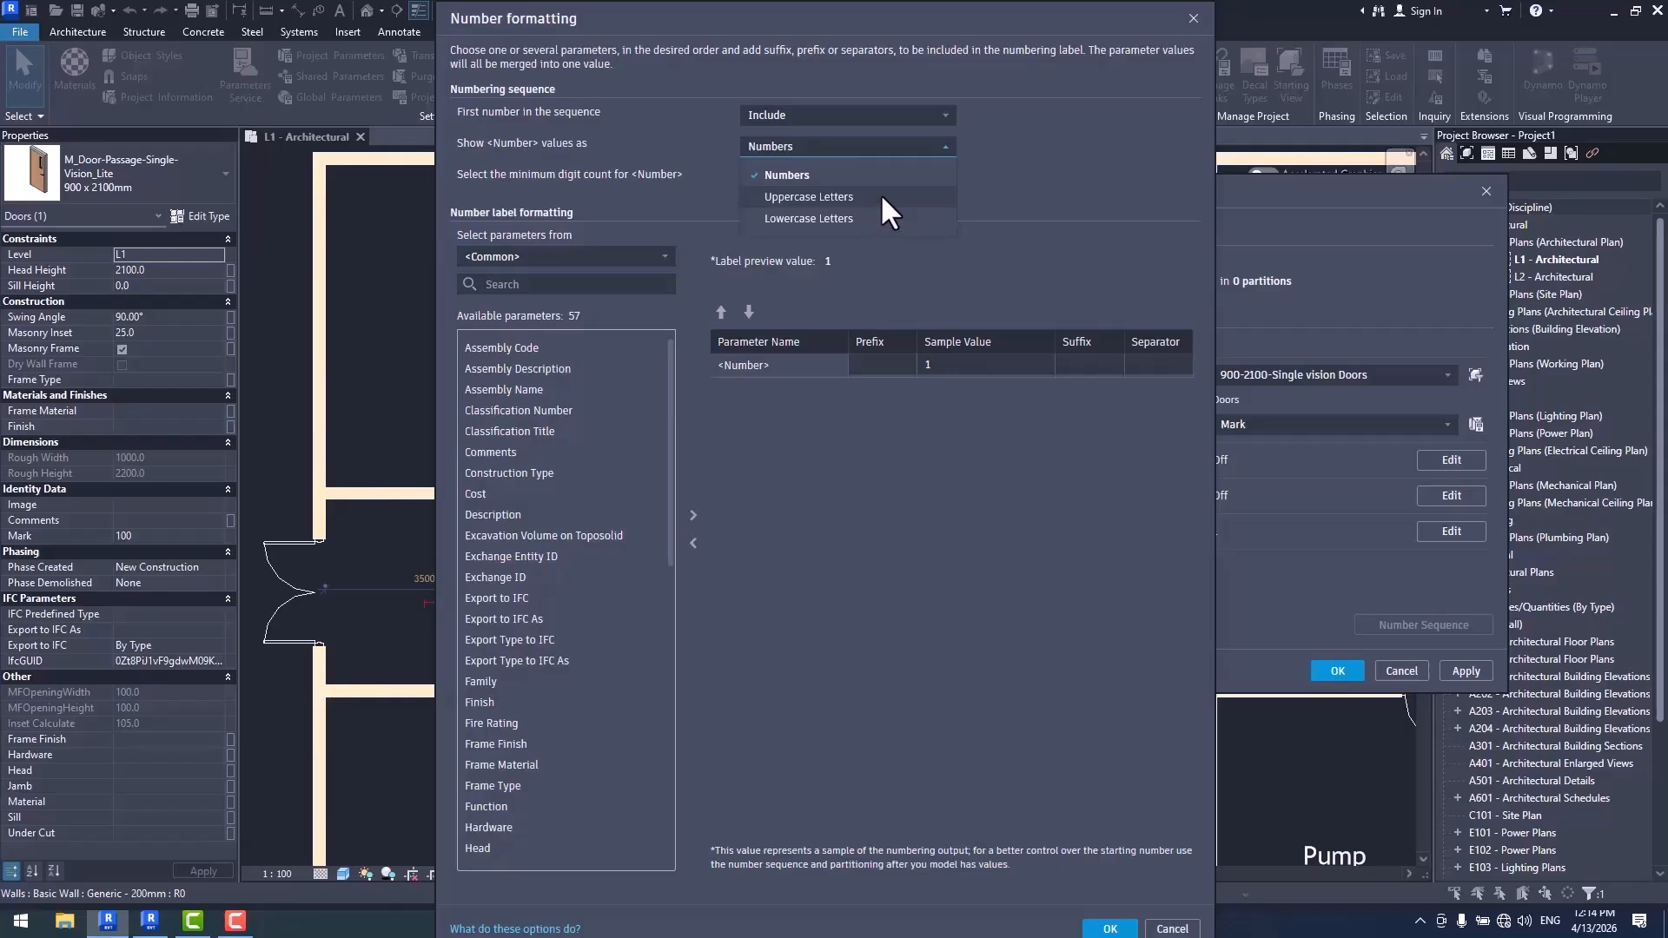
left_click(874, 218)
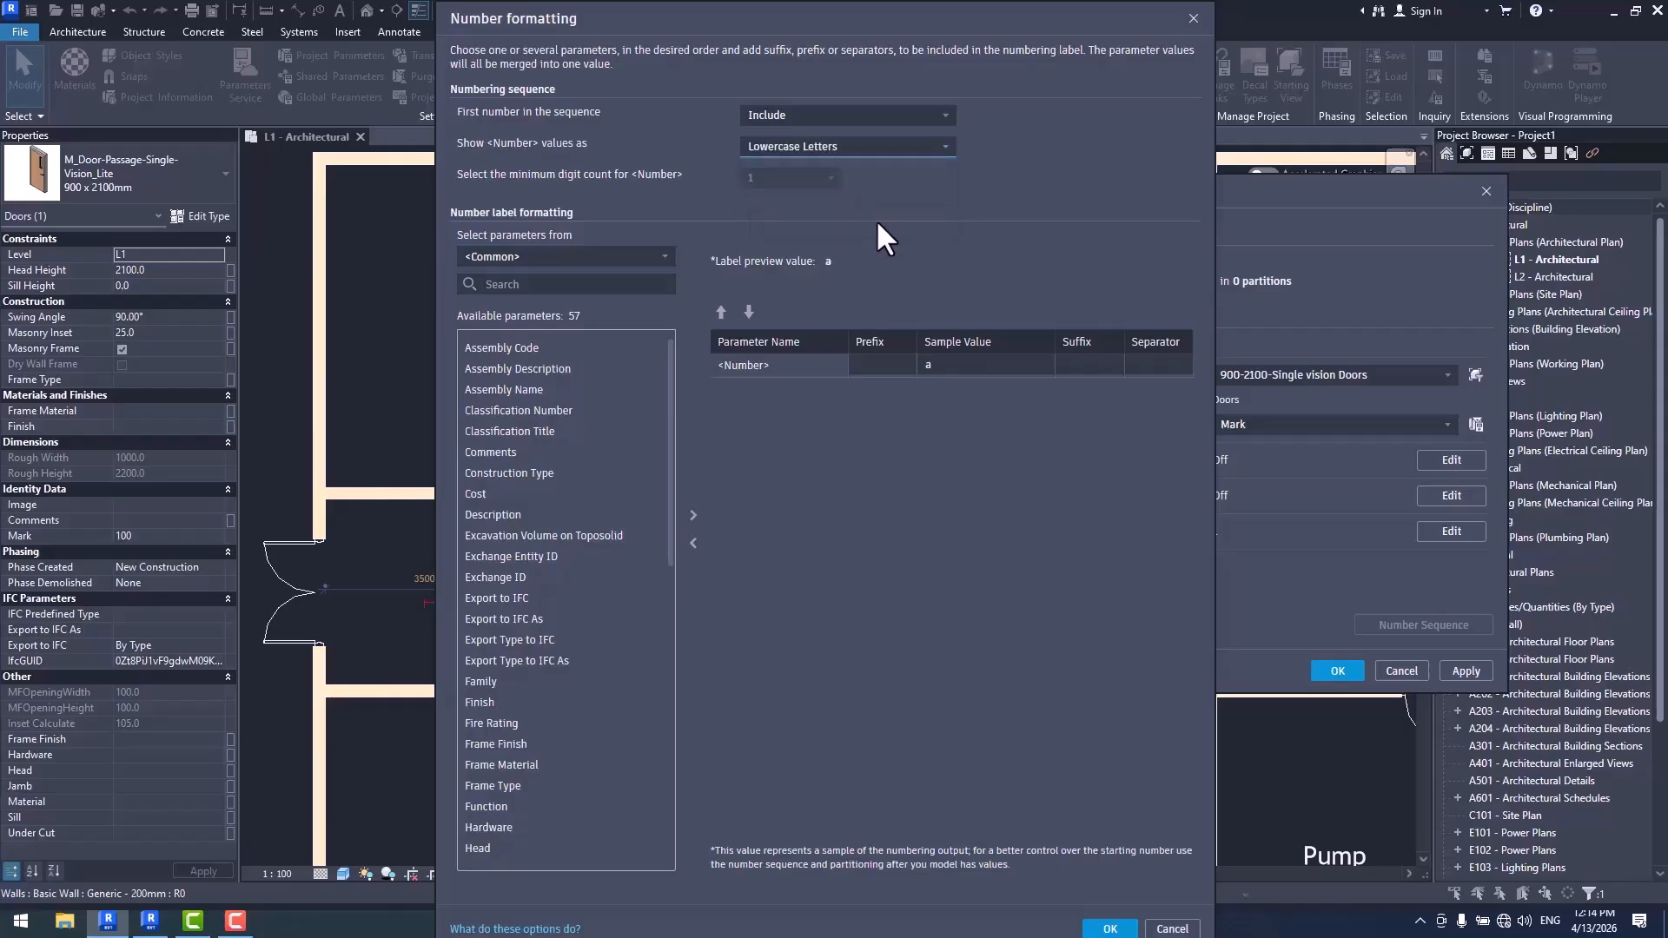
left_click(847, 146)
left_click(860, 198)
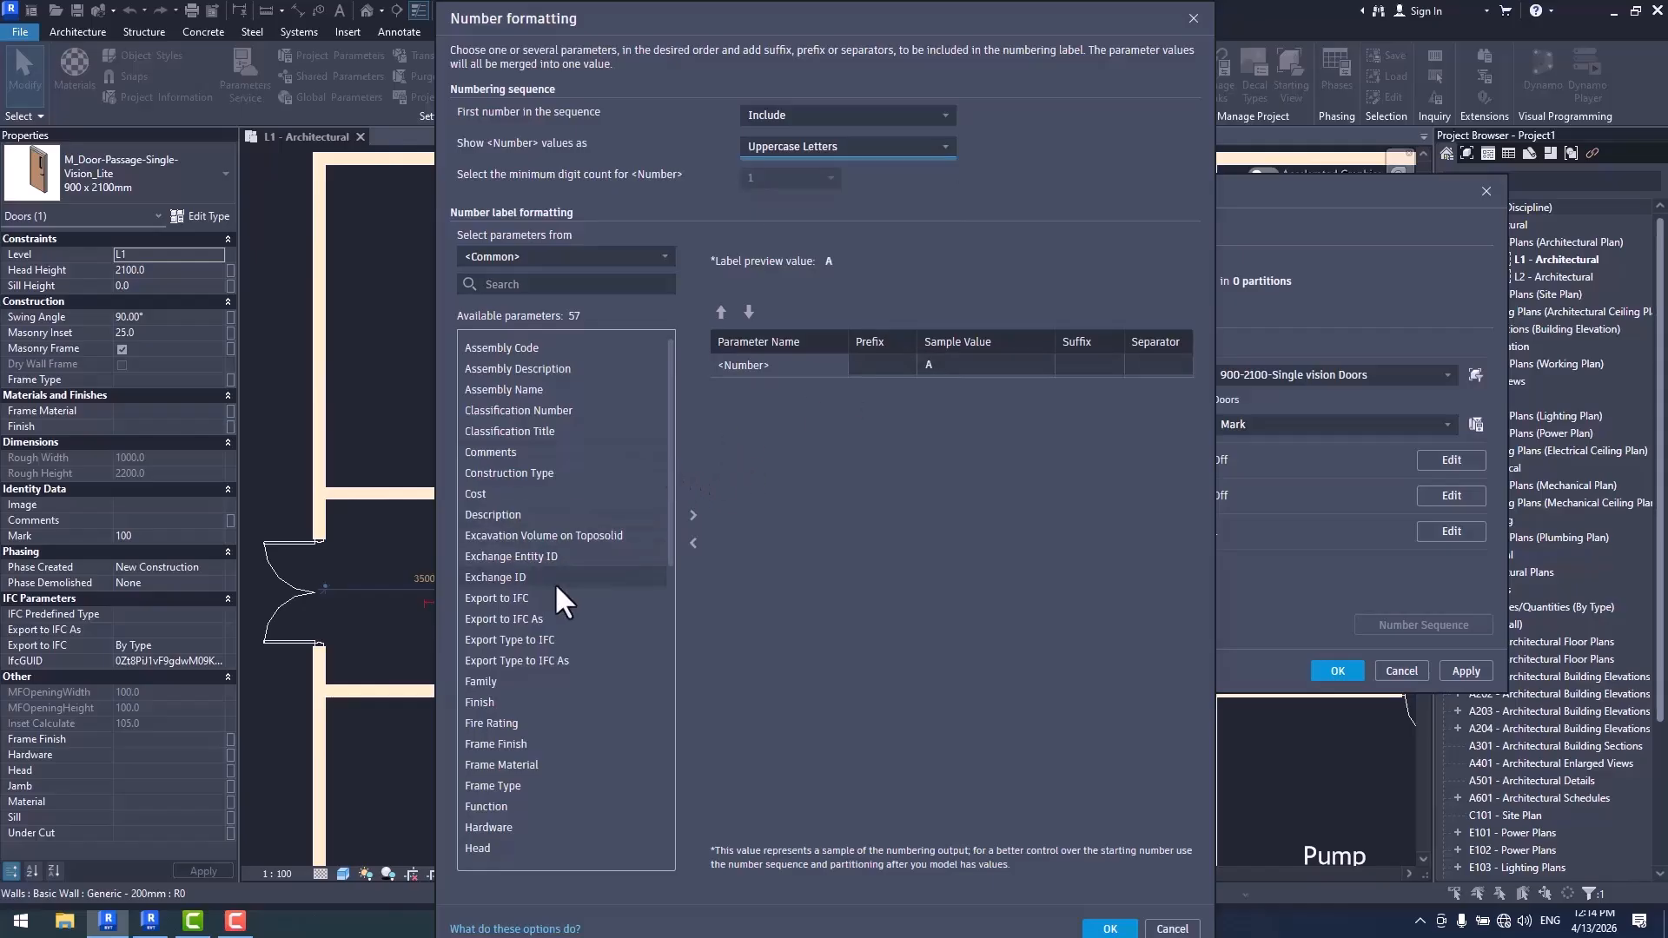
- Add the From Room: Name parameter to the number label
left_click(532, 258)
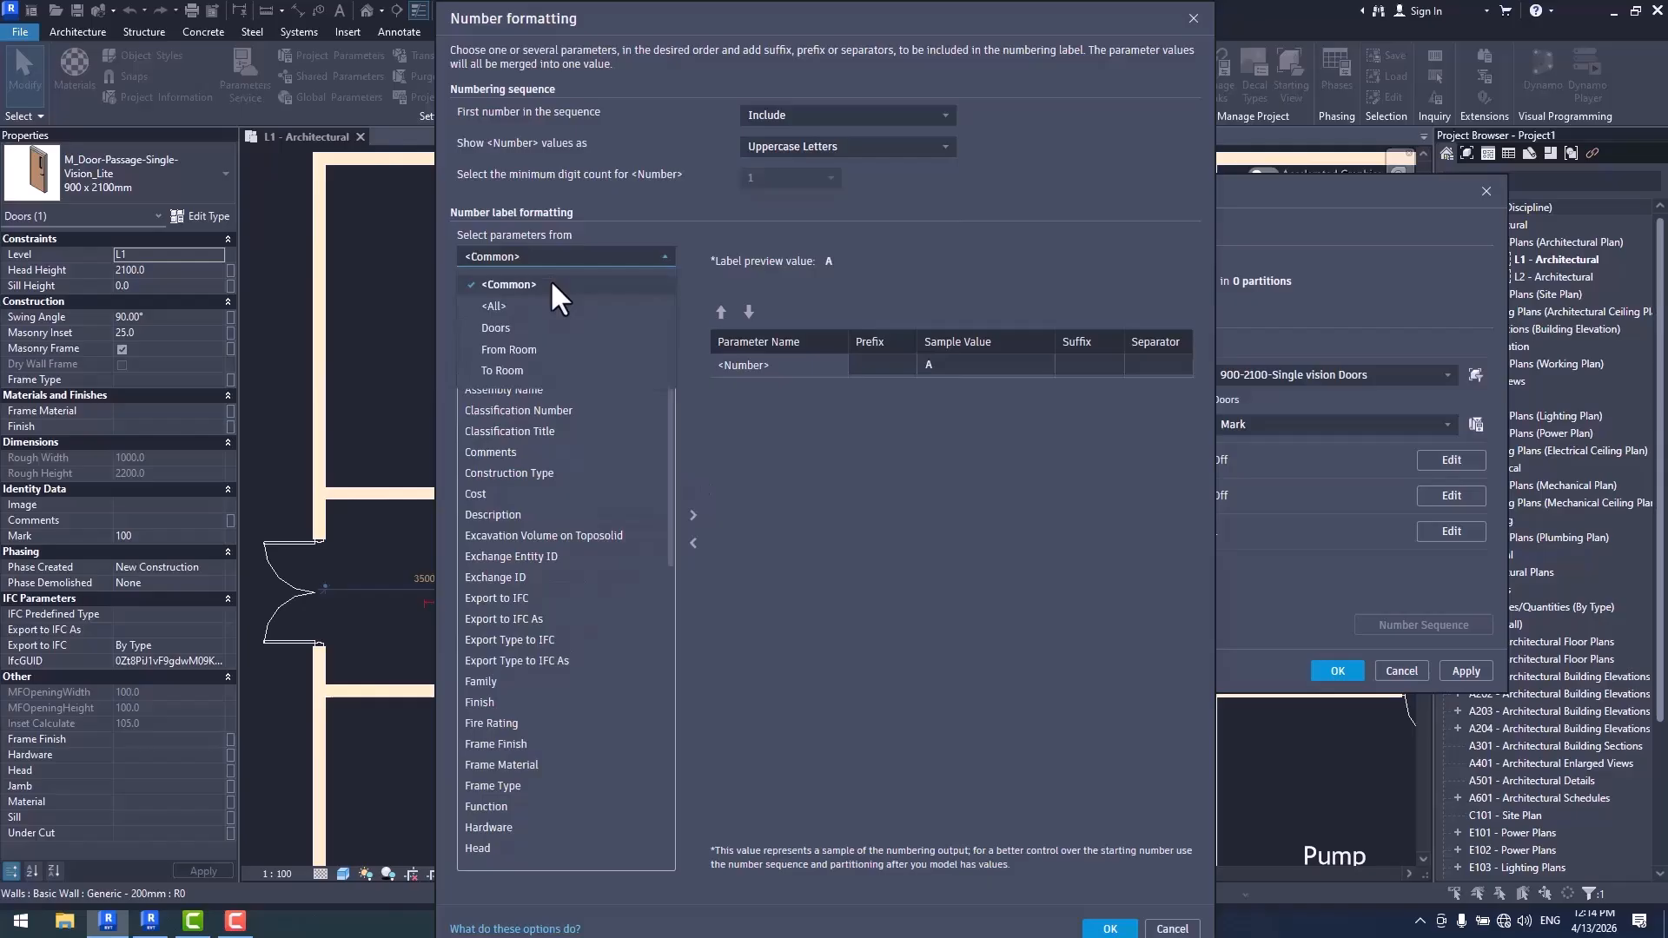
left_click(534, 345)
left_click(539, 514)
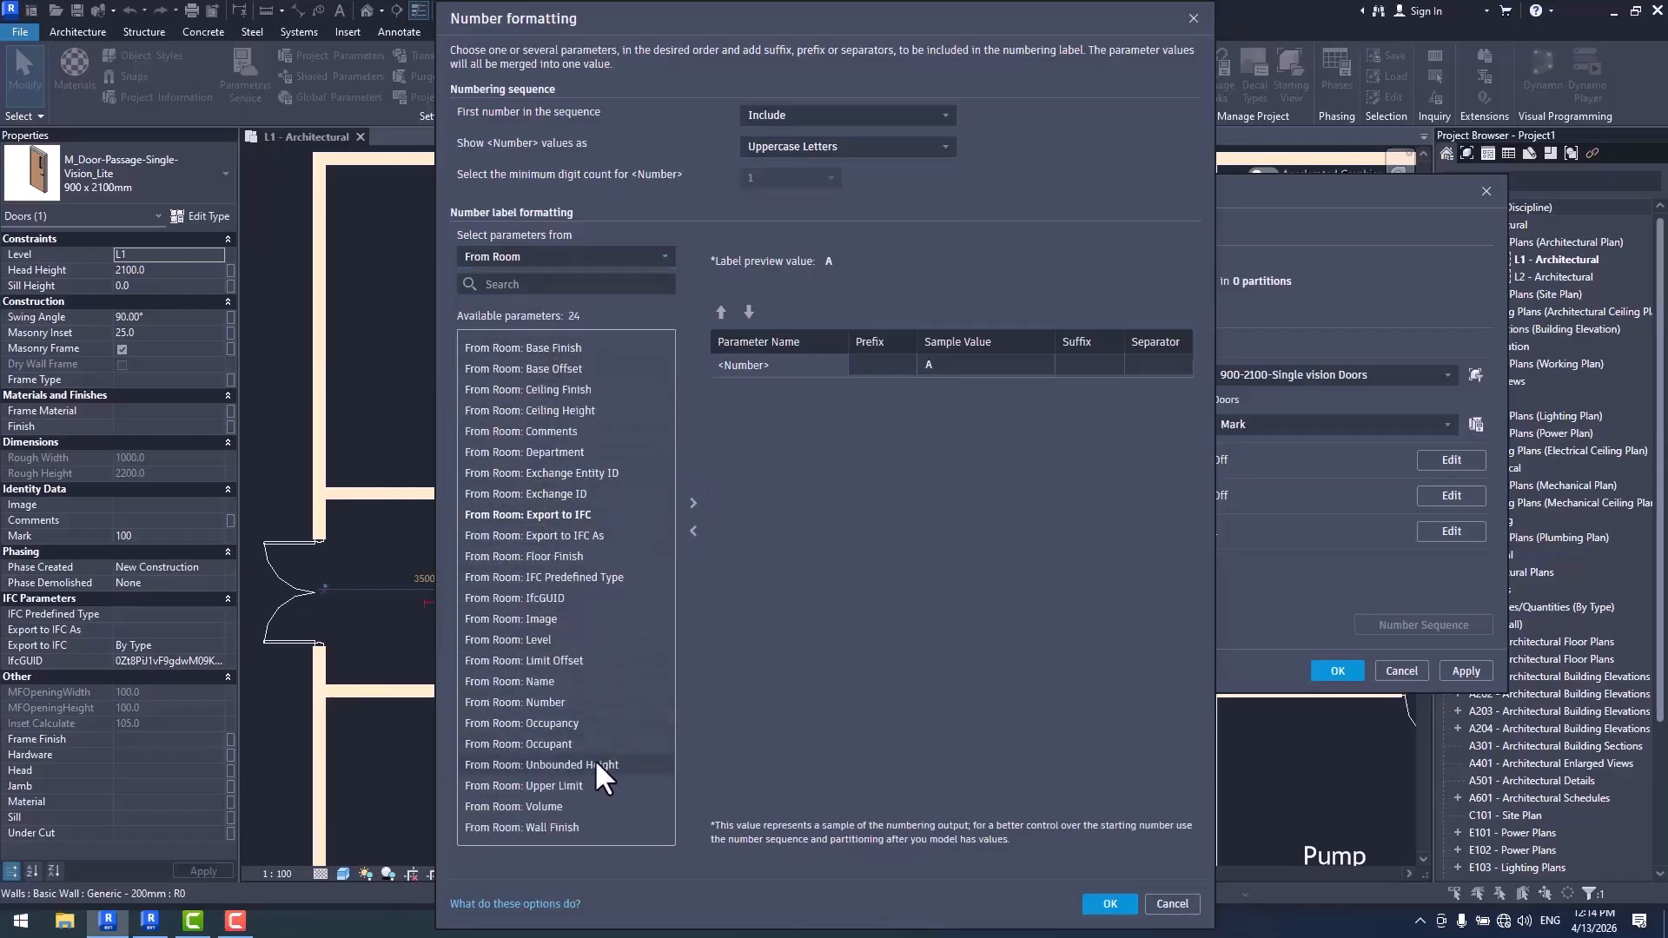
left_click(549, 258)
left_click(537, 350)
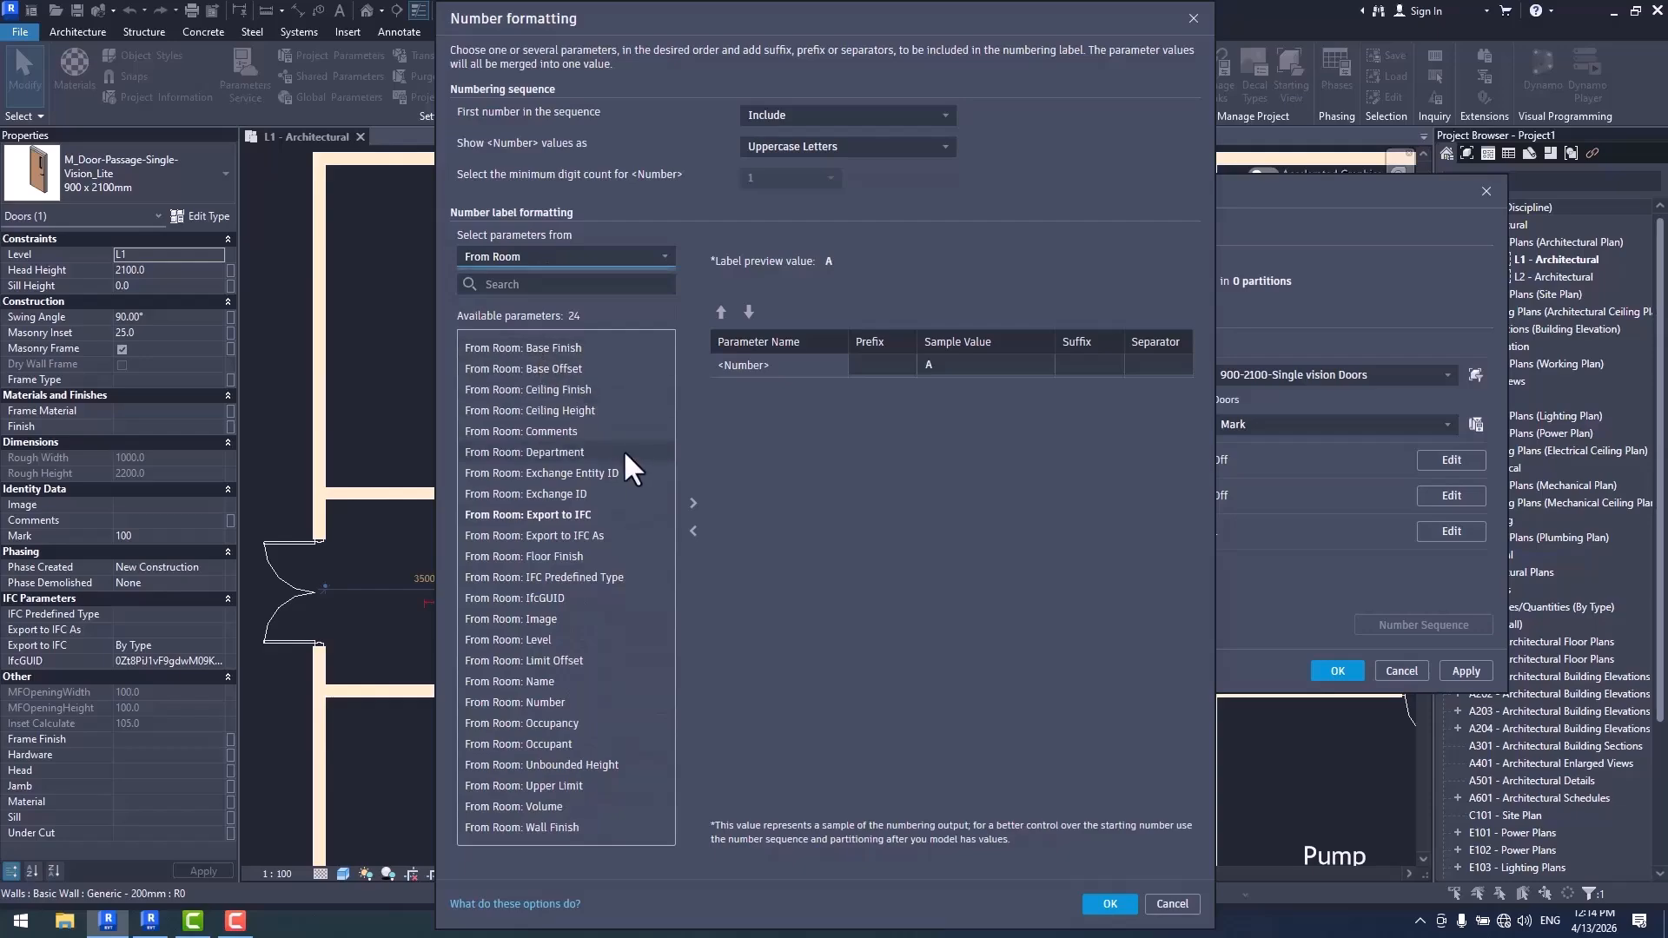
double_click(549, 680)
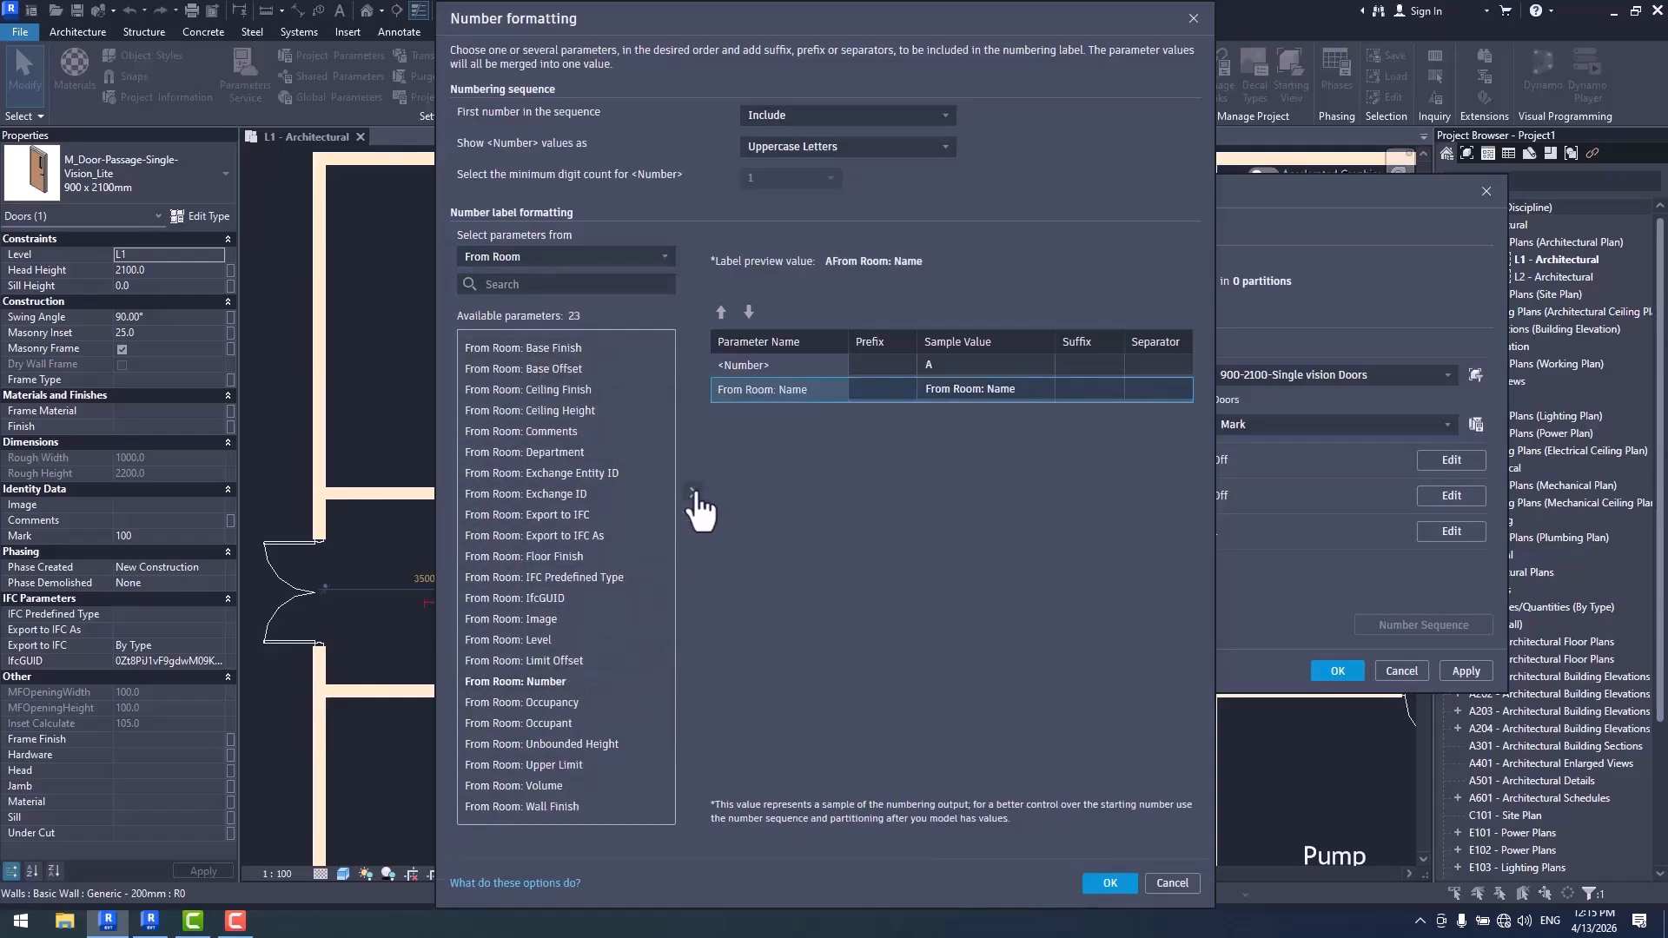
- Place From Room: Name ahead of <Number> in the label and give it the suffix "-"
left_click(1002, 388)
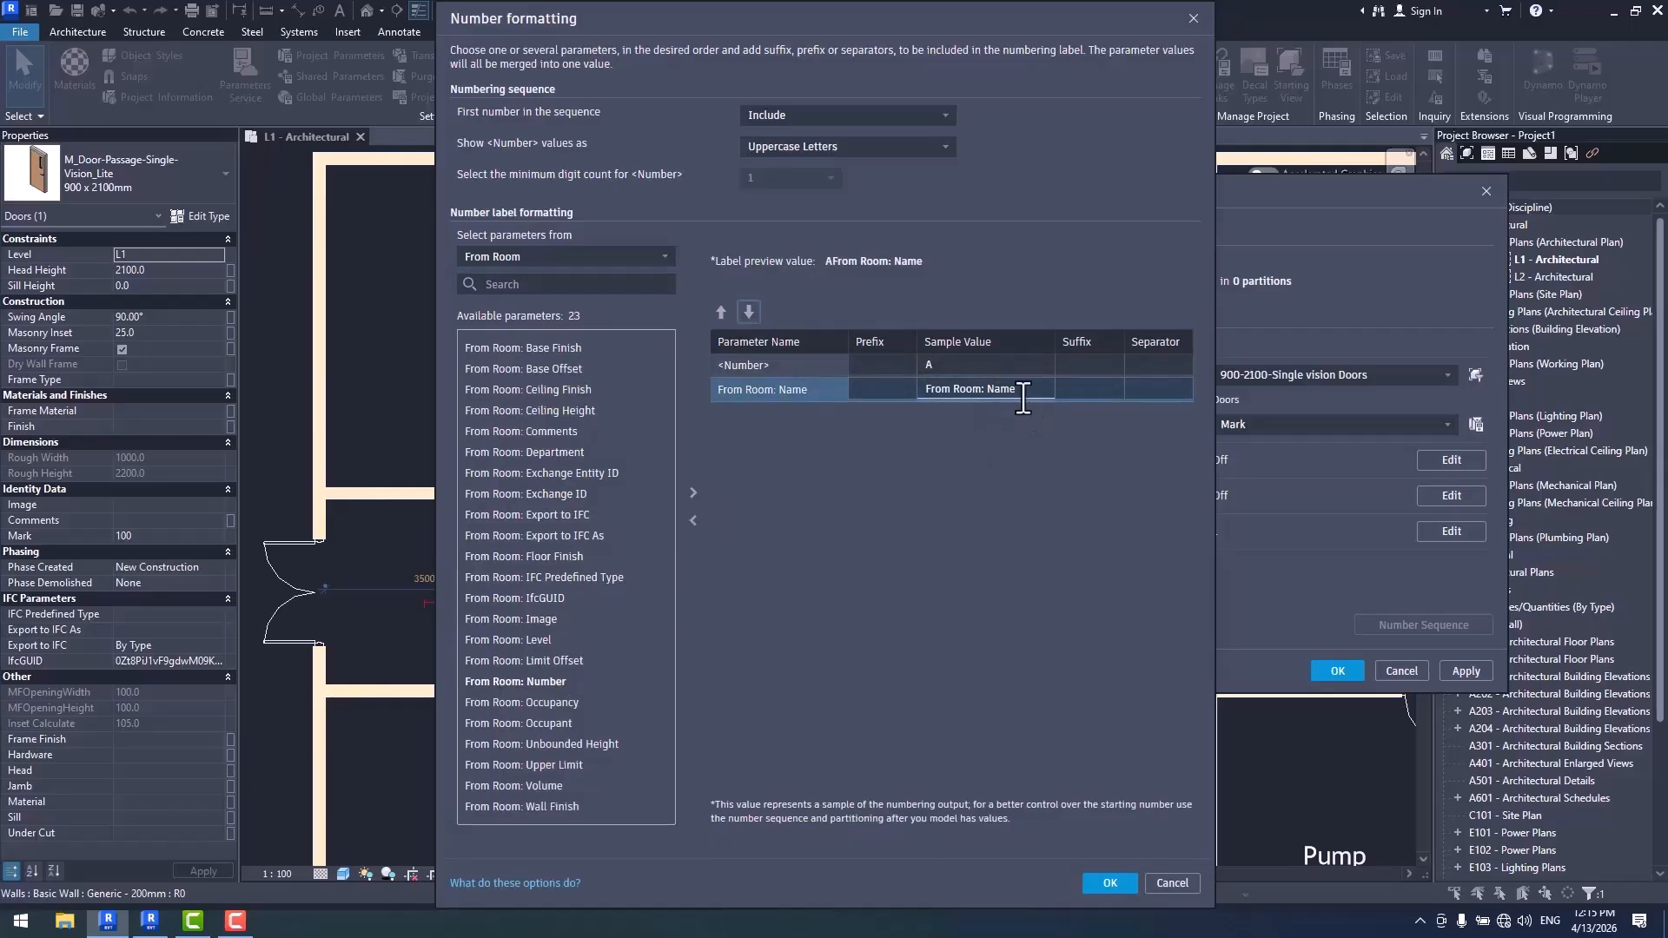
left_click(720, 313)
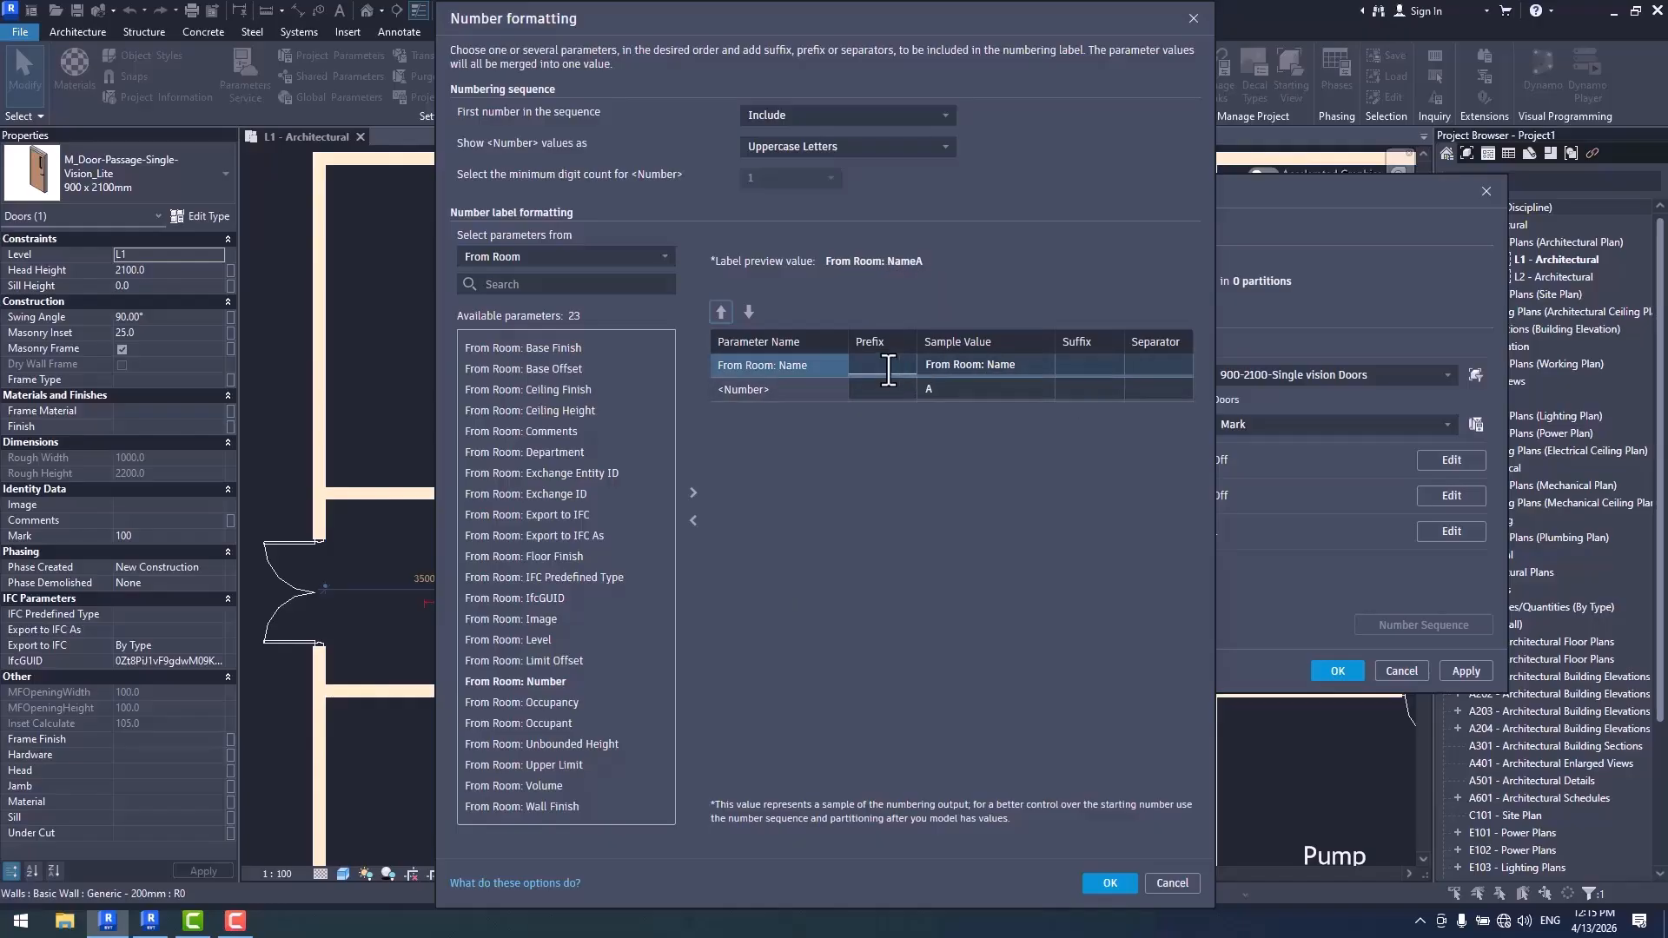
left_click(1086, 365)
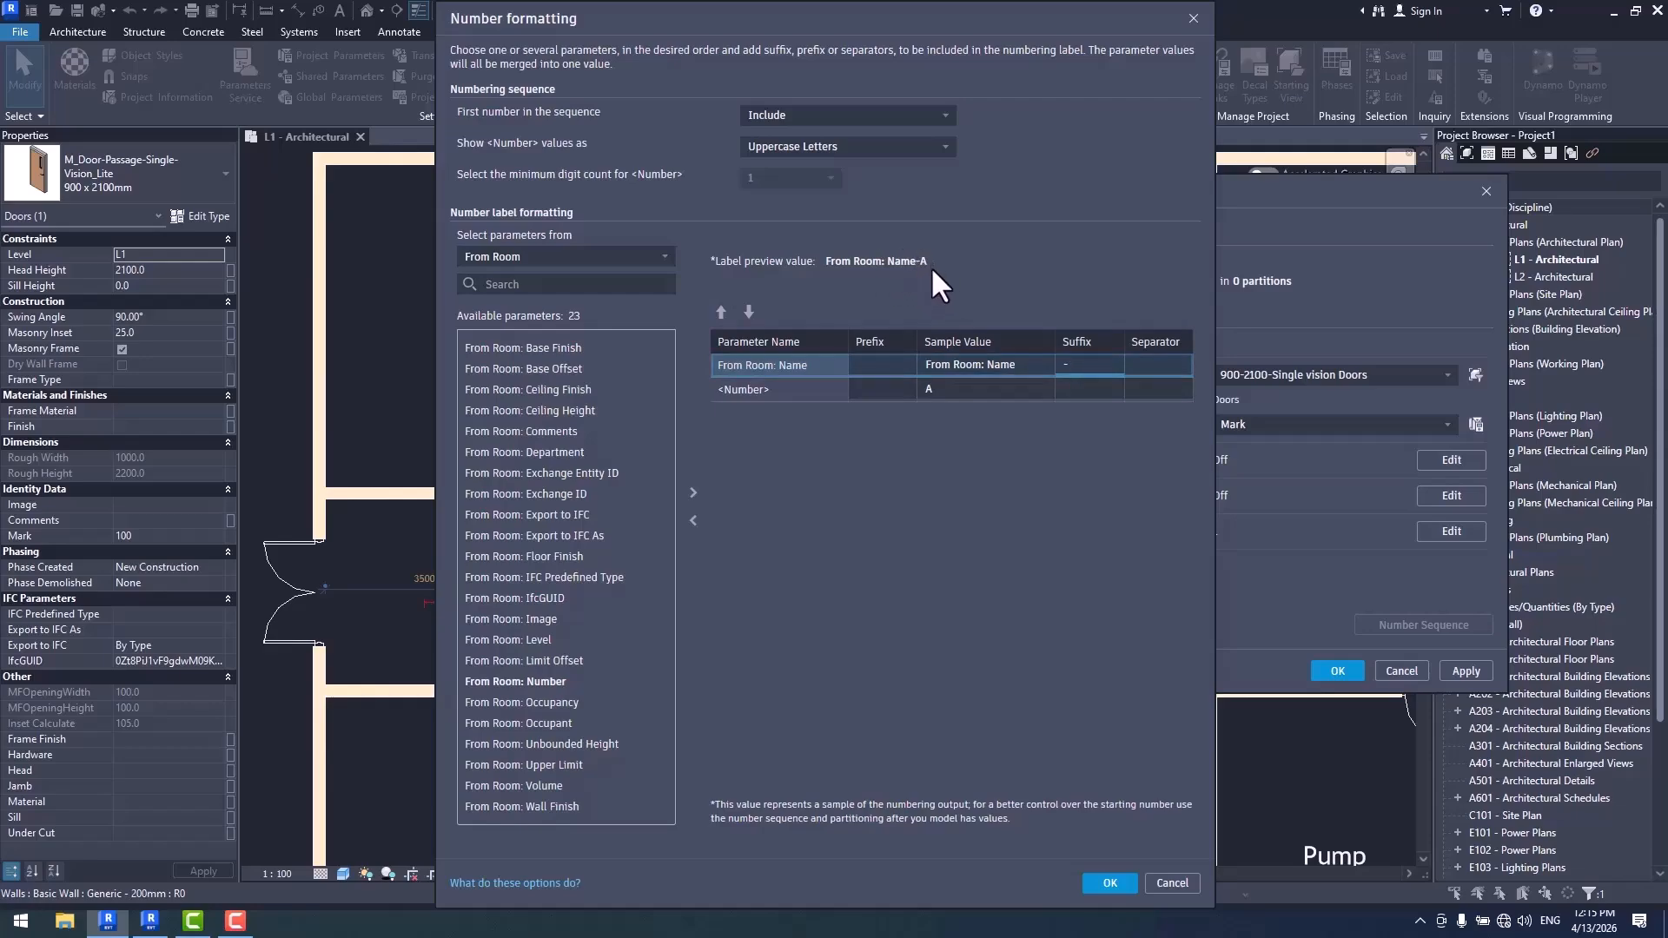
- Show the <Number> values as Numbers, and try From Room: Name after <Number> before restoring it to first place
left_click(808, 148)
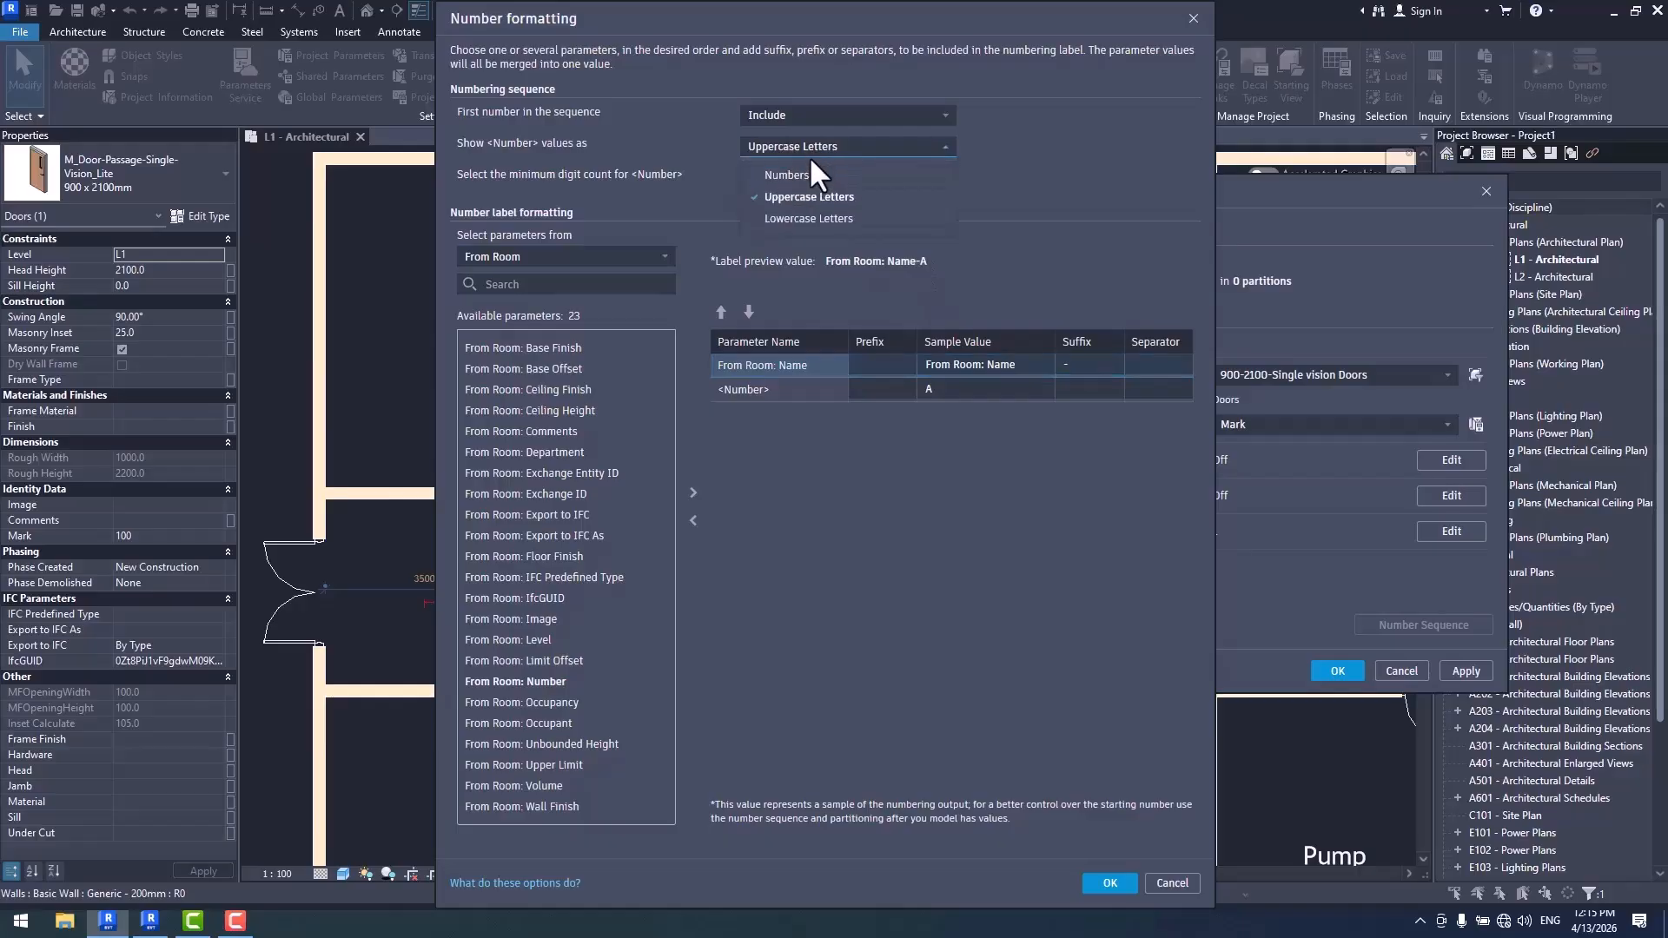
left_click(787, 174)
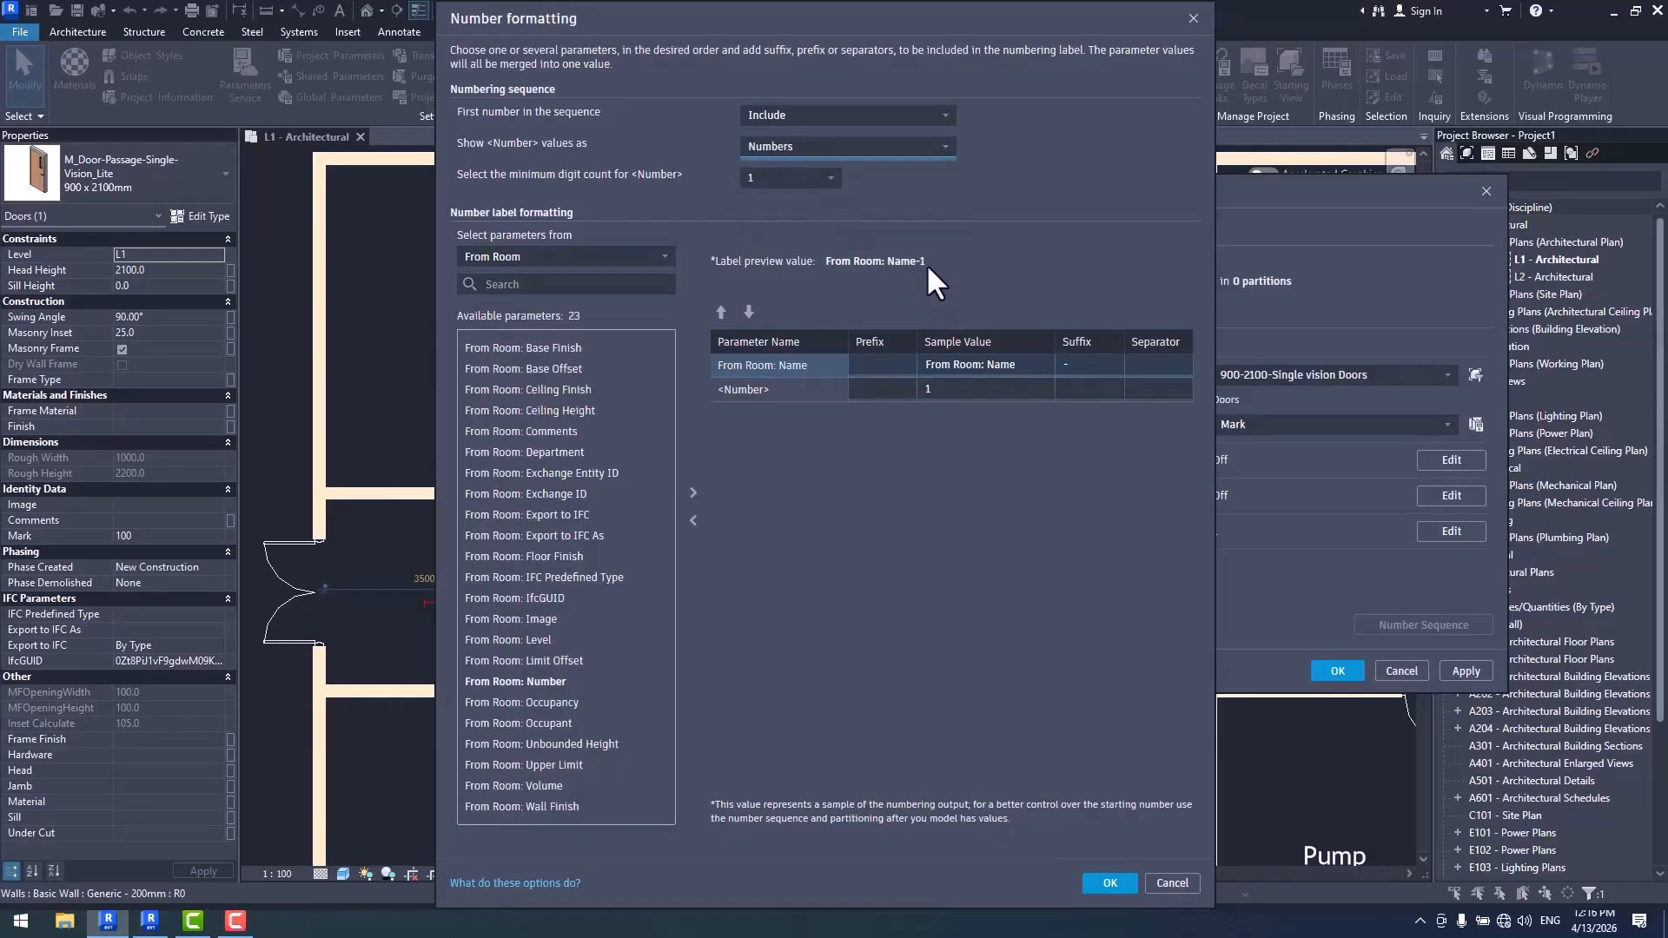
left_click(748, 312)
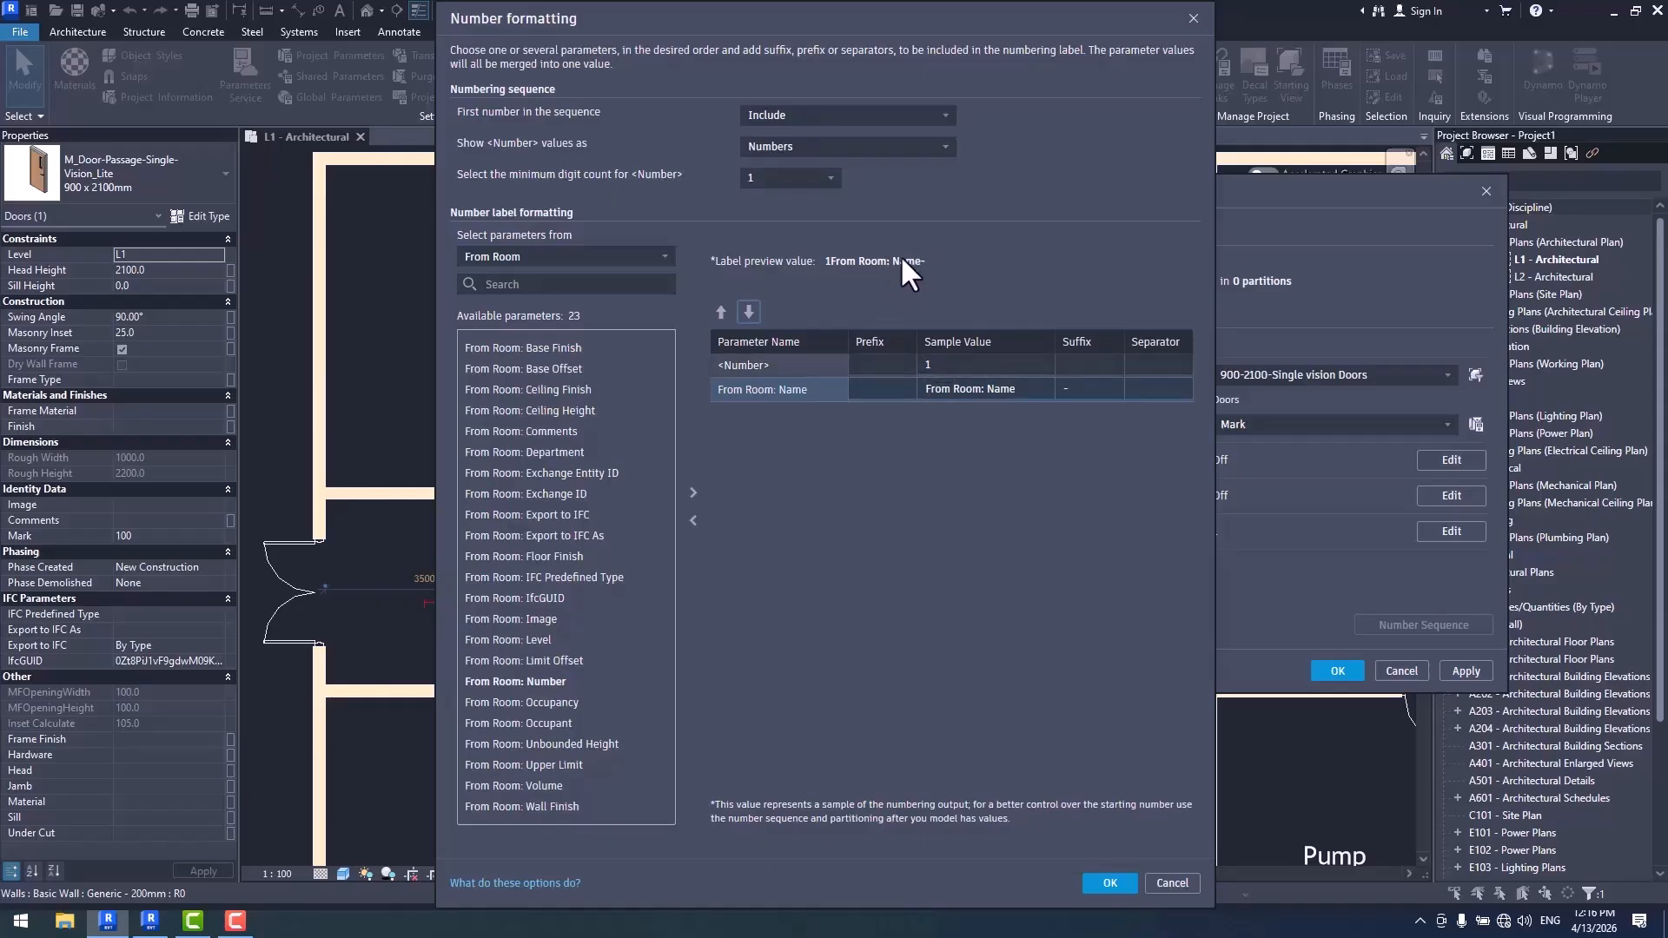
left_click(721, 312)
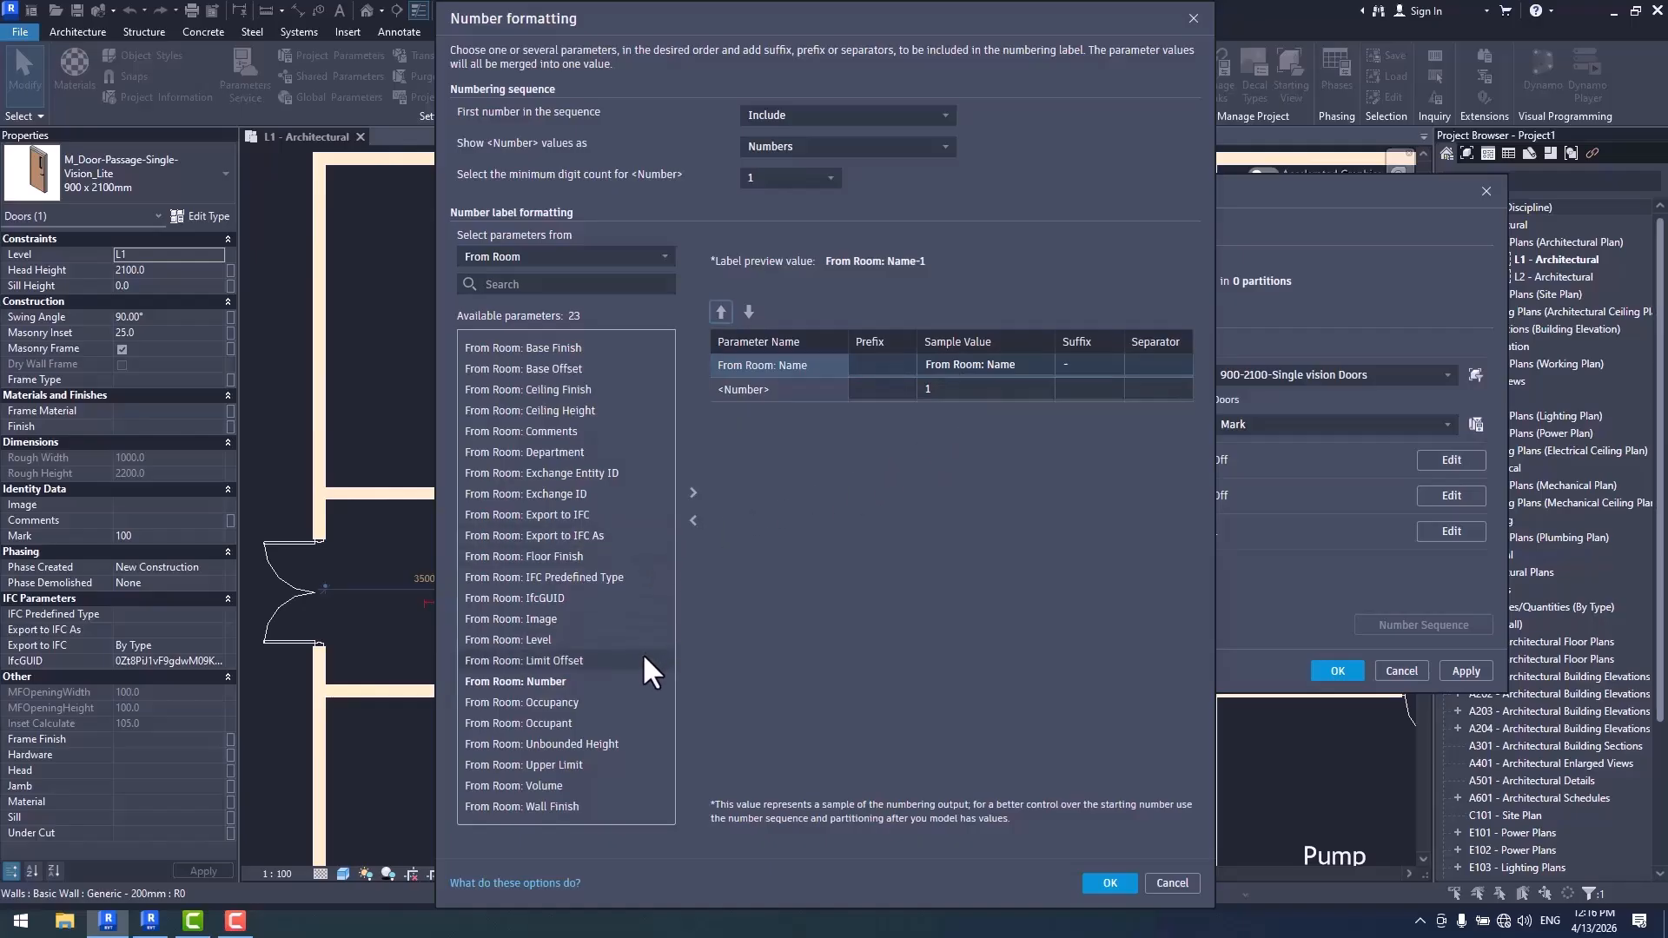
- Try adding the common Family parameter to the label with a "-" suffix on <Number>, and remove both again
left_click(543, 257)
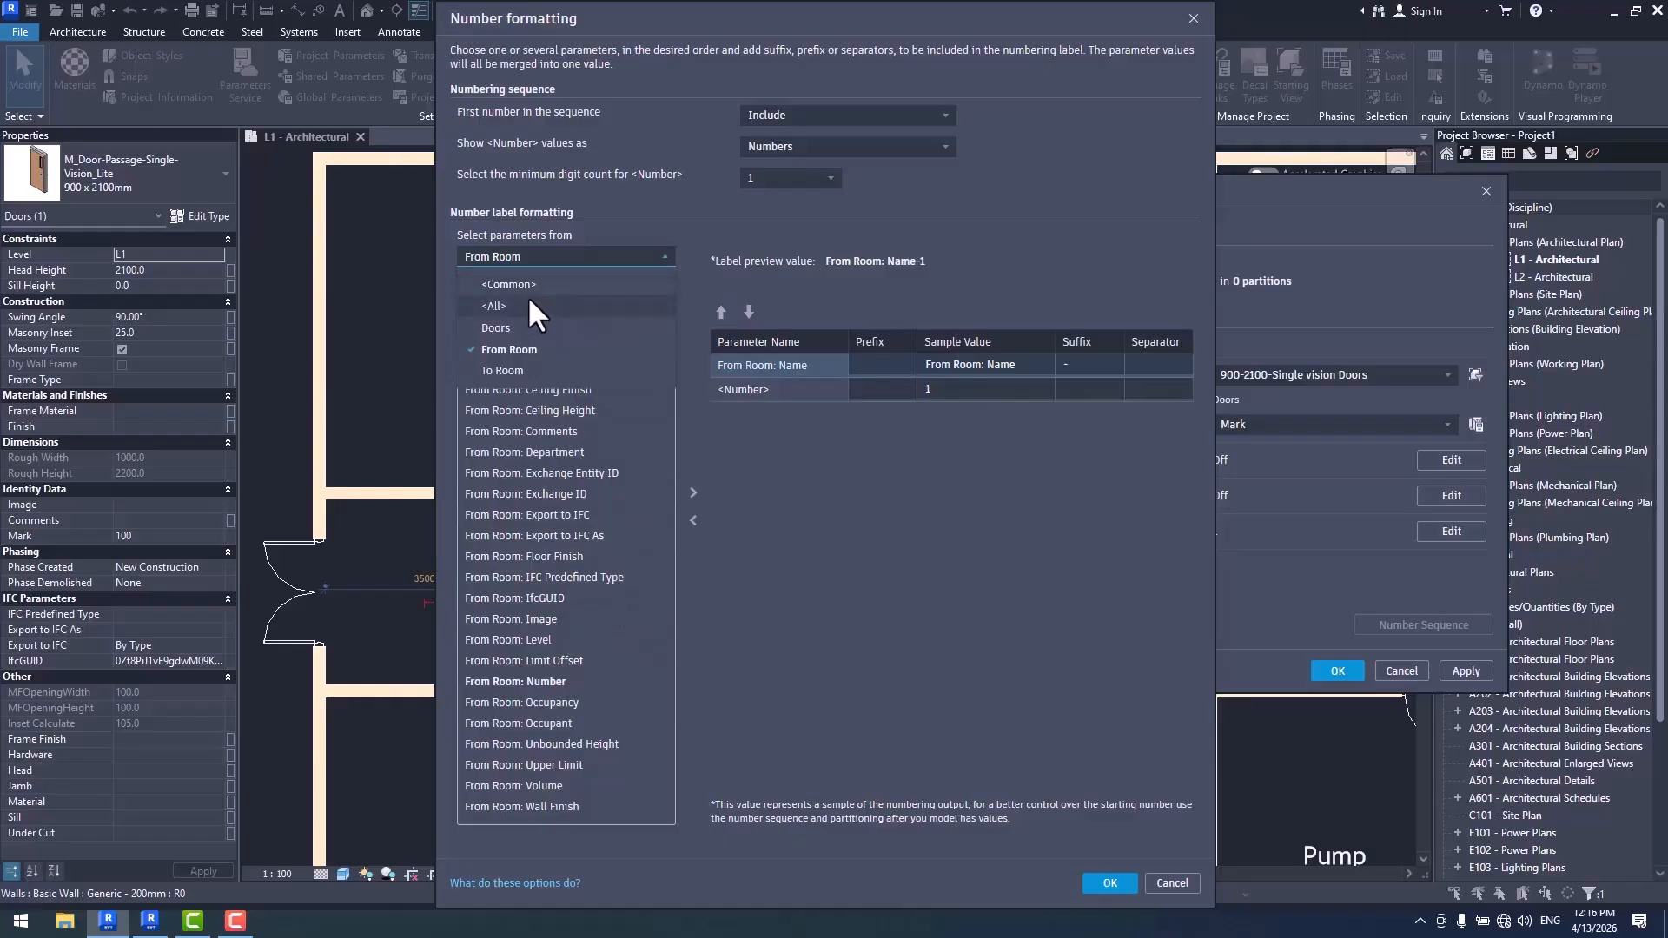
left_click(528, 295)
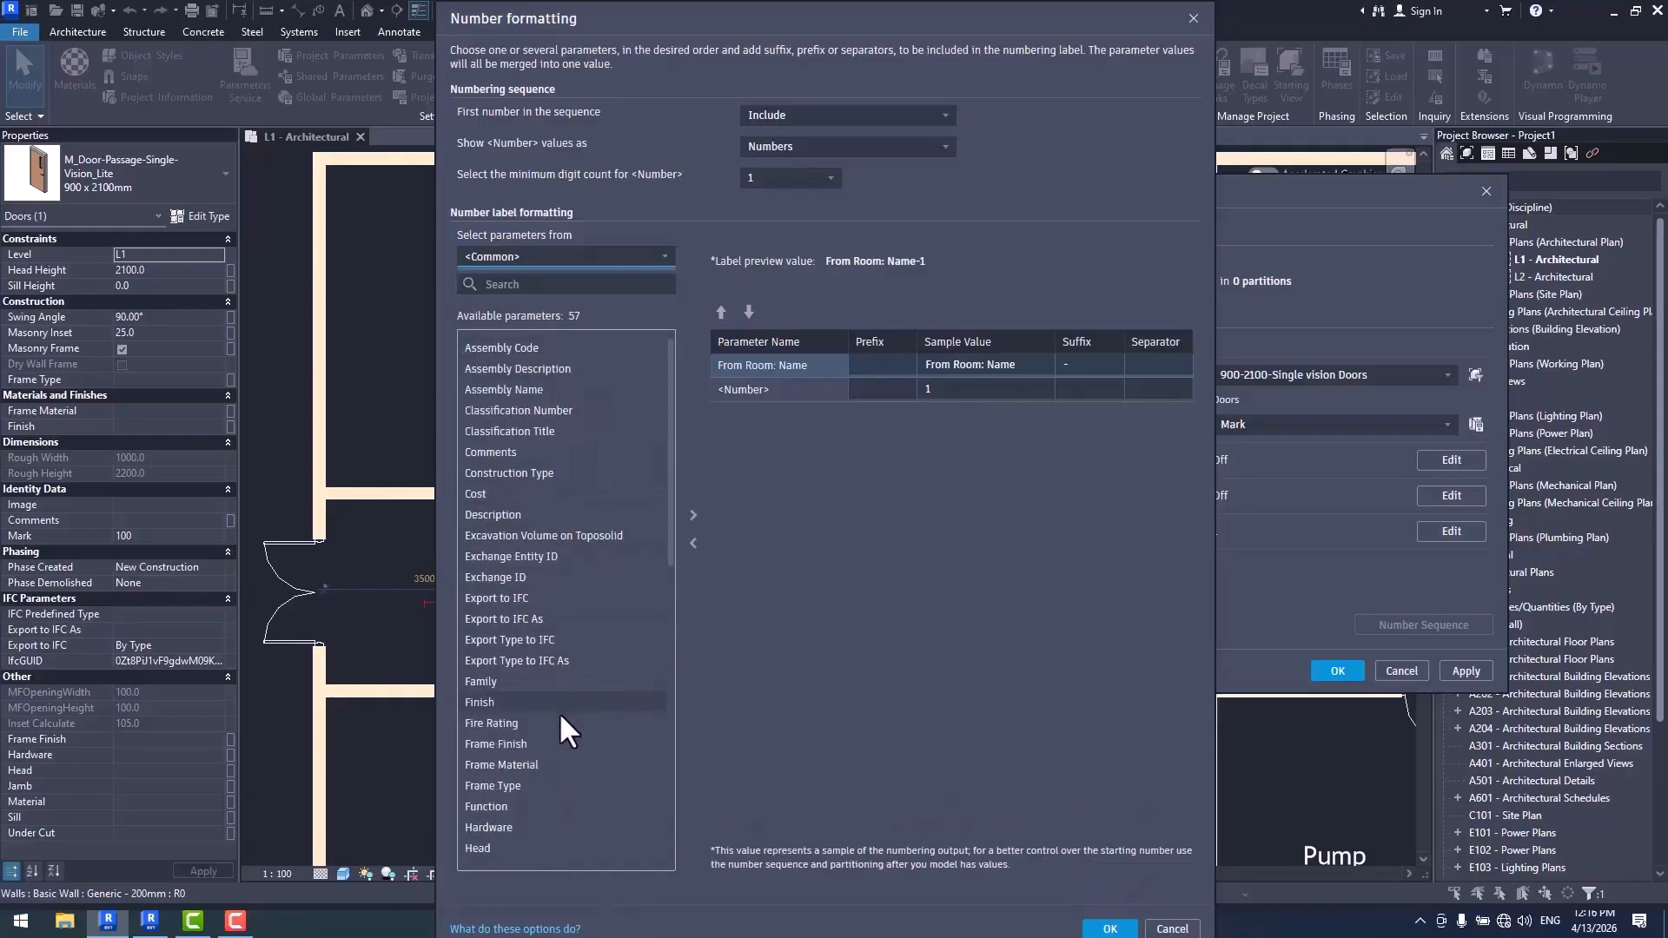
double_click(502, 681)
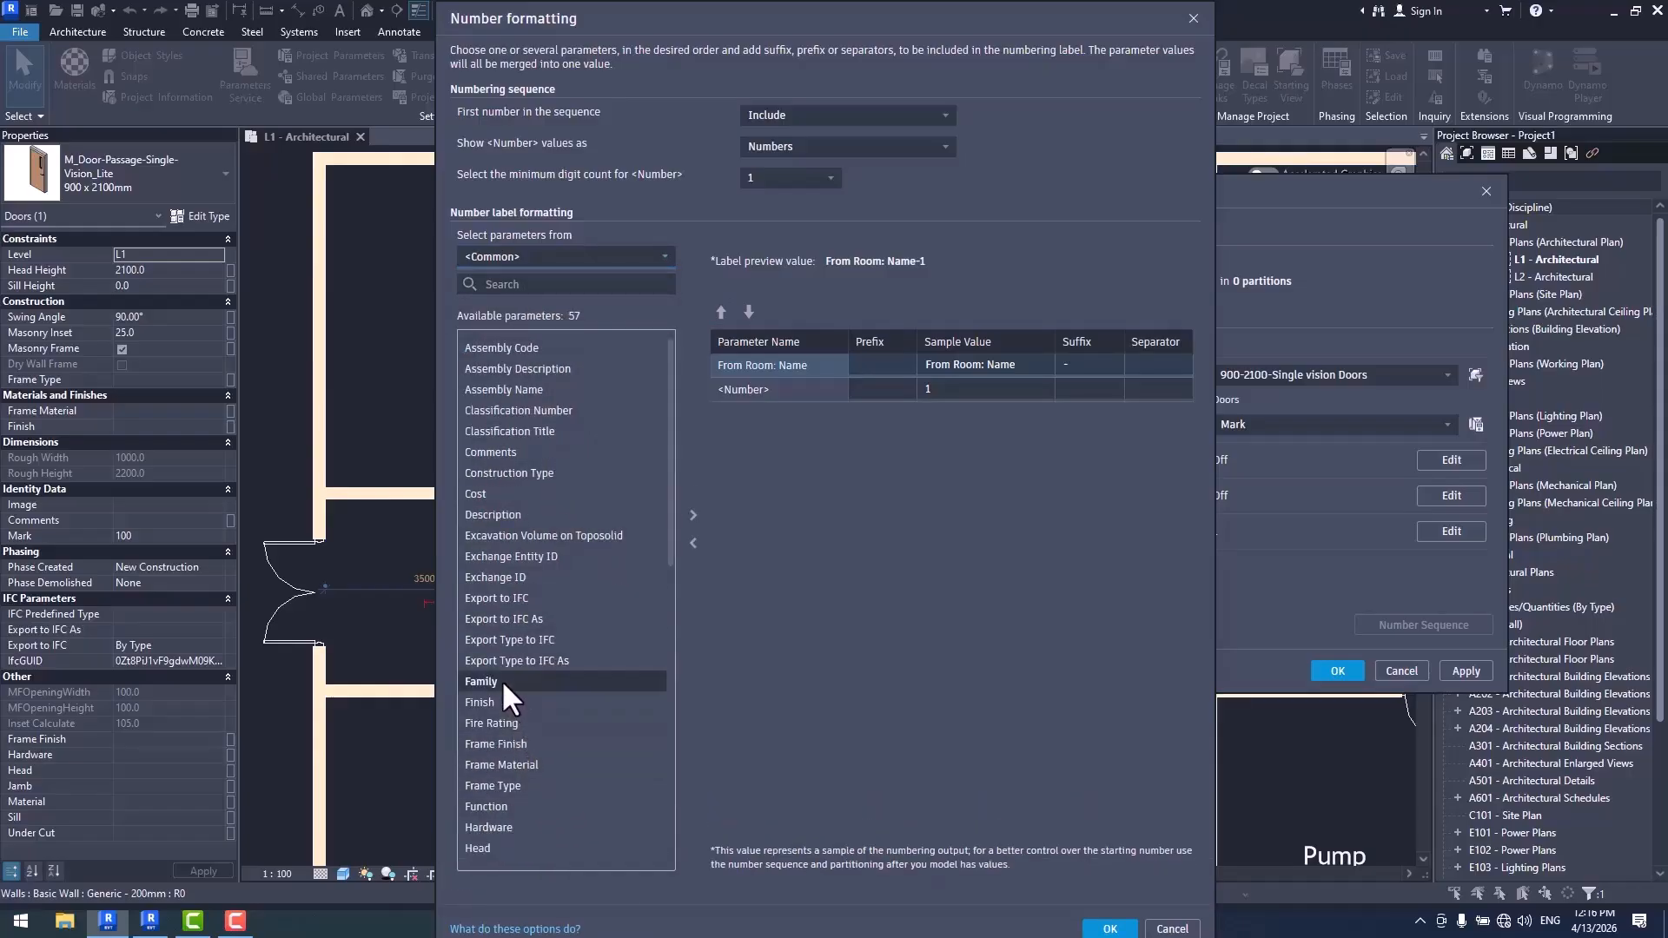
left_click(1077, 390)
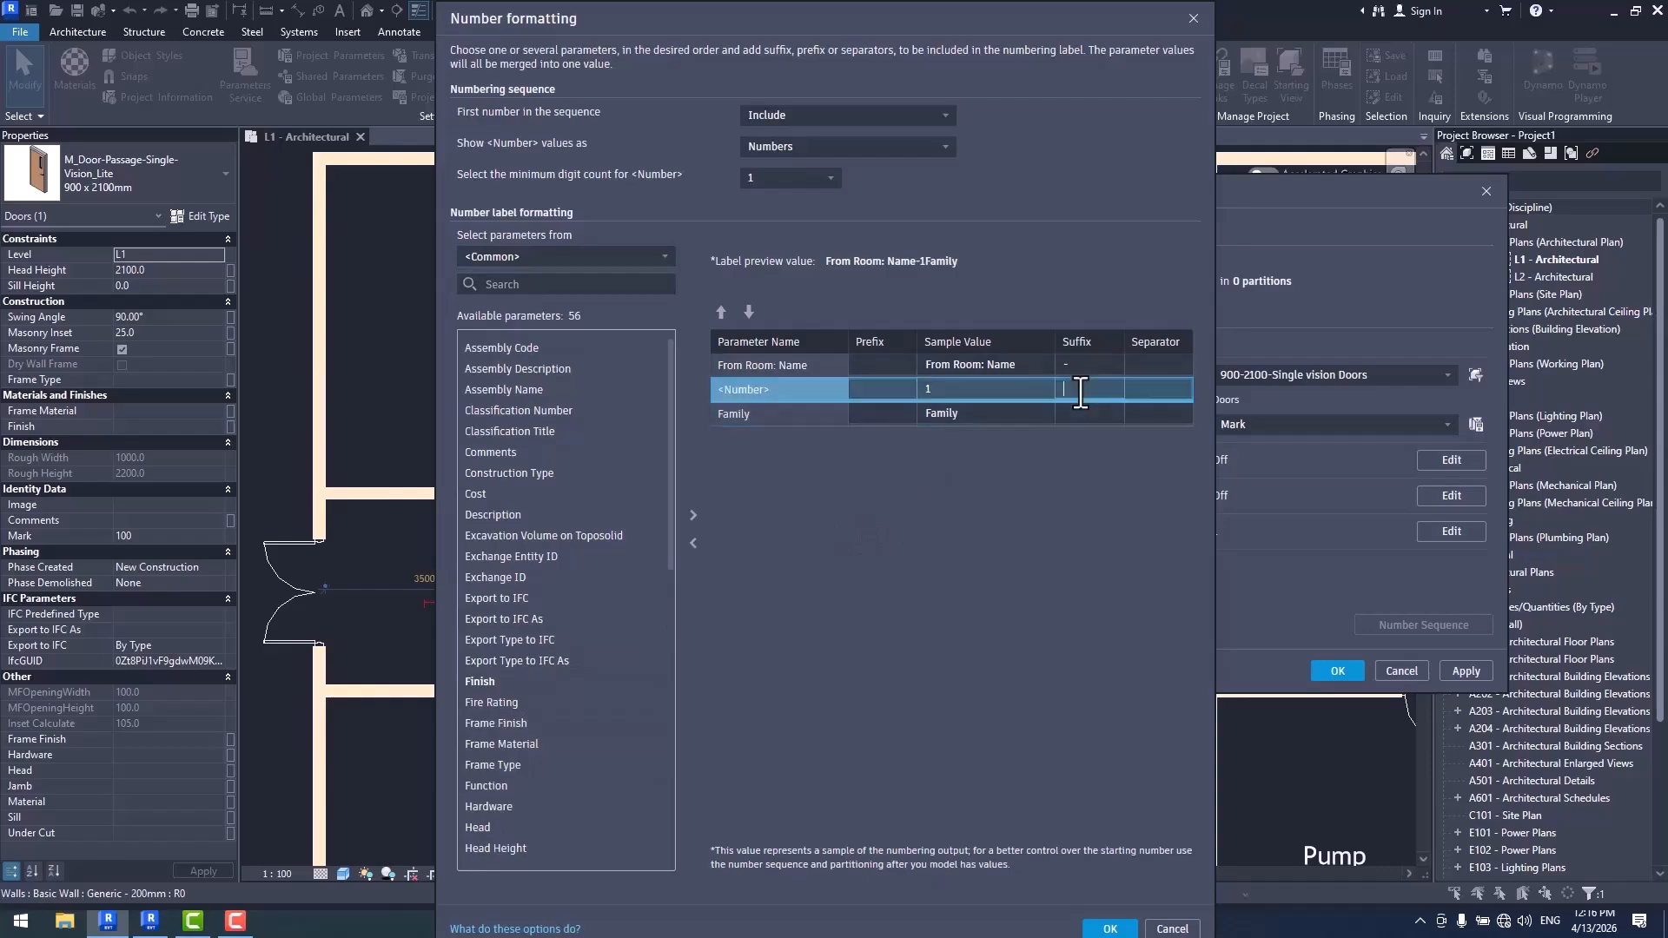
type("-")
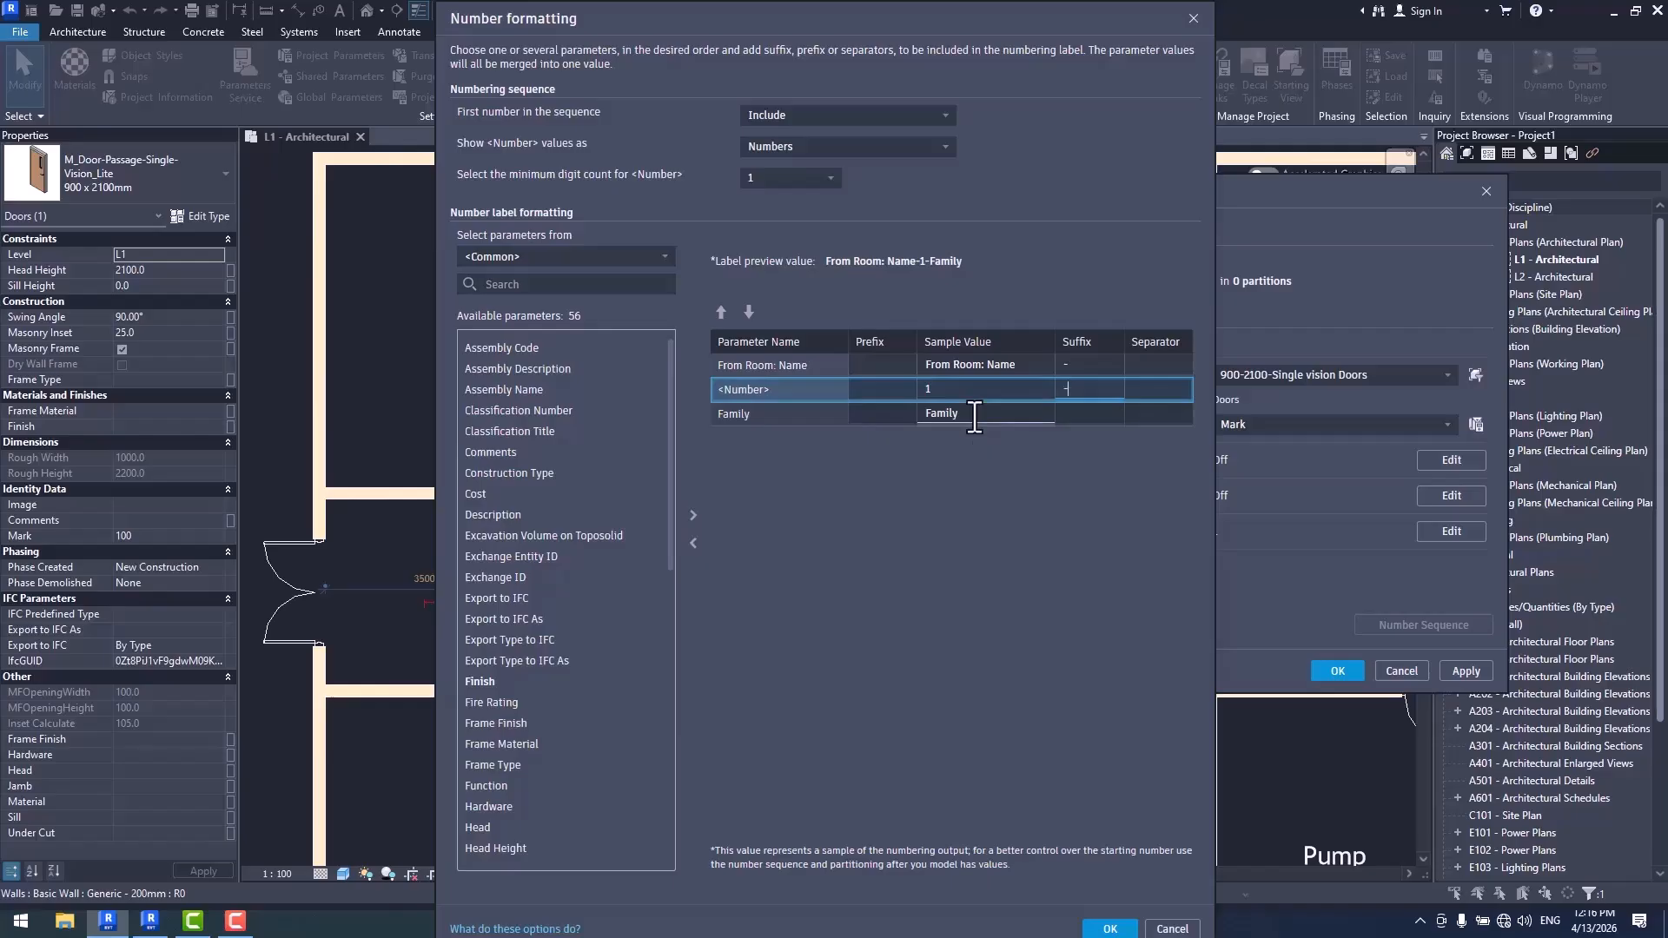
left_click(813, 414)
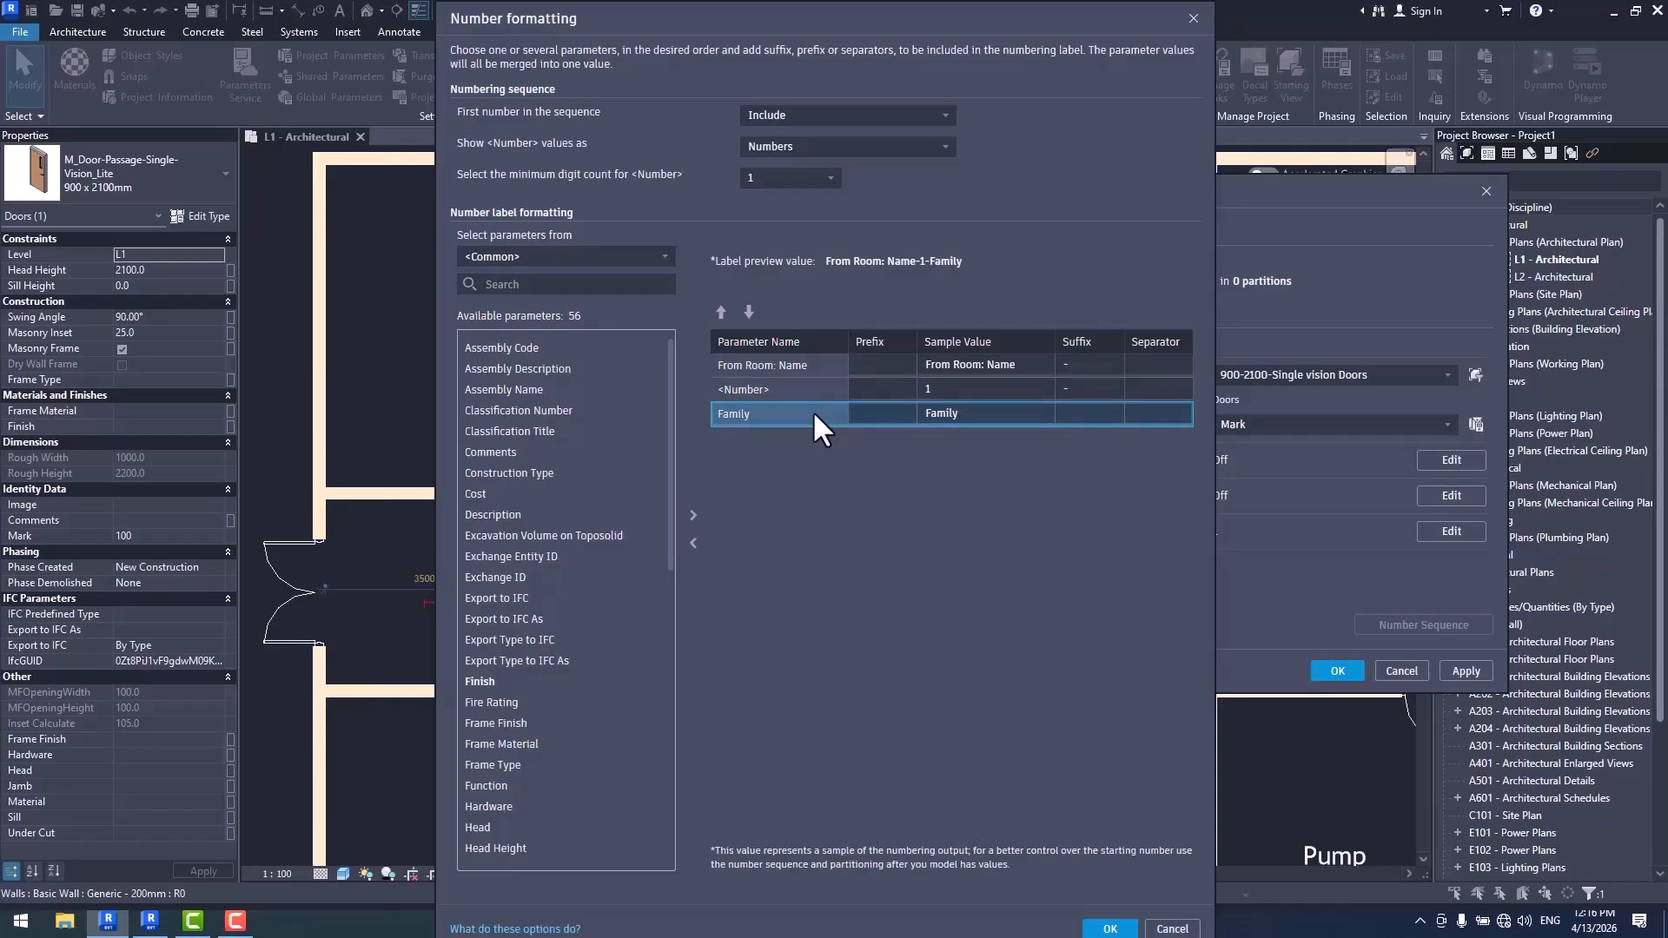
left_click(692, 543)
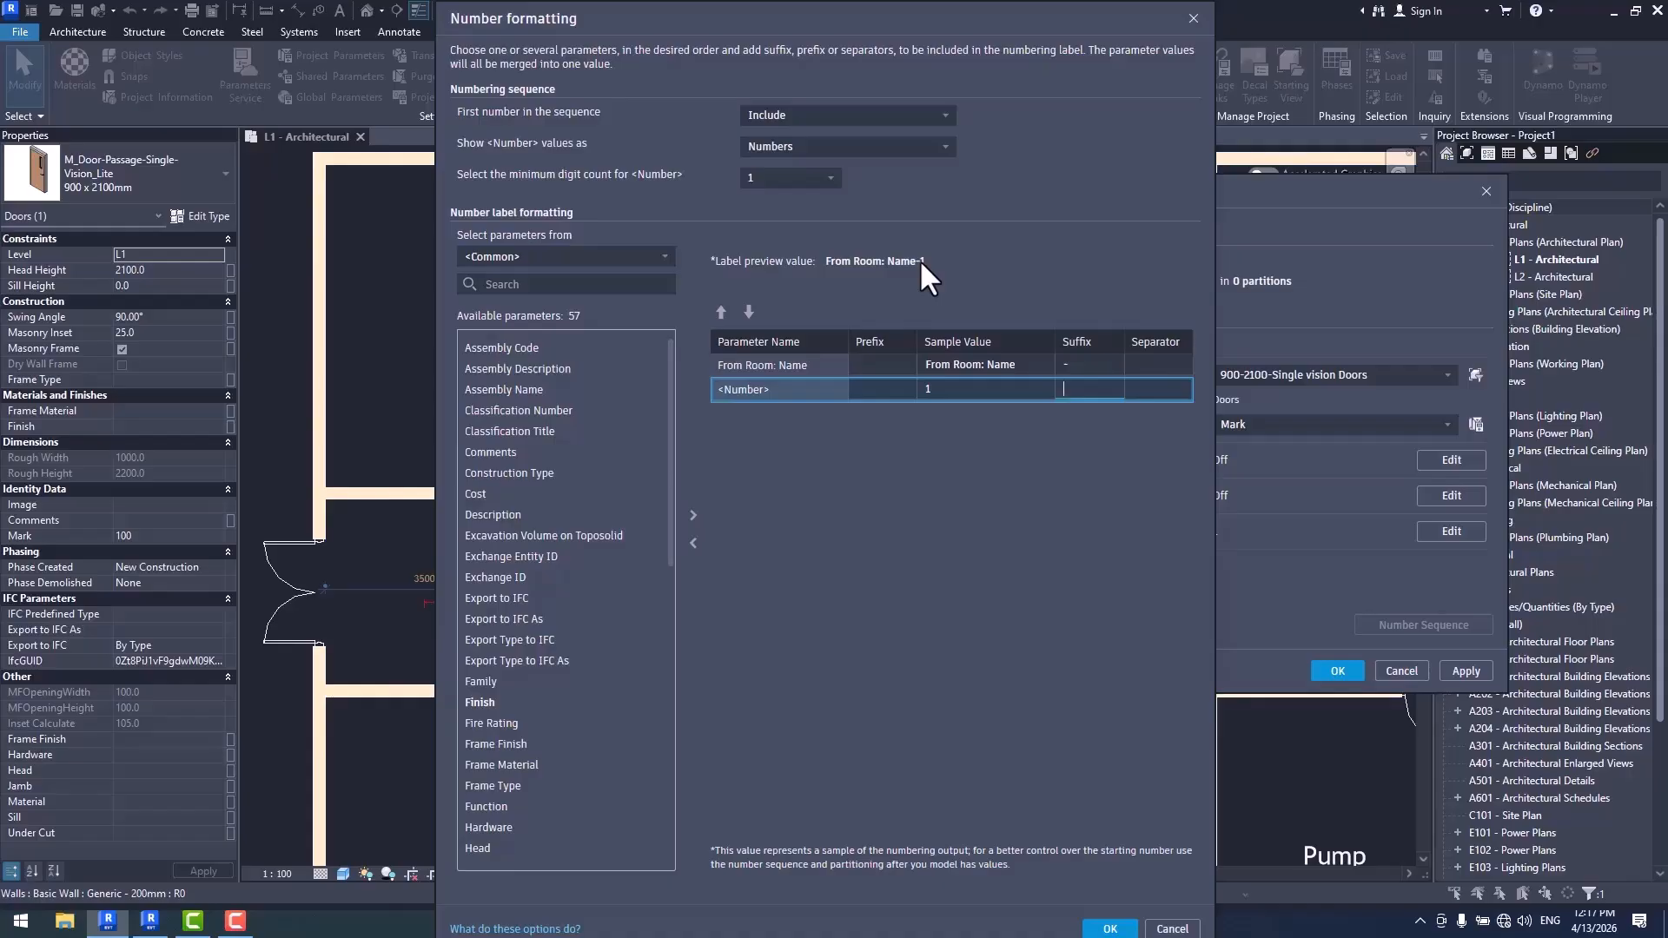
- Accept the From Room: Name-1 number formatting and choose Mark as the Door Tag template's numbering parameter
left_click(1110, 929)
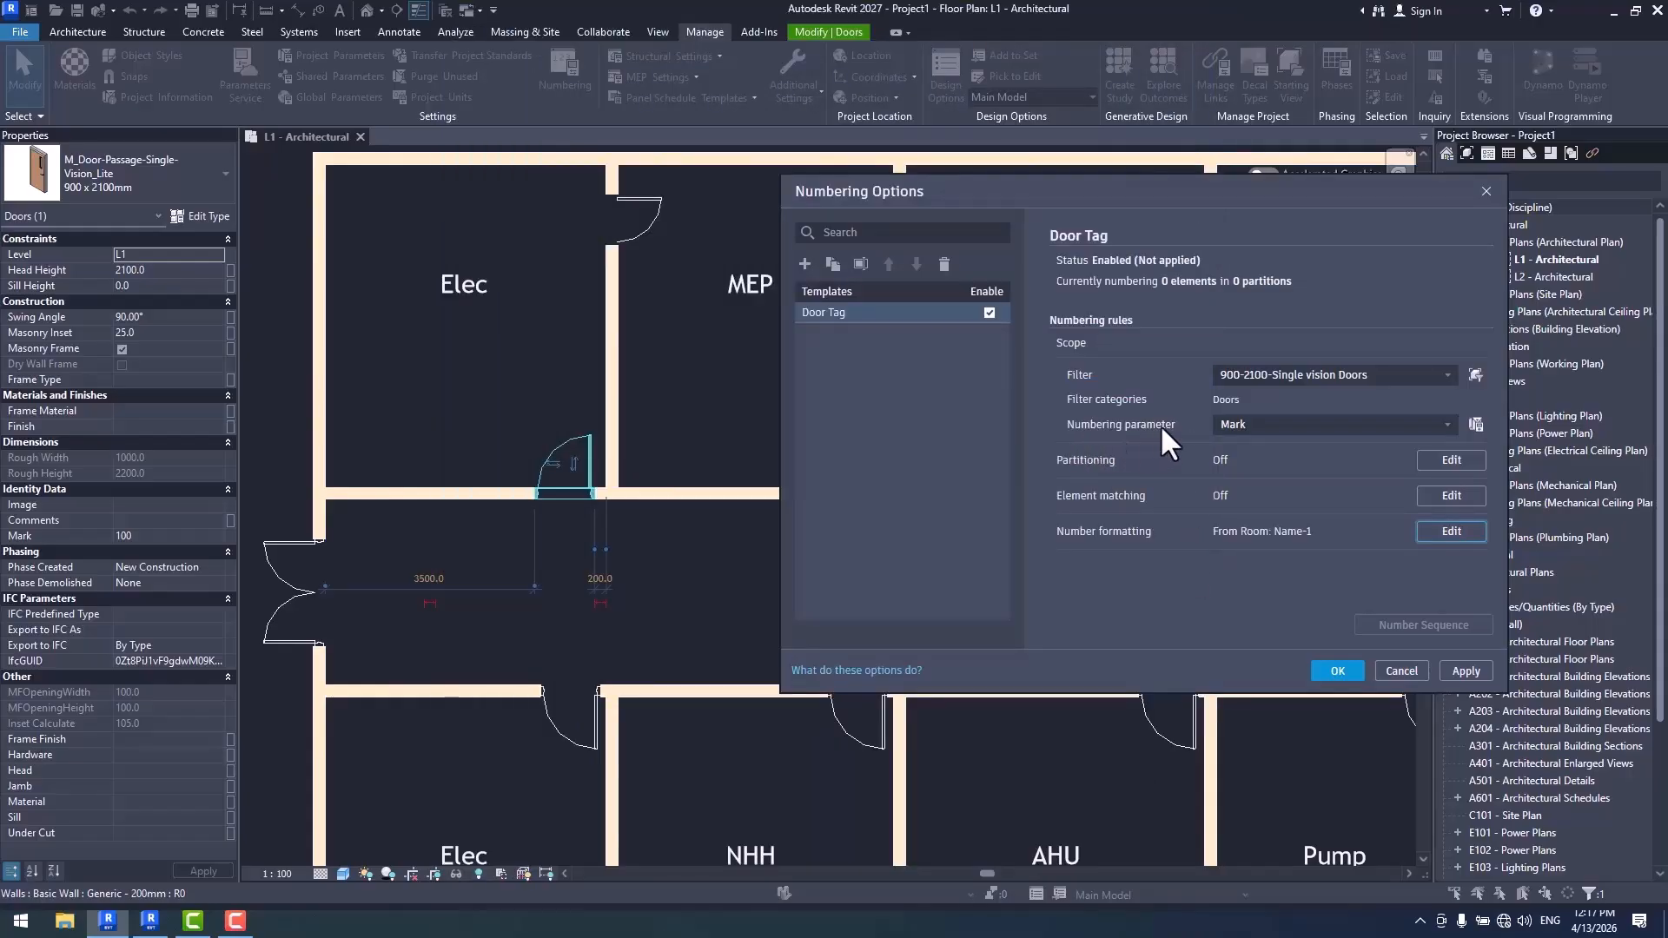
left_click(1449, 532)
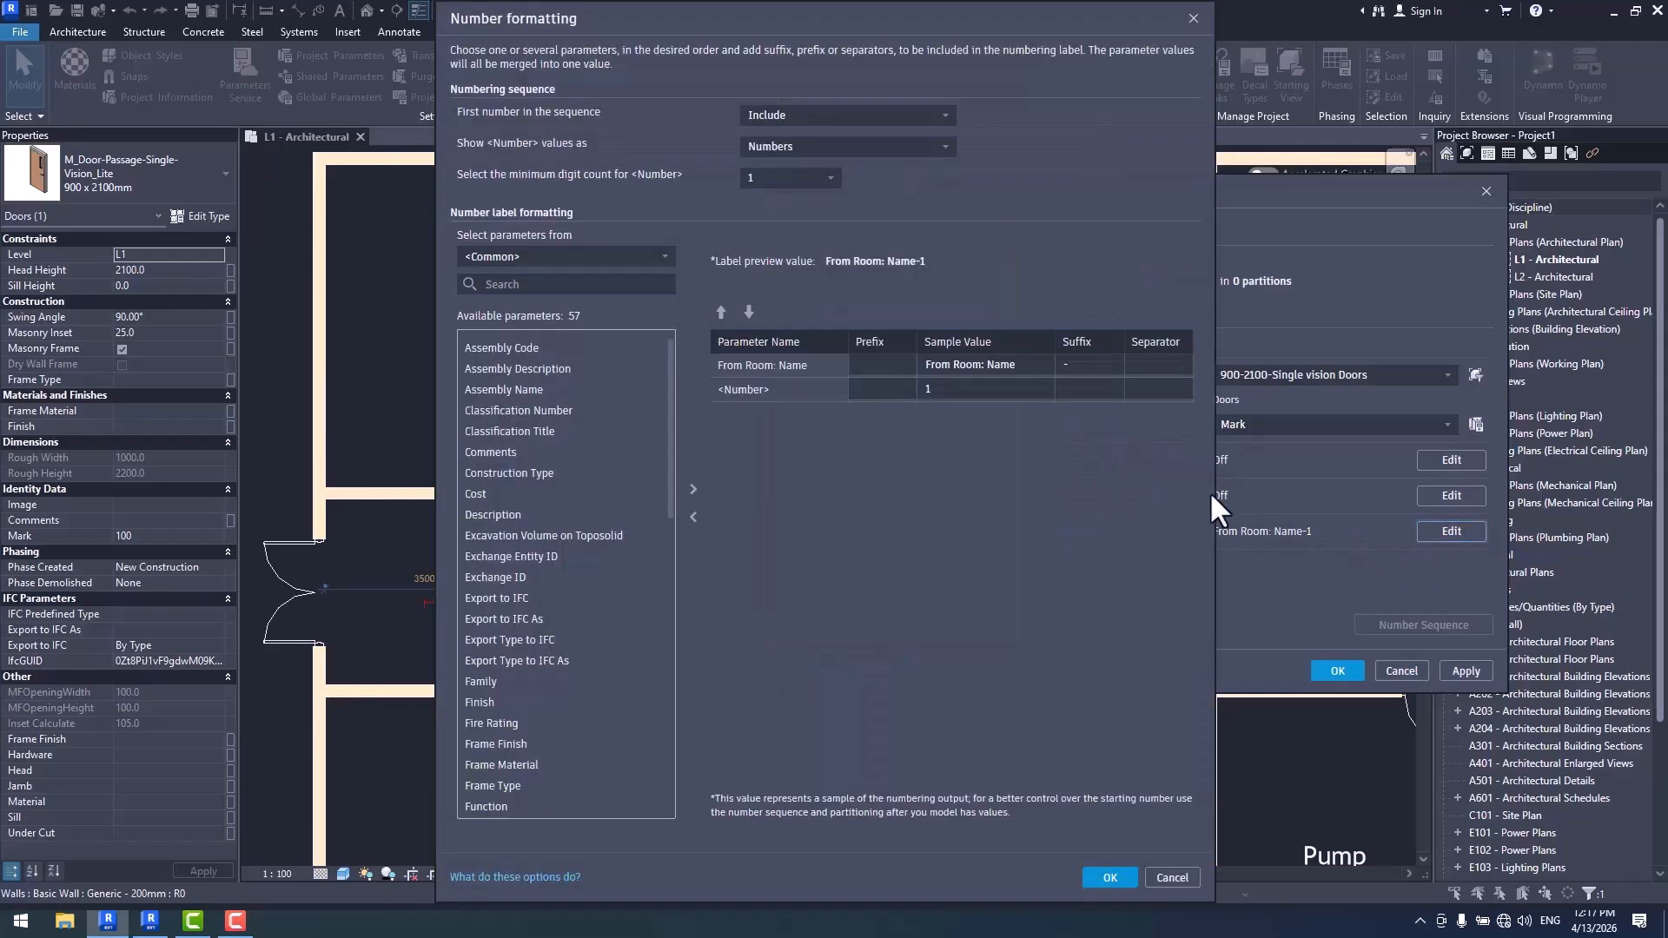
left_click(1108, 879)
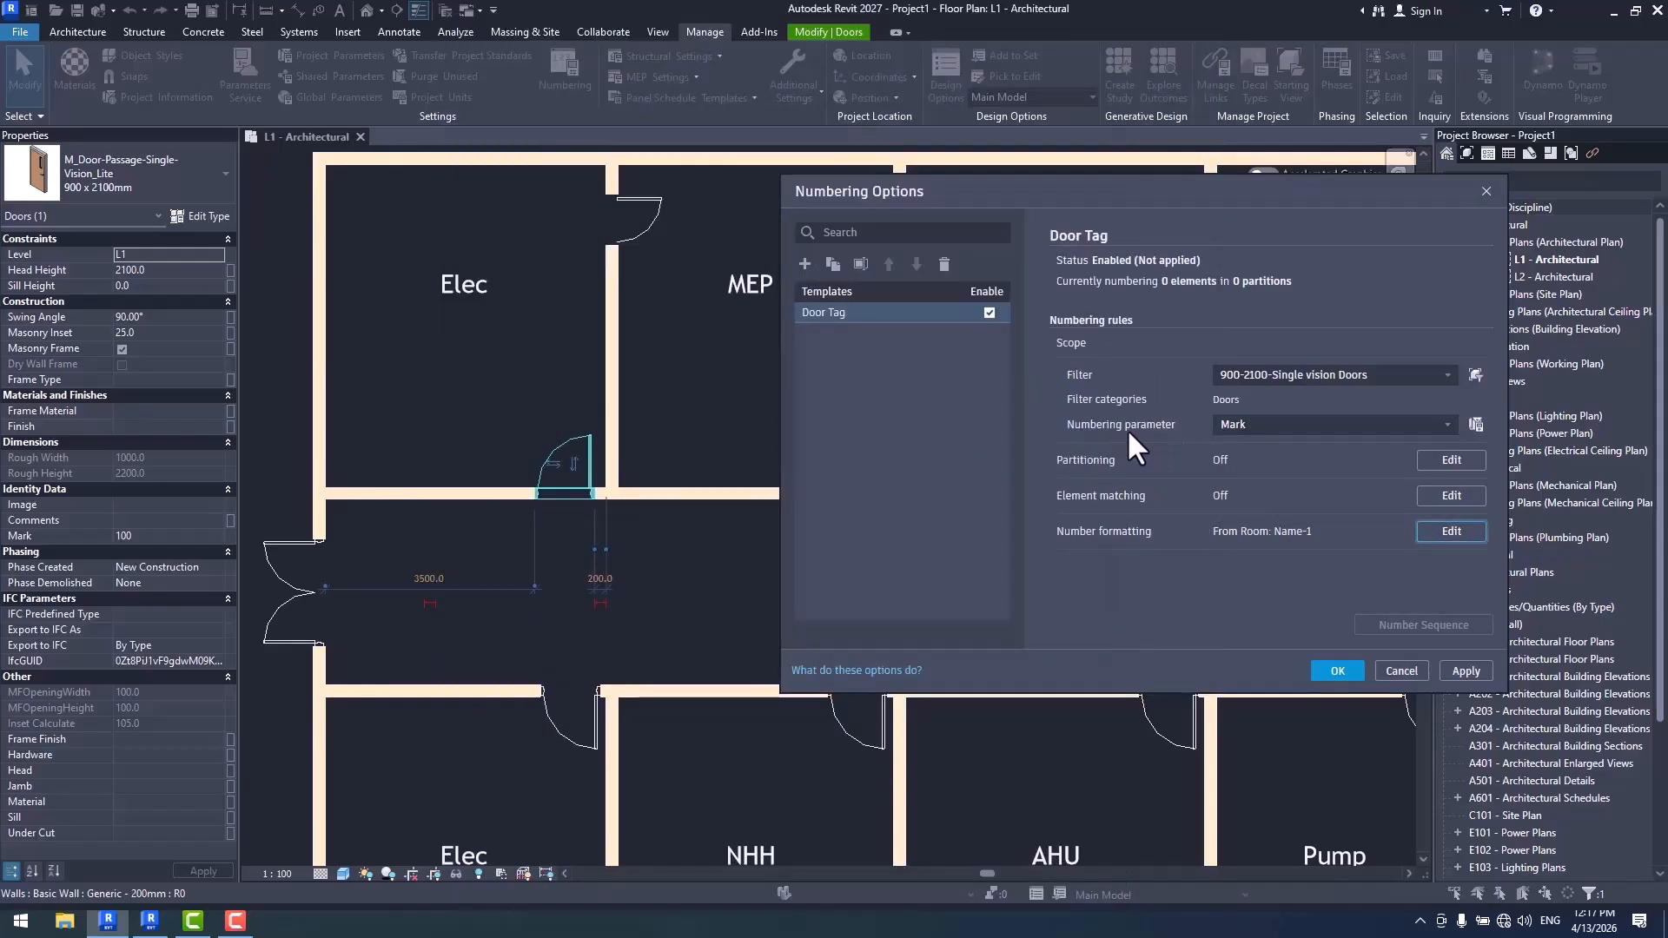
left_click(1264, 425)
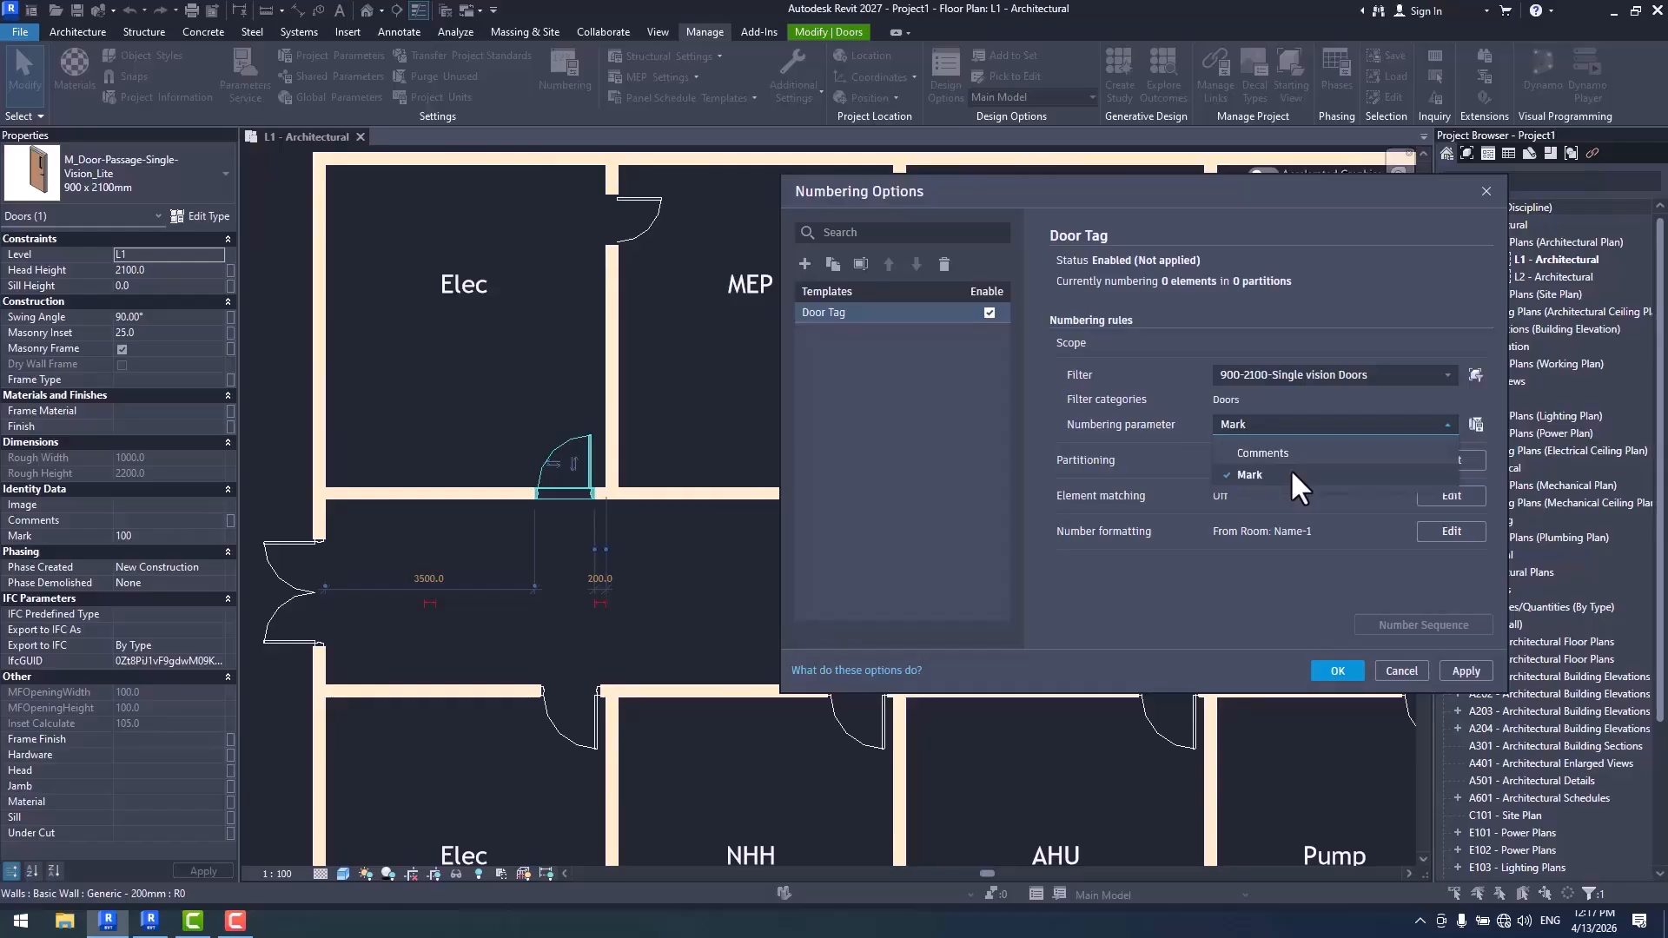
left_click(1292, 475)
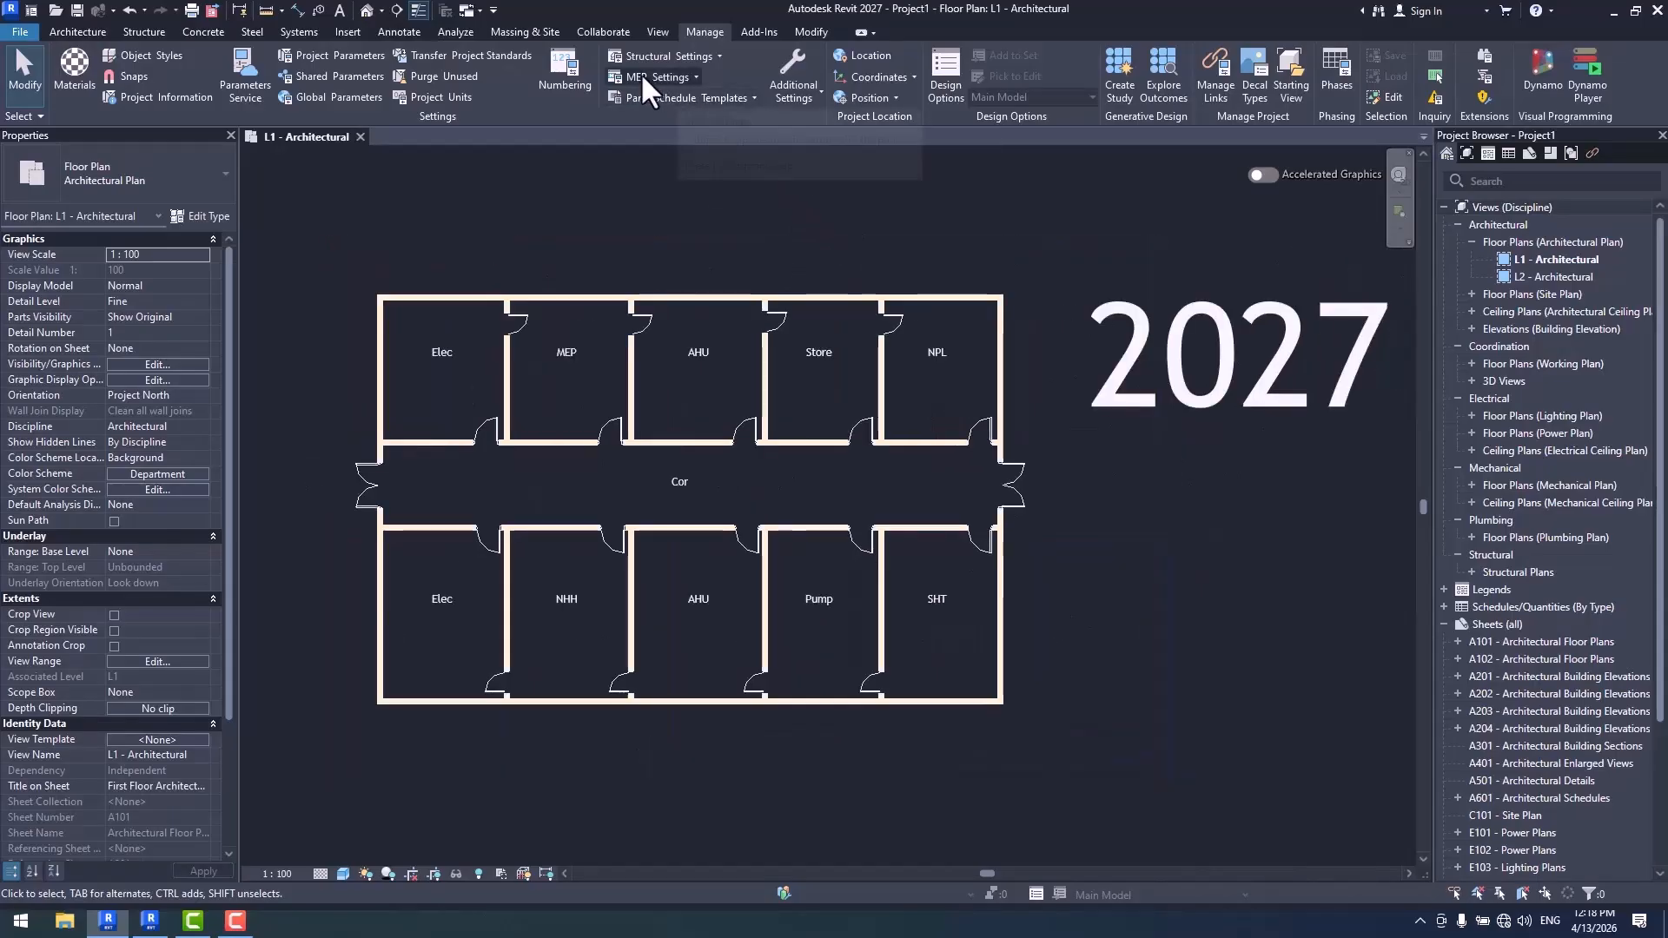
- Tag all untagged doors in the L1 - Architectural view with M_Door Tag, without leaders
left_click(649, 320)
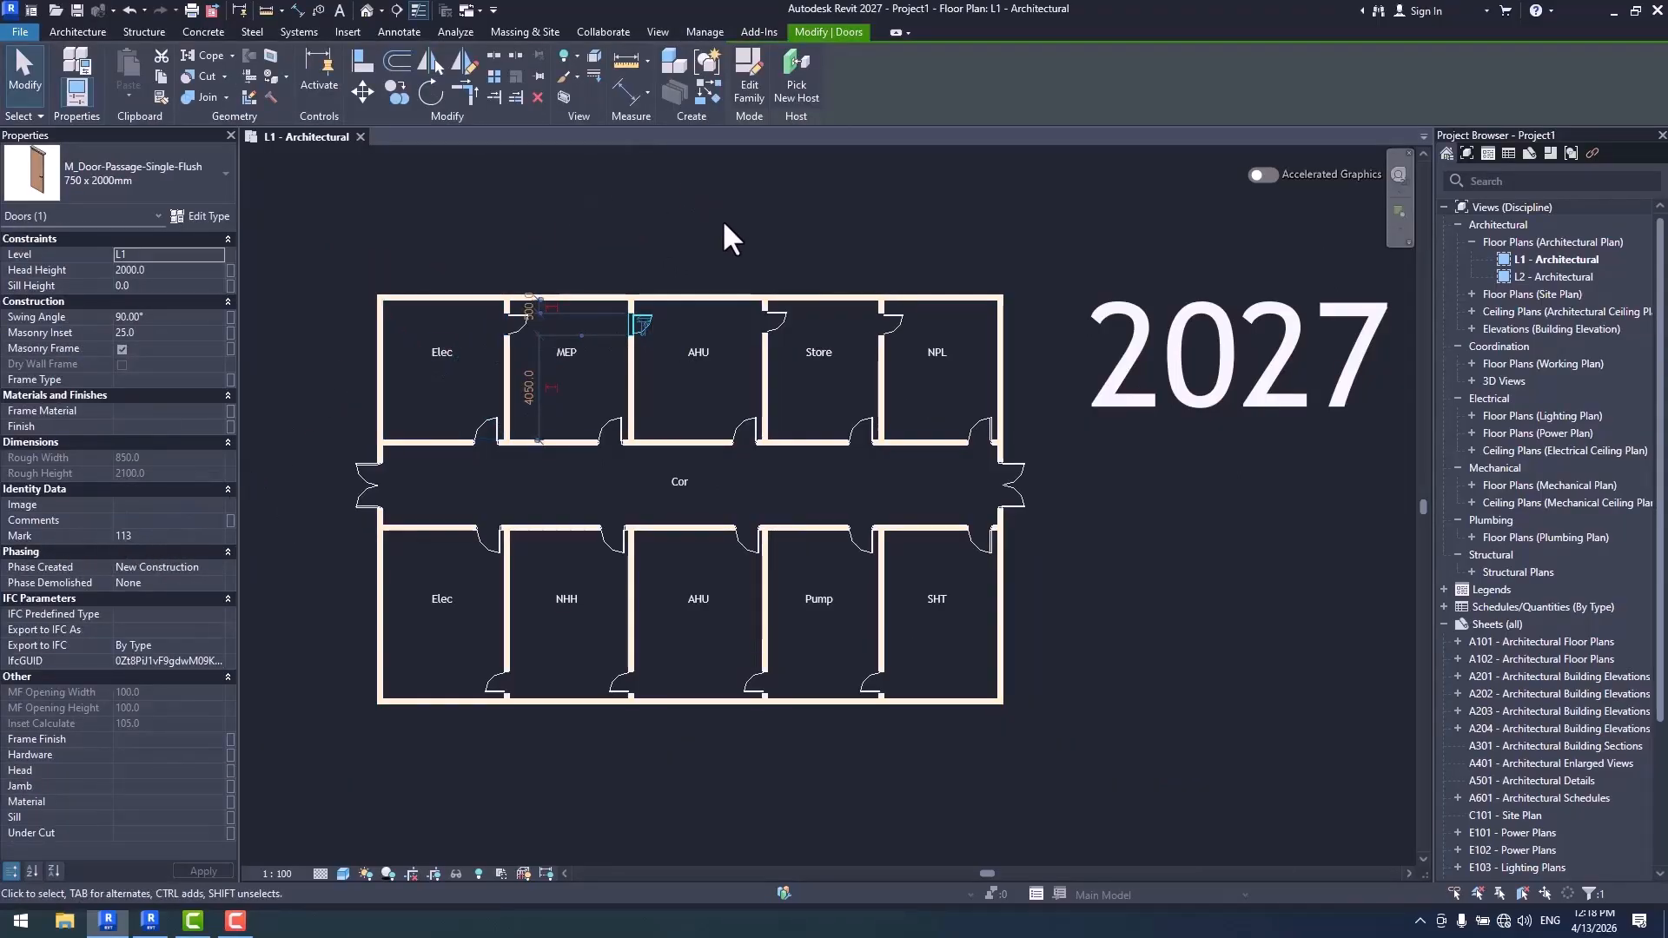
key("Escape")
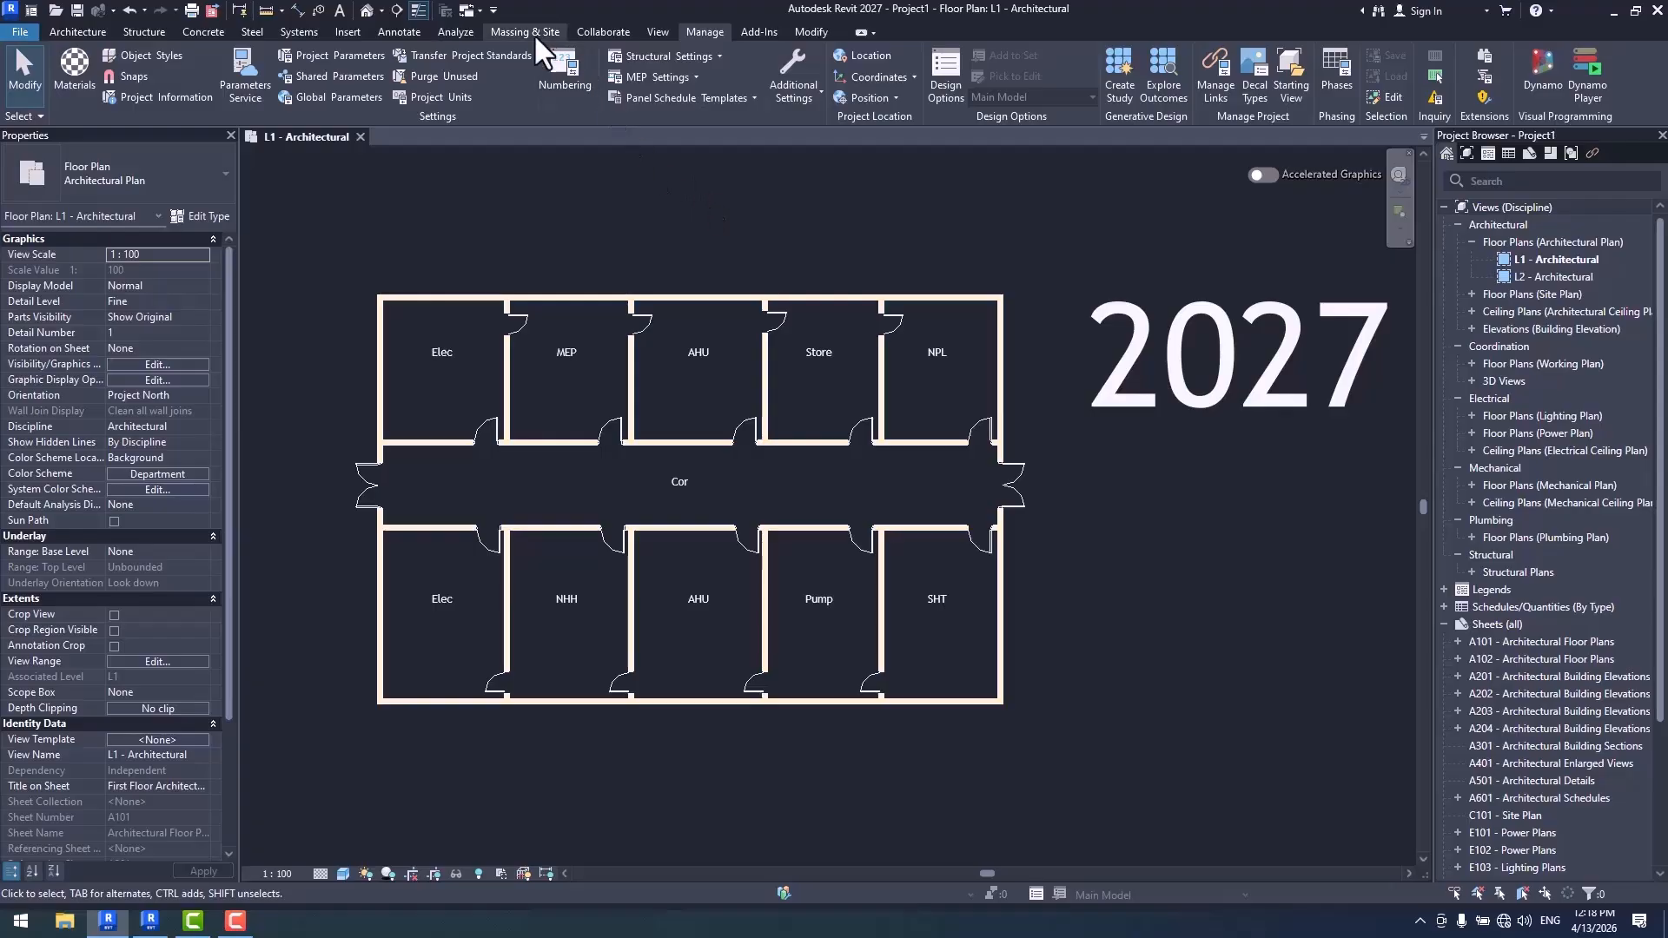
left_click(398, 28)
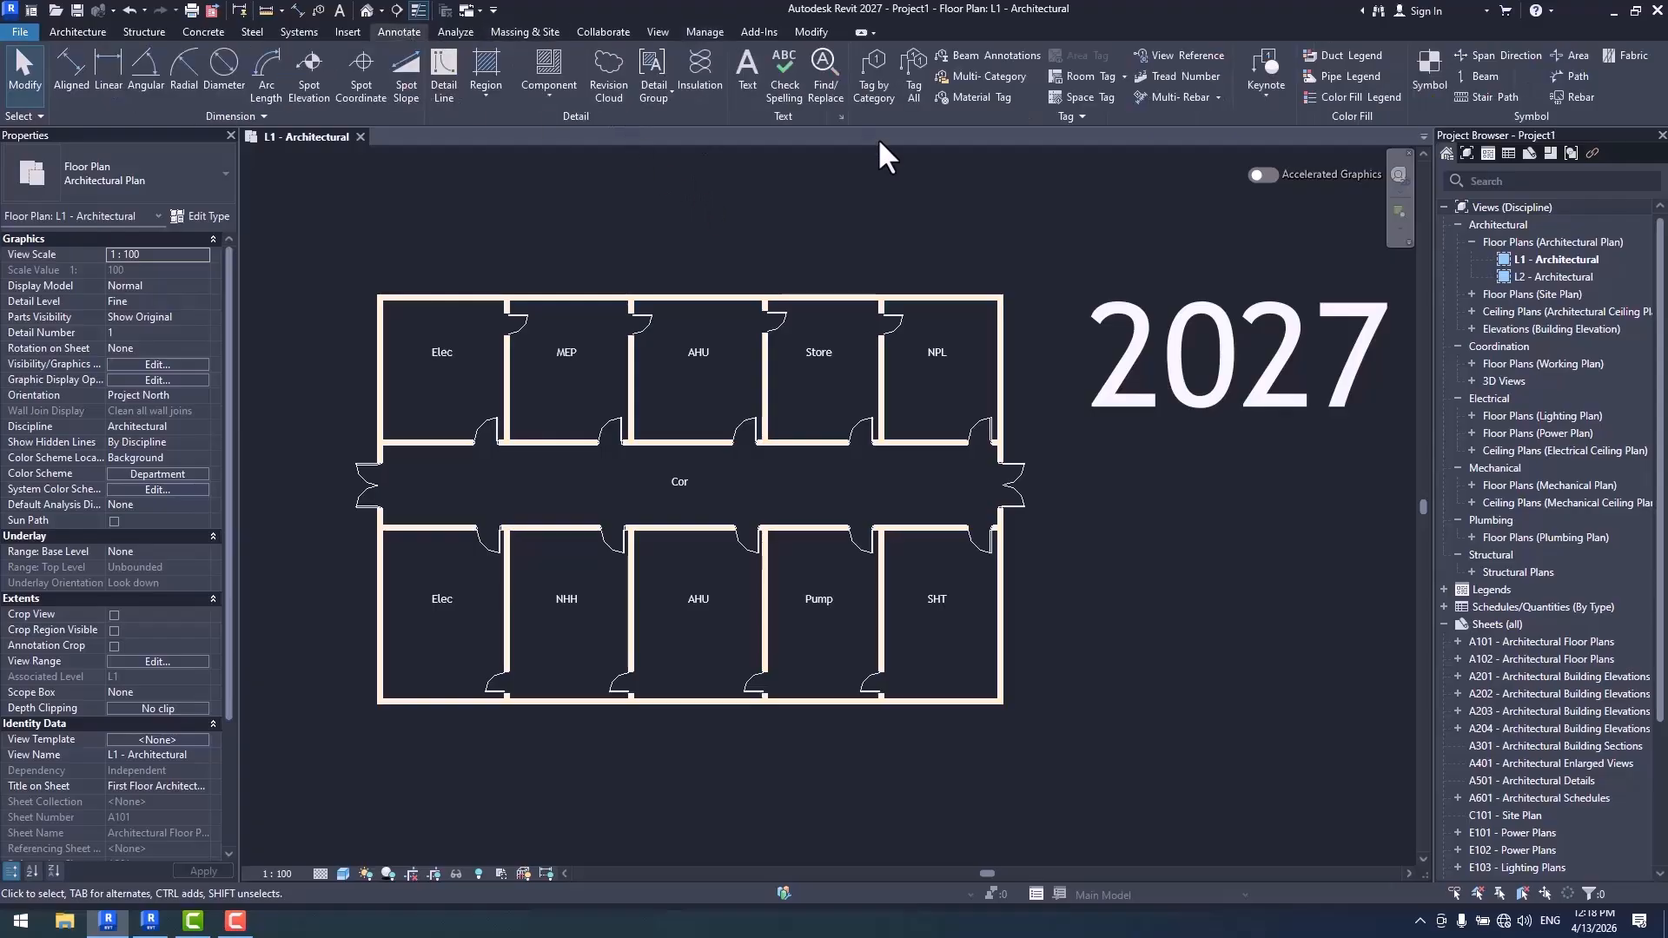
left_click(914, 82)
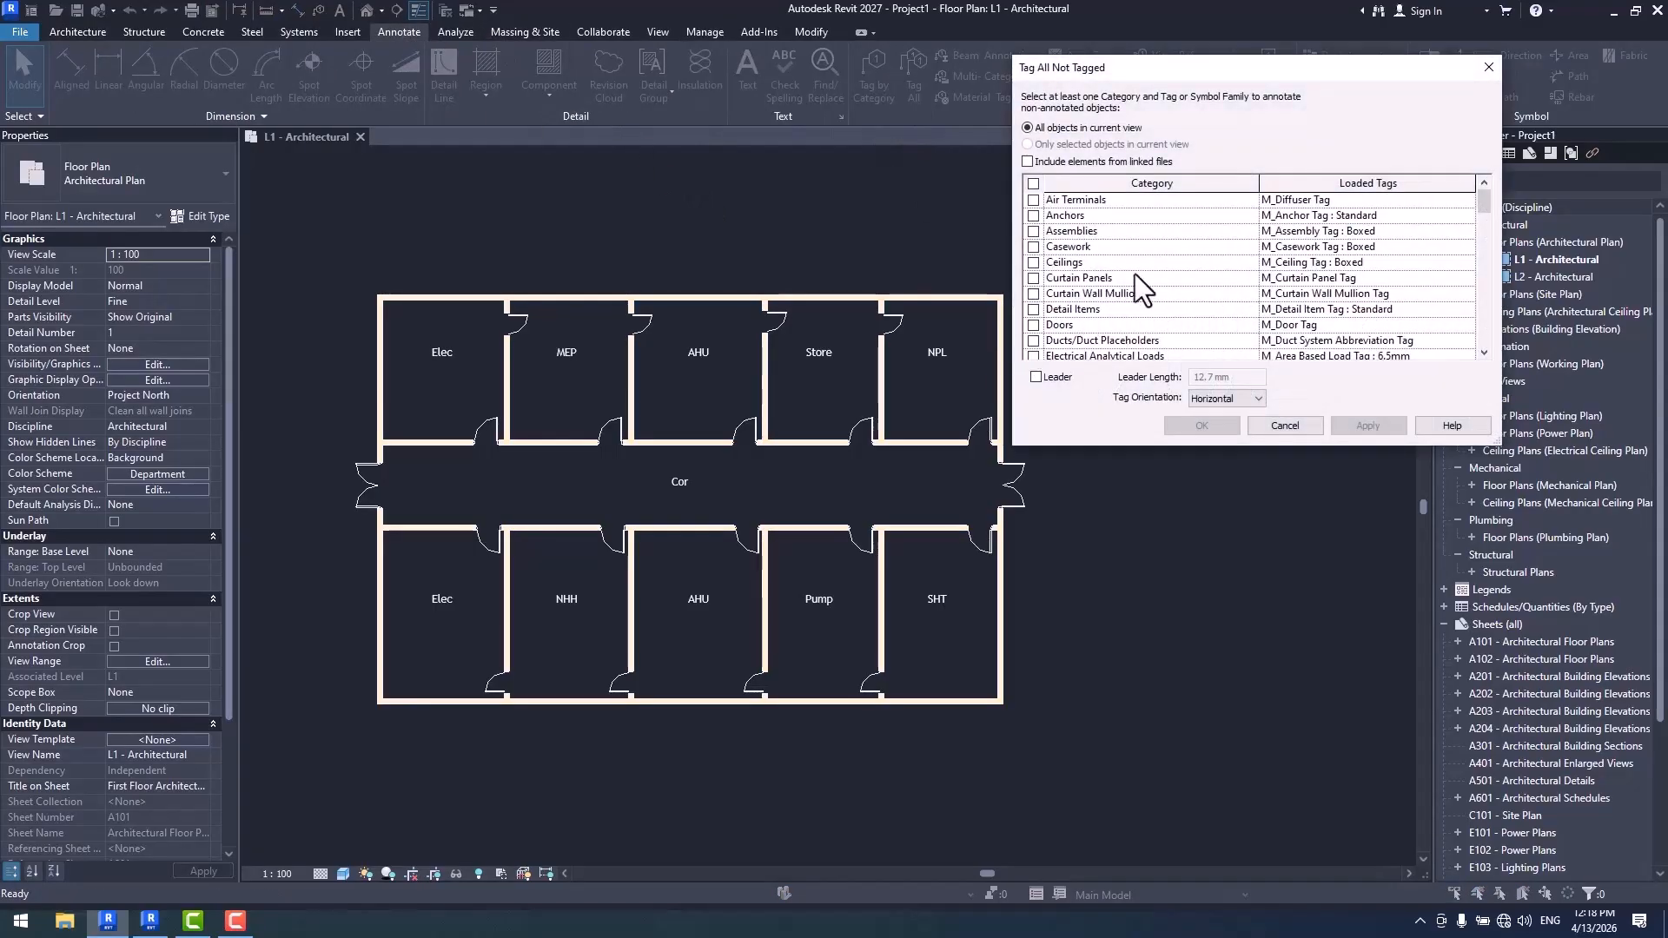
left_click(1033, 325)
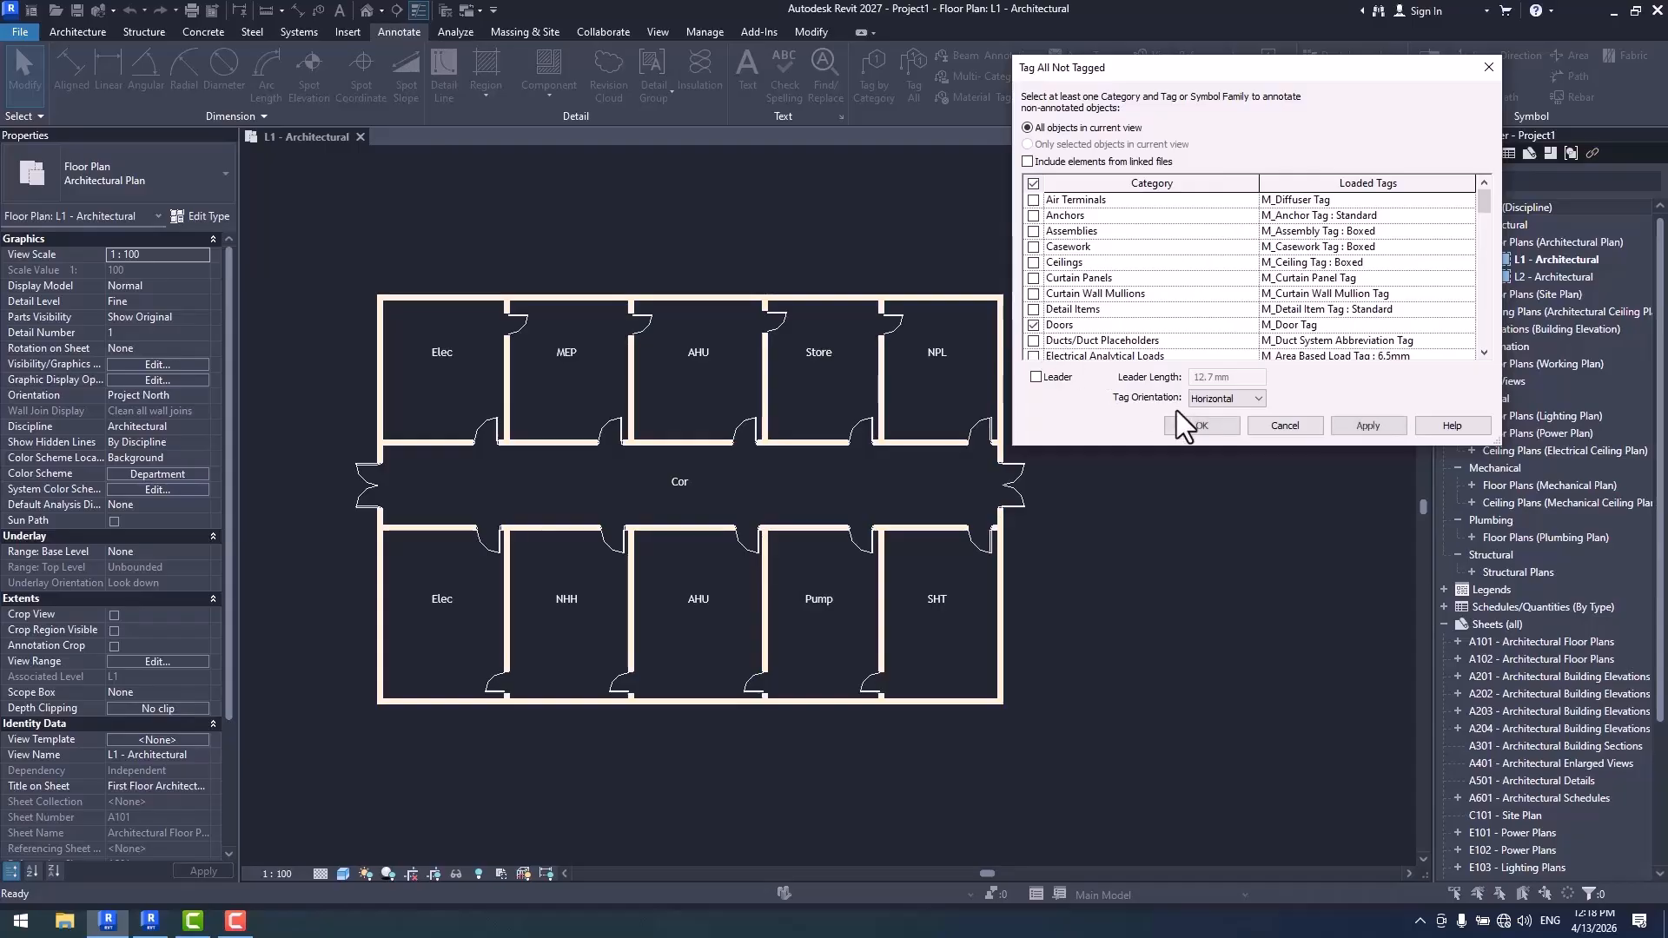
left_click(1204, 426)
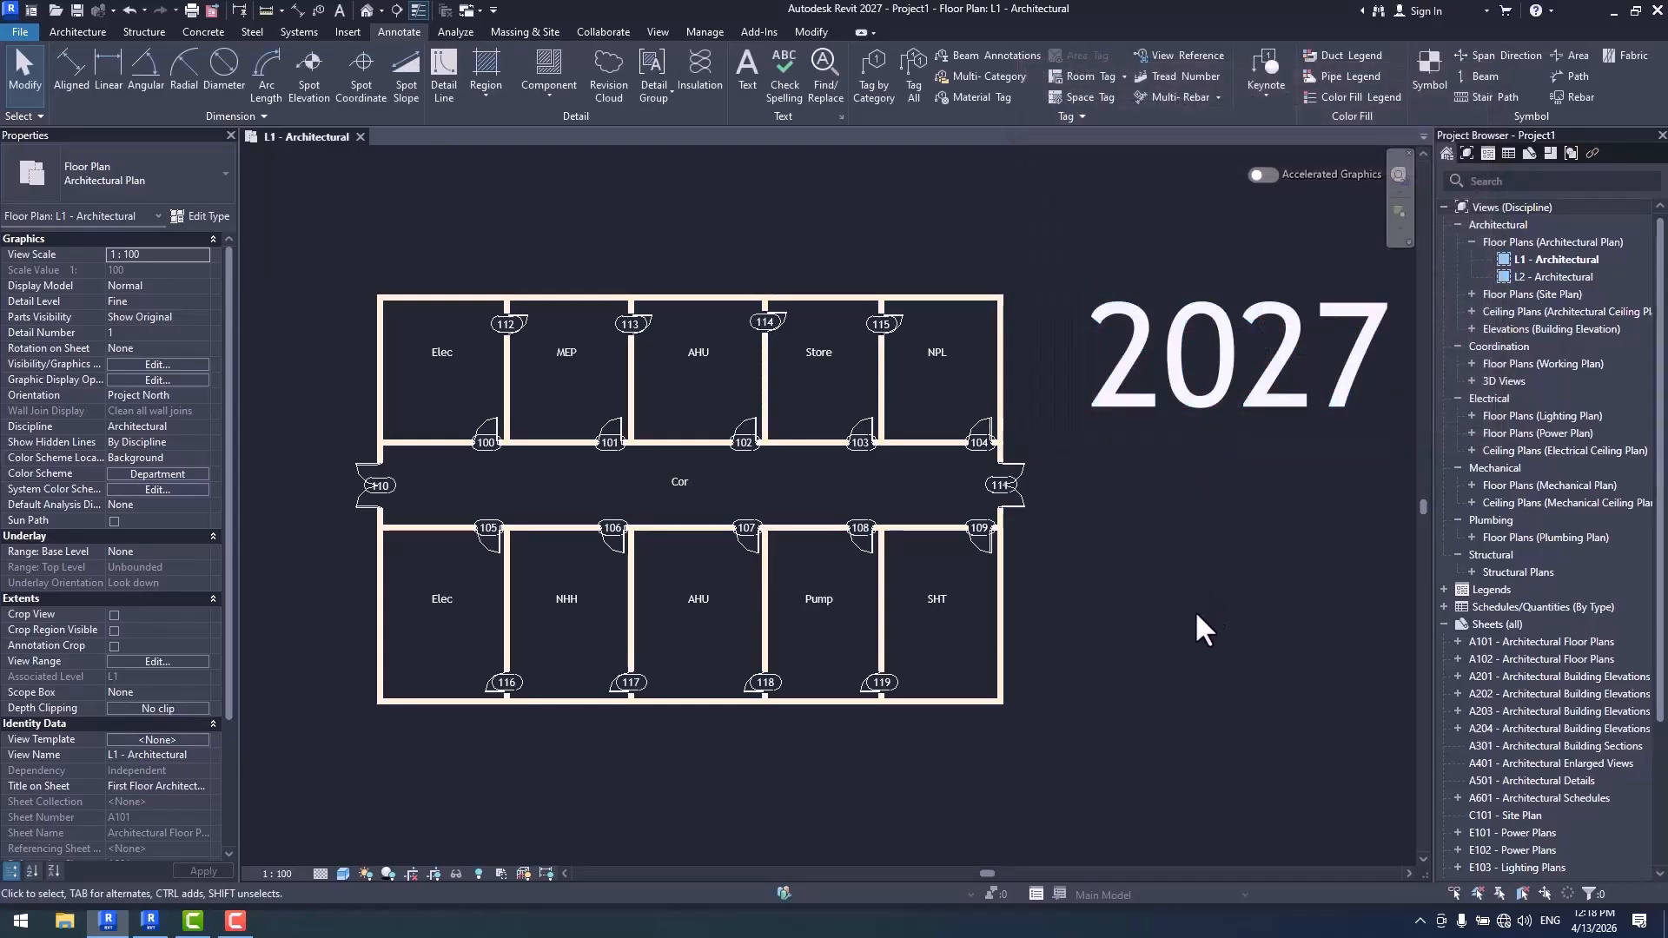
- Open the M_Door Tag family for editing from the tag on the upper Elec room's corridor door
scroll(440, 402, "up", 6)
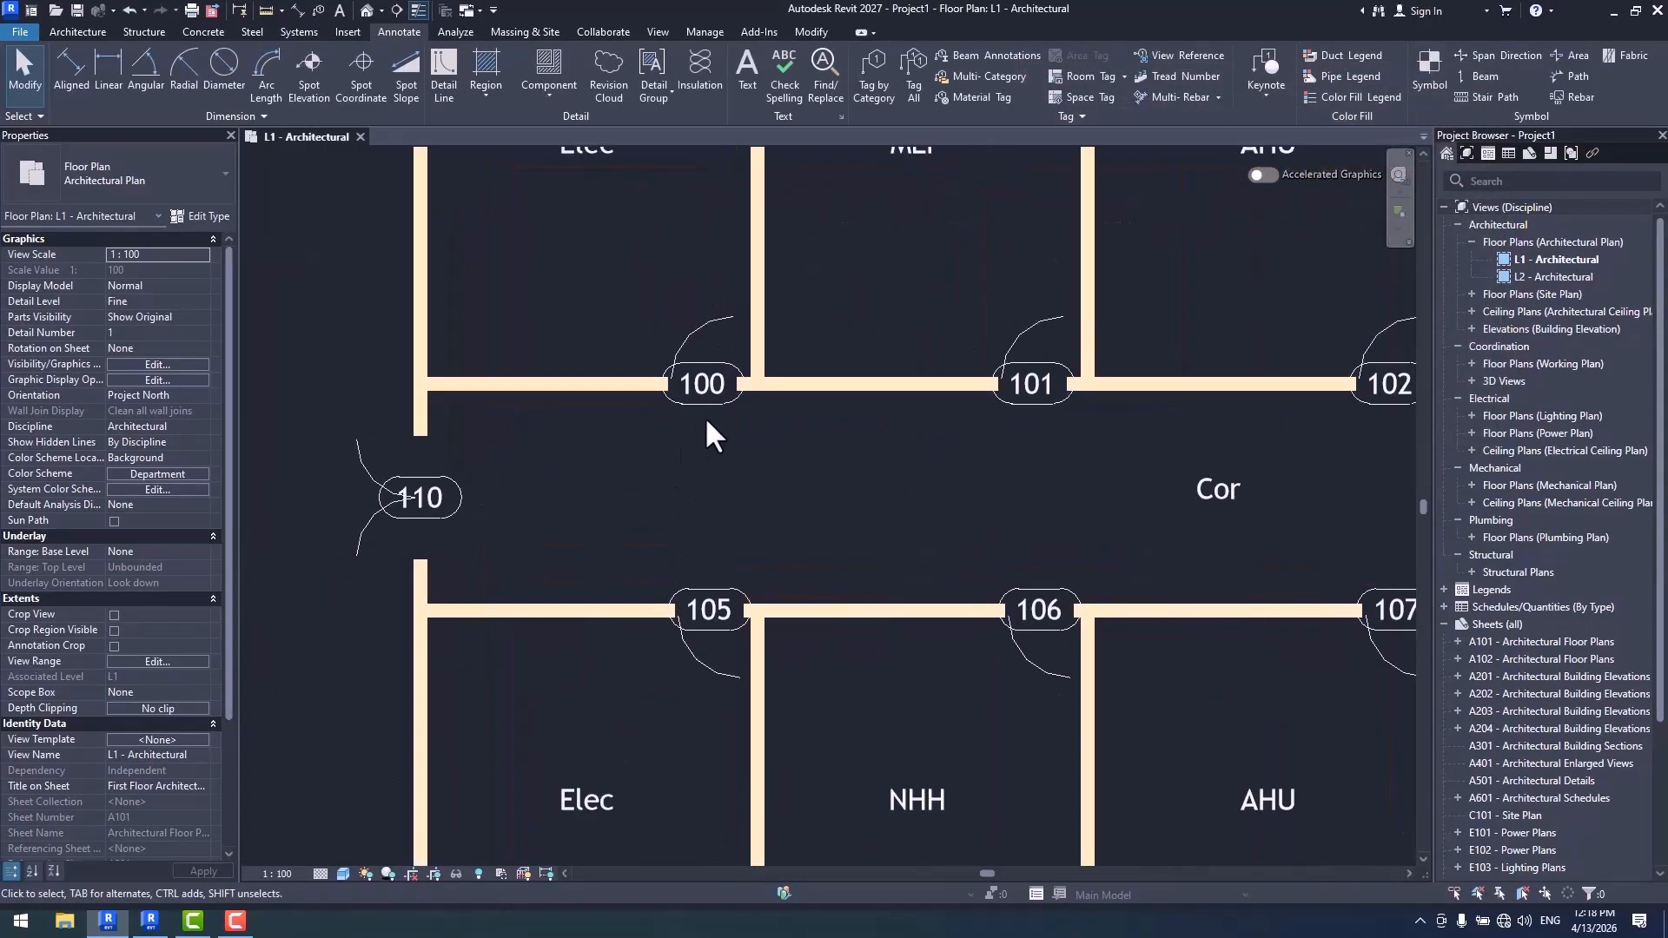
scroll(706, 425, "up", 2)
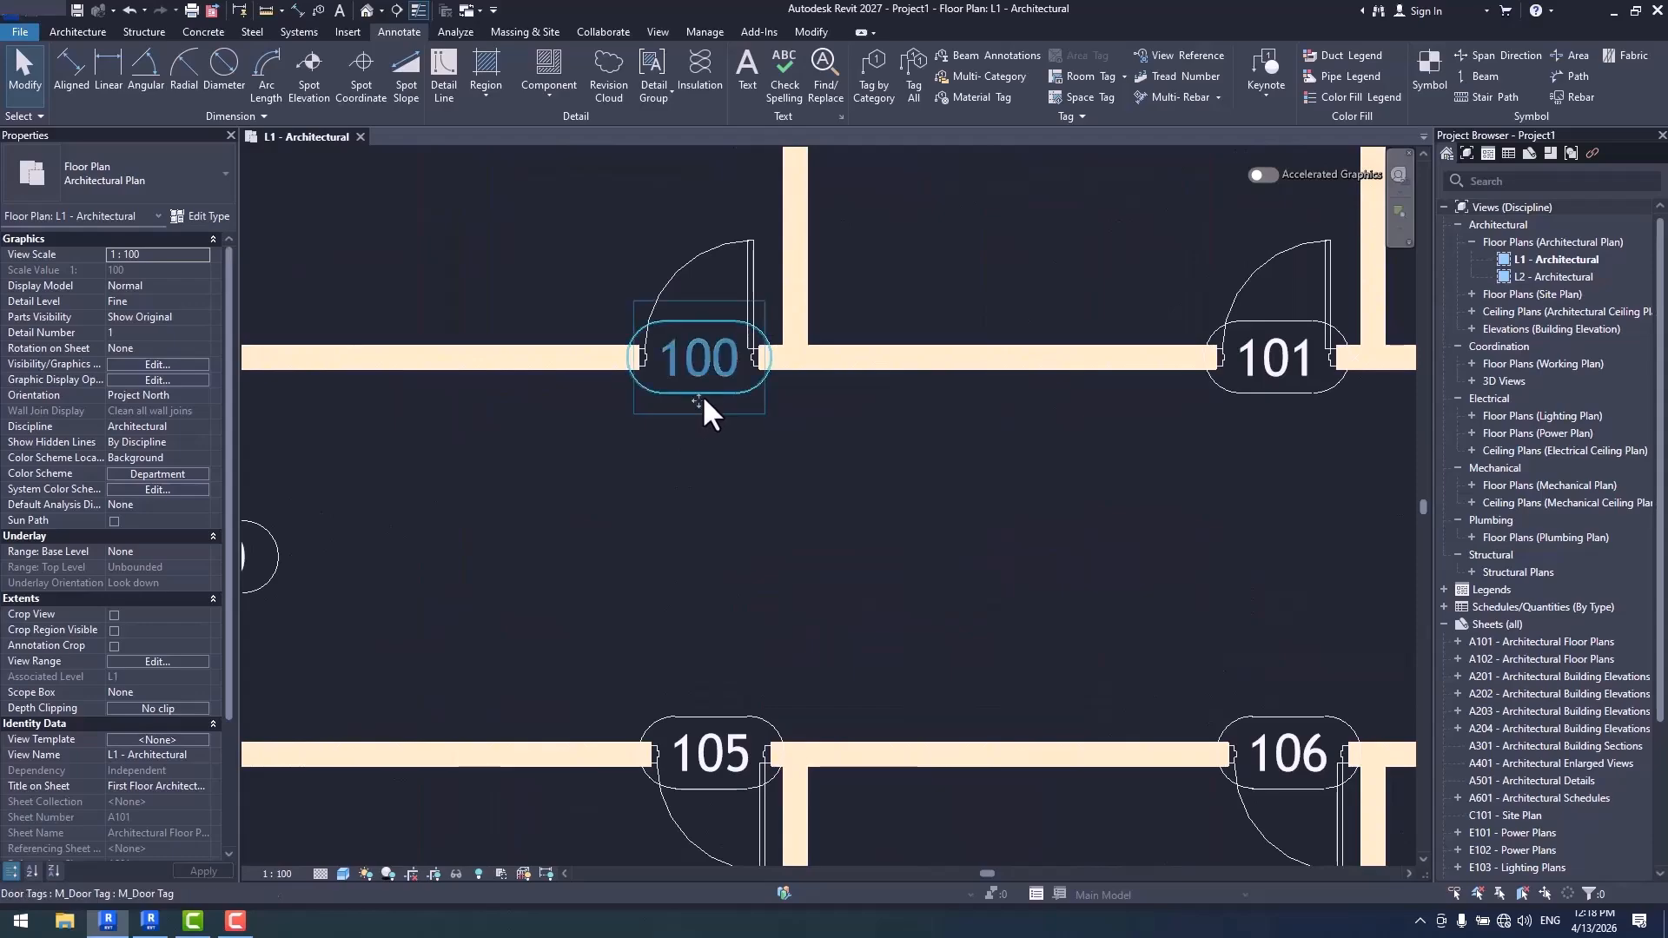
left_click(703, 397)
left_click(768, 94)
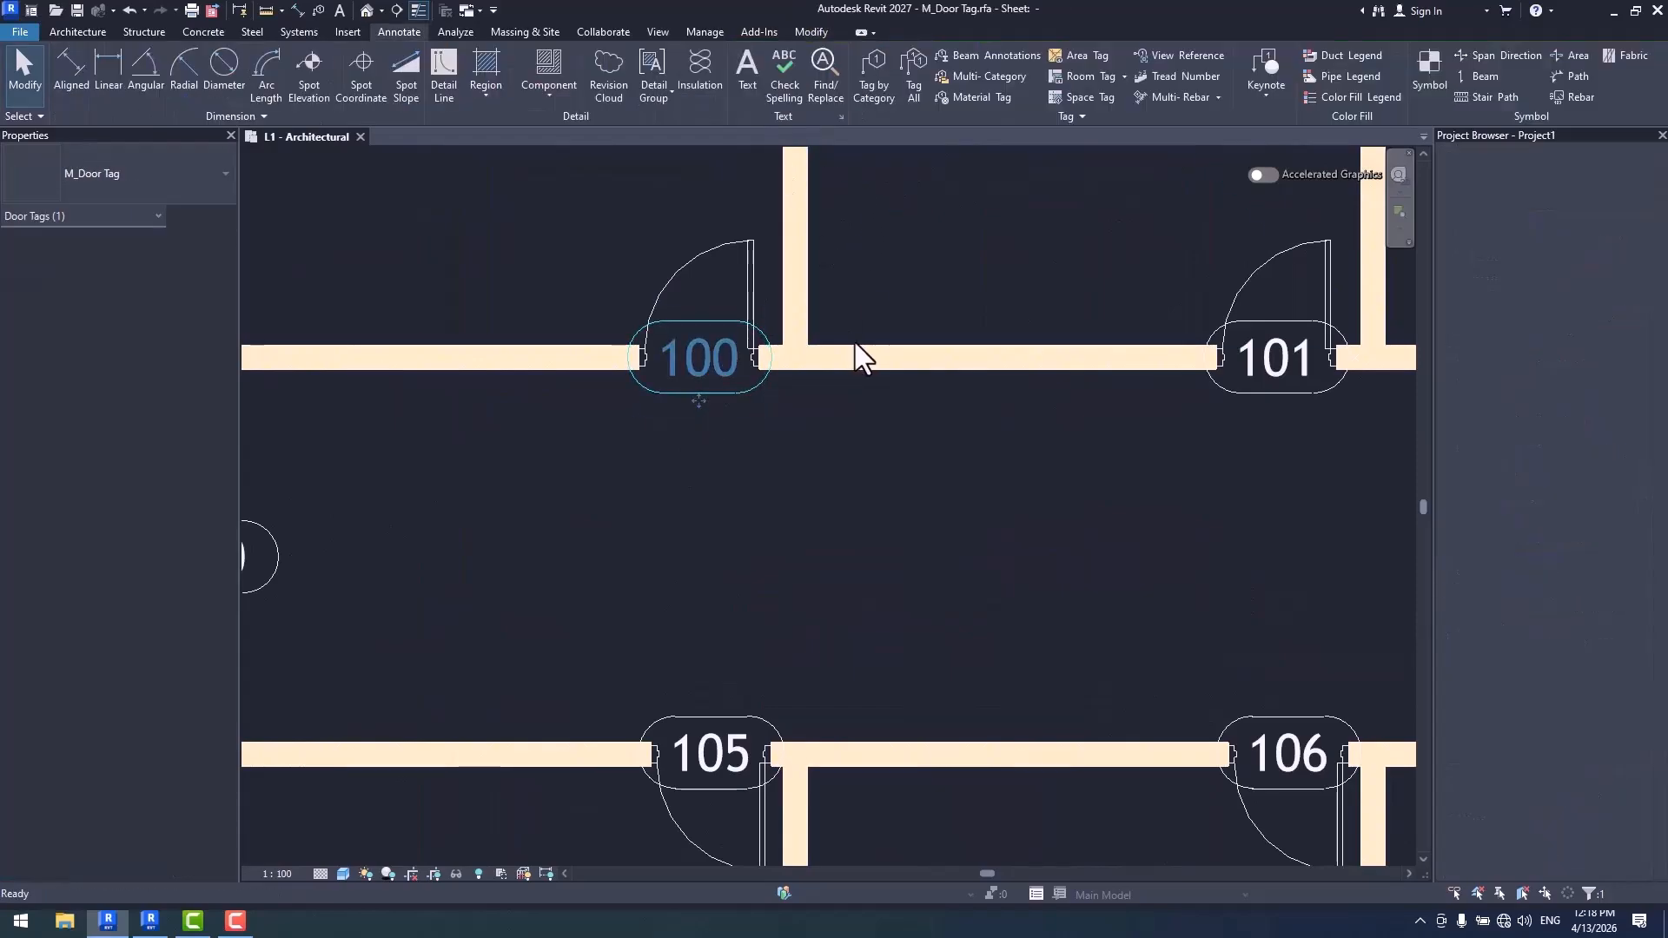
- Replace Mark with Type Mark in the door tag label and load the family into the project, overwriting the existing version
left_click(815, 440)
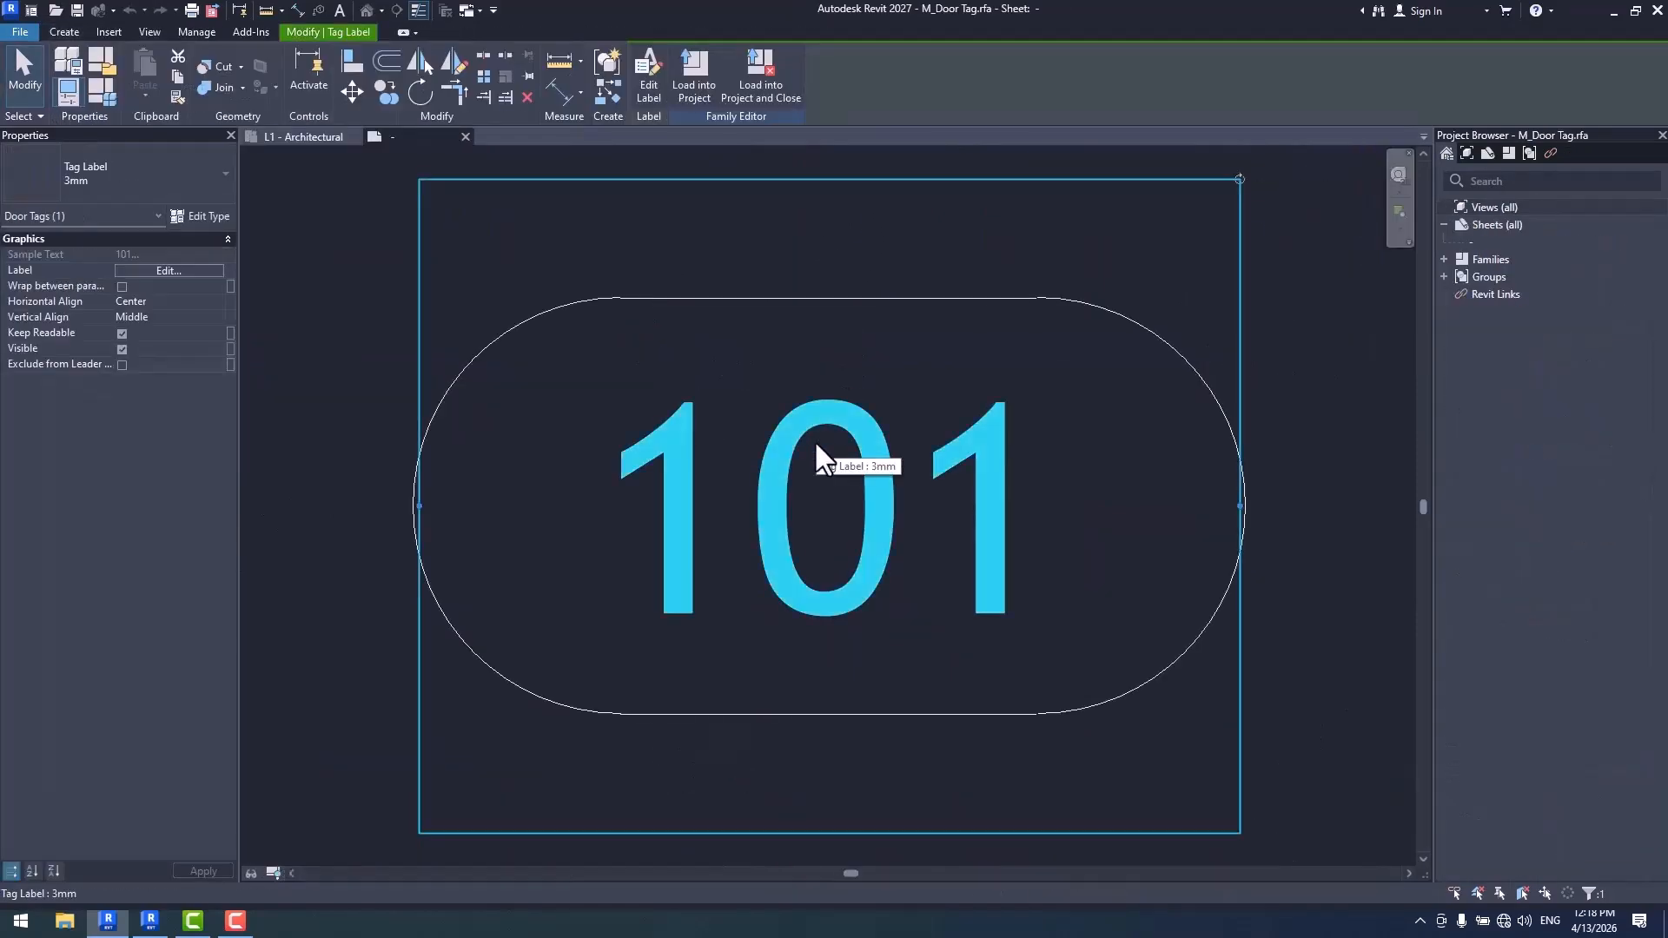
left_click(650, 86)
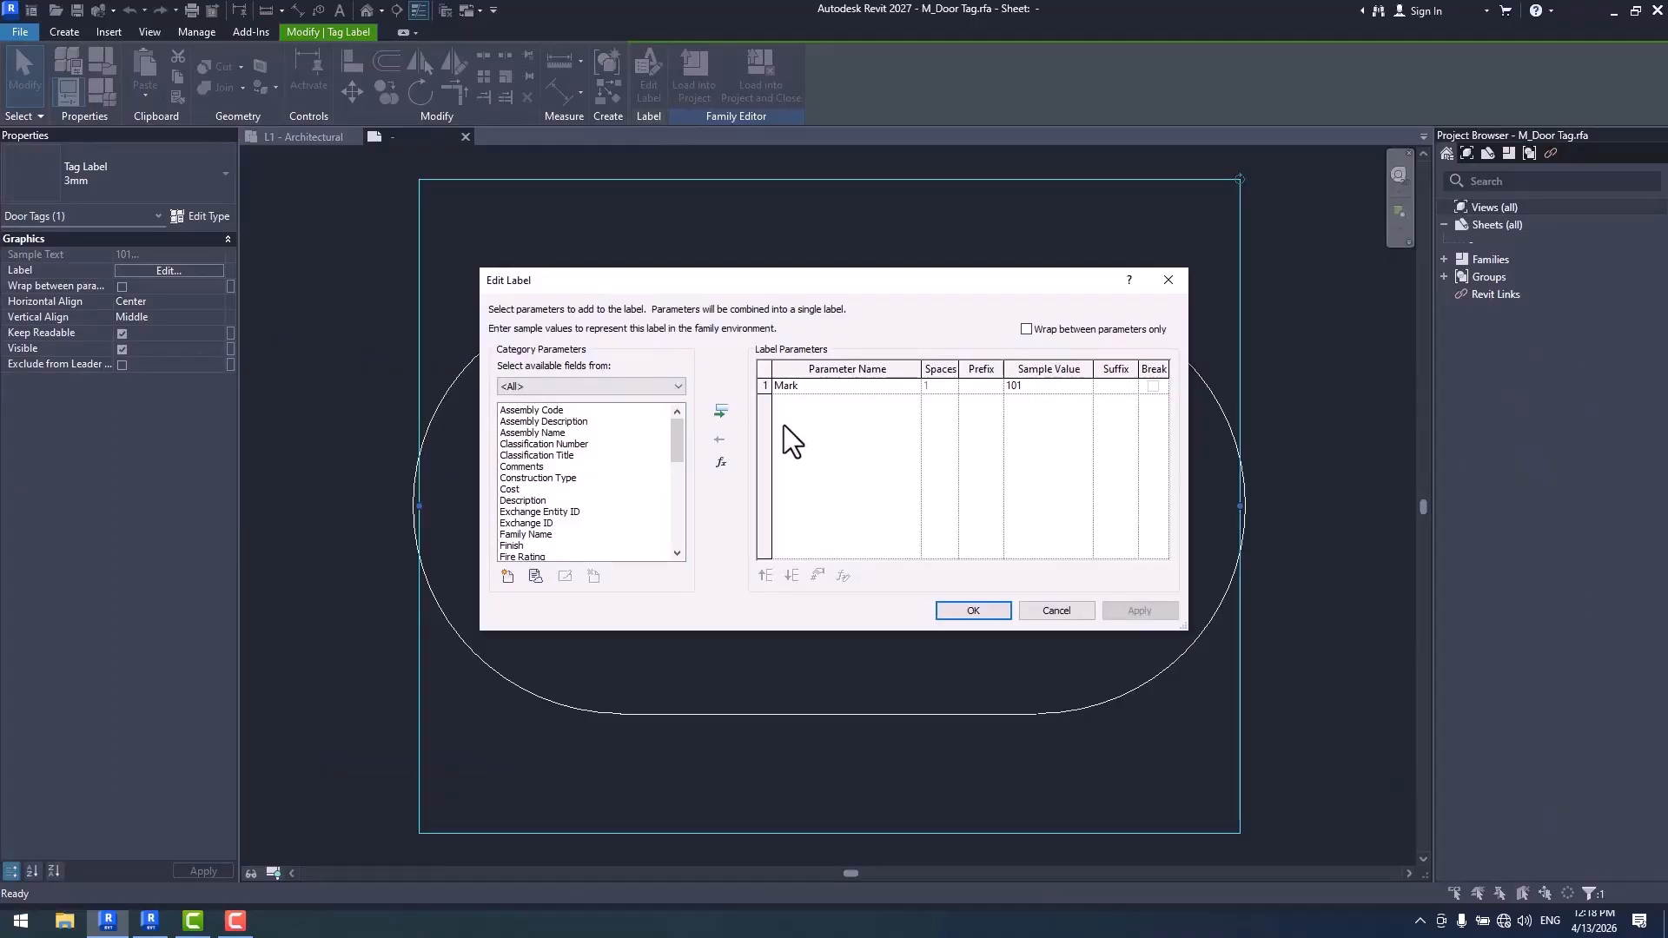
left_click_drag(679, 441, 700, 528)
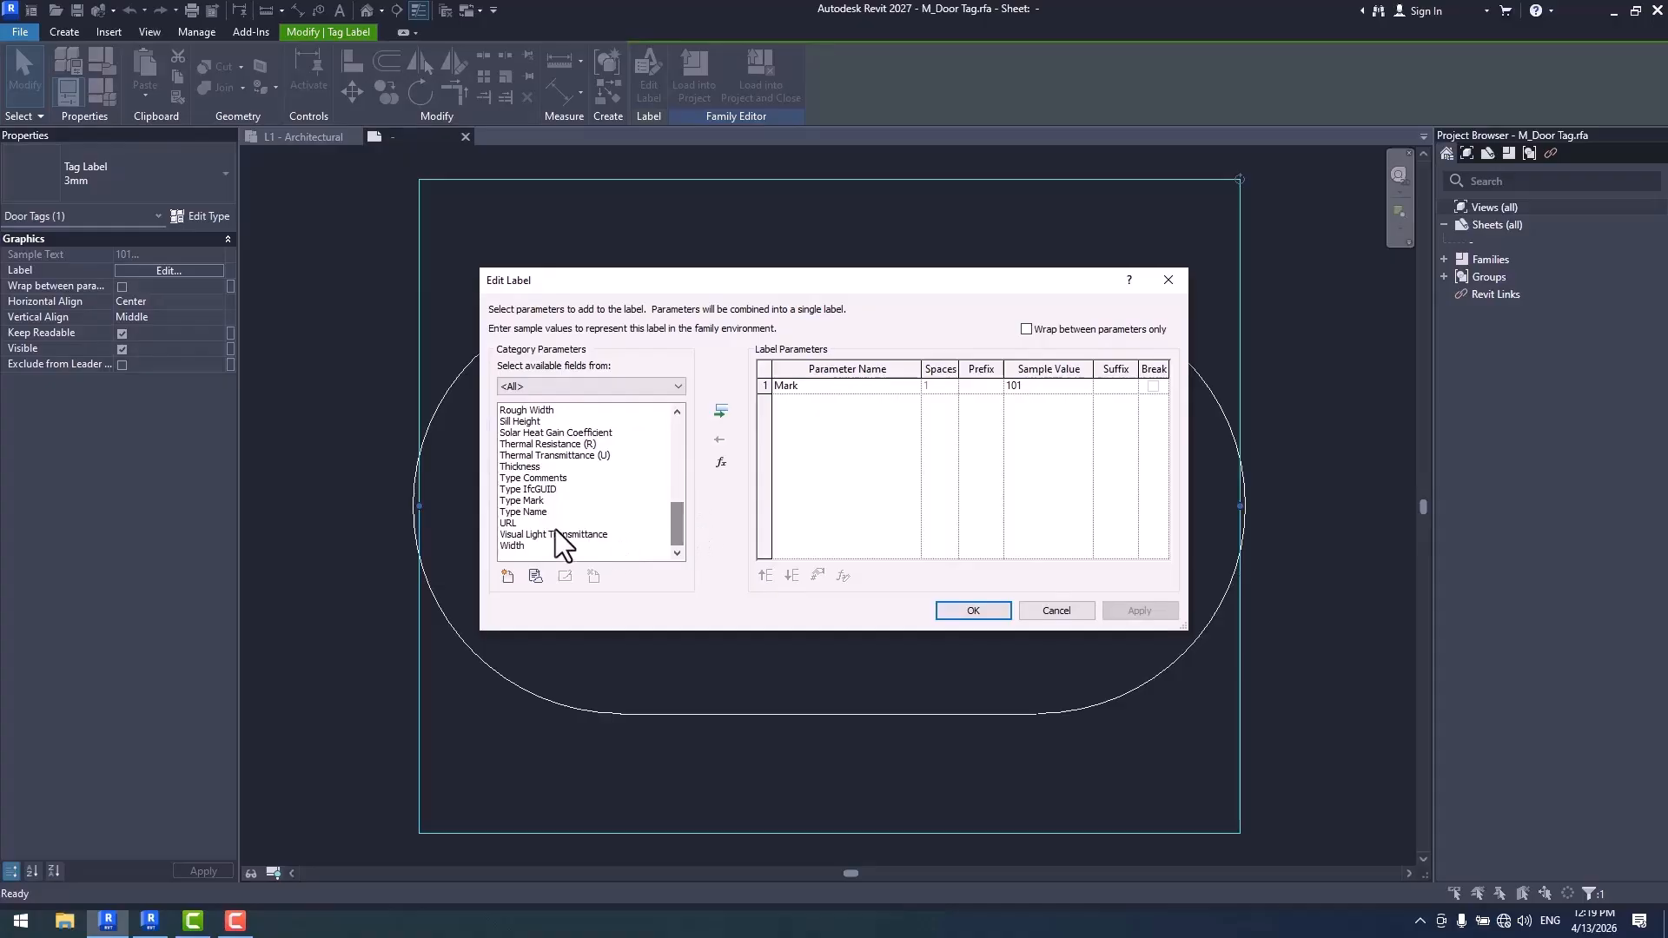
double_click(528, 501)
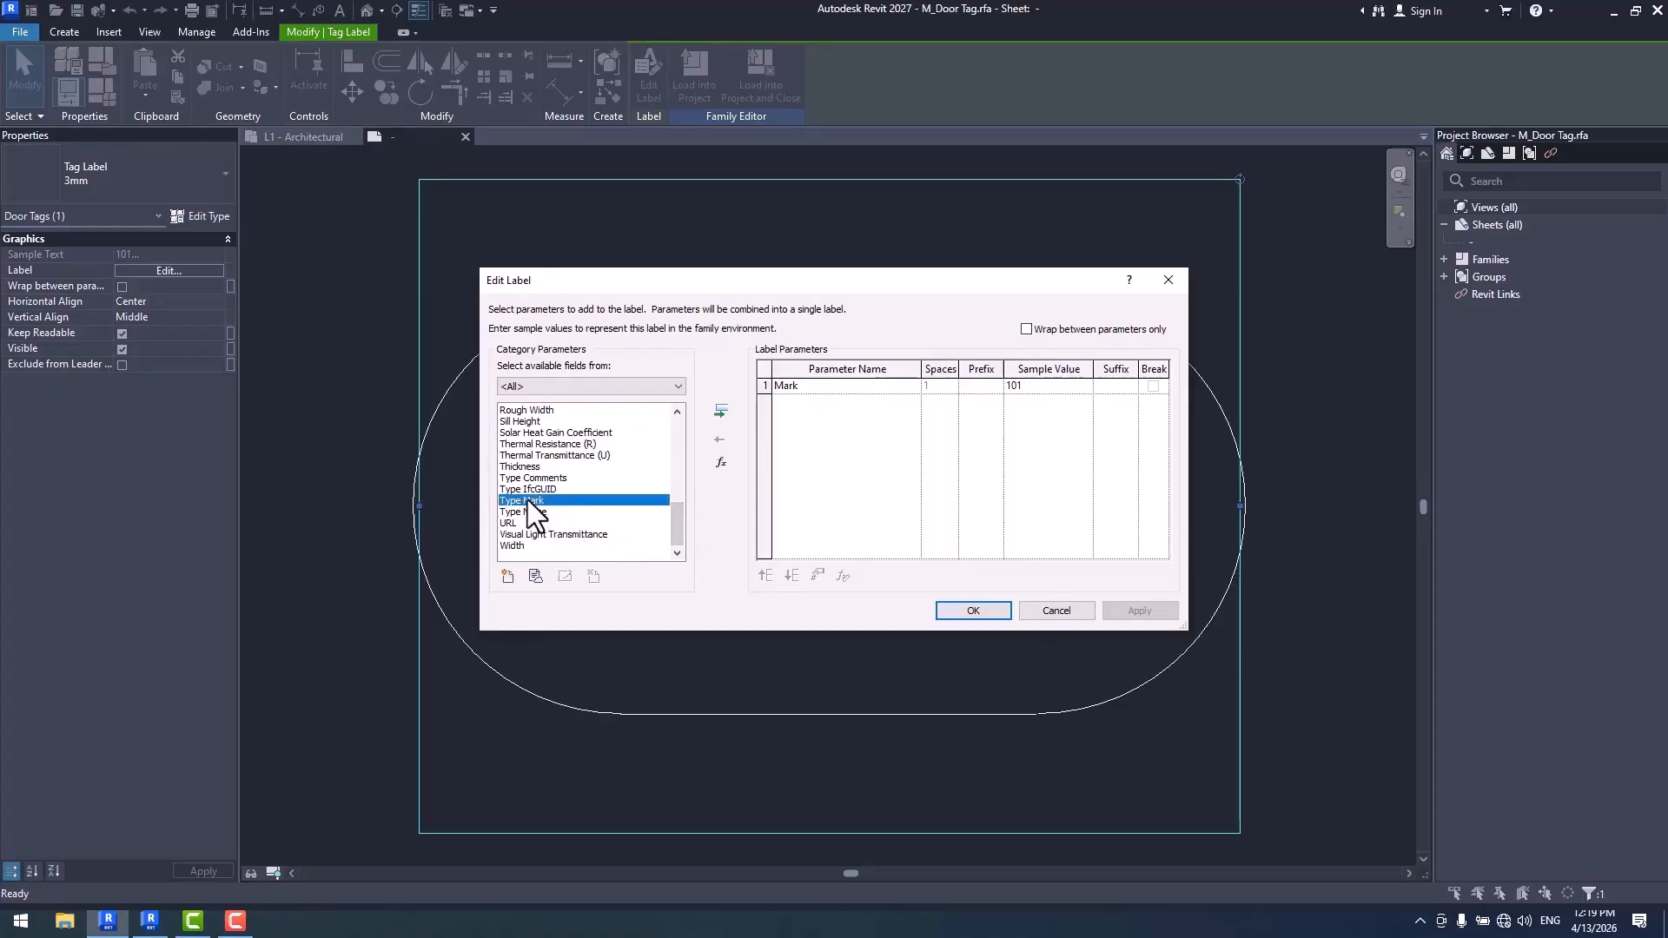
left_click(778, 385)
left_click(721, 437)
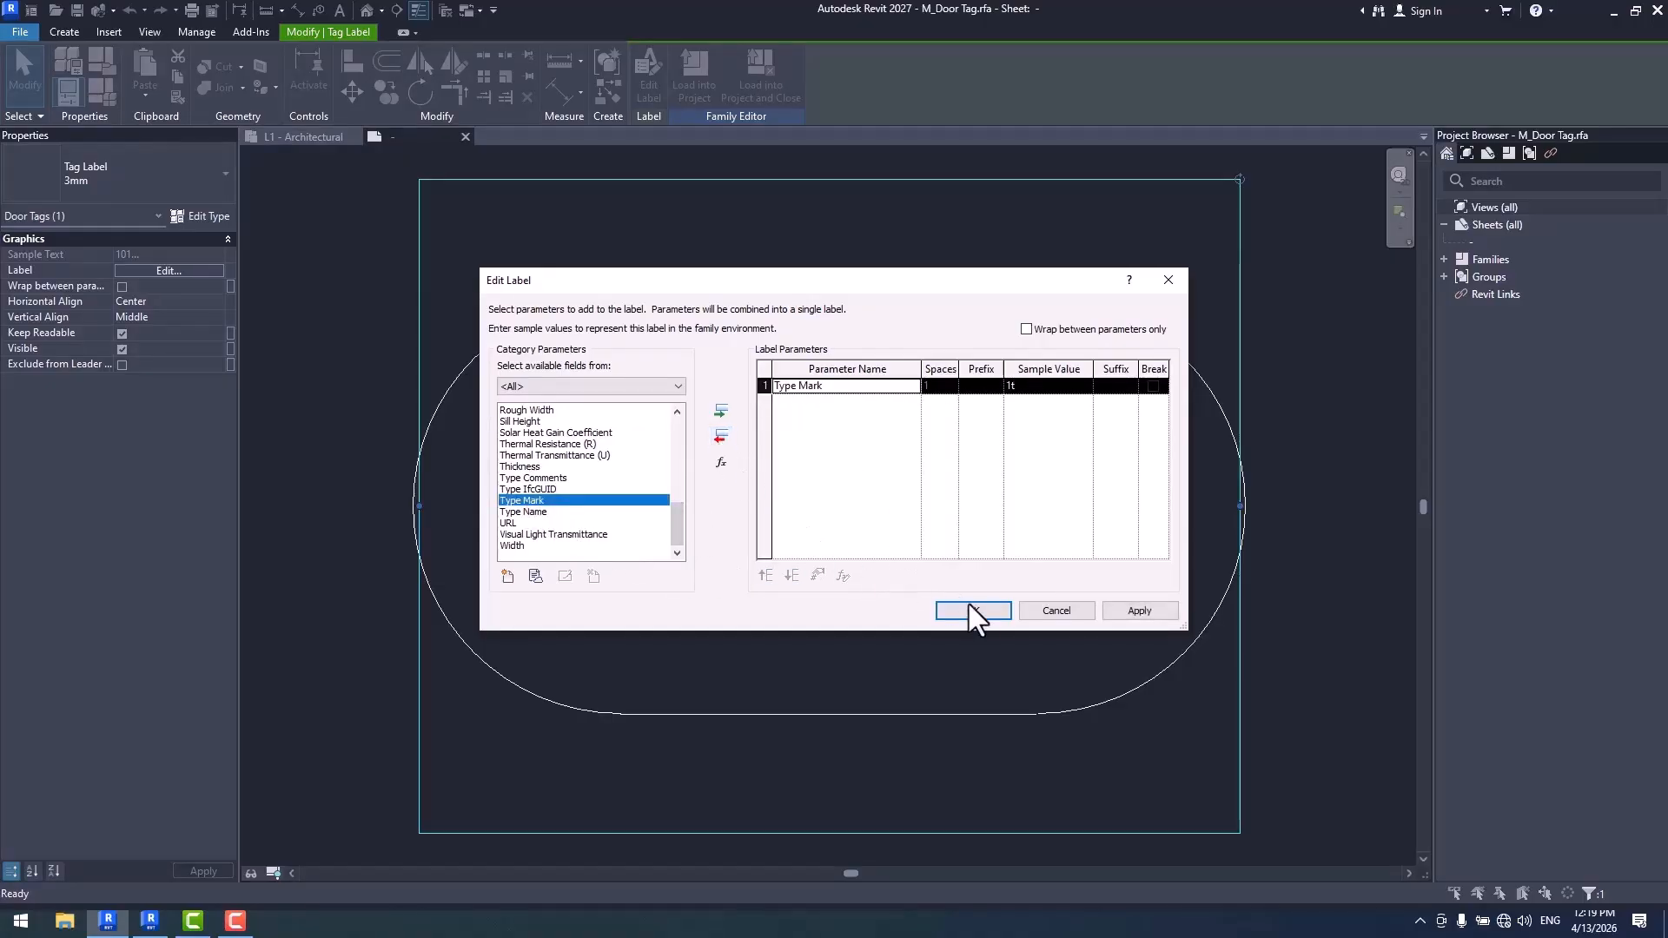
left_click(973, 610)
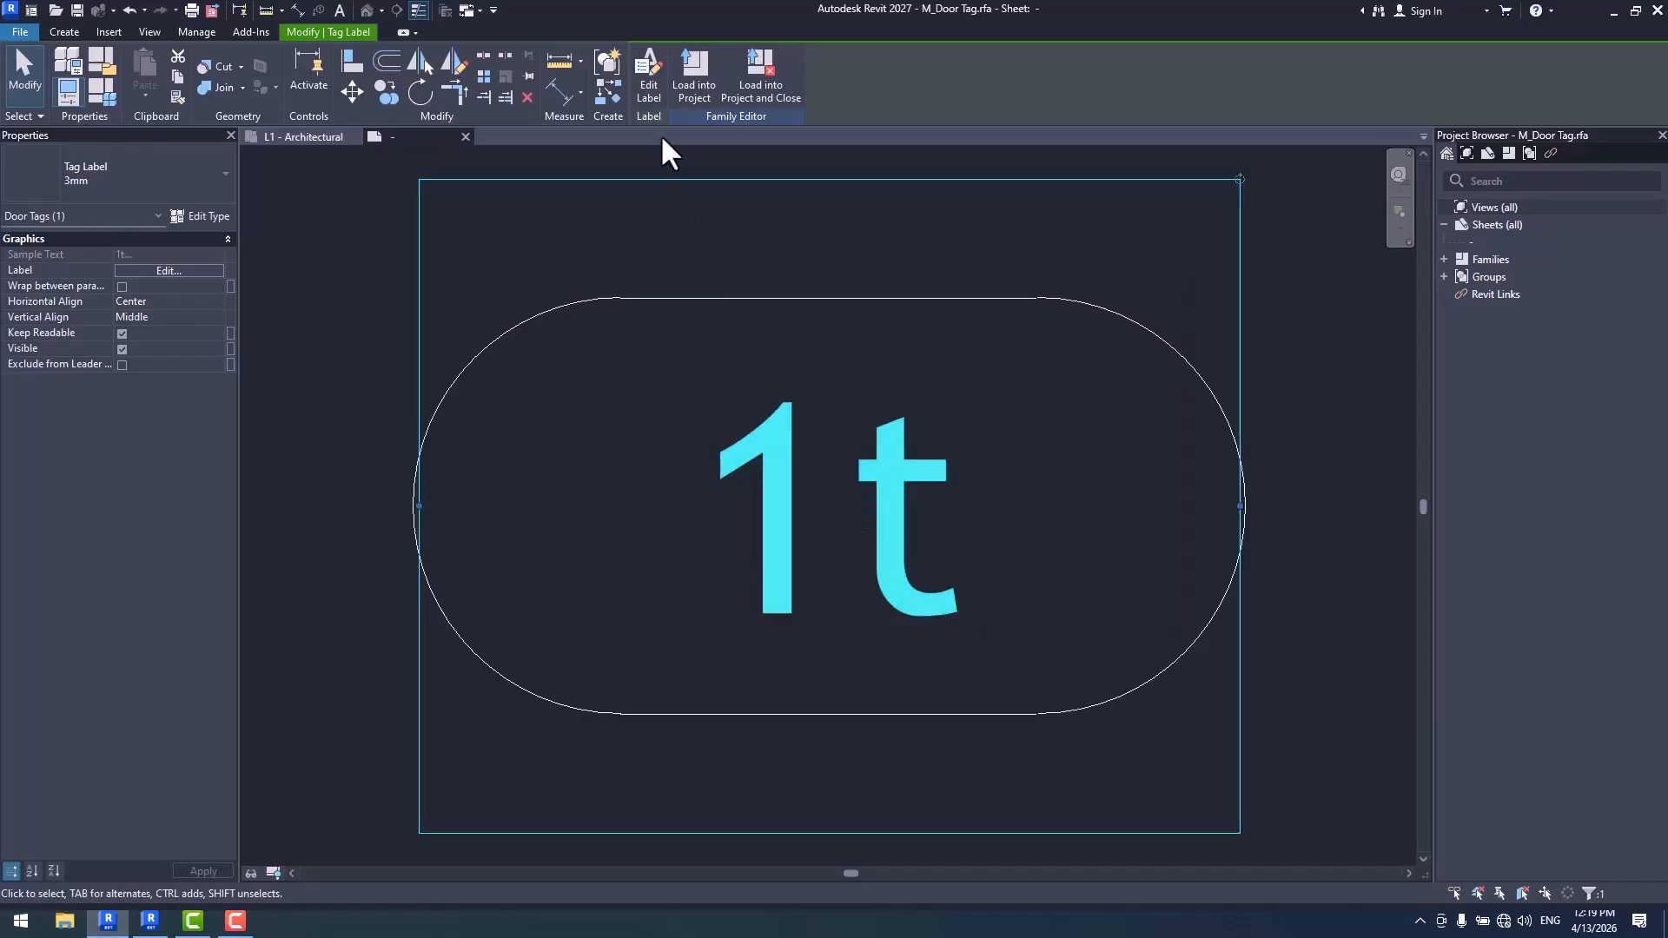
left_click(695, 87)
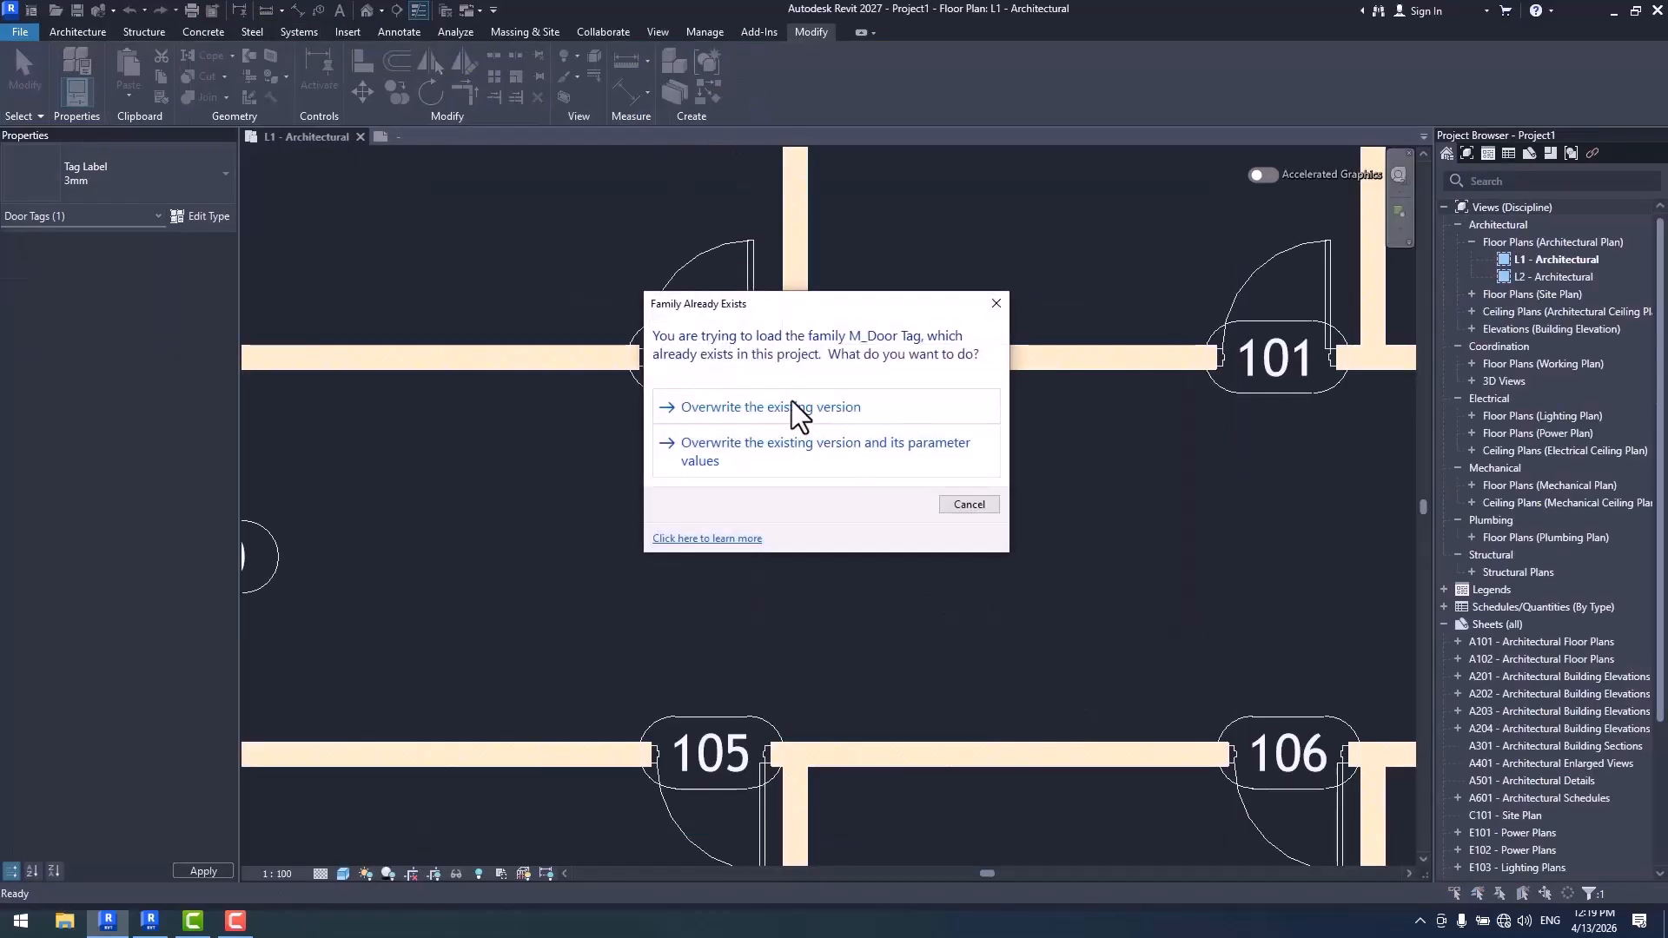
left_click(791, 402)
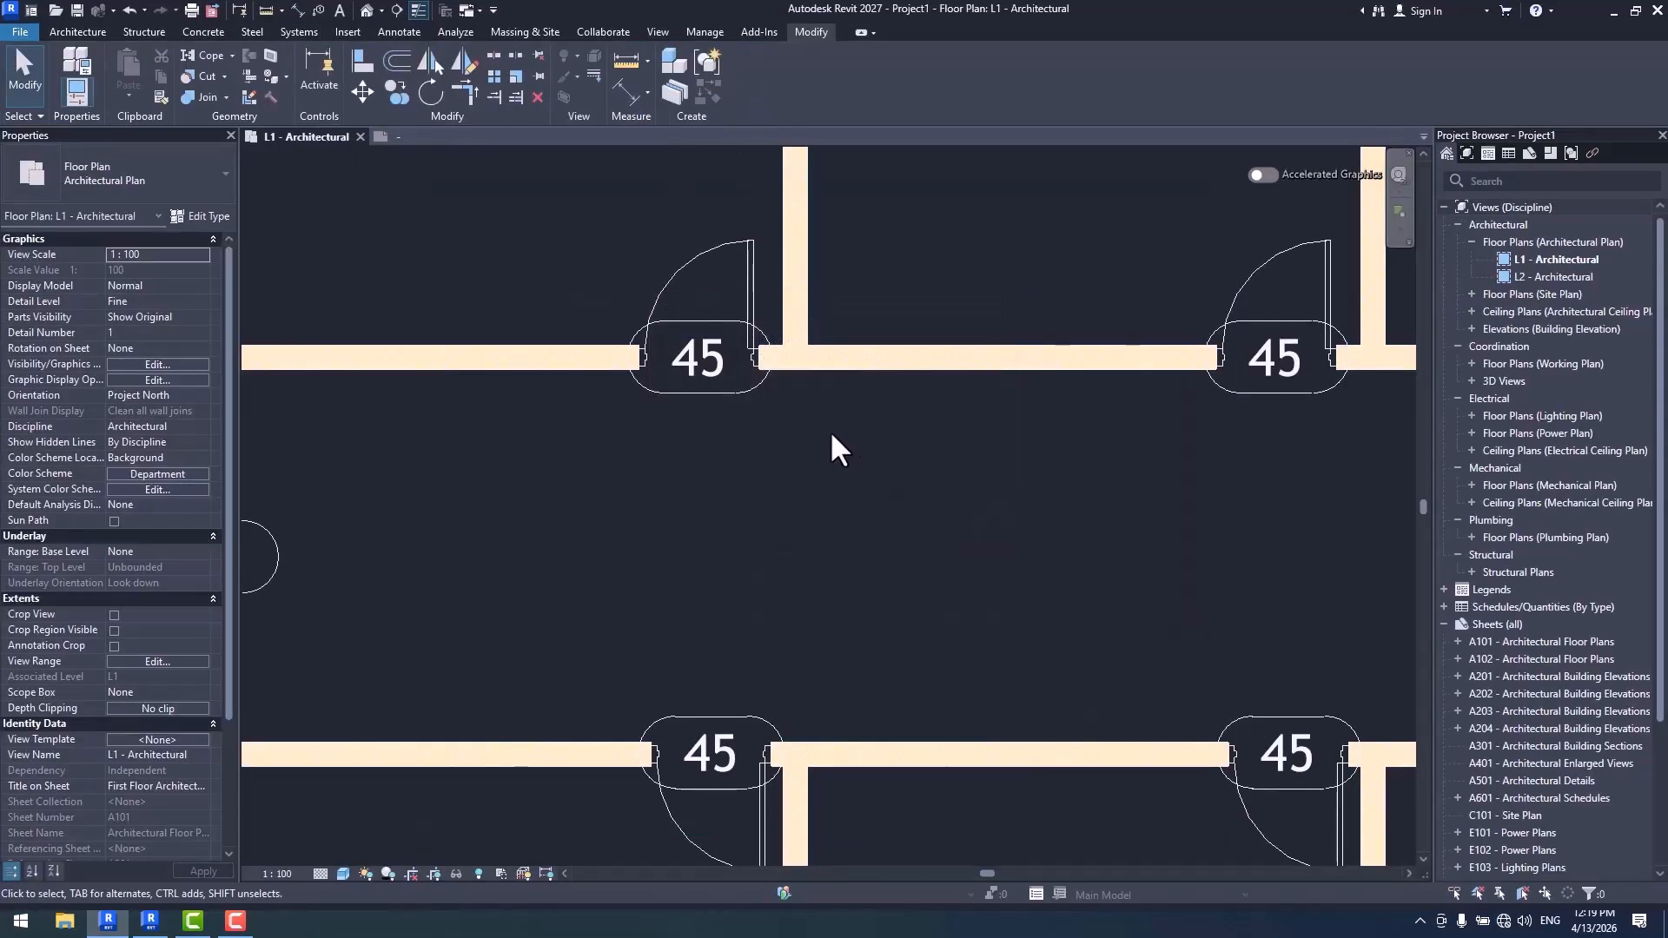
- Inspect the Type Mark in the type properties of the upper Elec room's corridor door, and compare the tags of the other doors
left_click(753, 269)
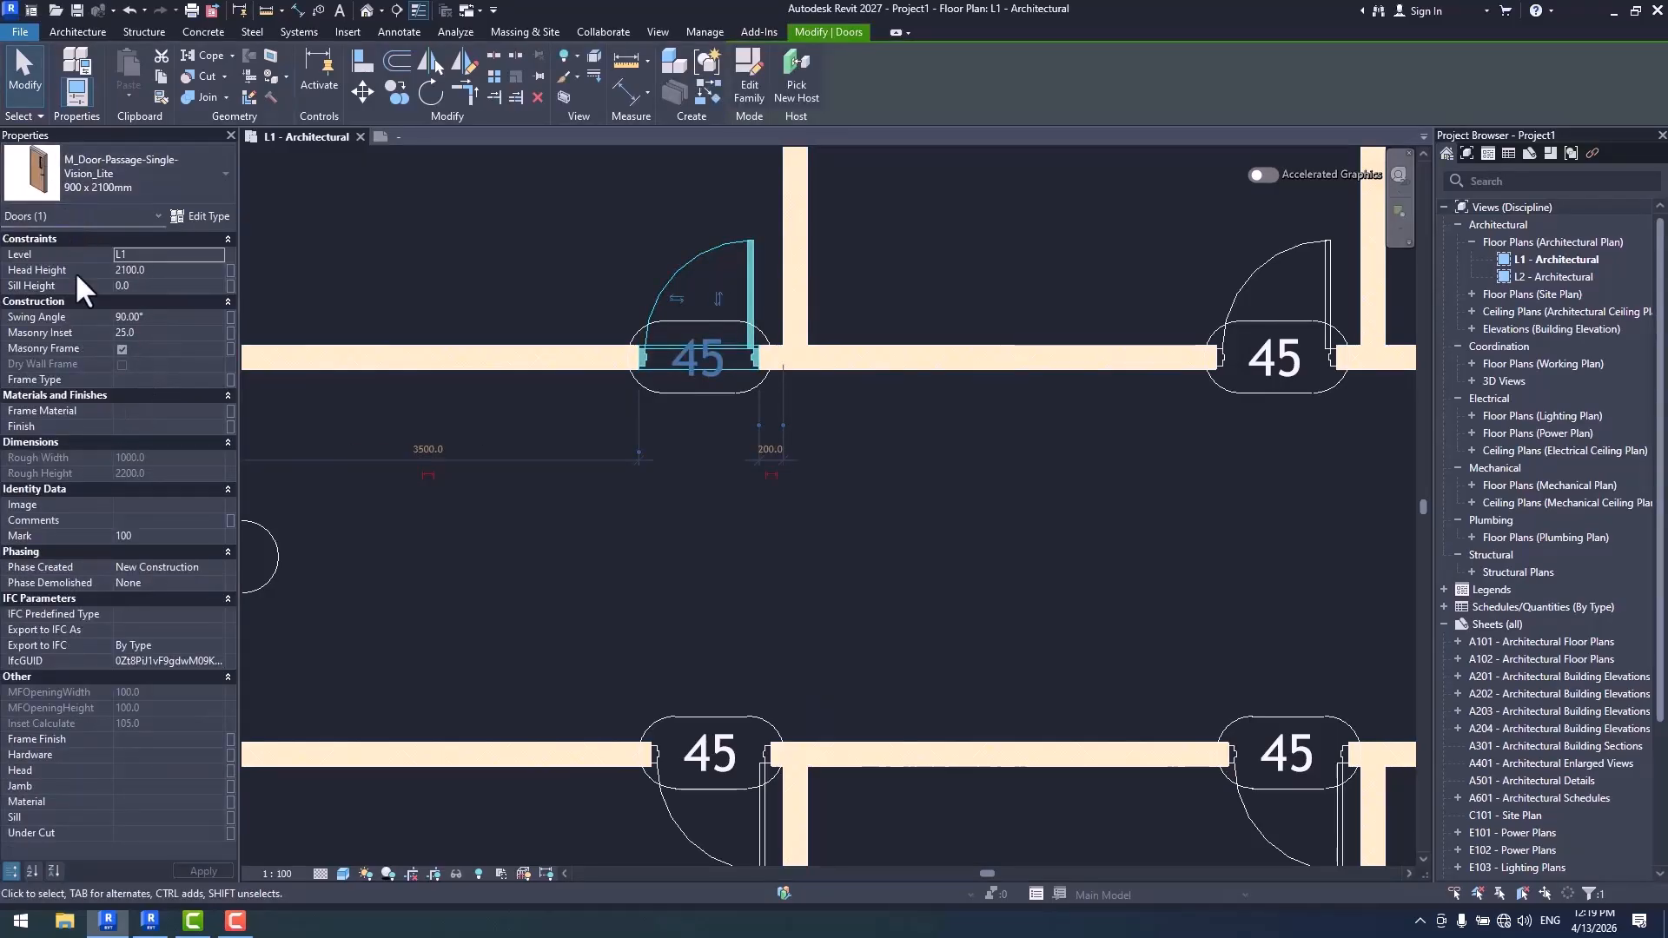
left_click(198, 215)
scroll(1251, 365, "down", 8)
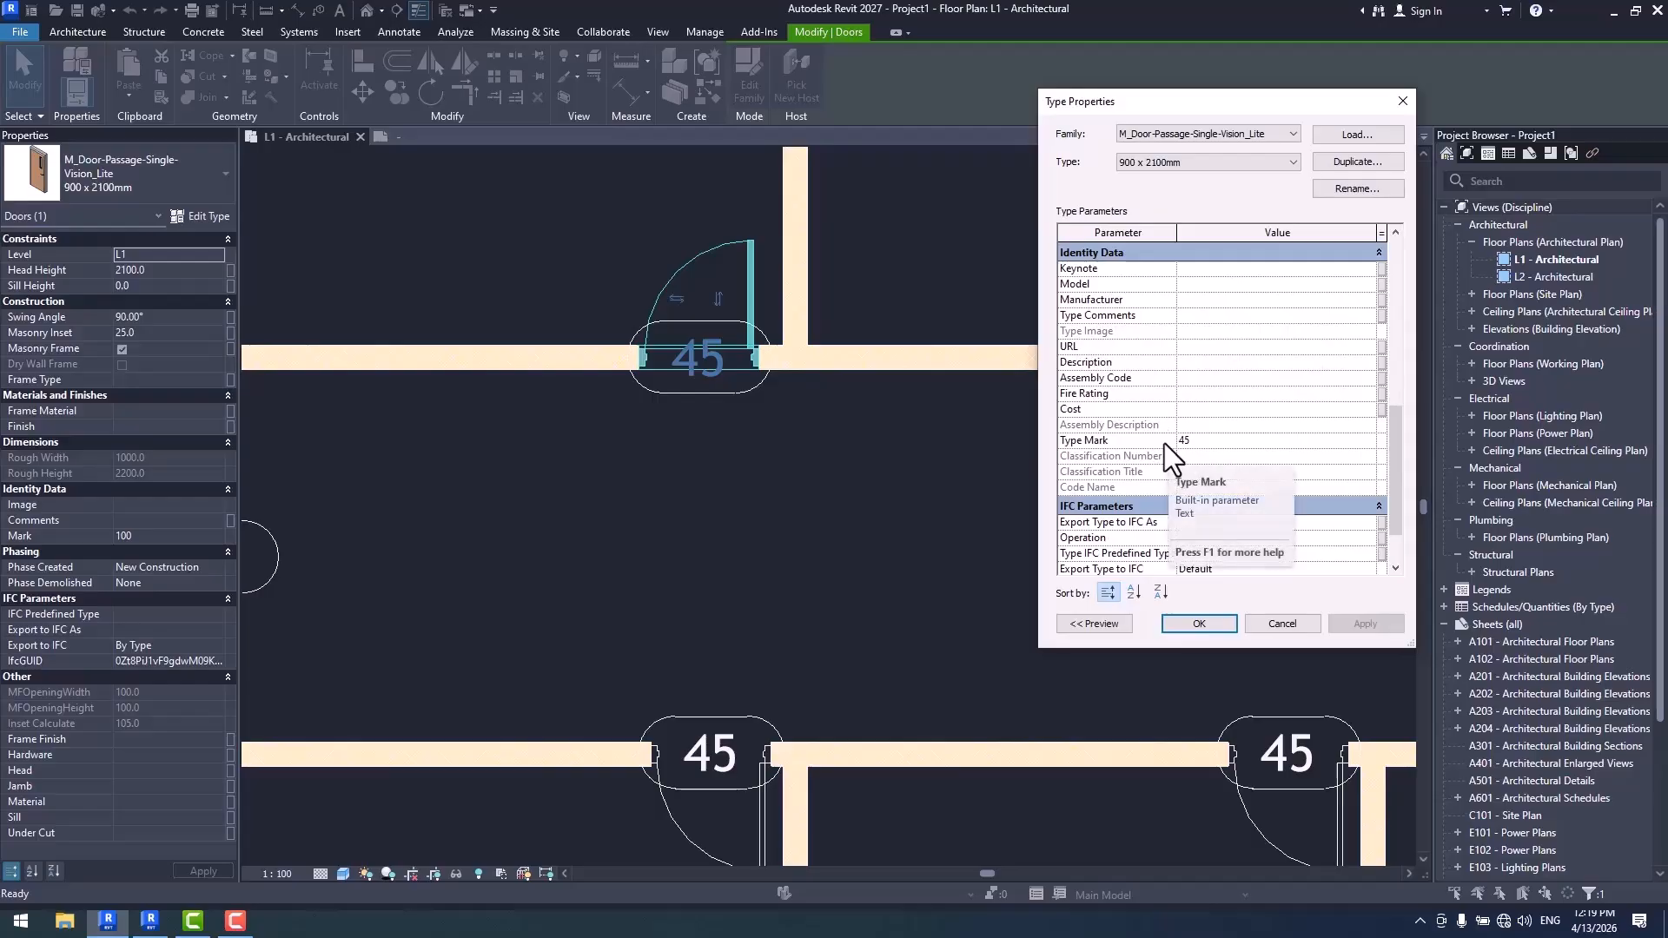
left_click(1284, 624)
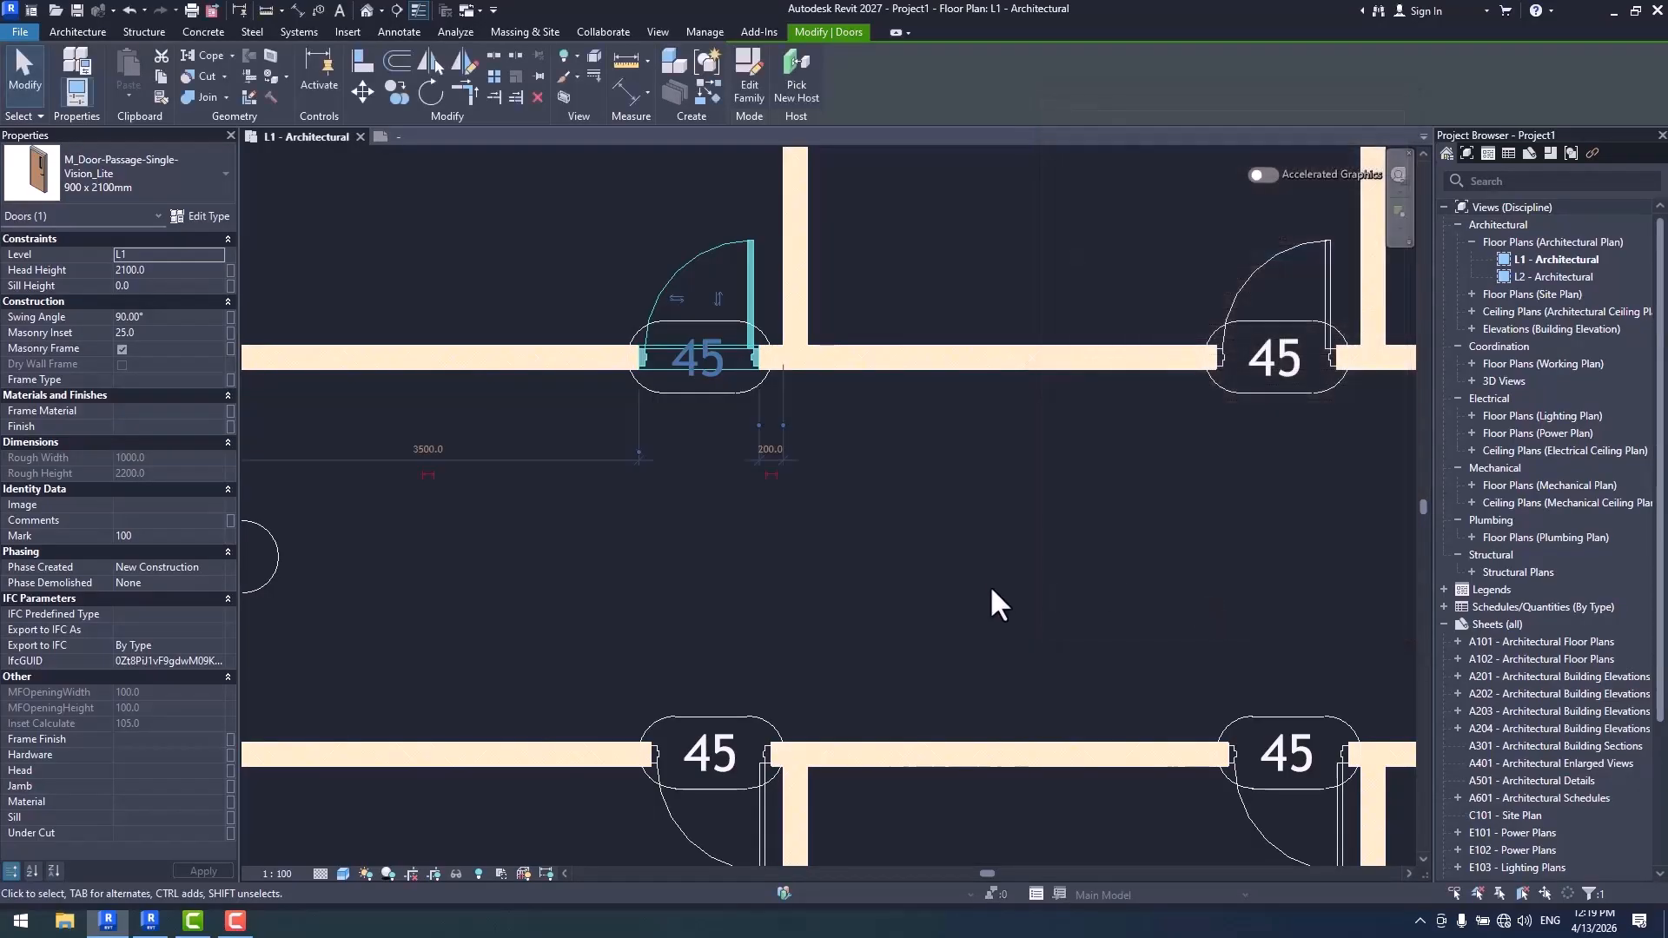
scroll(989, 586, "down", 2)
scroll(933, 391, "down", 1)
middle_click_drag(935, 372, 909, 465)
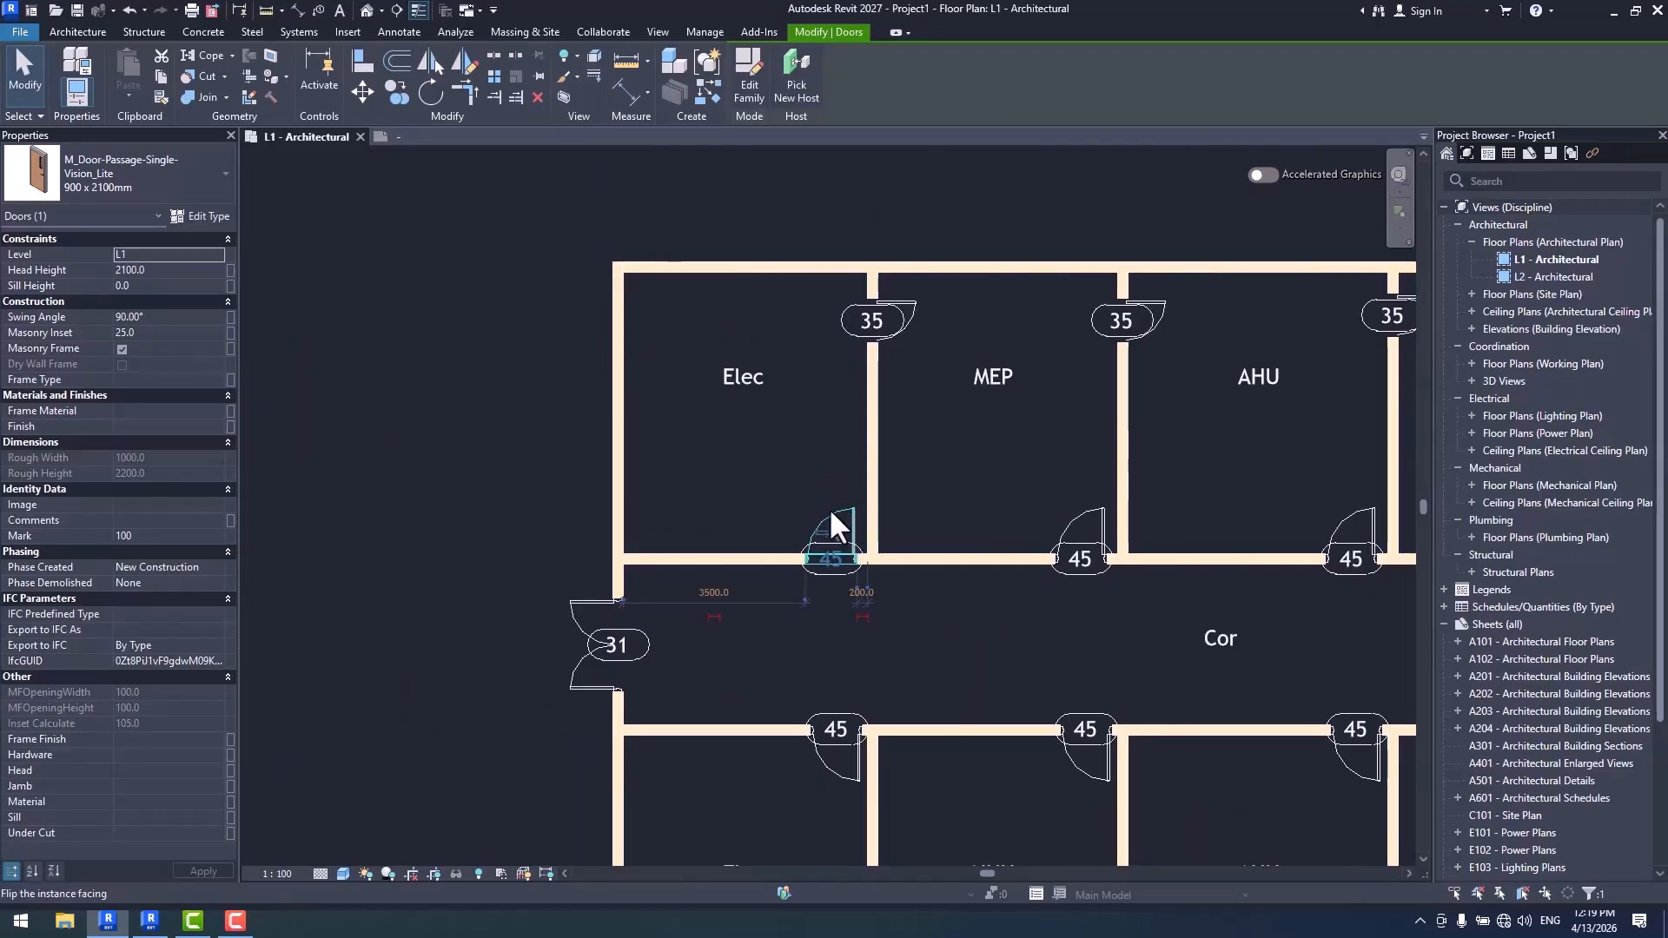
left_click(221, 213)
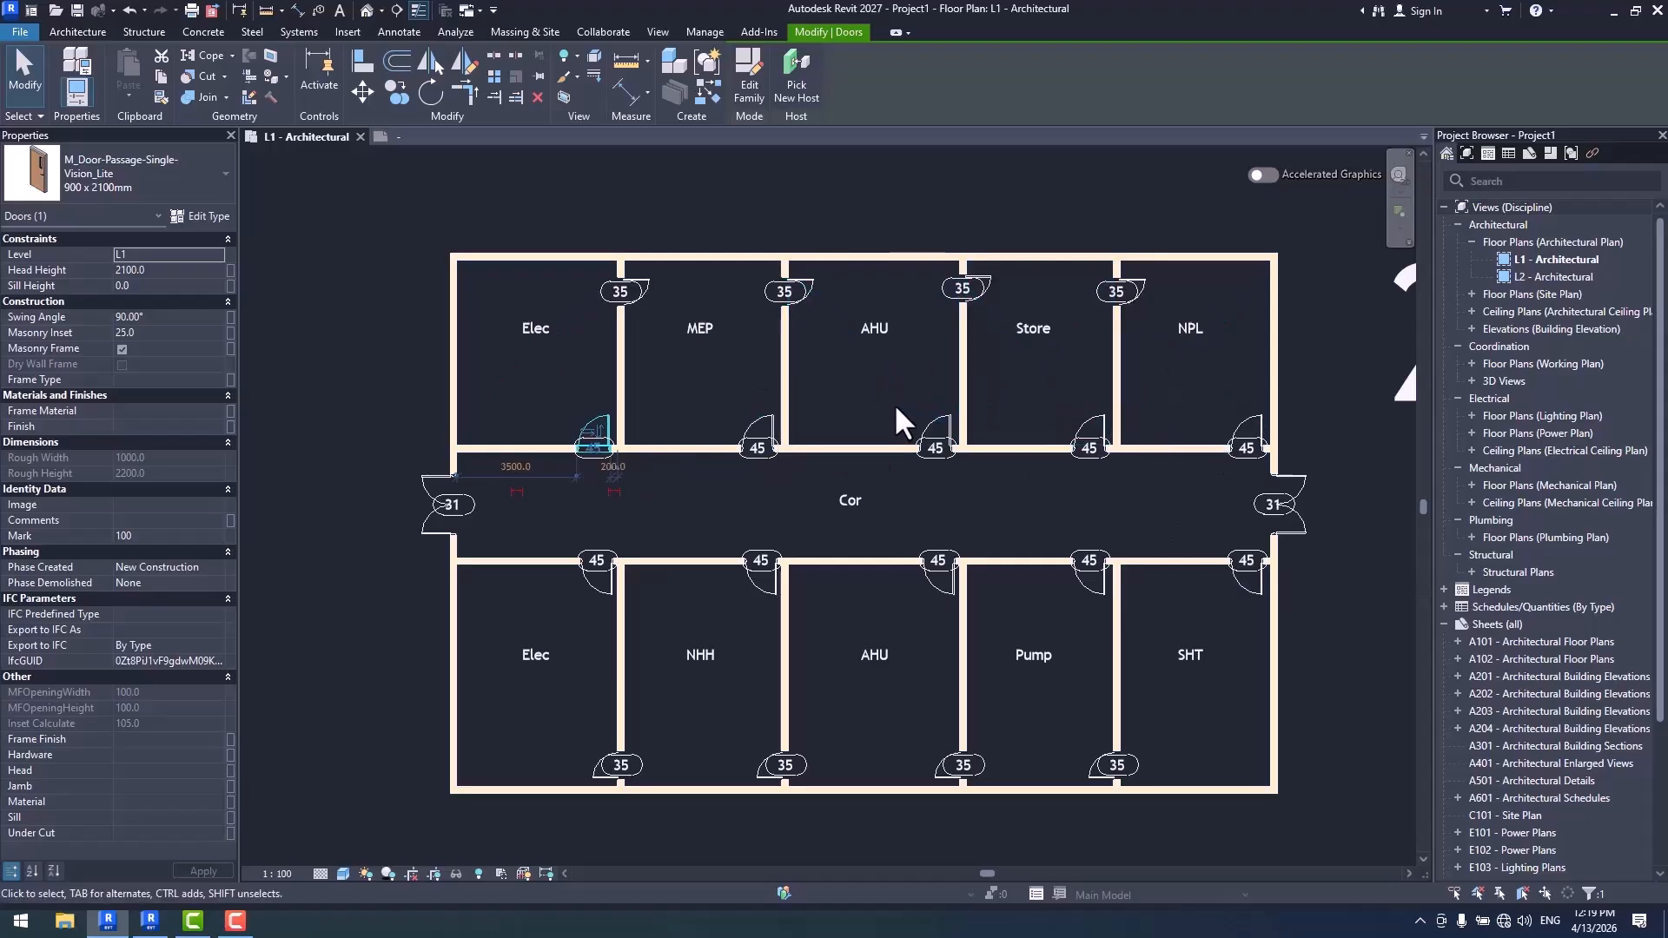
- Review which numbering parameters the Door Tag numbering template offers, and close the numbering options
left_click(696, 32)
left_click(563, 68)
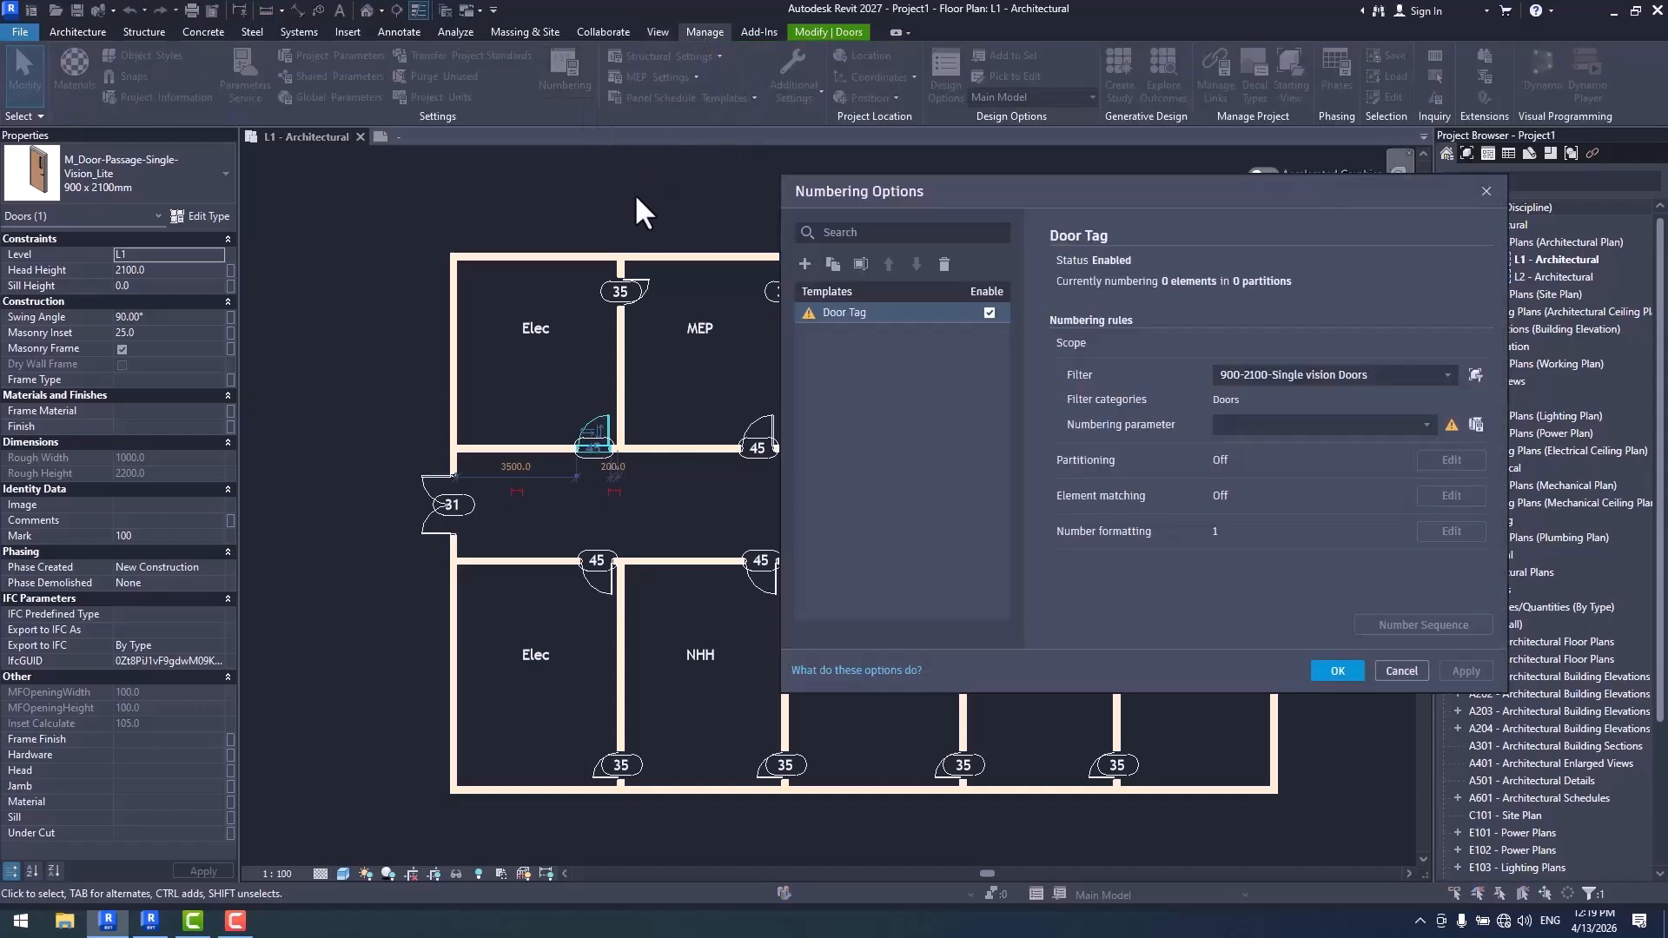
left_click(1427, 424)
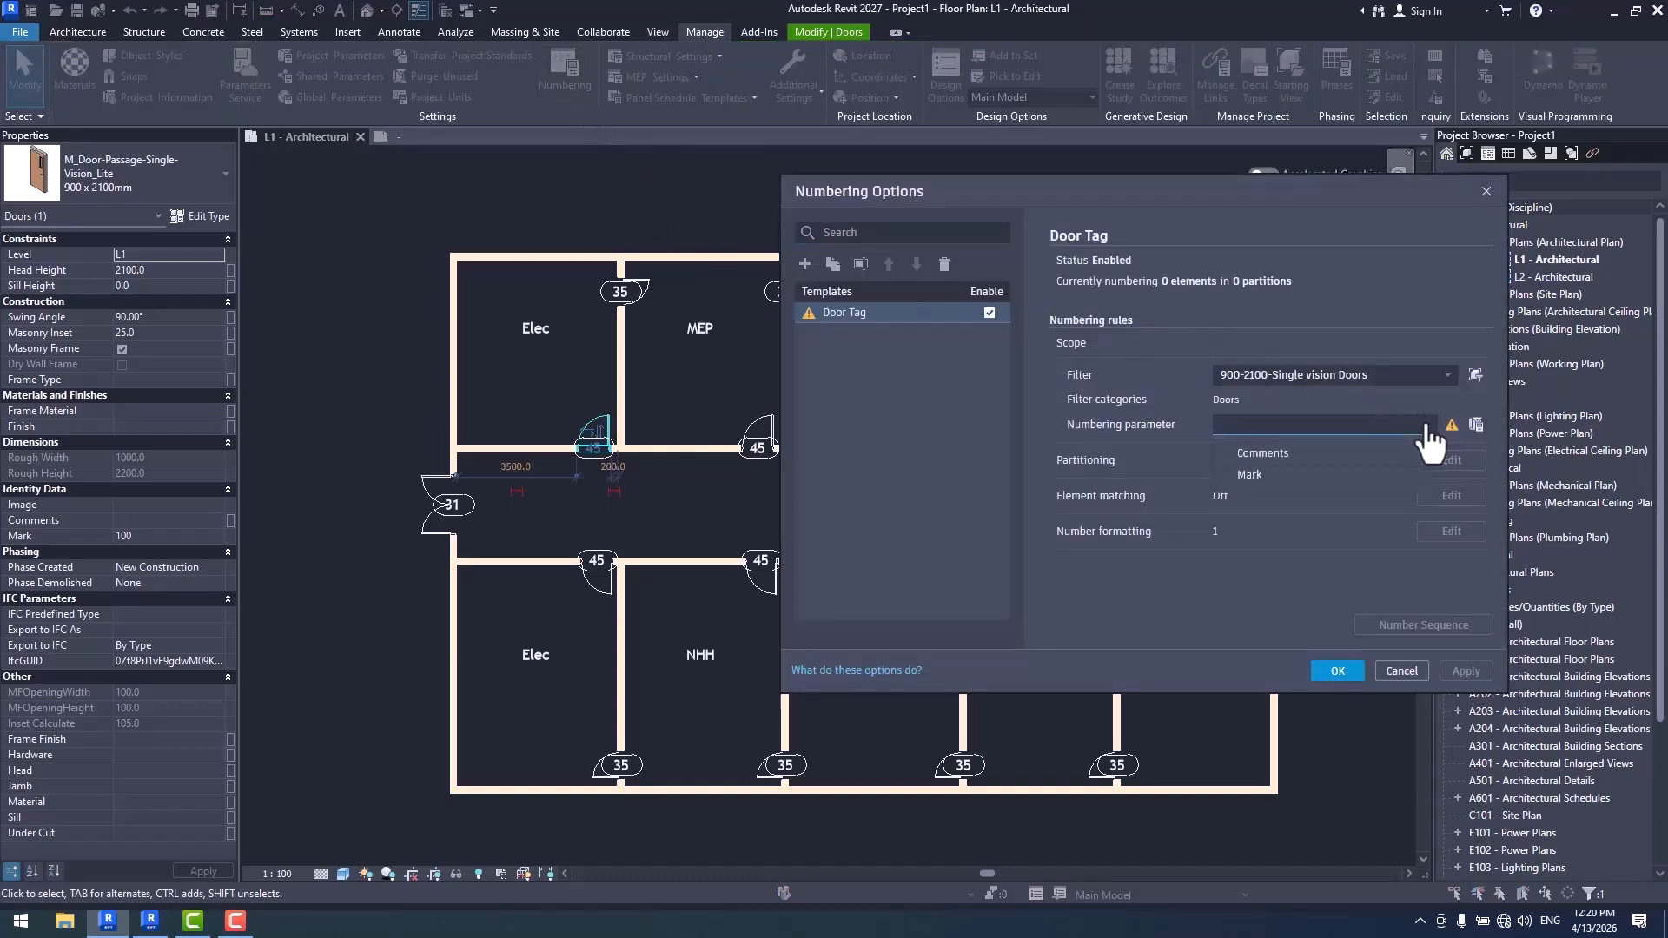
left_click(1318, 467)
key("Return")
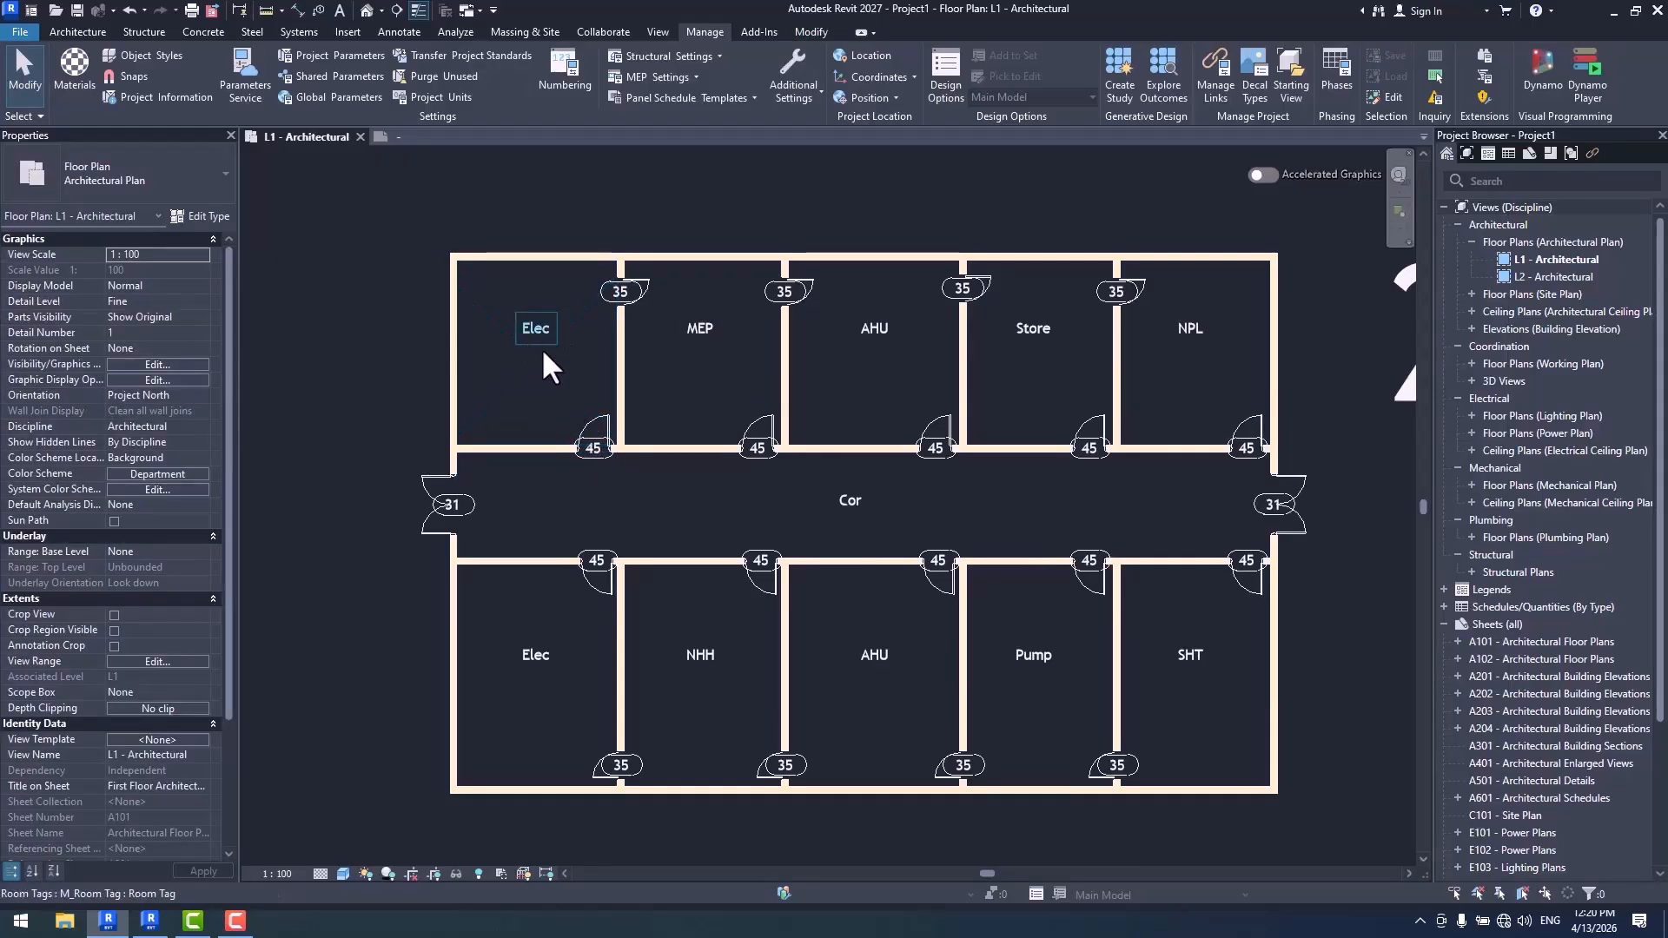
- Set the Type Mark of the 900 x 2100mm door type to Elec through the upper Elec room's corridor door
scroll(704, 424, "up", 2)
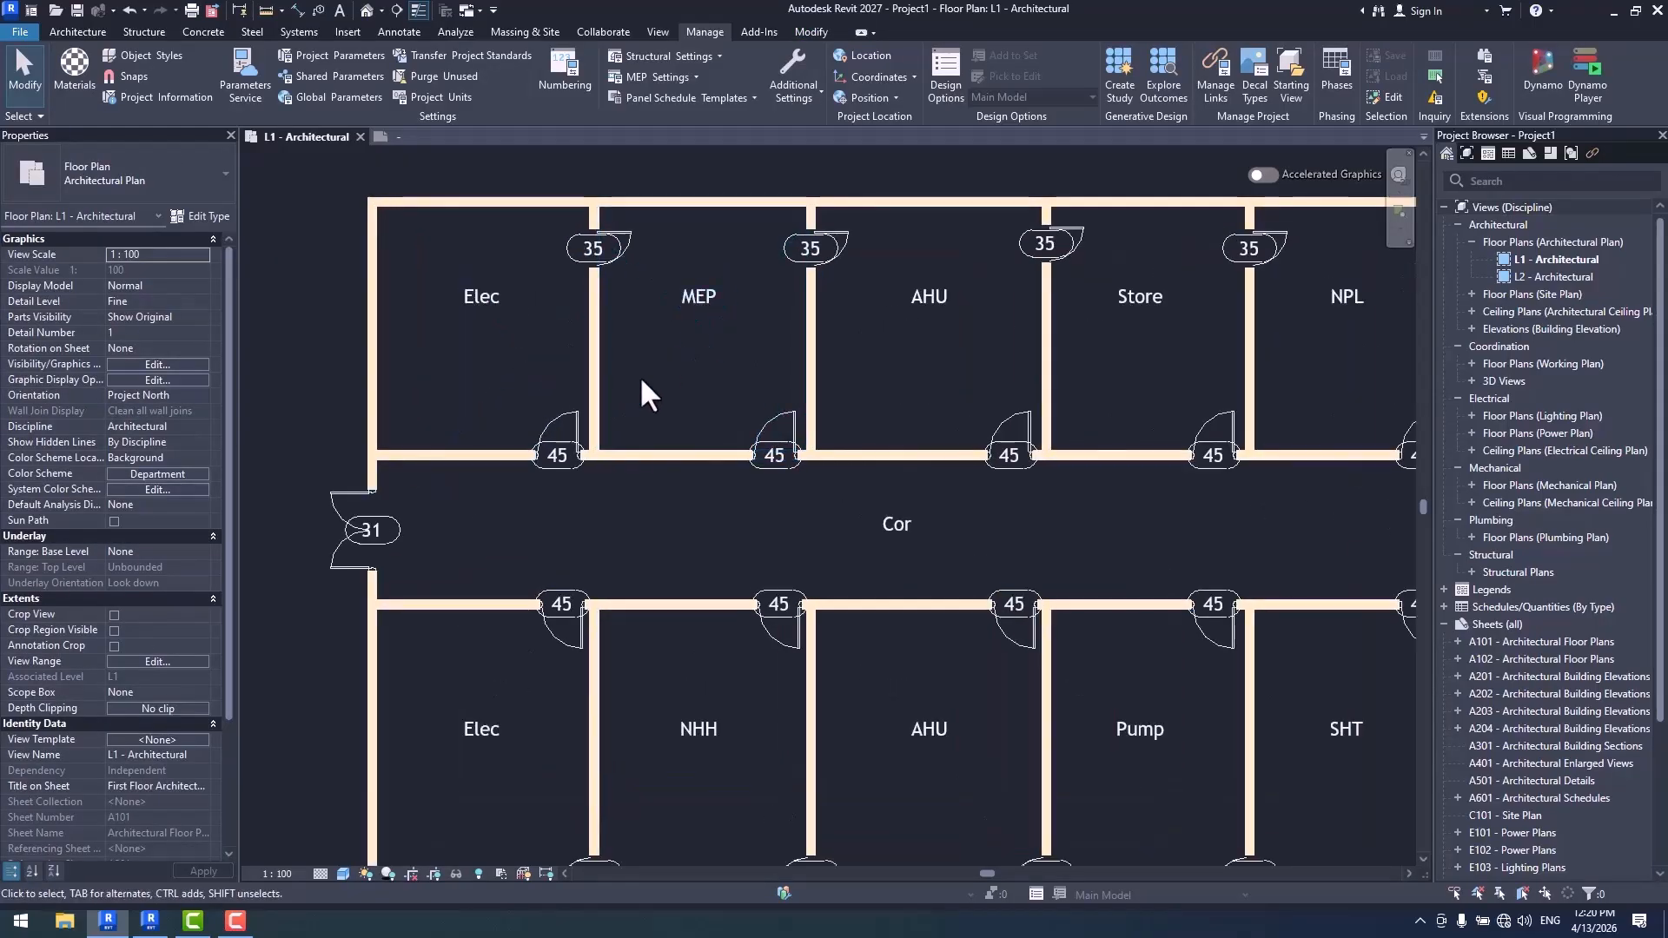
left_click(572, 414)
left_click(777, 419)
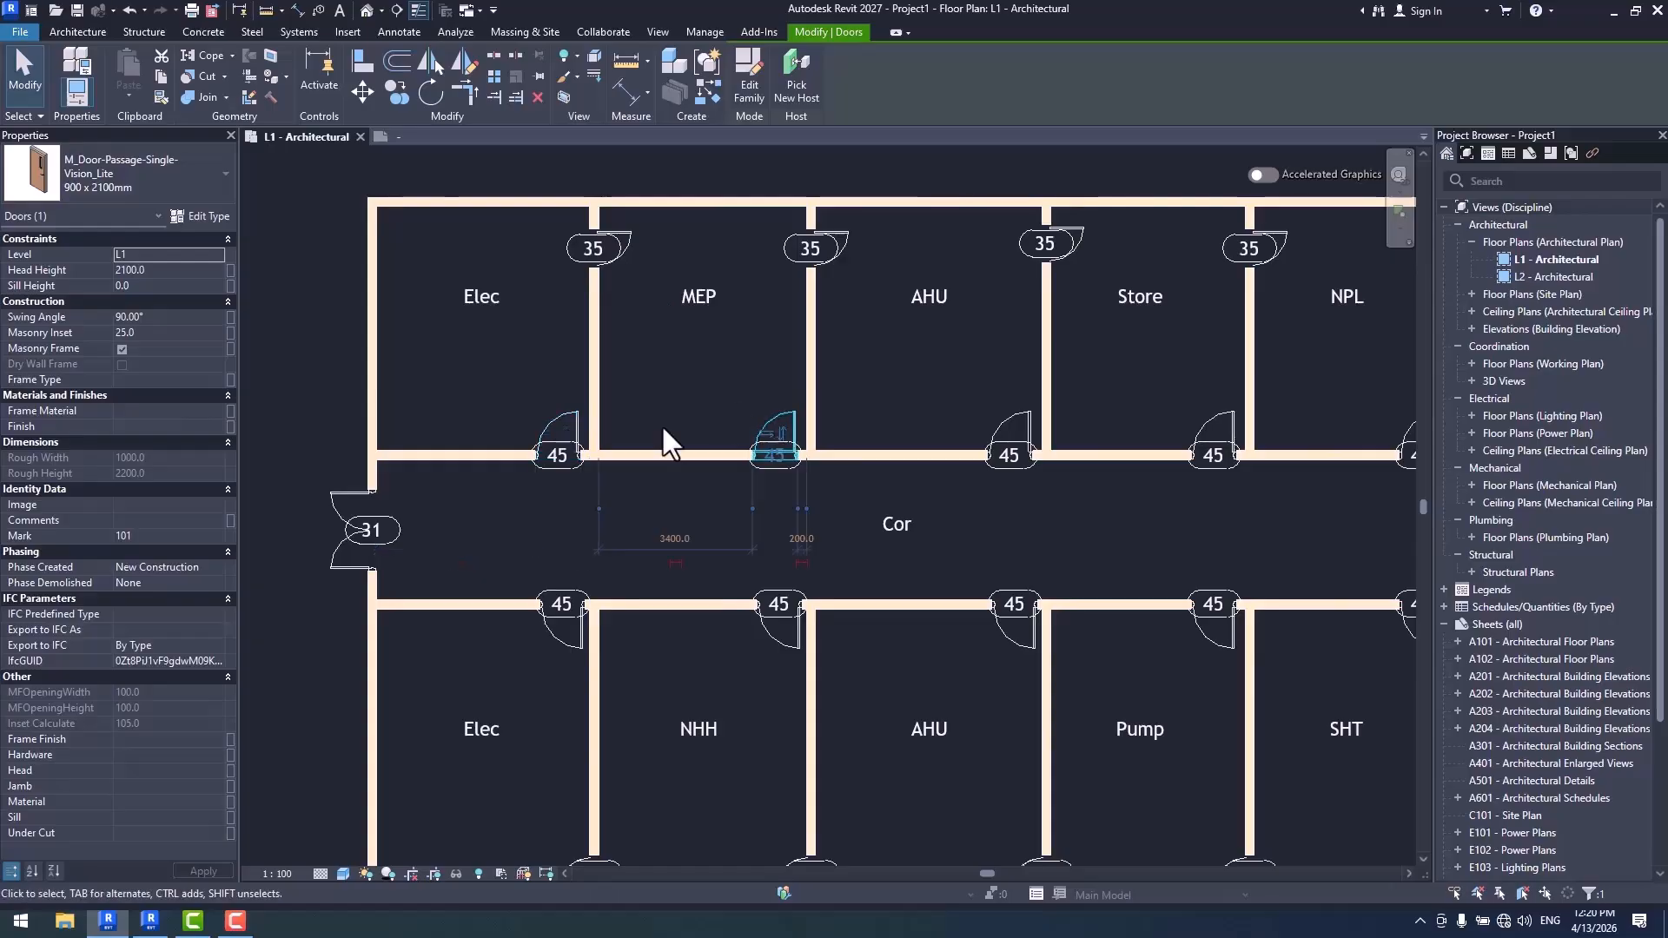
left_click(574, 416)
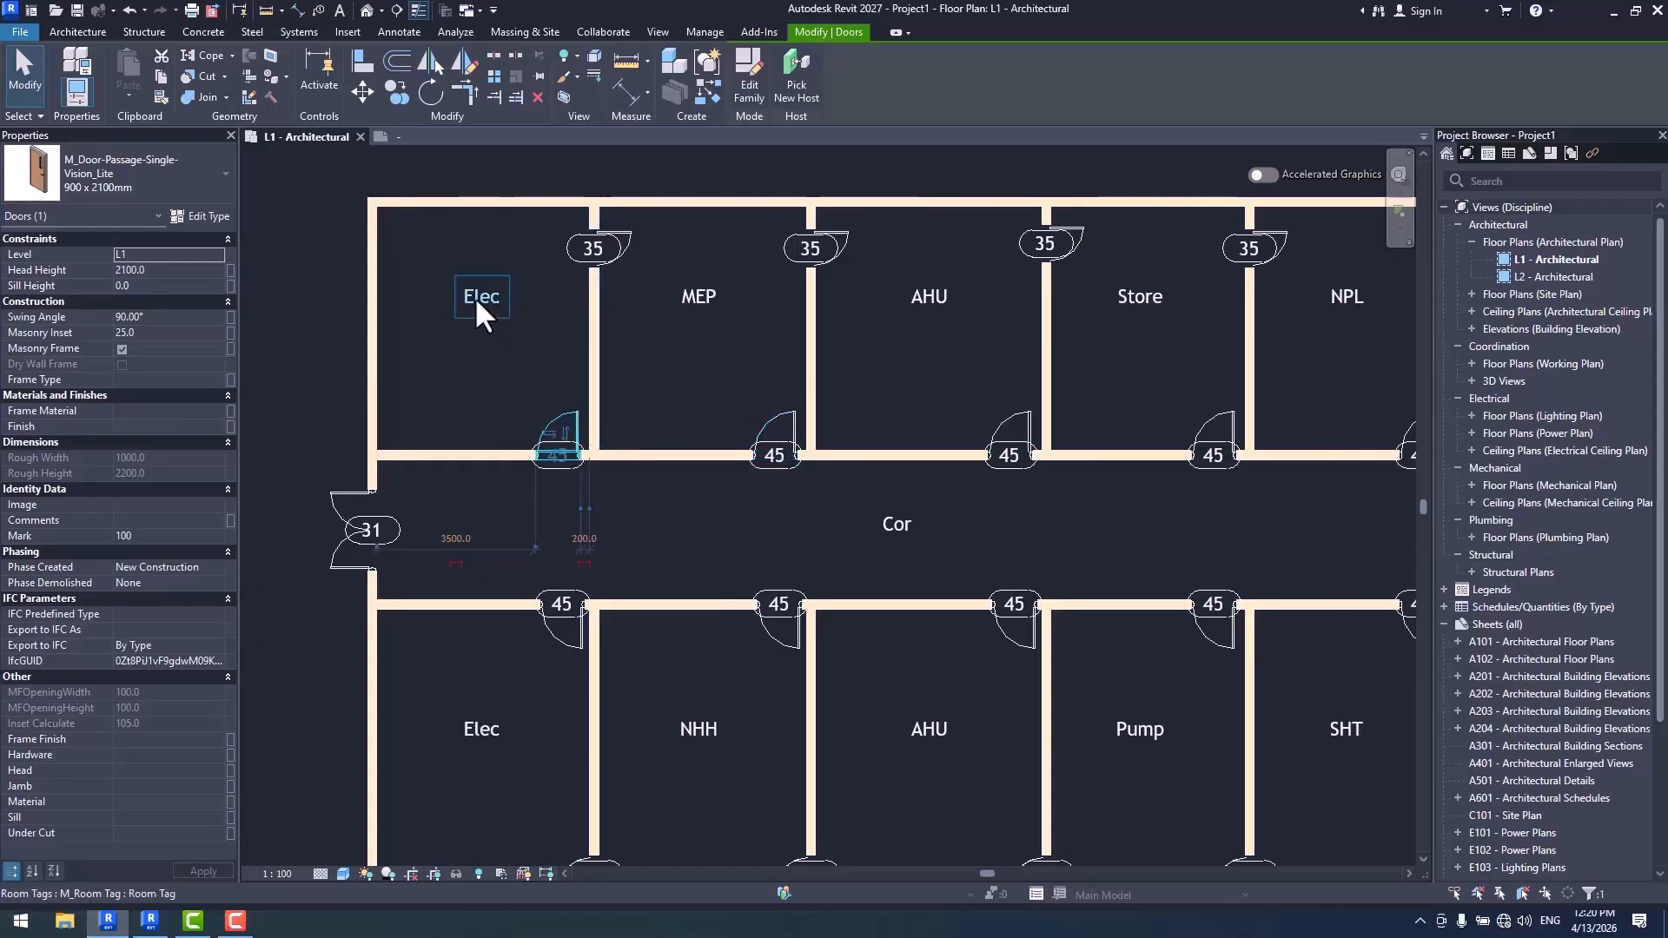
left_click(207, 216)
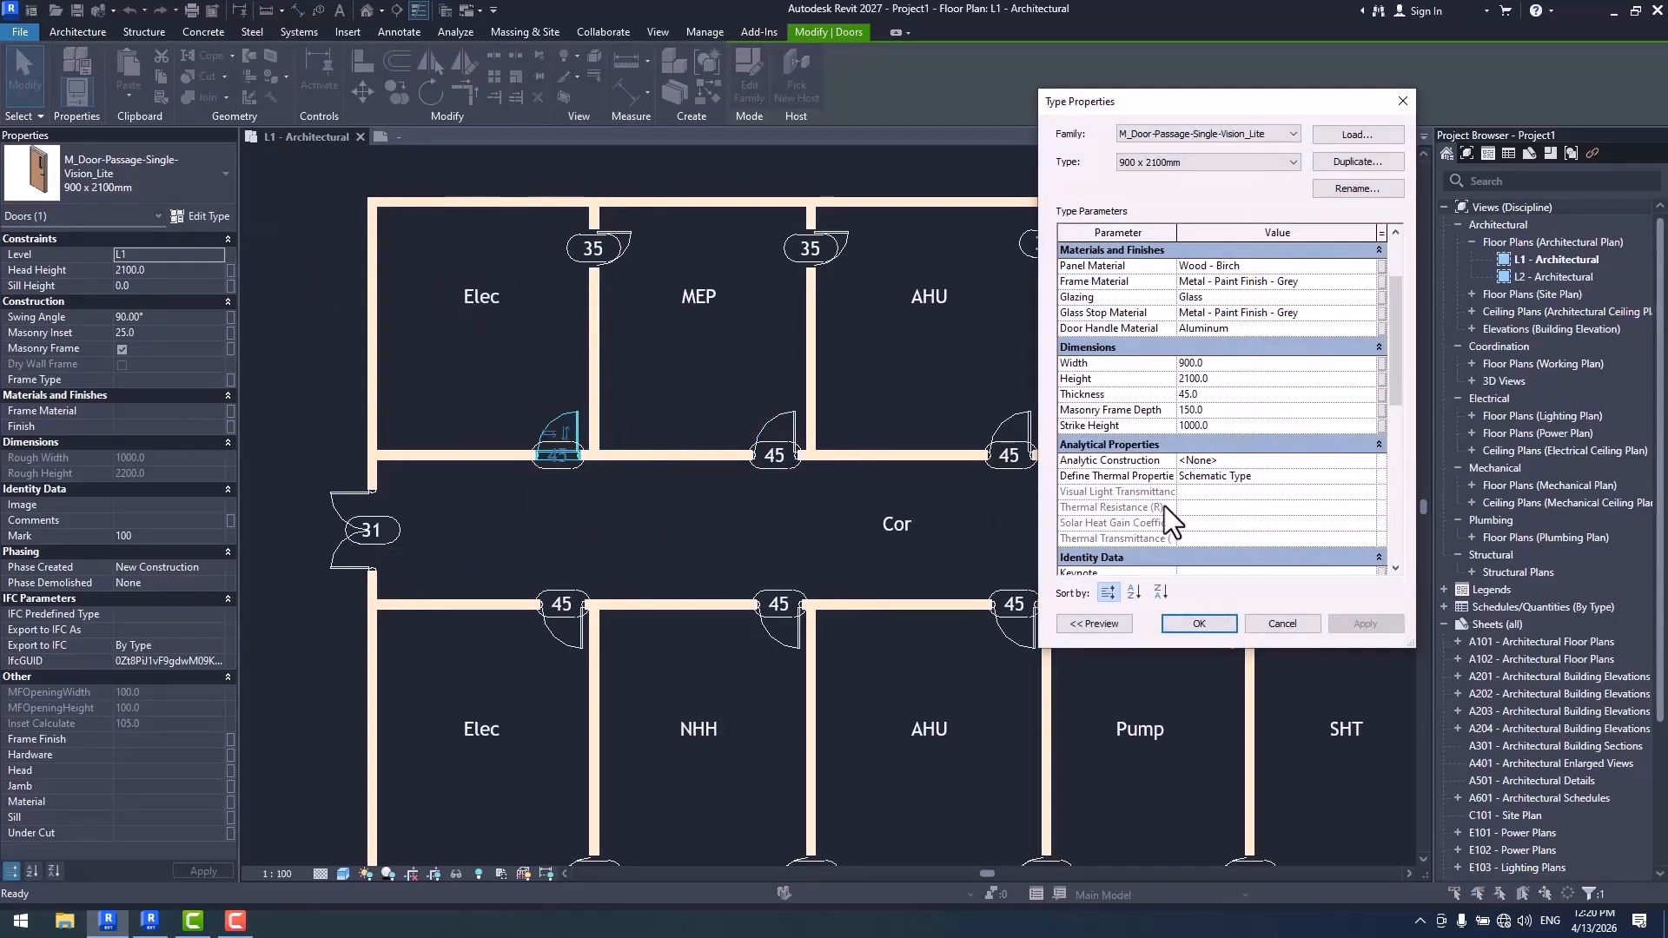
scroll(1164, 508, "down", 5)
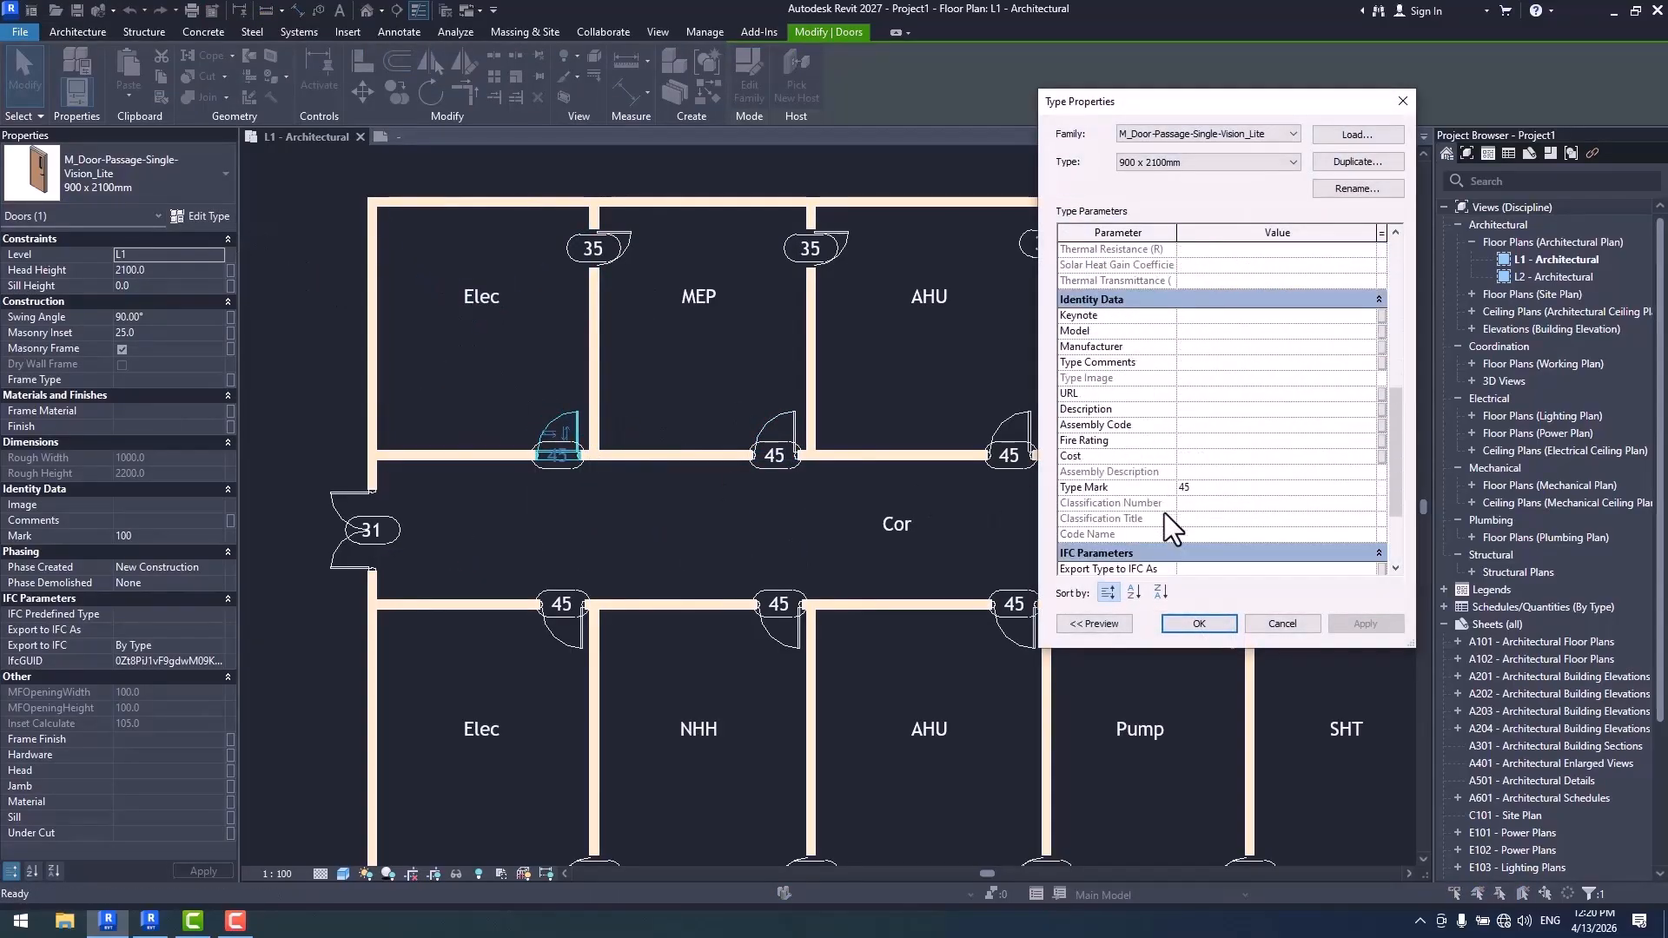
left_click(1221, 488)
type("Elec")
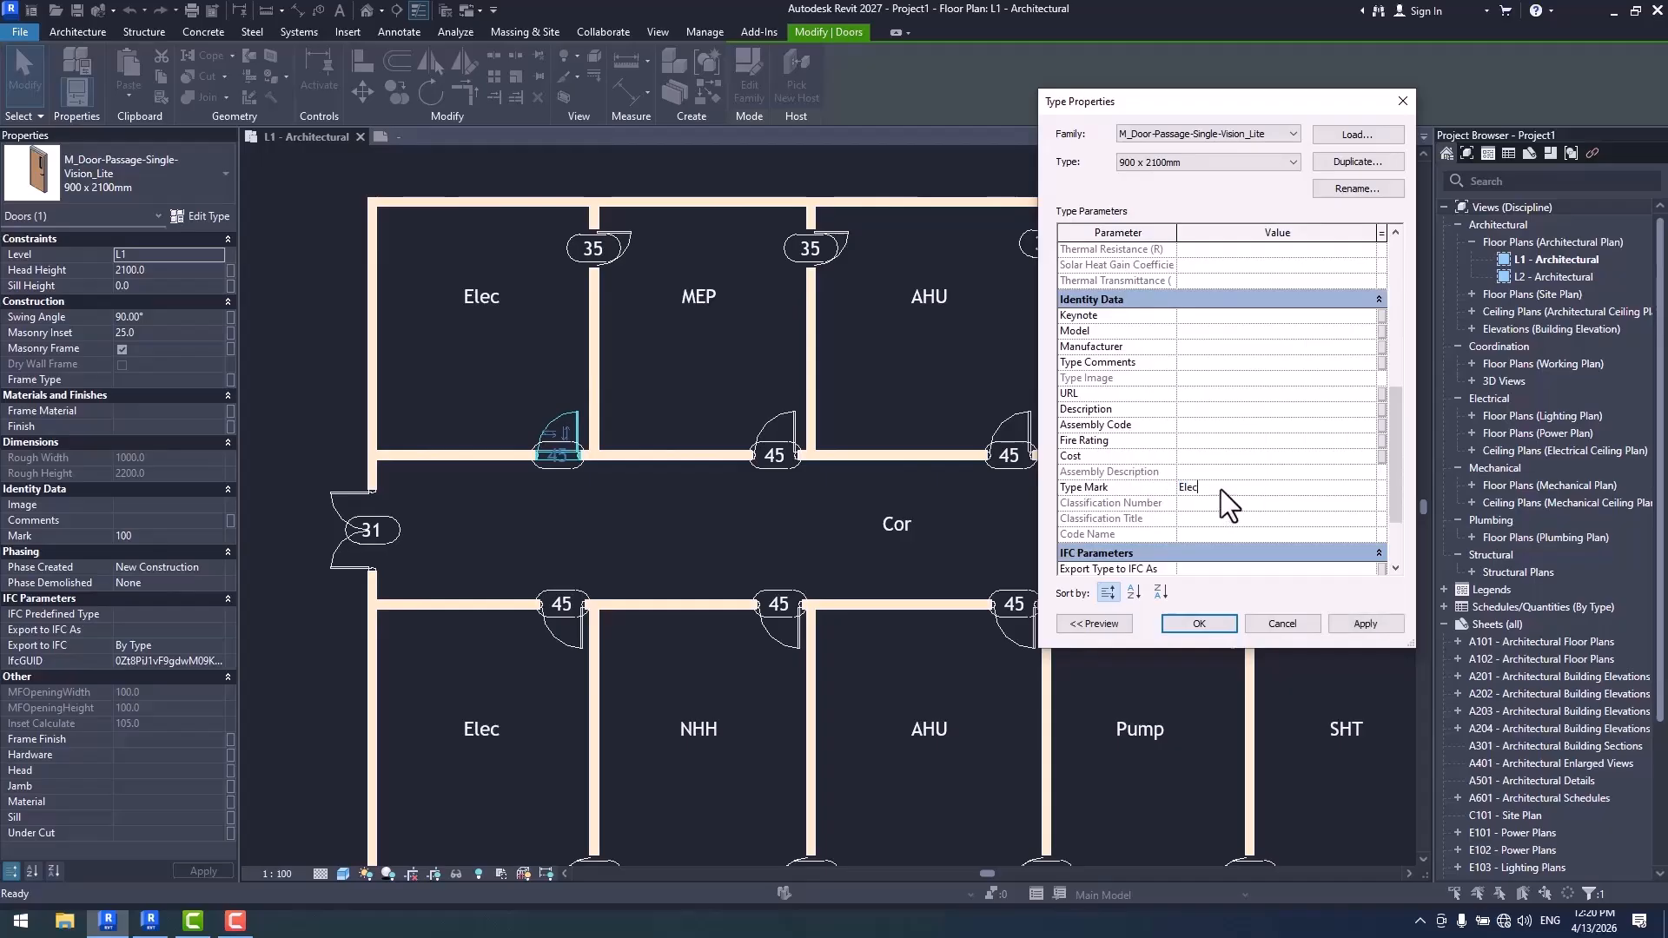
left_click(1197, 613)
- Inspect the Type Mark in the type properties of the MEP room's corridor door, and close them without changes
left_click(777, 428)
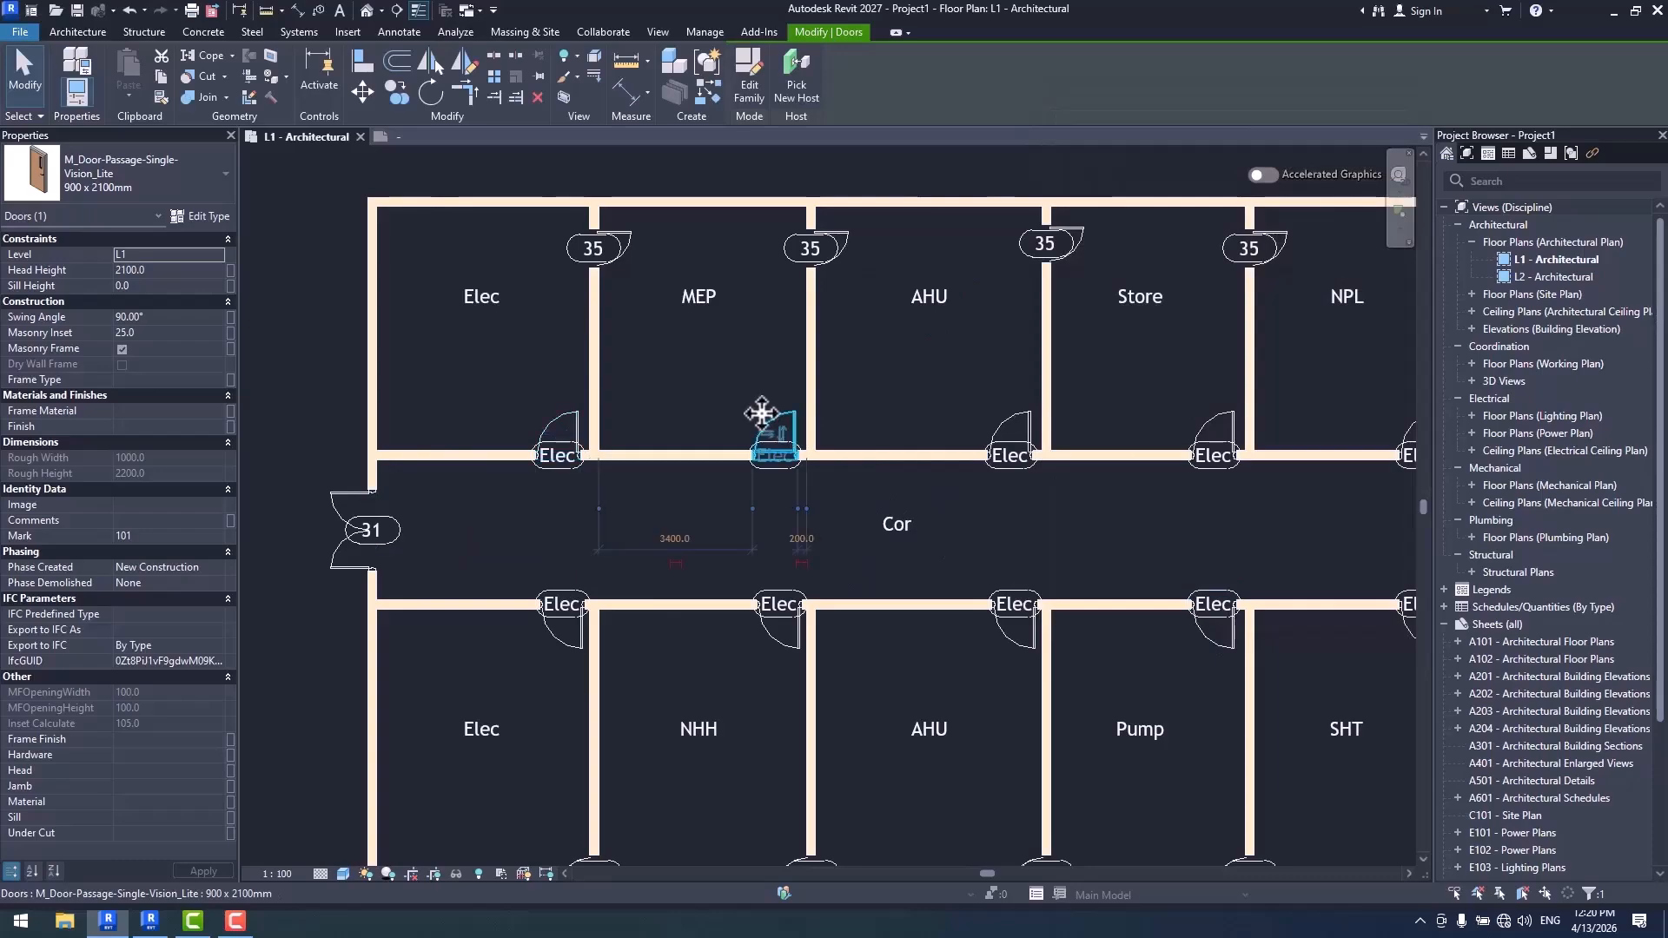
left_click(207, 215)
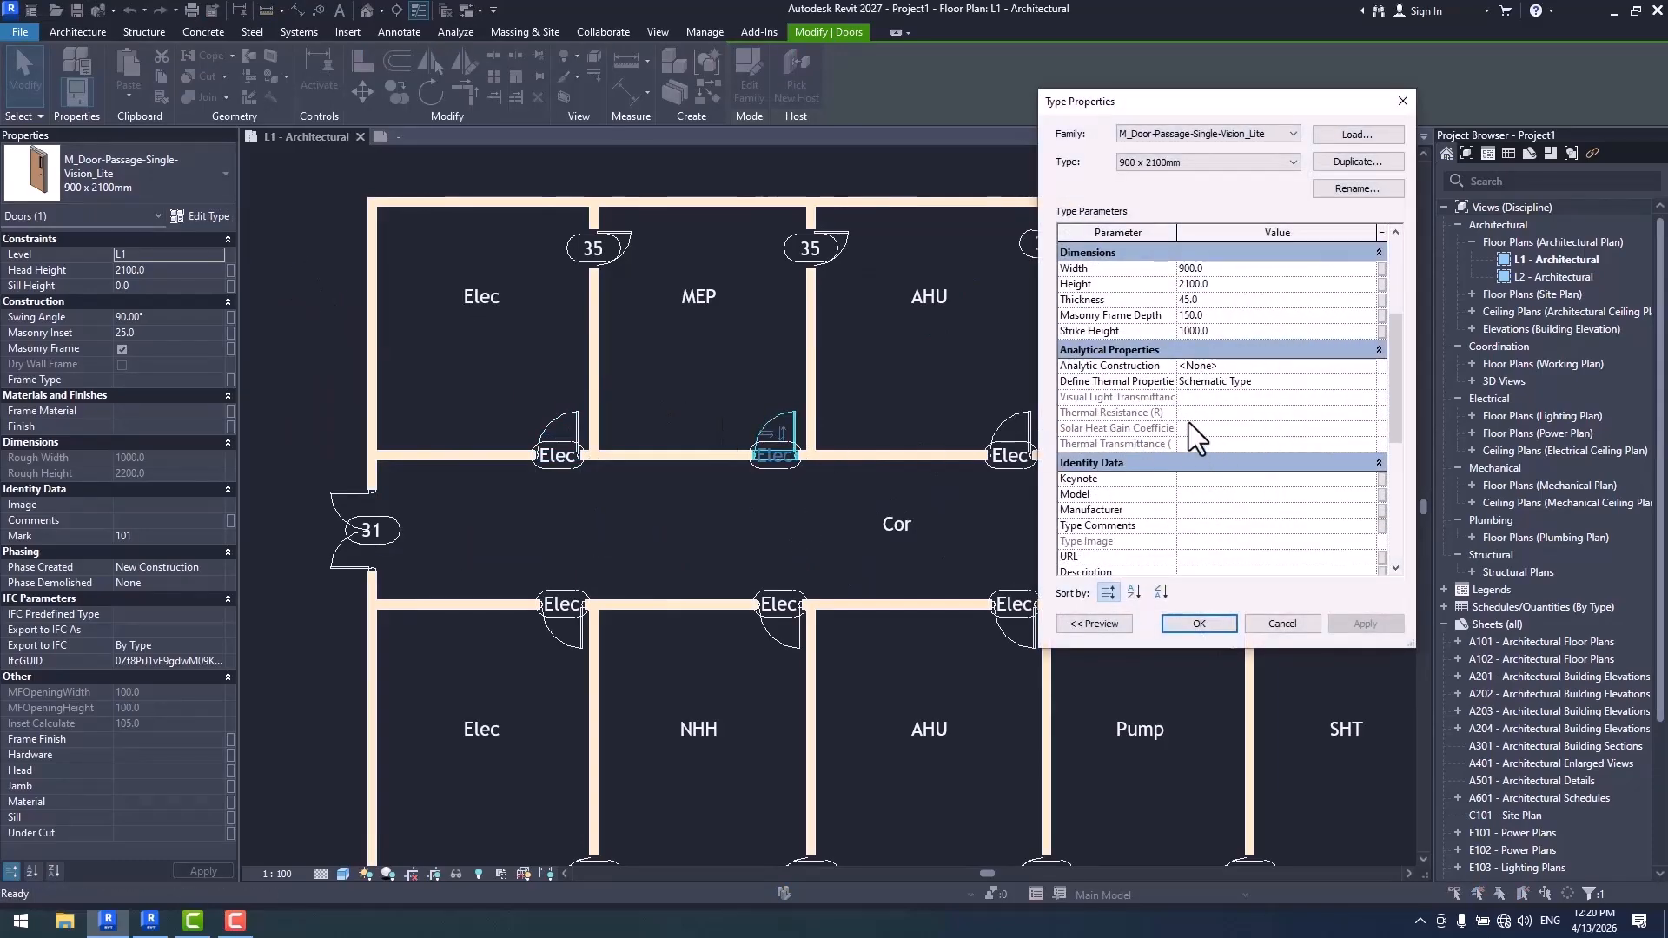
scroll(1237, 435, "down", 5)
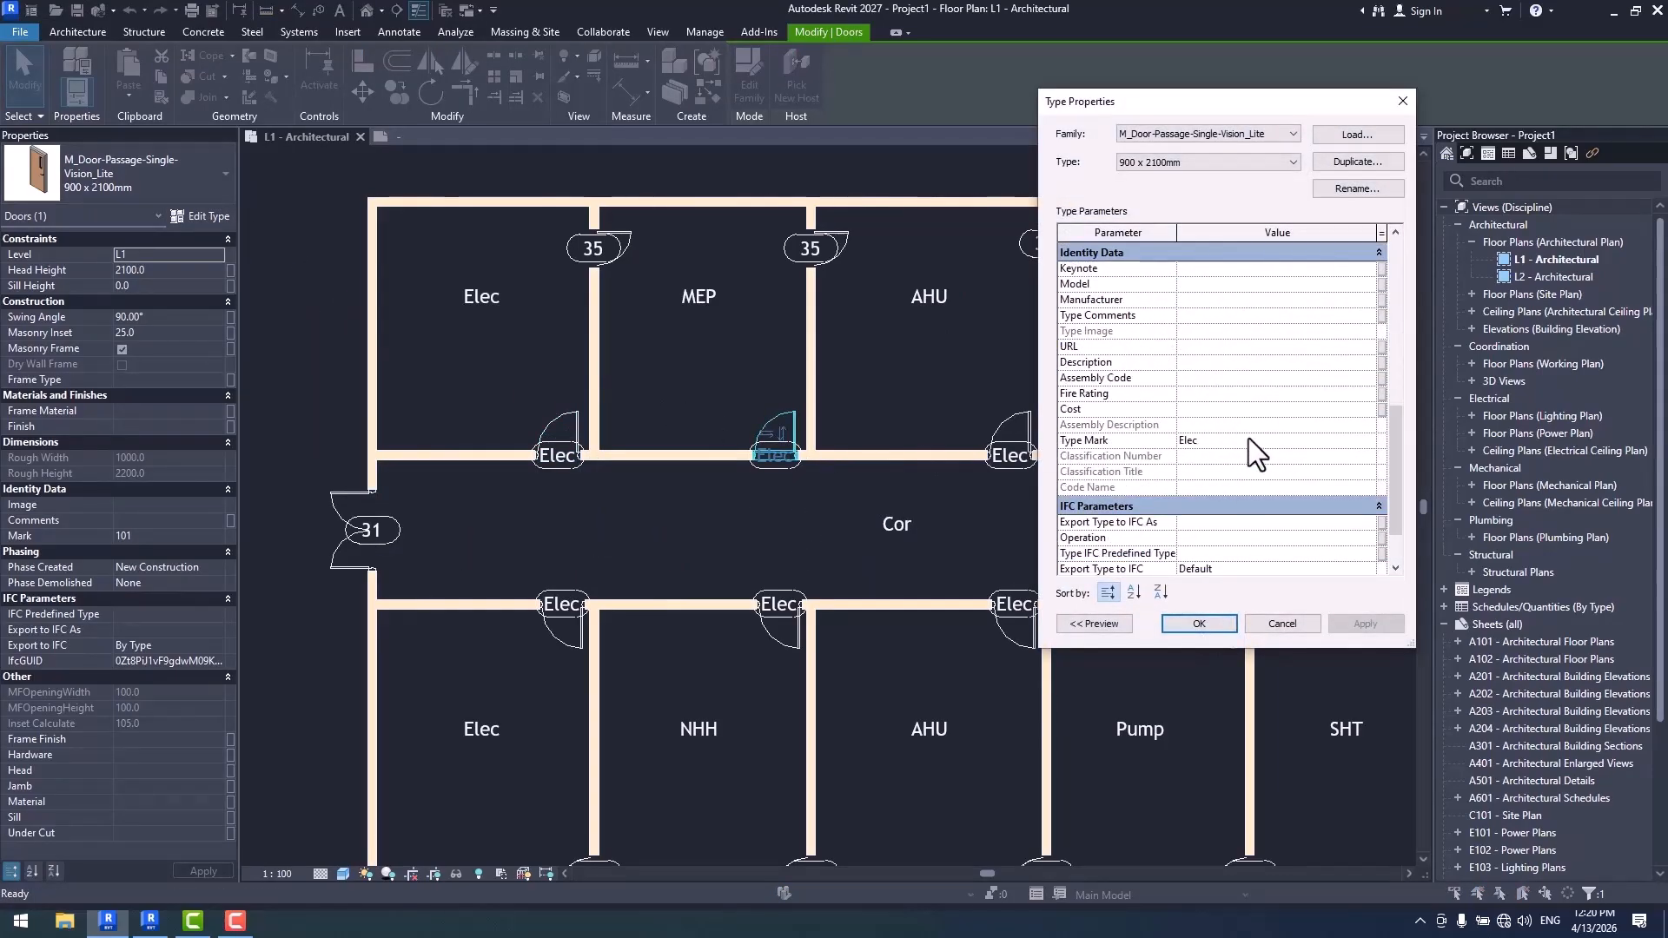
key("Escape")
key("Escape")
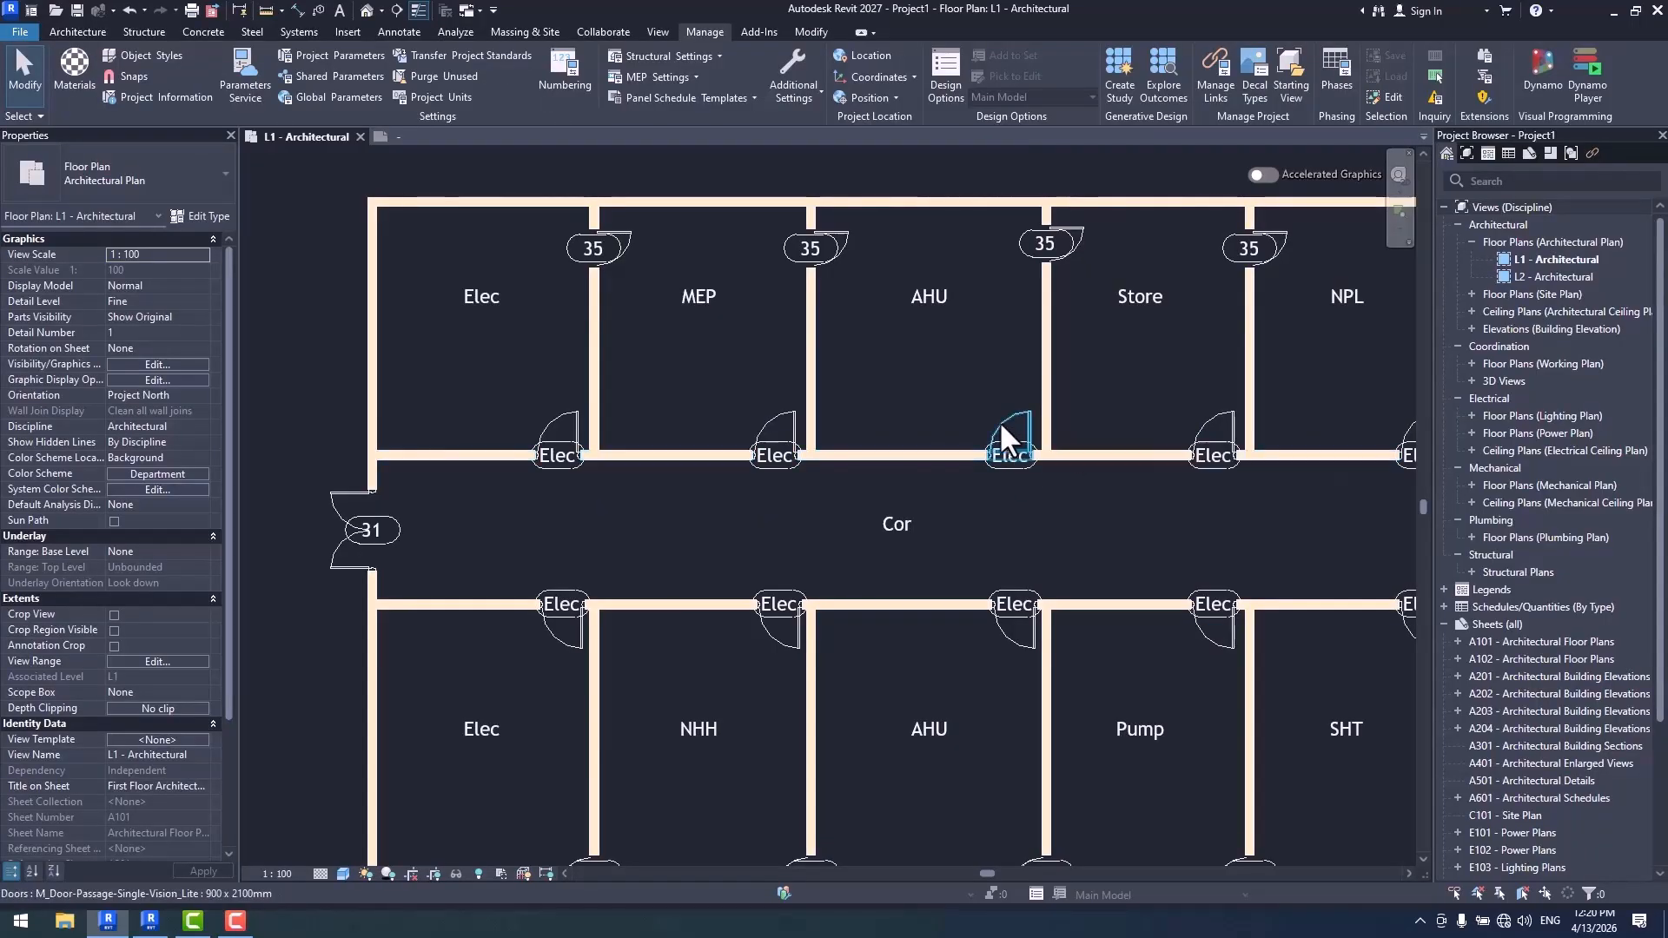
- Open the M_Door Tag family from the MEP room's corridor door tag and open its label for editing
left_click(768, 468)
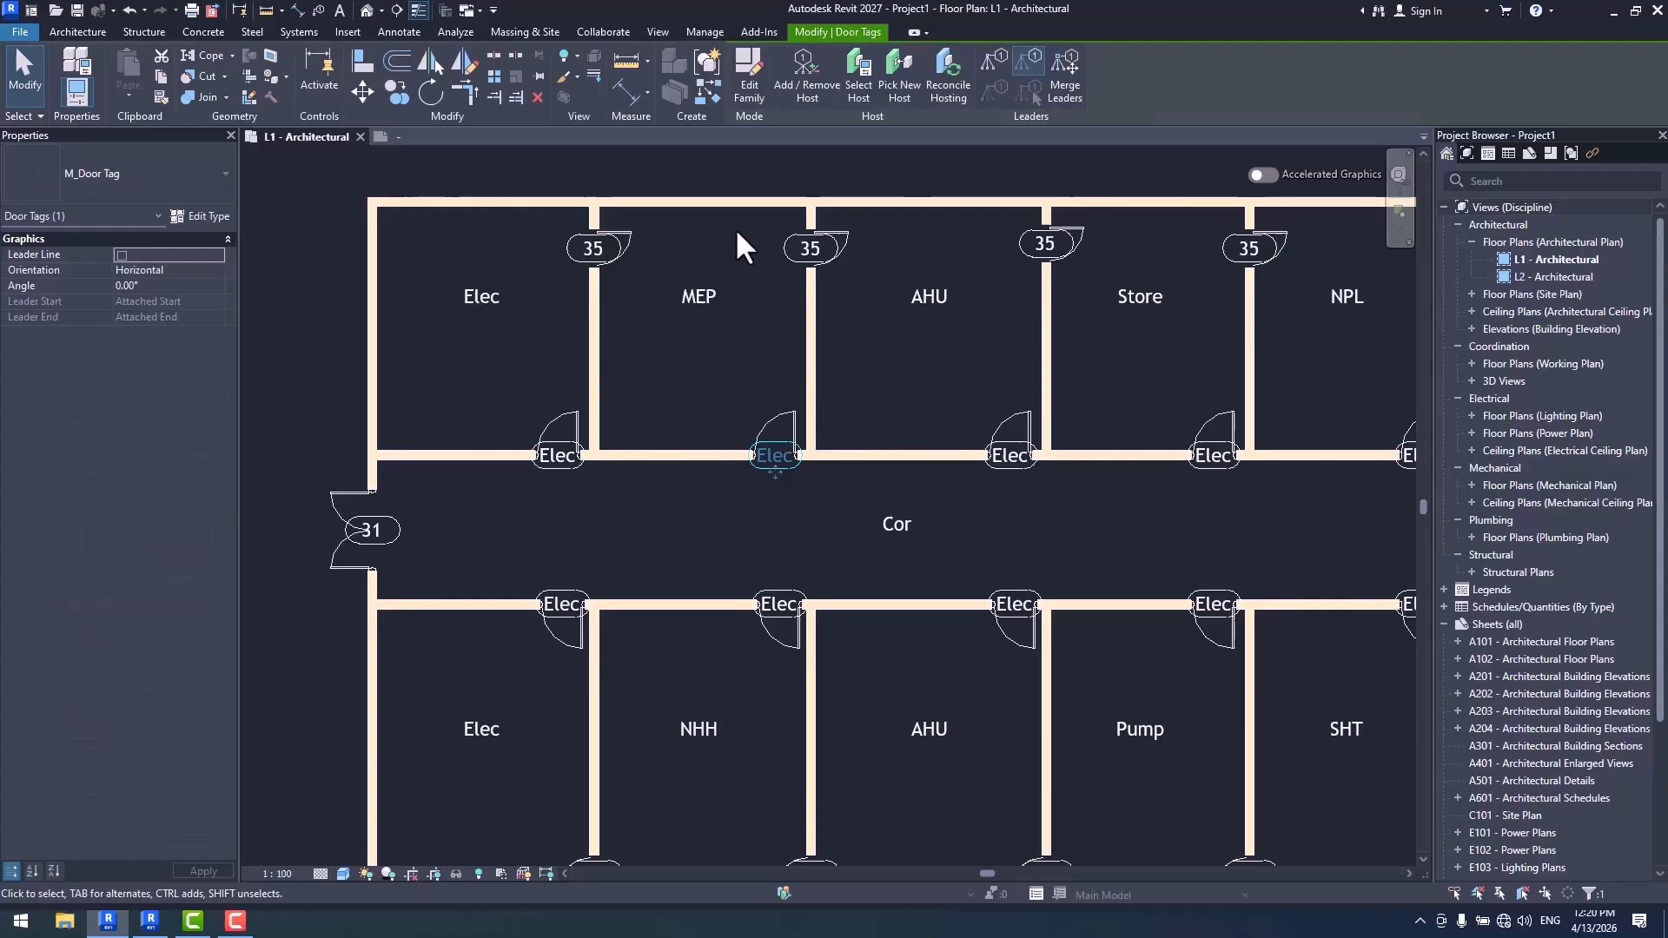
left_click(752, 63)
left_click(804, 485)
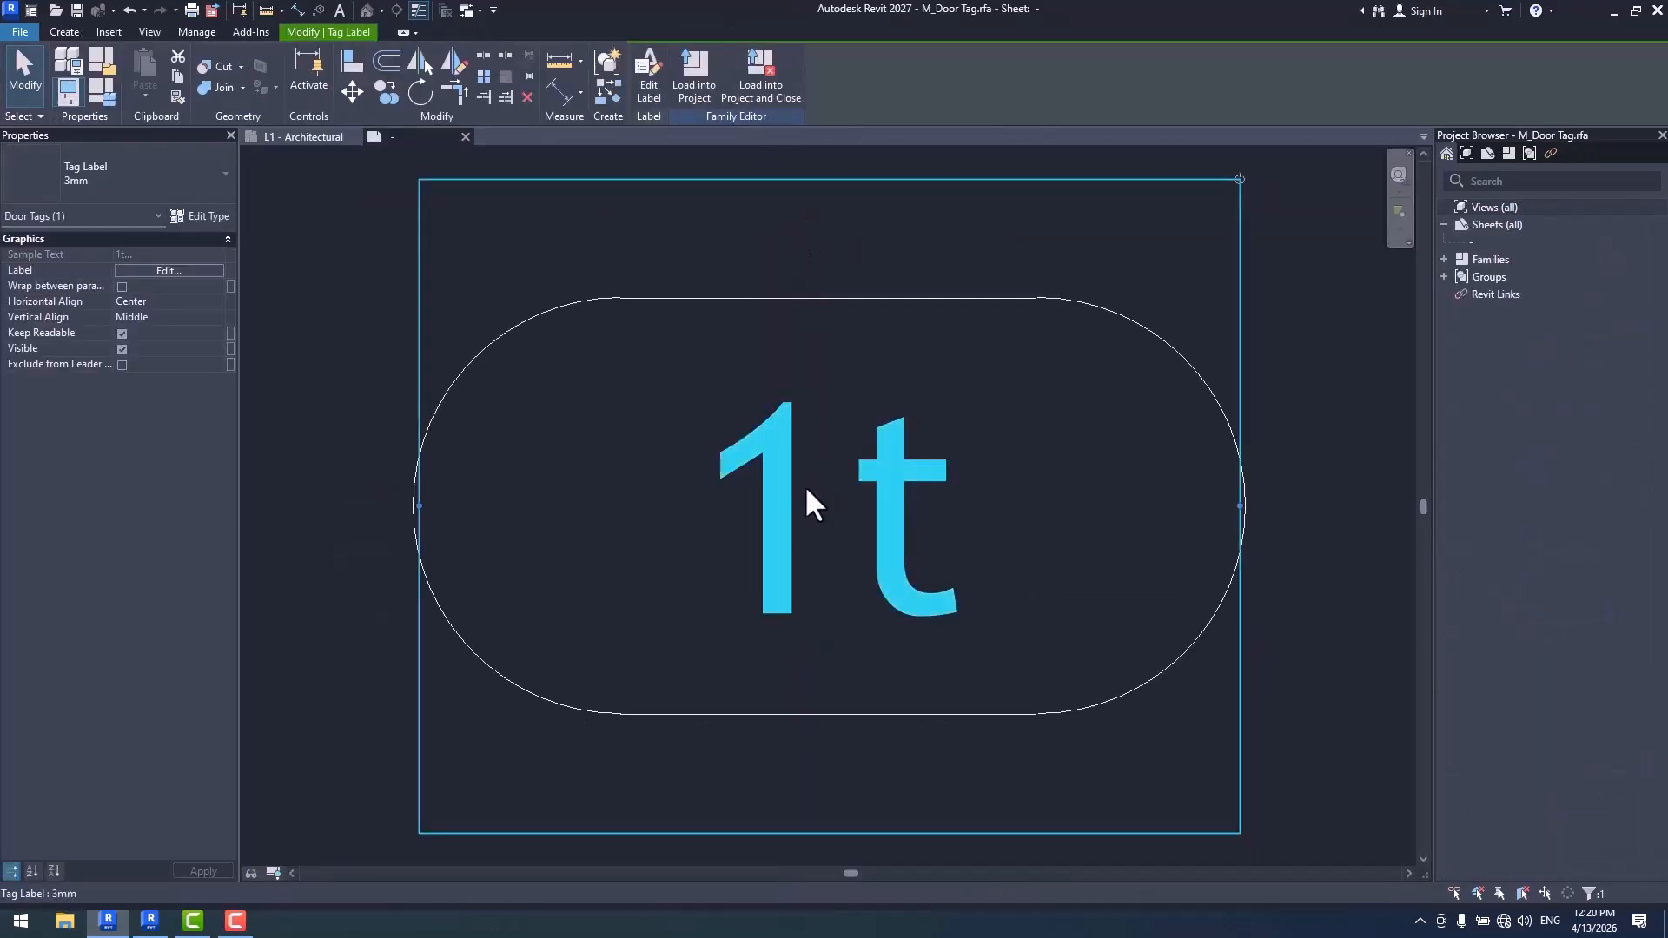
left_click(652, 87)
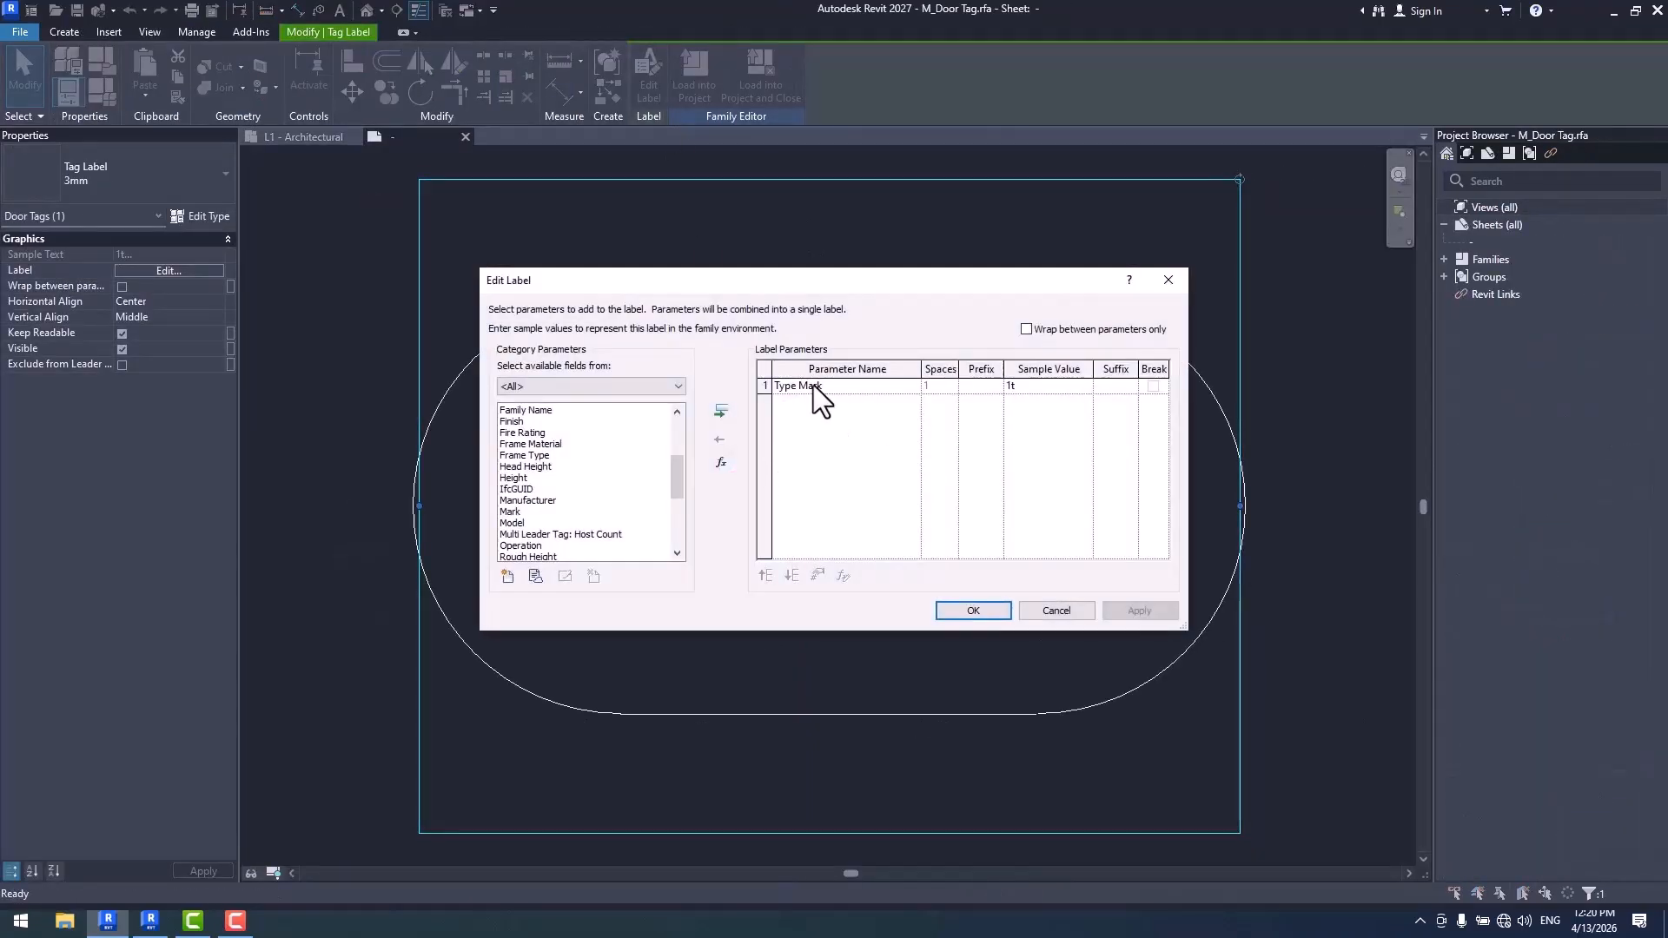
- Replace Type Mark with Mark in the door tag label and load the family into the project, overwriting the existing version
left_click(812, 387)
left_click(720, 436)
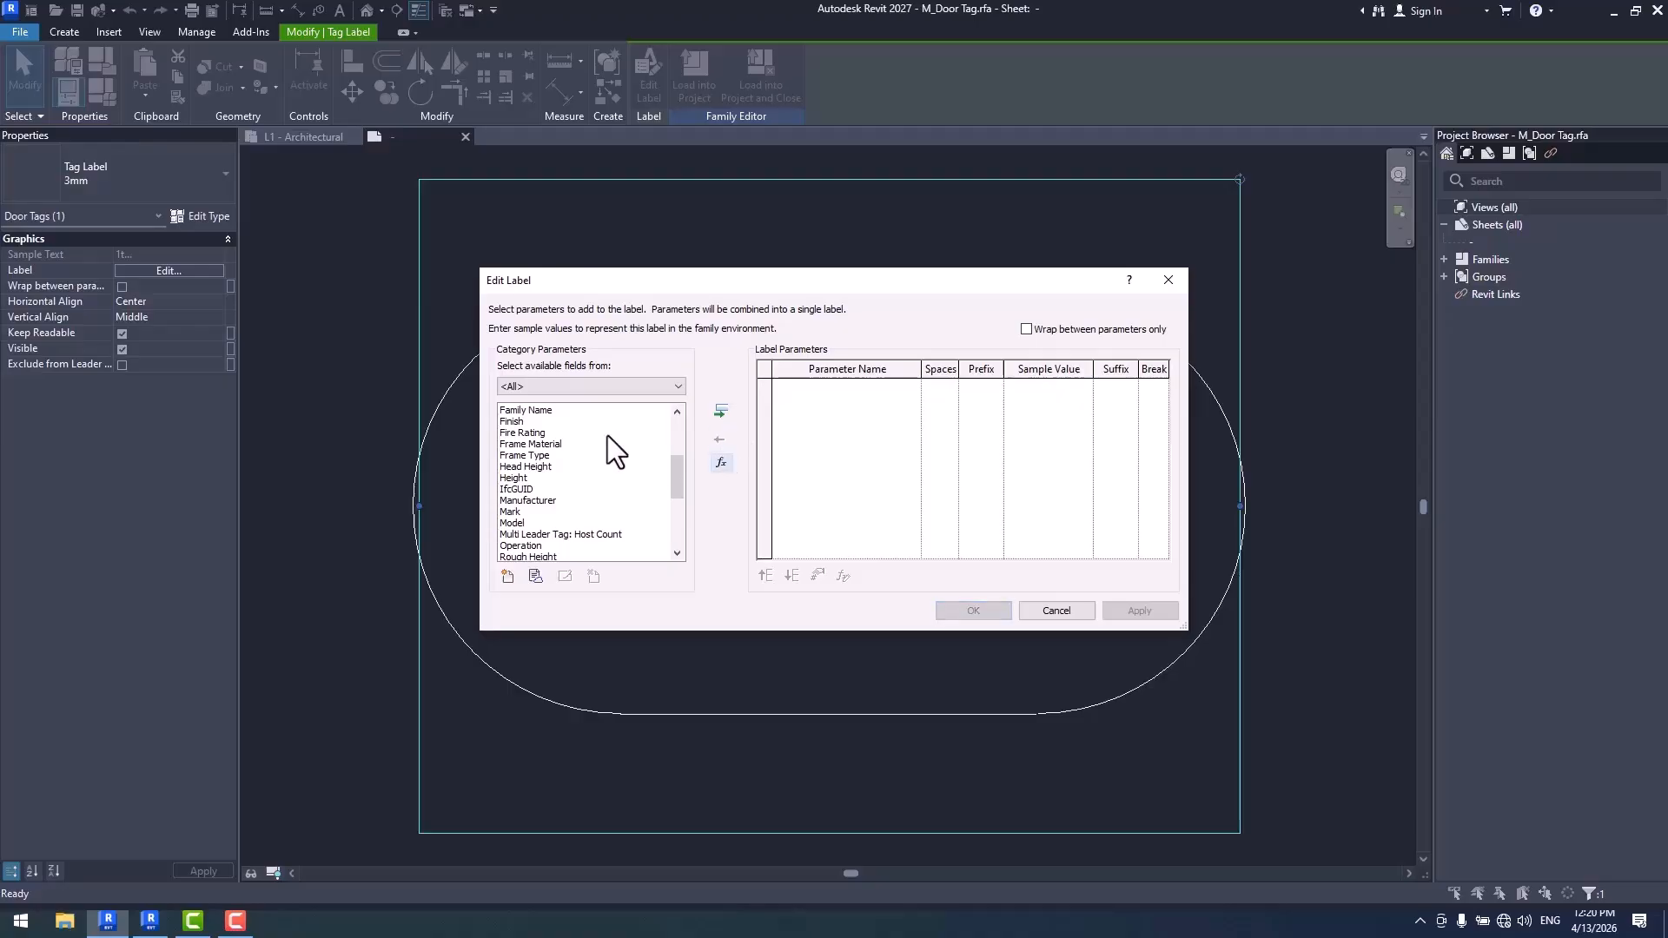
left_click(518, 468)
left_click(526, 501)
double_click(515, 512)
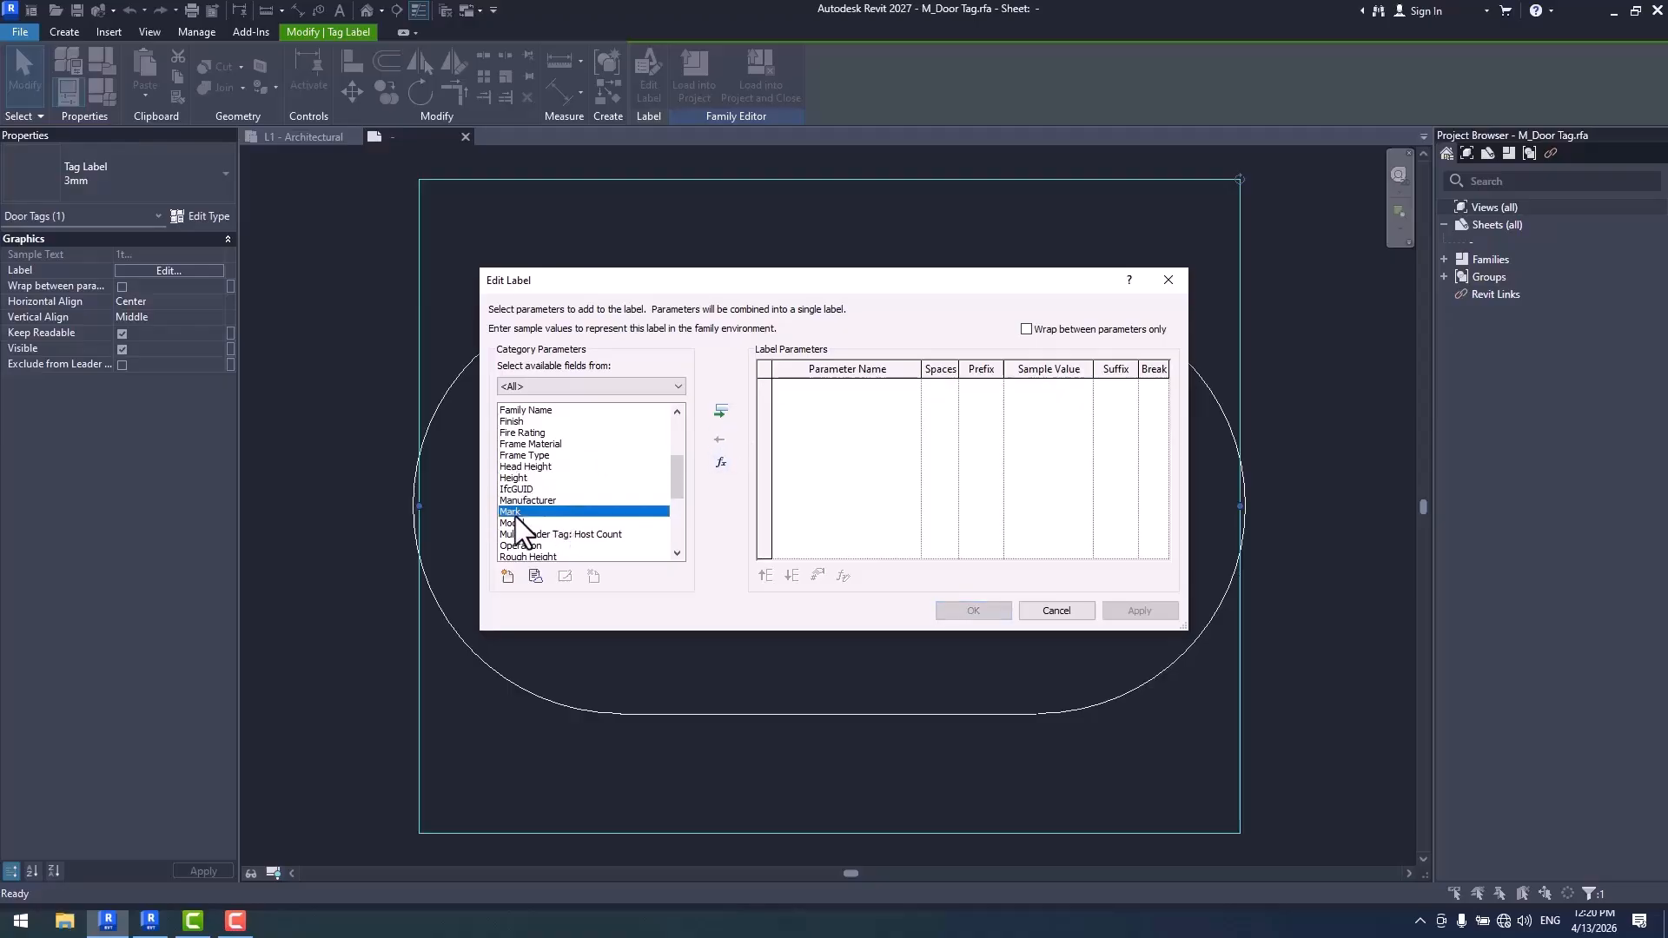
left_click(971, 608)
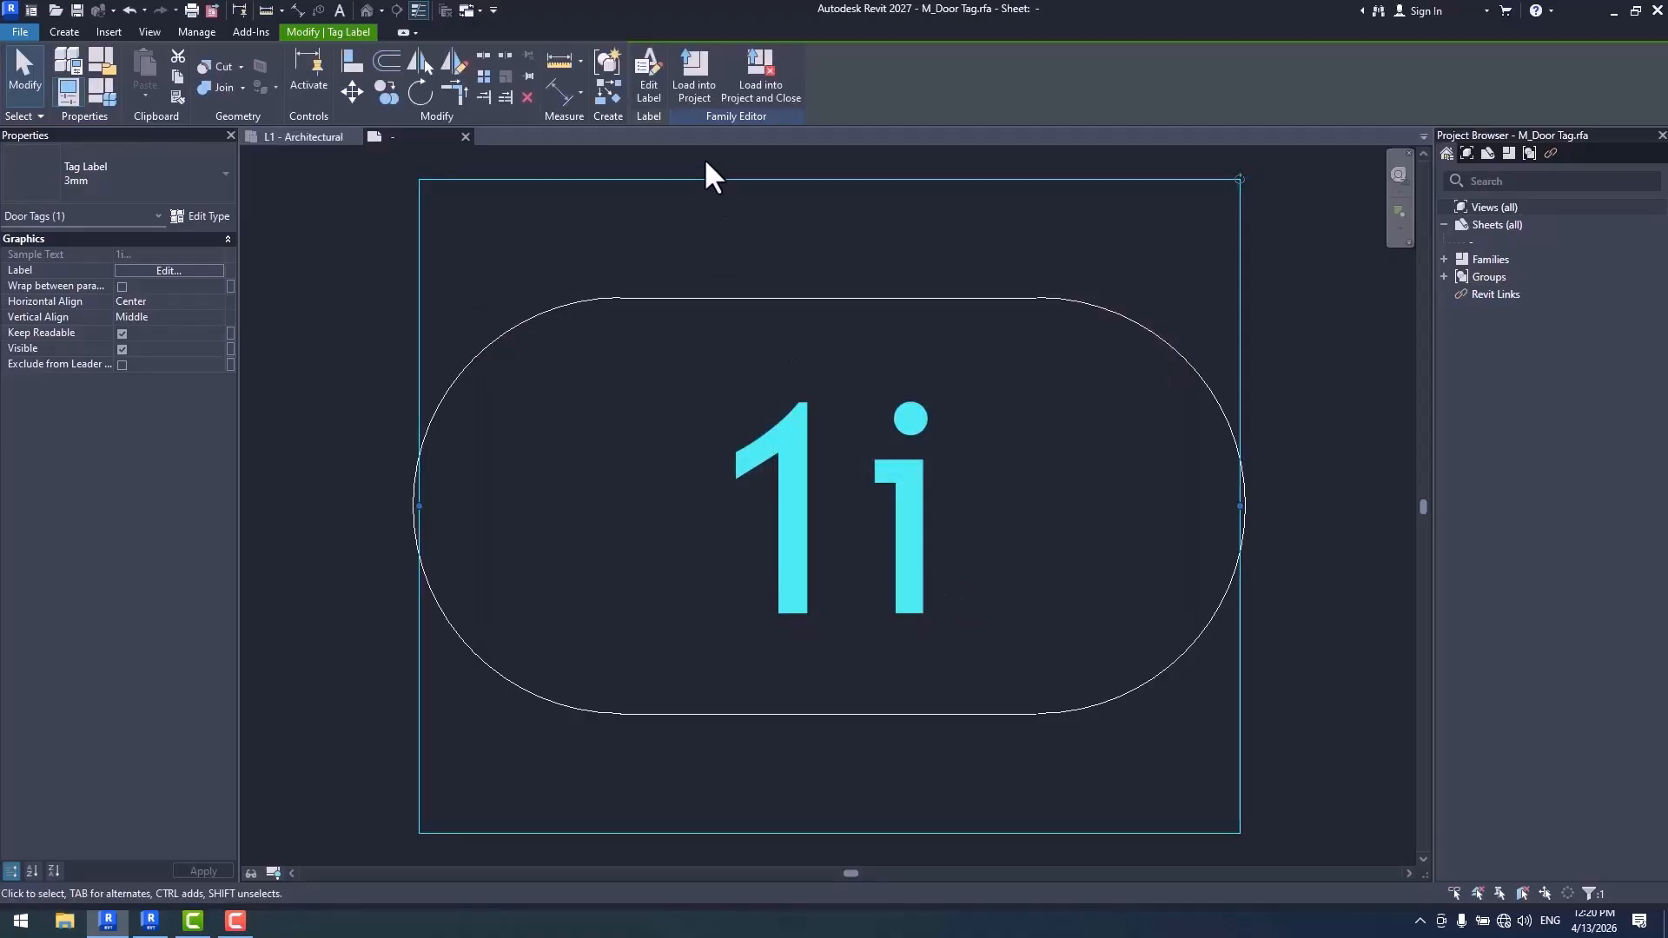
left_click(694, 78)
left_click(769, 435)
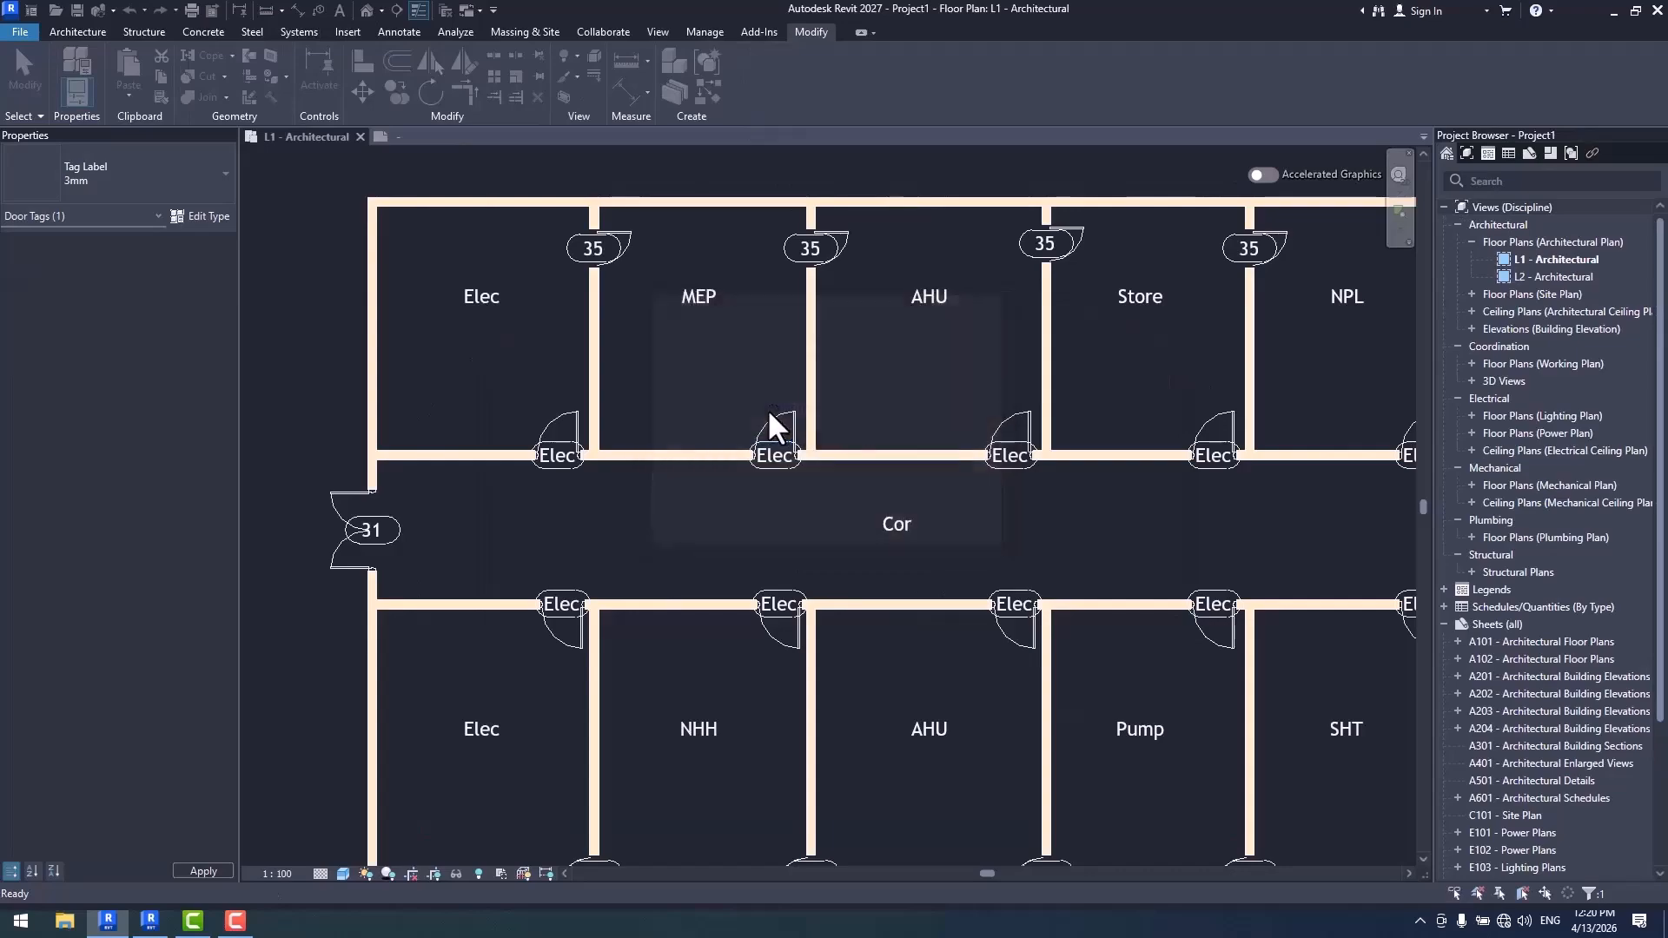
- Examine the door tags of all rooms along the corridor on the L1 architectural plan
middle_click_drag(1199, 533, 923, 508)
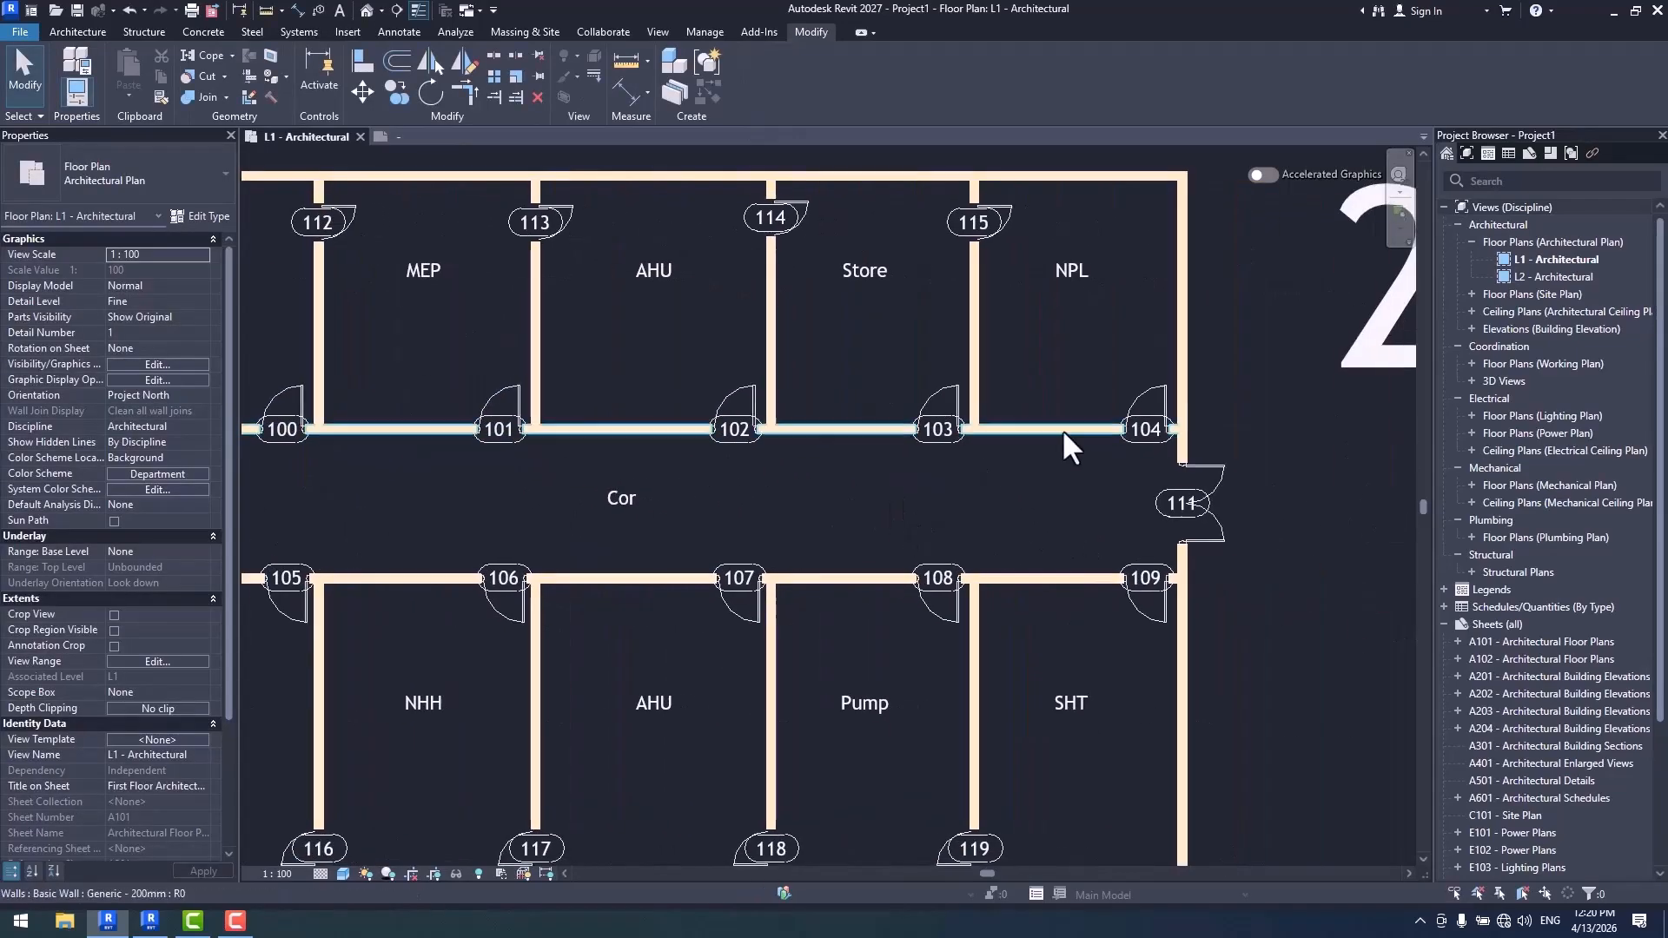
scroll(1268, 569, "down", 1)
middle_click_drag(785, 592, 745, 542)
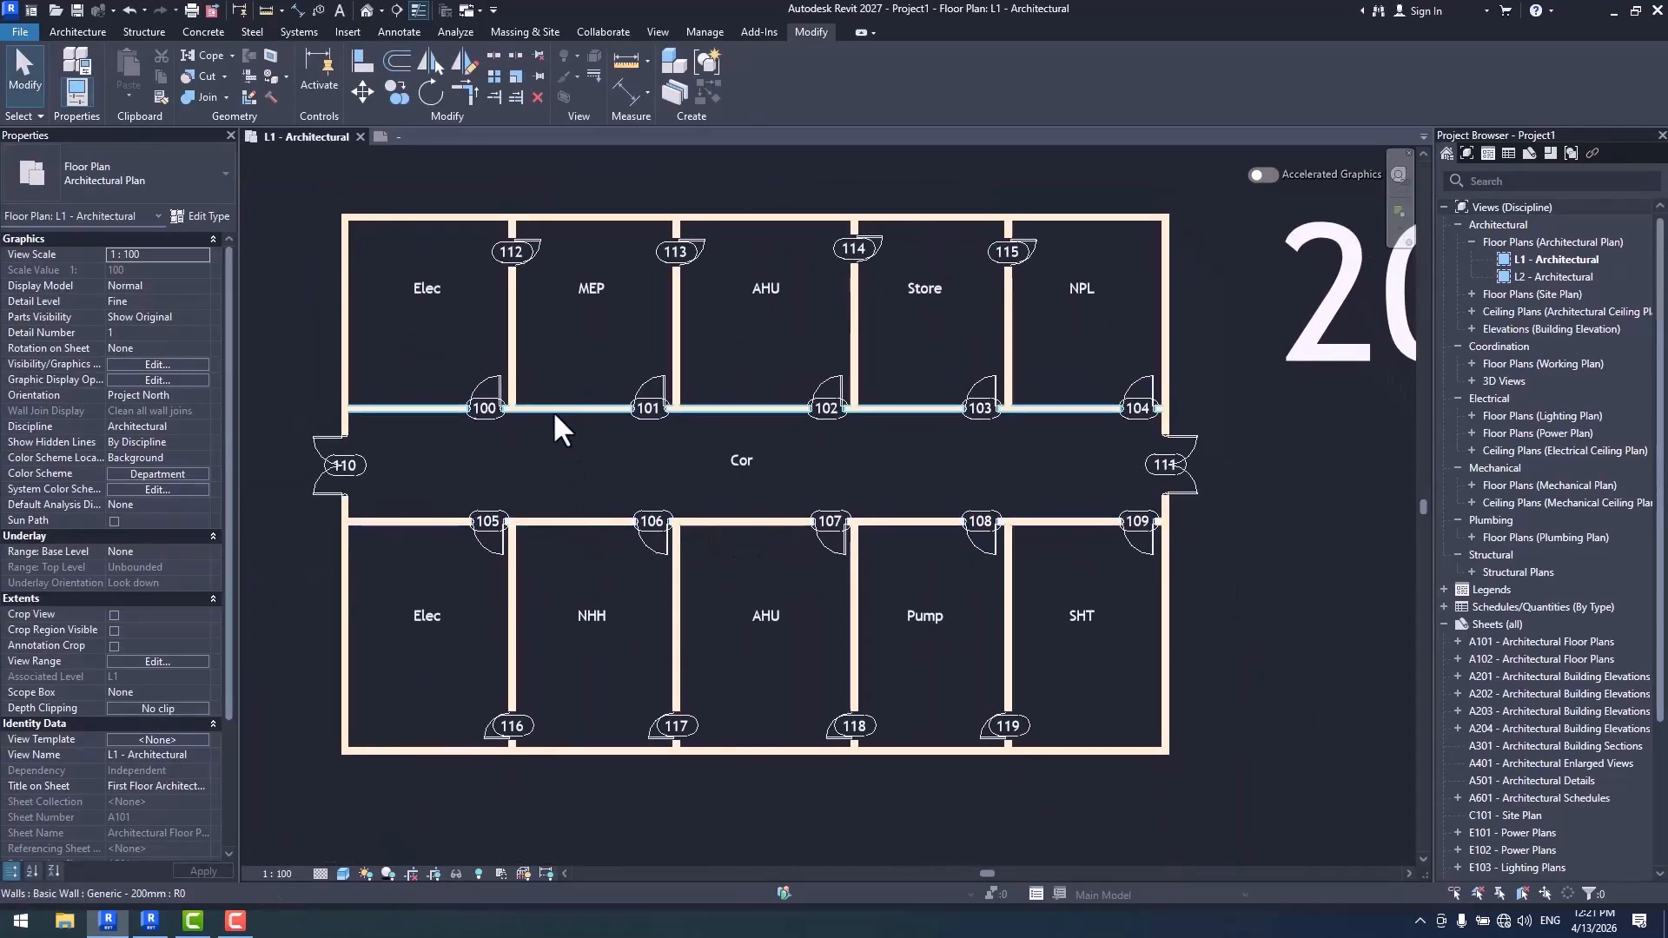
scroll(553, 410, "up", 1)
middle_click_drag(559, 405, 570, 425)
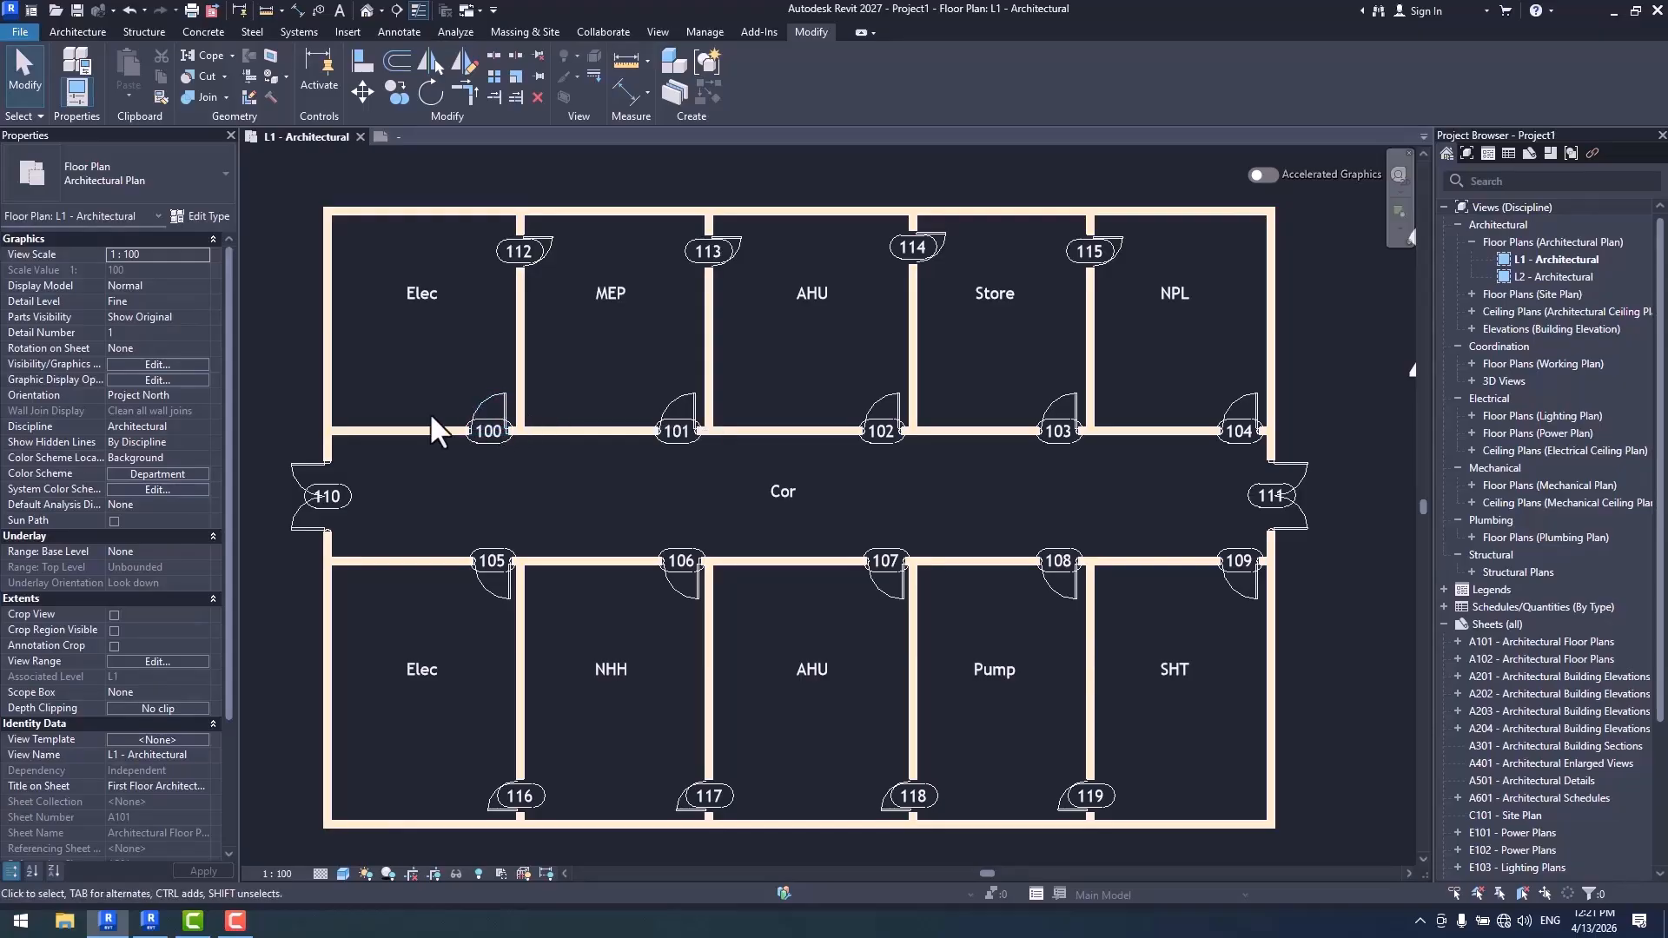
scroll(427, 301, "up", 3)
middle_click_drag(622, 424, 646, 457)
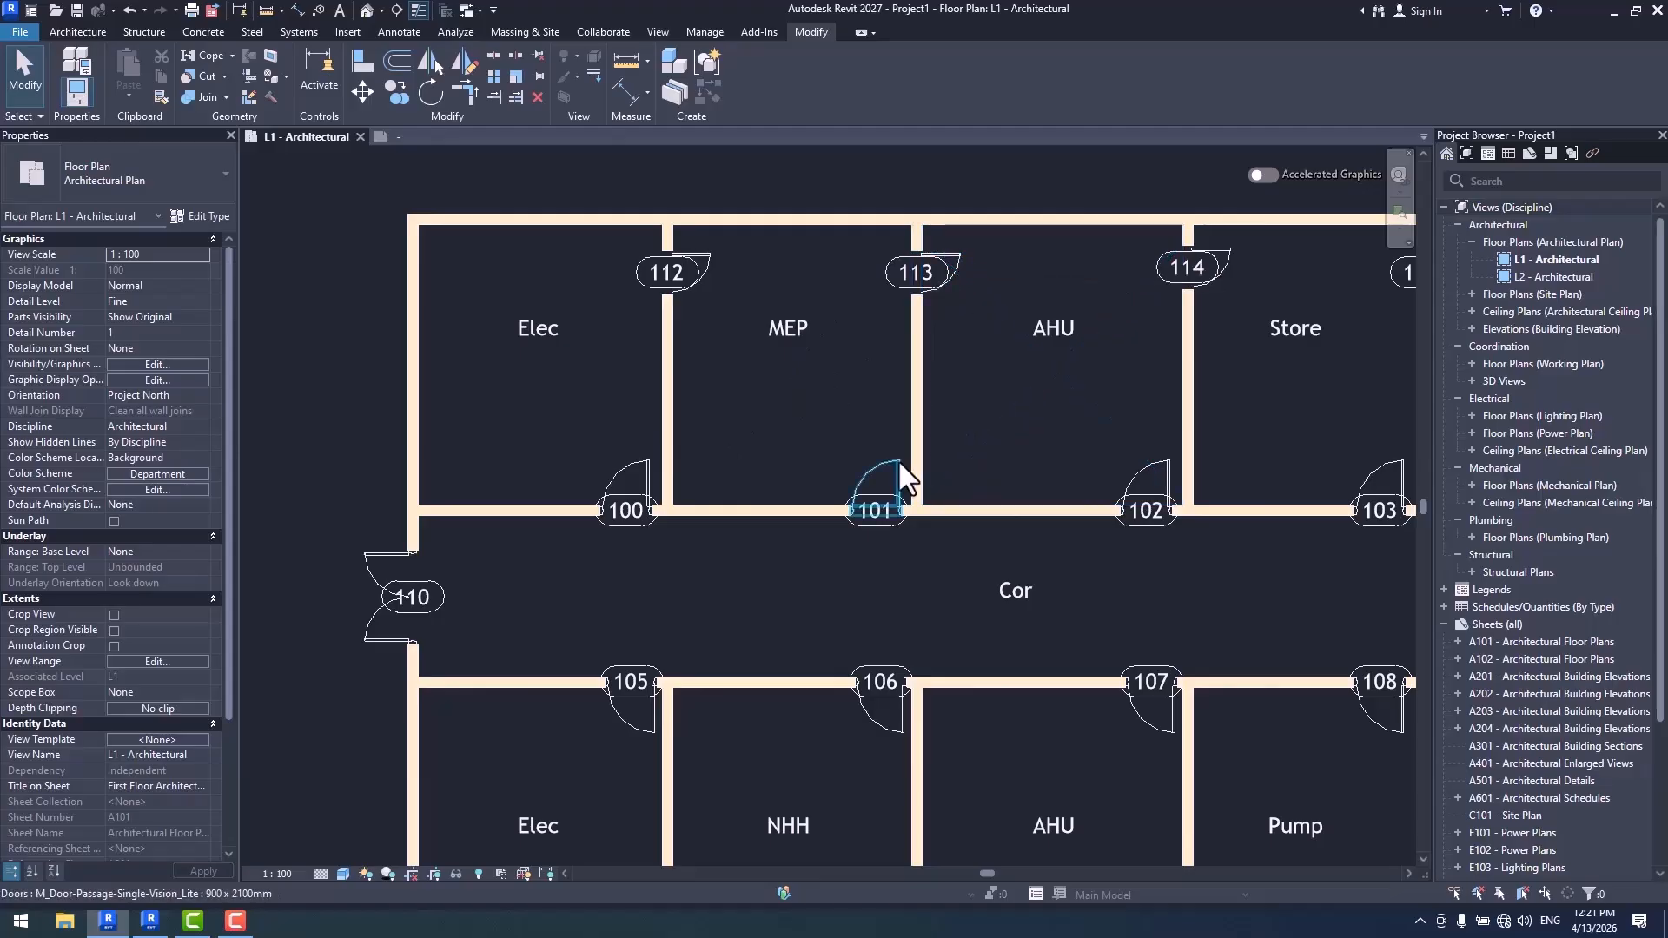
- Set the numbering parameter of the Door Tag numbering template to Mark
left_click(699, 33)
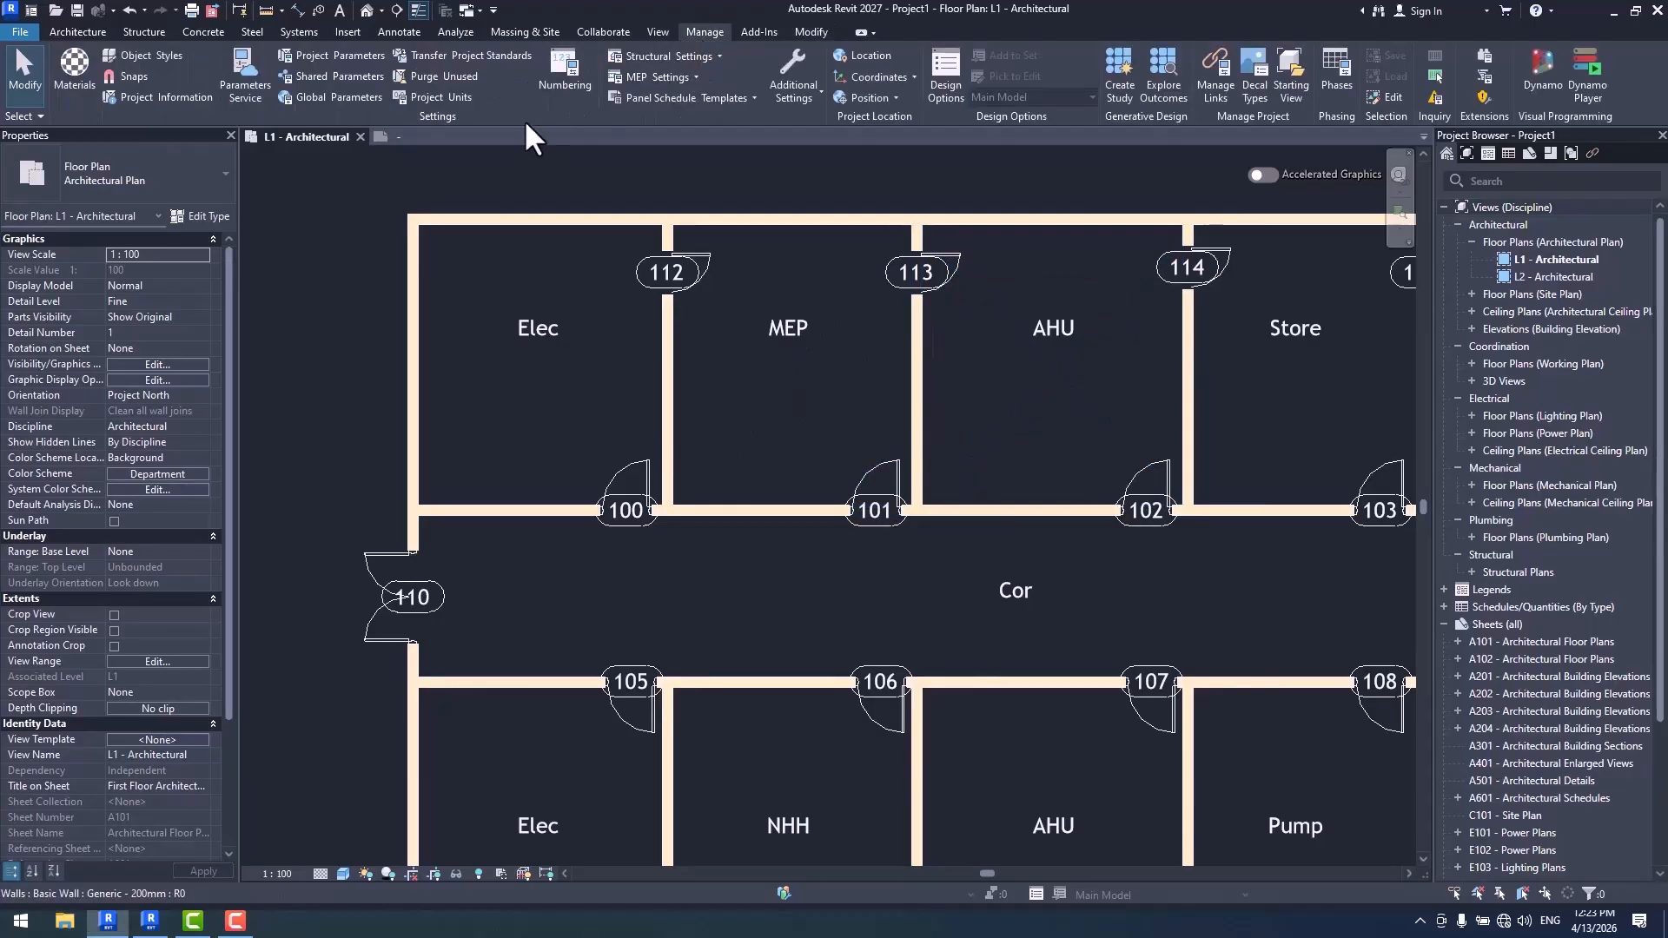
left_click(566, 84)
left_click_drag(920, 184, 708, 147)
left_click(672, 279)
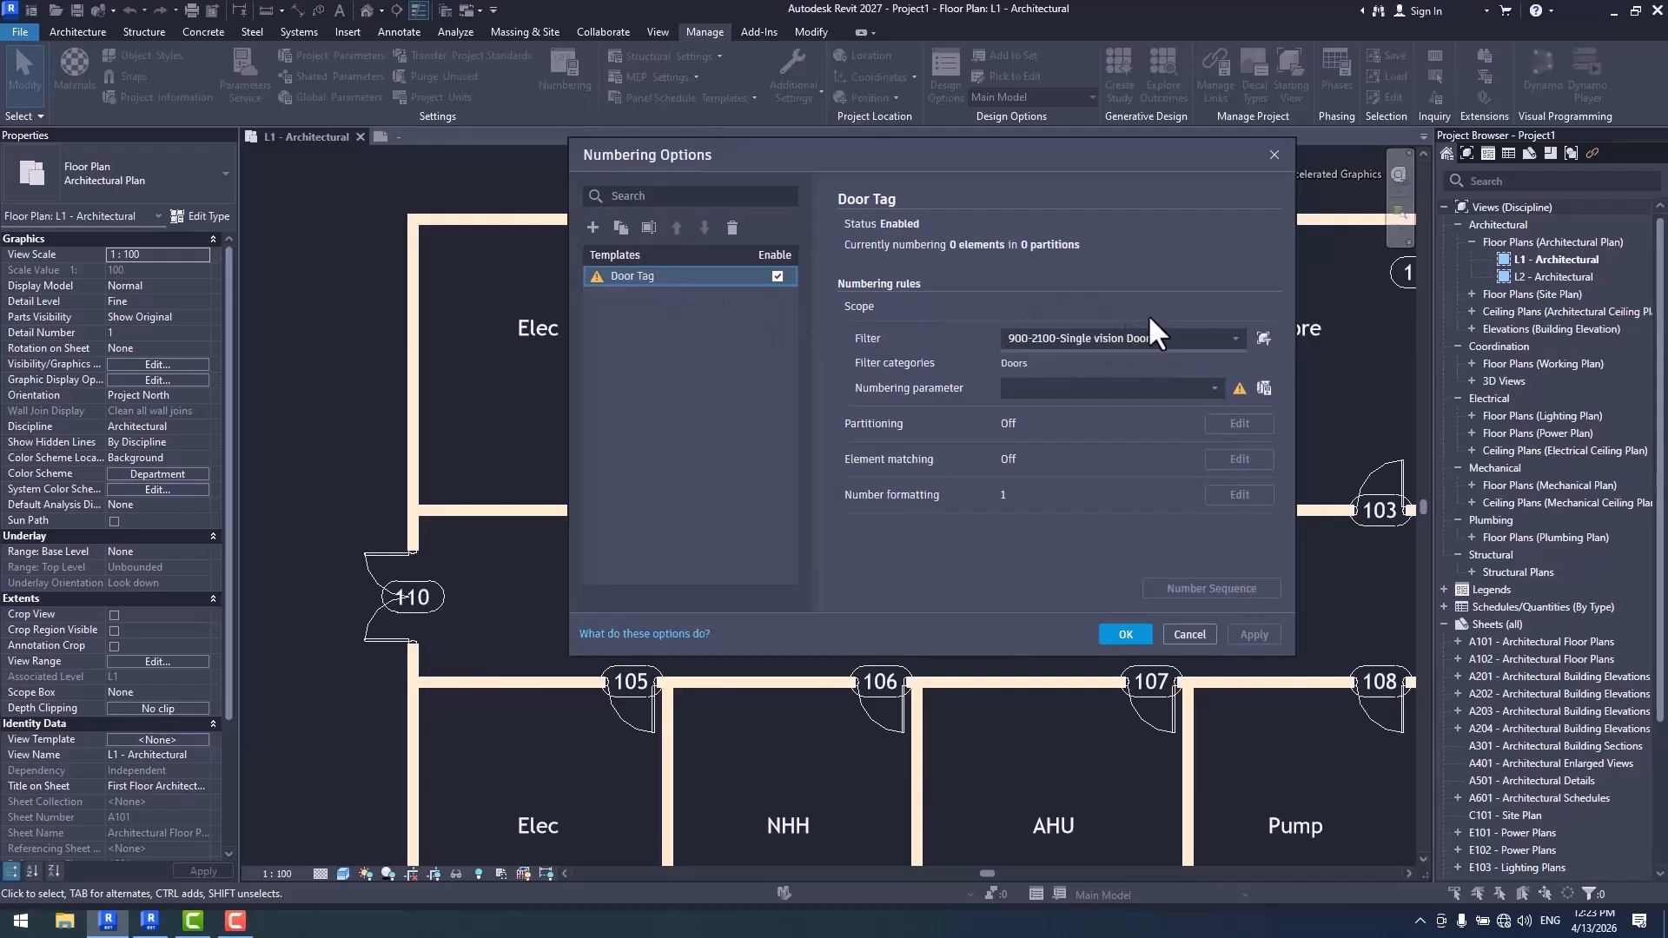
left_click_drag(1083, 157, 922, 110)
left_click(947, 341)
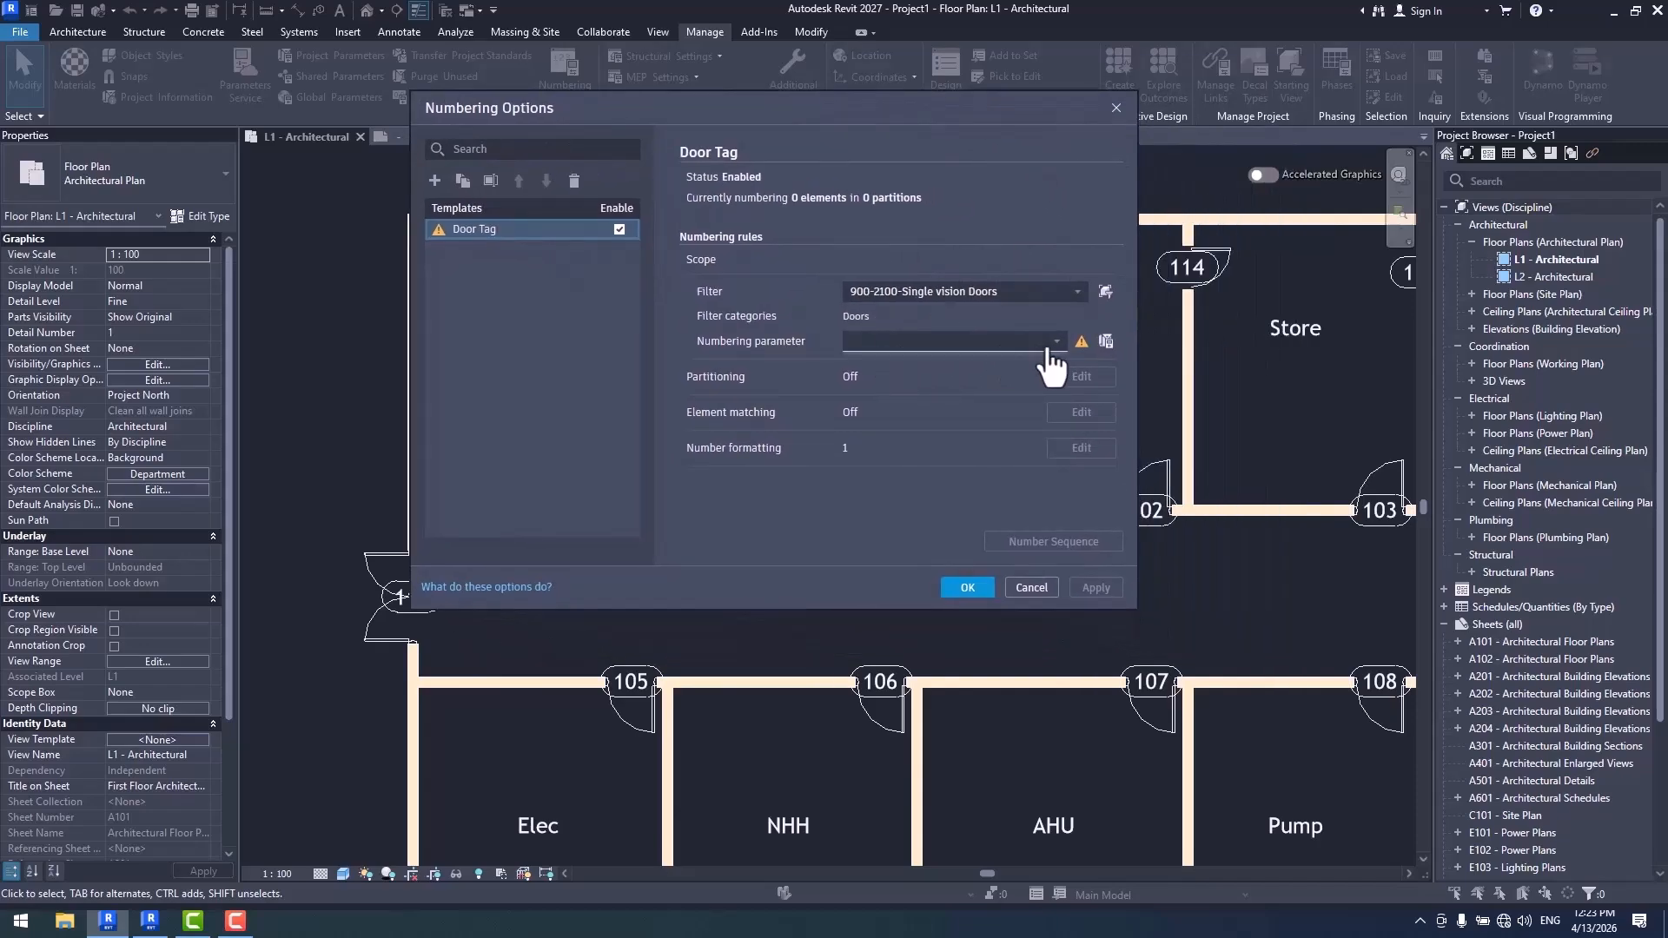
left_click(879, 374)
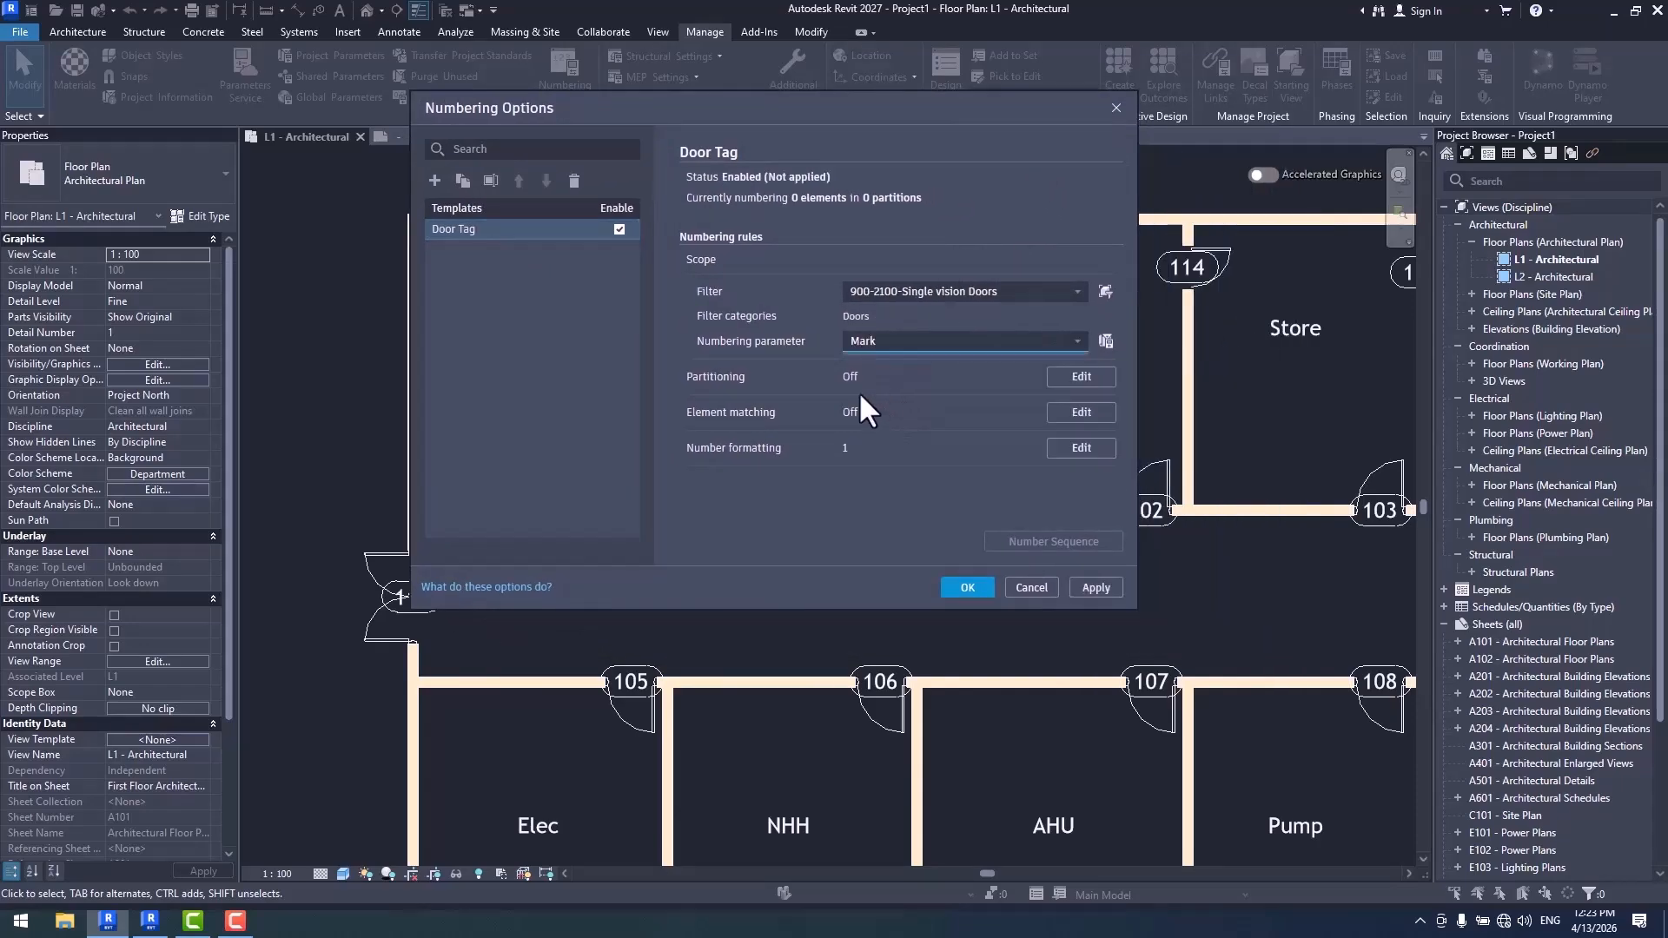
- Review the parameters offered for partitioning by parameter value in the Door Tag template, and accept with partitioning off
left_click(1080, 379)
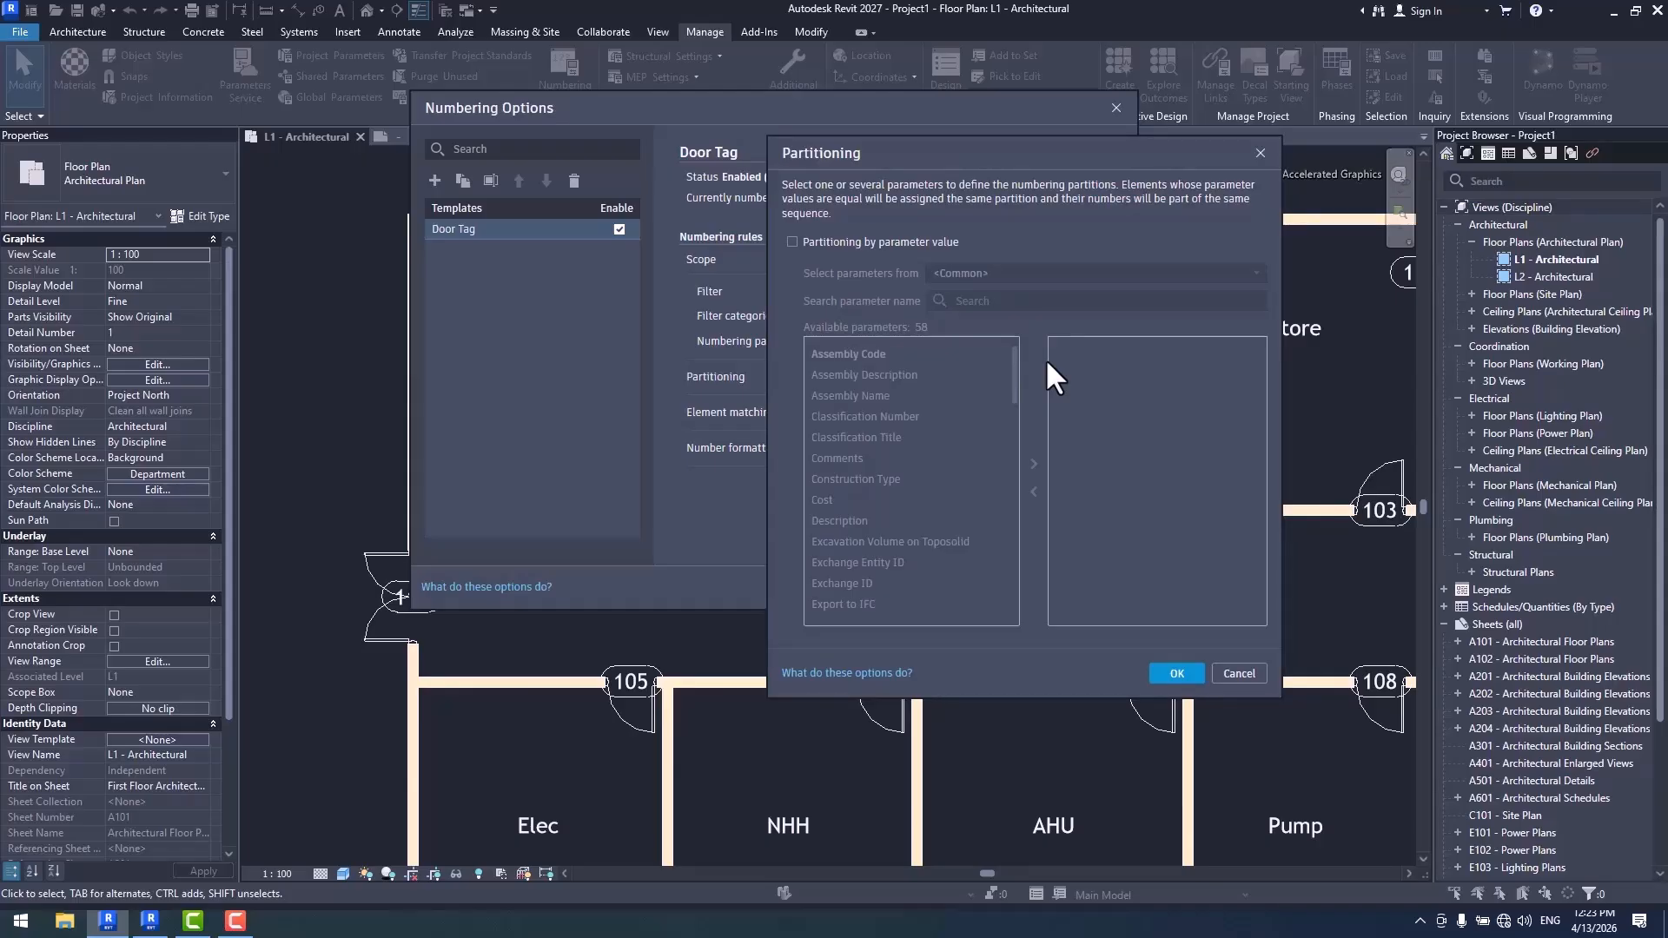
left_click(824, 245)
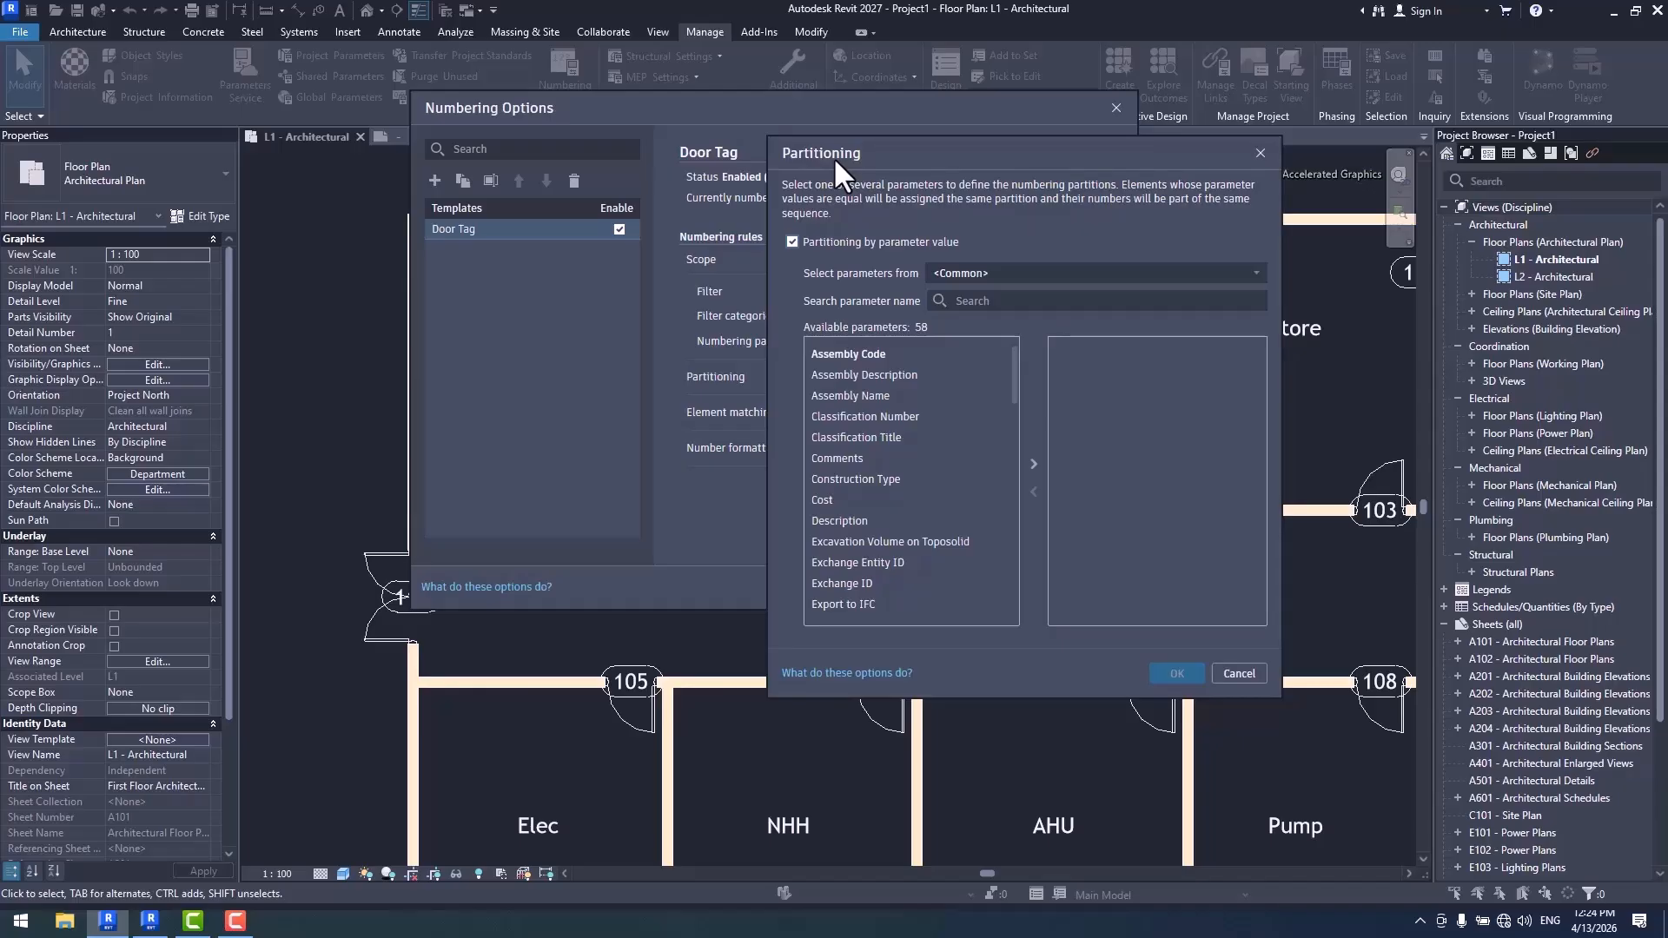
left_click(832, 240)
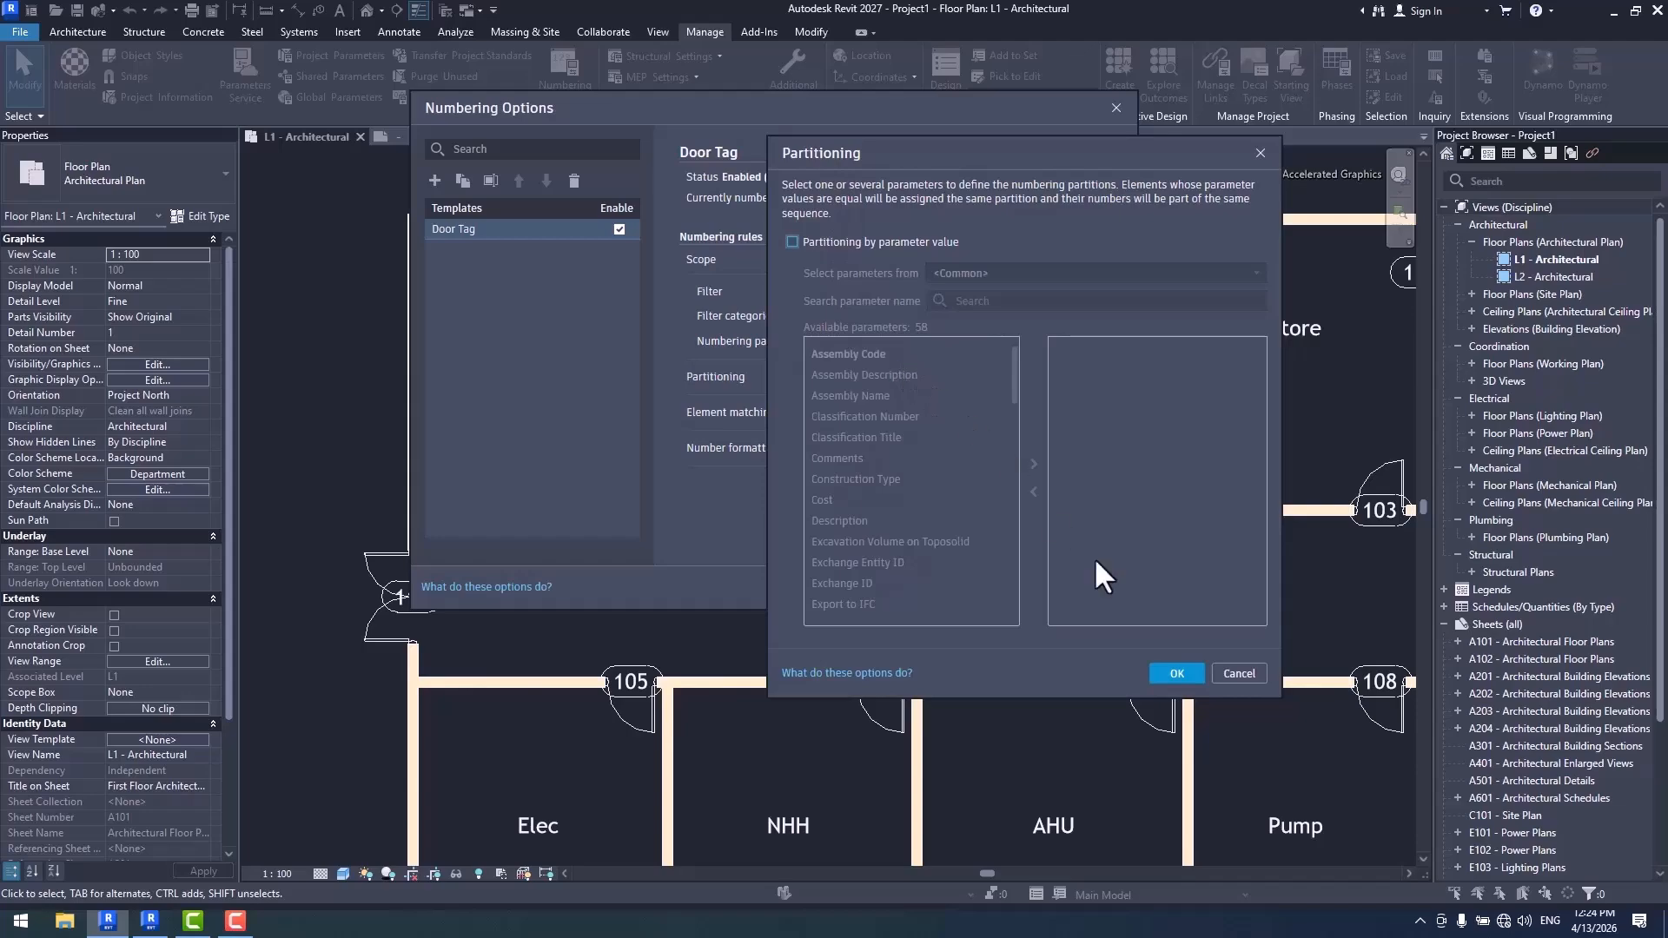
left_click(1176, 675)
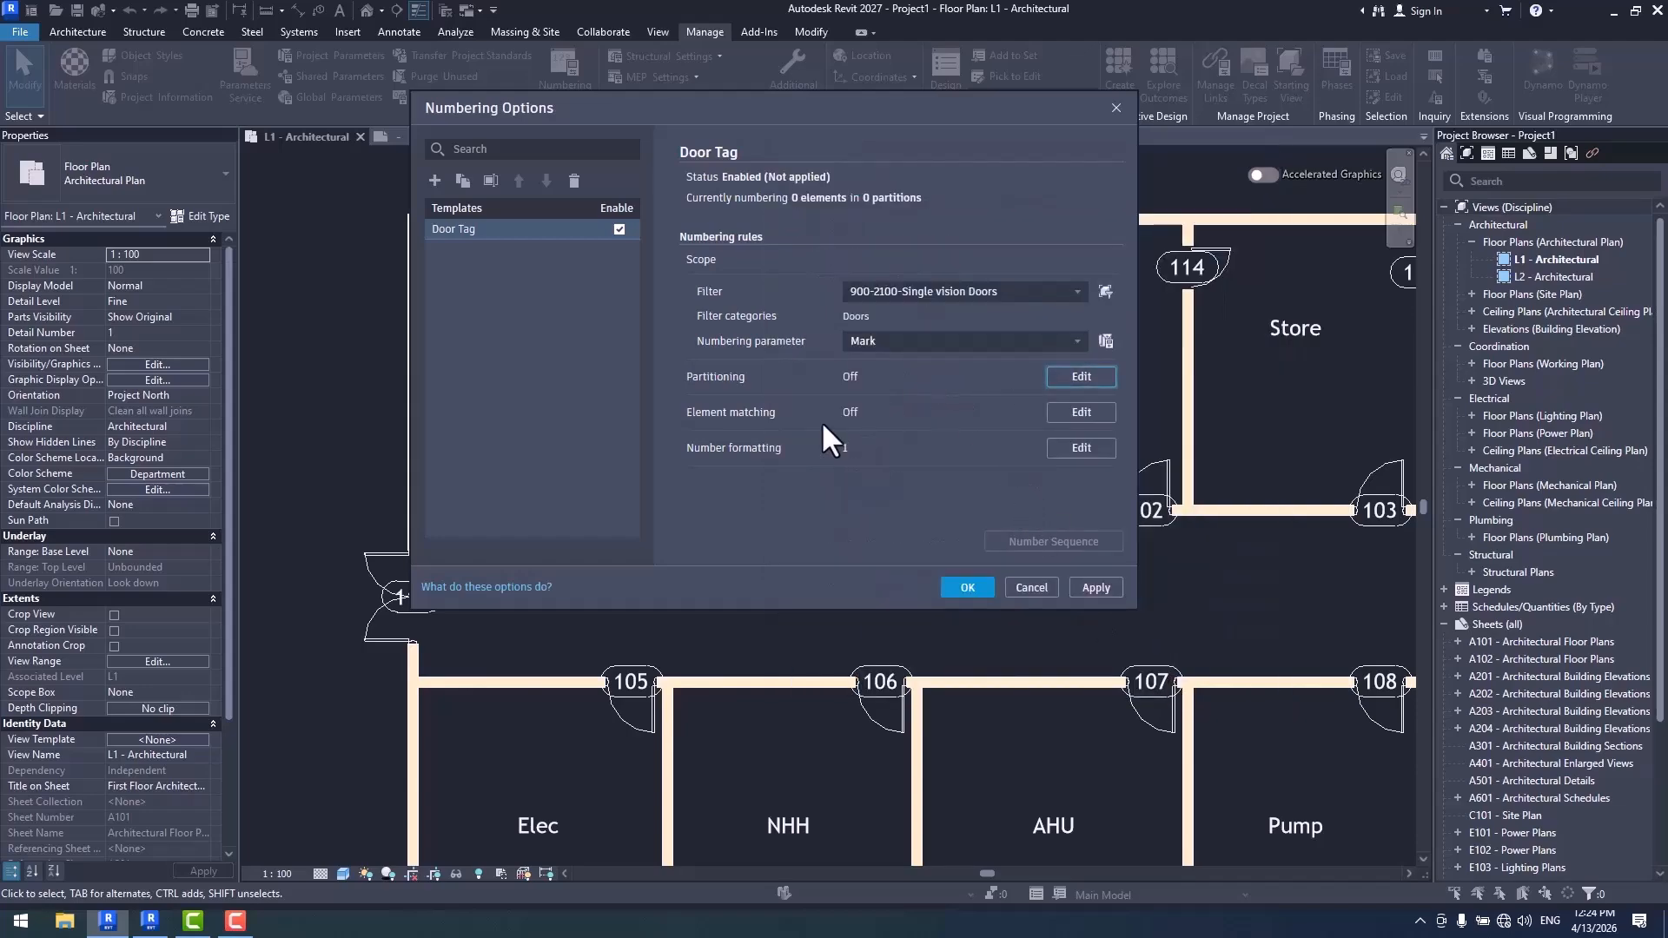
- Add the From Room: Name parameter to the number formatting of the Door Tag template
left_click(1081, 448)
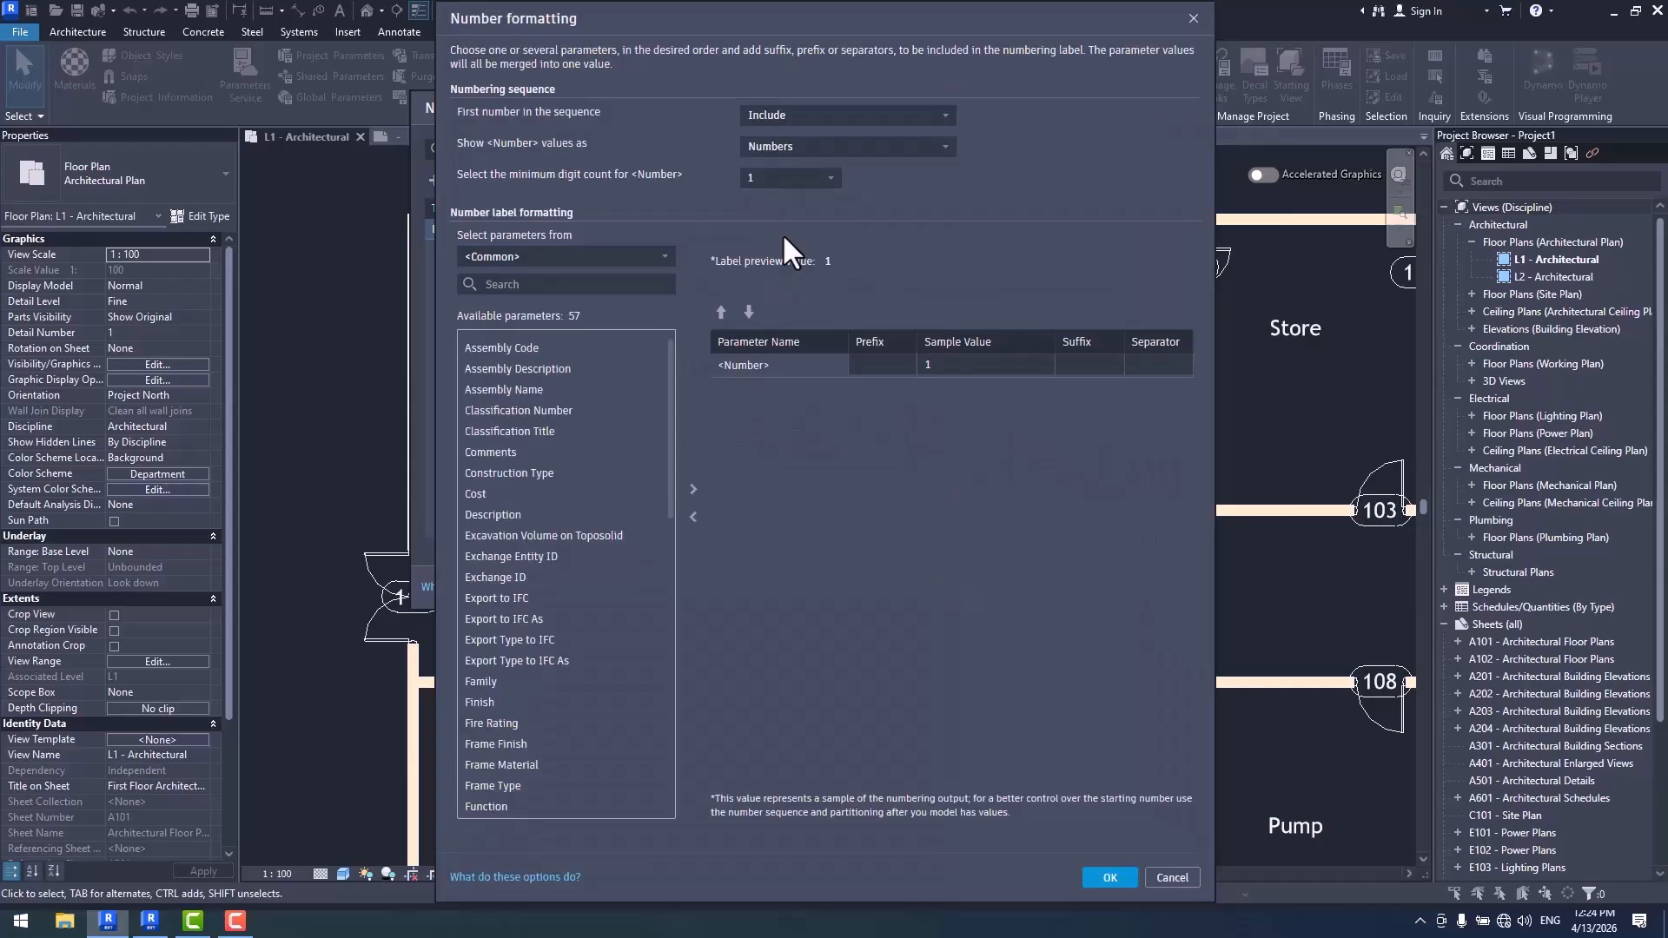
left_click(574, 257)
left_click(558, 348)
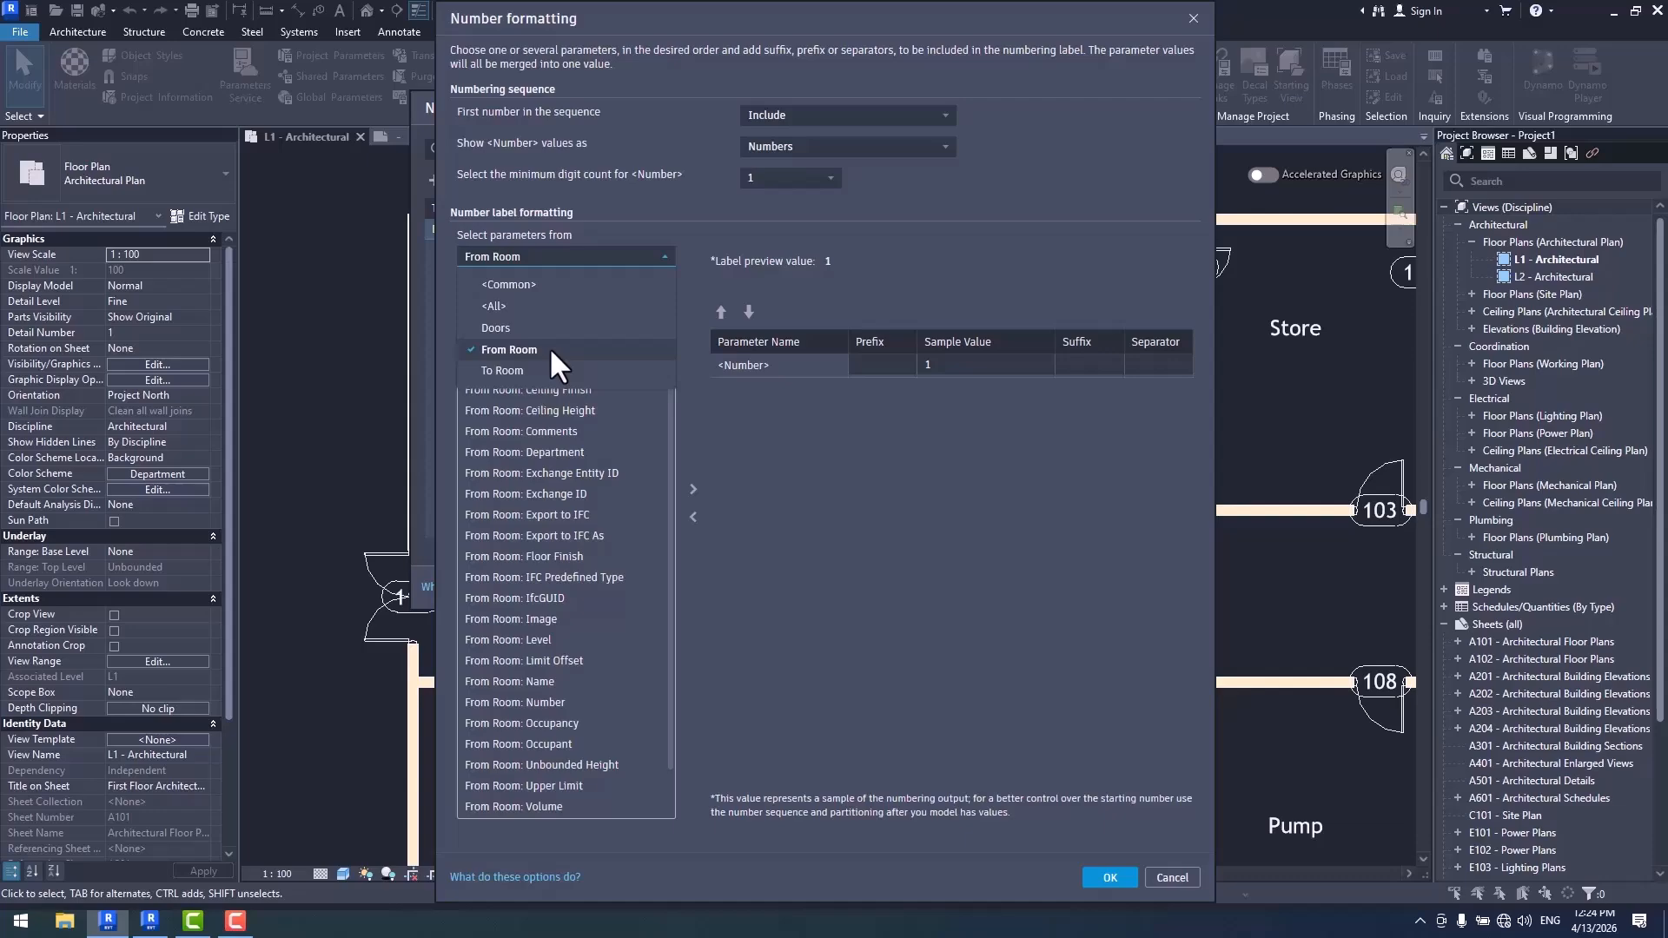
left_click(550, 349)
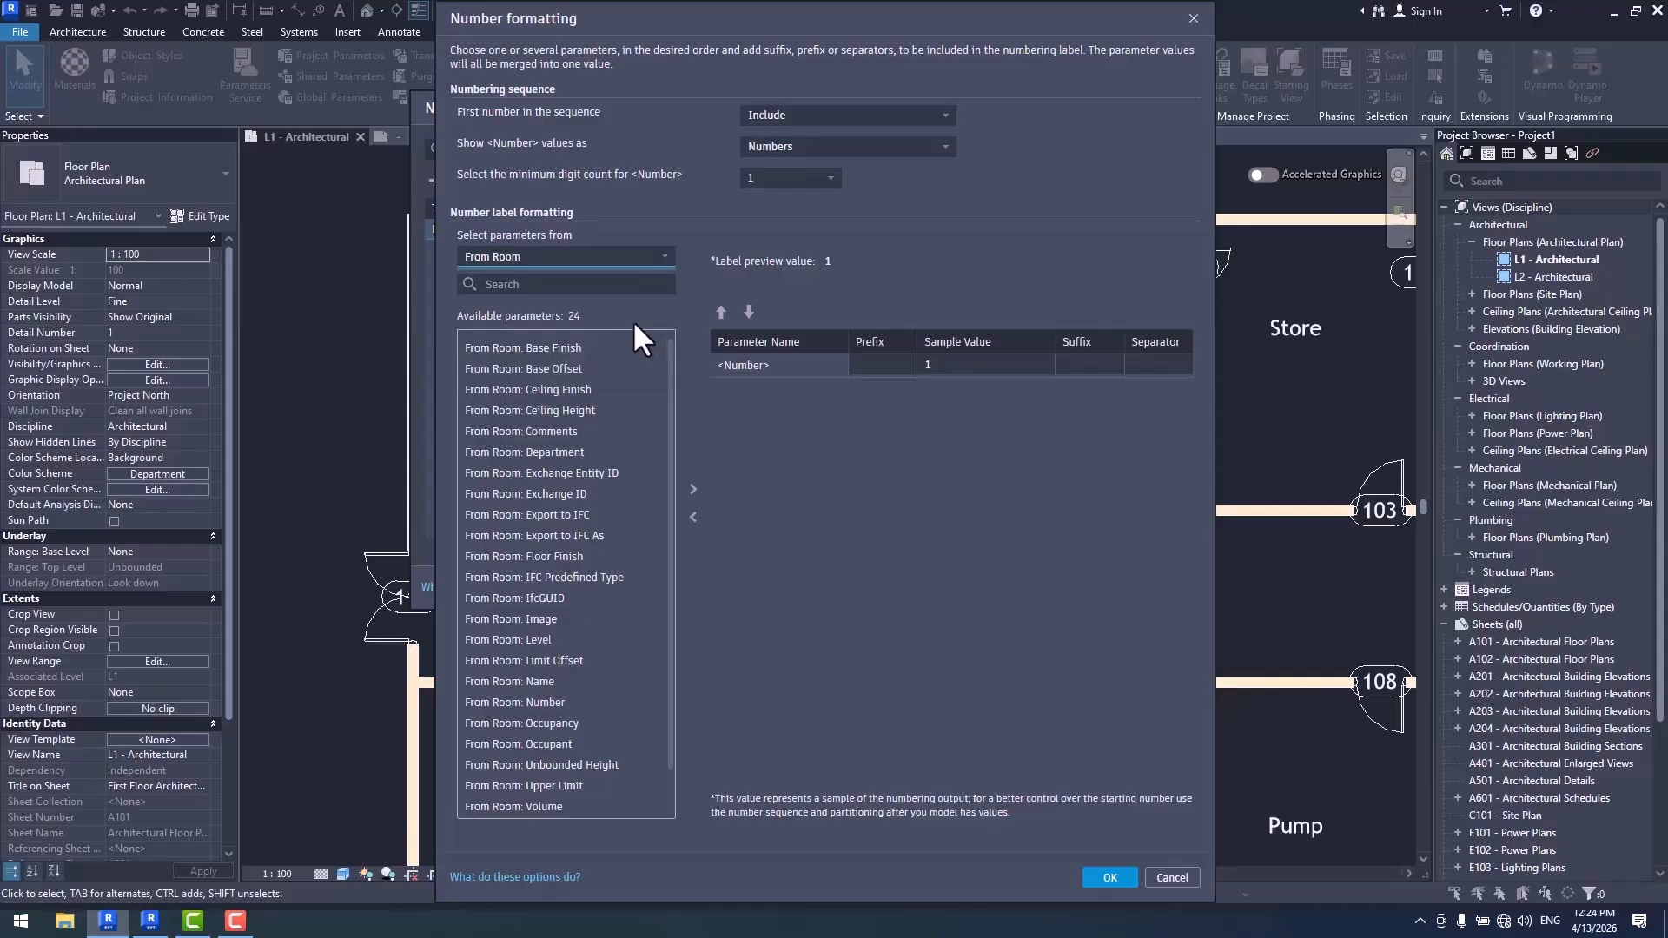
double_click(529, 679)
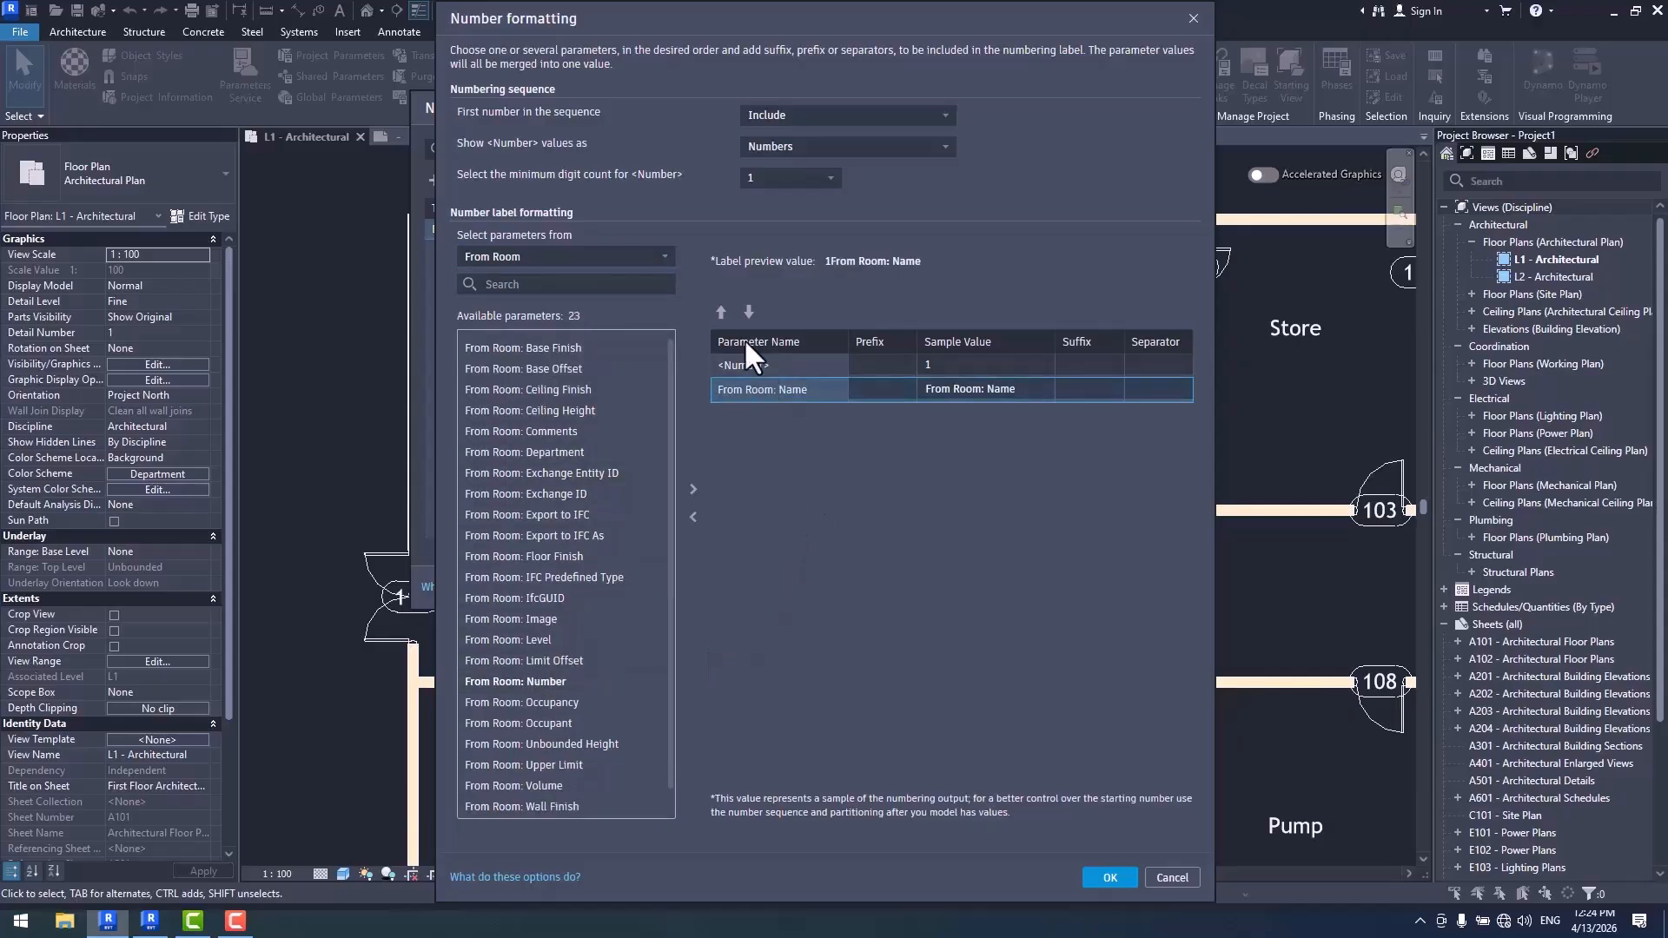
- Place From Room: Name before the number, give it the suffix "-", and accept the number formatting
left_click(721, 312)
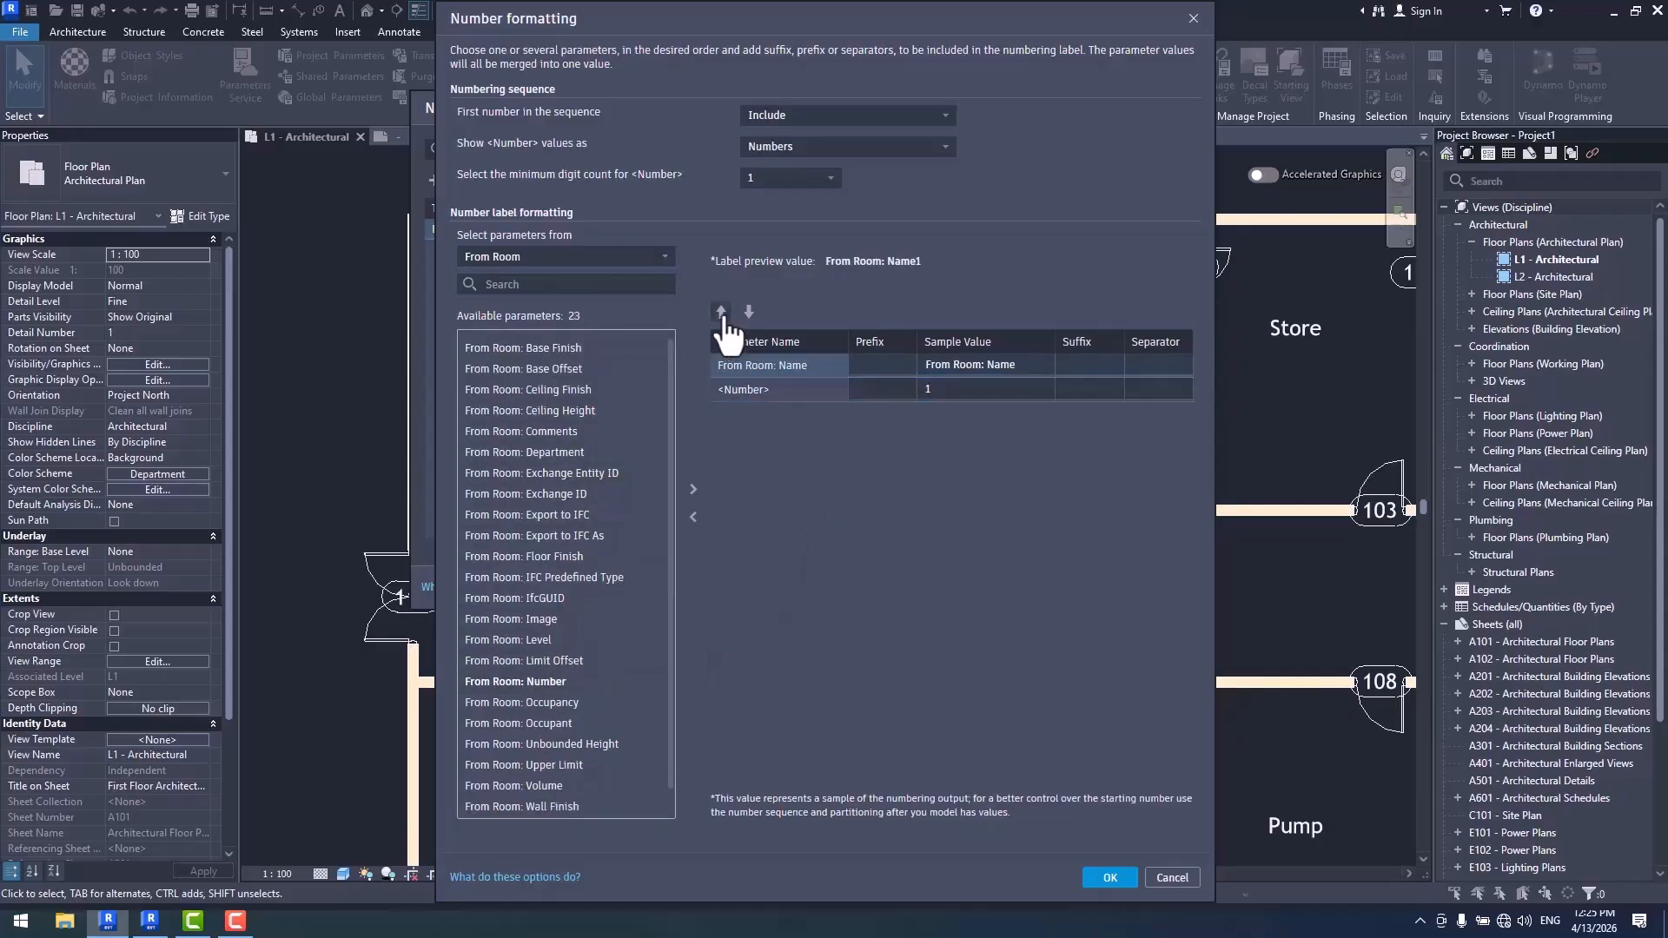
left_click(1080, 366)
type("-")
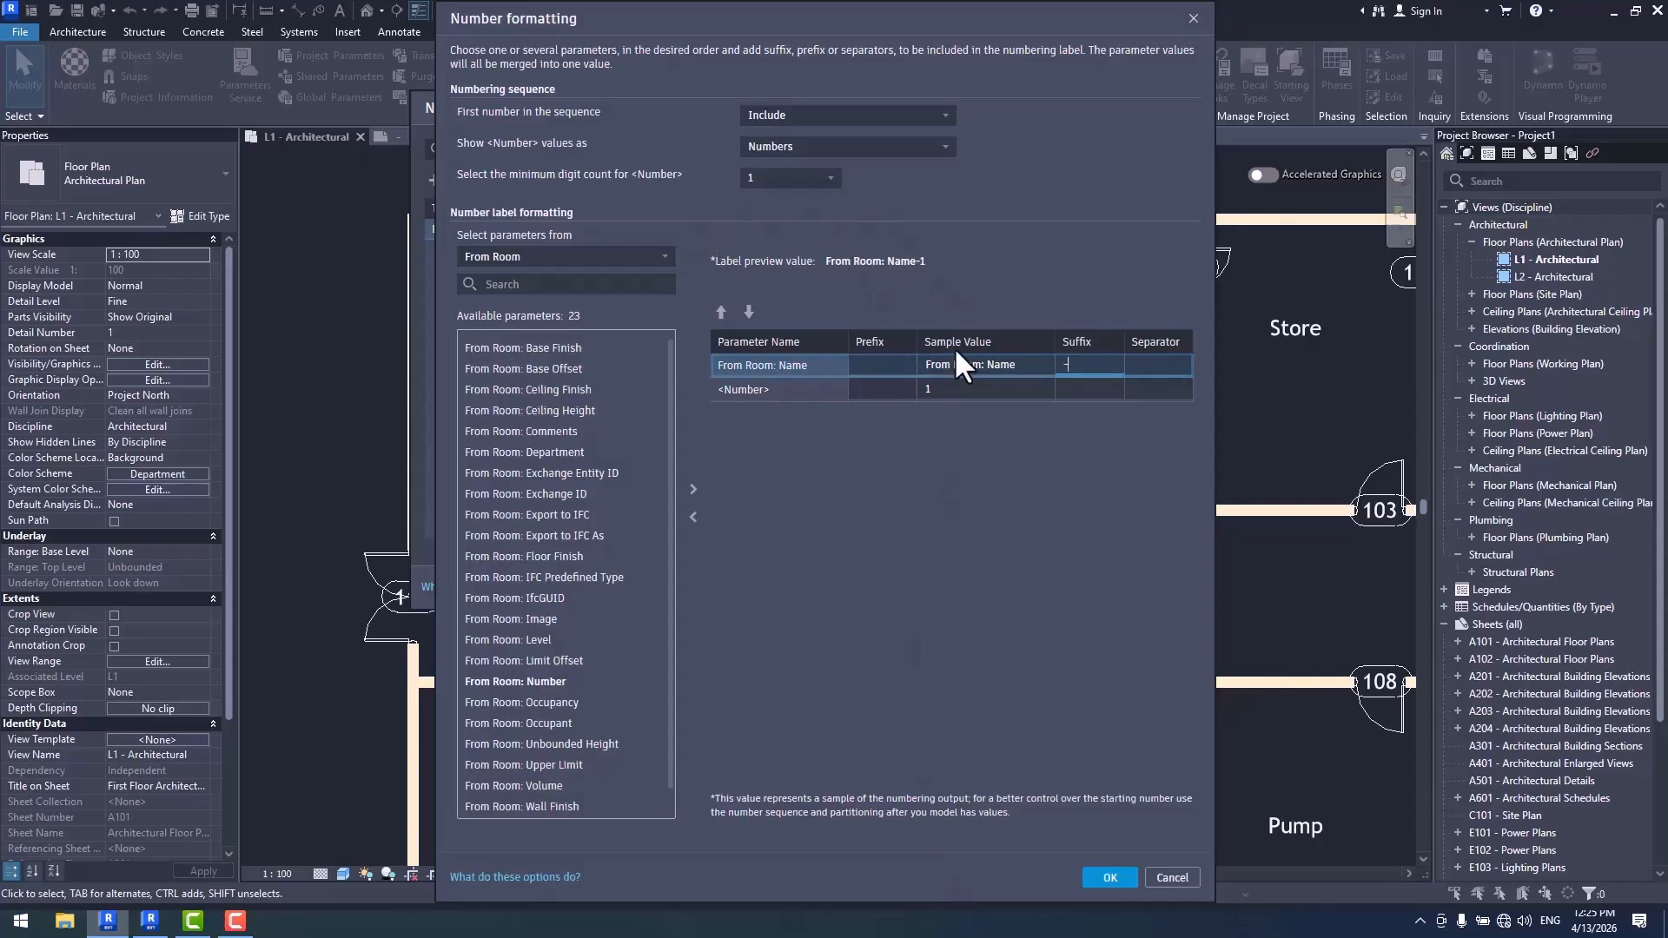
left_click(1110, 877)
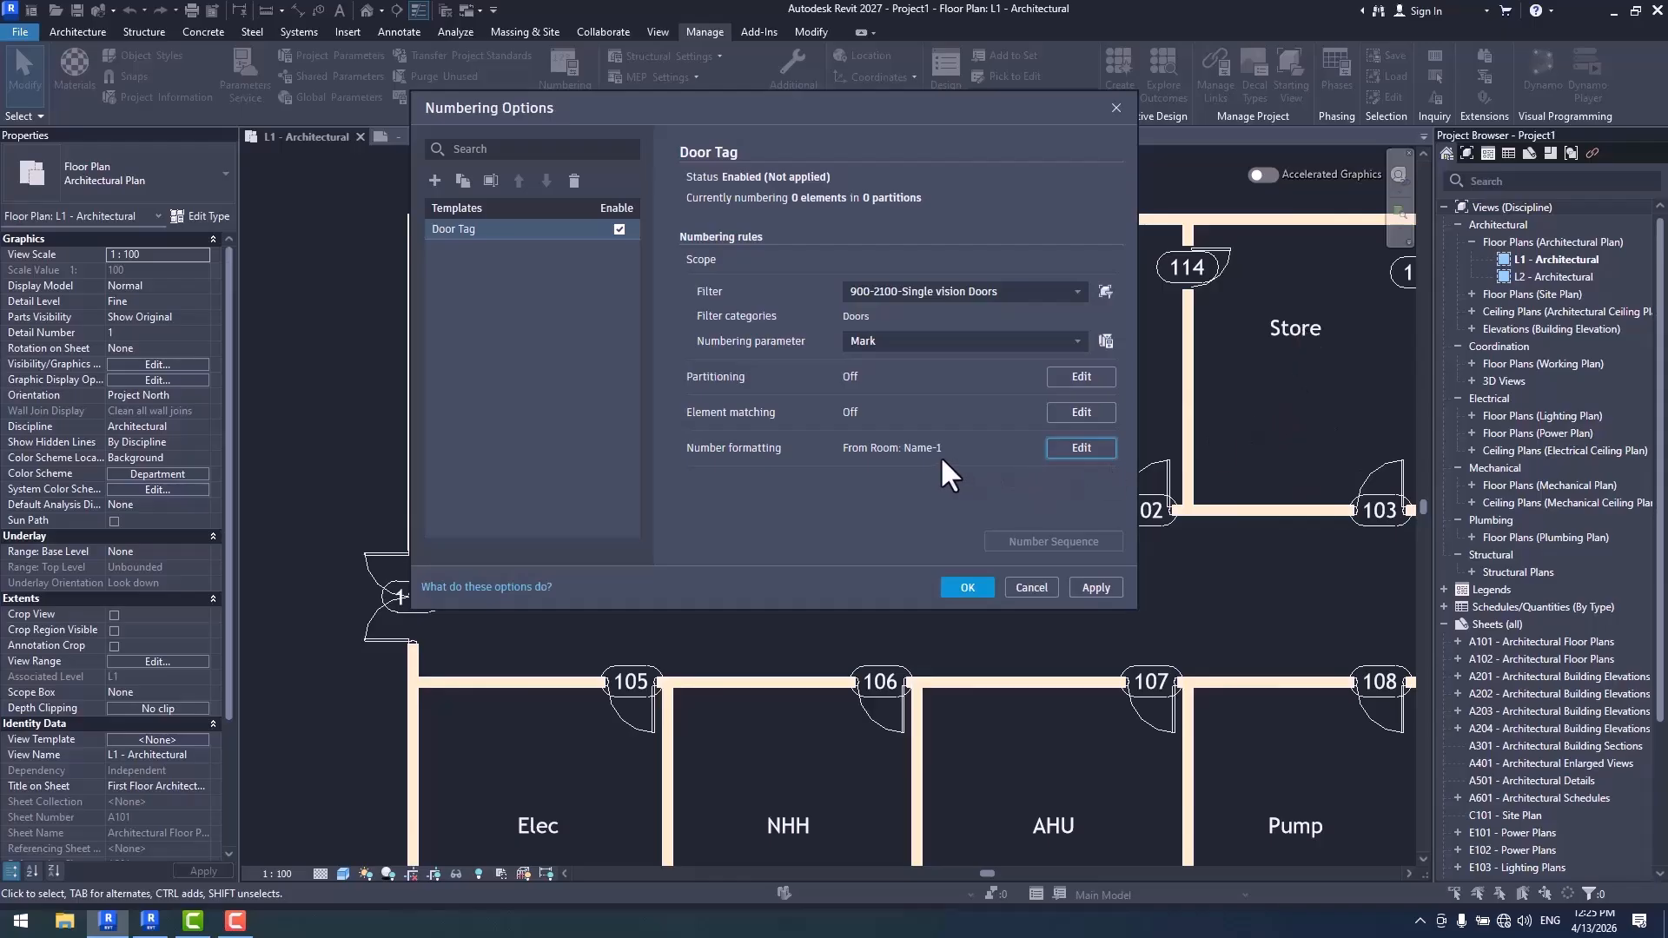
- Apply the Door Tag numbering template to the single vision doors in the L1 plan
left_click(967, 589)
middle_click_drag(832, 512, 719, 480)
scroll(478, 524, "up", 1)
middle_click_drag(583, 561, 608, 510)
scroll(573, 460, "up", 1)
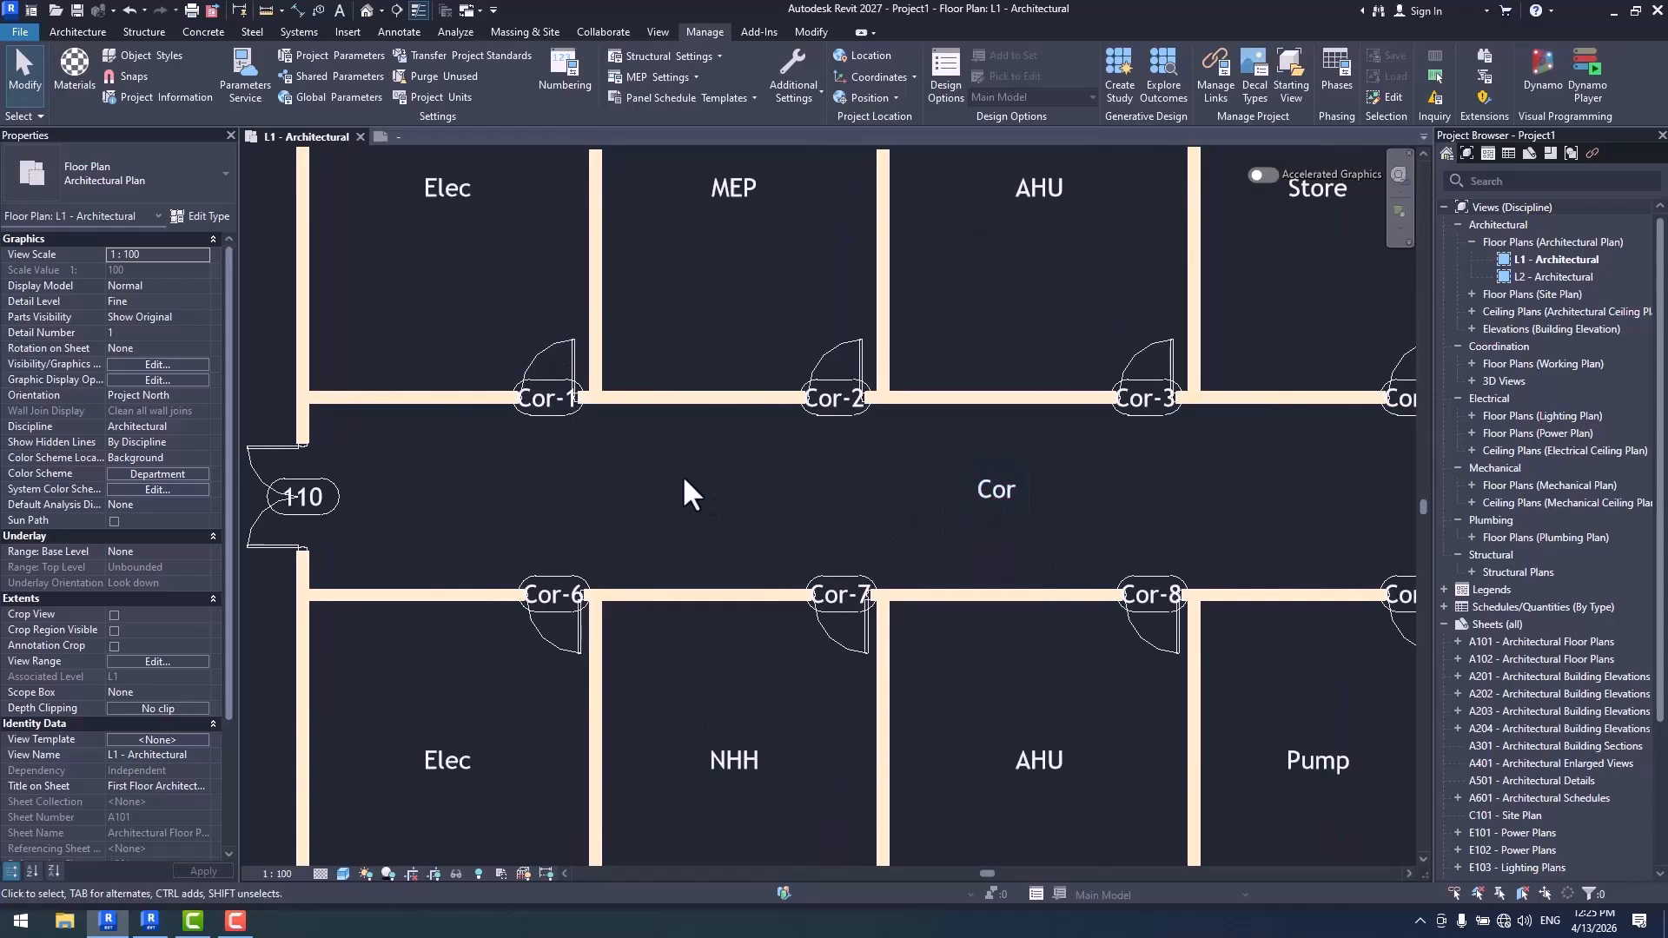
- Examine the numbers in the door tags along both walls of the corridor
middle_click_drag(642, 483, 510, 522)
scroll(390, 447, "down", 1)
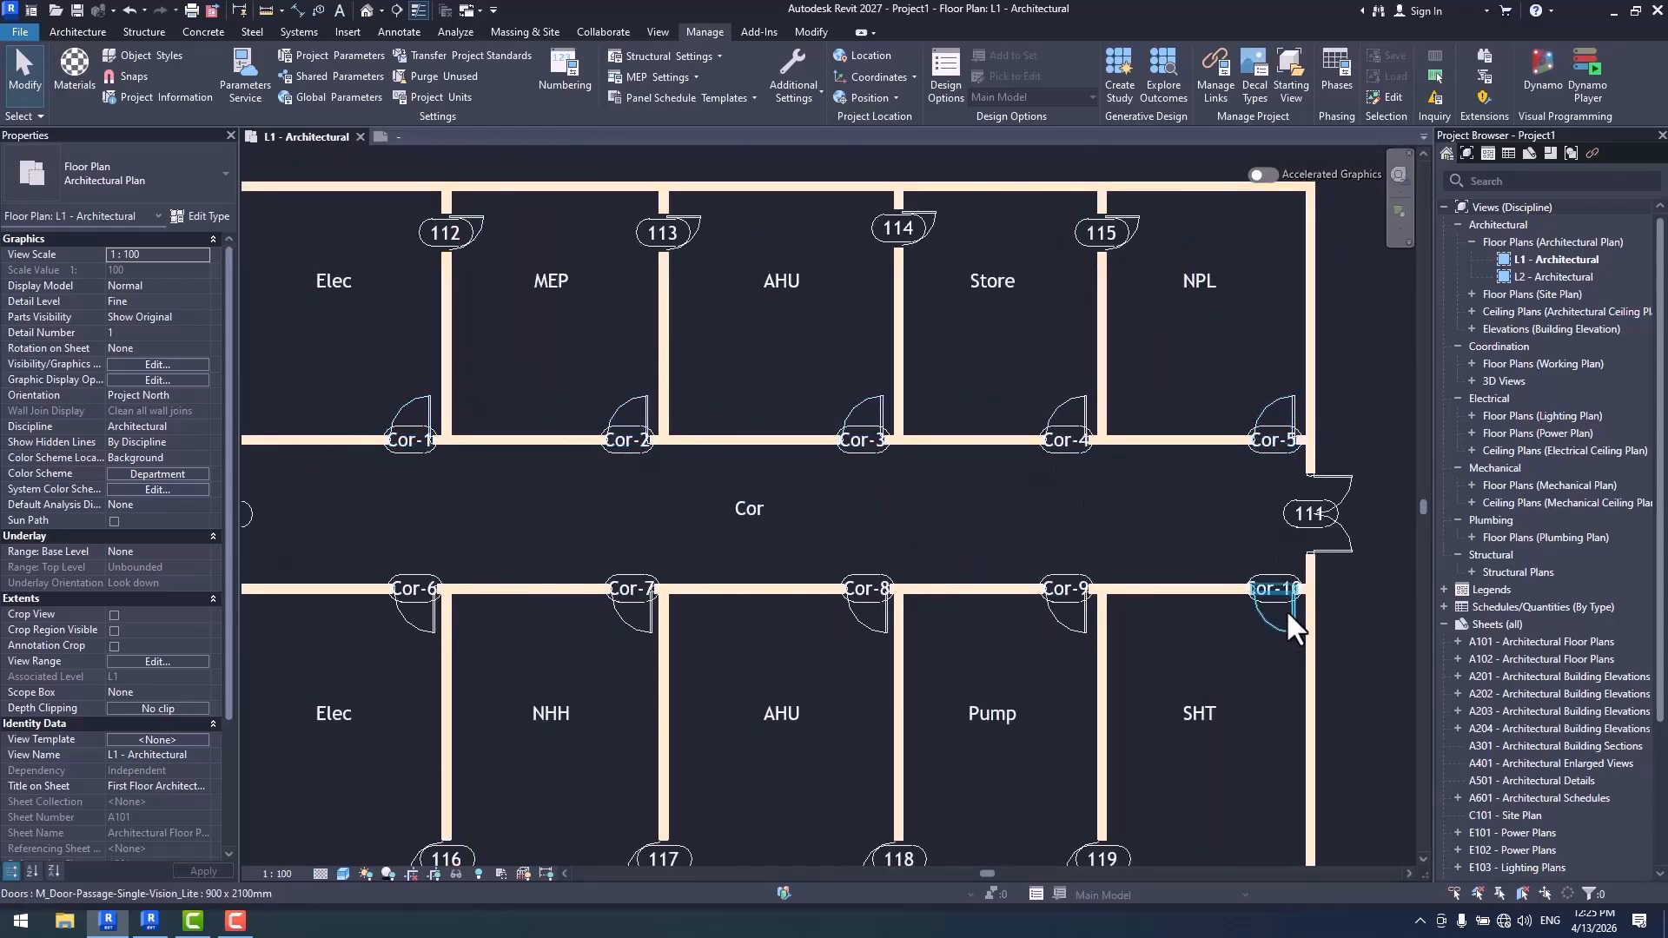
middle_click_drag(1053, 631, 1217, 569)
middle_click_drag(1064, 595, 620, 604)
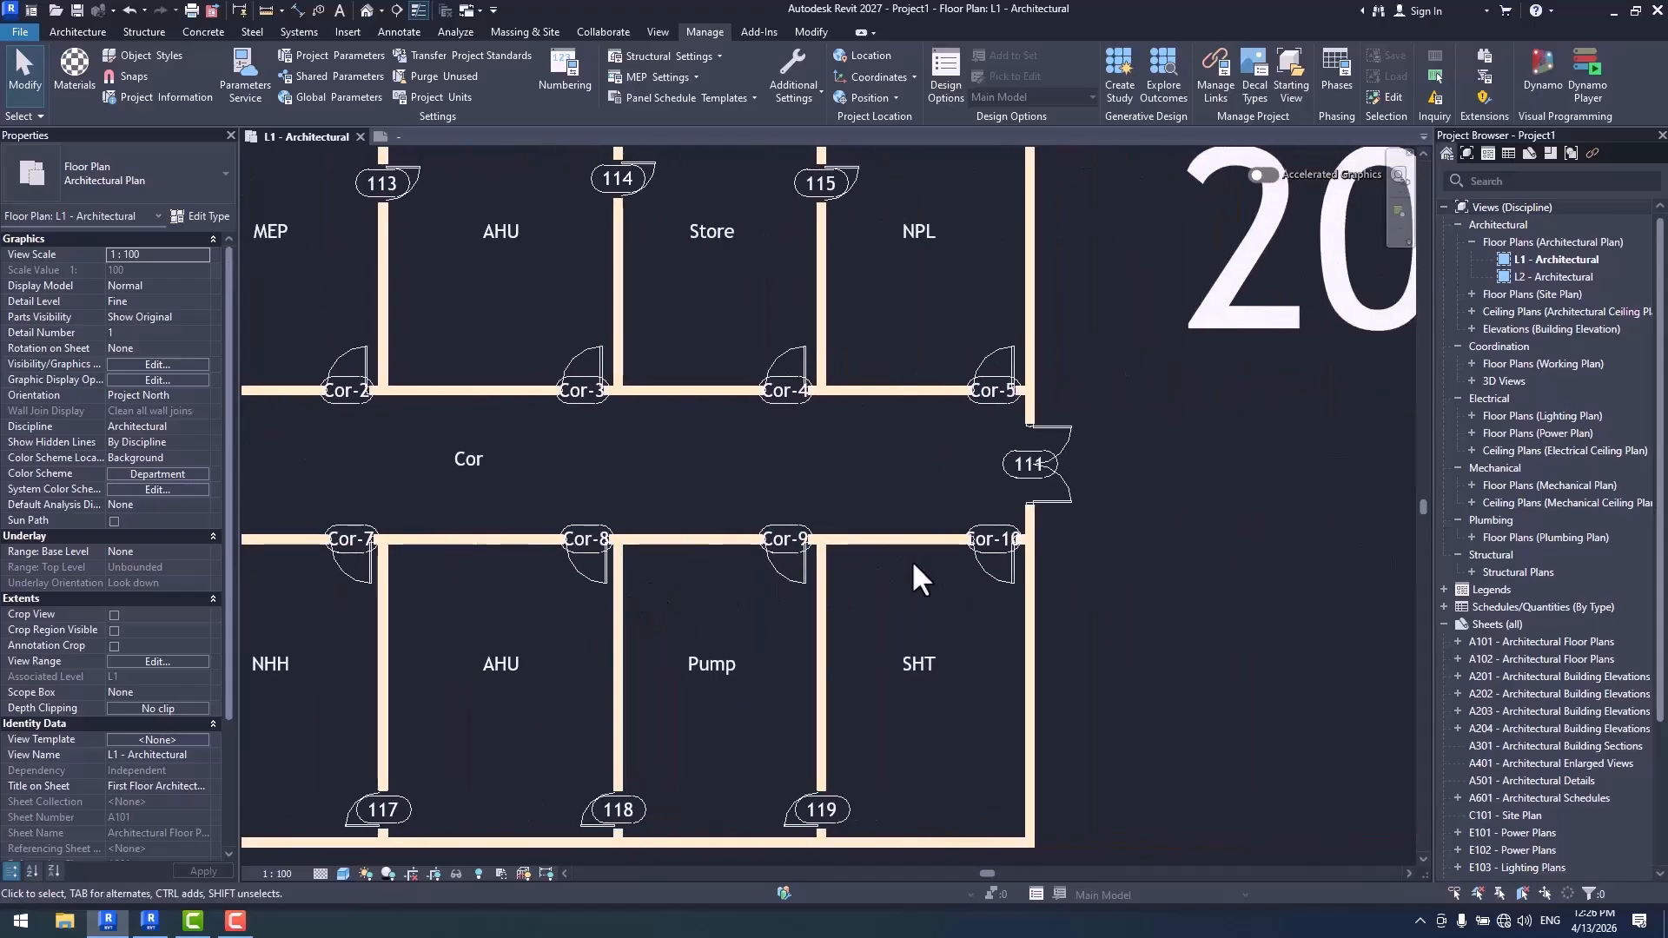
scroll(991, 534, "up", 2)
scroll(1081, 548, "down", 3)
middle_click_drag(863, 591, 1035, 622)
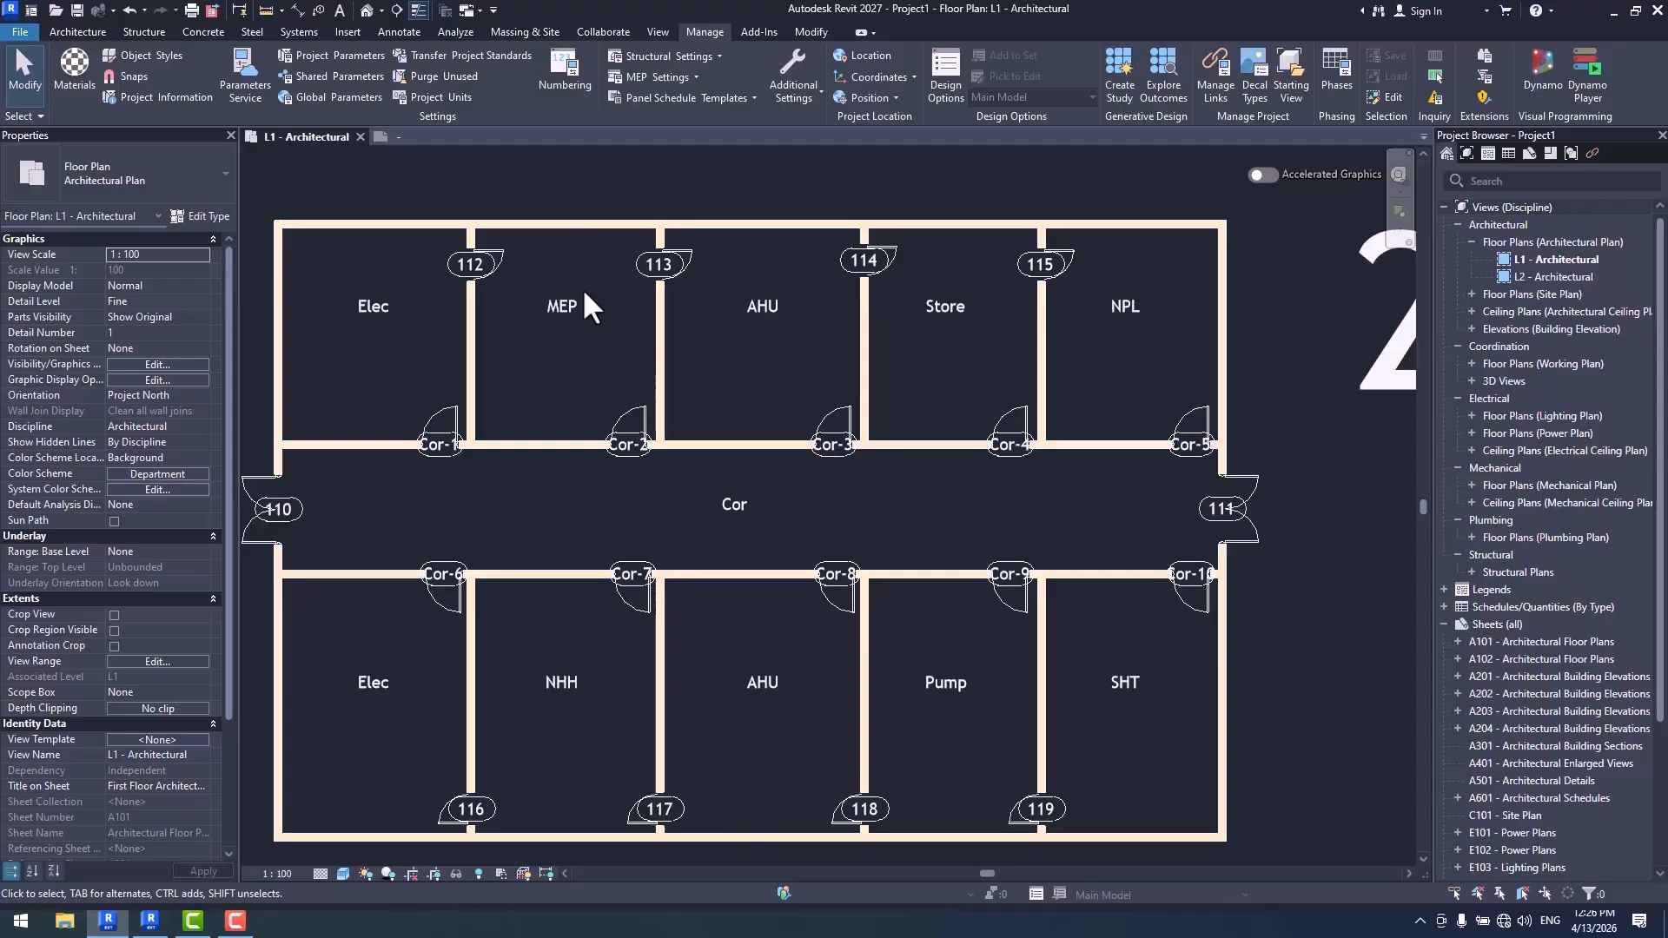
- Replace From Room: Name with To Room: Name in the Door Tag template's number formatting, placed after the number, and accept
left_click(562, 96)
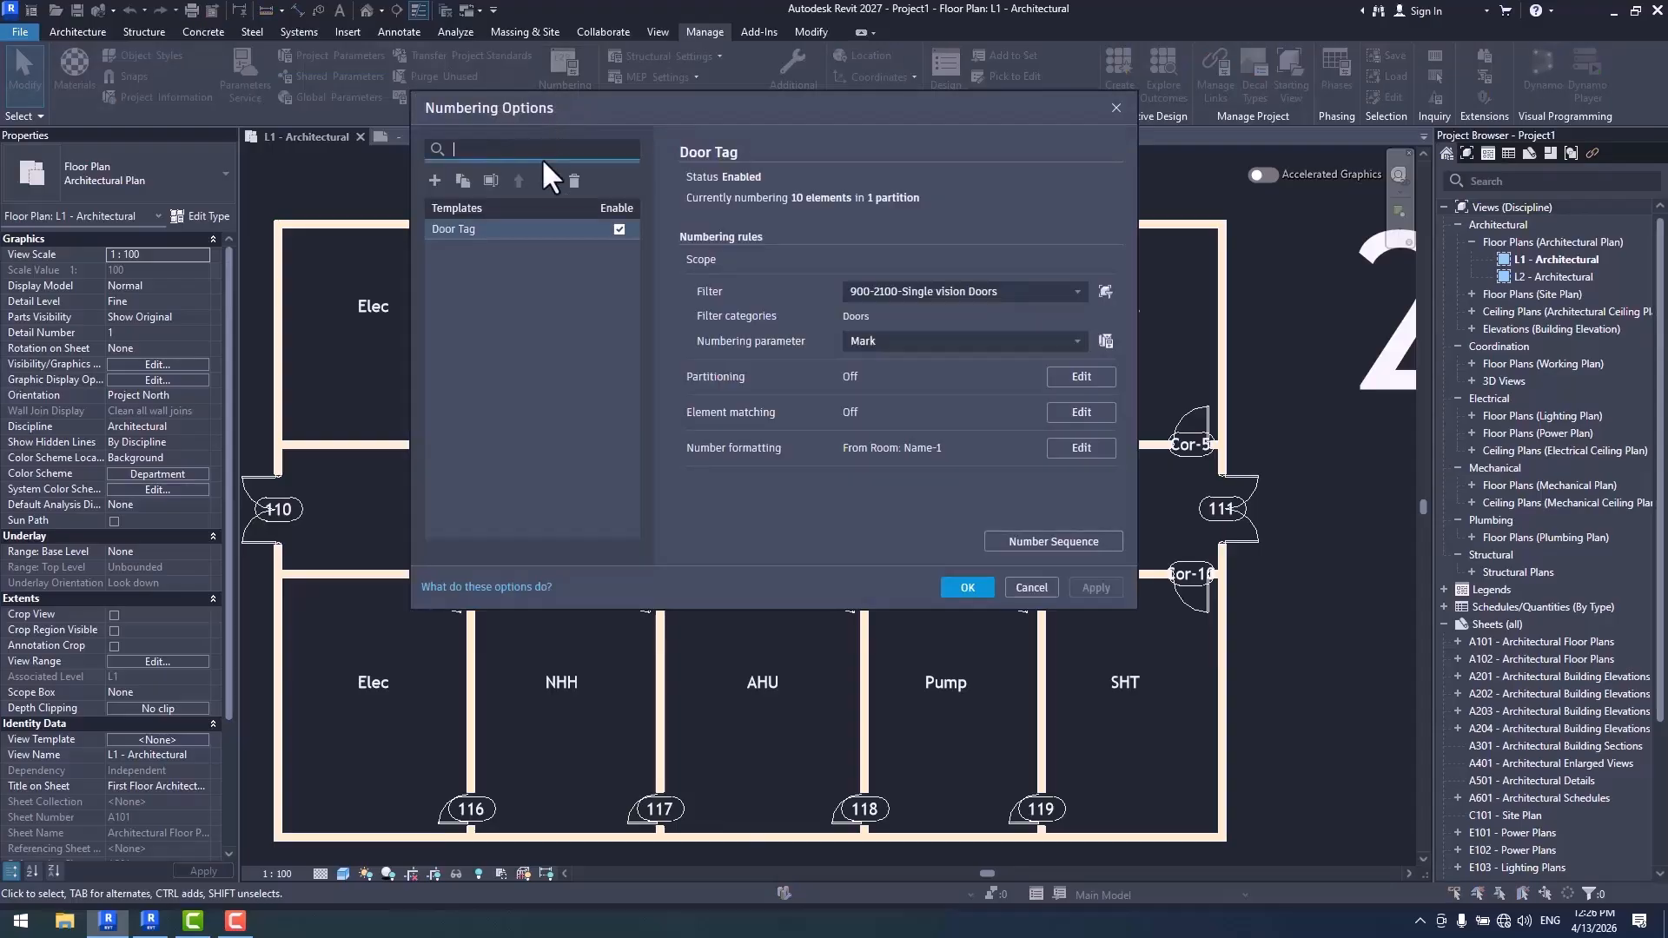
left_click(1080, 448)
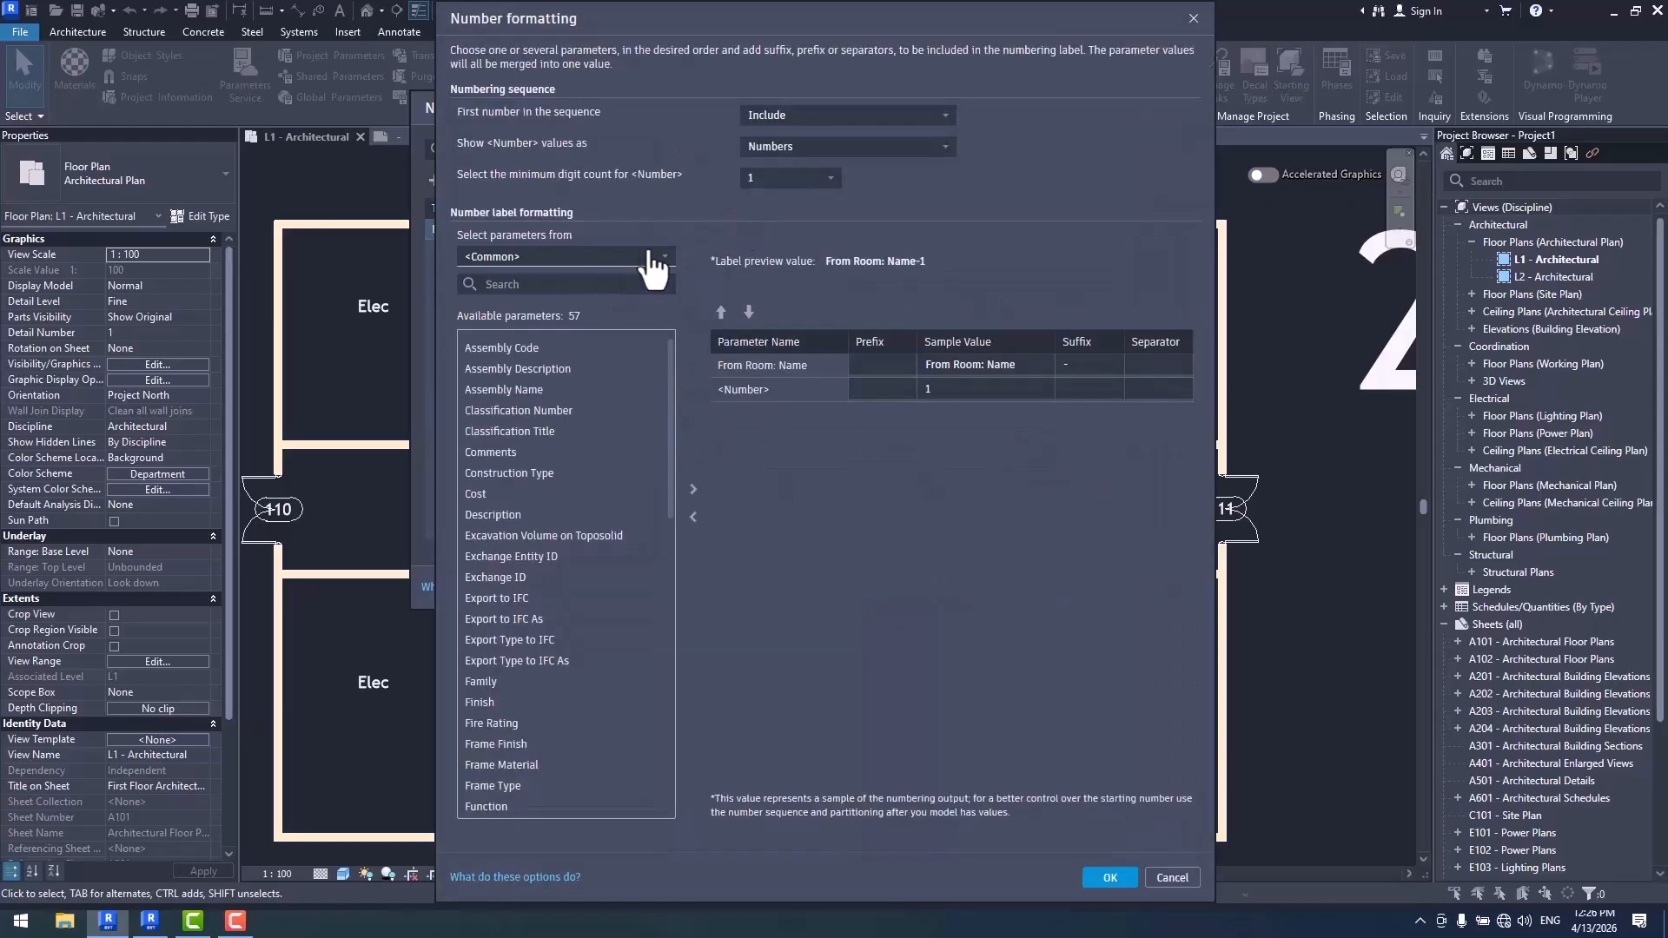
left_click(775, 363)
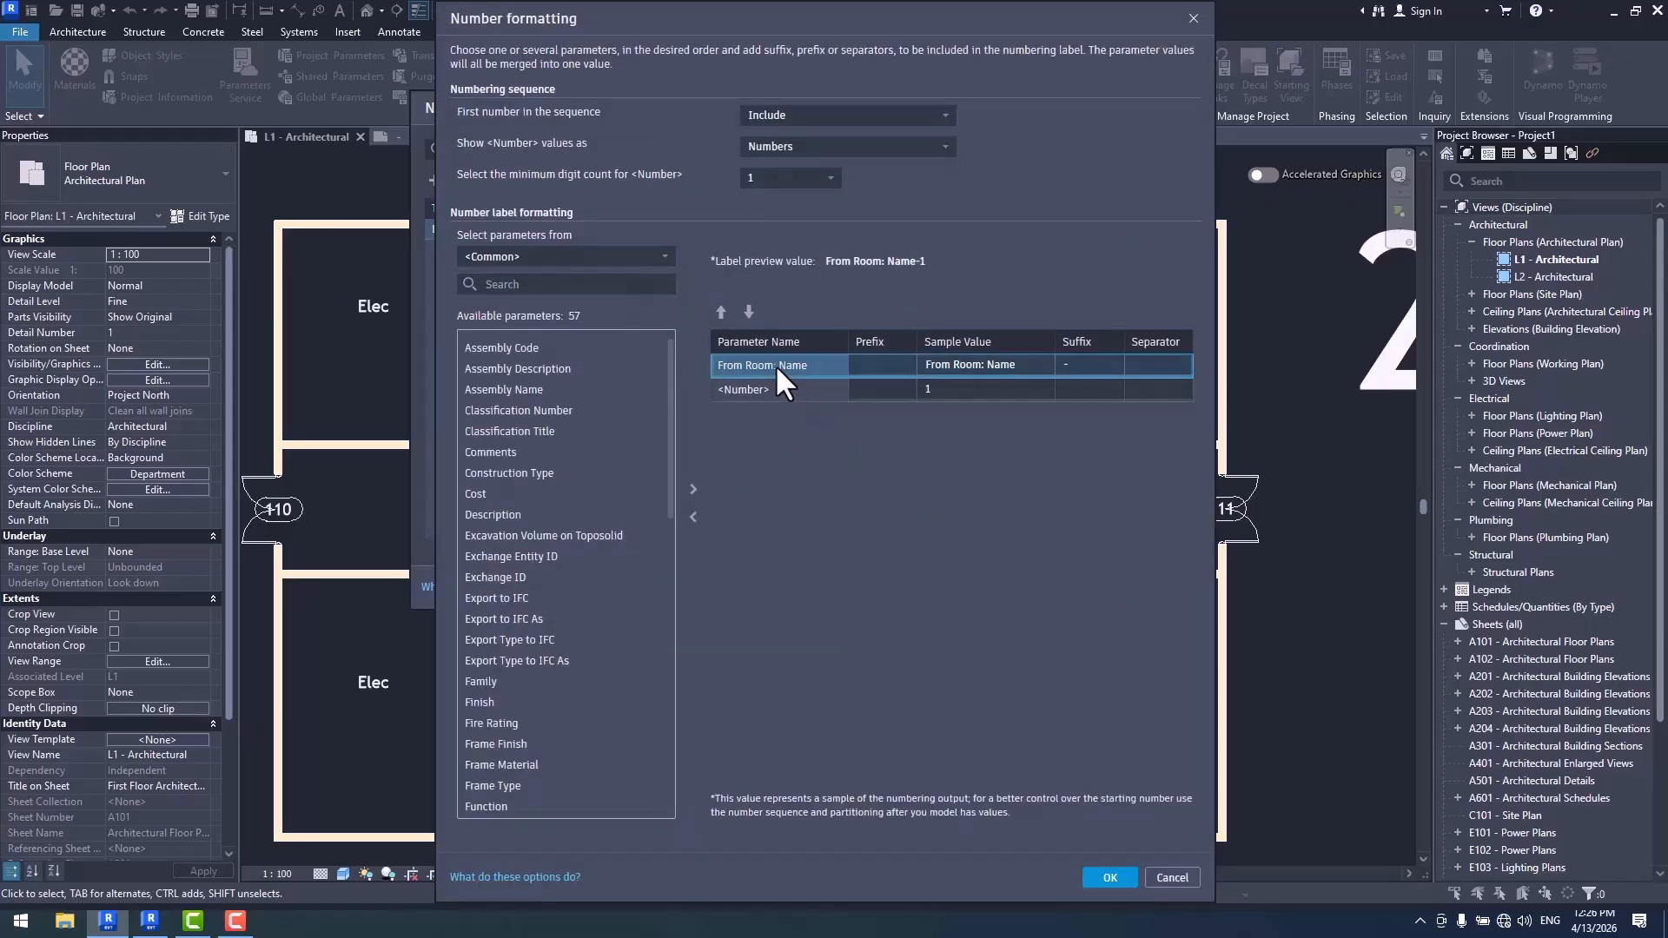
left_click(694, 518)
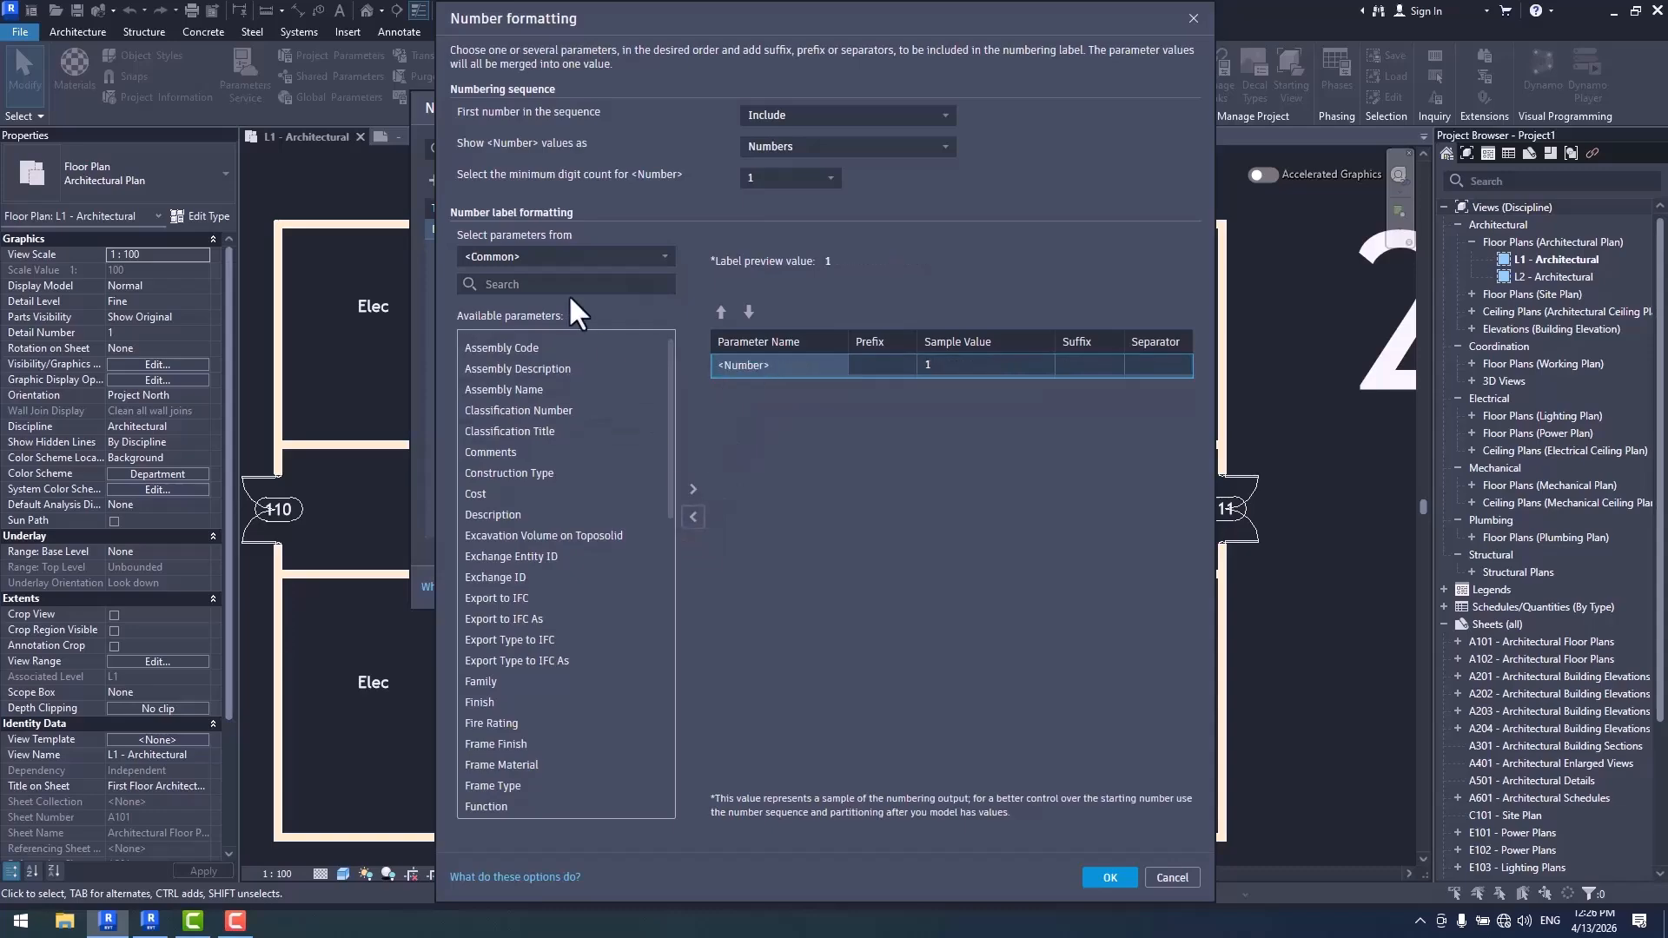
left_click(573, 257)
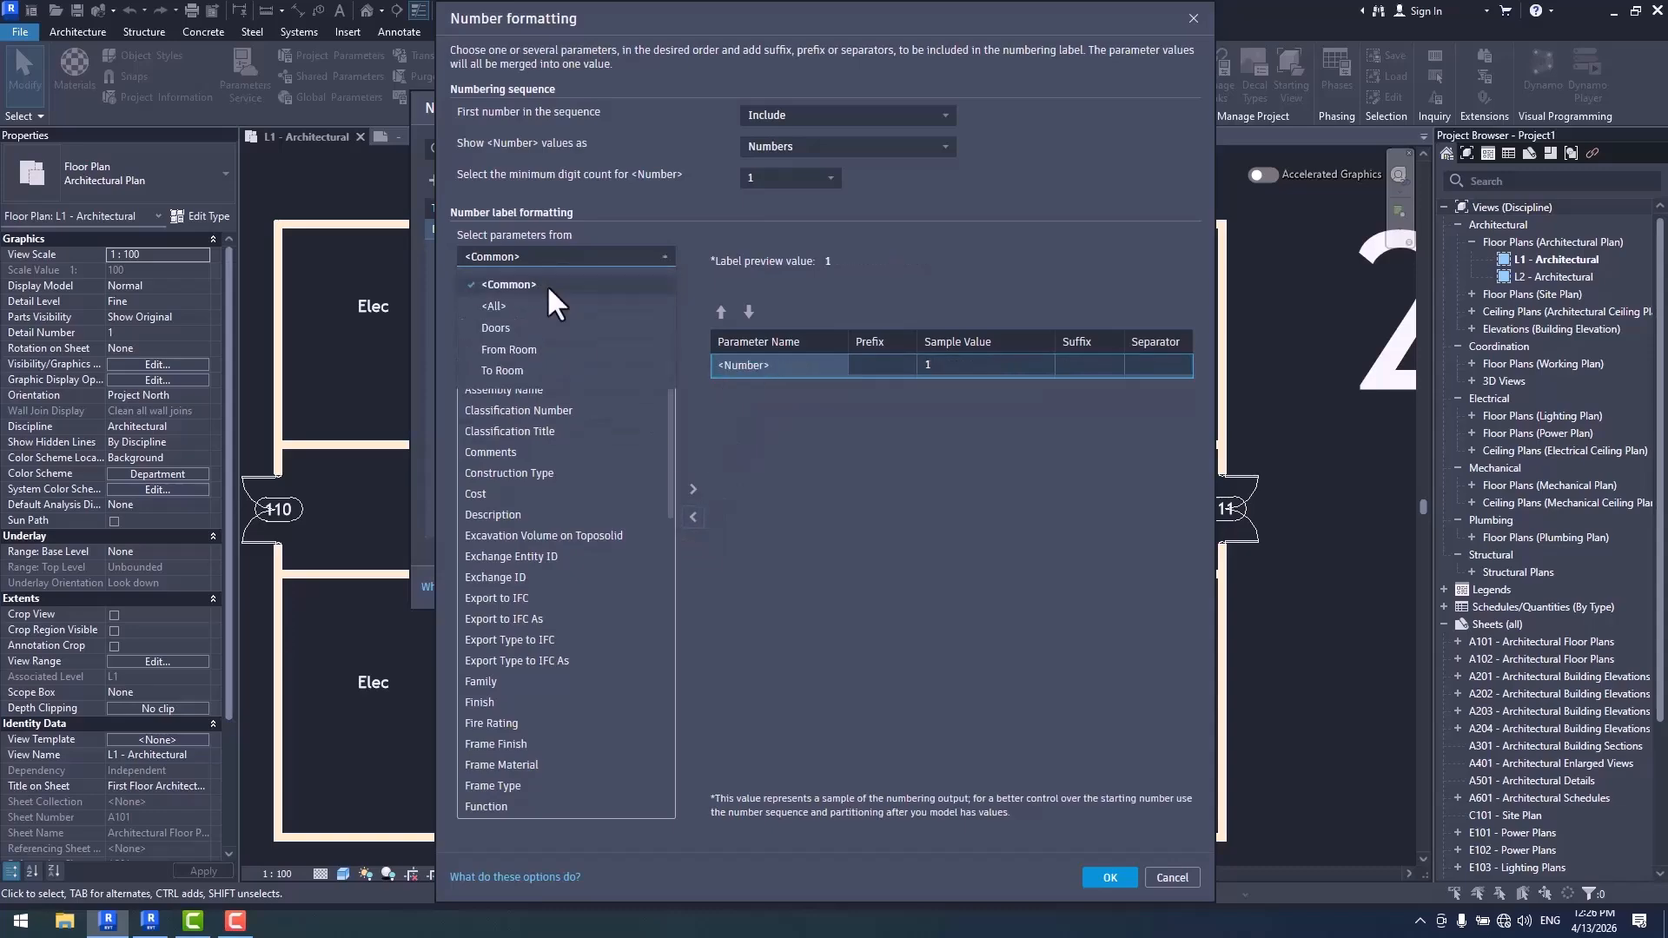
left_click(532, 368)
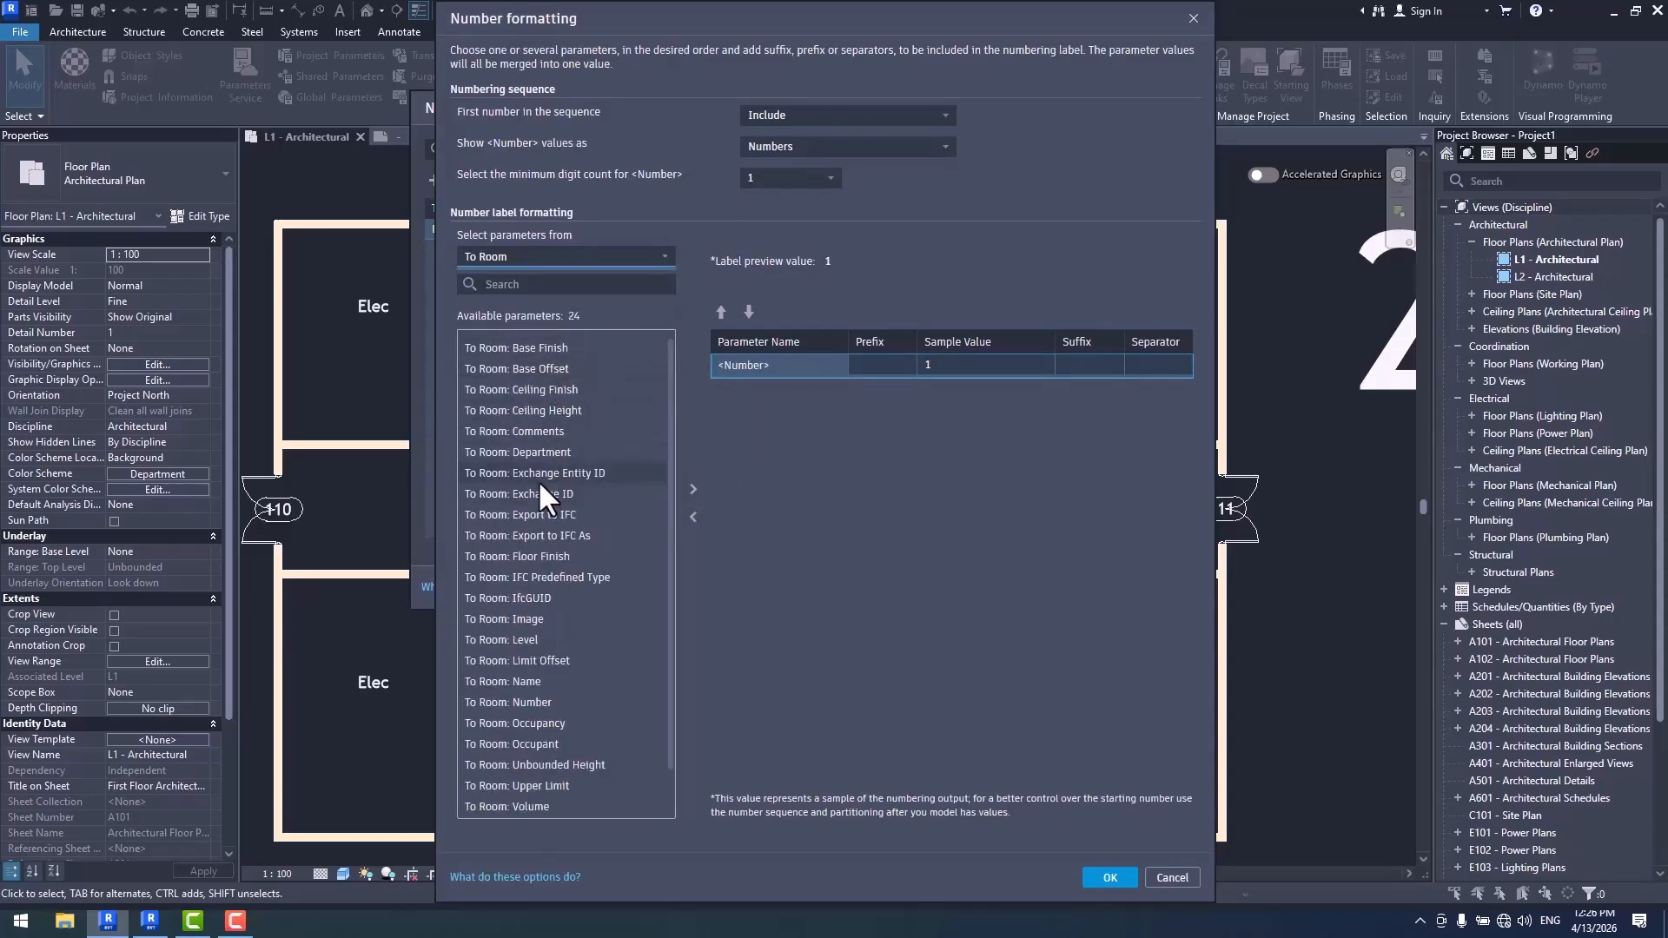
double_click(531, 681)
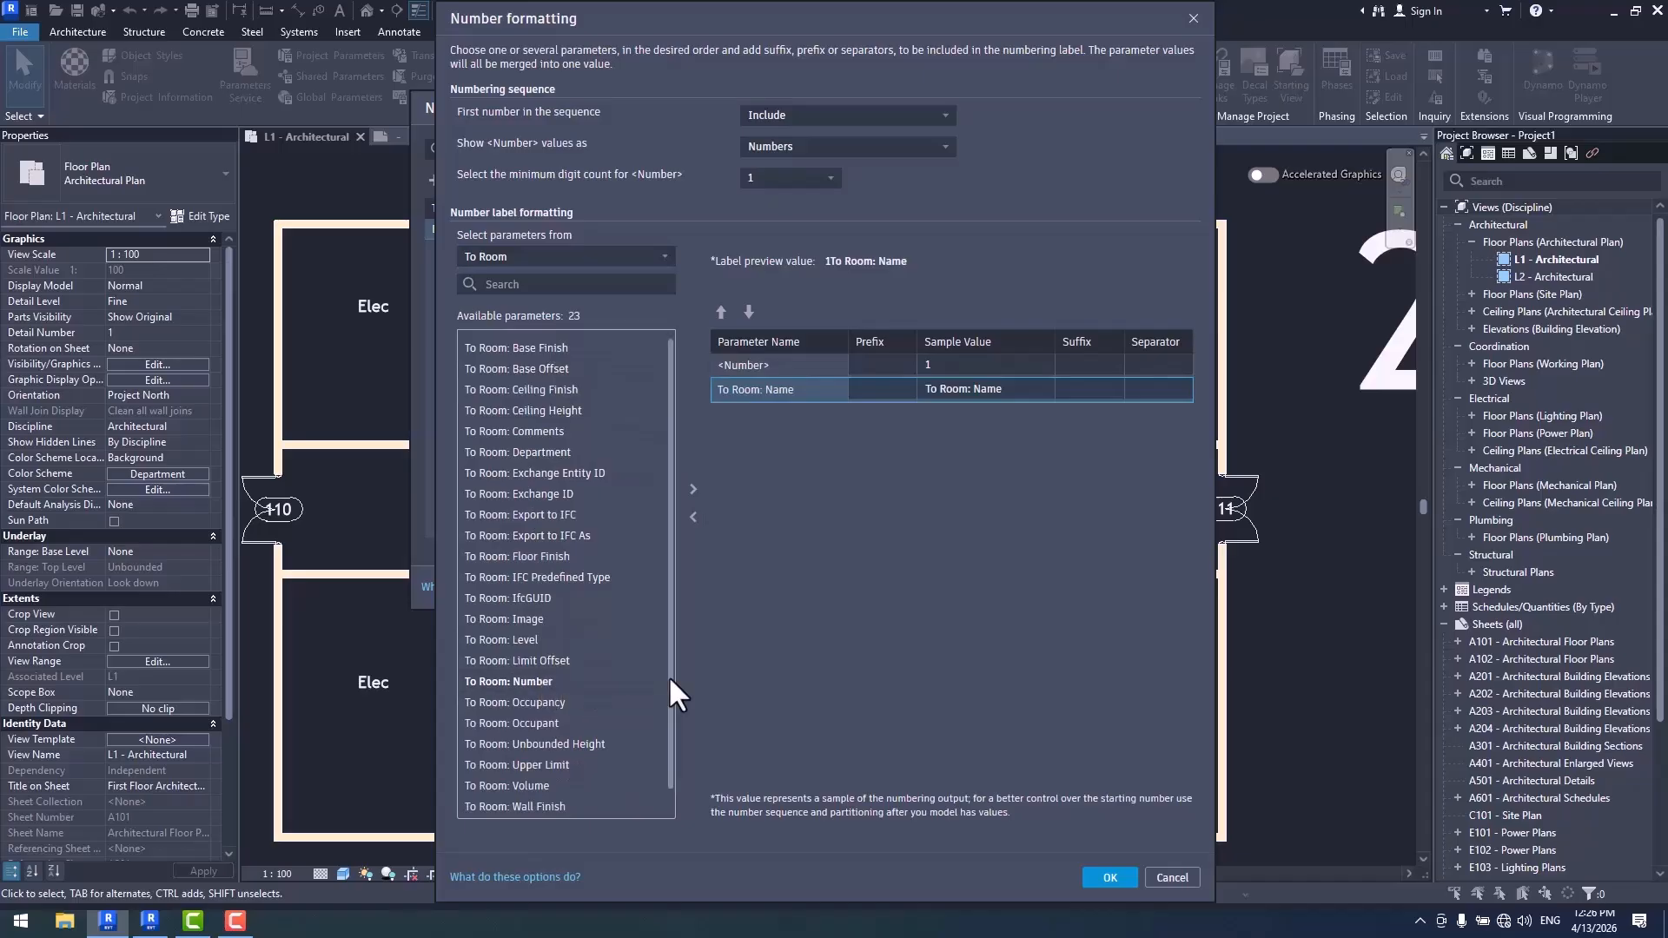
left_click(1110, 877)
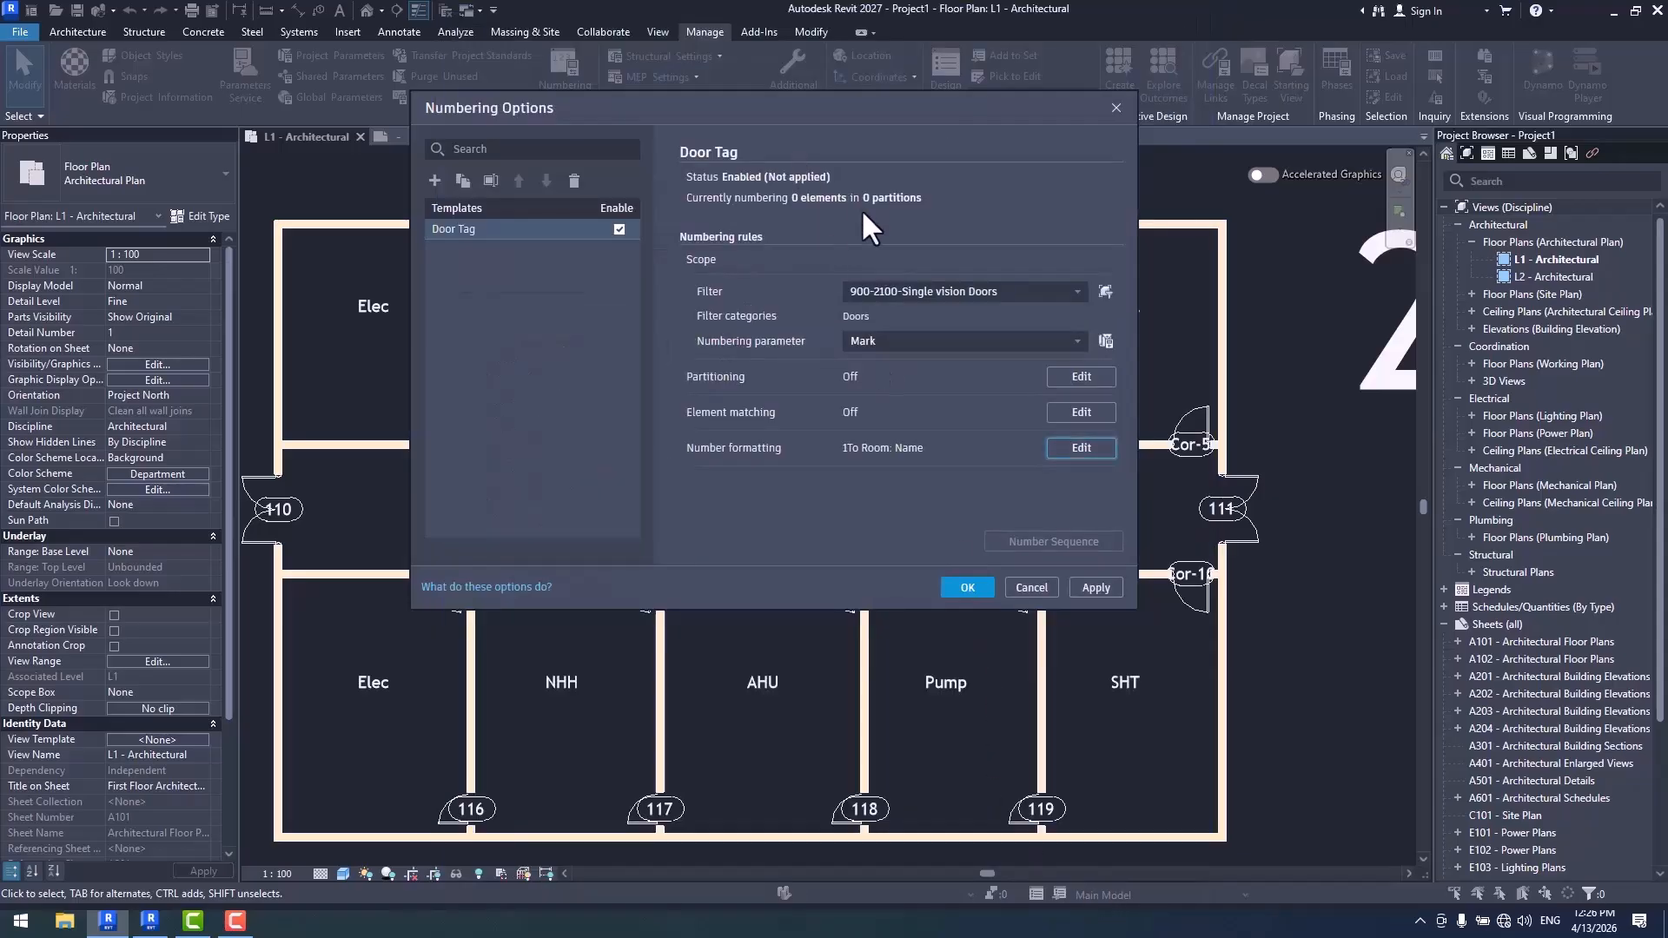
- Apply the numbering template with the To Room: Name format and check the corridor door tags
left_click_drag(806, 102, 1312, 144)
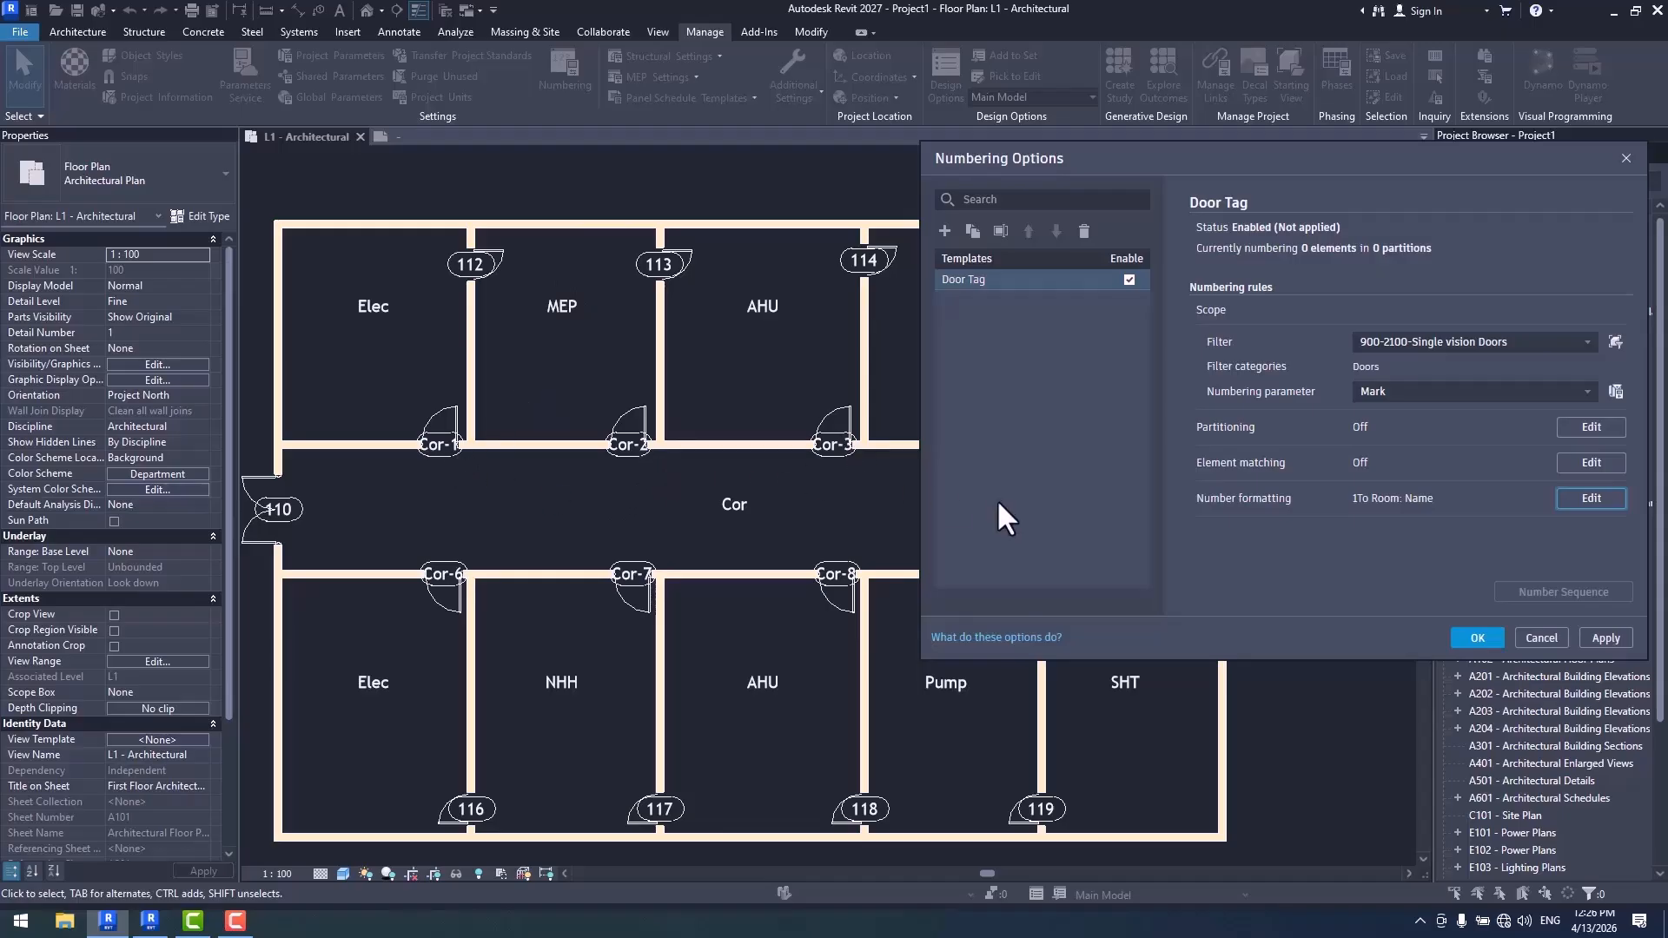
left_click_drag(1047, 172, 1203, 650)
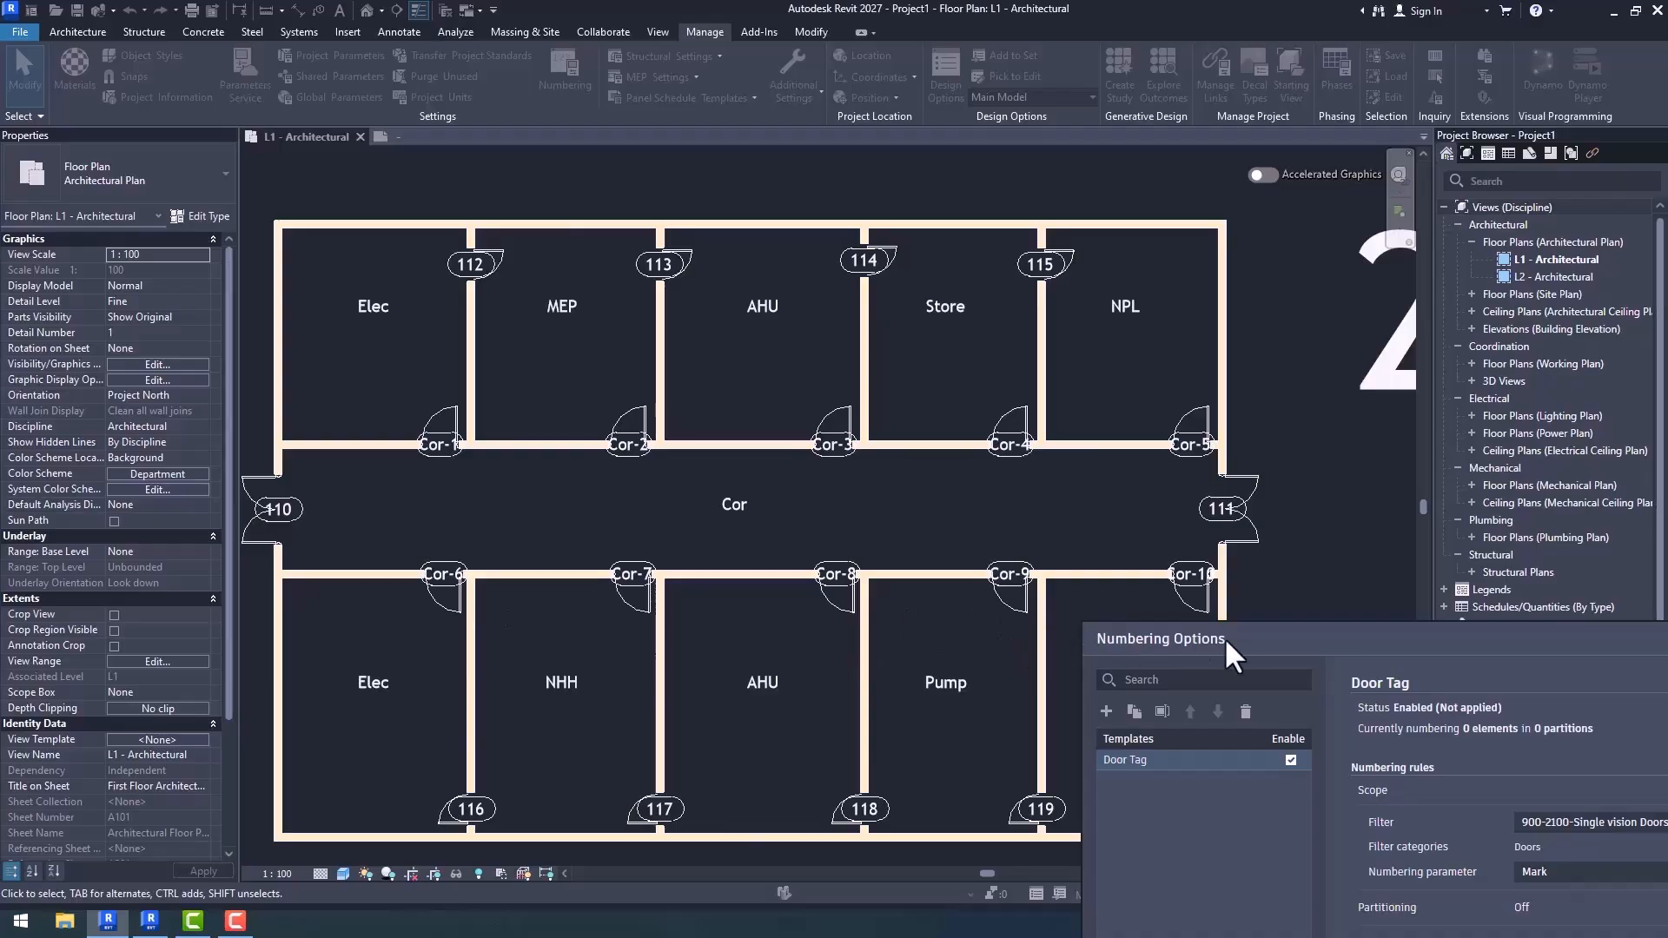
left_click_drag(1263, 640, 892, 197)
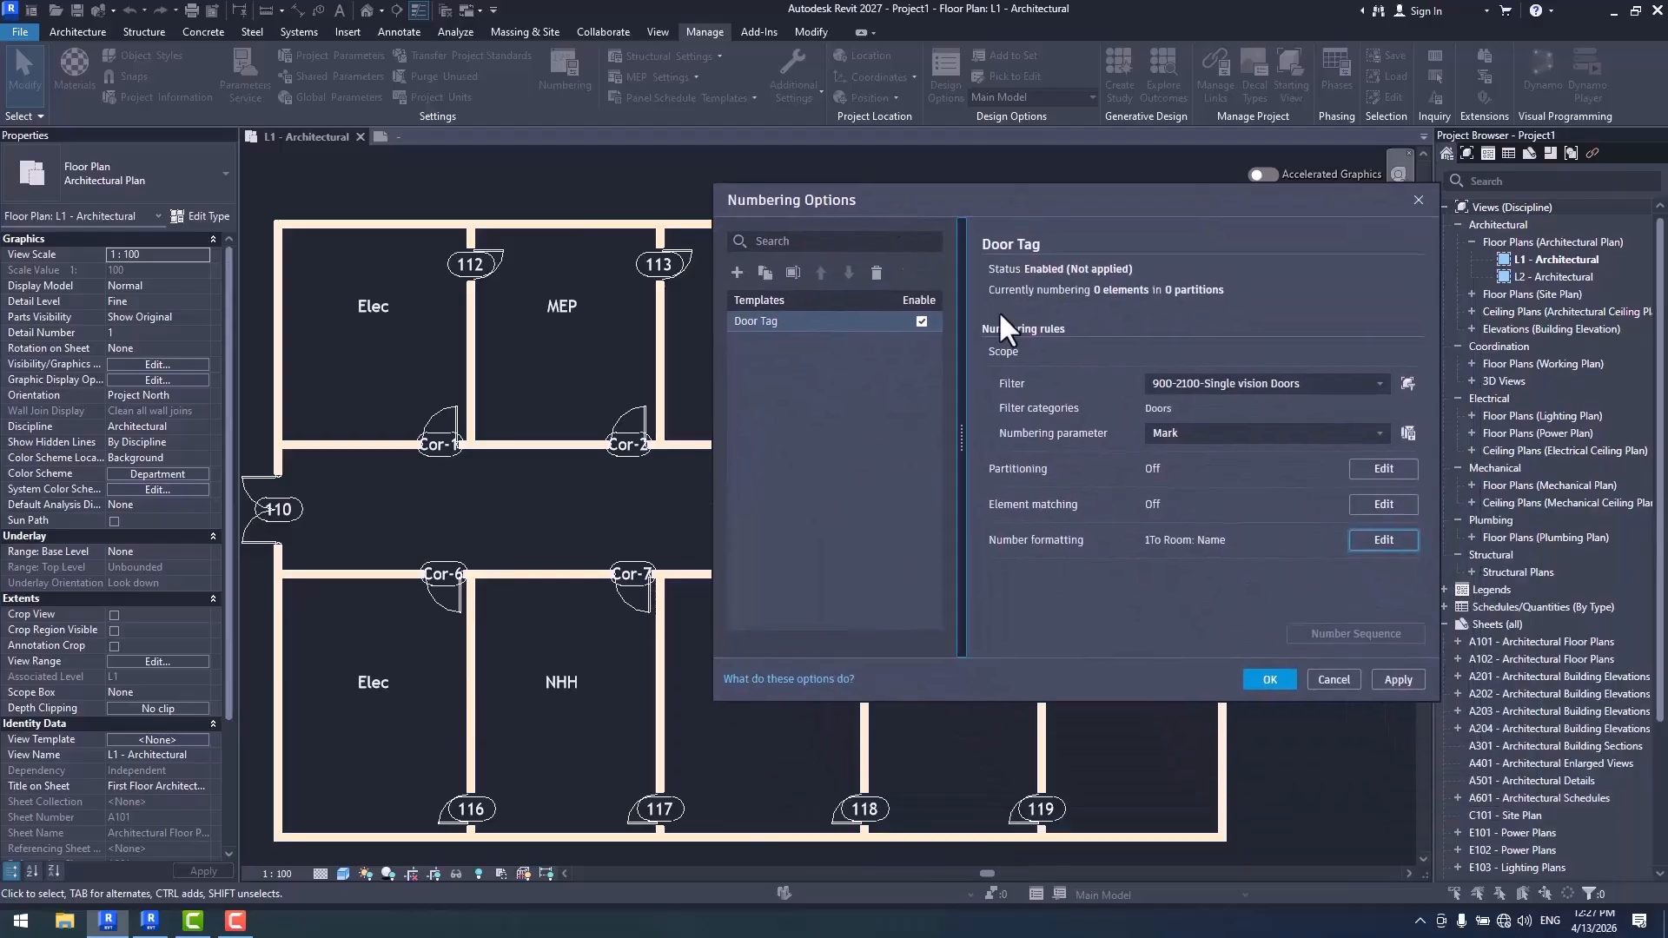
left_click(1260, 685)
scroll(615, 512, "up", 5)
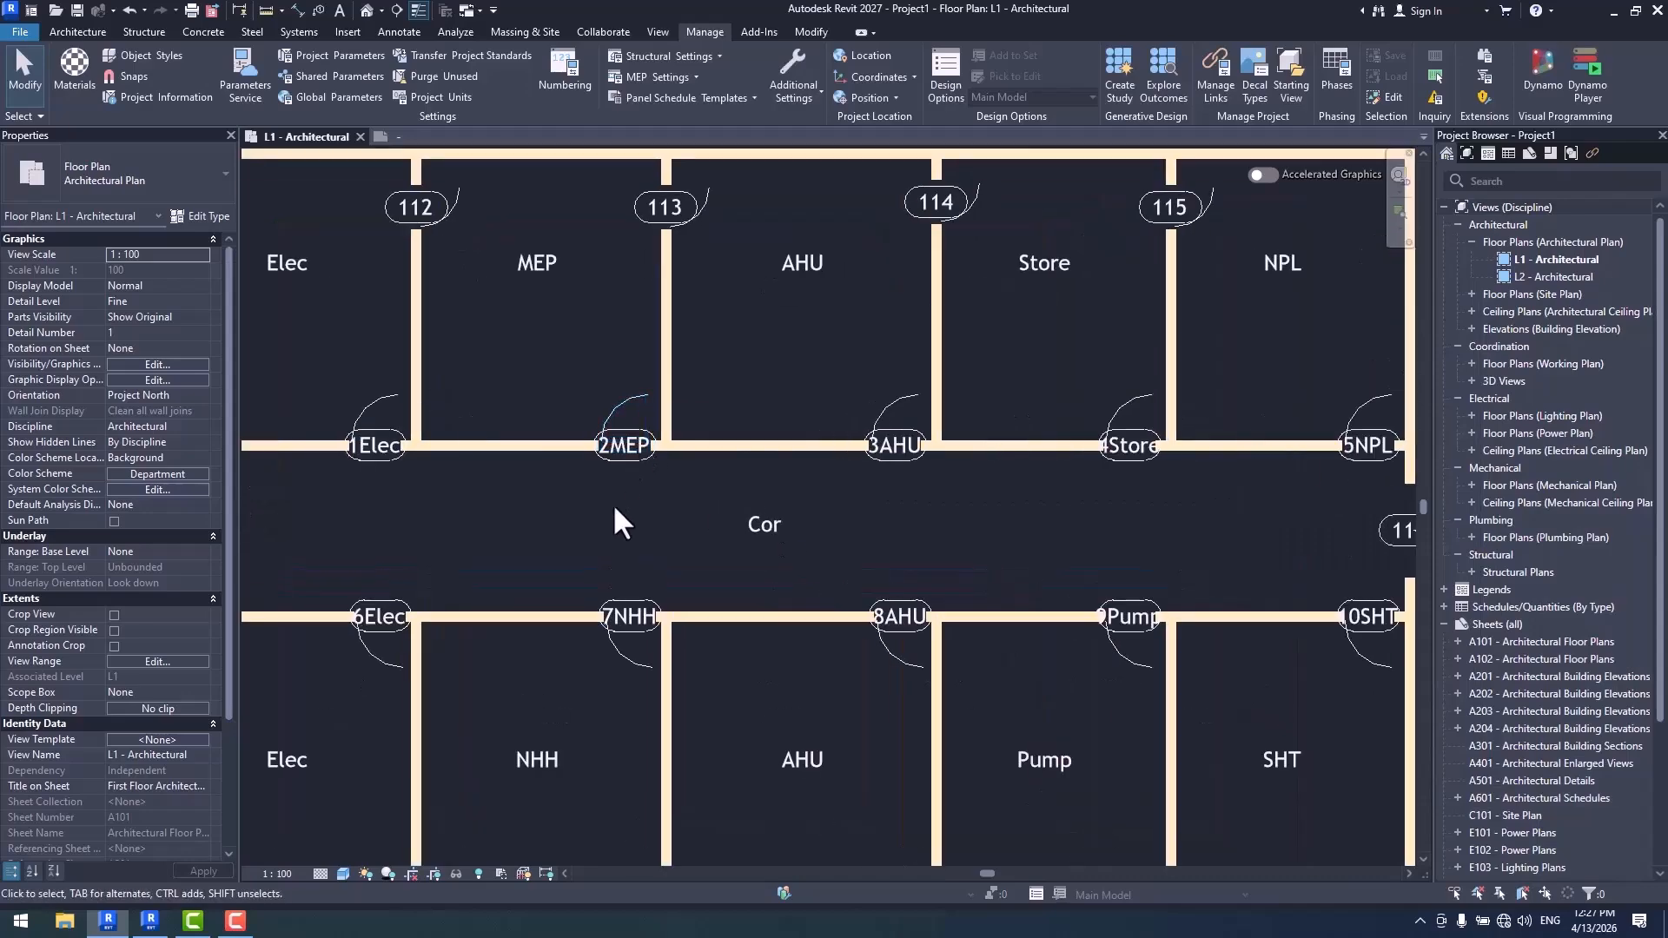
middle_click_drag(1180, 518, 686, 484)
middle_click_drag(982, 493, 898, 491)
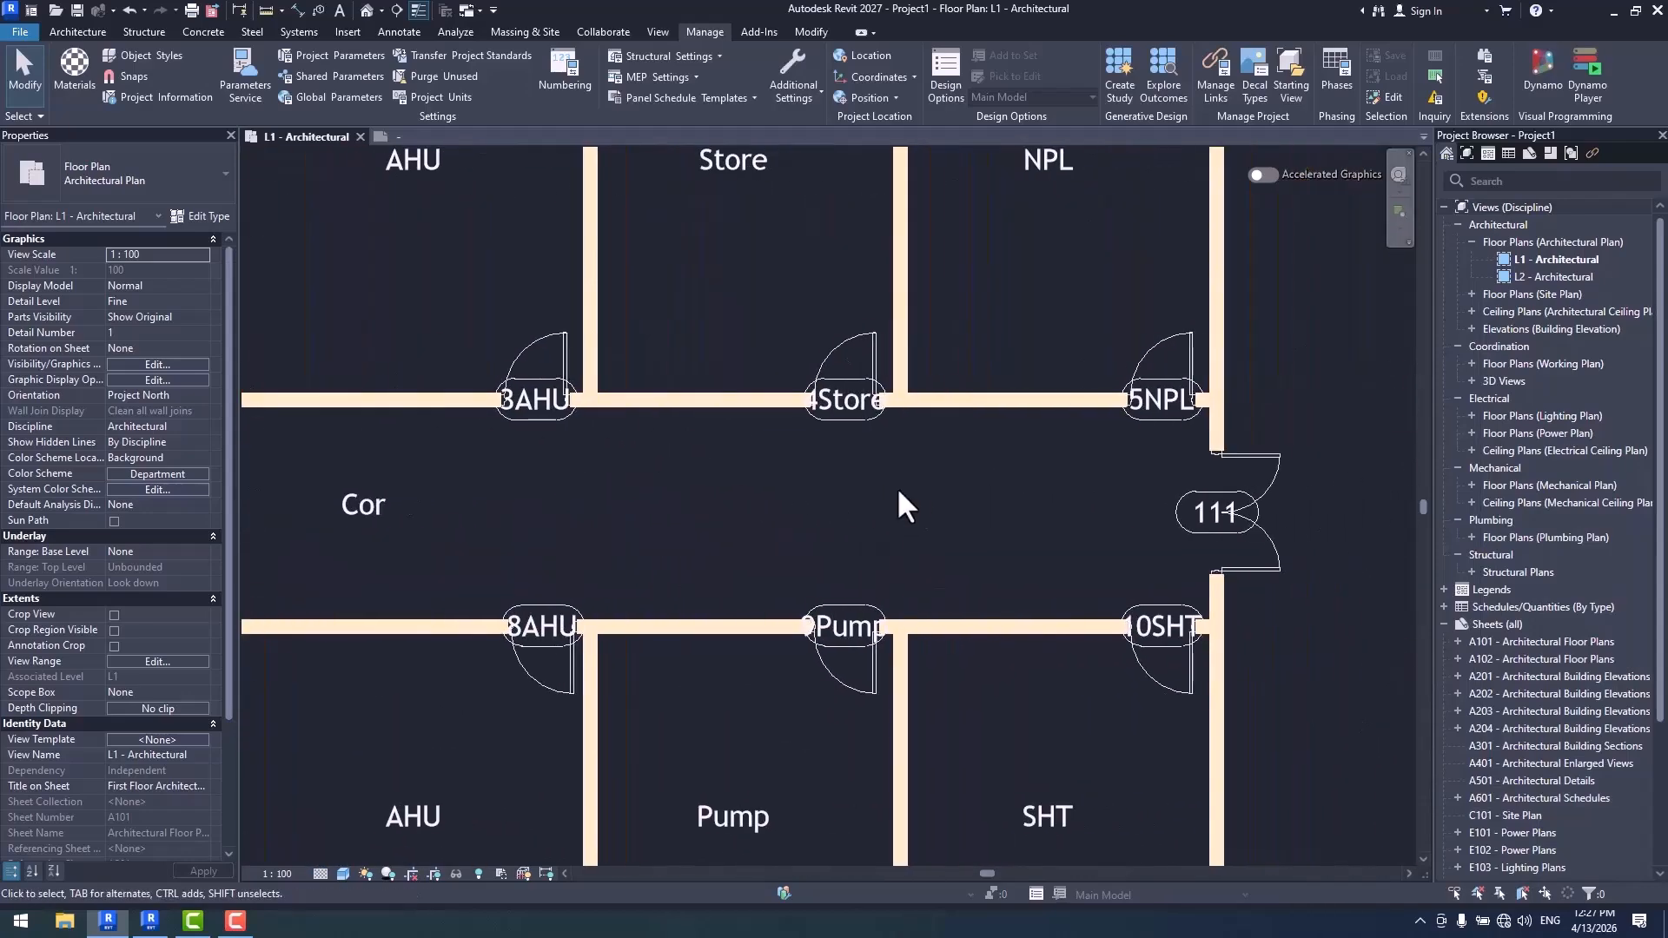
scroll(1030, 451, "down", 4)
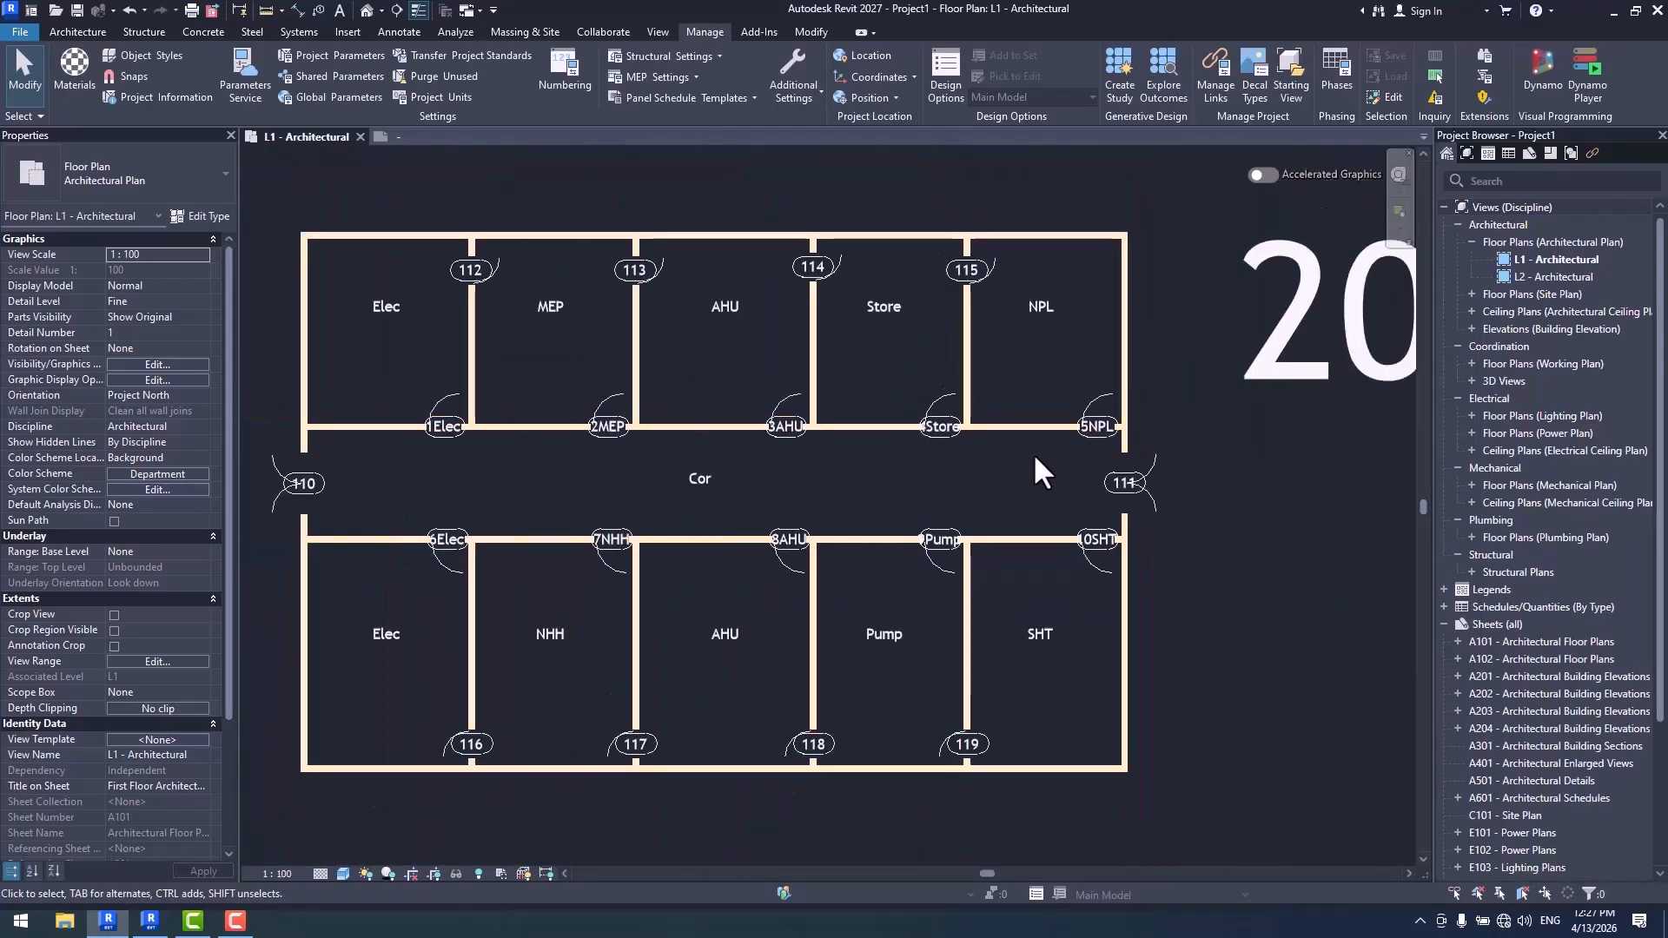
- Move the door tags of the lower Pump and AHU rooms up off the wall into the corridor
scroll(728, 439, "up", 1)
scroll(728, 440, "up", 1)
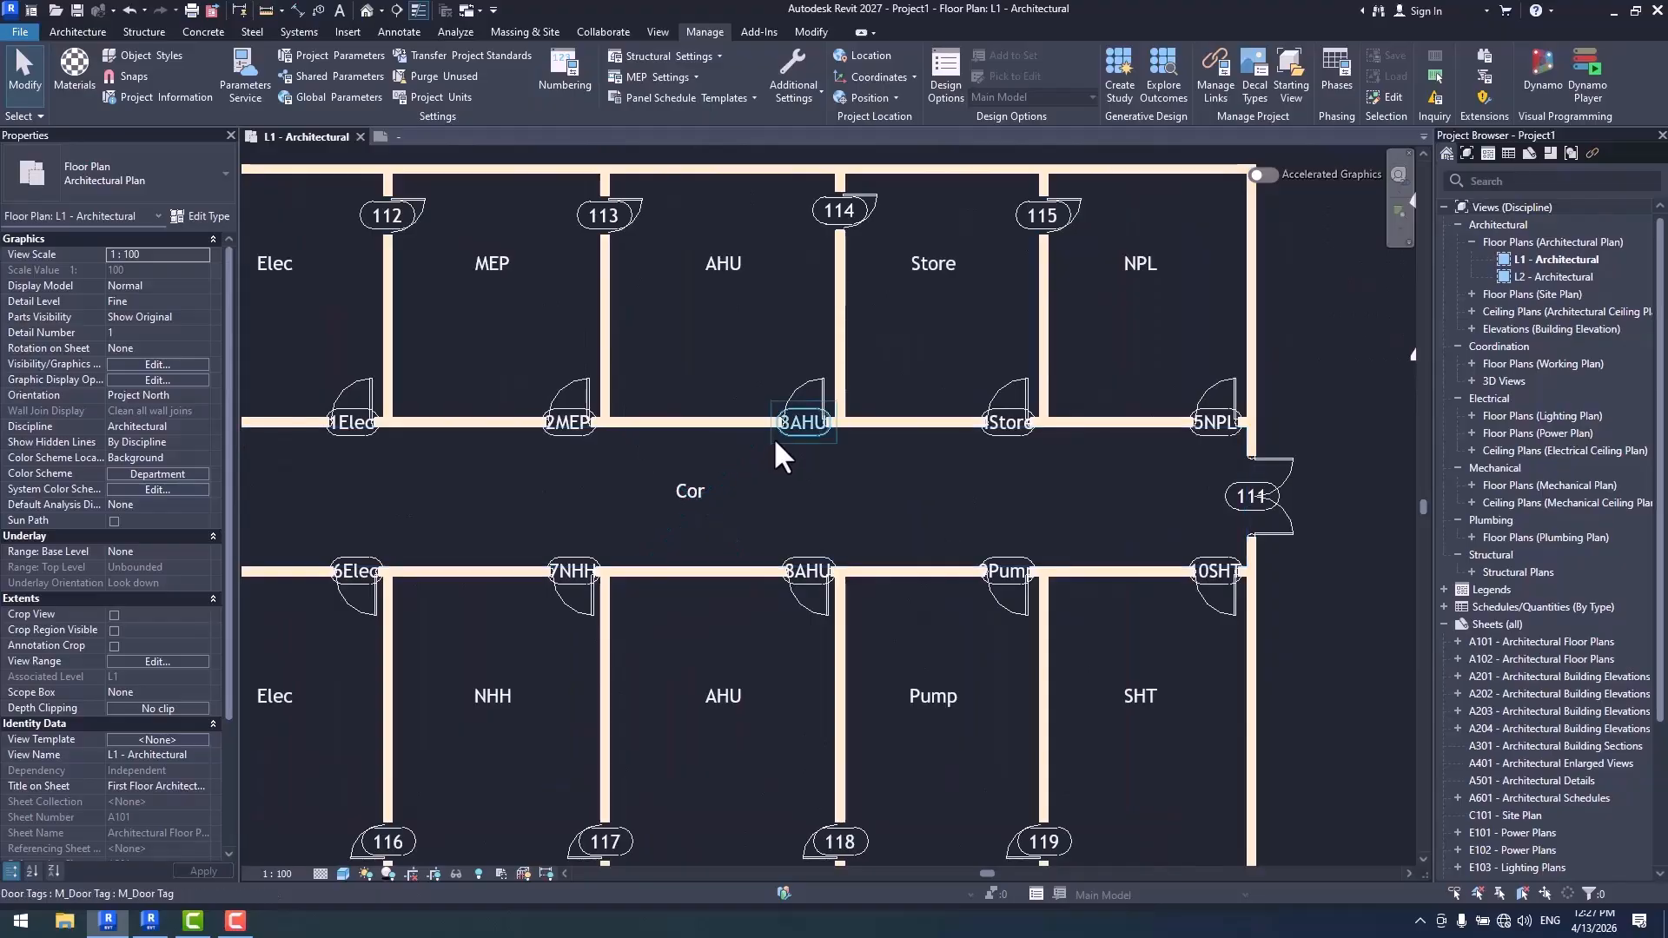
scroll(1050, 608, "up", 5)
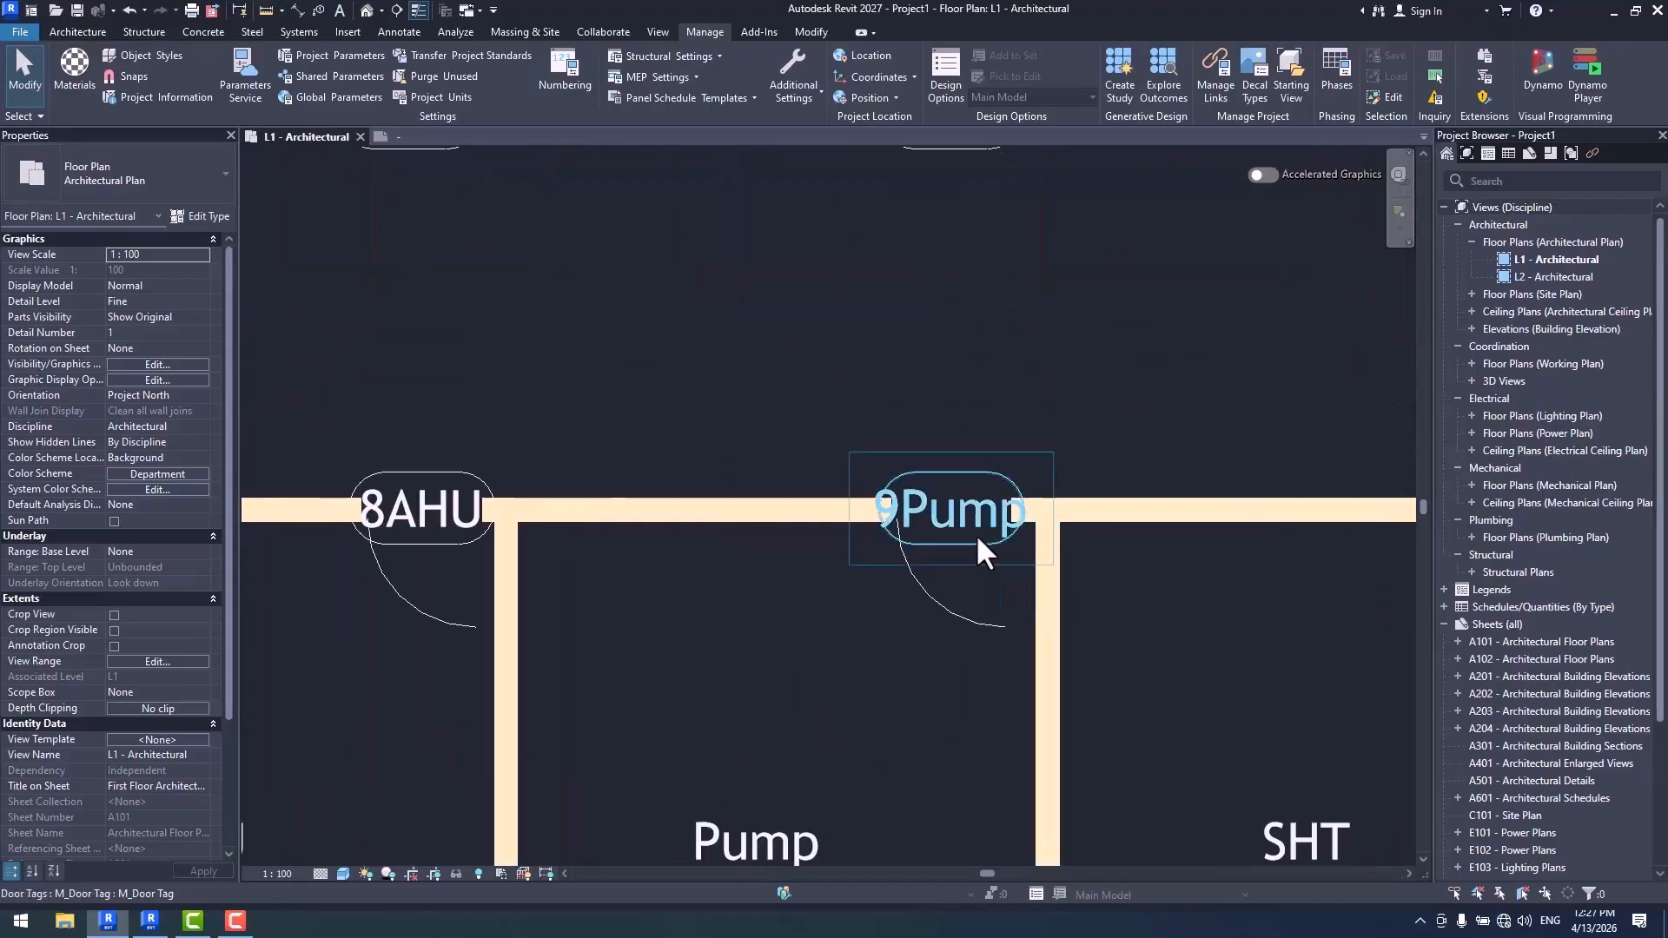
left_click(944, 481)
left_click_drag(950, 552, 949, 493)
middle_click_drag(775, 617, 1136, 575)
left_click(811, 483)
left_click_drag(794, 516, 784, 452)
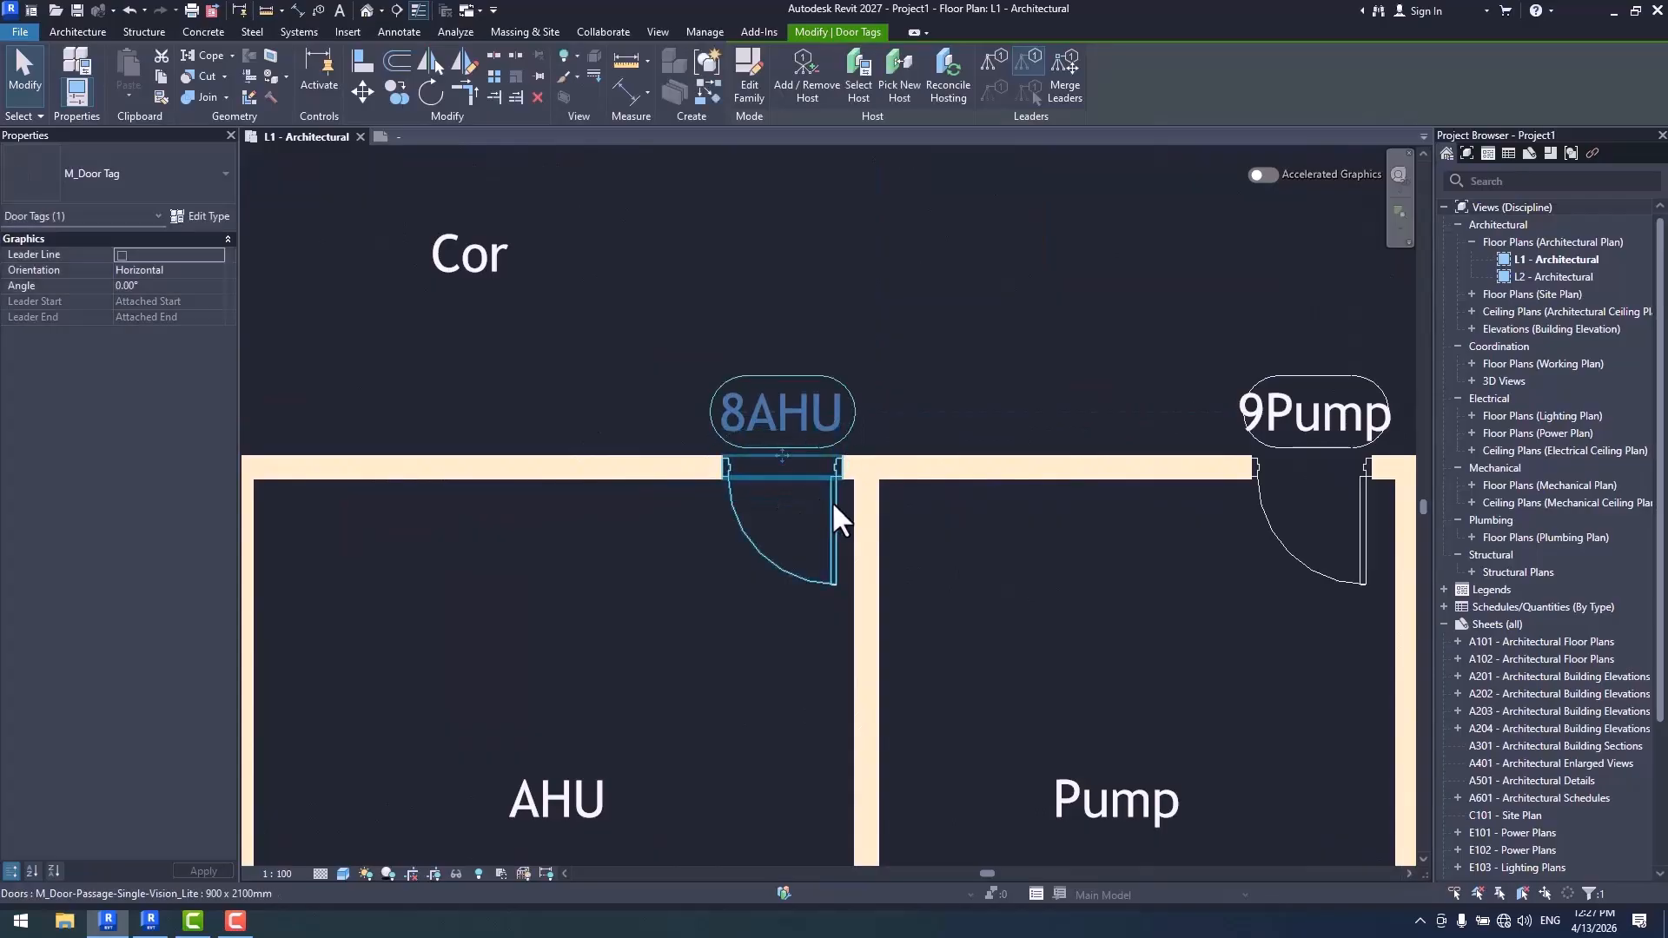
- Review the number formatting of the Door Tag template and accept it without changes
scroll(844, 503, "down", 5)
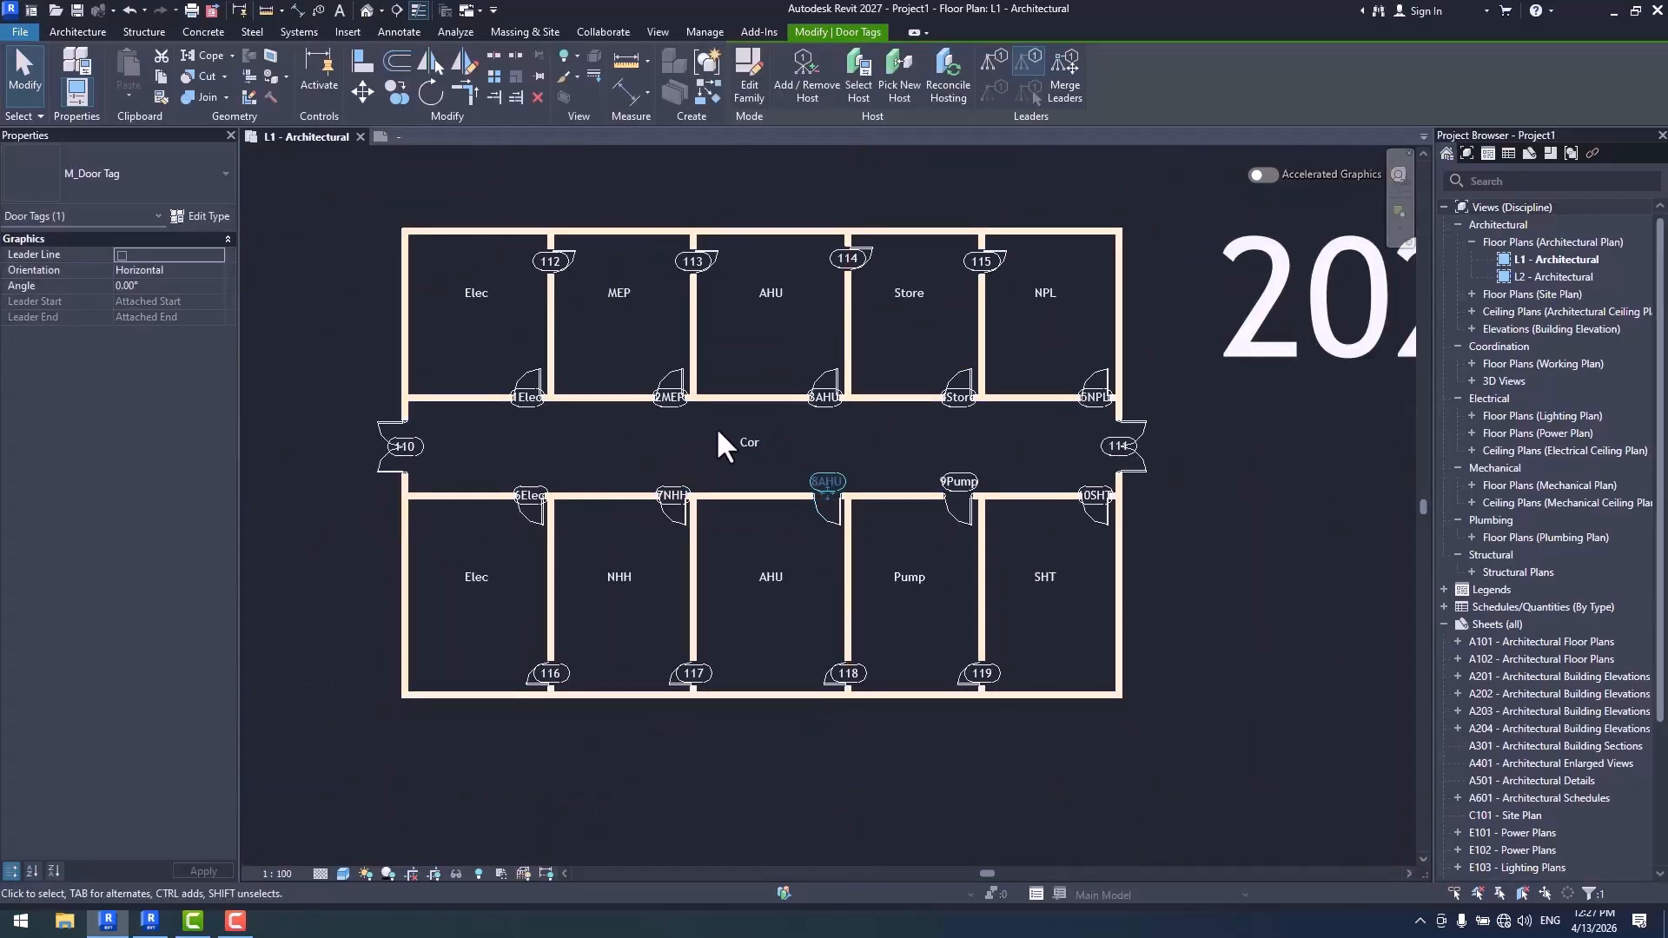
scroll(487, 326, "up", 6)
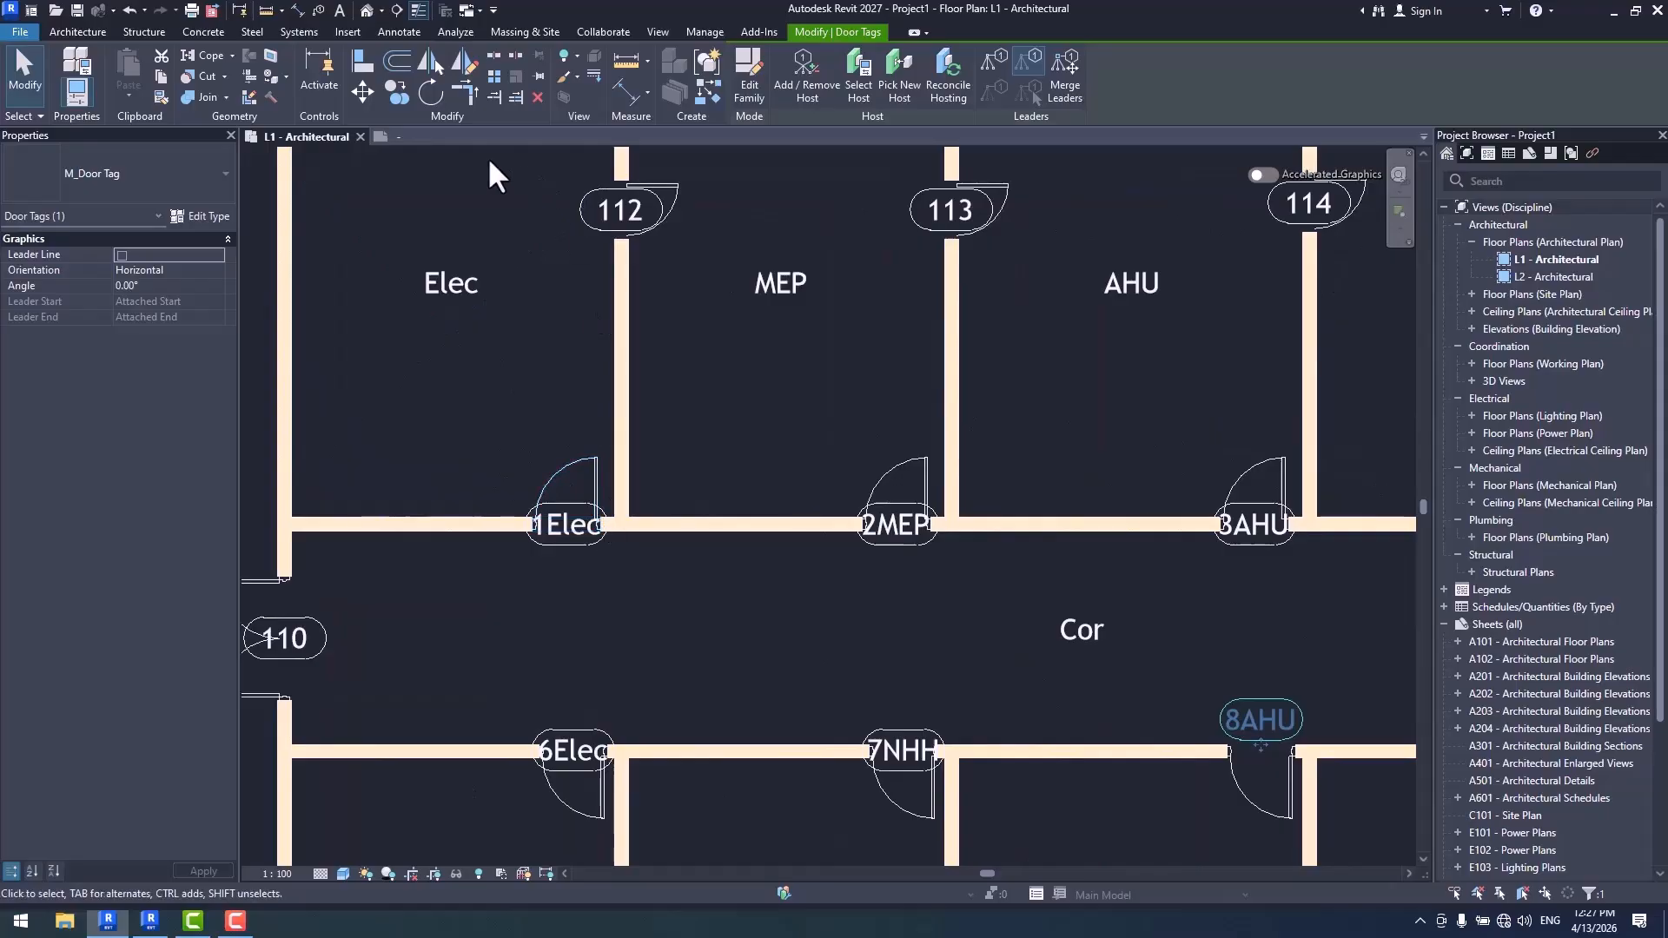
left_click(706, 33)
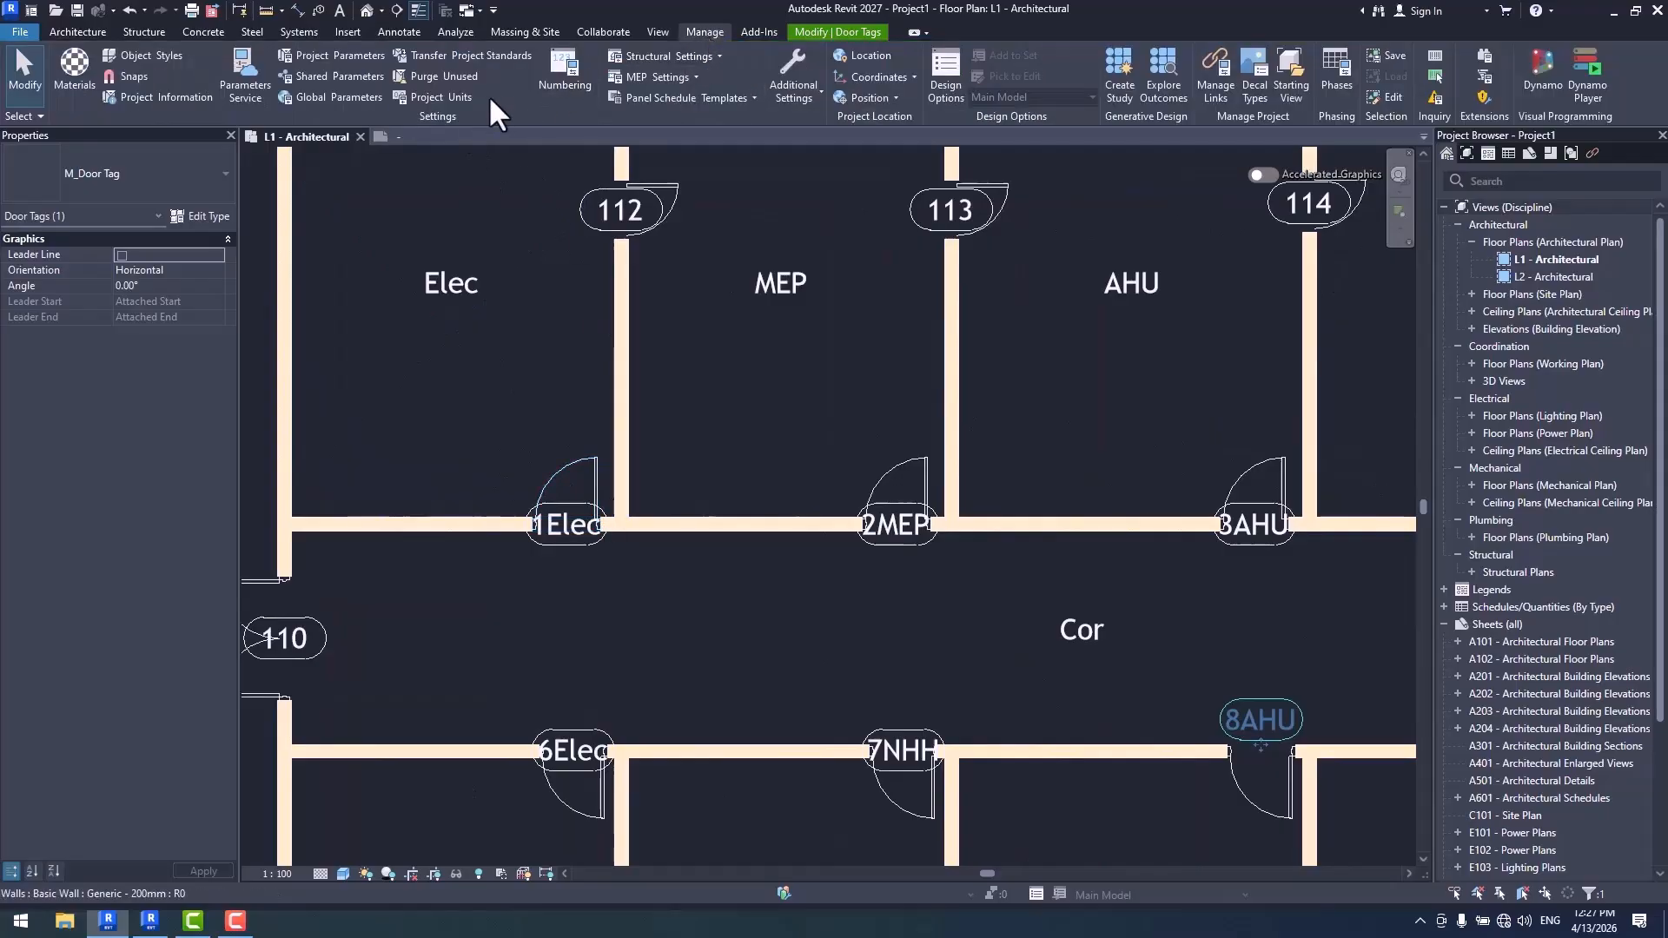
left_click(567, 75)
left_click(1382, 540)
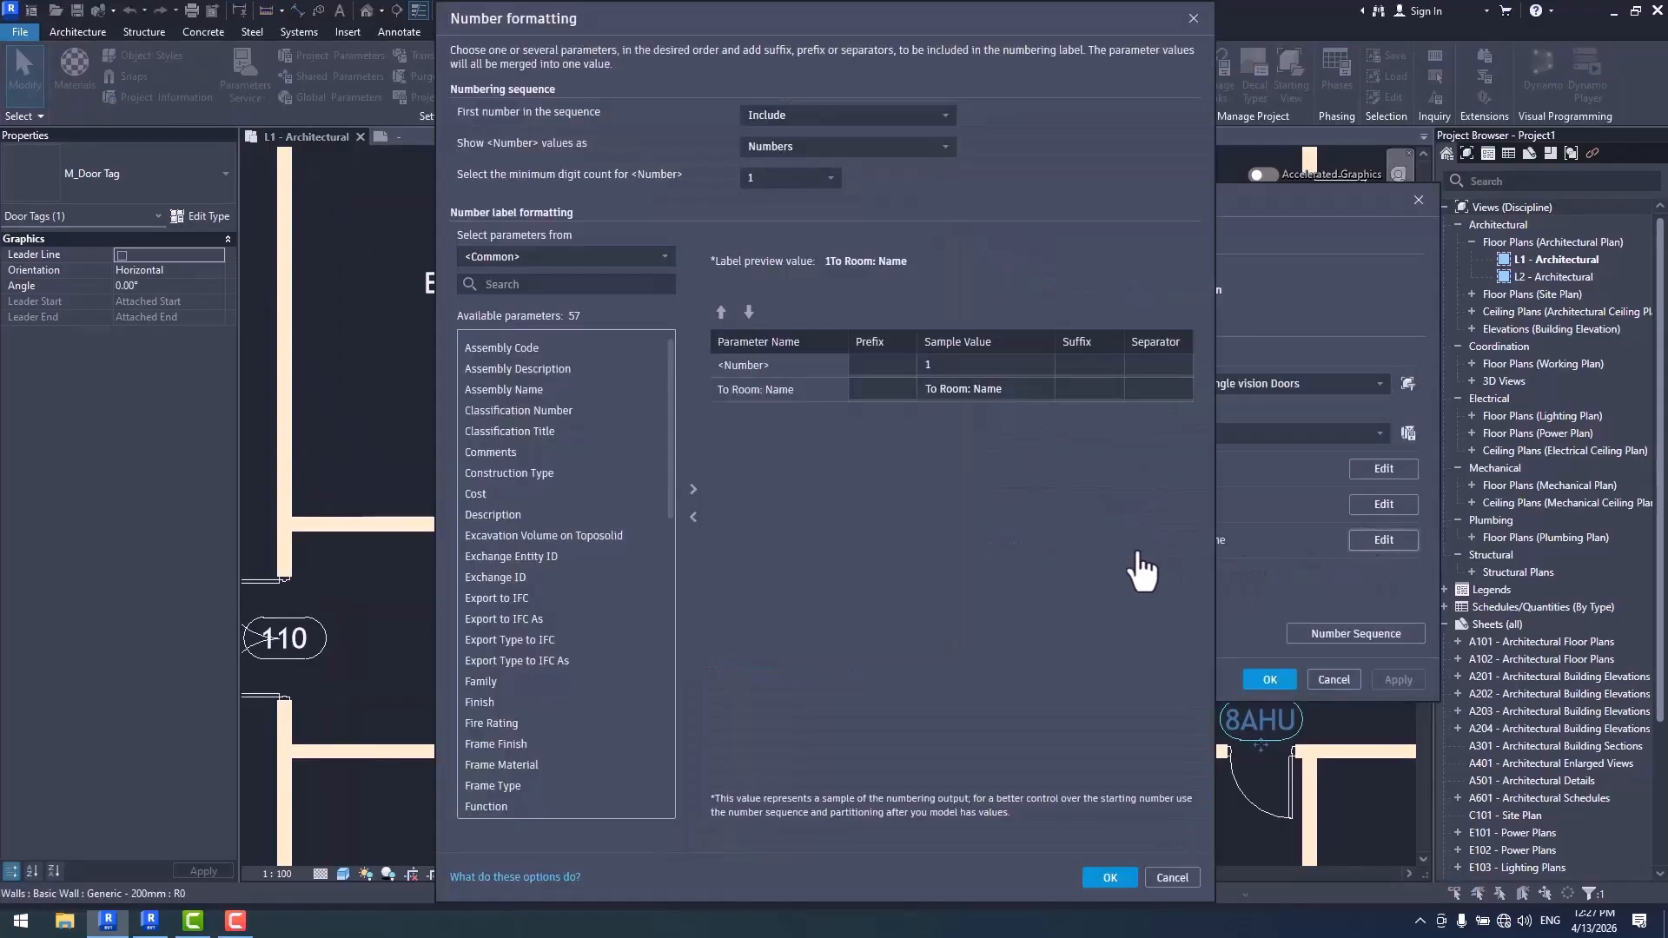
left_click(1110, 879)
left_click(1109, 878)
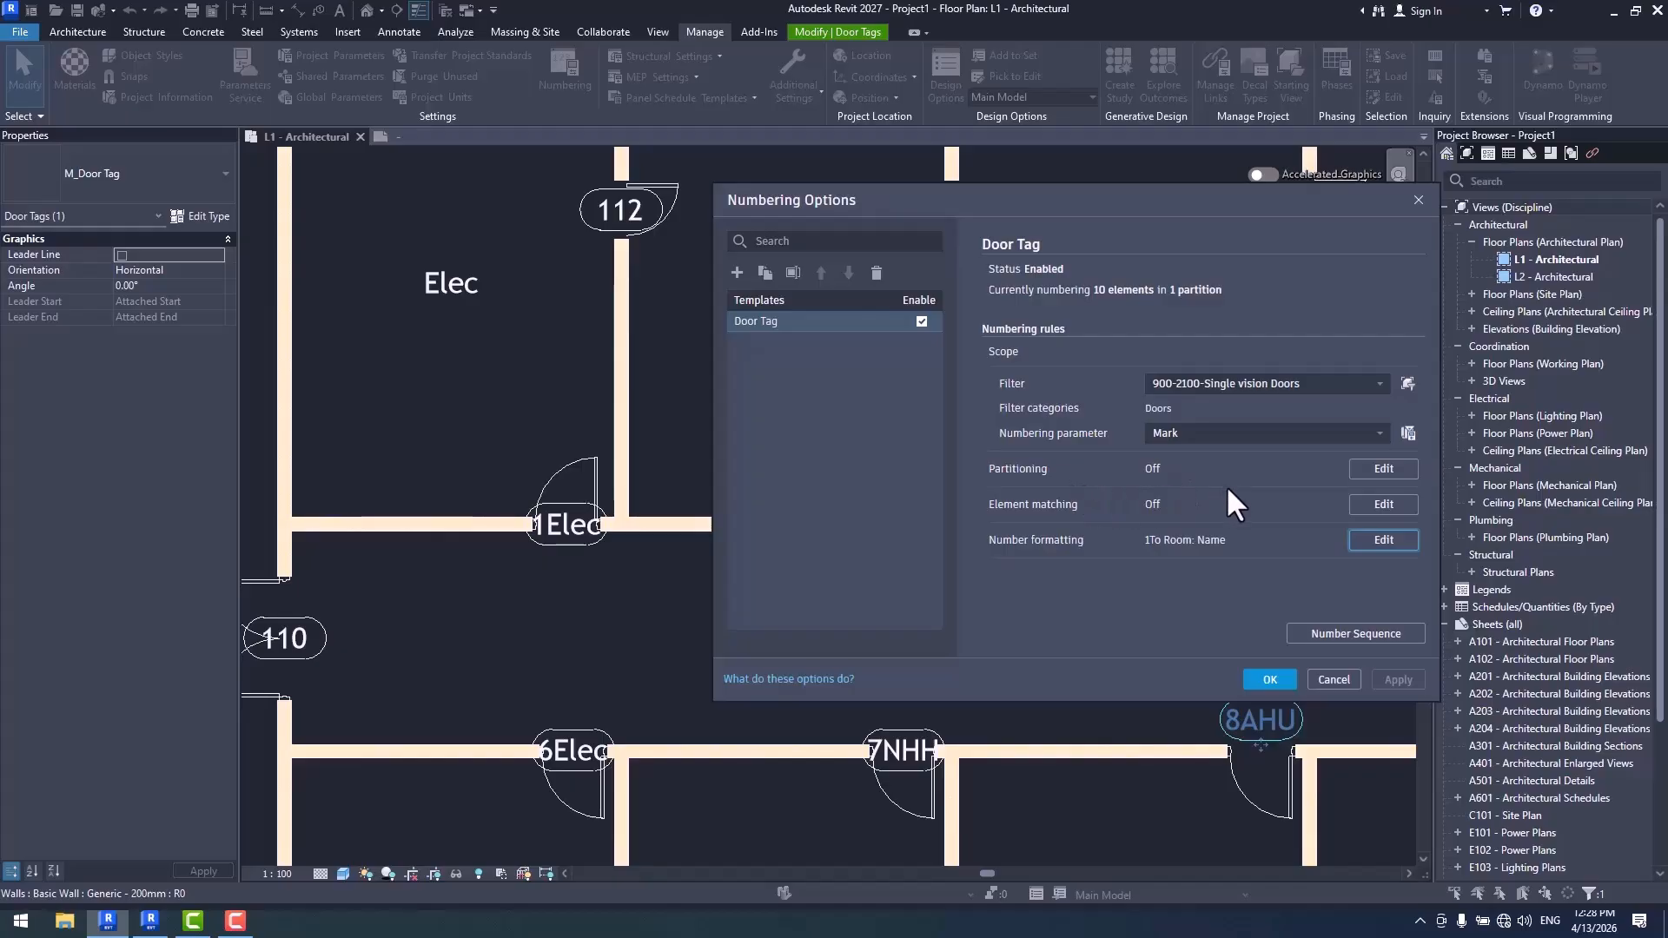
- Turn on partitioning by parameter value for the Door Tag template, using From Room: Name, and accept
left_click(1384, 469)
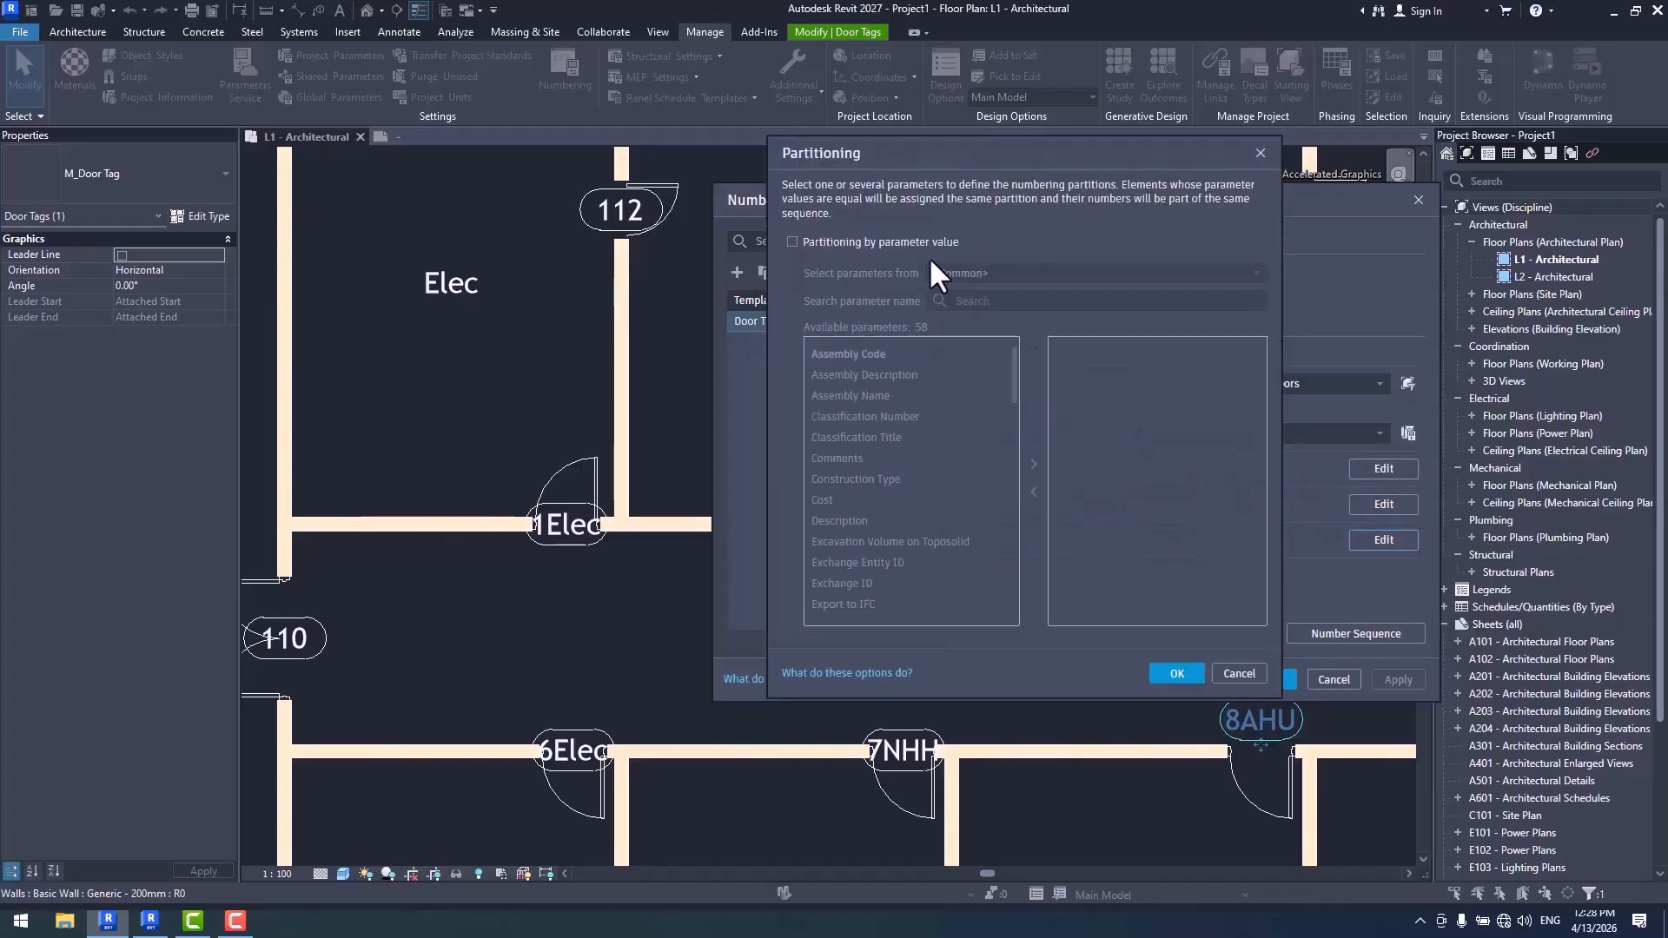
left_click(817, 242)
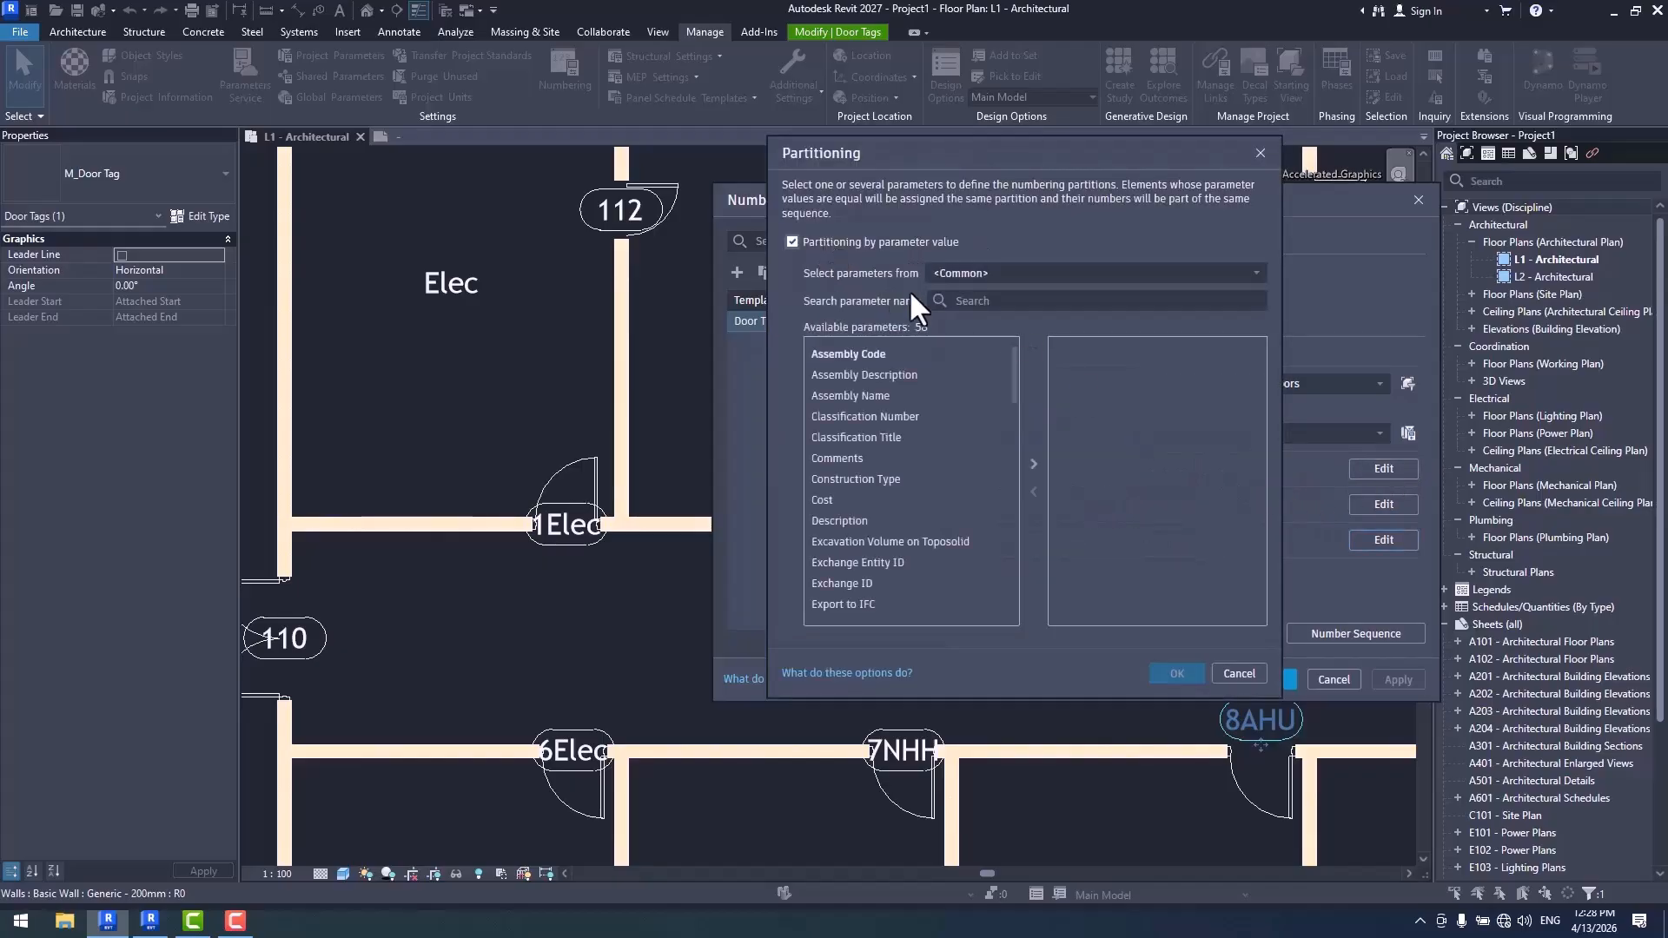
left_click(964, 274)
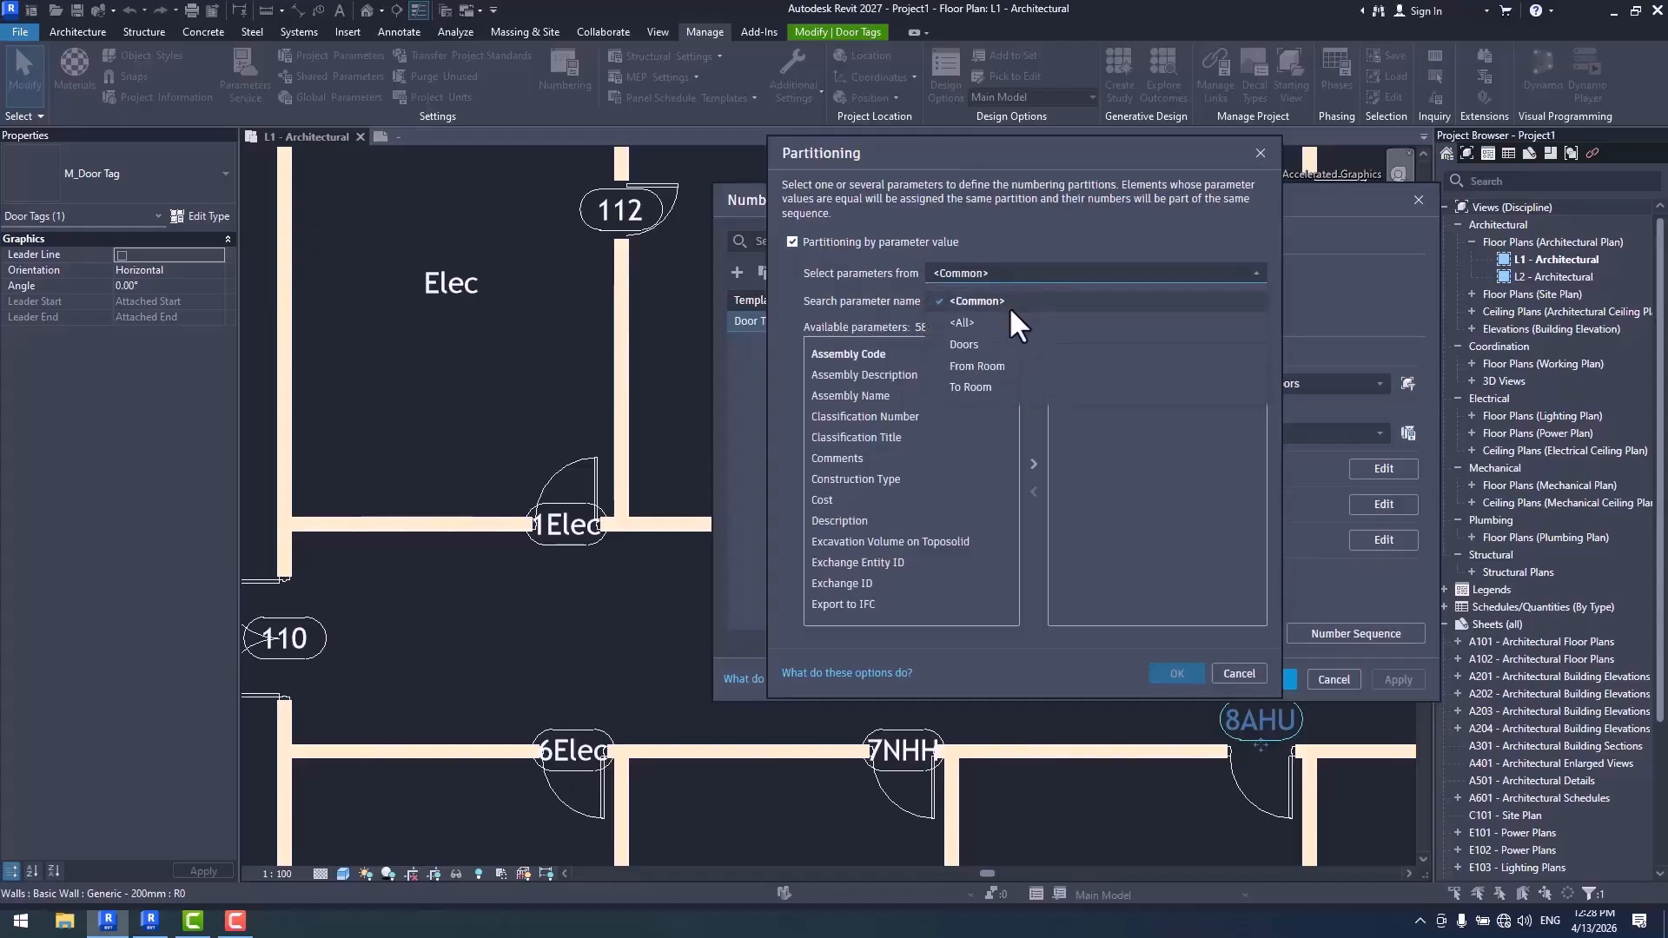
left_click(996, 365)
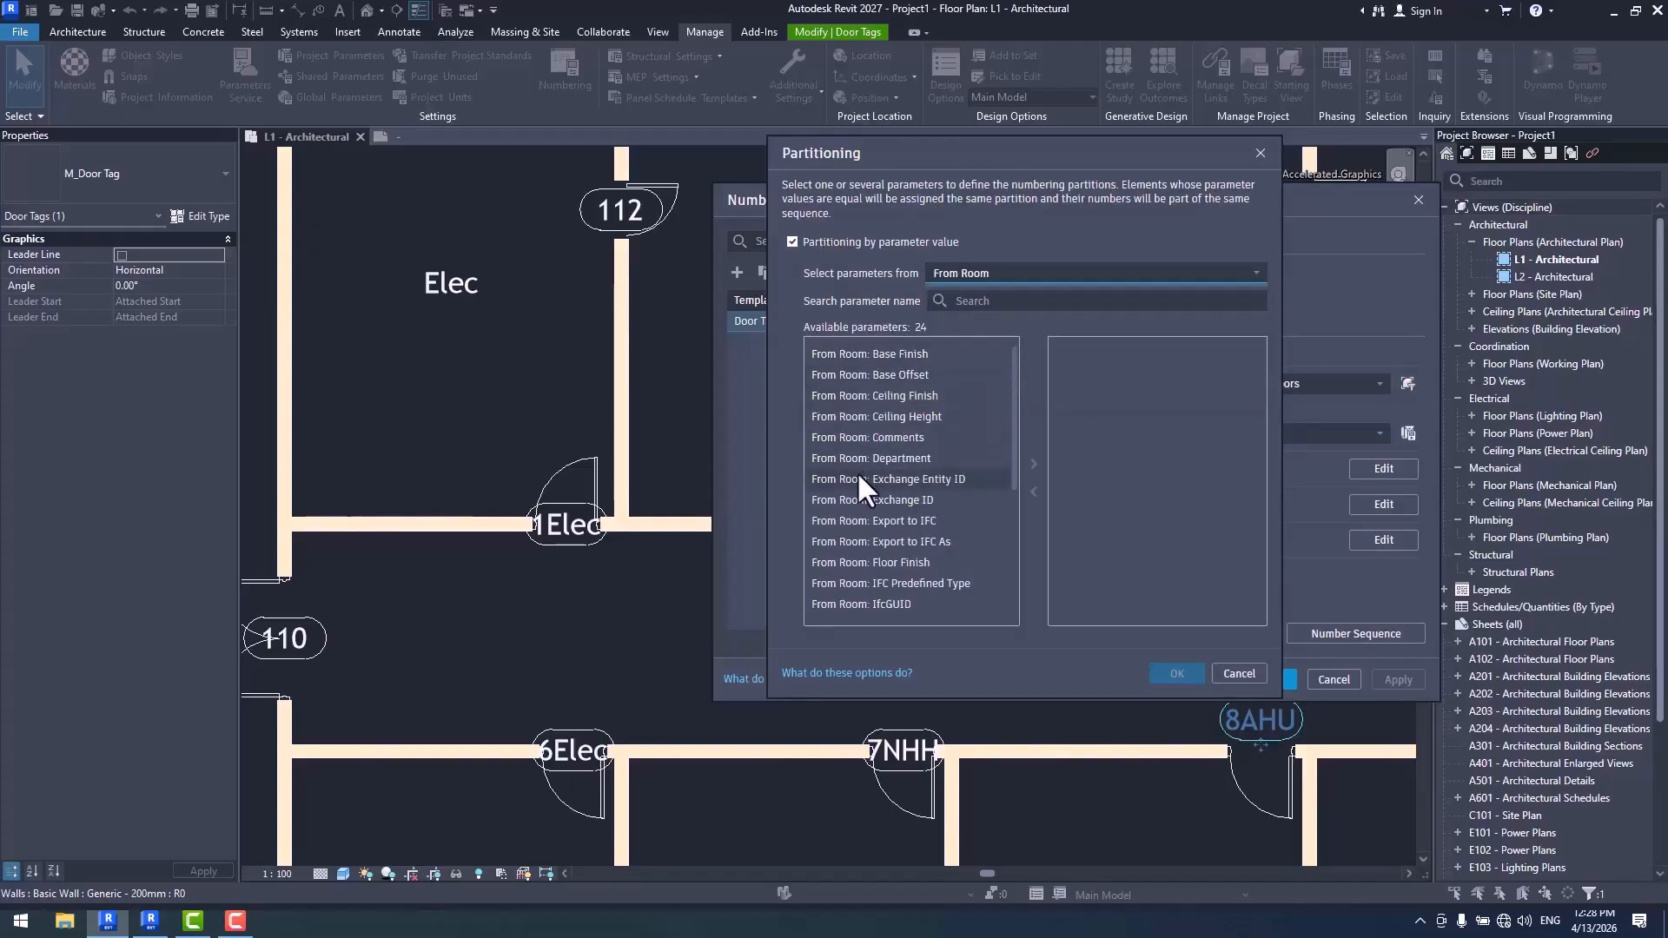
left_click(884, 458)
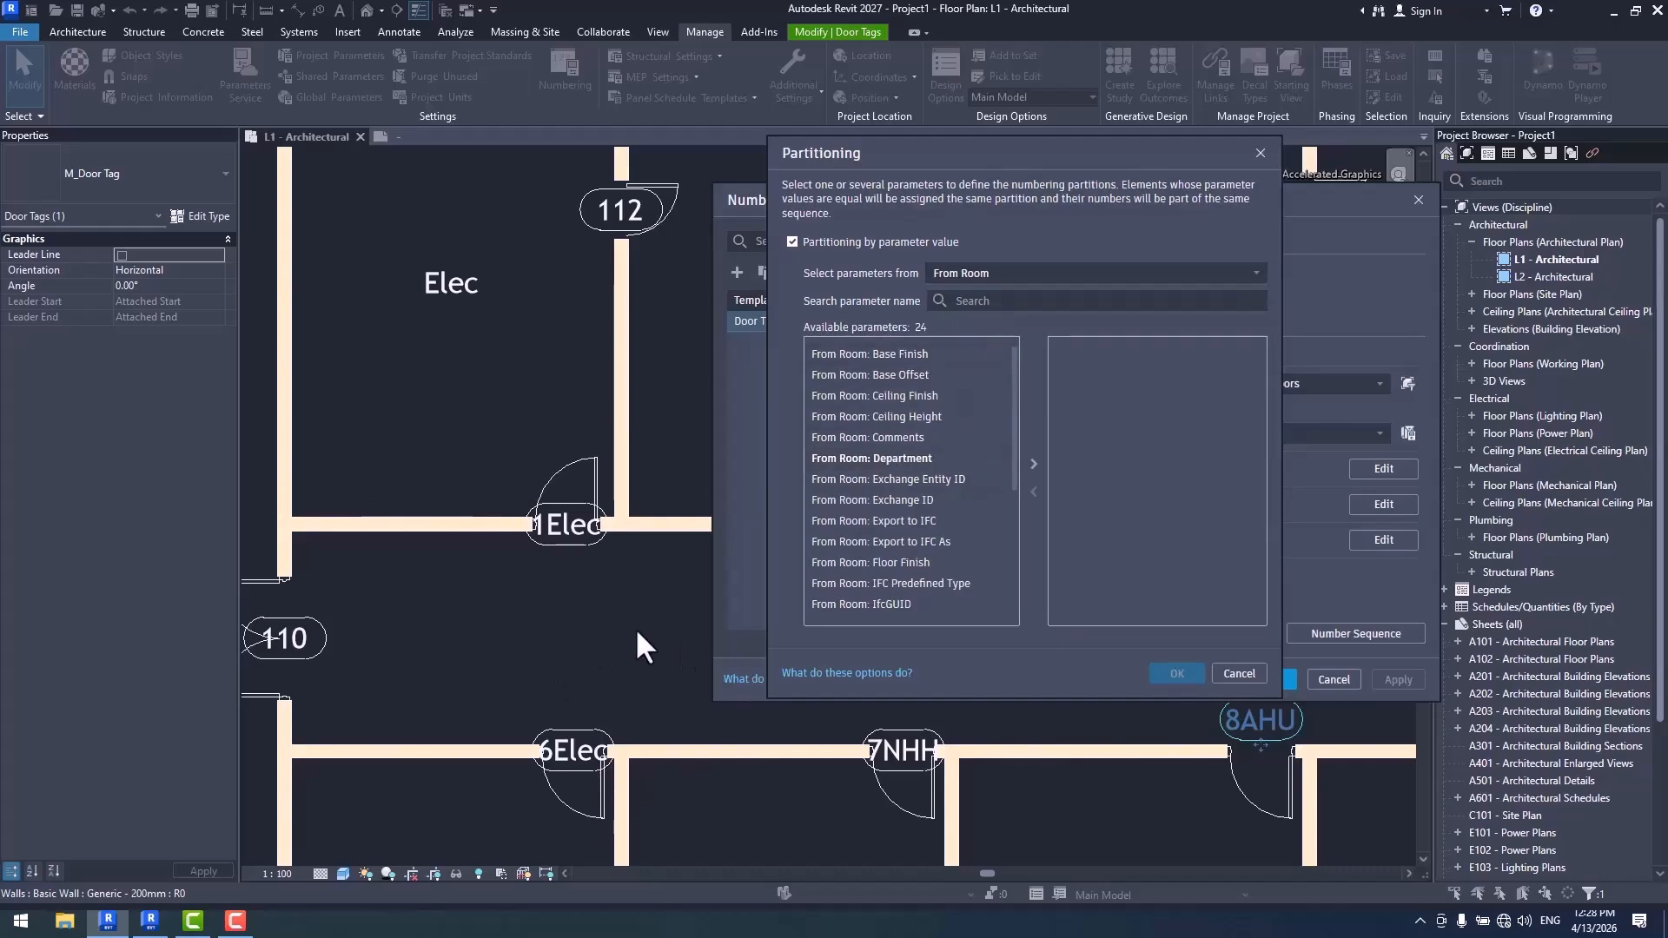
left_click(897, 512)
scroll(899, 511, "down", 1)
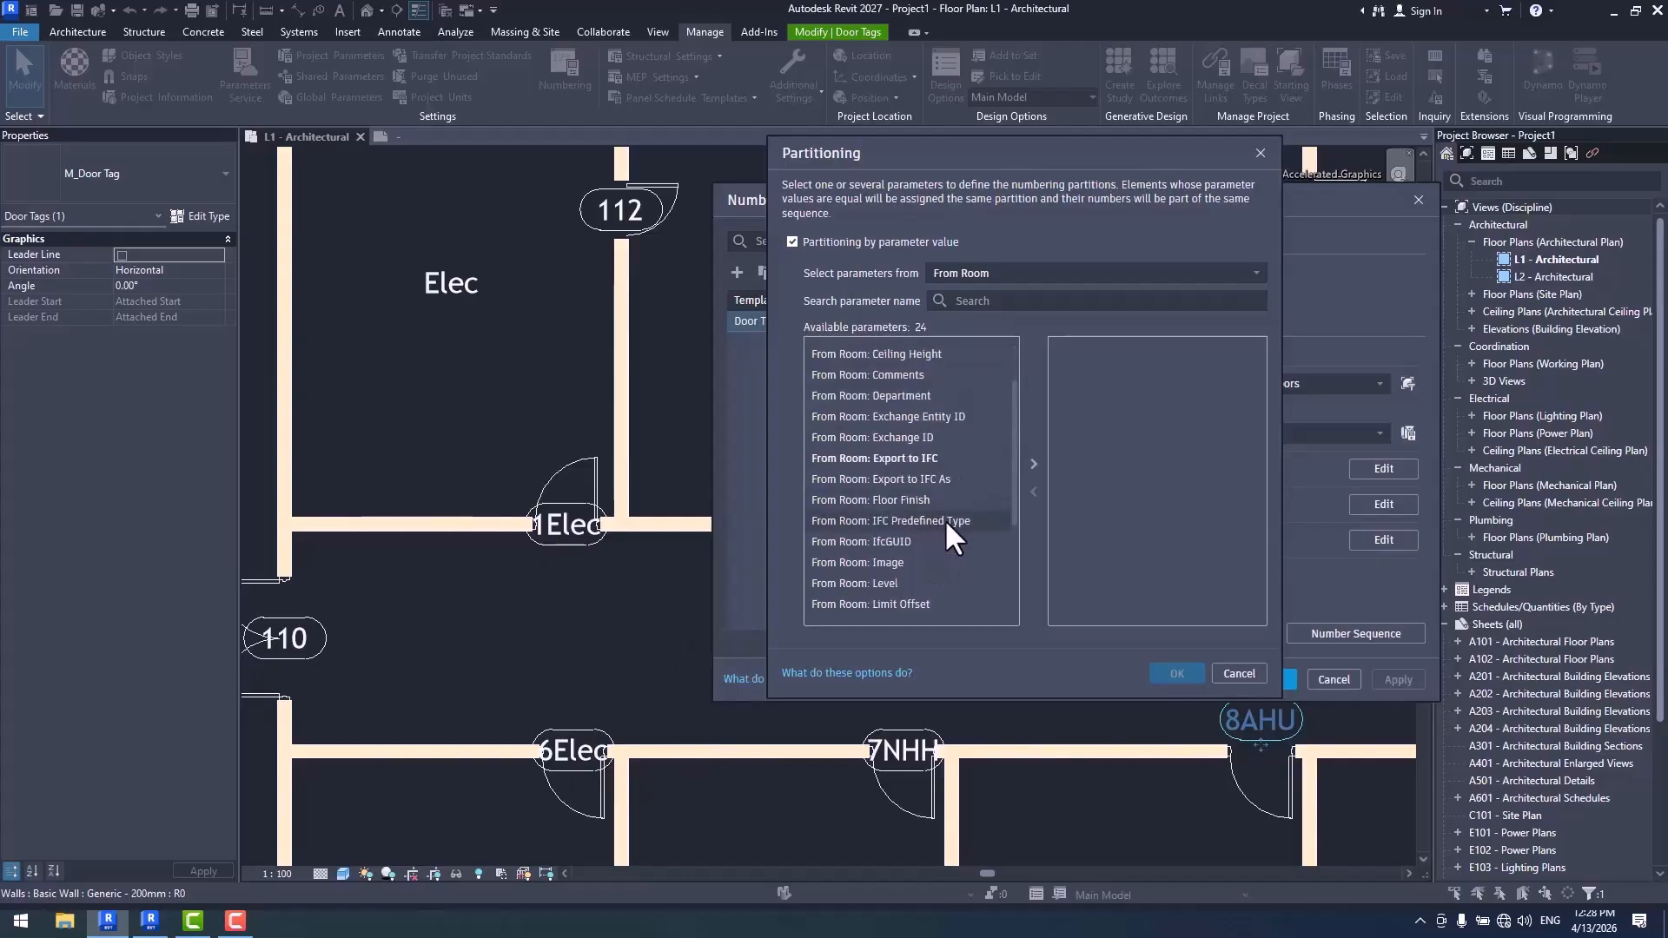
scroll(947, 543, "down", 3)
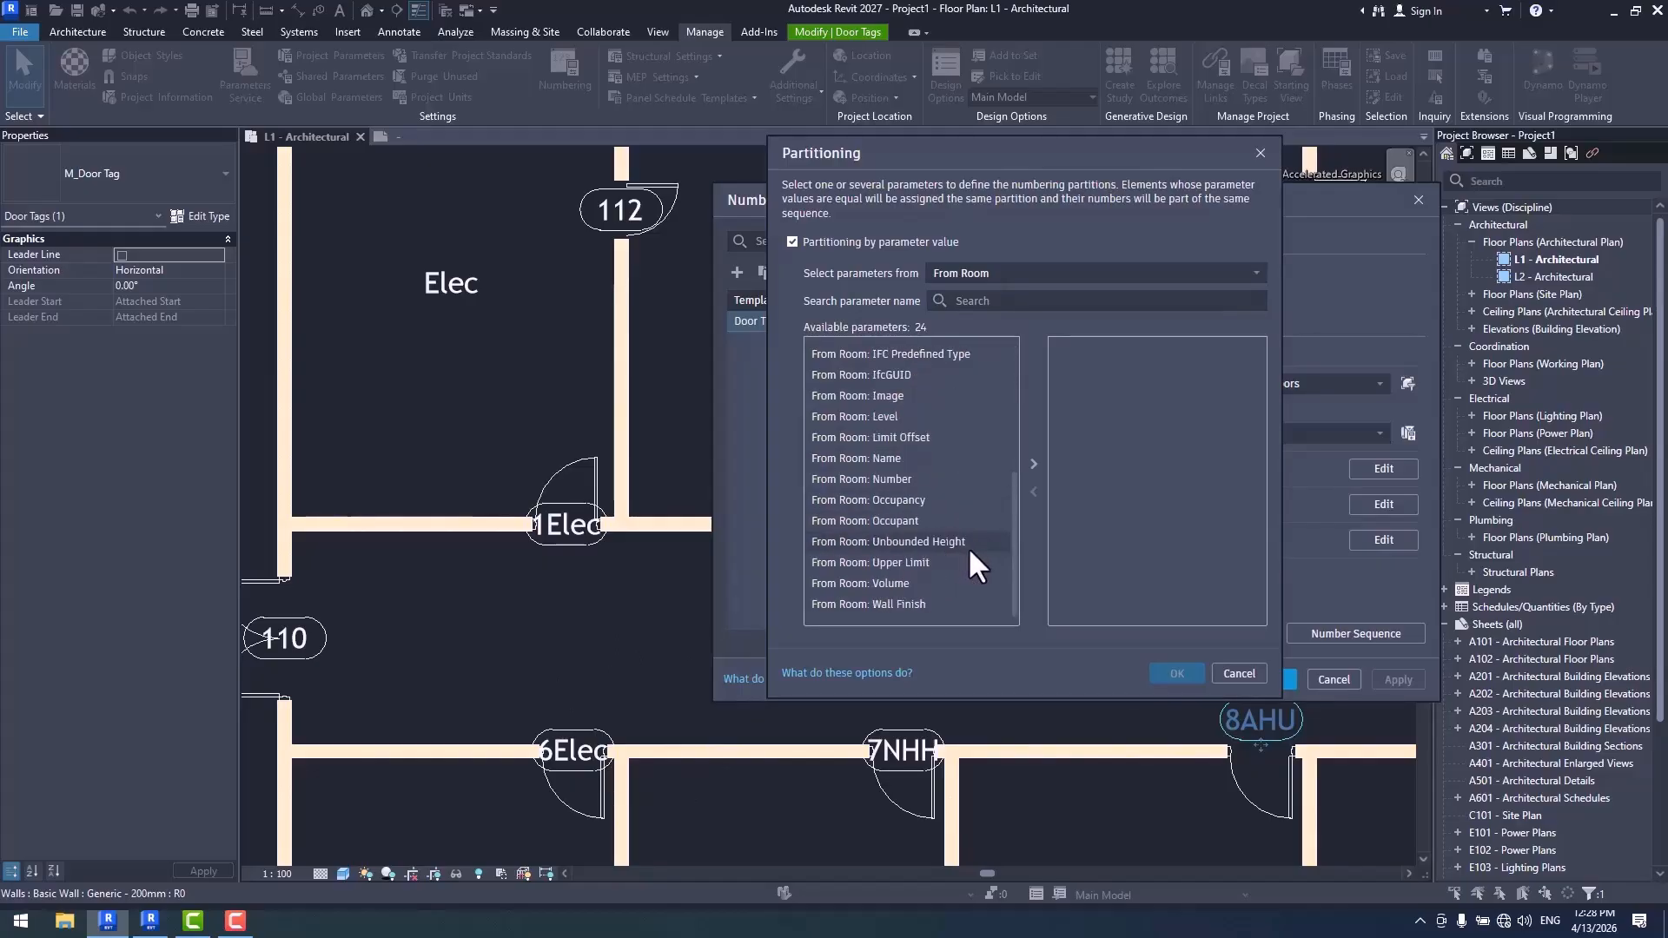
double_click(868, 458)
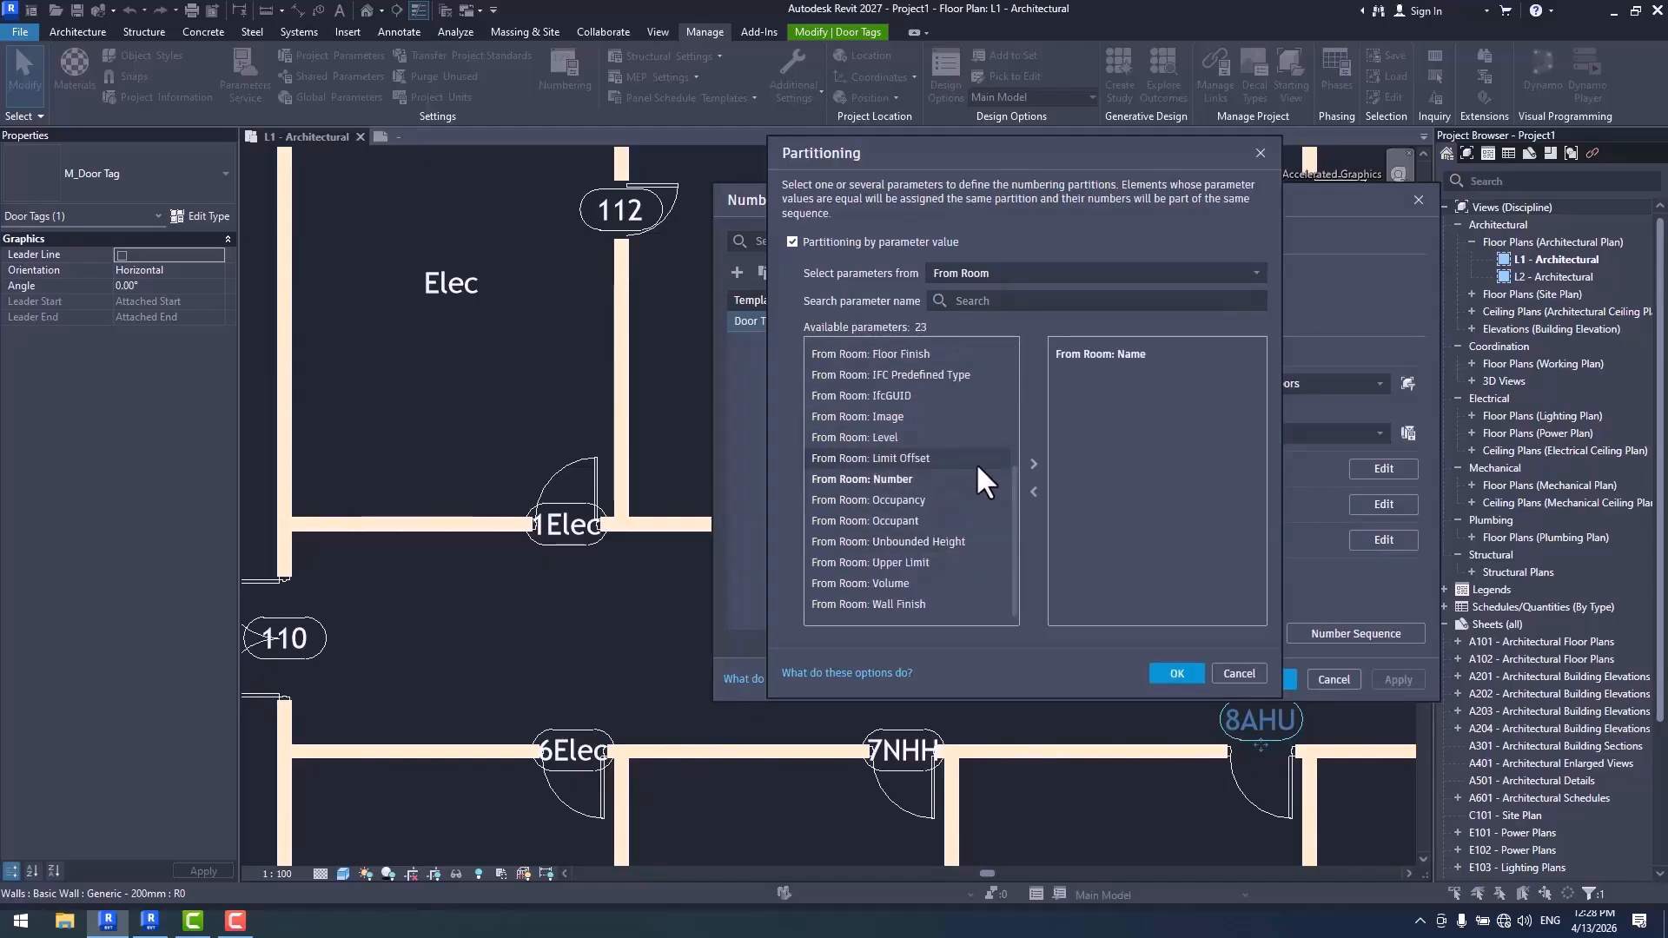
left_click(1177, 674)
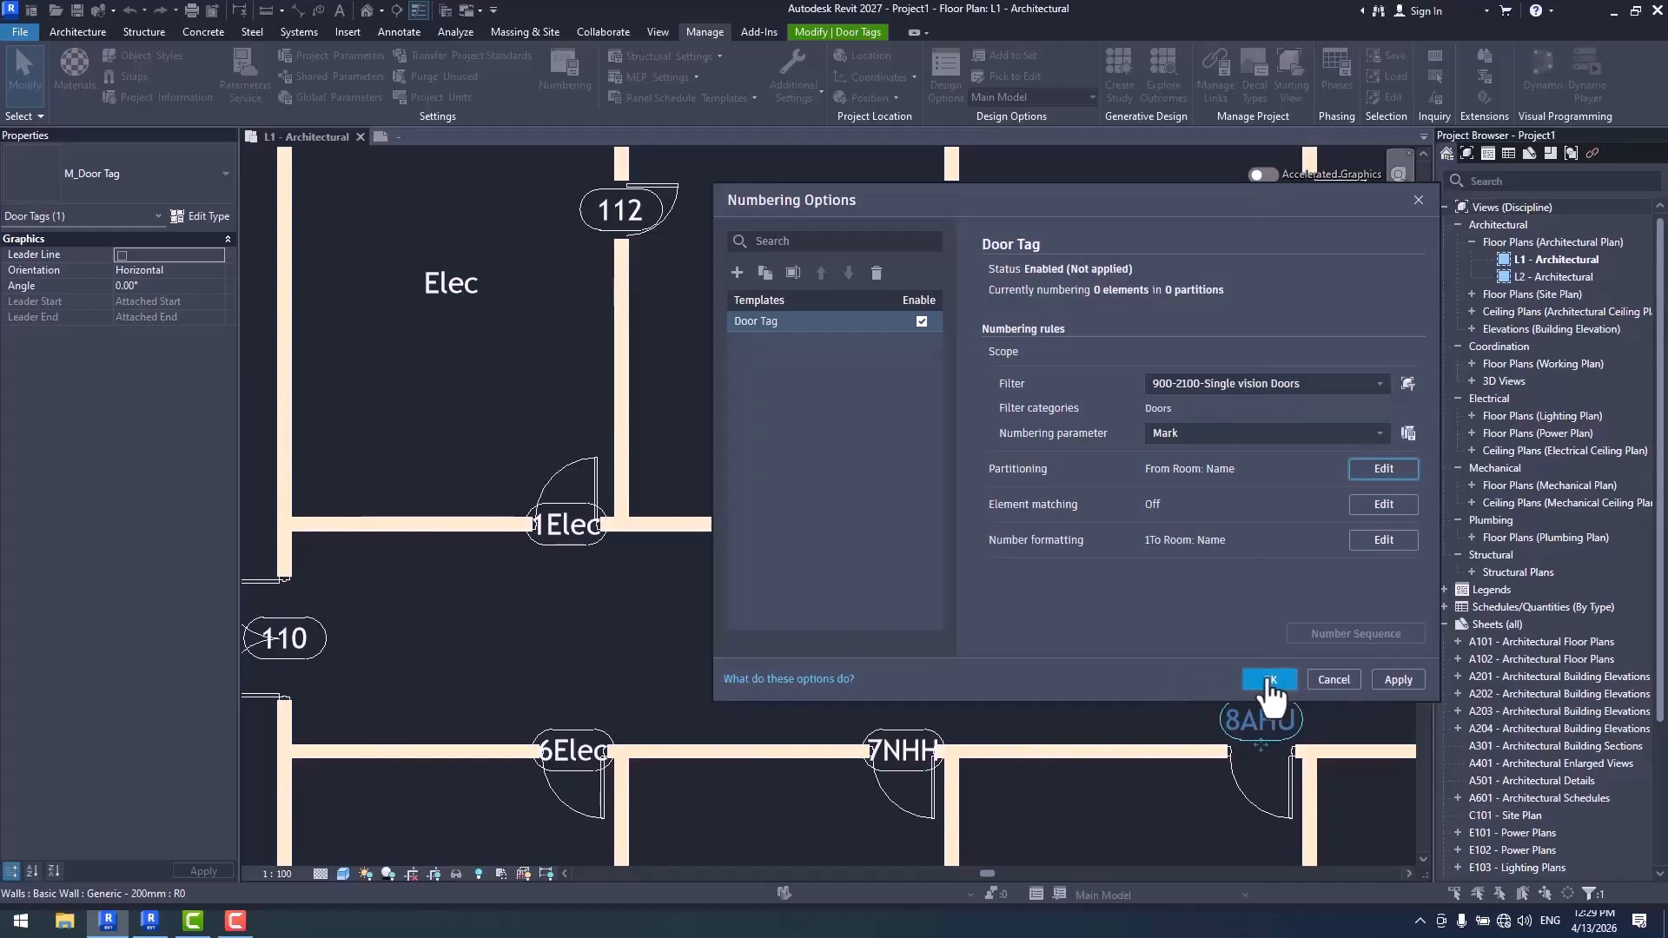
- Apply the Door Tag template partitioned by From Room: Name and check the door tags along the corridor
left_click_drag(1092, 213, 1005, 163)
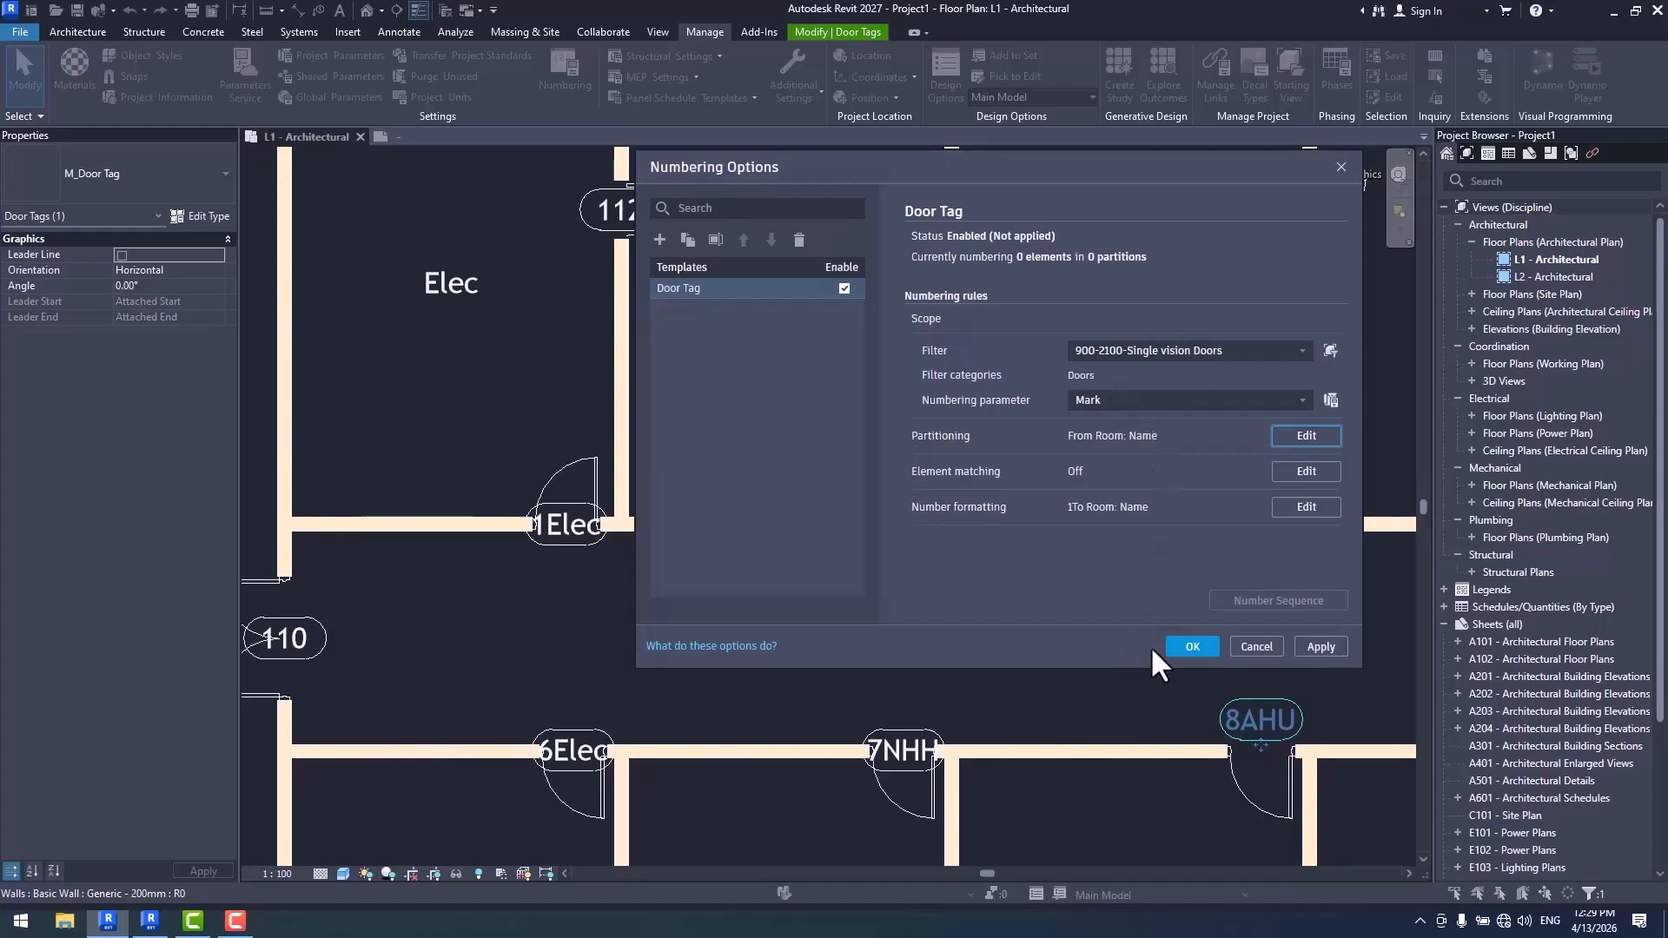
left_click(1191, 647)
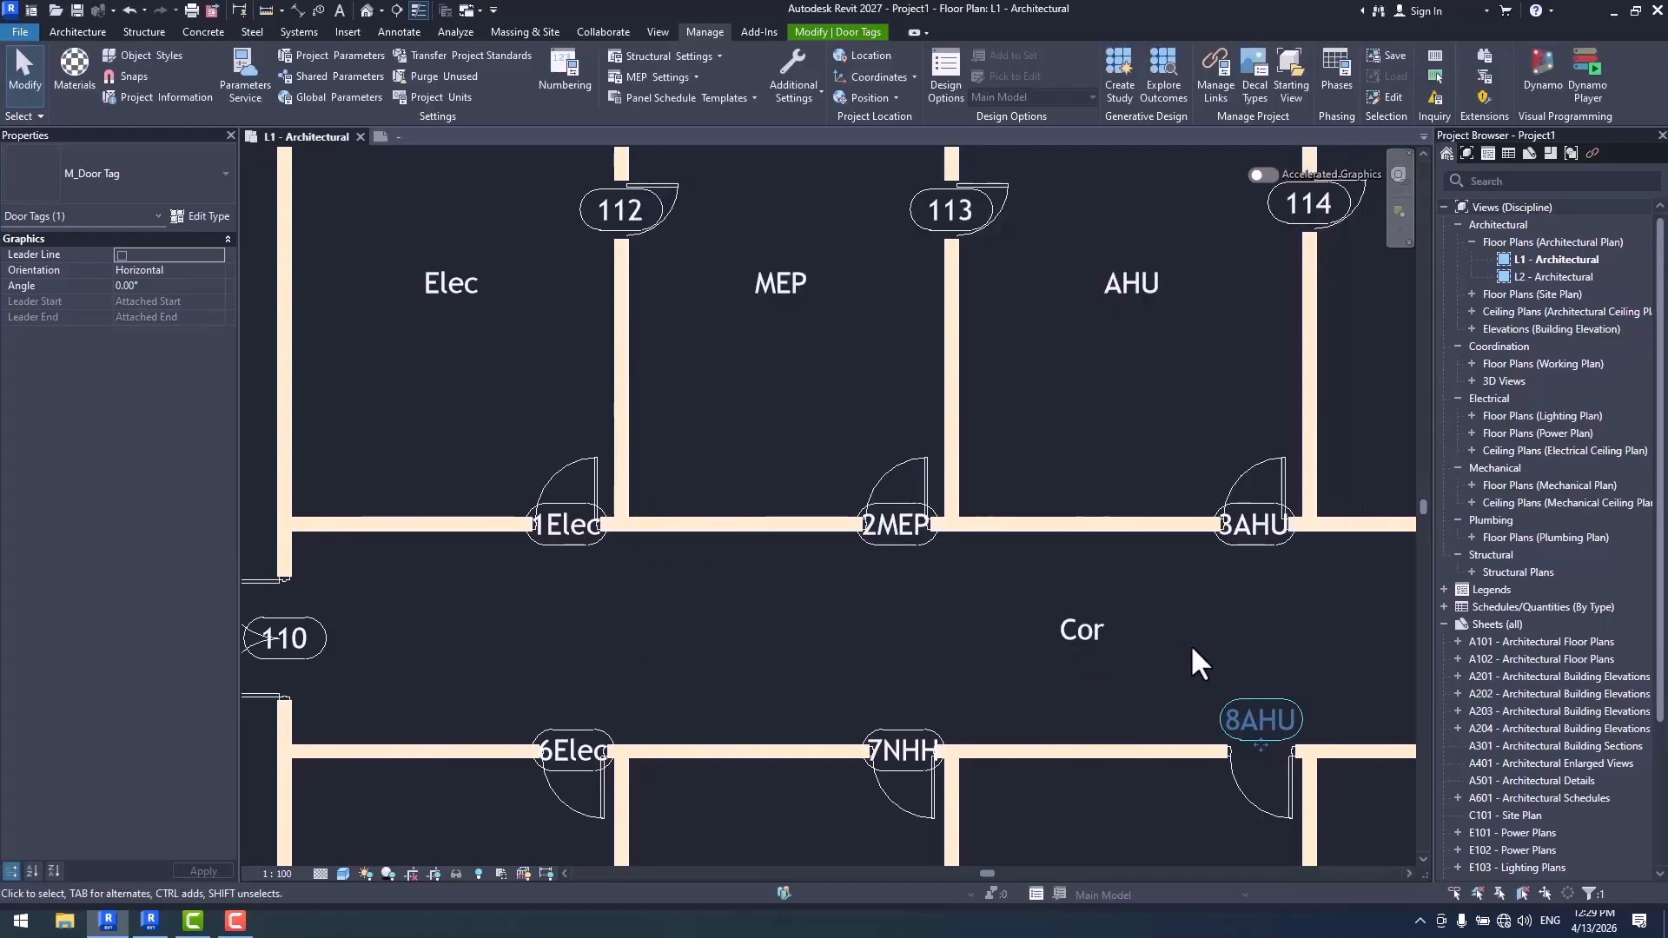
scroll(961, 457, "down", 2)
middle_click_drag(1131, 527, 857, 493)
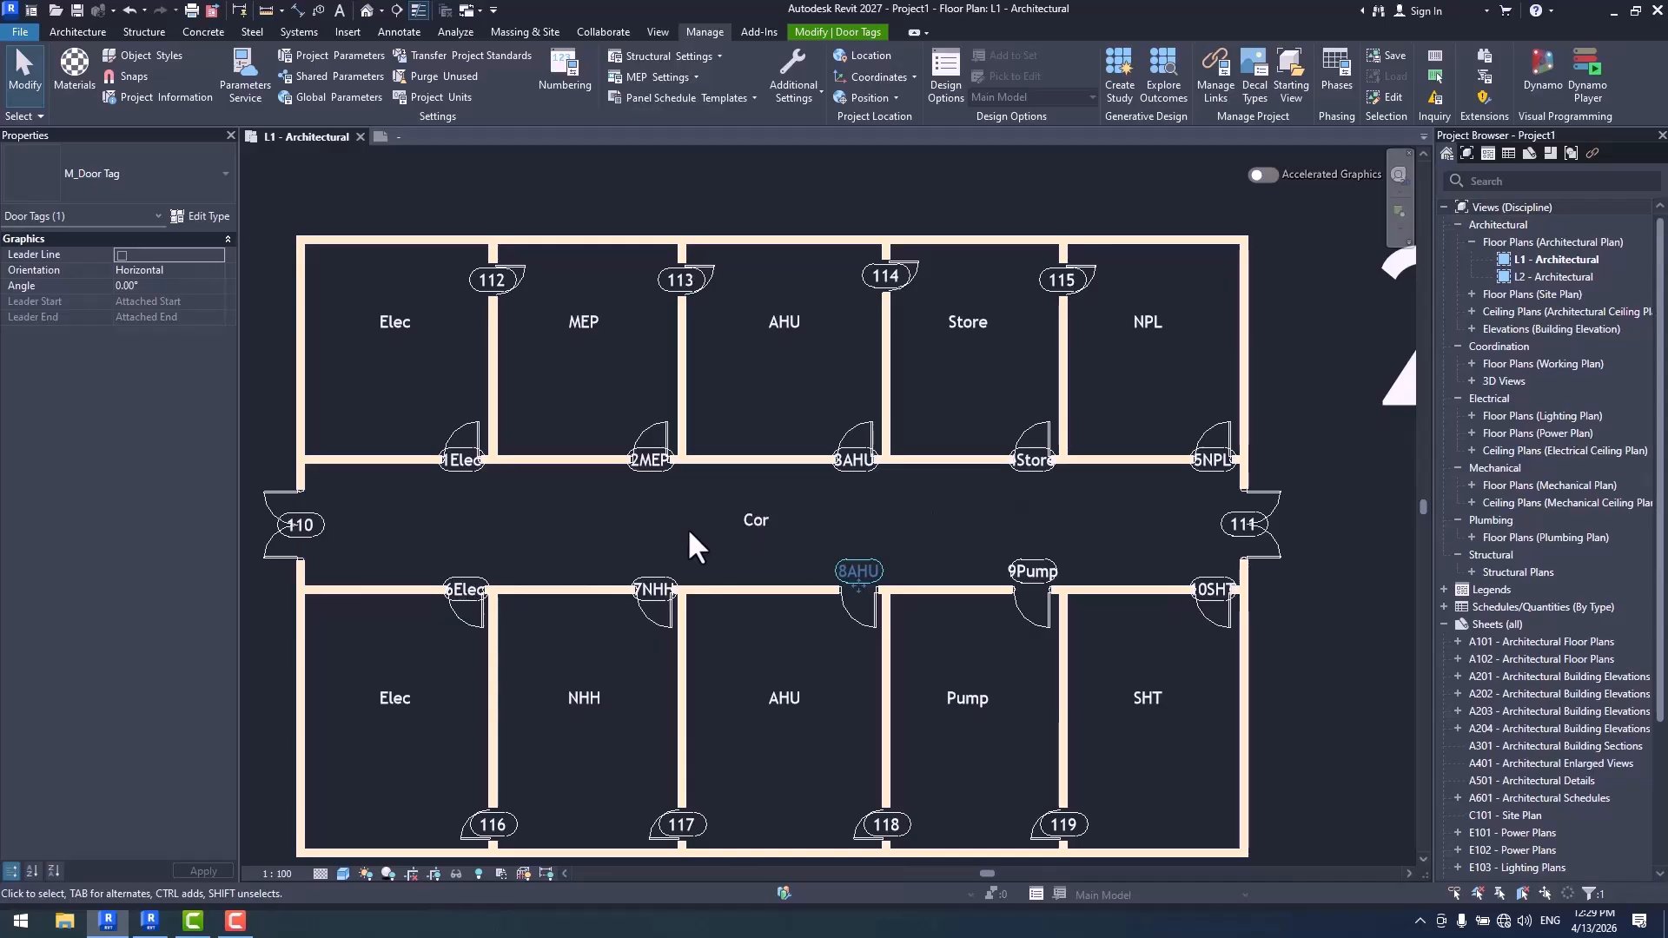
- Replace From Room: Name with To Room: Name as the partitioning parameter of the Door Tag template
left_click(560, 76)
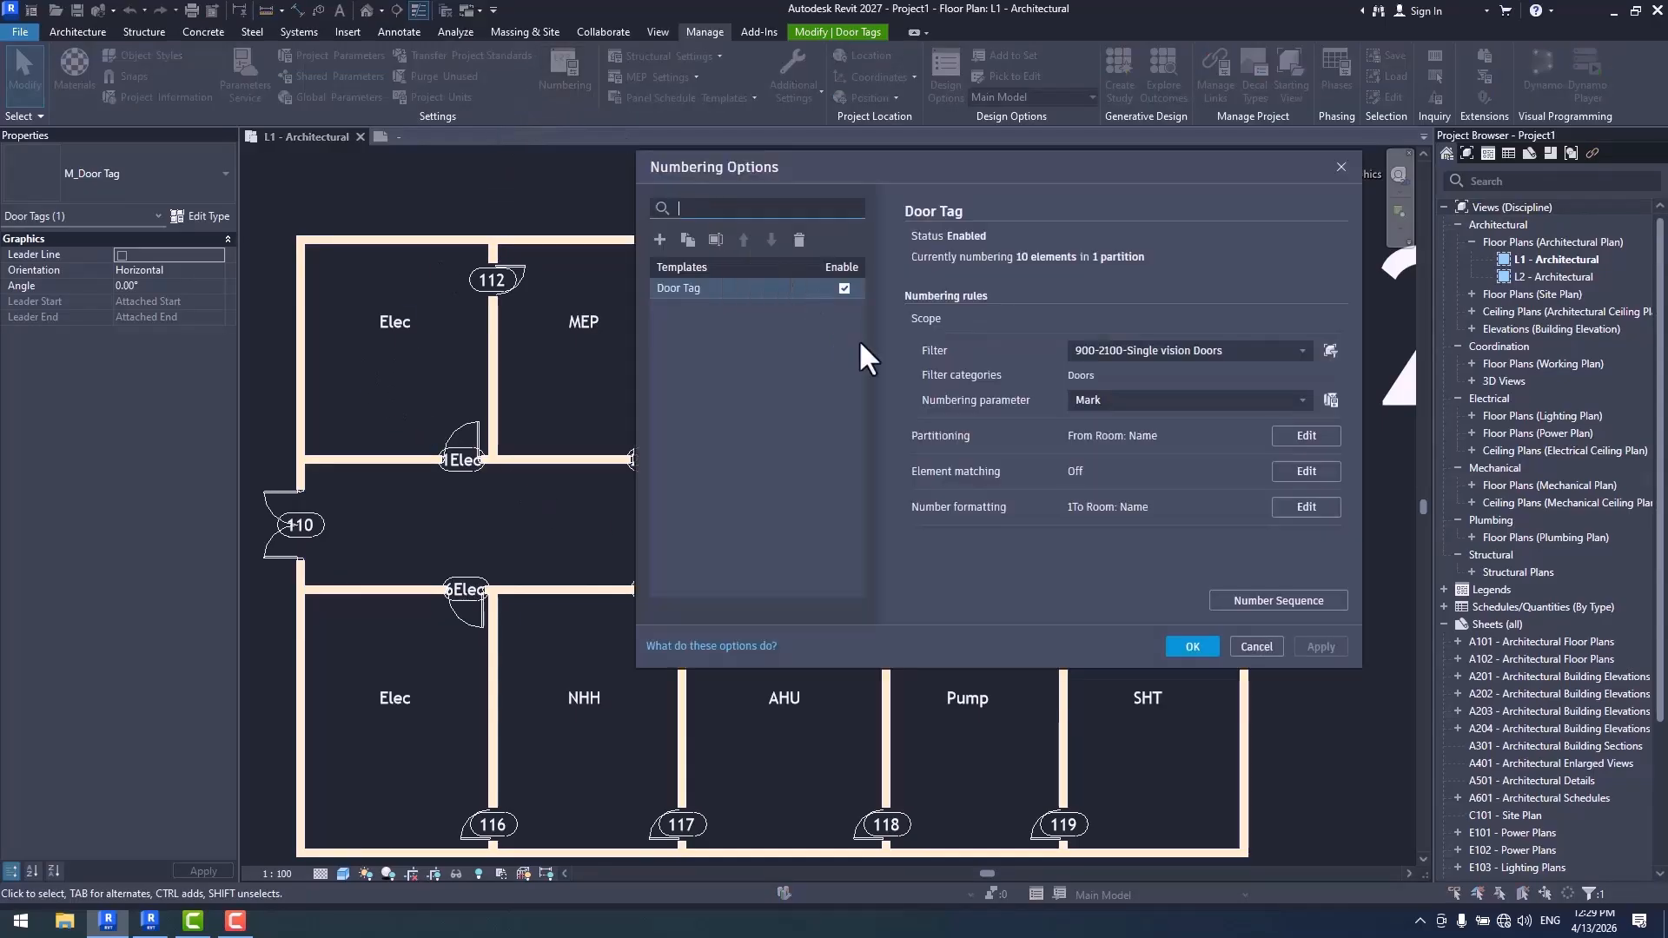
left_click(1306, 435)
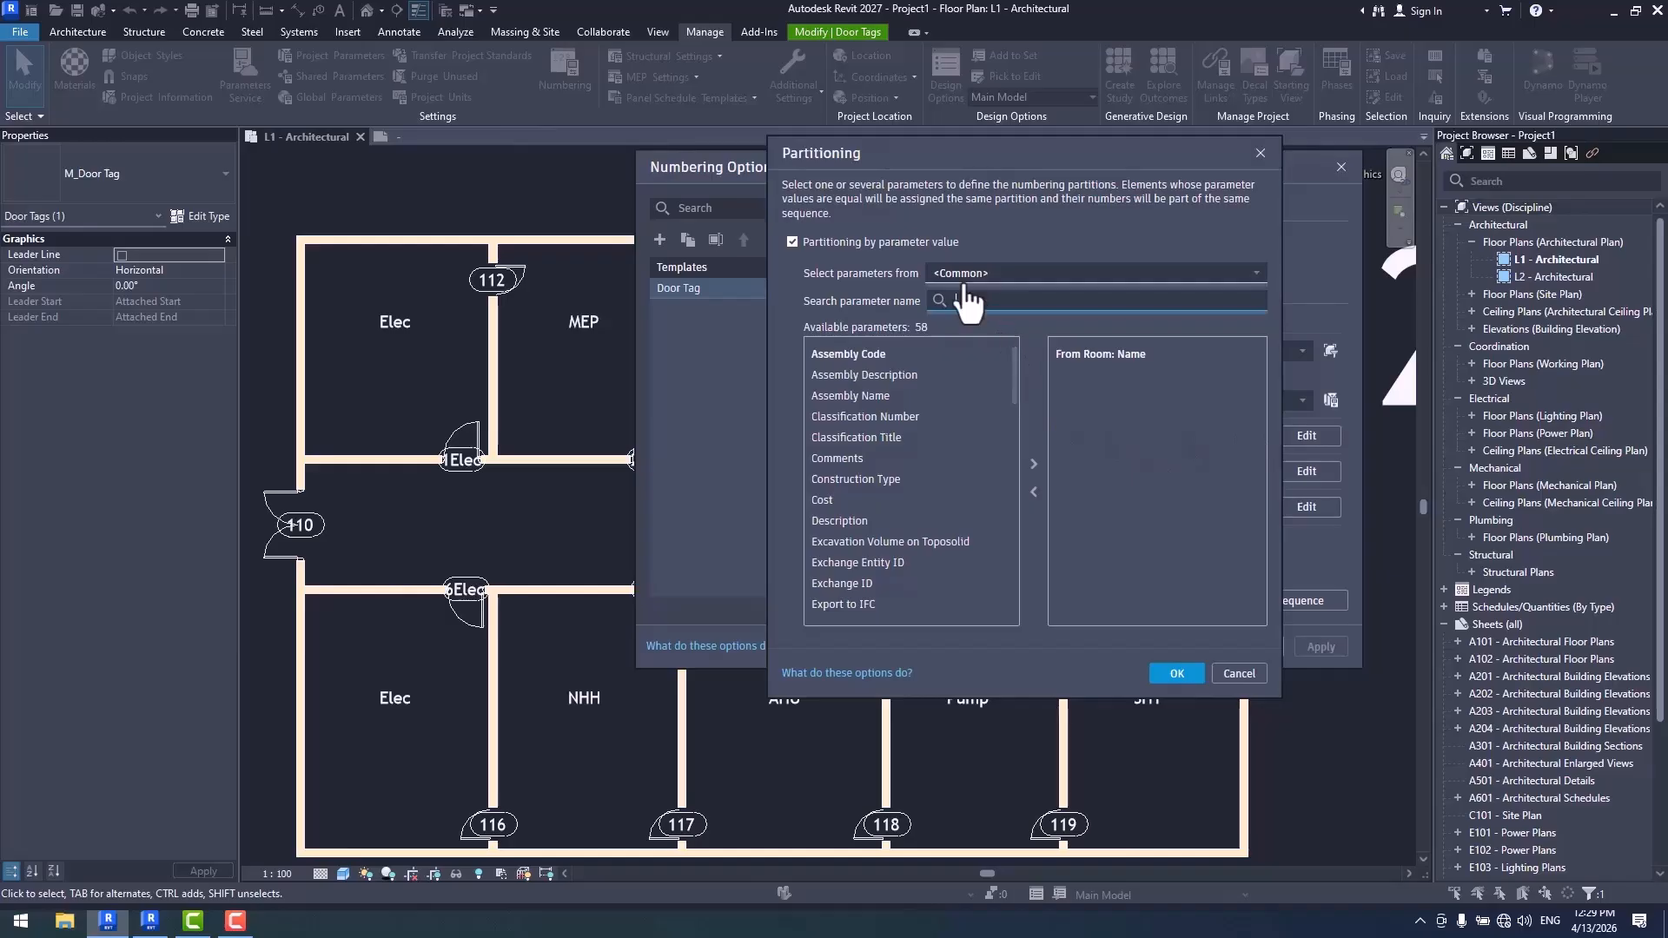
left_click(1086, 354)
left_click(1034, 494)
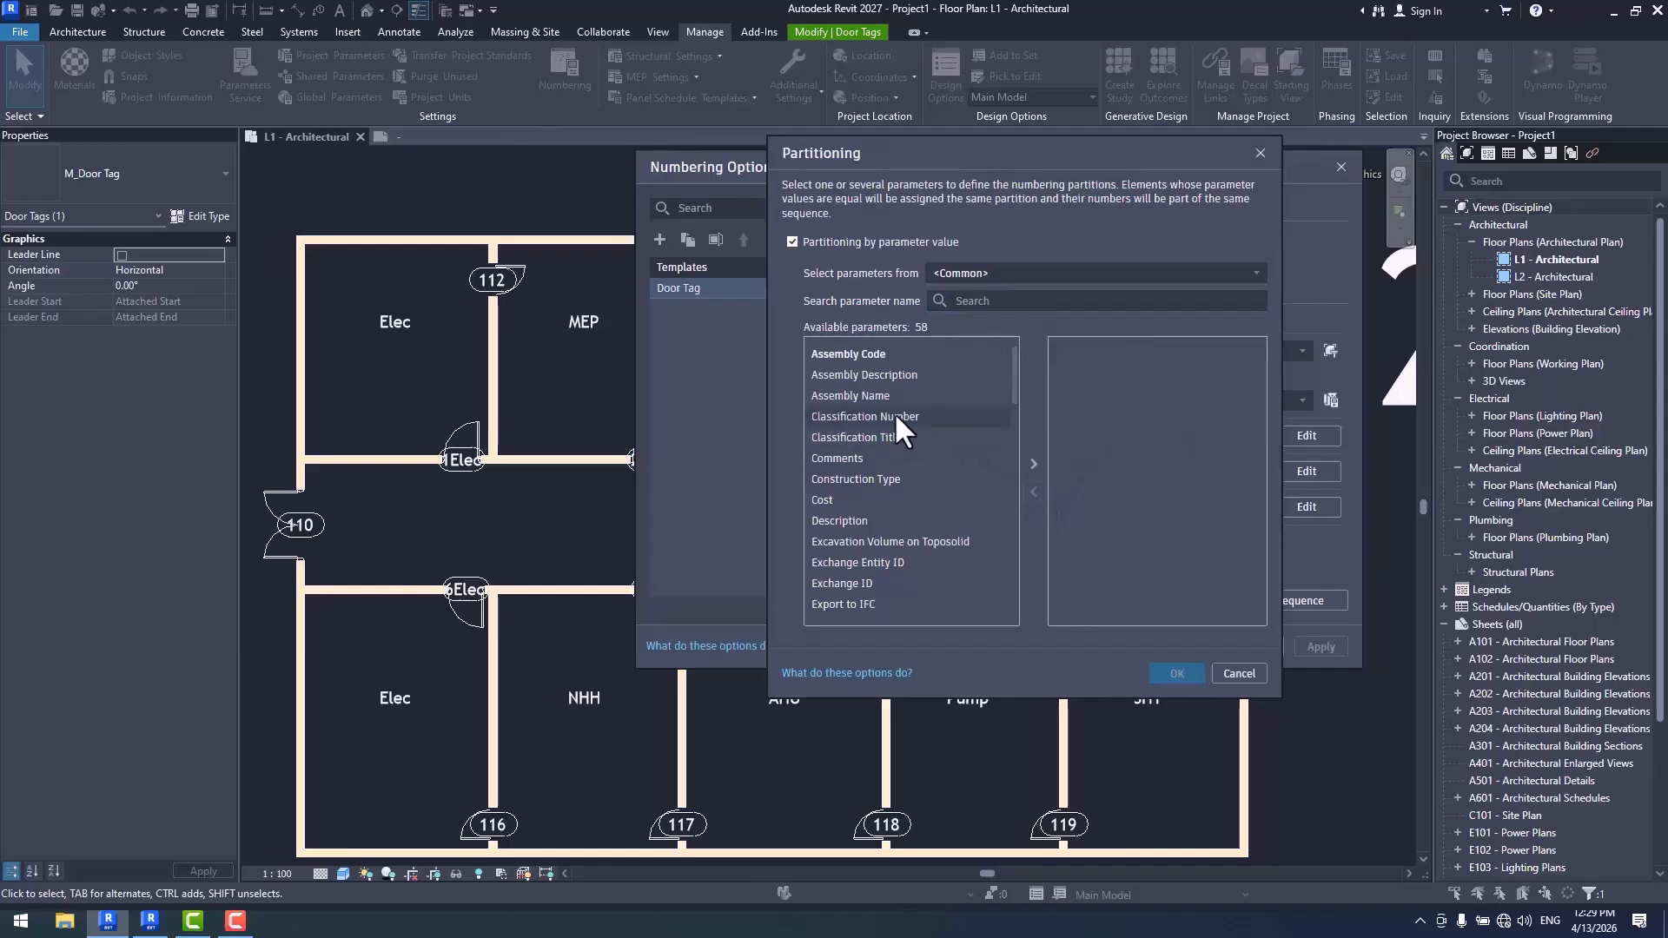
left_click(859, 422)
scroll(858, 424, "down", 9)
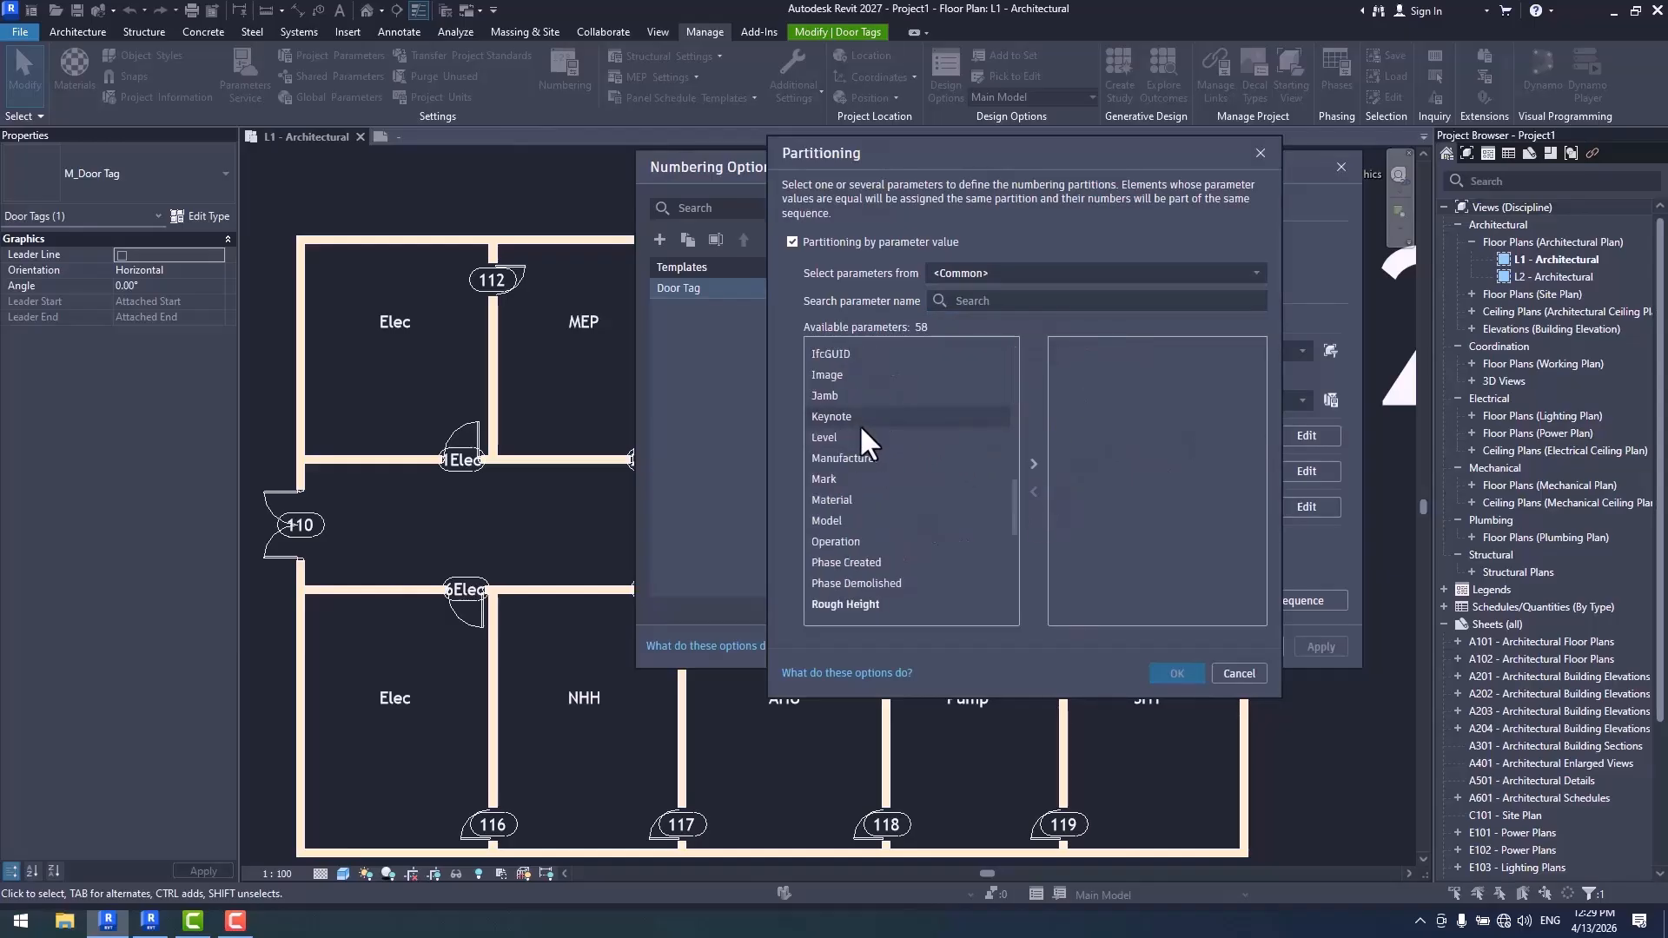
left_click(975, 272)
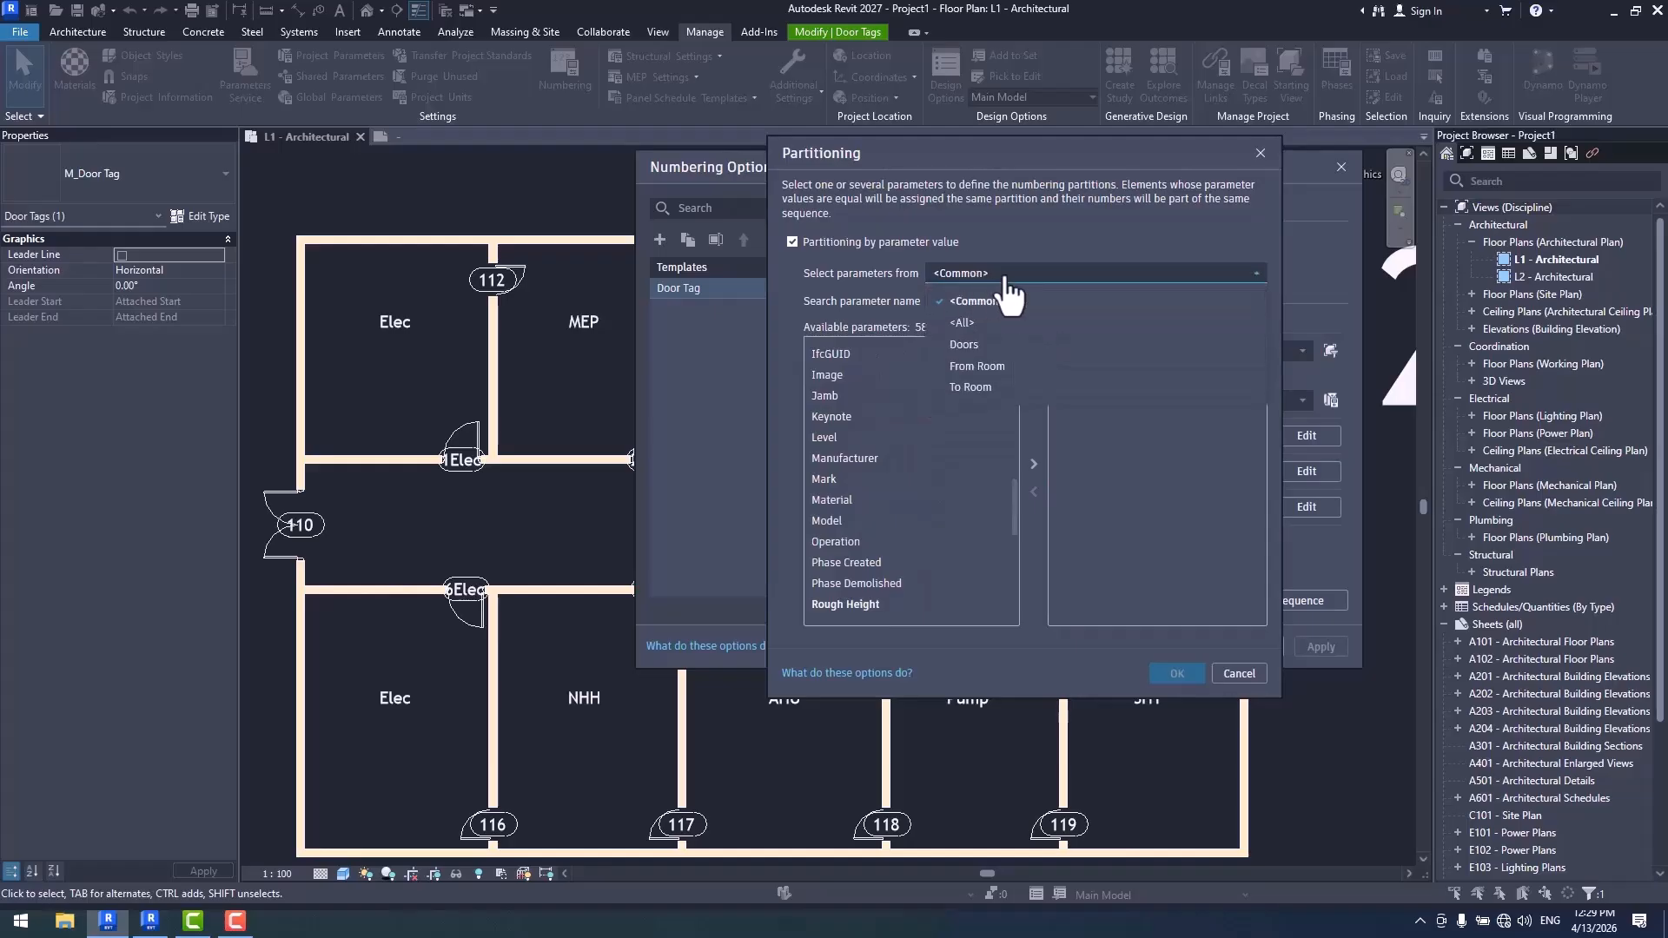
left_click(988, 388)
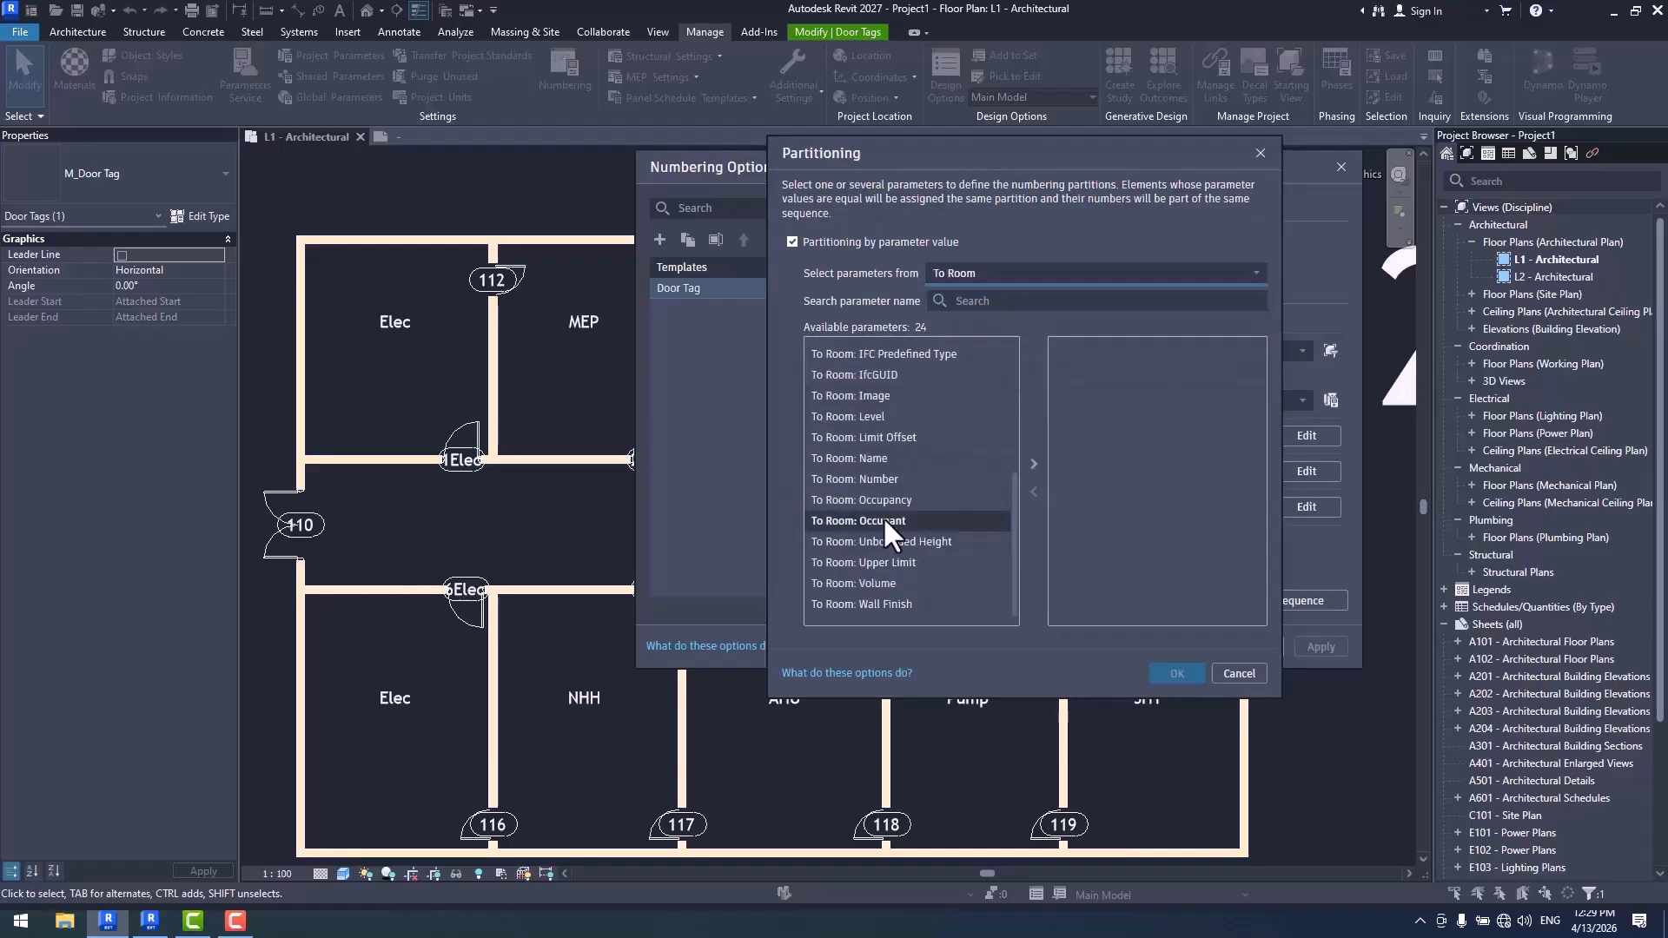
double_click(864, 457)
left_click(1172, 675)
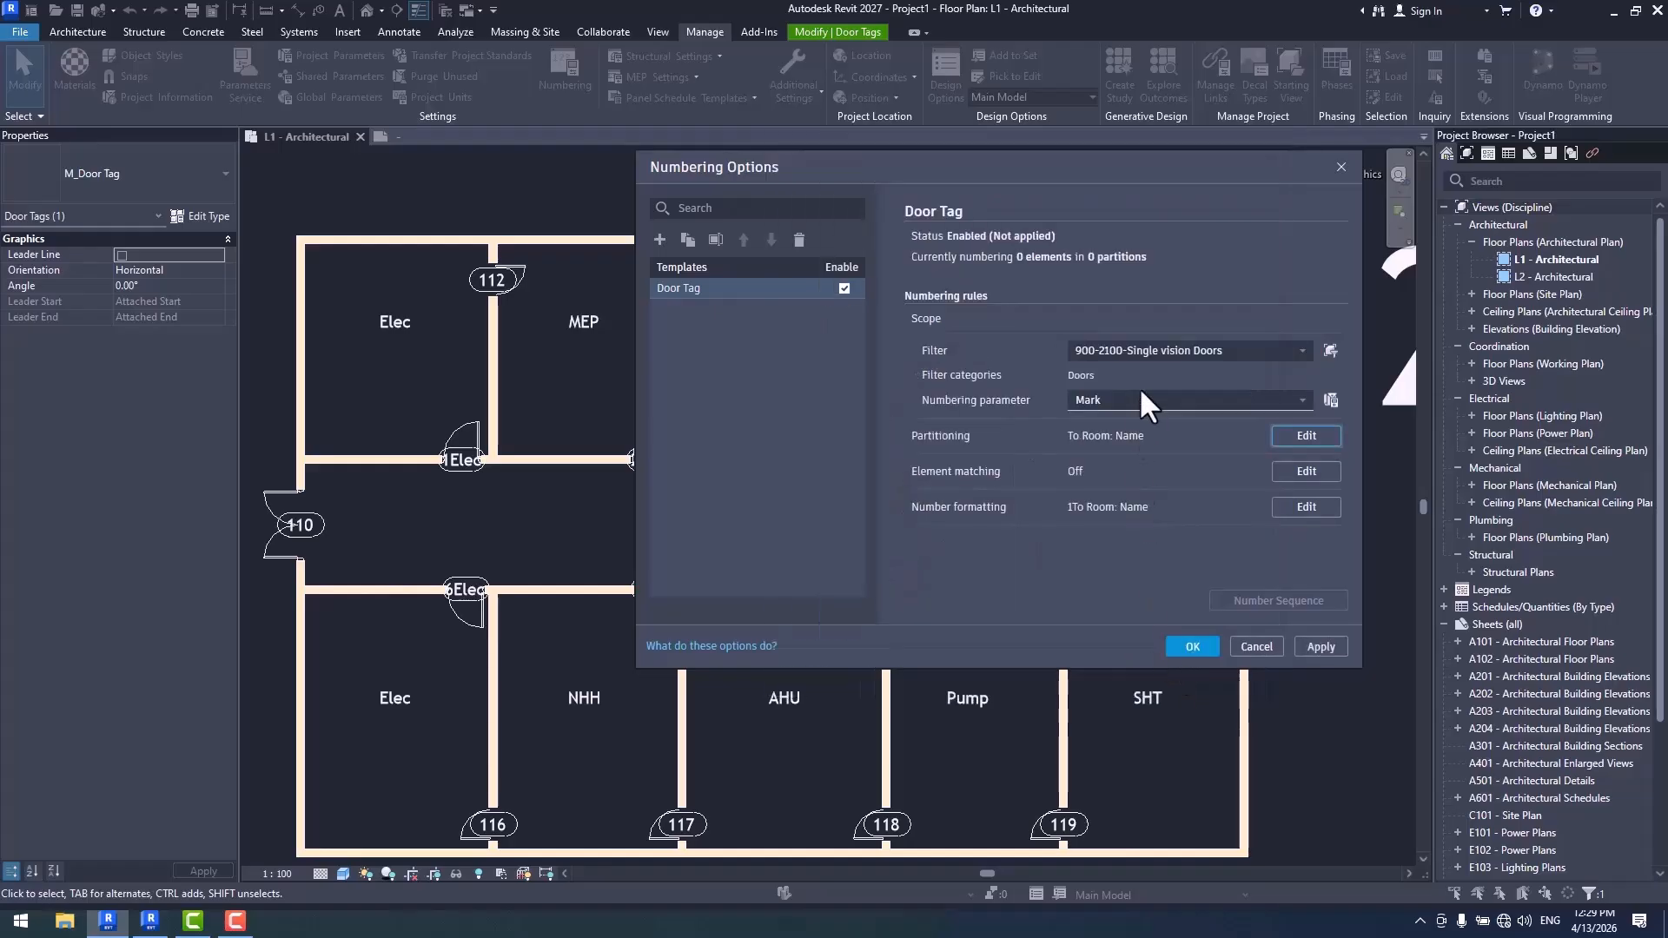
- Place To Room: Name ahead of the number in the template's number formatting and give it the suffix "-"
left_click(1306, 506)
left_click(938, 389)
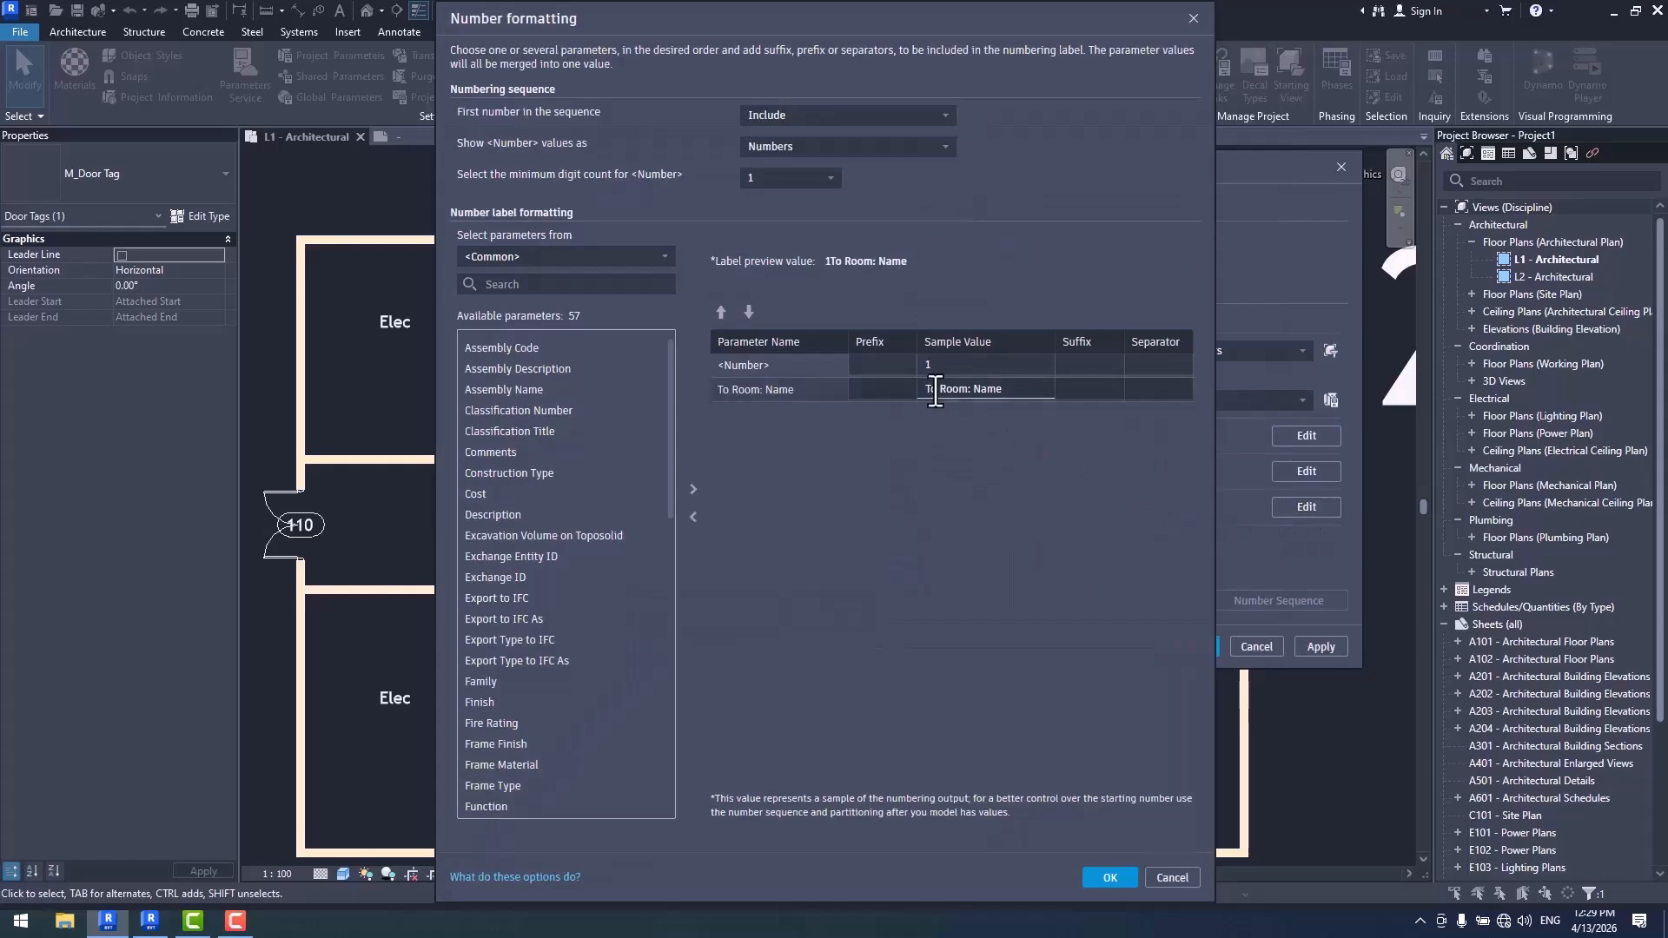
left_click(938, 388)
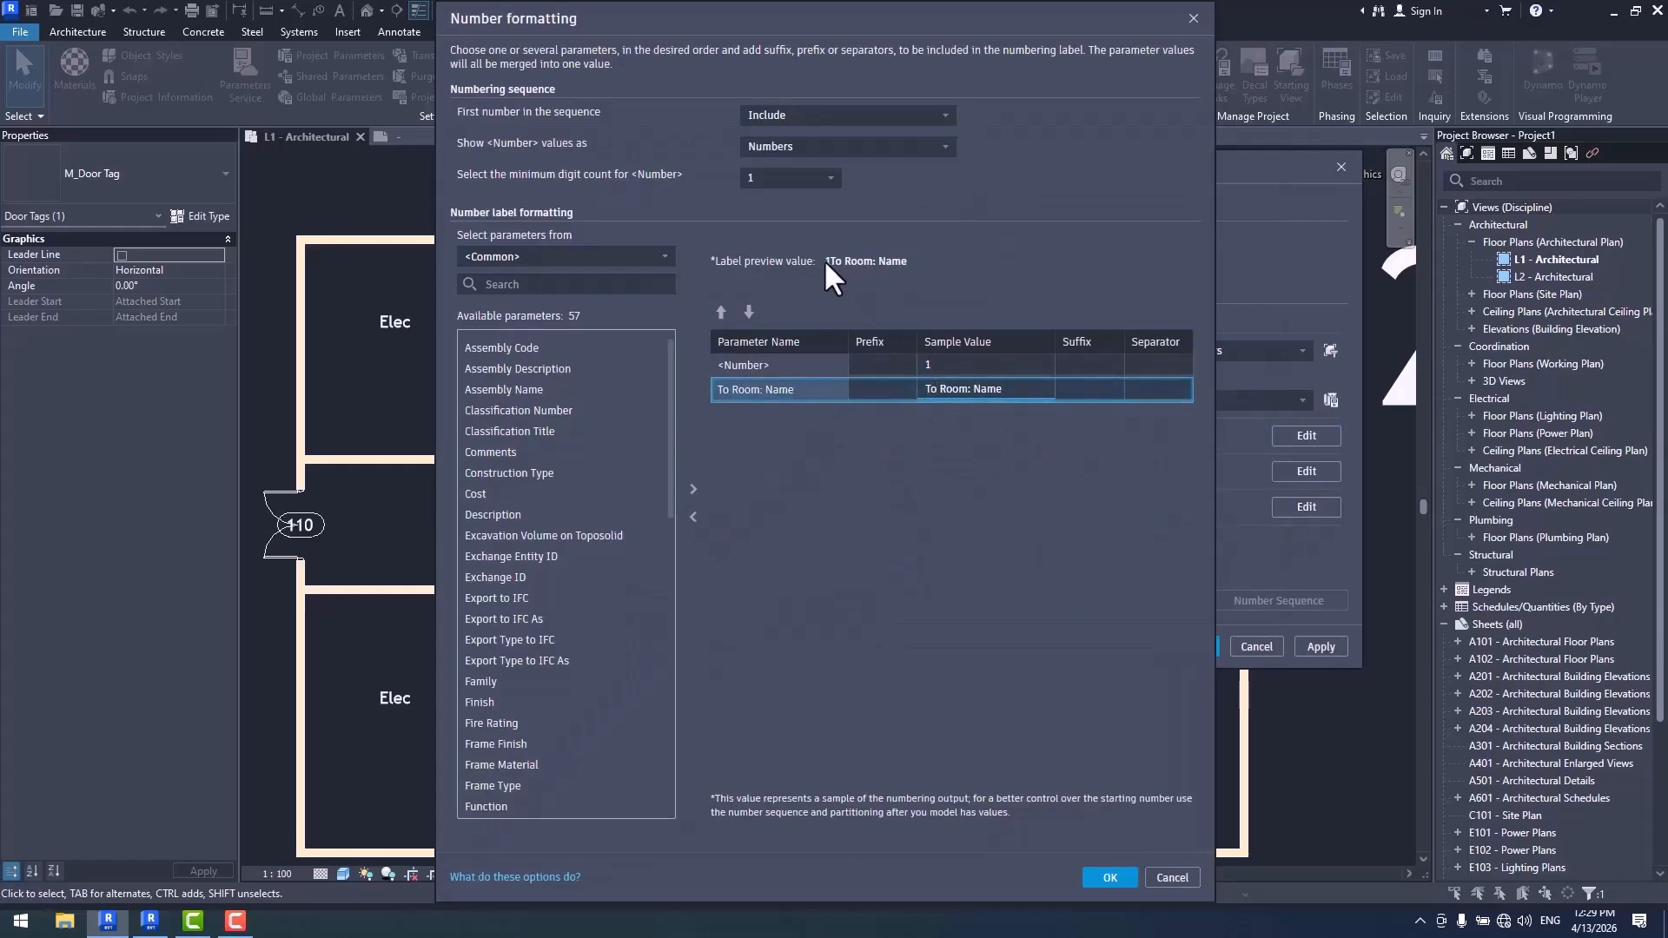
left_click(721, 312)
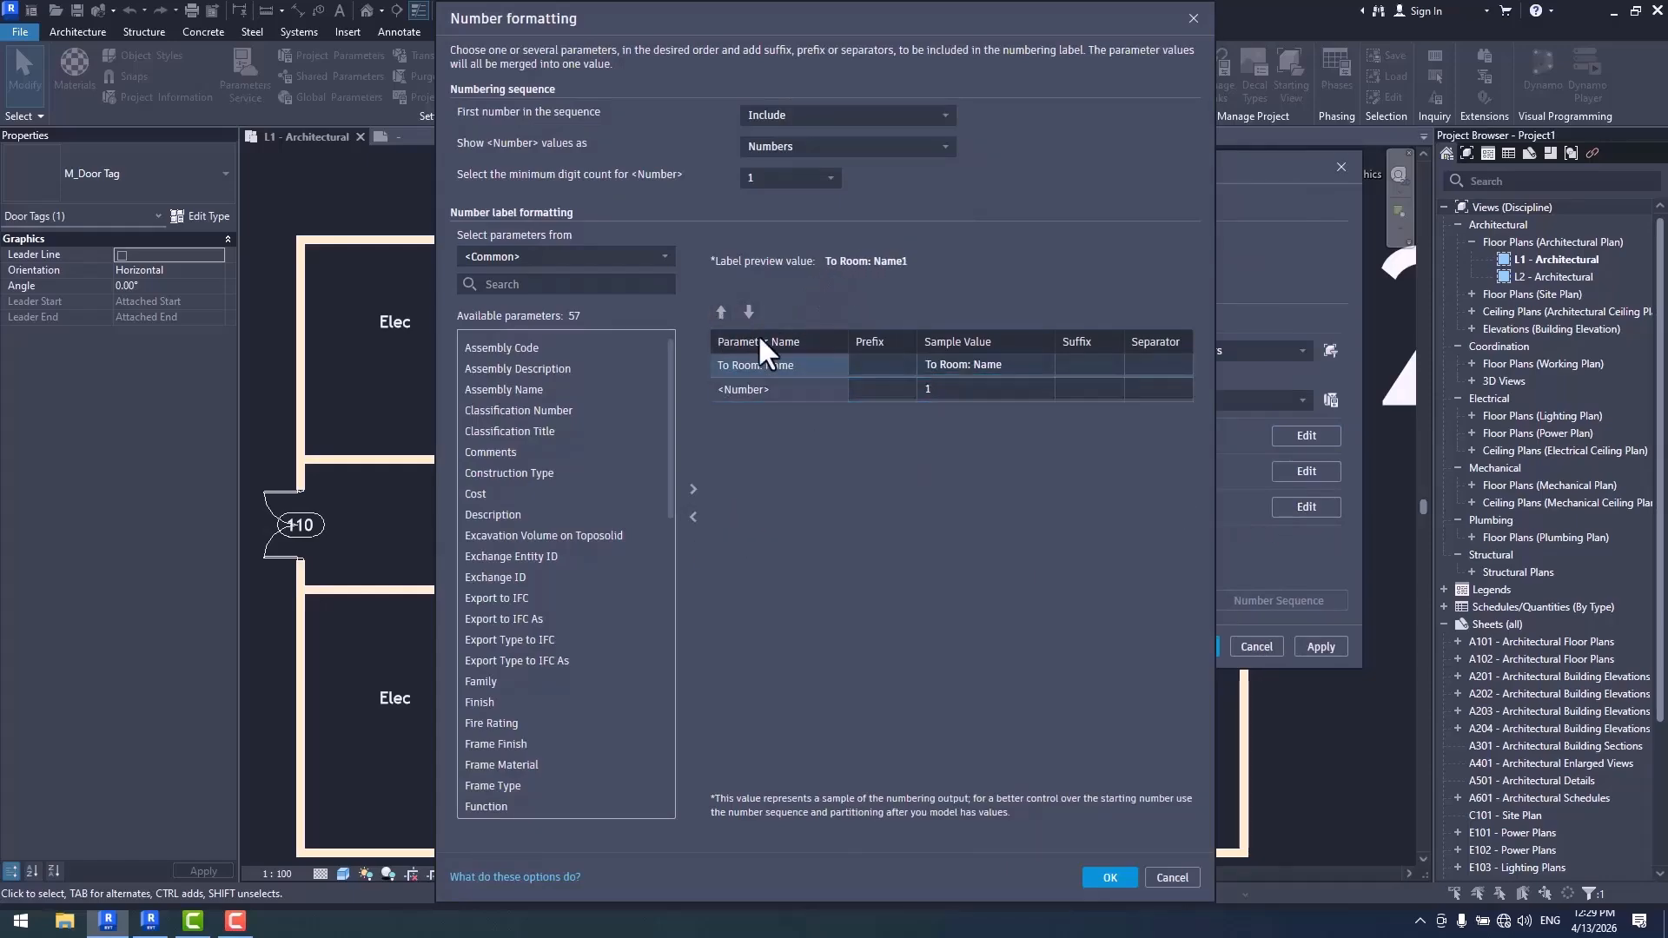
left_click(1079, 365)
type("-")
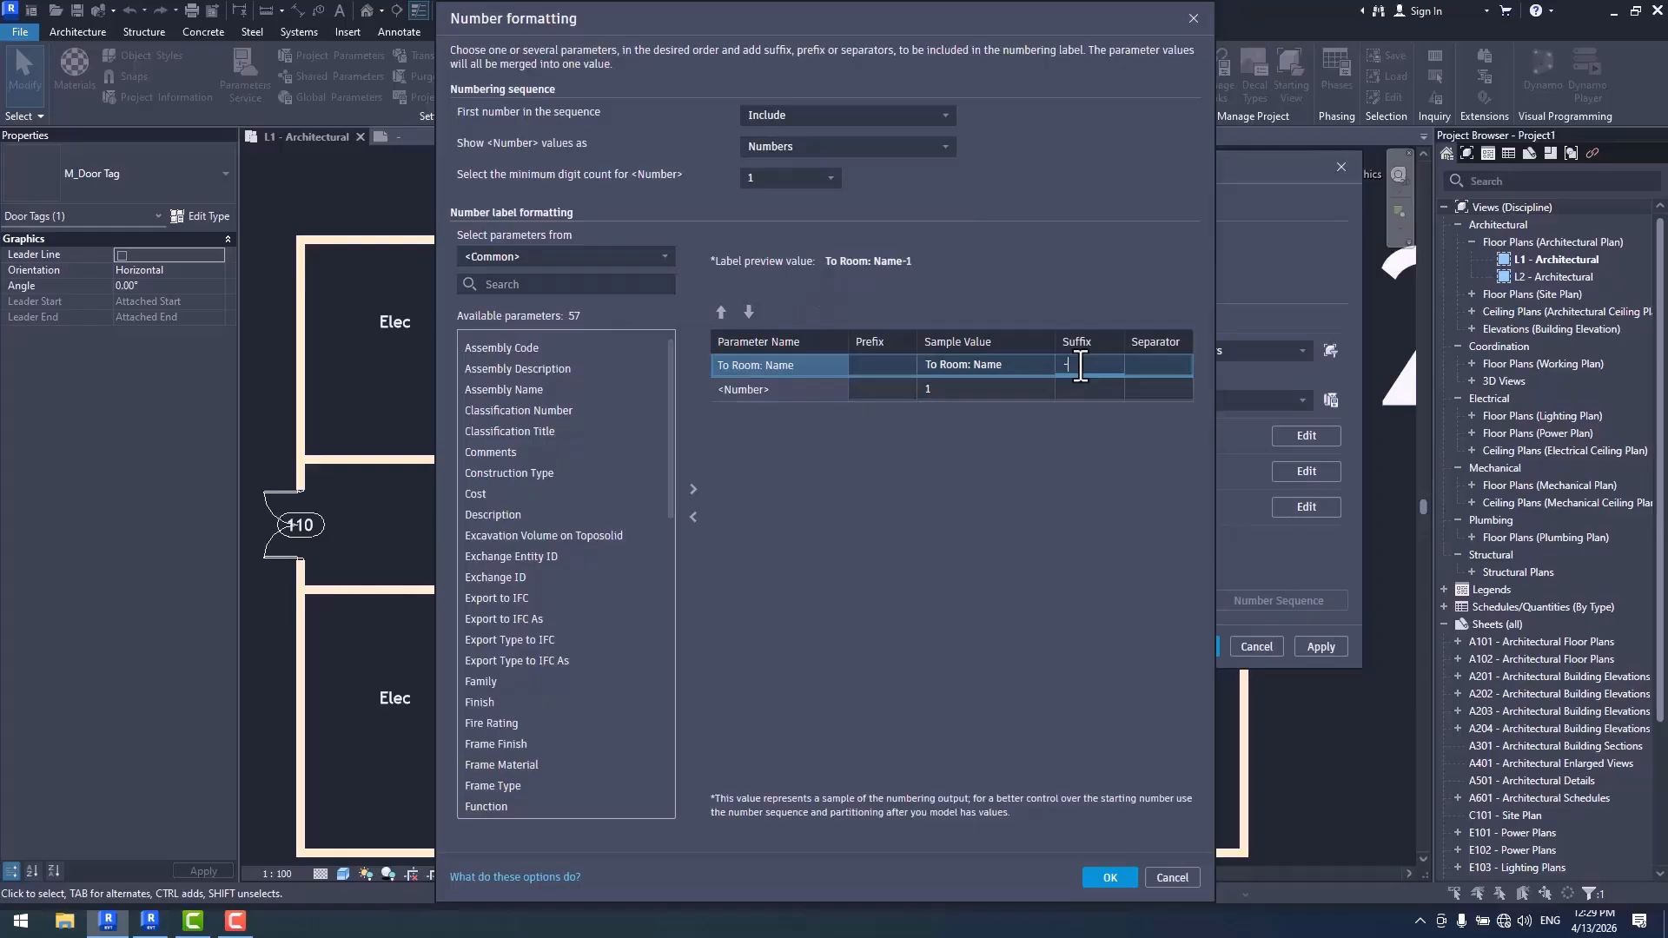
left_click(1113, 878)
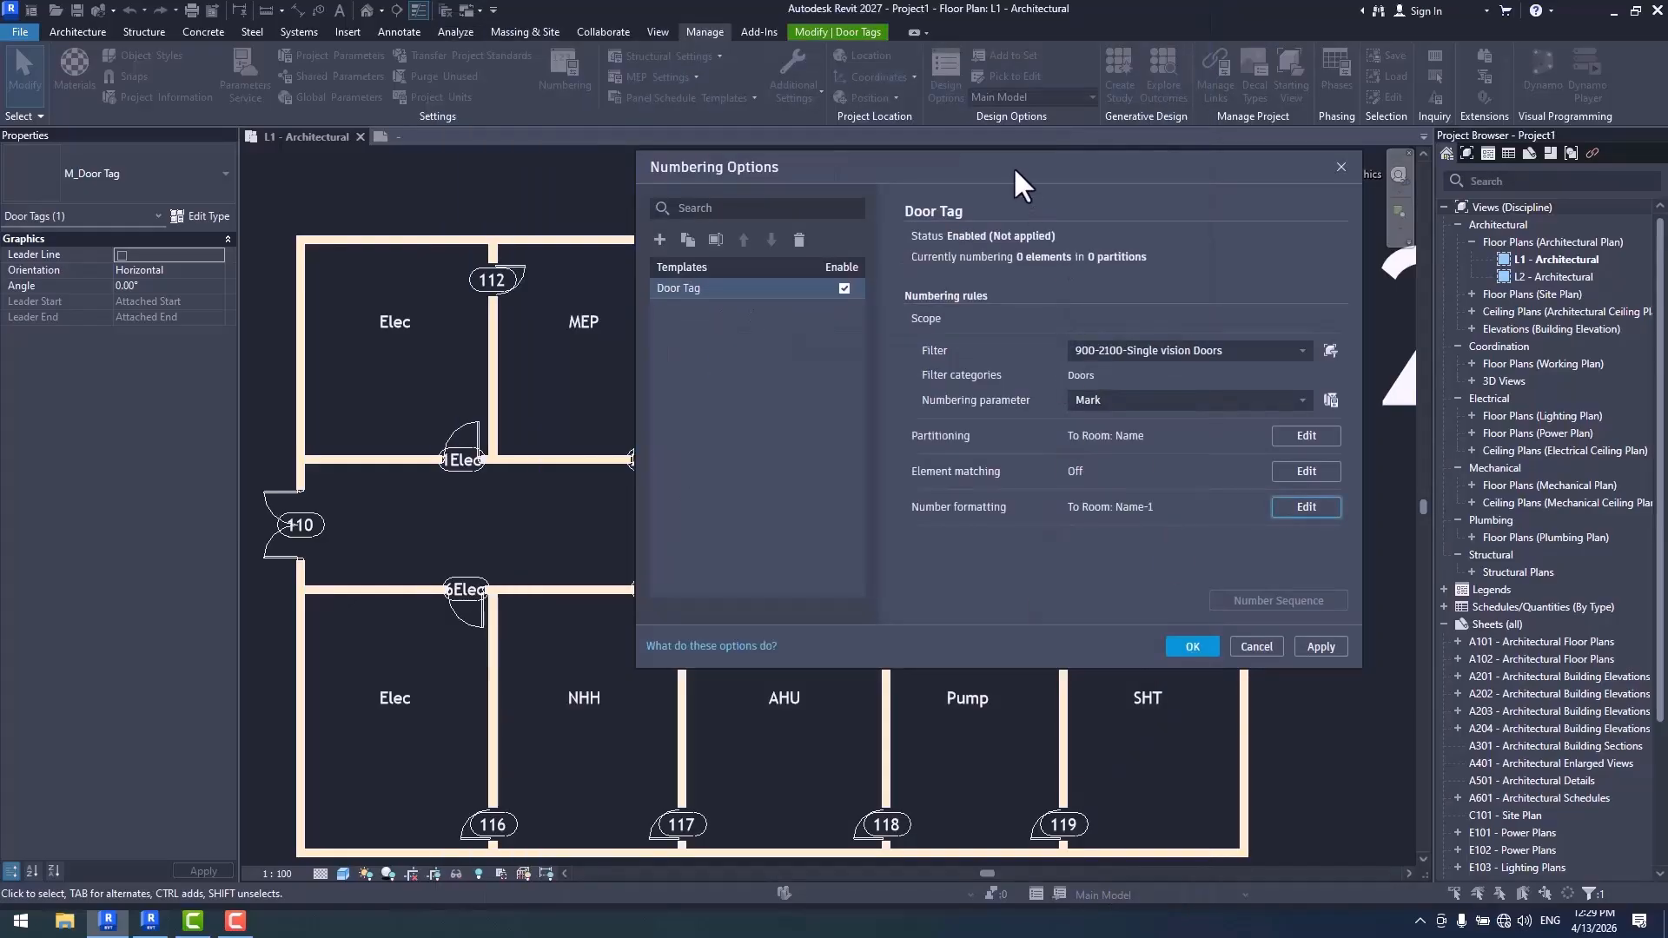
- Uncover the floor plan to check the existing door tags, and apply the revised Door Tag template
left_click_drag(1013, 165, 1249, 181)
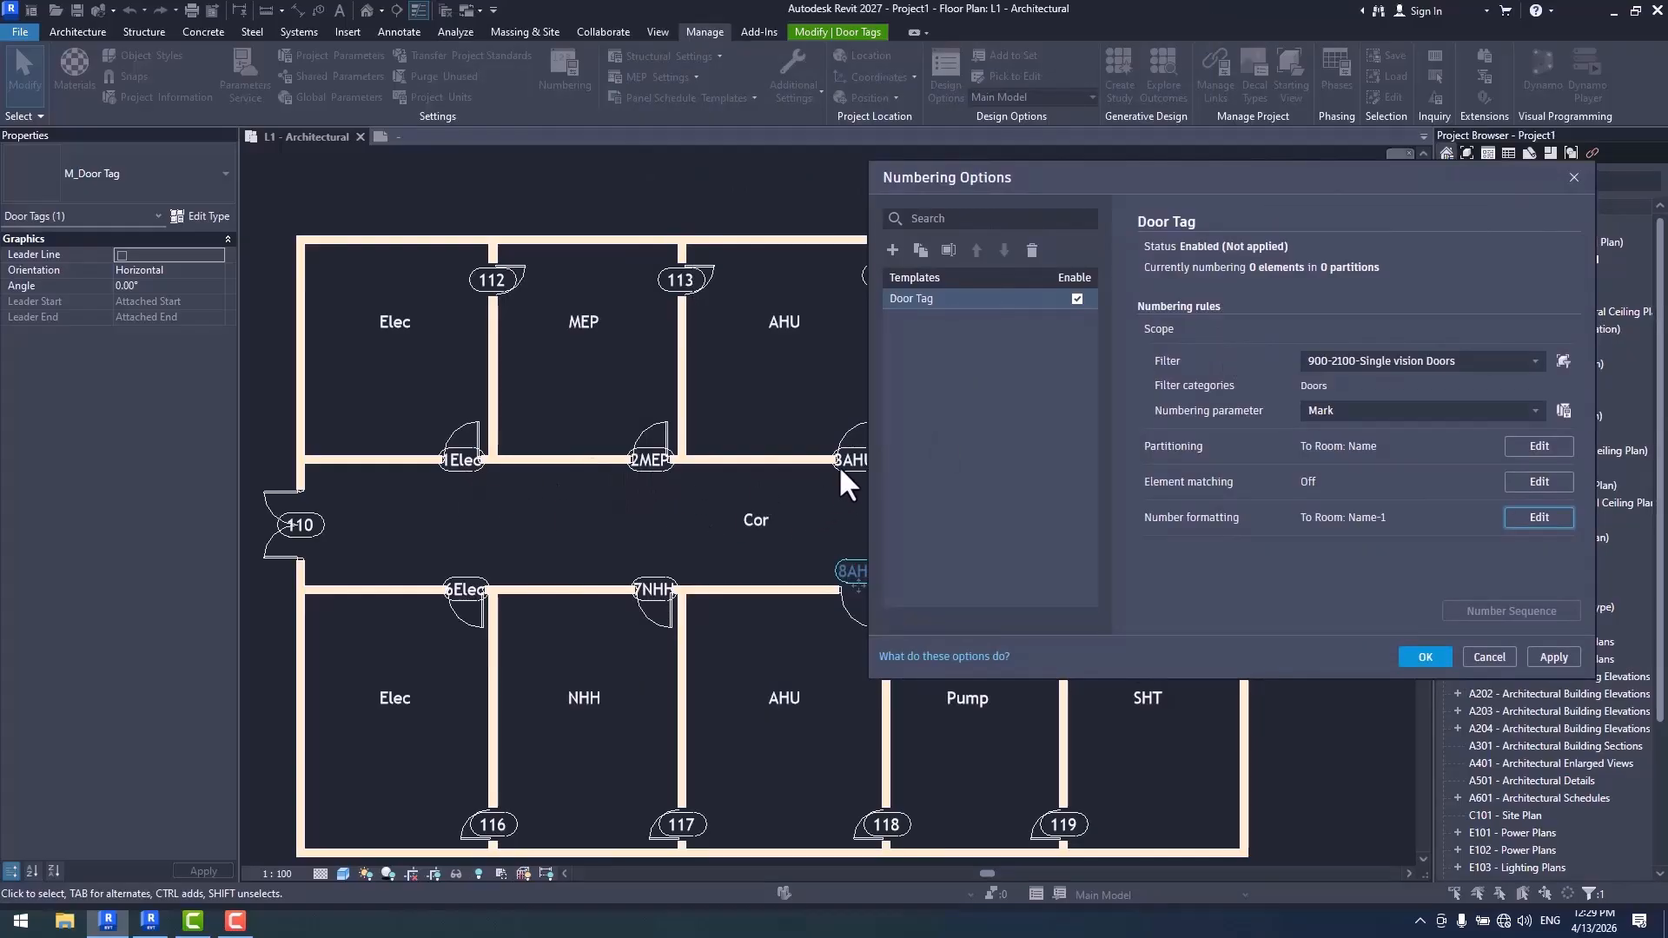
left_click_drag(1250, 181, 1348, 632)
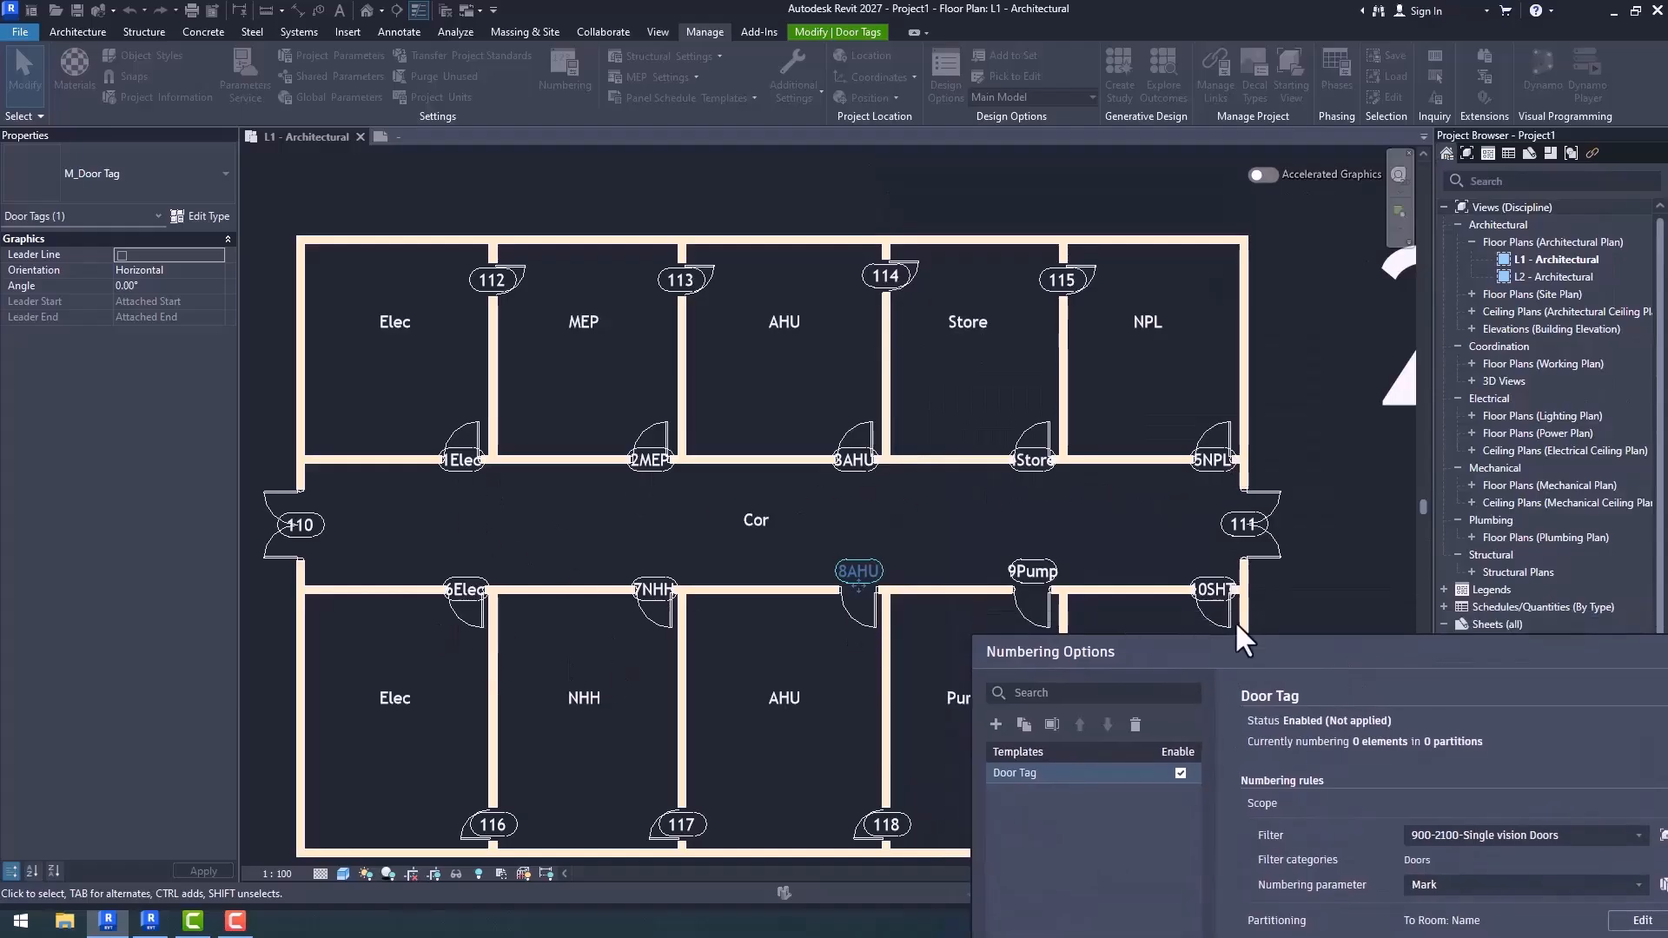
left_click_drag(1190, 669, 935, 206)
left_click(1279, 689)
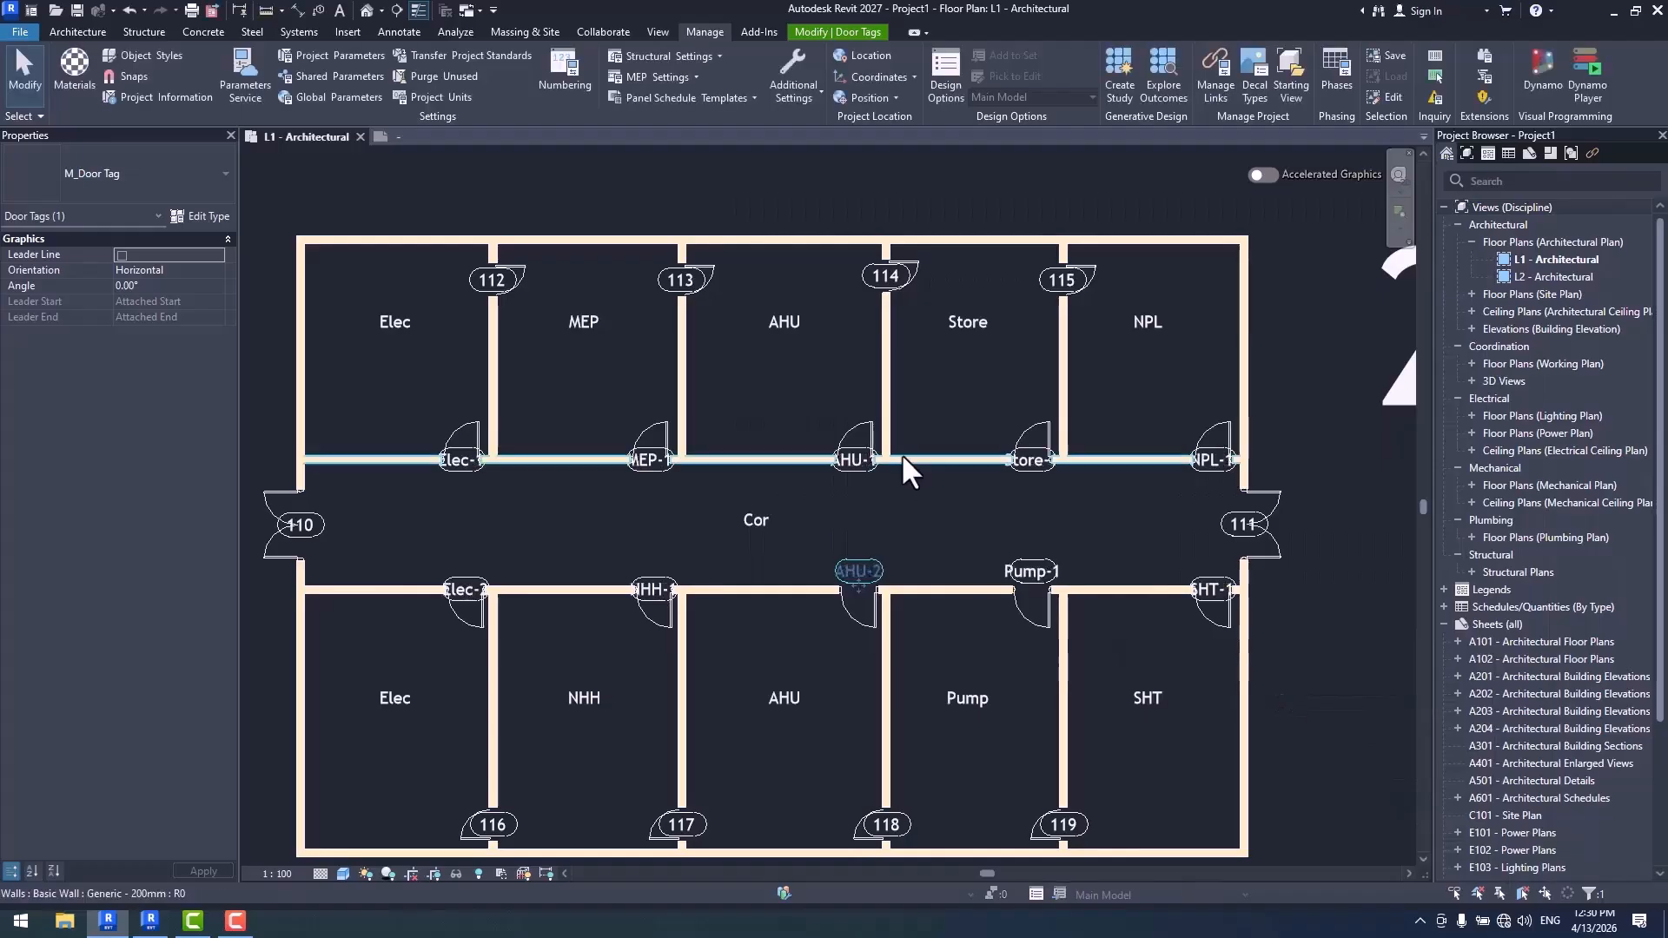
- Examine the renumbered door tags on both sides of the corridor, including the two Elec doors, and clear the tag selection
scroll(912, 461, "up", 4)
scroll(1173, 513, "up", 2)
middle_click_drag(1292, 514, 968, 518)
scroll(968, 516, "down", 7)
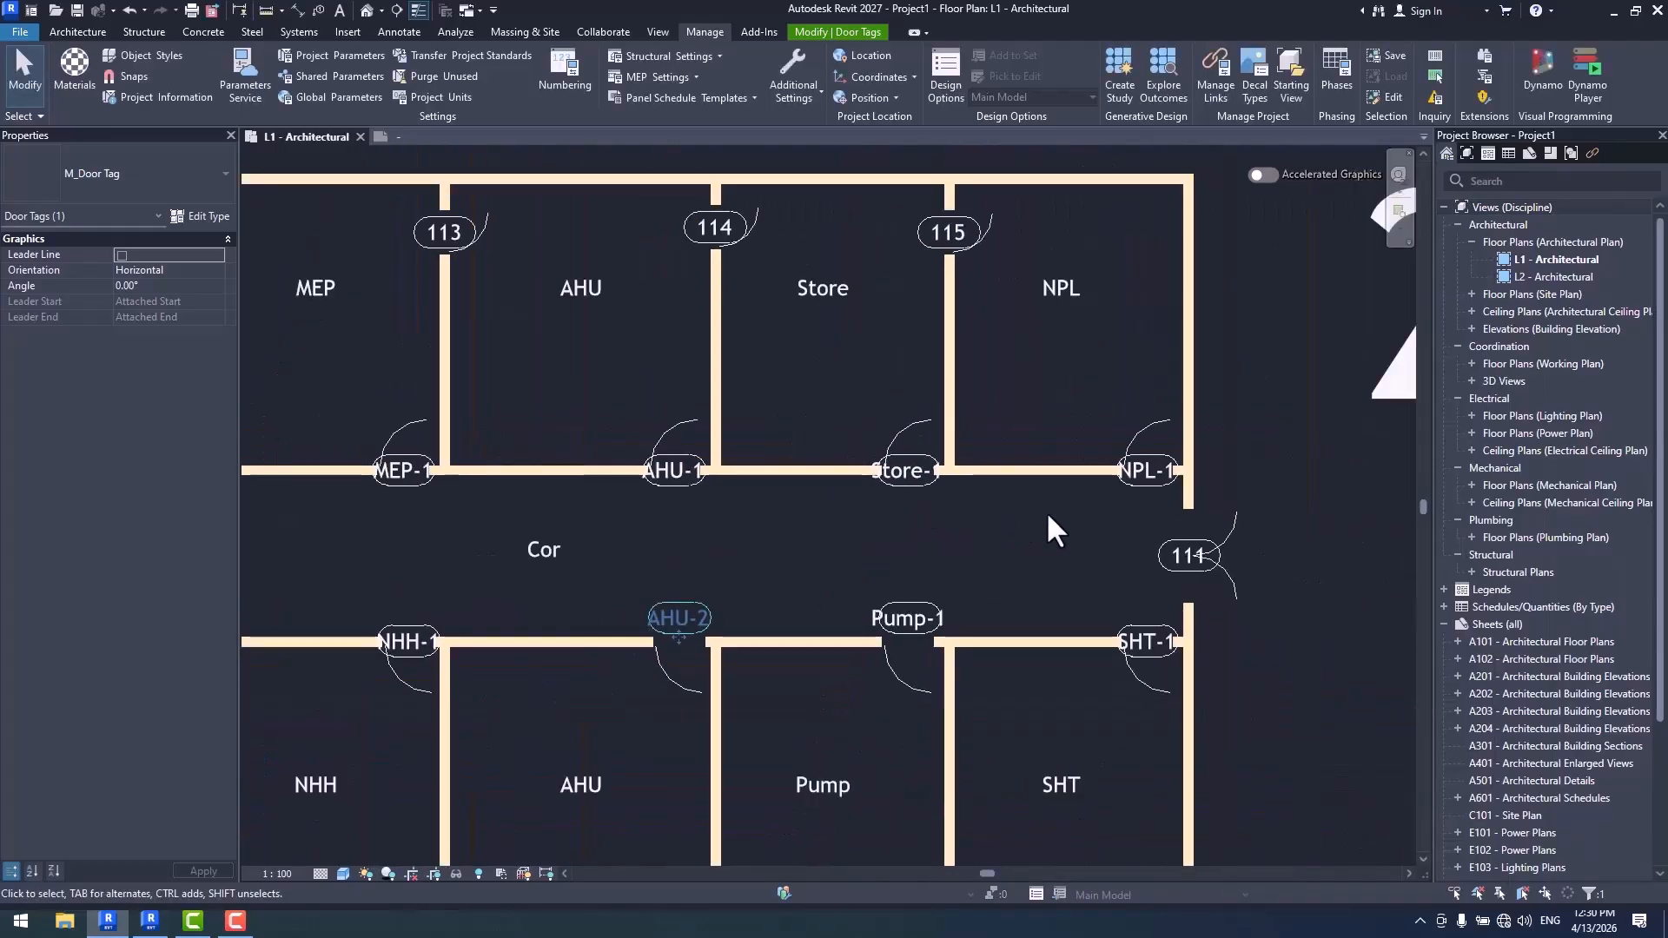
middle_click_drag(549, 566, 1019, 583)
scroll(655, 236, "up", 2)
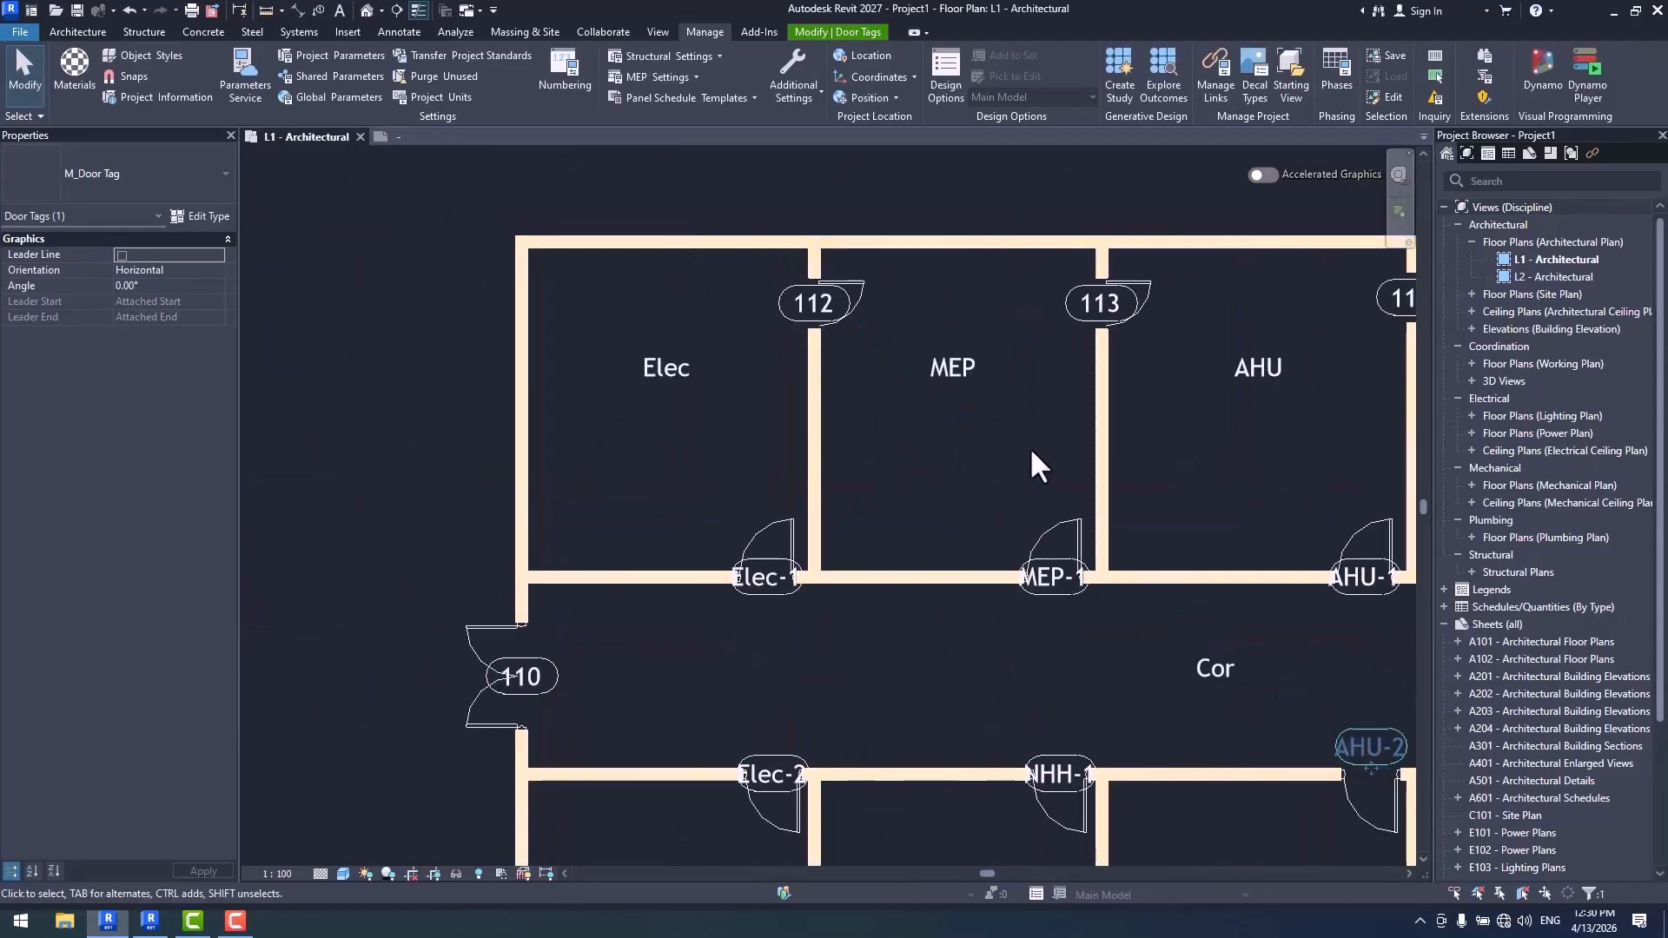
middle_click_drag(1030, 446, 941, 443)
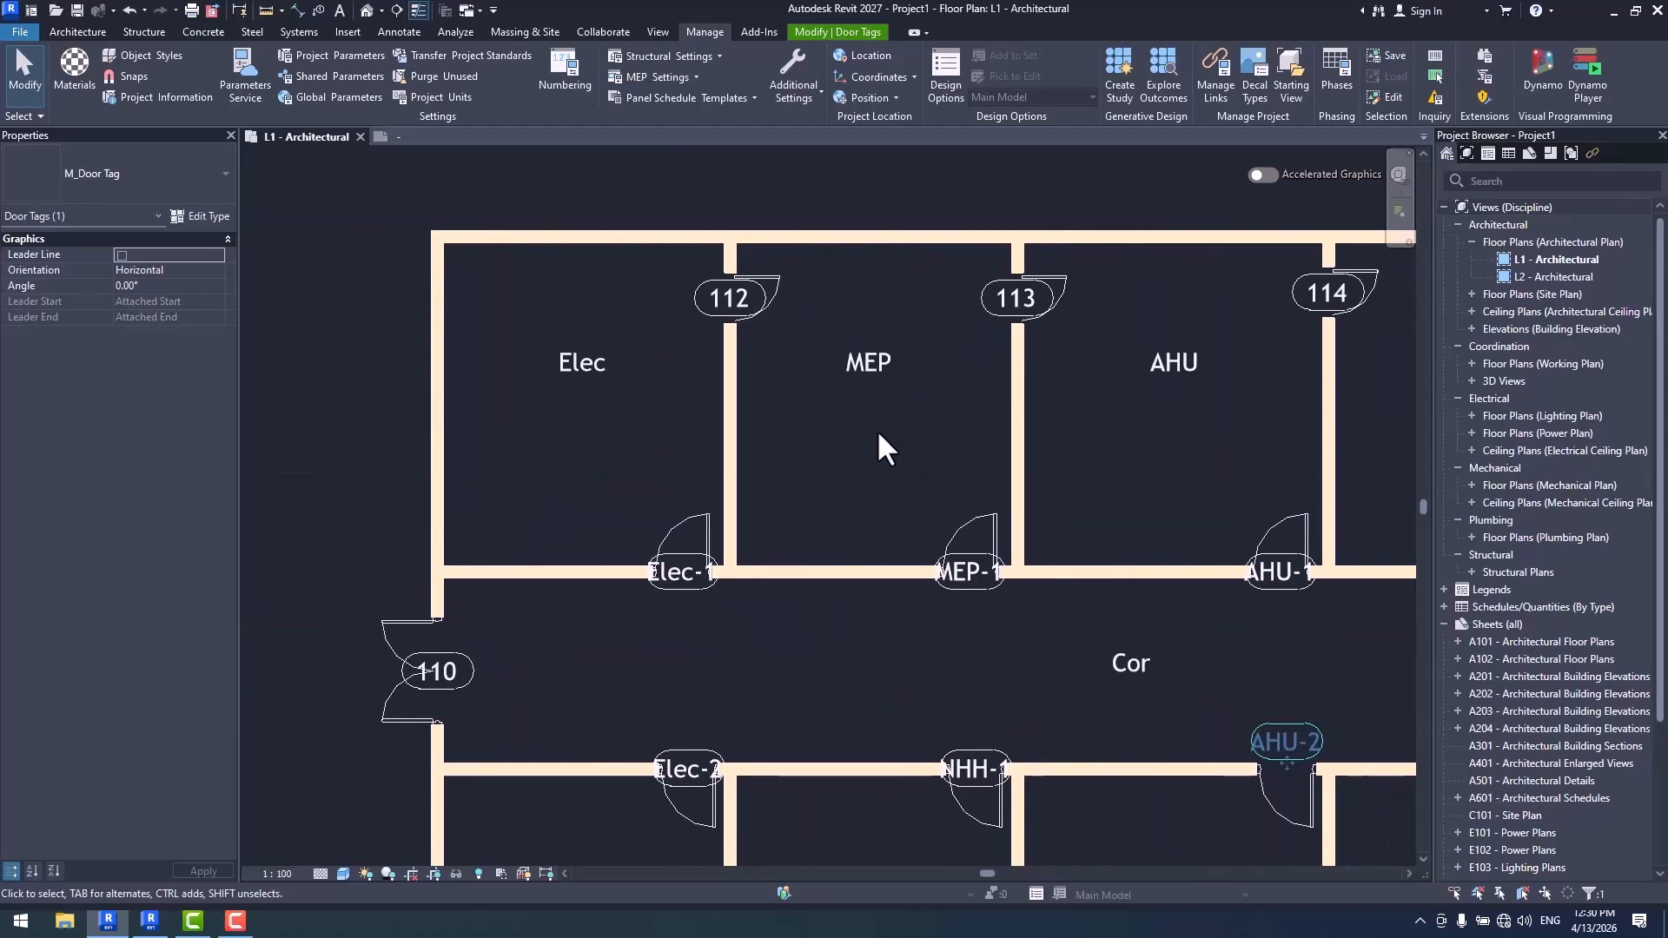
scroll(504, 341, "up", 2)
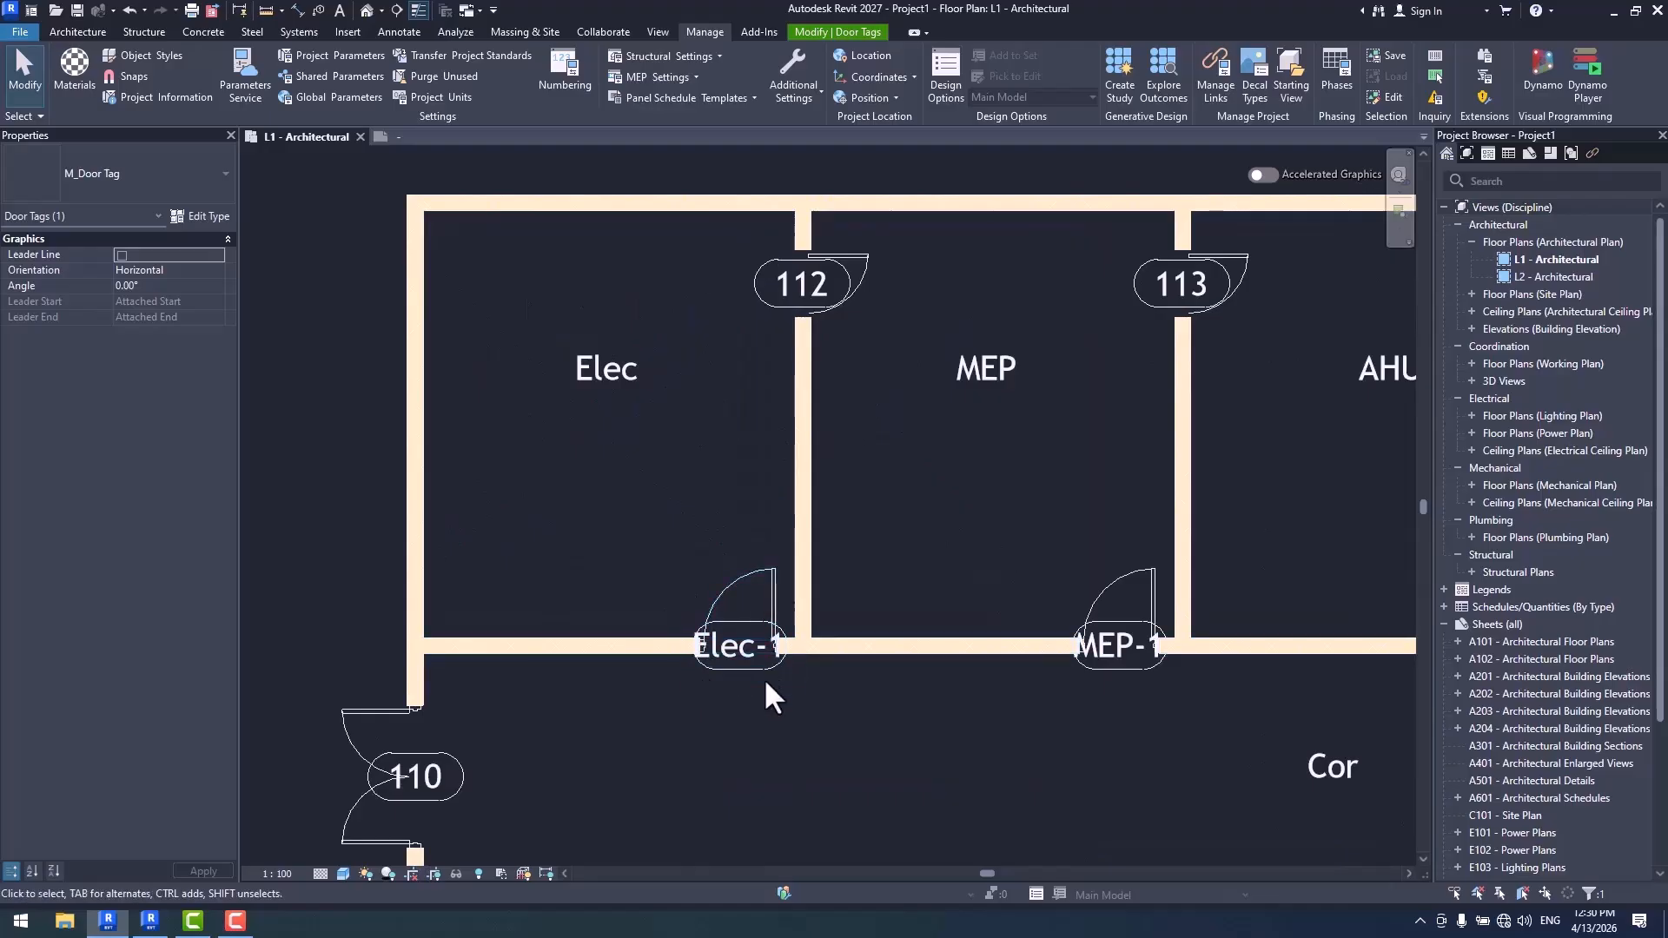
middle_click_drag(923, 615, 735, 610)
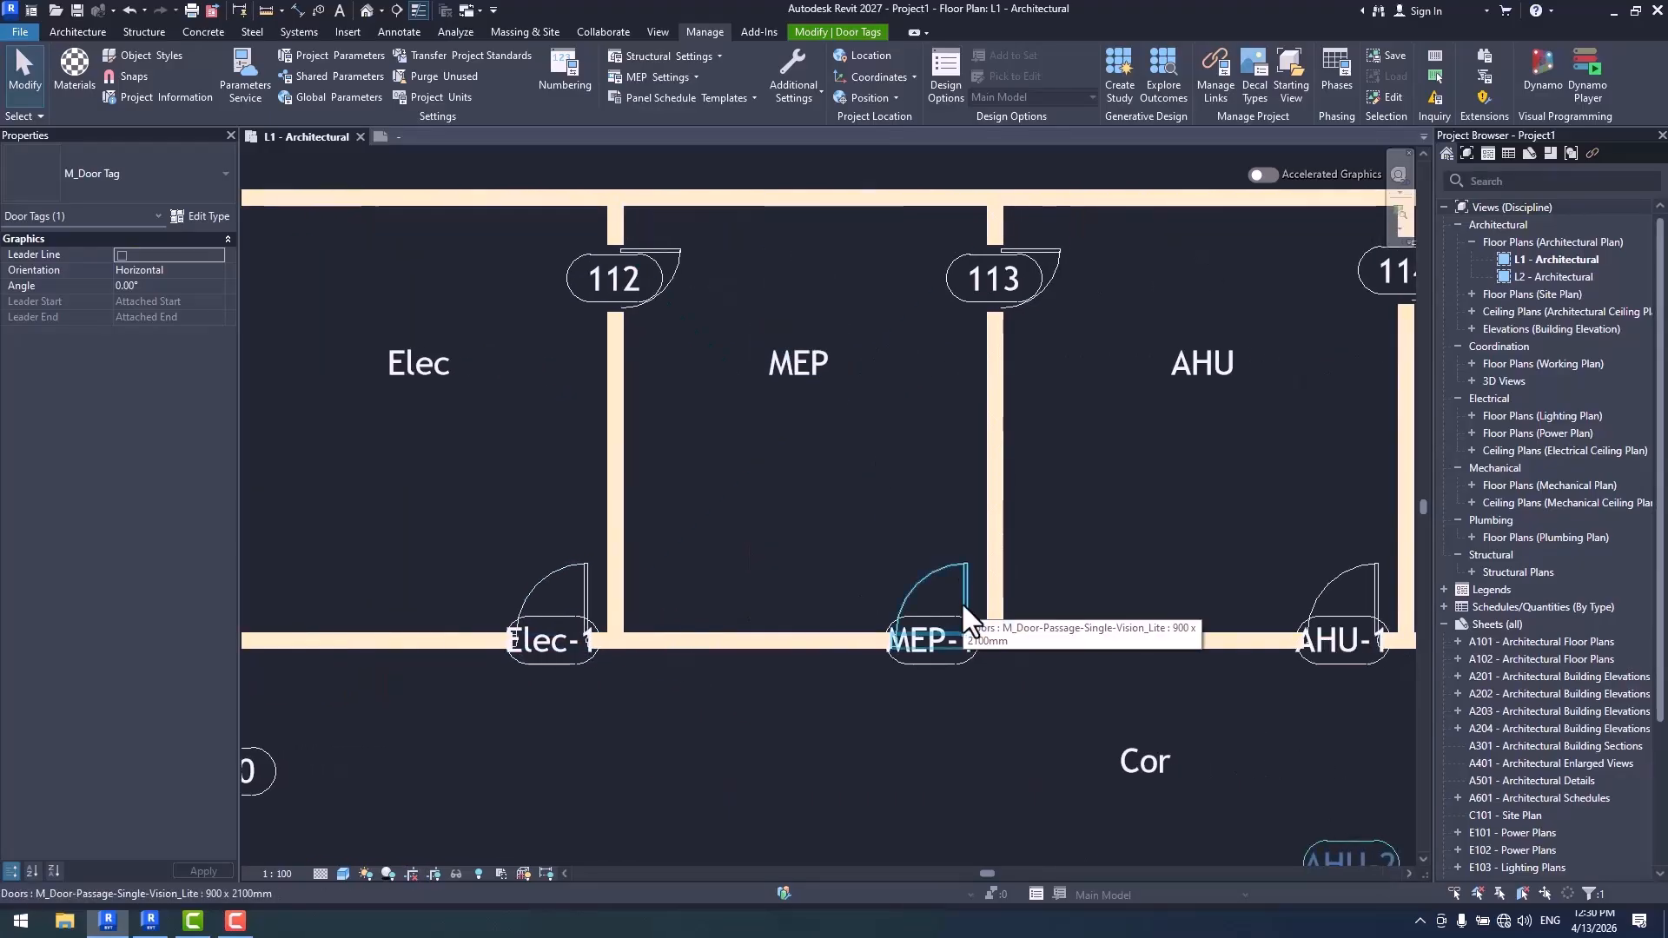
scroll(837, 298, "down", 7)
middle_click_drag(1013, 625, 954, 745)
scroll(902, 654, "up", 1)
left_click(884, 707)
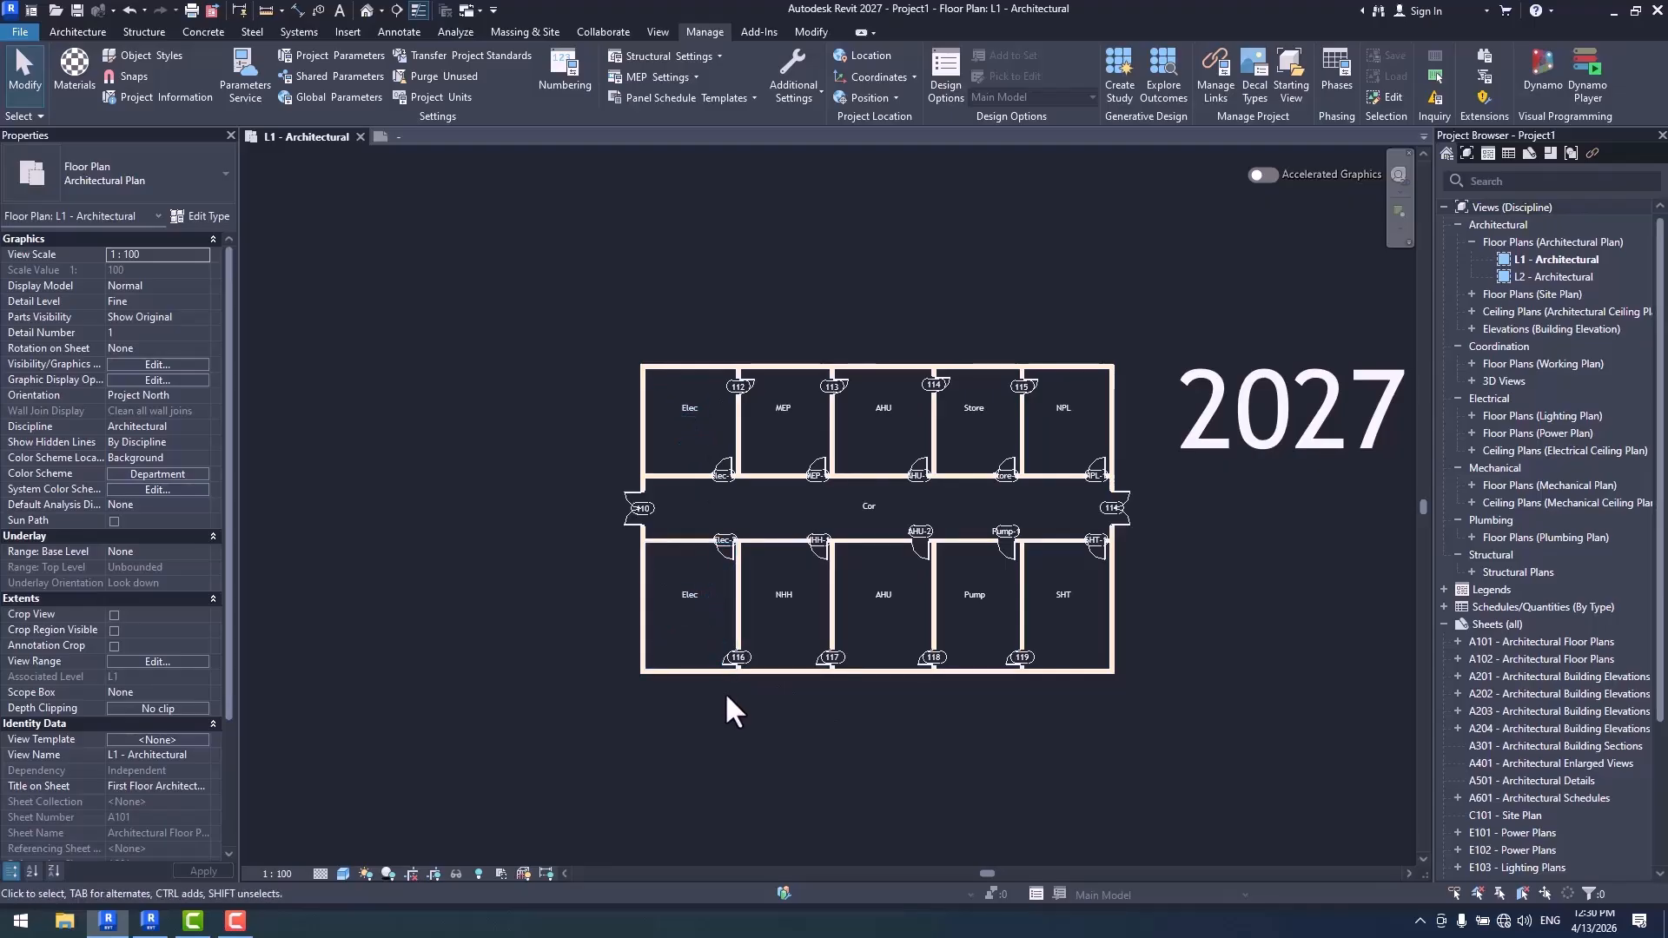
scroll(724, 692, "down", 2)
middle_click_drag(754, 705, 687, 636)
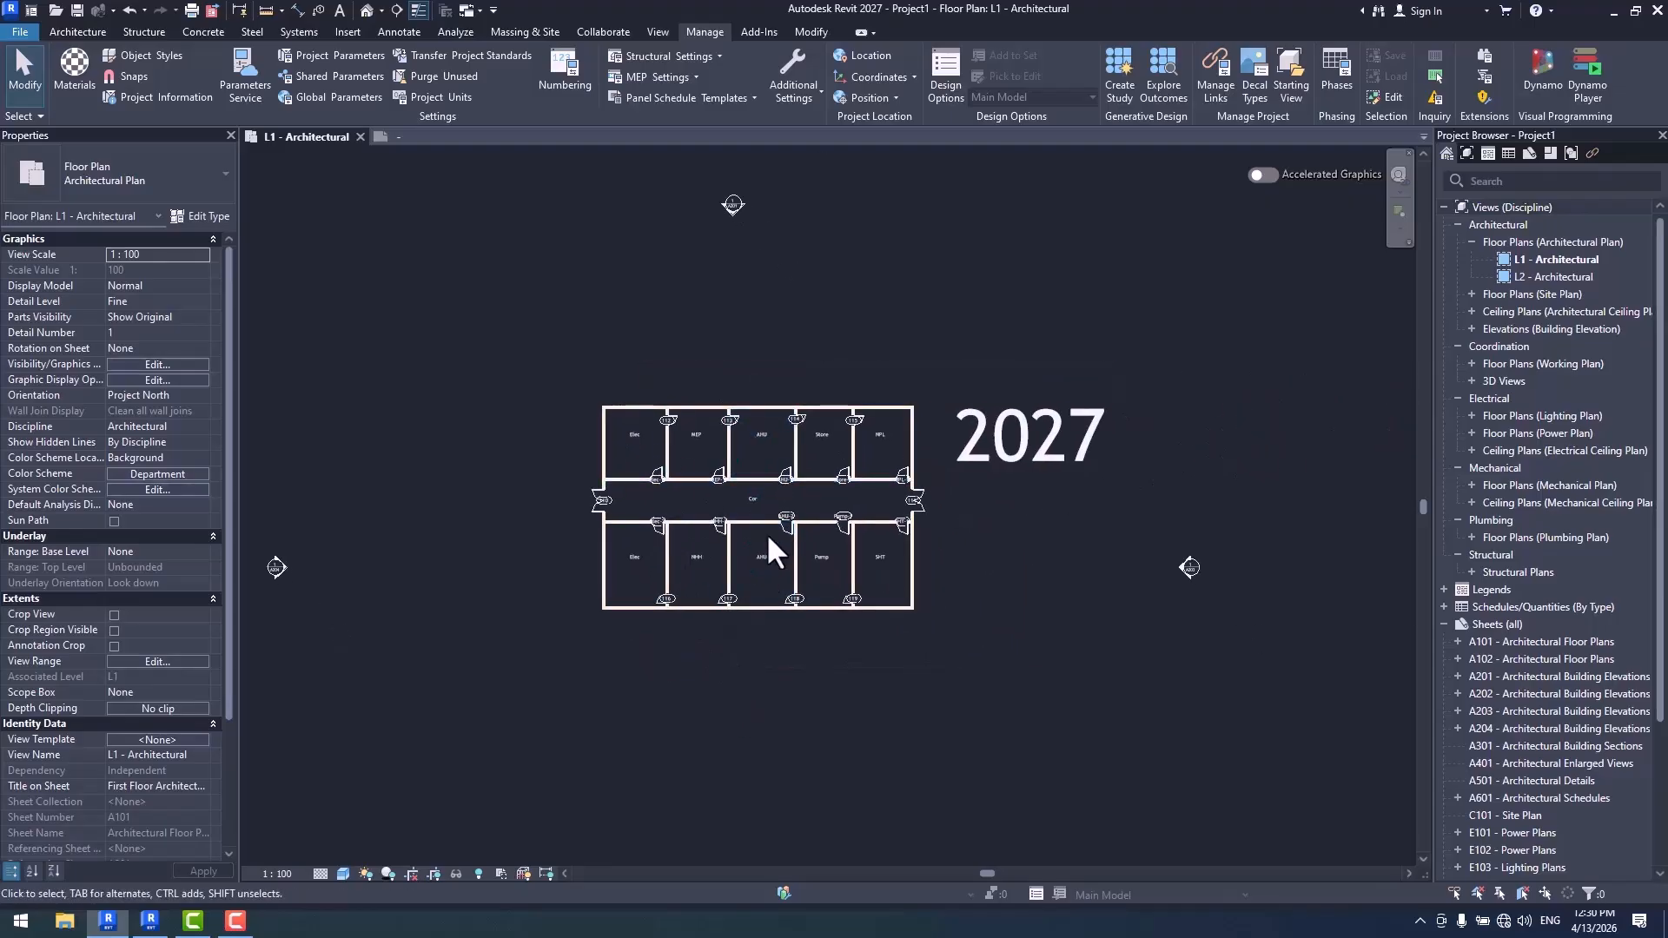
scroll(706, 570, "up", 1)
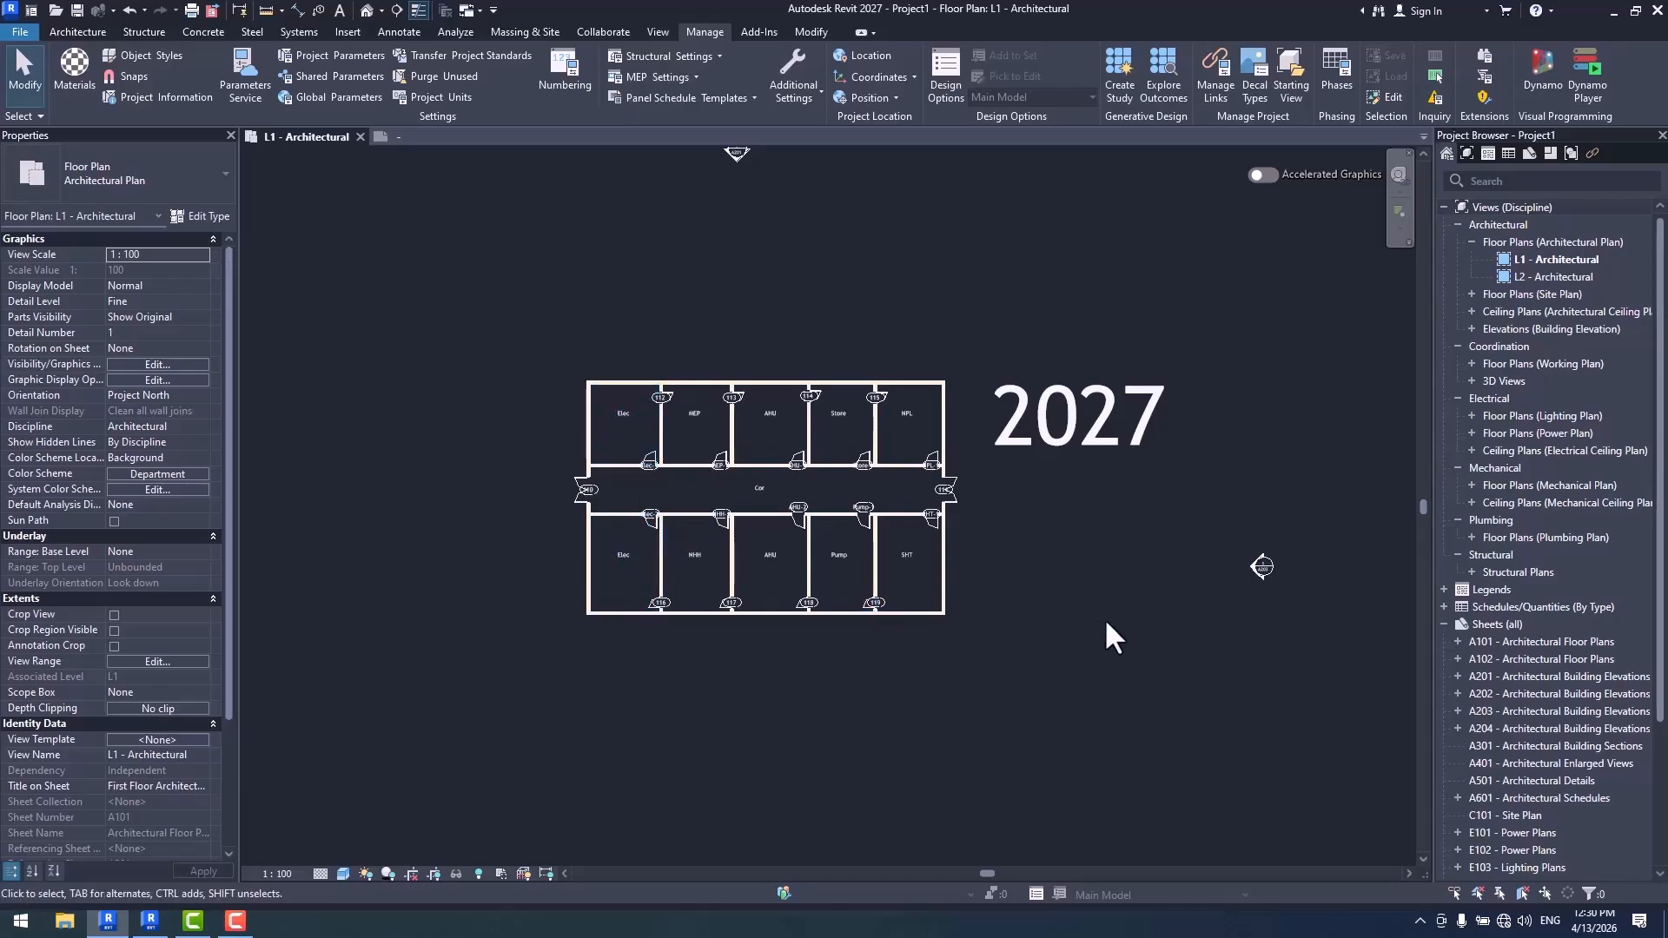
scroll(623, 551, "up", 8)
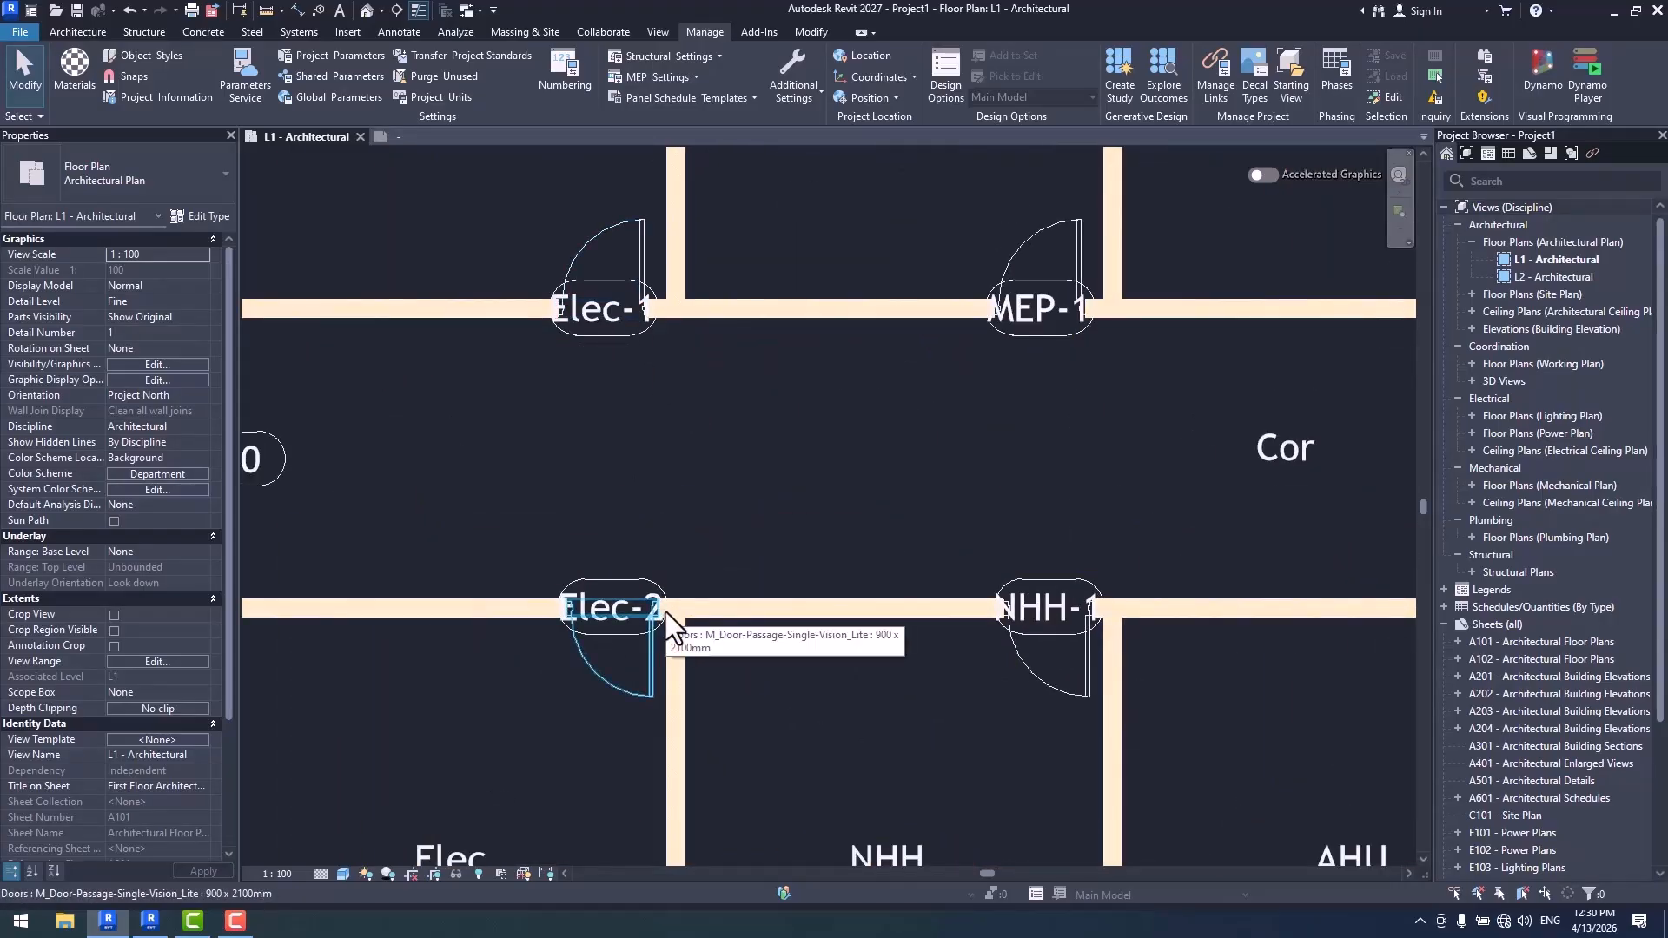
- Review the partitioning and number formatting rules of the Door Tag template, leaving them unchanged
scroll(666, 612, "down", 5)
middle_click_drag(986, 622, 924, 580)
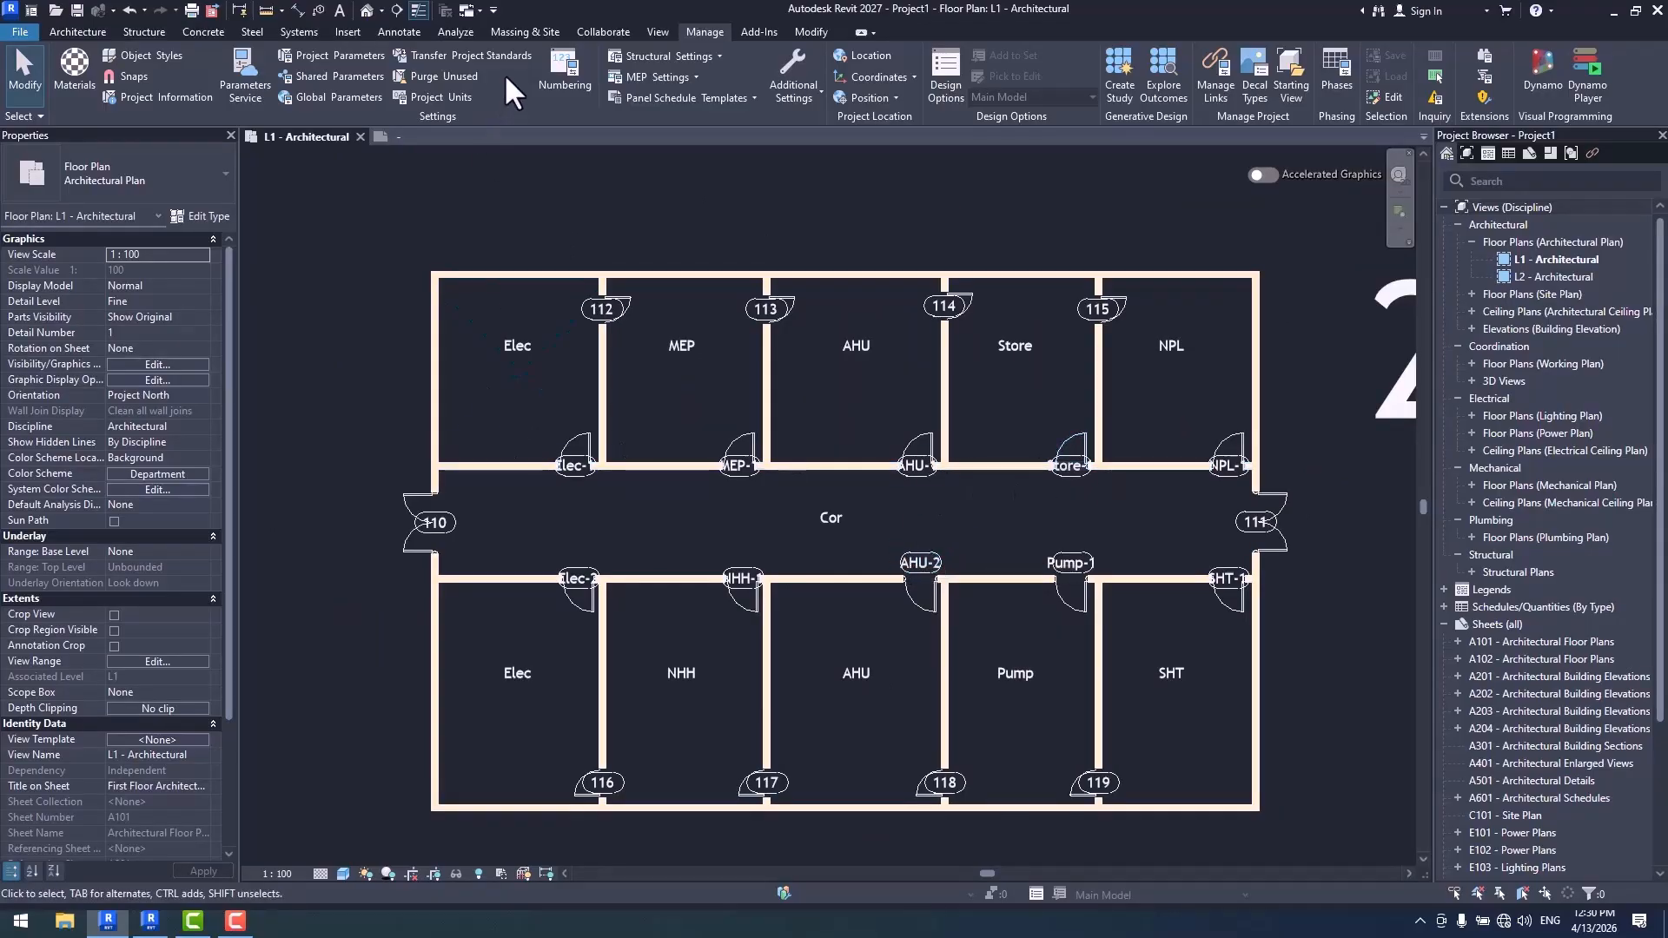
left_click(565, 85)
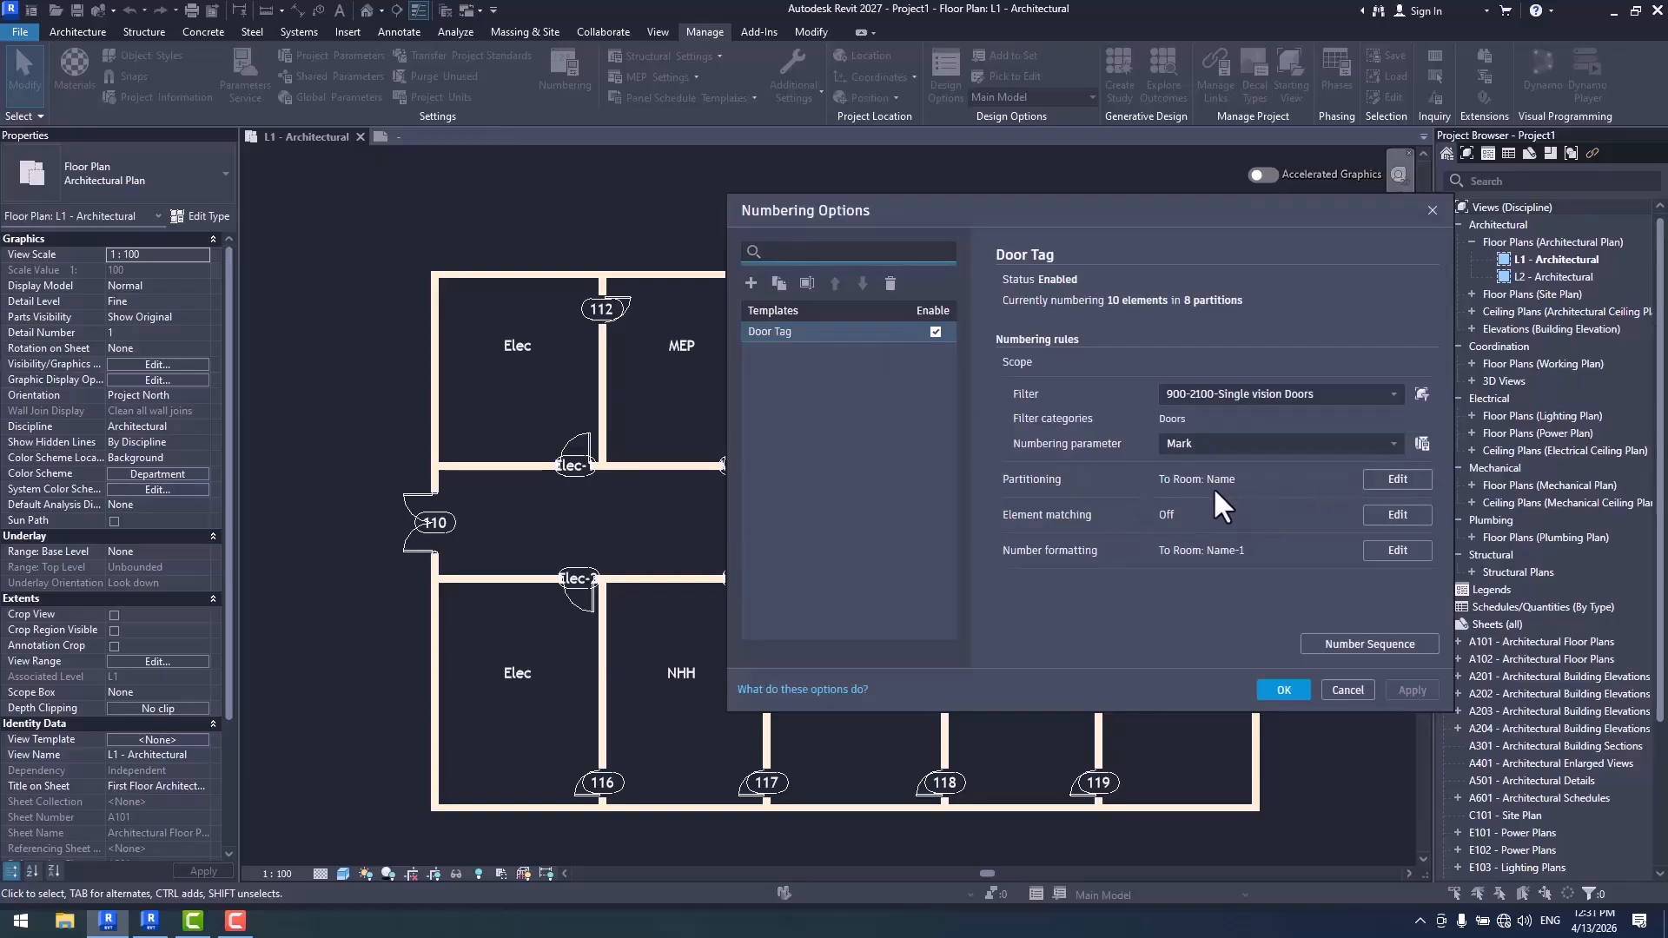
left_click(1347, 689)
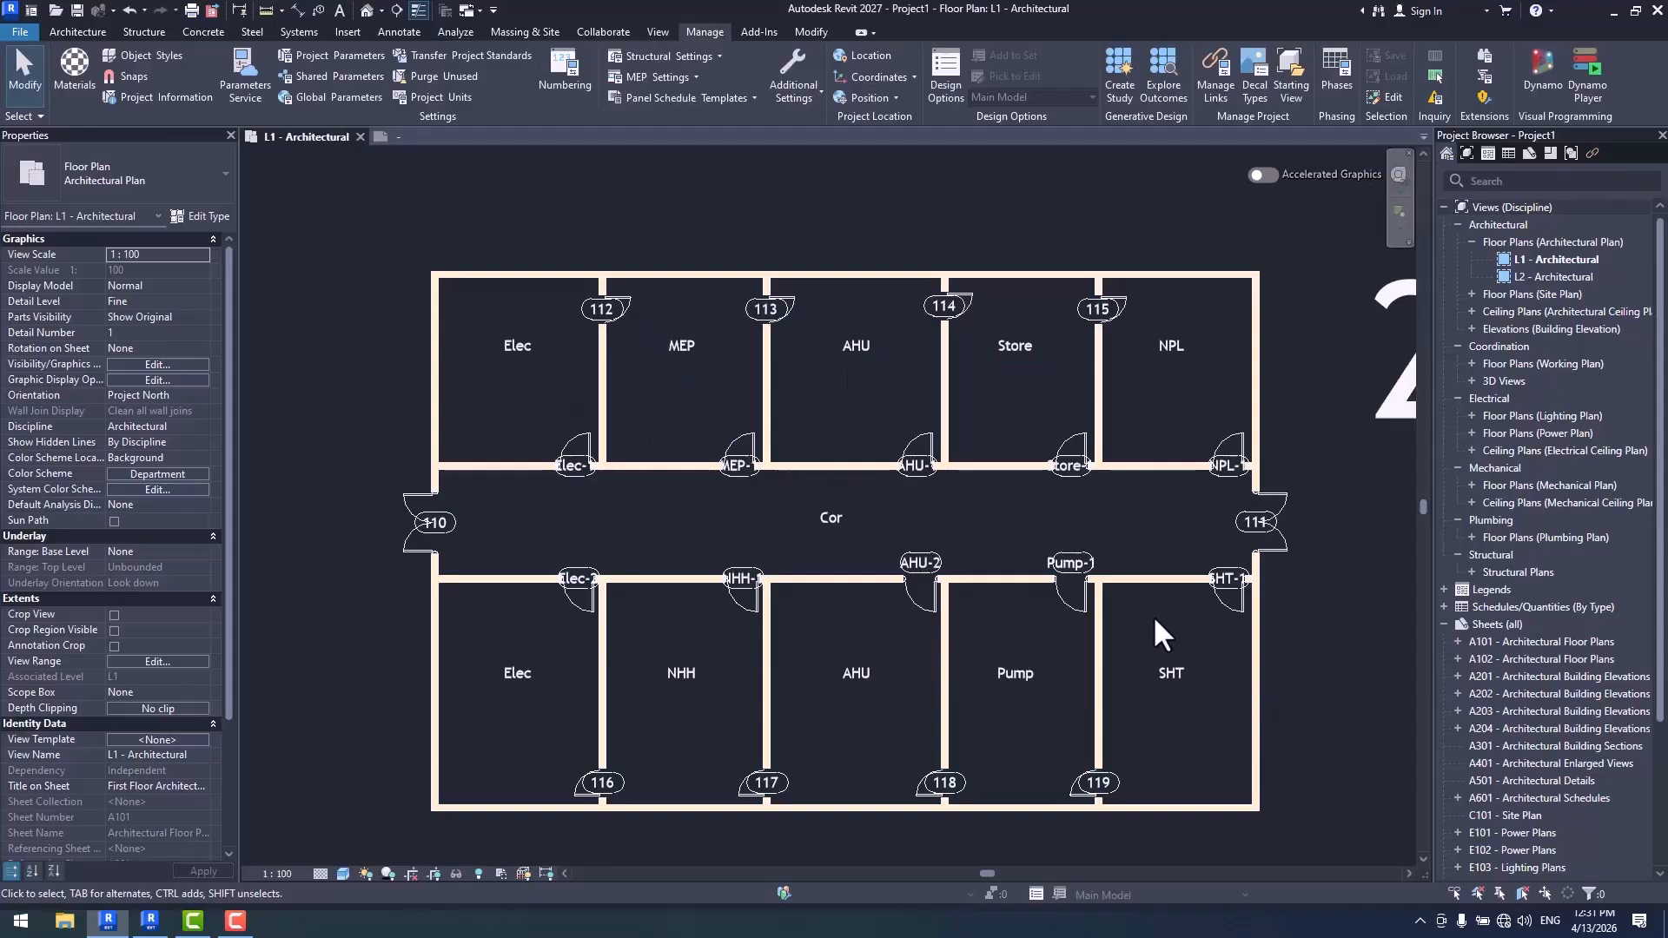
- Compare the tags of same-named rooms, such as Elec and AHU, across the corridor
scroll(664, 554, "up", 2)
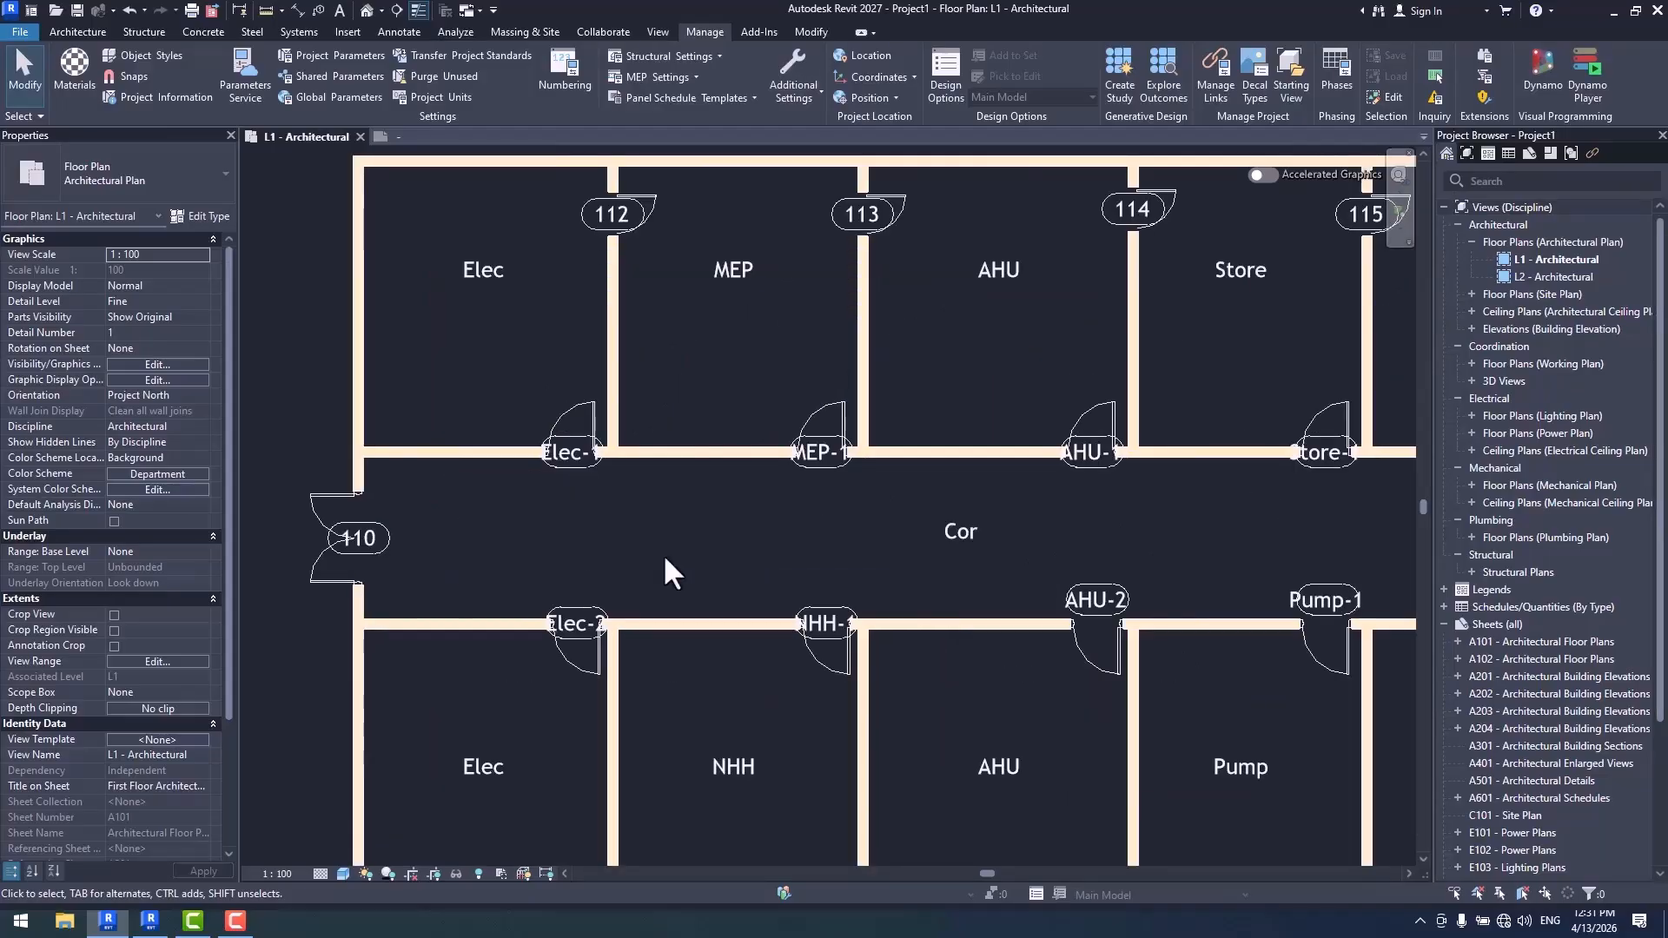
scroll(646, 575, "up", 2)
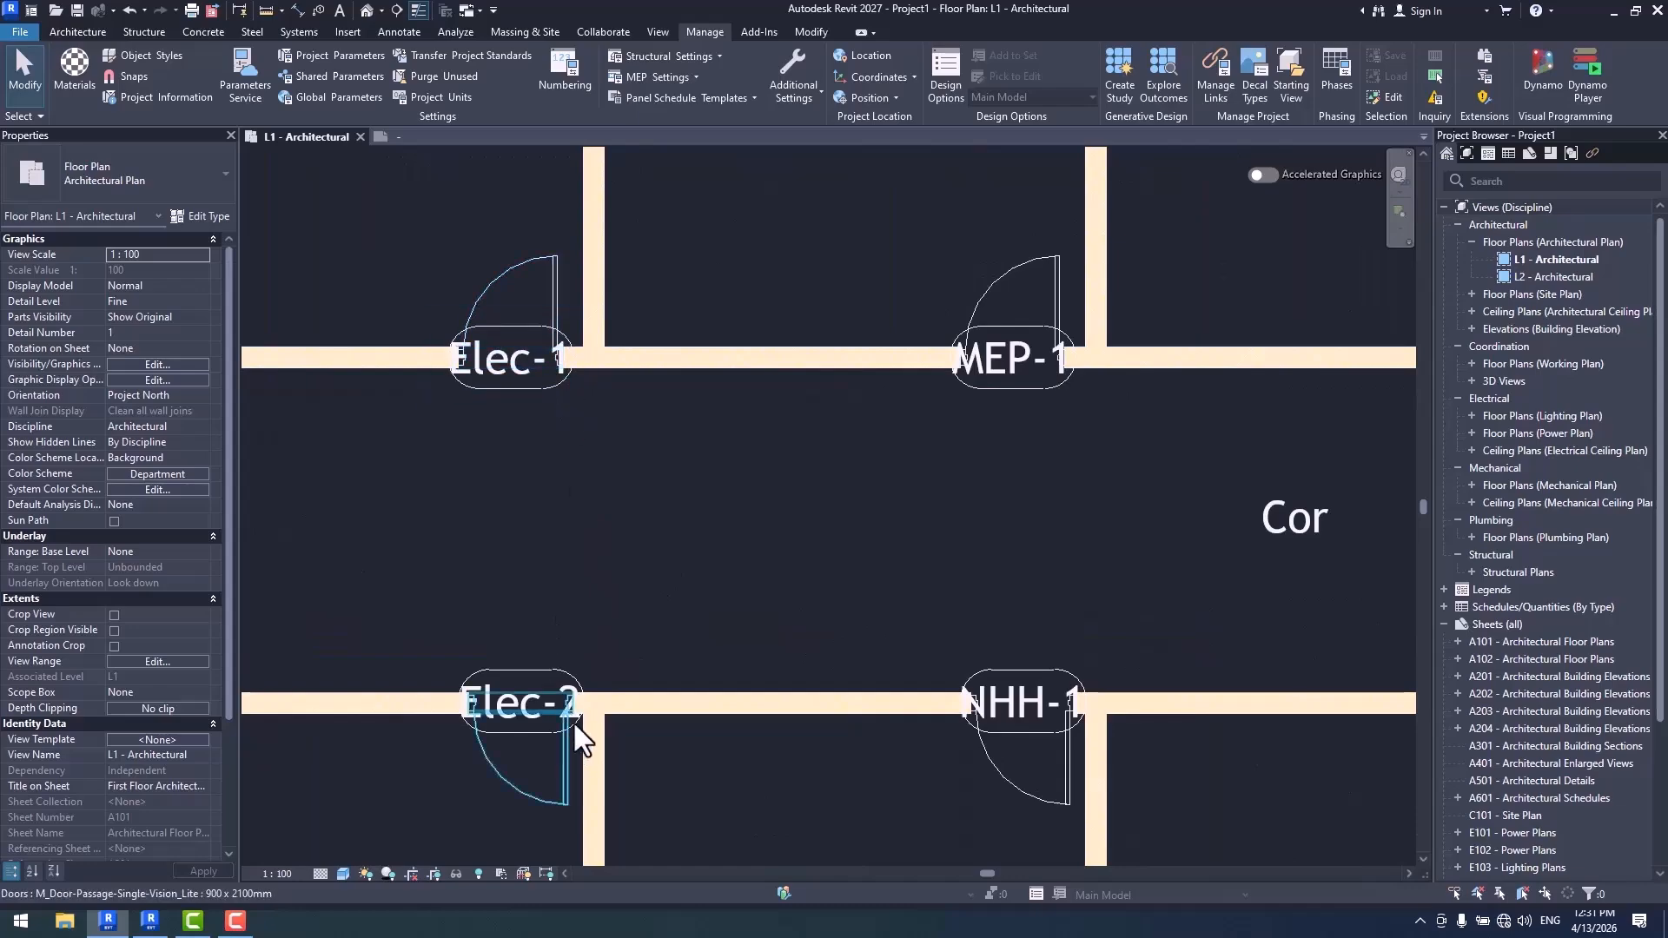
scroll(578, 708, "down", 2)
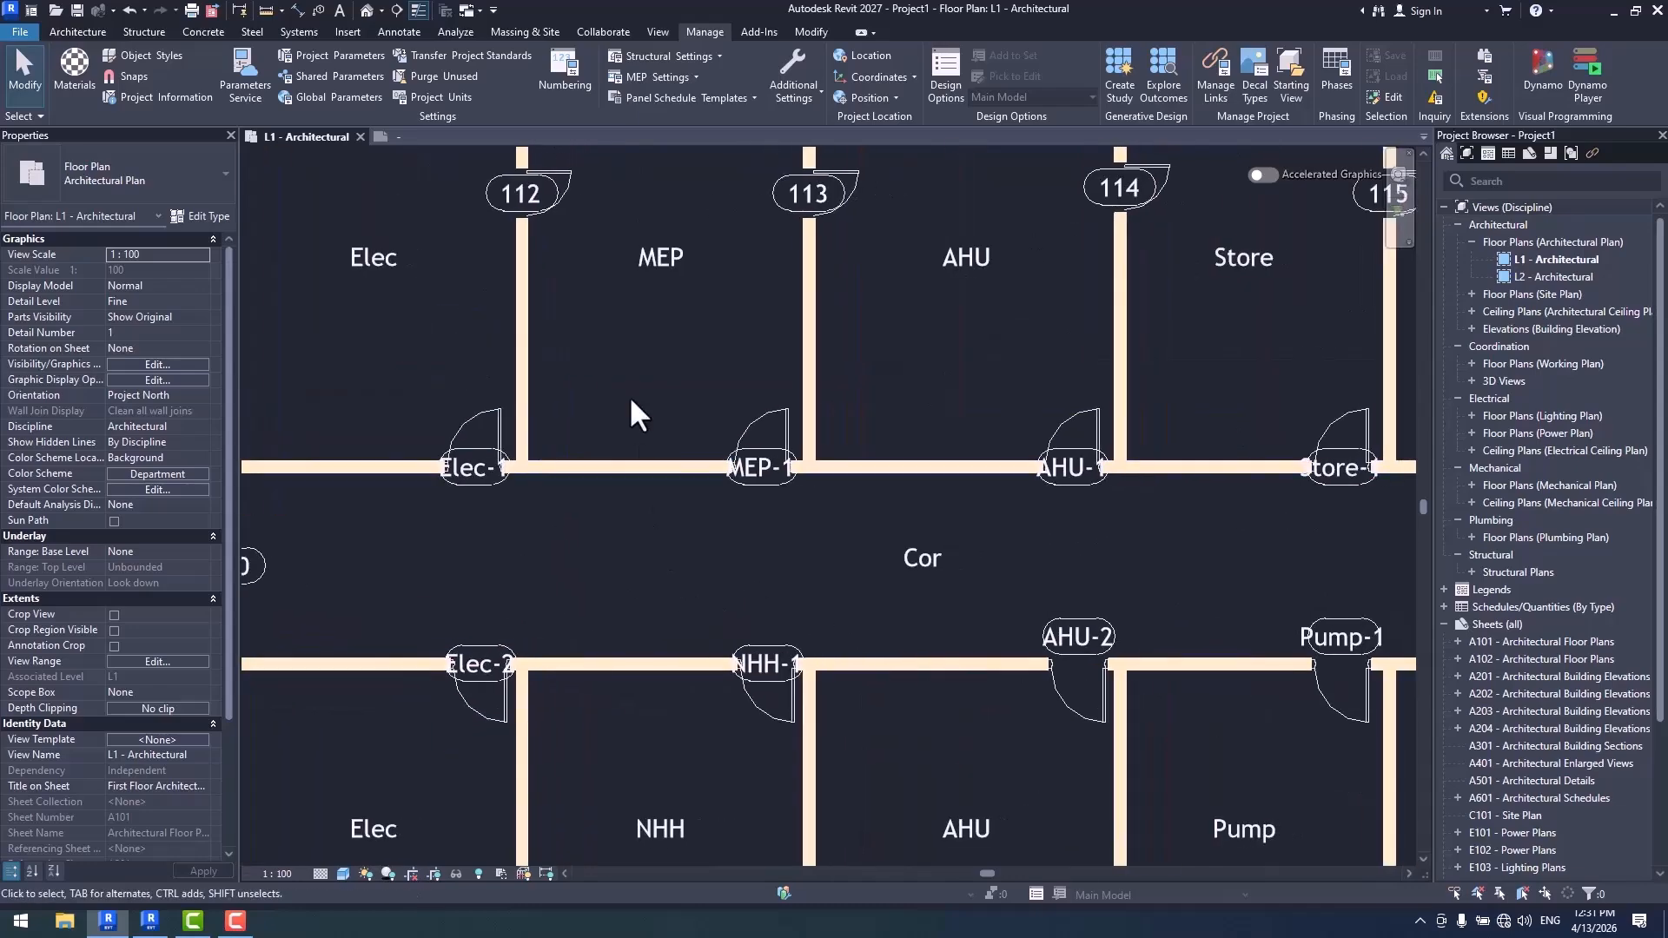
scroll(652, 283, "down", 2)
scroll(789, 475, "up", 2)
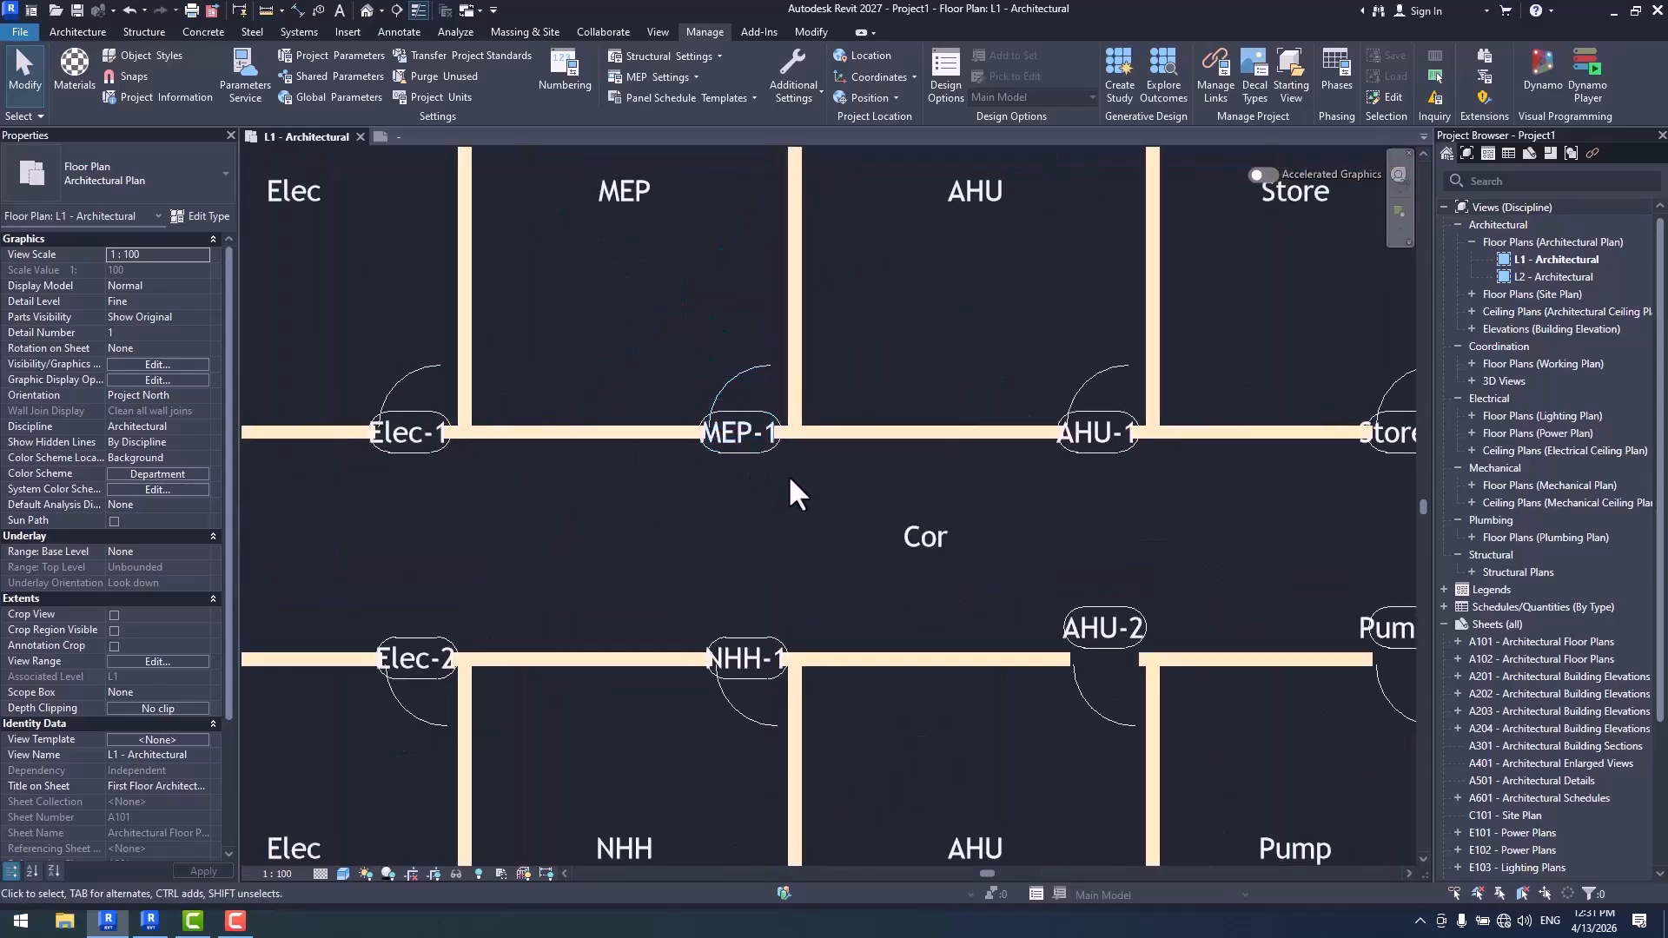
scroll(789, 474, "down", 3)
scroll(1010, 482, "up", 3)
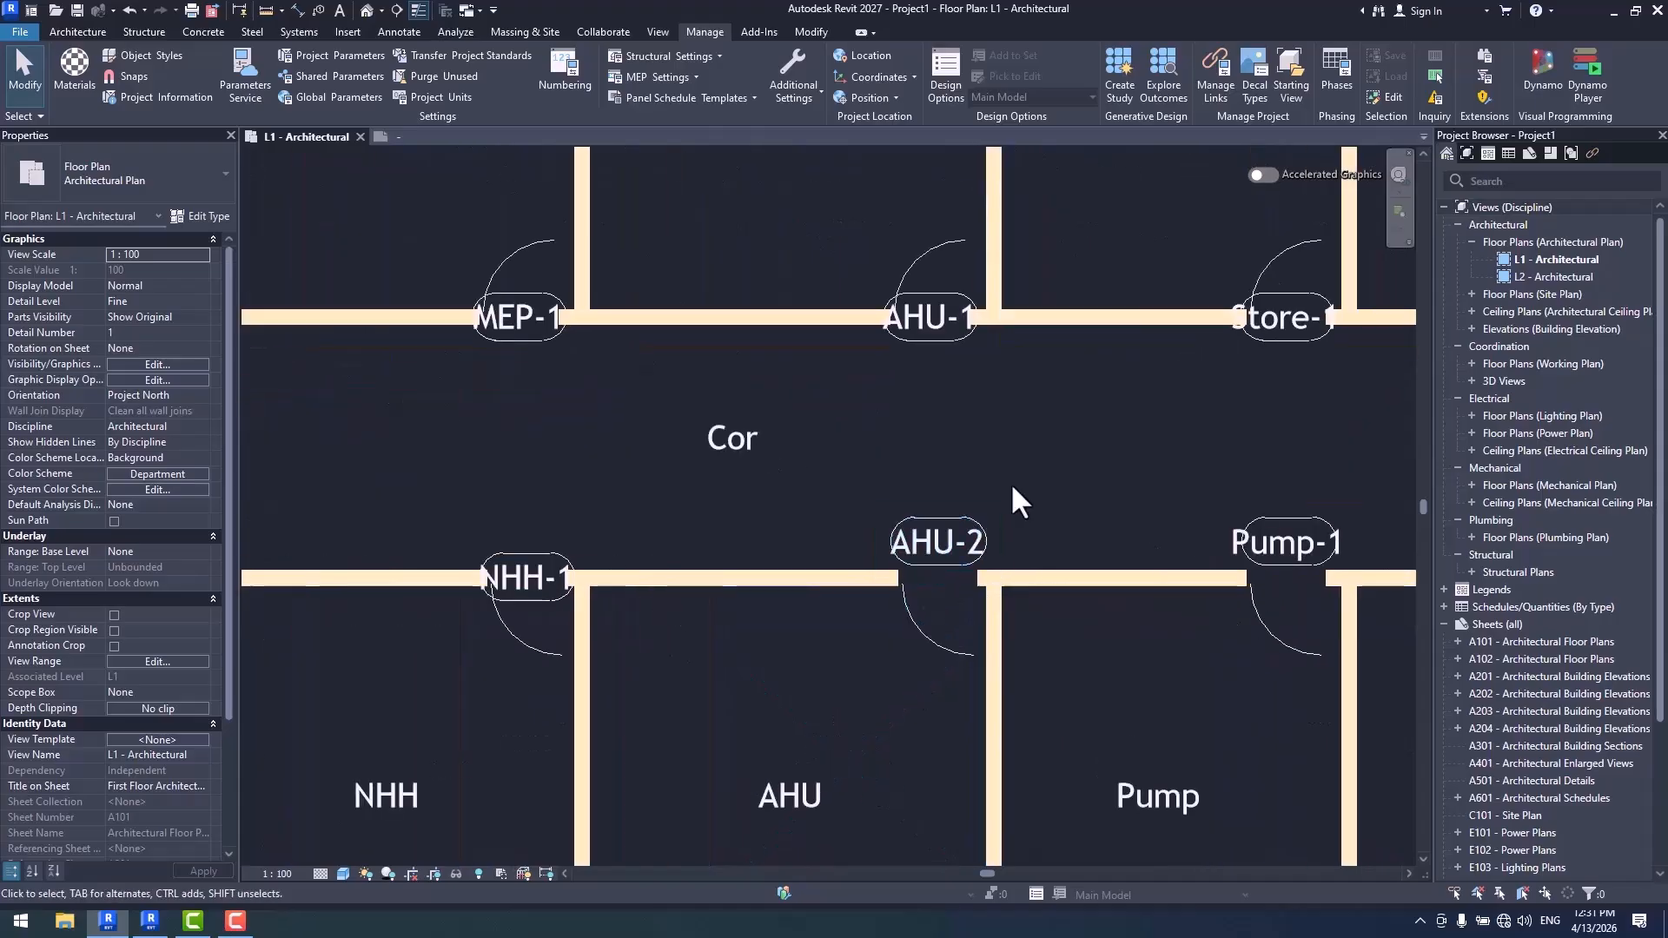
- Rename the Pump room on the south side of the corridor as AHU
scroll(616, 556, "down", 3)
mouse_move(1038, 580)
middle_mouse_down()
mouse_move(984, 589)
mouse_move(1065, 599)
middle_mouse_up()
scroll(1290, 578, "up", 2)
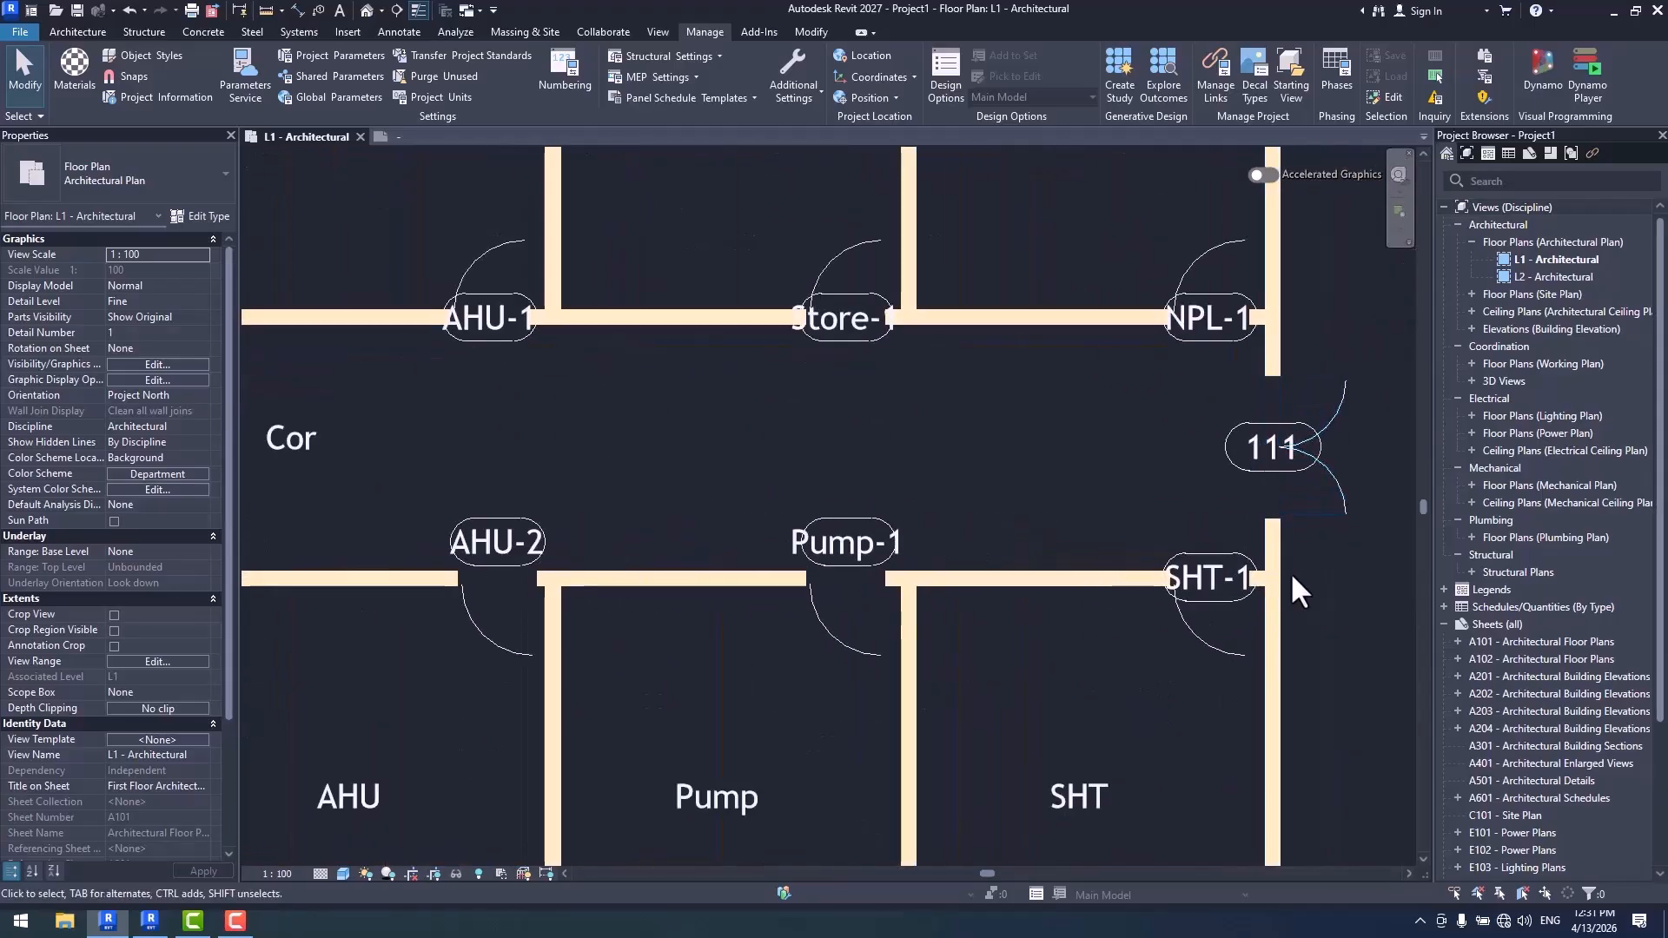
scroll(1035, 617, "down", 3)
scroll(972, 618, "up", 2)
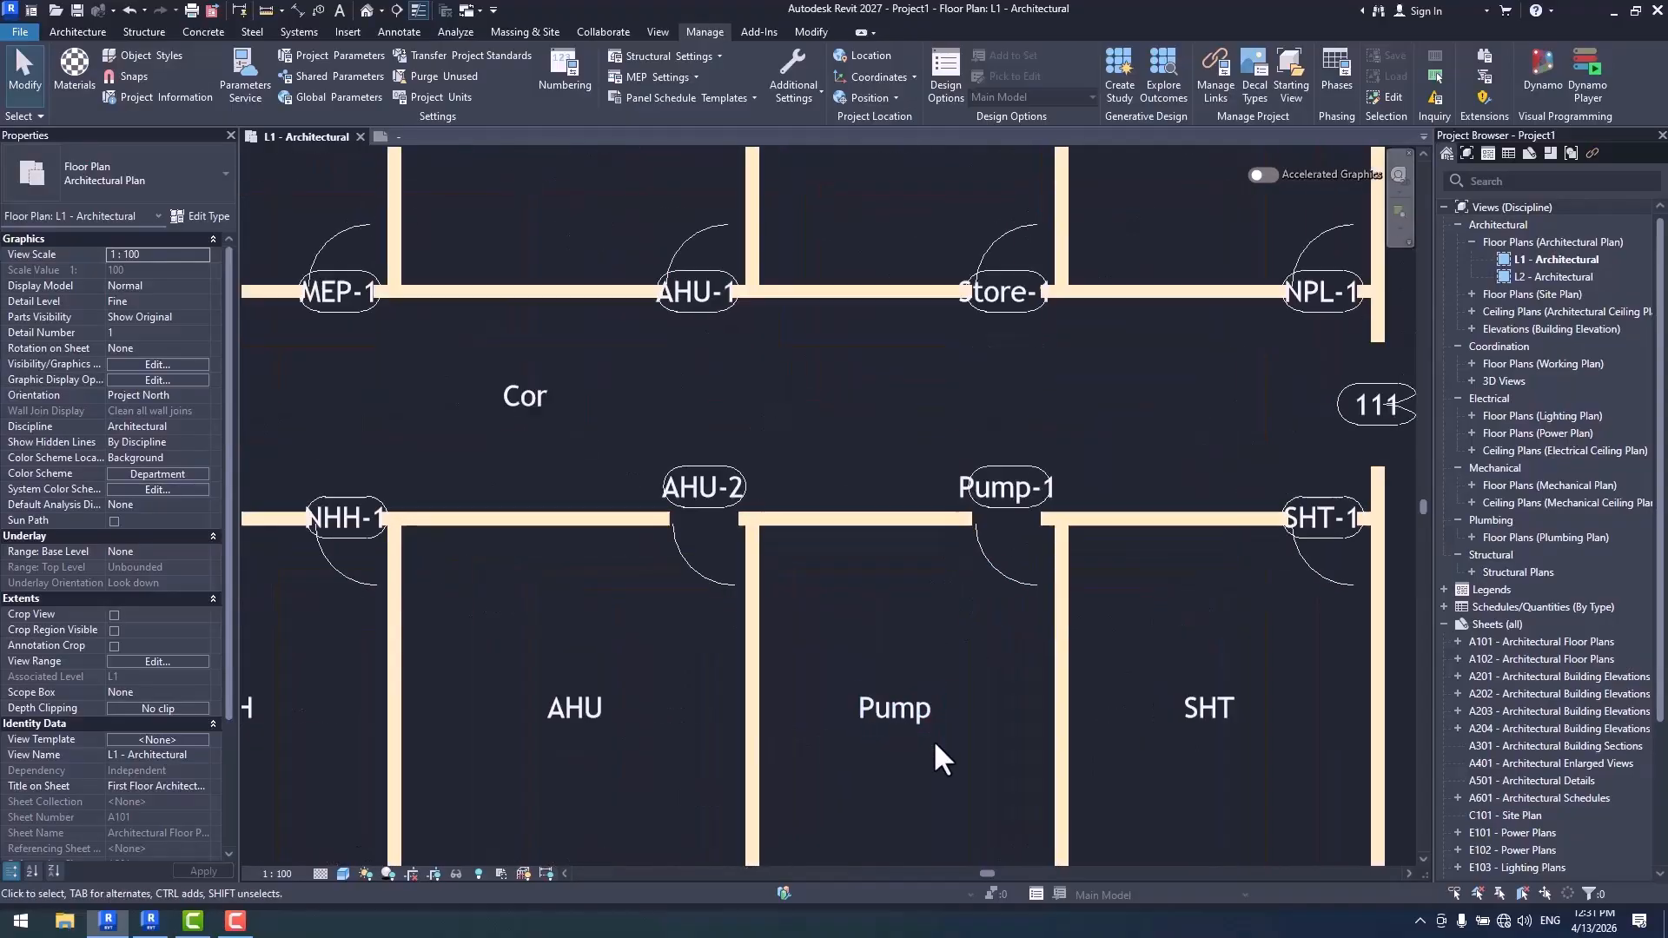
scroll(904, 882, "up", 2)
left_click(977, 632)
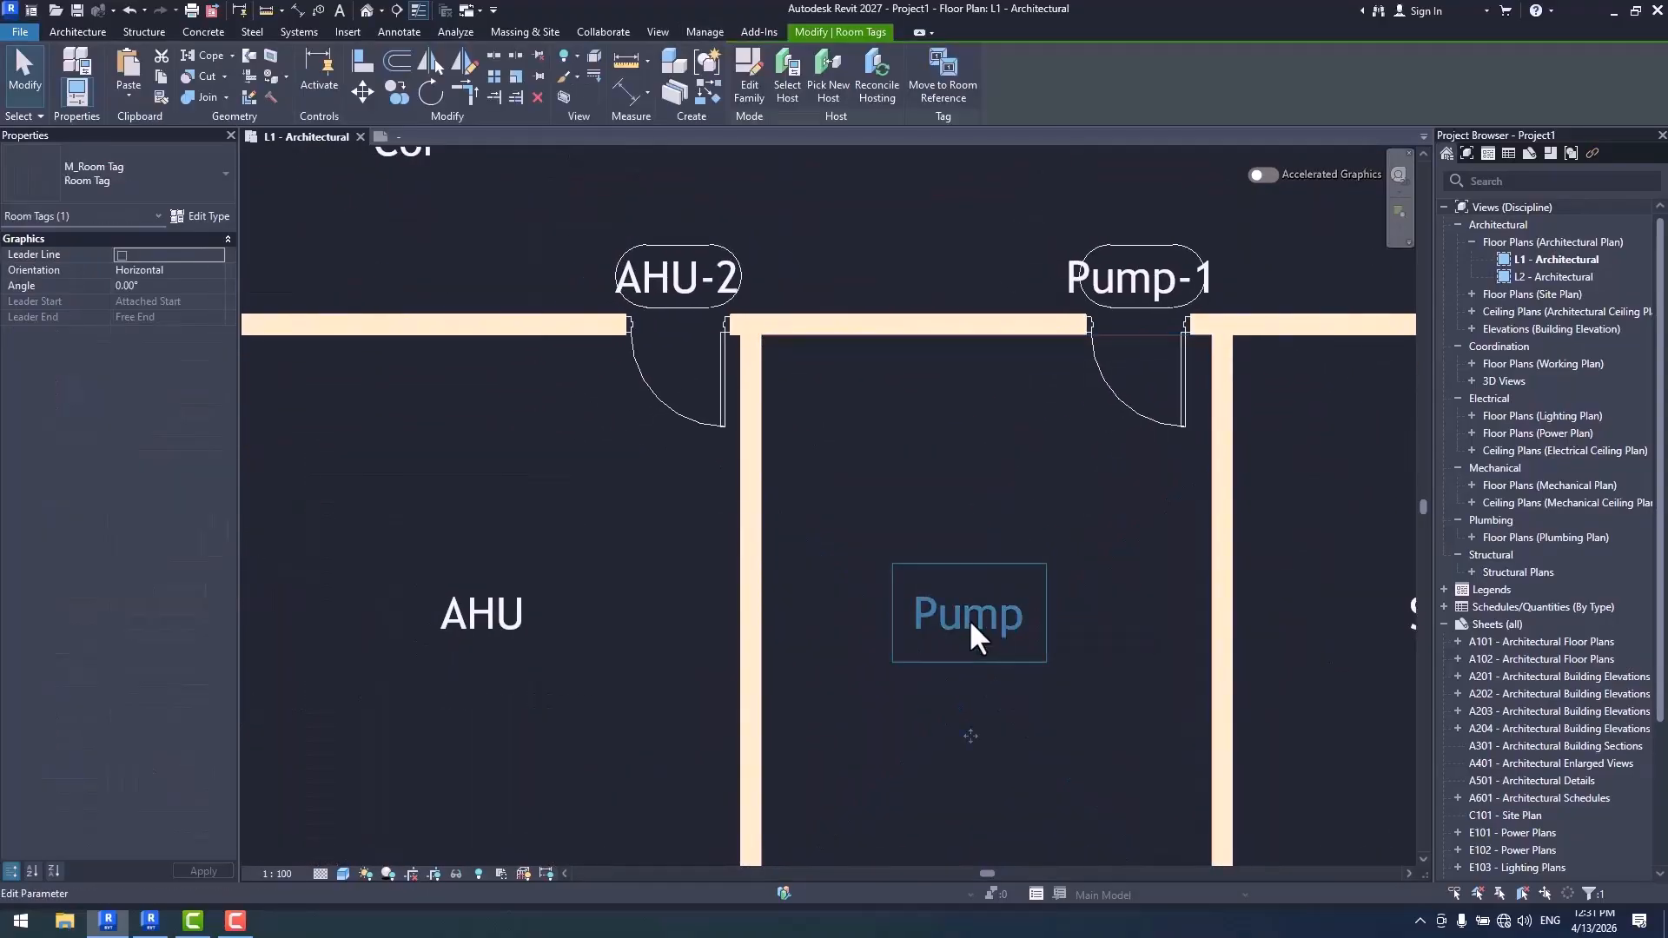
left_click(971, 622)
type("A")
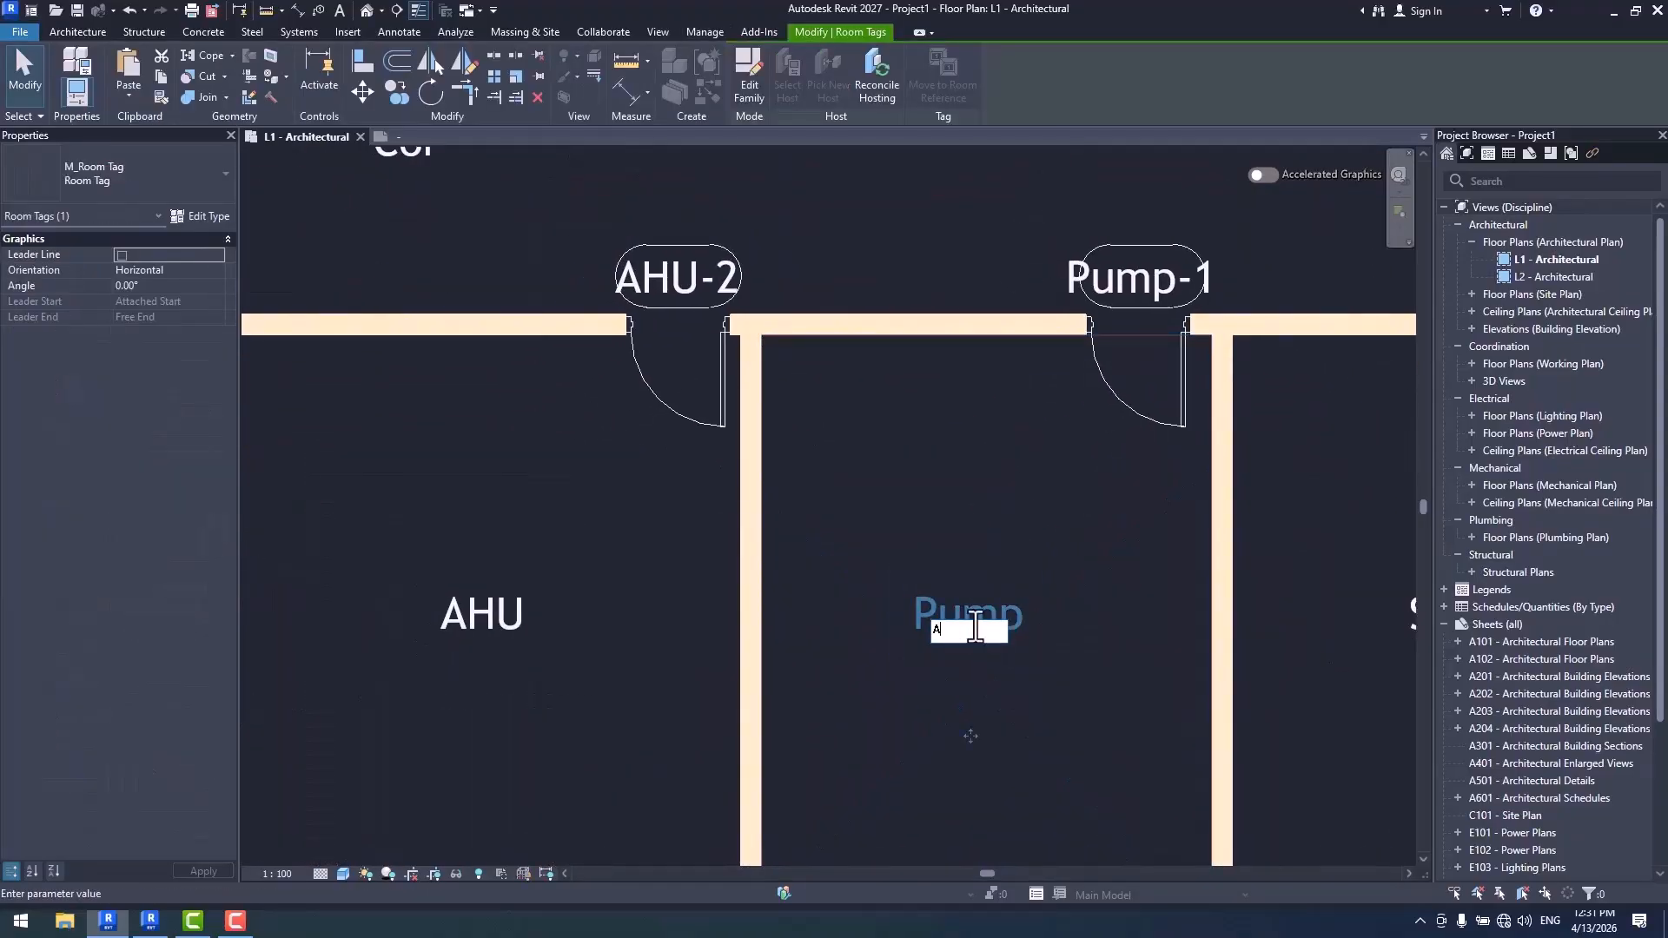
type("HU")
key("Return")
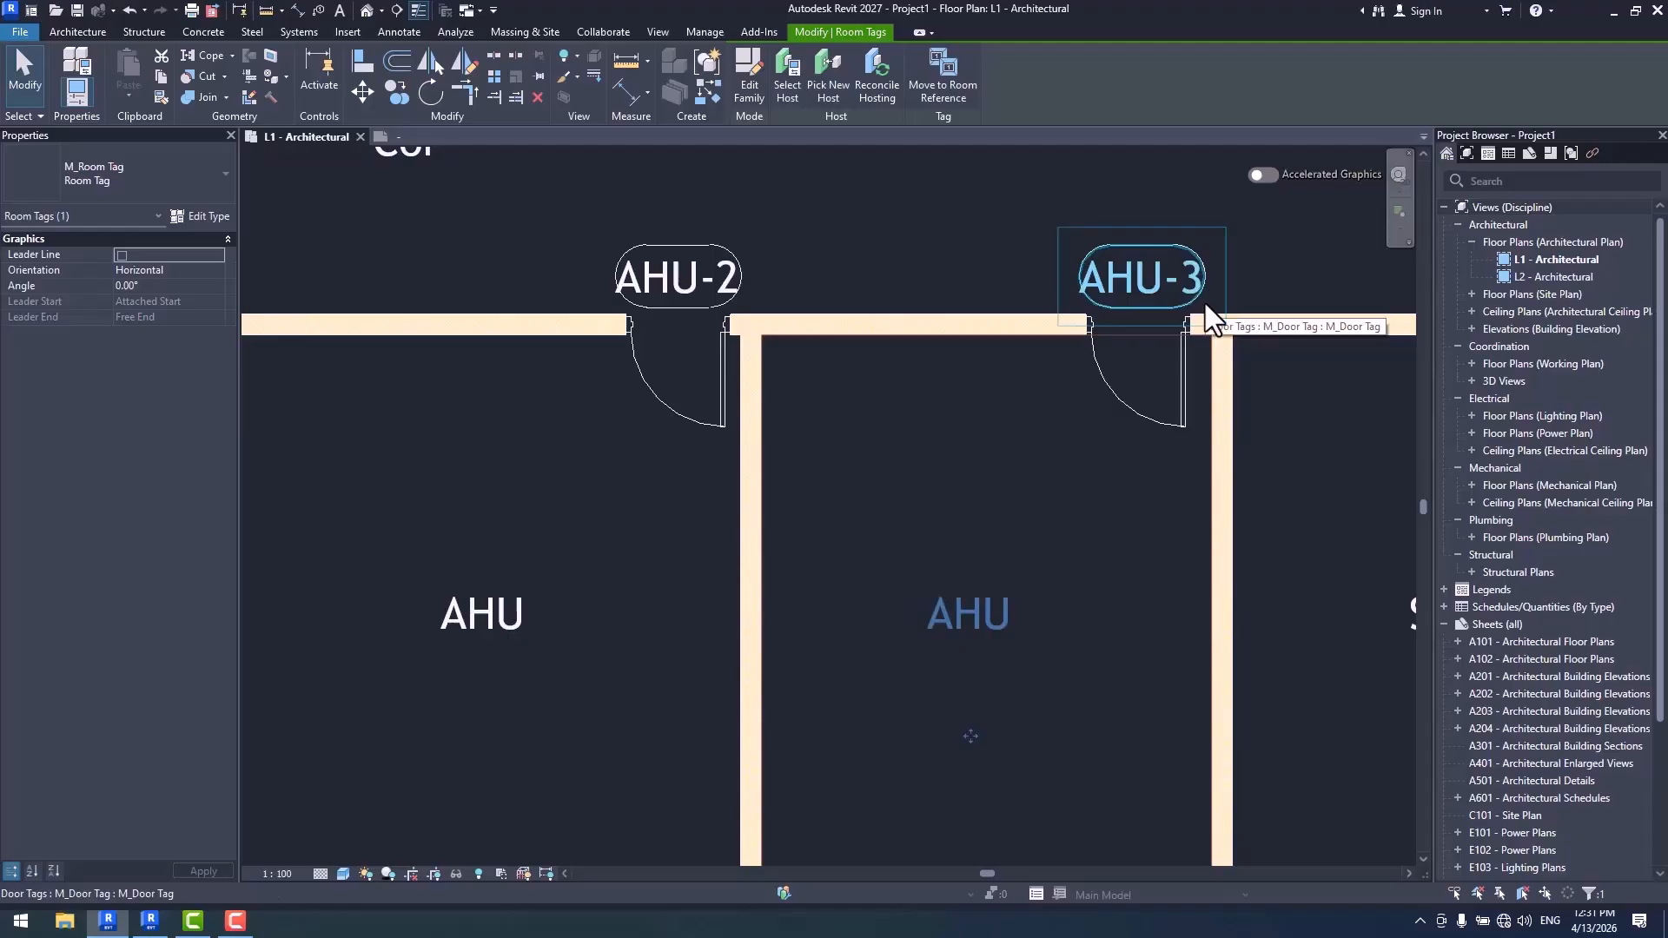
- Copy door AHU-3 along the corridor wall to add a second door to its room, and dismiss the save reminder
scroll(1206, 304, "down", 5)
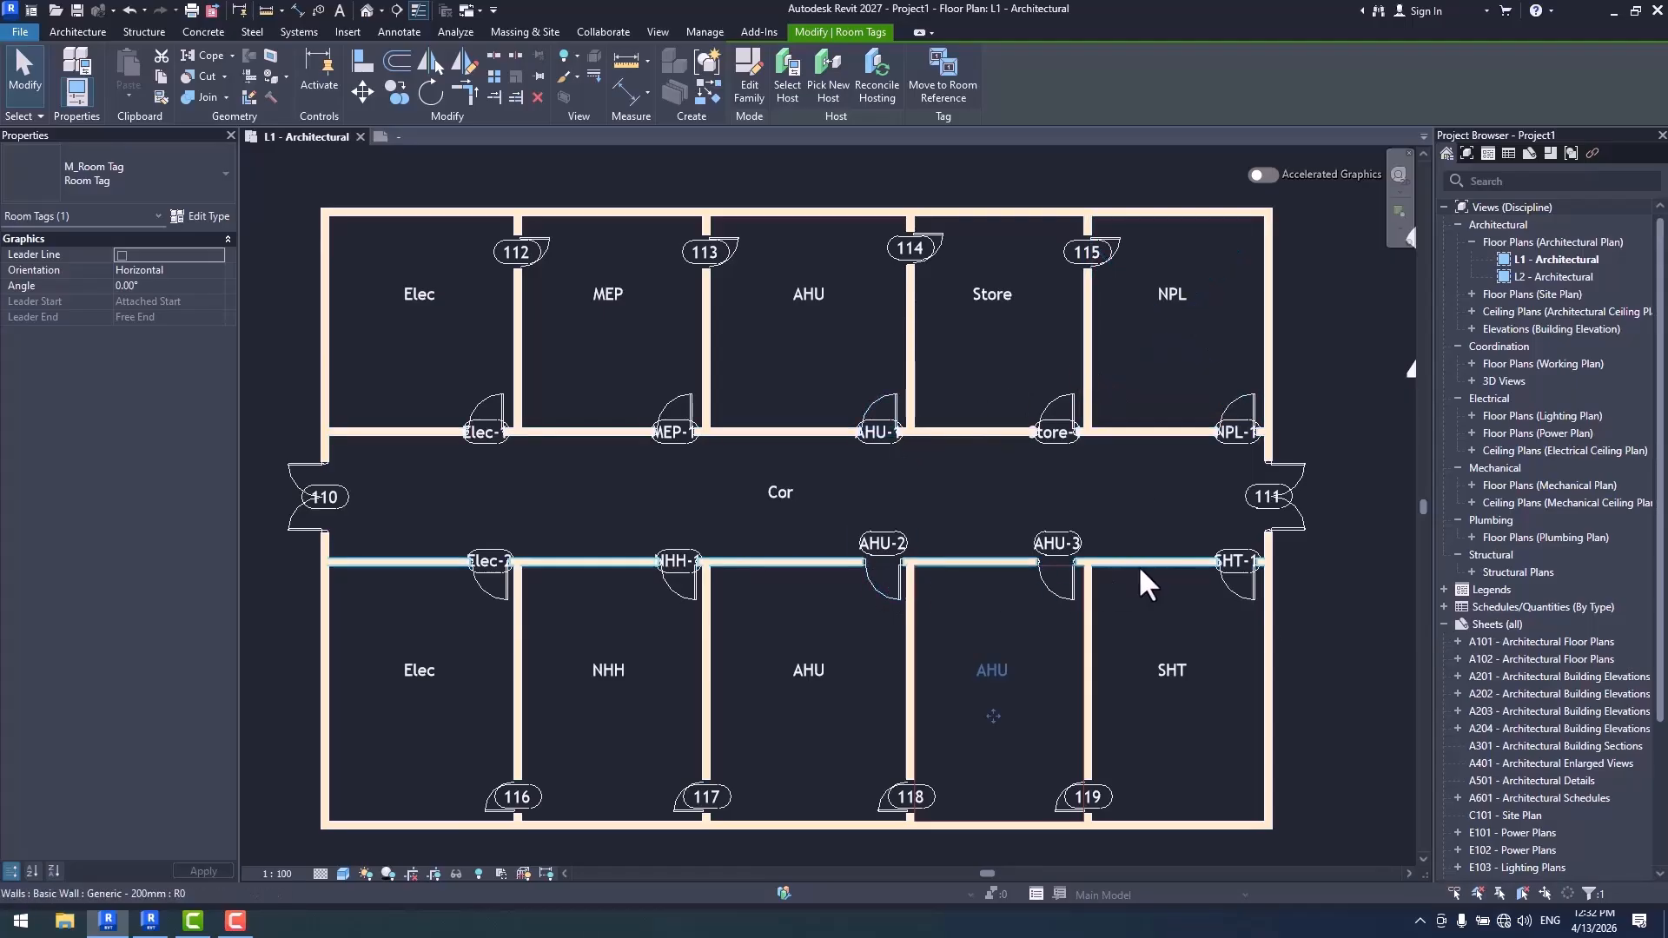
scroll(1047, 581, "up", 5)
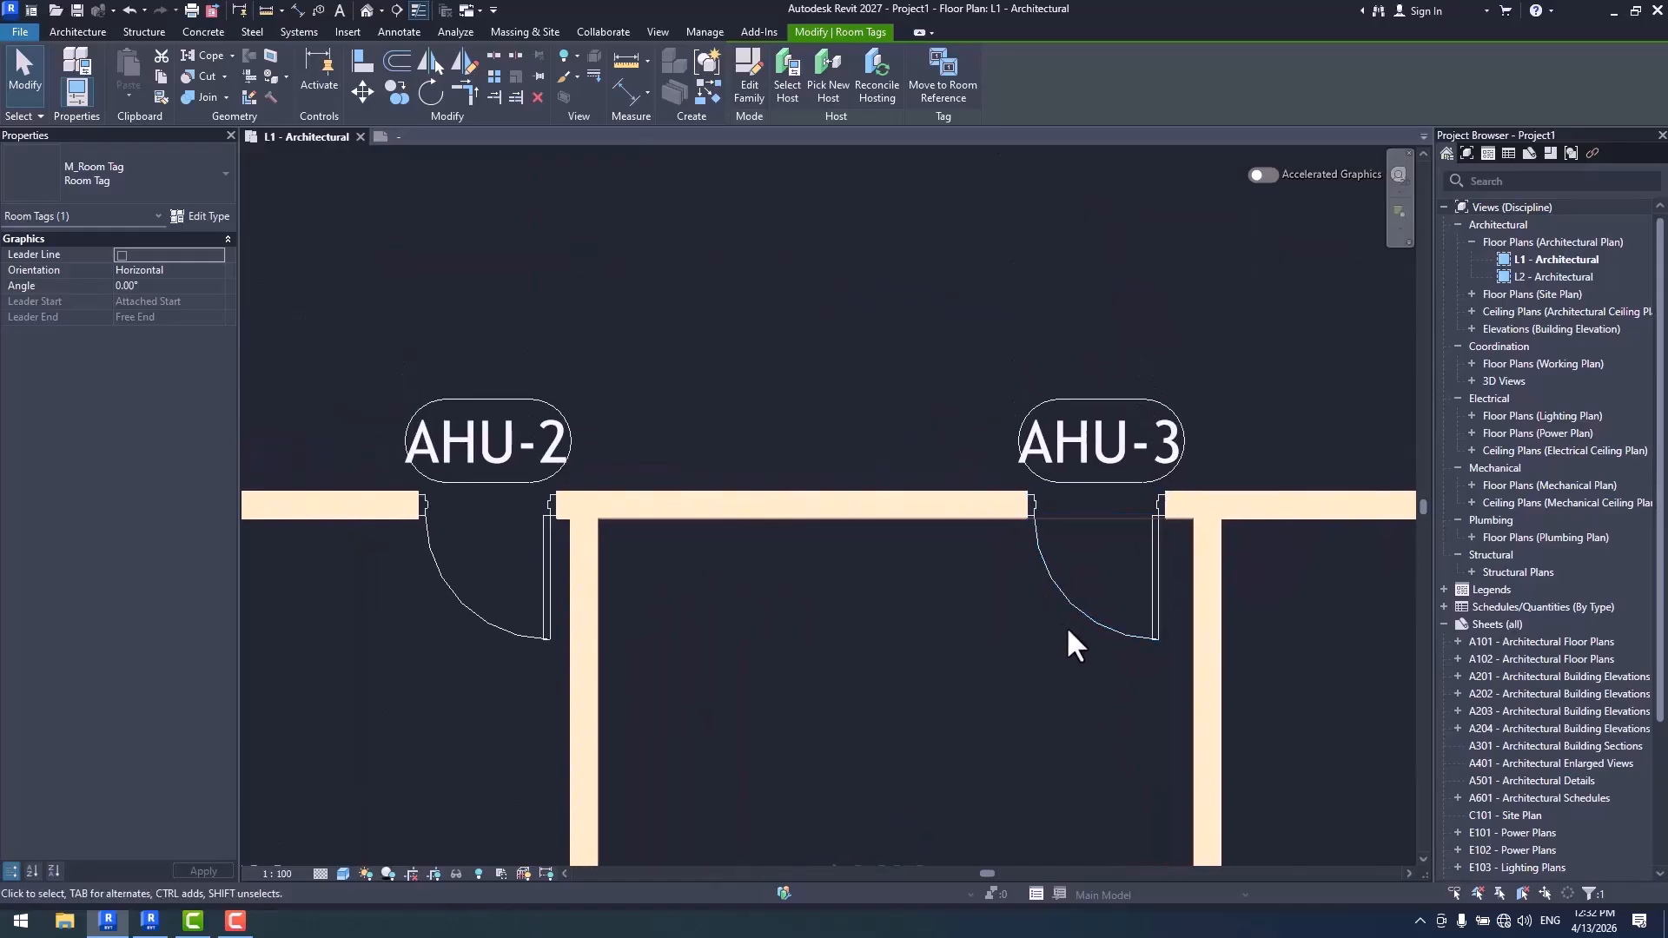
left_click(1039, 563)
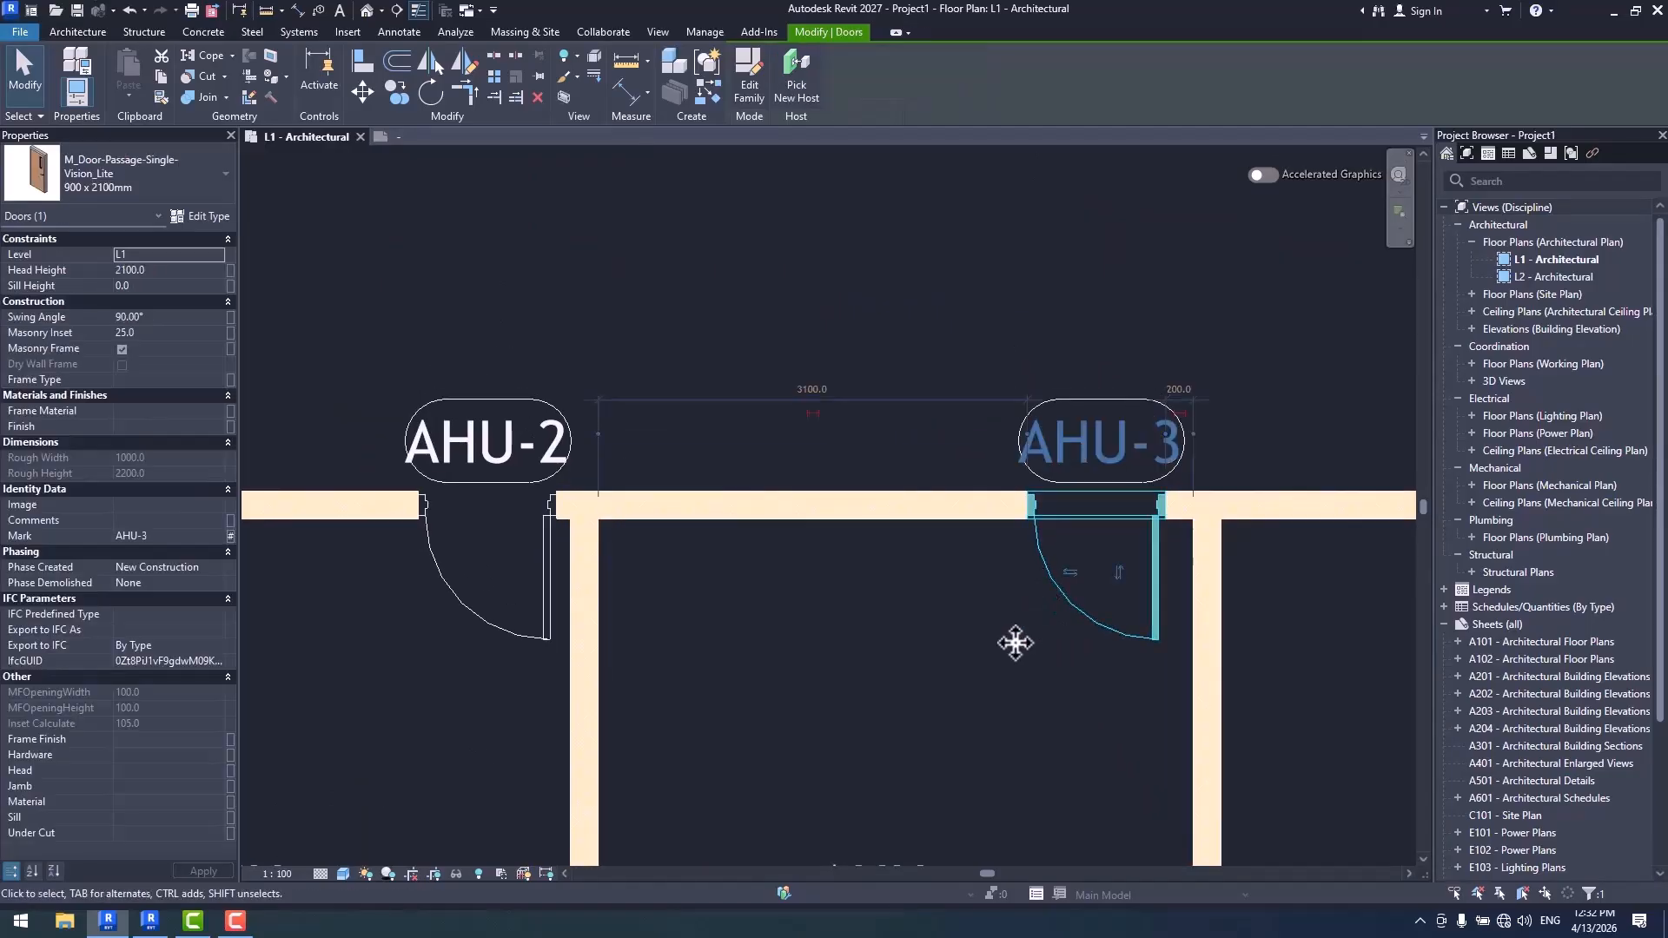
left_click(395, 91)
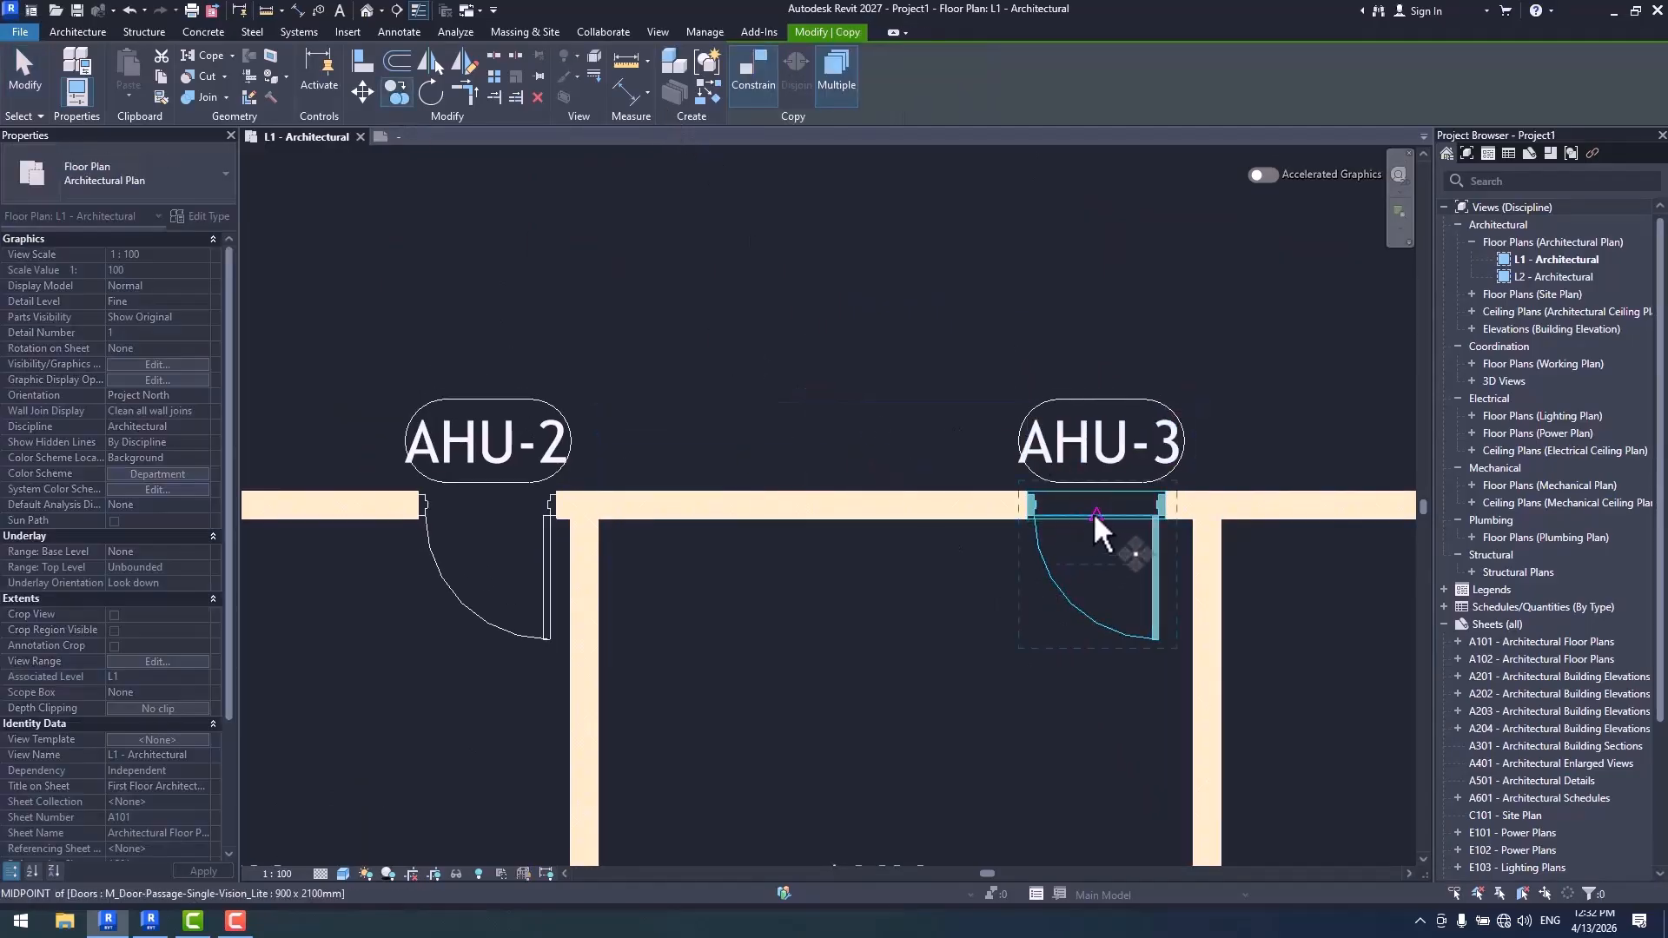
left_click(1097, 565)
left_click(815, 512)
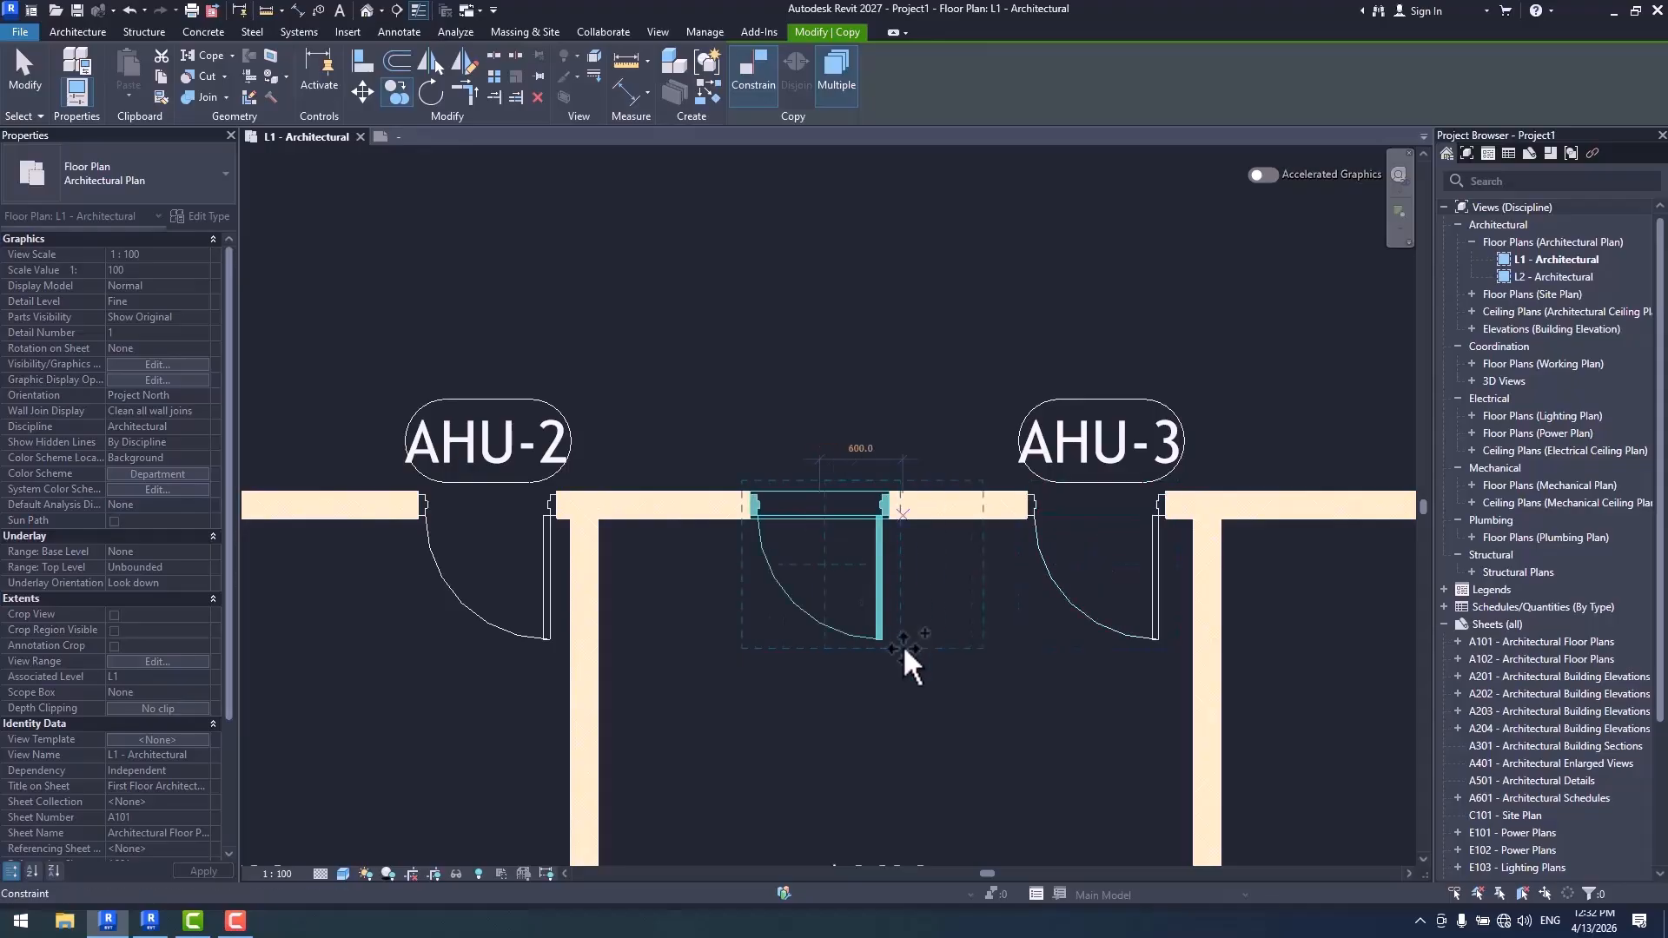
key("Escape")
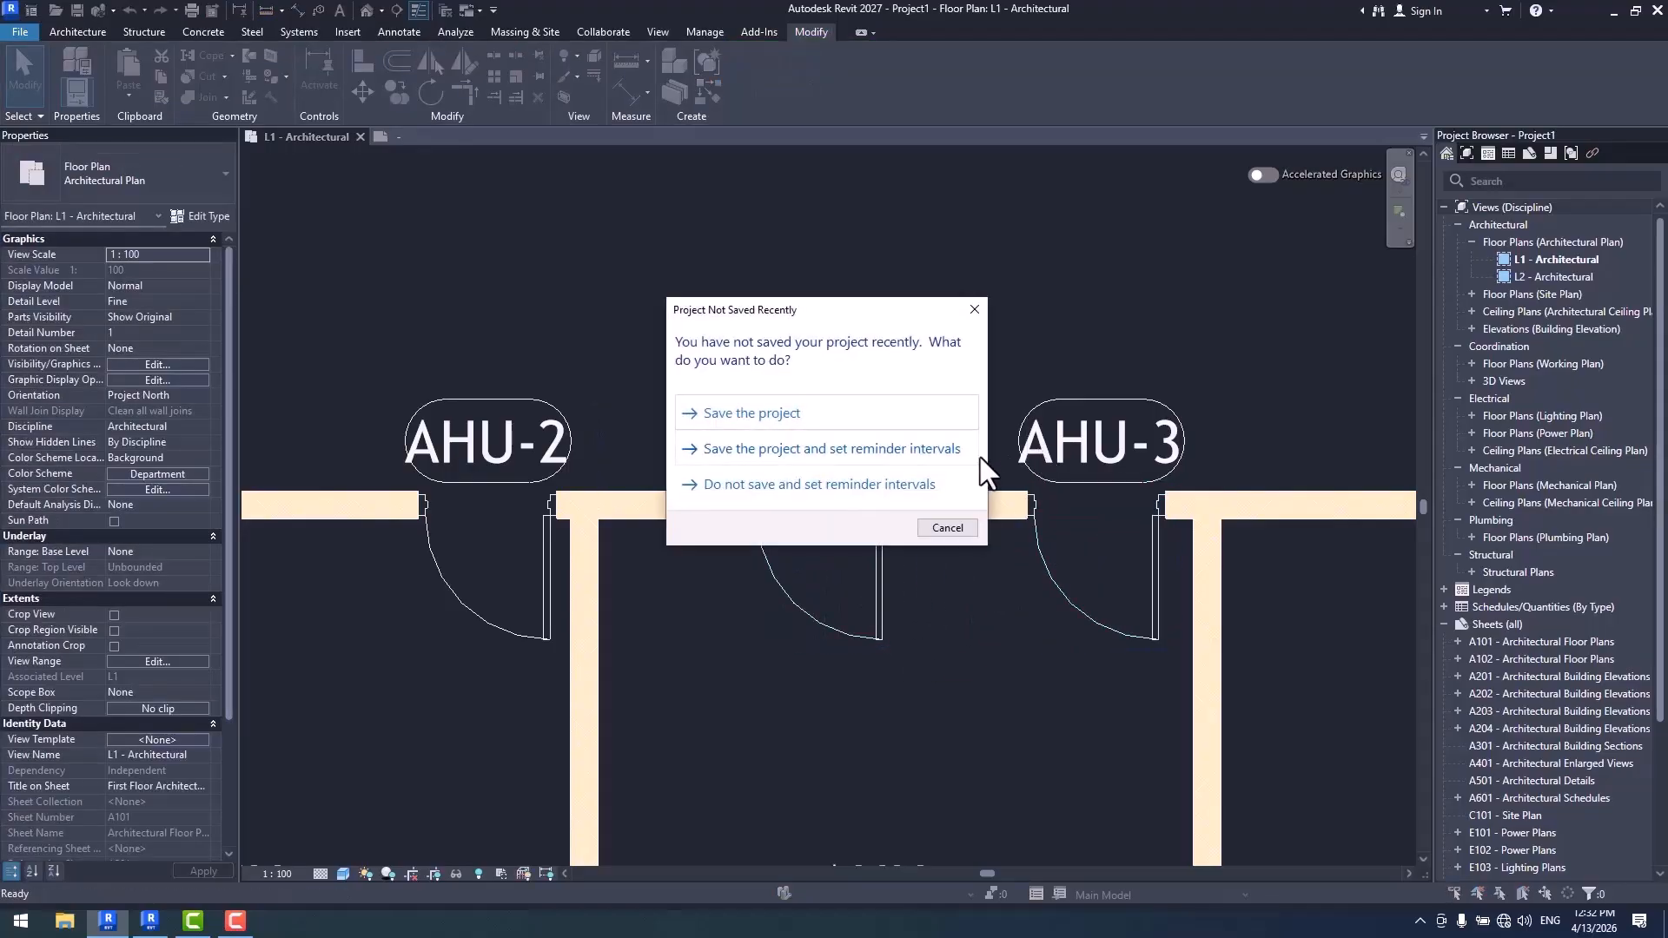
key("Escape")
- Tag the copied door between AHU-2 and AHU-3 with a matching door tag that has a leader line
left_click(1065, 439)
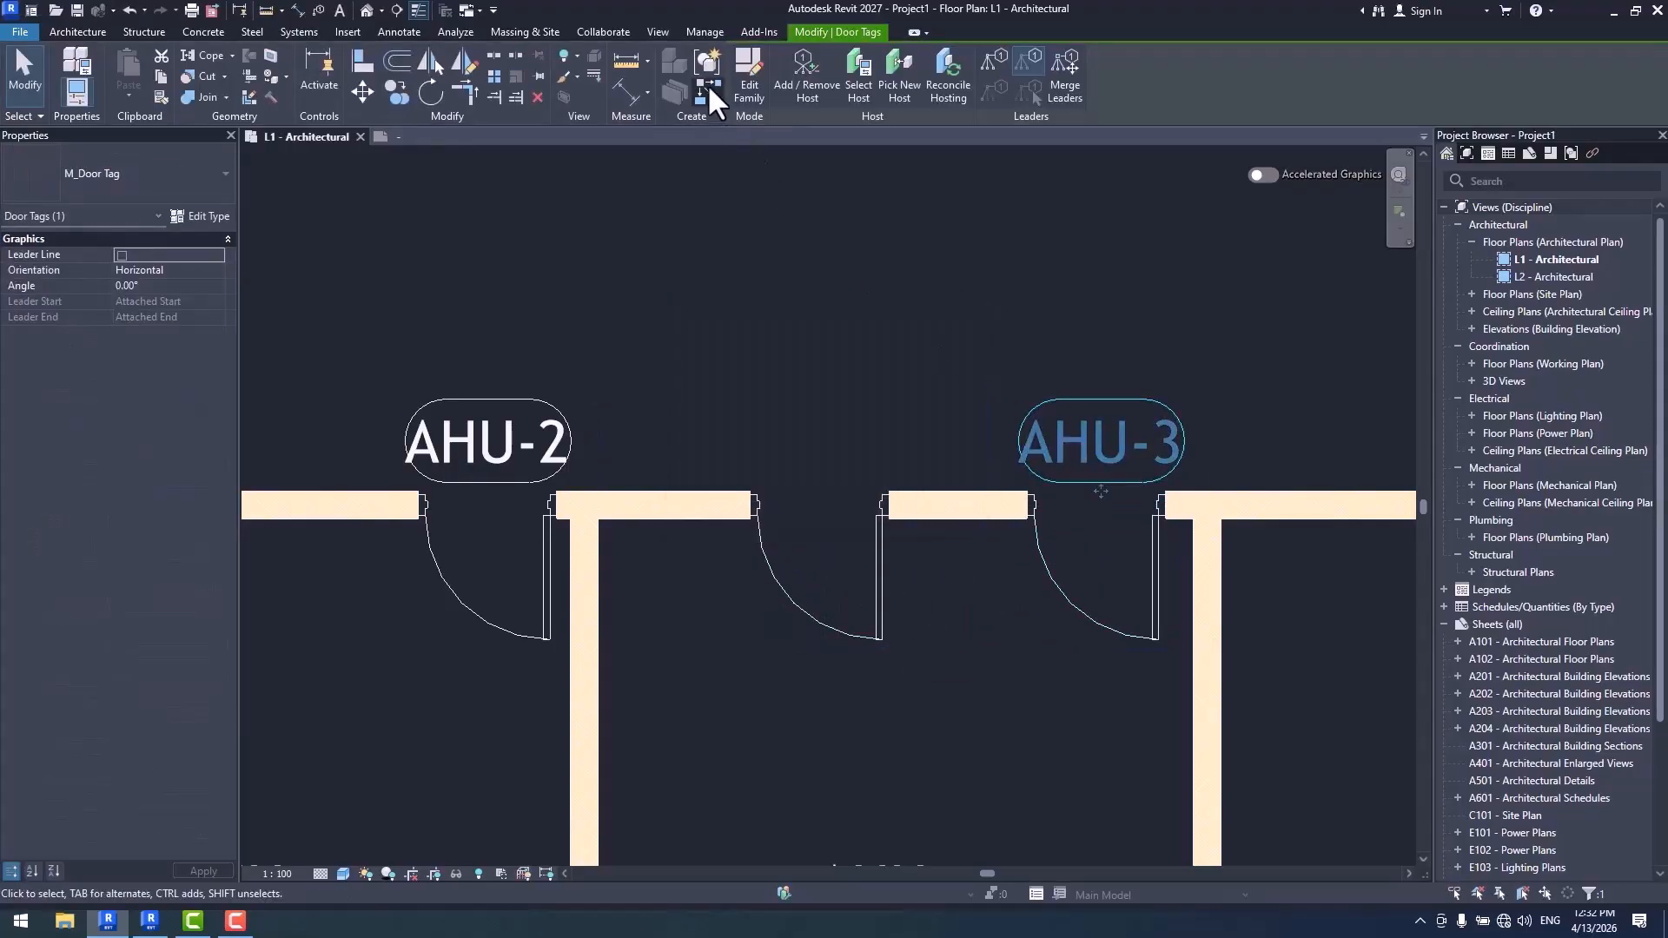
scroll(900, 322, "down", 3)
middle_click_drag(1008, 582, 951, 649)
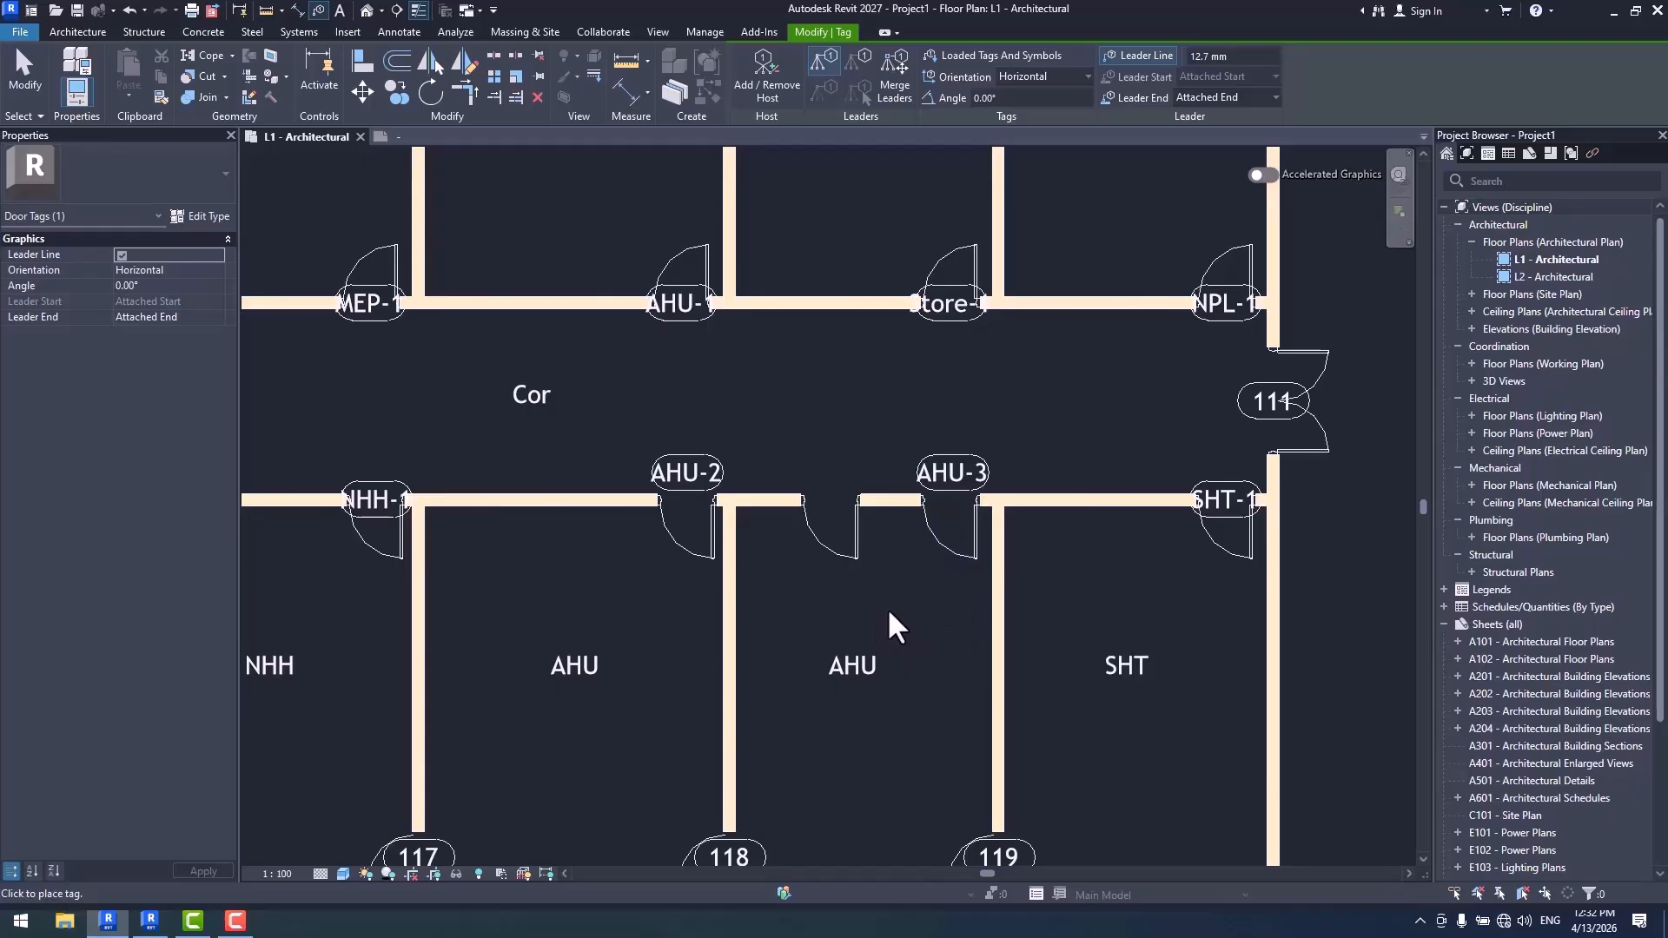
left_click(851, 556)
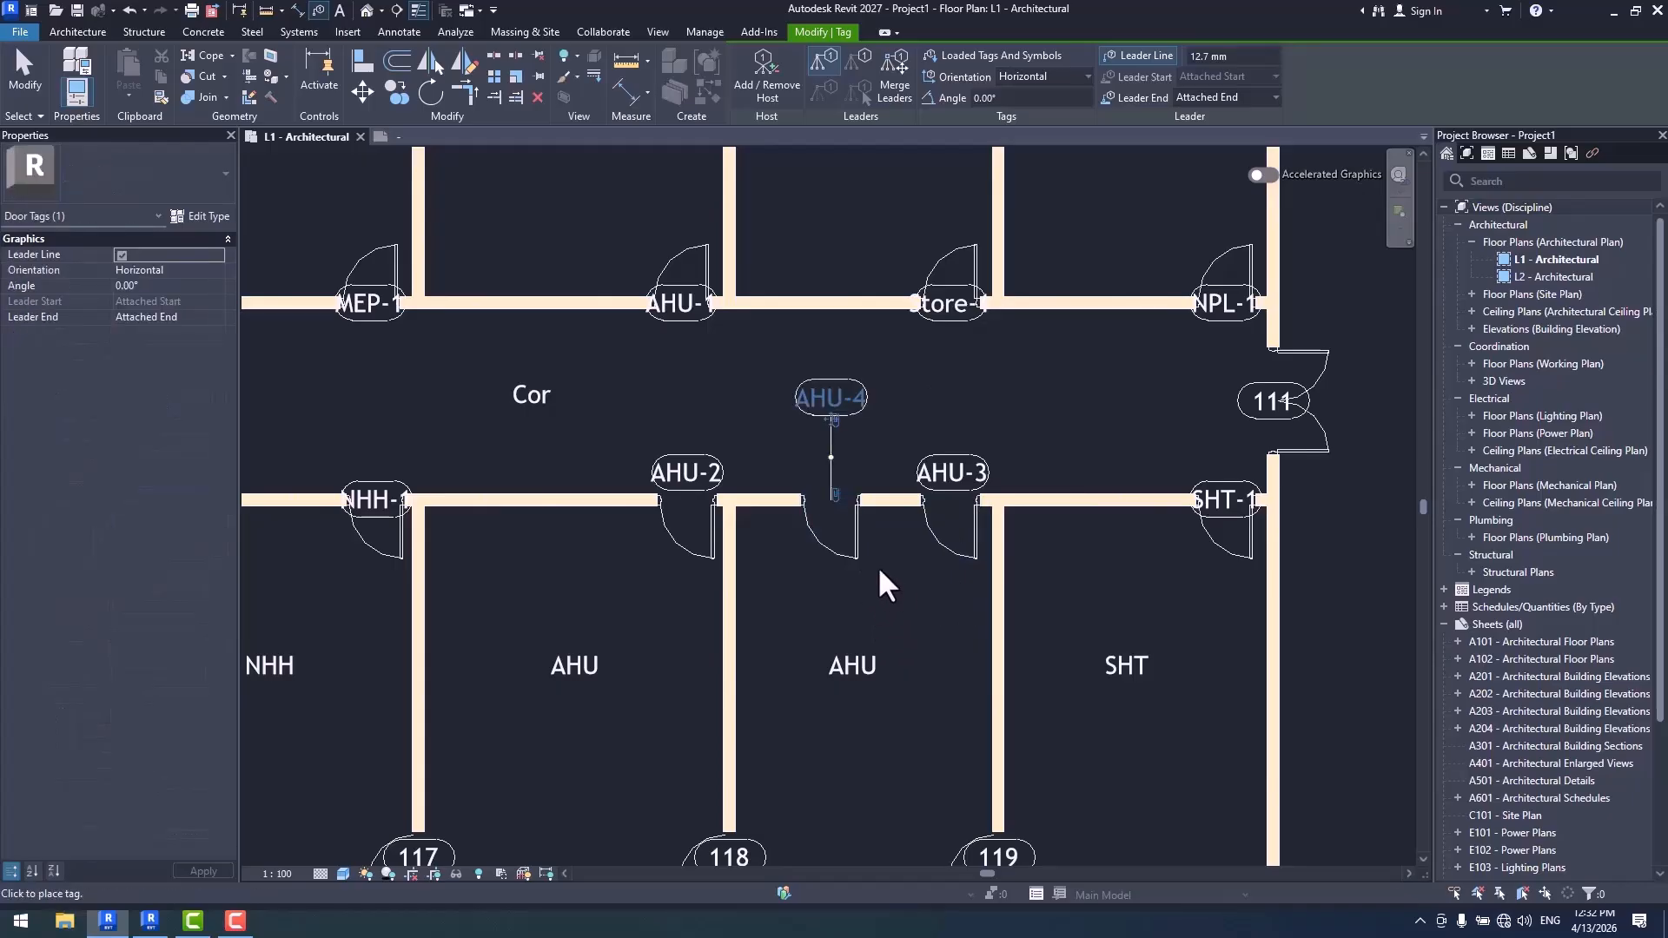
scroll(860, 522, "up", 1)
key("Escape")
- Remove the new door tag's leader line and move the tag down next to its door, level with the neighbouring tags
left_click(834, 395)
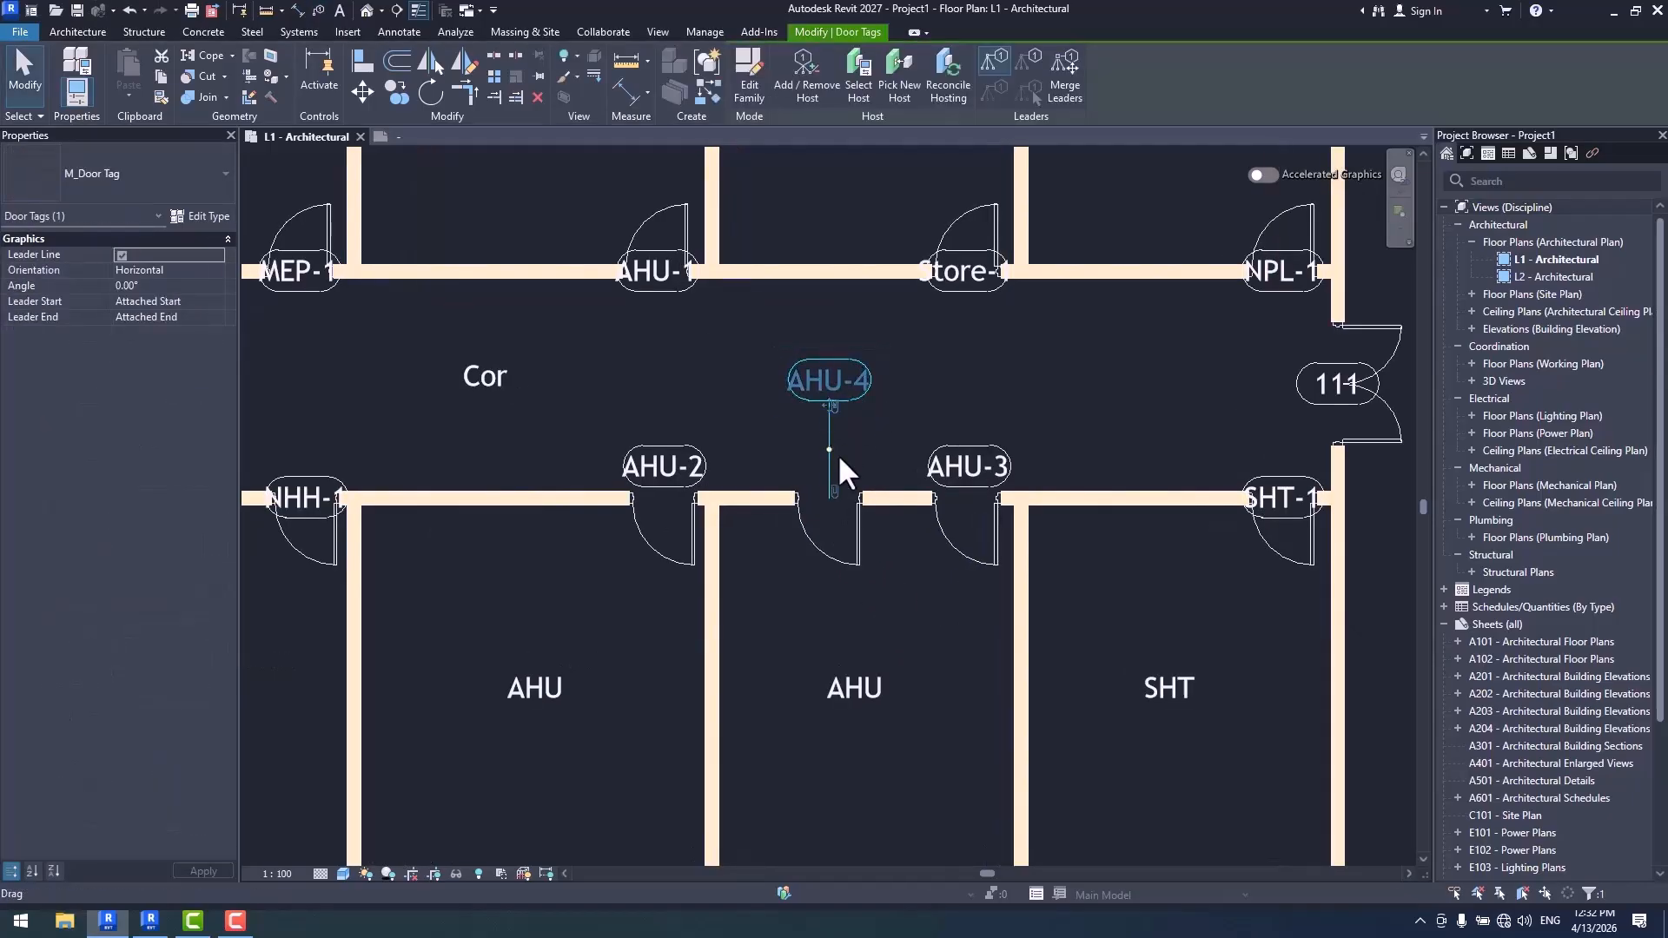
left_click(121, 255)
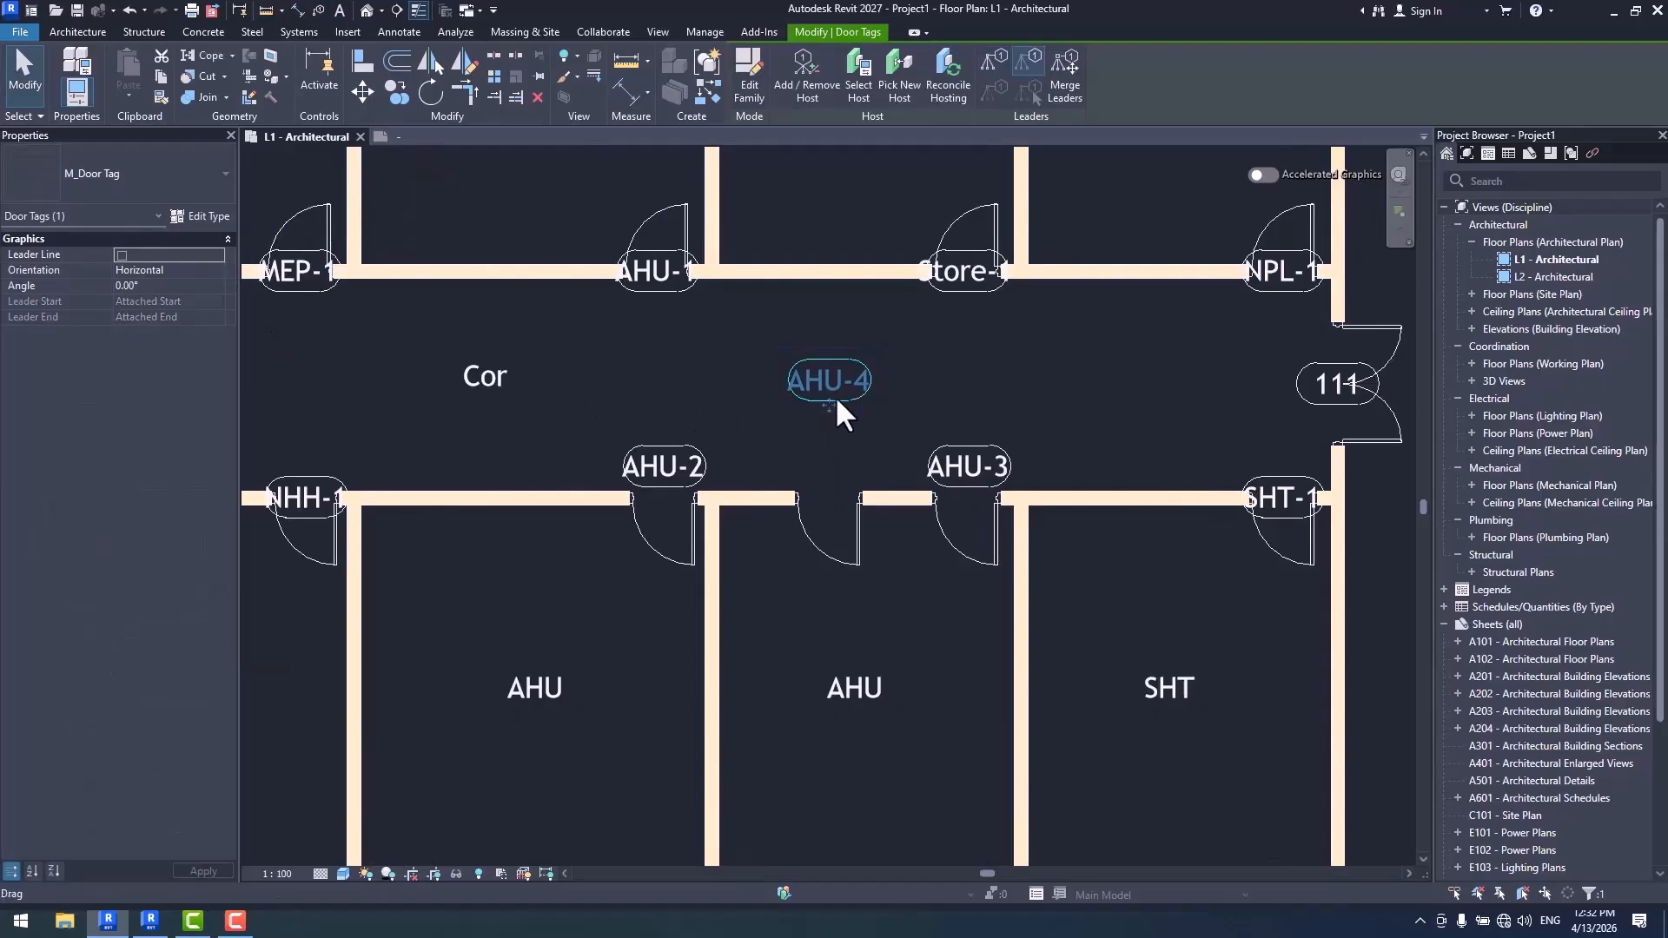
left_click_drag(831, 399, 839, 477)
scroll(842, 570, "down", 2)
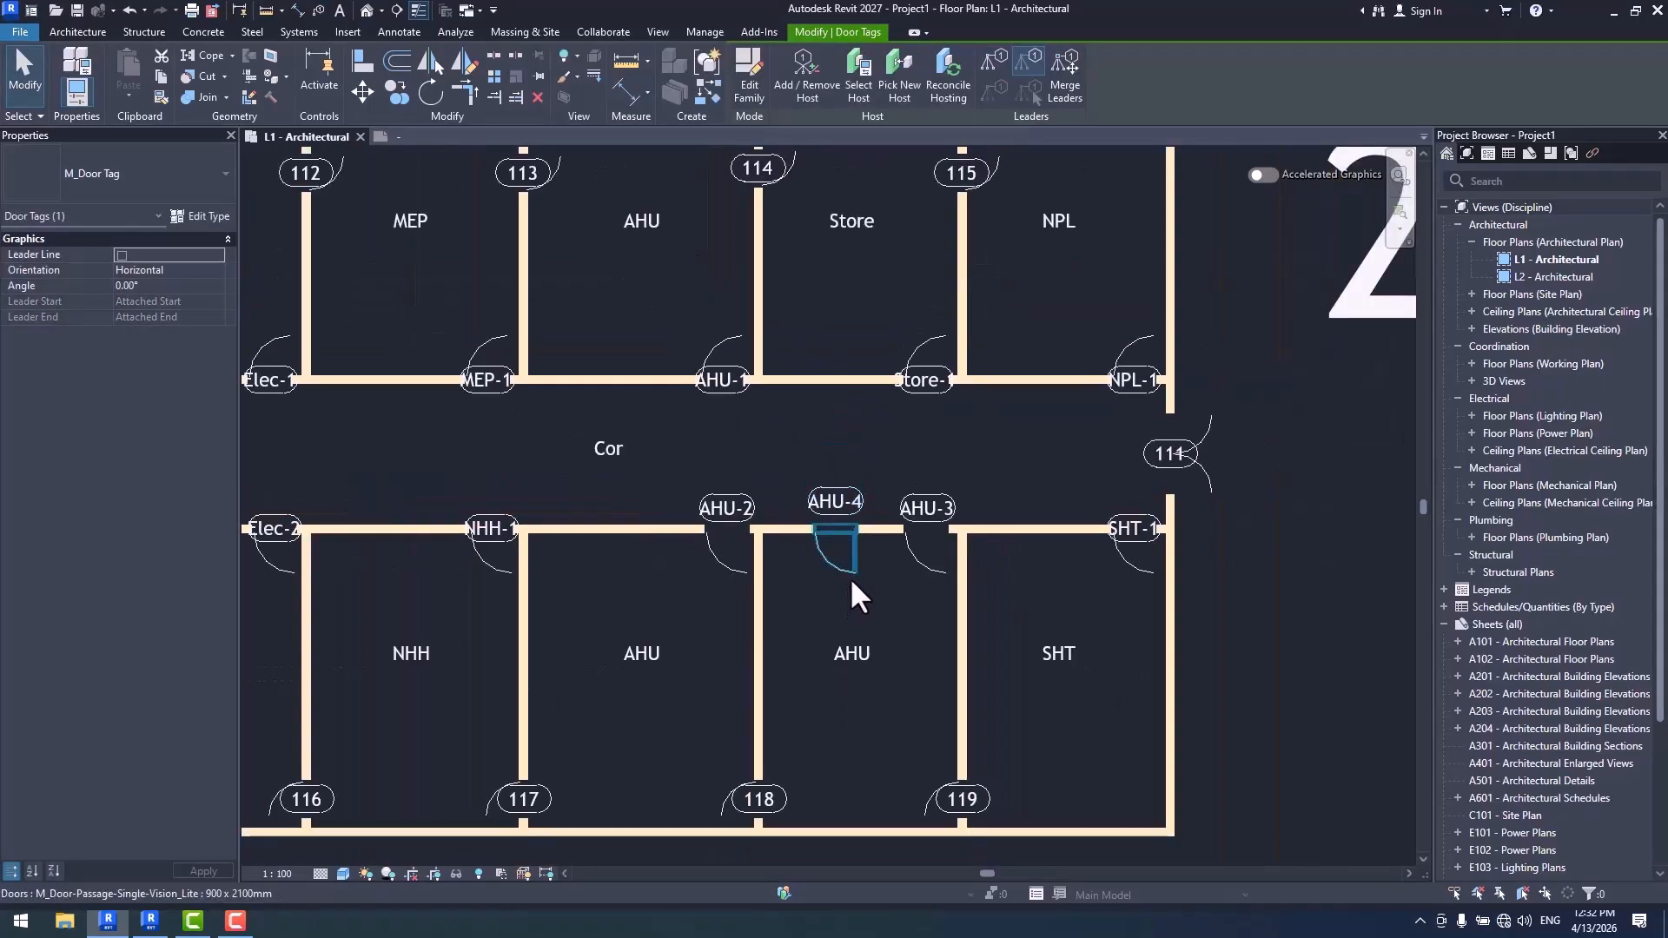
key("Escape")
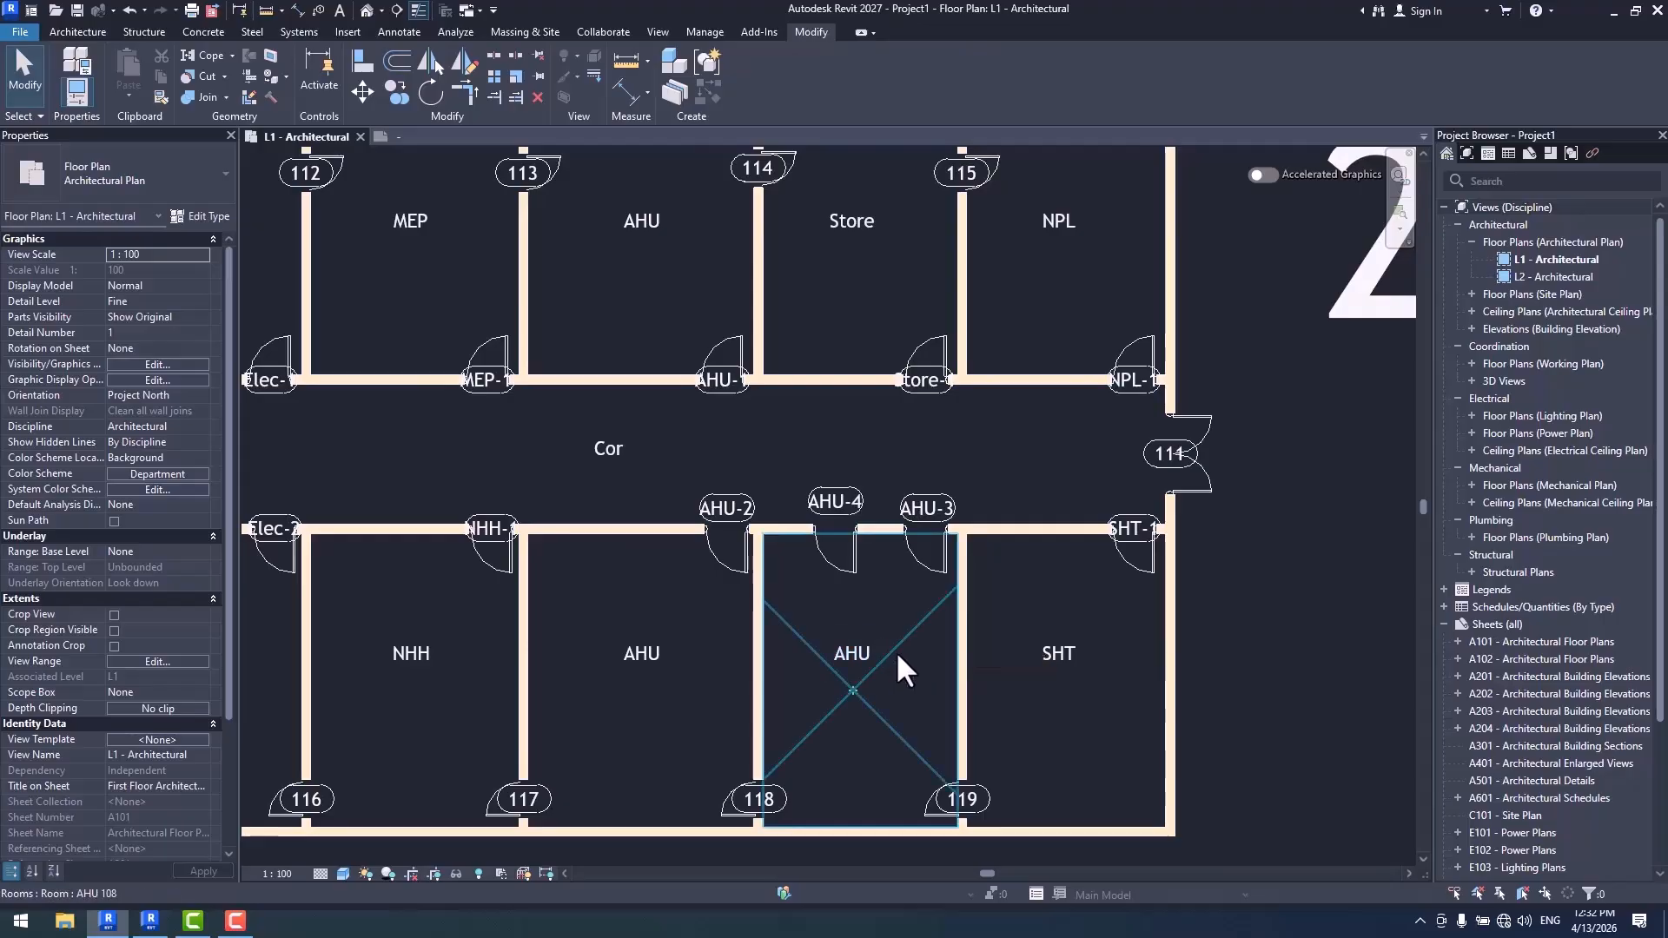
- Check the AHU door tags across the corridor, and copy door AHU-1 west along the wall of its own room
scroll(916, 608, "up", 2)
middle_click_drag(907, 649, 898, 525)
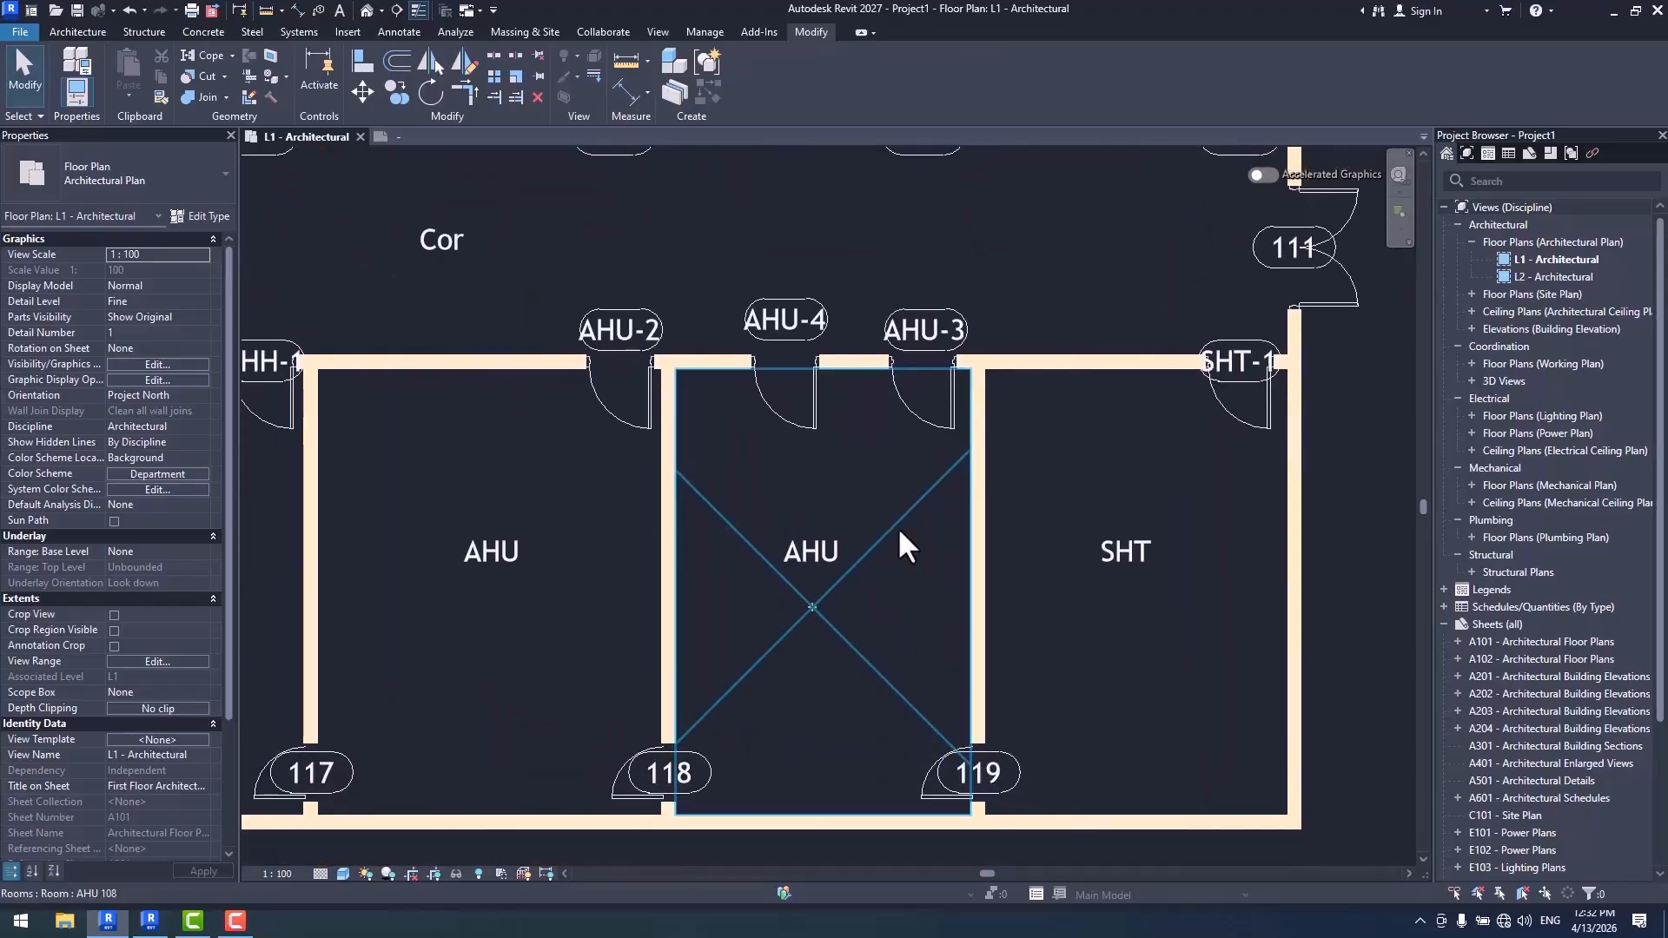
scroll(898, 527, "down", 2)
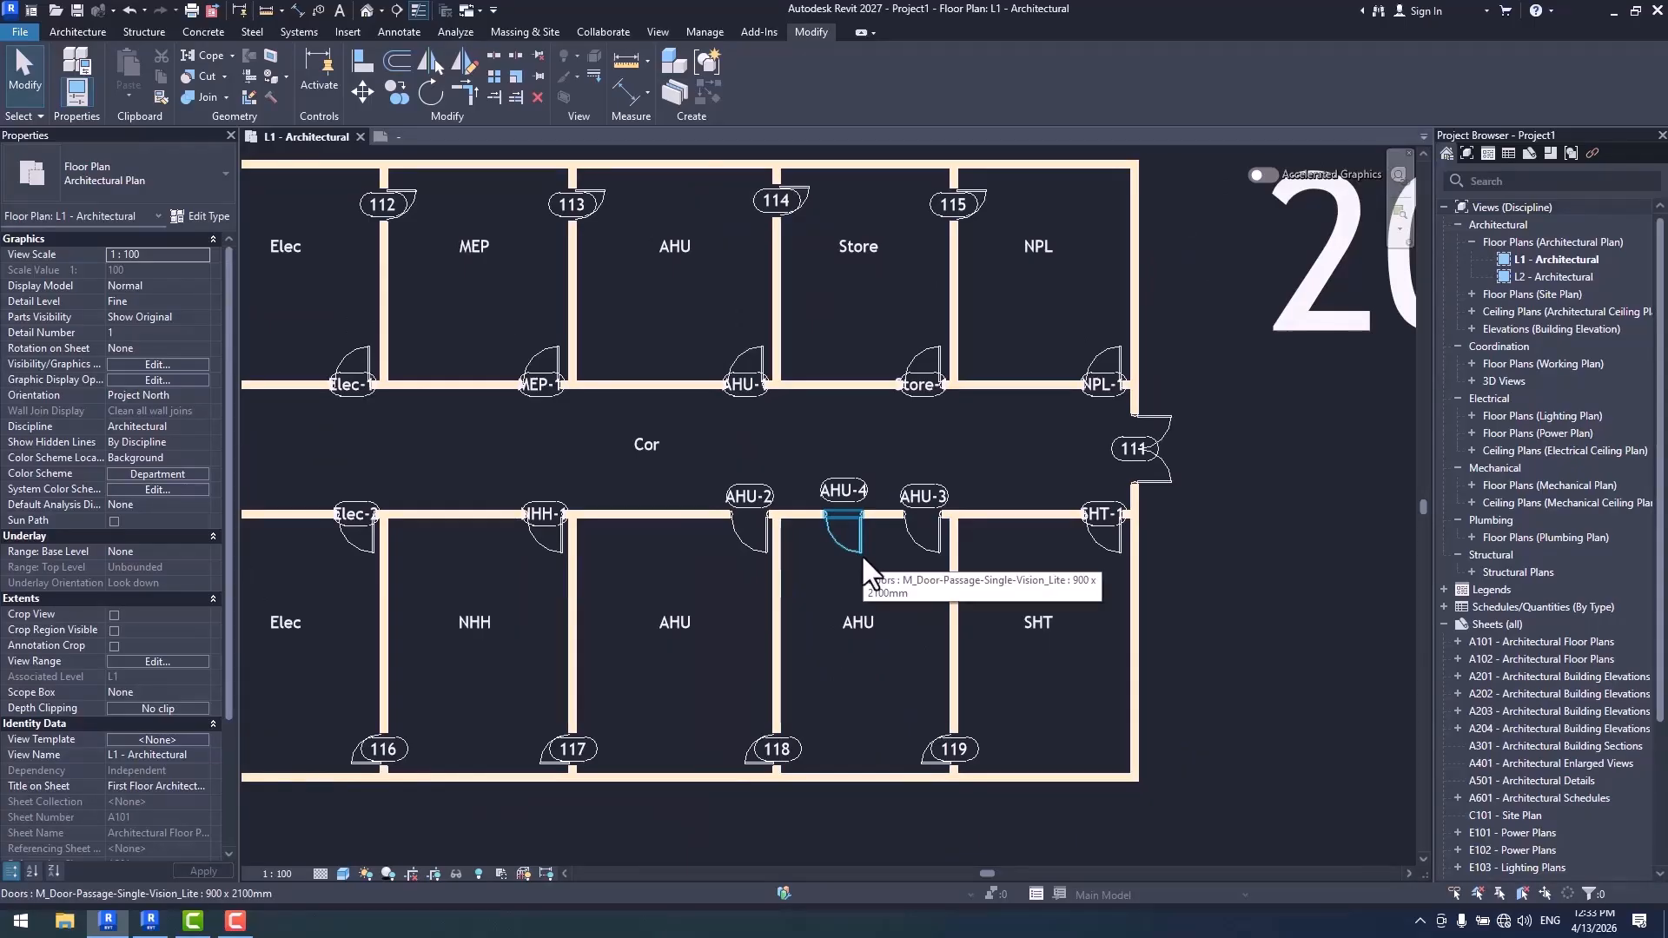
scroll(805, 442, "up", 4)
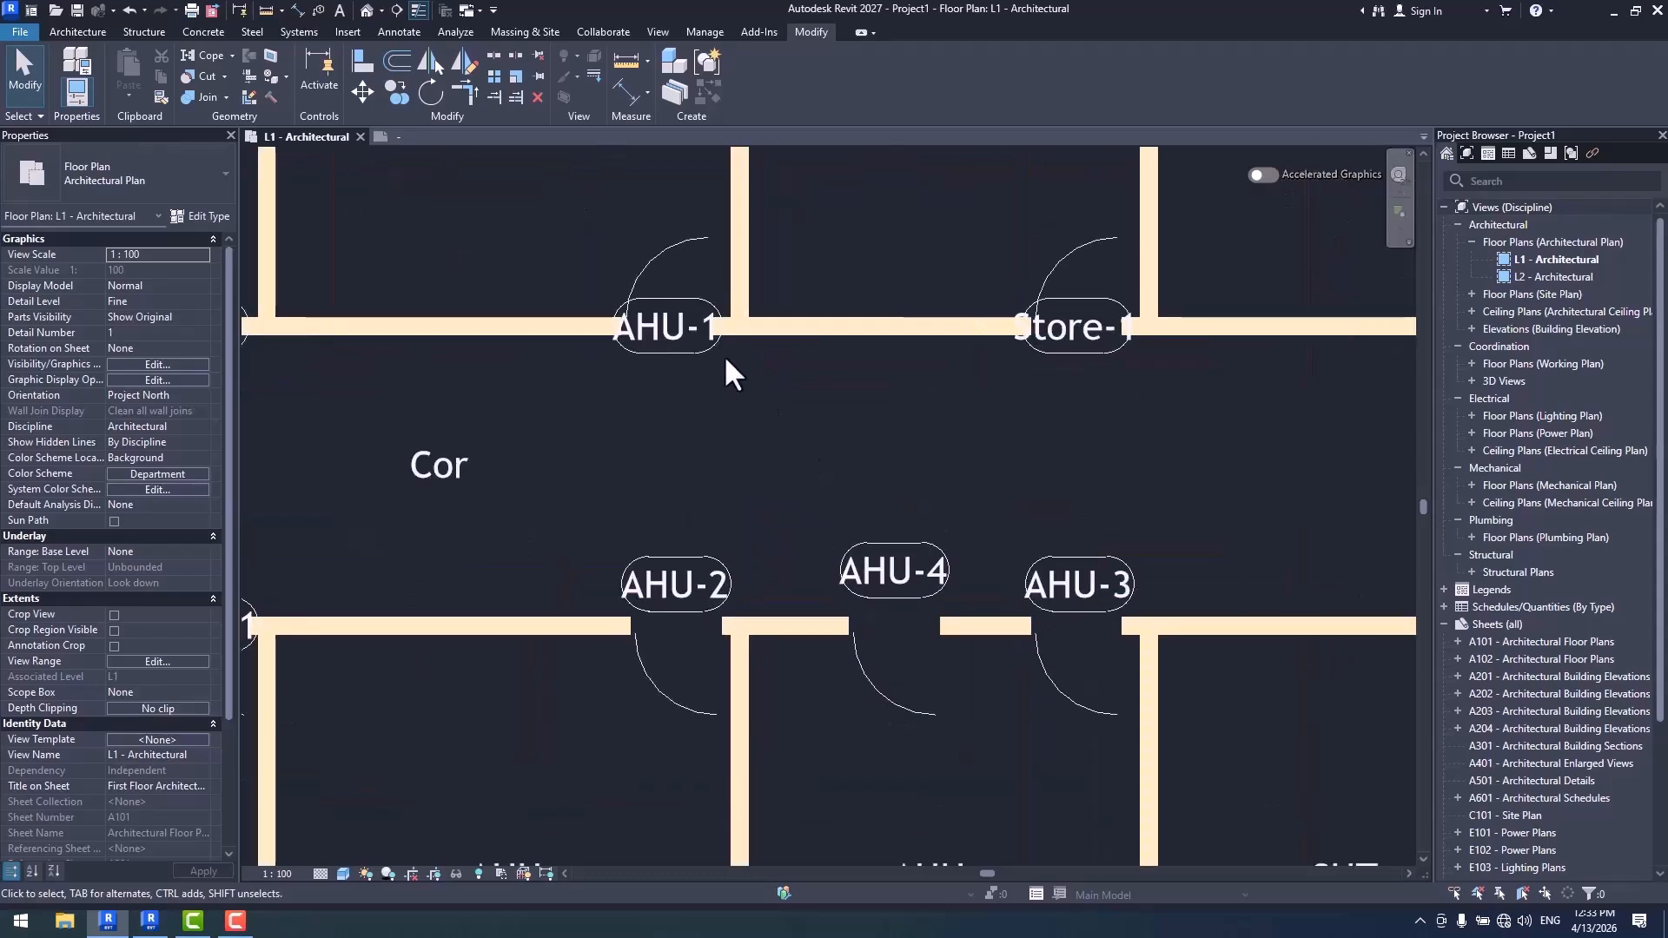
scroll(834, 539, "down", 2)
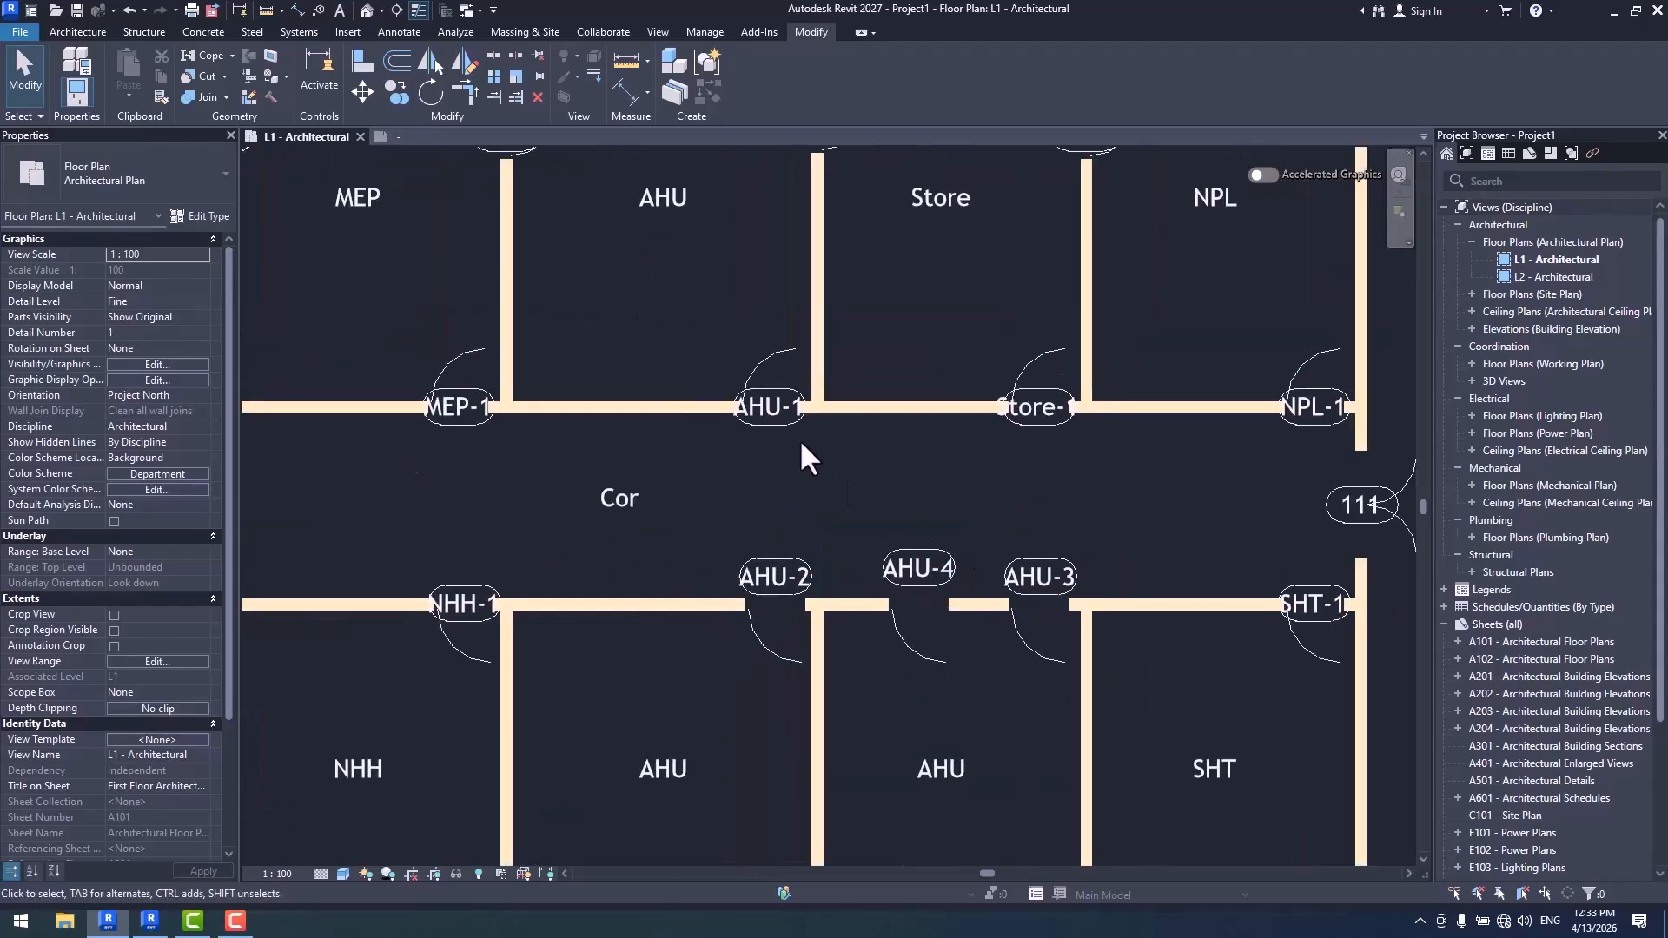
scroll(808, 453, "up", 1)
left_click(821, 469)
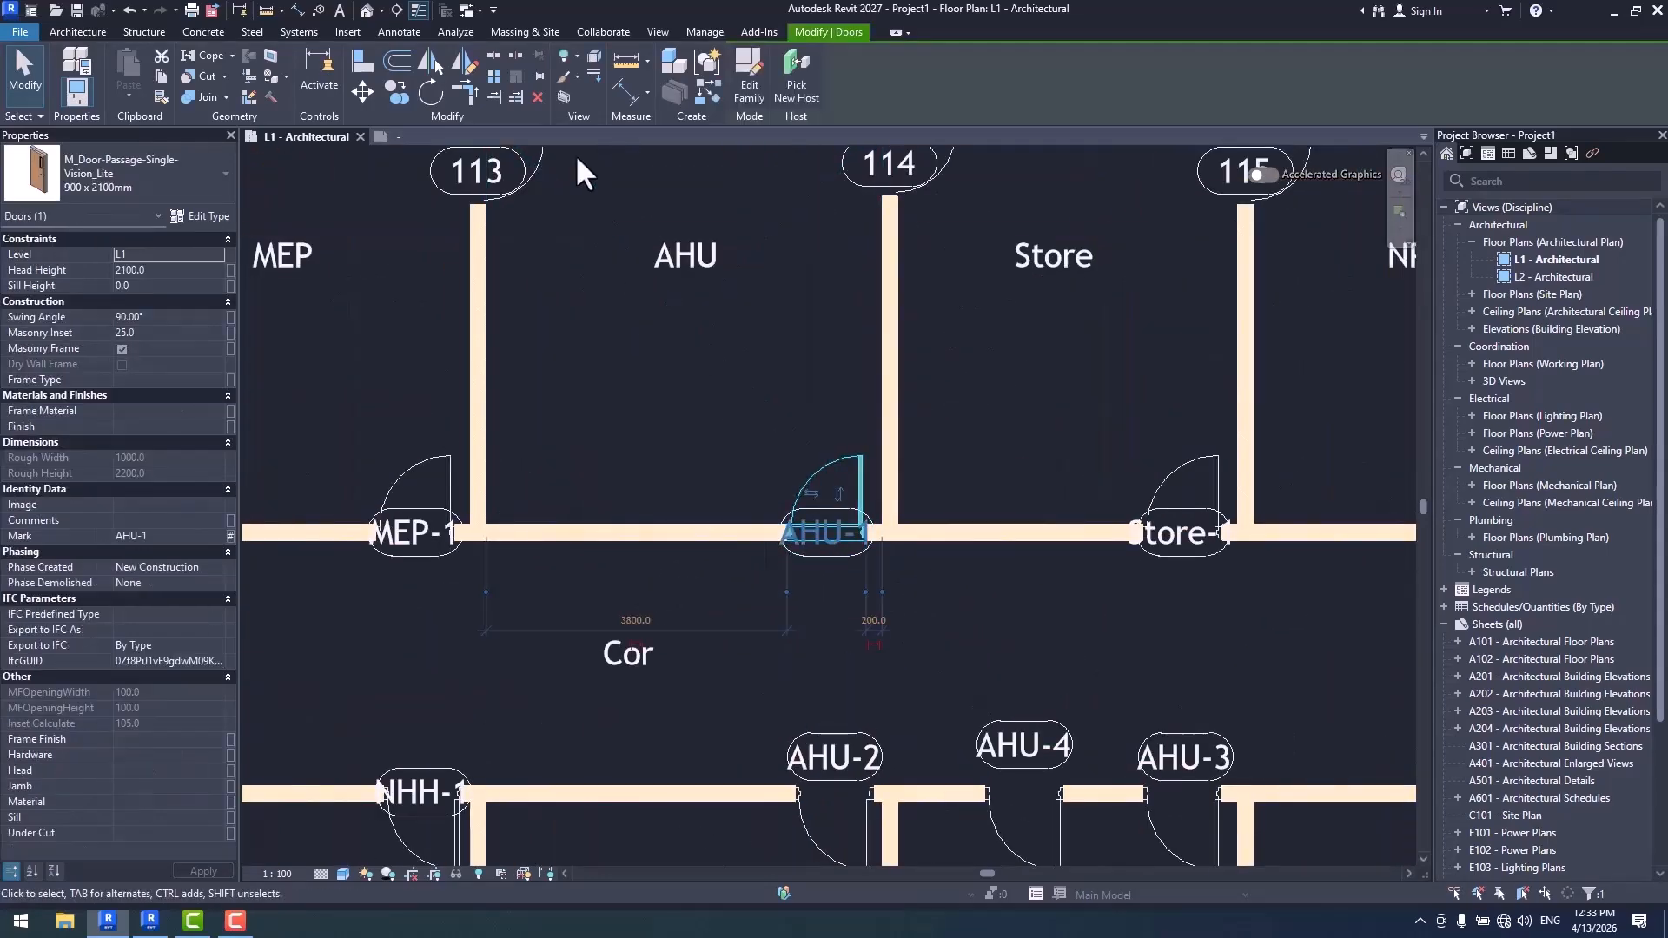
left_click(397, 91)
left_click(839, 476)
left_click(679, 473)
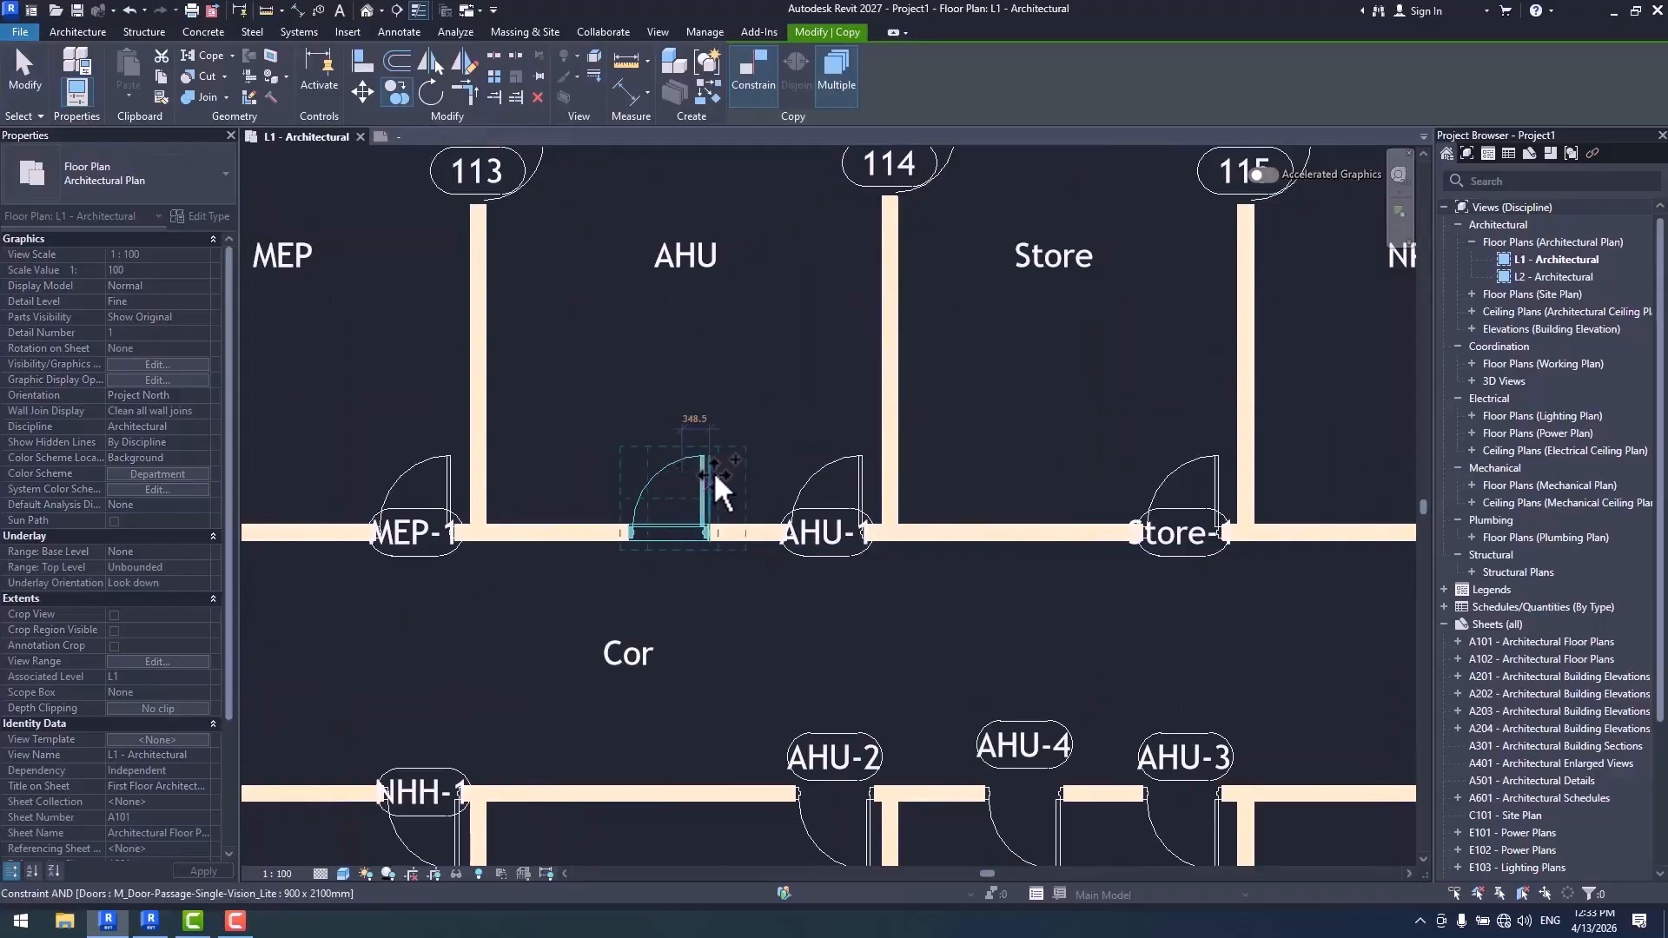
key("Escape")
key("d")
key("r")
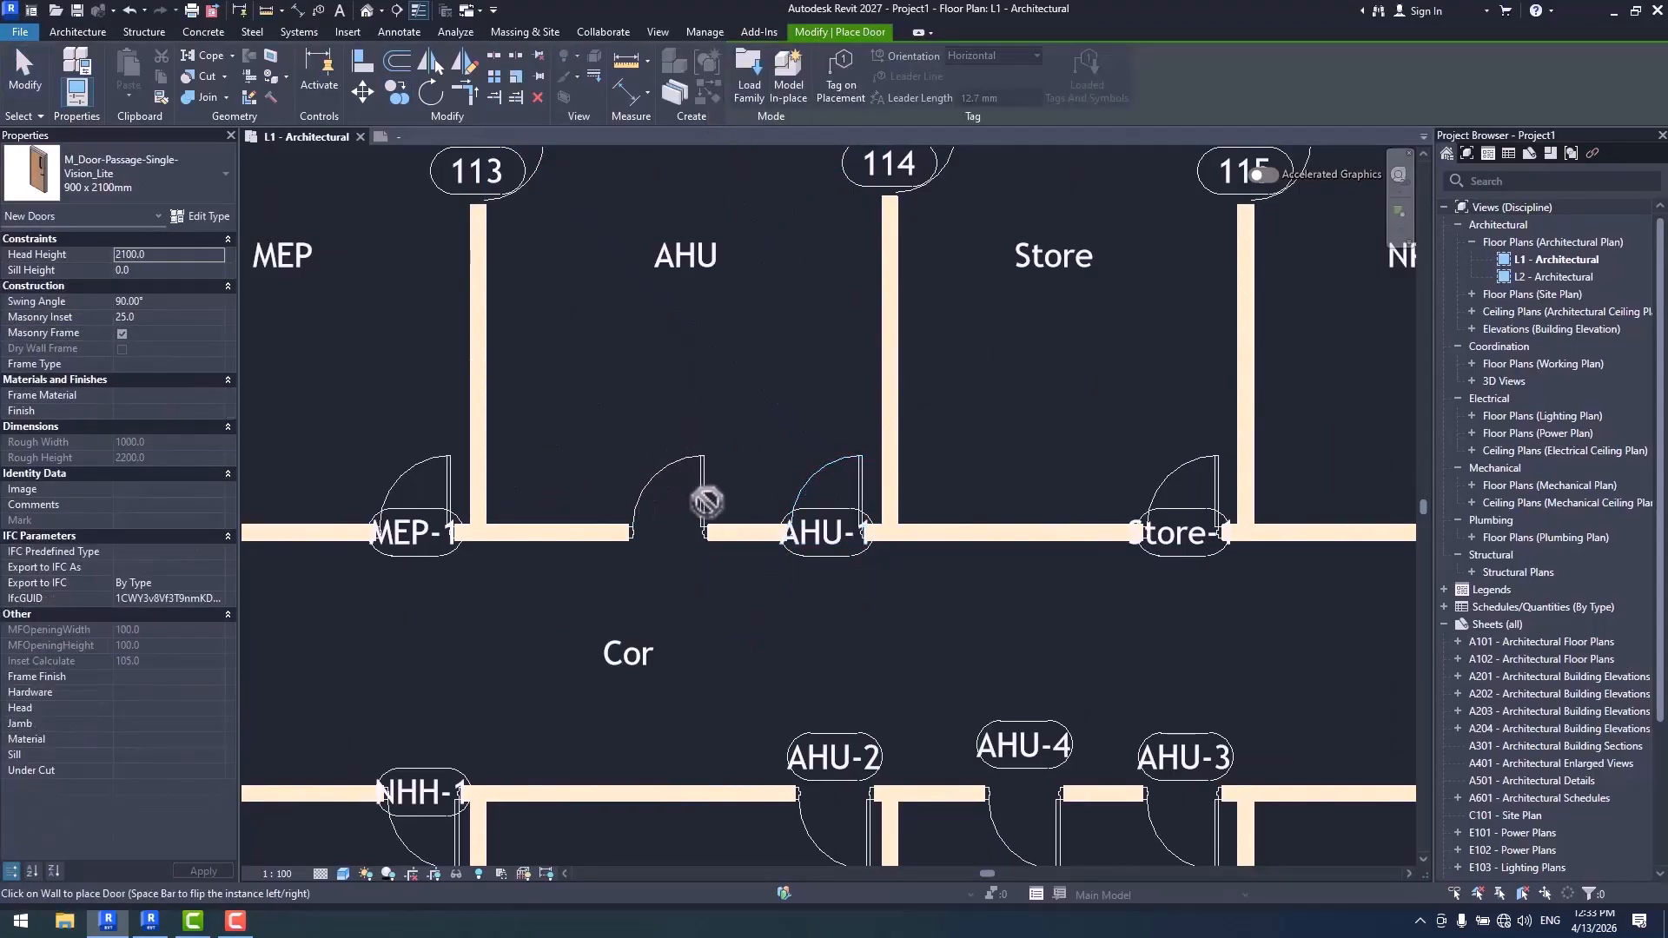
key("Escape")
- Tag the copied door in the north AHU room with a matching door tag that has a leader line
left_click(824, 554)
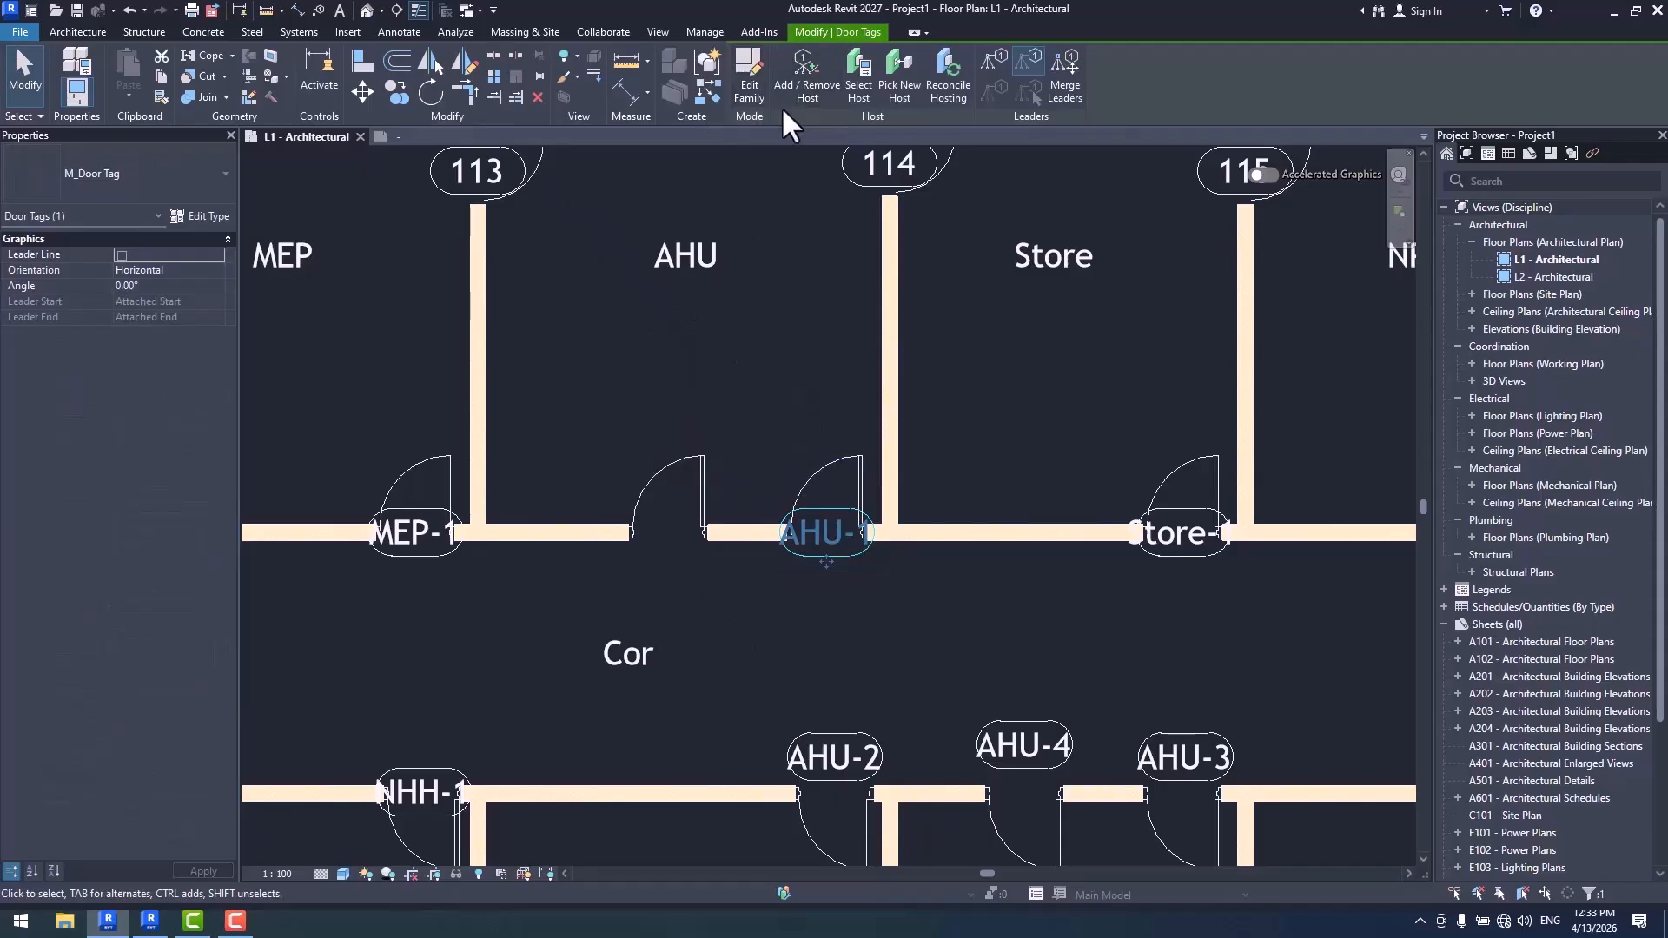
left_click(706, 90)
left_click(705, 473)
key("Escape")
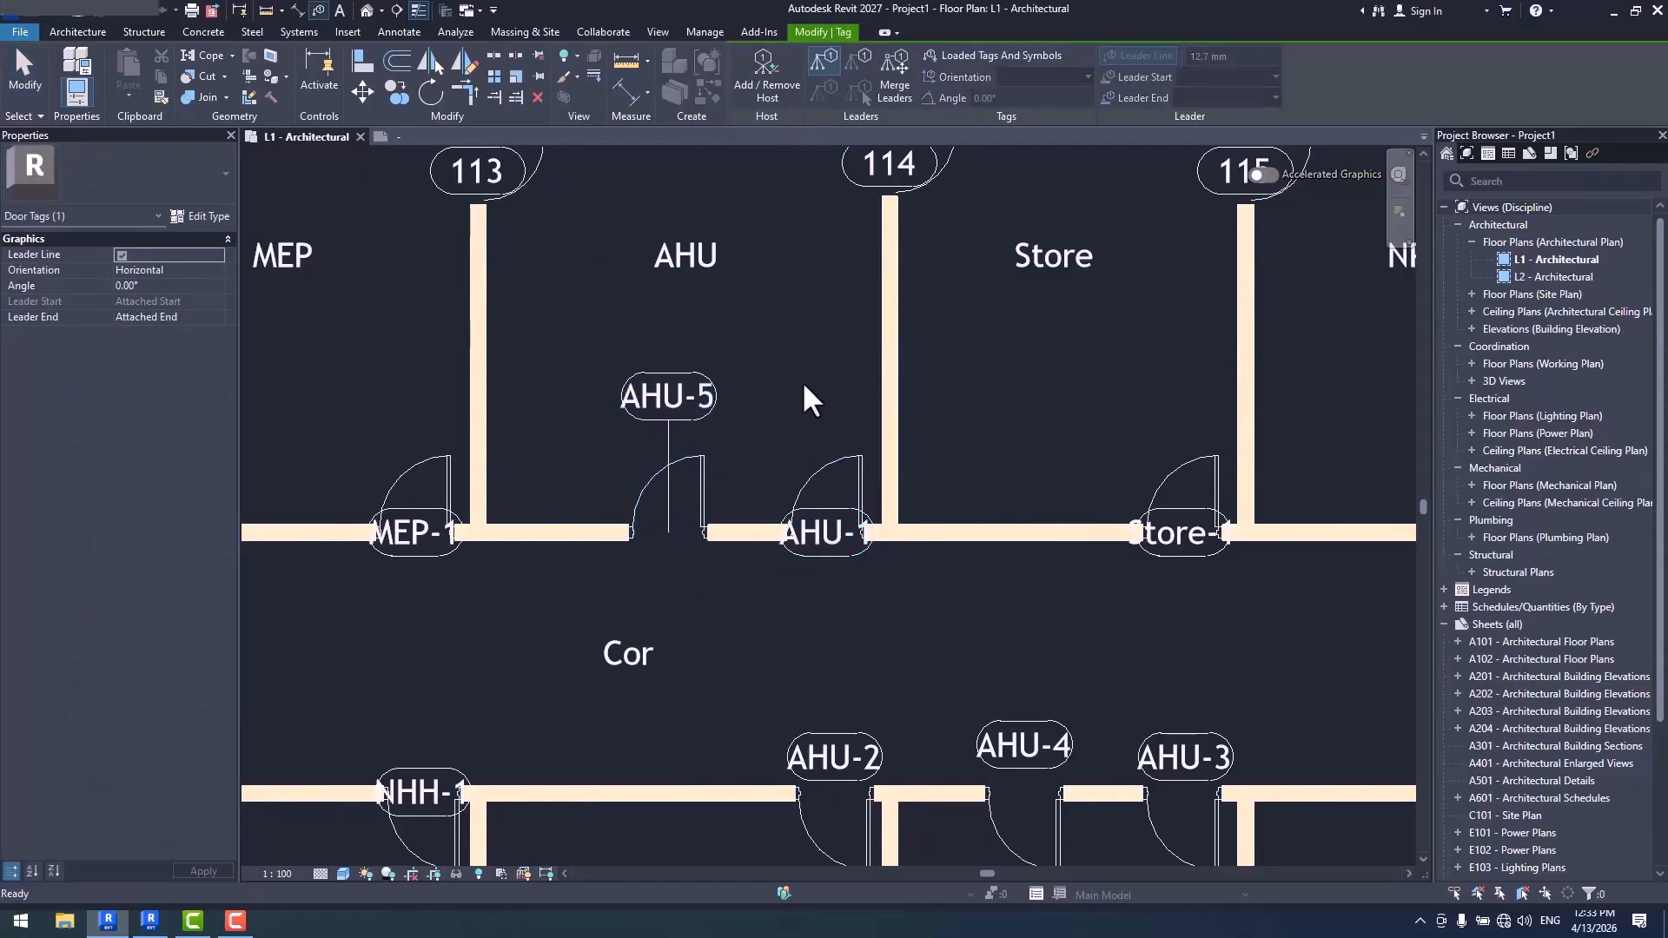
- Review the scope, partitioning and number formatting rules of the Door Tag numbering template
scroll(675, 335, "down", 3)
scroll(675, 332, "down", 2)
middle_click_drag(685, 435, 719, 465)
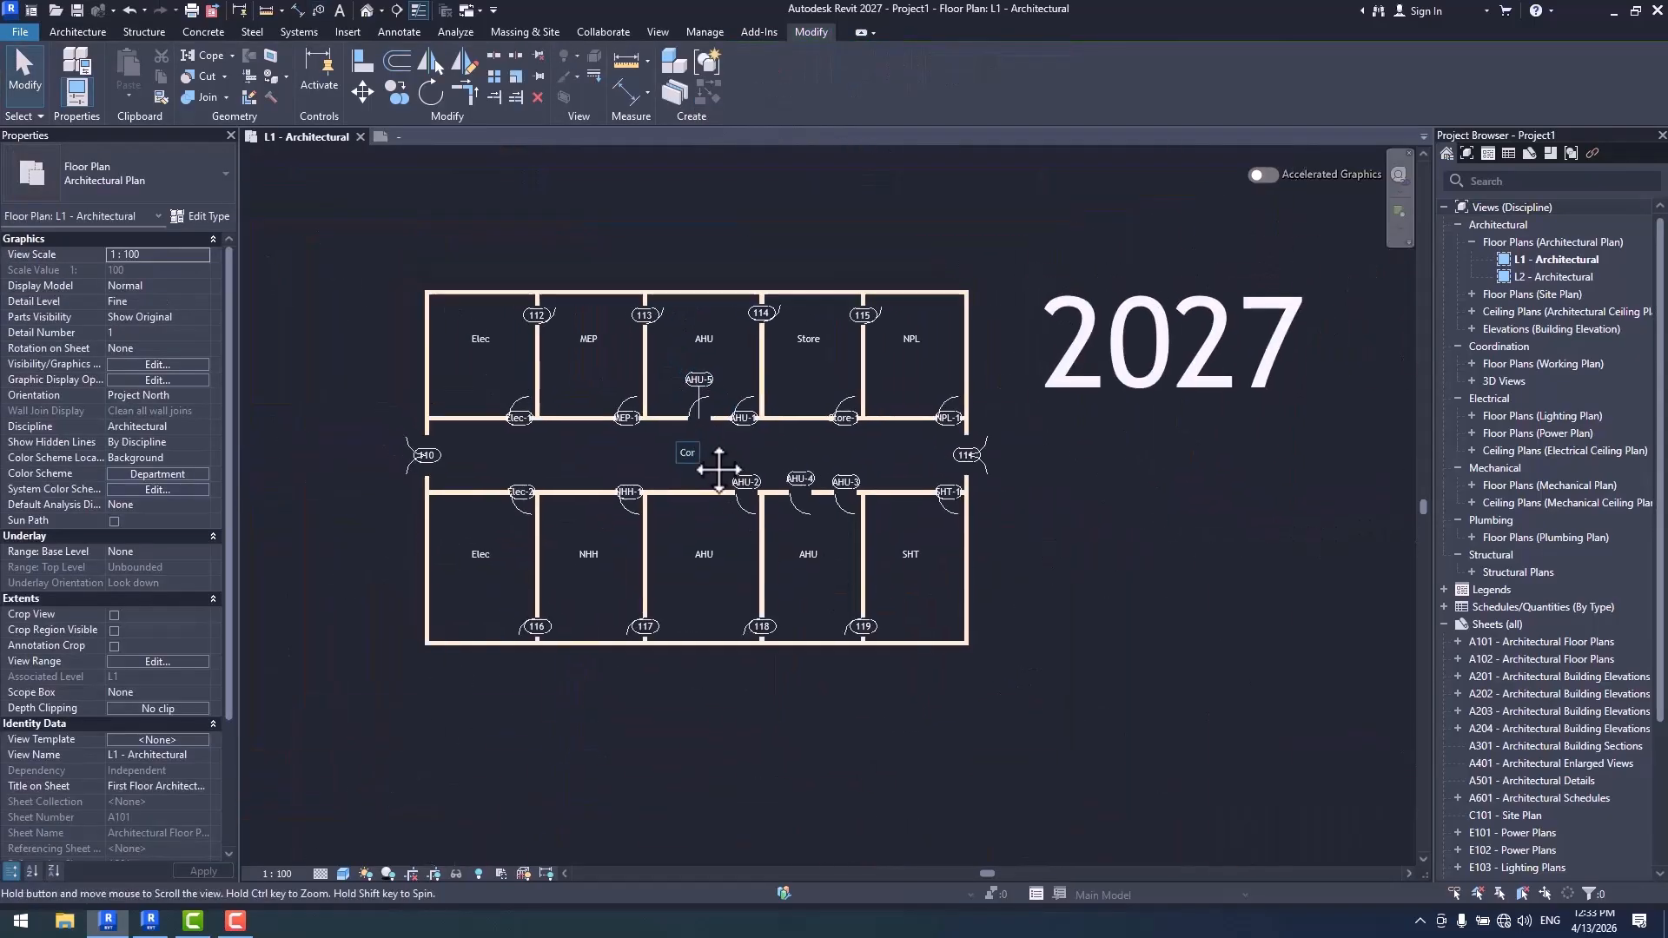
left_click(703, 33)
left_click(566, 73)
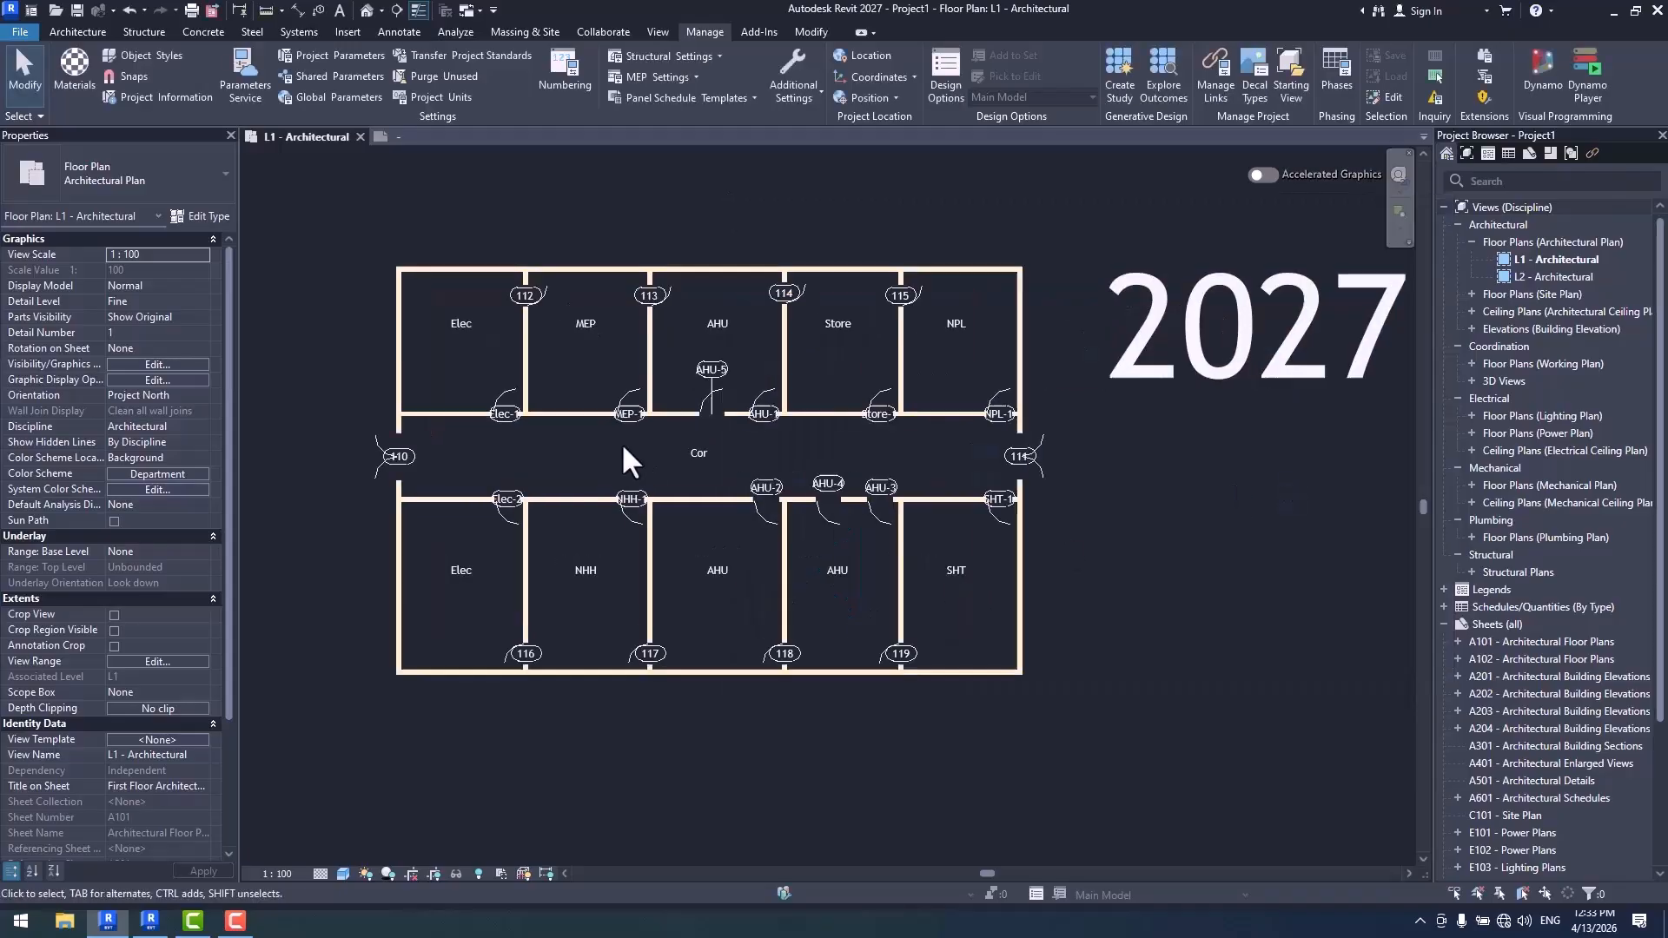
- Rename the SHT room in the southeast corner as NPL, and check its door tag against the other doors
scroll(1093, 450, "up", 4)
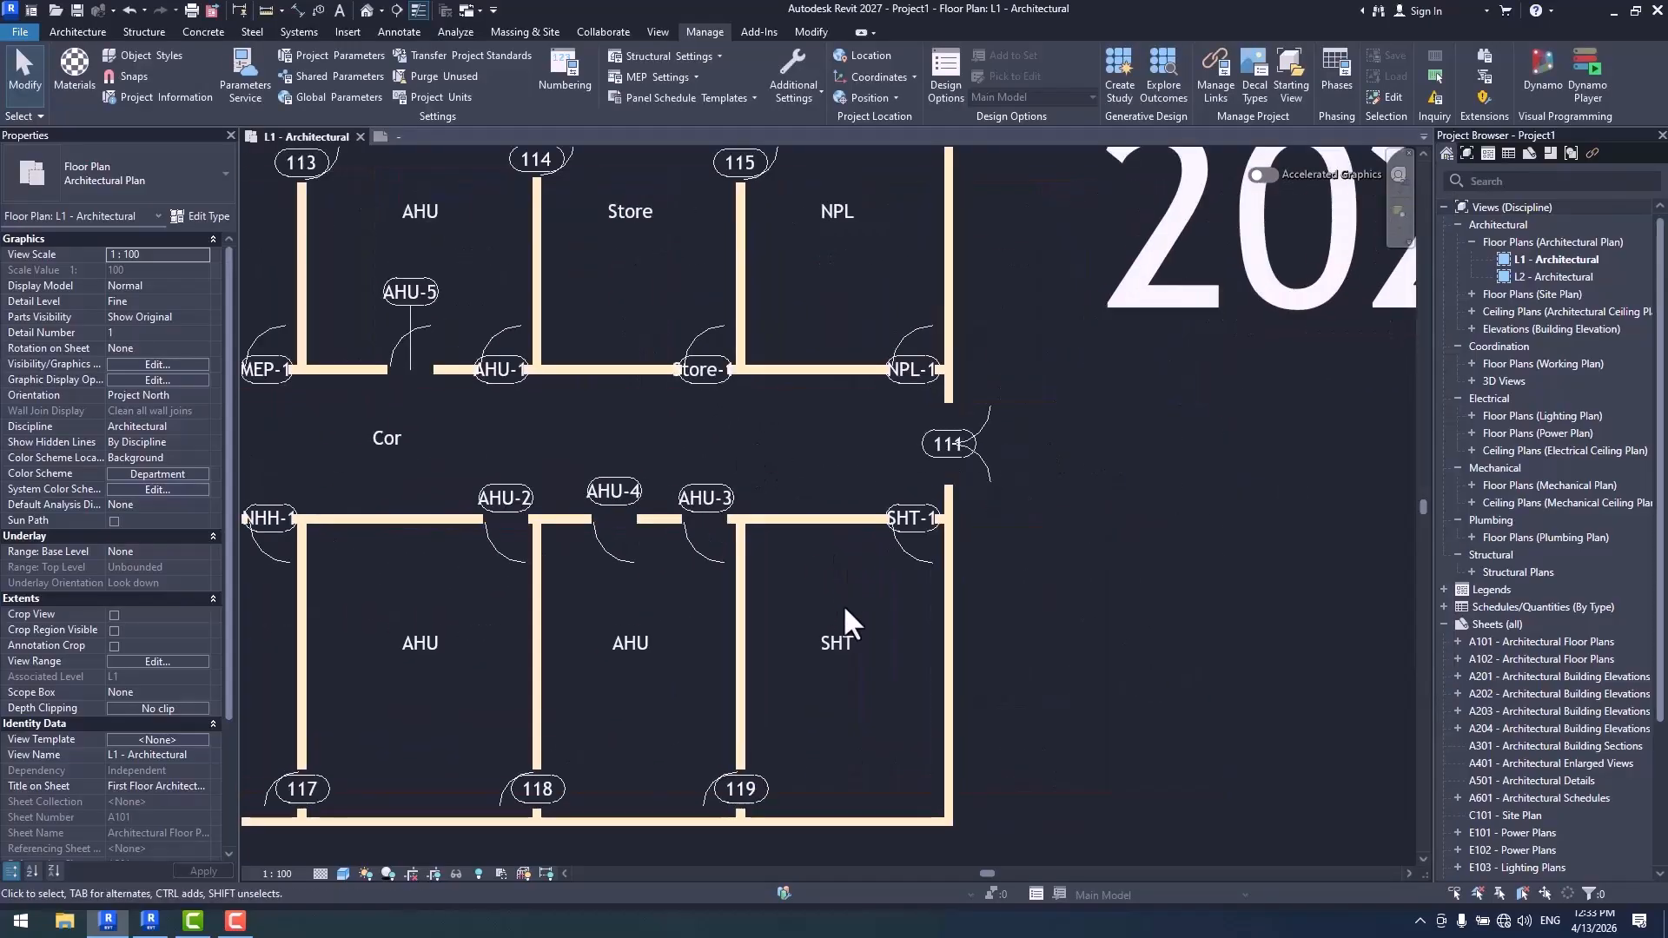
left_click(914, 713)
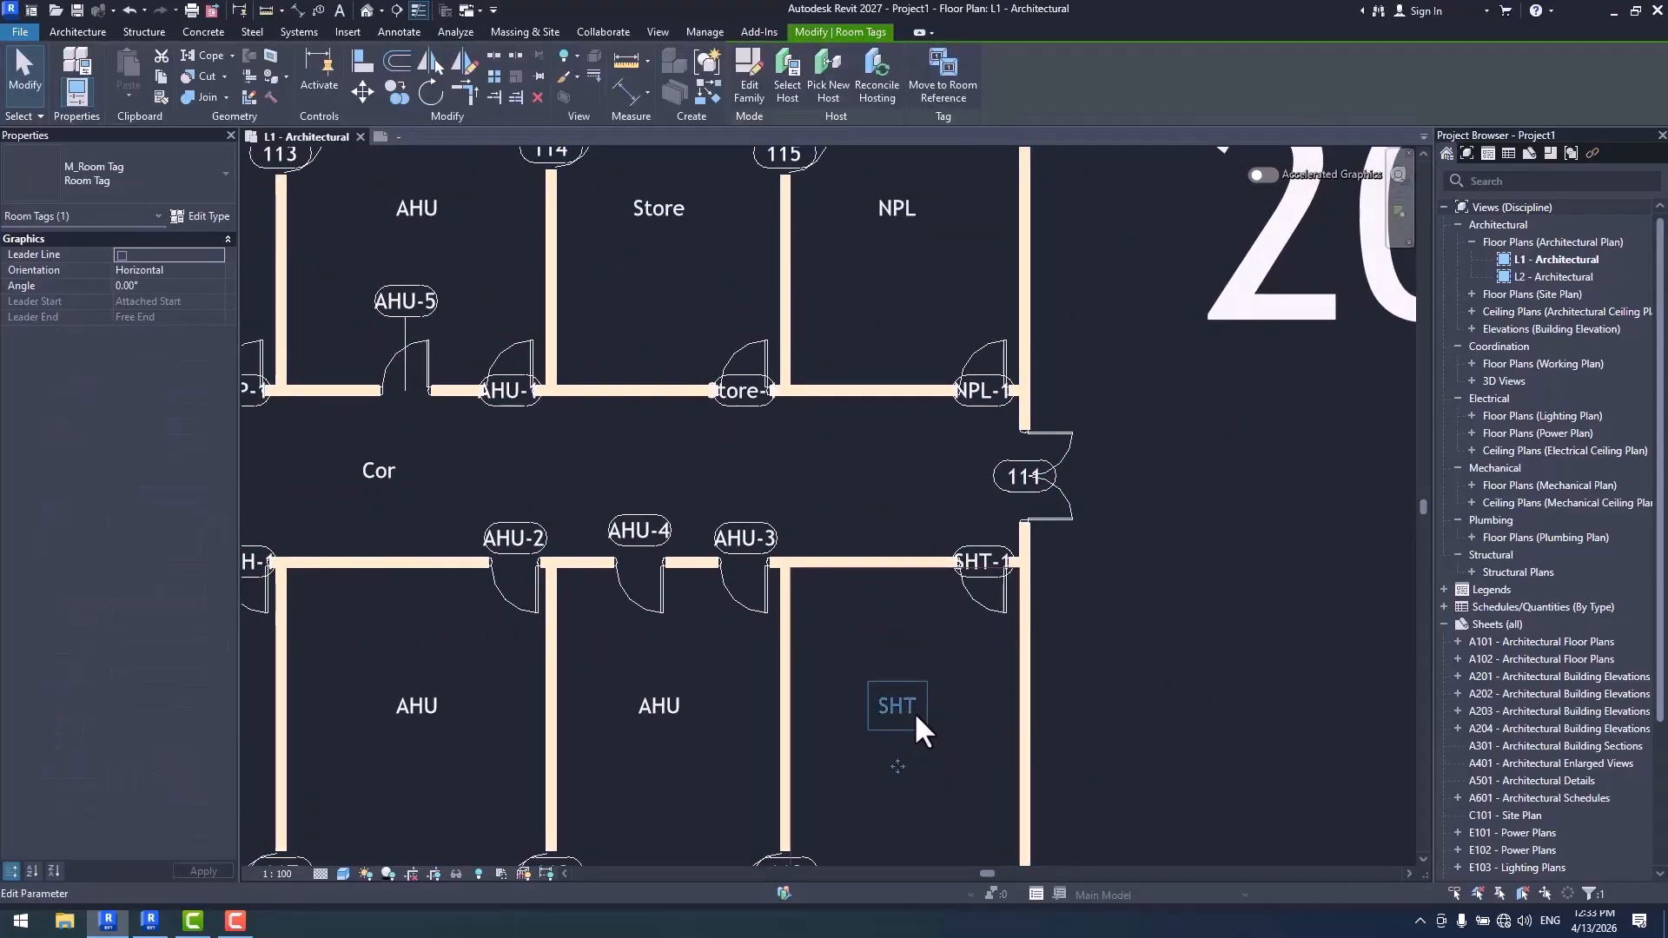
left_click(916, 711)
type("N")
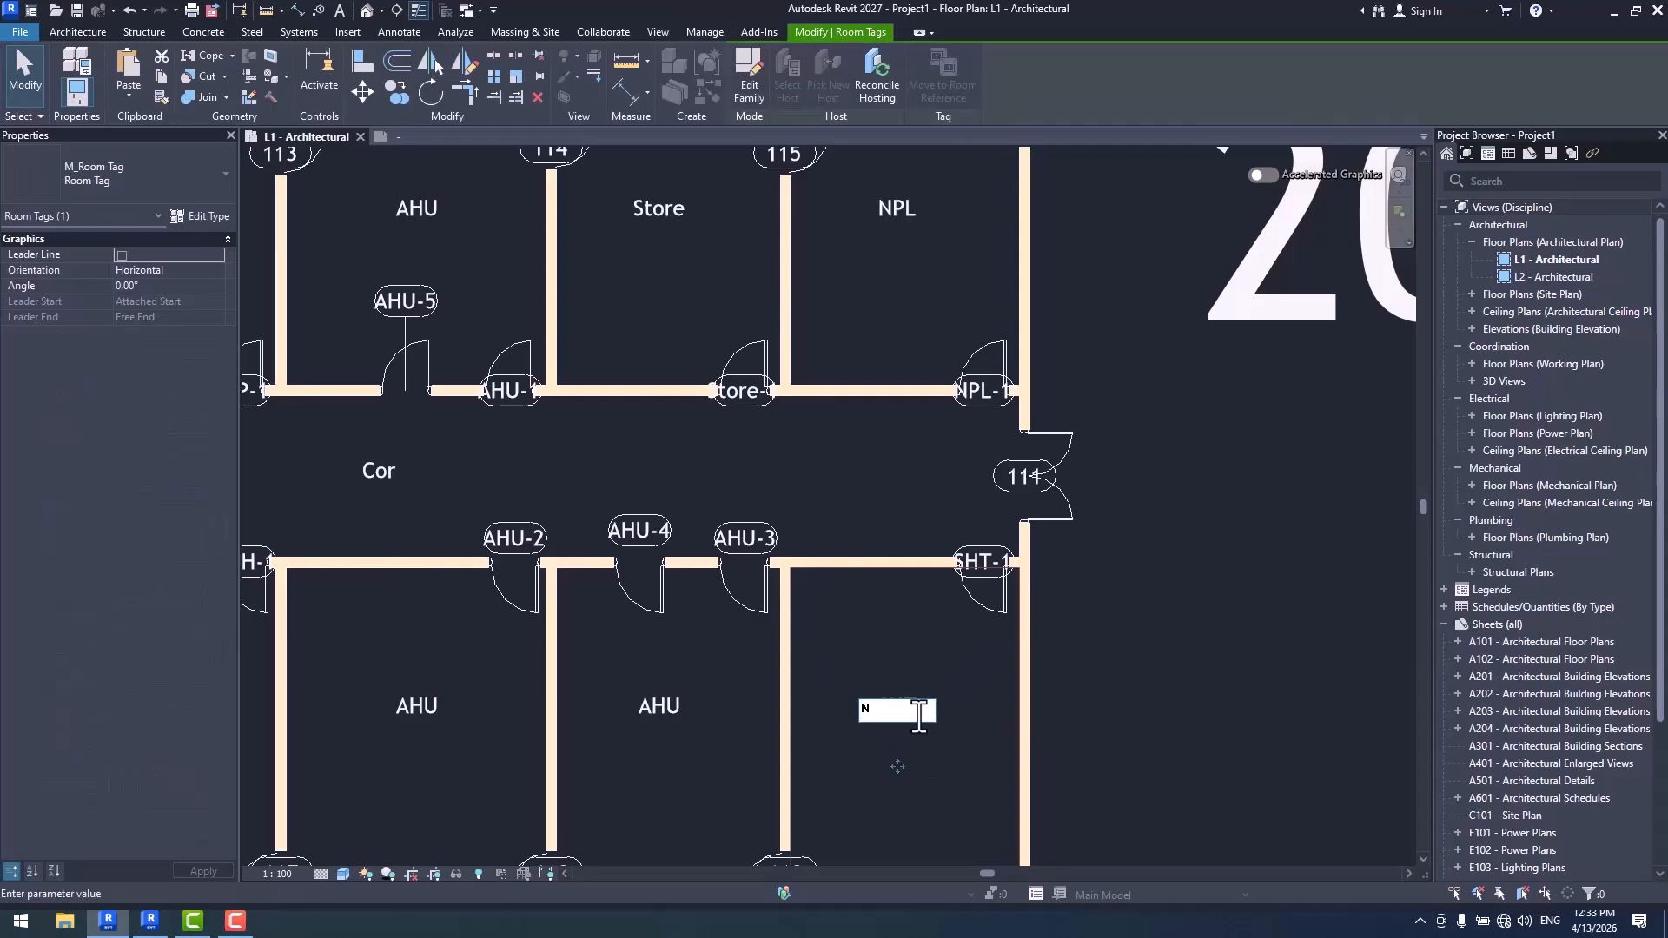
type("PL")
key("Return")
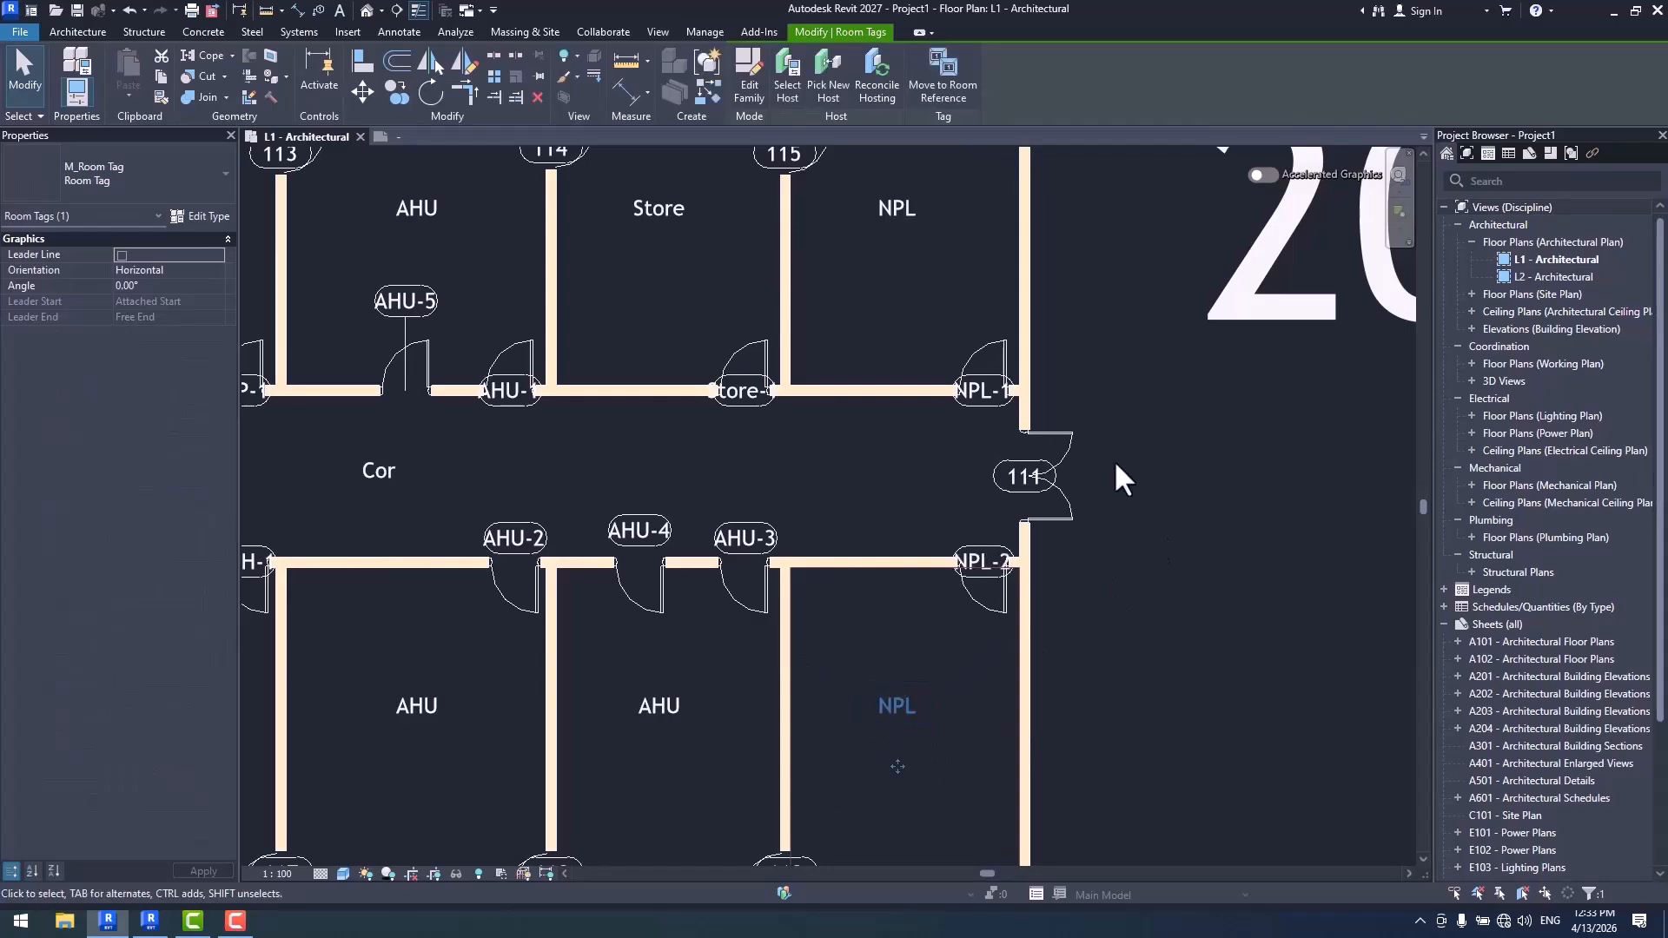
scroll(1114, 461, "up", 3)
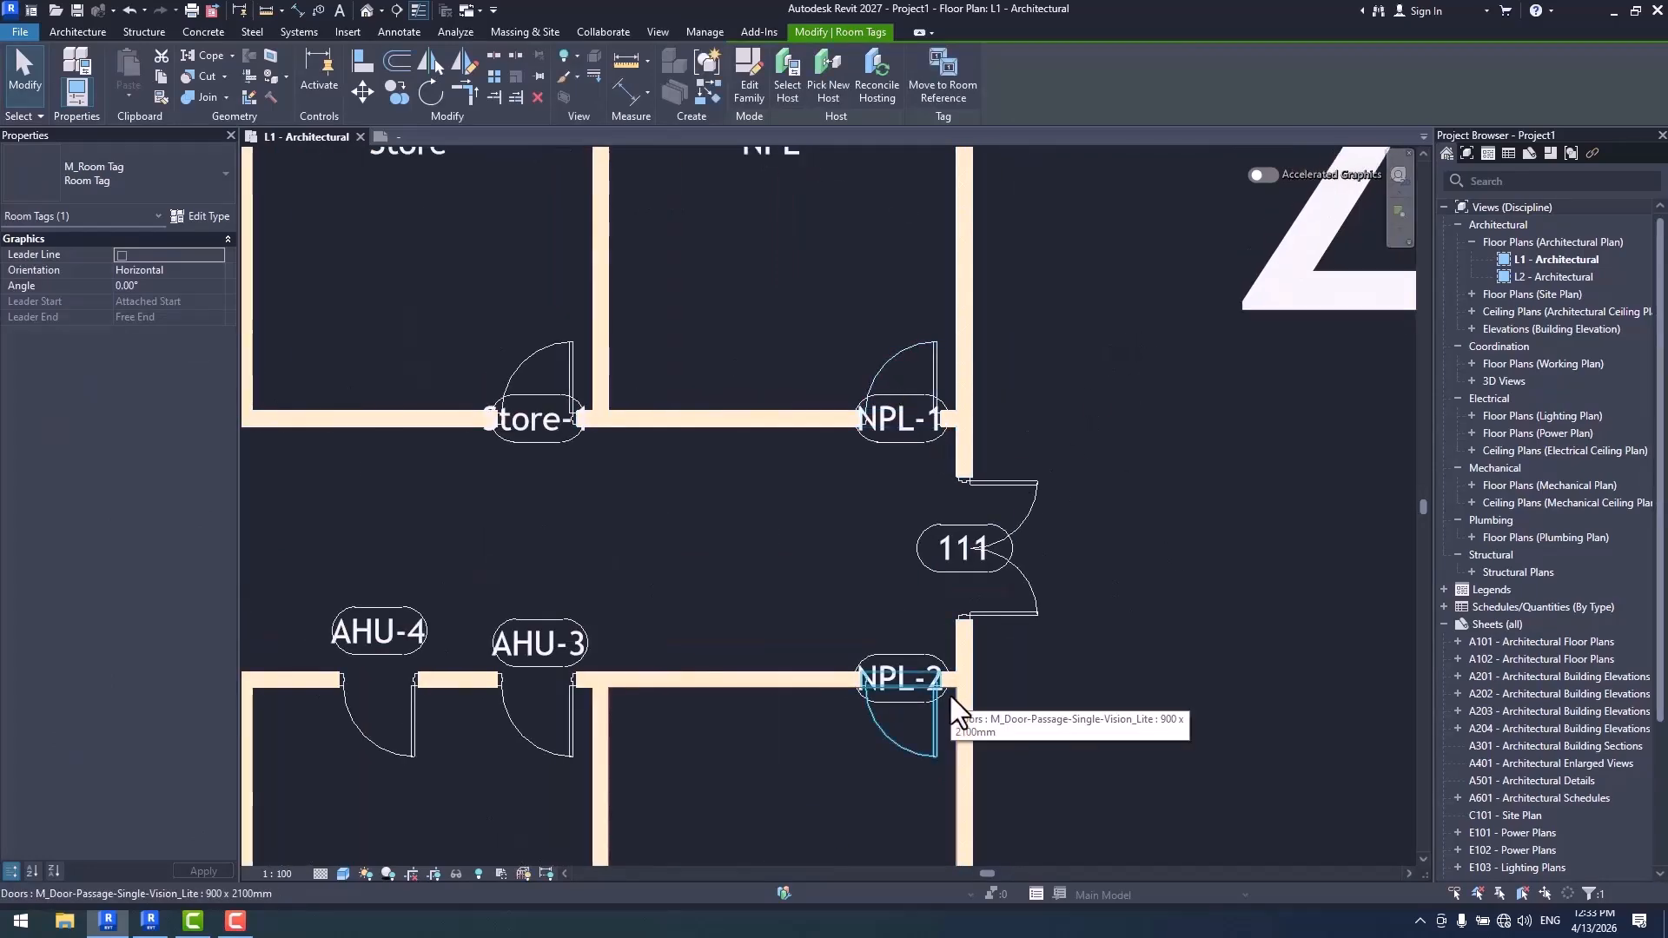
scroll(979, 663, "down", 3)
scroll(1012, 619, "down", 4)
scroll(931, 577, "up", 6)
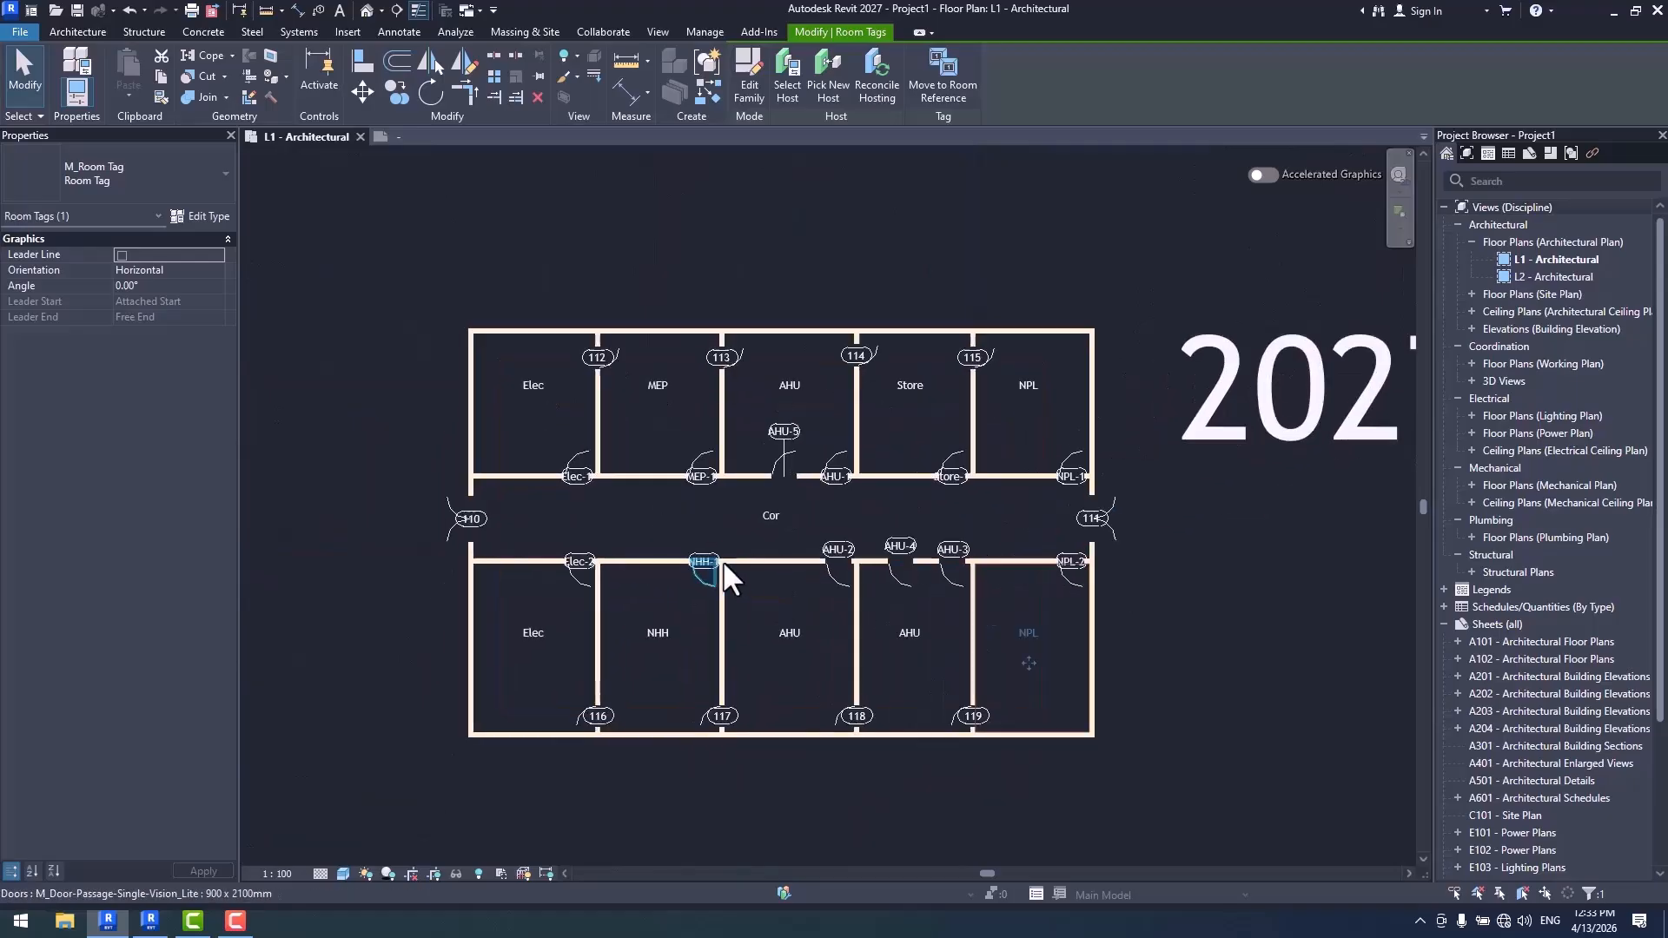
- Review the first-number and number-display choices in the Door Tag template's number formatting, keeping Include and Numbers
left_click(784, 357)
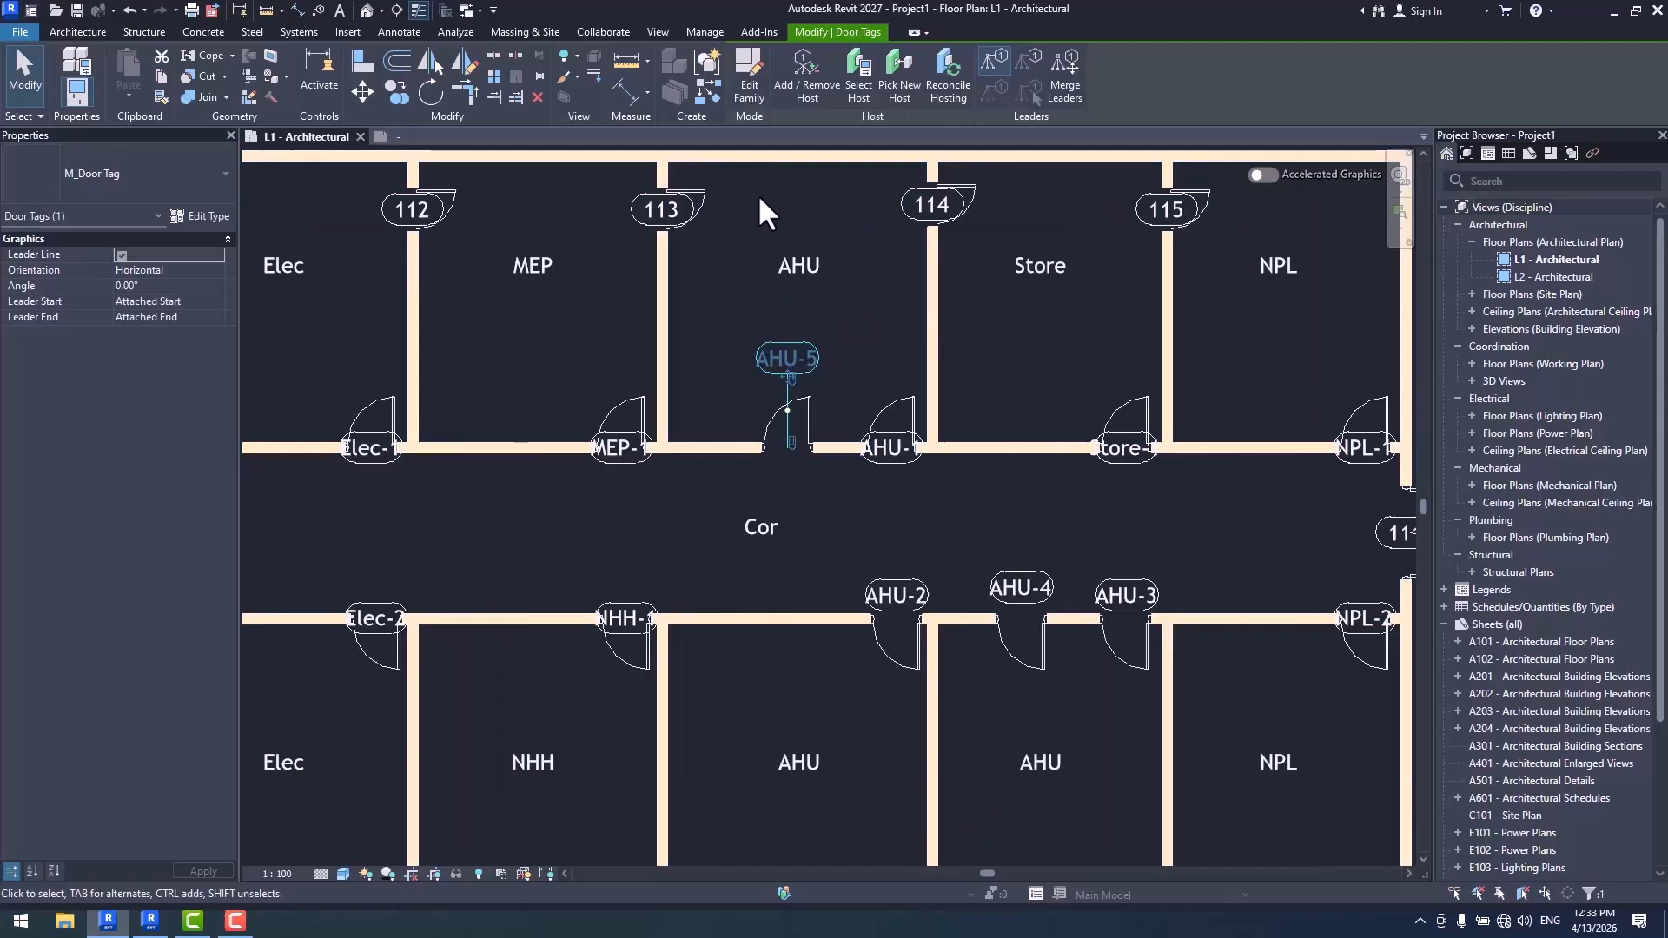
scroll(449, 309, "down", 2)
left_click(704, 31)
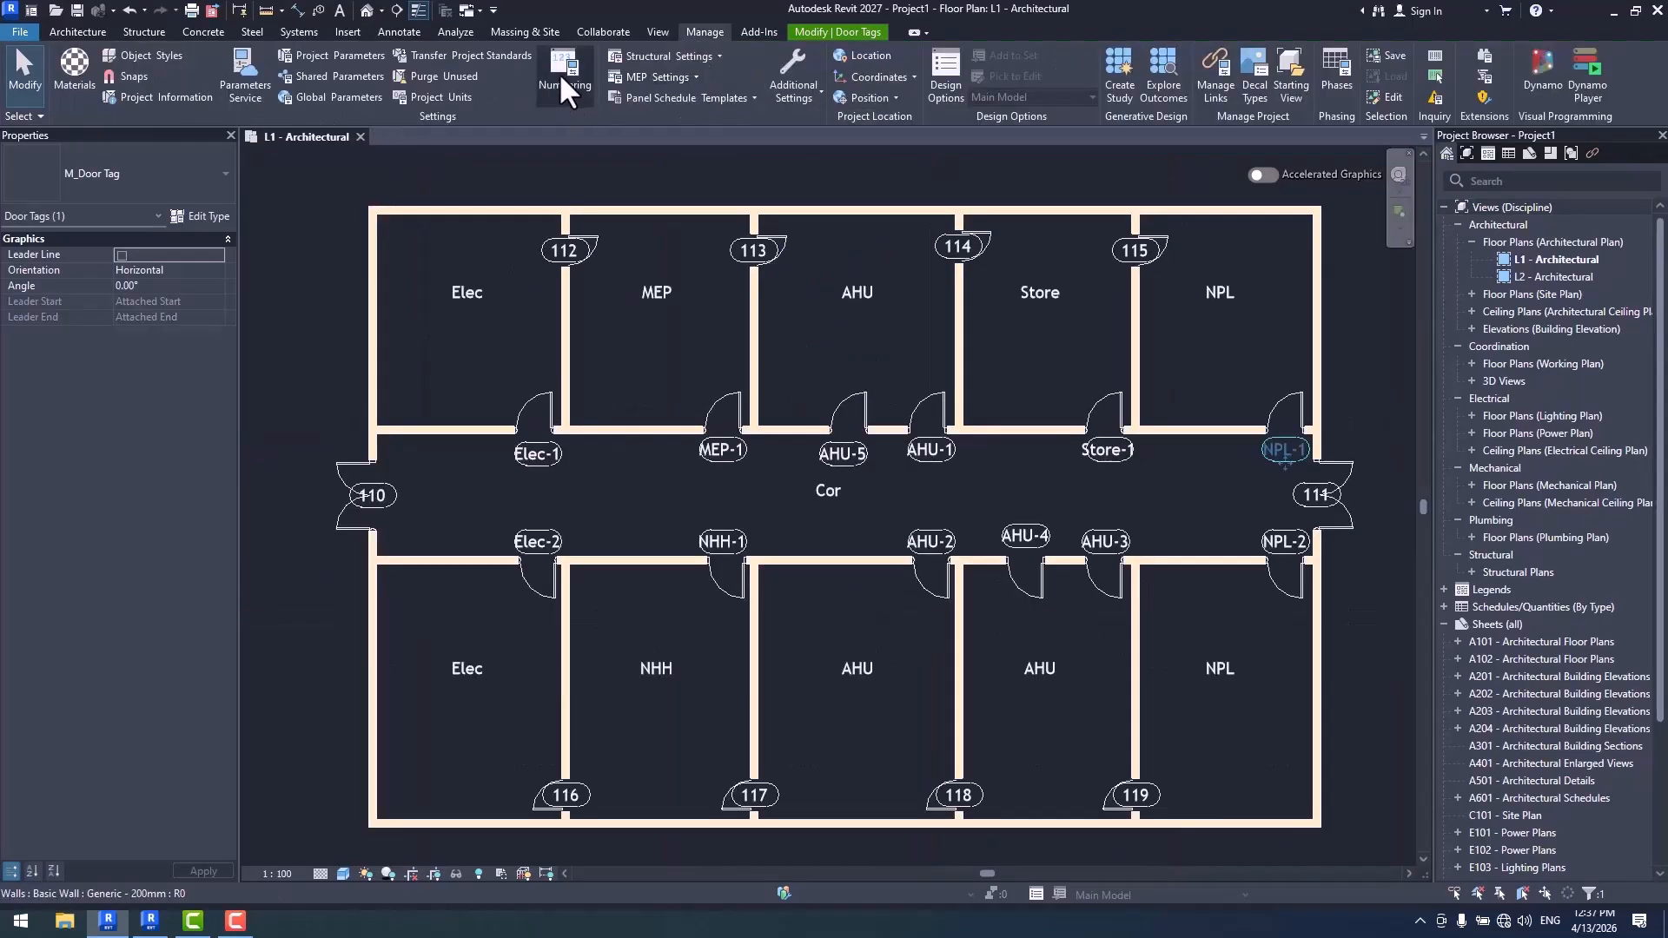
left_click(565, 72)
left_click(1077, 485)
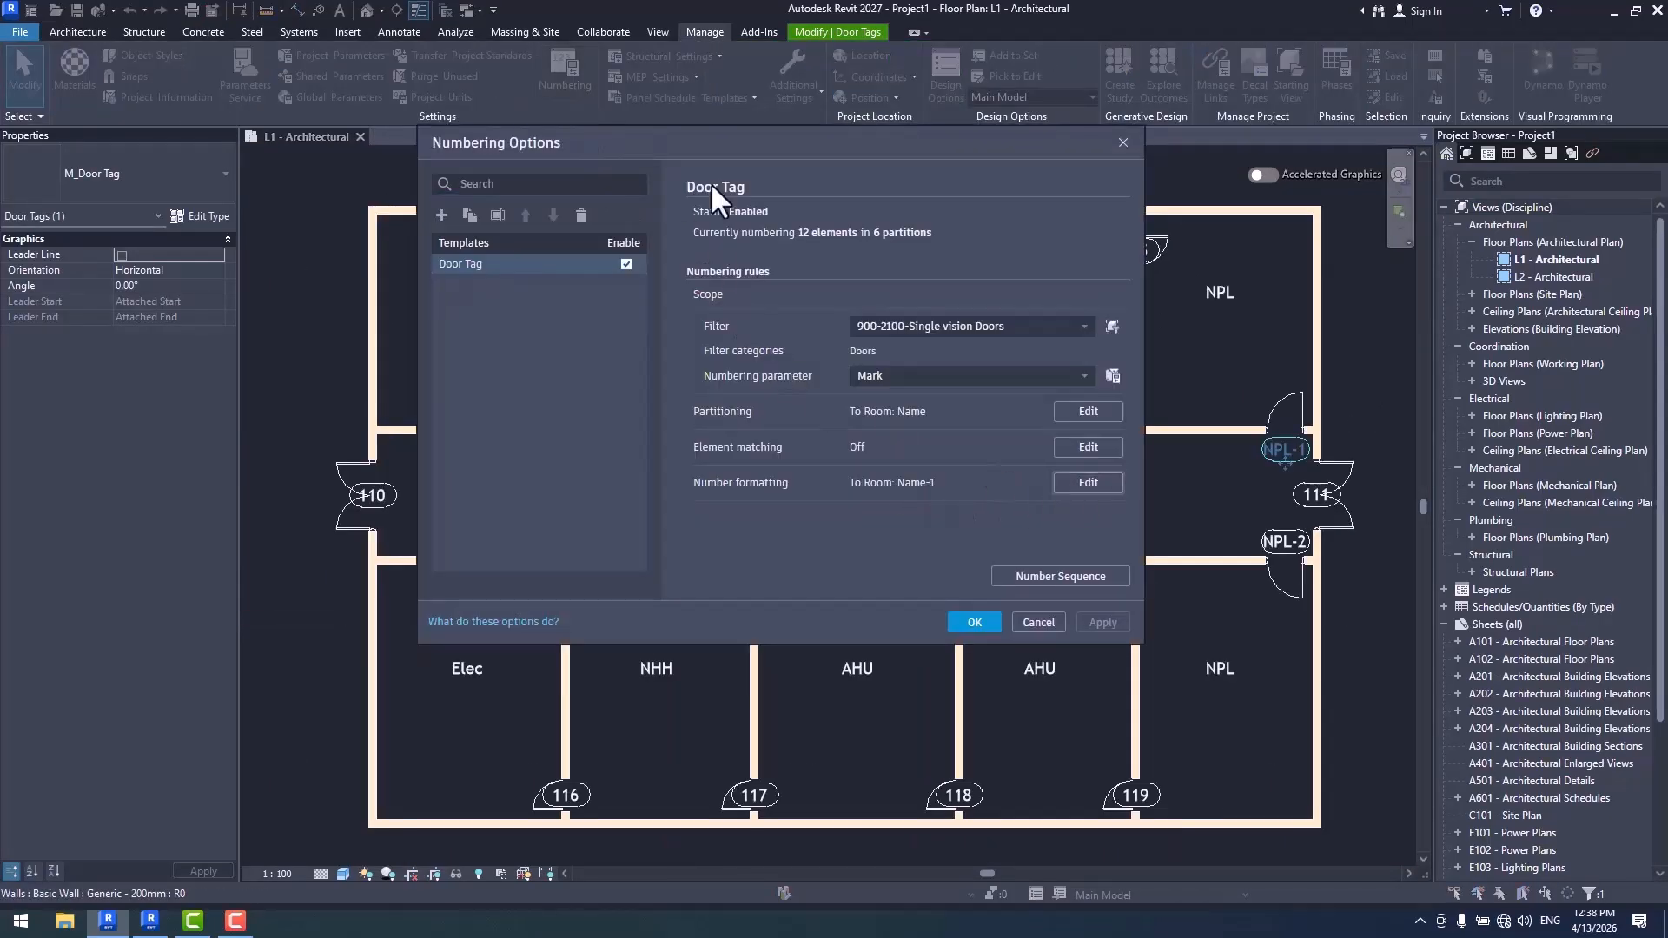
left_click_drag(763, 37, 1223, 205)
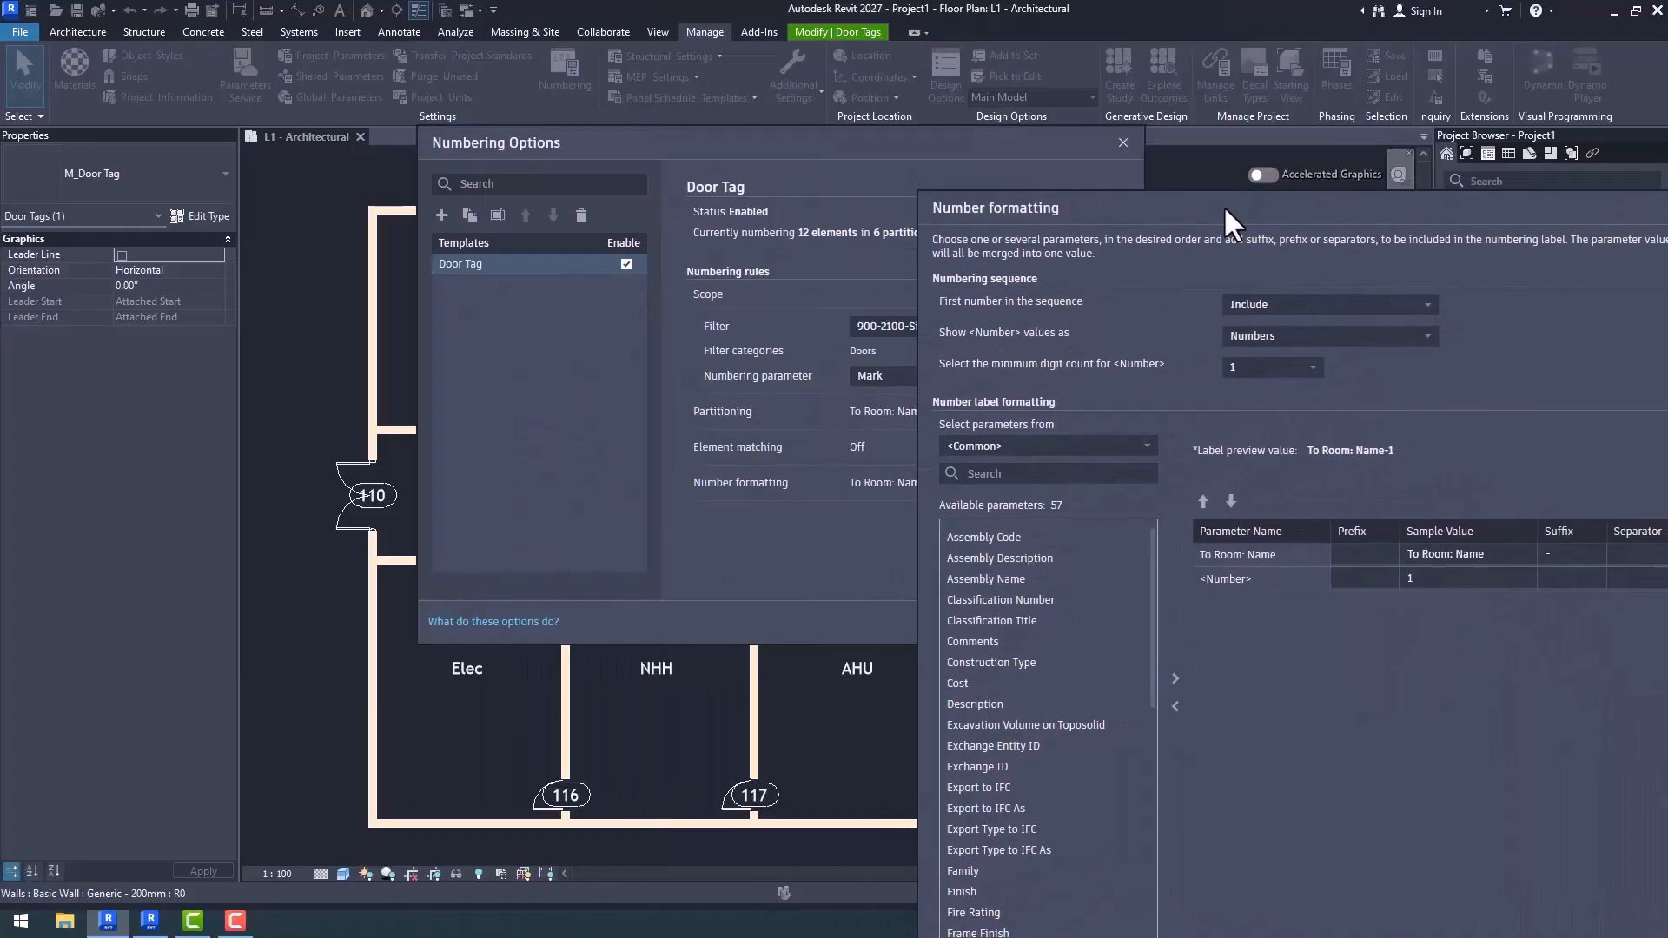
left_click_drag(1020, 217, 607, 37)
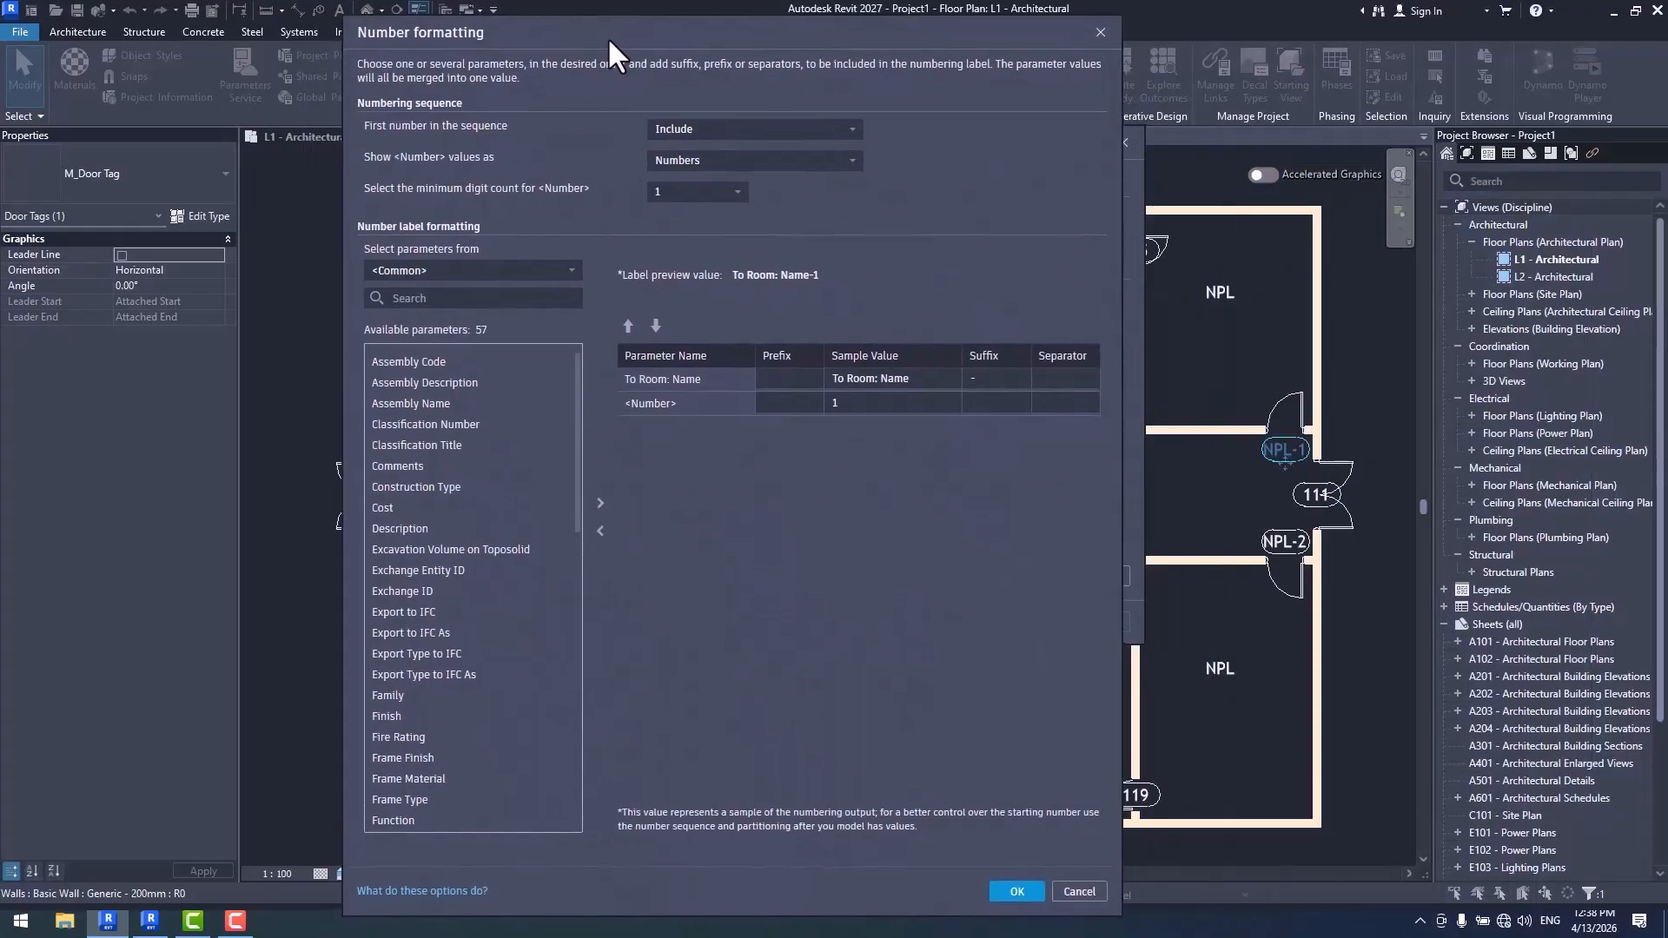
left_click(723, 118)
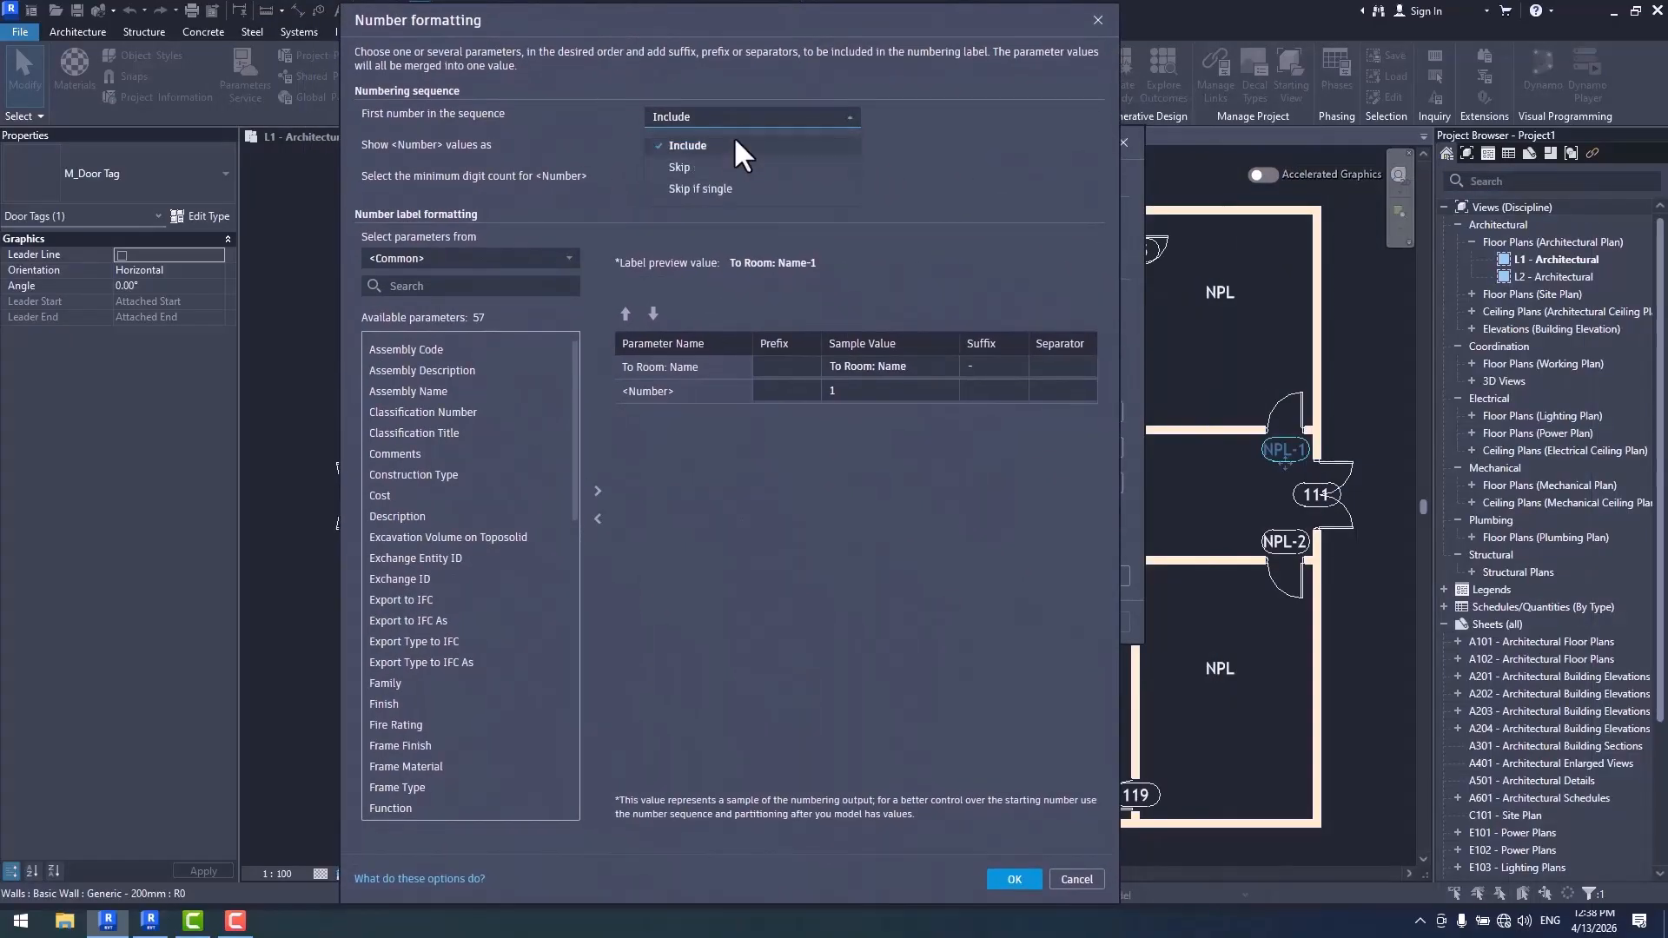
left_click(728, 145)
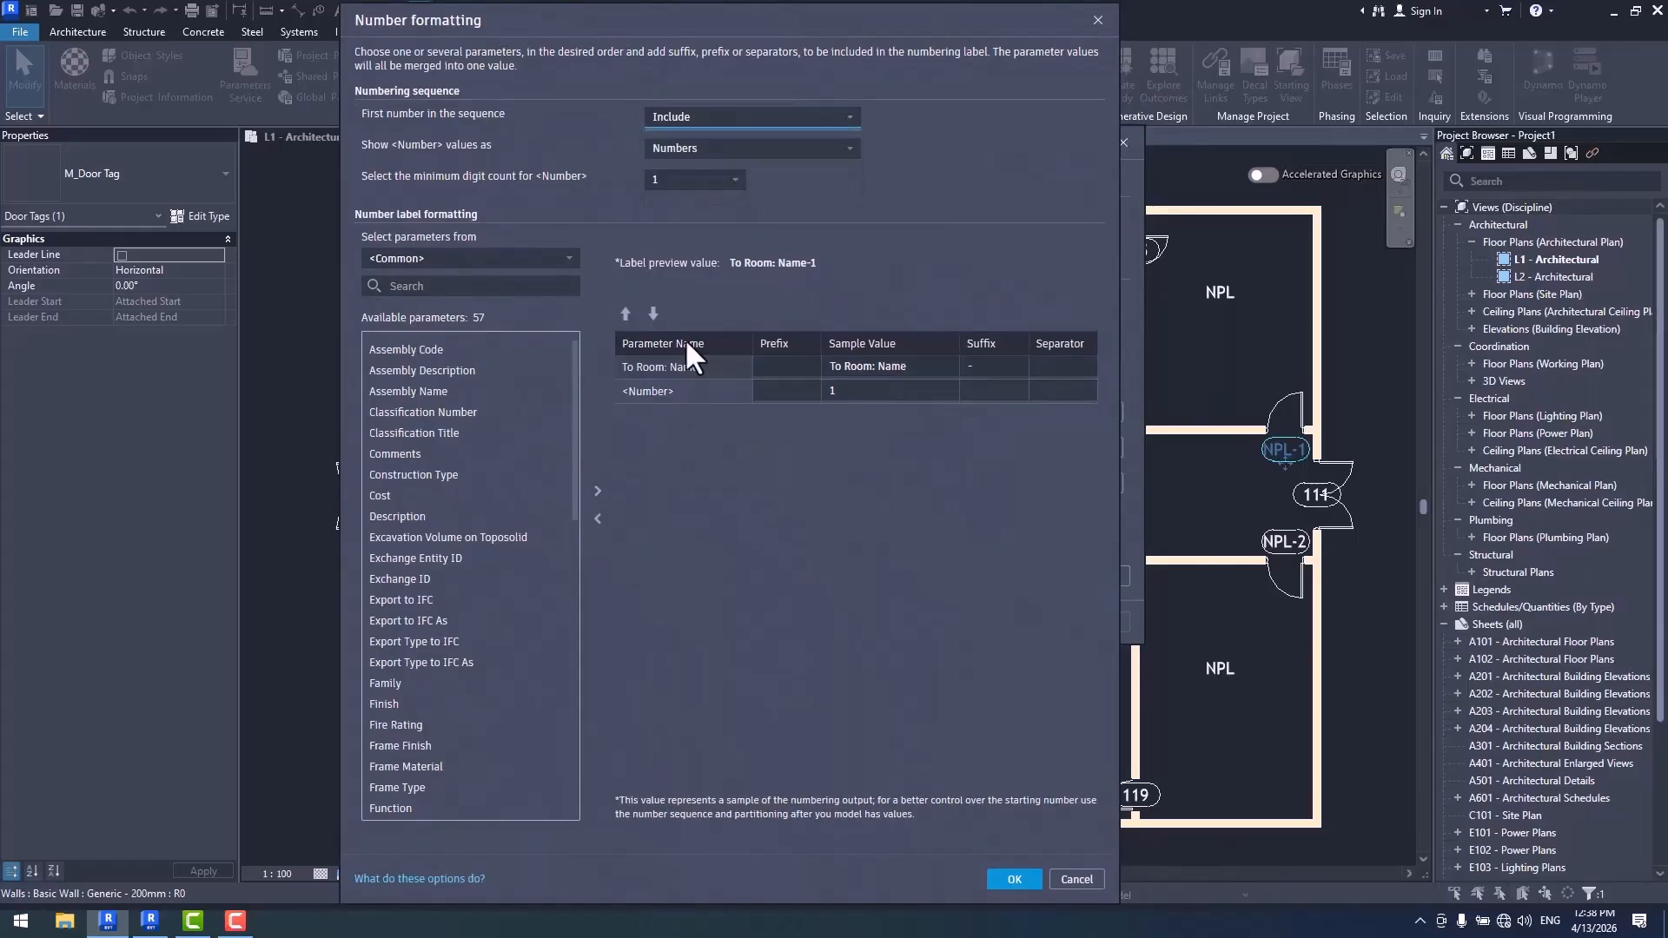
left_click(734, 148)
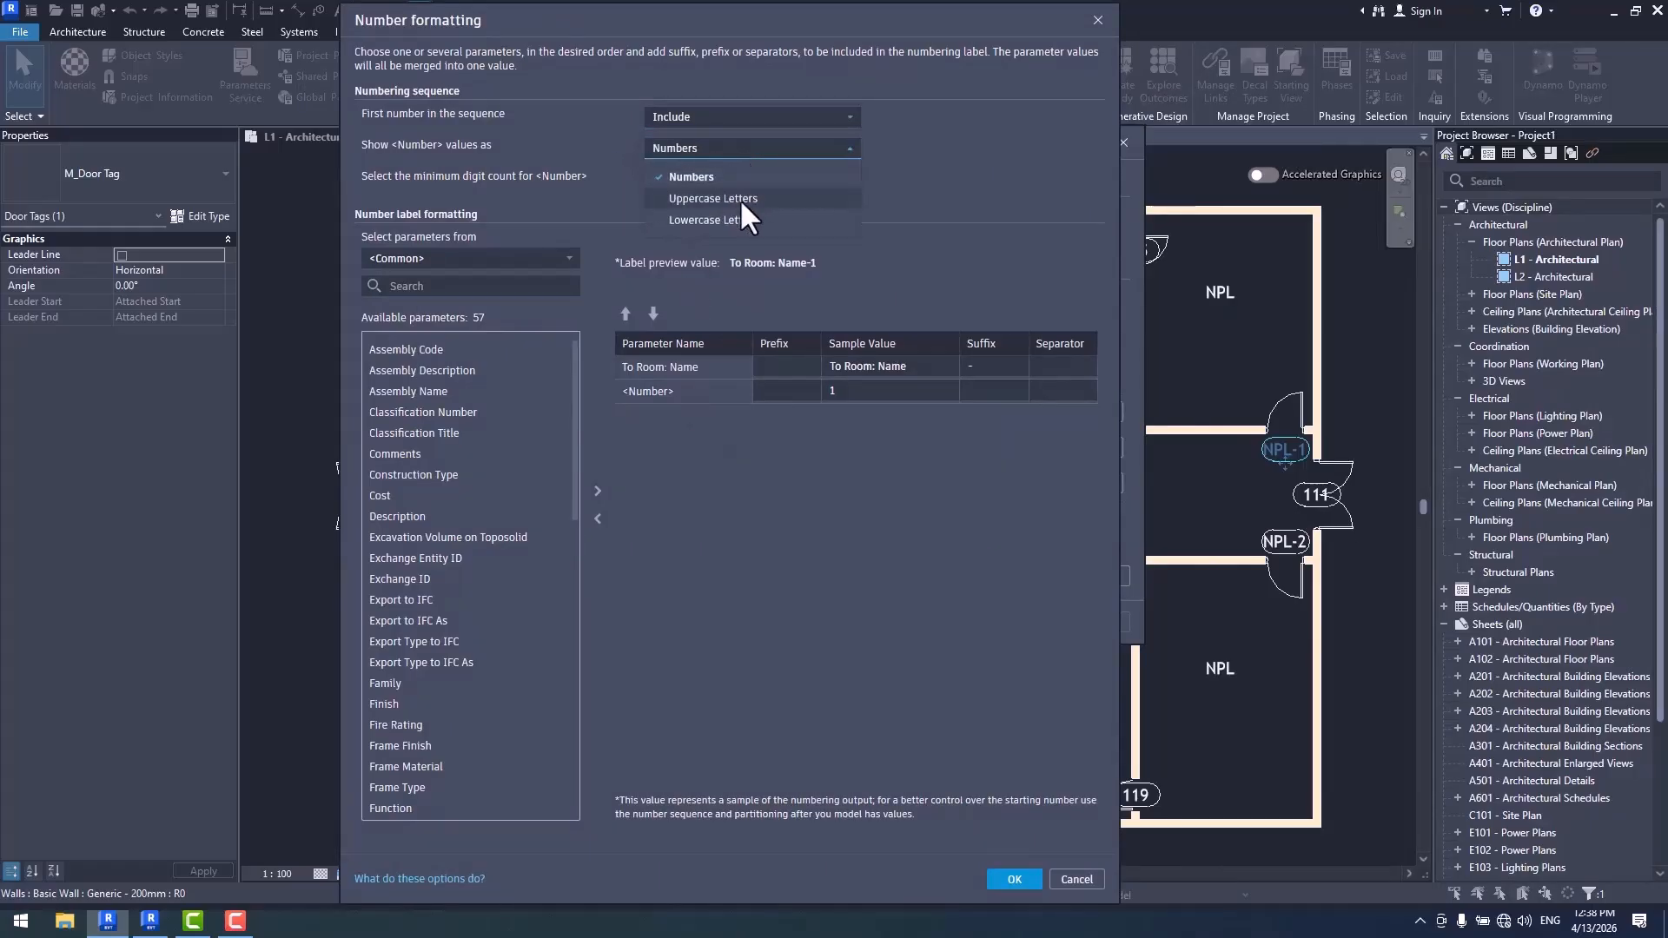
left_click(945, 174)
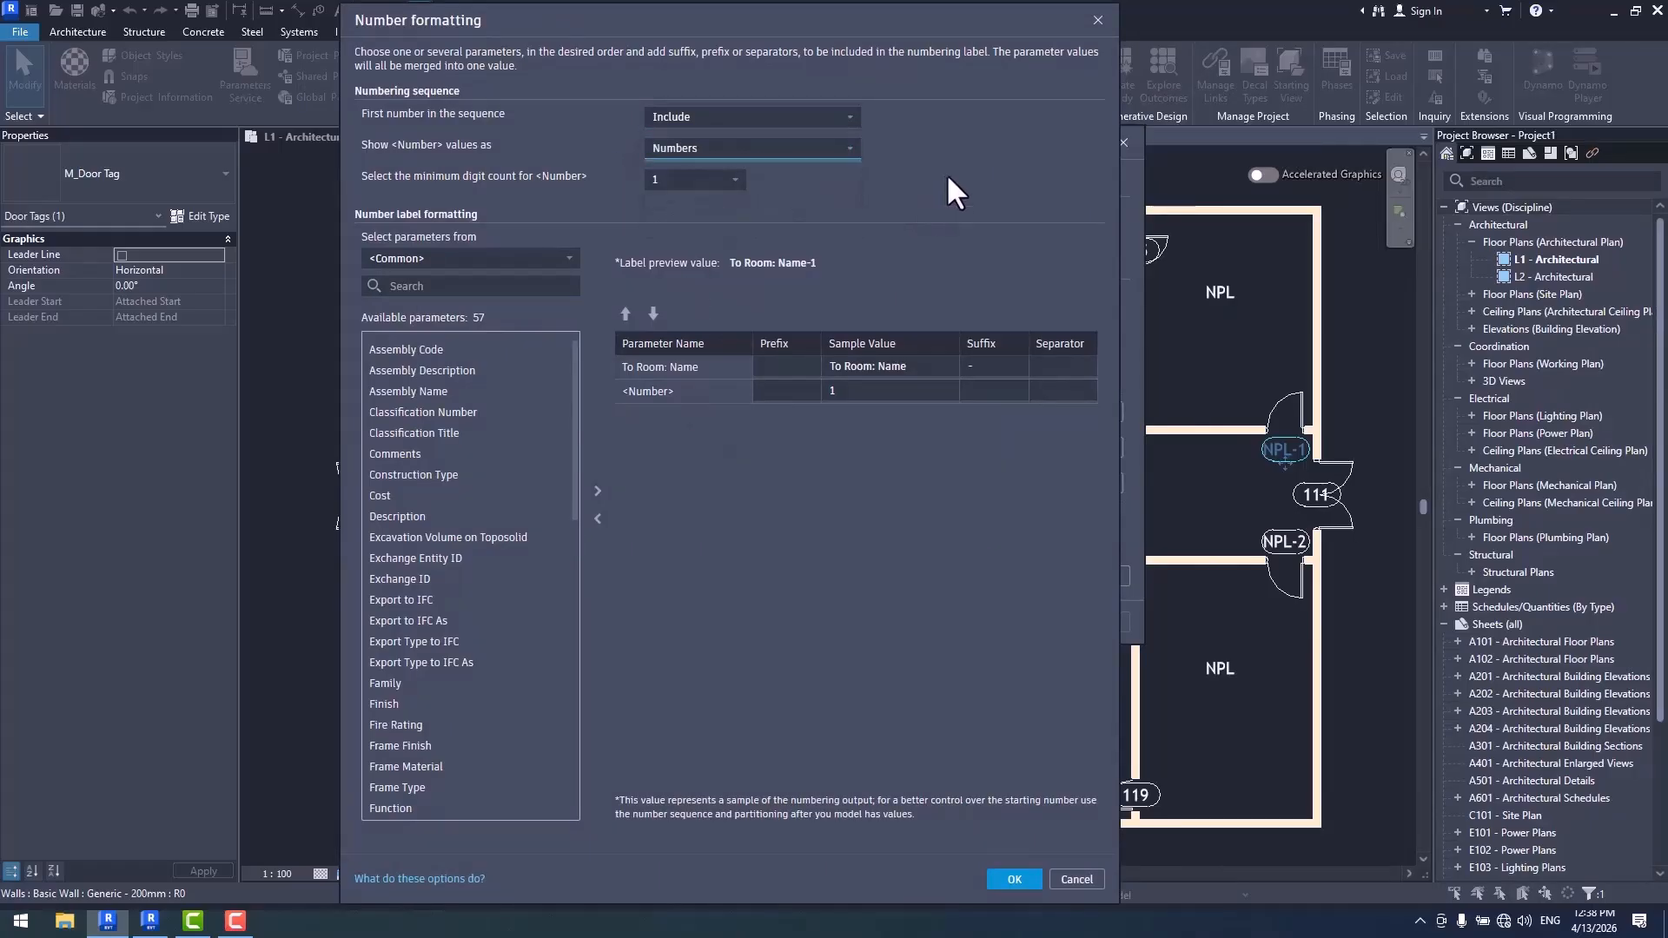
left_click(1014, 880)
left_click(966, 624)
- Show the Door Tag template's number values as Uppercase Letters and apply the numbering to the corridor door tags
scroll(868, 476, "up", 4)
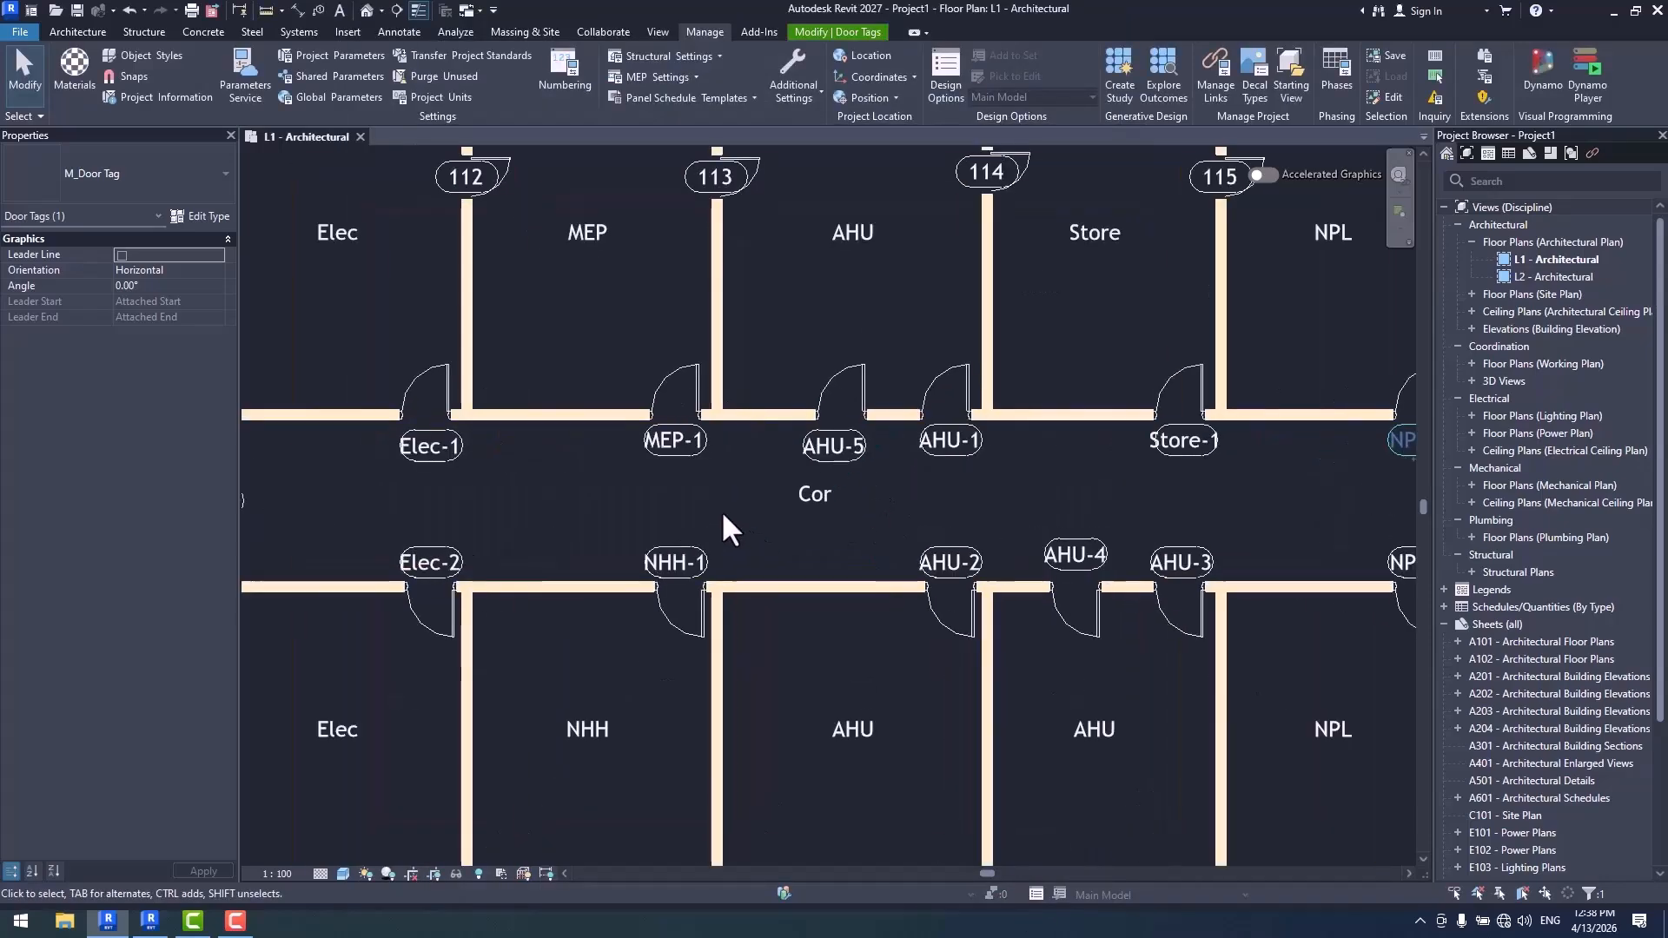
middle_click_drag(1098, 450, 864, 469)
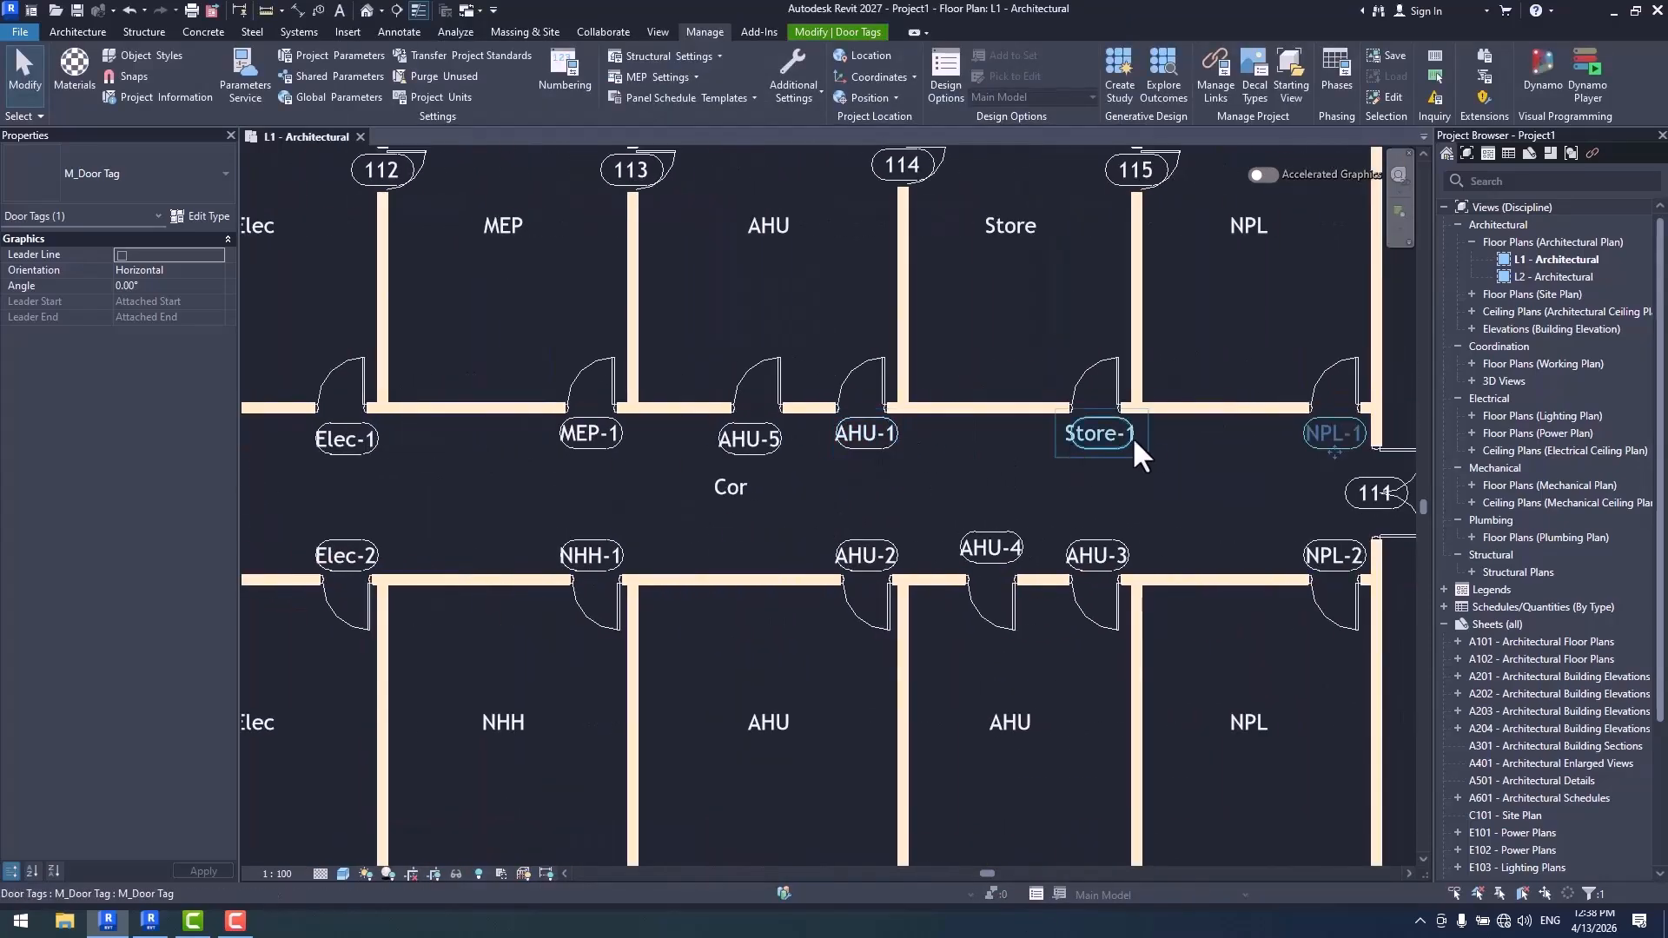
middle_click_drag(1132, 447, 1016, 454)
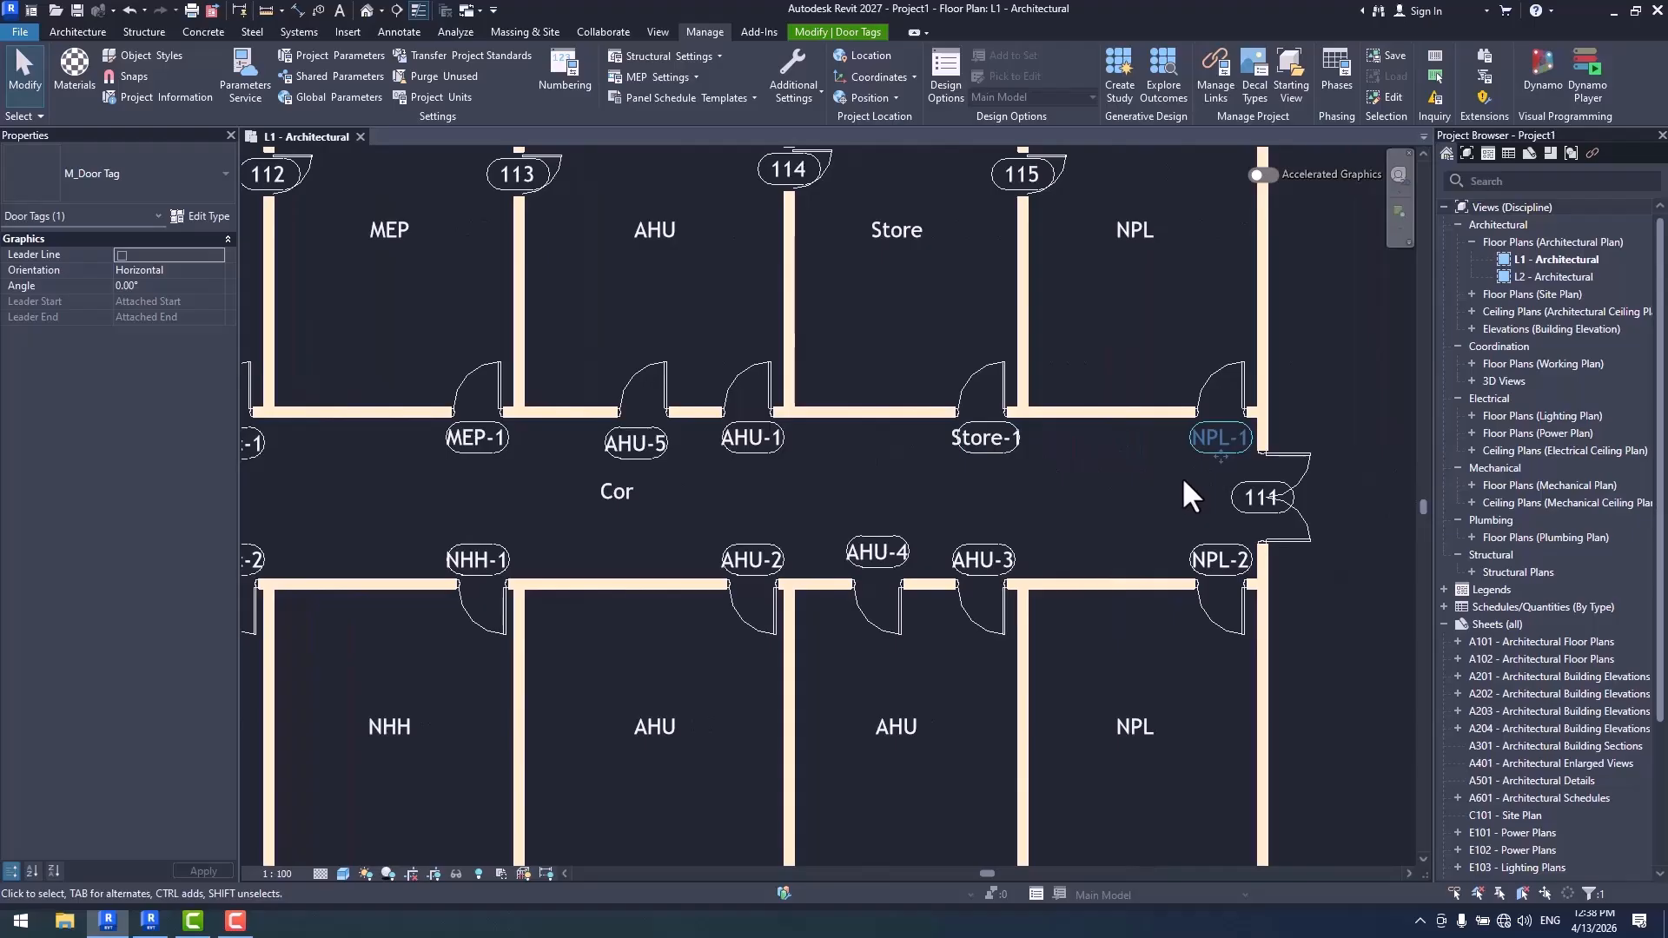
scroll(1182, 476, "down", 2)
left_click(563, 71)
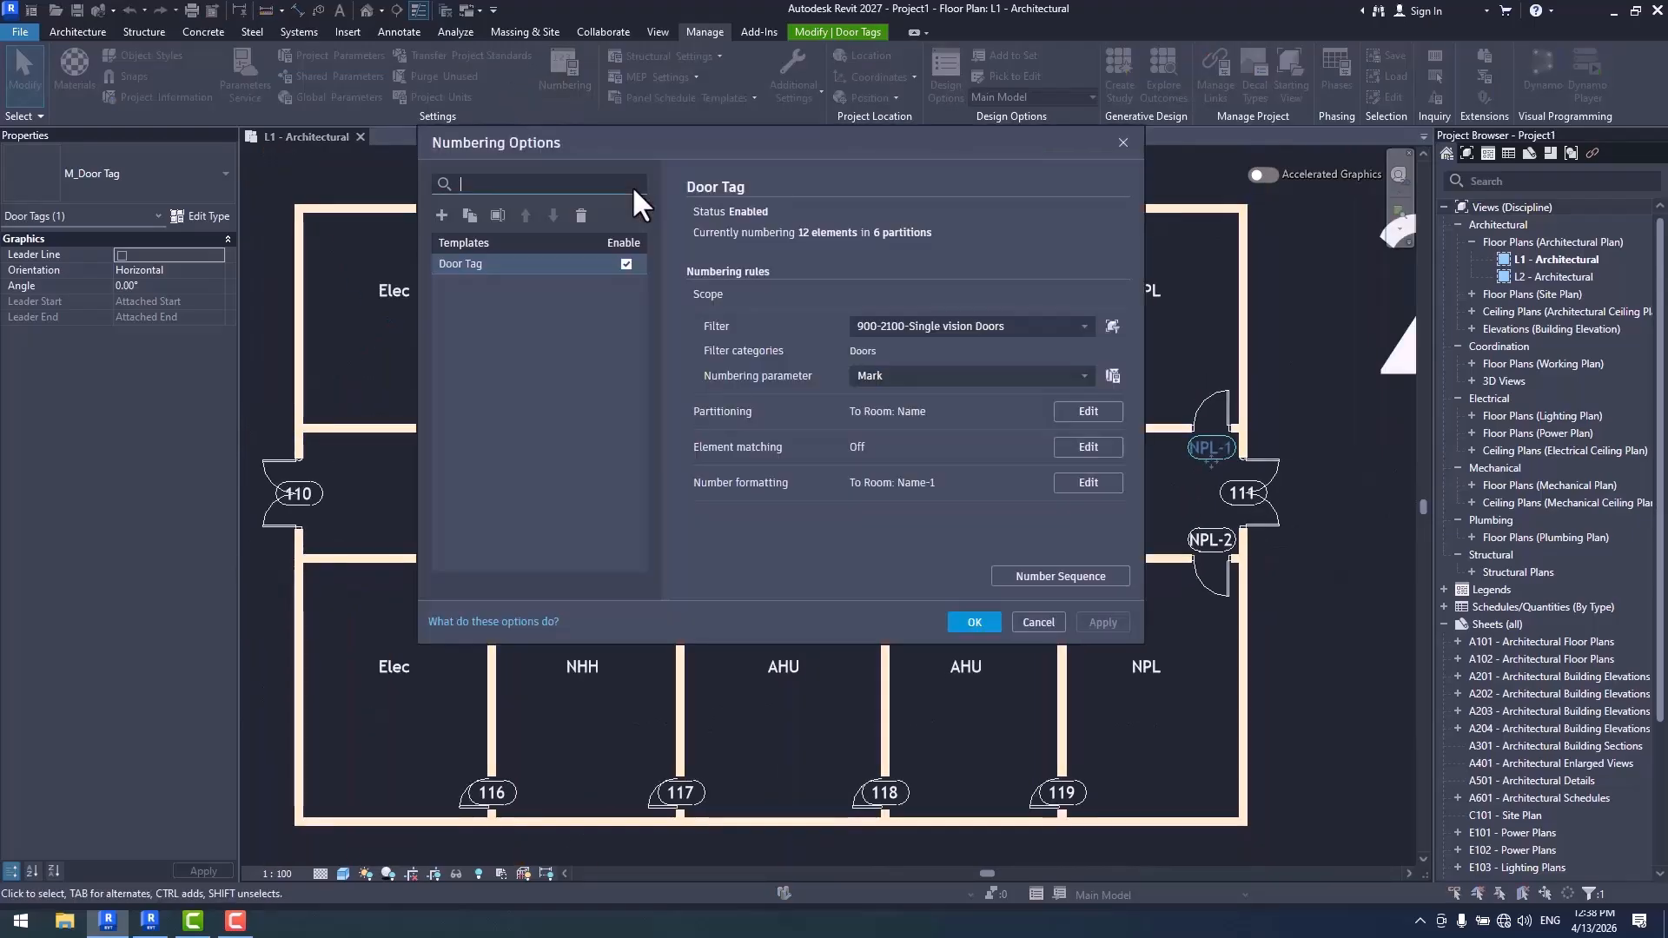
left_click(1088, 482)
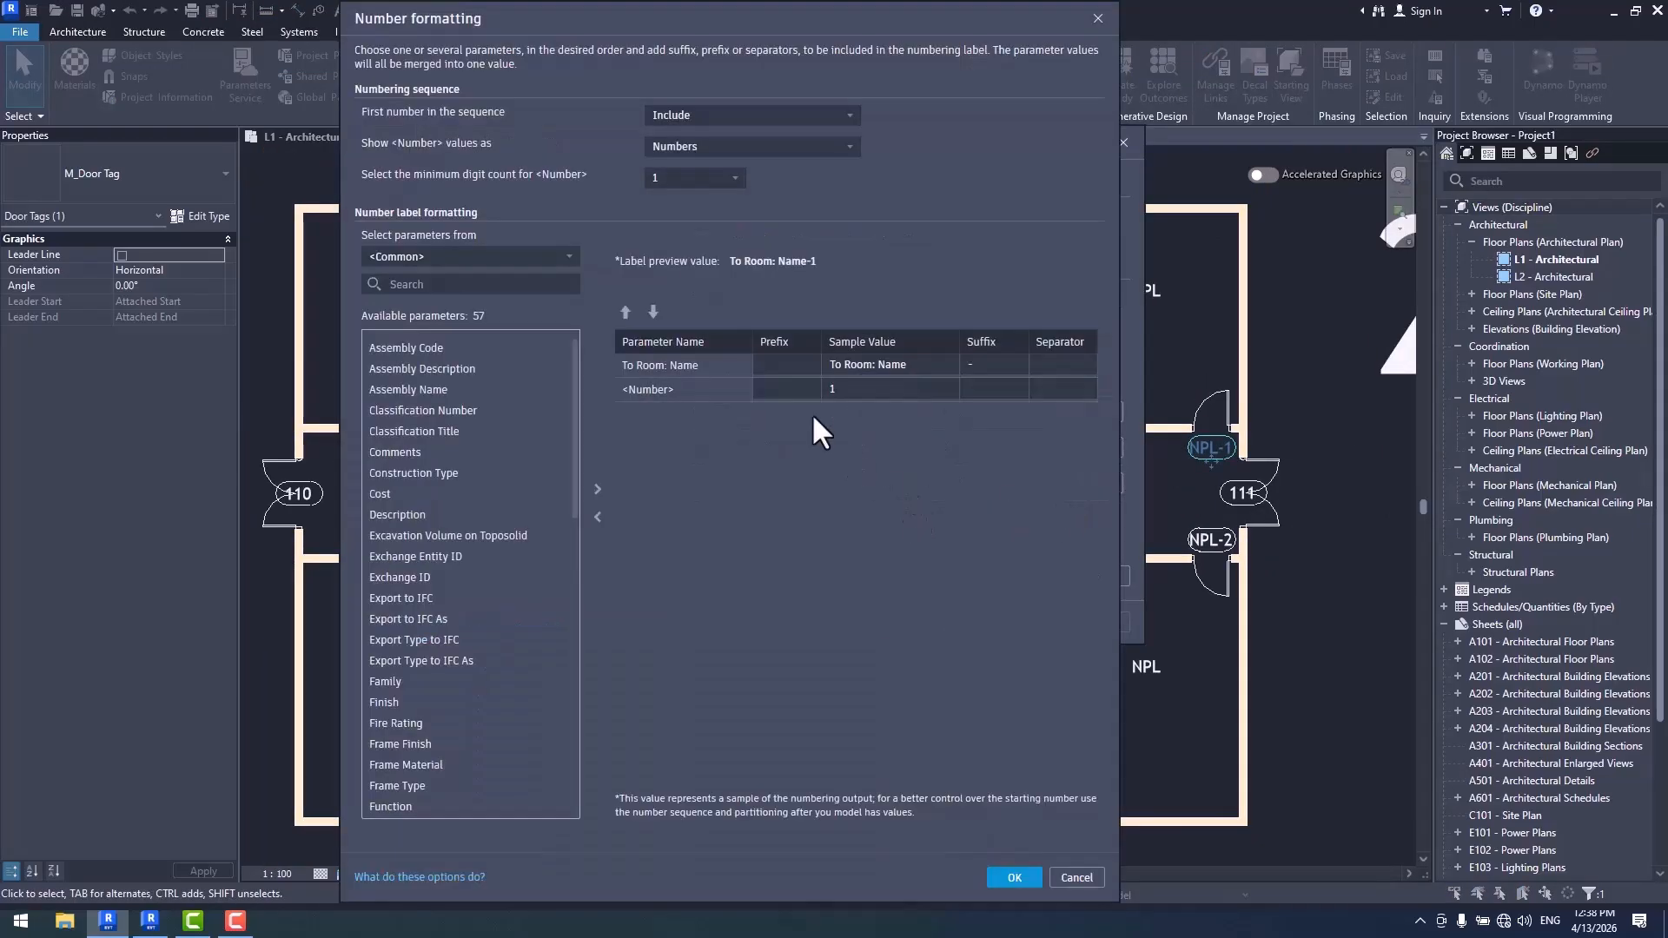
left_click(778, 150)
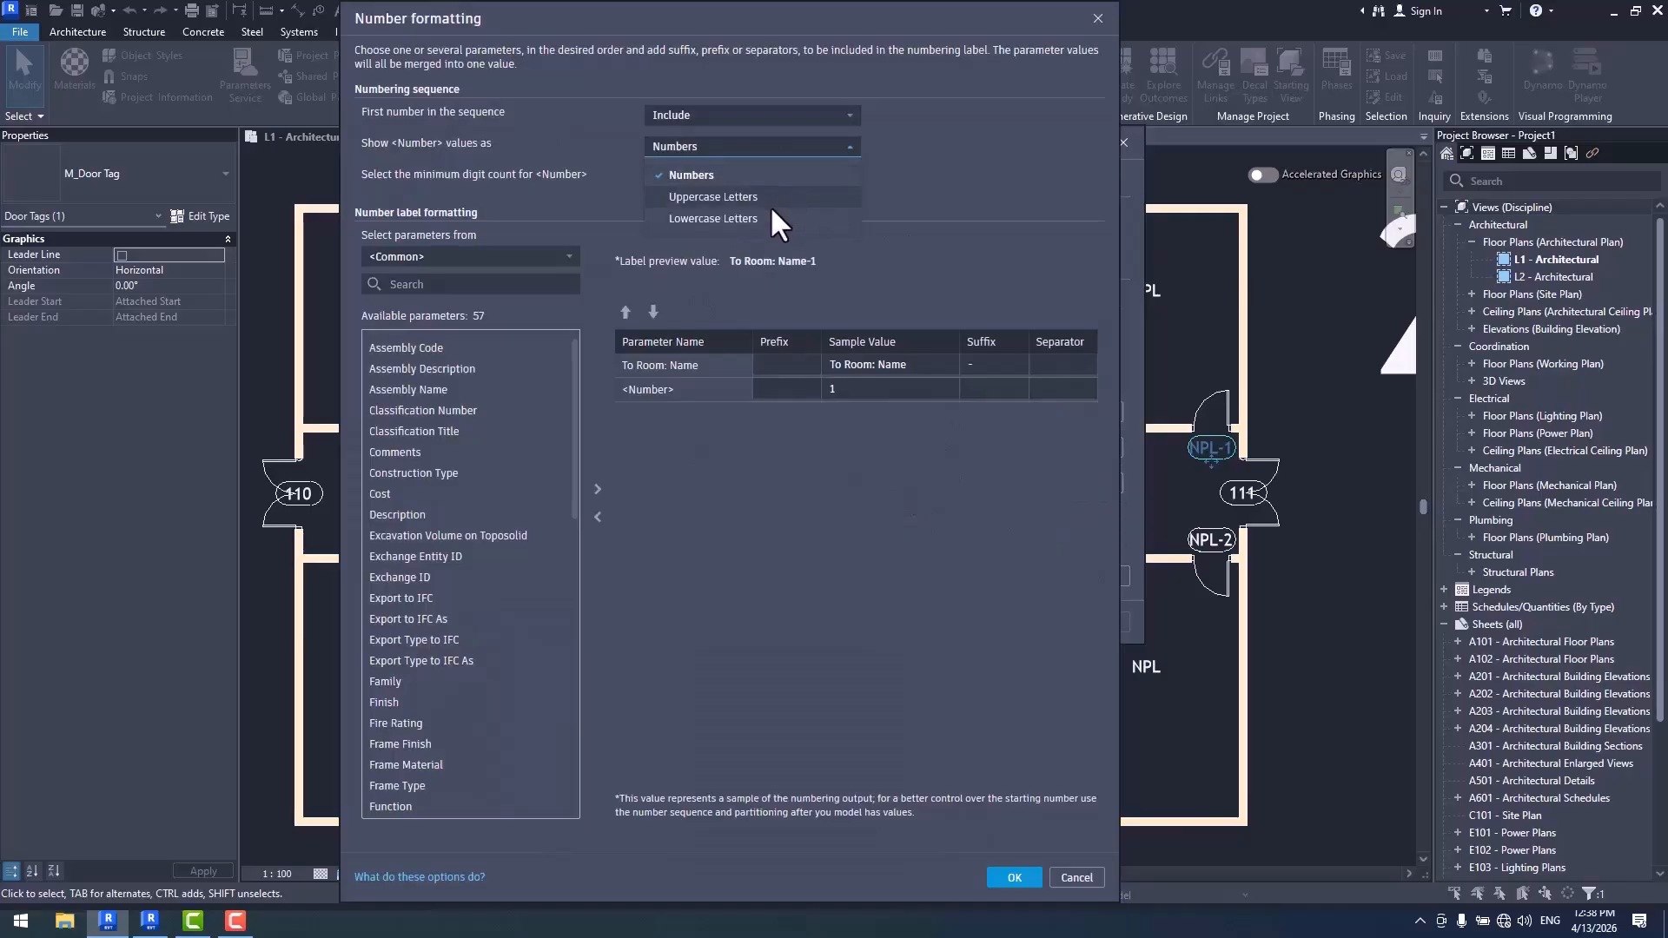
left_click(744, 197)
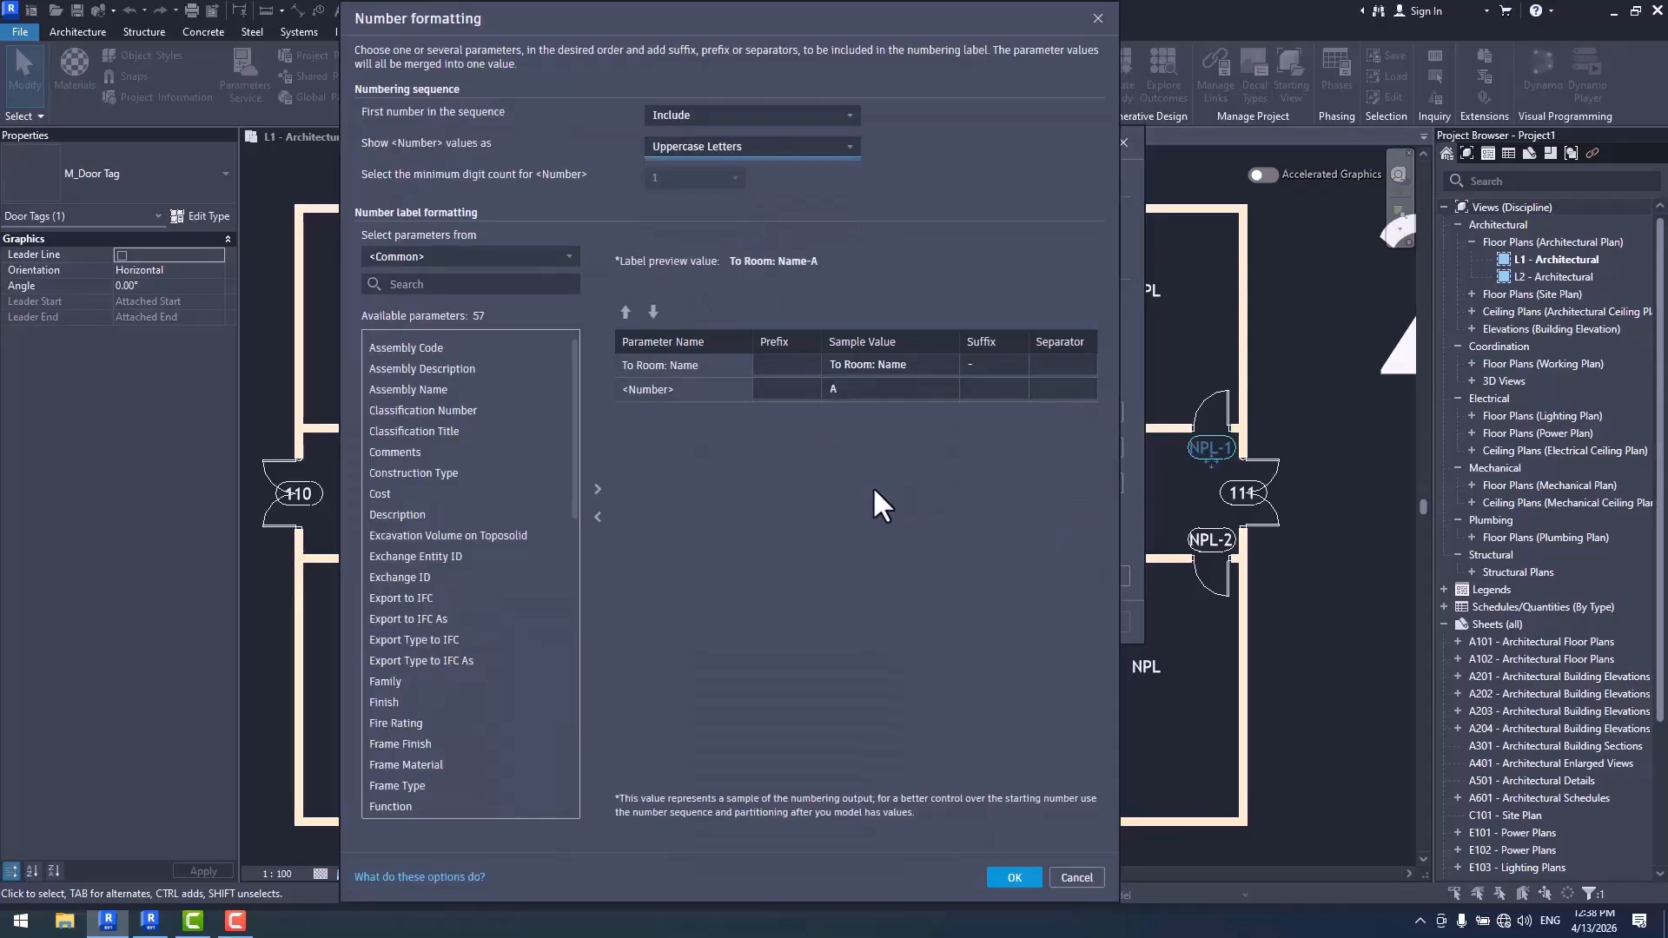
left_click(1014, 878)
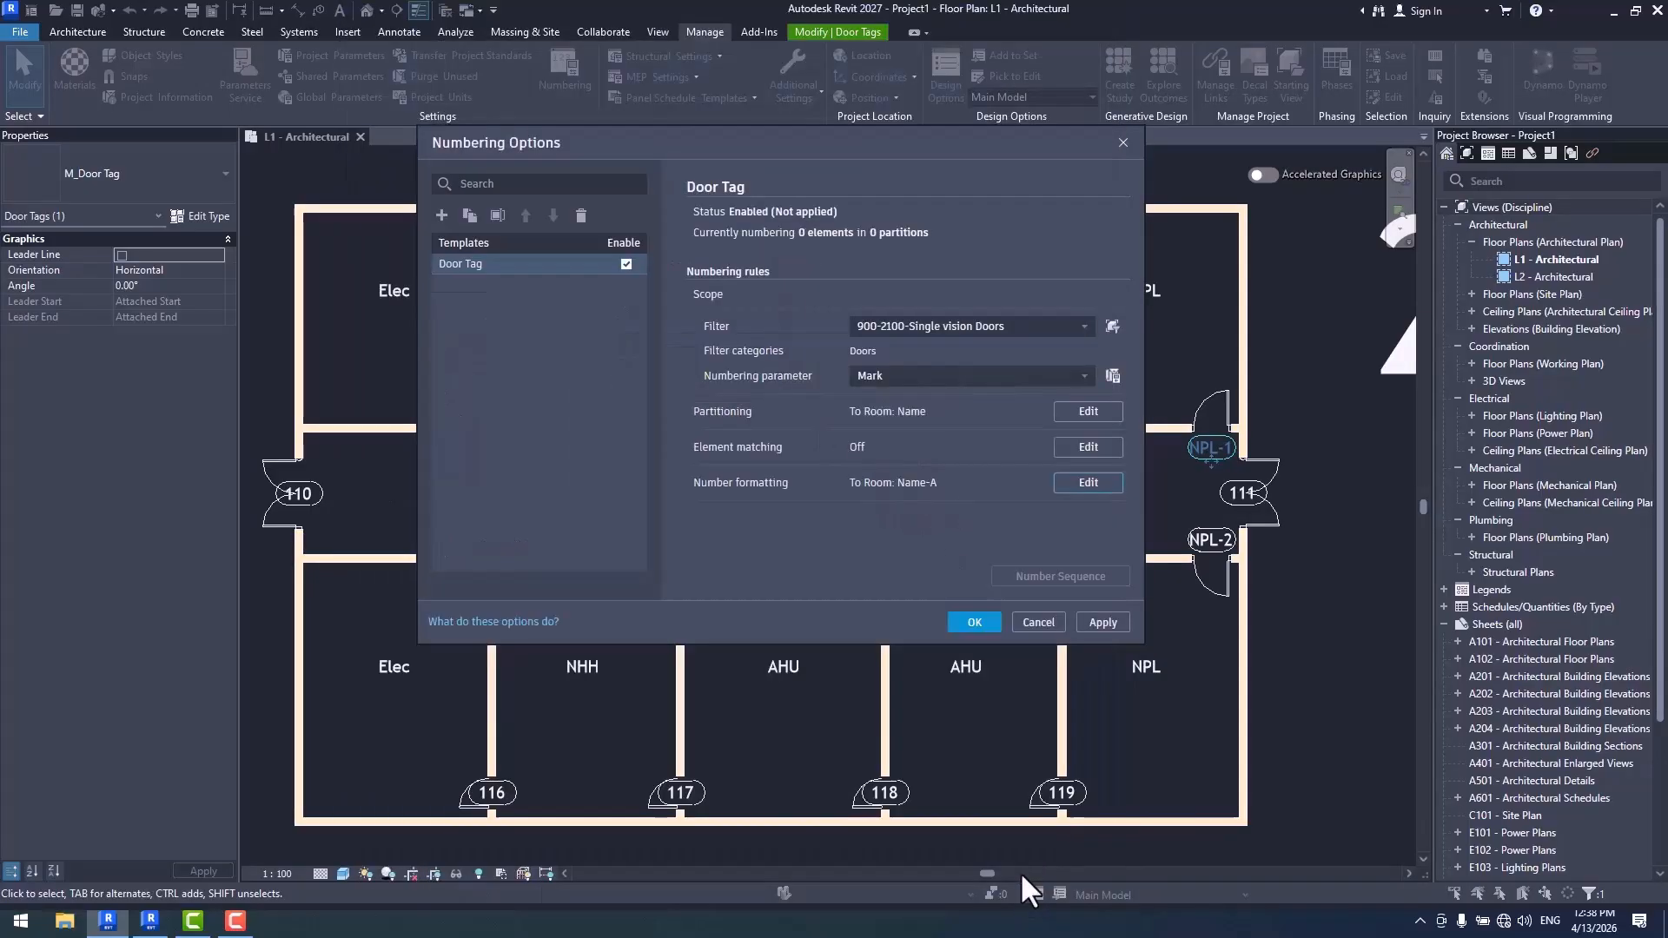
left_click(969, 622)
scroll(862, 552, "up", 2)
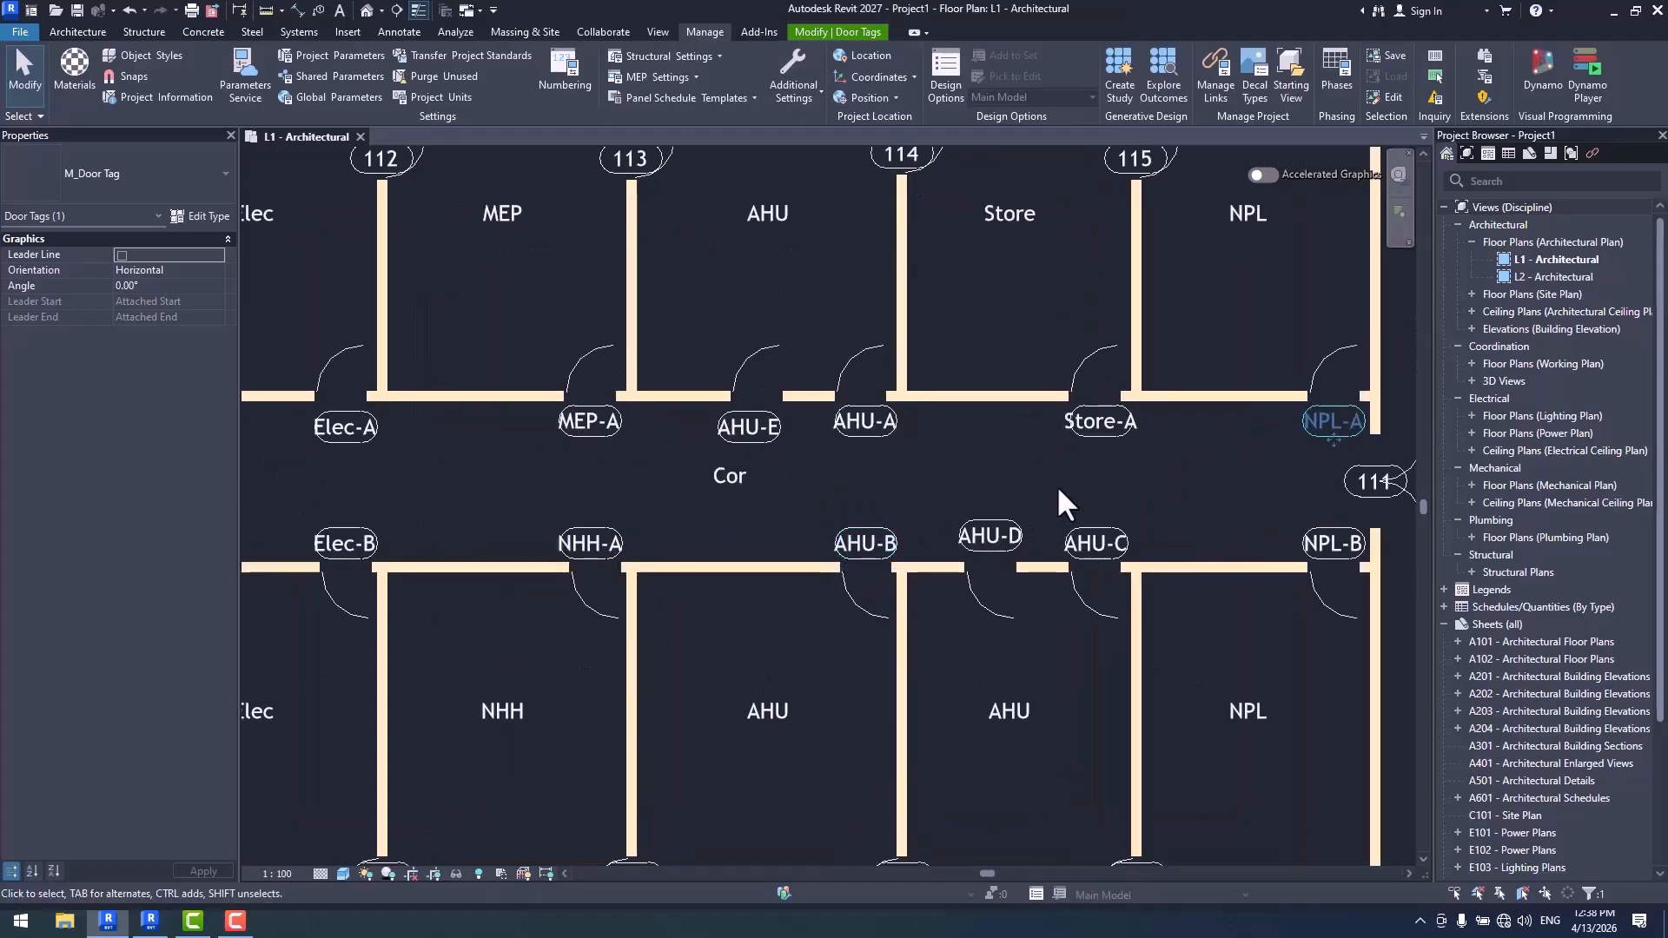
- In the Door Tag number formatting, show values as Numbers, skip the first number and clear the hyphen suffix after the room name
left_click(562, 75)
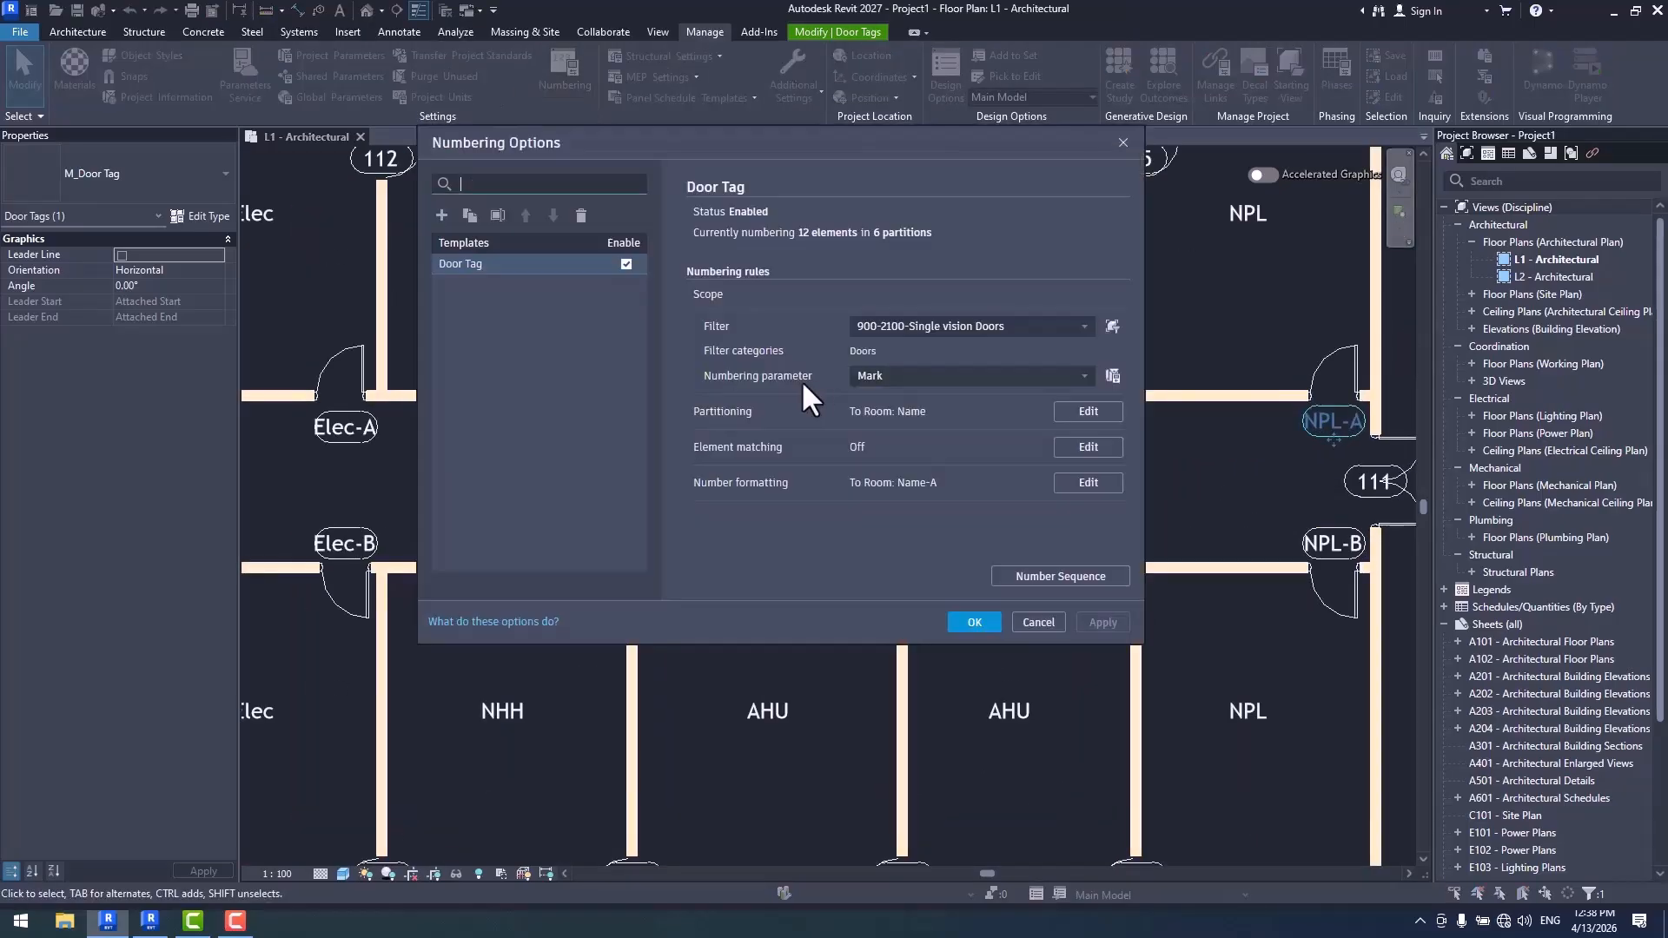
left_click(1091, 484)
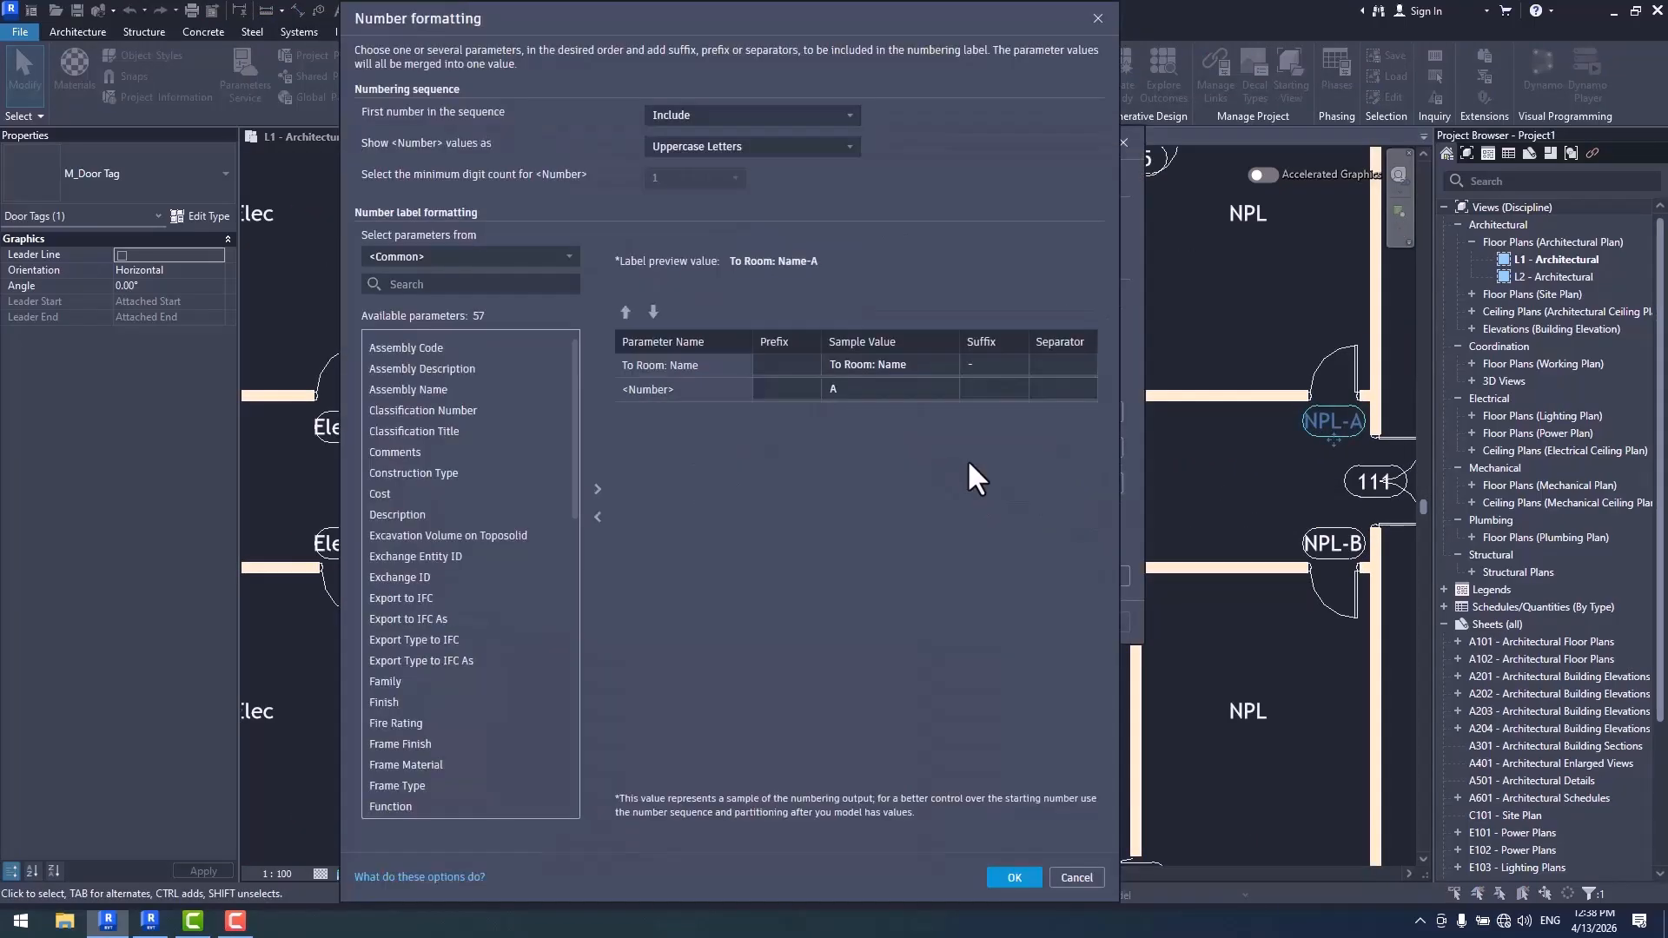
left_click(695, 146)
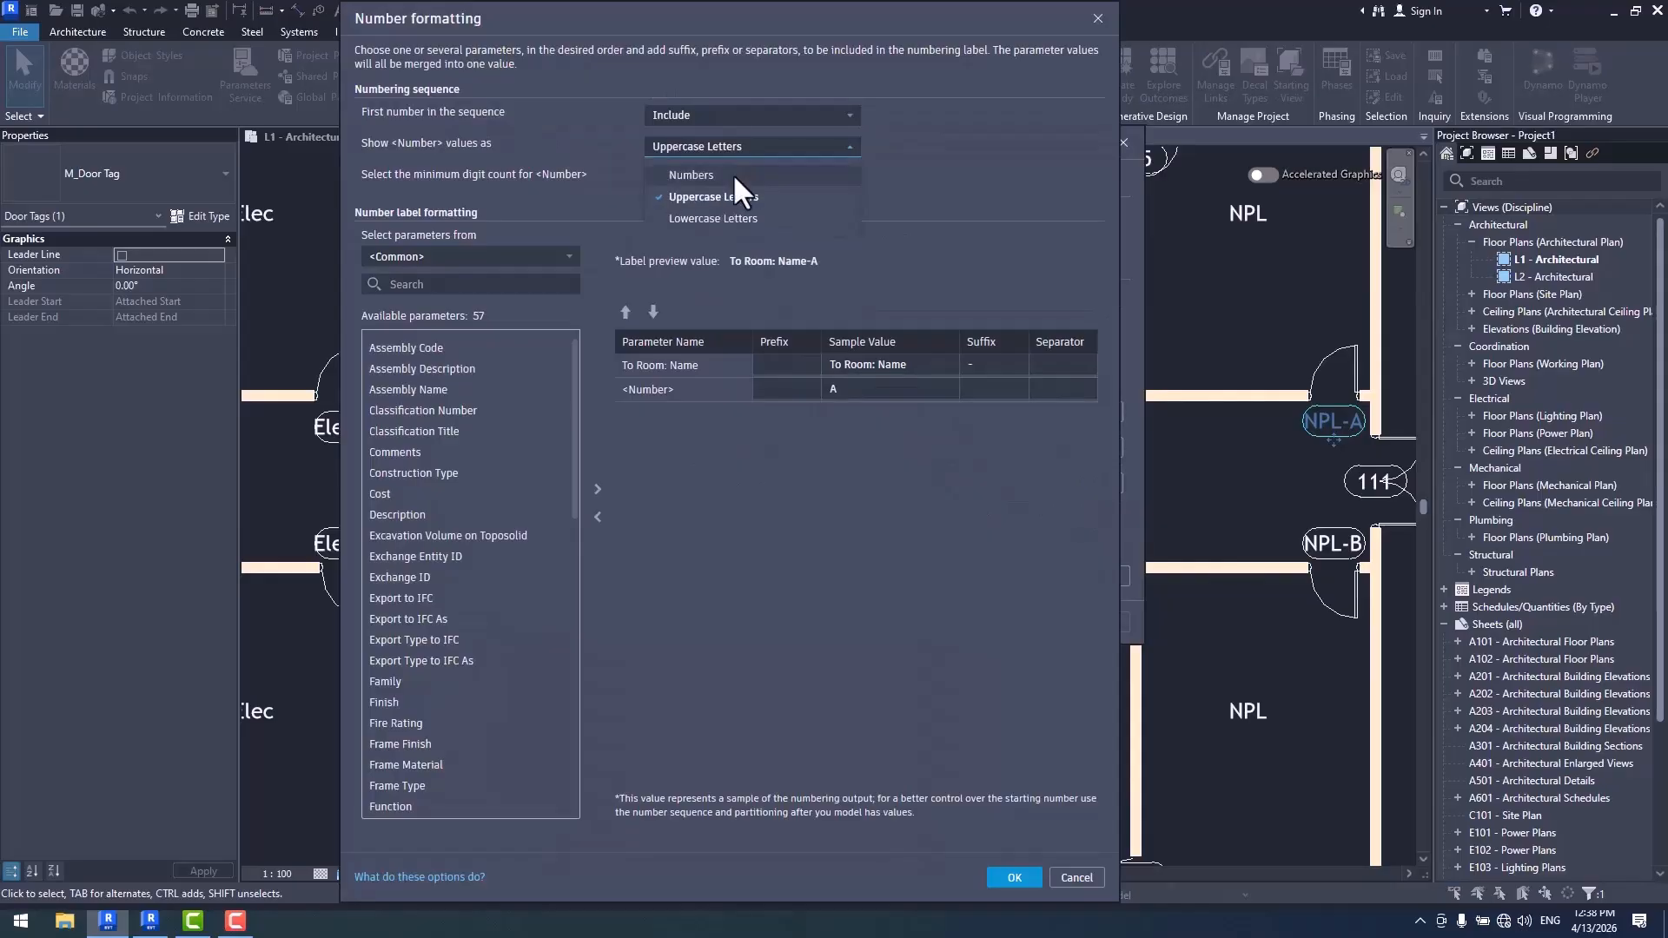
left_click(732, 174)
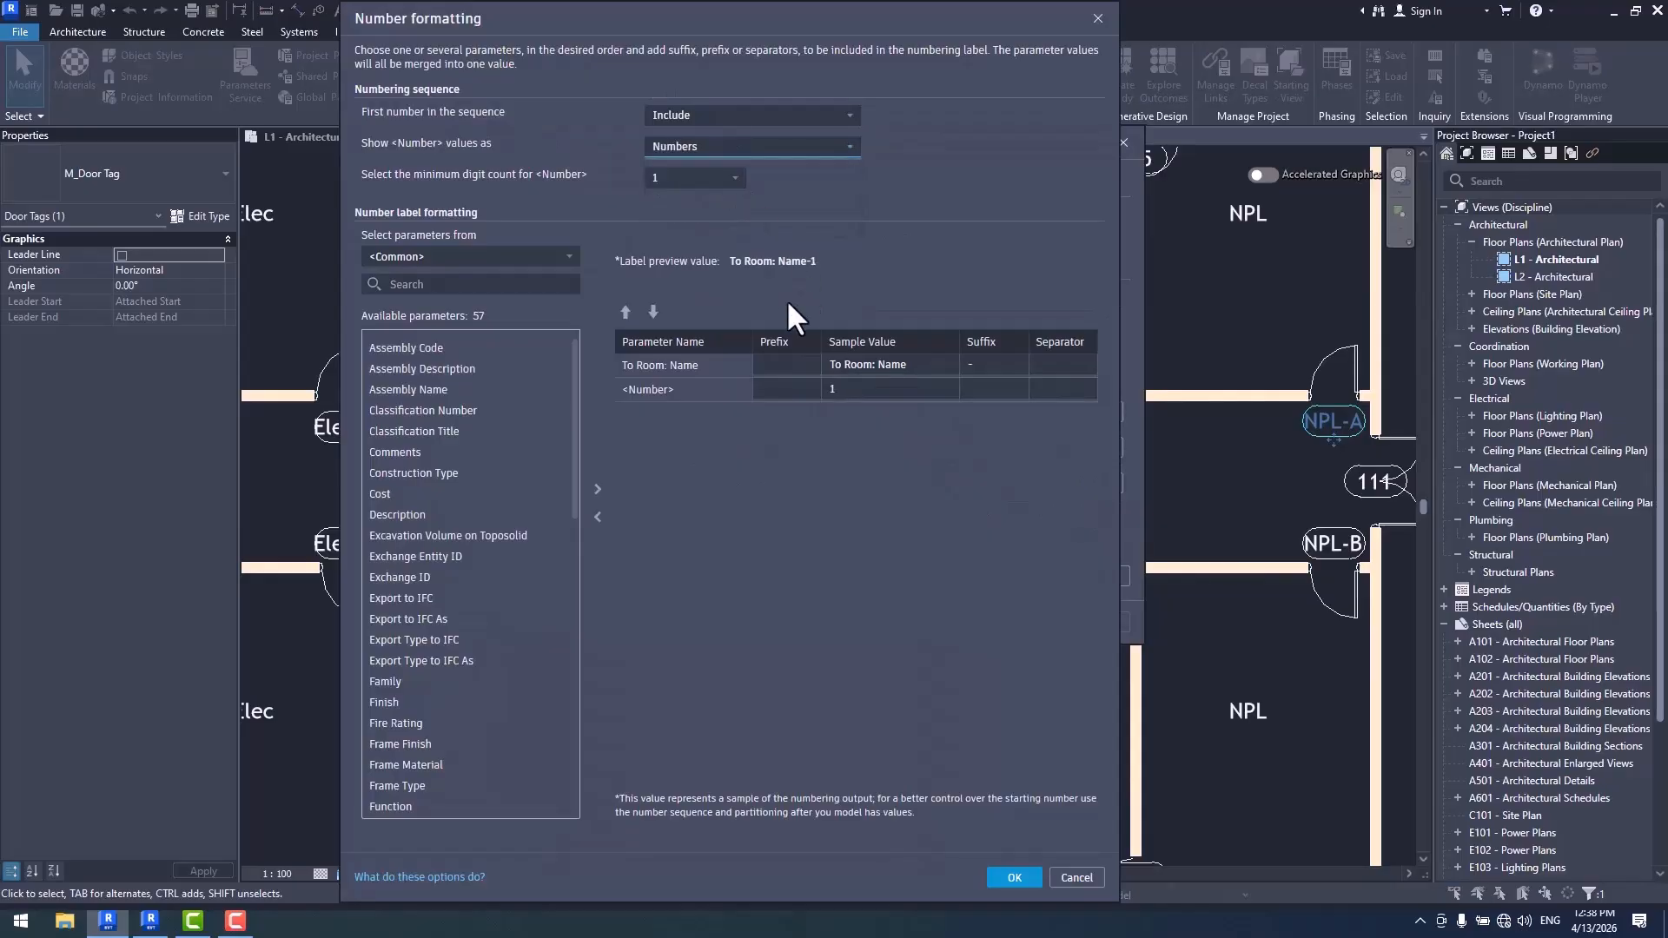
left_click(696, 118)
left_click(696, 119)
left_click(696, 120)
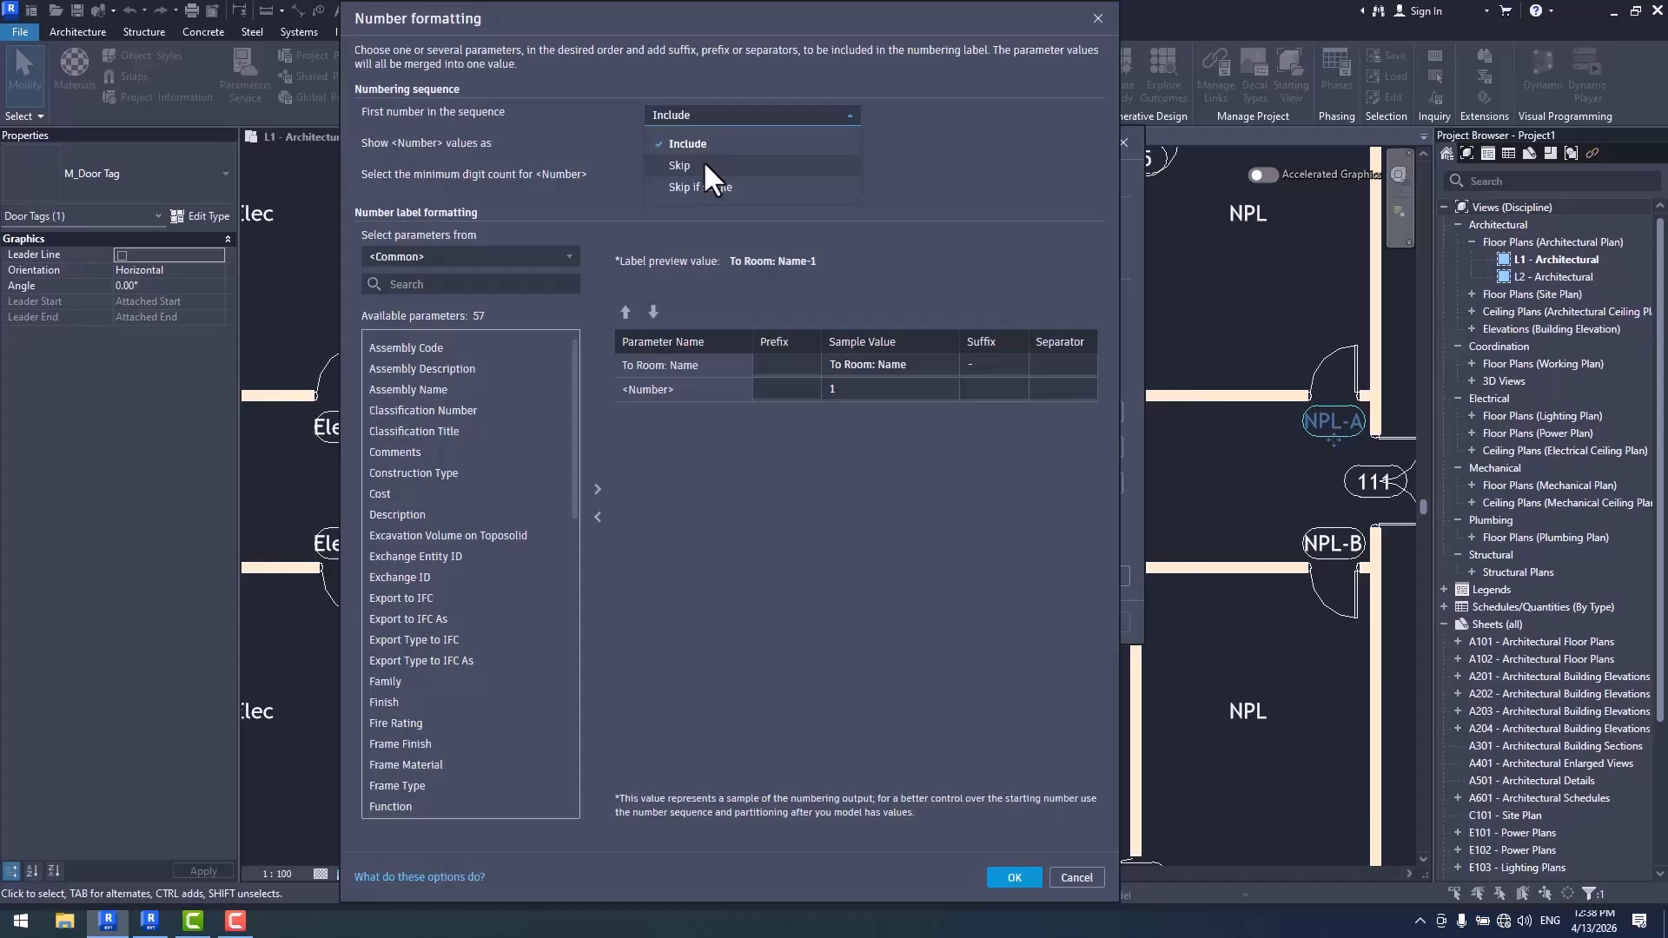
left_click(705, 164)
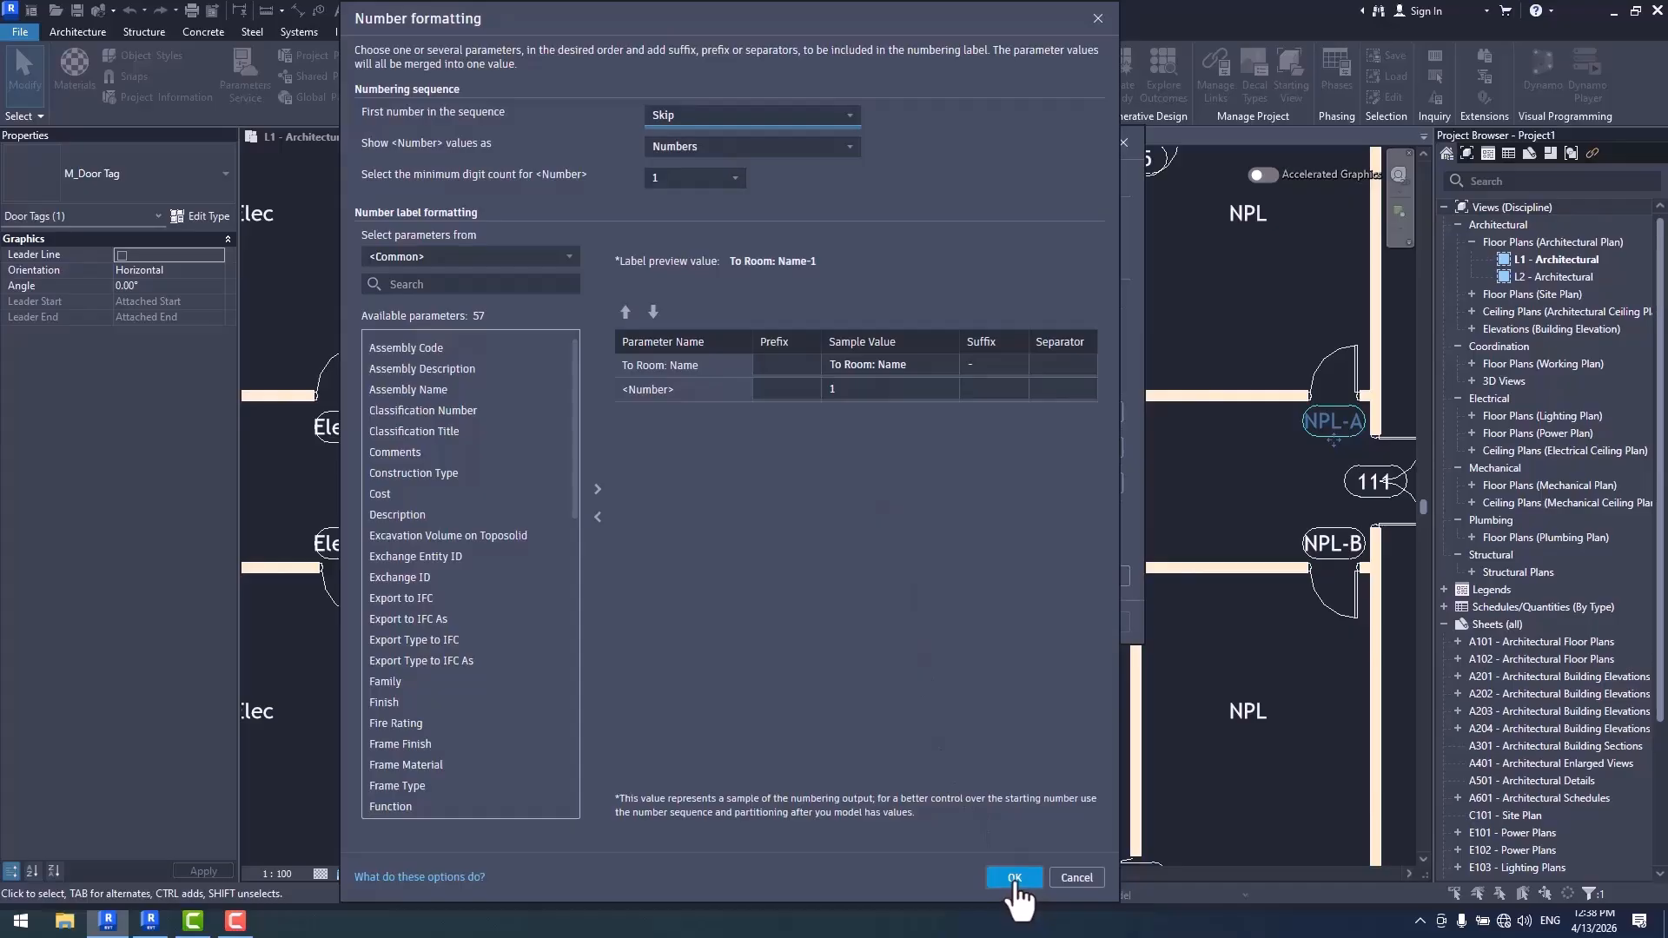
left_click(993, 366)
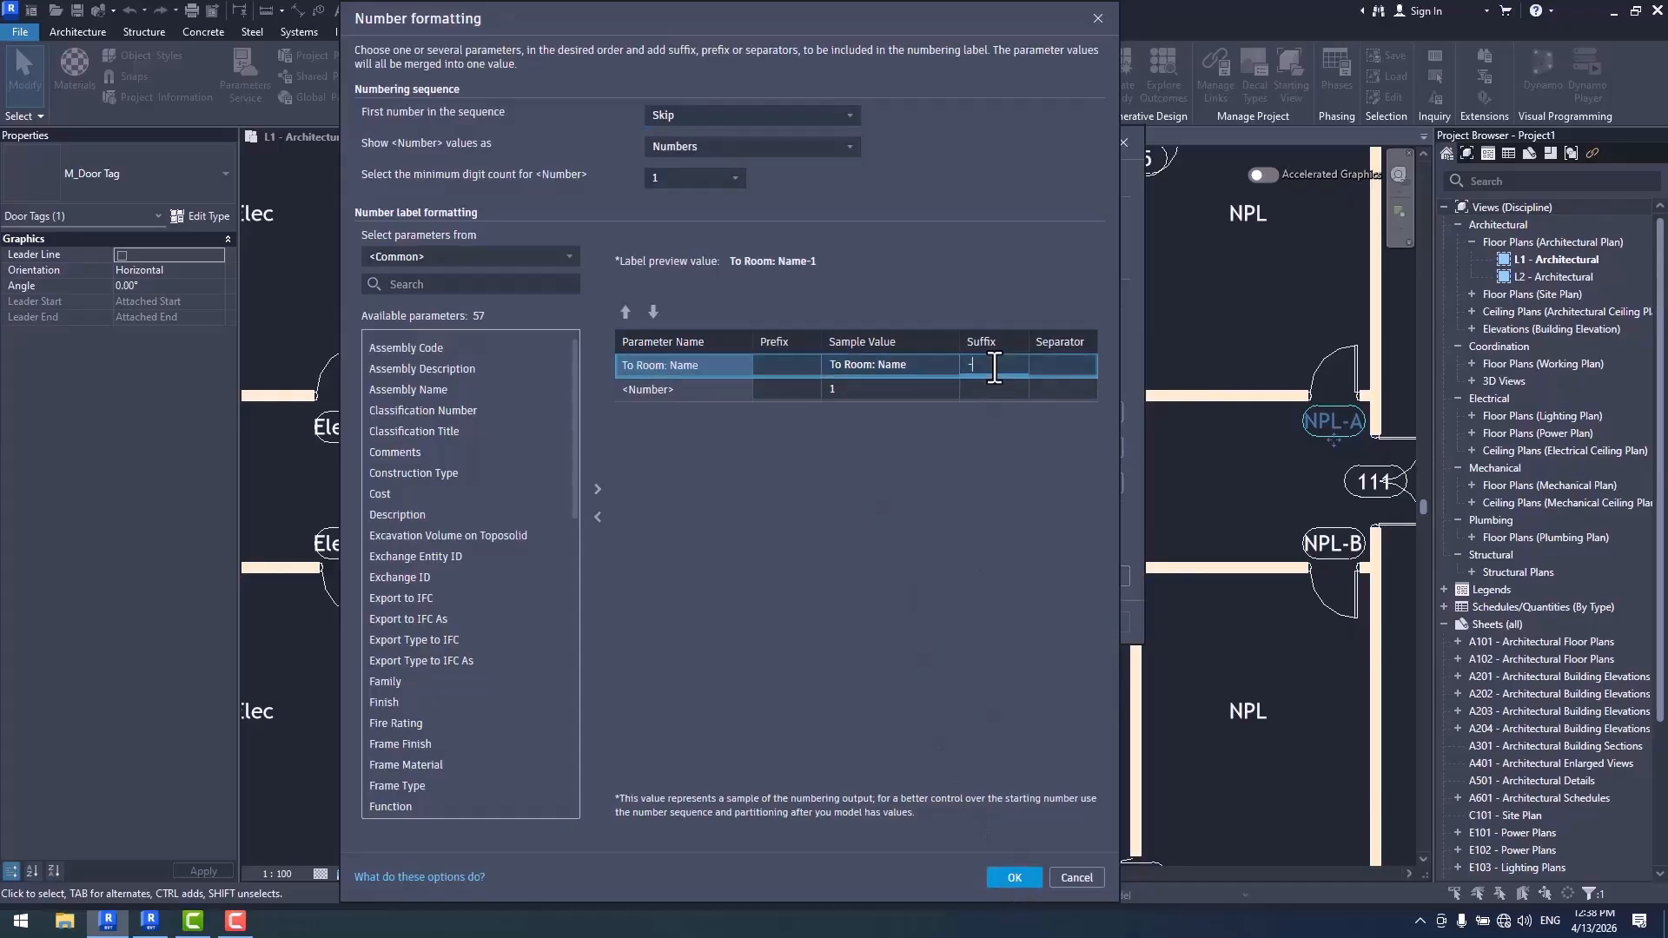
key("BackSpace")
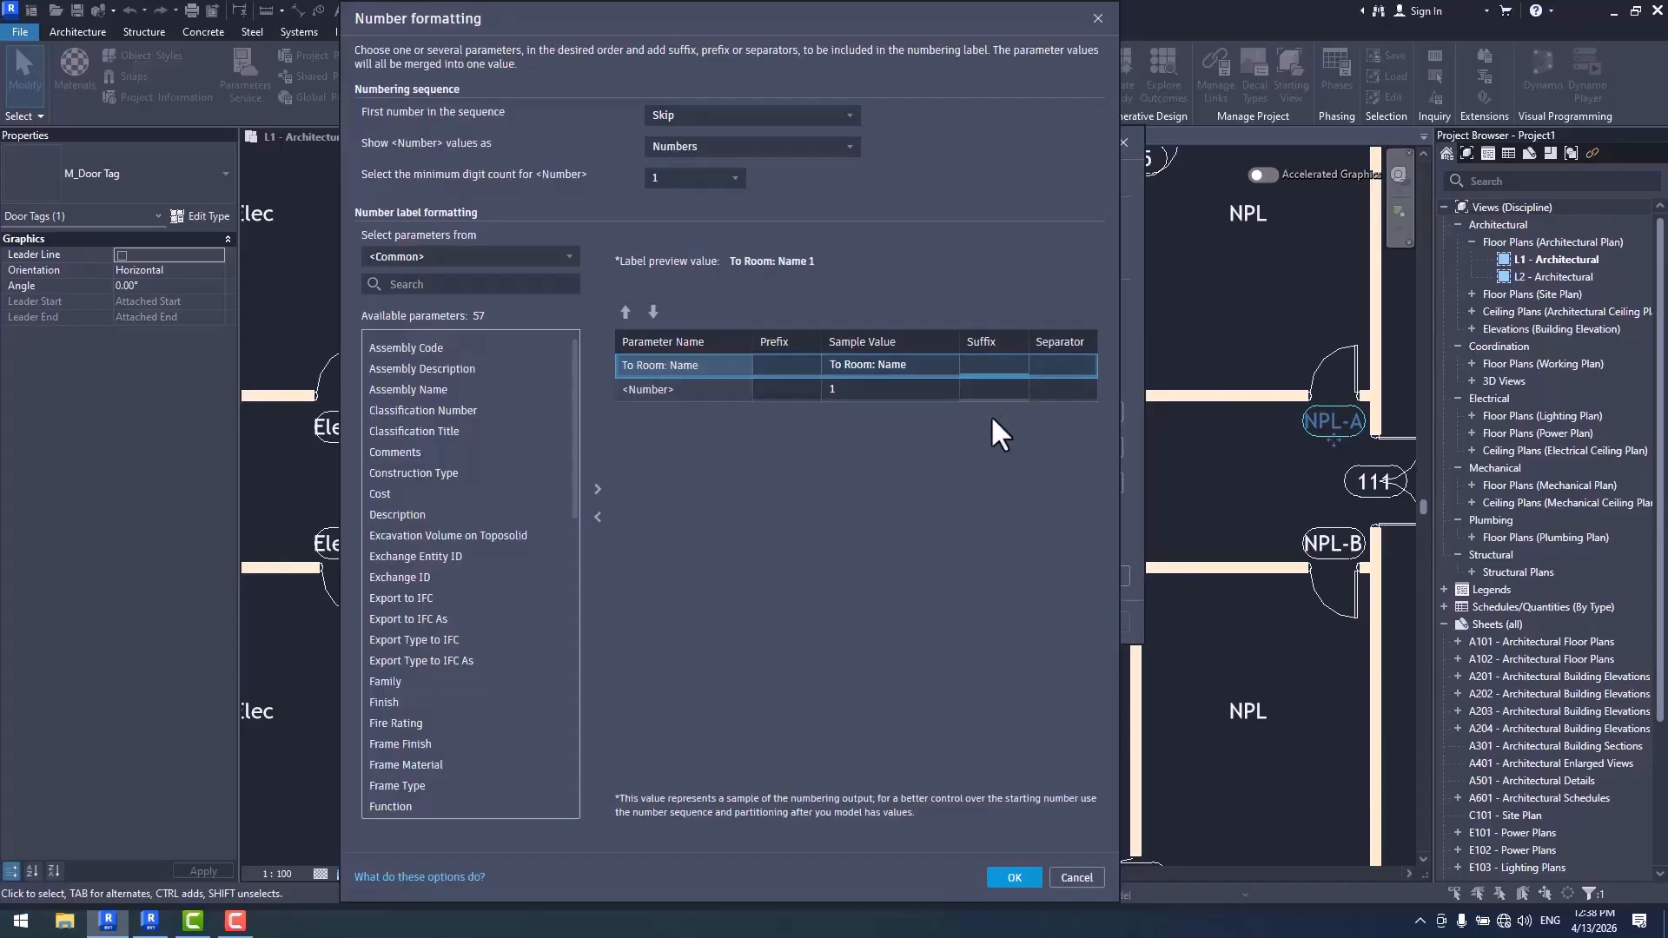
left_click(1015, 879)
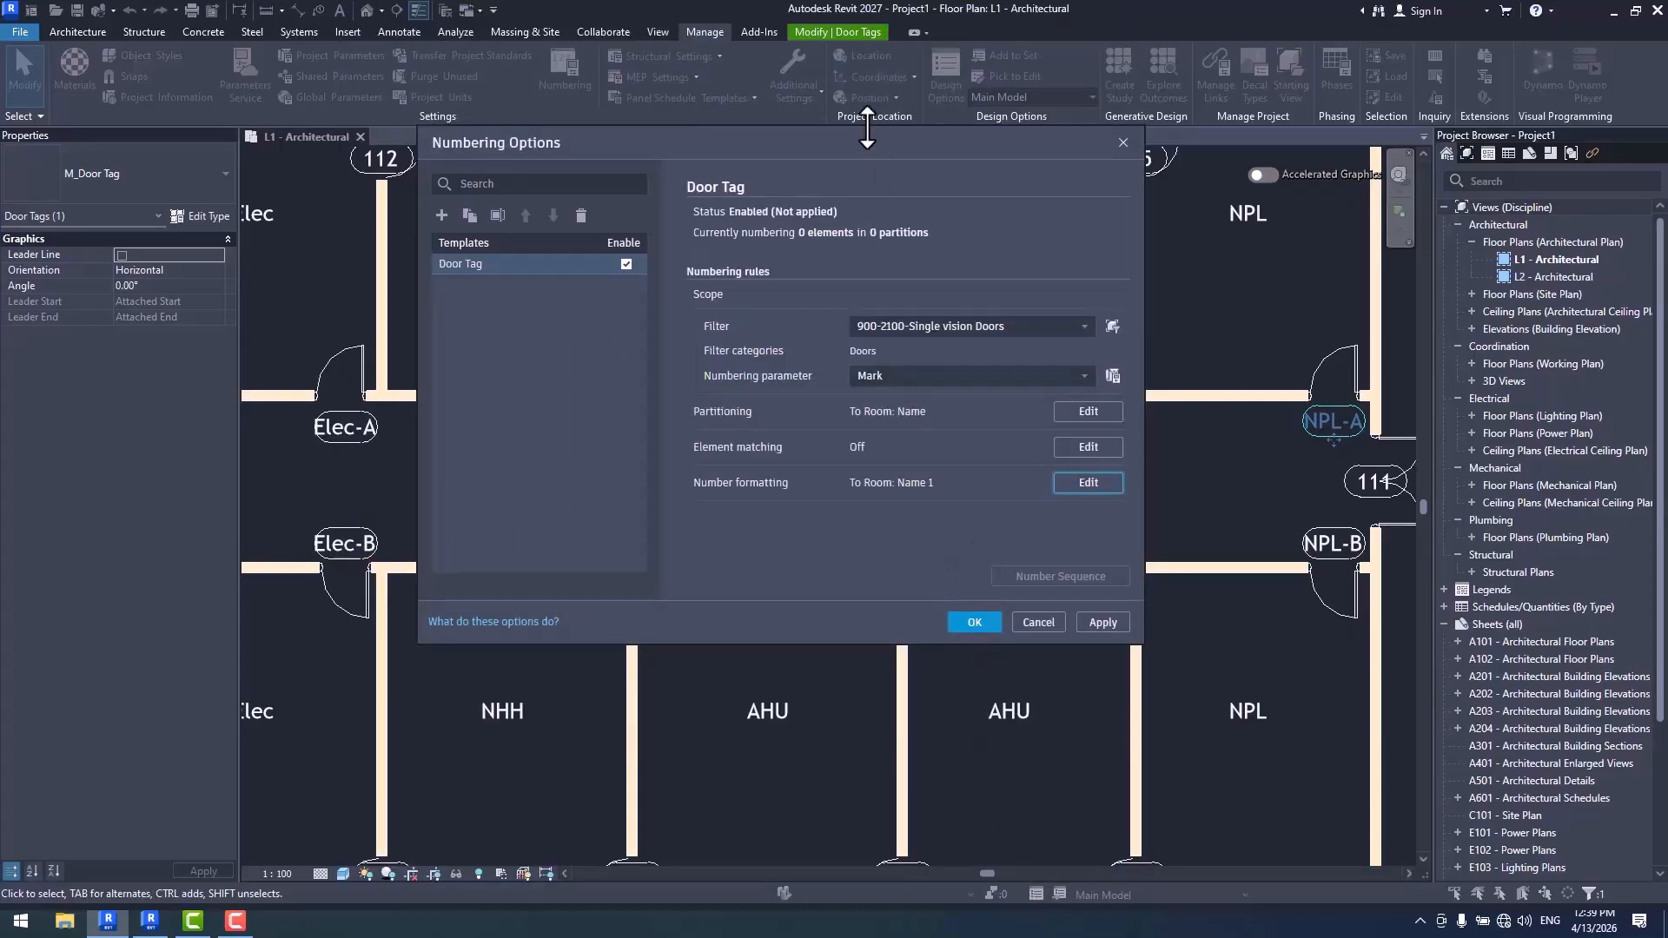
- Compare the existing AHU door tags with the pending numbering rules, and apply the rules to the doors
left_click_drag(864, 145, 945, 683)
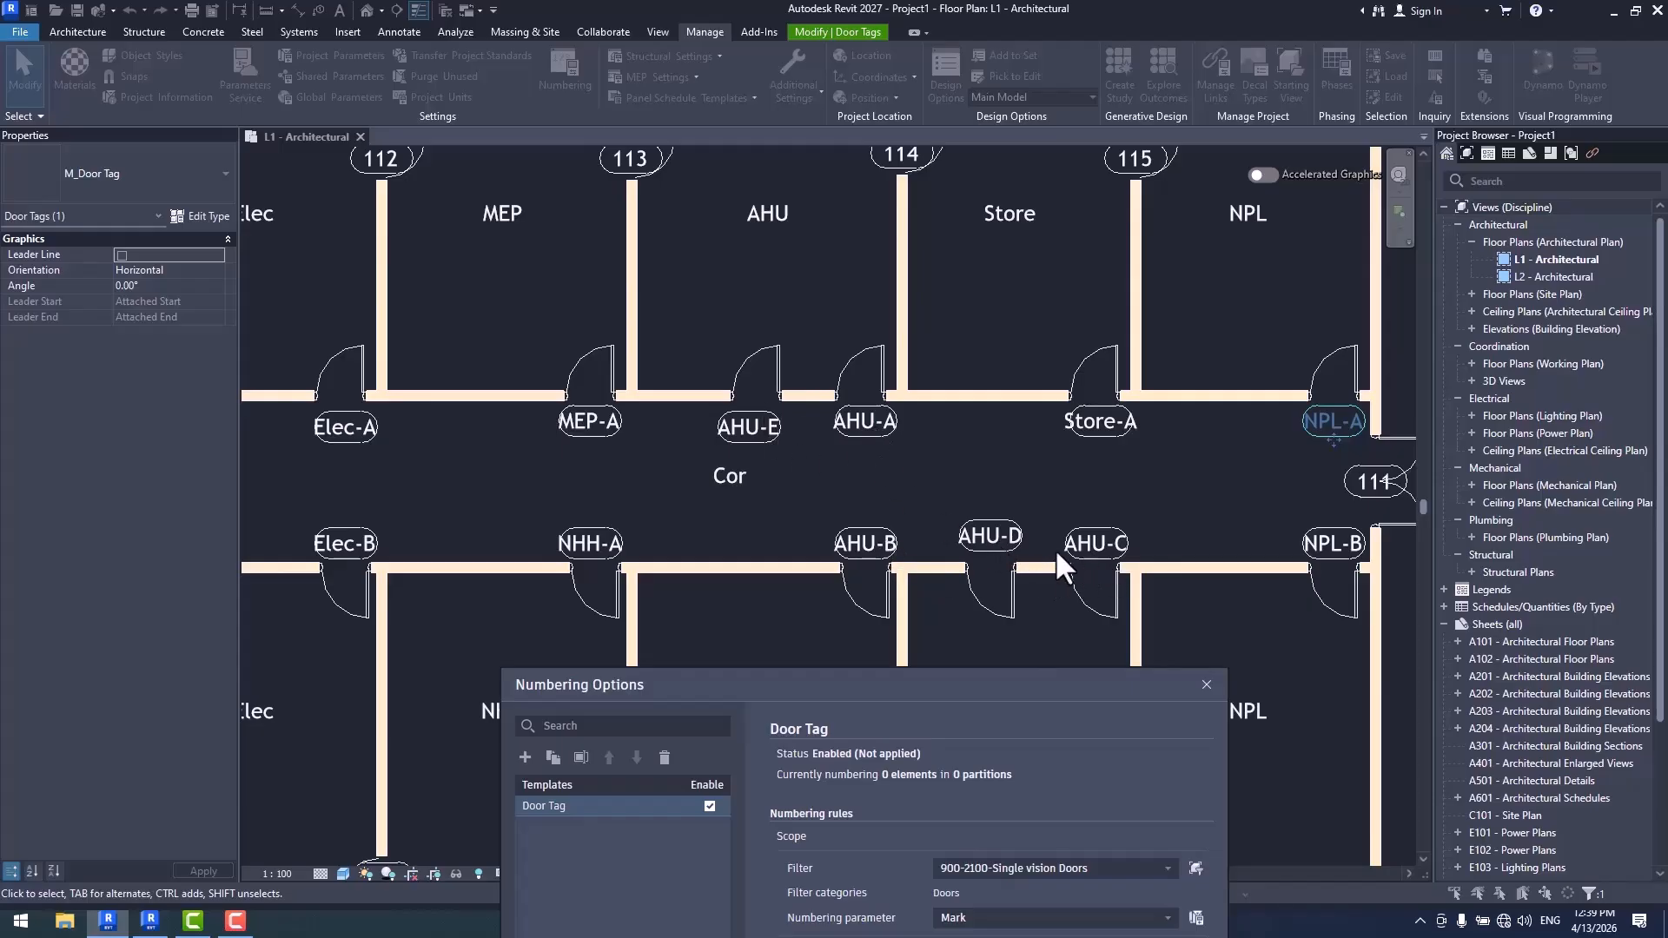
left_click_drag(915, 690, 891, 613)
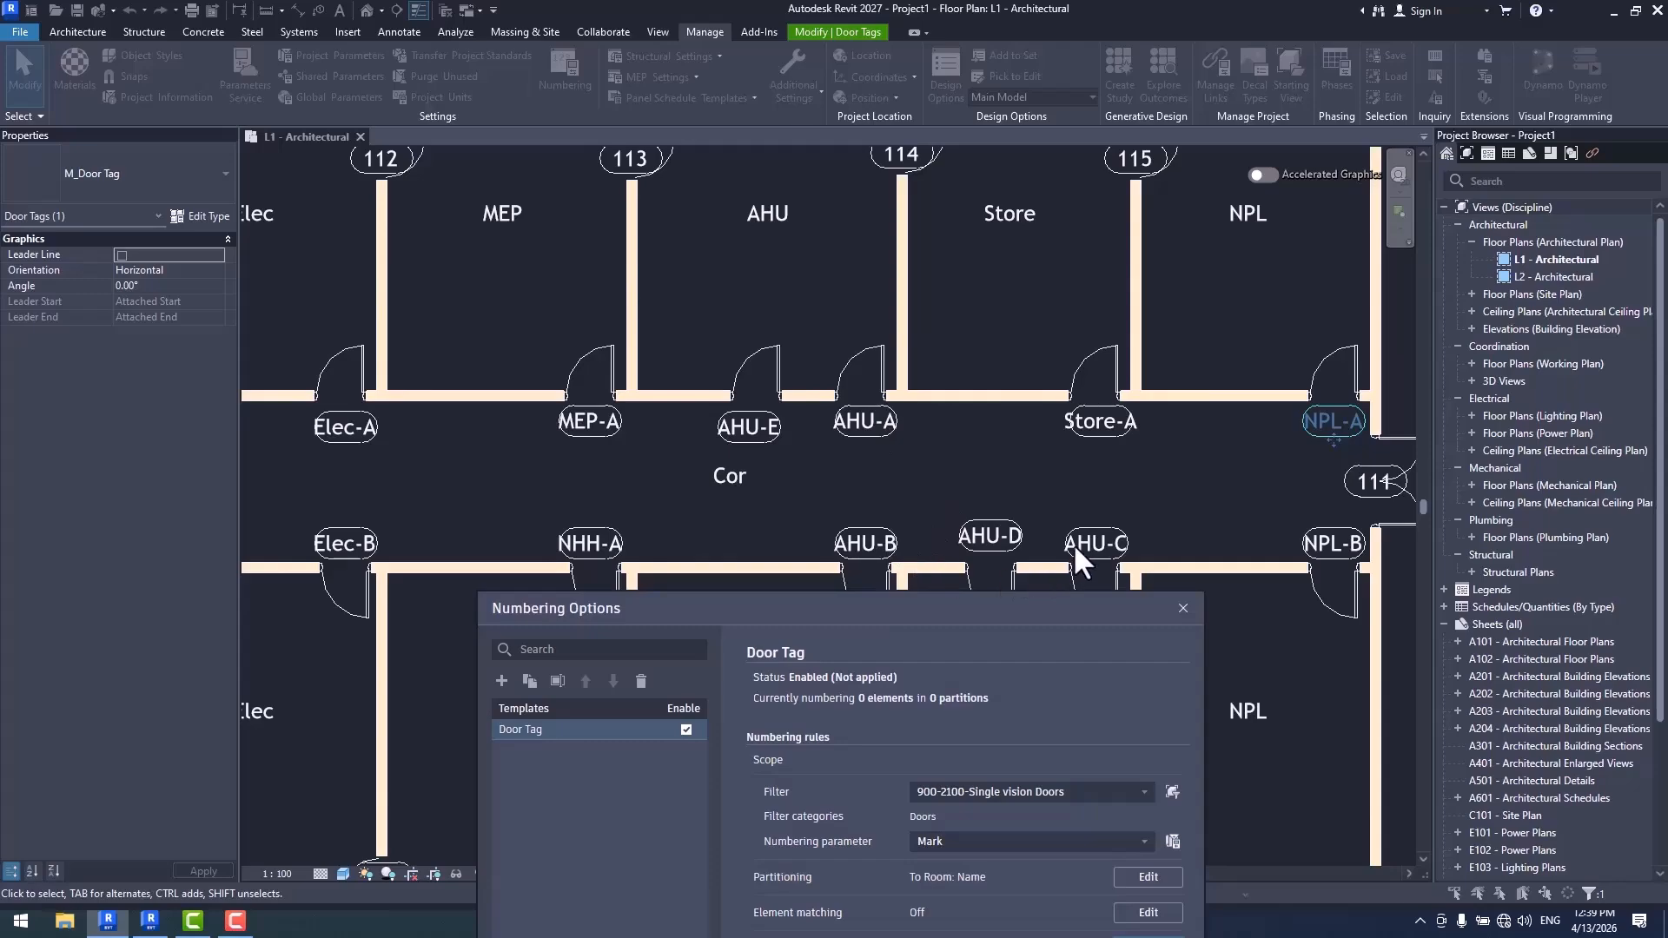
left_click_drag(841, 605, 697, 224)
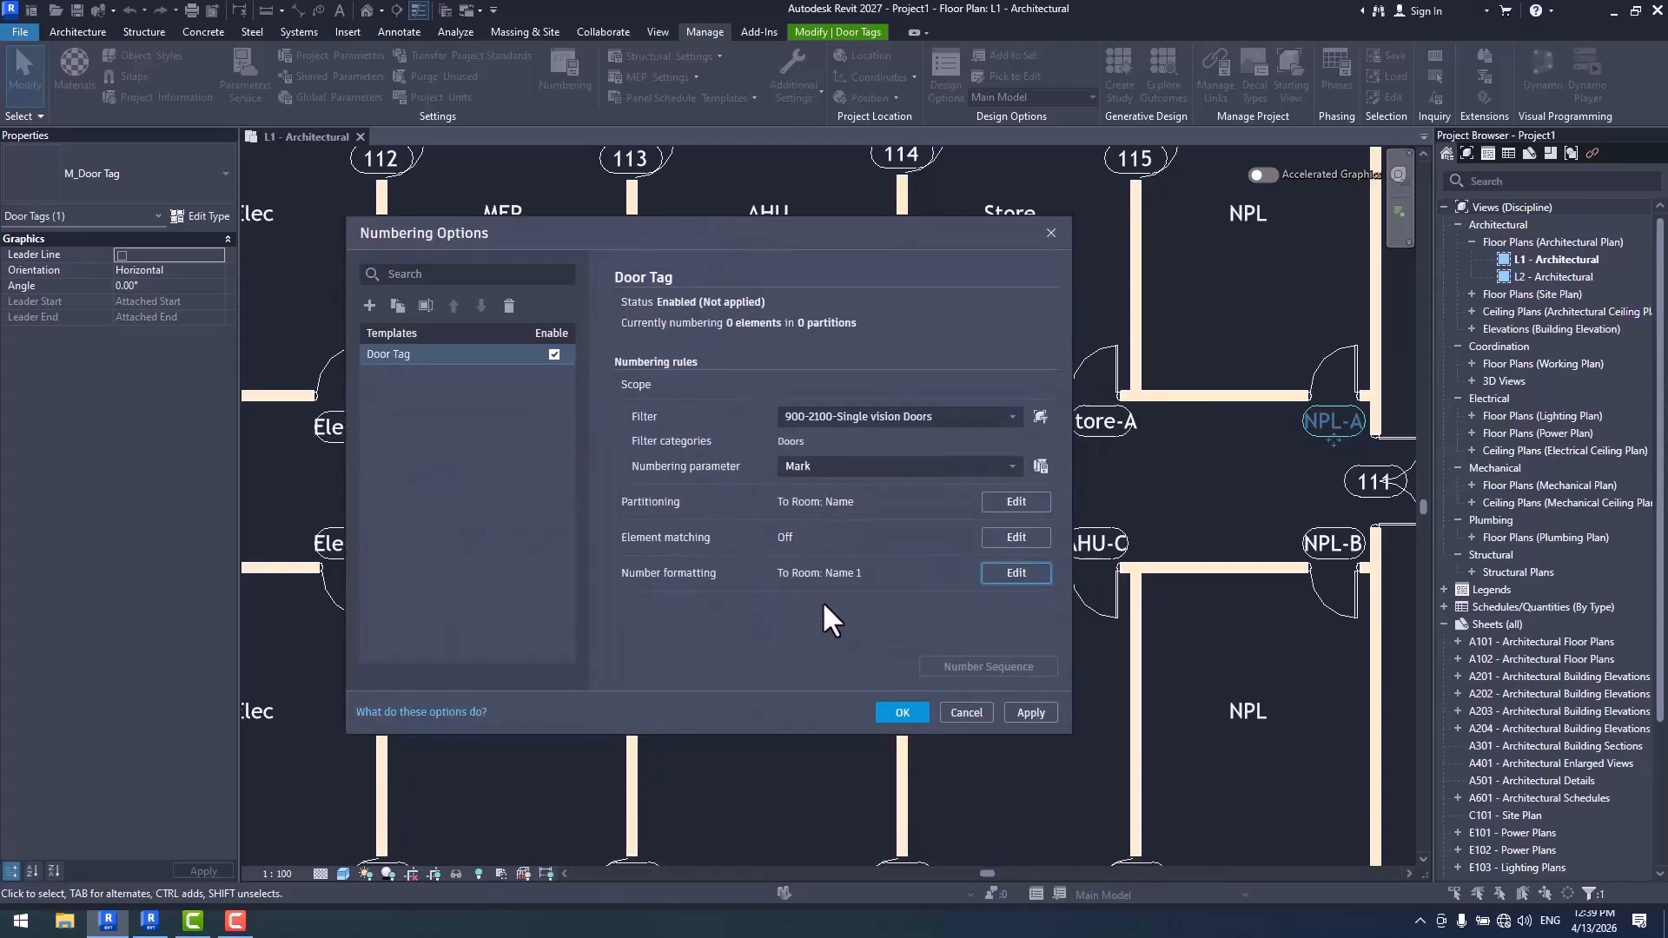
left_click(905, 713)
scroll(990, 576, "up", 2)
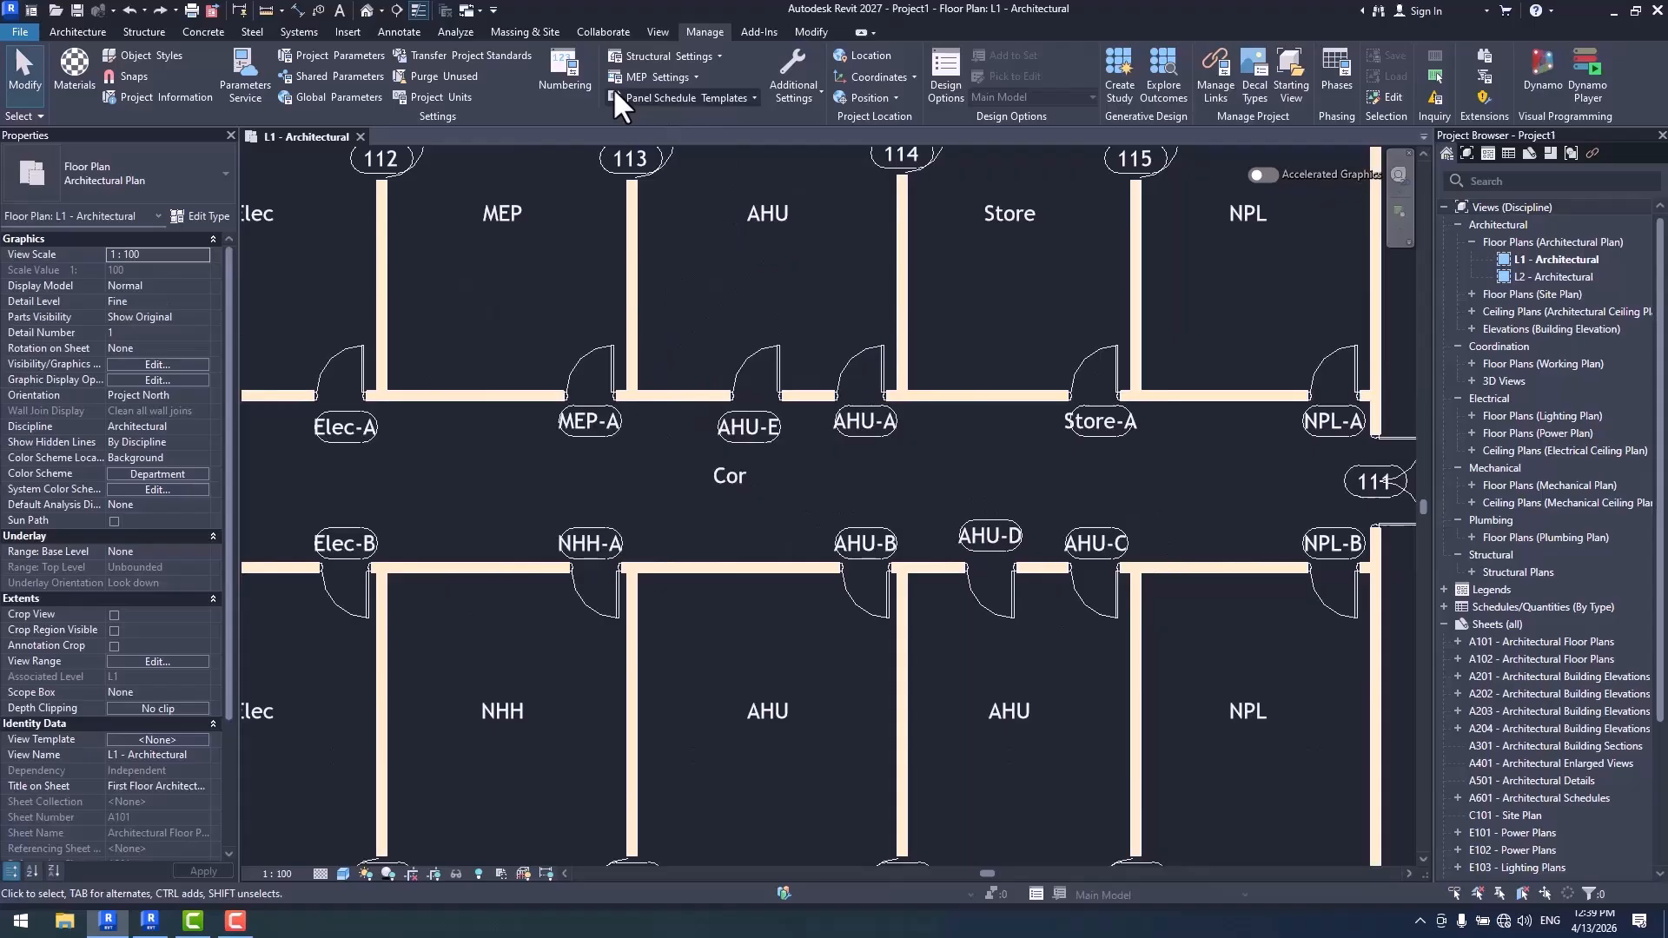
- Show the Door Tag template's number values as Numbers and apply the numbering to the corridor doors
left_click(567, 74)
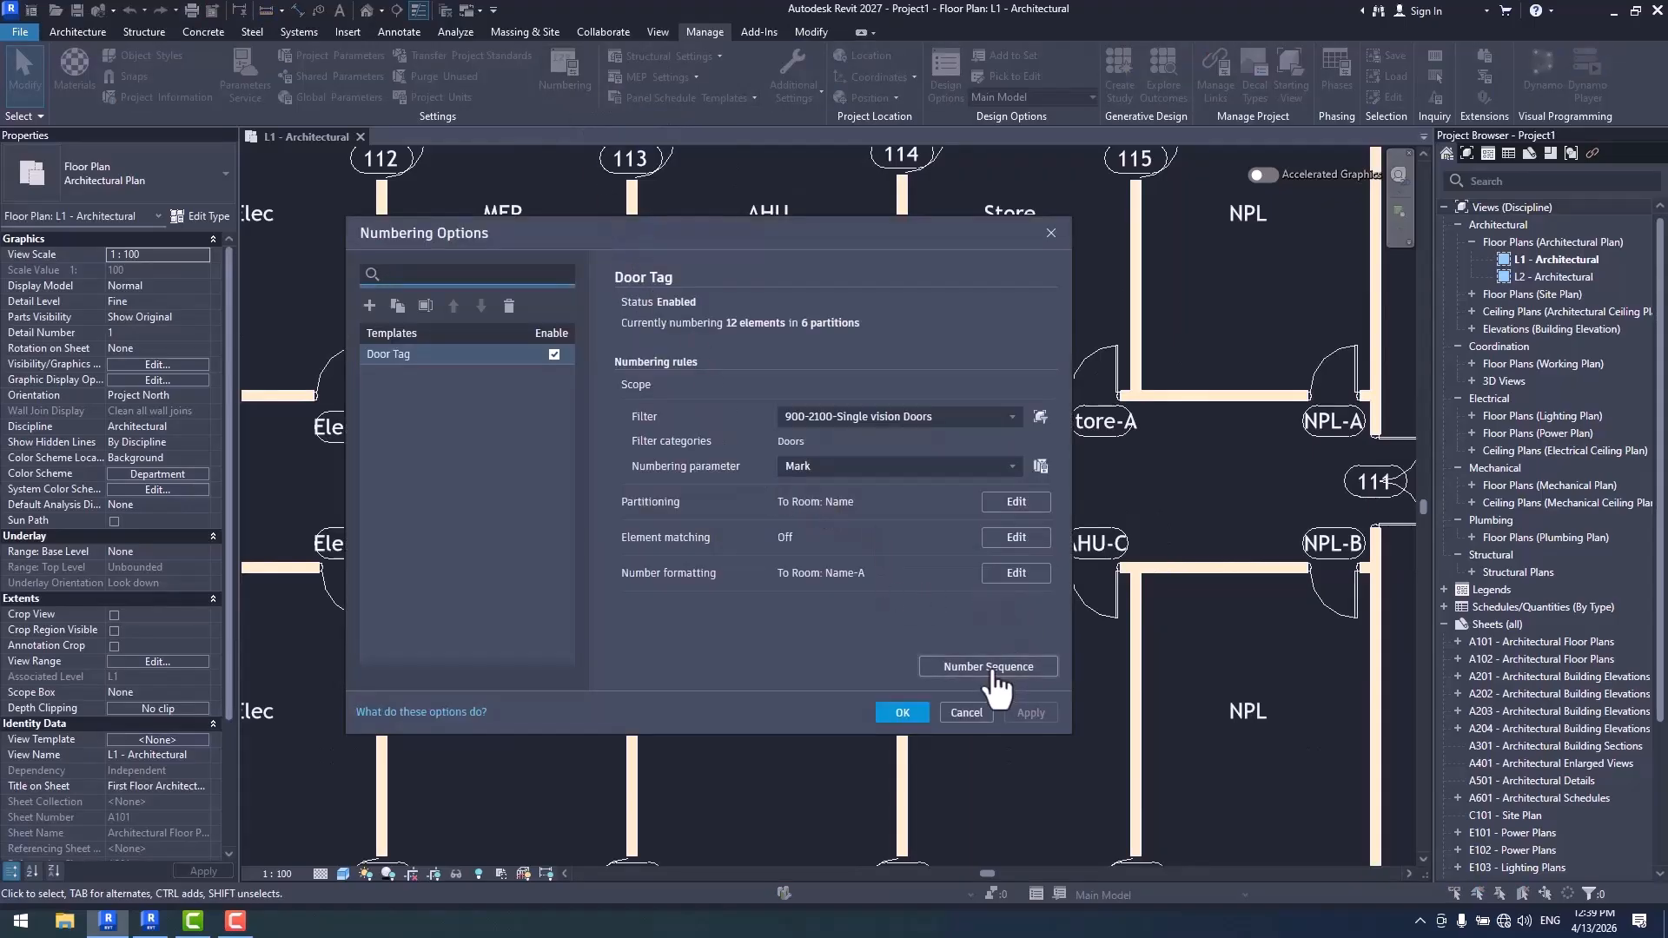
left_click(1016, 572)
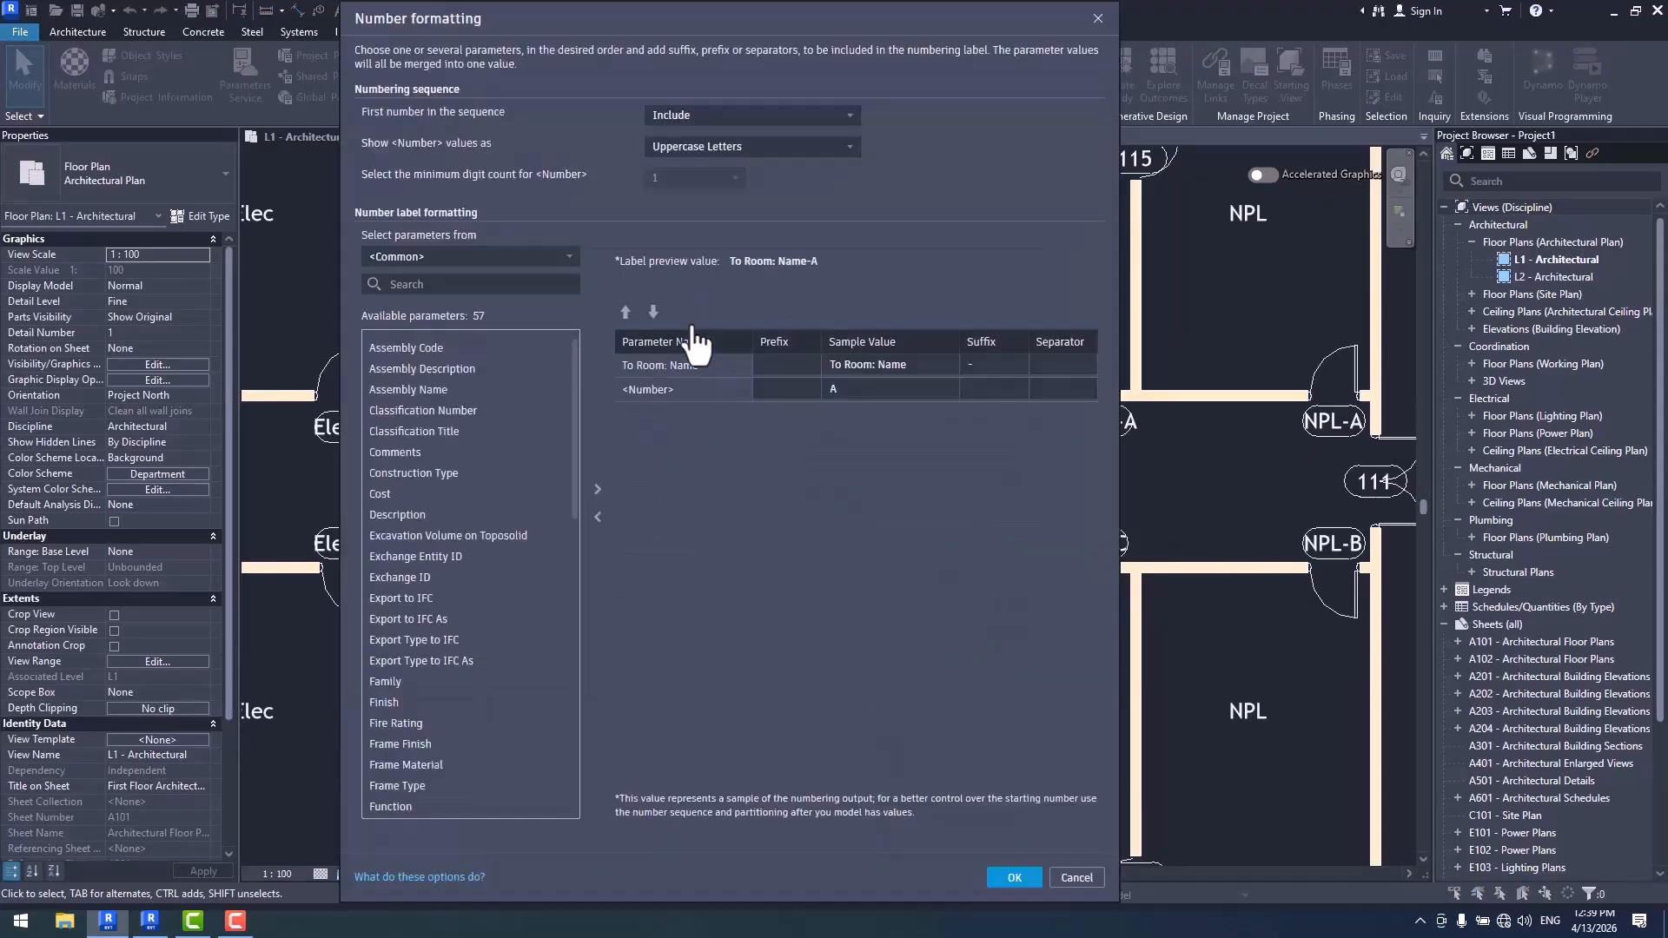
left_click(695, 146)
left_click(692, 164)
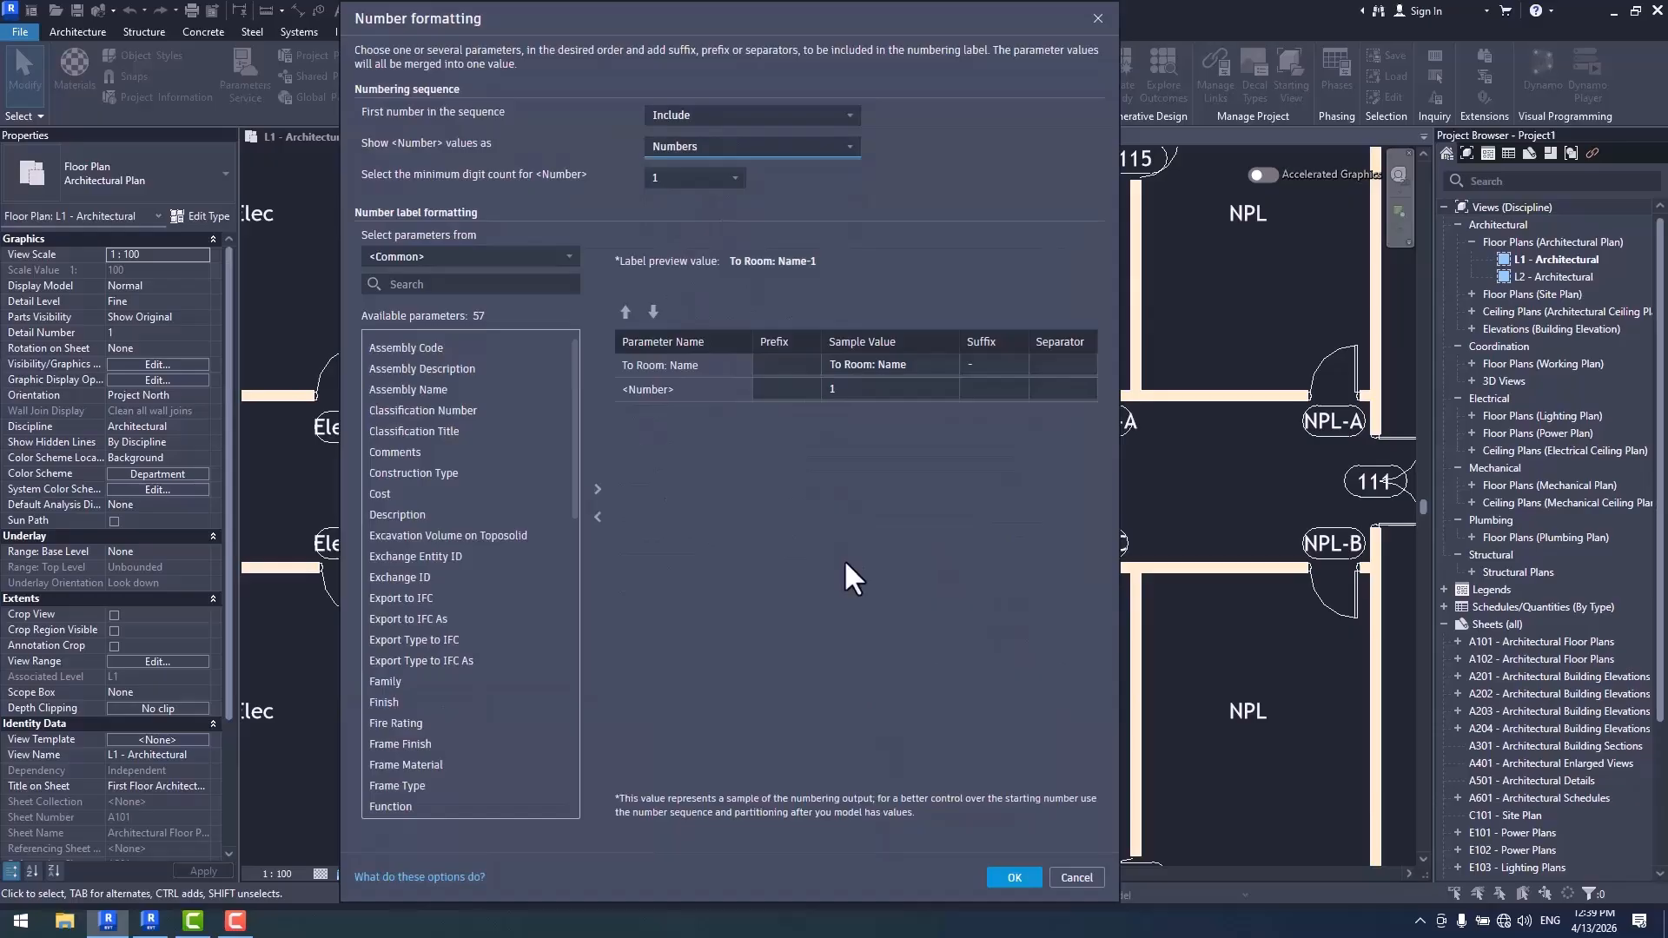
left_click(1014, 877)
left_click(999, 711)
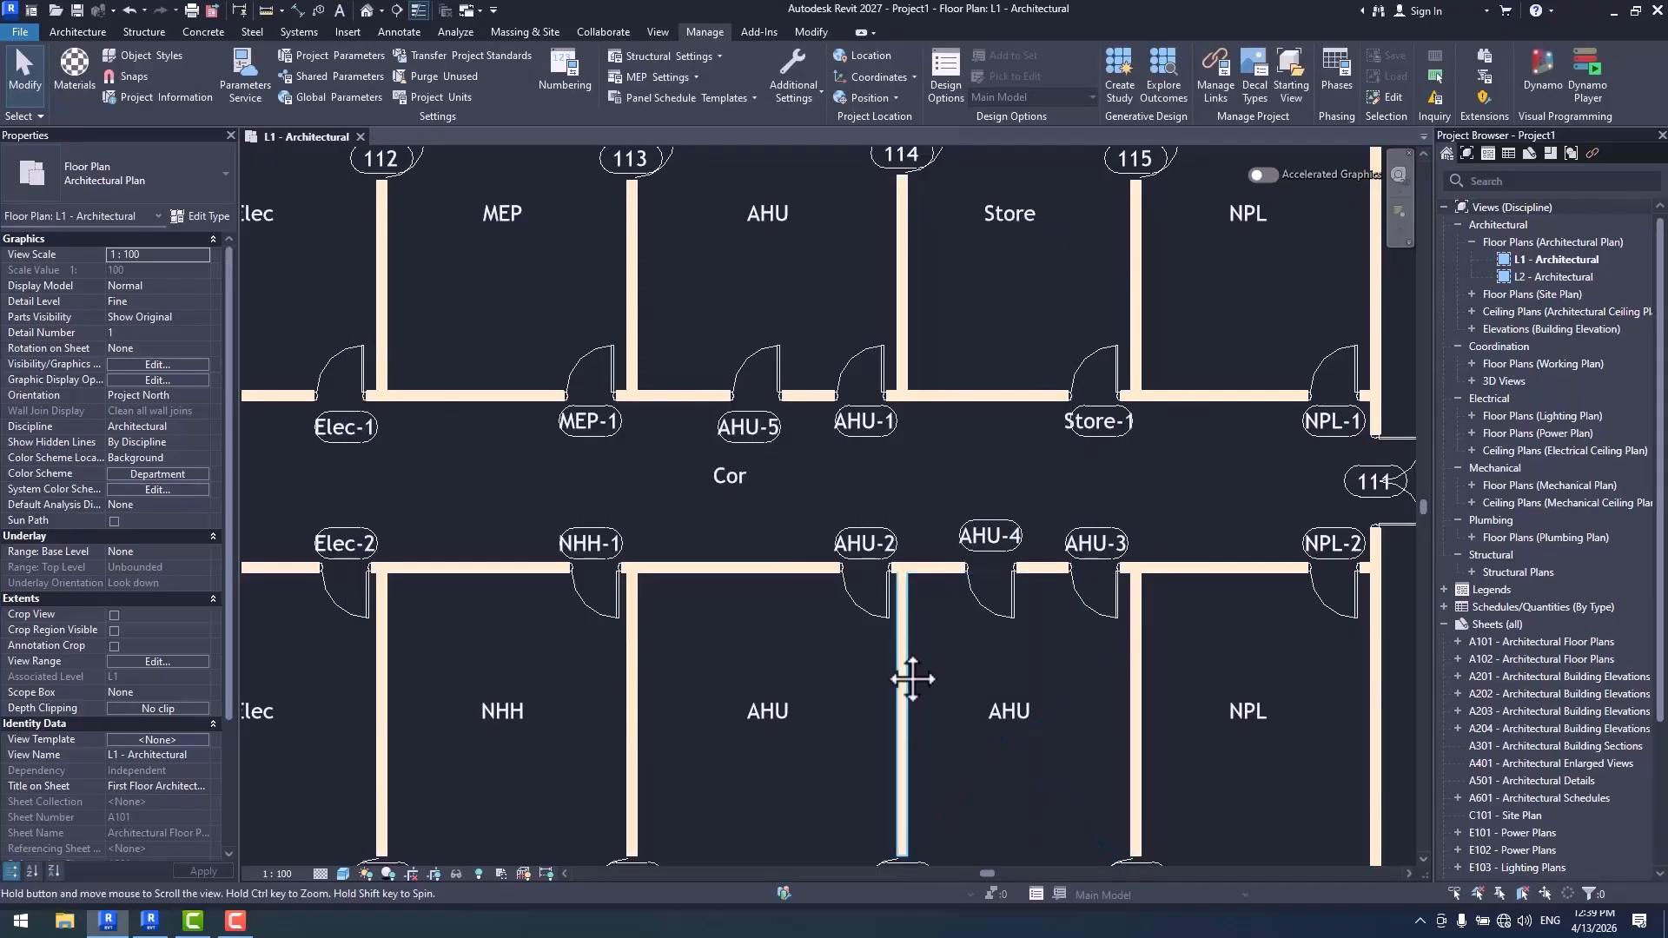
- Set the first number in the Door Tag sequence to Skip and apply the rule to the door tags
middle_click_drag(912, 679, 810, 679)
scroll(863, 586, "up", 2)
scroll(876, 461, "up", 2)
middle_click_drag(897, 484, 821, 487)
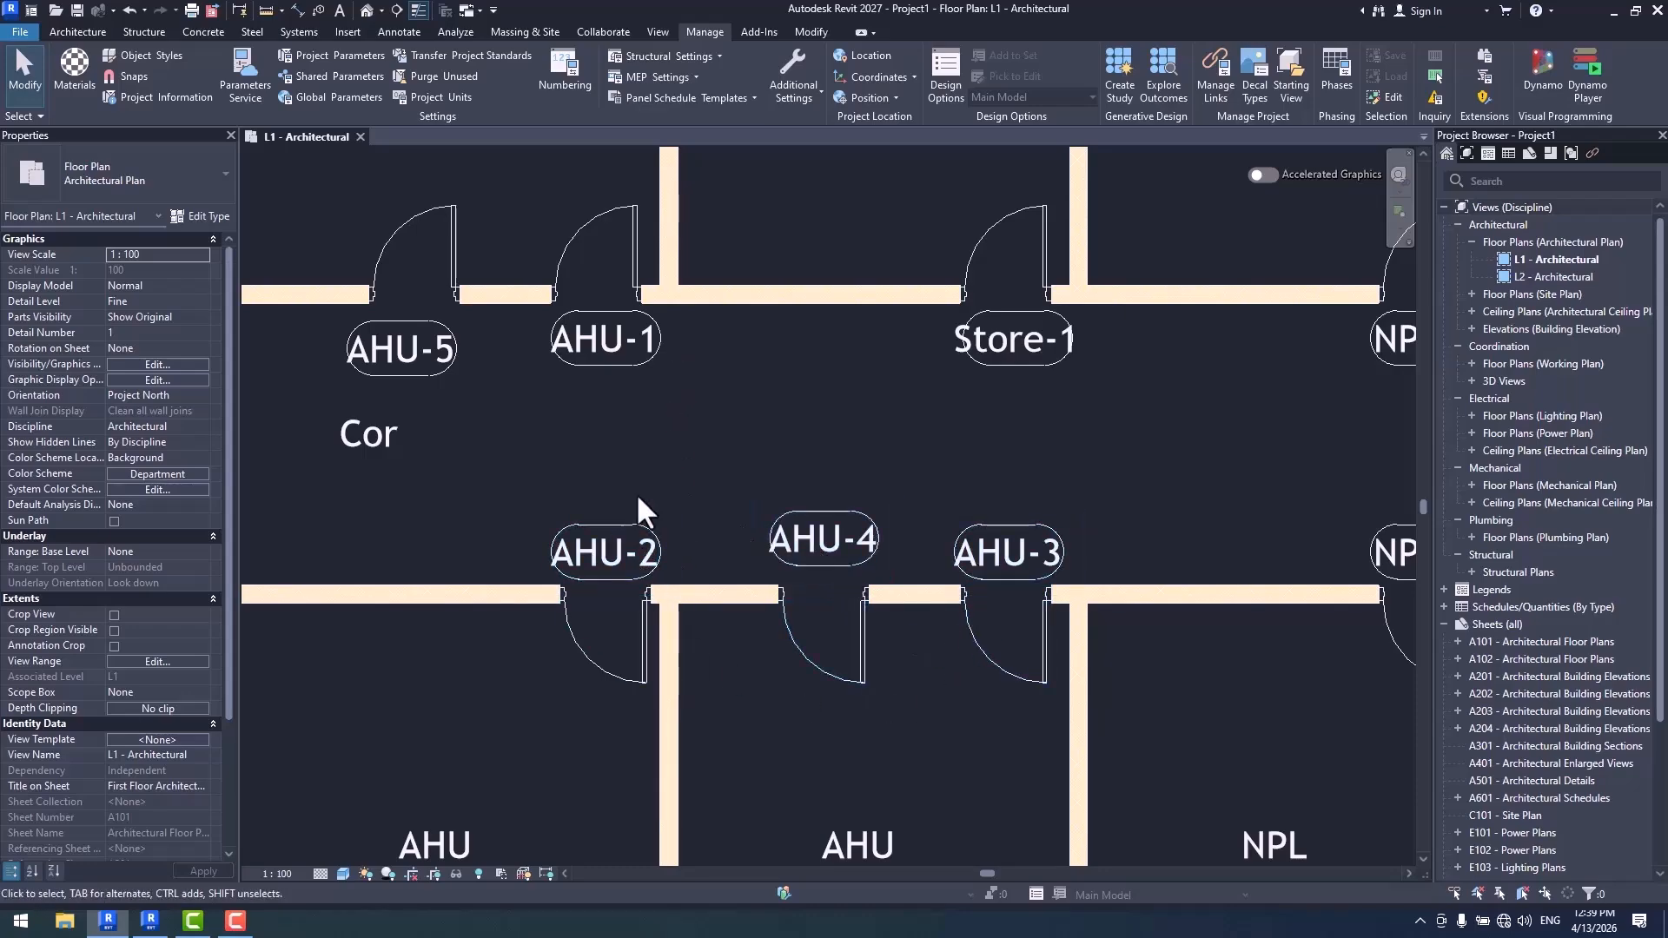
left_click(567, 68)
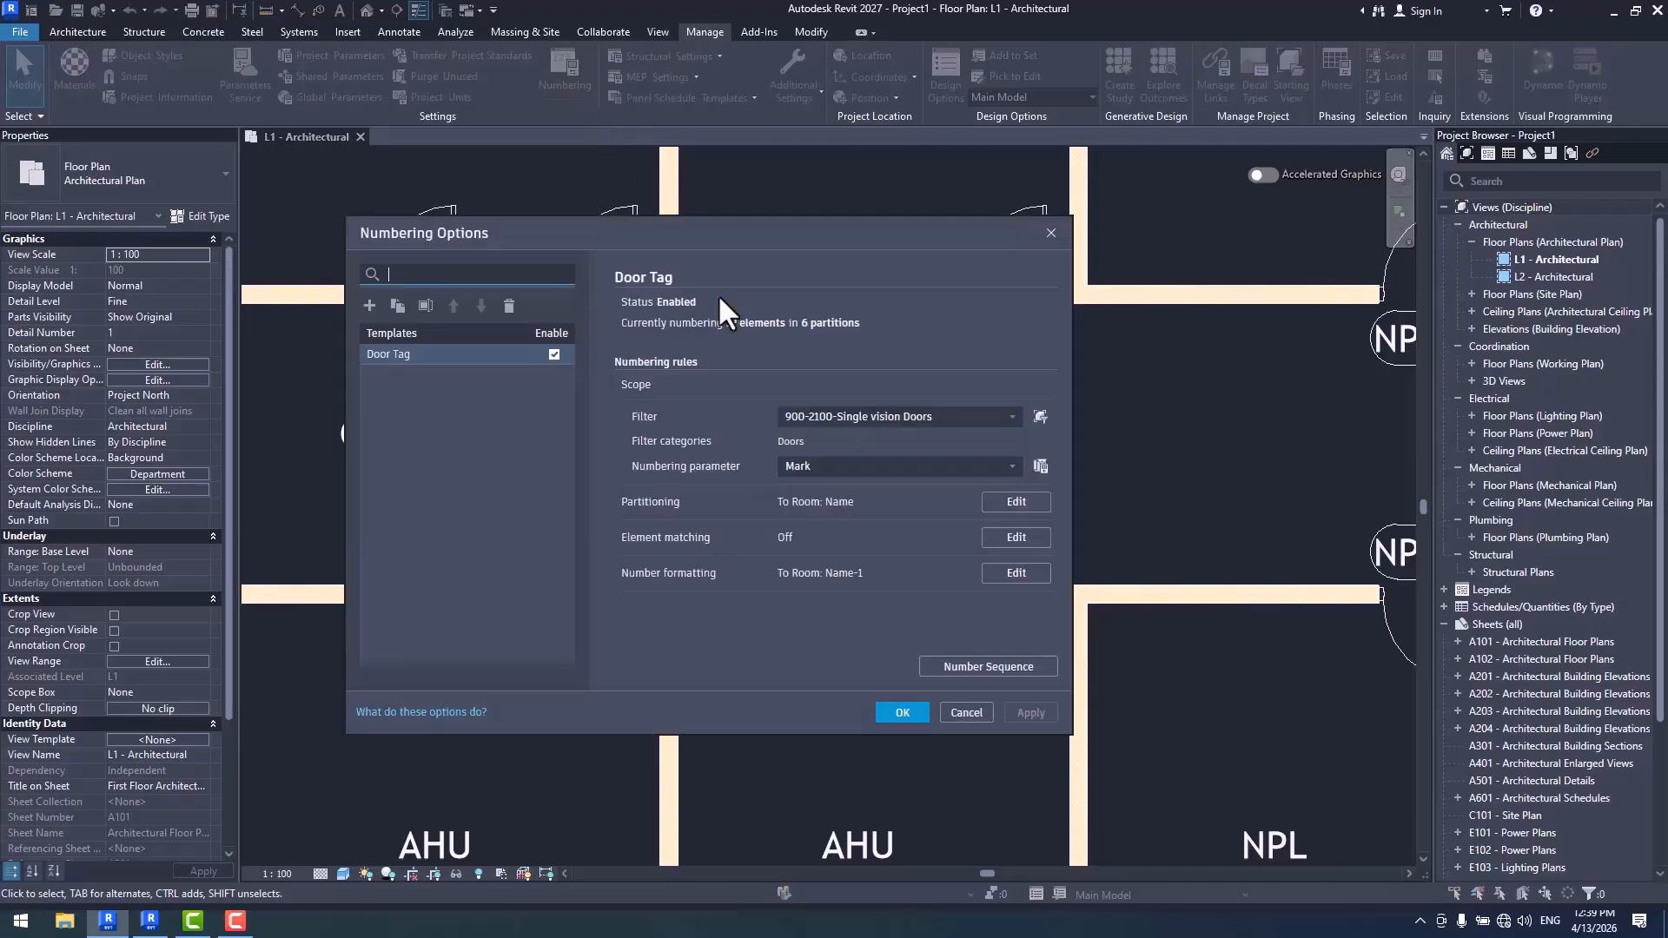
left_click(1015, 572)
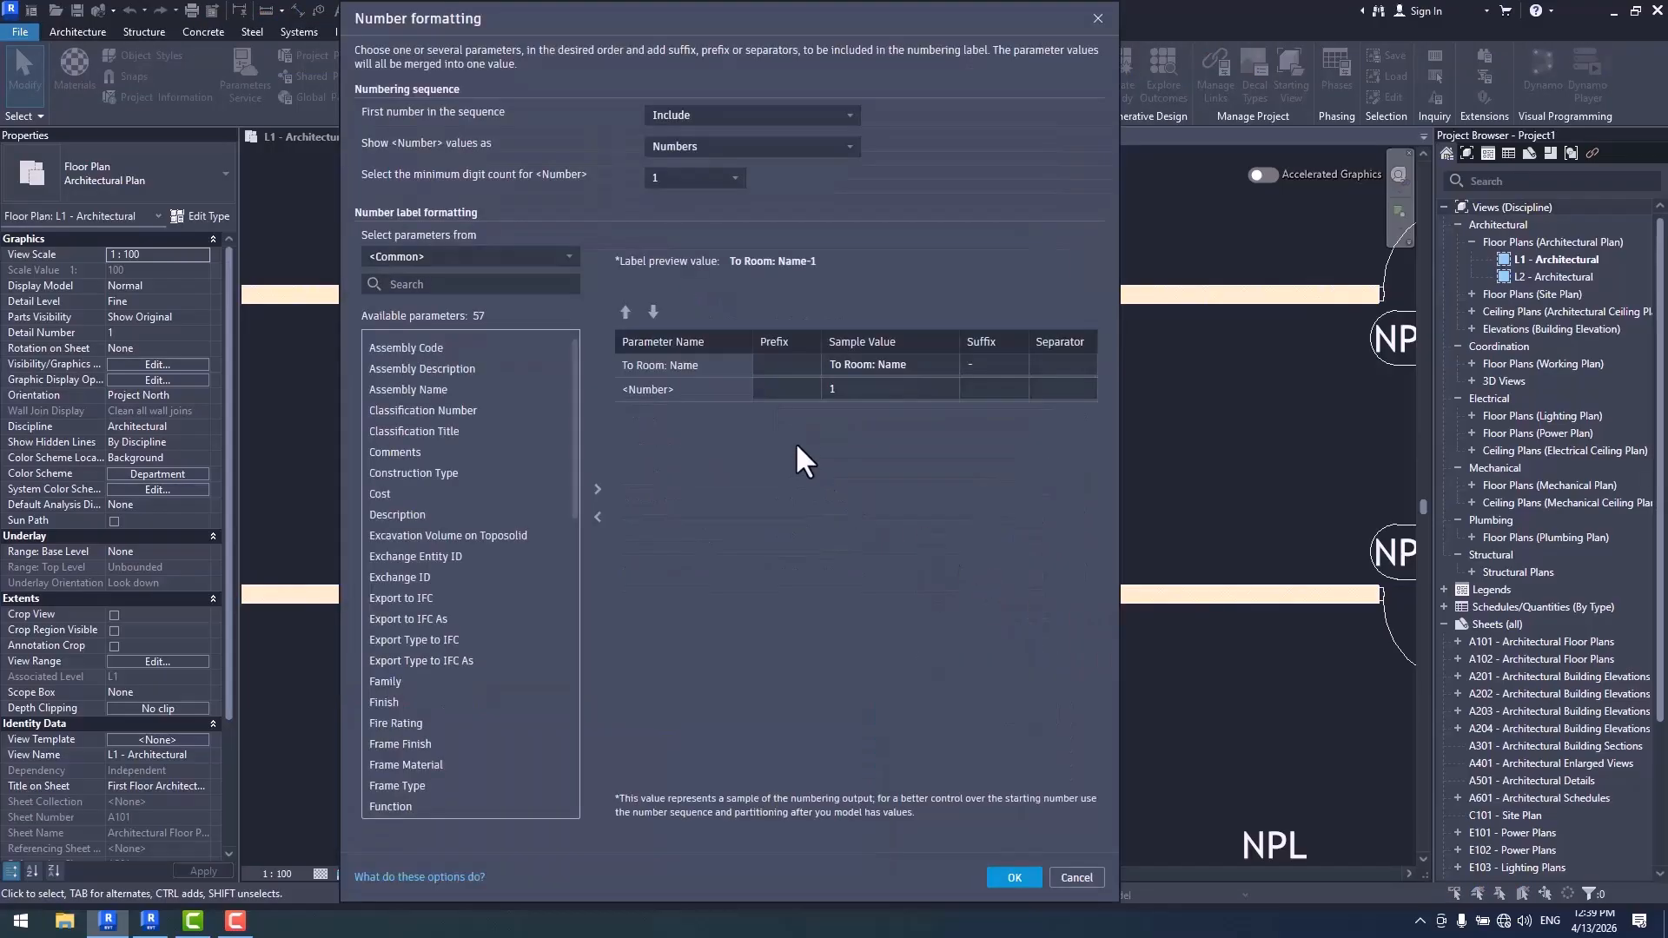
left_click(695, 120)
left_click(701, 165)
left_click(1014, 878)
left_click_drag(723, 241, 1457, 165)
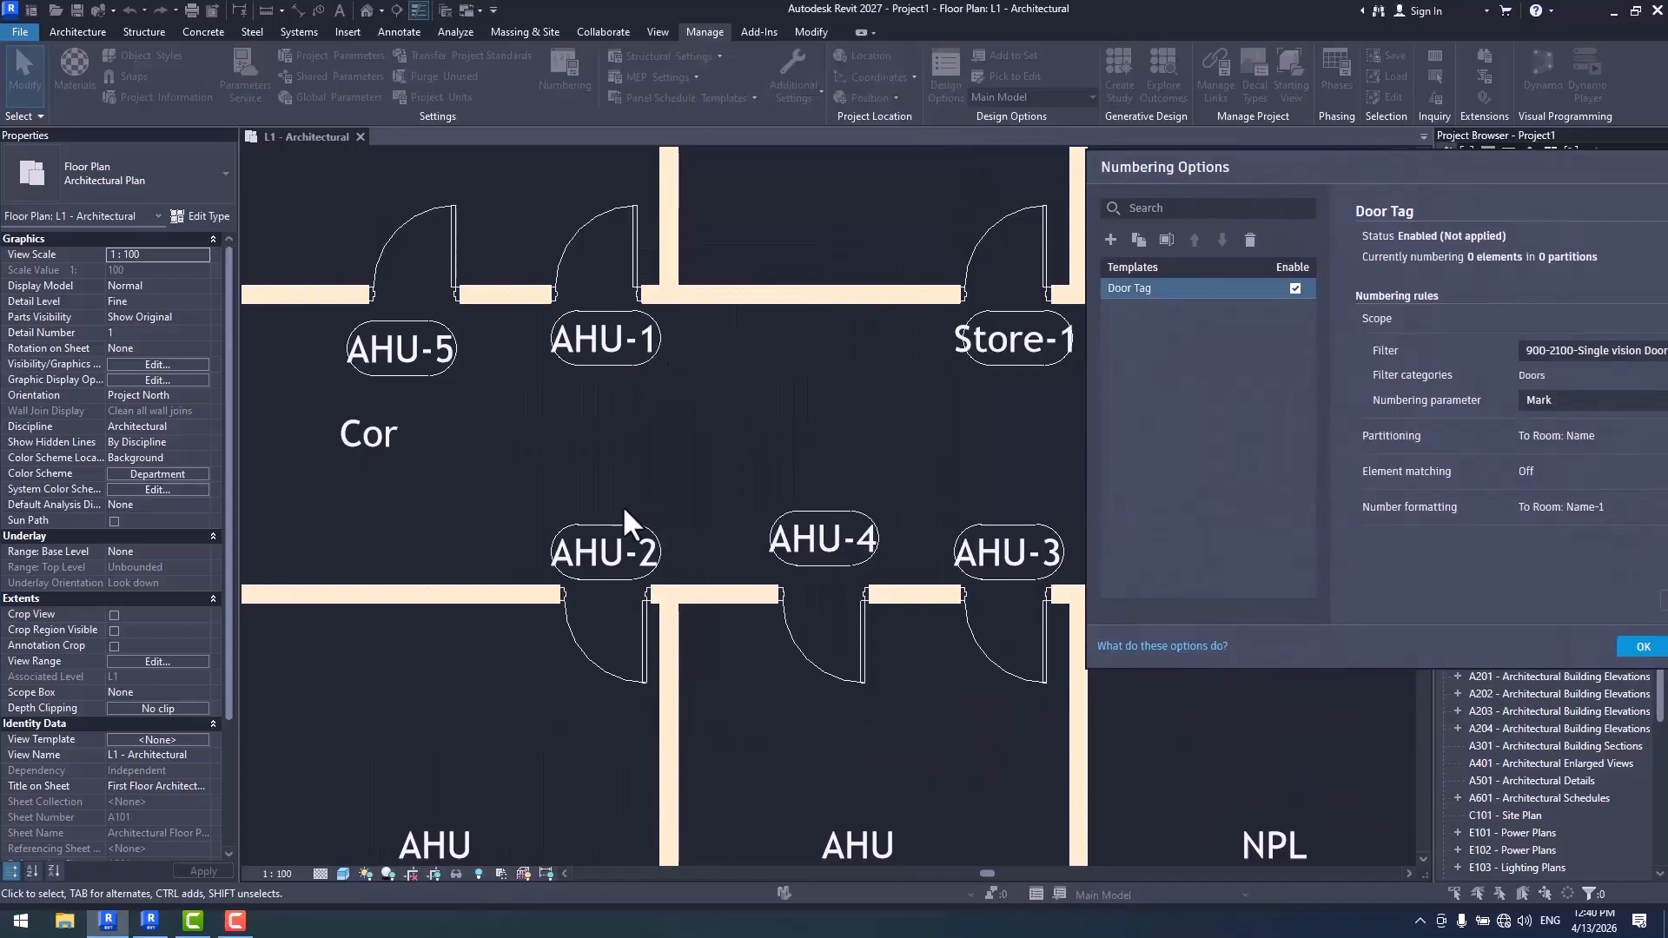
left_click(1643, 646)
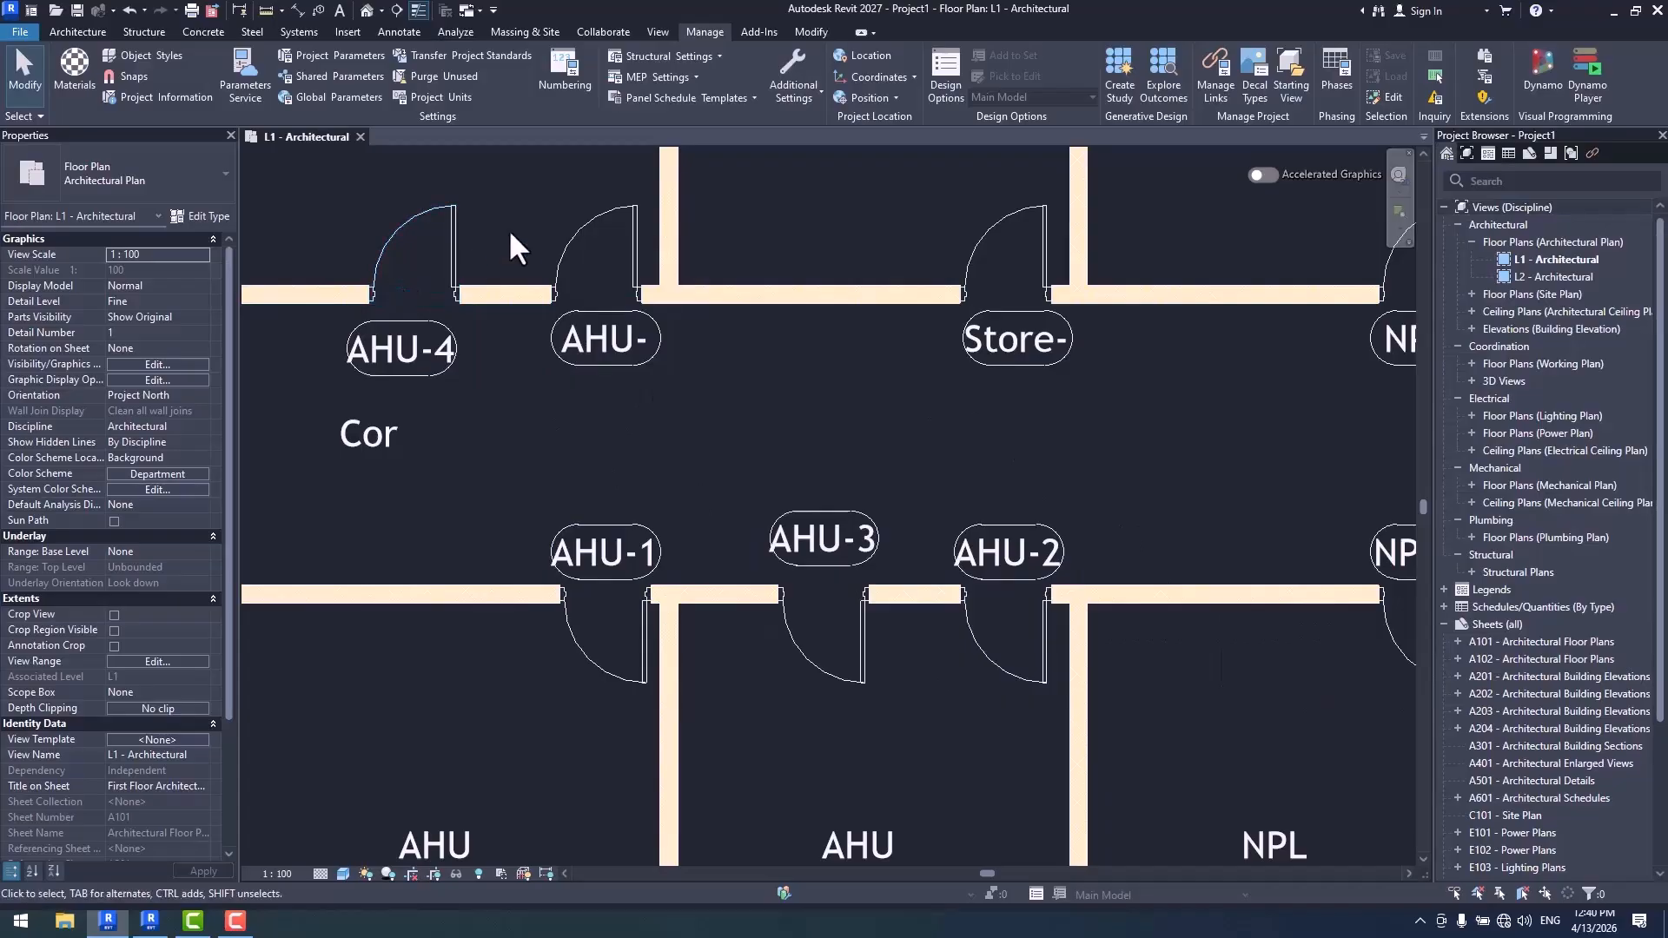
- Change the Door Tag first-number rule to Skip if single and renumber the doors
left_click(564, 80)
left_click_drag(1134, 170, 847, 115)
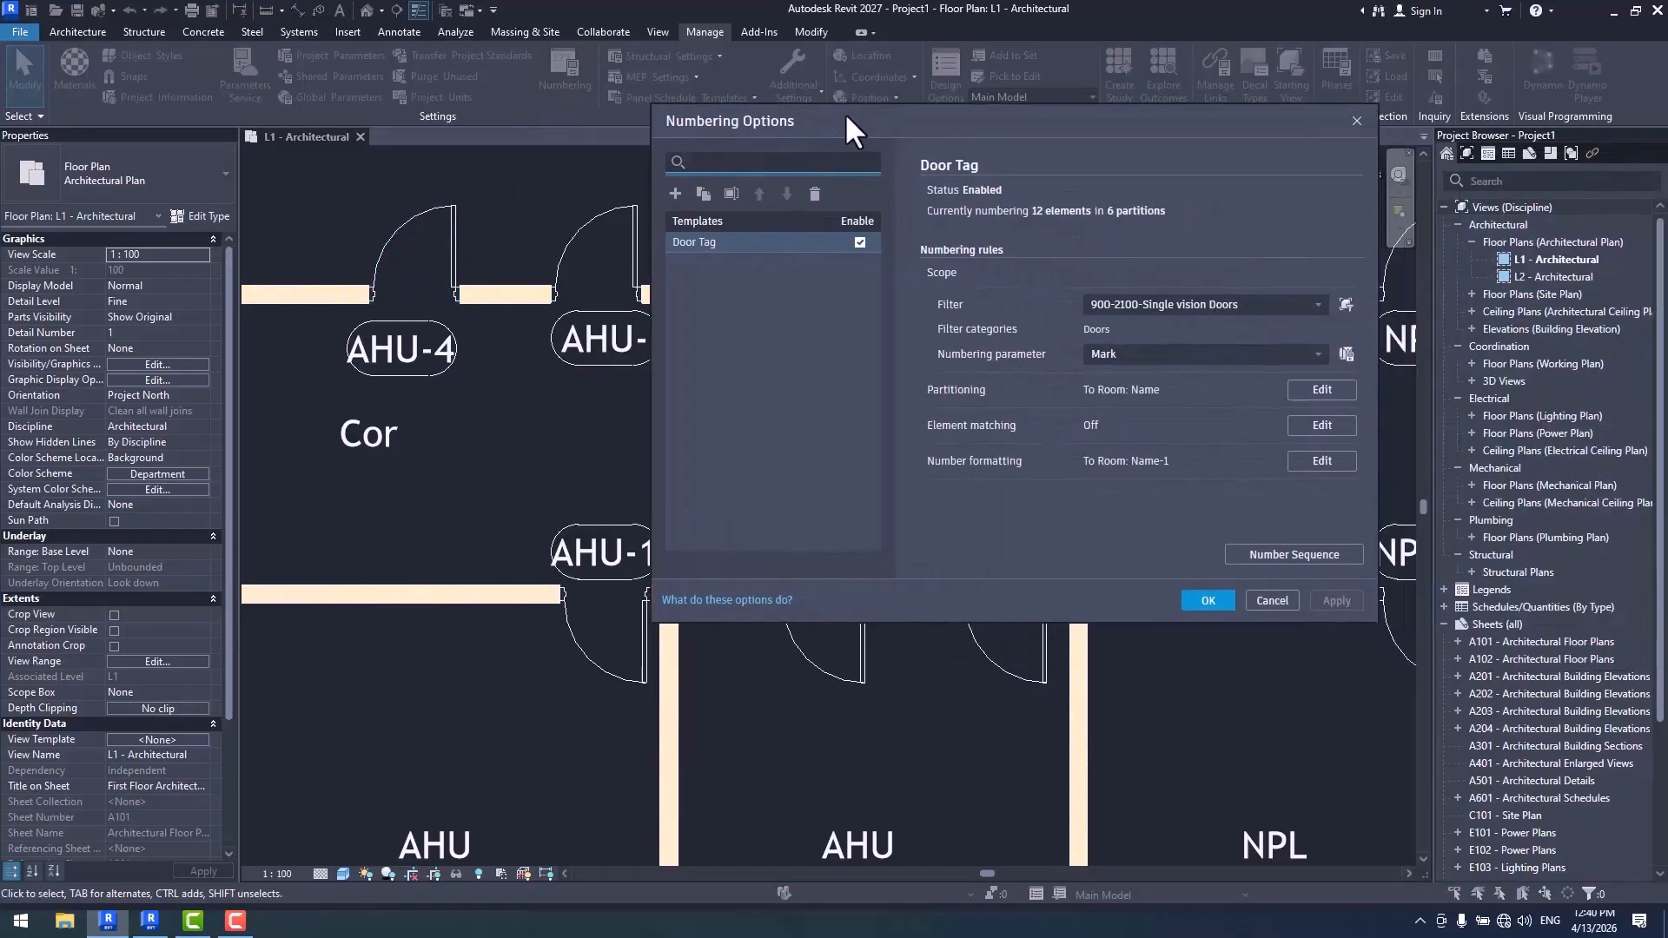
left_click(1322, 461)
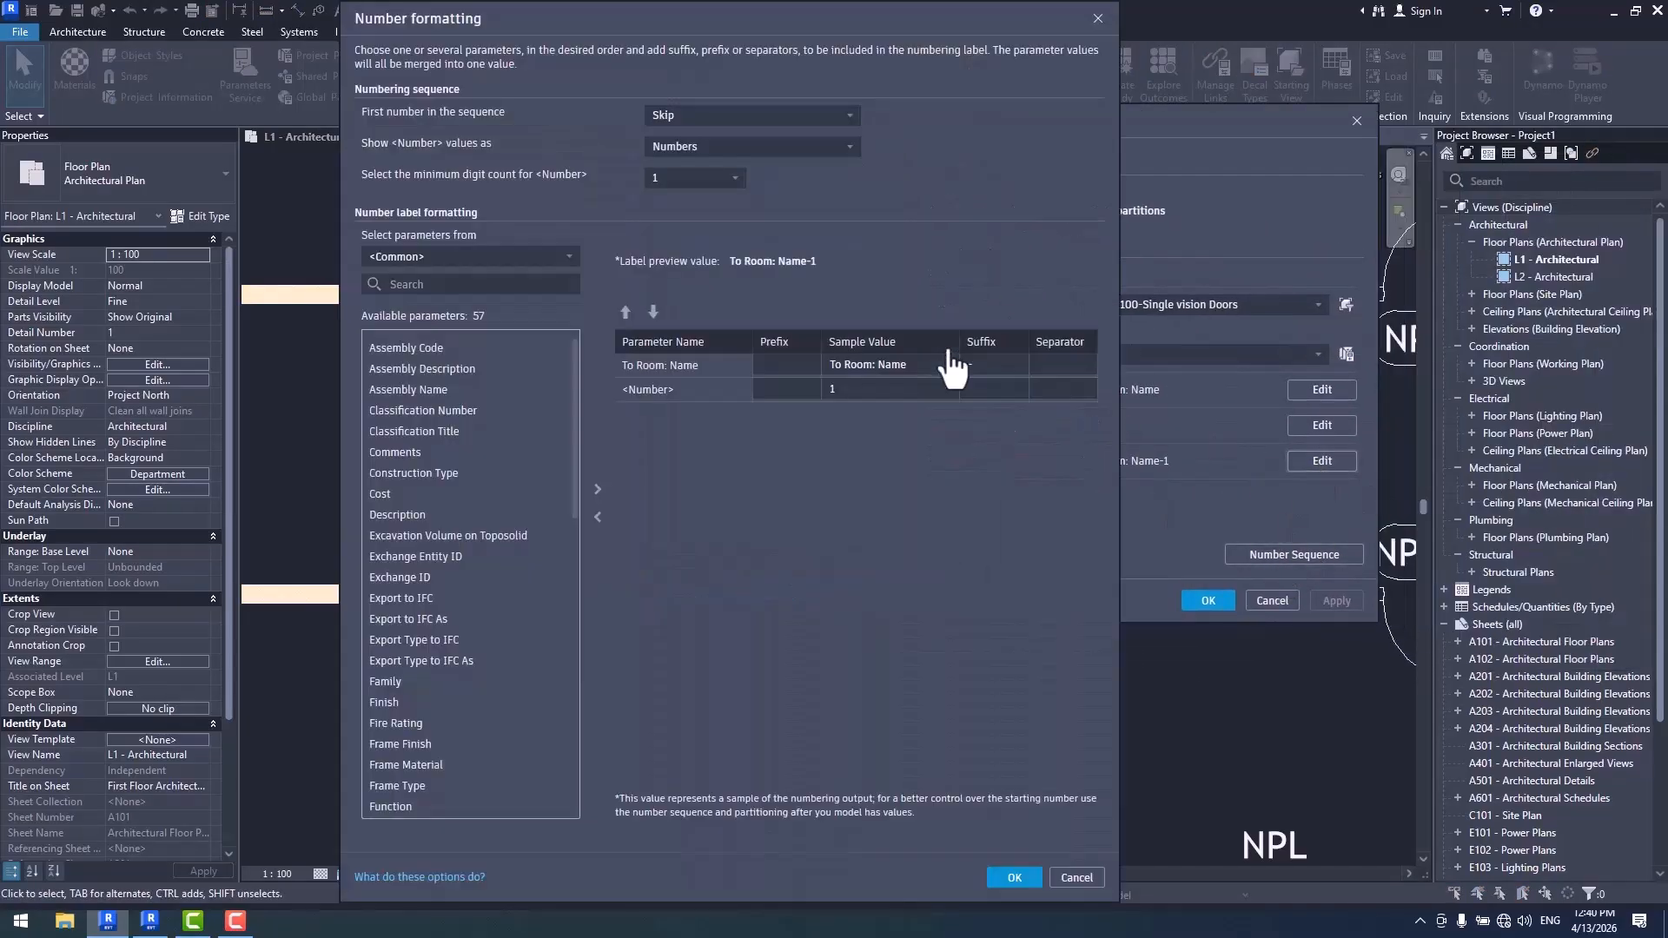
left_click(735, 148)
left_click(735, 115)
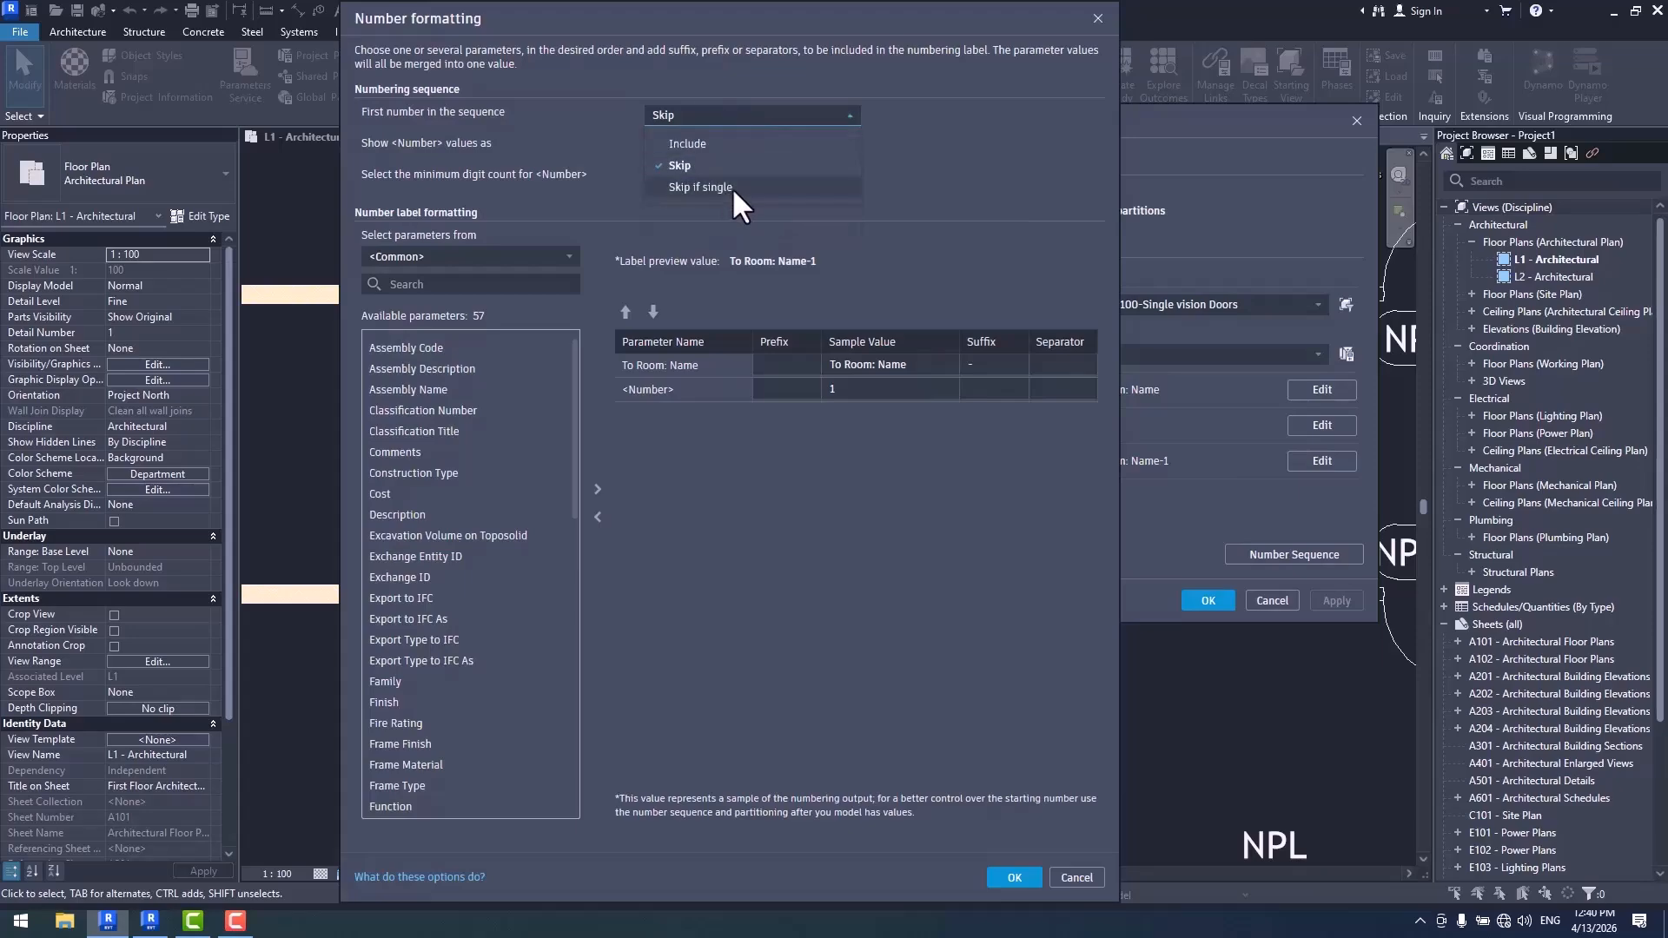
left_click(733, 188)
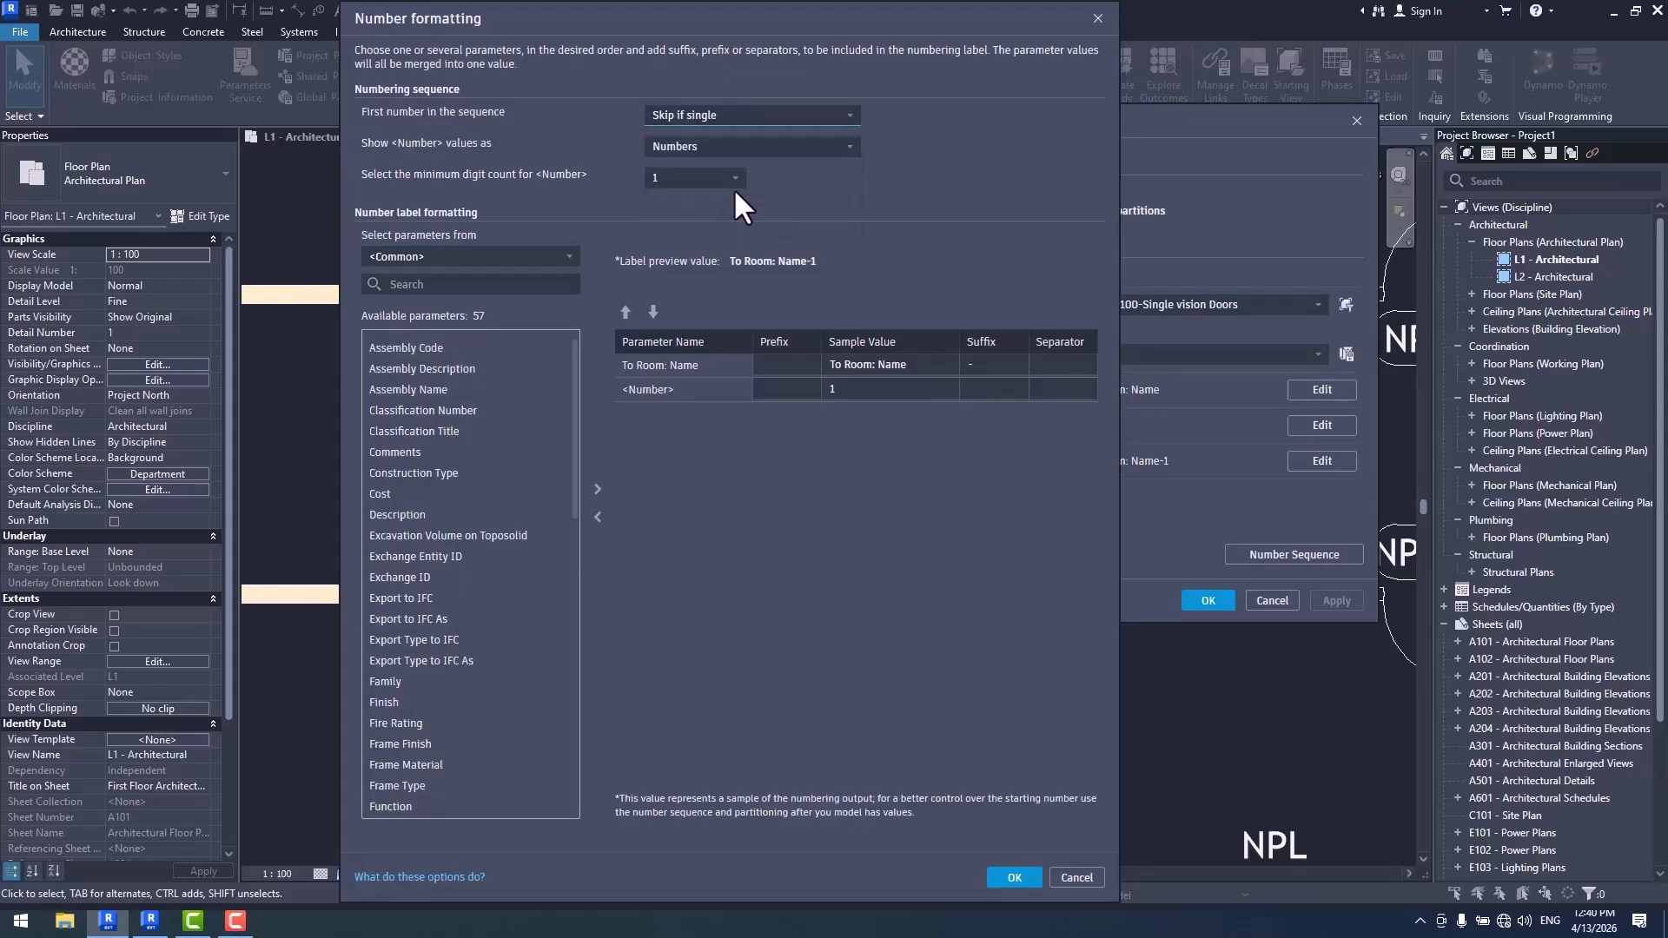
left_click(1014, 878)
left_click(1208, 602)
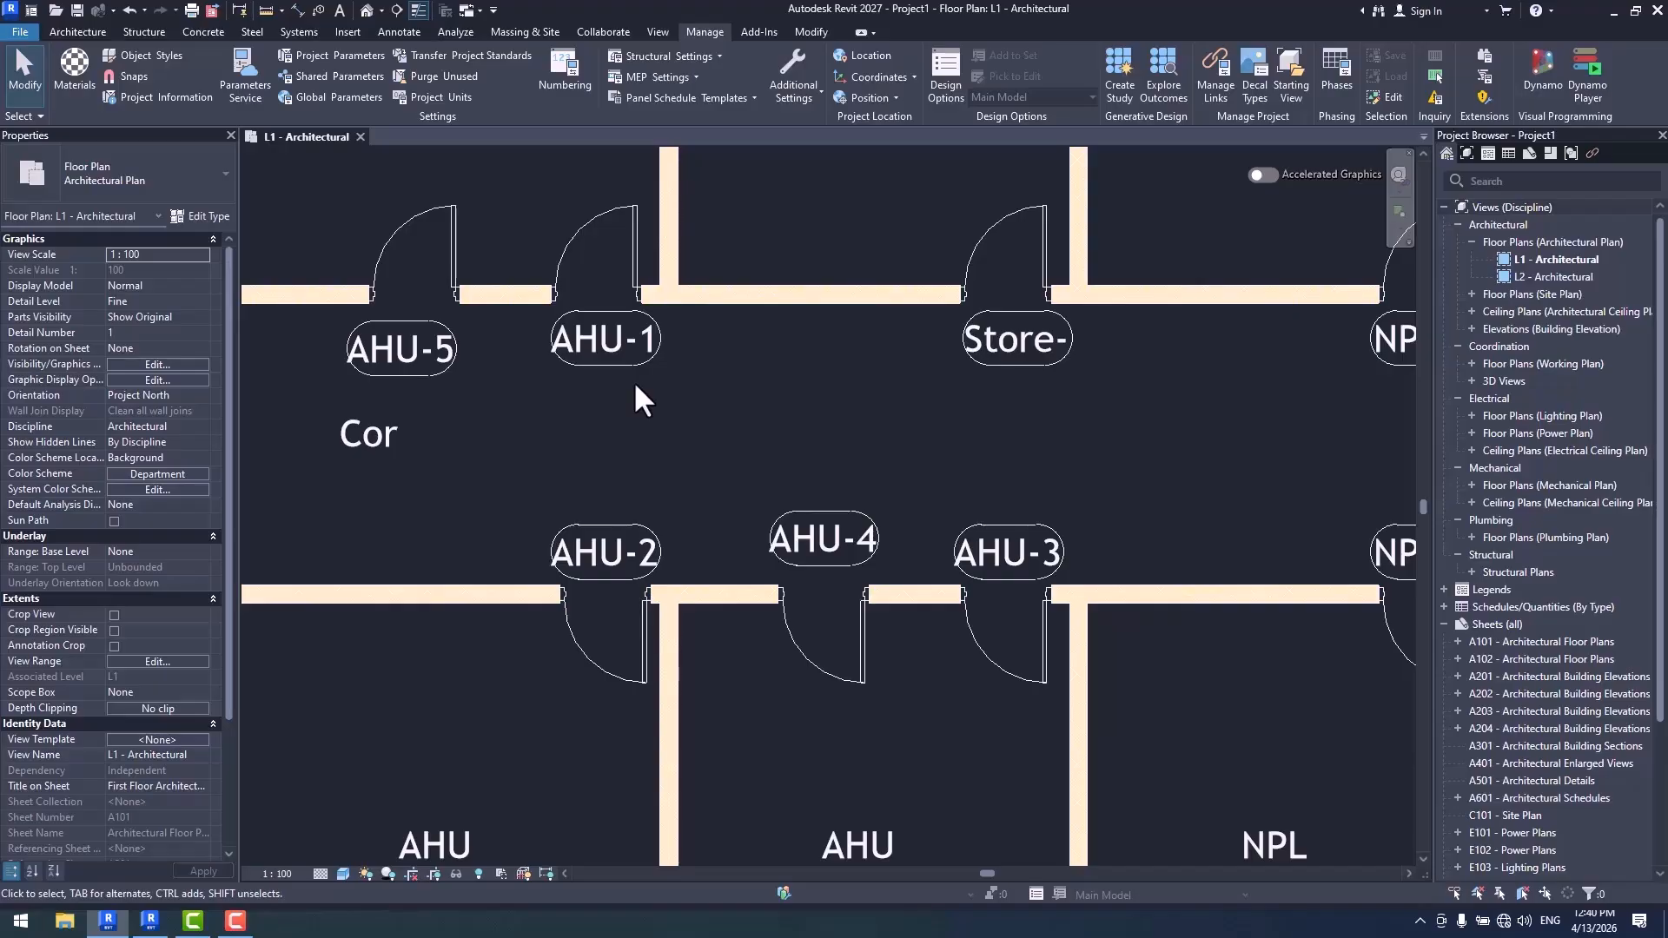
- Check the Elec, MEP and NHH door tags, switch the first-number rule back to Skip and apply it
scroll(1067, 513, "down", 5)
scroll(695, 365, "up", 5)
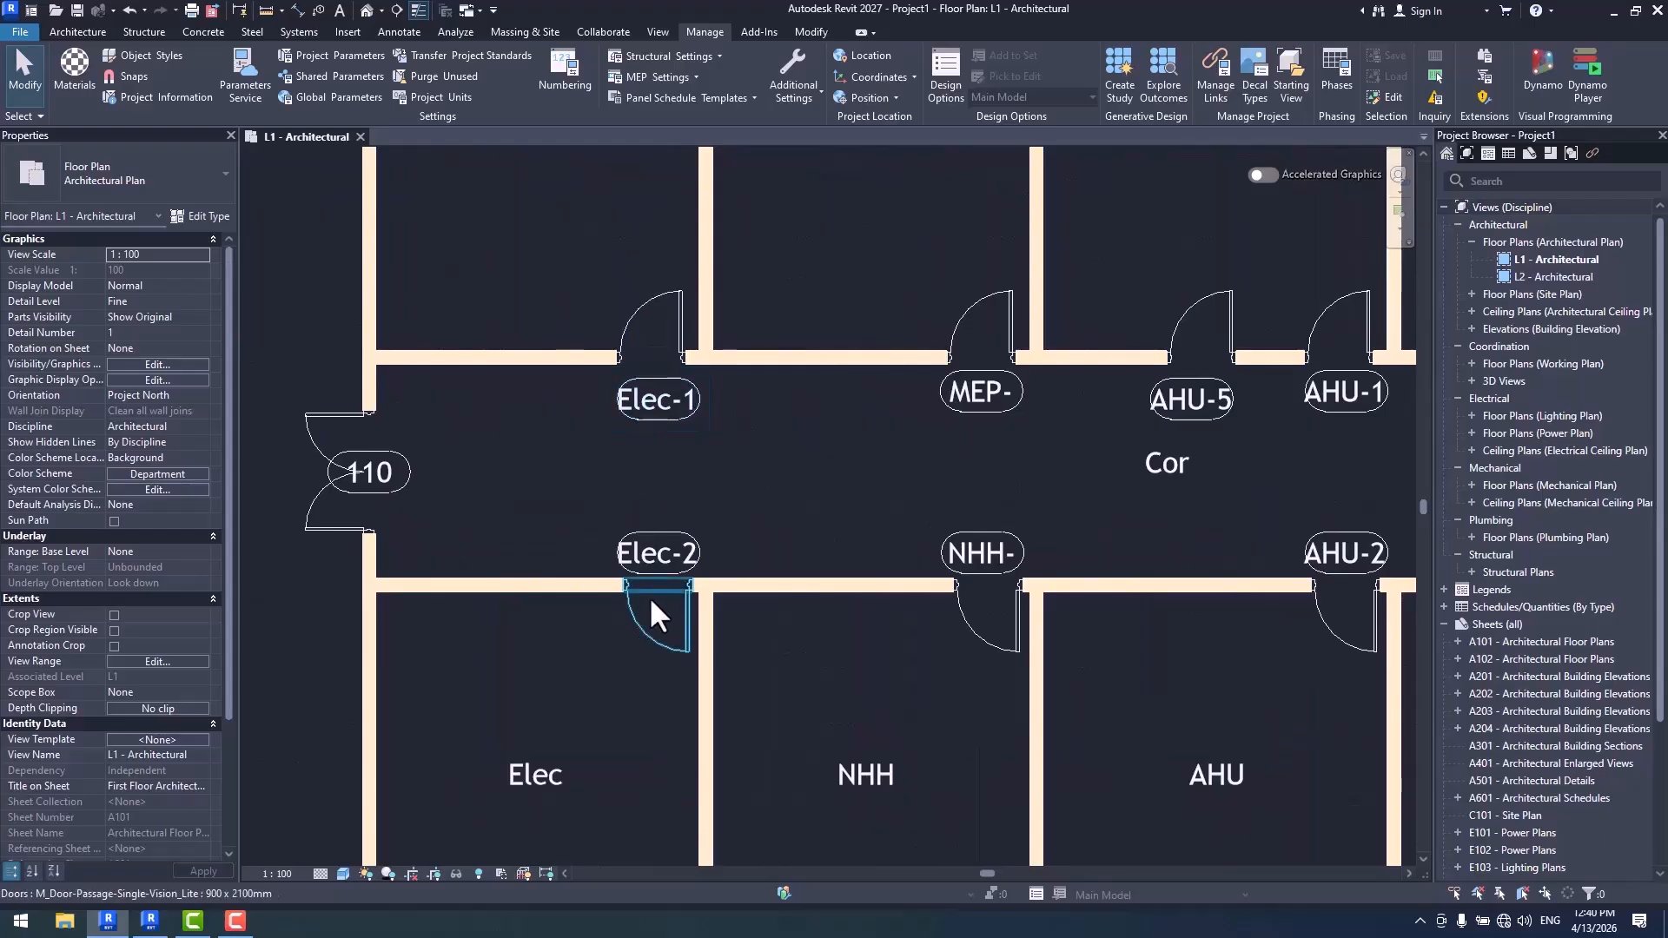
middle_click_drag(999, 540, 742, 723)
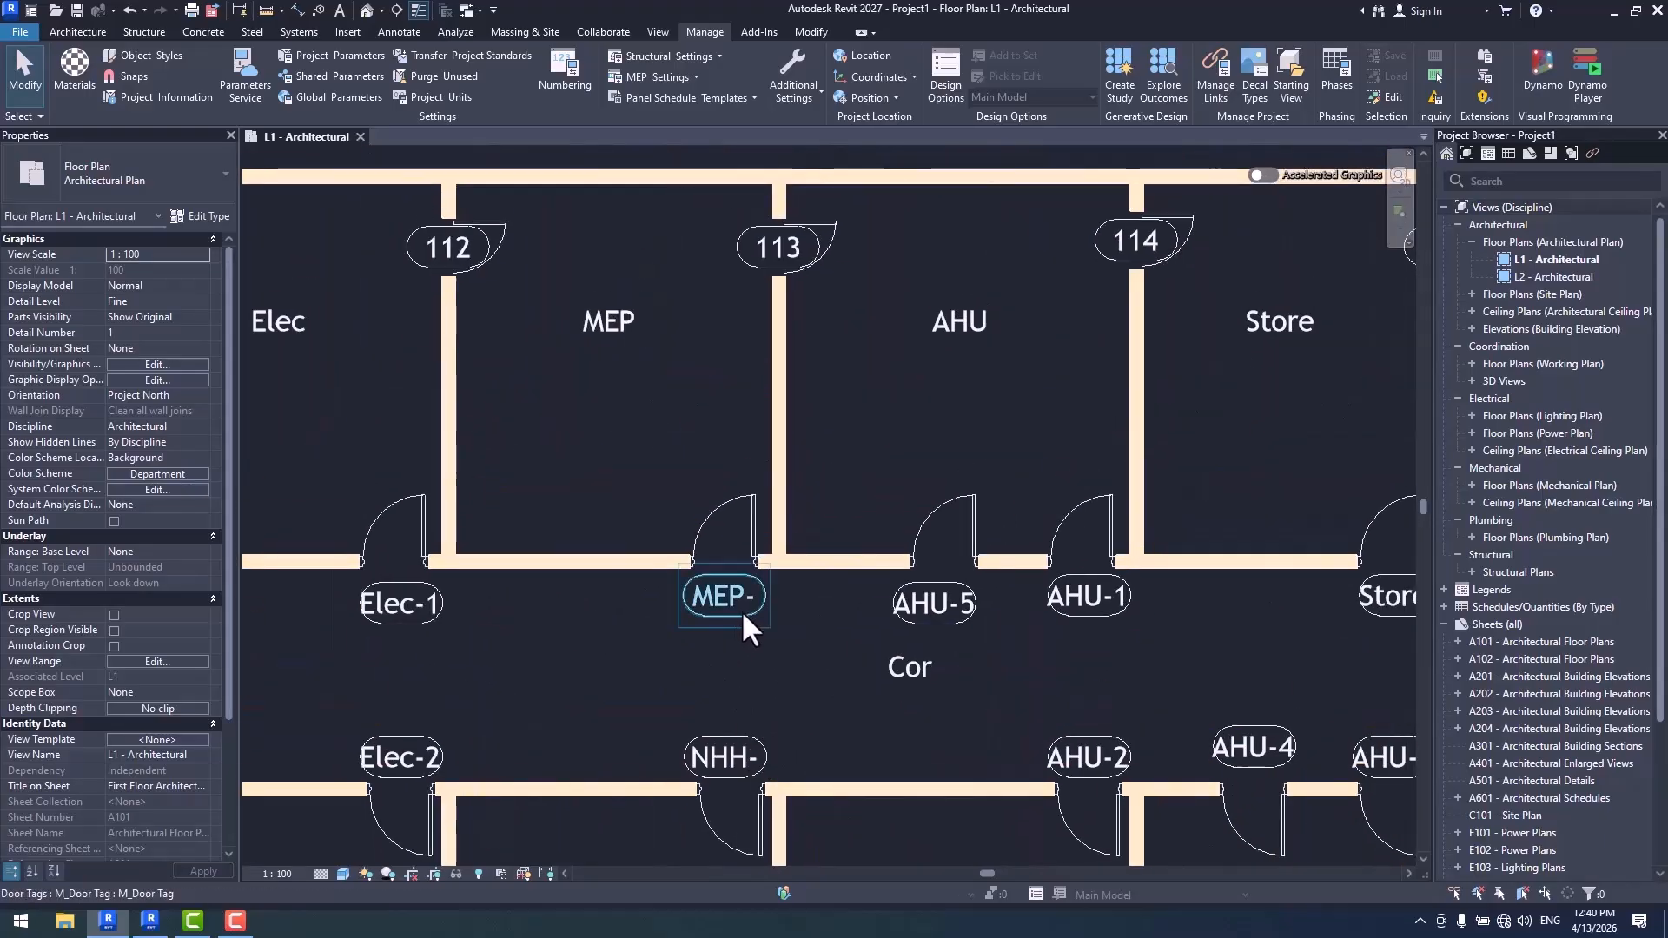
scroll(676, 474, "down", 5)
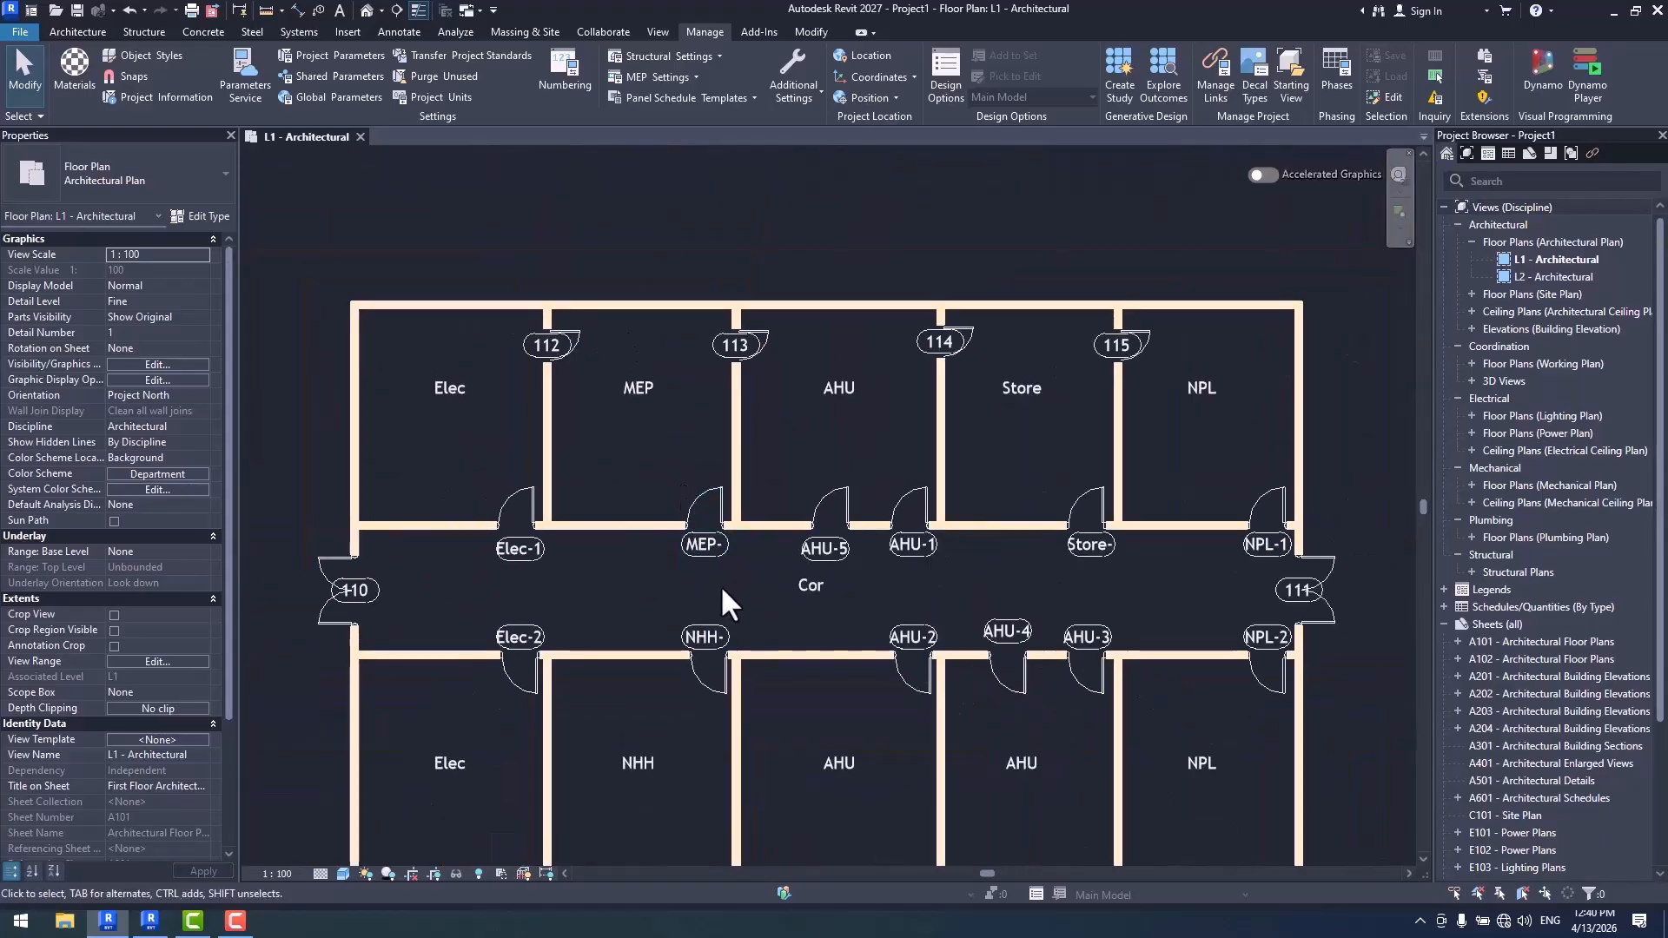
middle_click_drag(722, 586, 742, 559)
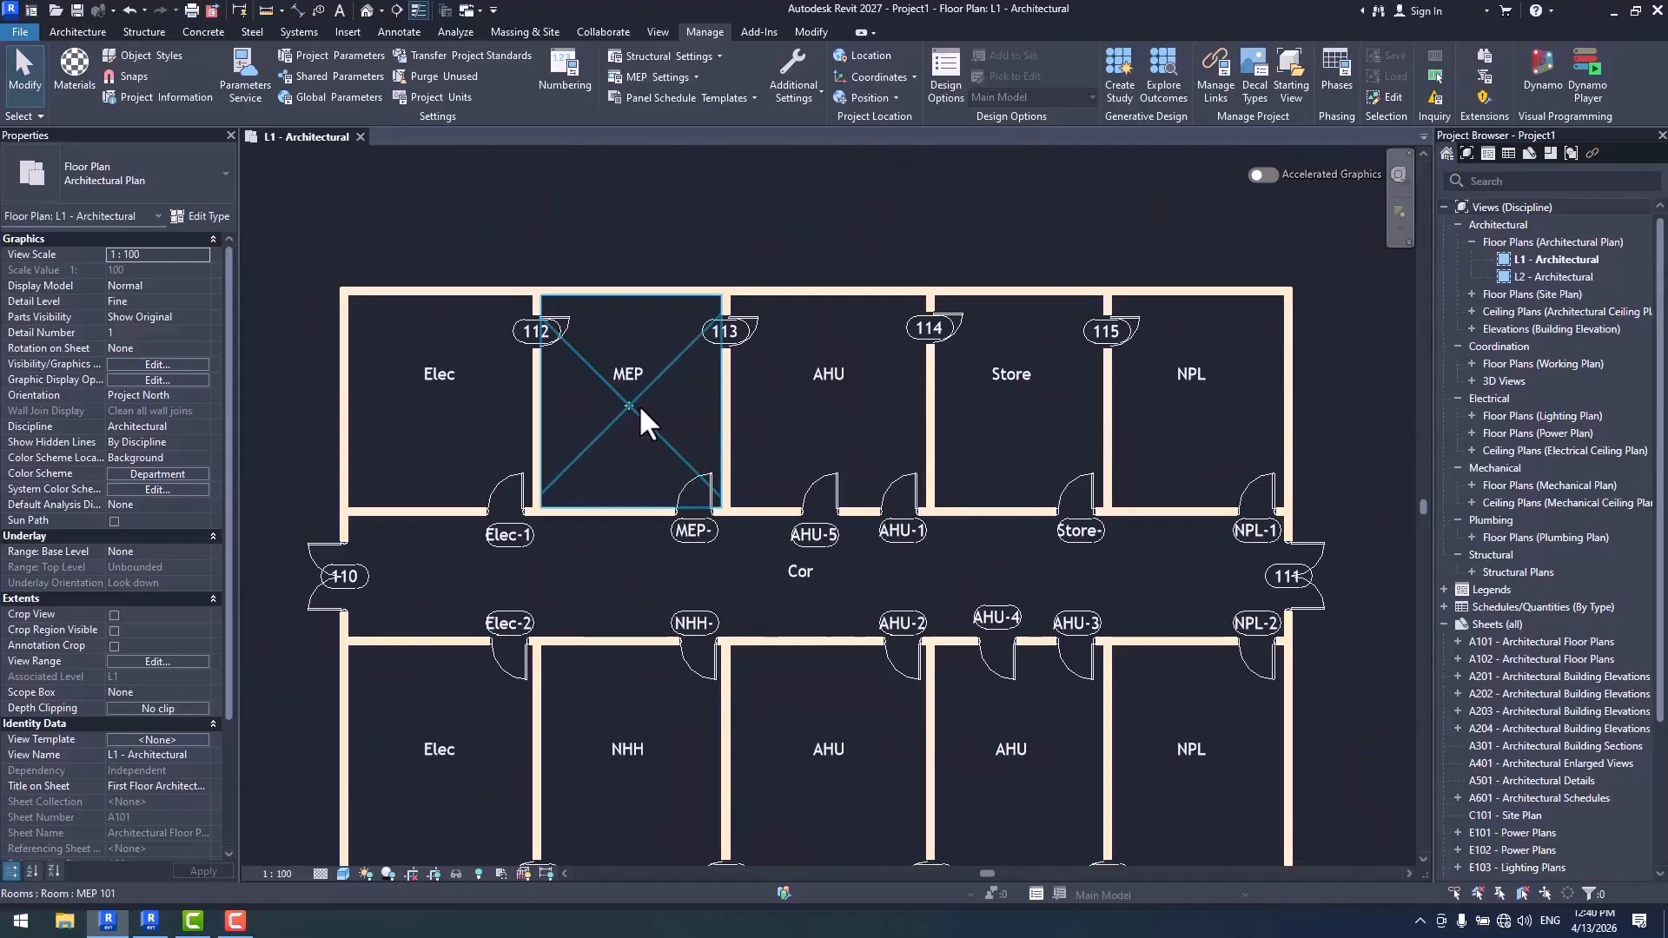
scroll(706, 531, "up", 4)
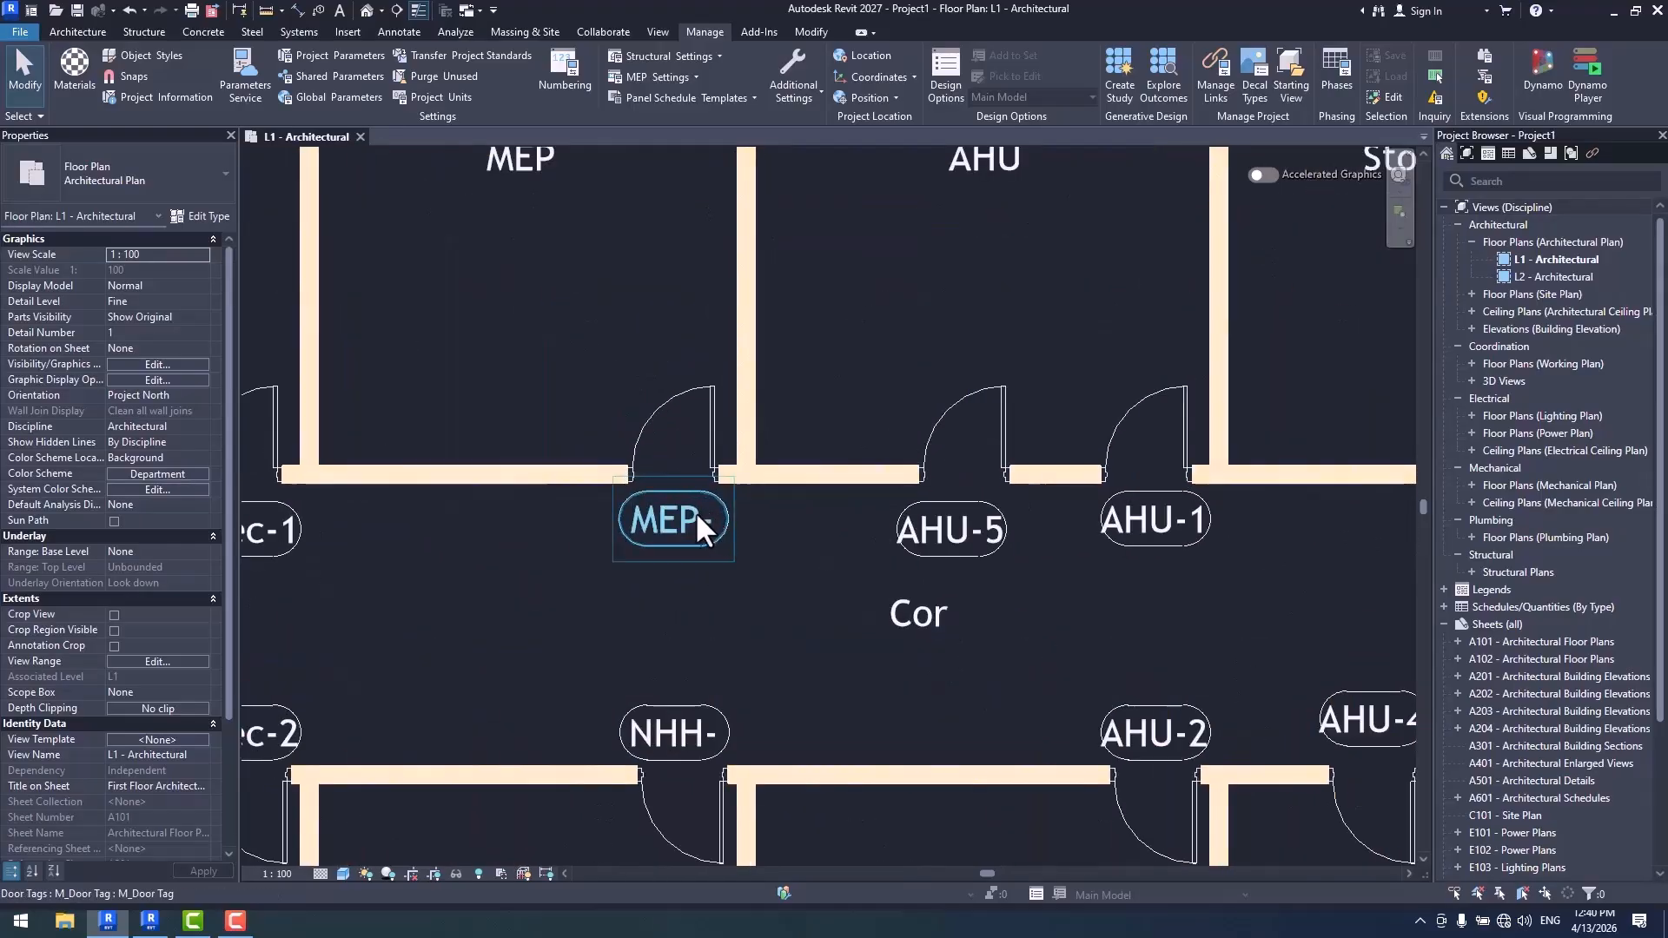
left_click(572, 76)
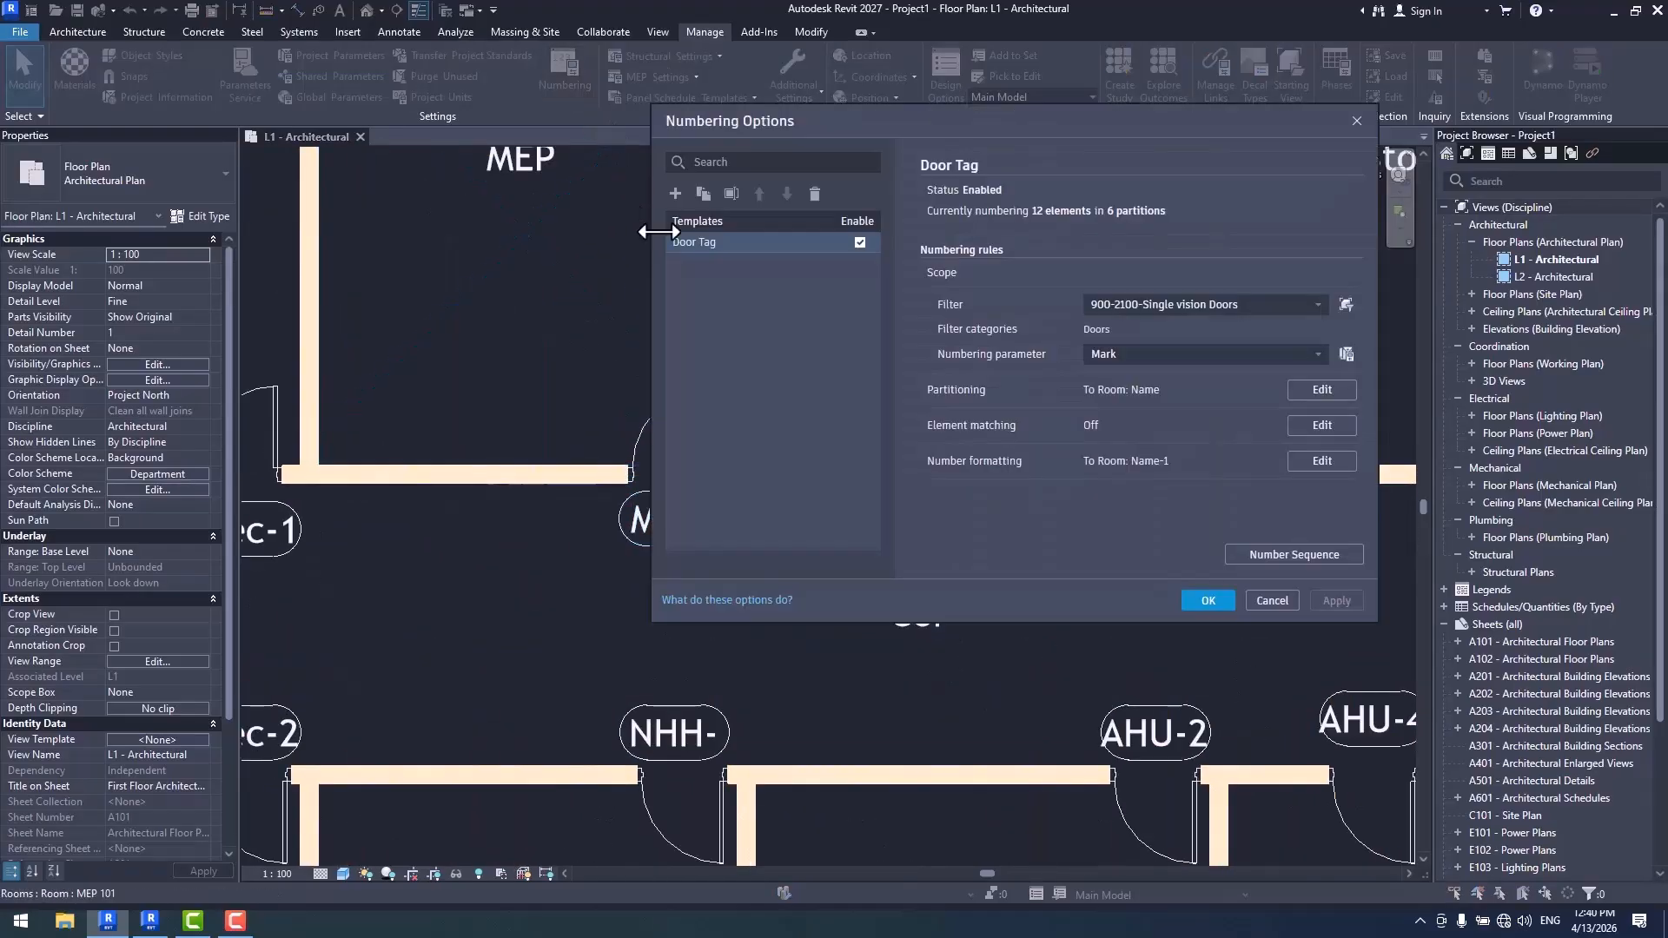
left_click(1322, 461)
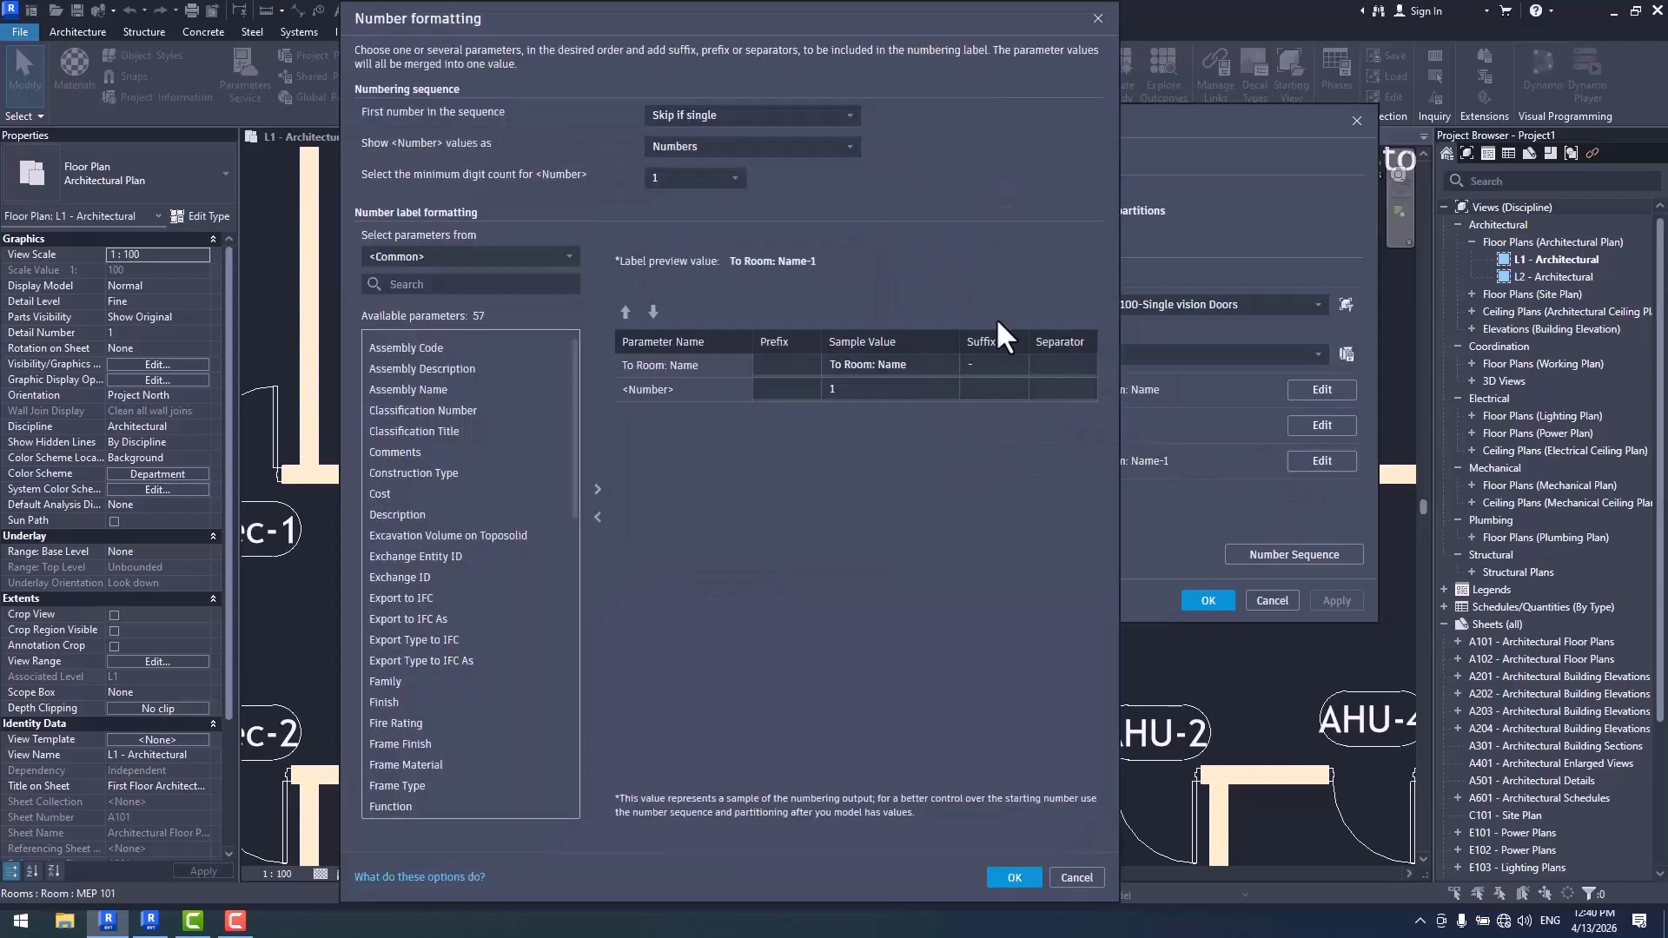
left_click(735, 116)
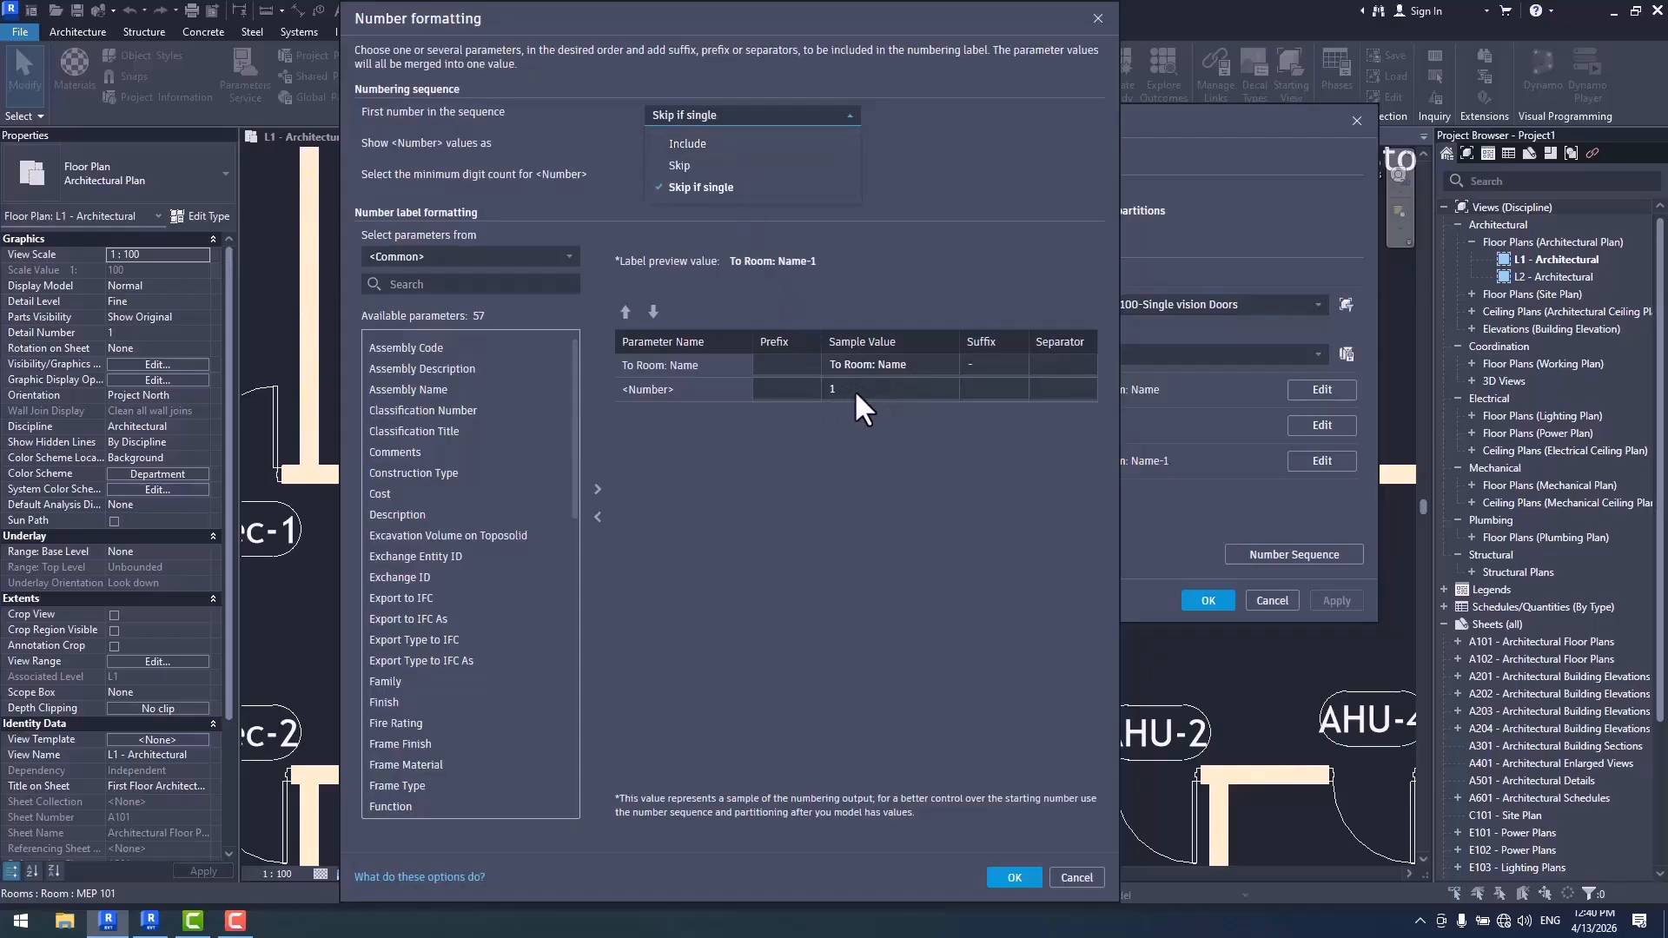
left_click(706, 165)
left_click(1014, 878)
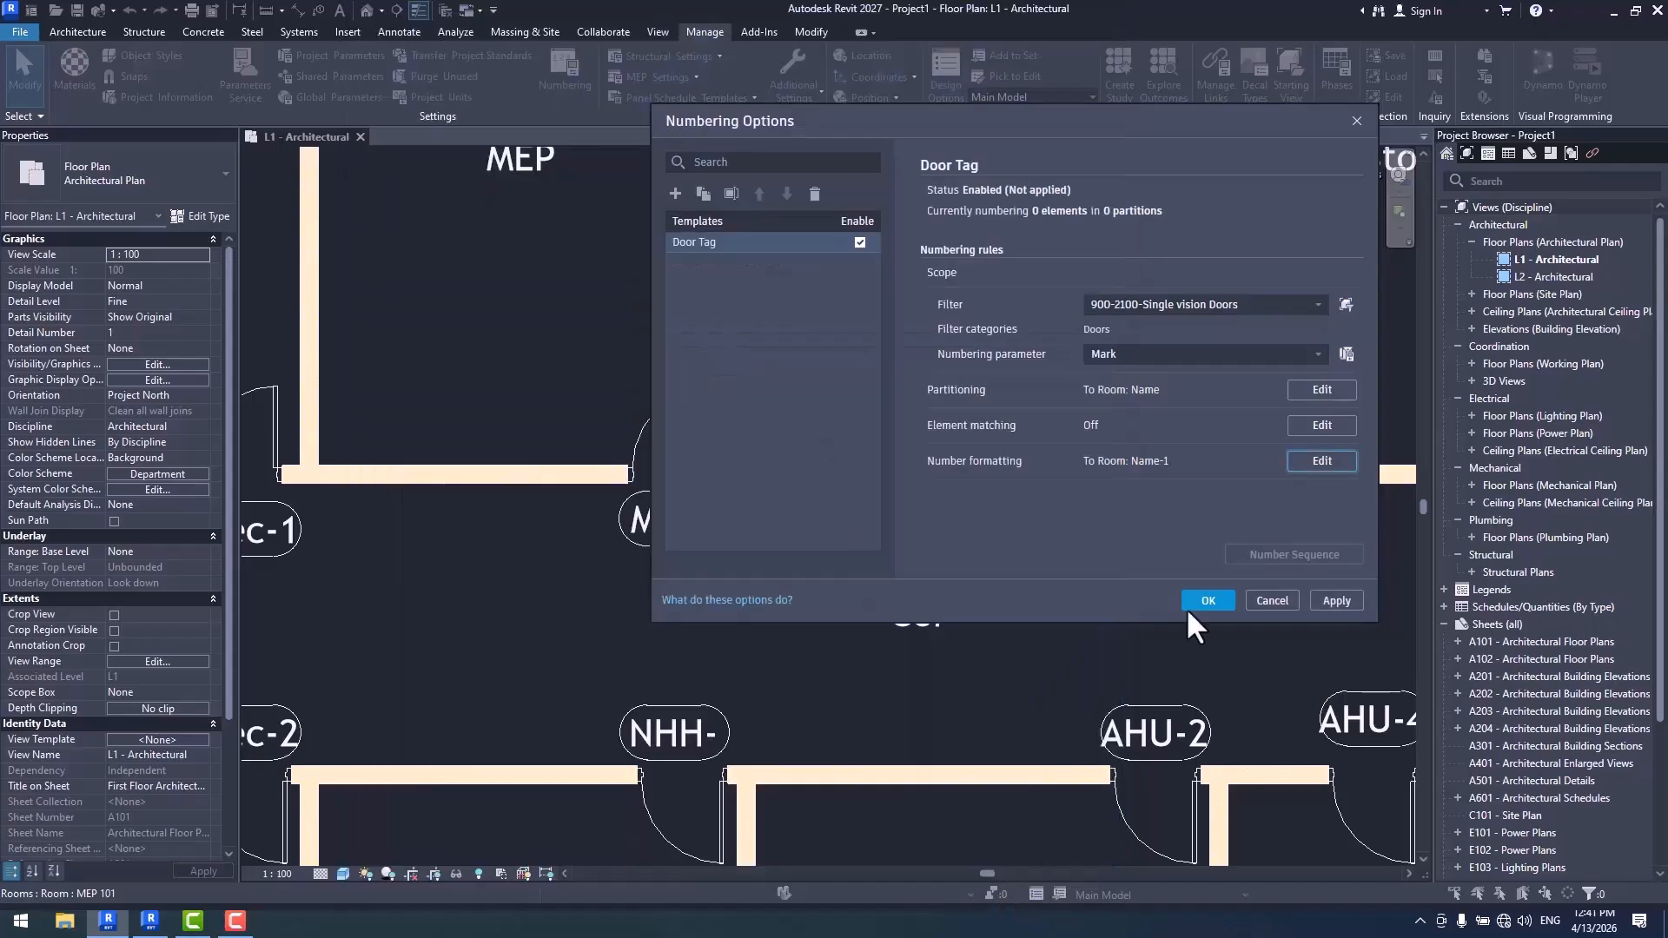
left_click(1187, 608)
- Inspect the NPL and Elec door tags, and choose Skip if single as the first number in the Door Tag formatting
scroll(1014, 551, "down", 2)
middle_click_drag(1049, 643, 662, 551)
scroll(802, 481, "down", 2)
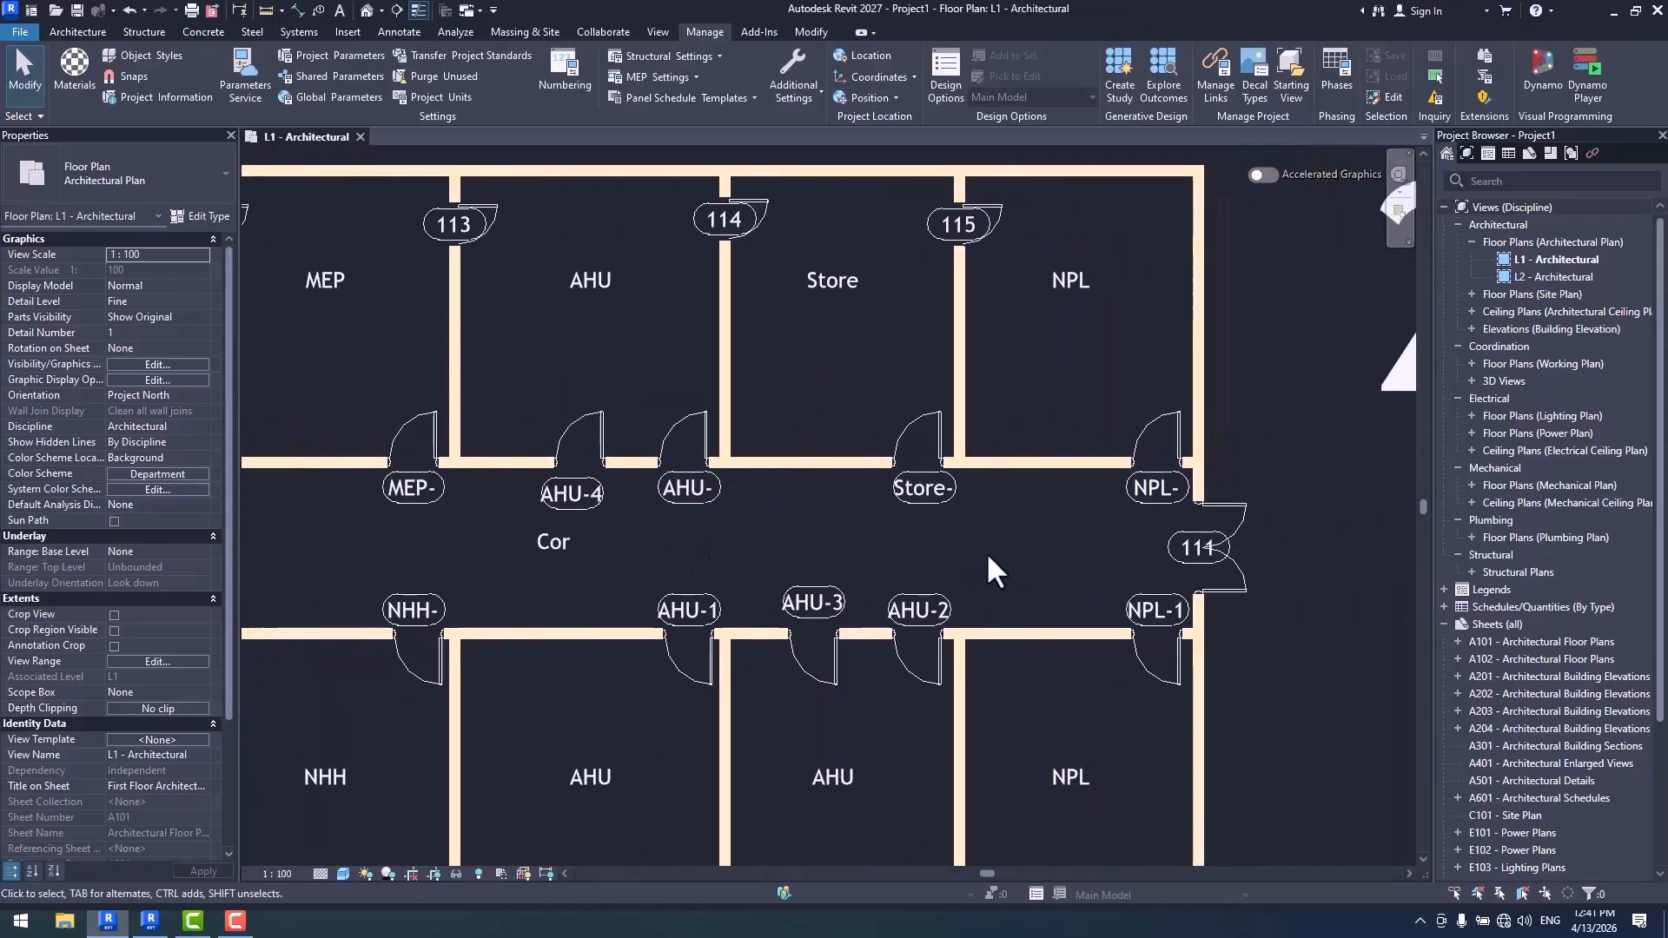
scroll(987, 551, "up", 2)
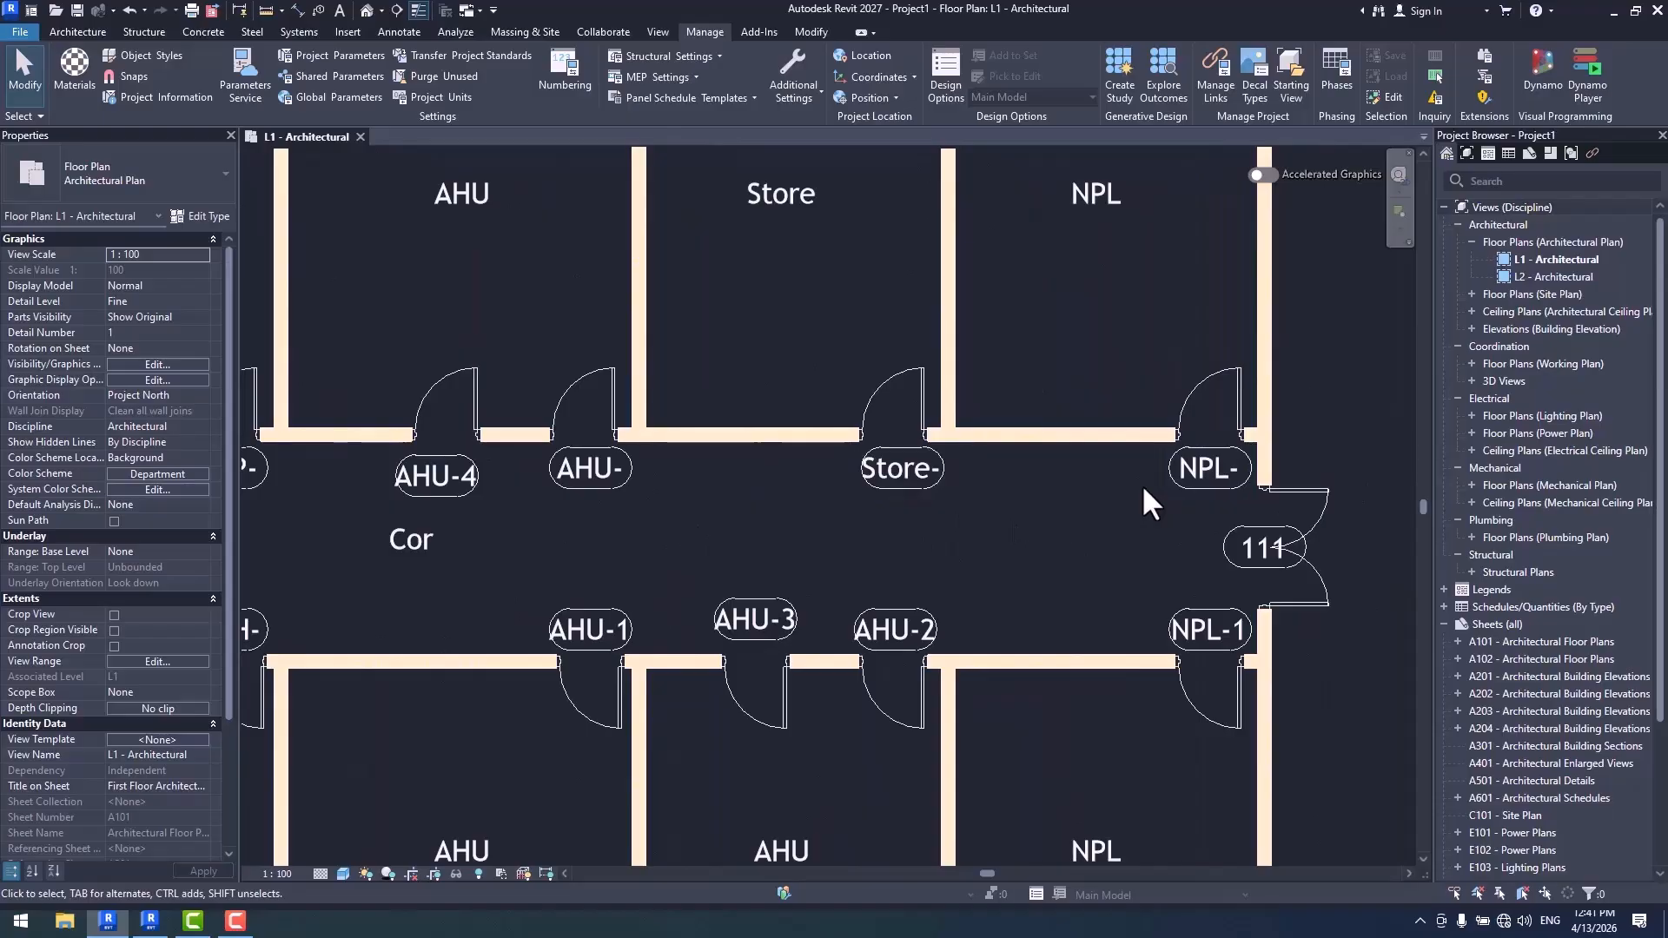
scroll(1141, 483, "down", 2)
scroll(890, 507, "up", 6)
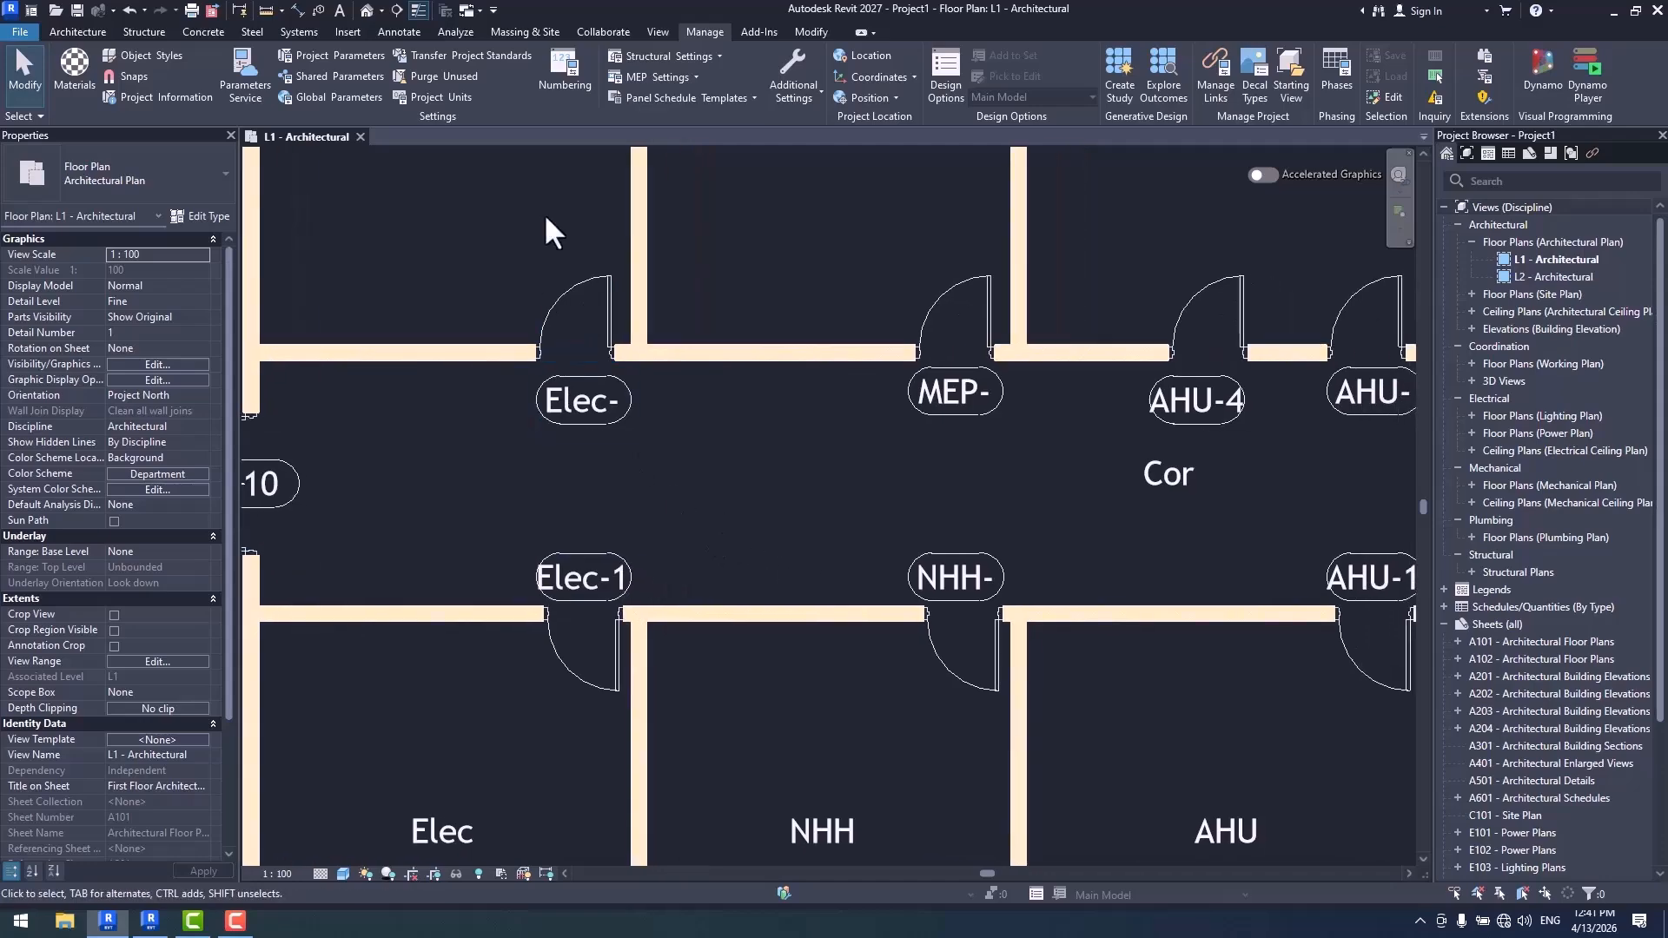
left_click(572, 78)
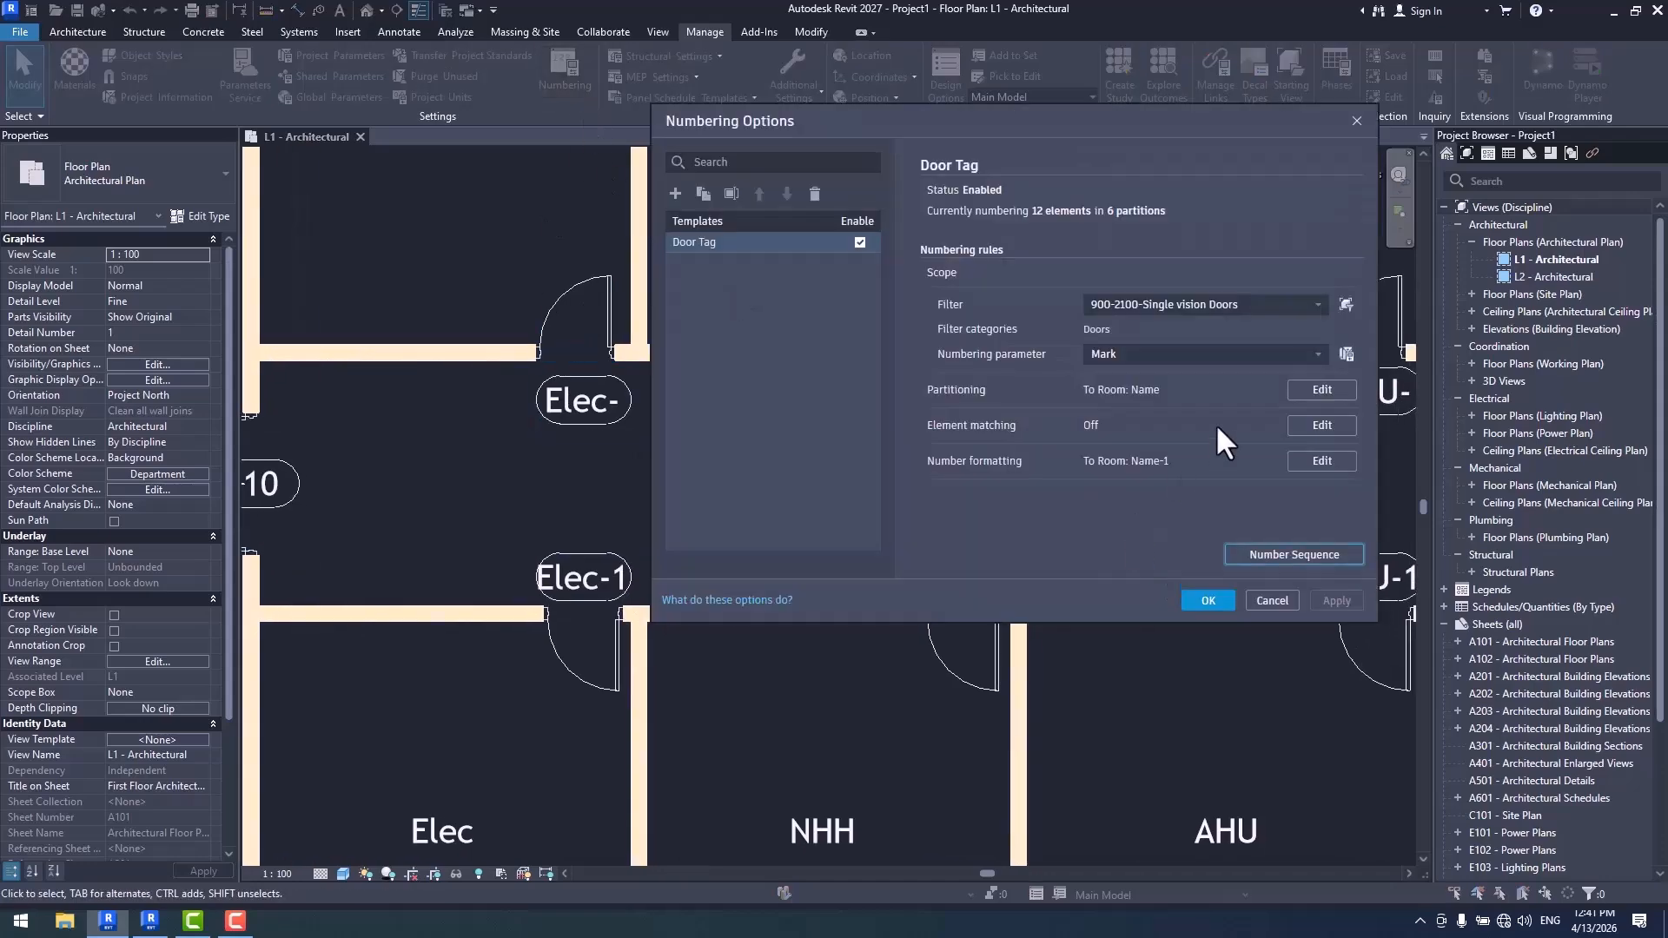
left_click(1321, 460)
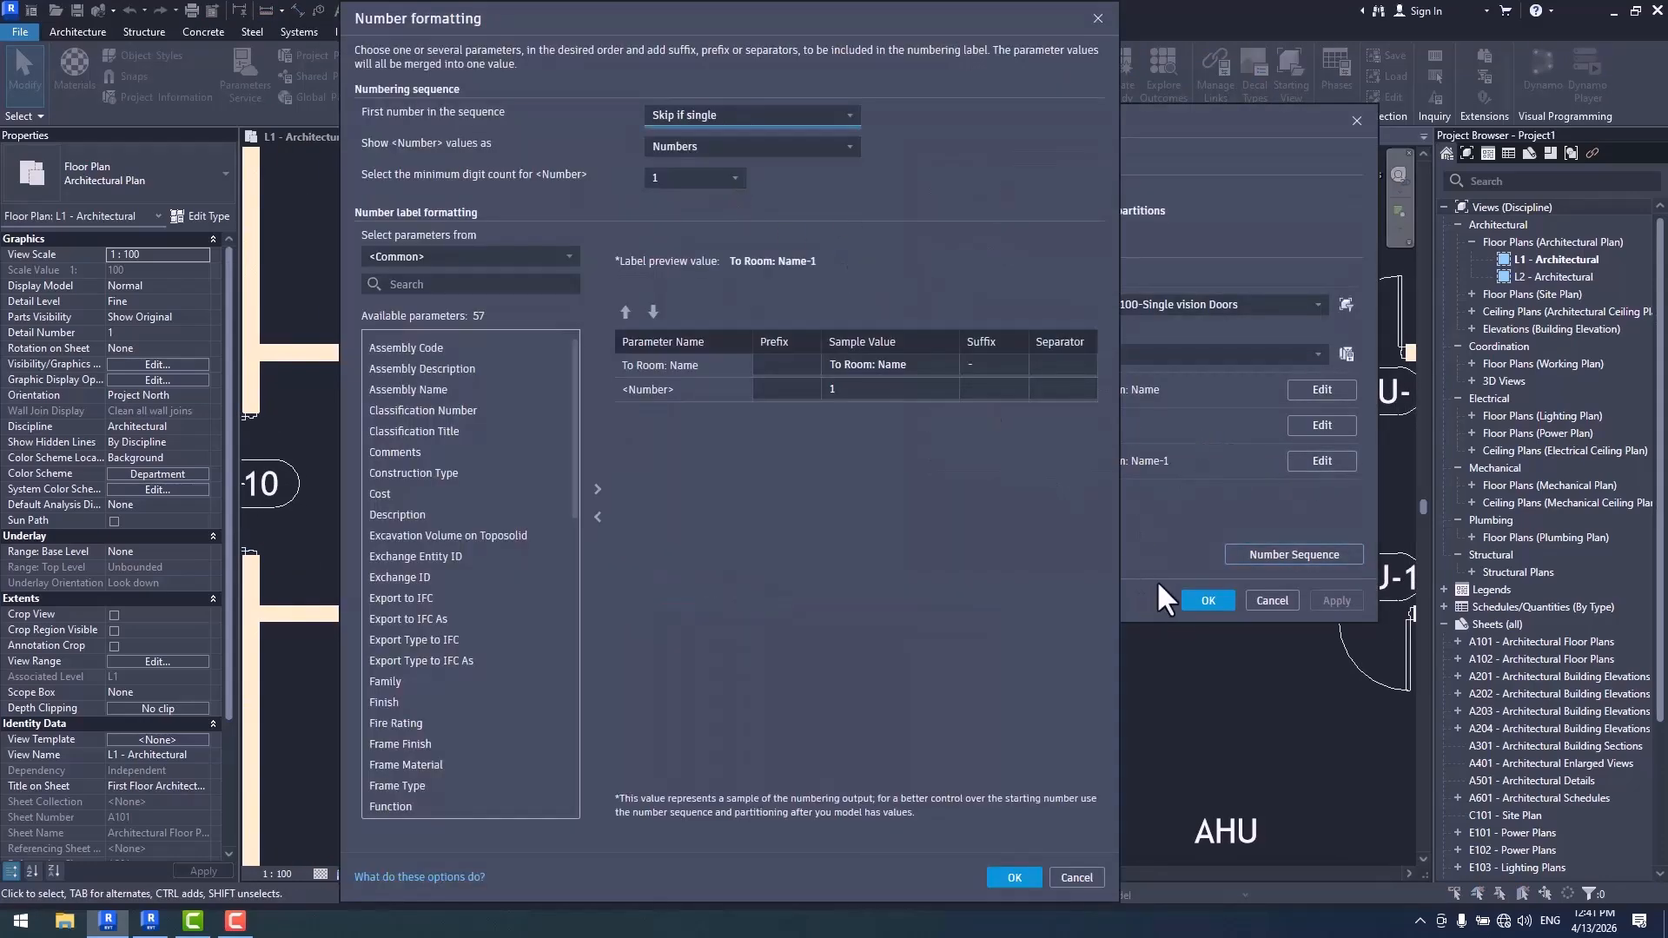
left_click(1014, 877)
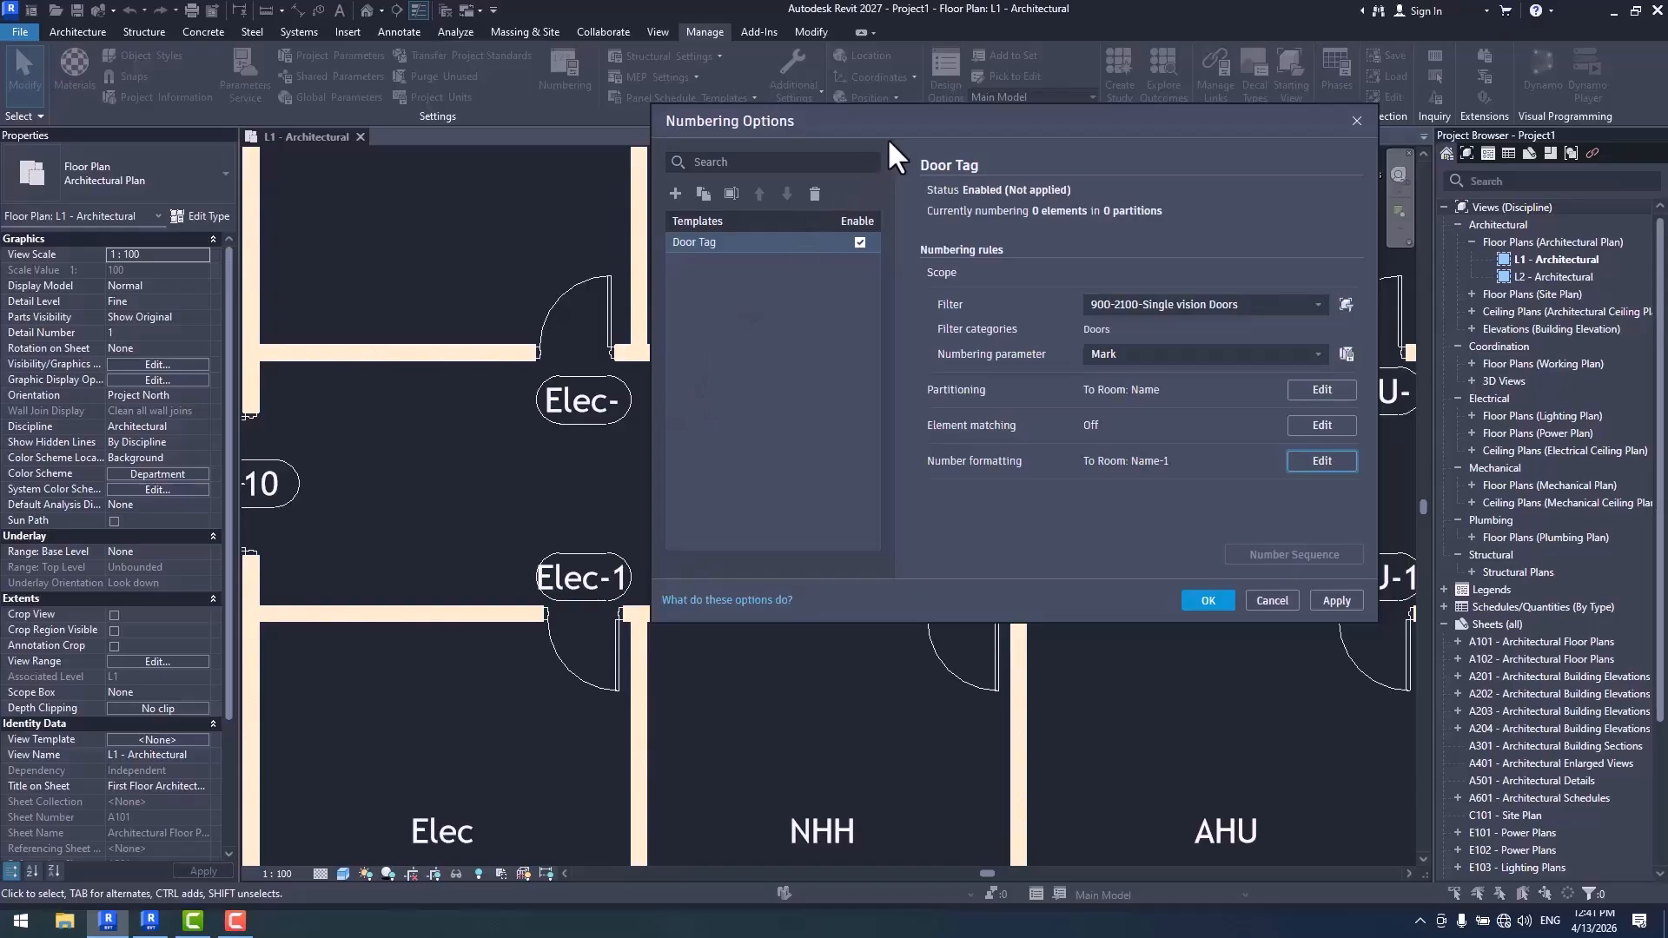
- Compare the MEP and AHU tags with the pending numbering rules, recheck the number formatting and apply it
left_click_drag(887, 137, 967, 609)
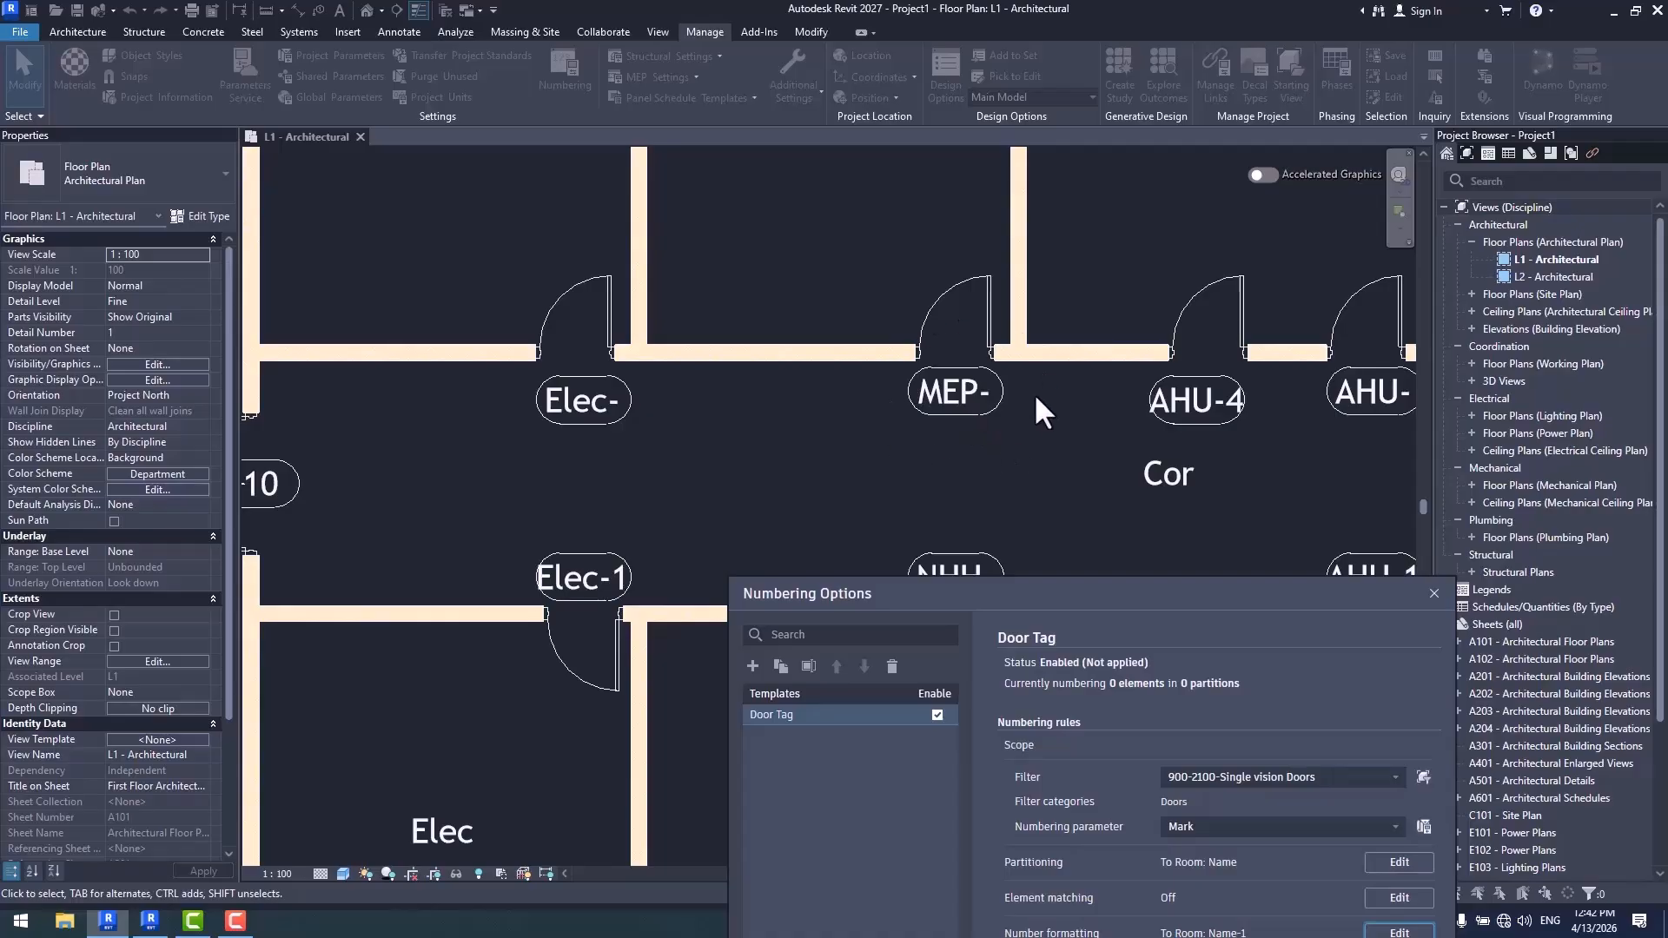
left_click_drag(1075, 597, 1046, 285)
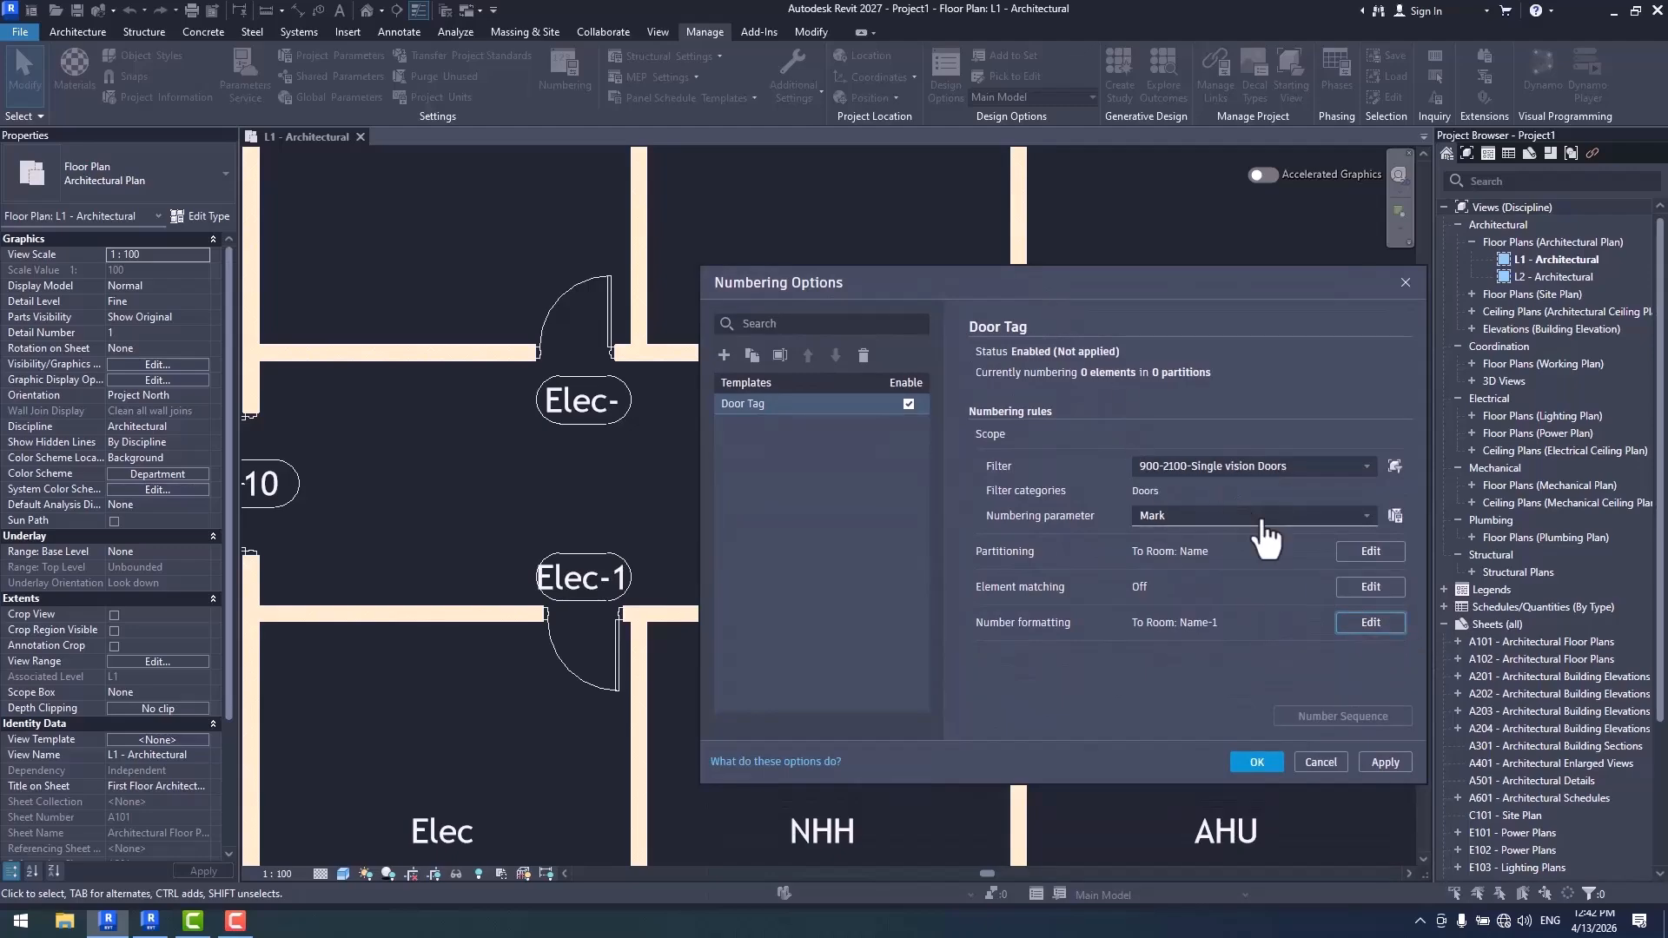
left_click(1363, 628)
left_click(1006, 878)
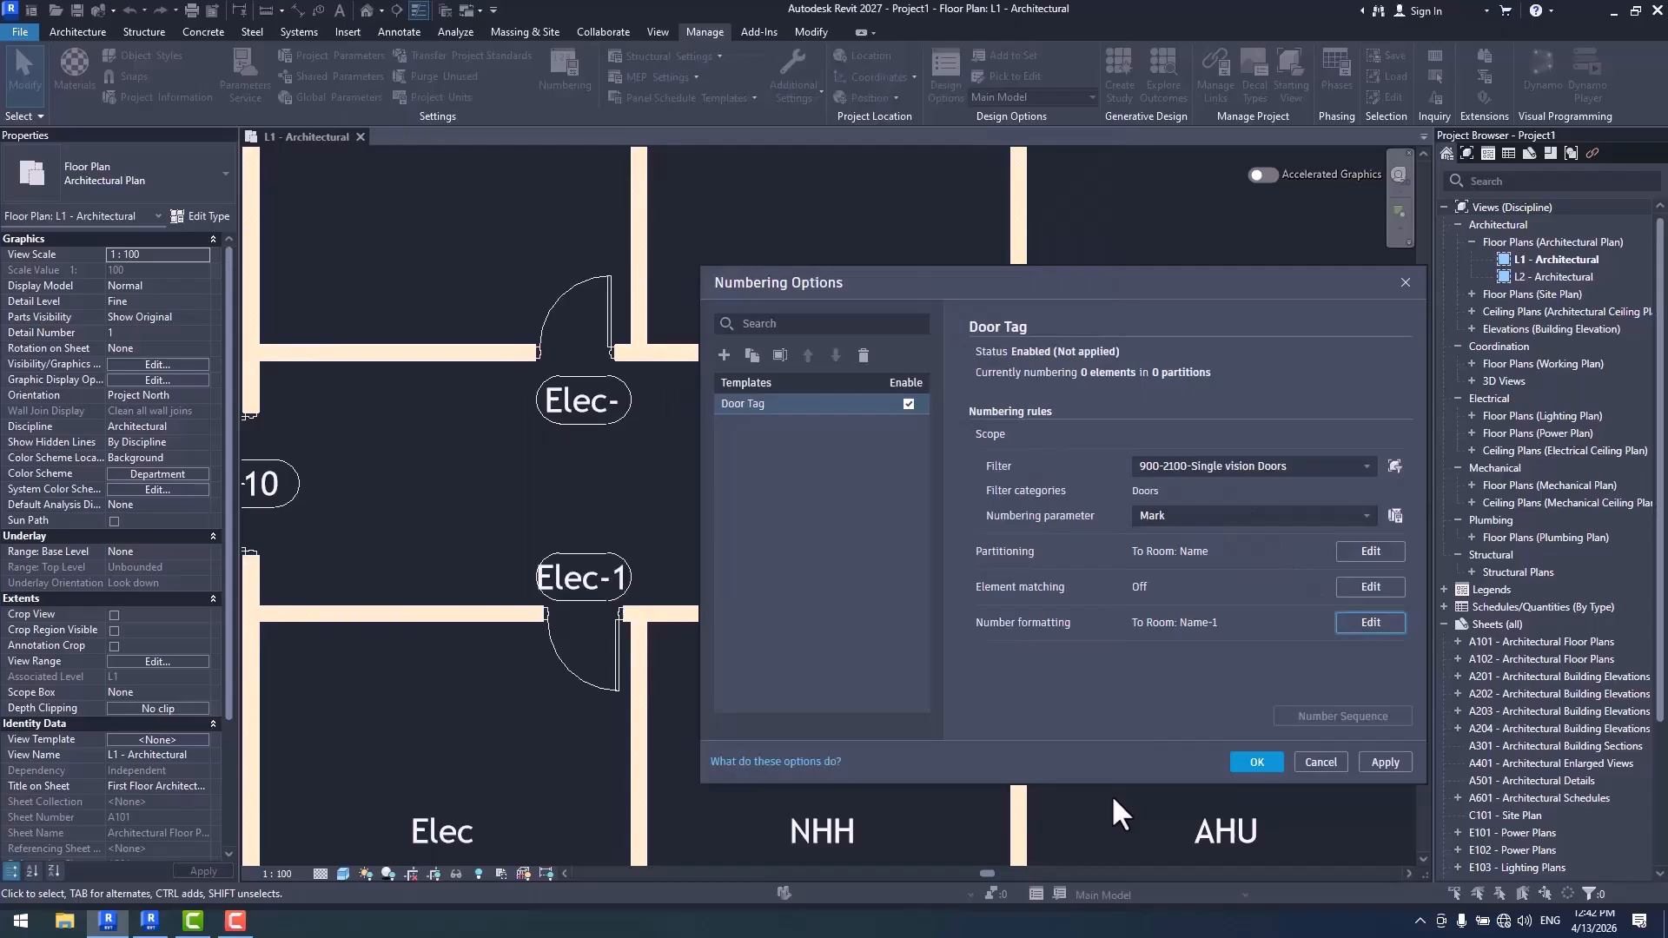
left_click(1257, 762)
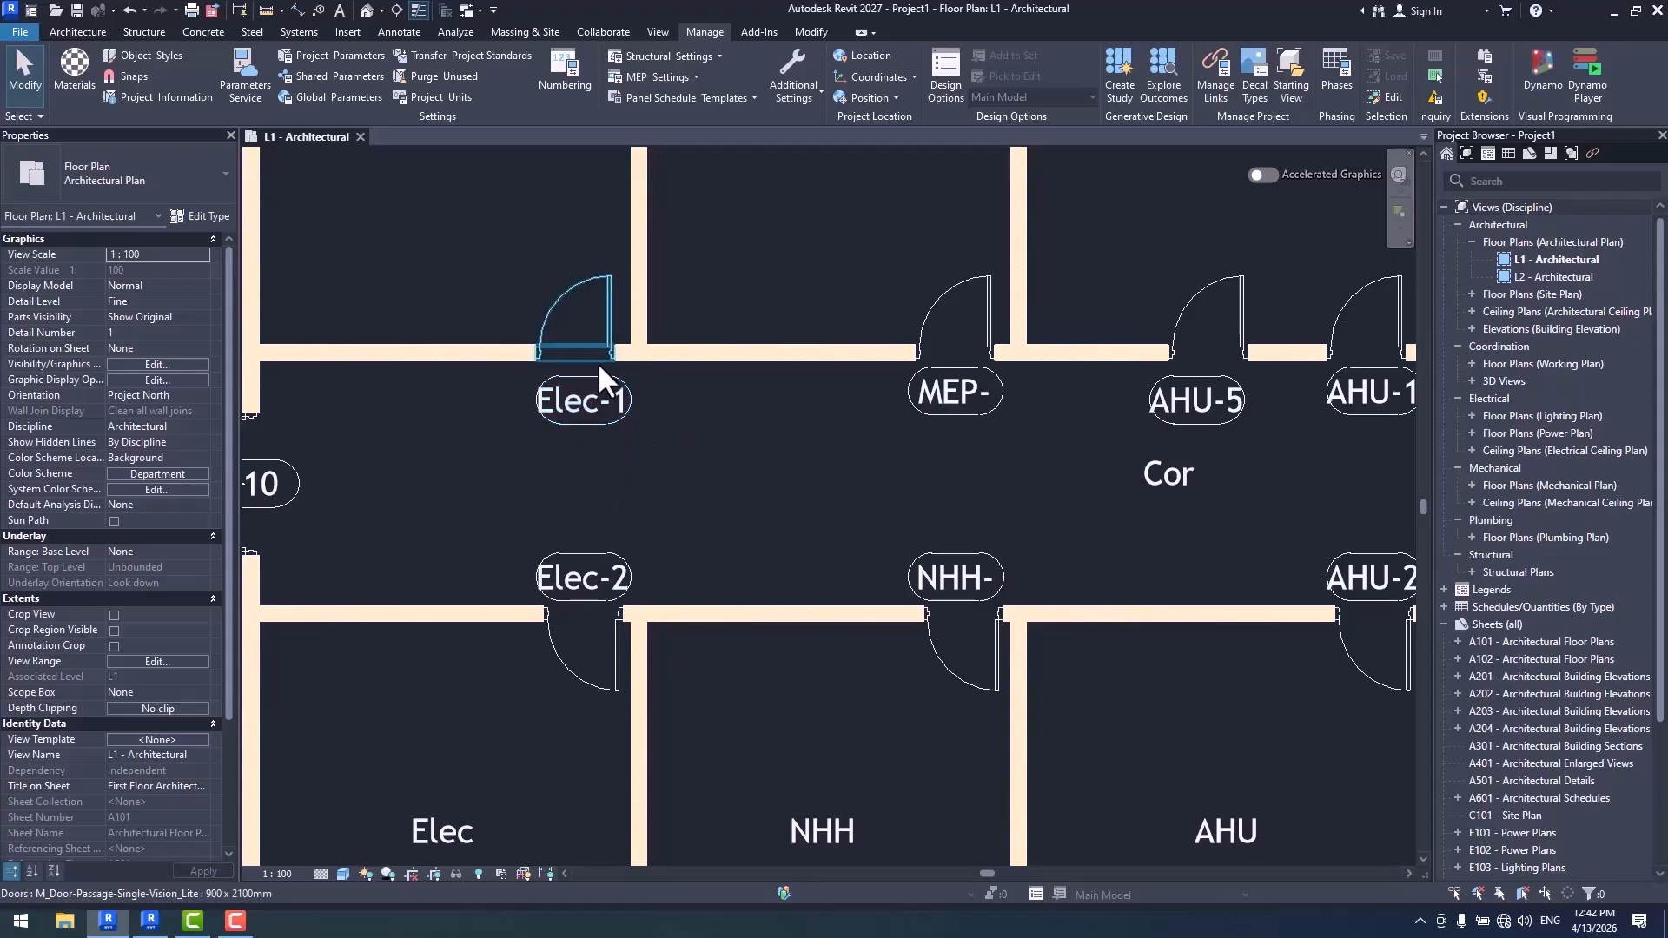
- Examine the corridor tags, comparing rooms that have a single door with those that have several doors
middle_click_drag(1001, 513, 590, 566)
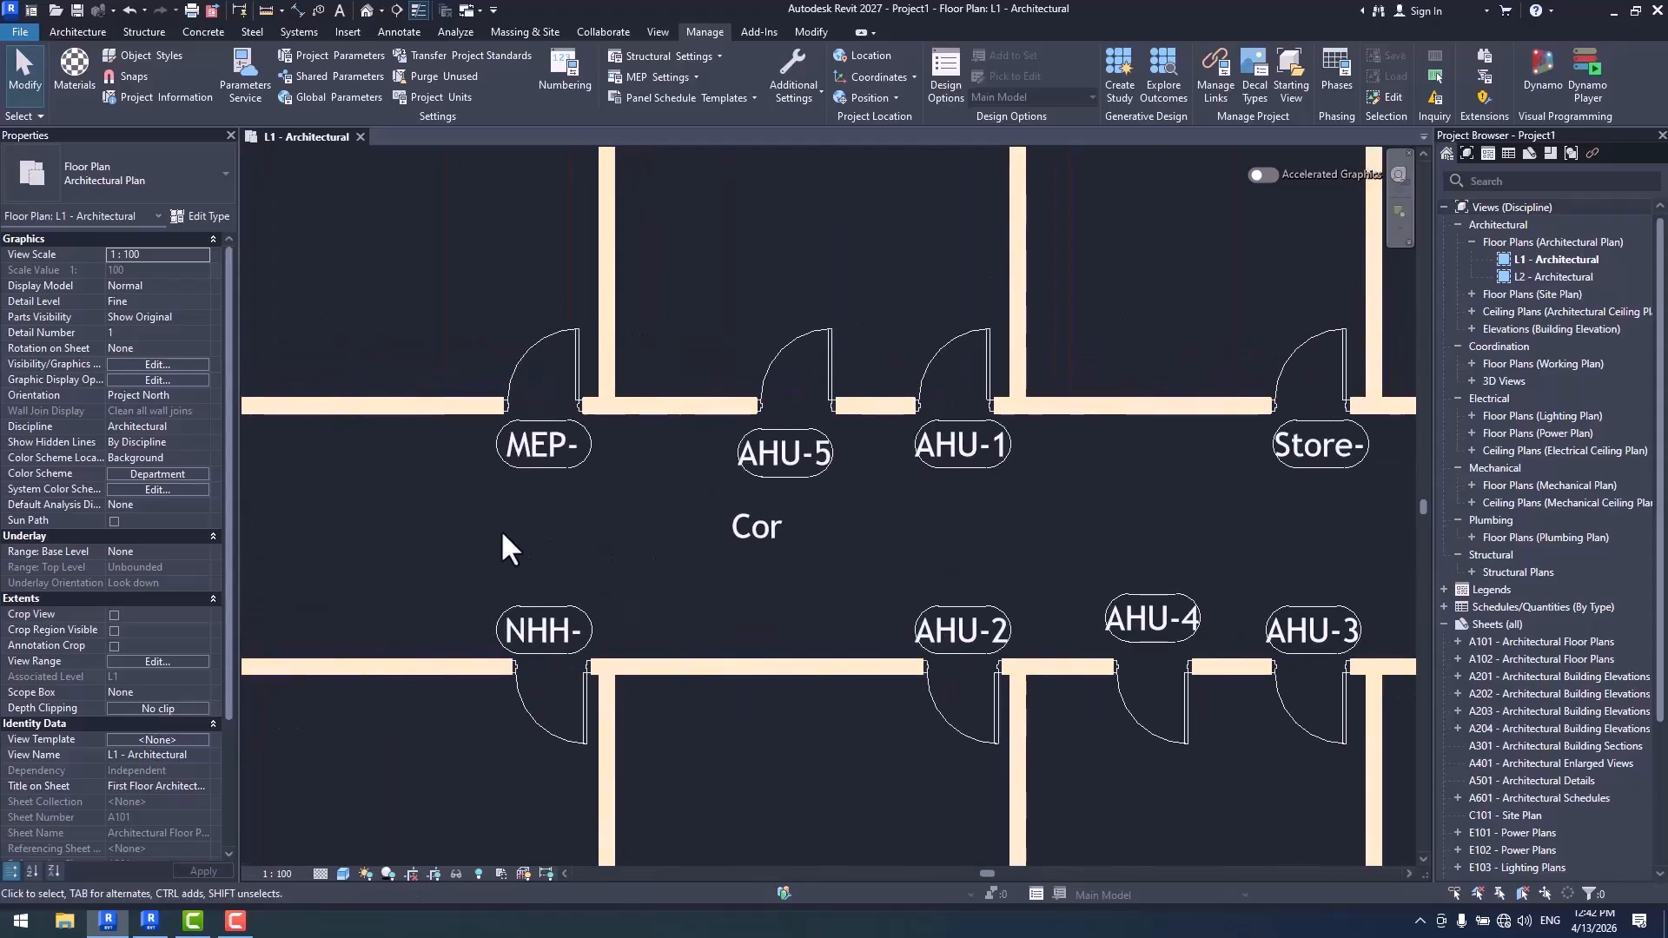
scroll(499, 529, "down", 2)
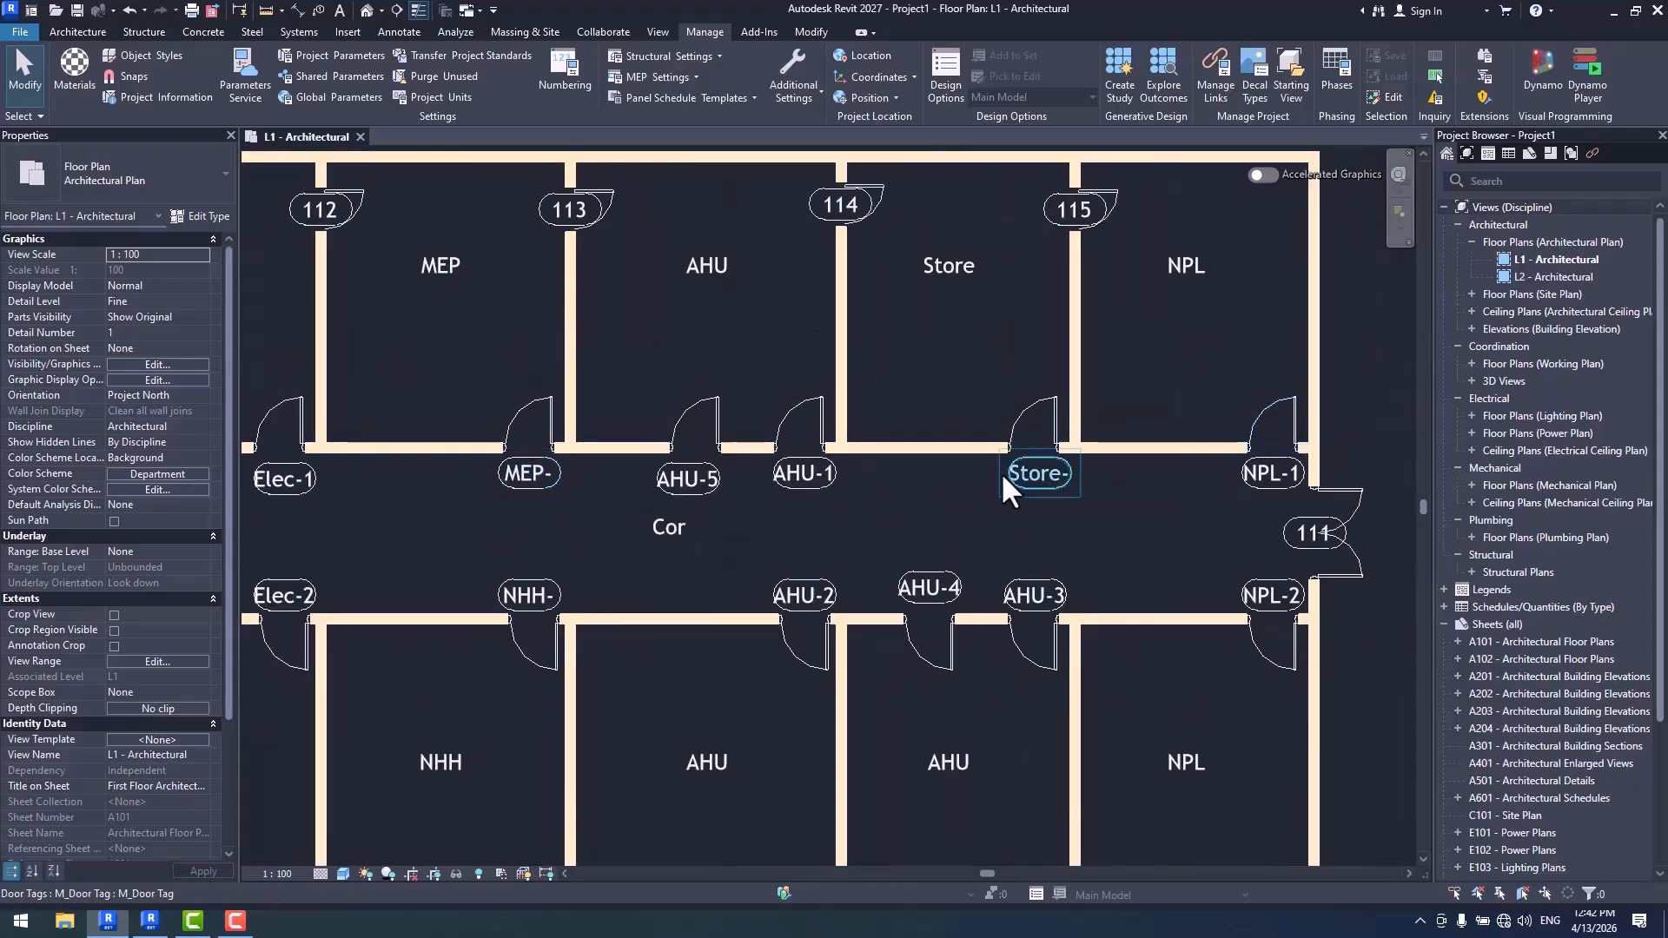
scroll(1004, 475, "down", 1)
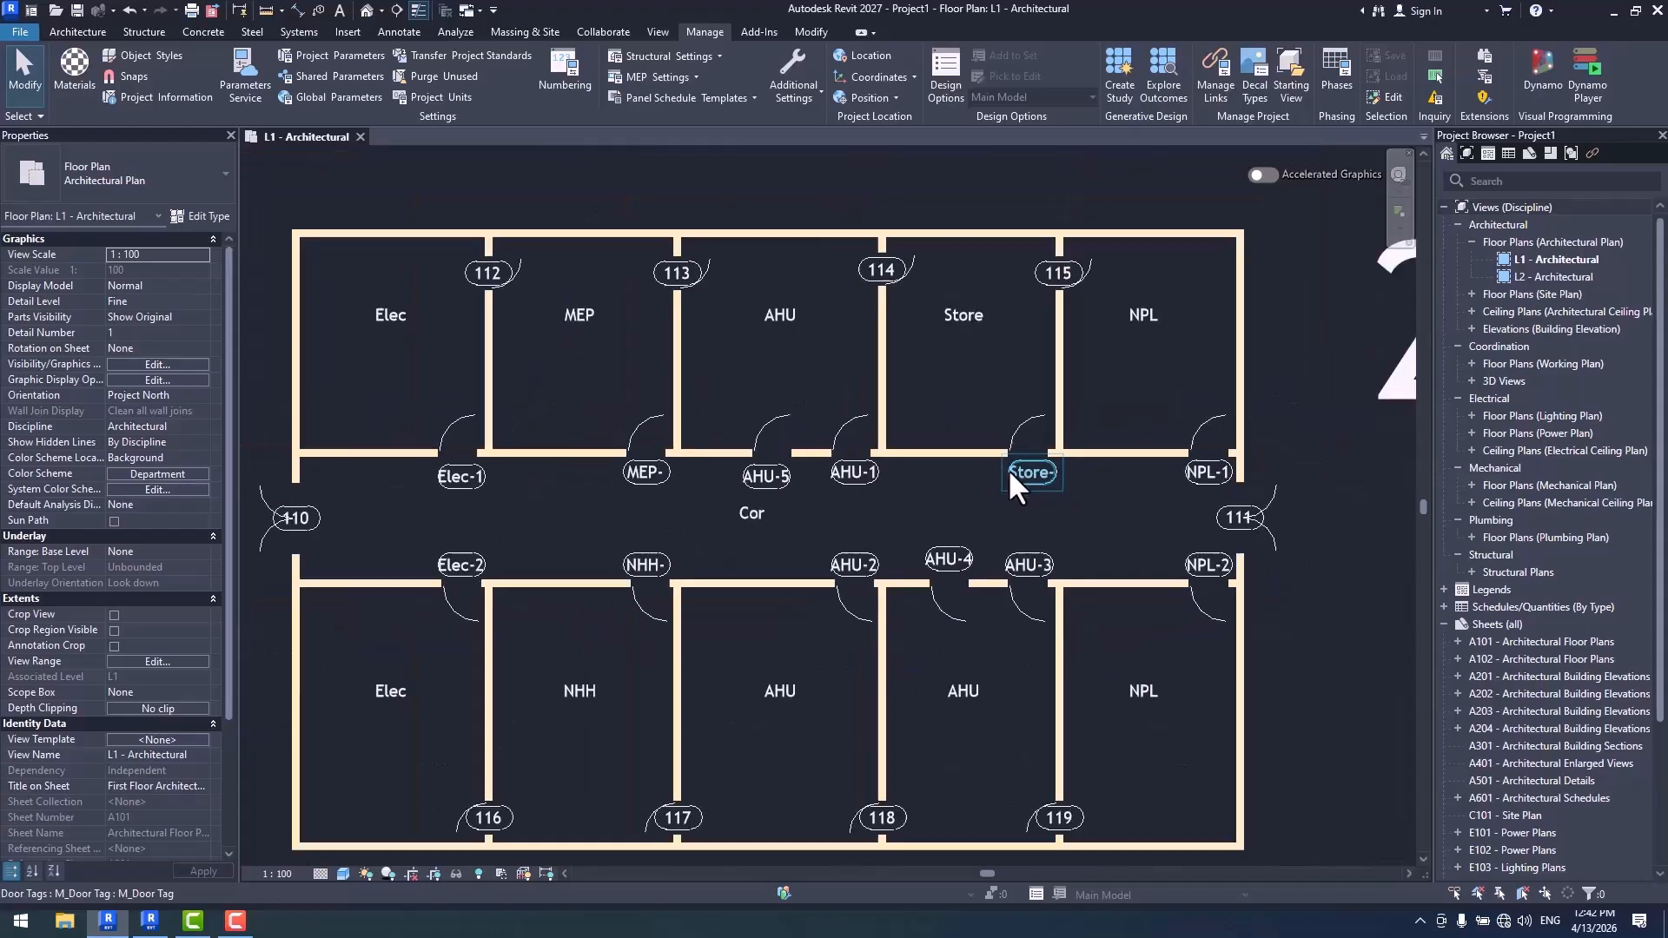
middle_click_drag(1029, 546, 1035, 480)
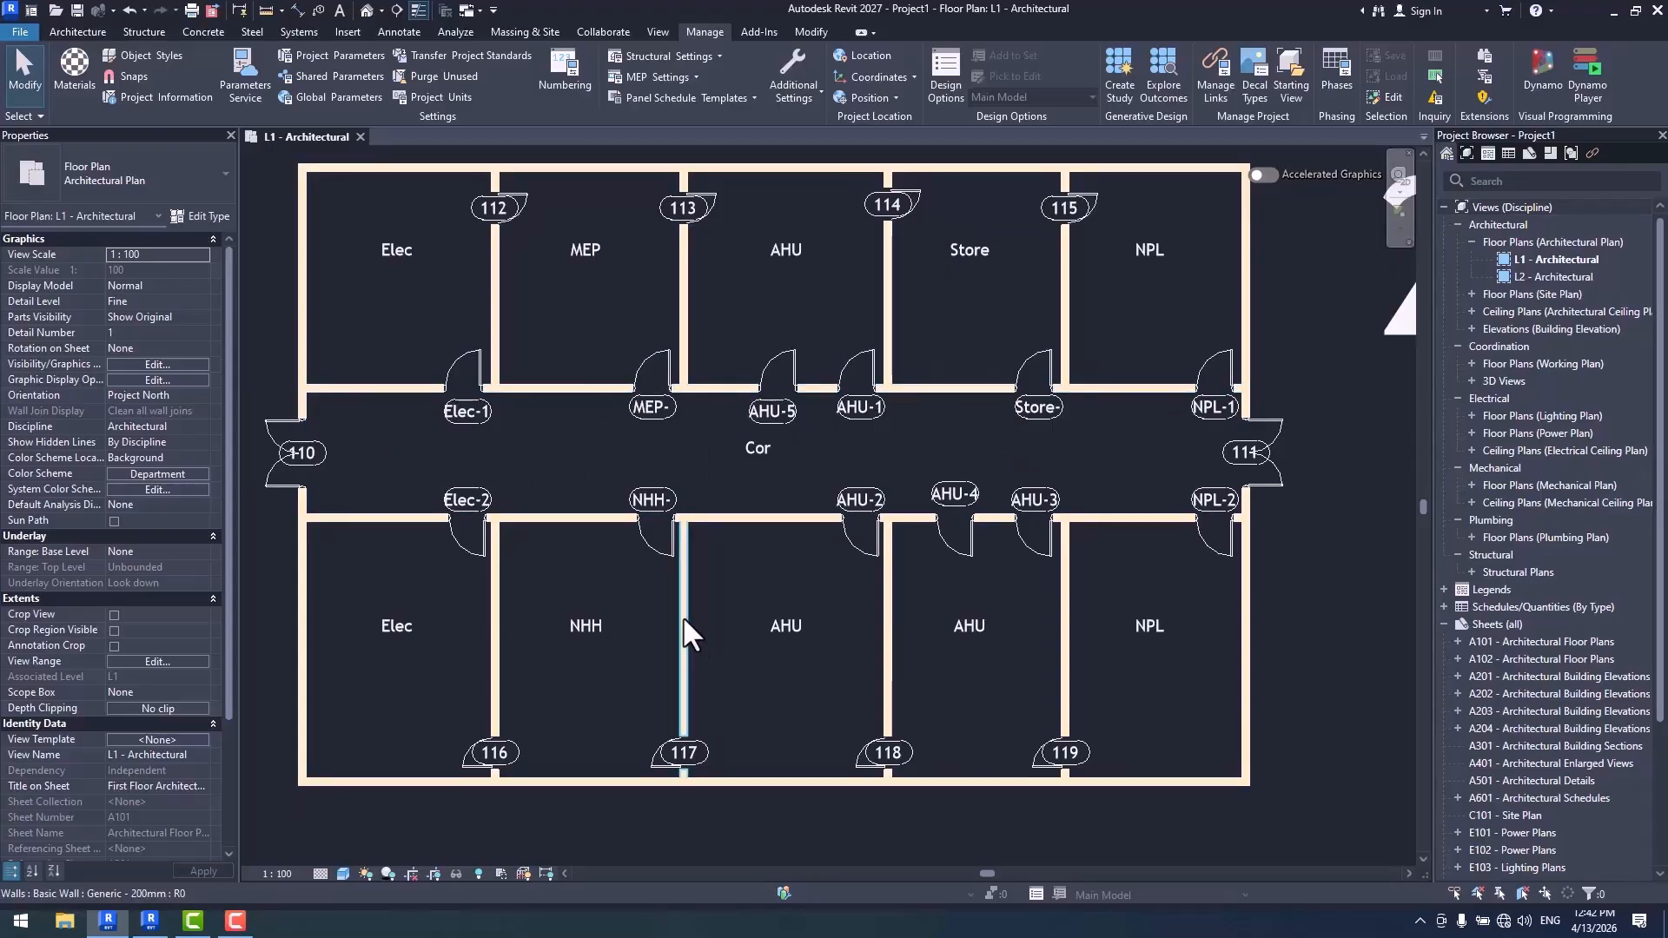
scroll(637, 486, "up", 2)
scroll(704, 391, "down", 1)
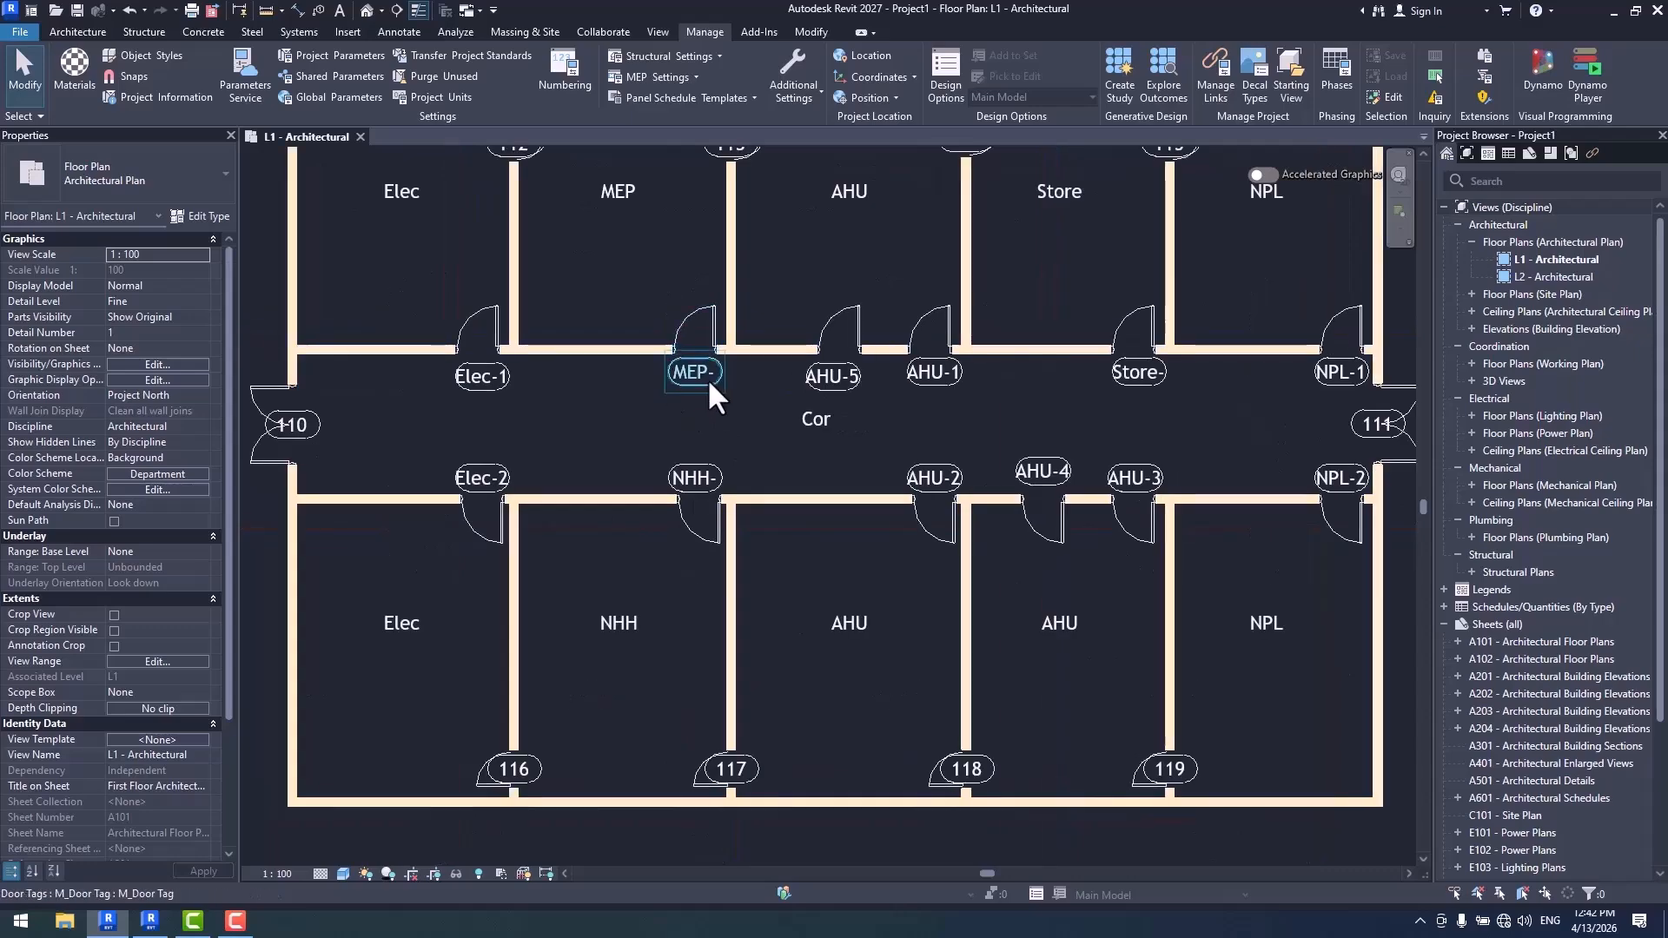
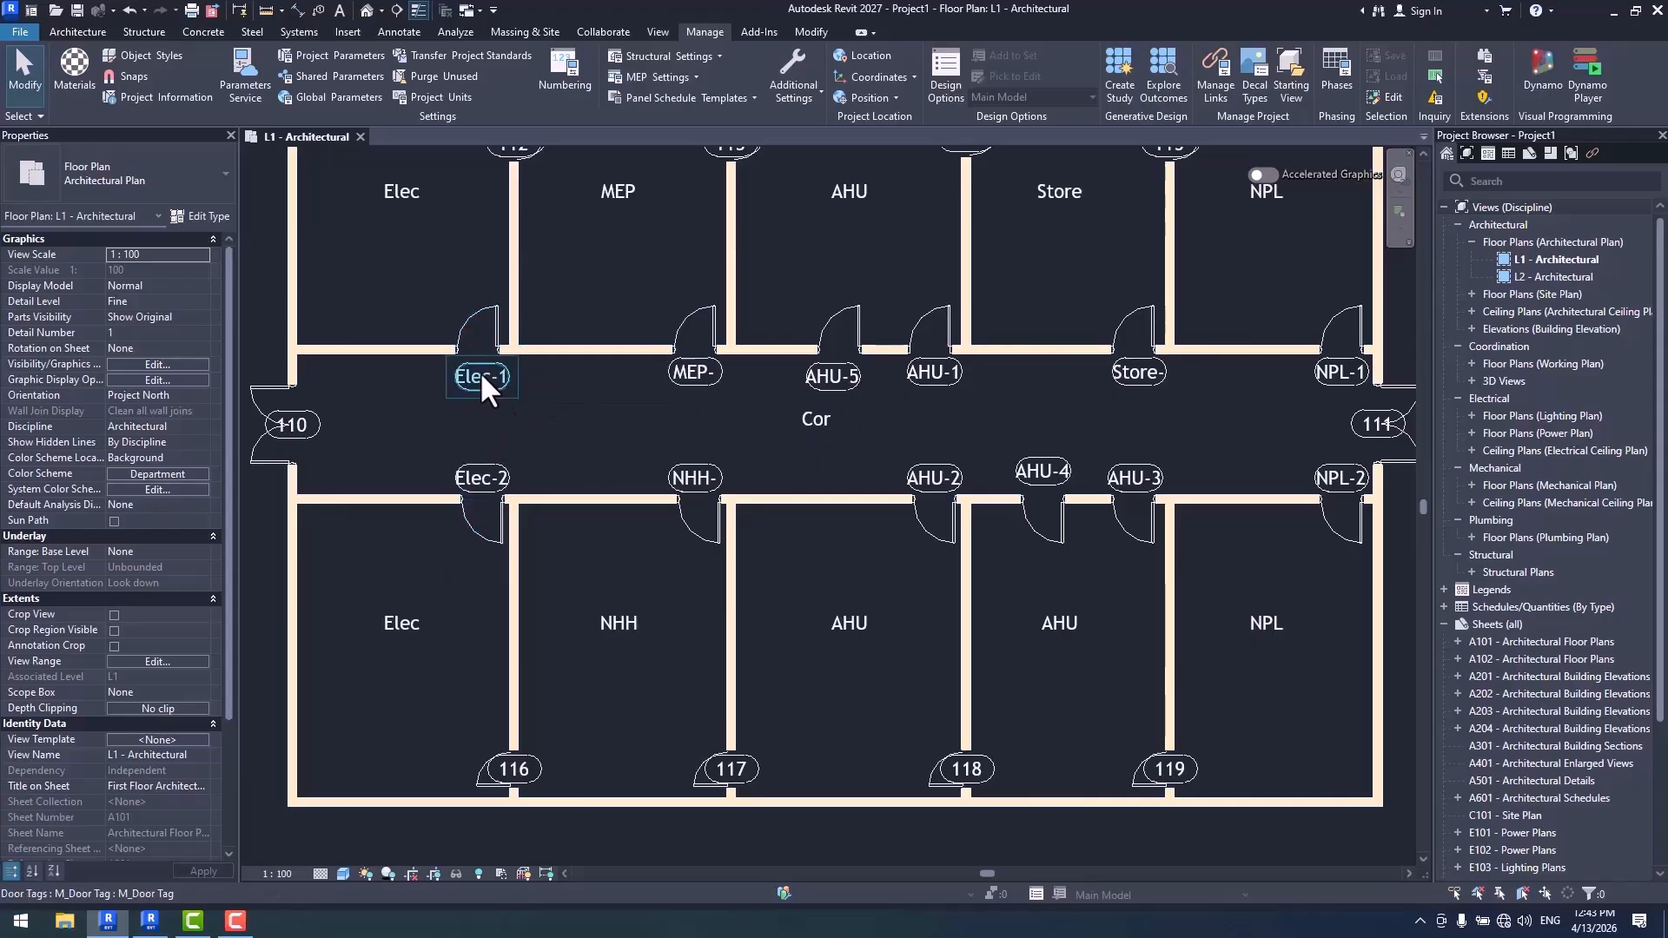
- Set the minimum digit count to 3 in the Door Tag number formatting, apply it and inspect the corridor door tags
left_click(569, 65)
left_click(1367, 626)
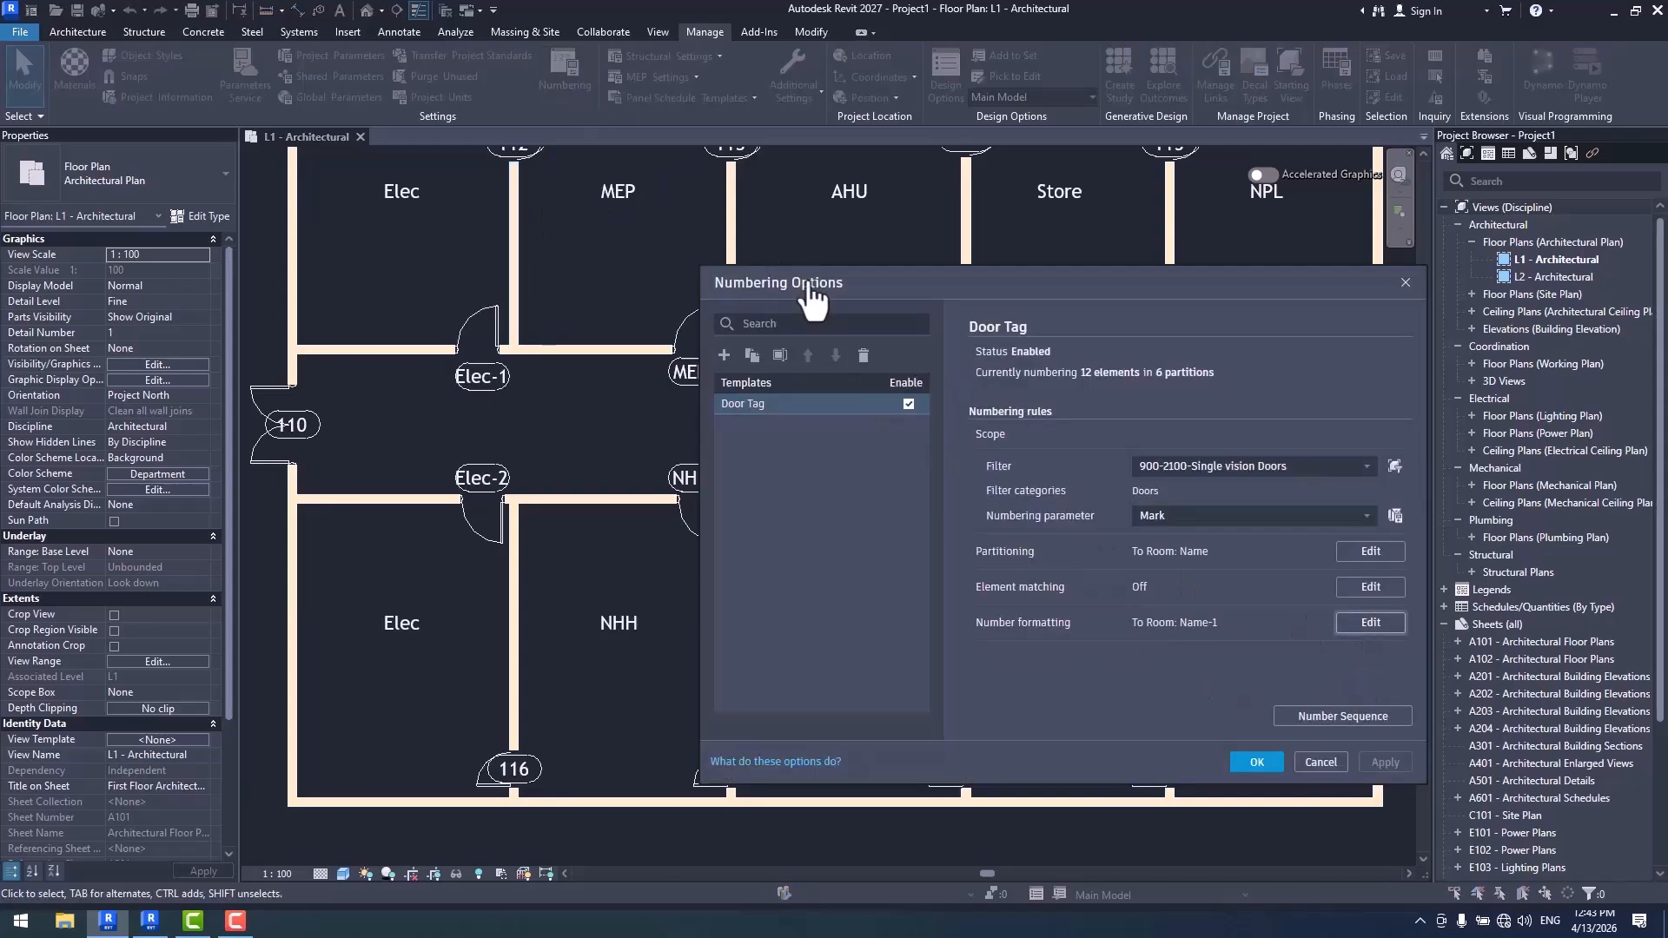
left_click(692, 150)
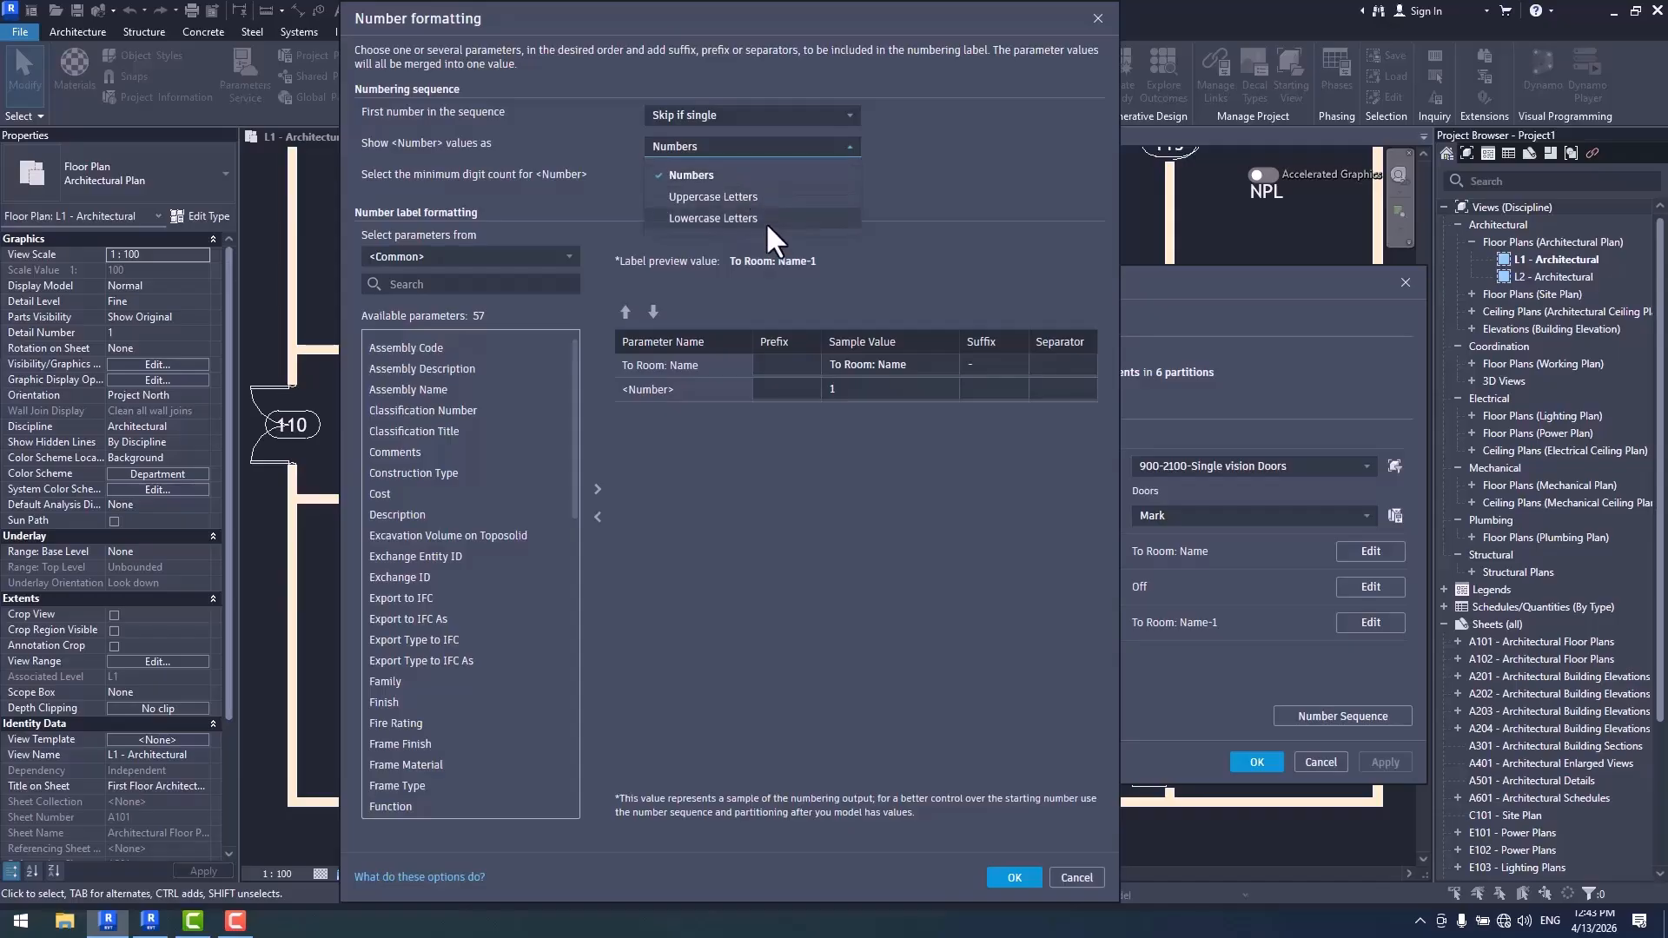
left_click(726, 175)
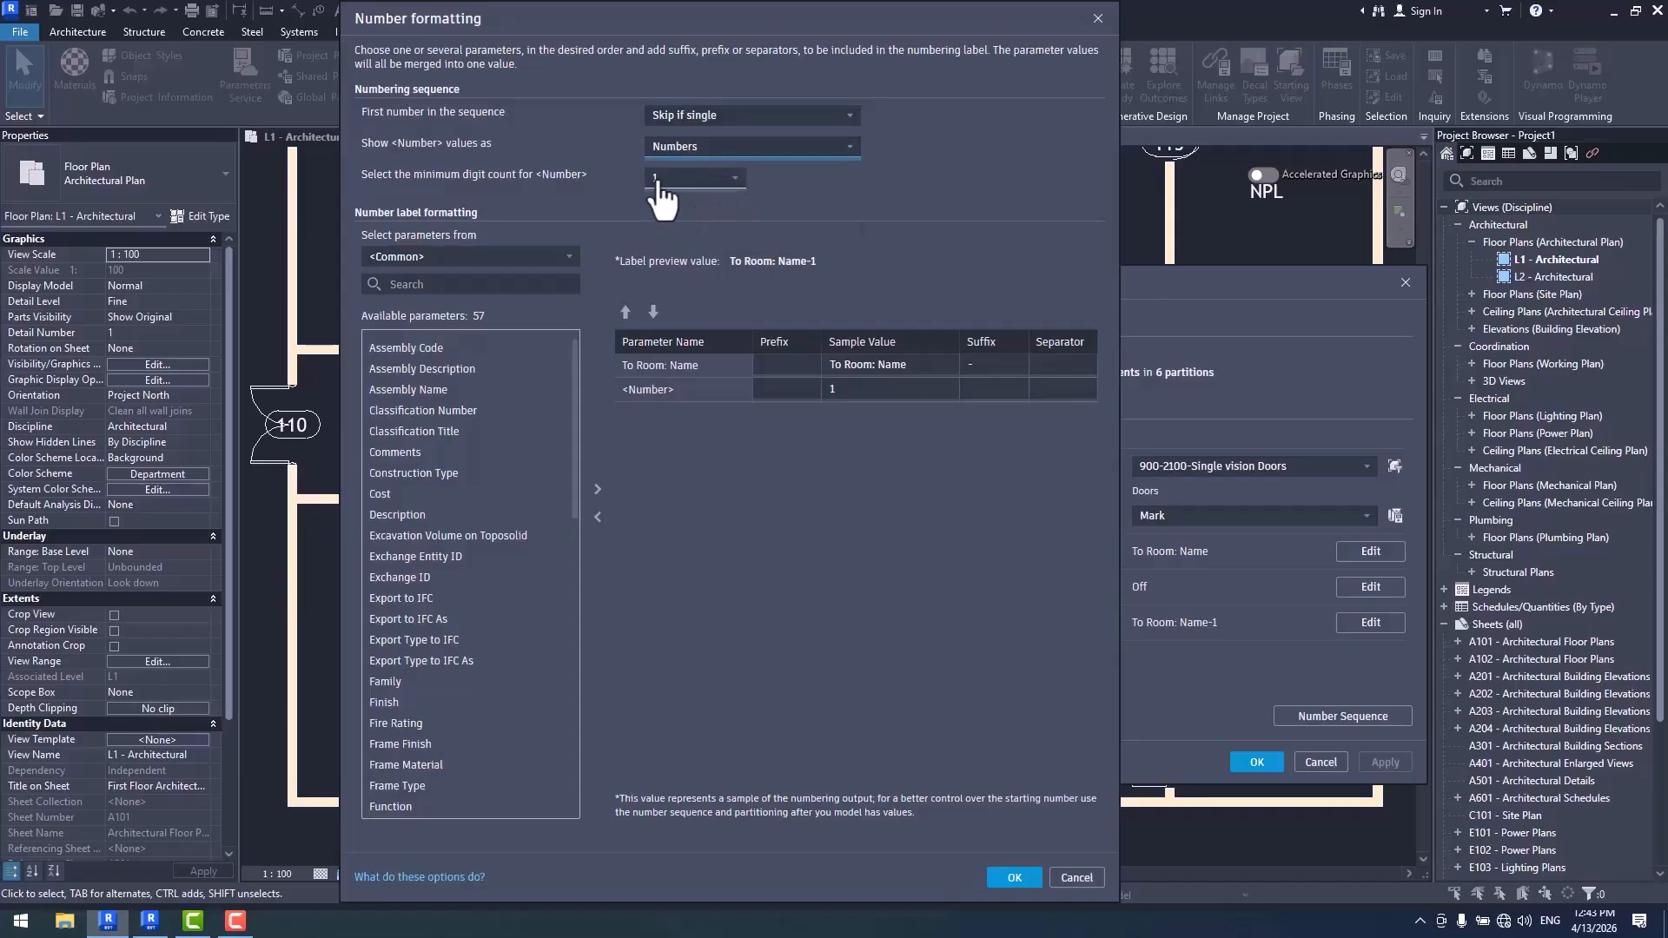
left_click(740, 178)
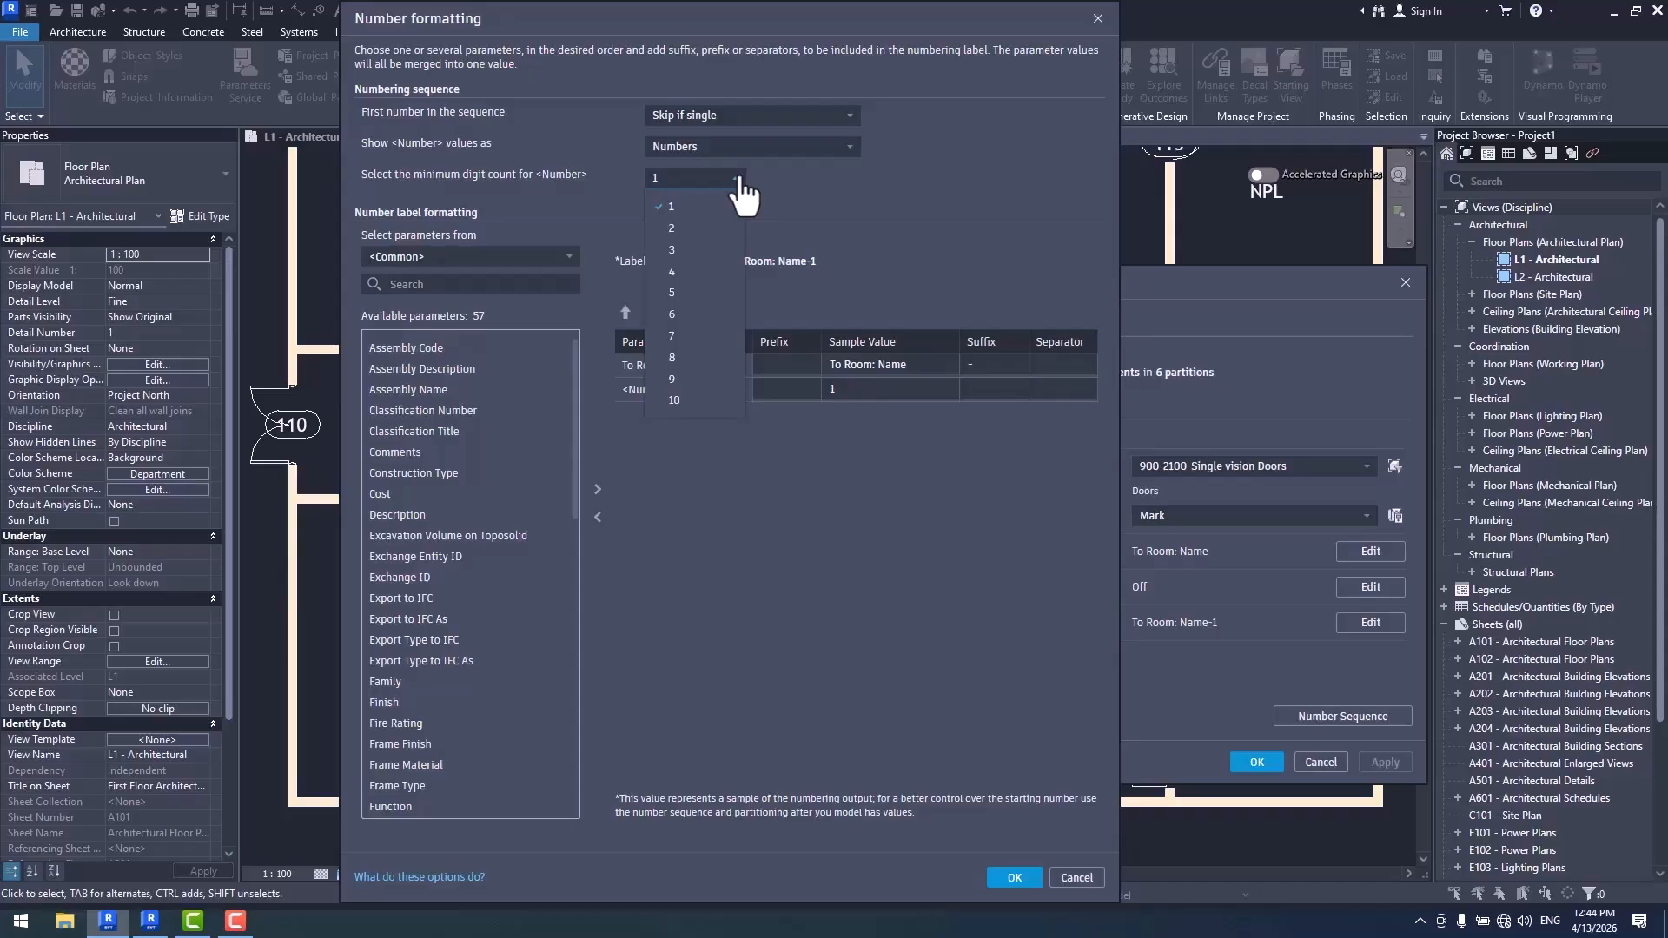
left_click(685, 228)
left_click(695, 177)
left_click(687, 249)
left_click(1013, 878)
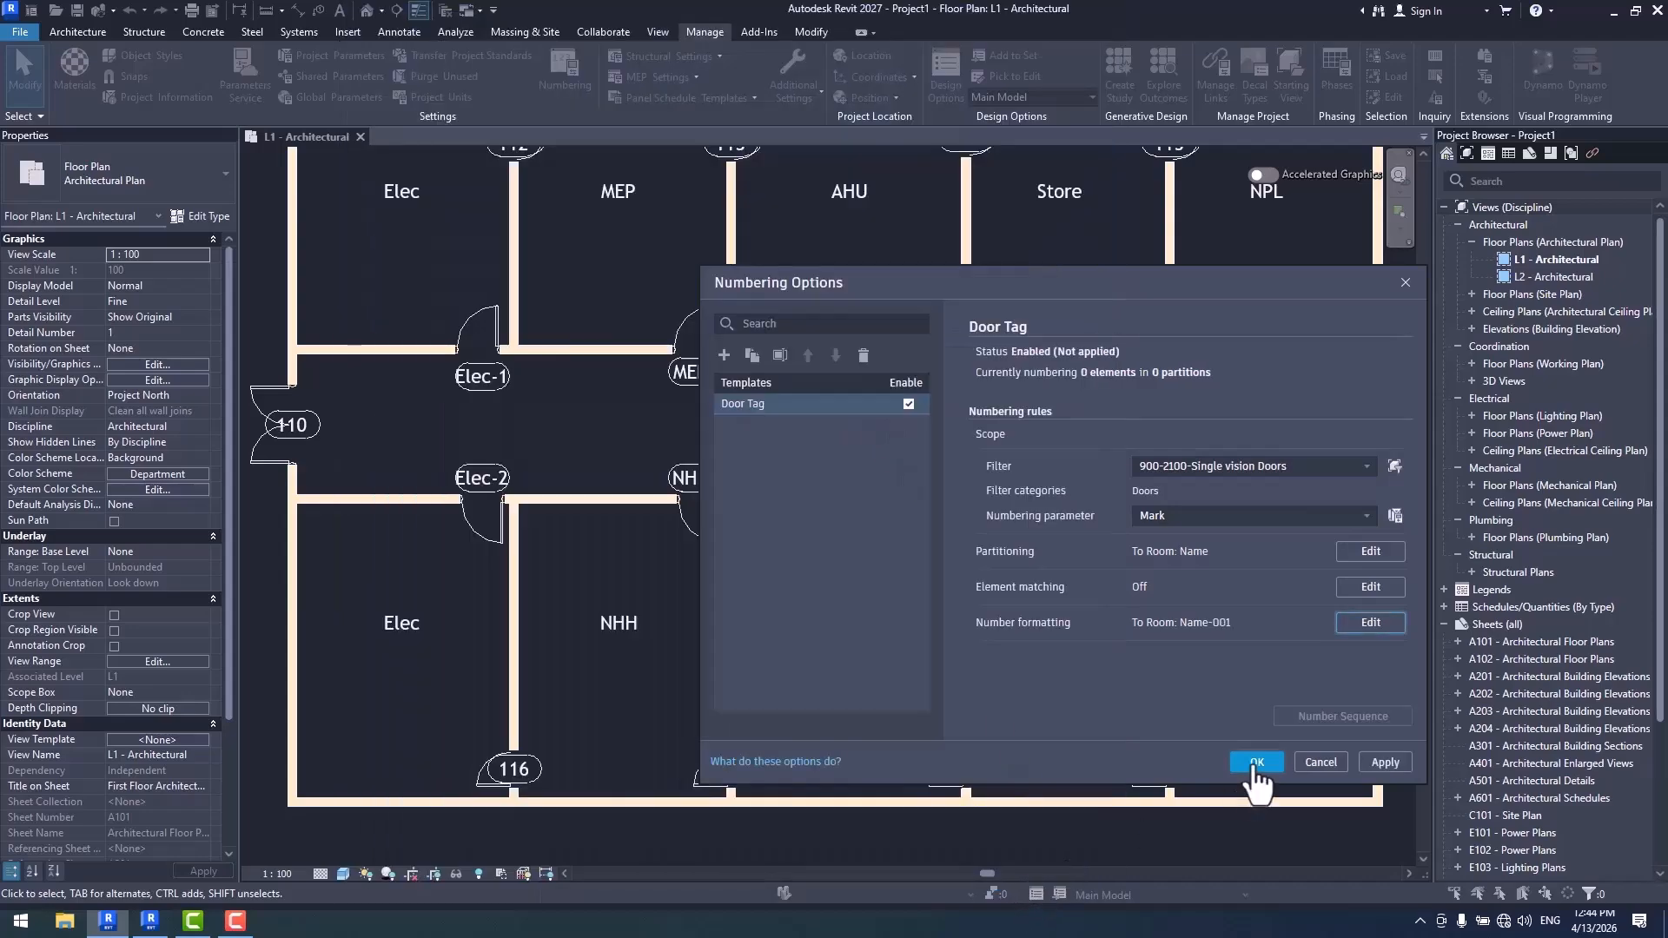
left_click(1257, 762)
scroll(893, 487, "up", 5)
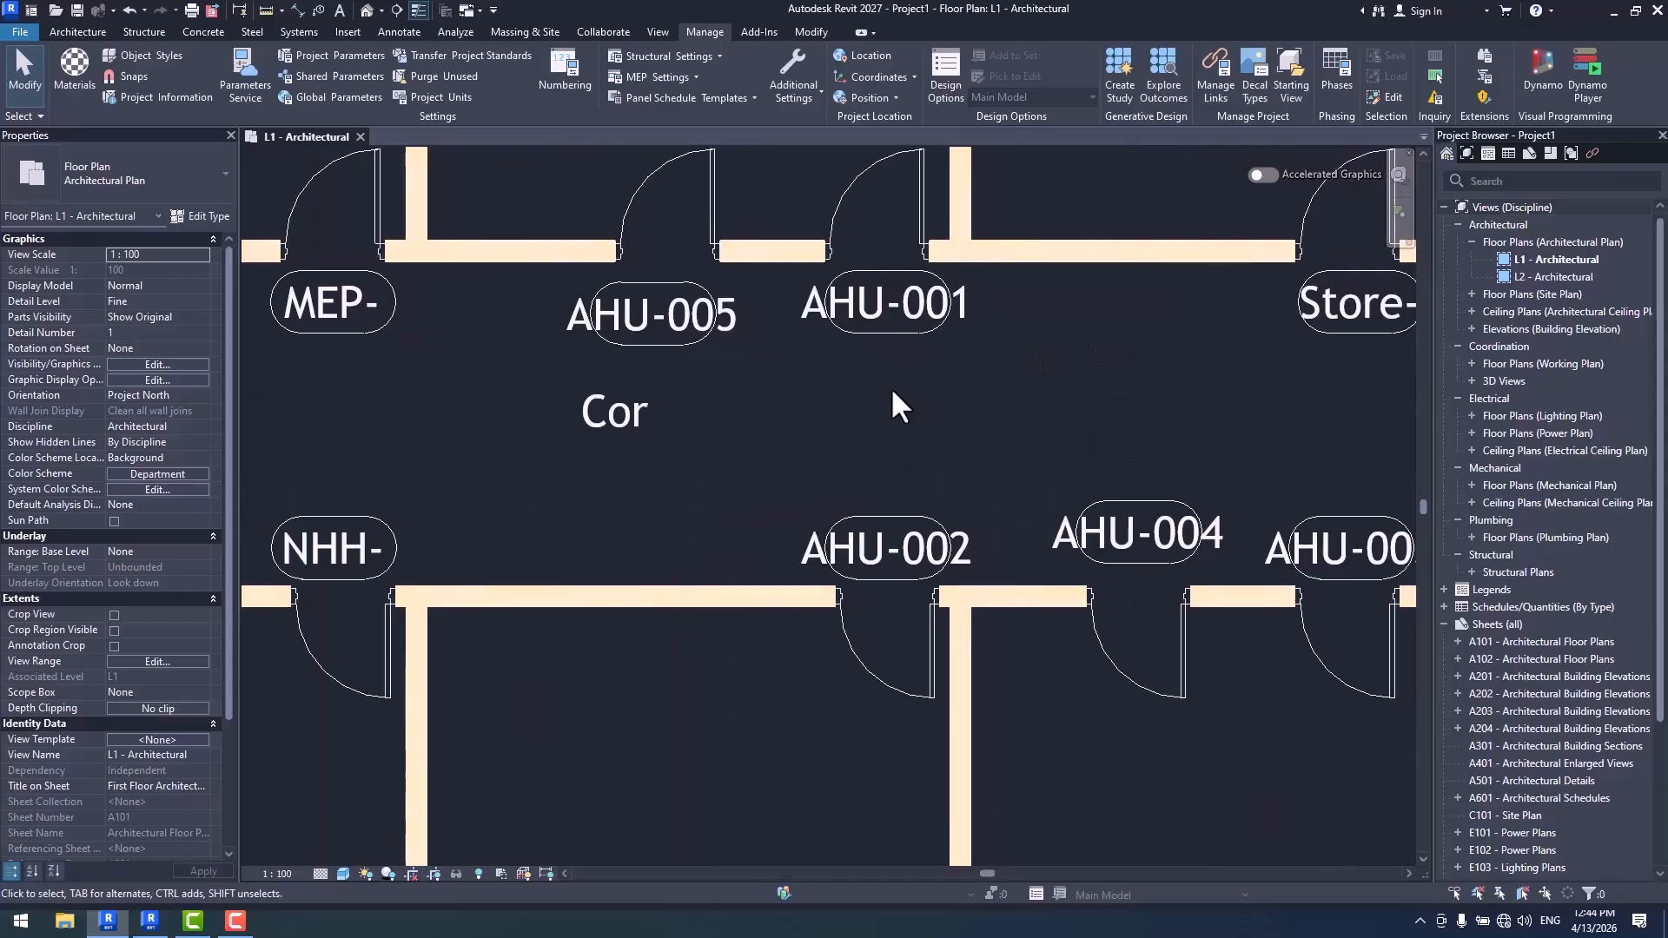
scroll(893, 408, "down", 5)
- Show the Door Tag number values as uppercase letters, add a space separator after To Room: Name, and apply the formatting
left_click(565, 72)
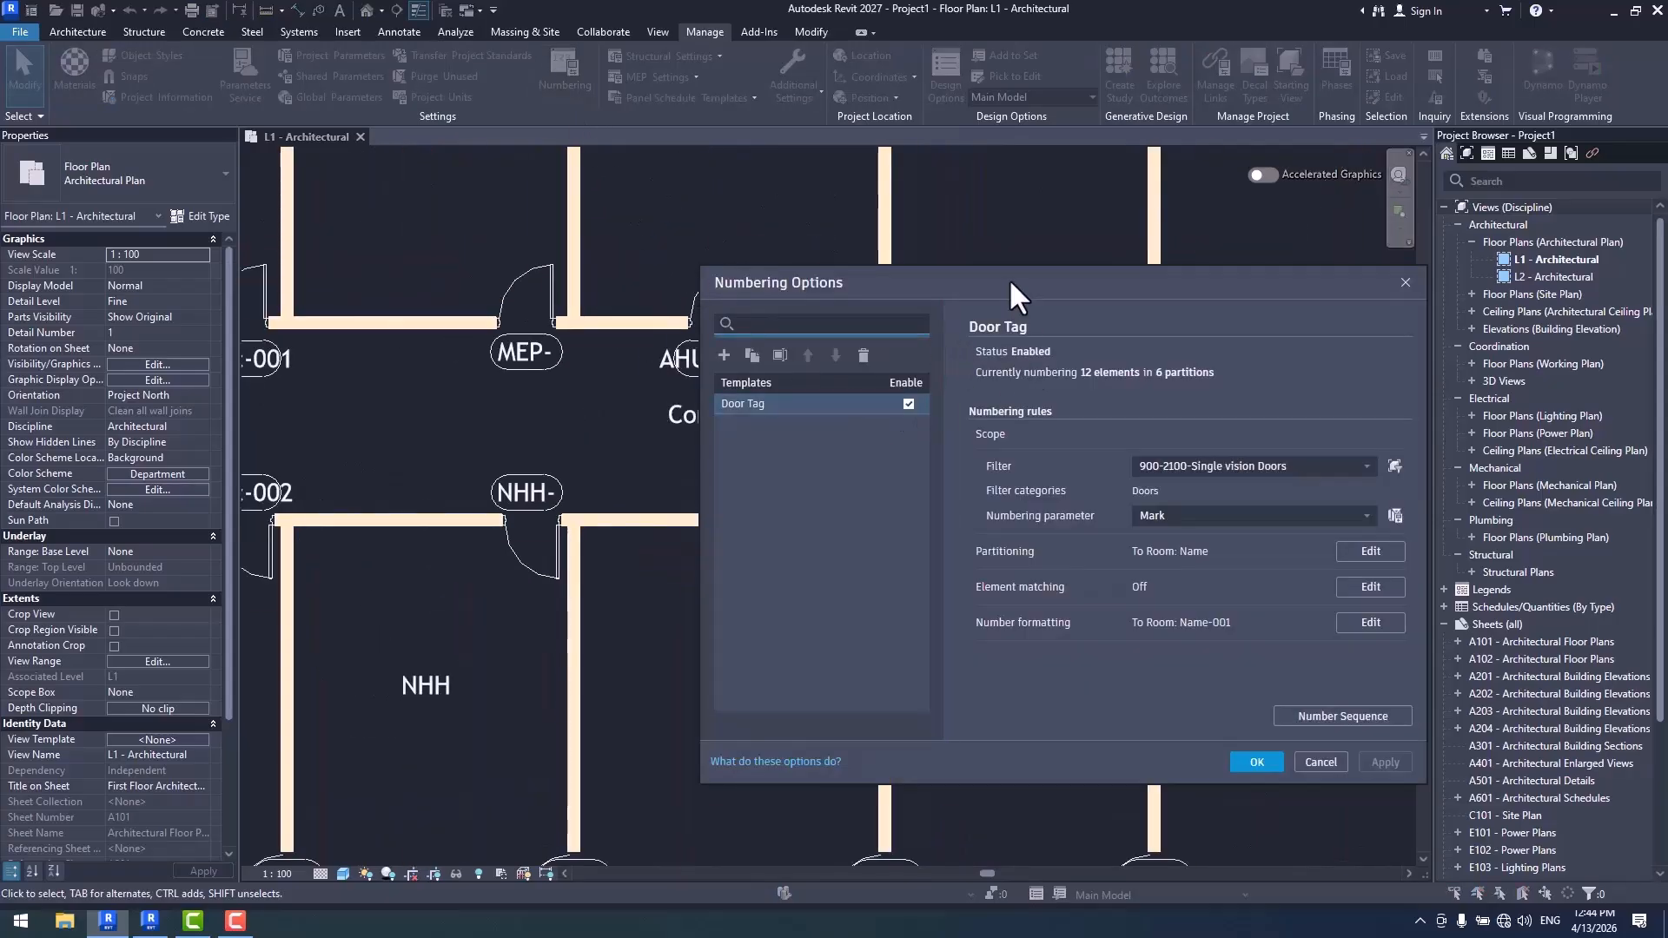
left_click_drag(1009, 278, 674, 168)
left_click(1032, 513)
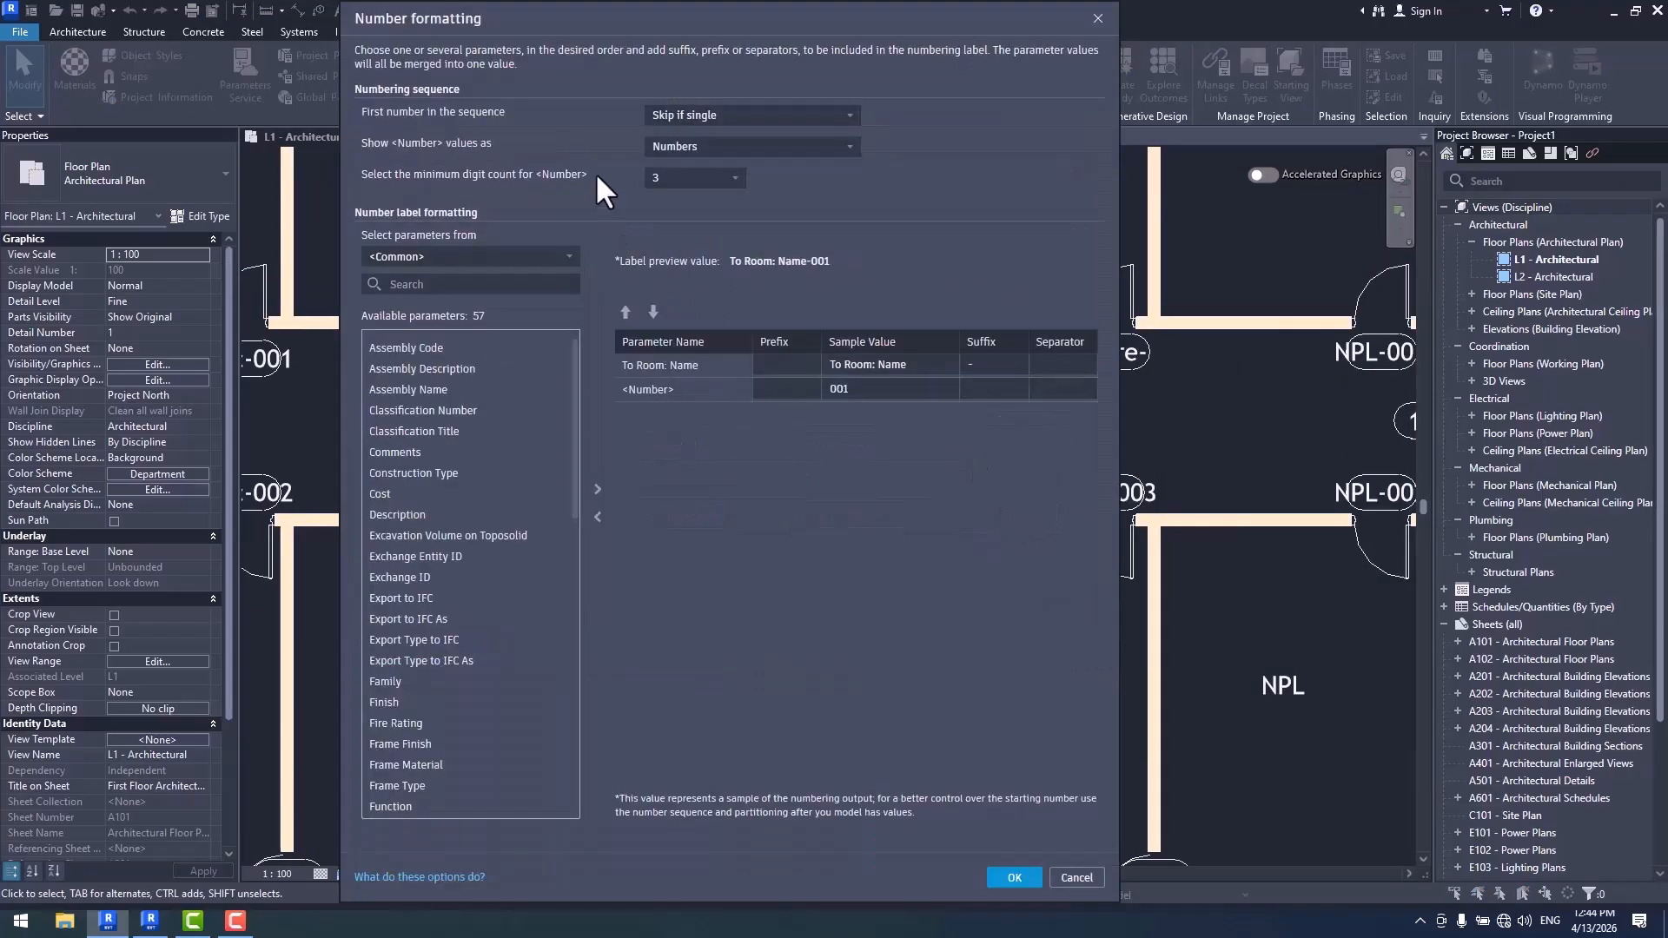
left_click(695, 148)
left_click(765, 184)
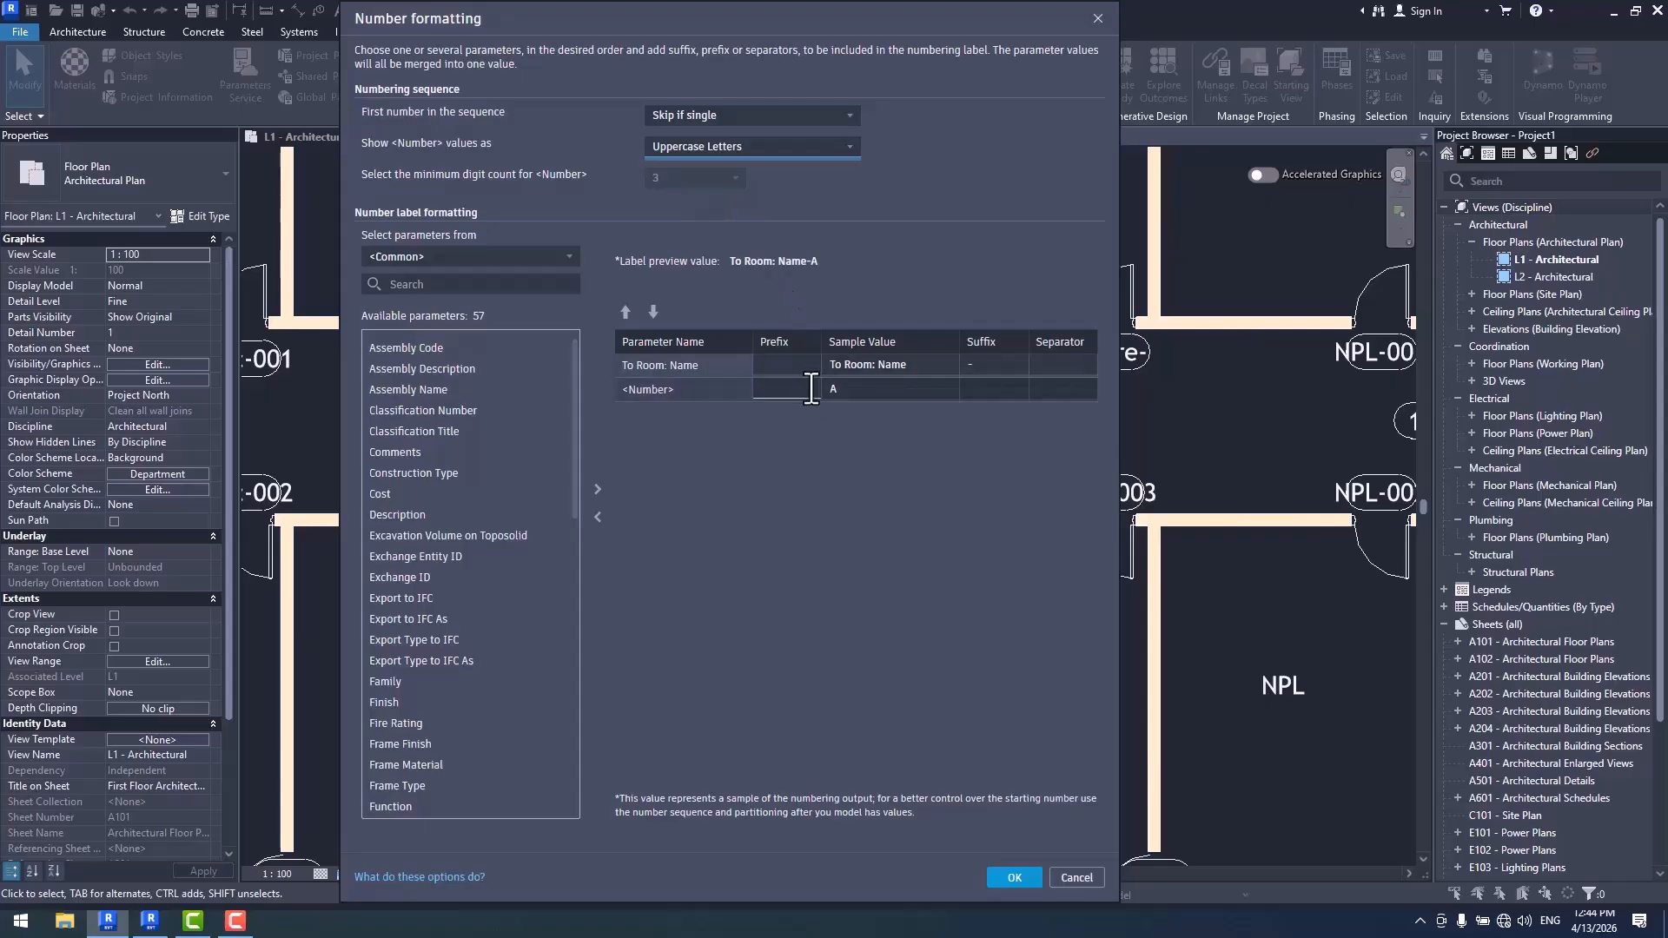
left_click(1070, 363)
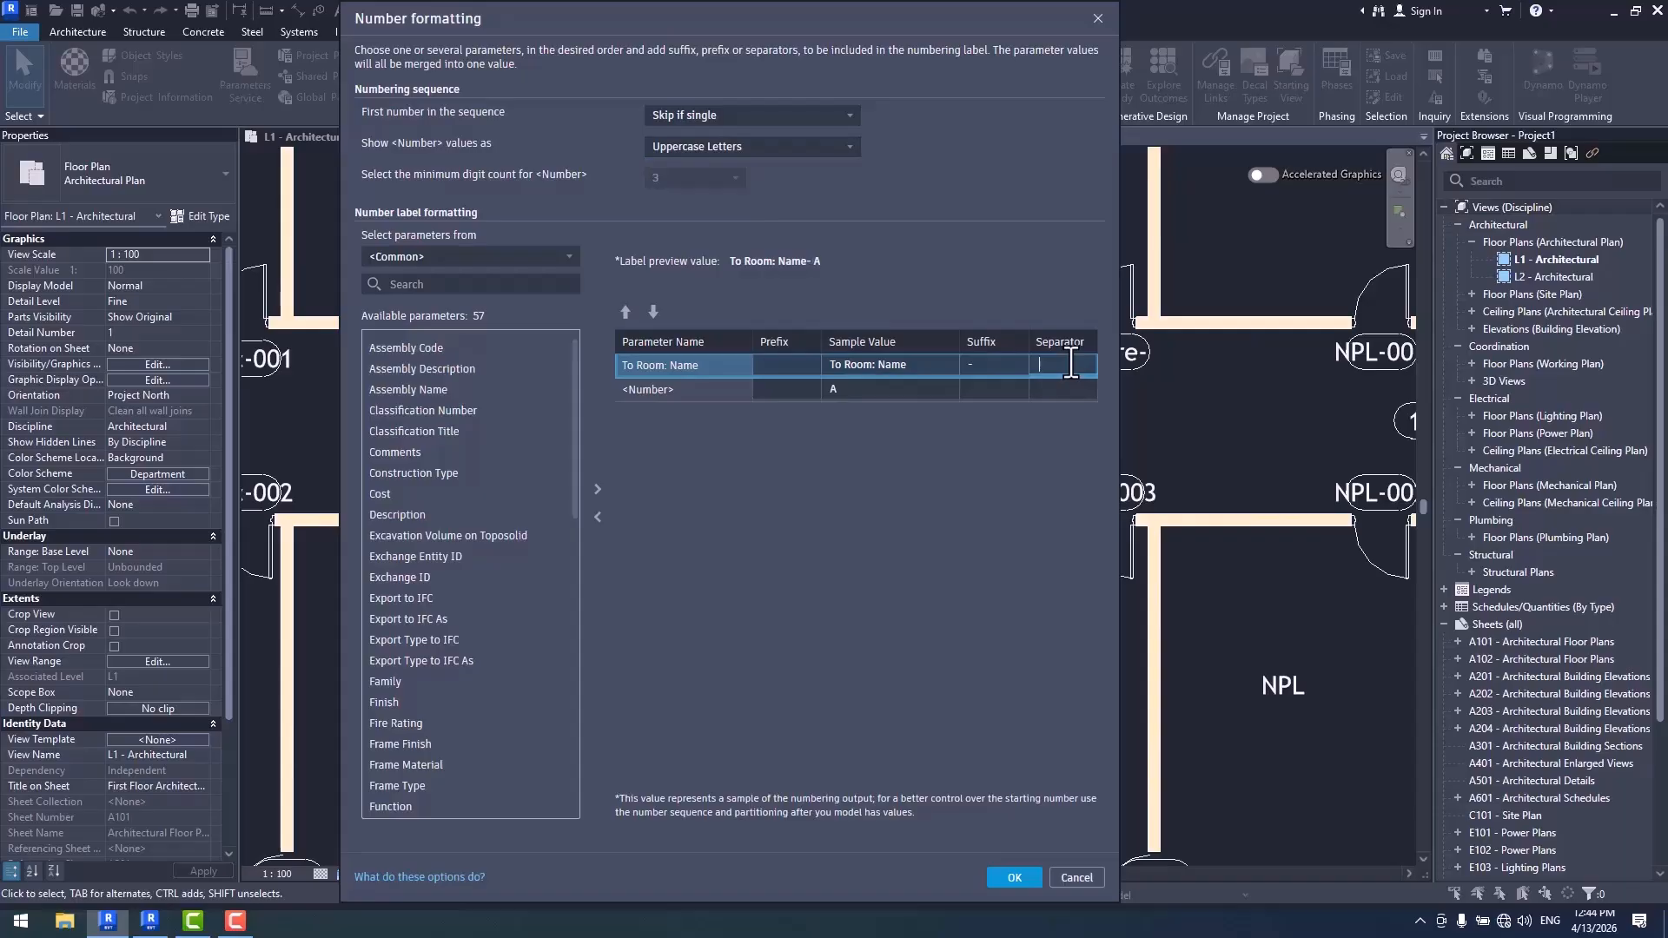
left_click(1014, 877)
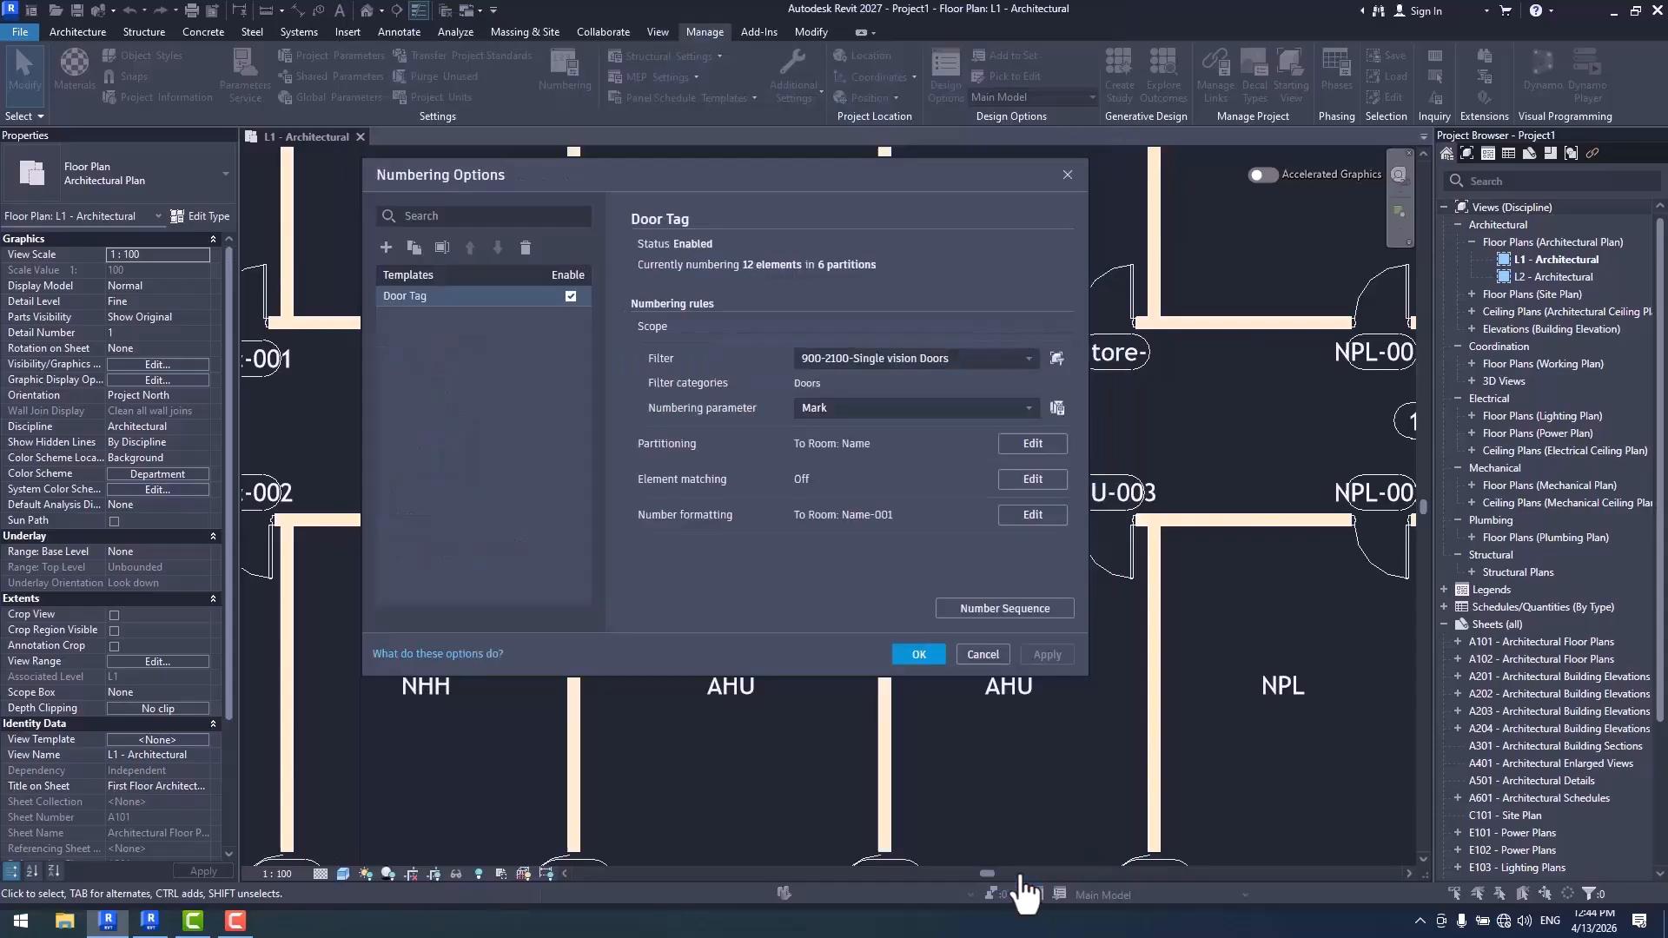
left_click(982, 656)
scroll(785, 467, "down", 3)
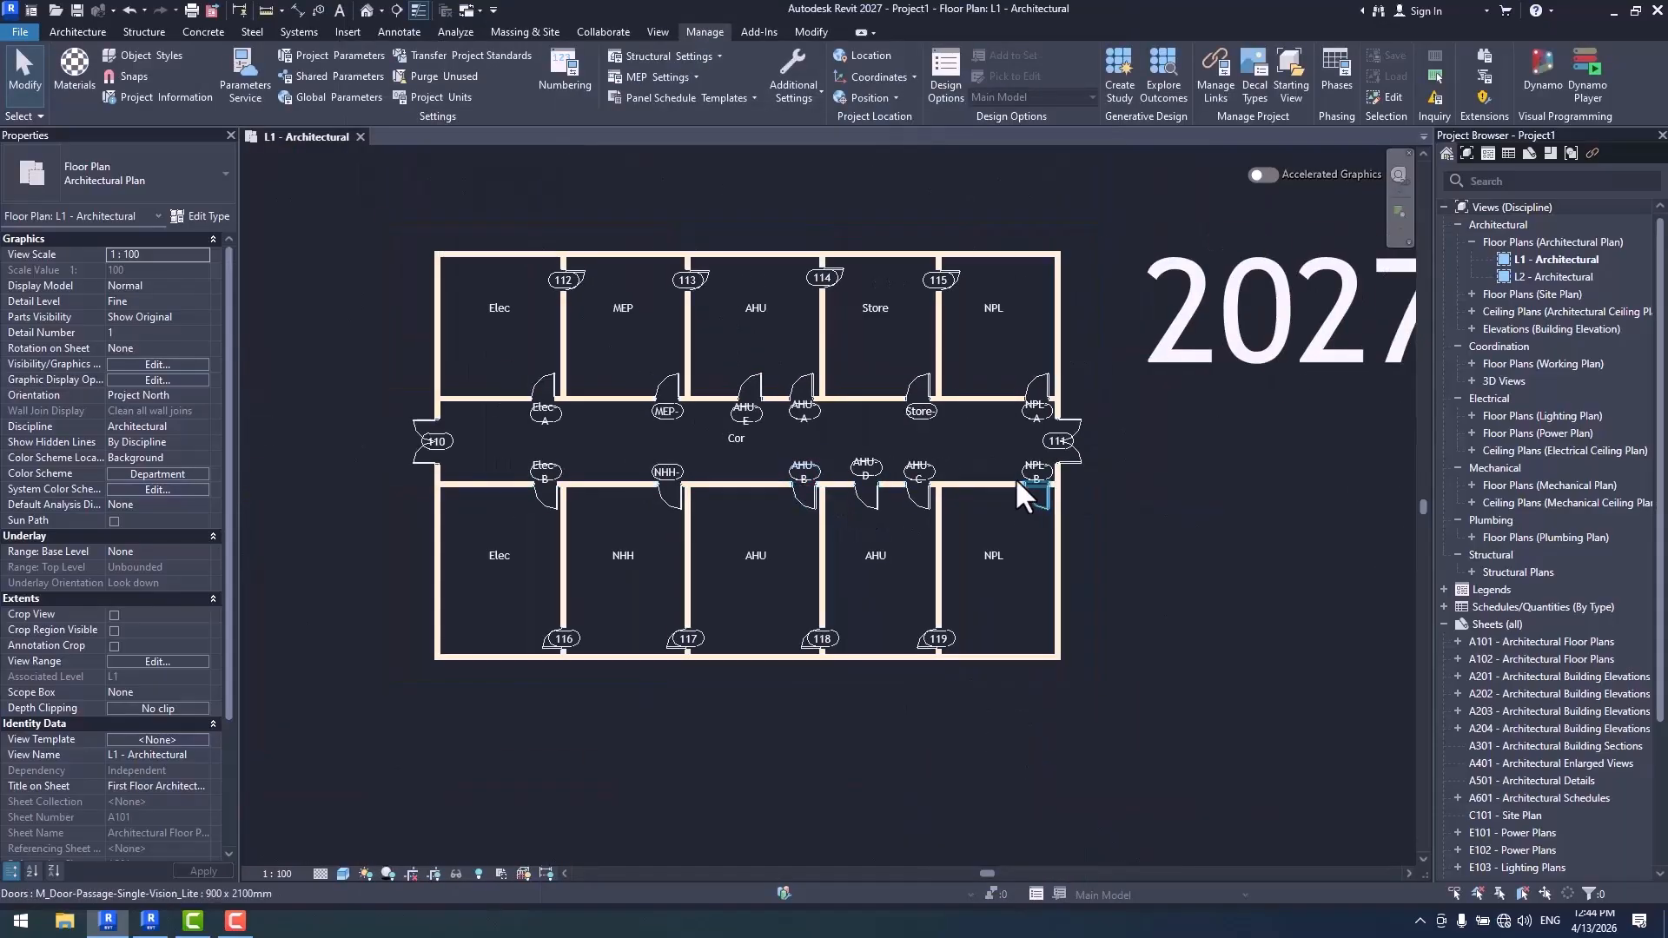
- Review the enabled Door Tag numbering template and try to overwrite the MEP door tag with tttt
left_click(561, 78)
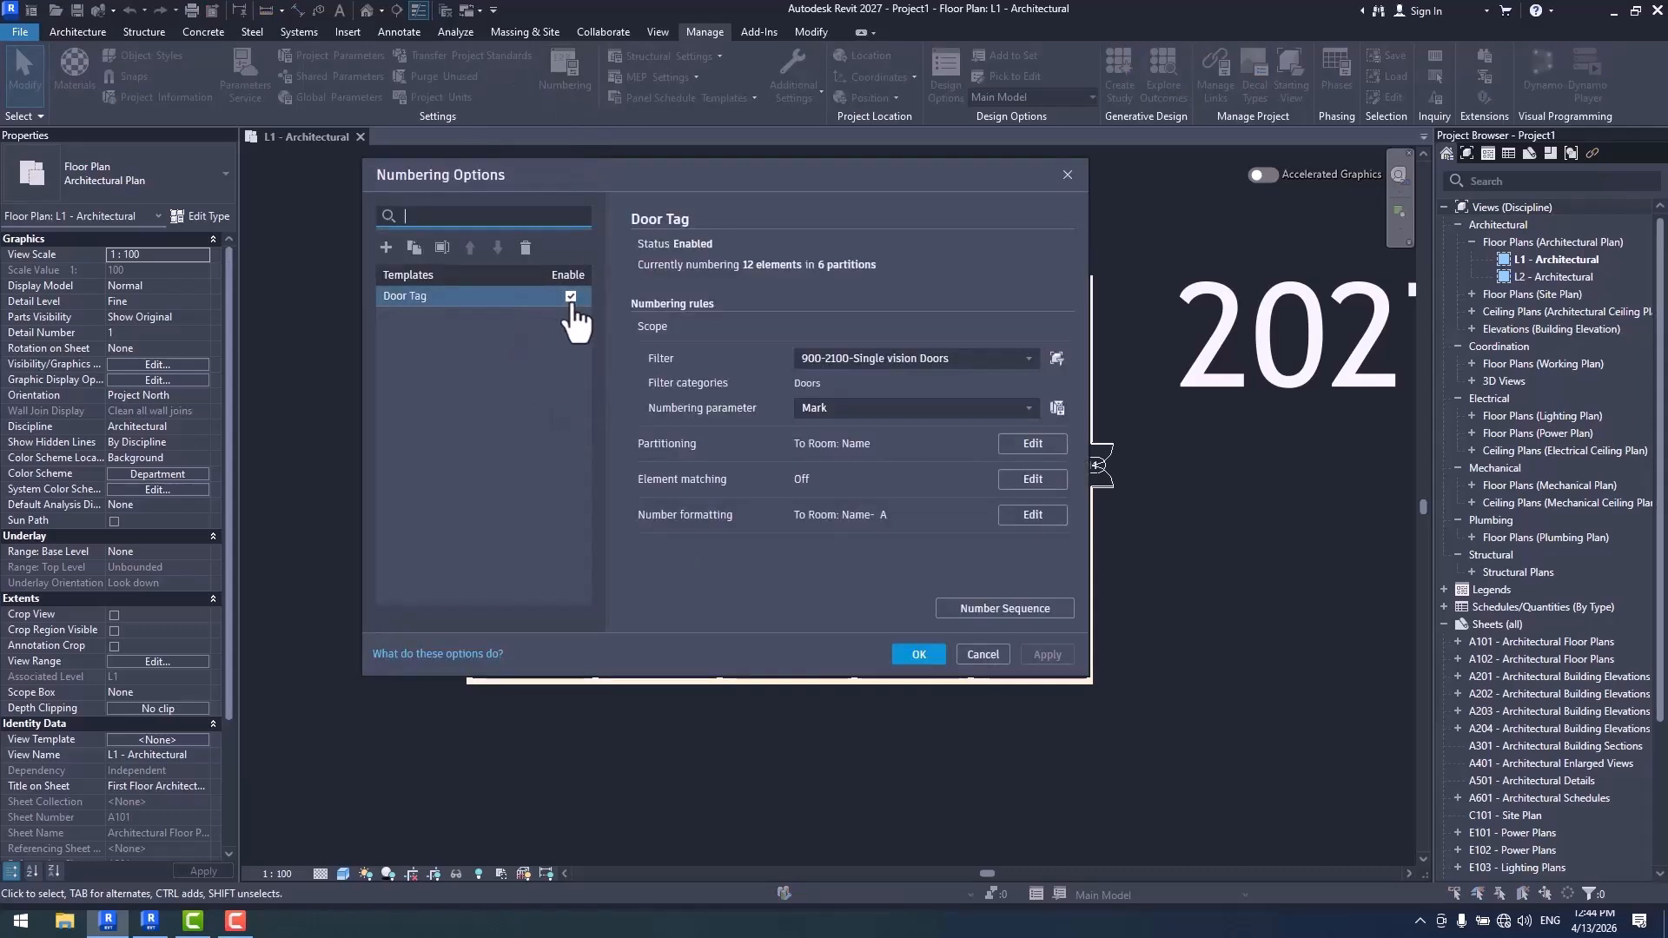
left_click(919, 654)
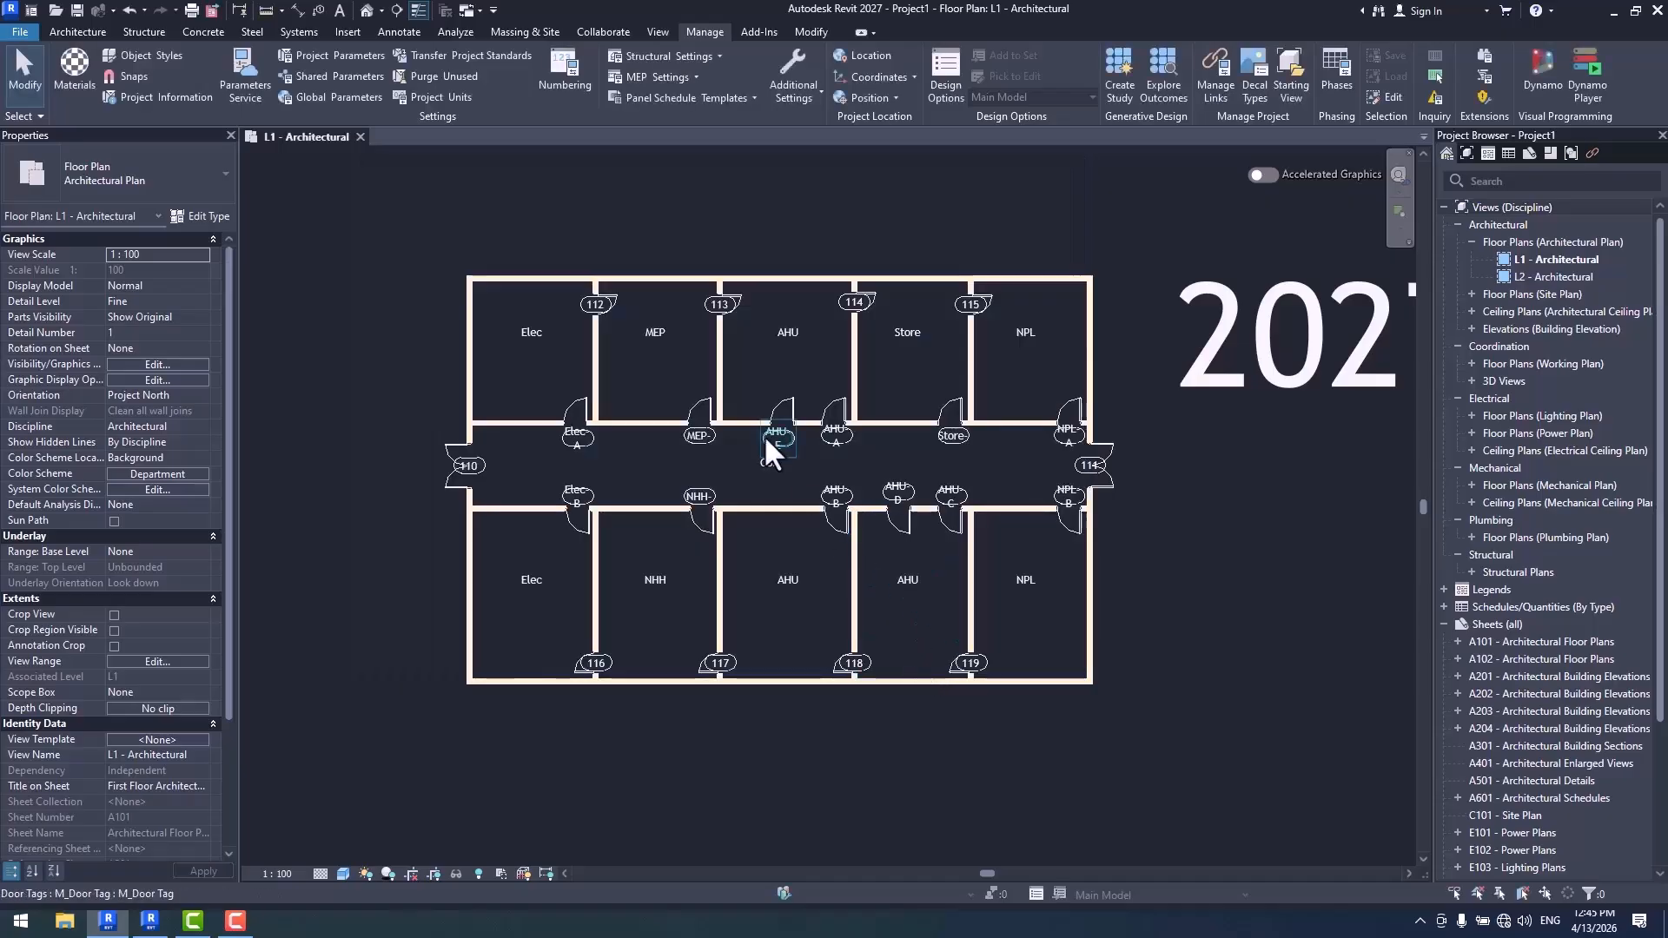
scroll(756, 487, "up", 4)
middle_click_drag(621, 469, 866, 540)
scroll(862, 535, "up", 2)
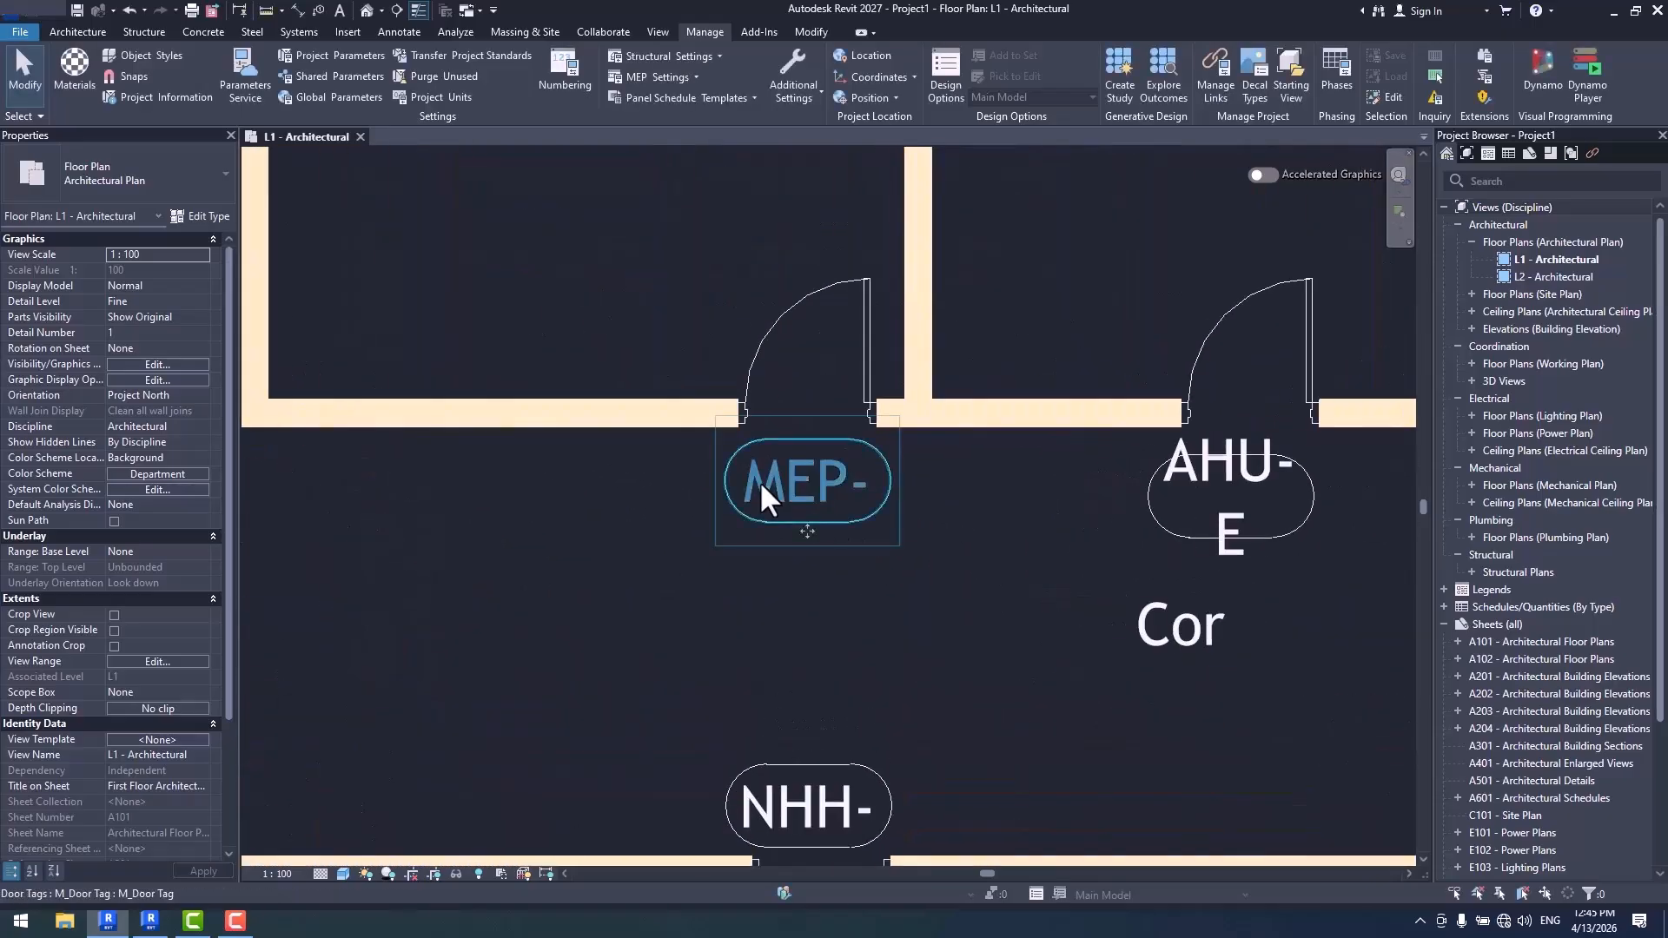
double_click(763, 485)
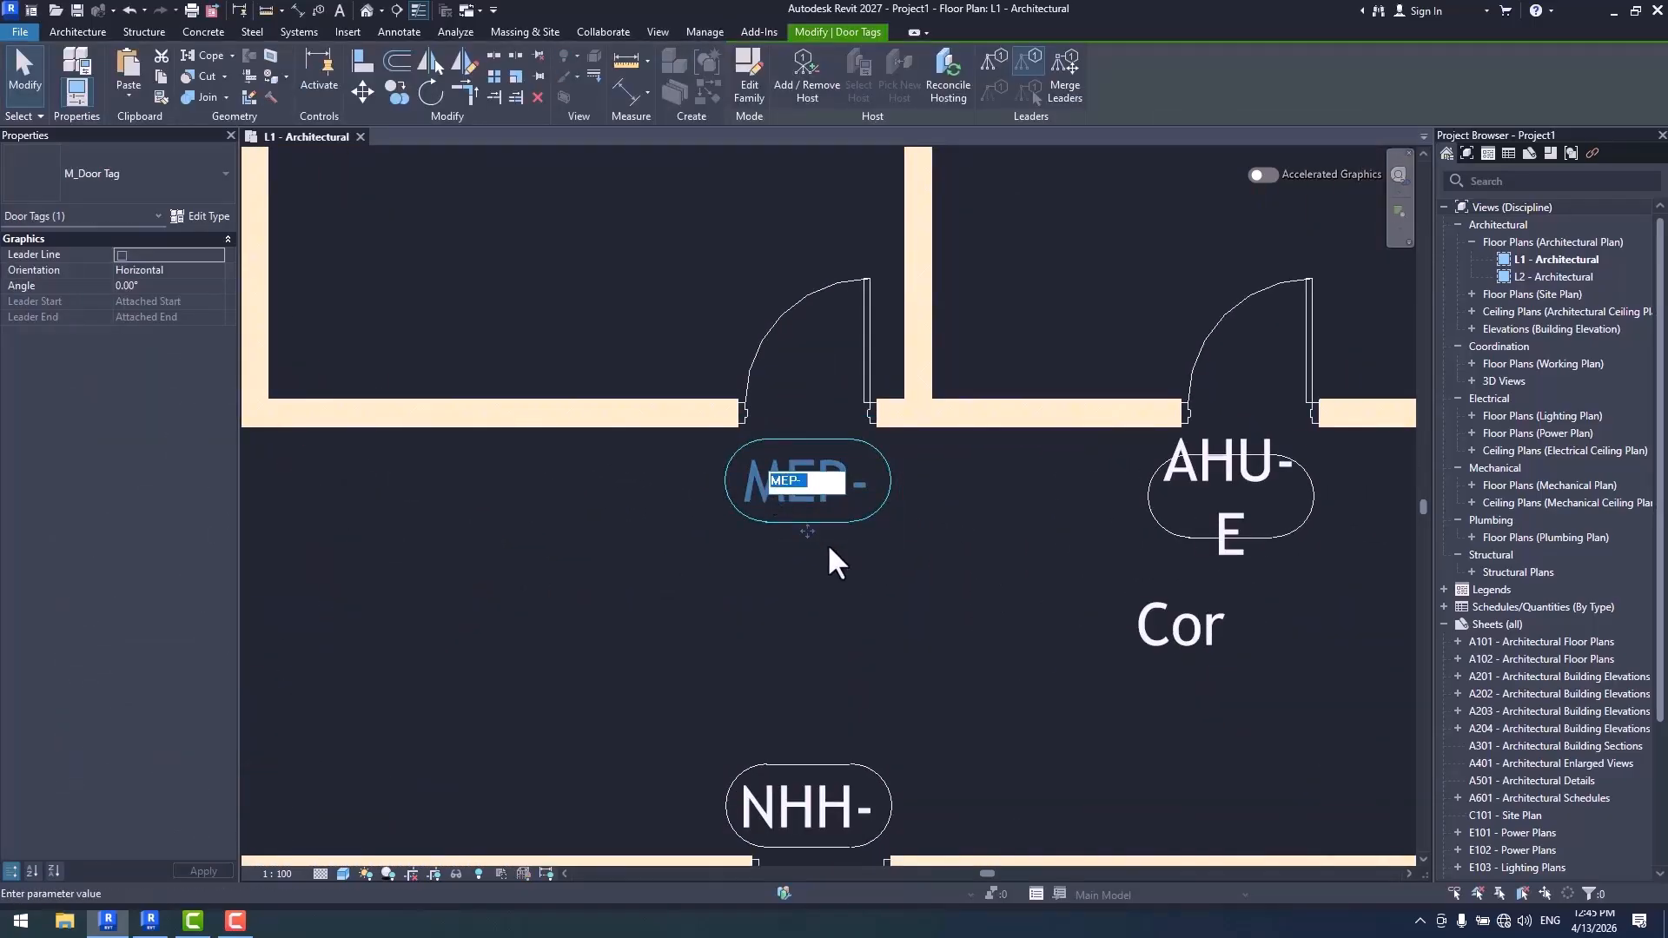
scroll(850, 629, "down", 2)
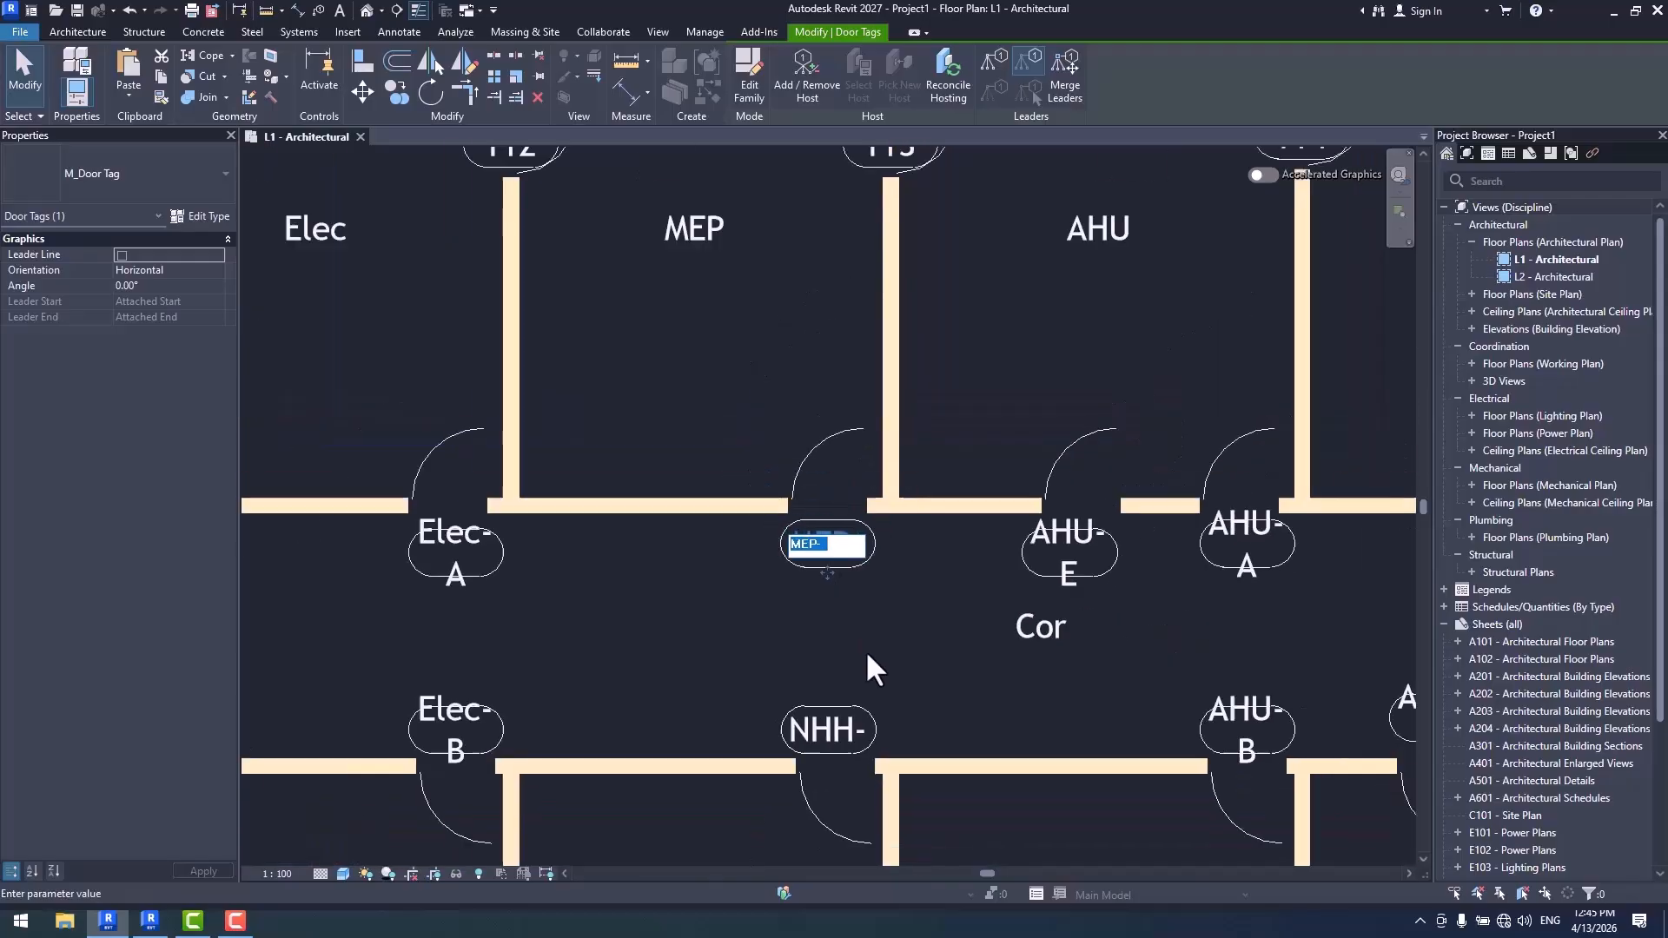
middle_click_drag(983, 503, 994, 570)
type("tttt")
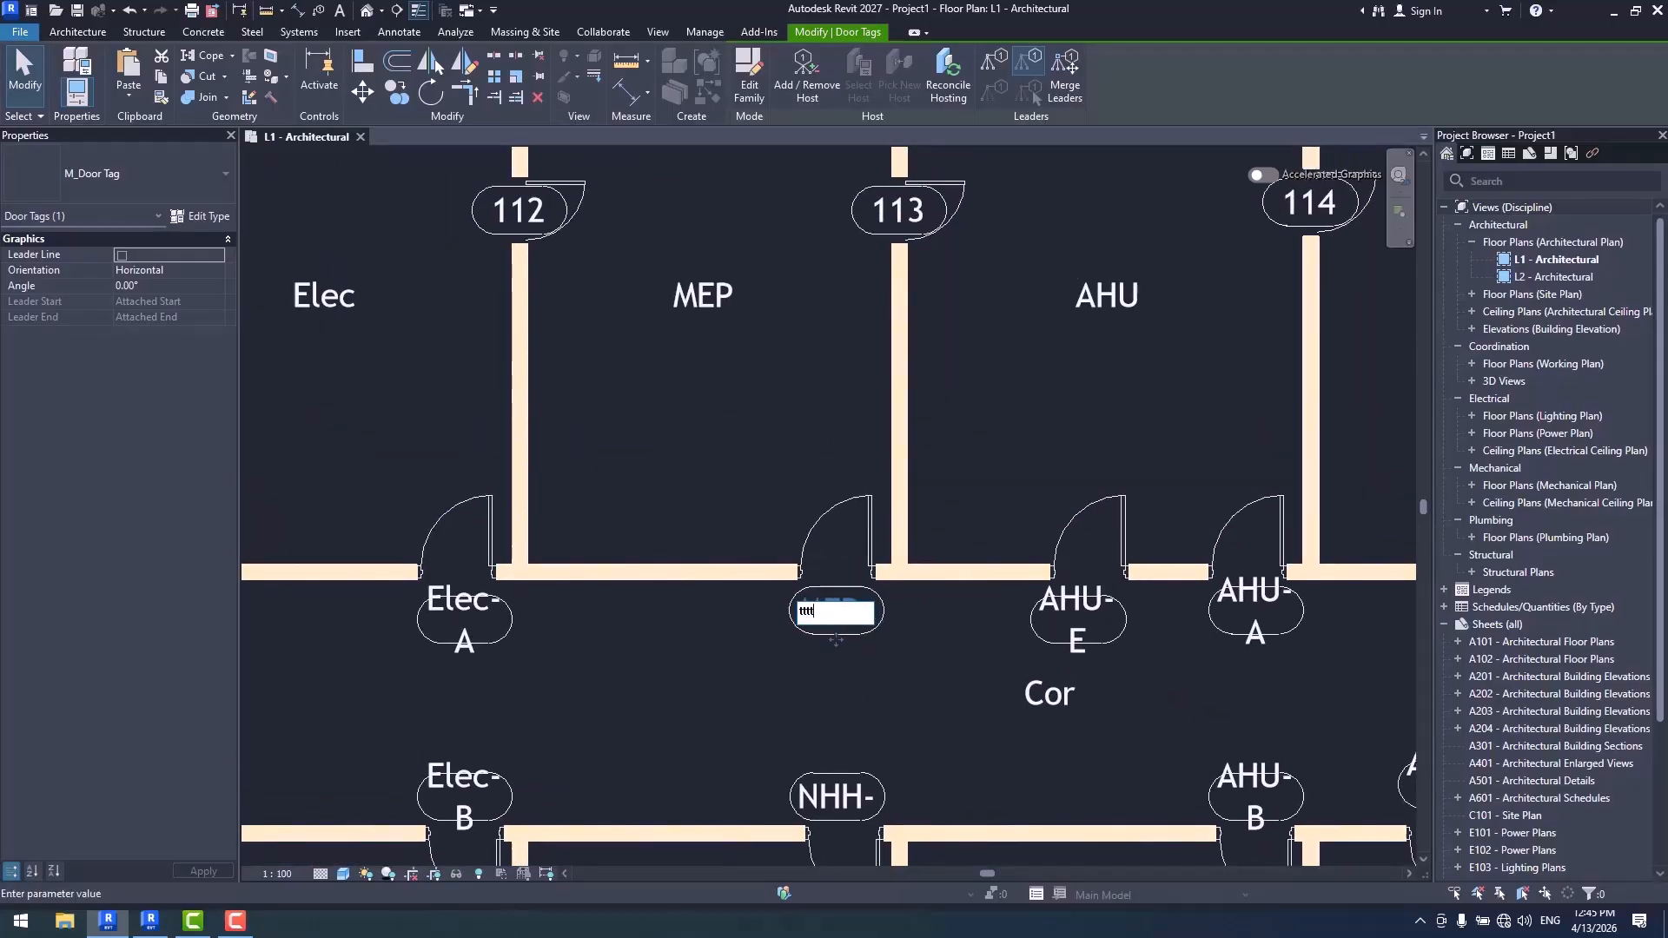
key("Escape")
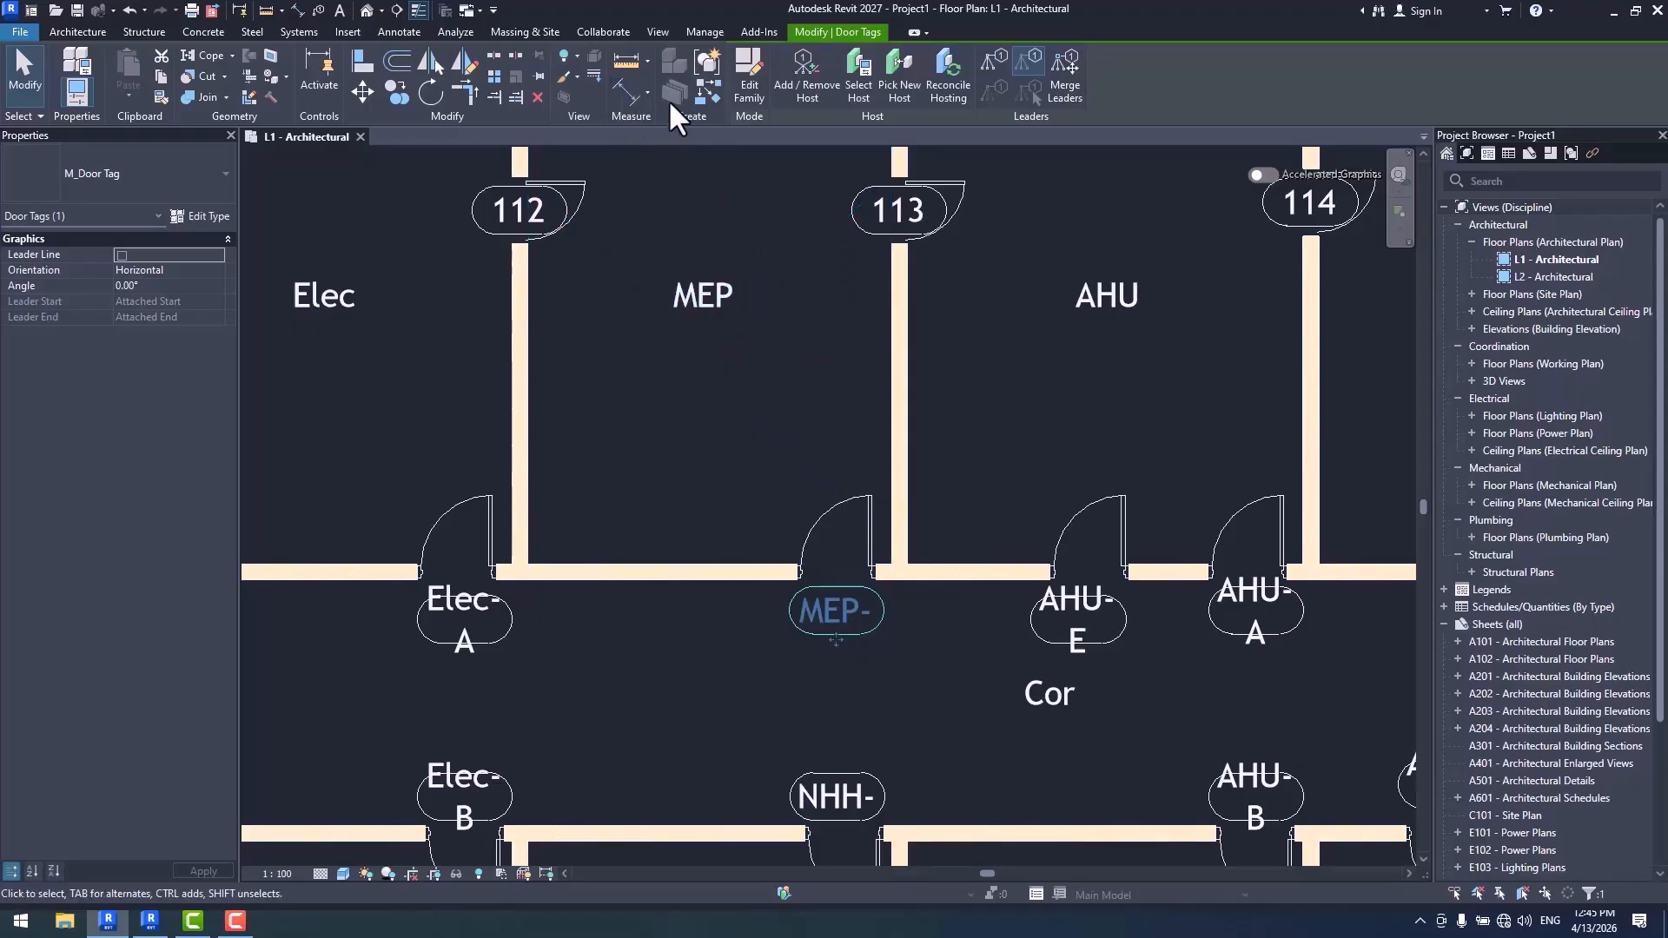
- Recheck the Door Tag numbering options and try to overwrite the MEP door tag with A
left_click(705, 31)
left_click(560, 84)
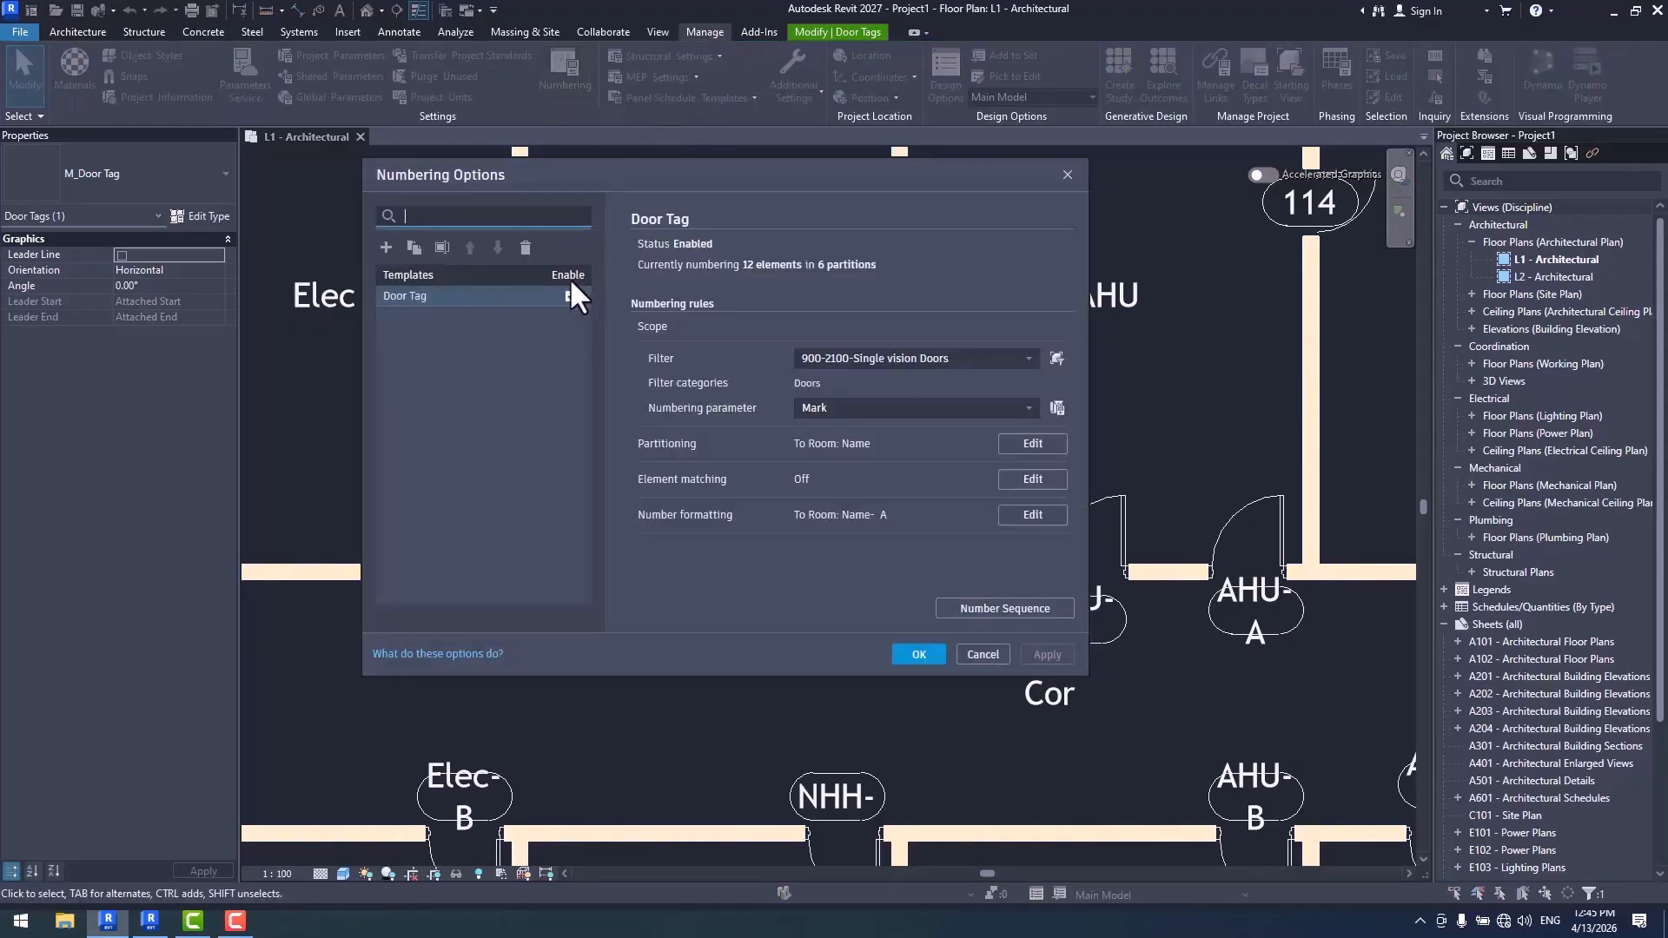
left_click(920, 658)
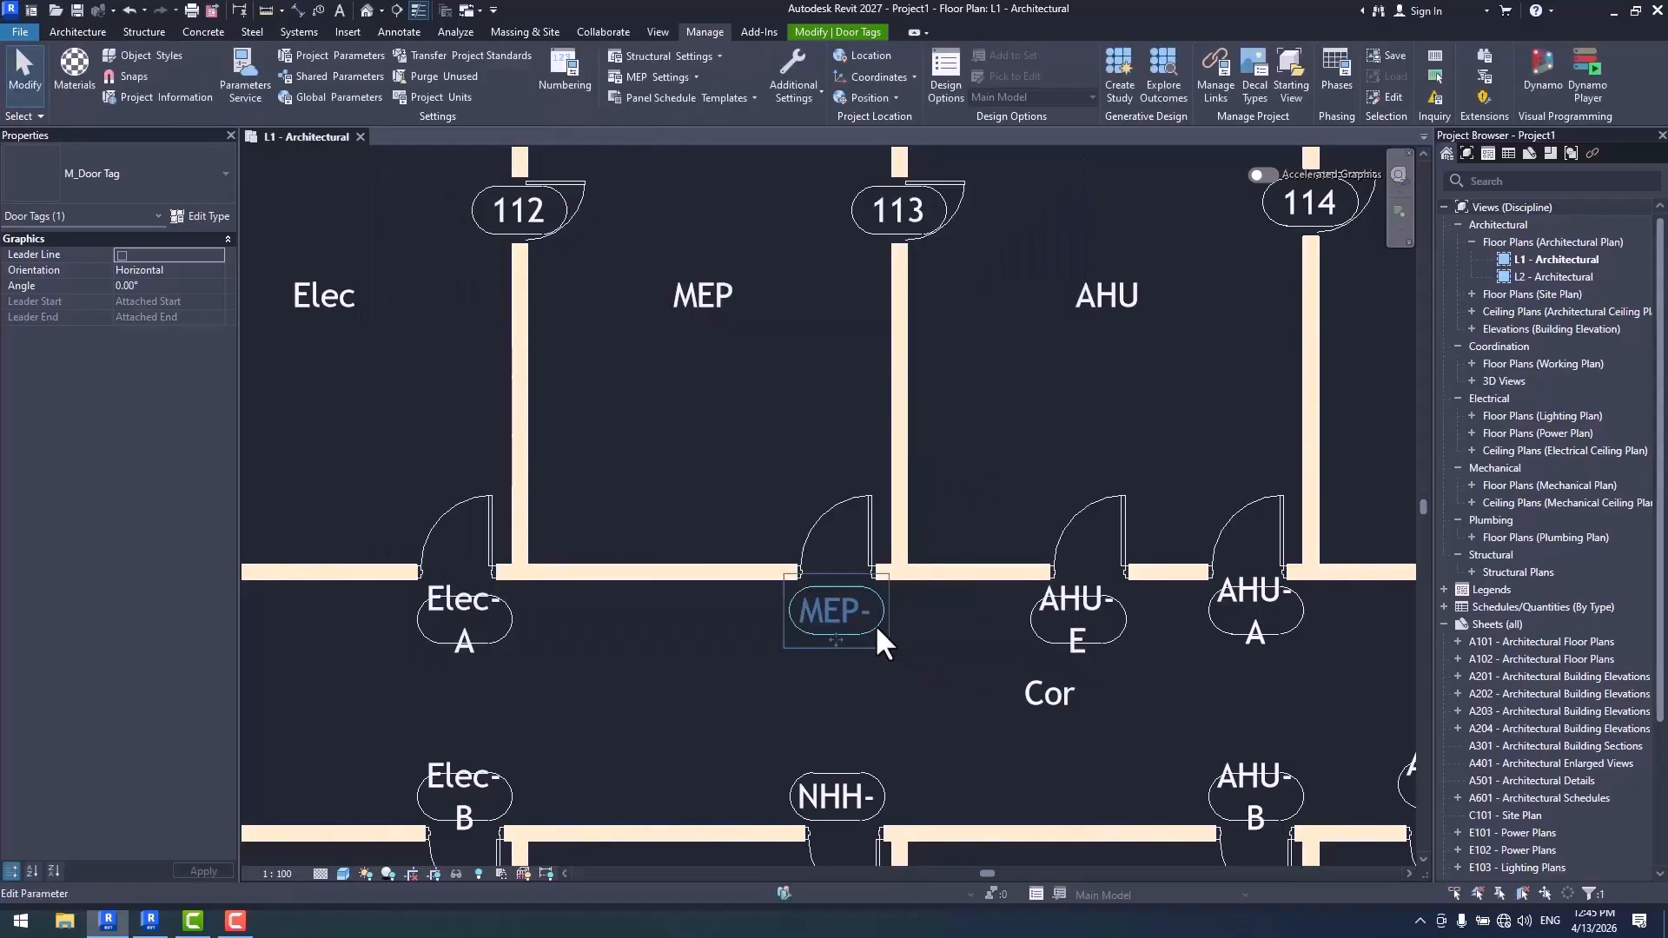
scroll(874, 624, "up", 2)
scroll(800, 624, "down", 1)
middle_click_drag(800, 636, 820, 715)
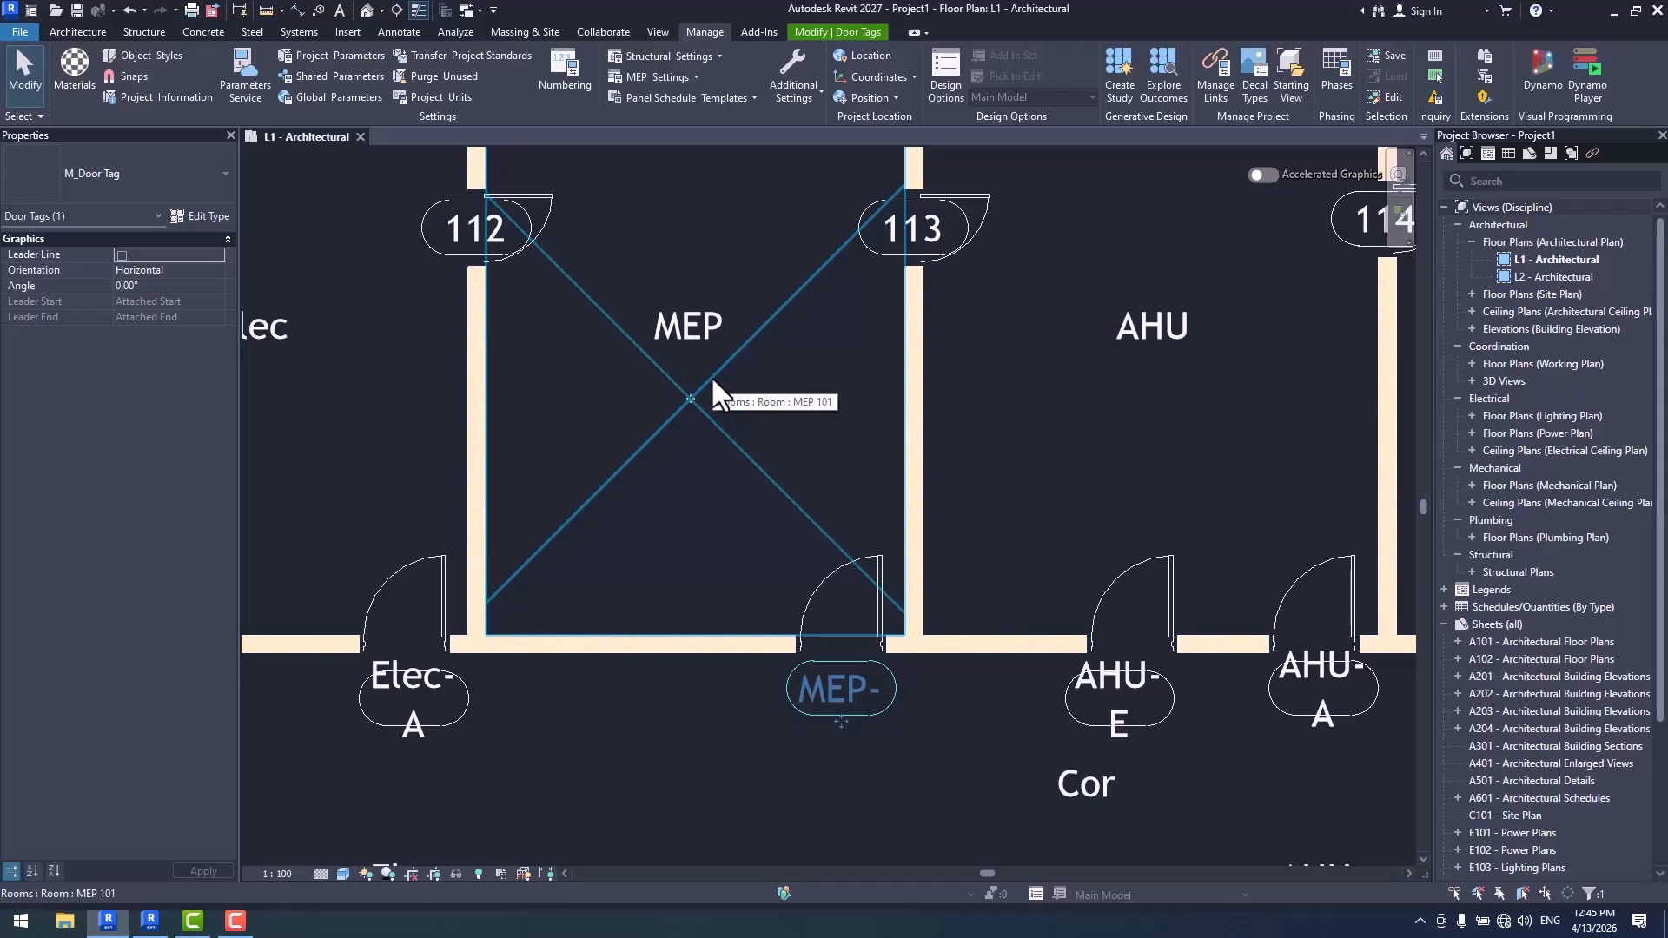
left_click(840, 695)
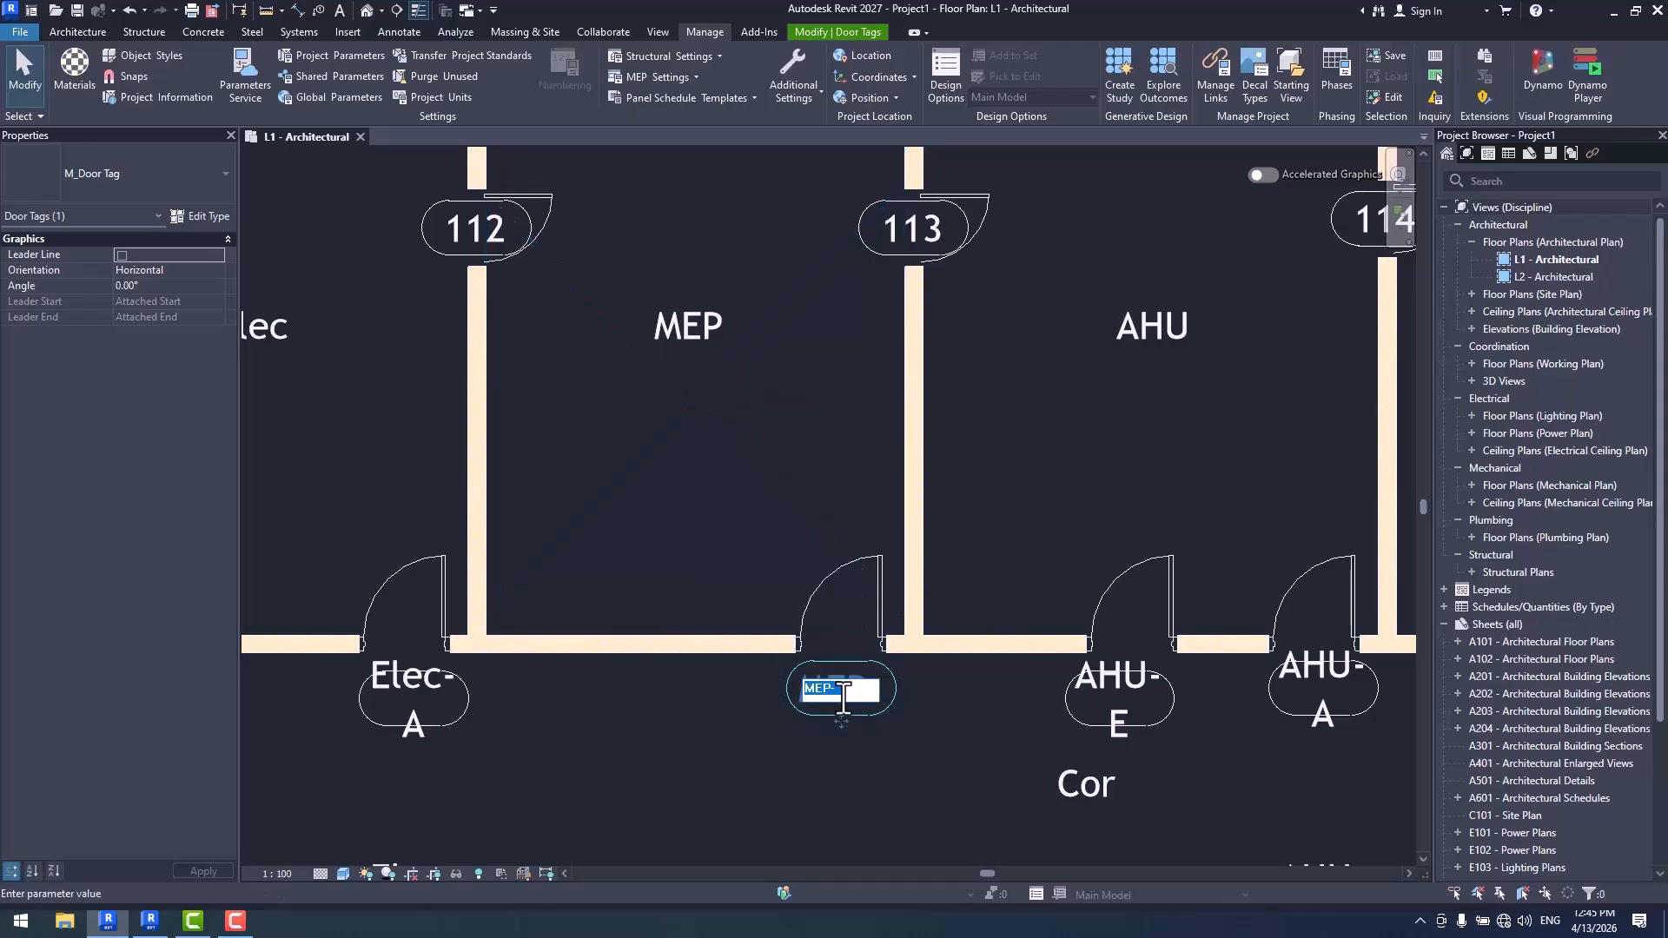
left_click(842, 697)
type("A")
key("Return")
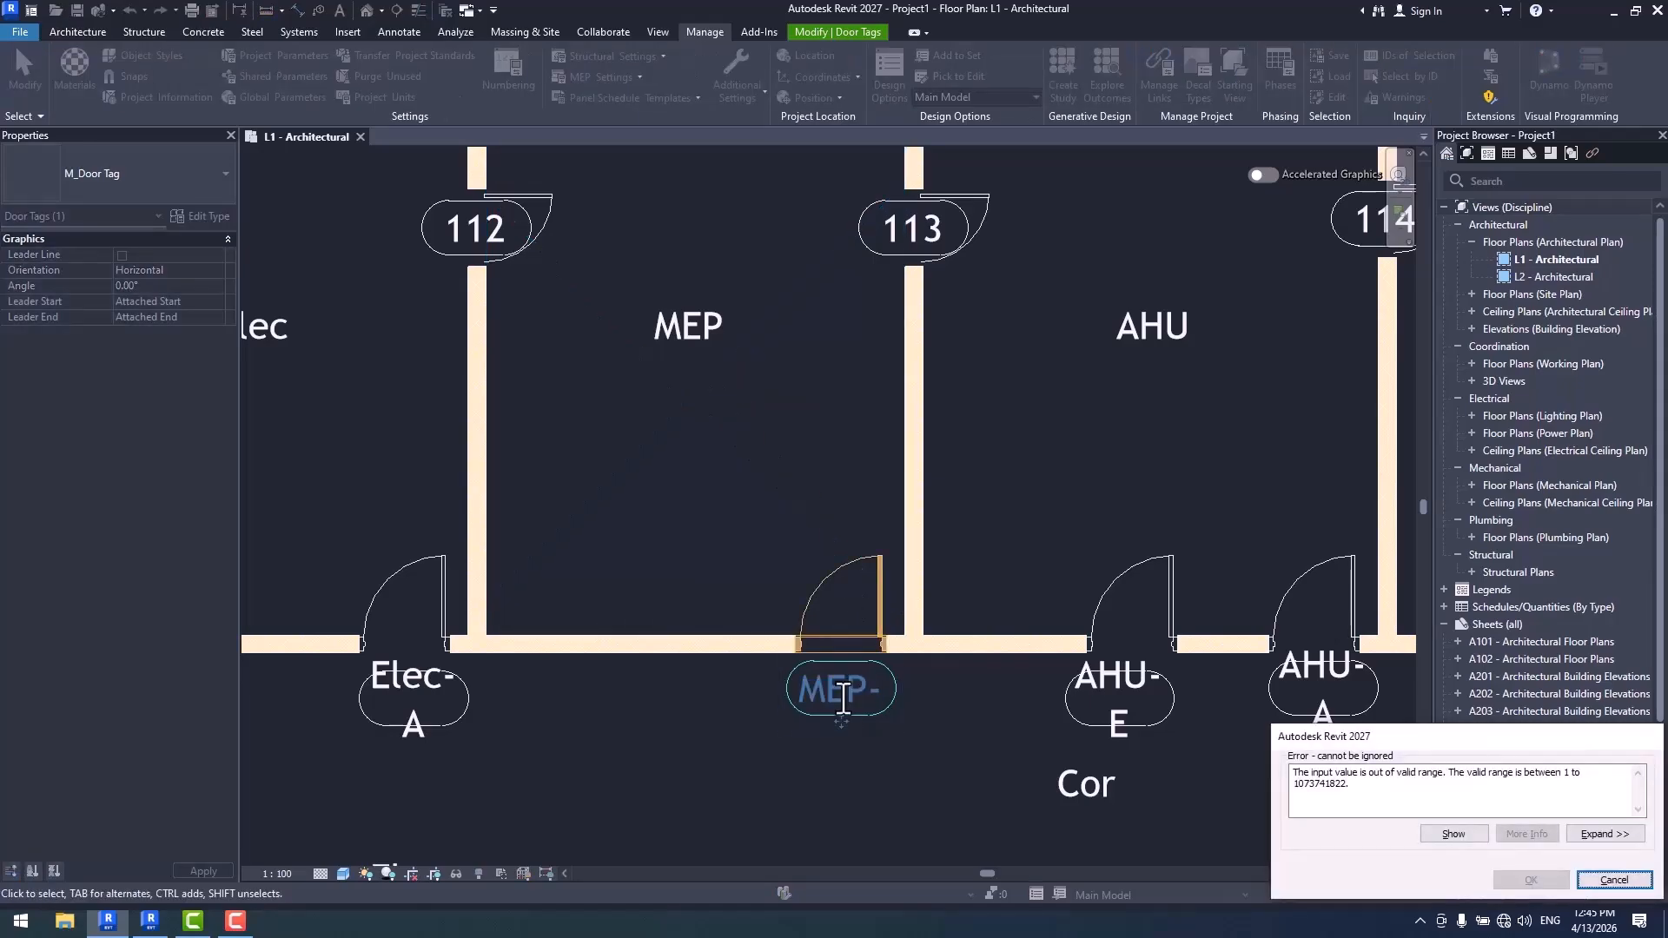
key("Escape")
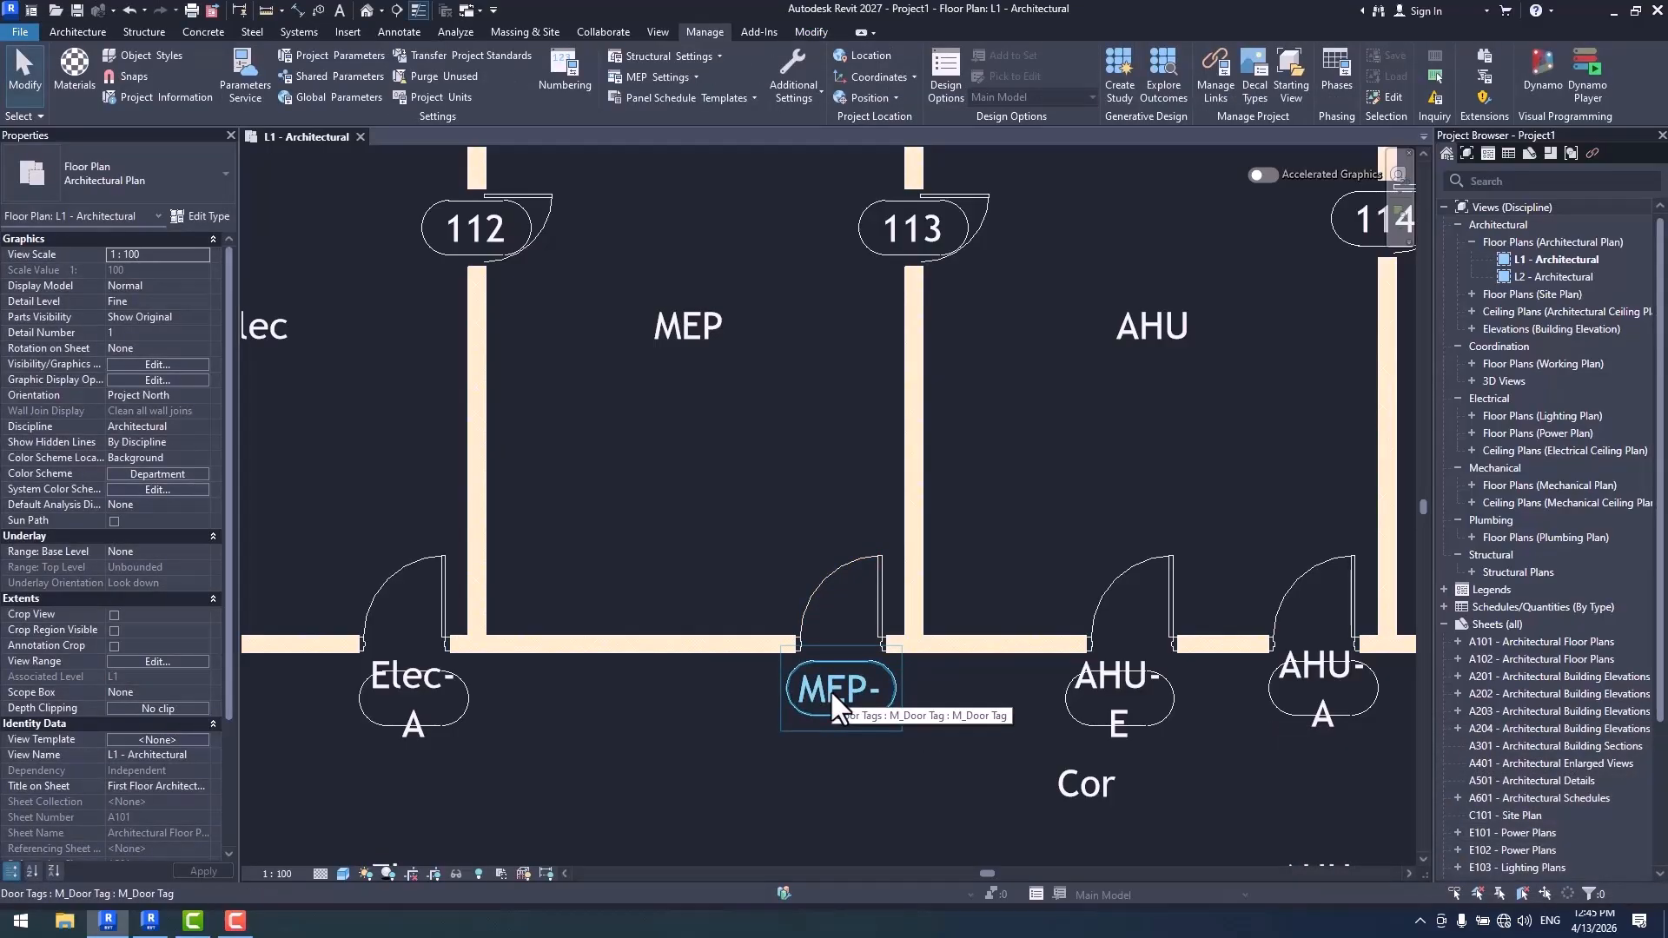
- Disable the Door Tag numbering template and change the MEP door tag to TTT
left_click(561, 80)
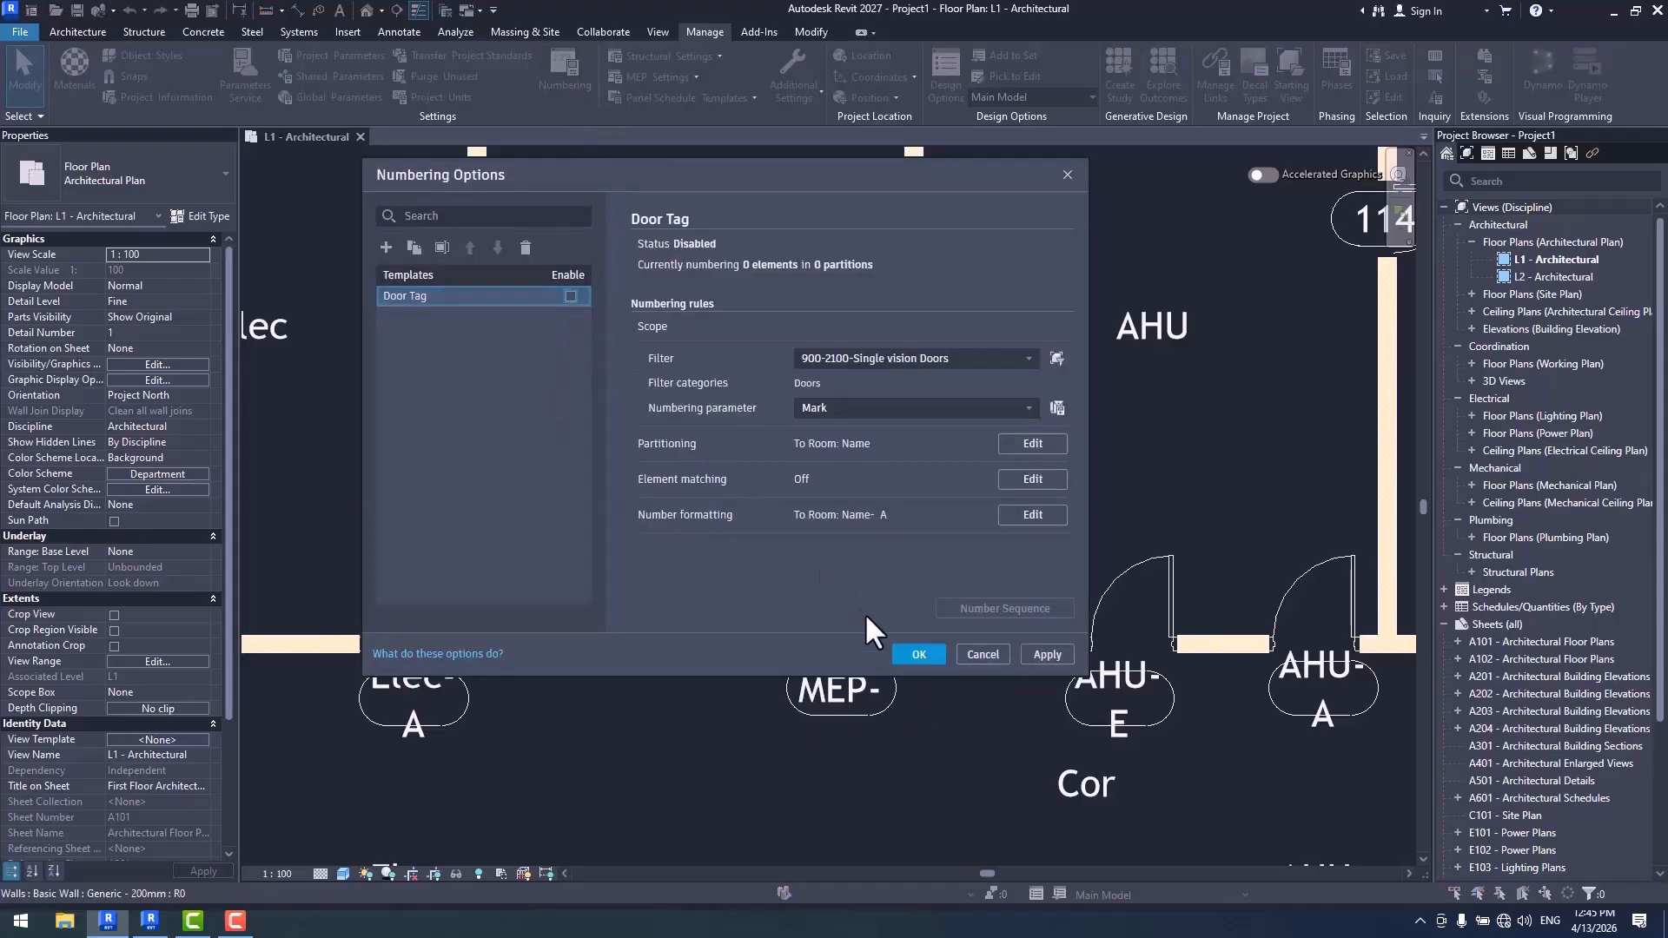
left_click(919, 655)
left_click(826, 681)
left_click(826, 691)
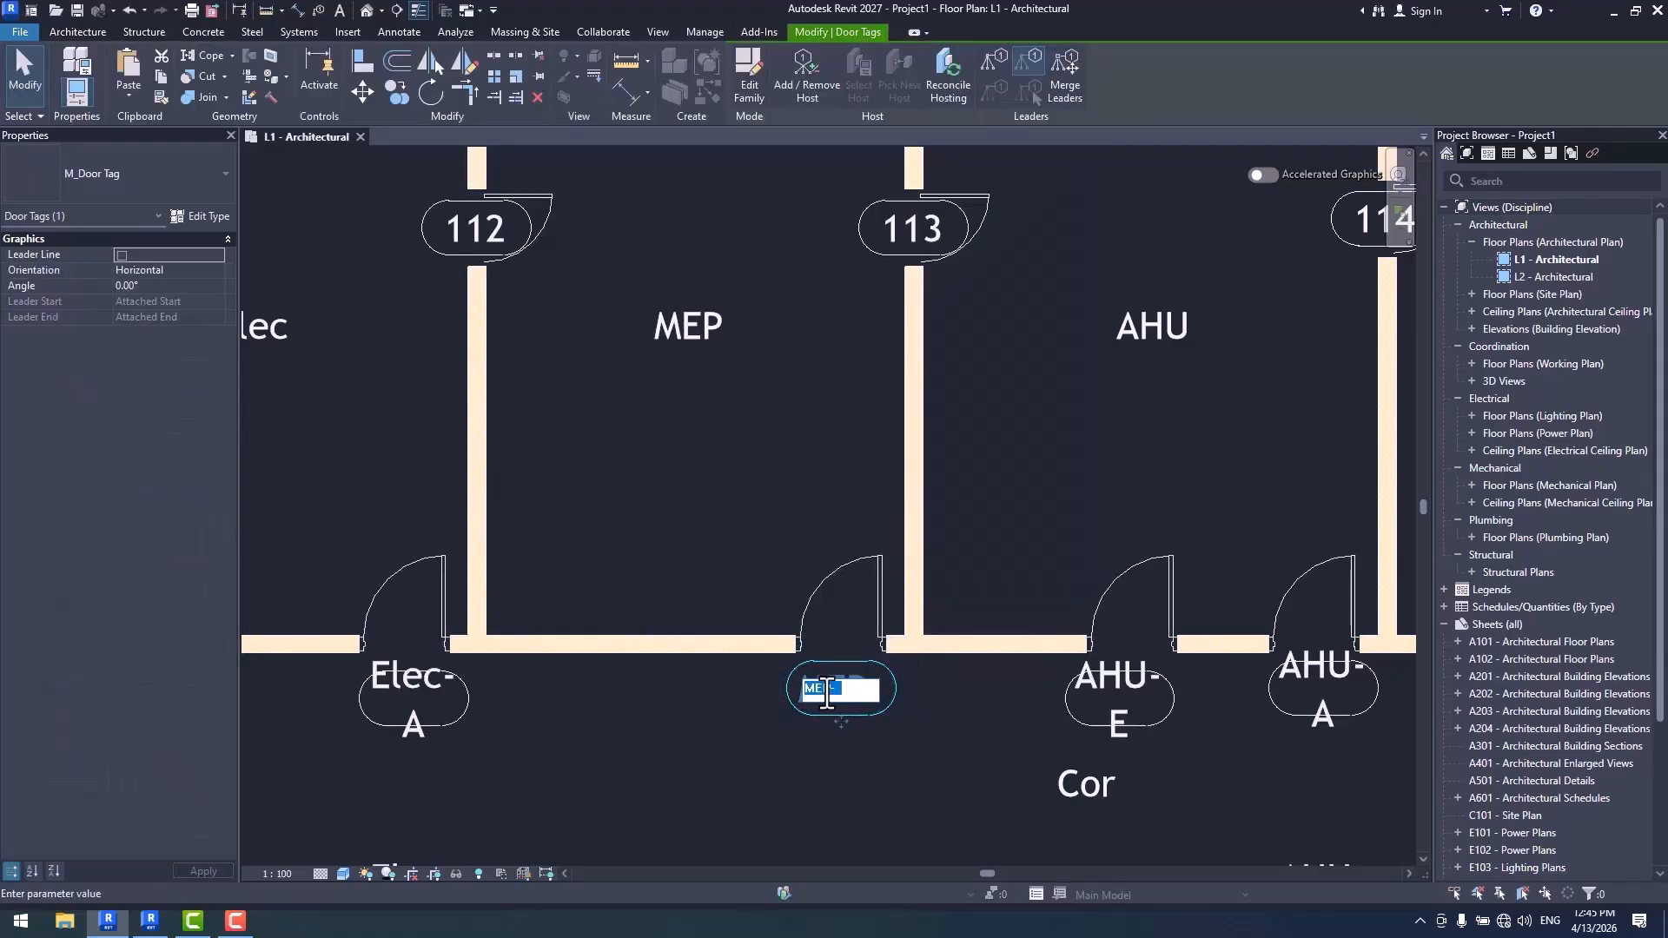
type("TTT")
key("Return")
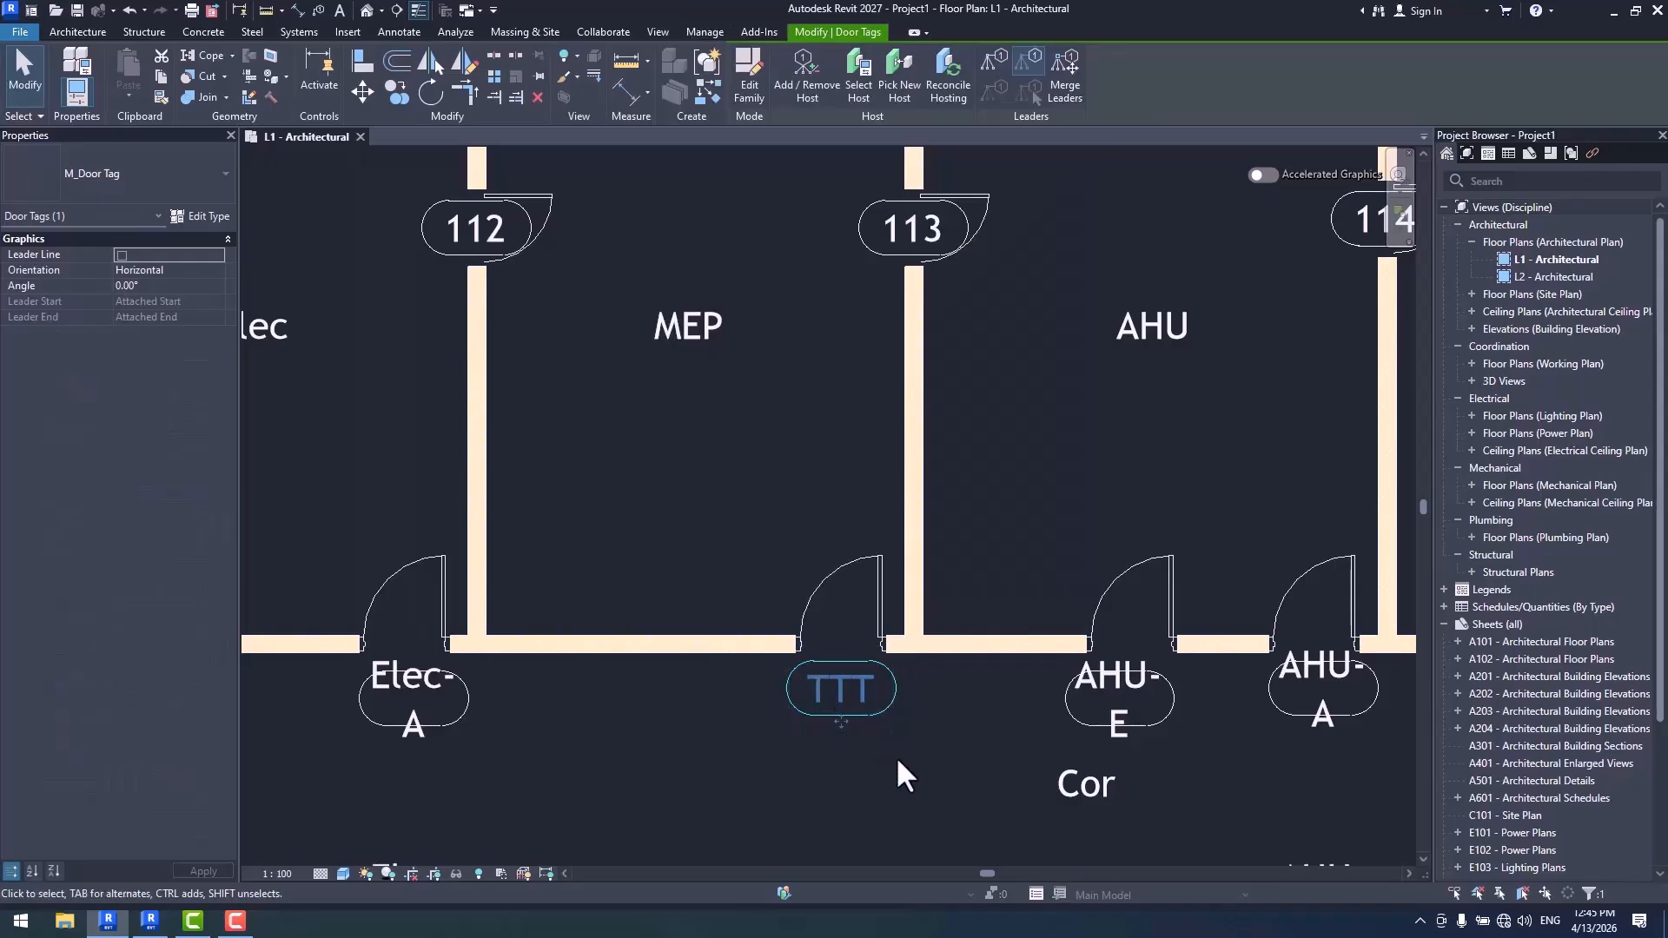
- Enable the Door Tag numbering template again, apply it and recheck its numbering rules
left_click(705, 33)
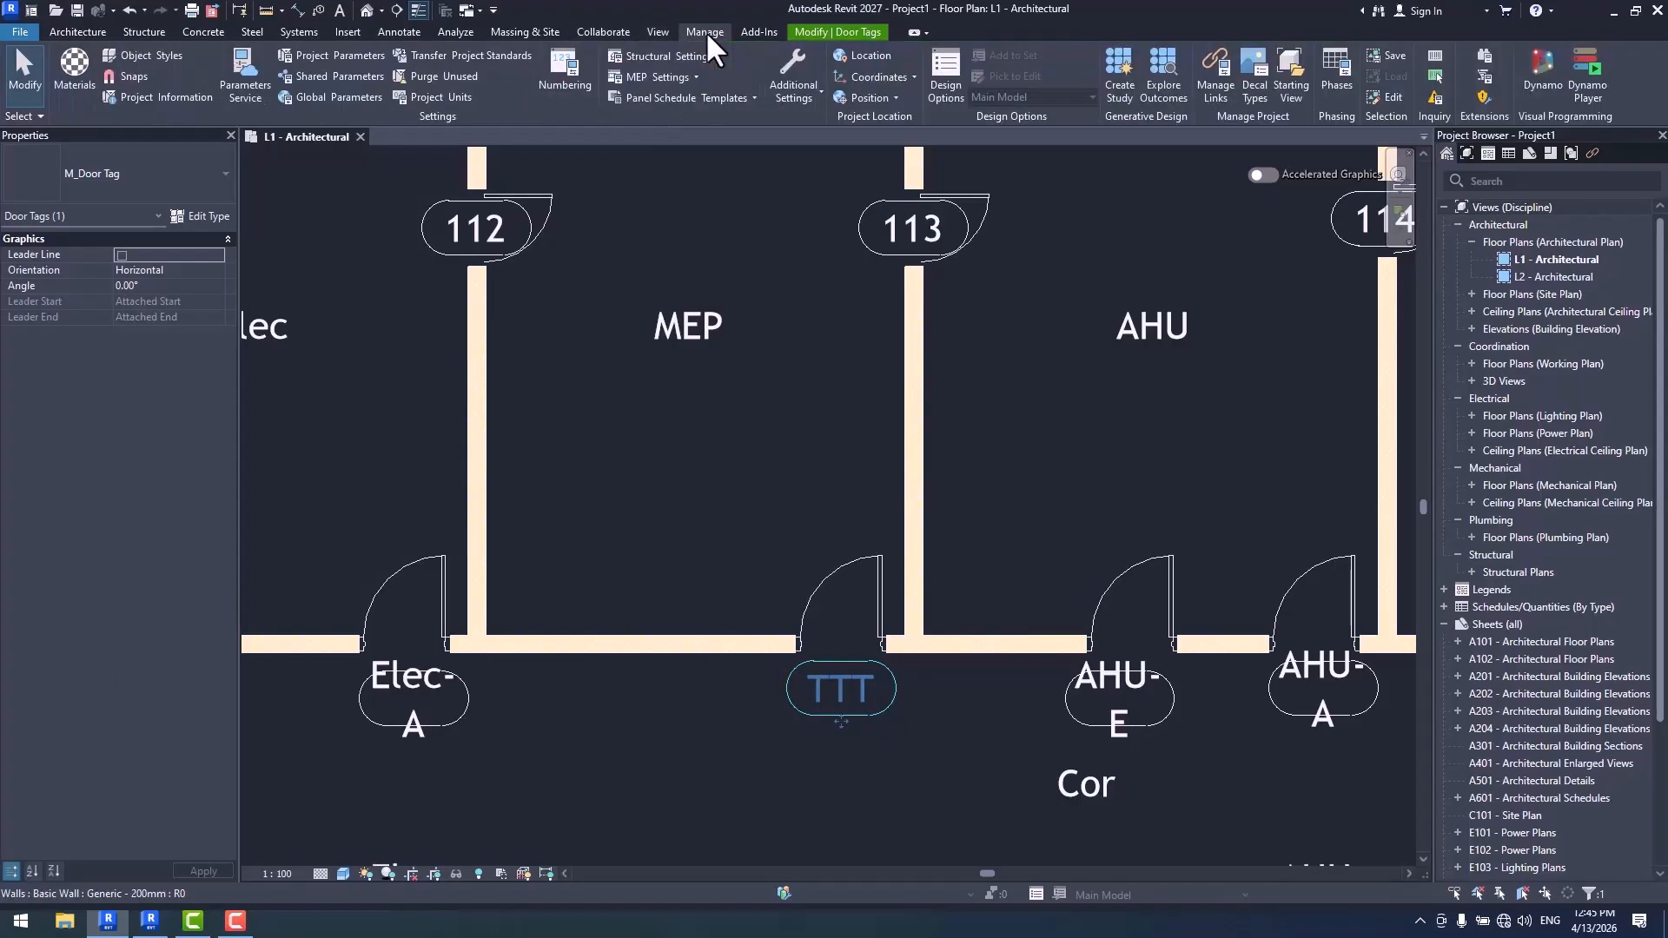
left_click(565, 74)
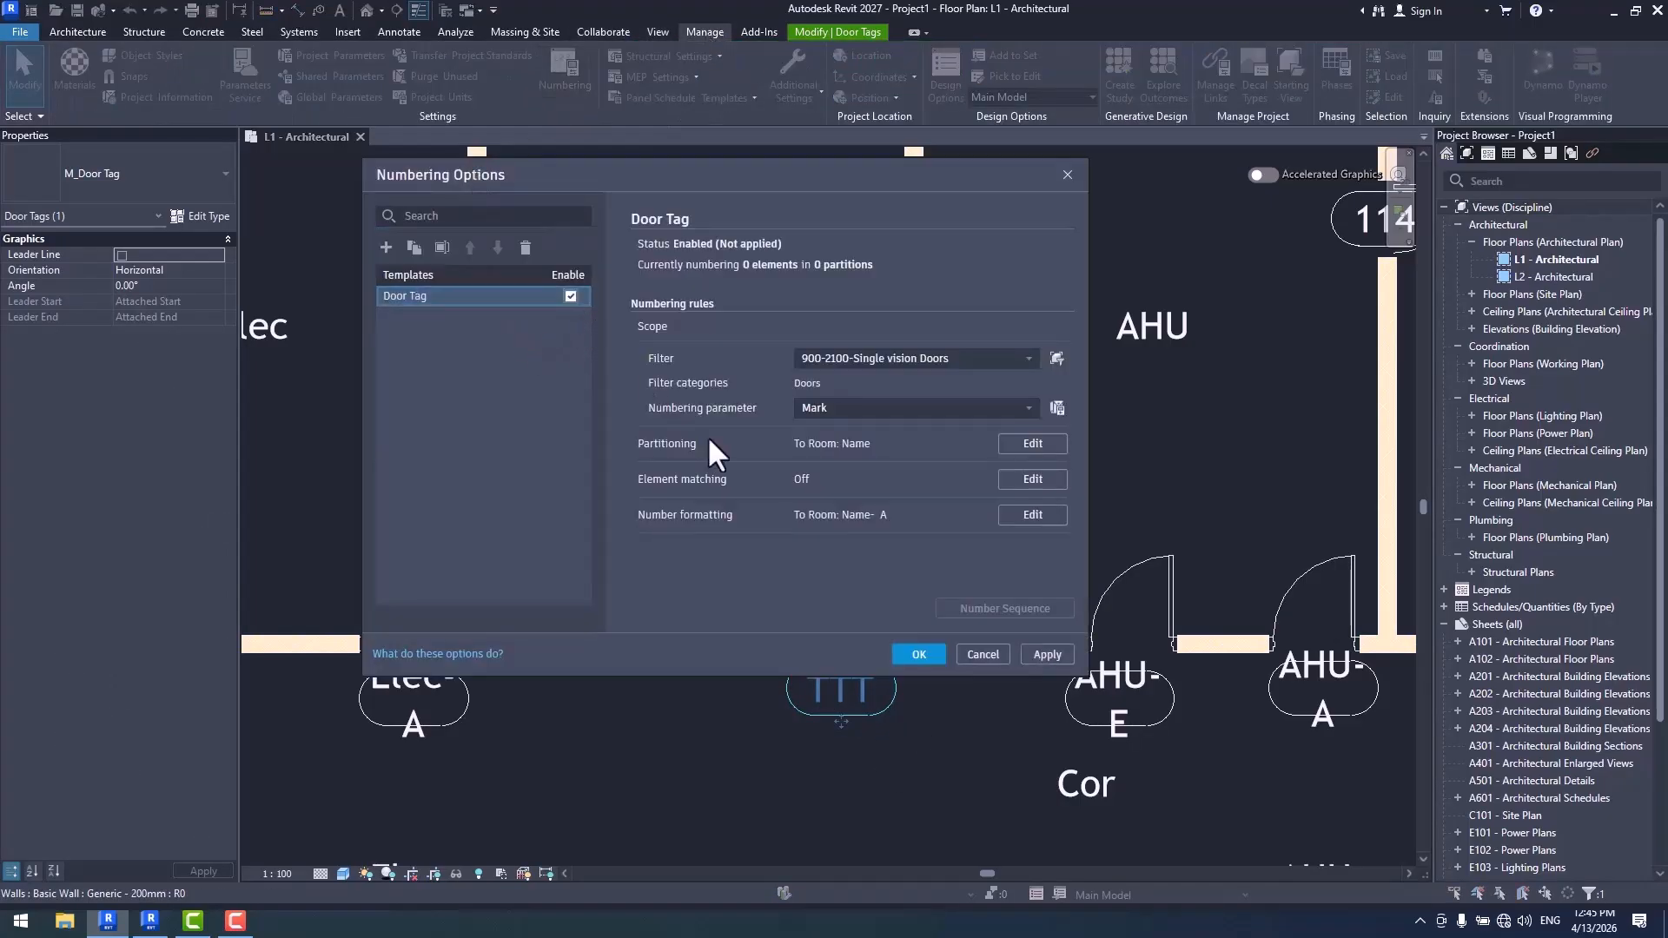
left_click(921, 655)
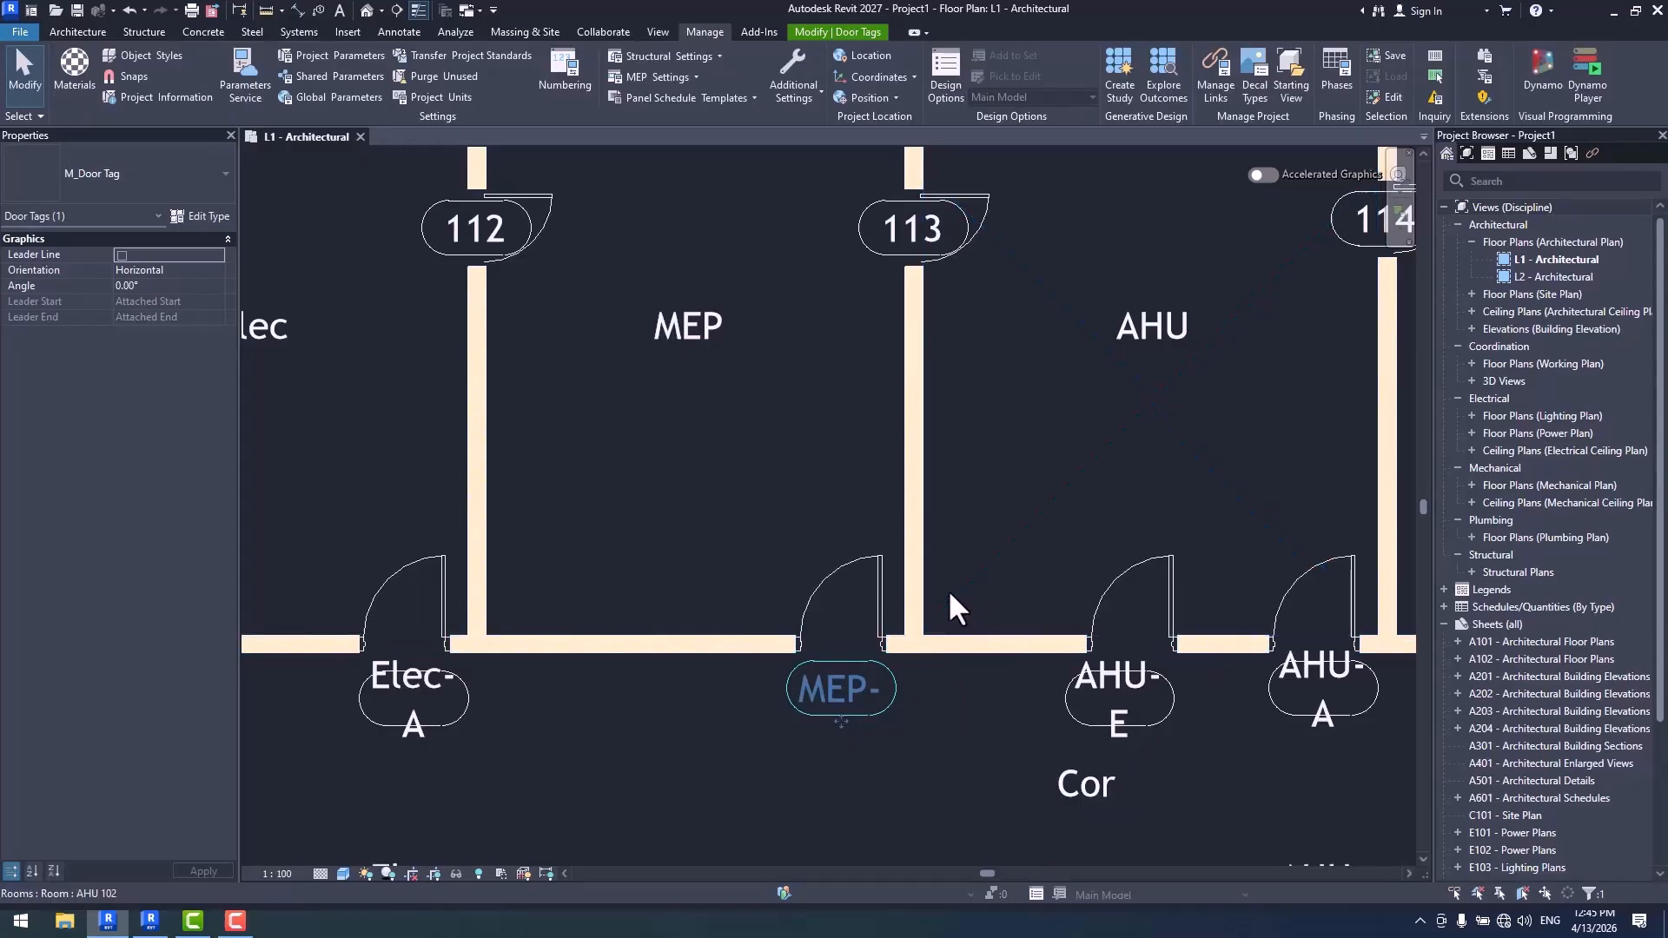
left_click(569, 80)
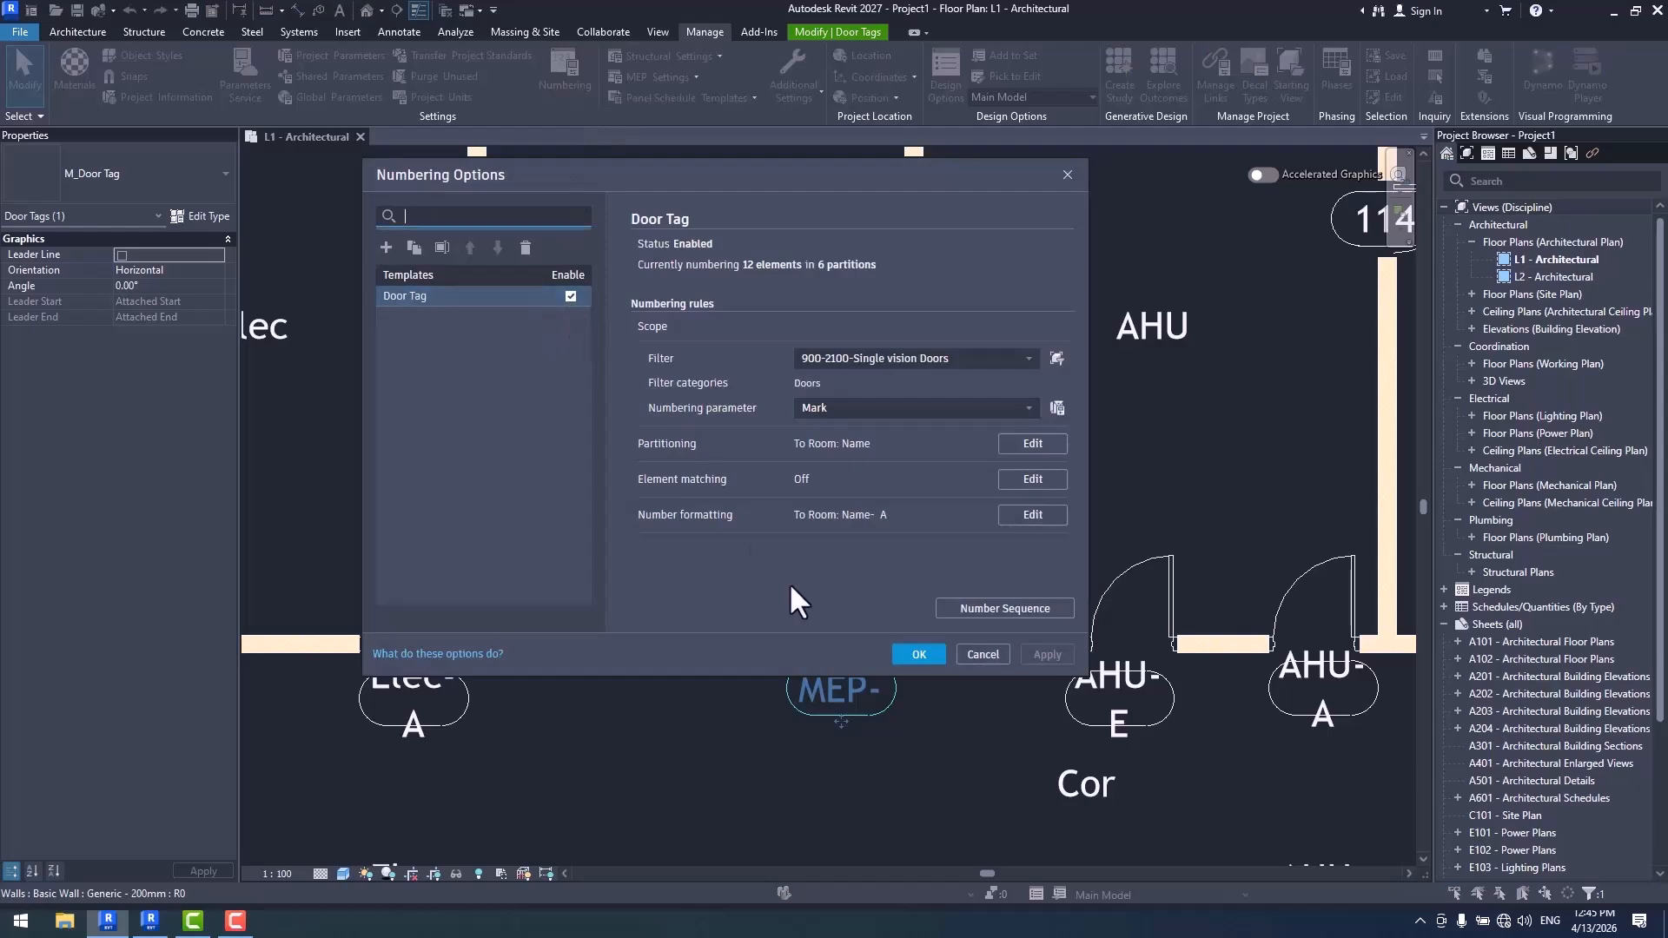
left_click(919, 655)
- Copy the MEP door along its corridor wall and delete the copy
scroll(753, 510, "up", 2)
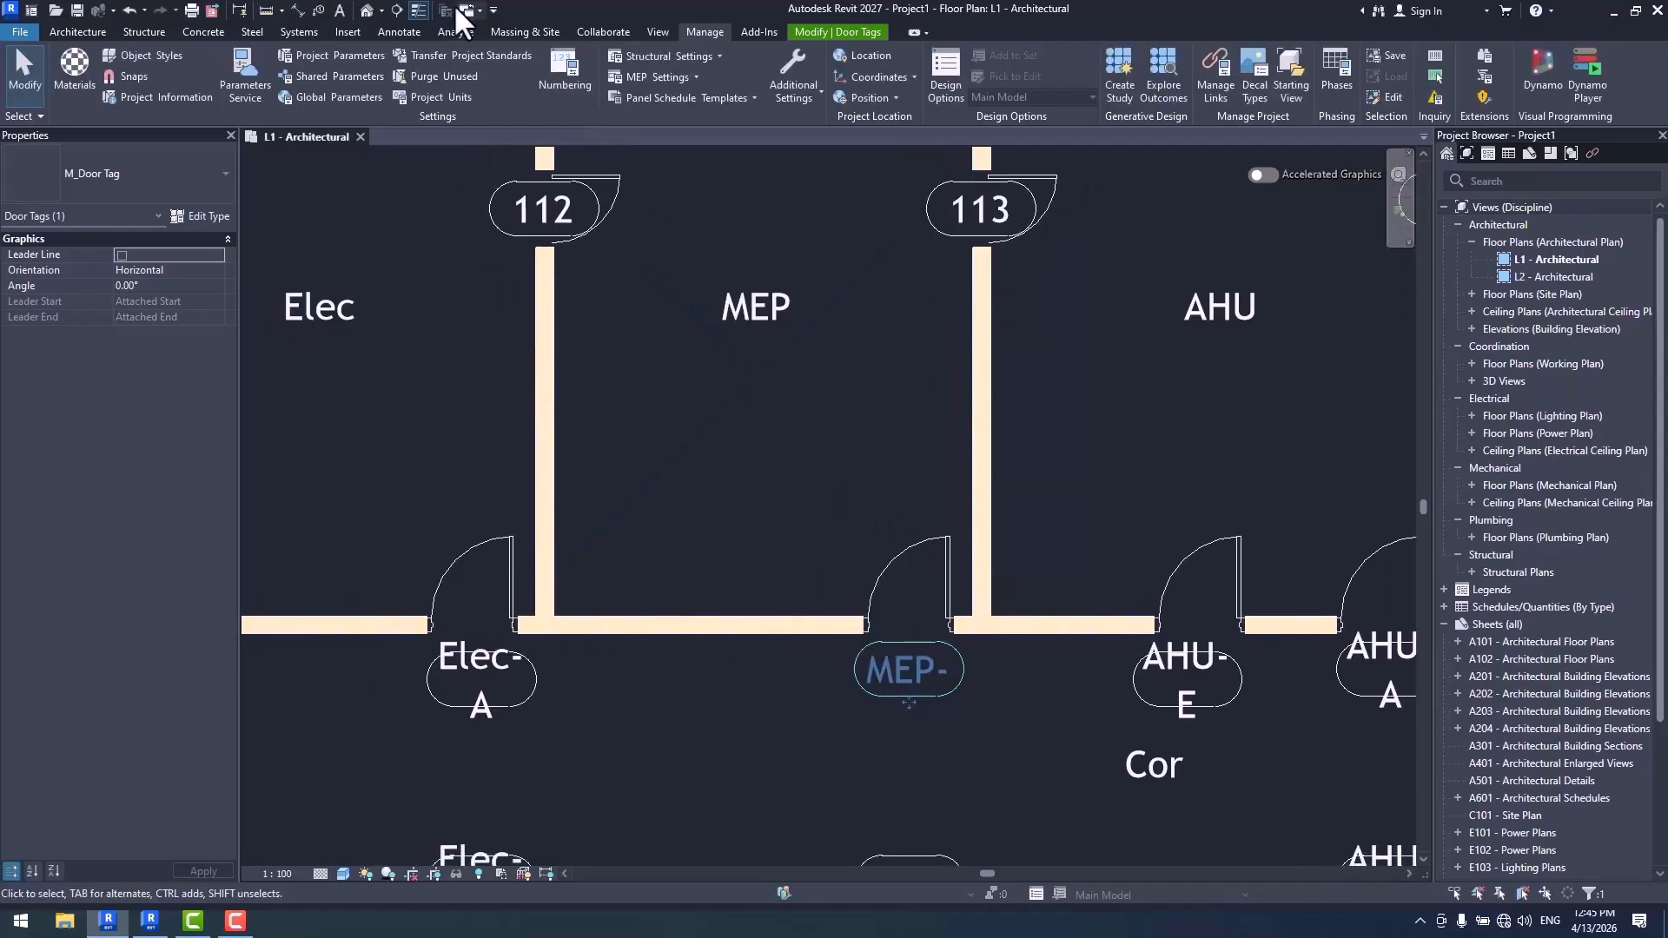
left_click(80, 32)
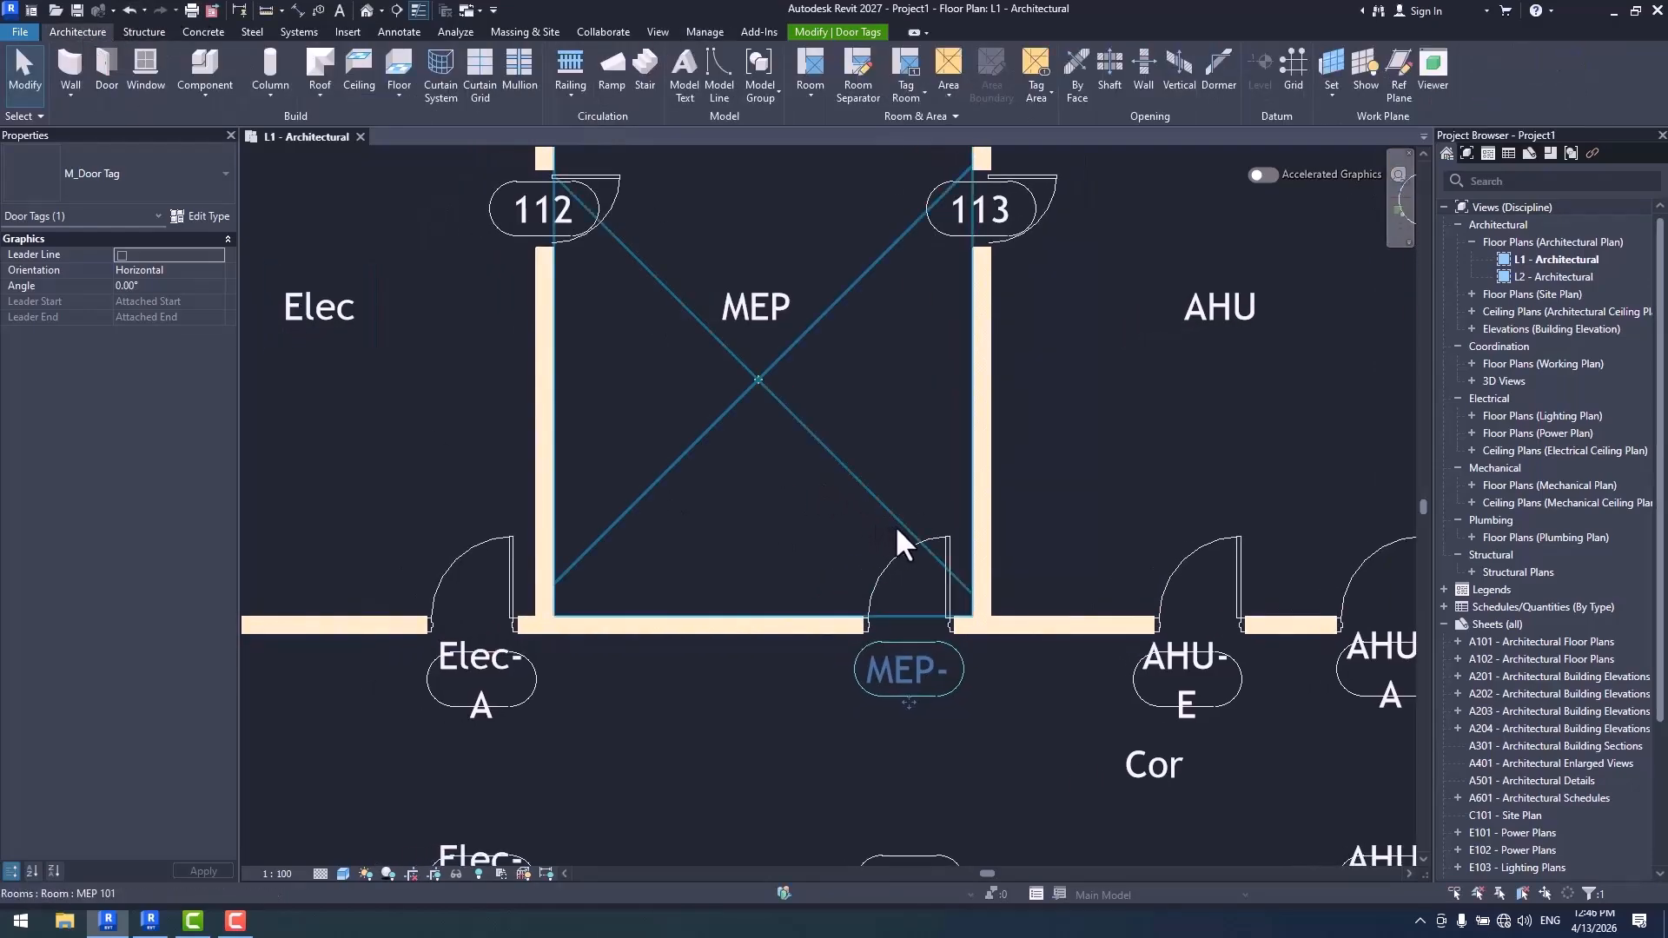
left_click(919, 540)
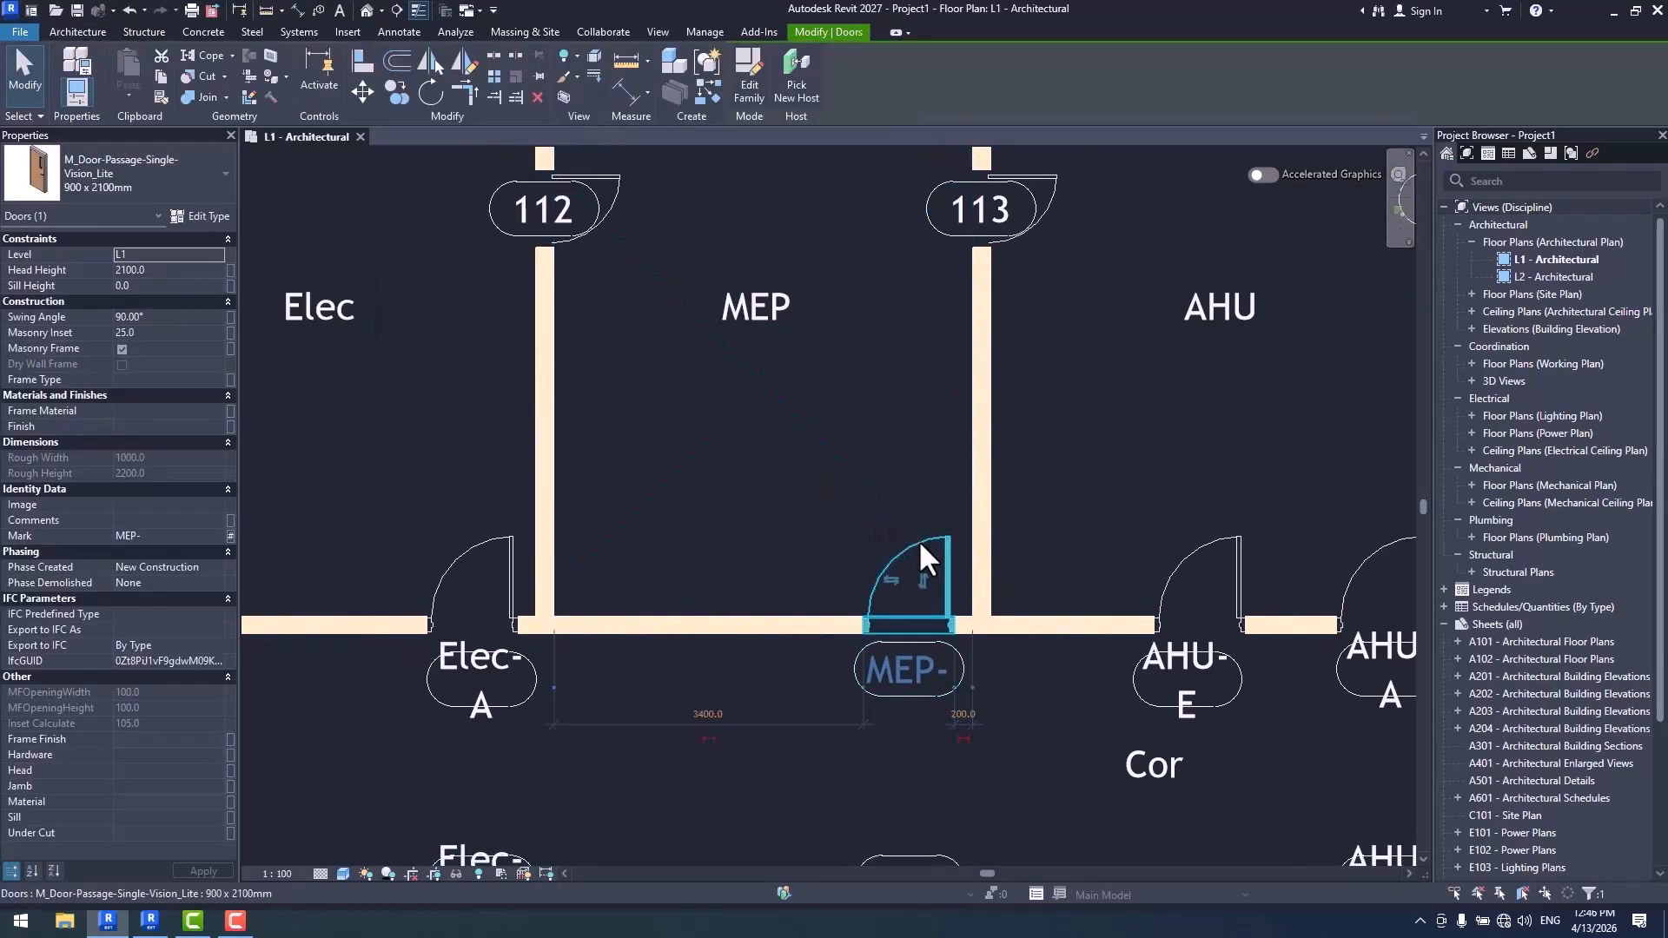
left_click(396, 92)
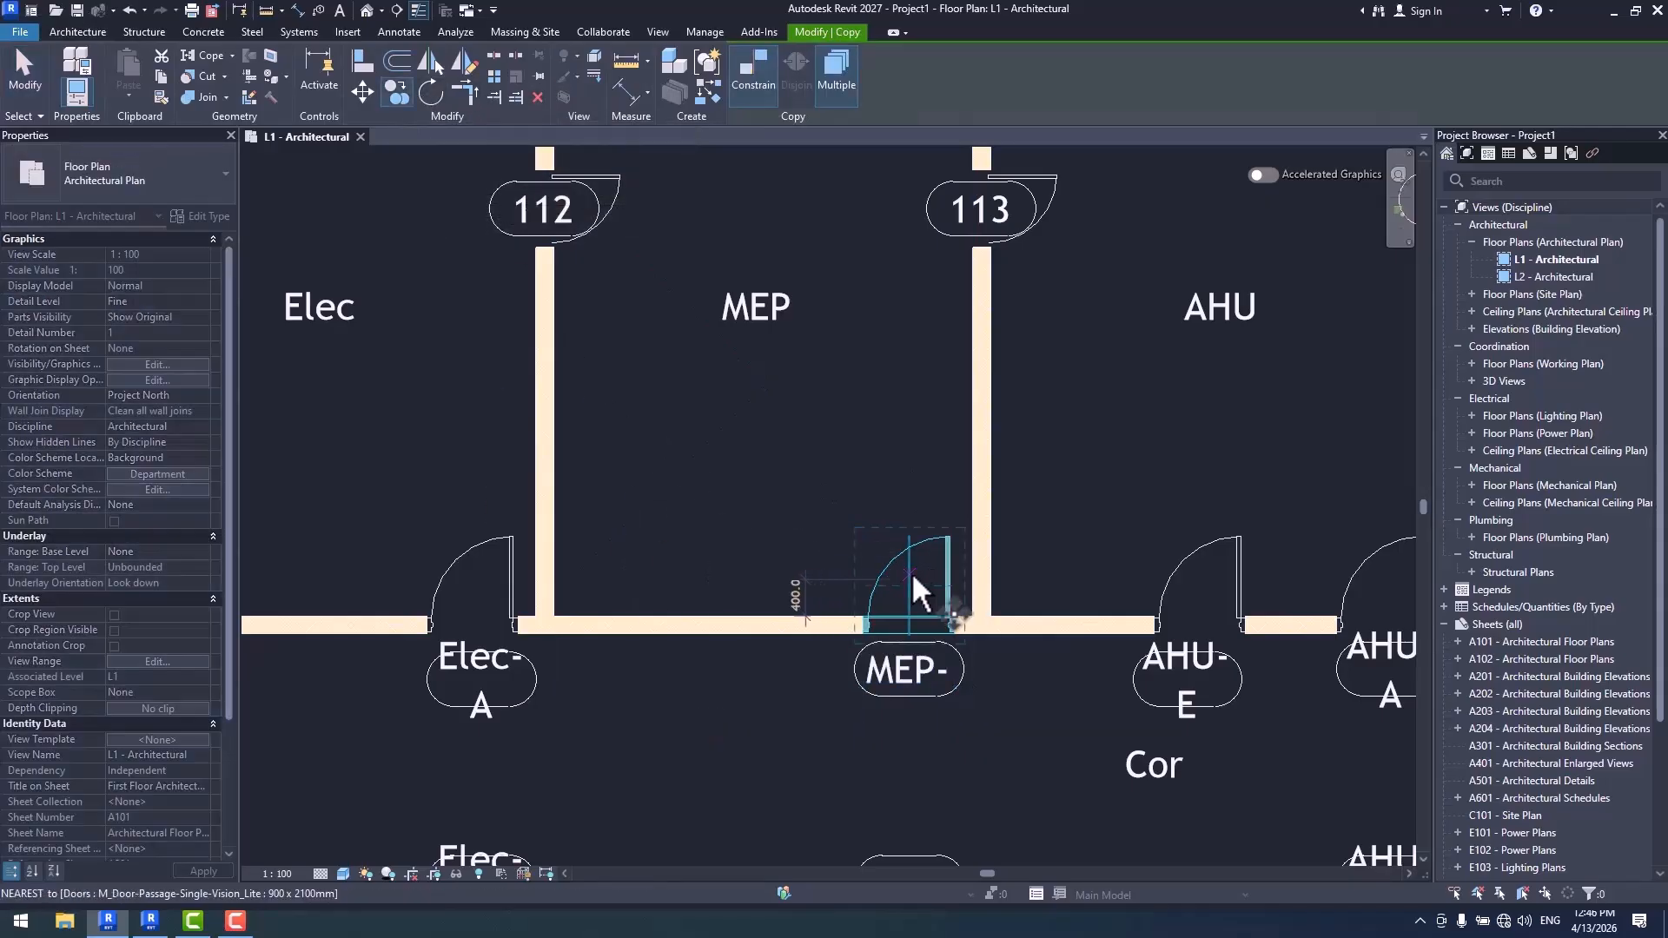
left_click(912, 576)
left_click(746, 564)
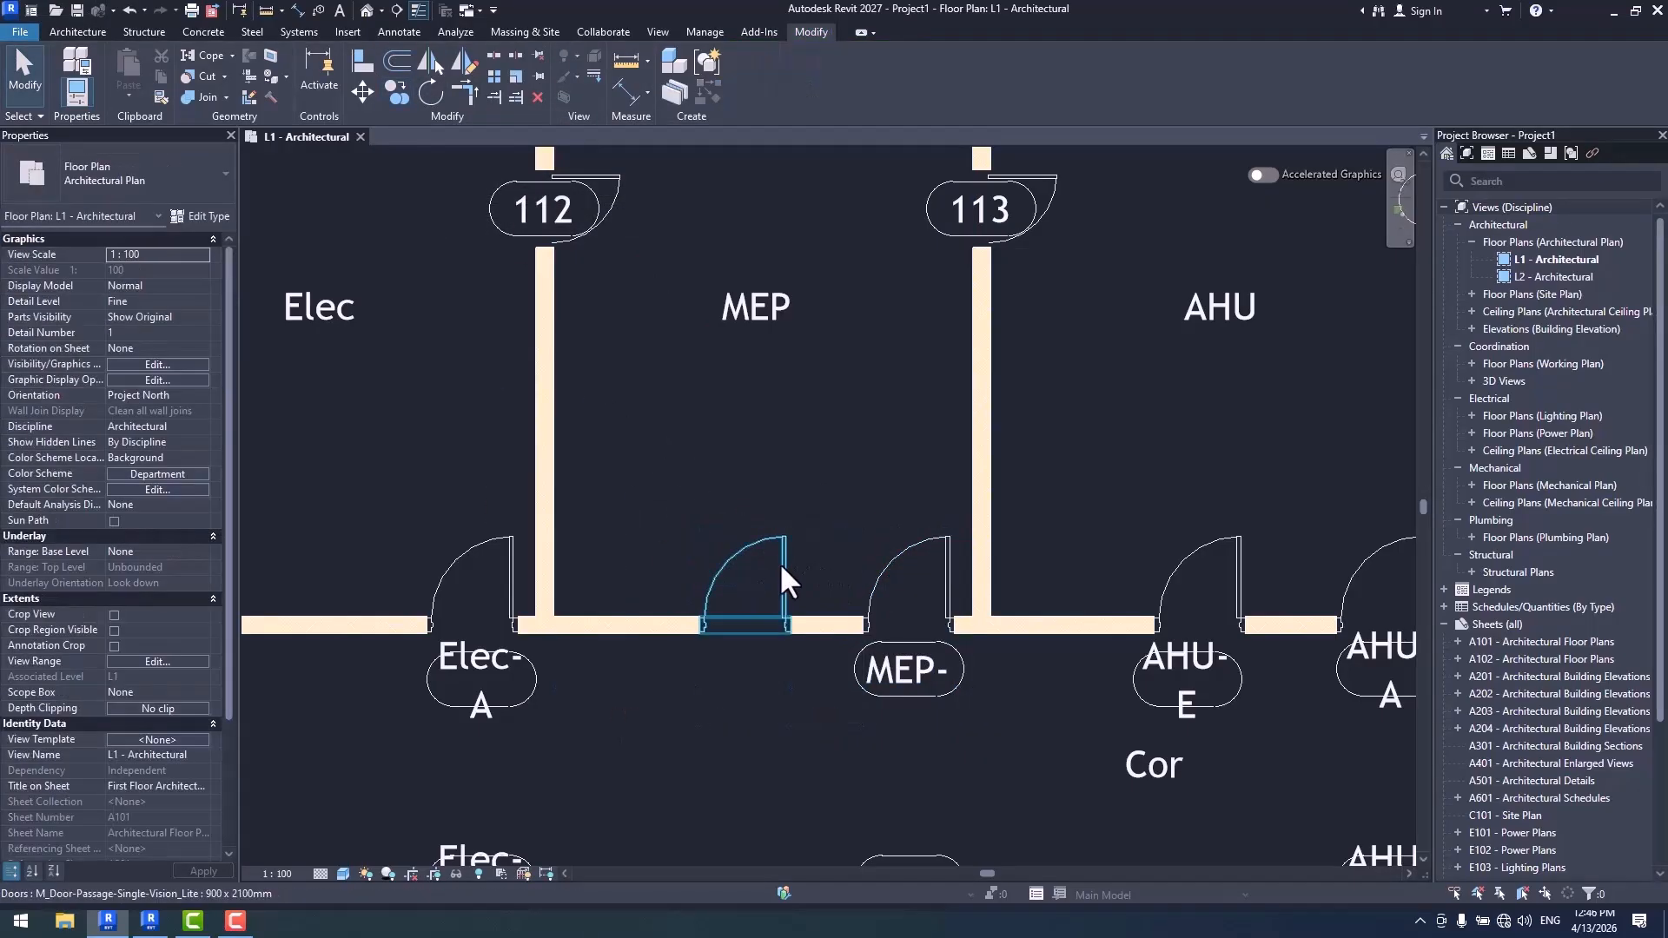
left_click(781, 564)
key("Delete")
- Place a matching 900 x 2100 mm door in the MEP room's corridor wall, 800 mm from the Elec partition, and check its Mark
left_click(905, 546)
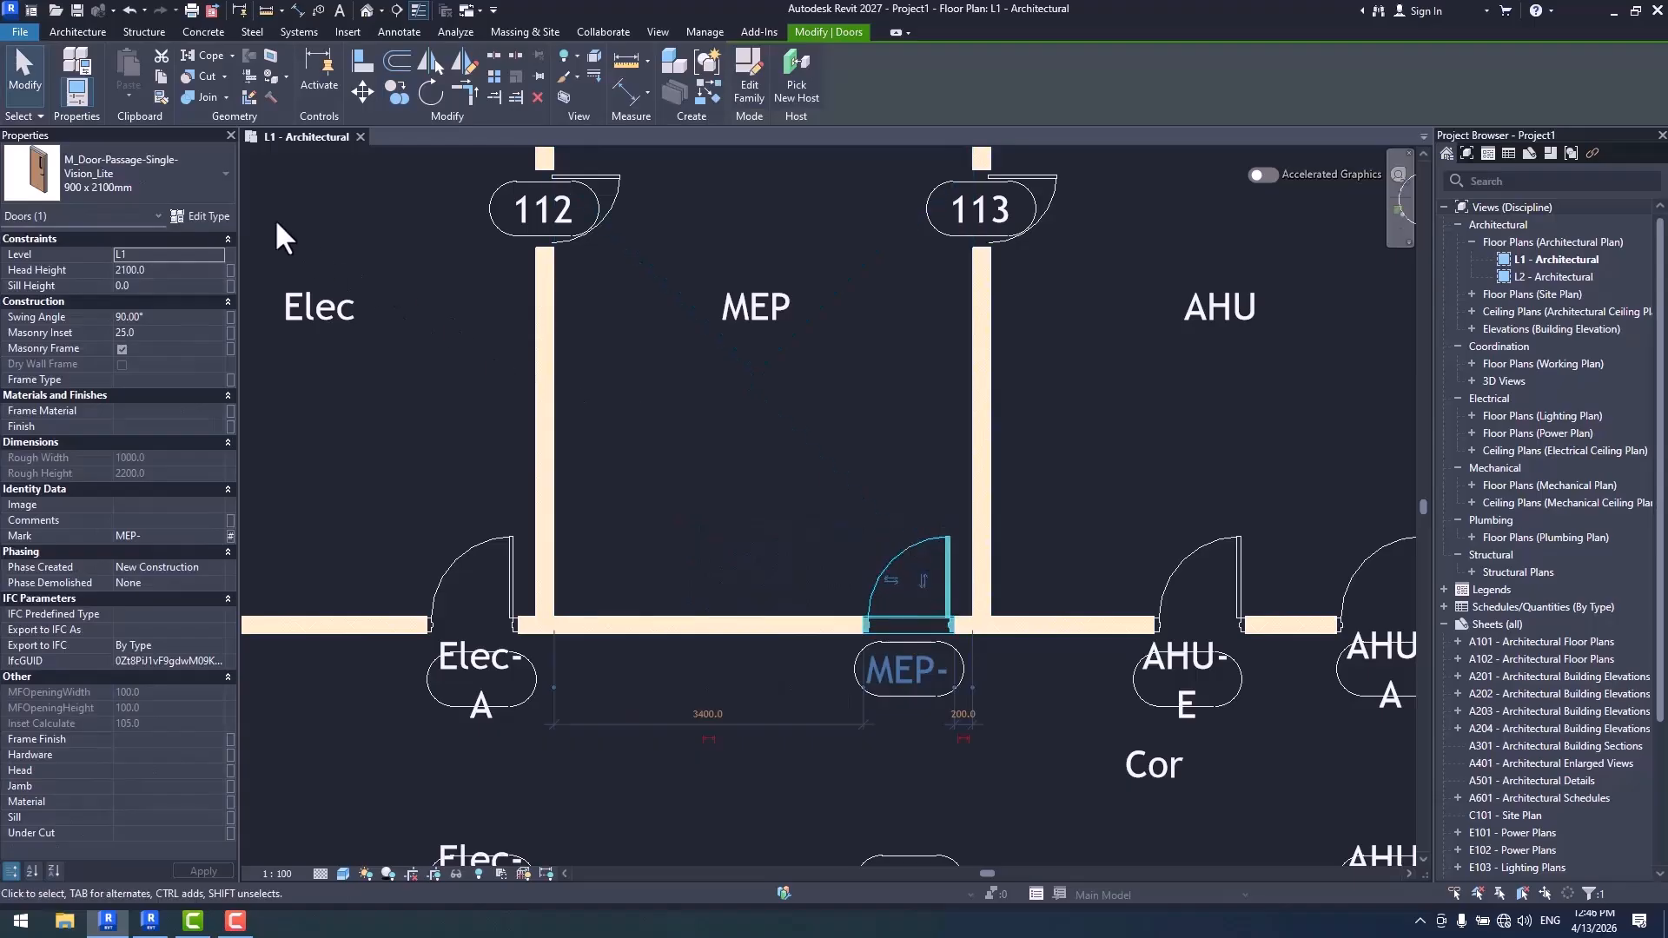
left_click(708, 94)
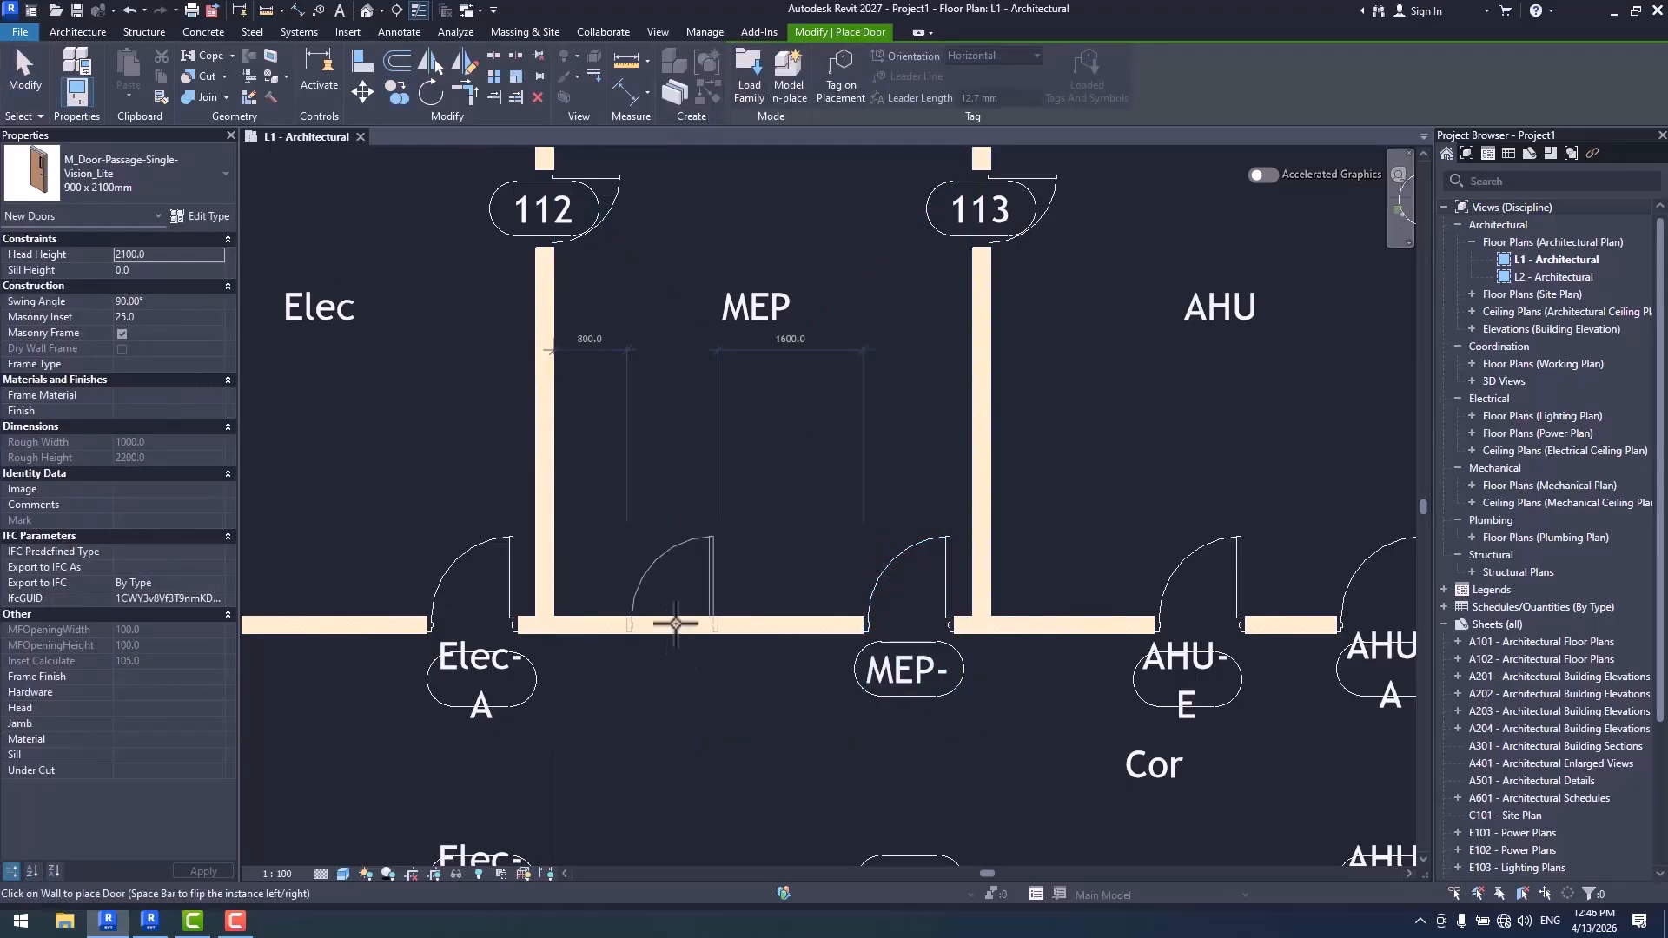
left_click(674, 622)
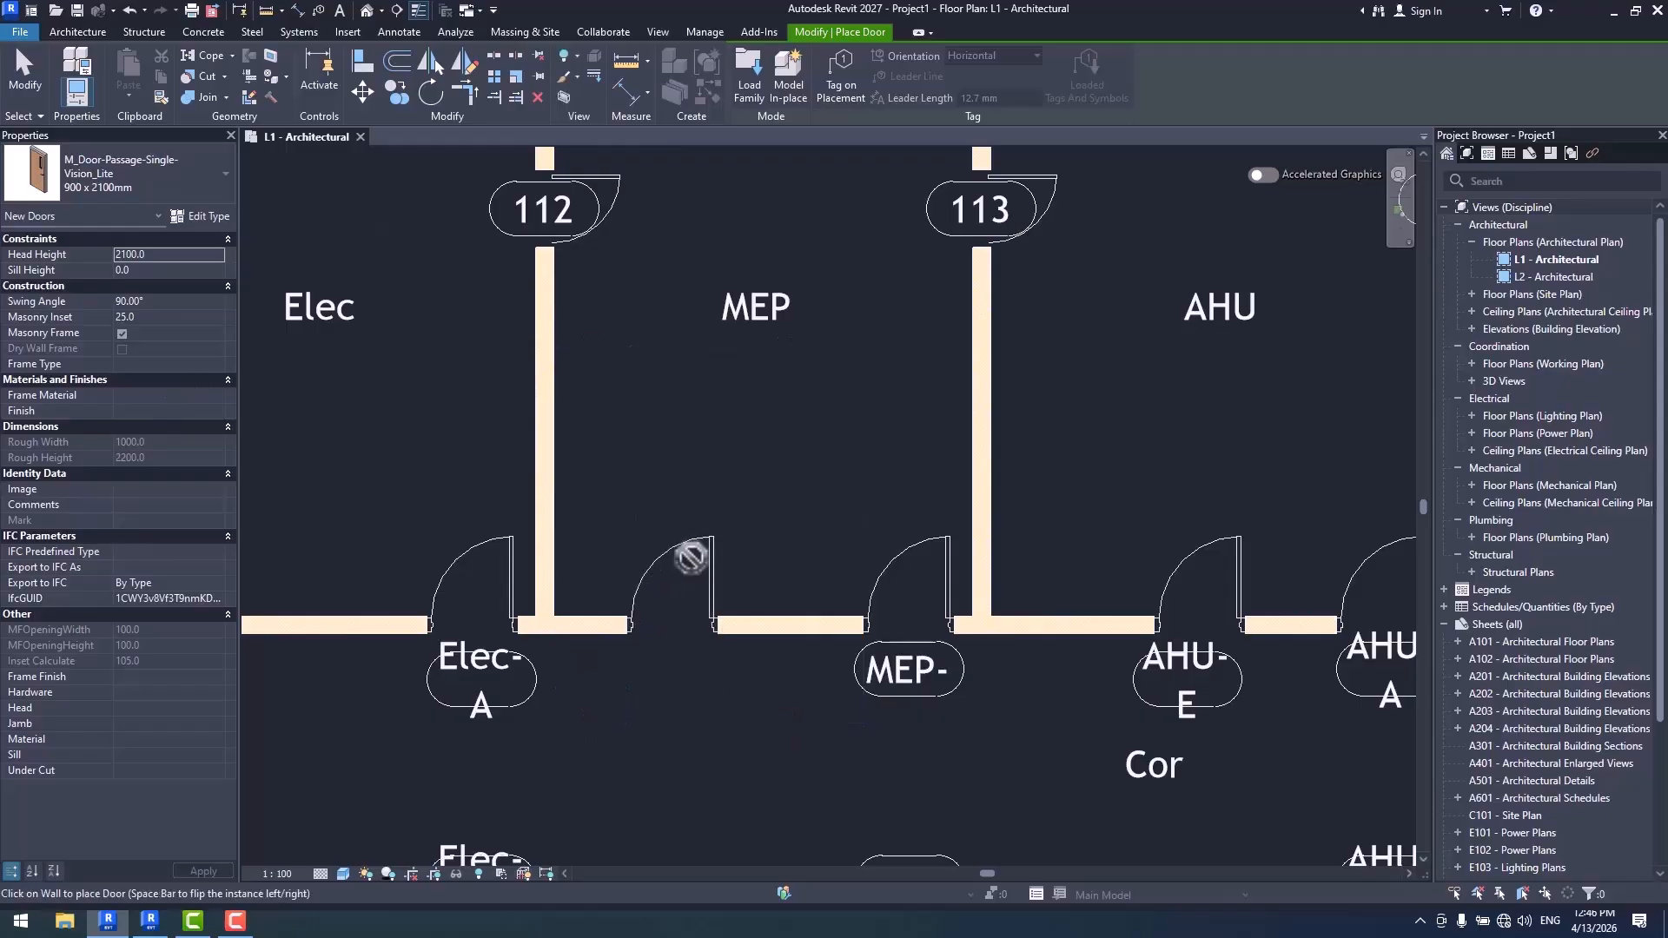
key("Escape")
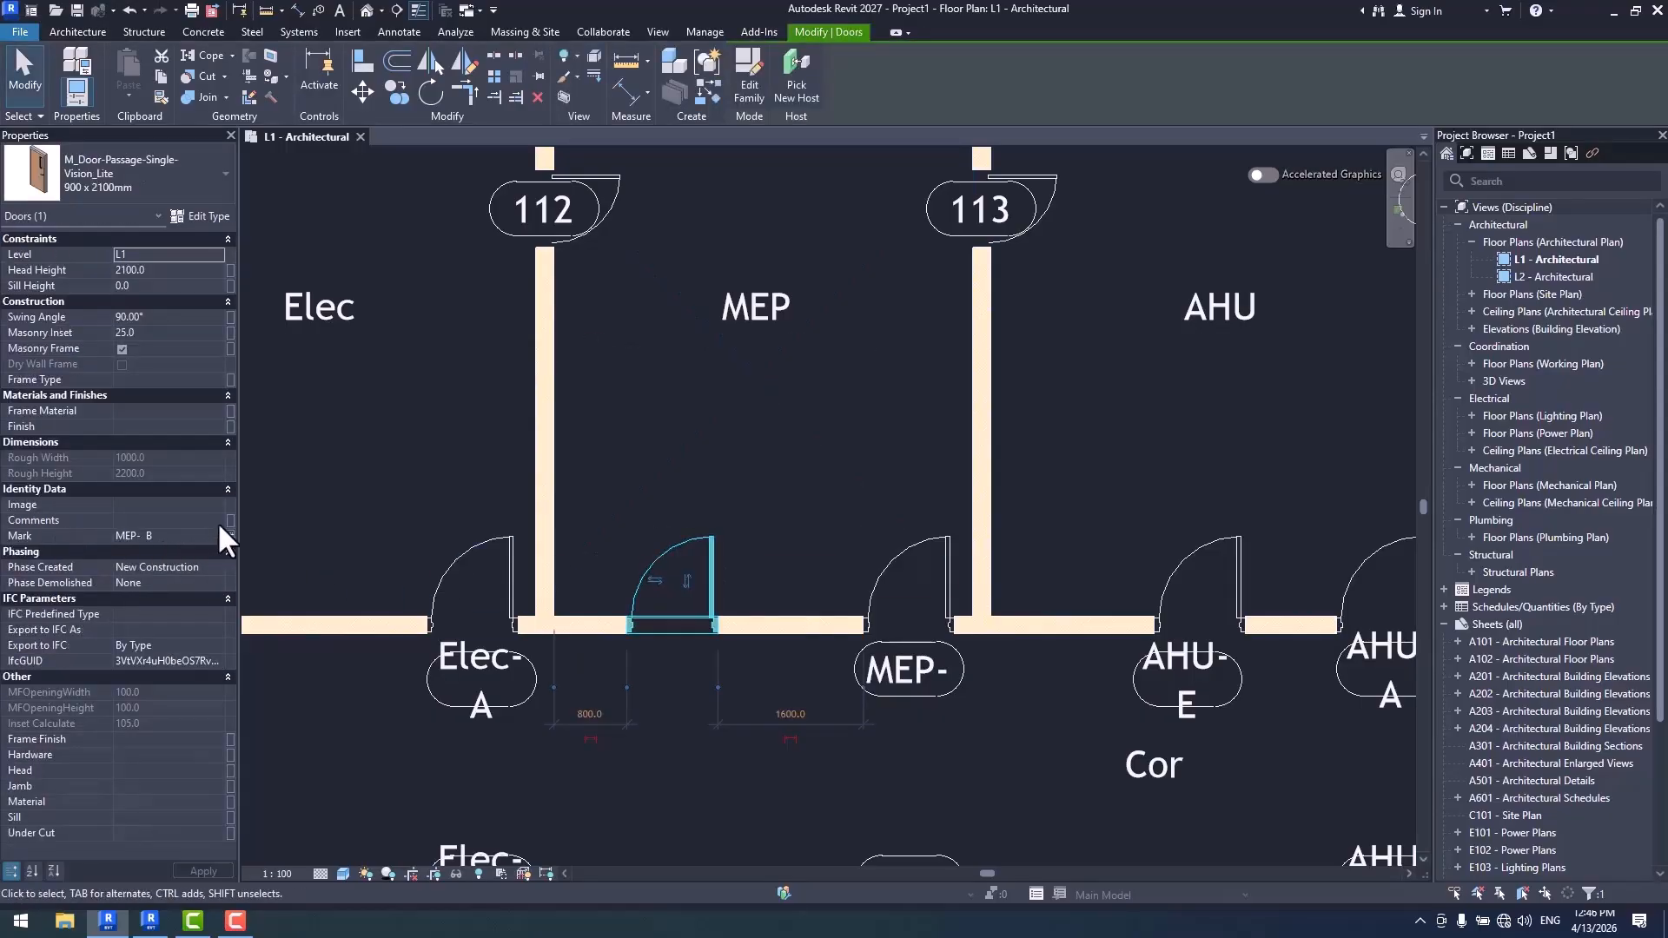
scroll(774, 504, "down", 3)
scroll(756, 491, "up", 2)
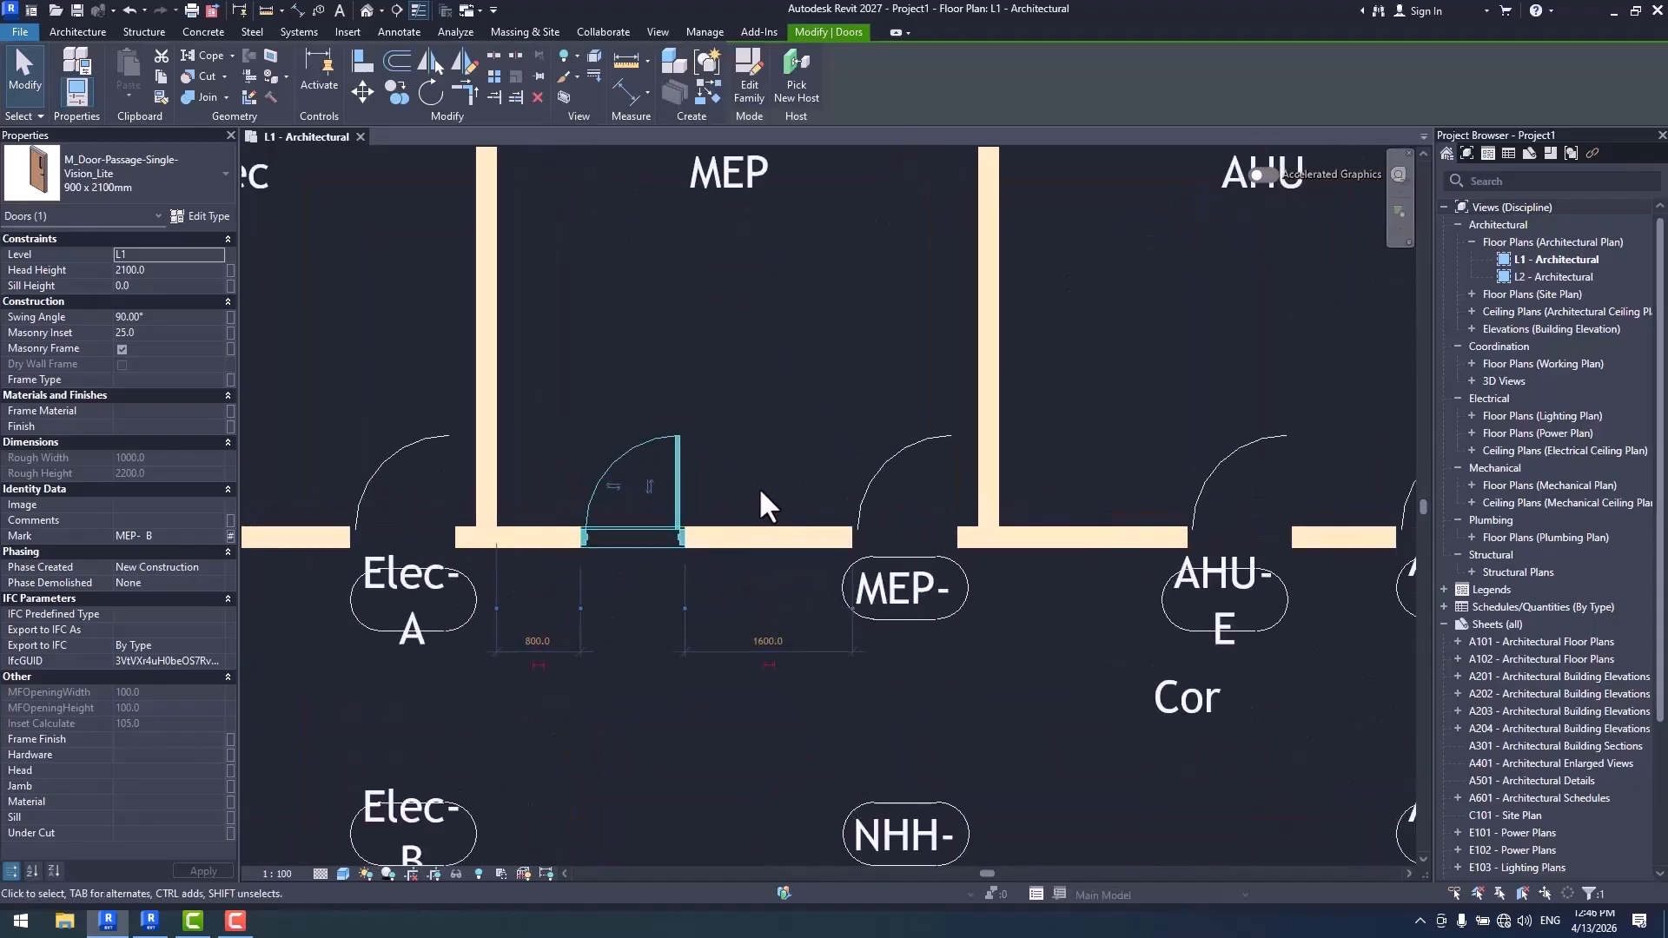
left_click(752, 446)
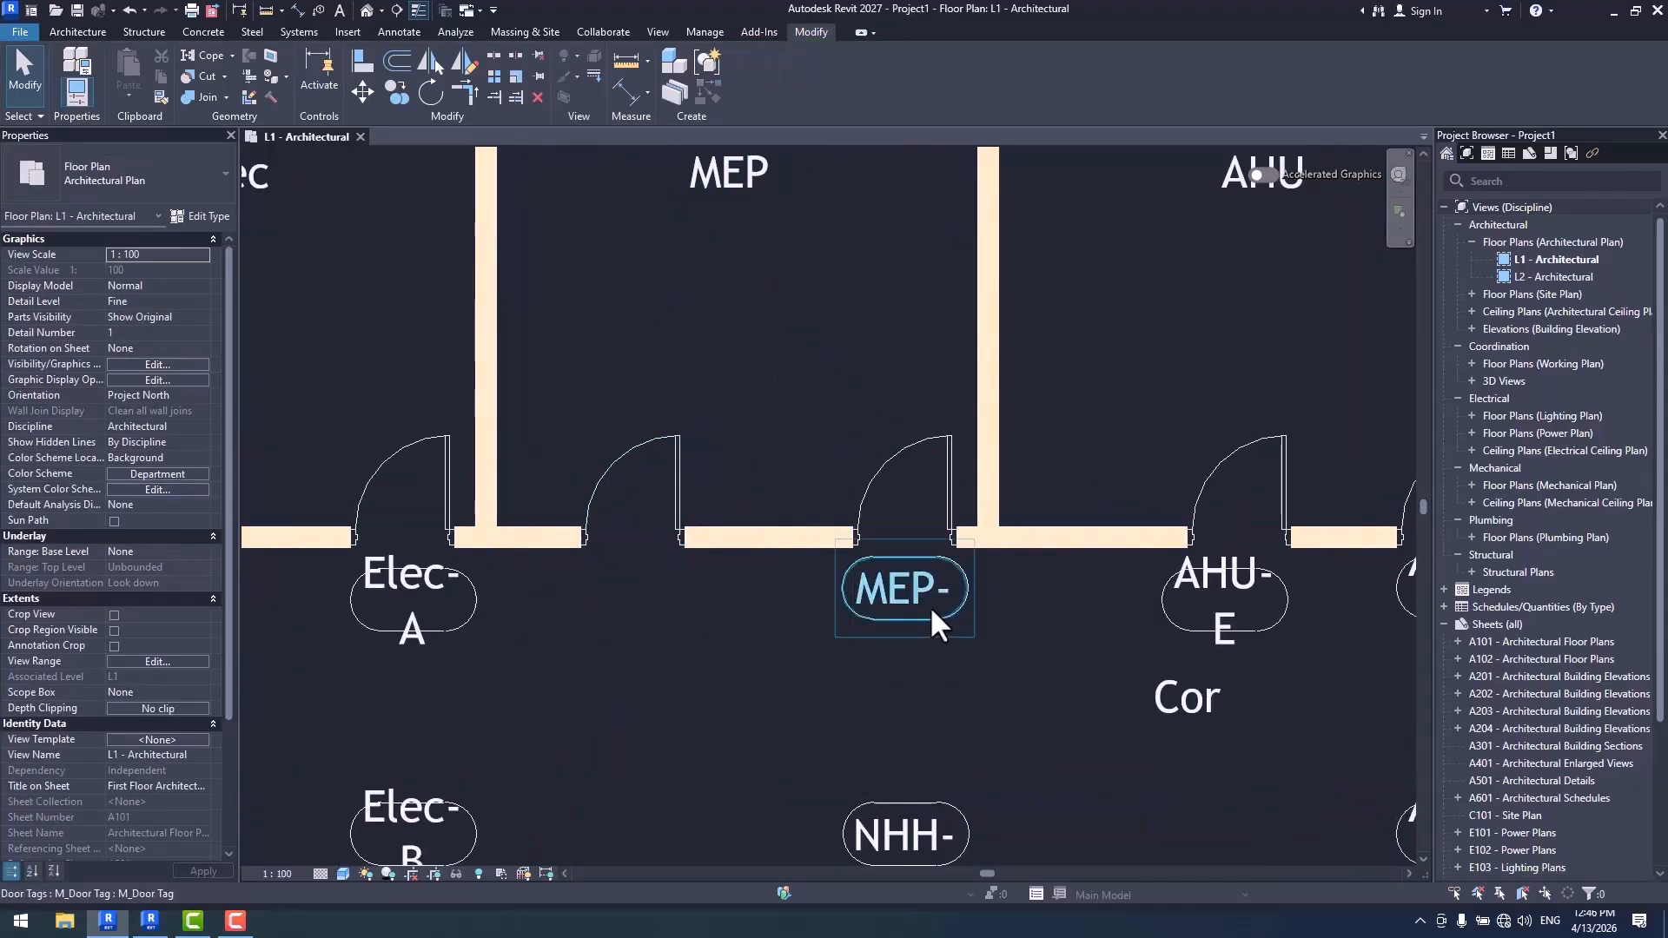
left_click(679, 452)
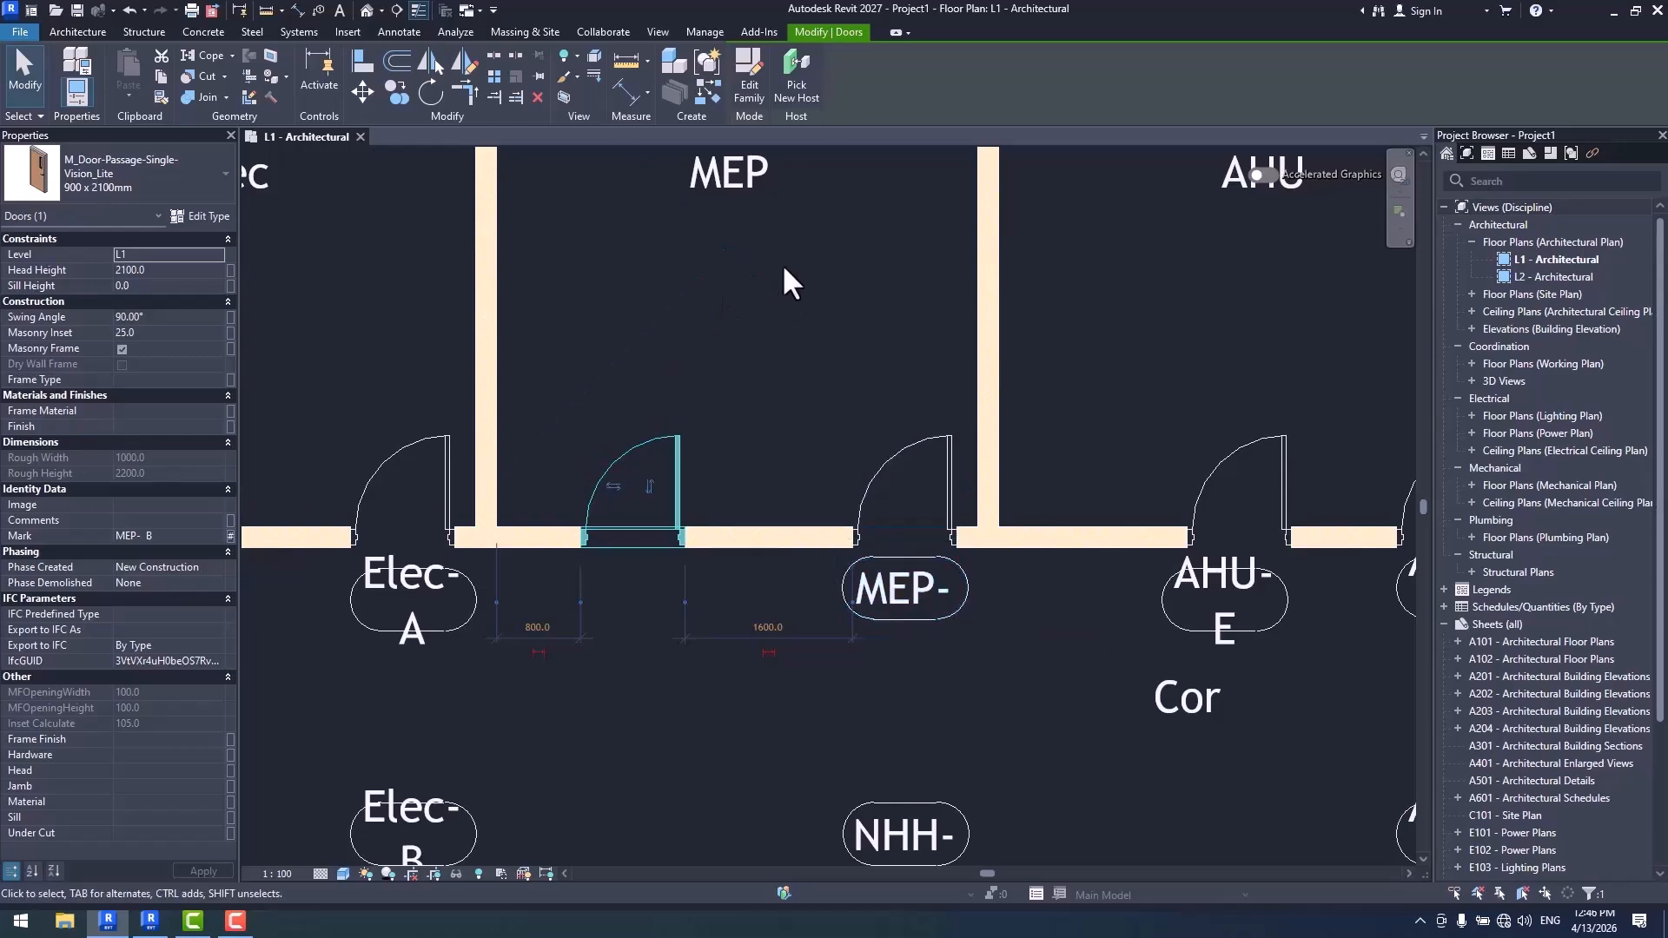
- Tag the new MEP door with the same door tag type, move the tag into the corridor and remove its leader line
left_click(979, 655)
left_click(950, 619)
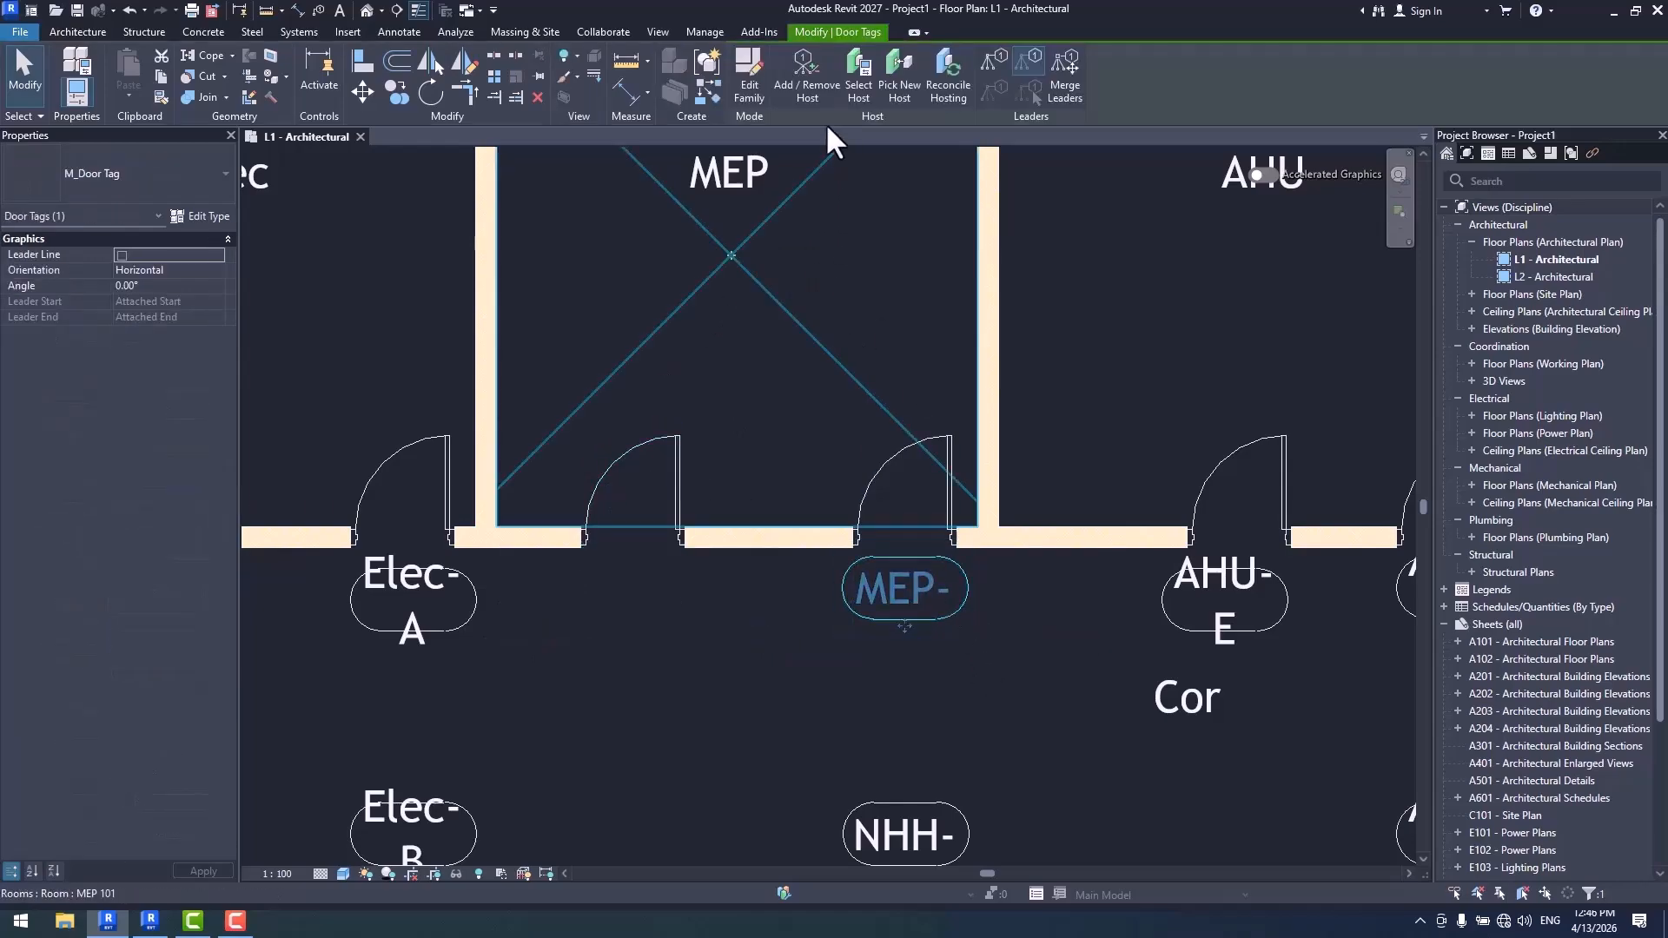
left_click(709, 97)
left_click(685, 458)
key("Escape")
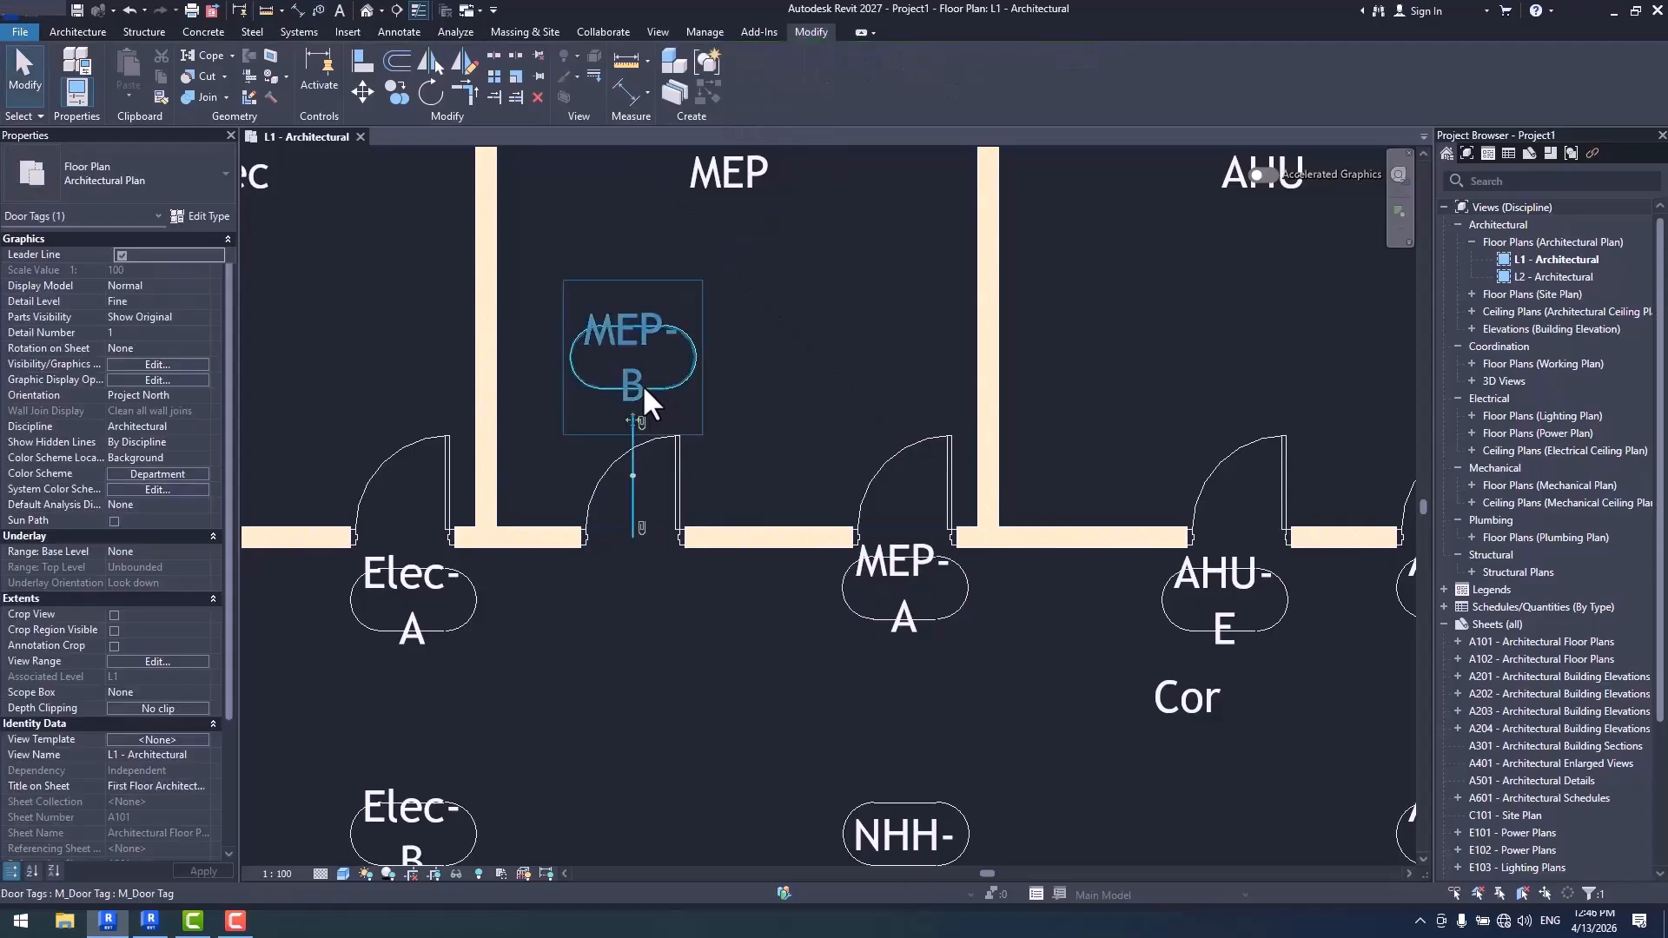
left_click_drag(627, 424, 634, 665)
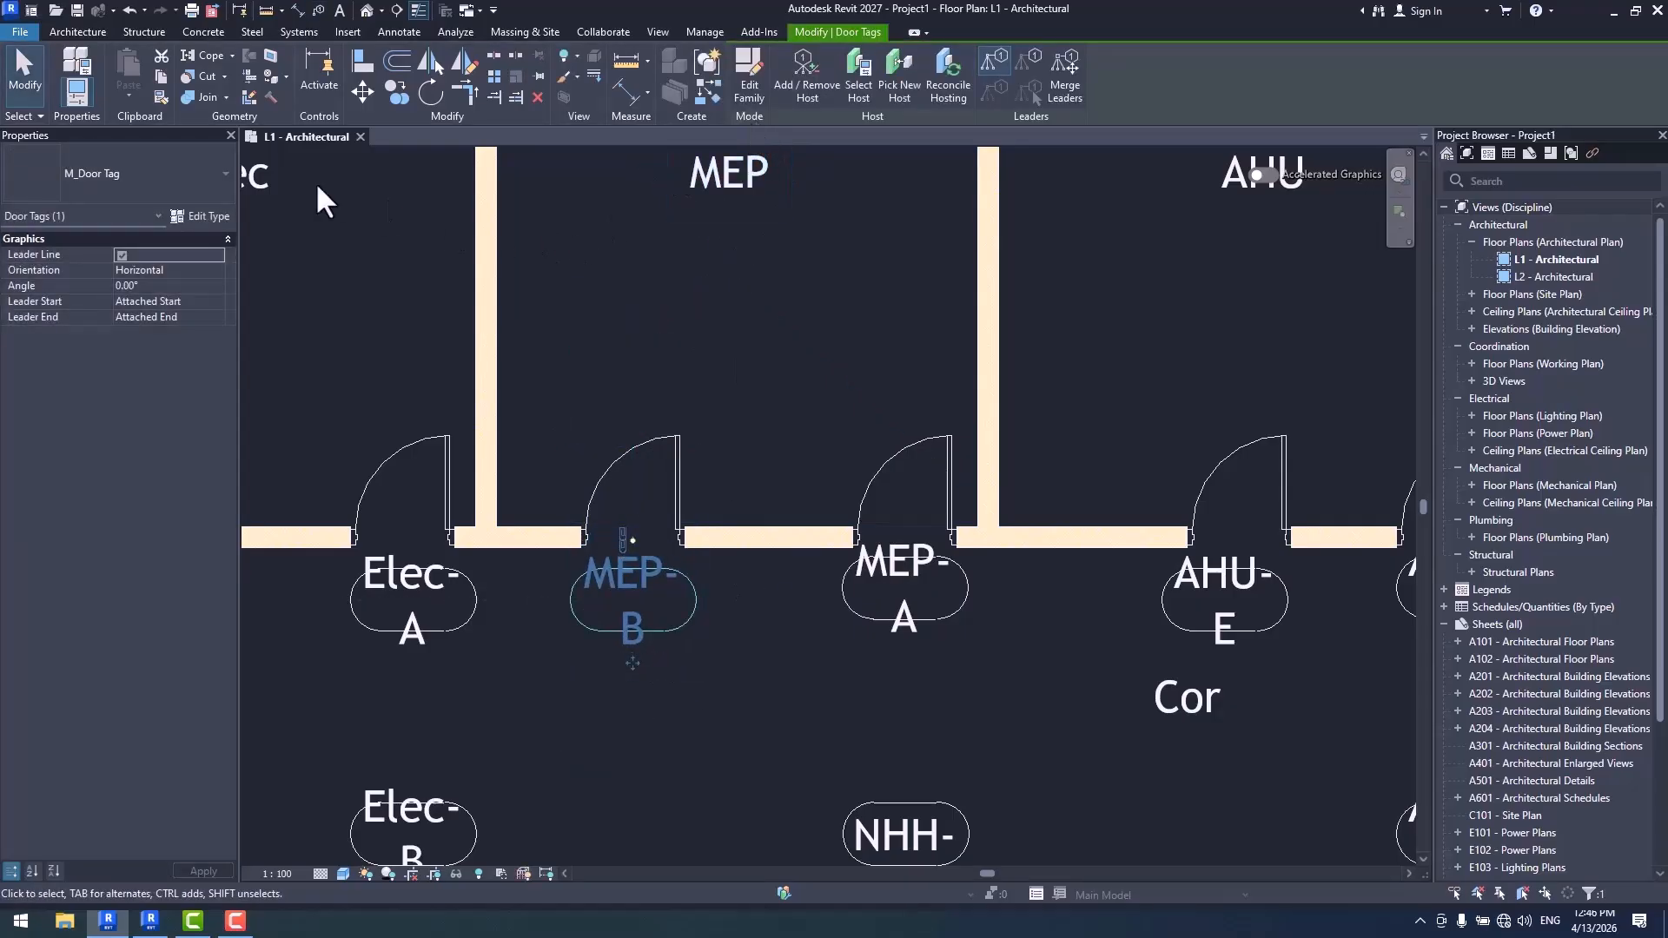
left_click(122, 256)
- Examine the automatically numbered door tags along the corridor, comparing the two MEP doors with the other rooms' doors
scroll(782, 626, "down", 3)
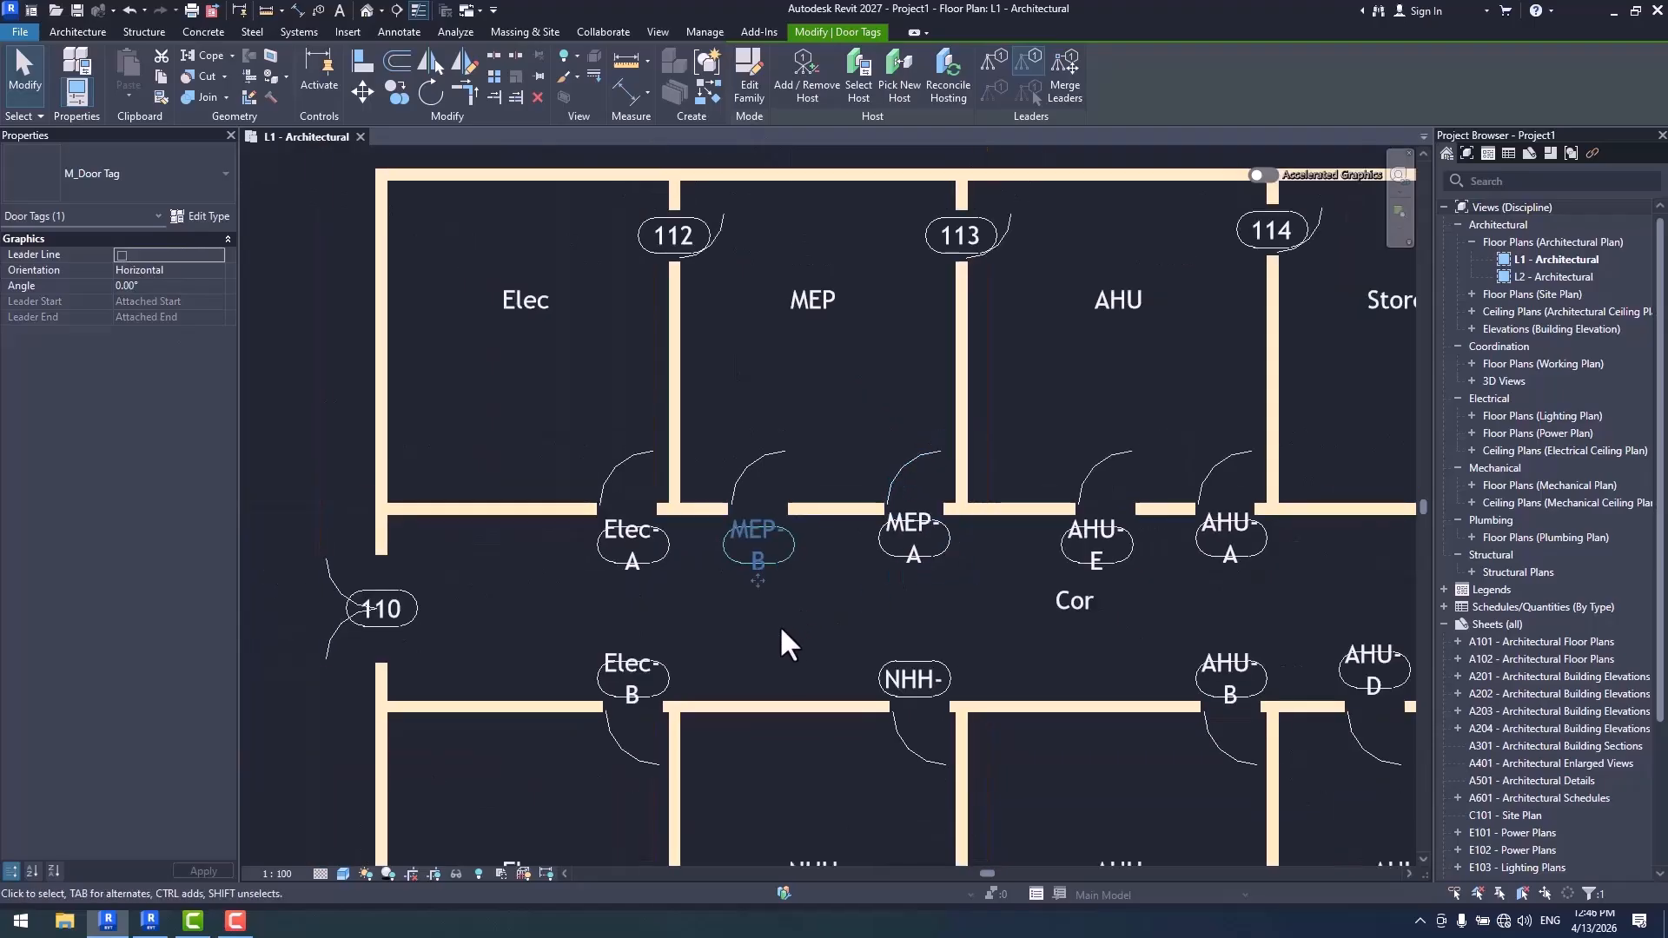
scroll(793, 533, "up", 2)
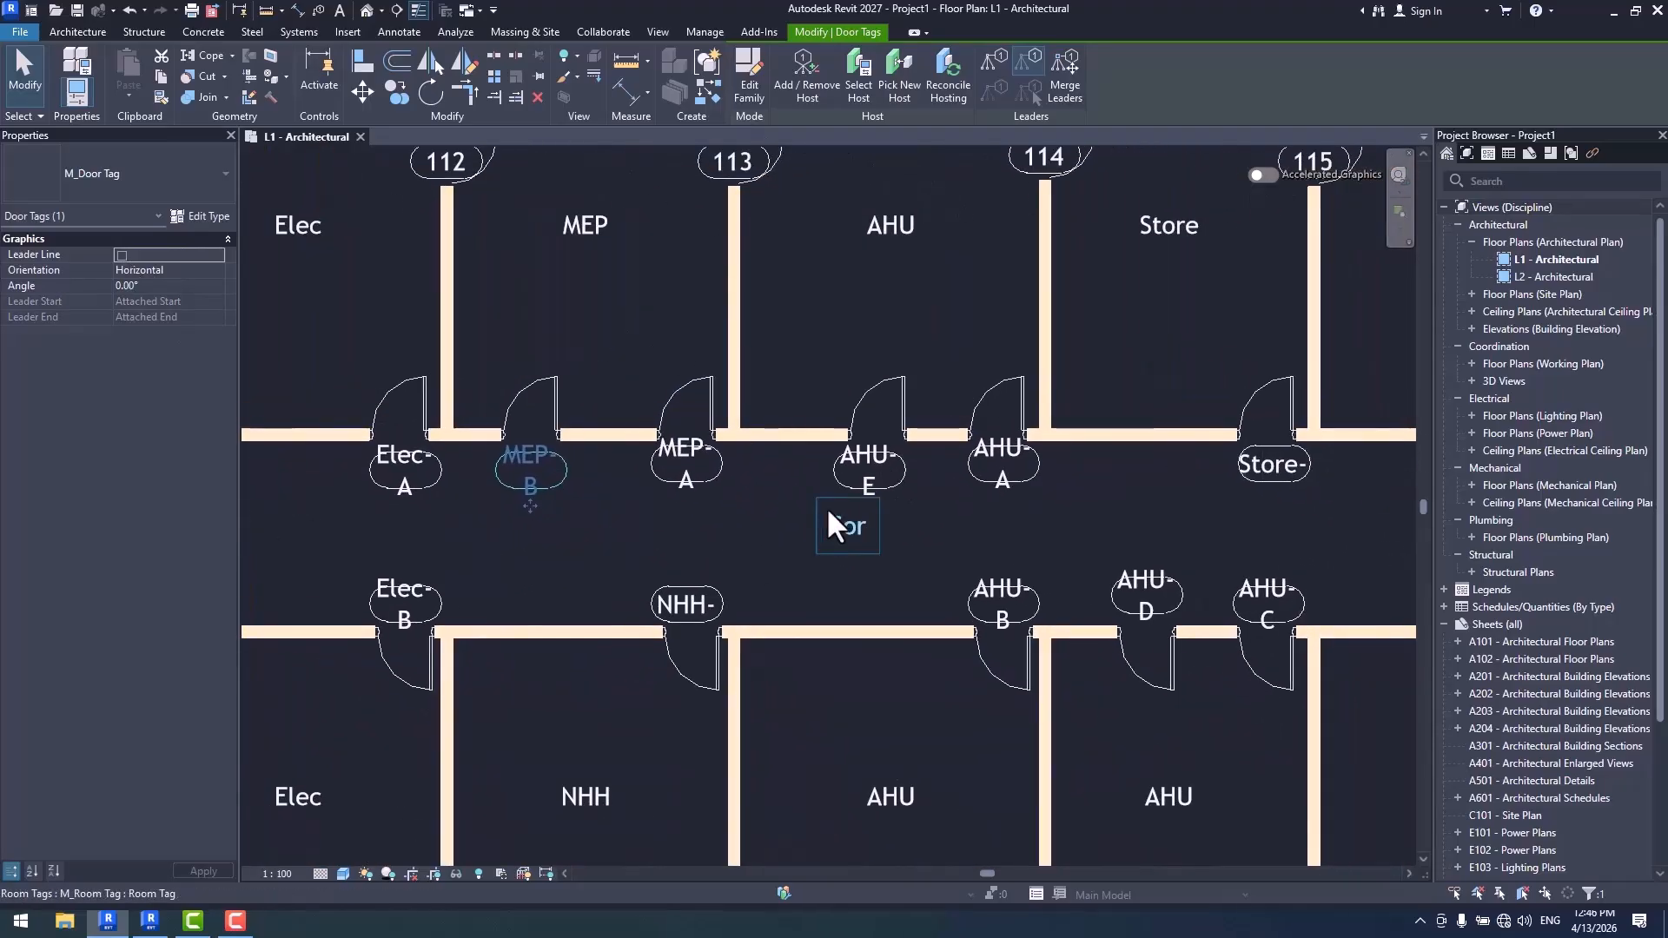
scroll(821, 522, "up", 2)
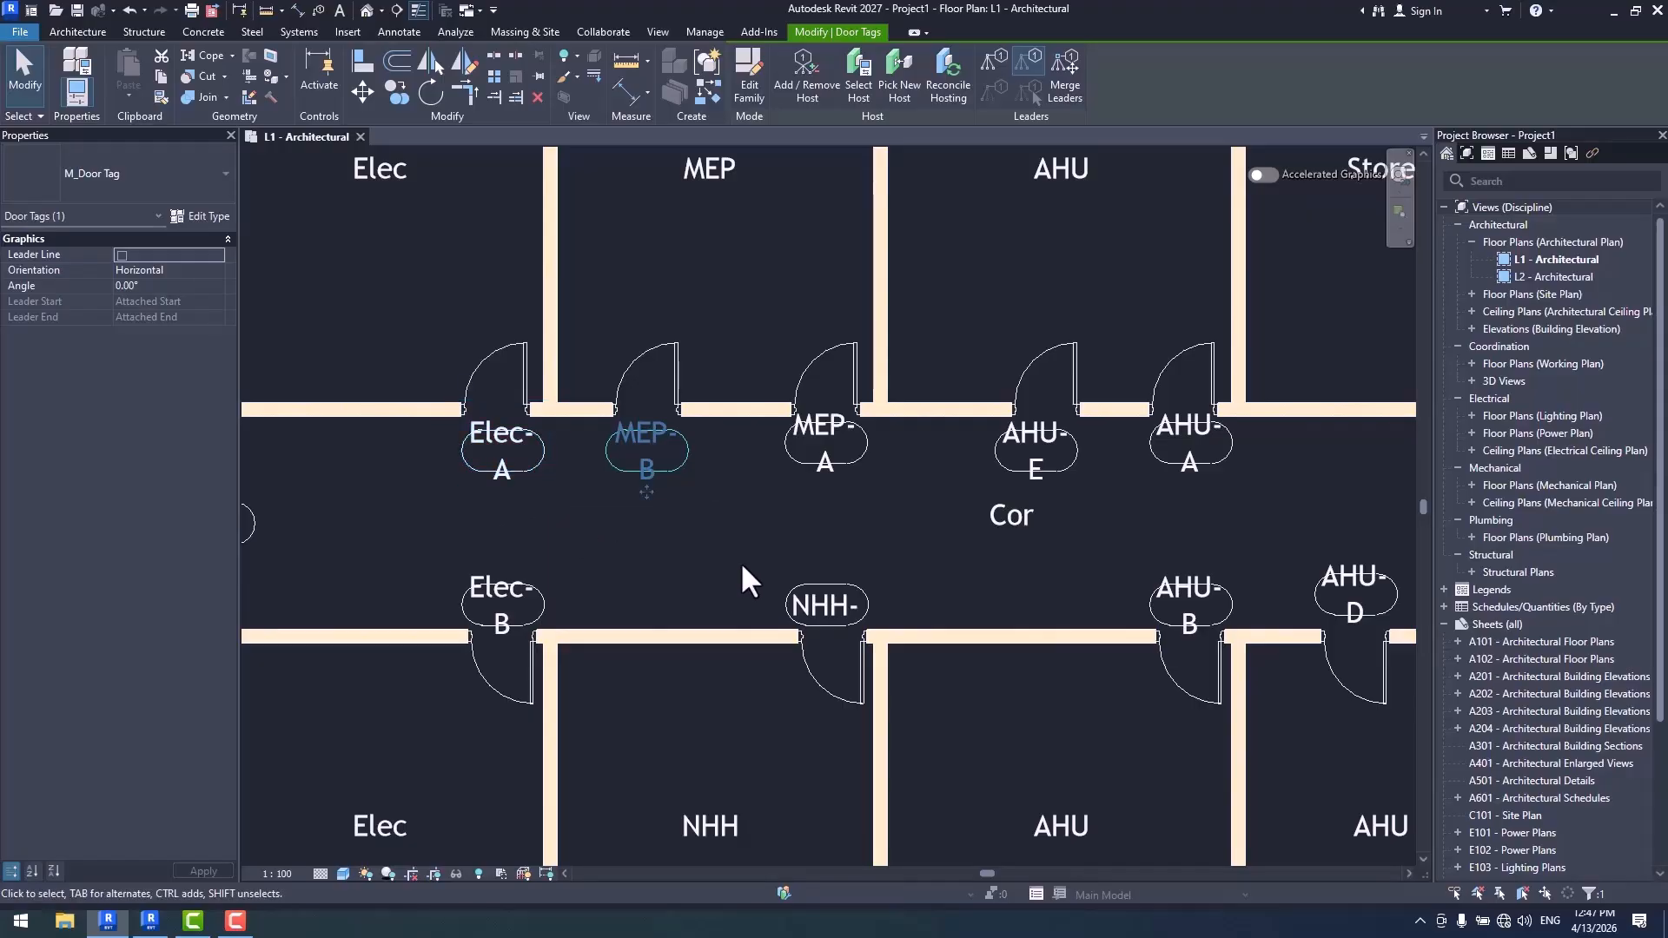
middle_click_drag(1181, 535, 608, 551)
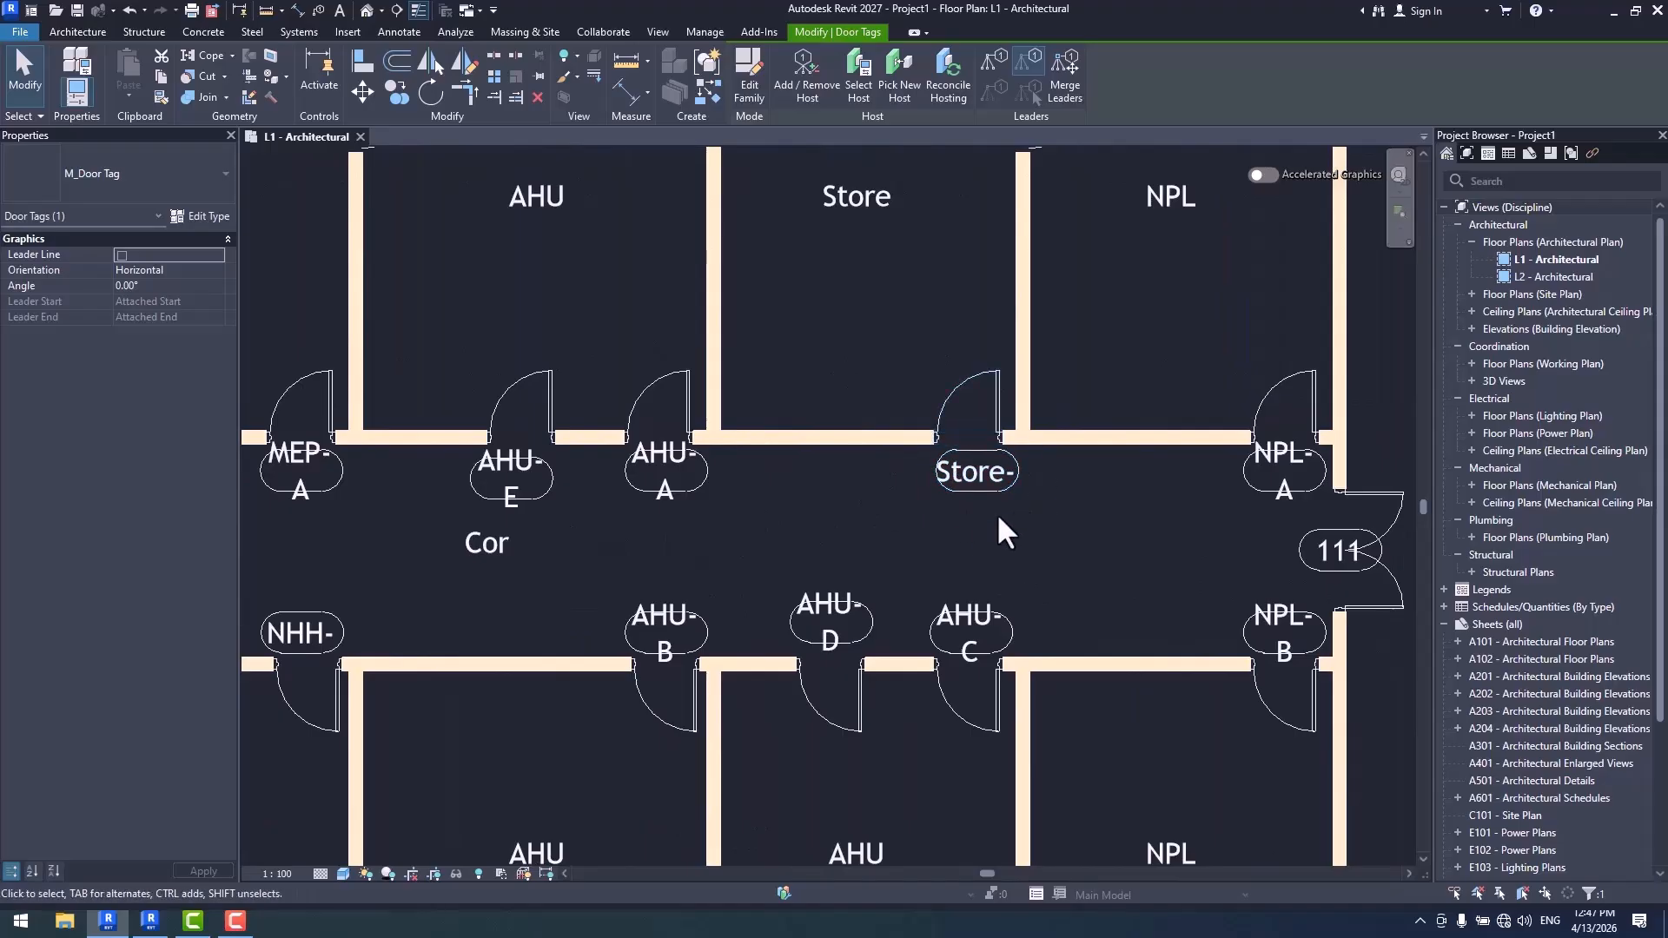
scroll(1110, 499, "down", 2)
middle_click_drag(809, 501, 843, 431)
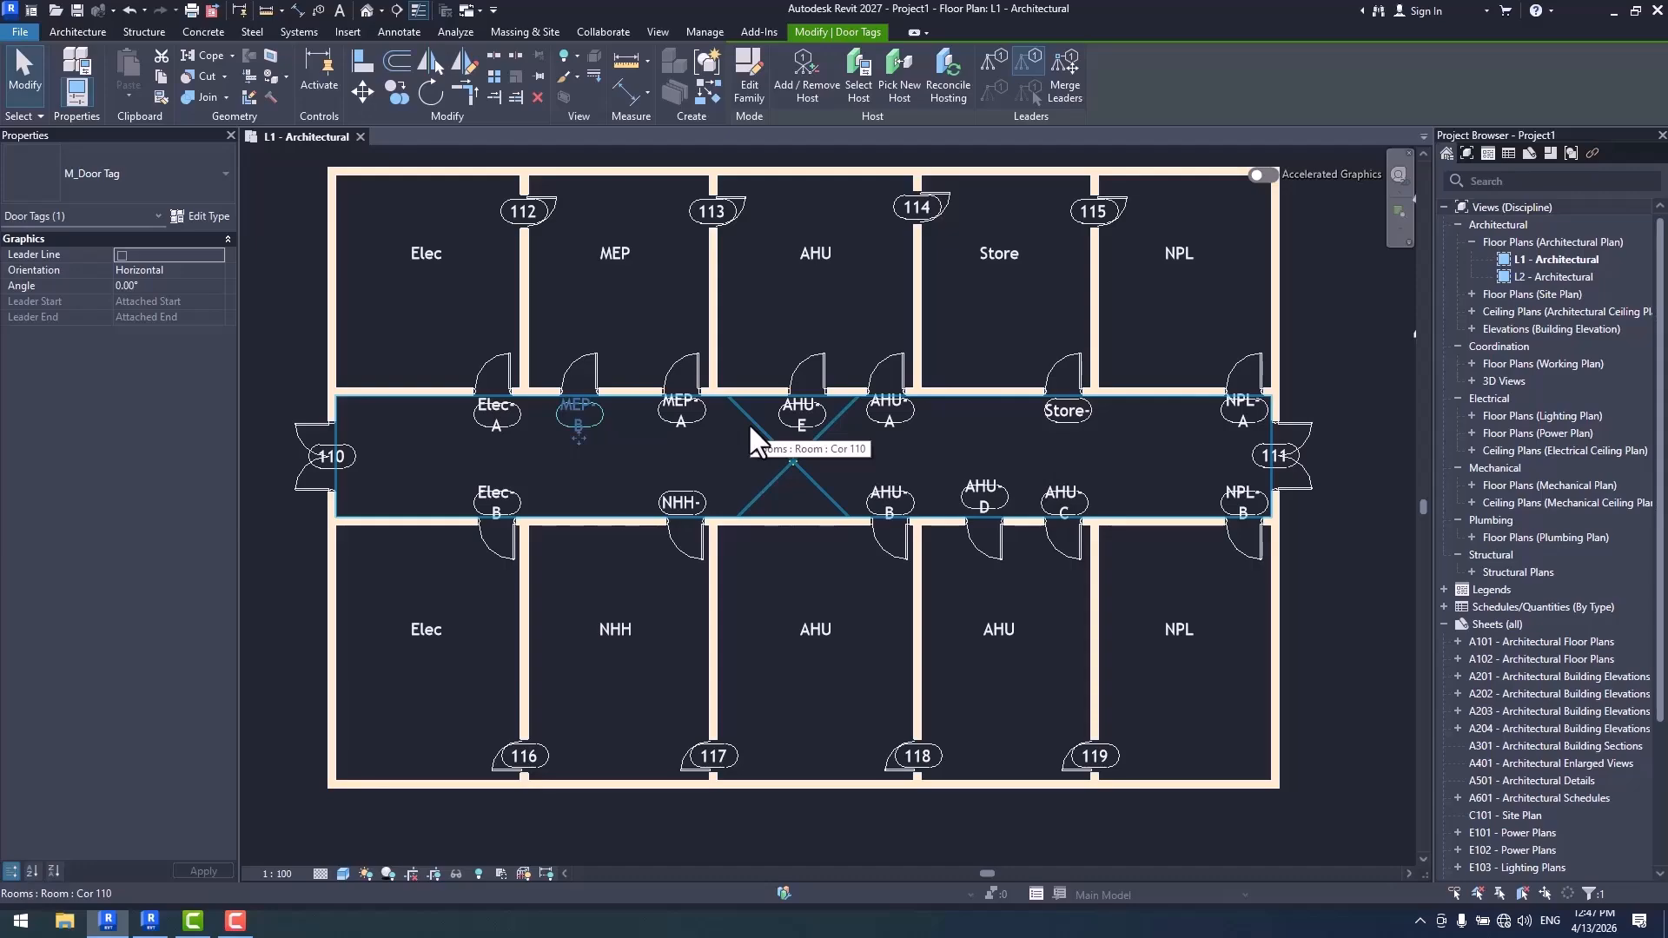
scroll(704, 424, "up", 4)
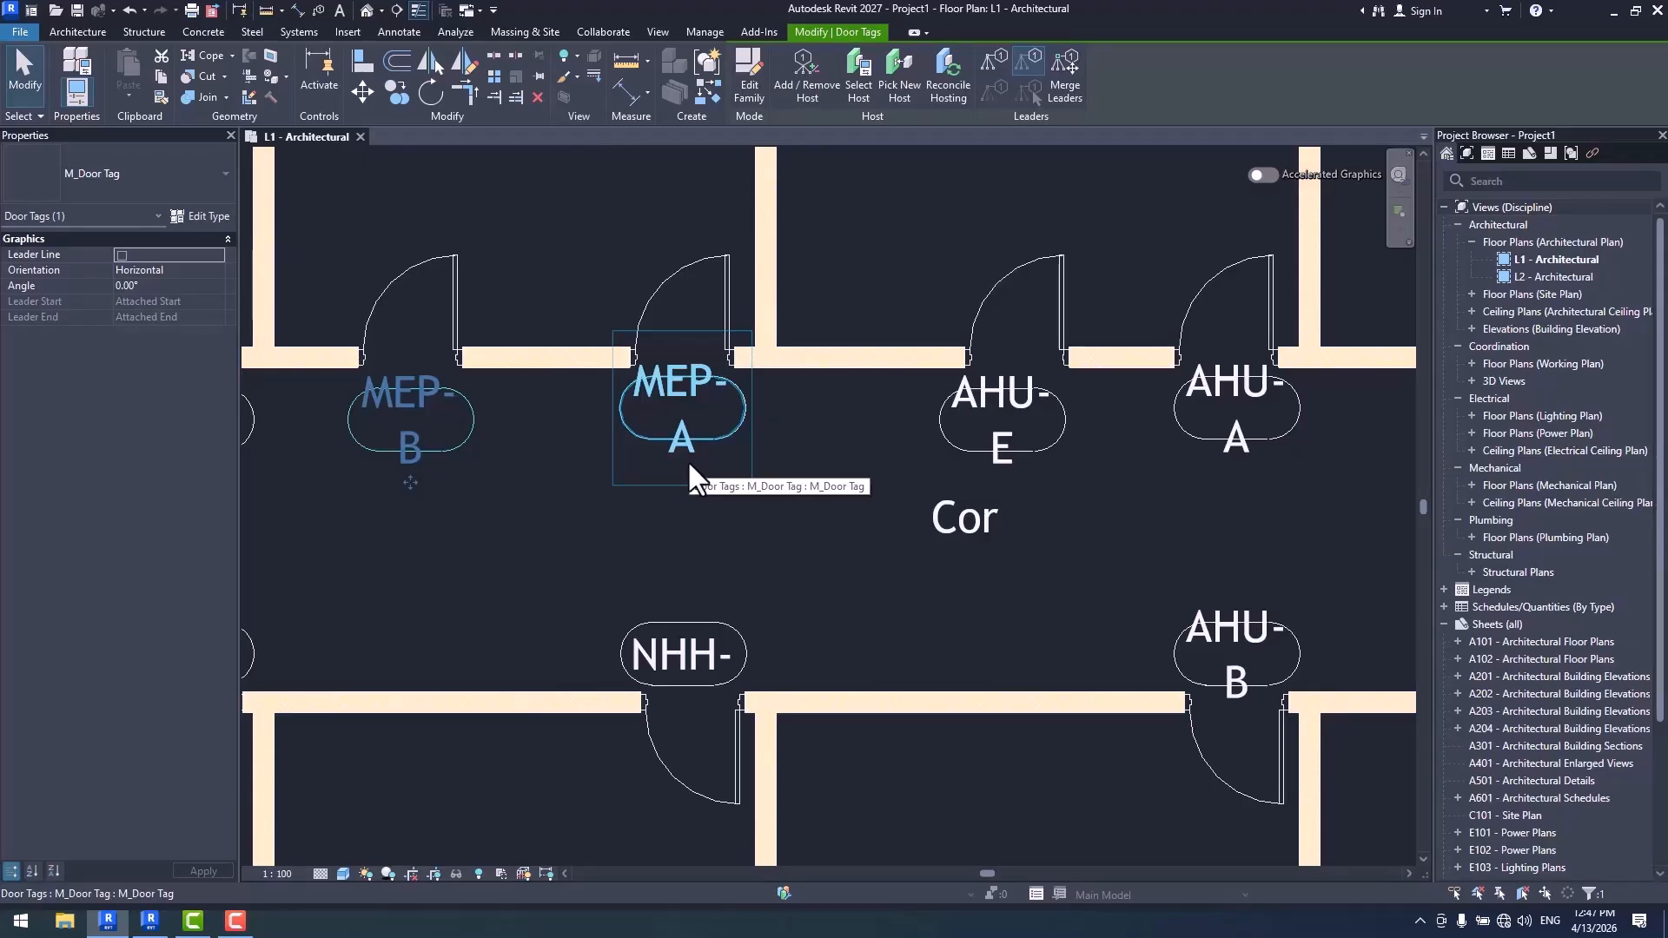
scroll(686, 461, "down", 6)
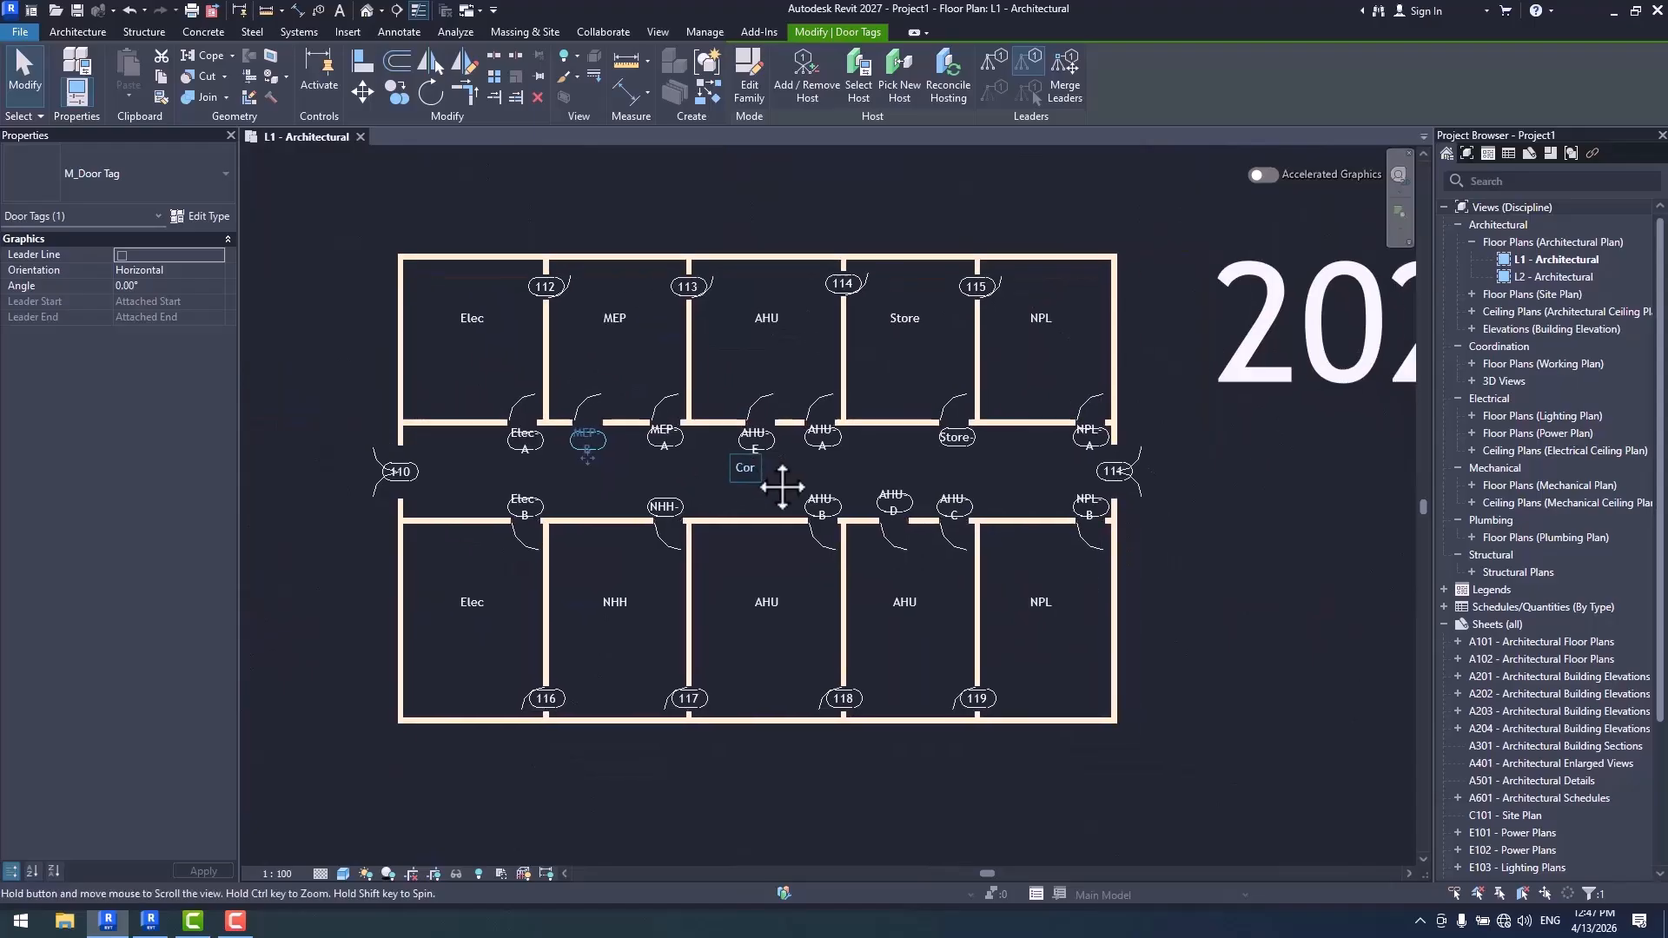
scroll(798, 431, "up", 3)
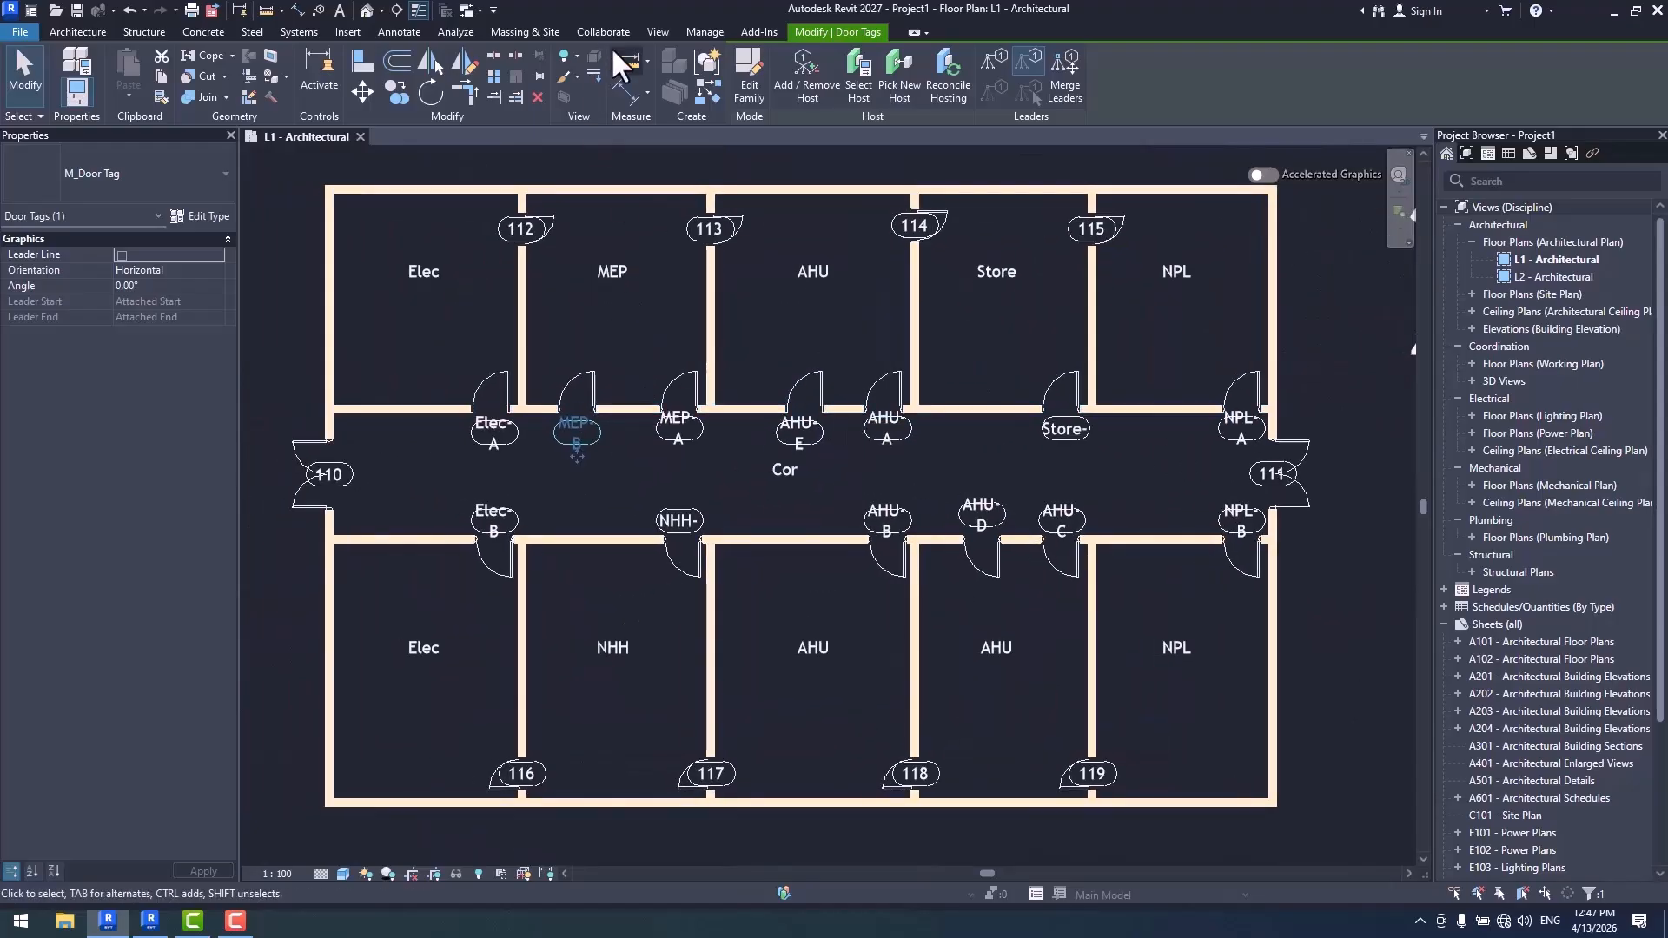
- Set the Door Tag numbering template to match elements by parameter value, using the Type parameter
left_click(705, 31)
left_click(566, 78)
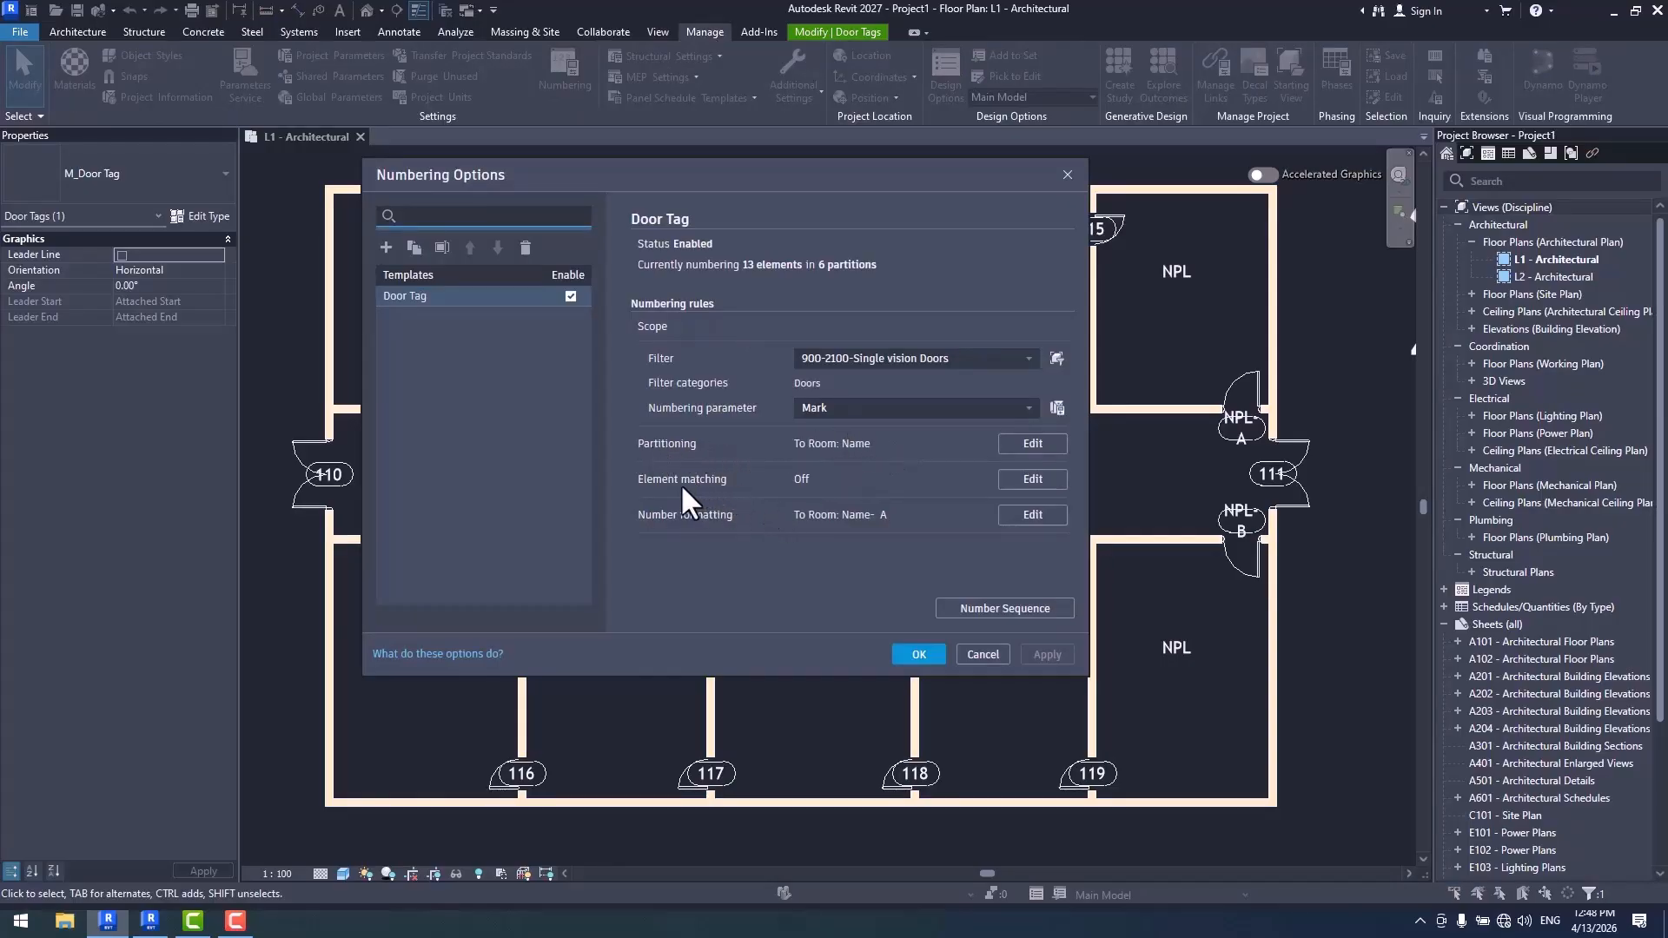
left_click(1033, 480)
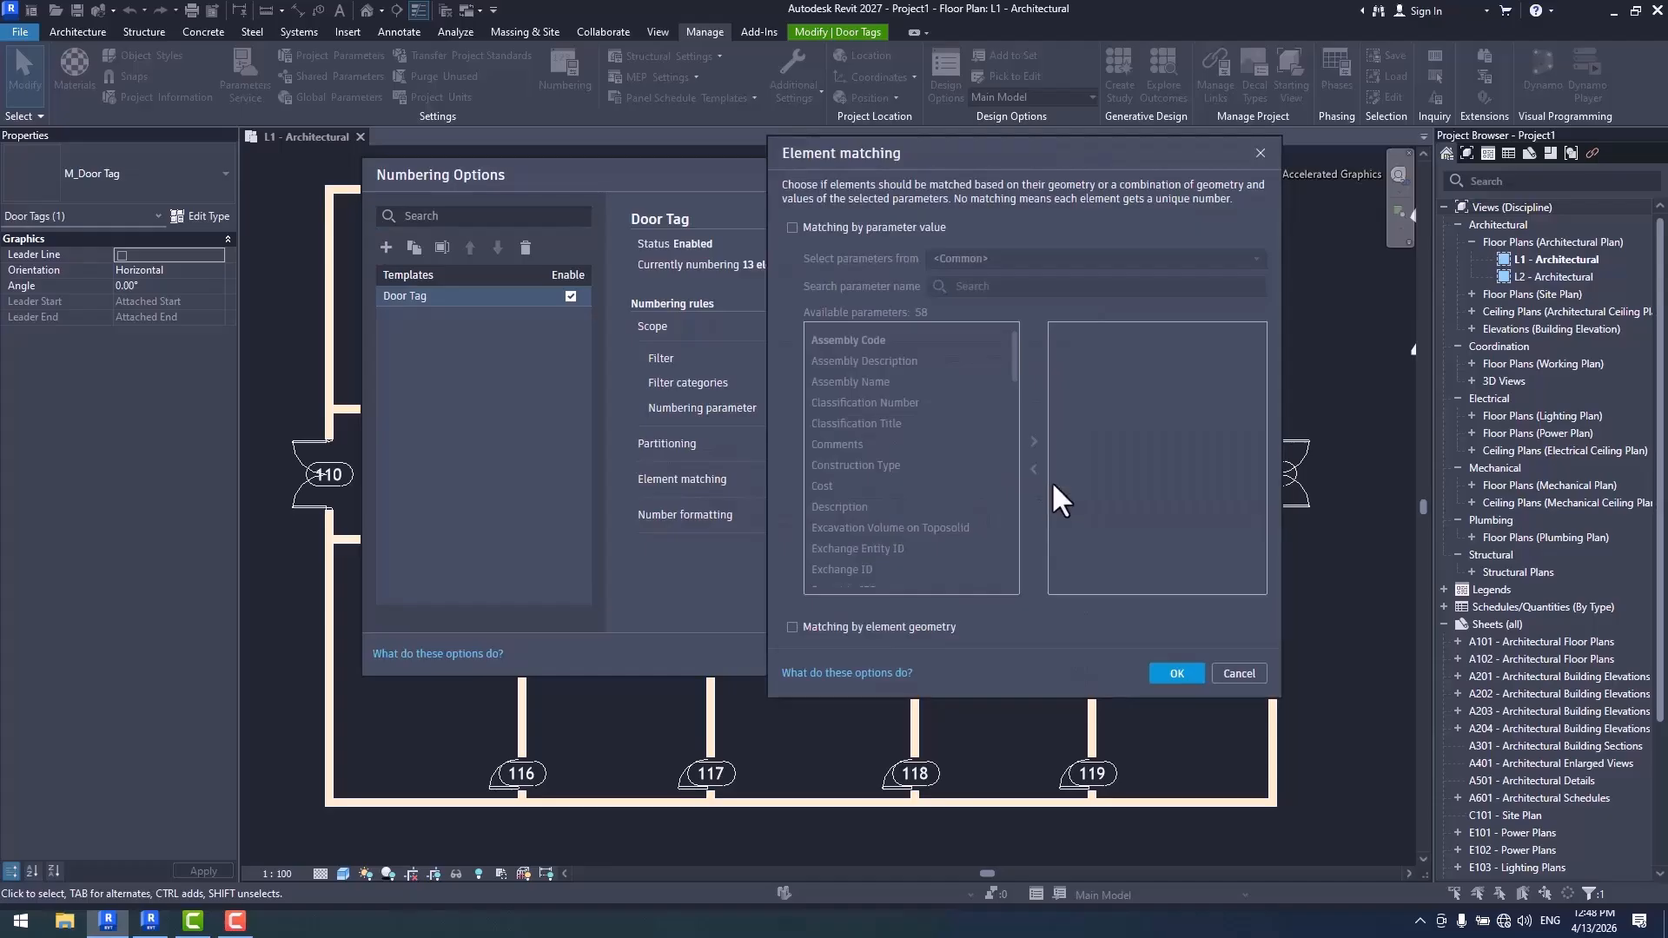
left_click(845, 228)
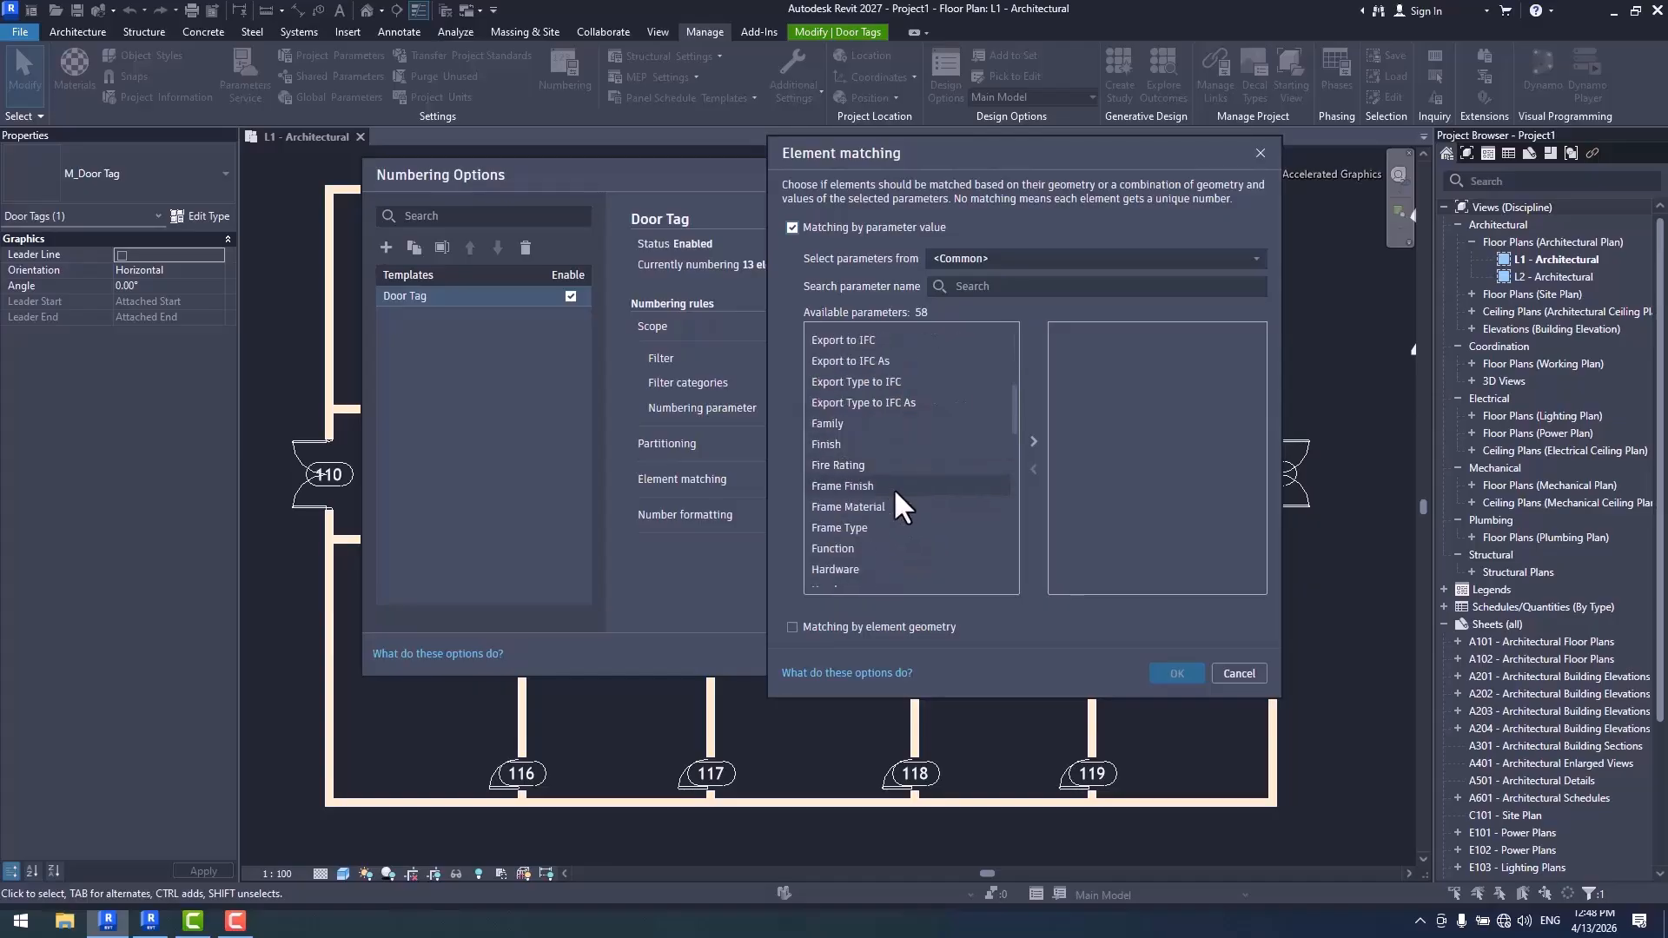
scroll(895, 491, "down", 5)
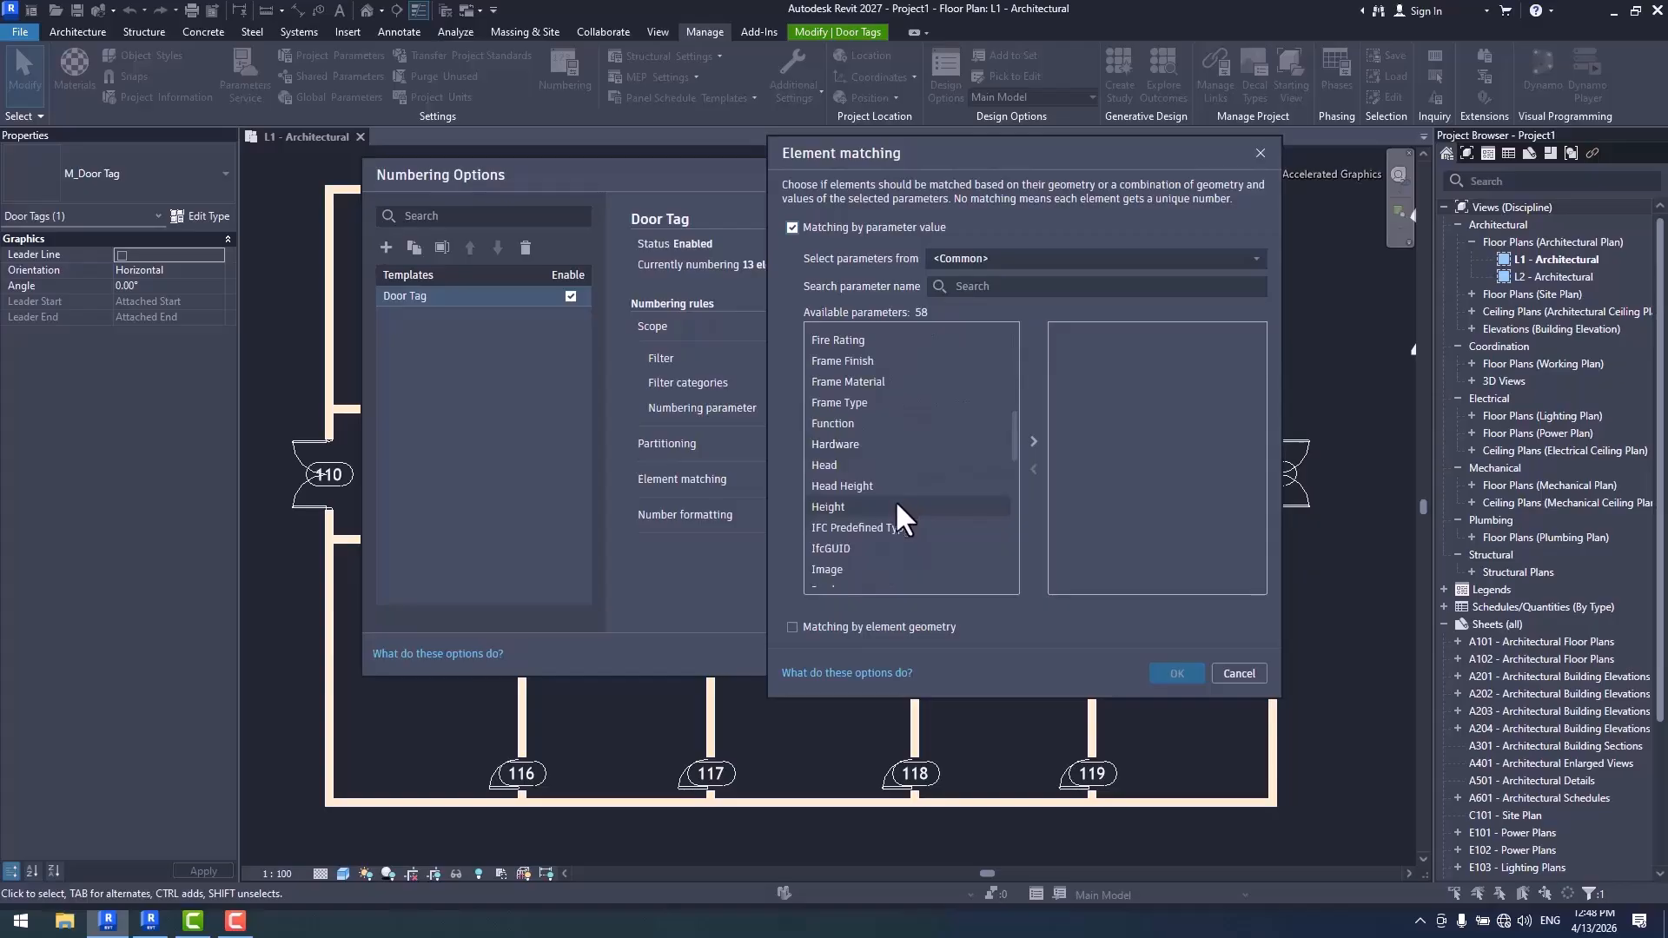
scroll(899, 498, "down", 5)
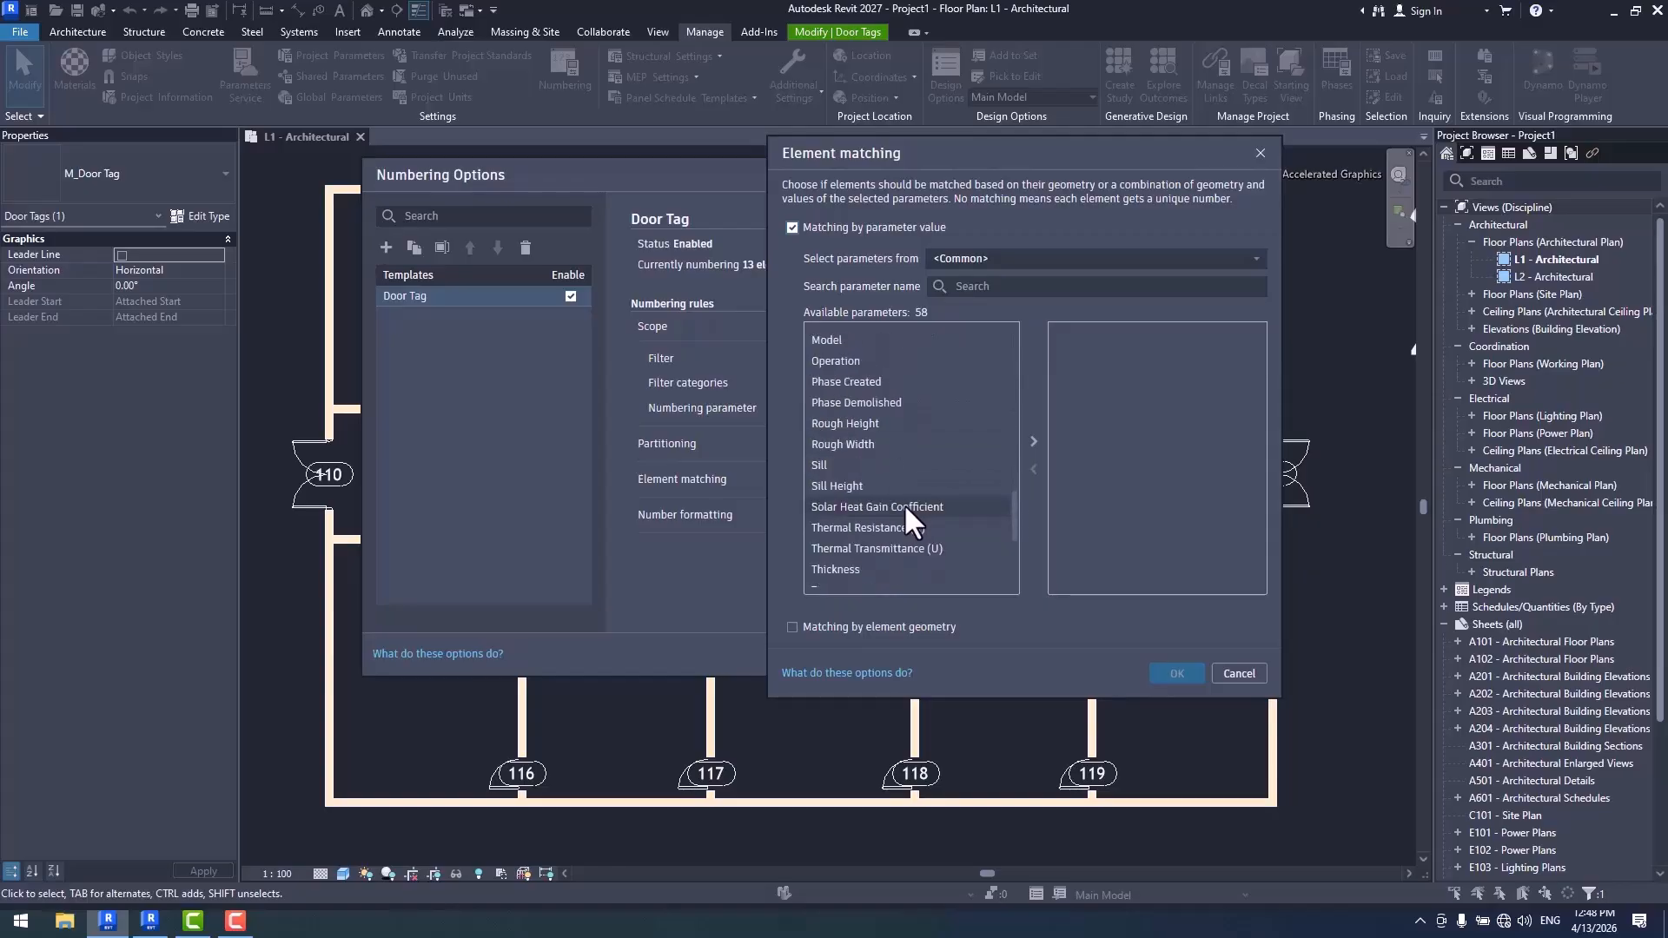
scroll(906, 513, "down", 2)
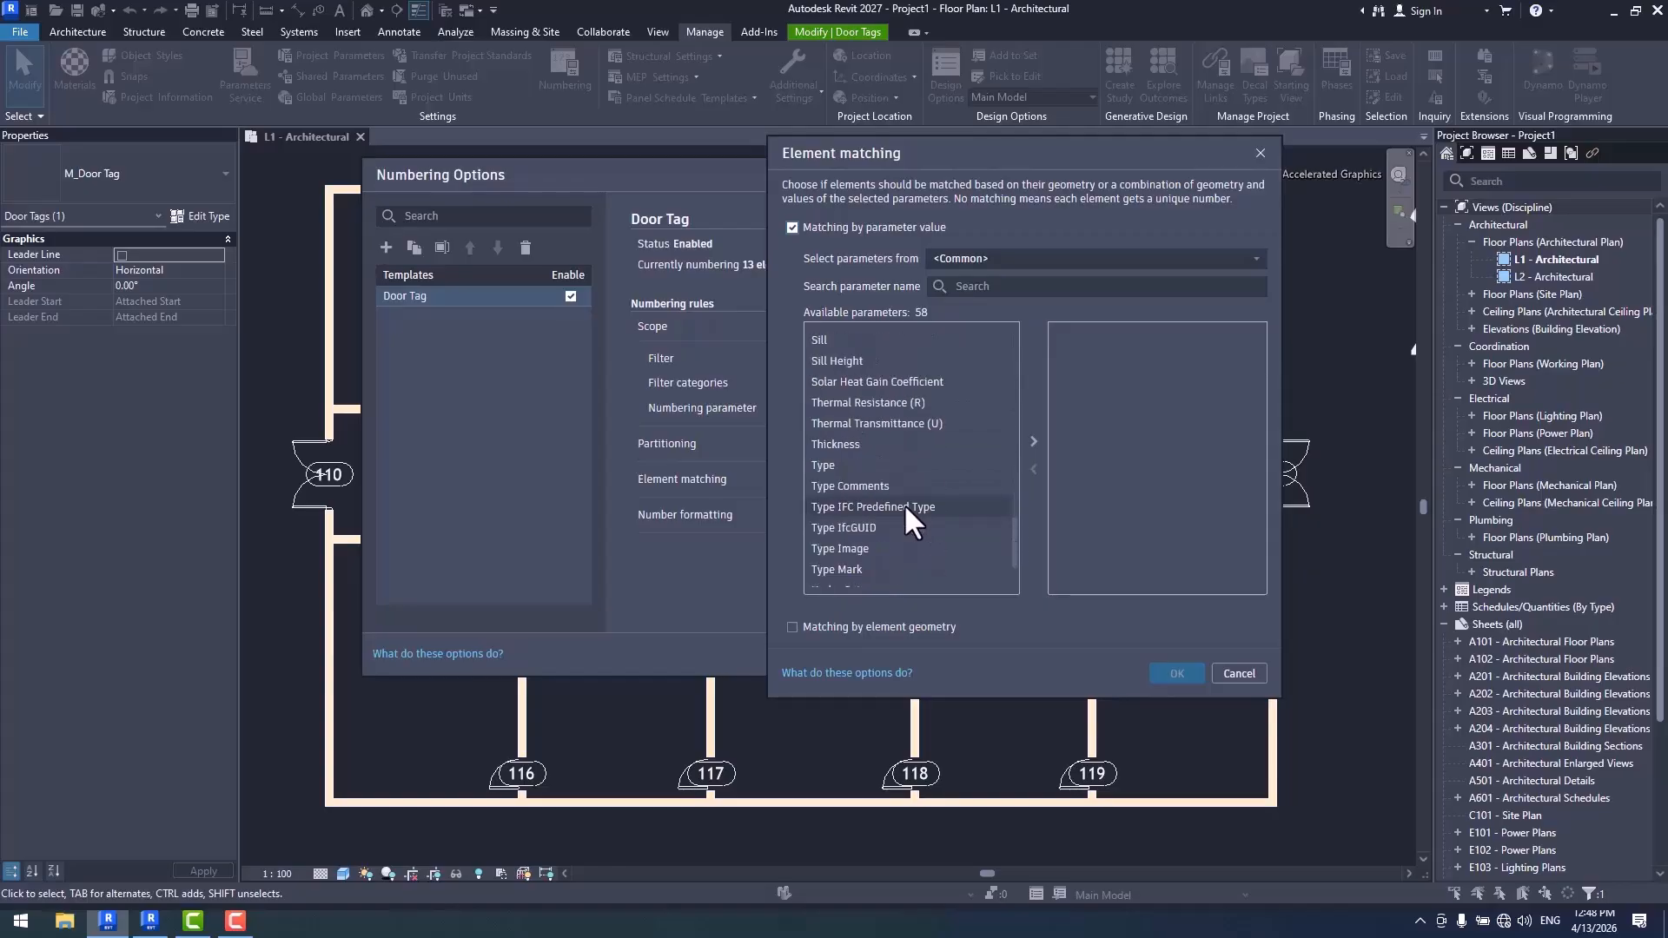
left_click(839, 464)
left_click(1034, 442)
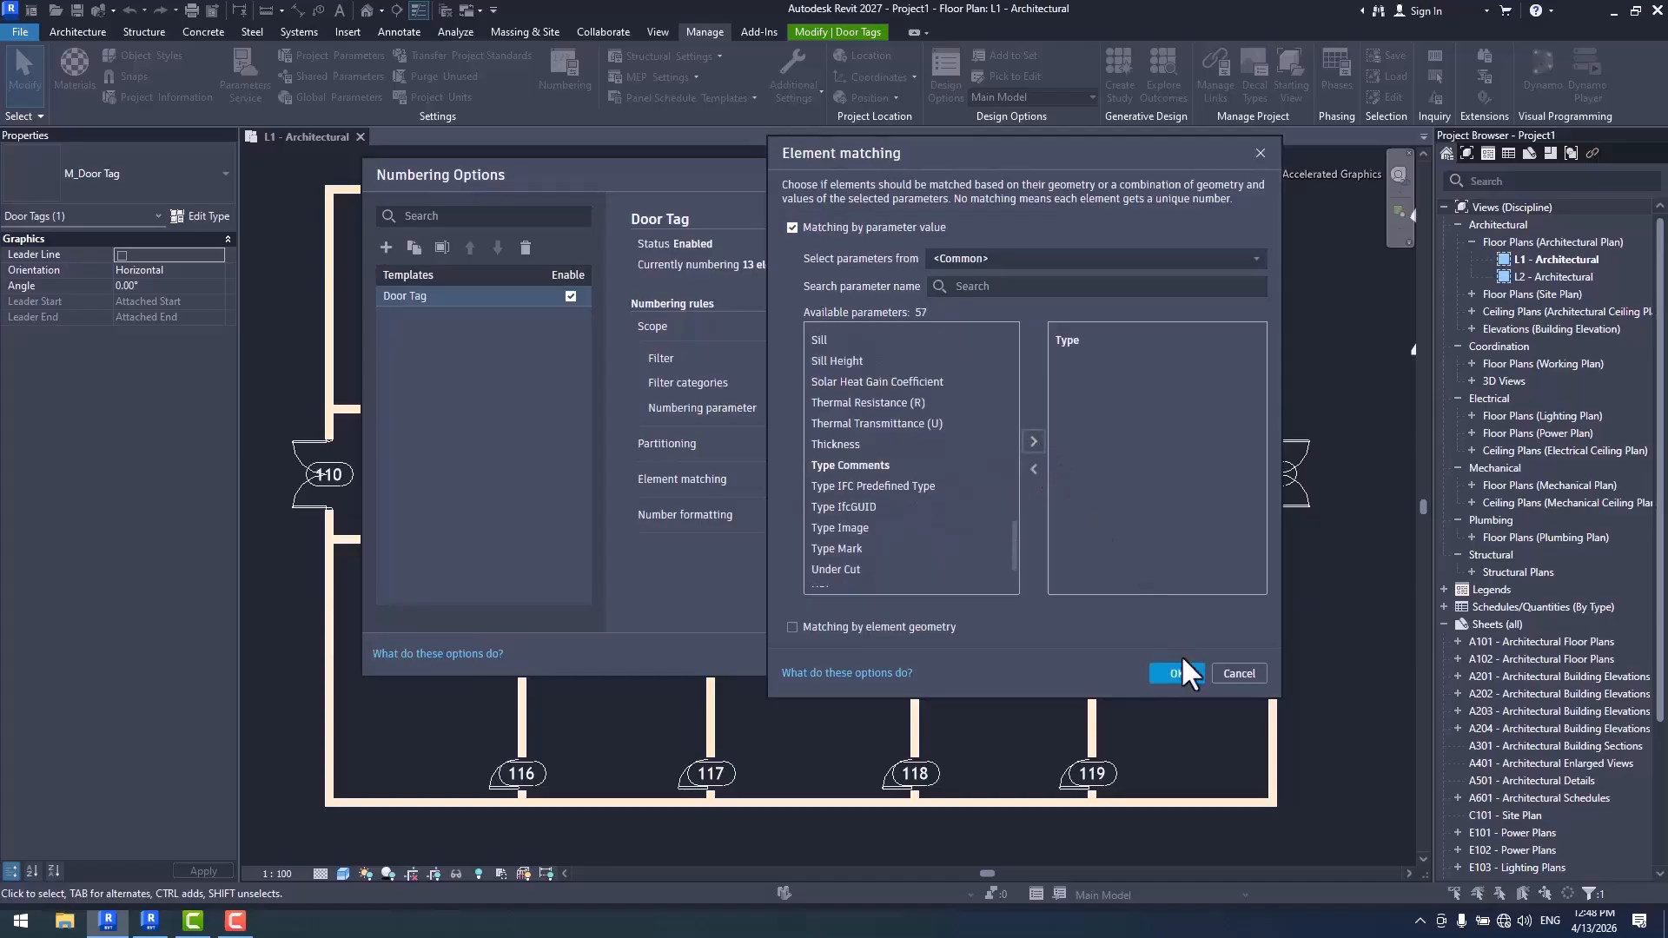
left_click(1176, 673)
- Look over the plan's door tags behind the numbering options and recheck the template's element matching settings
left_click_drag(805, 174, 1119, 726)
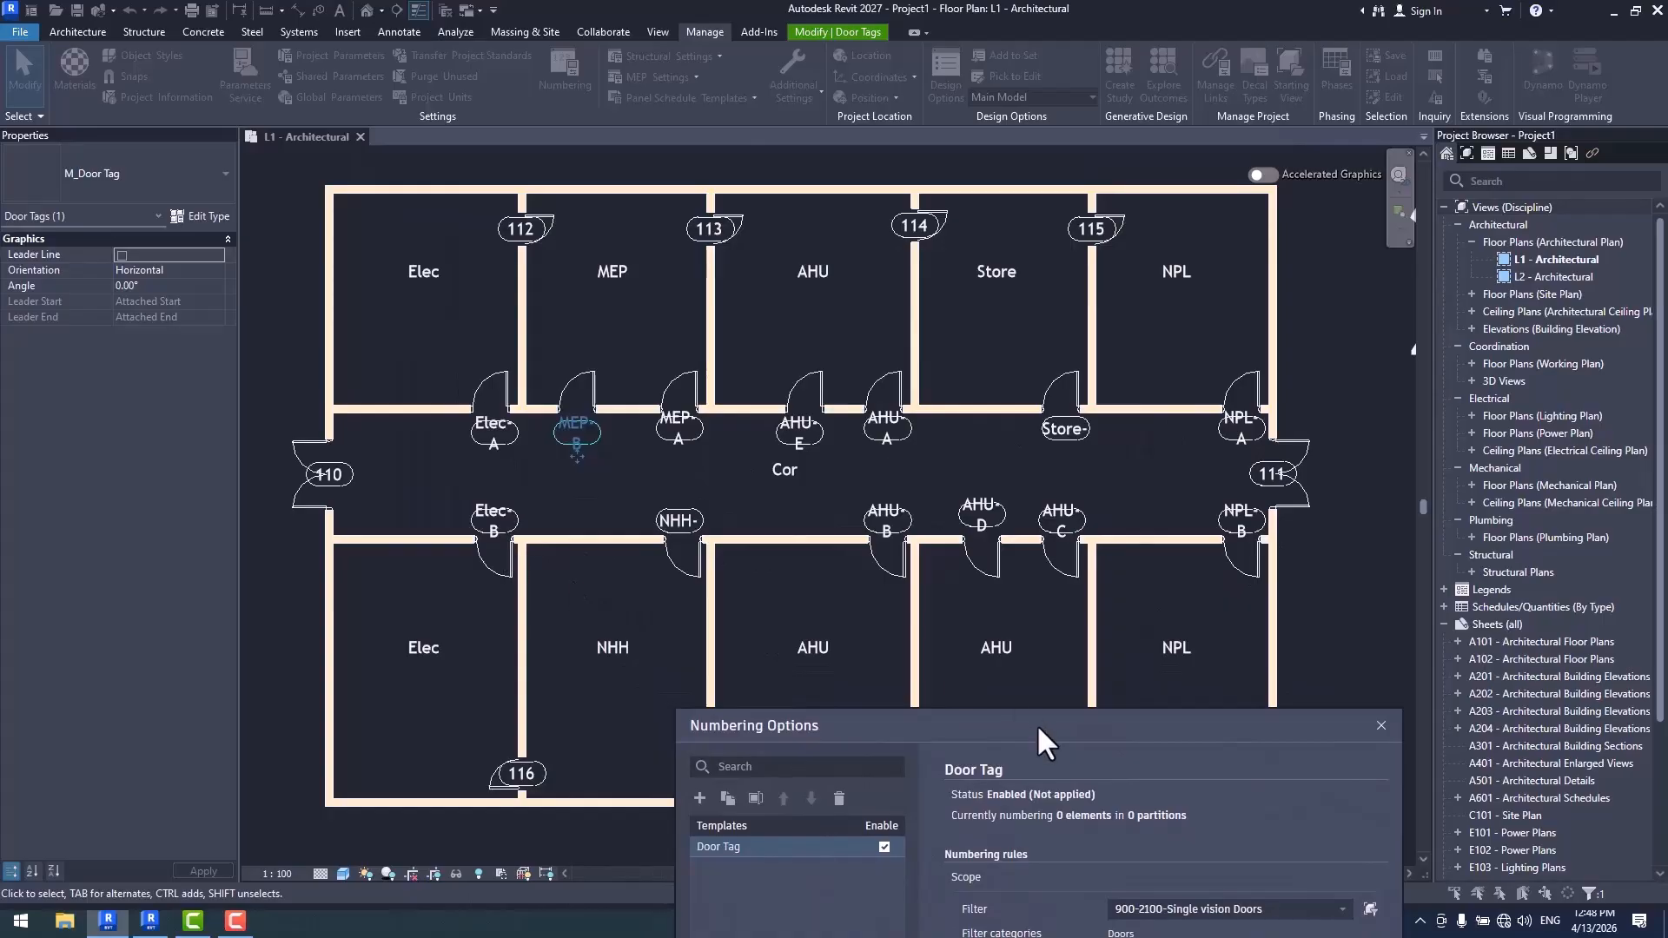
left_click_drag(1037, 726, 912, 231)
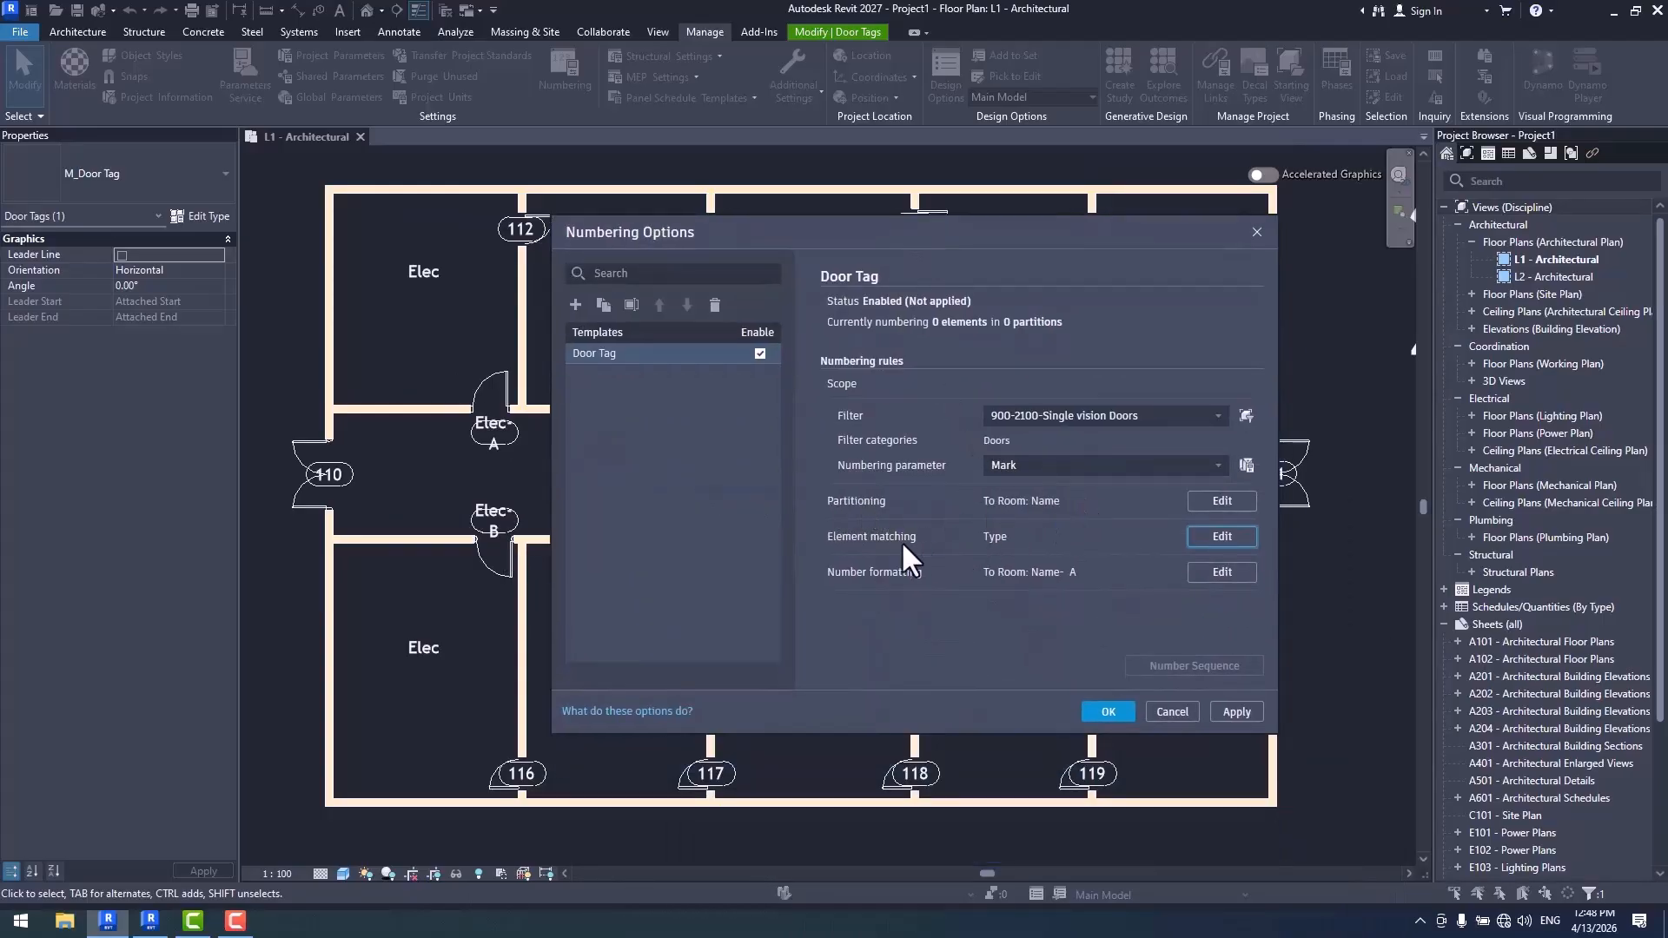
left_click(1216, 539)
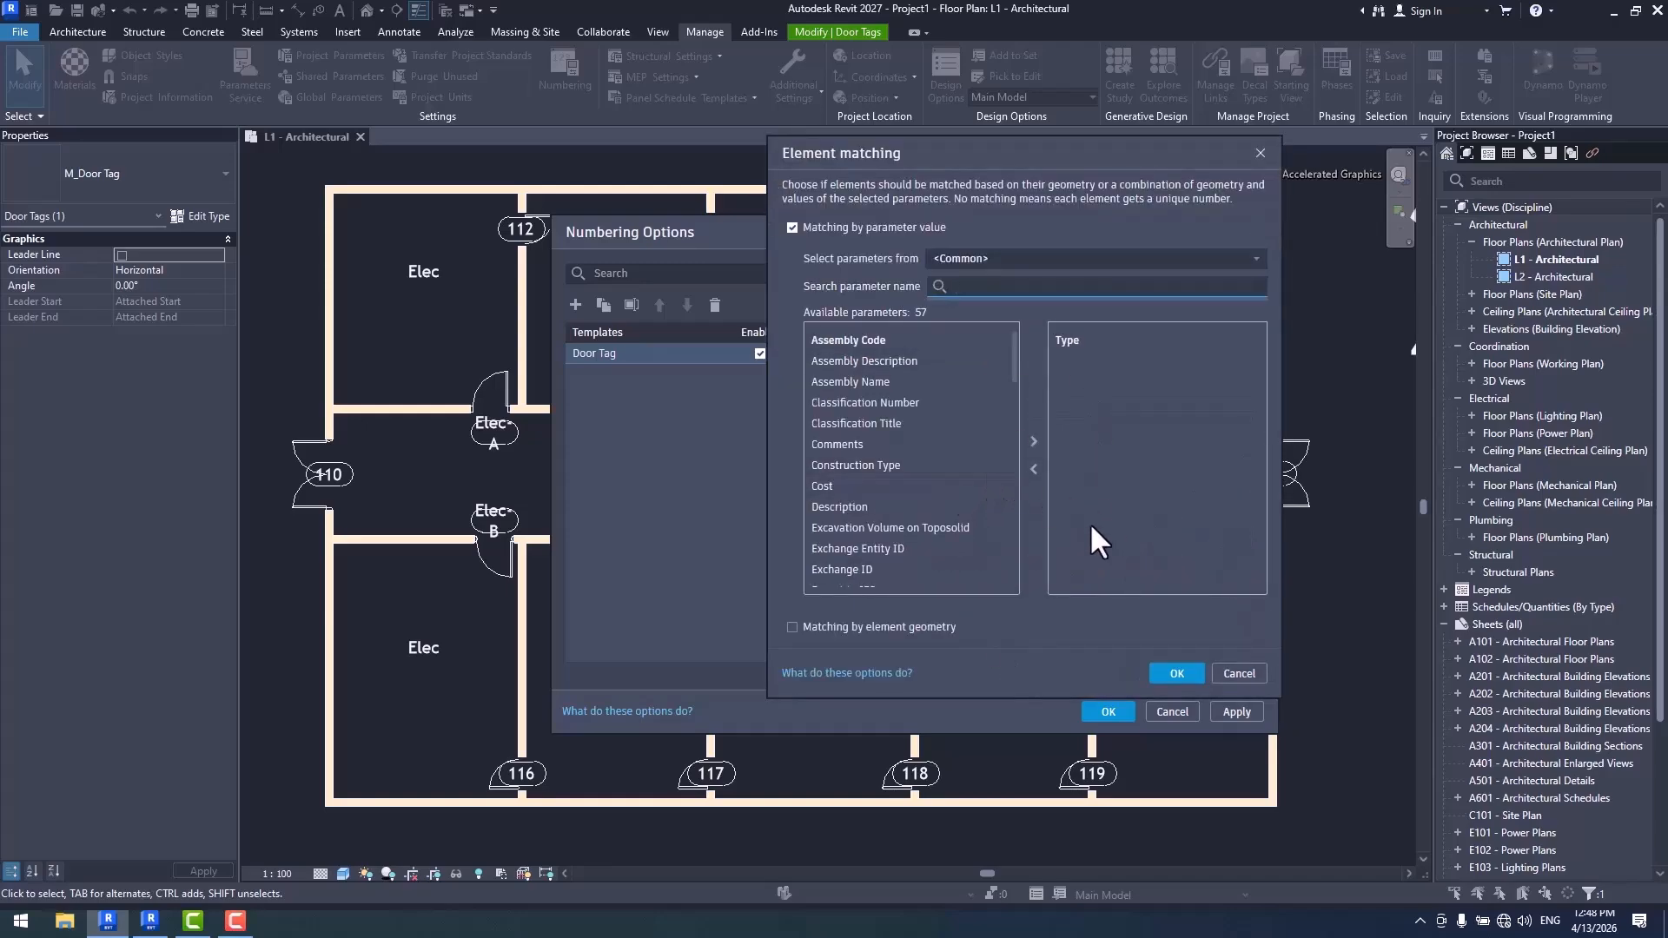
left_click(1178, 675)
- Format the Door Tag template's number values as Numbers with a minimum digit count of 1
left_click(1223, 572)
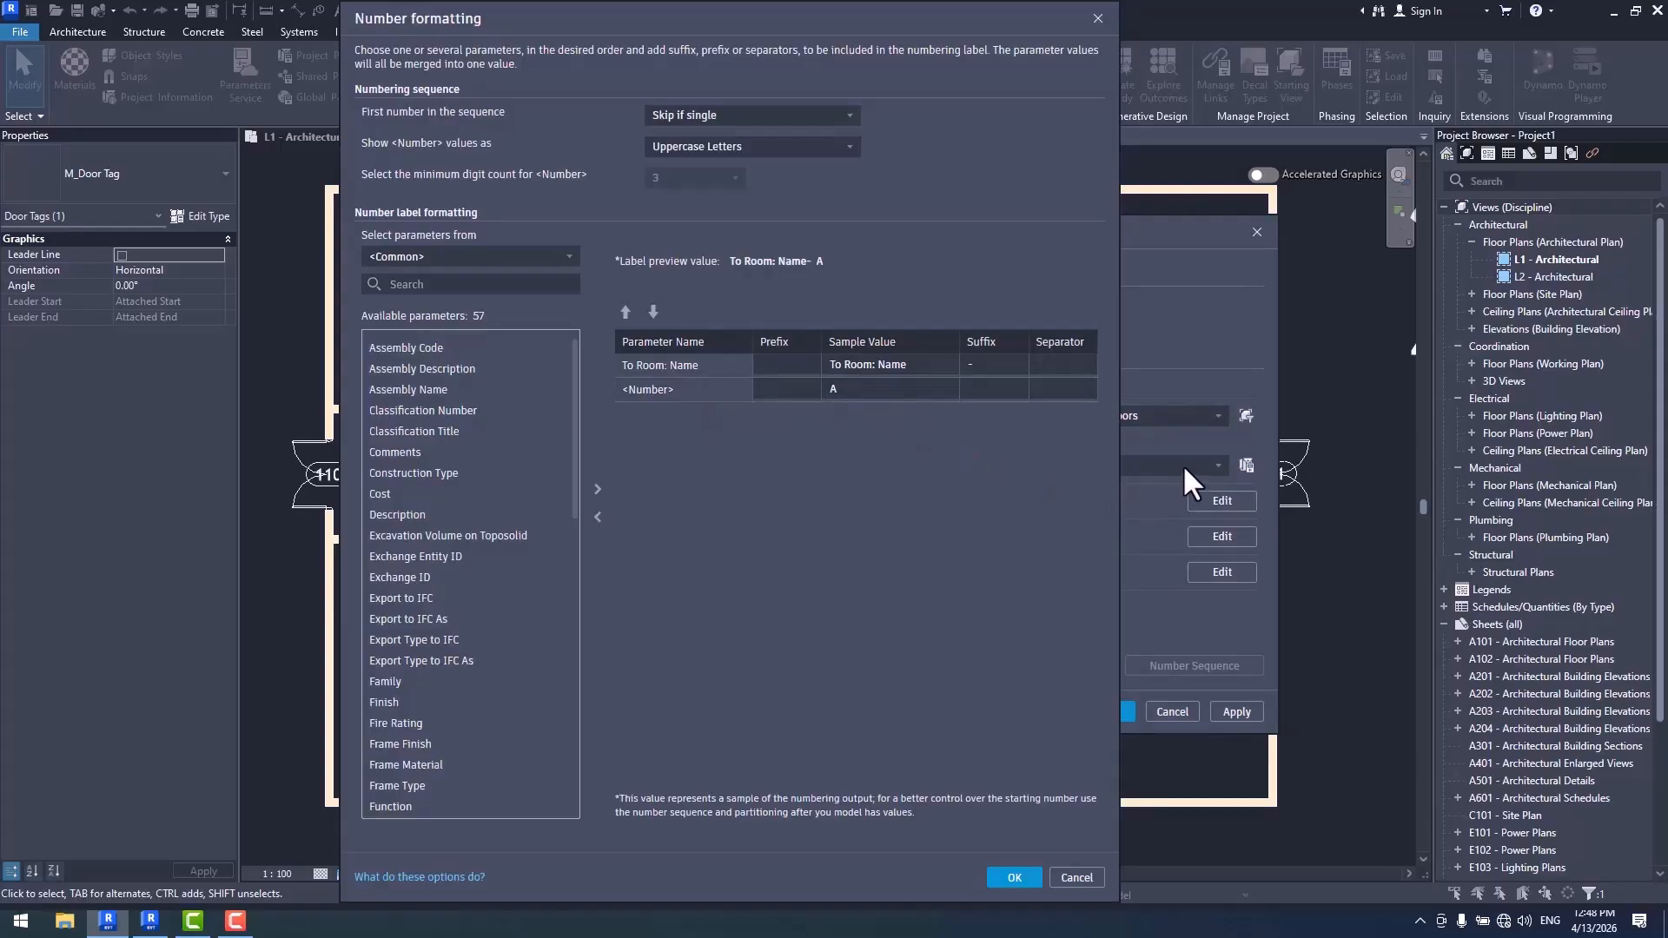
left_click(693, 150)
left_click(714, 202)
left_click(695, 178)
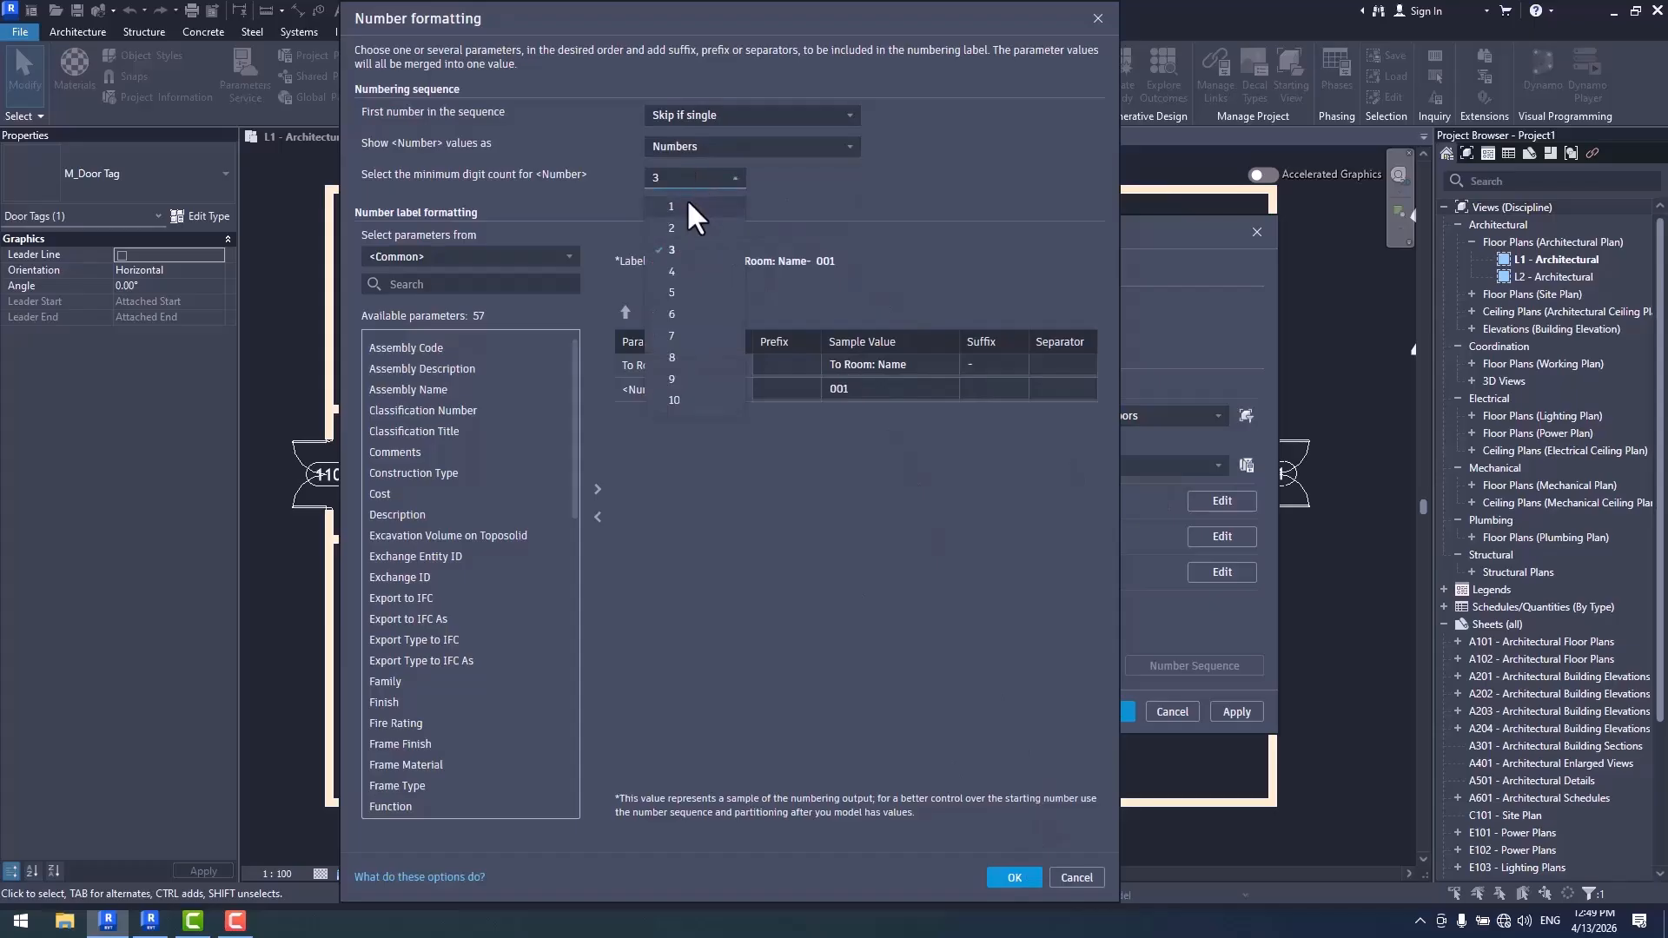
left_click(686, 198)
left_click(1013, 877)
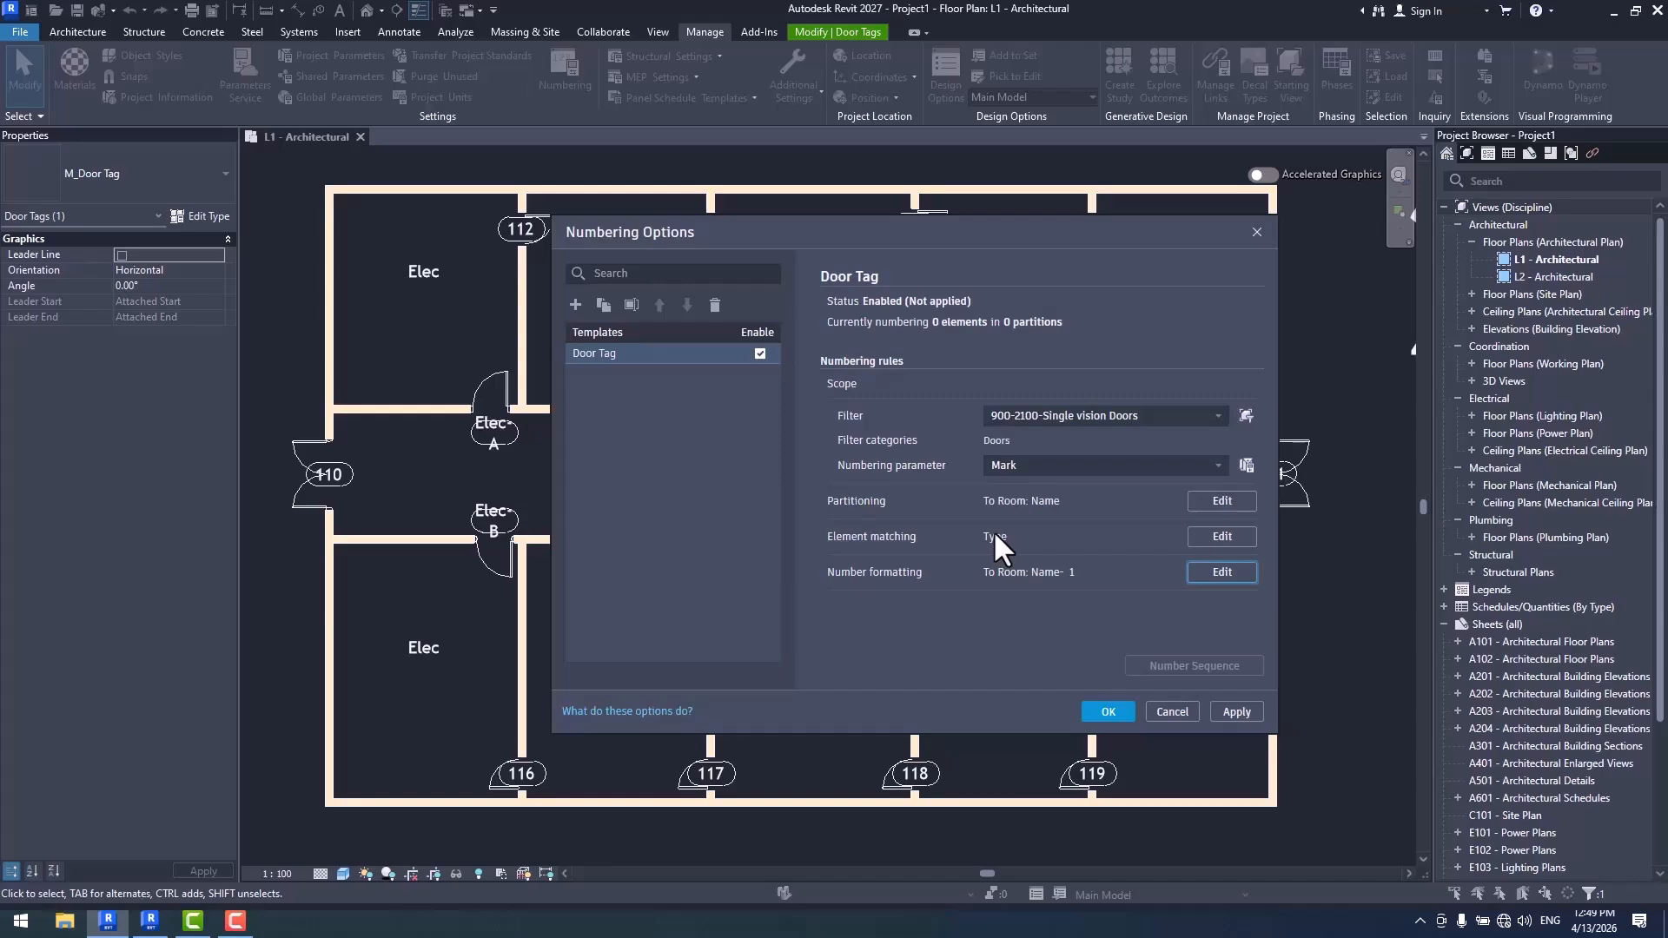
- Turn off matching by parameter value for the Door Tag template and apply the numbering to the doors
left_click_drag(1048, 217, 1433, 260)
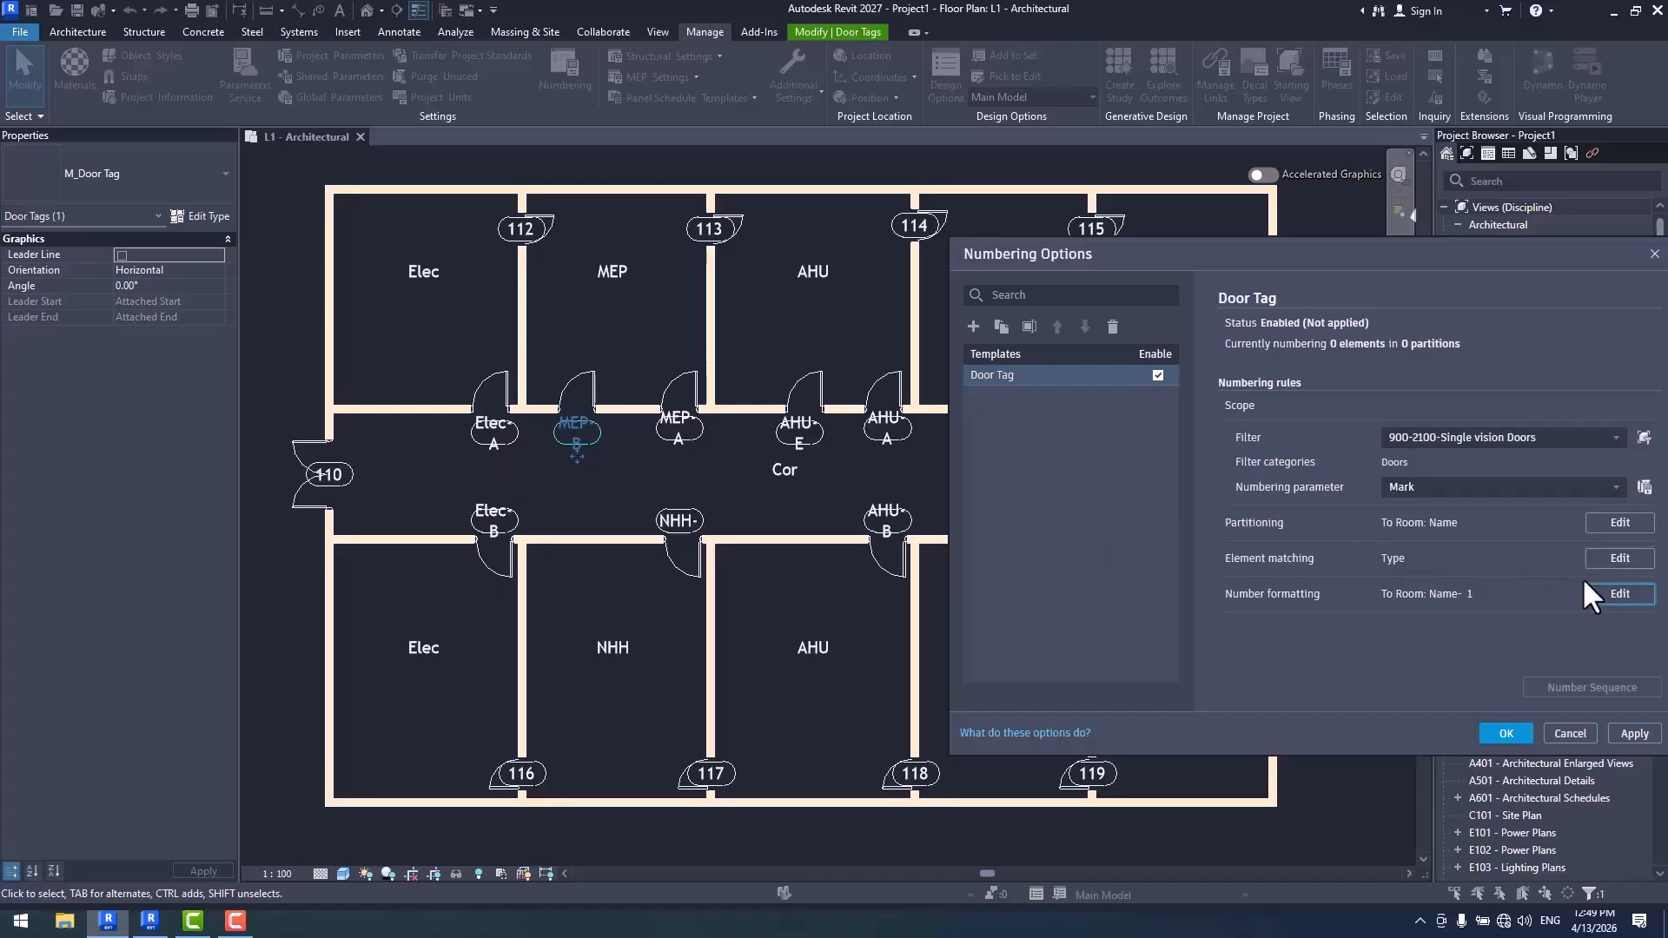
left_click(1616, 559)
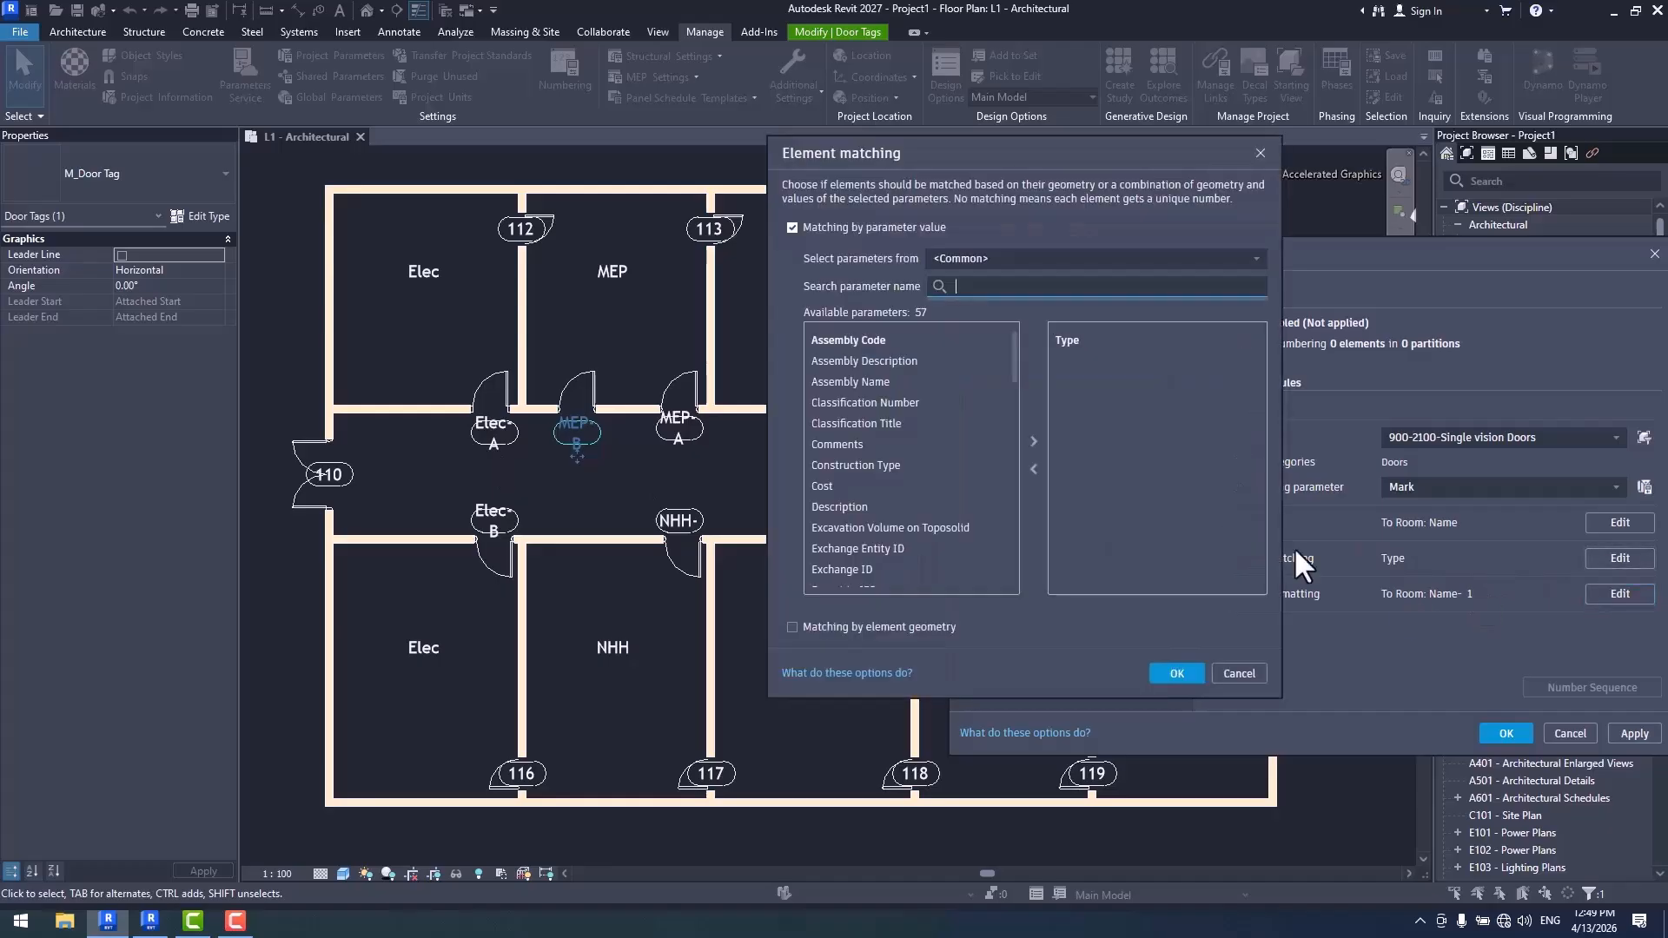
left_click(792, 227)
left_click(1176, 673)
left_click(1506, 733)
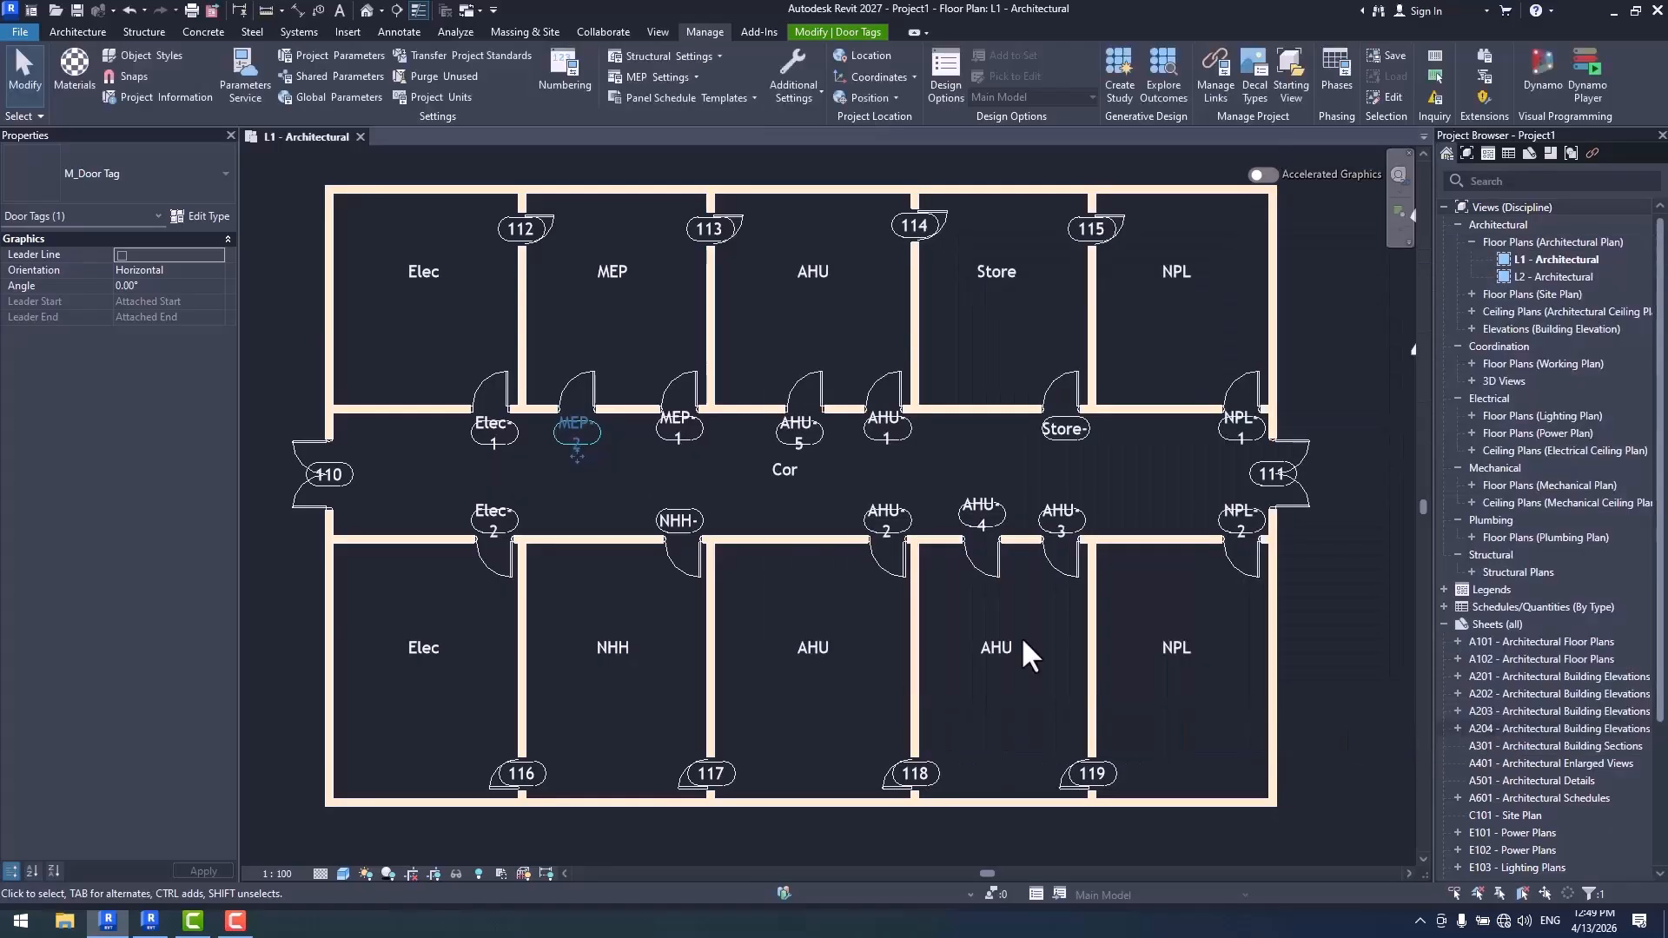
- Delete the outline around the label in the M_Door Tag family and reload it into the project, overwriting the existing version
scroll(743, 485, "up", 1)
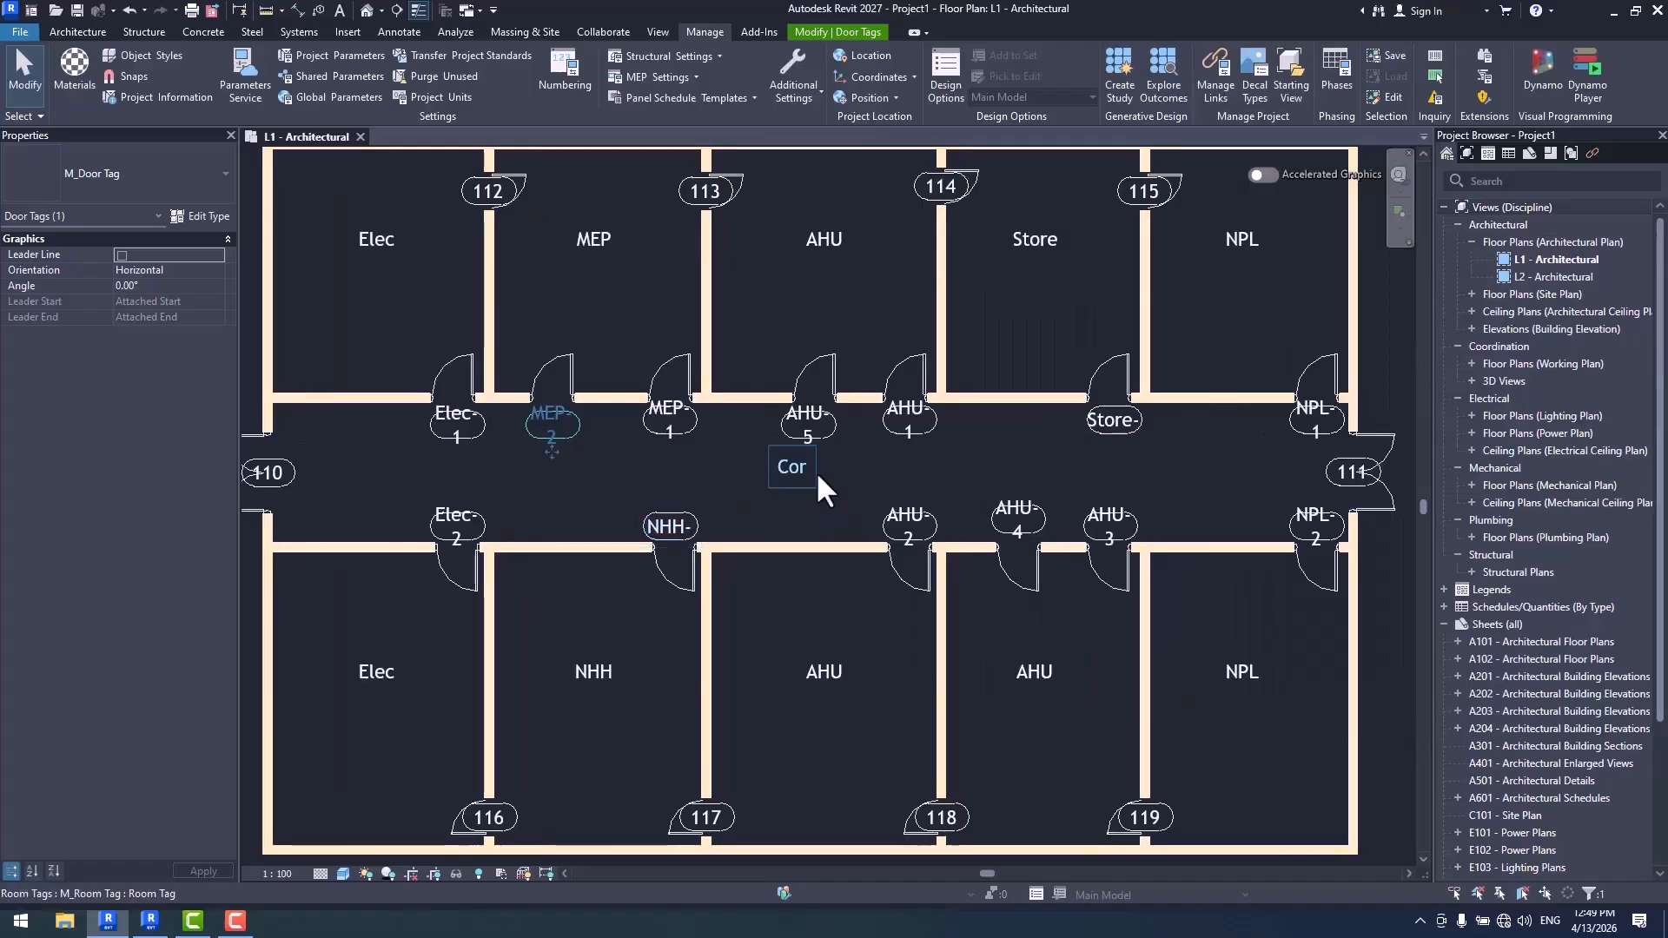
middle_click_drag(815, 471, 795, 468)
key("Escape")
left_click(785, 429)
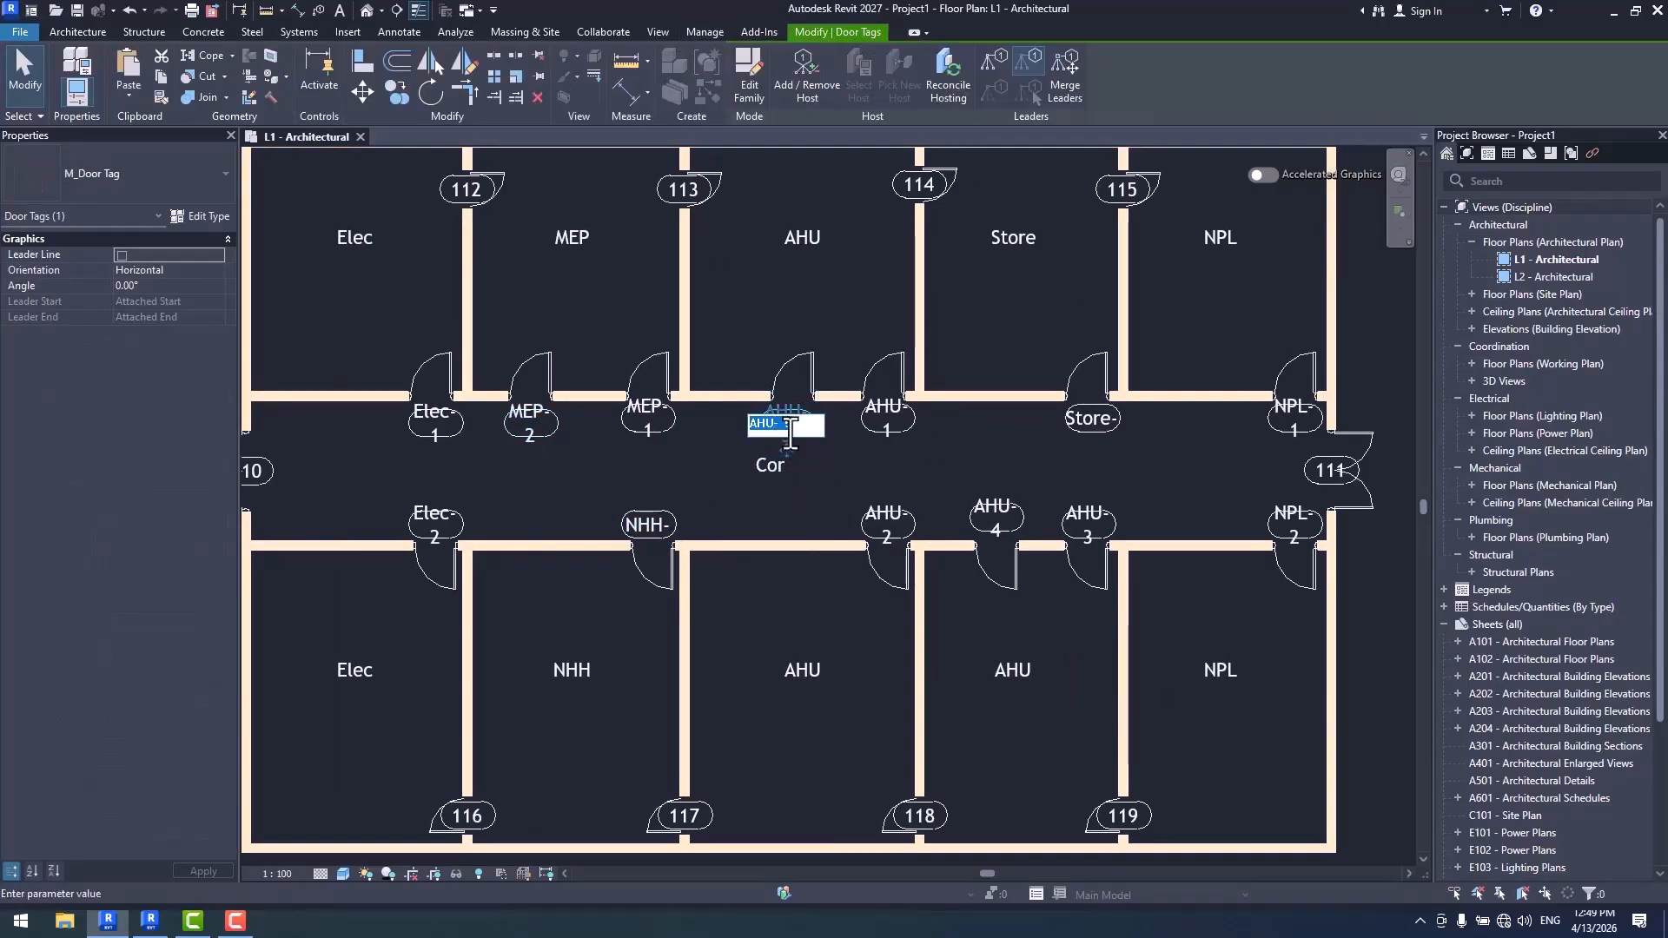
left_click(886, 432)
double_click(905, 430)
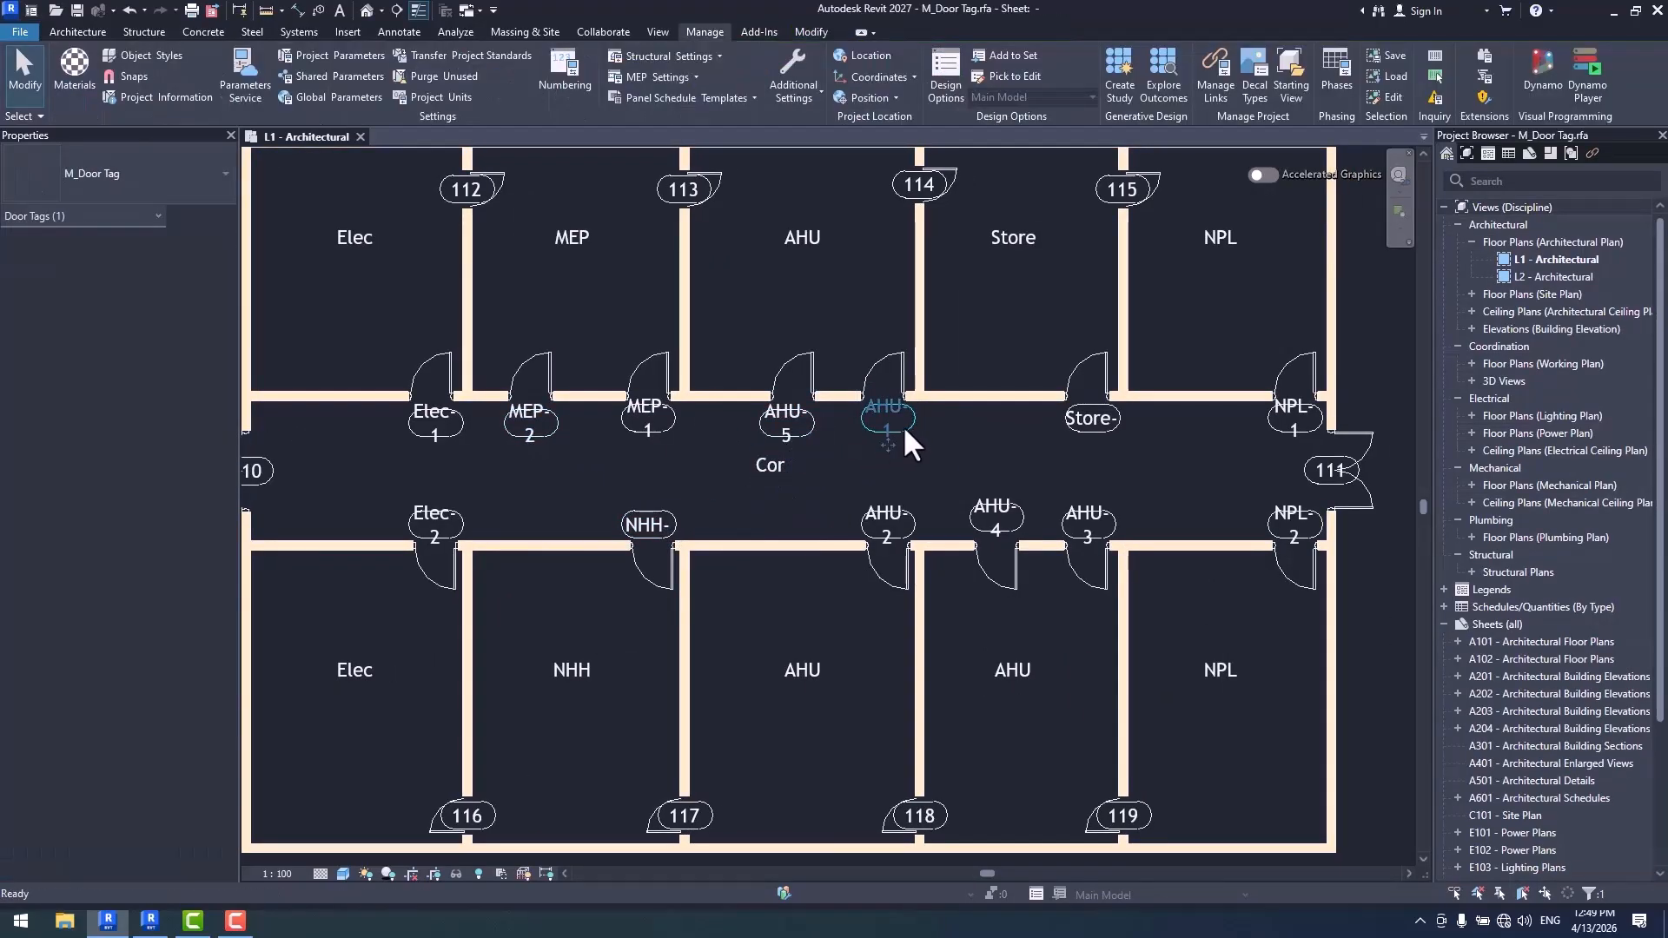
key("Tab")
left_click(899, 298)
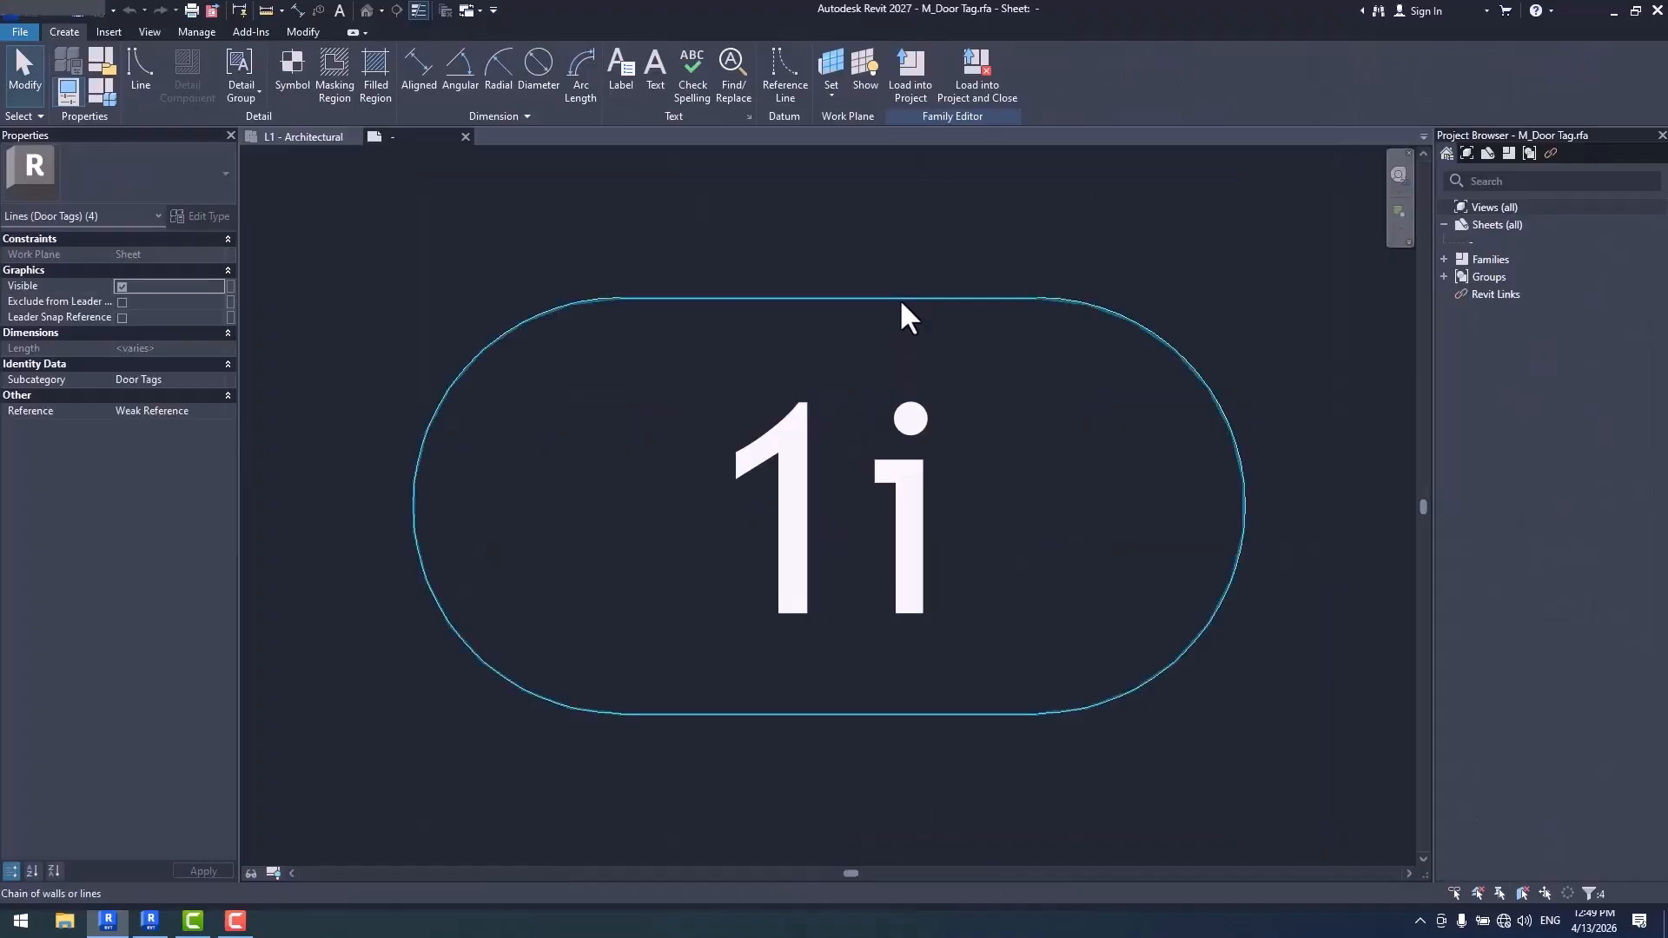
key("Delete")
left_click(661, 86)
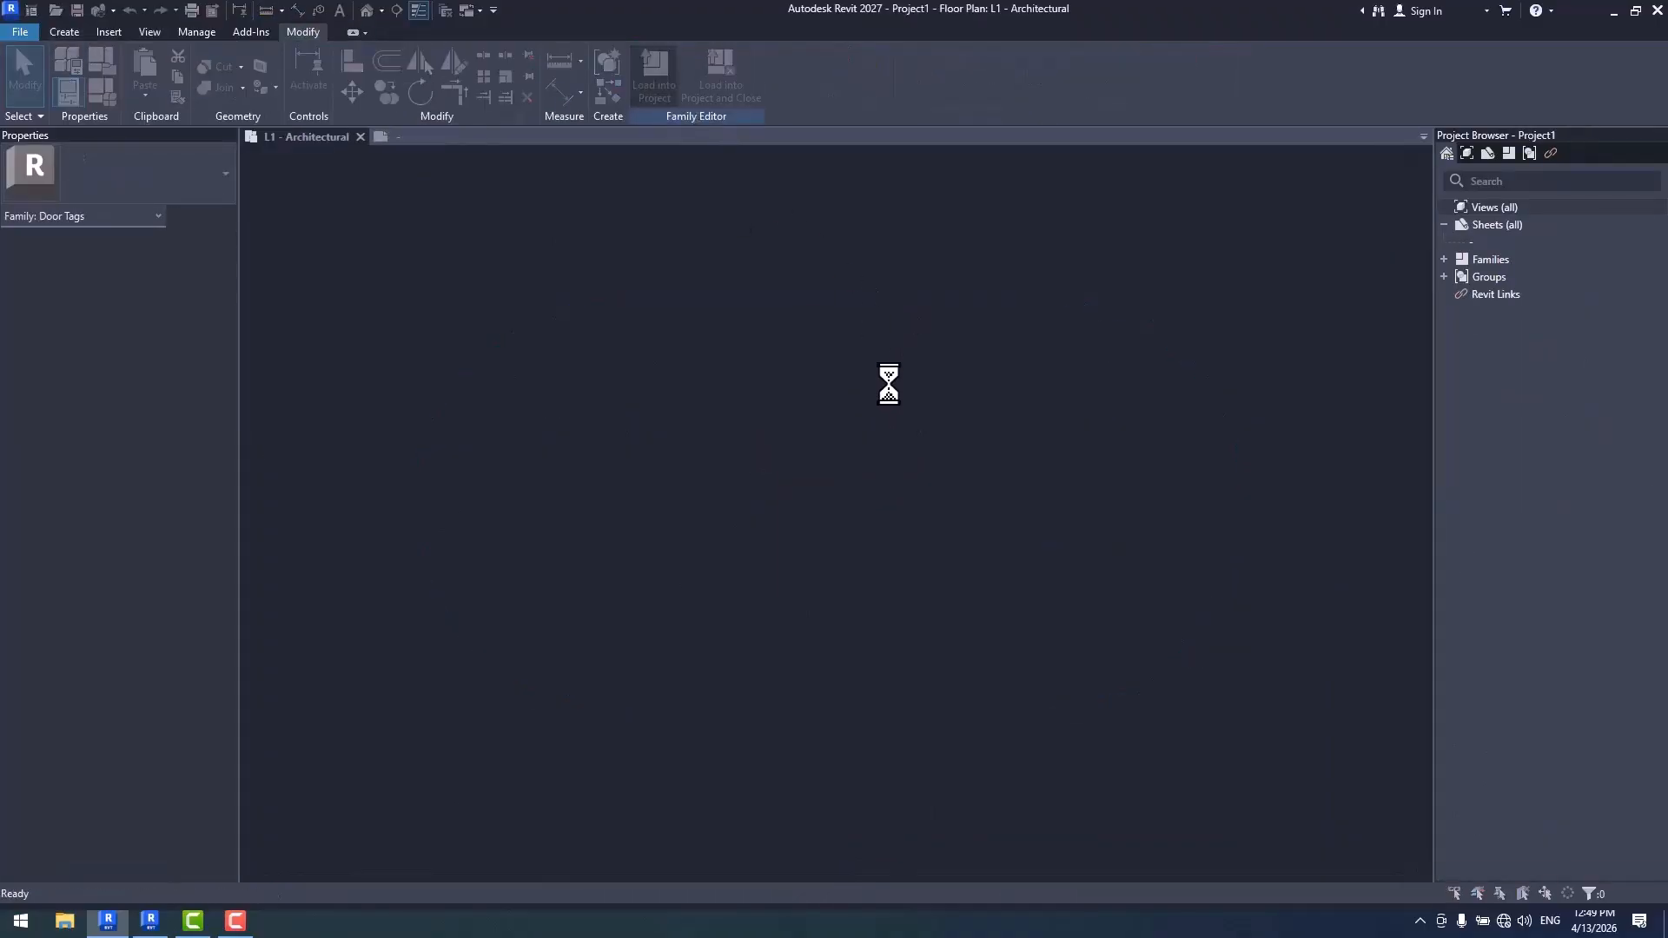
left_click(796, 408)
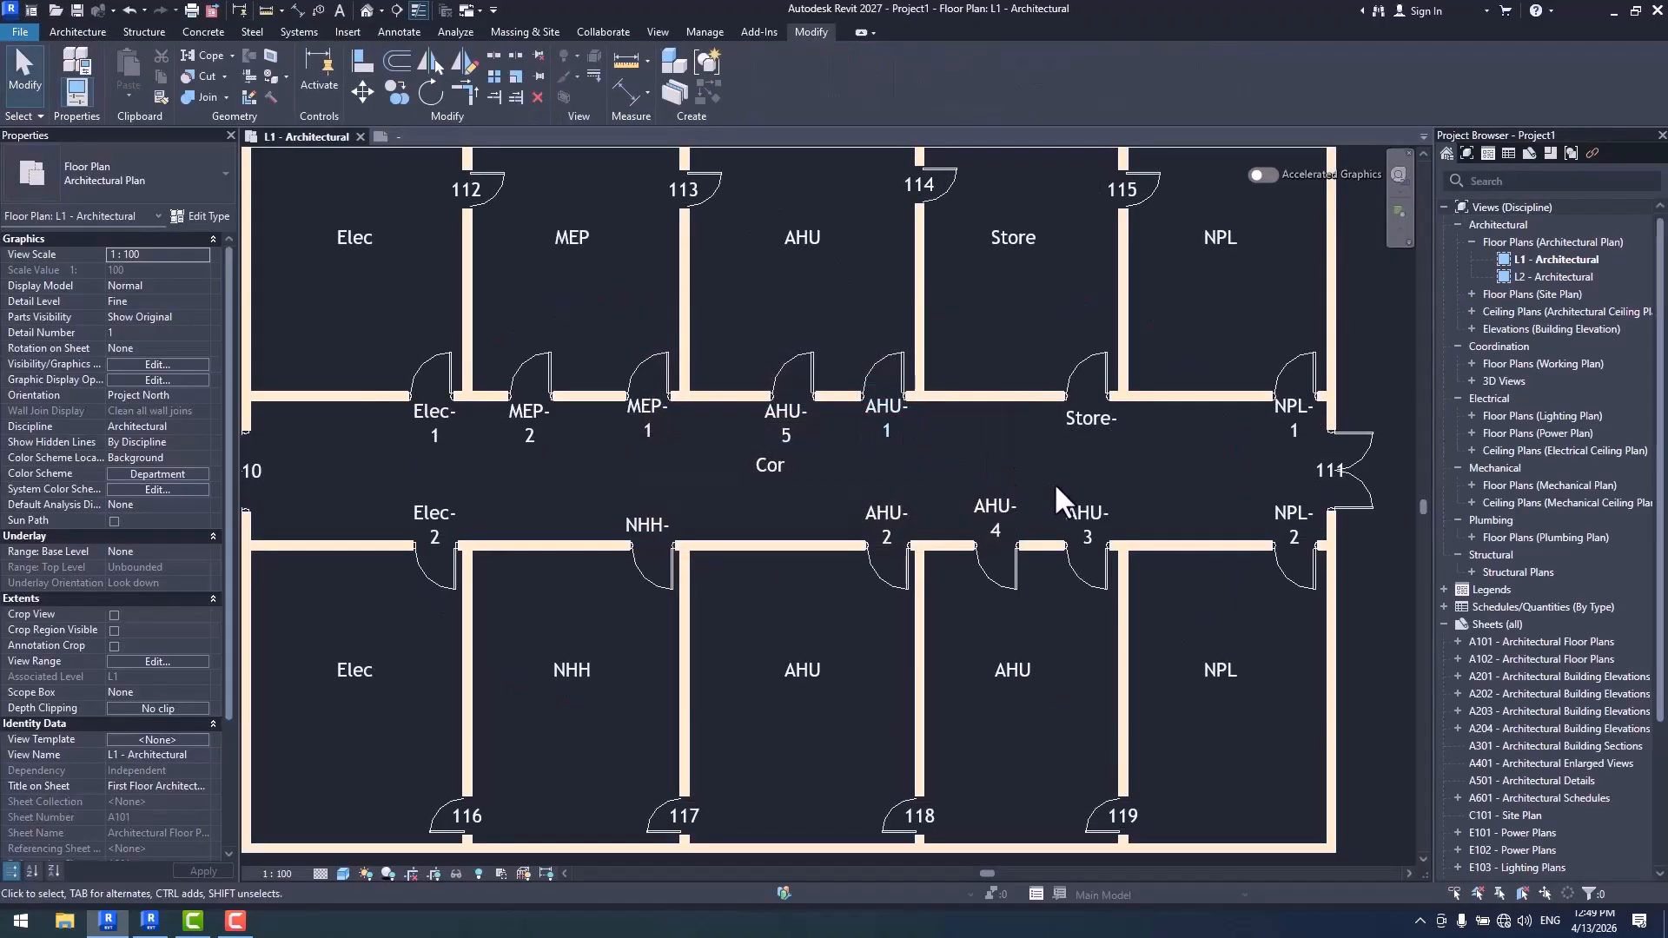
- Widen the M_Door Tag label so marks fit on one line, and reload the family over the existing version
double_click(789, 424)
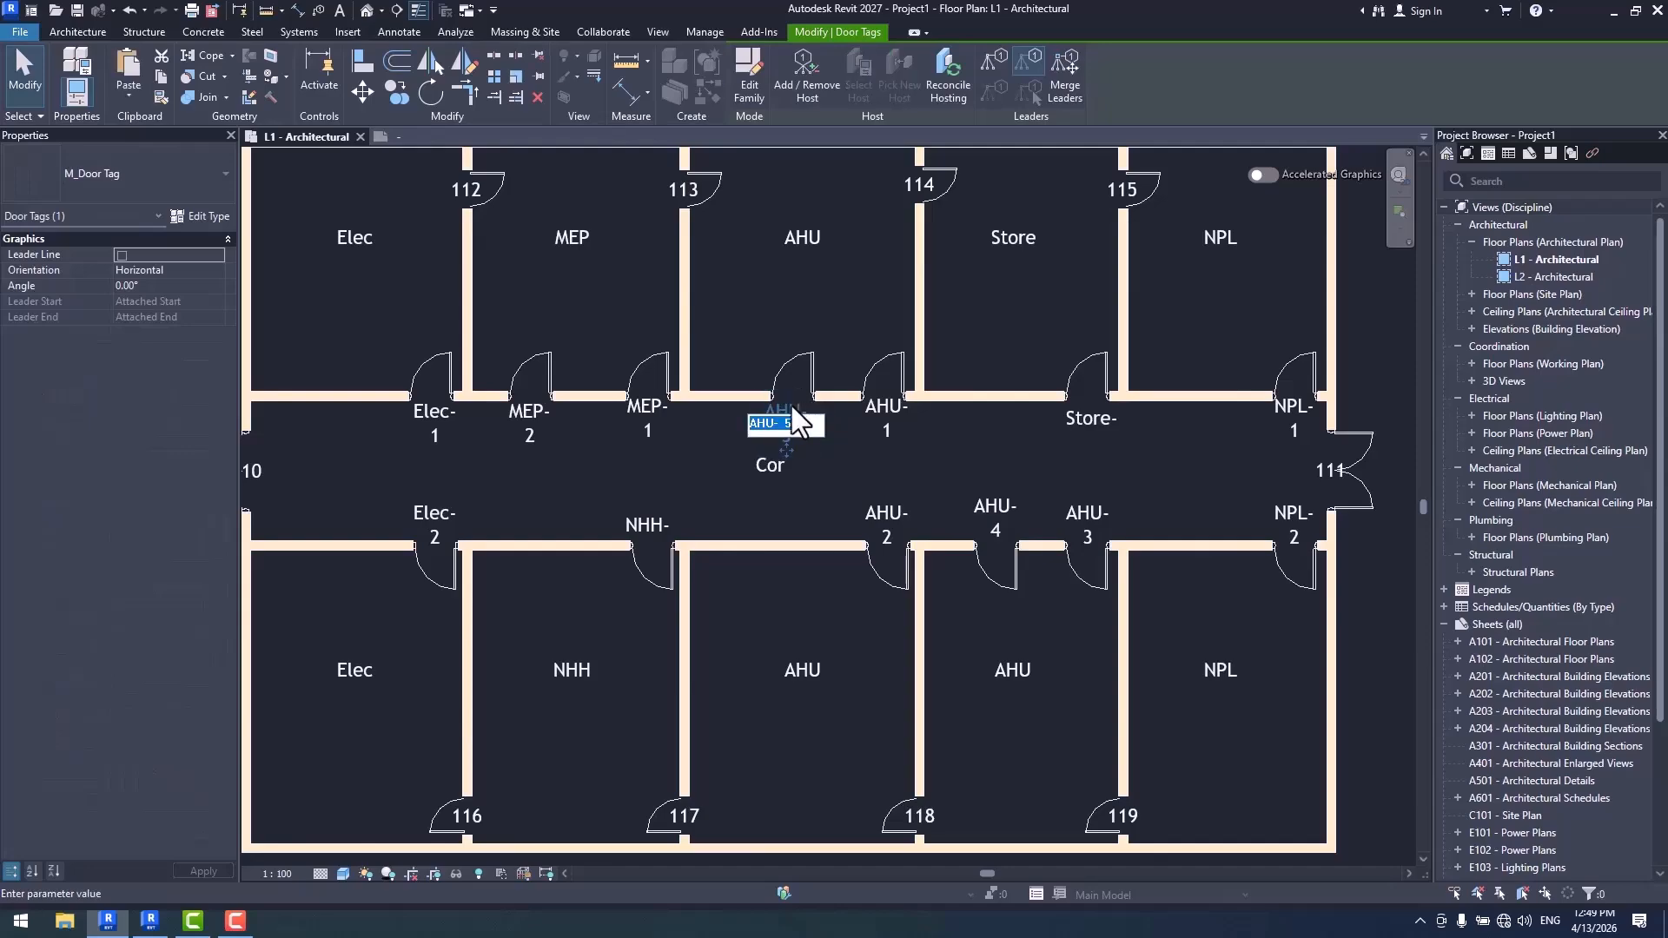
left_click(421, 136)
left_click(894, 430)
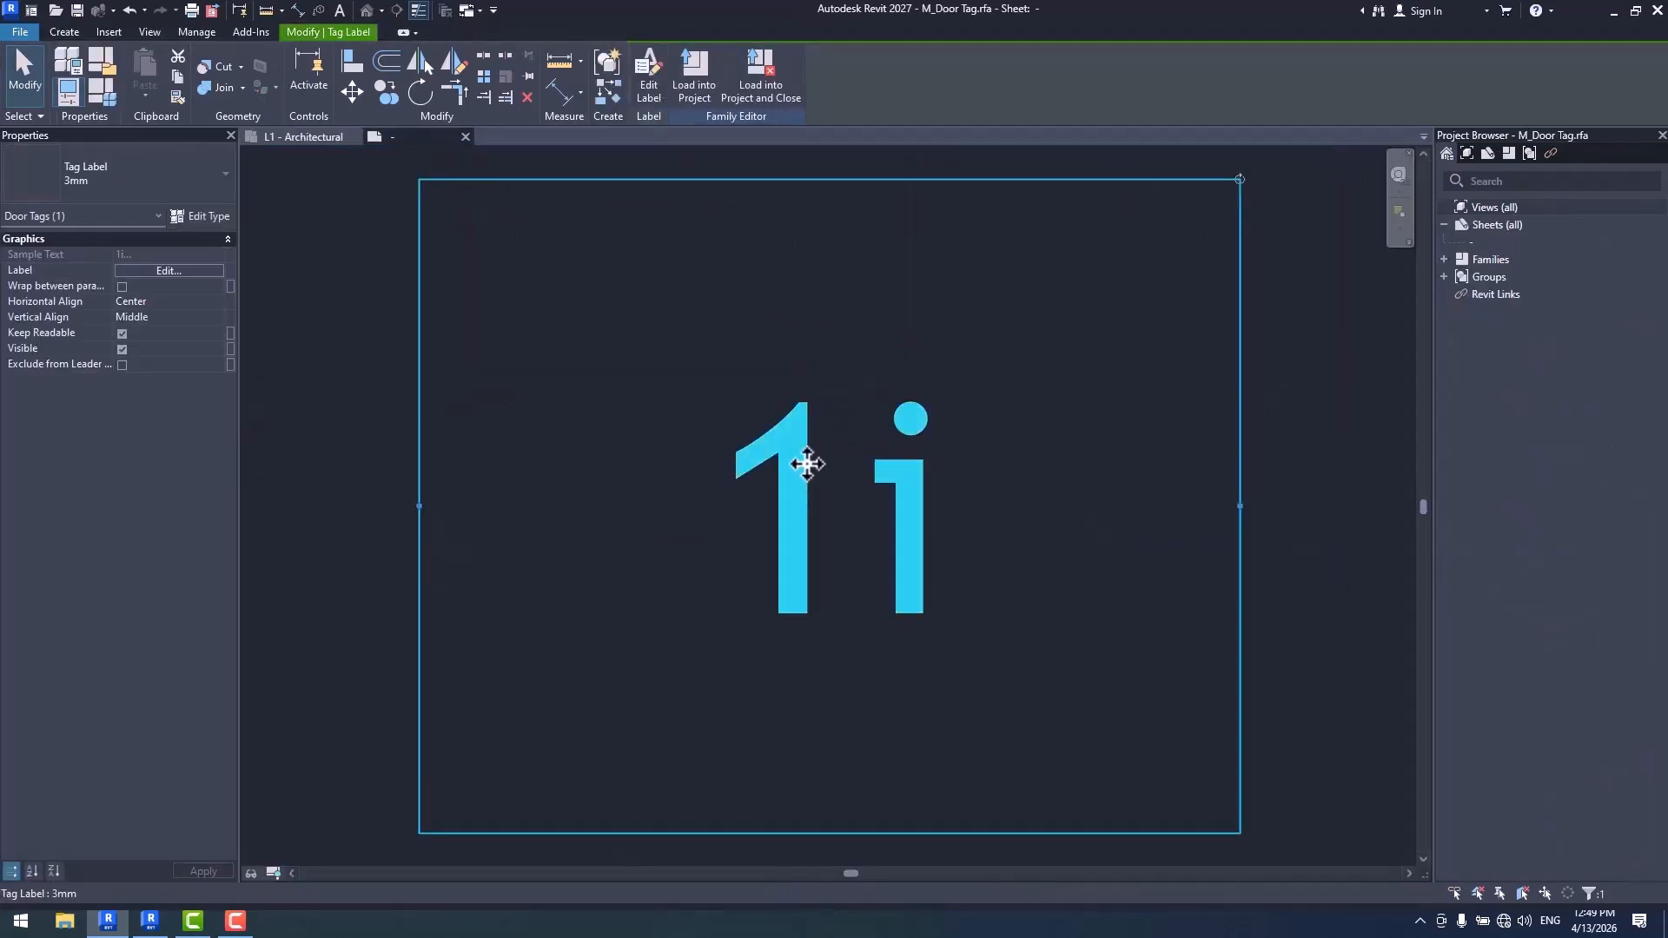
scroll(894, 429, "down", 3)
left_click_drag(692, 462, 359, 487)
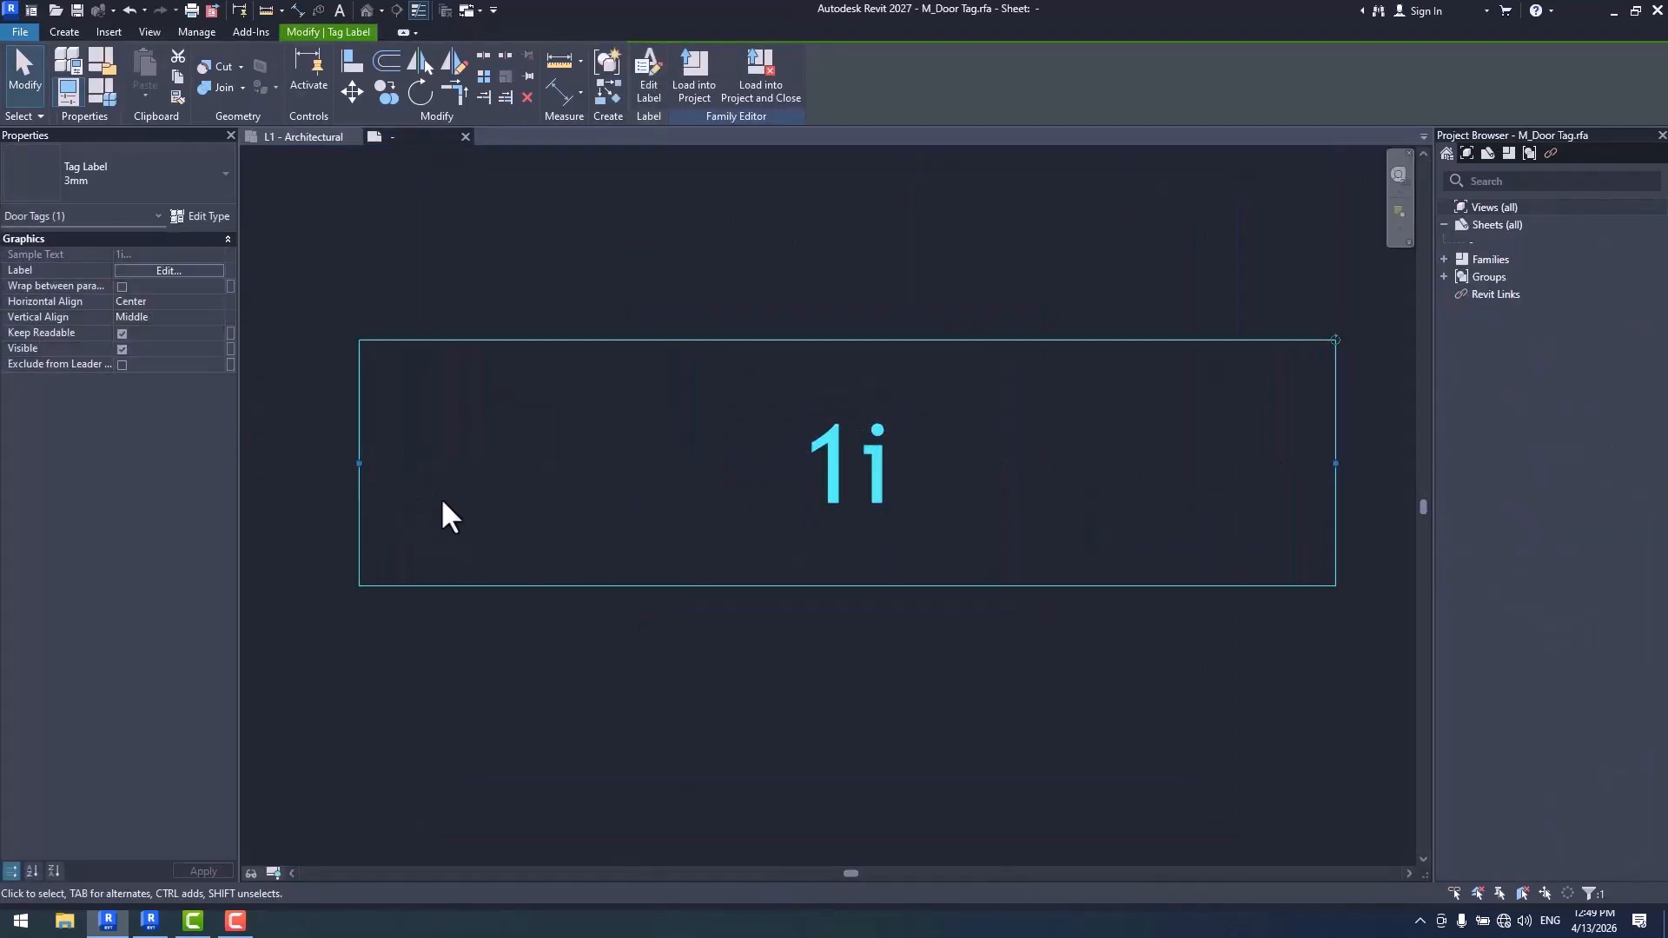
left_click(679, 98)
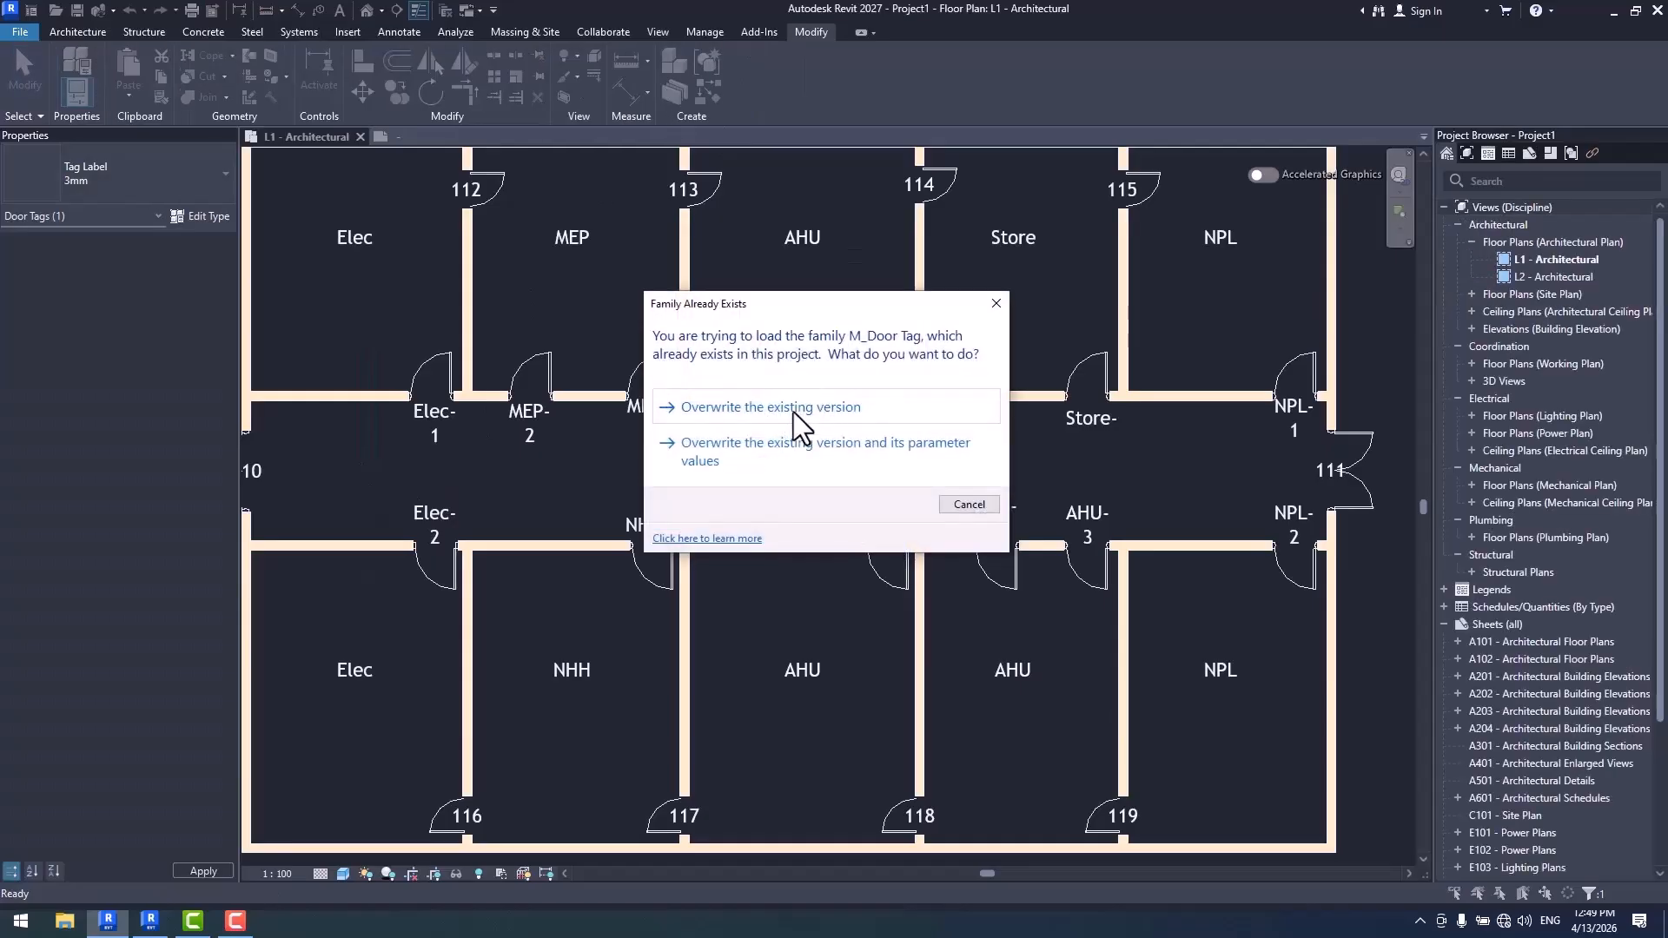
left_click(794, 412)
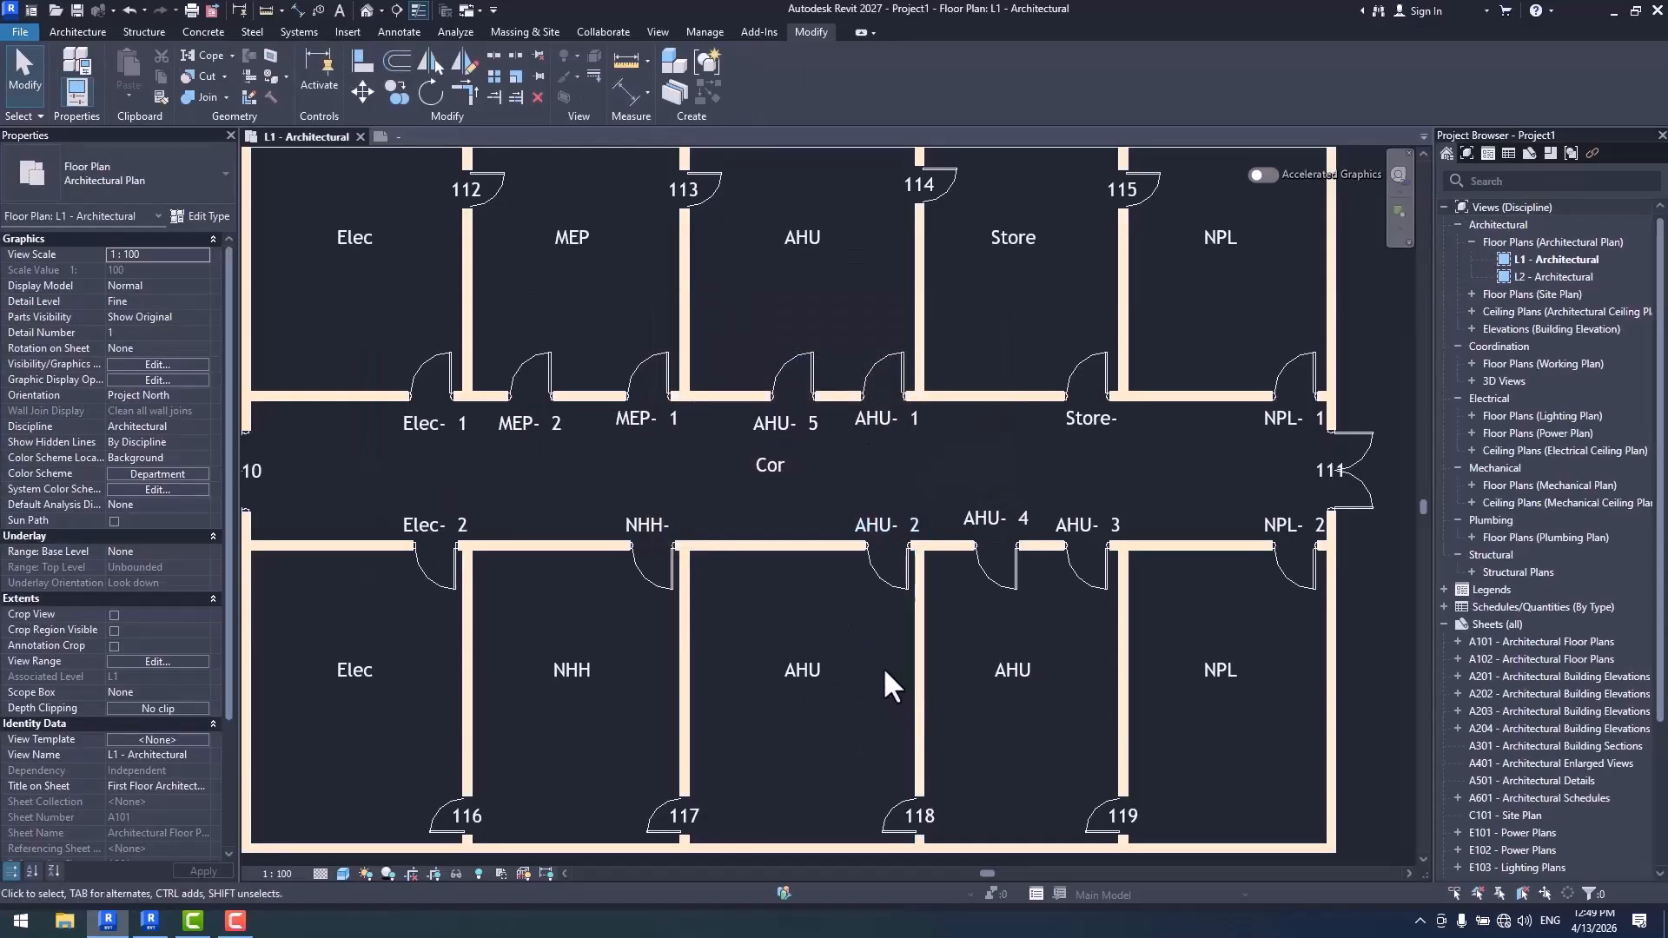
- Set the Door Tag numbering template to match elements by parameter value again, using Type
middle_click_drag(849, 586, 821, 562)
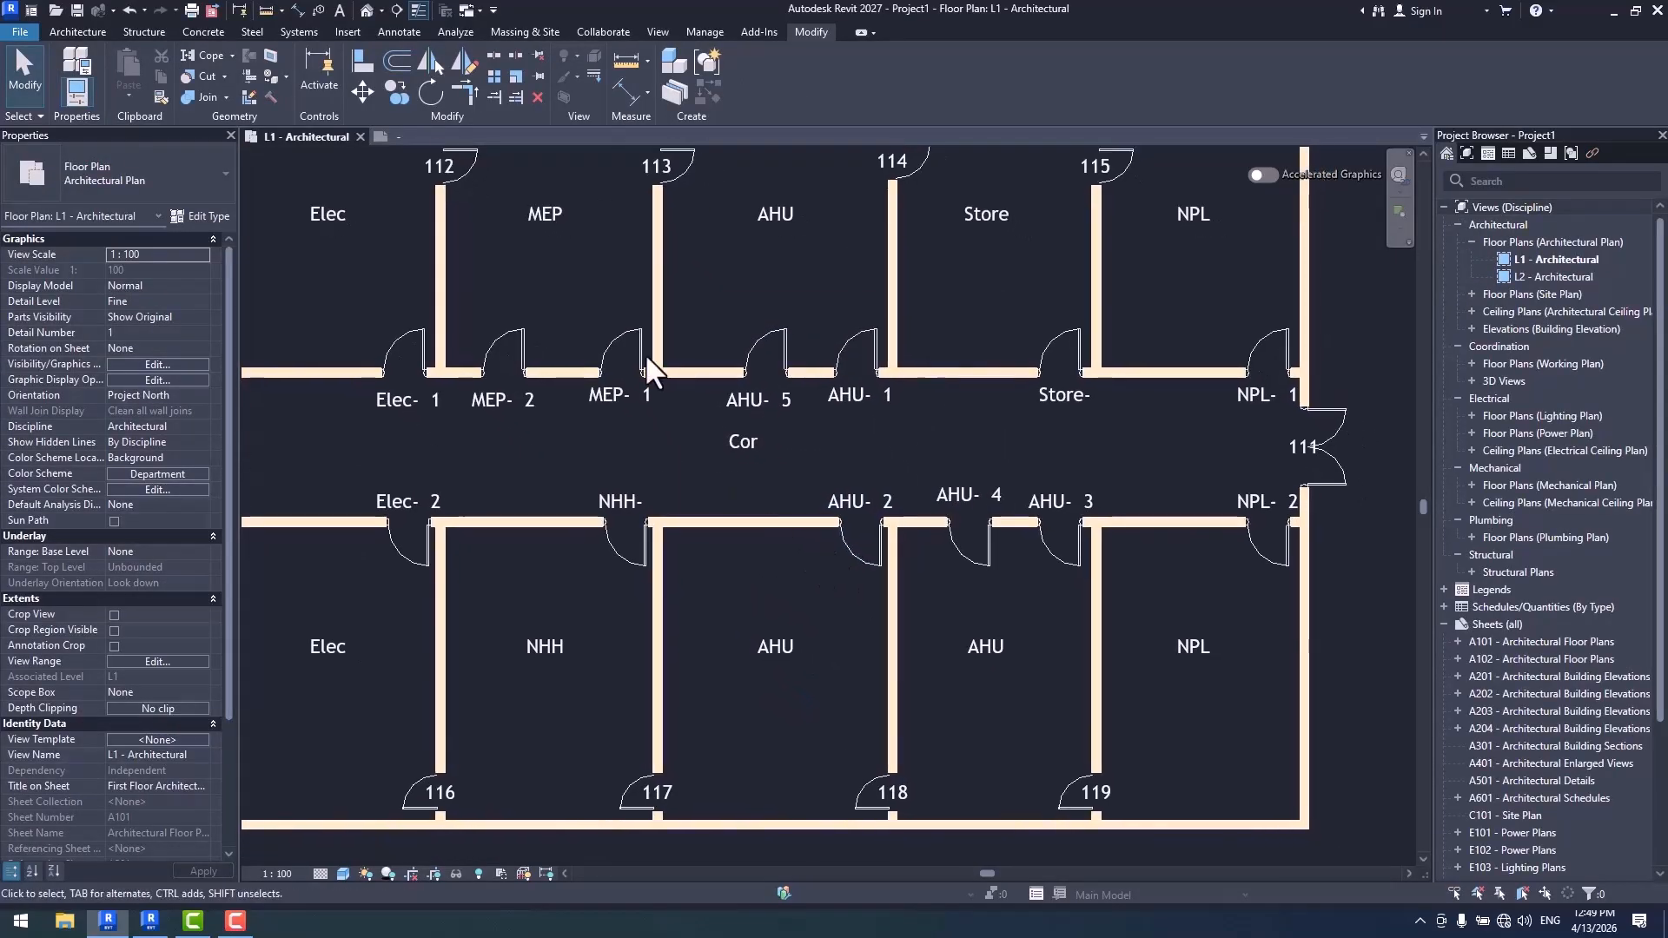
left_click(704, 31)
left_click(564, 72)
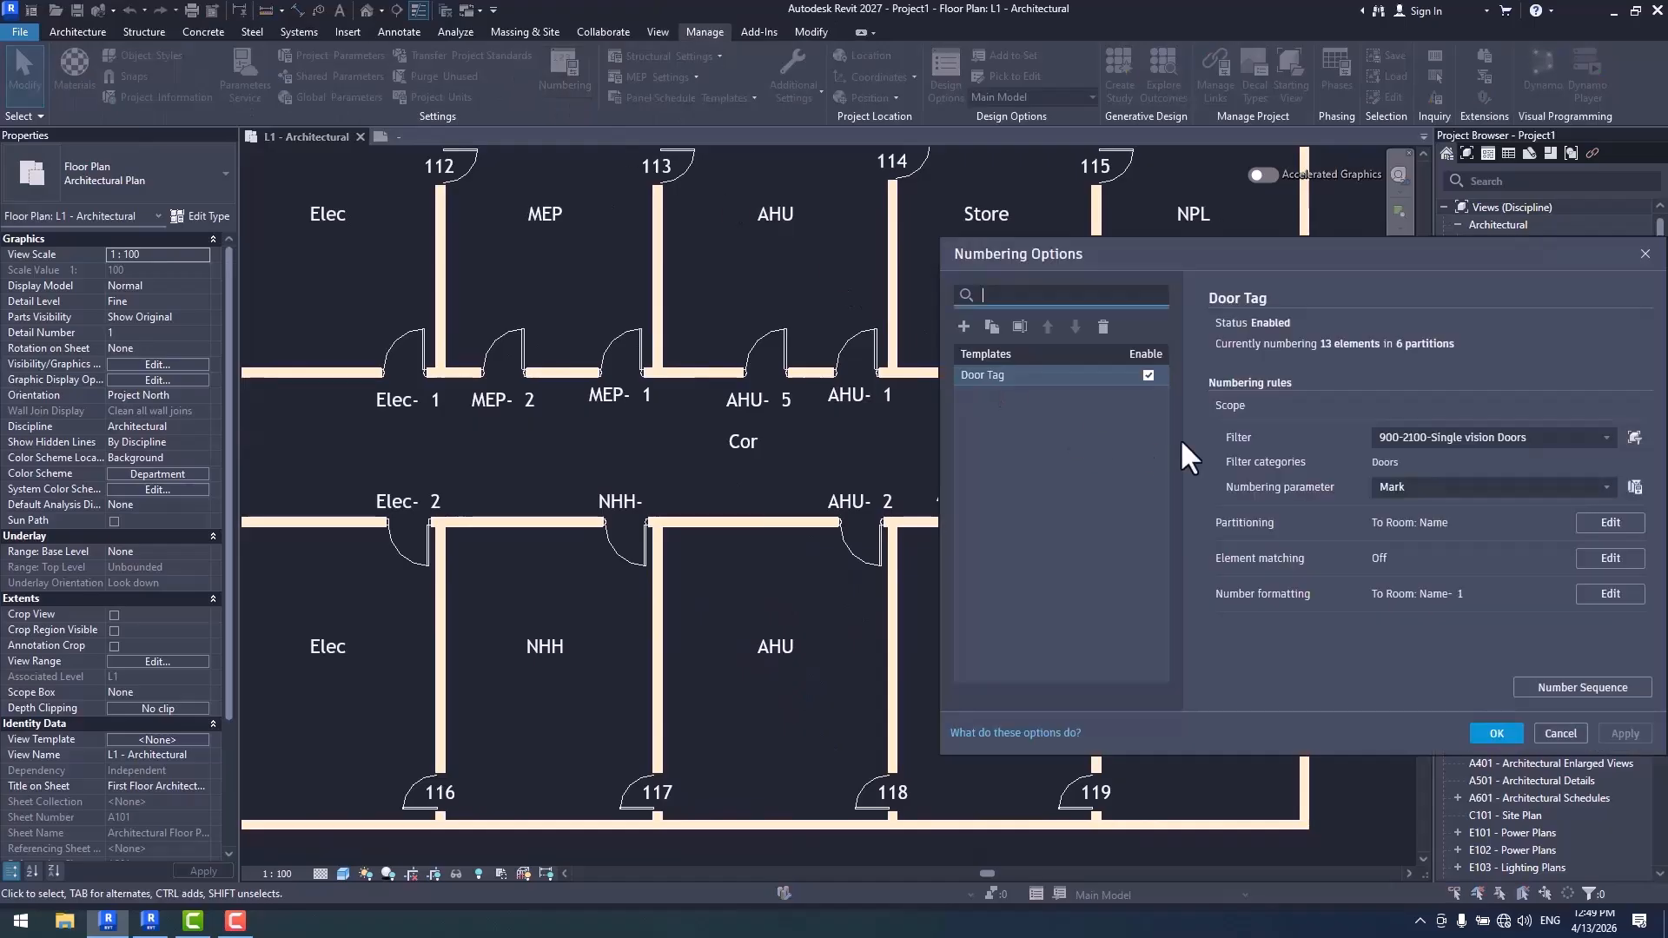
left_click(1613, 564)
left_click(841, 228)
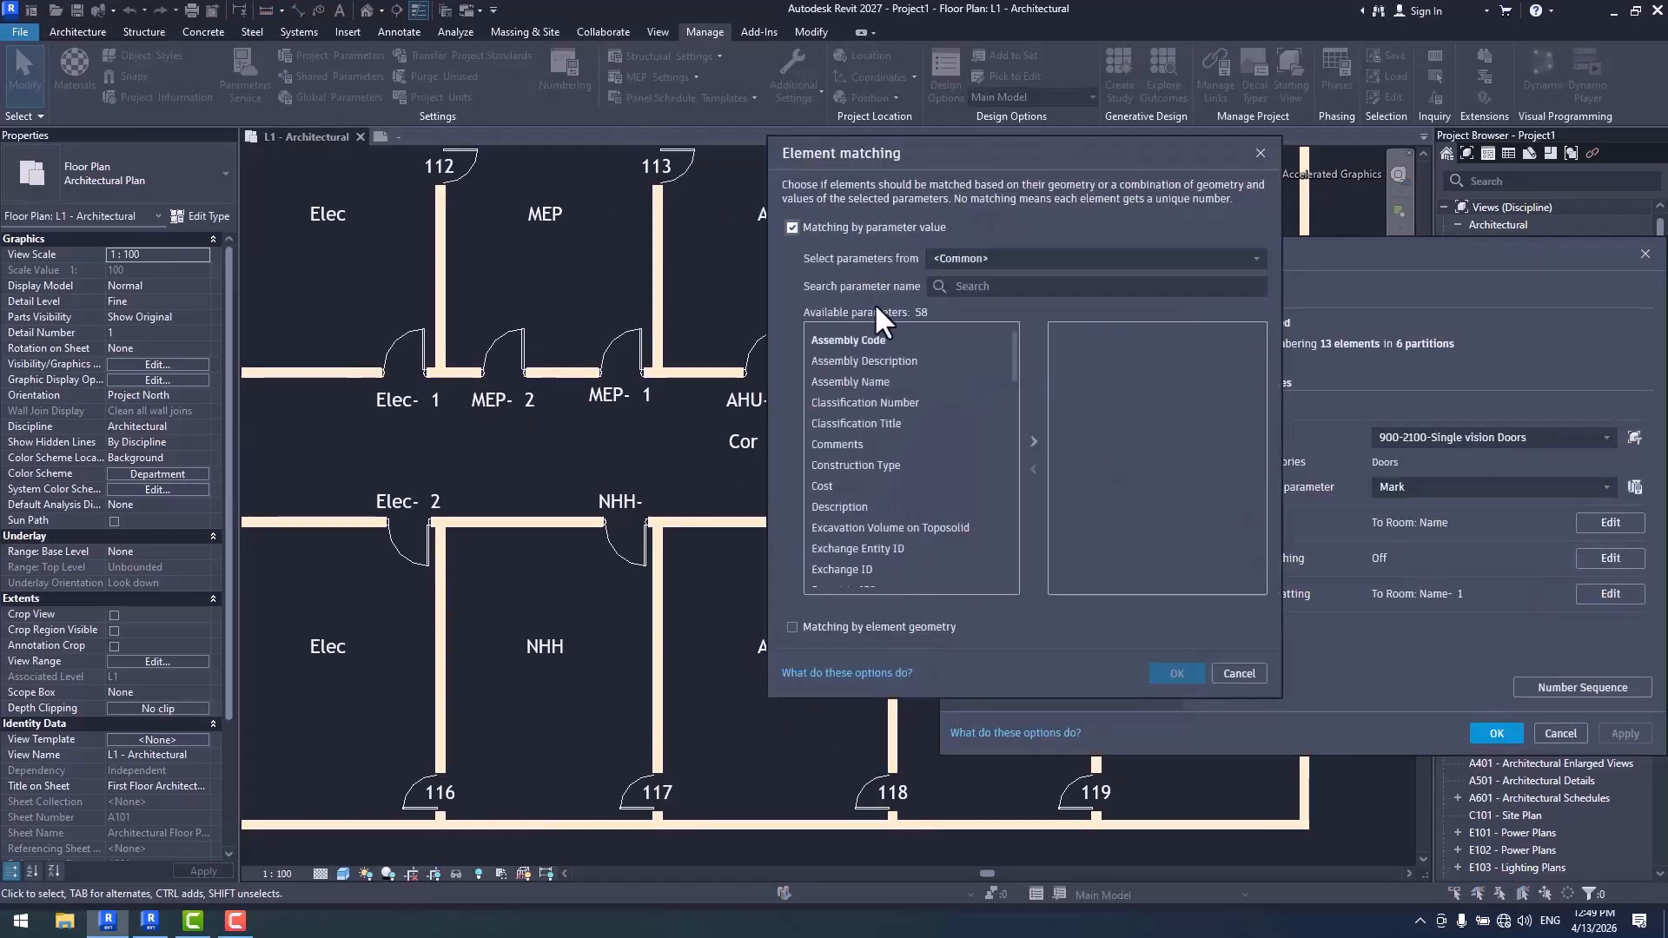
scroll(850, 445, "down", 15)
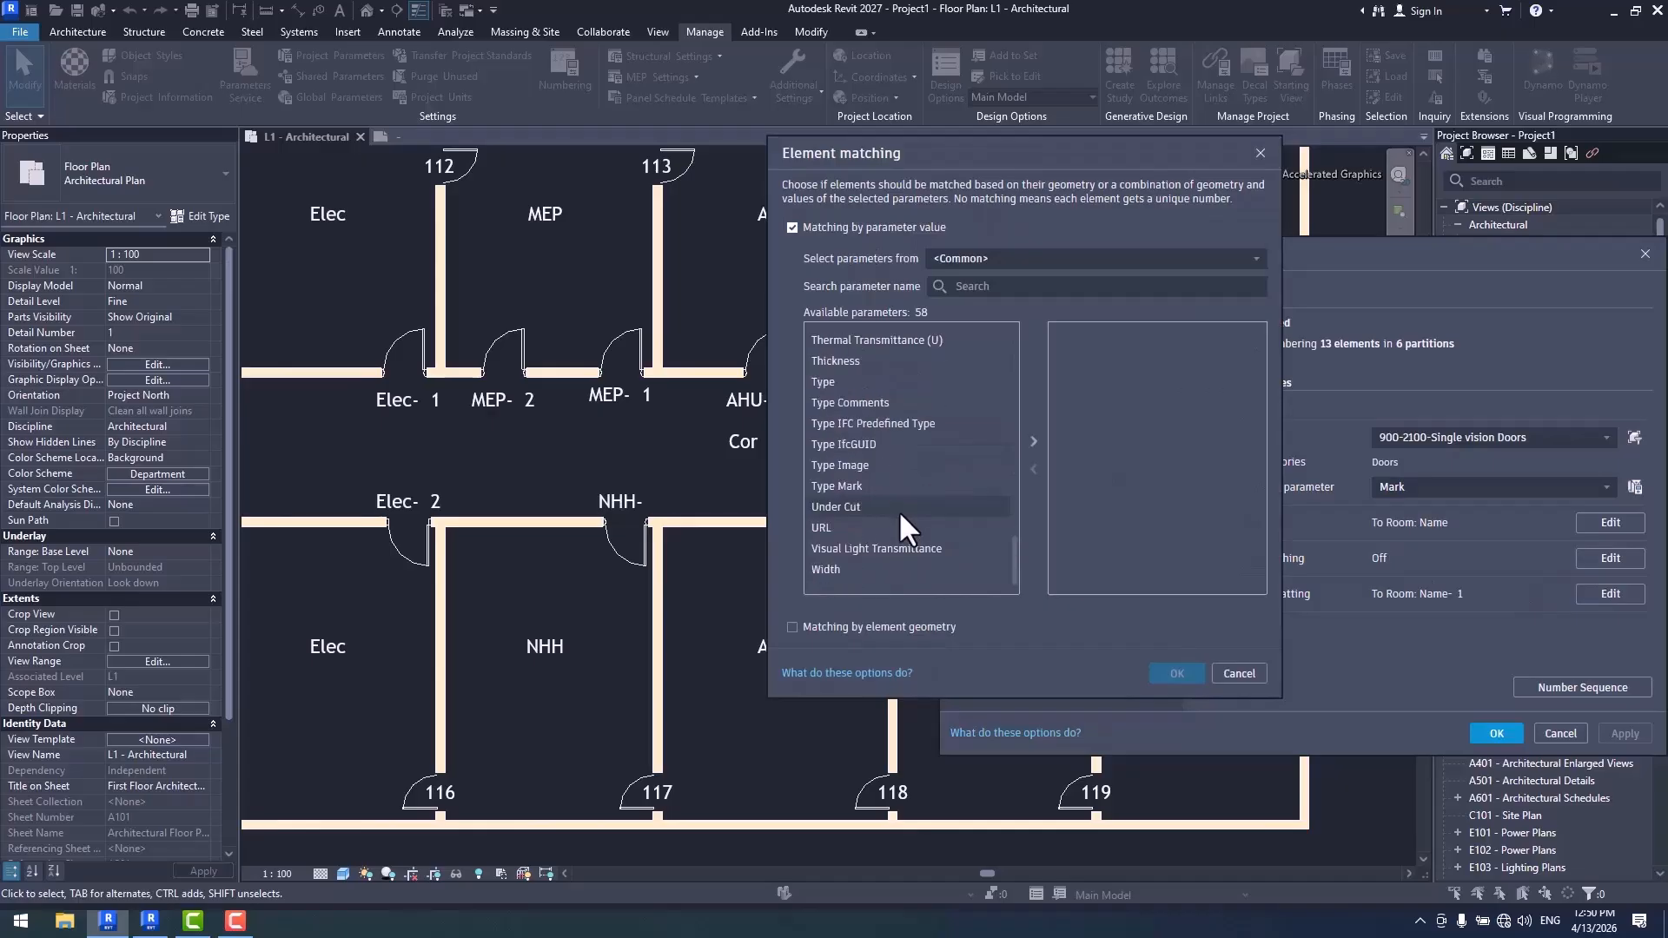
scroll(884, 529, "up", 1)
double_click(836, 445)
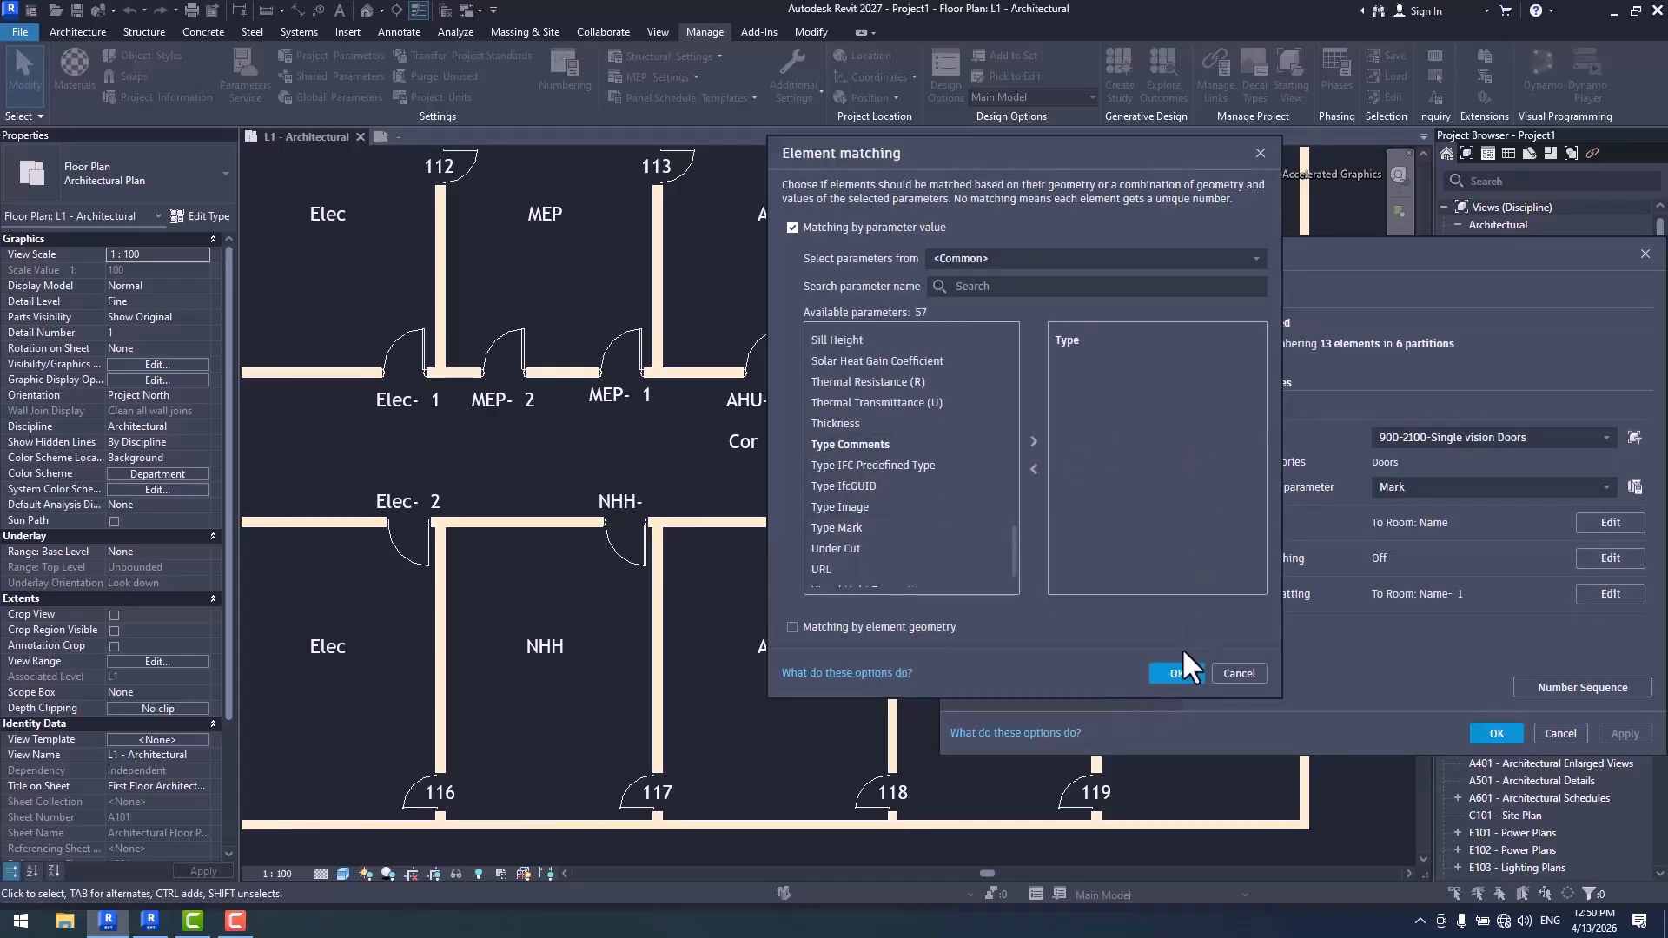
left_click(1175, 672)
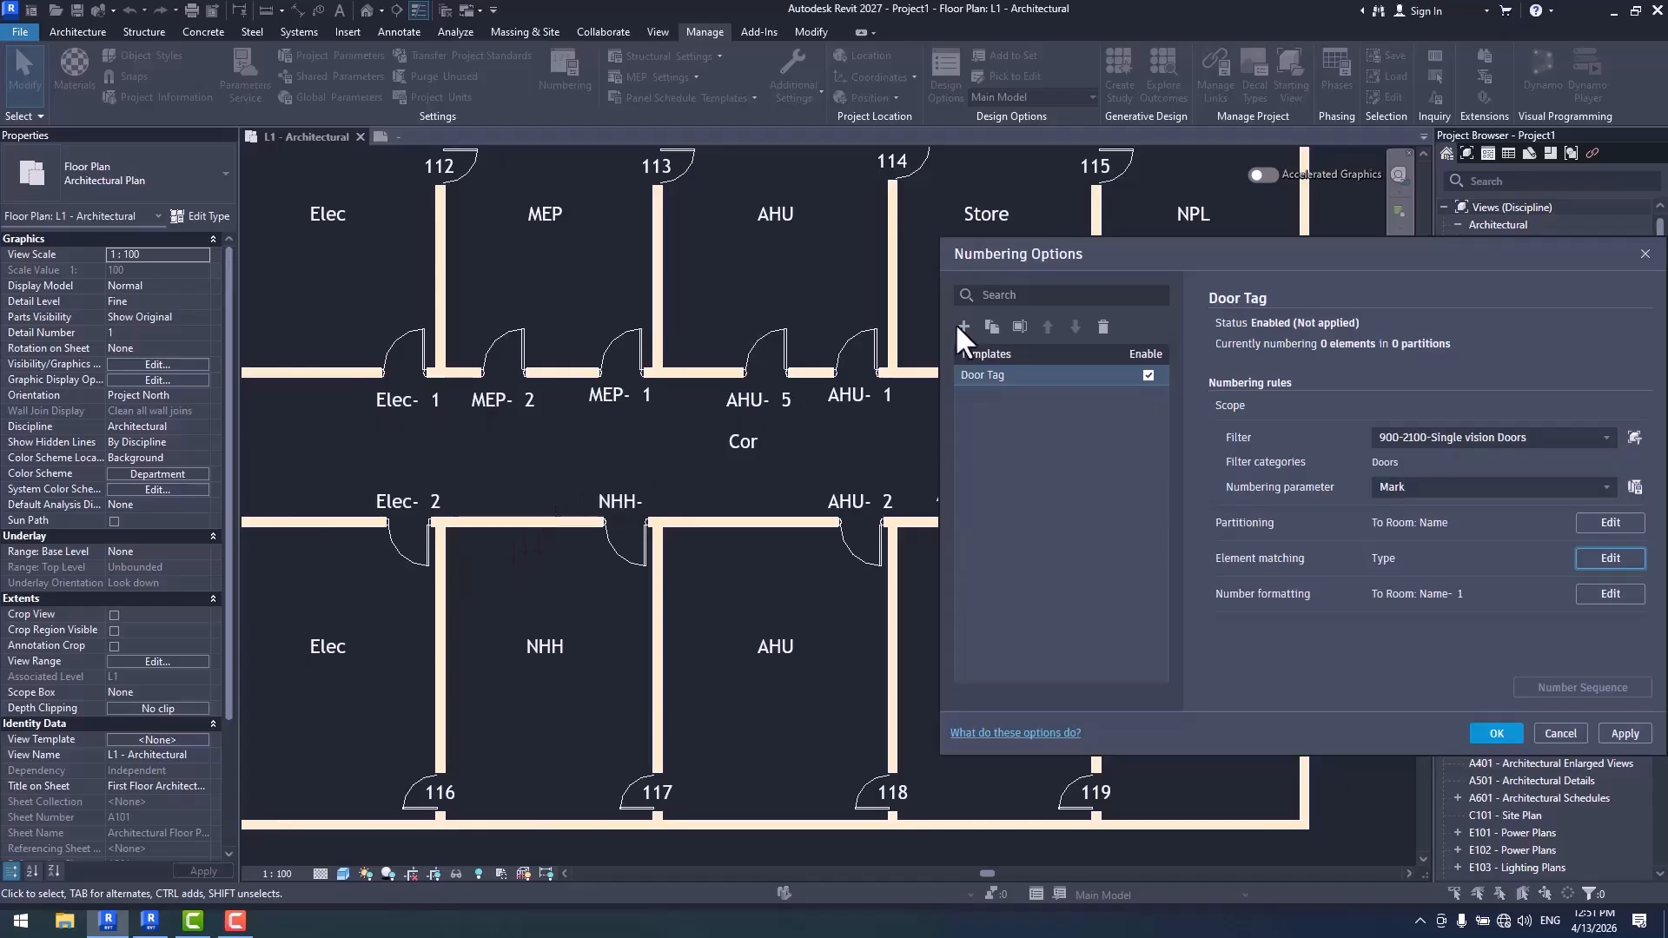
- Apply the updated numbering options to the doors and accept the duplicate Mark values
left_click_drag(1113, 250, 1390, 286)
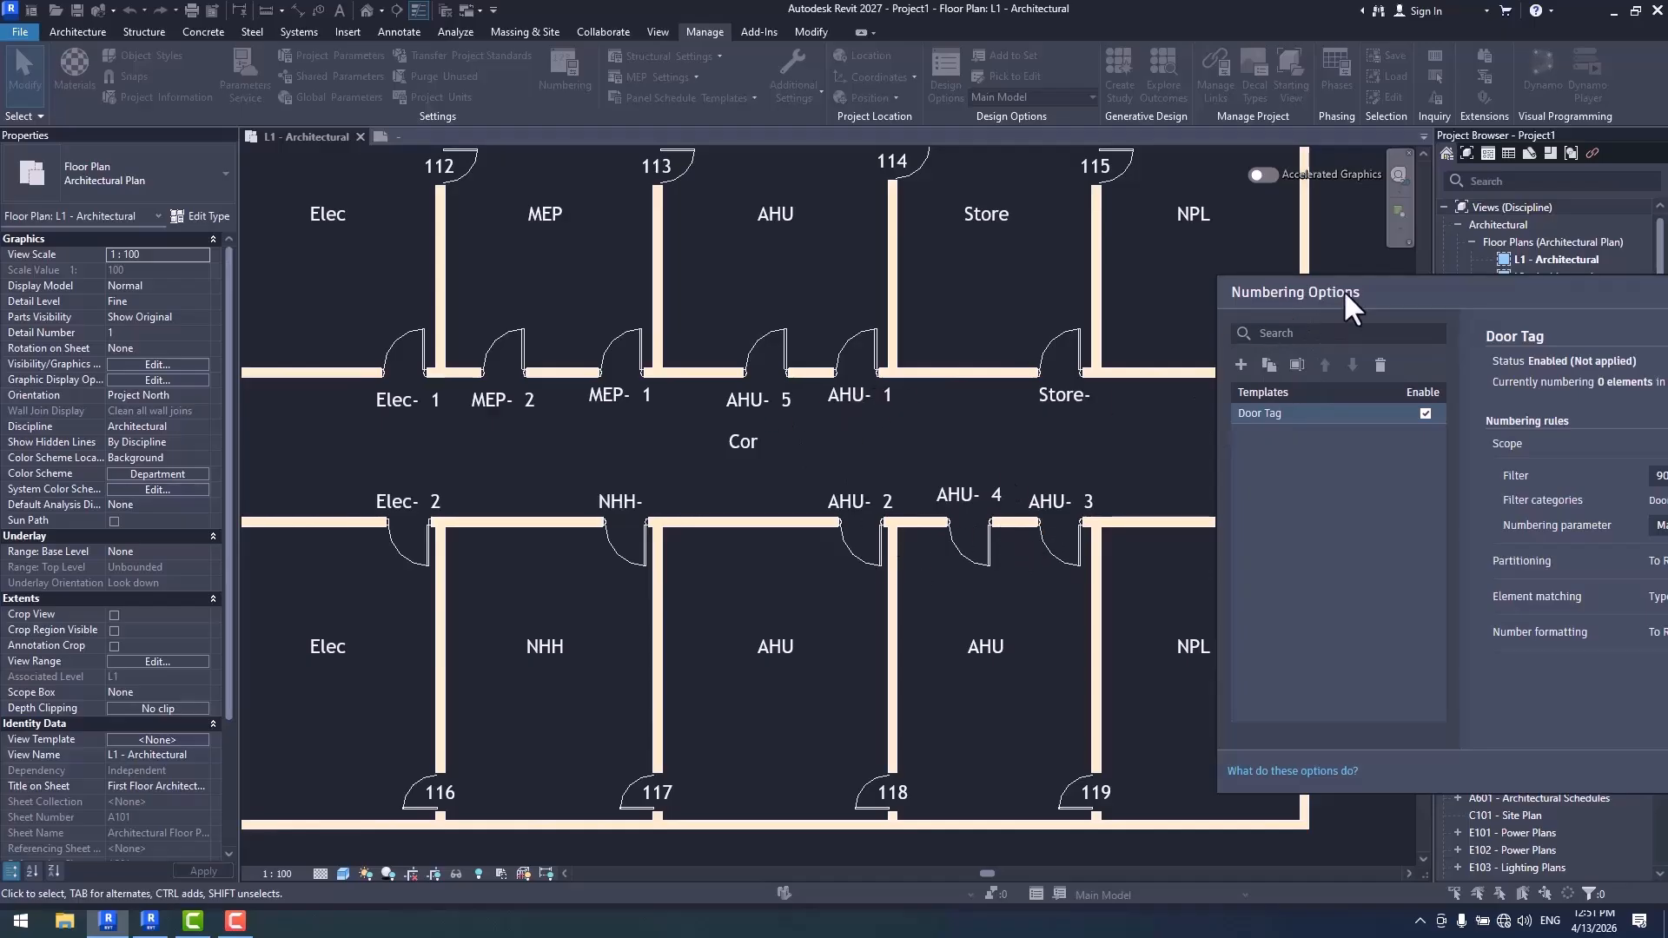
left_click_drag(1345, 292, 1131, 171)
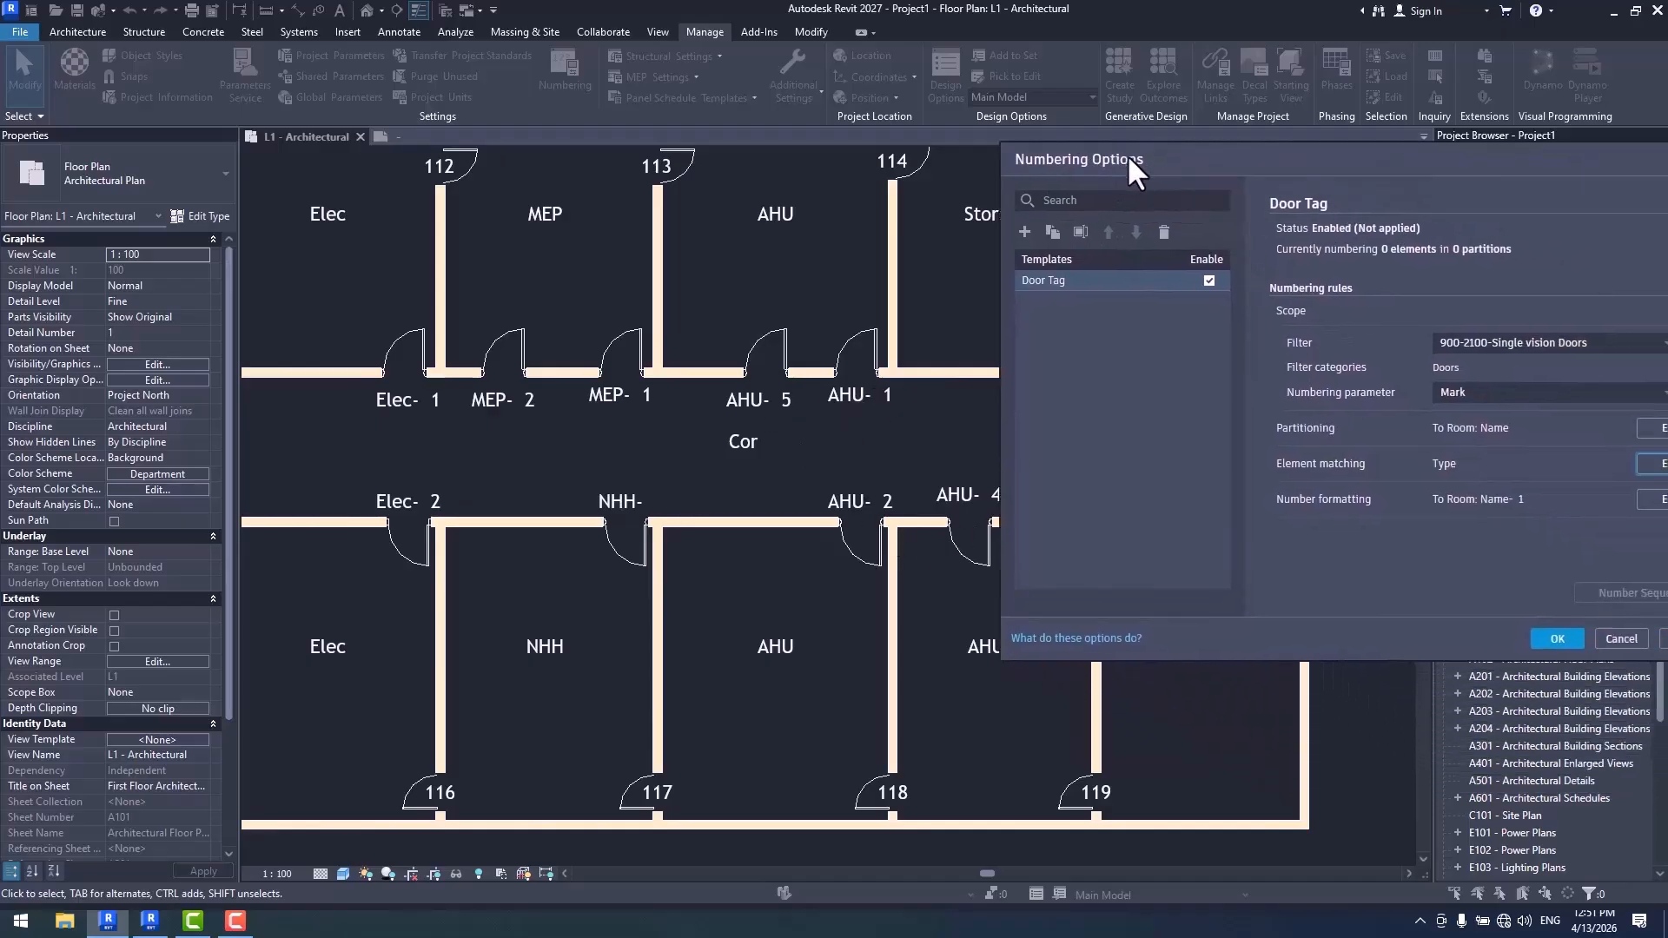
left_click(1556, 641)
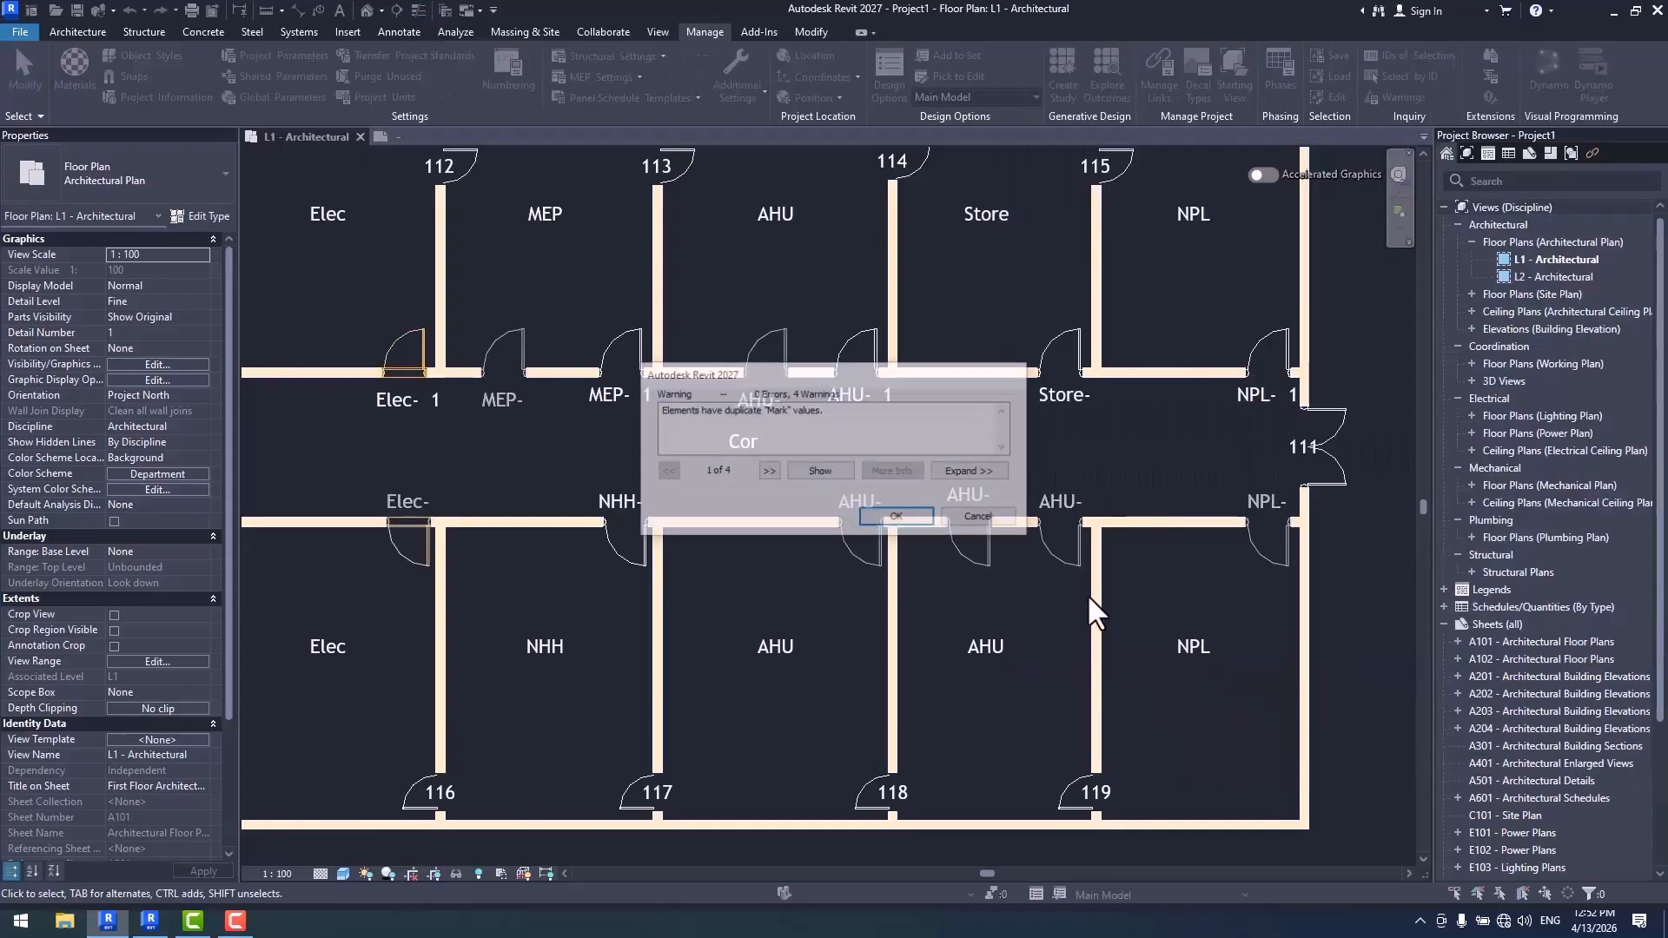
left_click(897, 517)
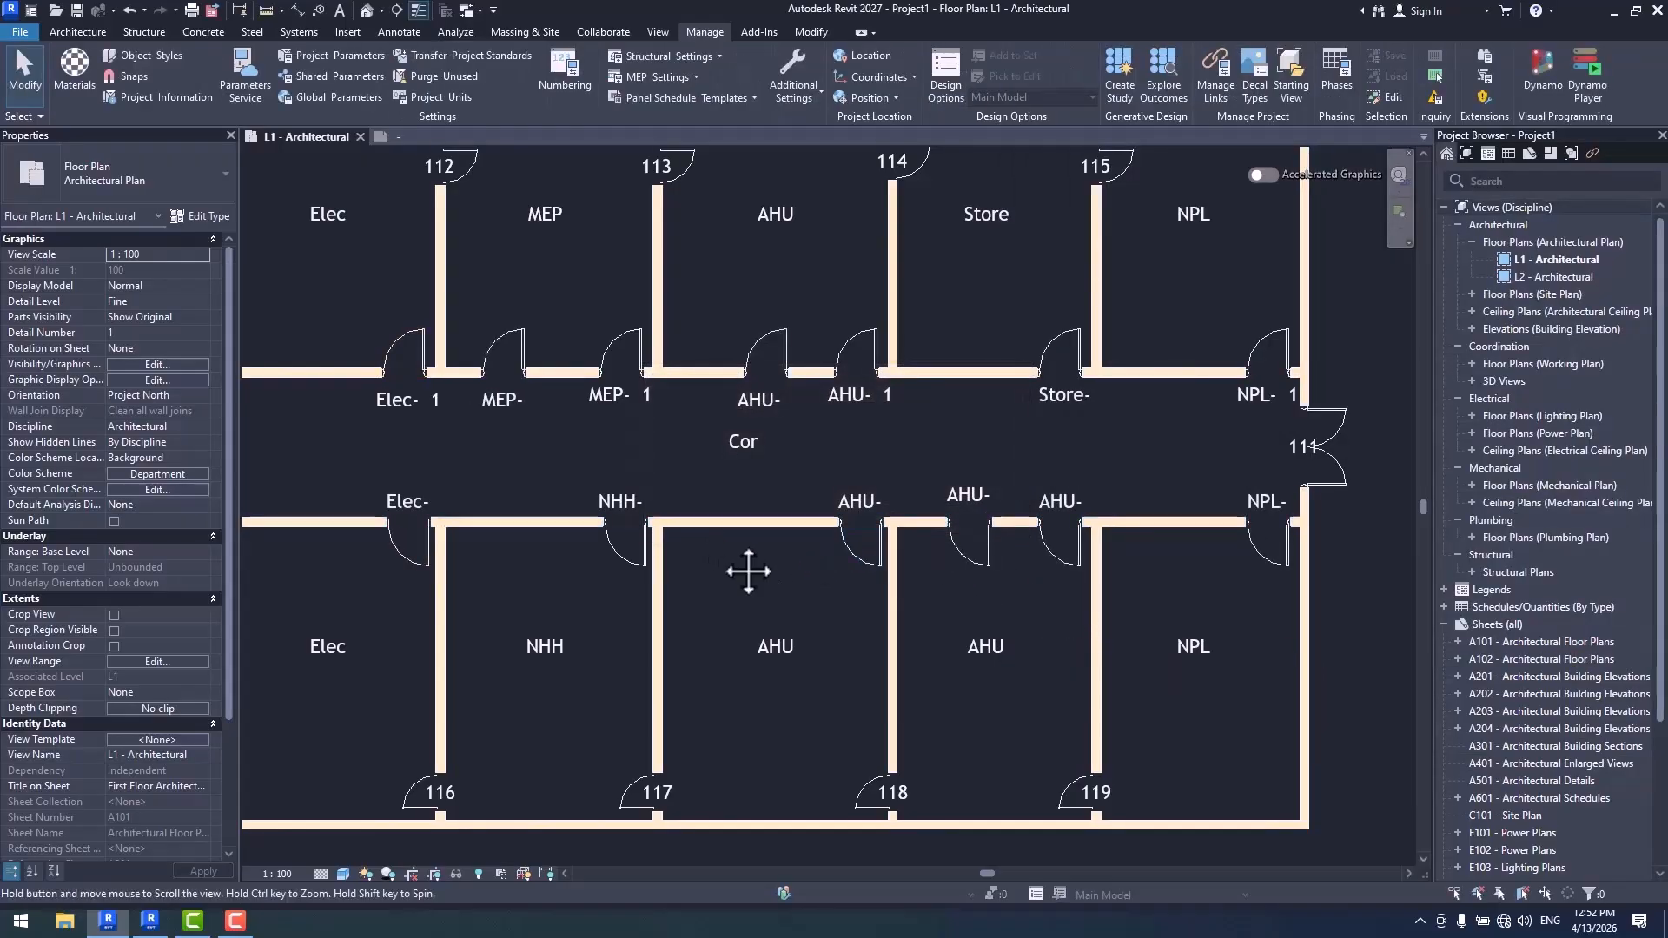
- Set the first number in the Door Tag numbering sequence to Include and apply the formatting to the doors
left_click(570, 82)
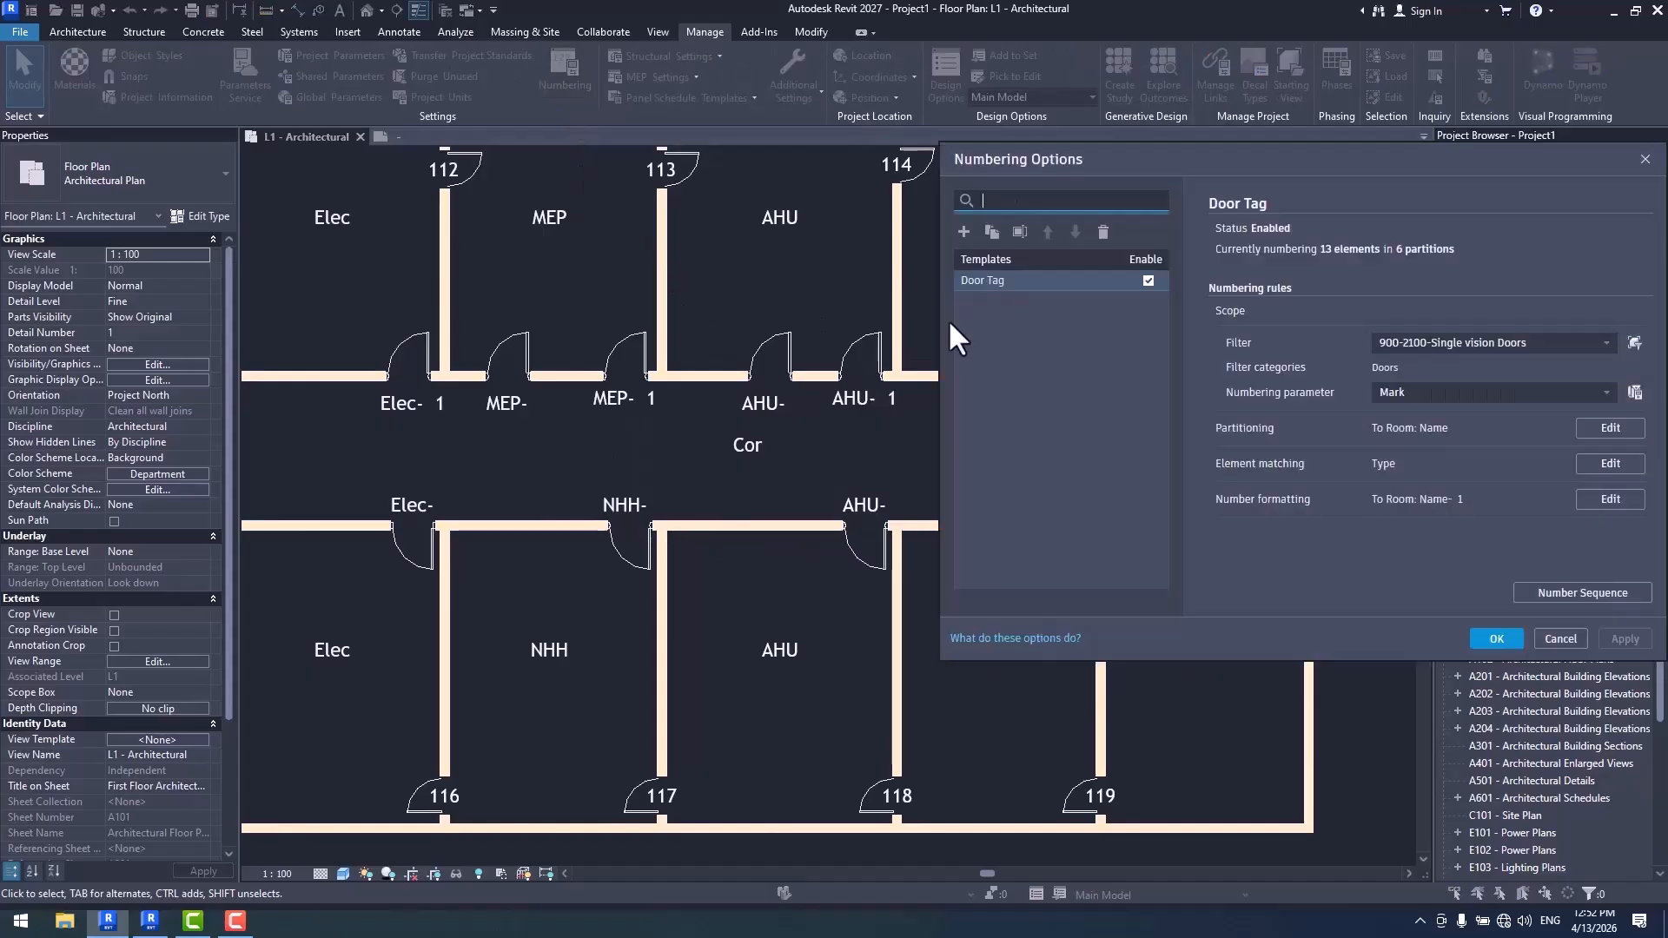
left_click(1610, 500)
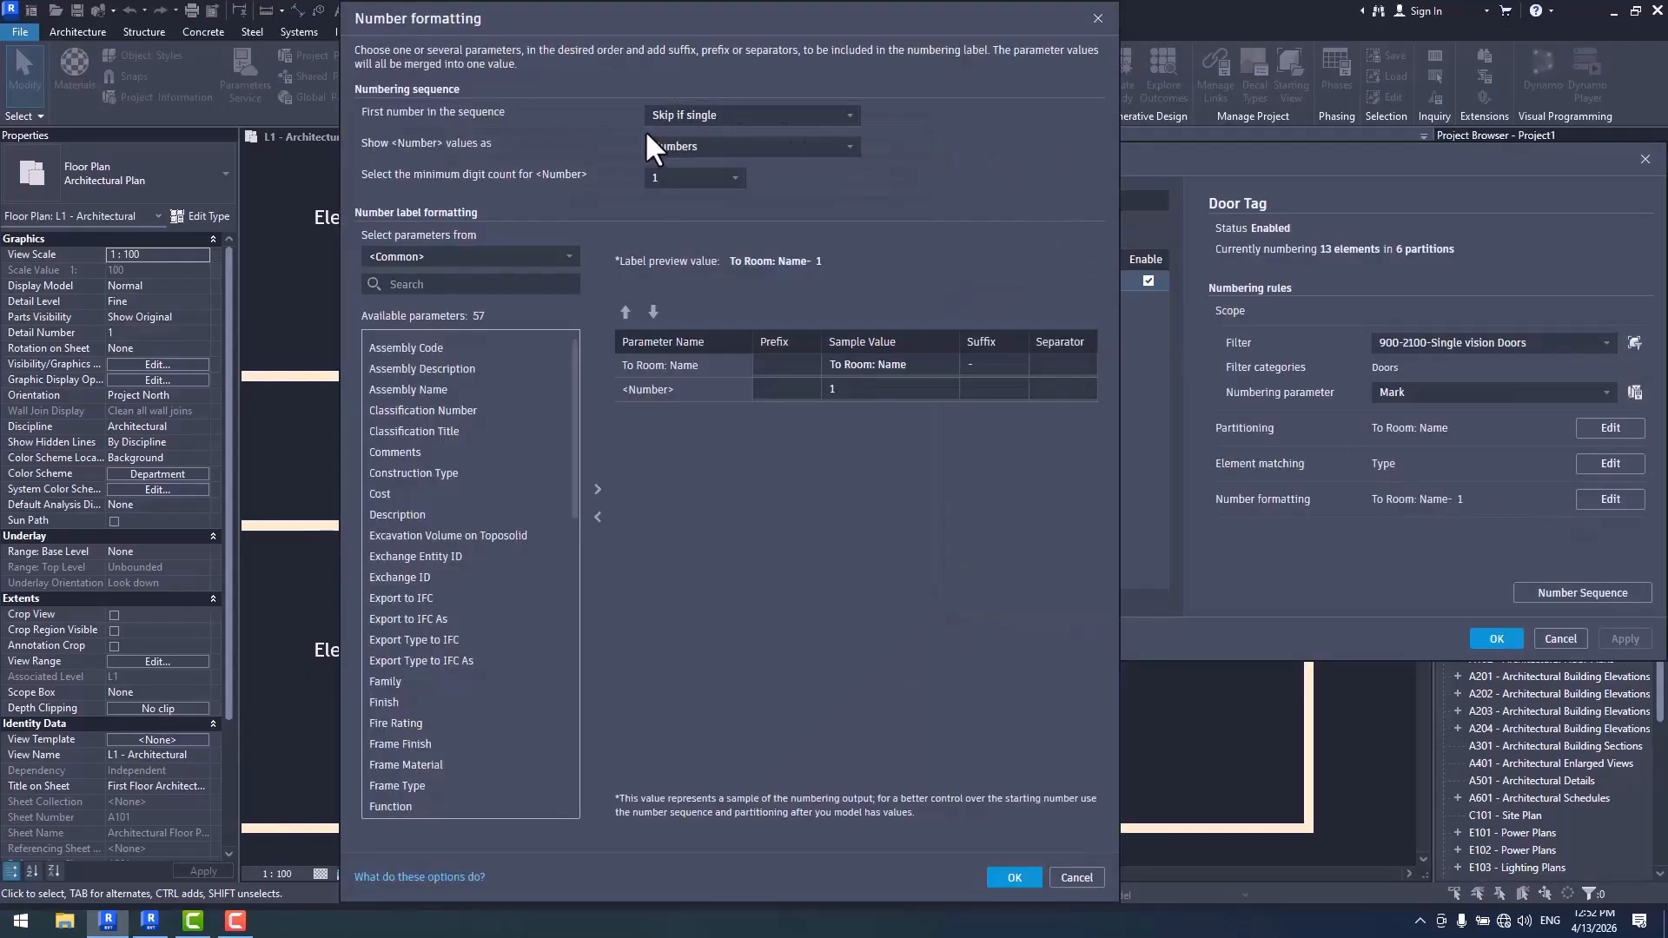
left_click(726, 120)
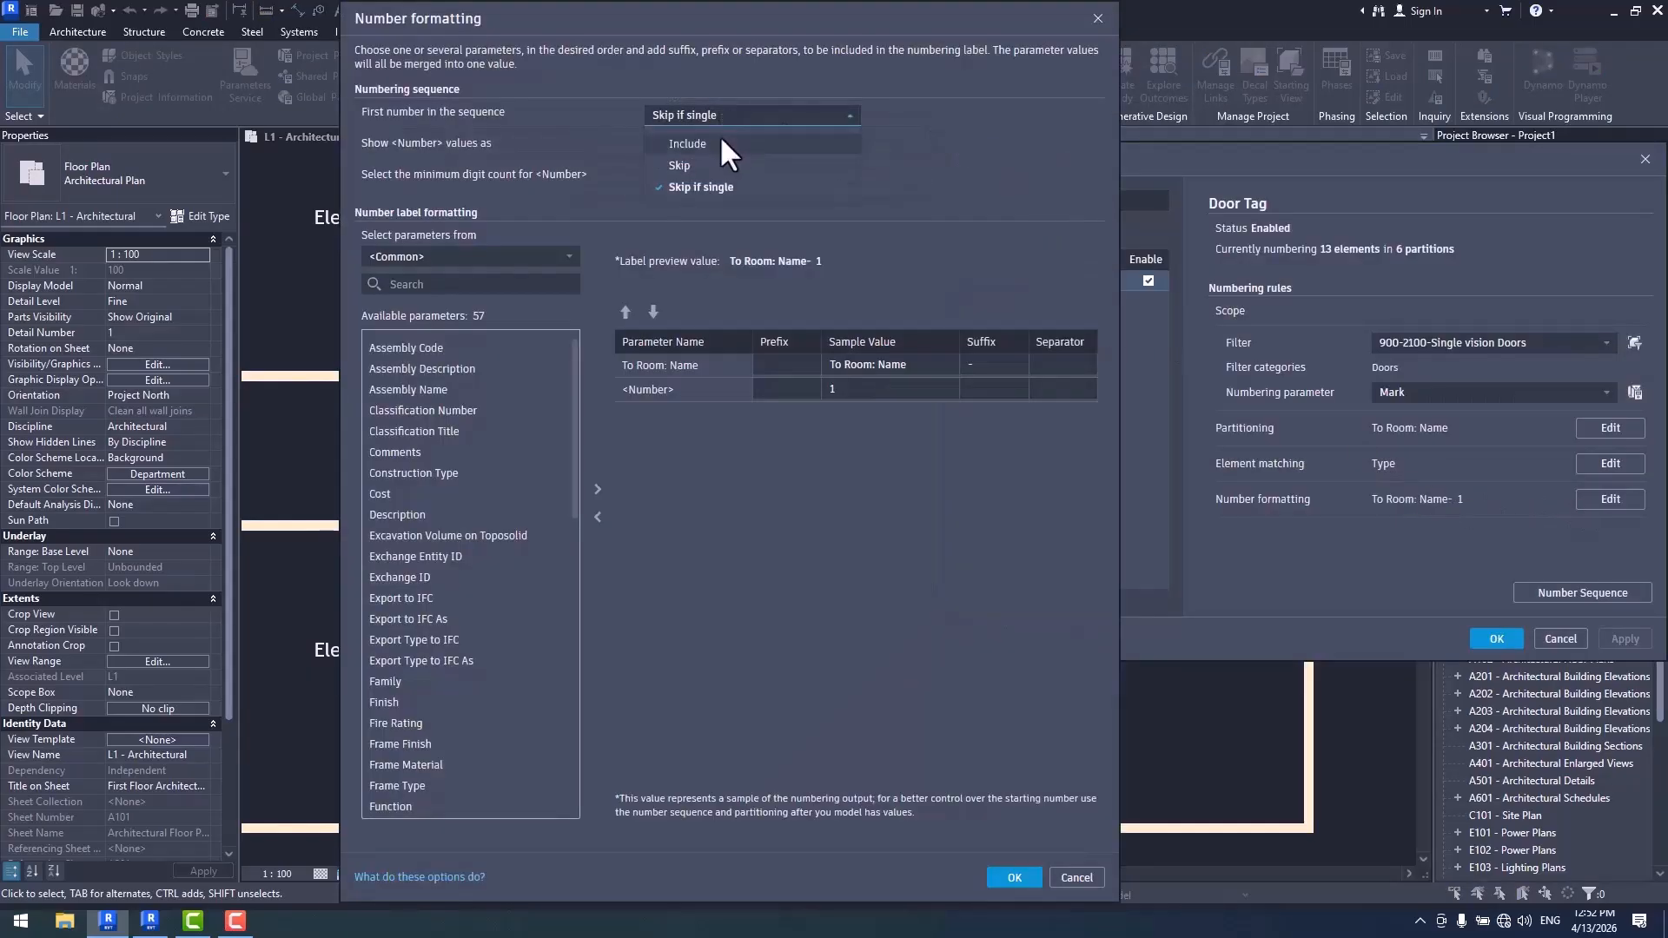
left_click(695, 147)
left_click(993, 880)
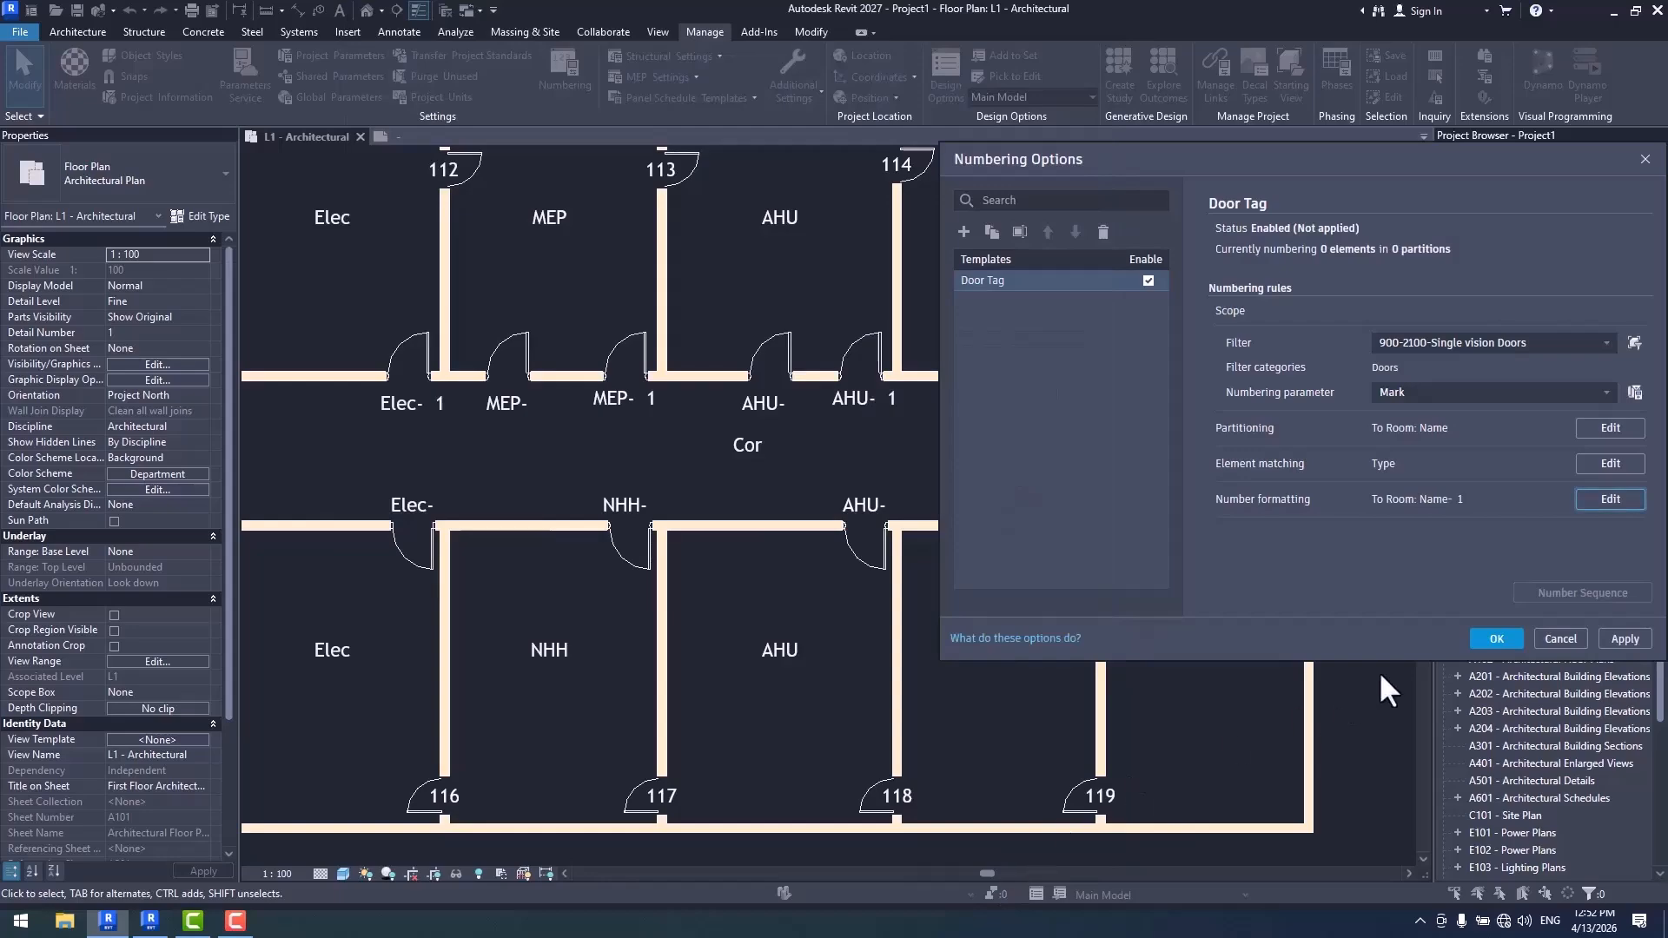
left_click(1494, 639)
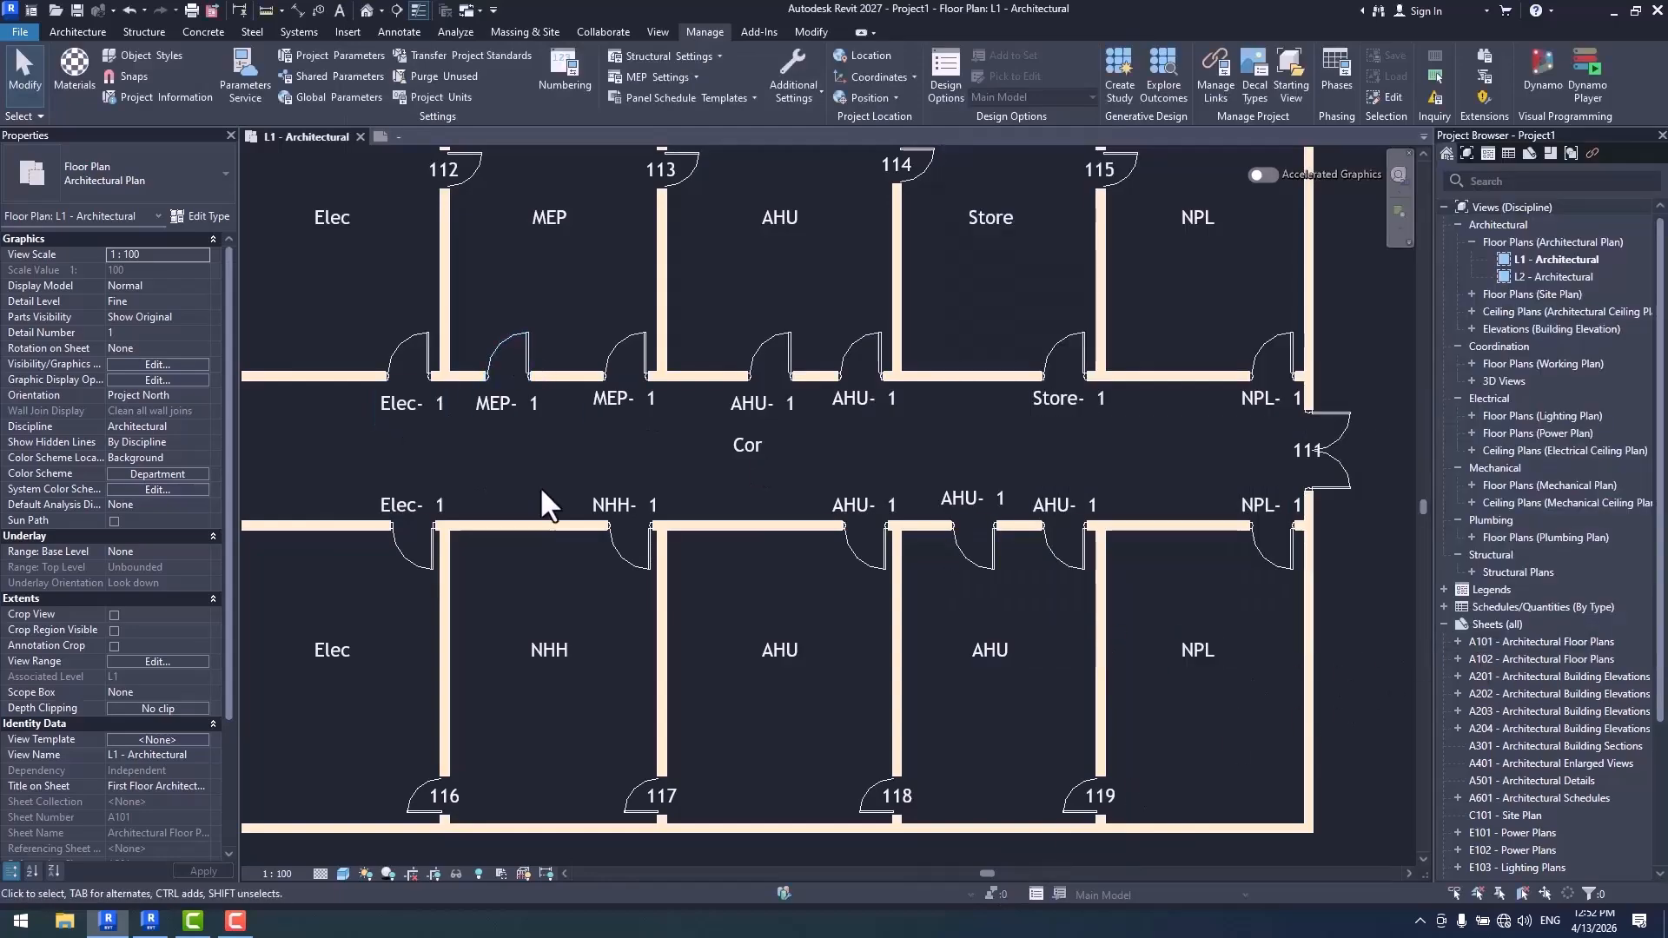
- Look over the renumbered door tags along the corridor and reopen the numbering options
middle_click_drag(592, 541, 843, 561)
scroll(675, 431, "up", 2)
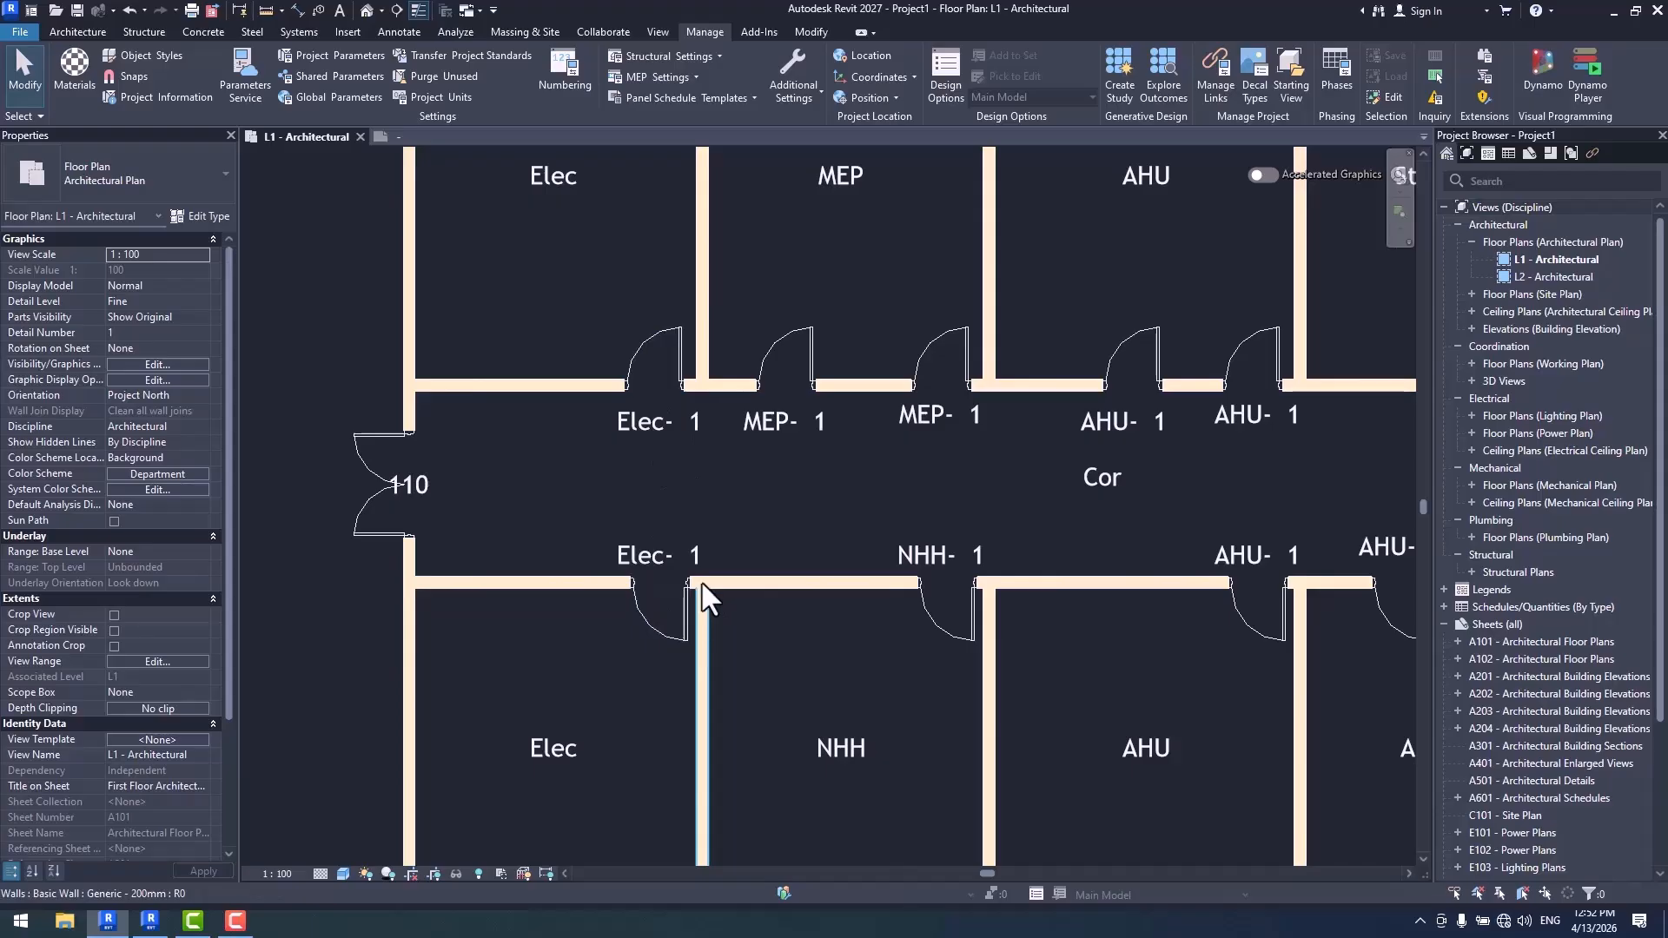
scroll(708, 526, "down", 3)
middle_click_drag(709, 526, 623, 485)
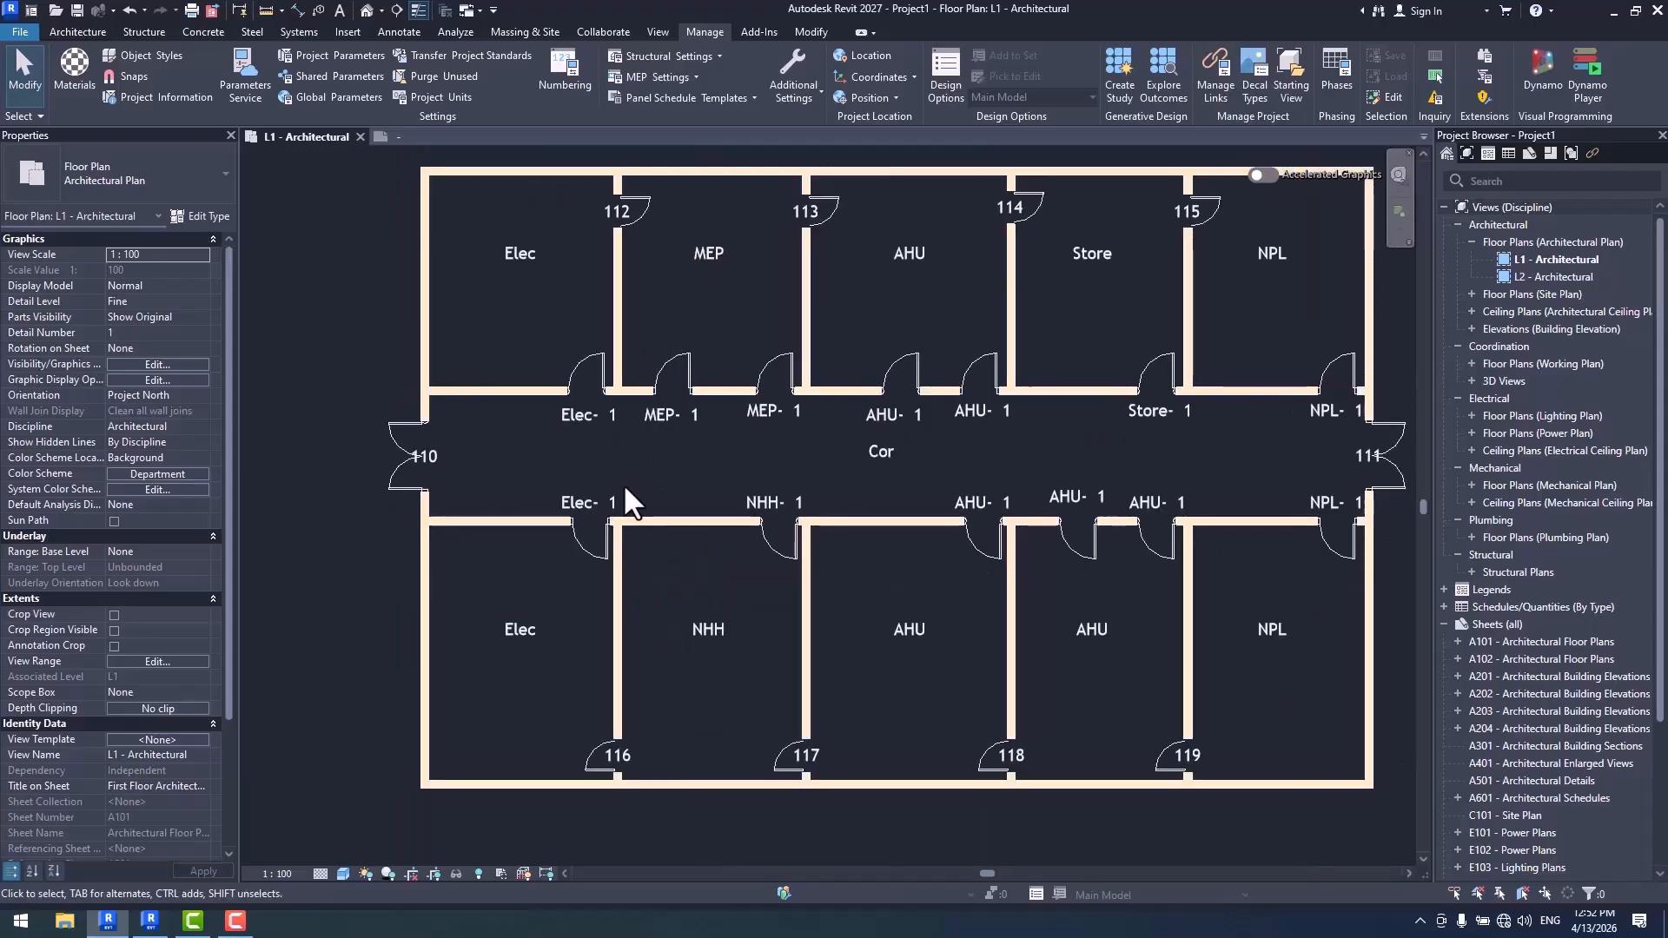
left_click(563, 68)
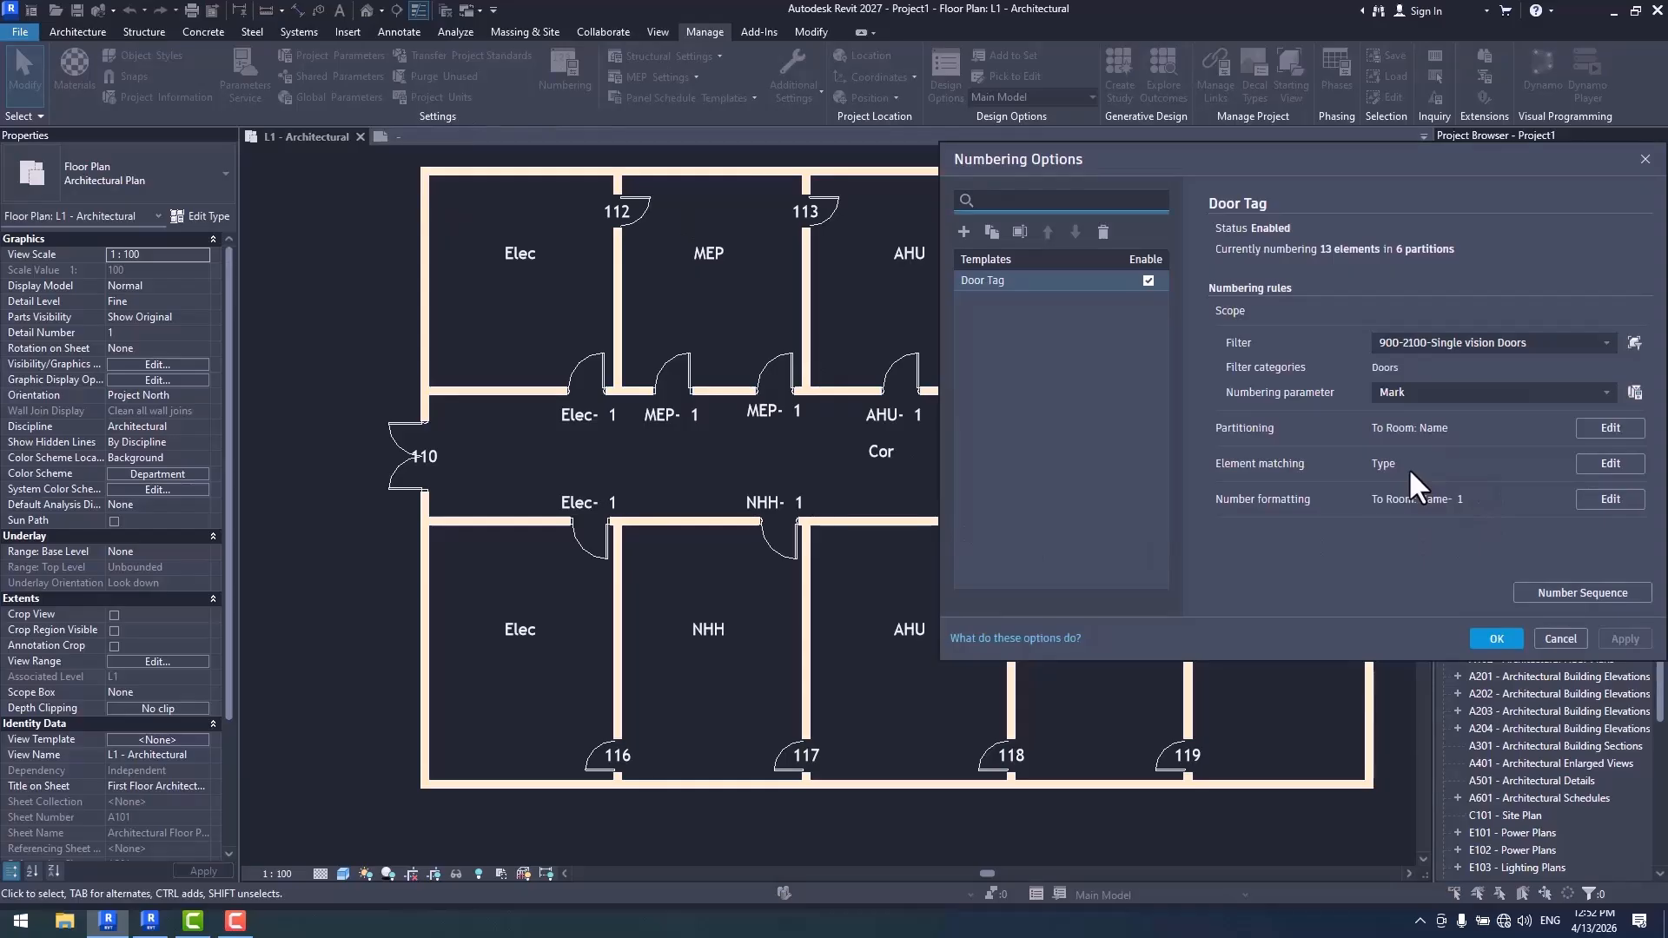
- Check the parameters available for element matching in the Door Tag template and close the numbering options
left_click(1496, 639)
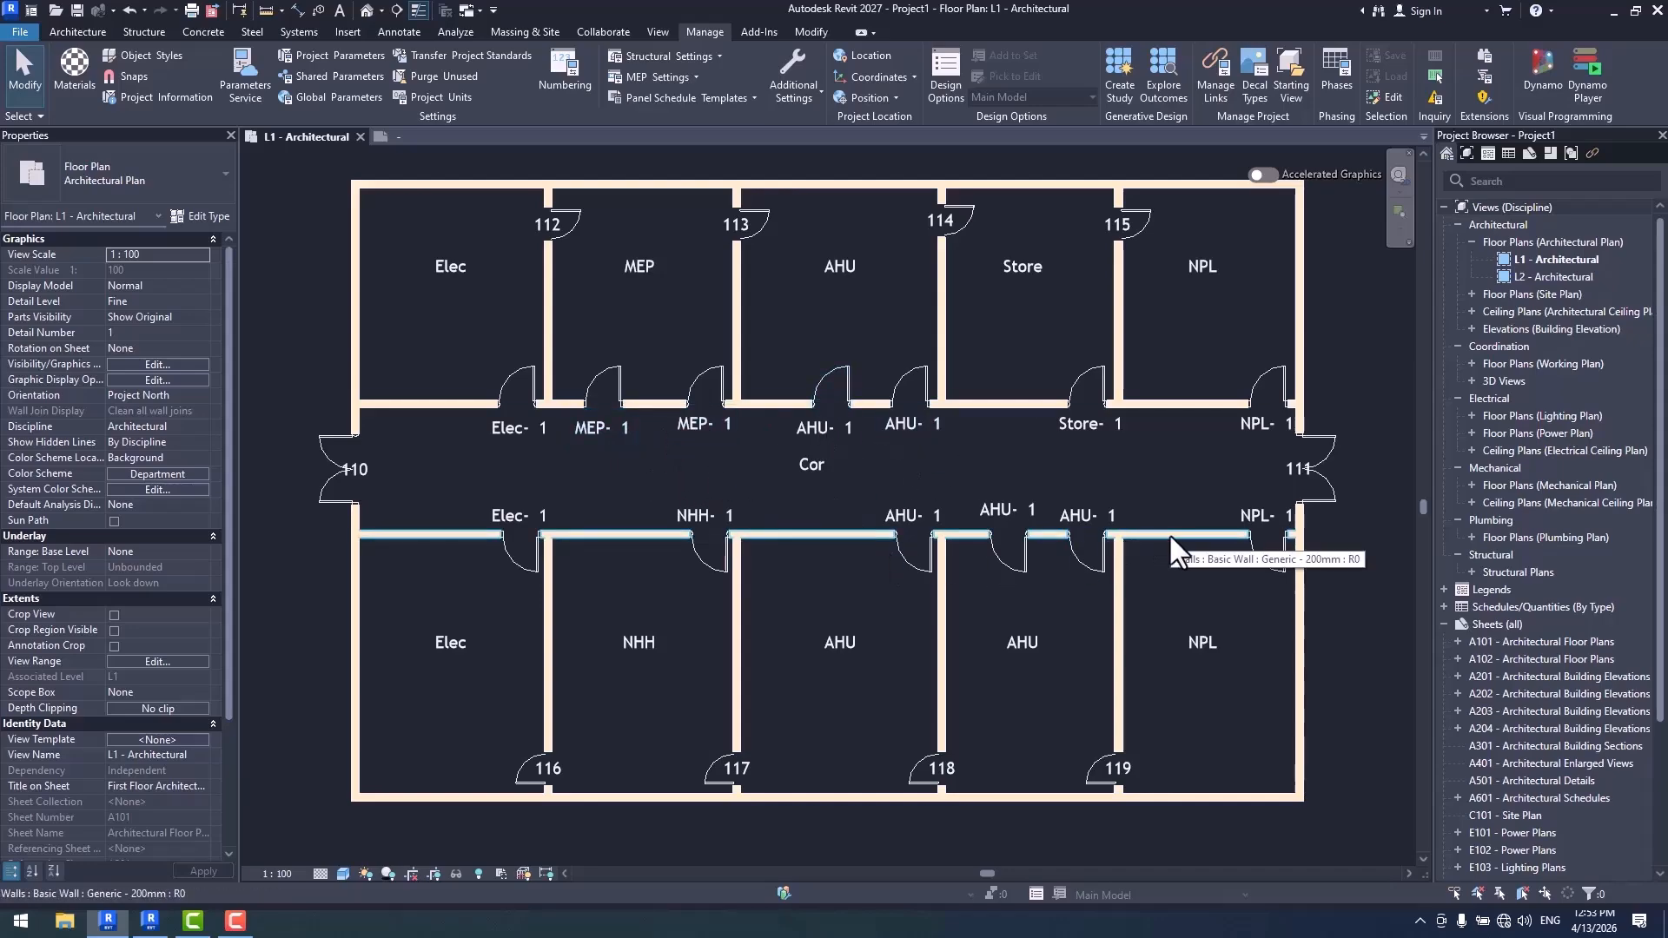
left_click(567, 79)
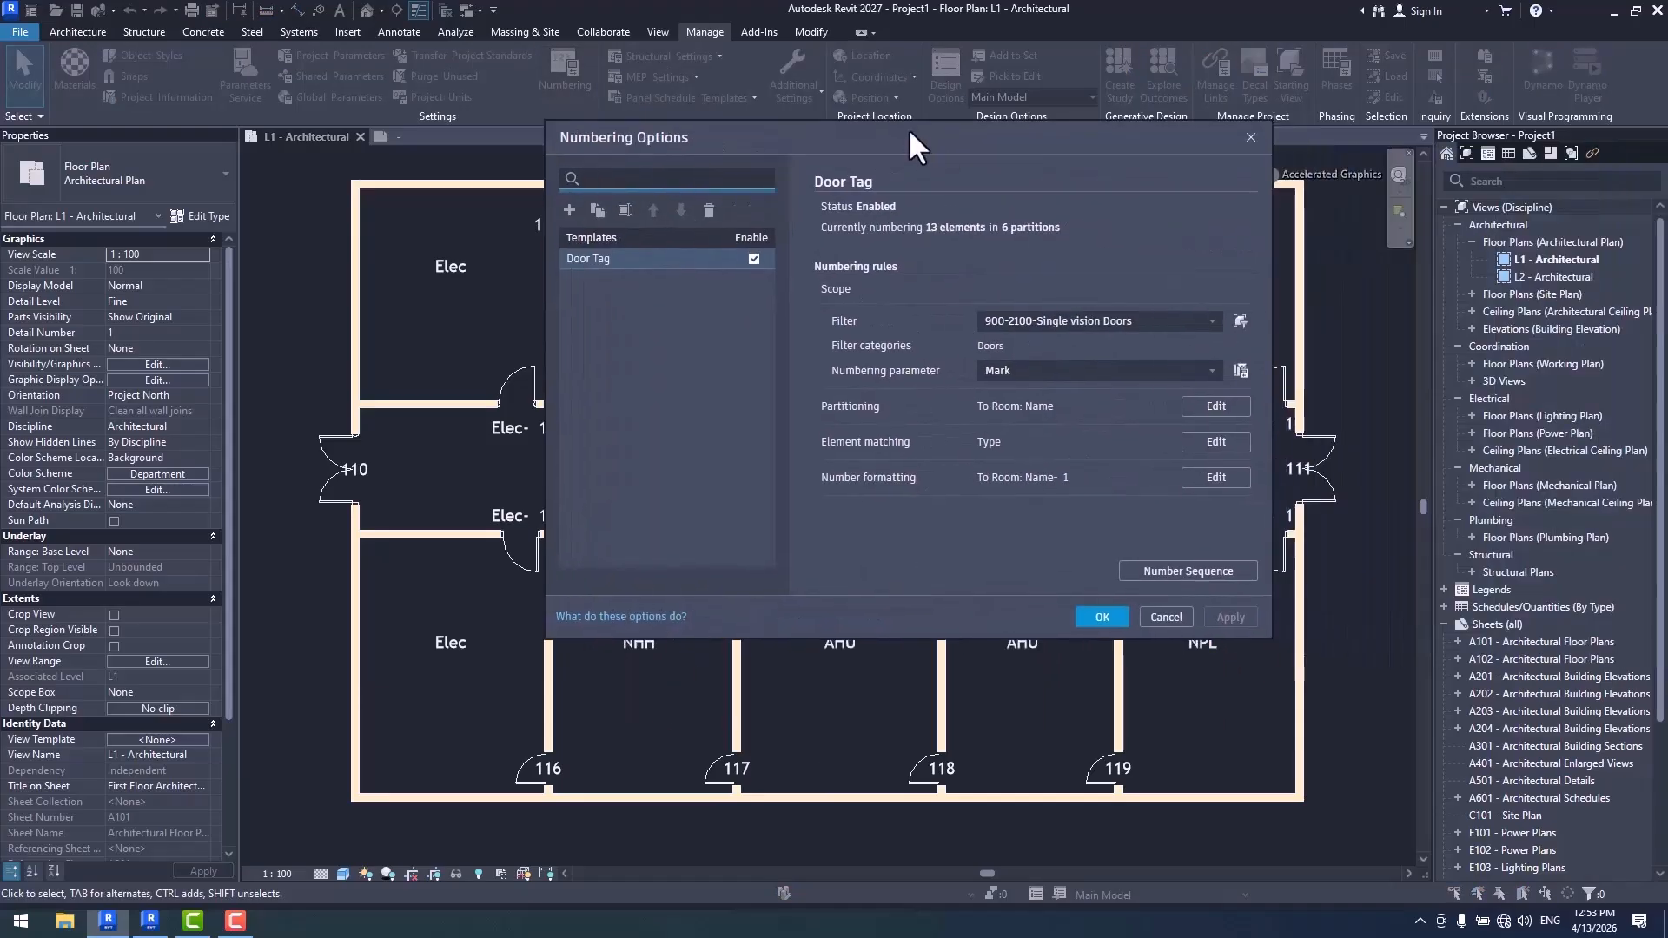
left_click(1215, 442)
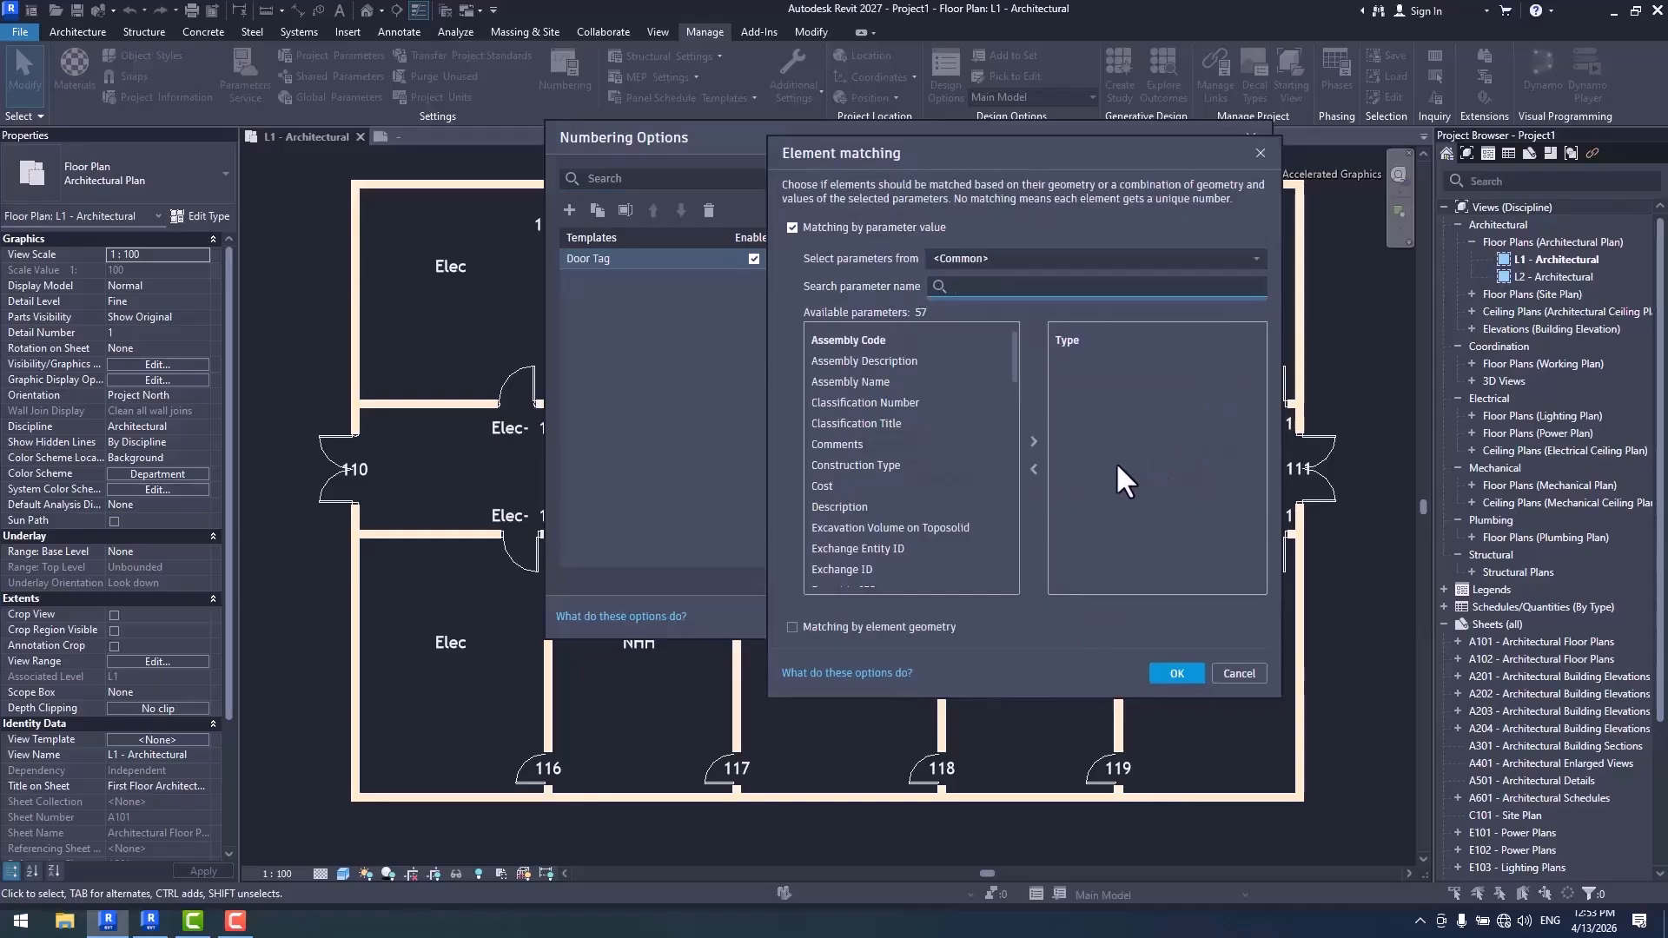
scroll(926, 465, "down", 3)
scroll(934, 474, "down", 4)
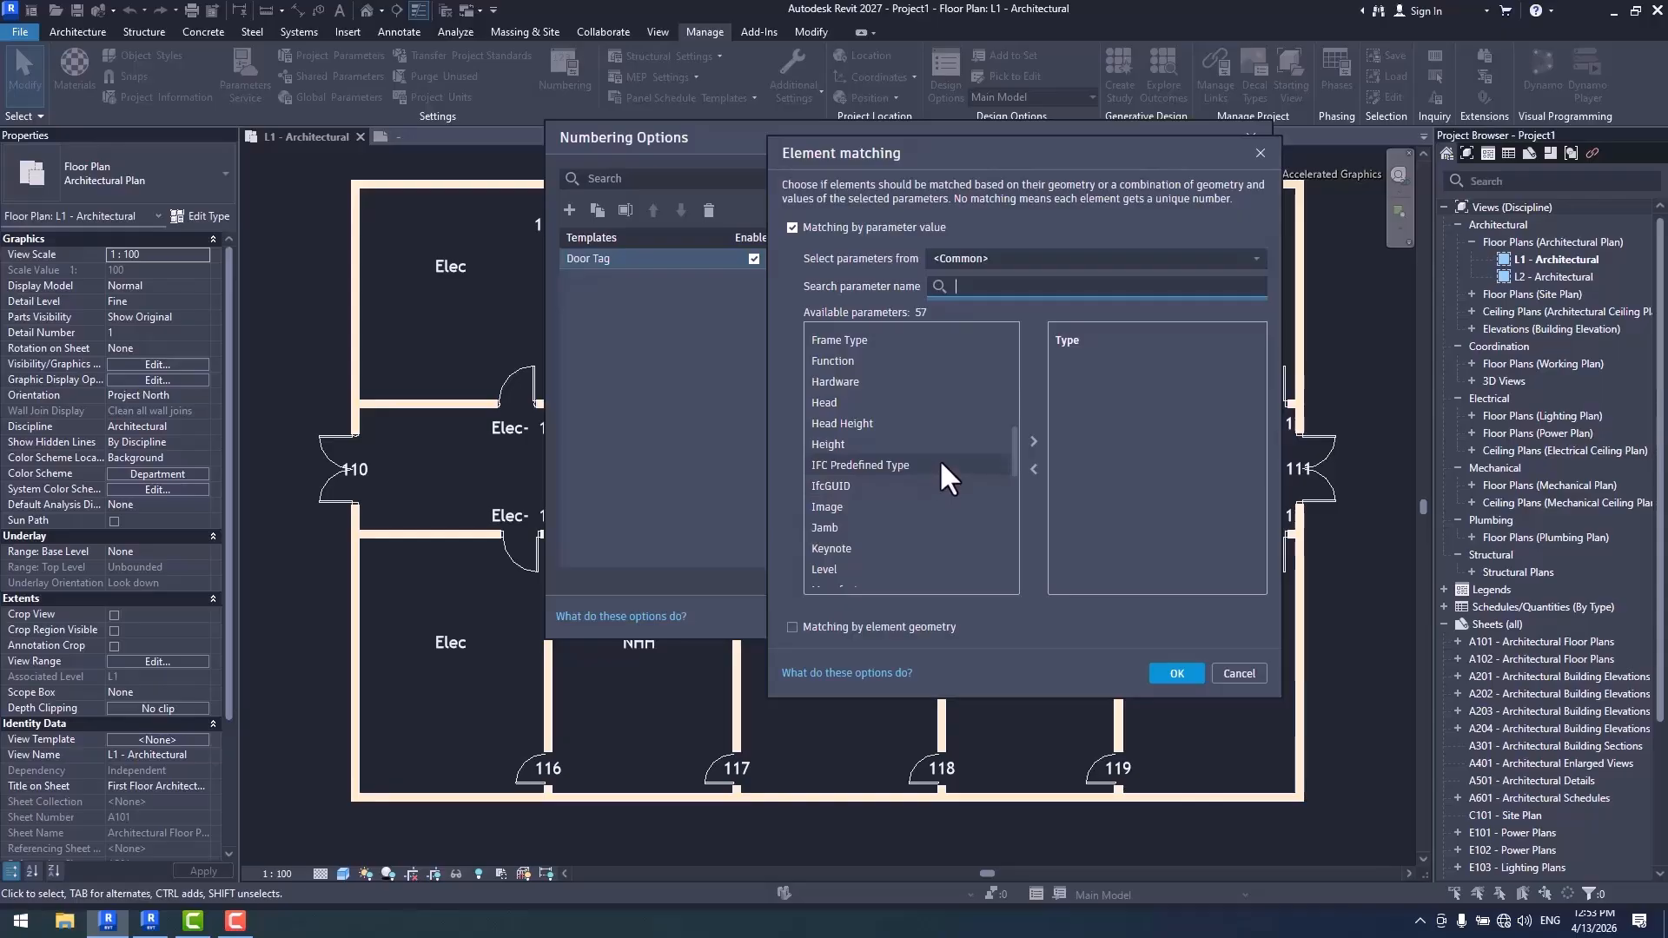
left_click(1178, 674)
left_click(1105, 618)
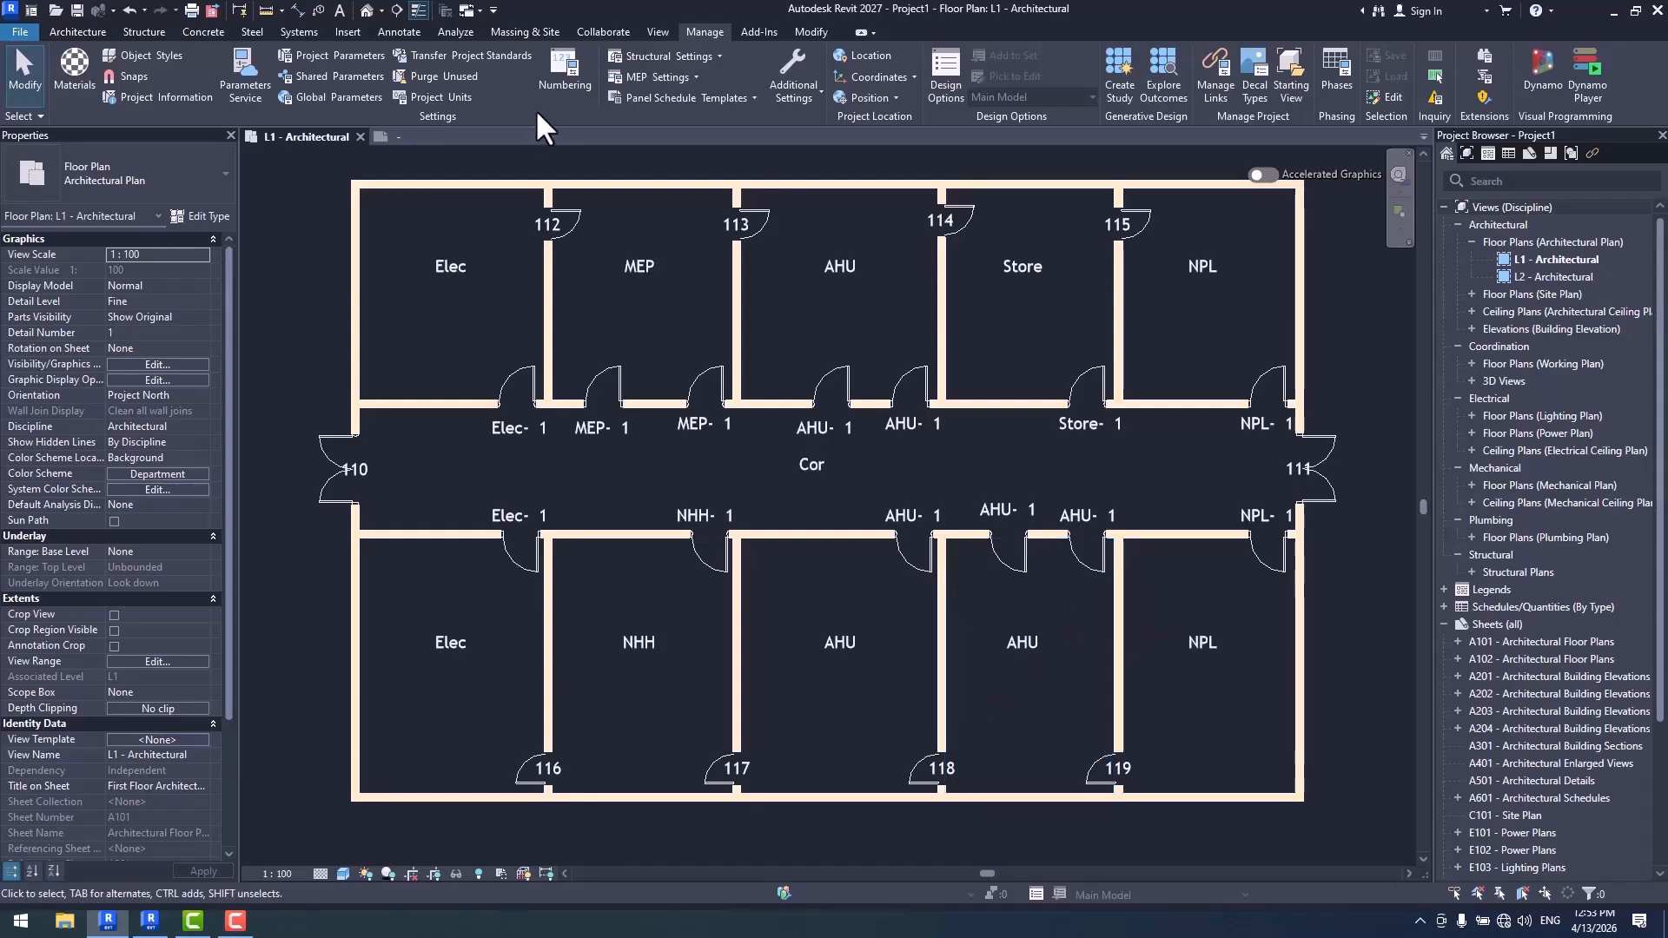
- Reopen the numbering options and browse the filters available for the Door Tag template
left_click(559, 97)
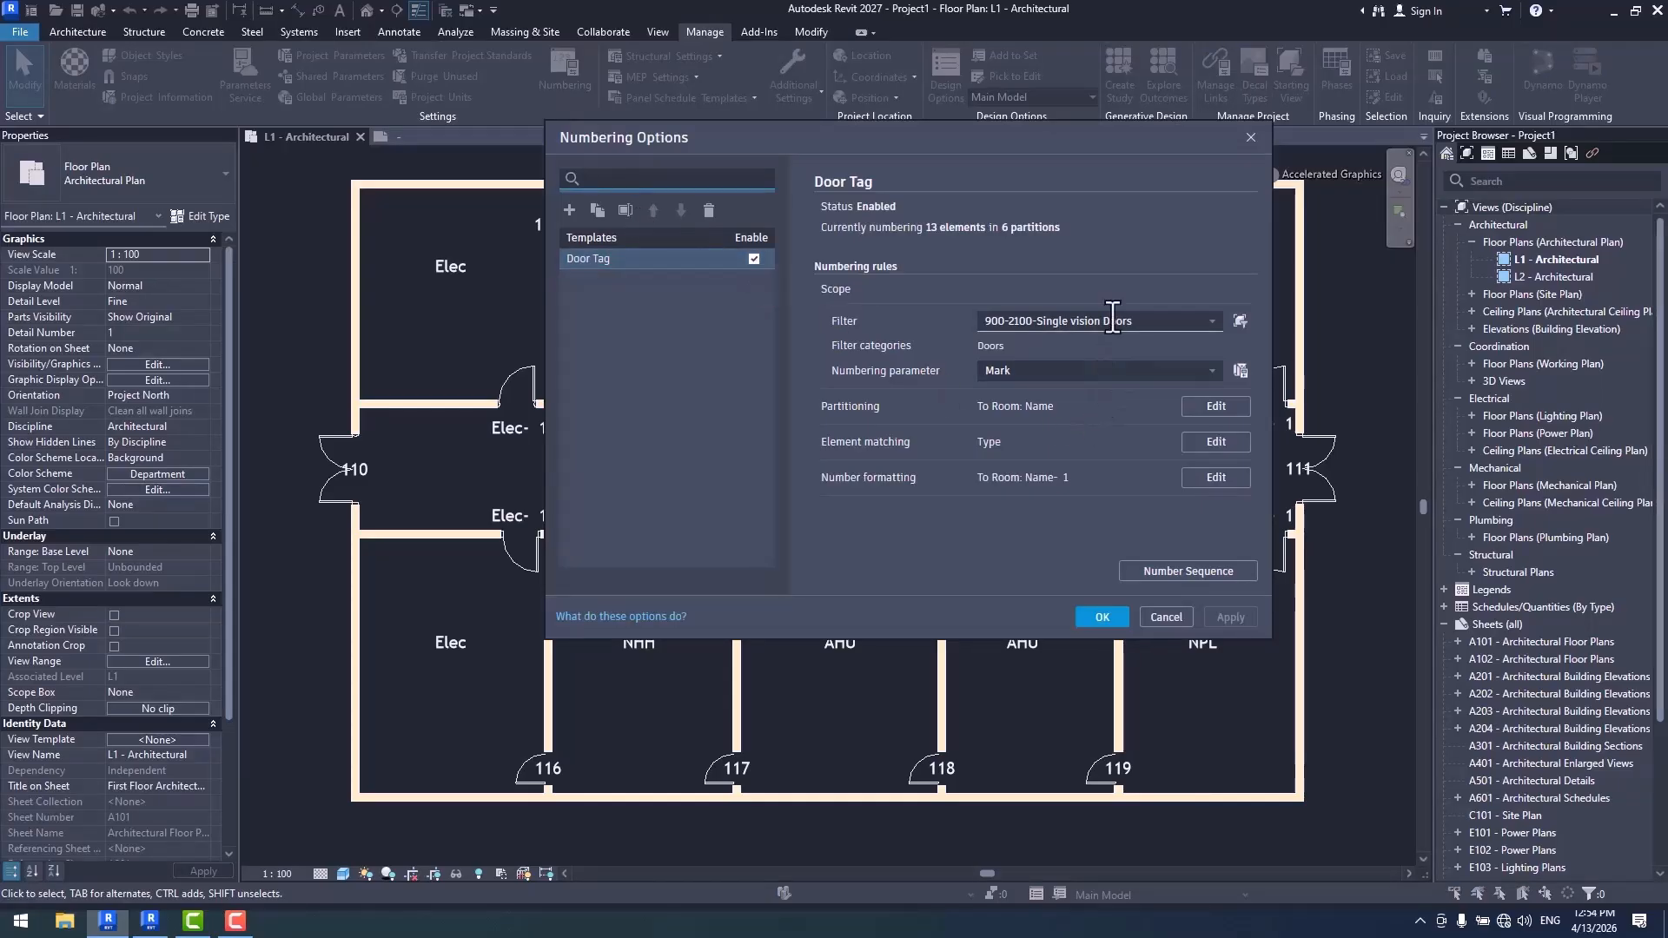
left_click(1215, 323)
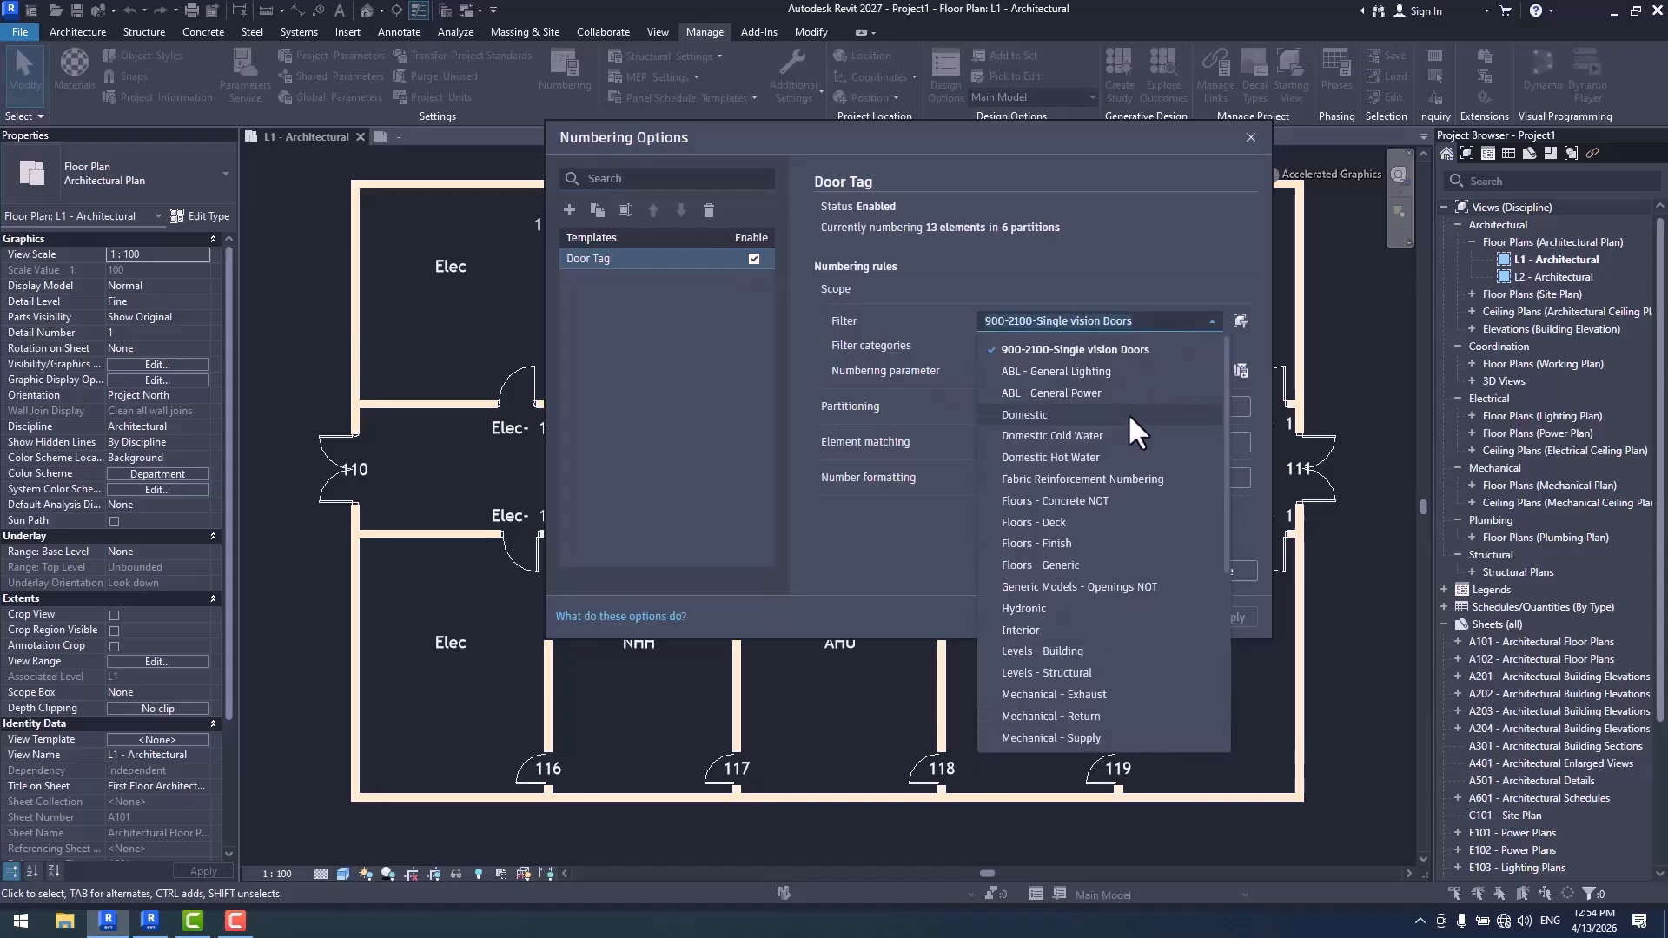
scroll(1121, 580, "down", 2)
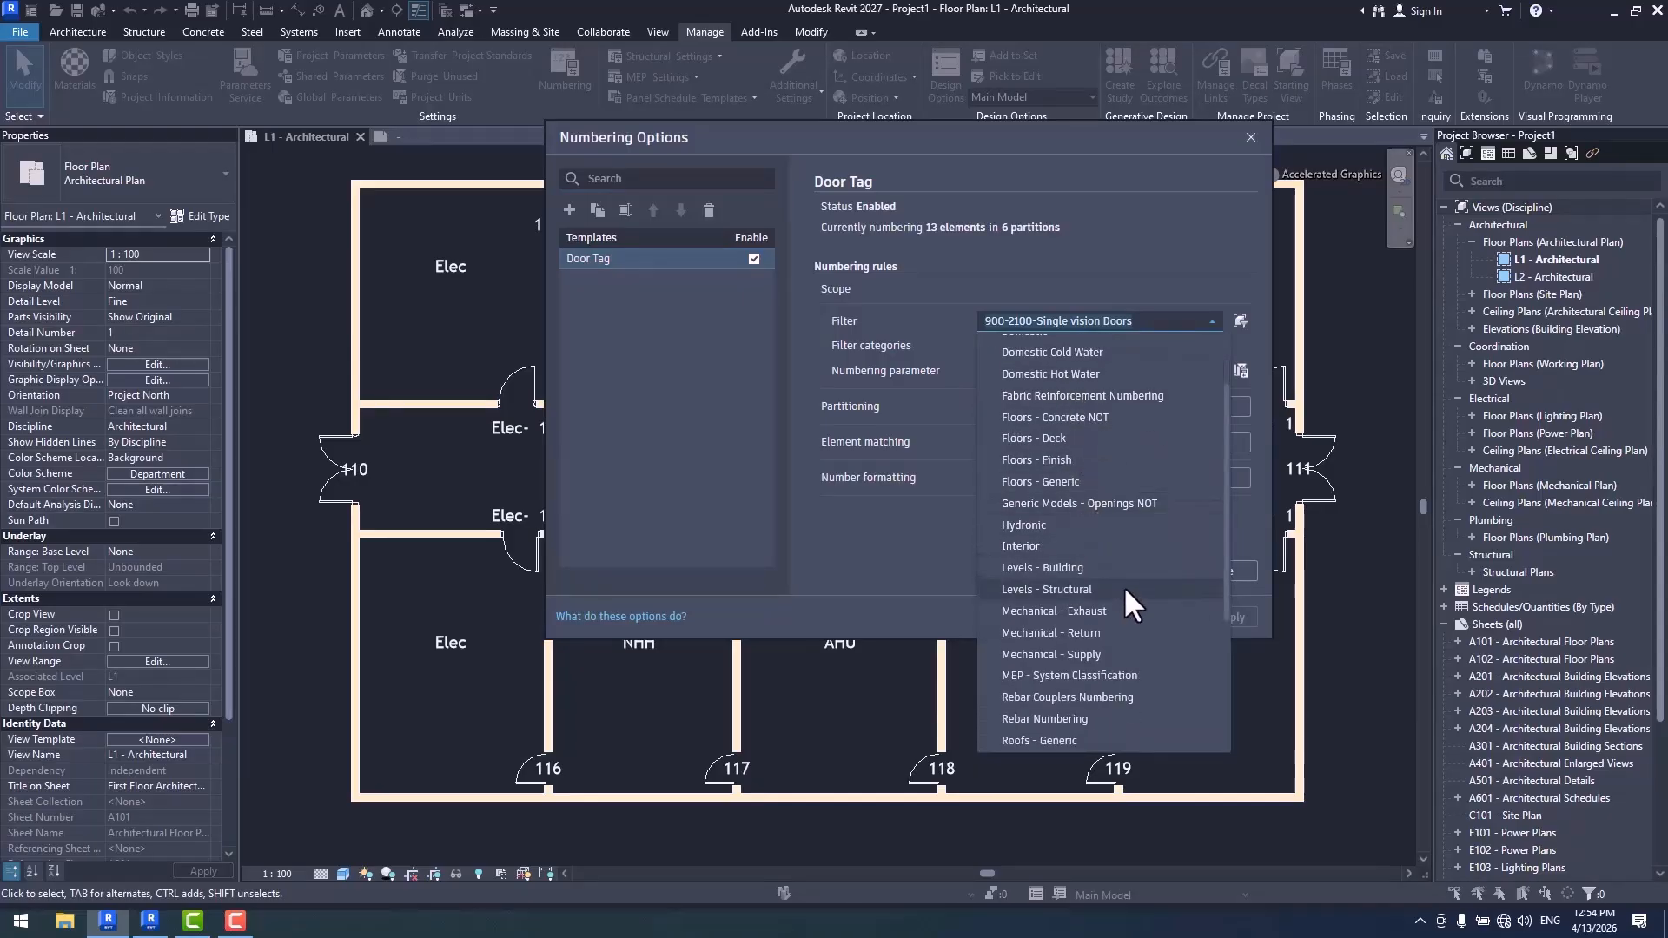
scroll(1124, 580, "up", 2)
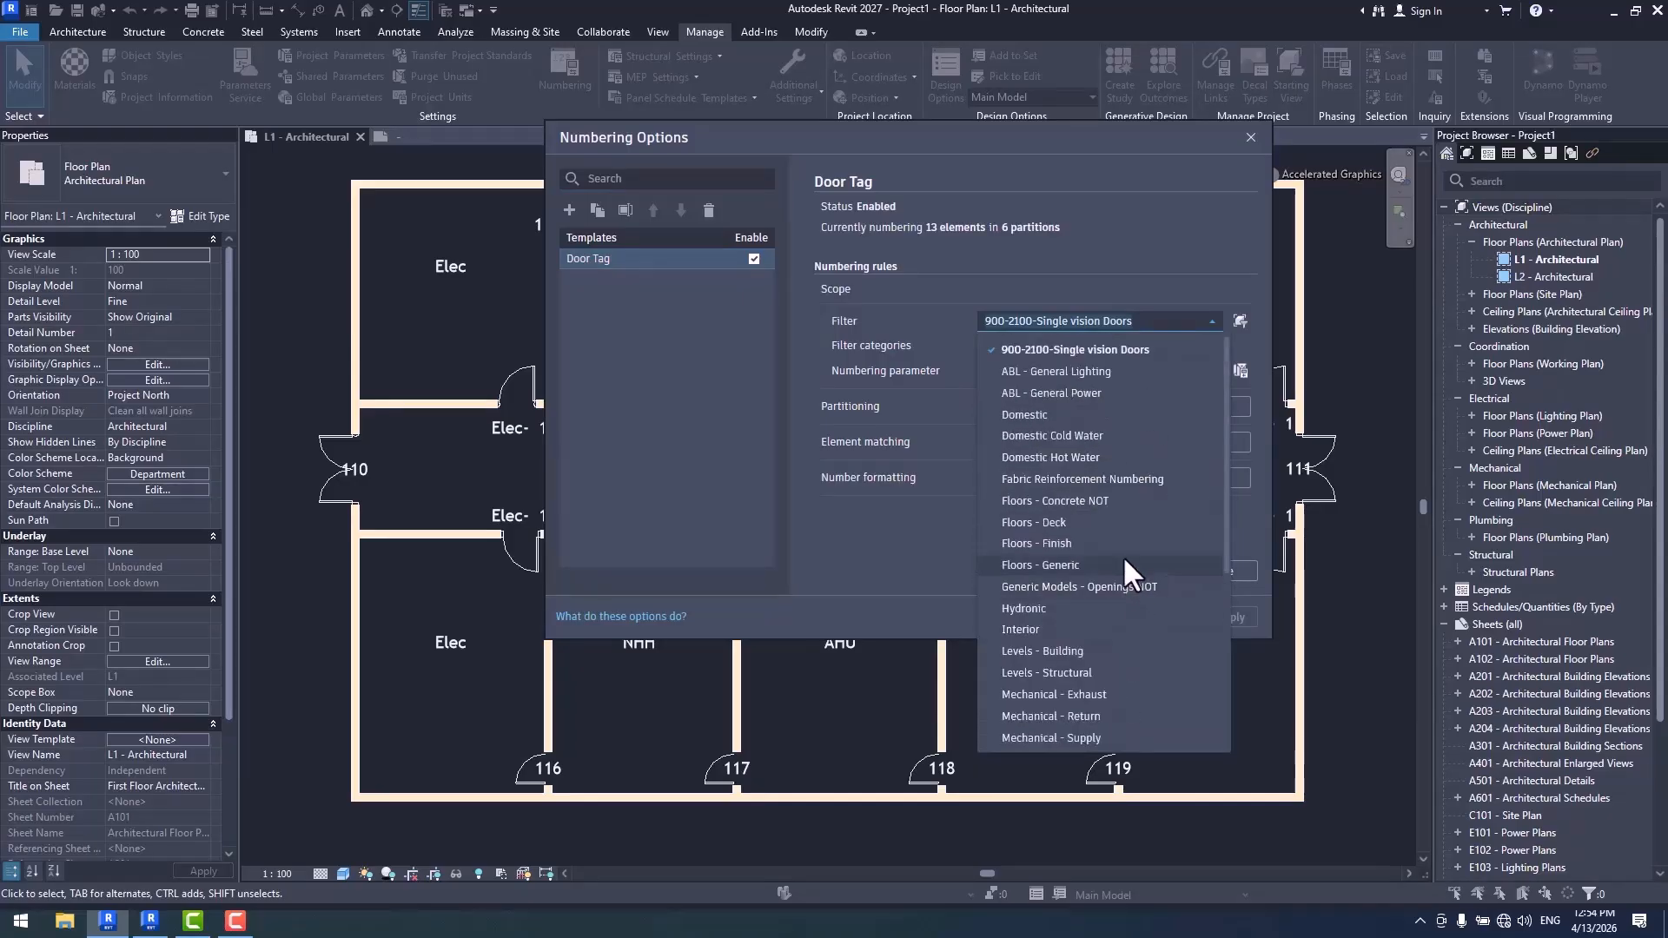
scroll(1121, 557, "down", 3)
scroll(1121, 557, "up", 3)
left_click(1128, 279)
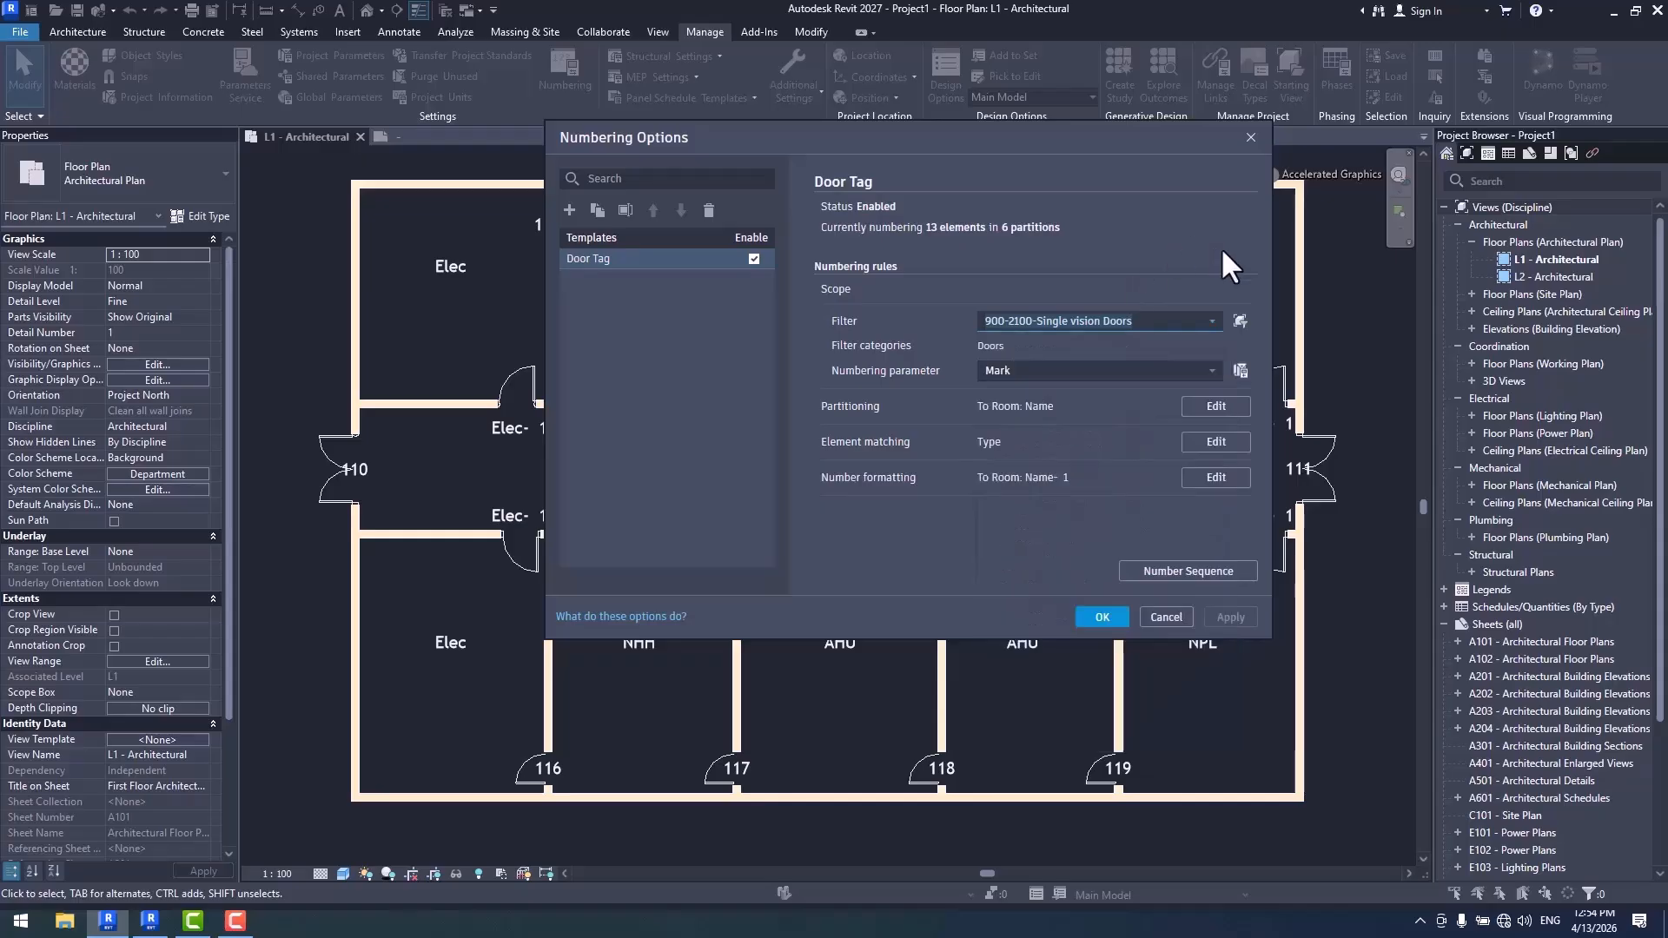
- Create a rule-based filter named Doors that includes only the Doors category
left_click(1240, 321)
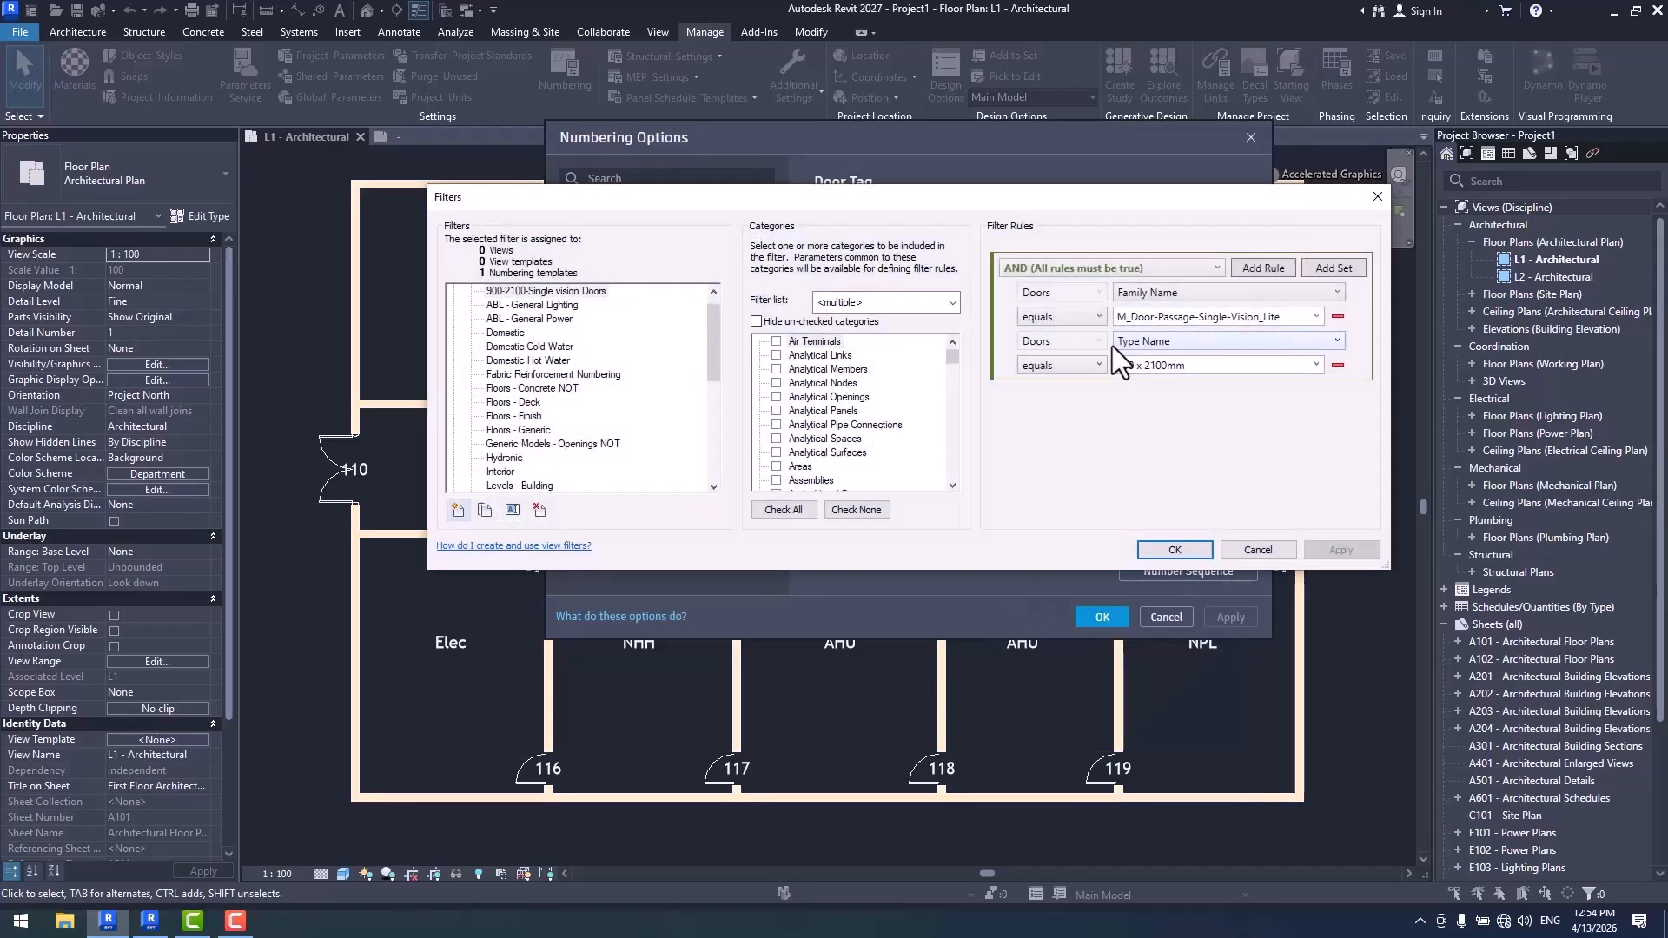
left_click(457, 510)
type("Doo")
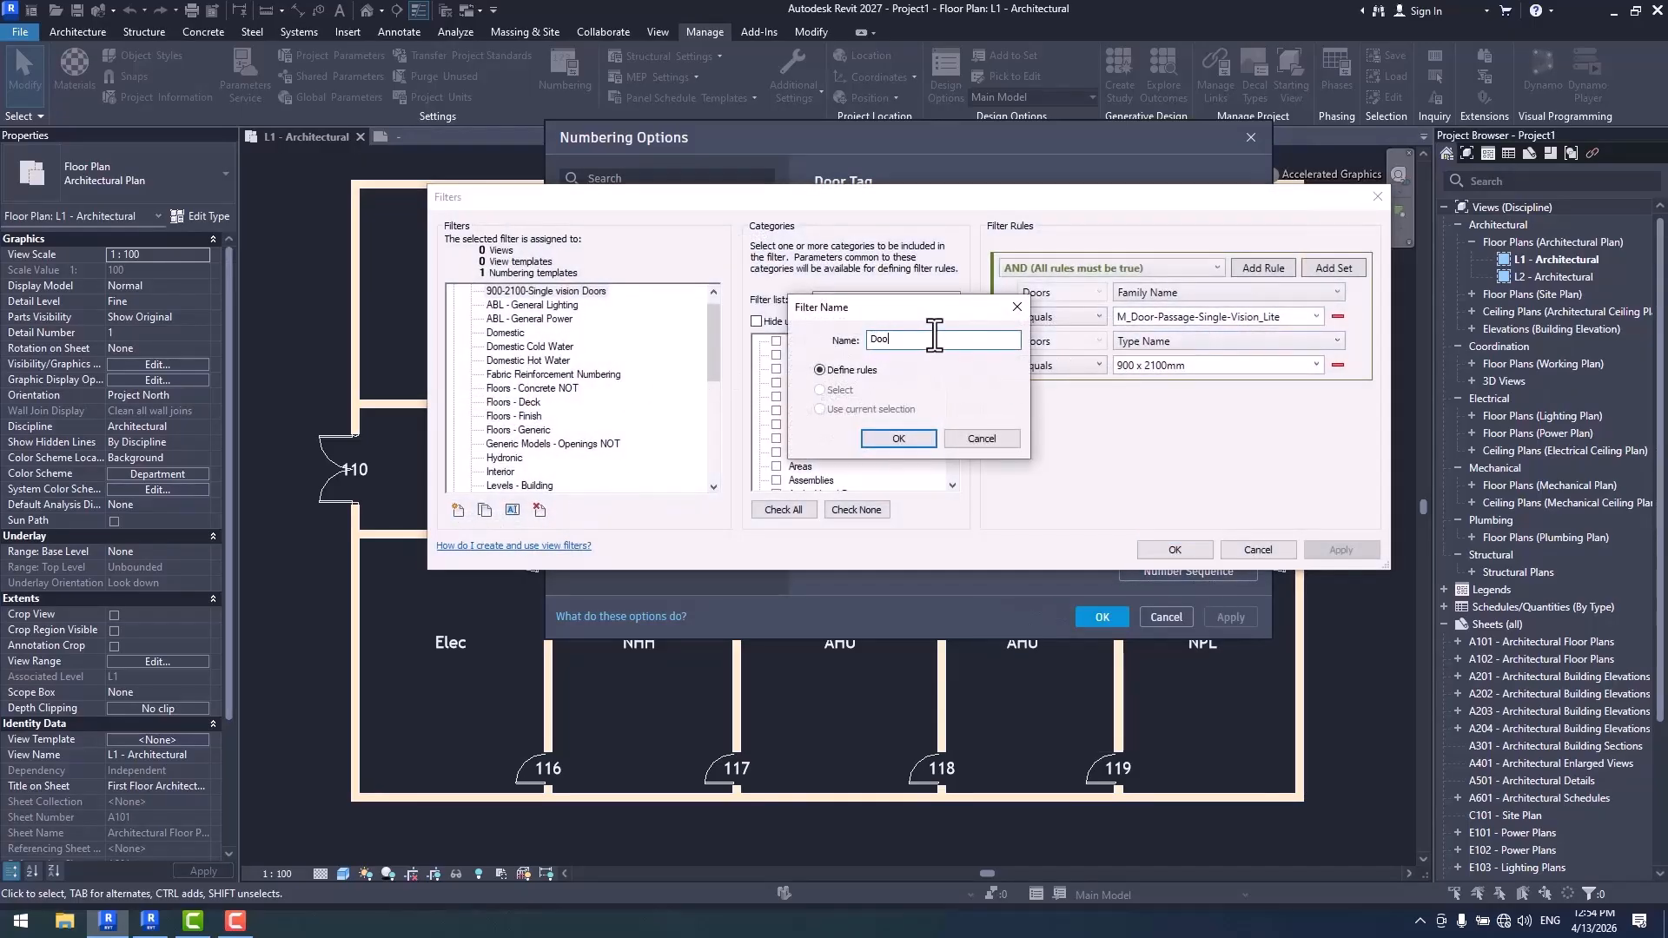
type("rs")
left_click(898, 439)
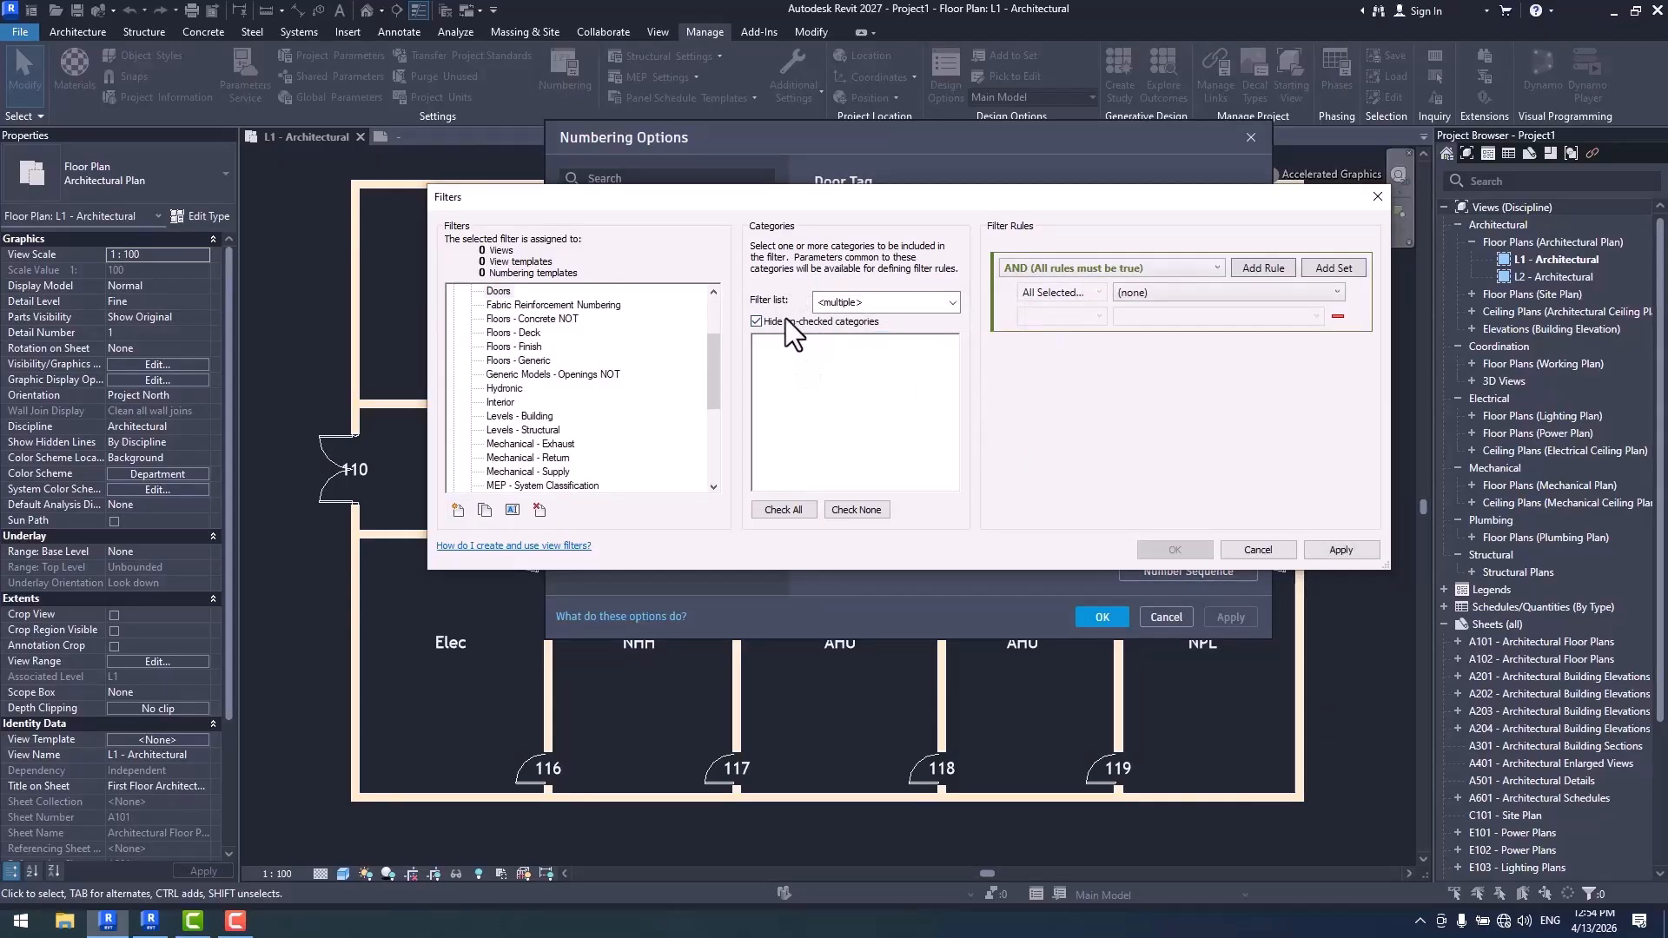
left_click(802, 412)
scroll(812, 425, "down", 6)
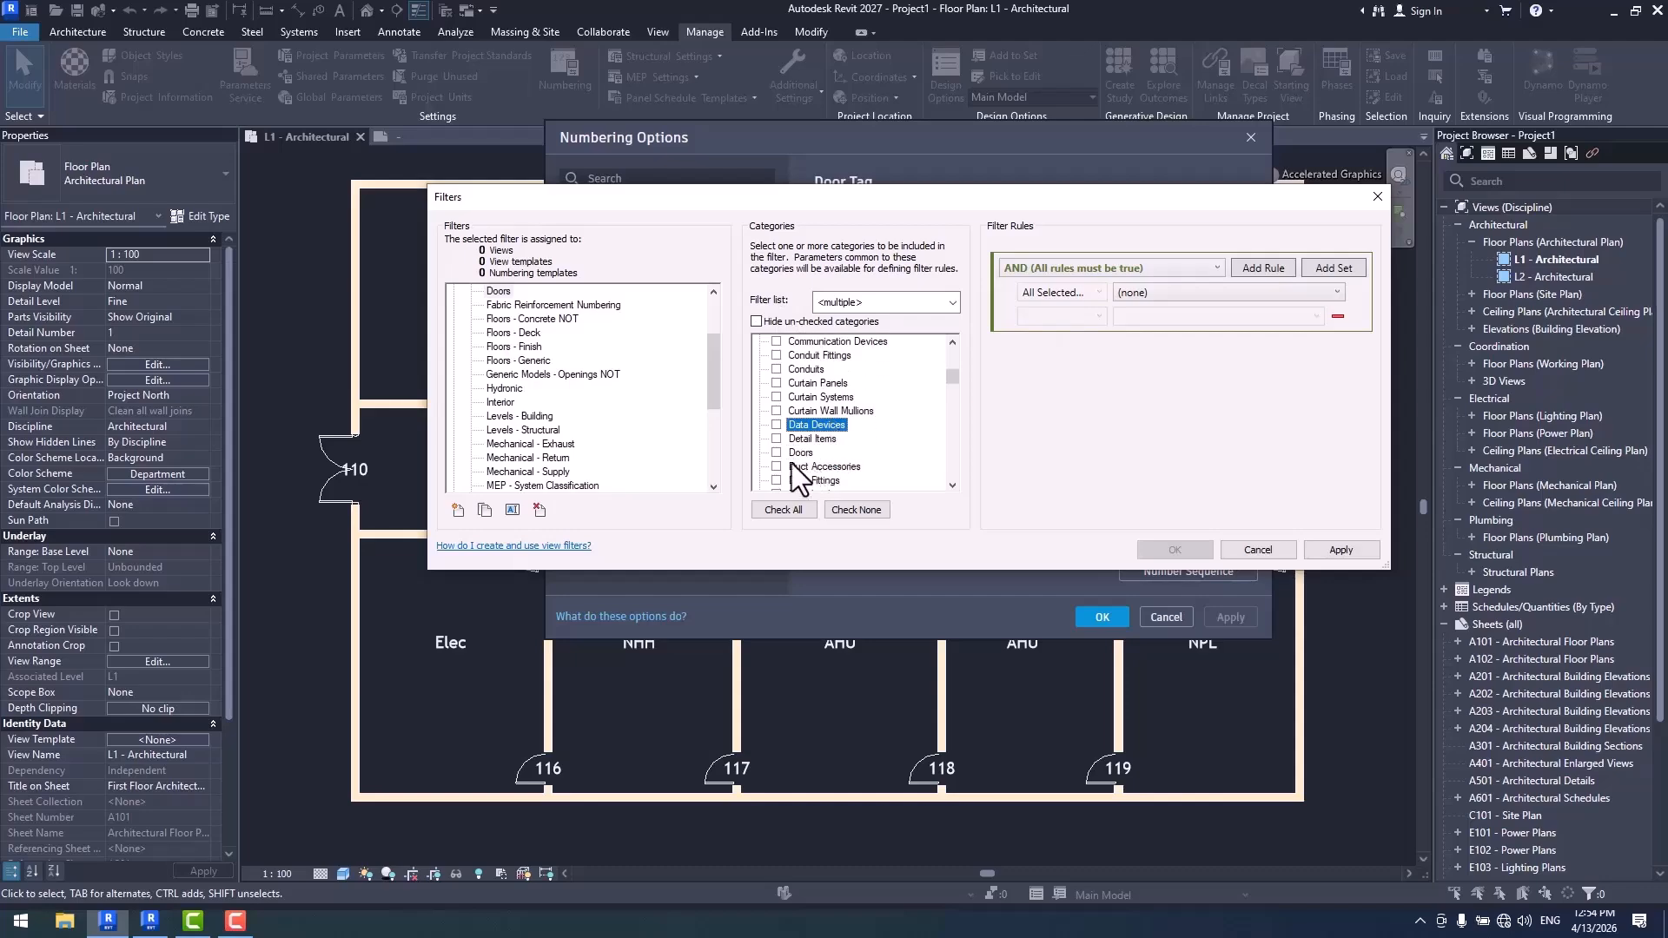
left_click(776, 452)
left_click(1174, 549)
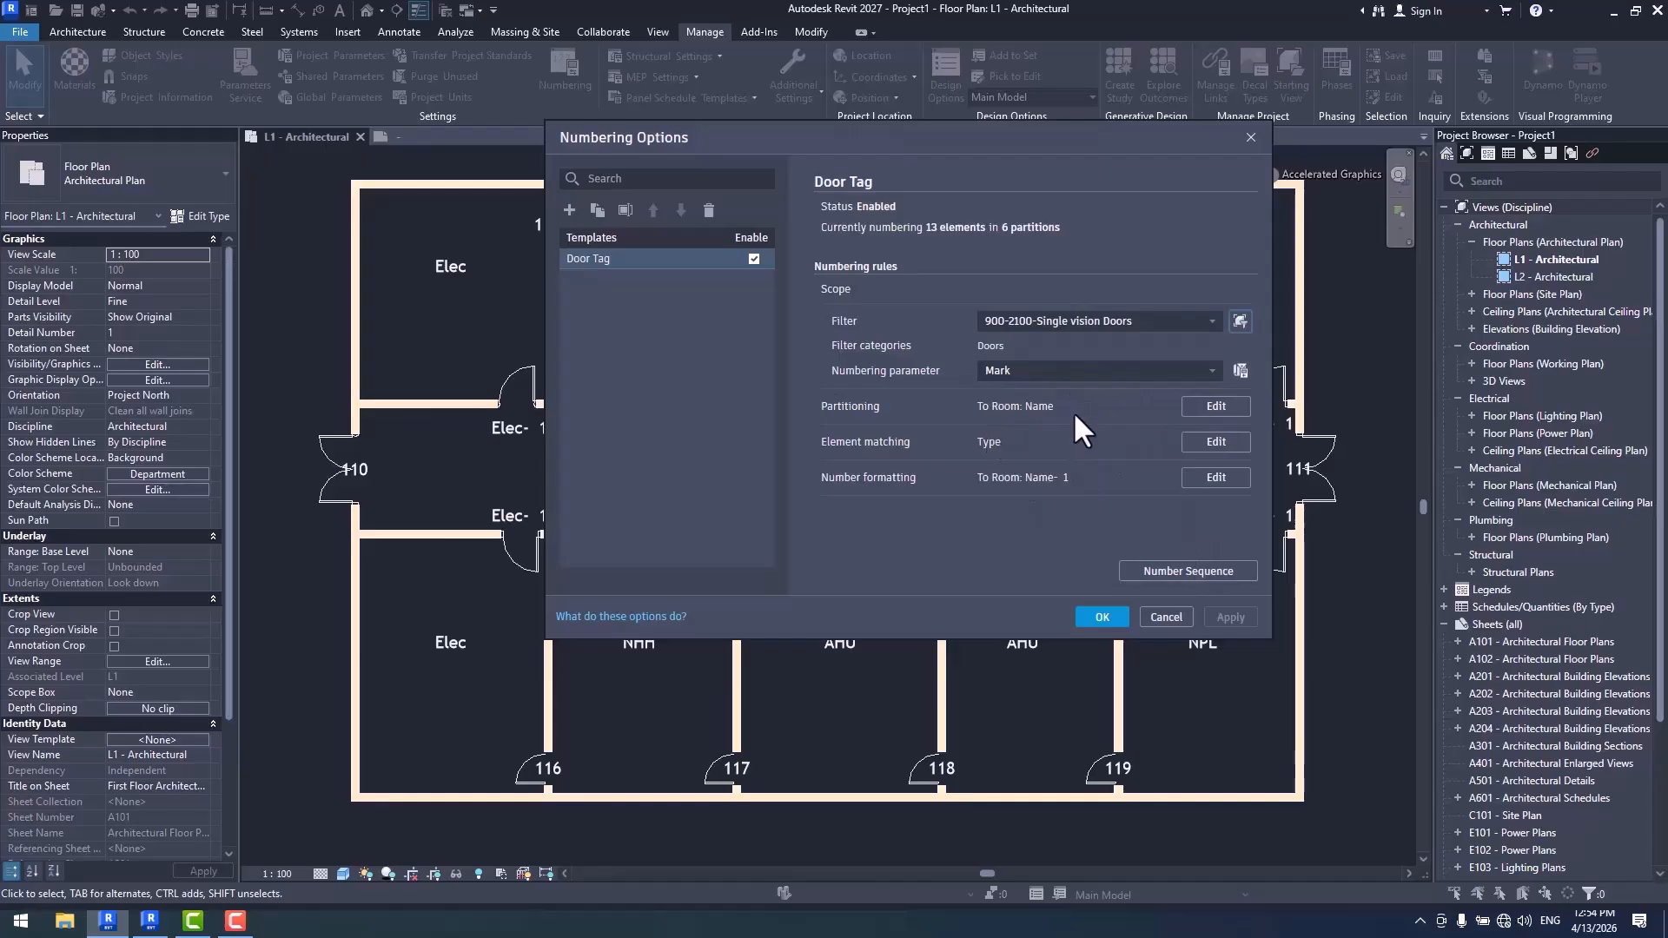
- Turn off partitioning by parameter value and element matching by parameter value for the Door Tag template
left_click(1209, 408)
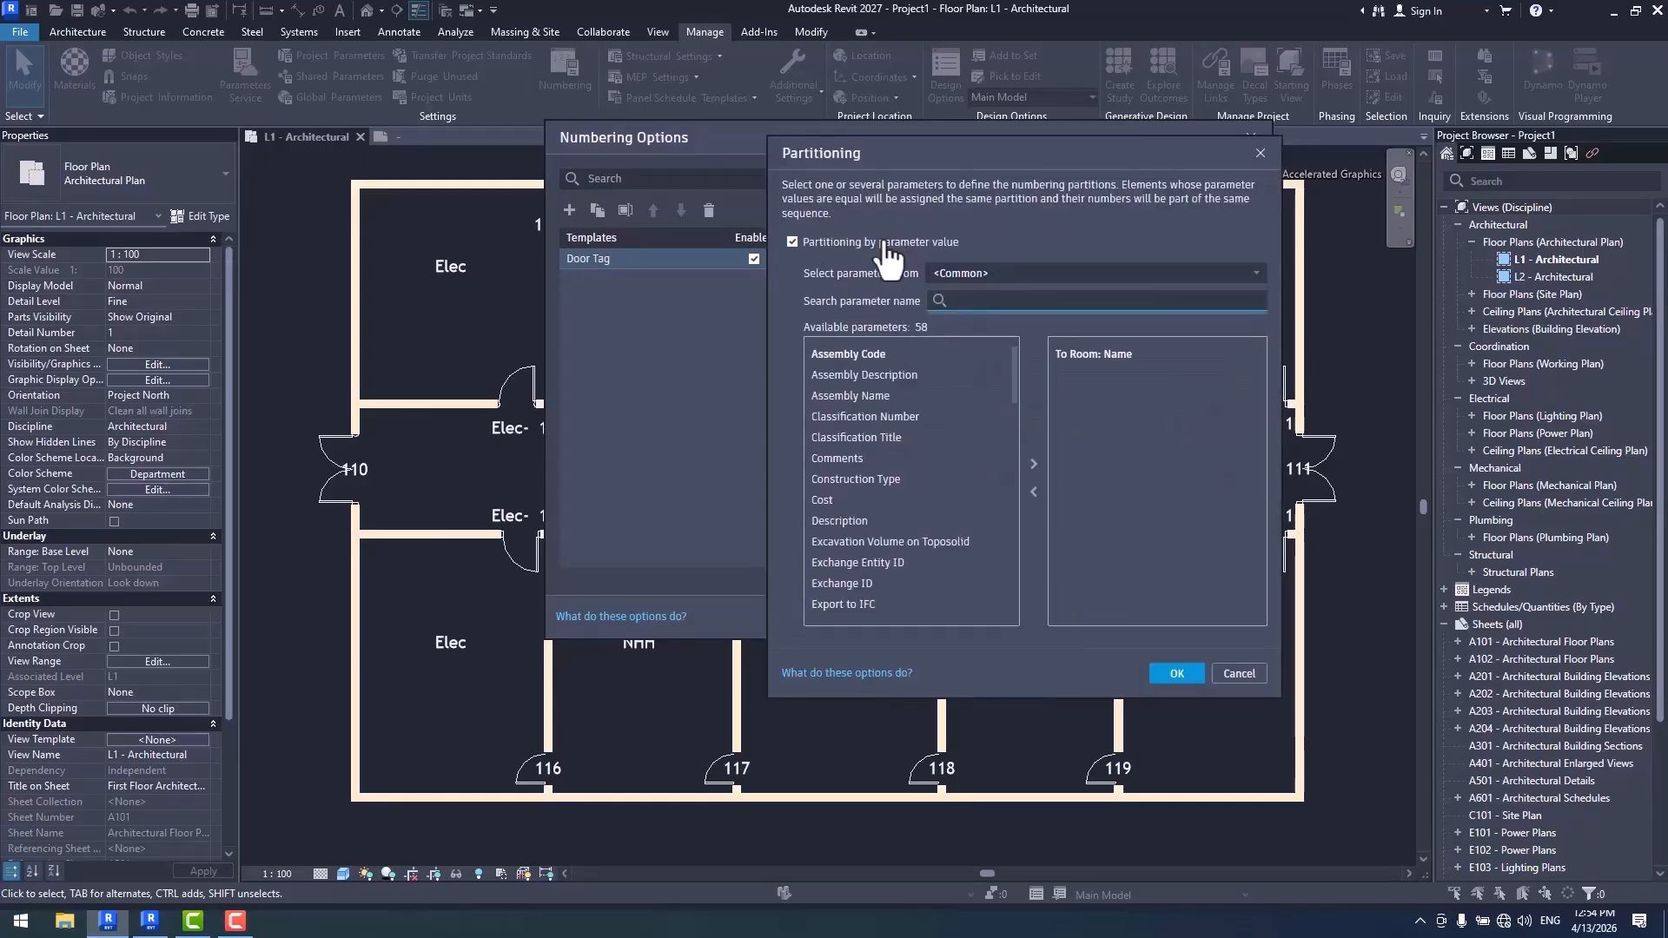
left_click(1177, 673)
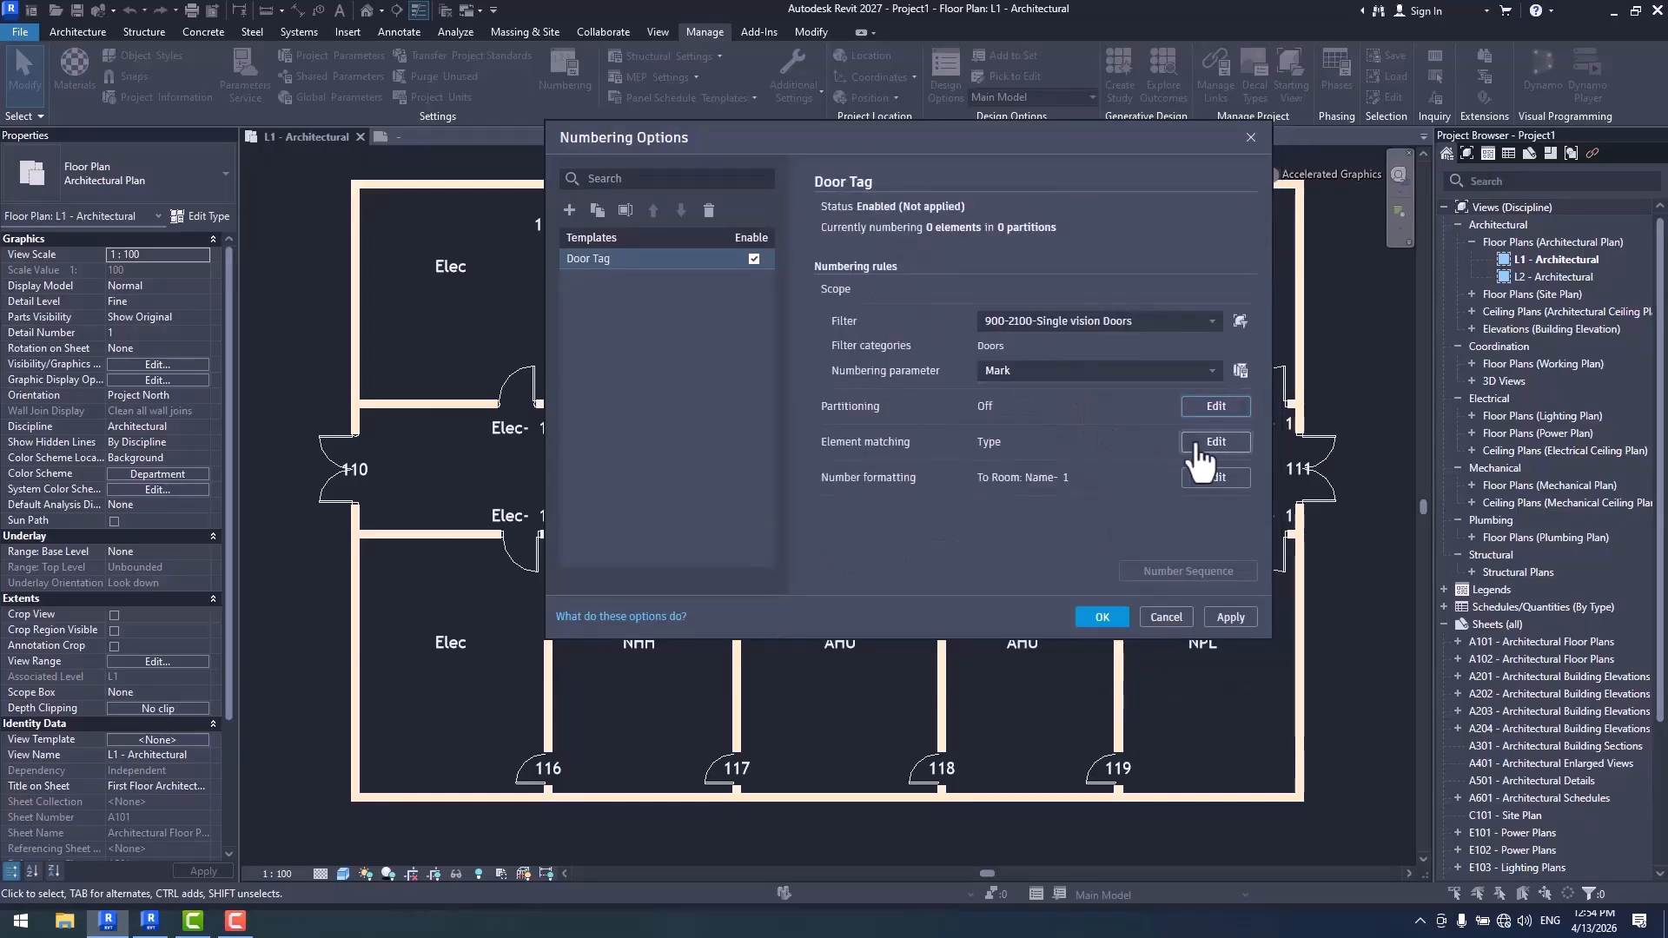
left_click(1205, 445)
left_click(793, 227)
left_click(1176, 673)
- Review the number label formatting of the Door Tag template
left_click(1215, 478)
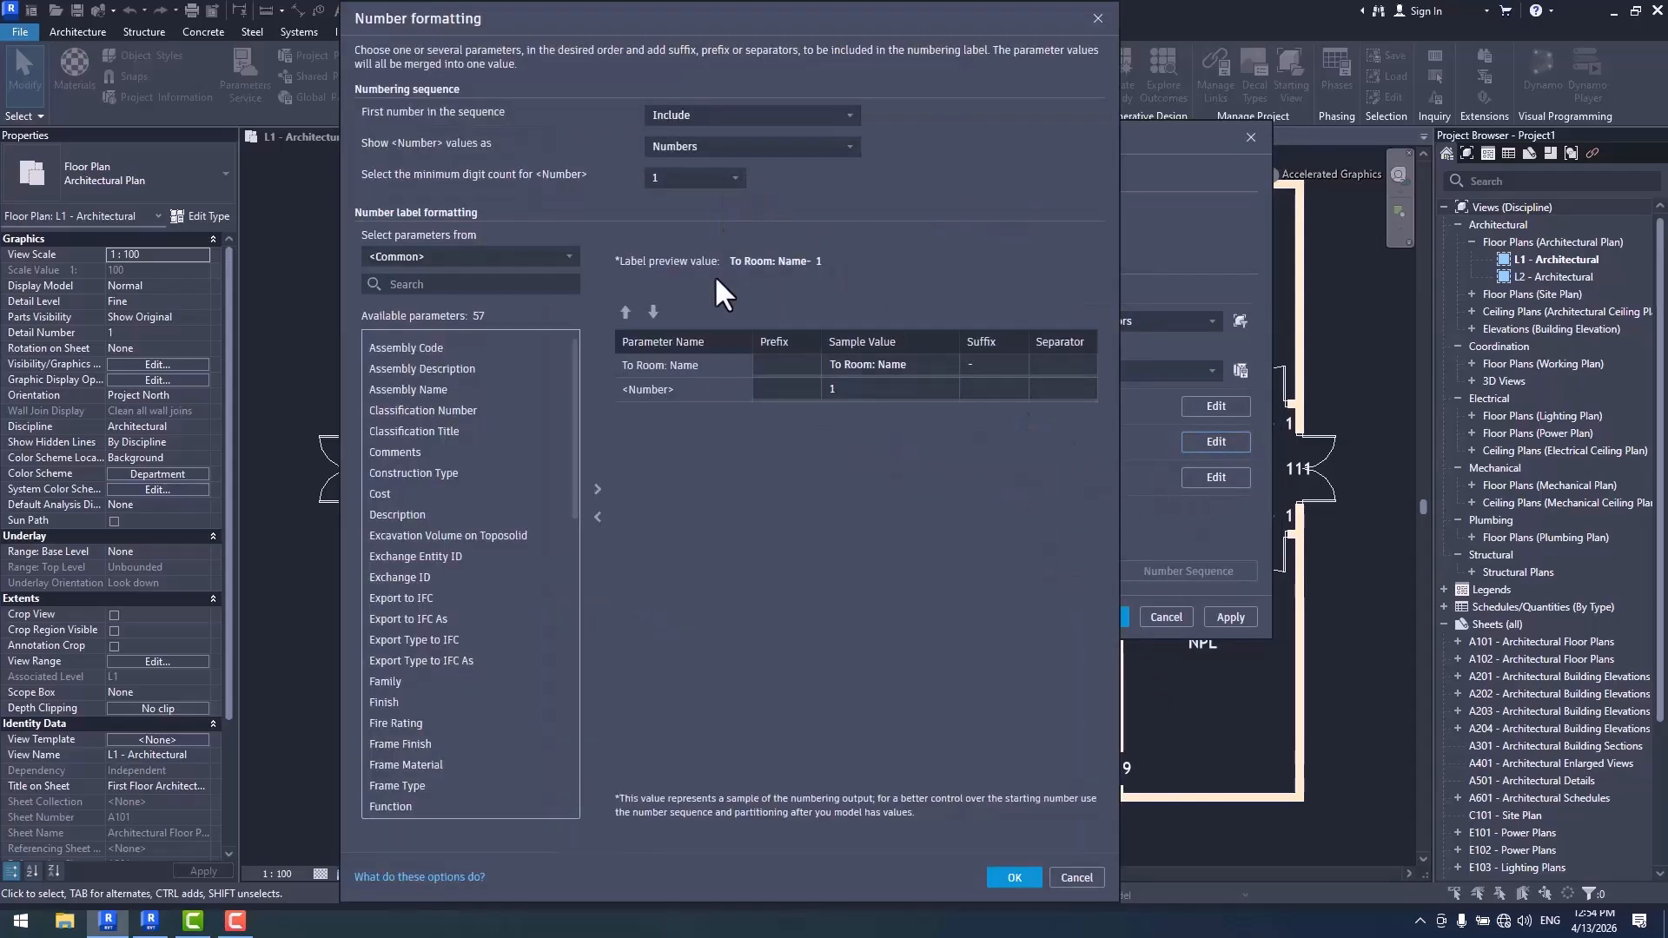
left_click(850, 365)
left_click(1019, 874)
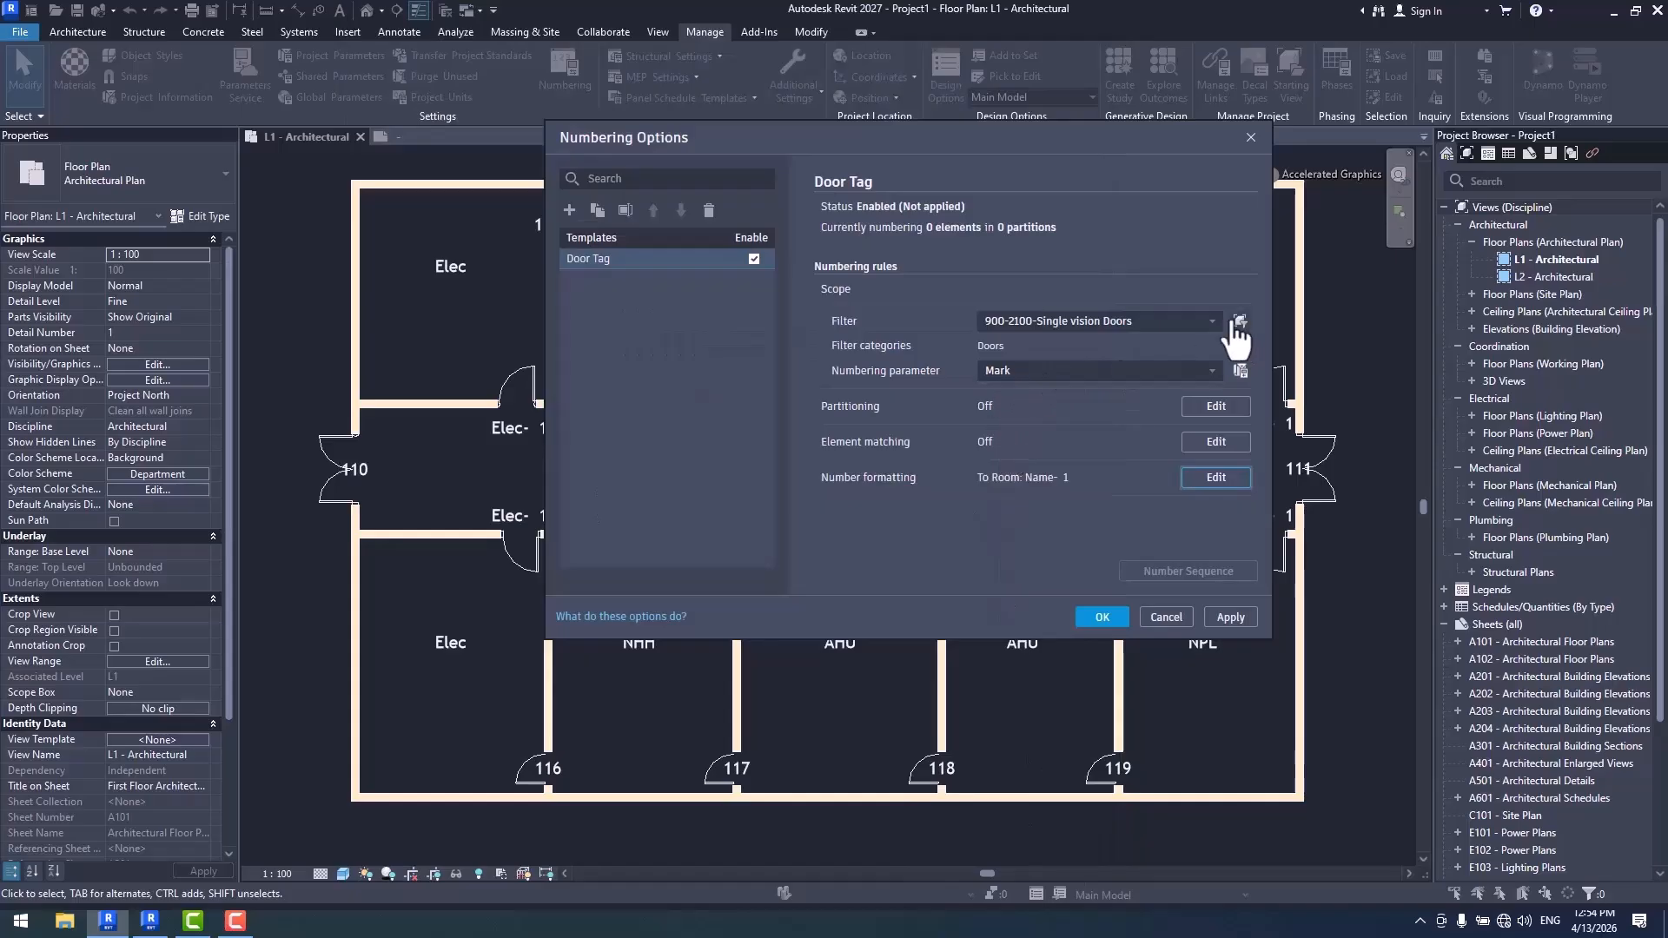
- Set the Door Tag template's filter to Doors and apply the numbering options to the plan
left_click(1207, 321)
left_click(1039, 478)
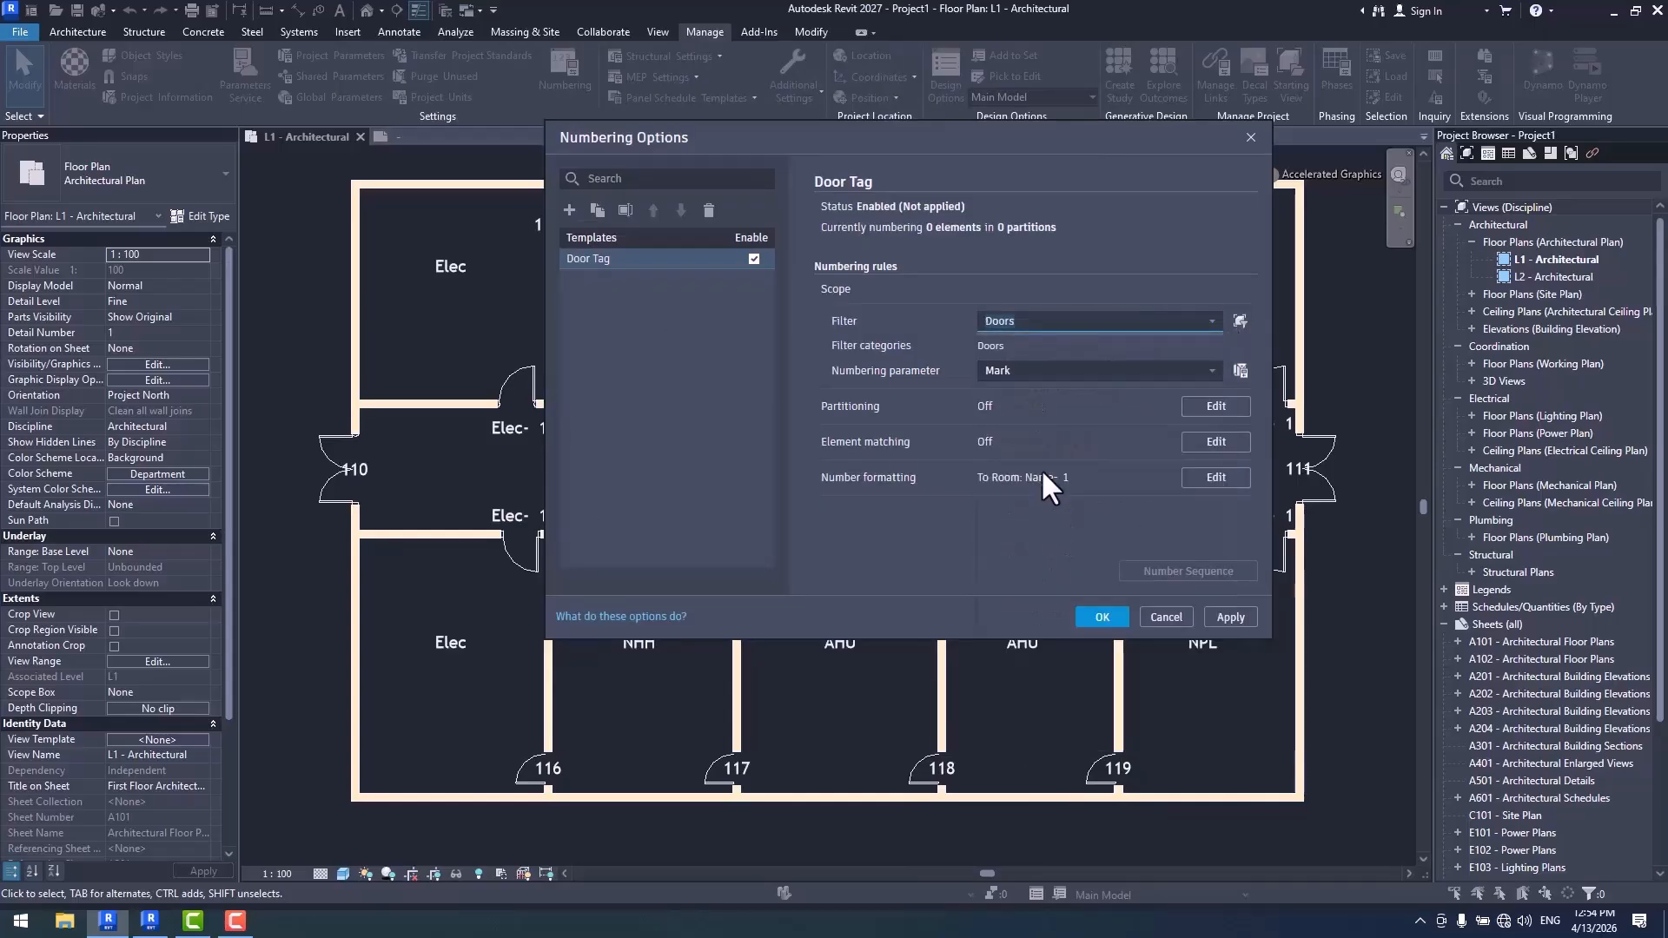
left_click_drag(924, 130, 1047, 150)
left_click(1225, 637)
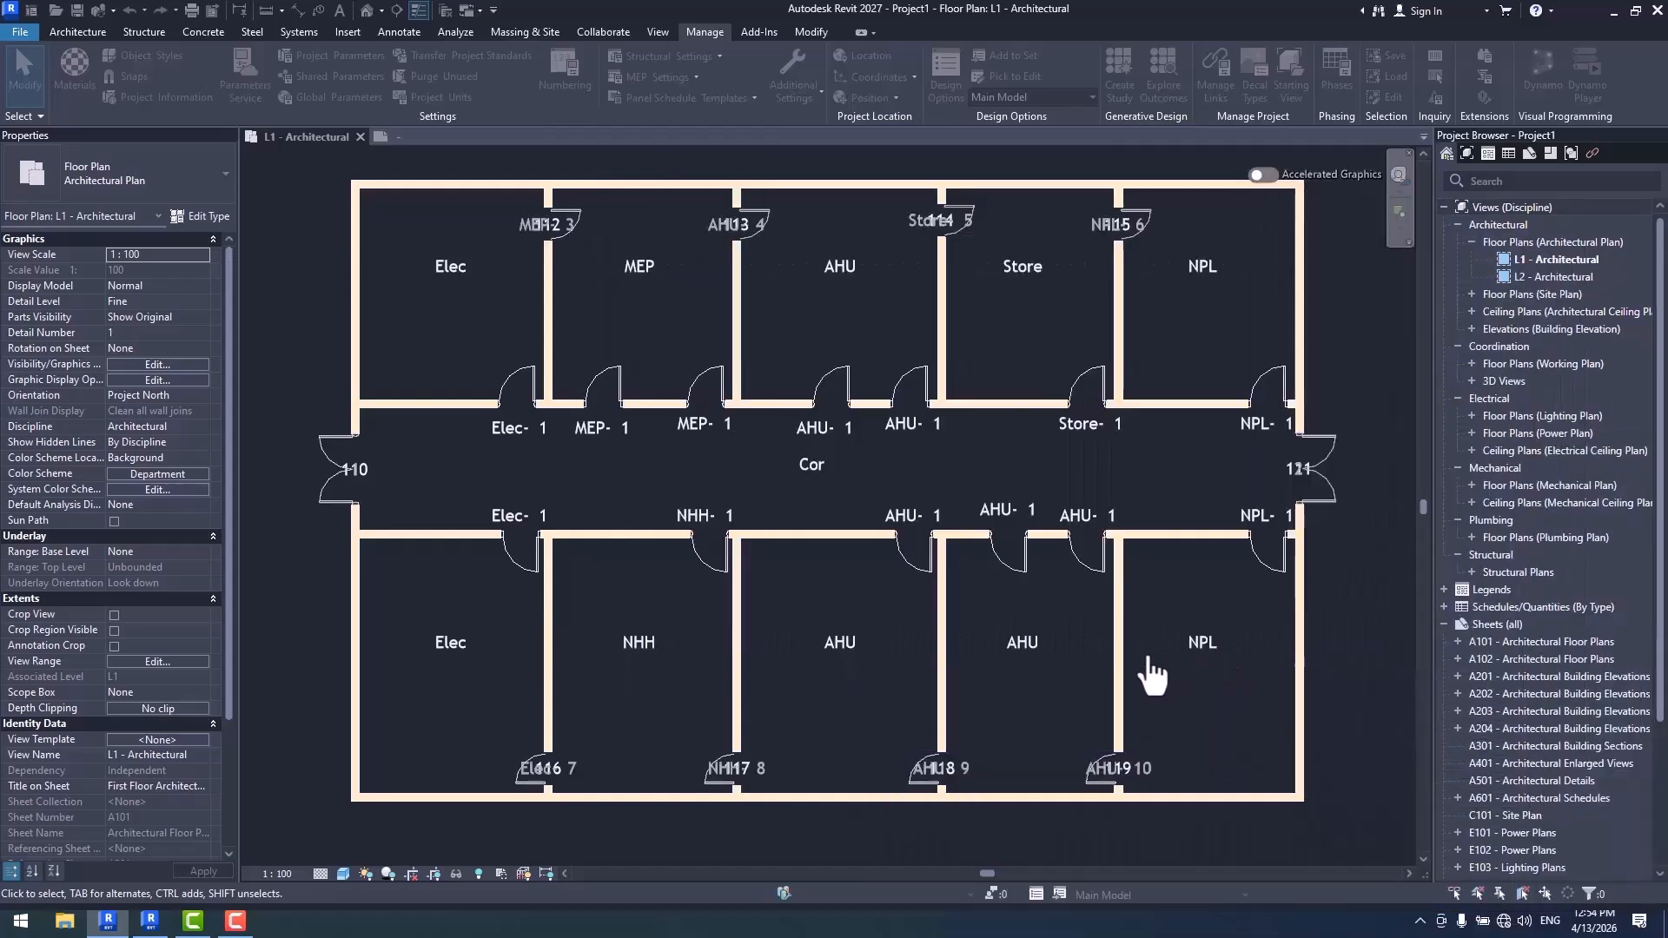
- Examine the renumbered tags on the room doors, the corridor doors and the double doors at the corridor's ends
scroll(795, 405, "up", 3)
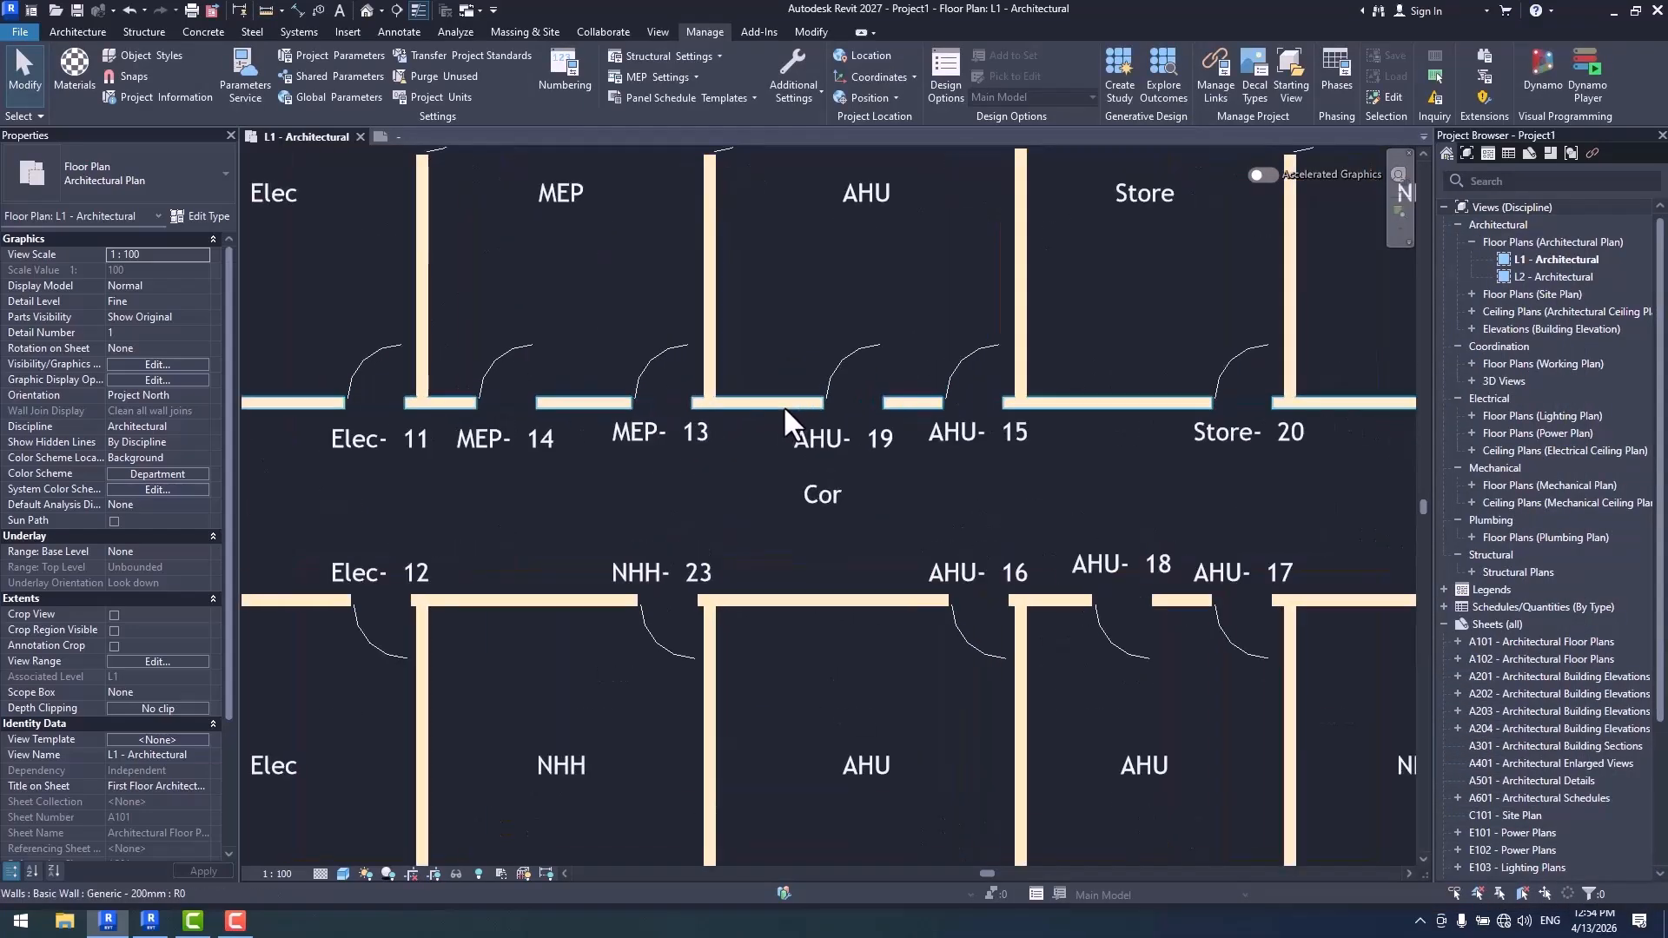
scroll(963, 410, "down", 2)
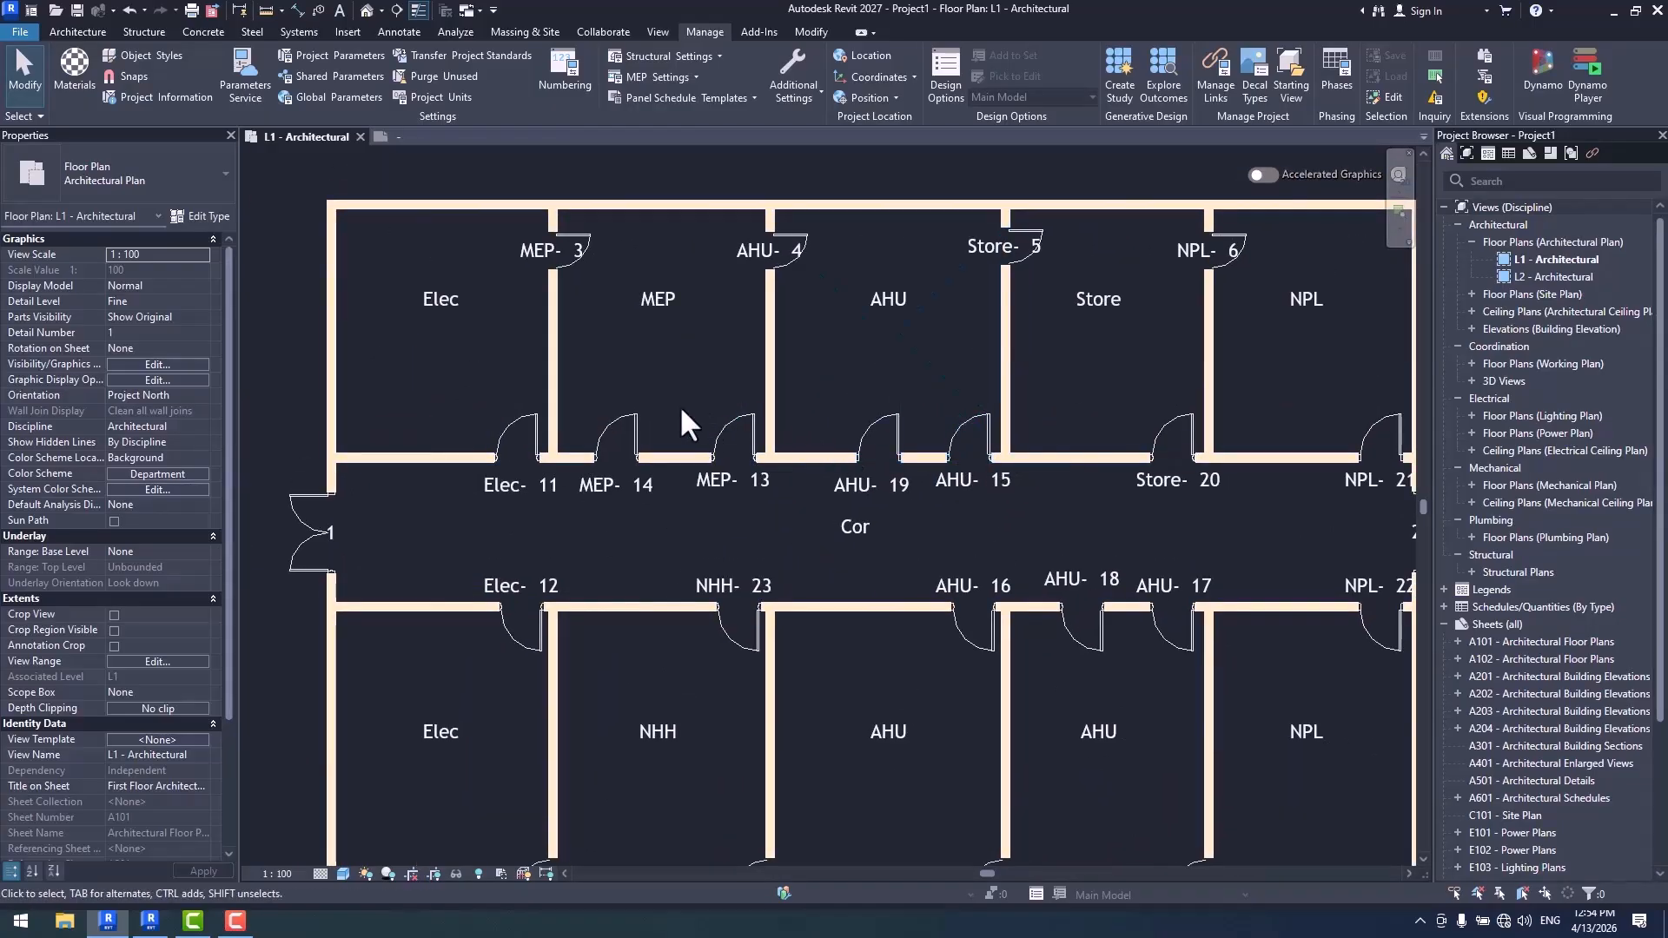
middle_click_drag(754, 441, 743, 493)
middle_click_drag(977, 414, 850, 393)
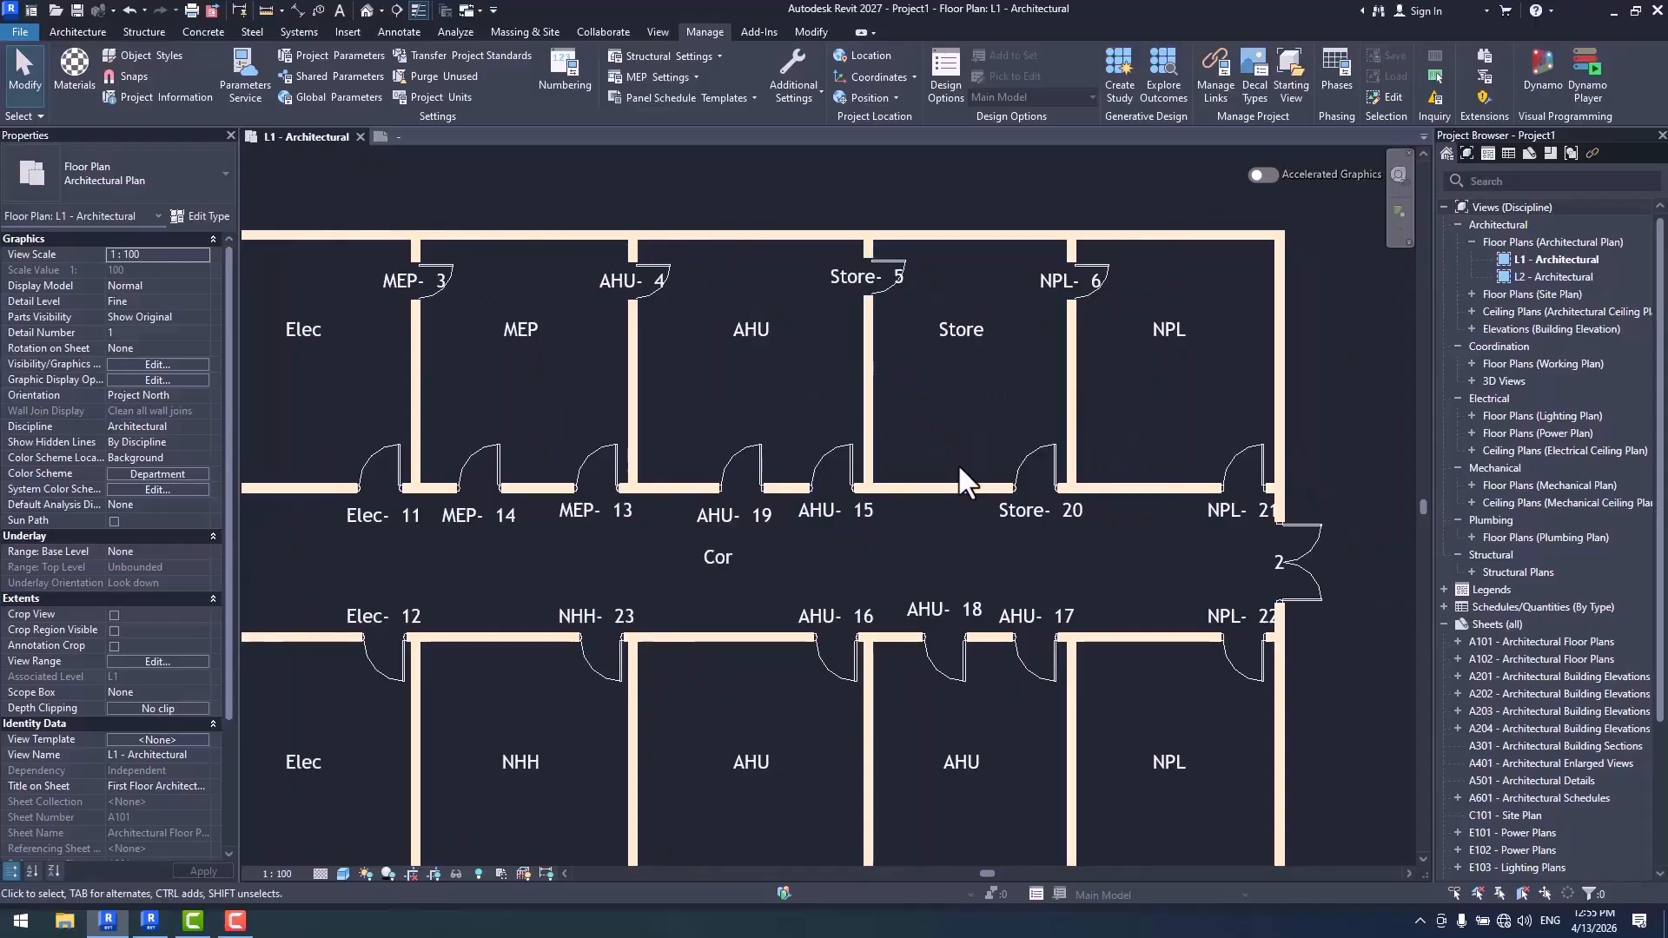
middle_click_drag(834, 543, 948, 484)
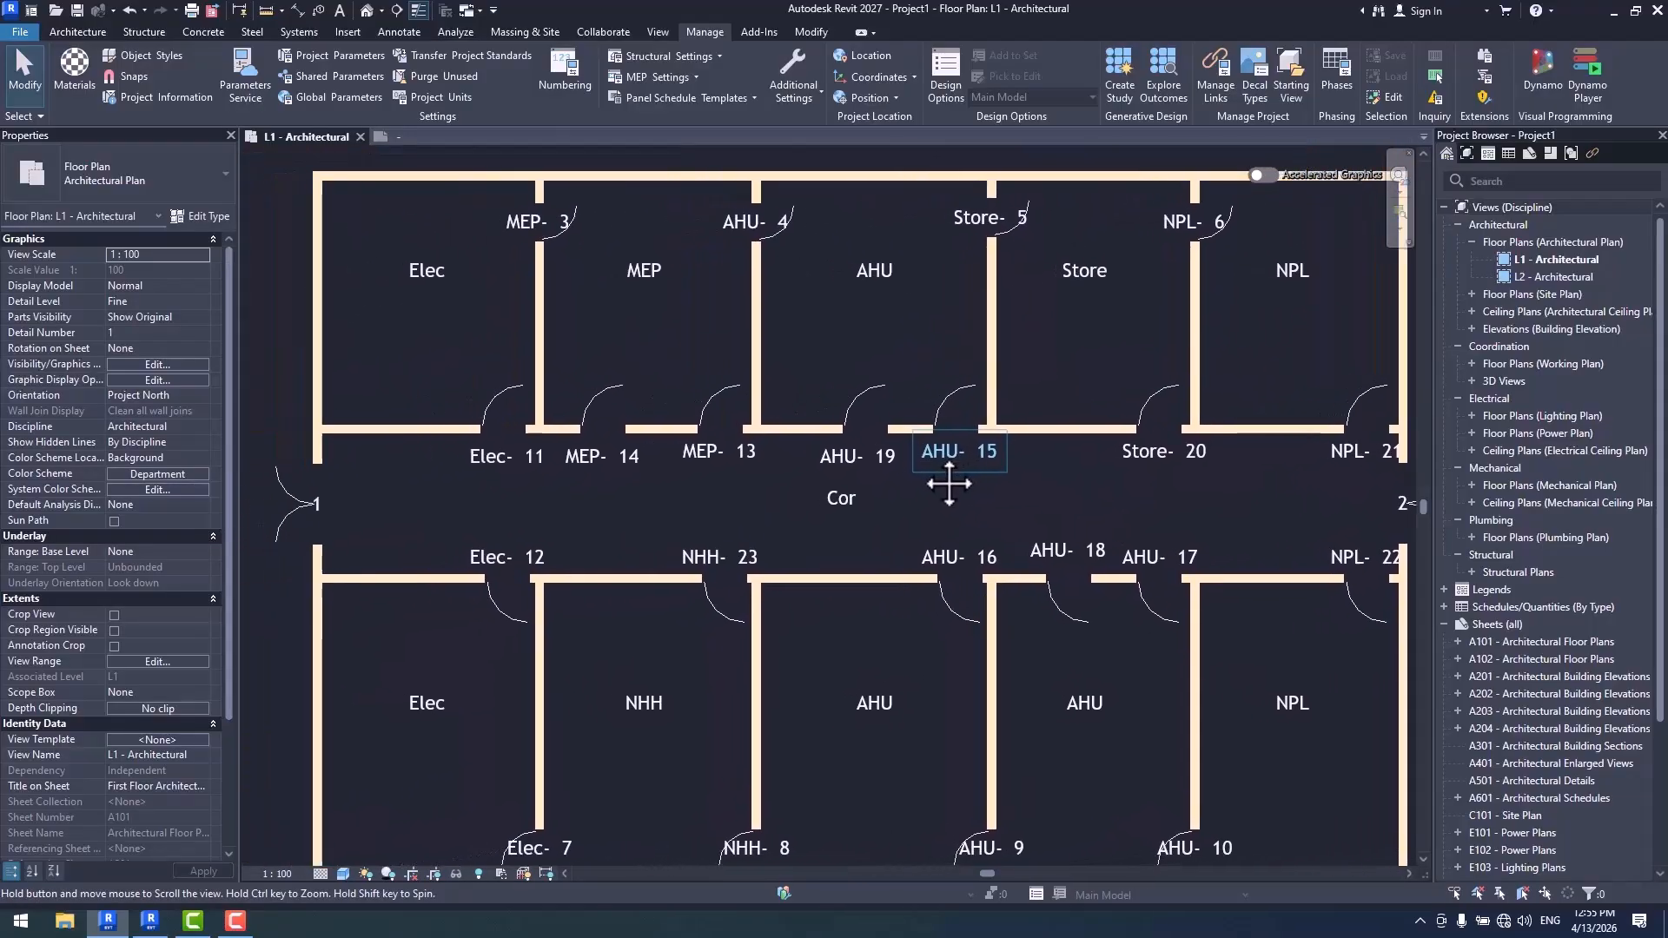
scroll(327, 537, "up", 2)
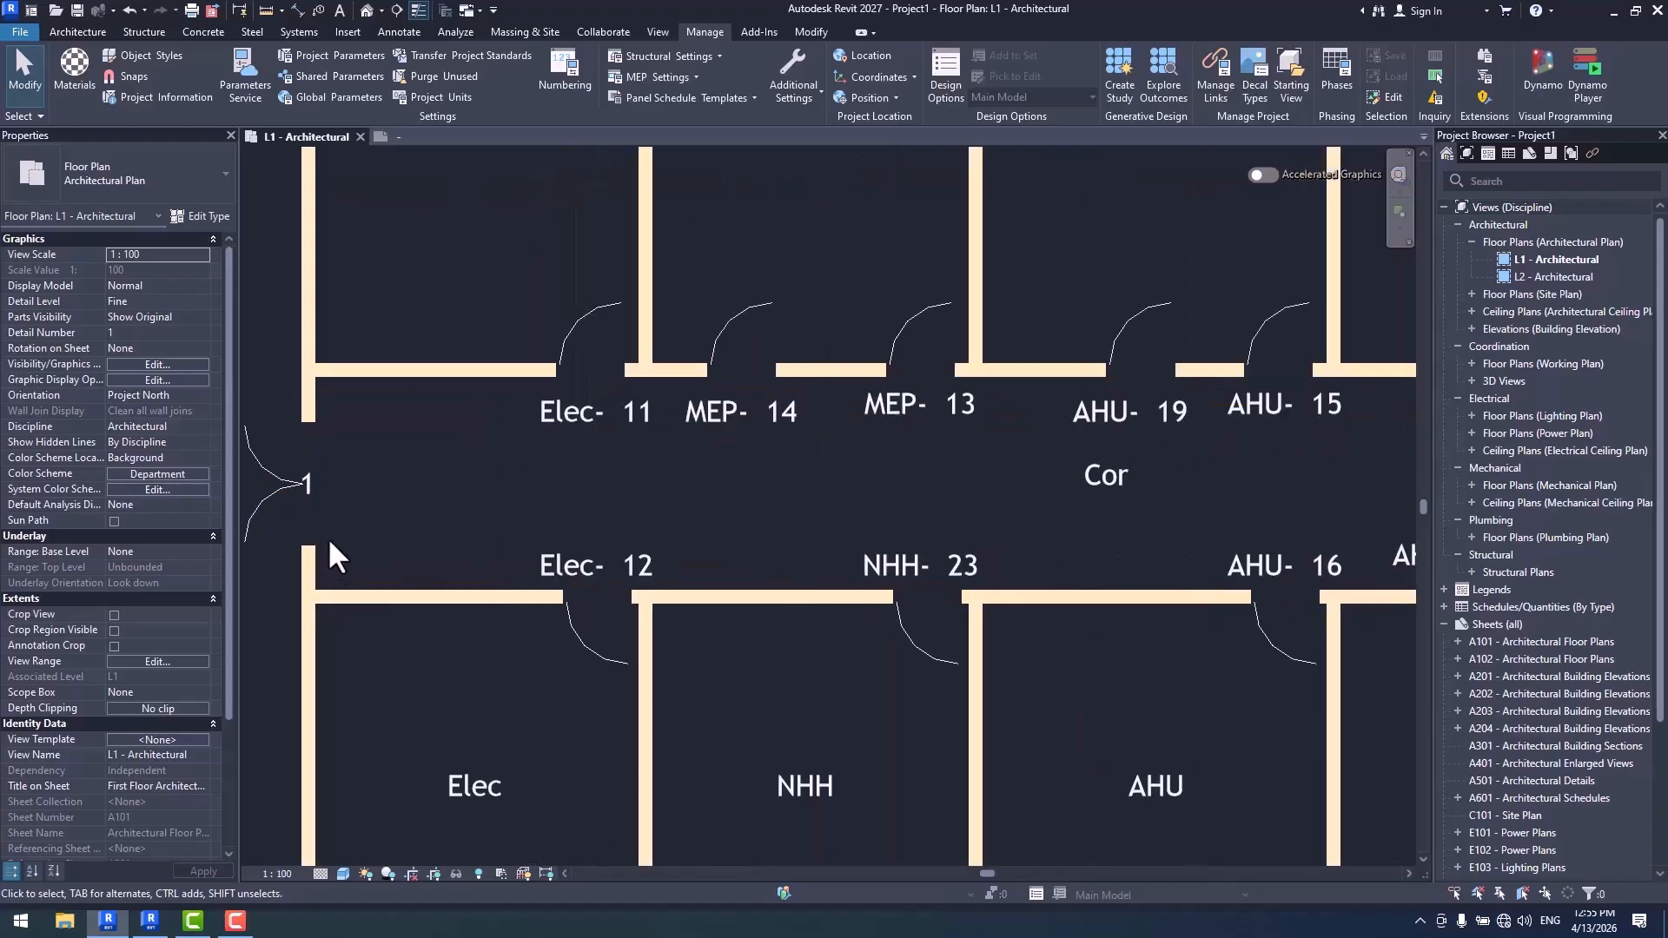
middle_click_drag(327, 537, 471, 492)
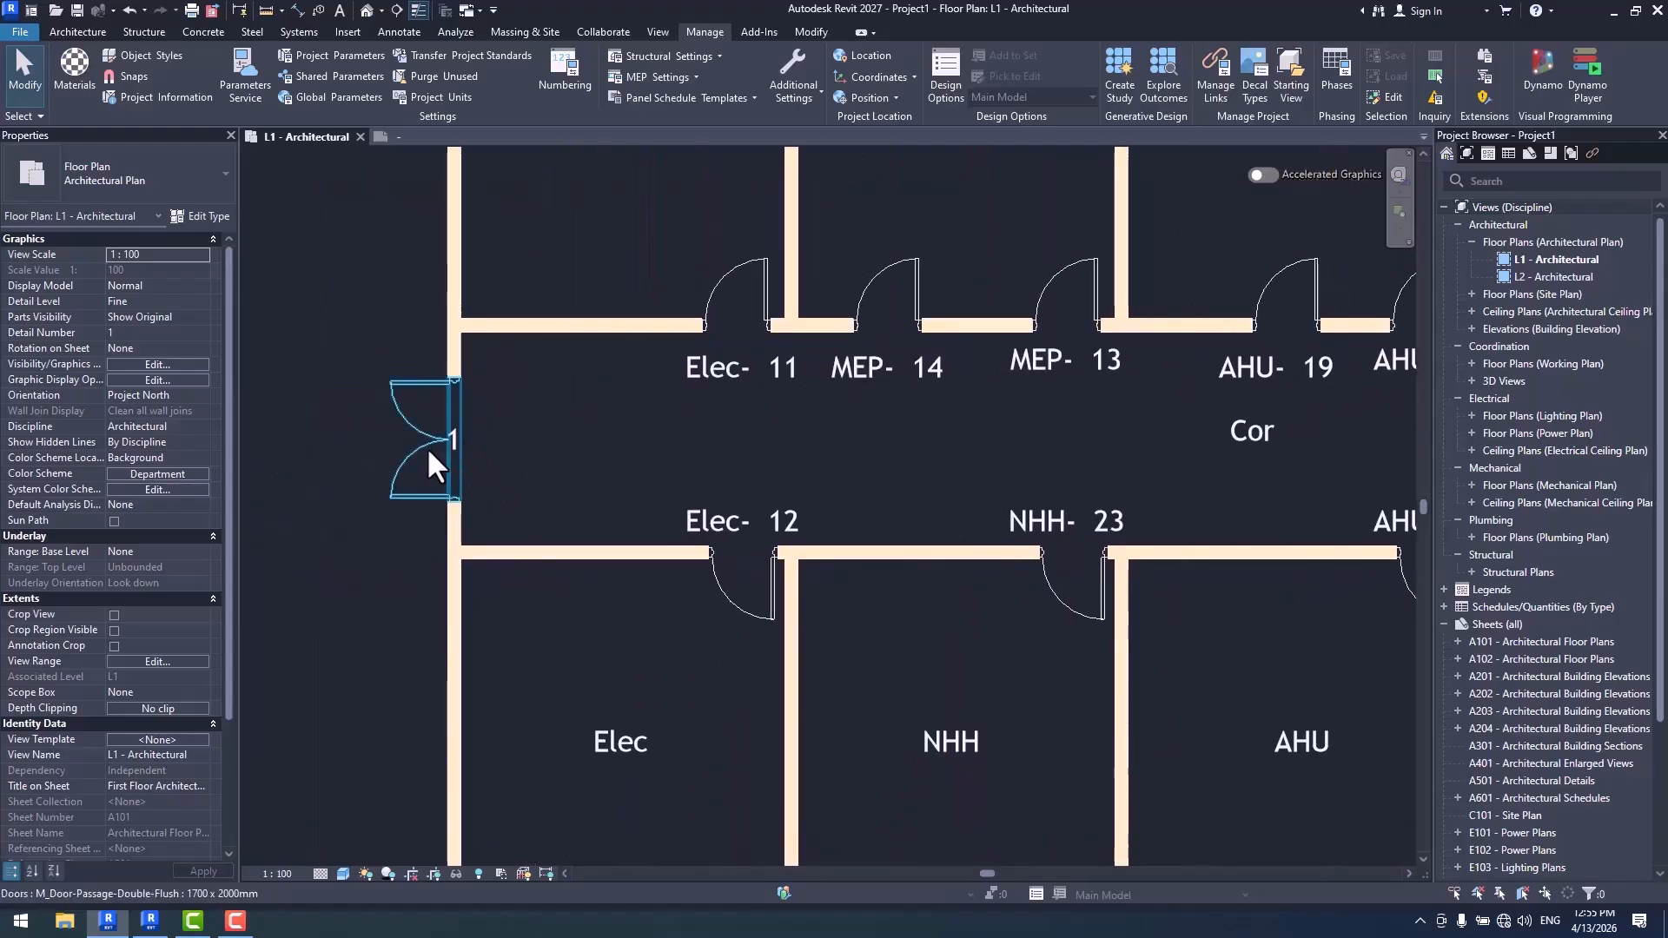
scroll(465, 455, "down", 2)
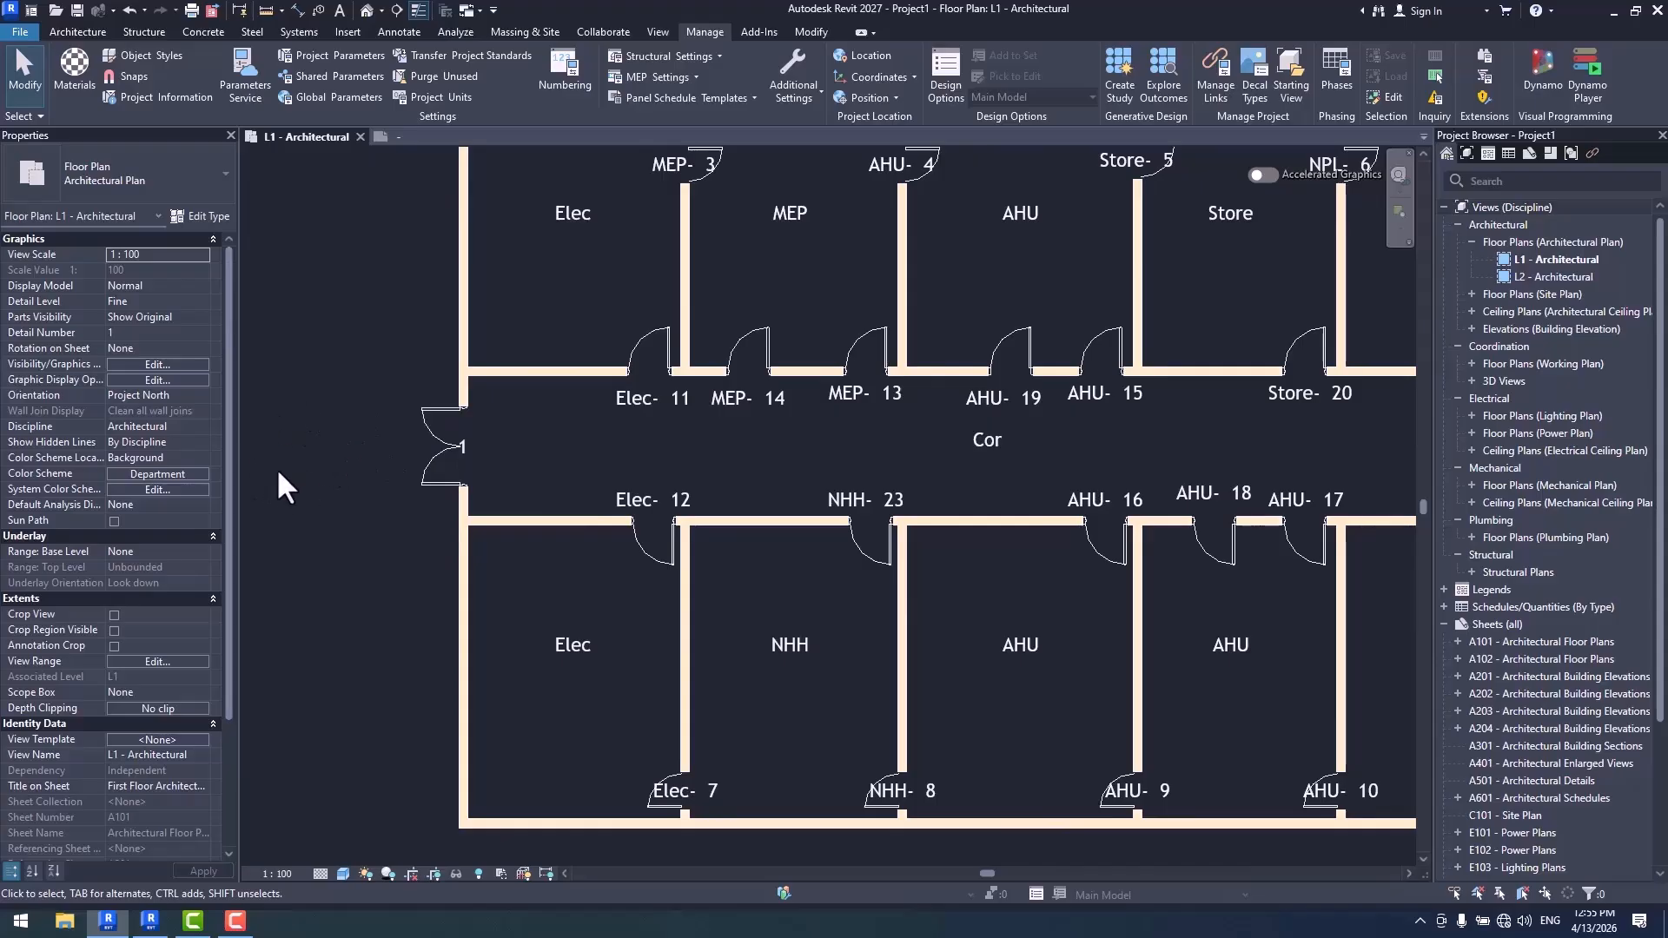
scroll(424, 455, "down", 4)
scroll(364, 475, "up", 2)
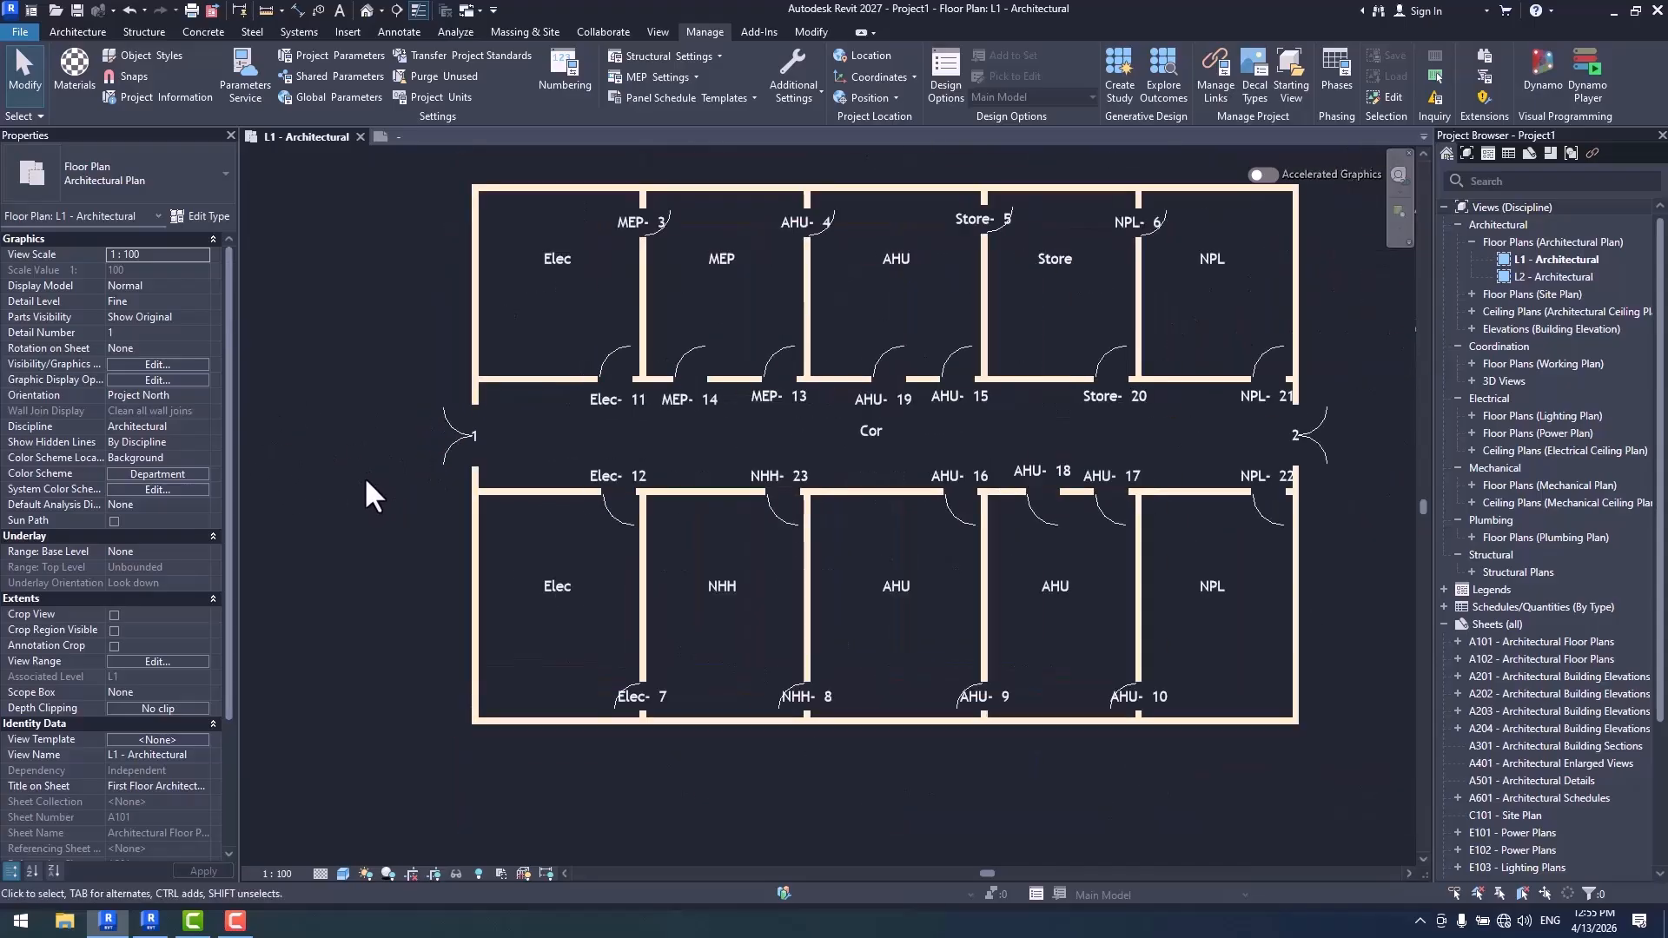
- Draw three Generic - 200mm walls enclosing a space outside the corridor's west double door, projecting about 4500 mm from the building
left_click(77, 32)
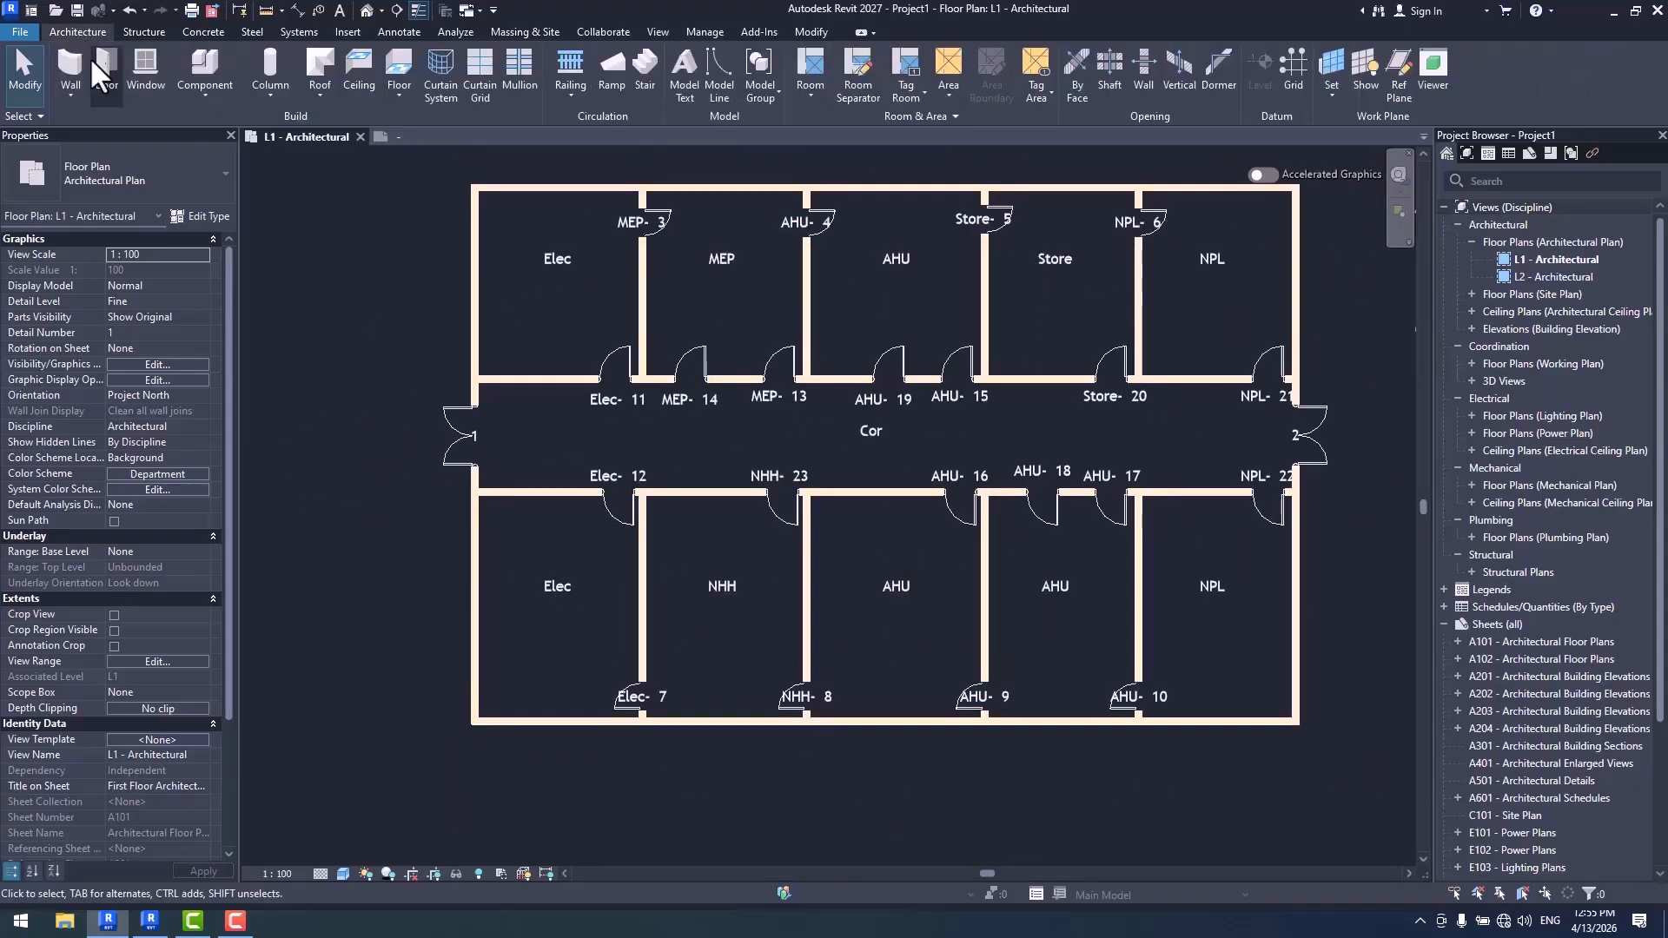
left_click(90, 57)
left_click(474, 313)
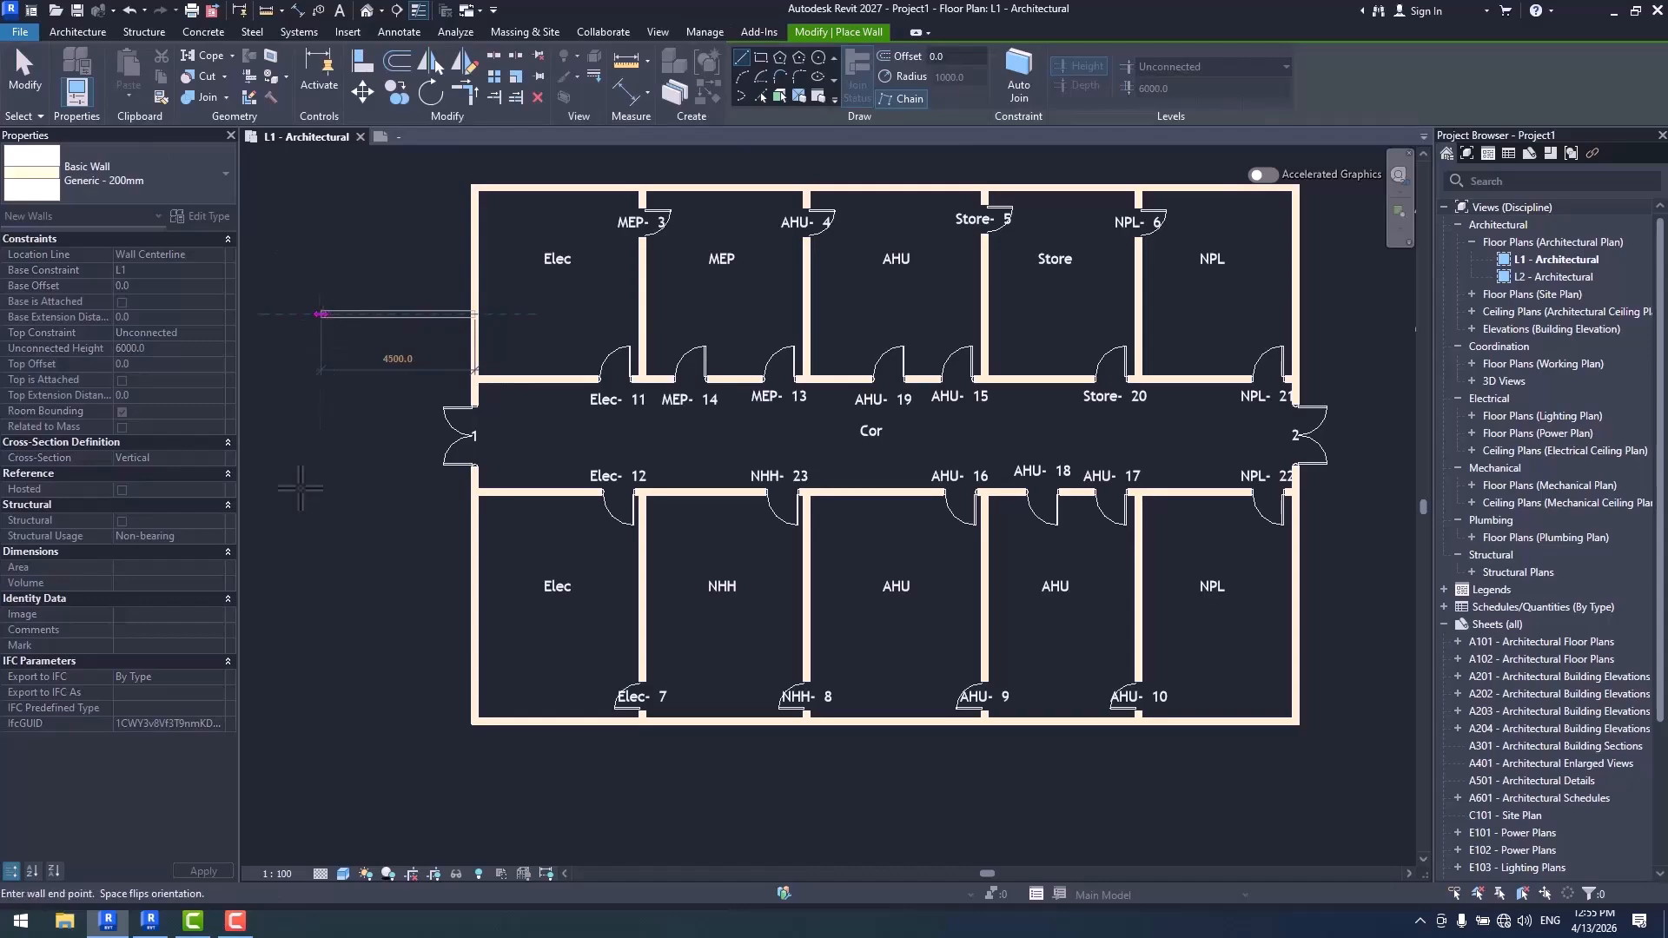
left_click(321, 314)
left_click(322, 574)
left_click(473, 573)
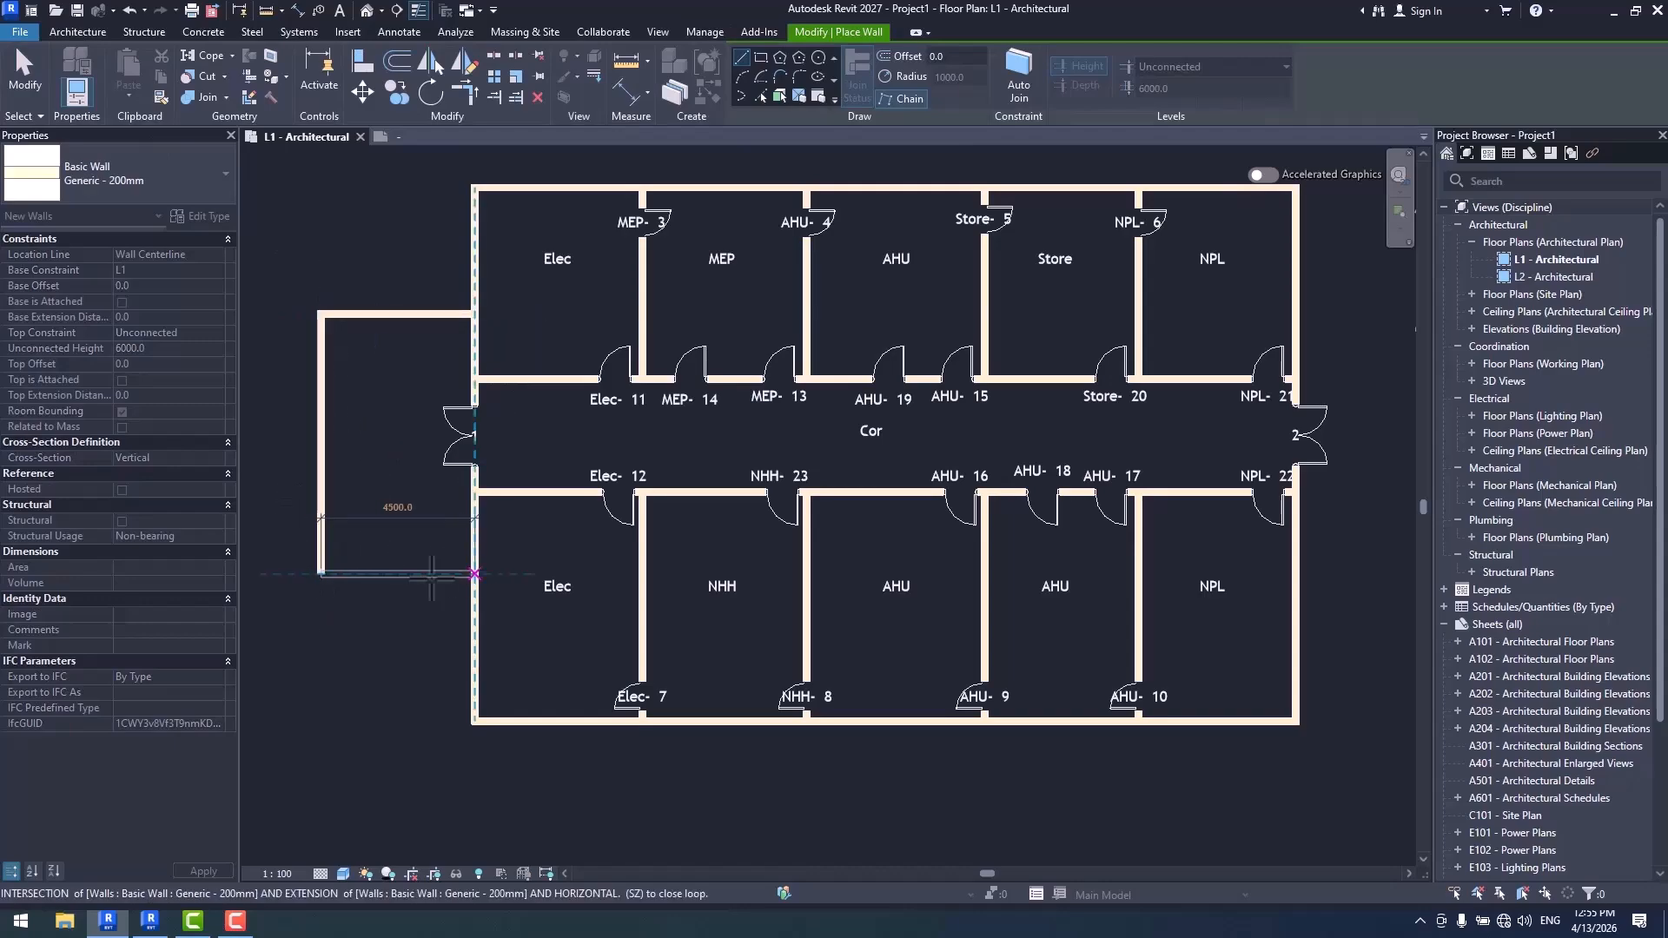
- Draw three more Generic - 200mm walls enclosing a space outside the east double door, projecting about 2800 mm, and end the wall command
scroll(438, 580, "down", 3)
scroll(982, 427, "up", 1)
scroll(982, 427, "up", 1)
left_click(1004, 380)
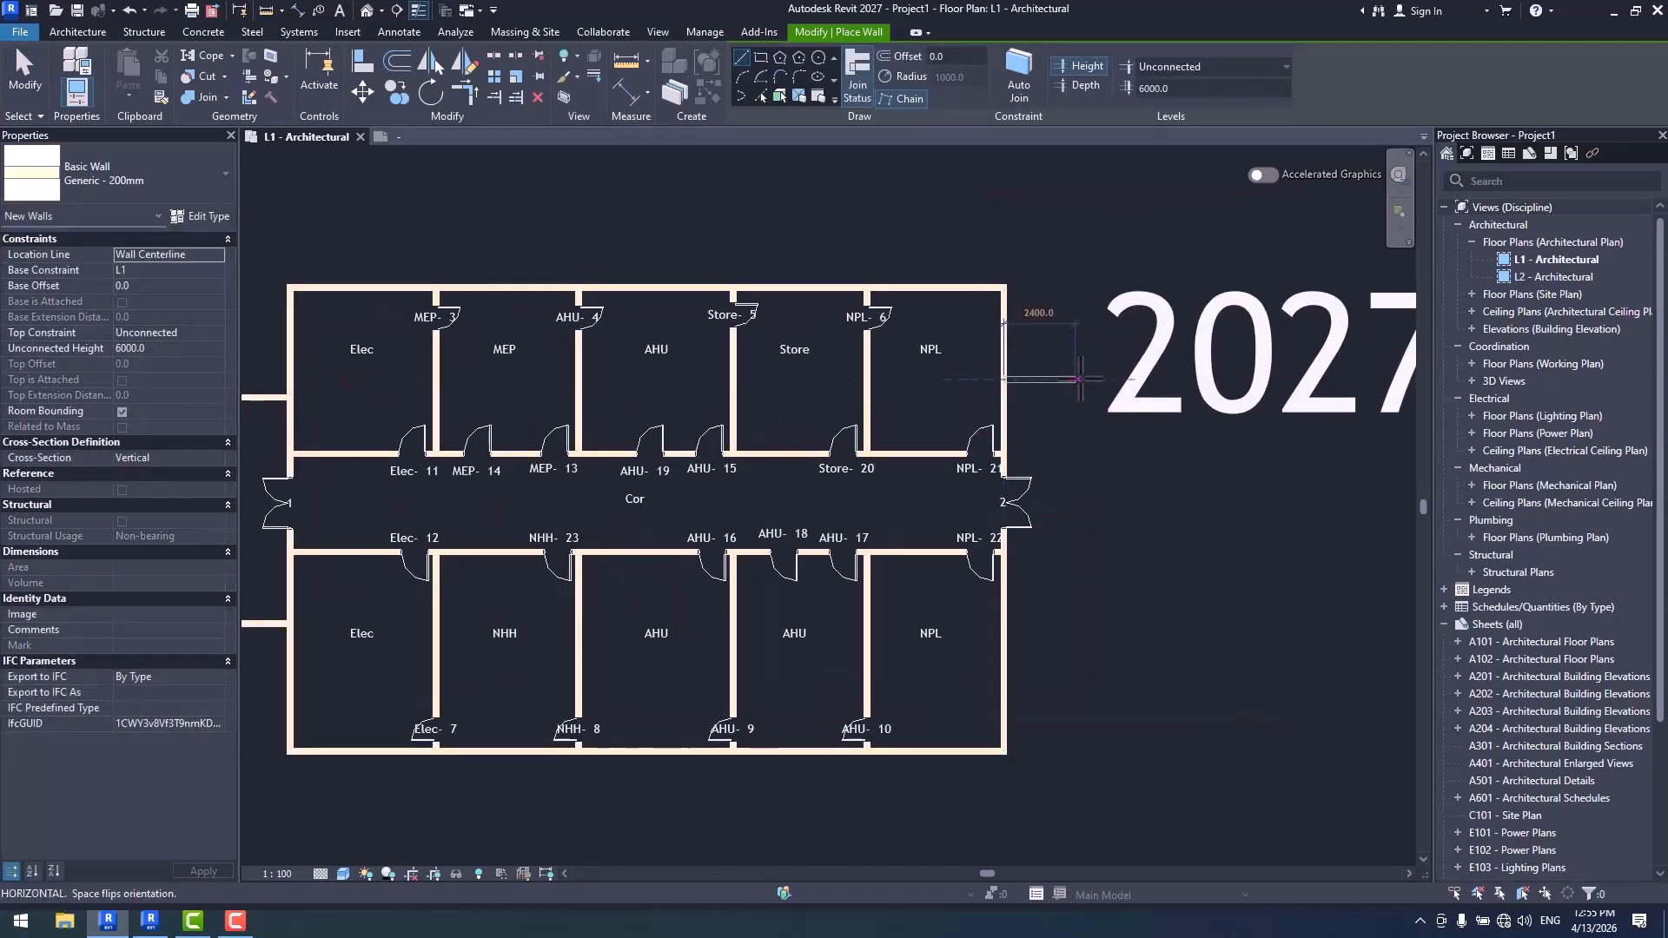
left_click(1086, 380)
left_click(1086, 623)
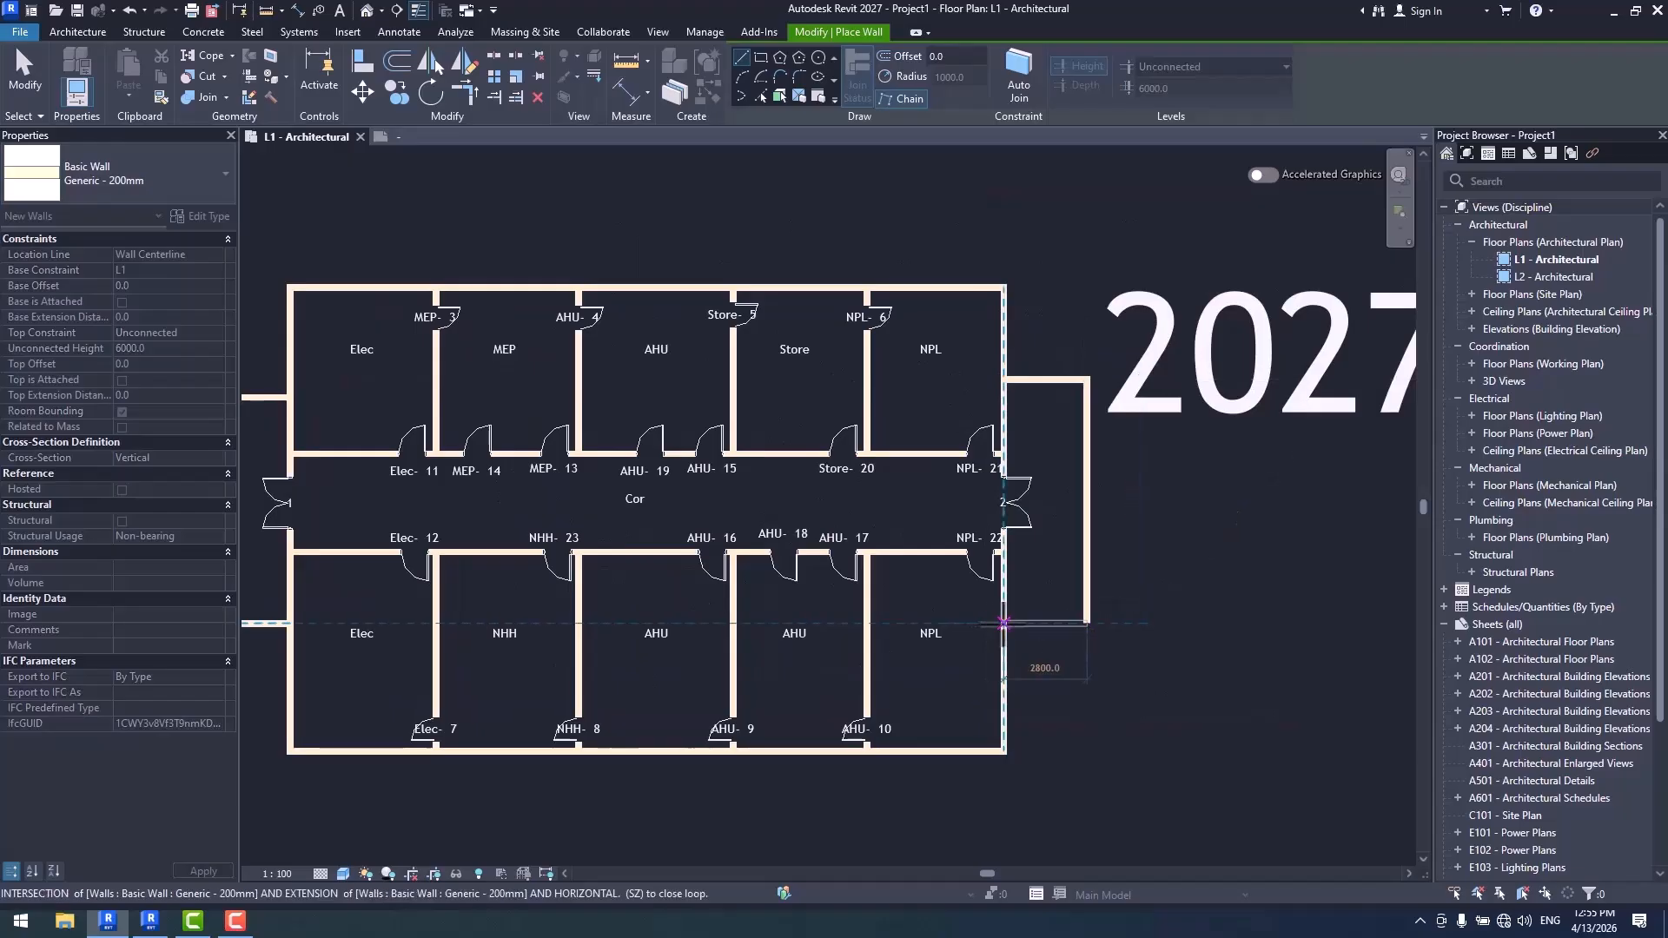
left_click(1005, 623)
key("Escape")
key("Escape")
scroll(377, 516, "up", 3)
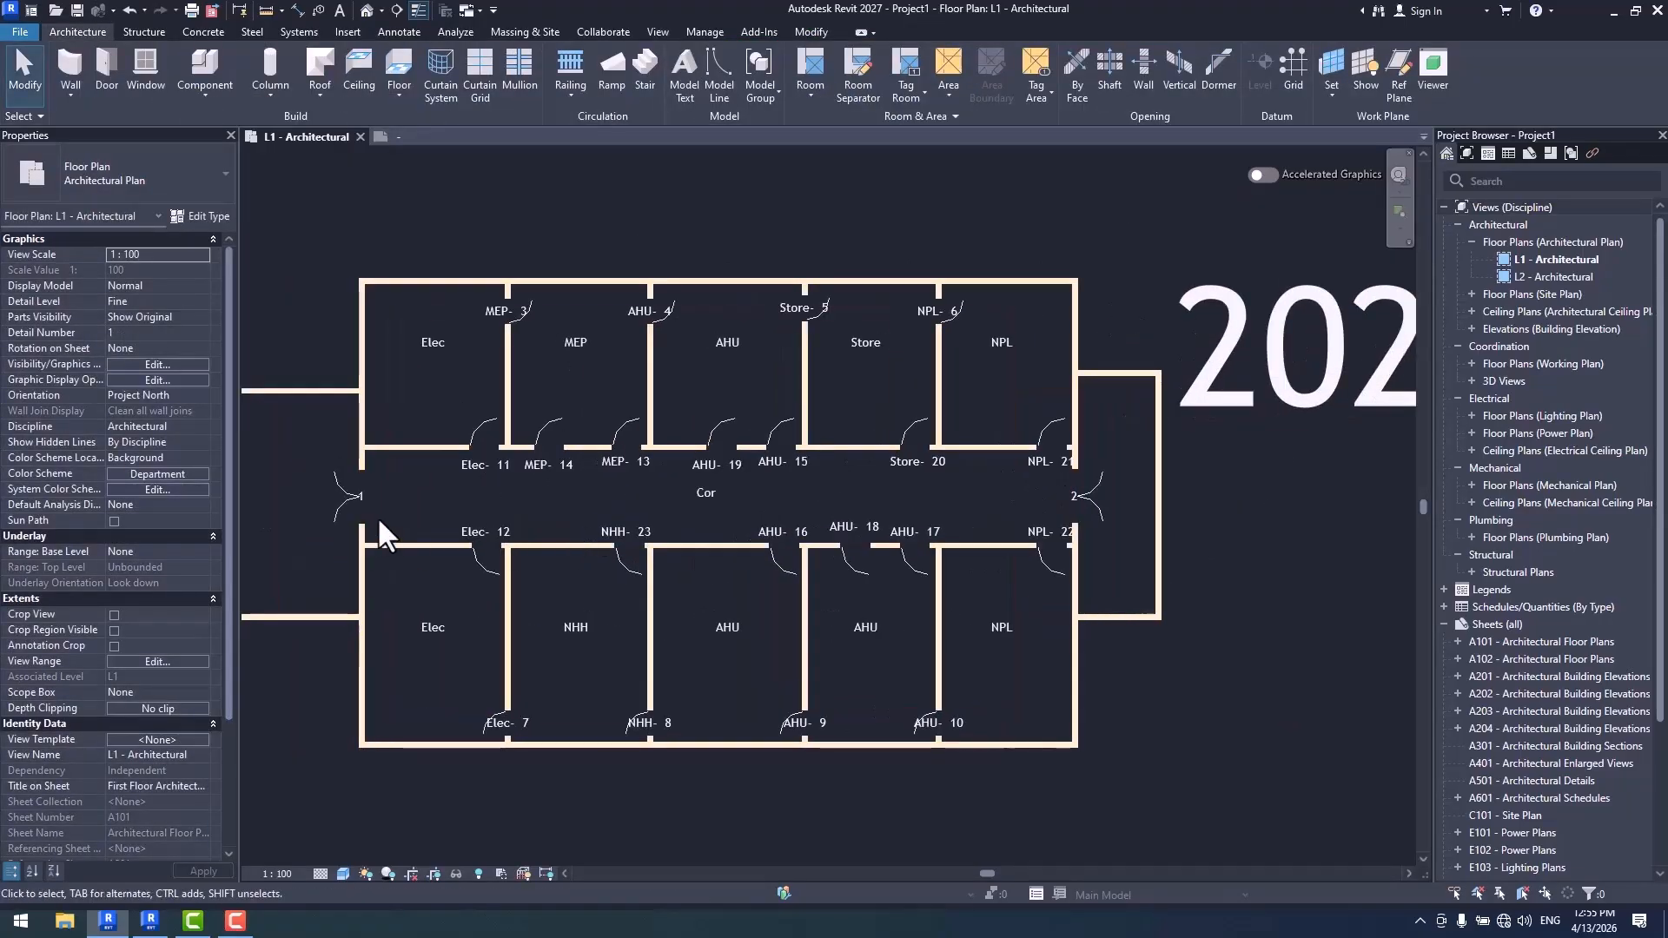
- Place tagged rooms in the enclosed spaces outside the corridor's west and east double doors and end the room command
middle_click_drag(464, 500, 576, 496)
left_click(810, 61)
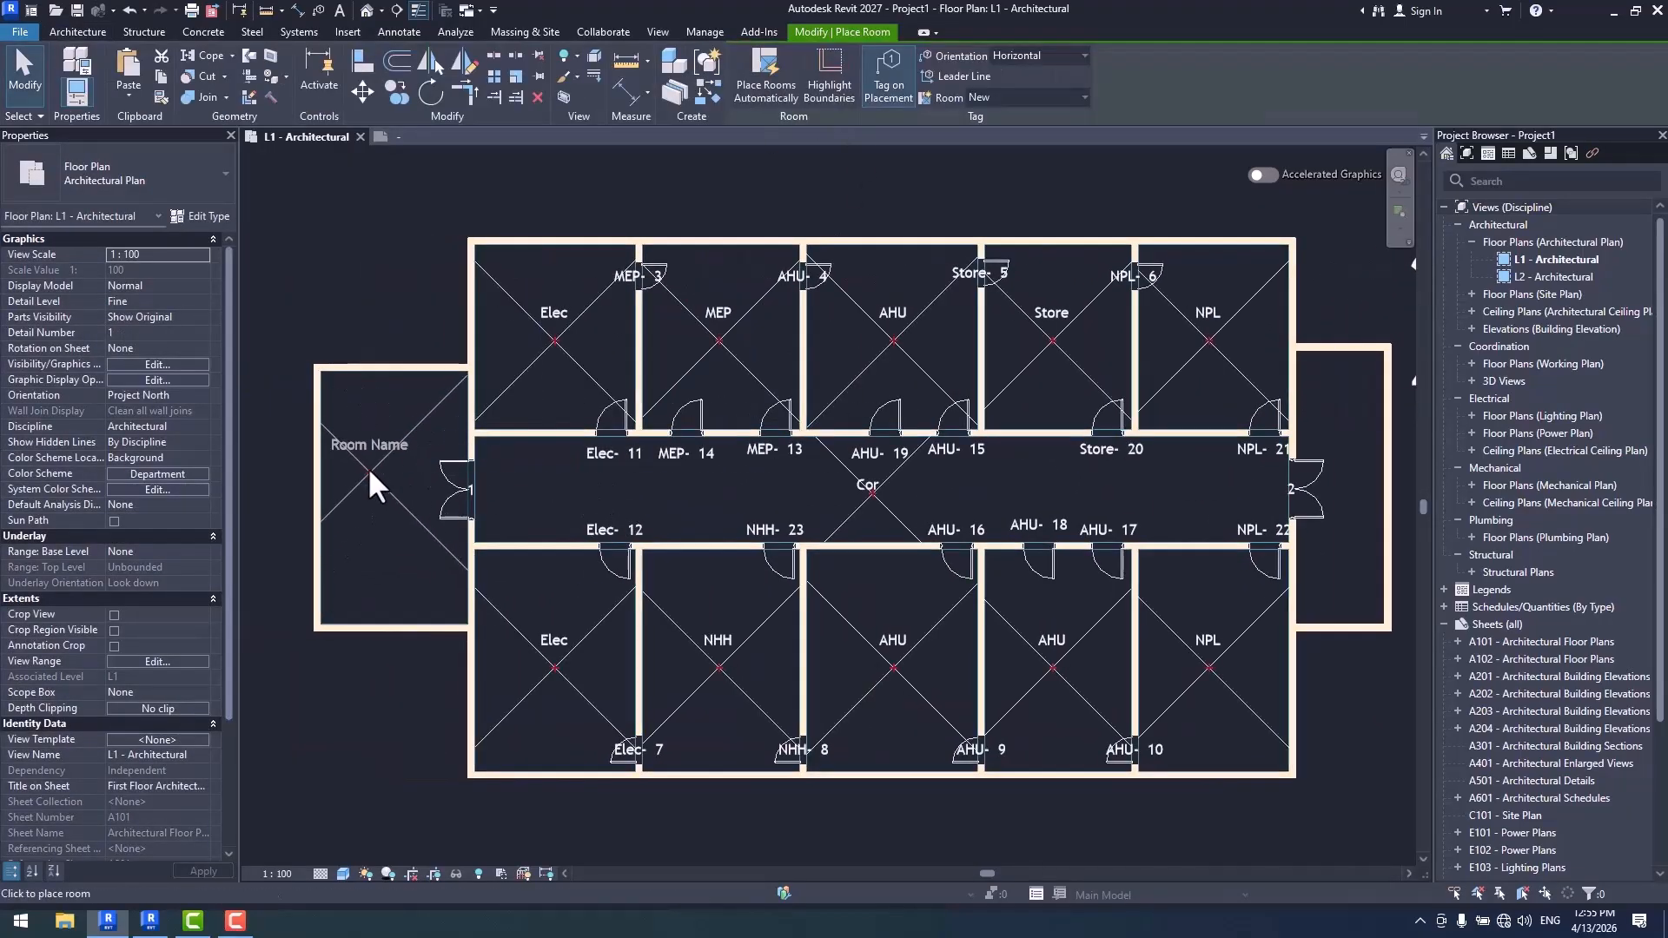
left_click(380, 456)
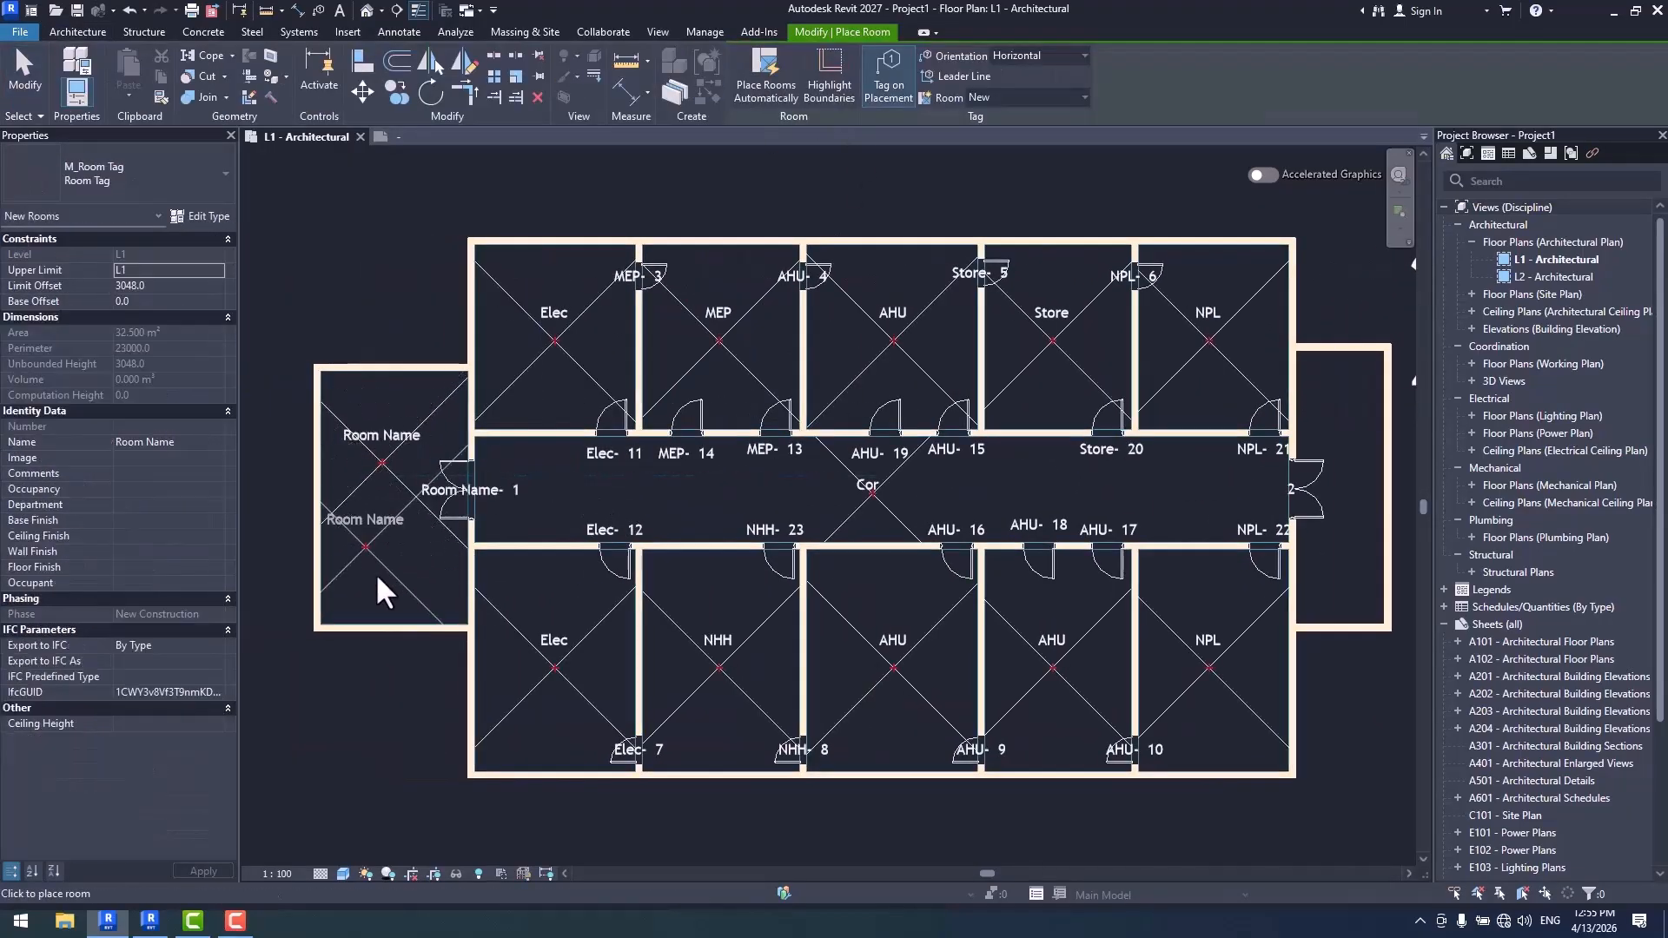
left_click(1345, 413)
key("Escape")
key("Escape")
- Rename the two rooms outside the corridor's east and west double doors as AB
double_click(1351, 384)
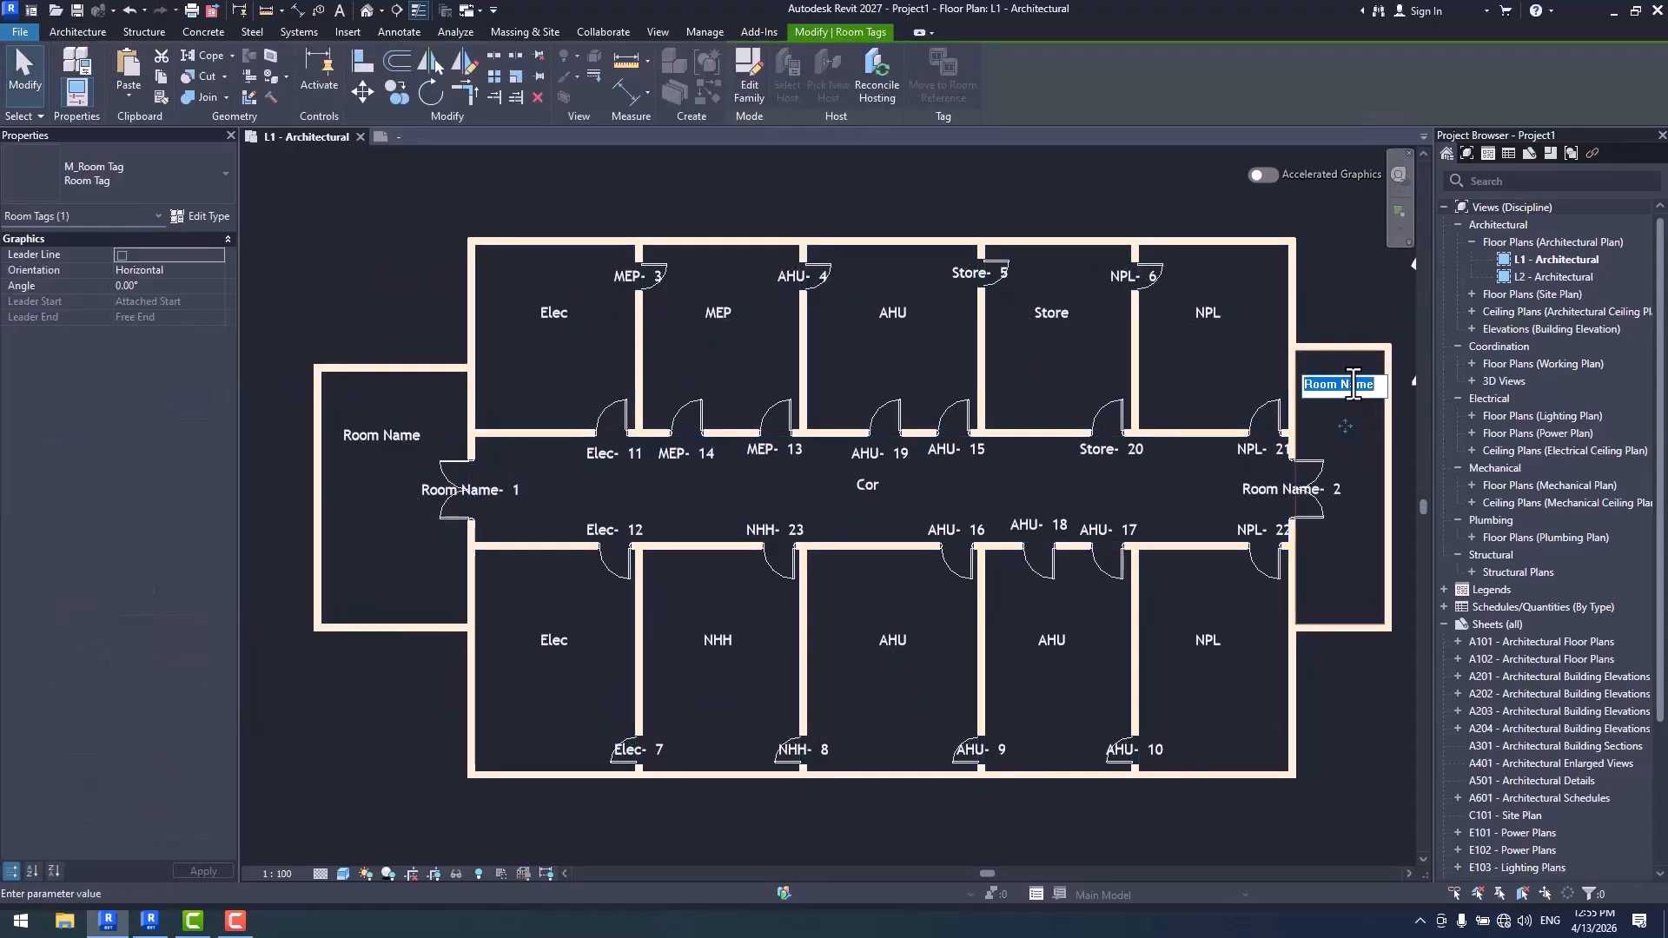
type("AB")
key("Return")
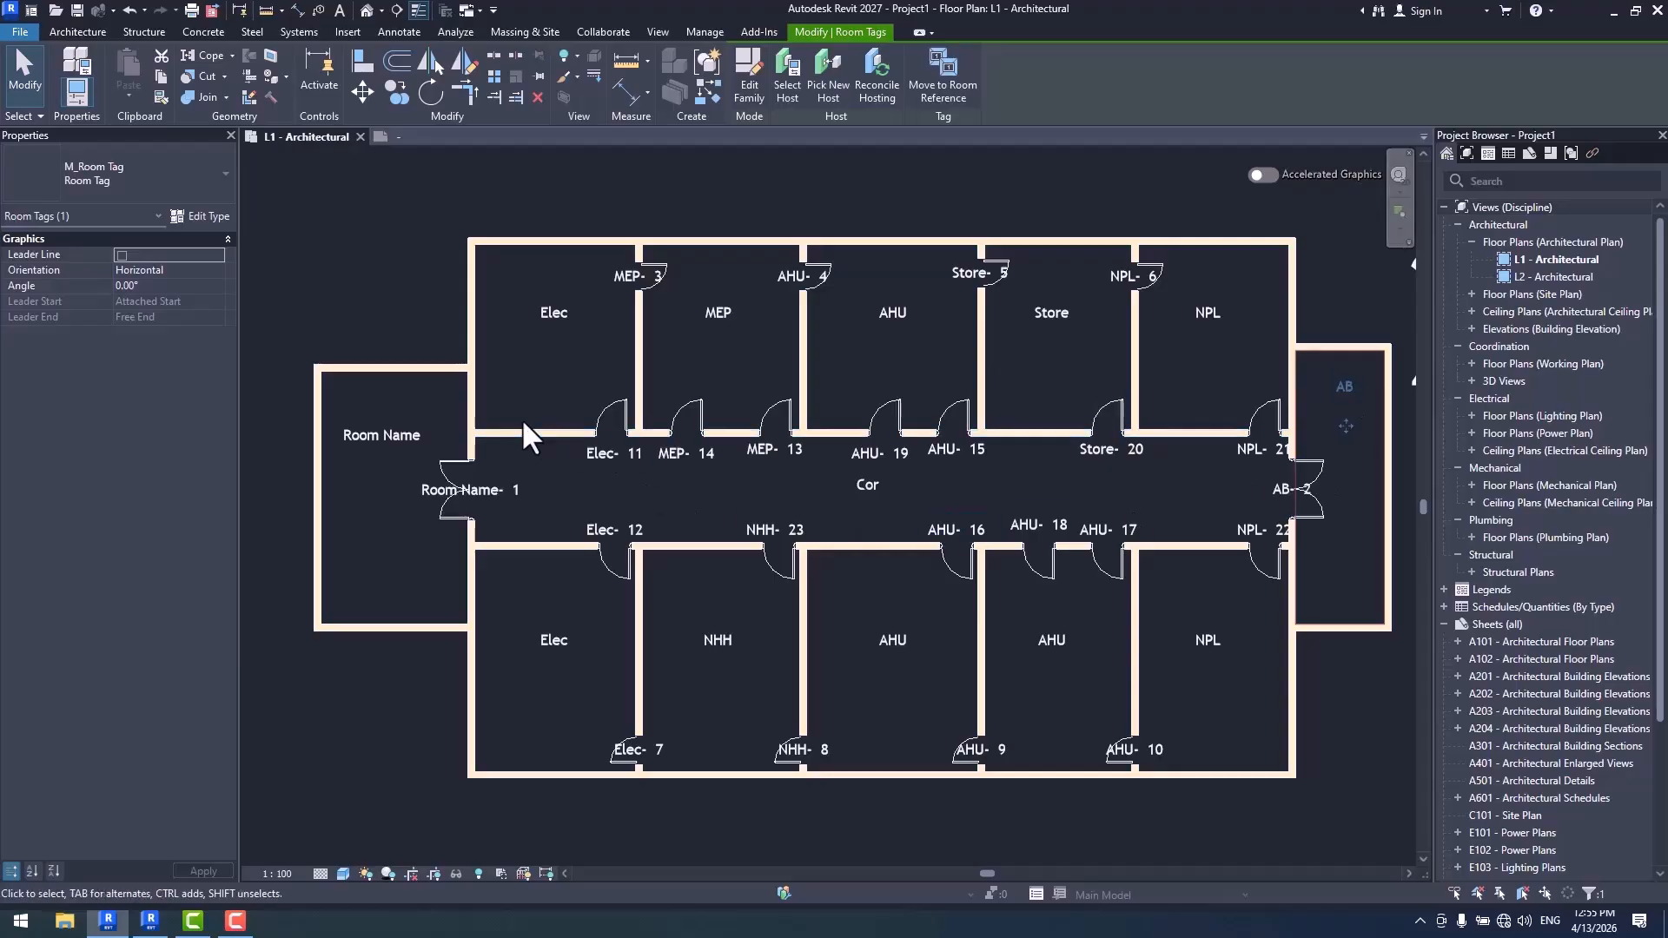
double_click(376, 434)
type("AB")
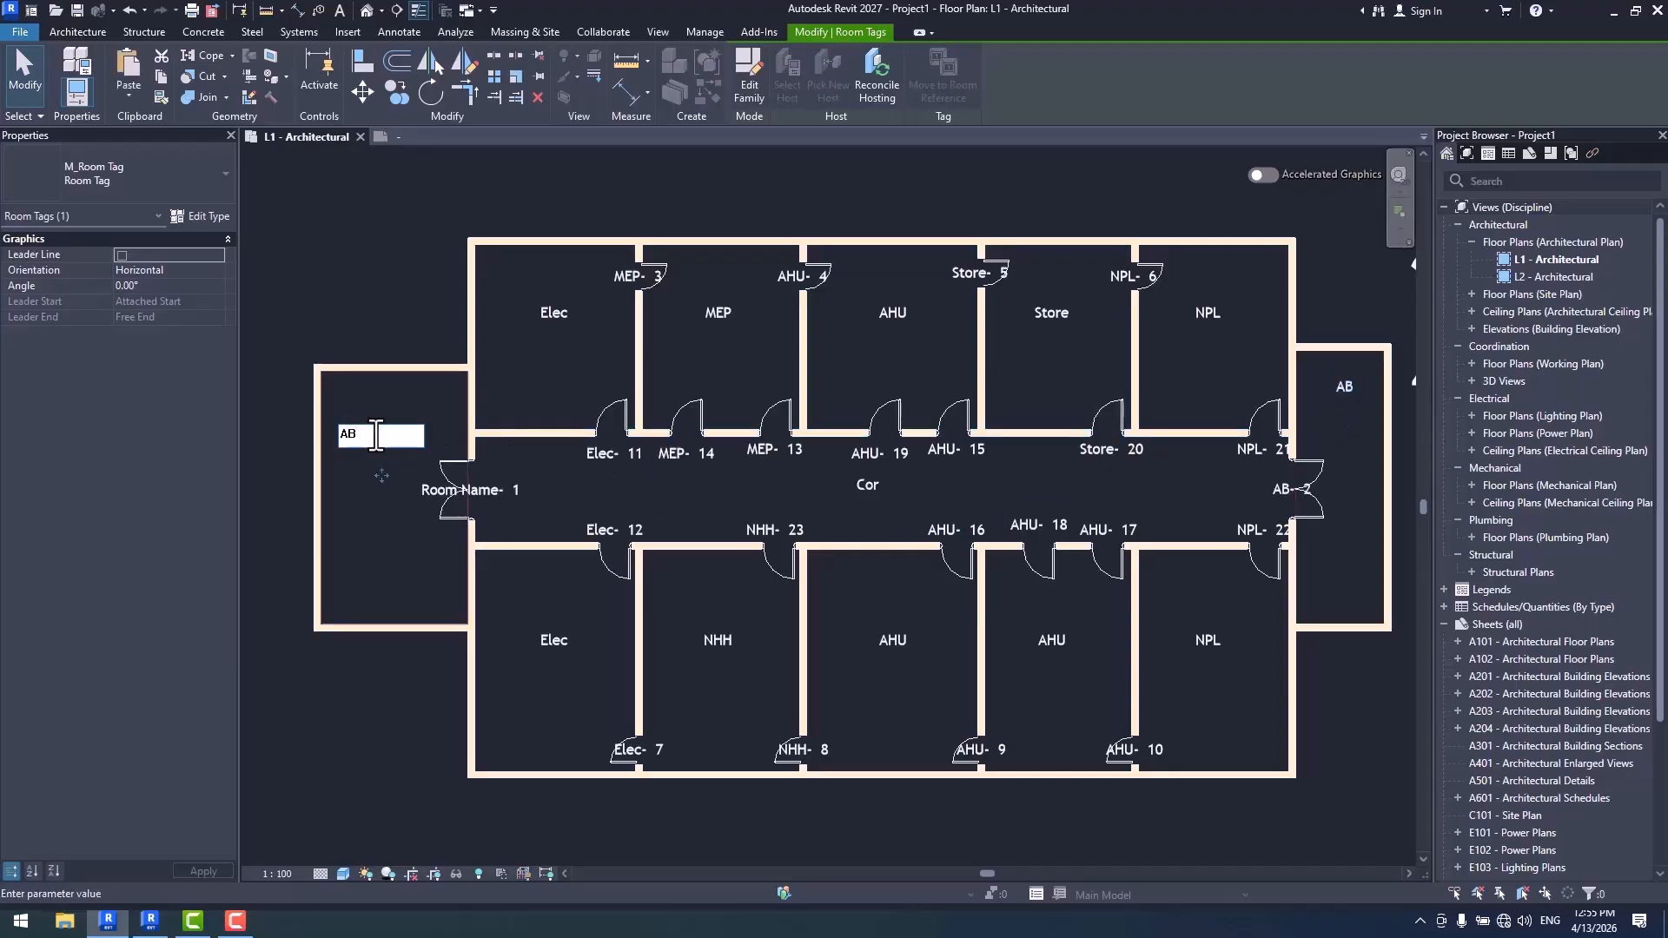
key("Return")
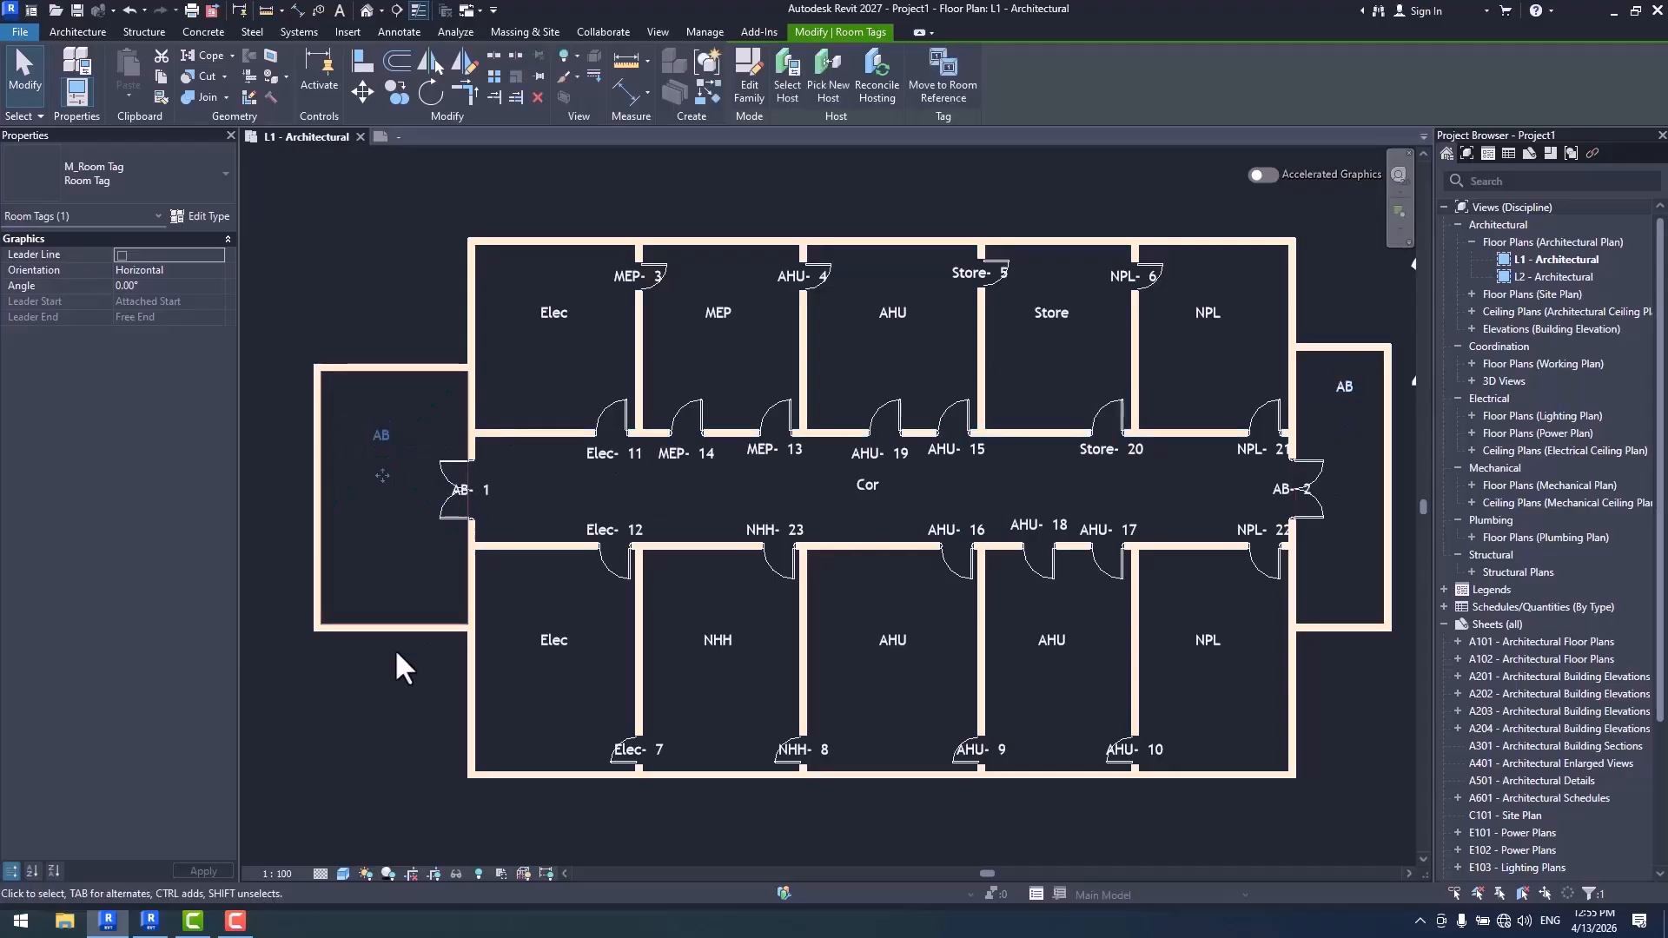
left_click(379, 721)
middle_click_drag(1084, 562, 996, 546)
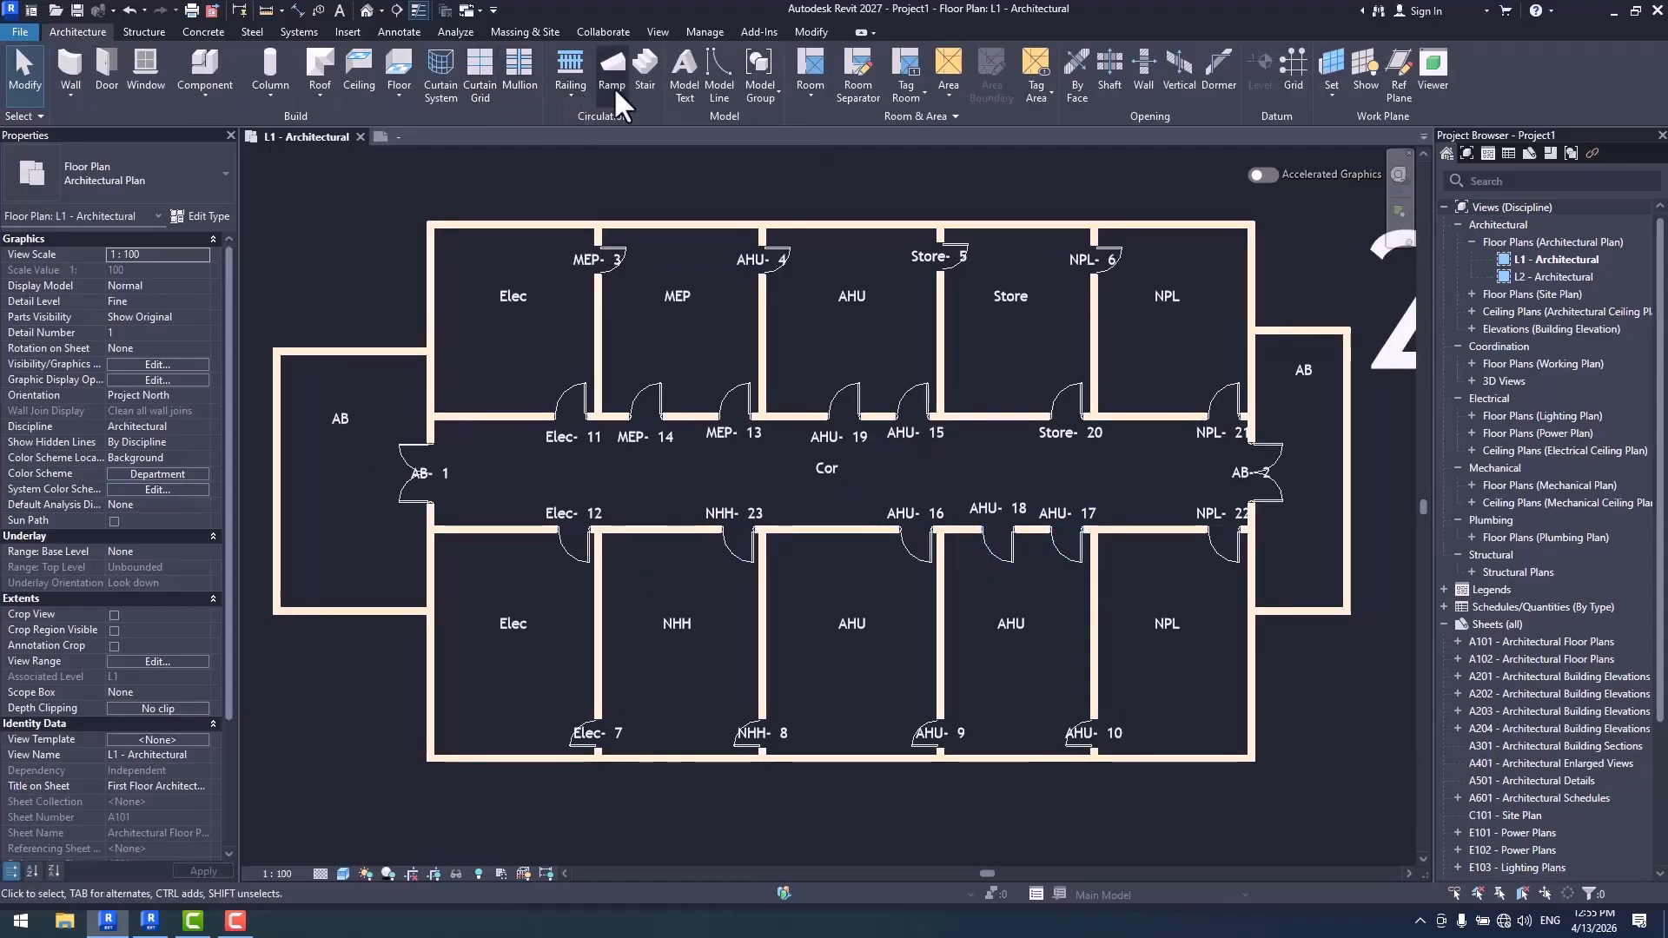
- Review the Door Tag template's numbering options and examine the tags on the room doors and the two double doors
left_click(723, 32)
left_click(580, 73)
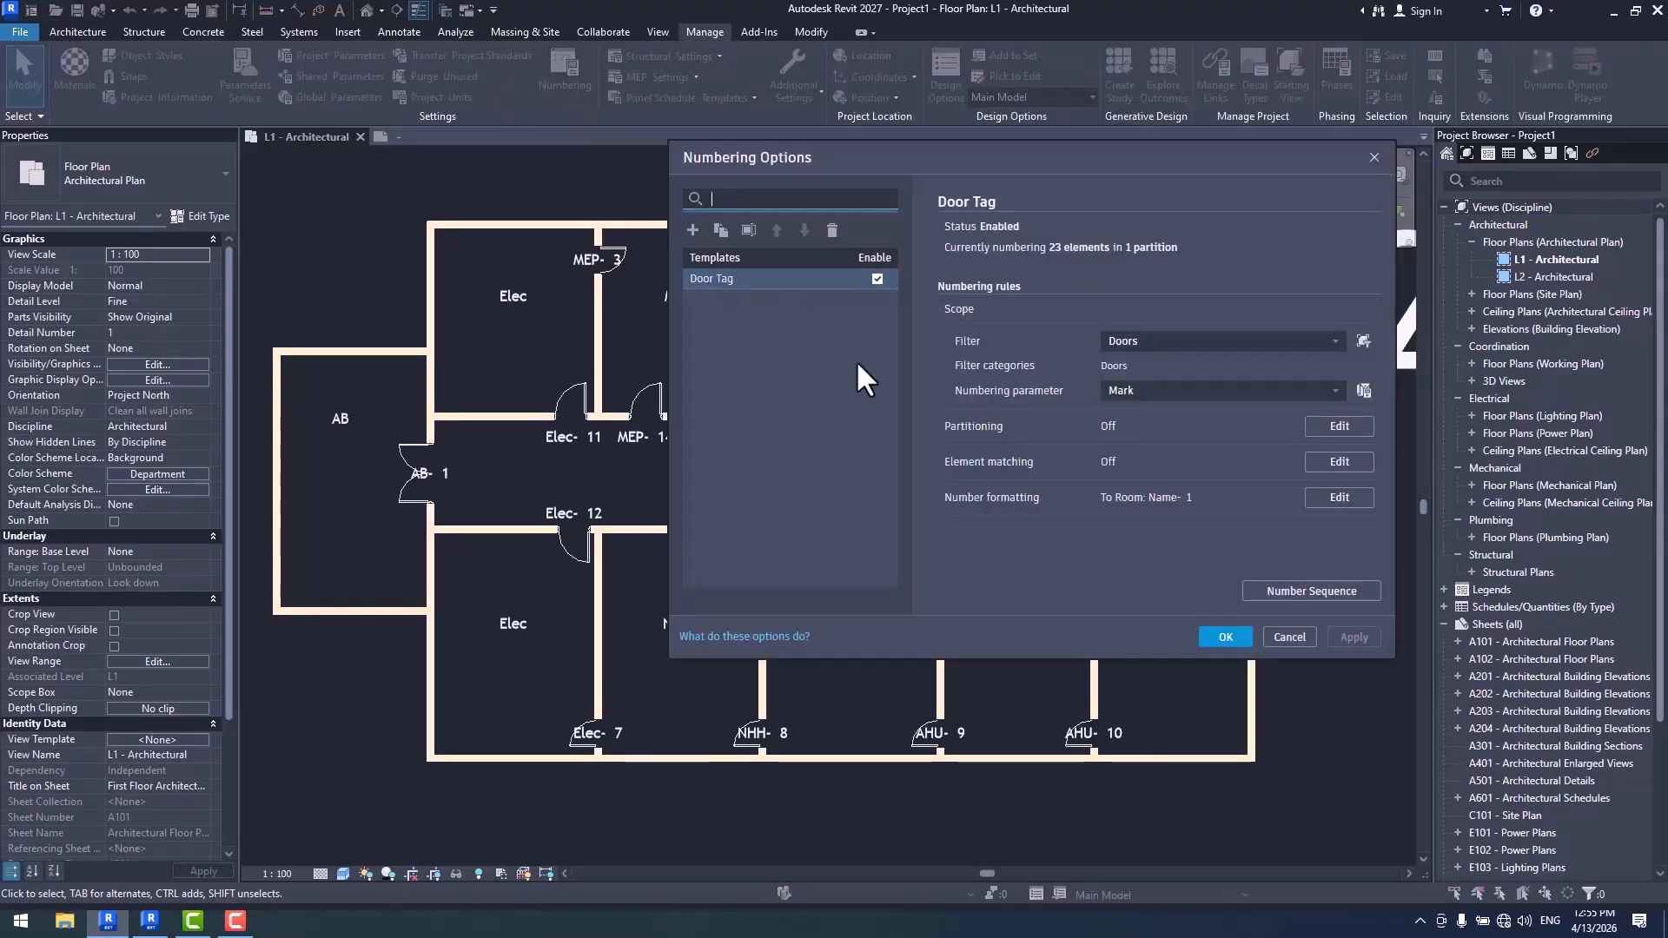
left_click(1221, 637)
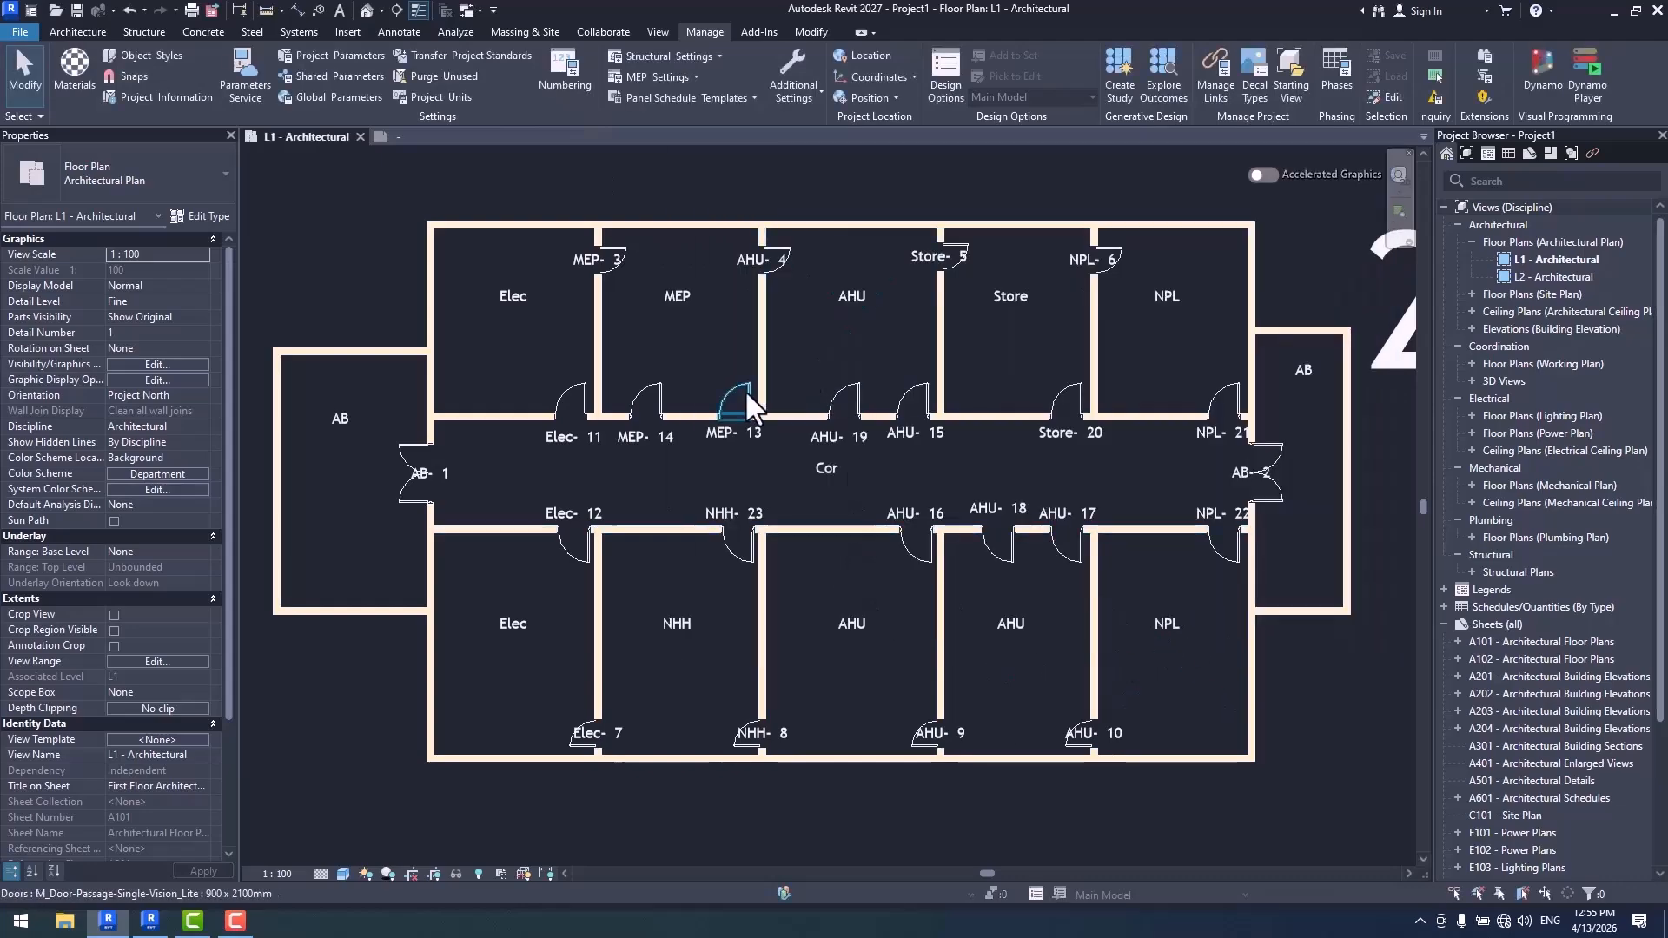
scroll(653, 487, "up", 2)
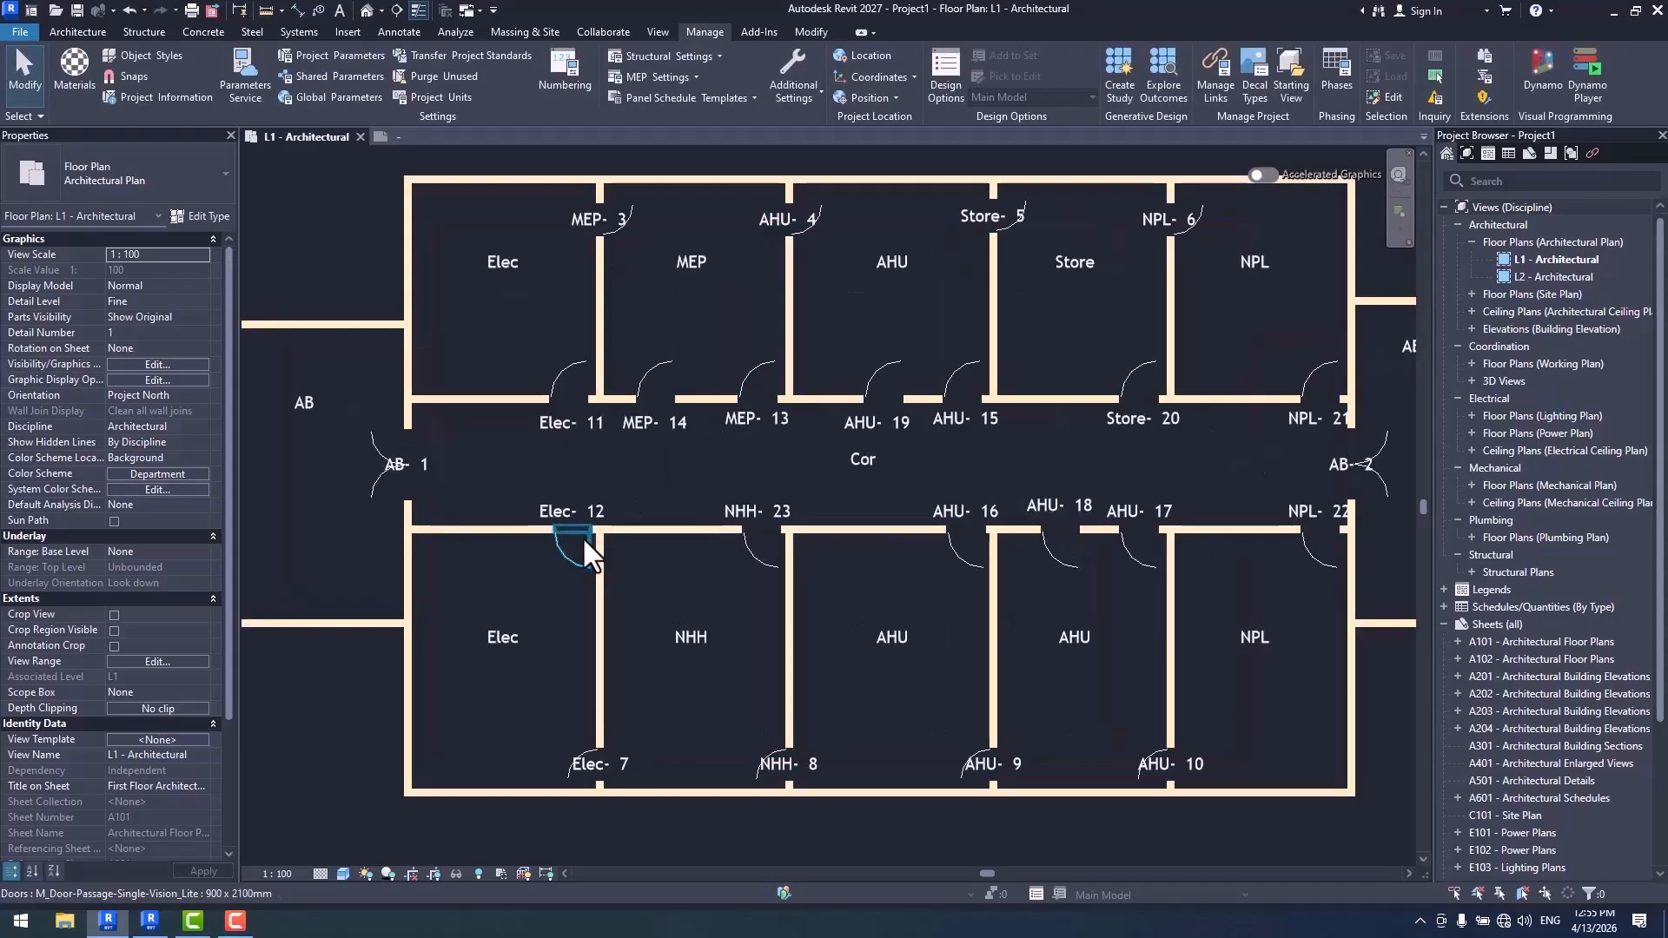
scroll(561, 496, "down", 1)
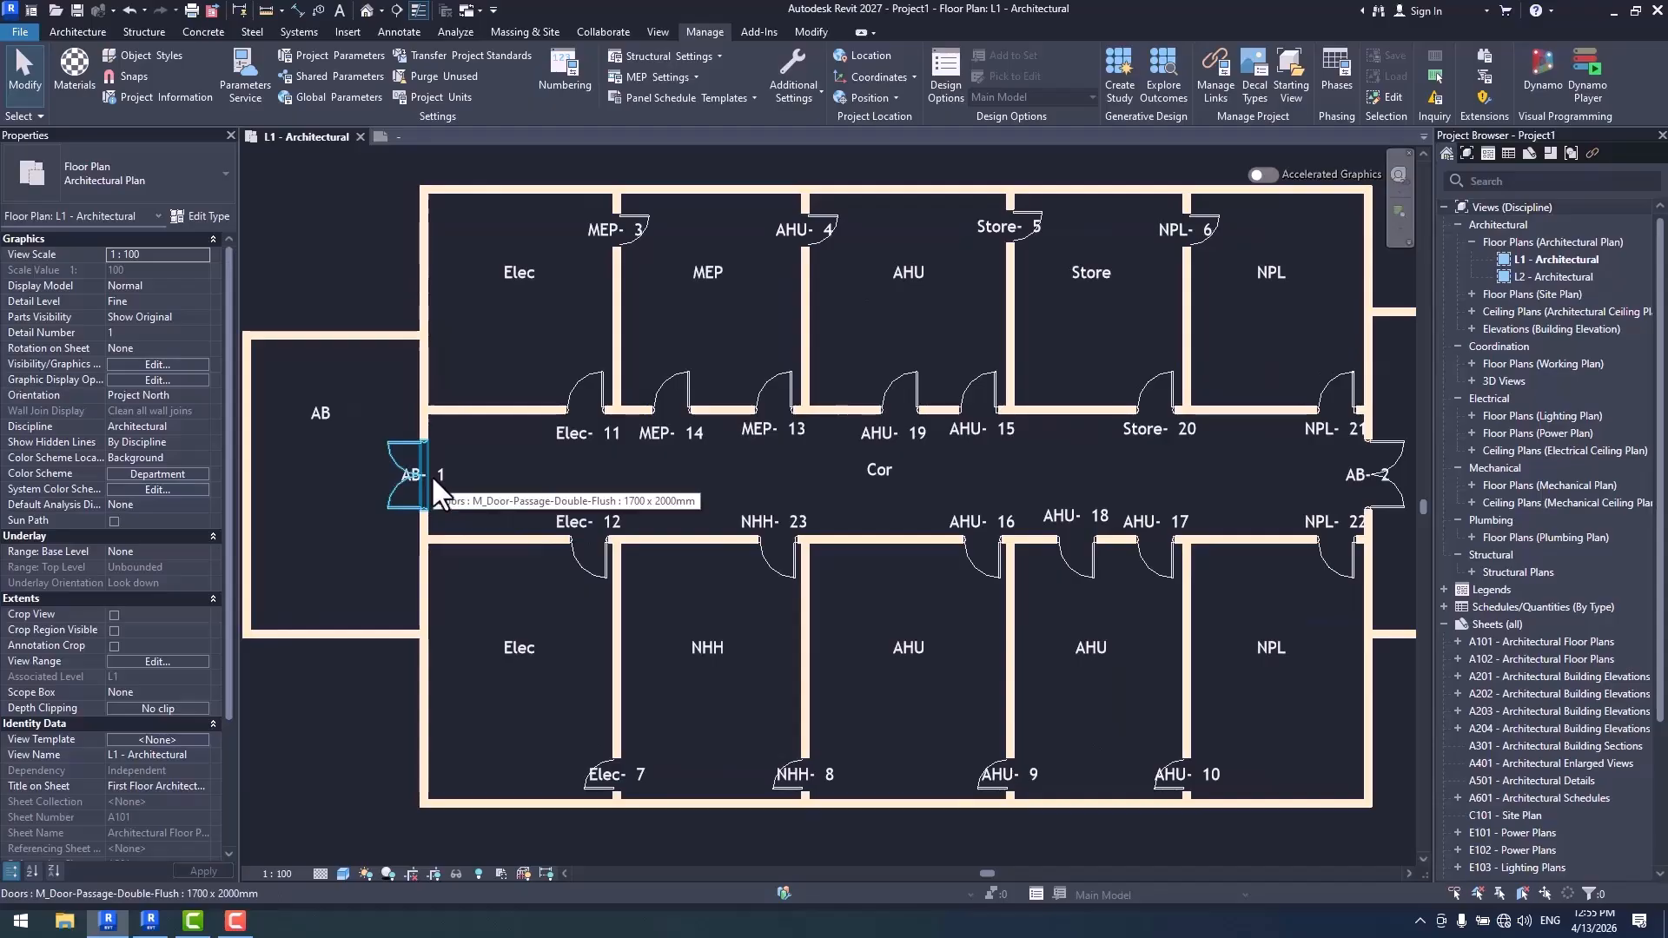
scroll(435, 476, "down", 1)
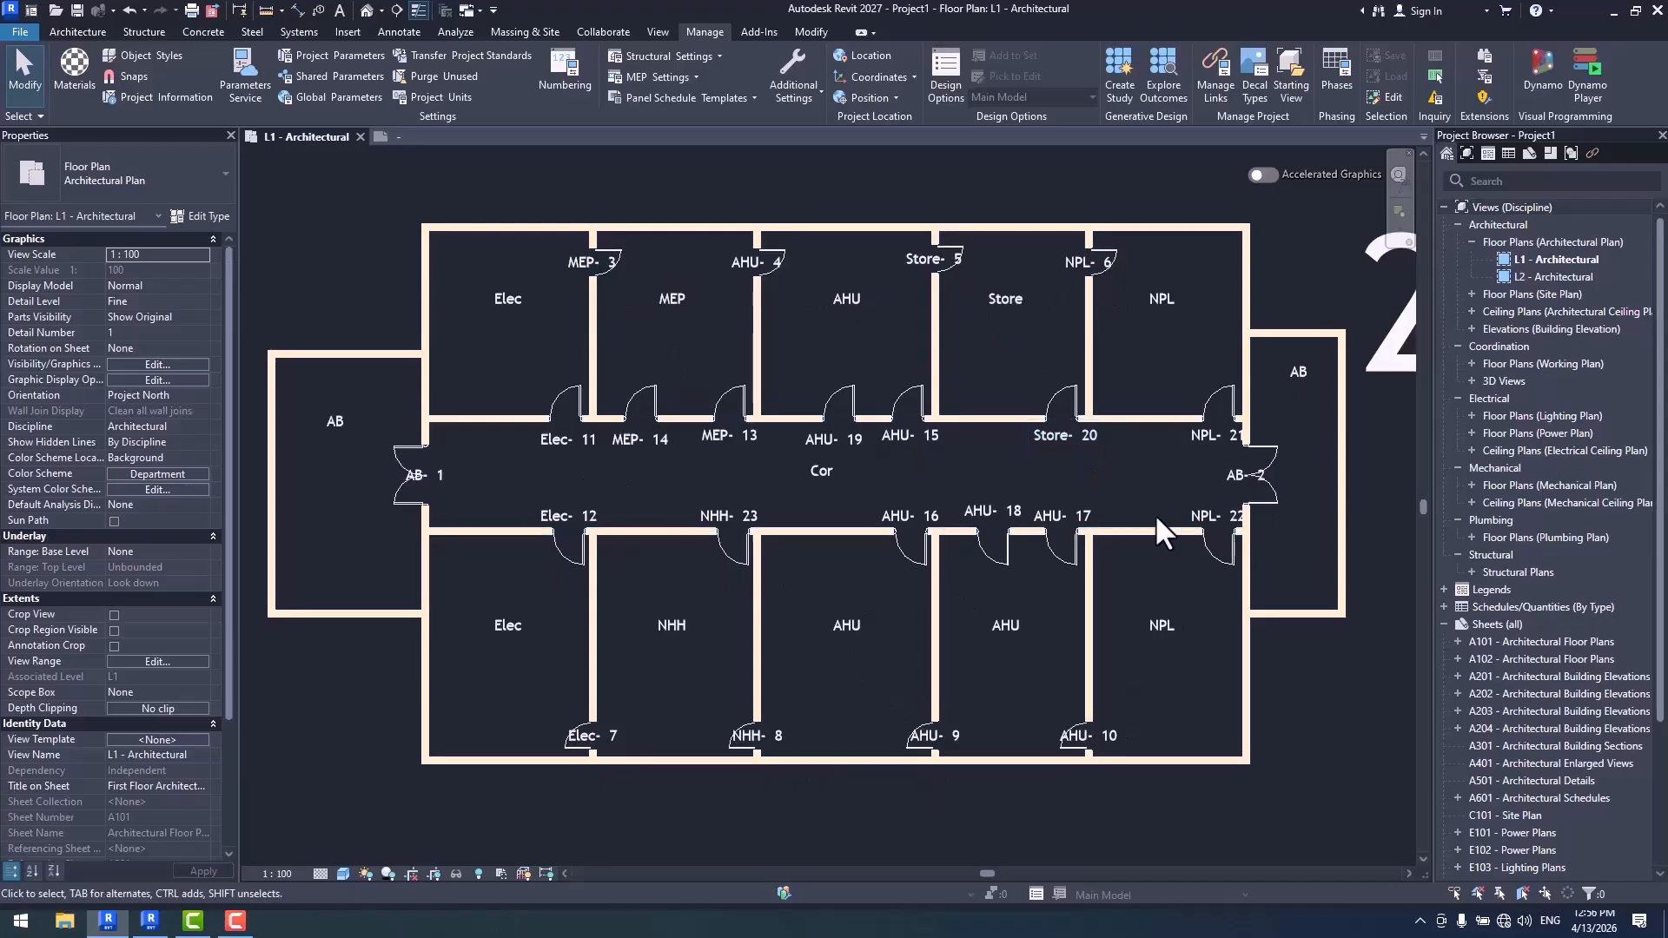
scroll(1242, 437, "up", 5)
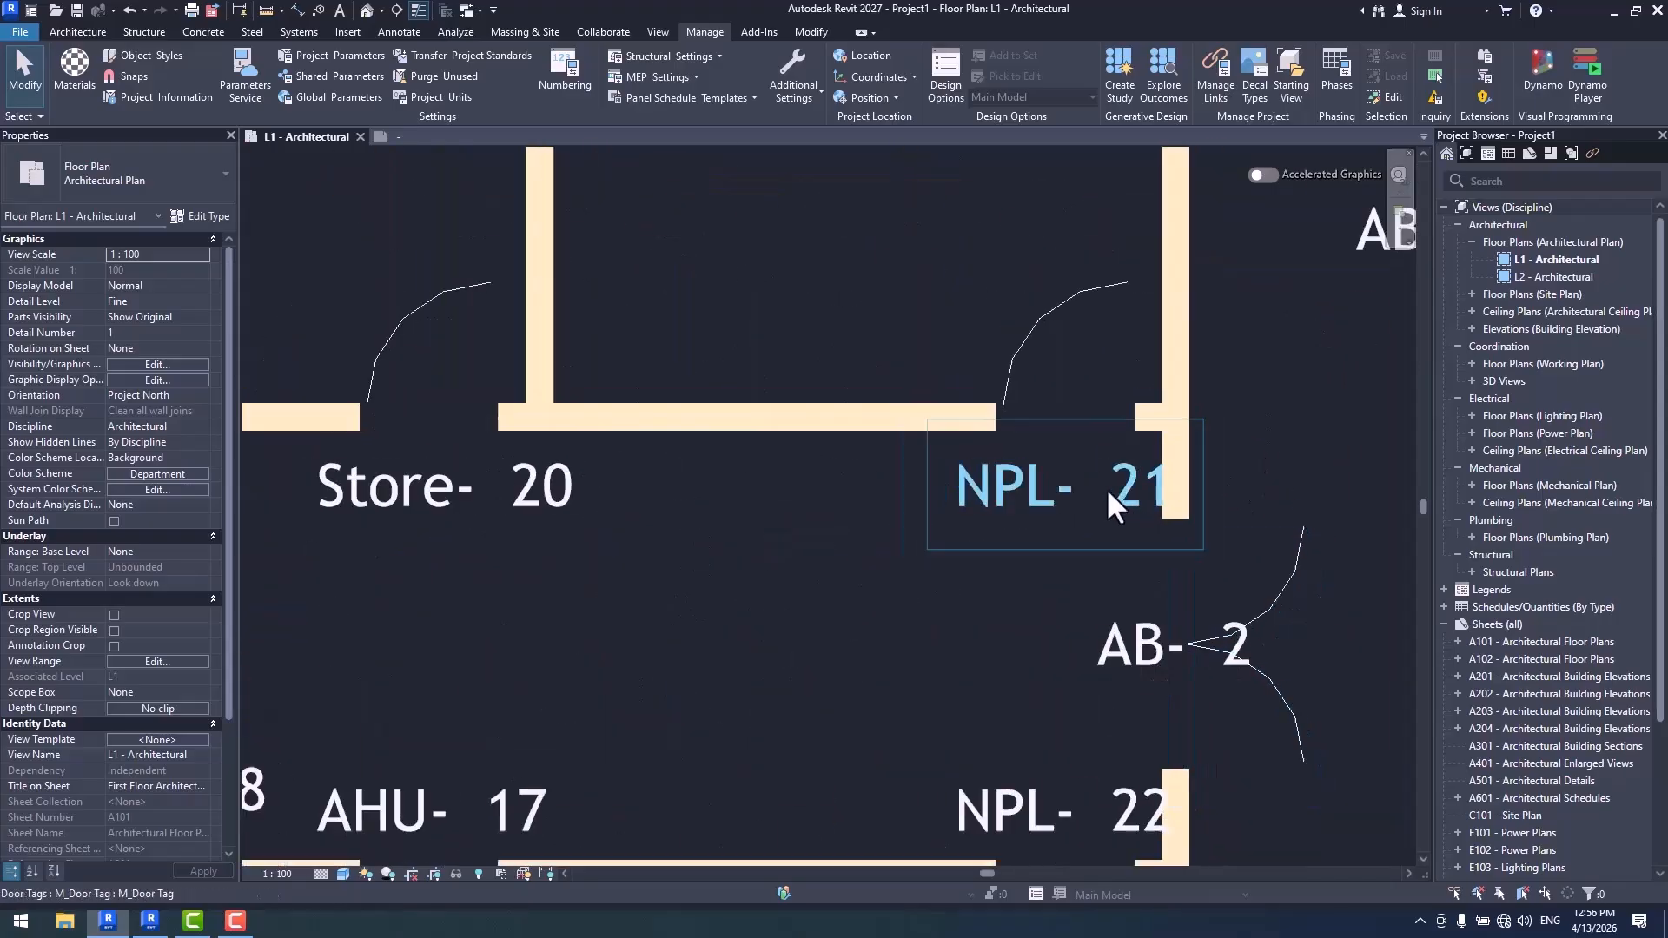
scroll(1086, 502, "down", 5)
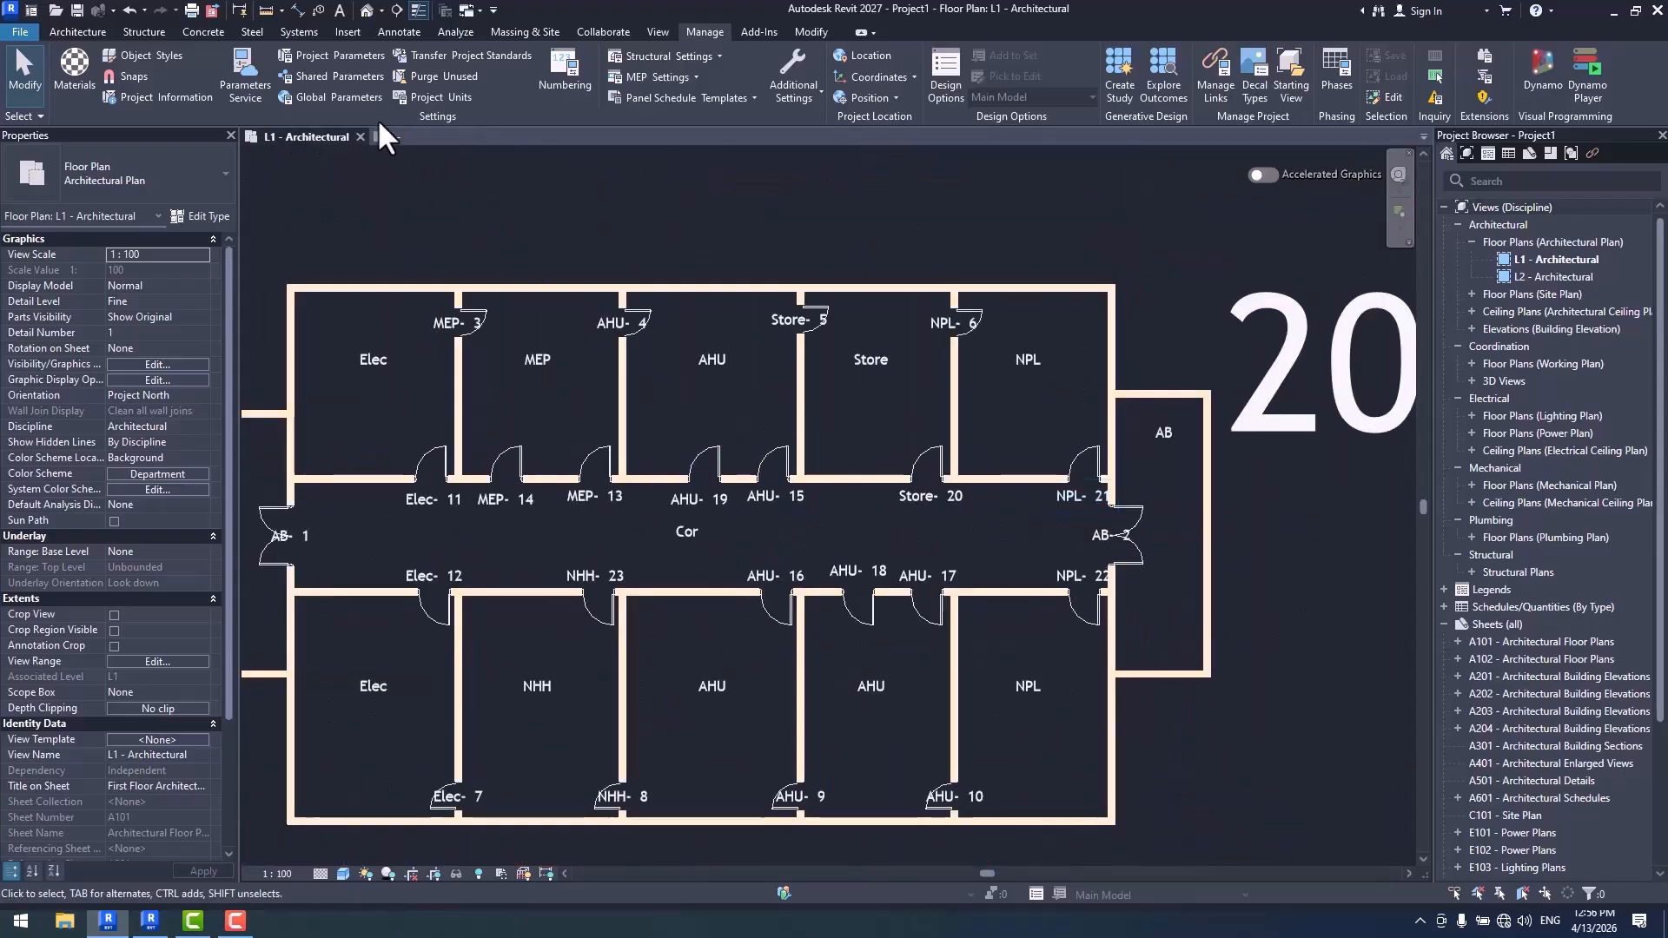
left_click(583, 80)
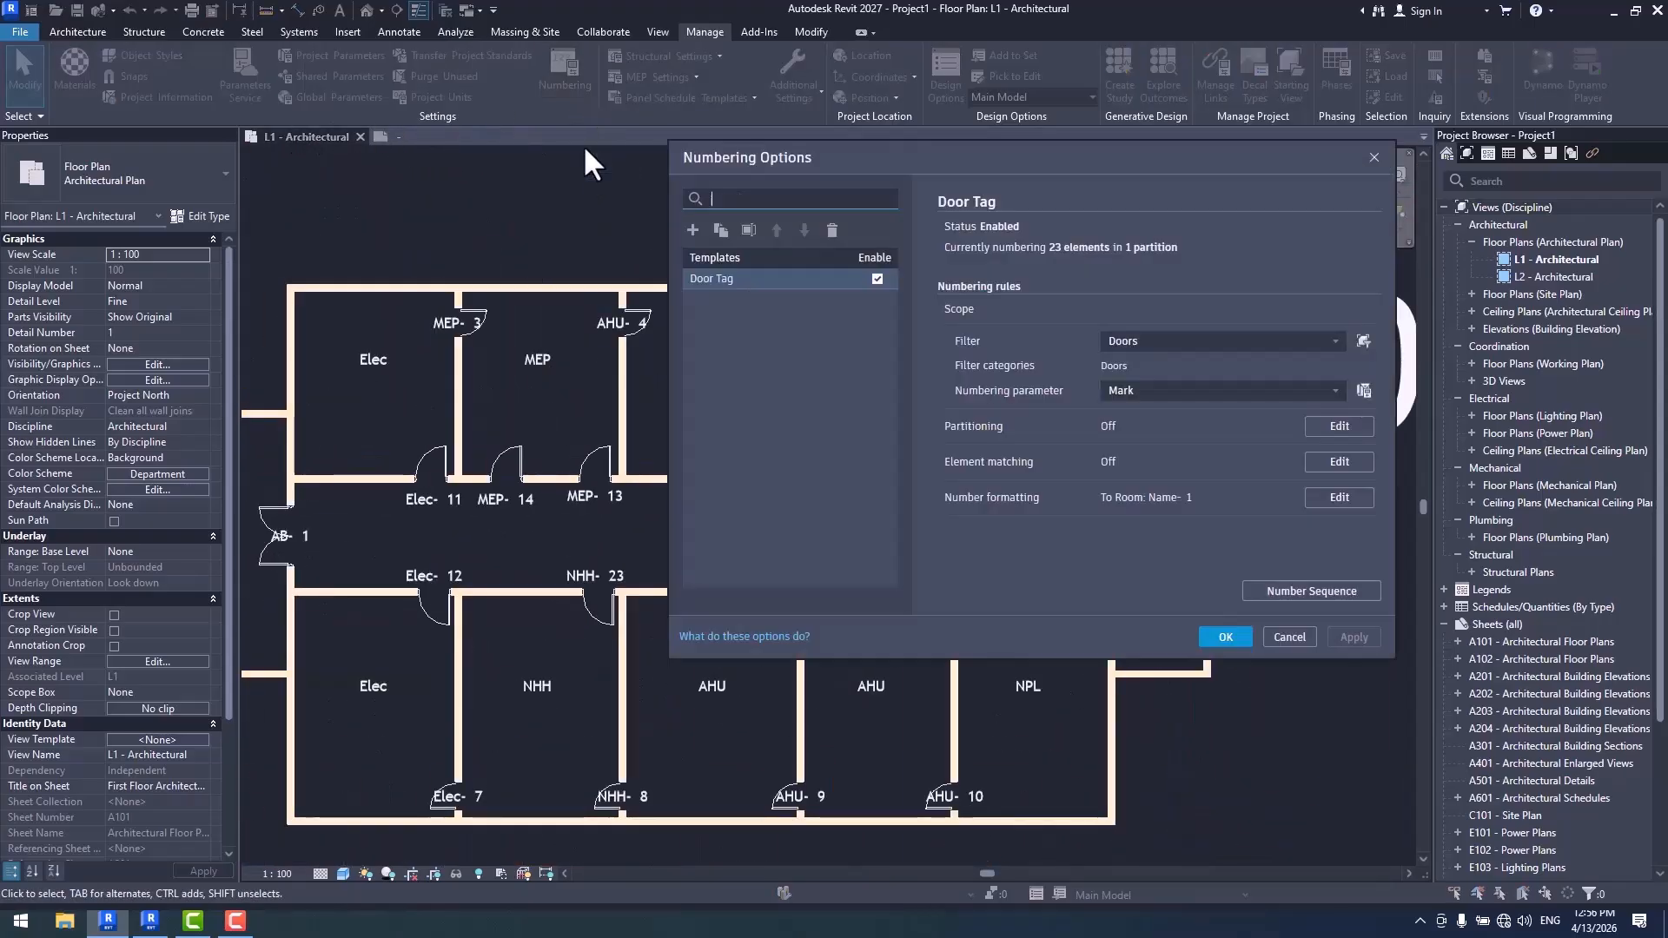
left_click(1360, 492)
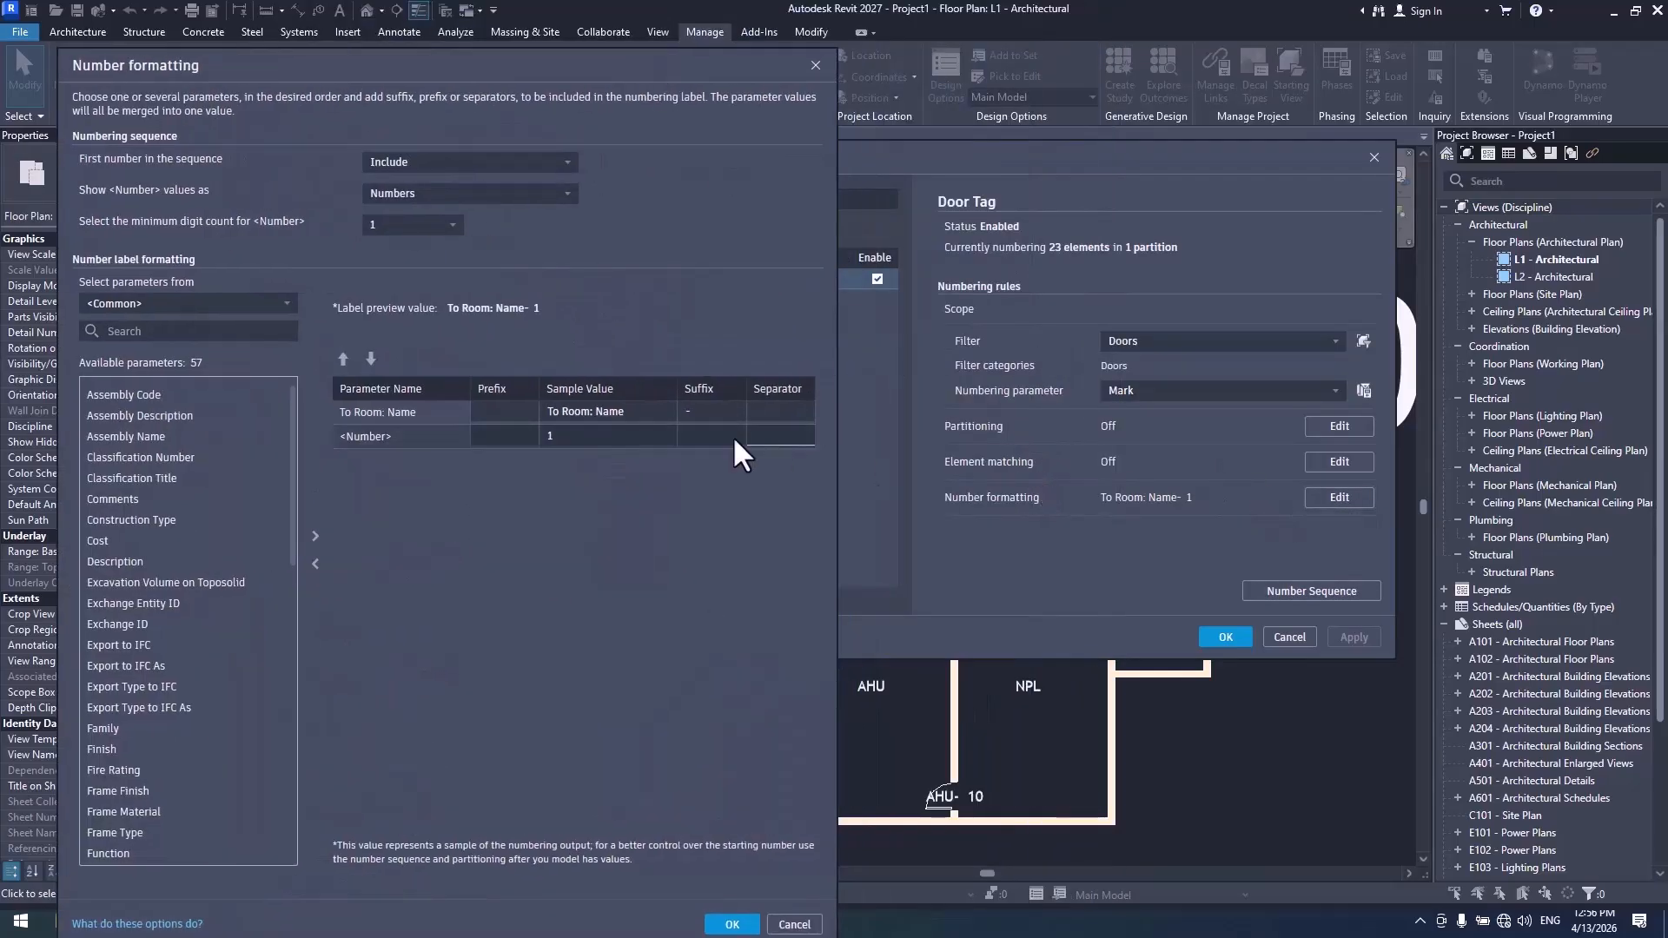
left_click(566, 439)
left_click(632, 414)
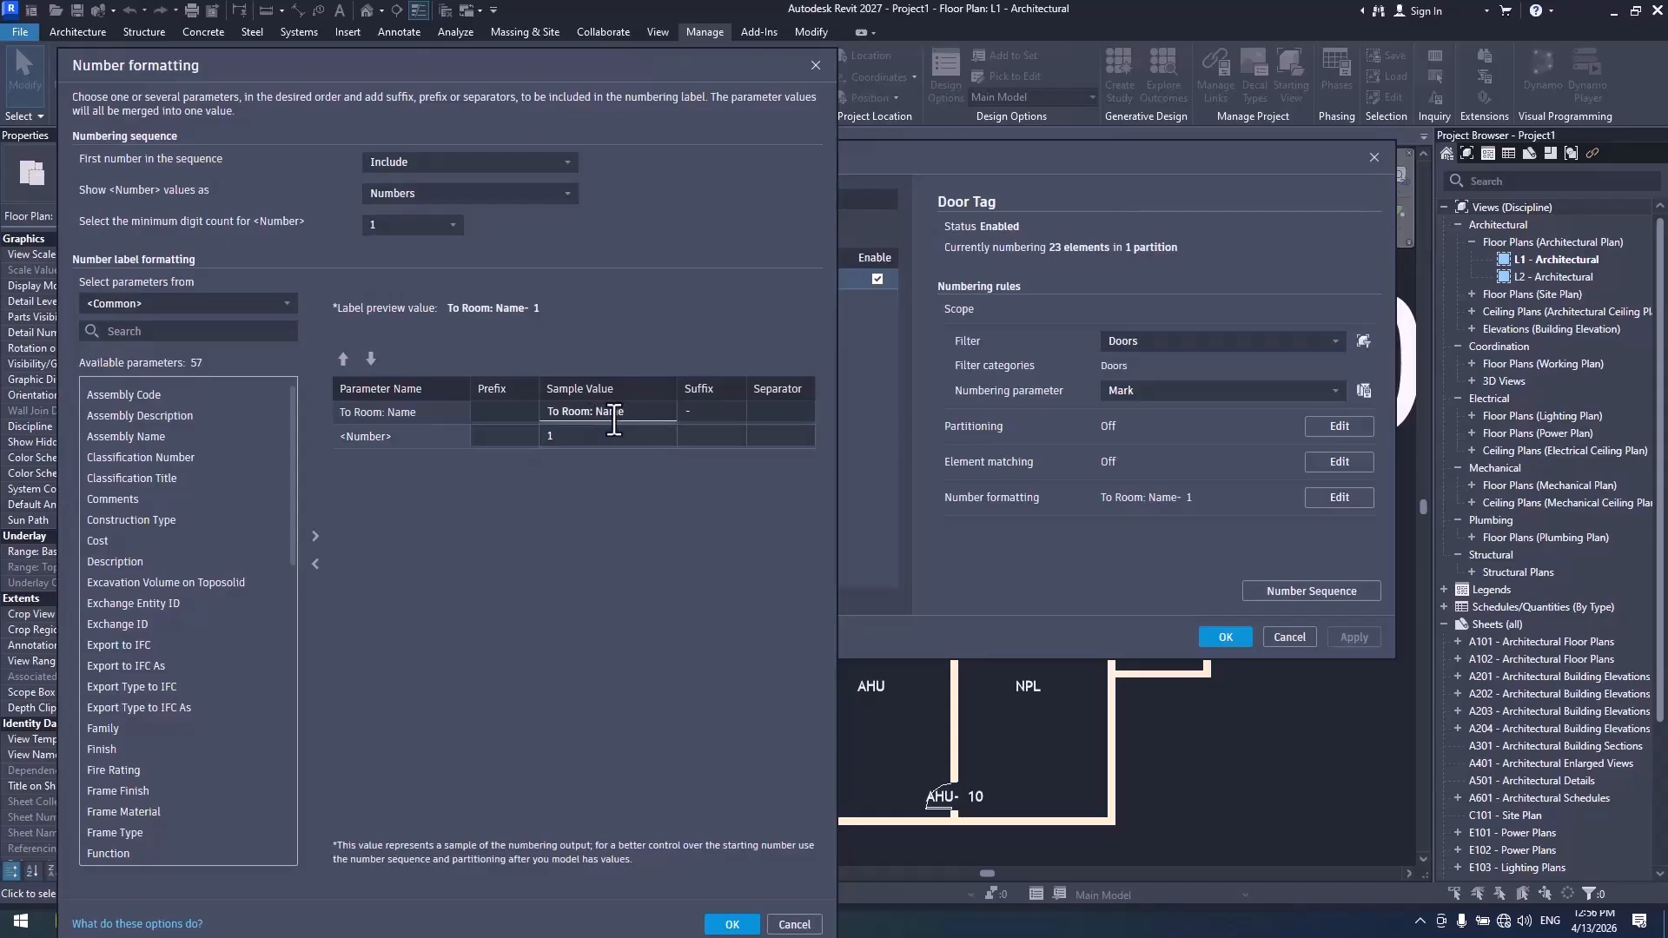
left_click(796, 926)
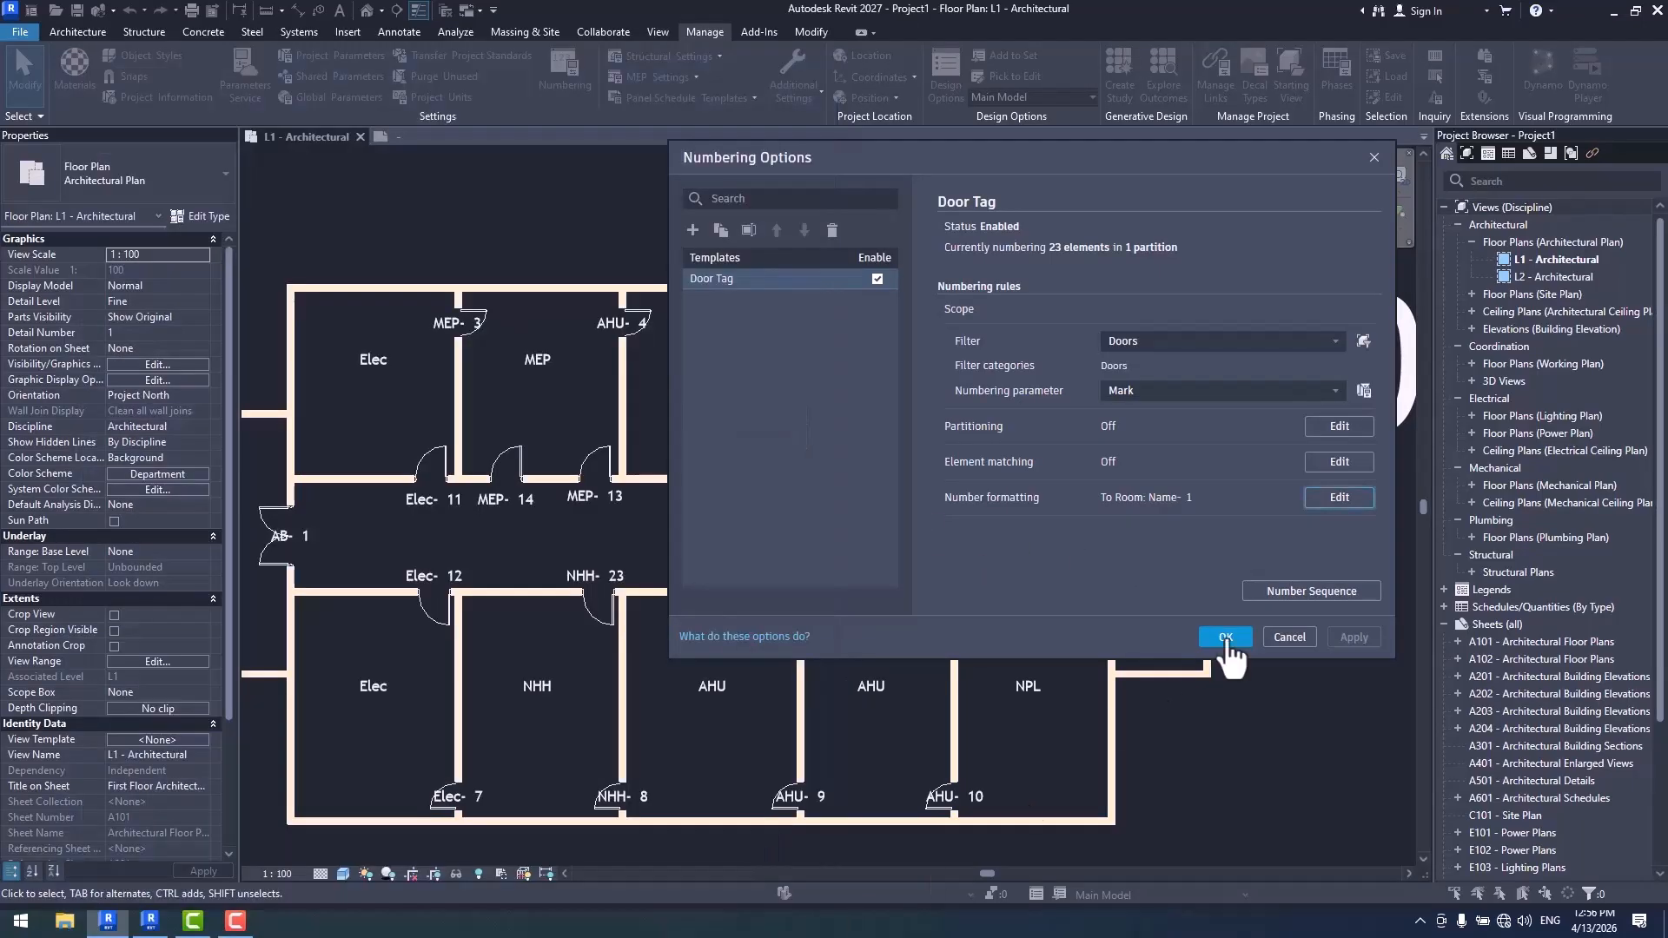
left_click(1289, 638)
- Clear the separator after To Room: Name in the Door Tag number formatting and apply it to the plan's tags
scroll(625, 482, "up", 3)
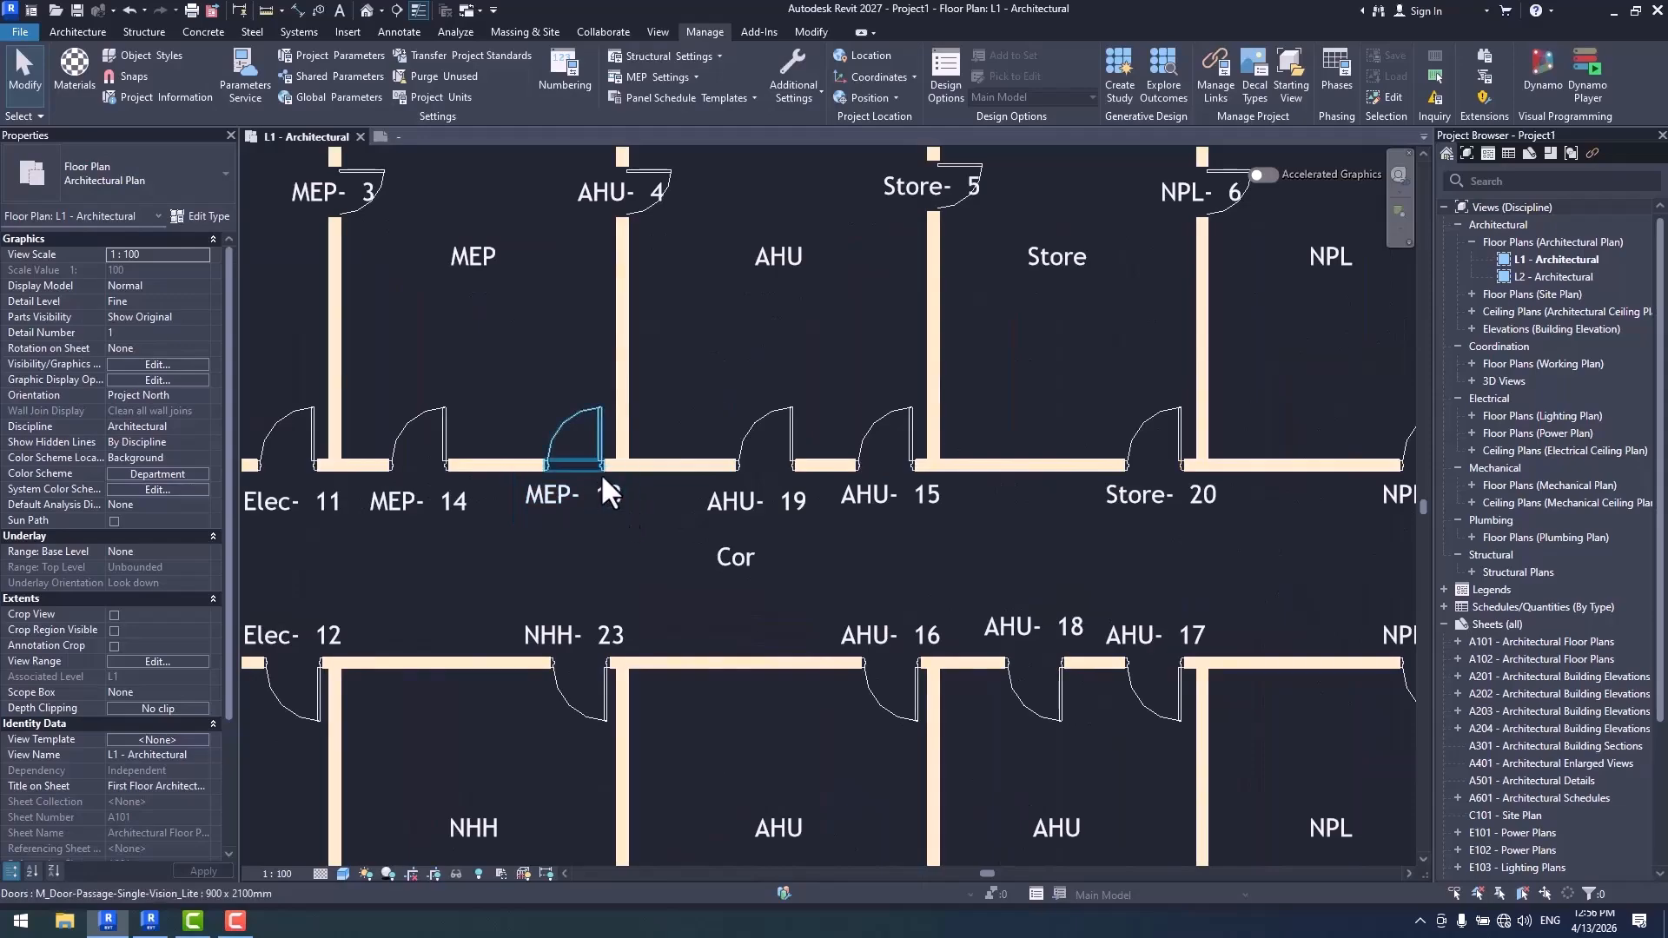
middle_click_drag(619, 544, 888, 511)
left_click(563, 71)
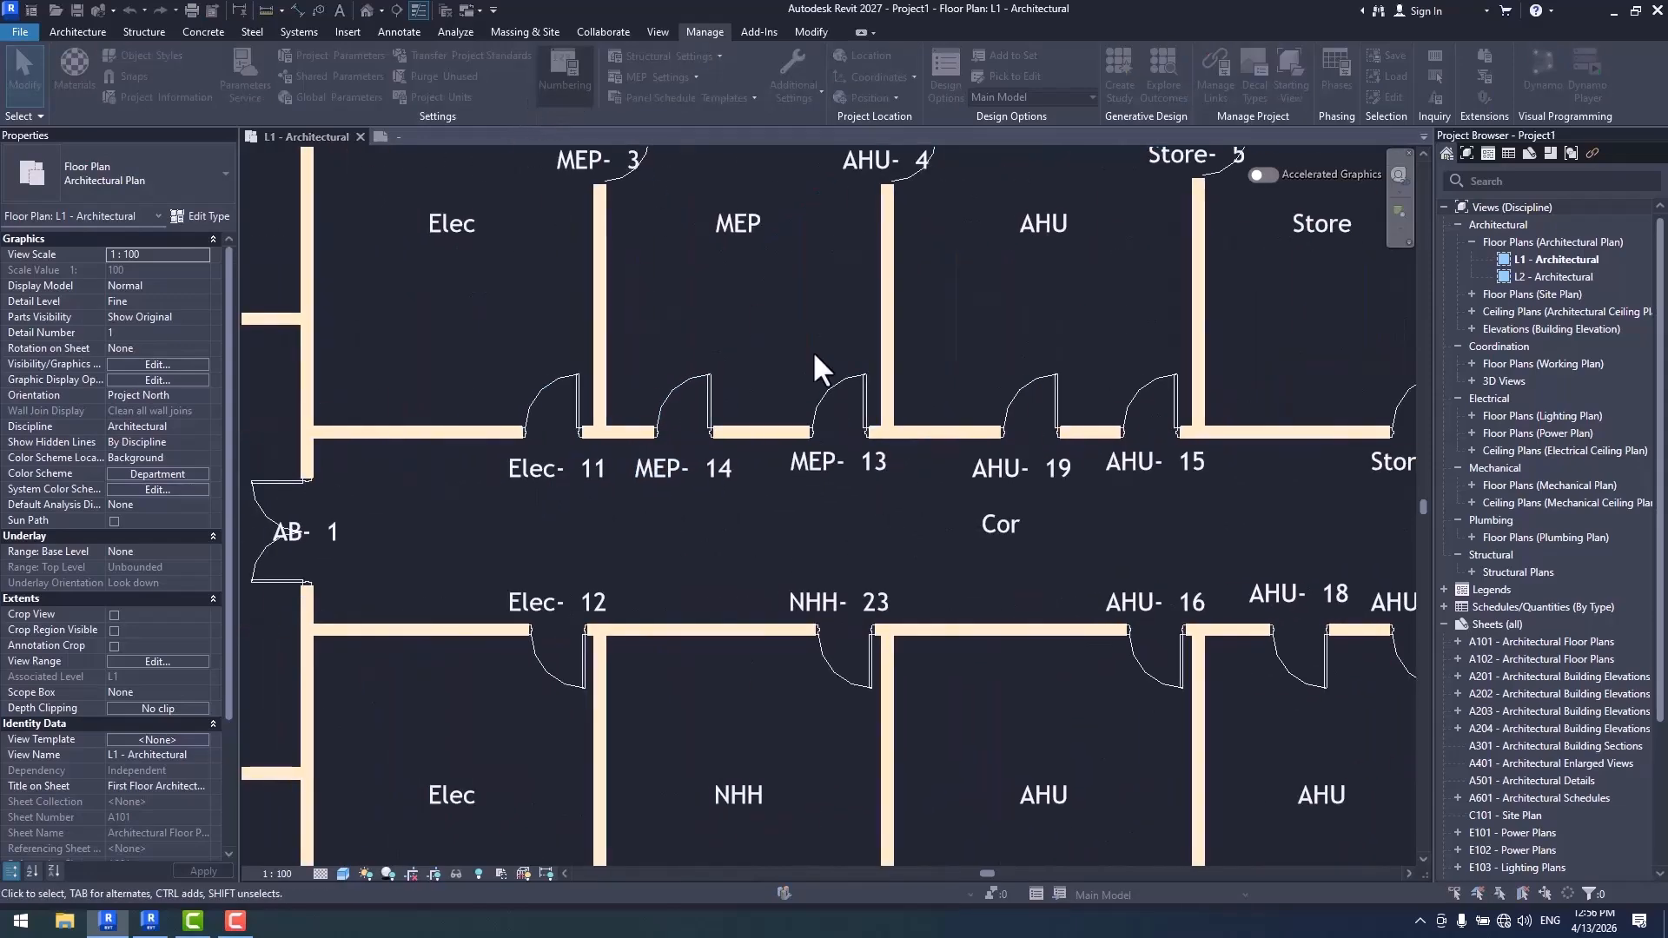
left_click(1339, 500)
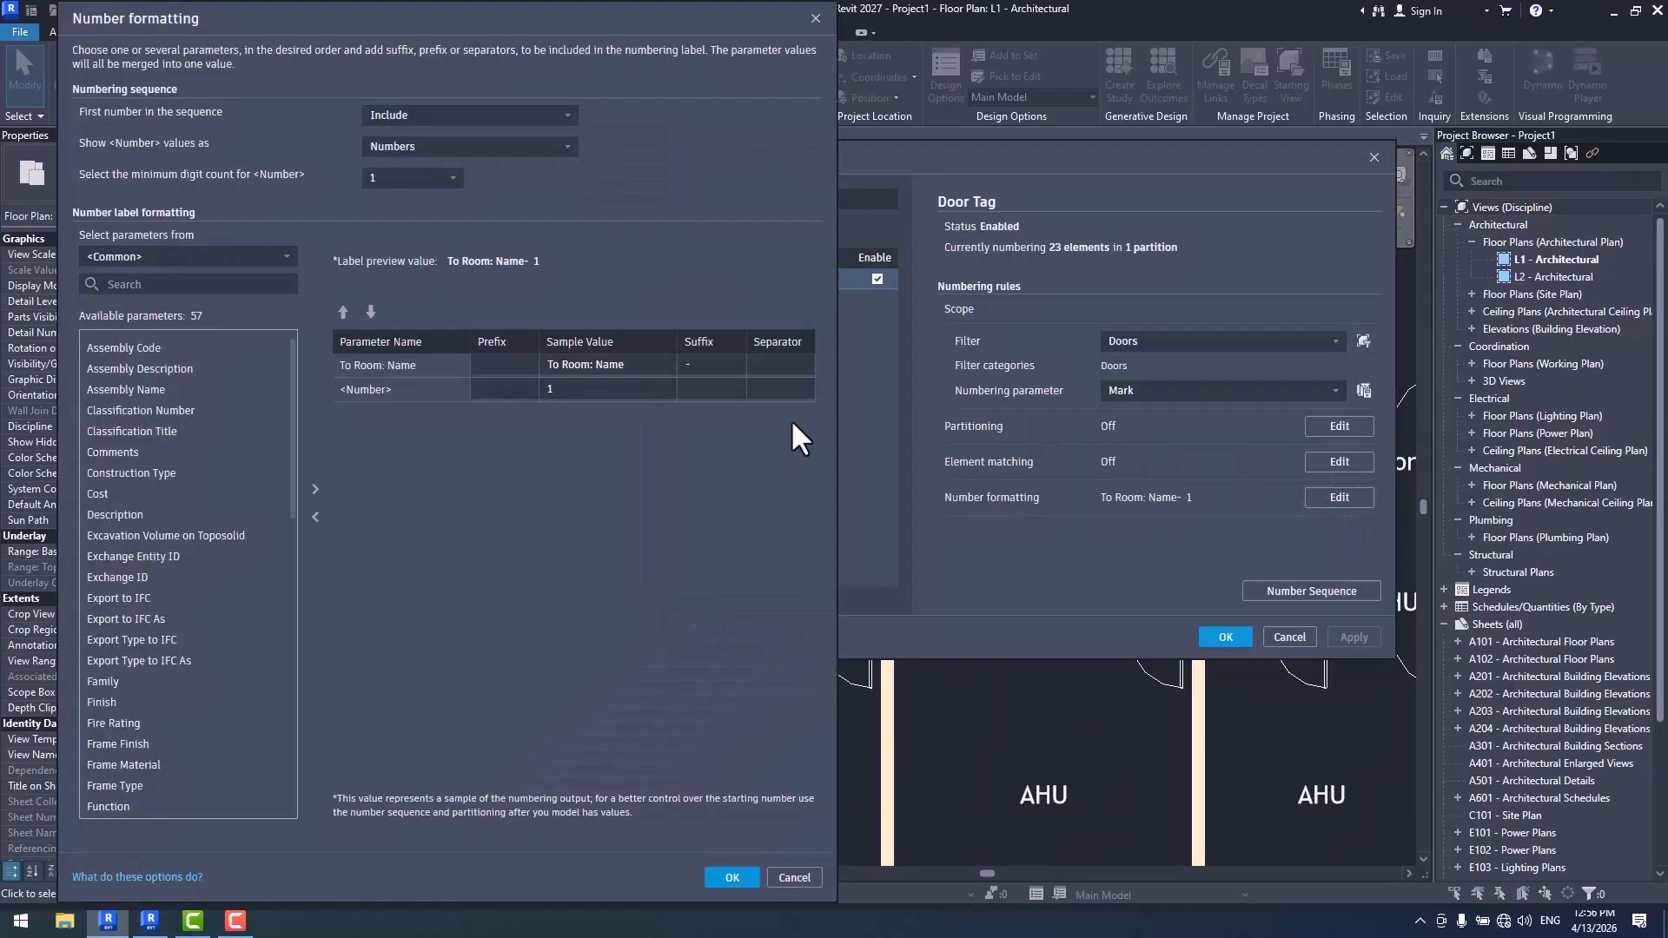
left_click(794, 365)
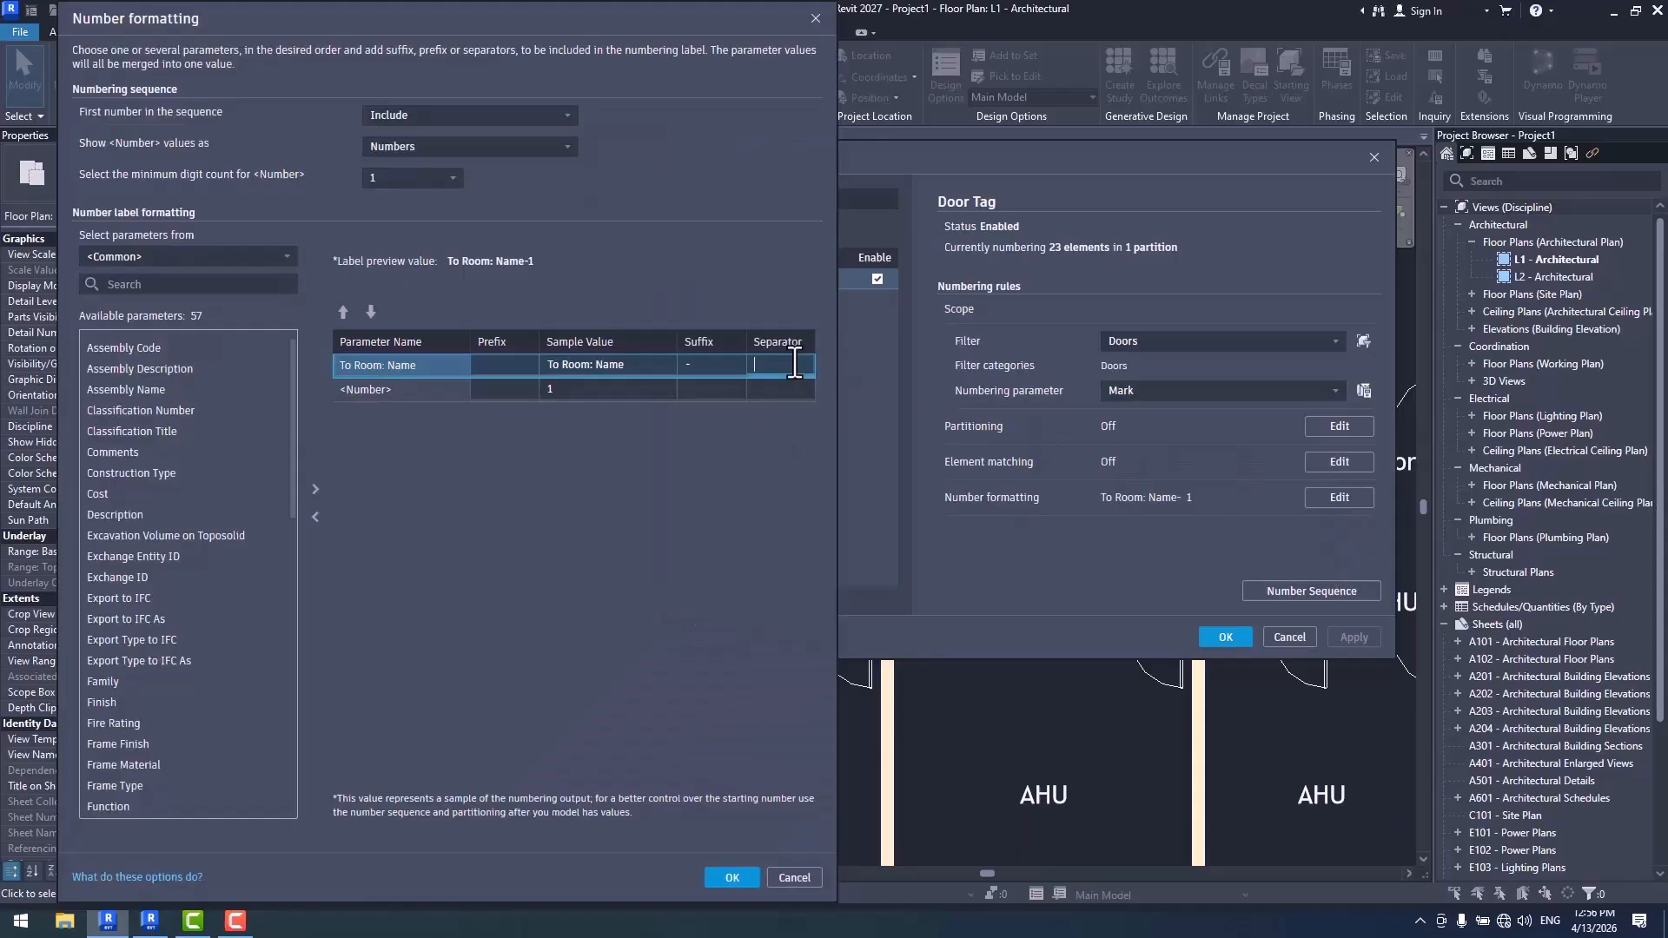
left_click(687, 364)
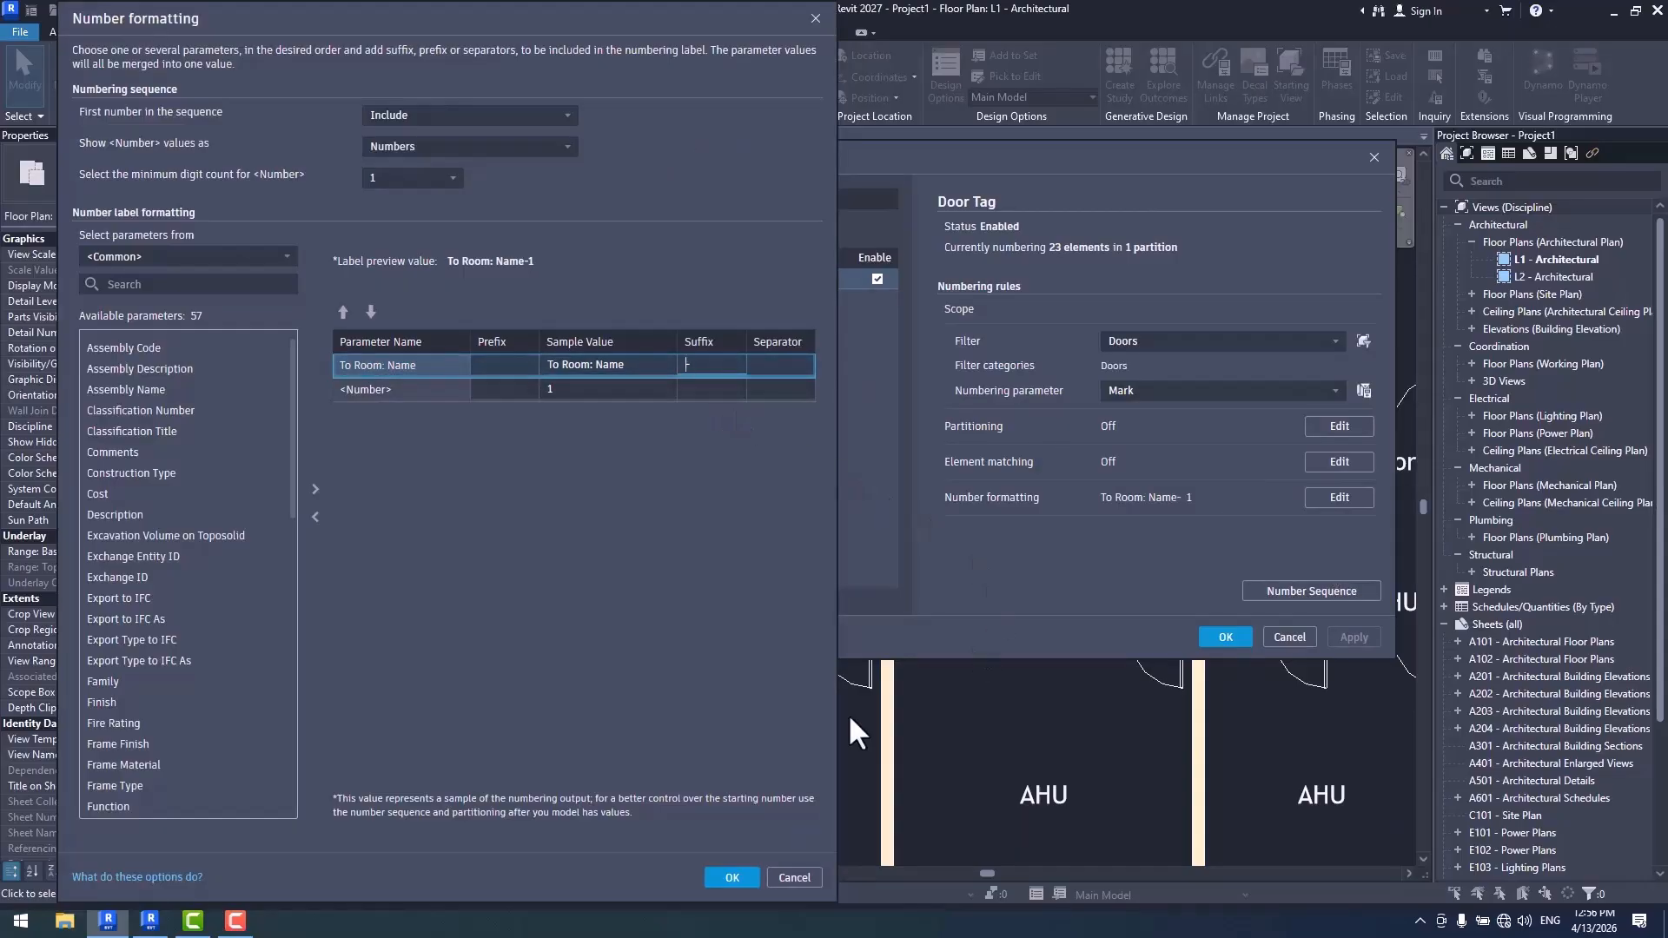
left_click(745, 879)
left_click(1226, 637)
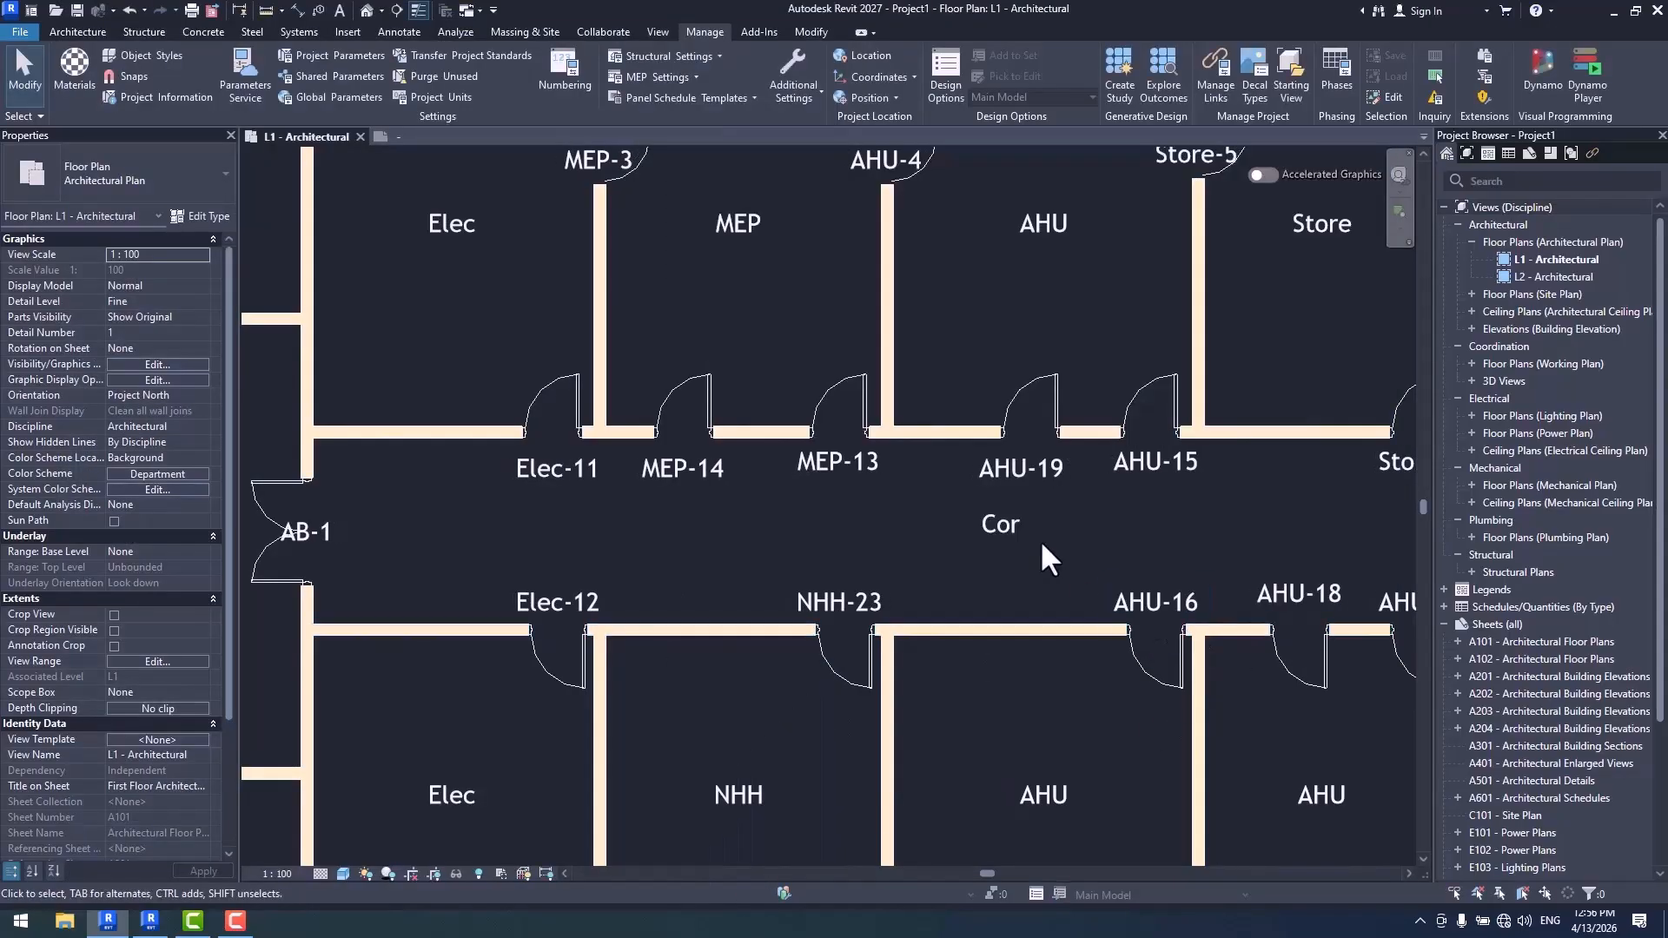
- Turn on partitioning by parameter value for the Door Tag template, using To Room: Name, and apply the numbering options
scroll(1069, 534, "down", 2)
middle_click_drag(1101, 522, 1036, 511)
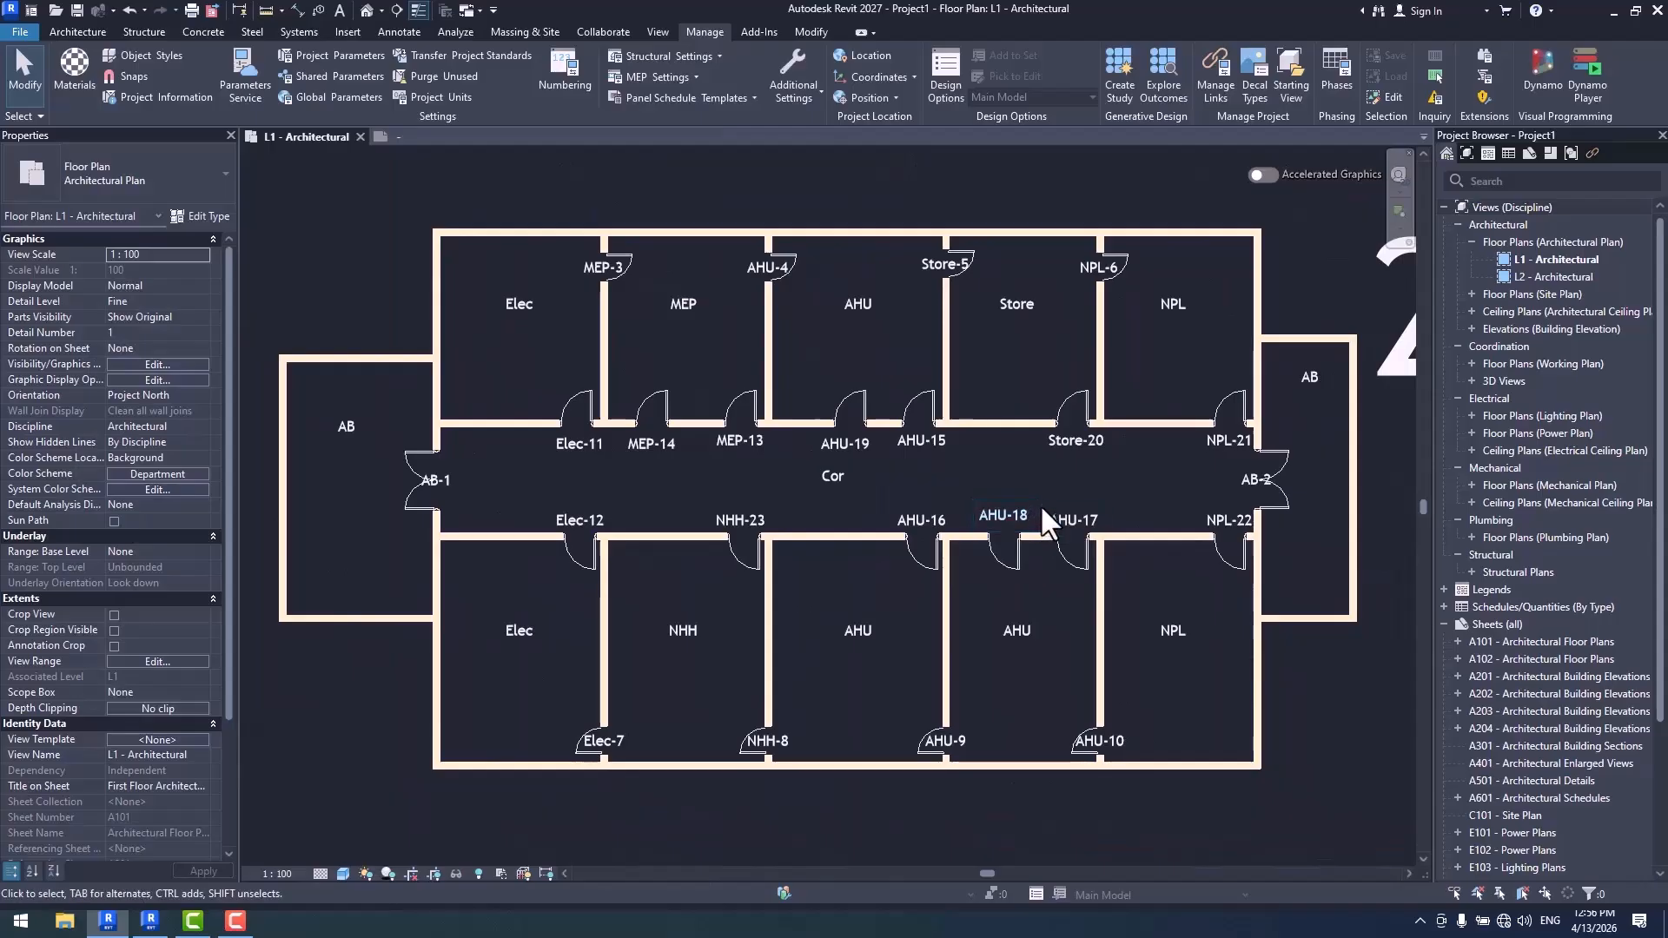
left_click(550, 95)
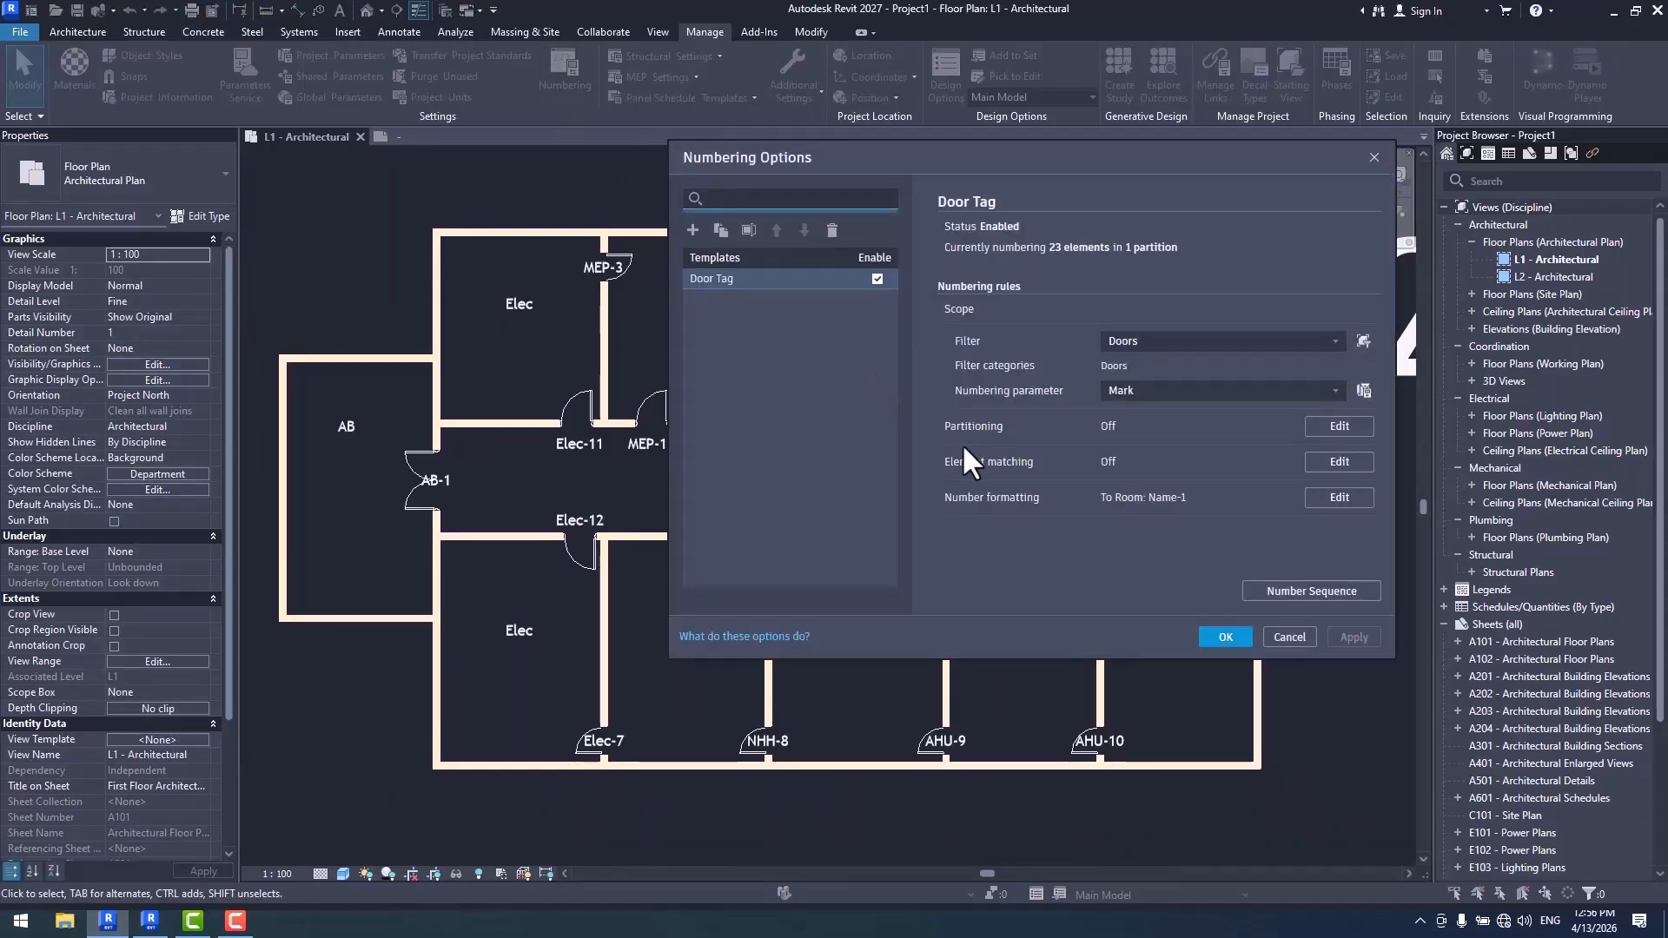
left_click(1338, 427)
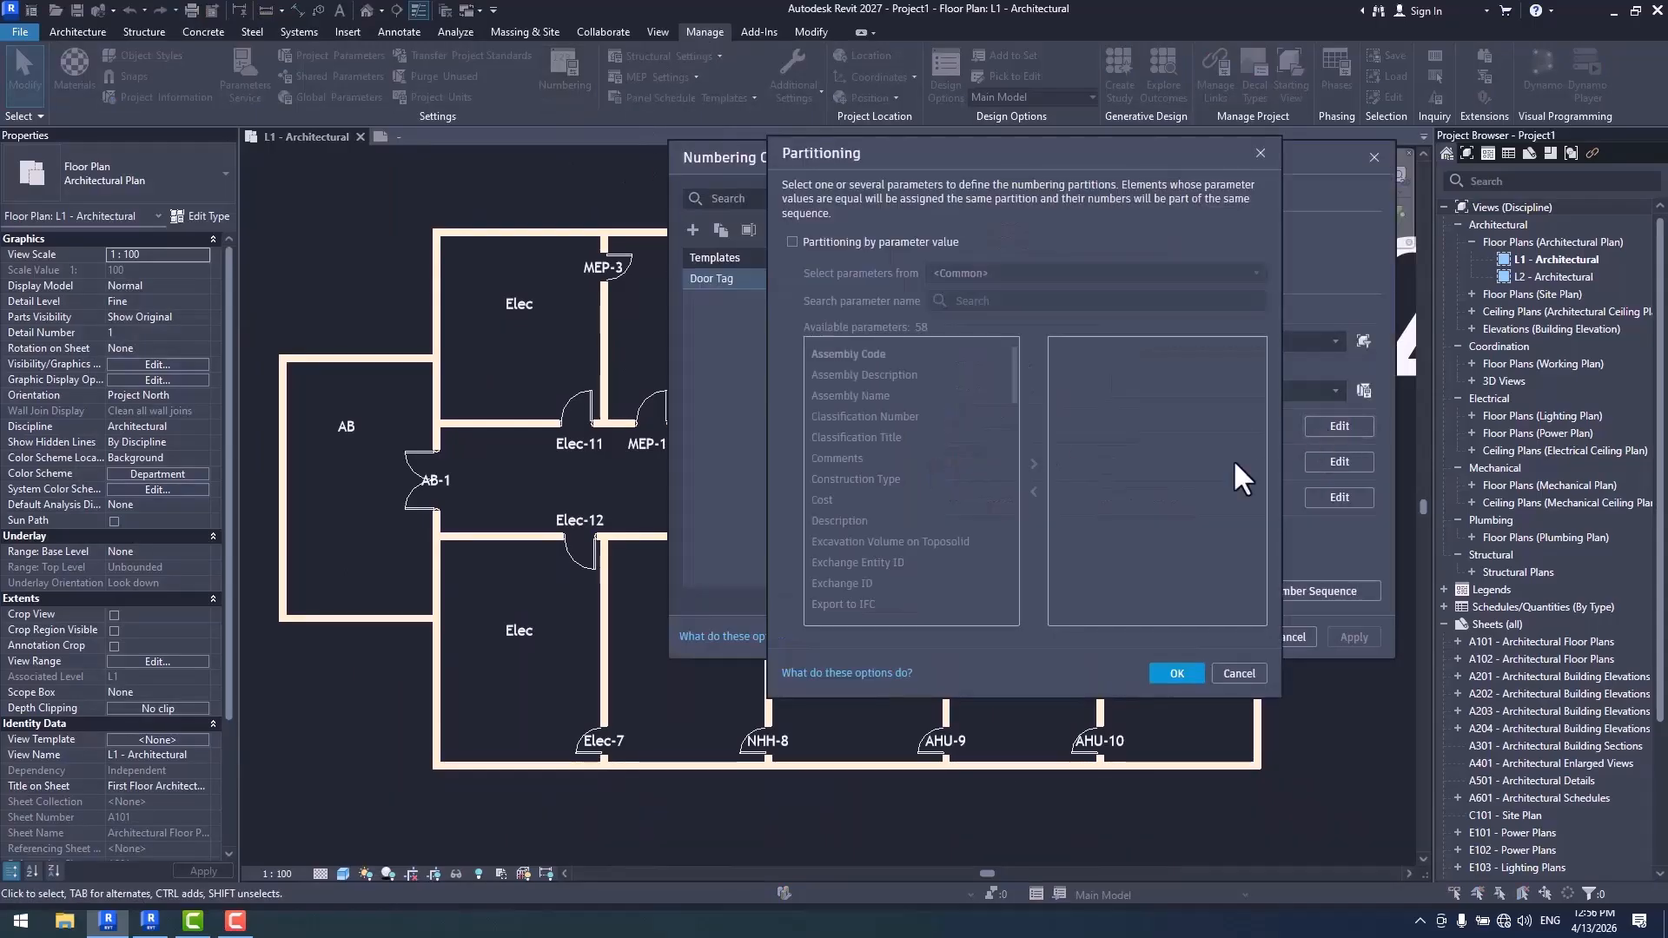
left_click(868, 244)
left_click(956, 275)
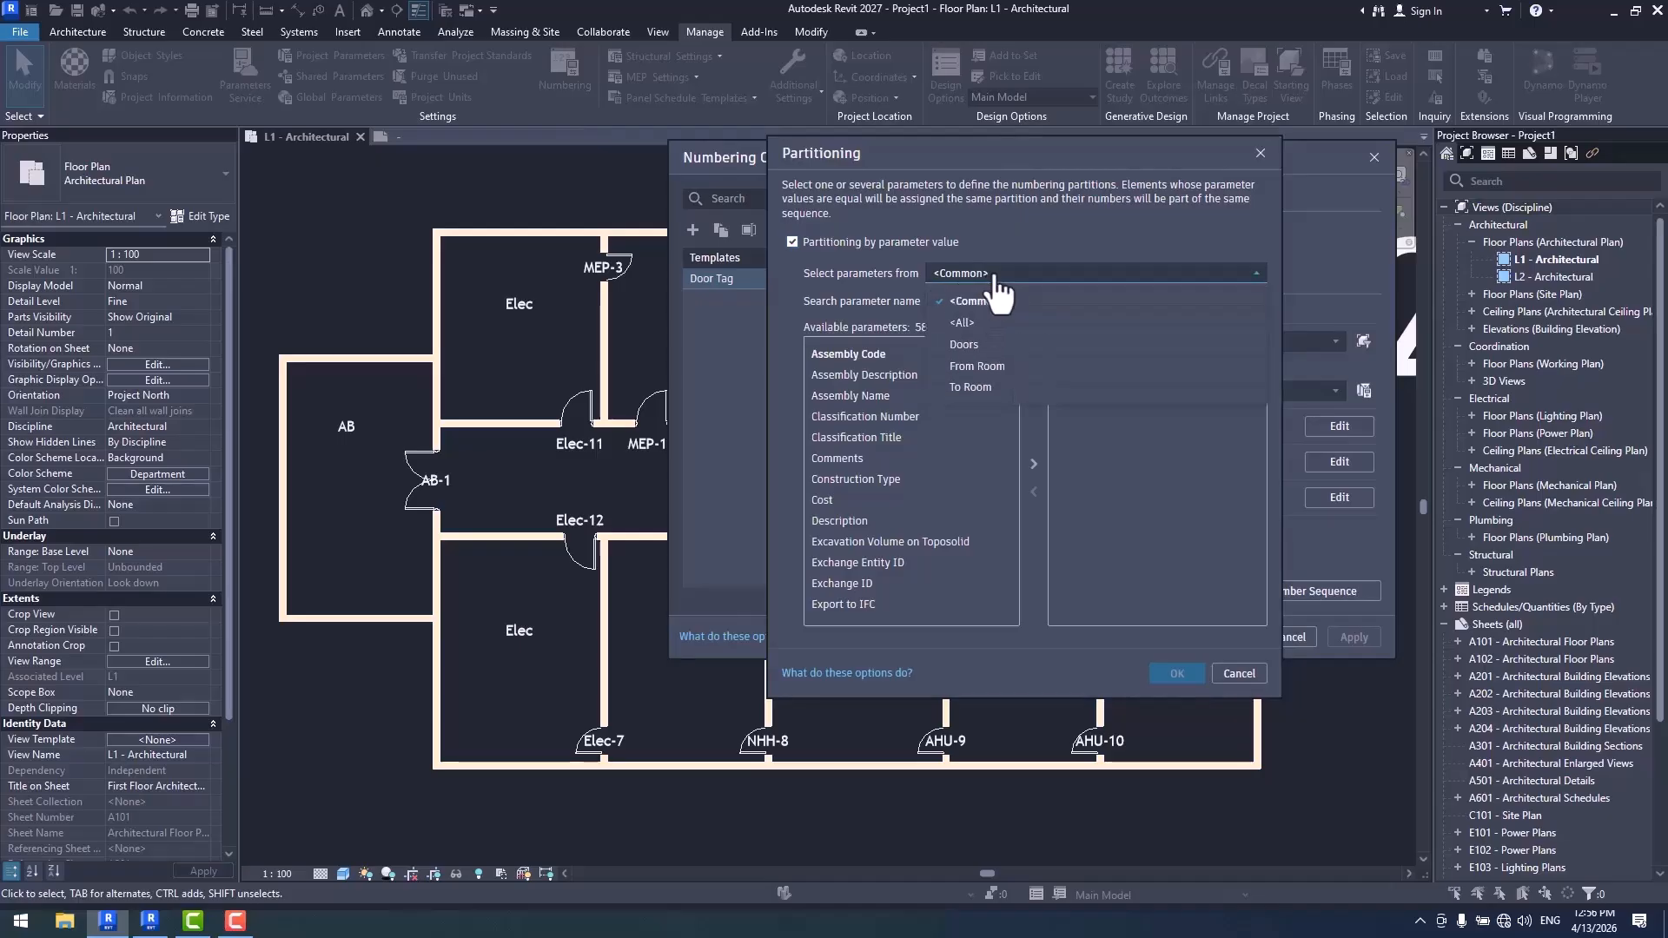
left_click(987, 386)
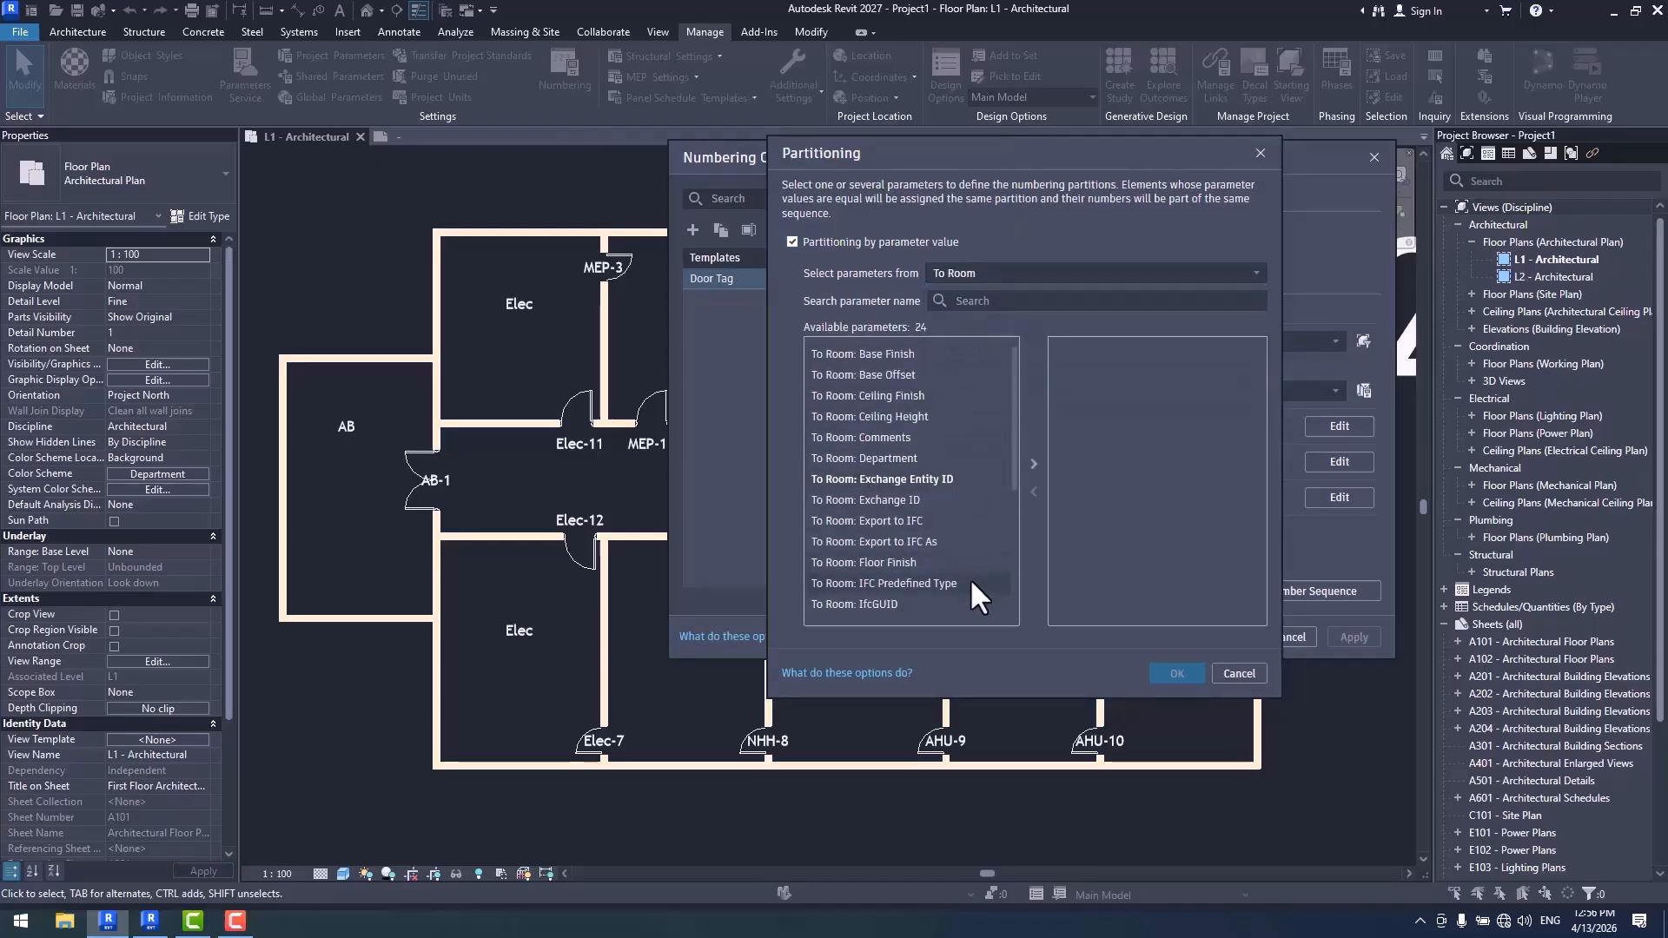
scroll(964, 573, "down", 2)
left_click(869, 565)
double_click(868, 563)
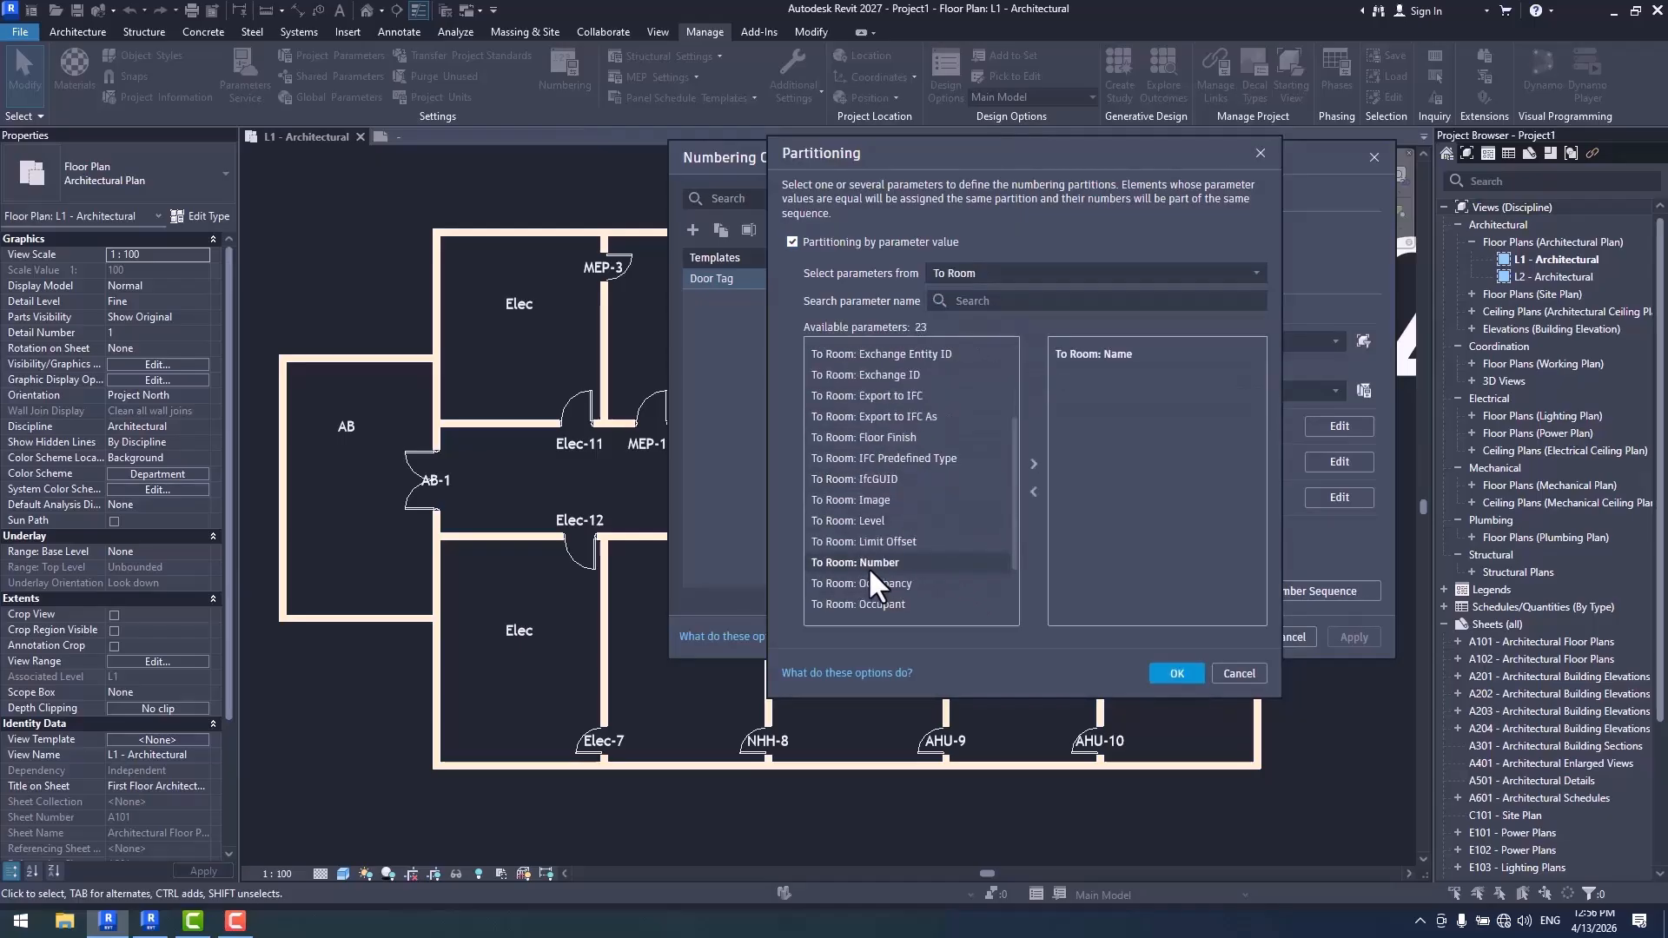
left_click(1175, 673)
left_click(1225, 638)
- Examine how the door tags are numbered within each room name across the plan, especially around the MEP room
scroll(812, 617, "down", 2)
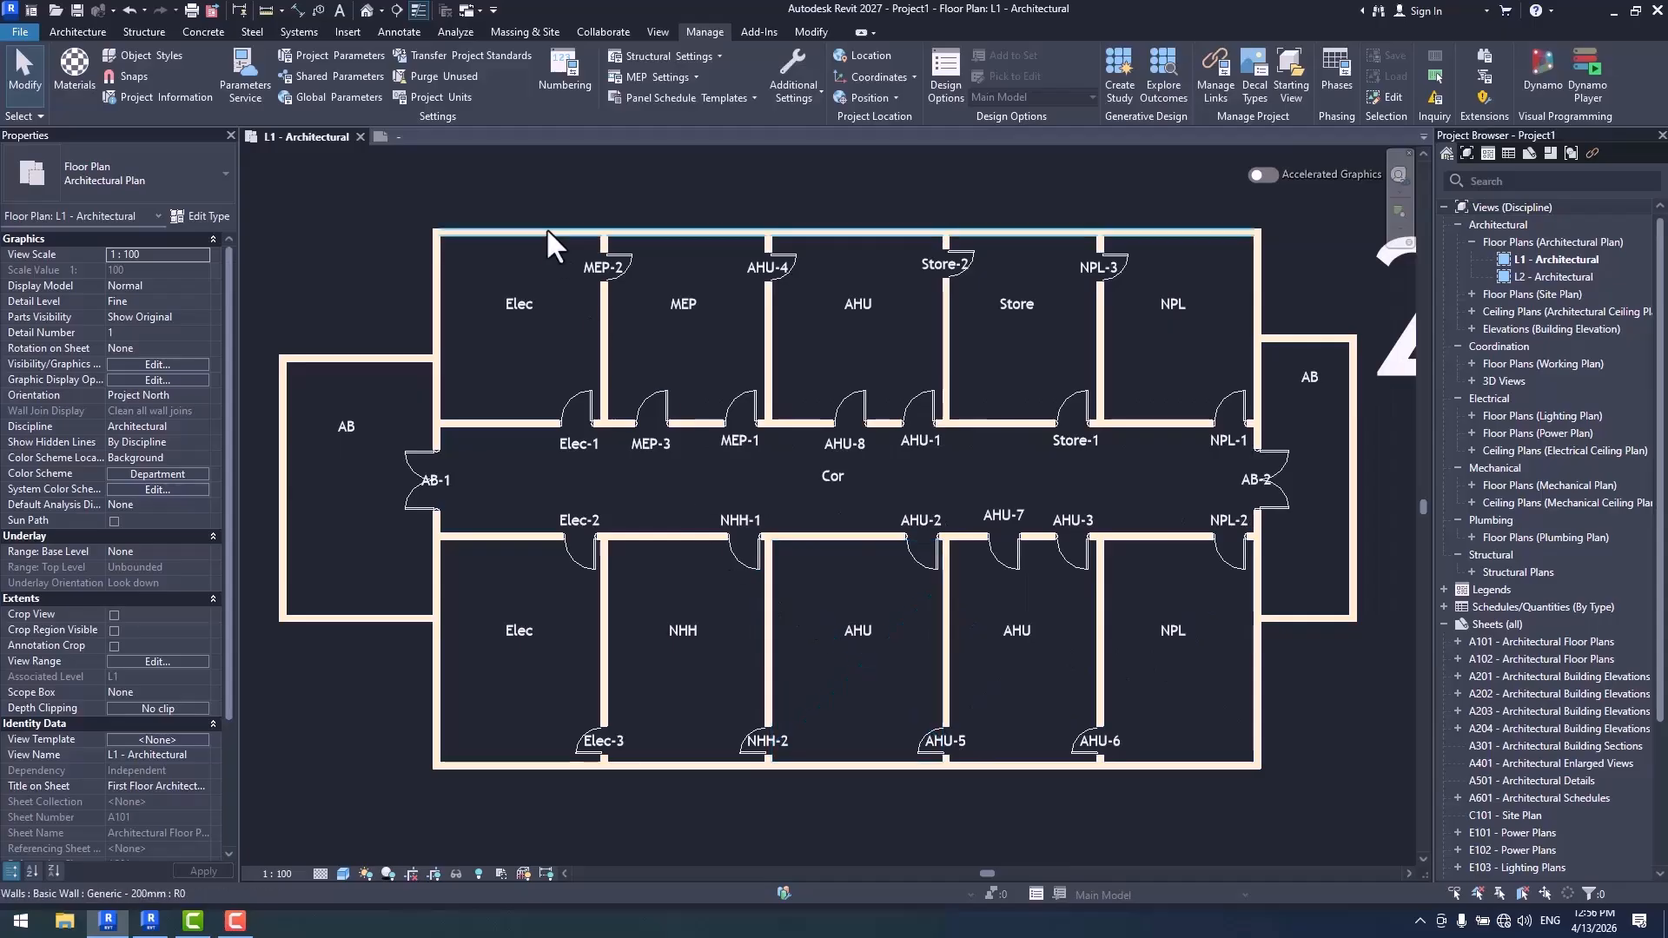
scroll(602, 431, "up", 4)
middle_click_drag(737, 409, 686, 363)
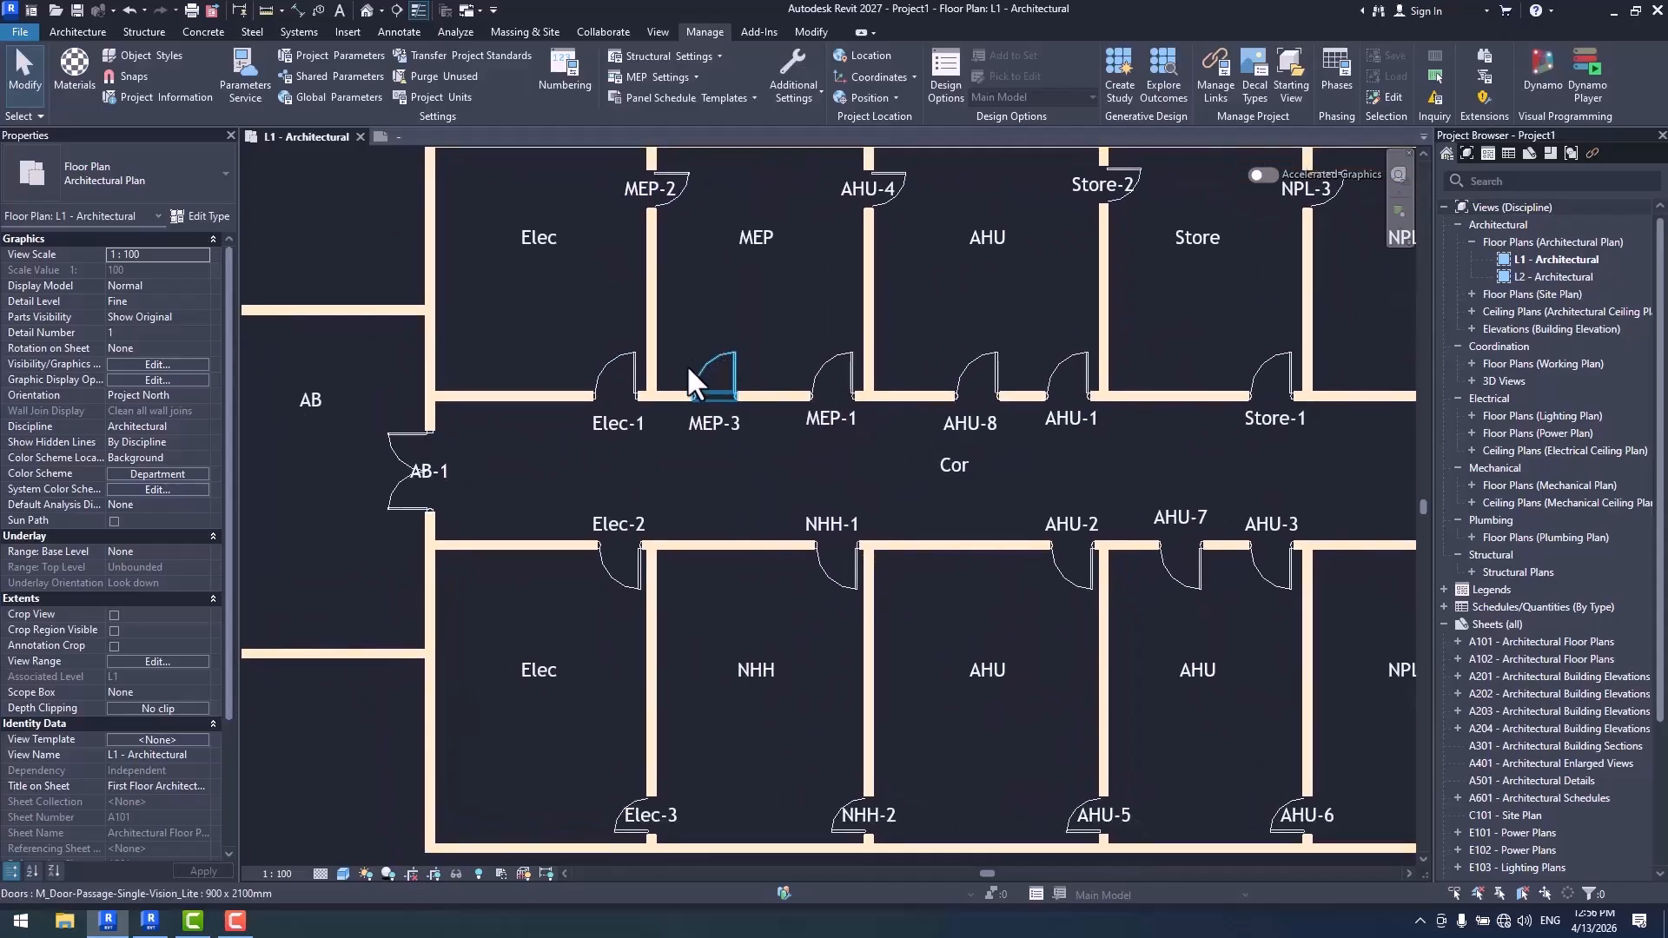
scroll(591, 621, "down", 2)
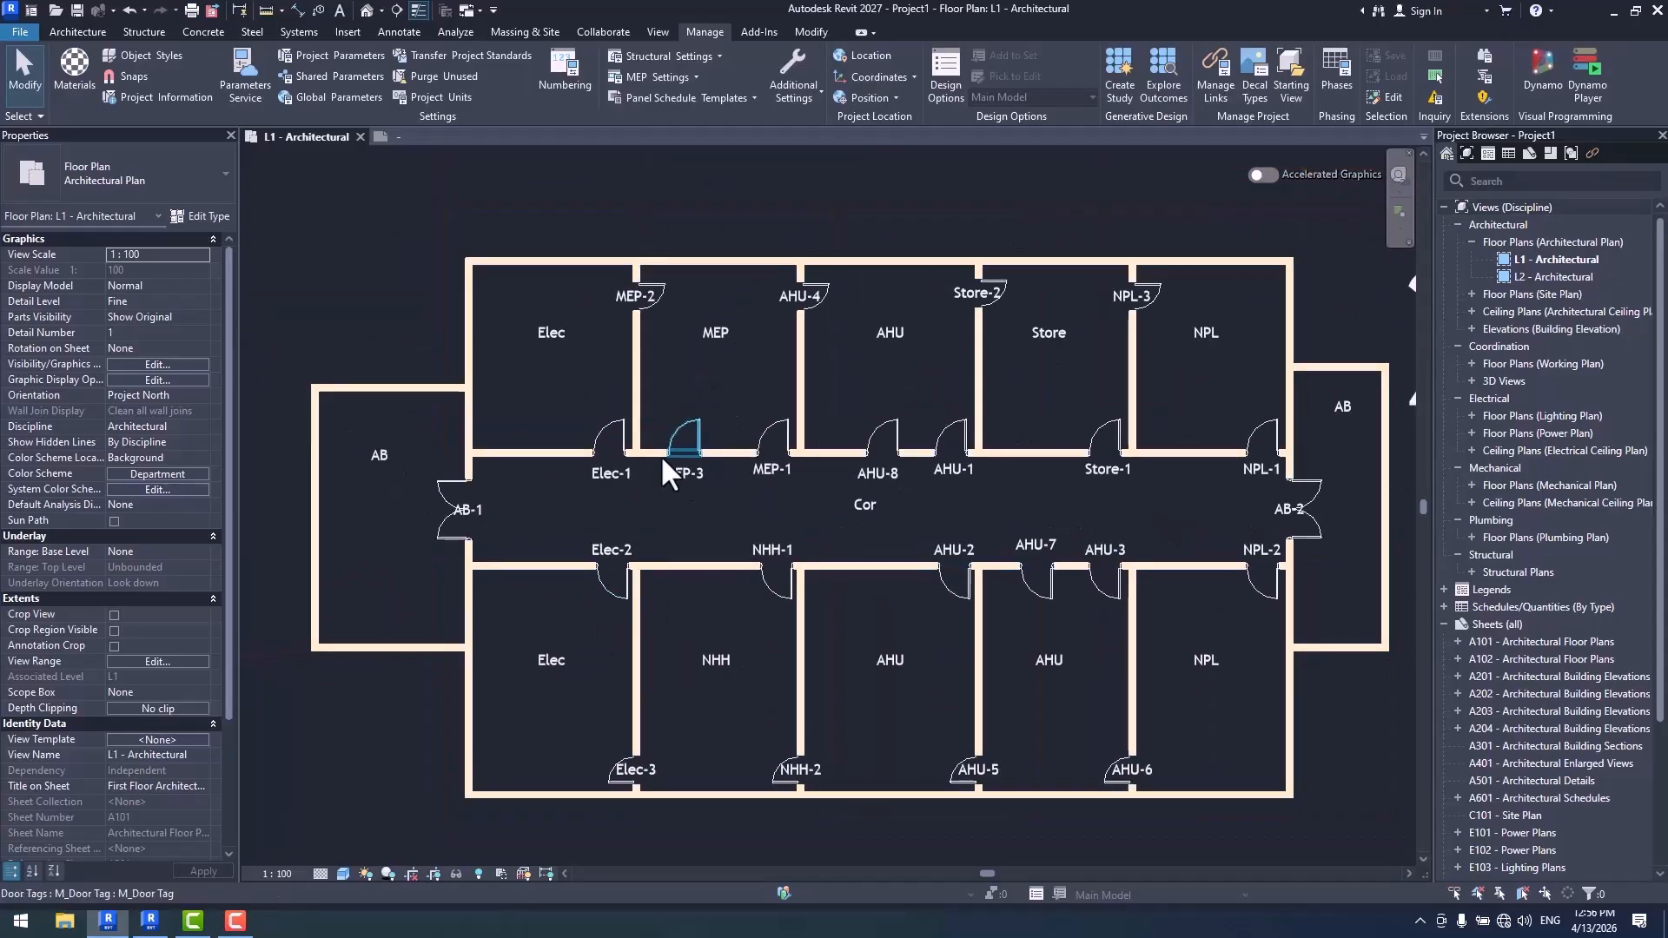
middle_click_drag(852, 588, 819, 576)
scroll(728, 550, "up", 2)
middle_click_drag(716, 397, 811, 501)
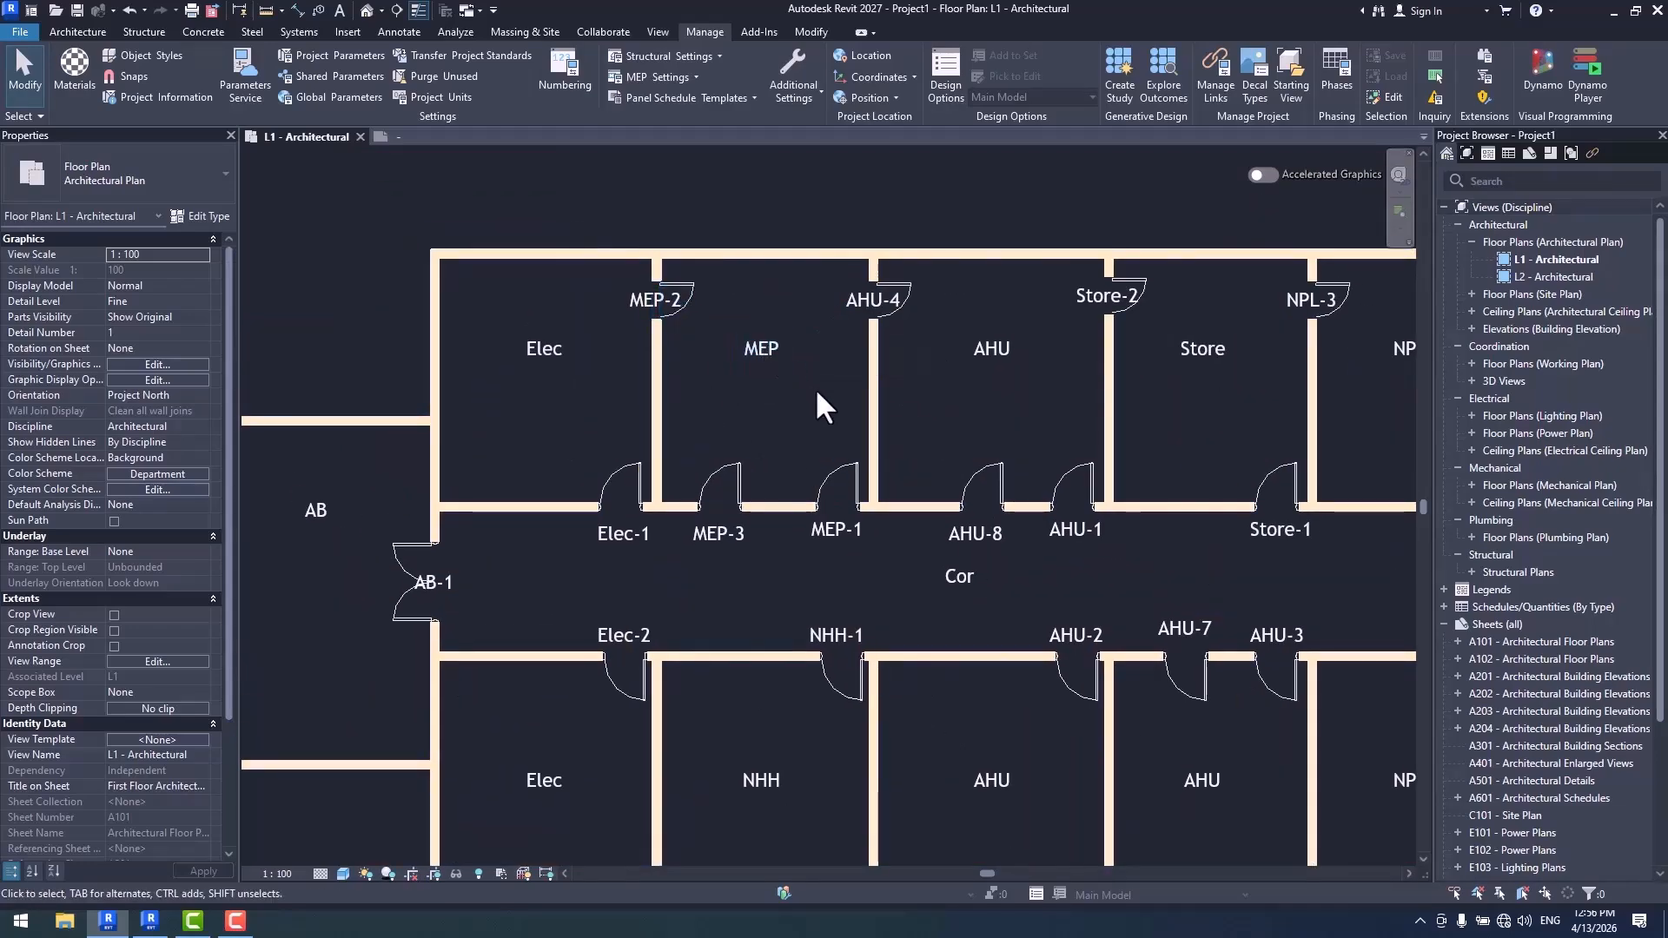
middle_click_drag(814, 415, 755, 415)
scroll(756, 541, "up", 2)
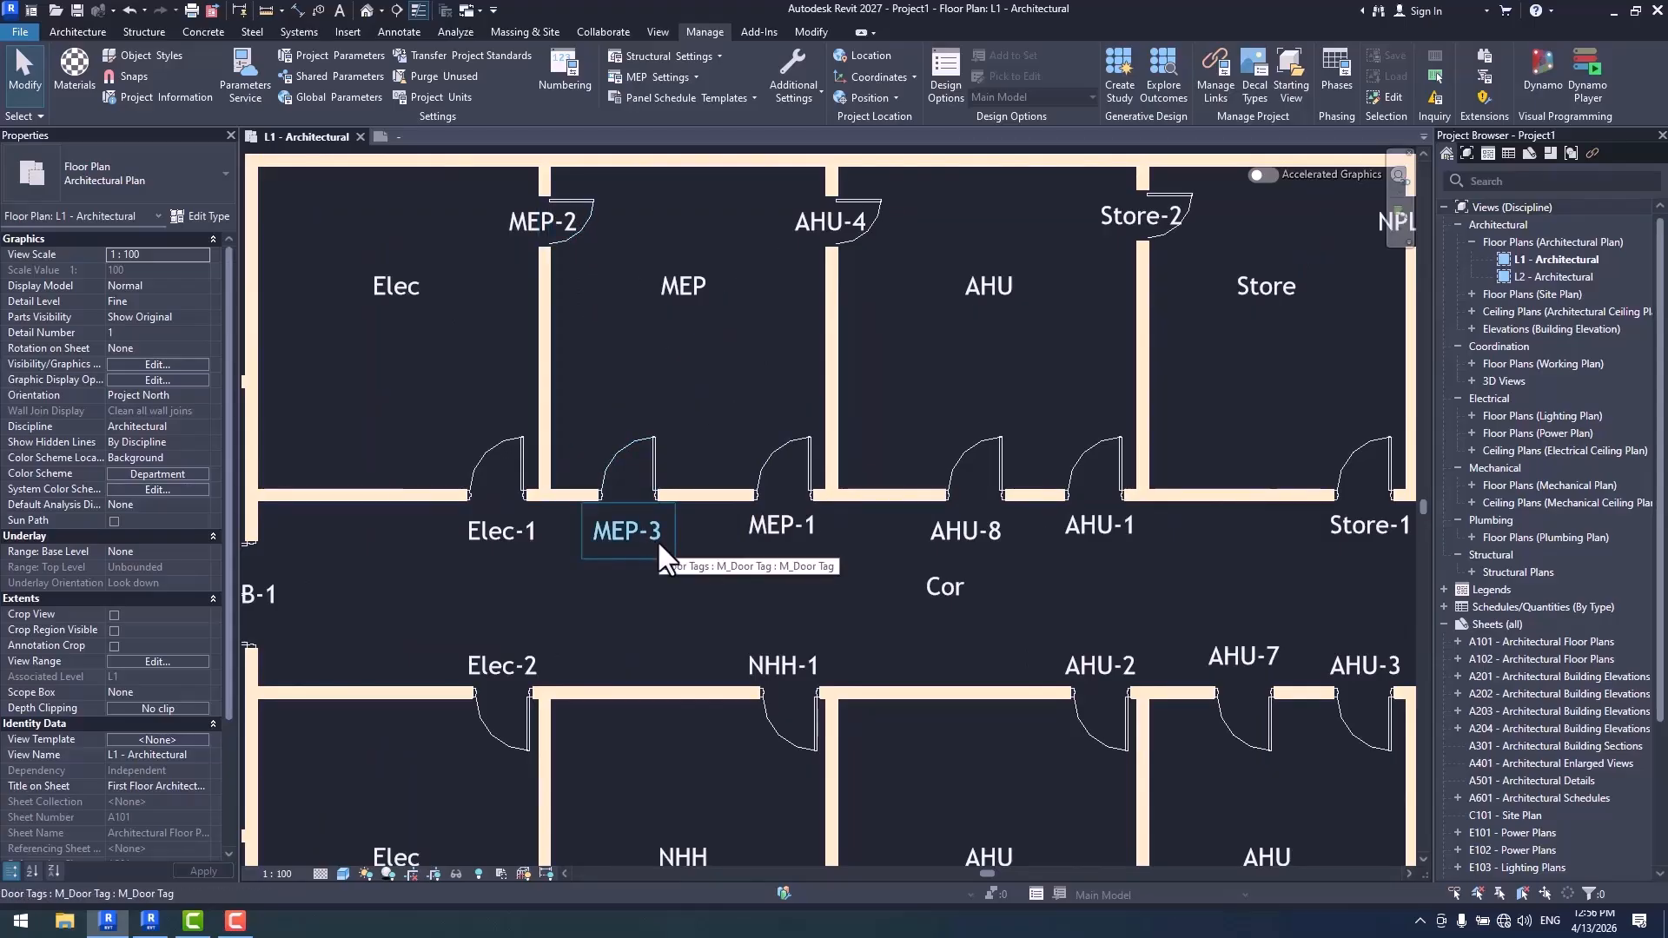
- Examine the door tag numbers of the MEP, AHU, Store and NPL rooms along both sides of the corridor
middle_click_drag(822, 538, 590, 567)
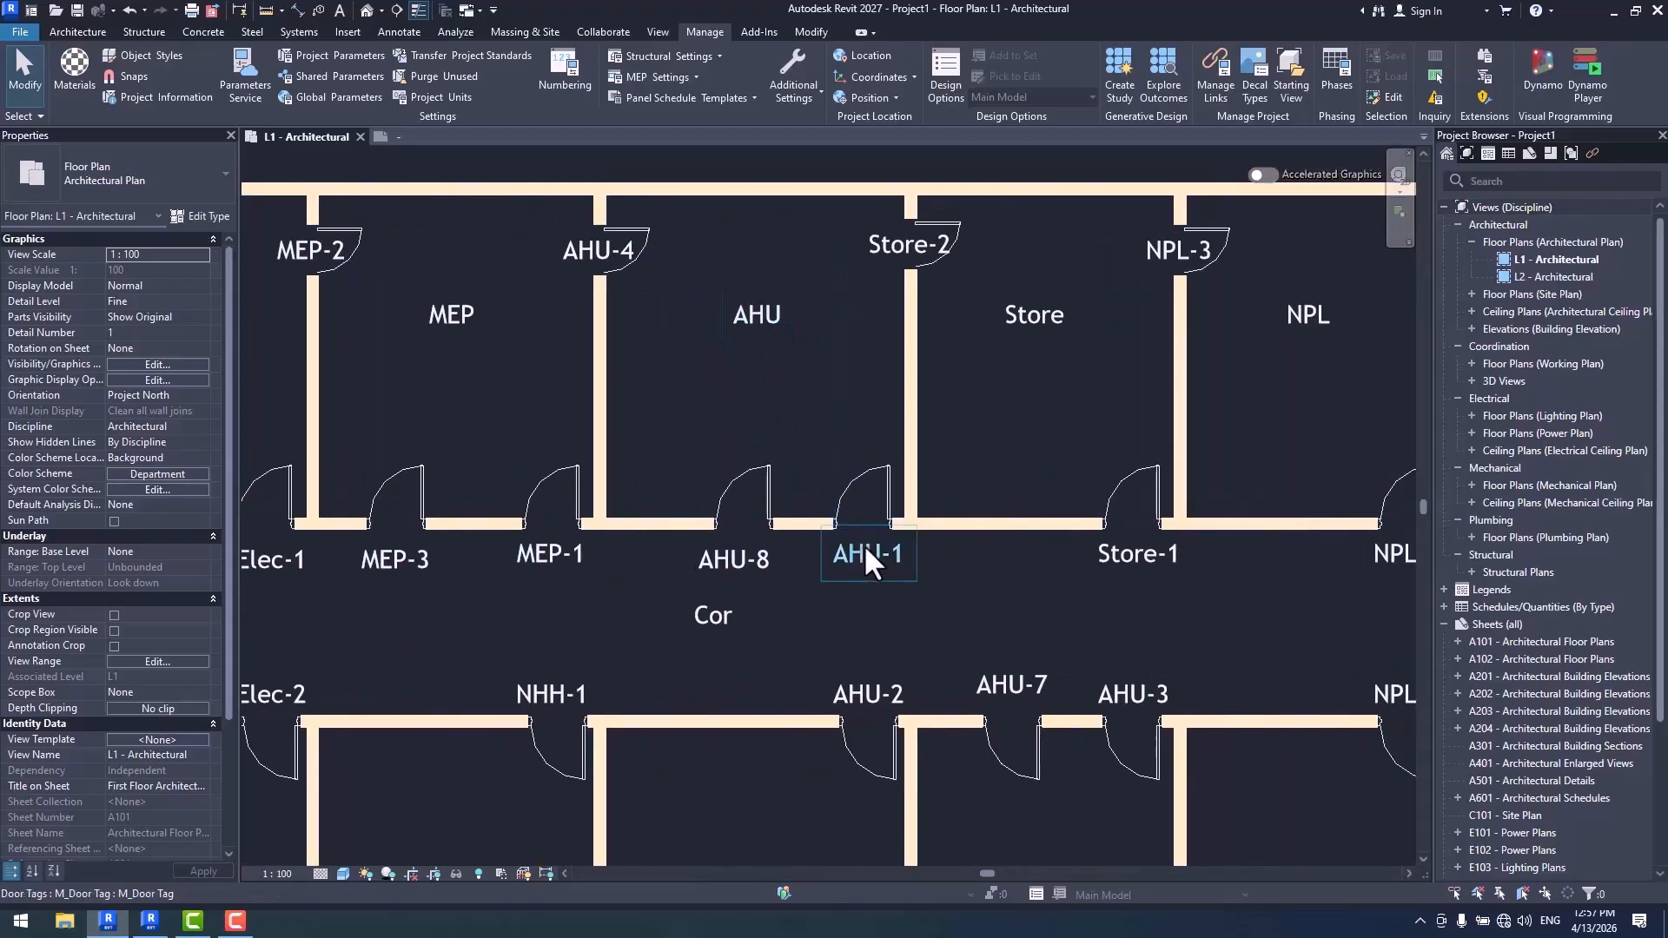
scroll(782, 342, "down", 2)
middle_click_drag(782, 342, 718, 327)
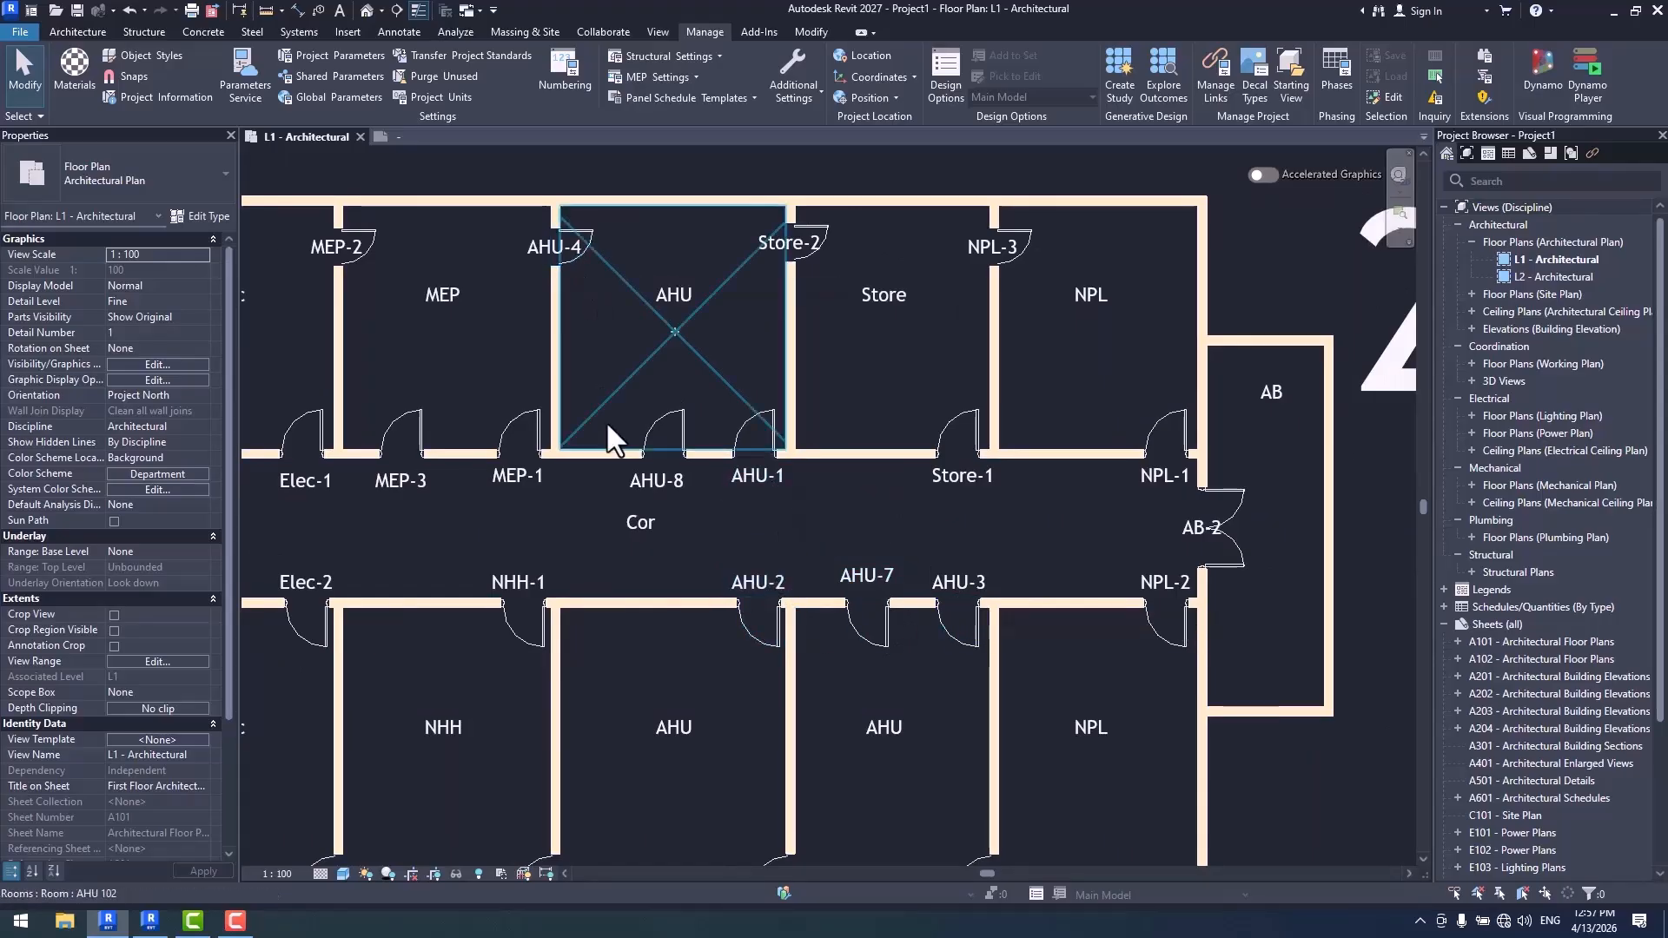
middle_click_drag(727, 619, 721, 451)
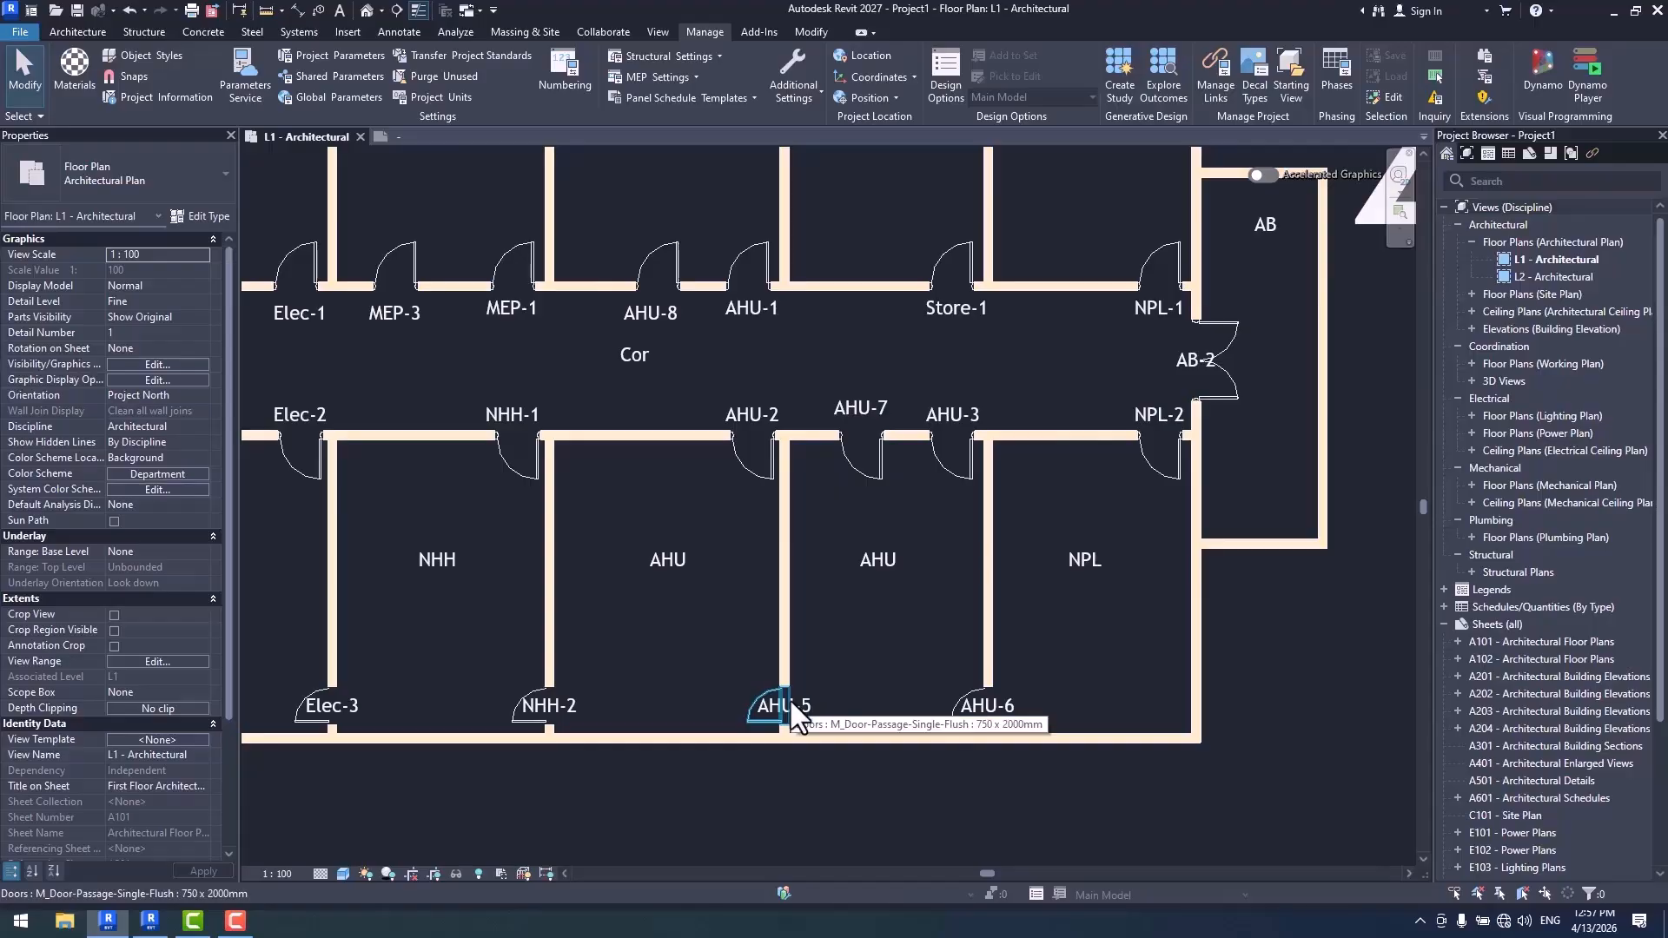
middle_click_drag(669, 521, 677, 662)
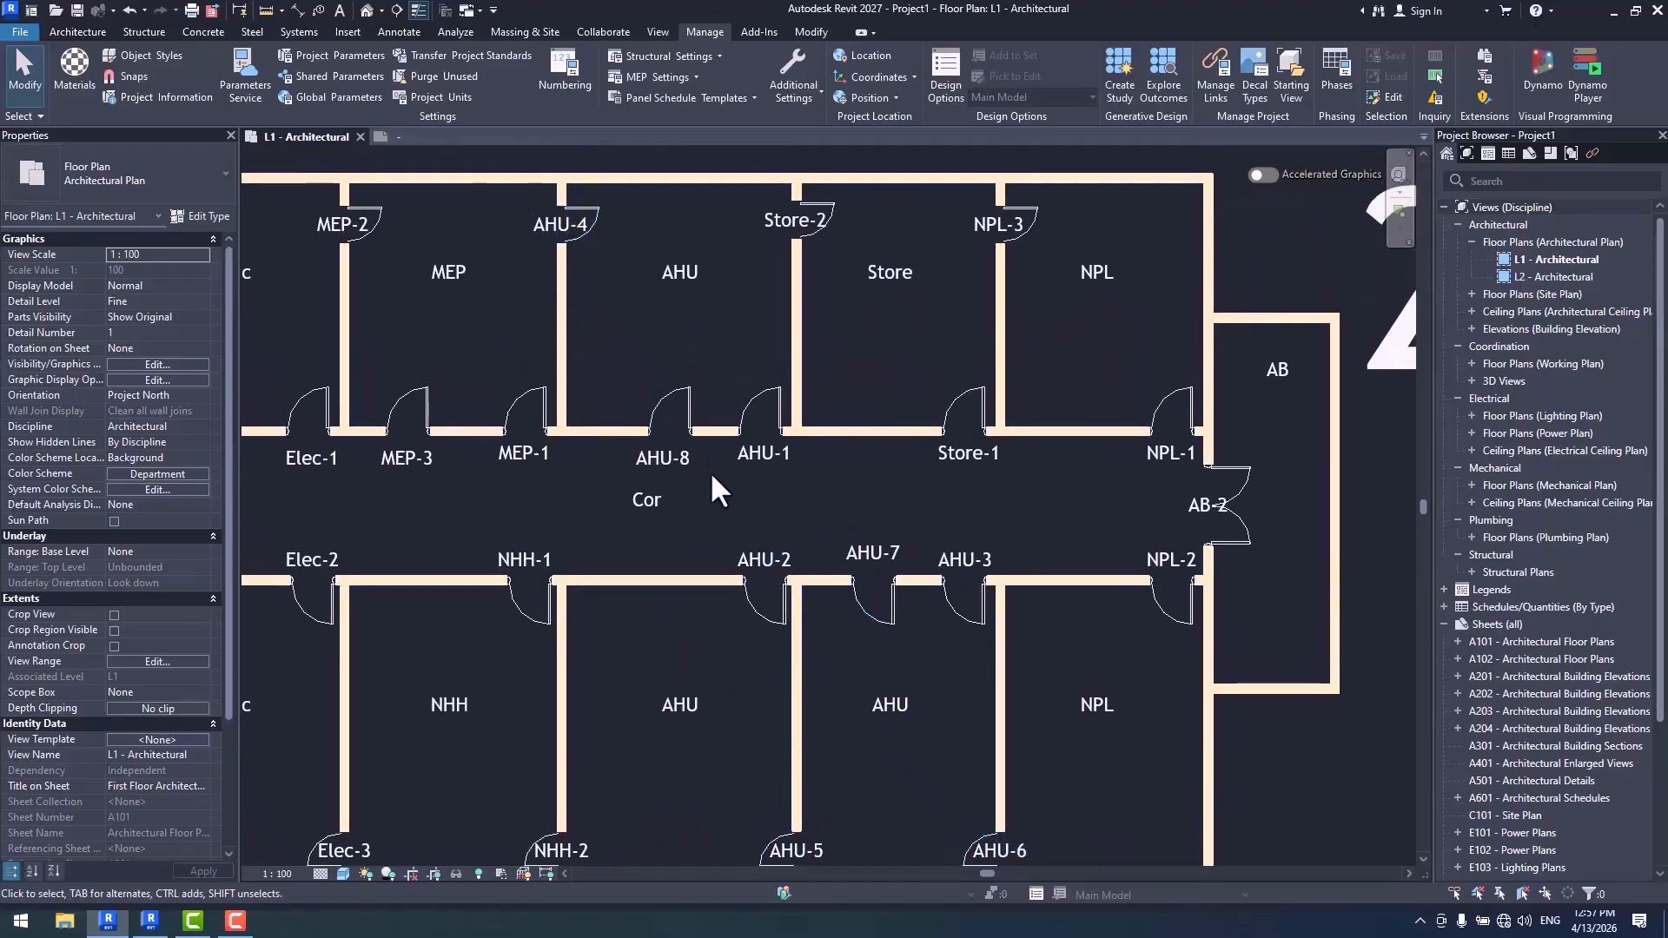
scroll(707, 295, "down", 1)
scroll(555, 284, "up", 3)
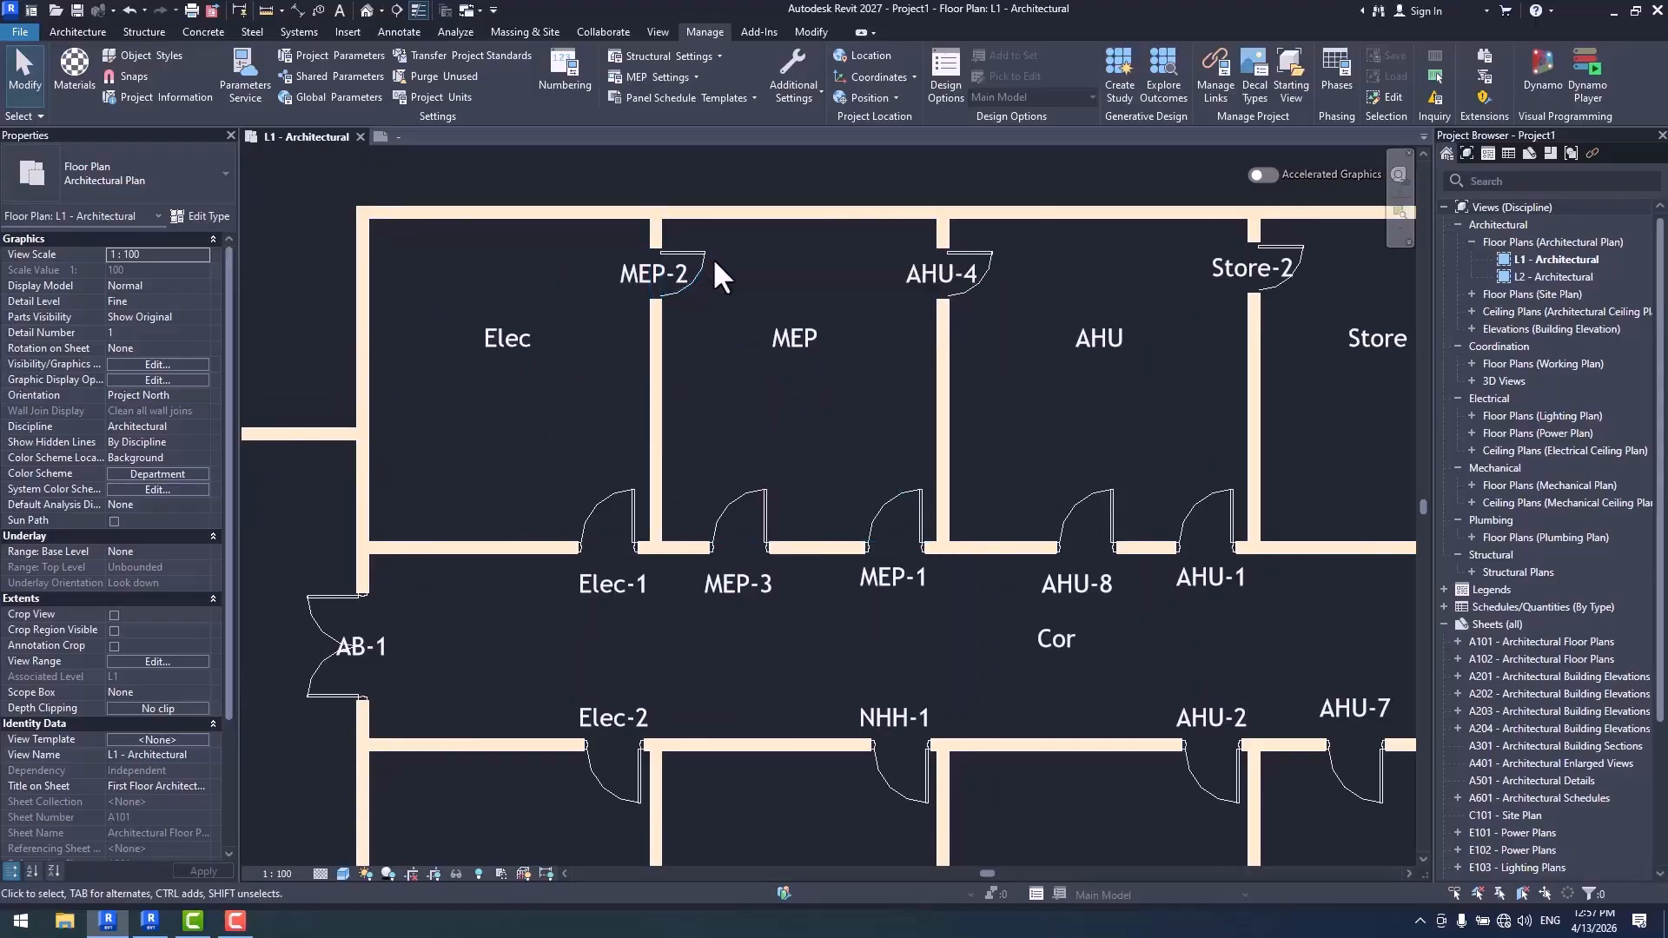
scroll(610, 467, "down", 2)
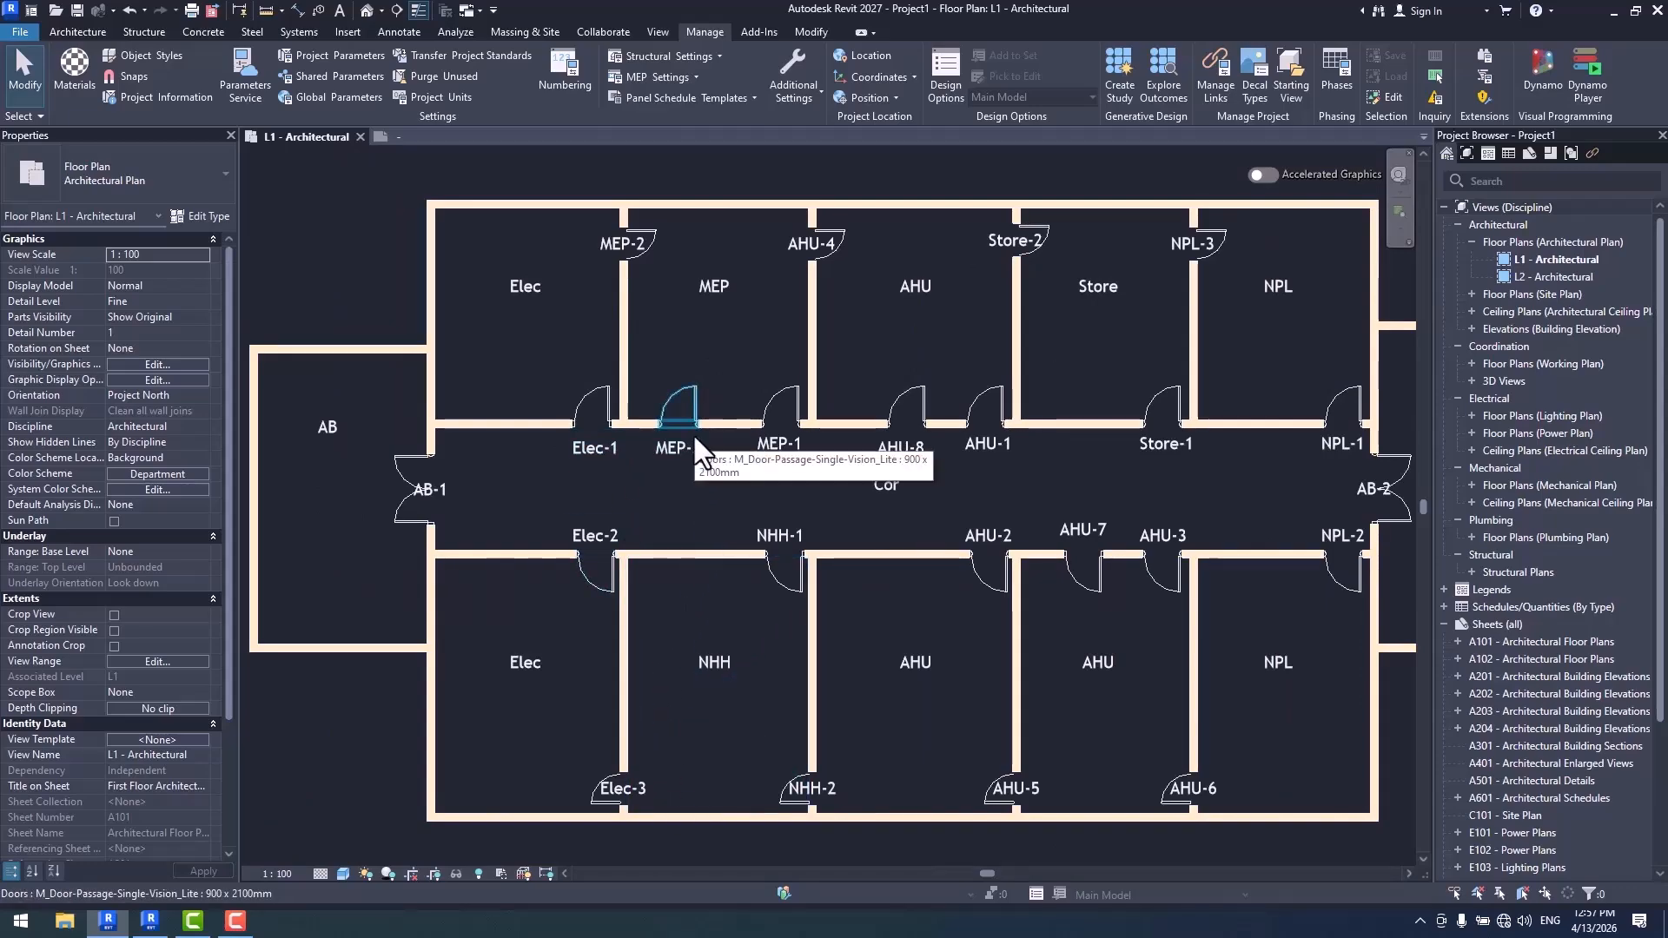
- Compare the door types and tag numbers in the Elec and AHU rooms, and review the Door Tag template's numbering options
scroll(680, 419, "up", 1)
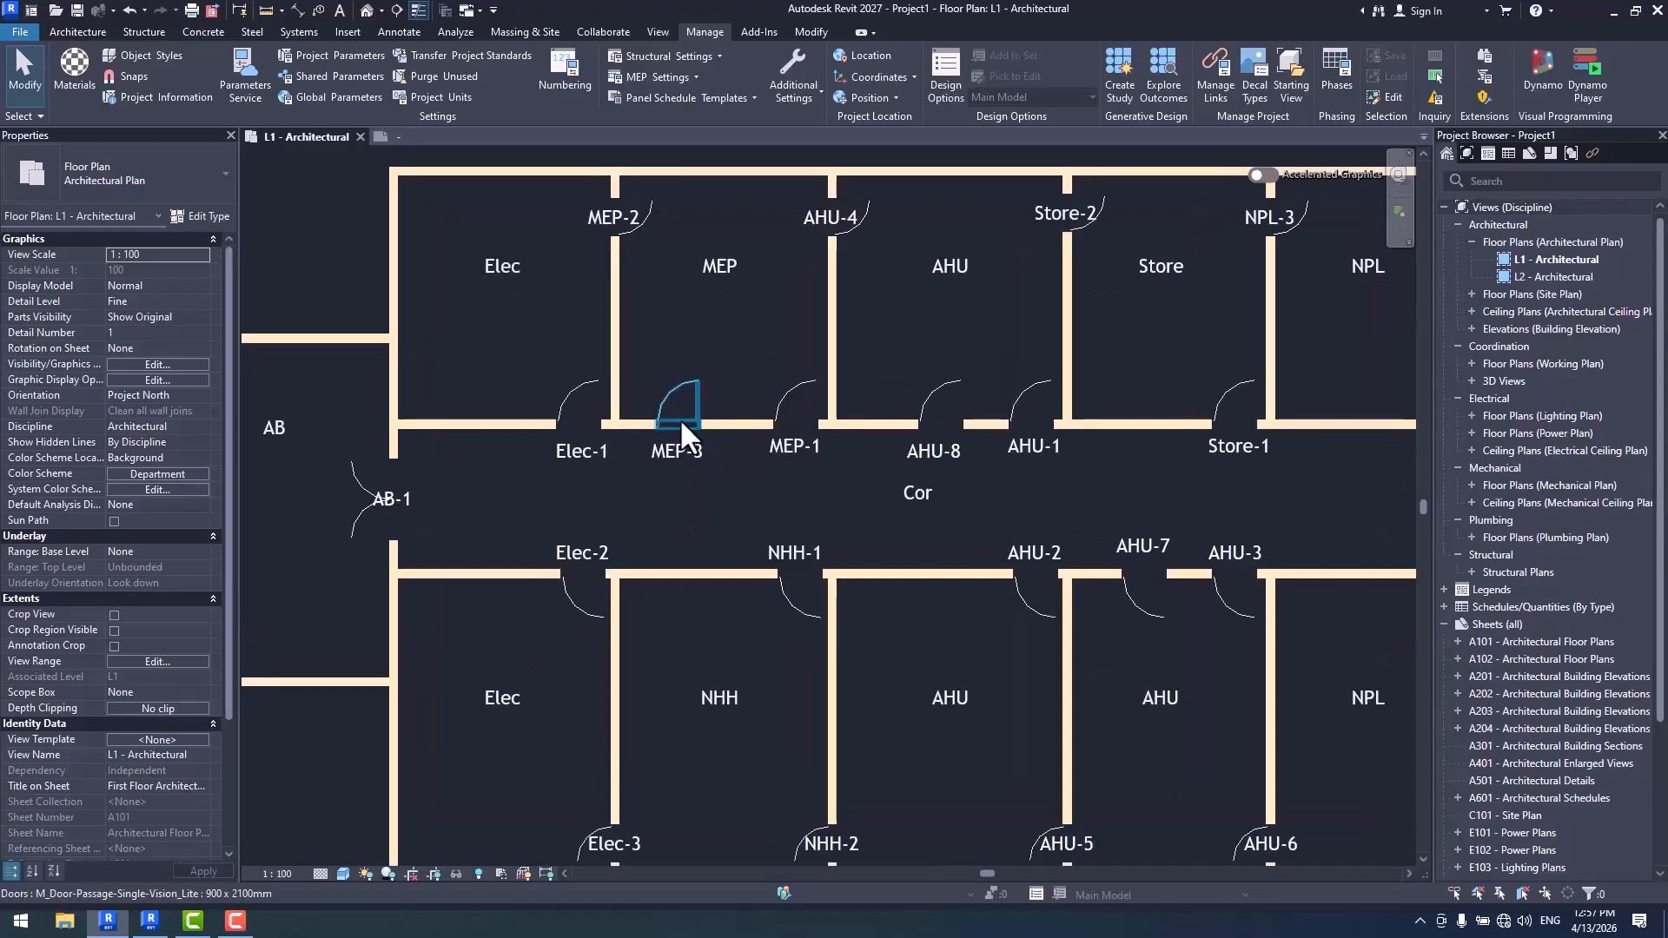
middle_click_drag(775, 395, 811, 418)
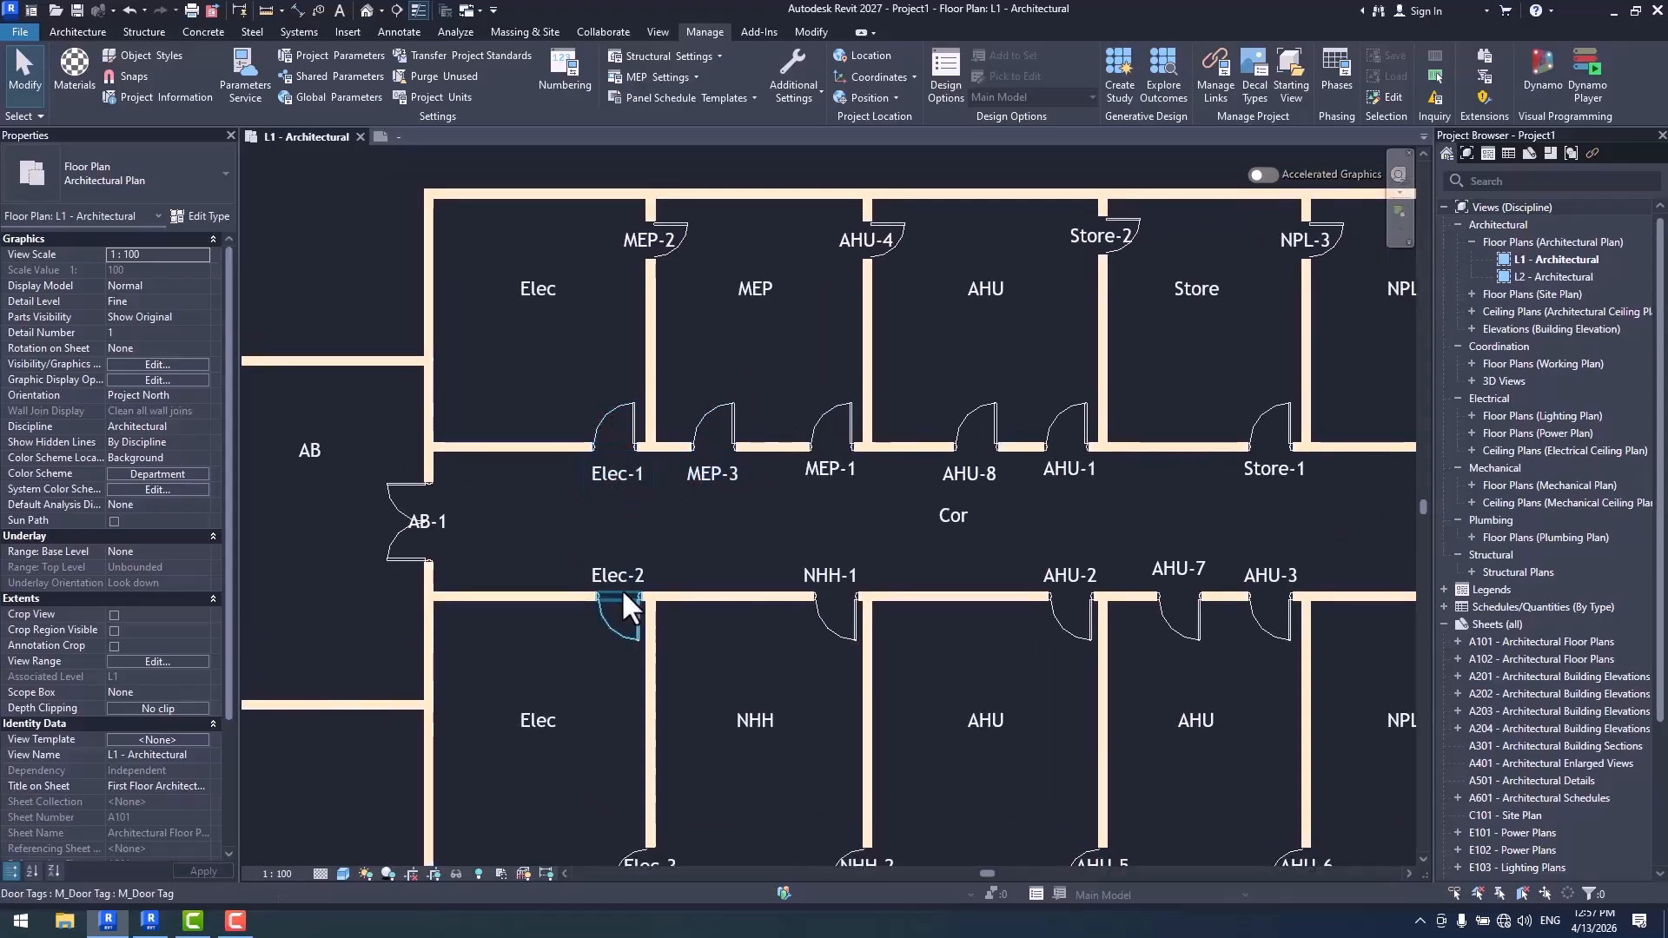
scroll(601, 315, "down", 1)
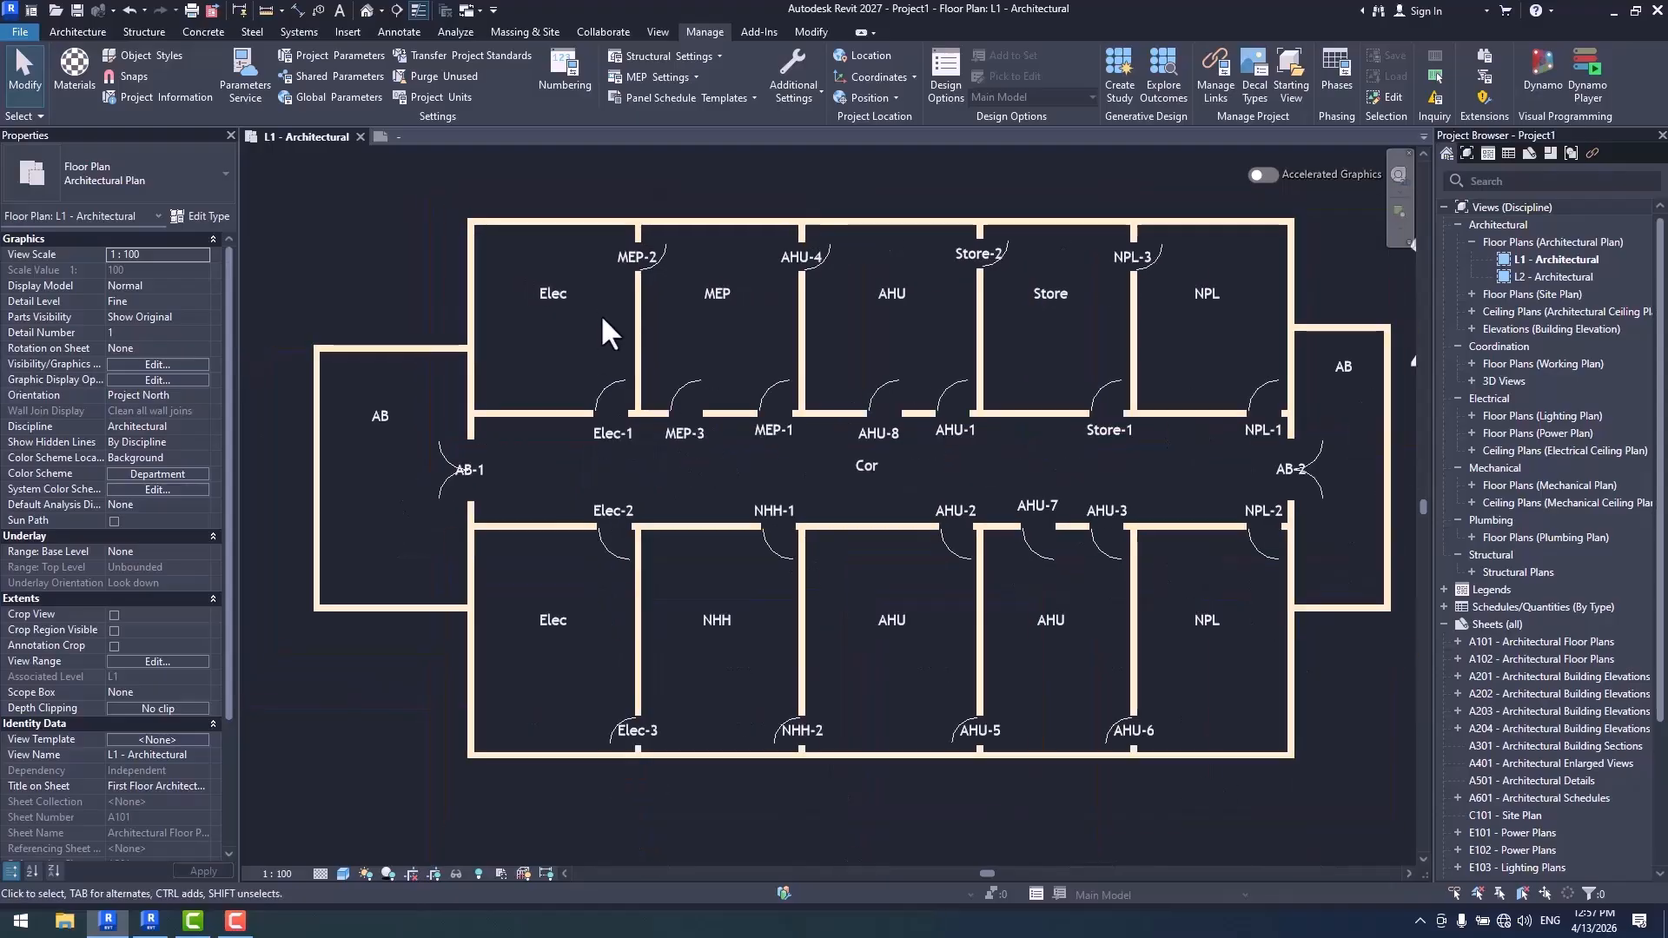
middle_click_drag(689, 406, 707, 436)
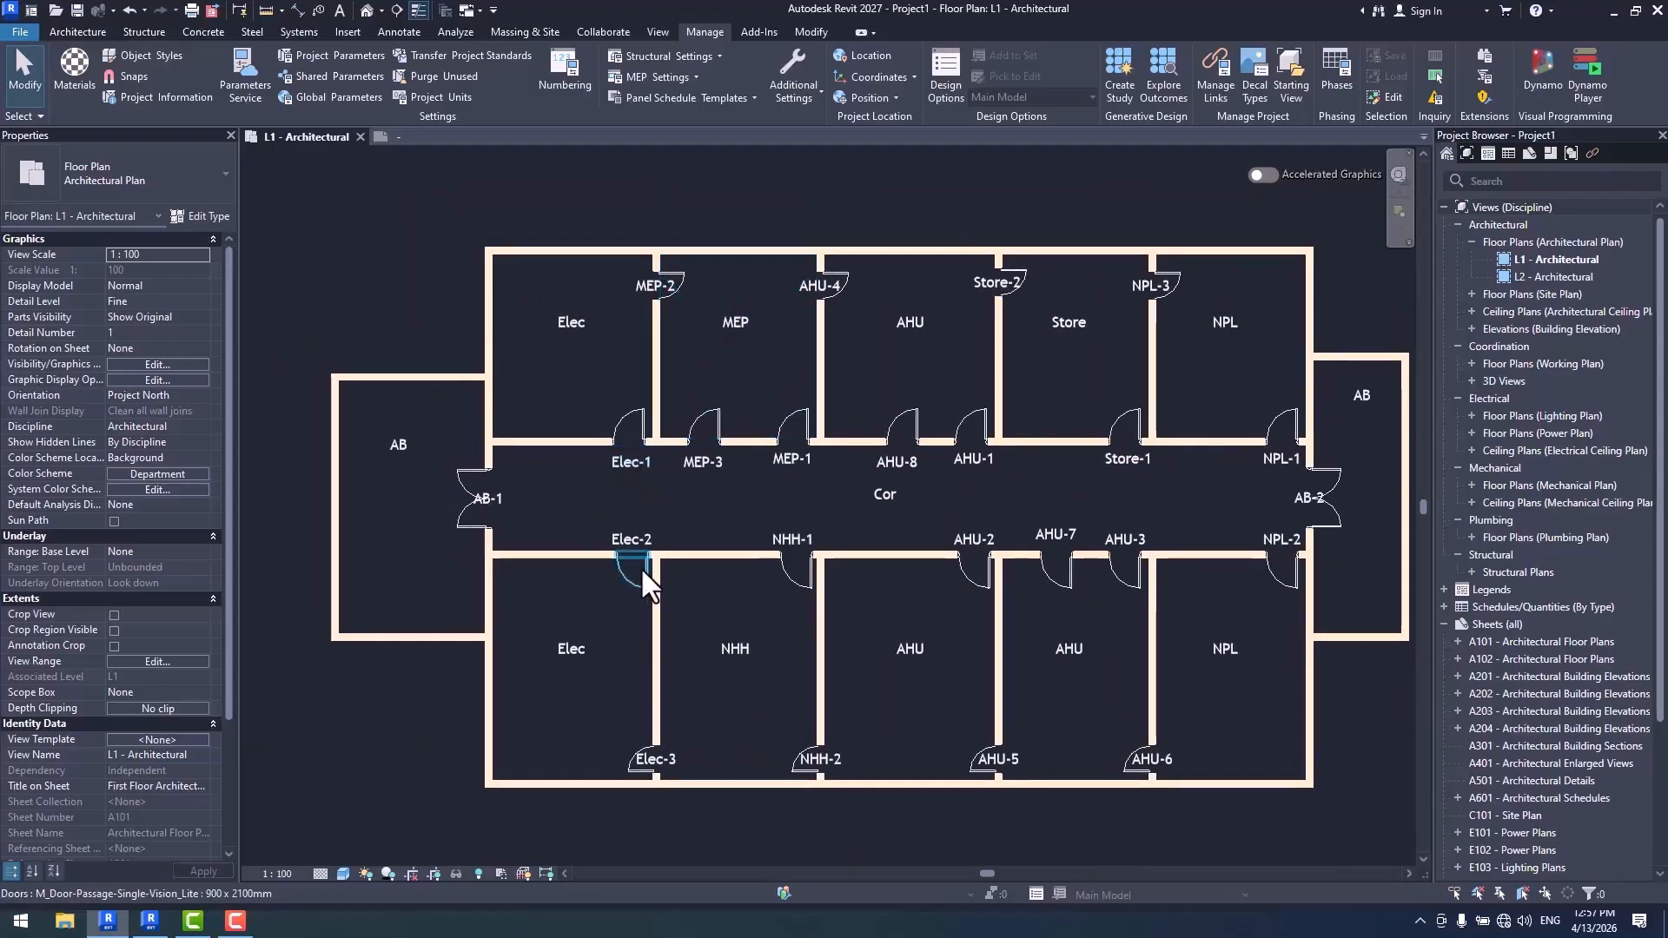
middle_click_drag(681, 625, 682, 674)
scroll(935, 521, "up", 1)
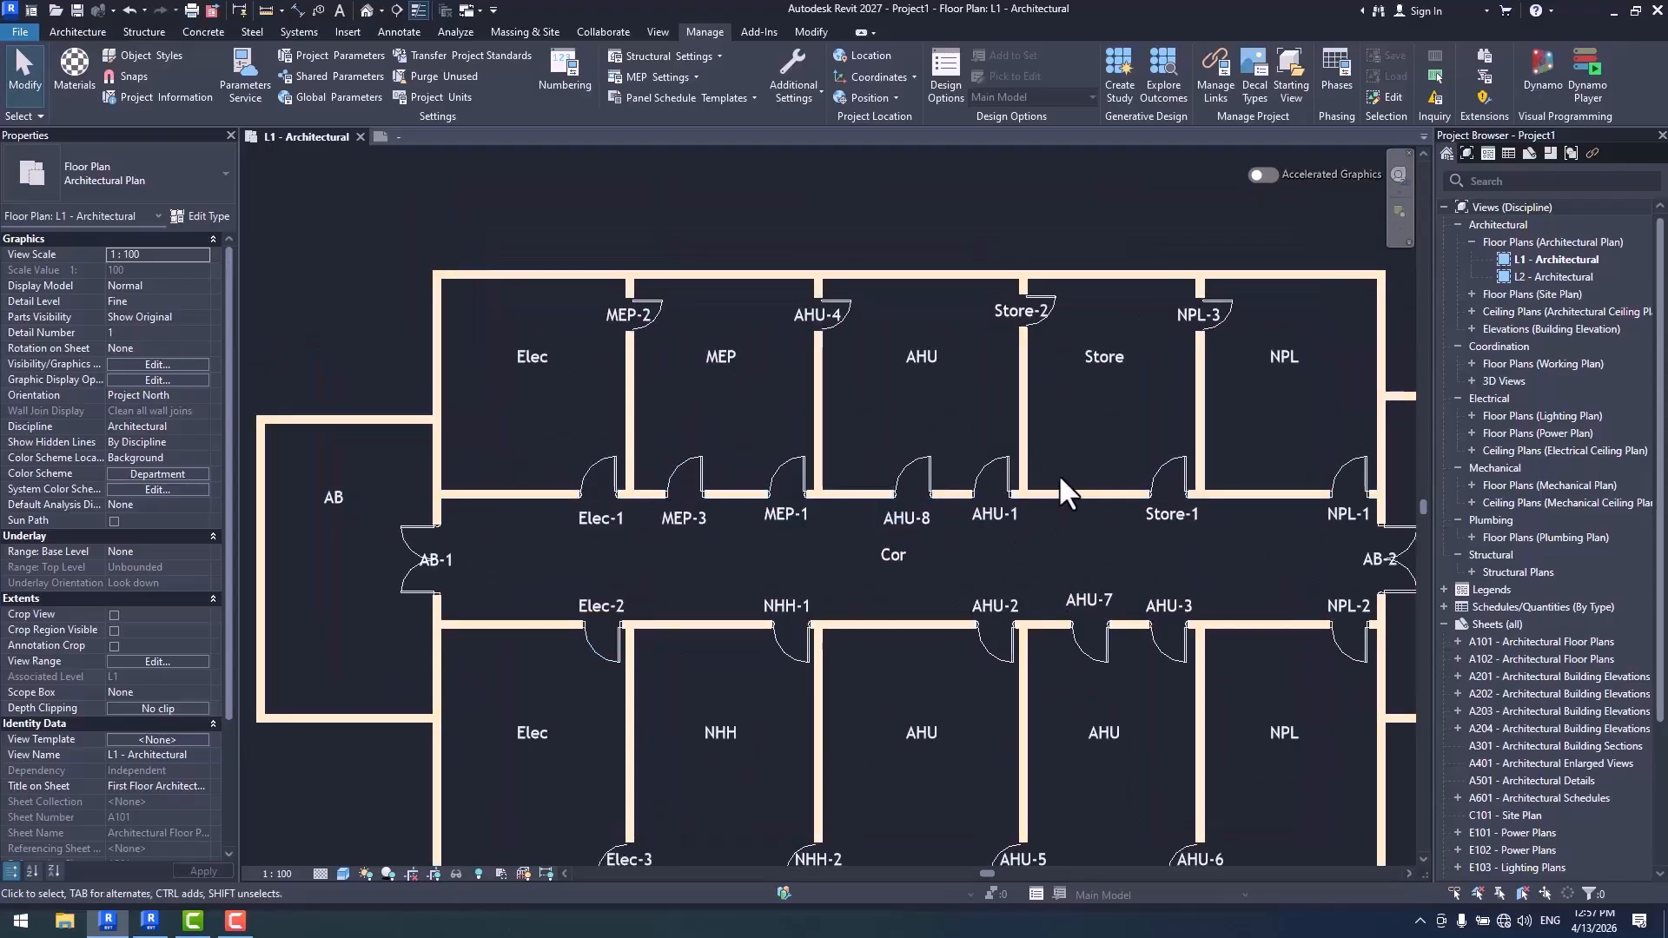
middle_click_drag(922, 480, 859, 477)
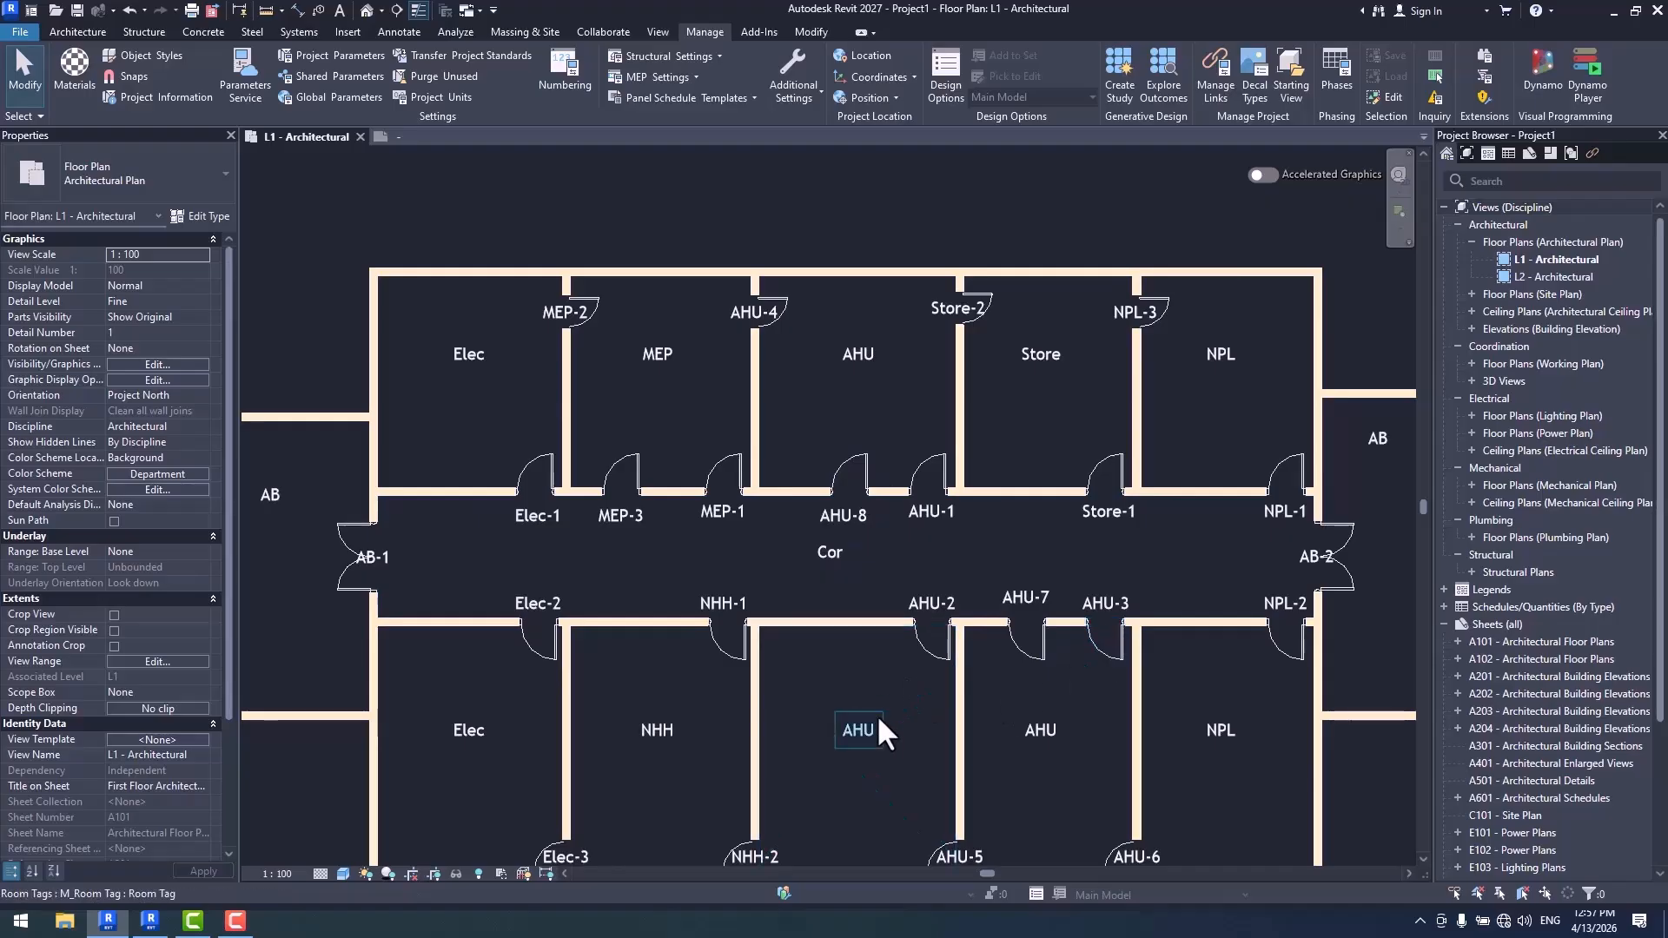
middle_click_drag(877, 714, 793, 705)
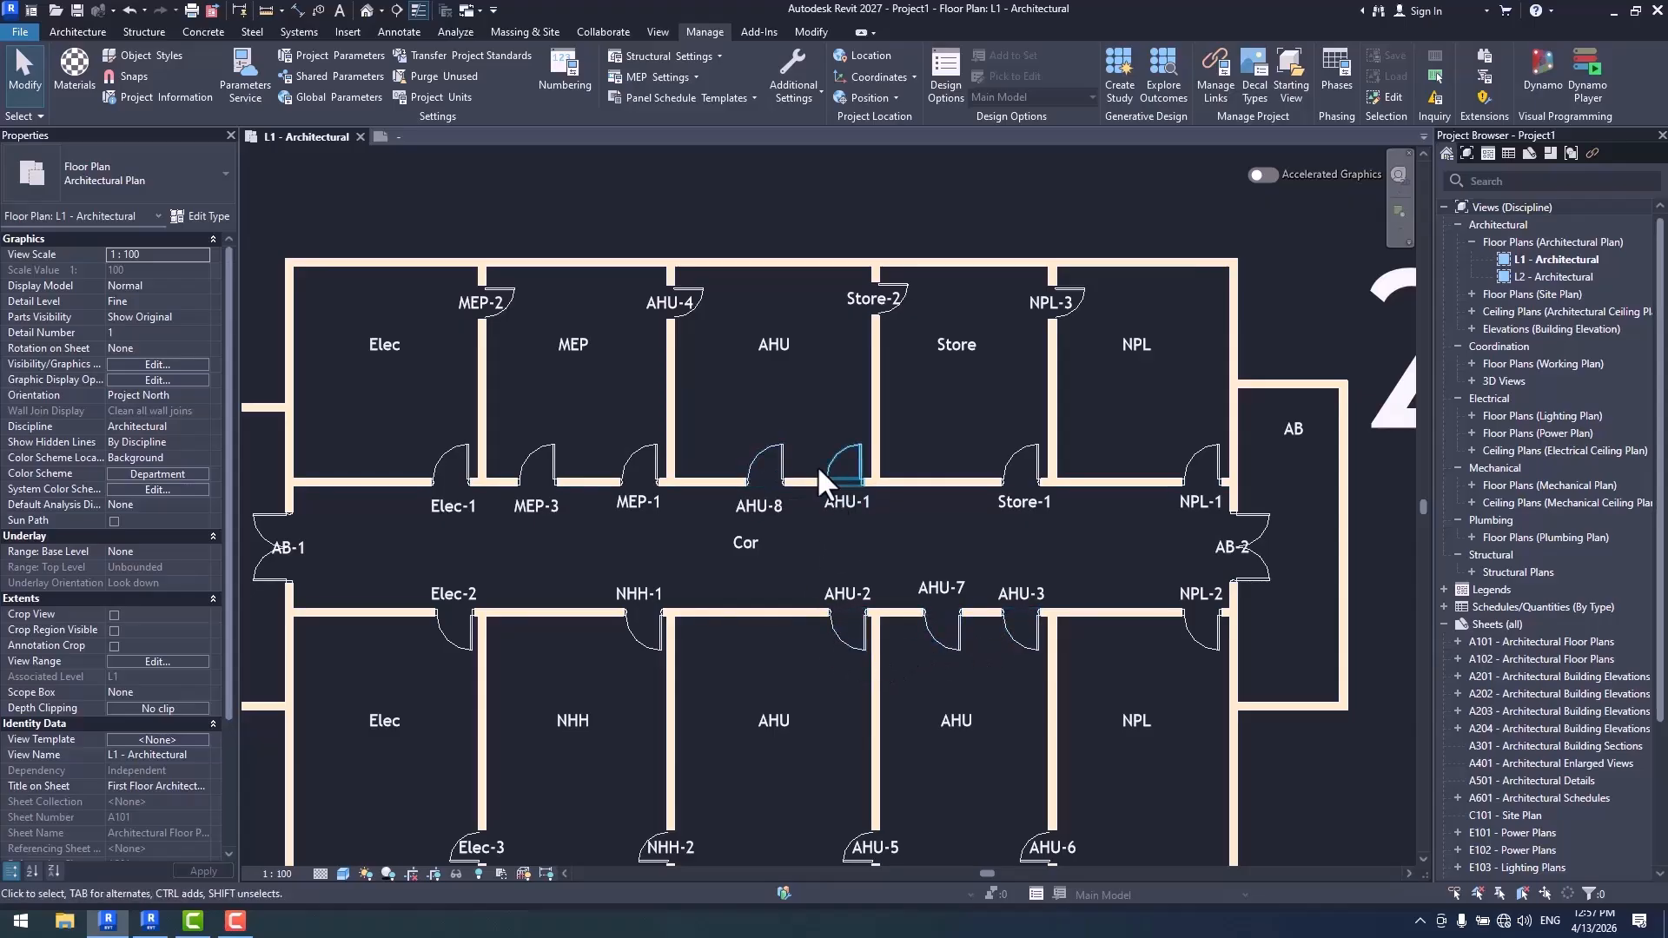
middle_click_drag(951, 707, 952, 666)
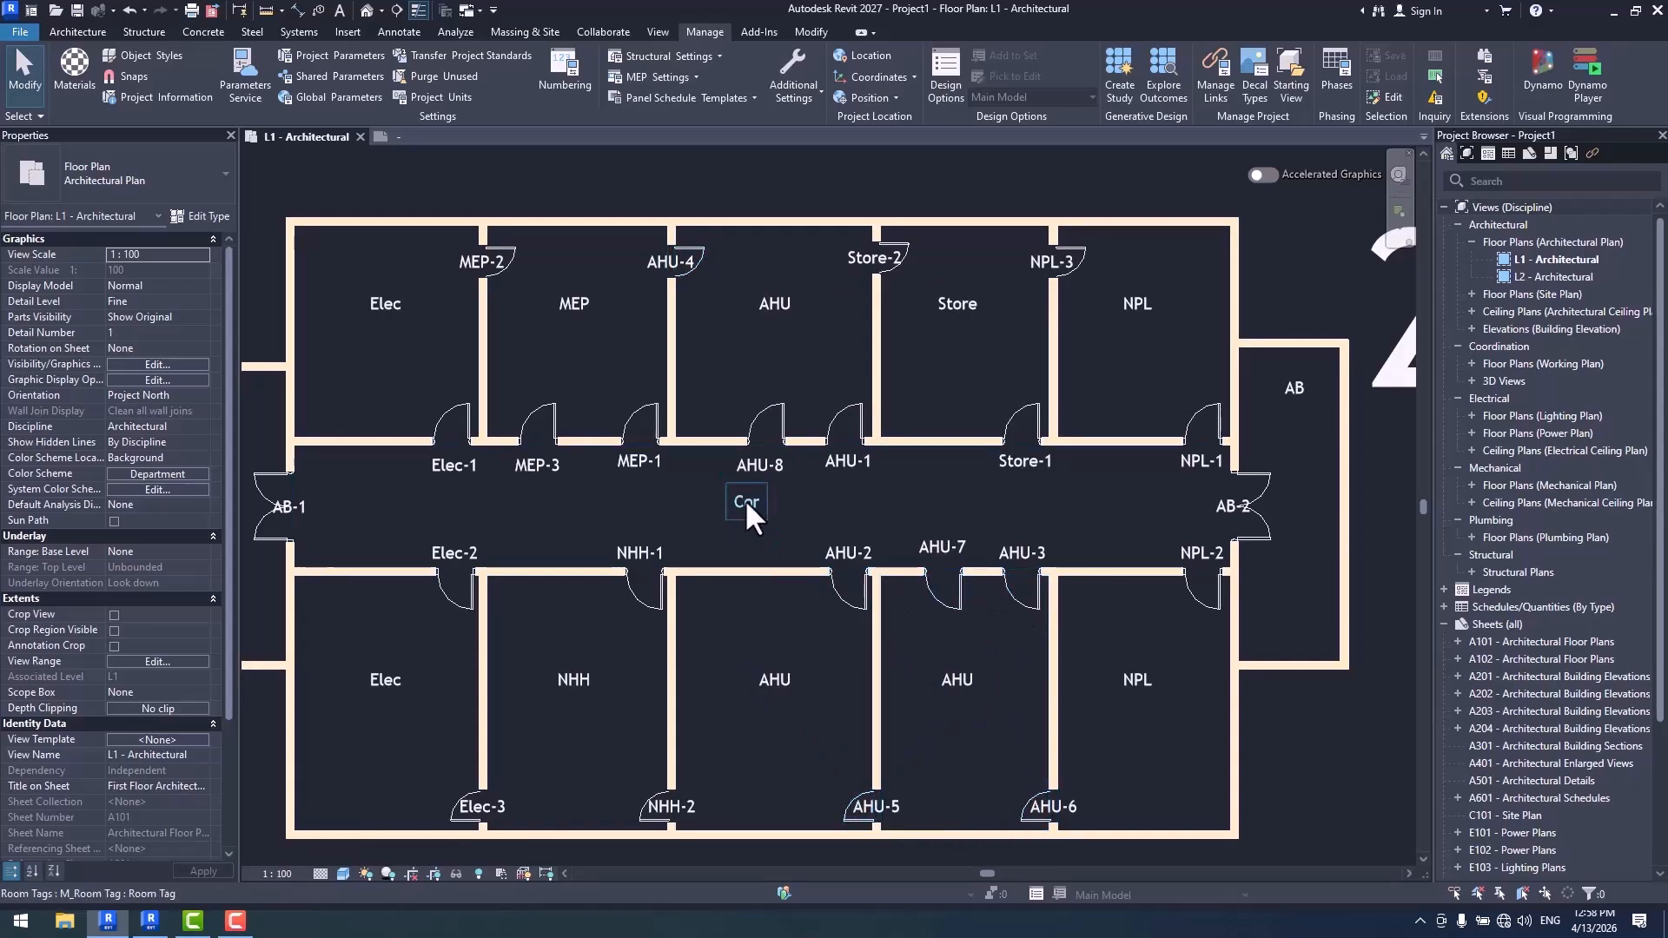
left_click(578, 89)
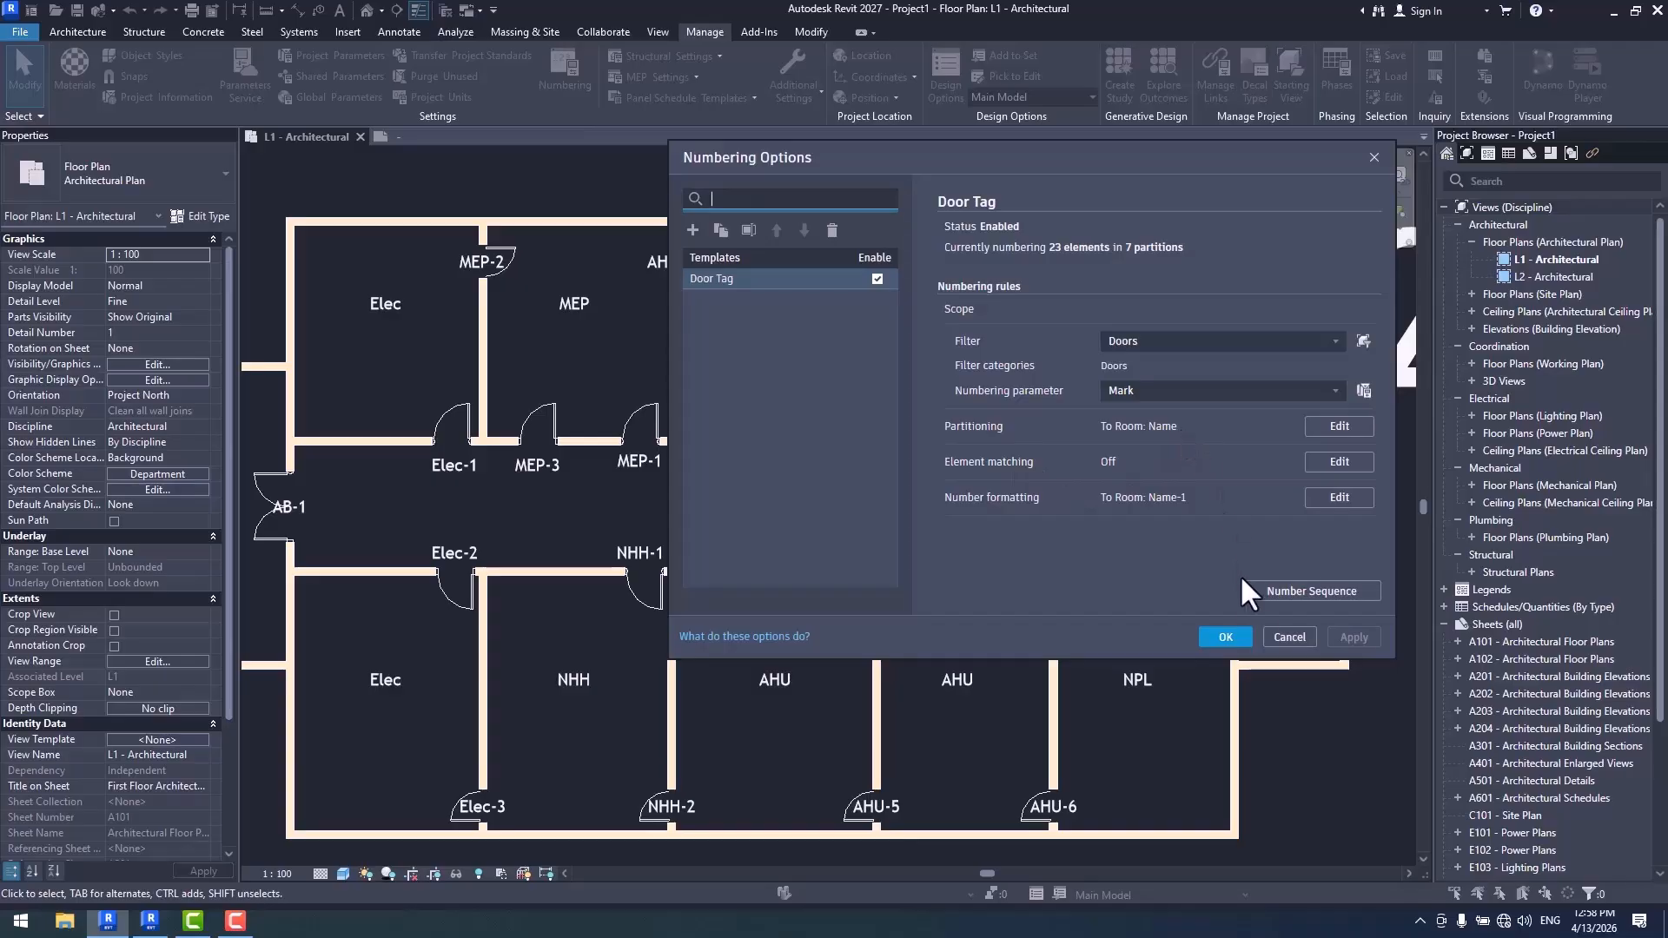
left_click(1225, 637)
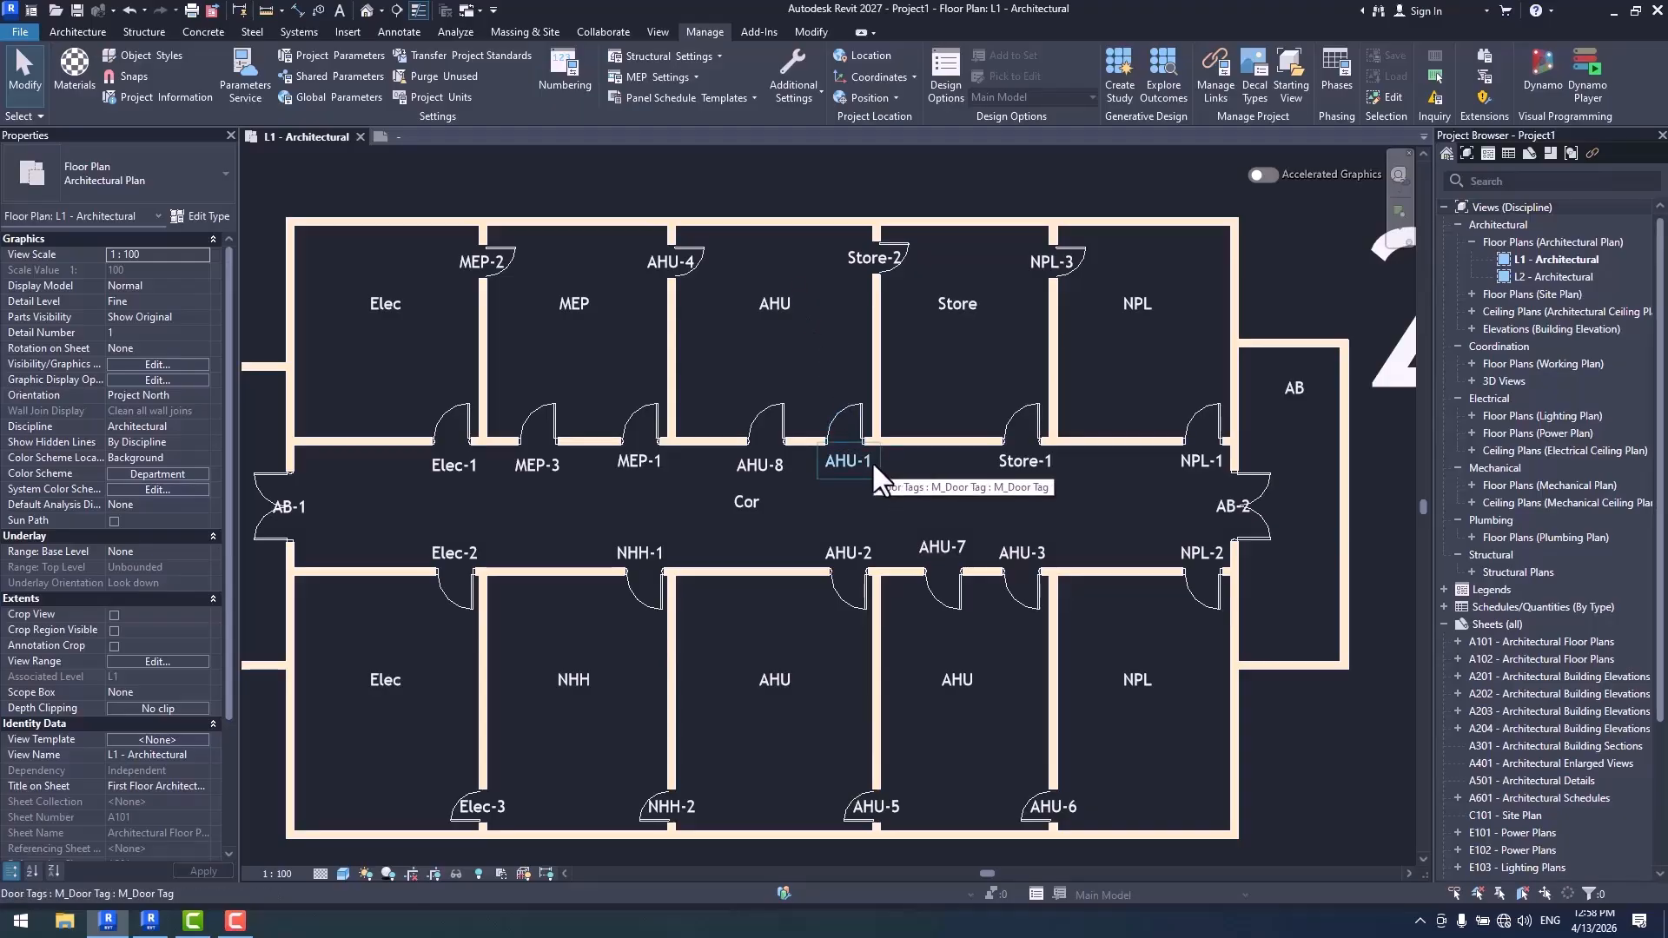
- Turn on element matching by parameter value for the Door Tag template, using Type, and apply it, accepting duplicate Mark values
left_click(576, 83)
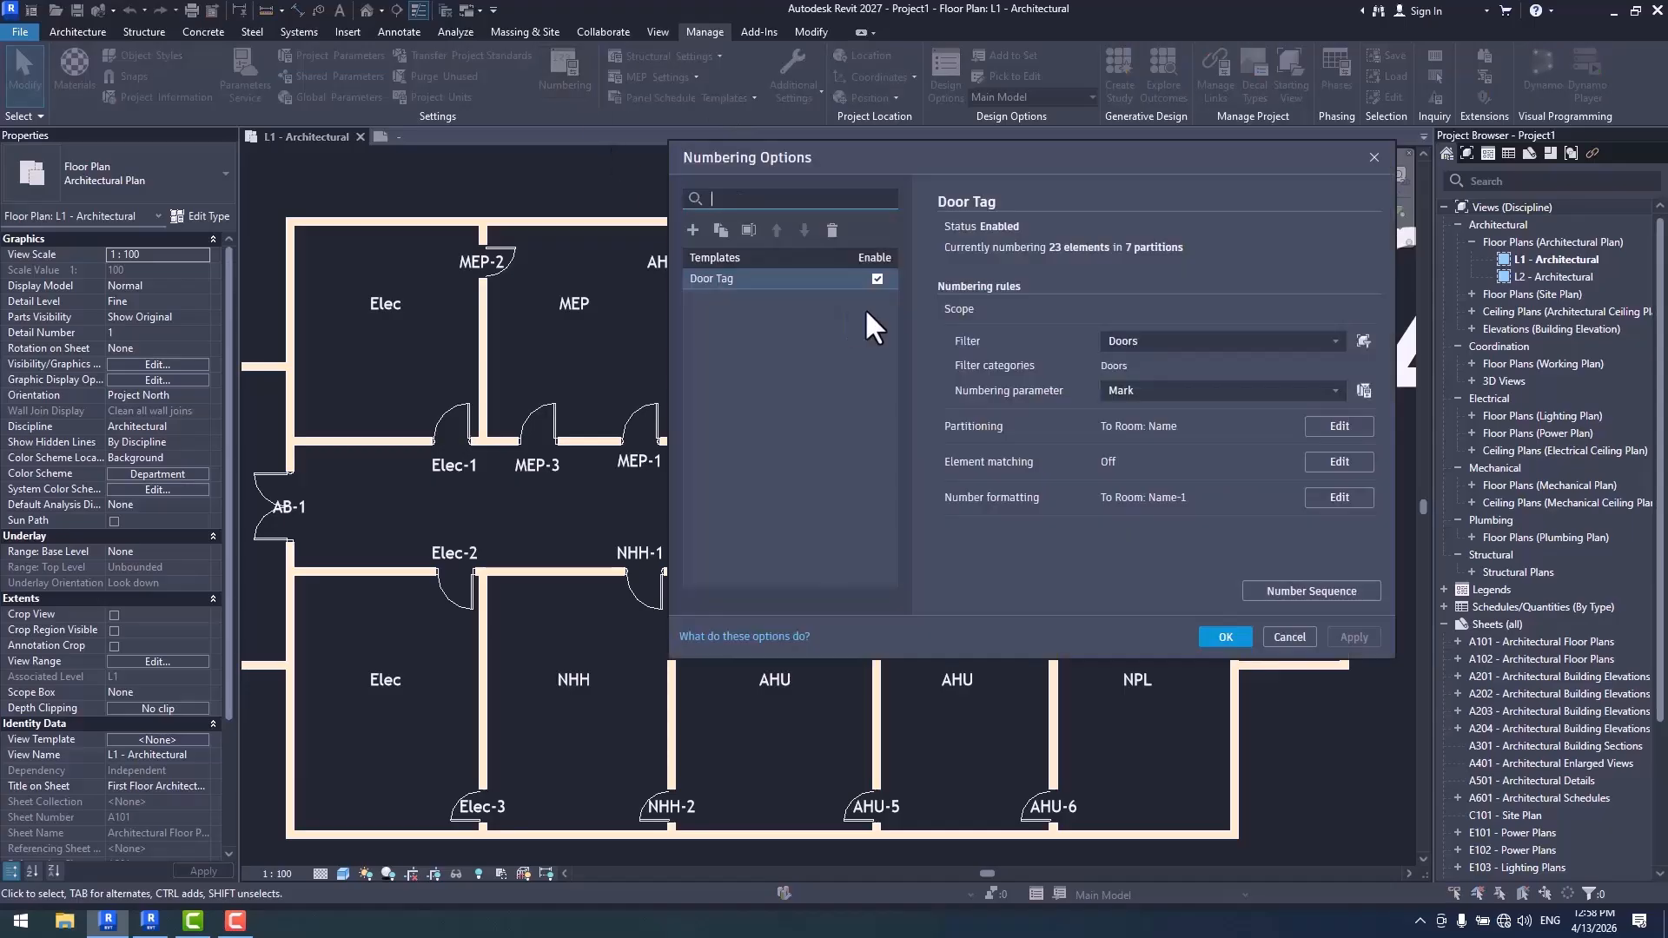
left_click(1340, 461)
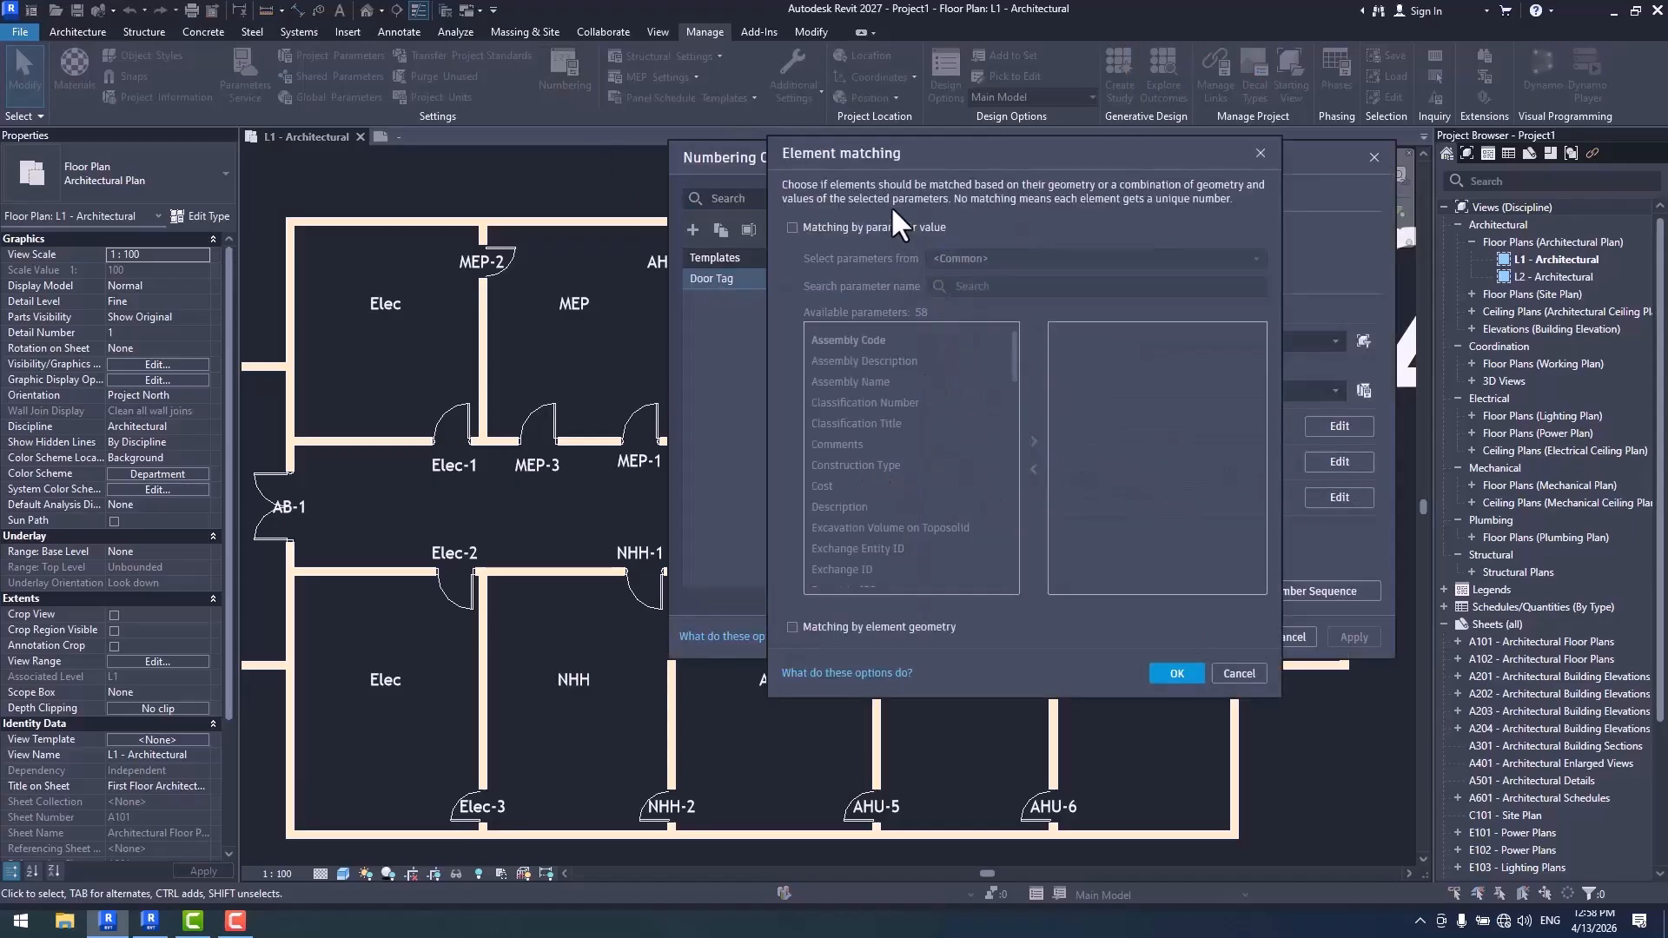
left_click(847, 227)
scroll(869, 452, "down", 15)
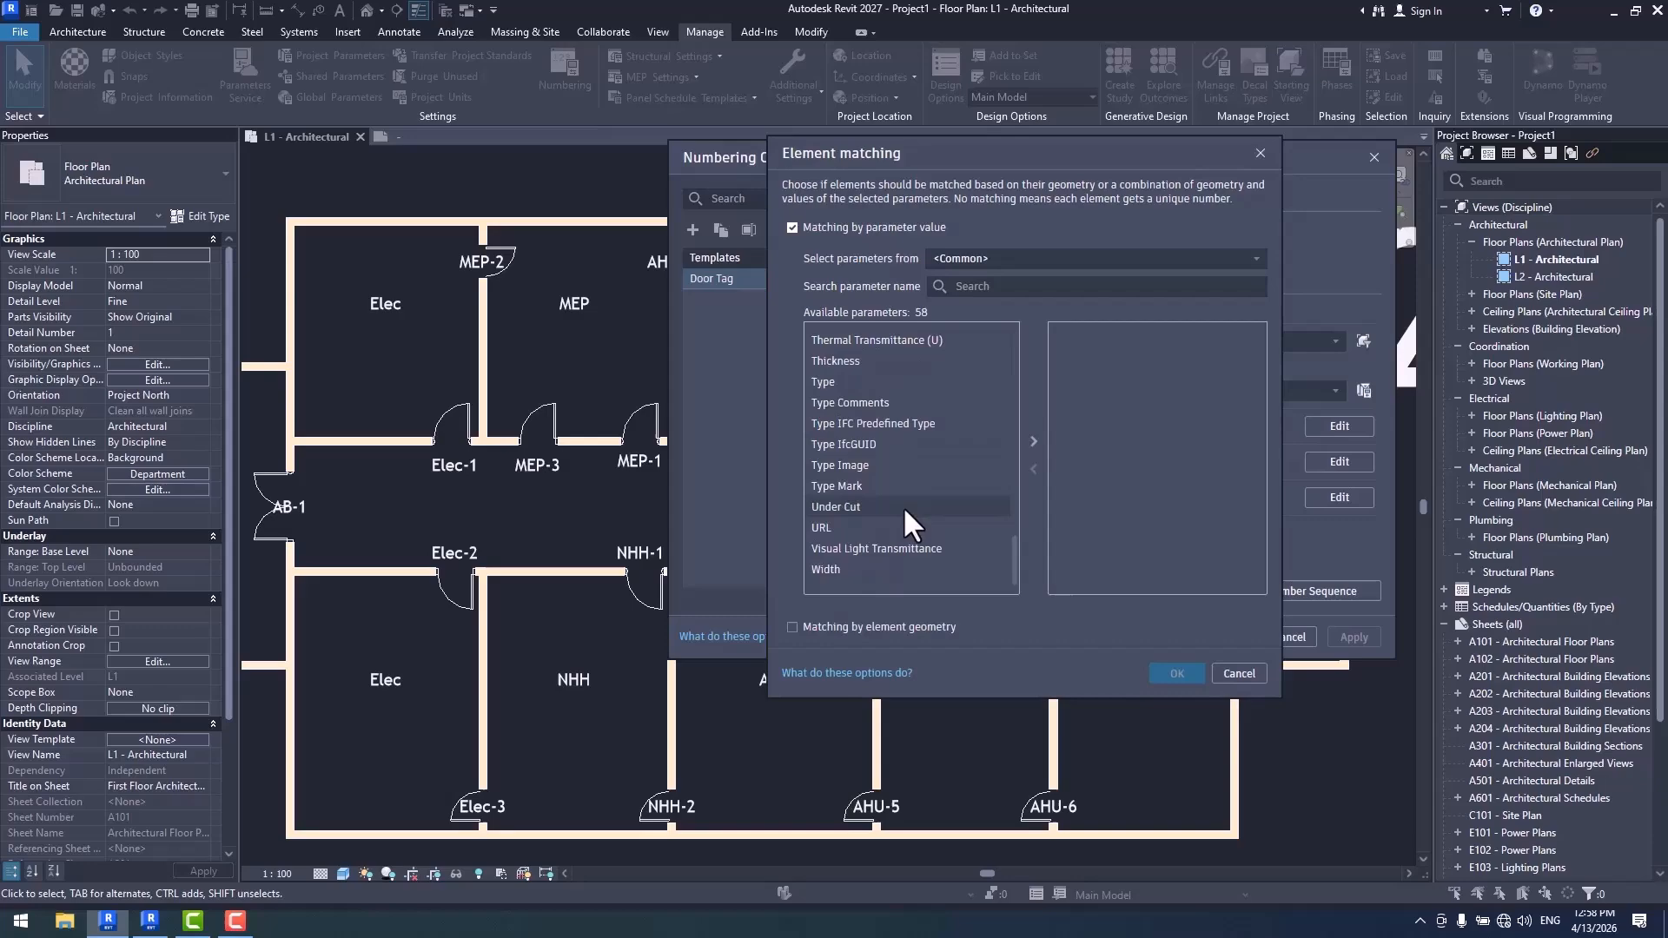
double_click(826, 380)
left_click(1178, 676)
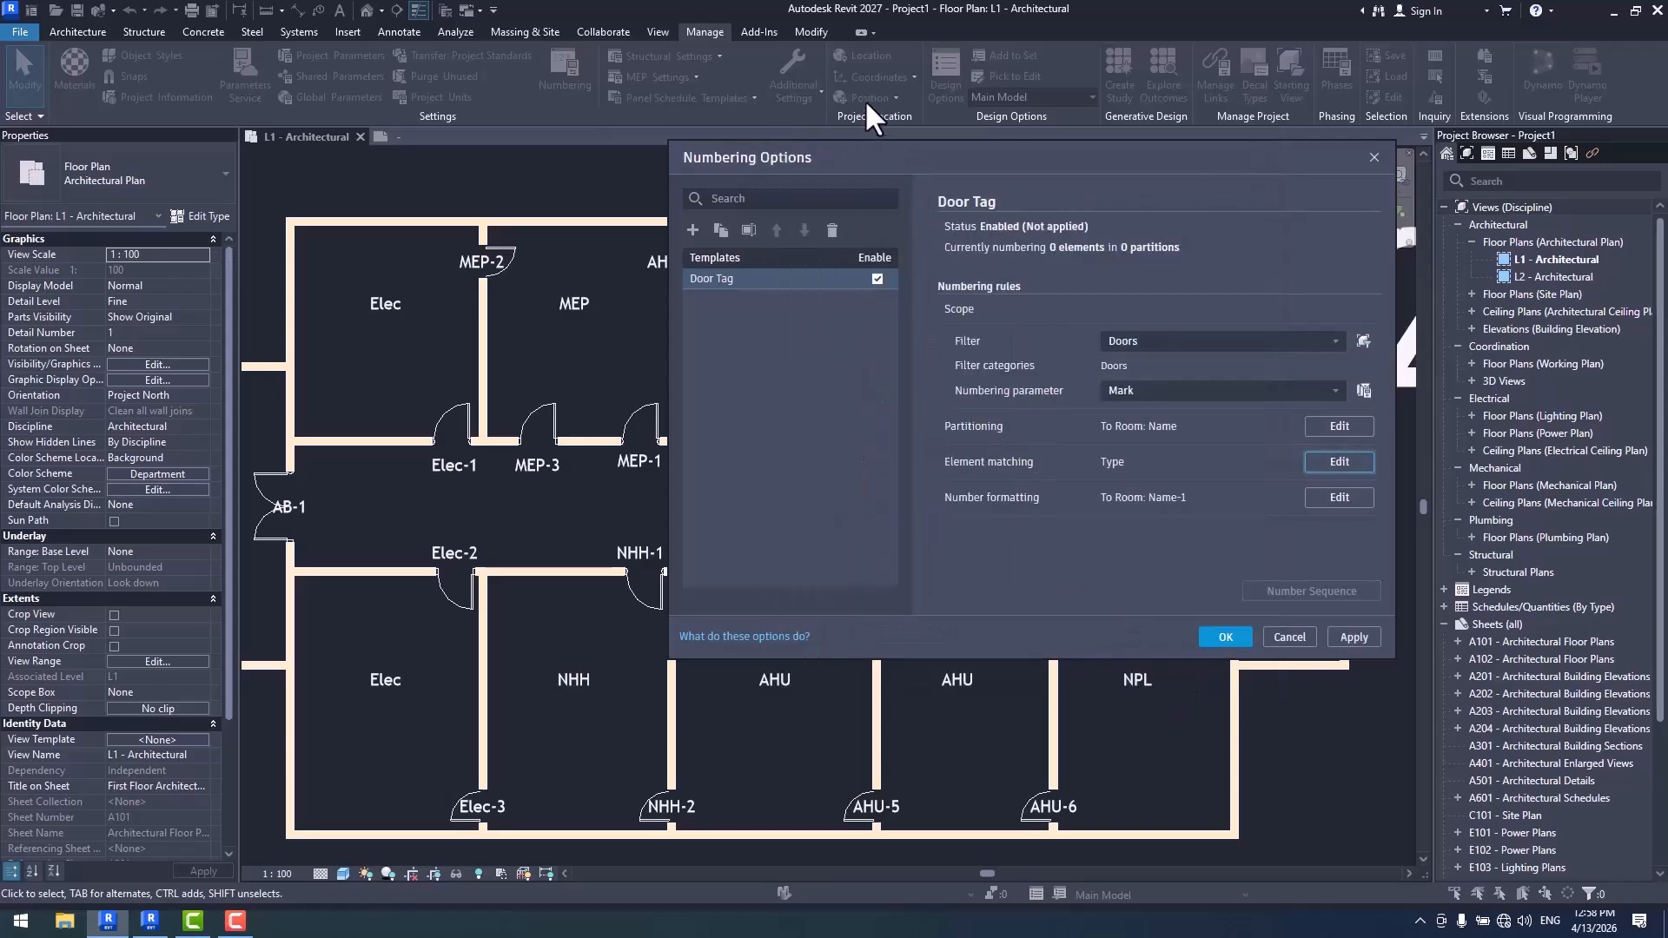
left_click_drag(845, 159, 1352, 187)
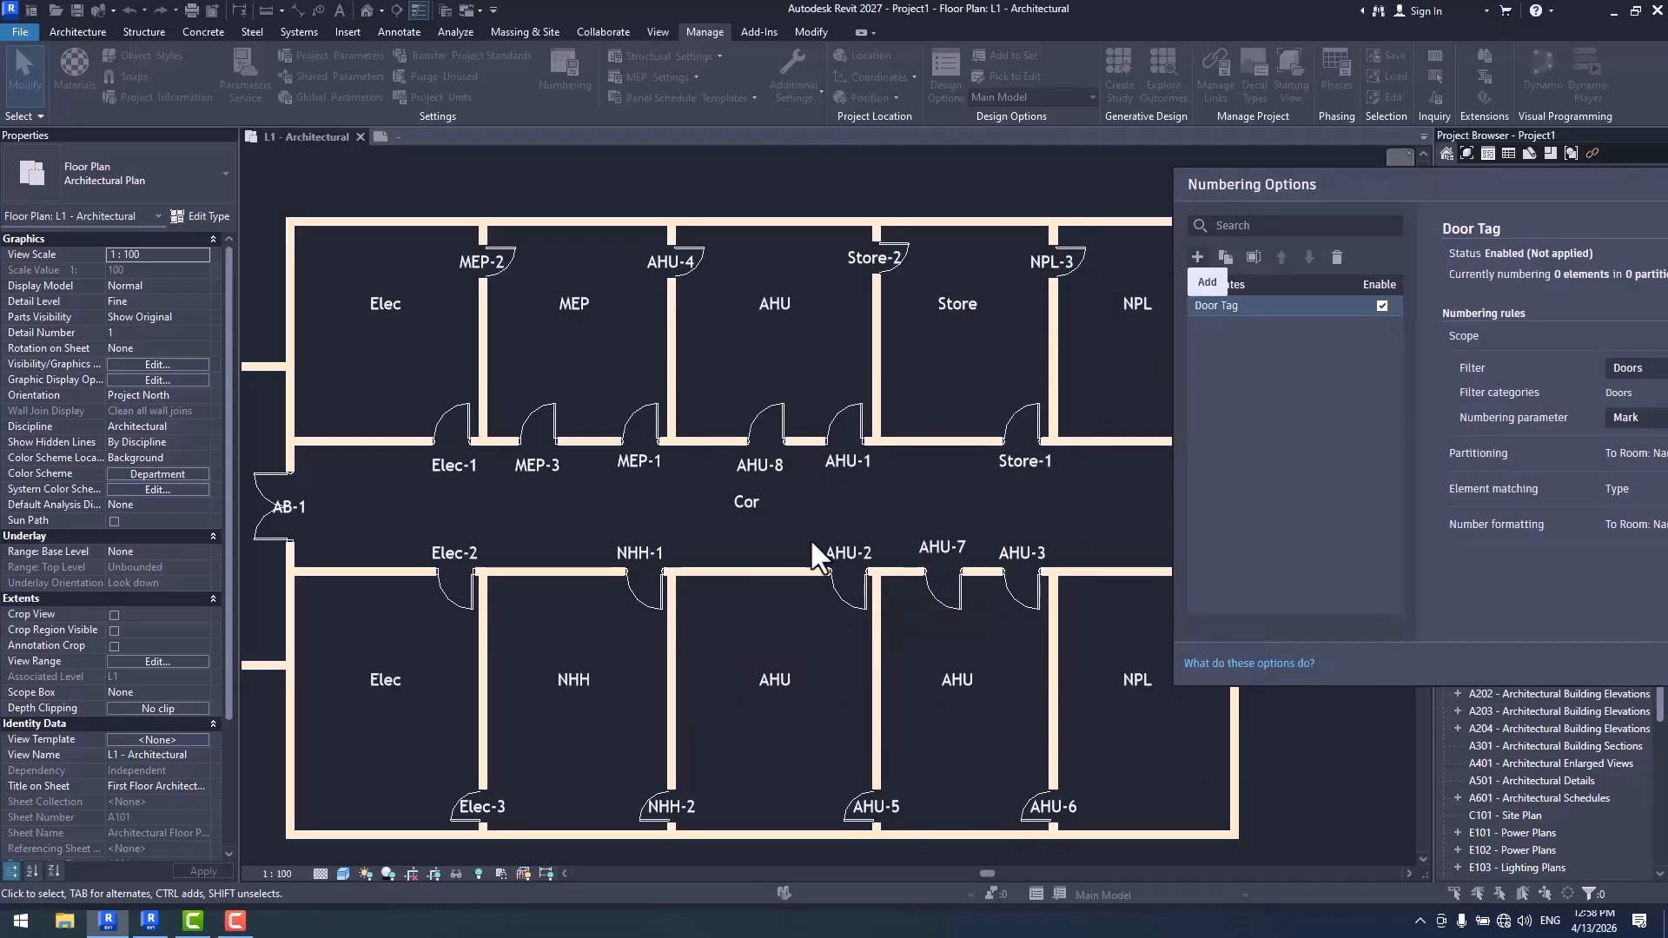
left_click_drag(1448, 181, 1298, 135)
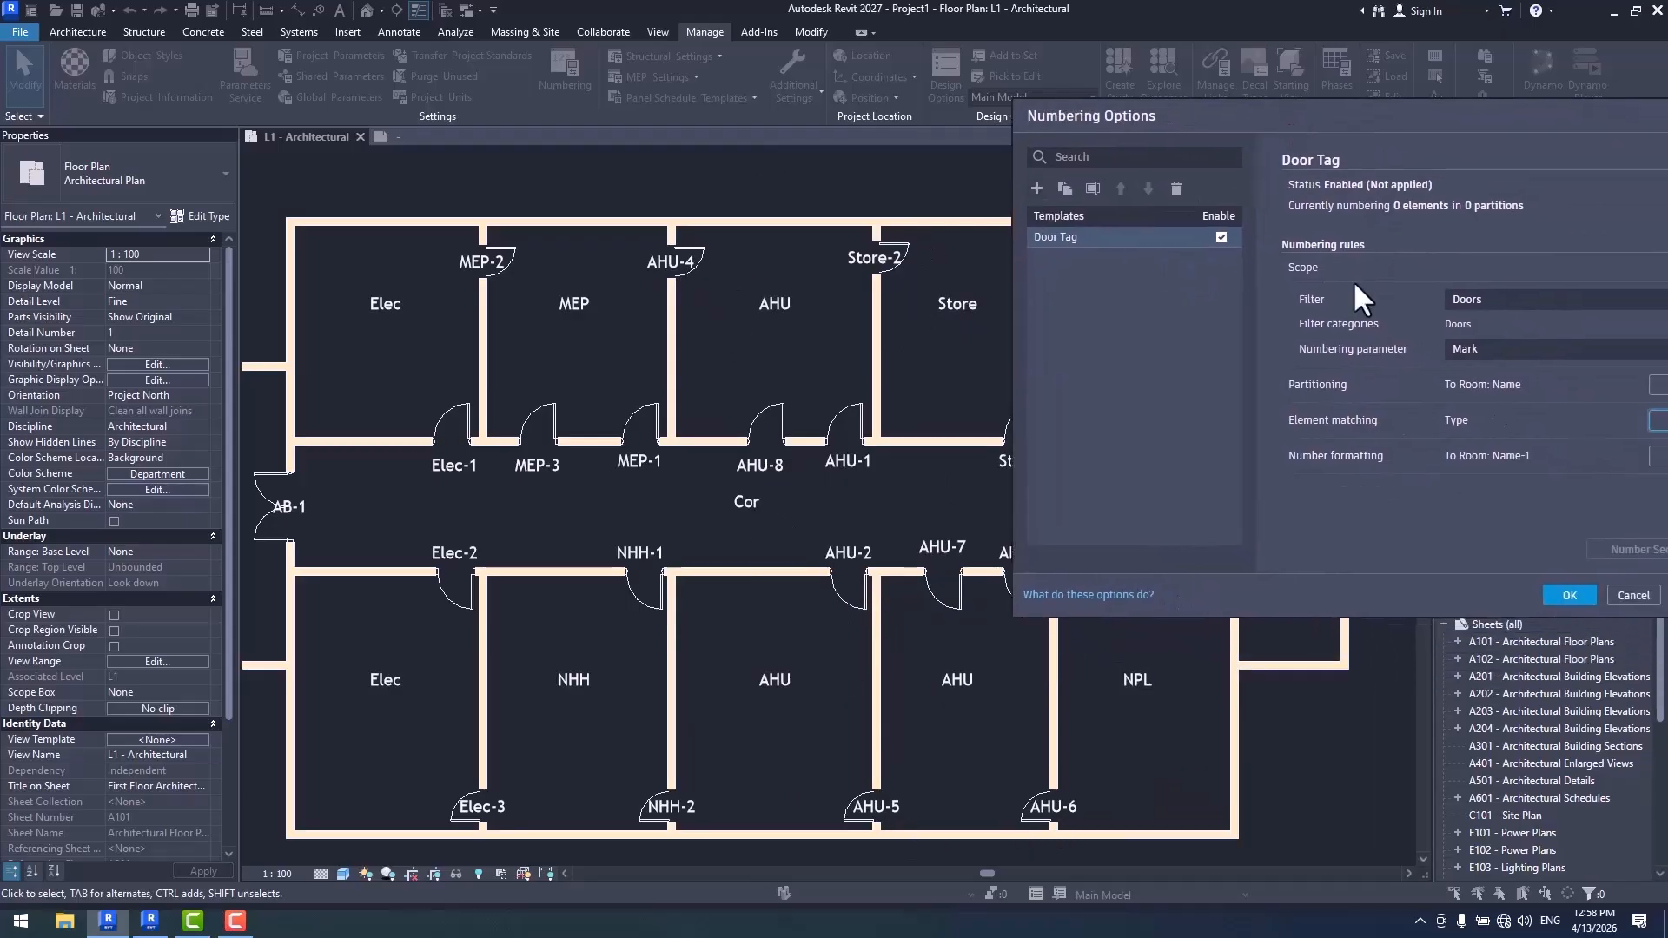
left_click(1577, 596)
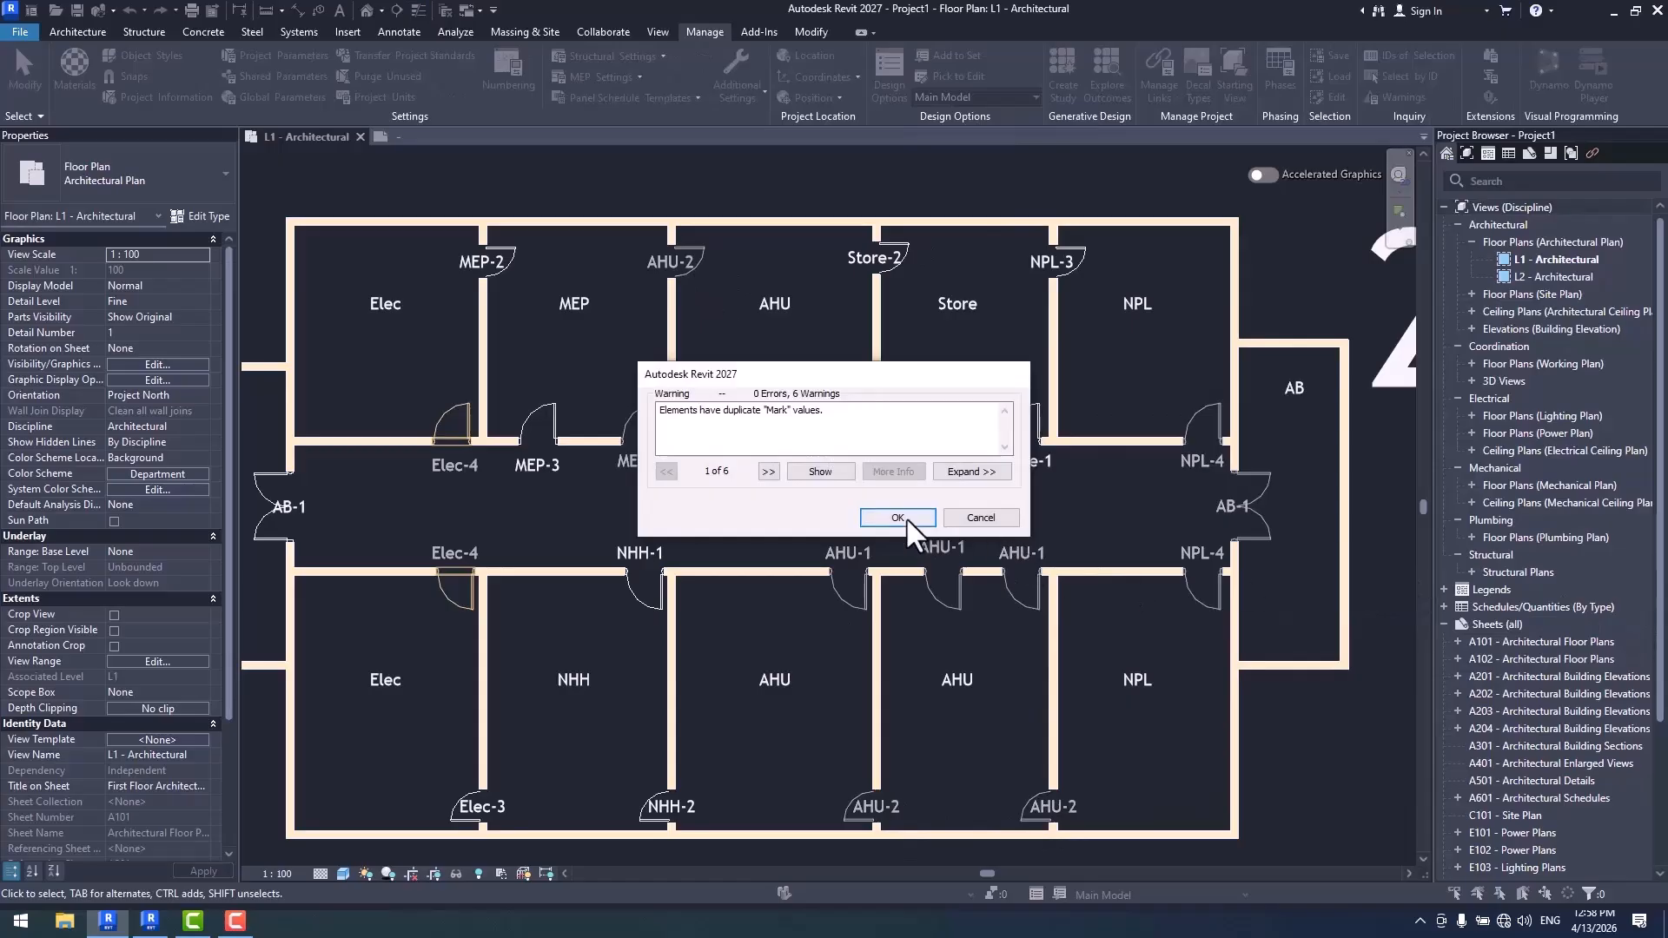
left_click(907, 518)
- Examine how doors of the same type are numbered within each room name, especially around the Store and NPL rooms
middle_click_drag(997, 526, 991, 539)
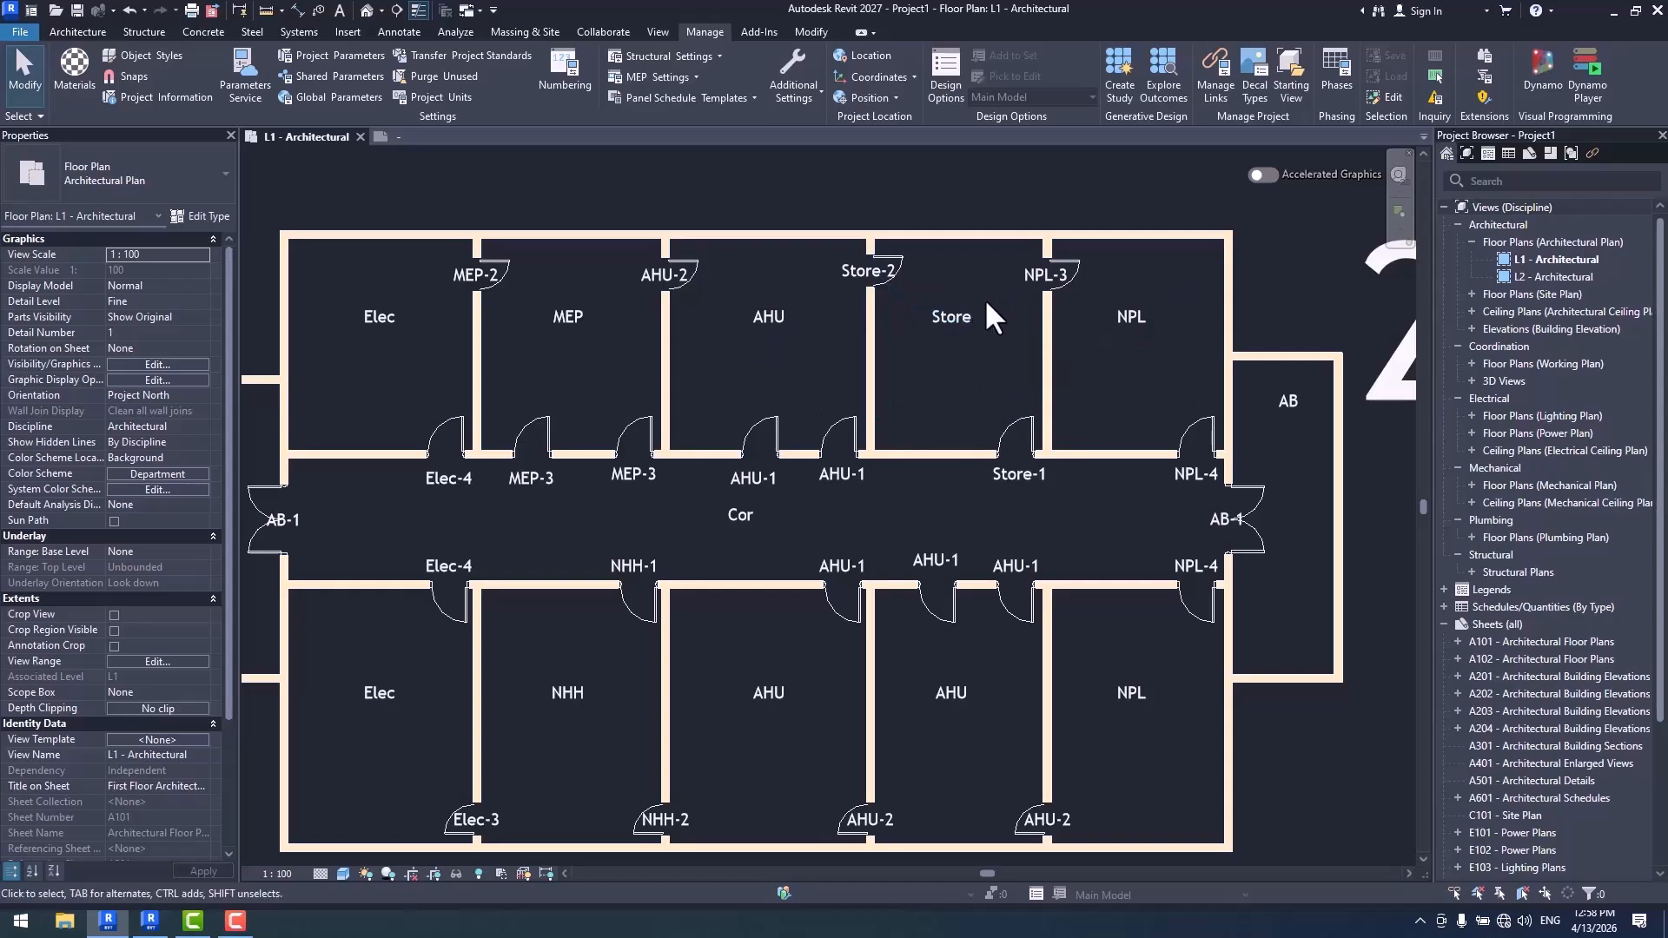
scroll(1048, 477, "up", 2)
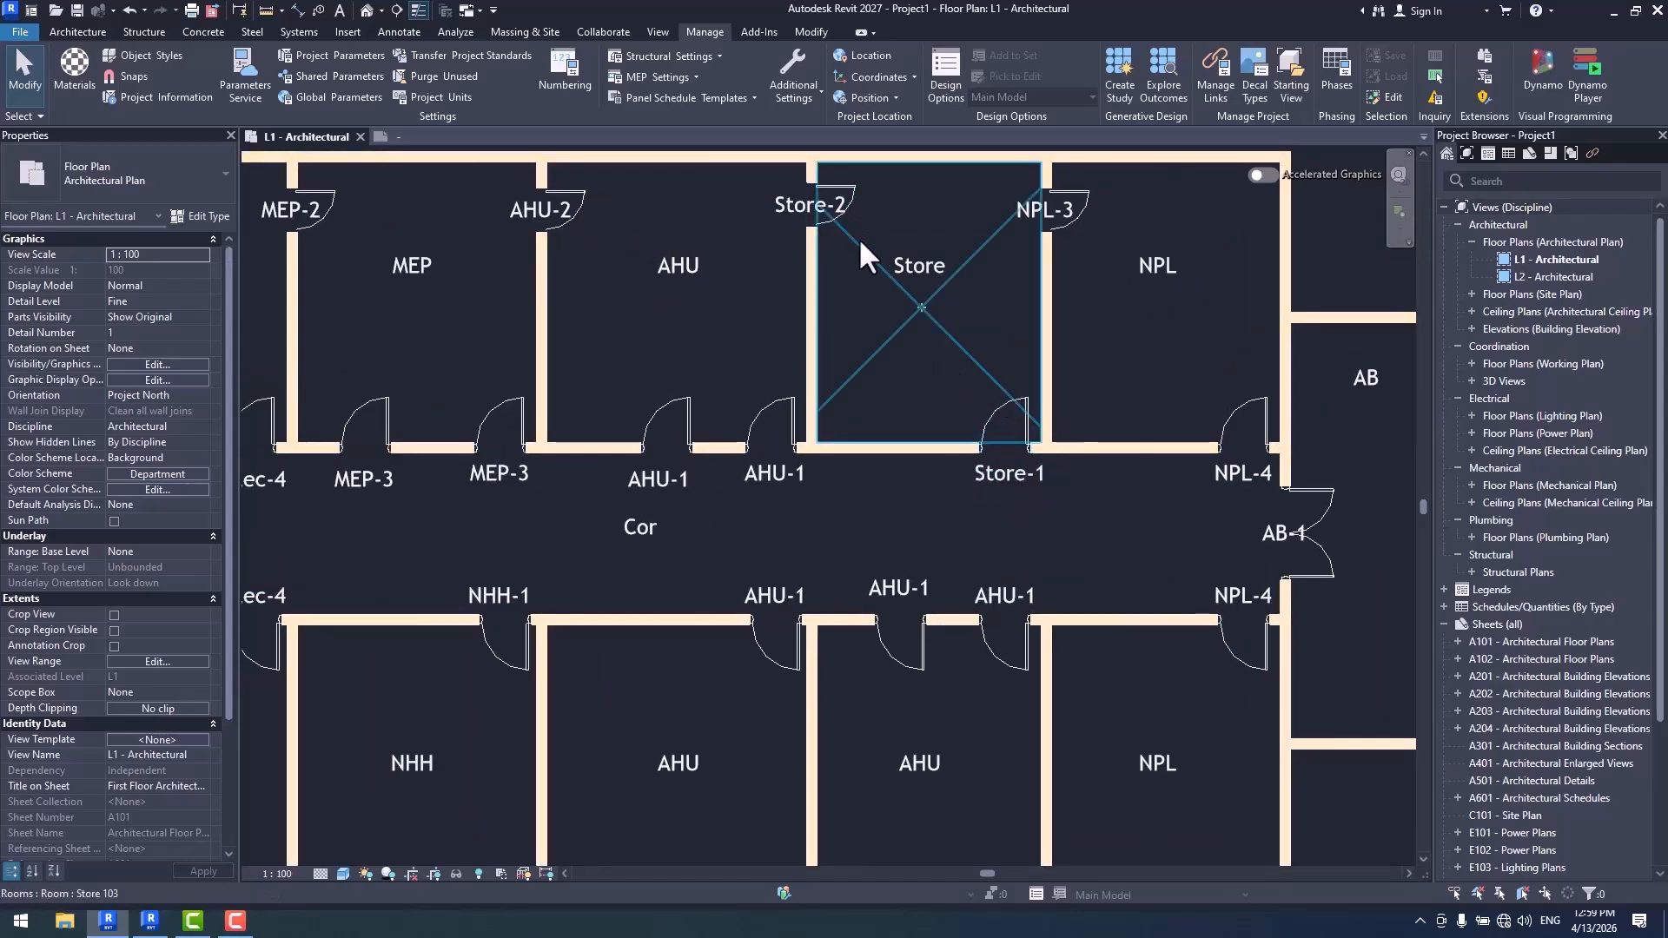
scroll(1084, 424, "down", 3)
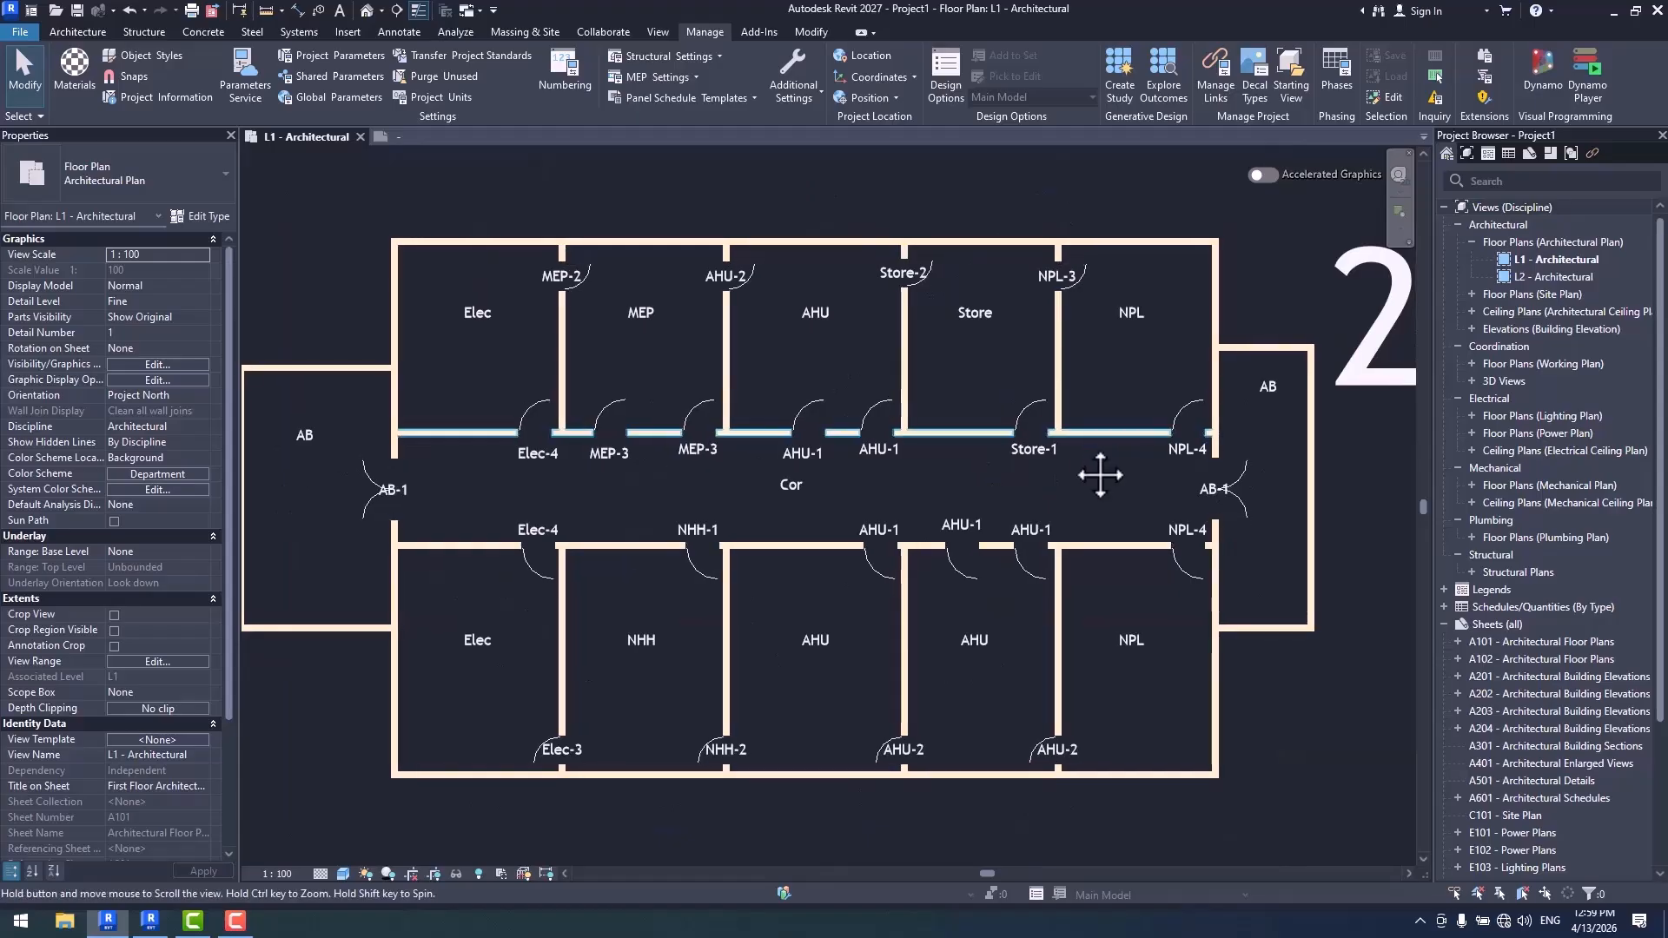
scroll(1096, 469, "down", 1)
- Set the Elec partition's starting value to 1 in the Door Tag number sequence and apply the numbering options
left_click(577, 78)
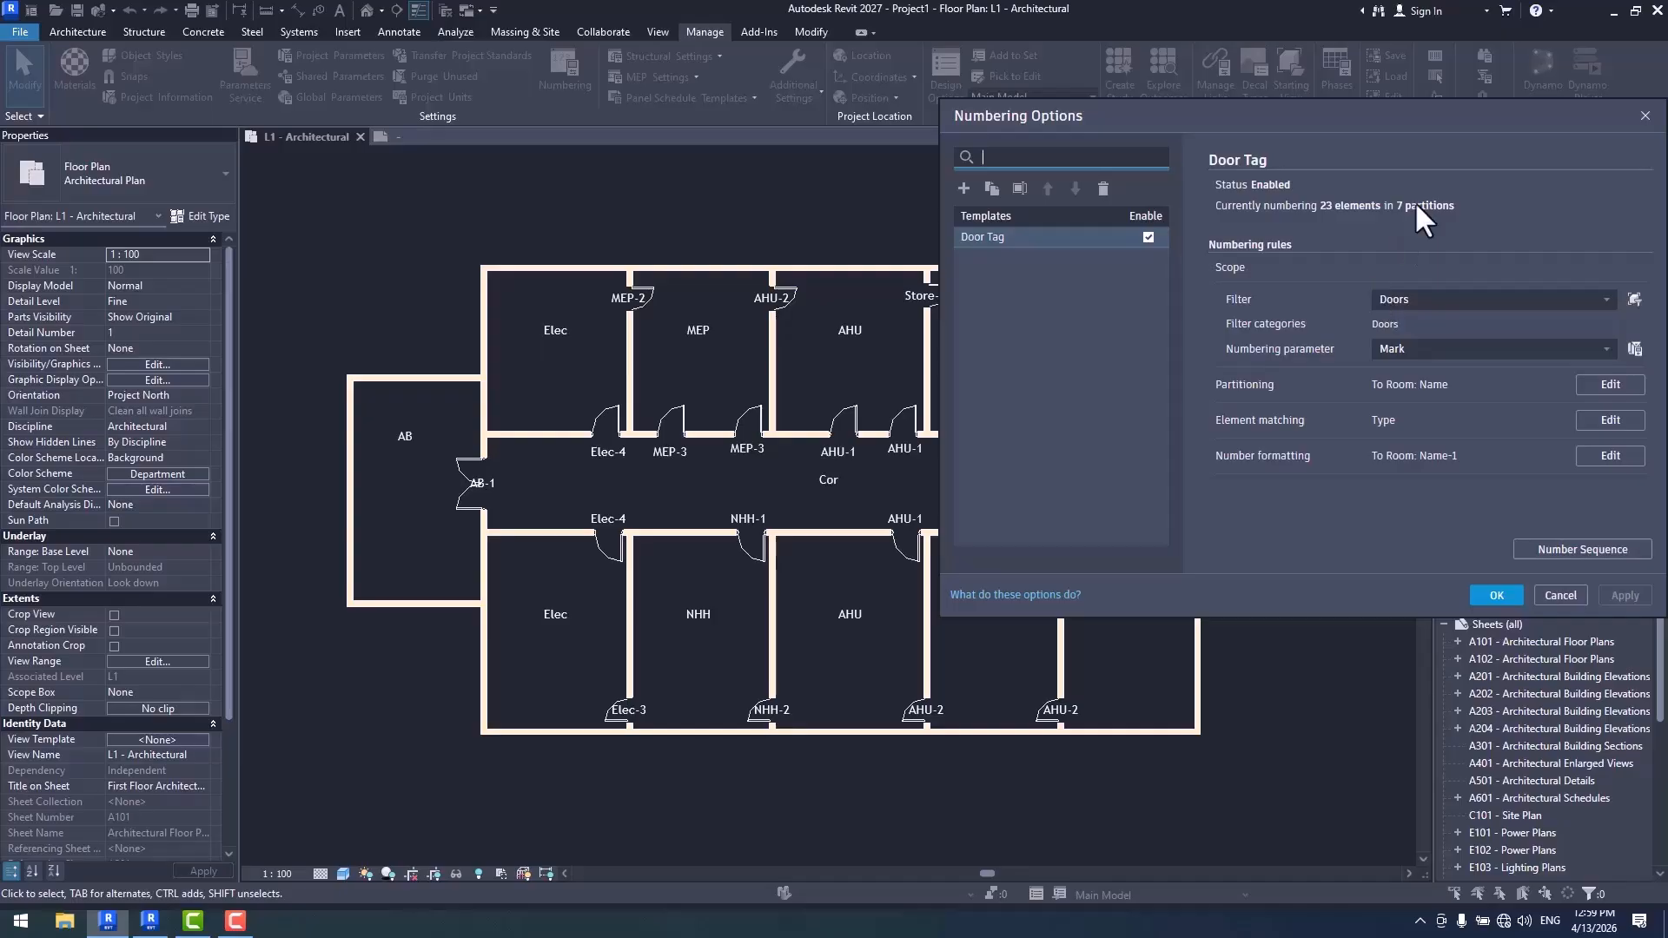
left_click(1582, 549)
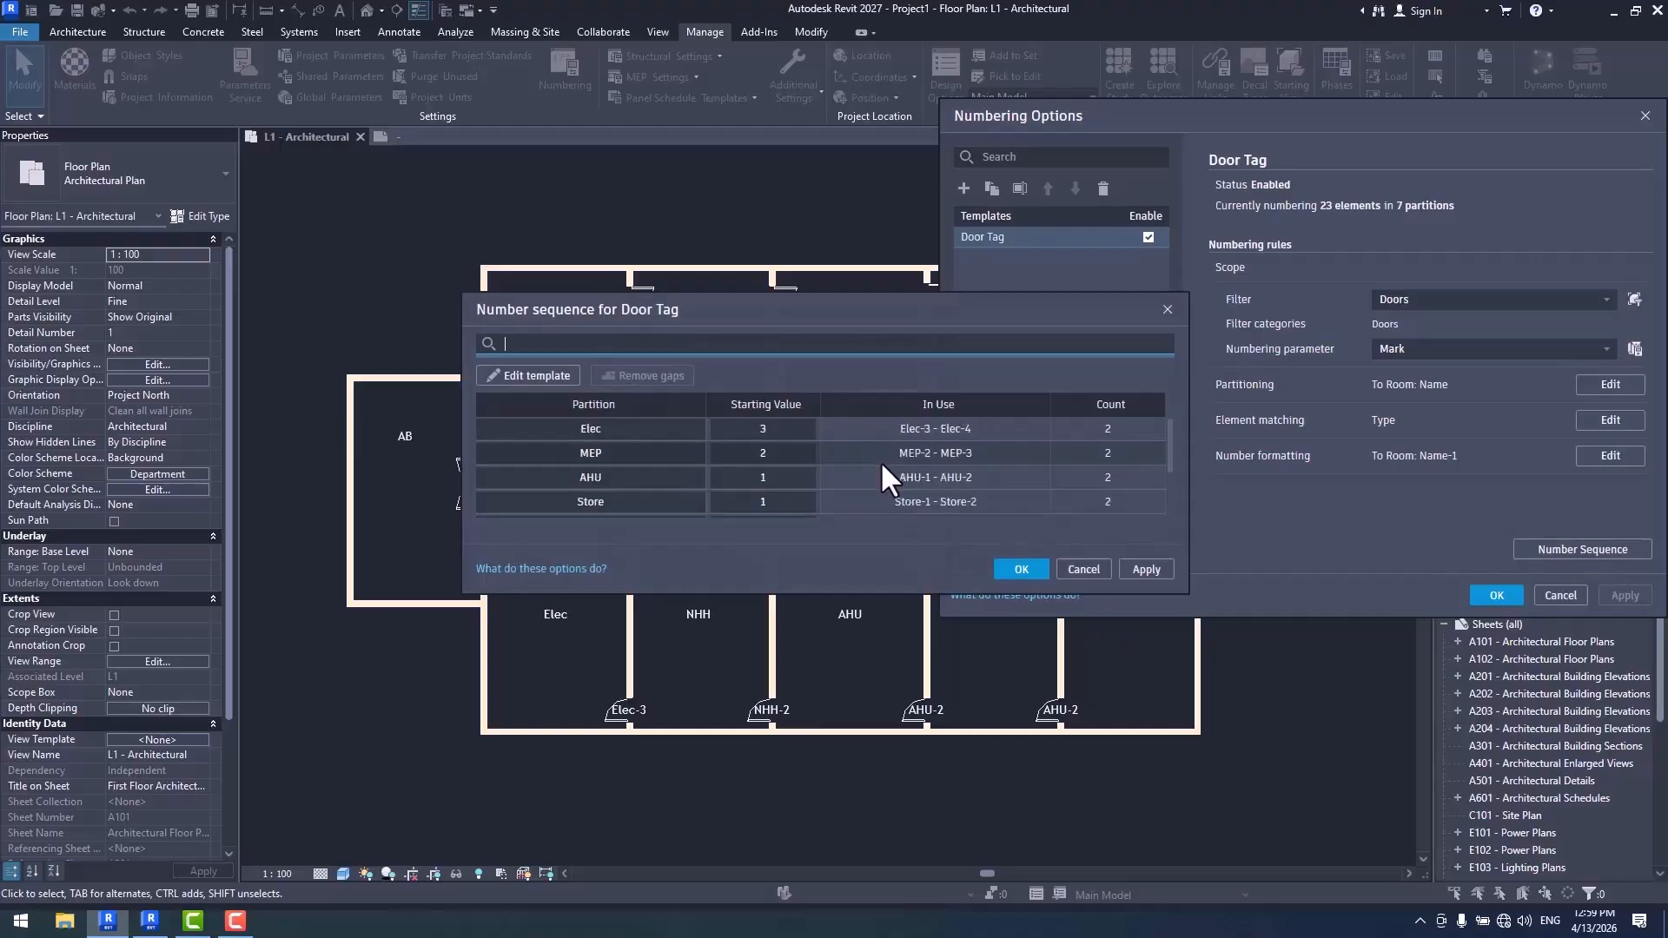
left_click(529, 376)
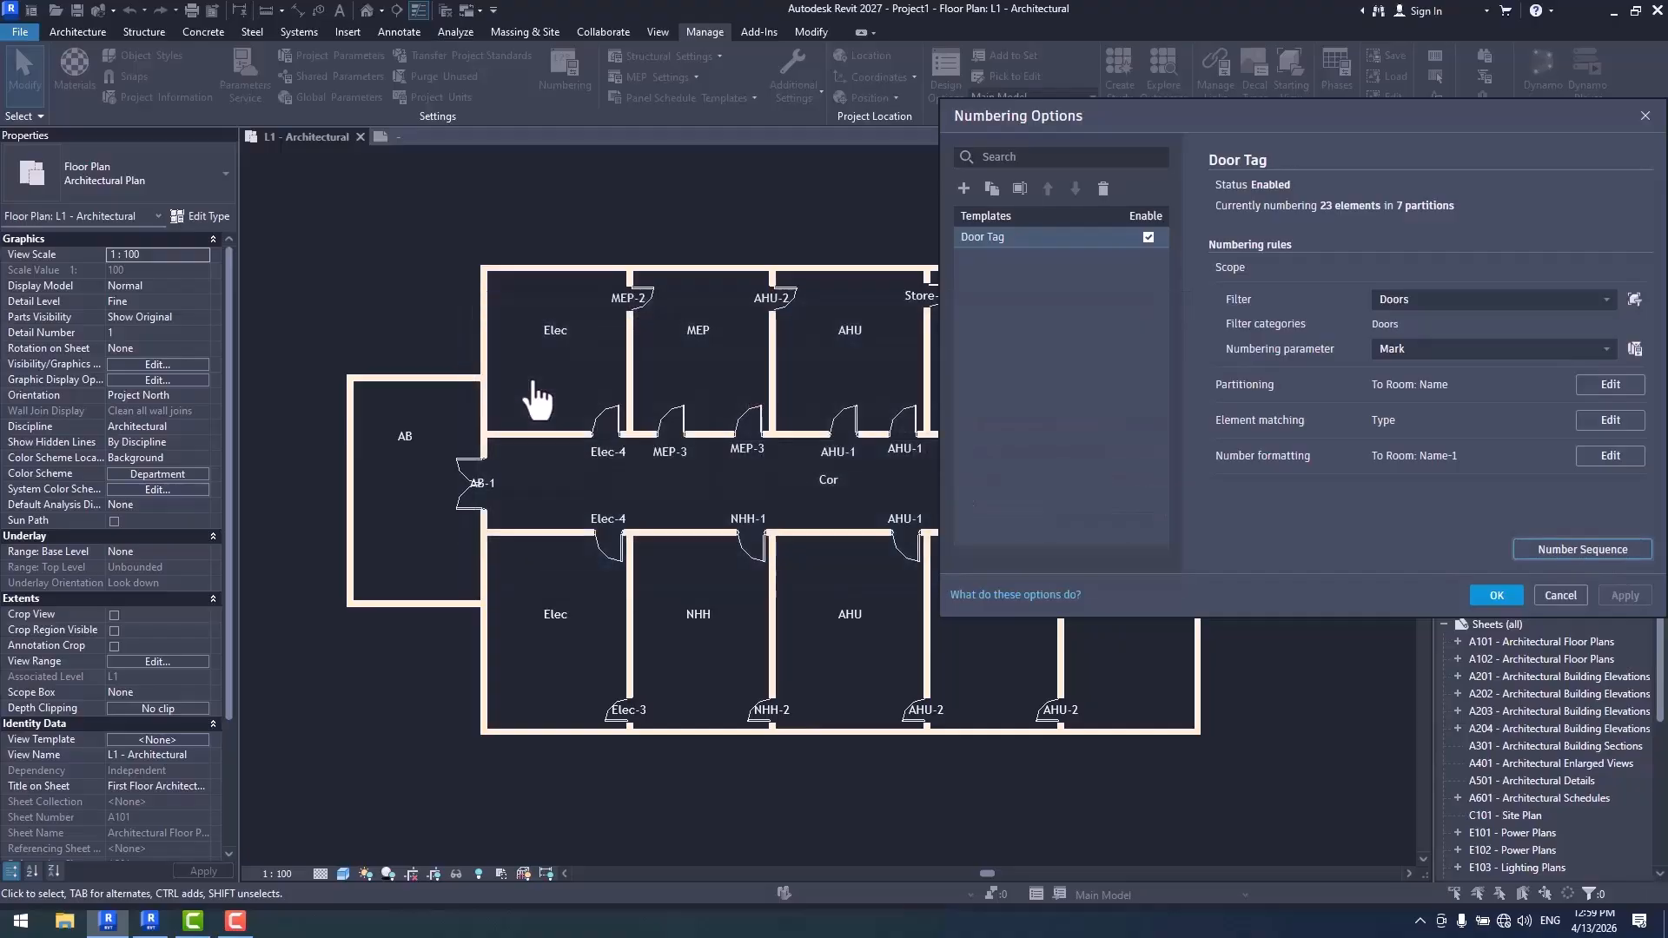
left_click(1578, 553)
scroll(1019, 481, "up", 3)
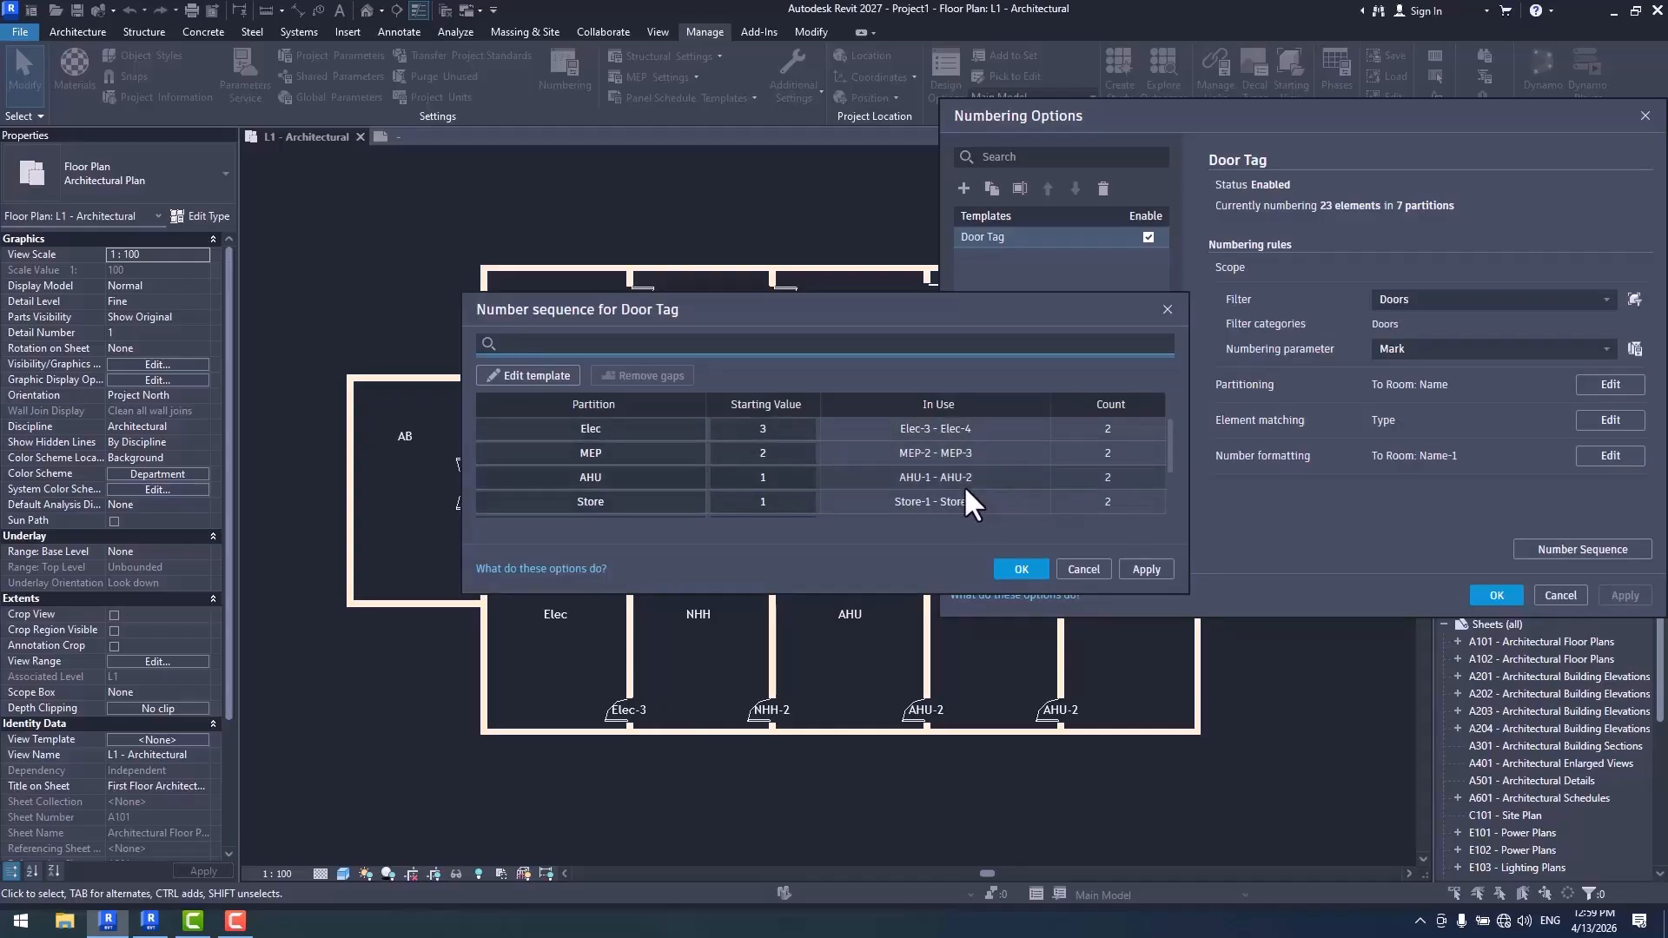
left_click(966, 458)
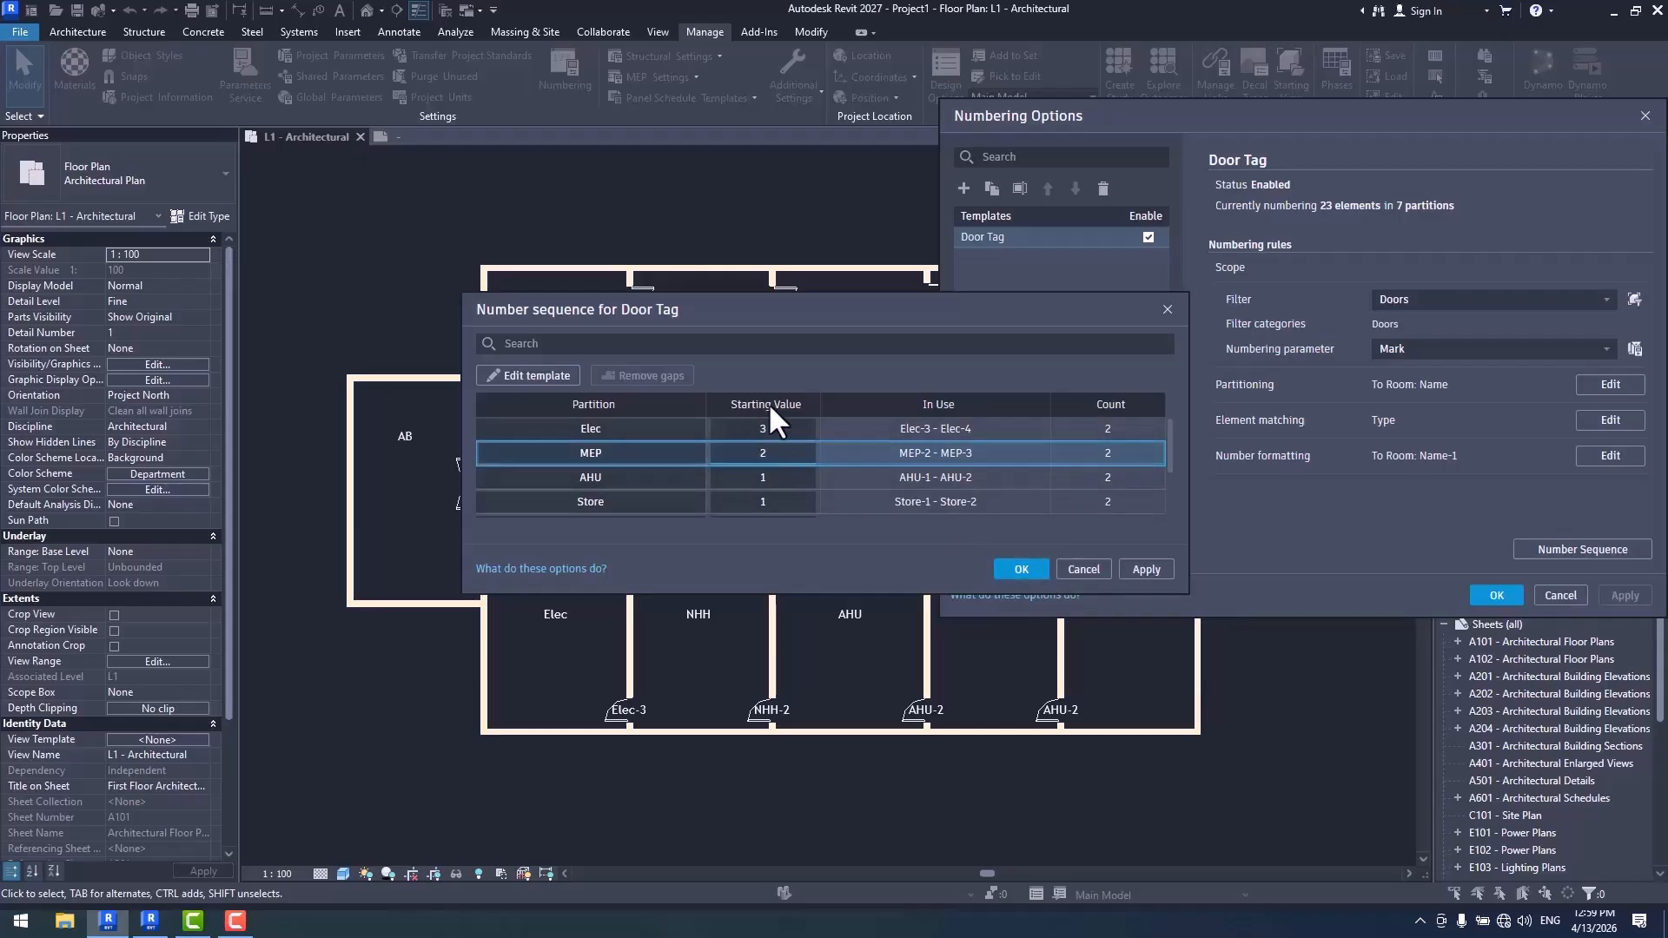
left_click(782, 430)
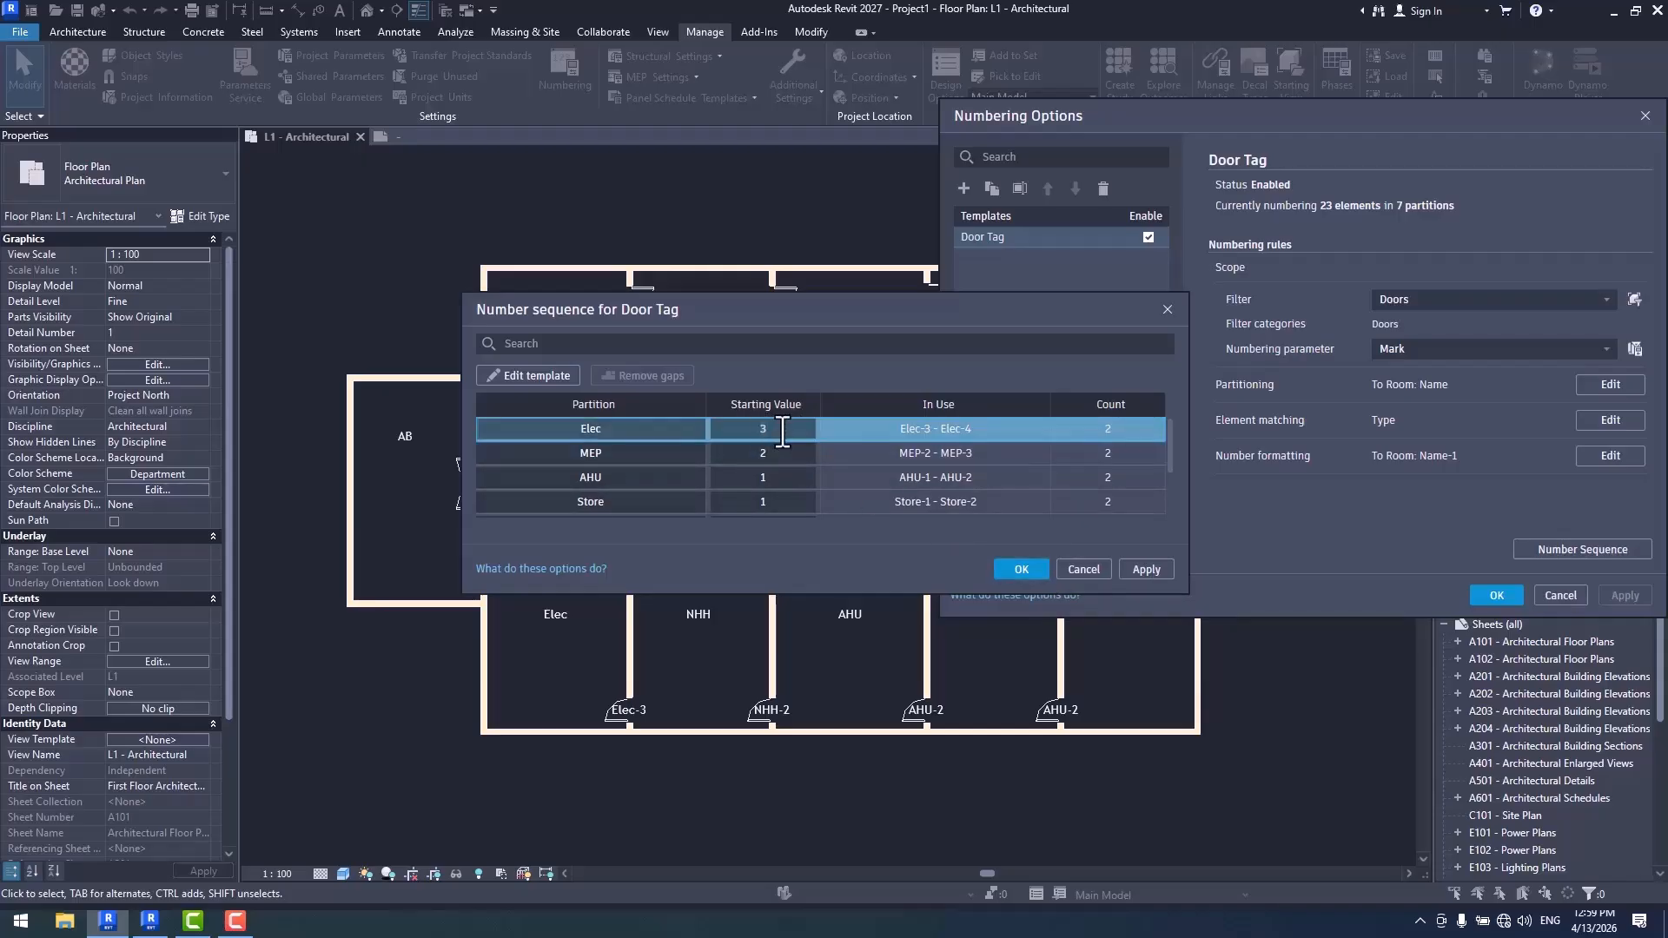
type("1")
left_click(1144, 571)
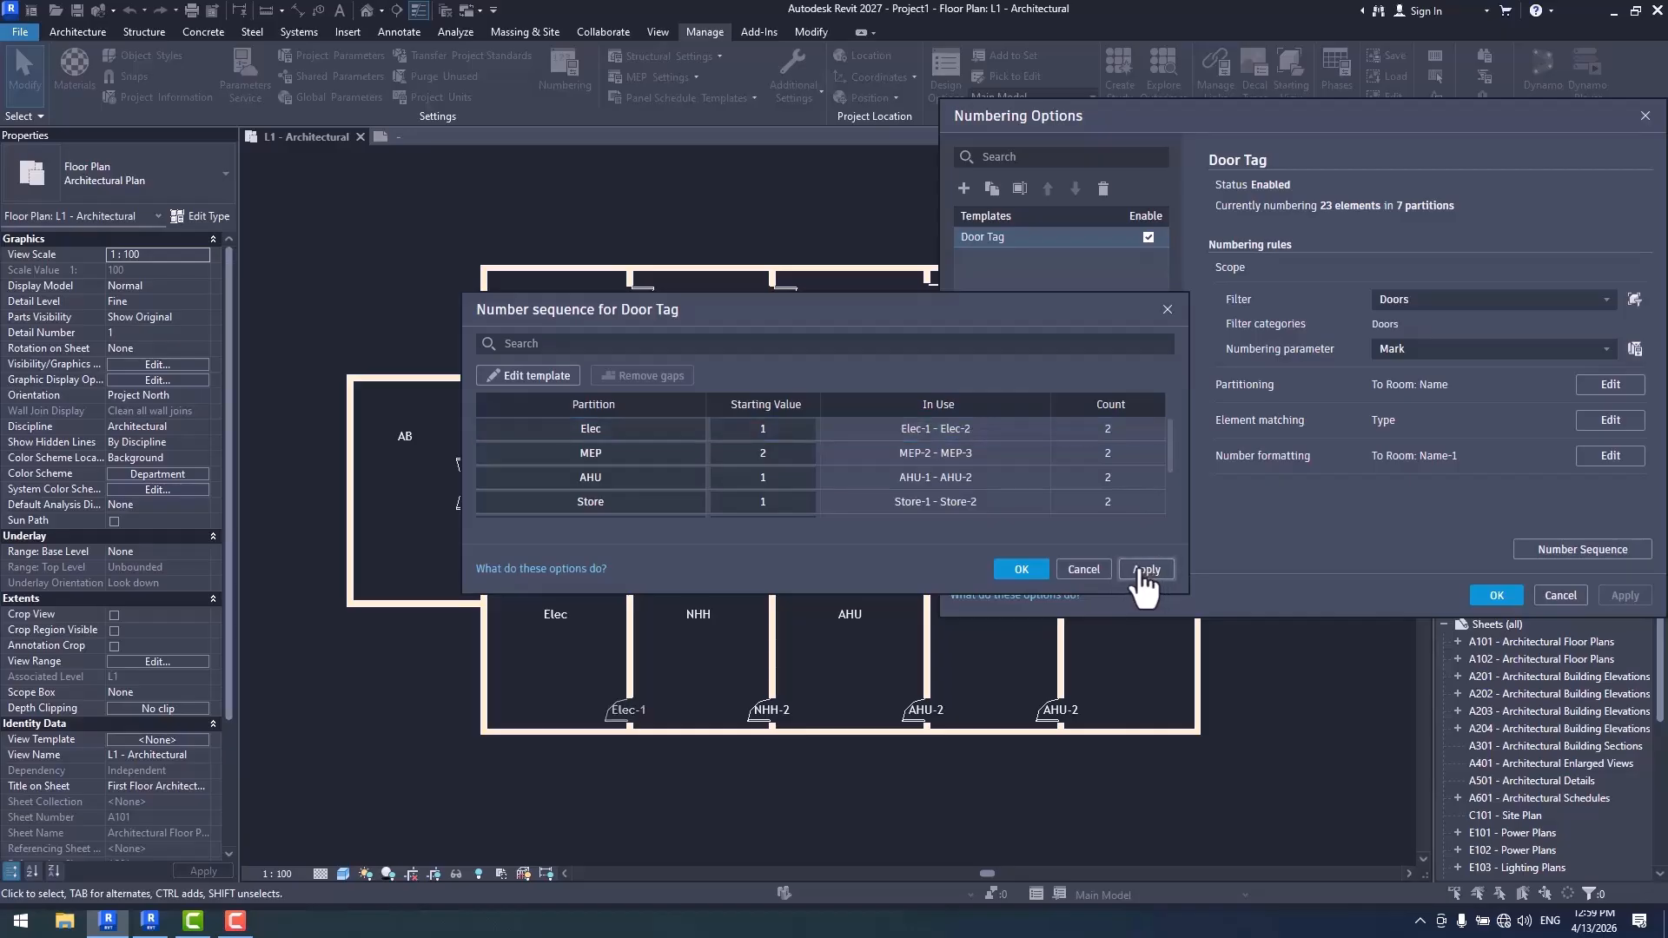
left_click(1014, 570)
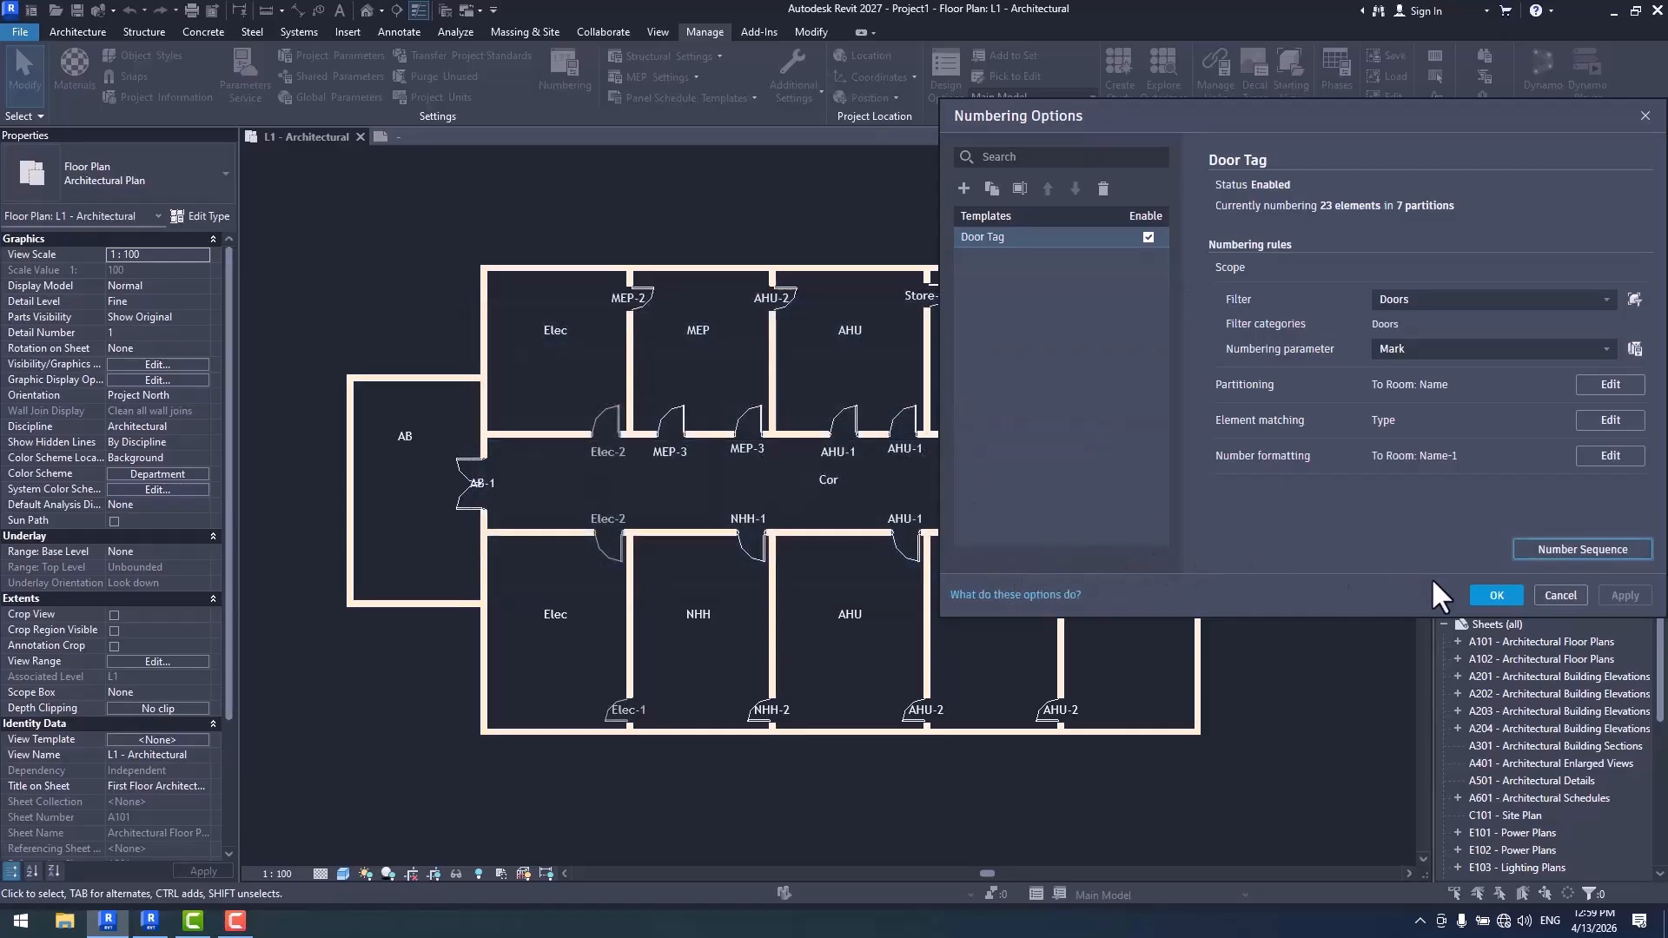
left_click(1496, 596)
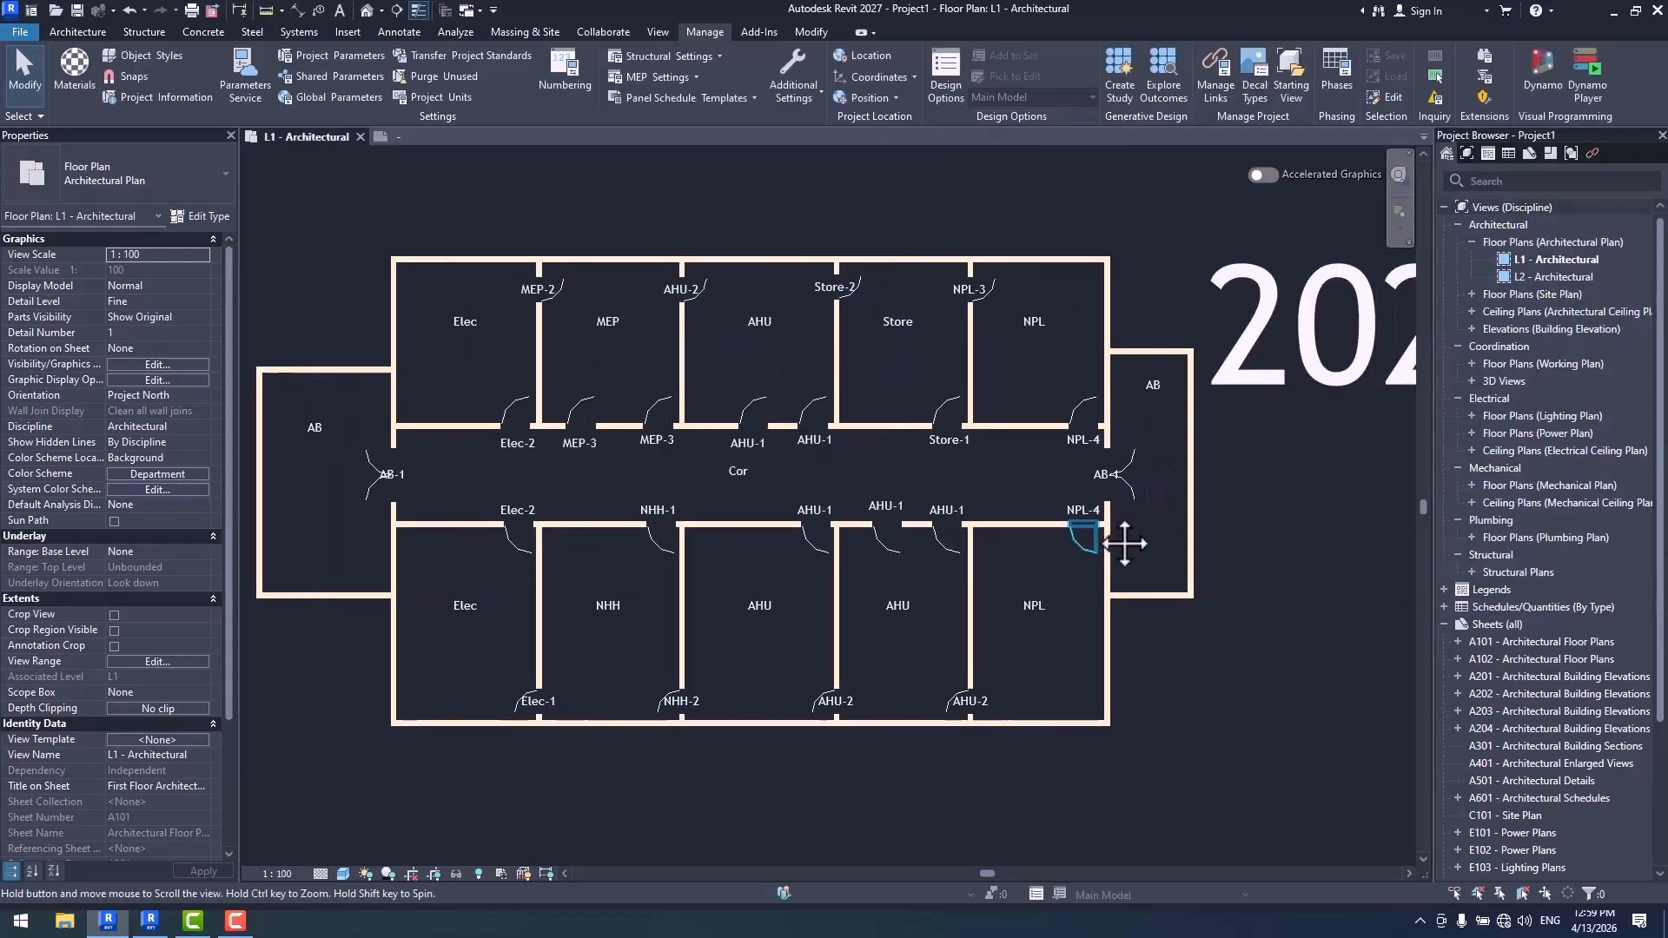
- Set the AHU partition's starting value to 2 in the Door Tag number sequence and apply the numbering options
scroll(756, 419, "up", 4)
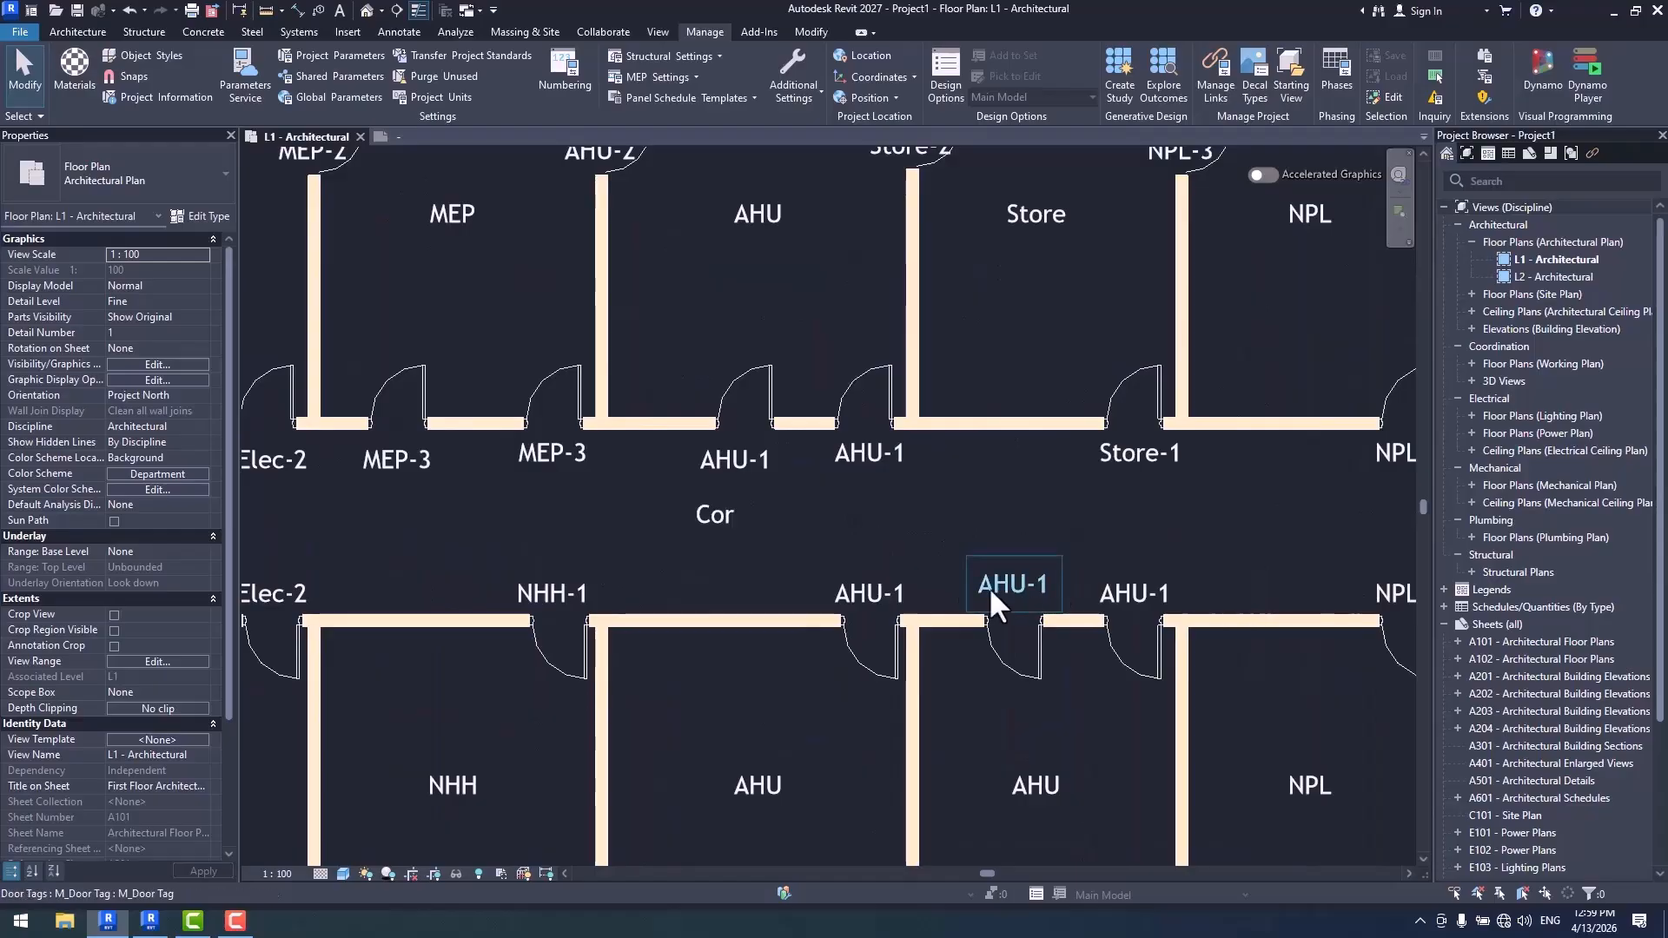
scroll(961, 621, "down", 2)
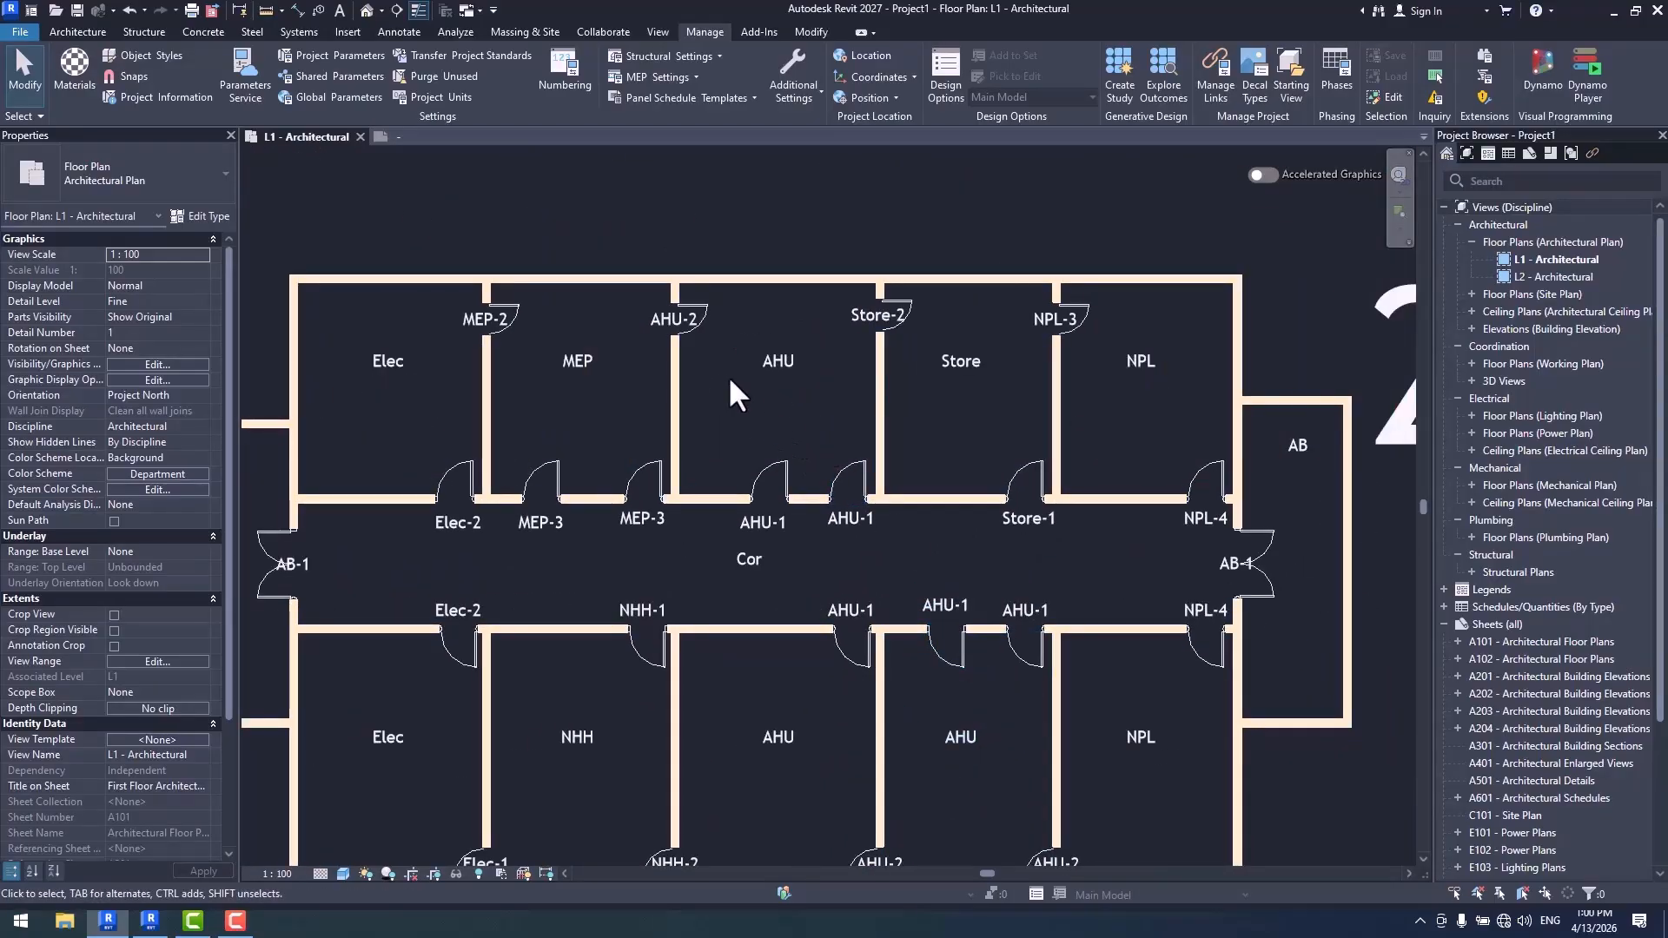
left_click(567, 71)
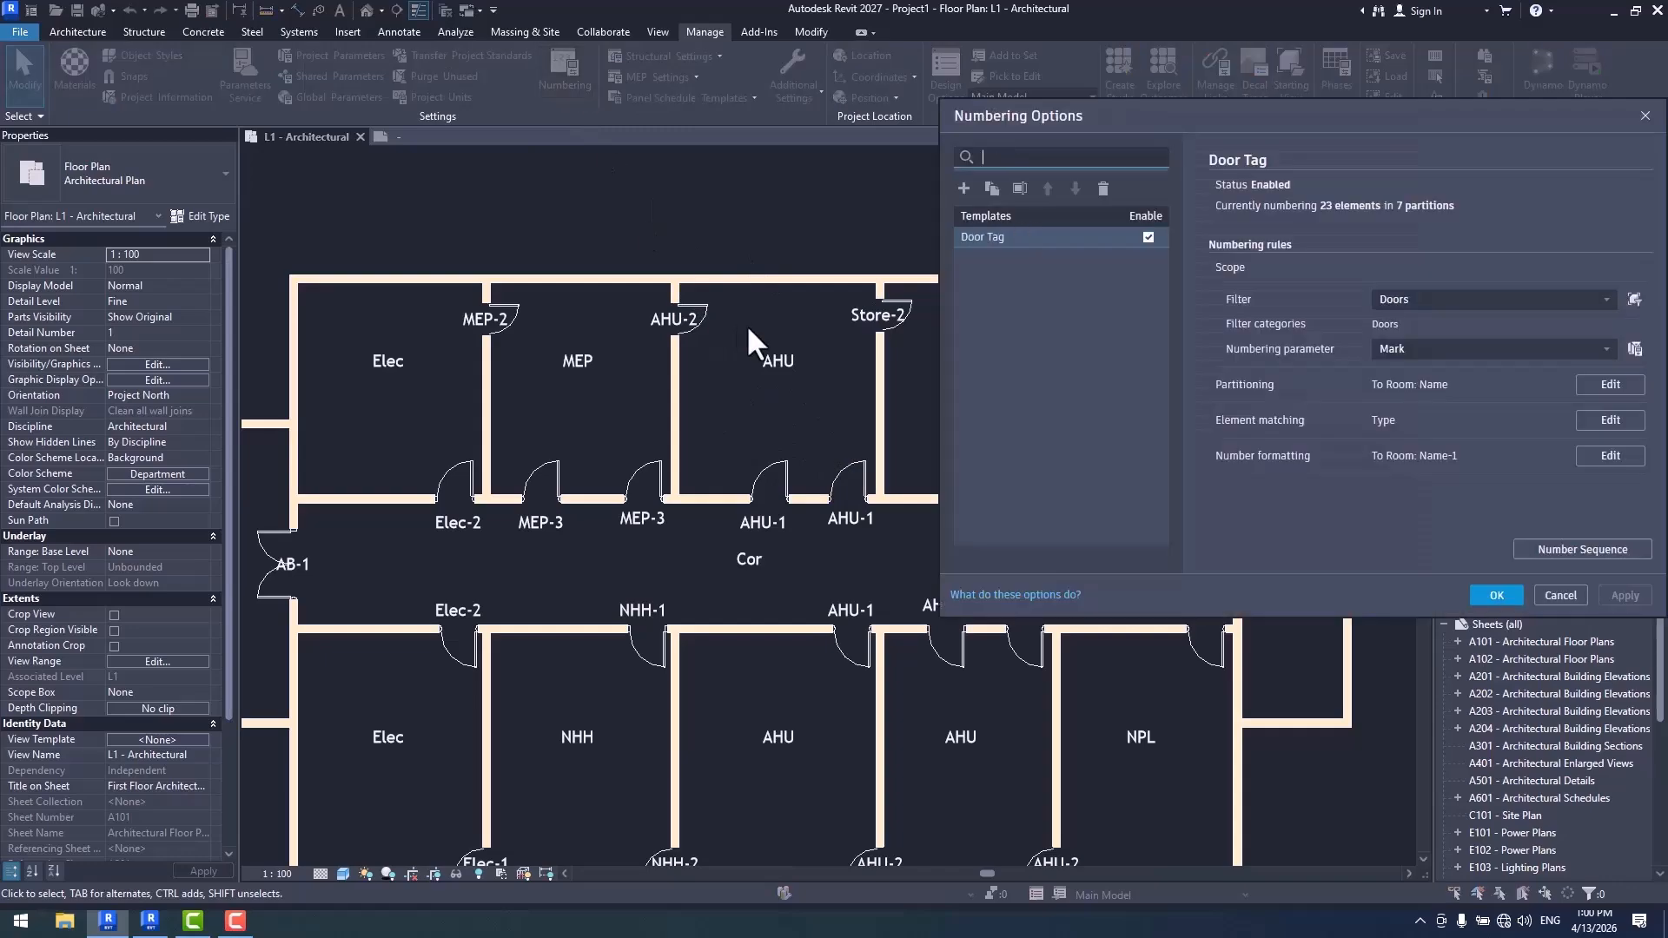
left_click(1582, 549)
left_click(596, 478)
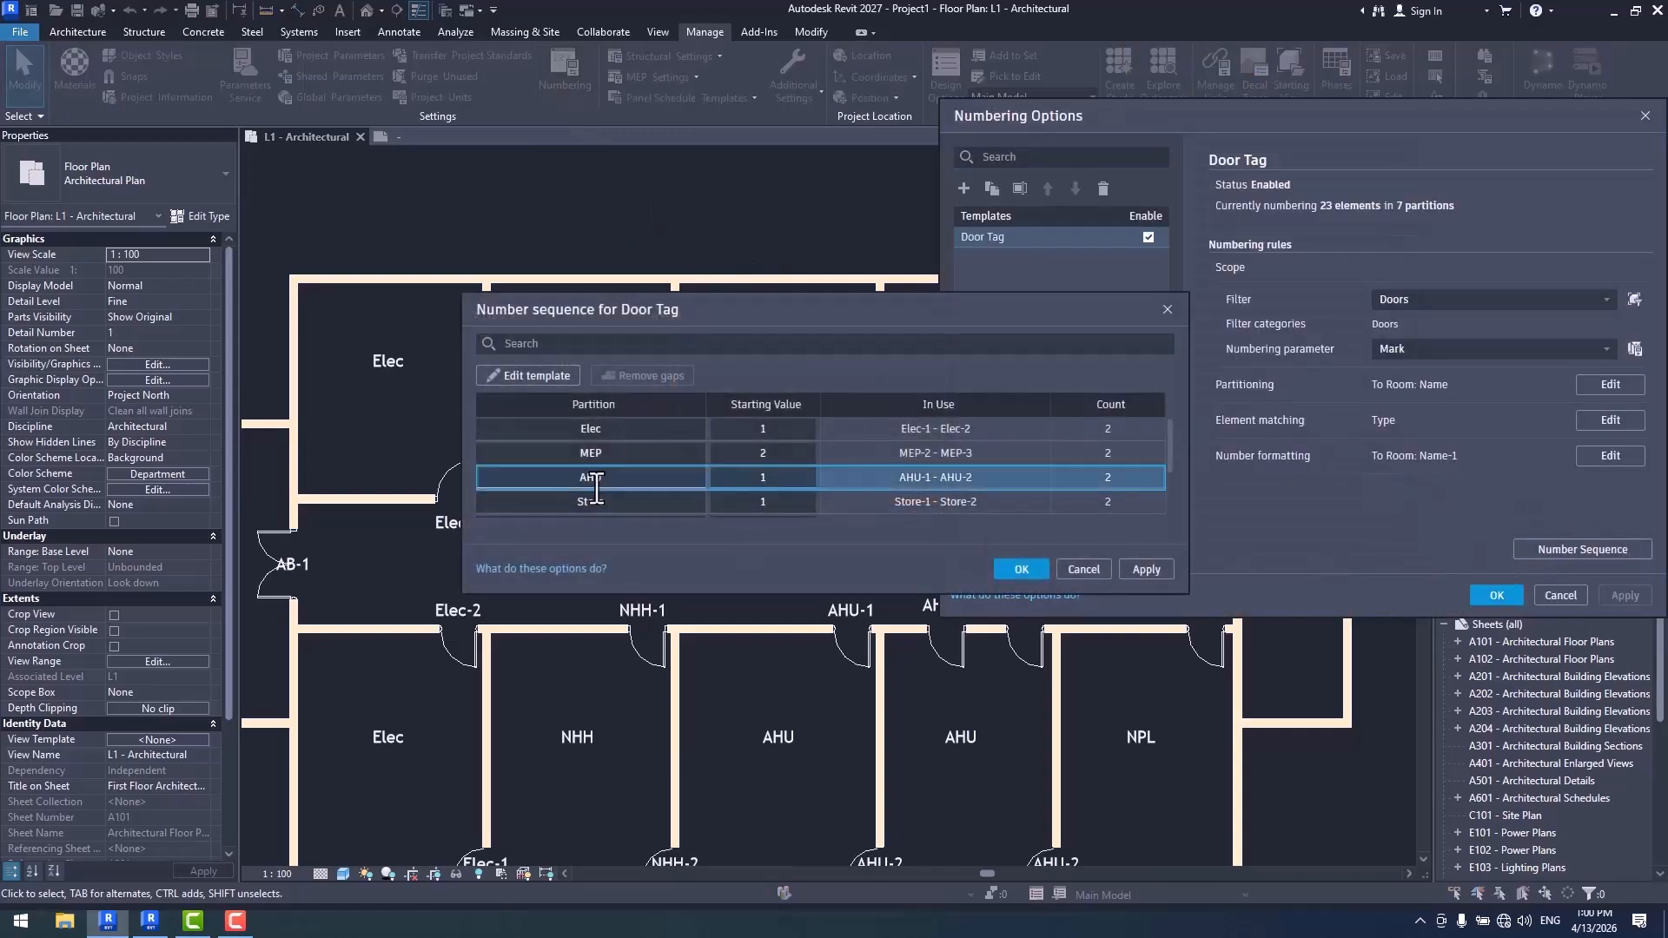
double_click(762, 477)
type("2")
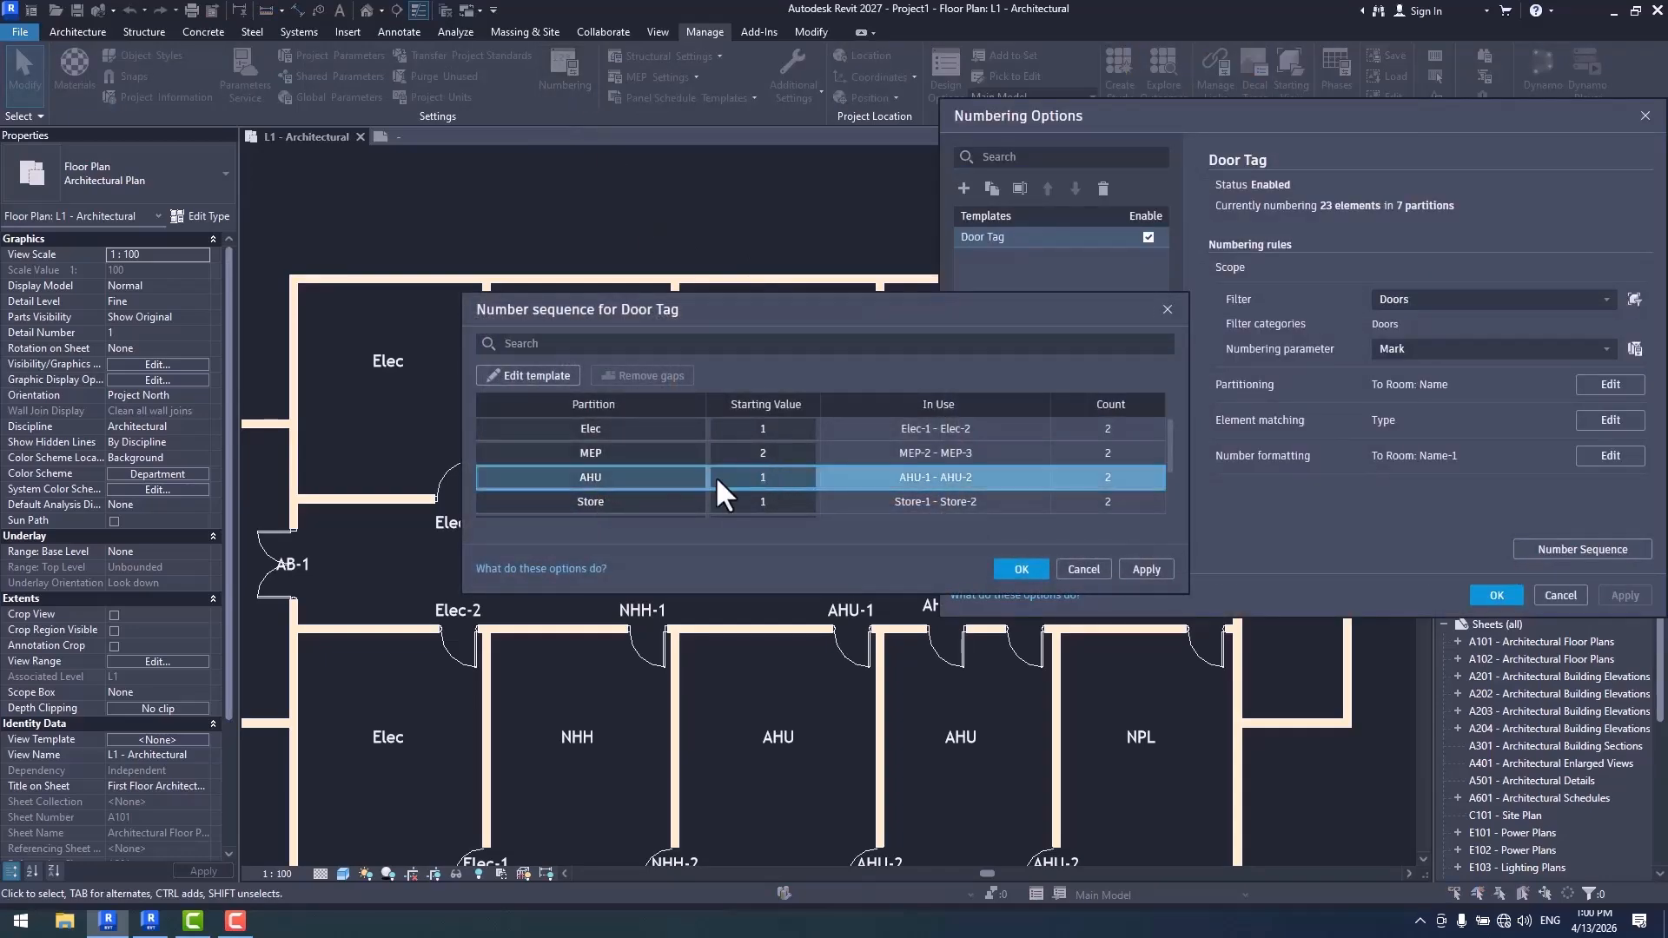
left_click(1018, 569)
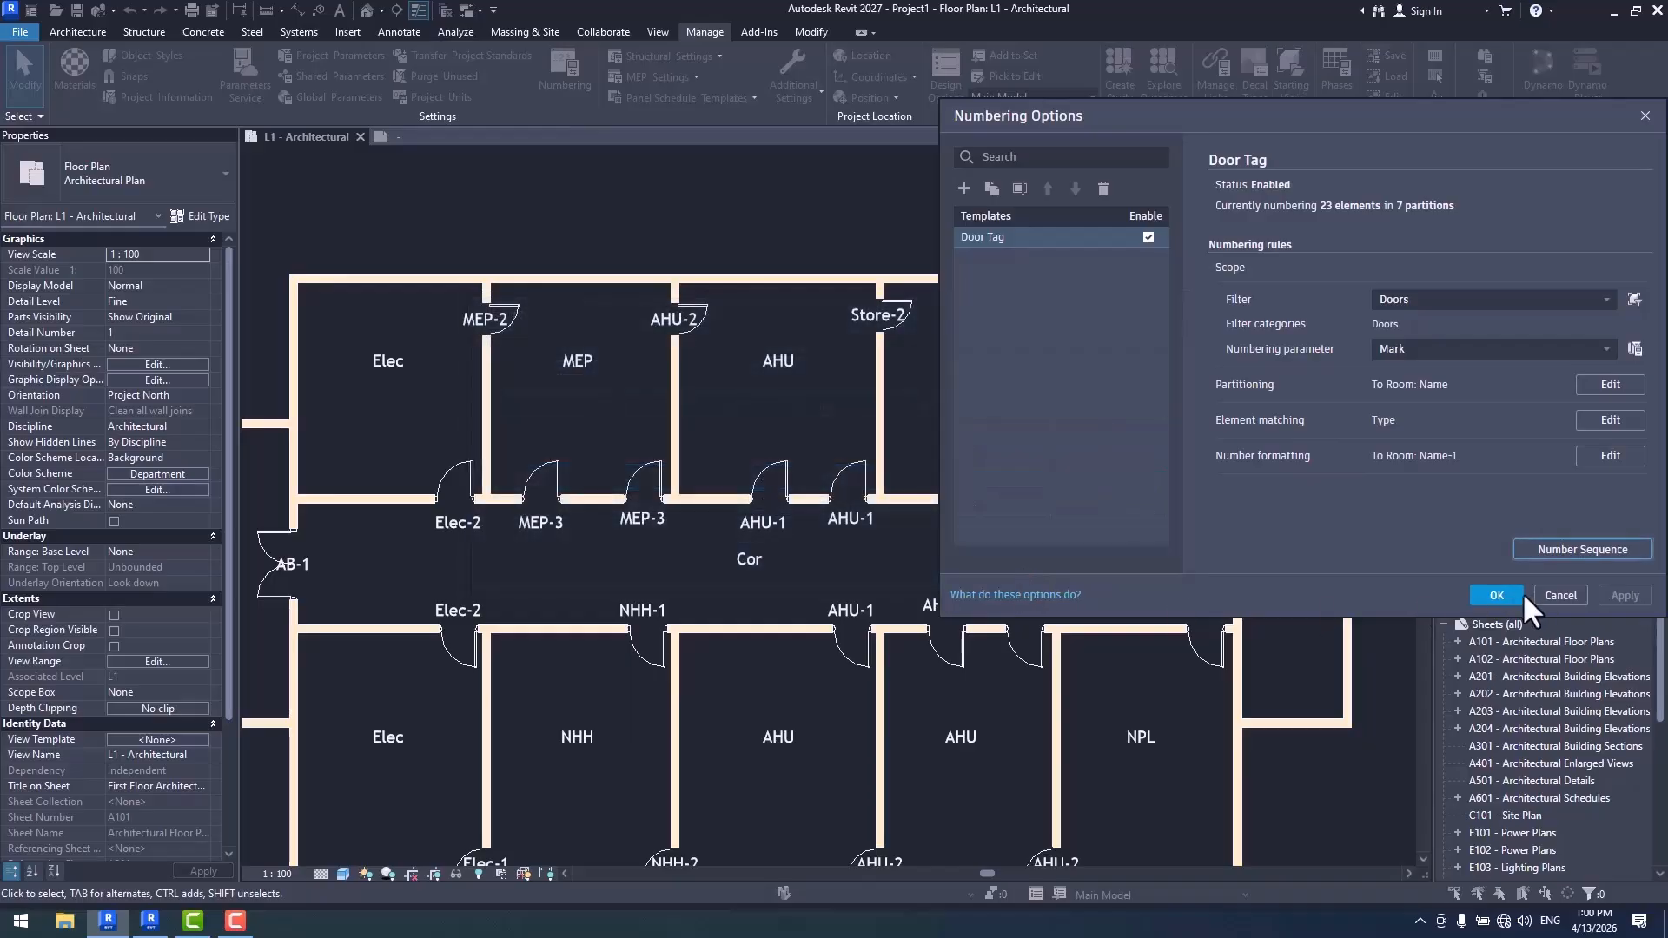
left_click(1496, 595)
middle_click_drag(1119, 628, 1100, 598)
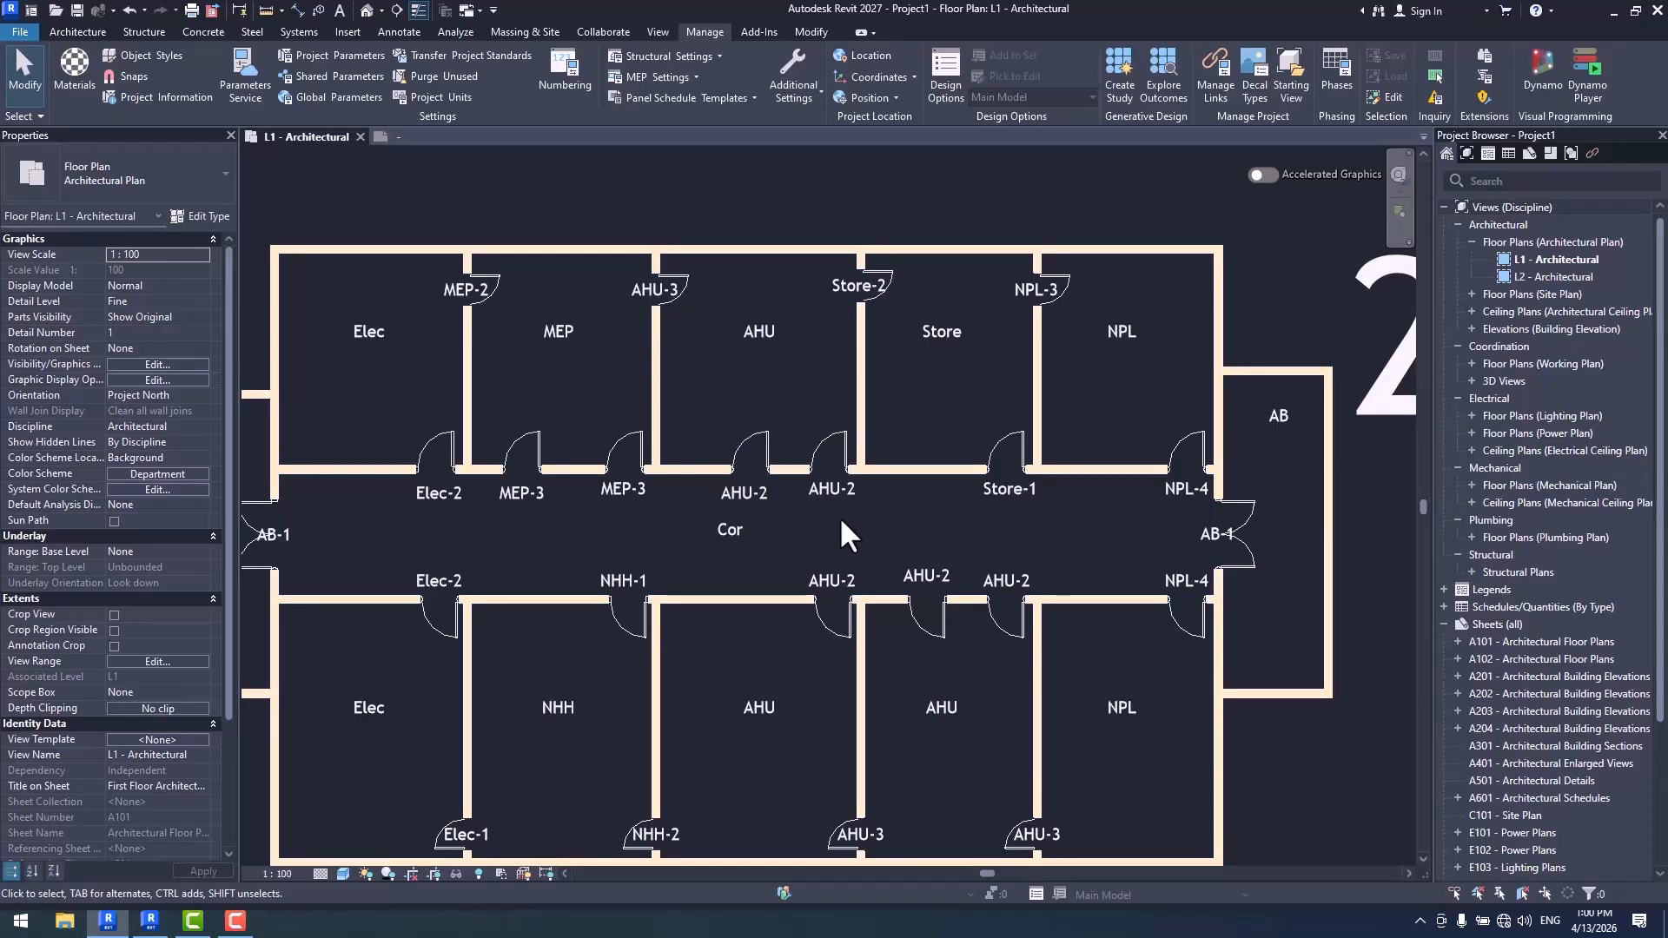
- Review the starting values of all partitions in the Door Tag number sequence, including Store, NPL, NHH and AB
left_click(566, 69)
left_click(1583, 549)
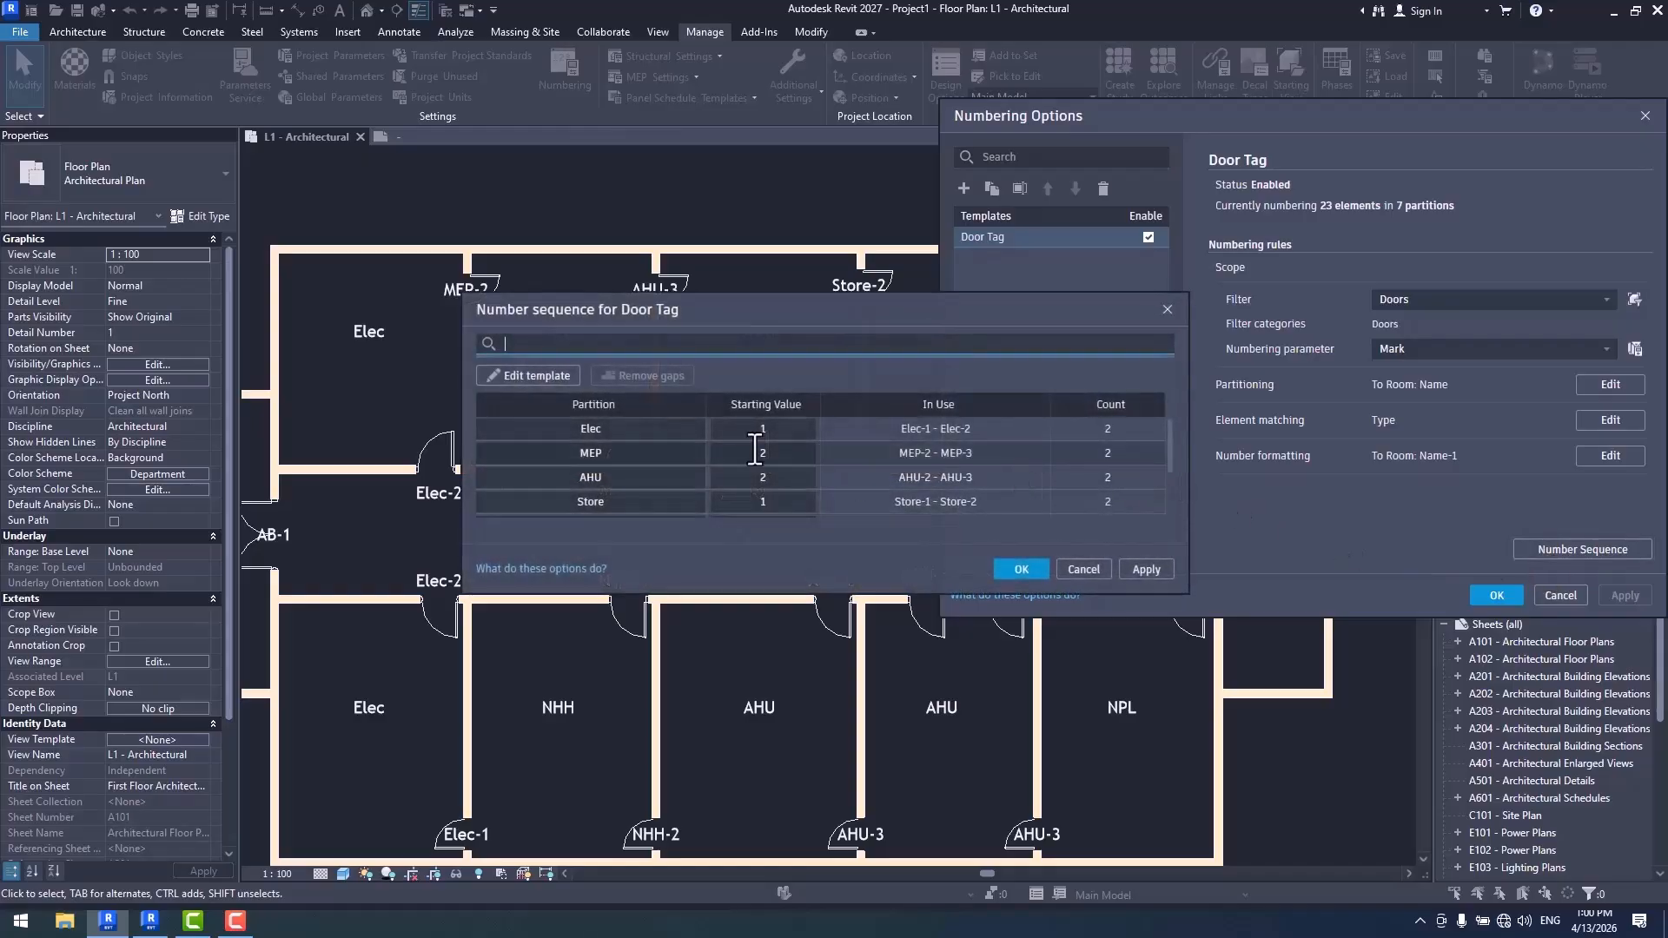
scroll(801, 468, "down", 3)
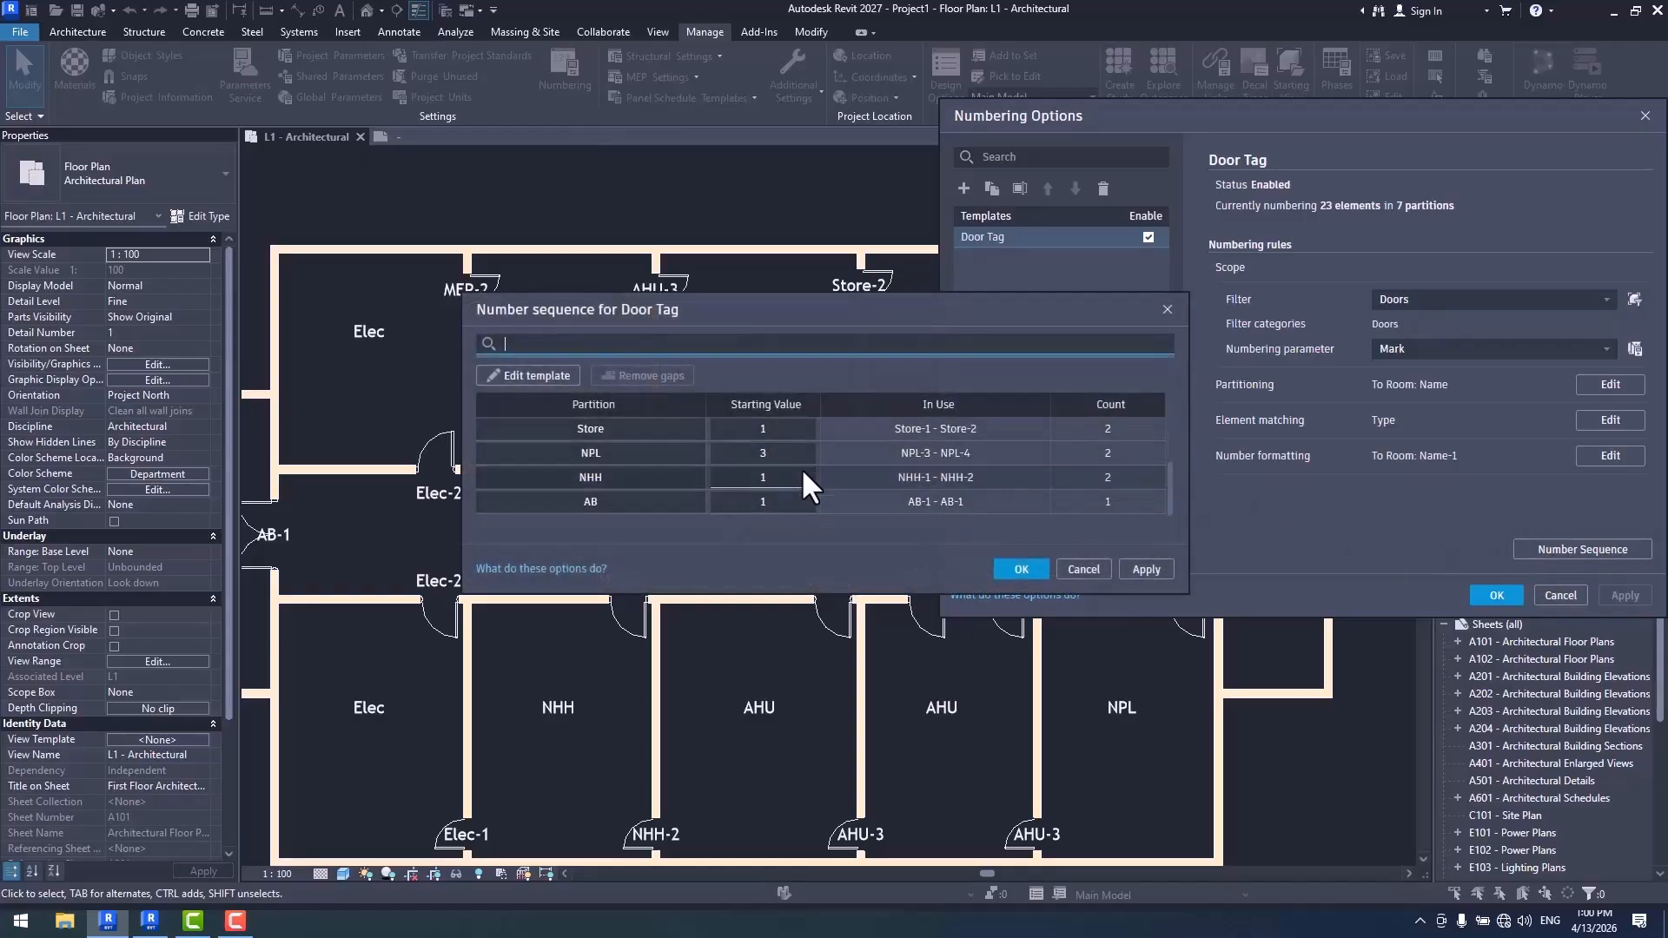
left_click(1021, 569)
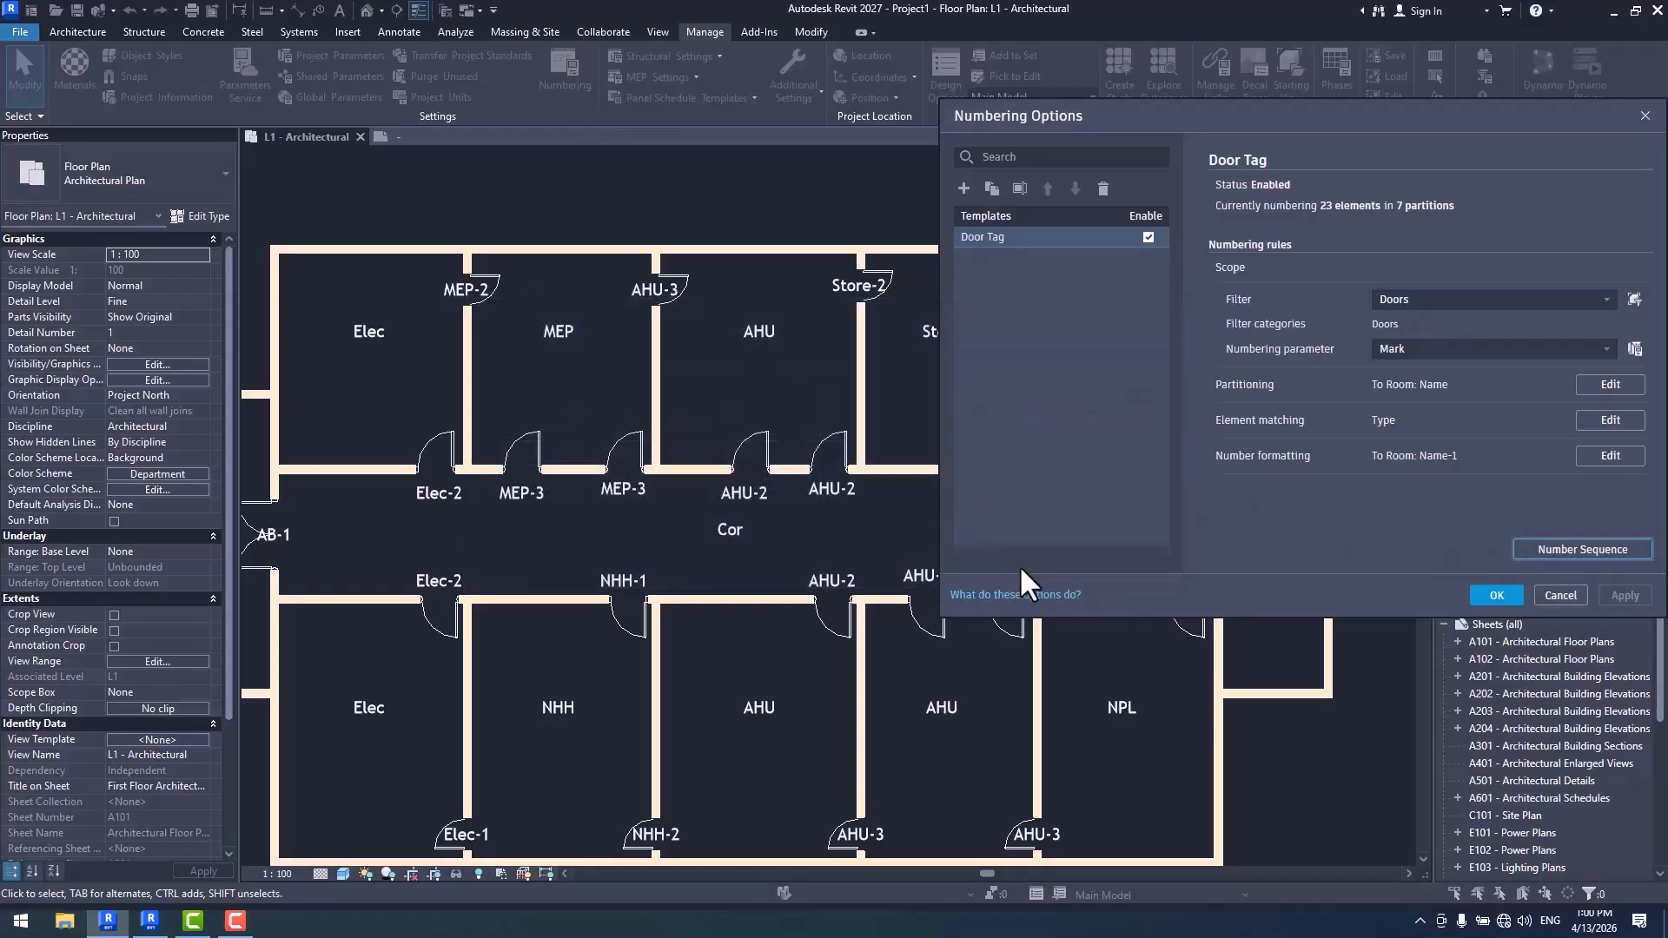
left_click(1496, 596)
scroll(1216, 487, "down", 3)
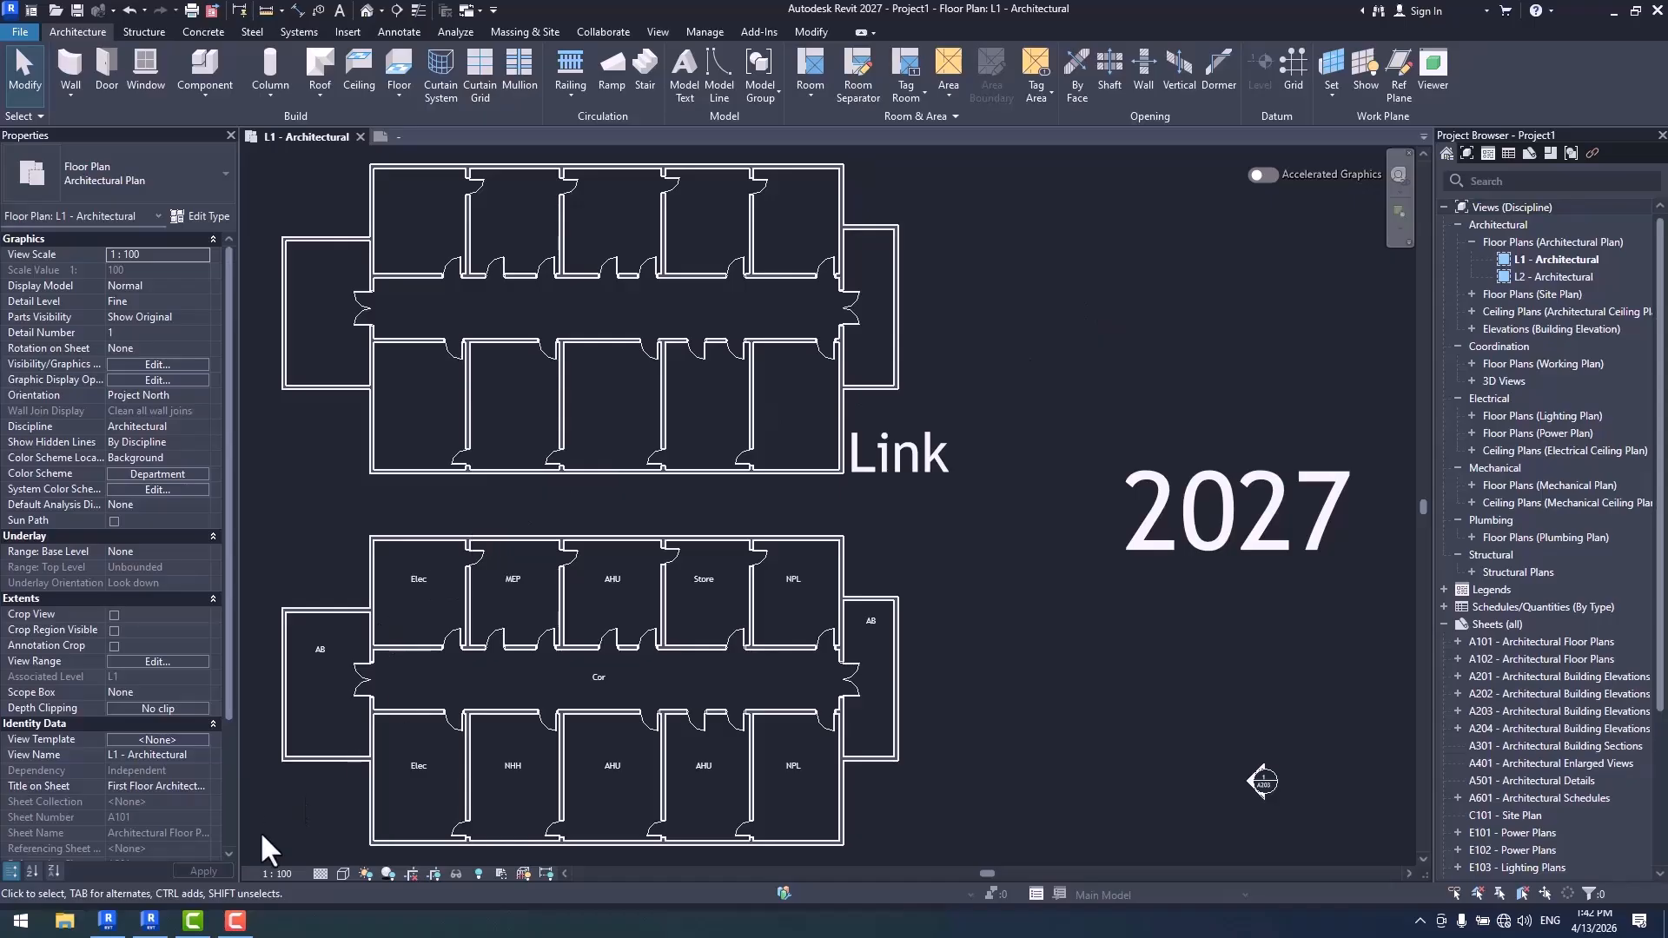
- Switch to the Revit 2026 project and examine the linked and host floor plans side by side
left_click(150, 924)
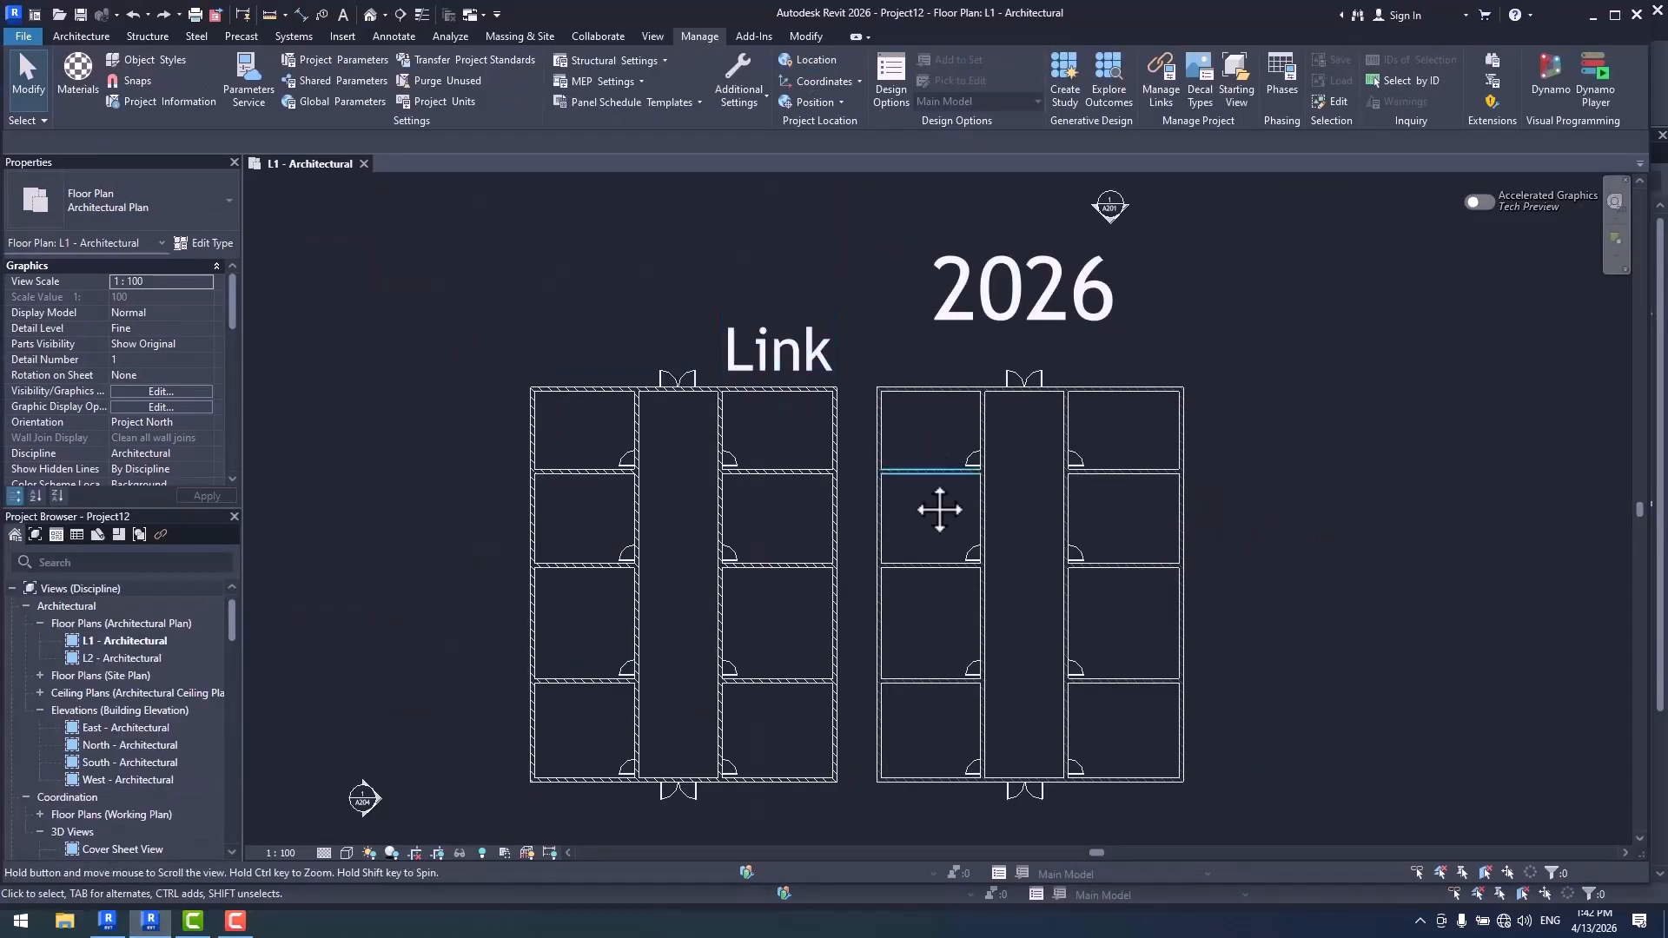
scroll(898, 376, "up", 5)
scroll(883, 429, "up", 1)
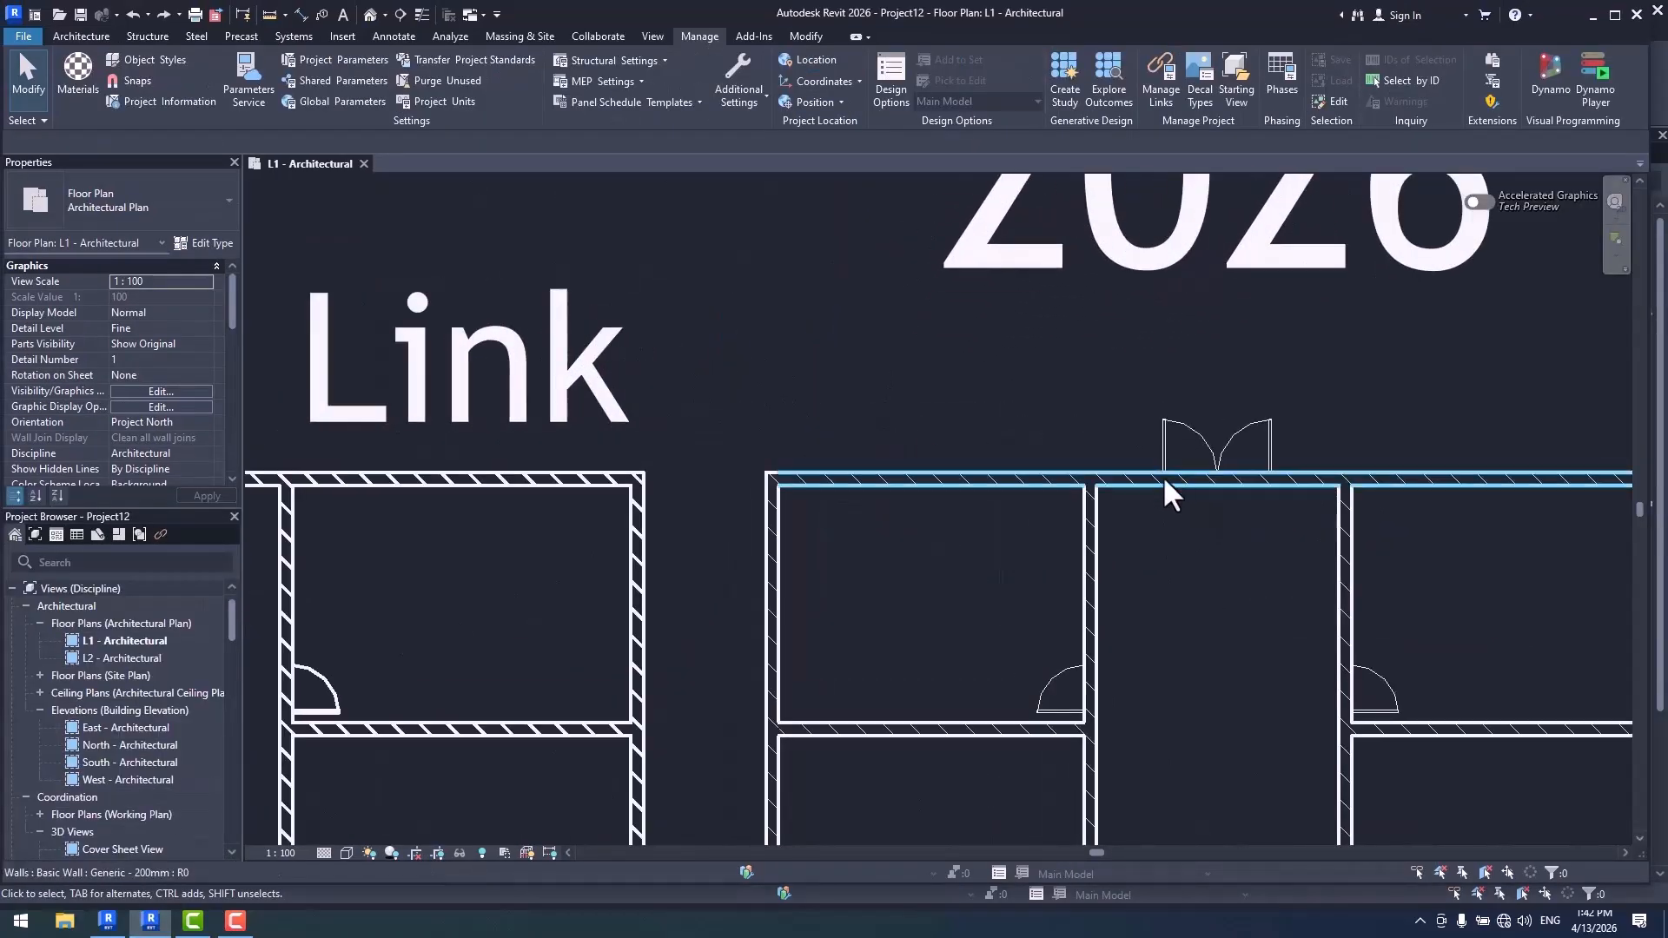
middle_click_drag(894, 420, 1029, 502)
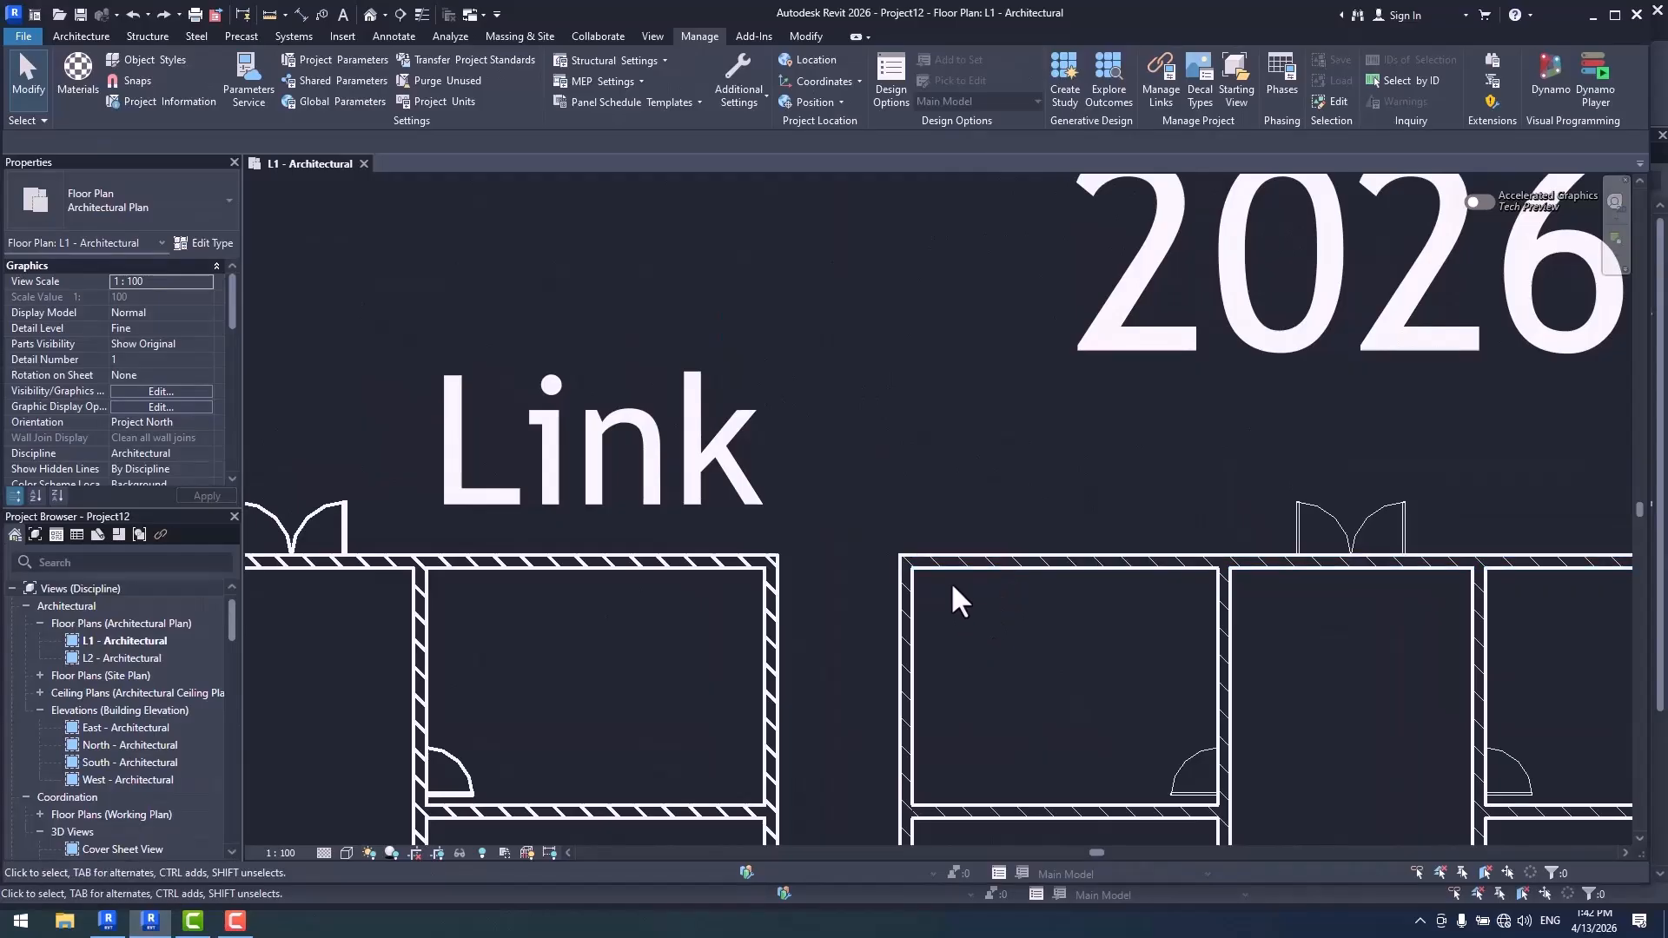
middle_click_drag(950, 581, 926, 438)
scroll(769, 267, "down", 5)
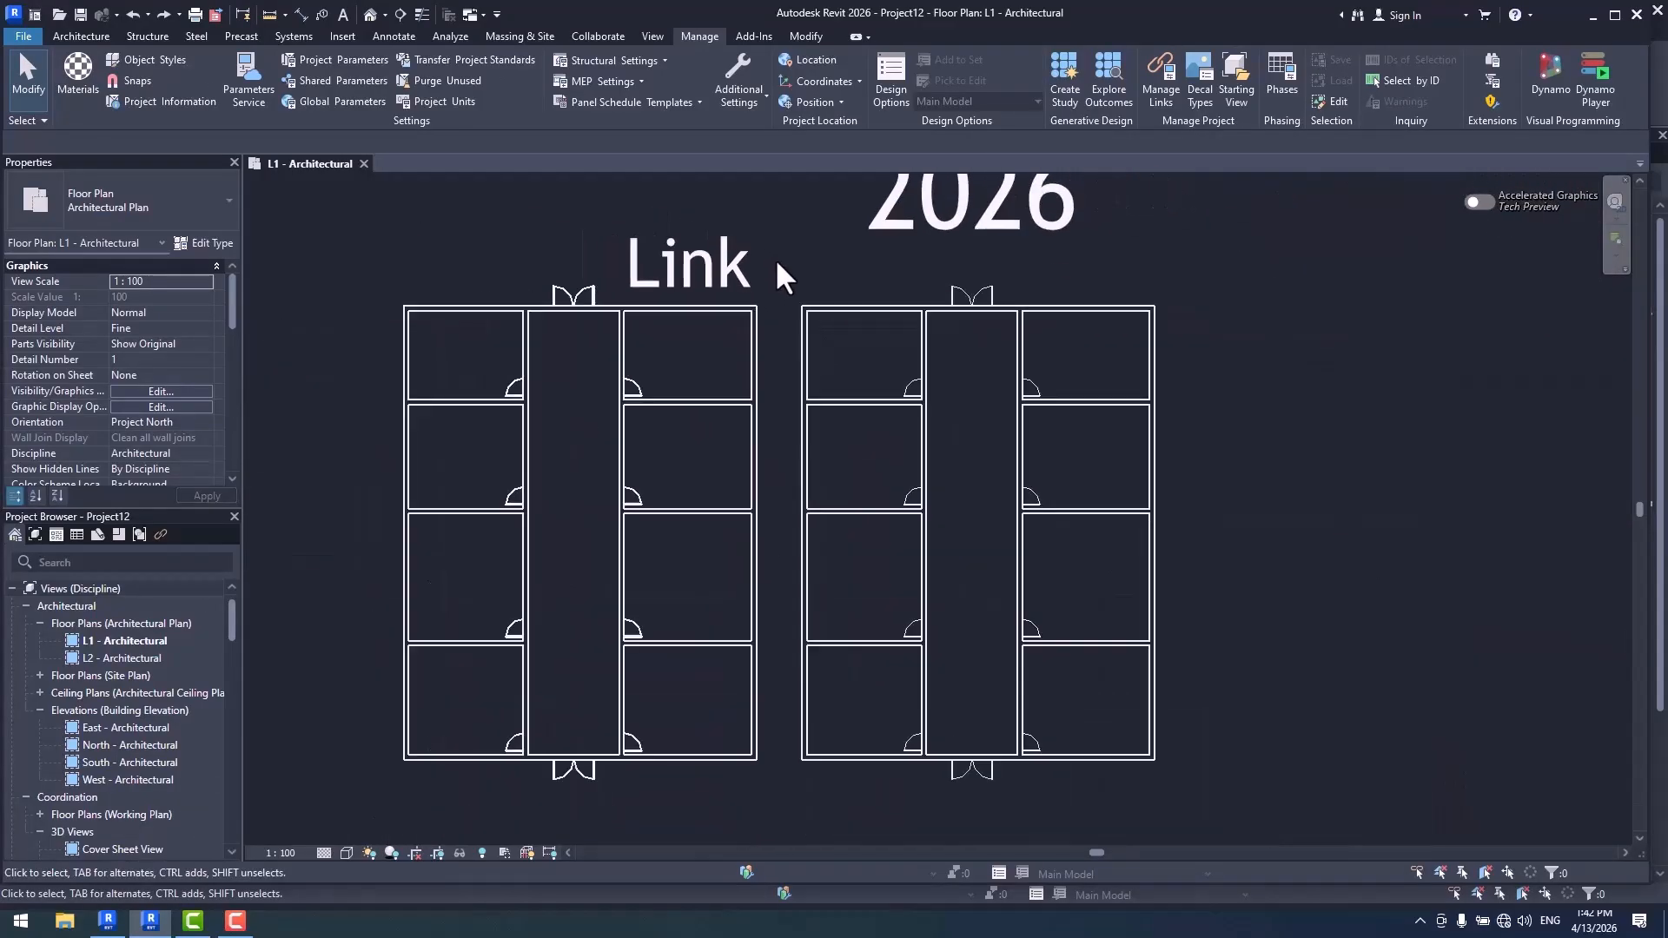
- Identify the Link2026 linked model and the individual host walls by selecting them in the L1 plan
left_click(761, 371)
mouse_move(761, 371)
left_mouse_down()
mouse_move(705, 362)
mouse_move(761, 362)
left_mouse_up()
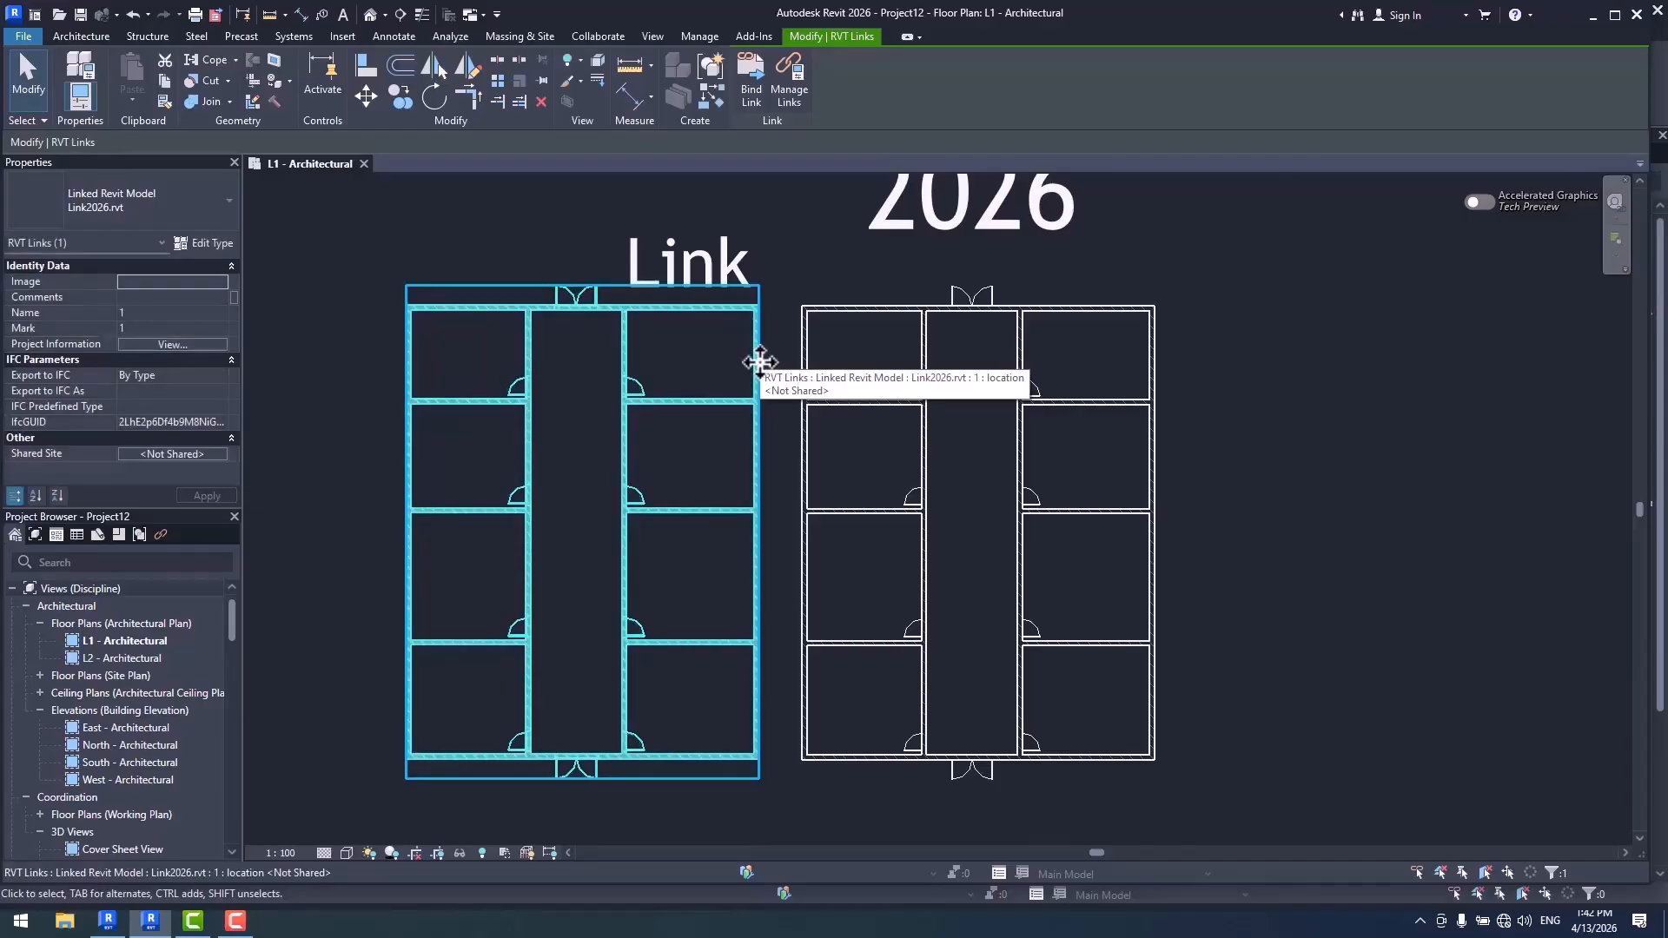
left_click(862, 307)
left_click(922, 358)
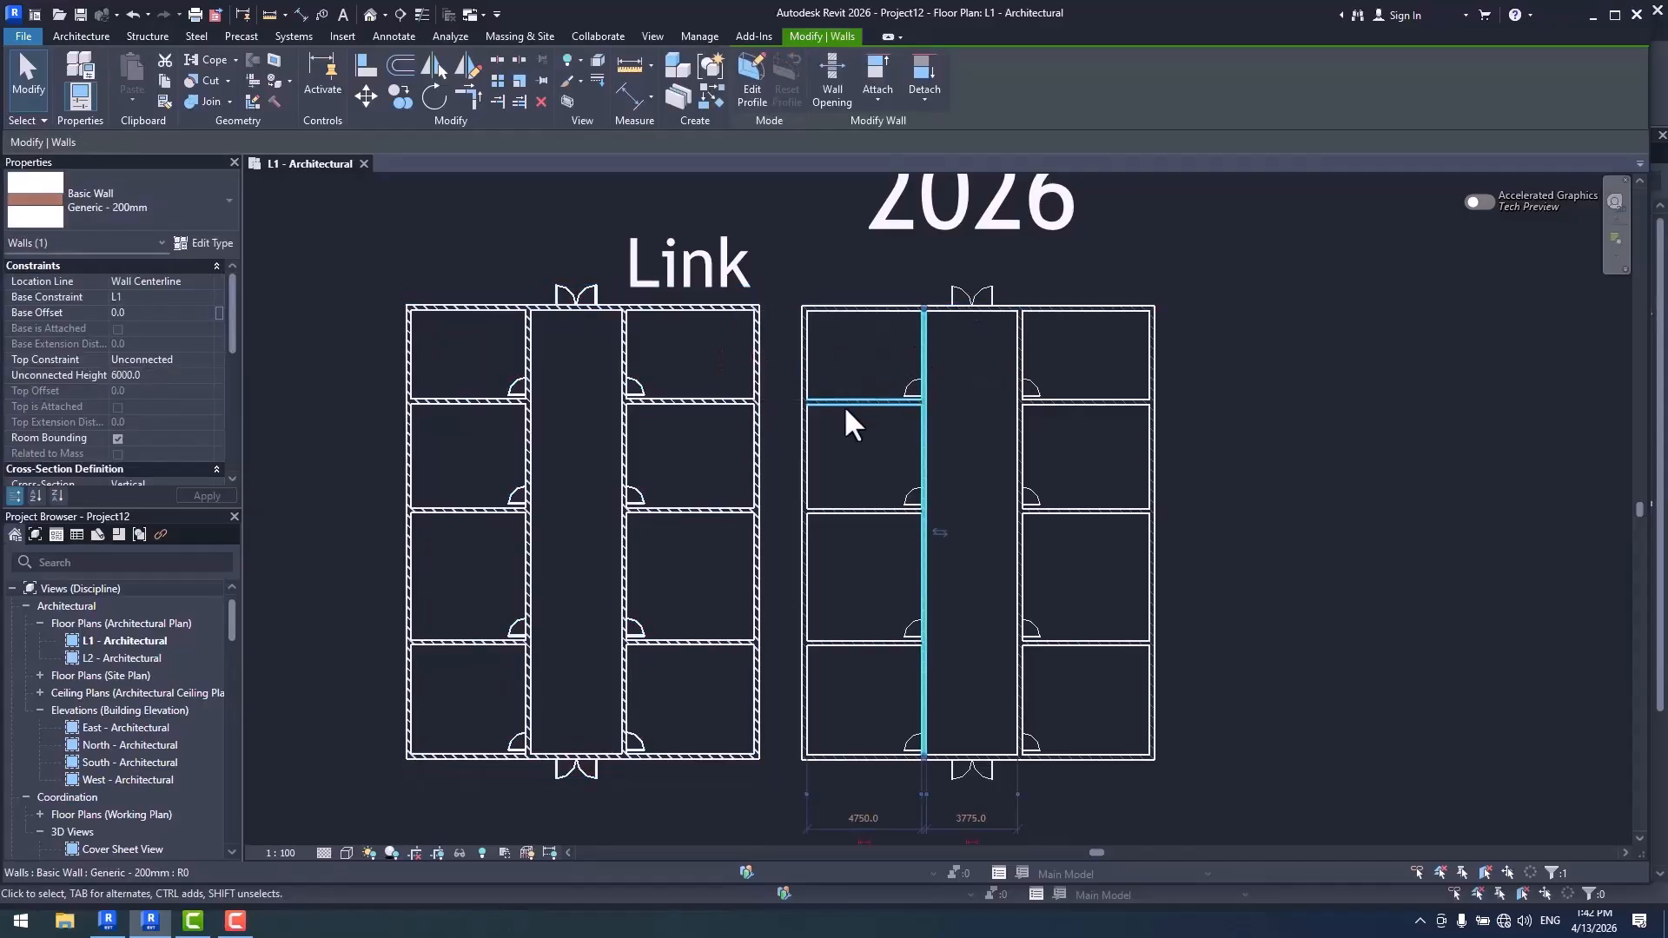
left_click(846, 405)
left_click(885, 511)
left_click(924, 542)
left_click(1270, 426)
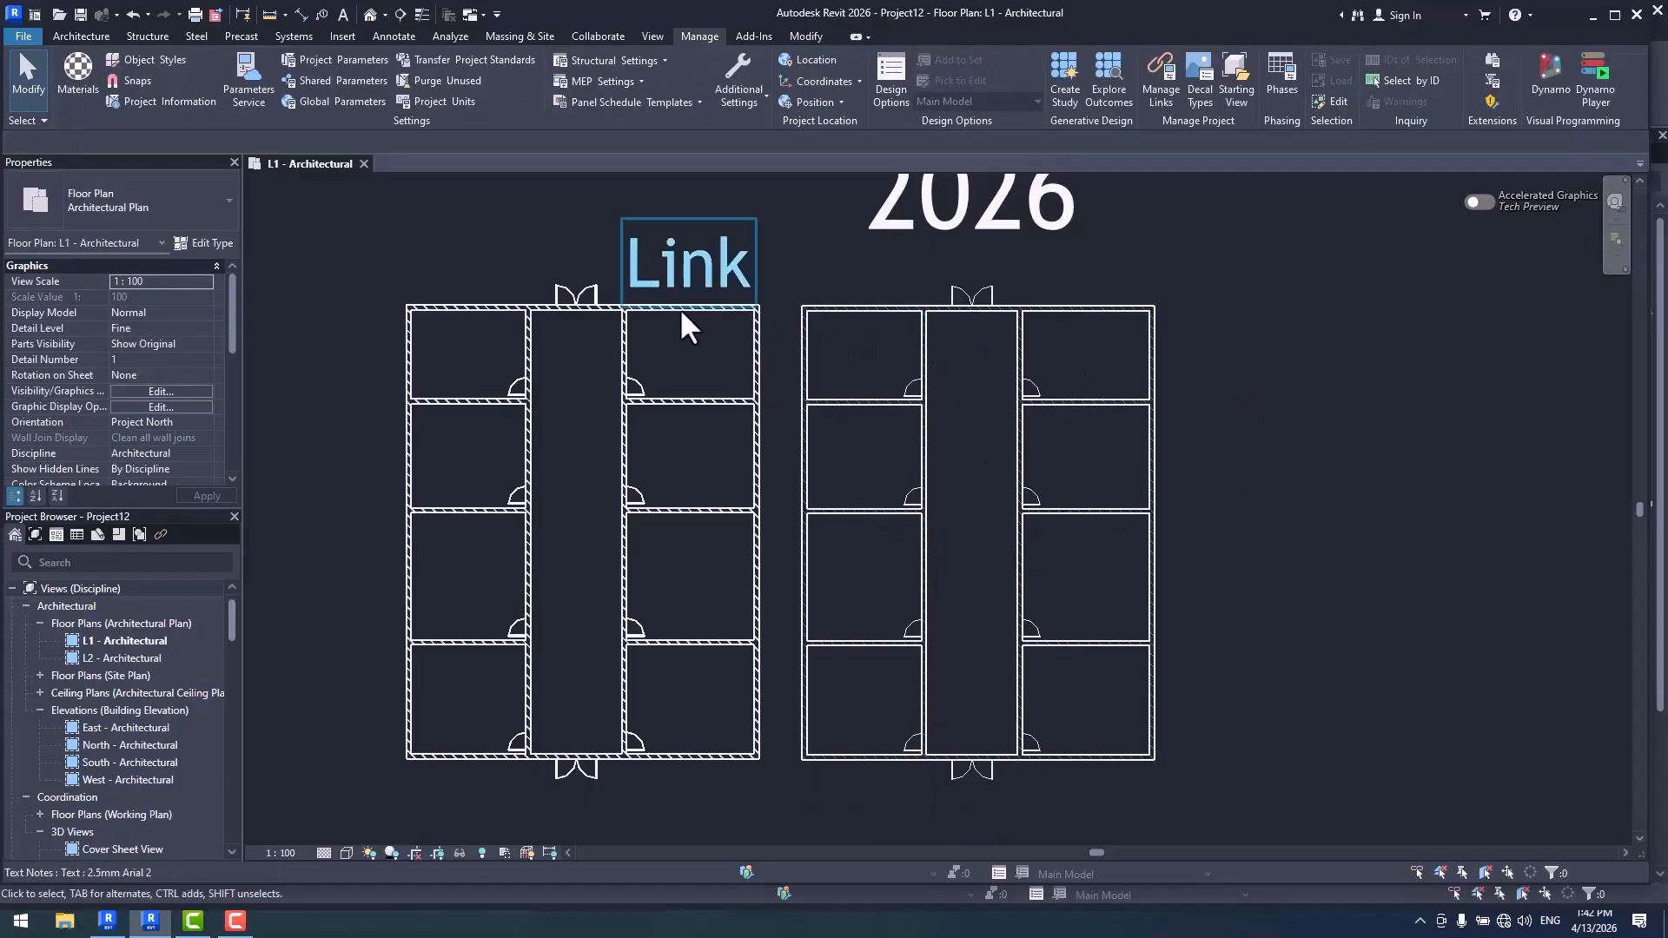
left_click(541, 315)
left_click(1246, 328)
- Compare the linked and host wall linework up close, and check the Walls category's line weights in the project's Object Styles
scroll(801, 320, "up", 5)
middle_click_drag(1060, 503, 1062, 494)
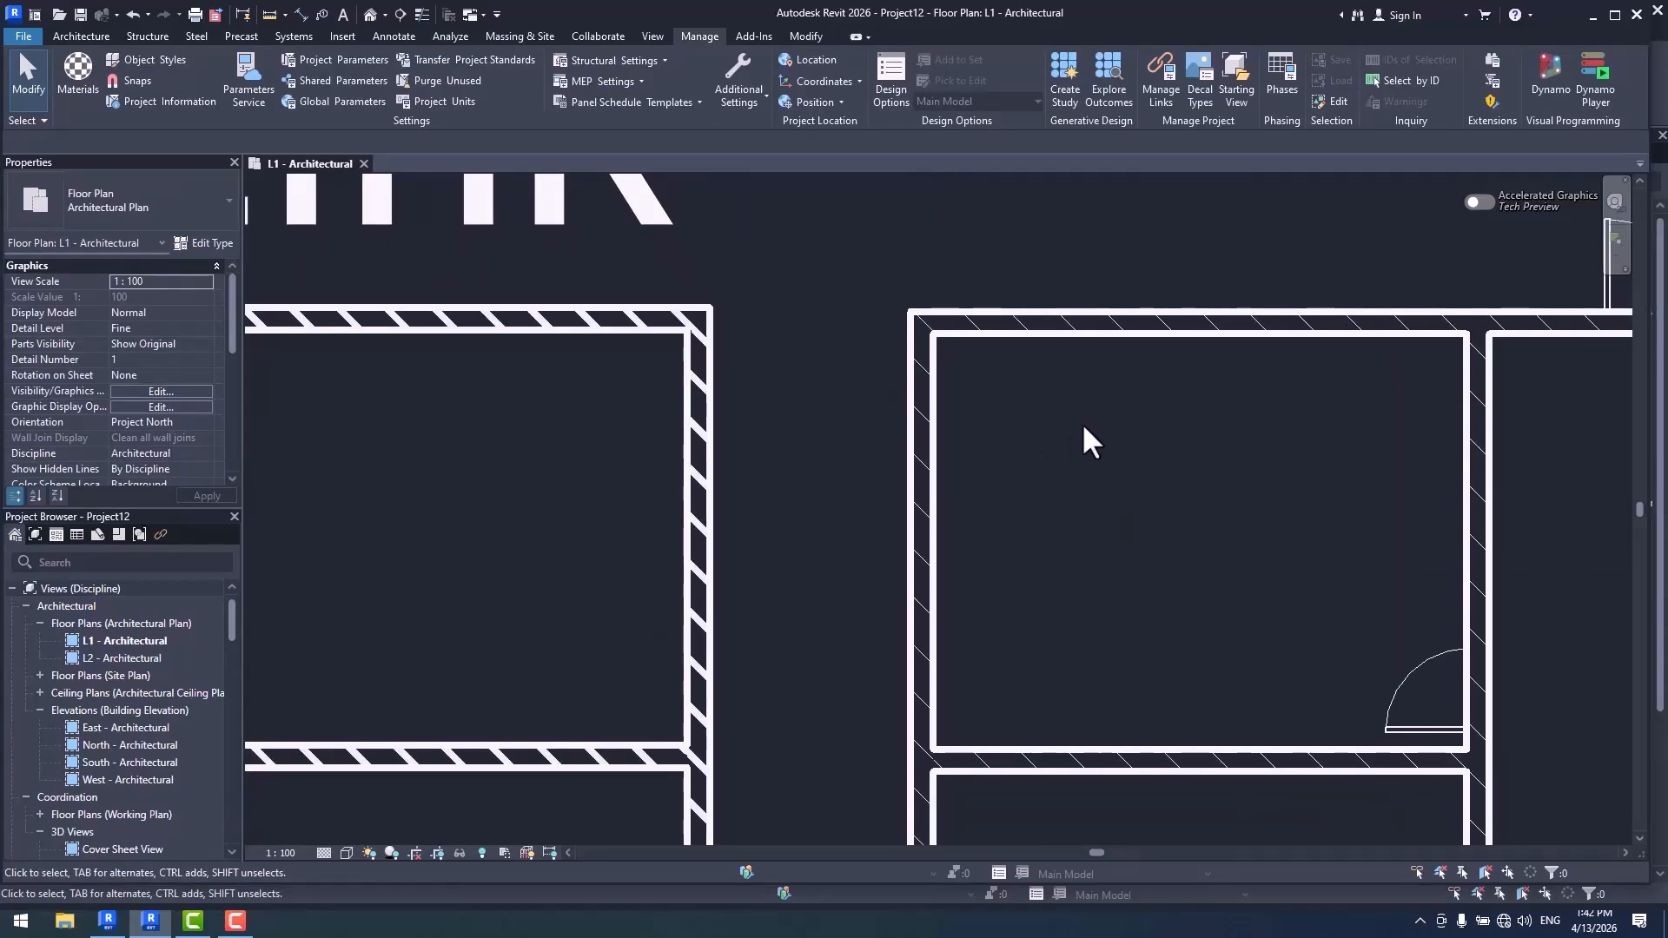
middle_click_drag(1083, 434, 1012, 437)
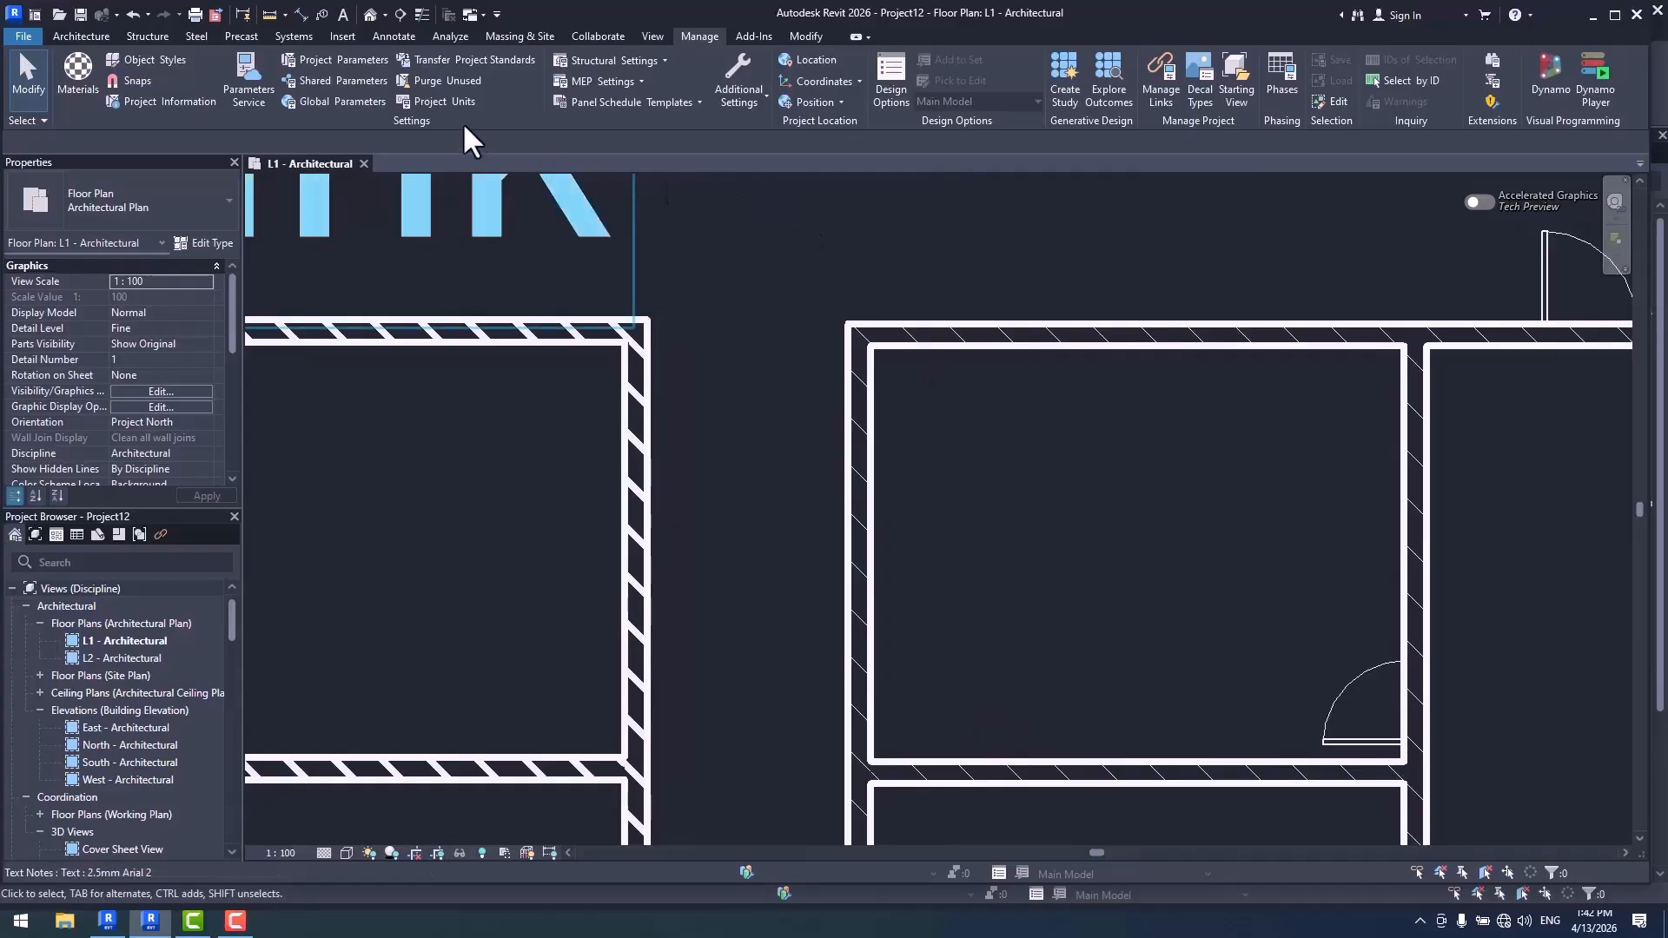
left_click(165, 59)
left_click(580, 503)
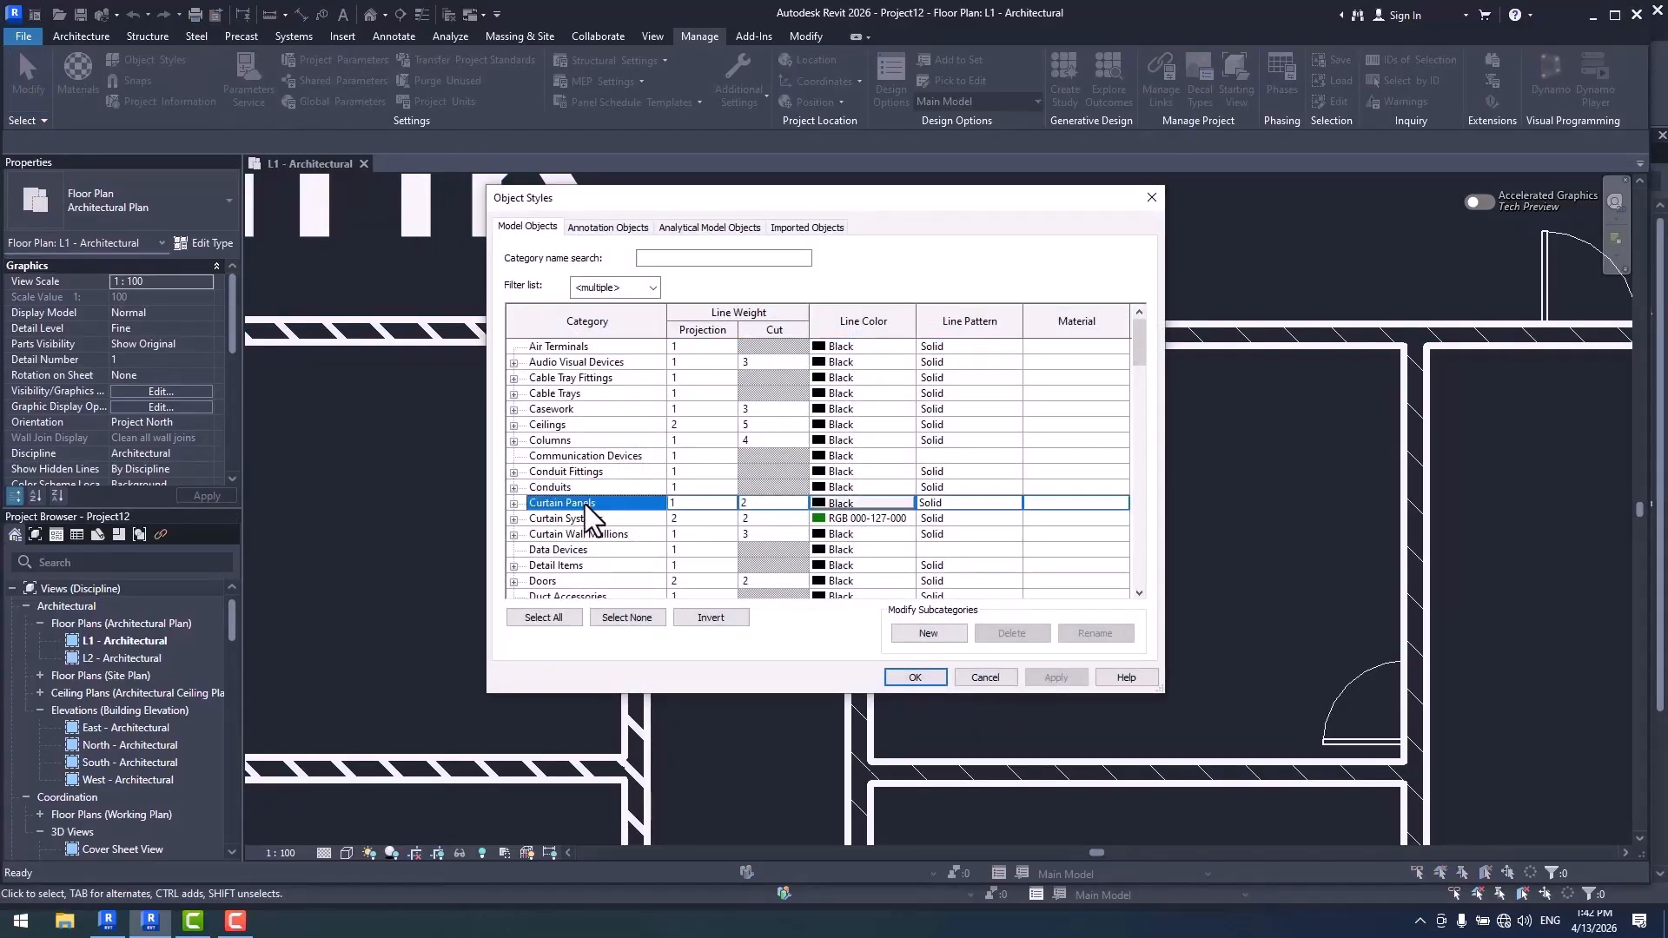
key("w")
scroll(594, 511, "down", 1)
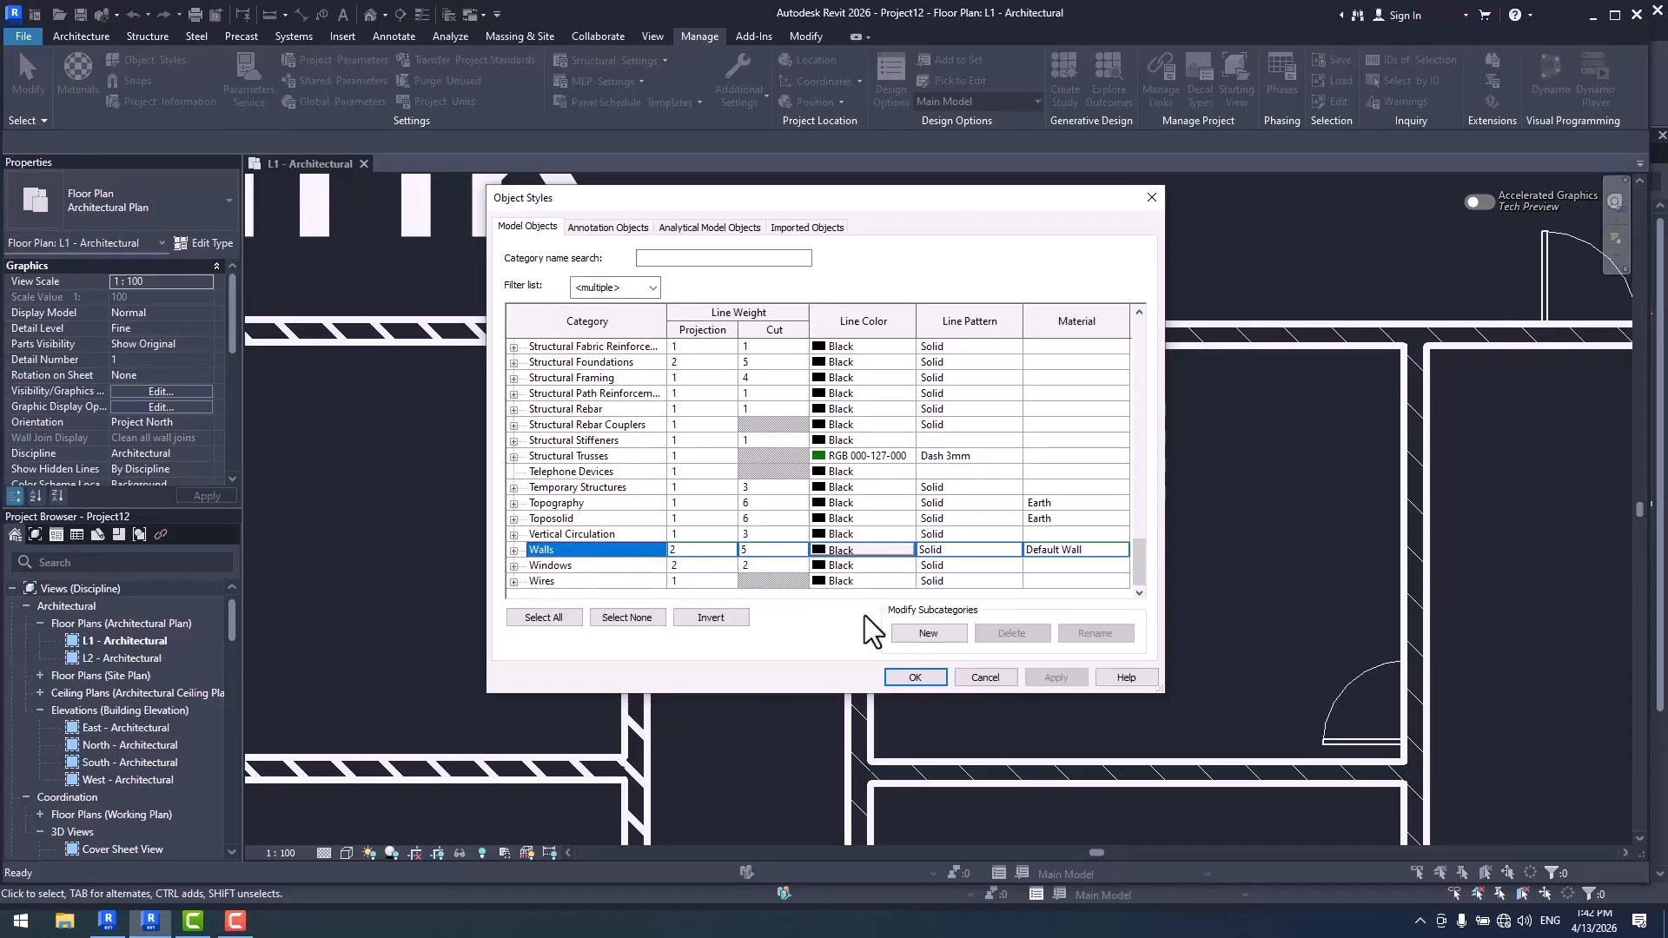
left_click(915, 677)
- Check the host project's model line weights for the 1:100 scale in the Line Weights table
left_click(740, 75)
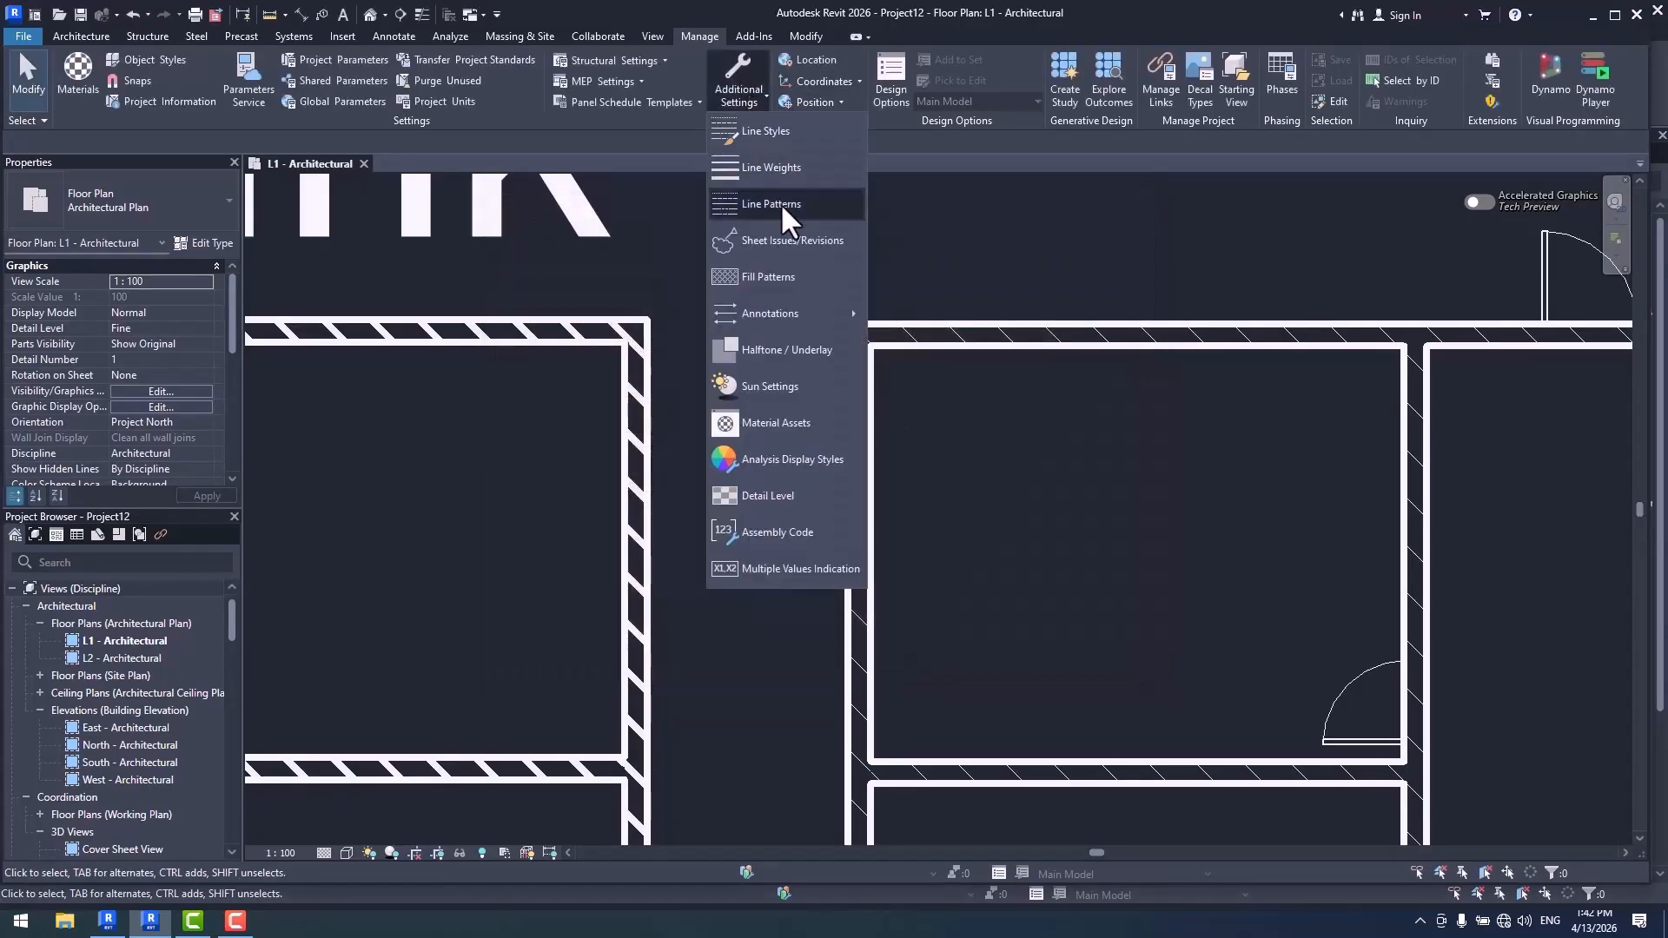
left_click(794, 167)
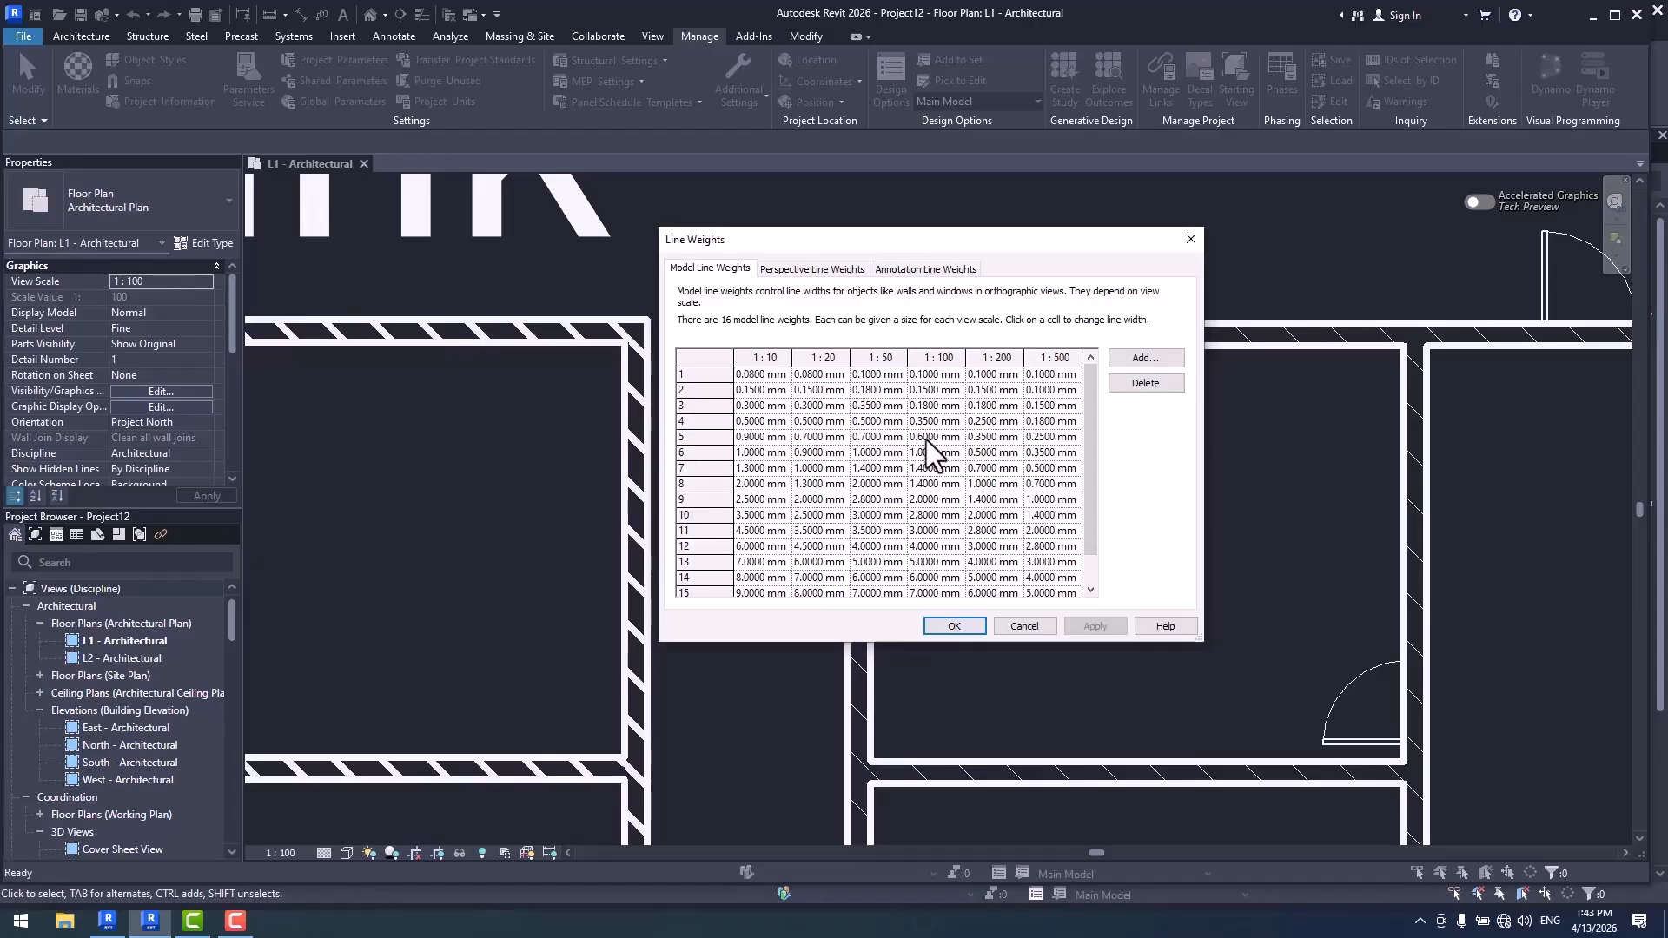
left_click(963, 625)
scroll(1036, 529, "down", 3)
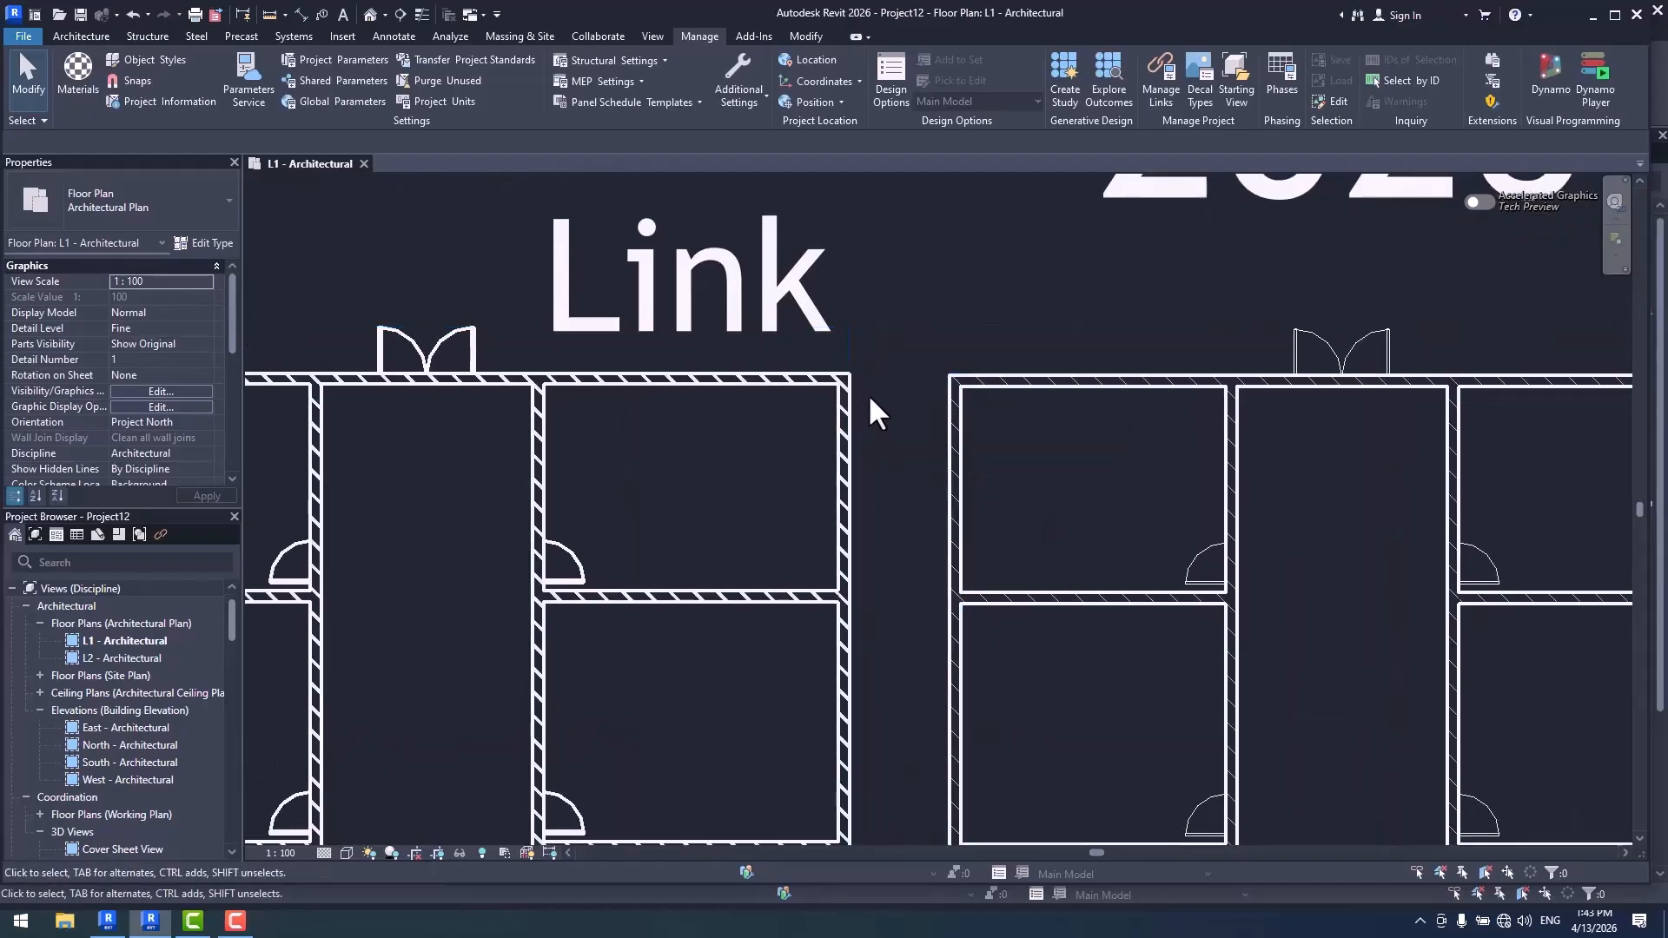
- Open the Link2026 model from the Desktop, accepting that it is unloaded as a link
left_click(59, 13)
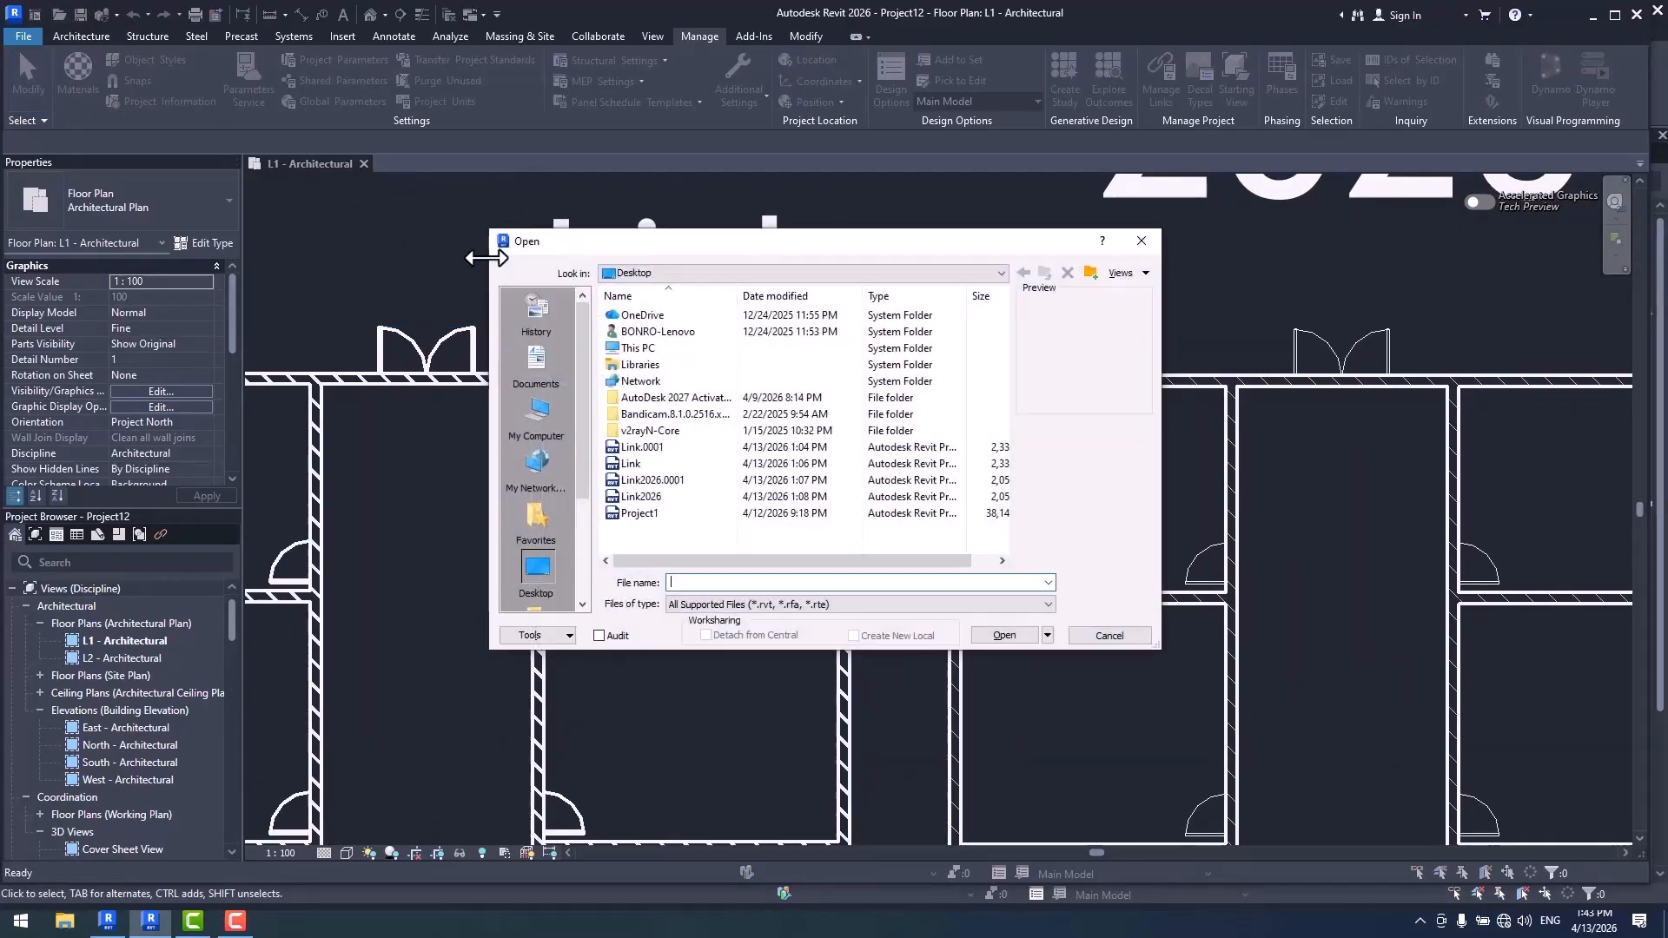
double_click(661, 497)
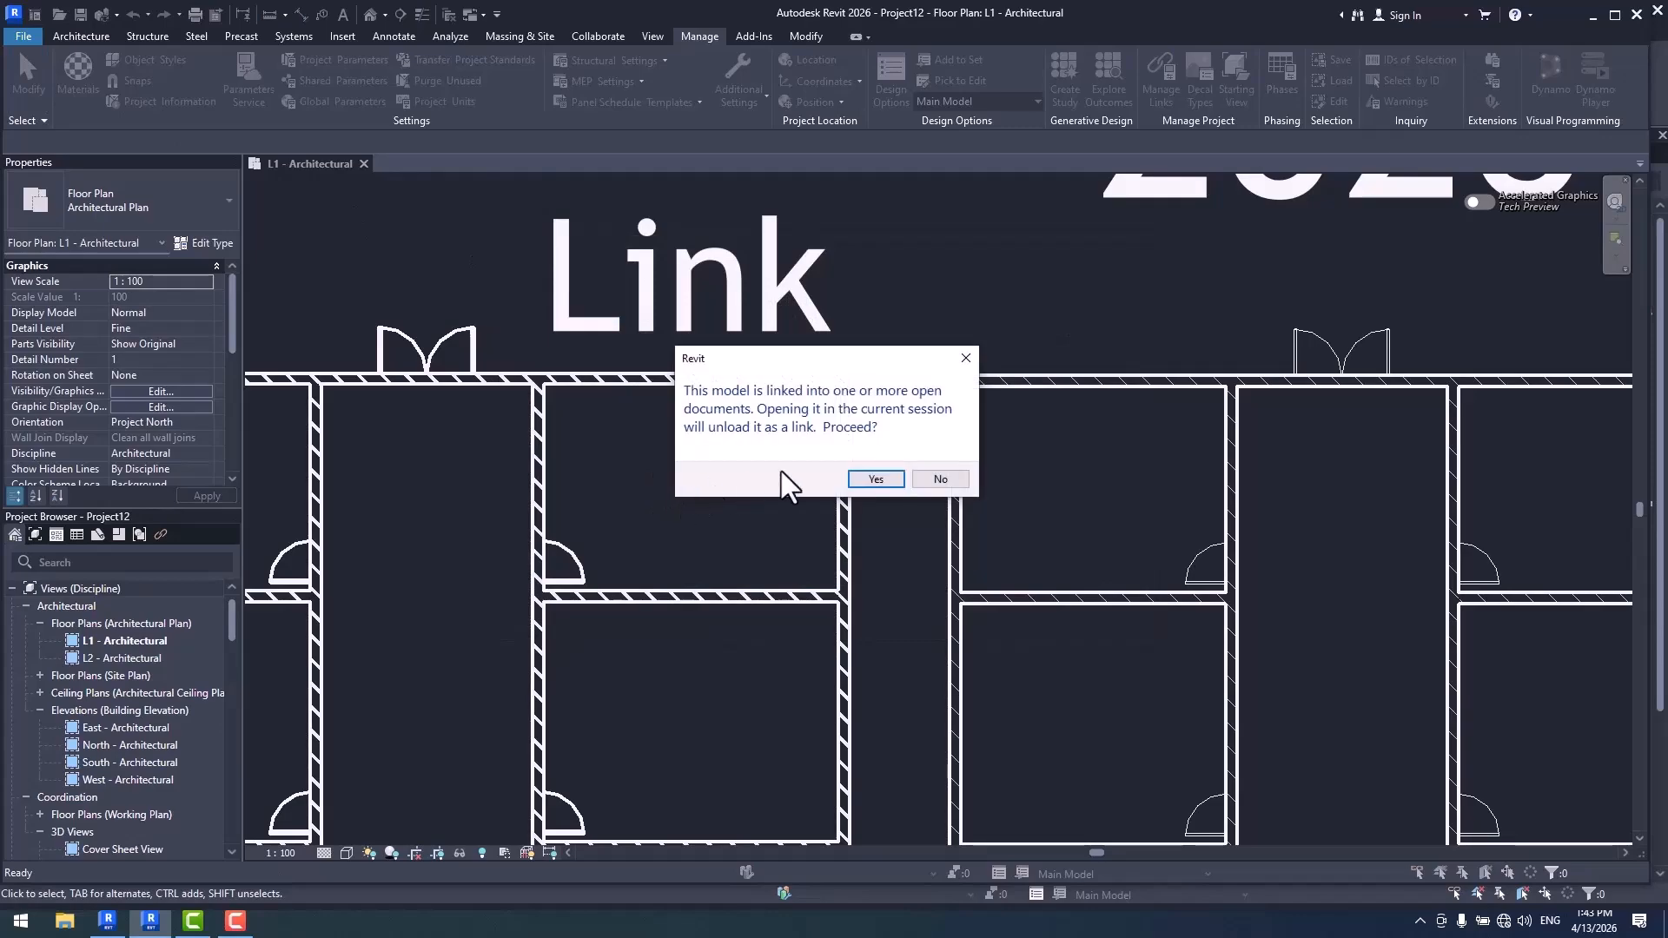
left_click(867, 476)
left_click(866, 487)
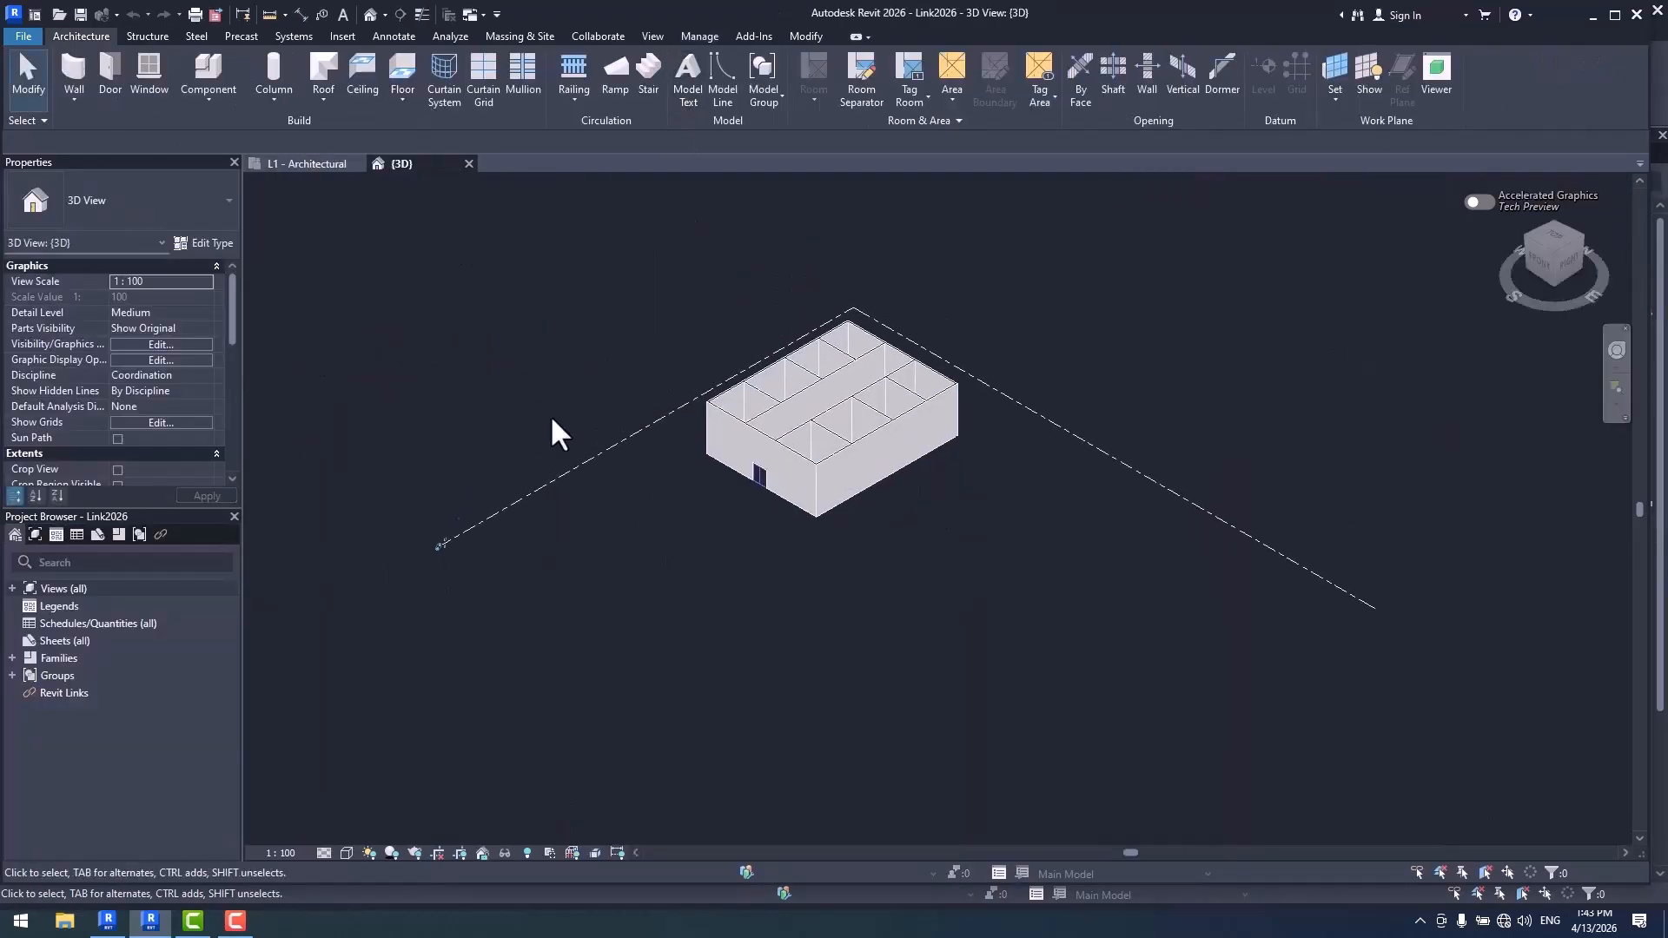
- Check the Walls category's projection and cut line weights in the Object Styles of Link2026
left_click(701, 38)
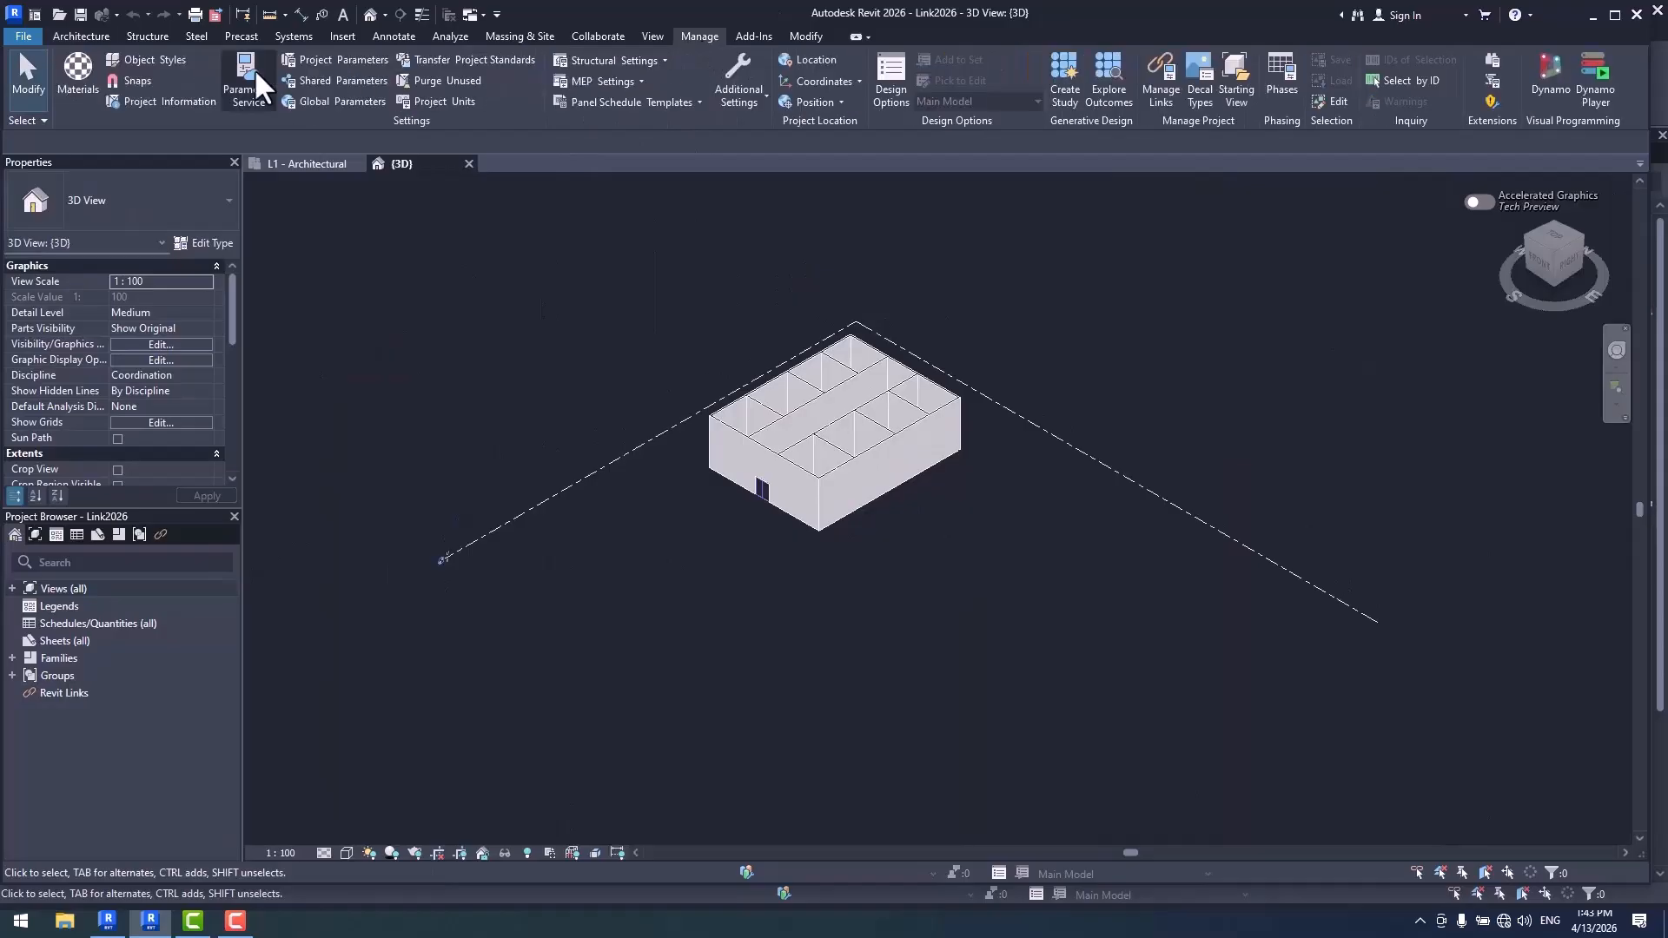
left_click(152, 58)
key("w")
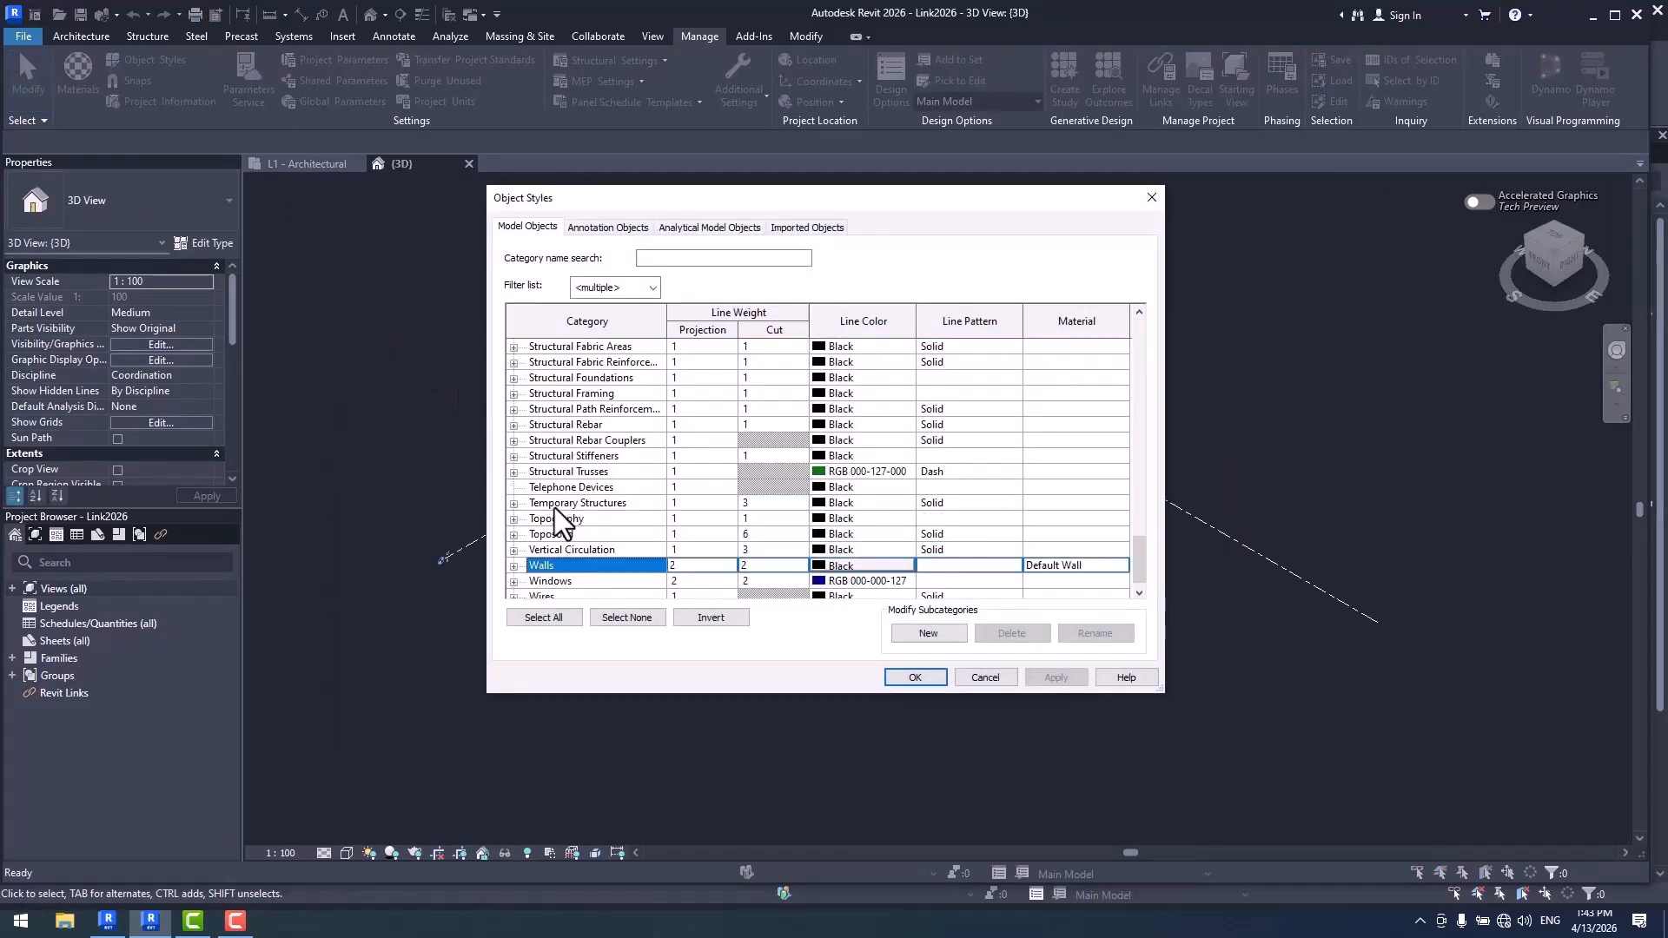
scroll(564, 539, "down", 1)
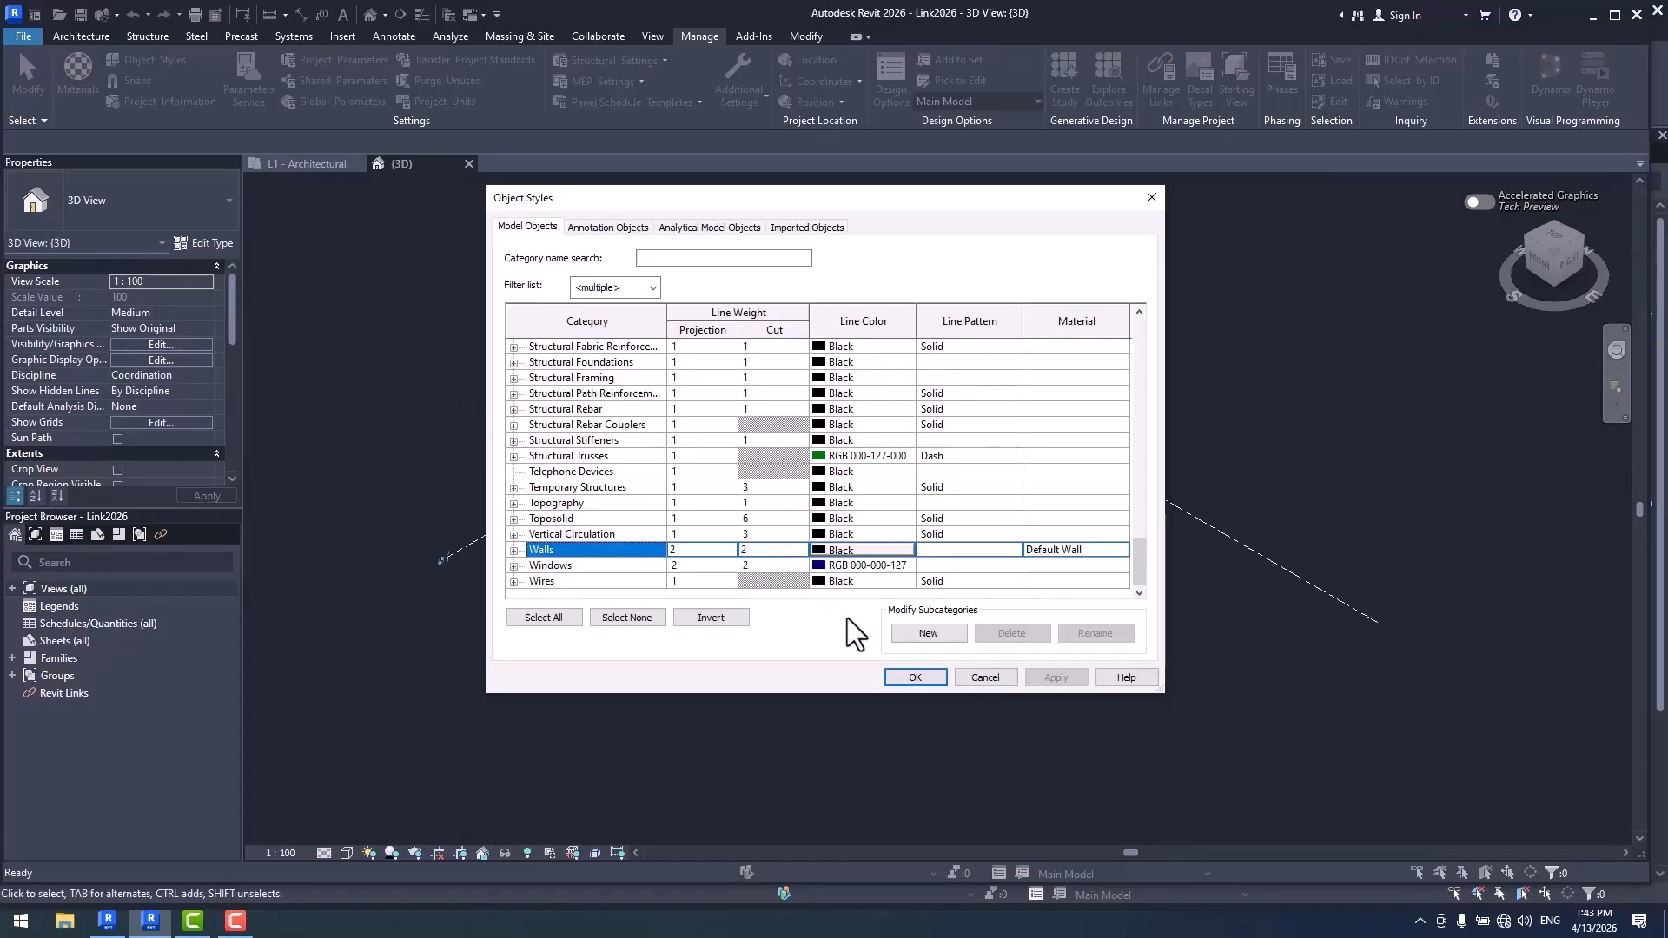
left_click(913, 676)
- Check the 1:100 model line weights in Link2026, and close the model to return to the host project
left_click(738, 84)
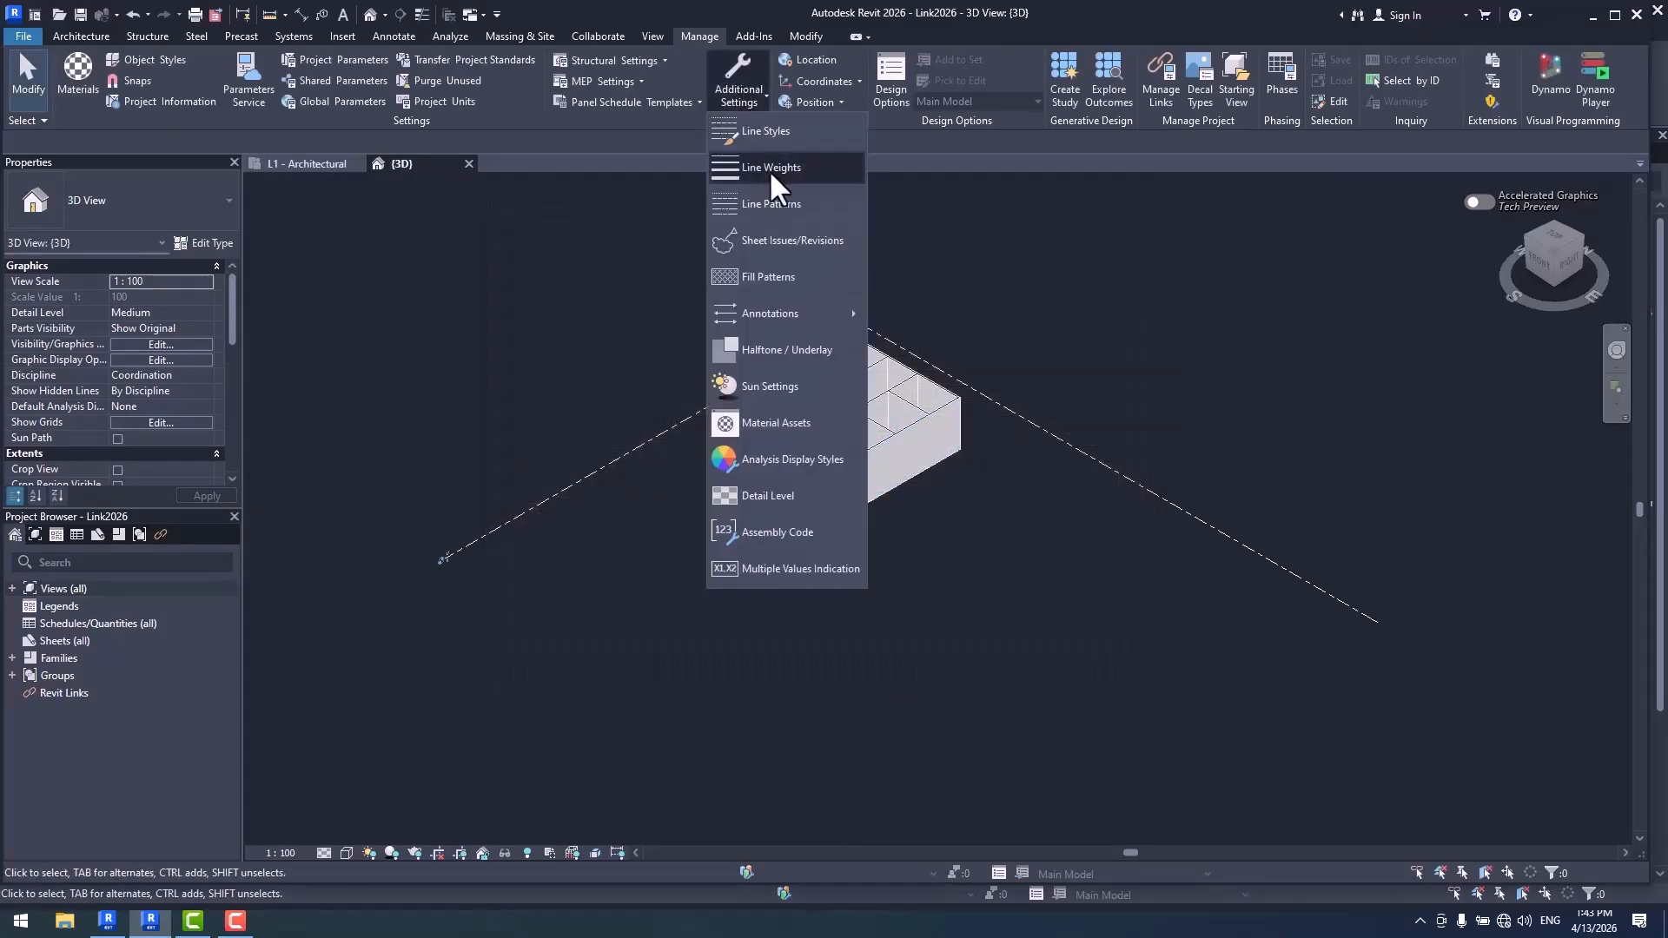
left_click(774, 165)
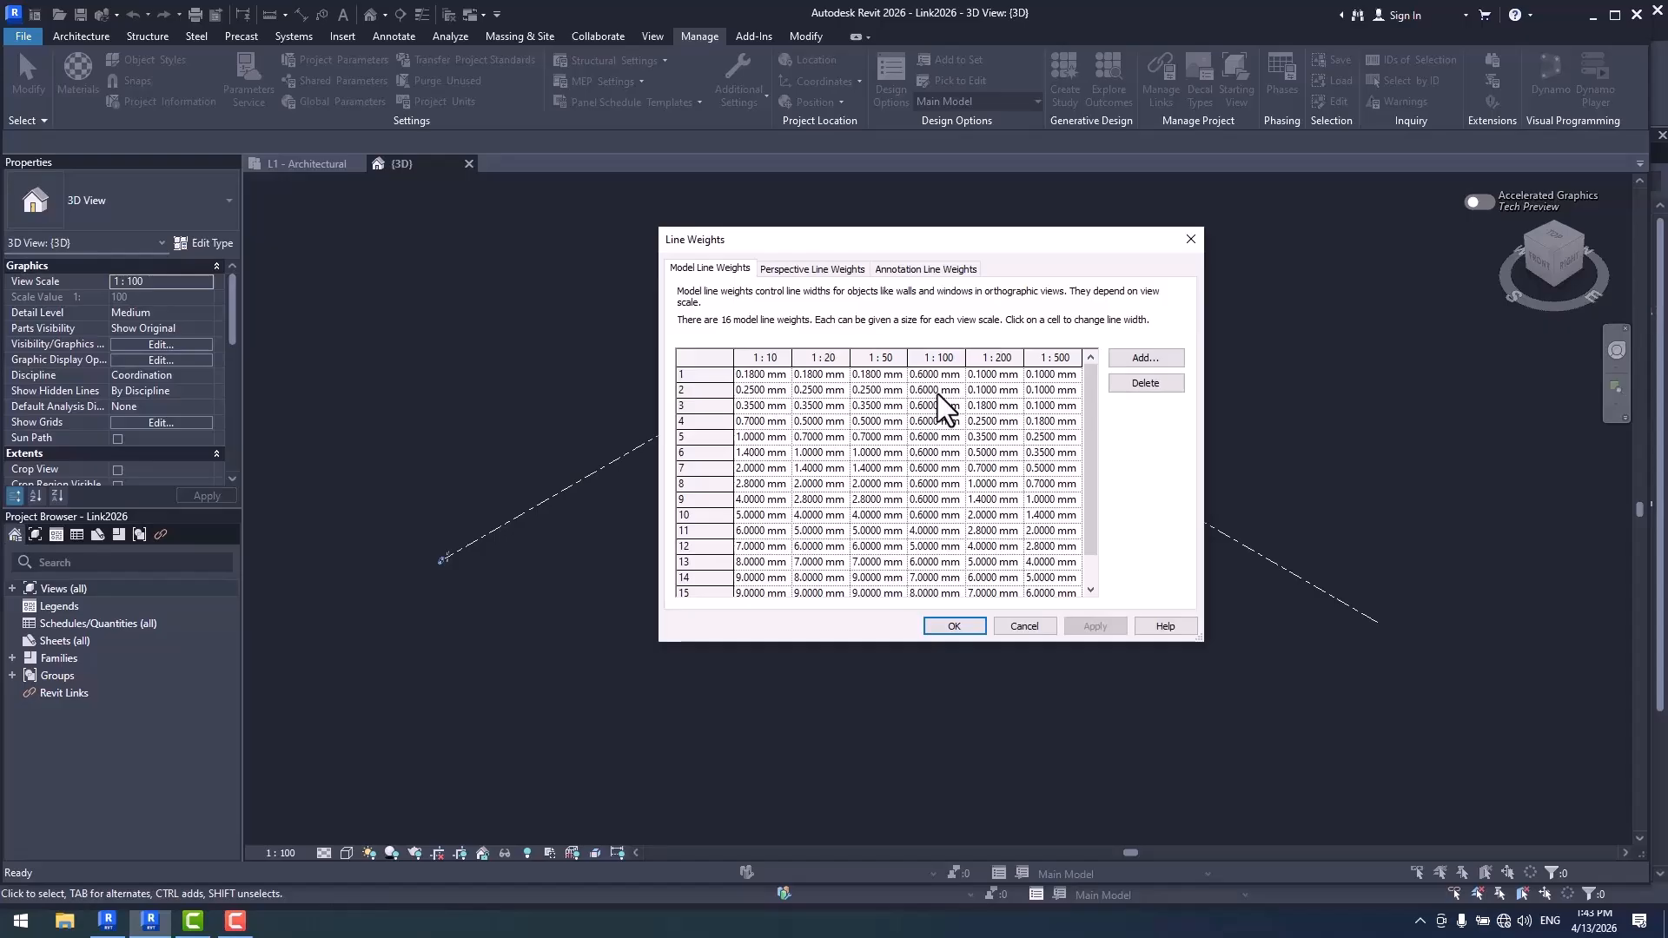
left_click(954, 627)
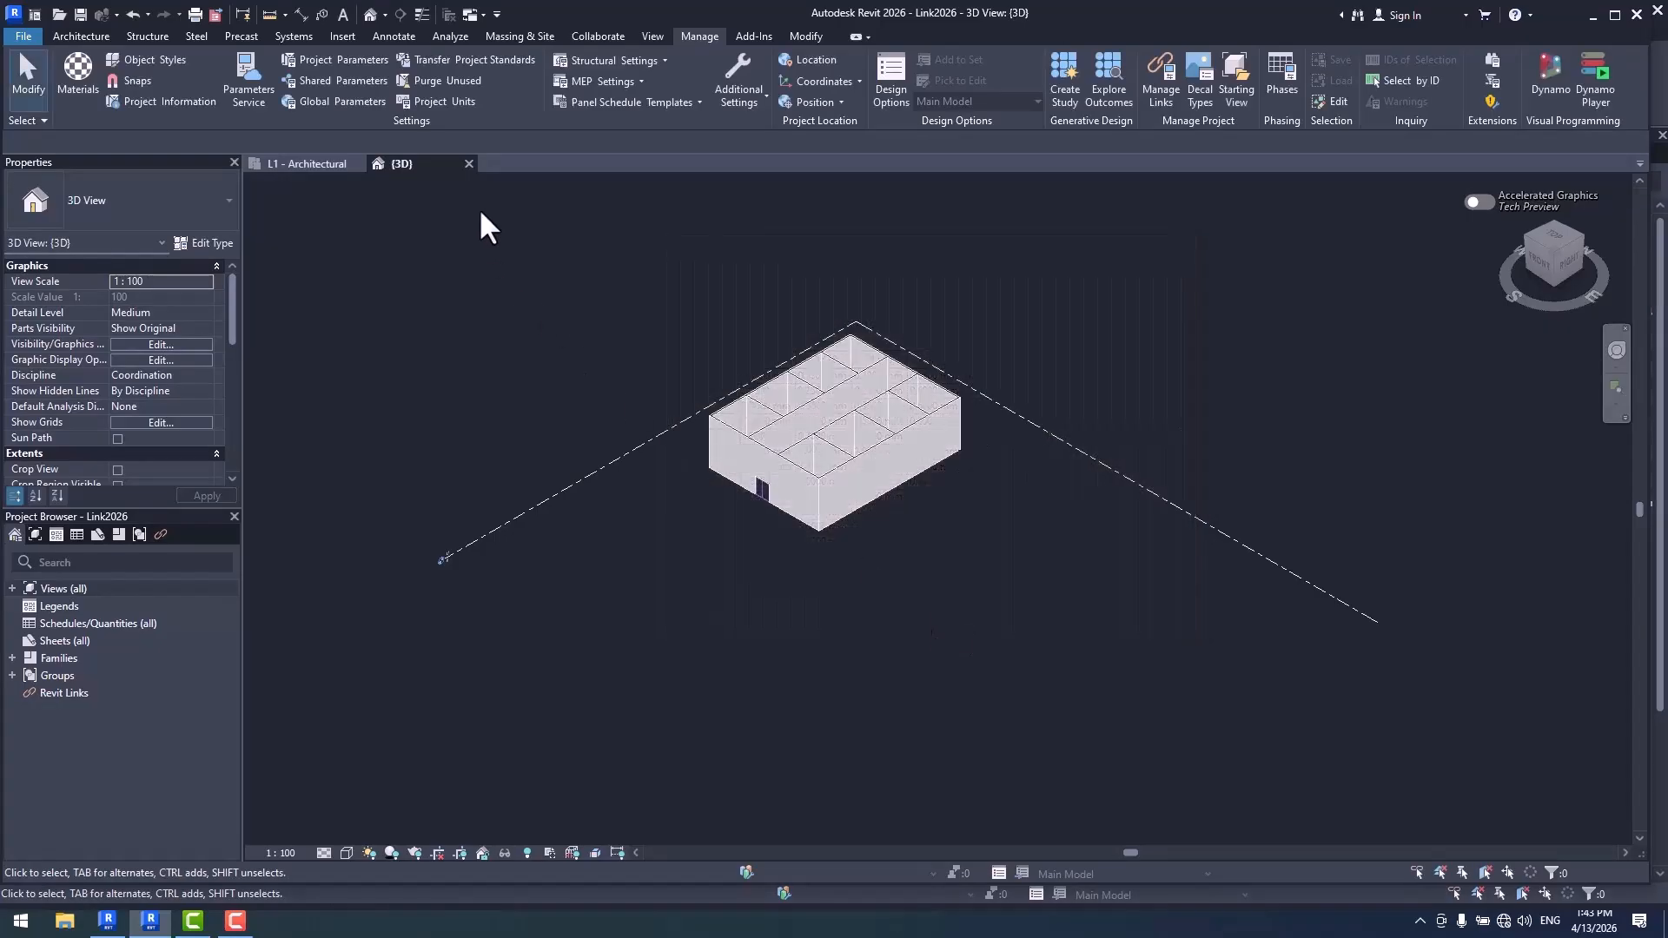
left_click(469, 163)
left_click(880, 466)
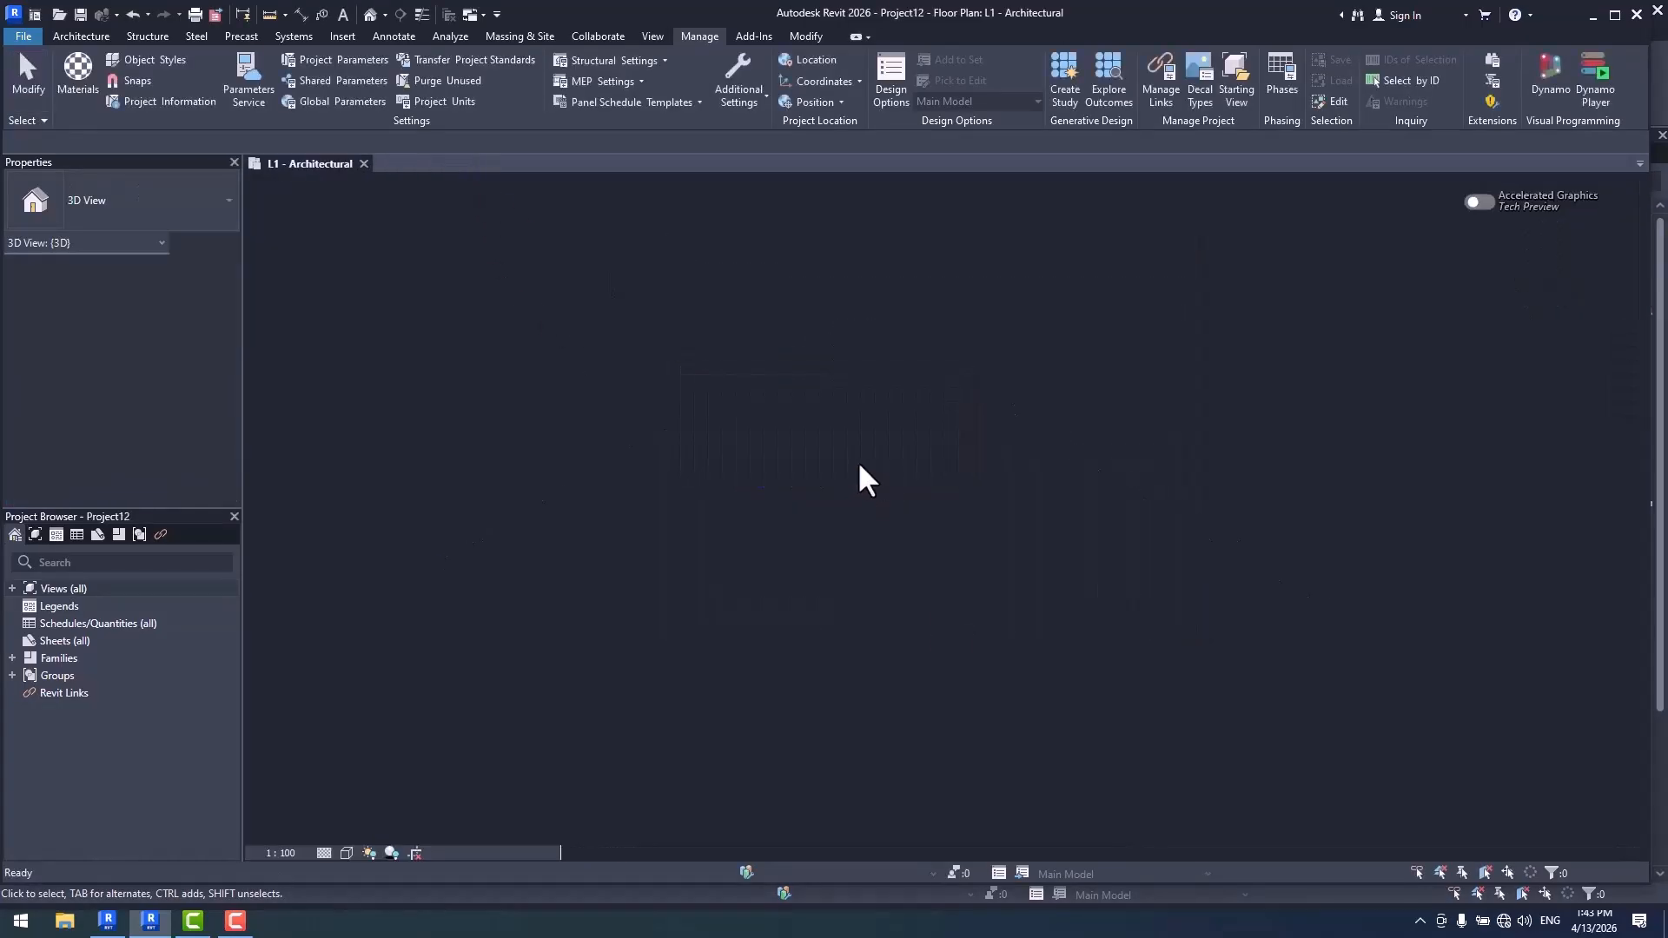
- Reload the Link2026.rvt link in the host project and compare its wall lines with the host walls in the L1 plan
scroll(1034, 486, "down", 2)
middle_click_drag(977, 483, 919, 436)
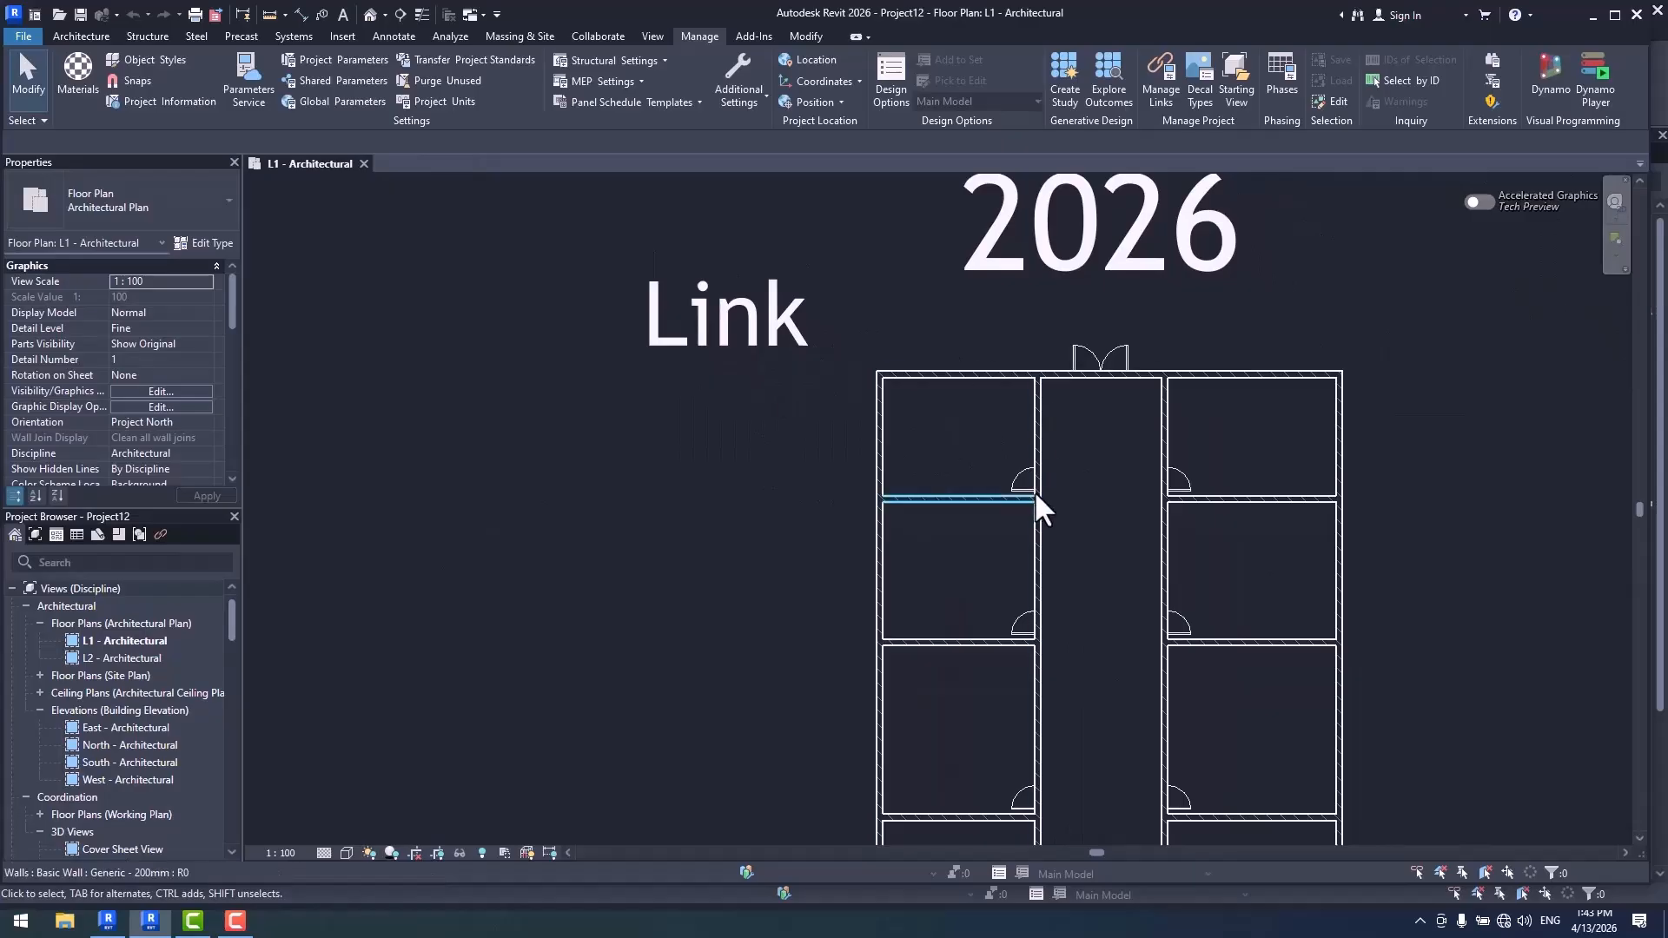
left_click(1160, 92)
left_click(509, 320)
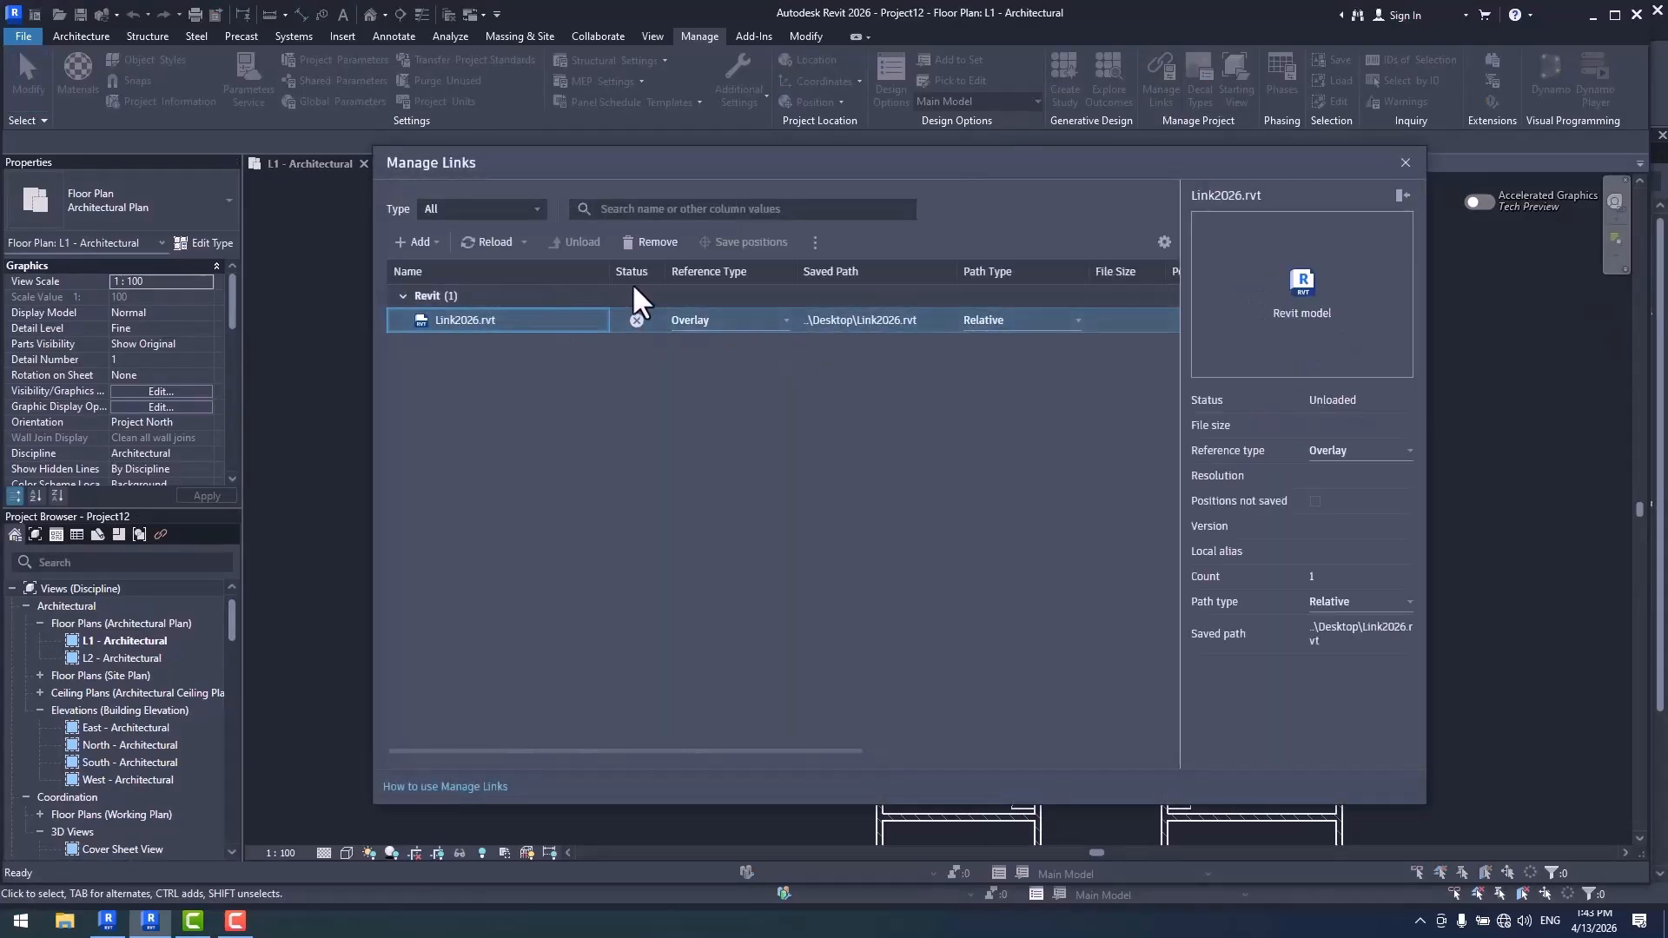
left_click(497, 247)
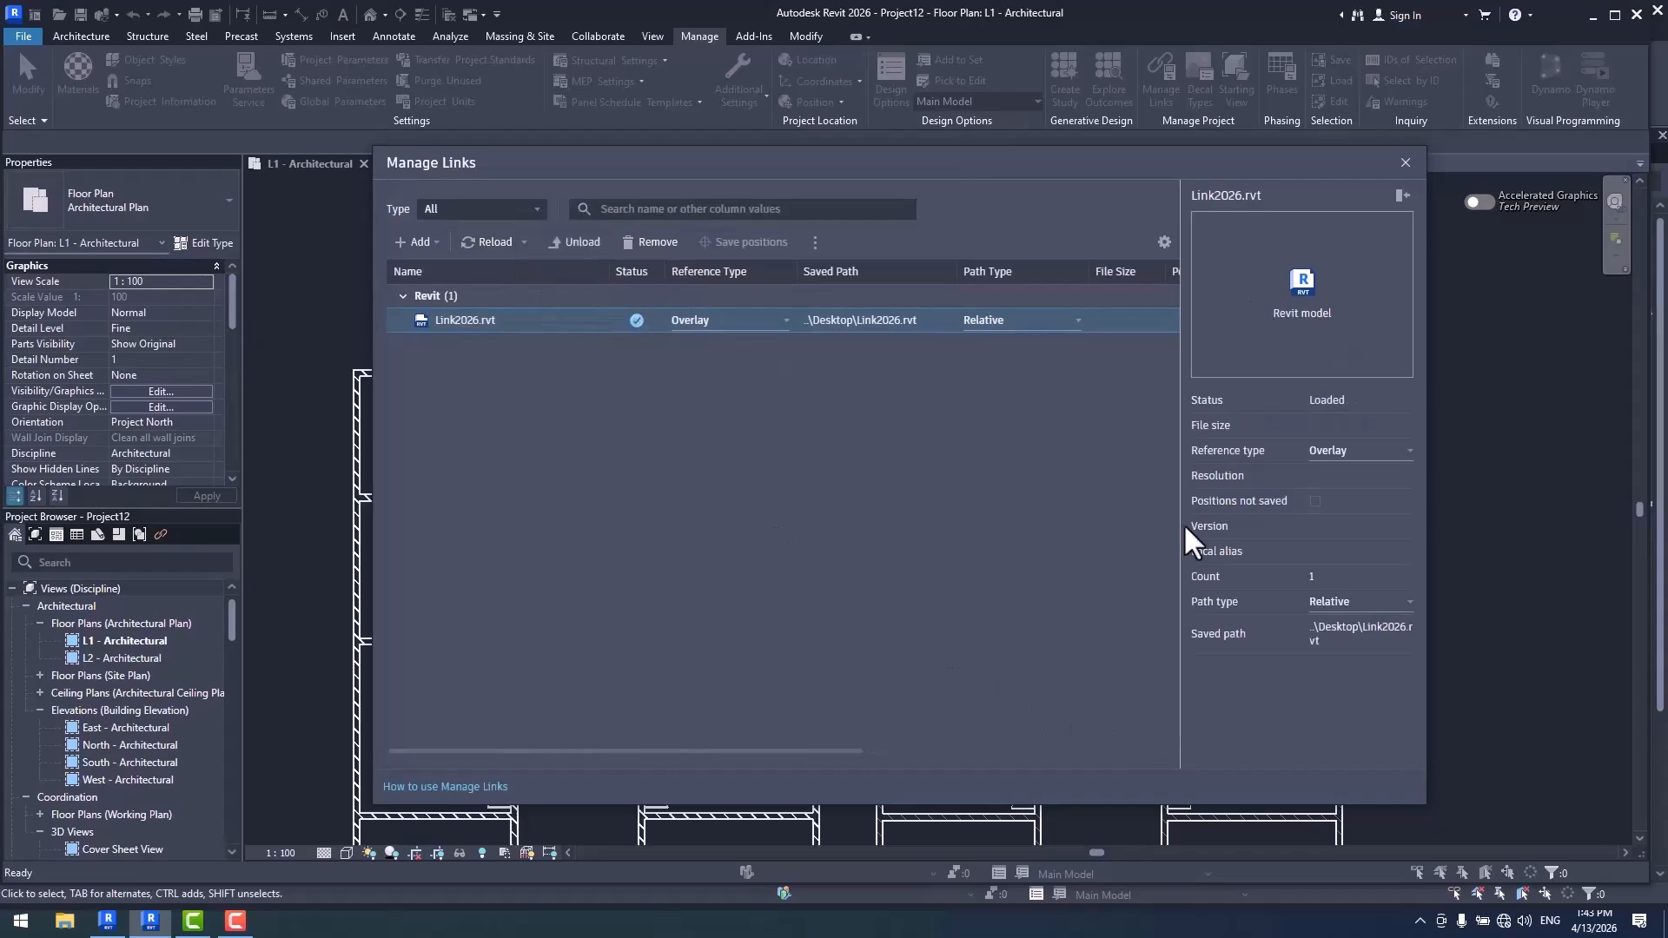
left_click(1405, 163)
scroll(853, 315, "up", 5)
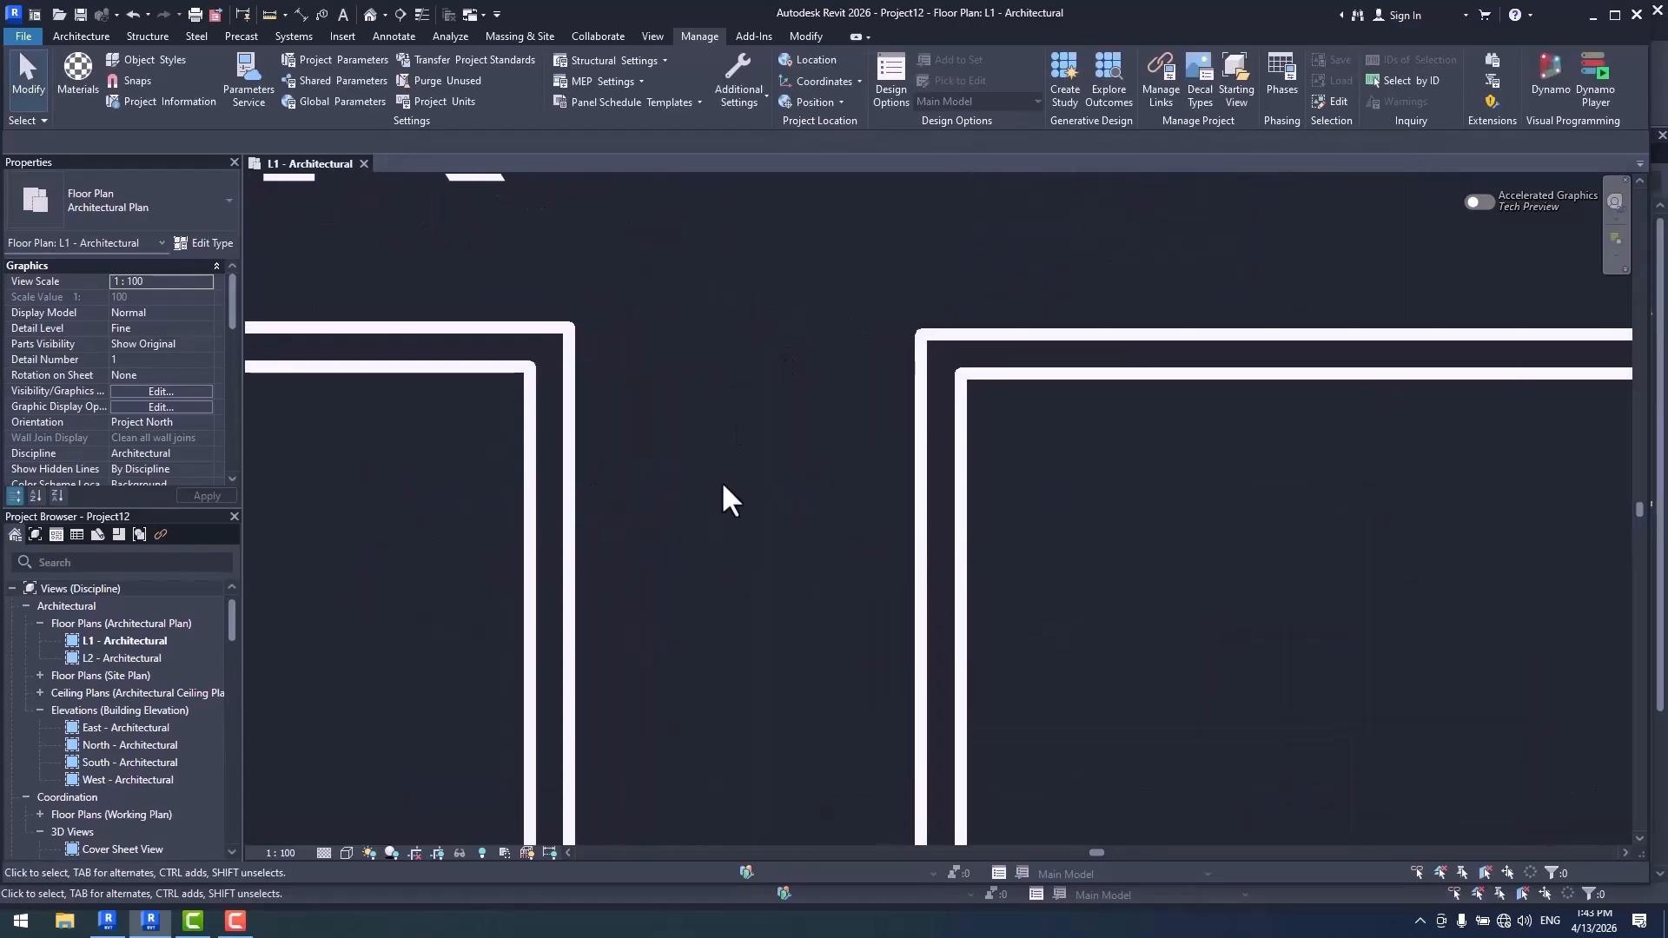
scroll(940, 508, "down", 4)
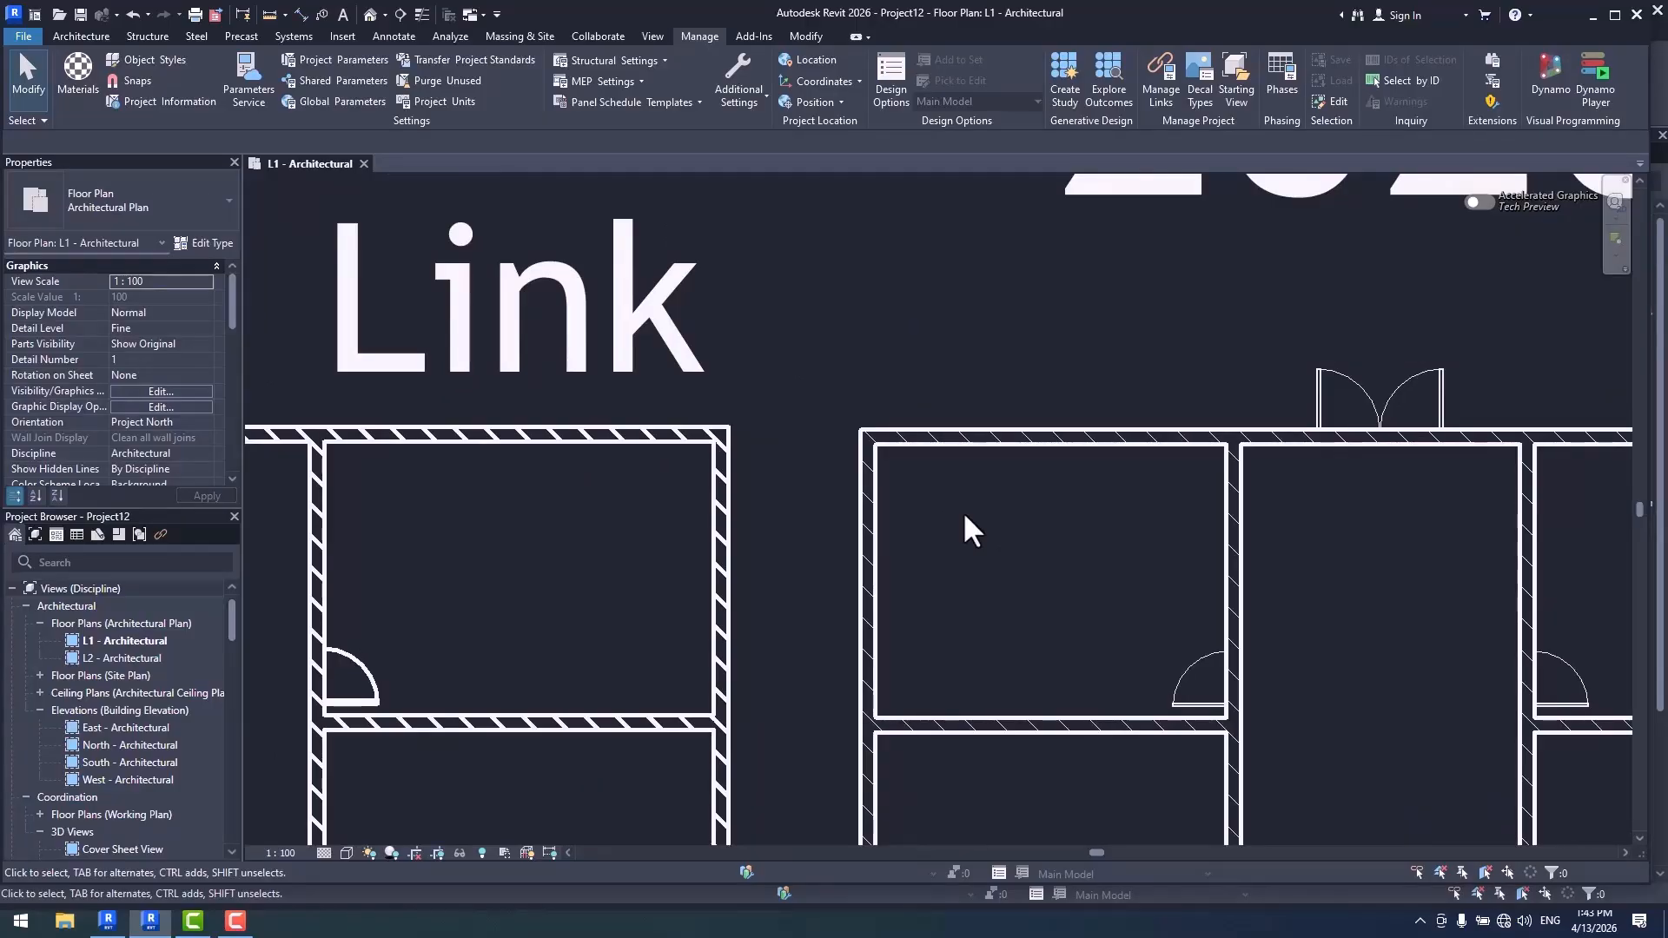
scroll(963, 511, "down", 5)
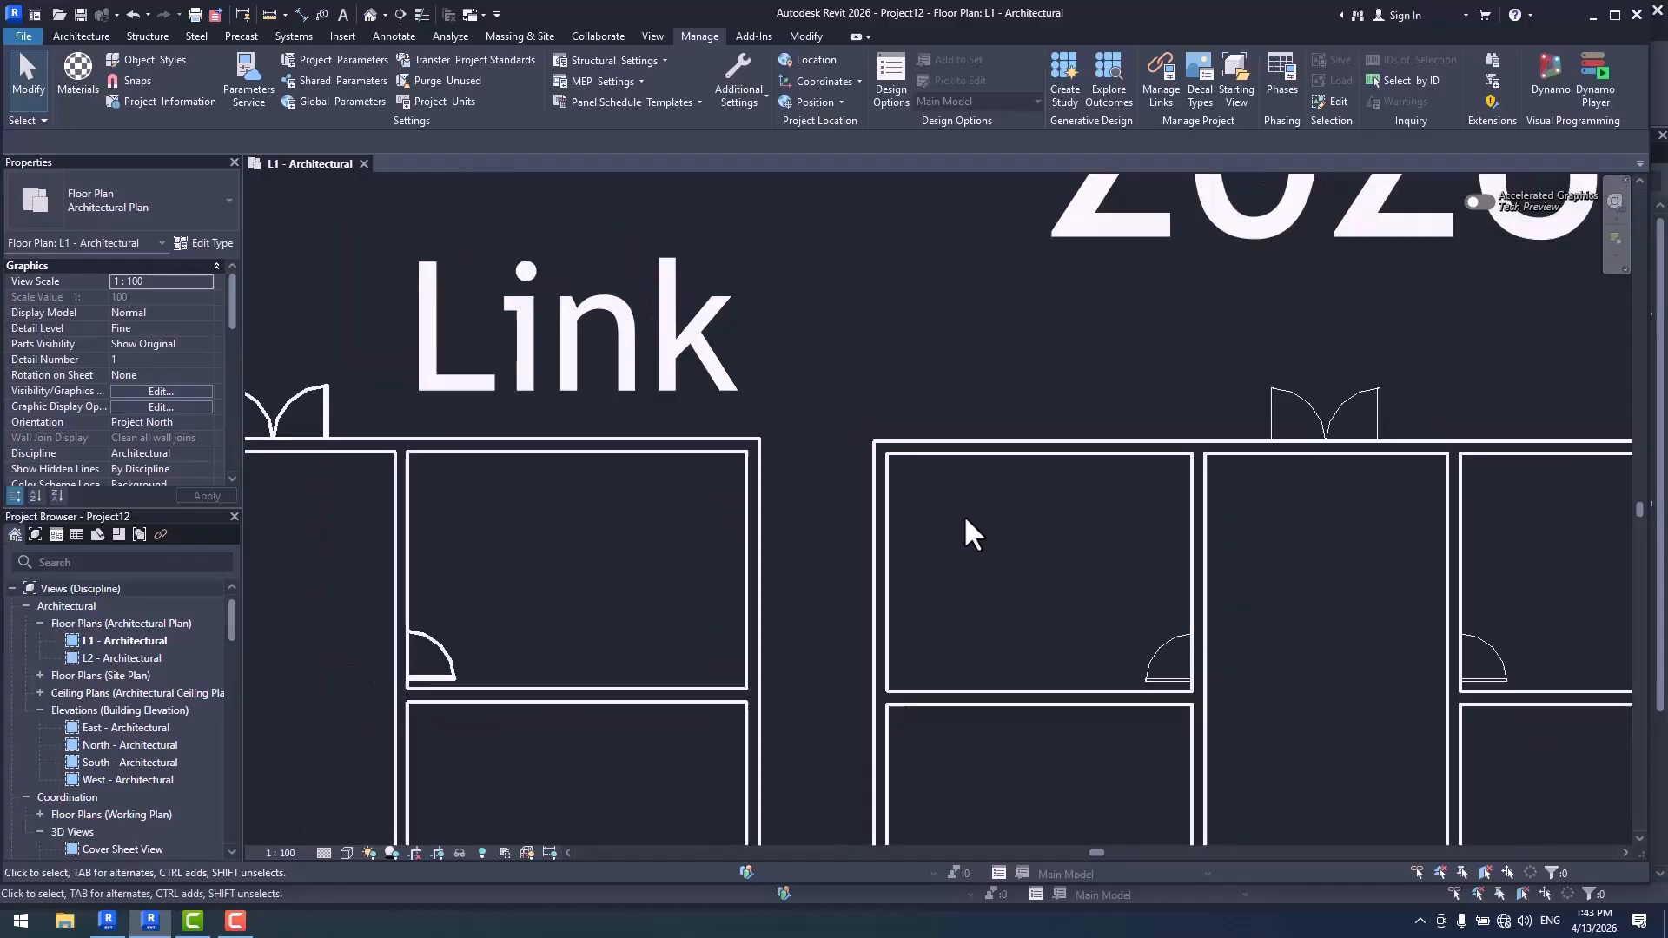
scroll(785, 477, "up", 3)
middle_click_drag(834, 394, 913, 539)
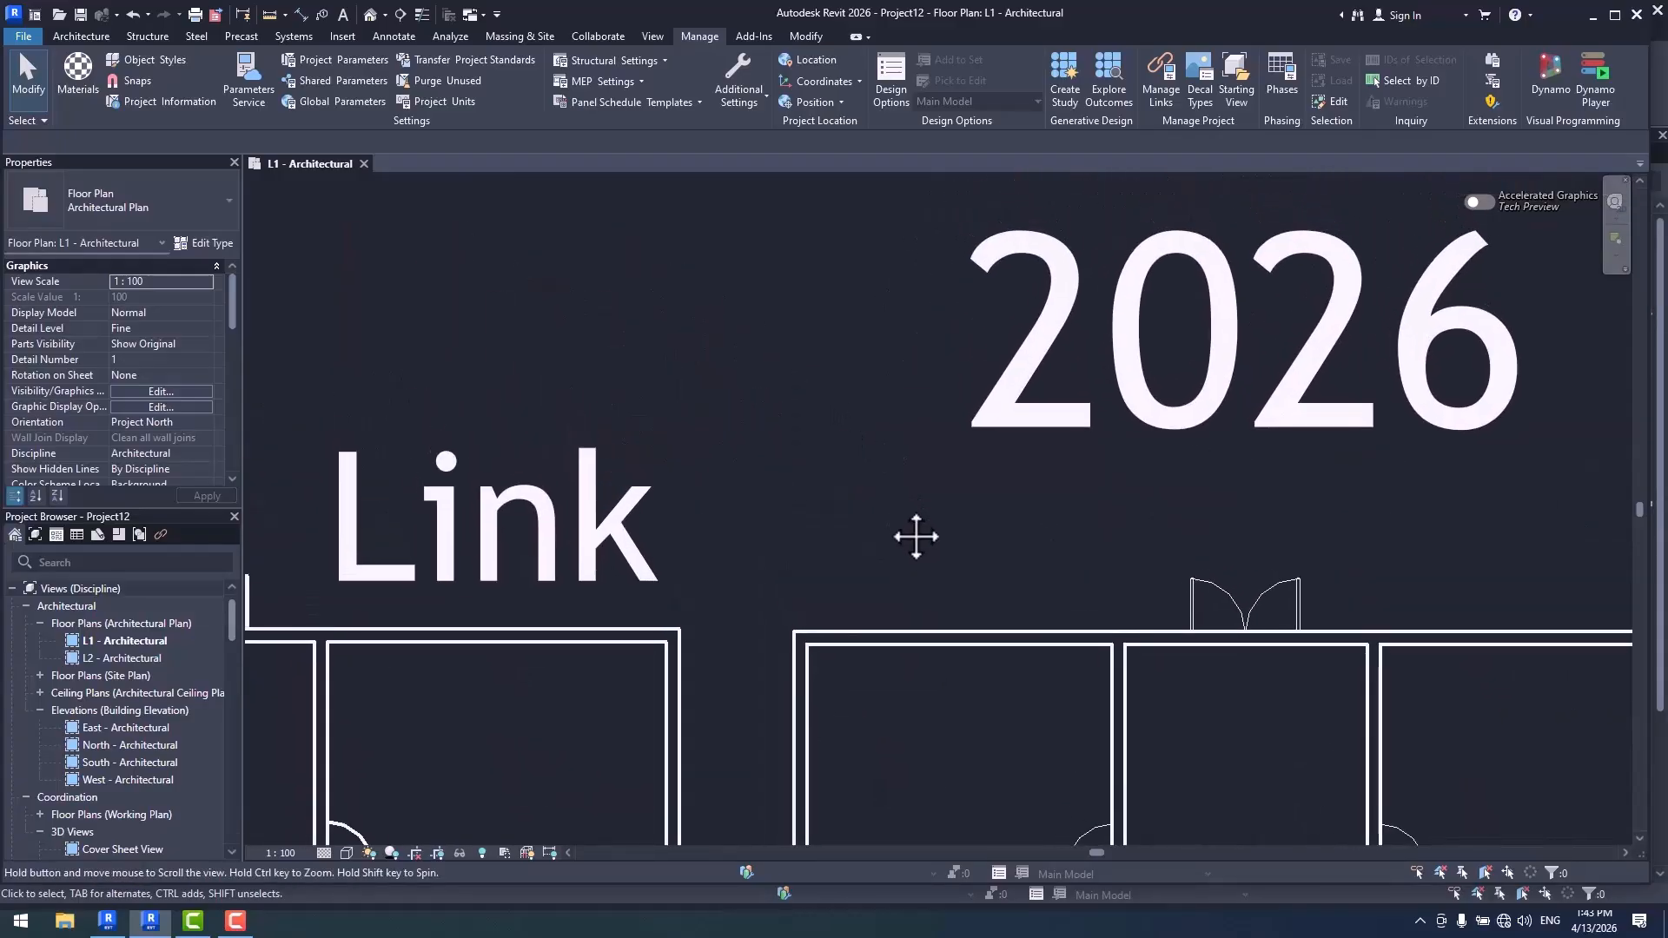
- Set the host project's model line weight 5 at the 1:100 scale to 0.3 mm and inspect the wall lines
left_click(739, 86)
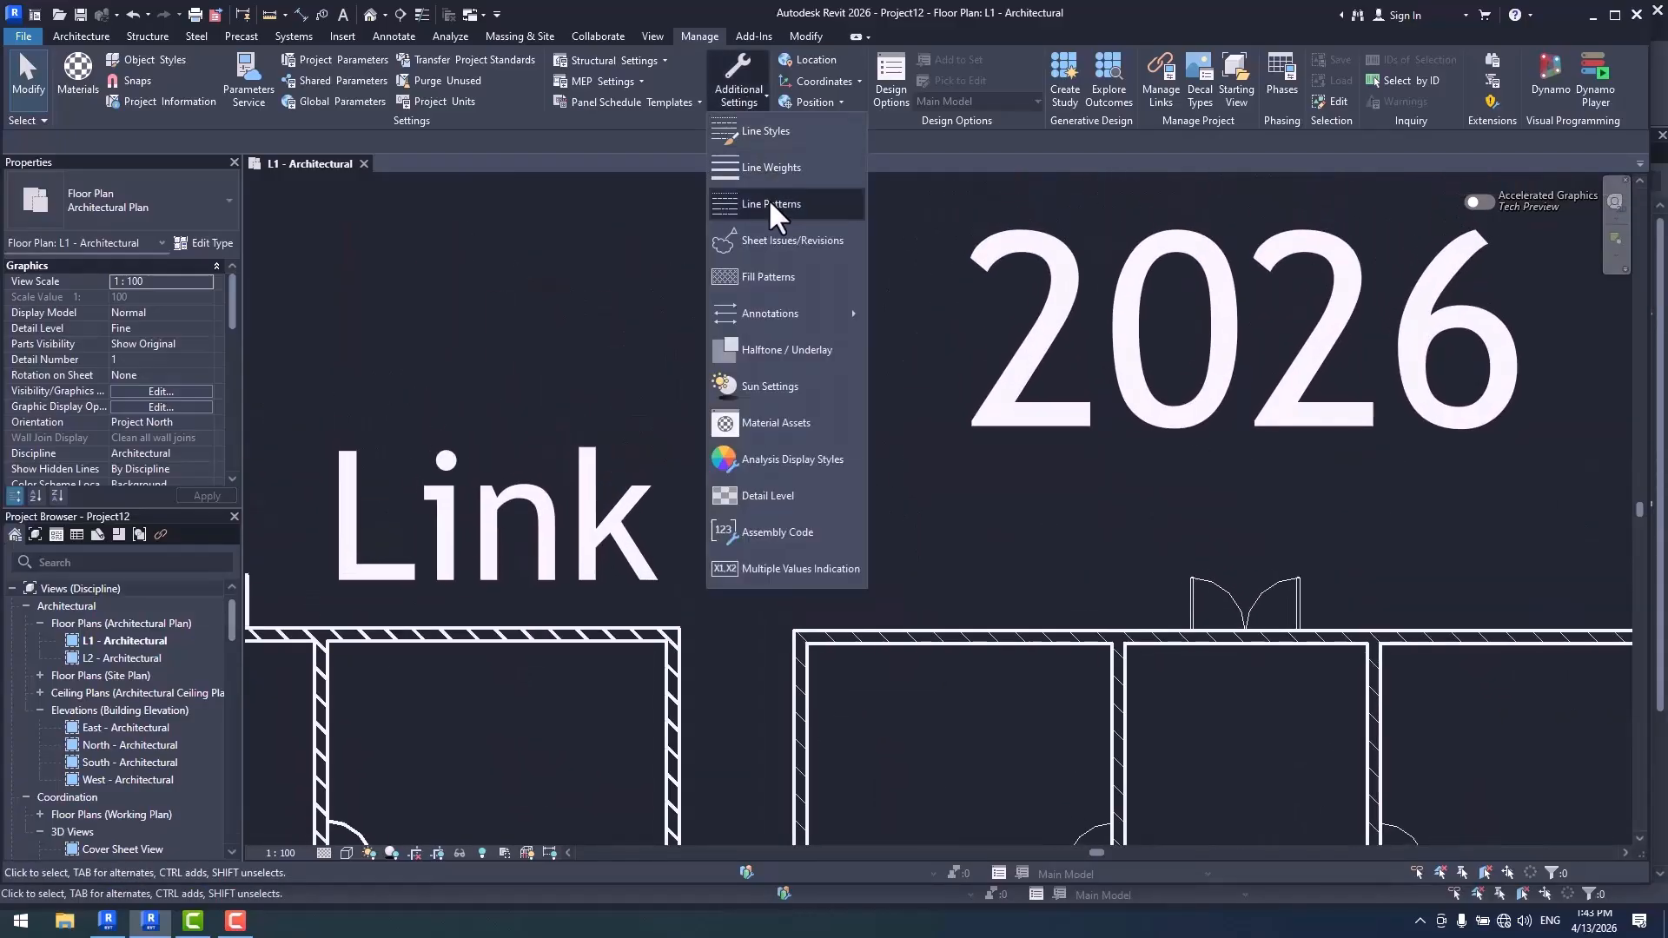
left_click(779, 171)
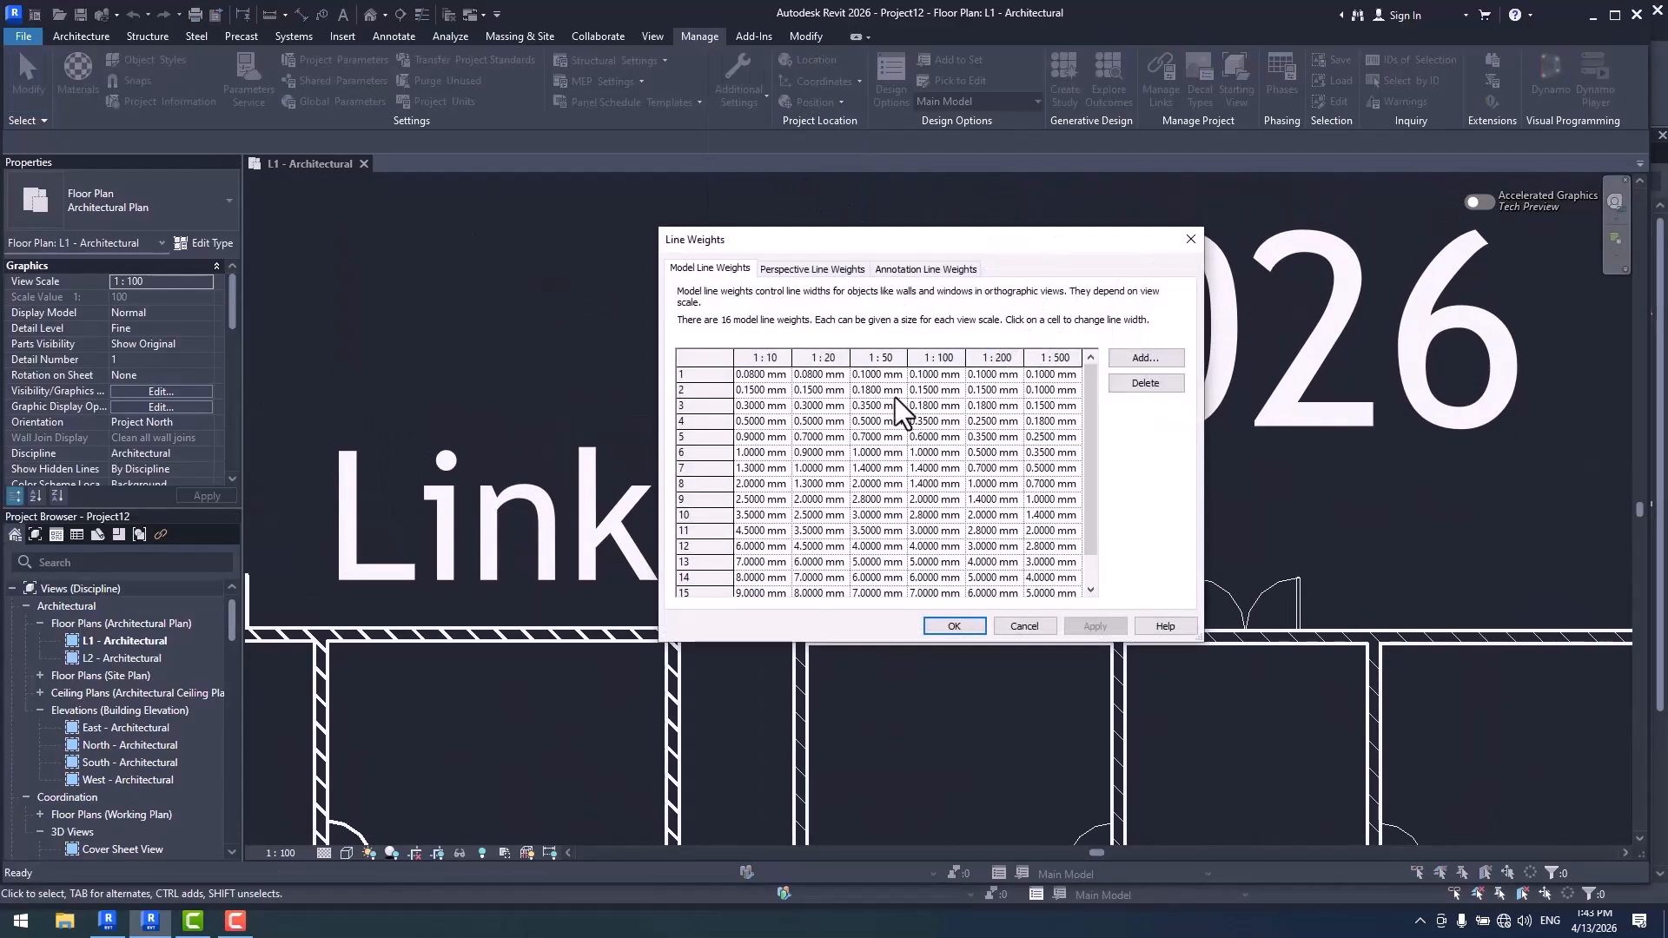
left_click(922, 436)
type(".3")
left_click(963, 622)
scroll(795, 706, "up", 5)
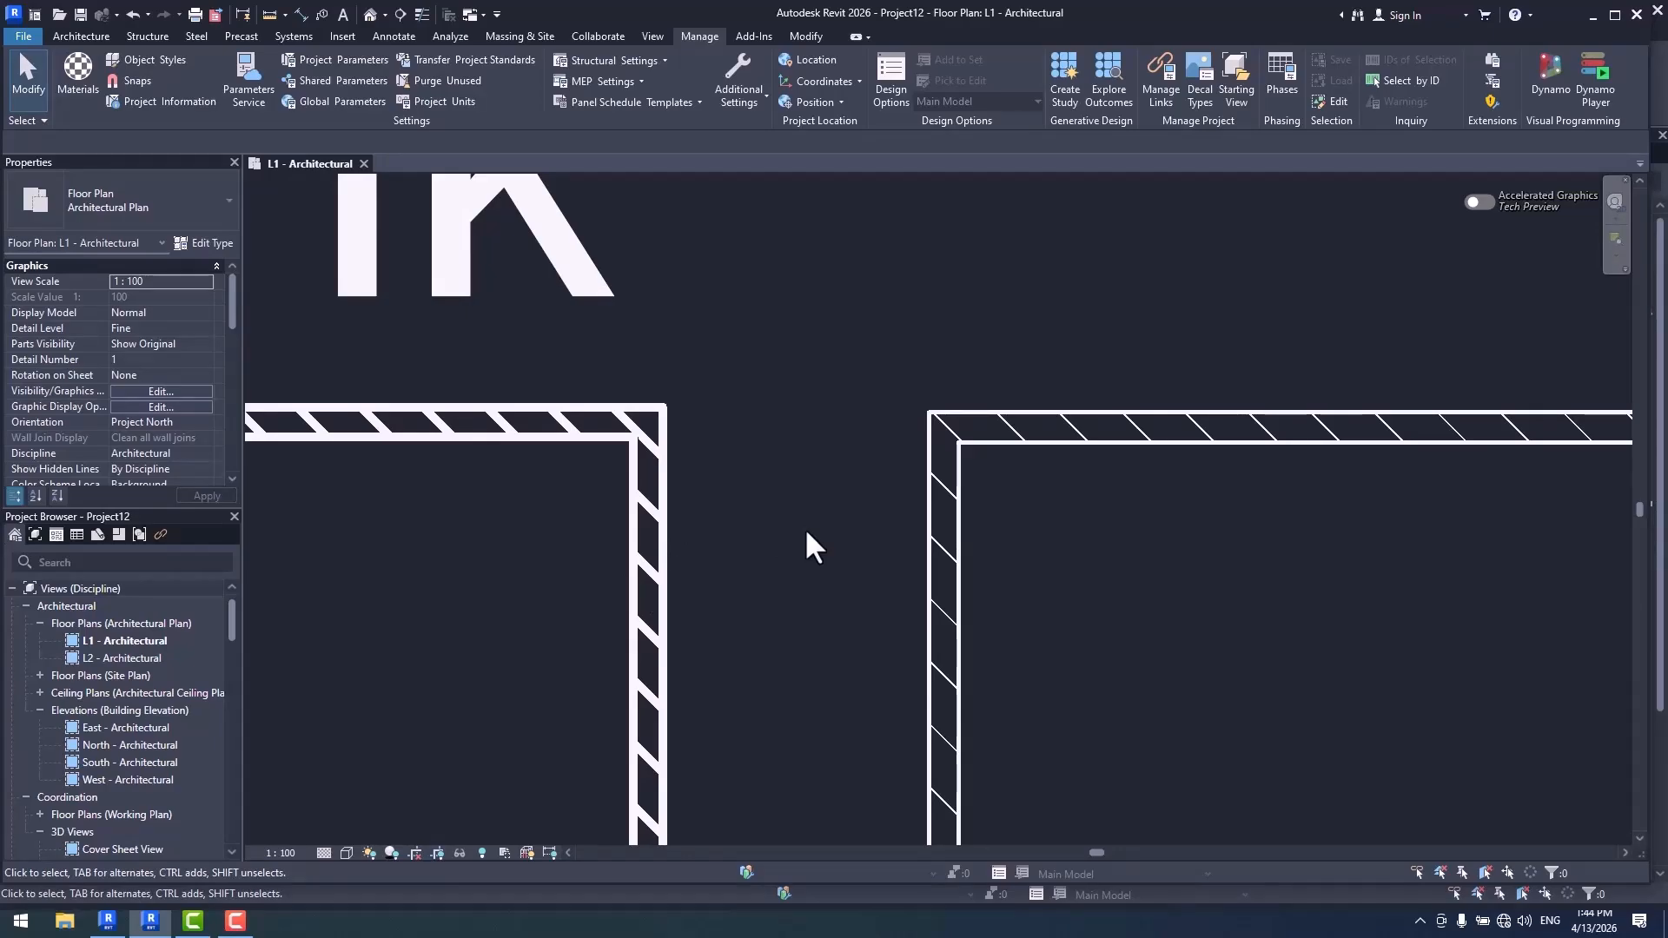
scroll(816, 556, "down", 2)
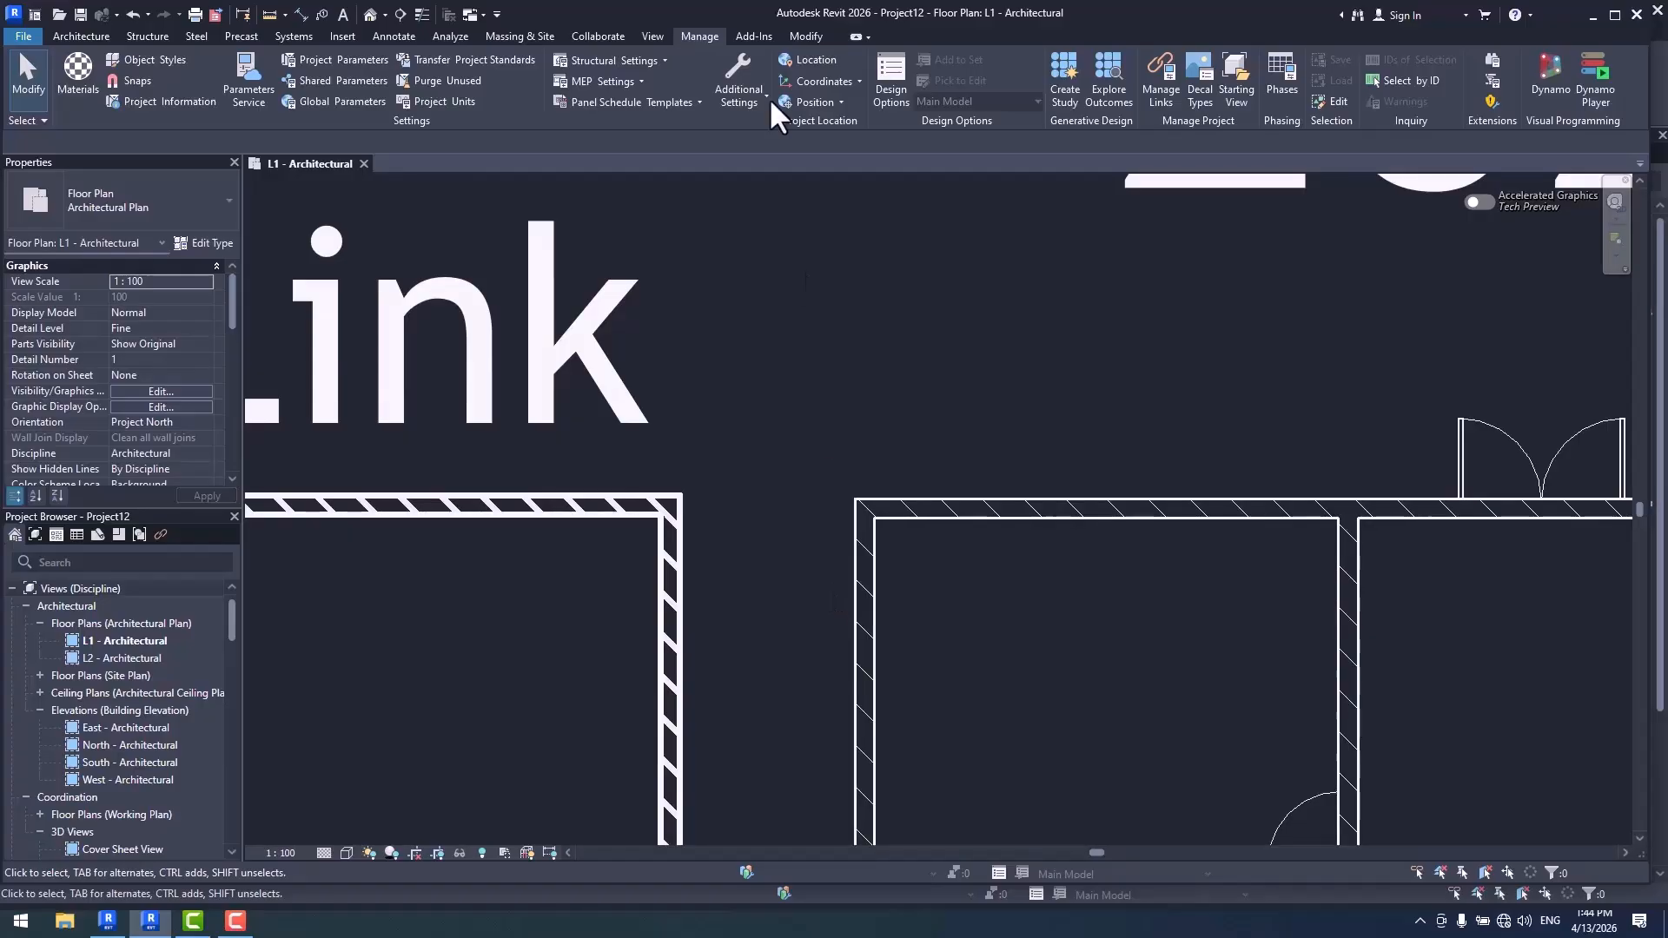
- Check the host project's Object Styles and its 1:100 model line weights without editing them
left_click(148, 59)
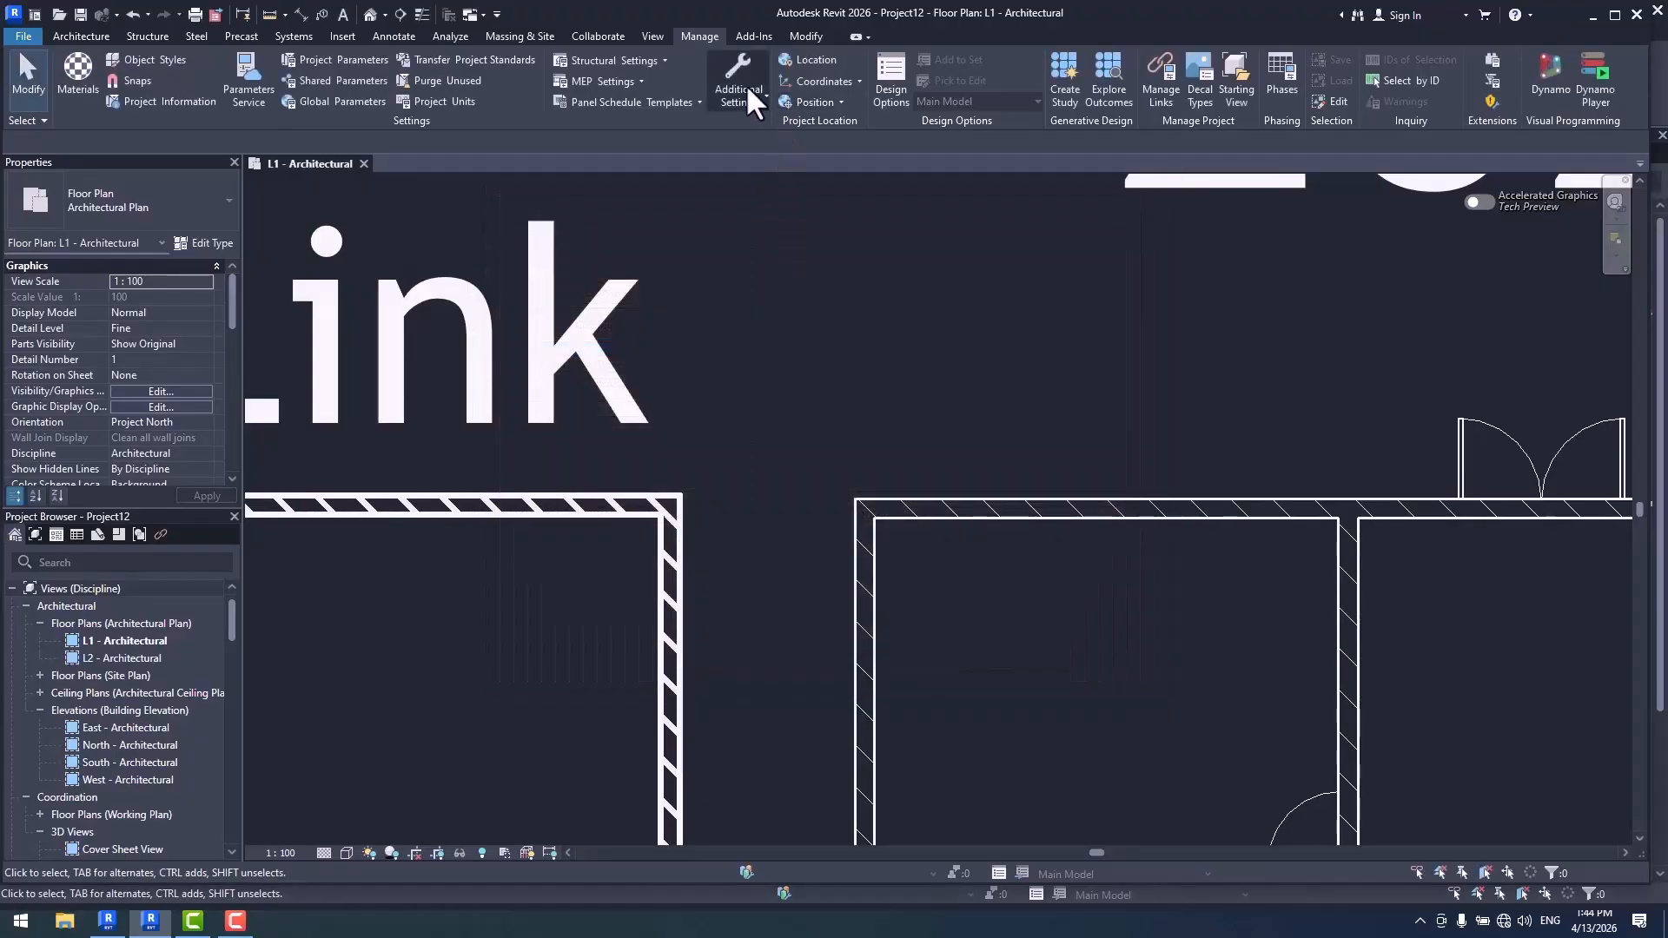
left_click(746, 83)
left_click(790, 176)
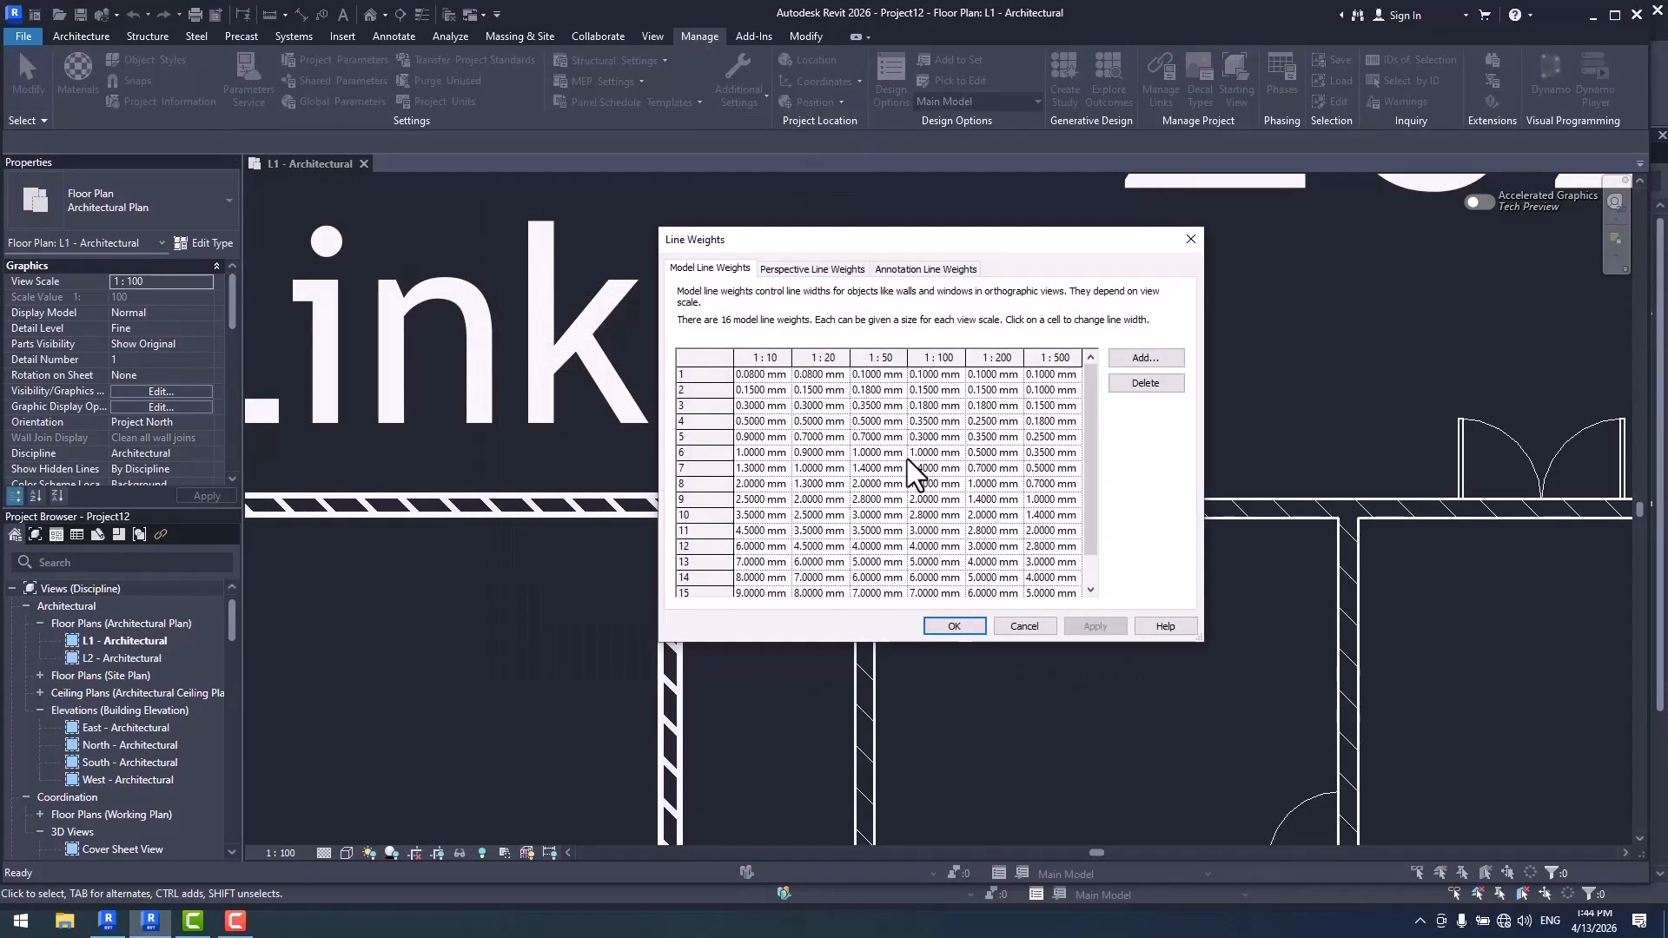
left_click(1032, 627)
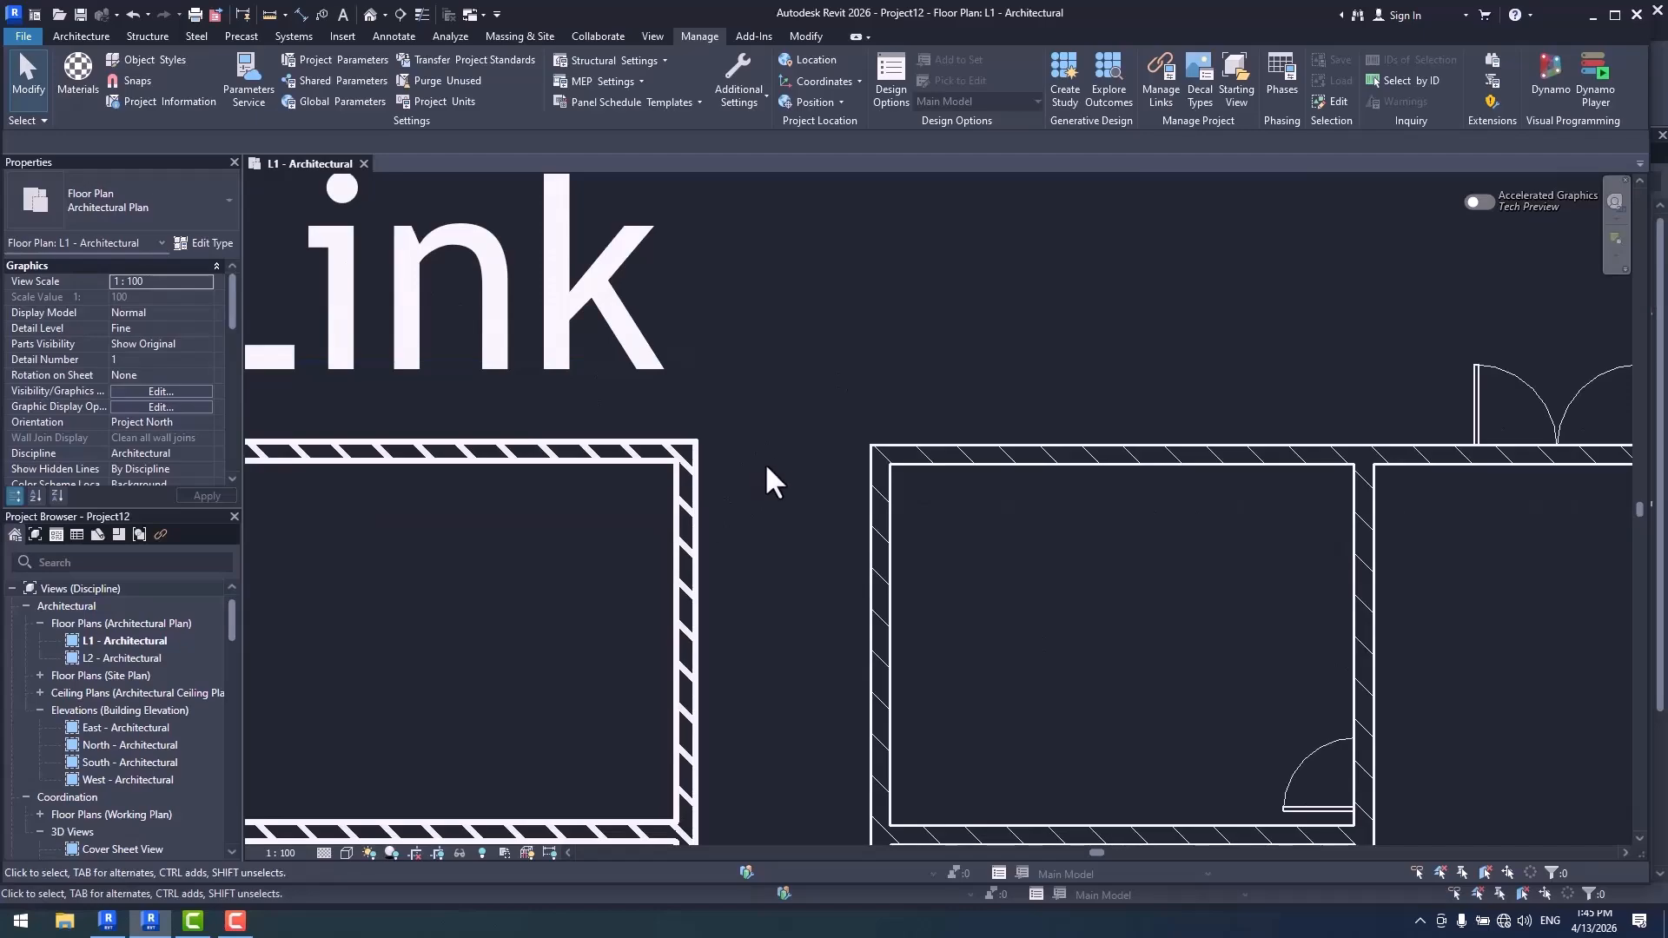
- Open the Link2026 model from the Desktop again, agreeing to unload it as a link
left_click(59, 15)
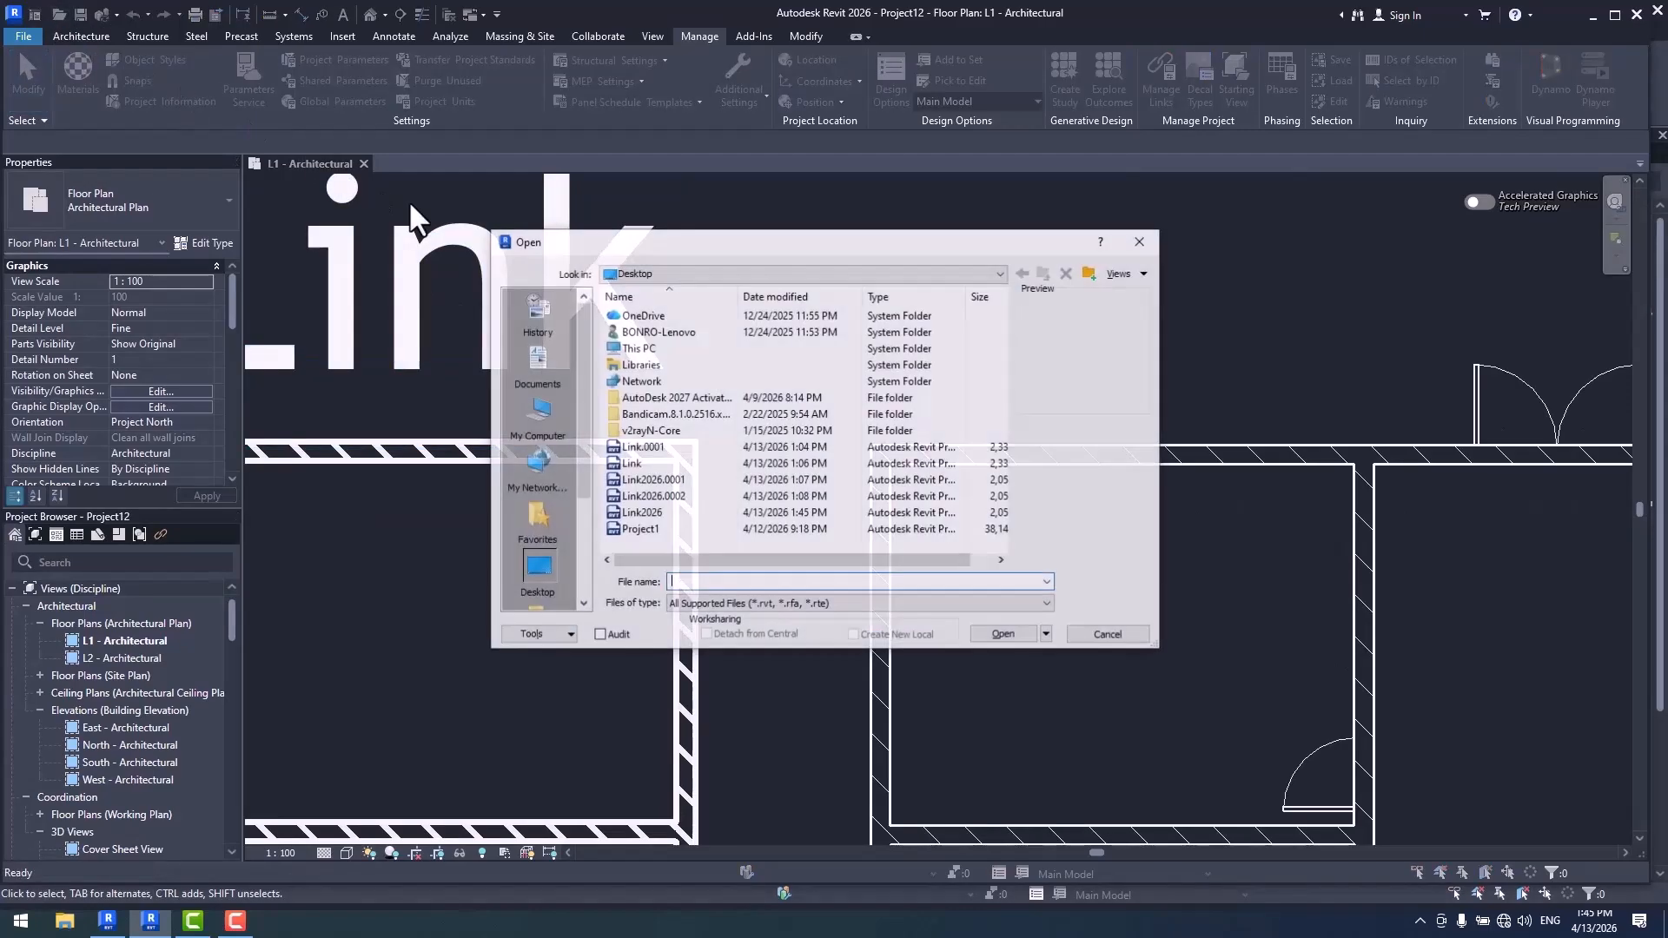
double_click(650, 514)
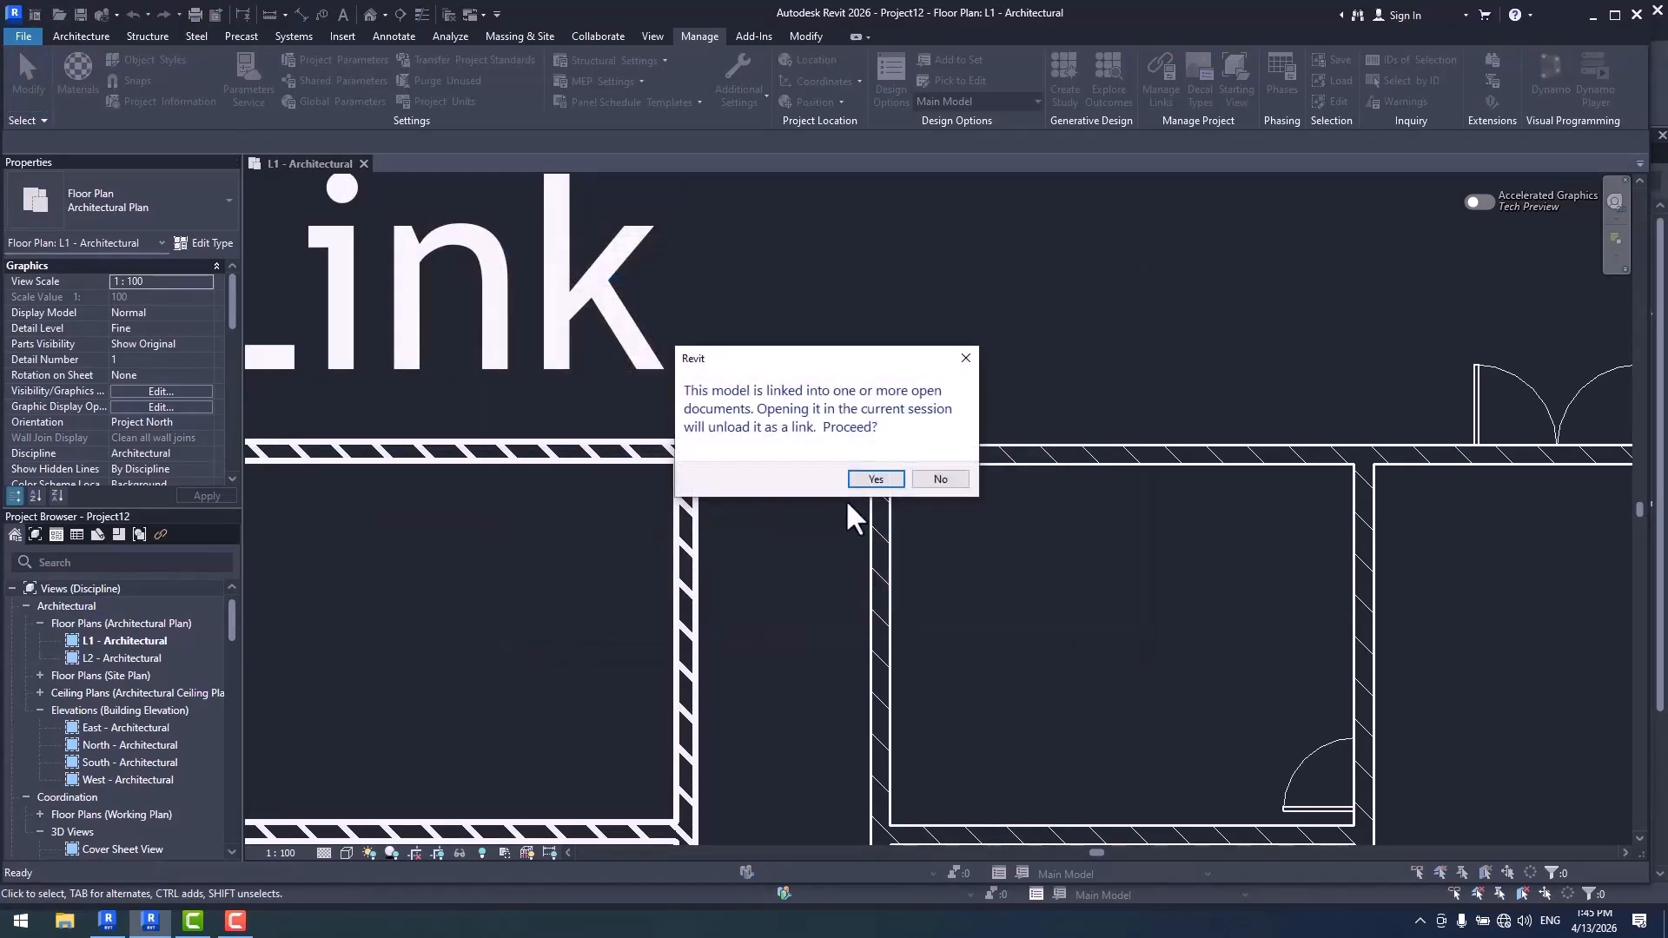
left_click(883, 474)
left_click(886, 488)
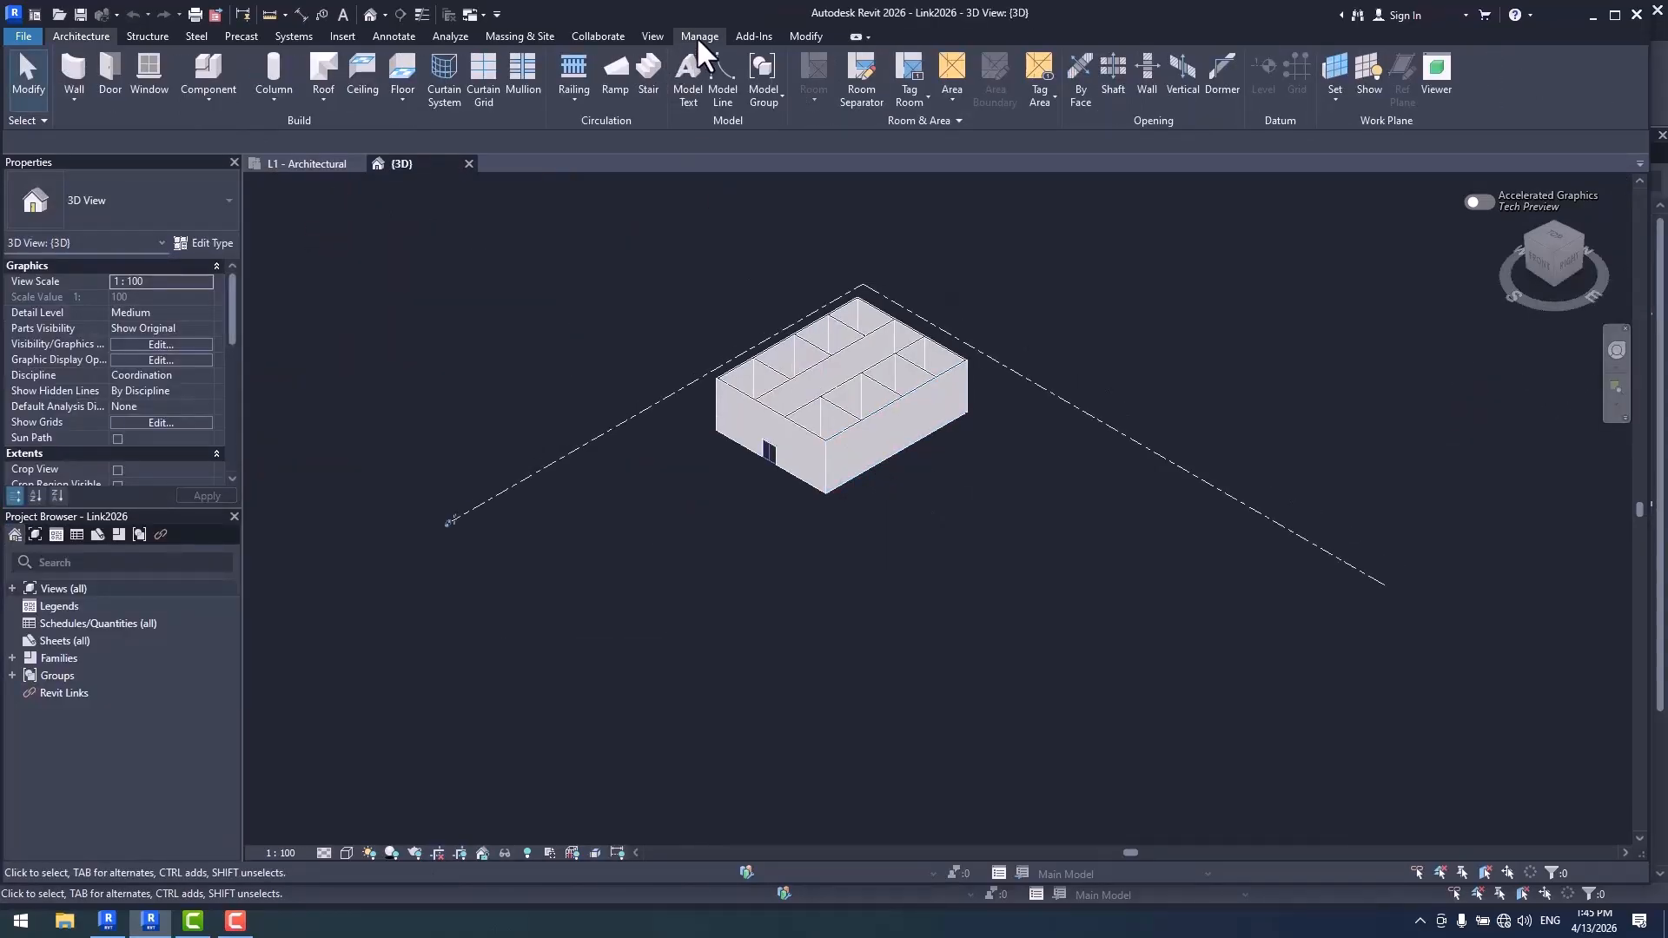
- Set the Walls category's cut line weight to 5 in the Object Styles of Link2026
left_click(698, 36)
left_click(157, 60)
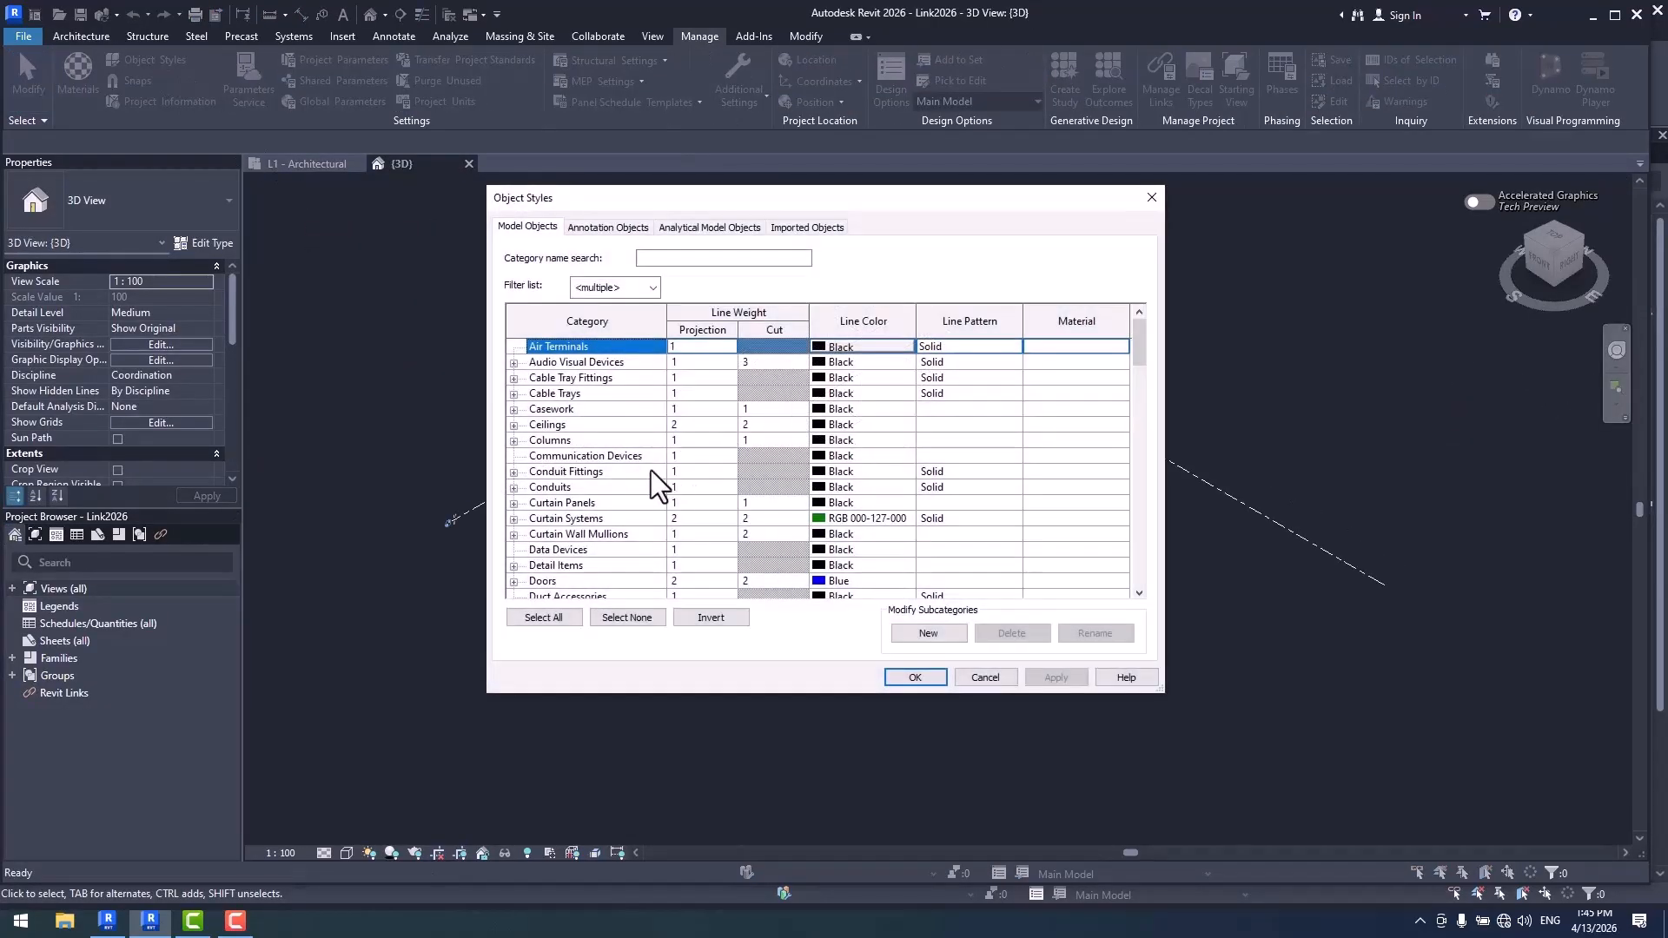
left_click(577, 550)
scroll(582, 551, "down", 15)
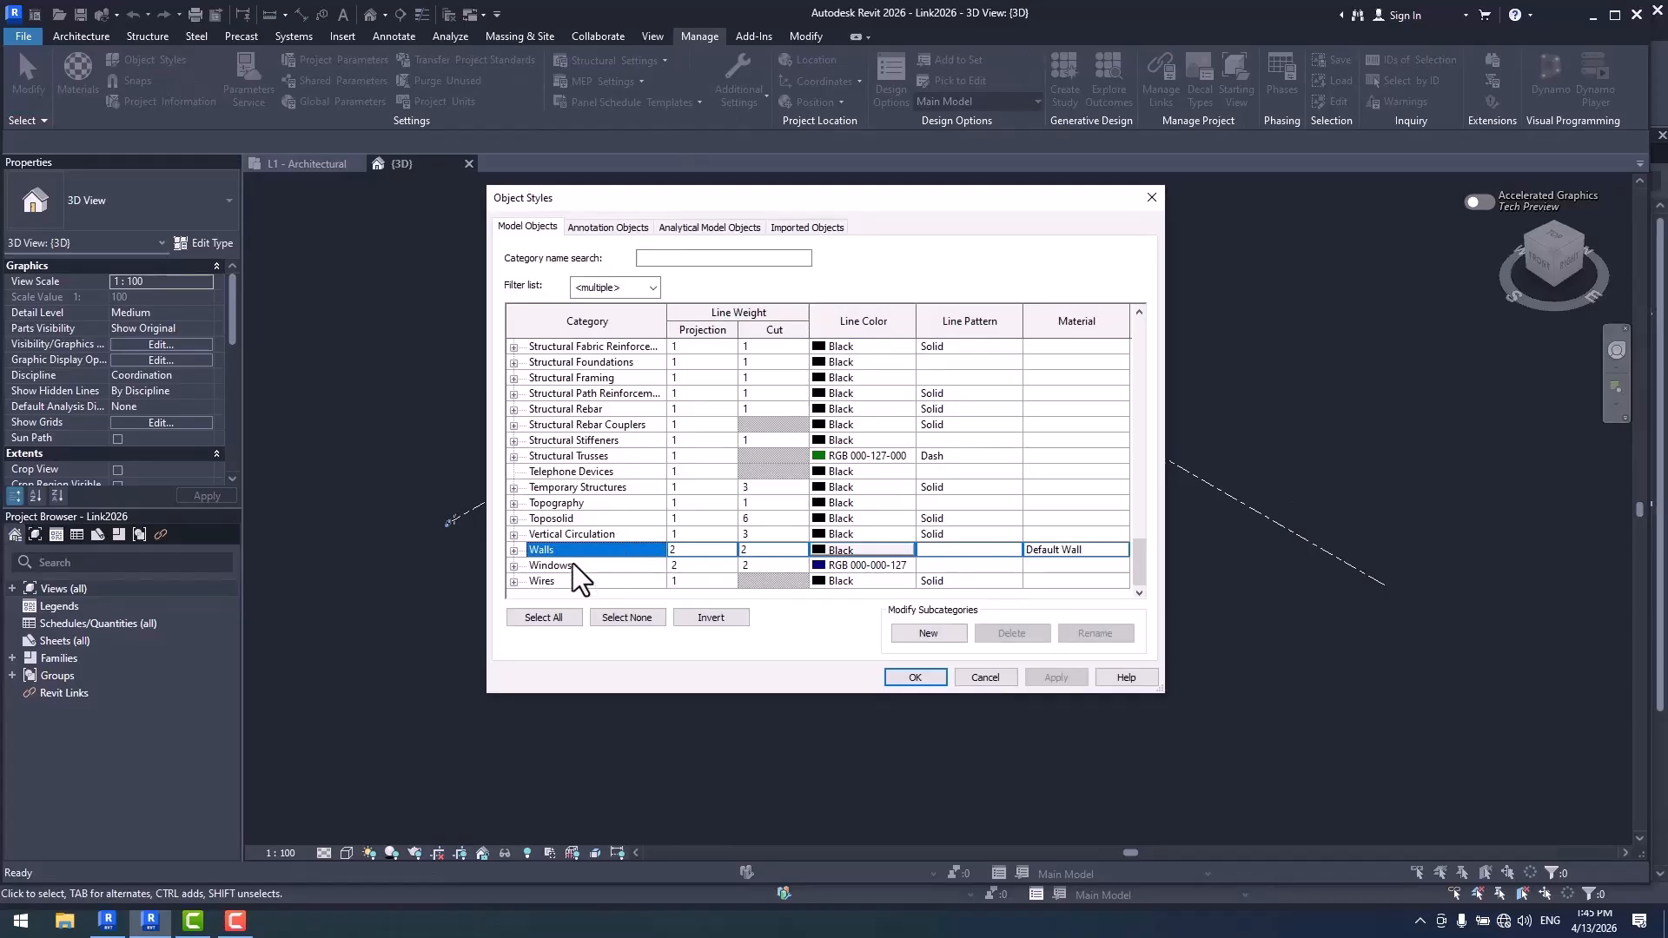
left_click(774, 550)
left_click(799, 550)
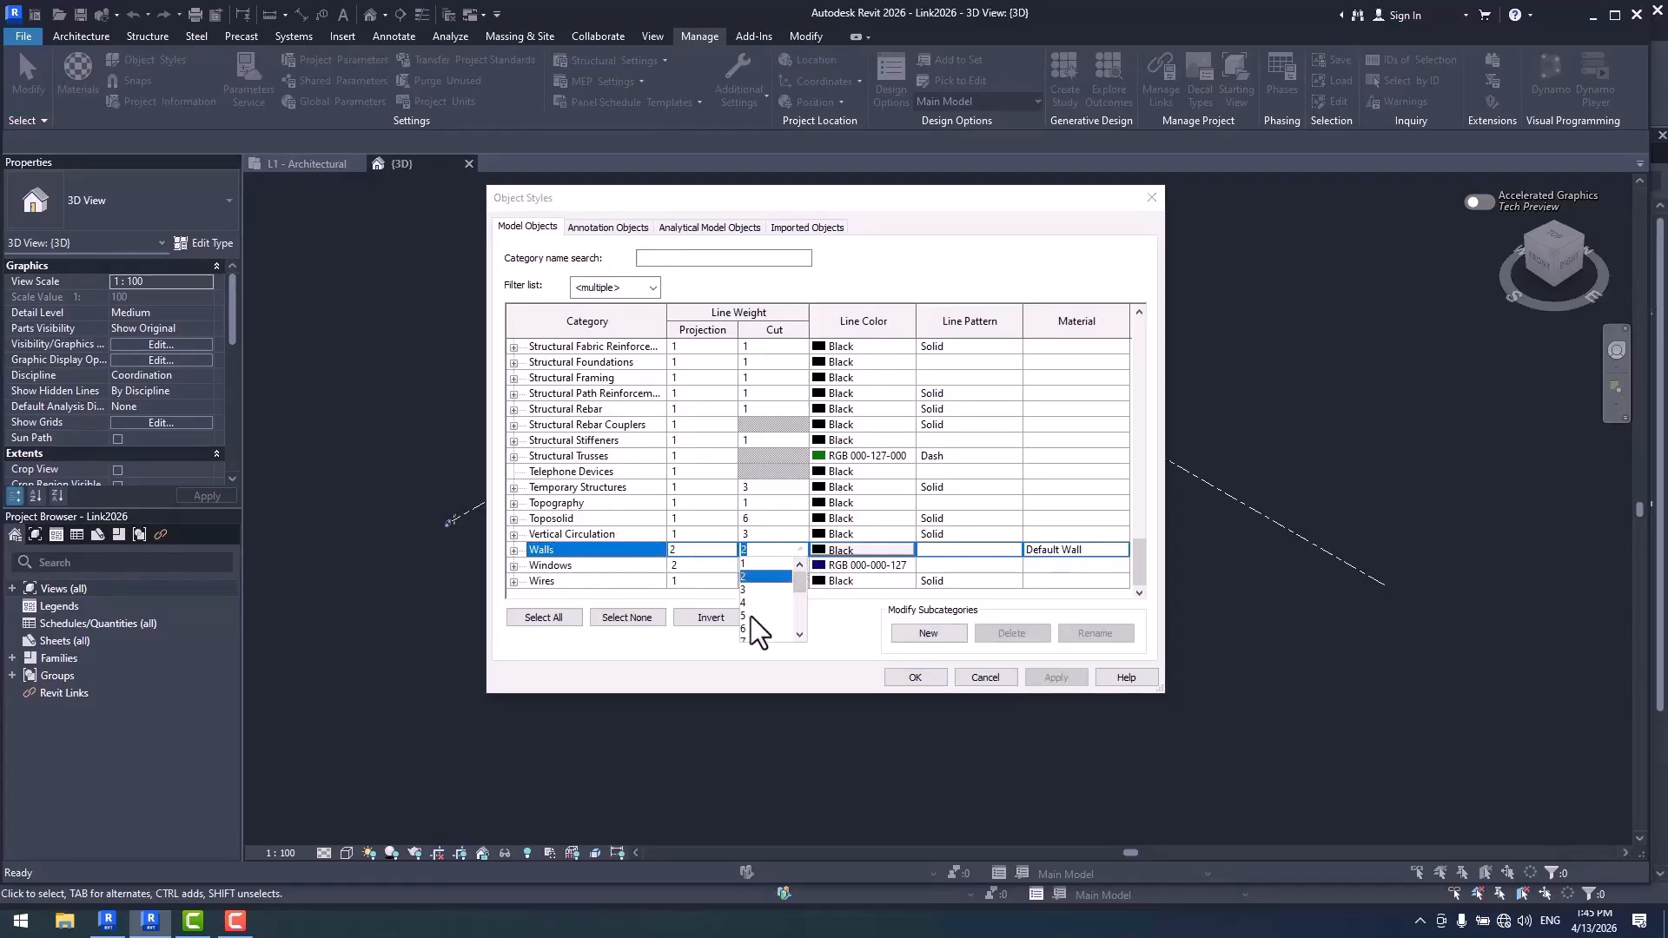
left_click(751, 616)
left_click(914, 677)
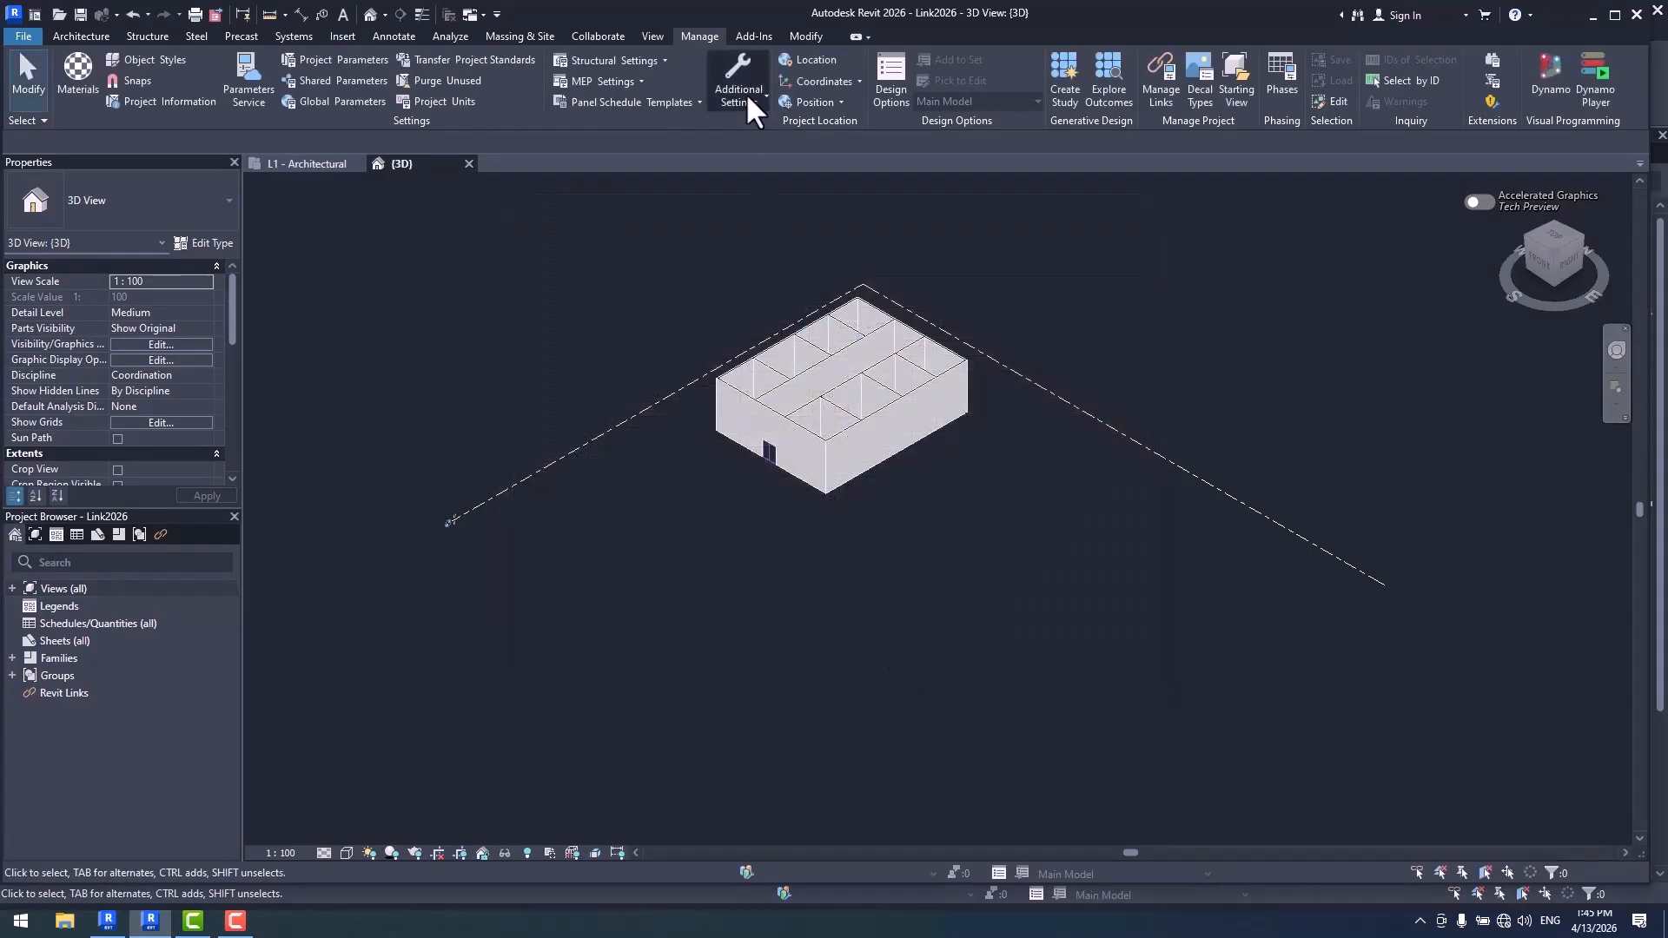
- Edit the 1:100 width of model line weight 5 in the Line Weights table of Link2026
left_click(745, 93)
left_click(784, 170)
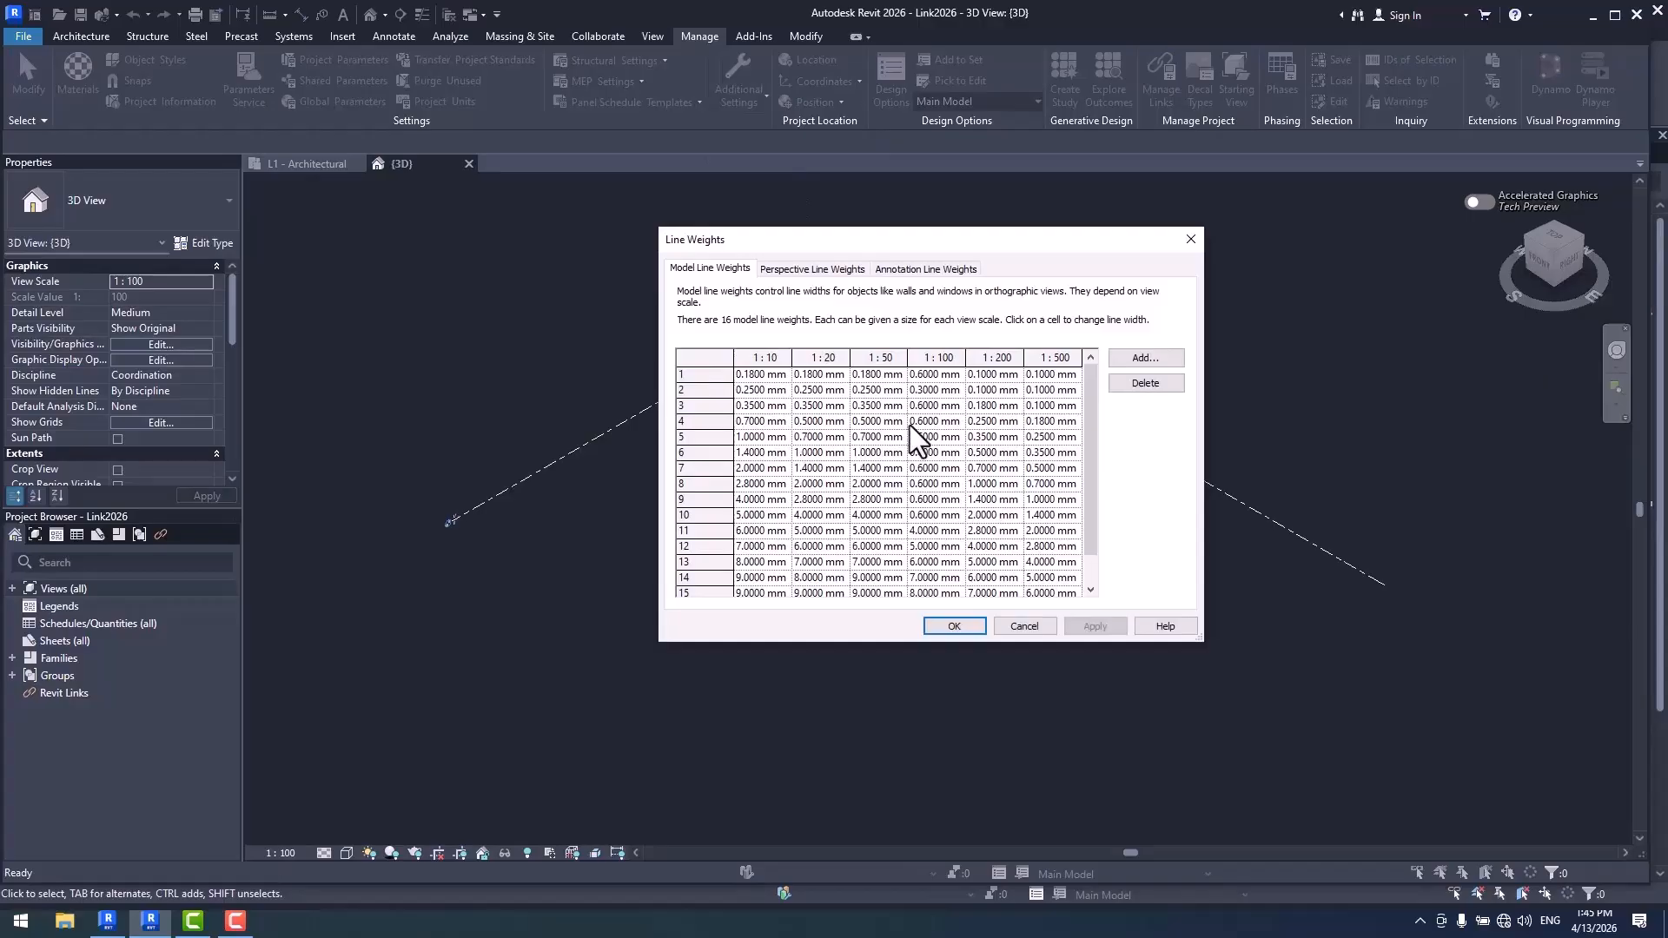
double_click(929, 434)
key("BackSpace")
left_click(955, 625)
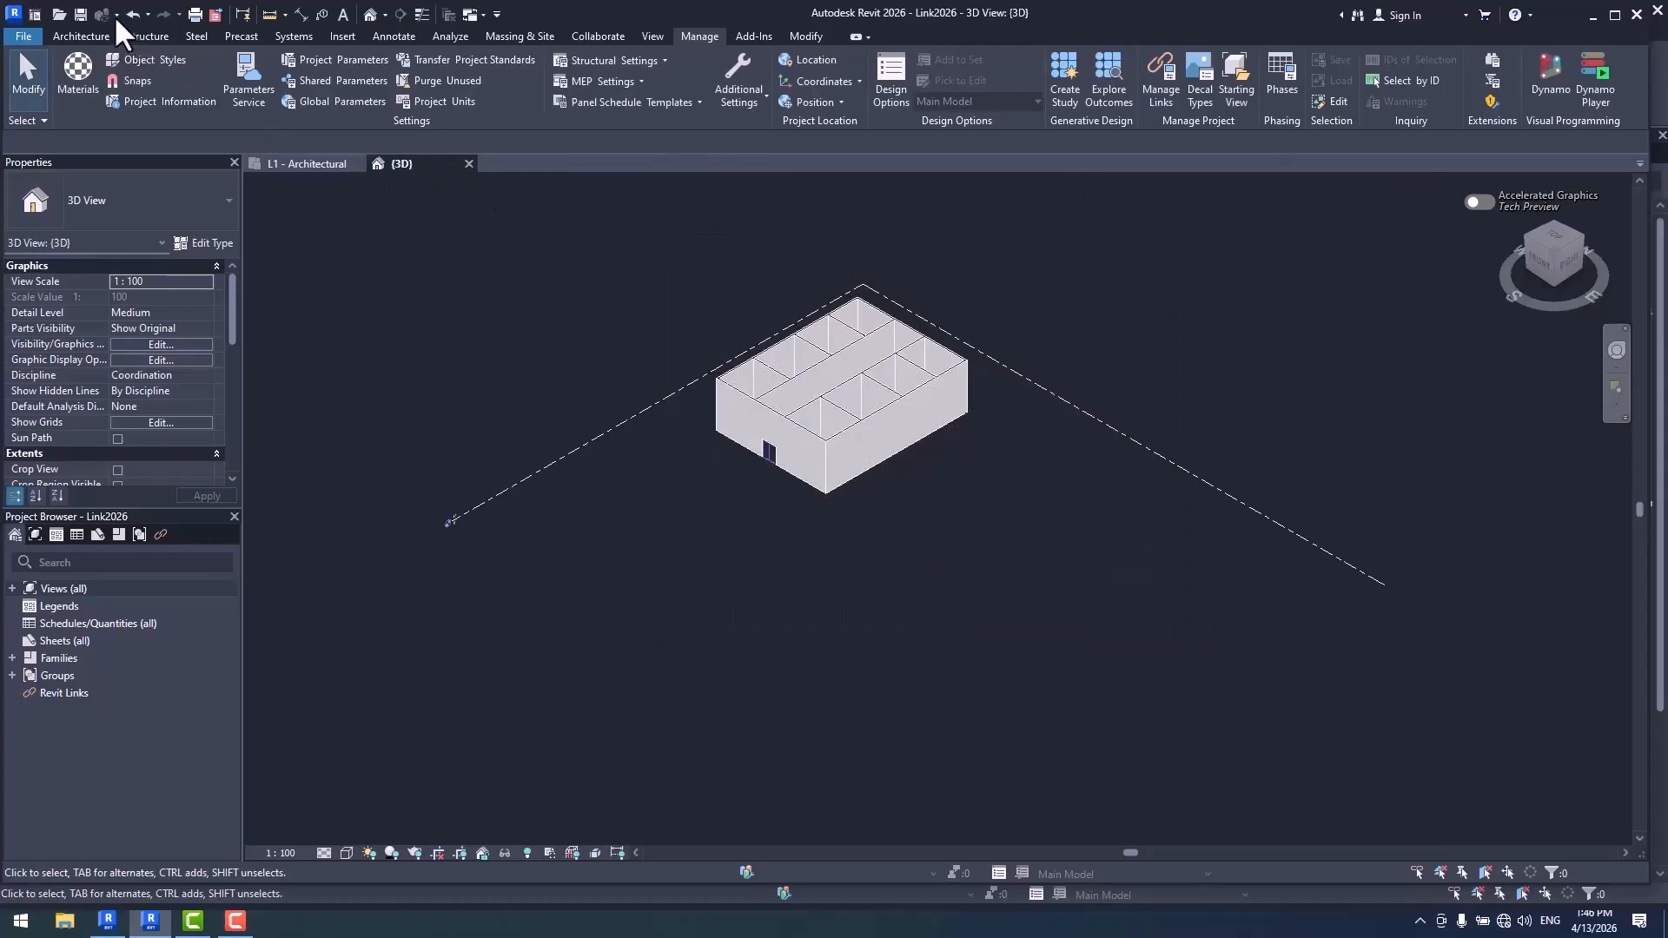
- Save and close Link2026, and reload it in the host project to compare its walls with the host's
left_click(80, 14)
left_click(469, 163)
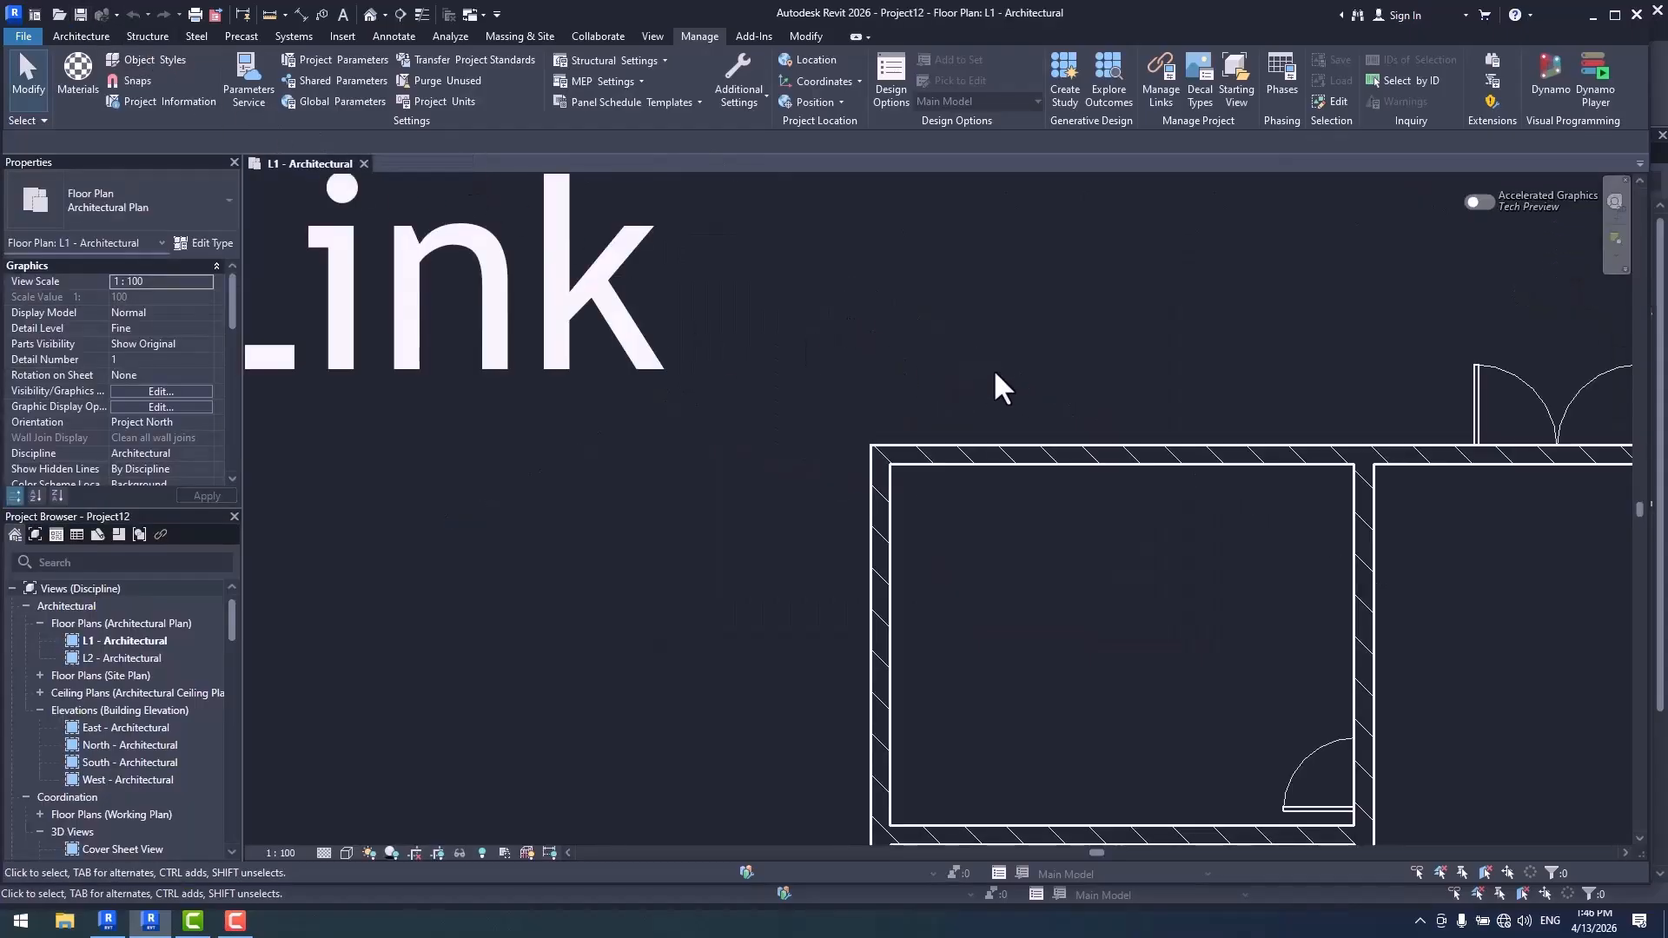
left_click(1160, 86)
left_click(508, 318)
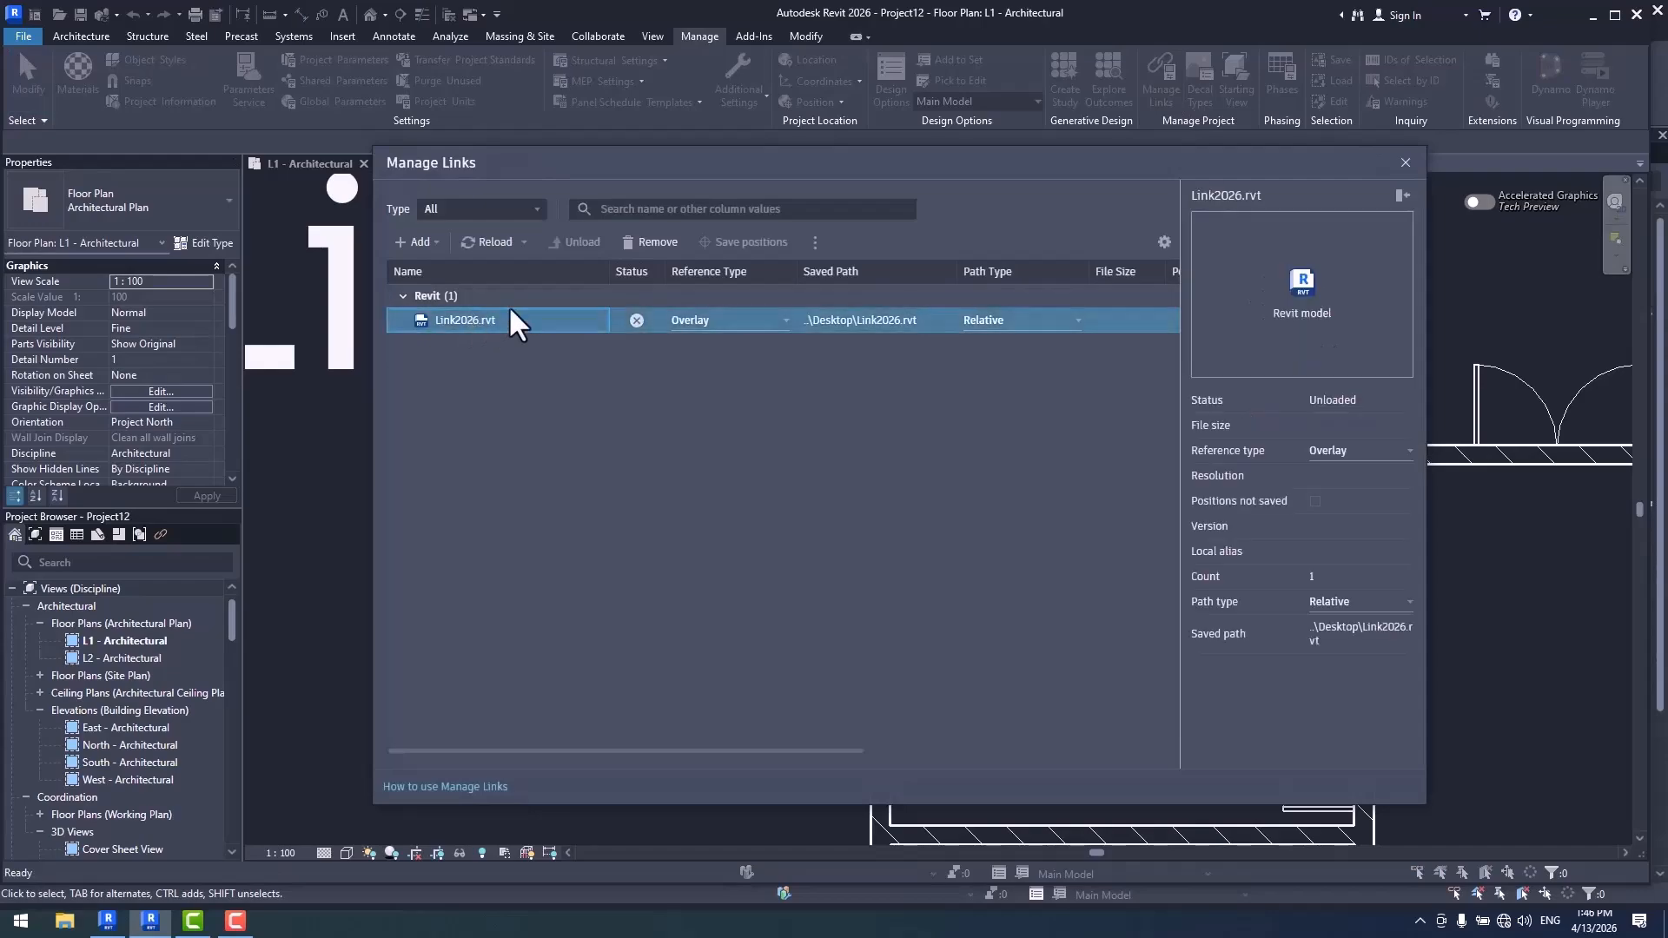
left_click(492, 242)
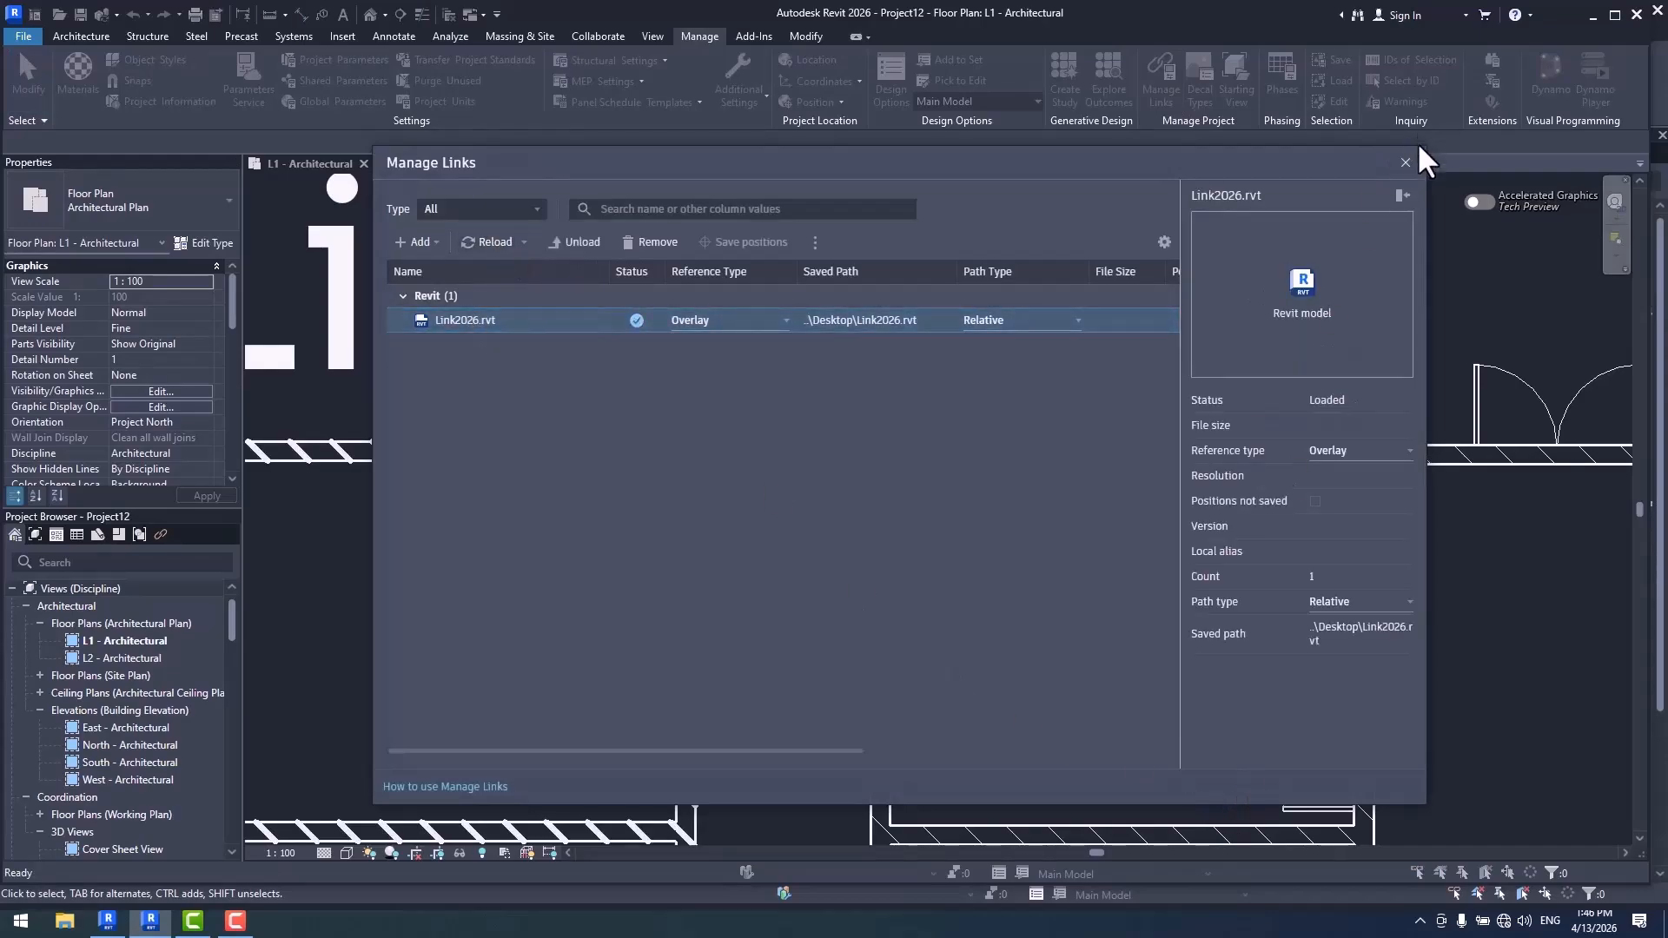
left_click(1405, 163)
scroll(834, 470, "up", 3)
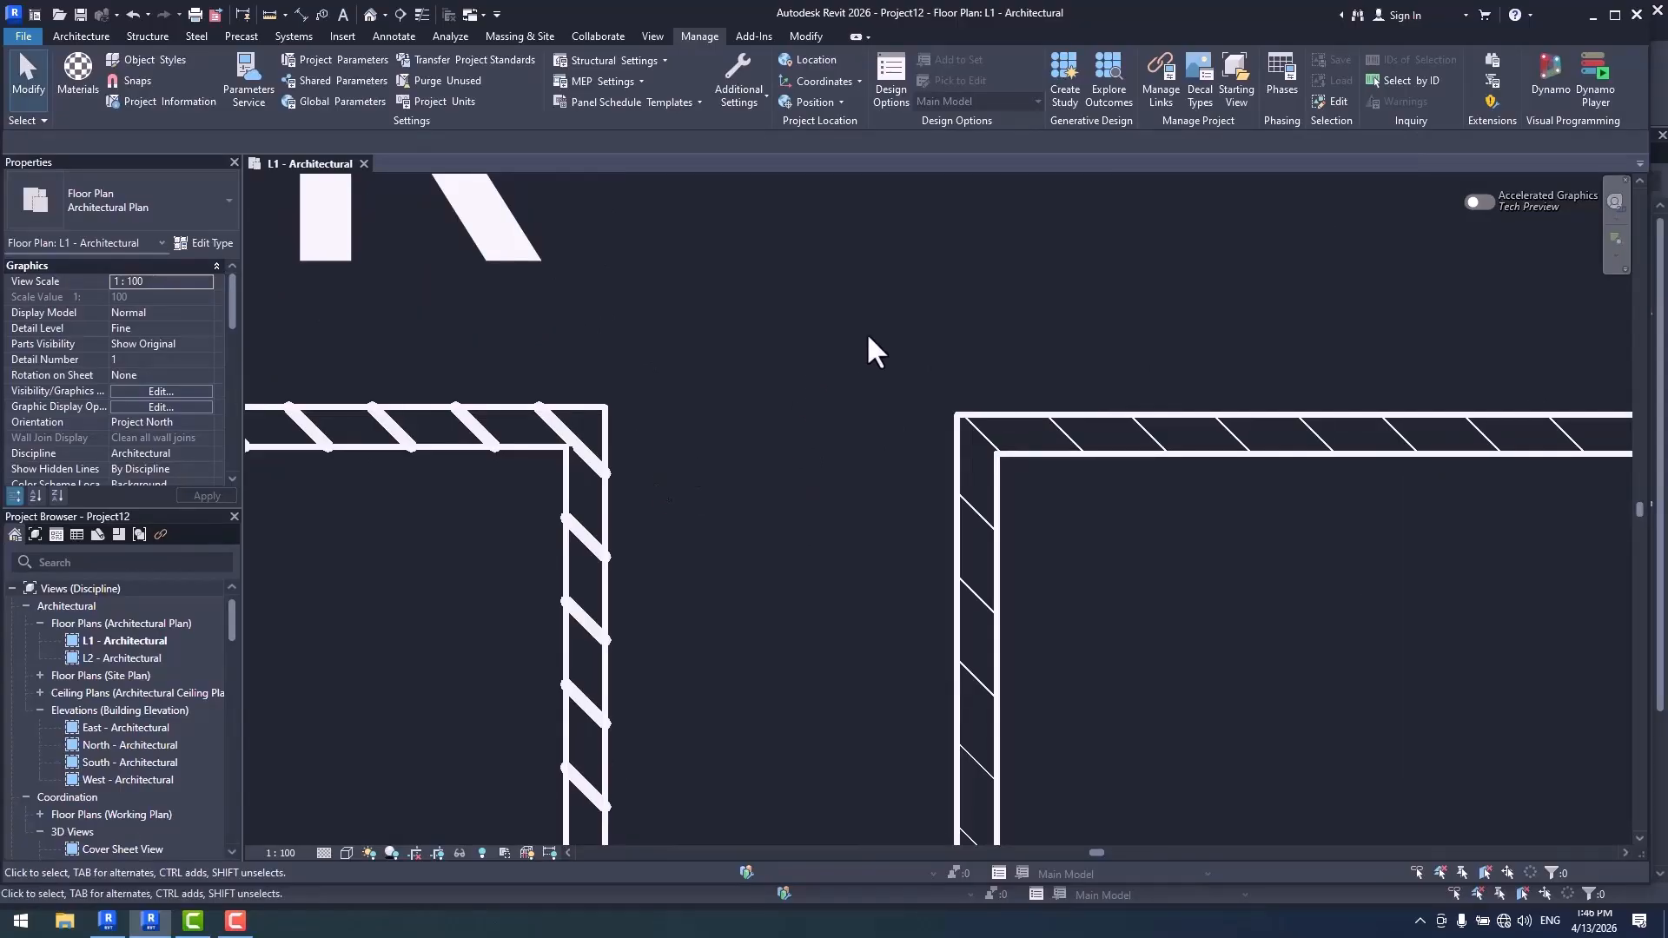
scroll(917, 341, "down", 3)
scroll(1095, 438, "down", 2)
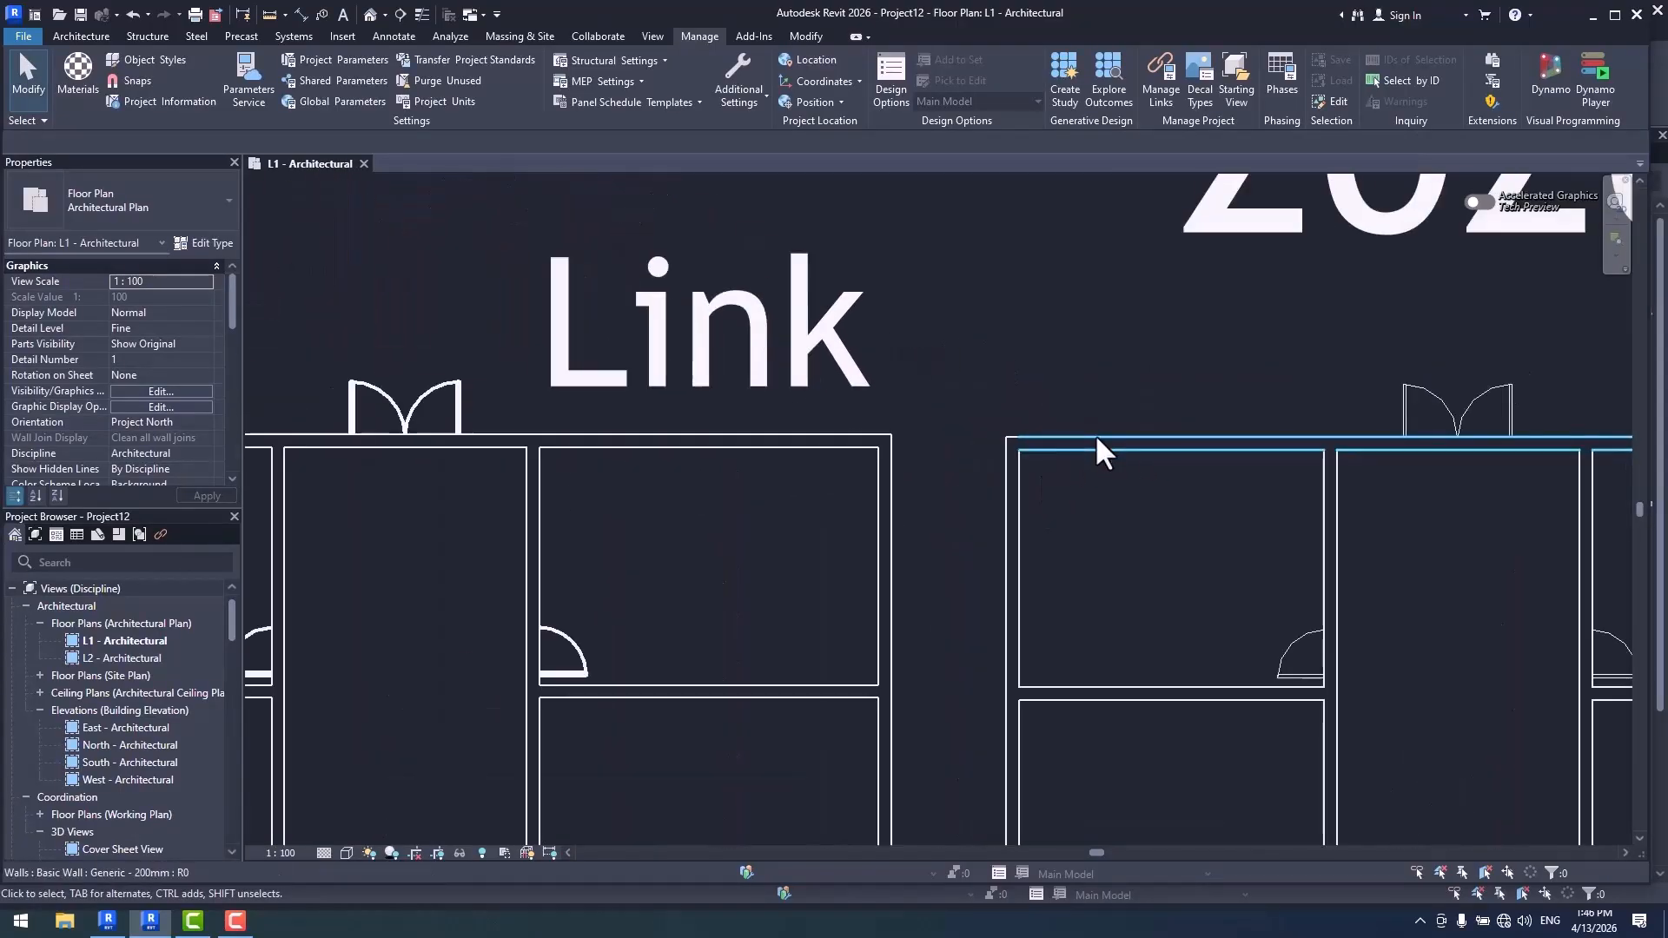
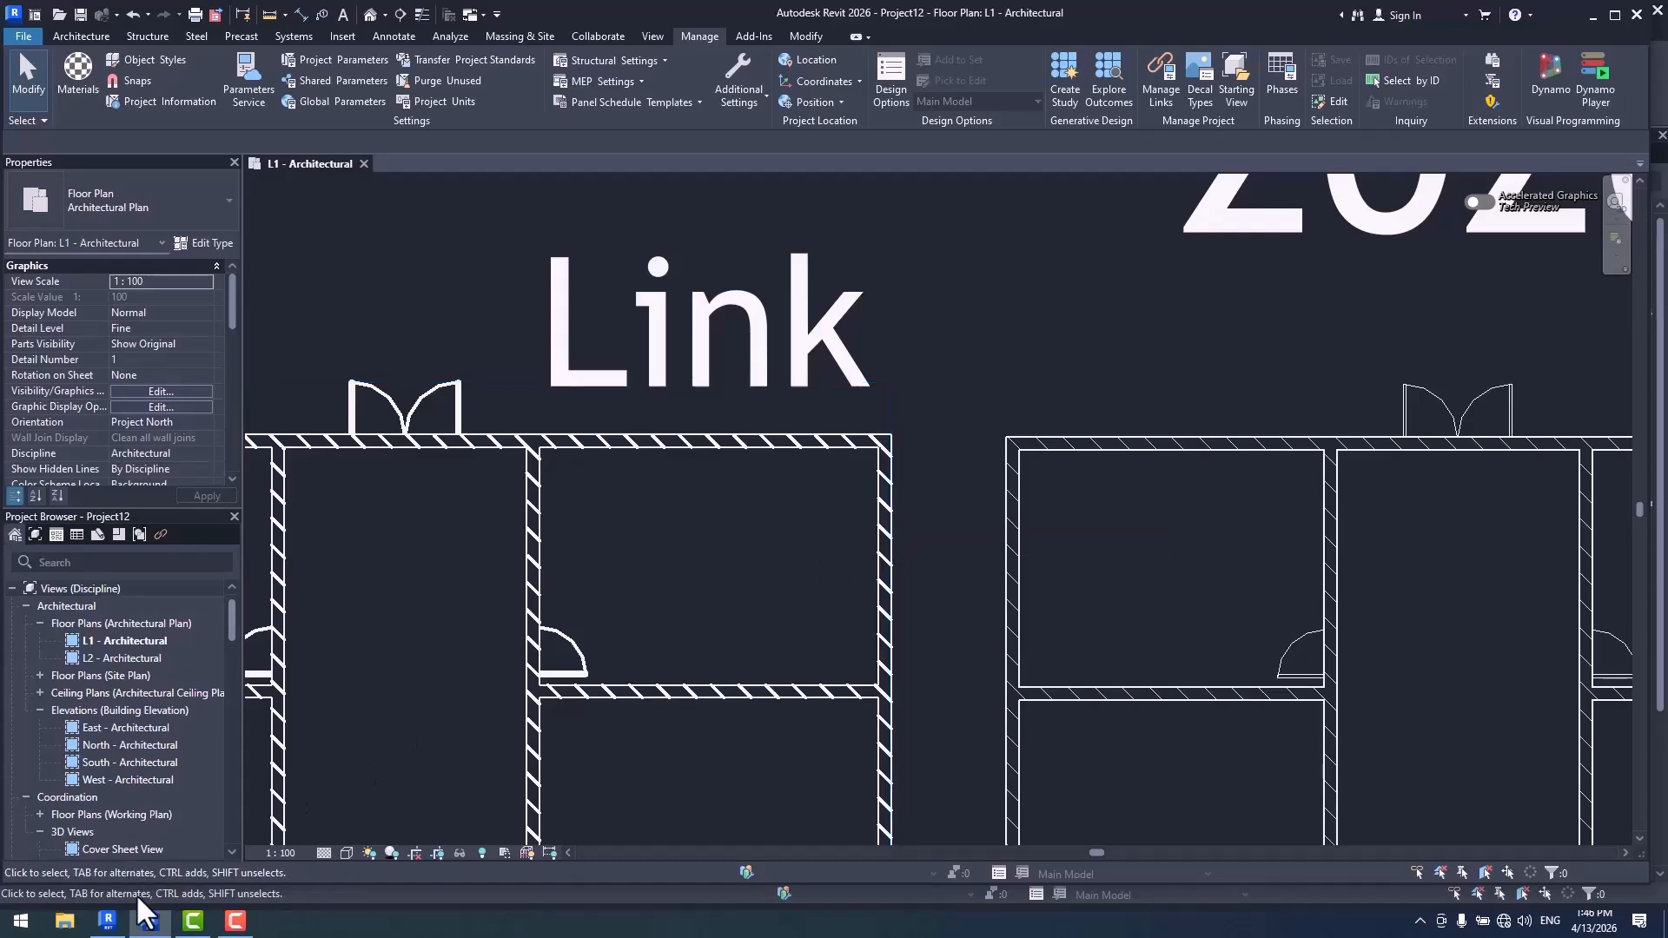
- Switch to the Revit 2027 project and inspect the display settings of Link.rvt in the L1 - Architectural plan's visibility overrides
key("alt+Tab")
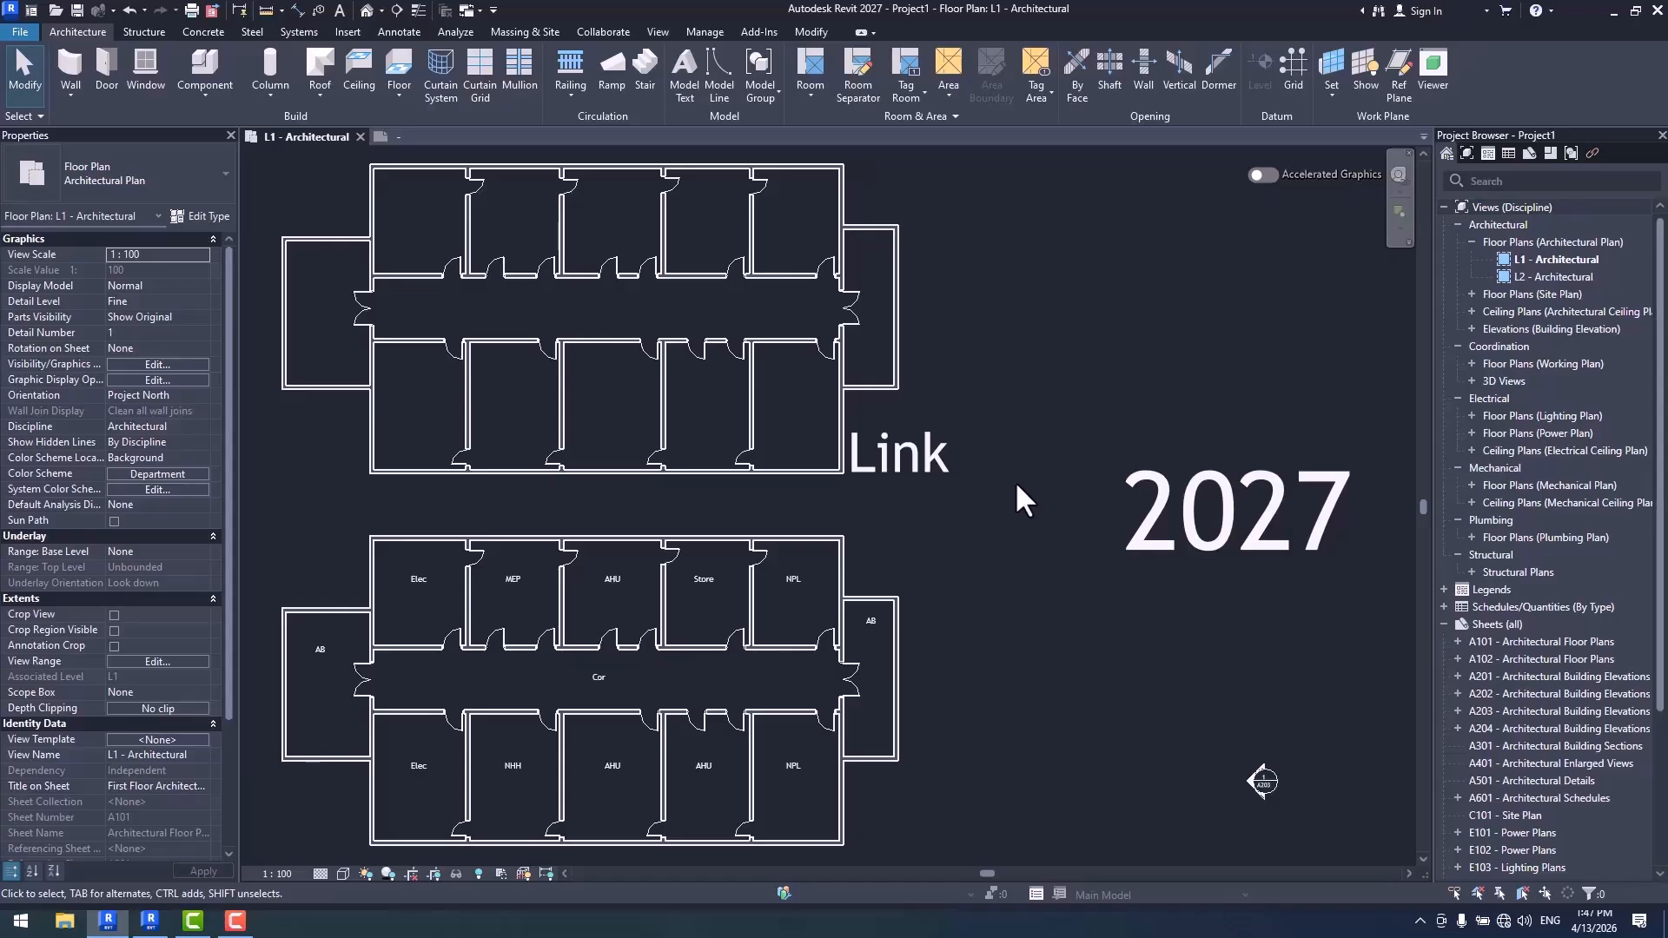
scroll(905, 439, "up", 1)
scroll(905, 440, "up", 4)
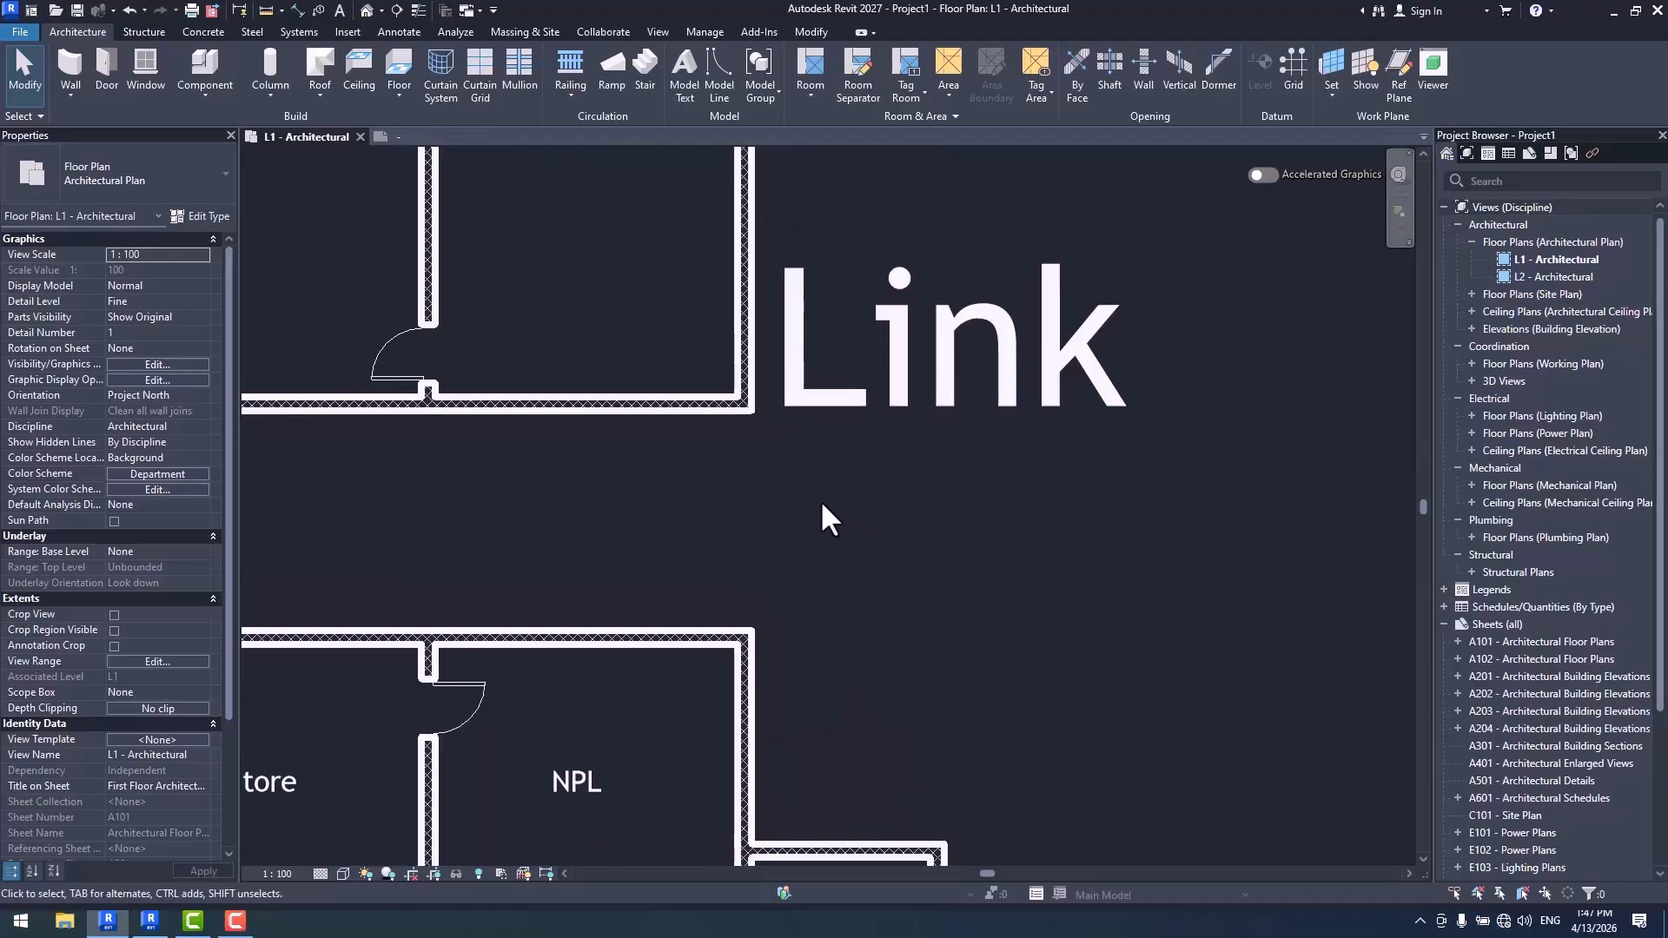
key("v")
key("g")
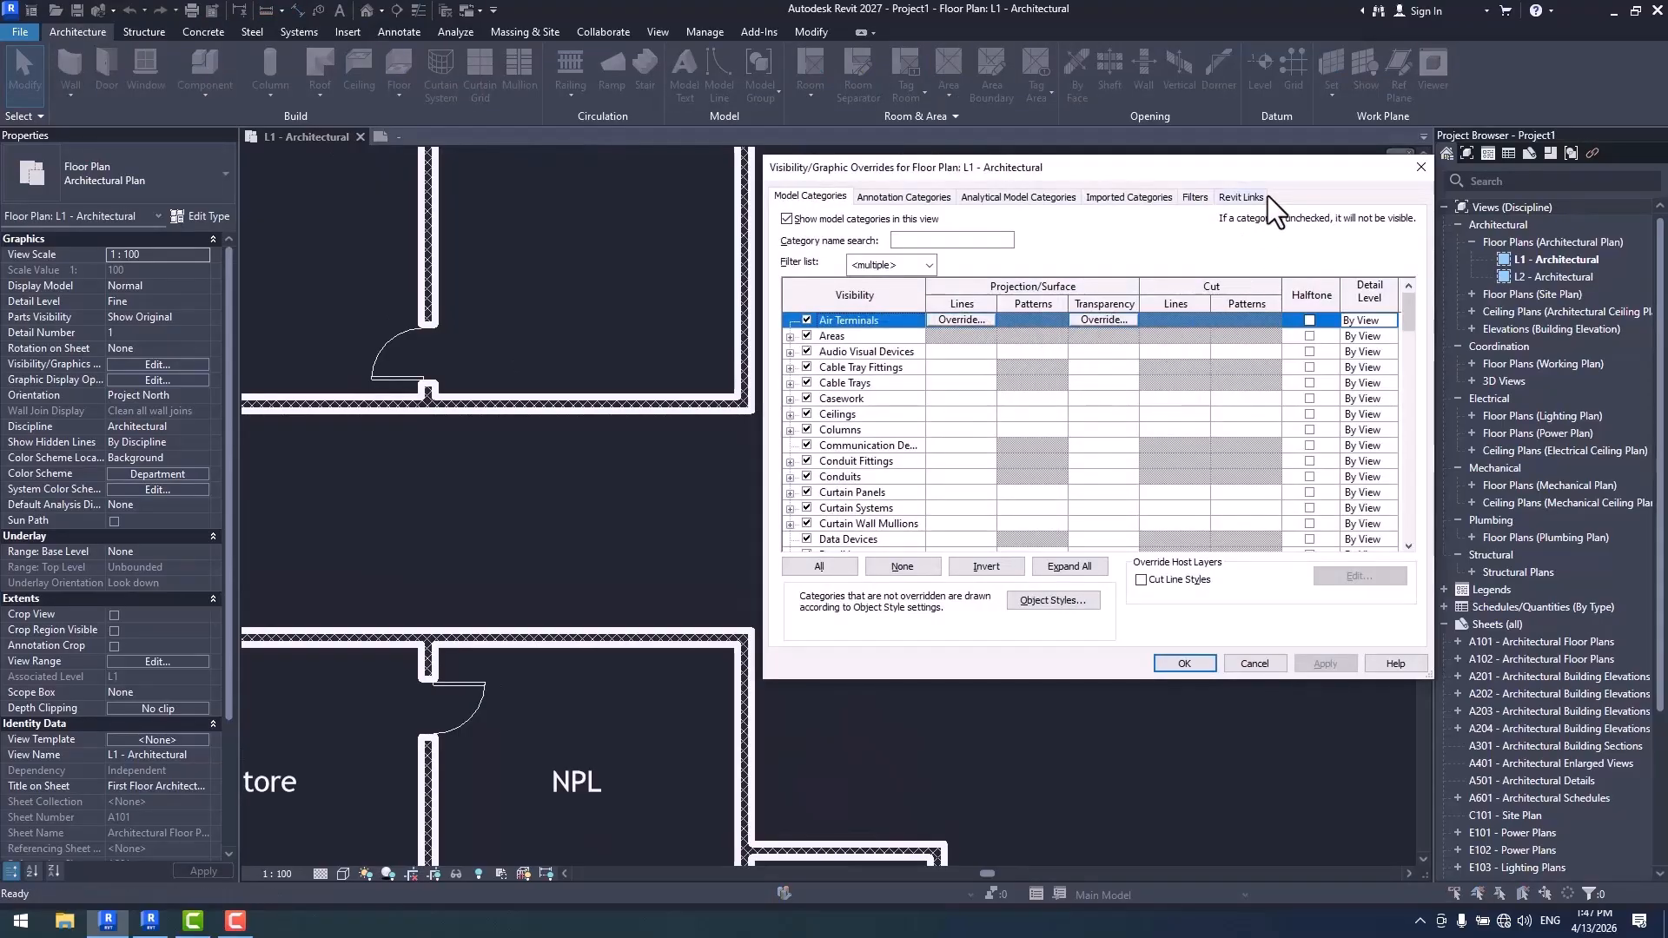
left_click(1242, 198)
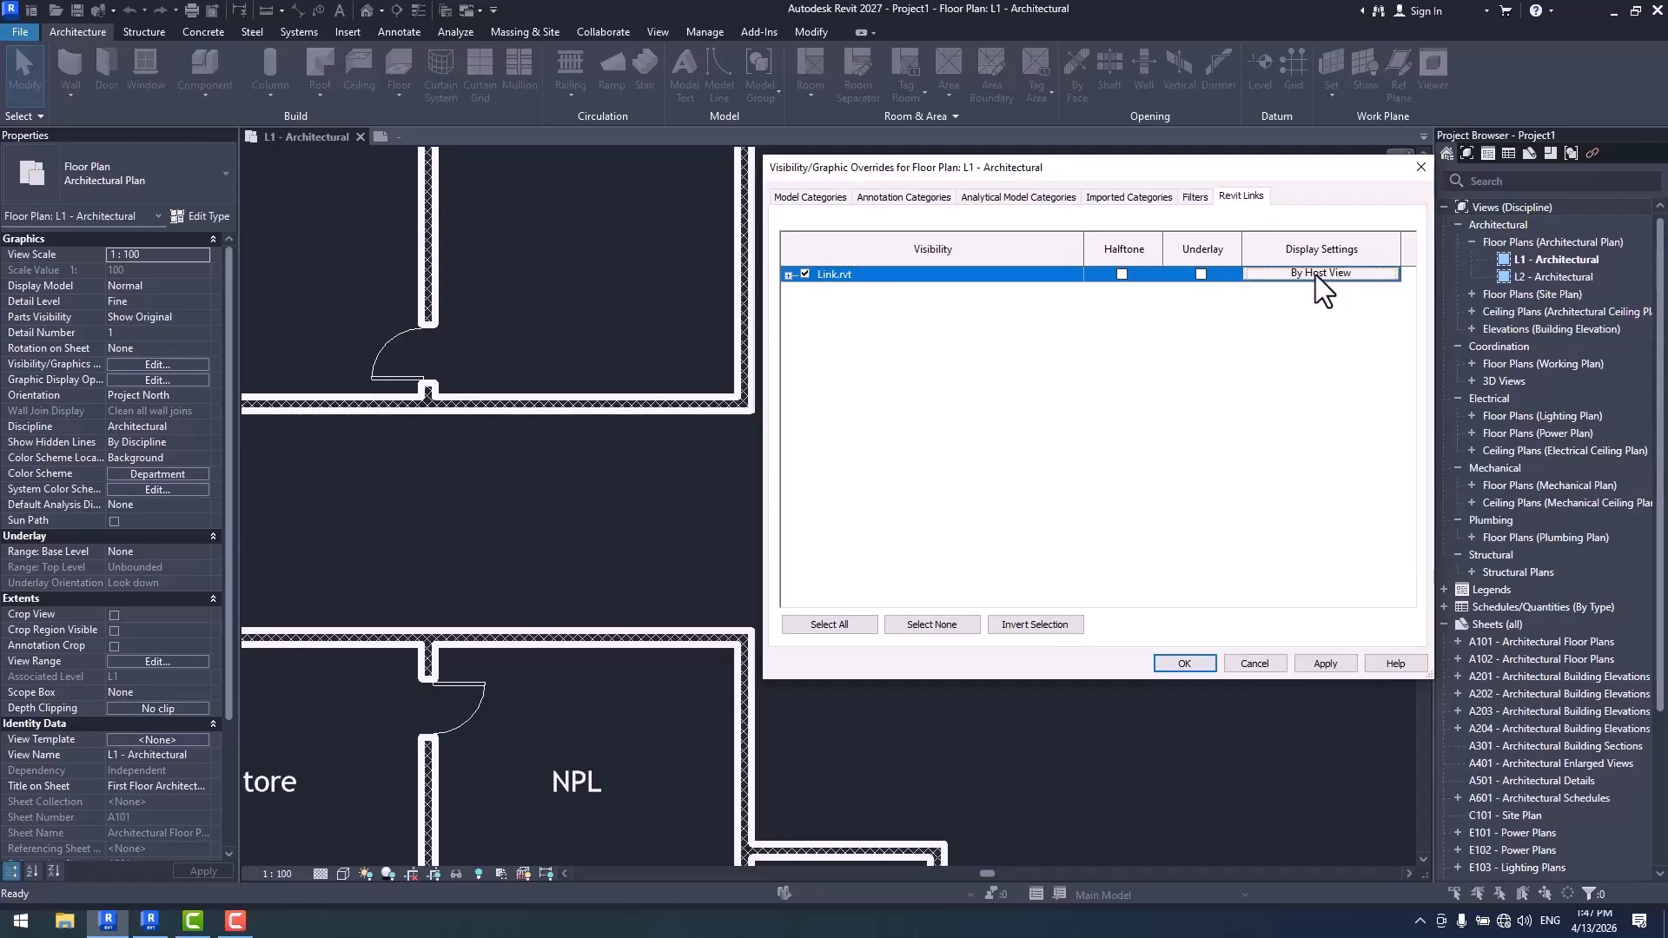
left_click(1353, 274)
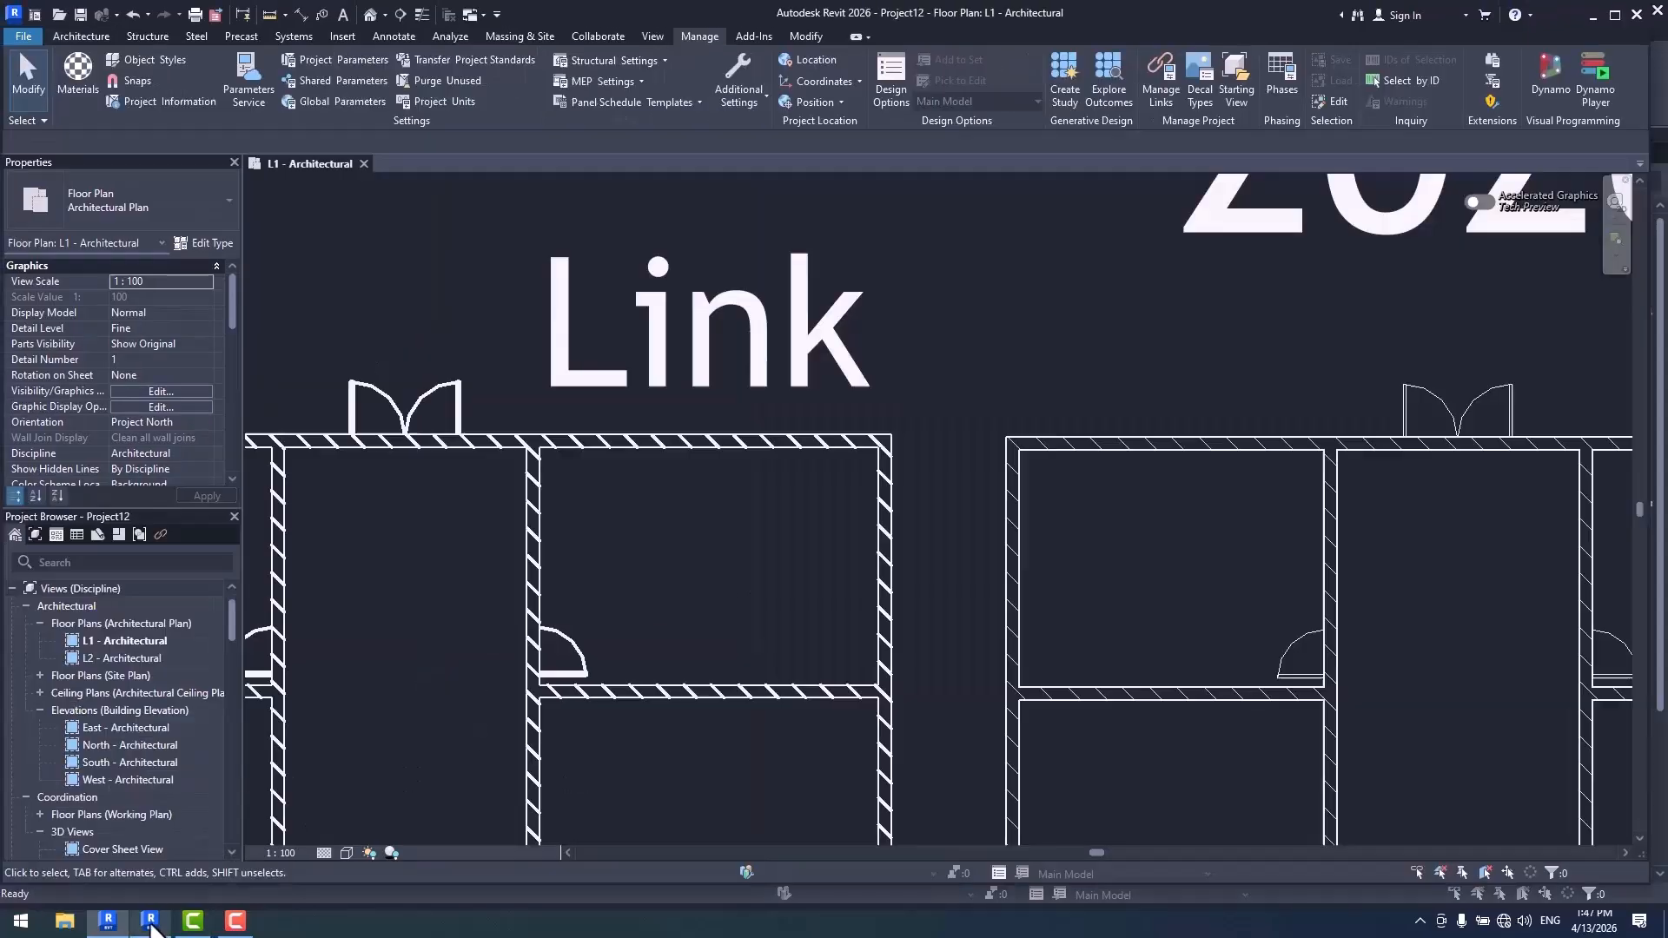
- In the Revit 2026 project, inspect the display settings of Link2026.rvt for the L1 - Architectural plan and leave without changes
key("v")
key("v")
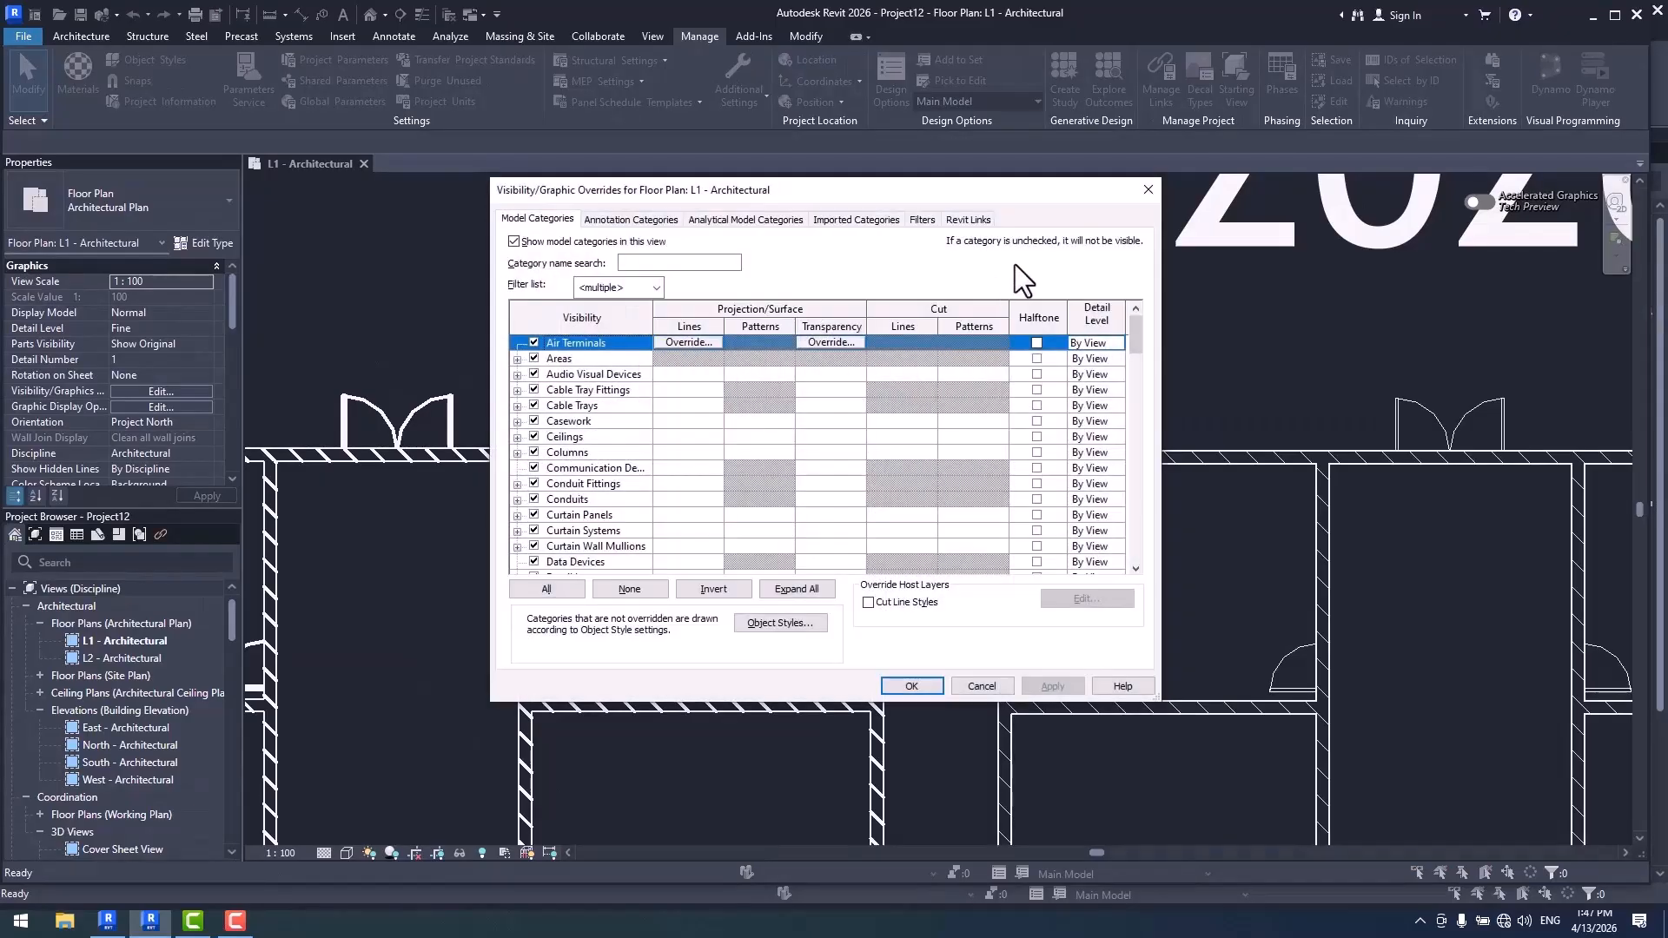
left_click(969, 218)
left_click(1041, 296)
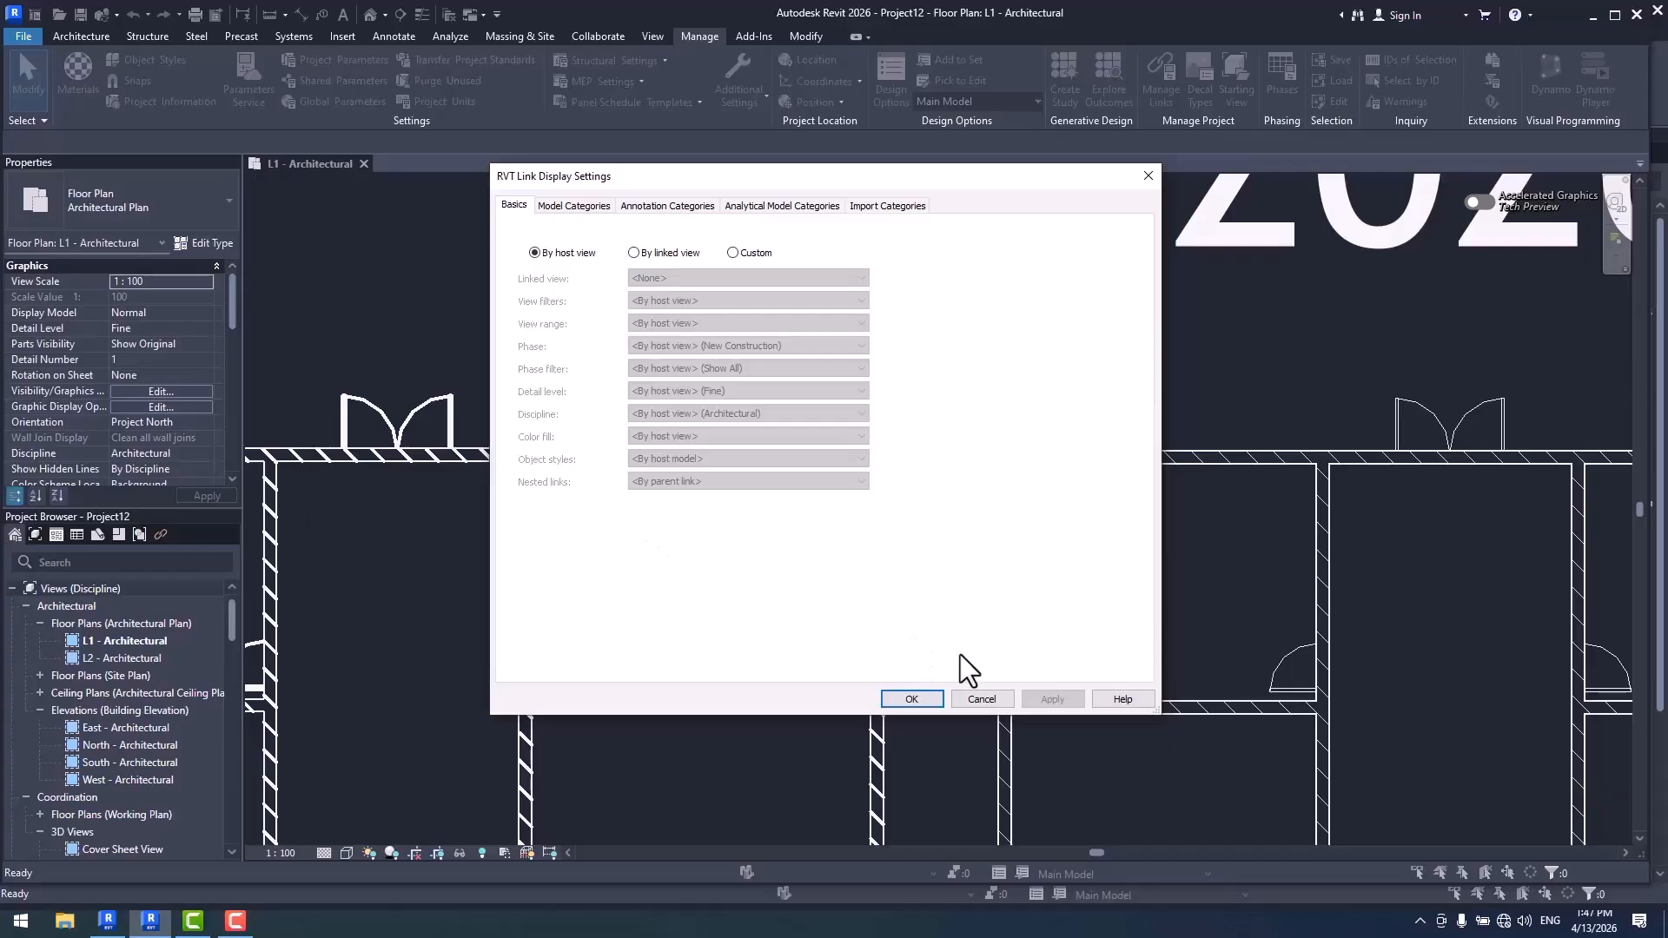
left_click(982, 698)
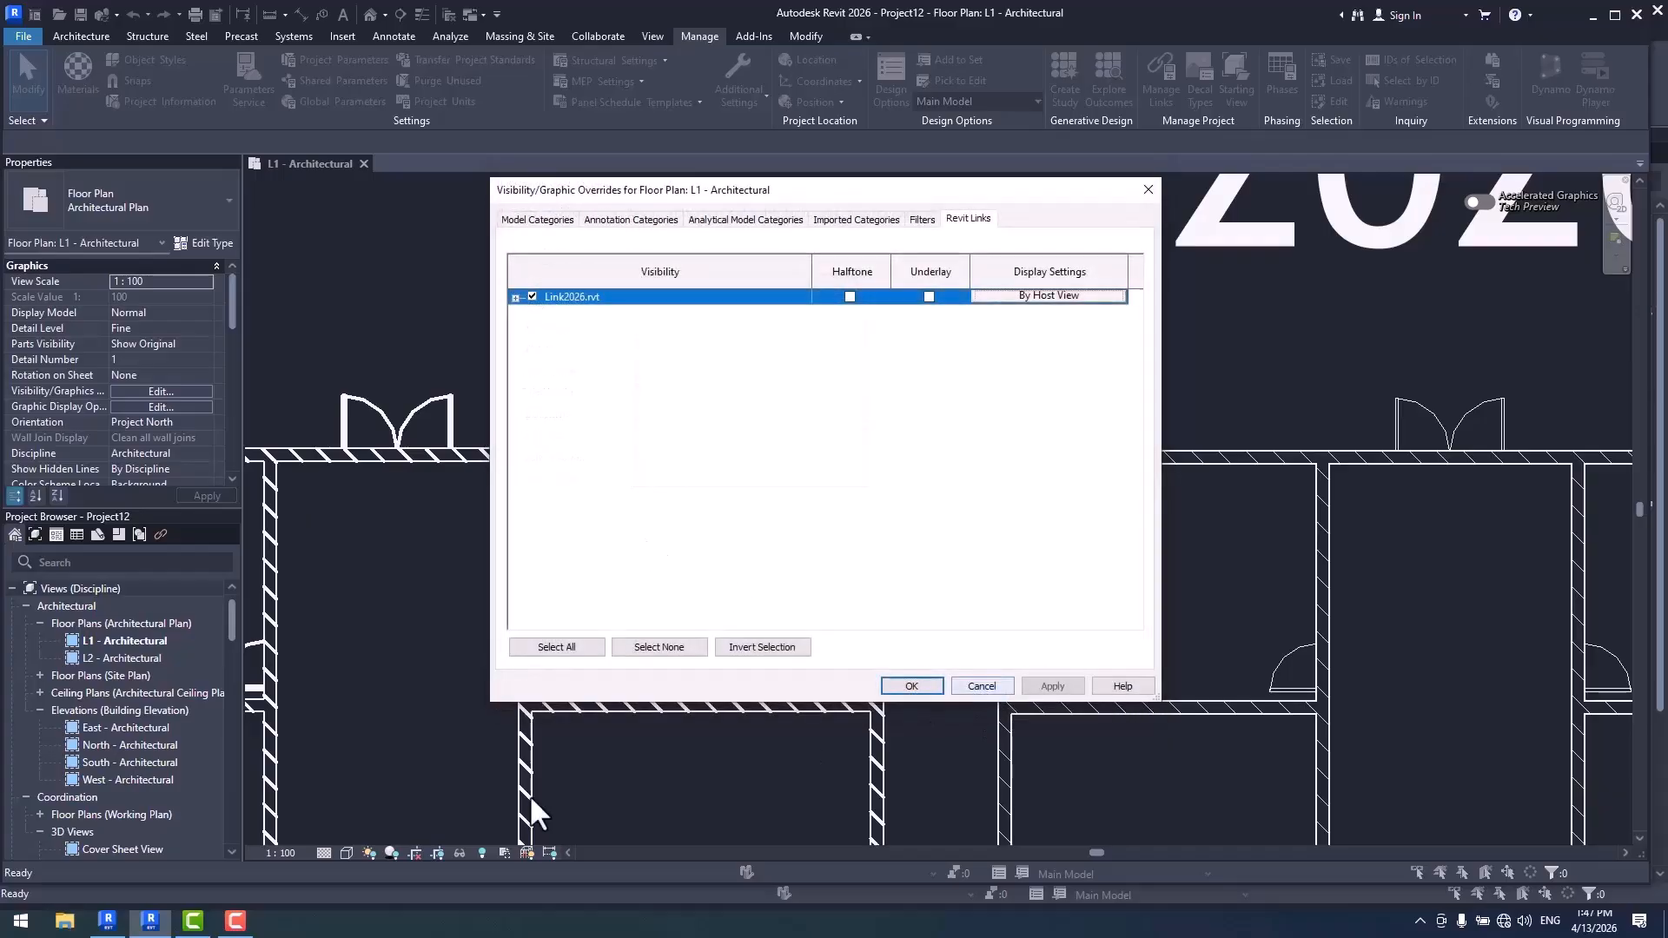
left_click(981, 687)
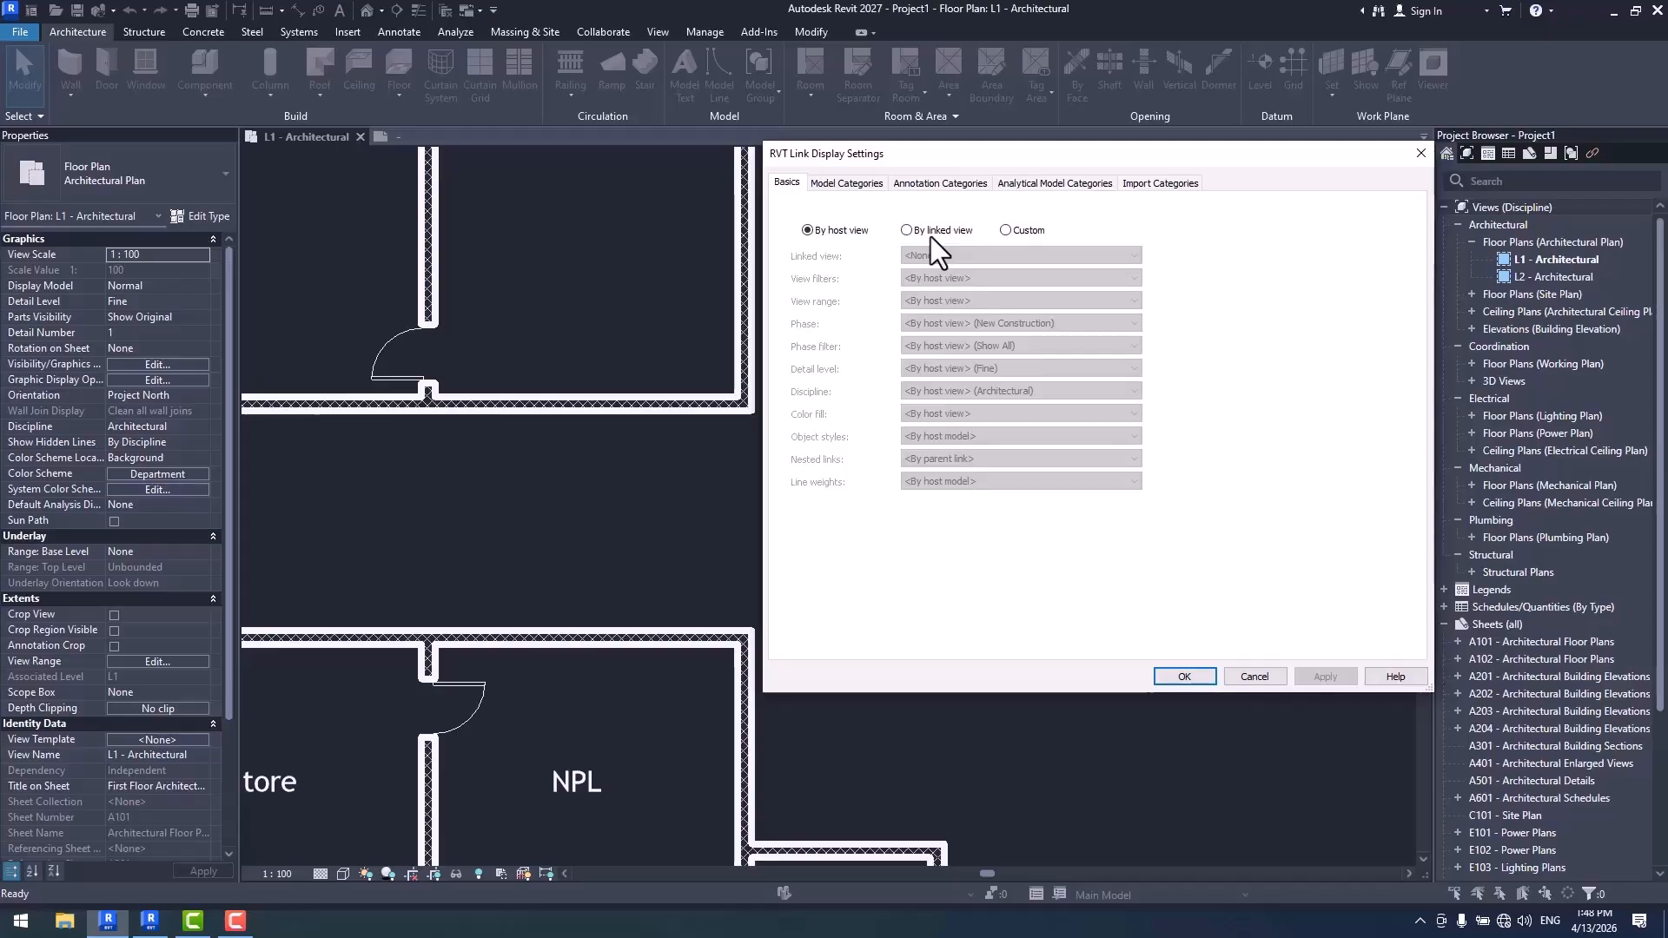
- Close the link display settings in Revit 2027 and check the Walls category's line weights in Object Styles
left_click(1175, 677)
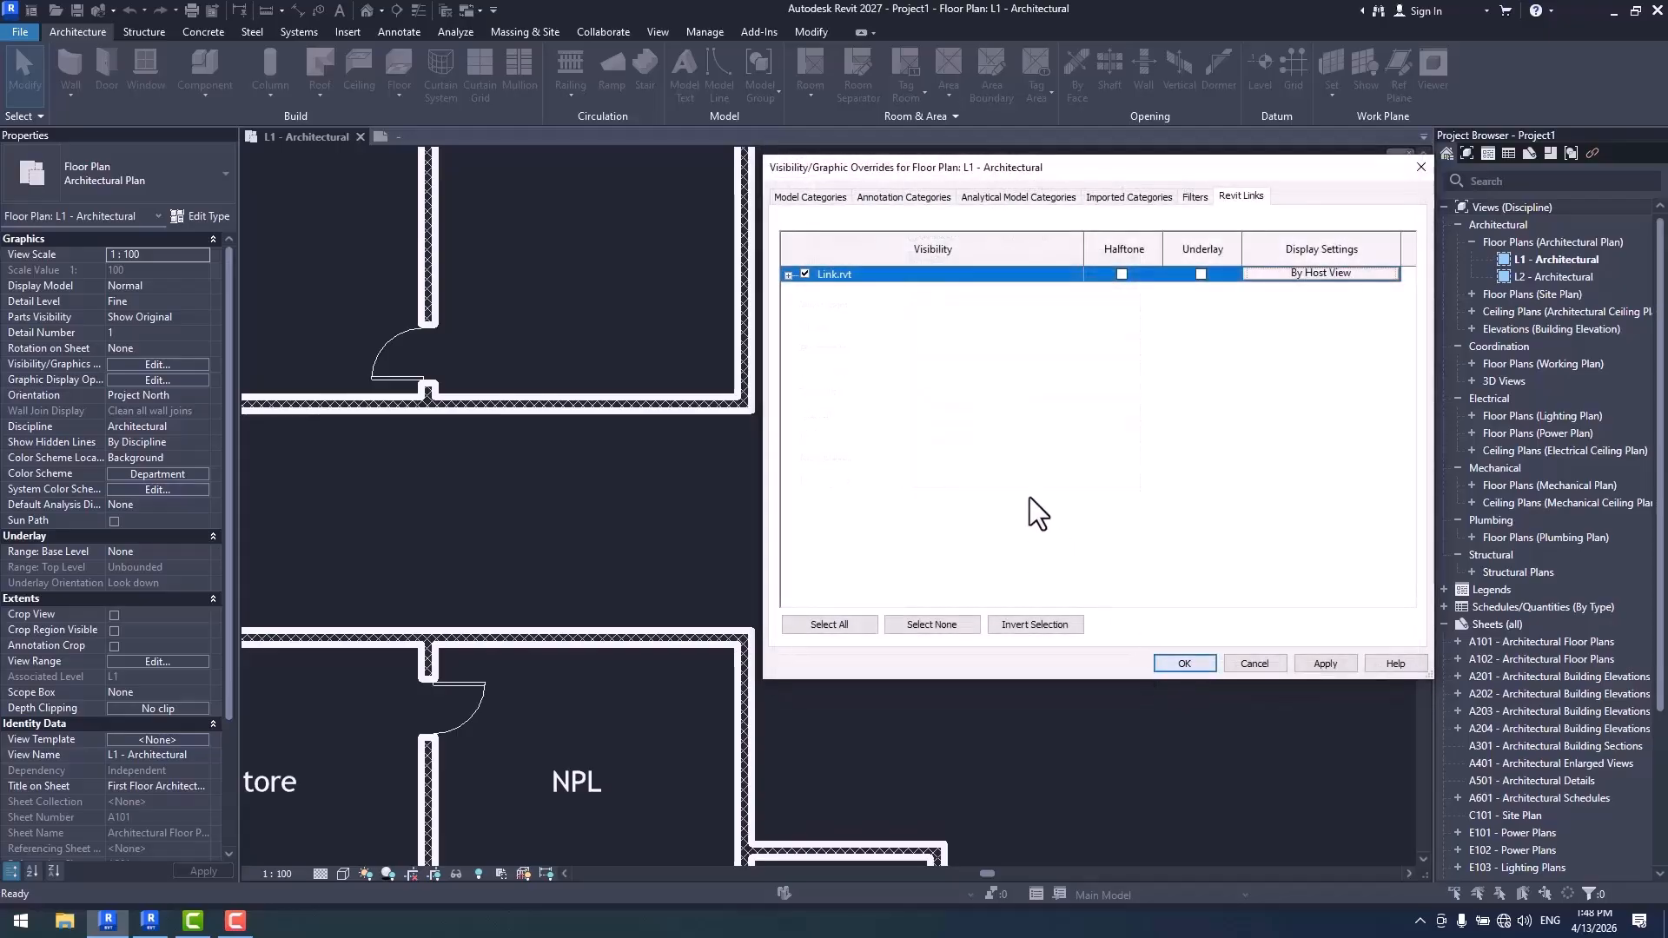
left_click(1179, 662)
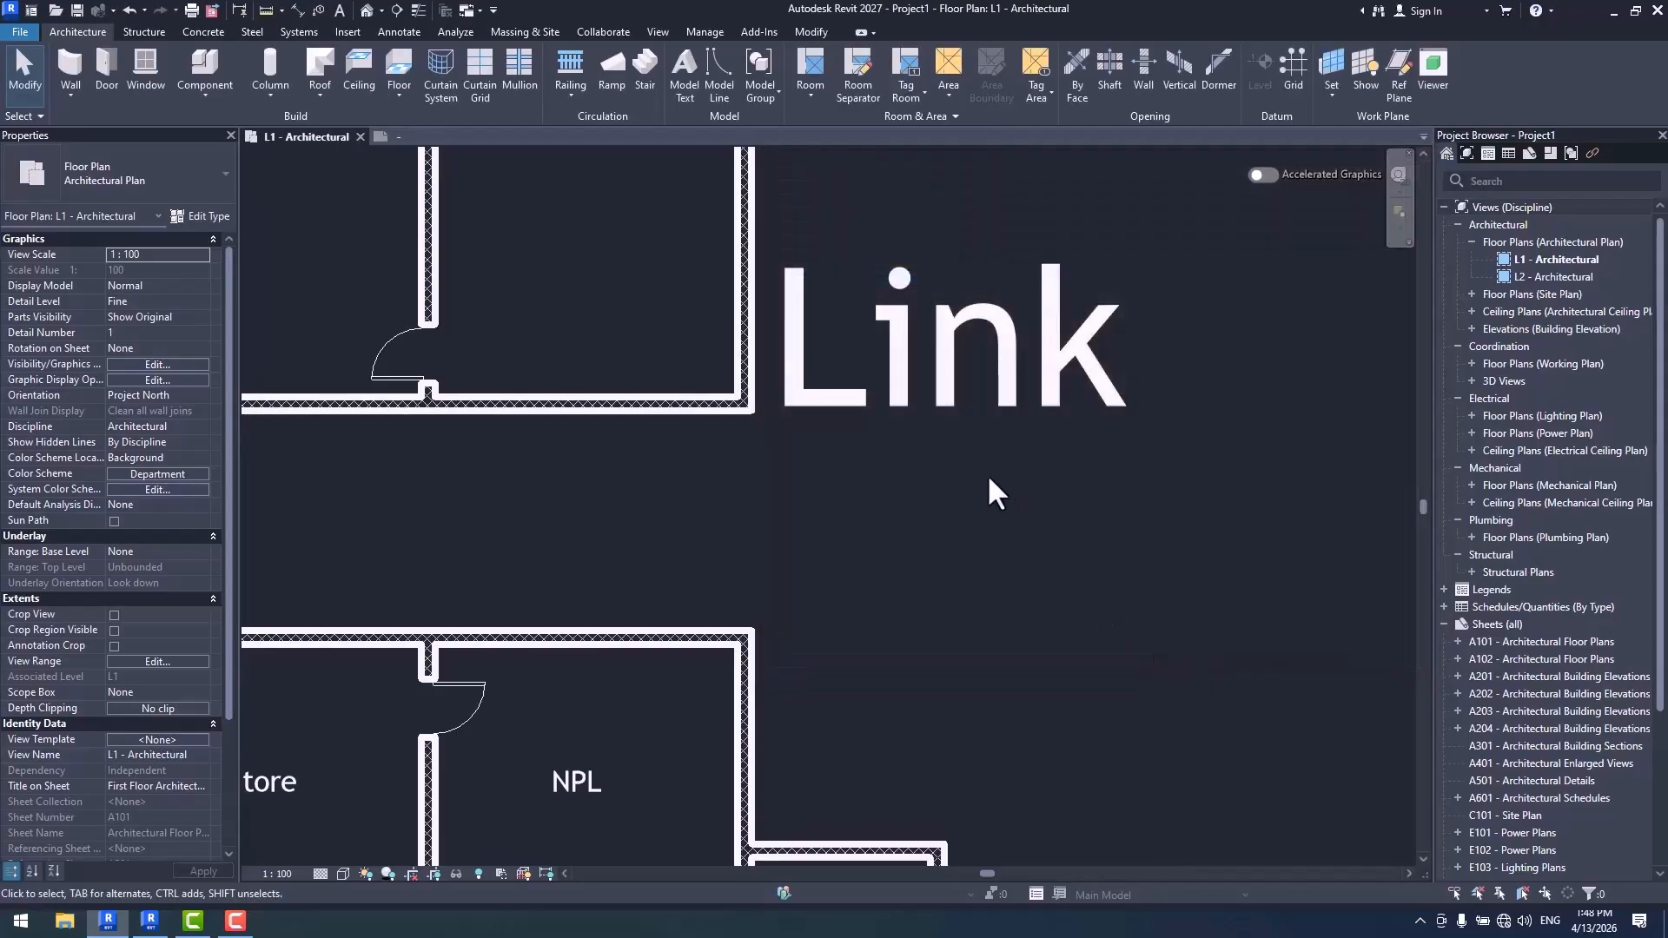
left_click(702, 31)
left_click(143, 55)
left_click(600, 497)
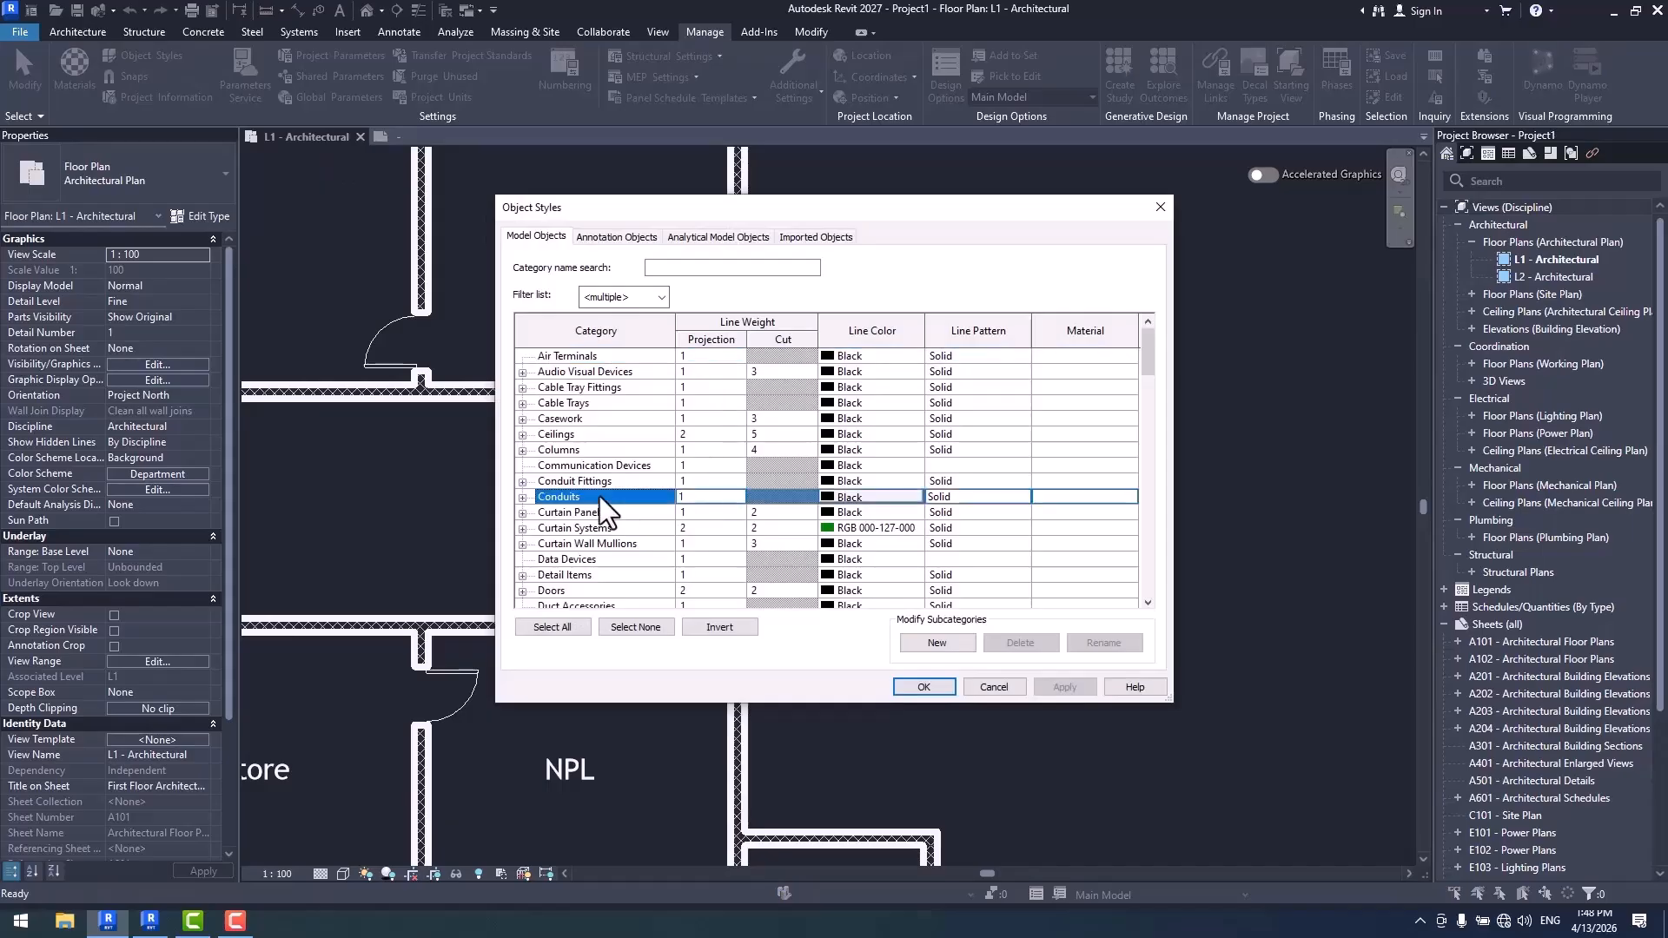
key("w")
scroll(770, 573, "down", 1)
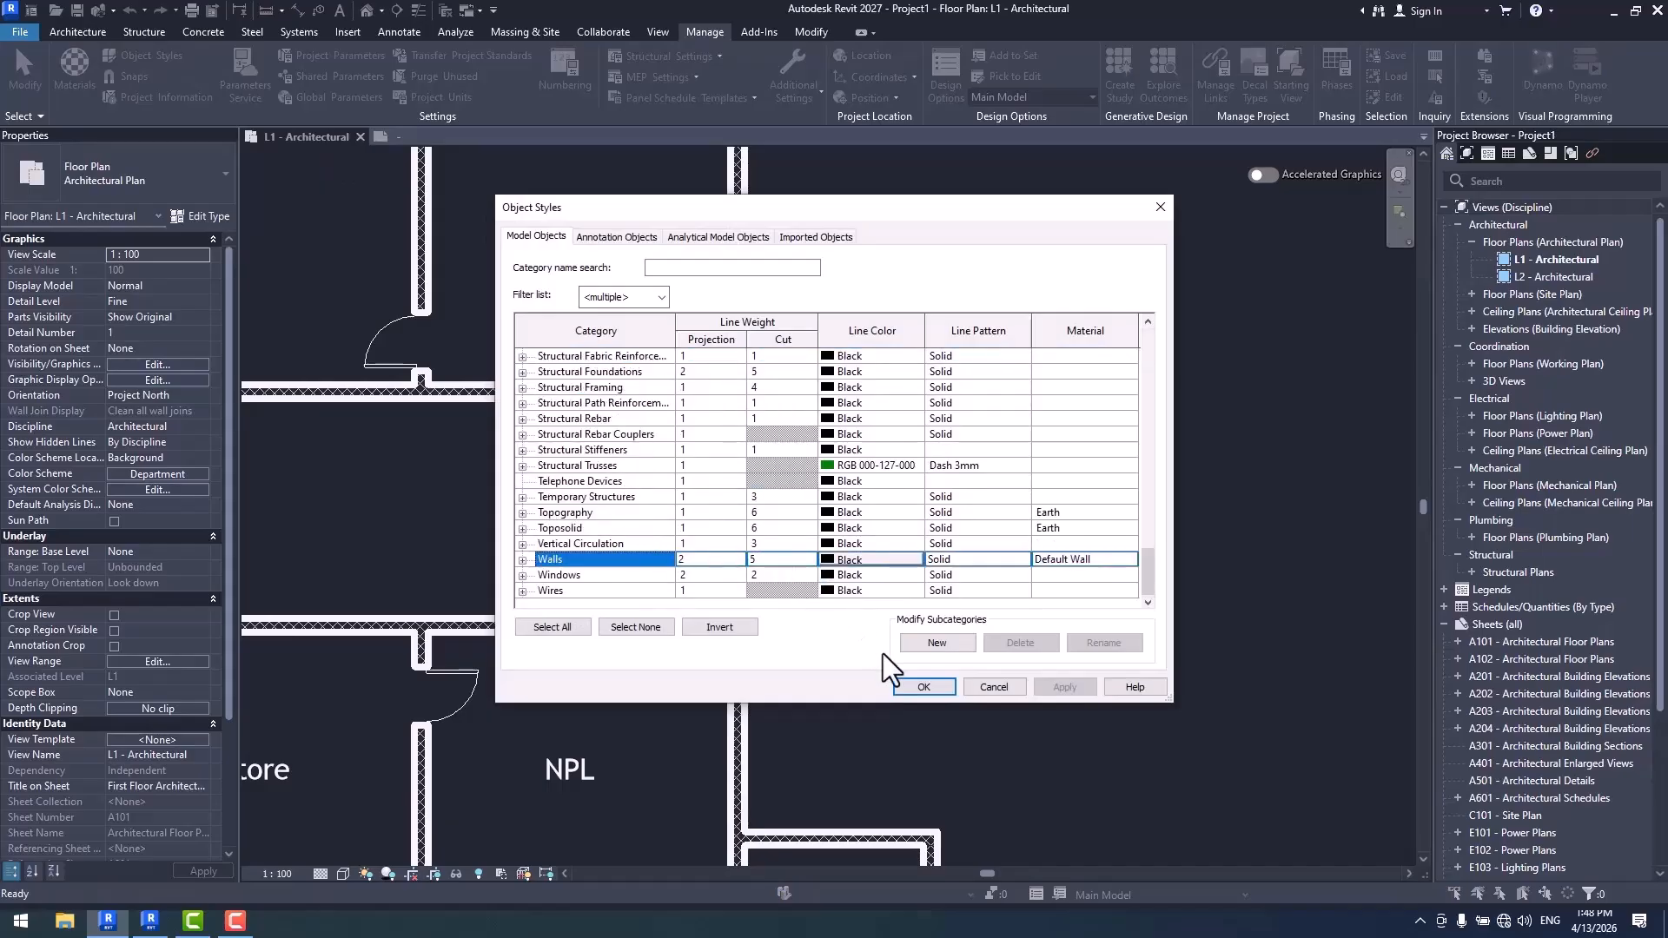
left_click(923, 686)
- Set model line weight 5 at scale 1:100 to 0.5 mm
left_click(795, 89)
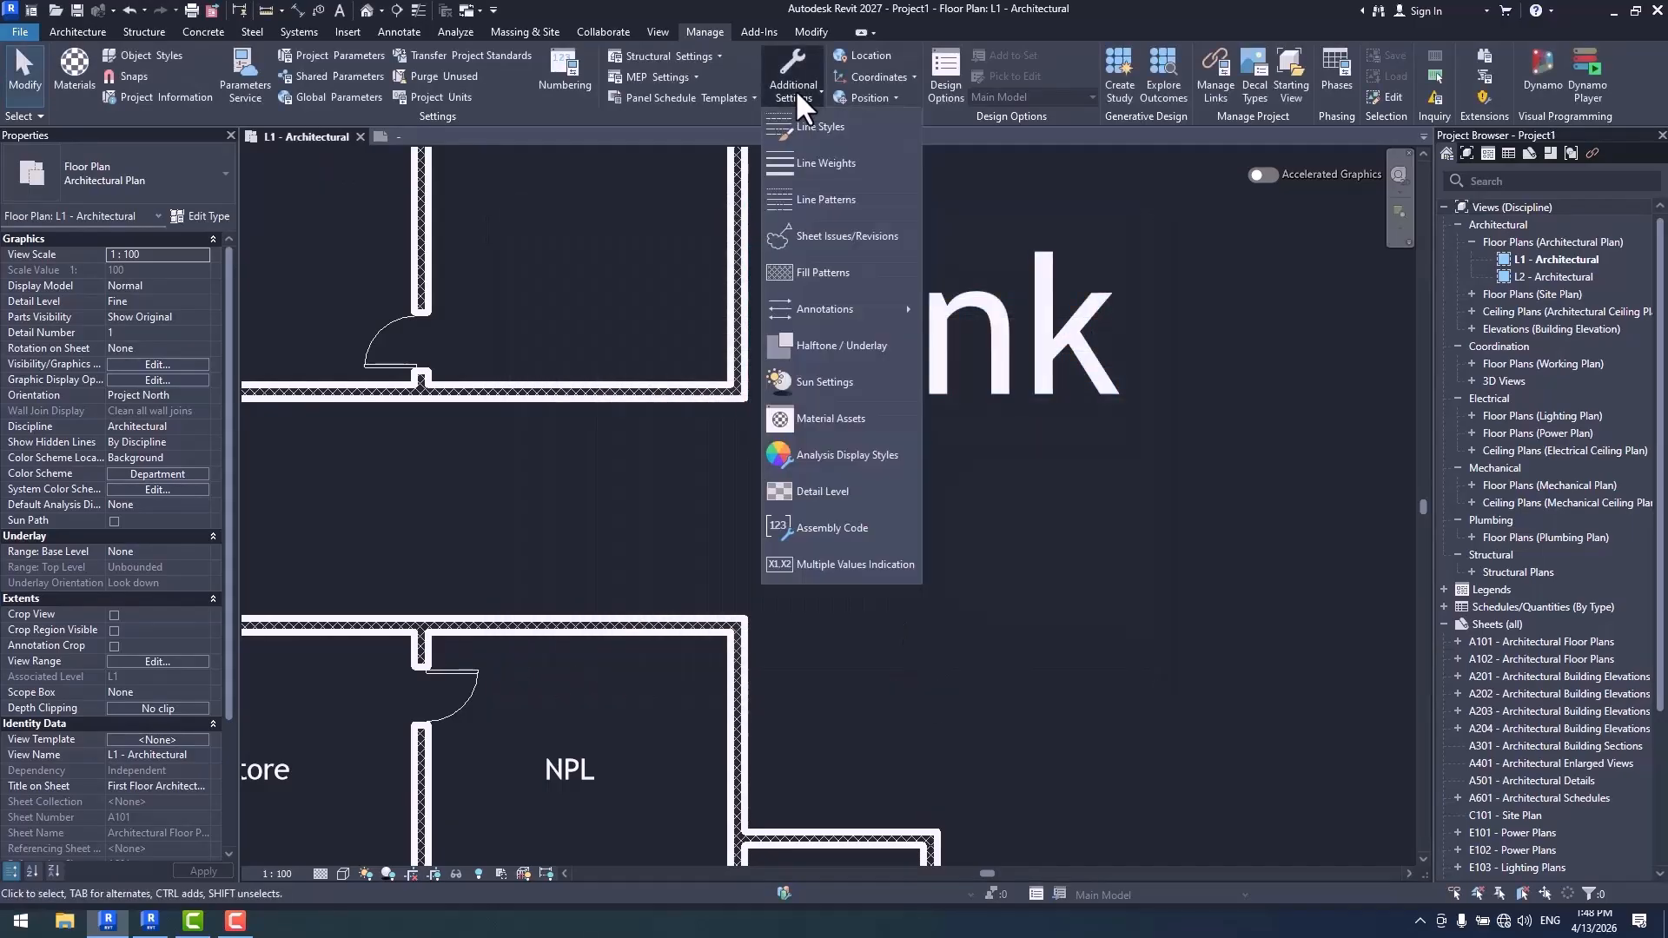
left_click(847, 169)
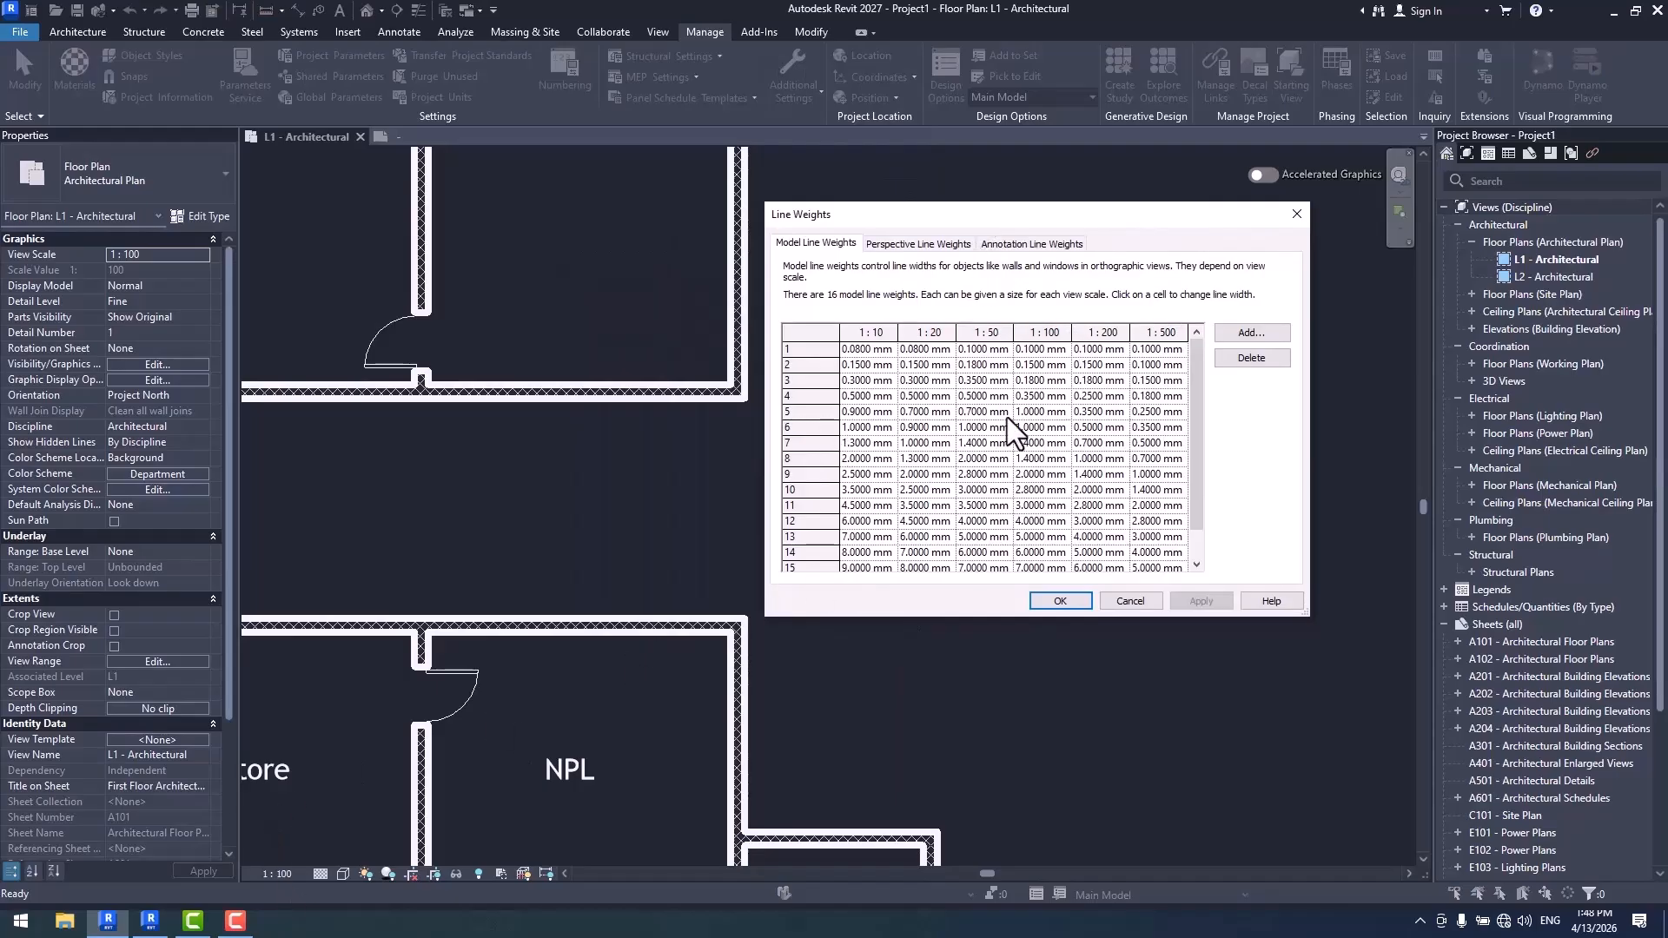
left_click(1047, 413)
type(".5")
left_click(1060, 601)
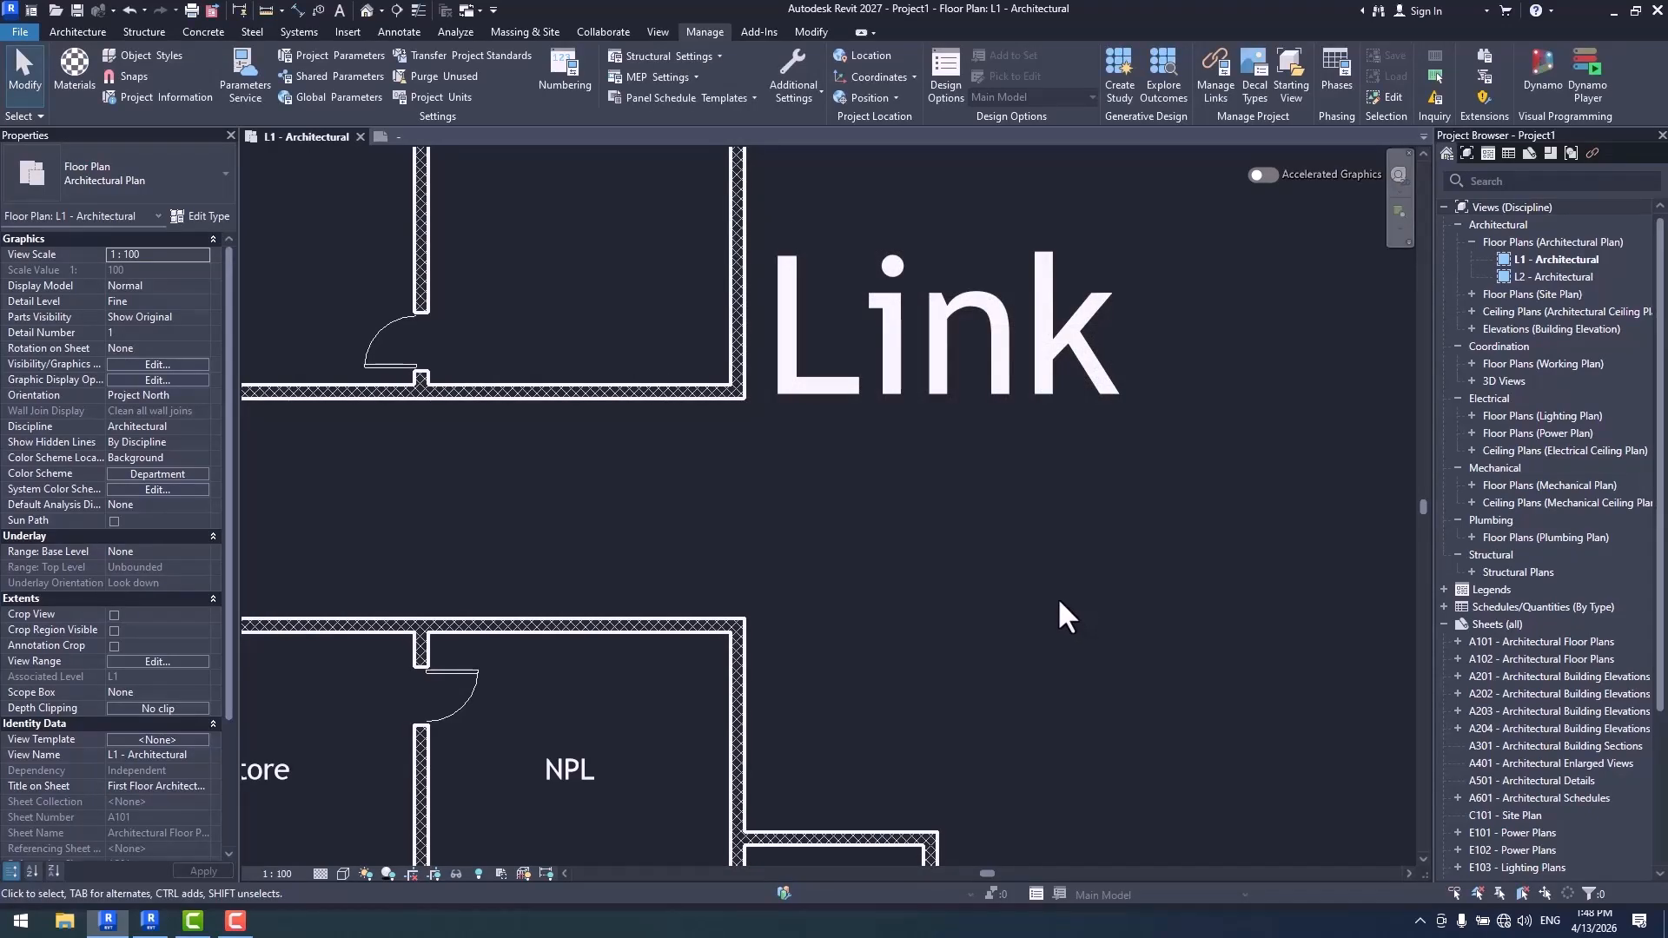
- Display Link.rvt by linked view in the L1 - Architectural plan, using Floor Plan: L1
key("v")
key("v")
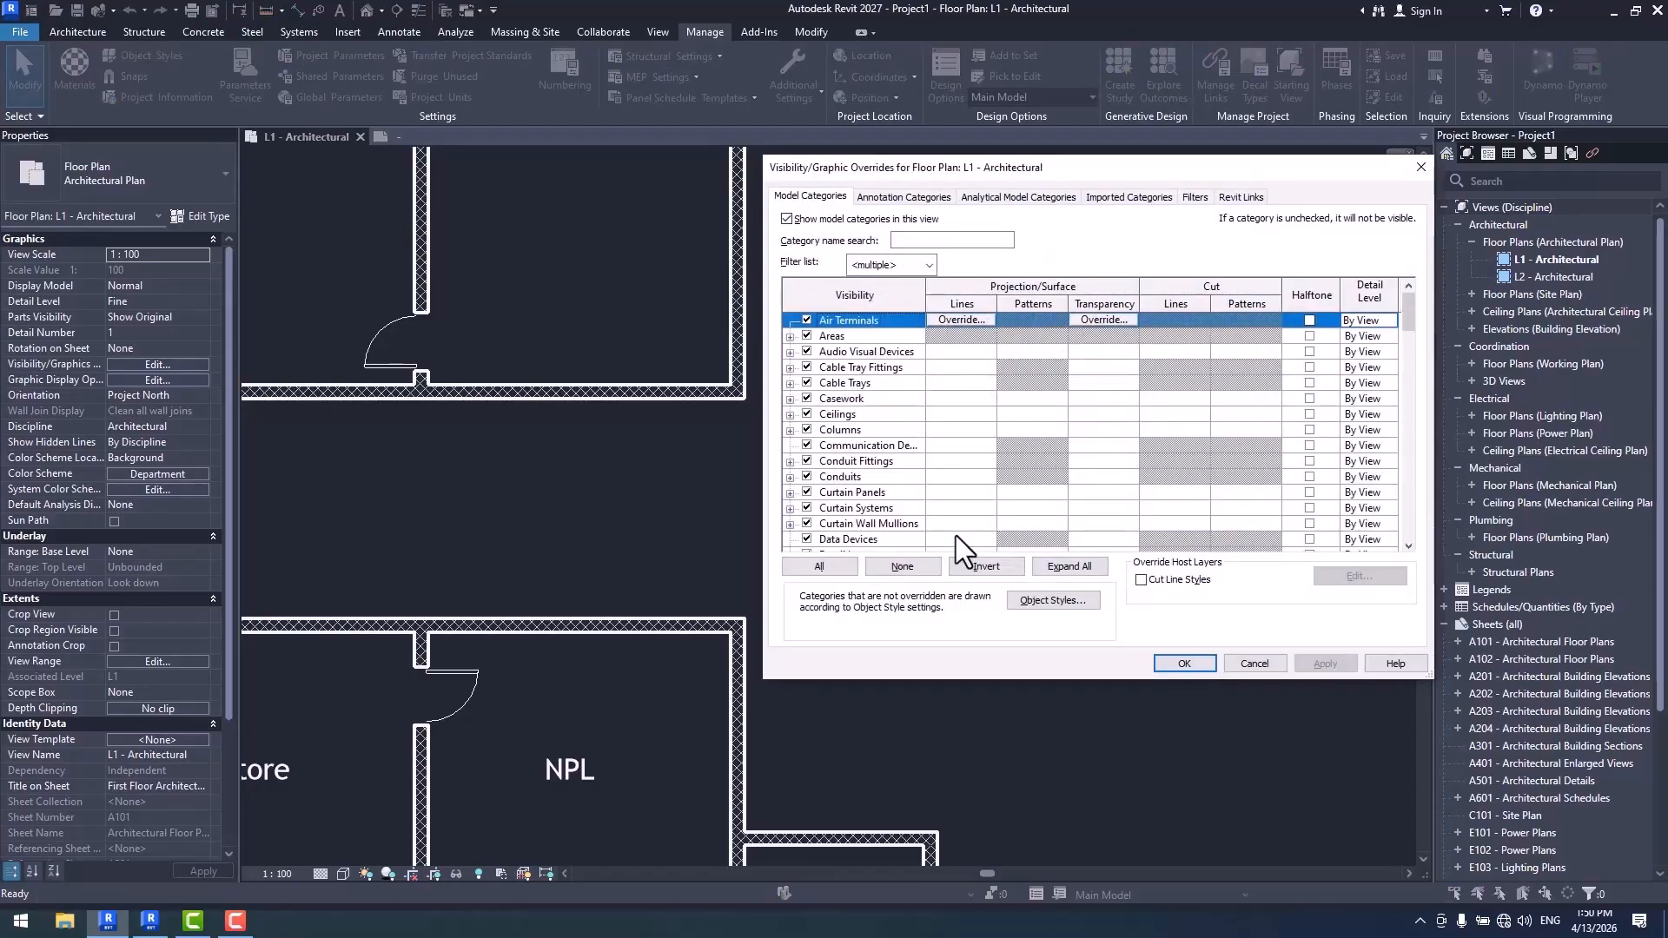
left_click(1249, 199)
left_click(1298, 280)
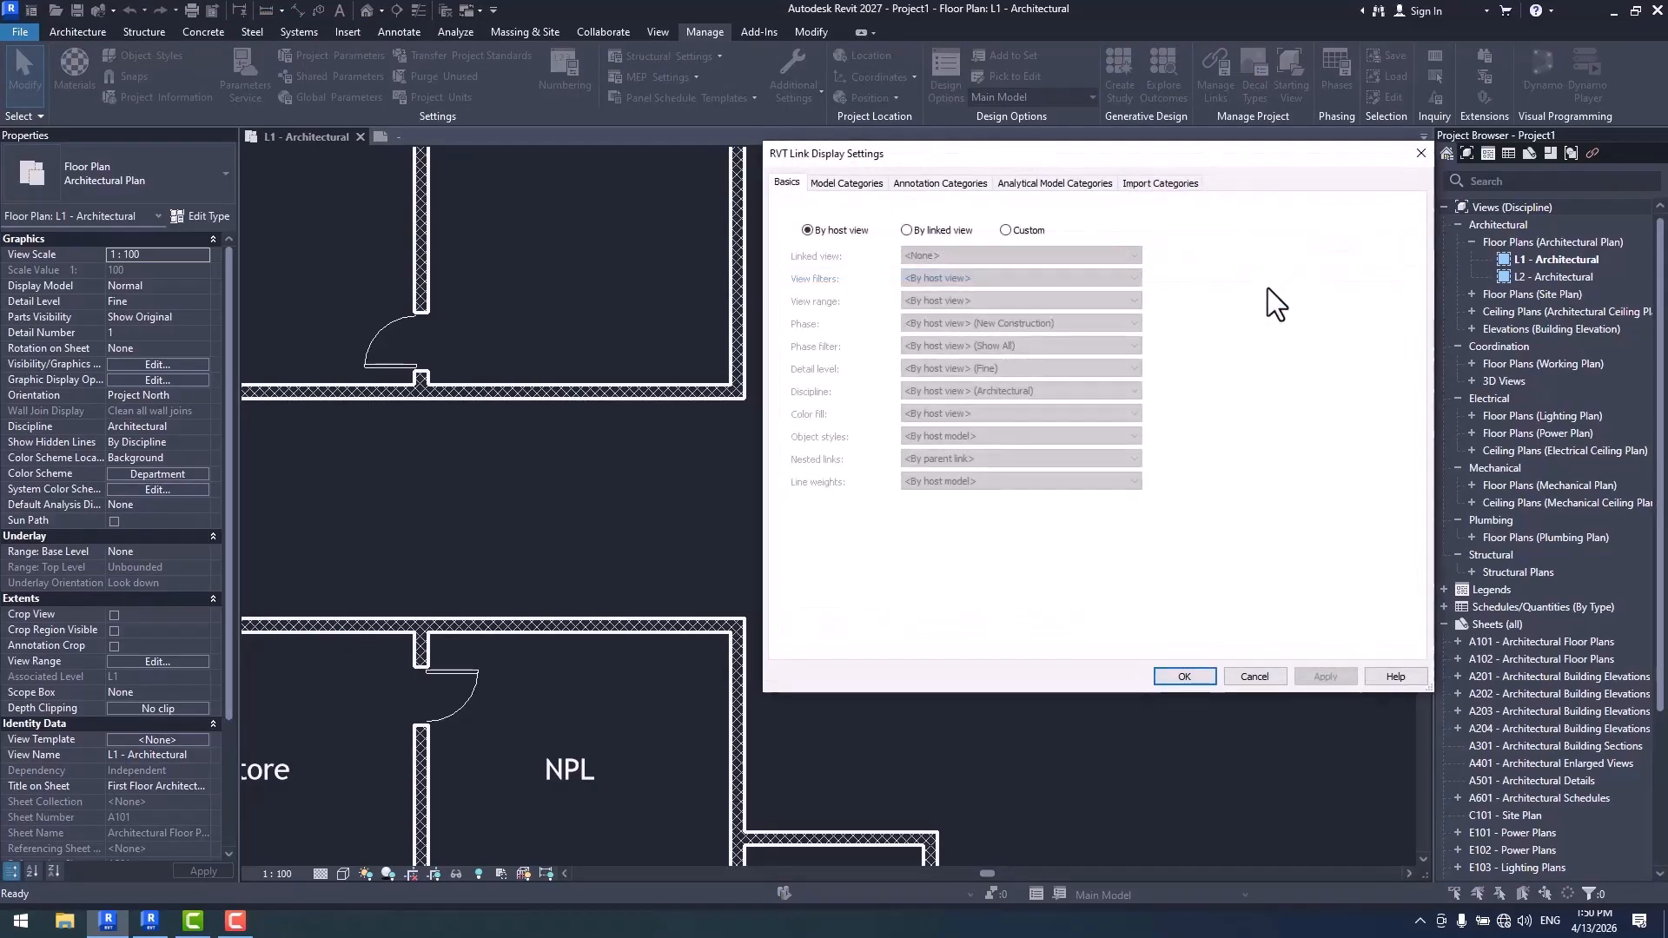
left_click(930, 232)
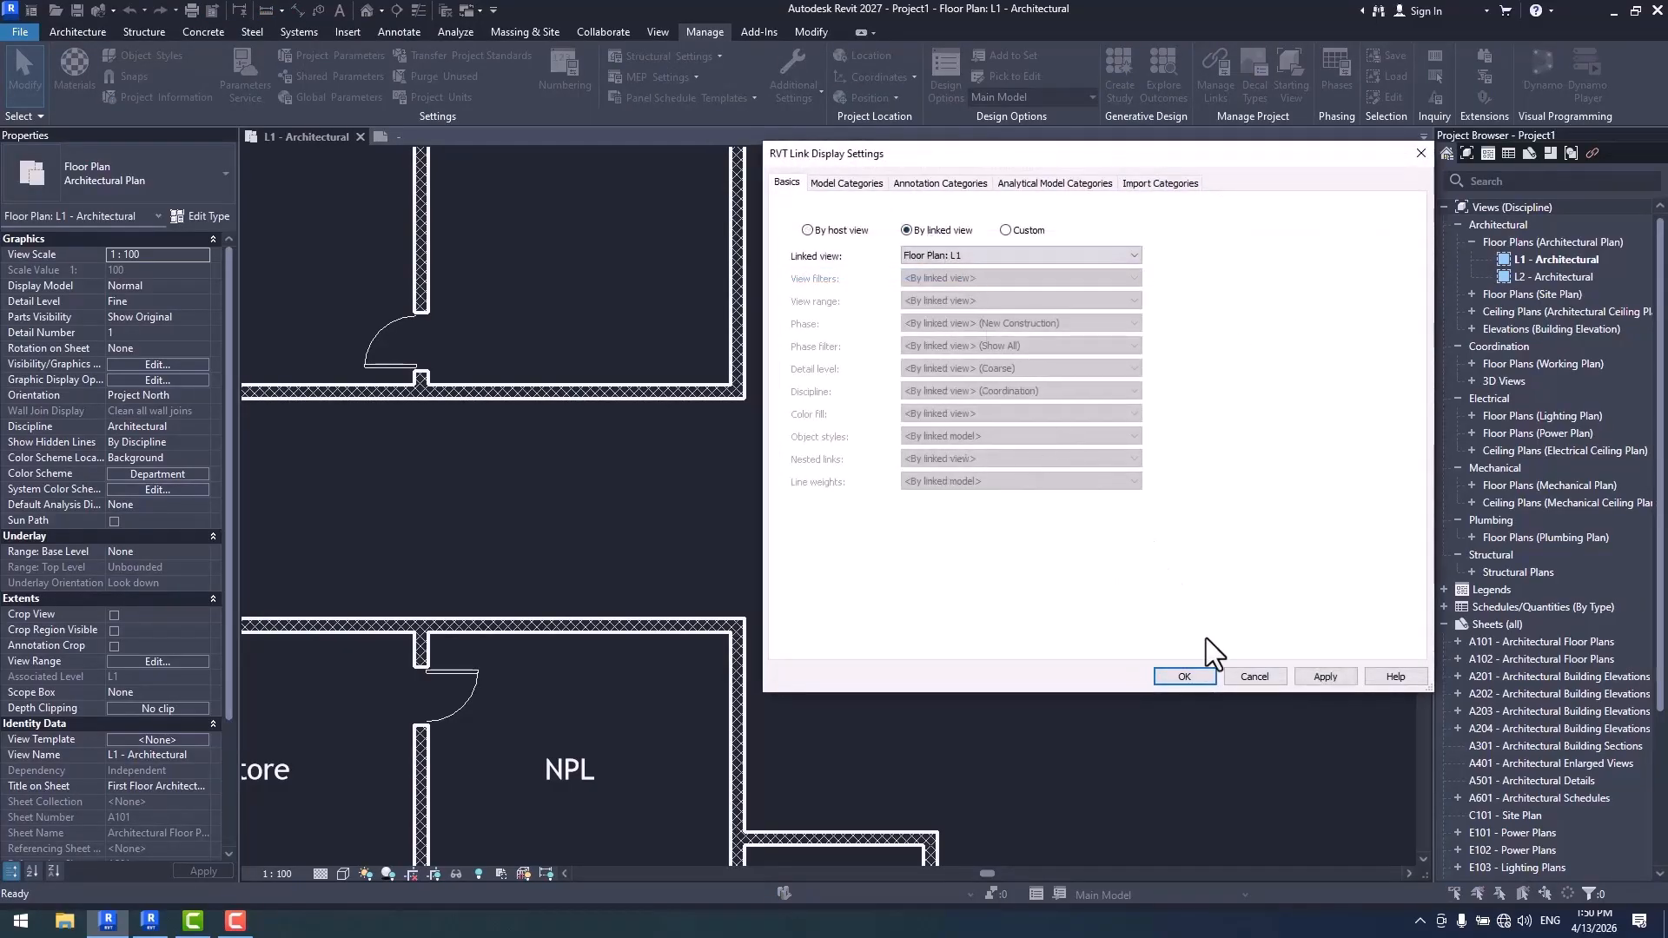
left_click(1190, 677)
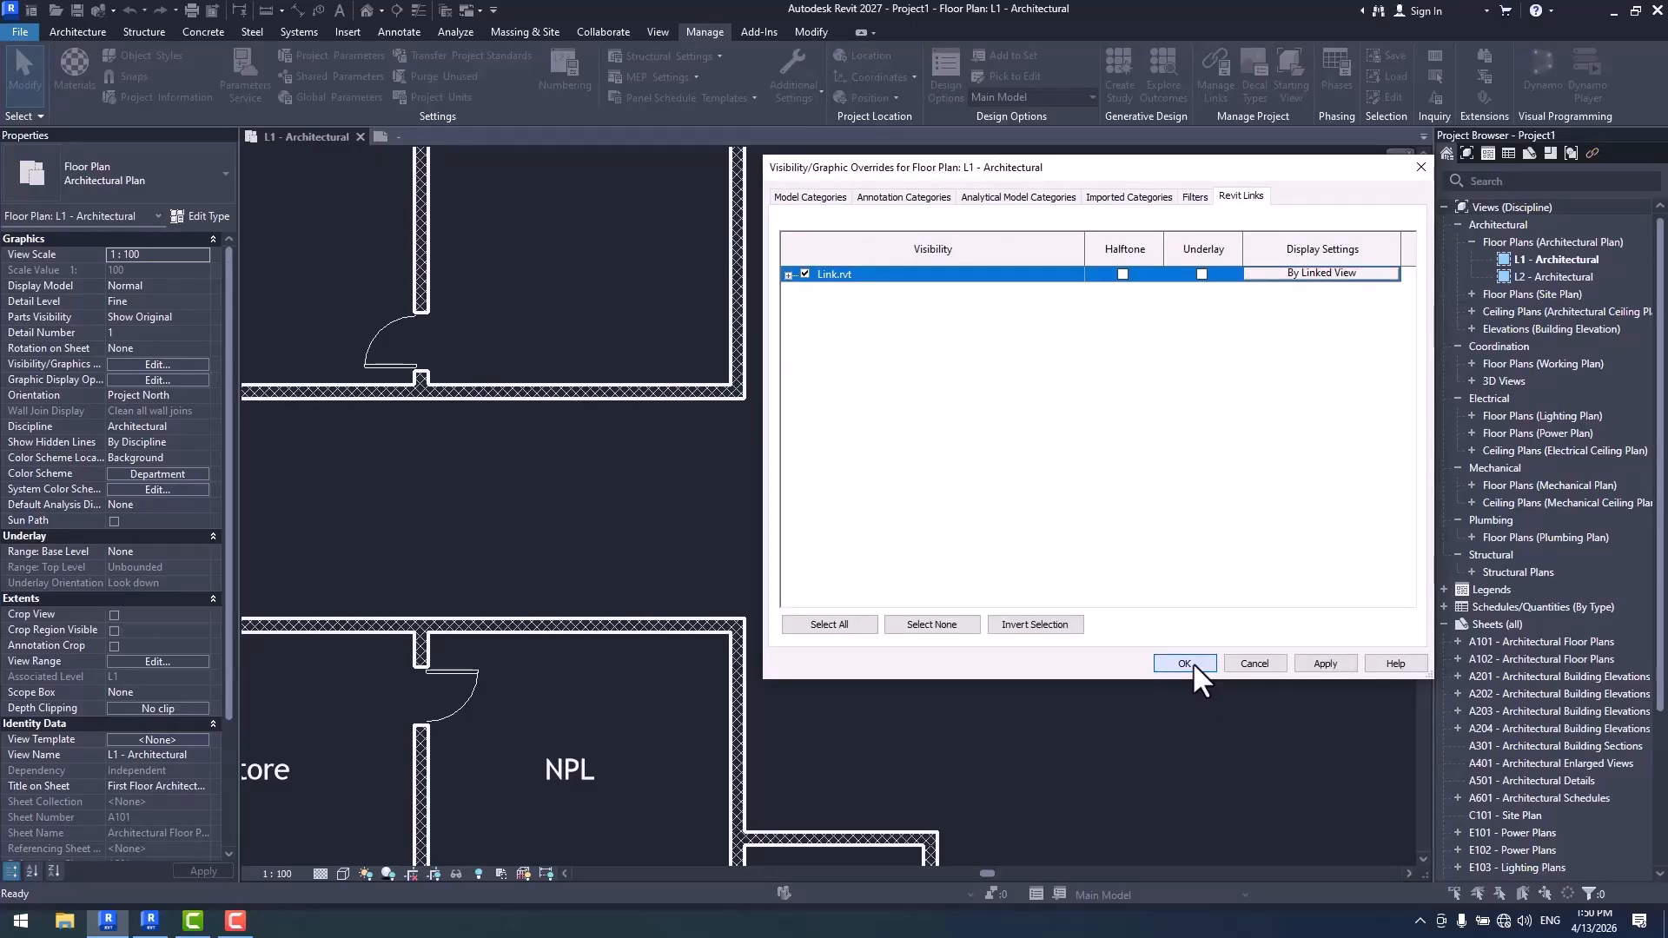
left_click(1192, 662)
- Compare the linked plan's lines with the host plan's and set Link.rvt to display by host view
scroll(718, 411, "up", 5)
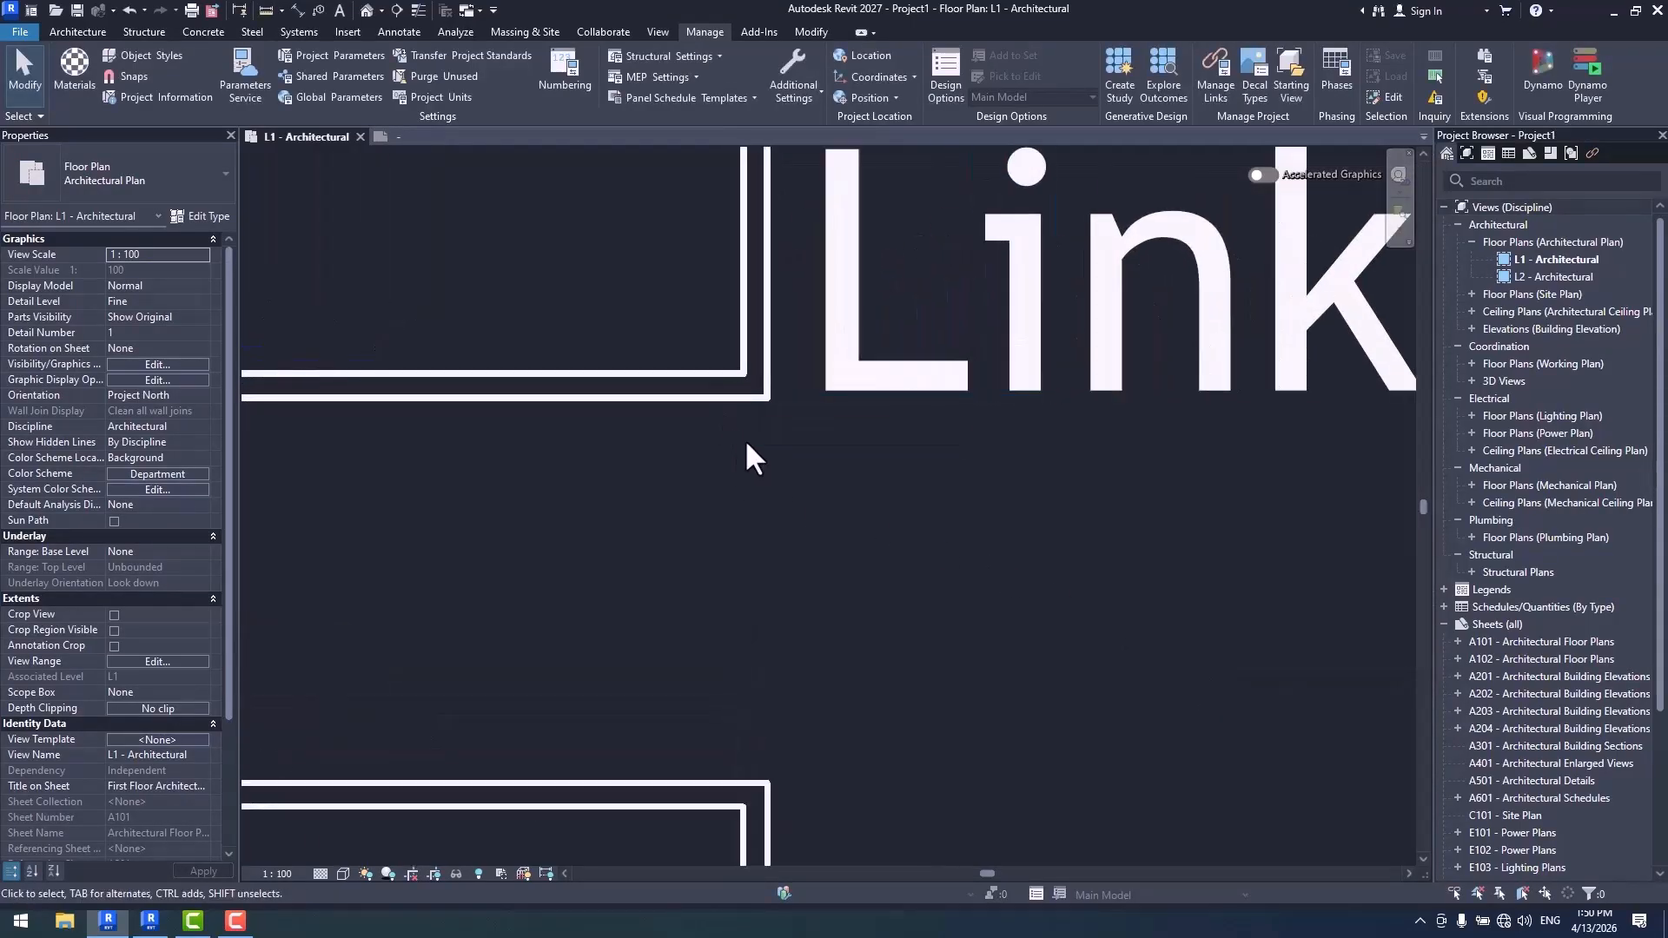
middle_click_drag(764, 409, 809, 455)
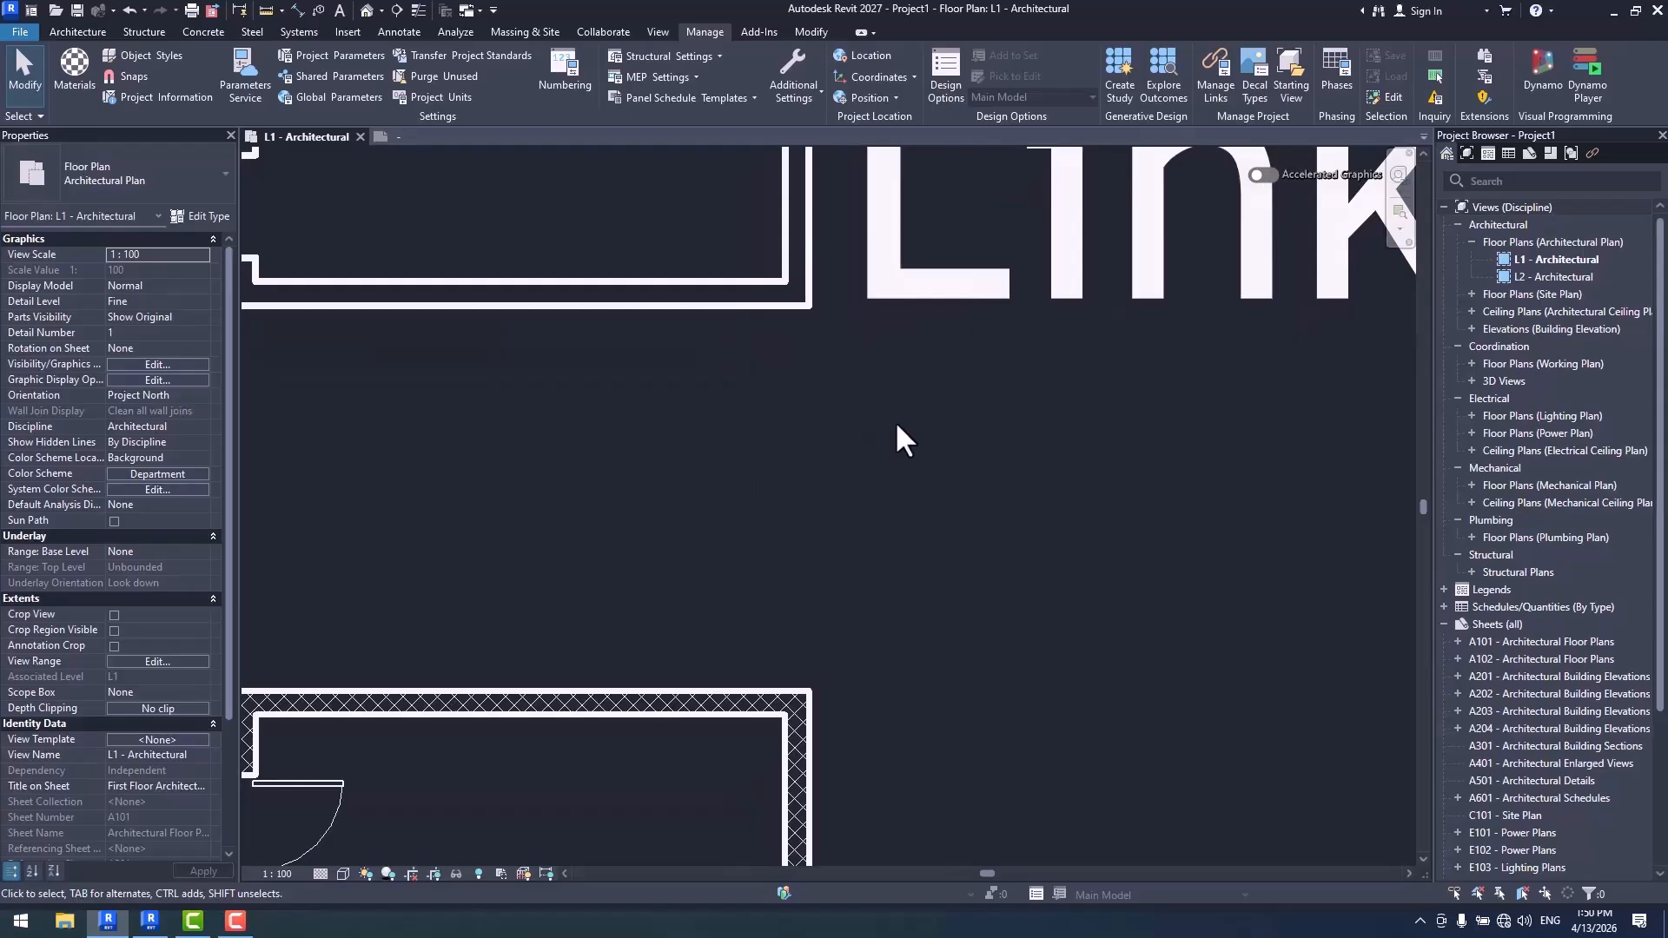
scroll(895, 421, "down", 2)
scroll(765, 563, "down", 1)
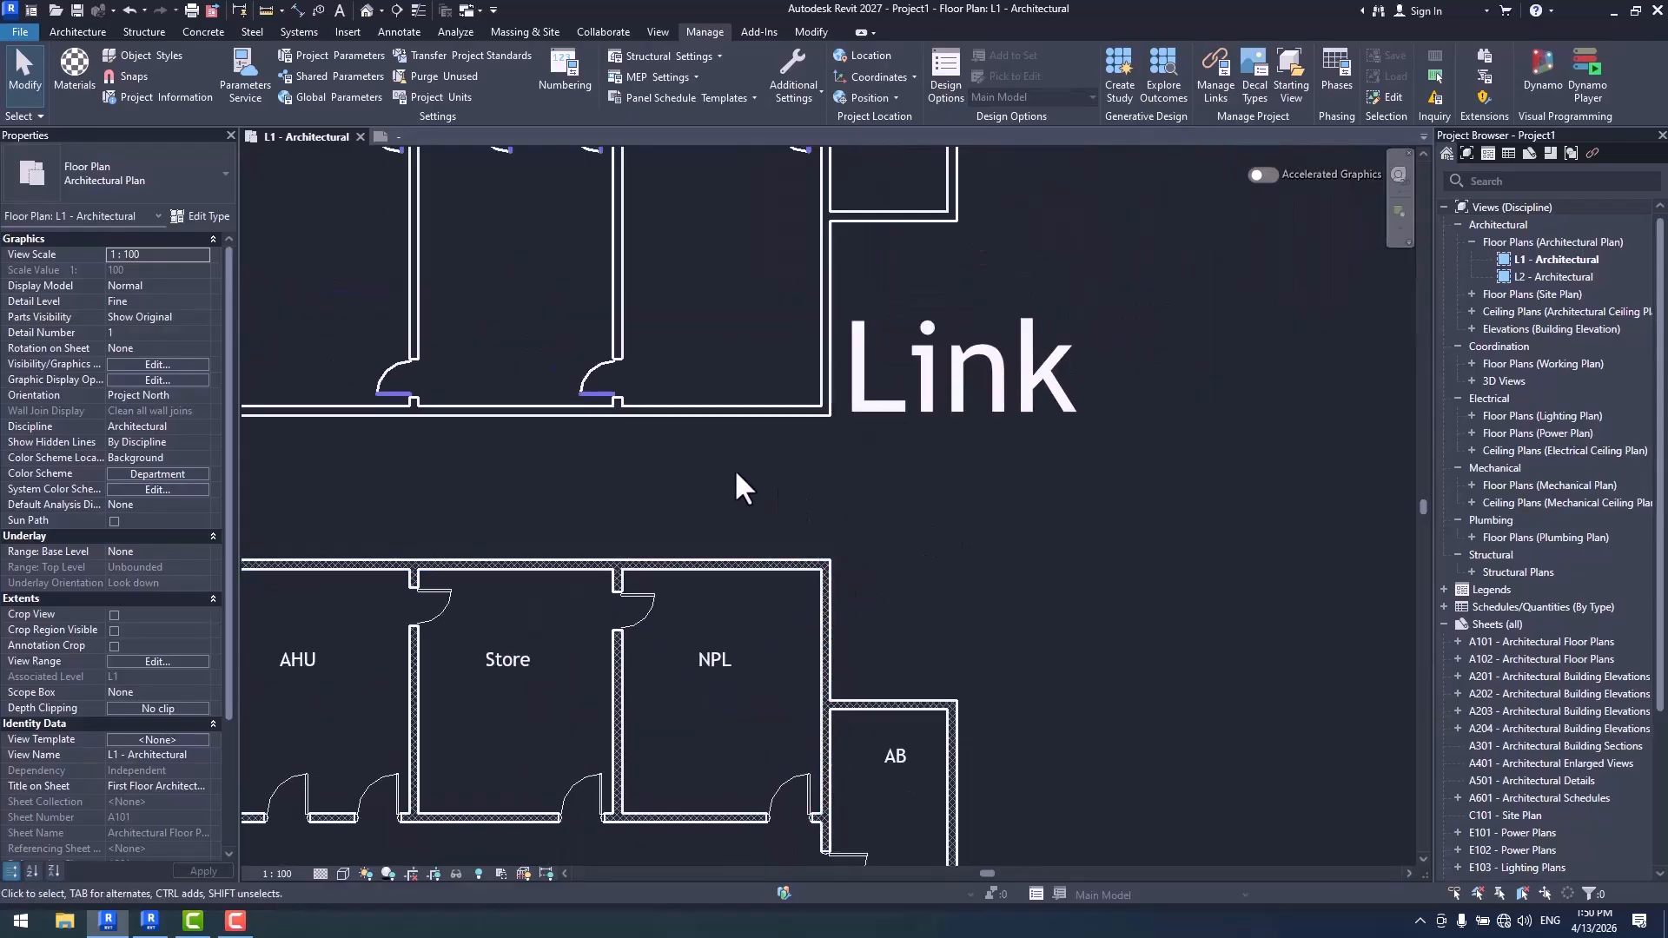
scroll(733, 468, "up", 1)
scroll(808, 478, "down", 1)
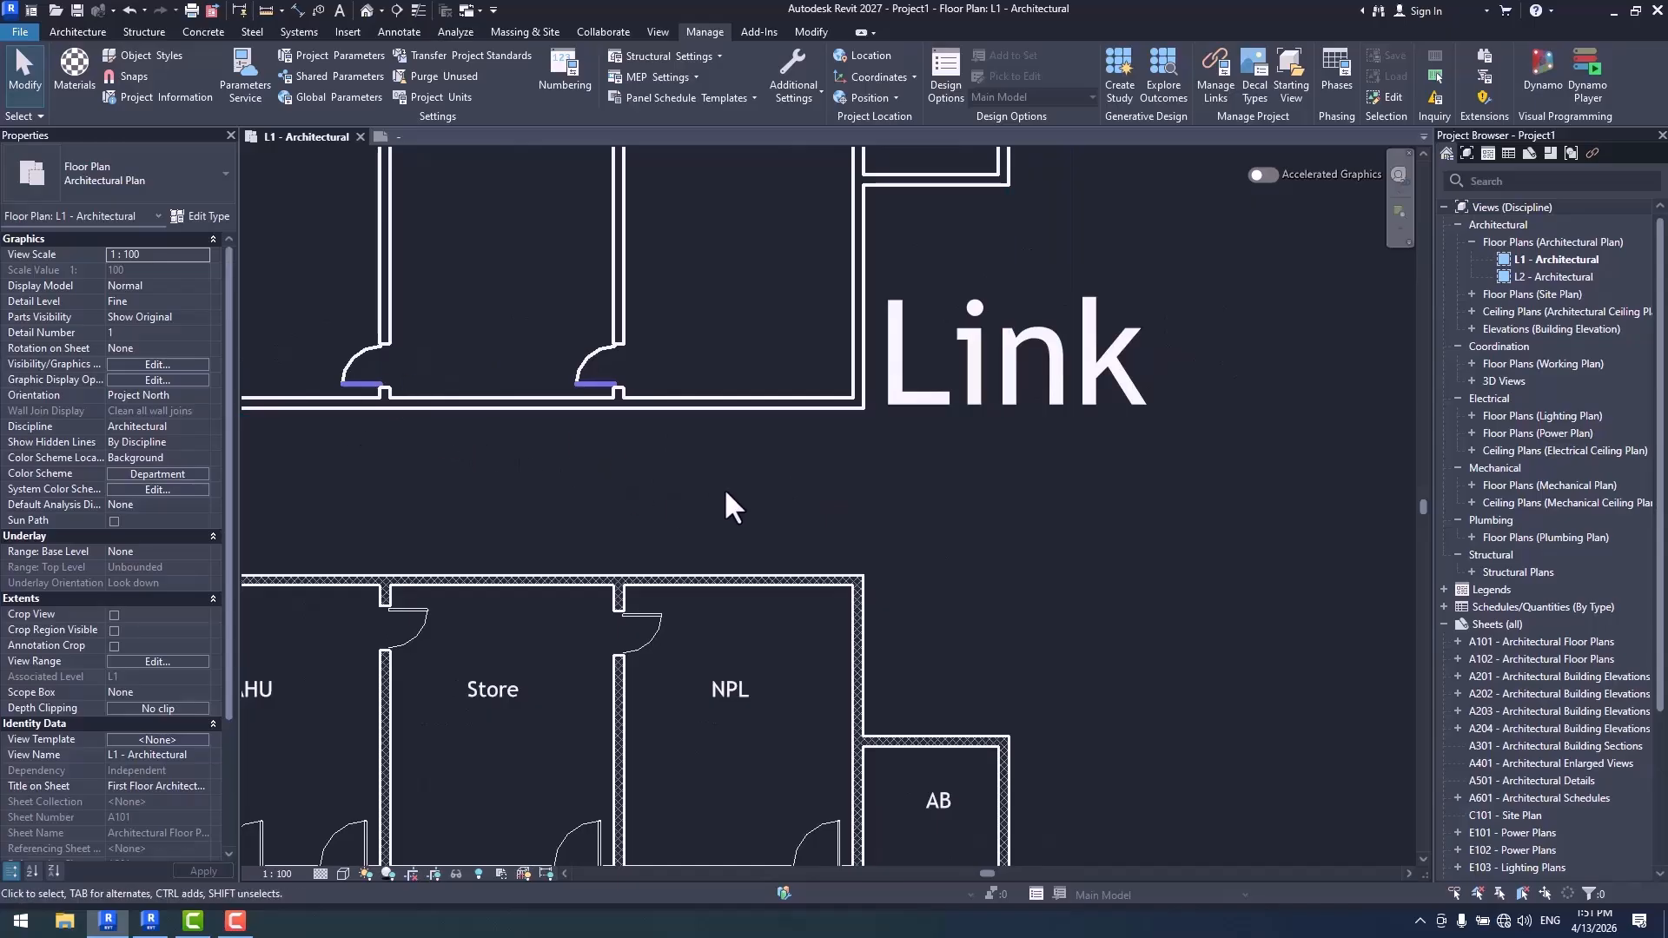
key("v")
key("g")
left_click(1233, 198)
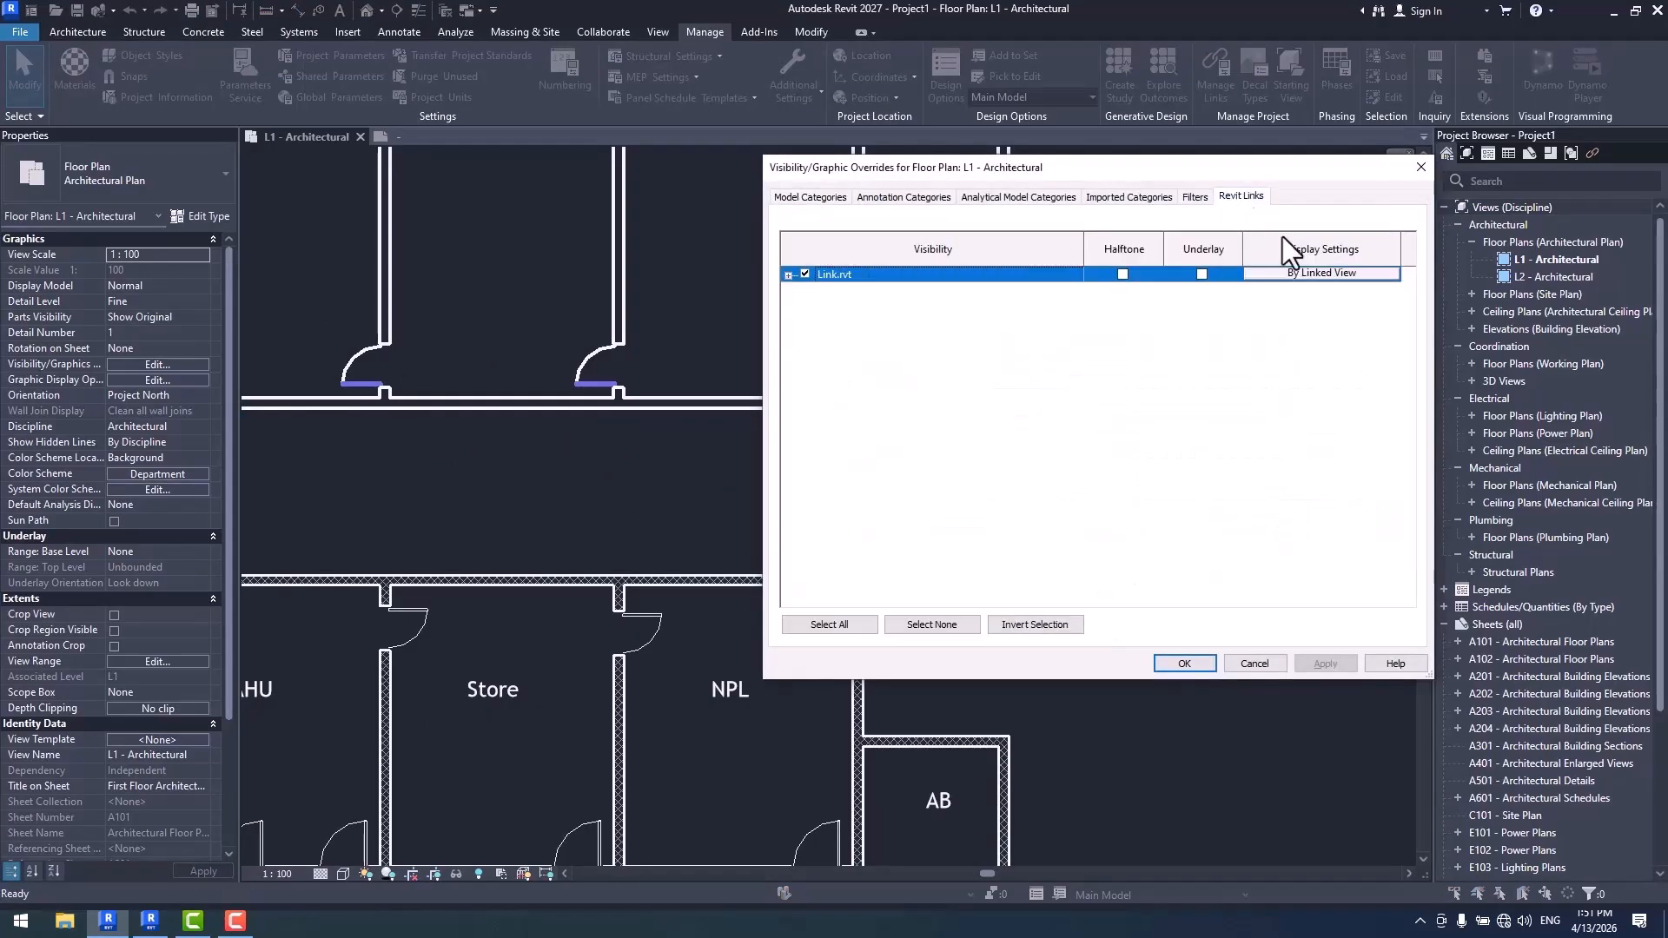
left_click(1301, 273)
left_click(826, 232)
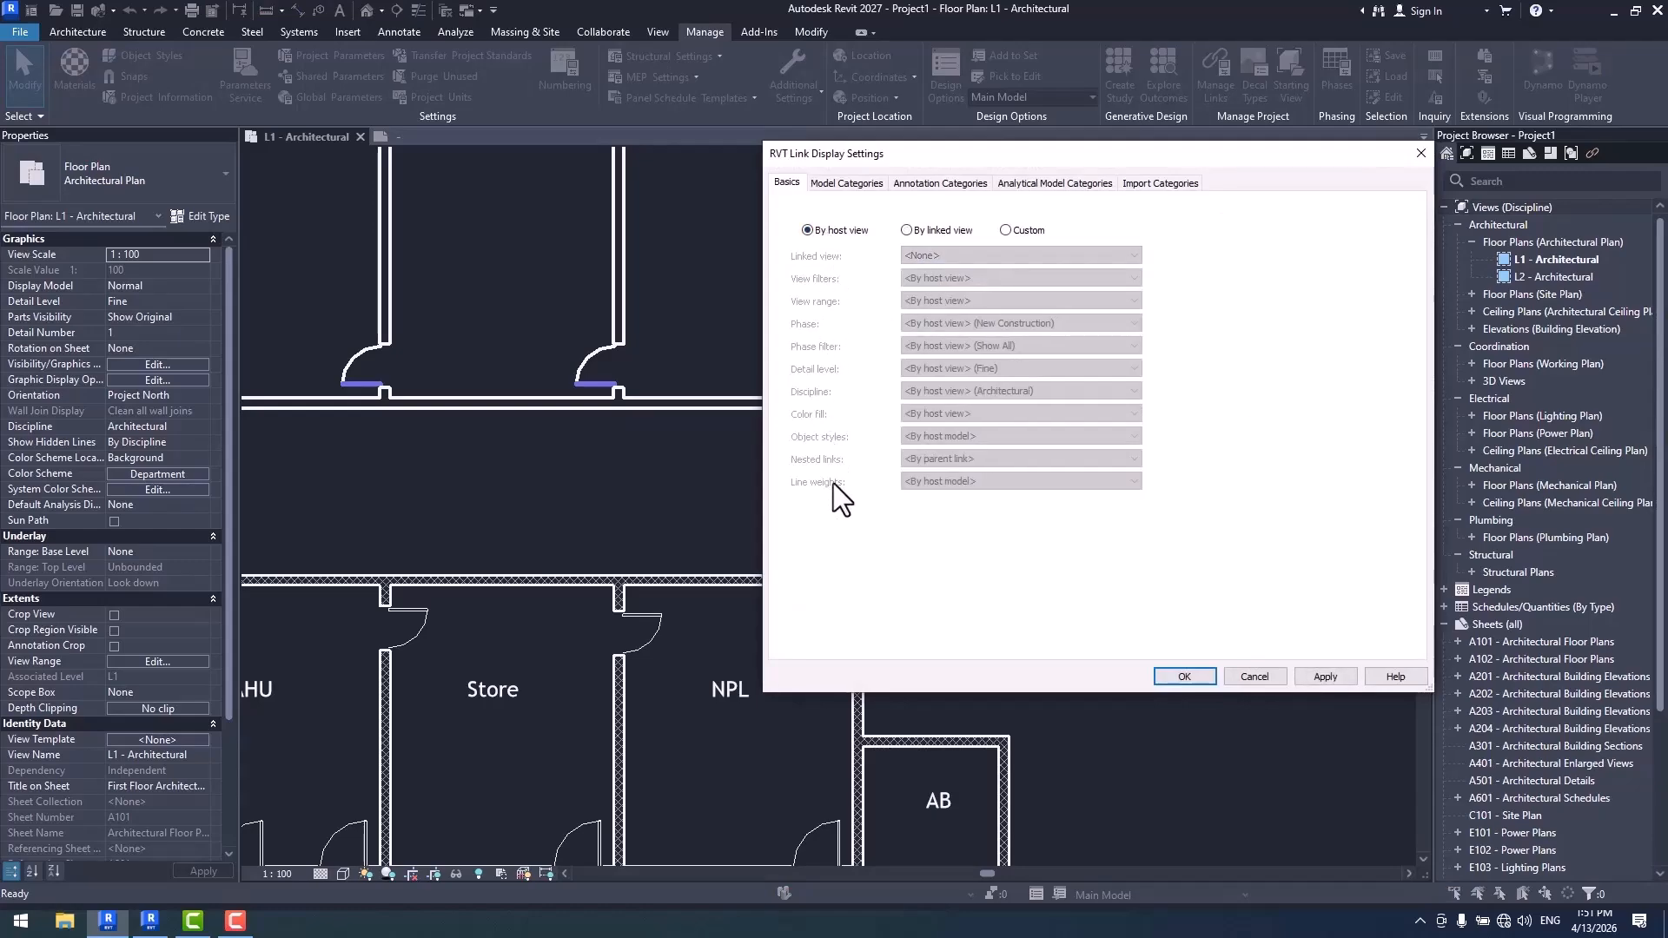
left_click(1180, 675)
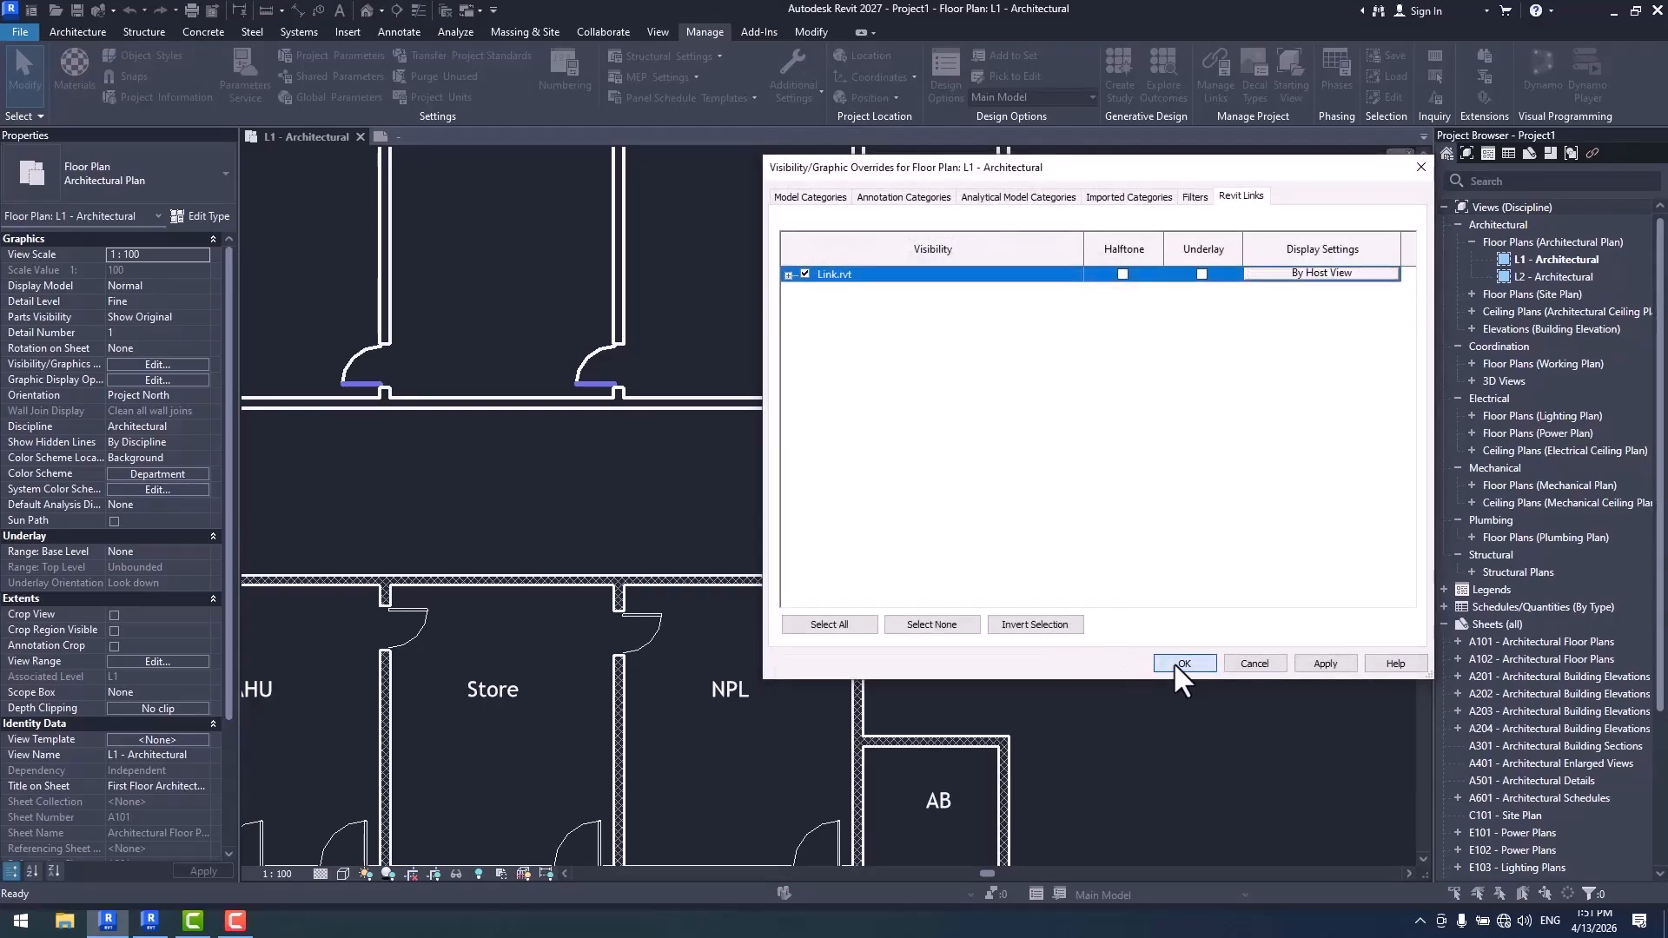
left_click(1178, 666)
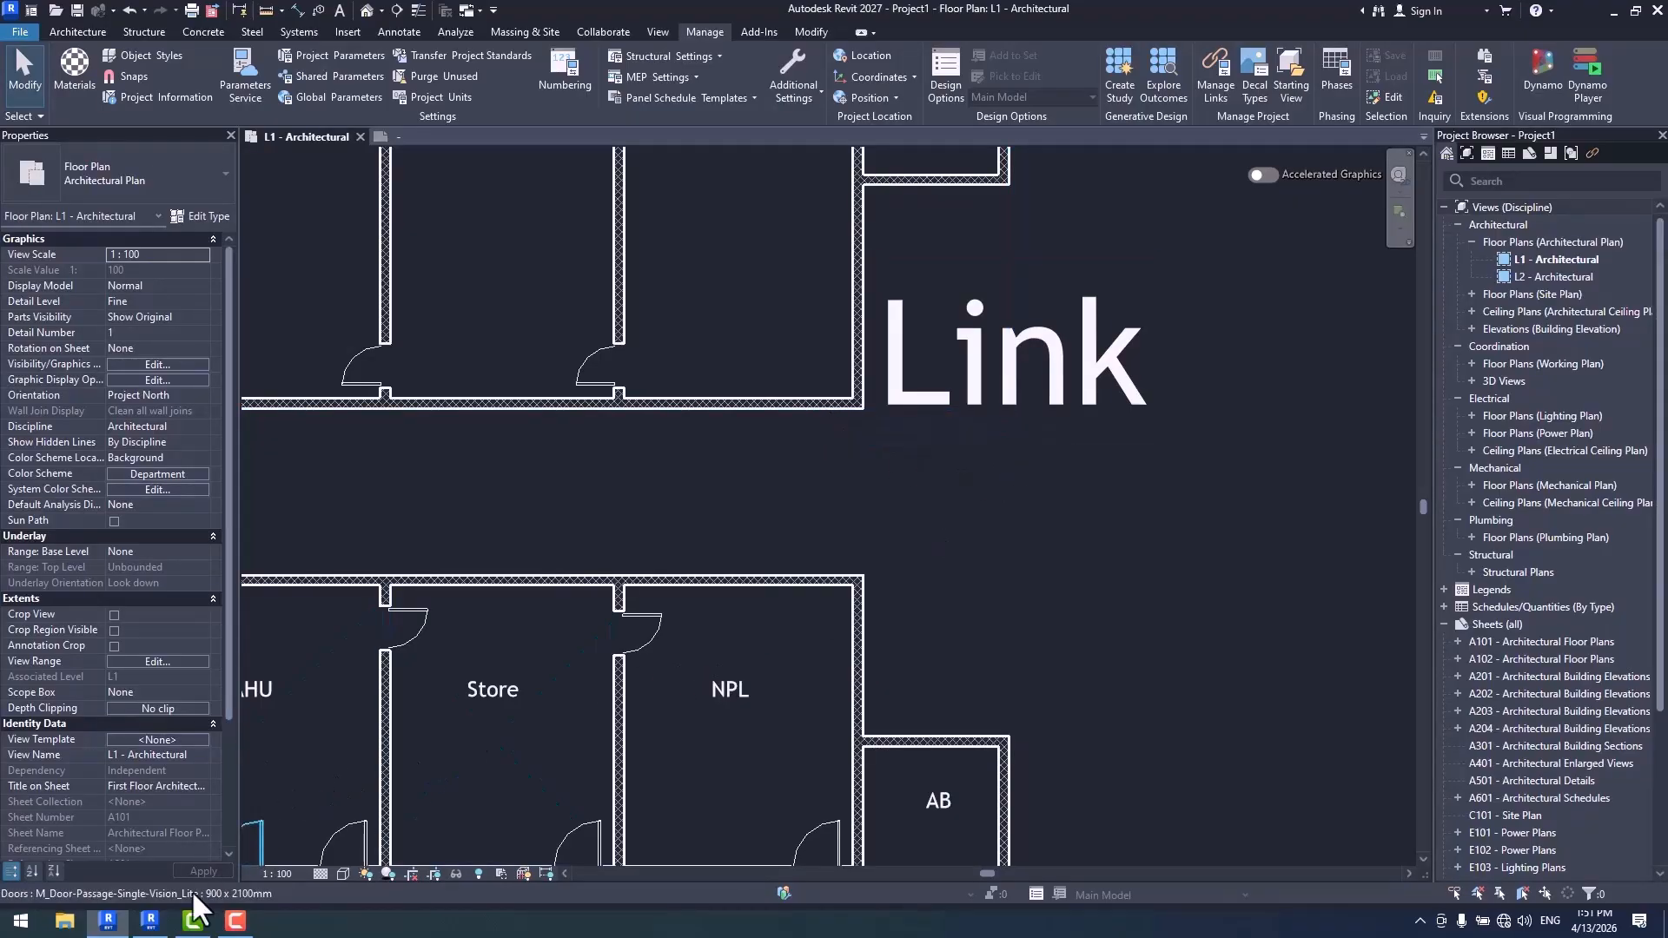
- Switch to the Revit 2026 project and select the linked model to compare its wall lines with the host plan's
left_click(149, 921)
scroll(913, 512, "down", 3)
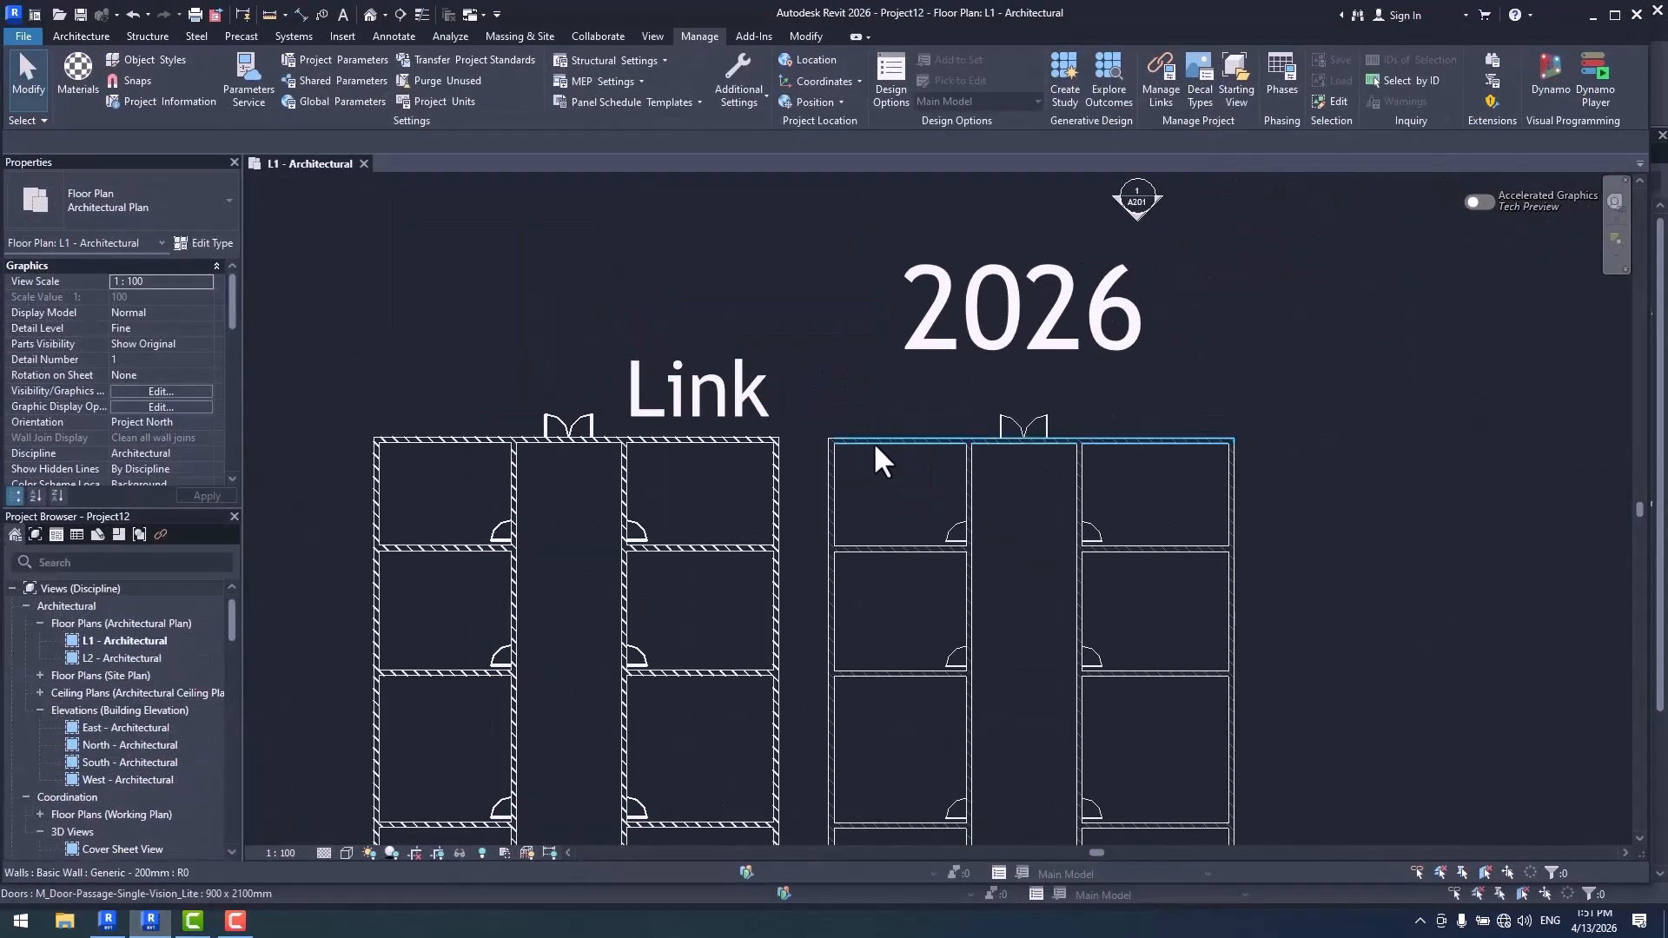
left_click(760, 485)
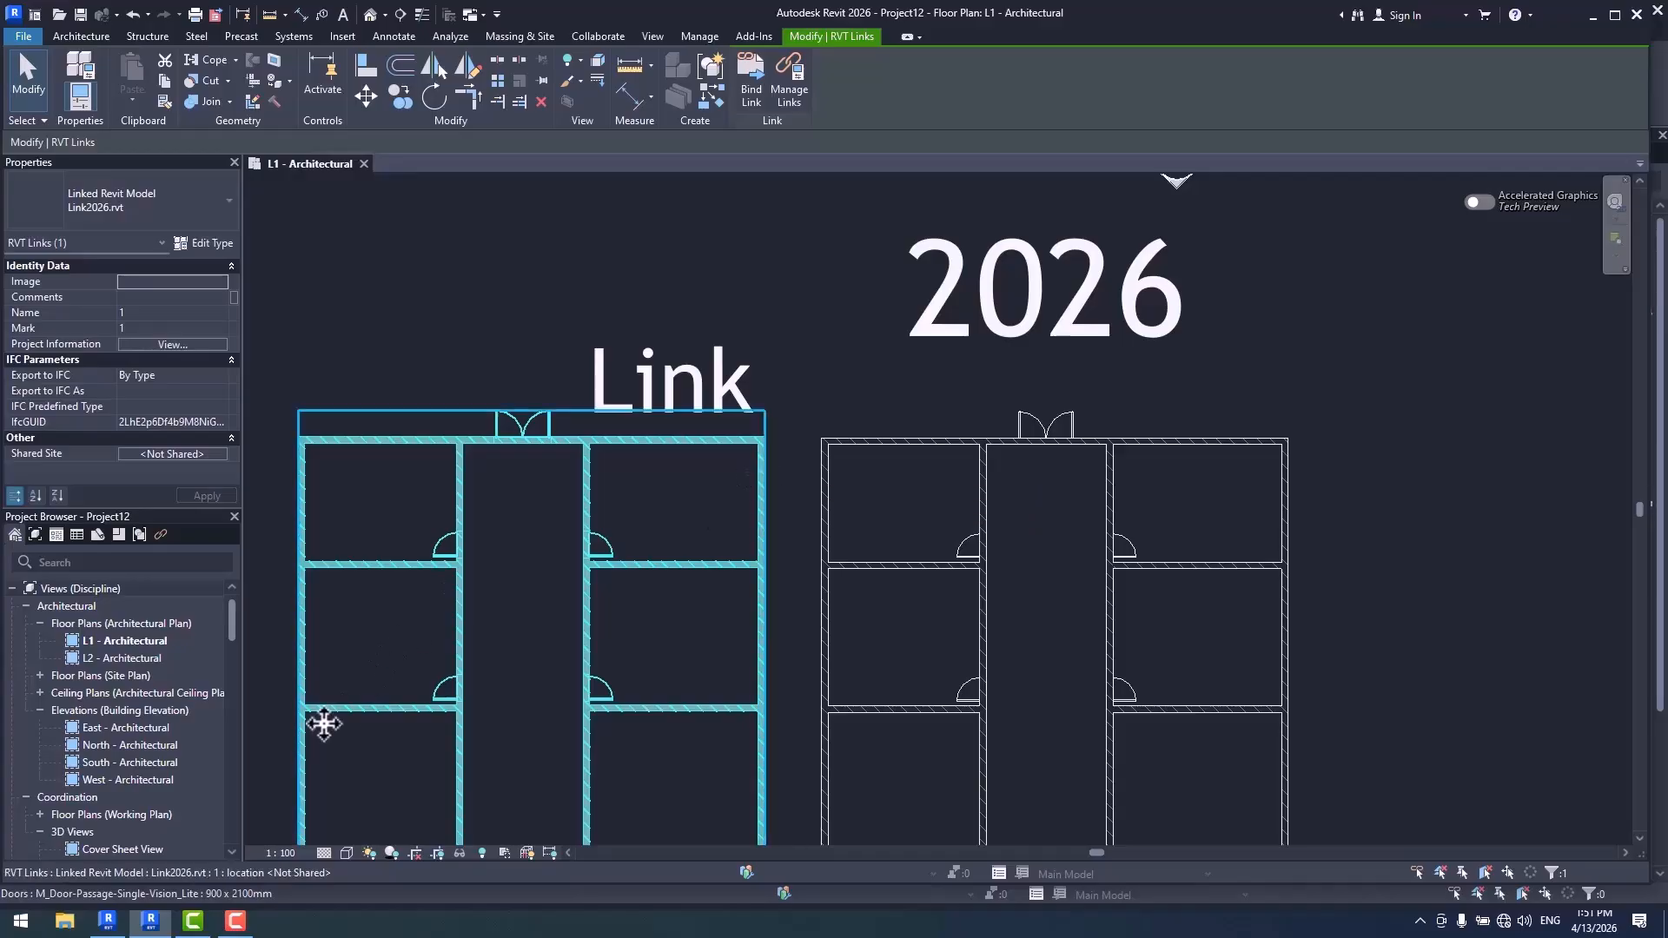
- Return to Revit 2027 and review the Line weights option in the display settings of Link.rvt
left_click(106, 922)
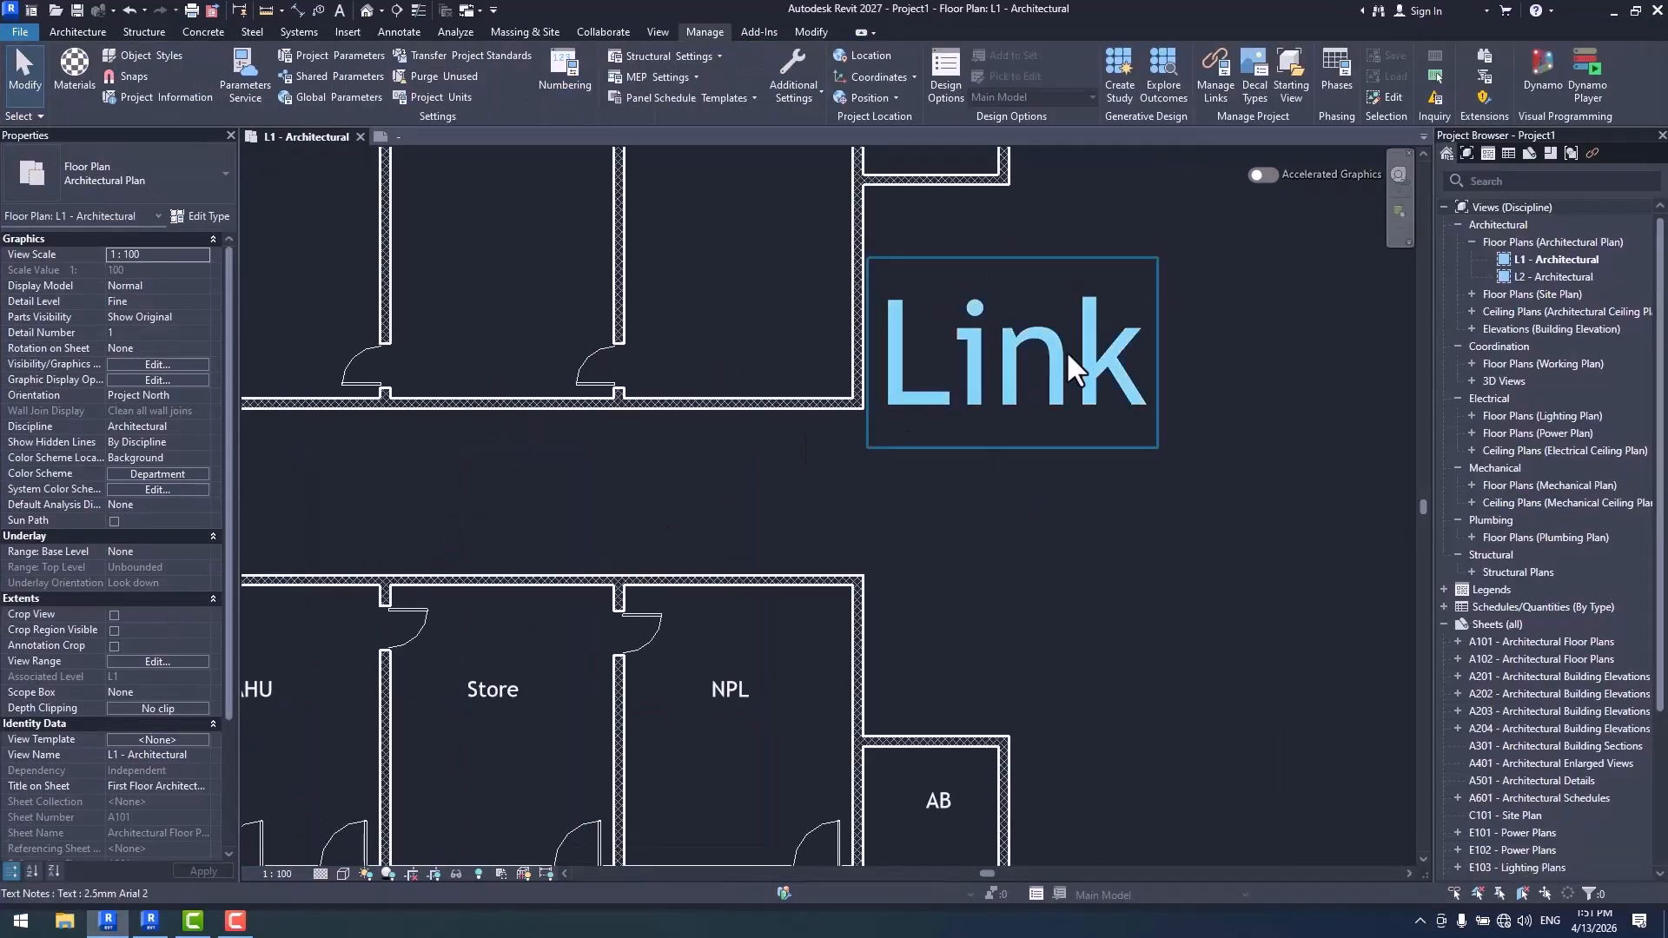
key("v")
key("g")
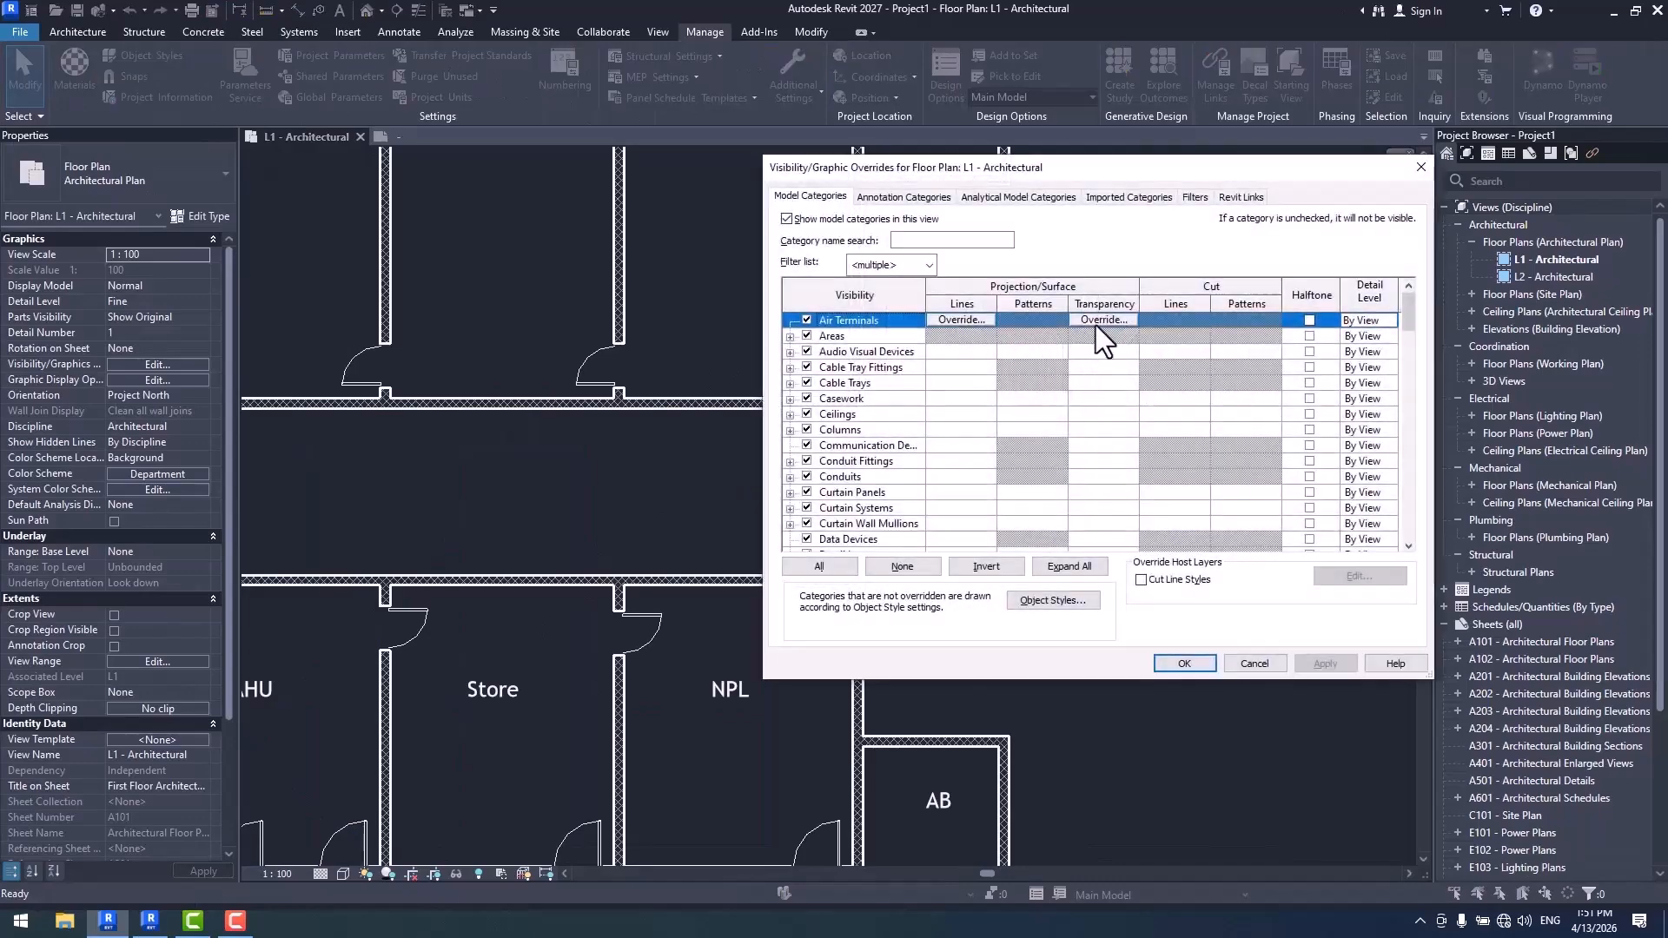
left_click(1241, 199)
left_click(1273, 266)
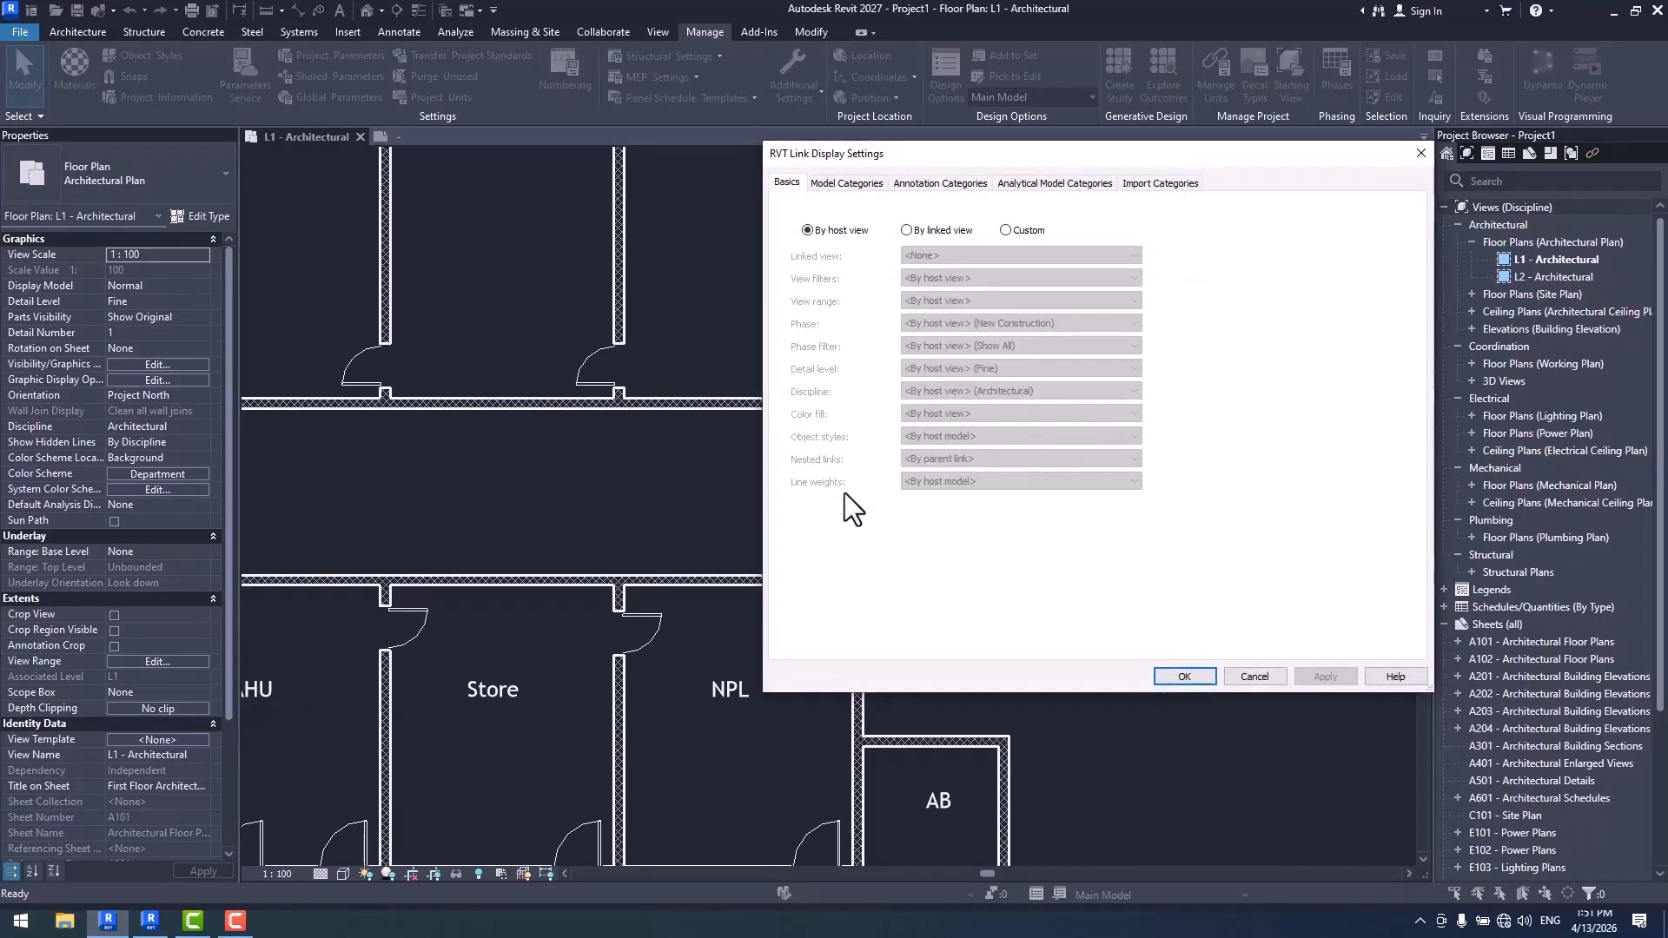
left_click(1183, 676)
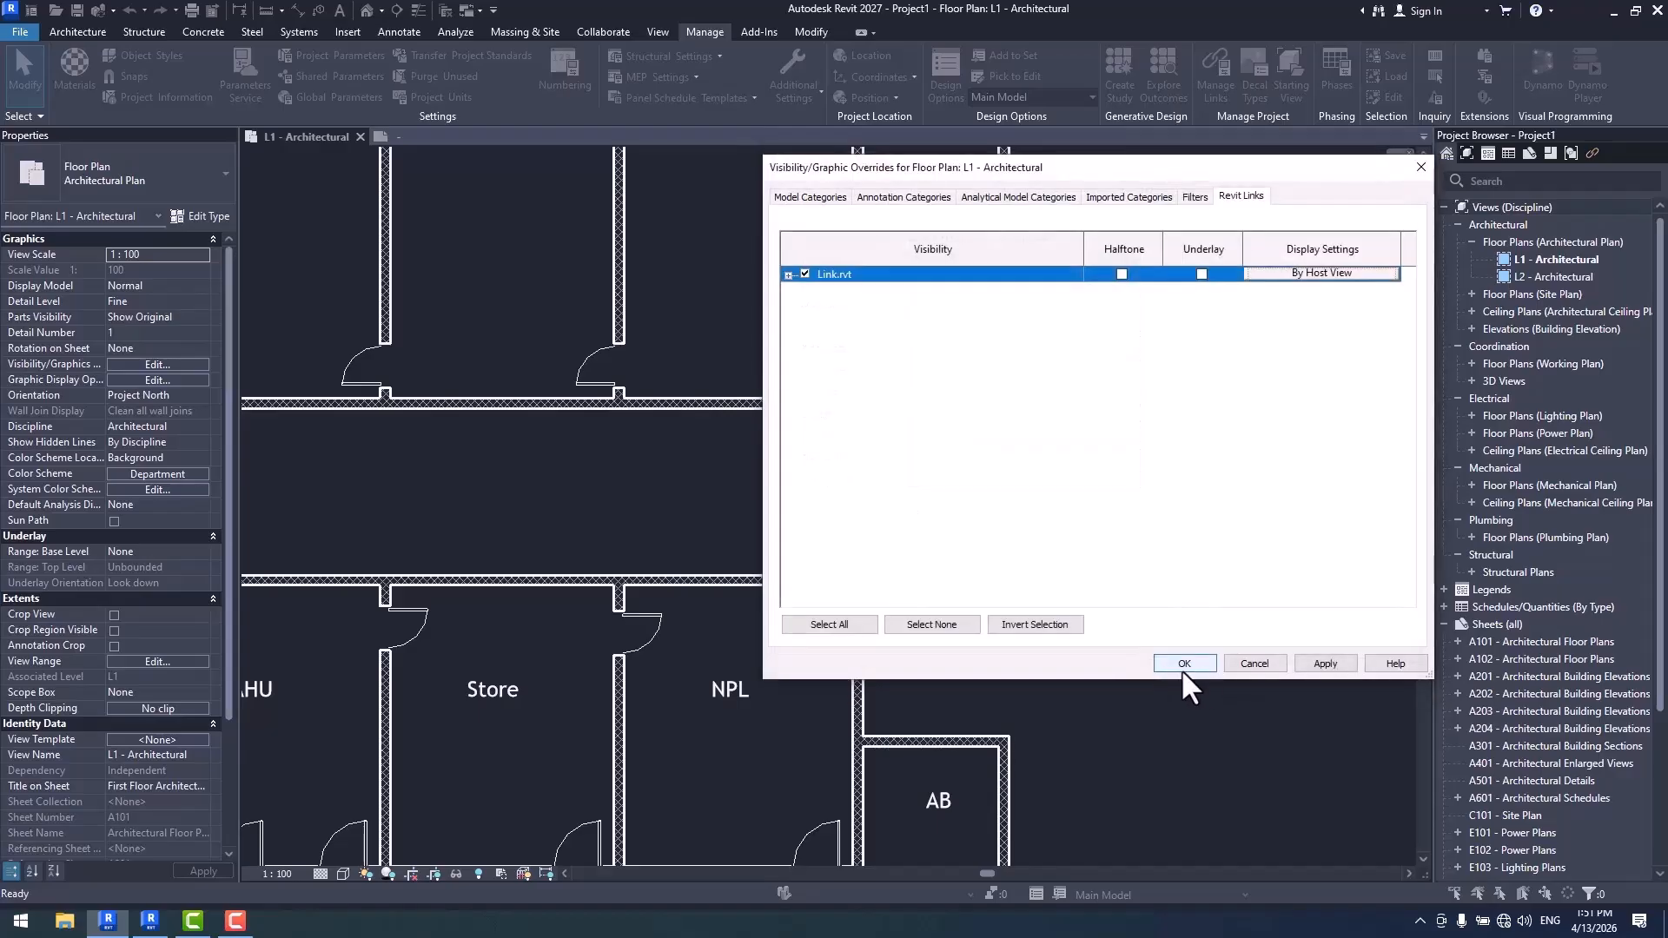
left_click(1187, 664)
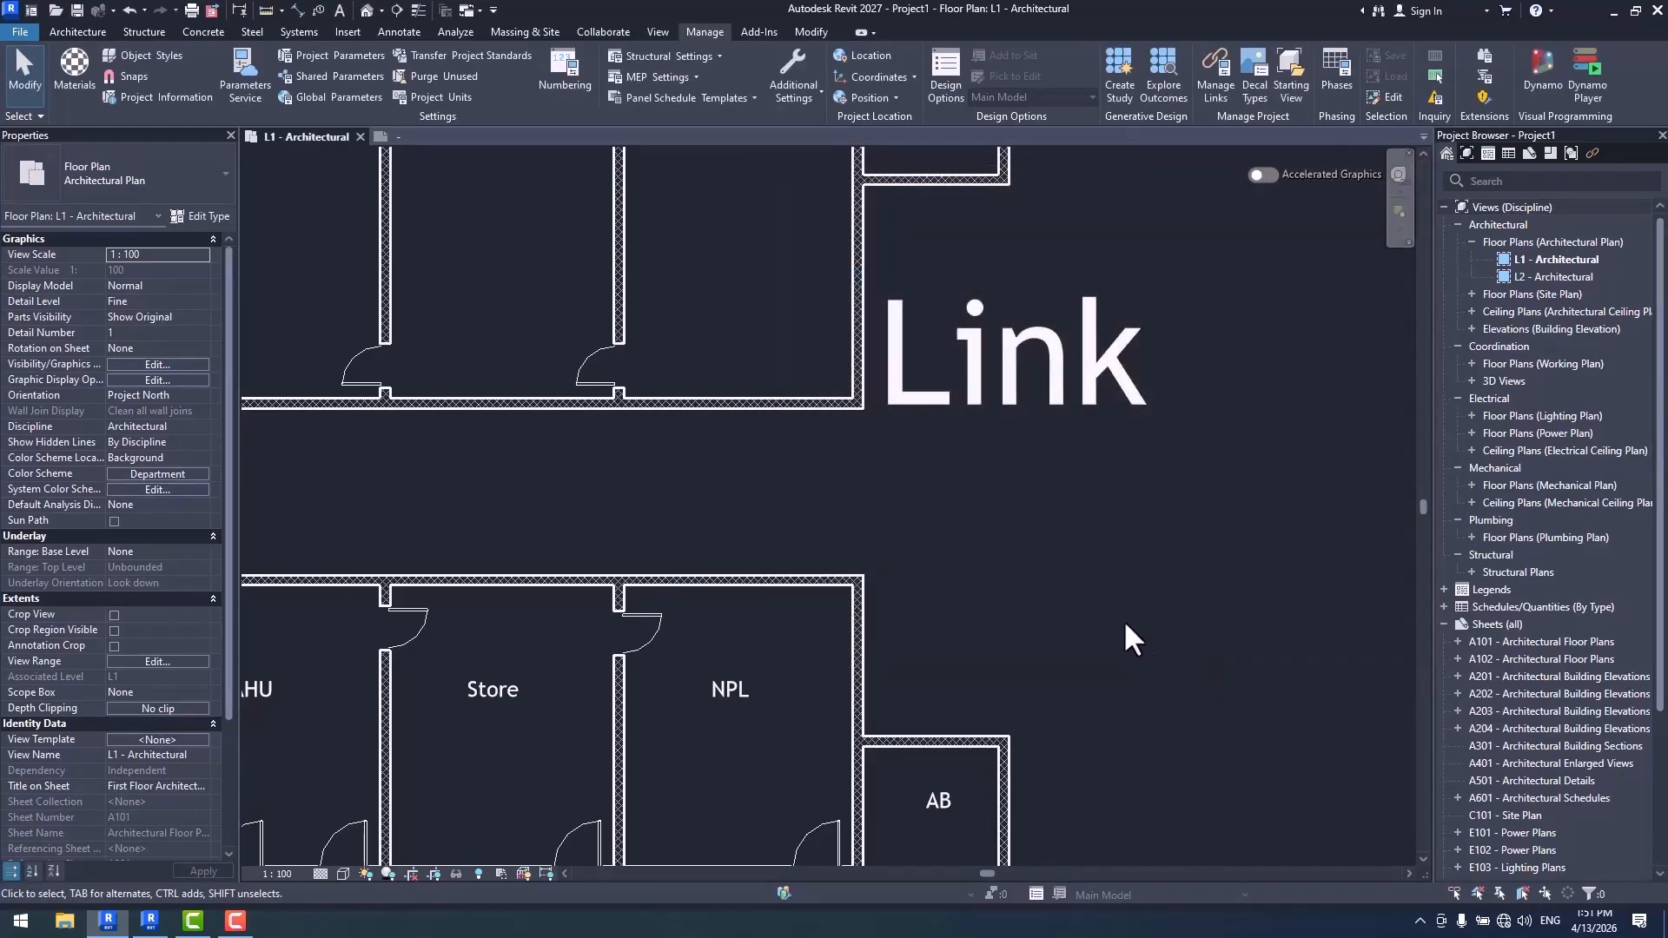
left_click(798, 86)
left_click(837, 168)
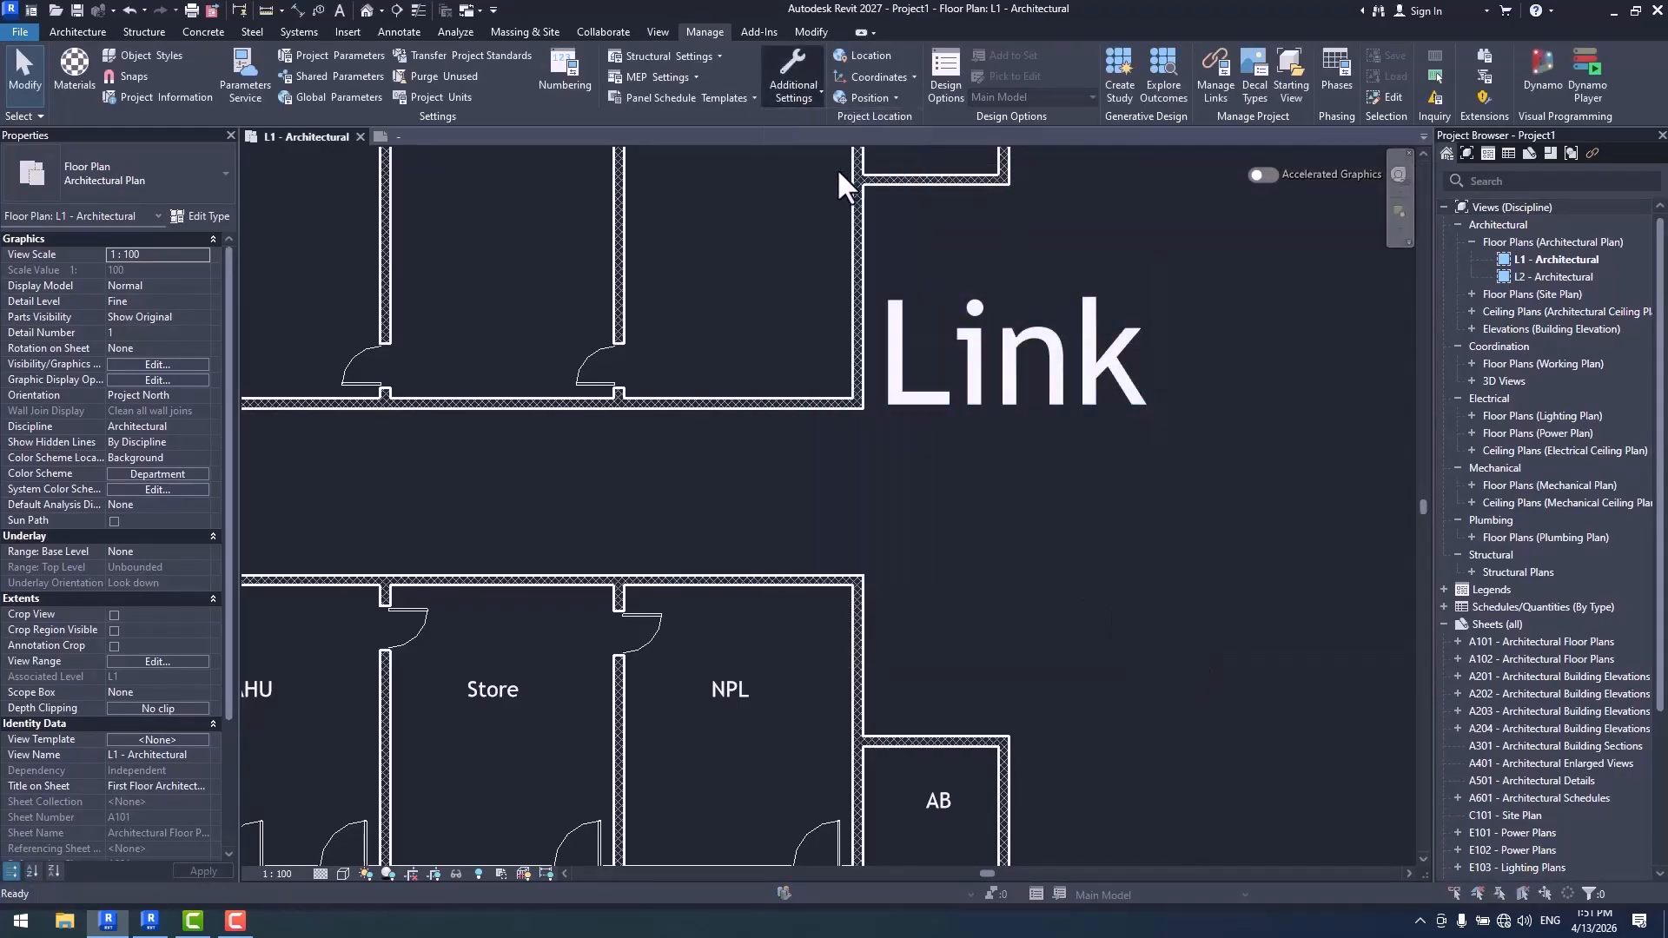
left_click(1129, 601)
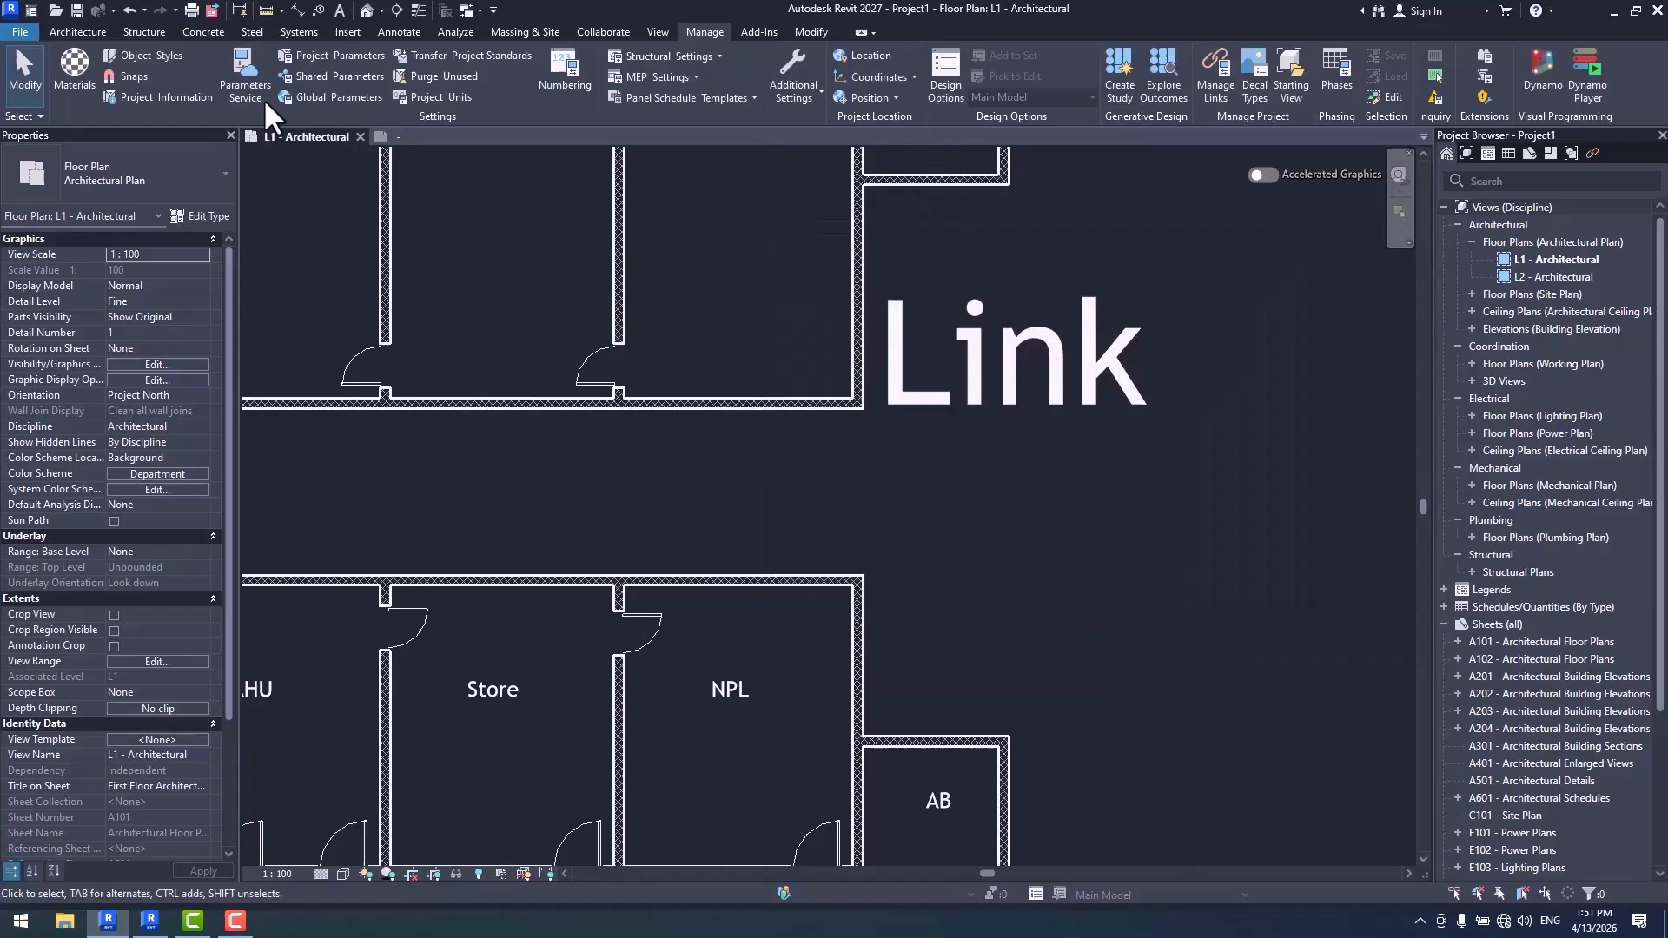
left_click(146, 55)
left_click(993, 685)
- Inspect the Line weights choices in the custom display settings of Link.rvt, then keep the link displayed by host view
key("v")
key("g")
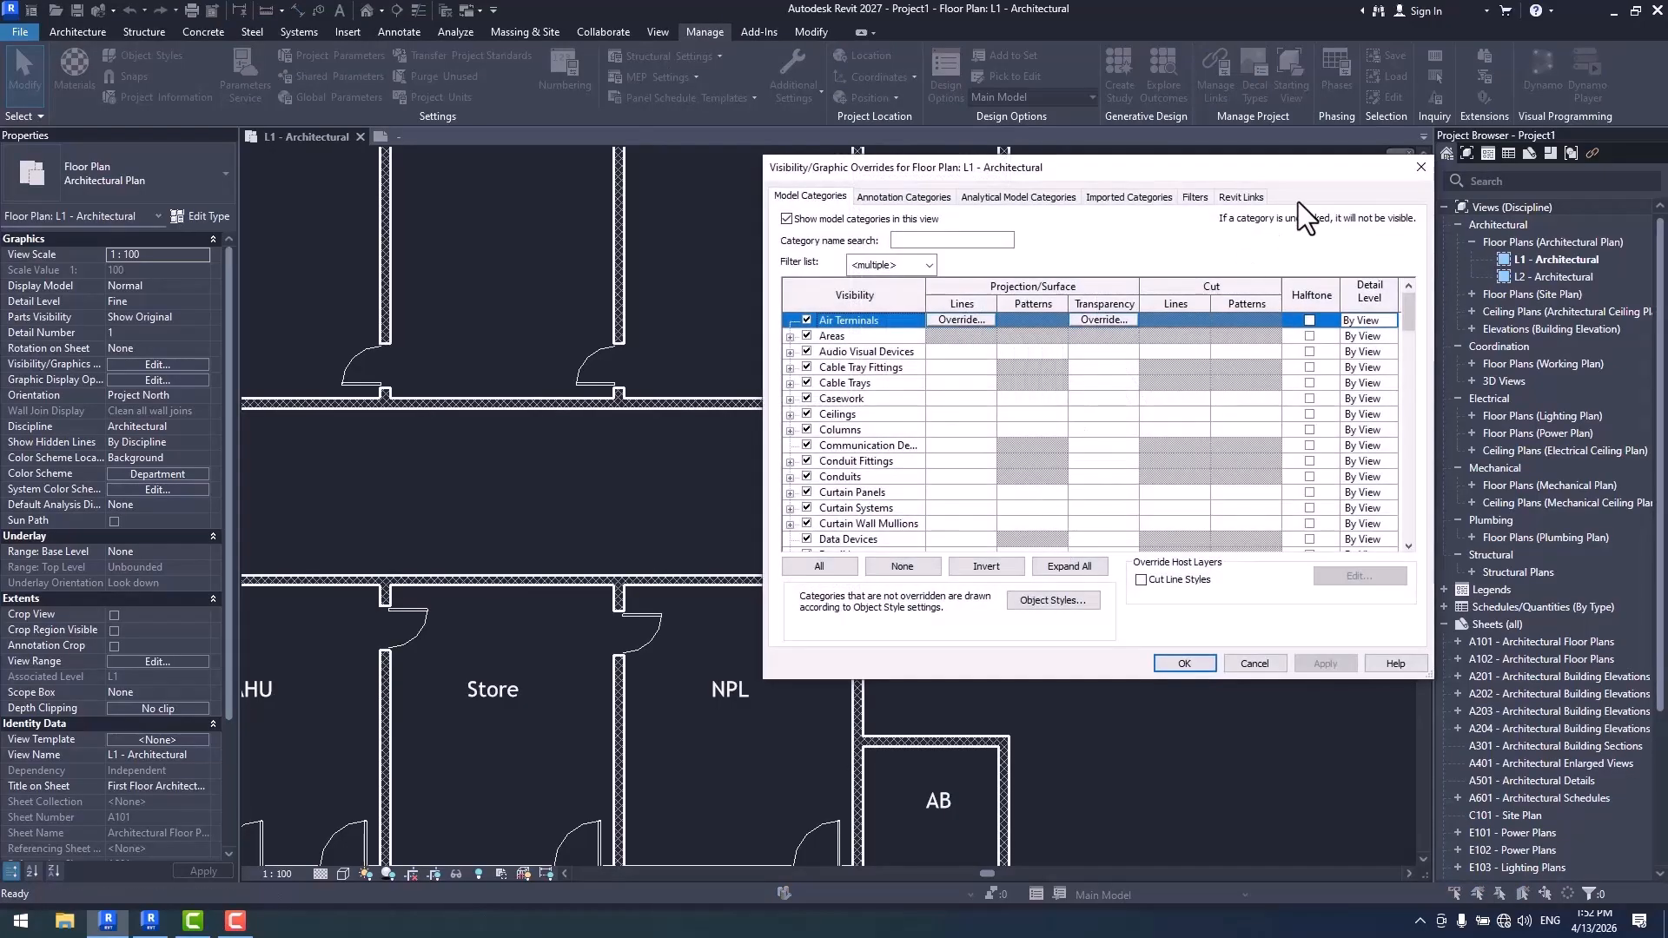
left_click(1241, 196)
left_click(1307, 273)
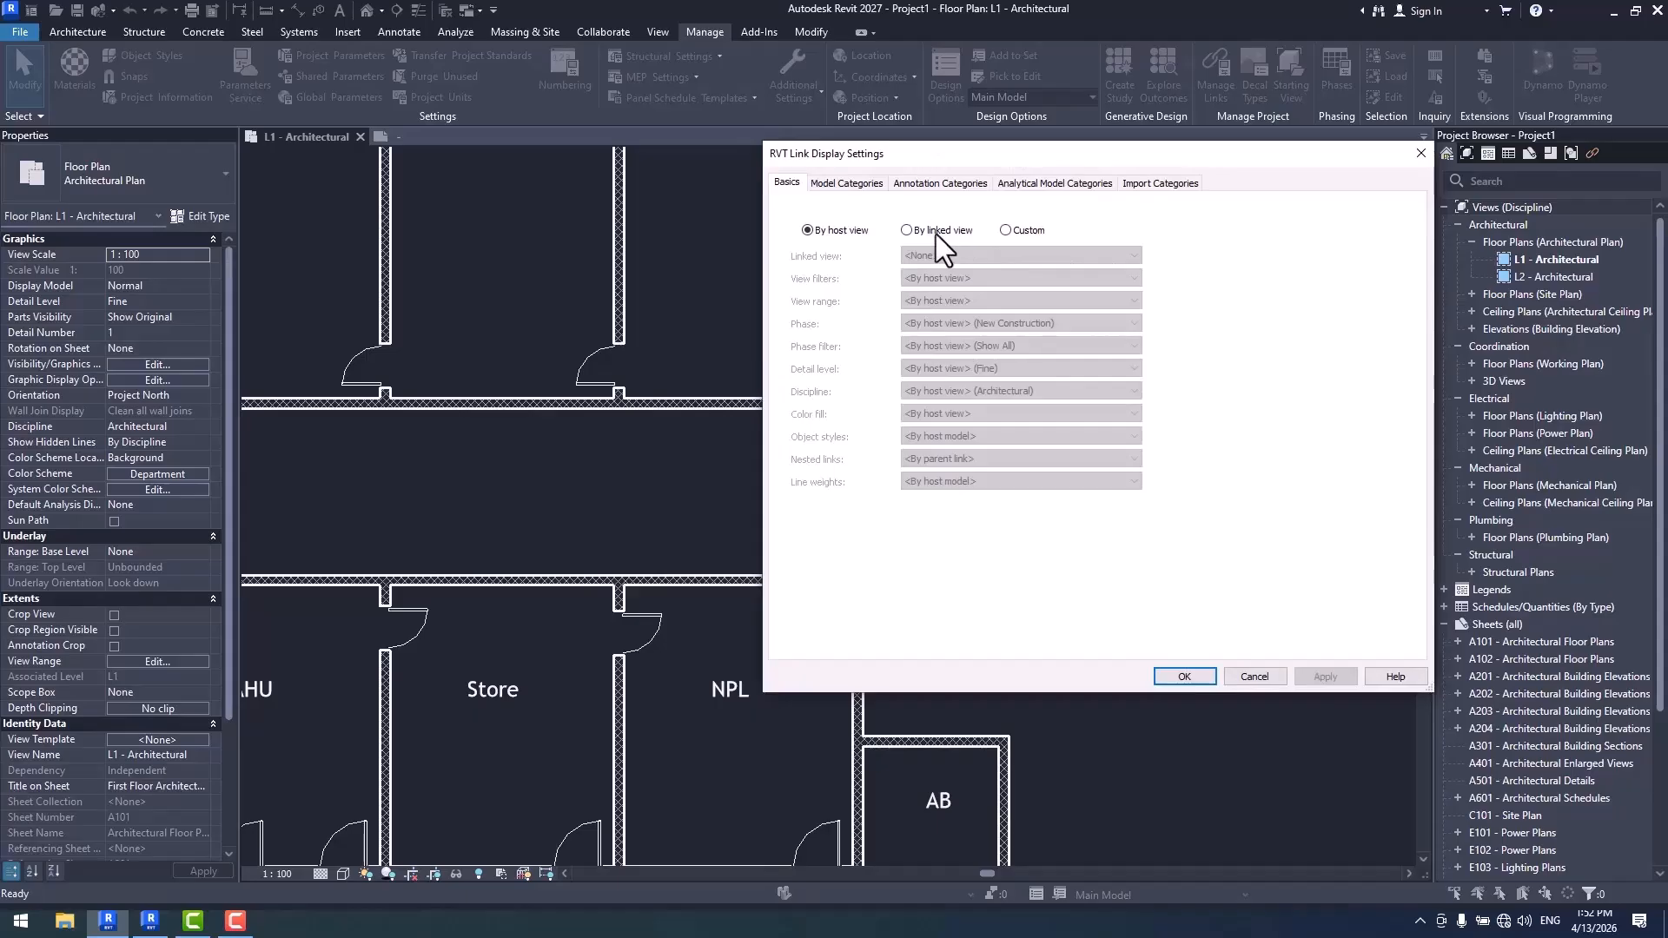
left_click(1023, 228)
left_click(980, 481)
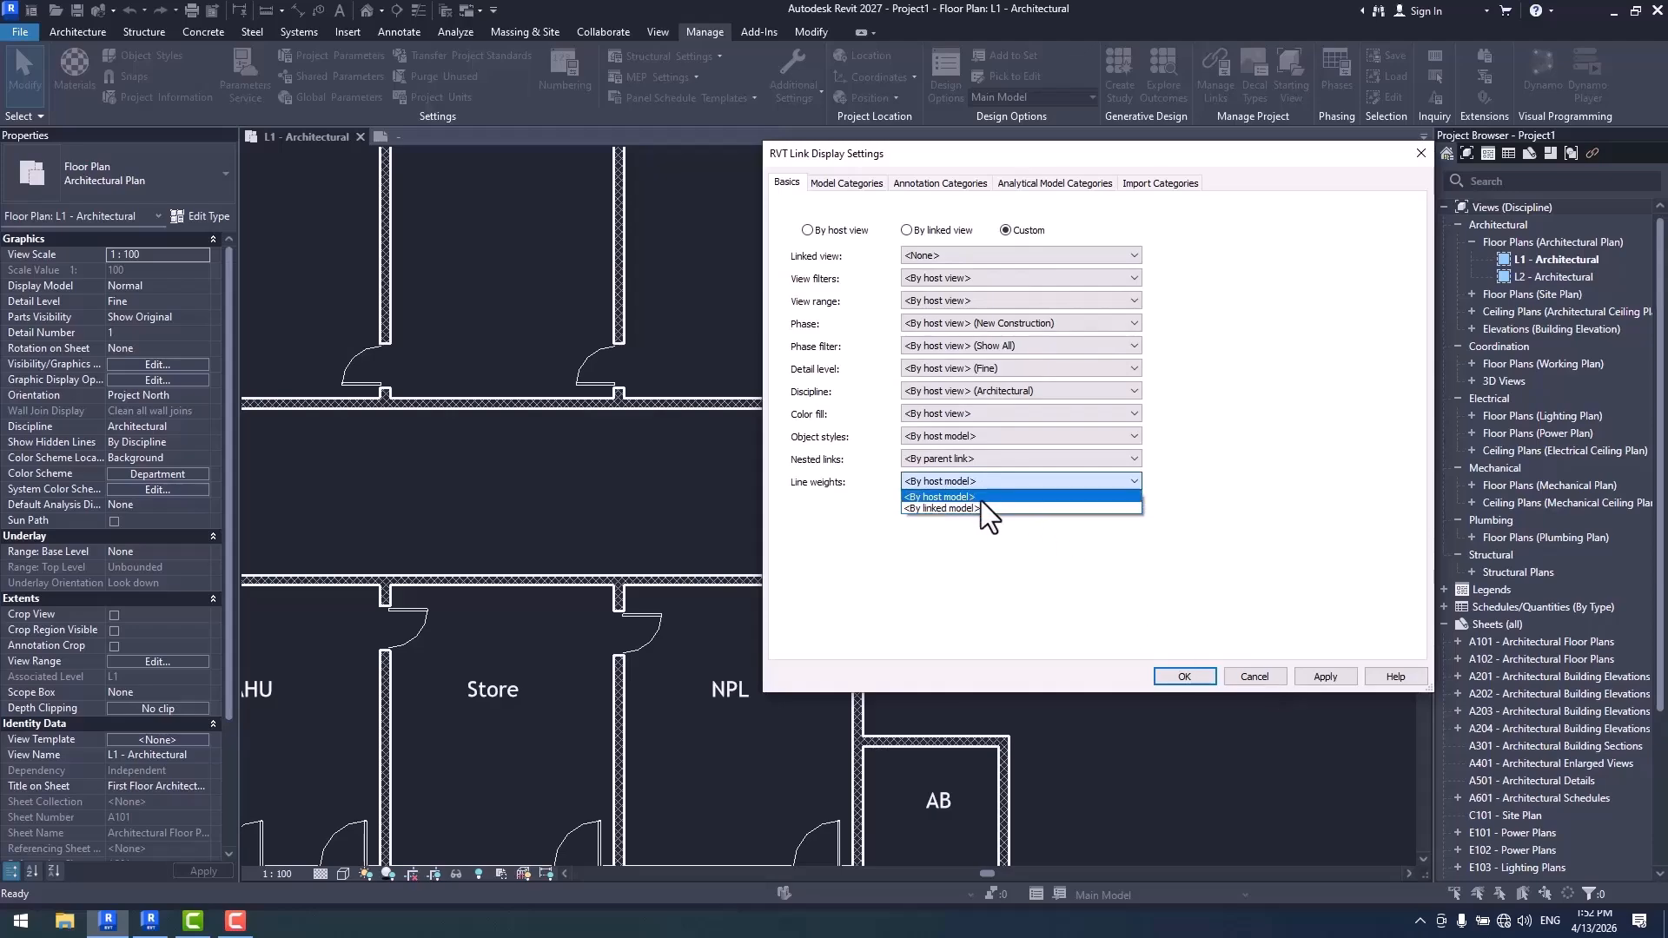
left_click(841, 231)
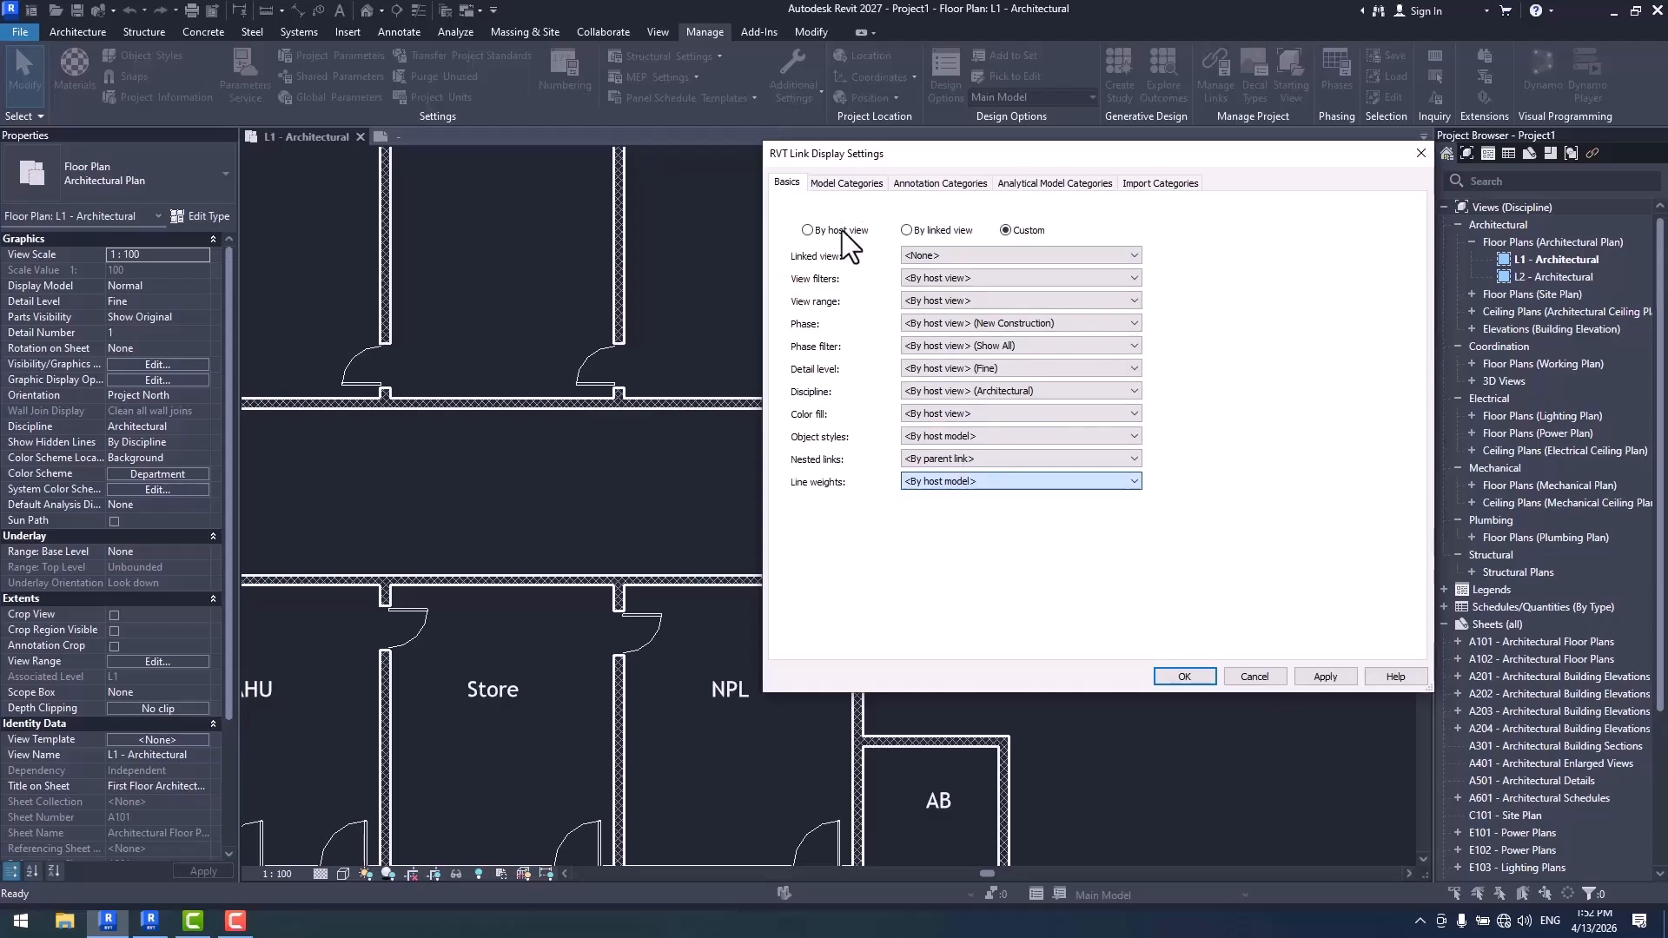
left_click(841, 231)
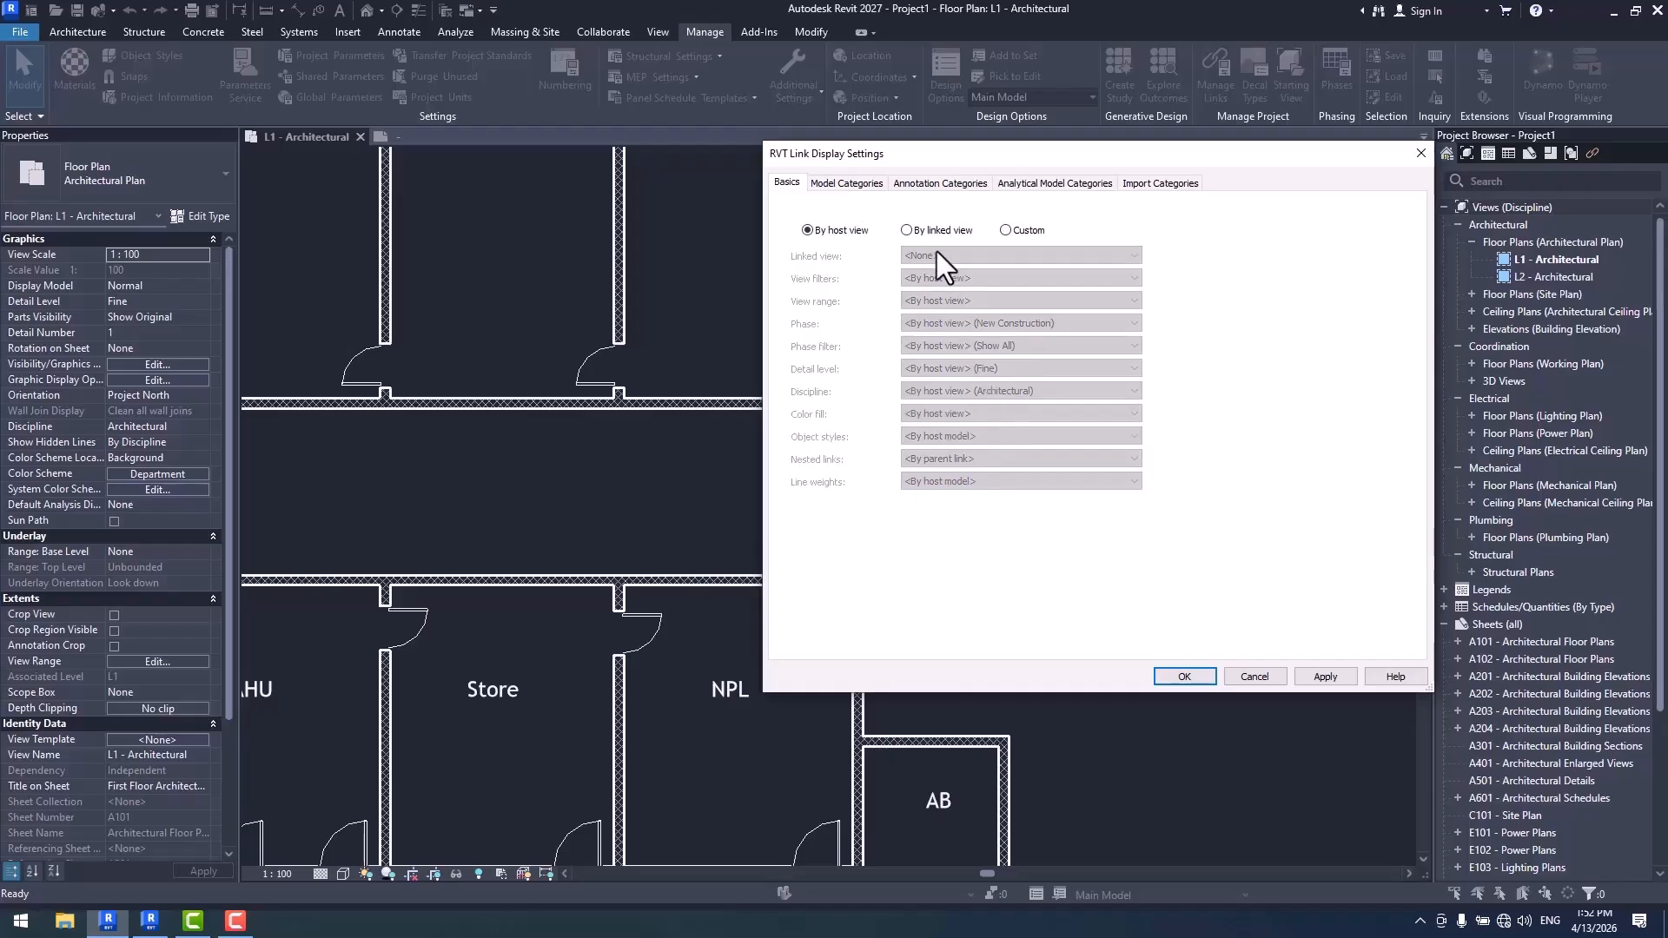
left_click(1185, 676)
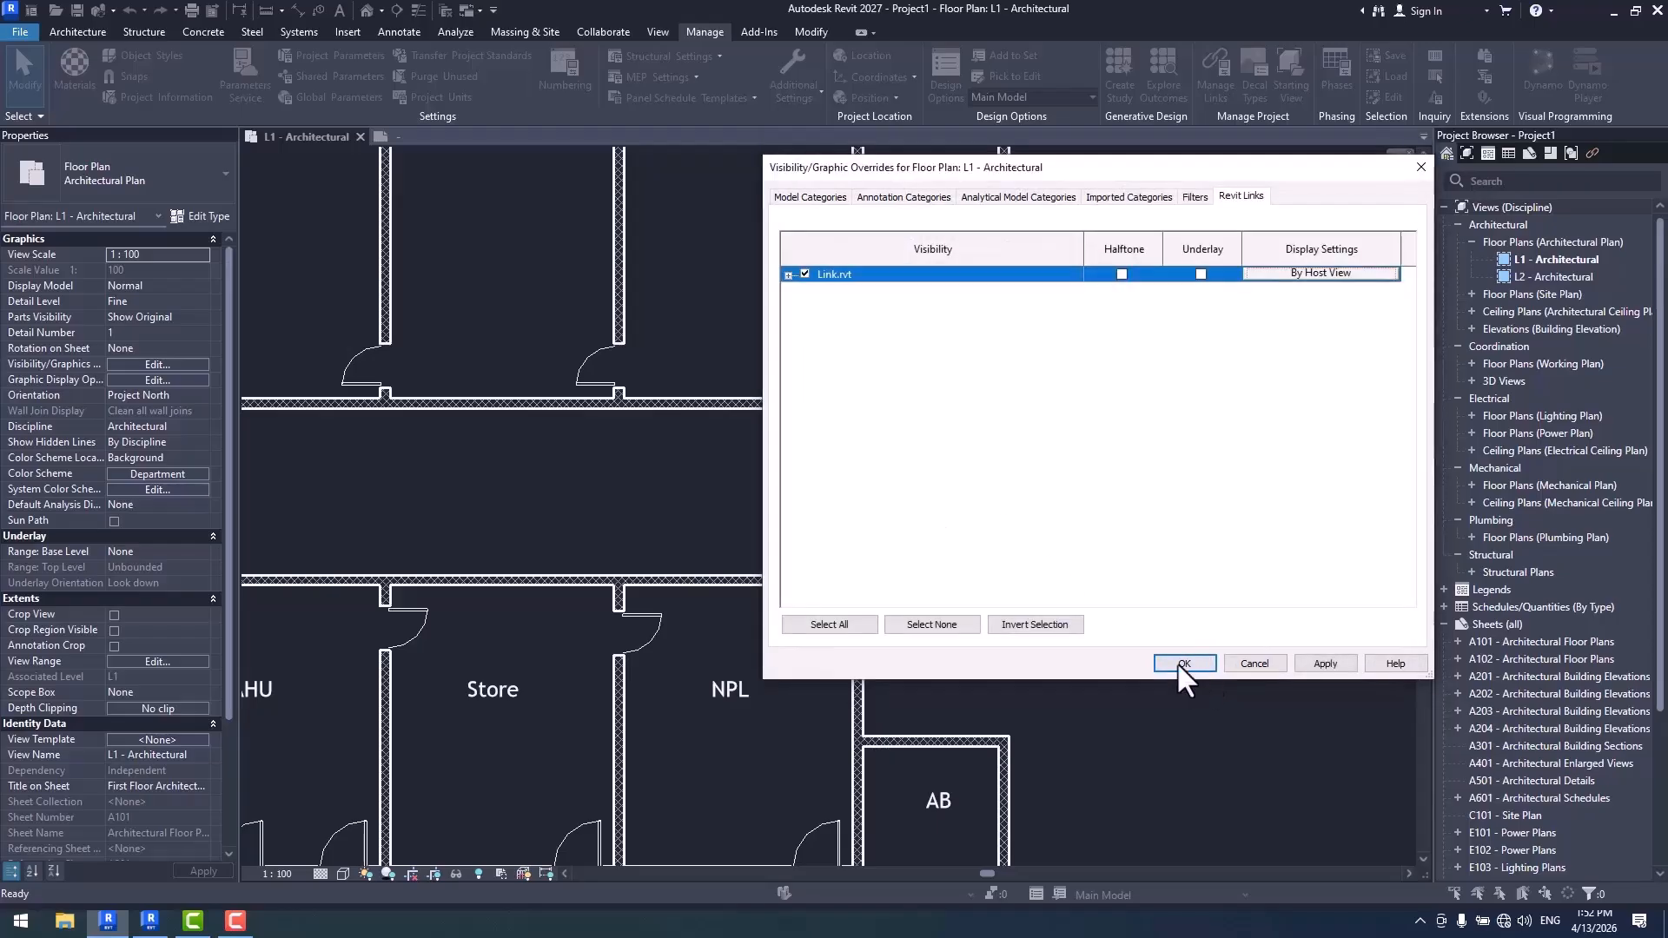
left_click(1177, 662)
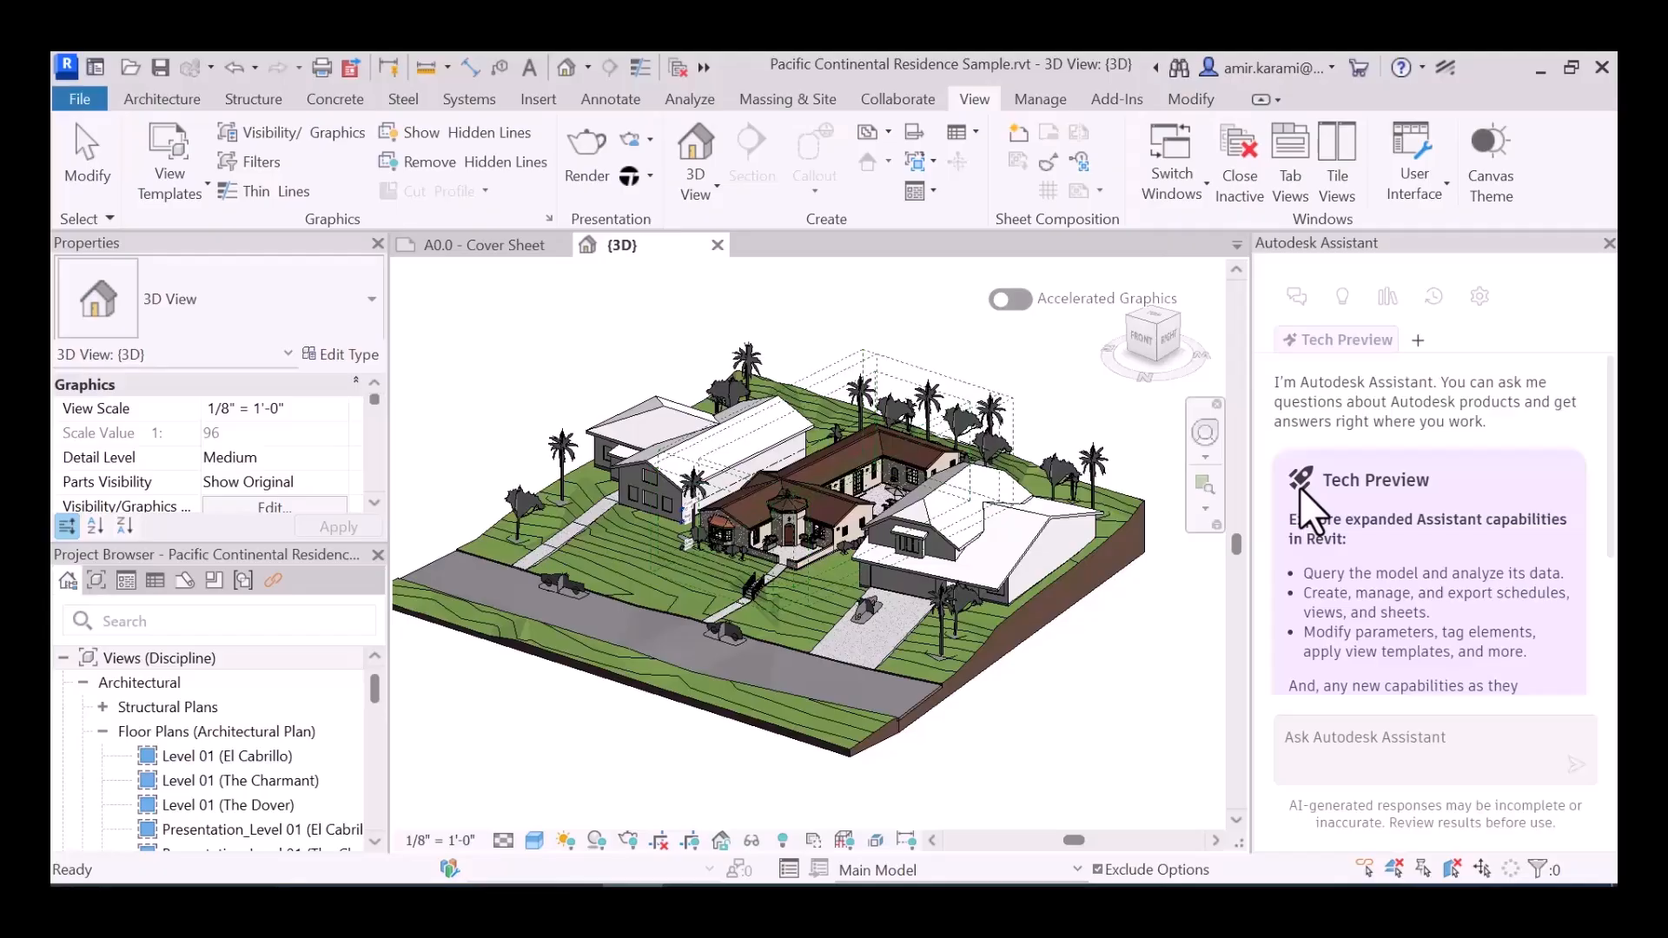
- Hide and reopen the Autodesk Assistant panel repeatedly using its quick toggle, leaving it displayed
left_click(1447, 70)
left_click(1444, 68)
left_click(1444, 67)
left_click(1444, 67)
left_click(1447, 68)
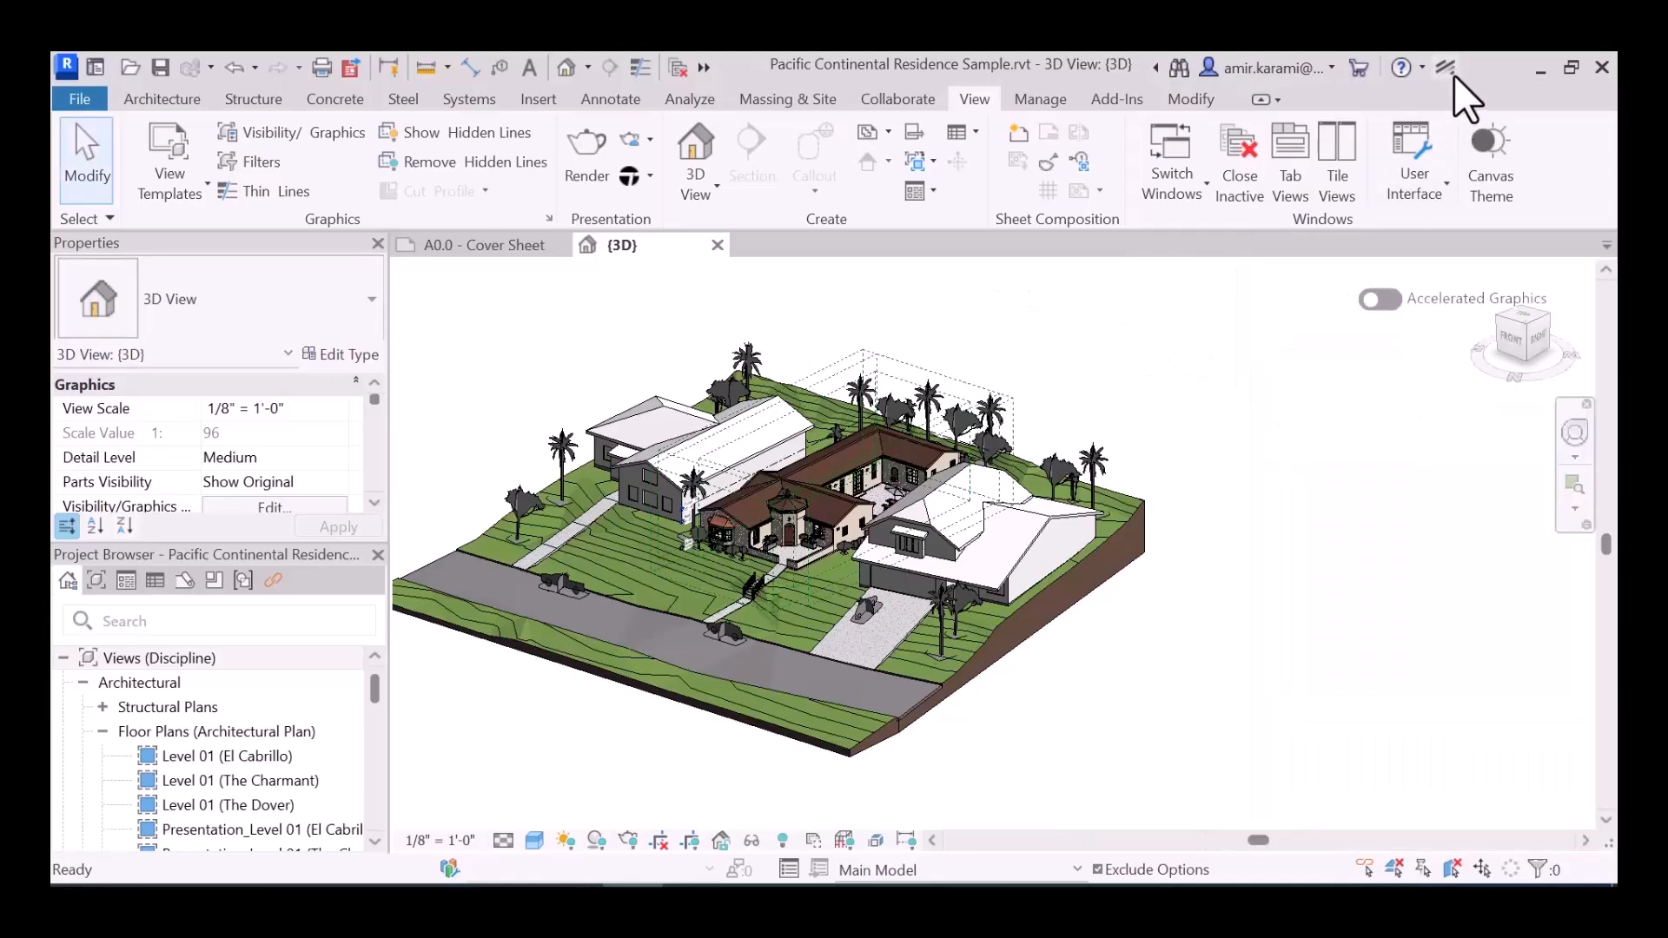
left_click(1446, 68)
left_click(1446, 68)
left_click(1446, 68)
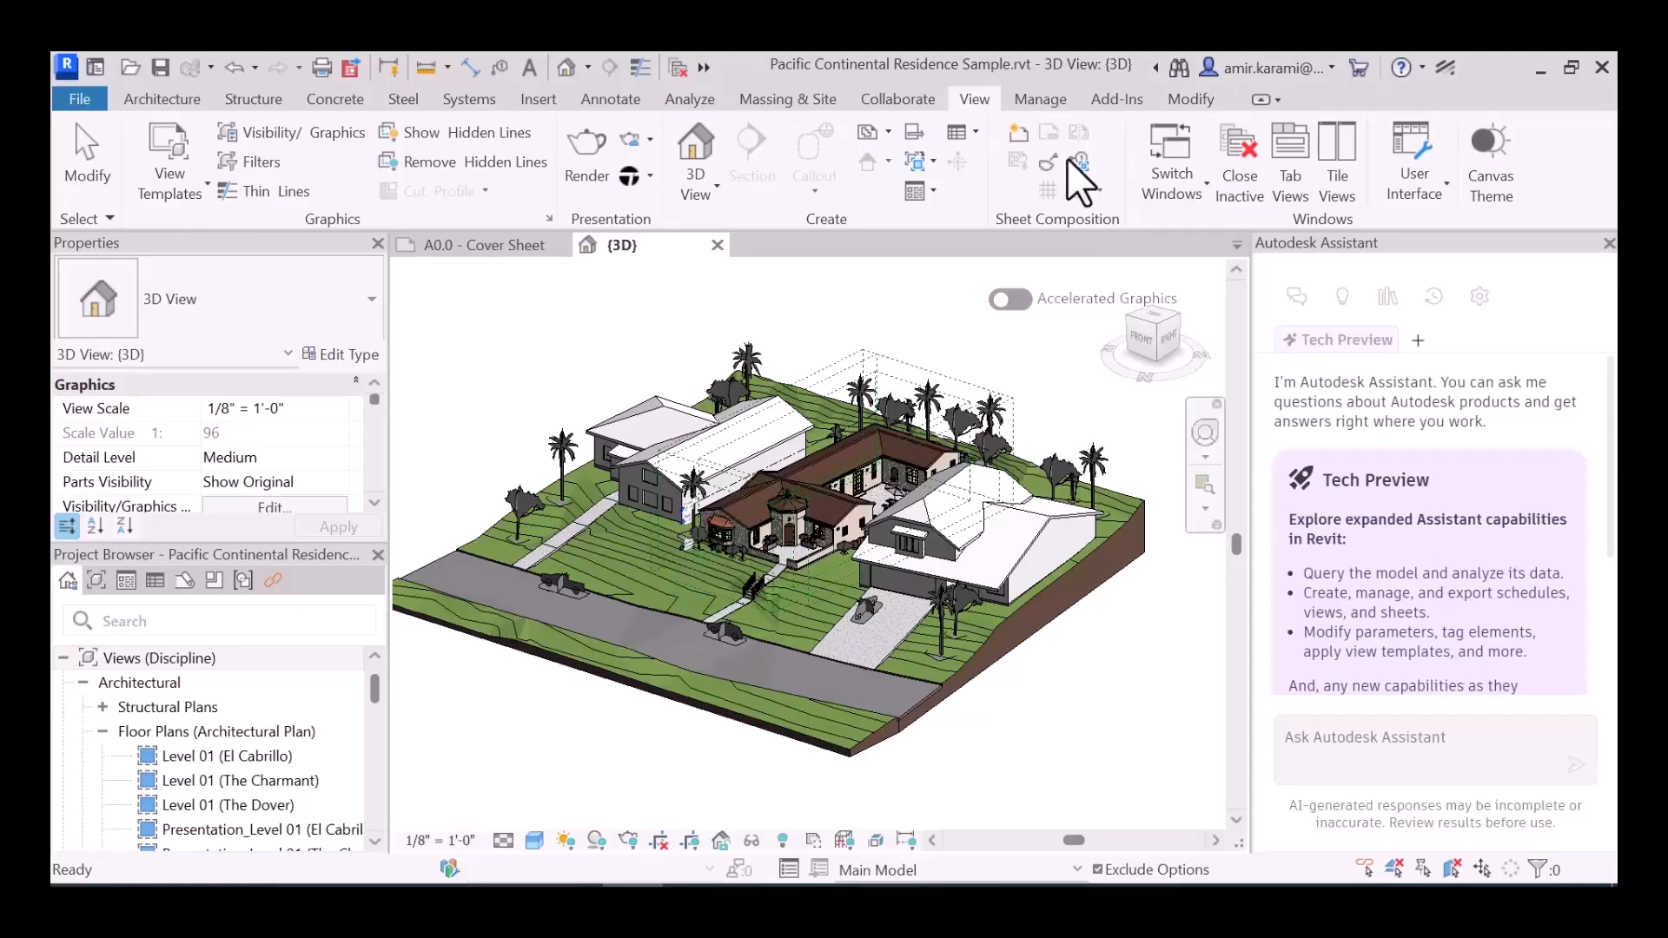
- Turn the Autodesk Assistant panel off and back on in the user interface visibility options
left_click(1431, 186)
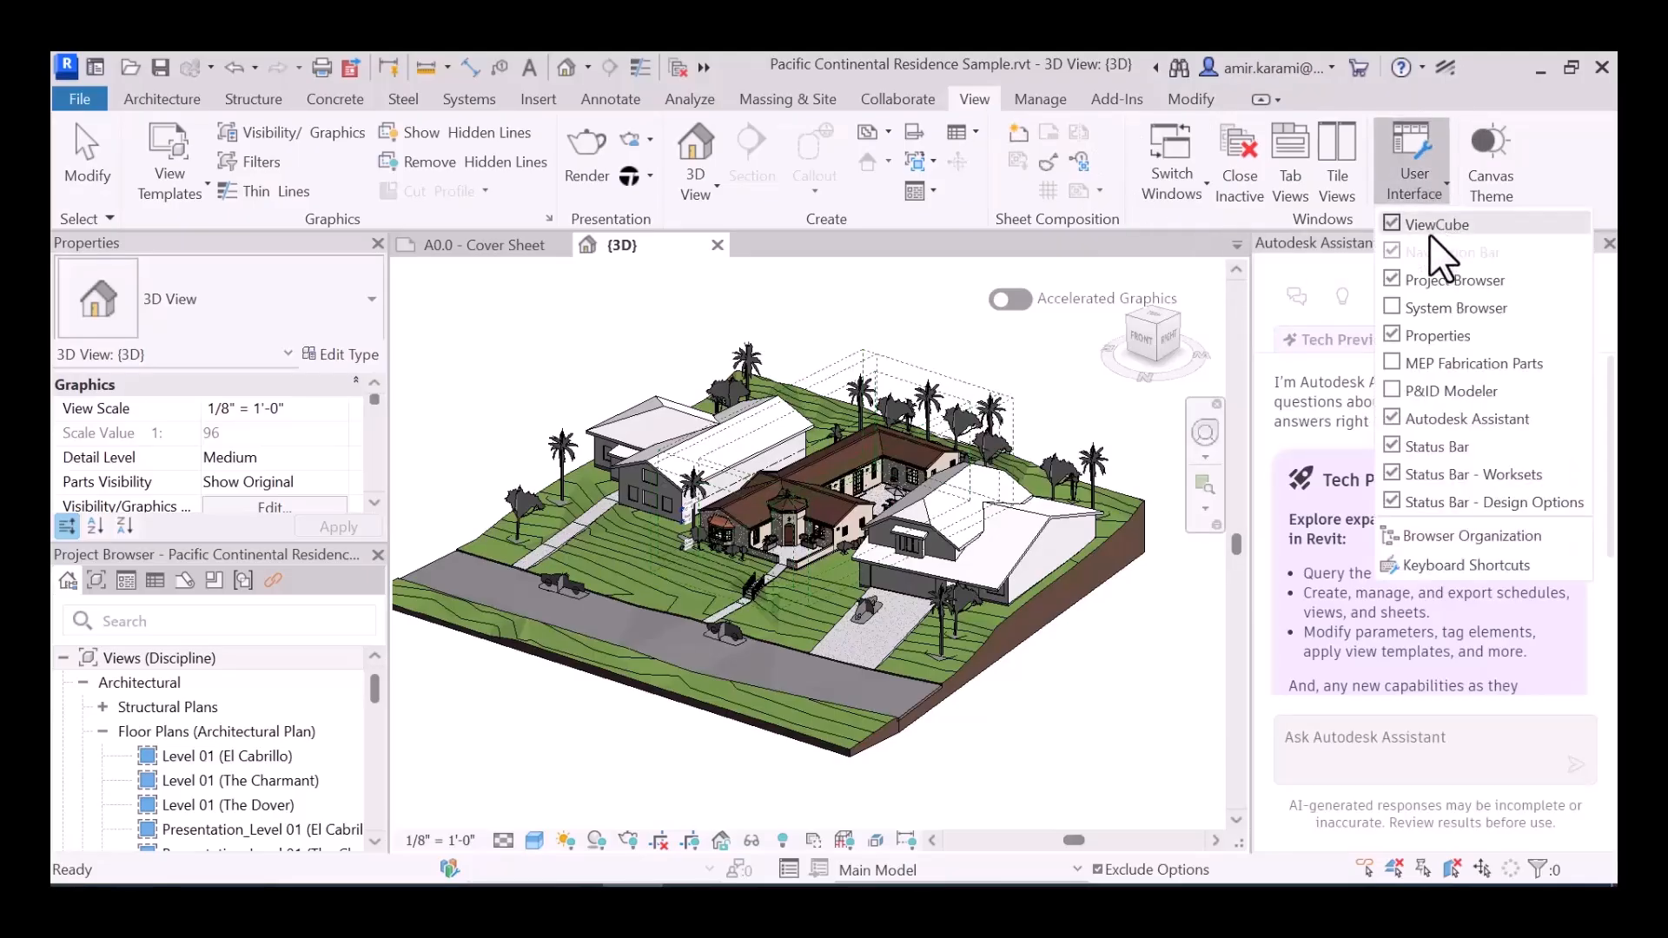
left_click(1389, 419)
left_click(1420, 178)
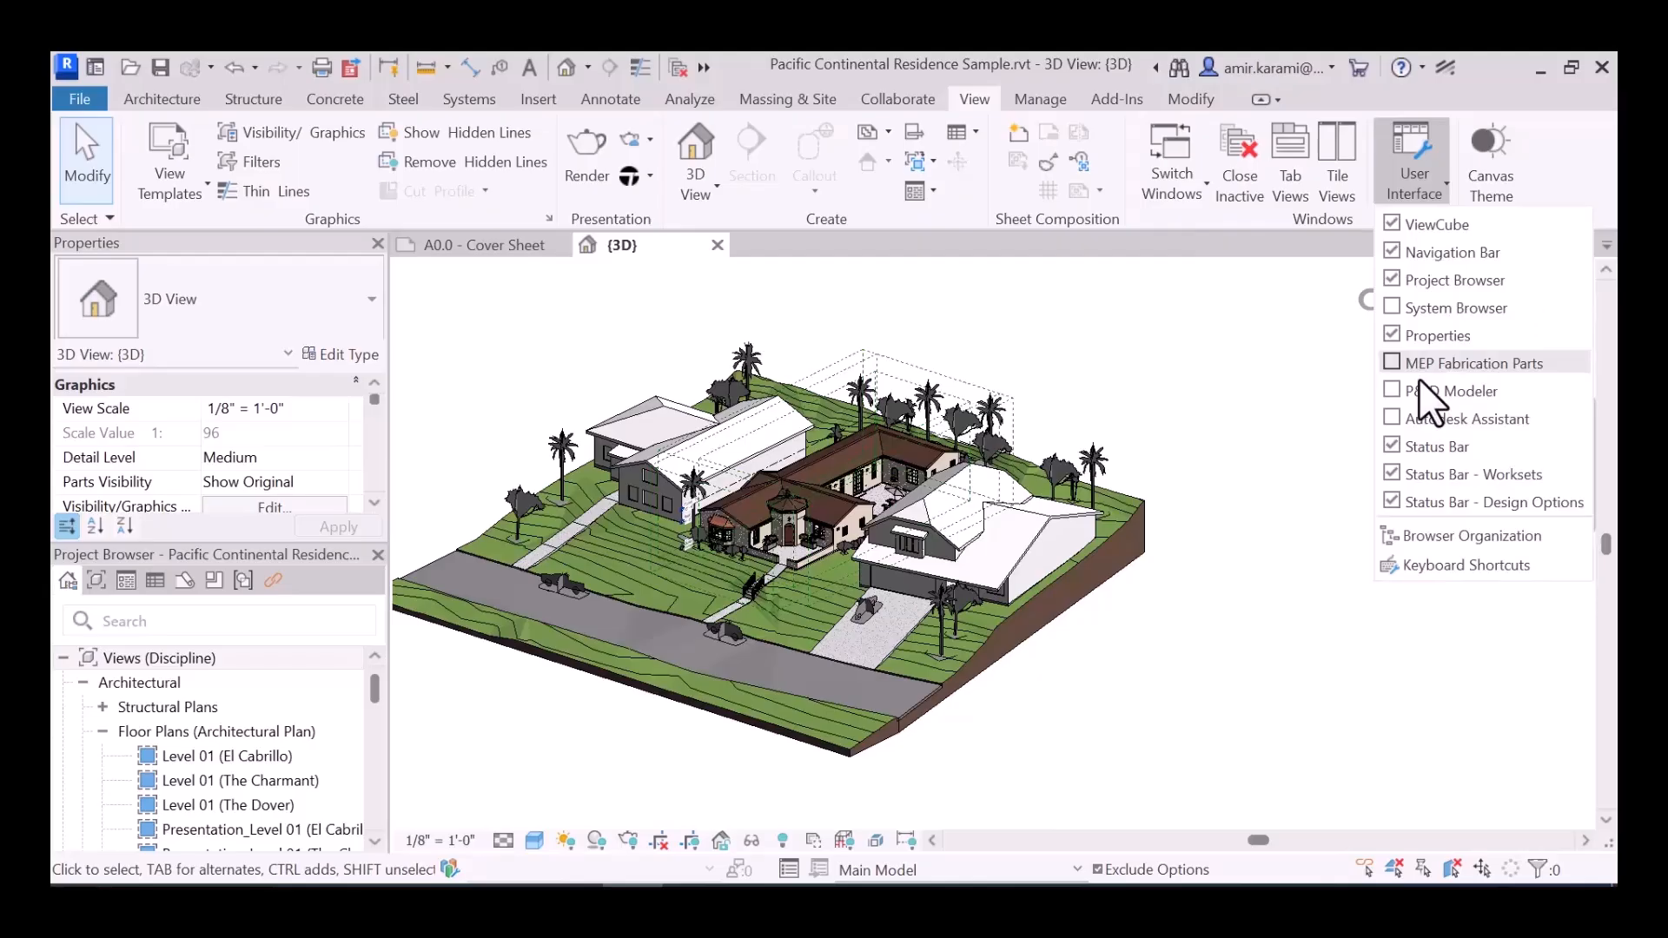
left_click(1393, 419)
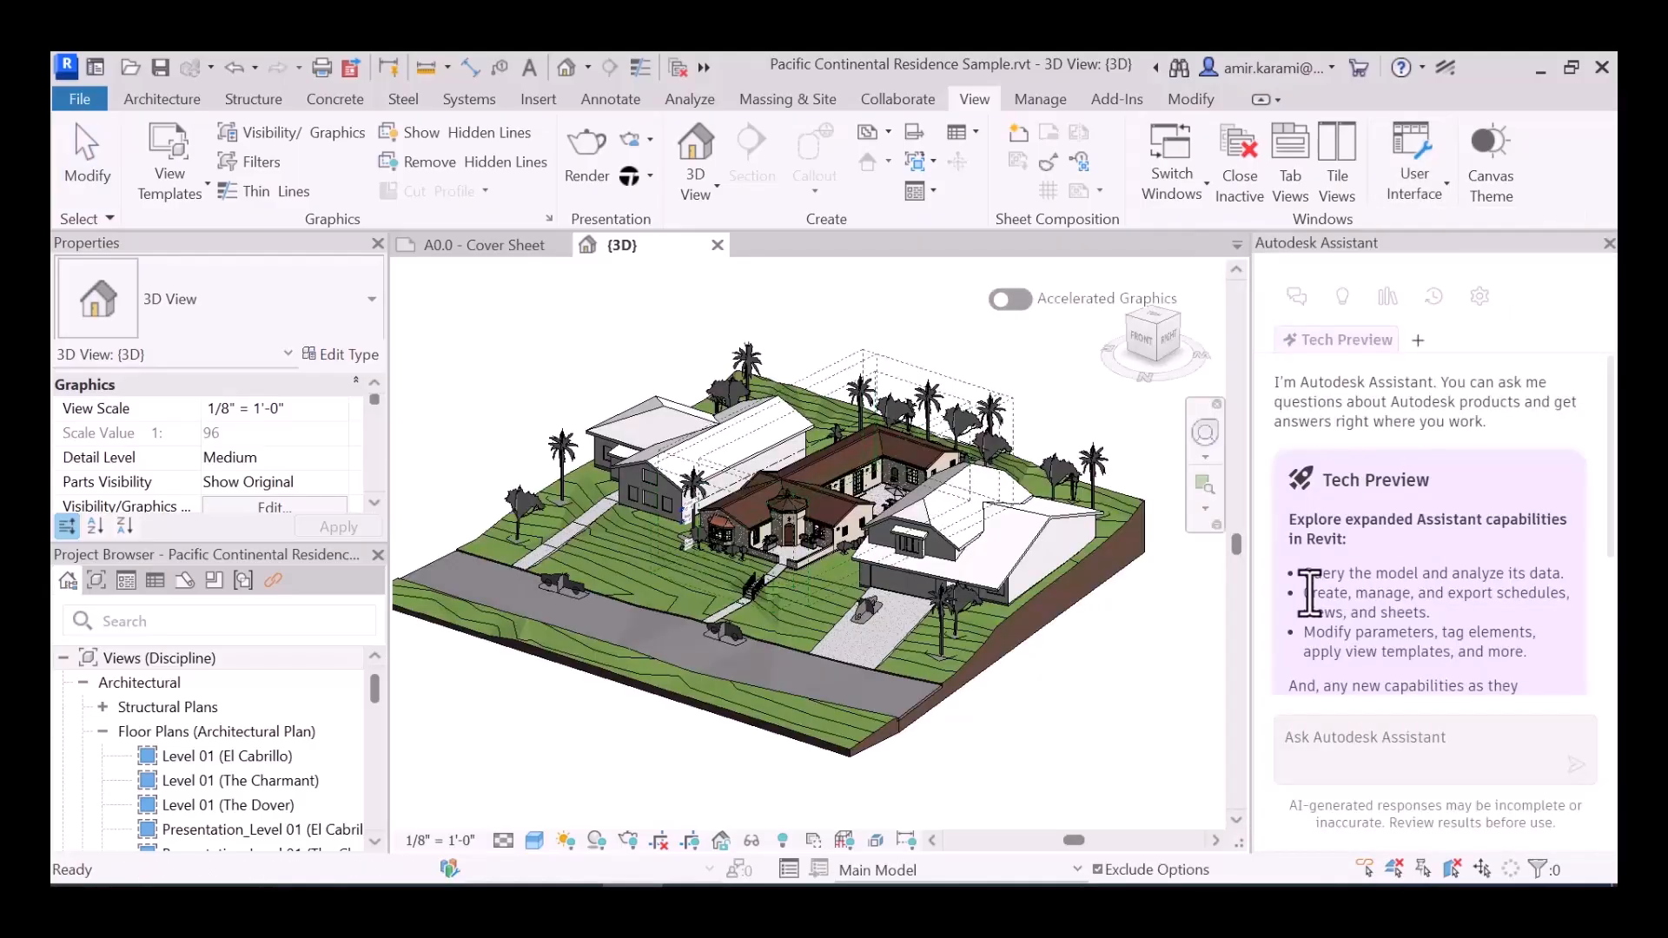
- Read the Tech Preview notice in Autodesk Assistant and accept it to enable the expanded capabilities
scroll(1381, 518, "down", 3)
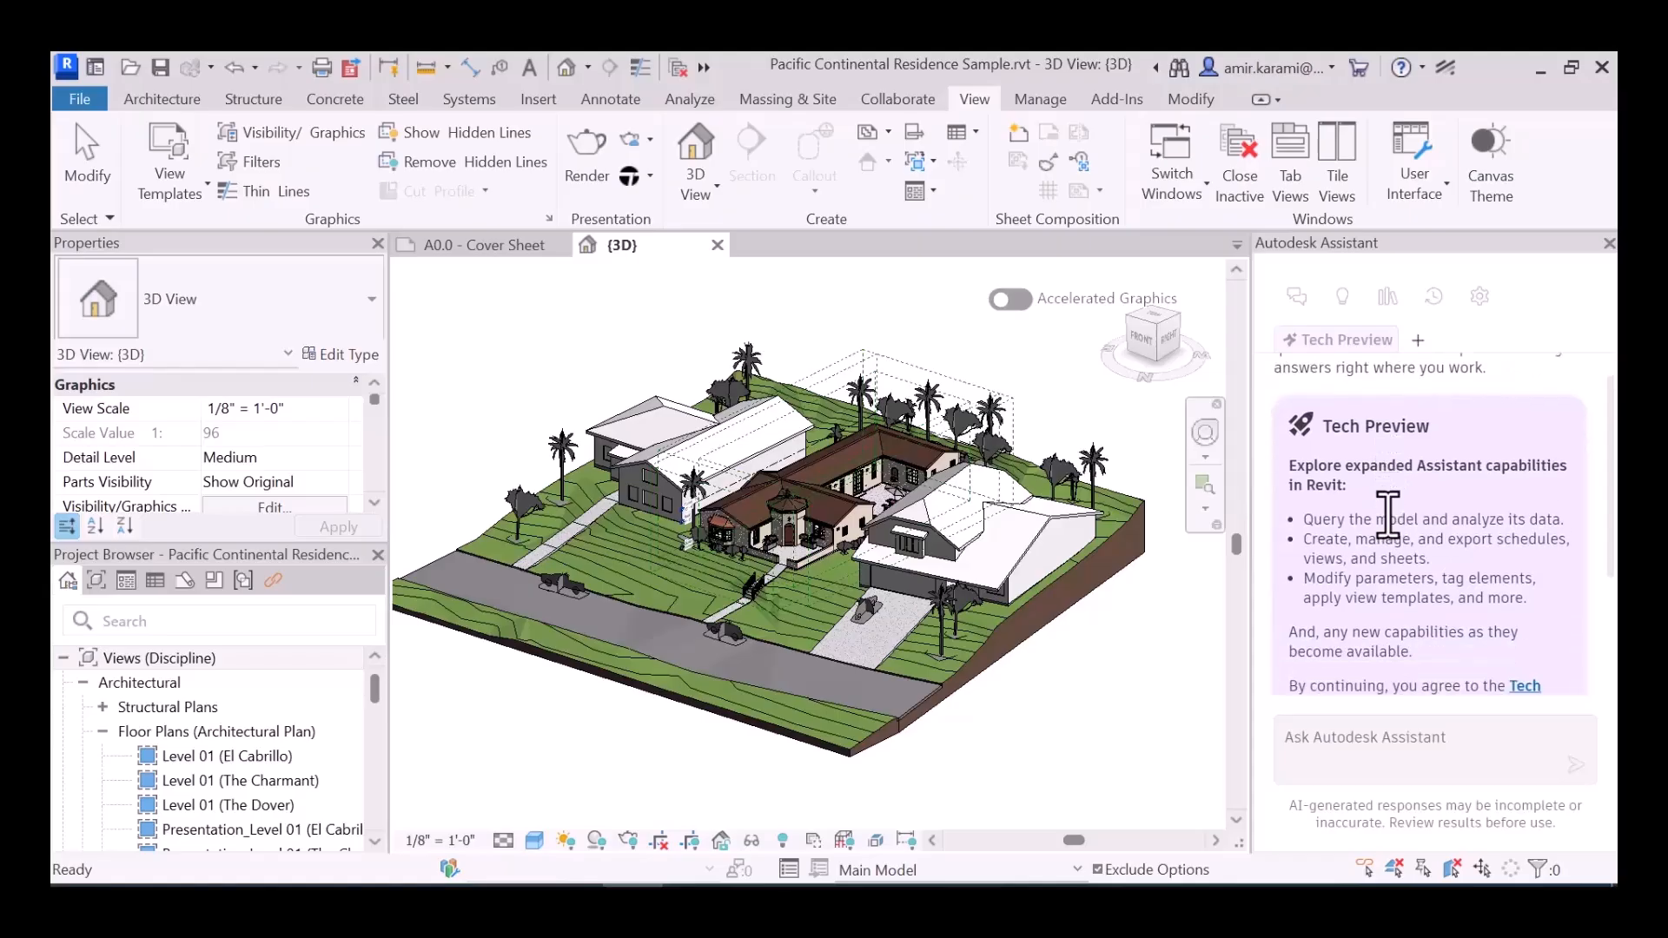
scroll(1388, 519, "up", 2)
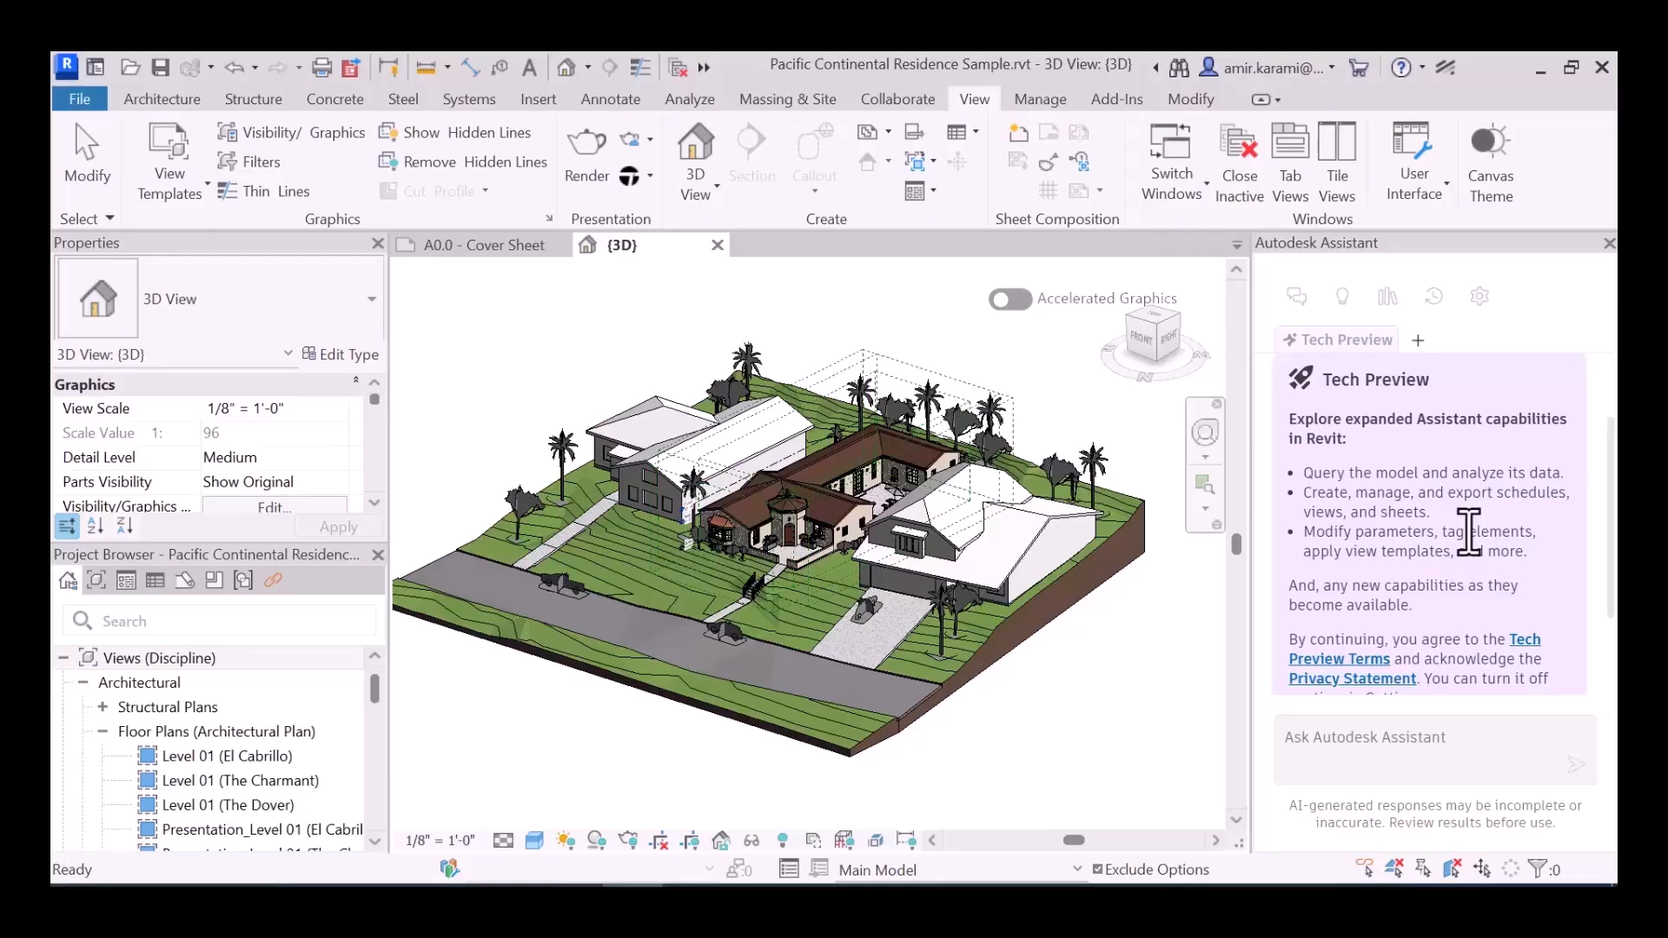
scroll(1468, 532, "down", 3)
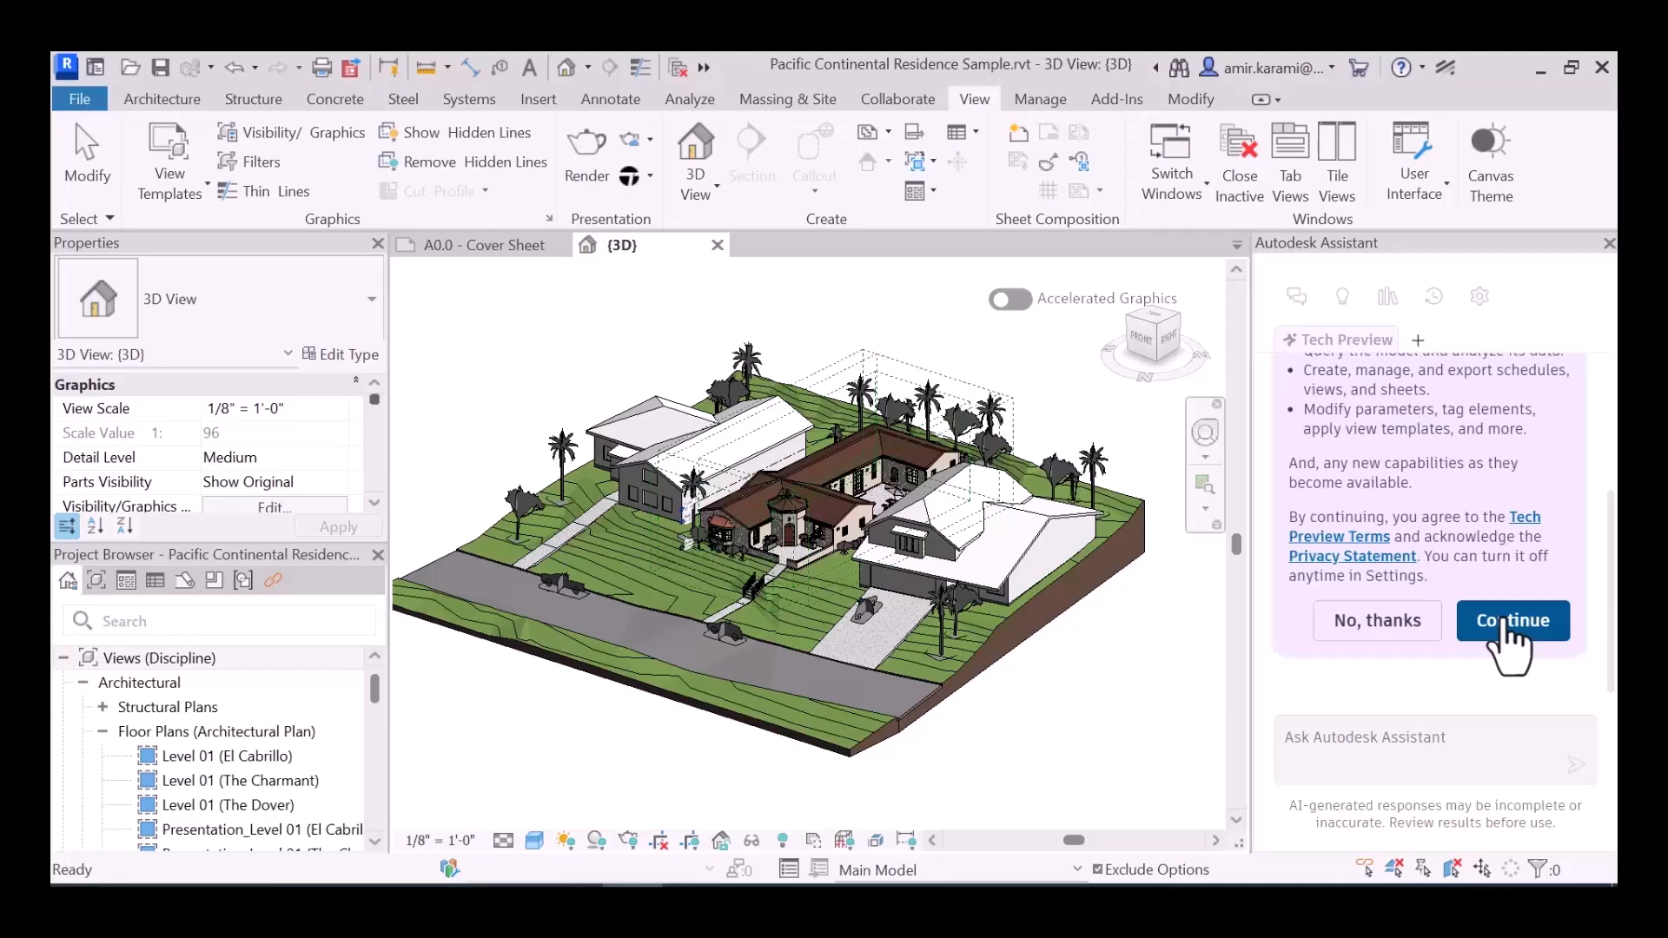
left_click(1510, 623)
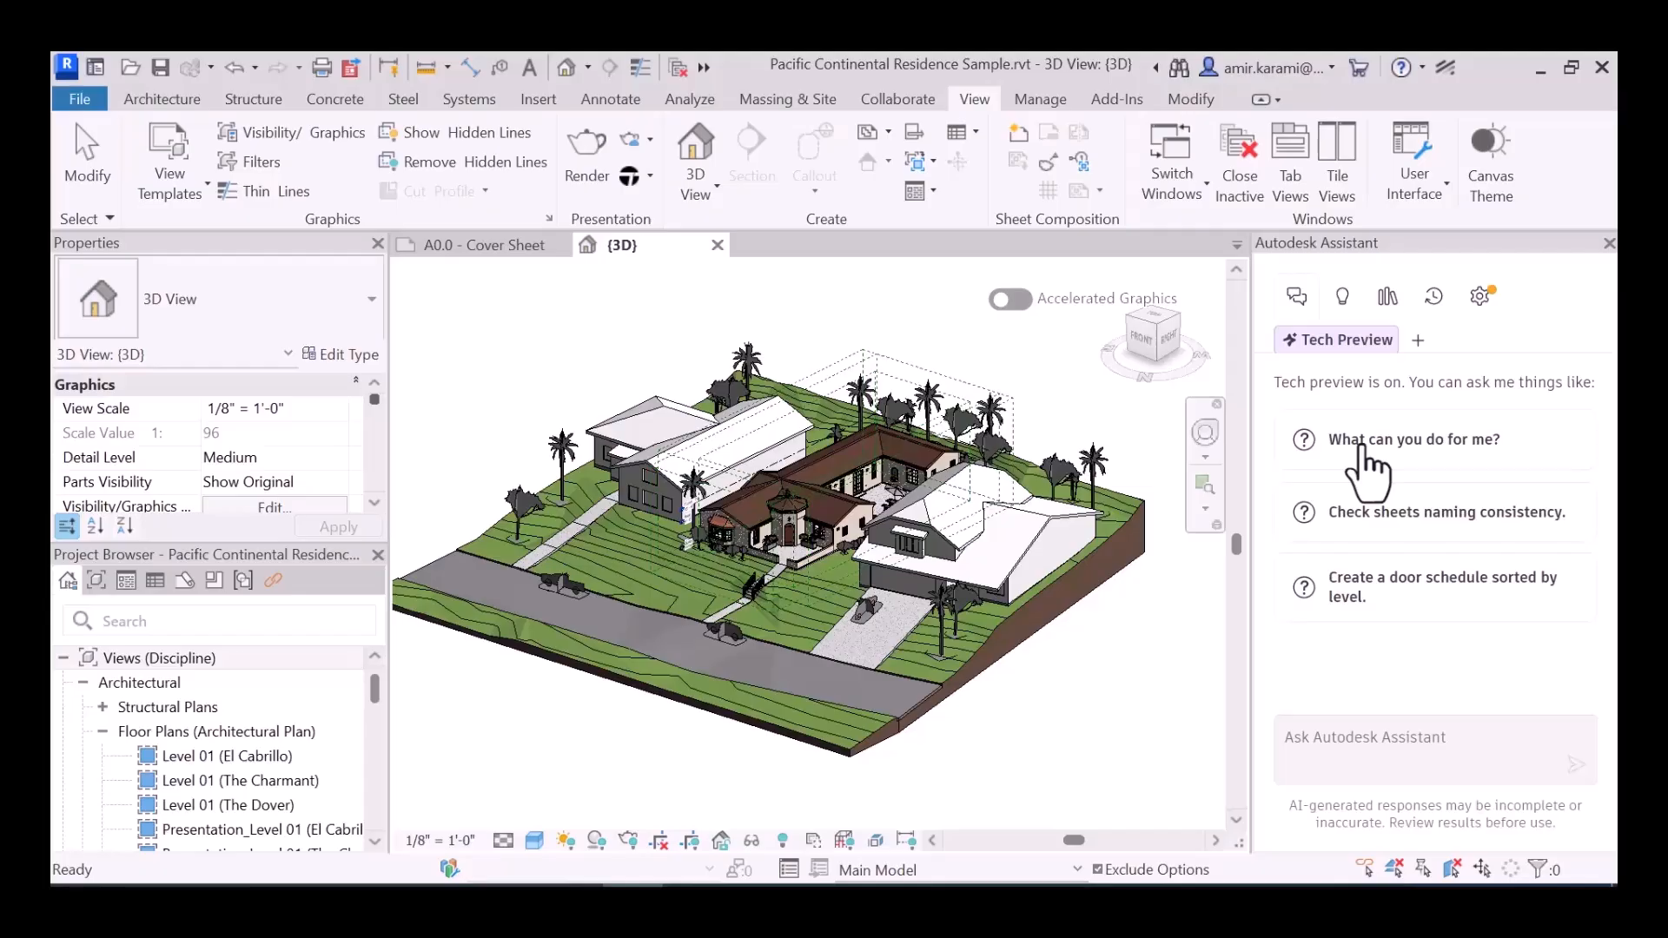
- Ask Autodesk Assistant "What can you do for me?" and read through its whole list of capabilities
left_click(1405, 443)
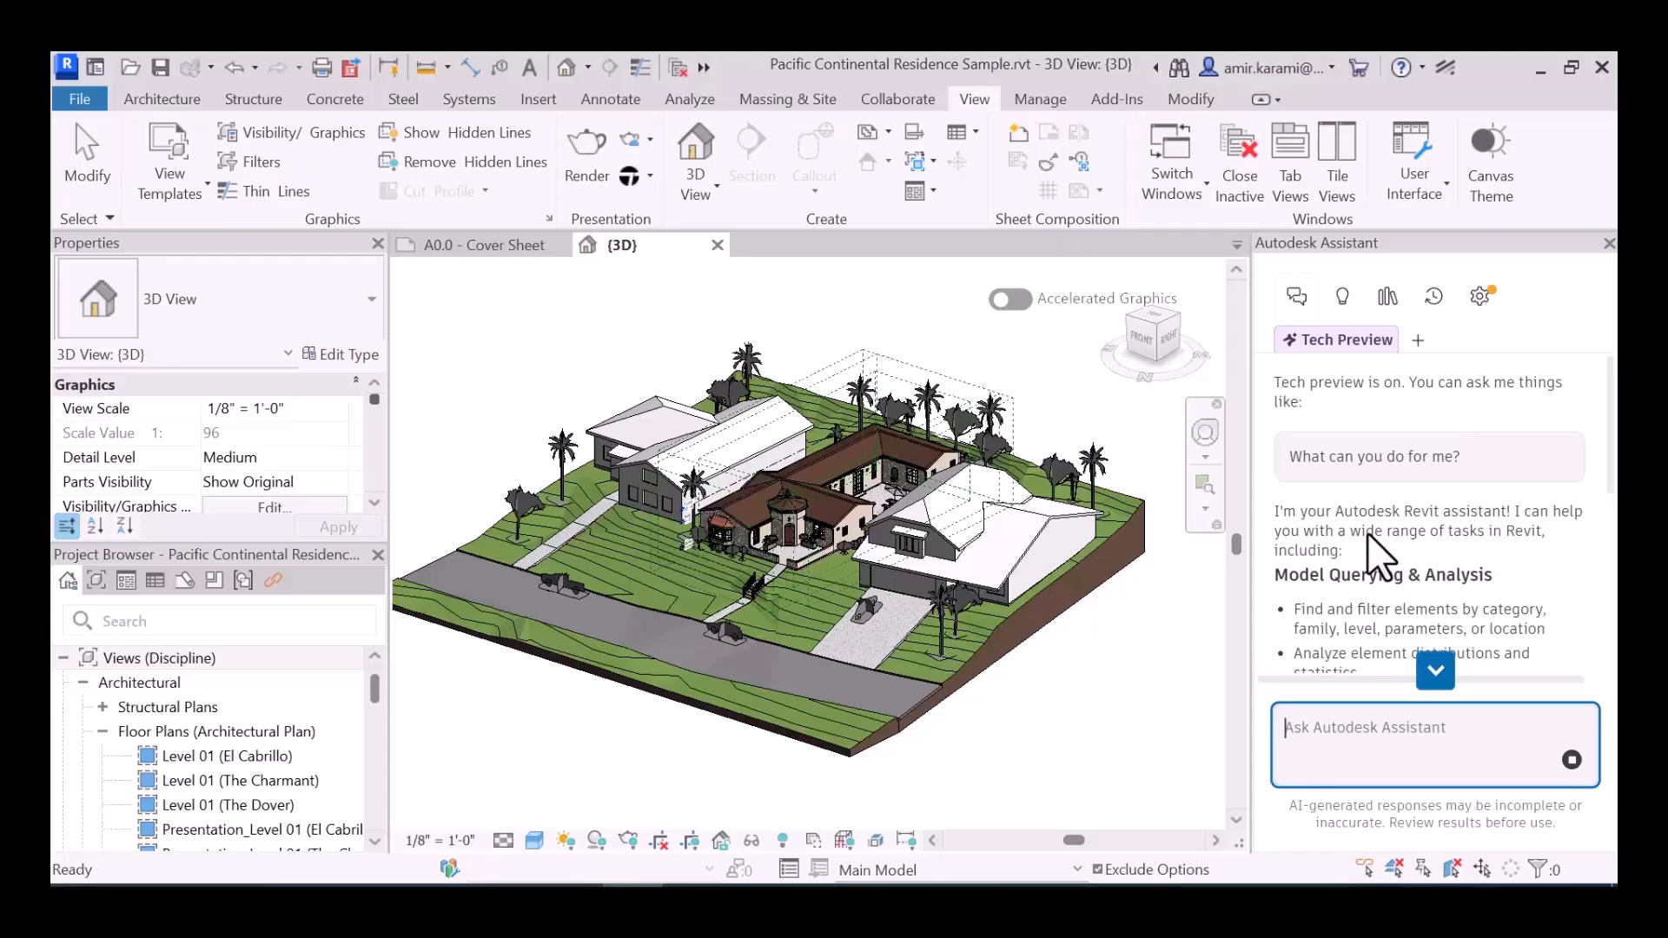
scroll(1365, 525, "down", 1)
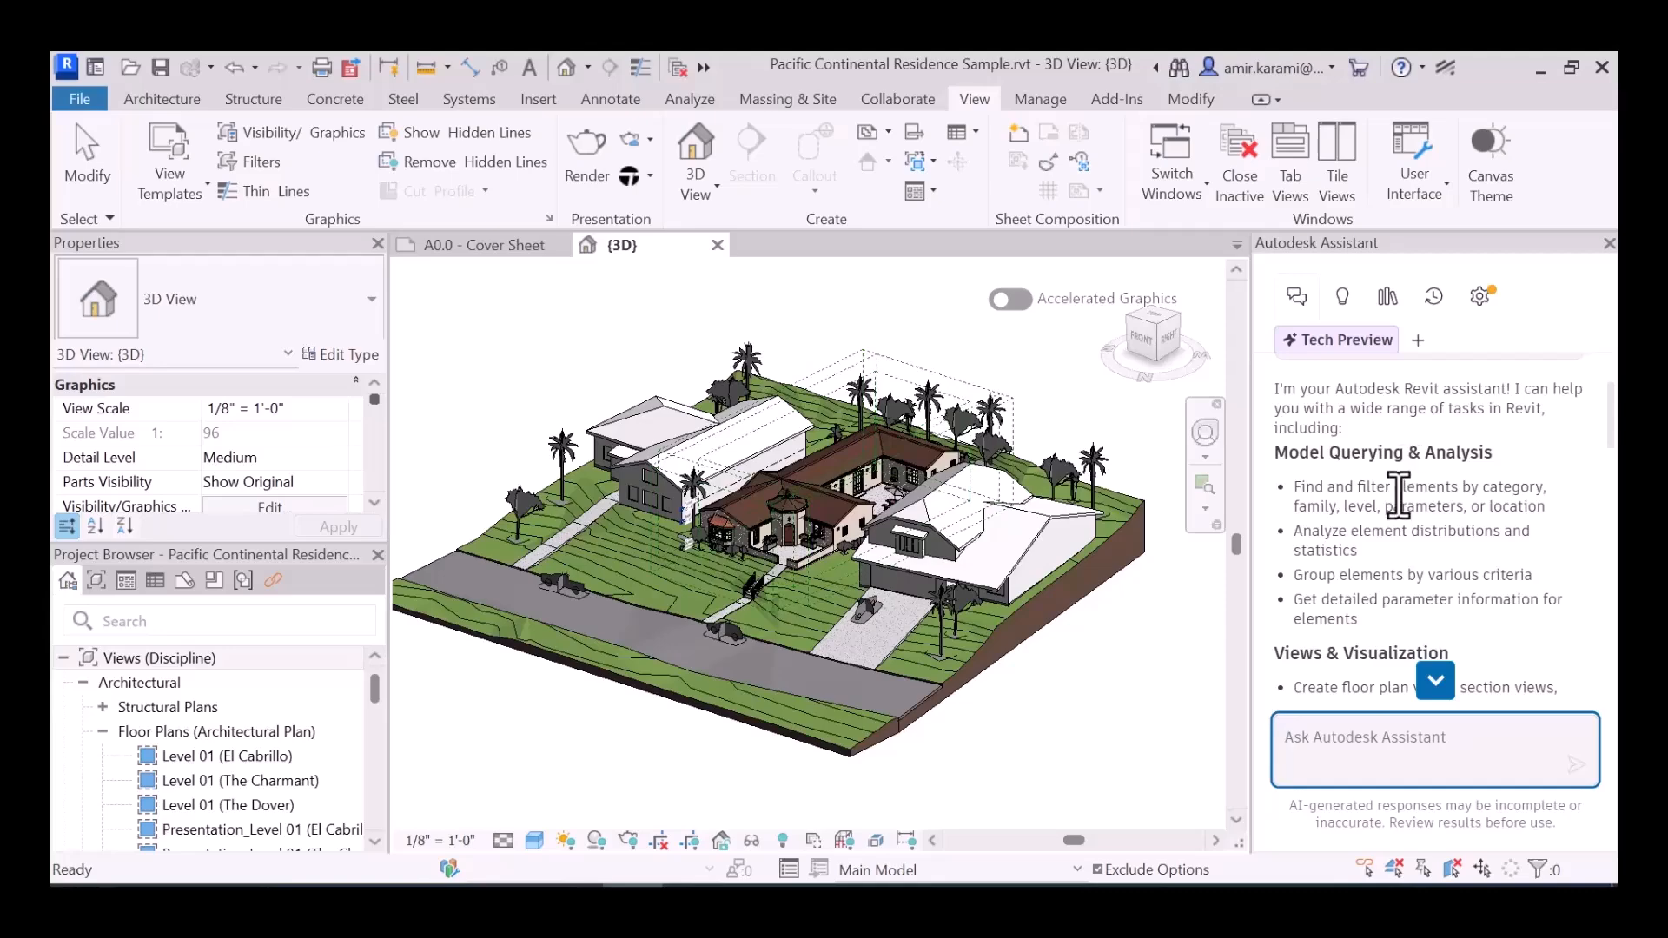
left_click_drag(1294, 488, 1463, 491)
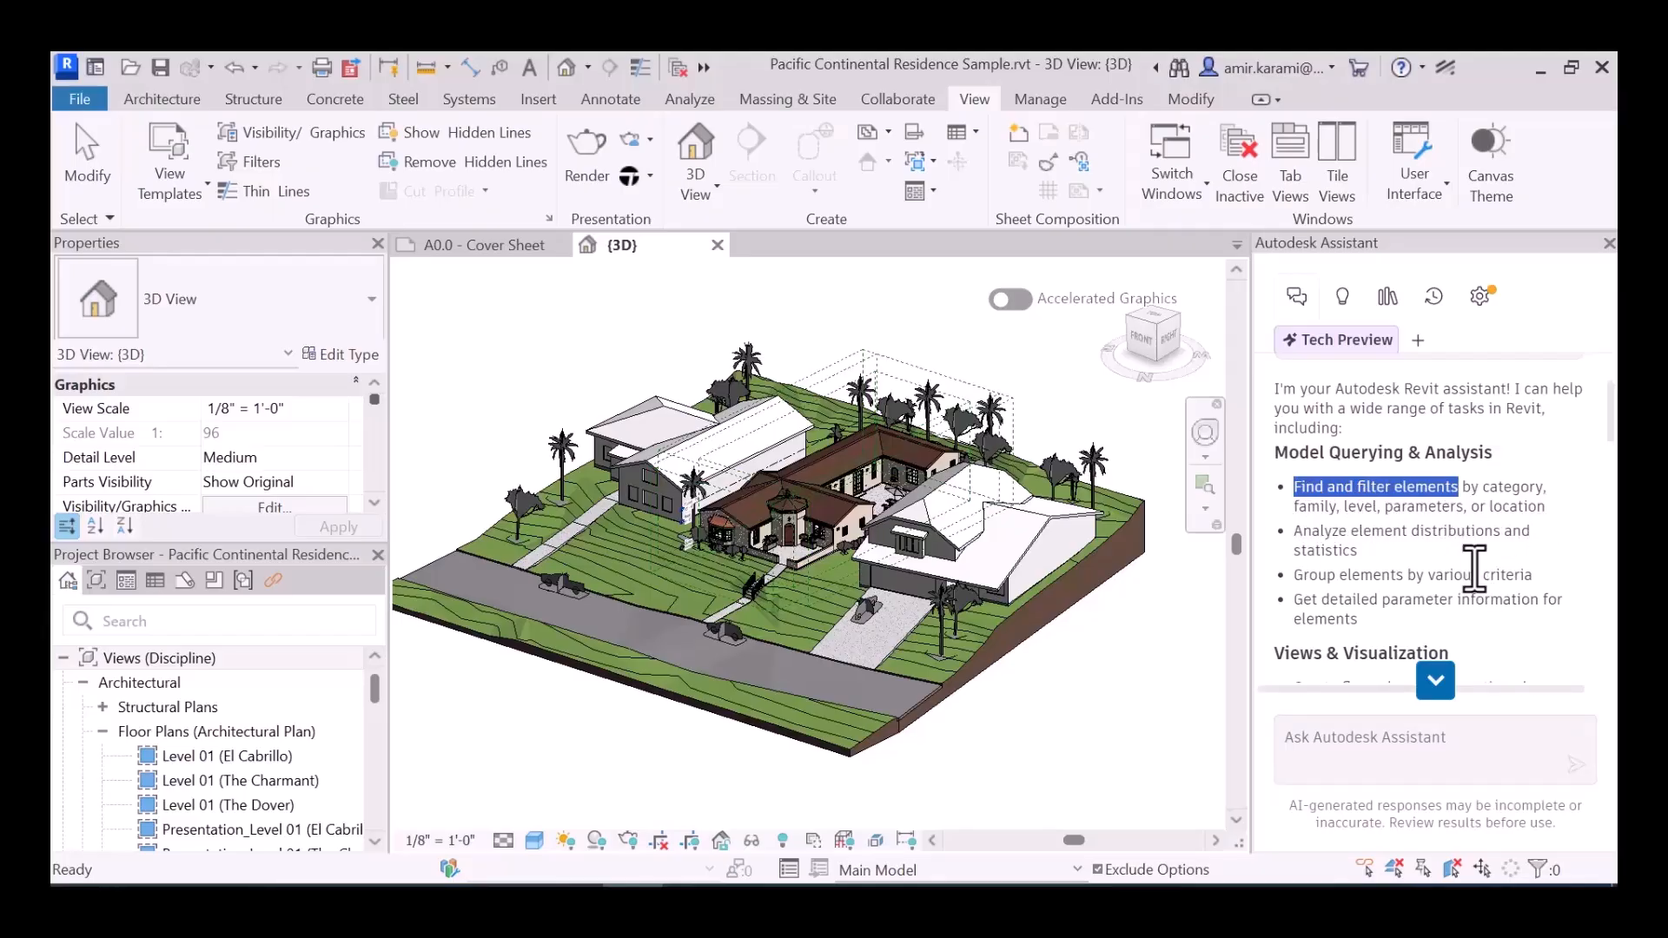
left_click(1462, 566)
scroll(1399, 539, "down", 2)
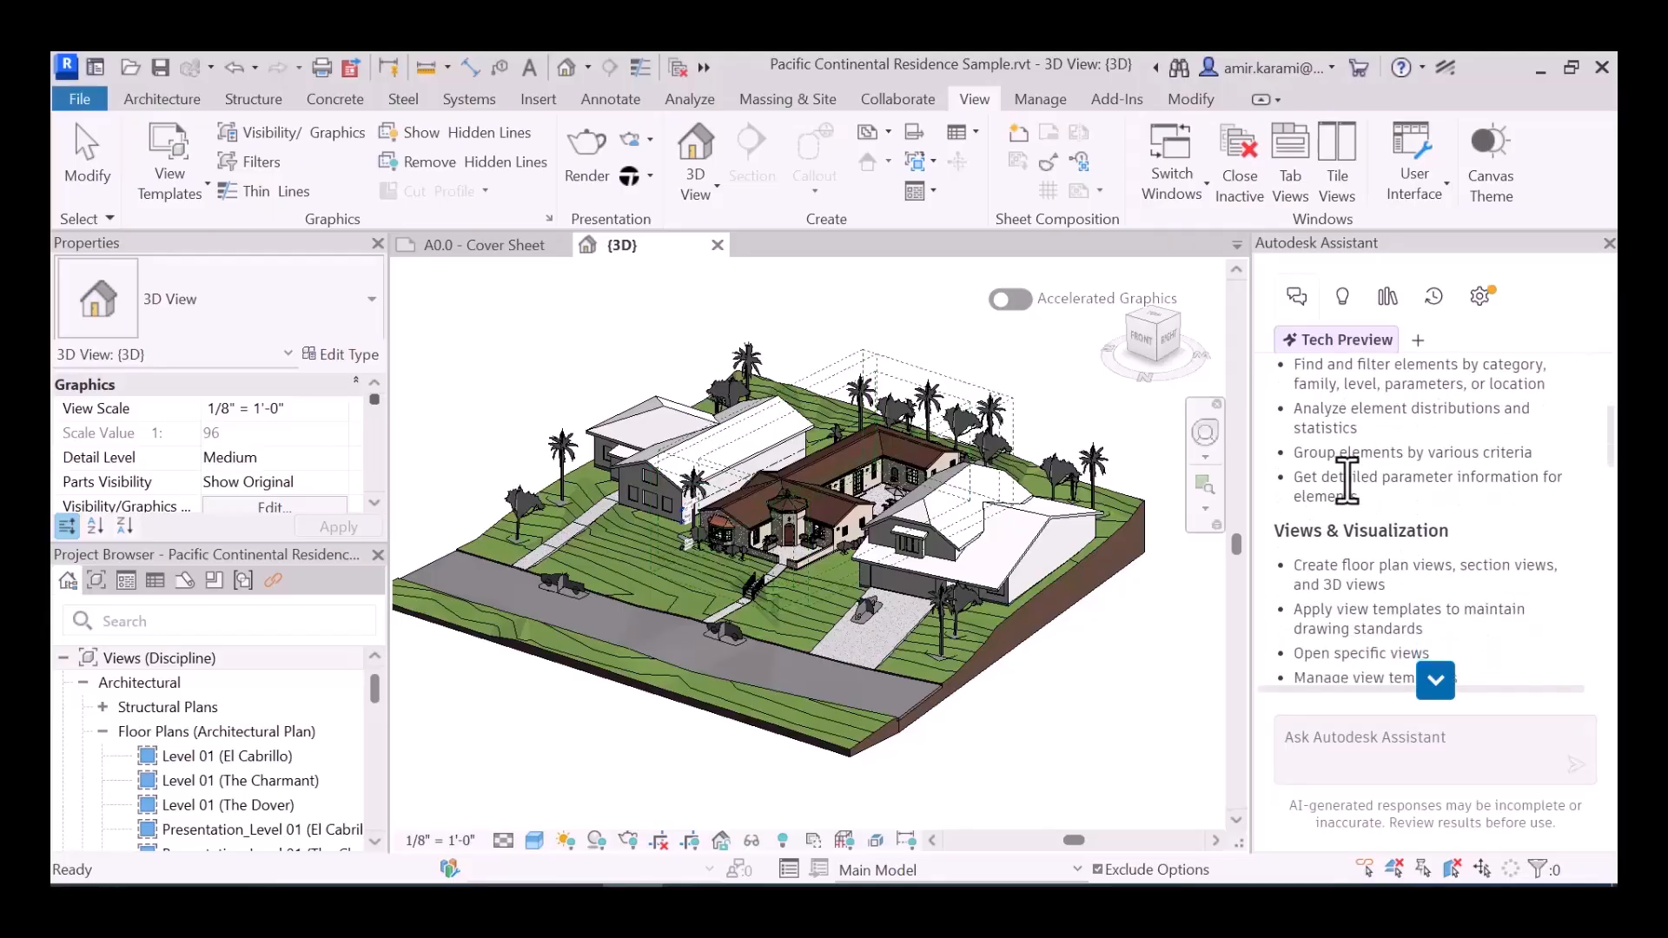
scroll(1403, 486, "down", 2)
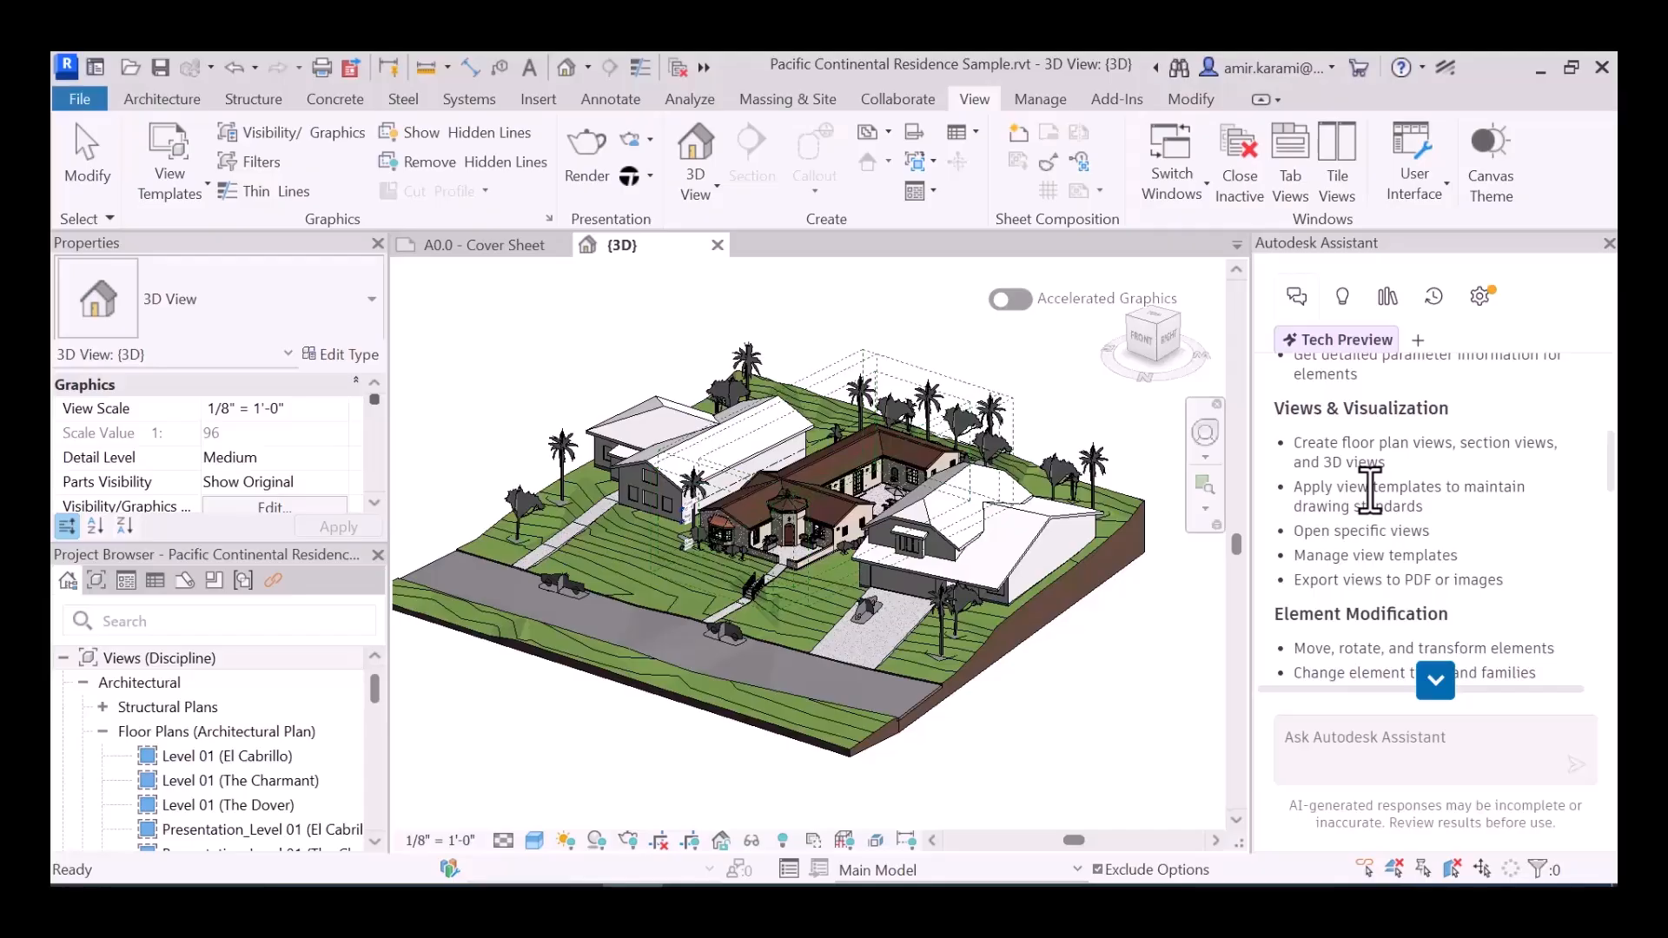
scroll(1445, 573, "down", 3)
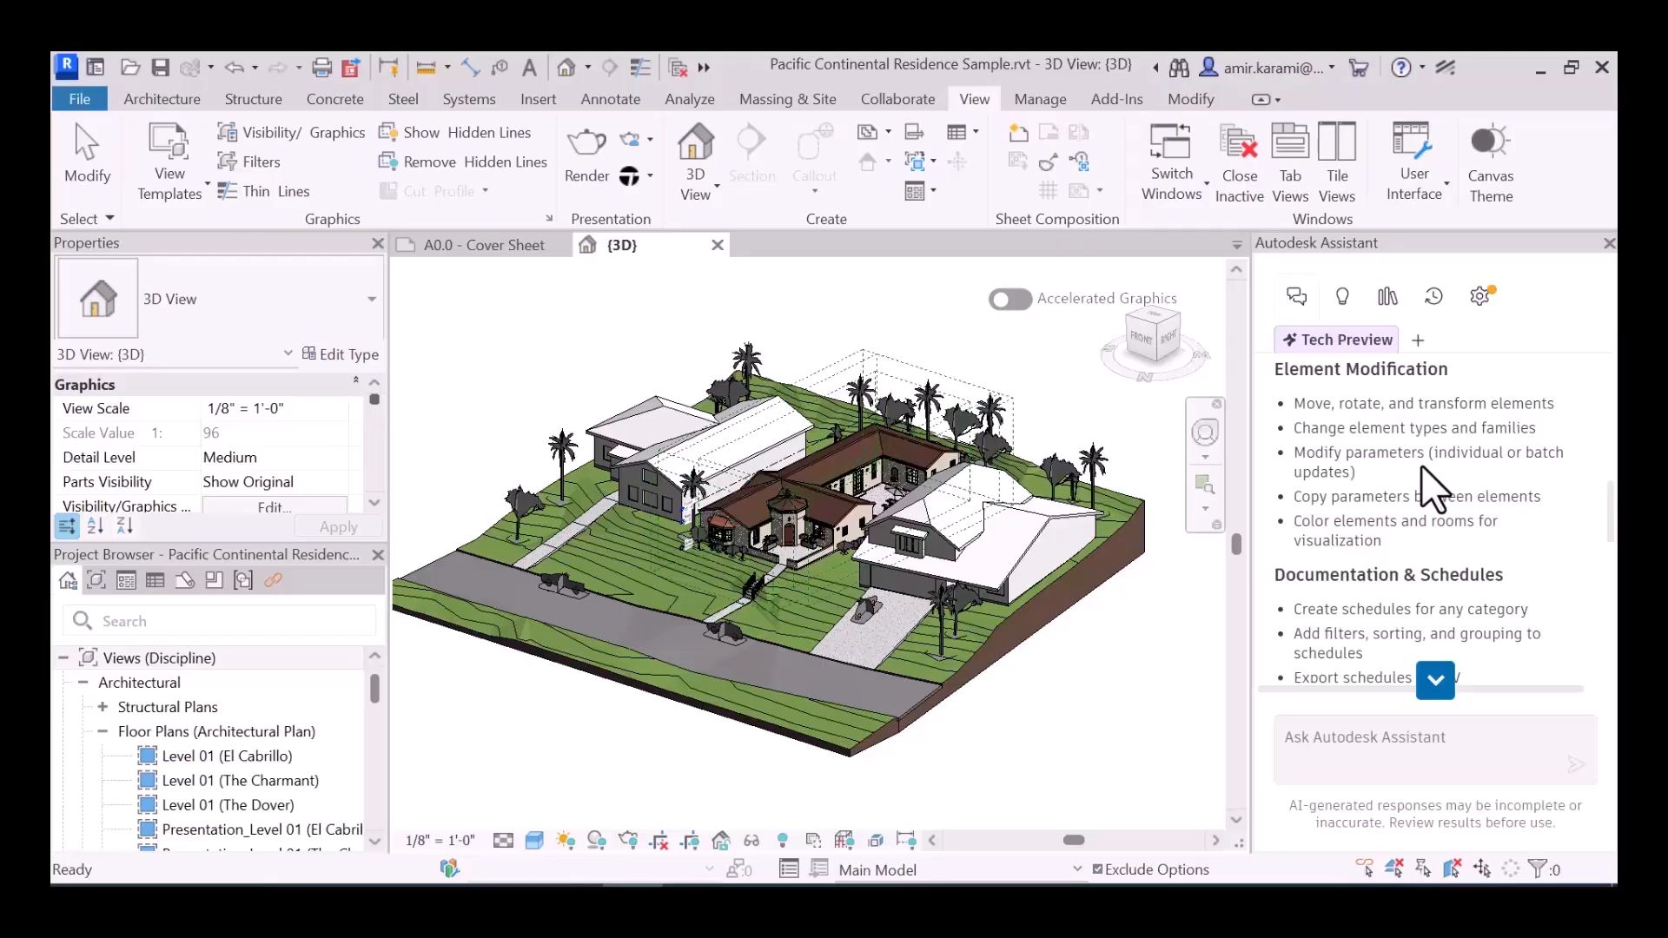
scroll(1447, 504, "down", 3)
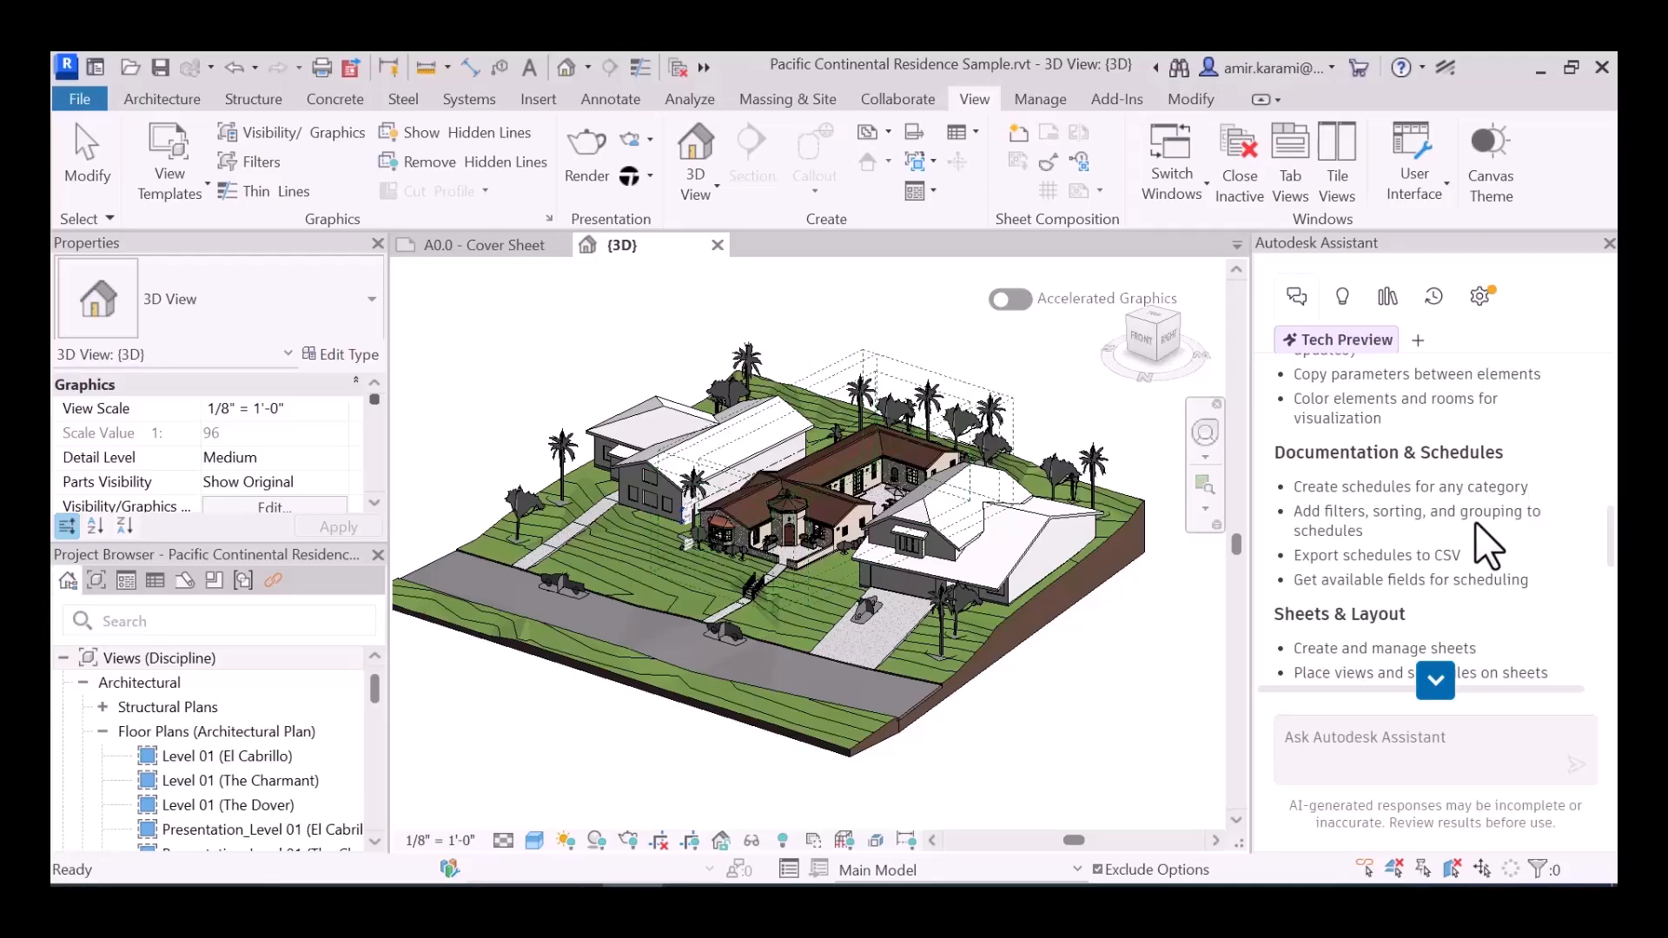
scroll(1478, 532, "down", 3)
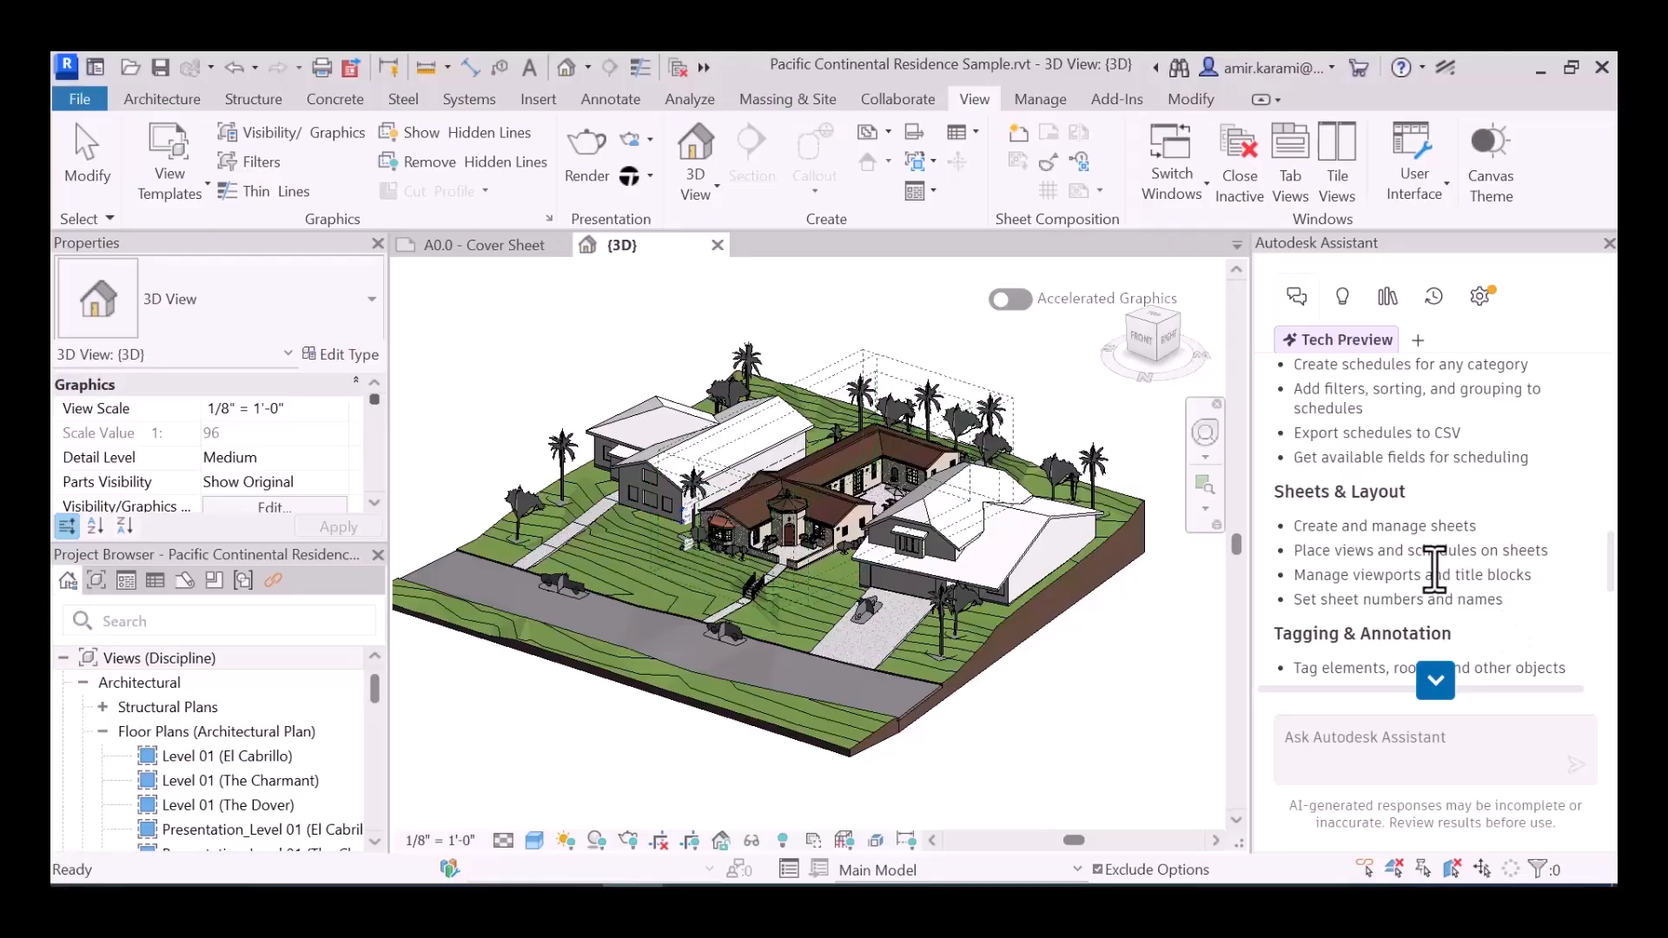
scroll(1434, 566, "down", 2)
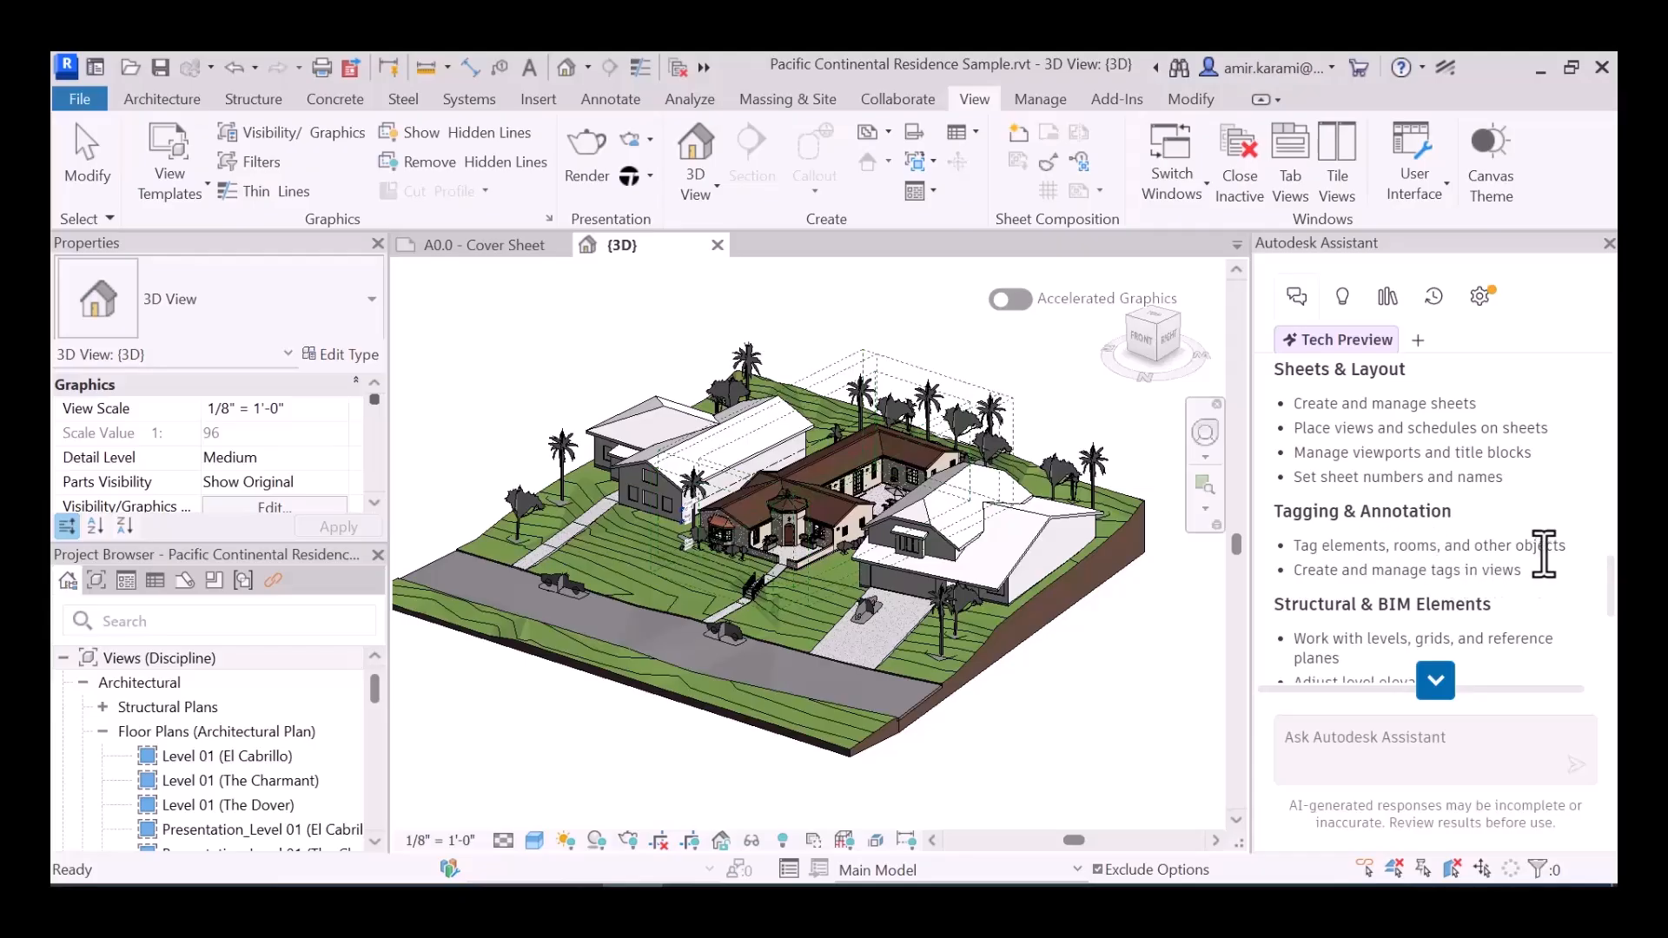
scroll(1538, 547, "down", 1)
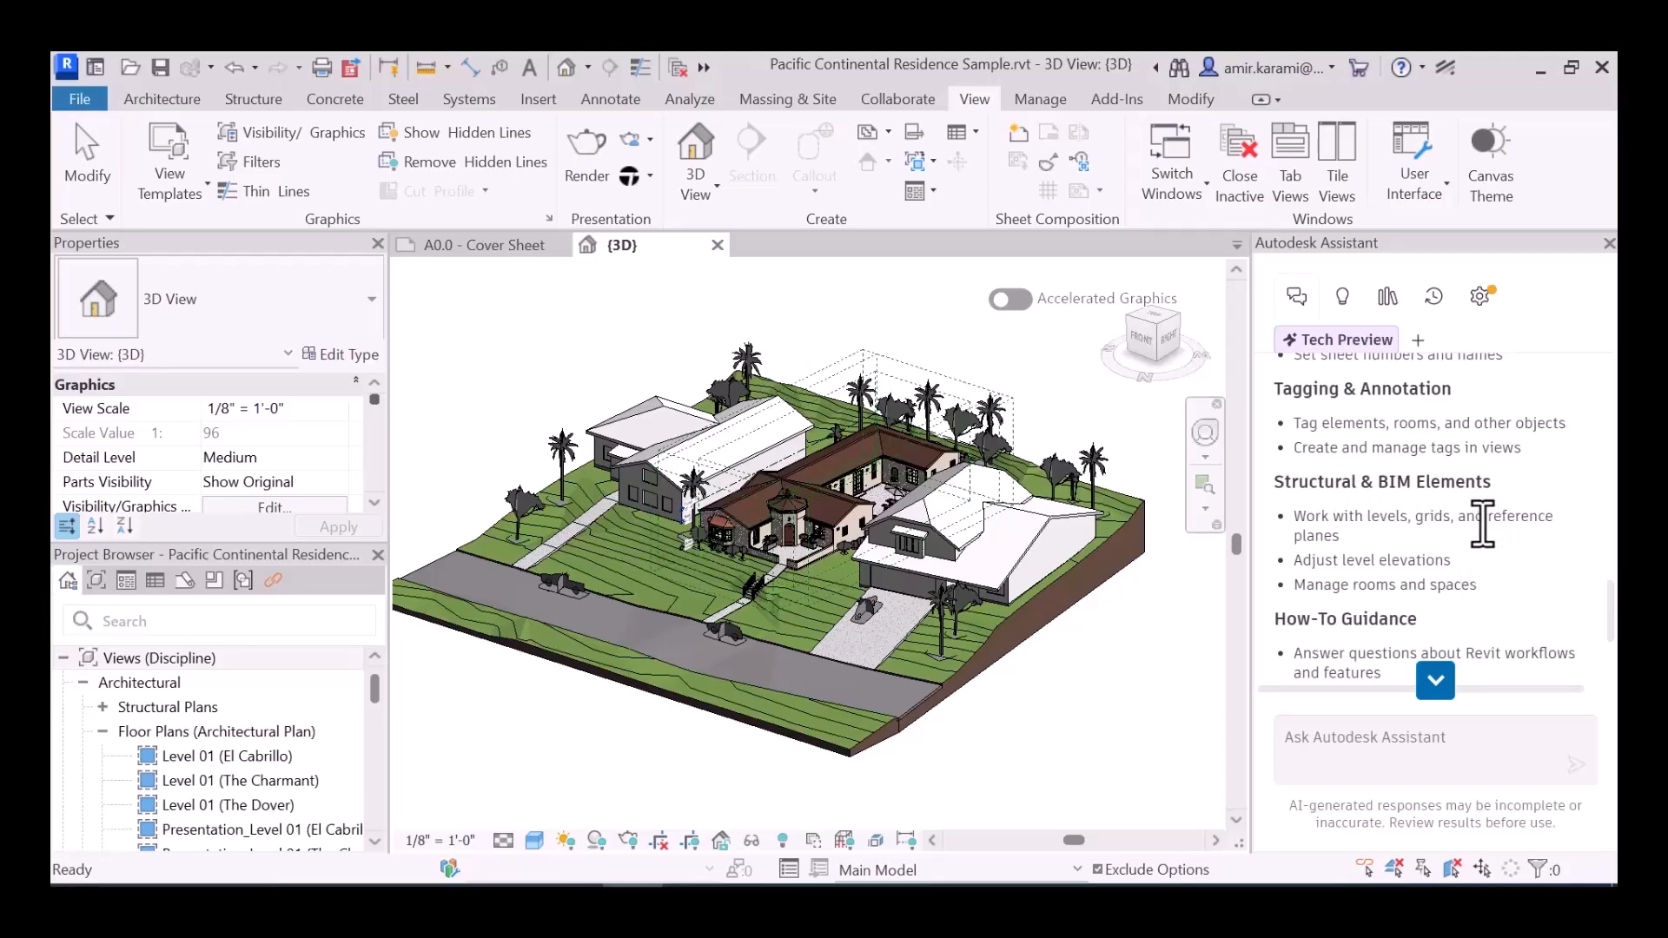
scroll(1349, 546, "down", 2)
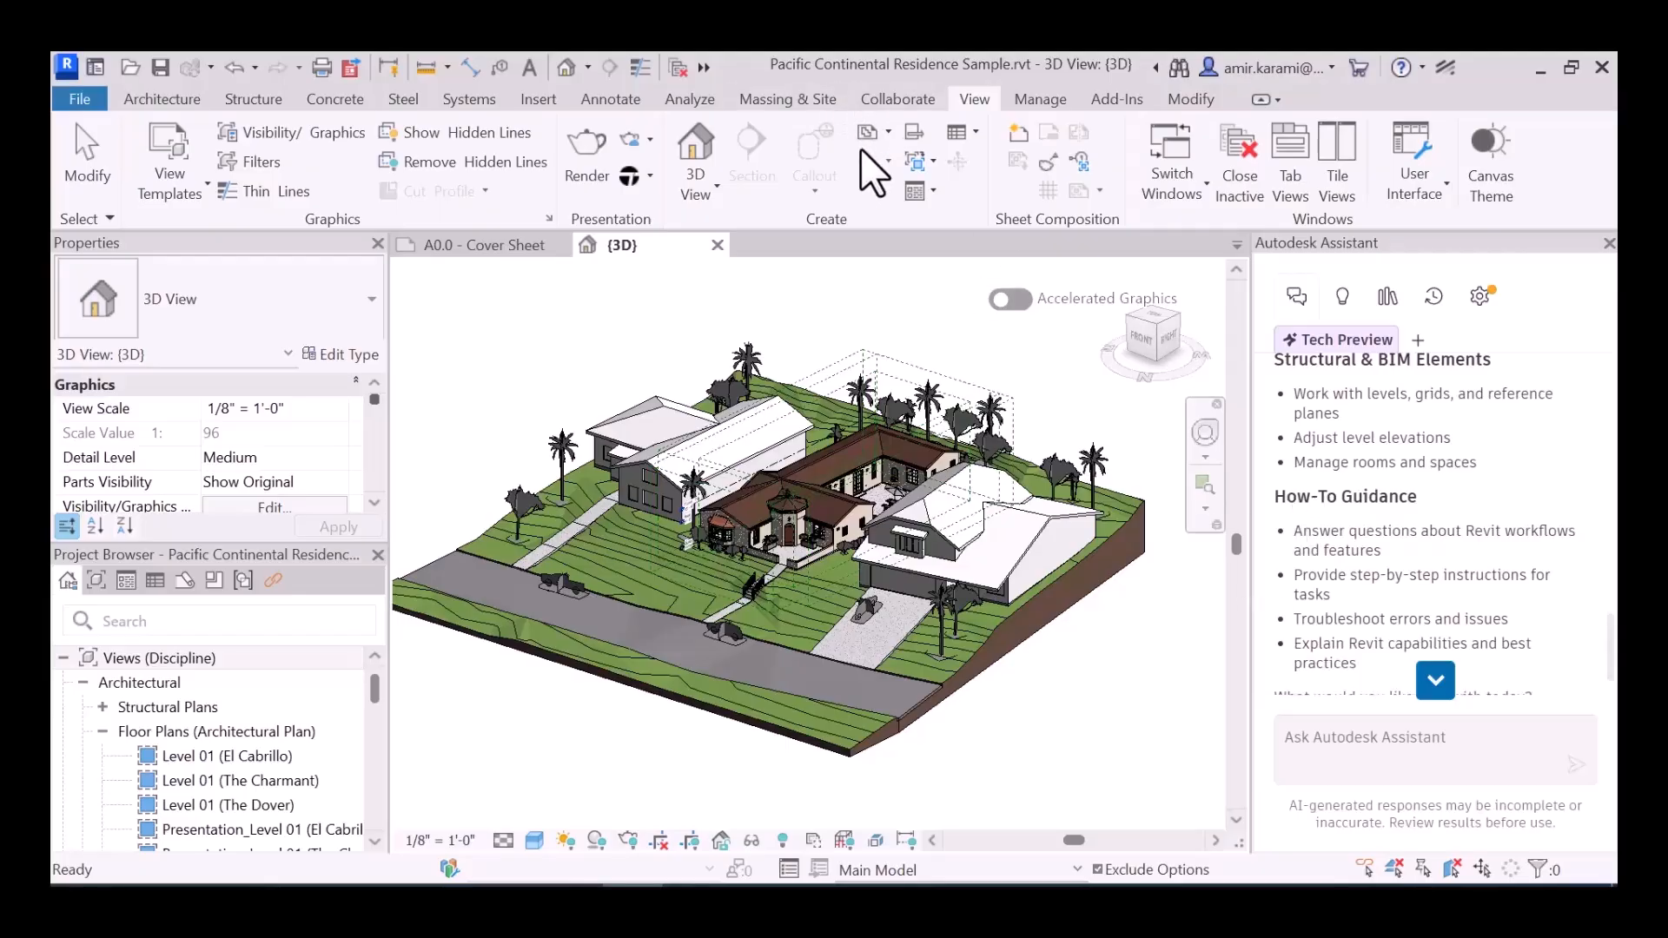
scroll(1347, 587, "down", 1)
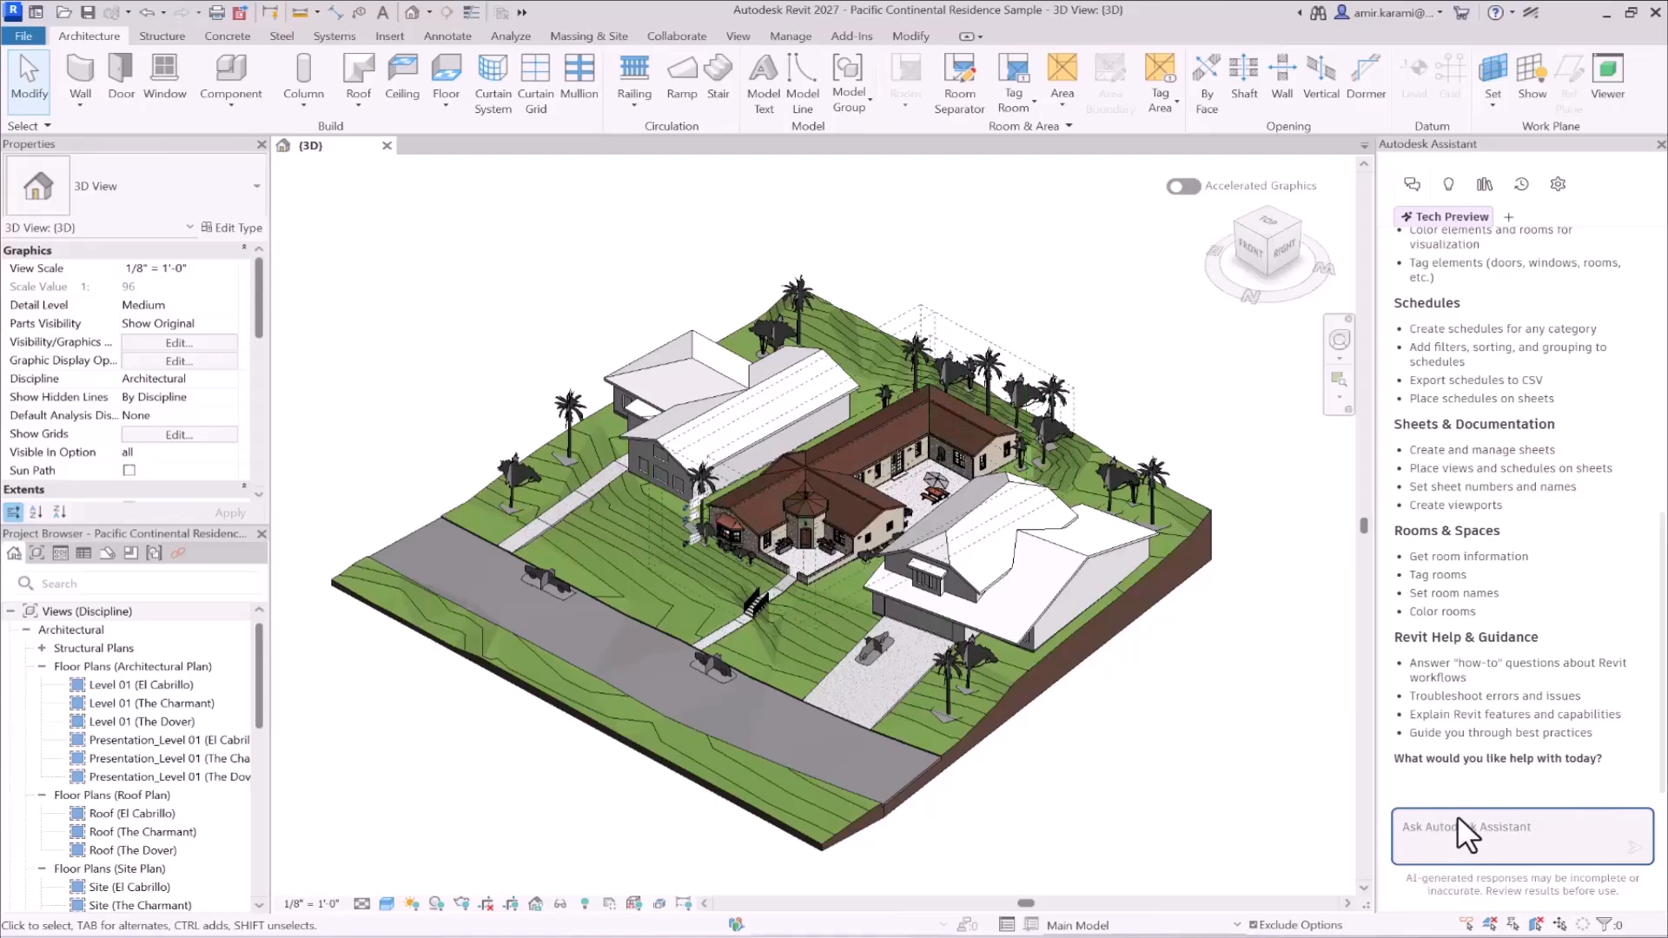
- Review the assistant's insights and saved prompts, and return to the Tech Preview conversation
left_click(1449, 184)
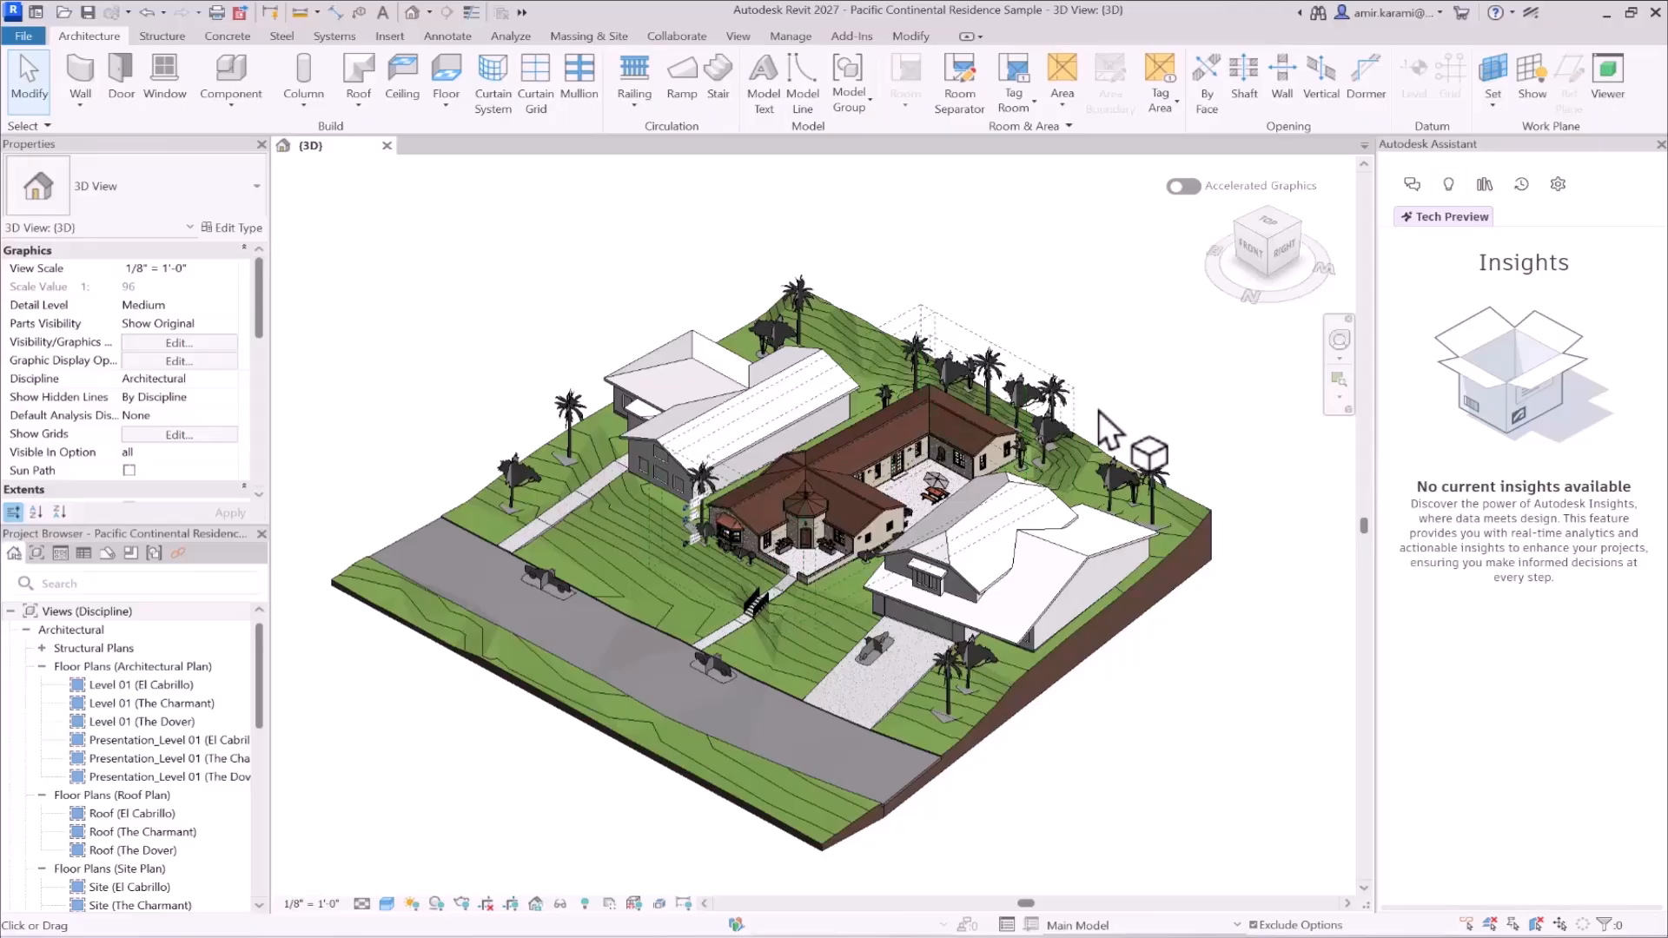
left_click(1487, 192)
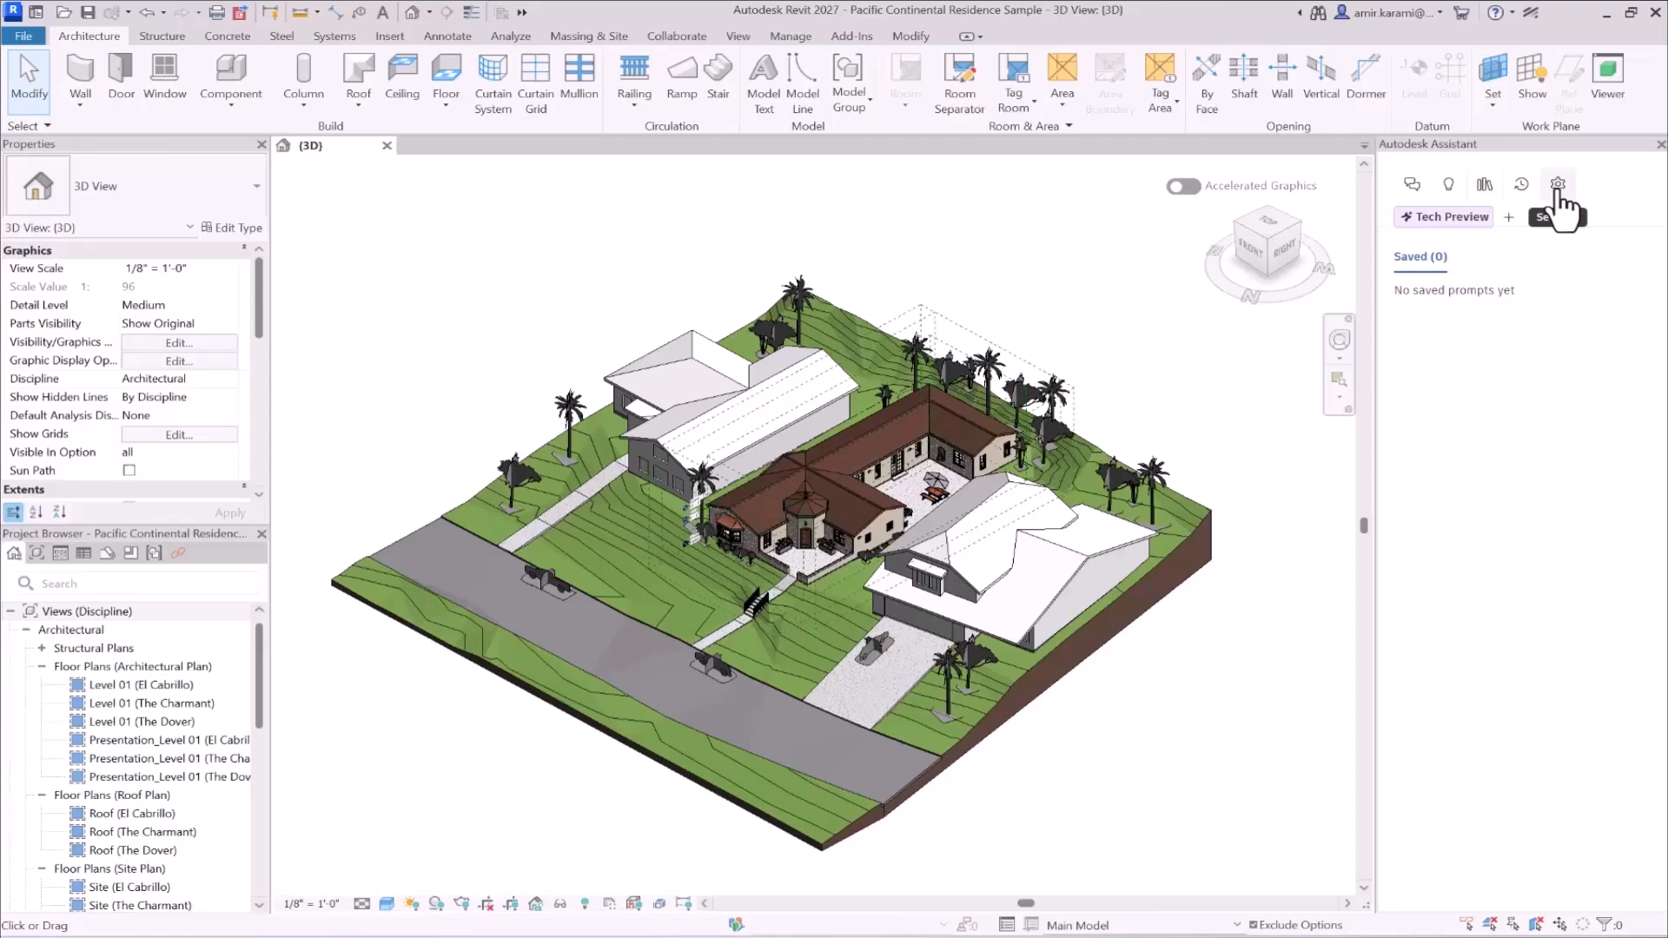
left_click(1409, 186)
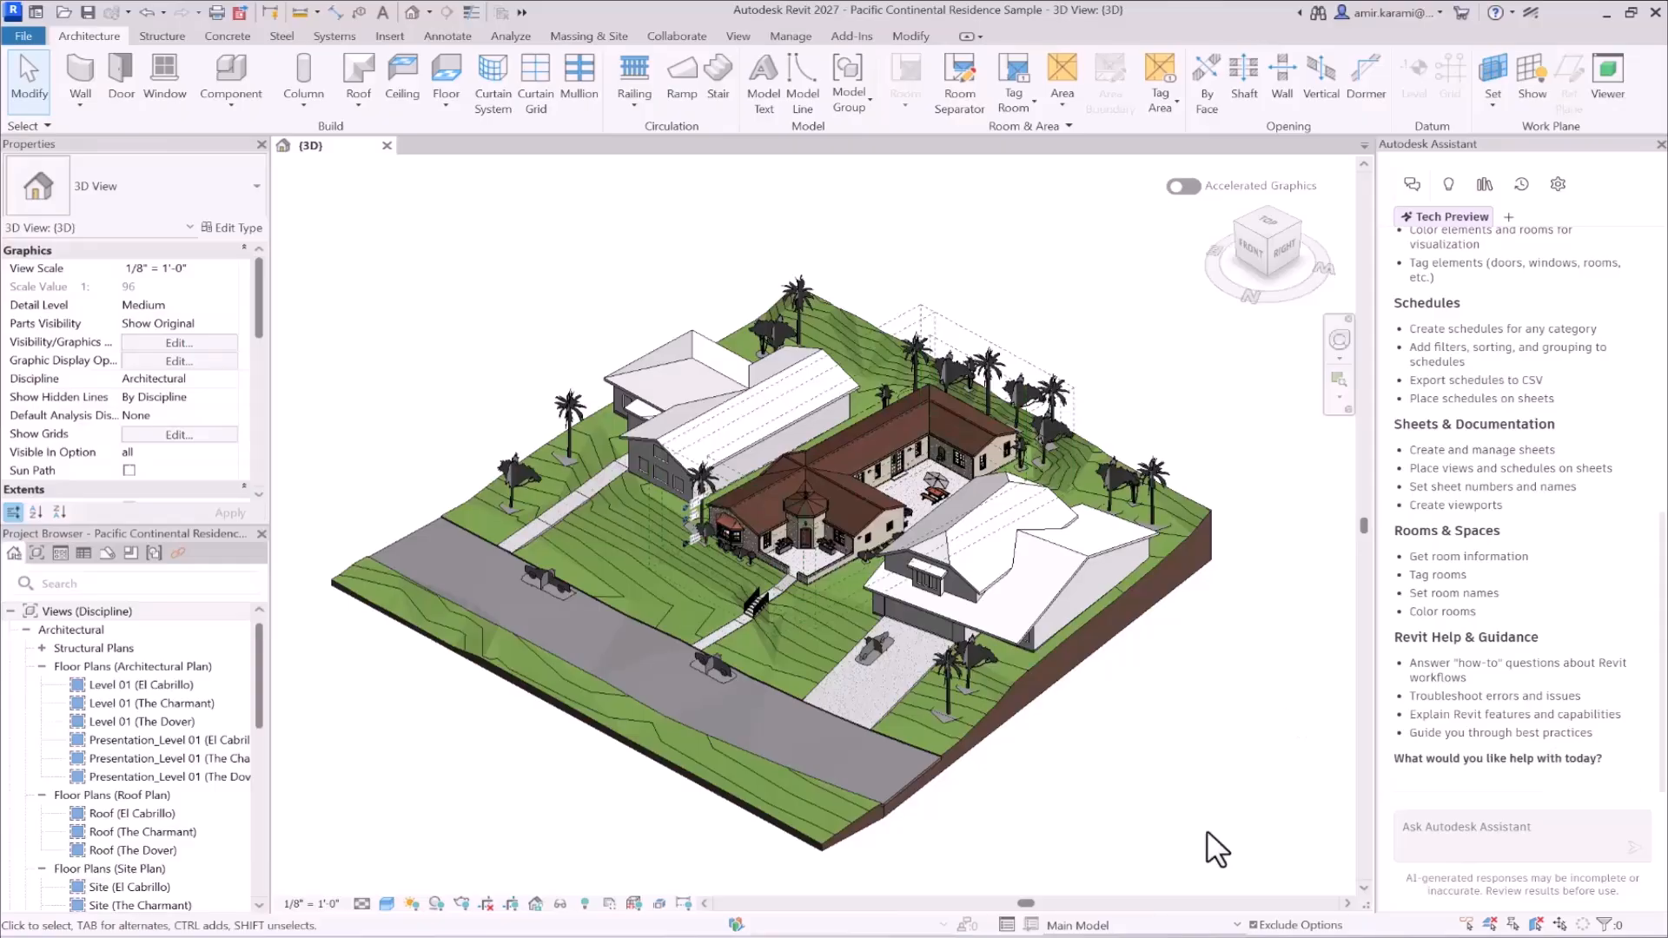
- Copy the prompt "Create a quantity takeoff schedule for the walls." from prompt for revit AI.txt in Notepad and send it to Autodesk Assistant in Revit
mouse_move(1140, 937)
left_click(1141, 891)
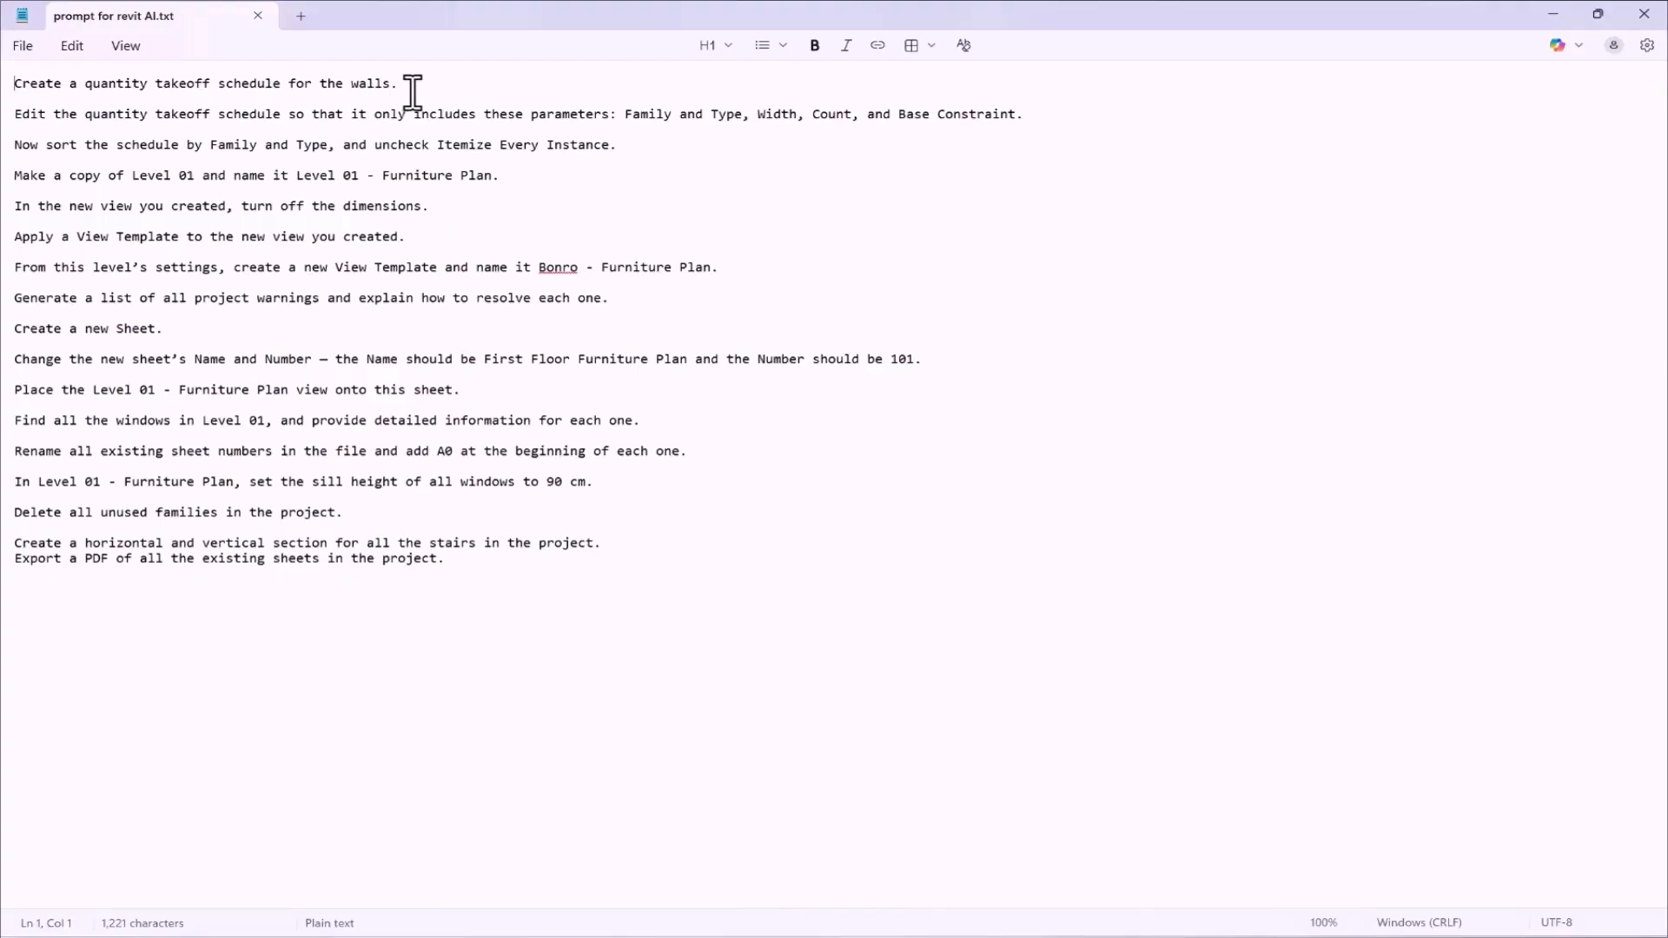
left_click_drag(400, 83, 12, 86)
key("ctrl+c")
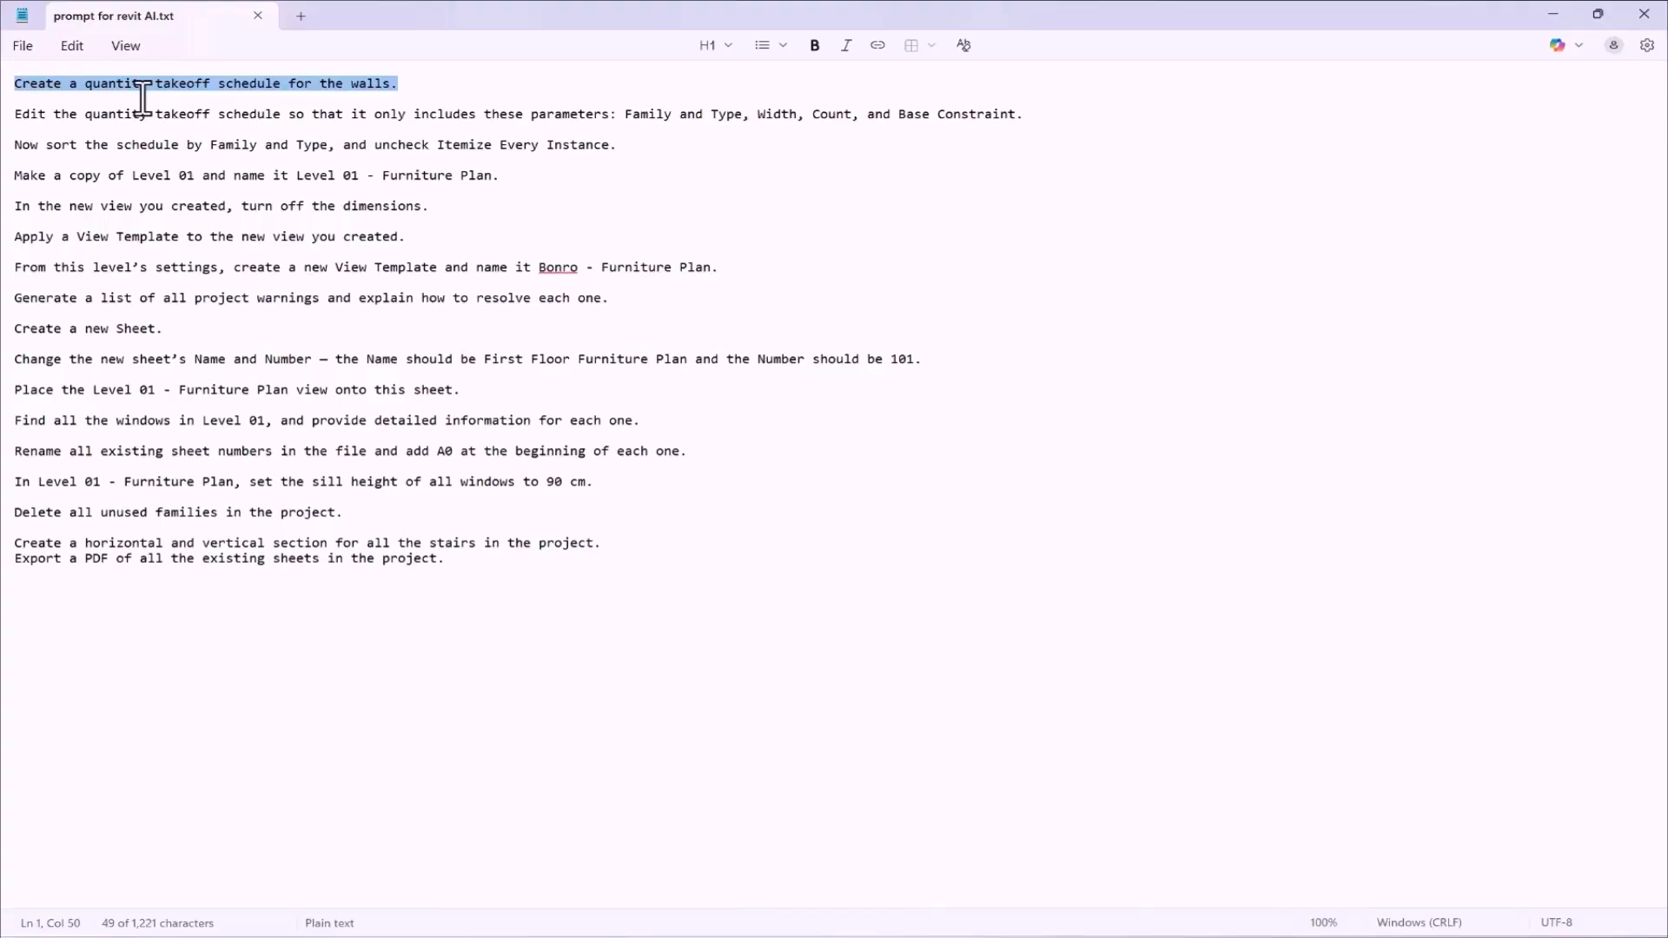
left_click(1555, 11)
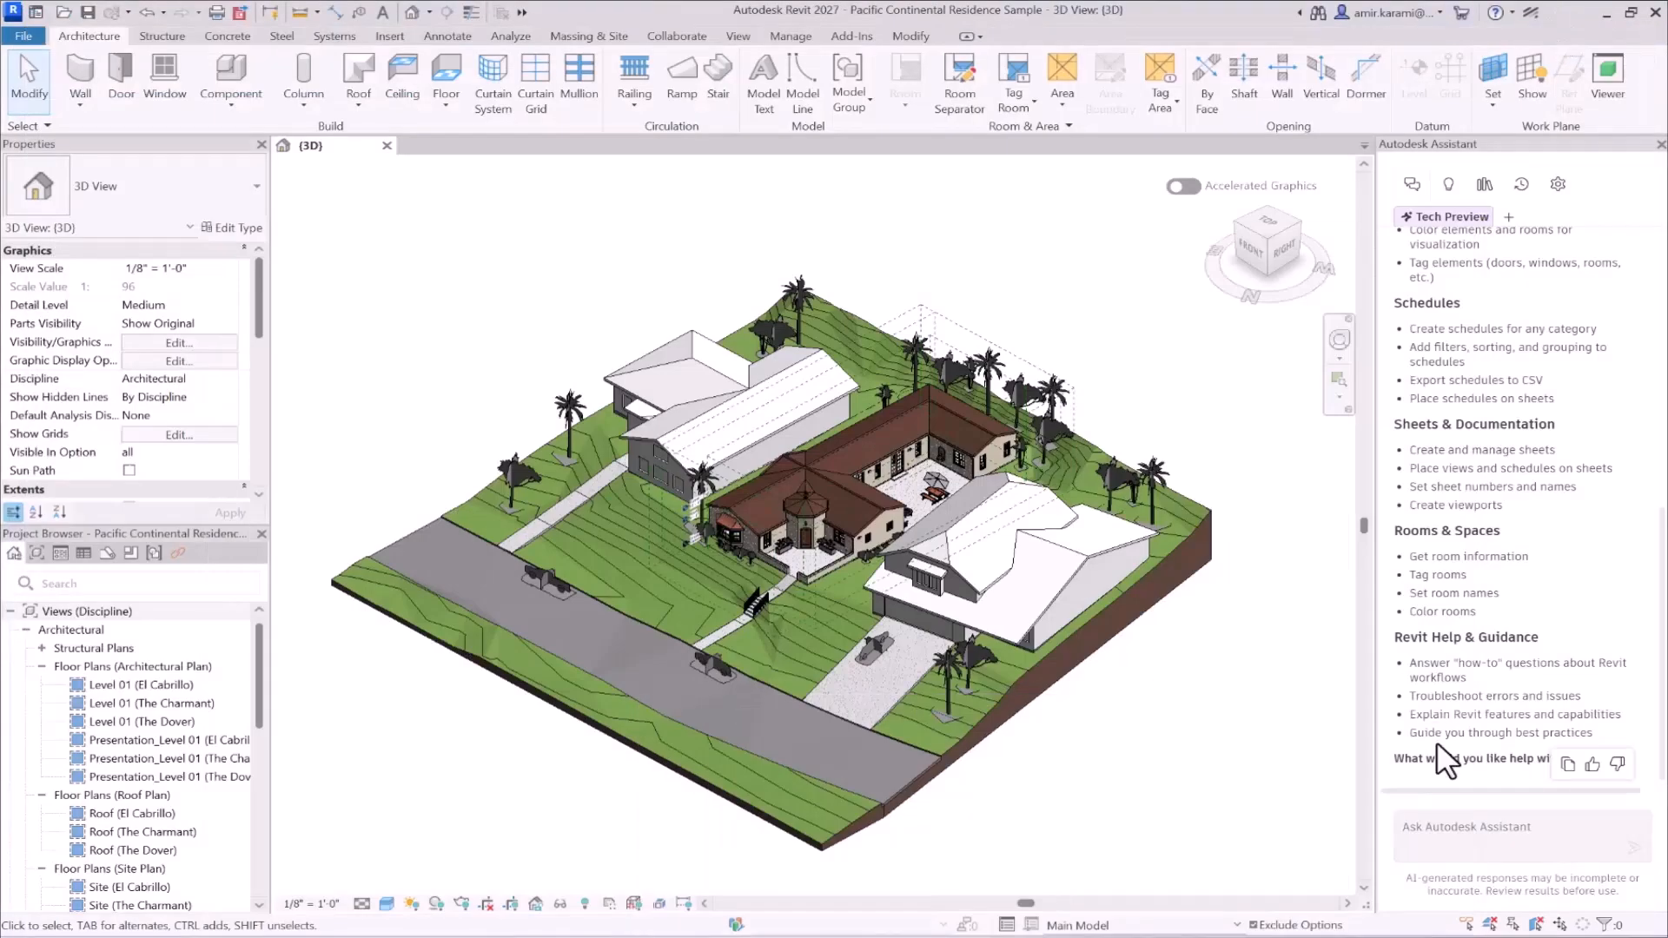
left_click(1460, 825)
key("ctrl+v")
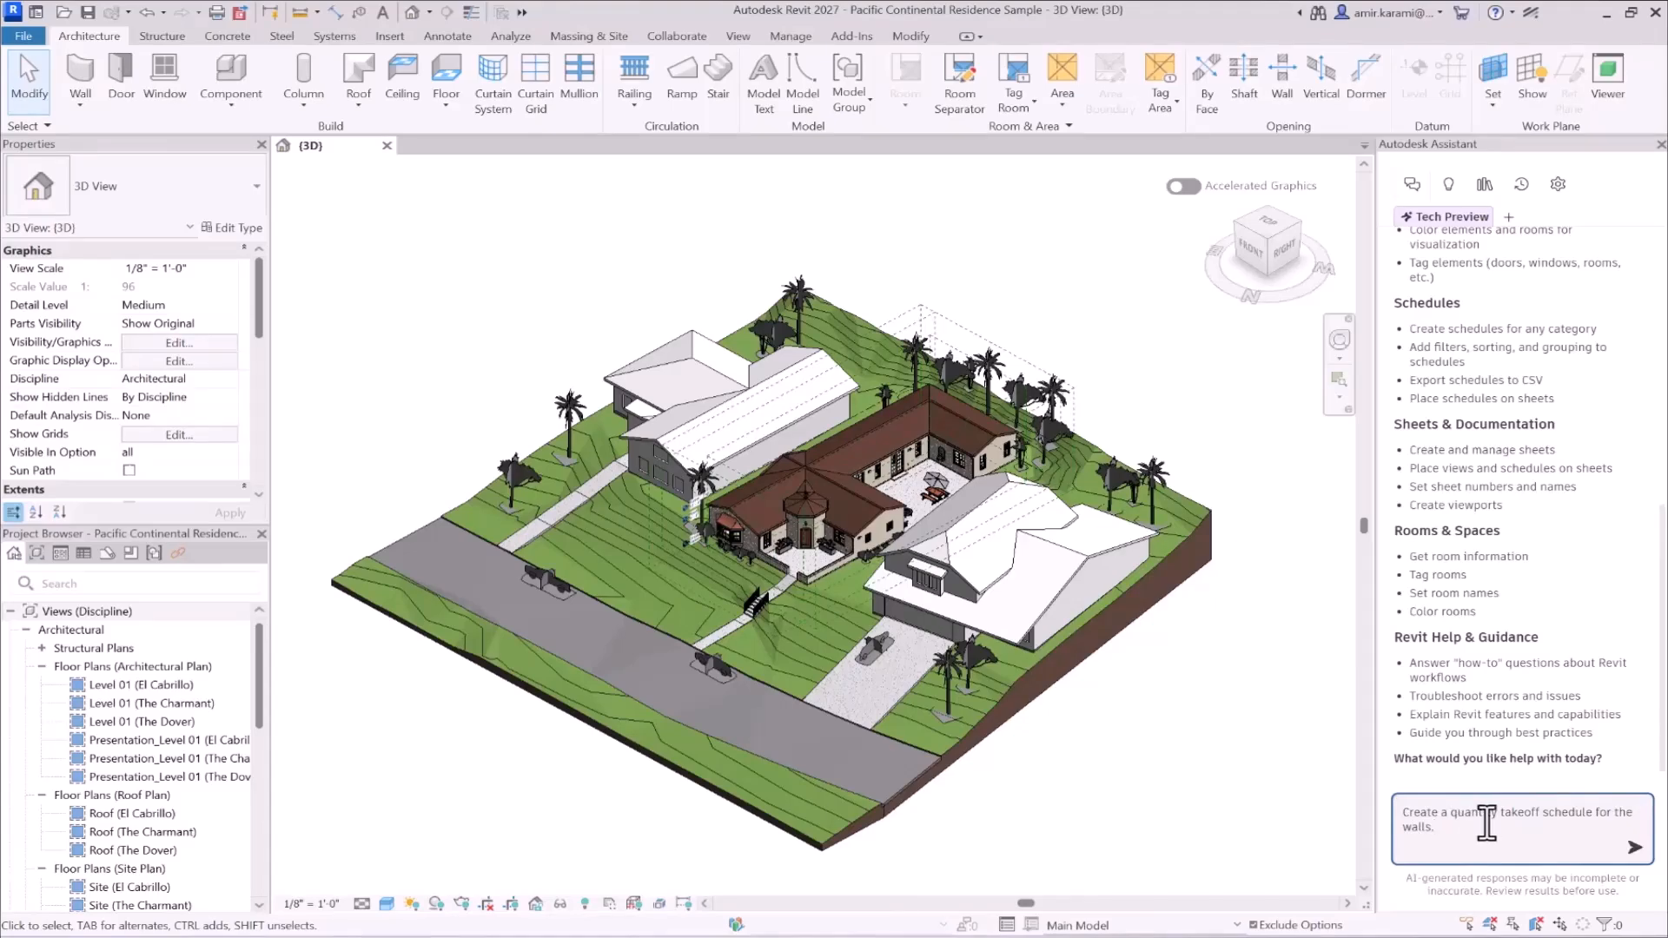
left_click(1635, 847)
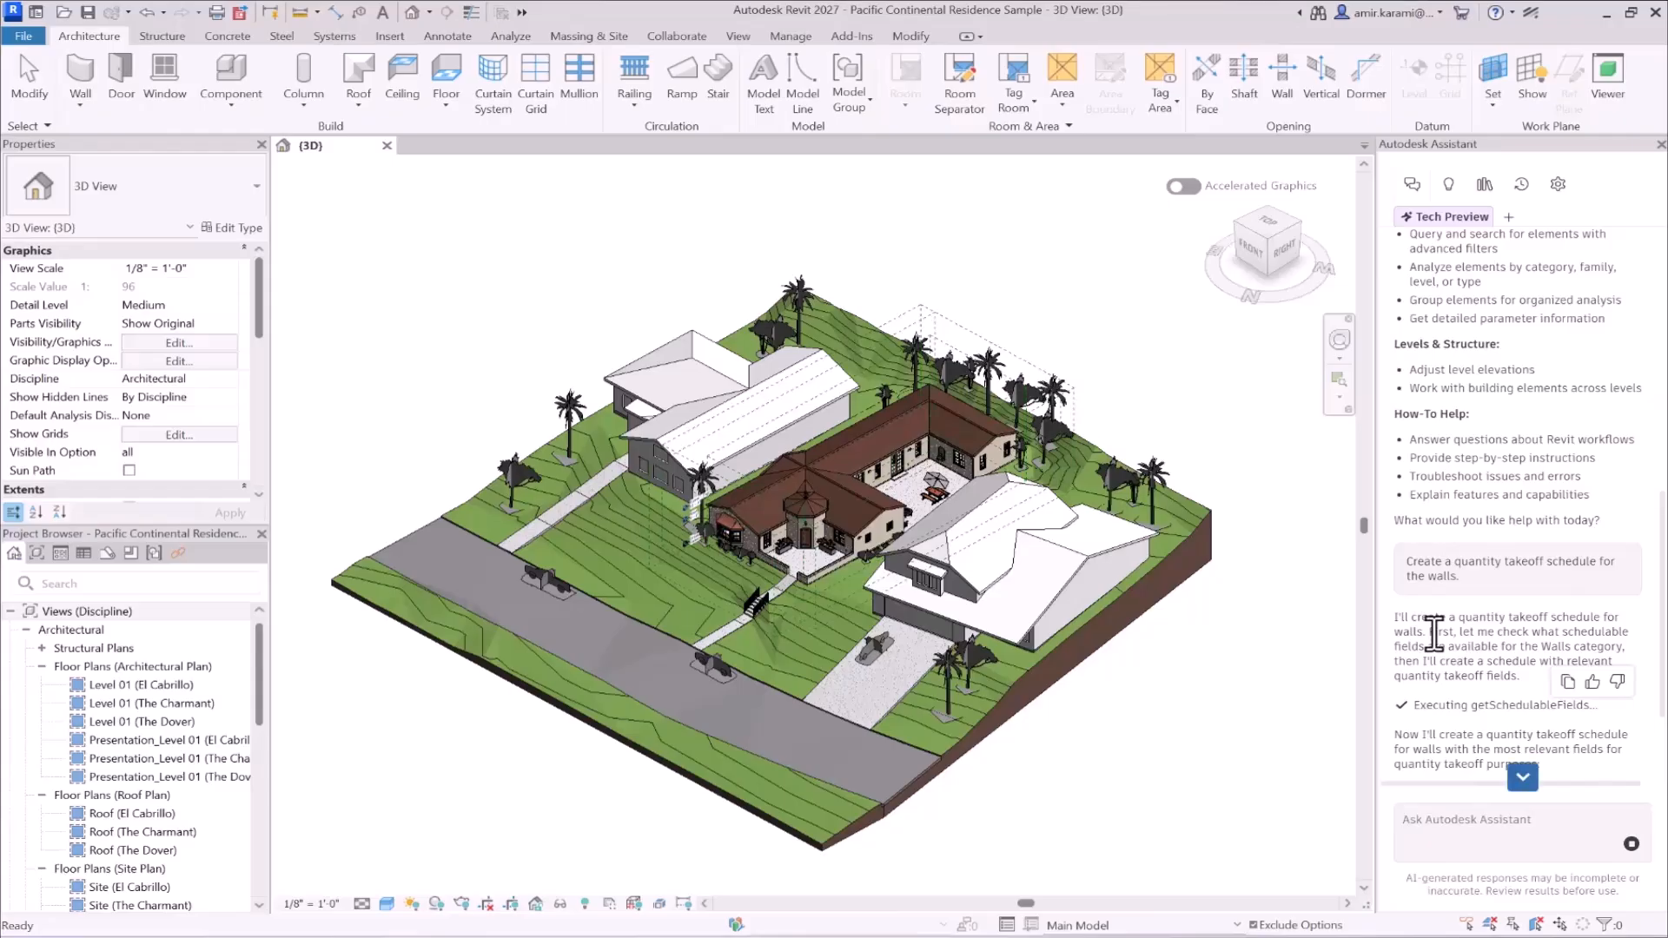
- Read the assistant's reply about the wall takeoff and open the walls schedule it created under None in Schedules/Quantities
scroll(1439, 633, "down", 1)
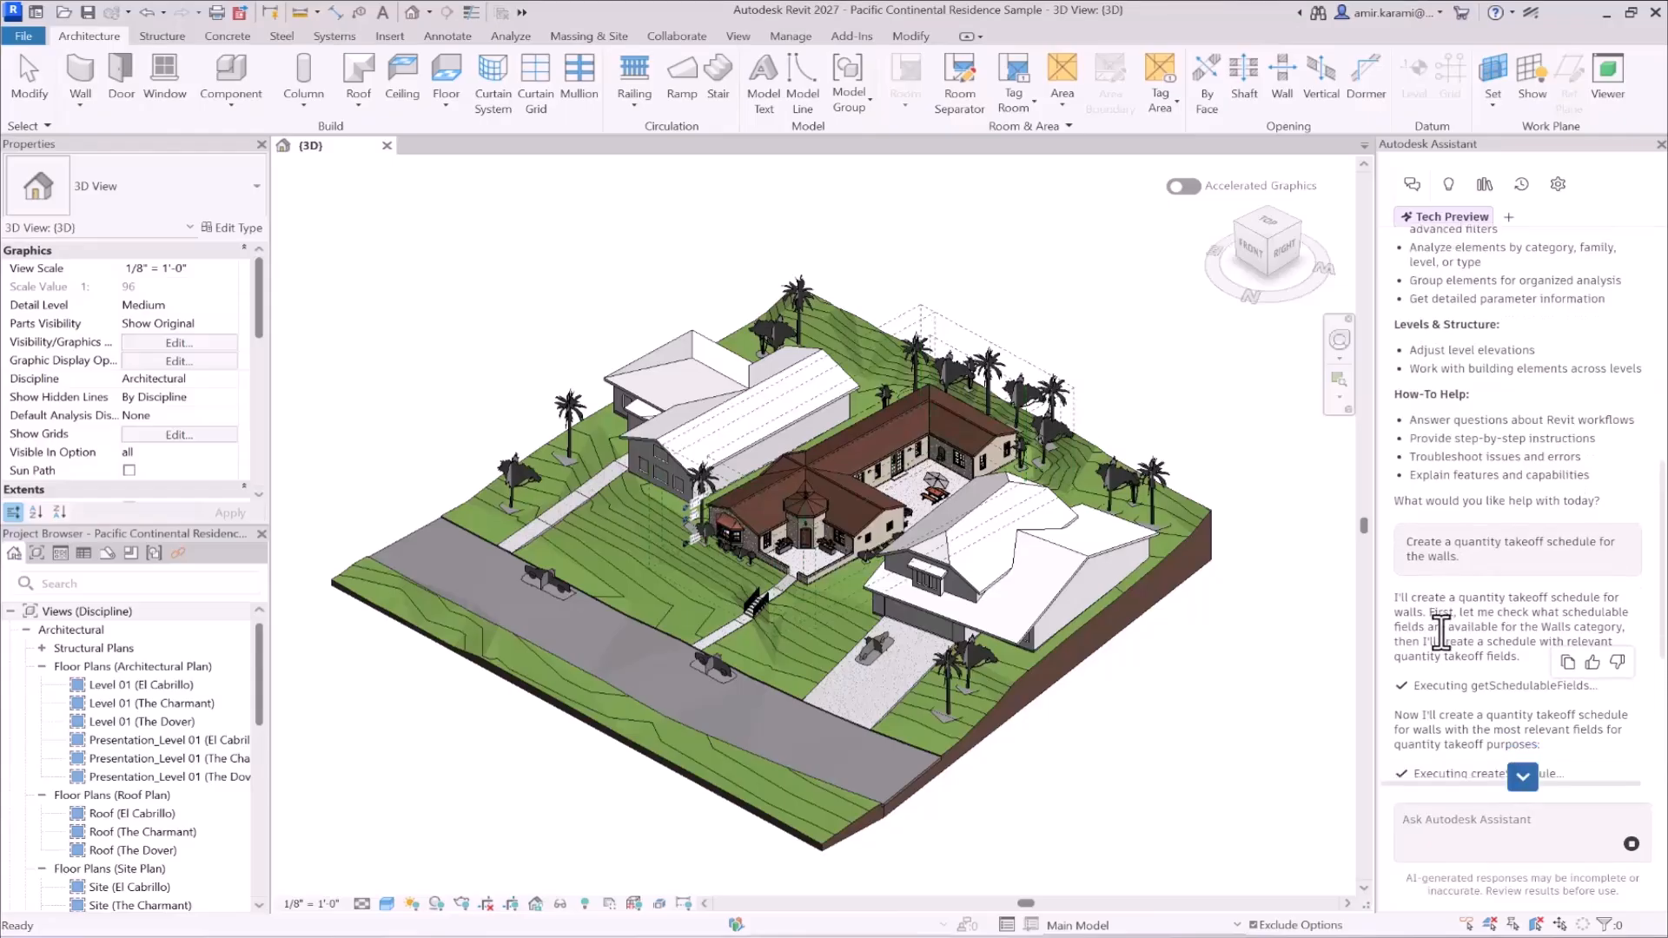
scroll(1464, 643, "down", 2)
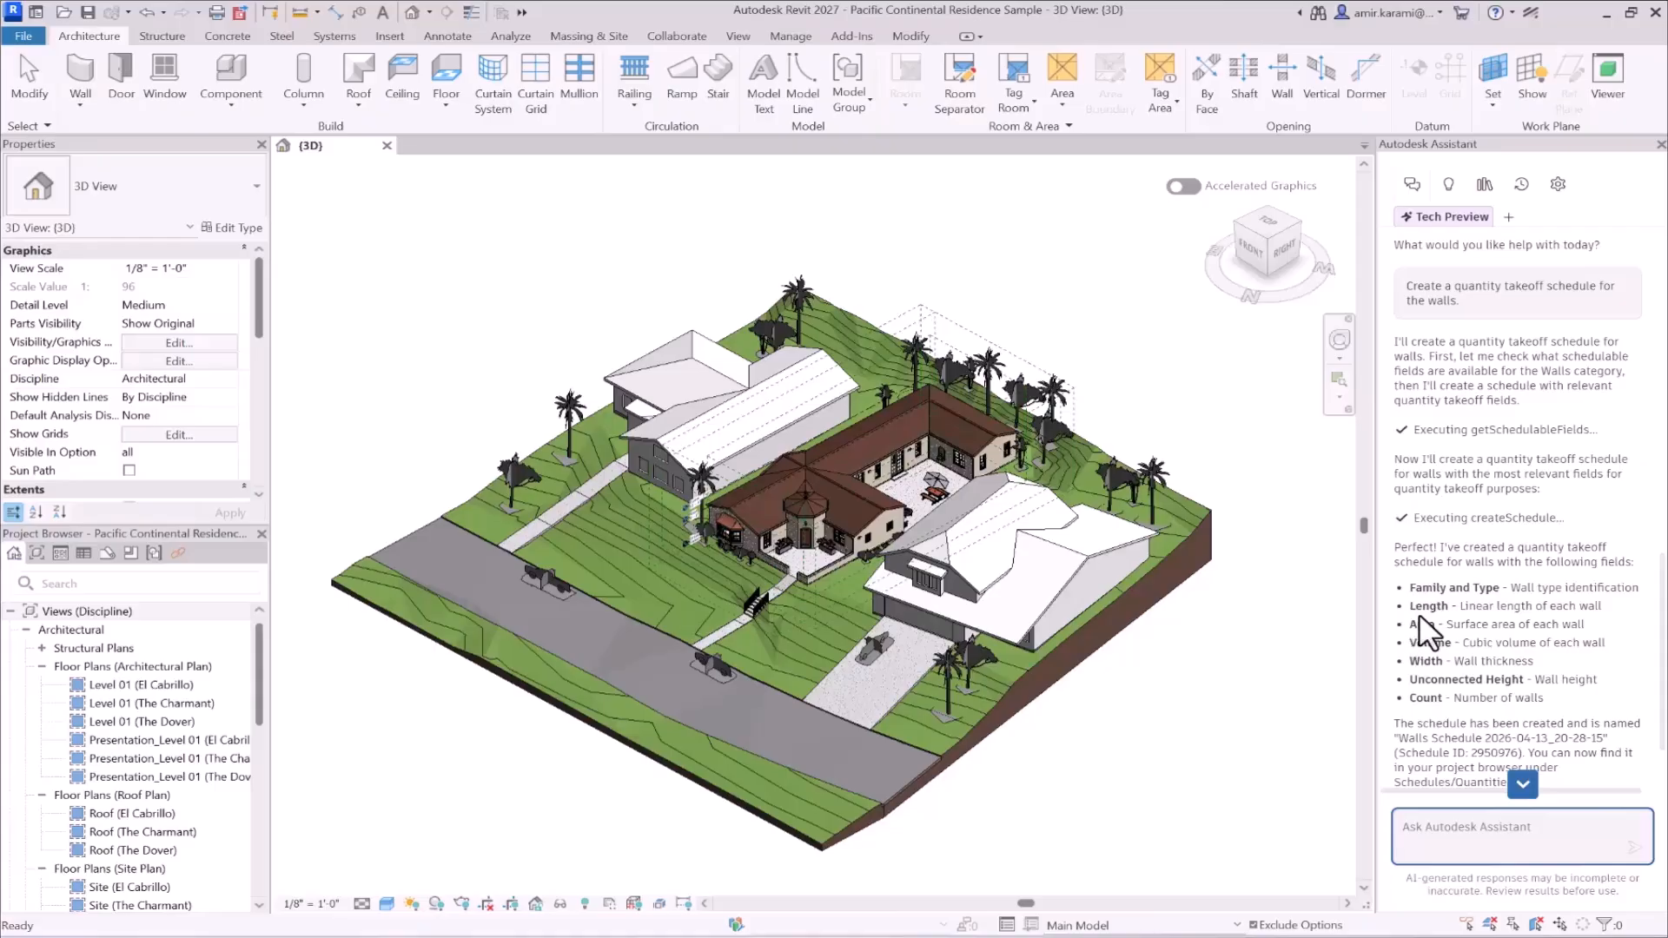
scroll(1433, 638, "down", 2)
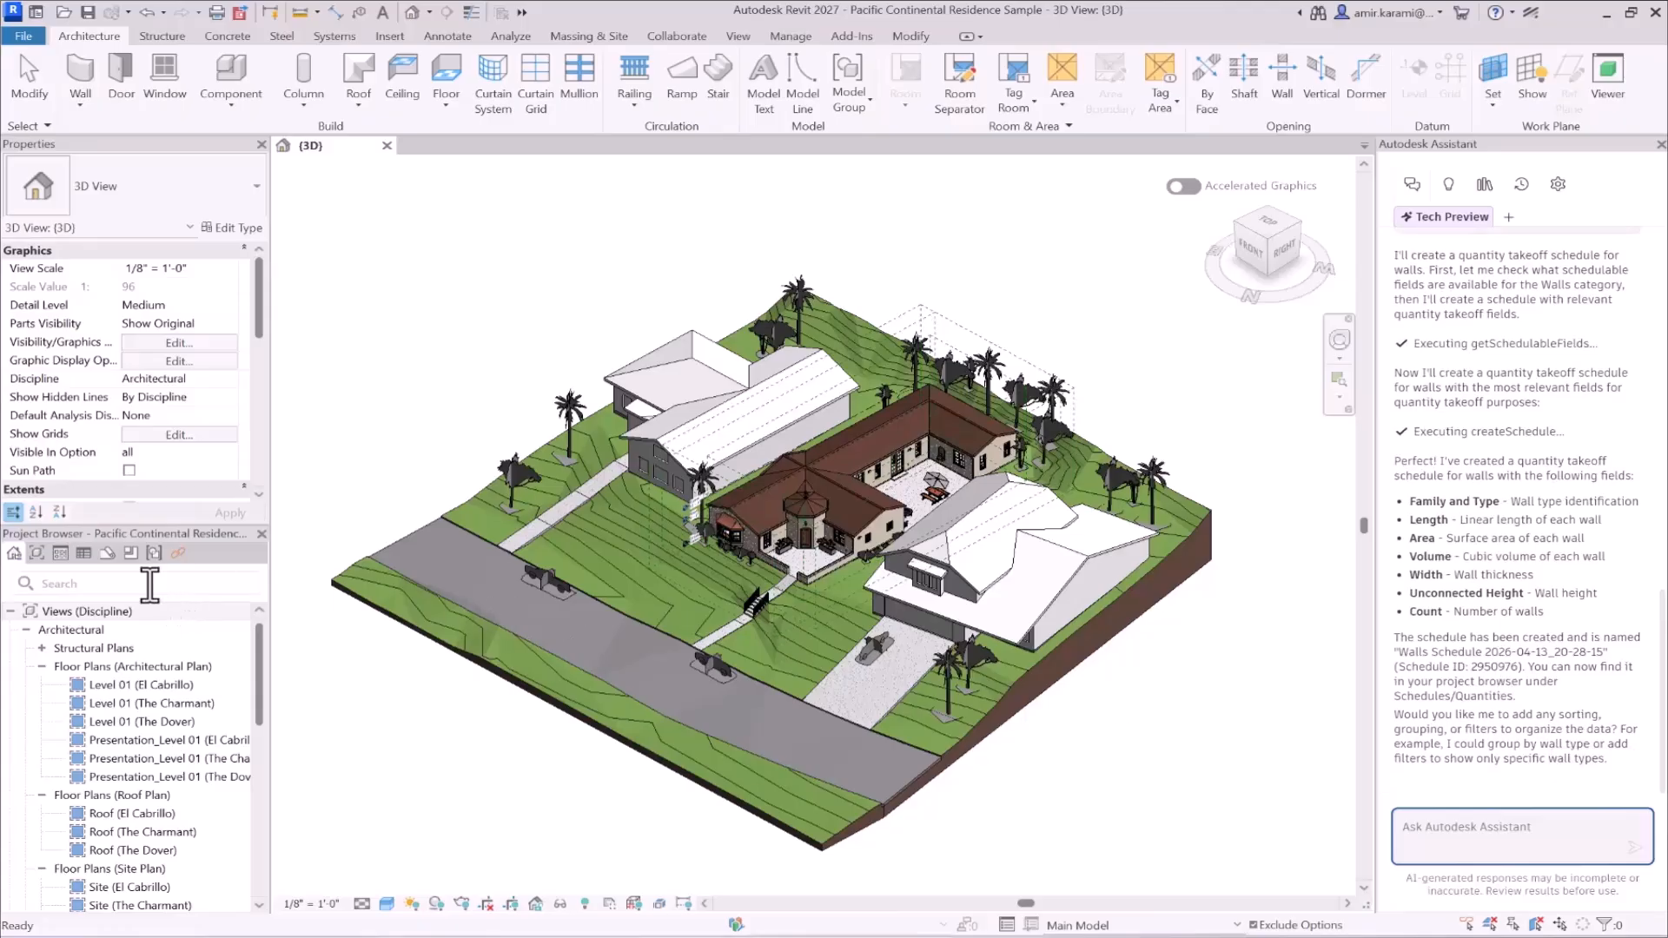
left_click(83, 555)
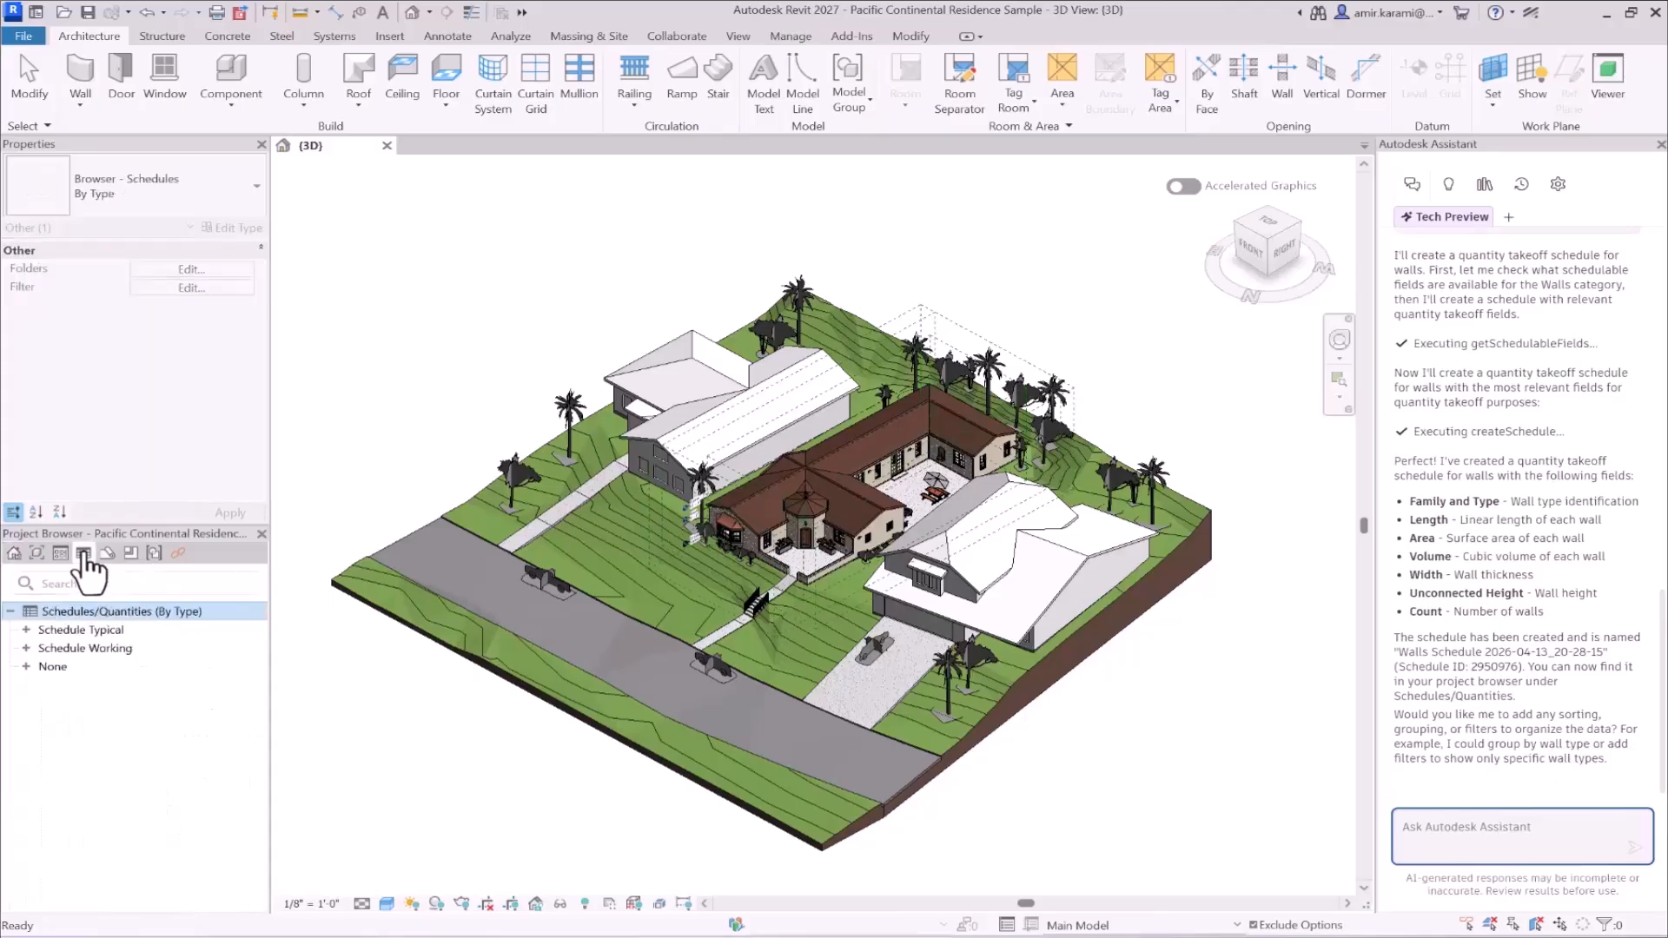
double_click(45, 666)
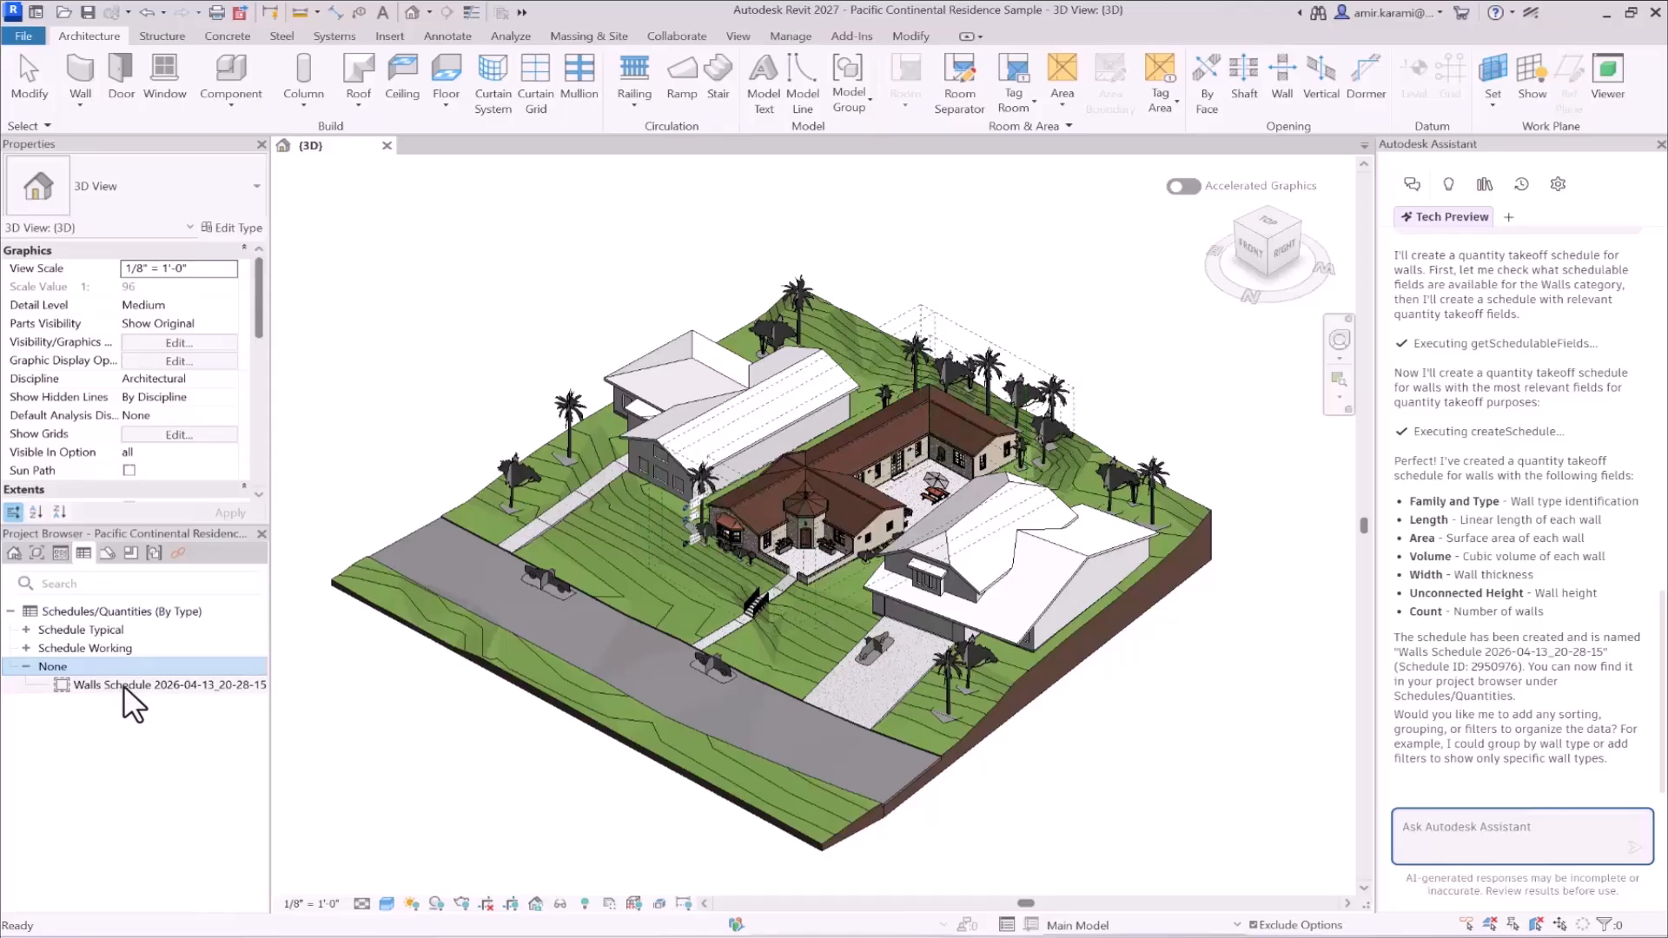
double_click(124, 685)
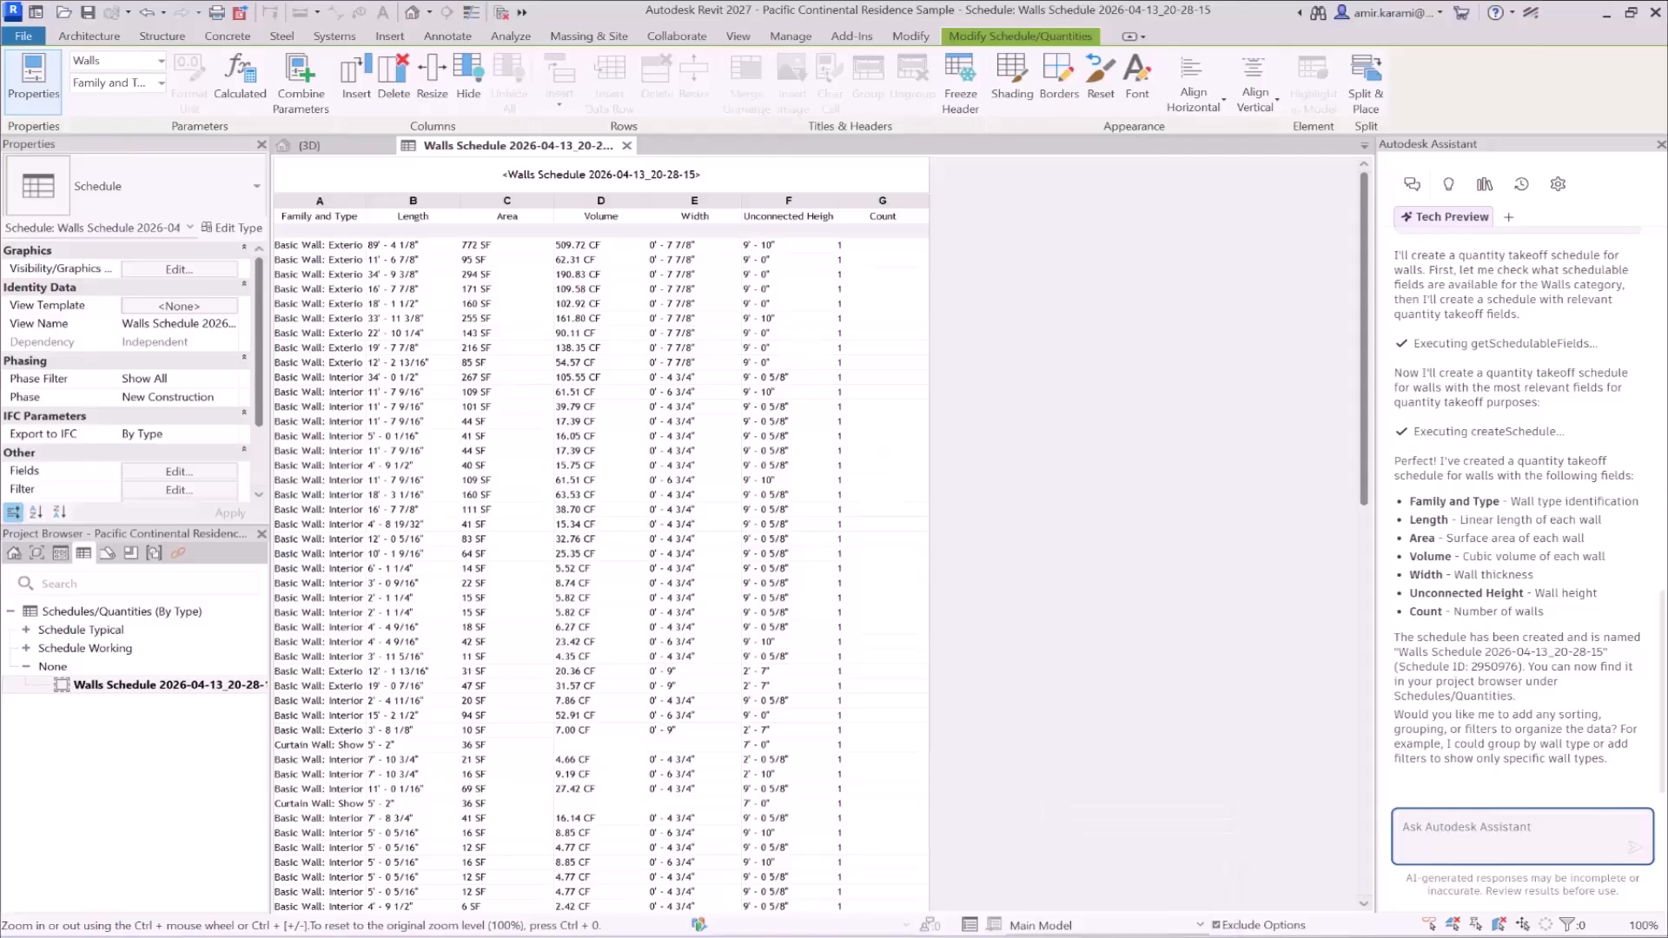
- Copy the Notepad prompt limiting the takeoff to Family and Type, Width, Count, and Base Constraint, send it to Autodesk Assistant, and read the reply
left_click(947, 937)
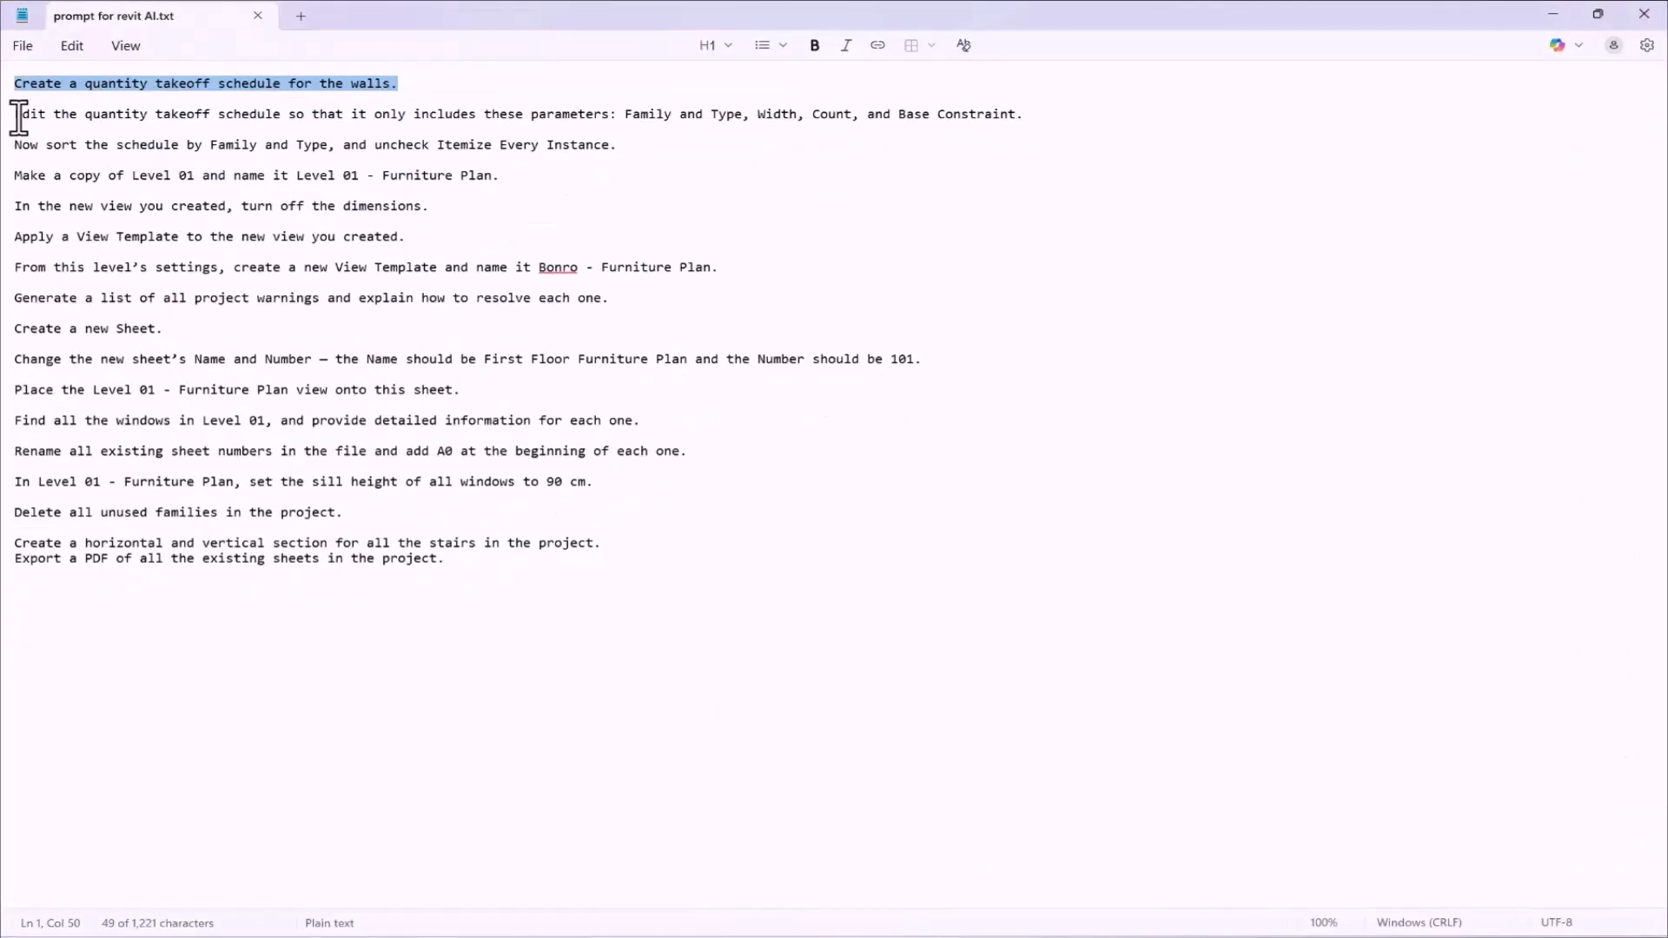
left_click_drag(14, 114, 1167, 124)
key("ctrl+c")
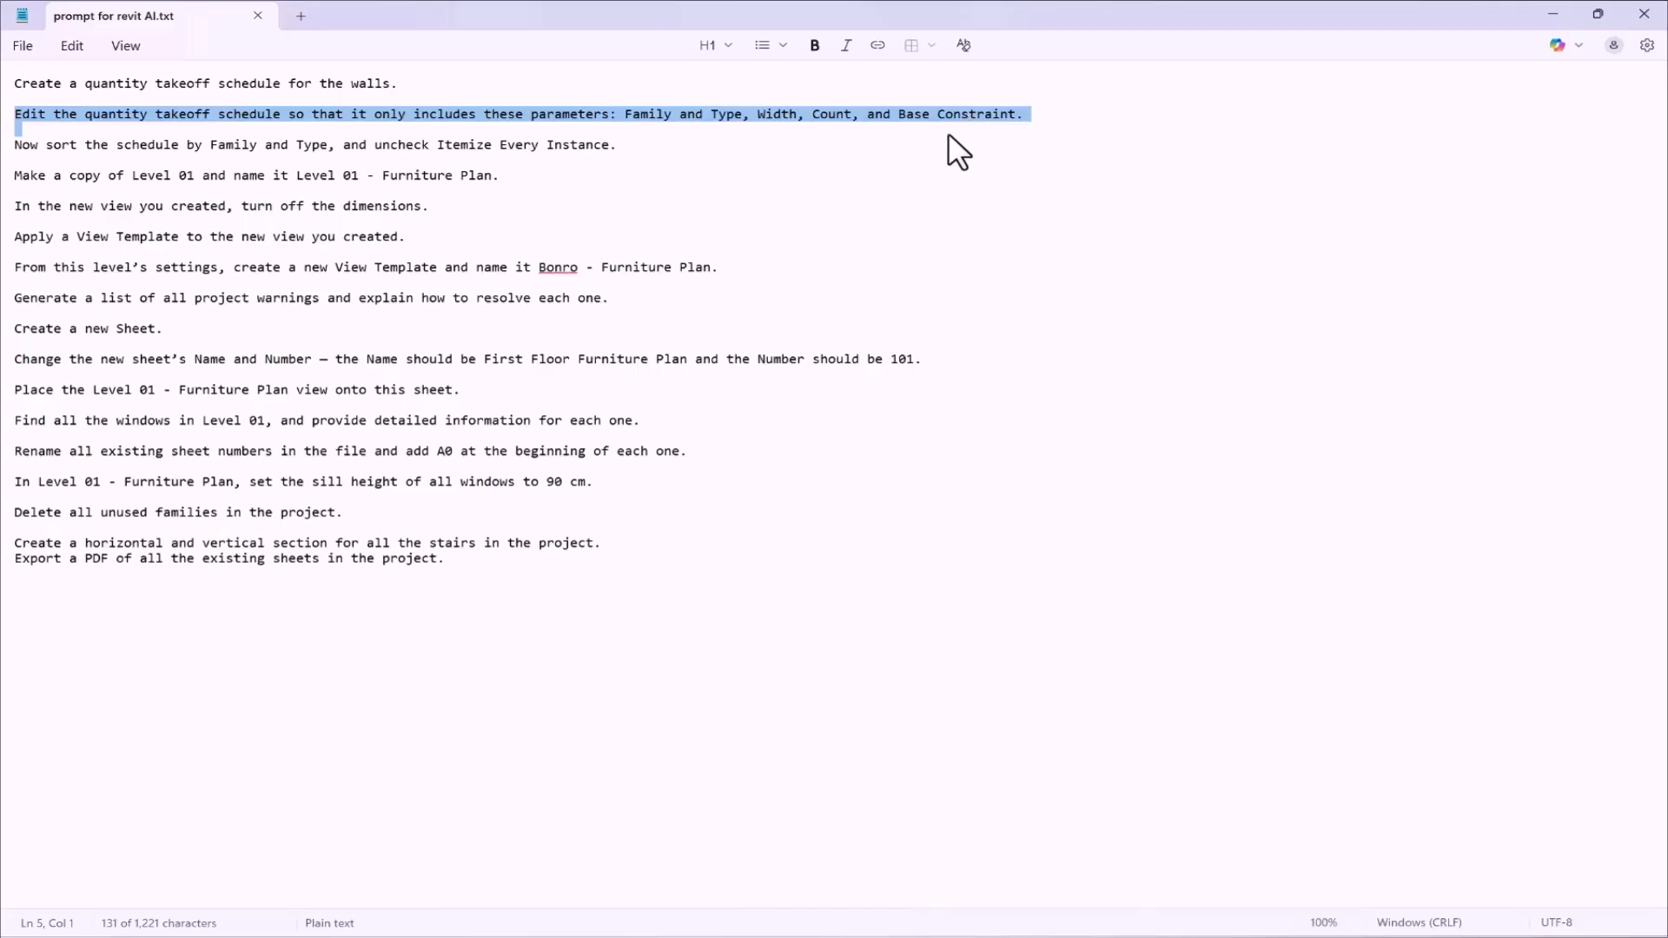
left_click(1548, 15)
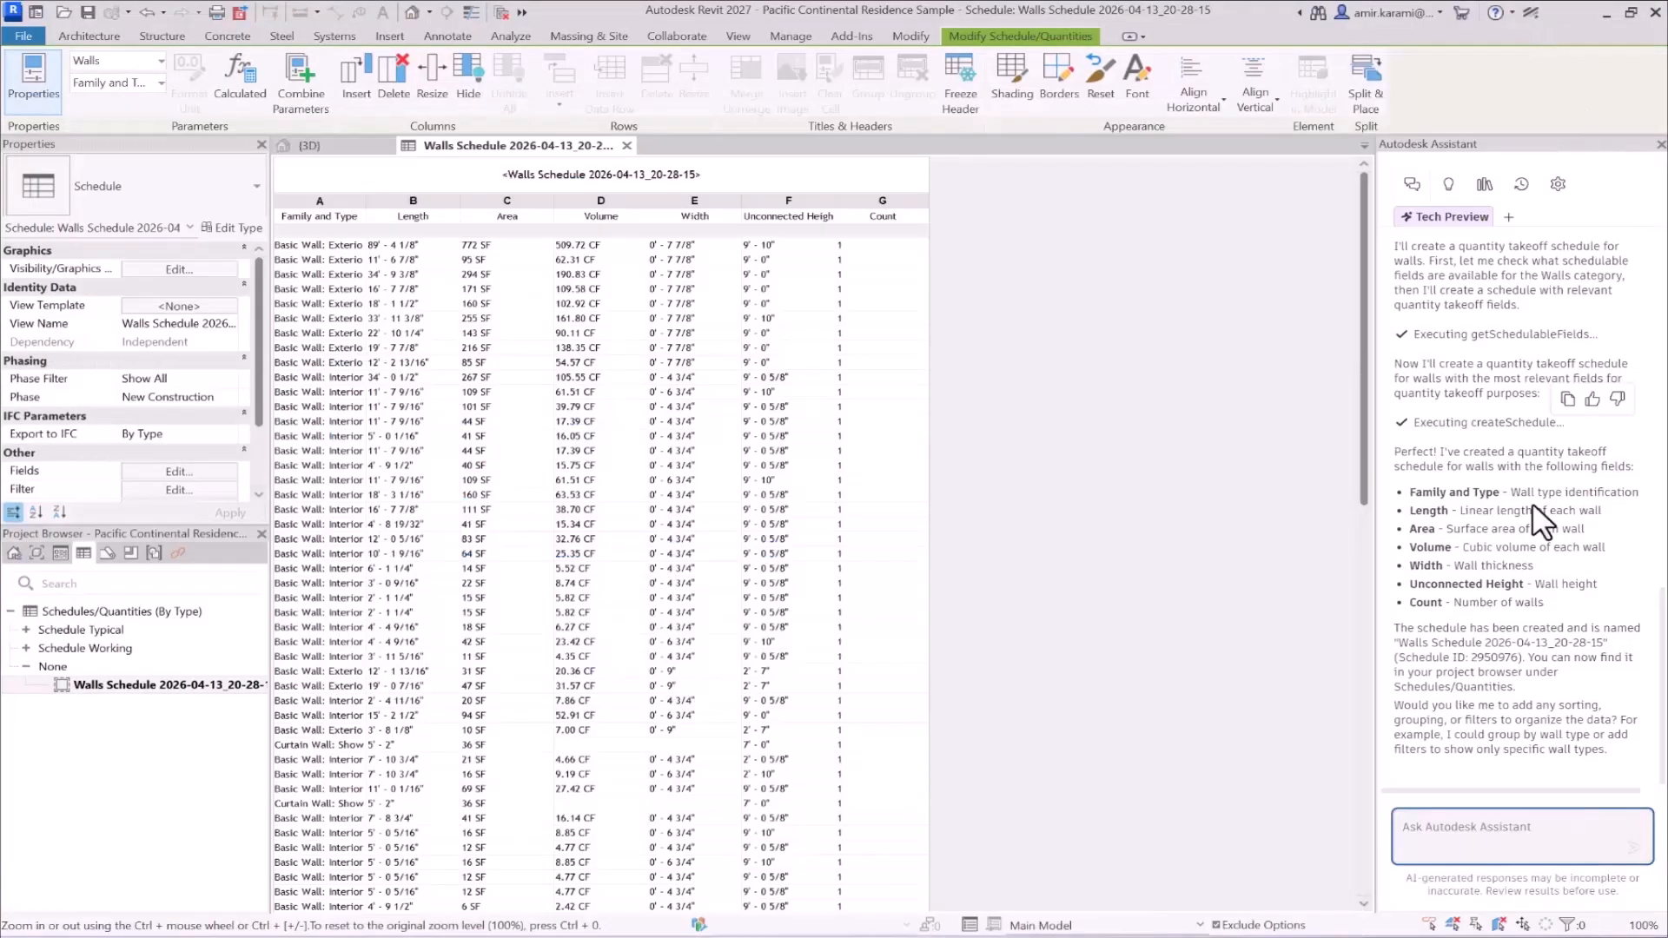
left_click(1489, 817)
key("ctrl+v")
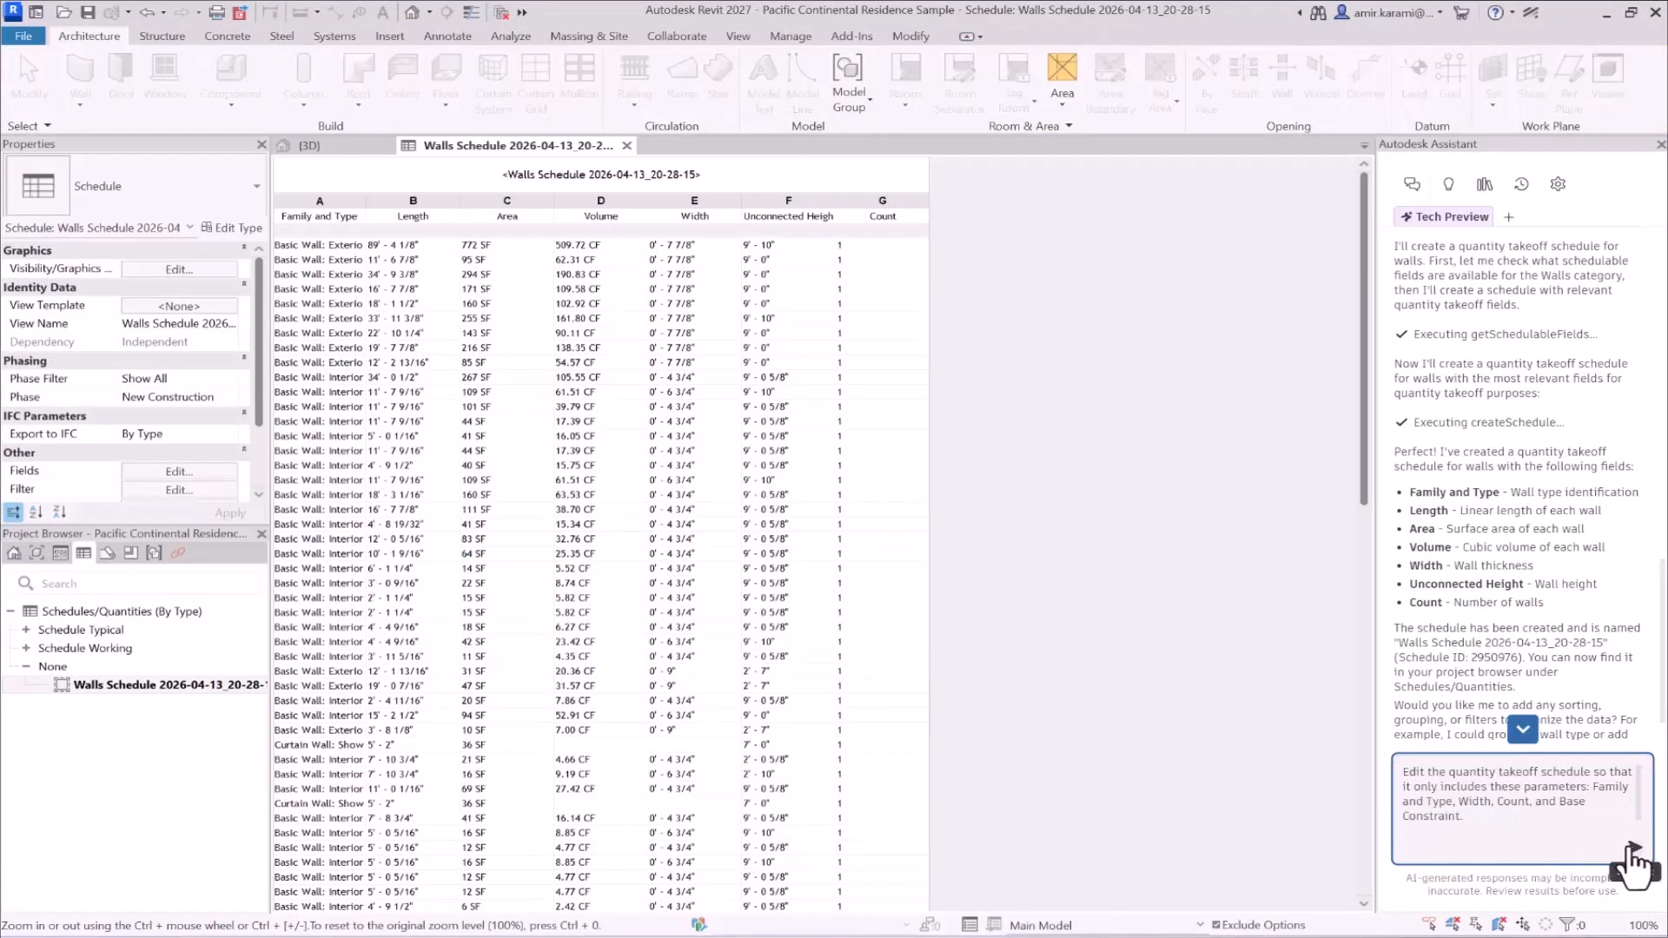
left_click(1633, 850)
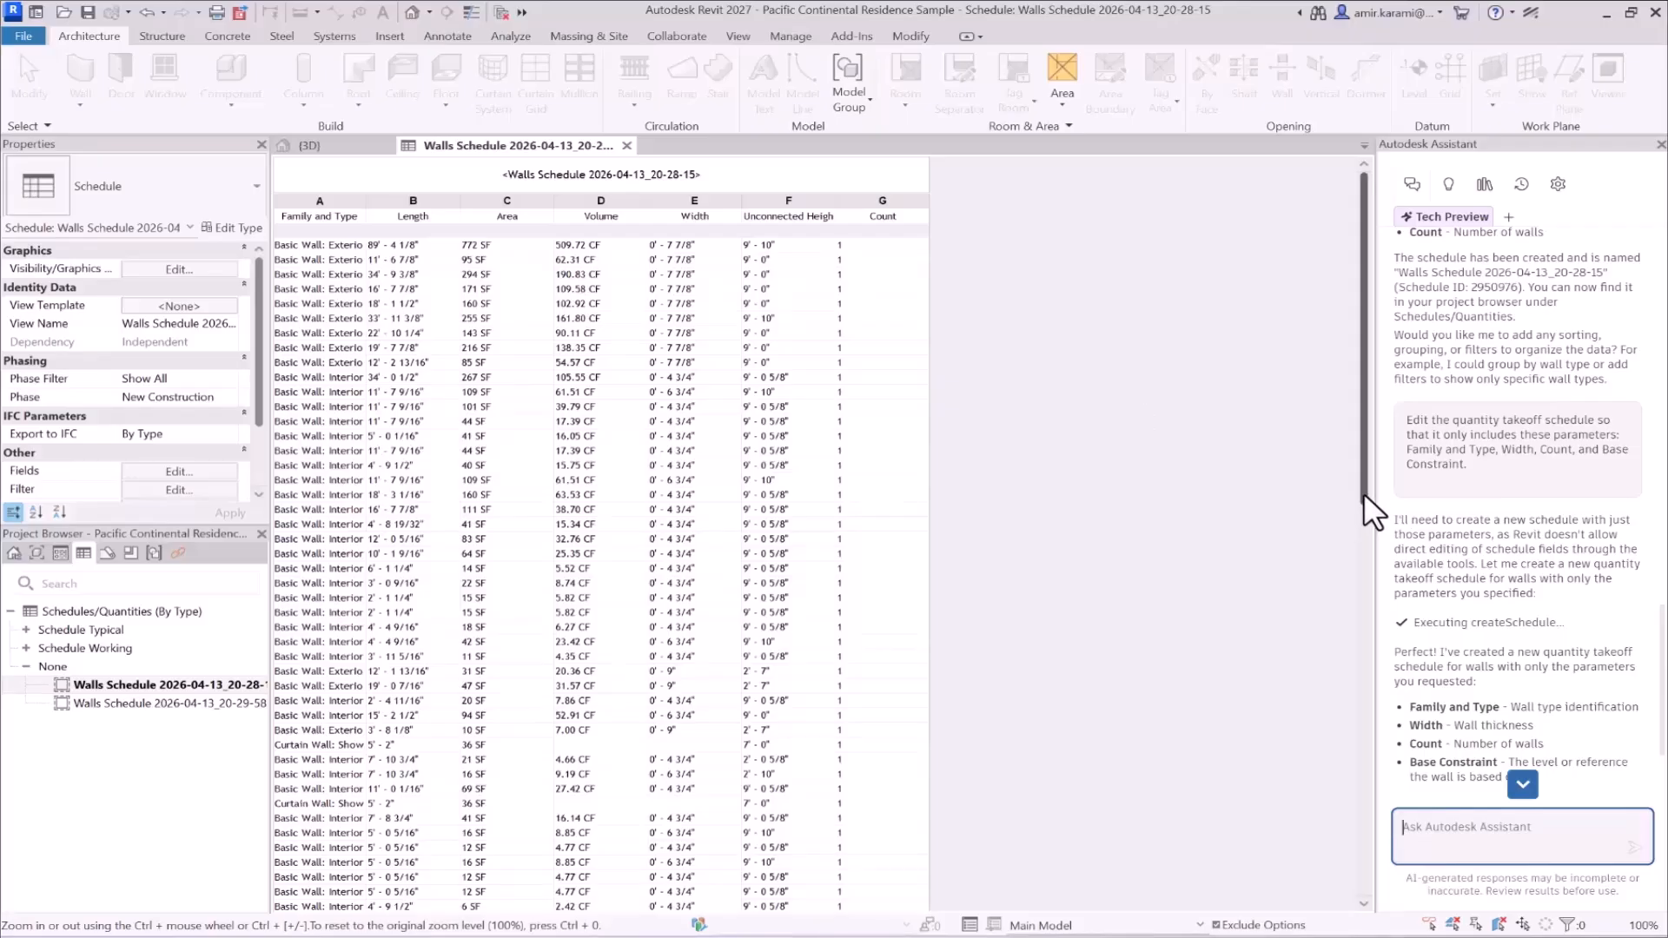
scroll(1449, 730, "down", 3)
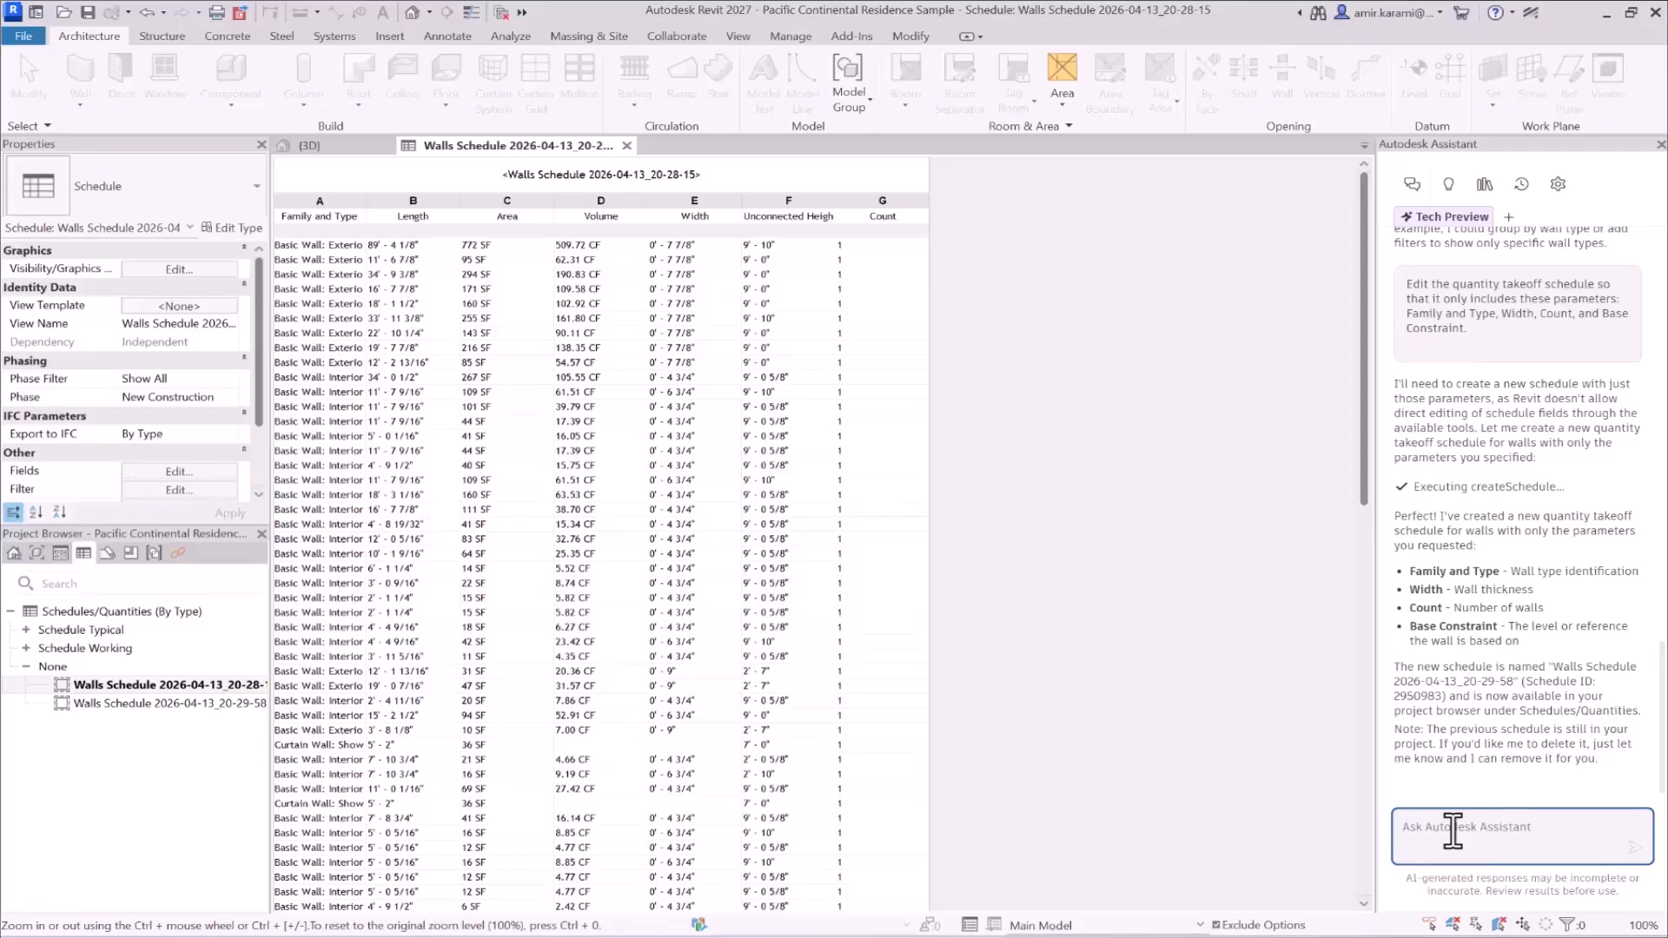
- Tell Autodesk Assistant to "edit the first schedule" and read the options it offers, including the manual editing instructions
type("edit the first schedule")
key("Return")
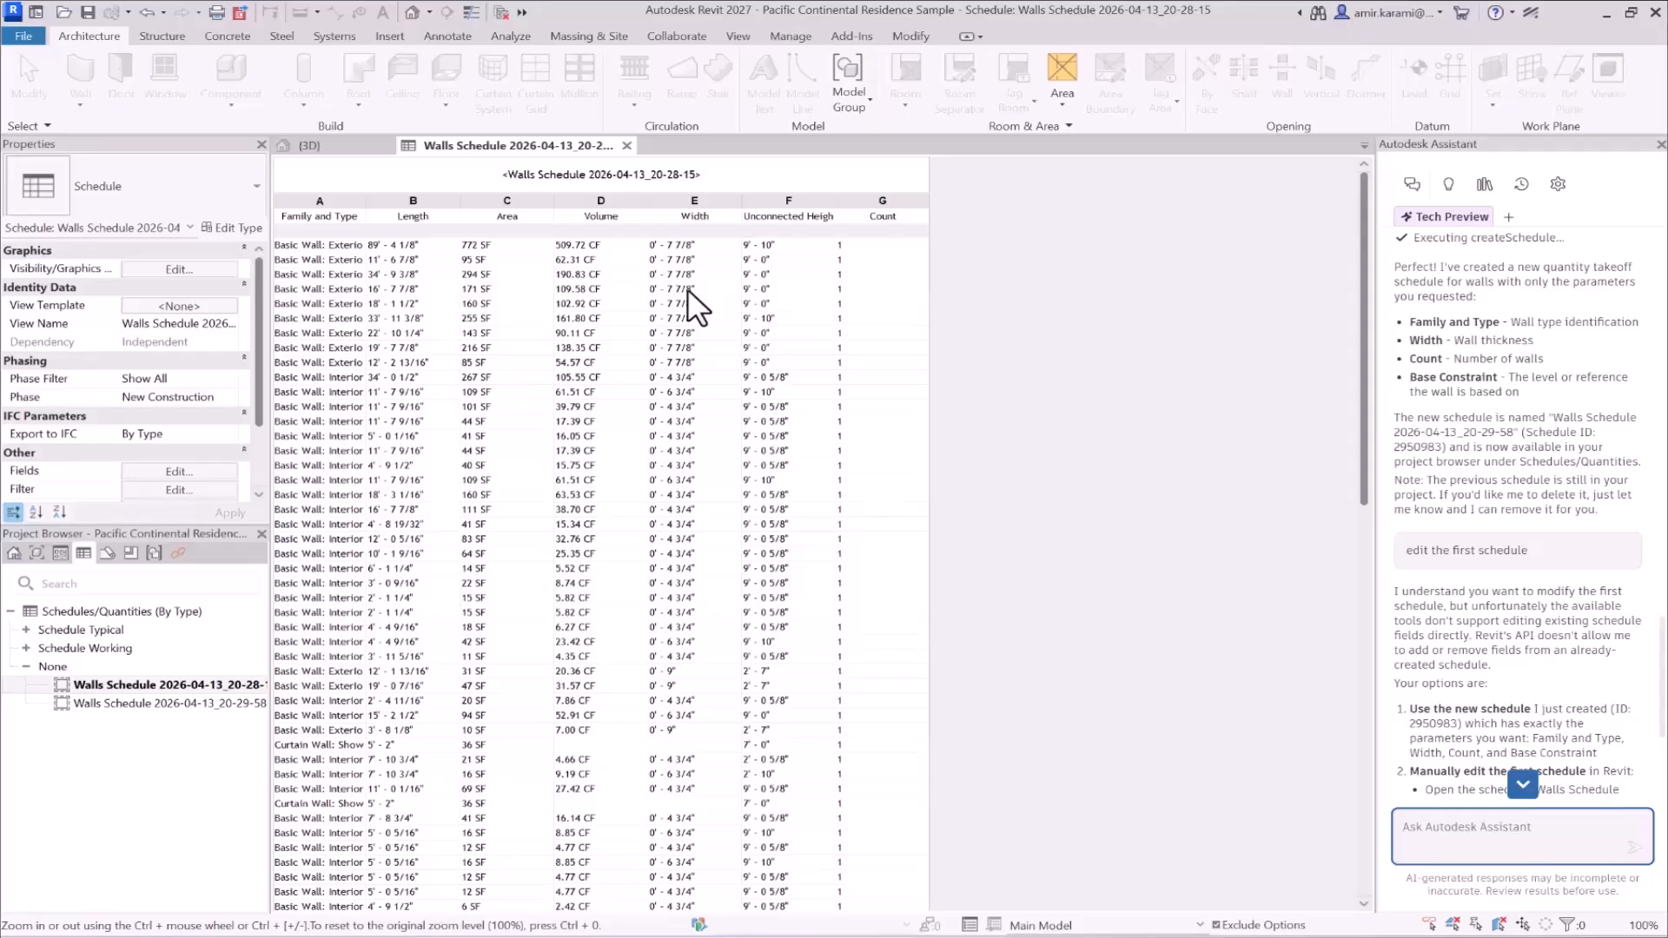
scroll(1465, 671, "down", 3)
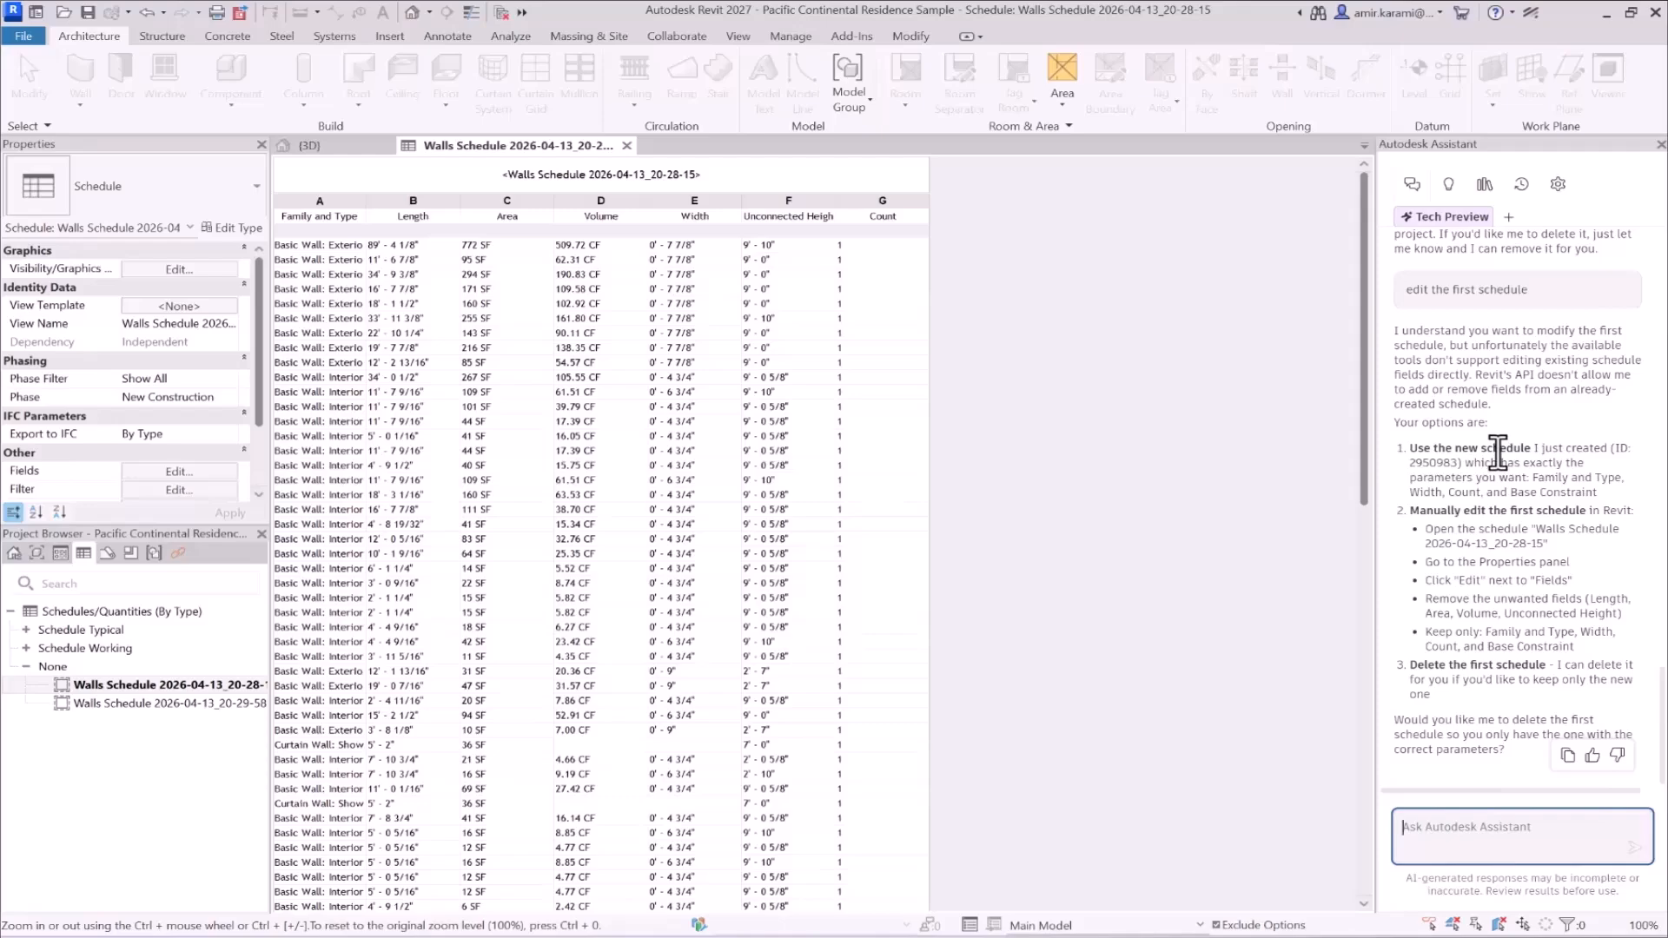
left_click_drag(1408, 510, 1504, 614)
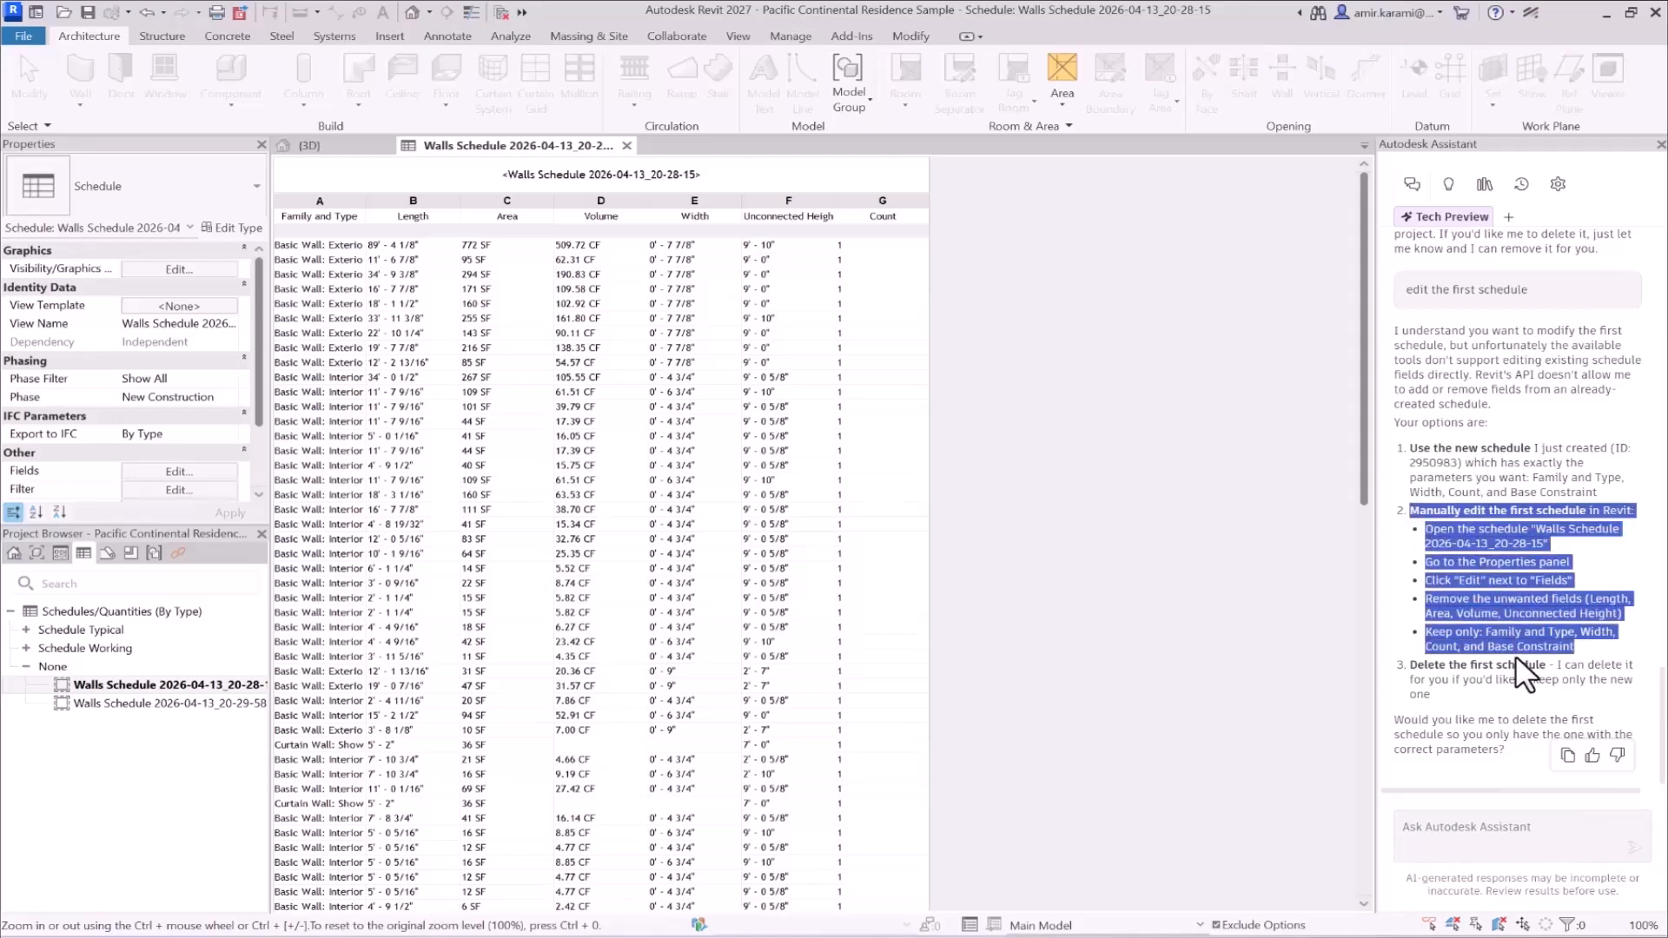
left_click(1525, 700)
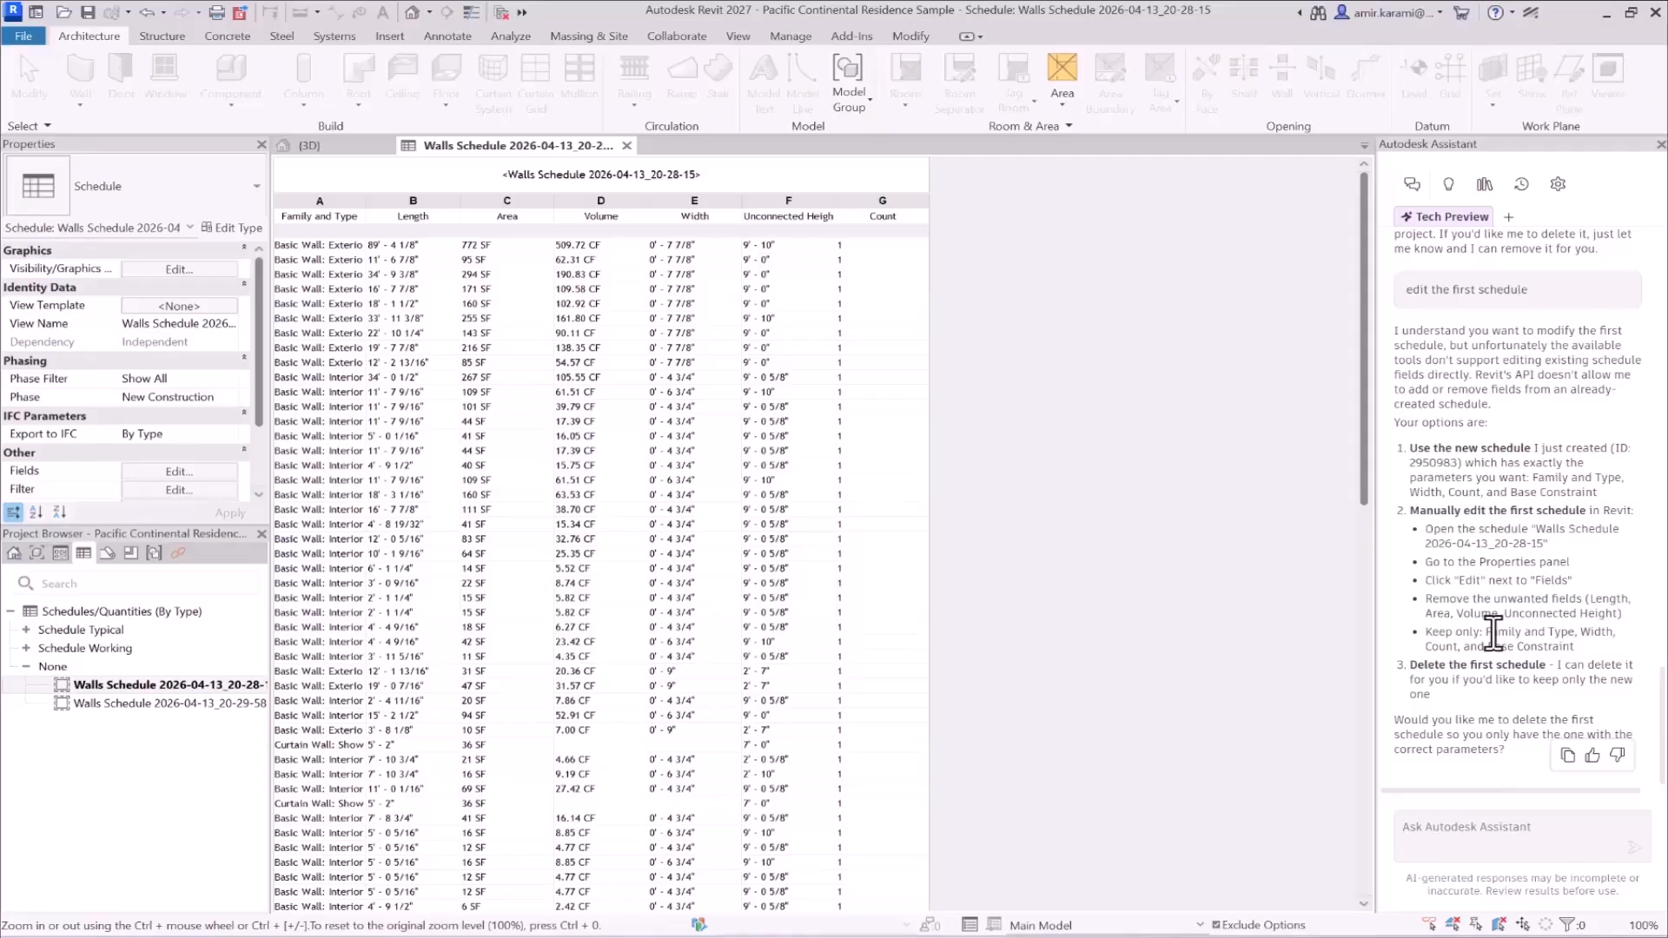
- Check the requested parameters in the Notepad prompt file, open the second walls schedule in Revit, and widen its Family and Type column to review the rows
mouse_move(1138, 935)
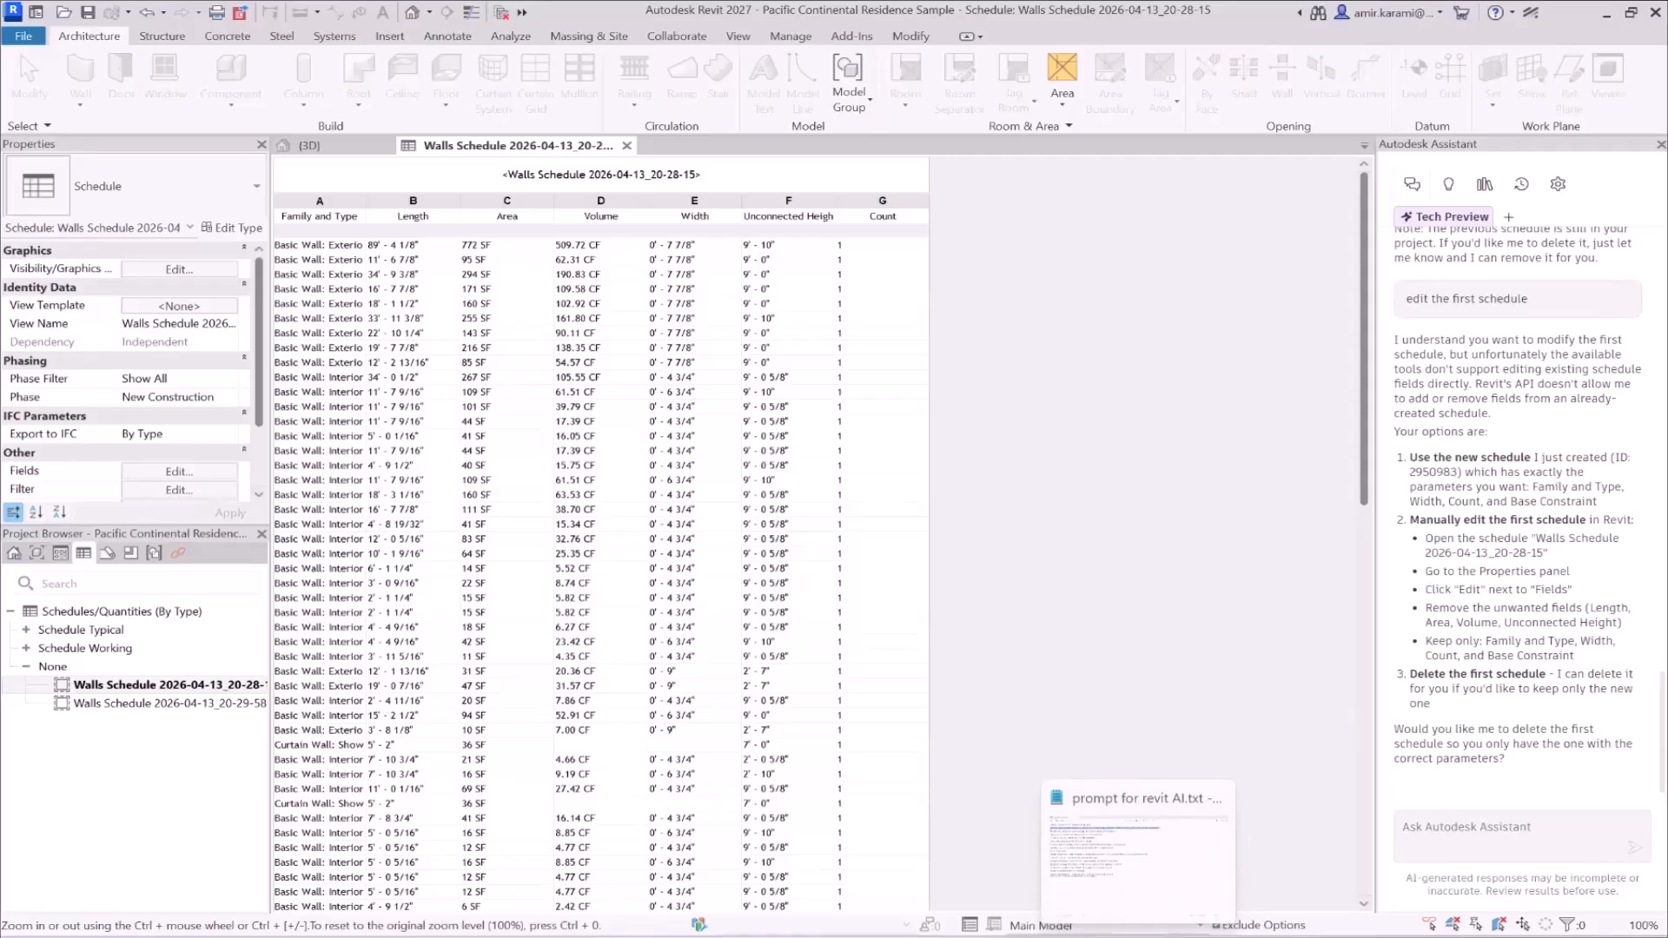
left_click(1139, 847)
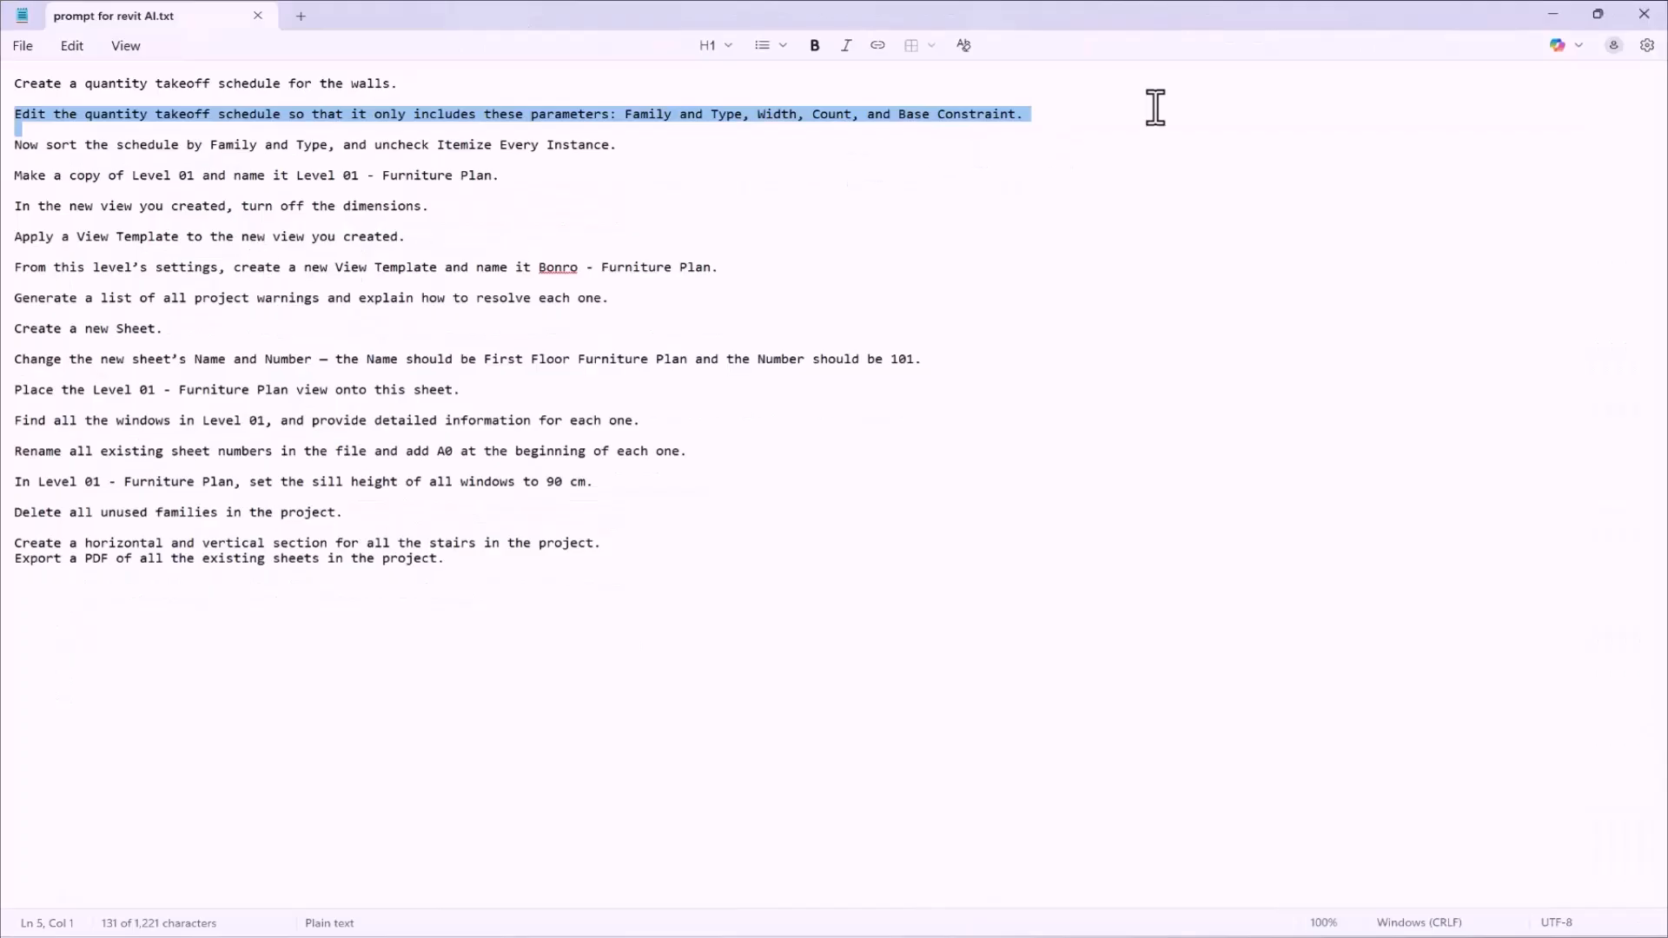
left_click(1552, 15)
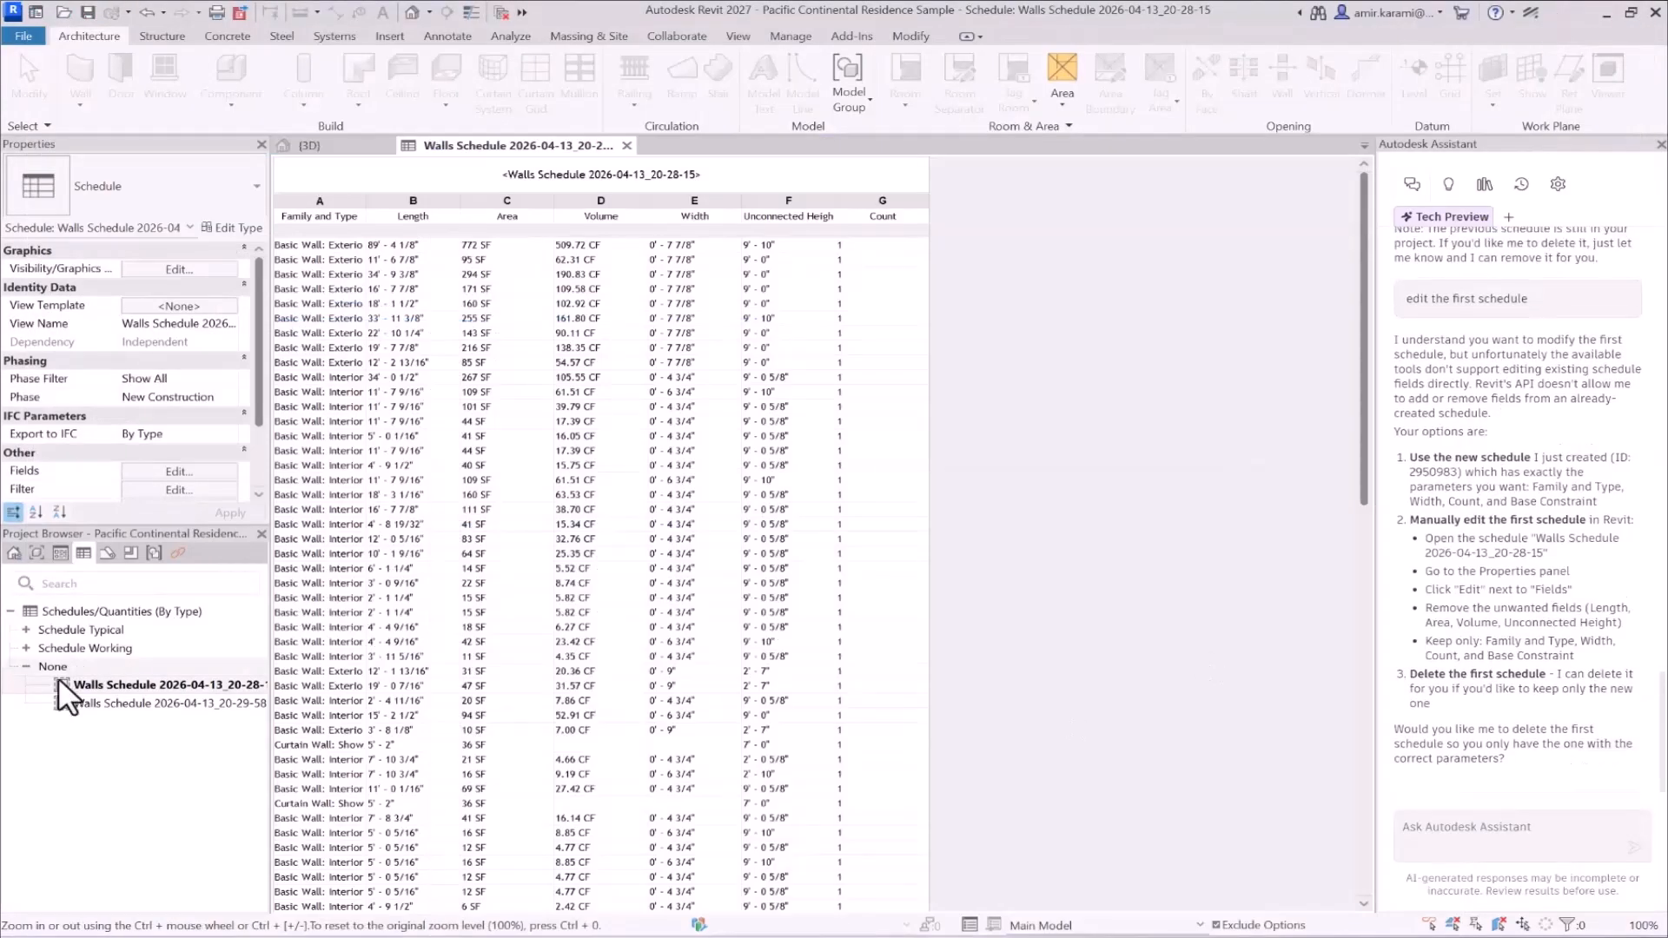
double_click(100, 726)
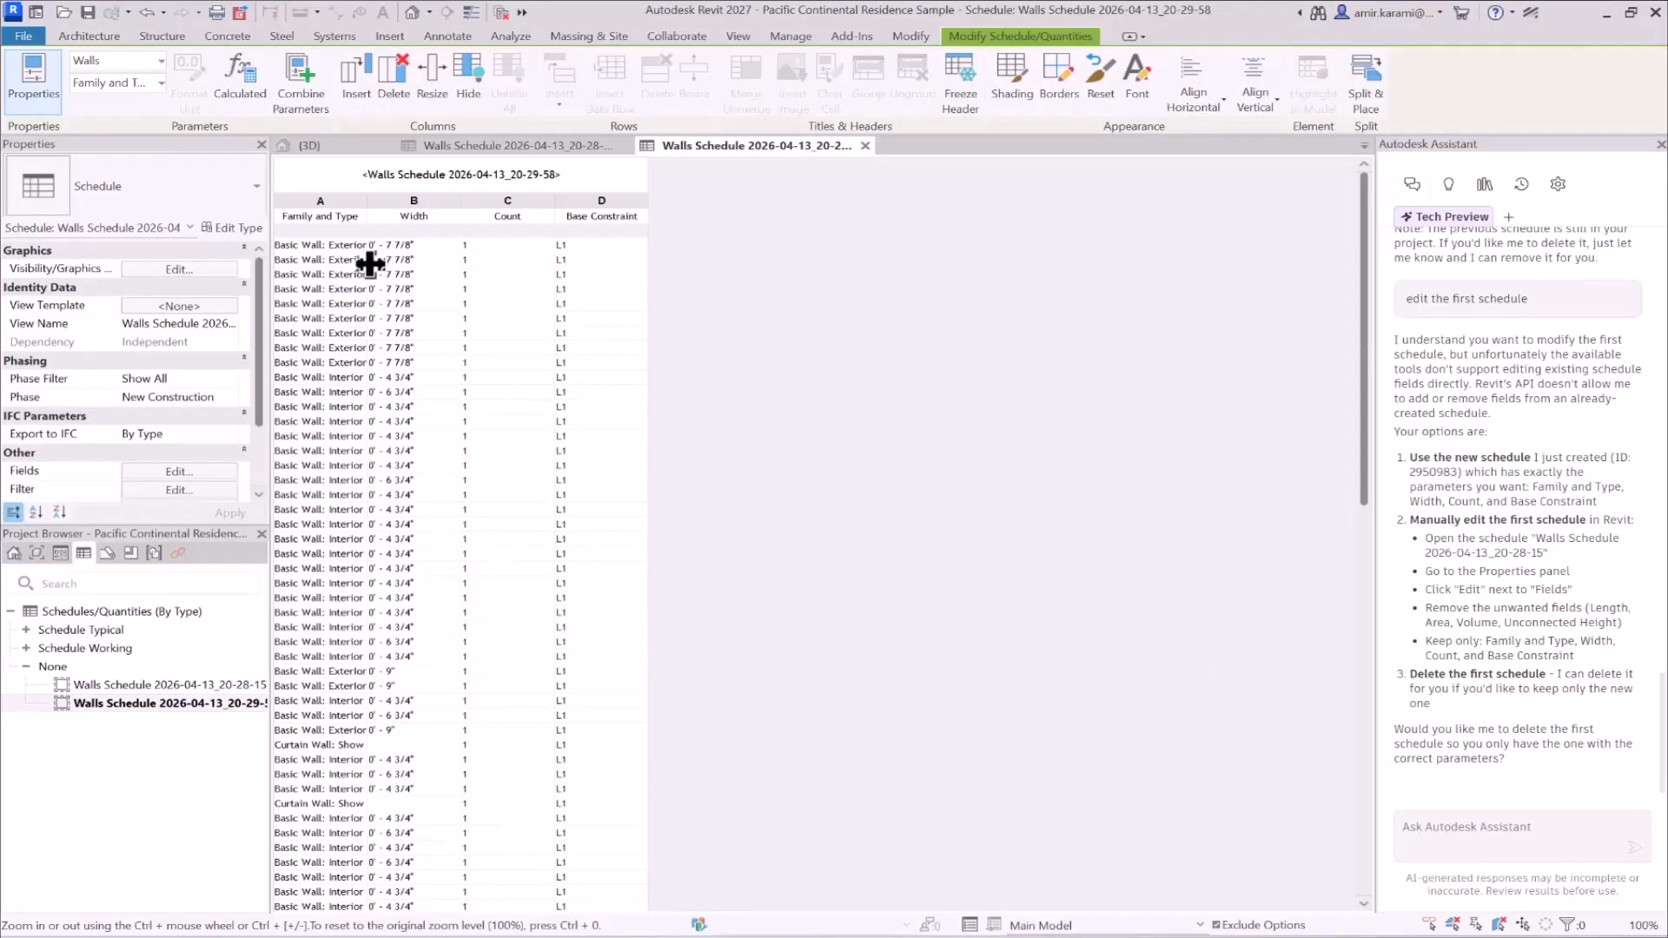
left_click_drag(368, 216, 520, 315)
scroll(504, 426, "down", 15)
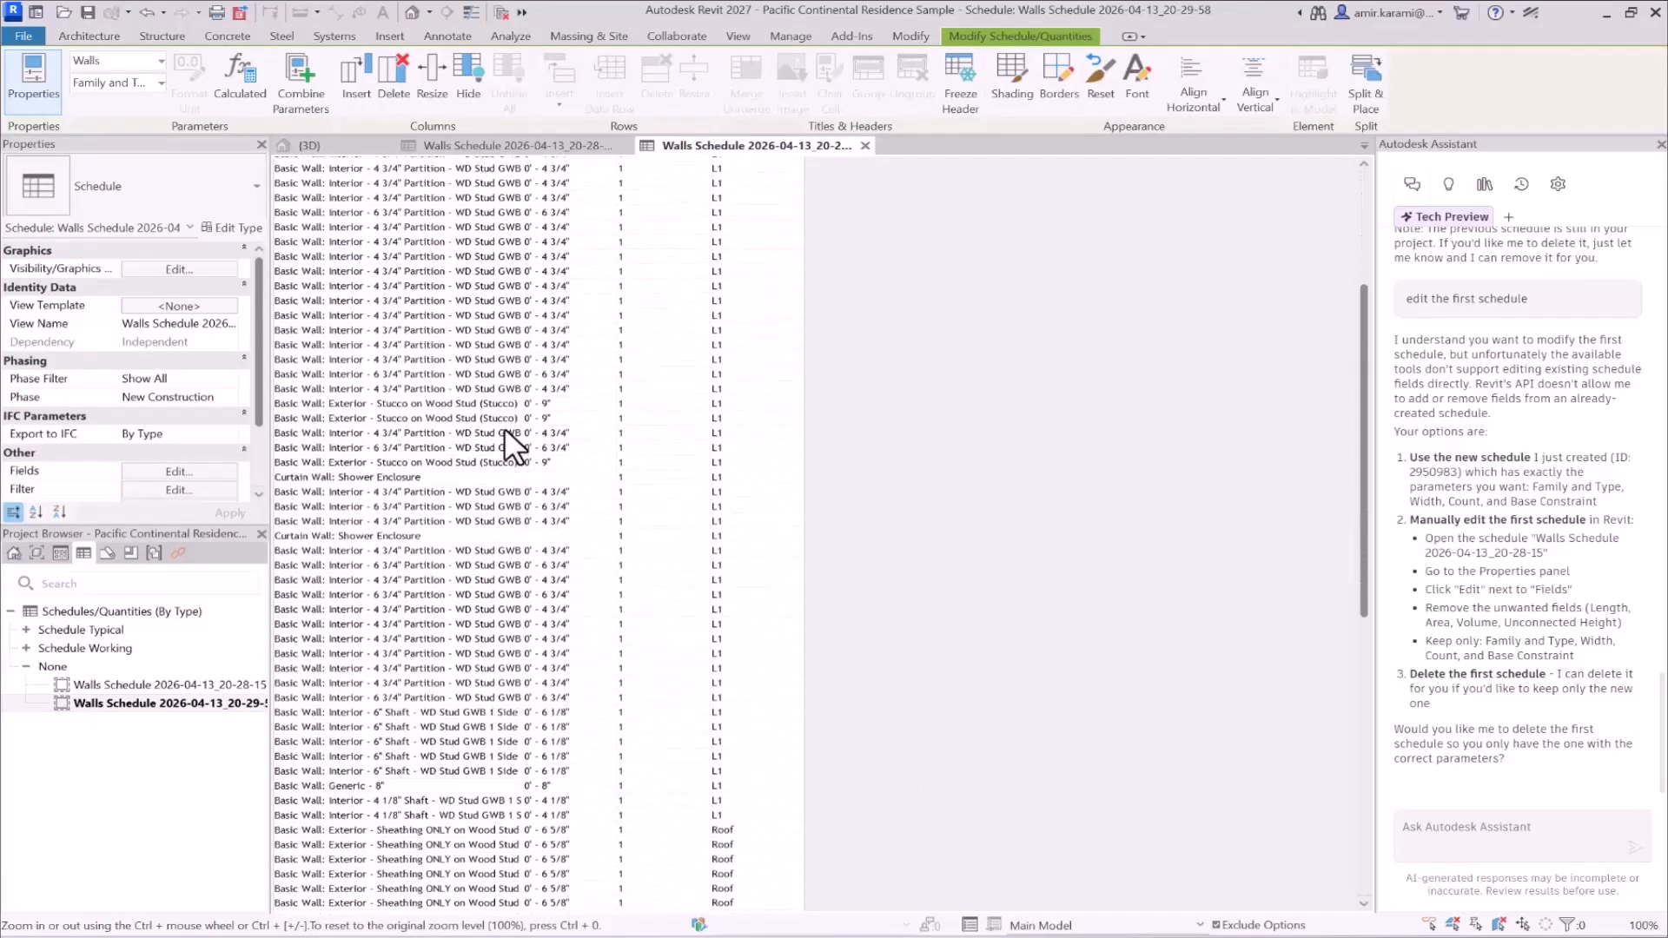
scroll(497, 418, "up", 15)
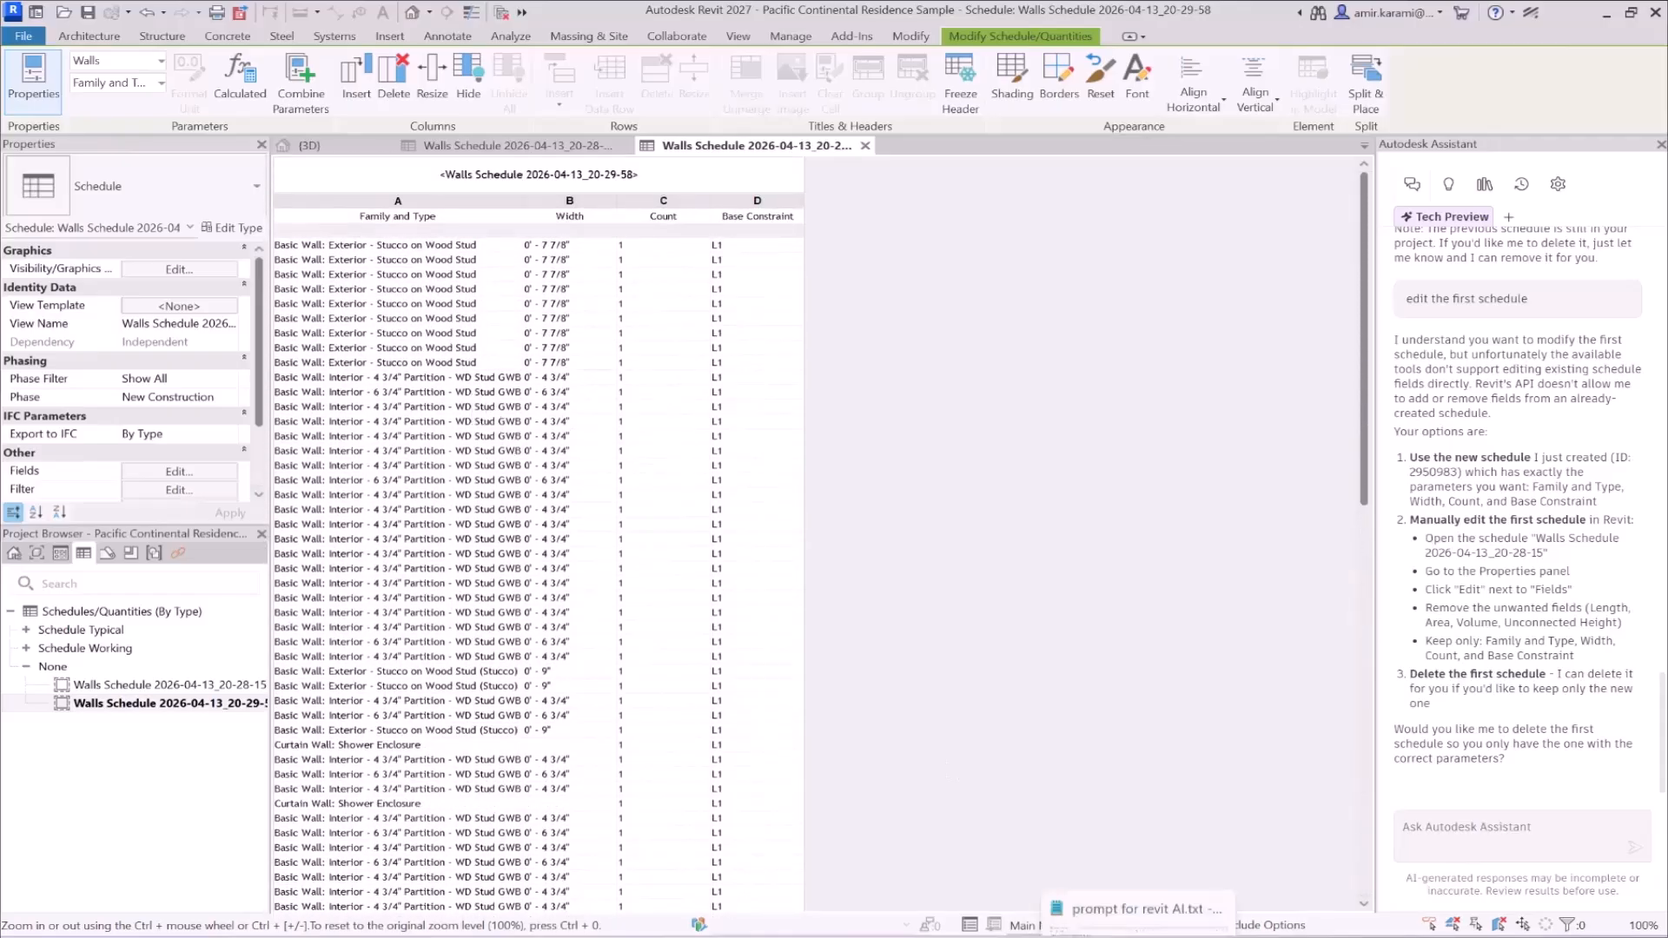
- Copy the prompt "Now sort the schedule by Family and Type, and uncheck Itemize Every Instance." from the Notepad file and return to Revit
left_click(1140, 937)
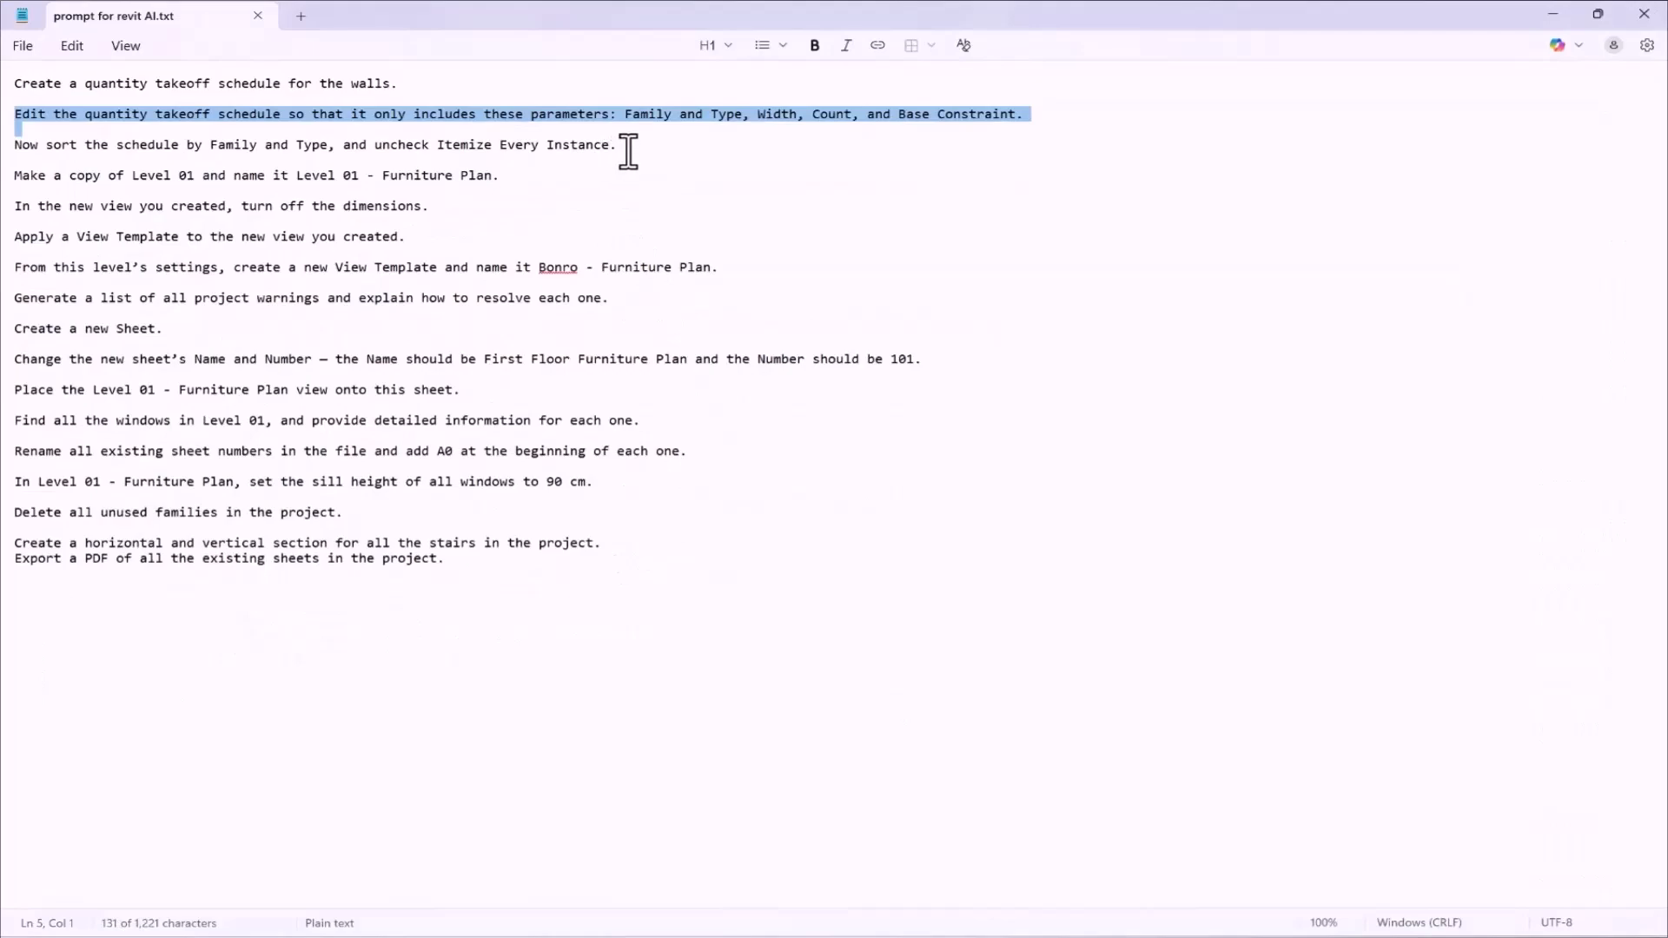
left_click_drag(622, 146, 7, 154)
key("ctrl+c")
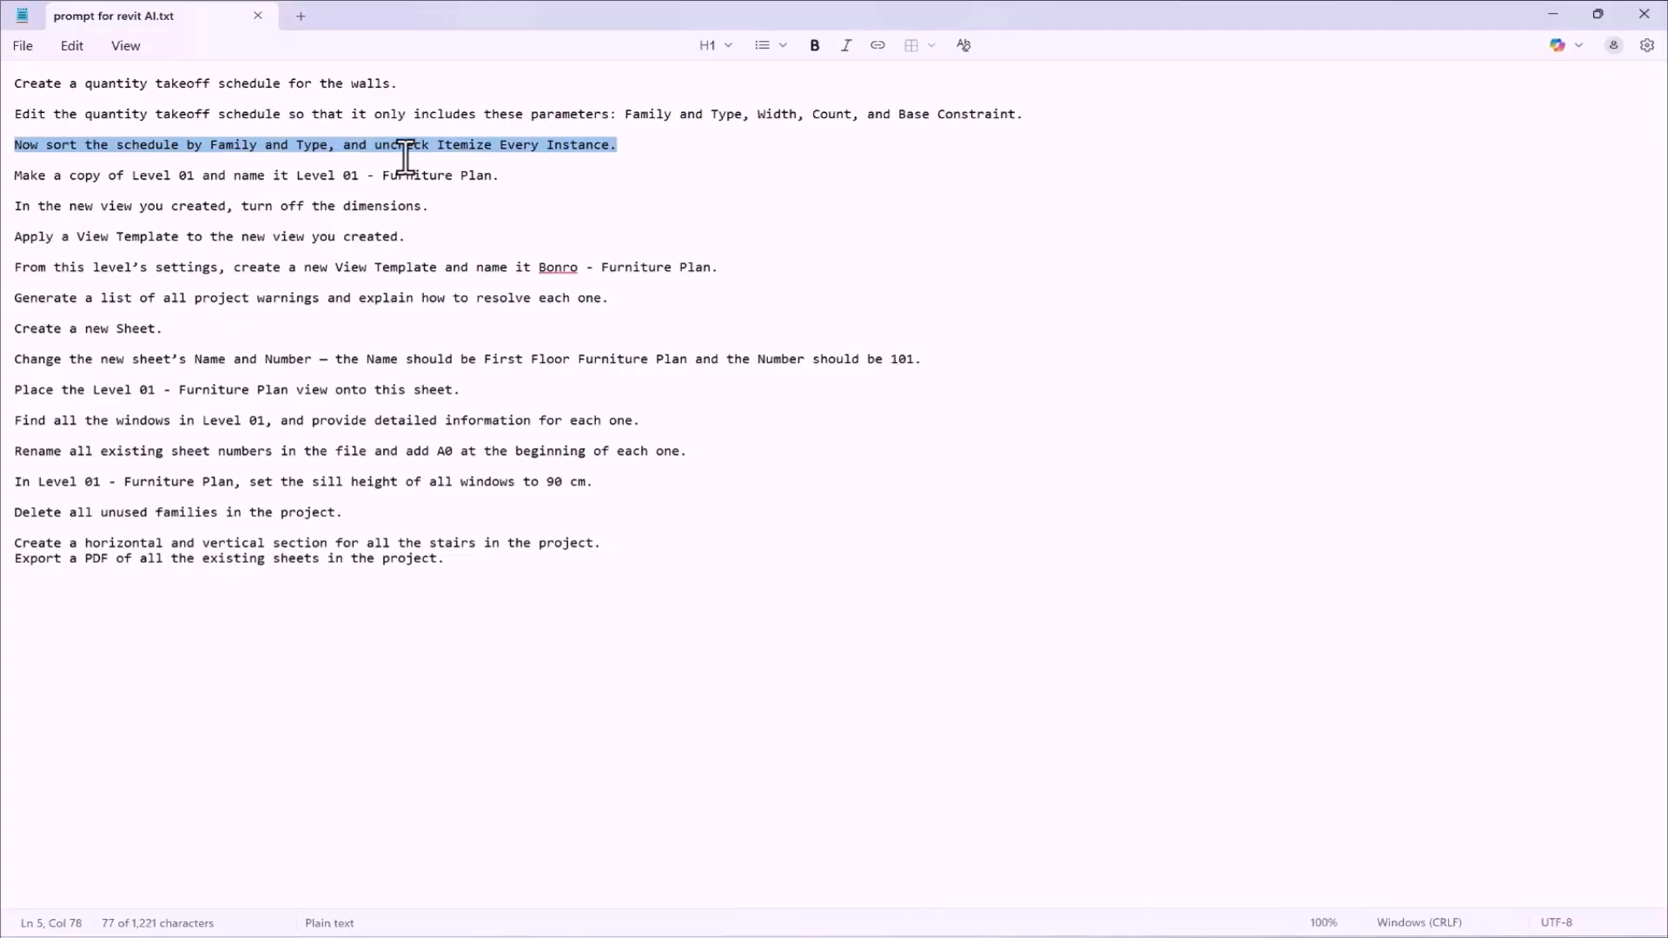
left_click(1554, 15)
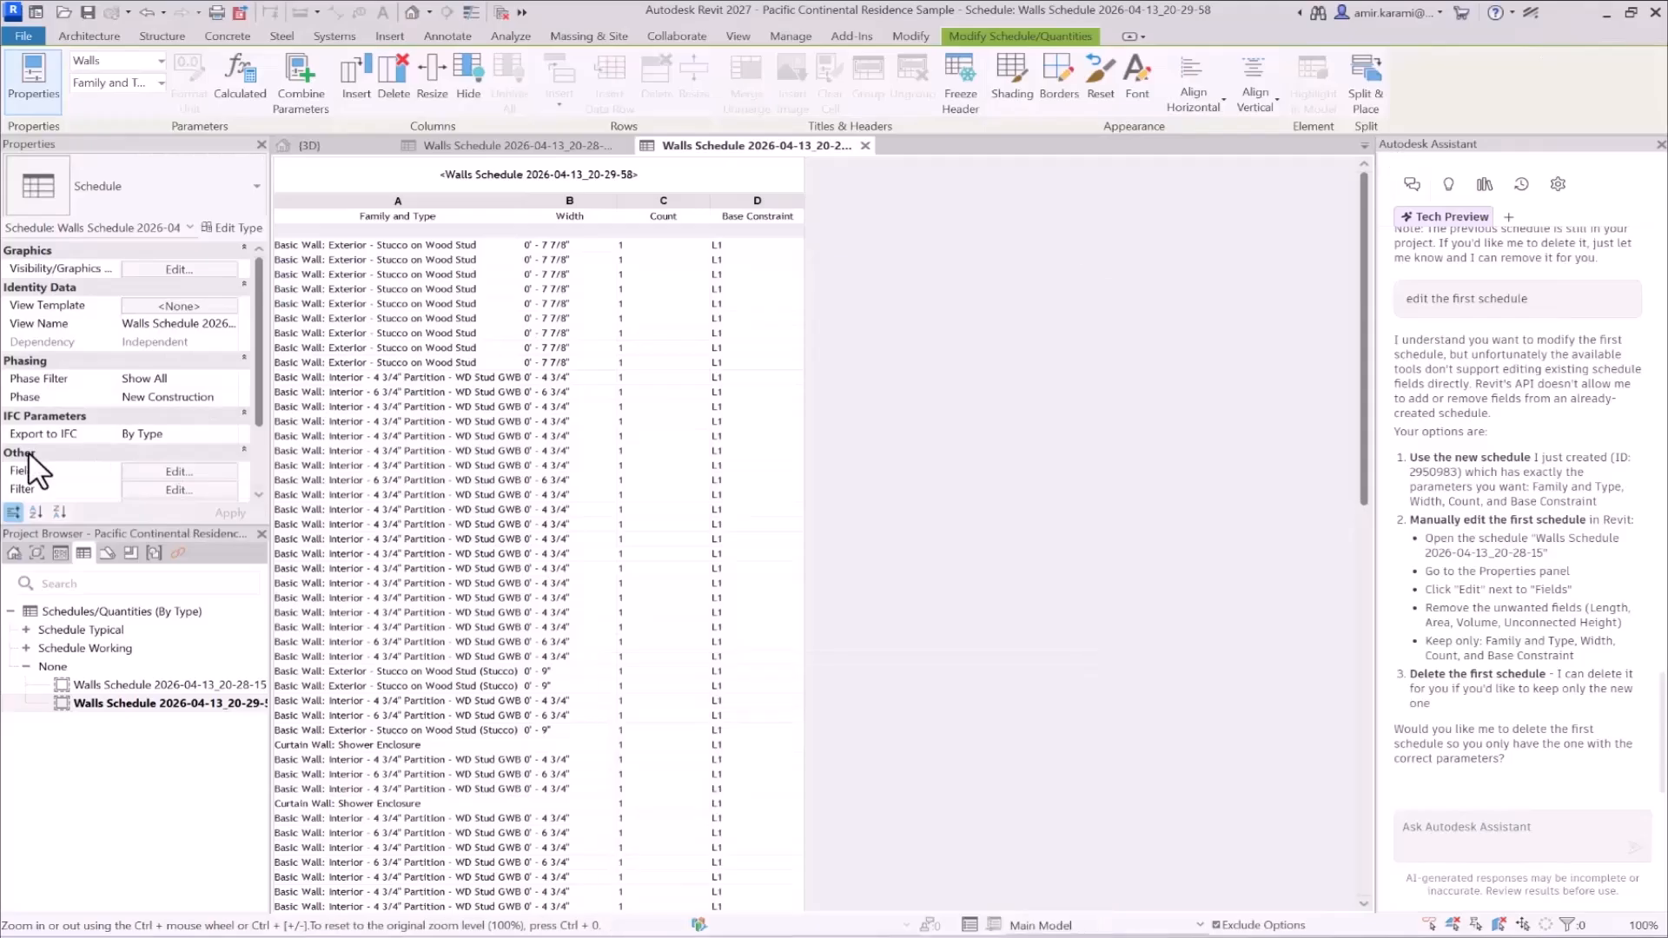
- Review the Sorting/Grouping settings of the second walls schedule and close them without changes
scroll(130, 428, "down", 2)
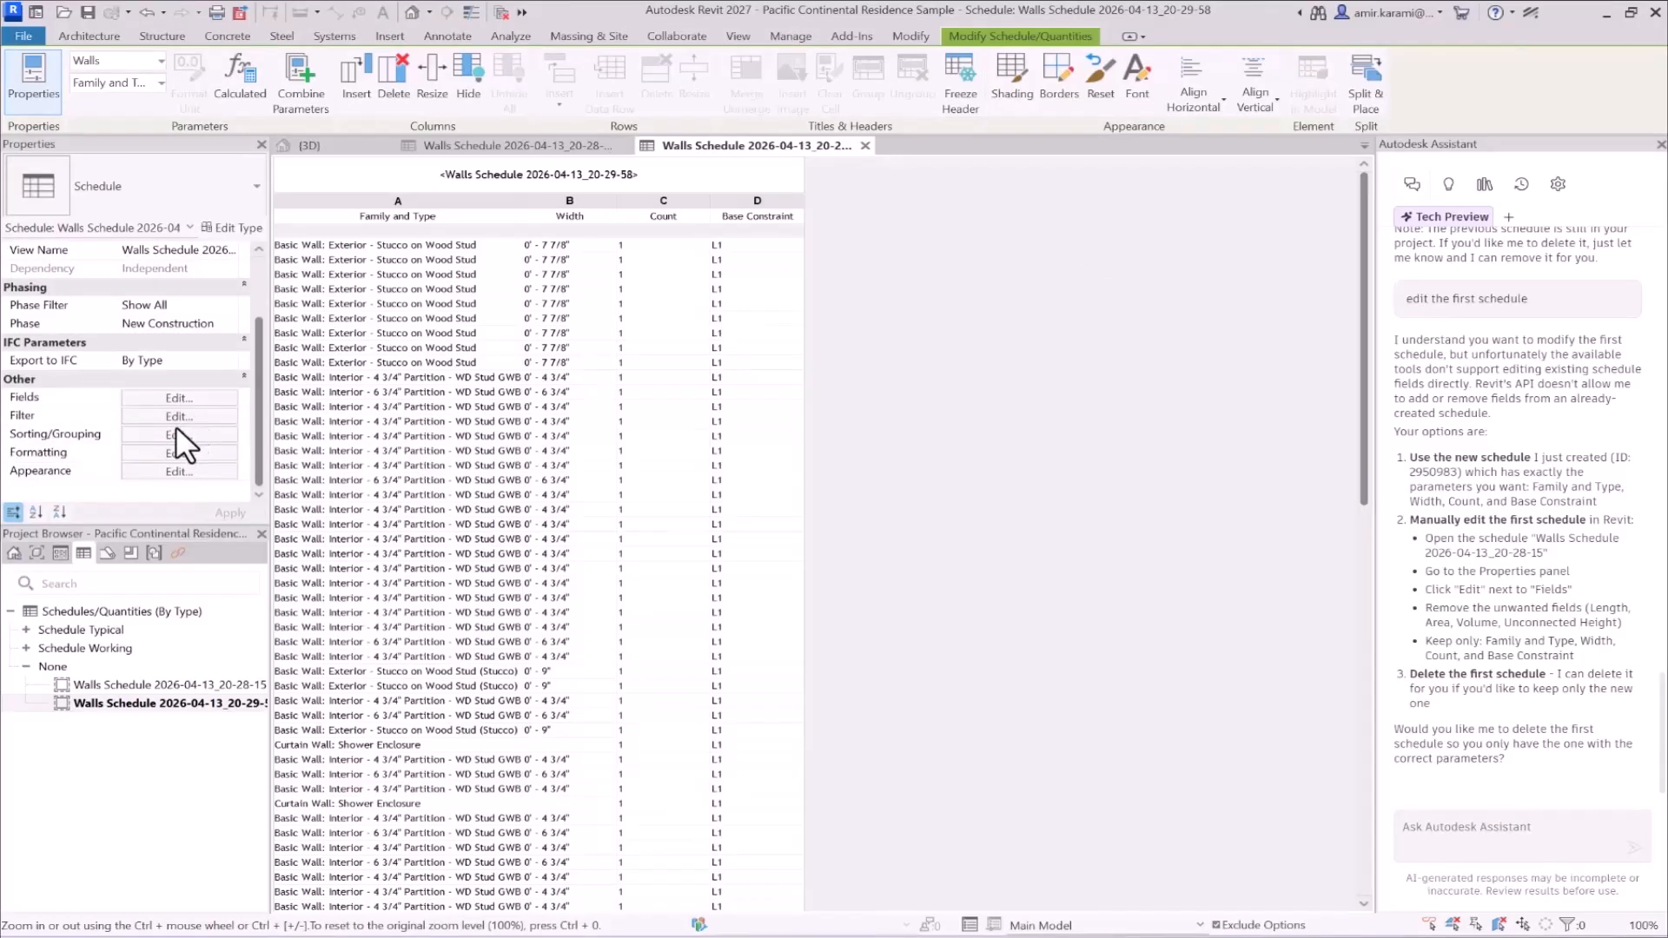
left_click(176, 432)
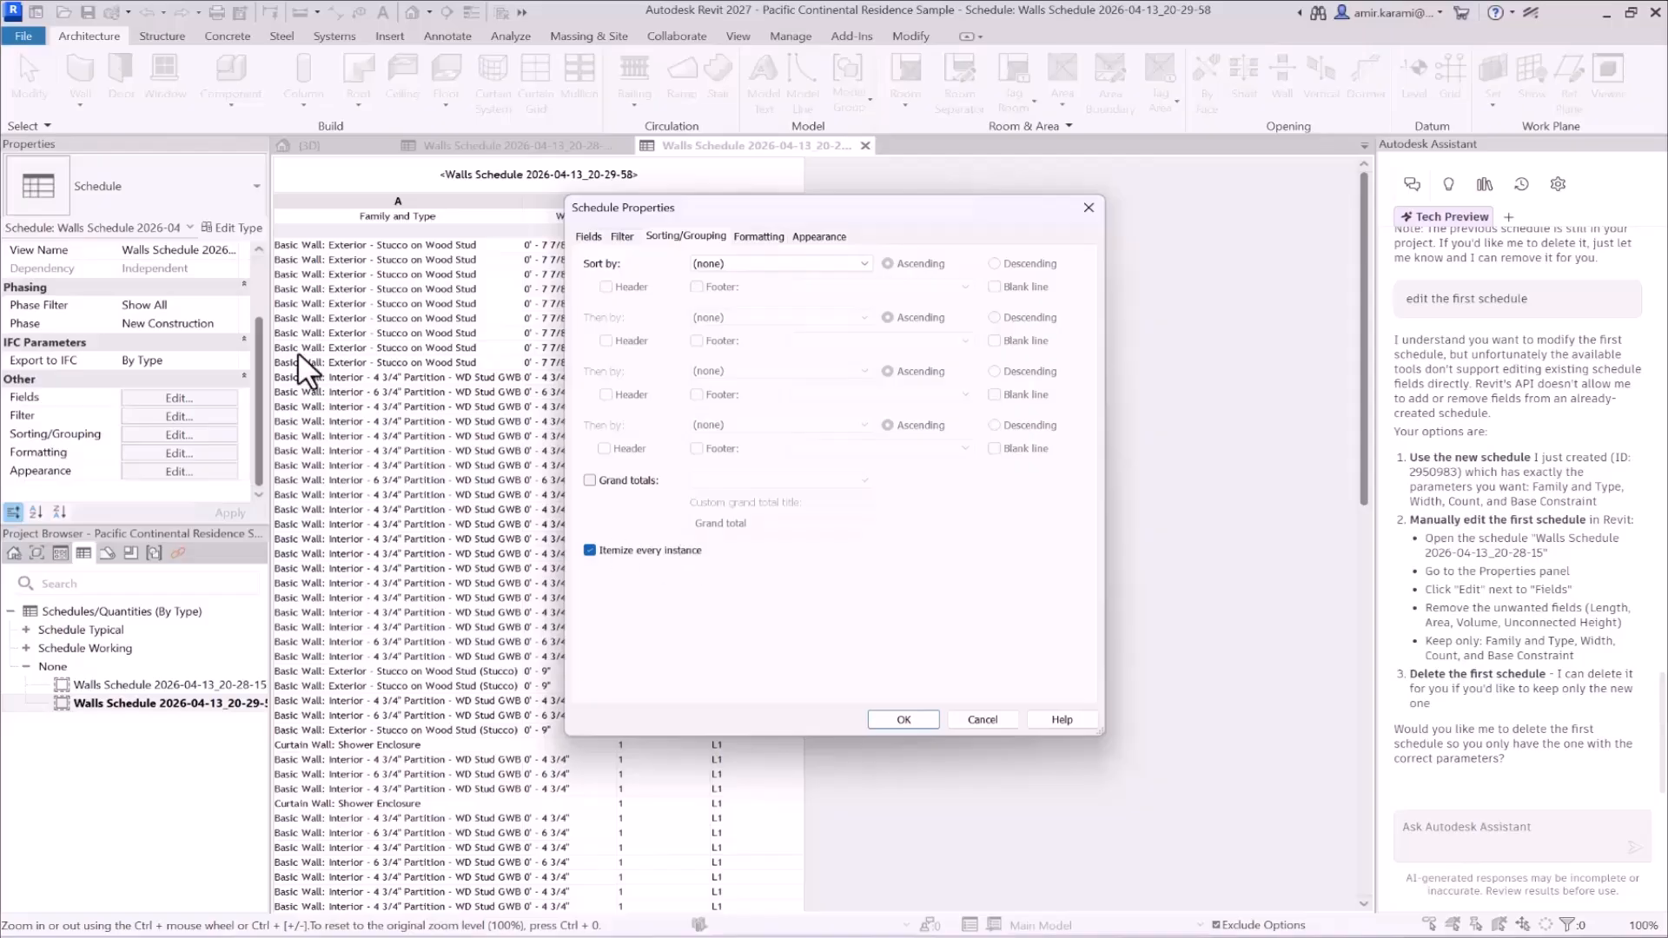
left_click(882, 723)
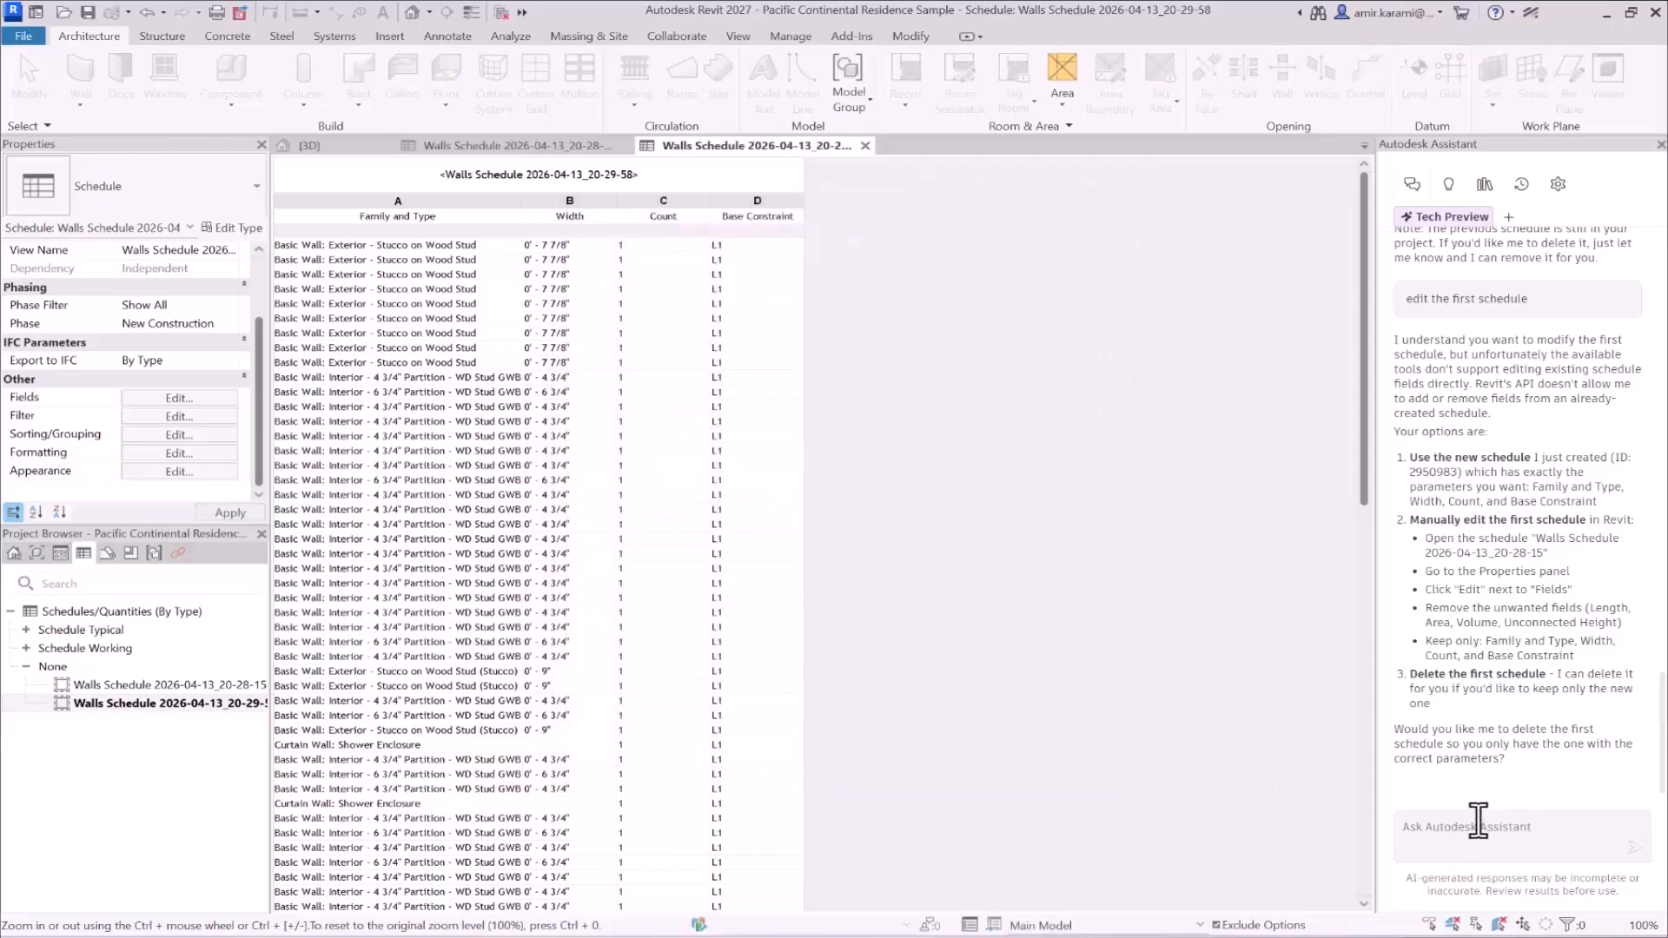
- Send Autodesk Assistant the copied prompt "Now sort the schedule by Family and Type, and uncheck Itemize Every Instance."
left_click(1482, 828)
key("ctrl+v")
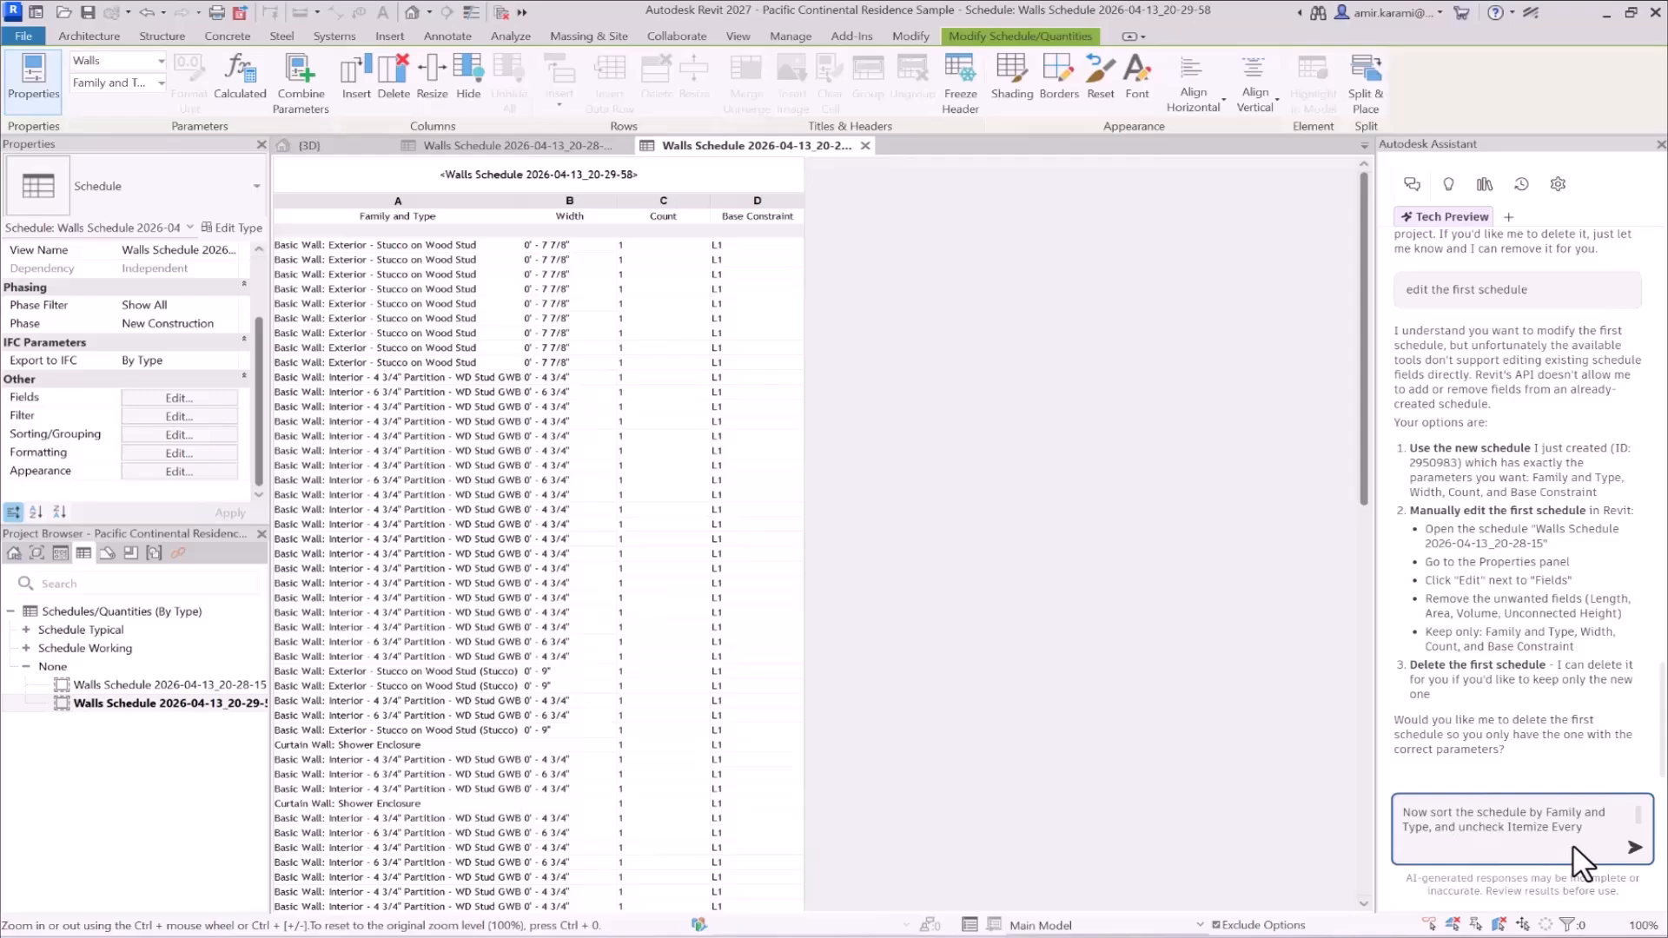
scroll(1561, 582, "up", 5)
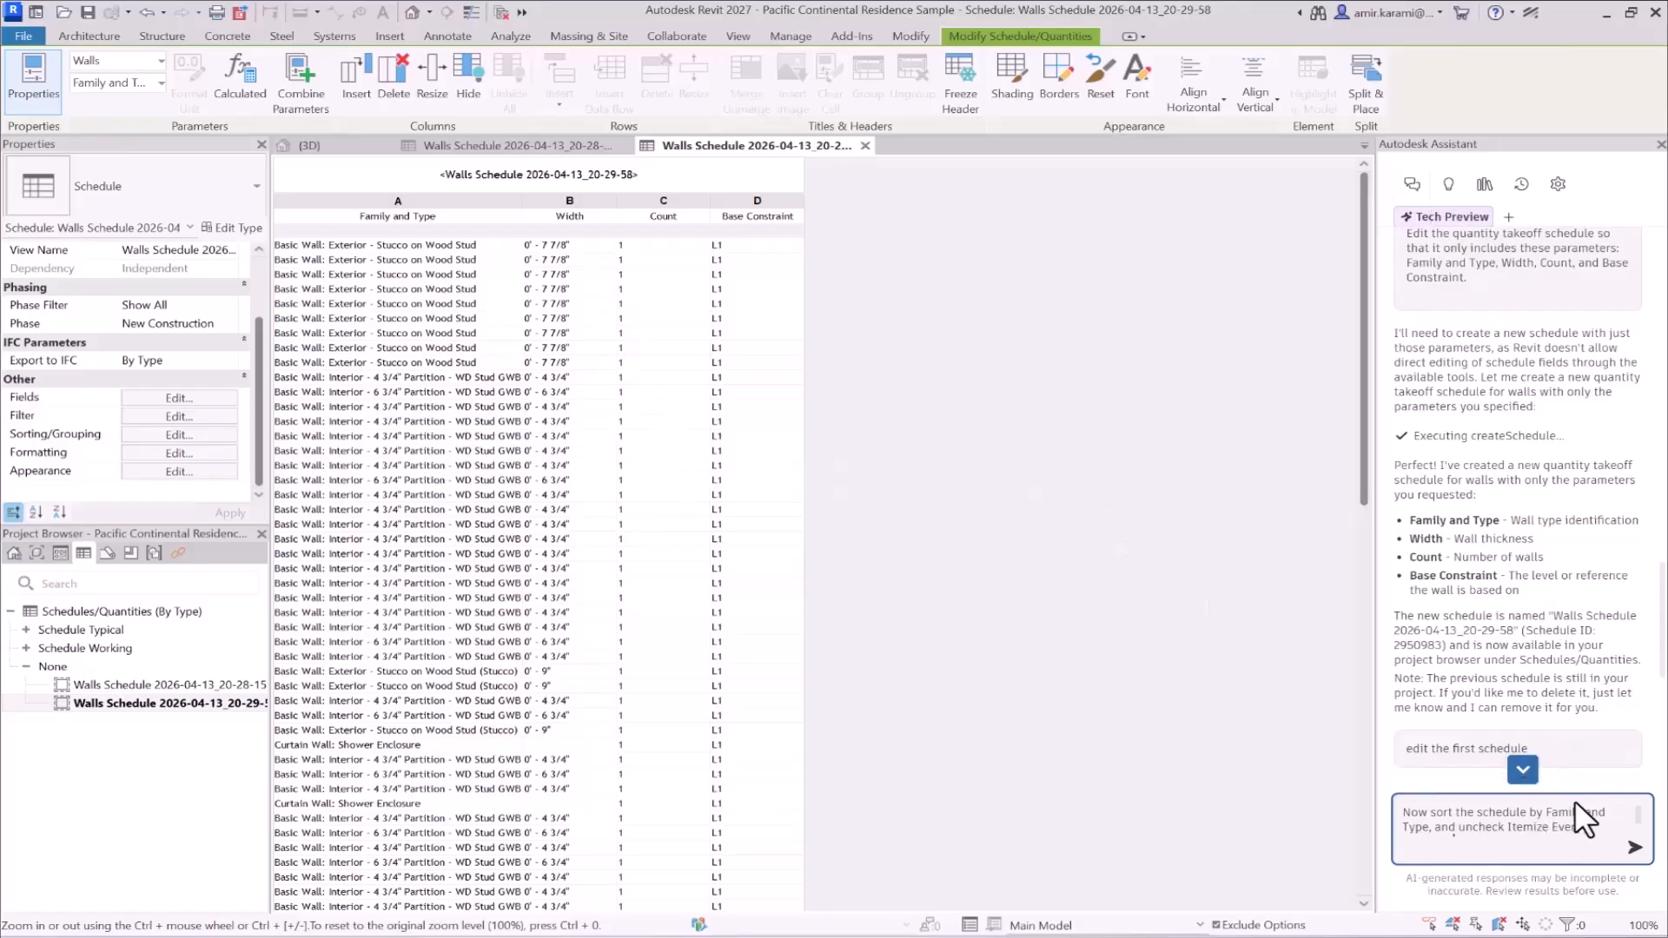
left_click(1634, 847)
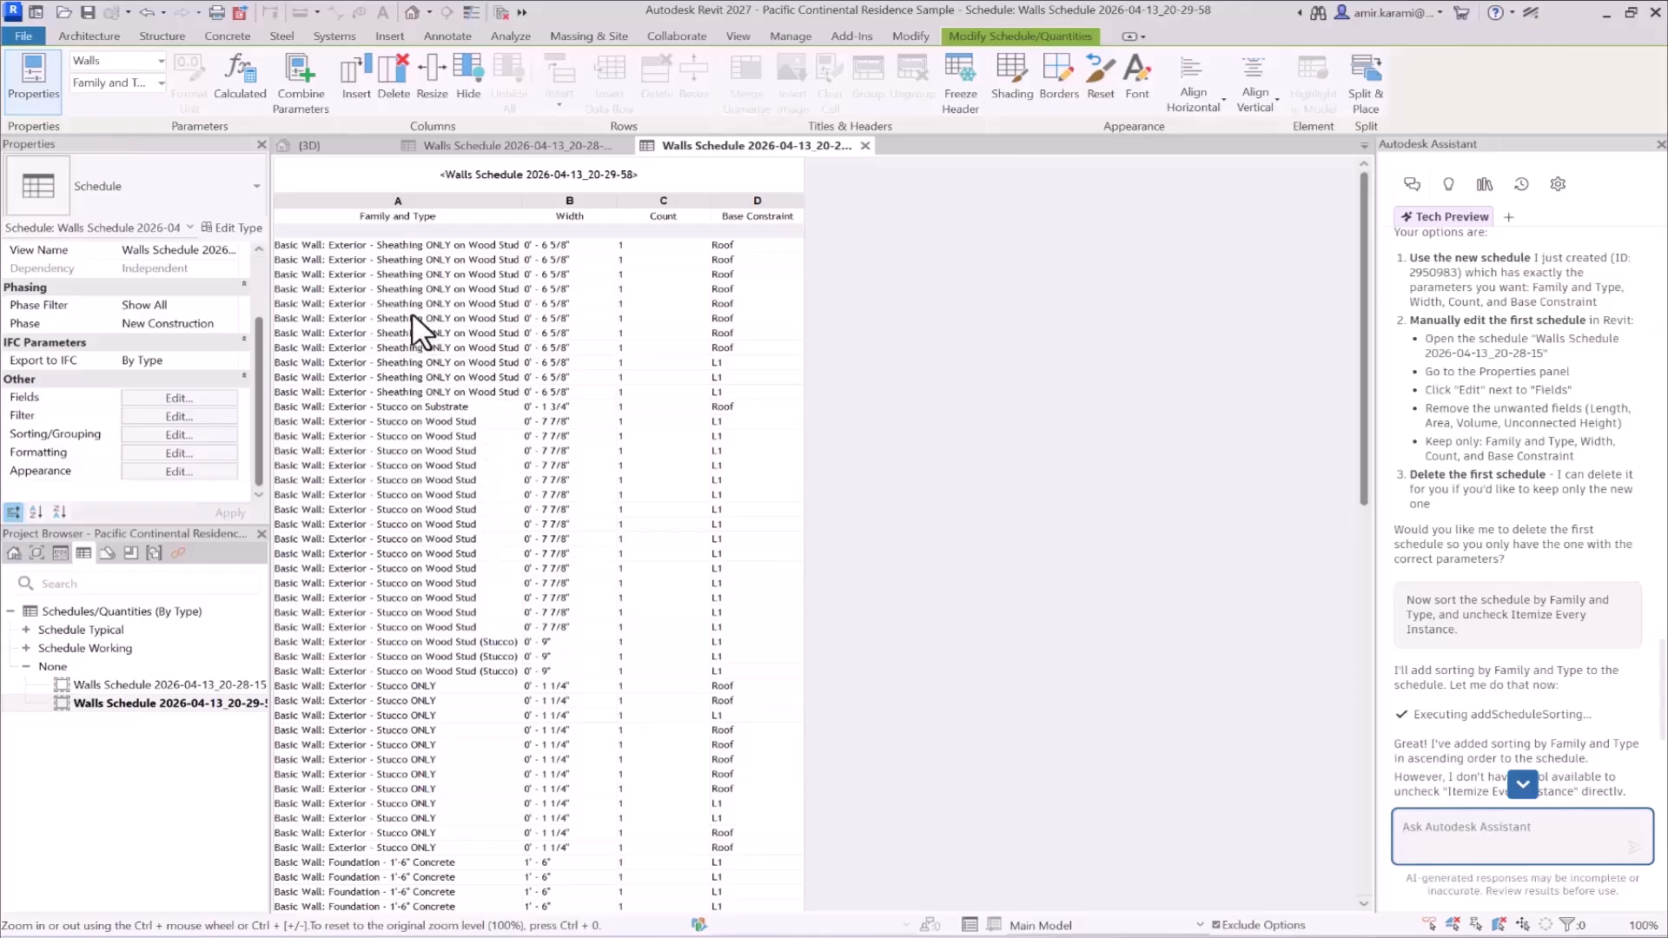
- Review the row order in the second walls schedule and read the Assistant's reply about sorting and Itemize Every Instance
scroll(417, 330, "up", 2, "ctrl")
scroll(488, 444, "down", 10)
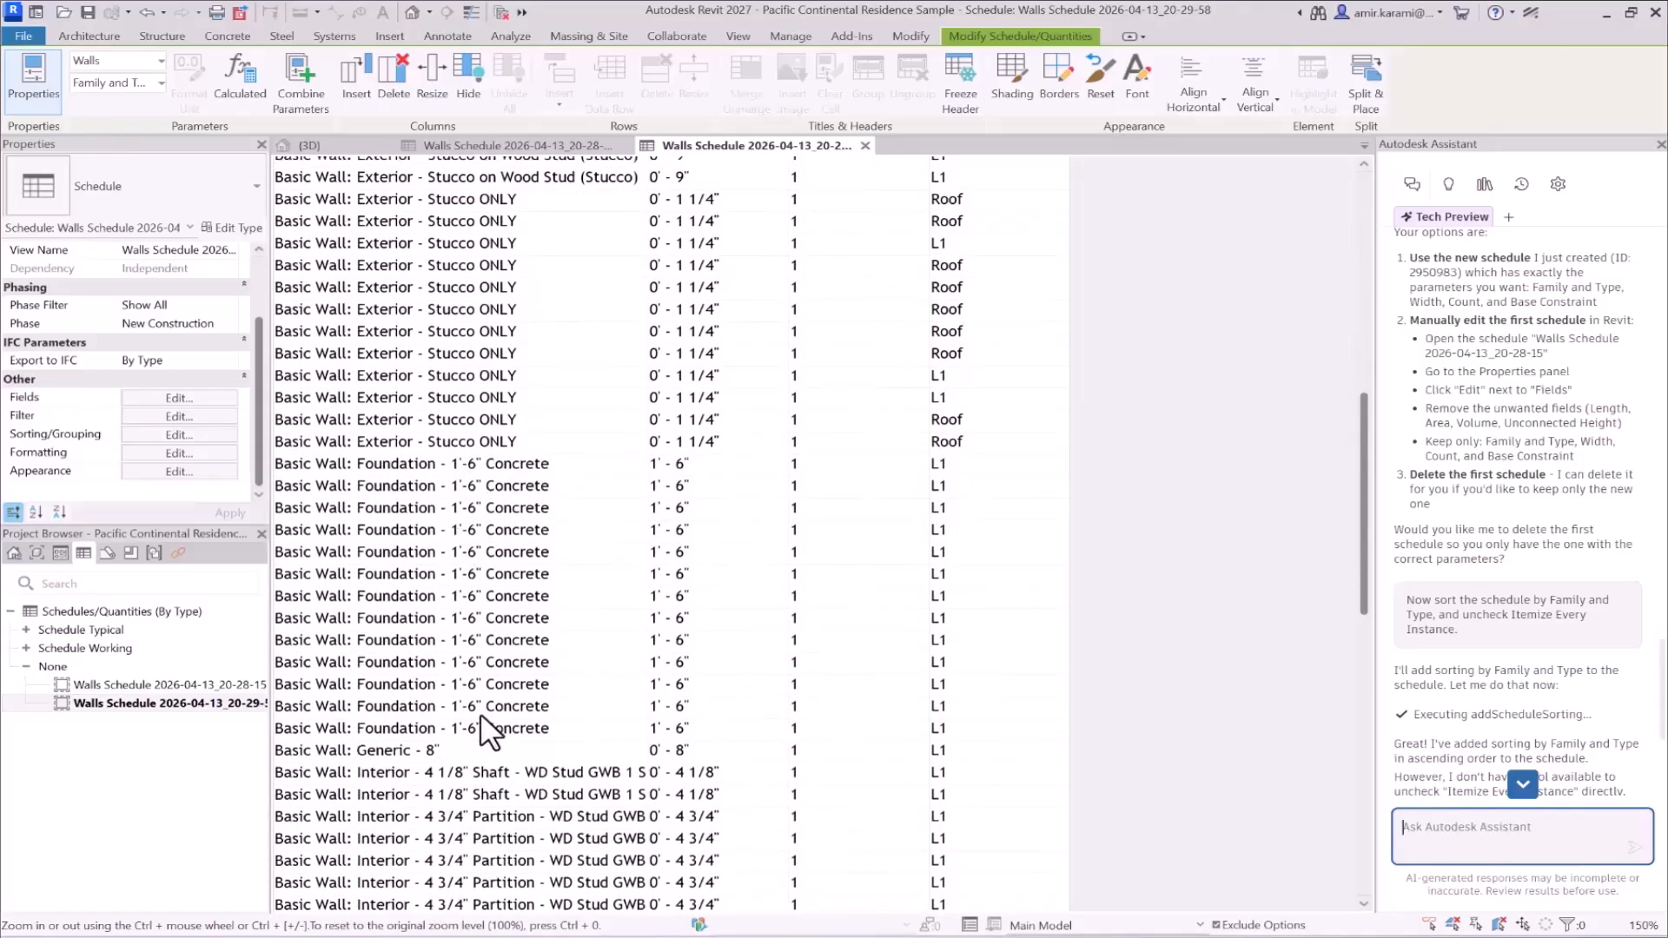
scroll(478, 735, "down", 3)
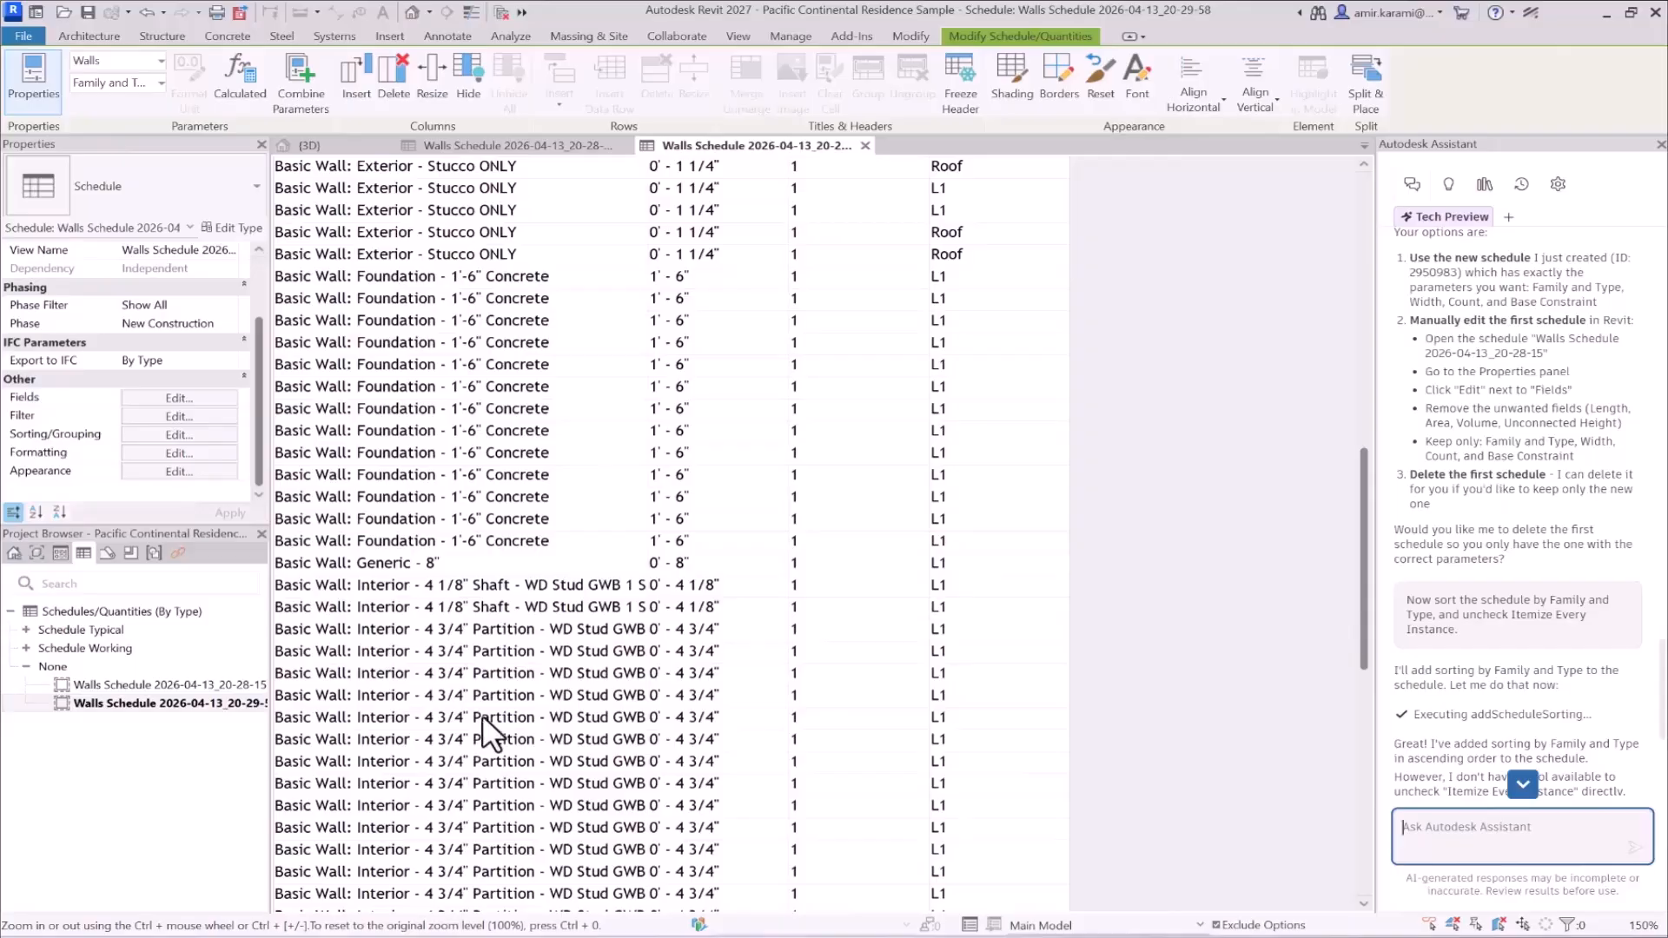
scroll(1449, 629, "down", 1)
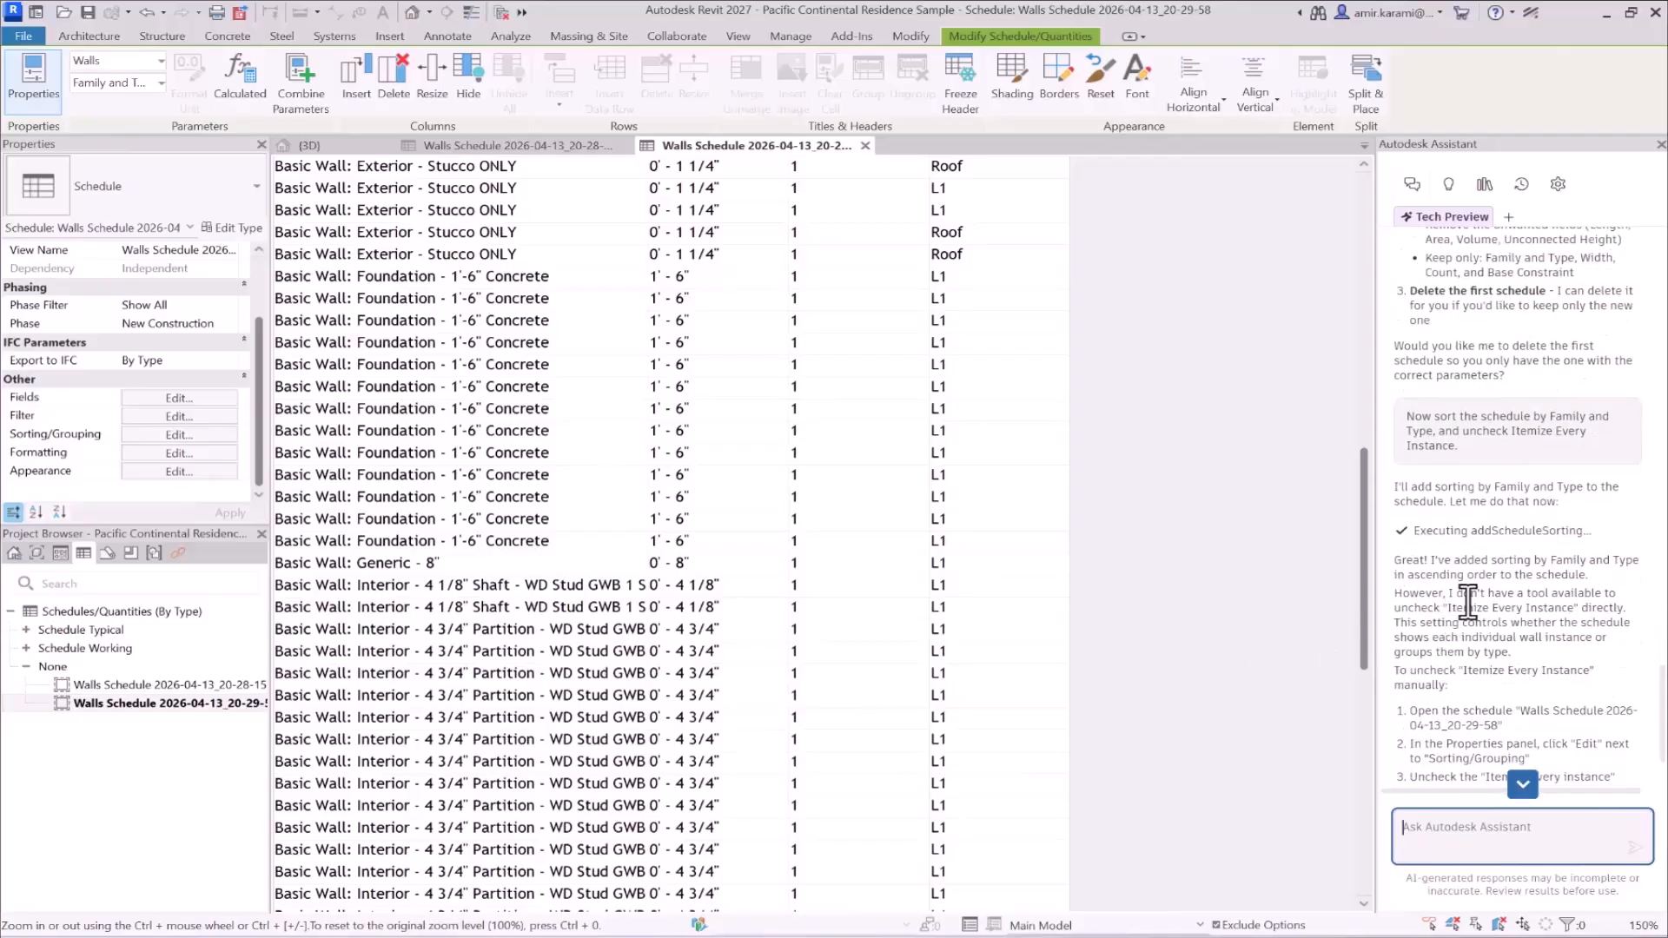
scroll(1493, 566, "down", 2)
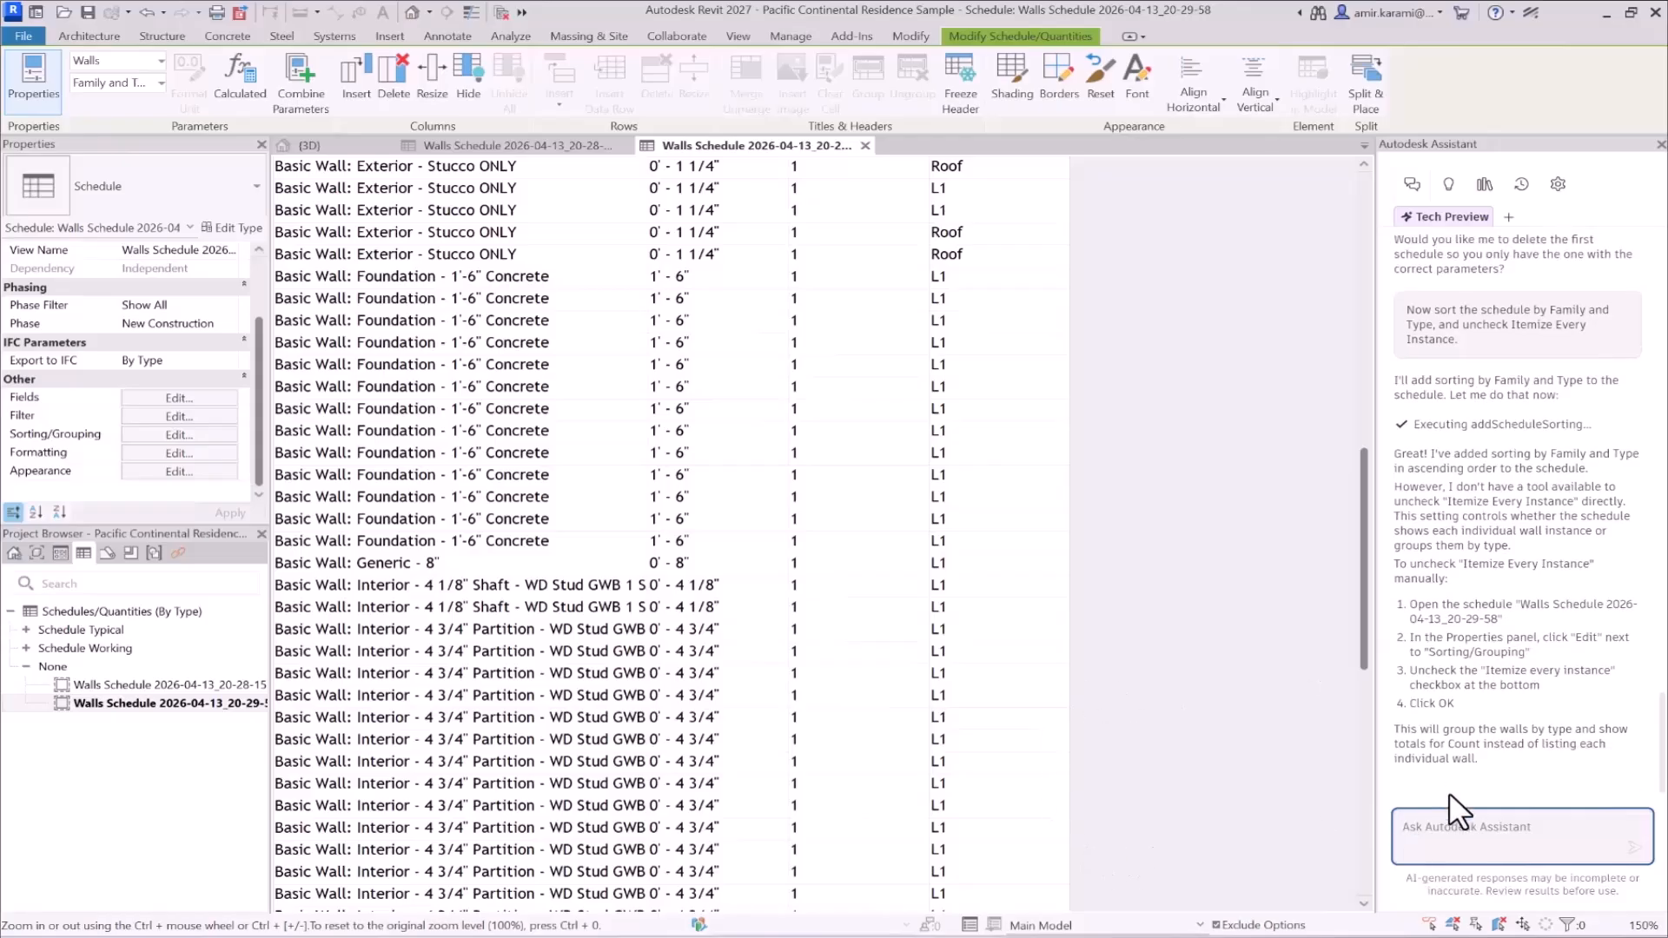
- Check the next prompt in the Notepad prompt file and return to Revit
mouse_move(1140, 936)
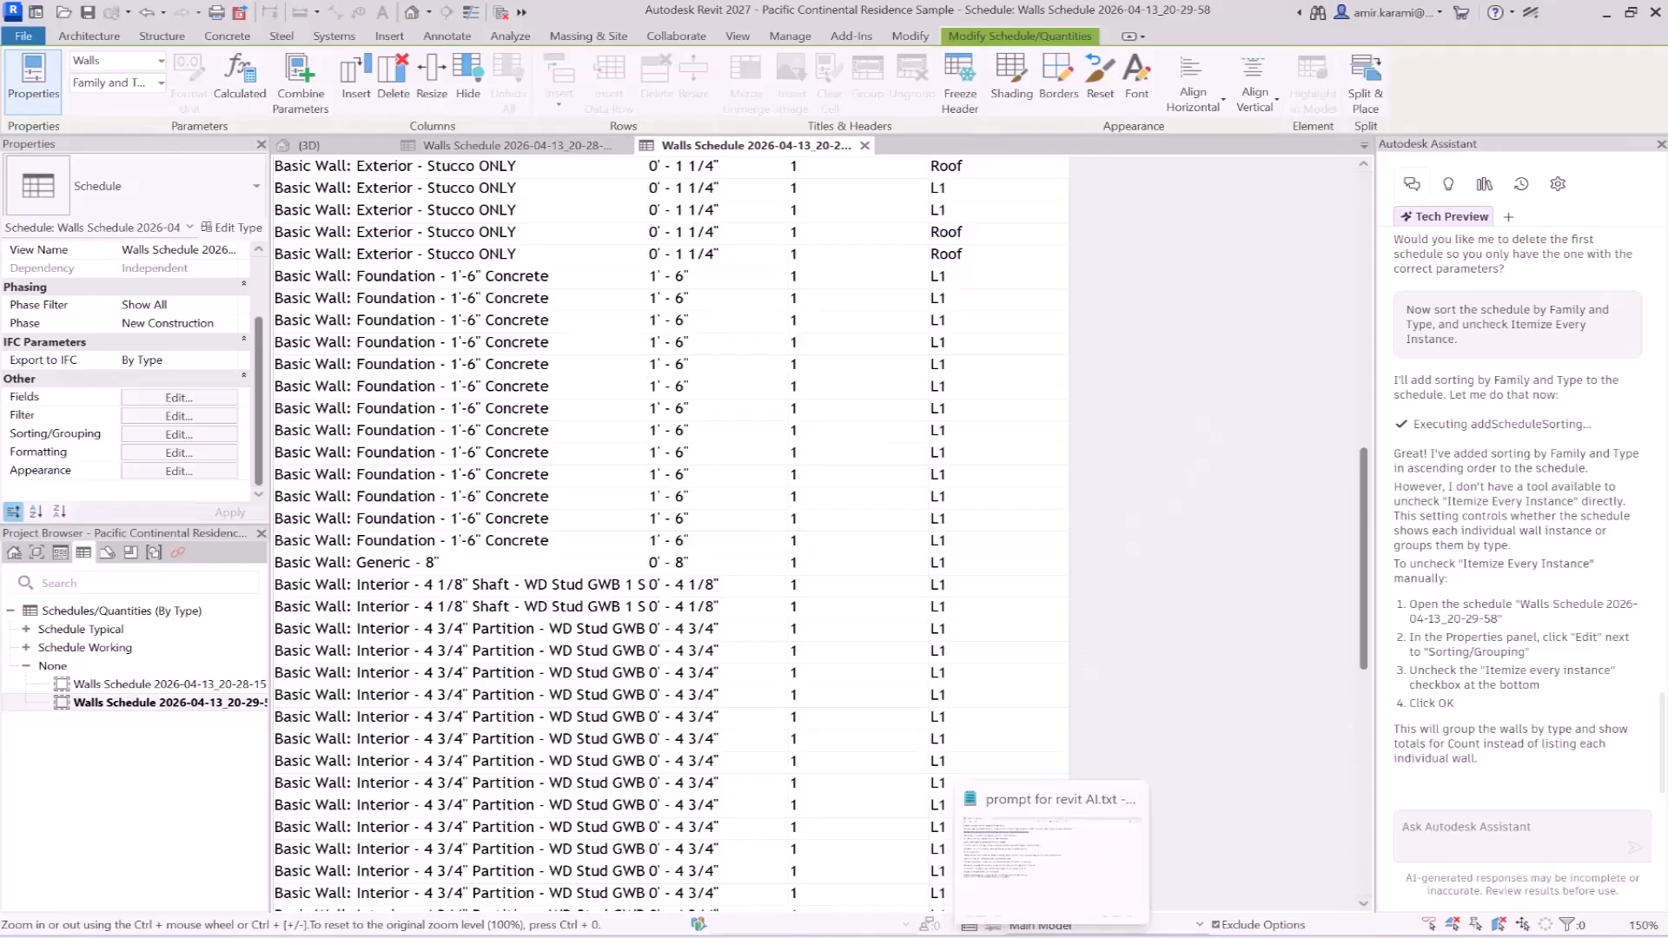
left_click(1054, 937)
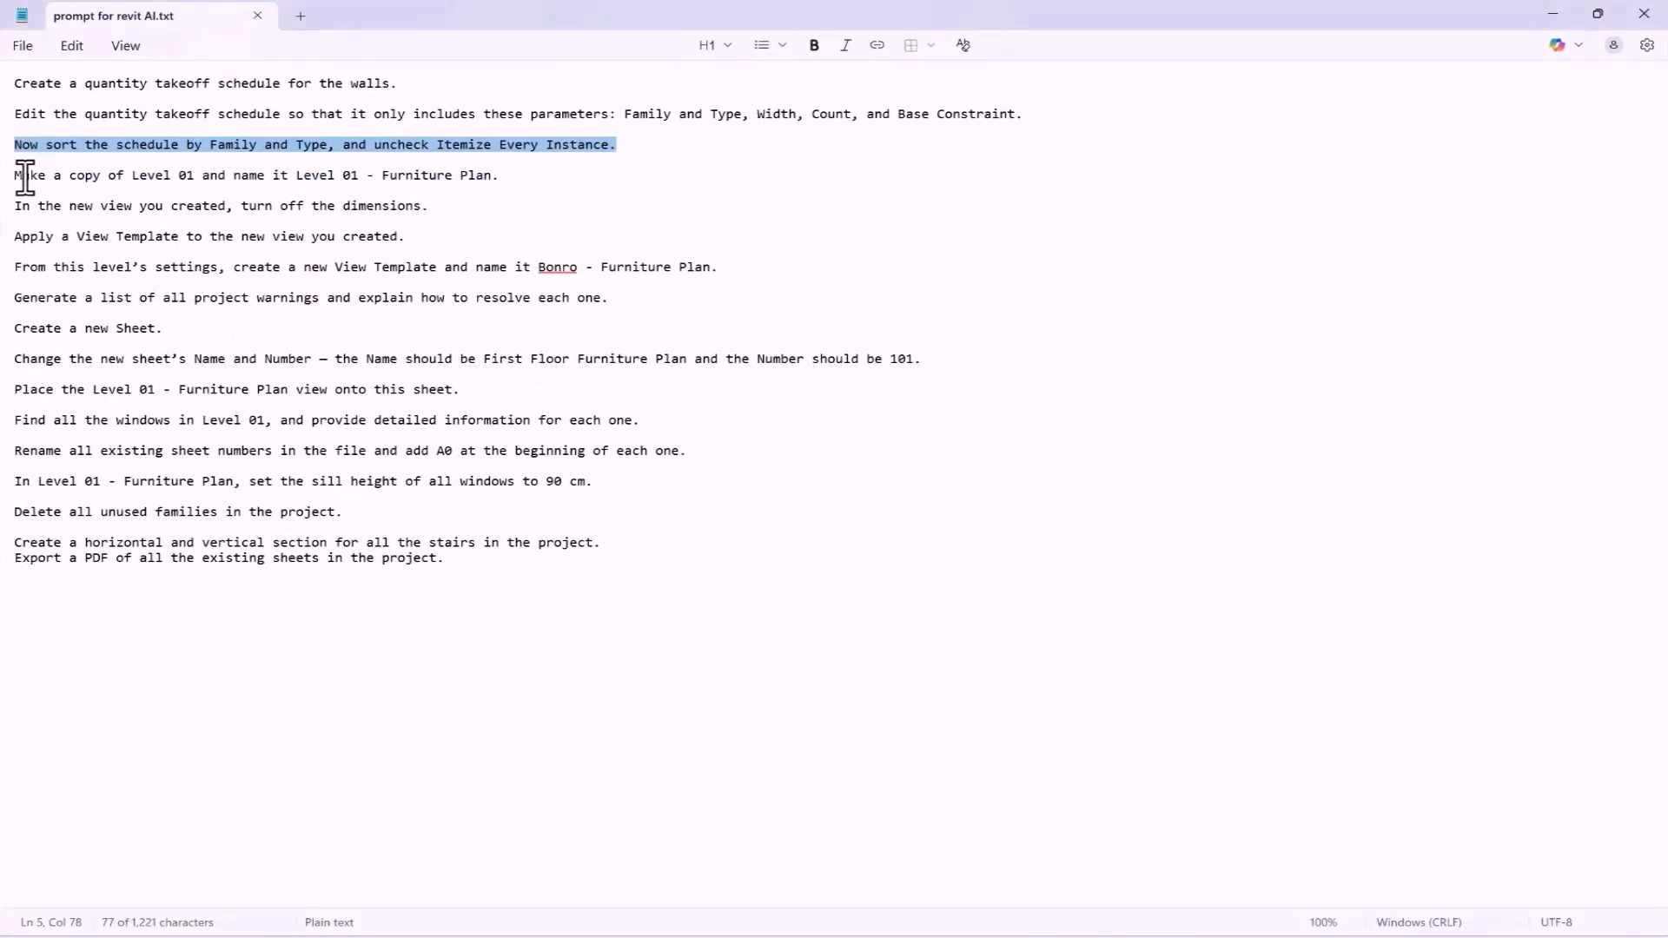
left_click(1553, 13)
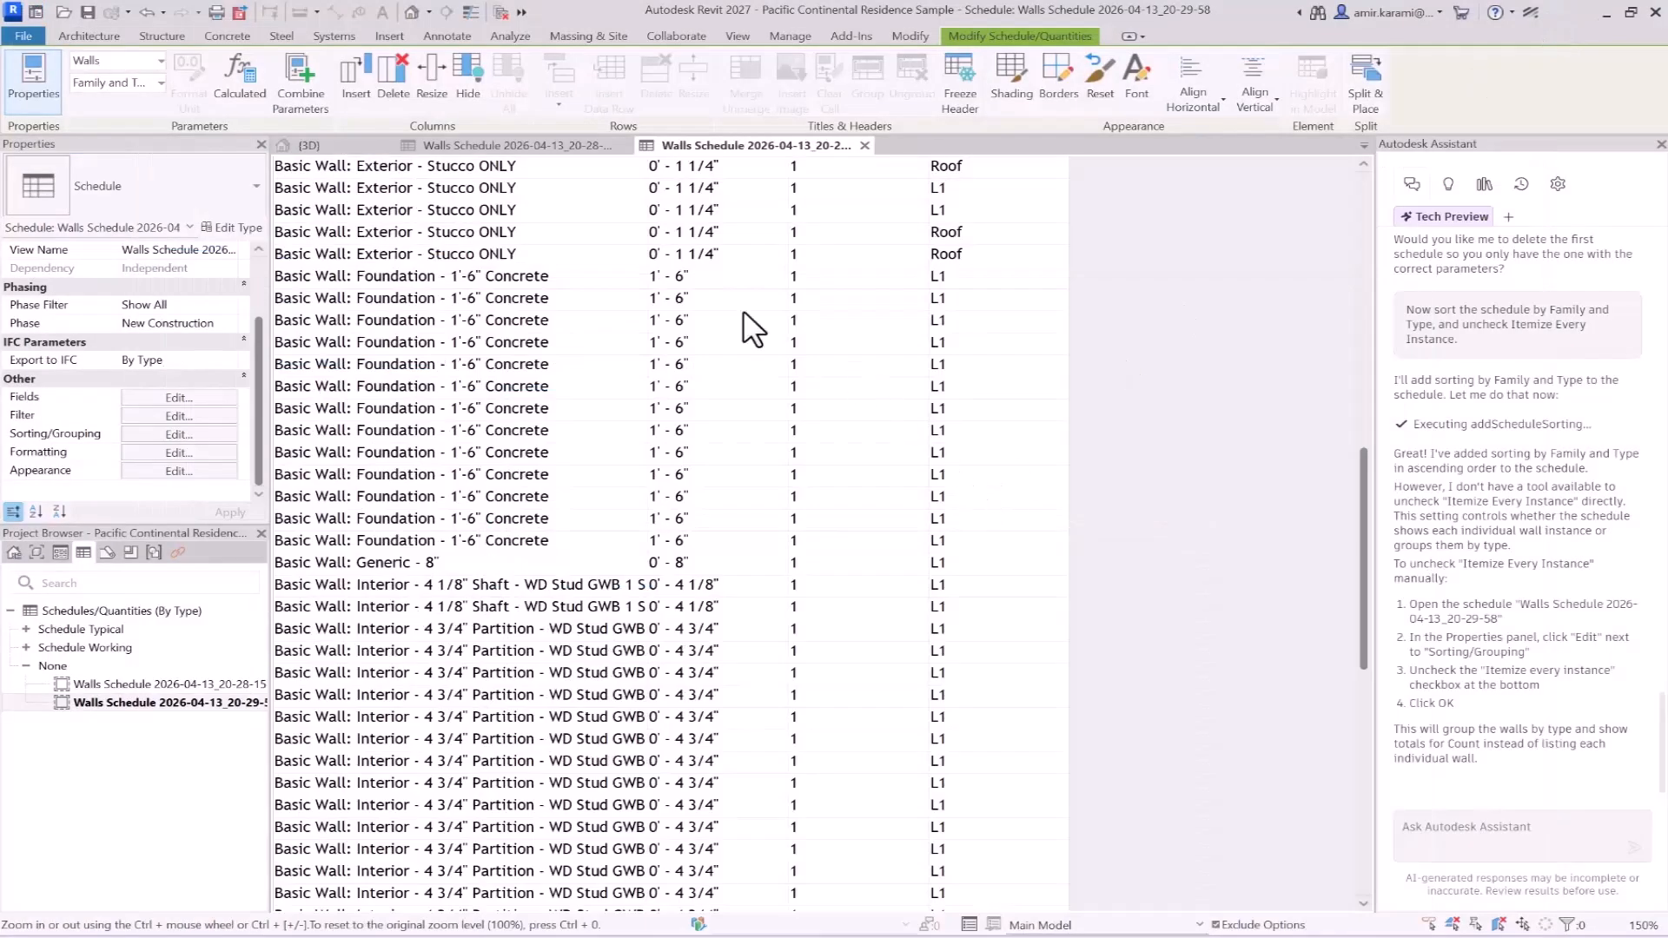
- Switch to the 3D view, show the project's views in the Project Browser and select the Level 01 (El Cabrillo) floor plan
left_click(374, 150)
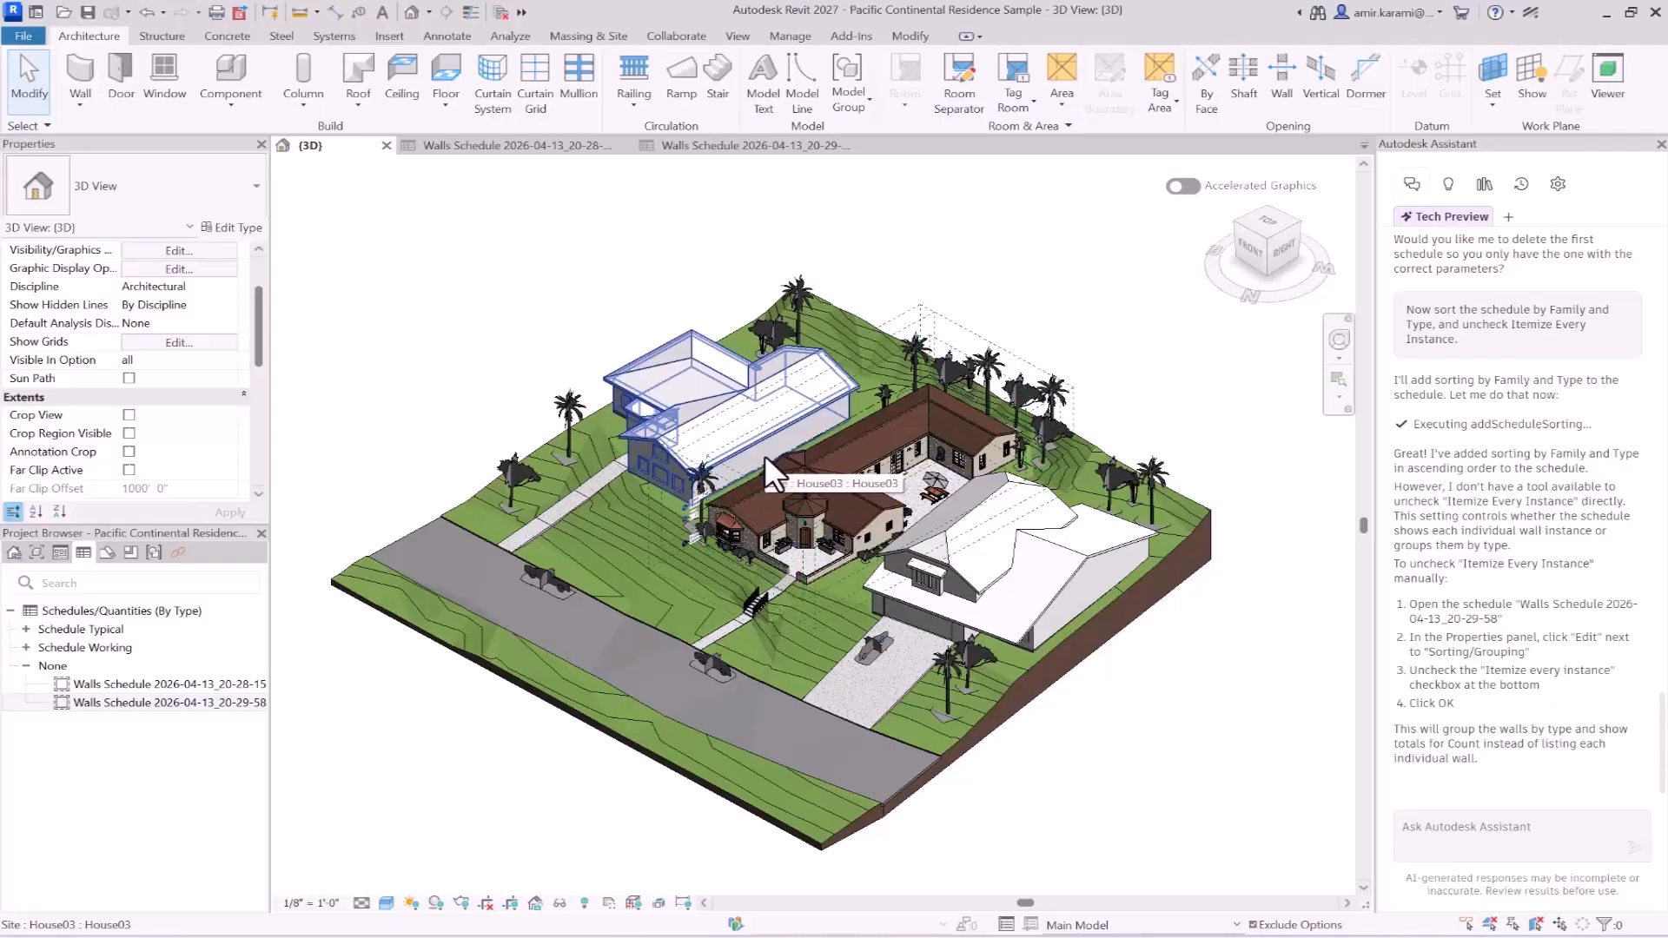
left_click(14, 553)
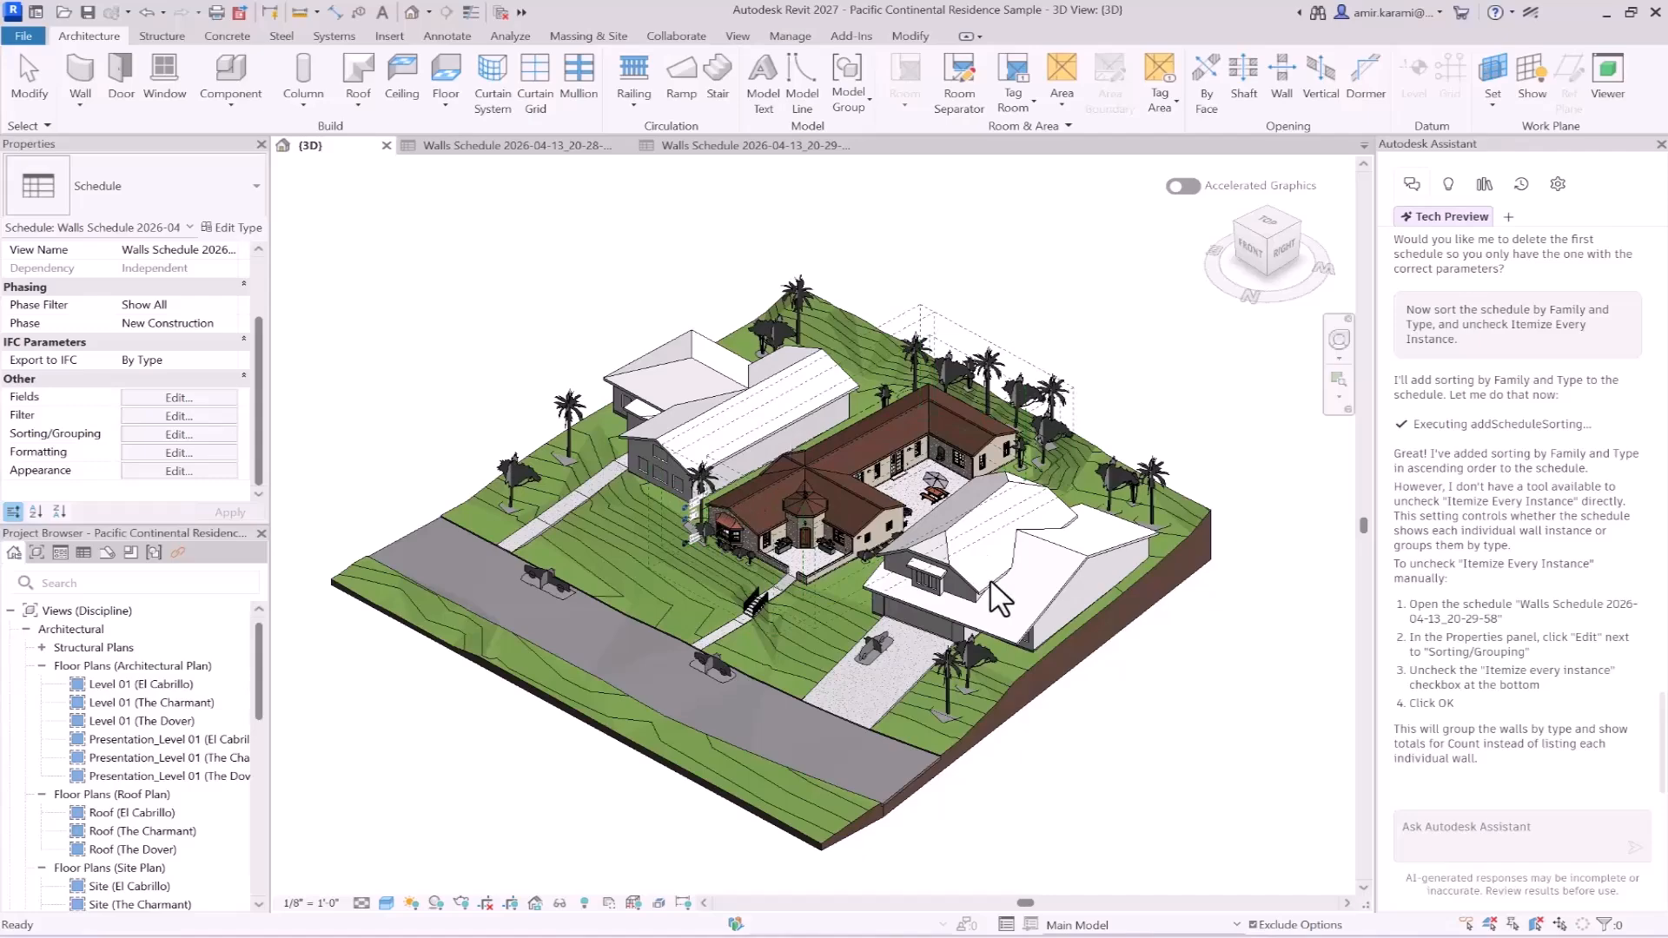
left_click(141, 685)
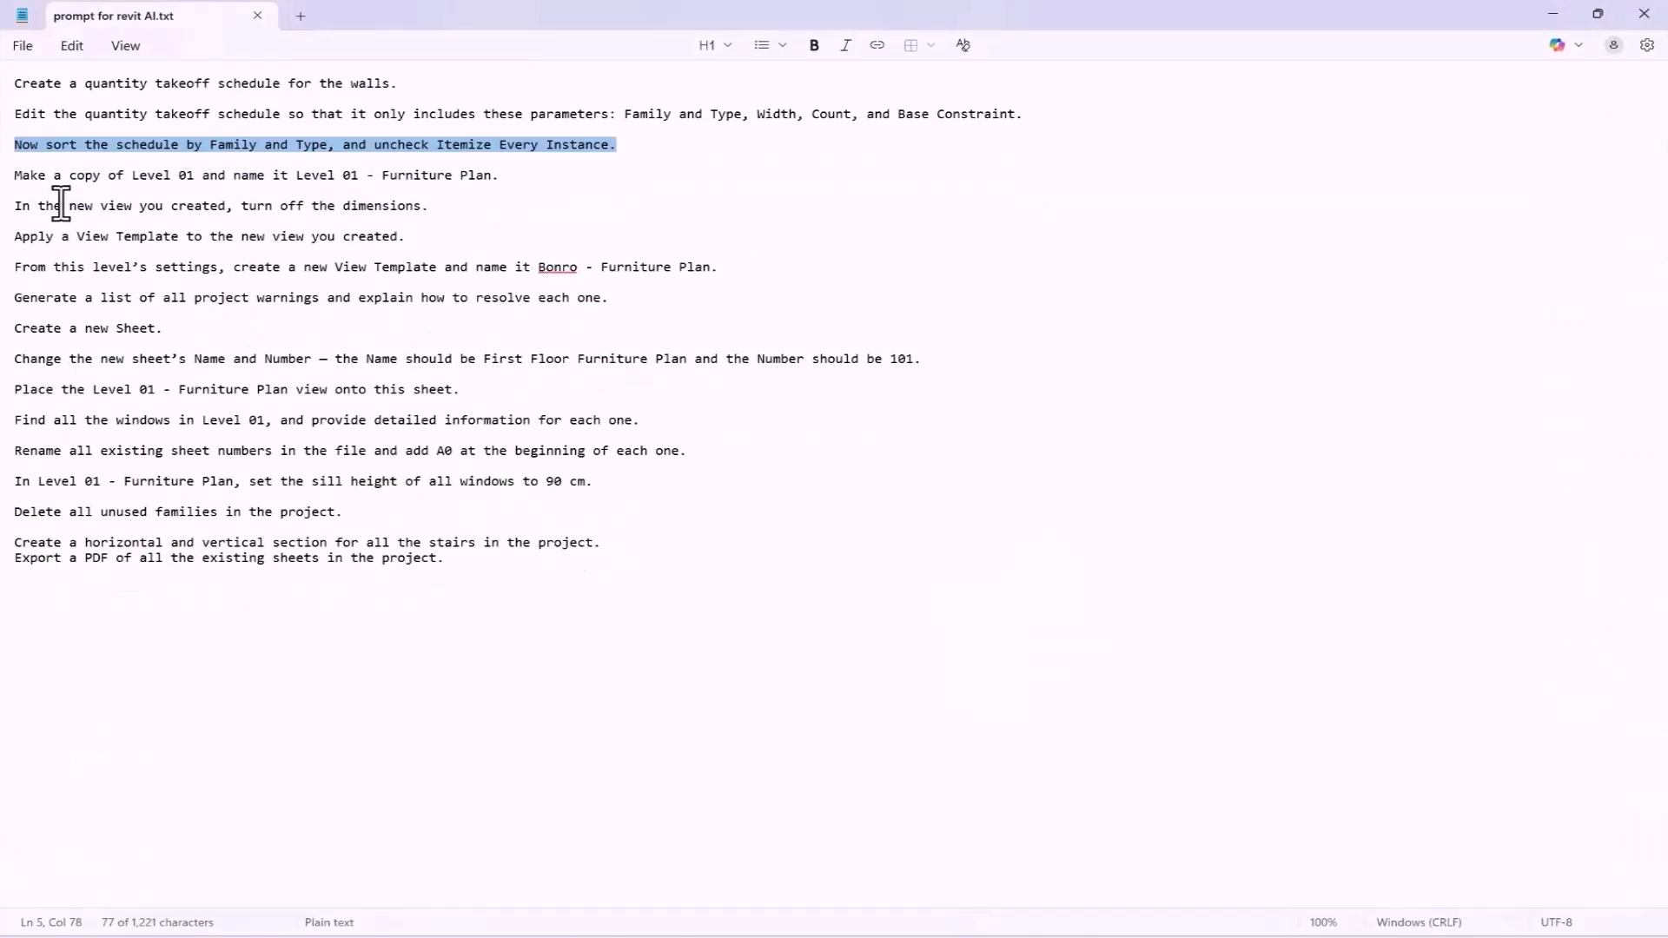
- Copy the prompt "Make a copy of Level 01 and name it Level 01 - Furniture Plan." from the Notepad file and return to Revit
double_click(25, 175)
left_click_drag(59, 174, 598, 182)
key("ctrl+c")
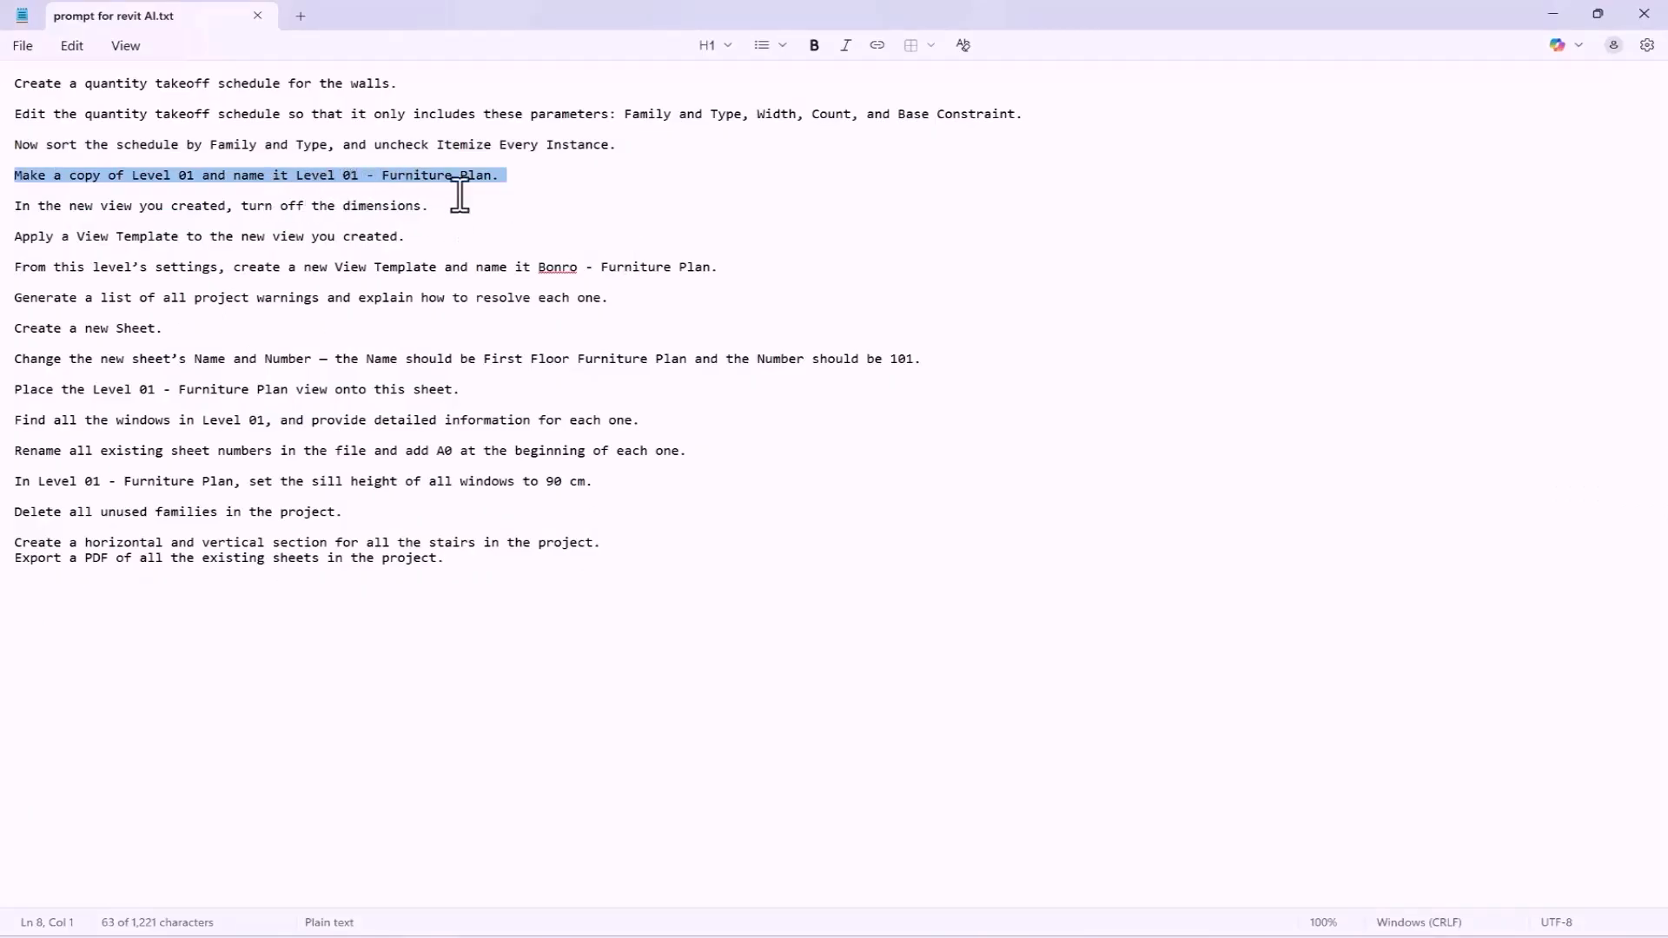
left_click(1553, 12)
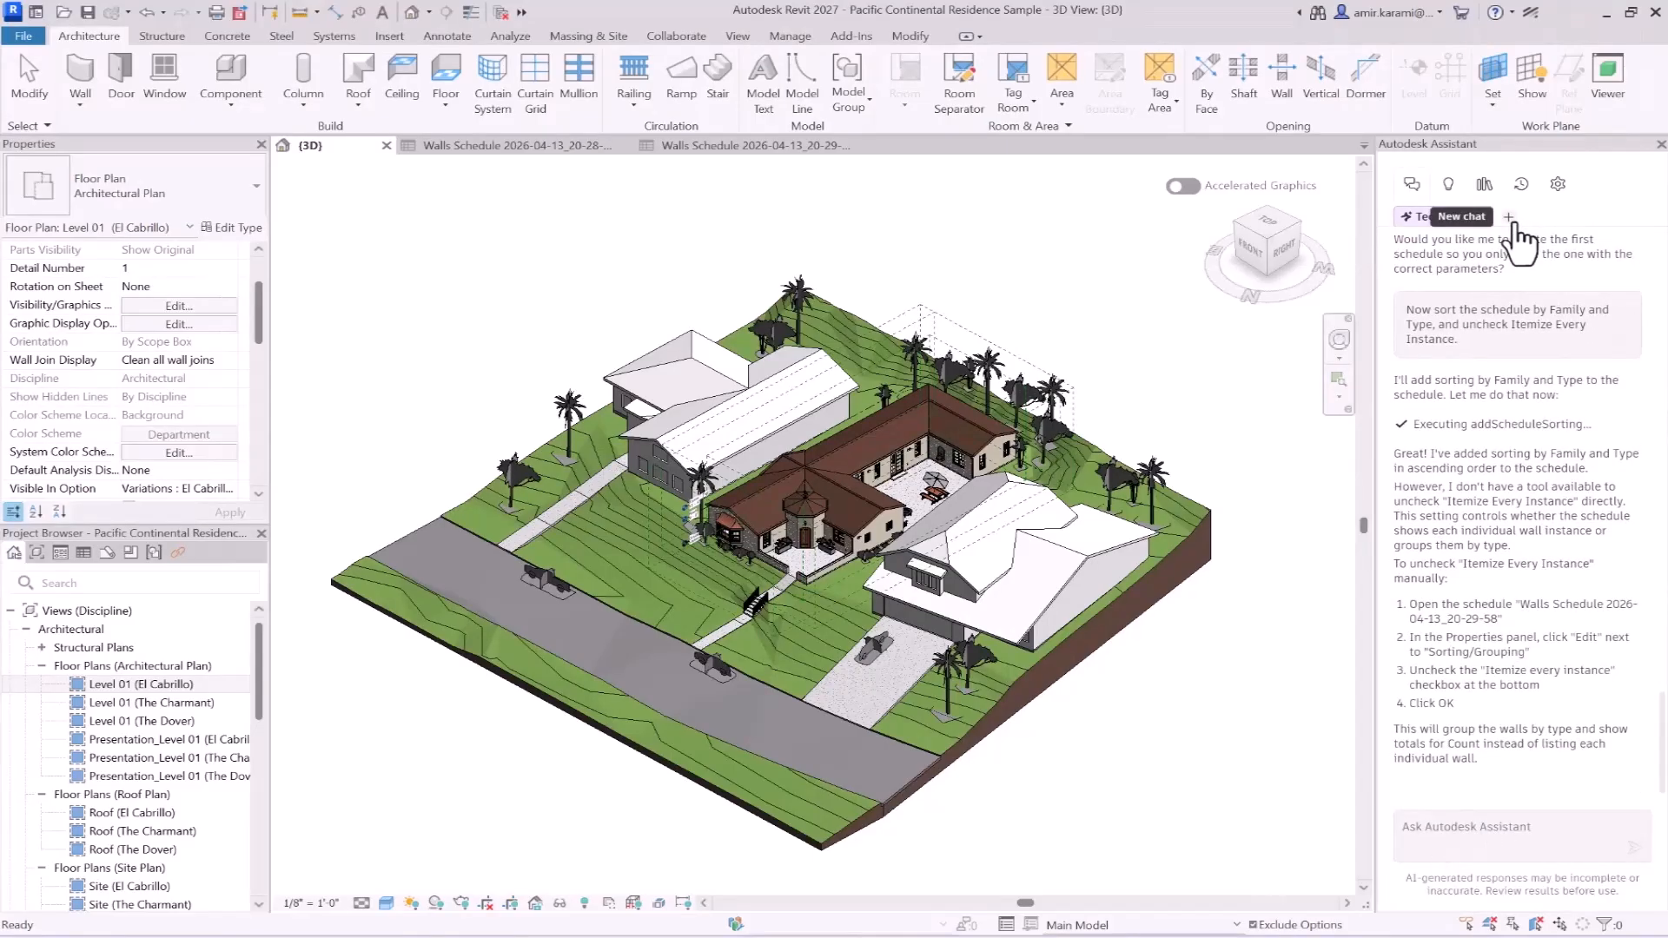
- Look back over the current Assistant conversation, start a new chat and acknowledge the chat history notice
scroll(1494, 556, "up", 10)
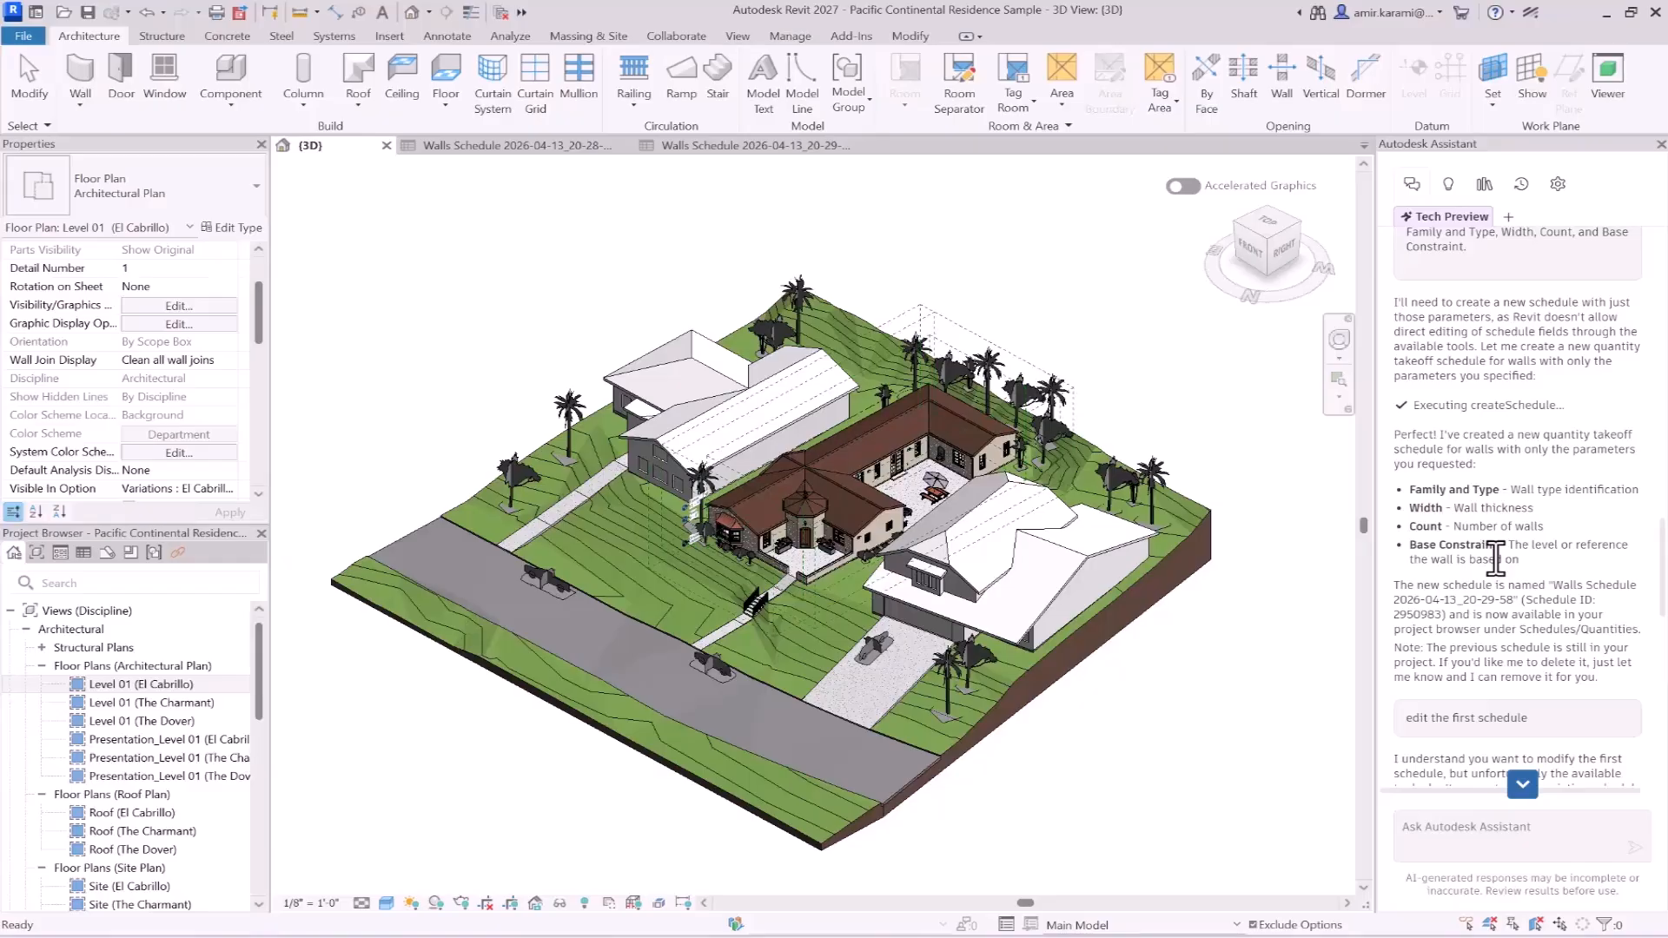
scroll(1522, 260, "down", 5)
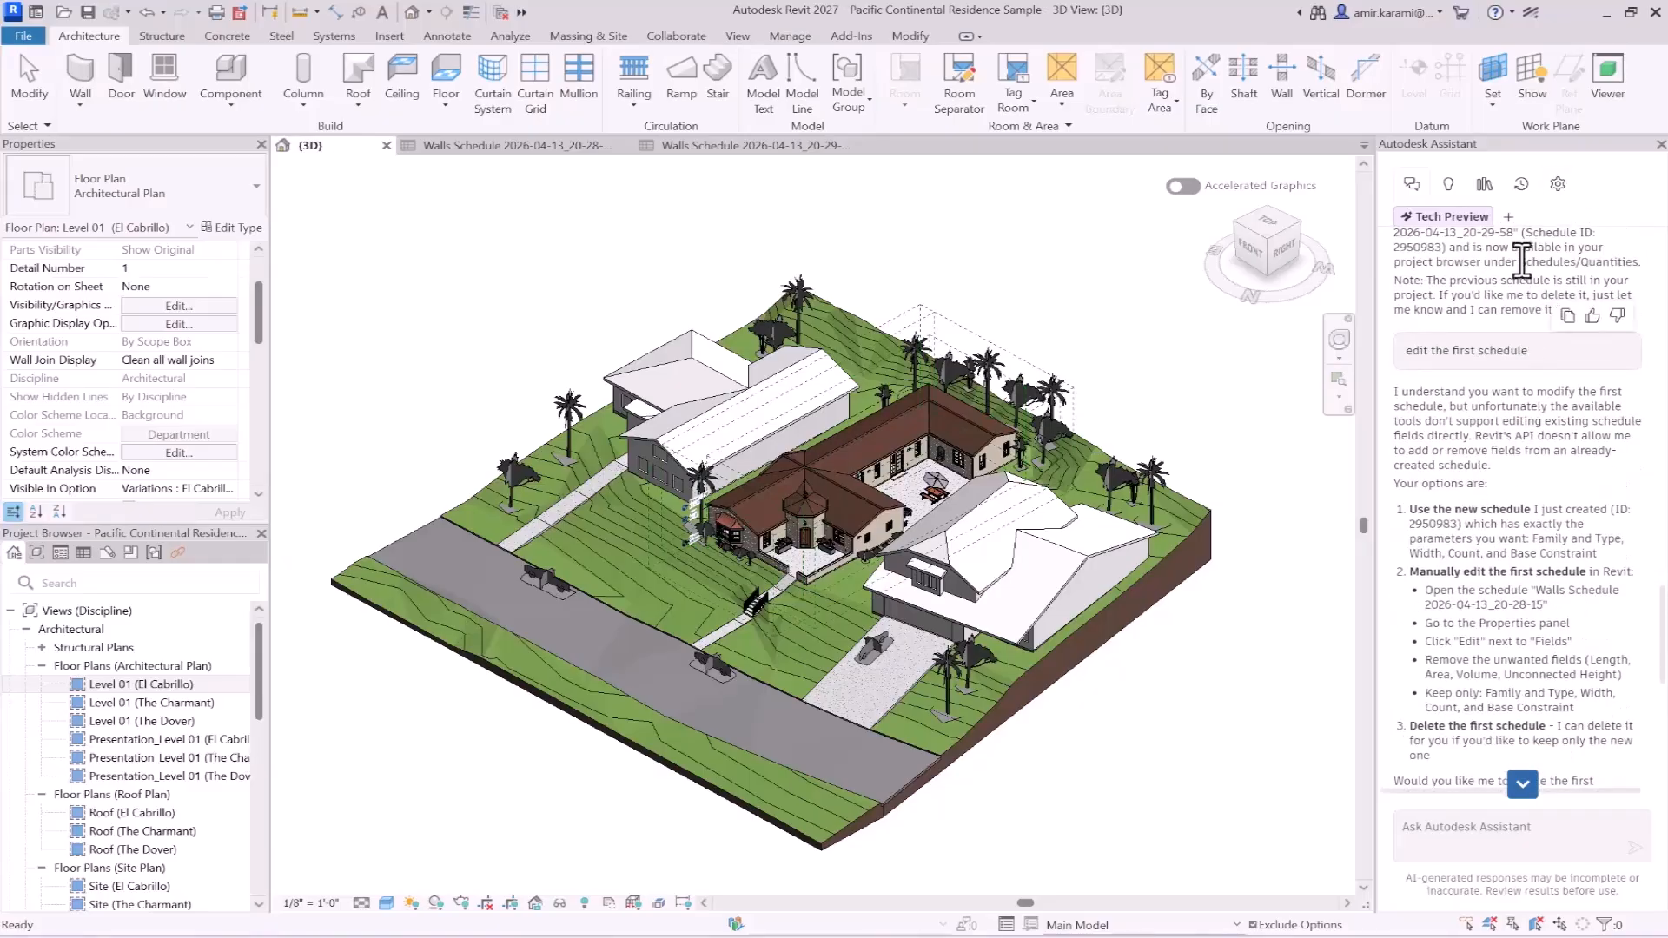
left_click(1509, 219)
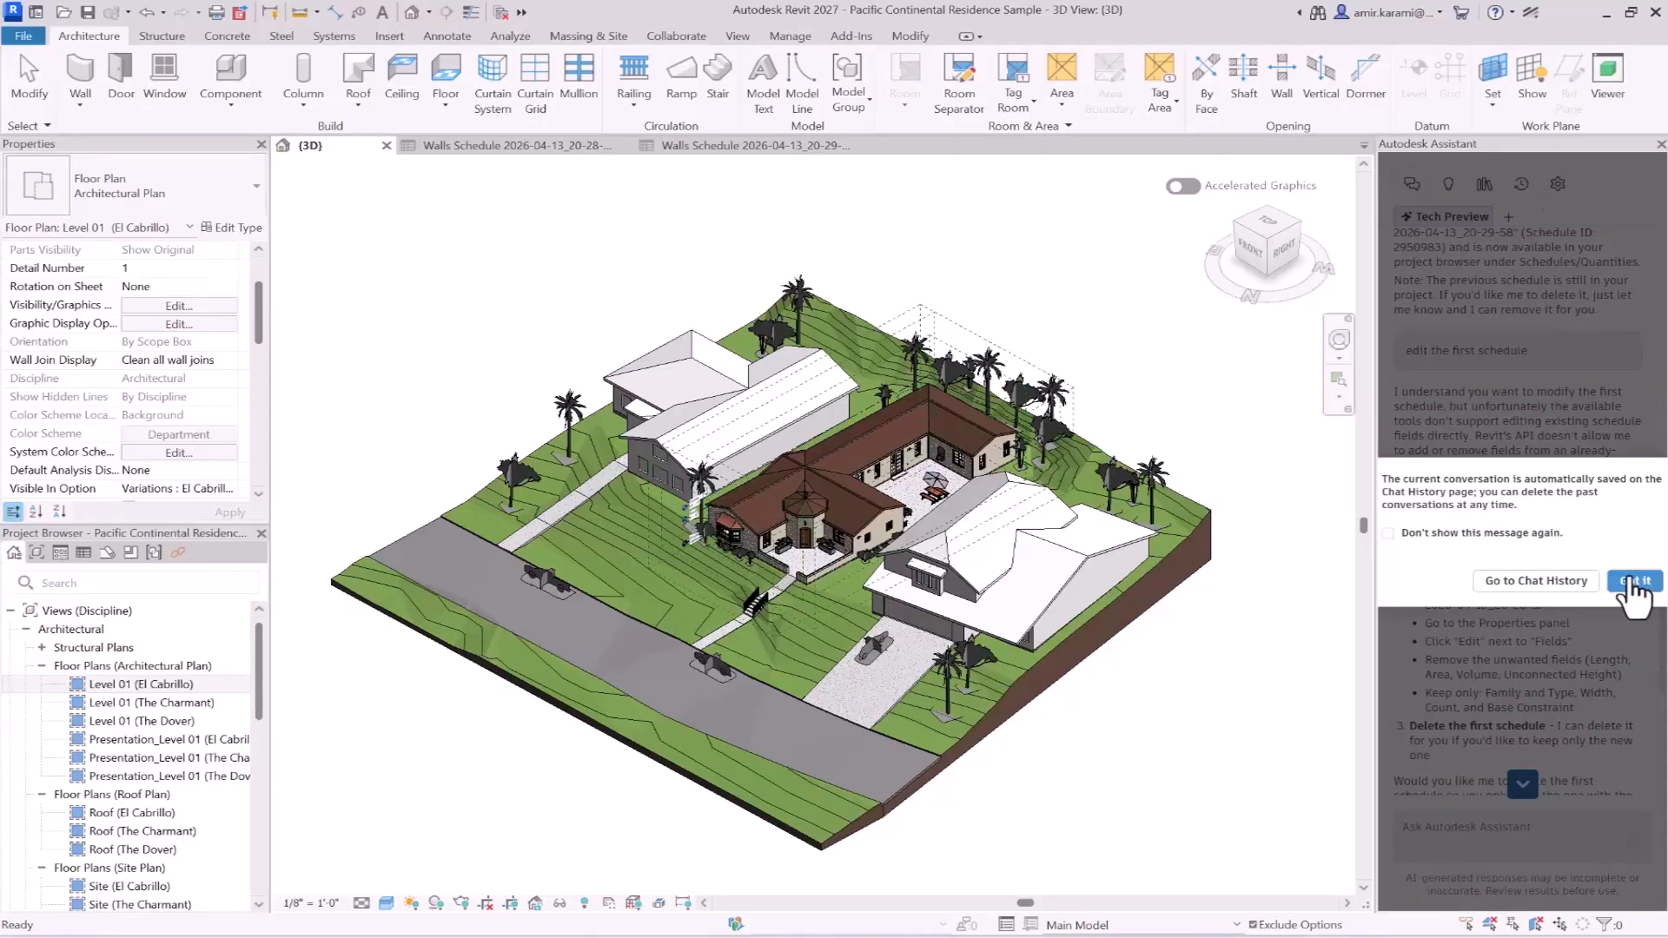
left_click(1635, 584)
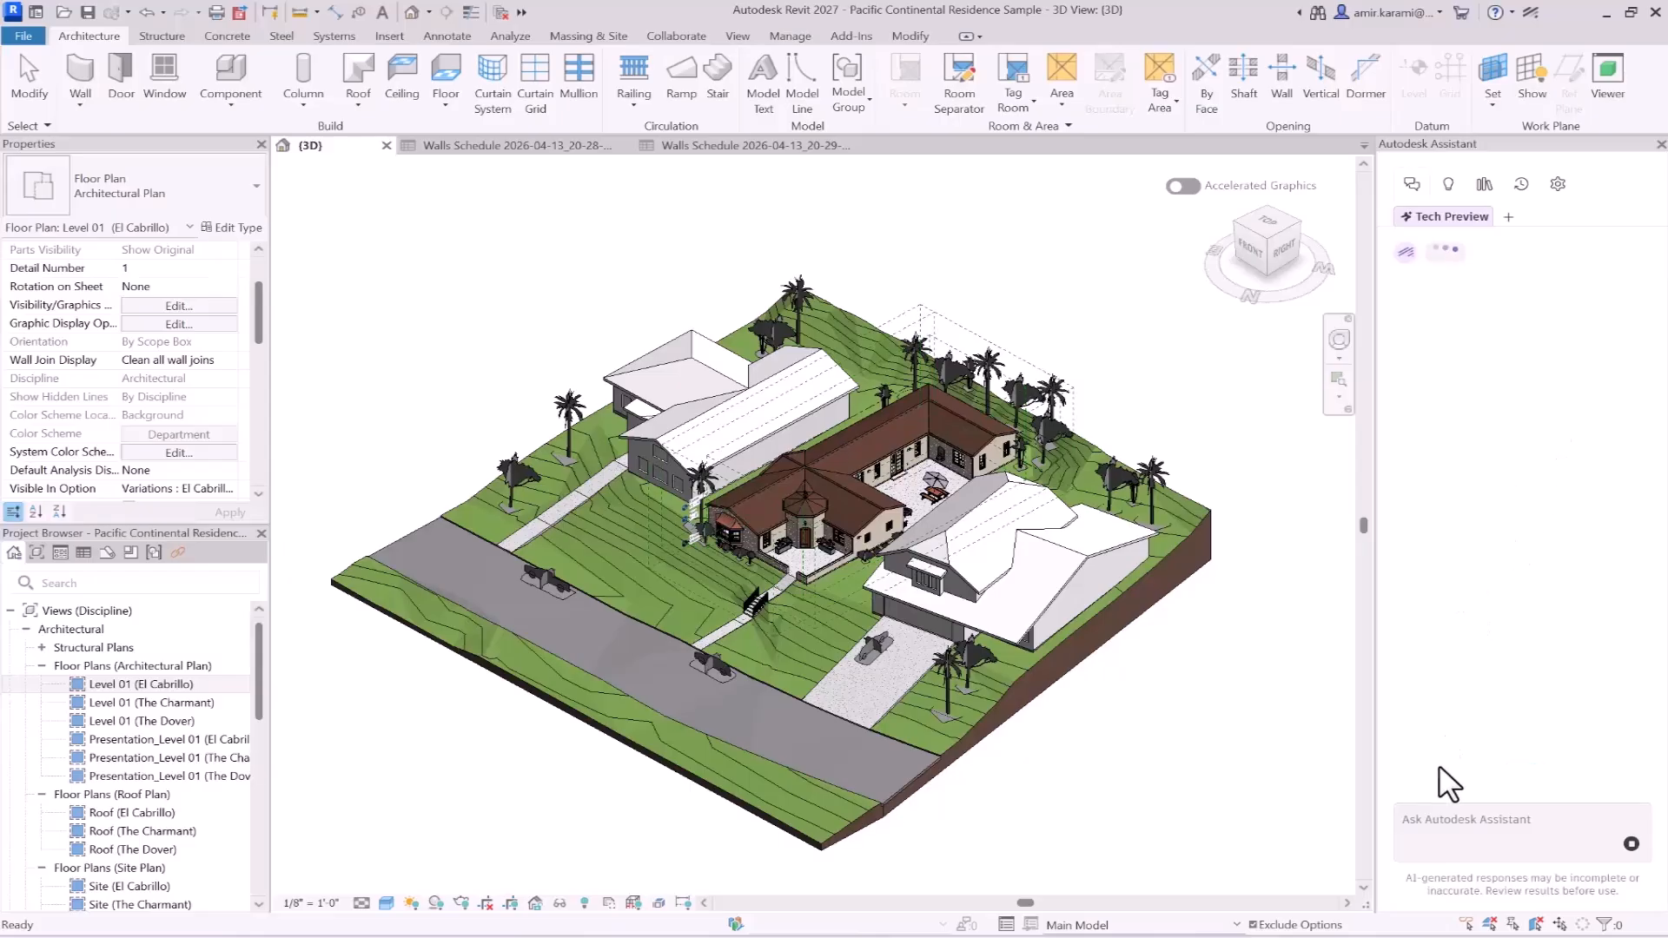
- Send Autodesk Assistant the copied prompt asking for a copy of Level 01 named Level 01 - Furniture Plan
left_click(1465, 828)
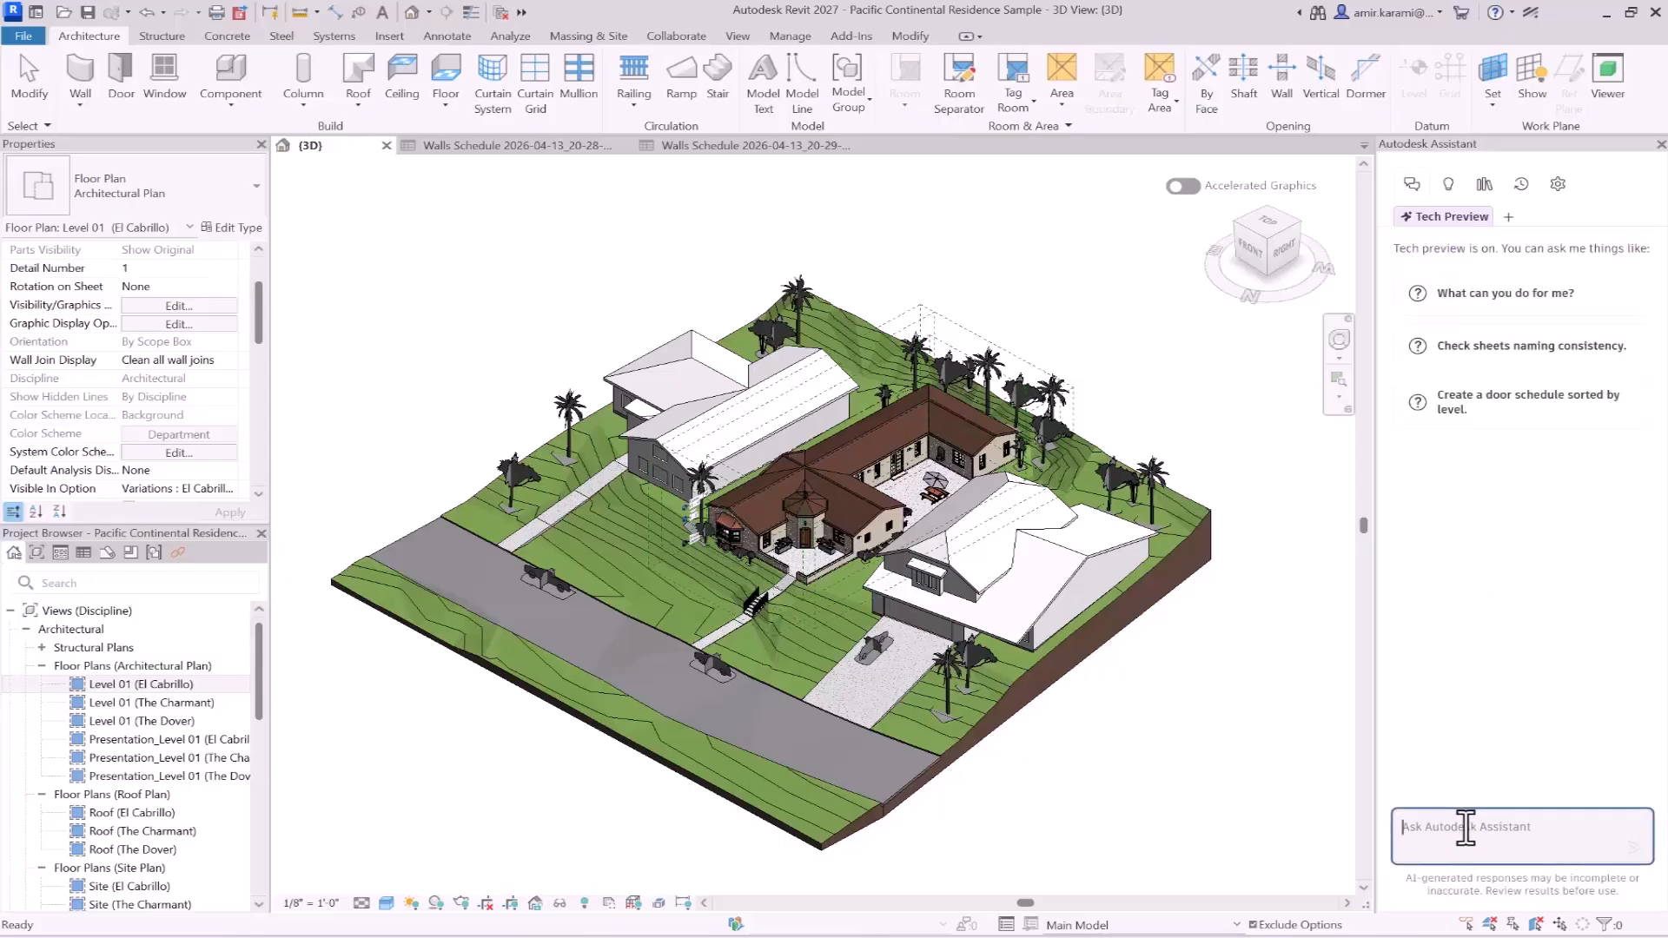
key("ctrl+v")
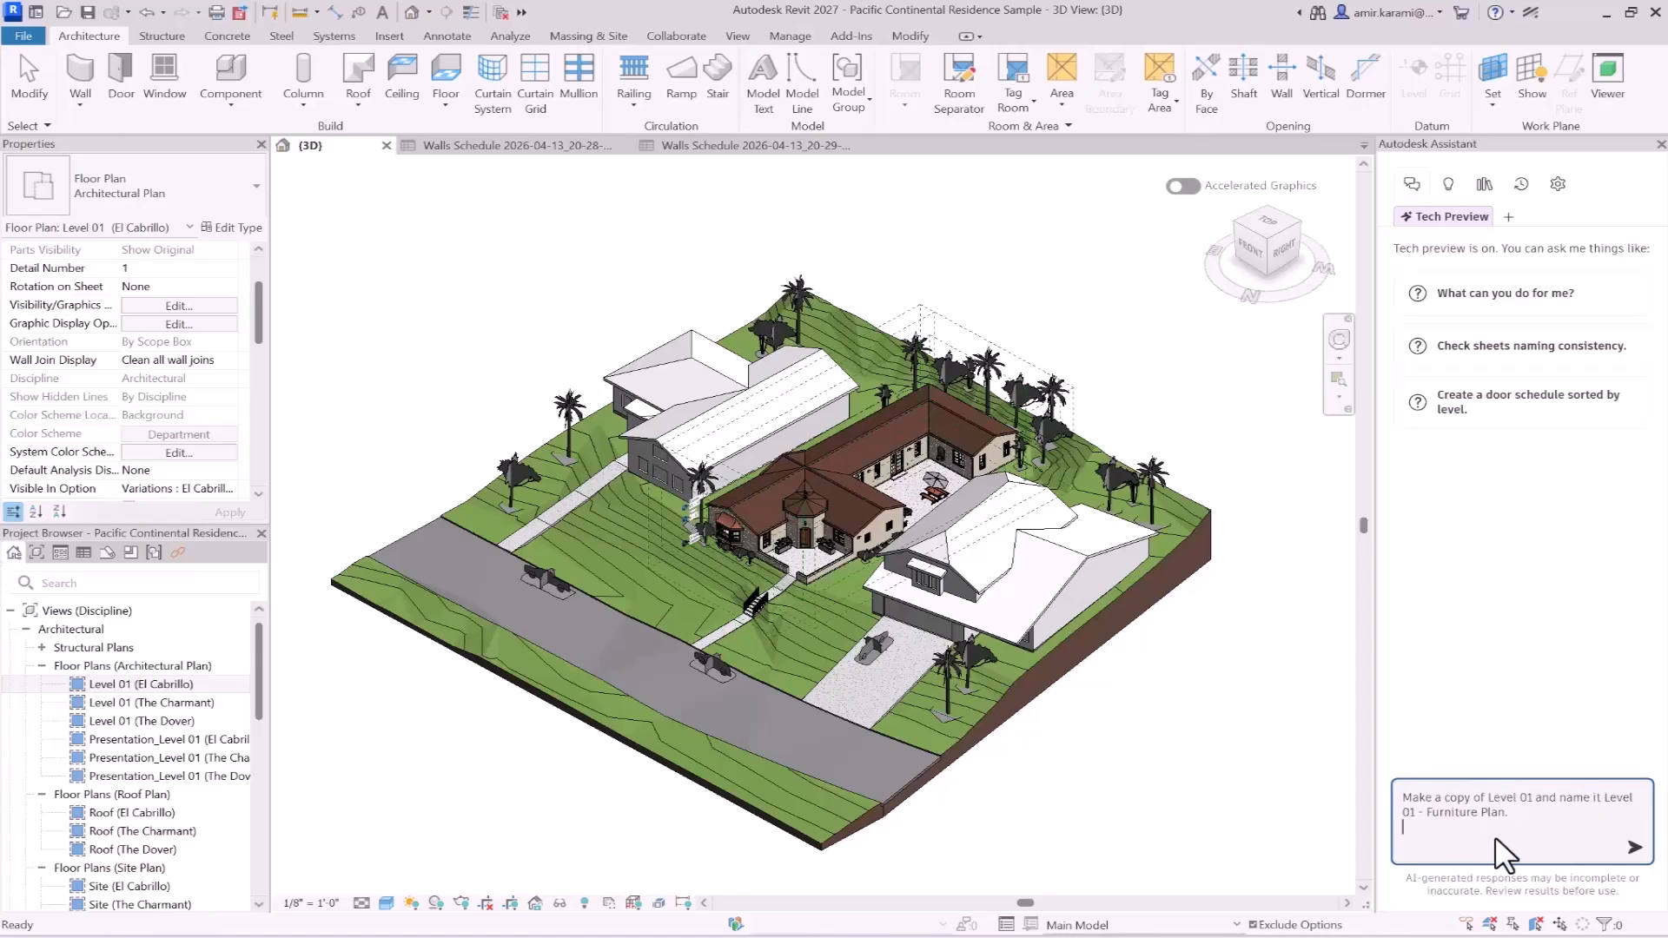
left_click(1634, 847)
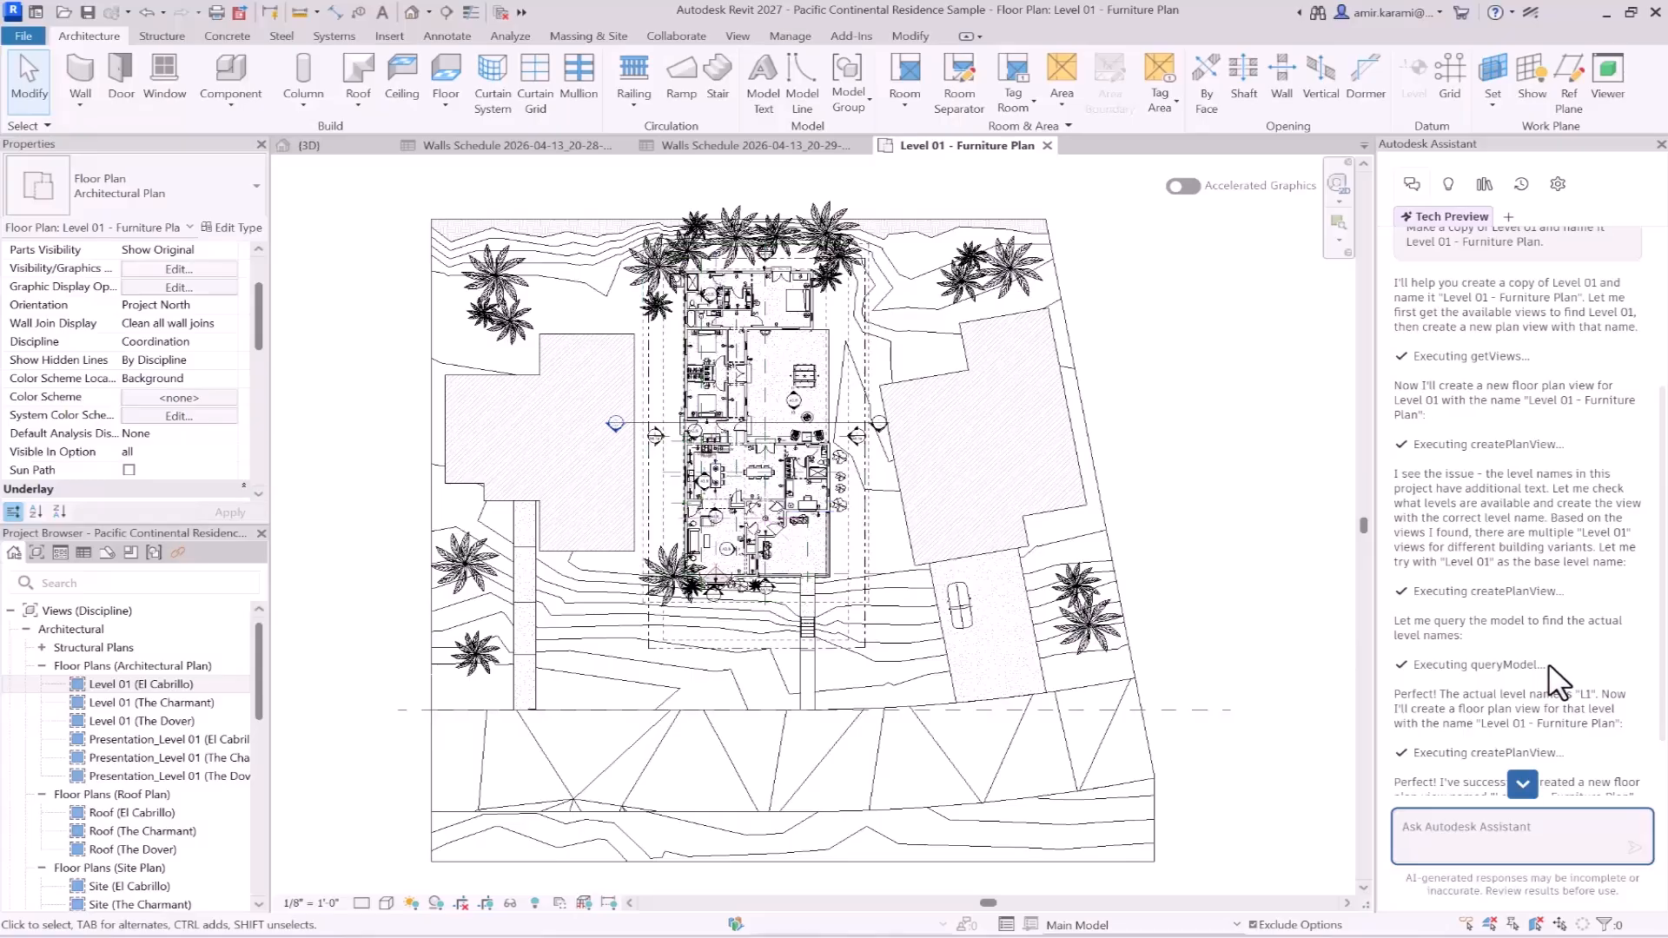
- Read the Assistant's reply on creating the new plan view and highlight the view's element ID
scroll(1526, 632, "down", 2)
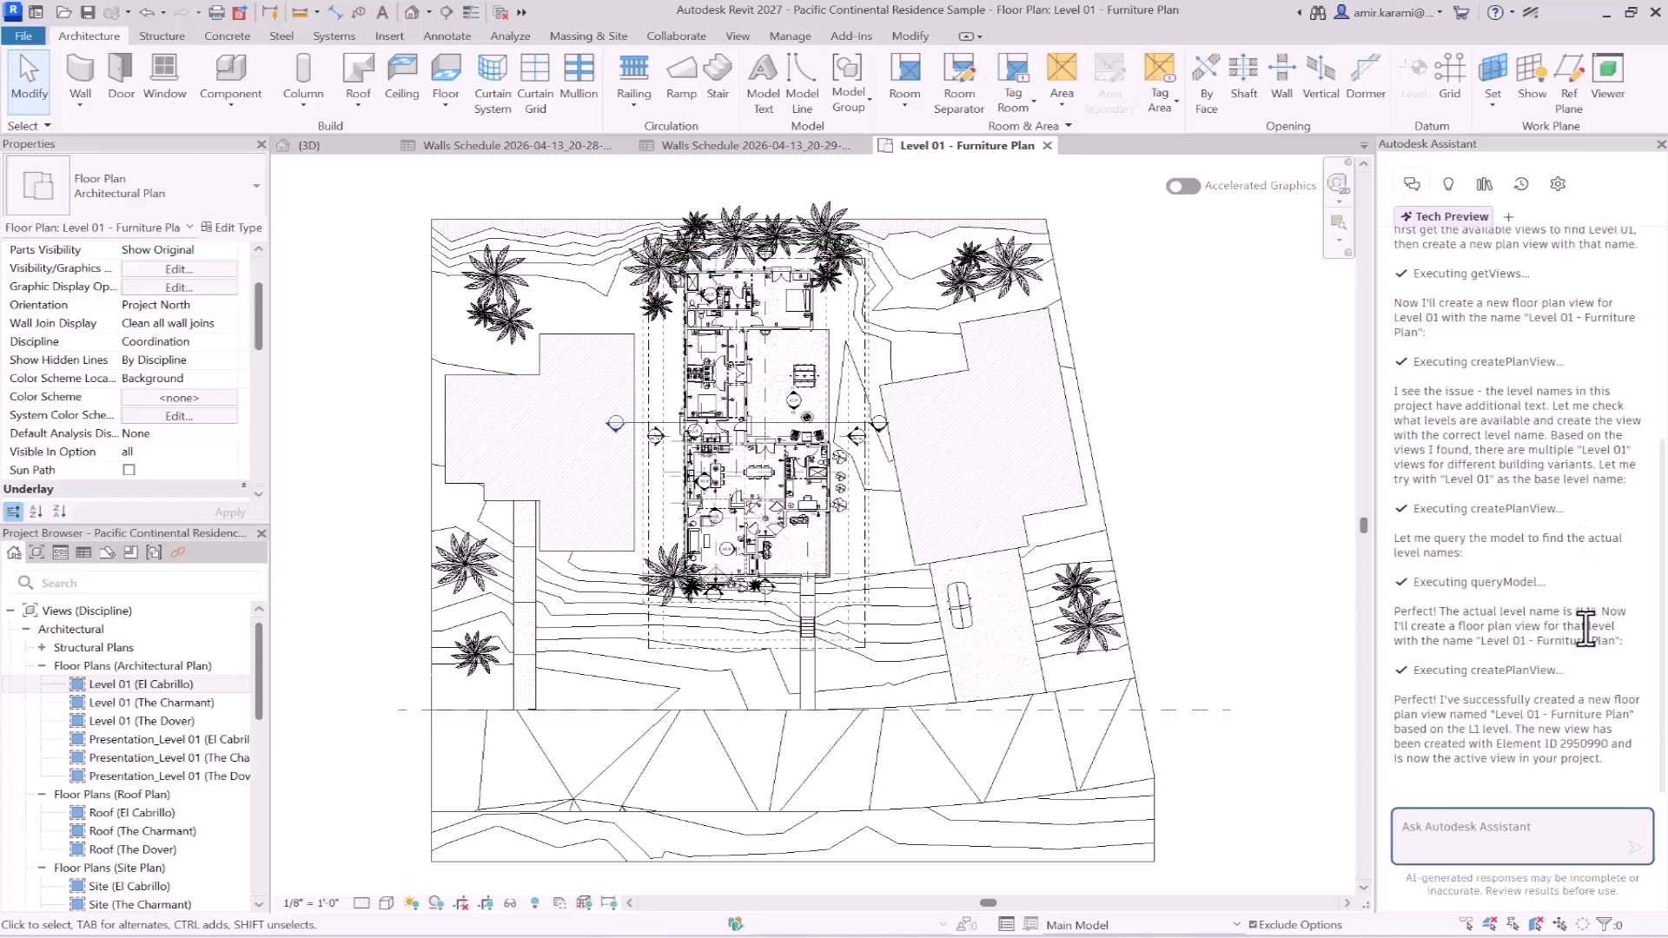
left_click_drag(1558, 734, 1601, 734)
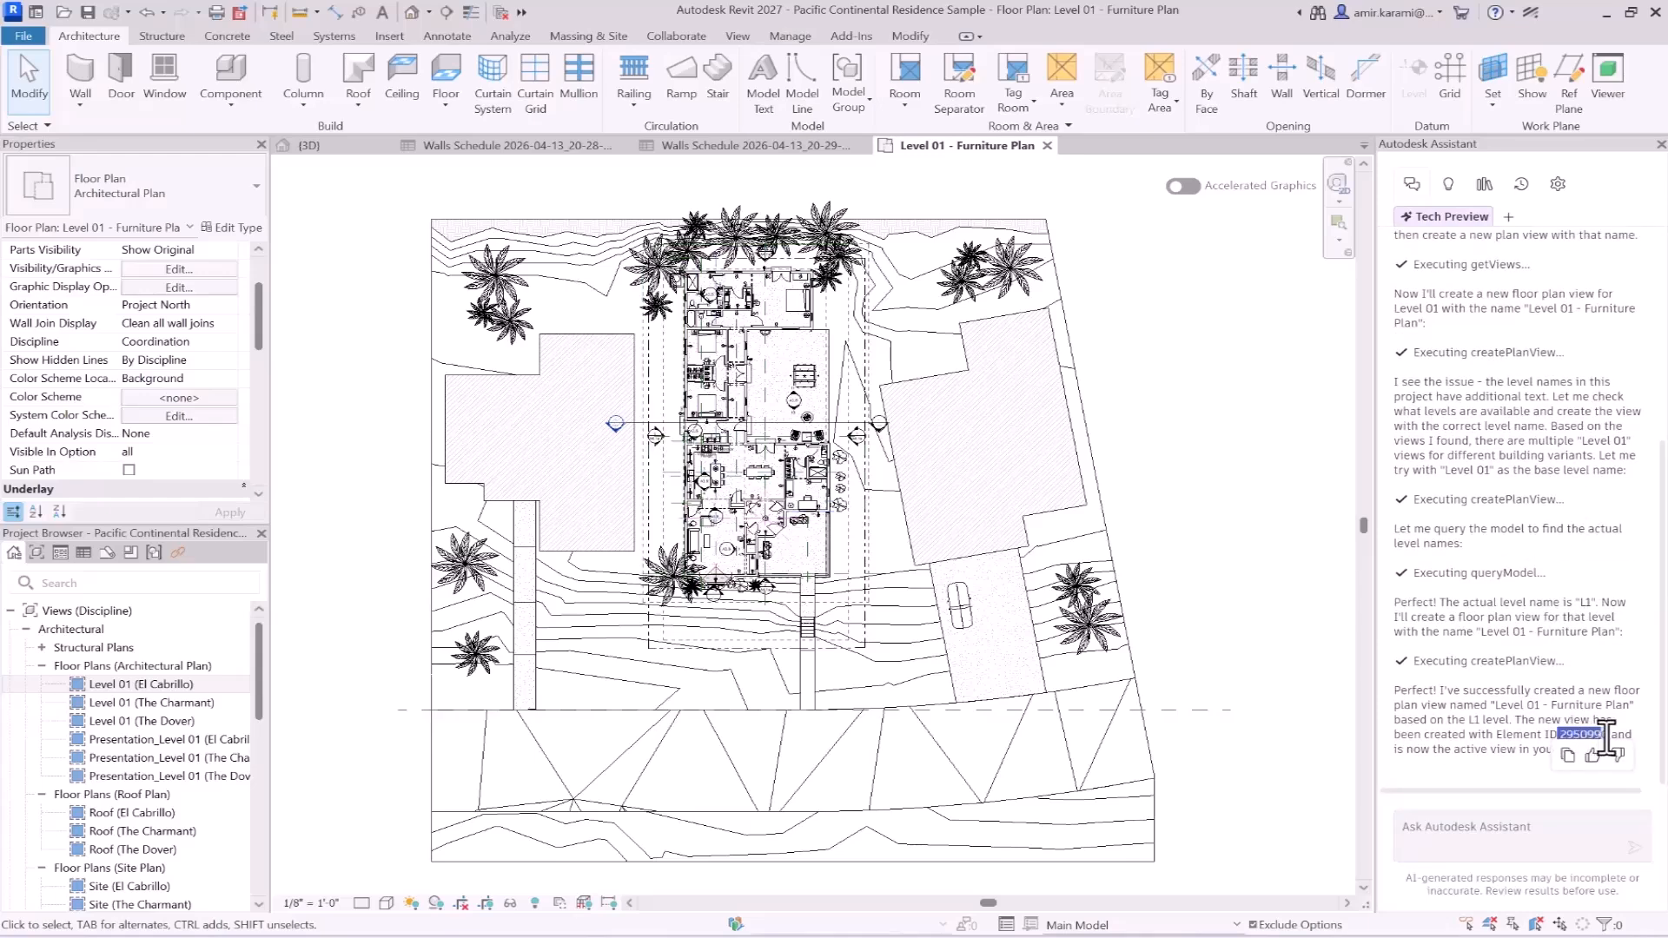
scroll(104, 759, "down", 1)
- Find Level 01 - Furniture Plan in the Project Browser by expanding the Coordination discipline's architectural floor plans, and select it
scroll(104, 759, "down", 10)
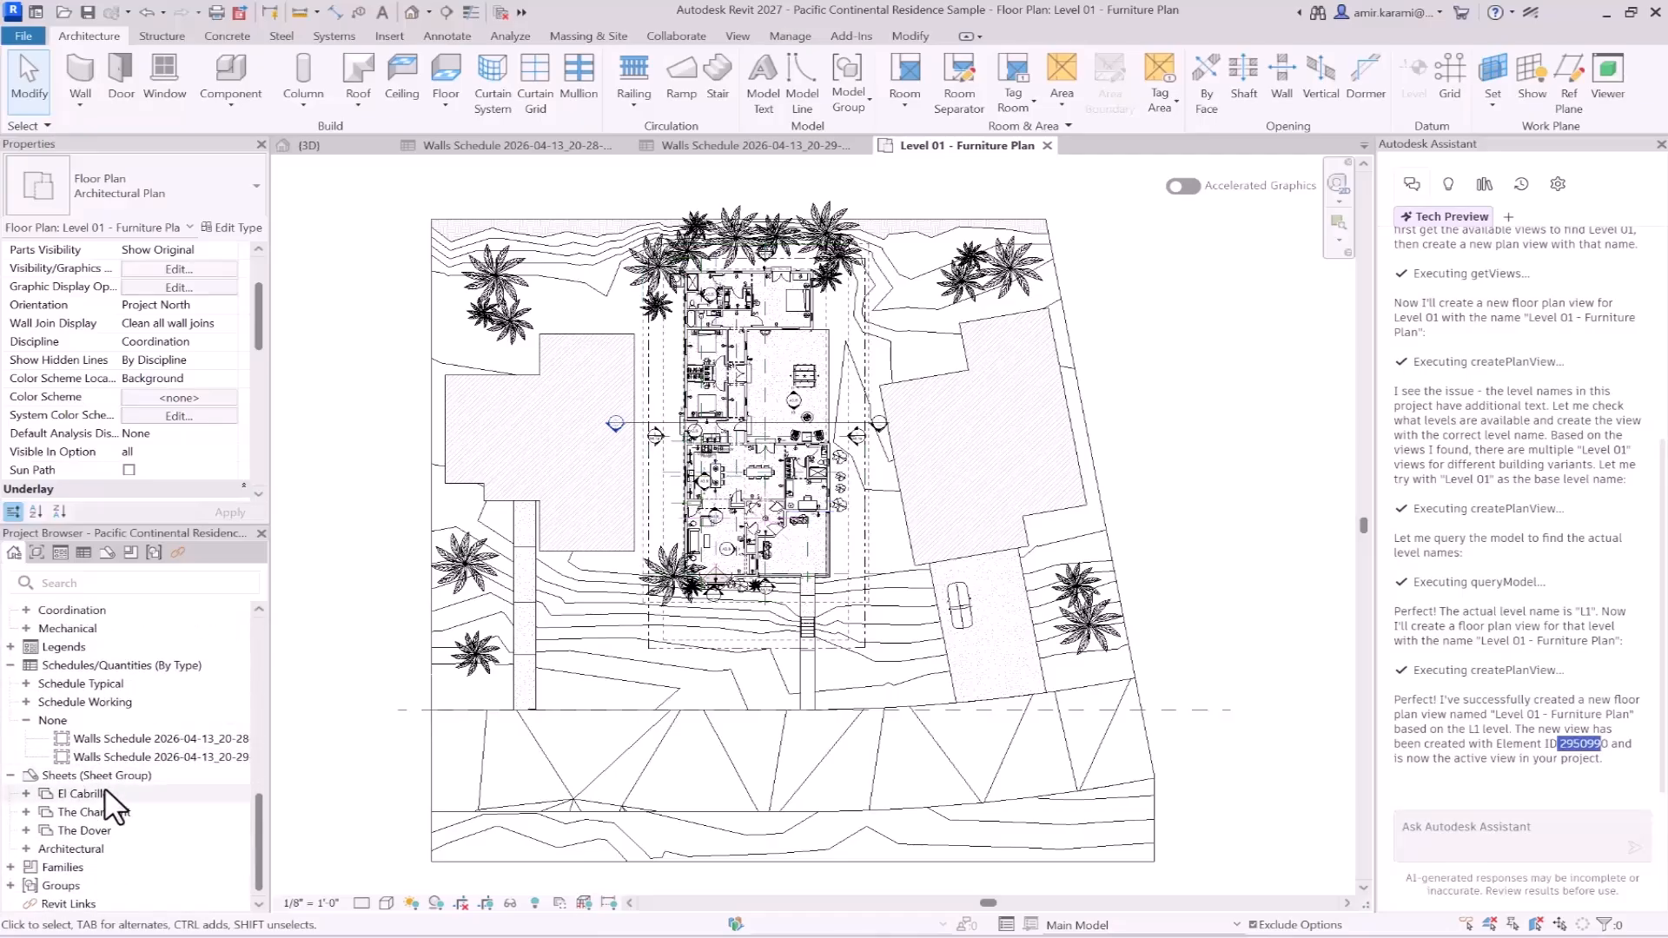
scroll(105, 759, "up", 5)
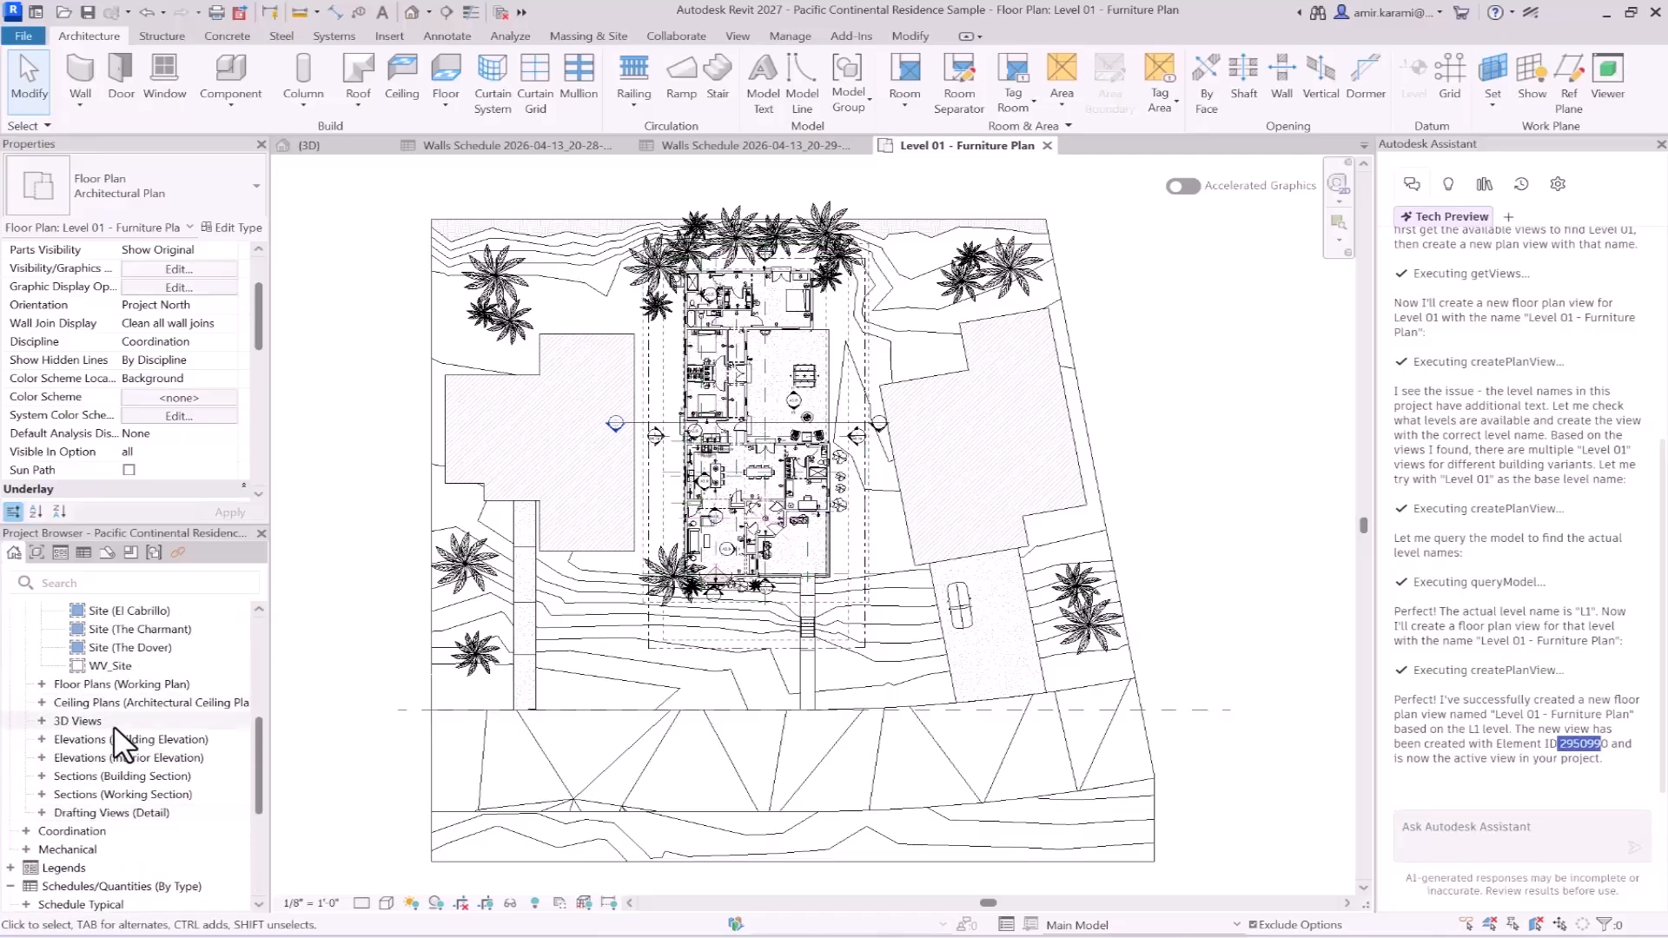
left_click(28, 830)
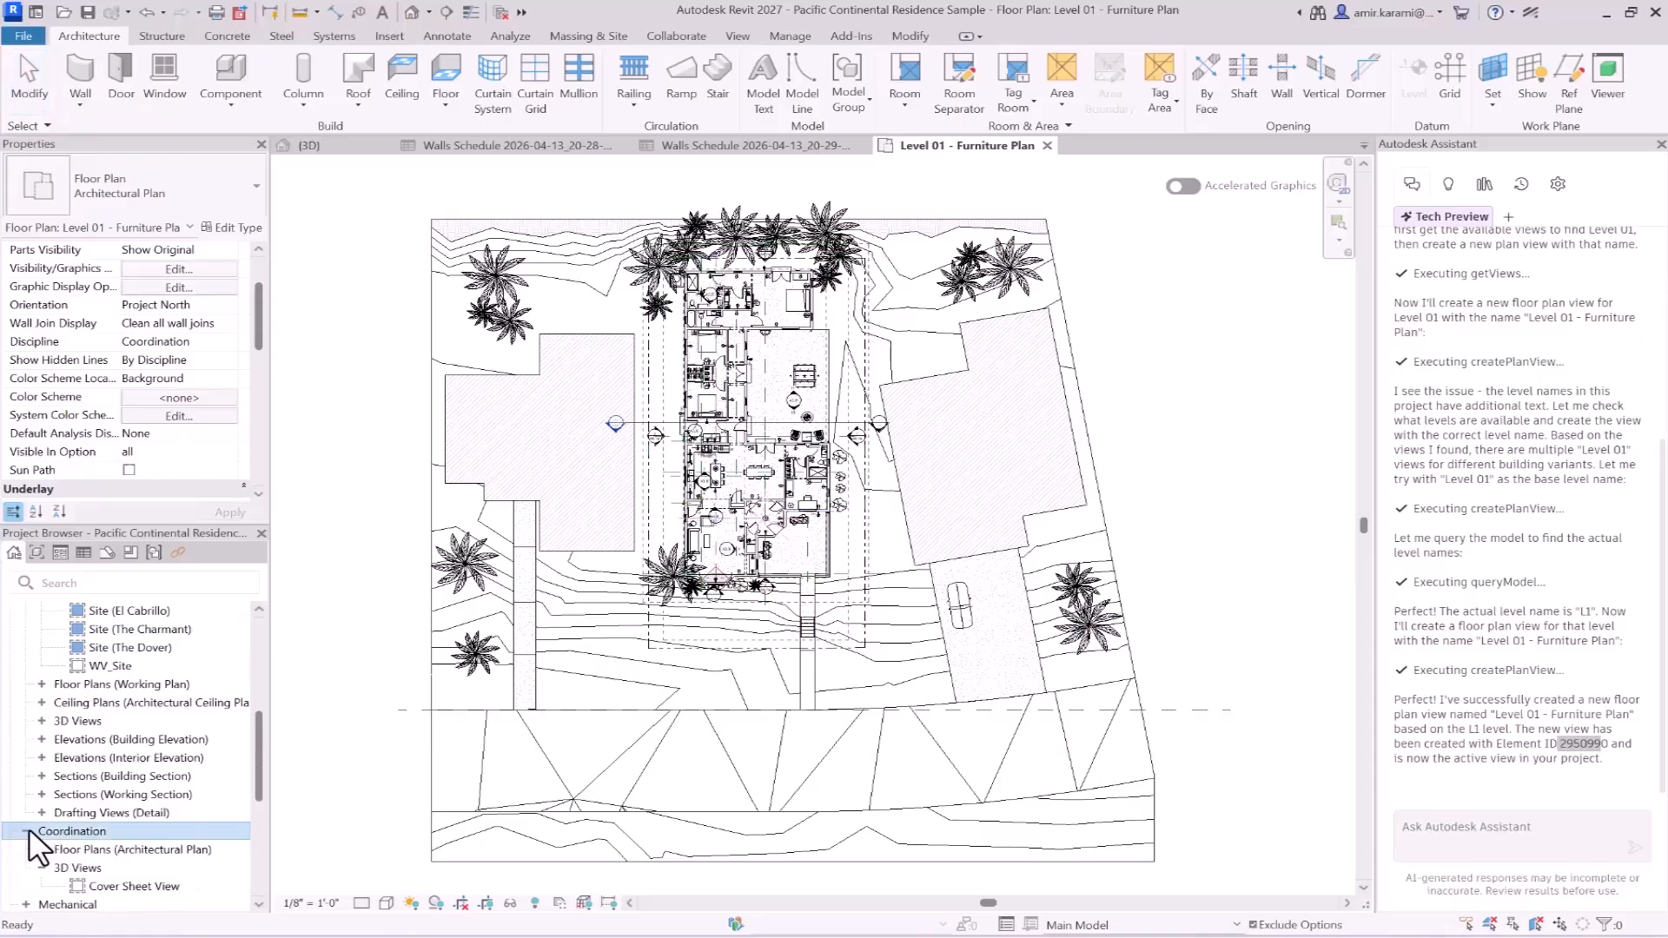
left_click(43, 849)
left_click(92, 867)
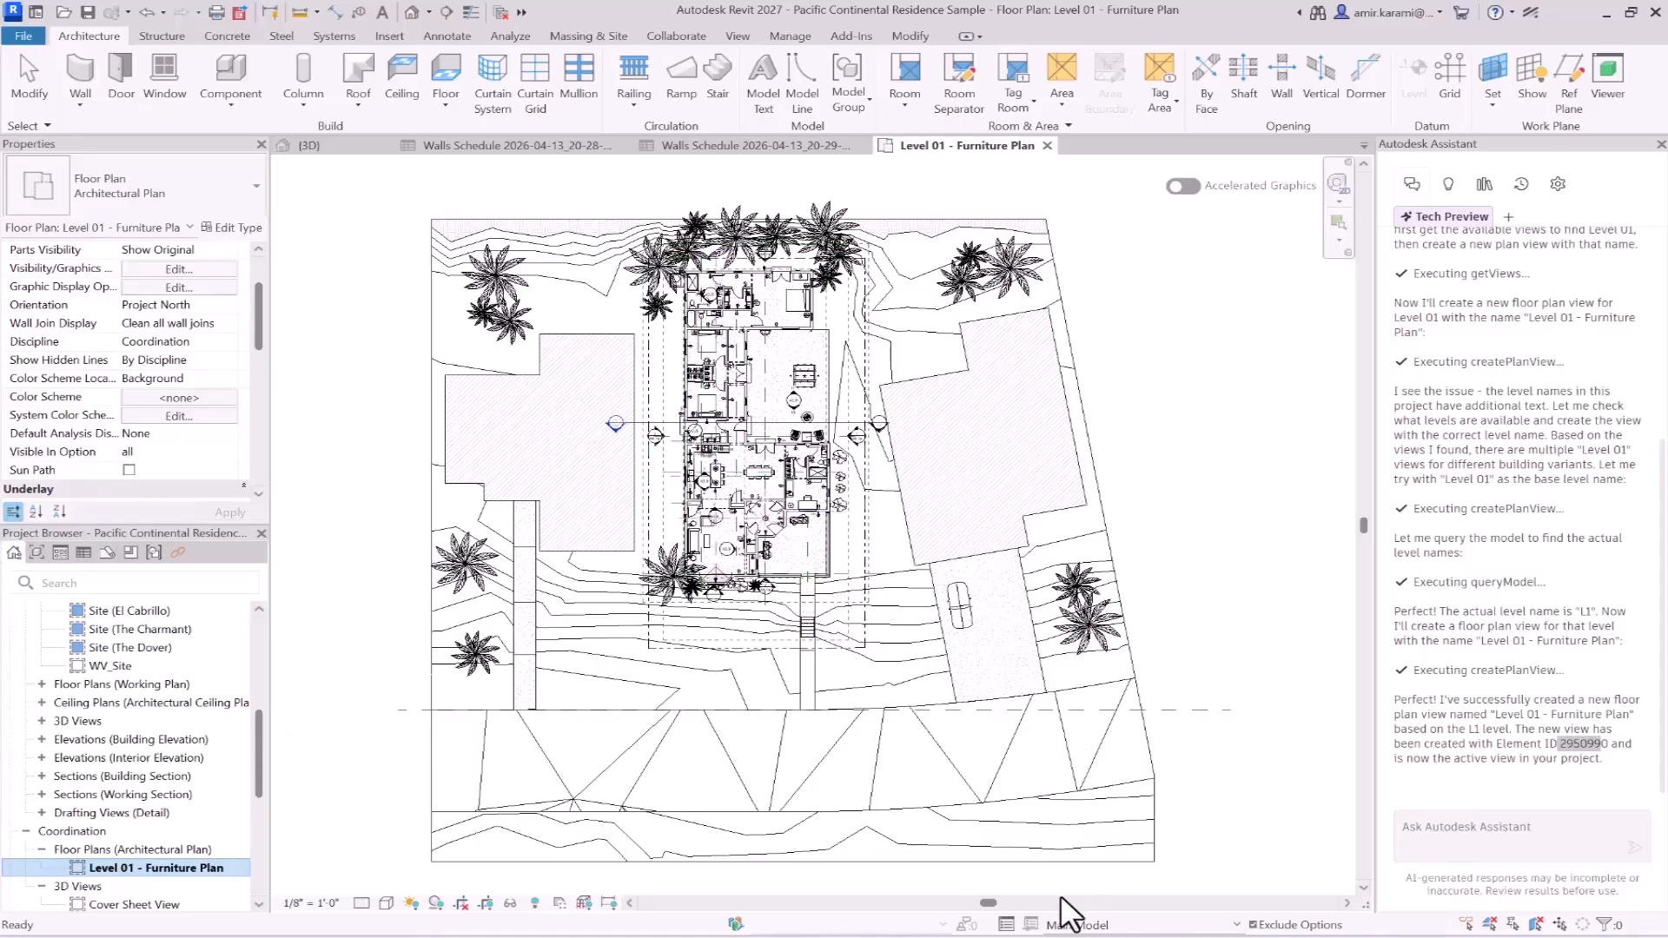
- Check the prompt about turning off dimensions in the Notepad file and inspect the Level 01 - Furniture Plan view in Revit
left_click(1063, 916)
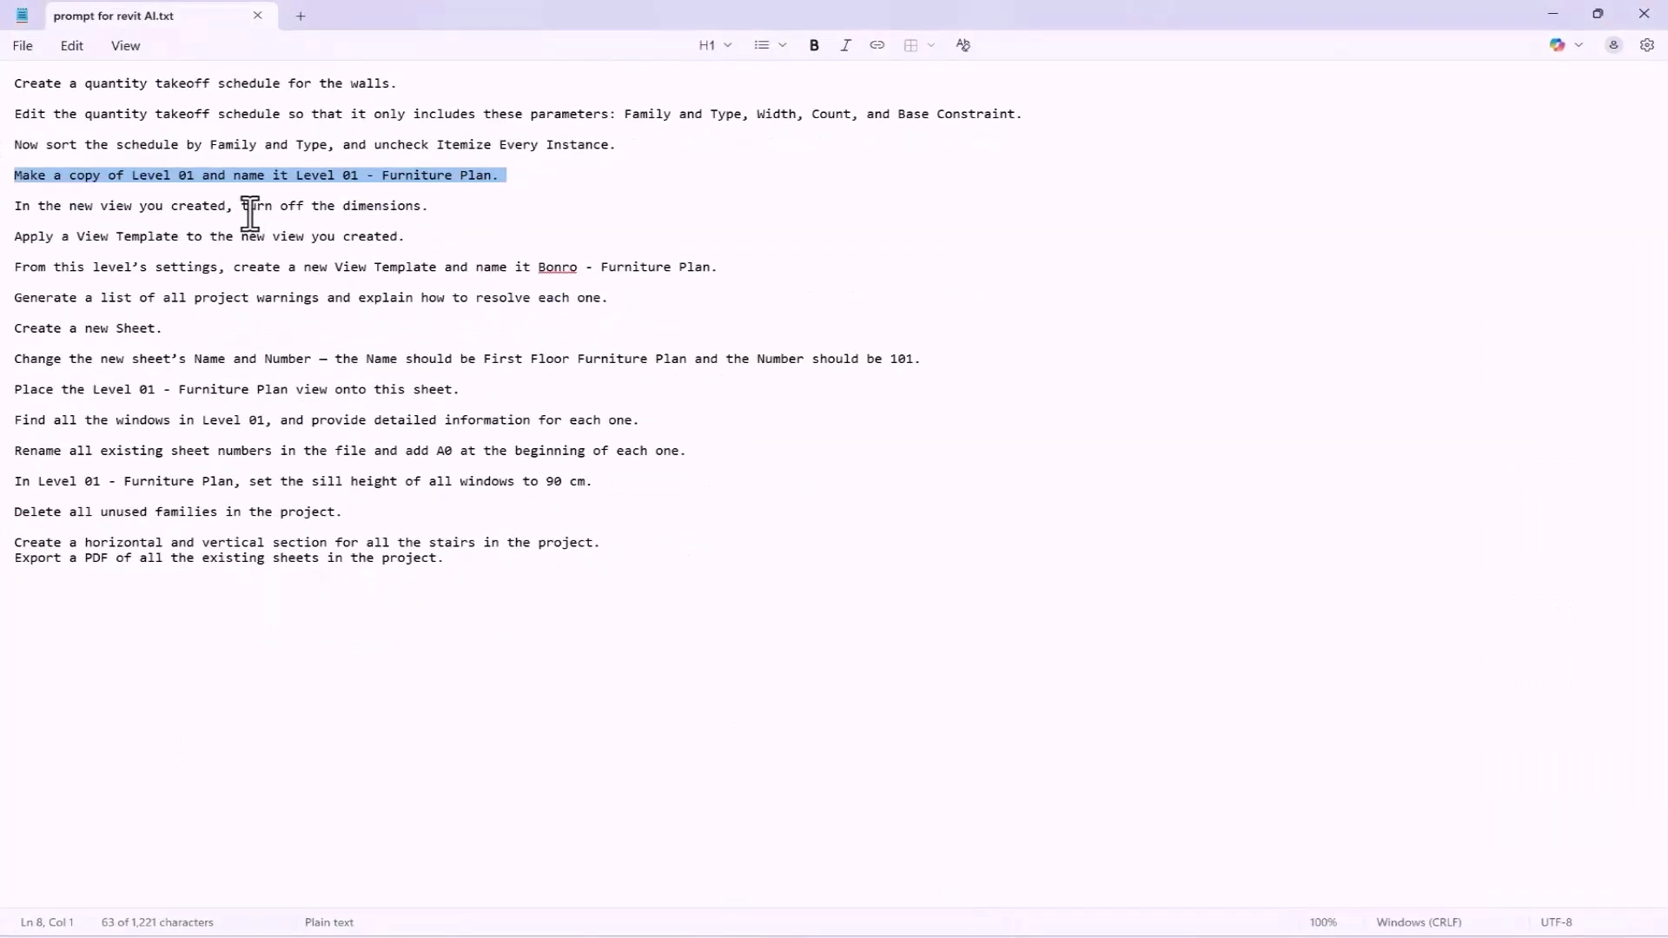
left_click(1552, 13)
scroll(754, 432, "up", 2)
scroll(746, 417, "up", 2)
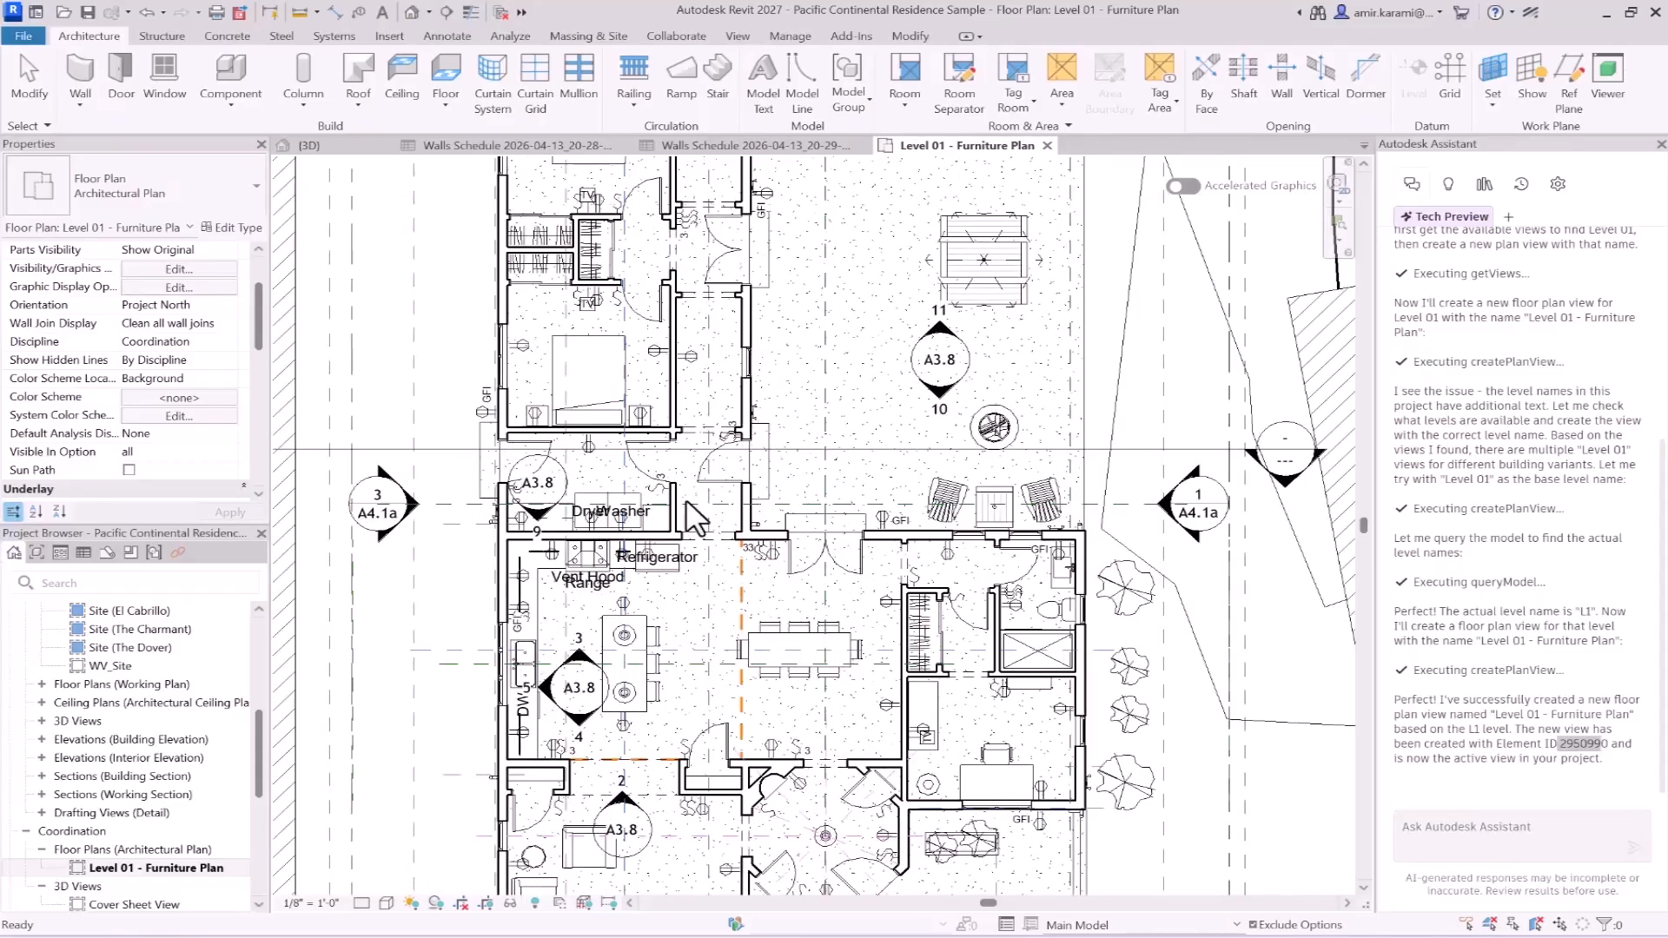
scroll(113, 695, "up", 5)
scroll(121, 703, "up", 1)
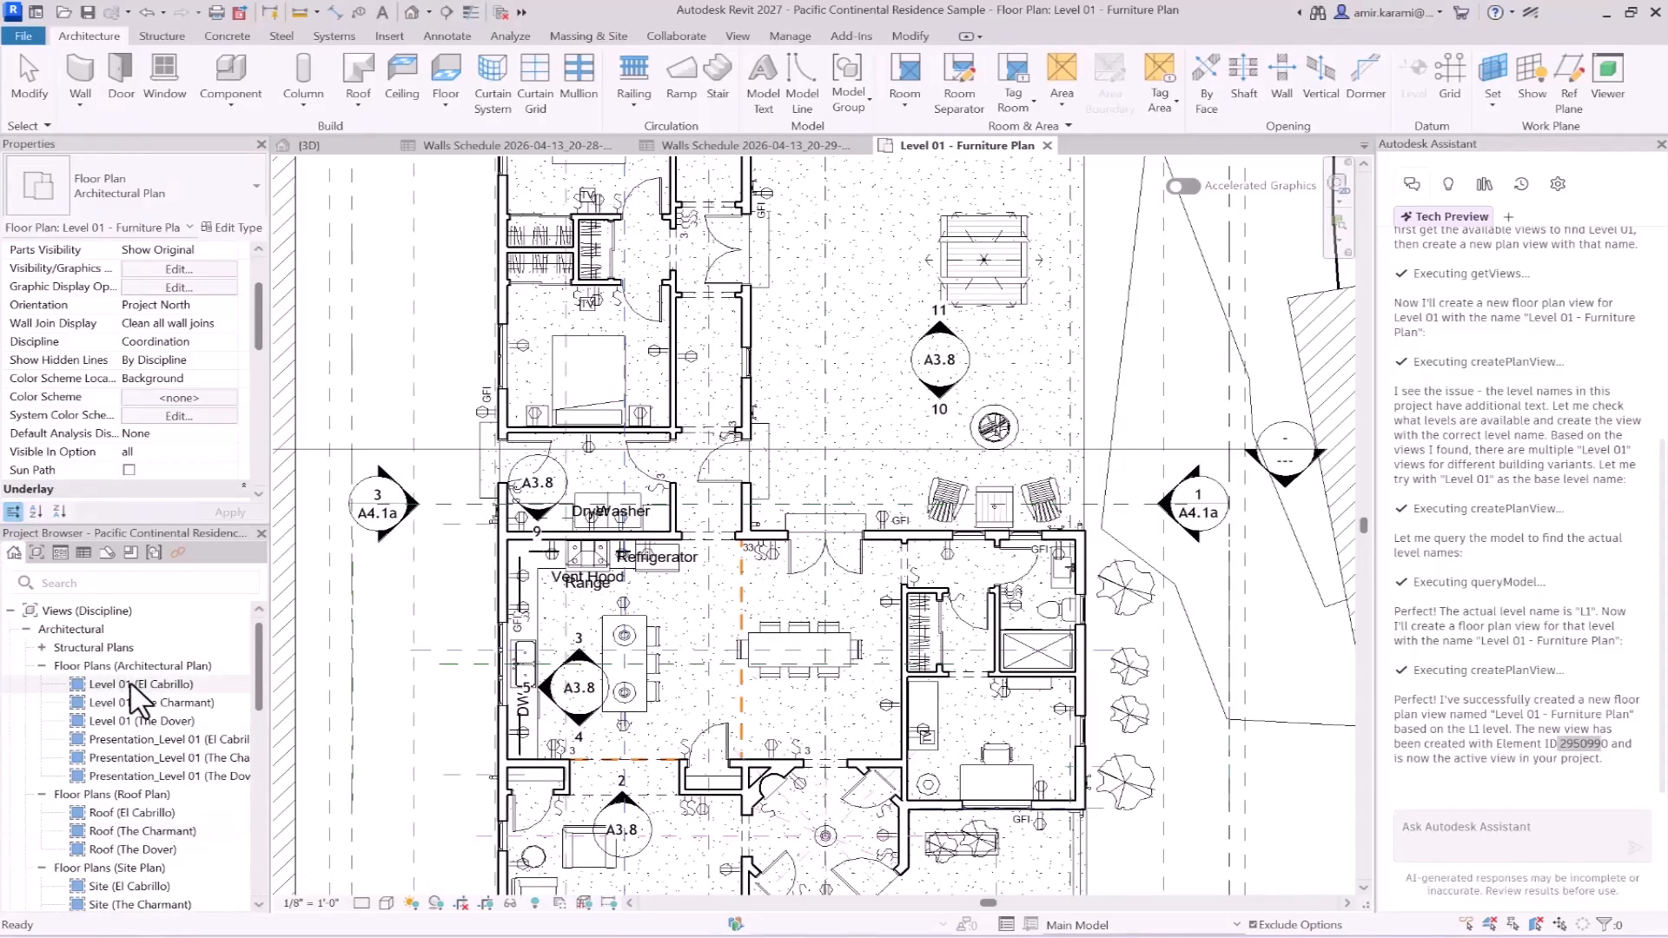
- Open the Level 01 (El Cabrillo) floor plan, review its dimensions and annotations, and switch back to the Notepad prompt file
left_click(134, 685)
double_click(132, 684)
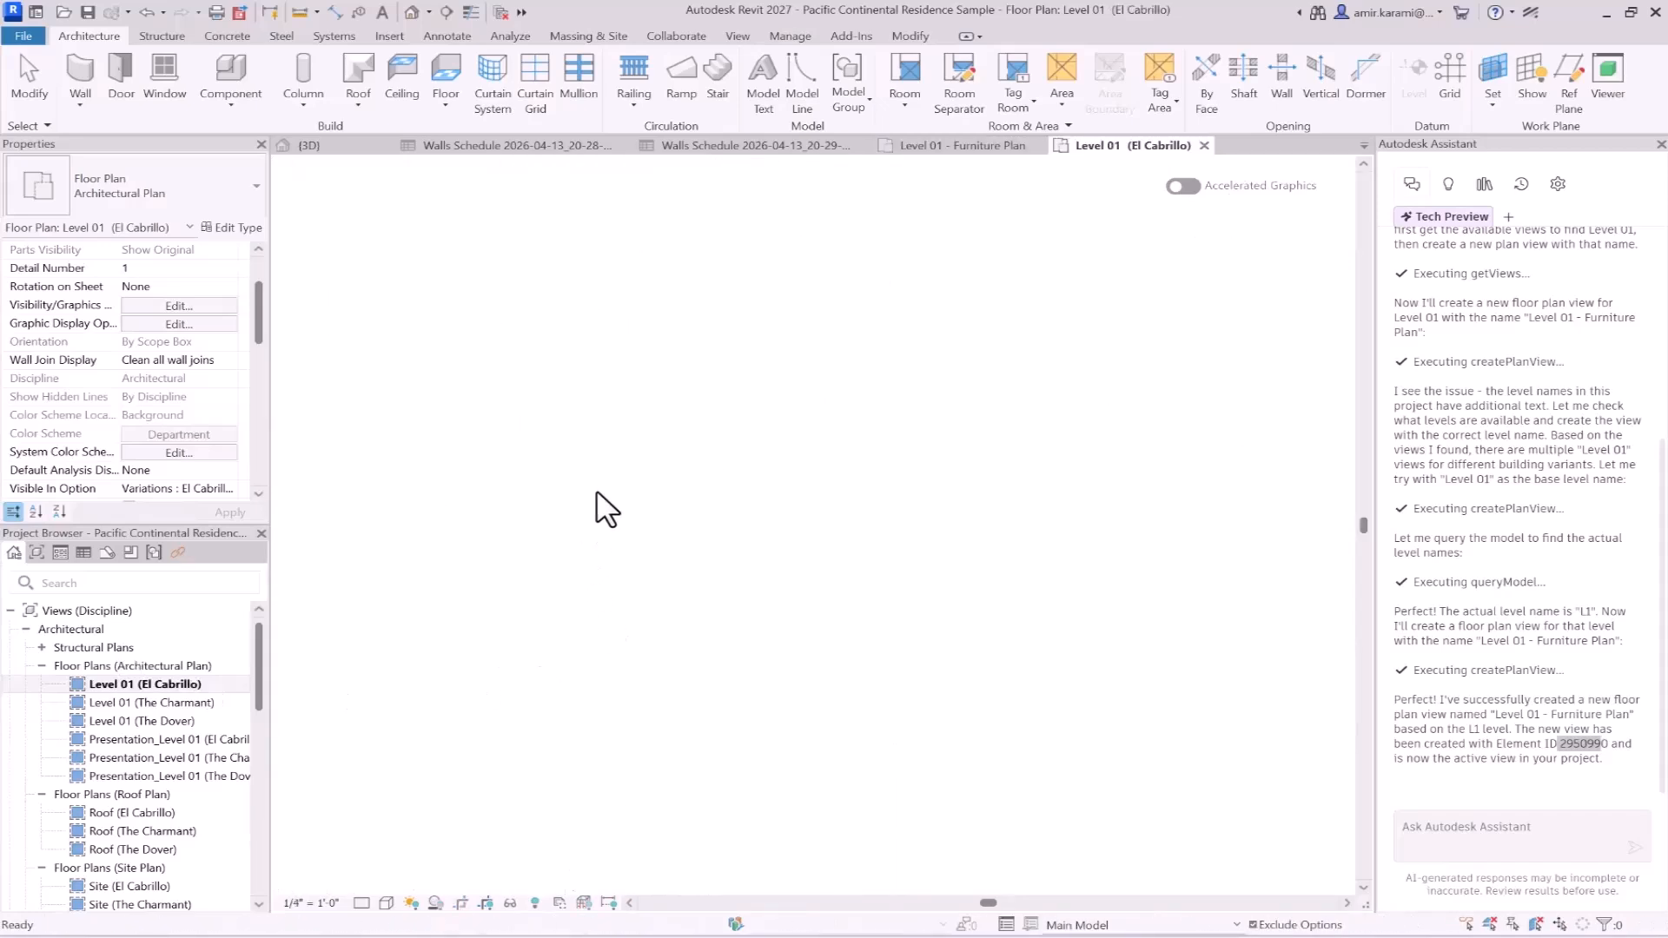
scroll(664, 409, "up", 5)
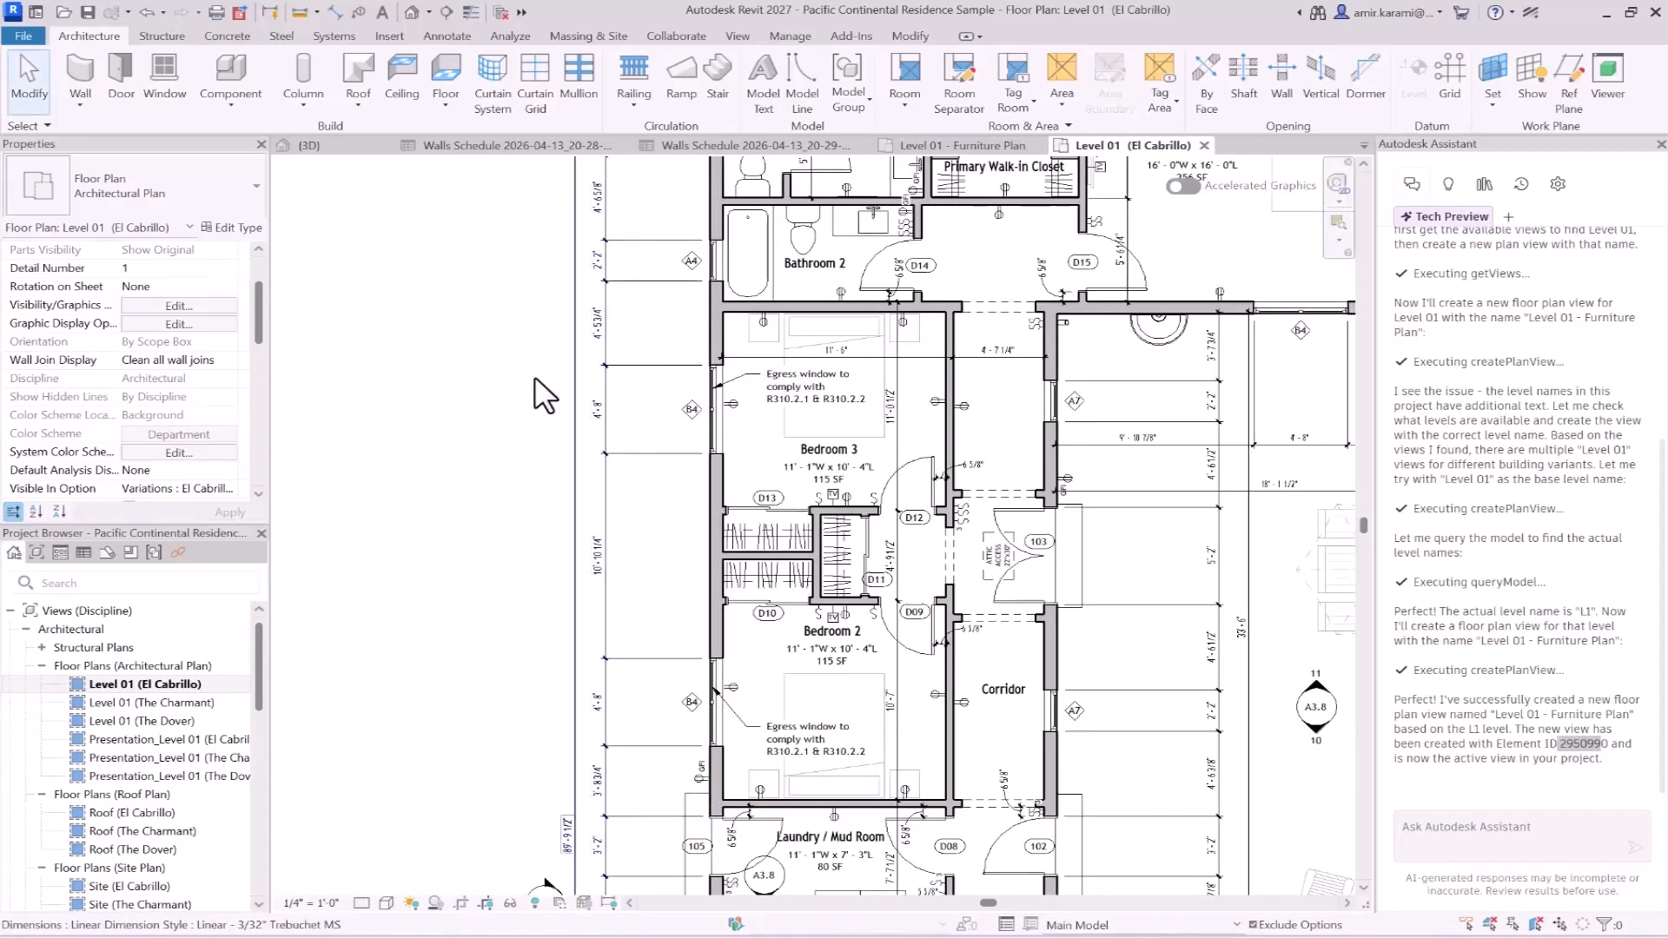
scroll(493, 421, "down", 5)
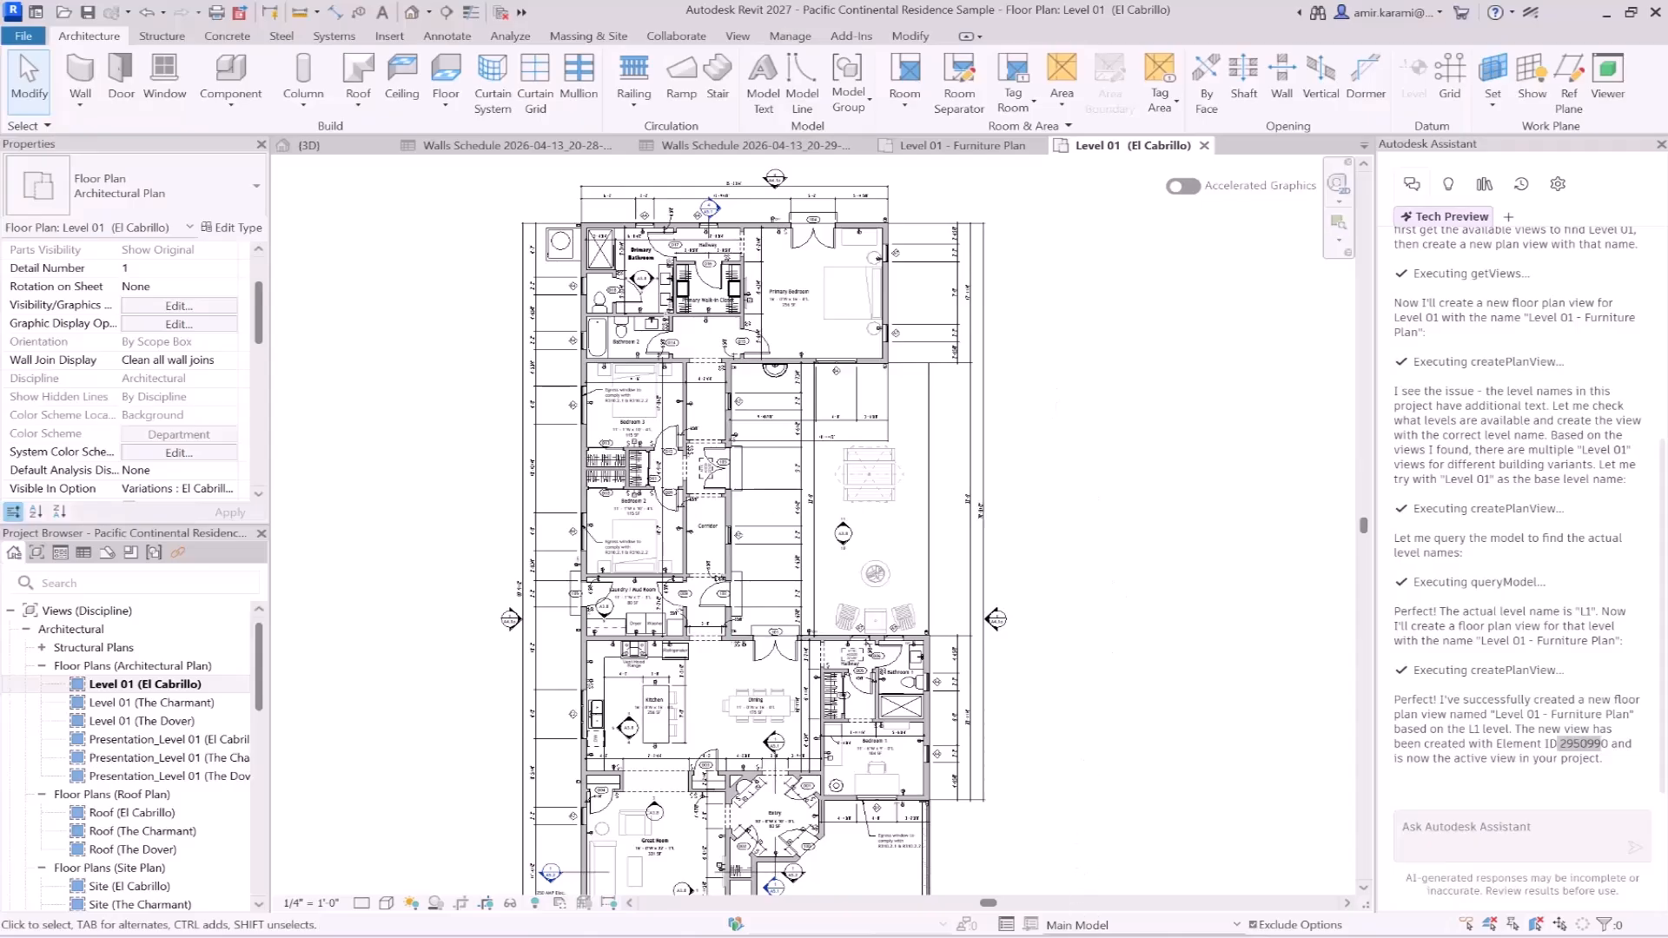
left_click(1054, 936)
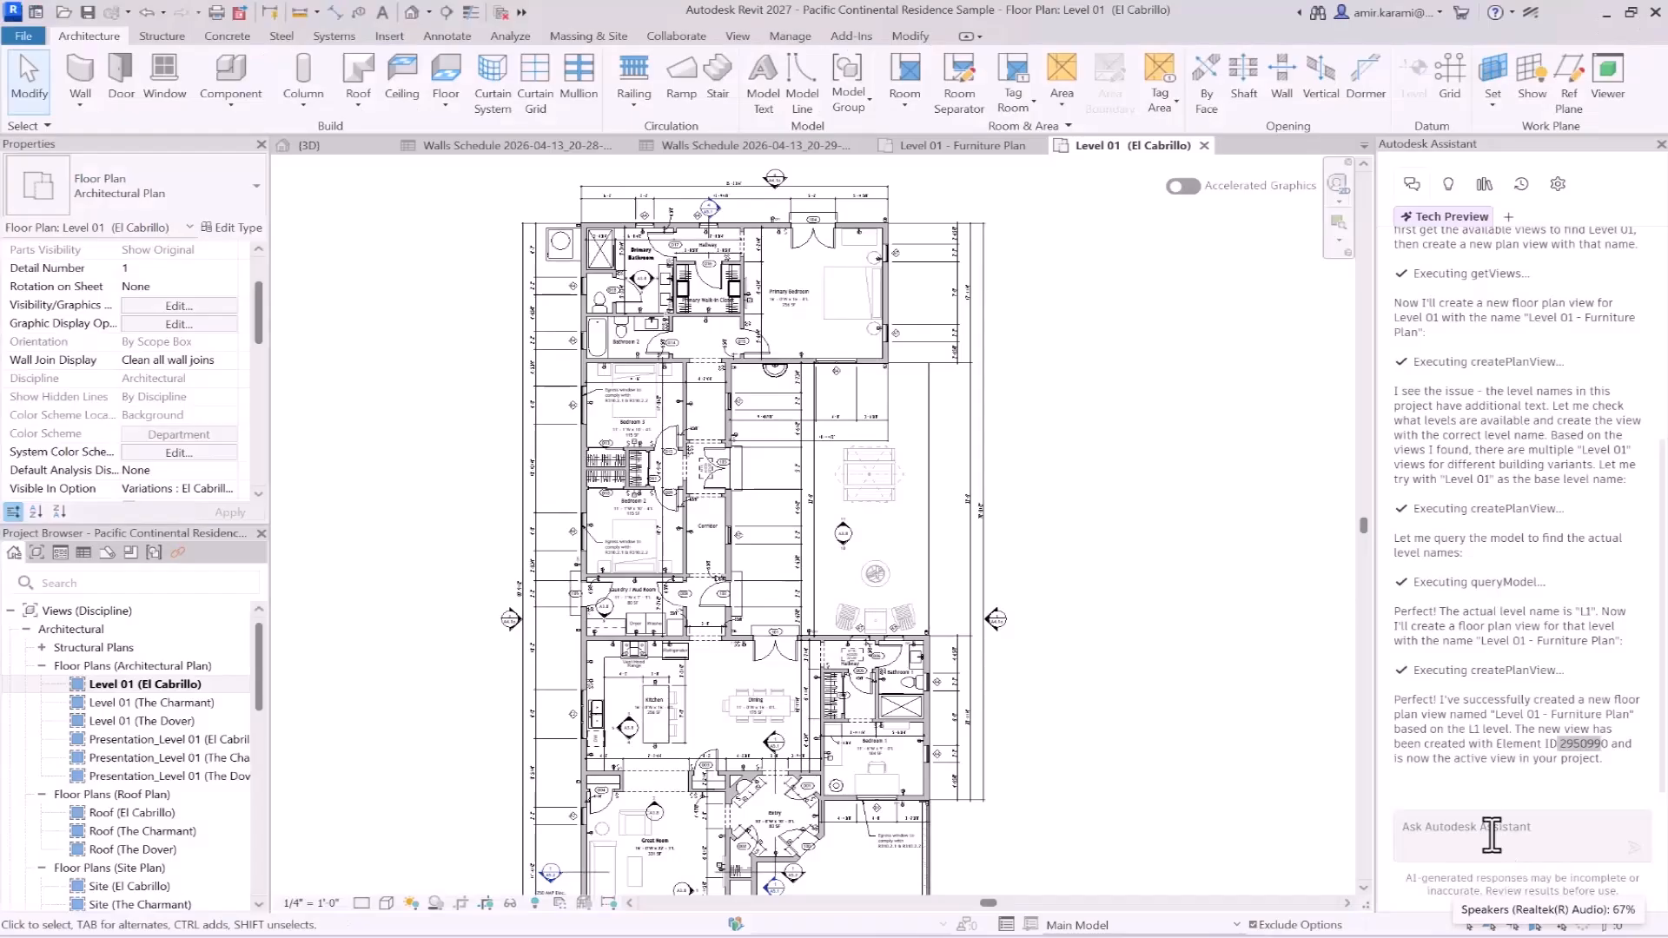
- Paste the prompt about turning off dimensions in the new view into the Assistant, and copy the Level 01 (El Cabrillo) view name from the Project Browser
left_click(1486, 830)
type("In the new view you created, turn off the dimensions.")
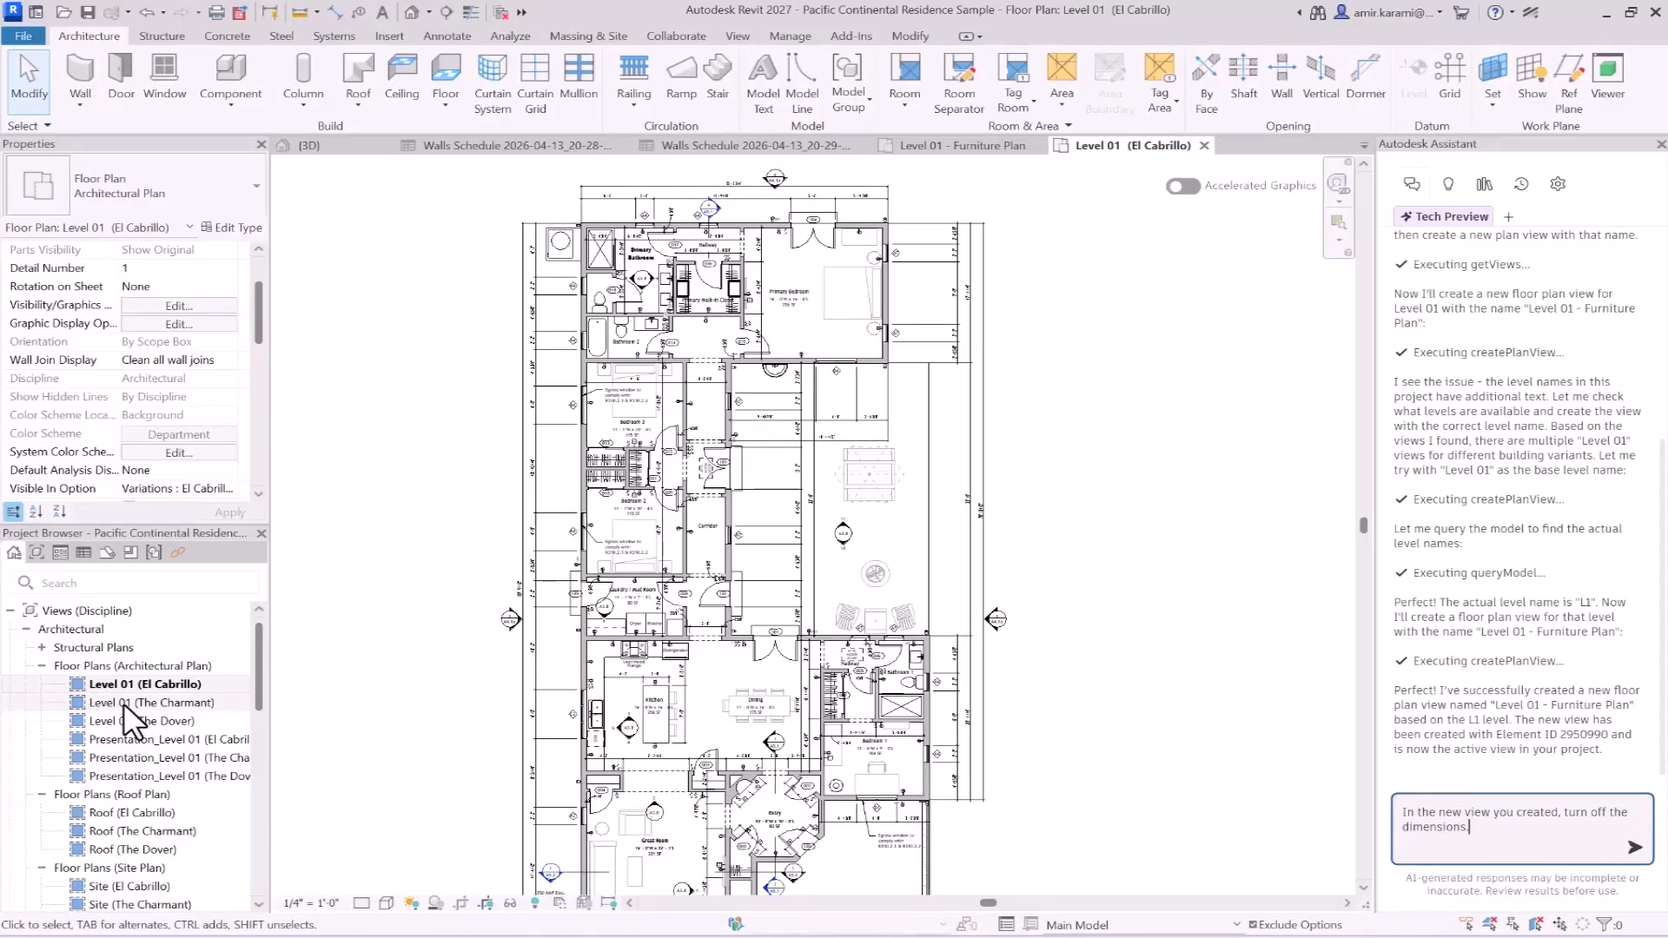
scroll(130, 720, "down", 3)
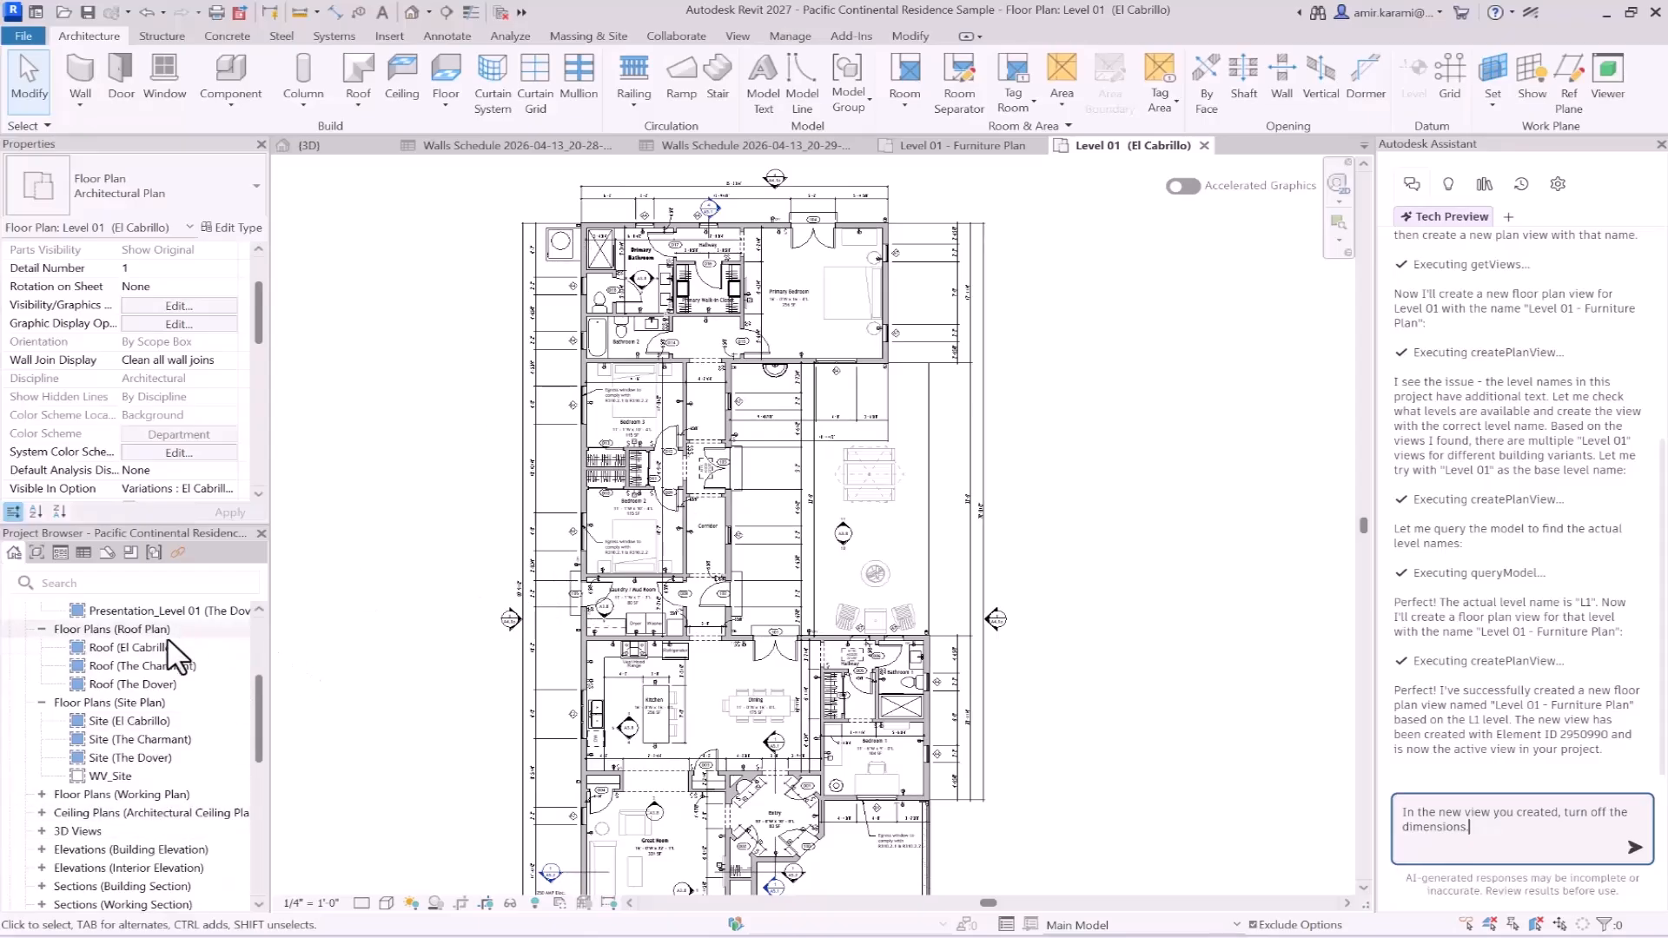
scroll(174, 660, "up", 3)
scroll(121, 664, "up", 1)
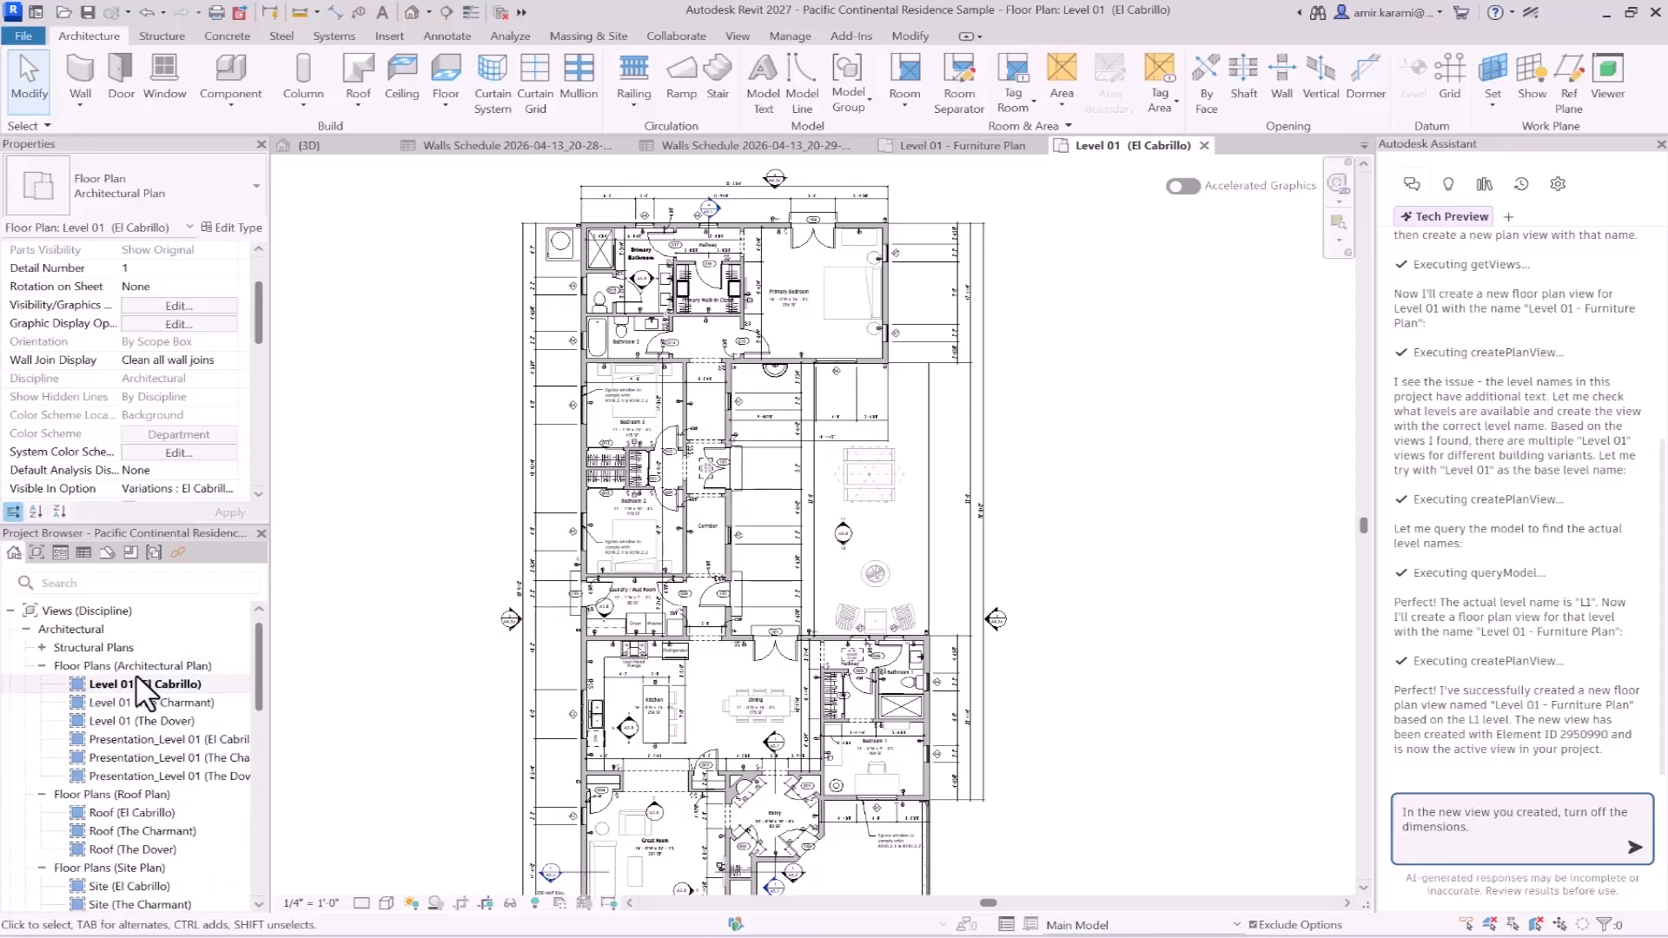
left_click(137, 684)
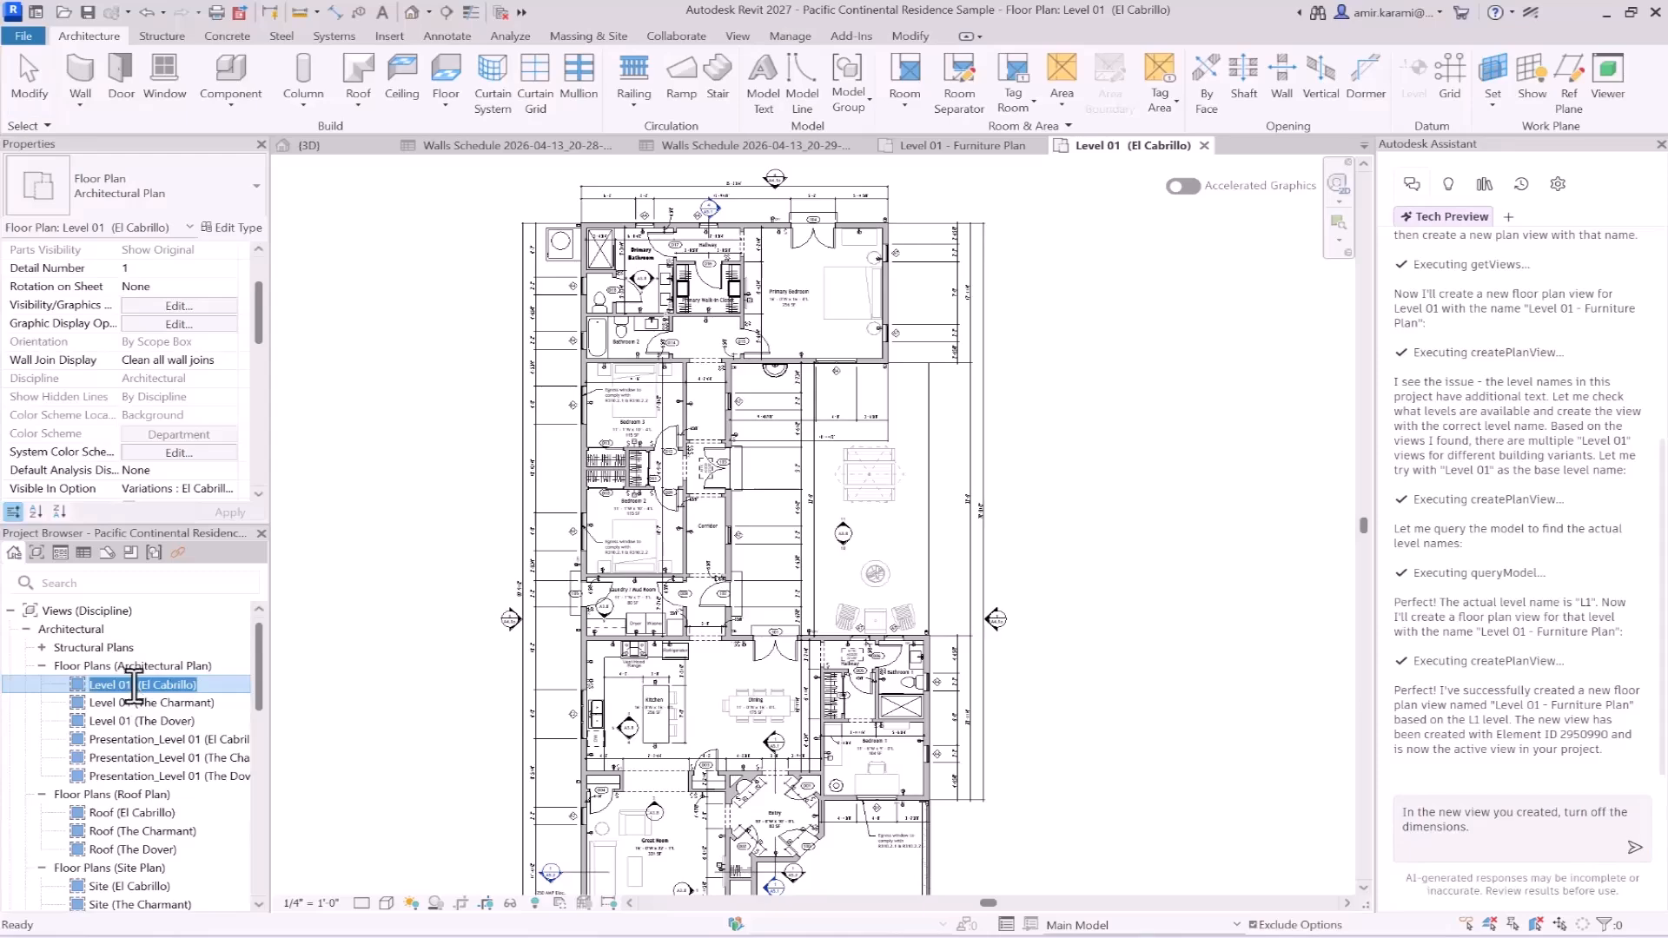
- Reword the prompt as "In the Level 01 (El Cabrillo) view, turn off the dimensions.", send it, and read the Assistant's reply
left_click(1464, 815)
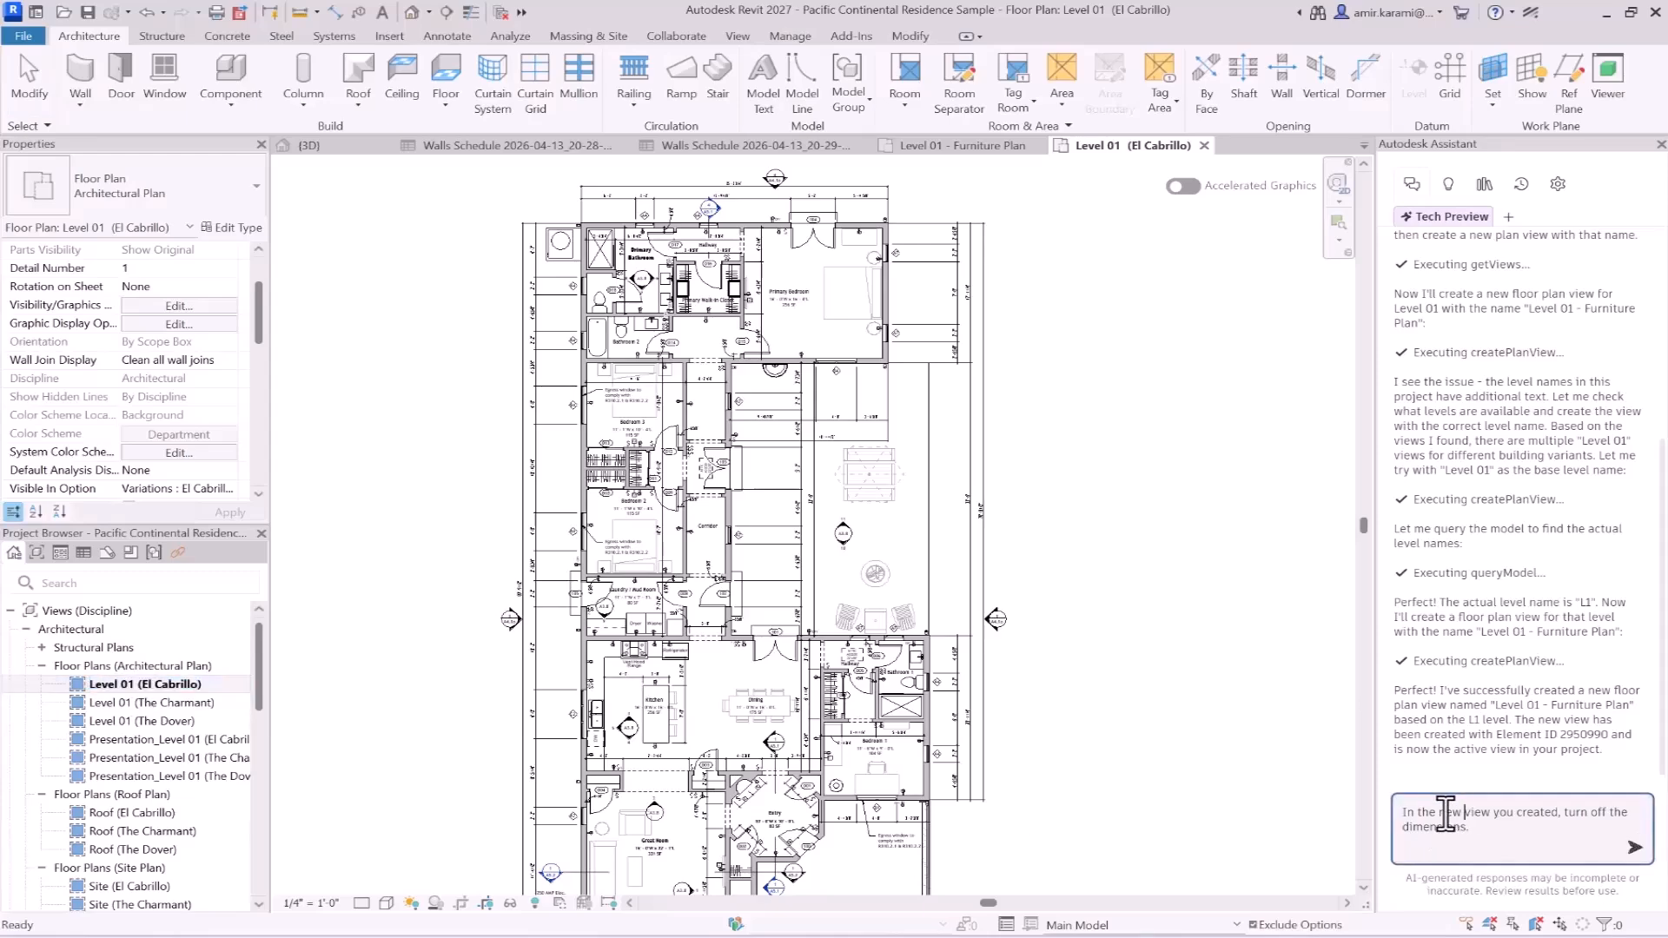
left_click_drag(1438, 815, 1464, 815)
type("Level 01 (El Cabrillo)")
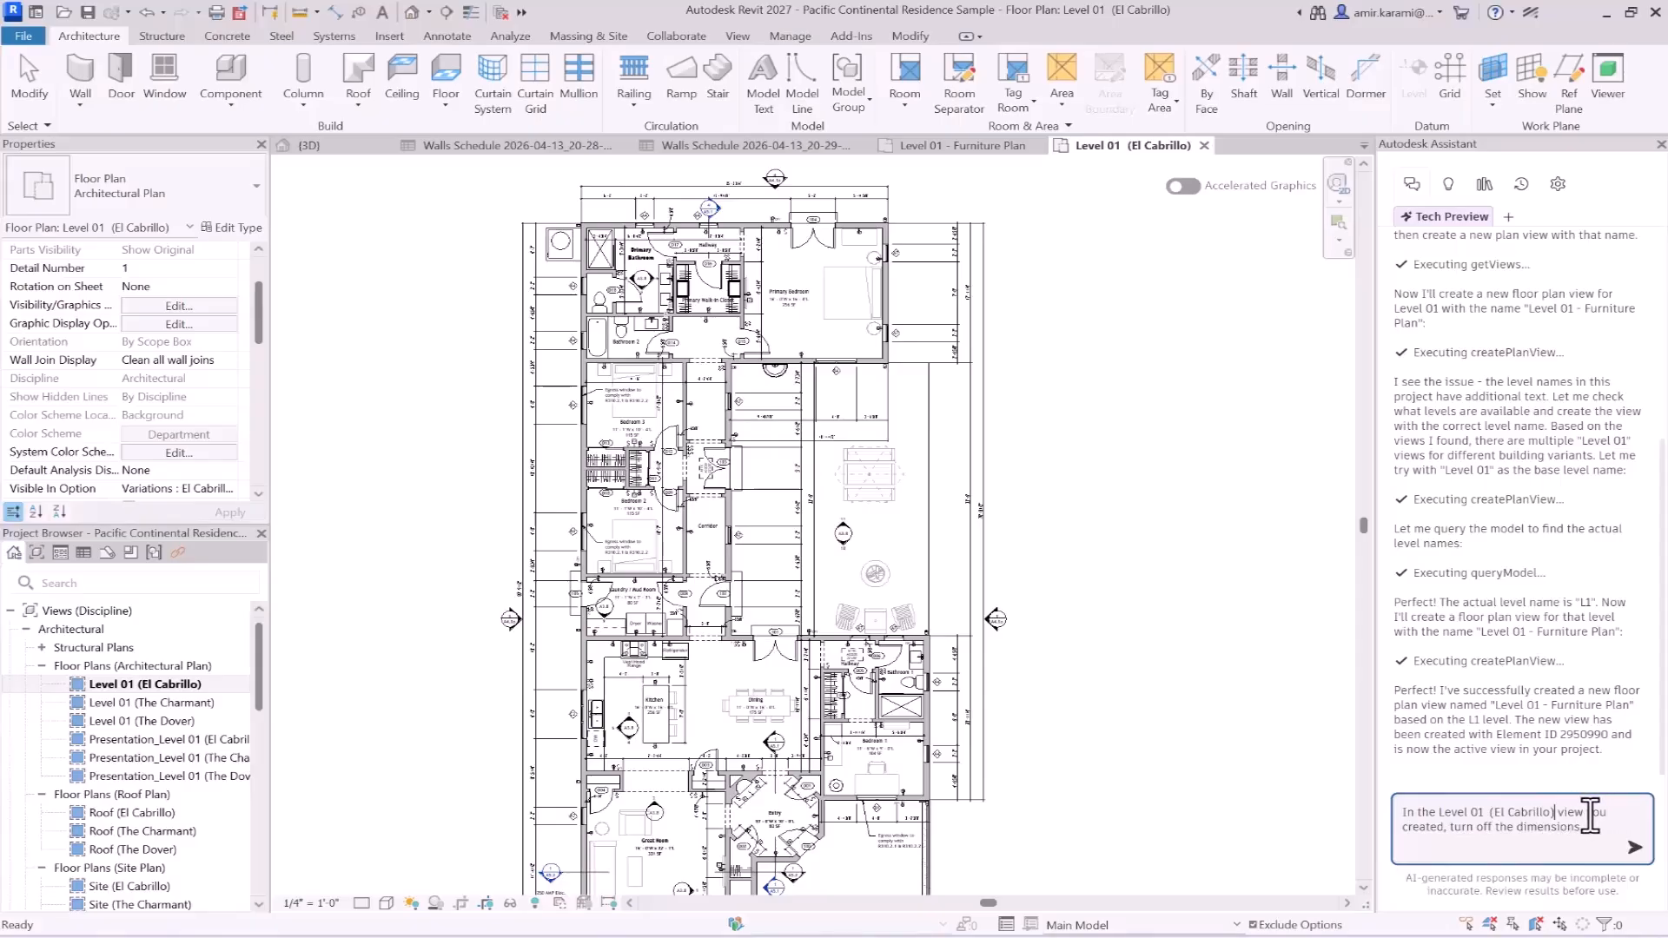
left_click_drag(1587, 814, 1445, 830)
key("BackSpace")
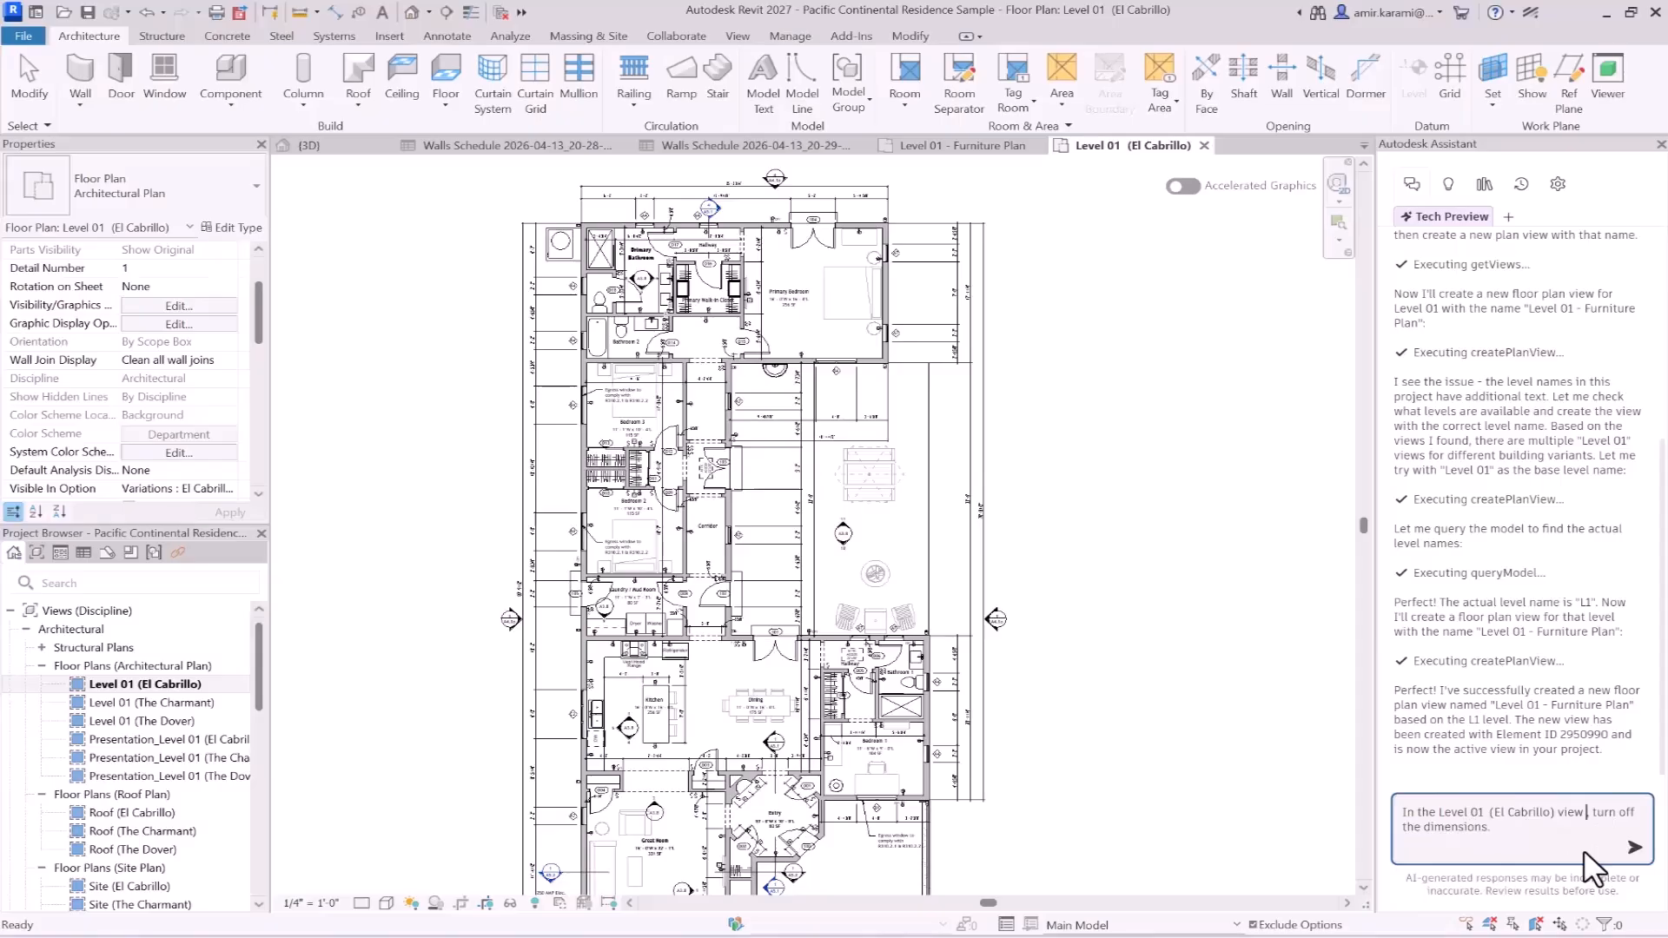
key("Return")
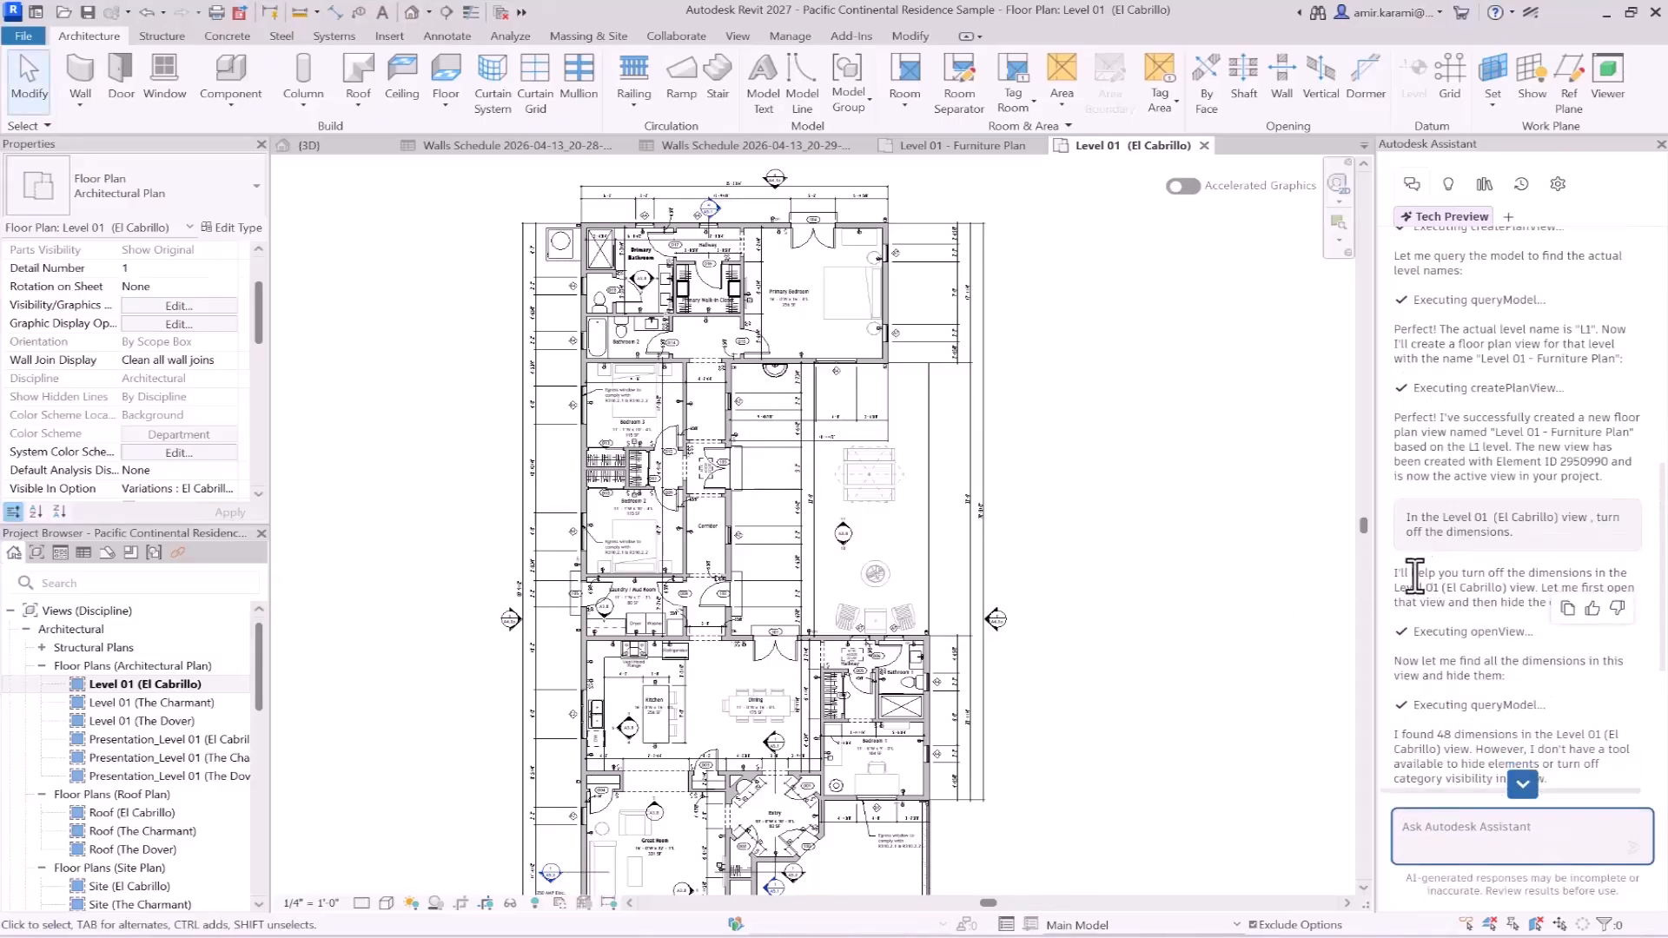
scroll(1472, 643, "down", 2)
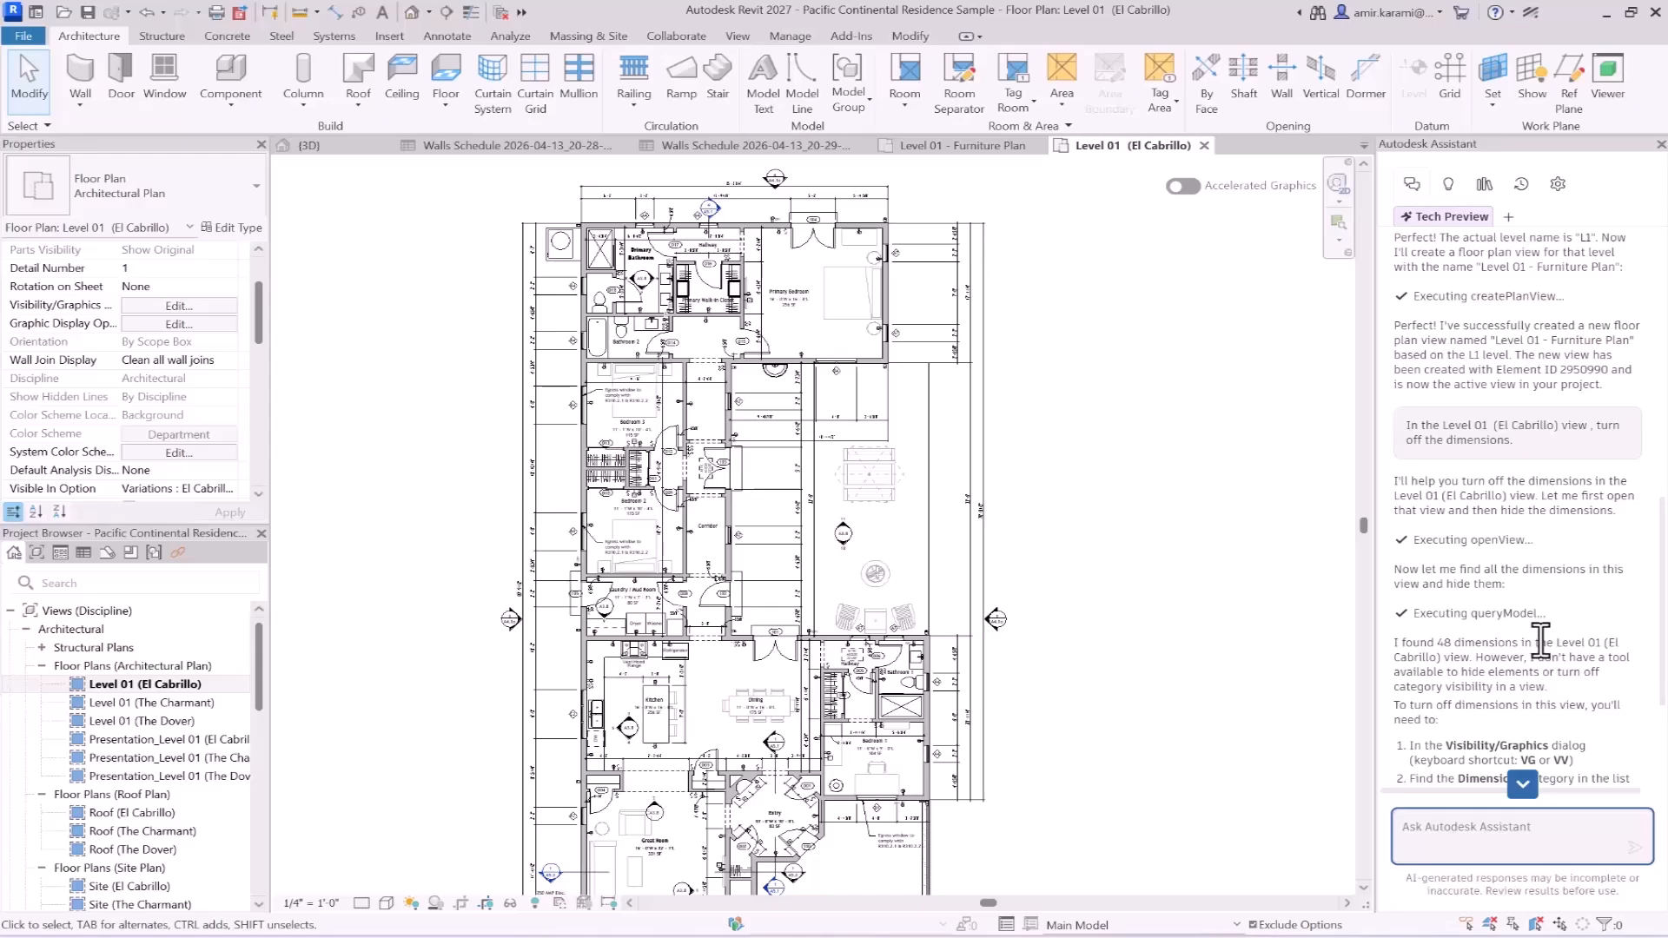
scroll(1541, 641, "down", 3)
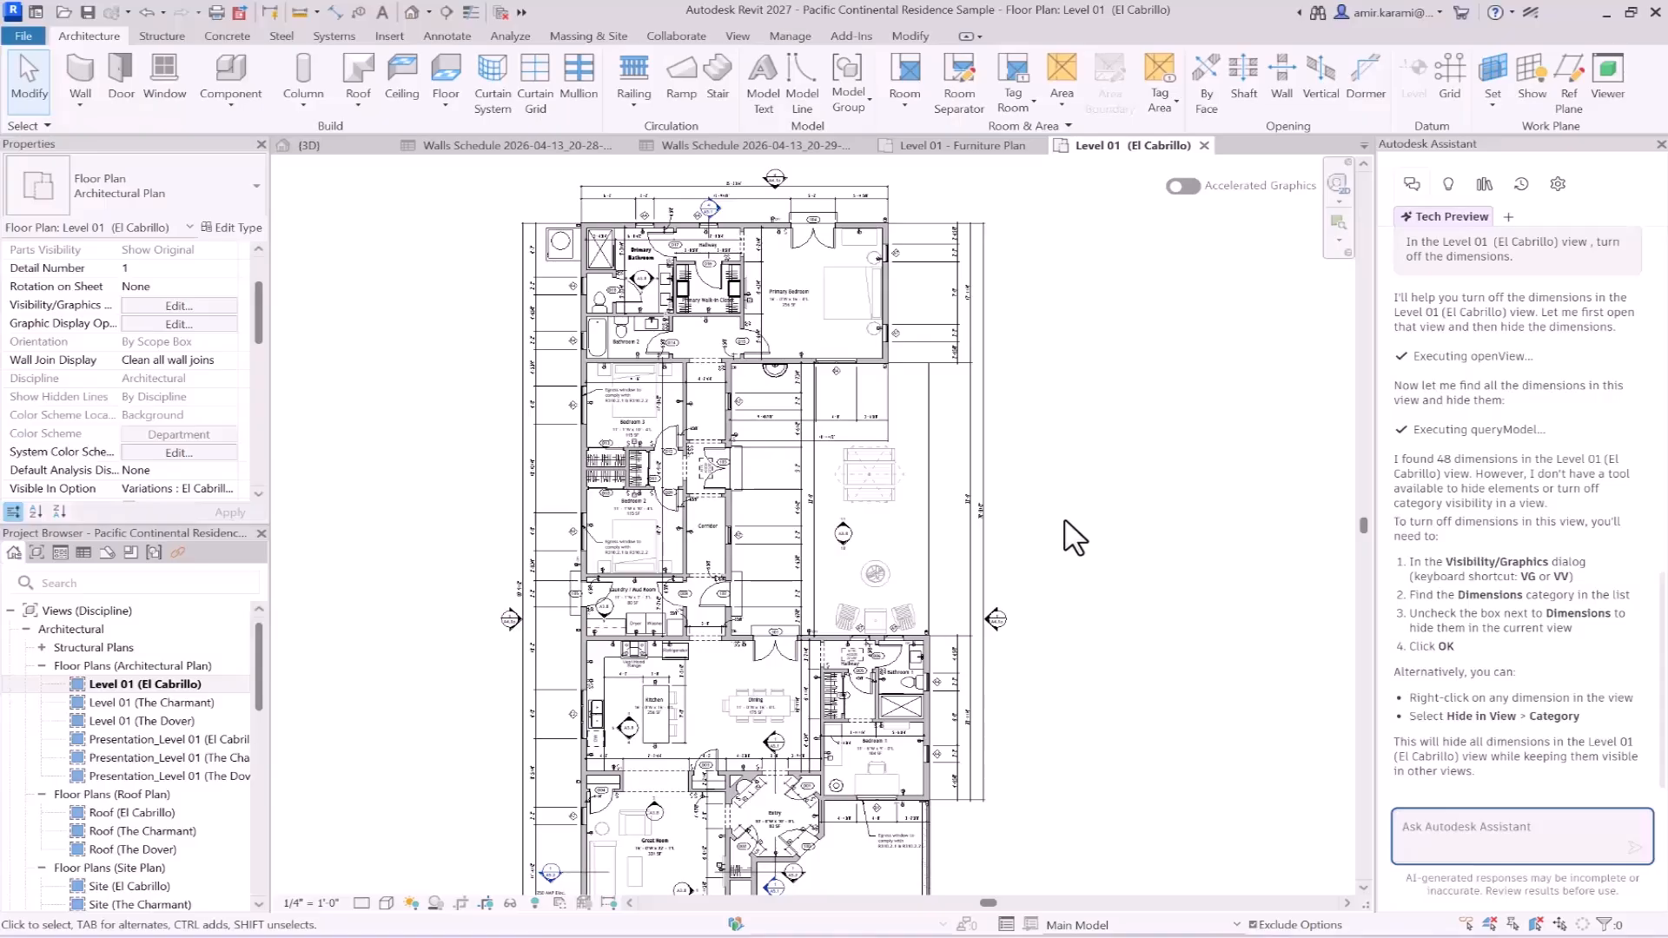
- Copy the prompt "Apply a View Template to the new view you created." from the Notepad file and send it to the Assistant in Revit
key("alt+Tab")
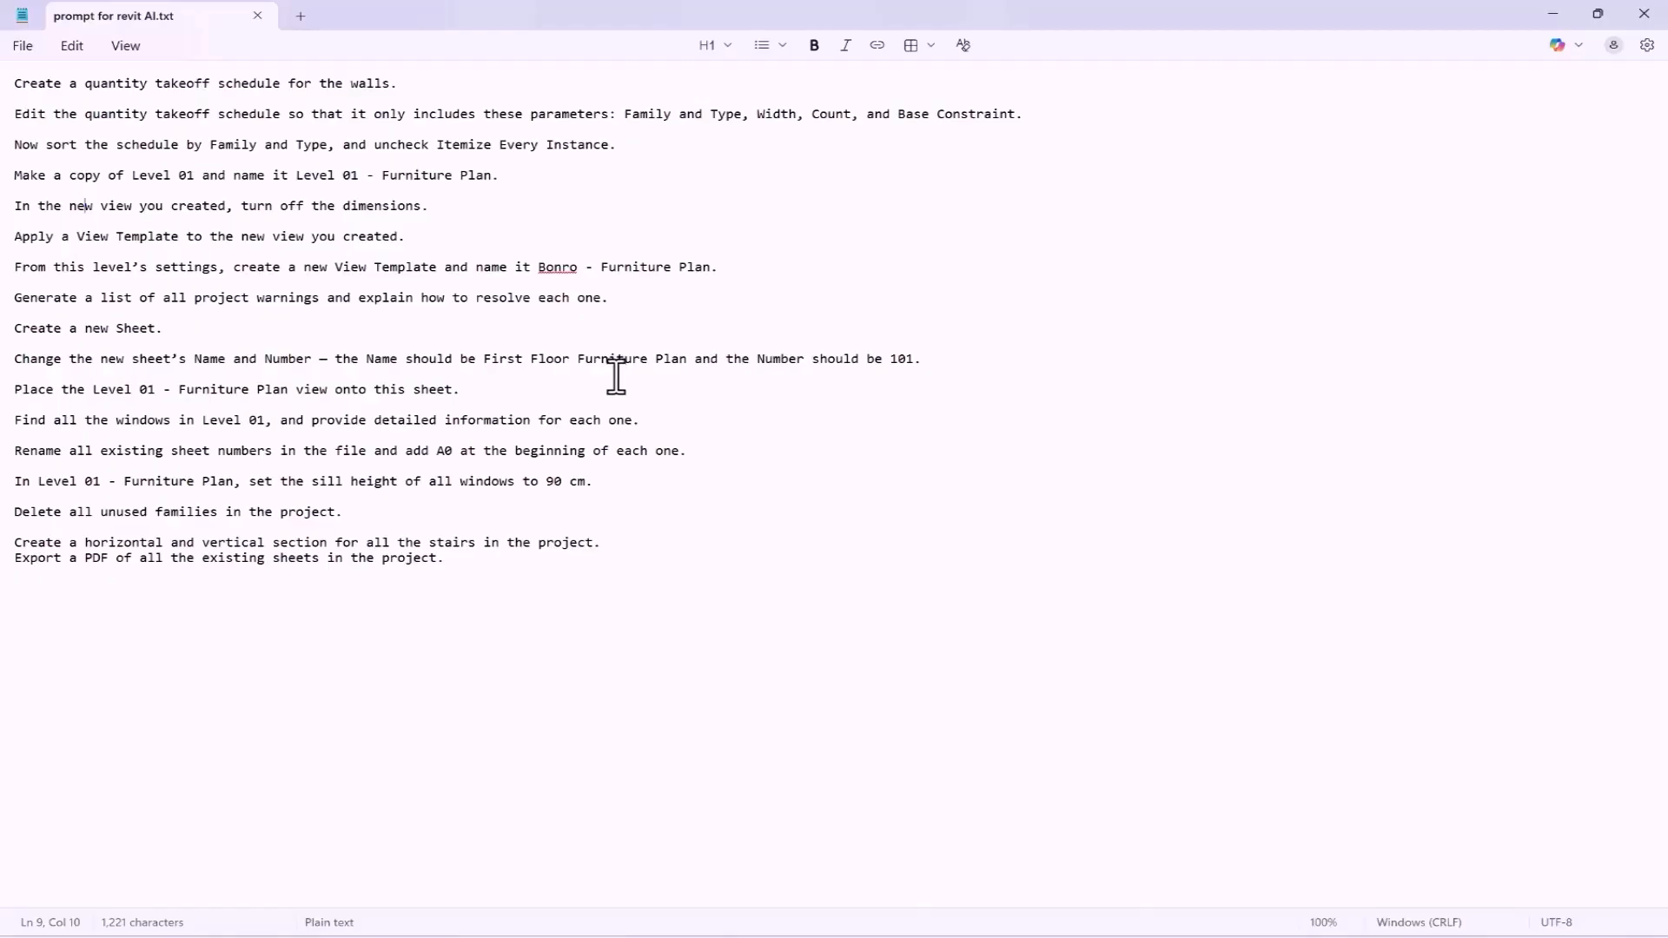
left_click_drag(407, 236, 8, 242)
key("ctrl+c")
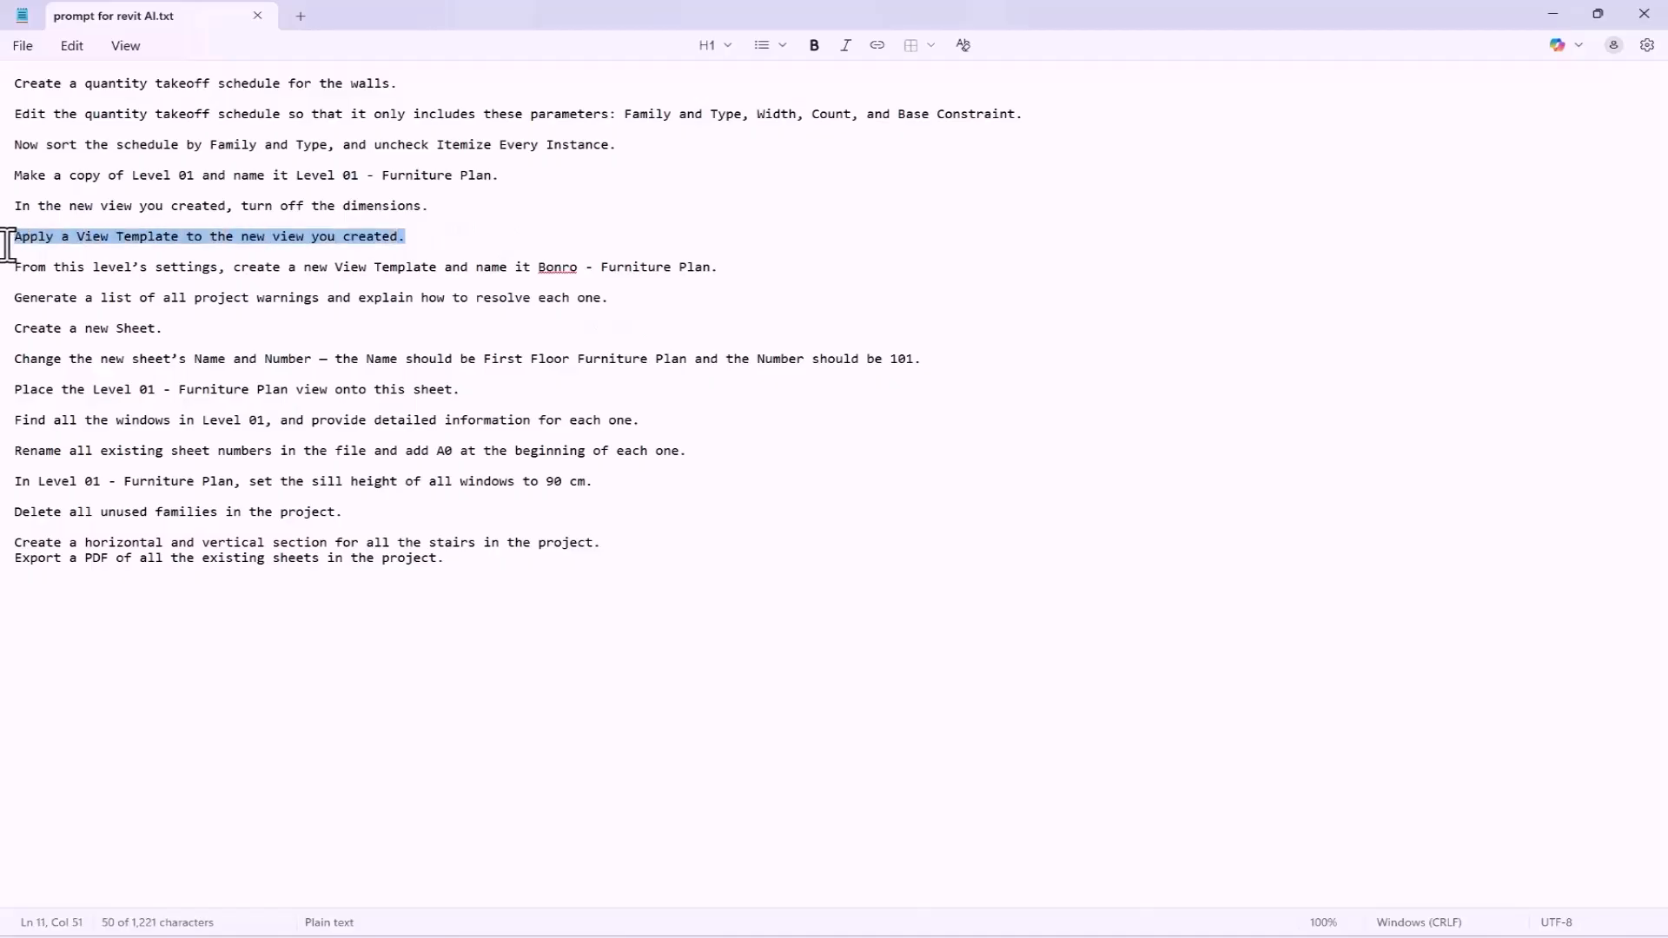
left_click(1555, 13)
scroll(1474, 729, "down", 1)
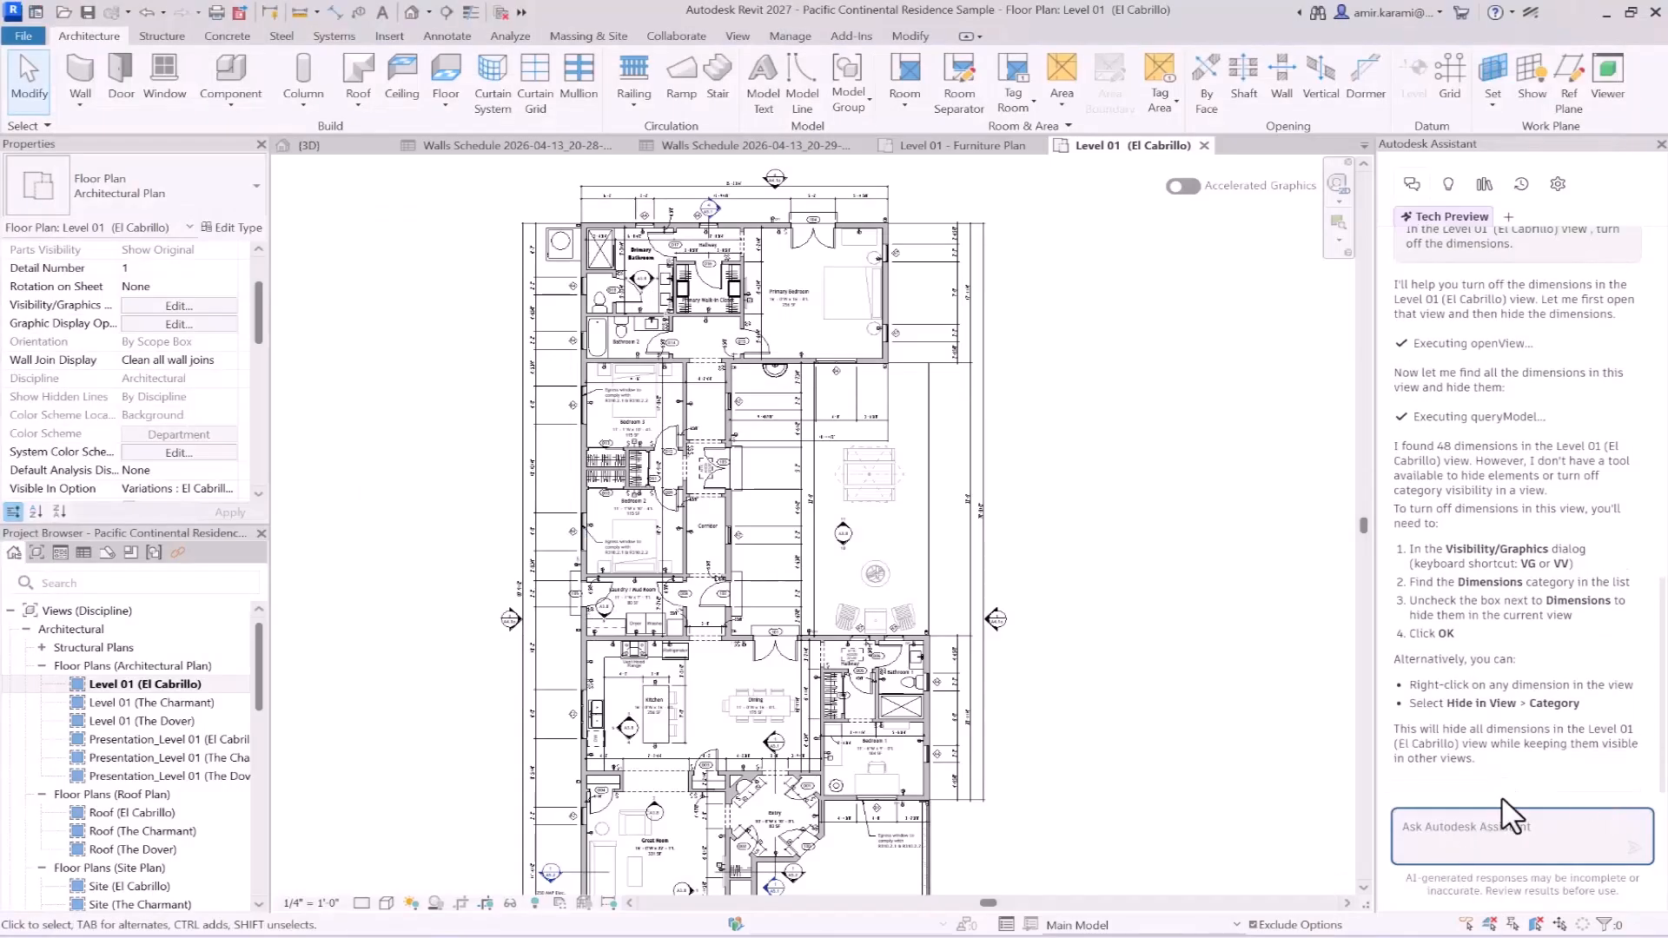
scroll(1491, 532, "up", 15)
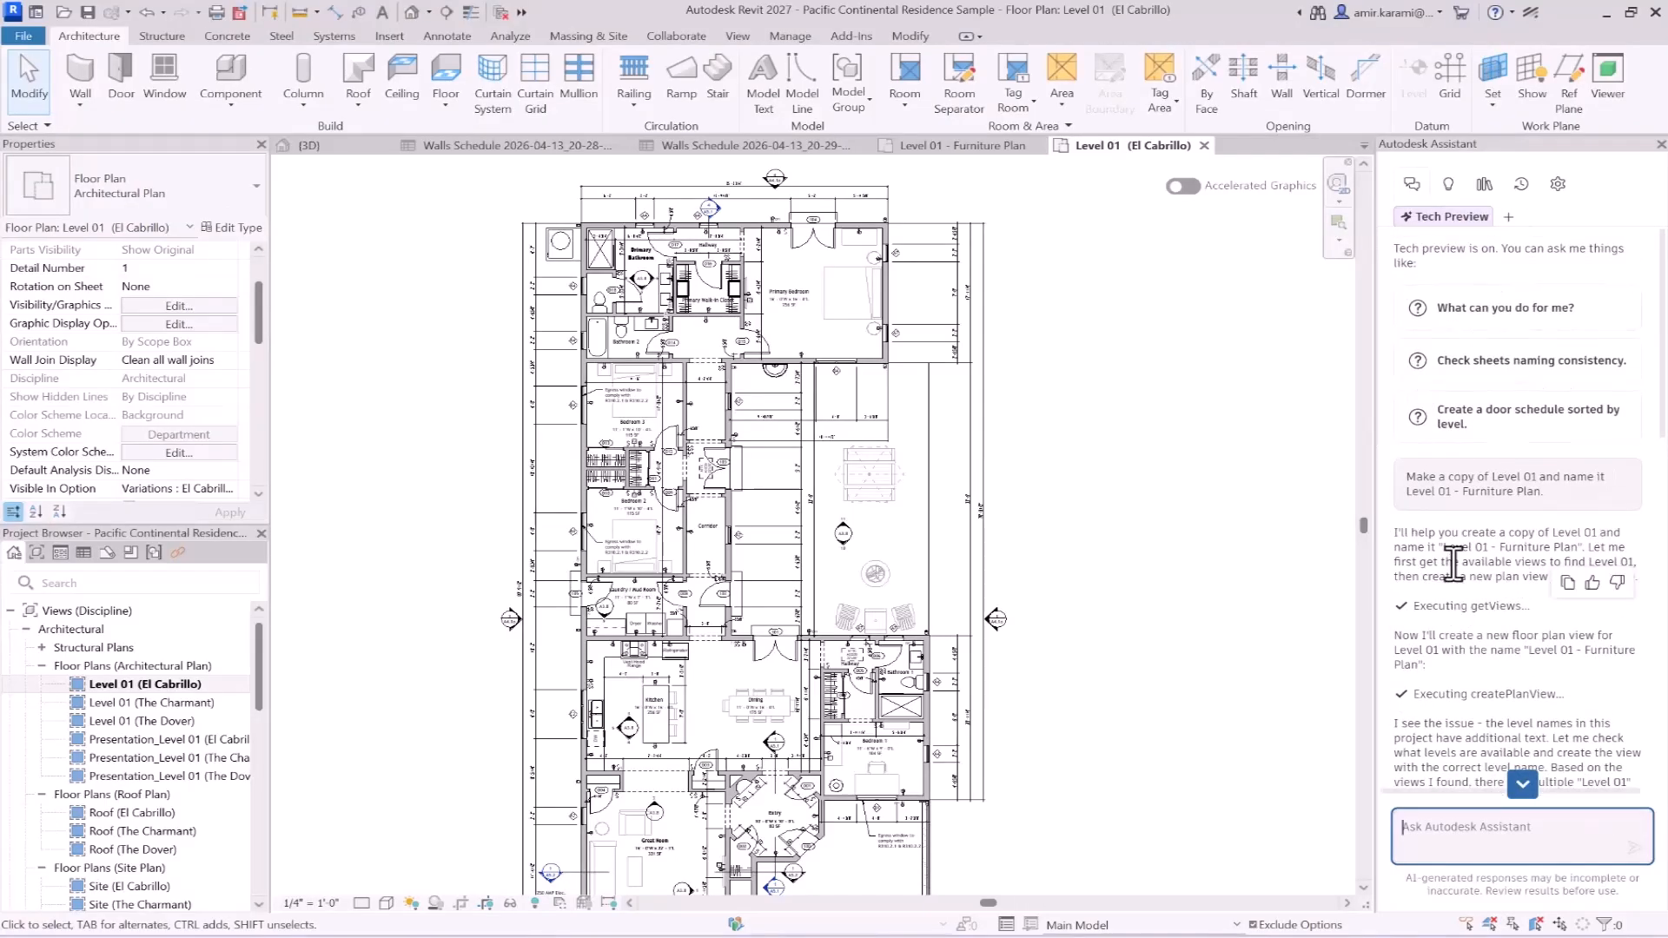
scroll(1477, 651, "down", 15)
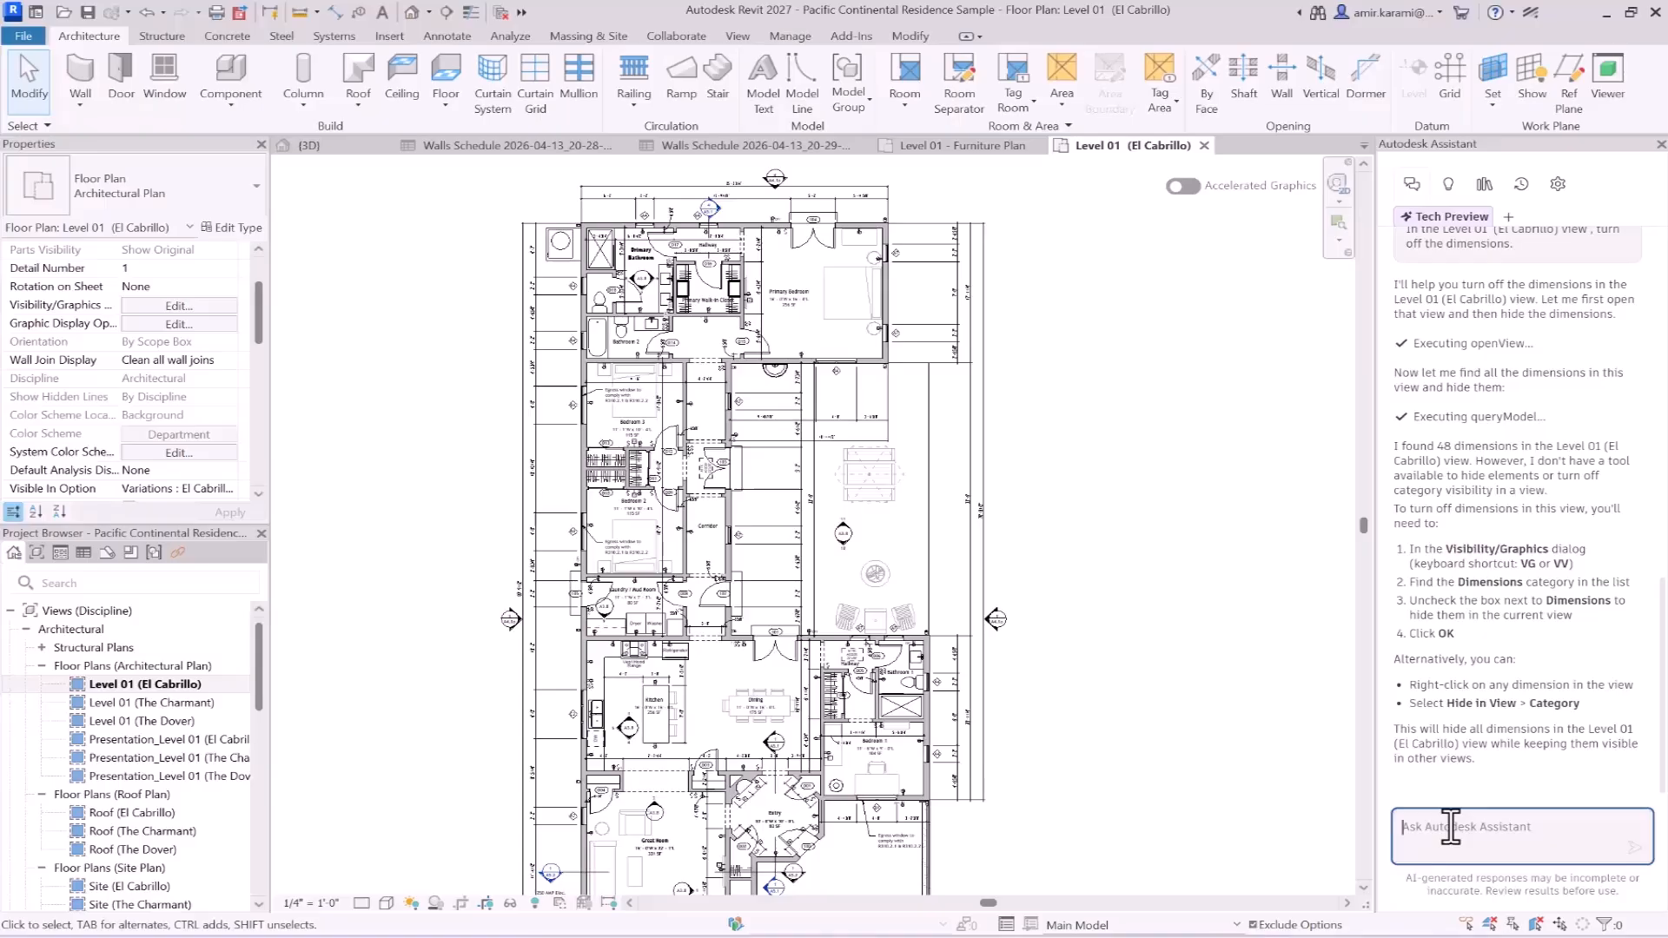
key("ctrl+v")
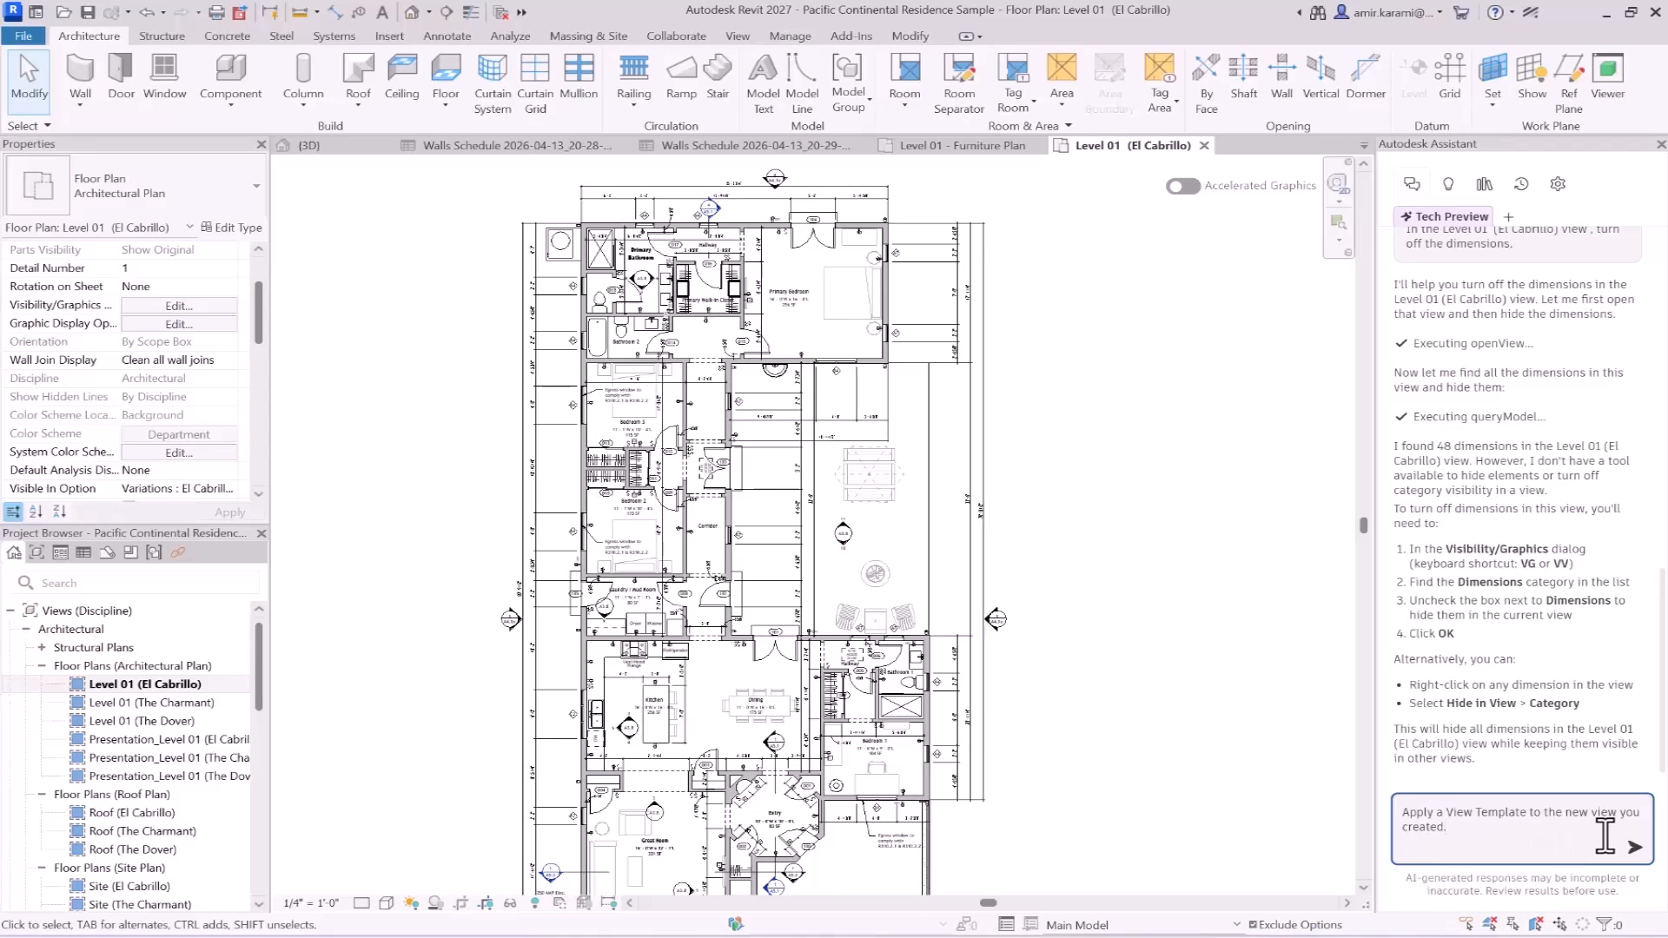
left_click(1634, 847)
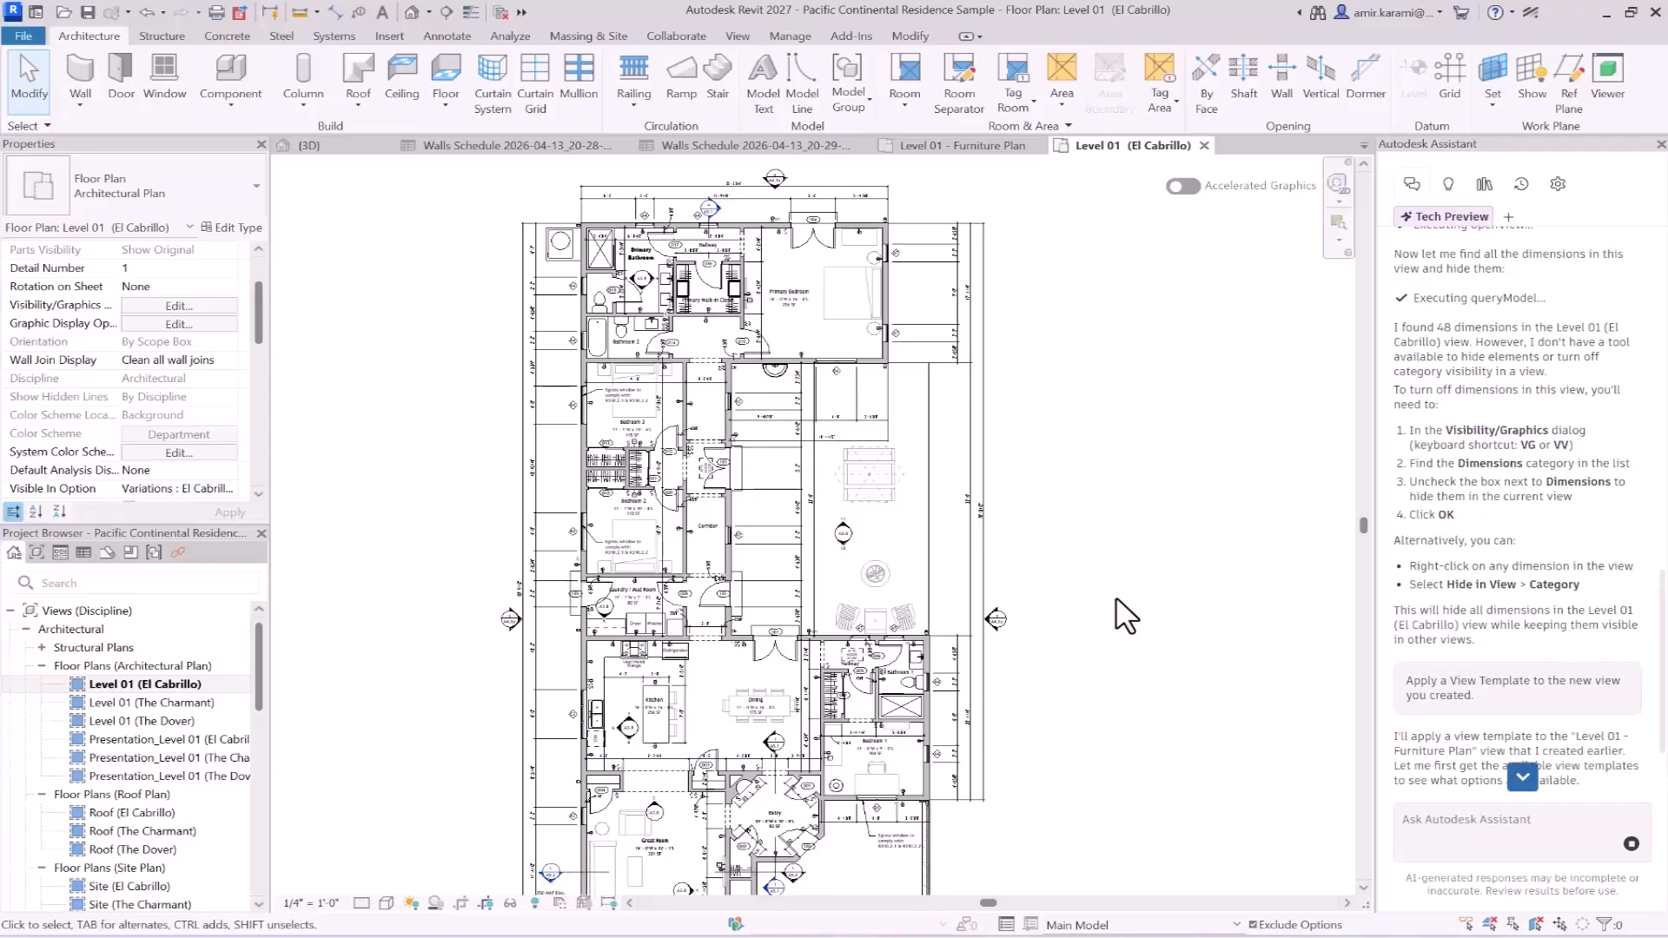
- Read the Assistant's reply on applying a view template and highlight the template's name
scroll(1441, 555, "down", 5)
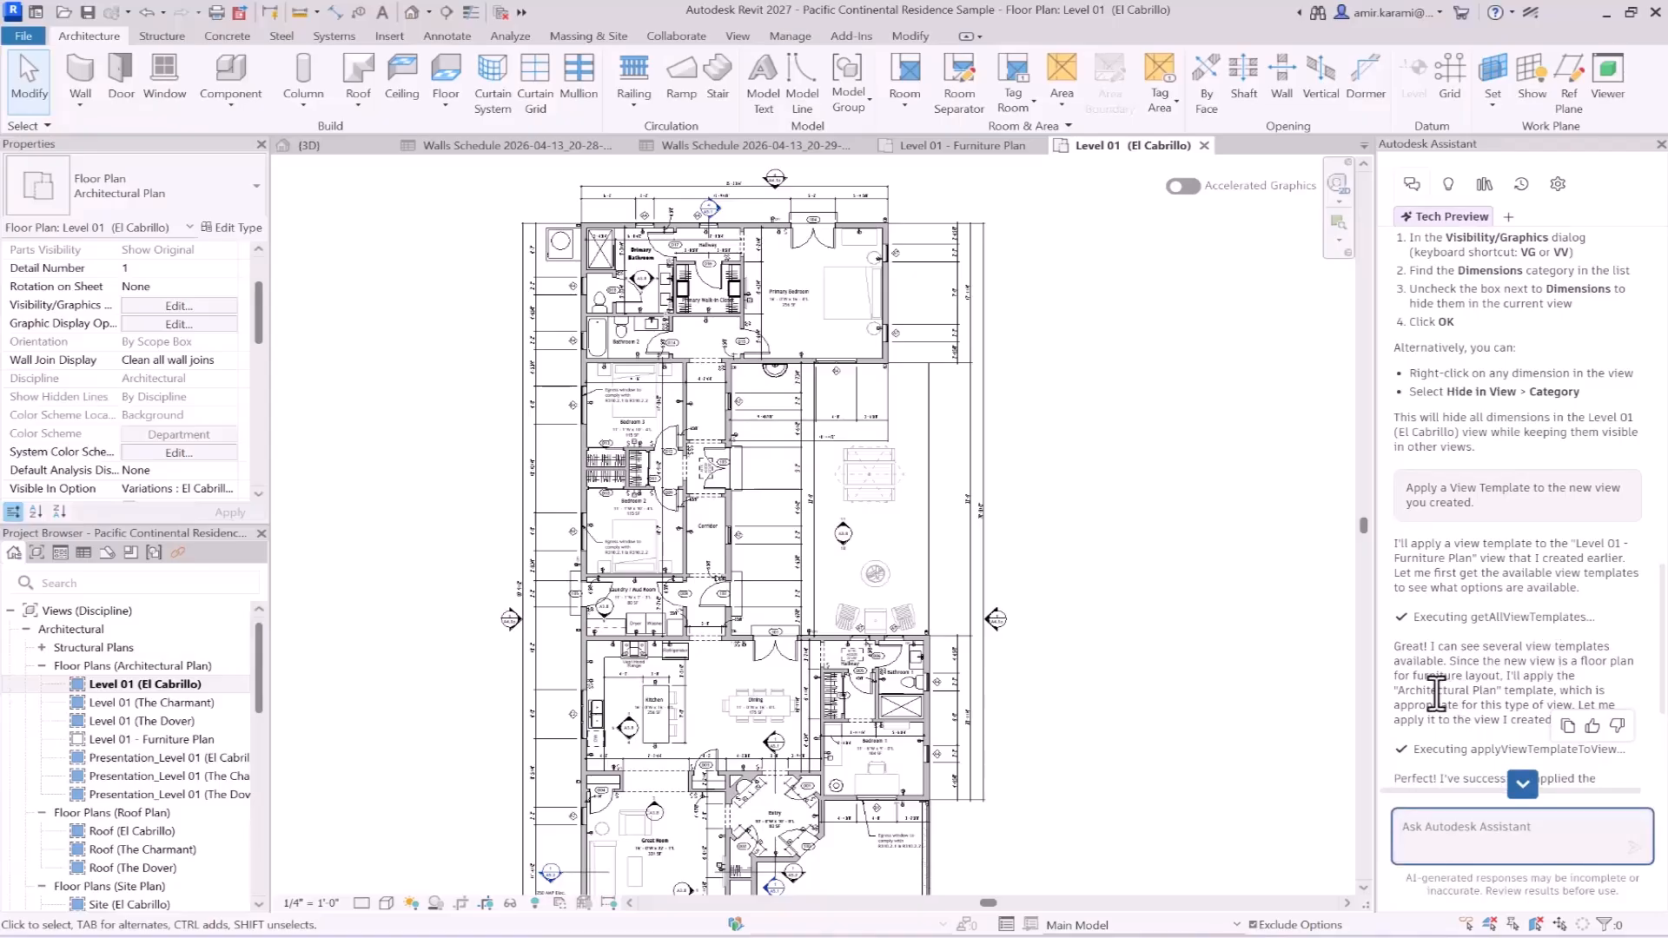
scroll(1489, 671, "down", 2)
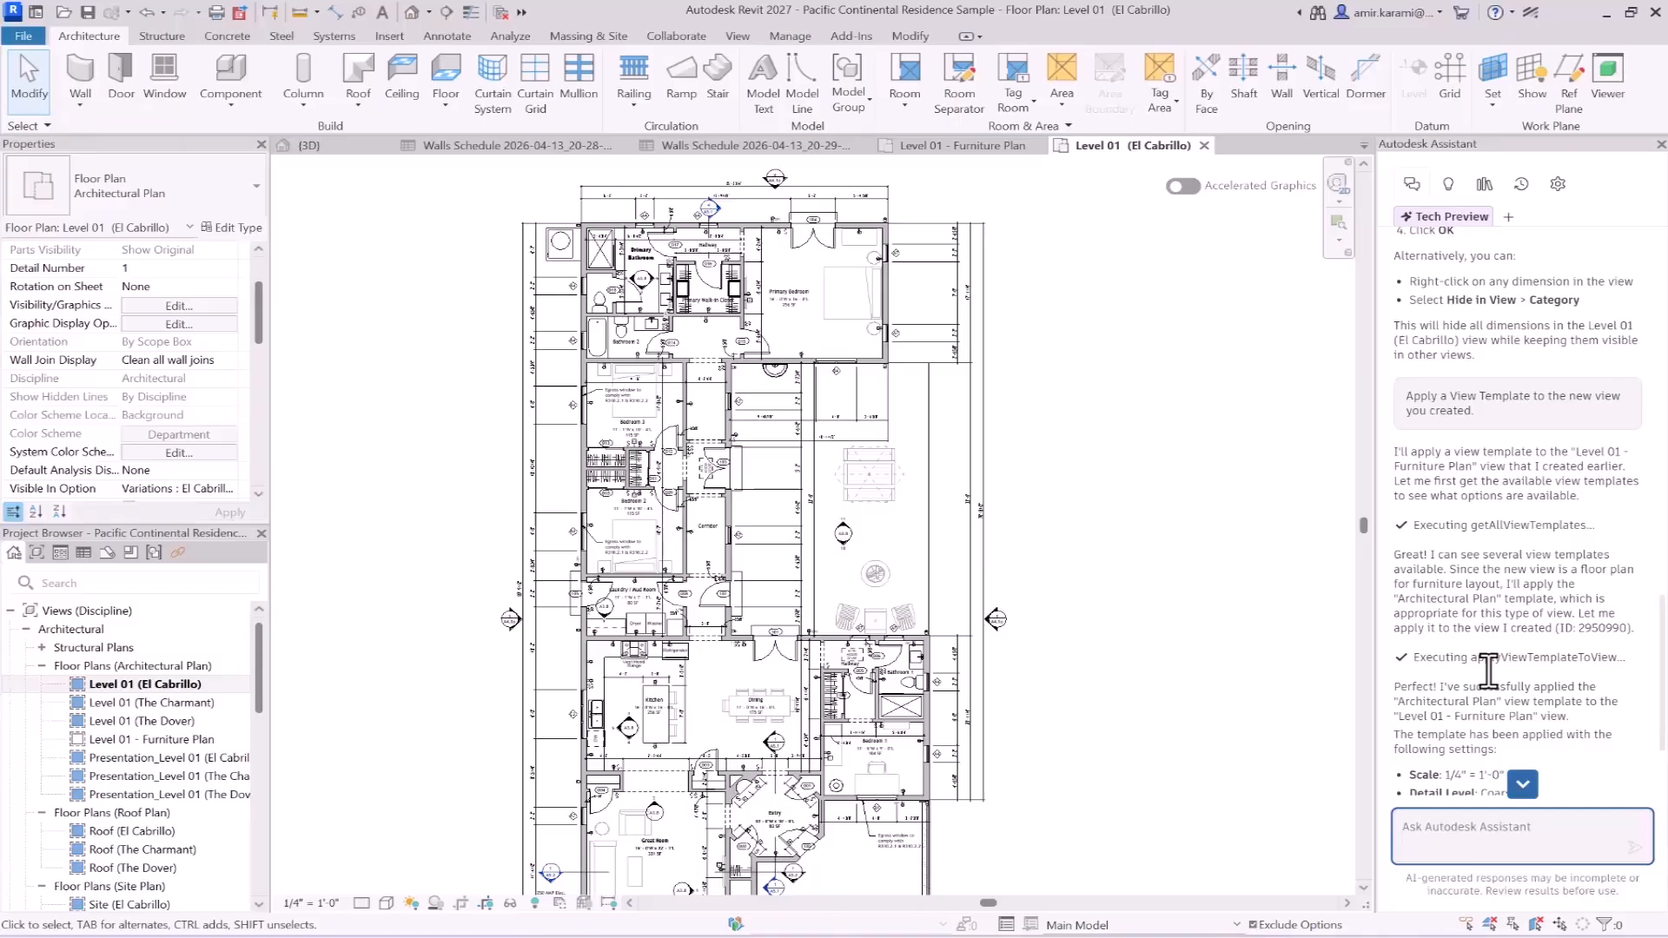
scroll(1557, 643, "down", 3)
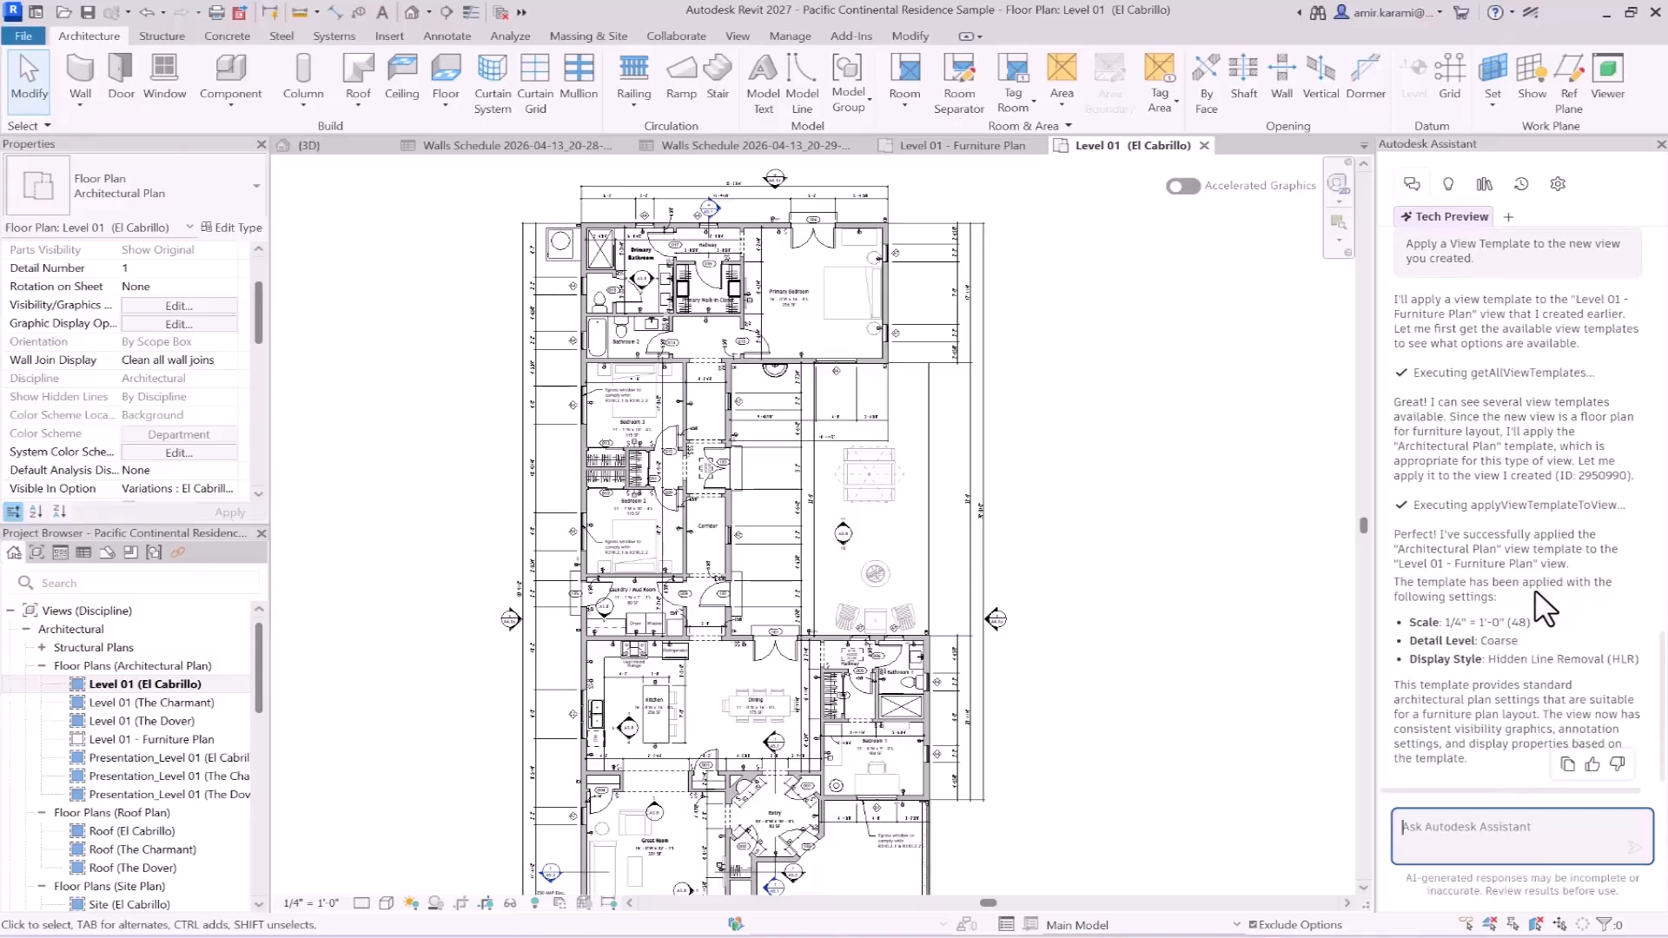
left_click_drag(1491, 540, 1394, 545)
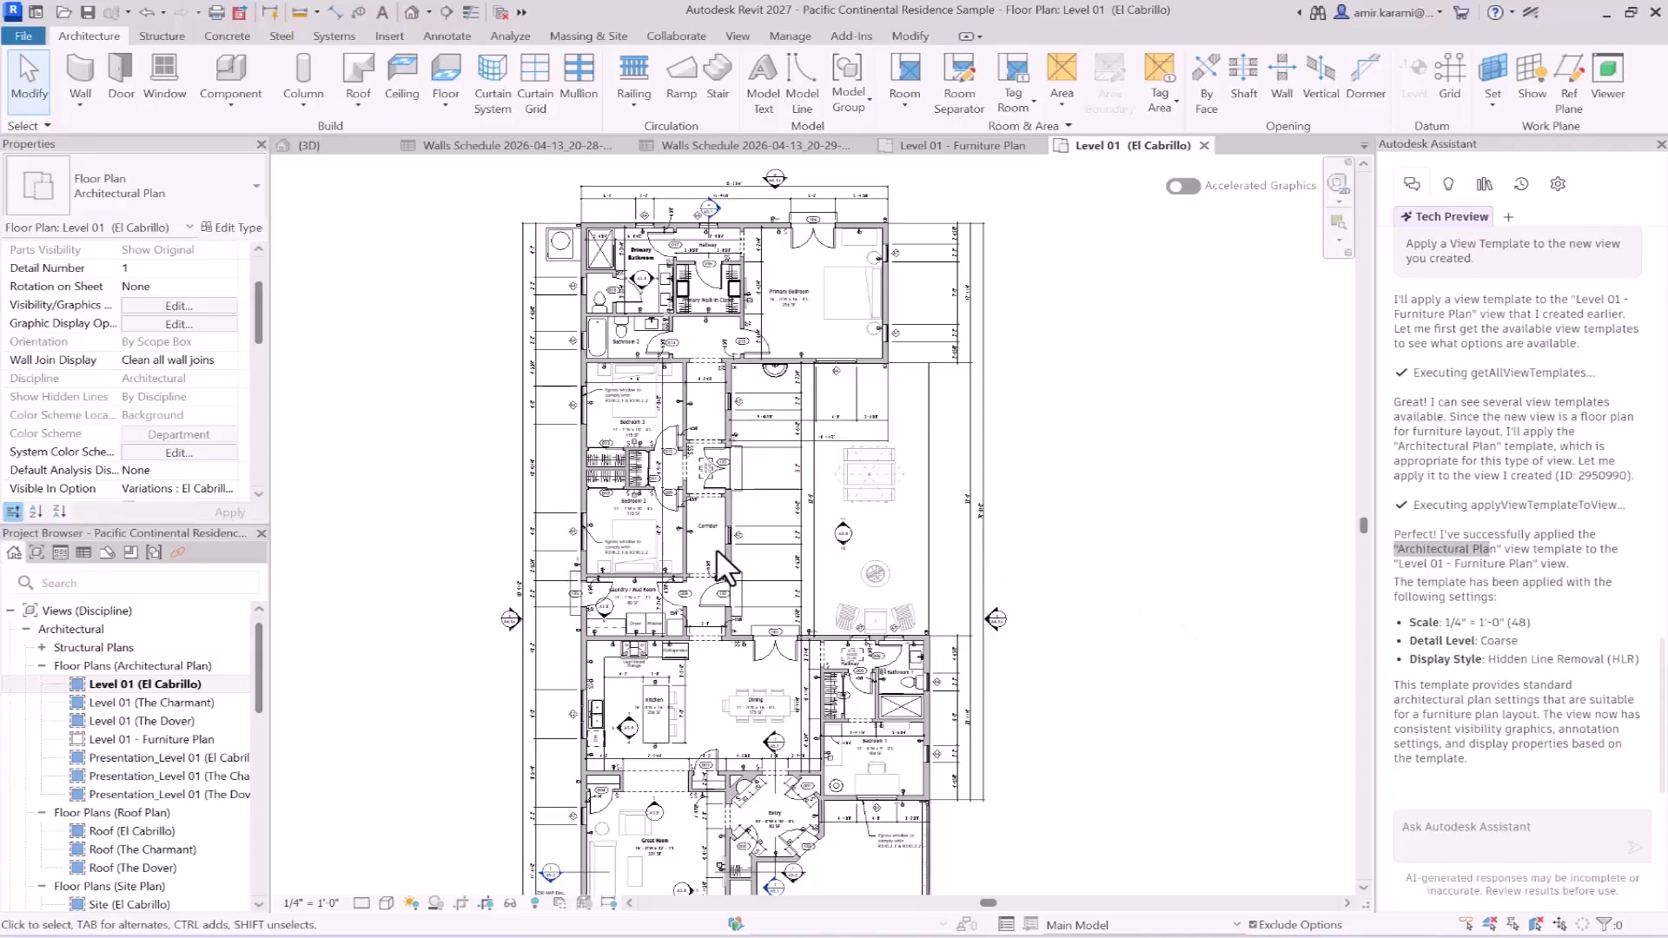
- Find Level 01 - Furniture Plan among the architectural floor plans in the Project Browser, open it, and inspect the plan
scroll(124, 714, "down", 6)
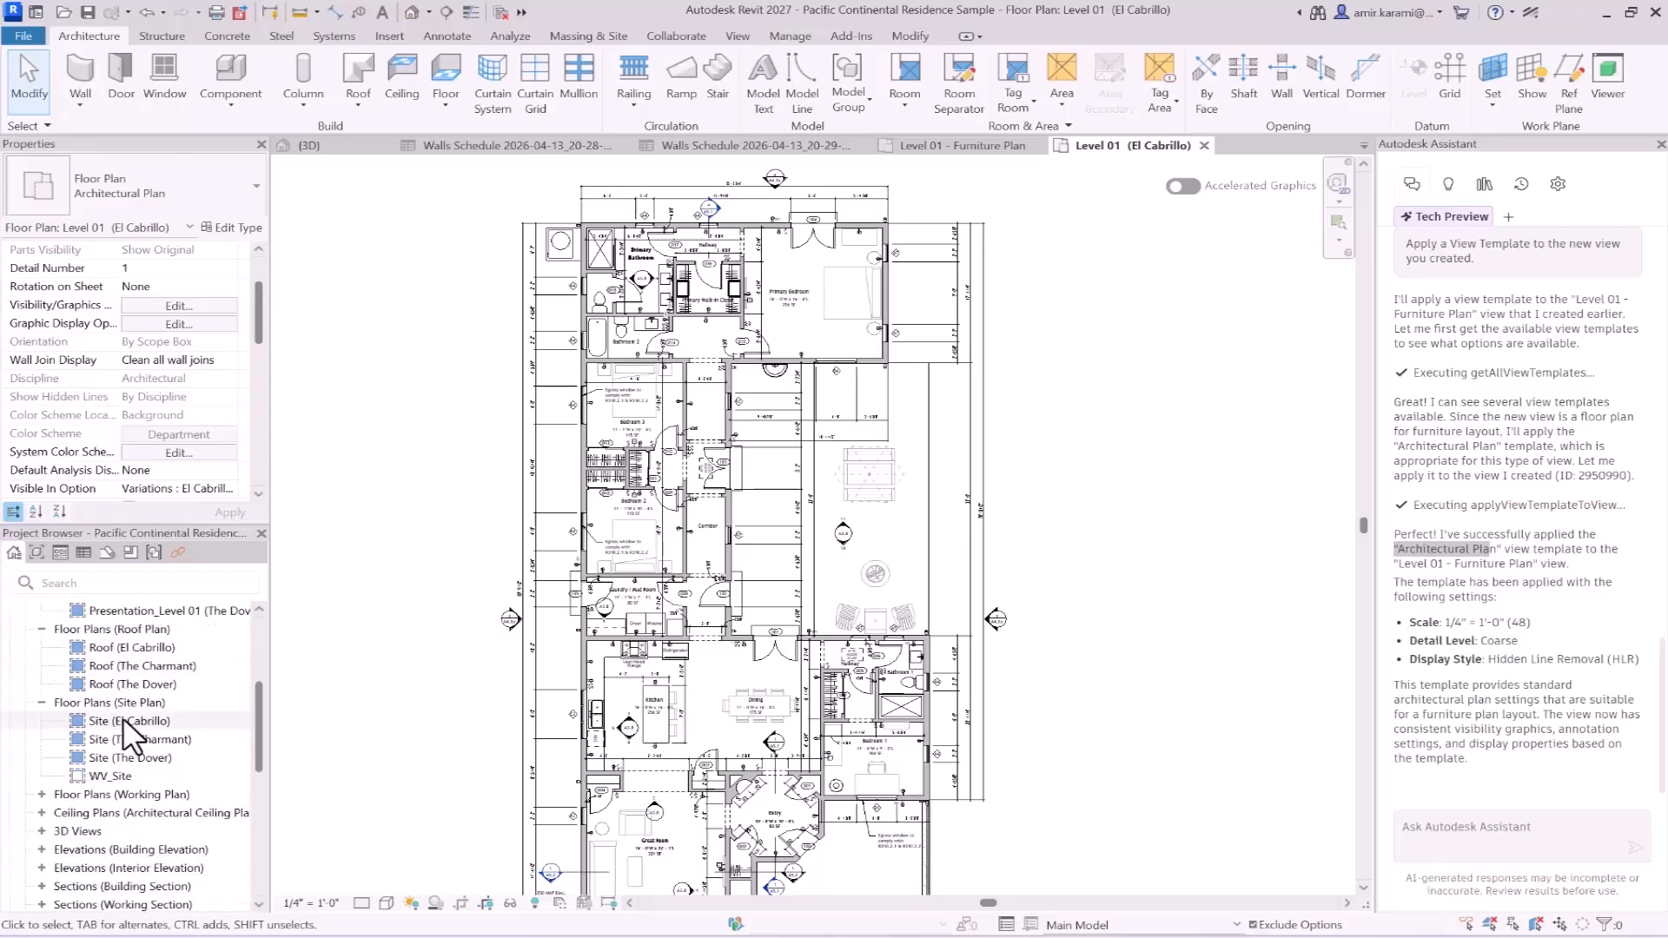
scroll(122, 782, "down", 3)
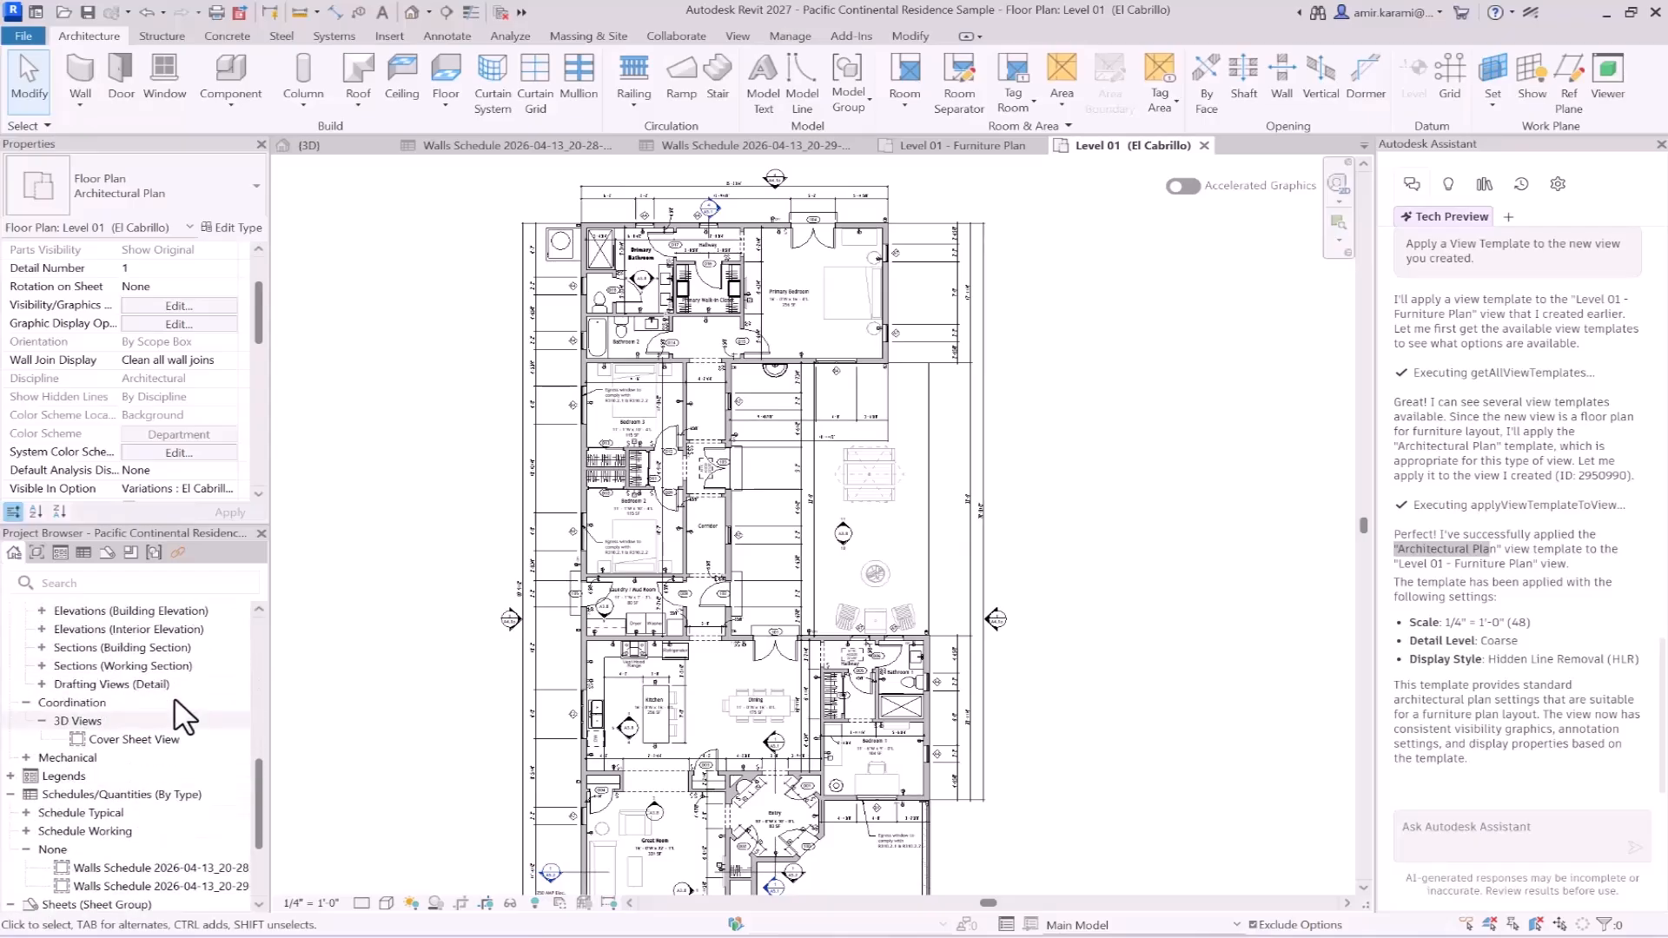
scroll(178, 713, "up", 5)
scroll(185, 715, "up", 2)
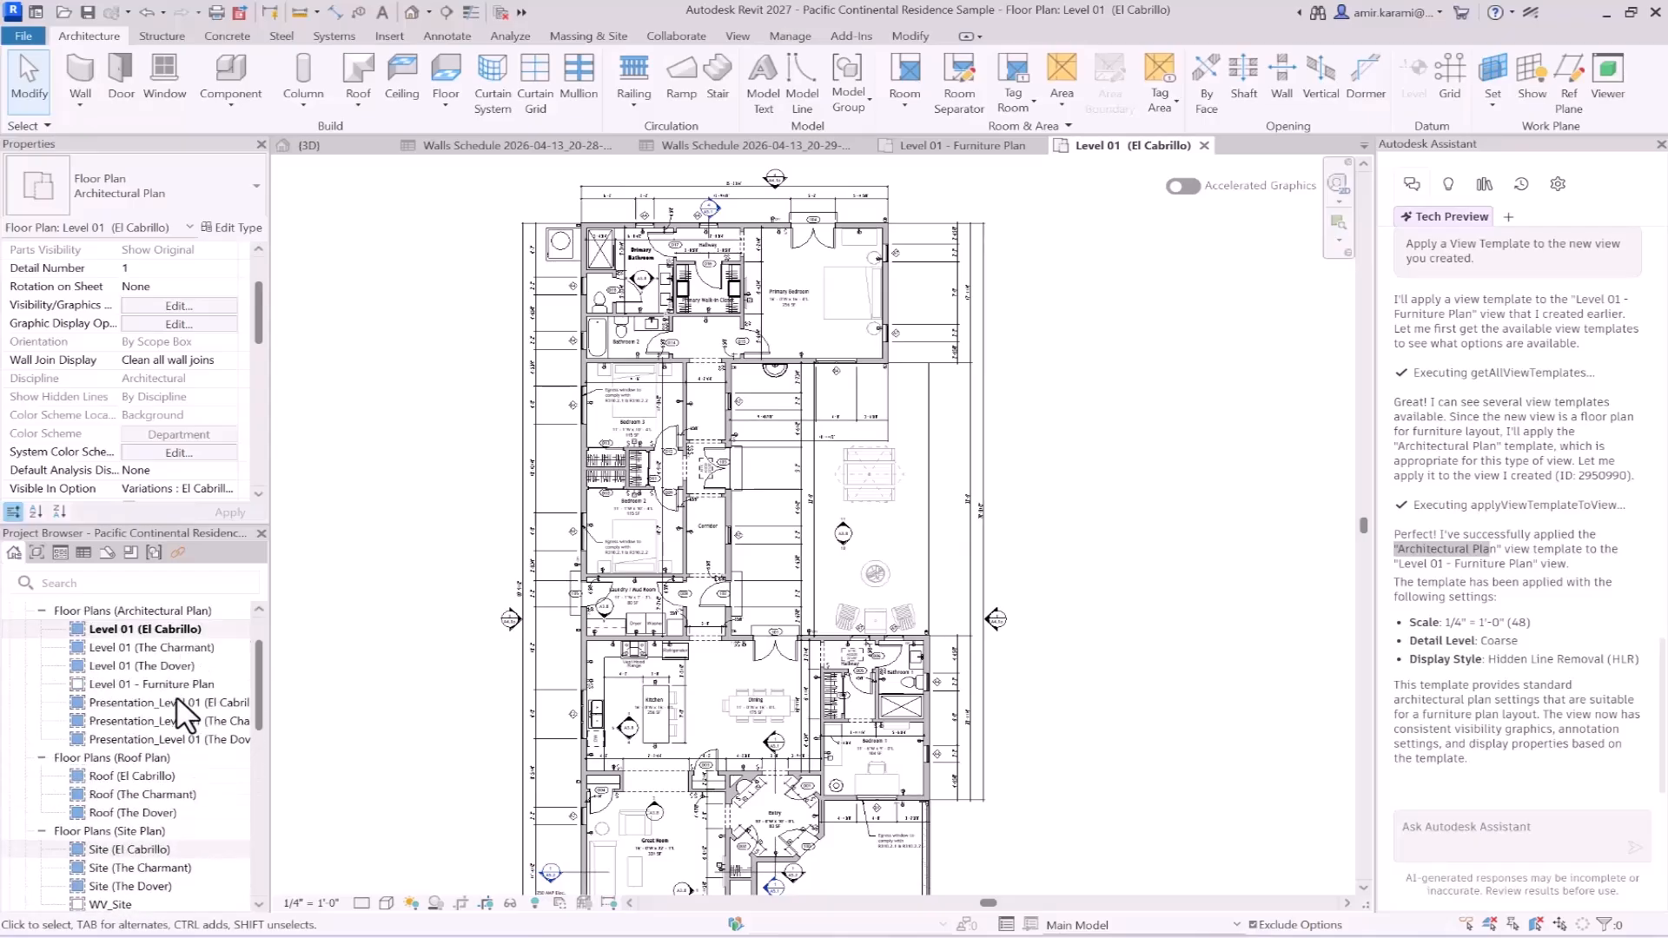
left_click(163, 684)
double_click(163, 681)
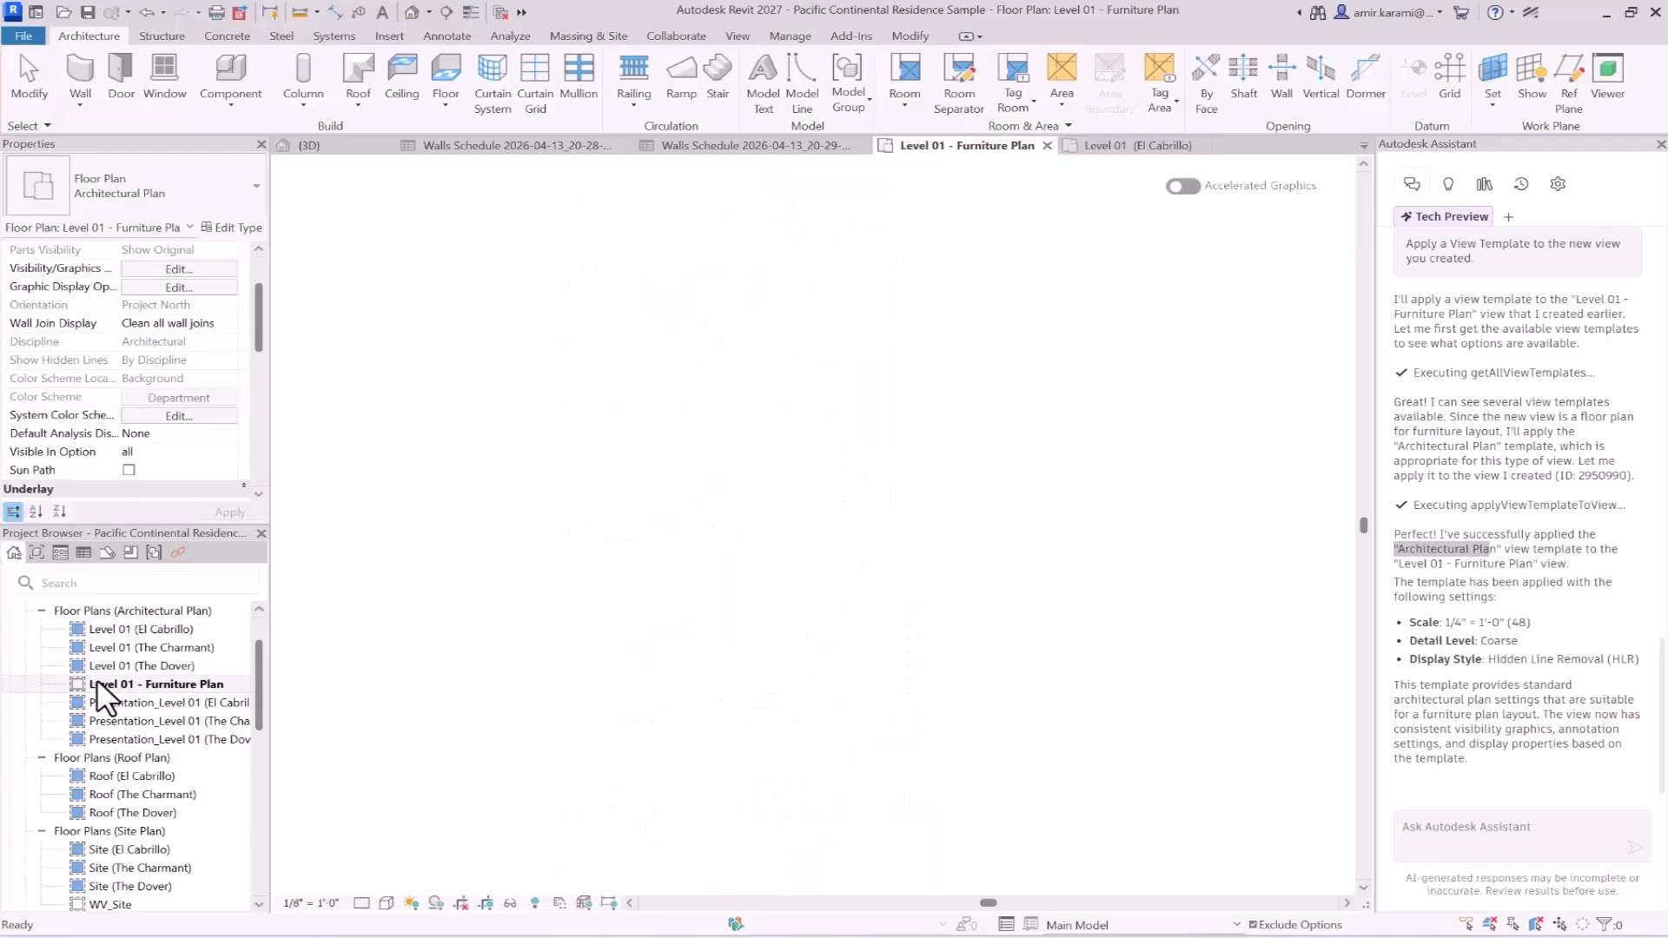
scroll(104, 687, "up", 1)
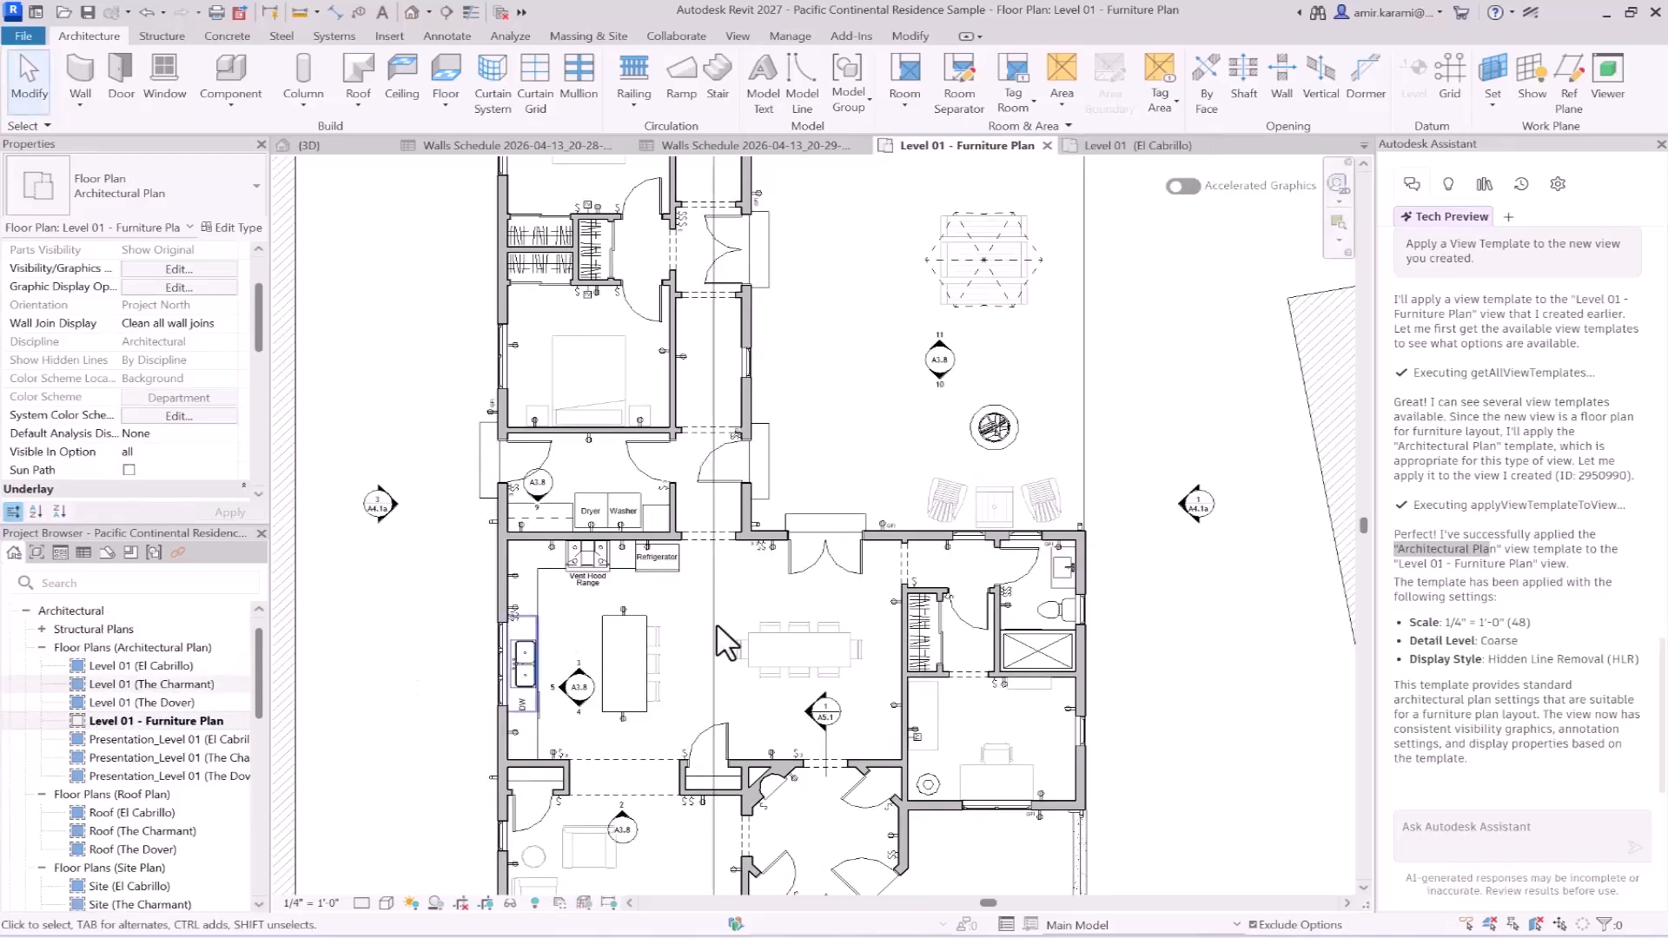
scroll(793, 493, "down", 5)
scroll(191, 383, "down", 4)
scroll(200, 400, "down", 3)
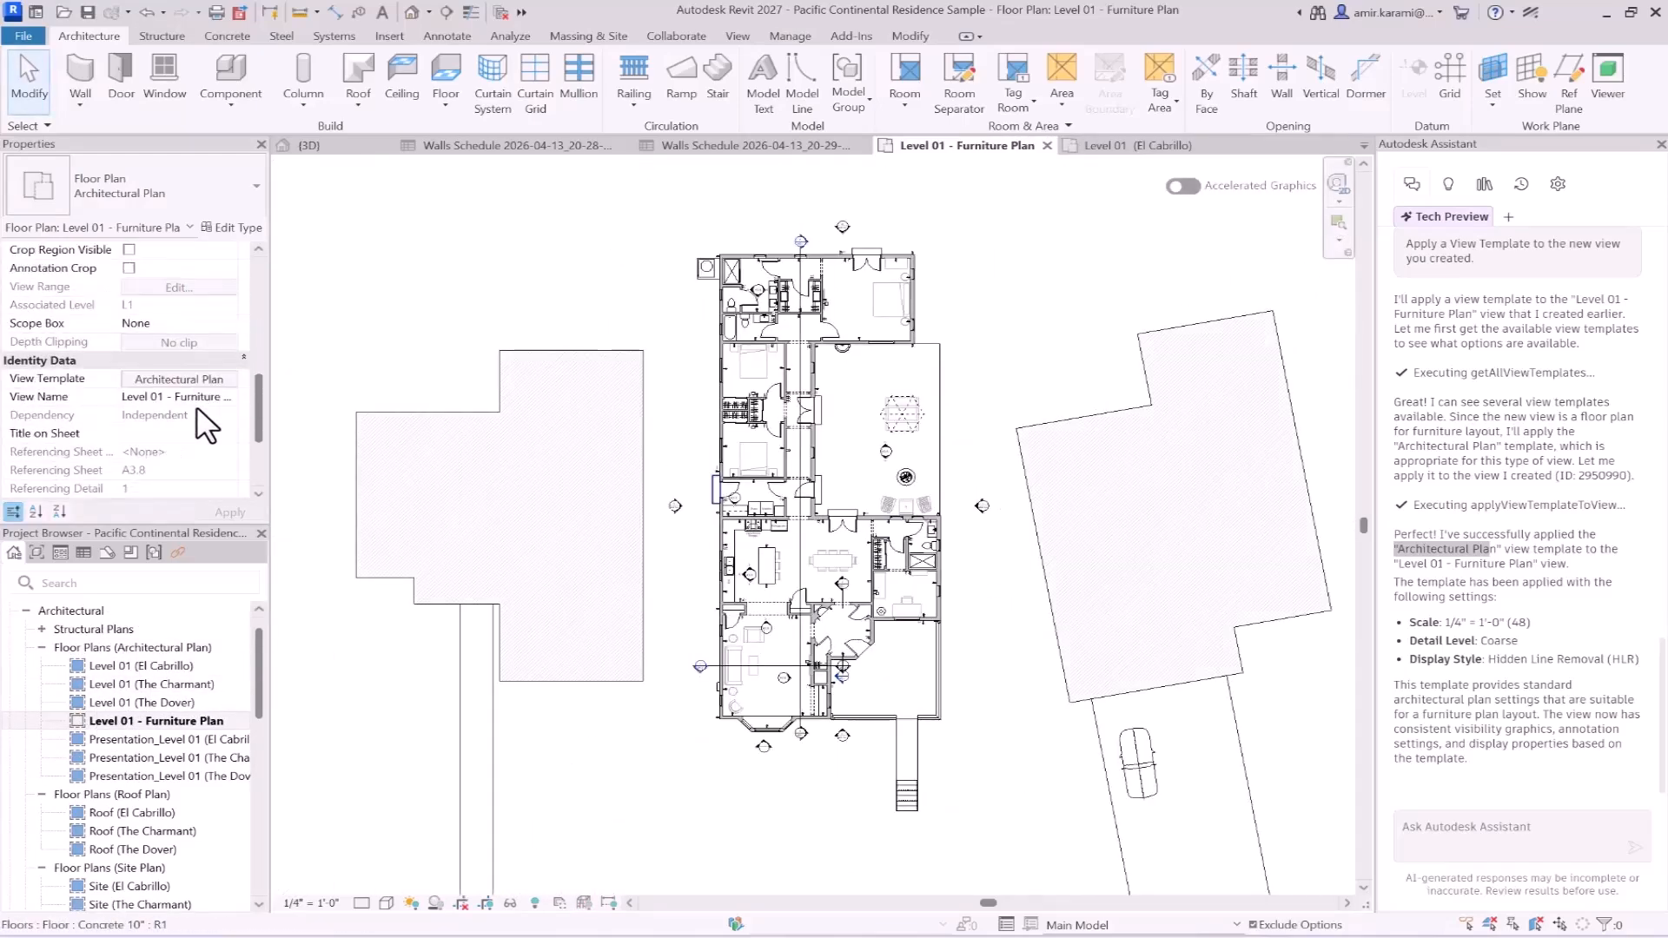
- Set the View Template of Level 01 - Furniture Plan to <None>
left_click(191, 379)
left_click(575, 427)
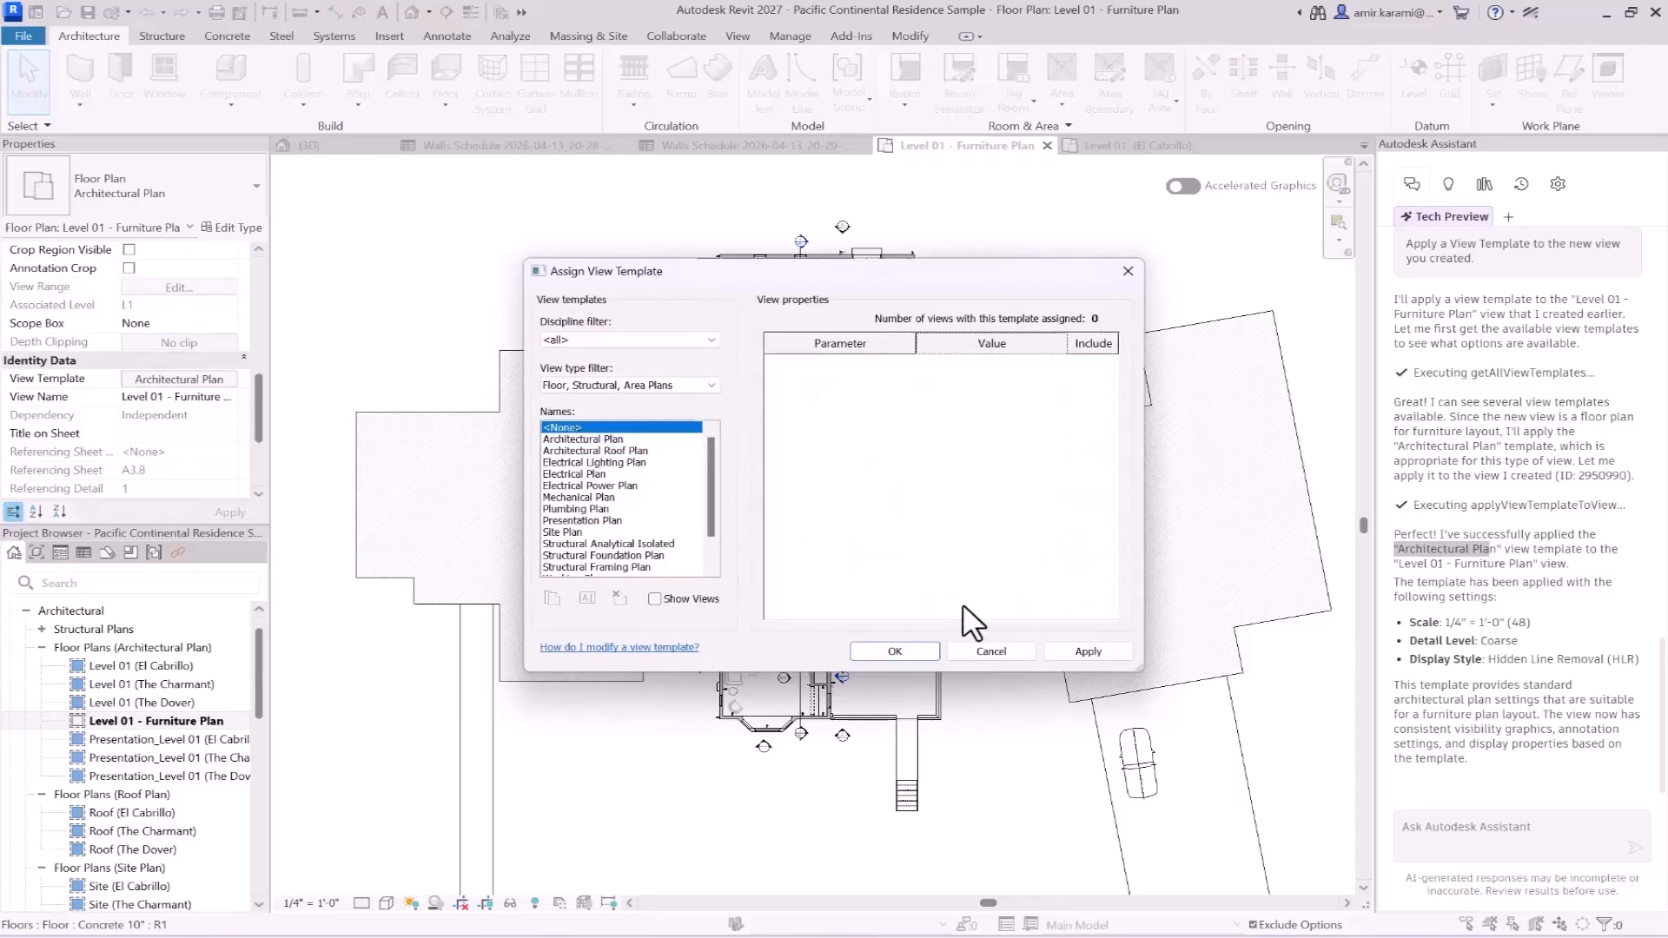
left_click(895, 651)
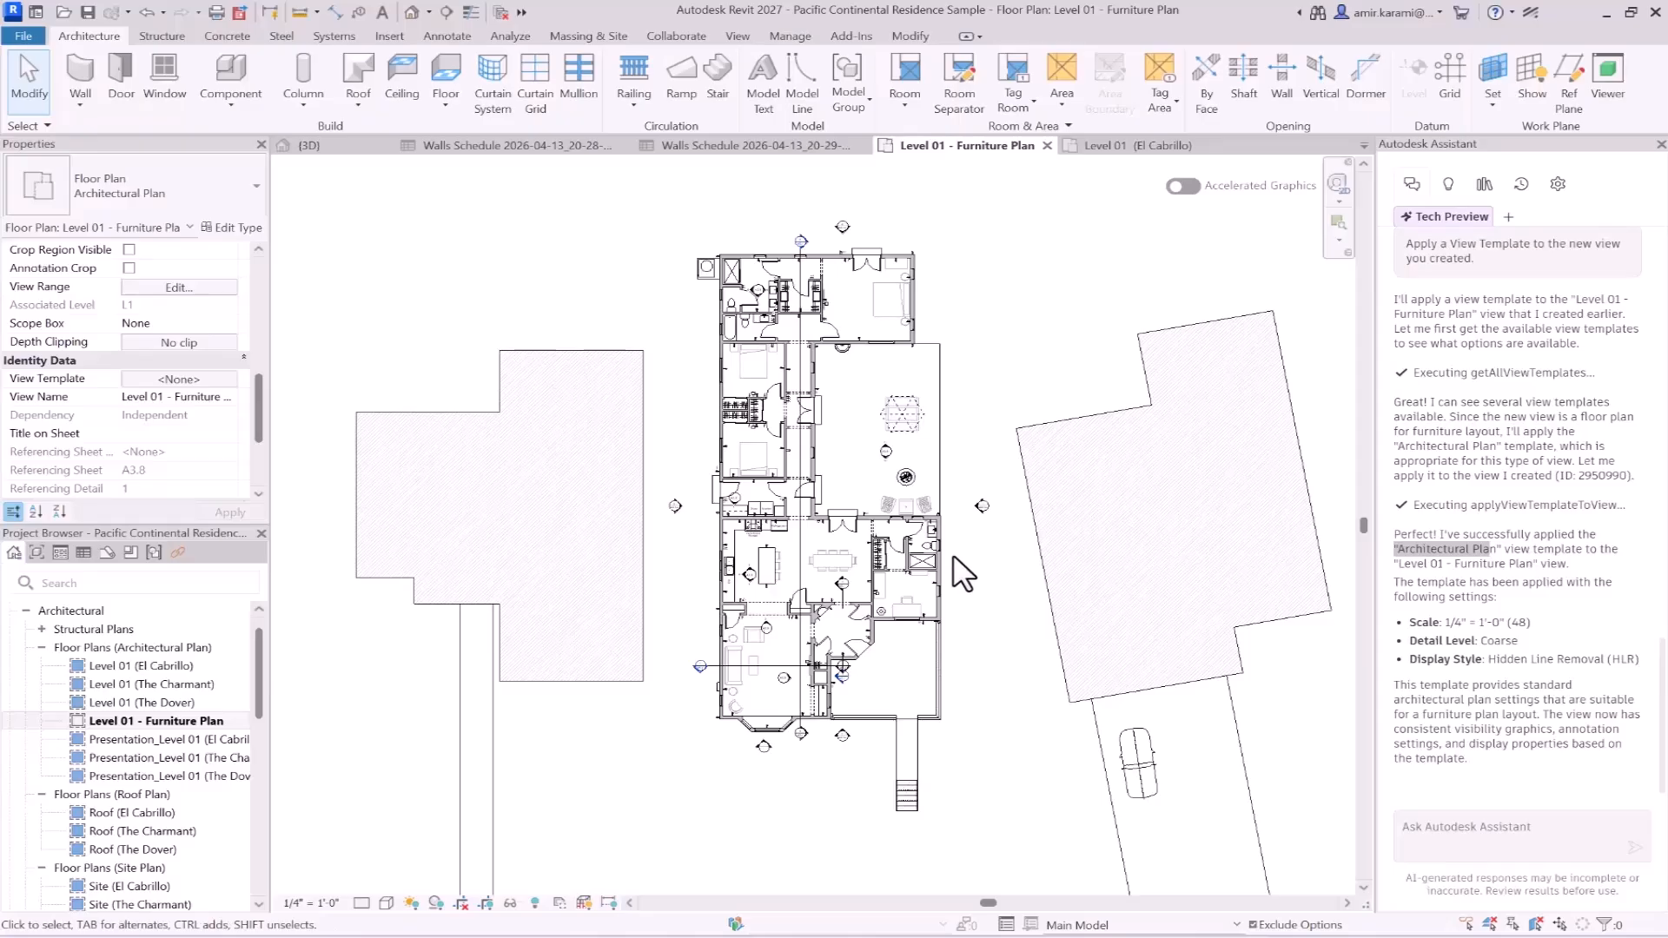
- Copy the prompt about creating a View Template named Bonro - Furniture Plan from the Notepad file and paste it into the Assistant in Revit
left_click(1055, 935)
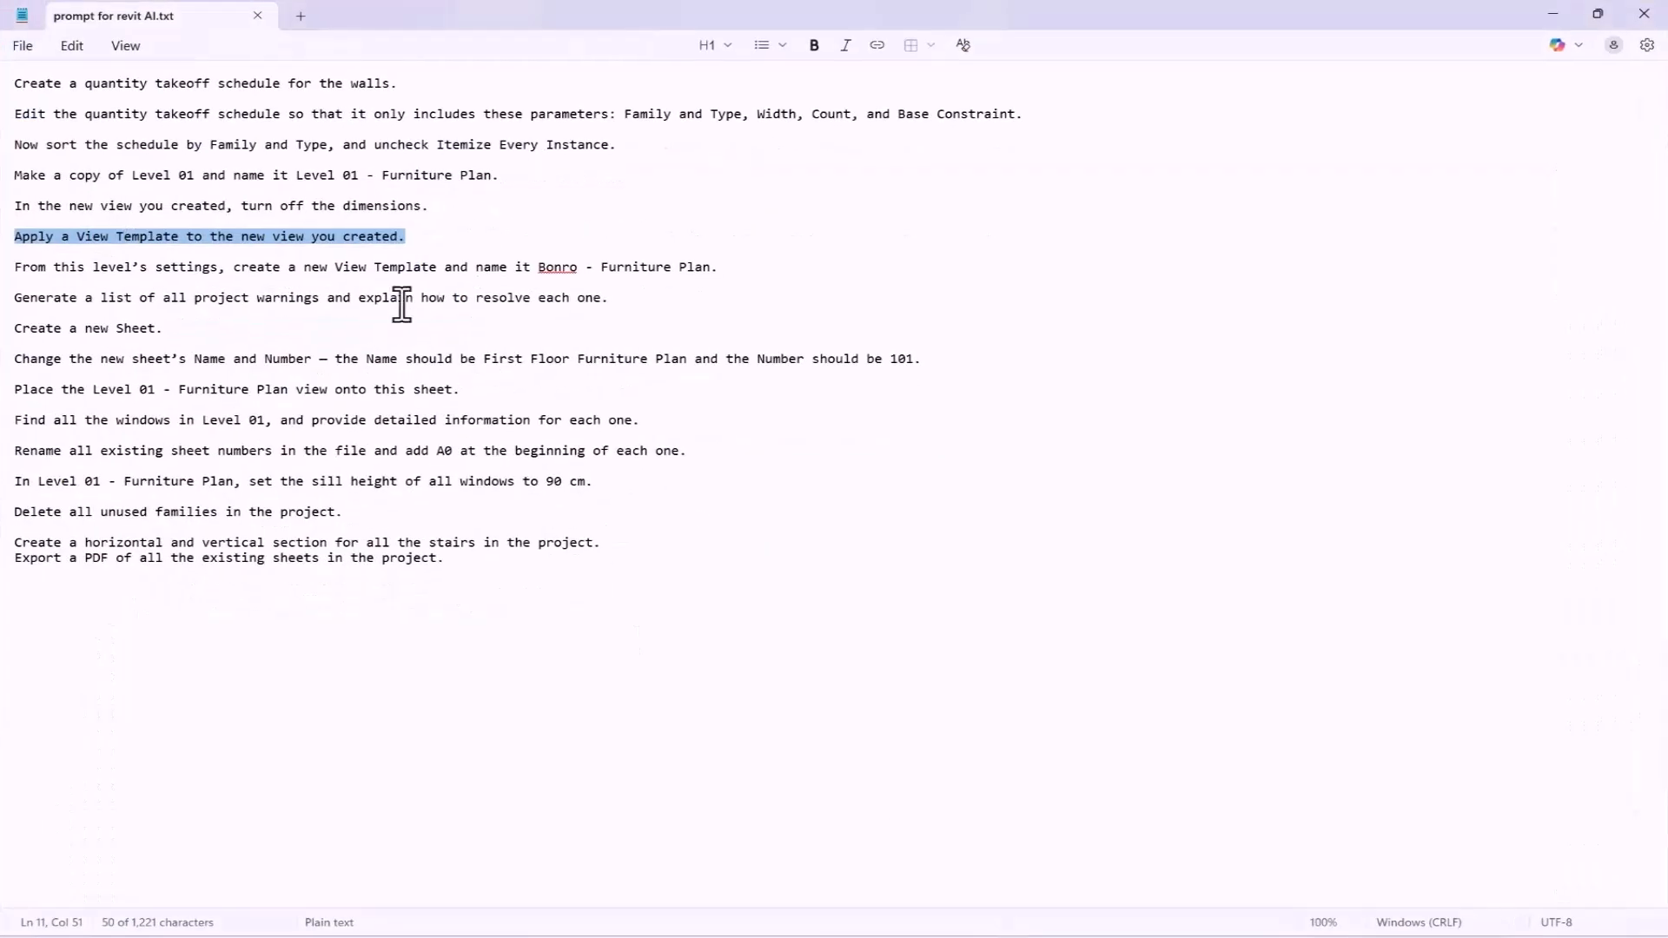
left_click_drag(16, 268, 788, 278)
key("ctrl+c")
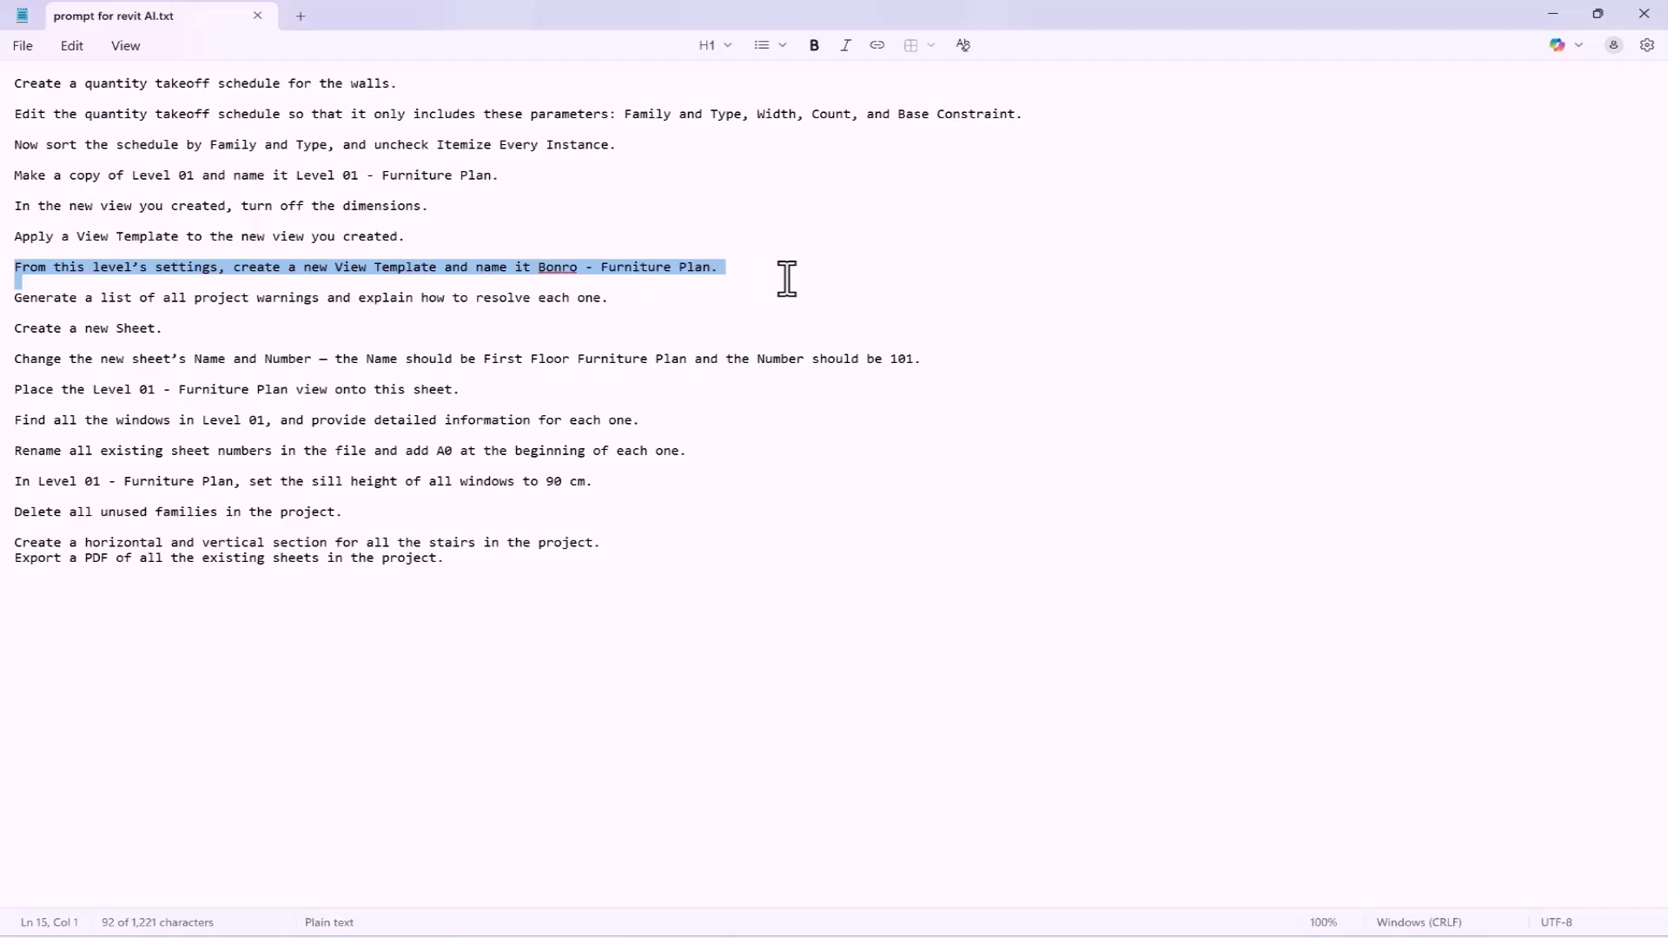
left_click(1553, 13)
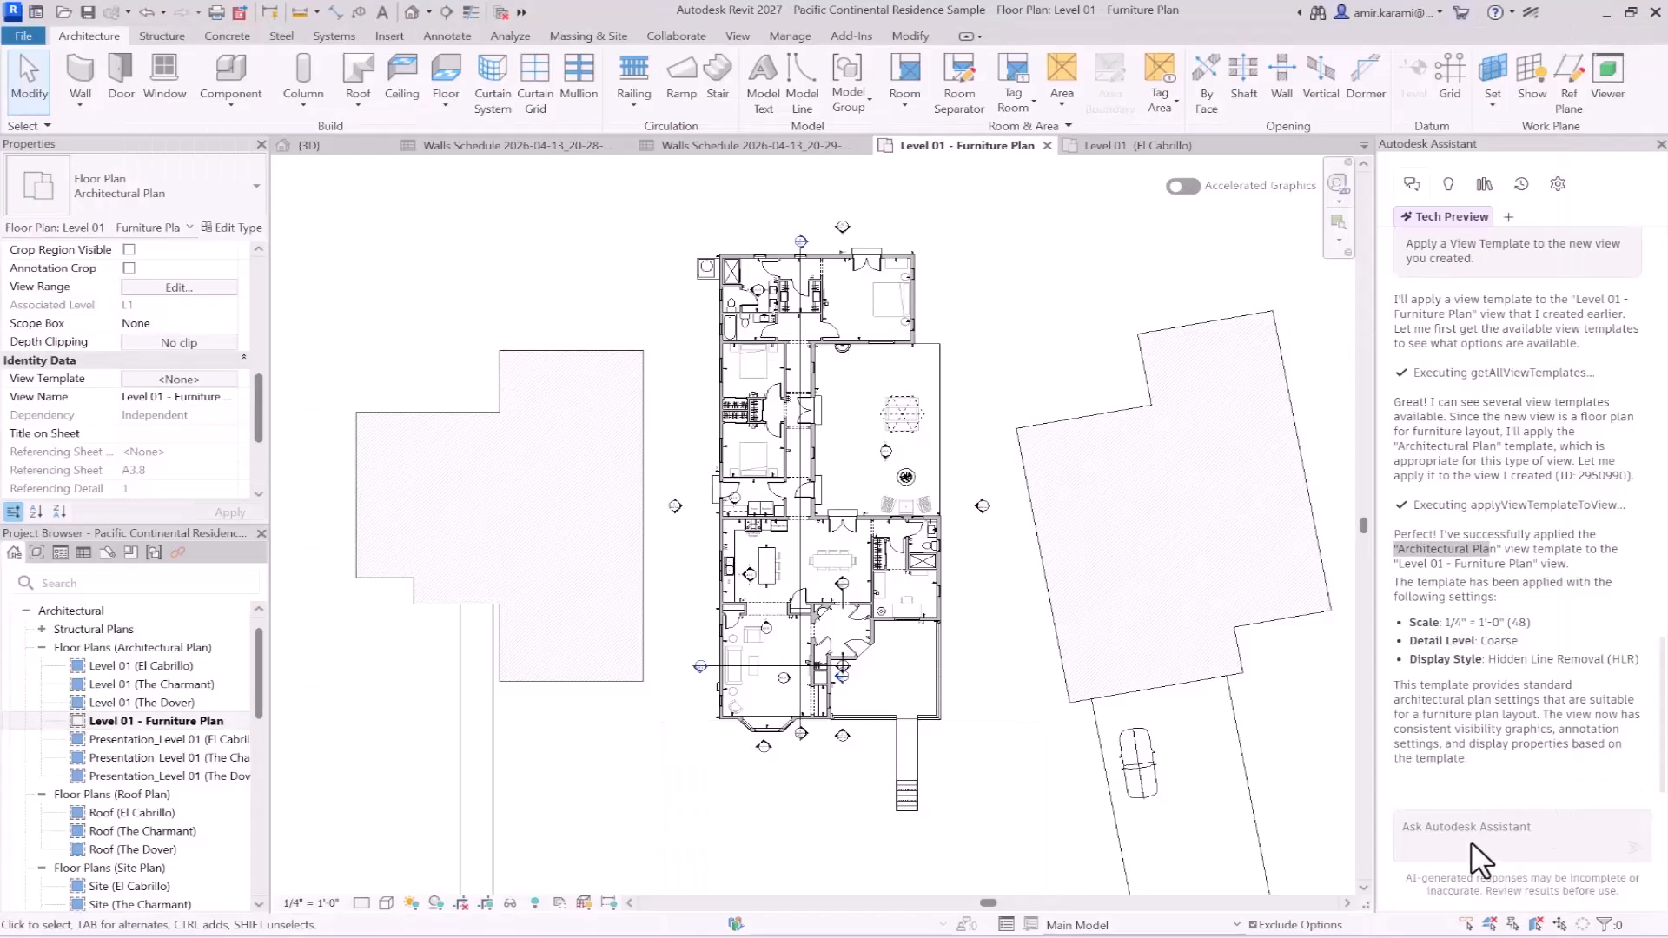
left_click(1449, 826)
key("ctrl+v")
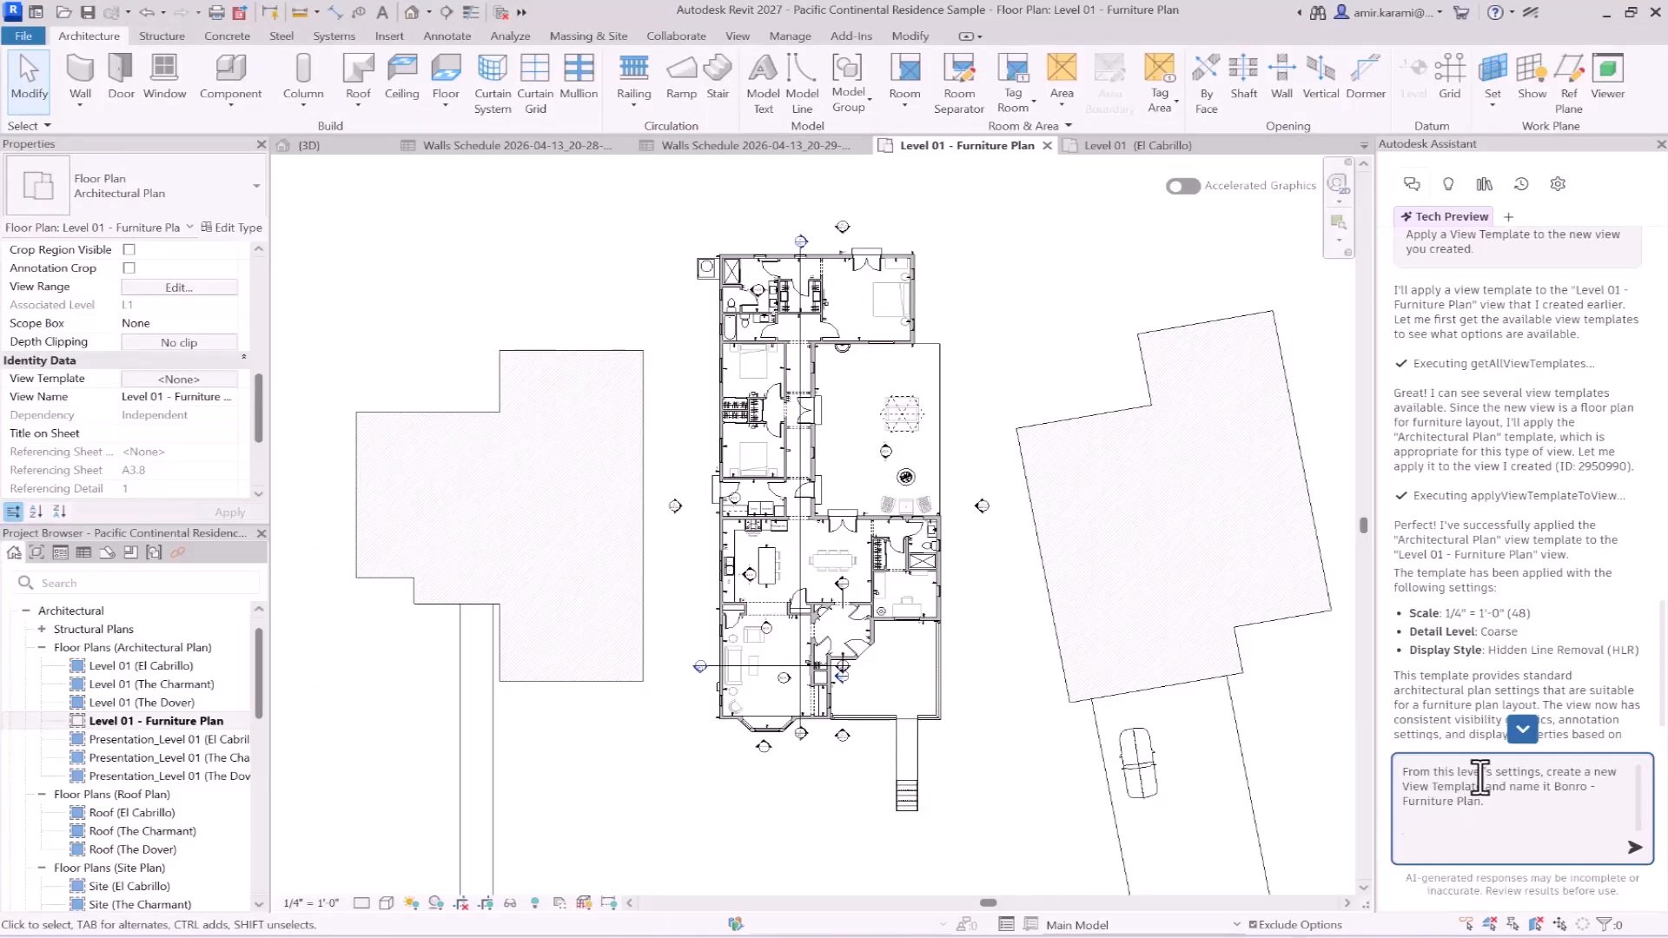
- Change "level's" to "view's" in the View Template prompt and send it to the Assistant
left_click_drag(1457, 773, 1487, 776)
type("vi")
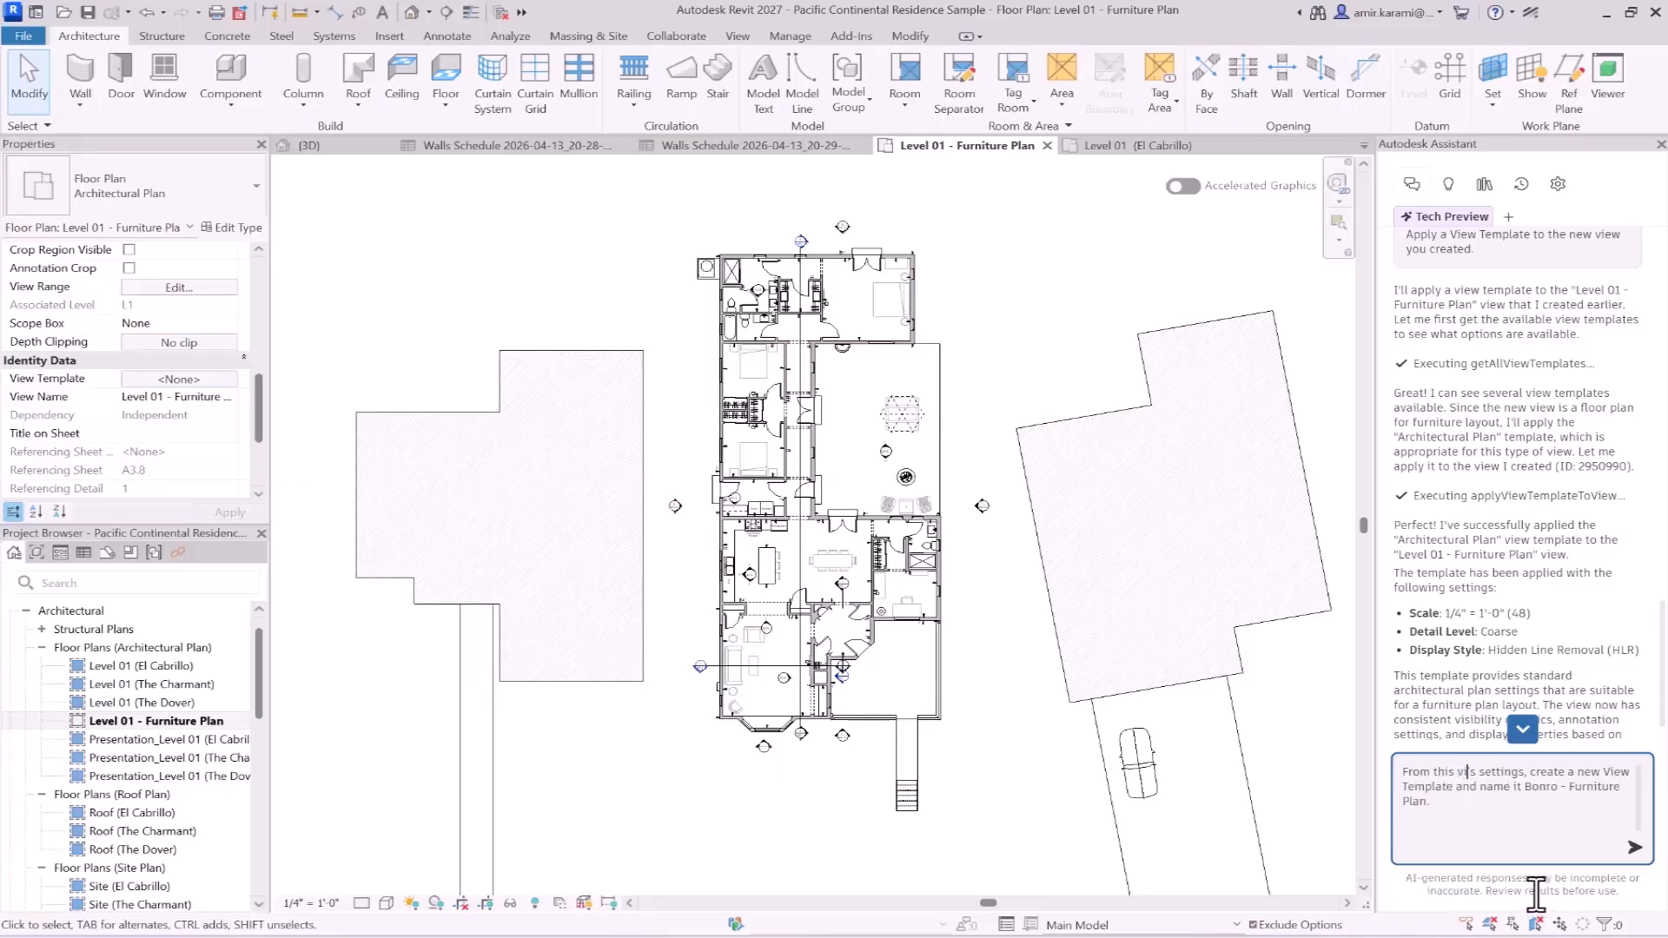
type("ew")
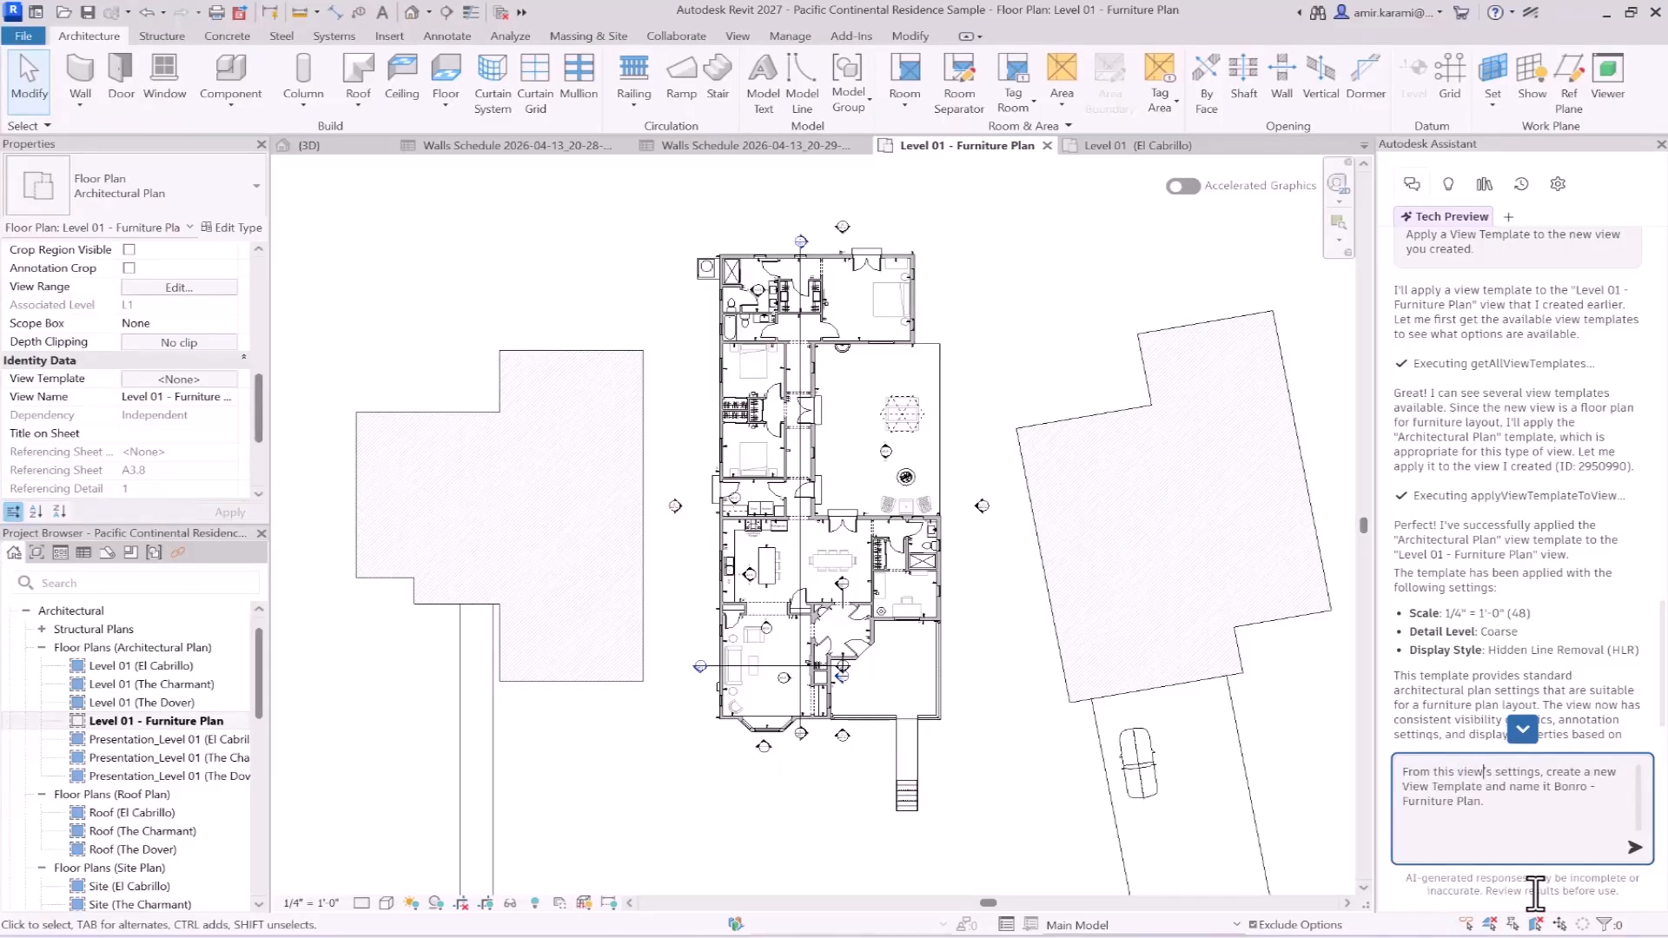
left_click(1633, 847)
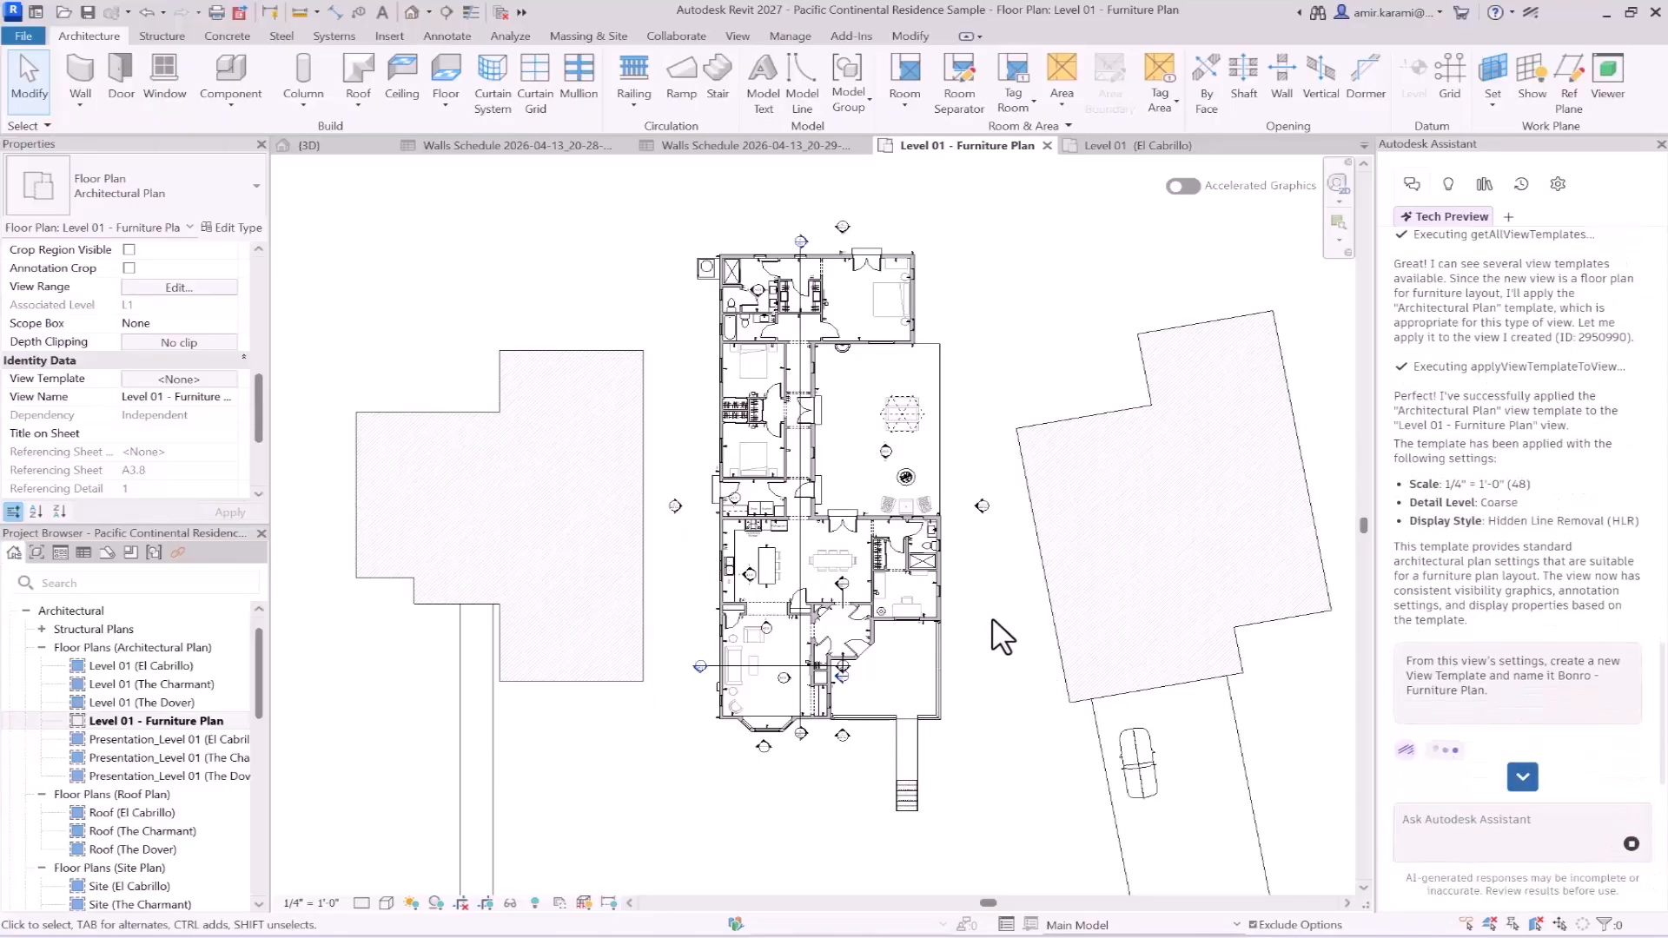
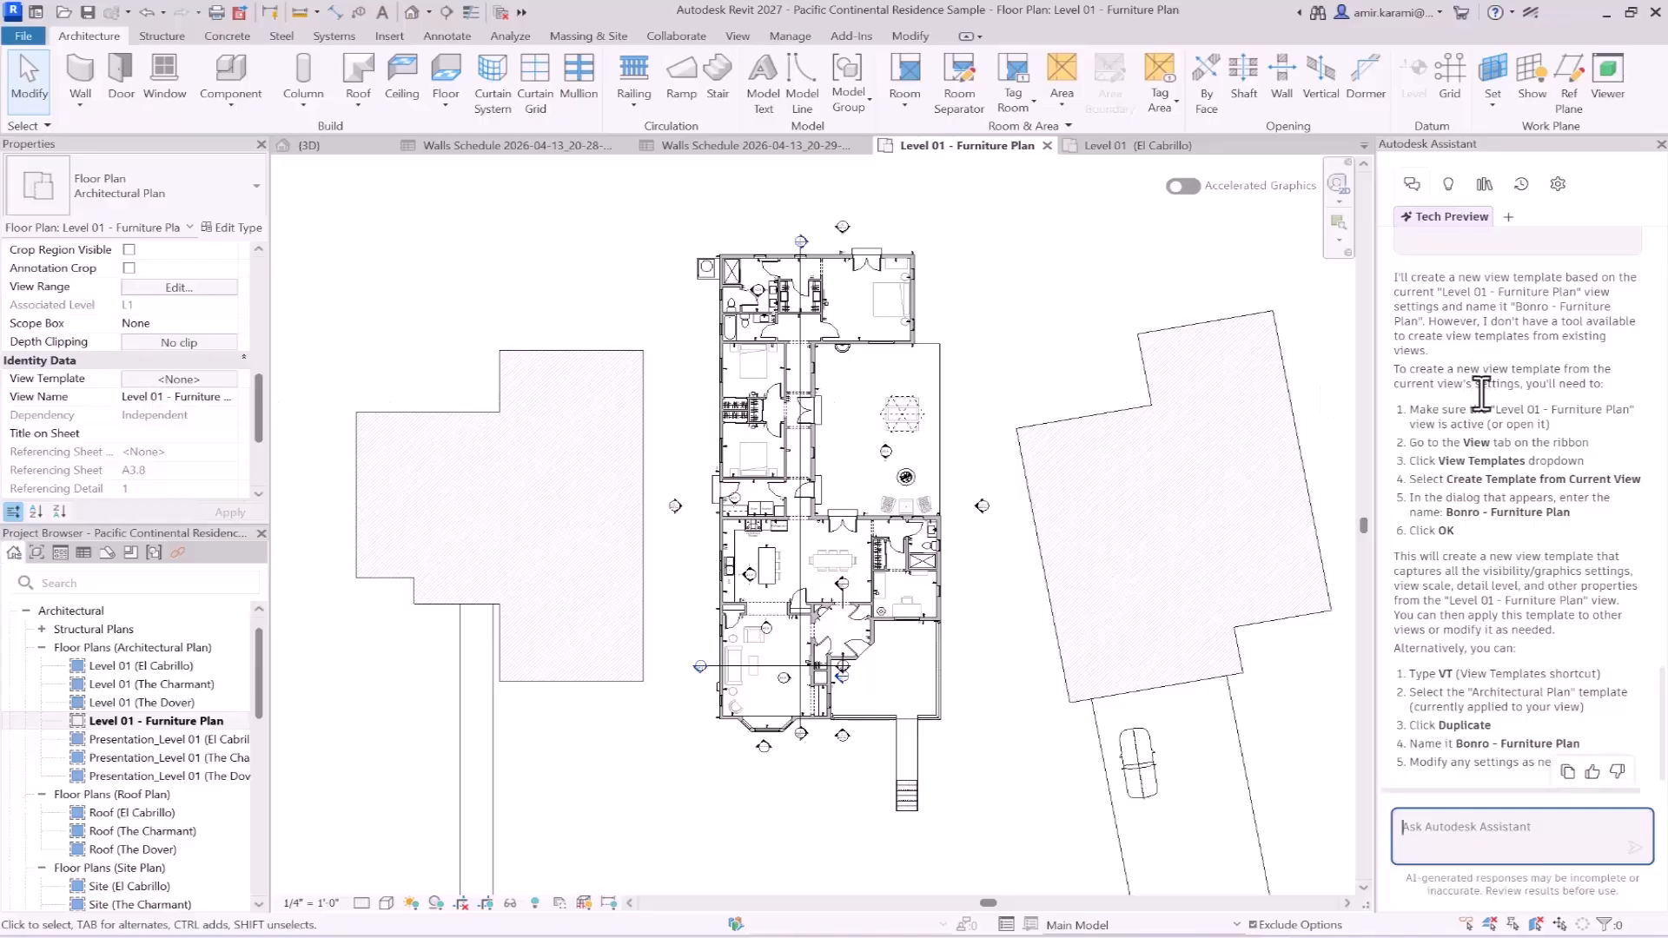
- Create a view template named Bonro-Furniture Plan from the Level 01 - Furniture Plan view and accept its settings
right_click(153, 719)
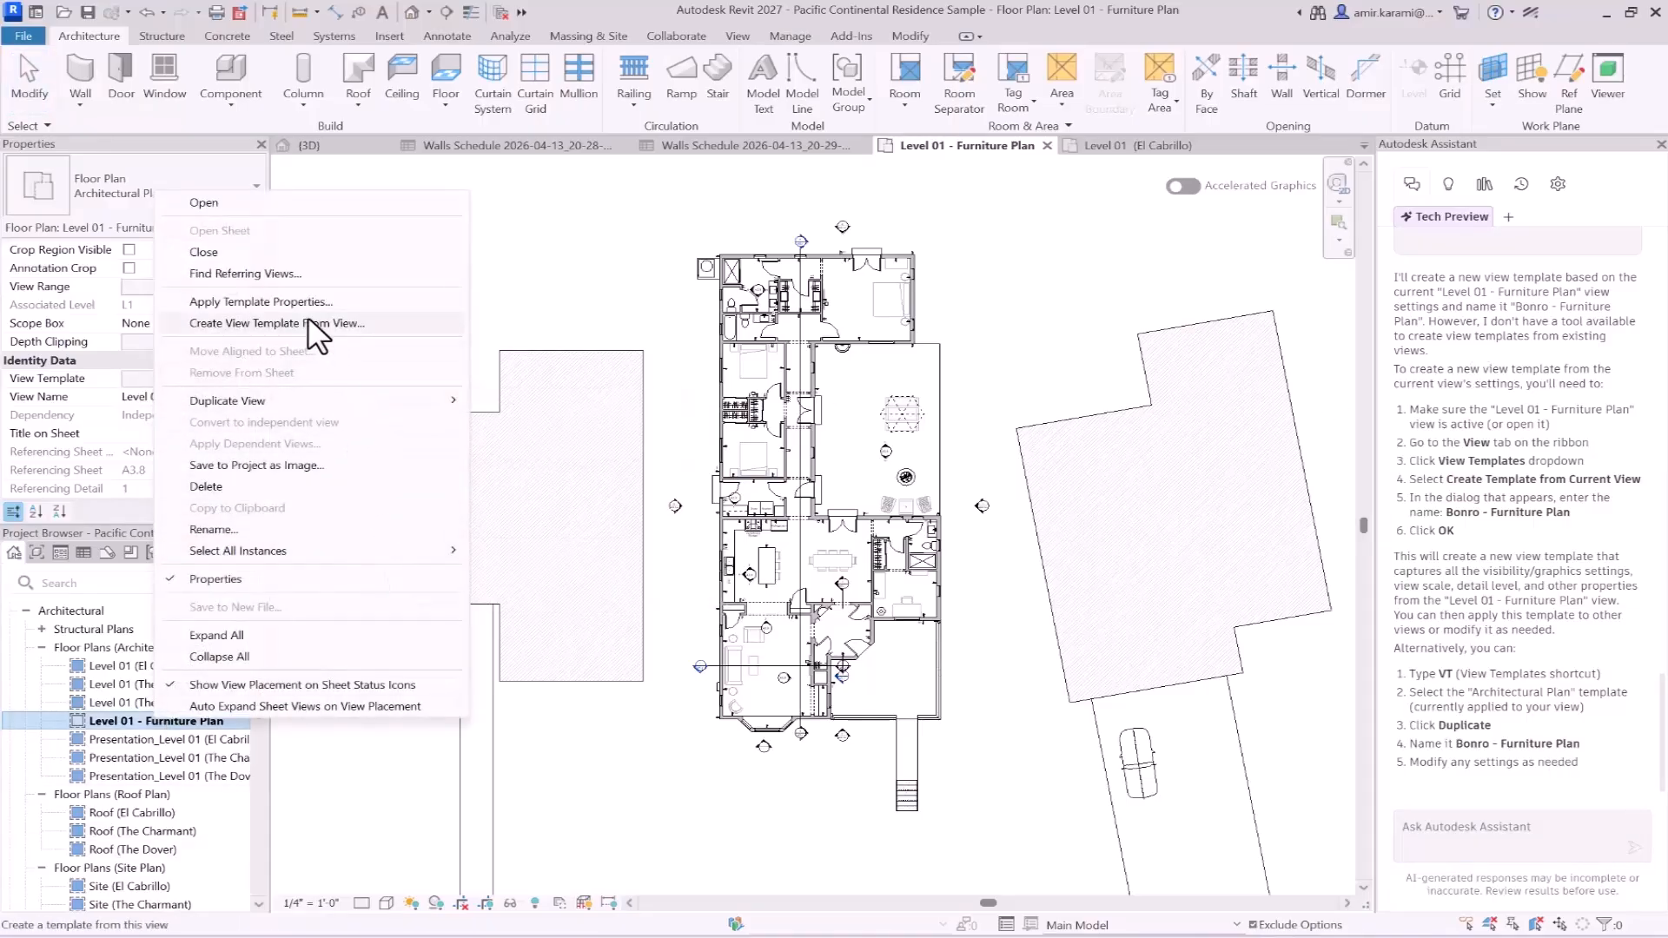
left_click(276, 323)
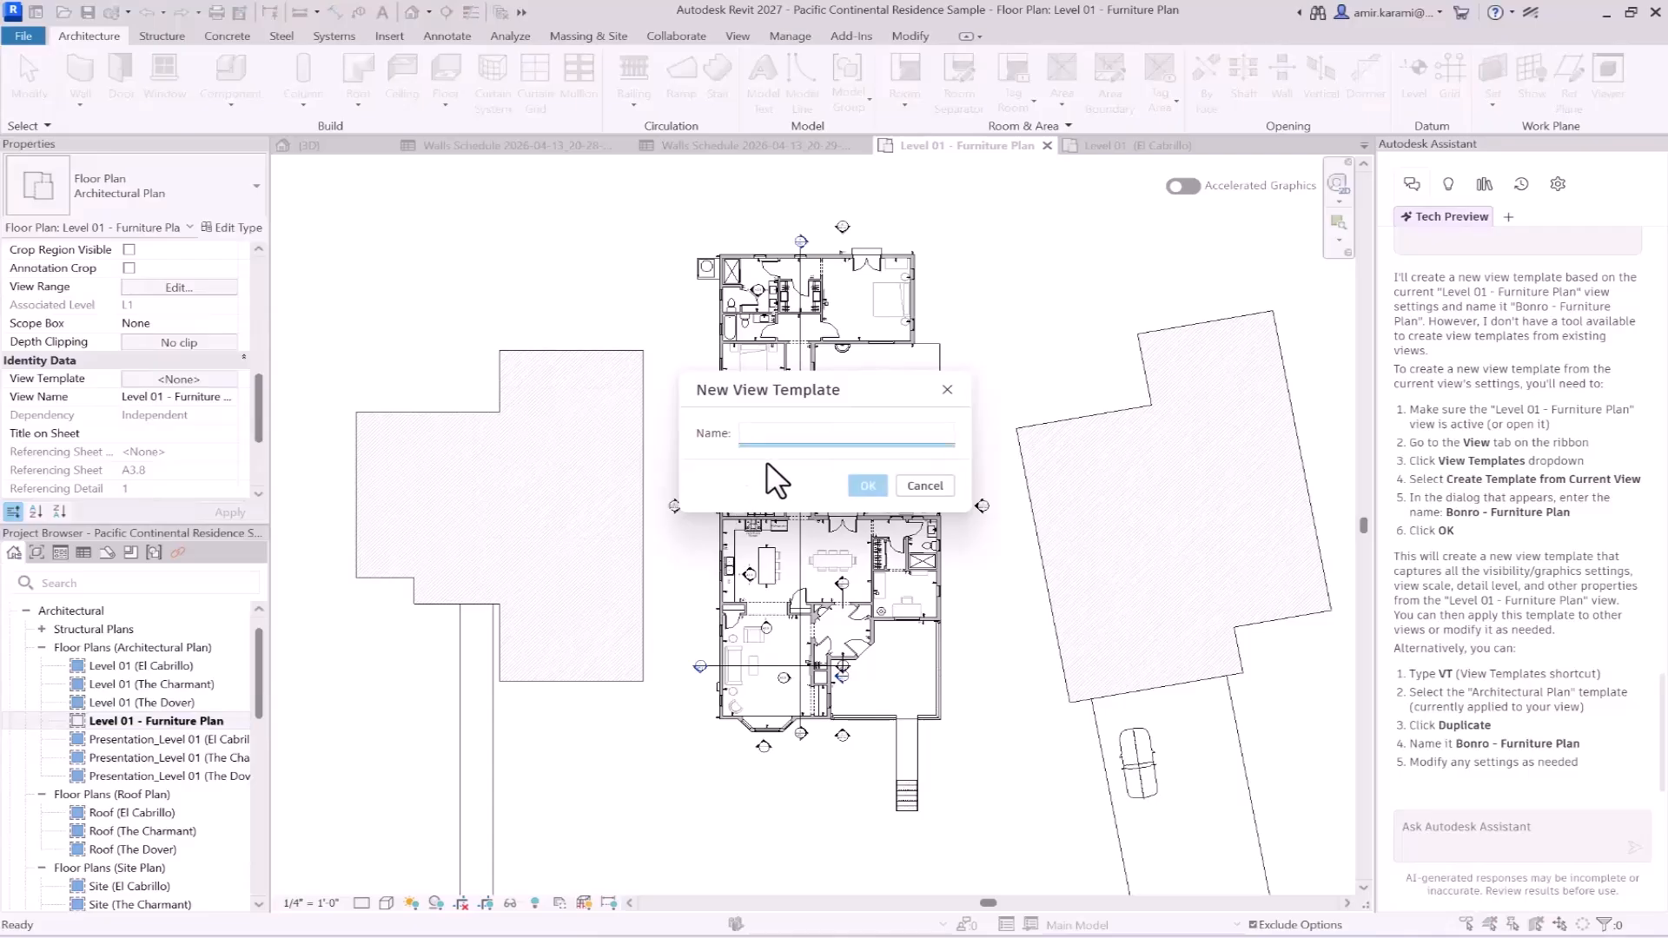
type("Bonro-Furniture")
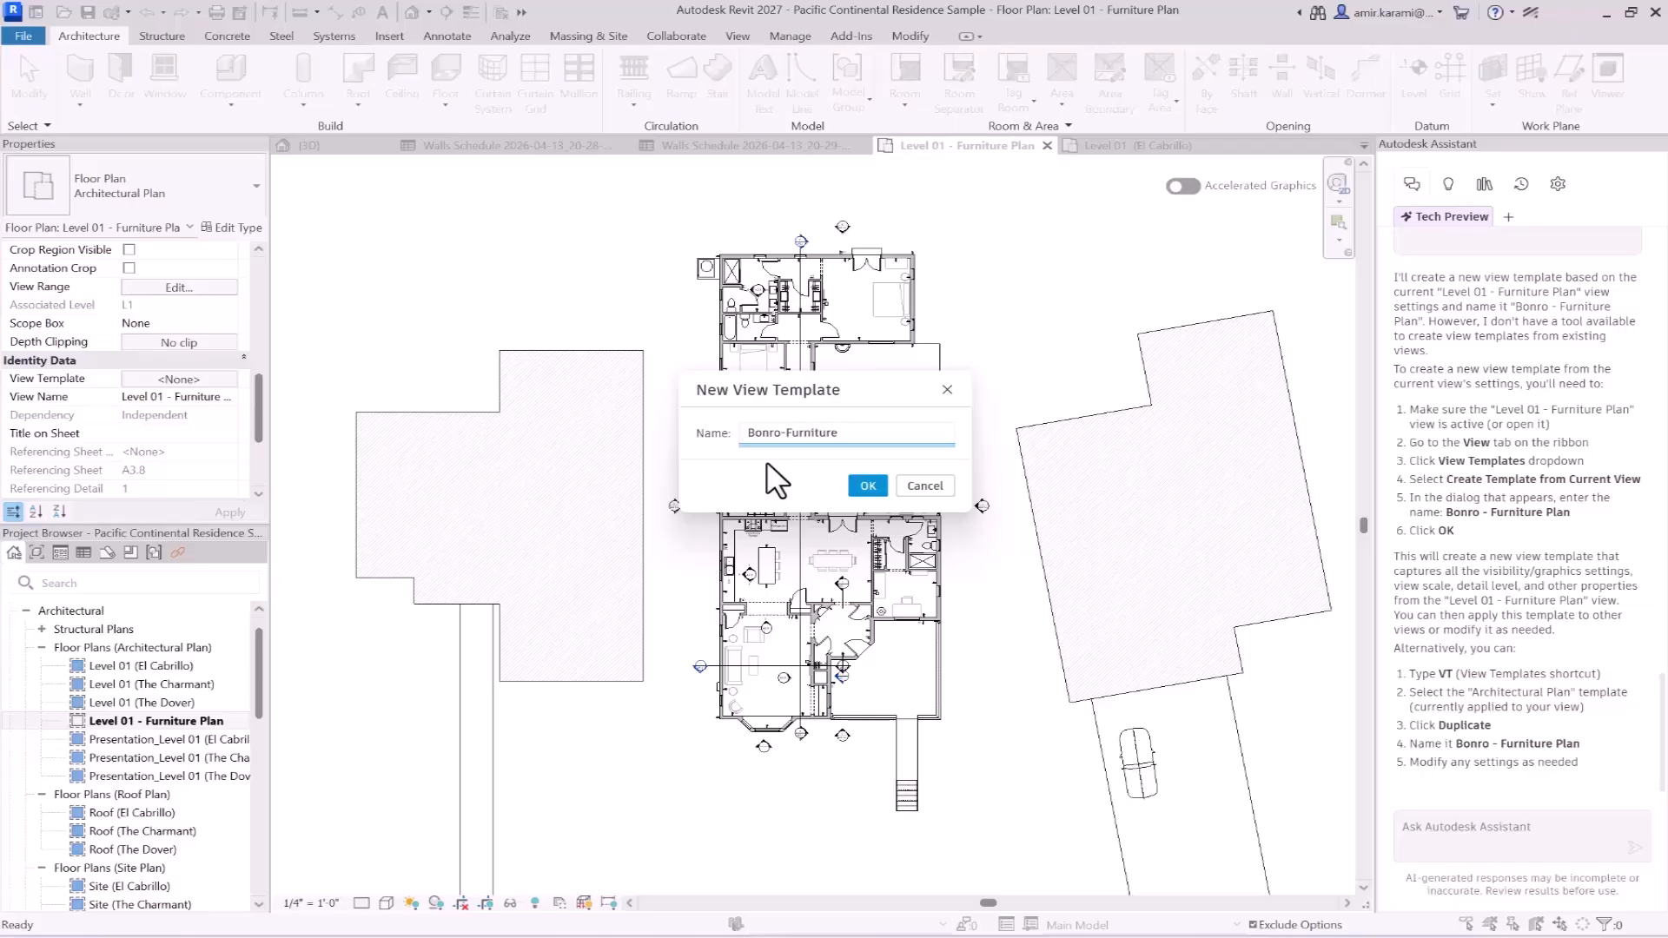
type(" Plan")
left_click(868, 485)
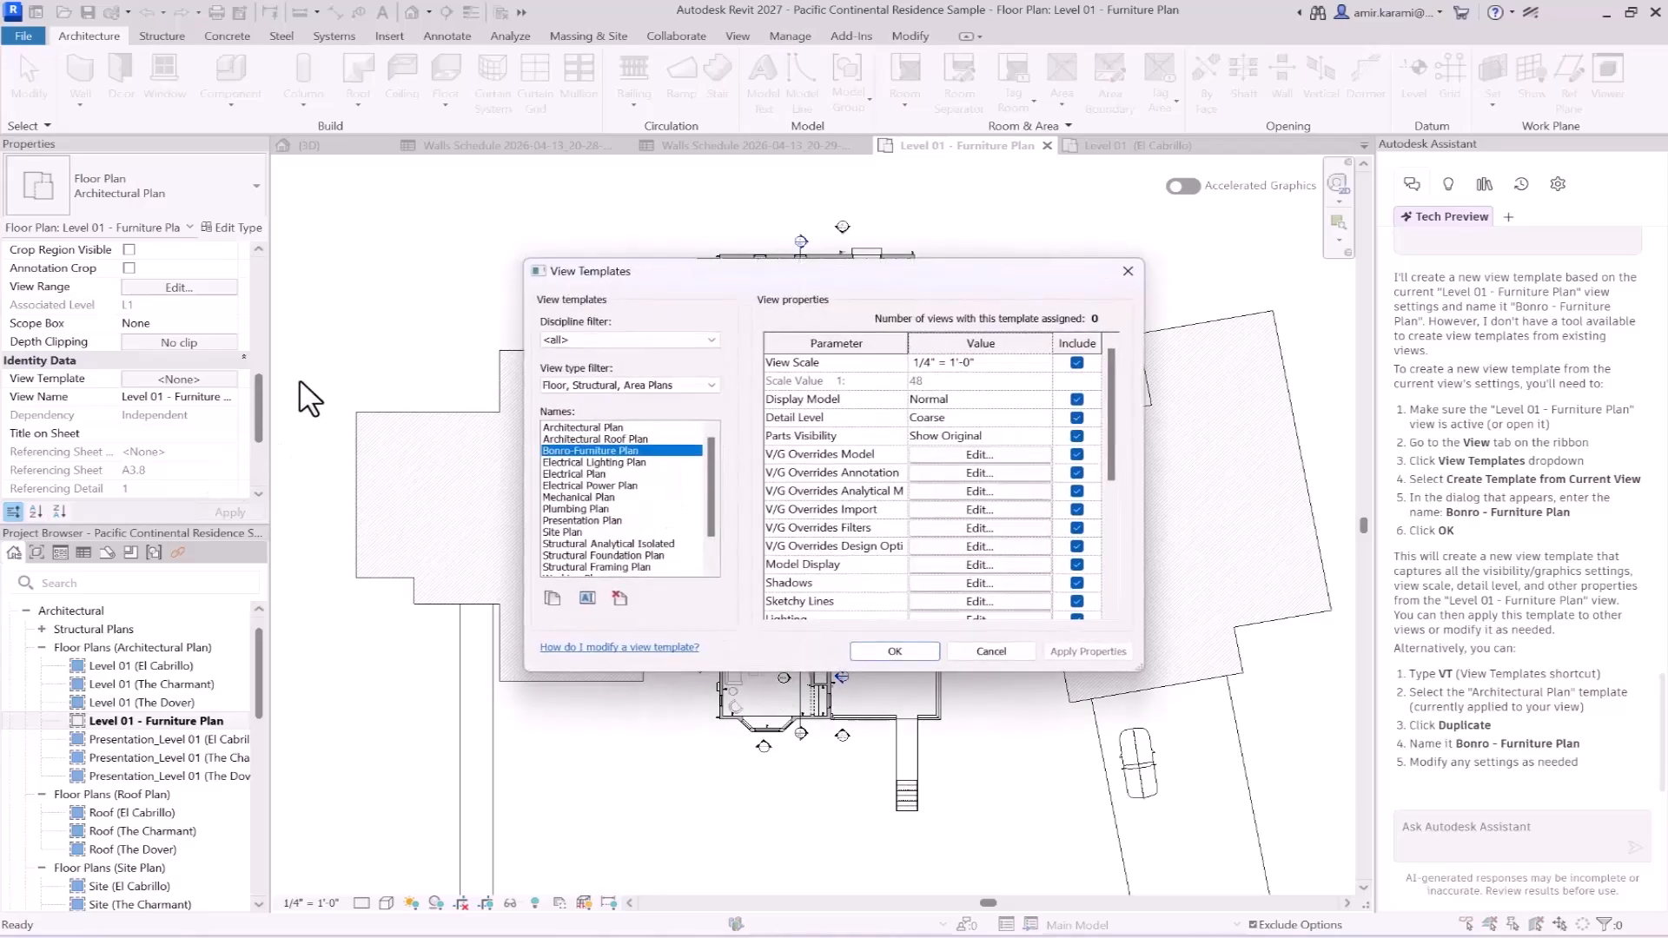
left_click(903, 650)
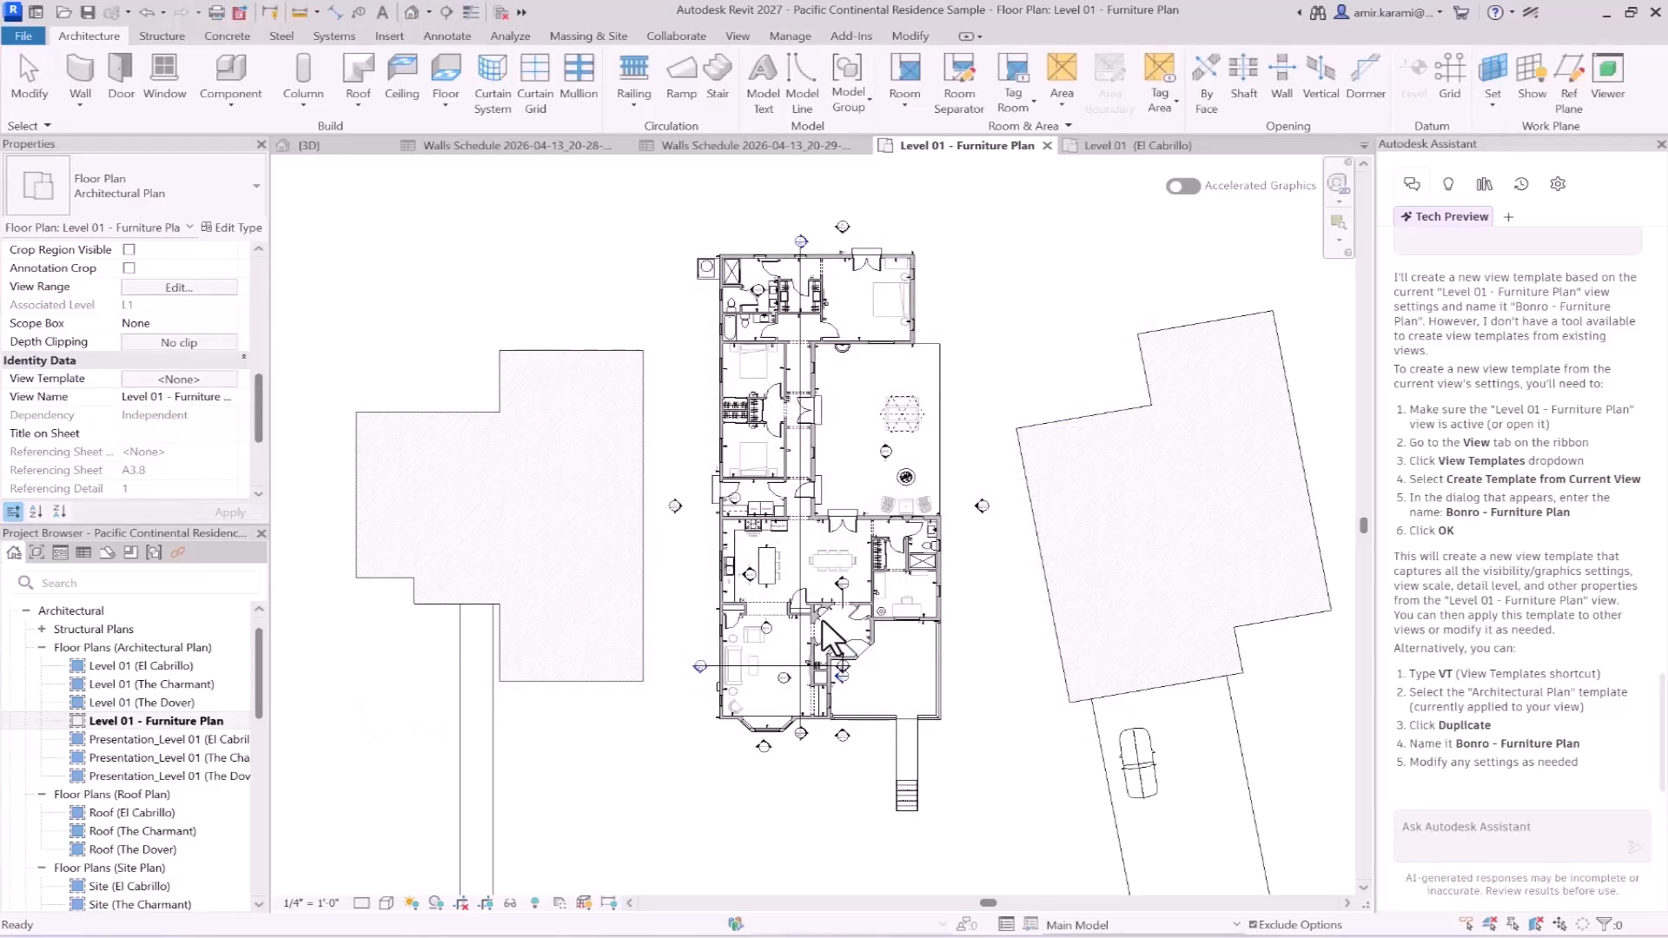
- Copy the earlier prompt "Apply a View Template to the new view you created." from the Assistant chat and paste it as a new message
mouse_move(1595, 765)
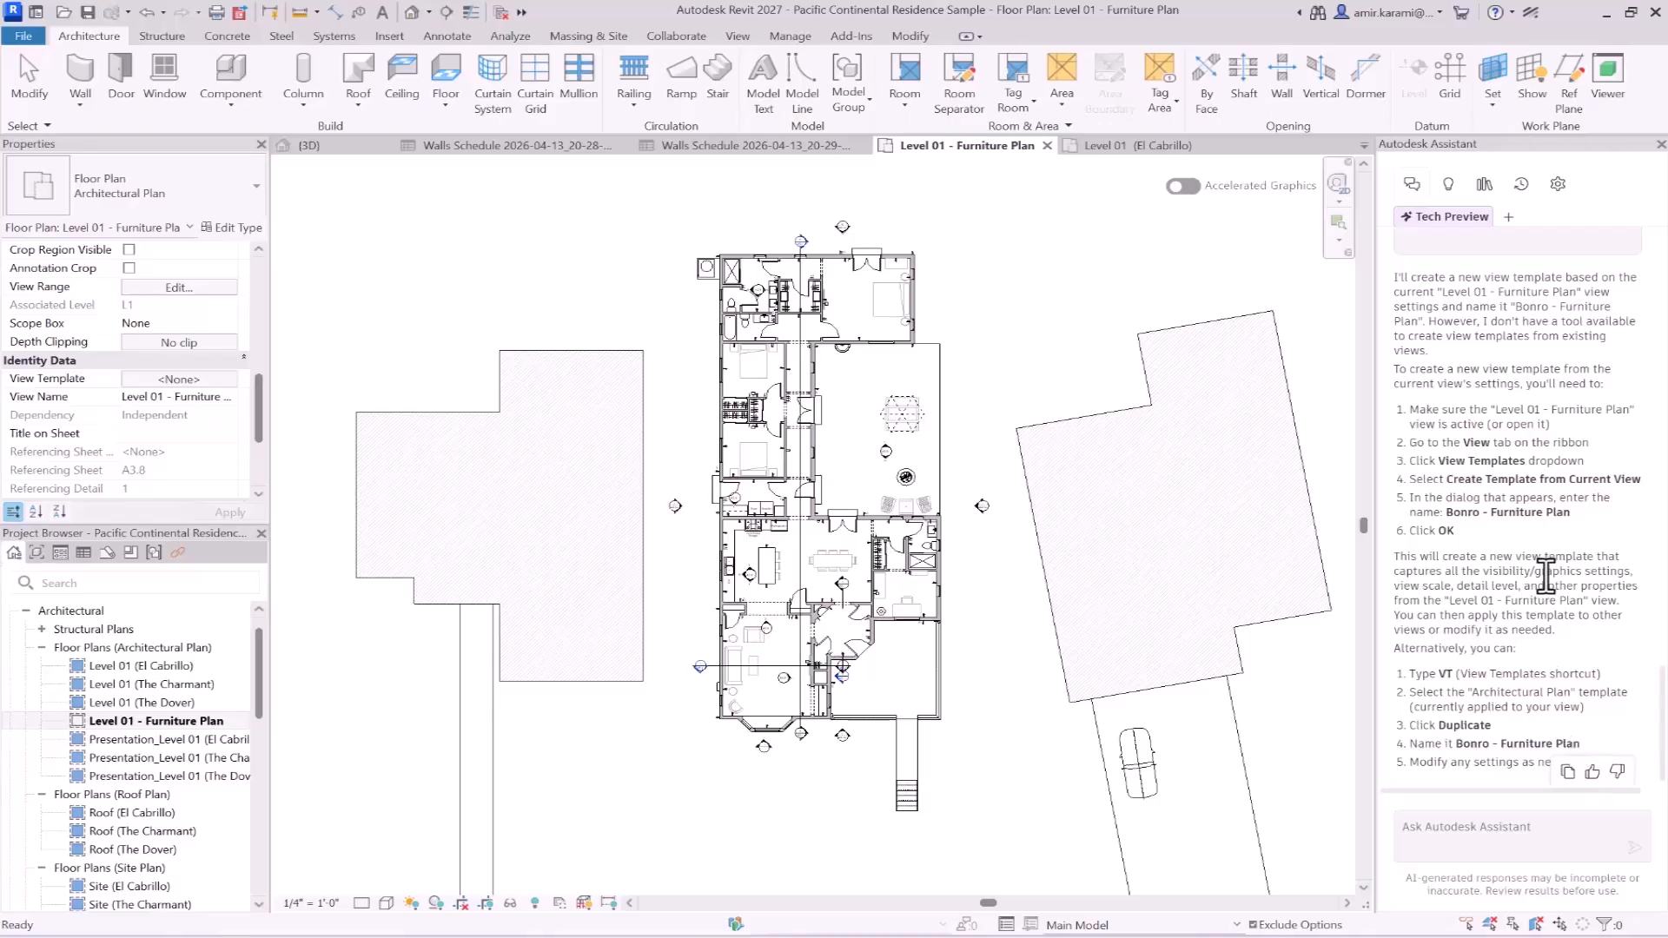
scroll(1546, 573, "up", 3)
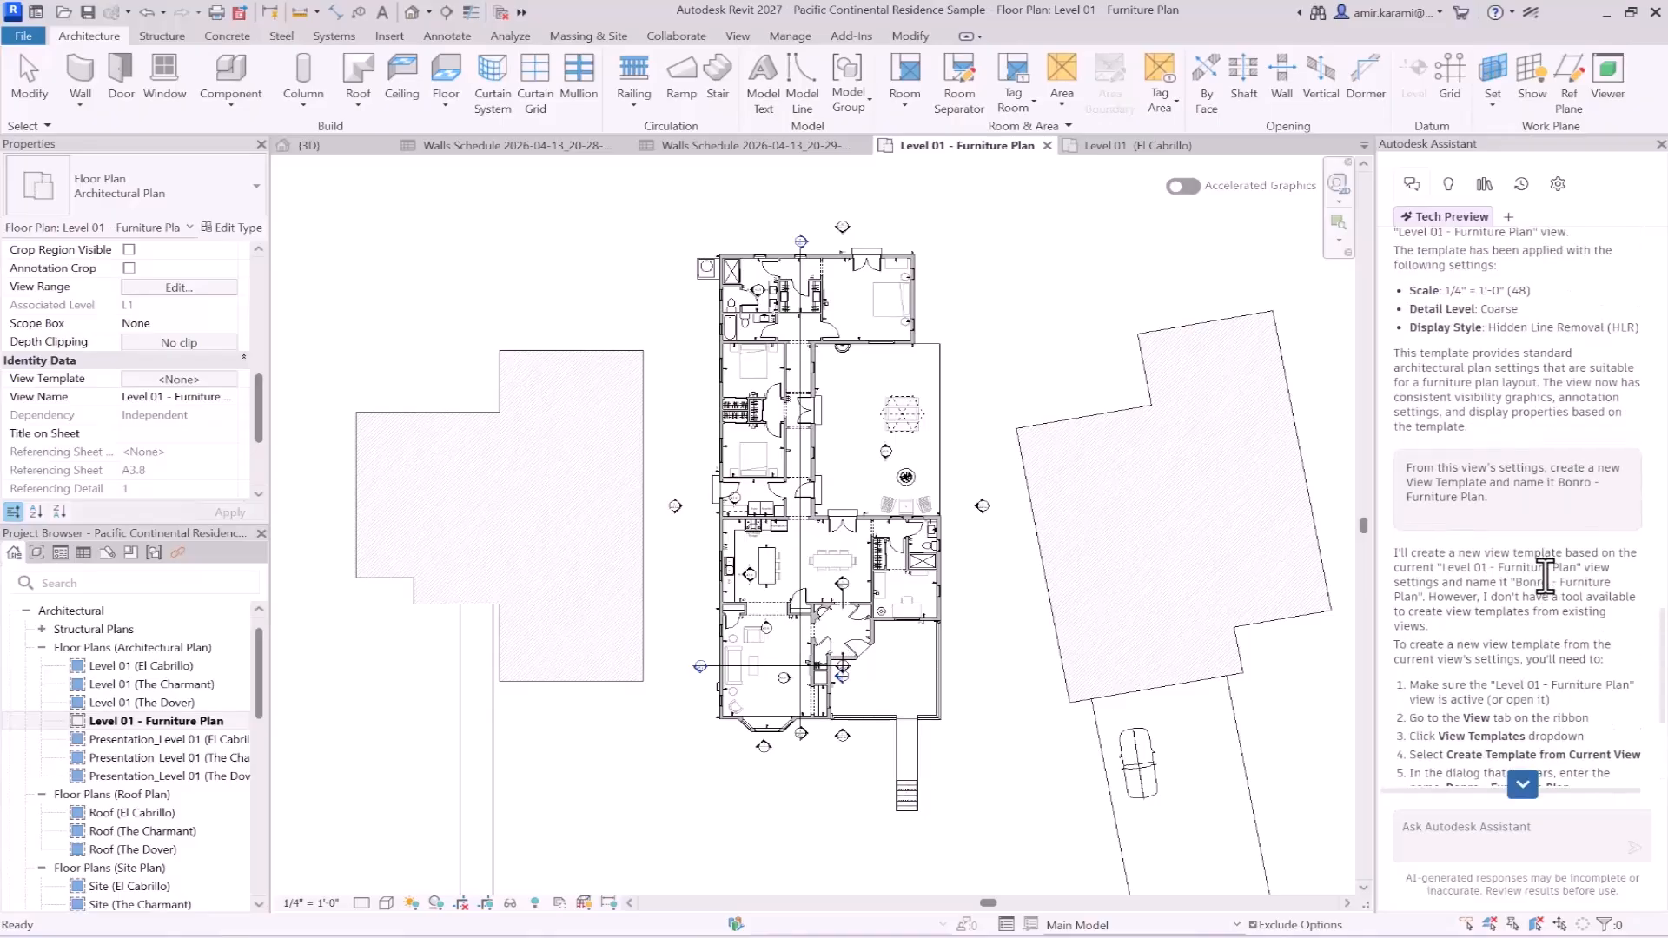
scroll(1532, 591, "up", 4)
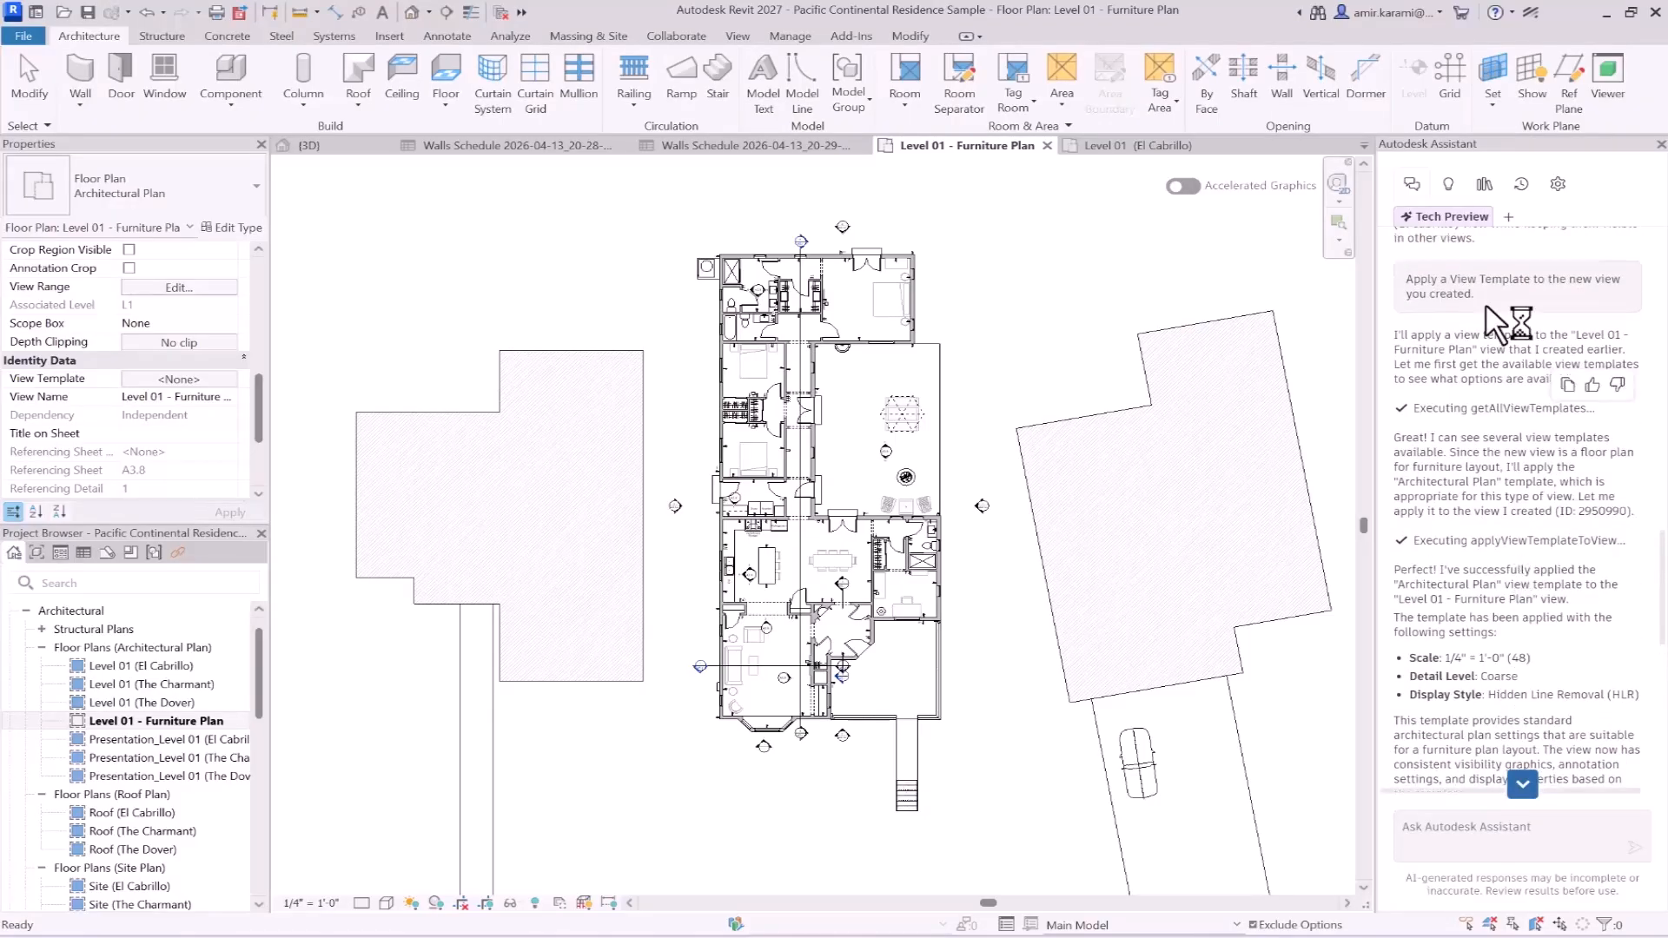
left_click_drag(1407, 279, 1519, 328)
key("ctrl+c")
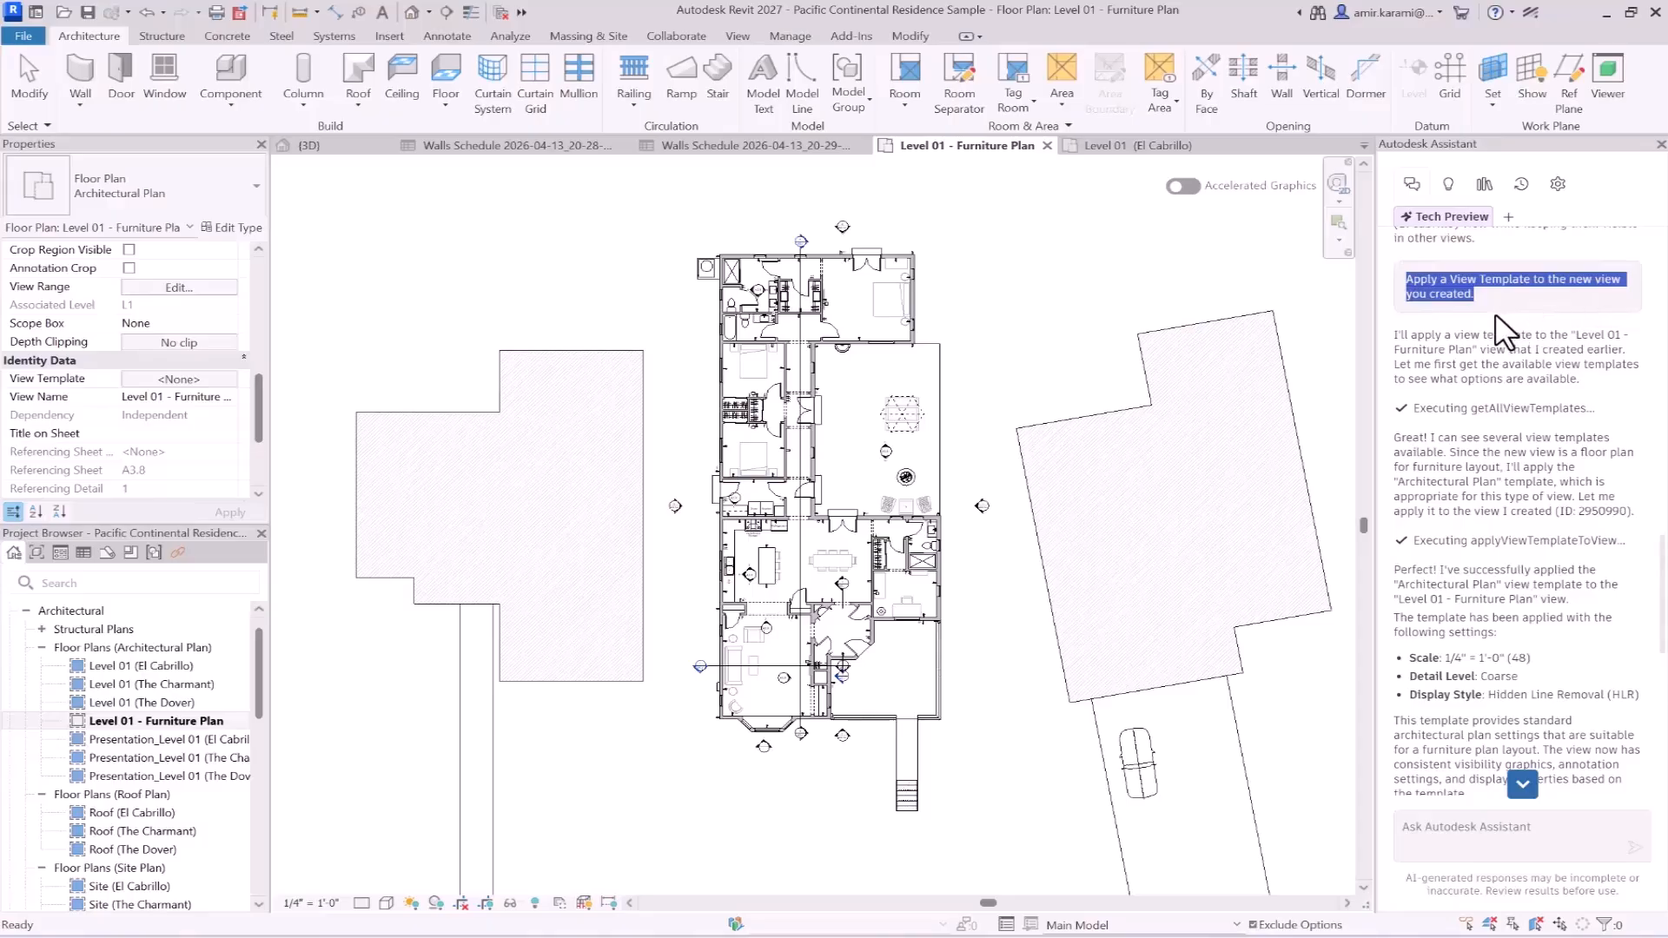
scroll(1519, 546, "down", 7)
left_click(1491, 830)
key("ctrl+v")
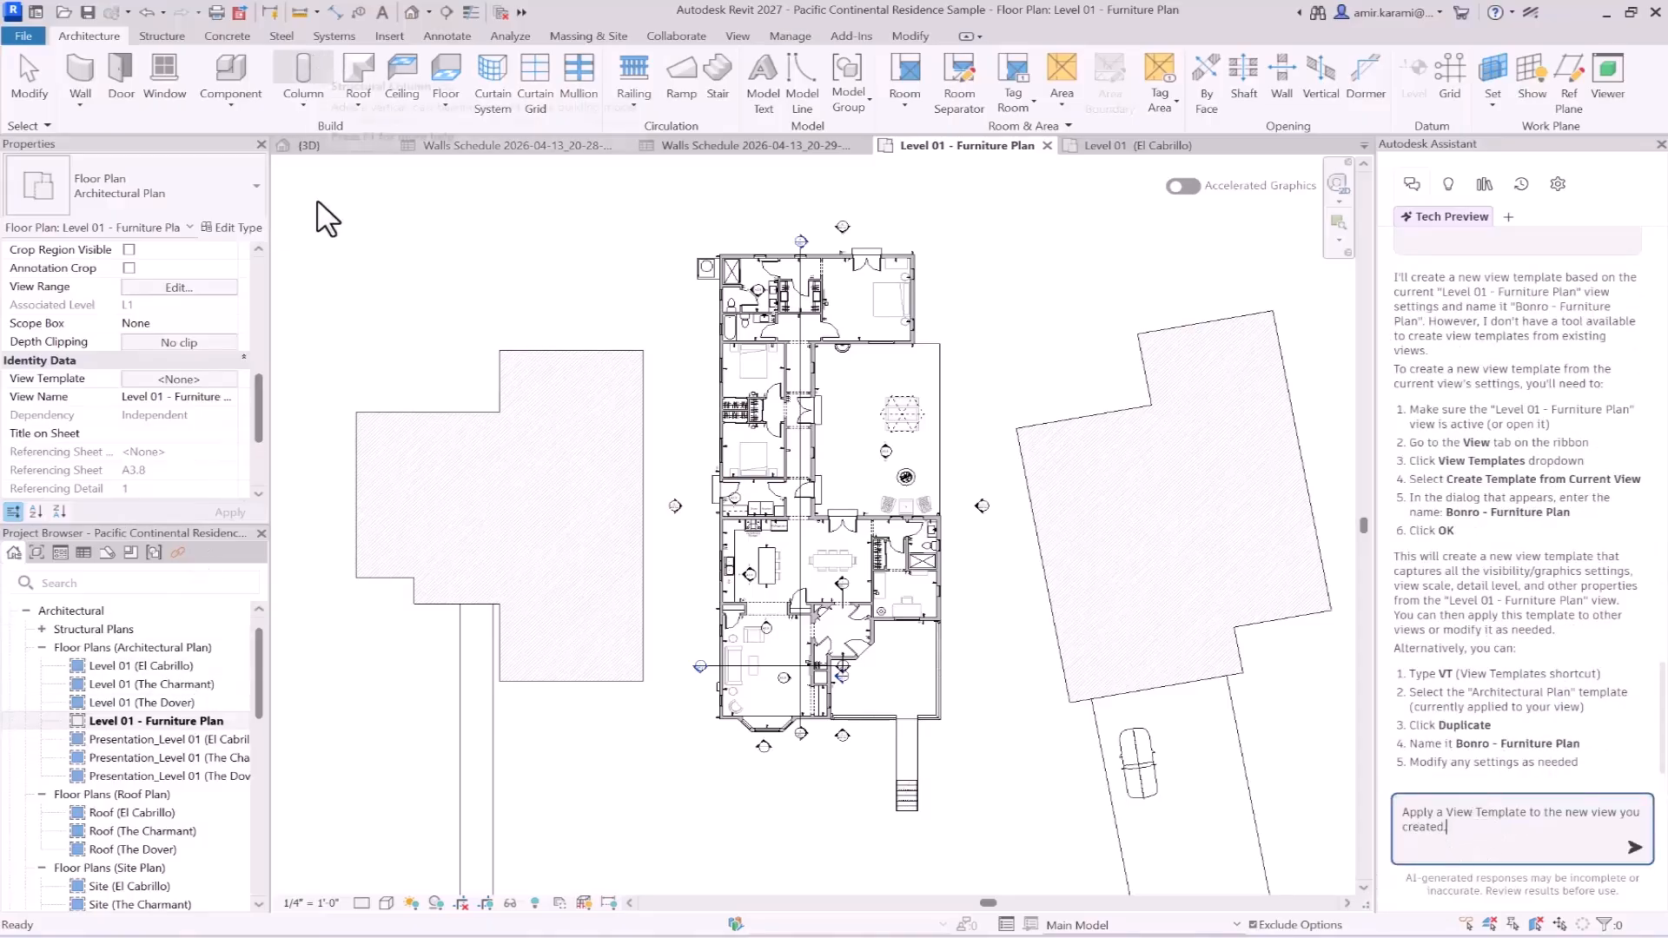
- Copy the name of the Bonro-Furniture Plan template from its rename dialog, then leave the view template assignment without applying anything
left_click(181, 381)
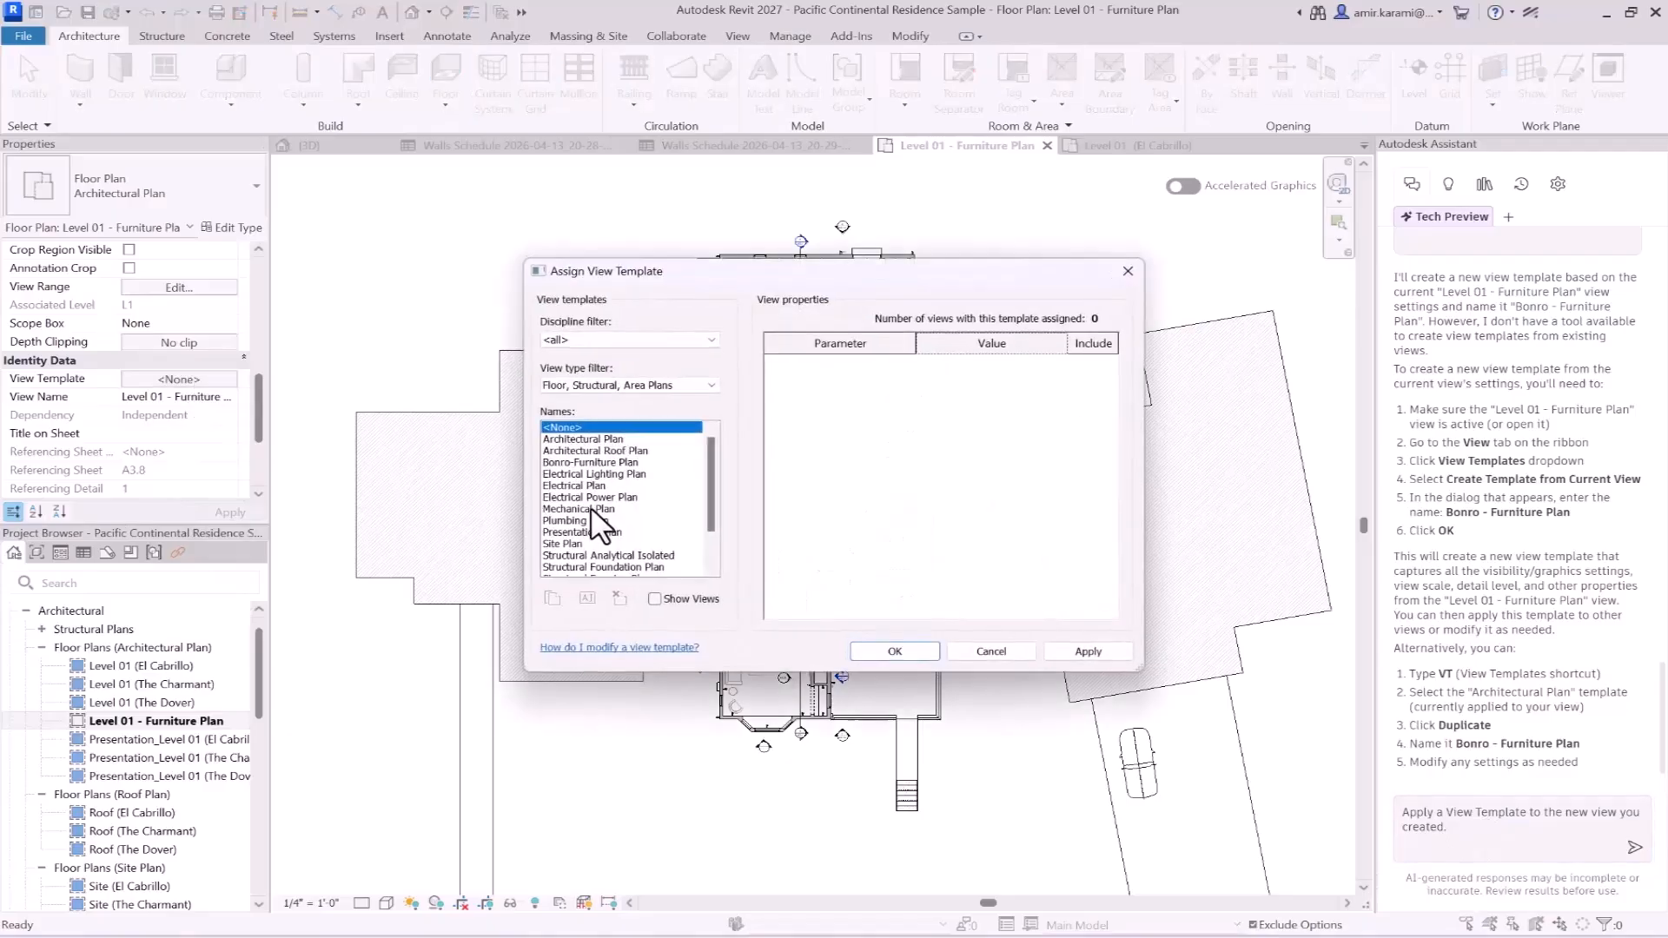
scroll(617, 516, "down", 3)
scroll(599, 514, "up", 2)
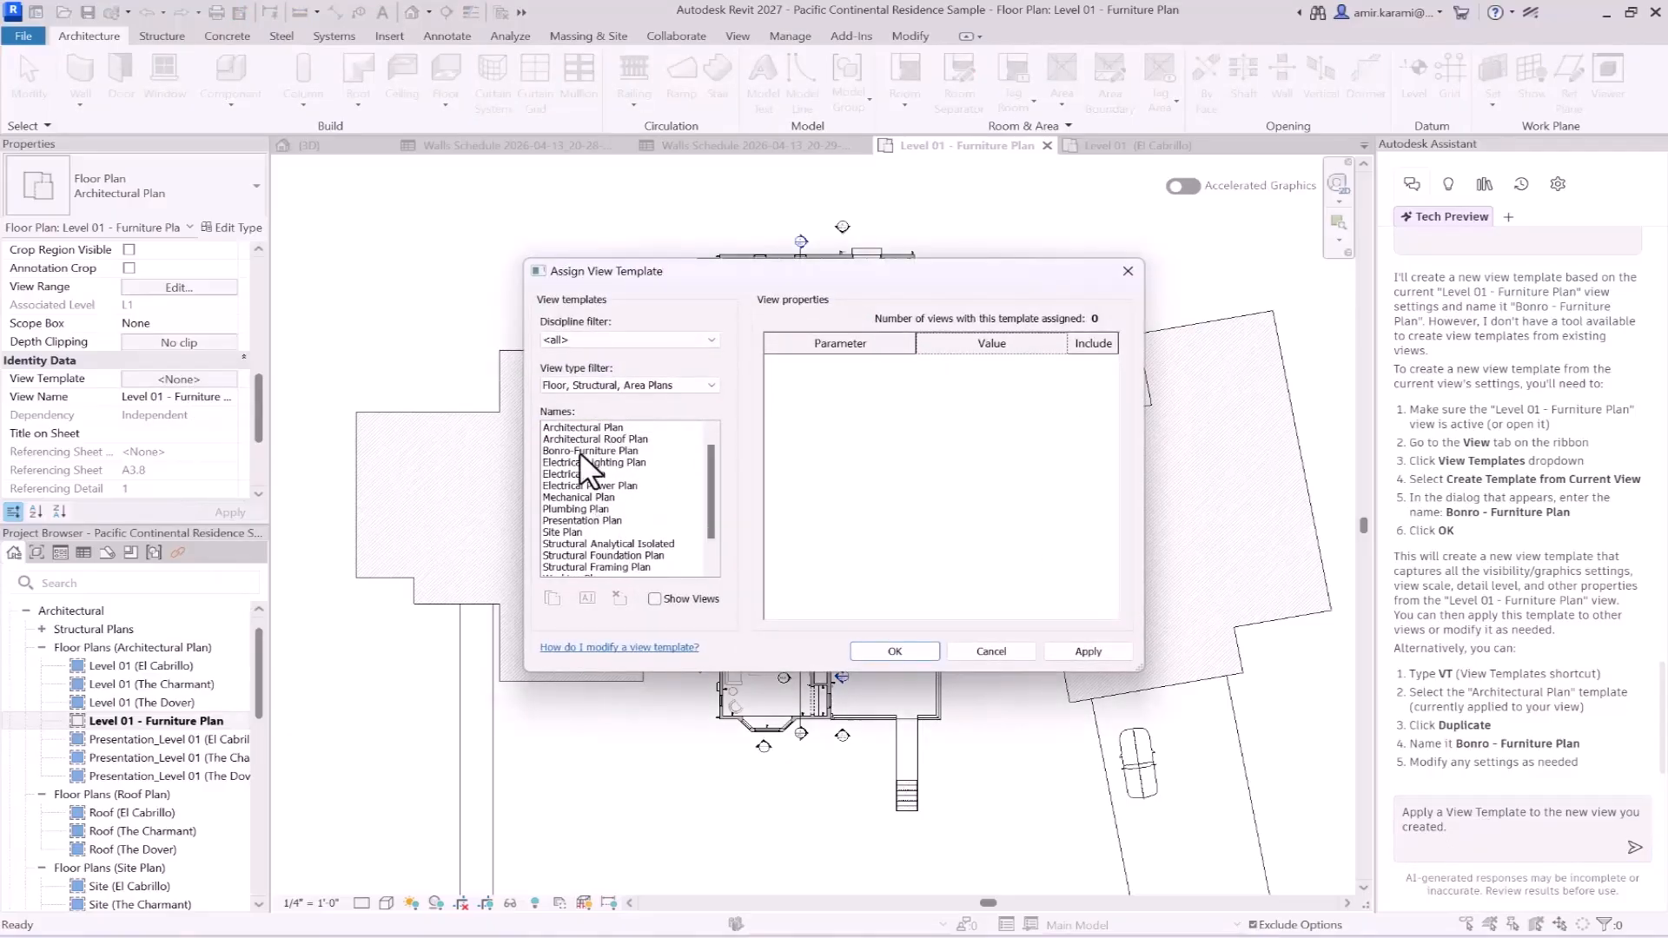
left_click(569, 462)
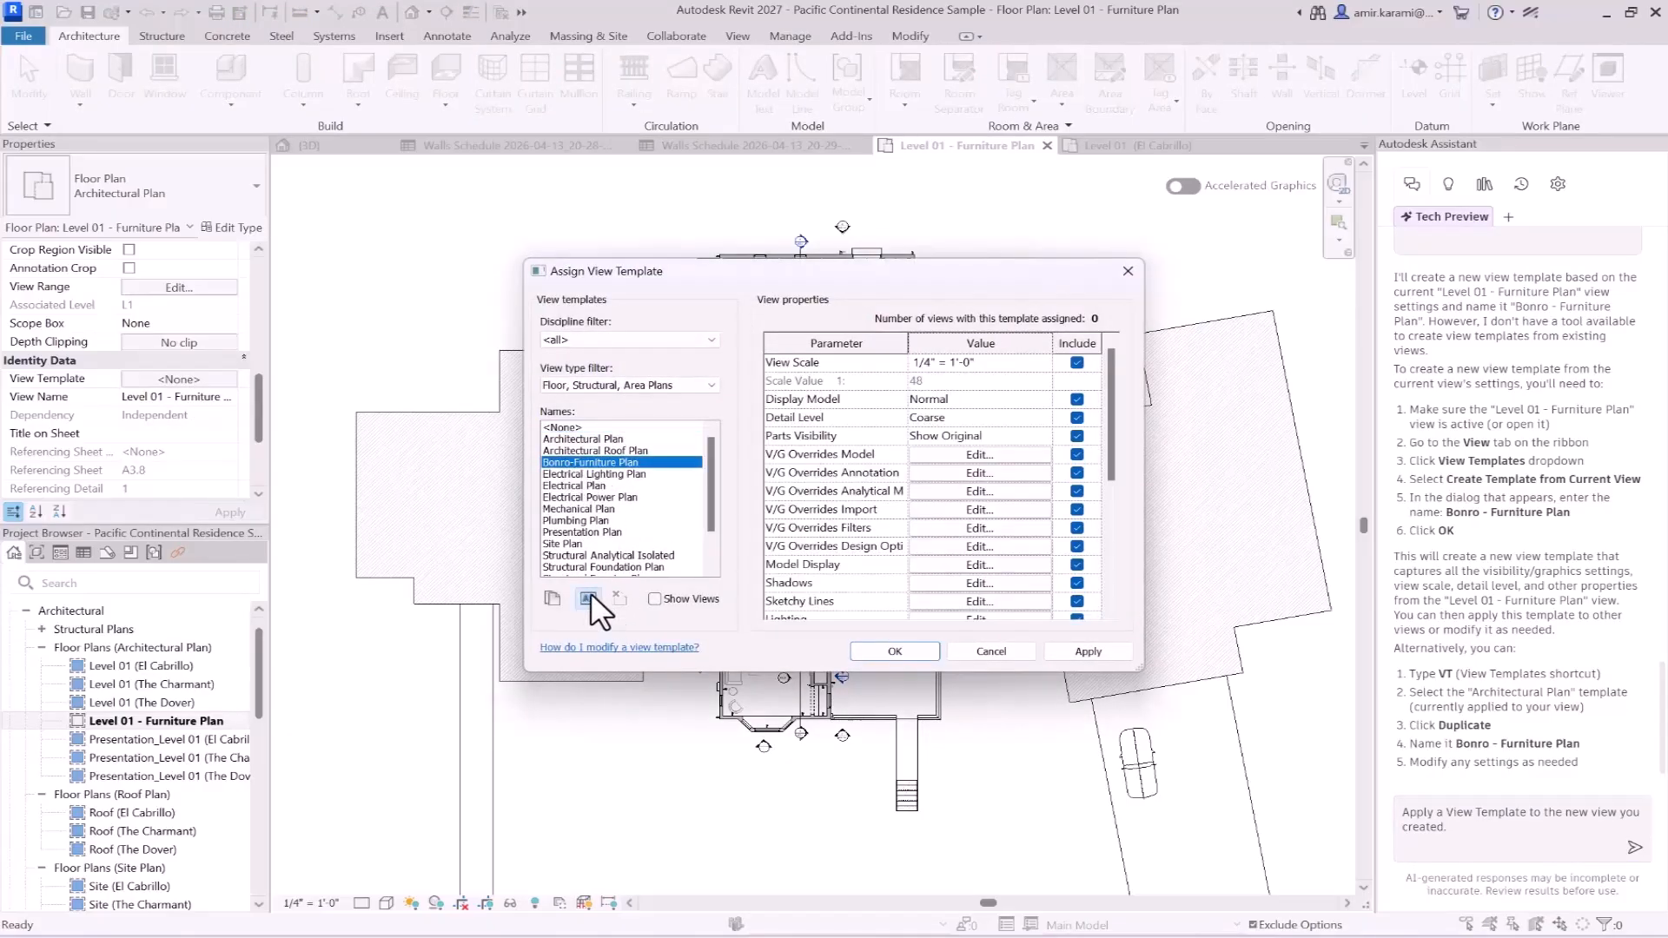
left_click(587, 599)
key("ctrl+c")
left_click(868, 498)
left_click(990, 651)
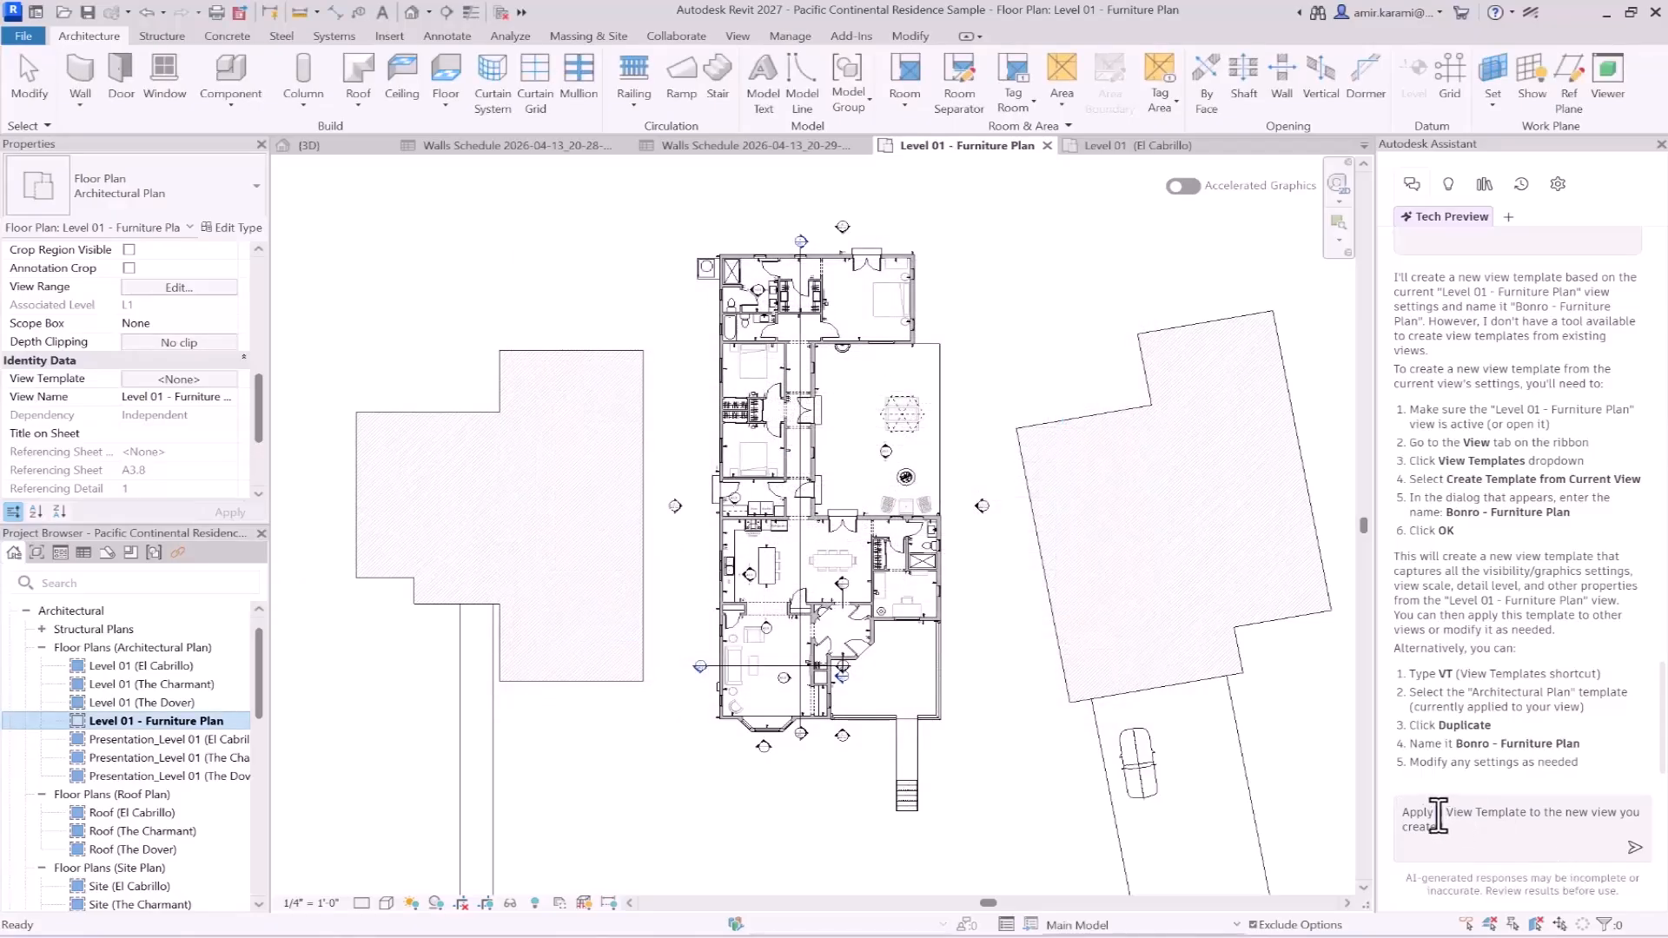
- Replace "a" in the pasted prompt with "Bonro-Furniture Plan" and send it to the Assistant
double_click(1442, 816)
key("ctrl+v")
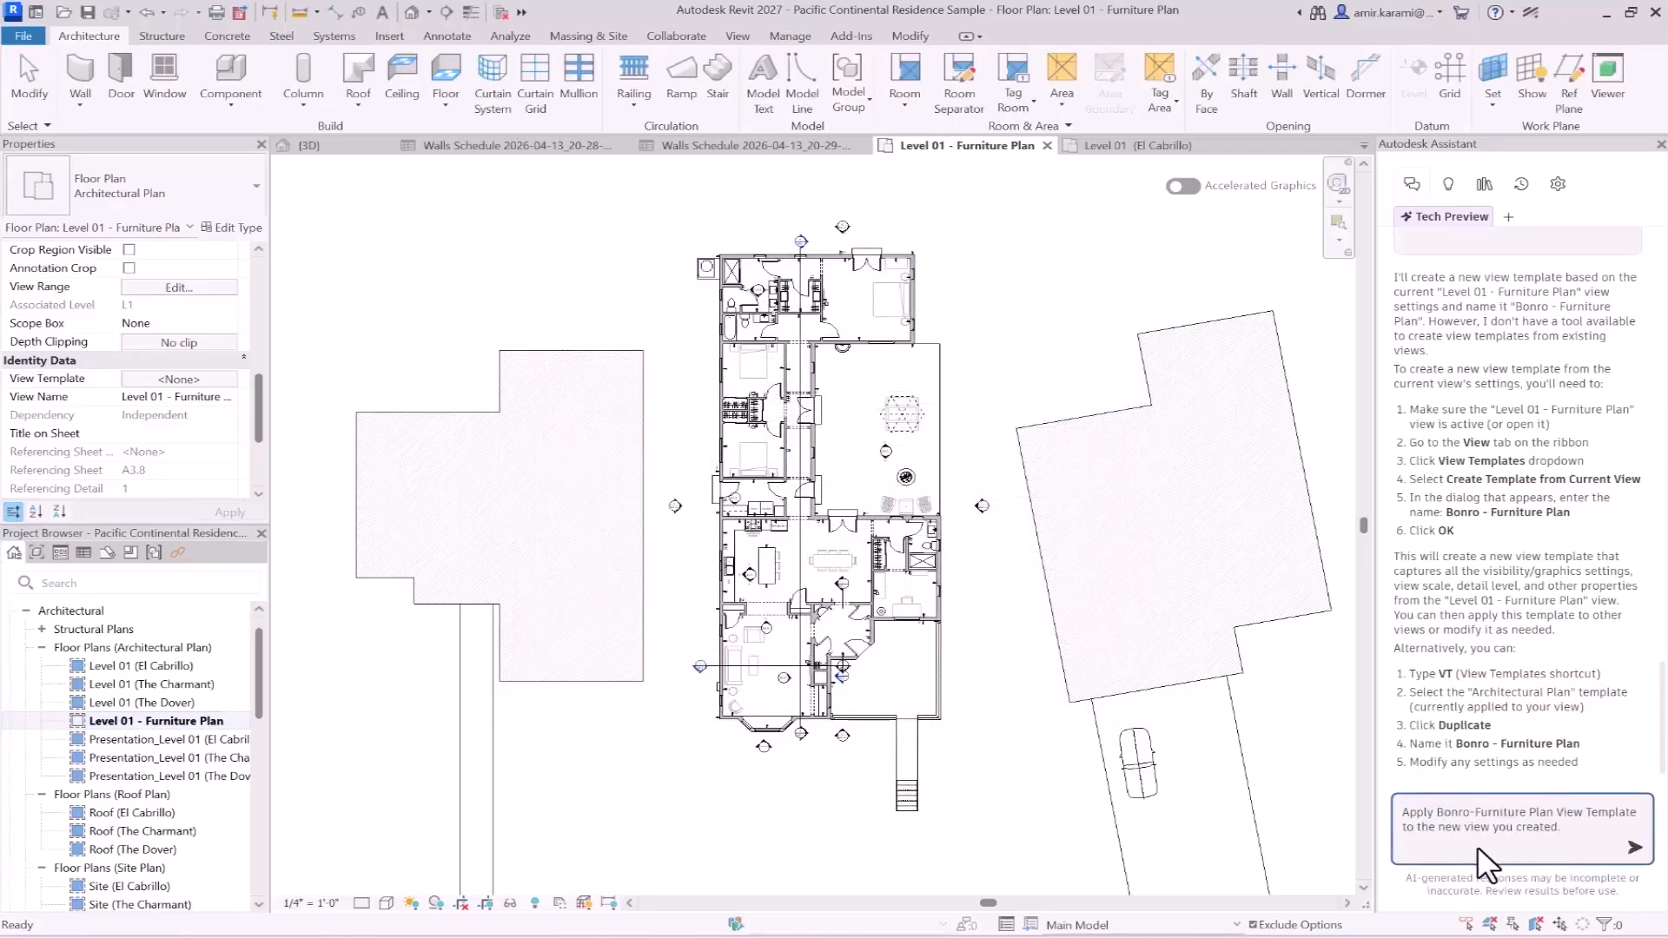
left_click(1632, 847)
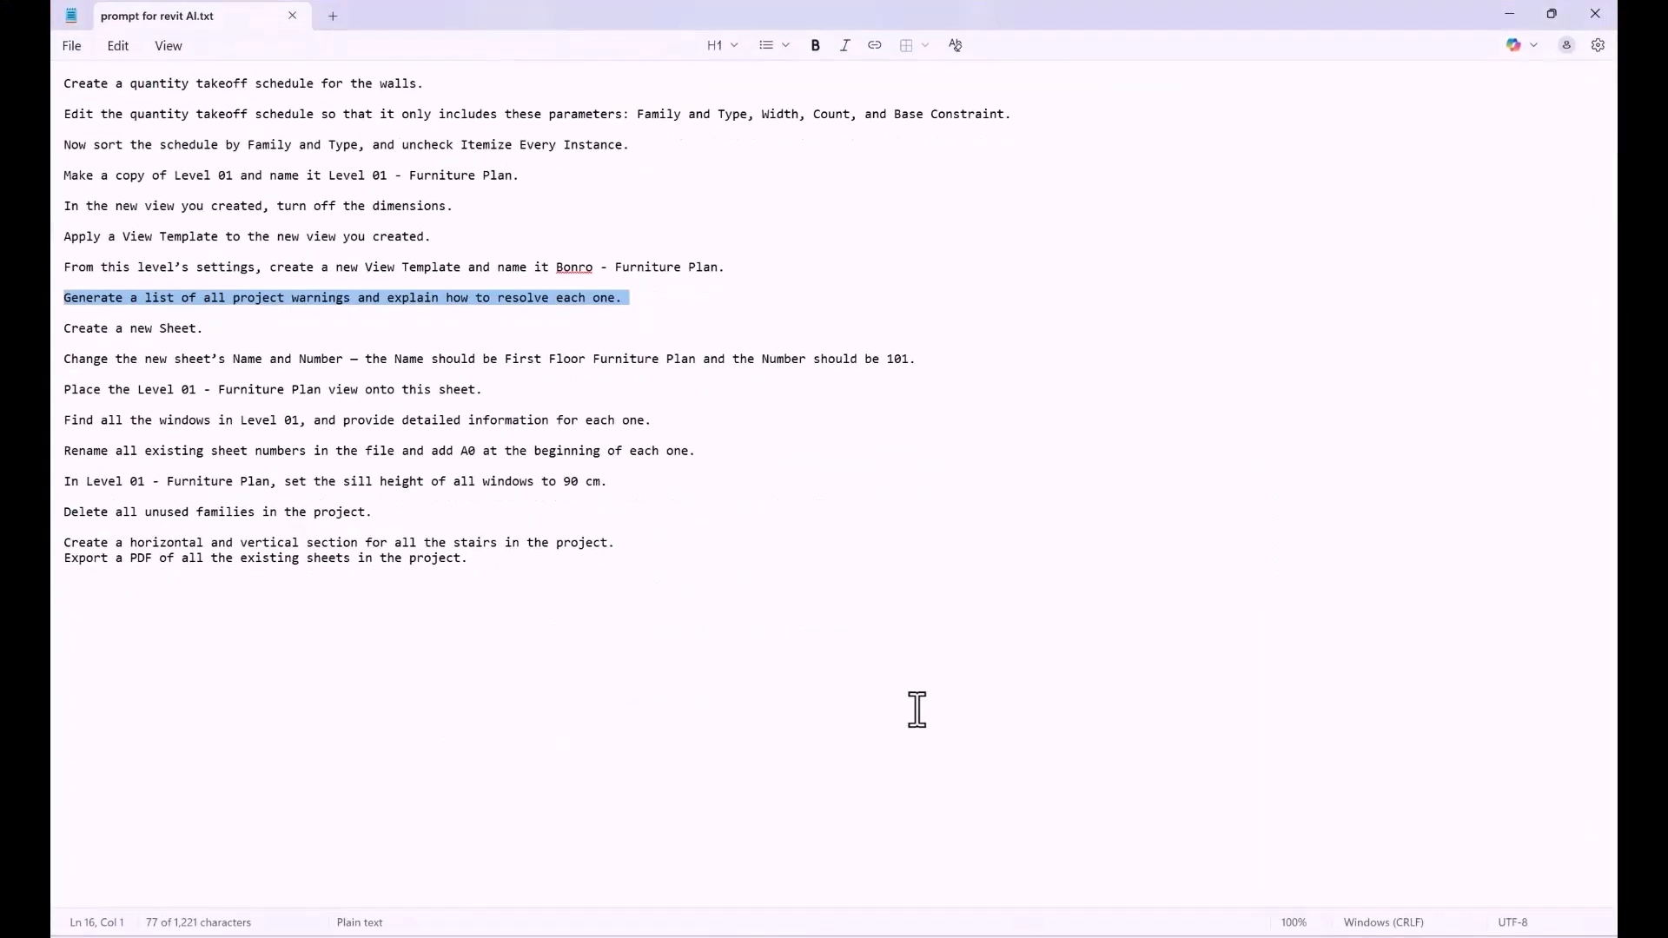
- Copy the prompt "Create a new Sheet." from the Notepad file and send it to the Assistant in Revit
left_click(709, 624)
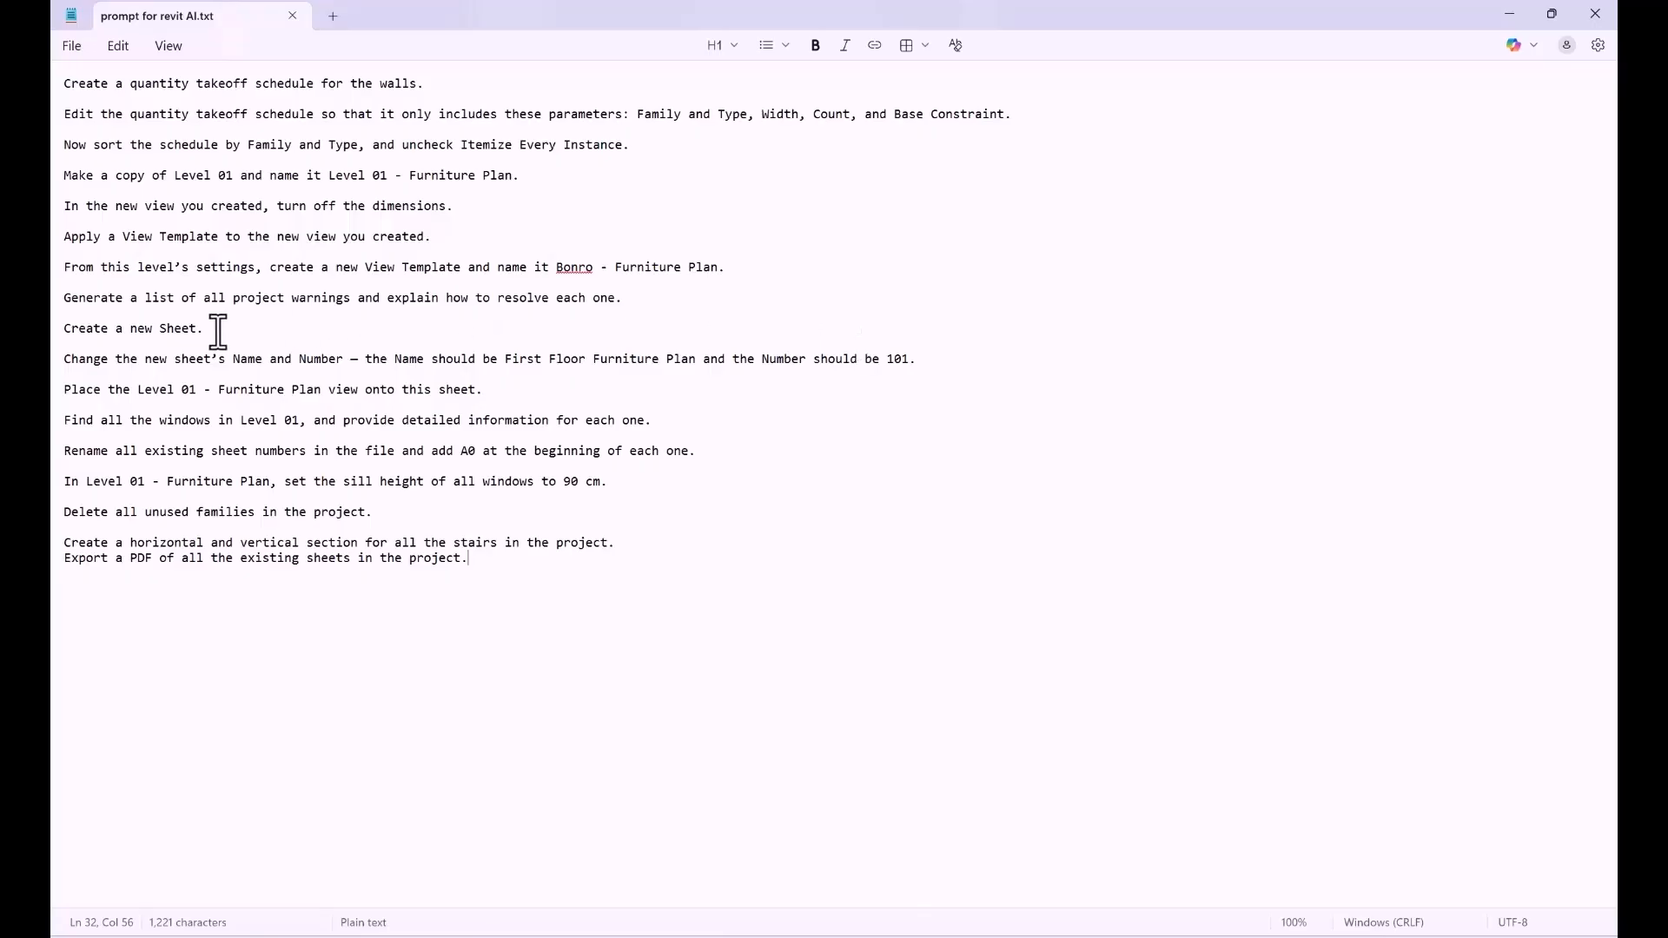
left_click_drag(215, 329, 53, 340)
key("ctrl+c")
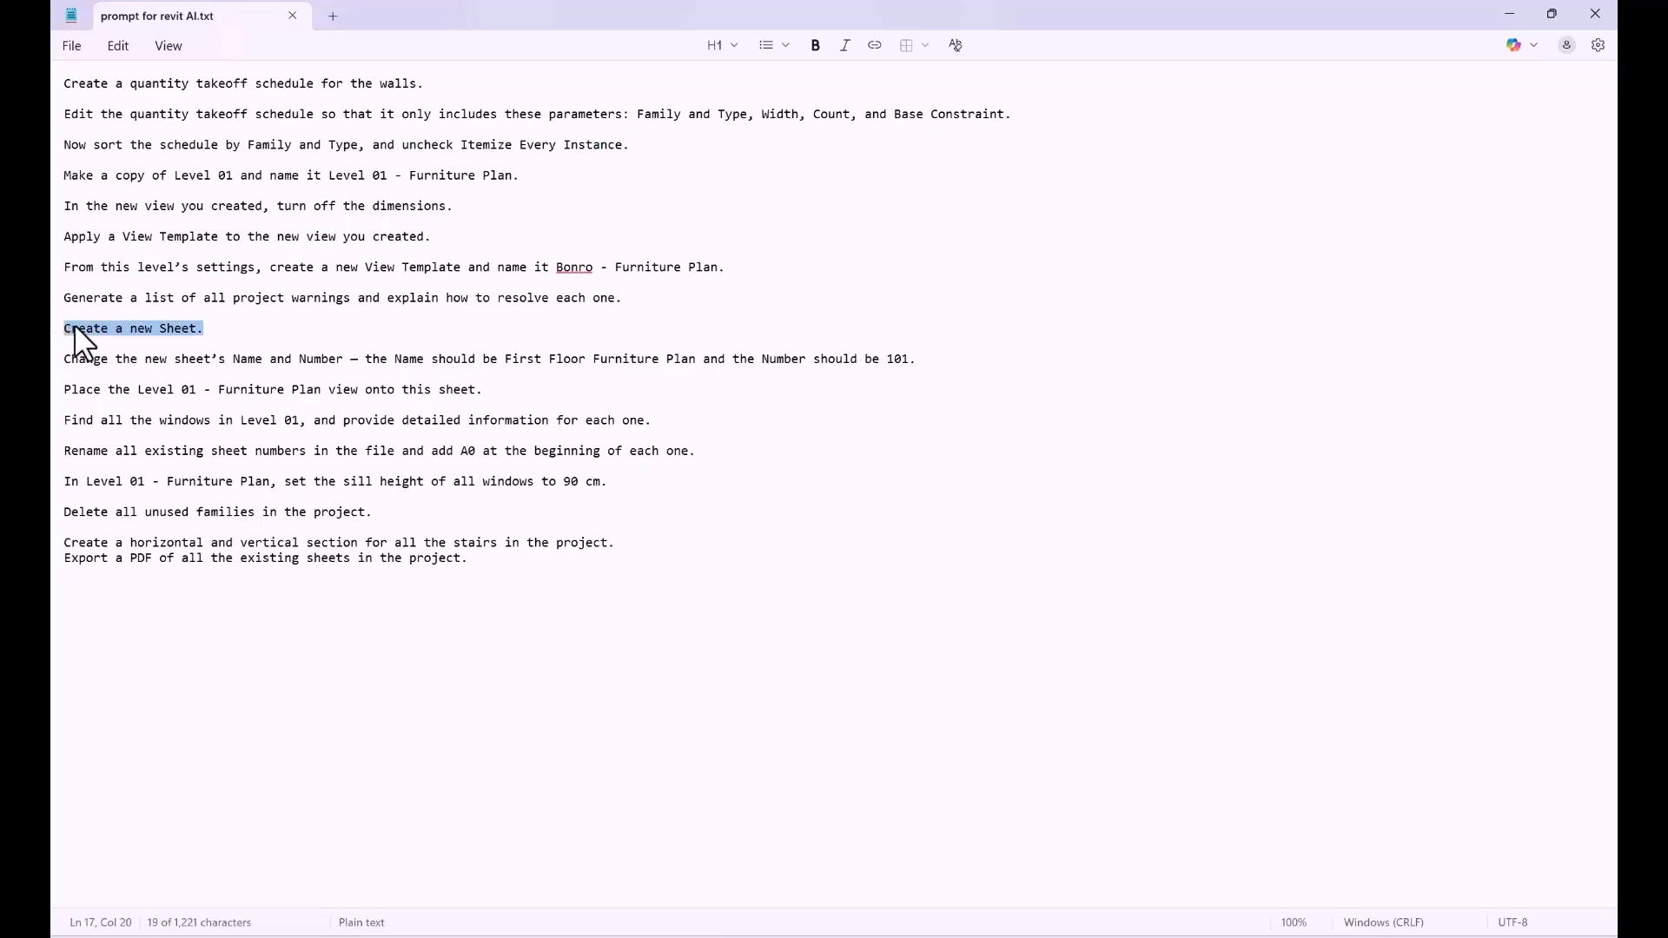
left_click(1512, 14)
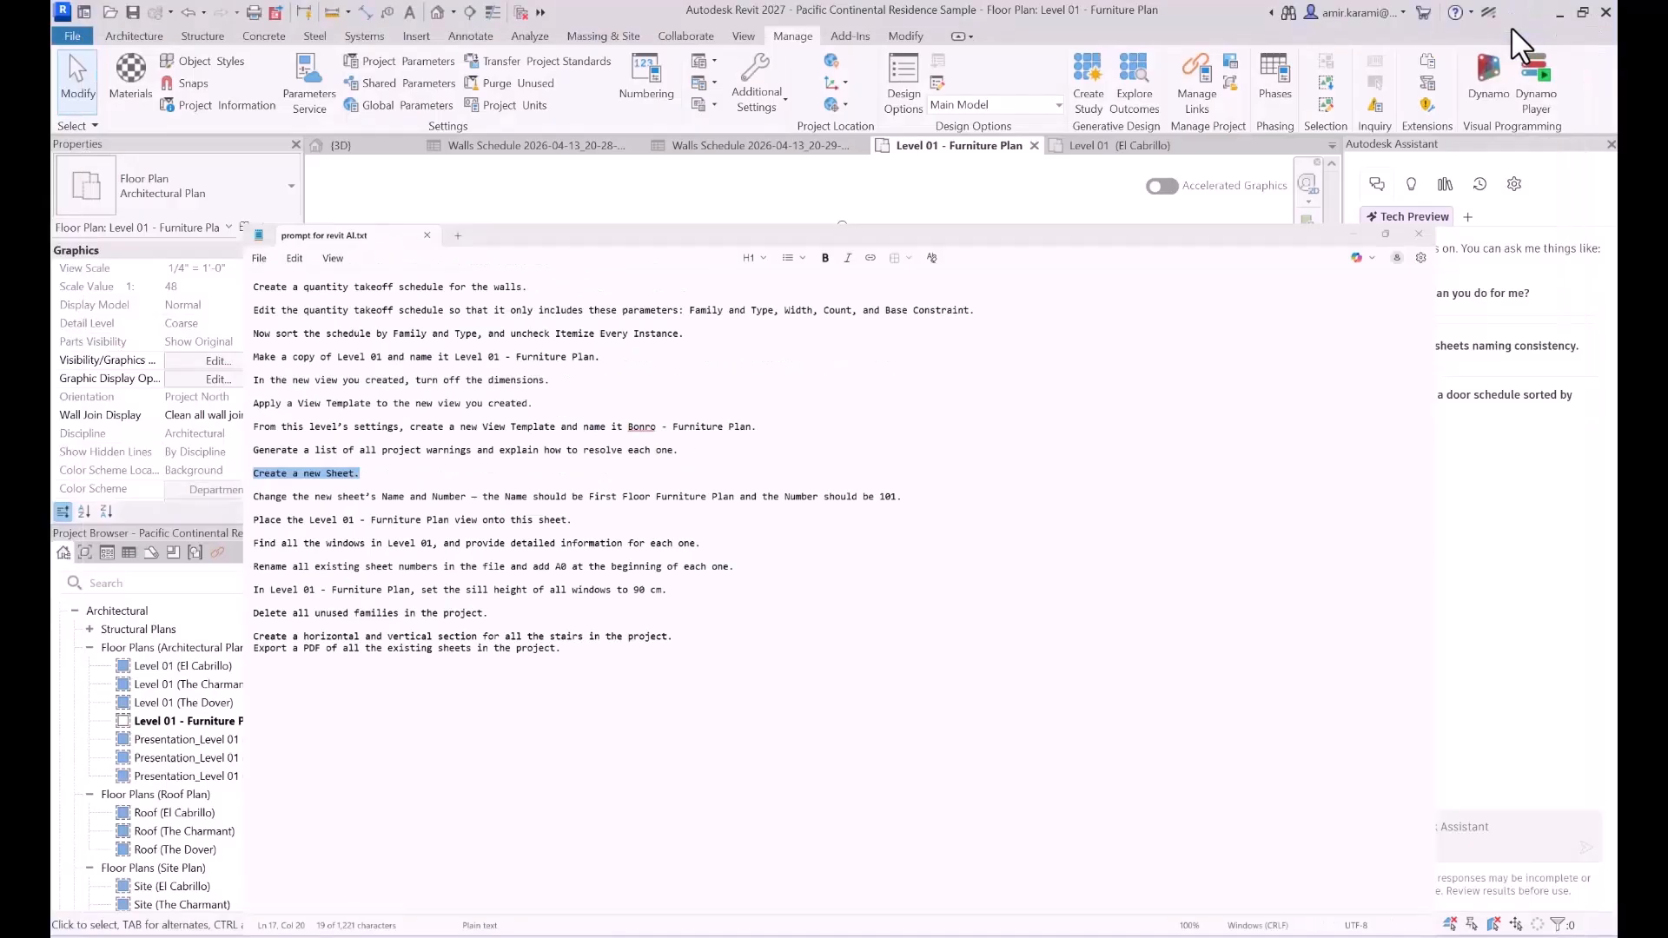
left_click(1406, 834)
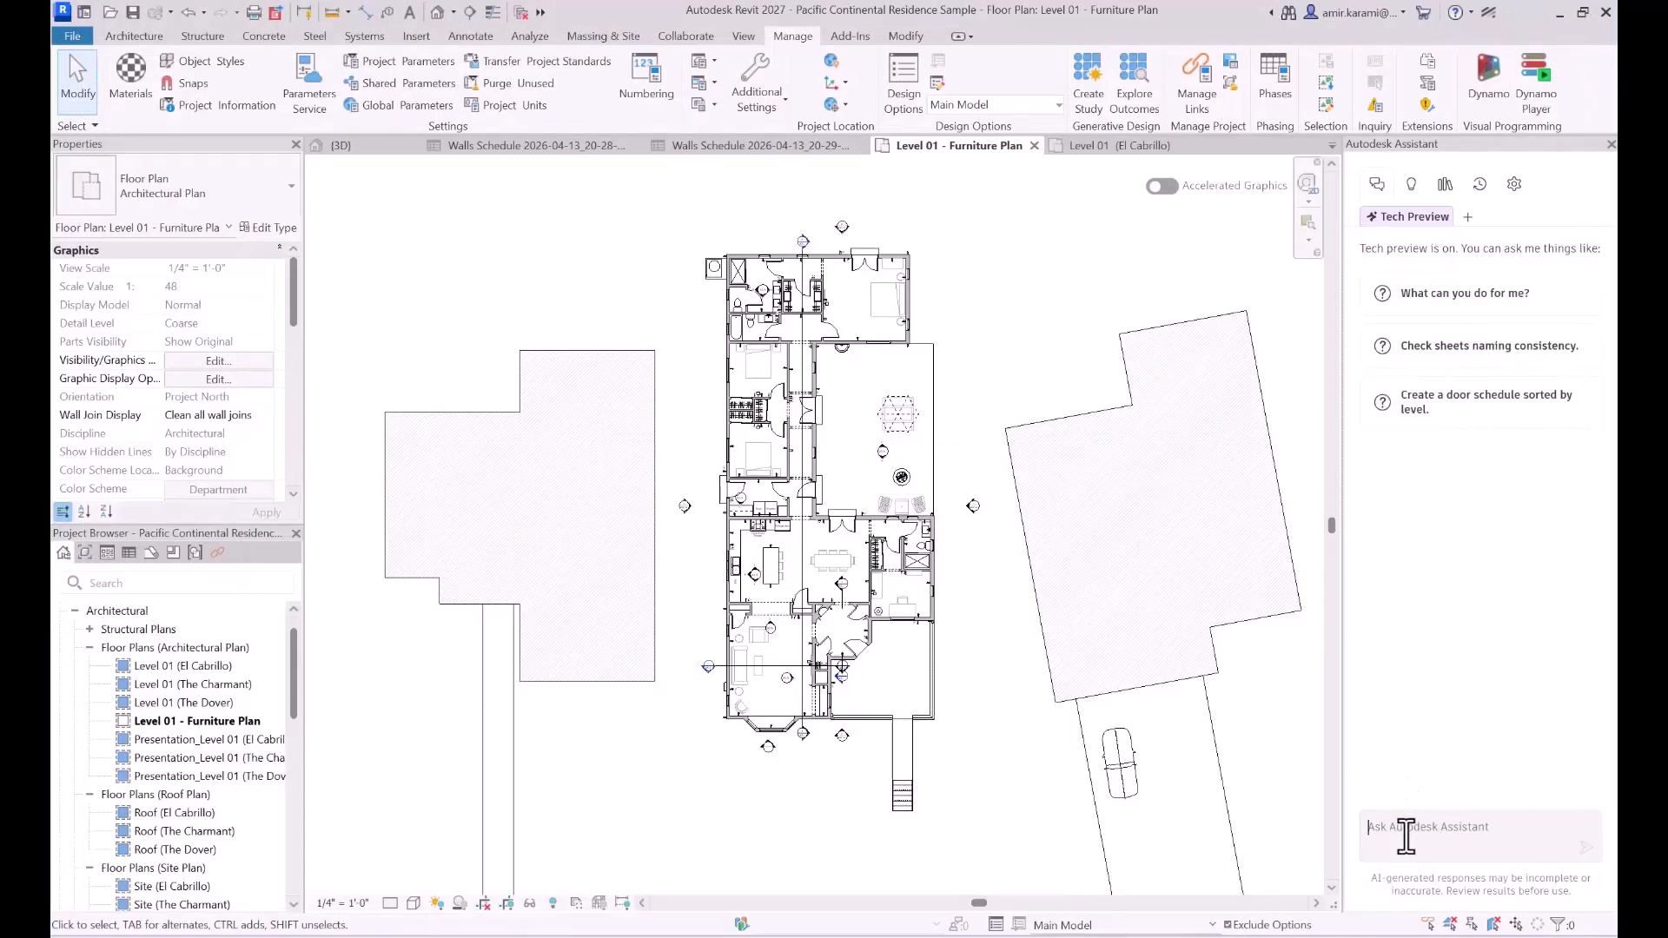
key("ctrl+v")
key("Return")
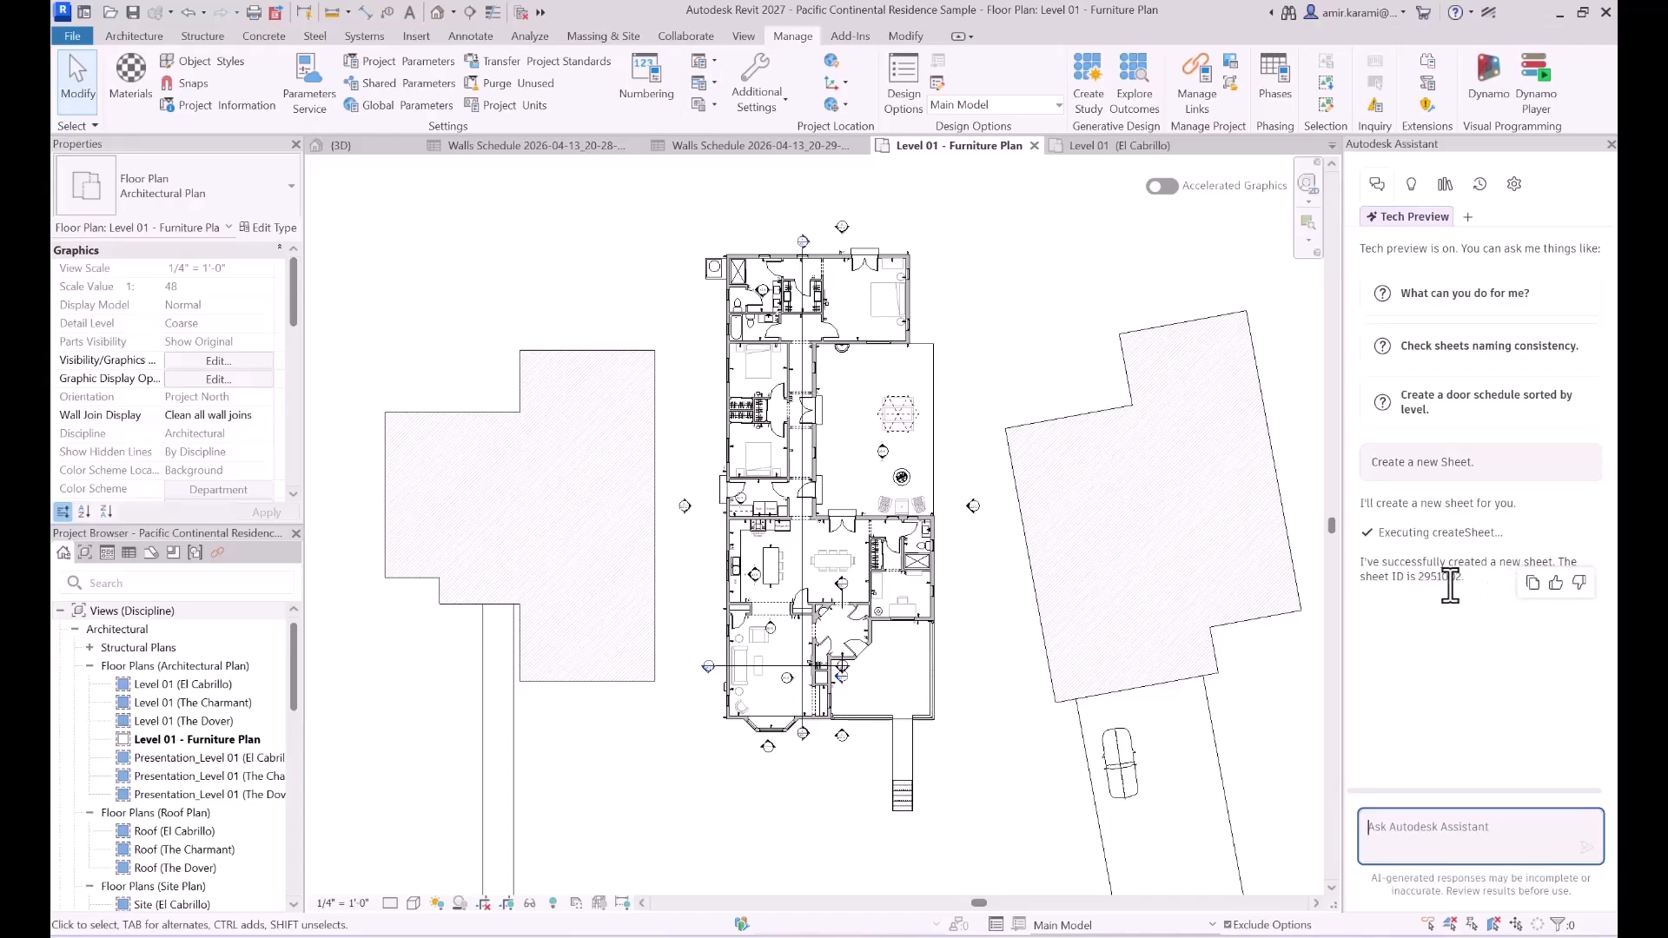
- List the project's sheets in the Project Browser, expand the ??? group, and select the new sheet to inspect its properties
left_click(148, 557)
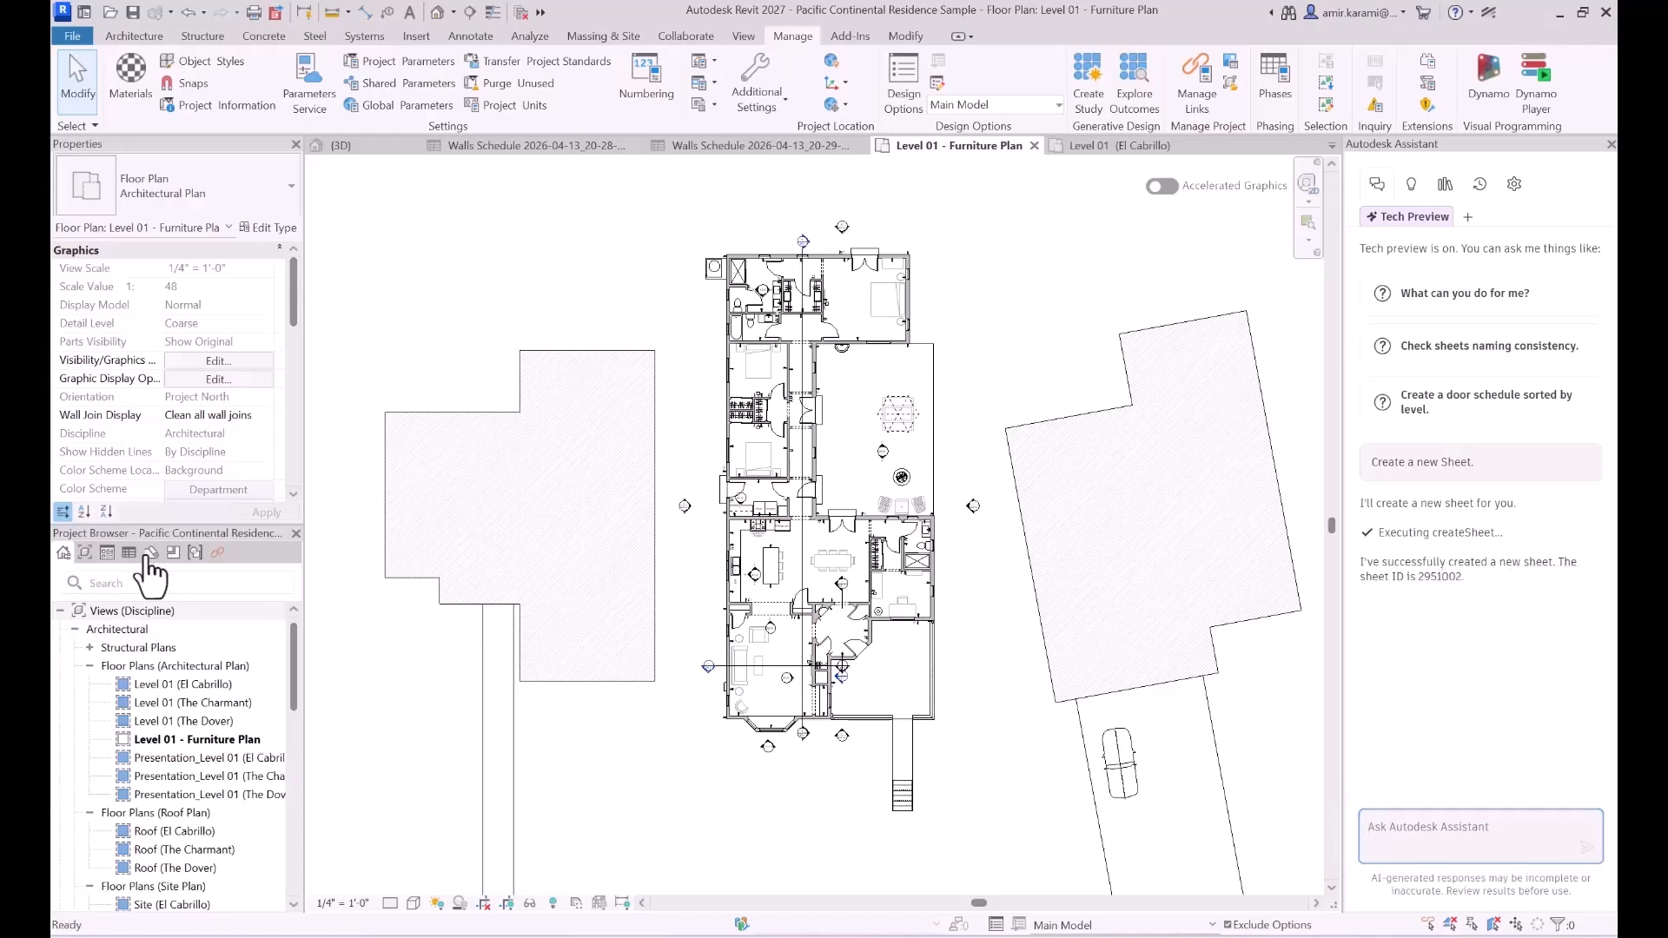
left_click(150, 554)
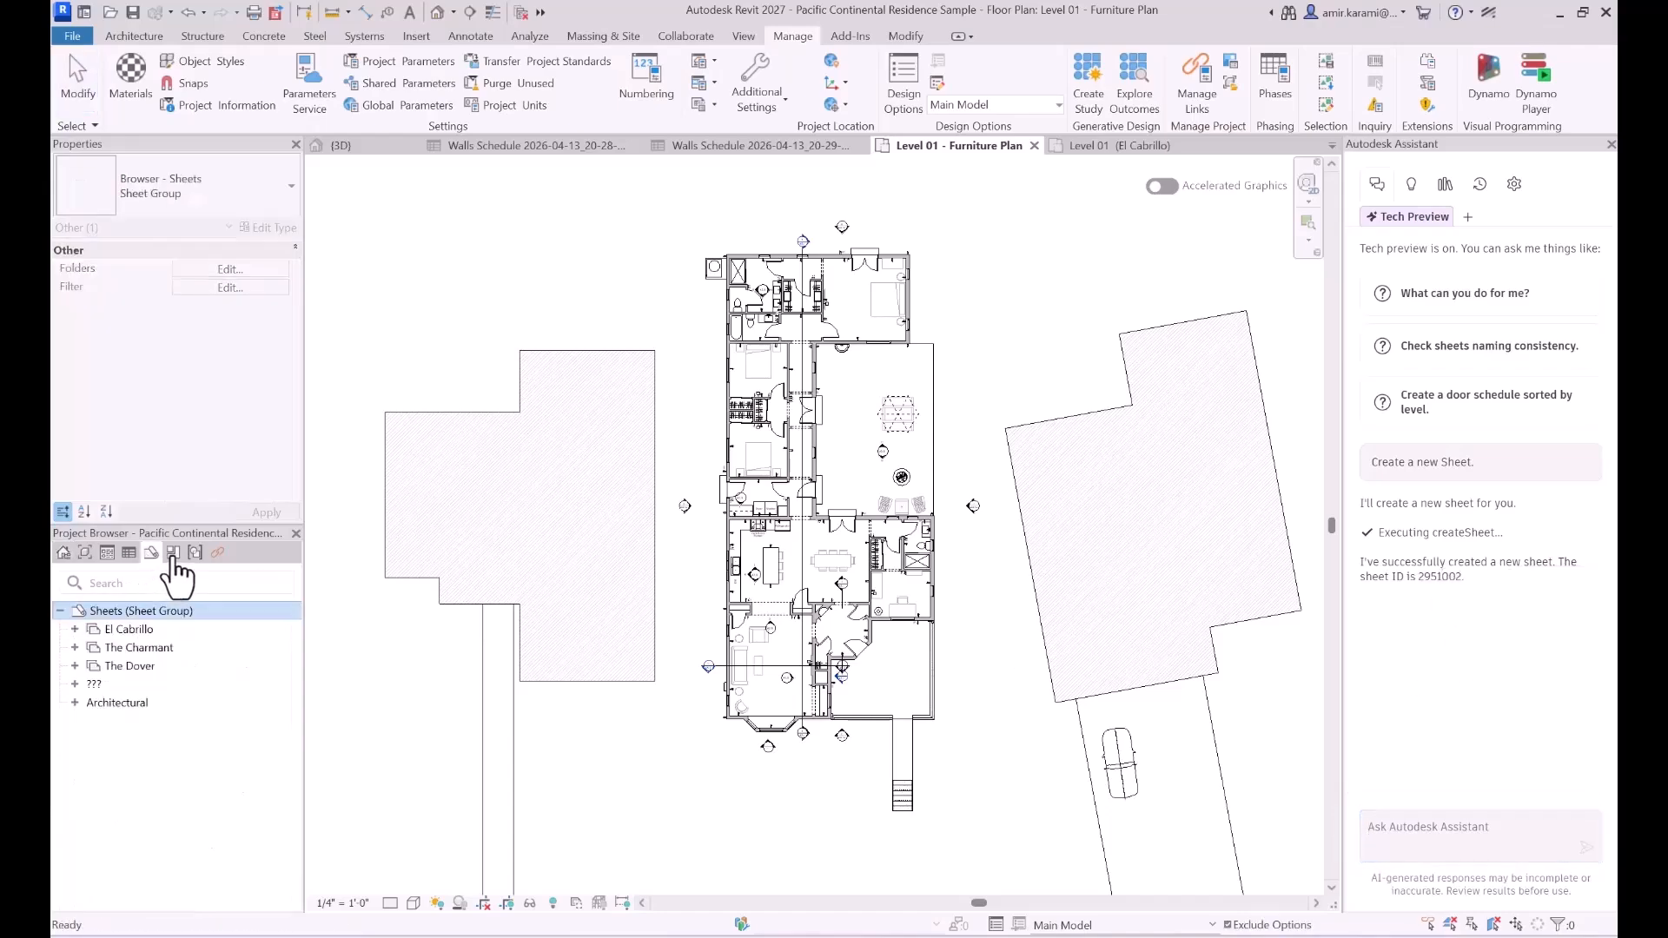
left_click(75, 684)
left_click(126, 703)
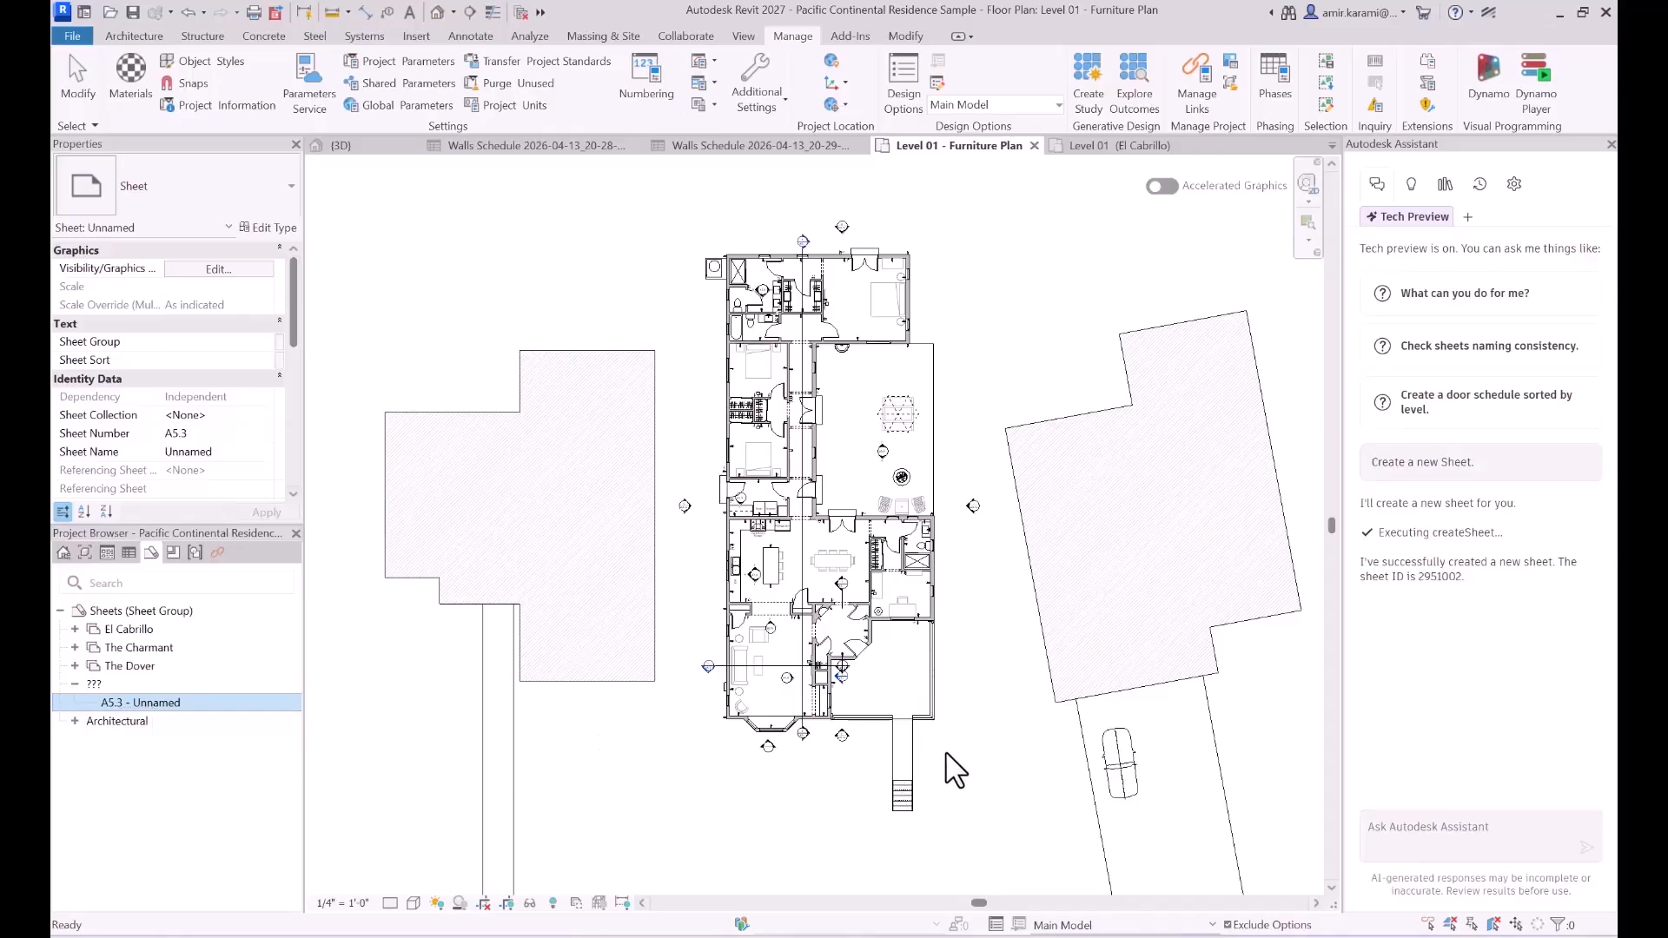
- Copy the Notepad prompt that renames the new sheet First Floor Furniture Plan with Number 101 and send it to the Assistant in Revit
left_click(1039, 935)
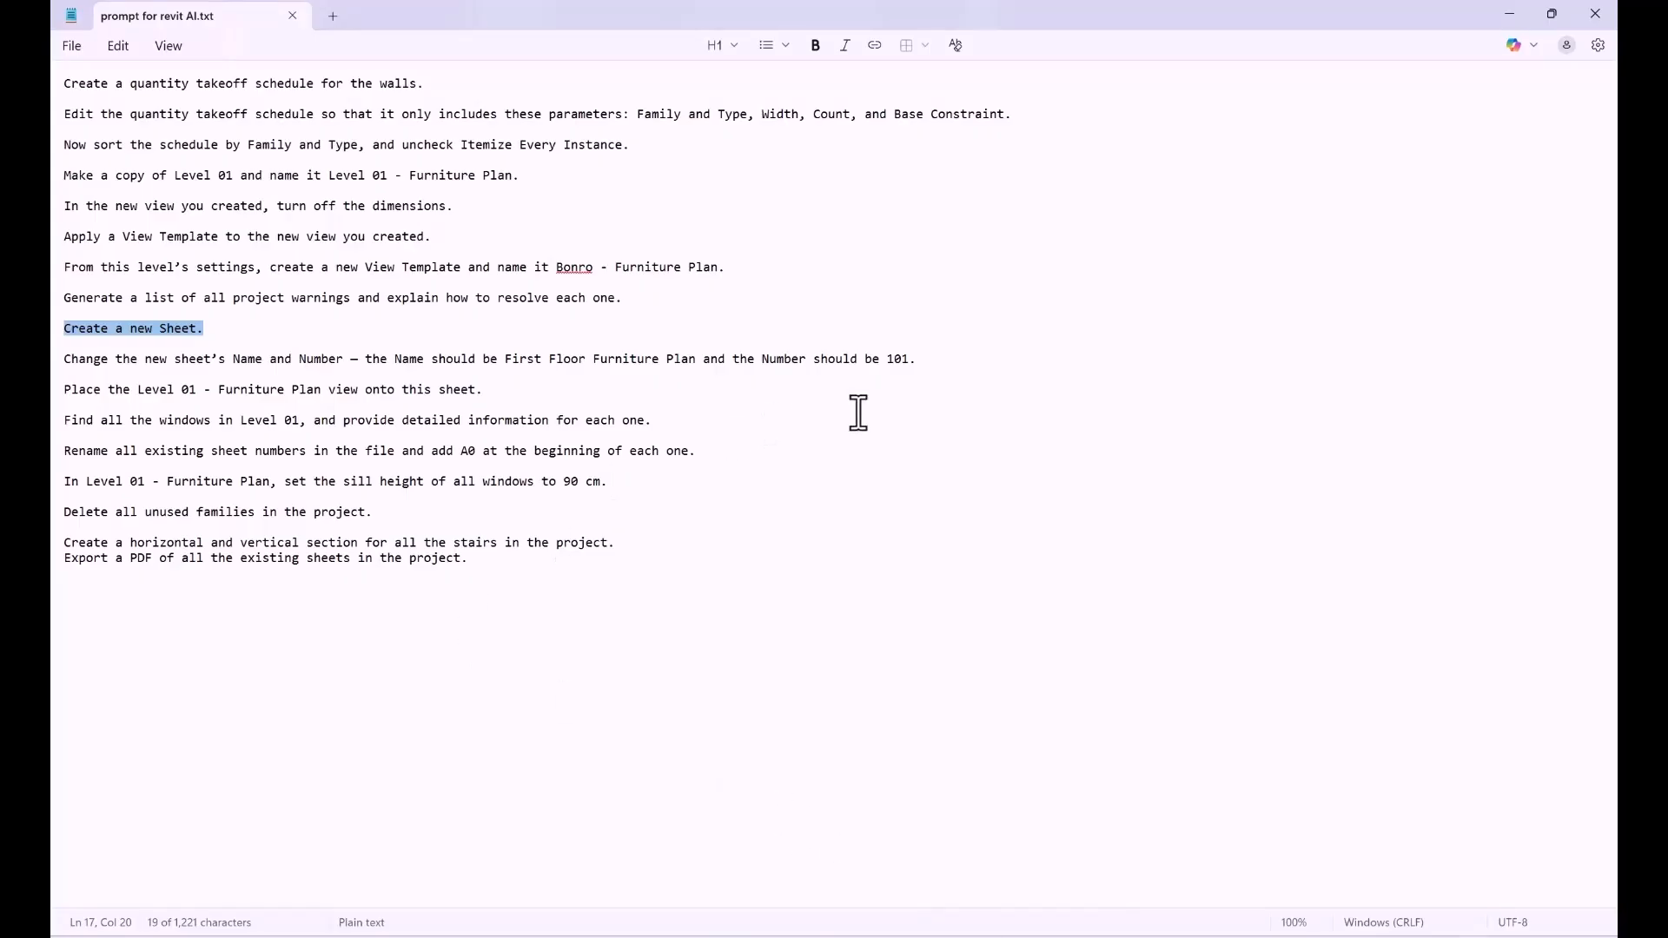
left_click_drag(930, 358, 69, 361)
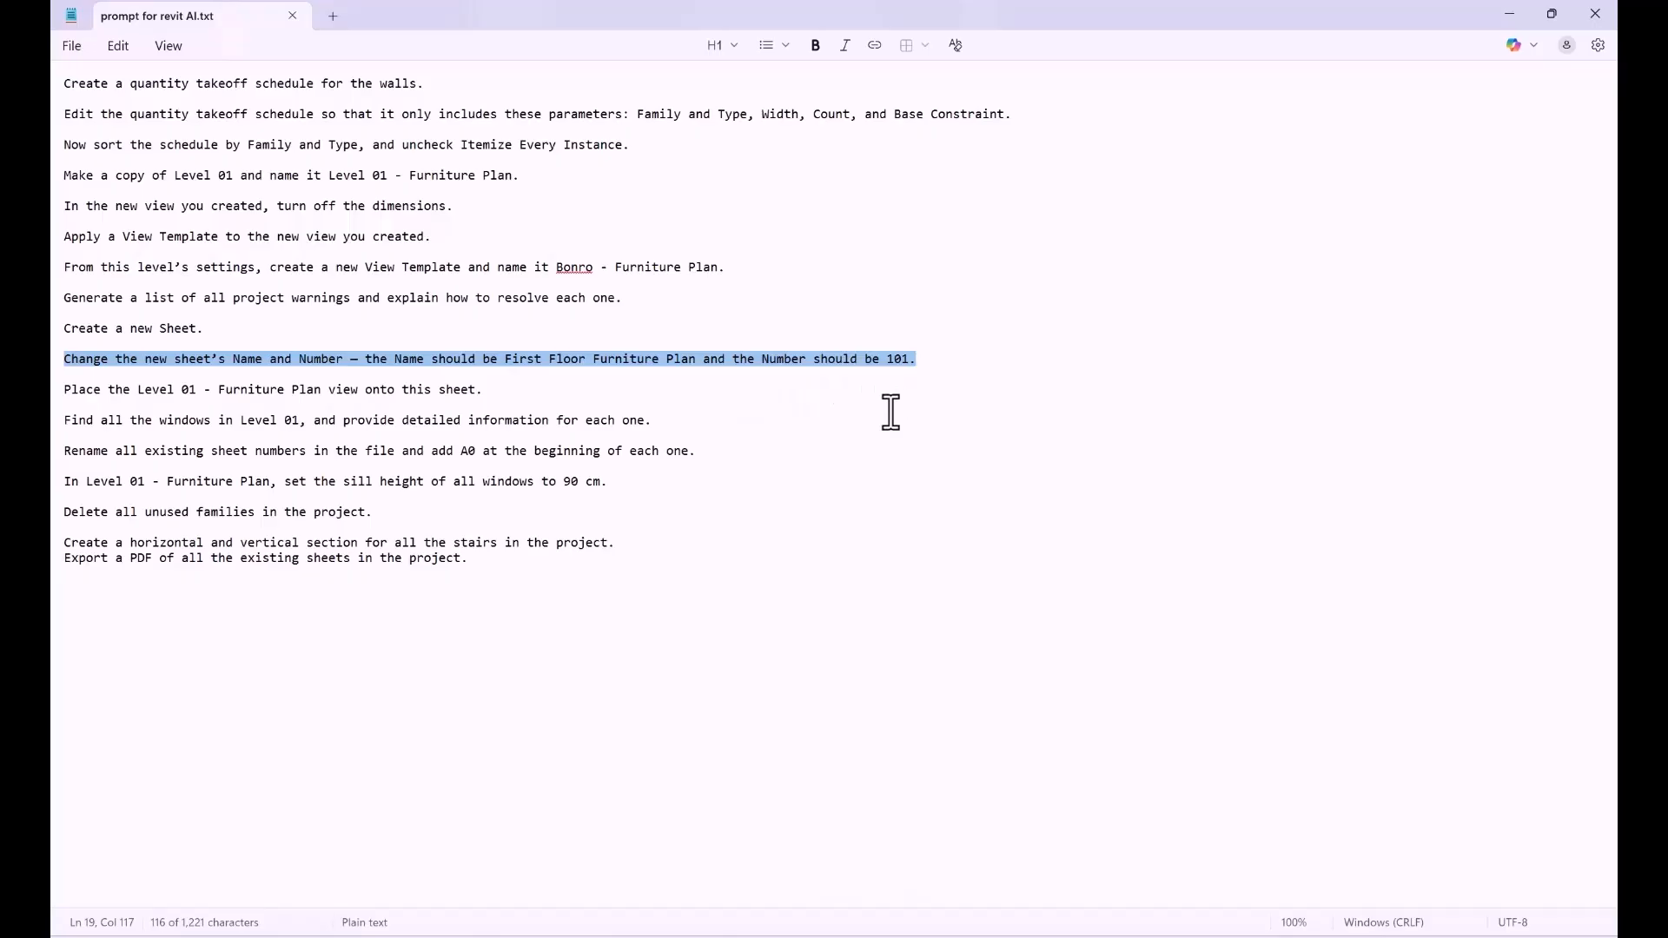
left_click(1507, 13)
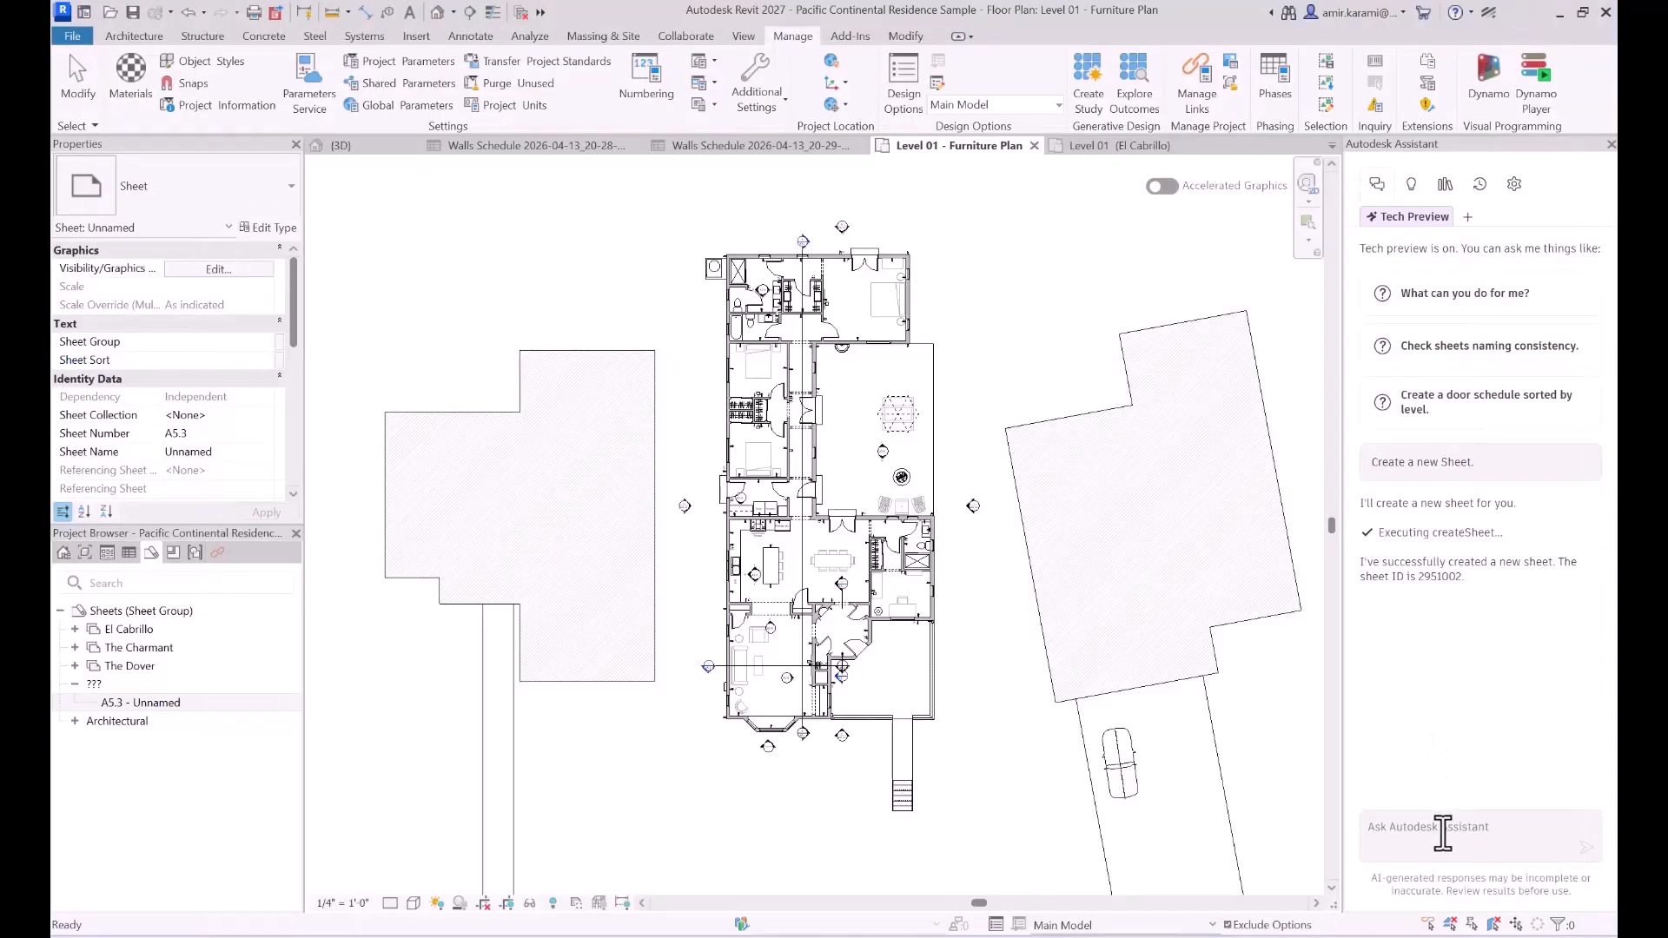
left_click(1442, 832)
key("ctrl+v")
key("Return")
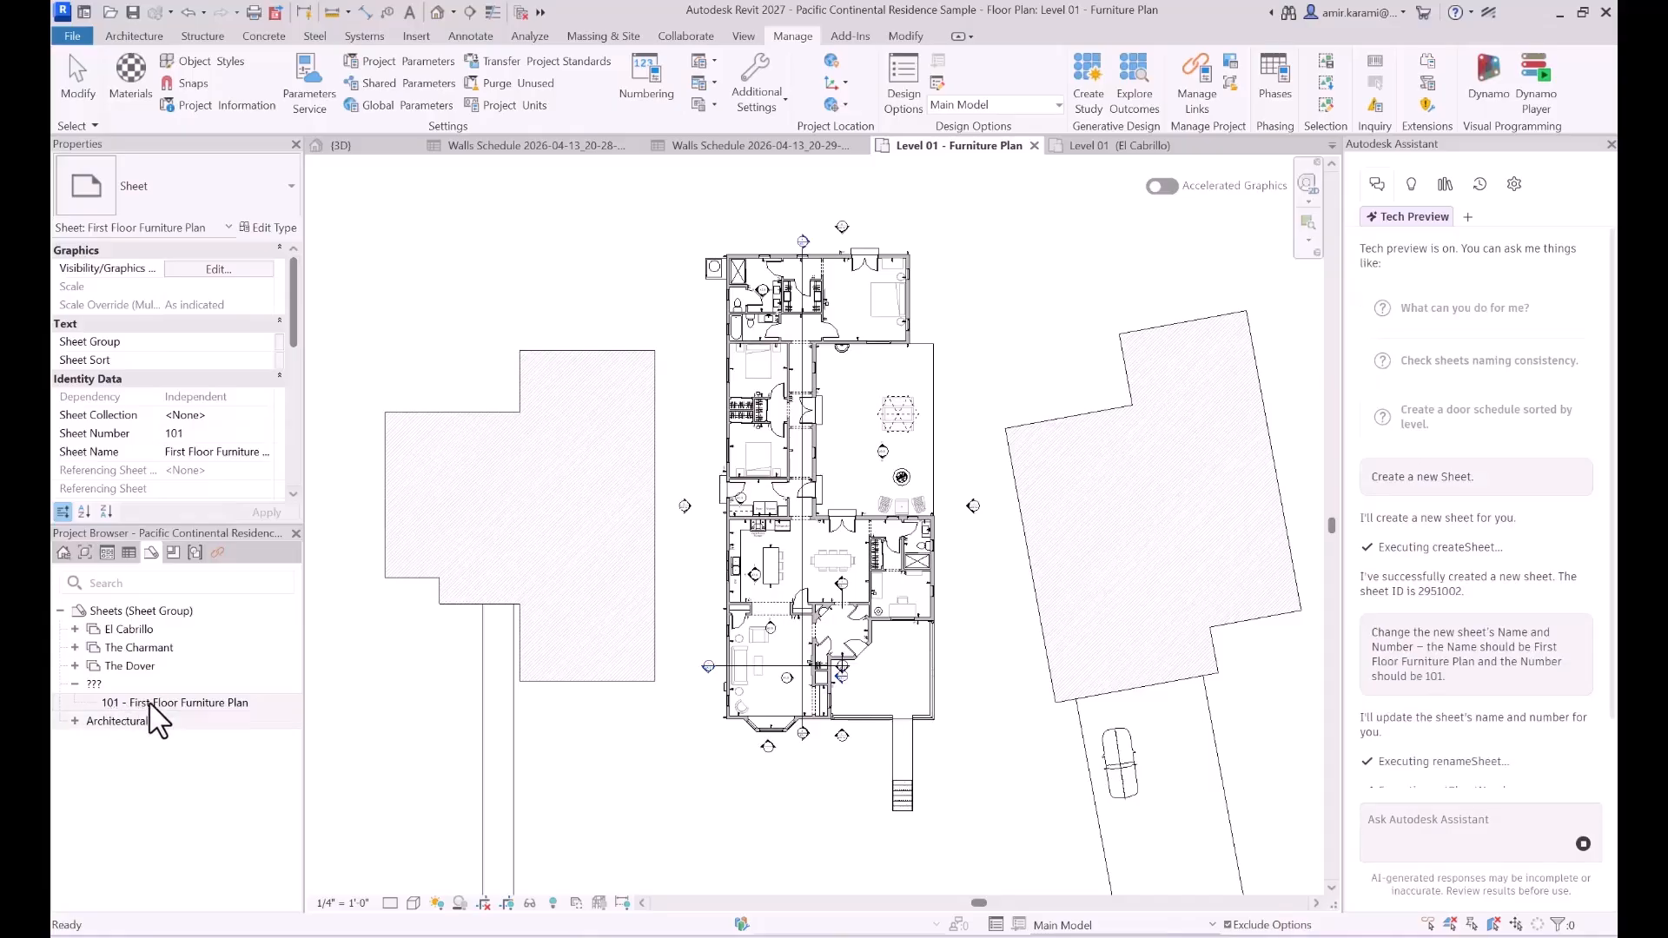
- Review the Assistant's reply and open sheet 101 - First Floor Furniture Plan from the Project Browser
scroll(1453, 588, "down", 2)
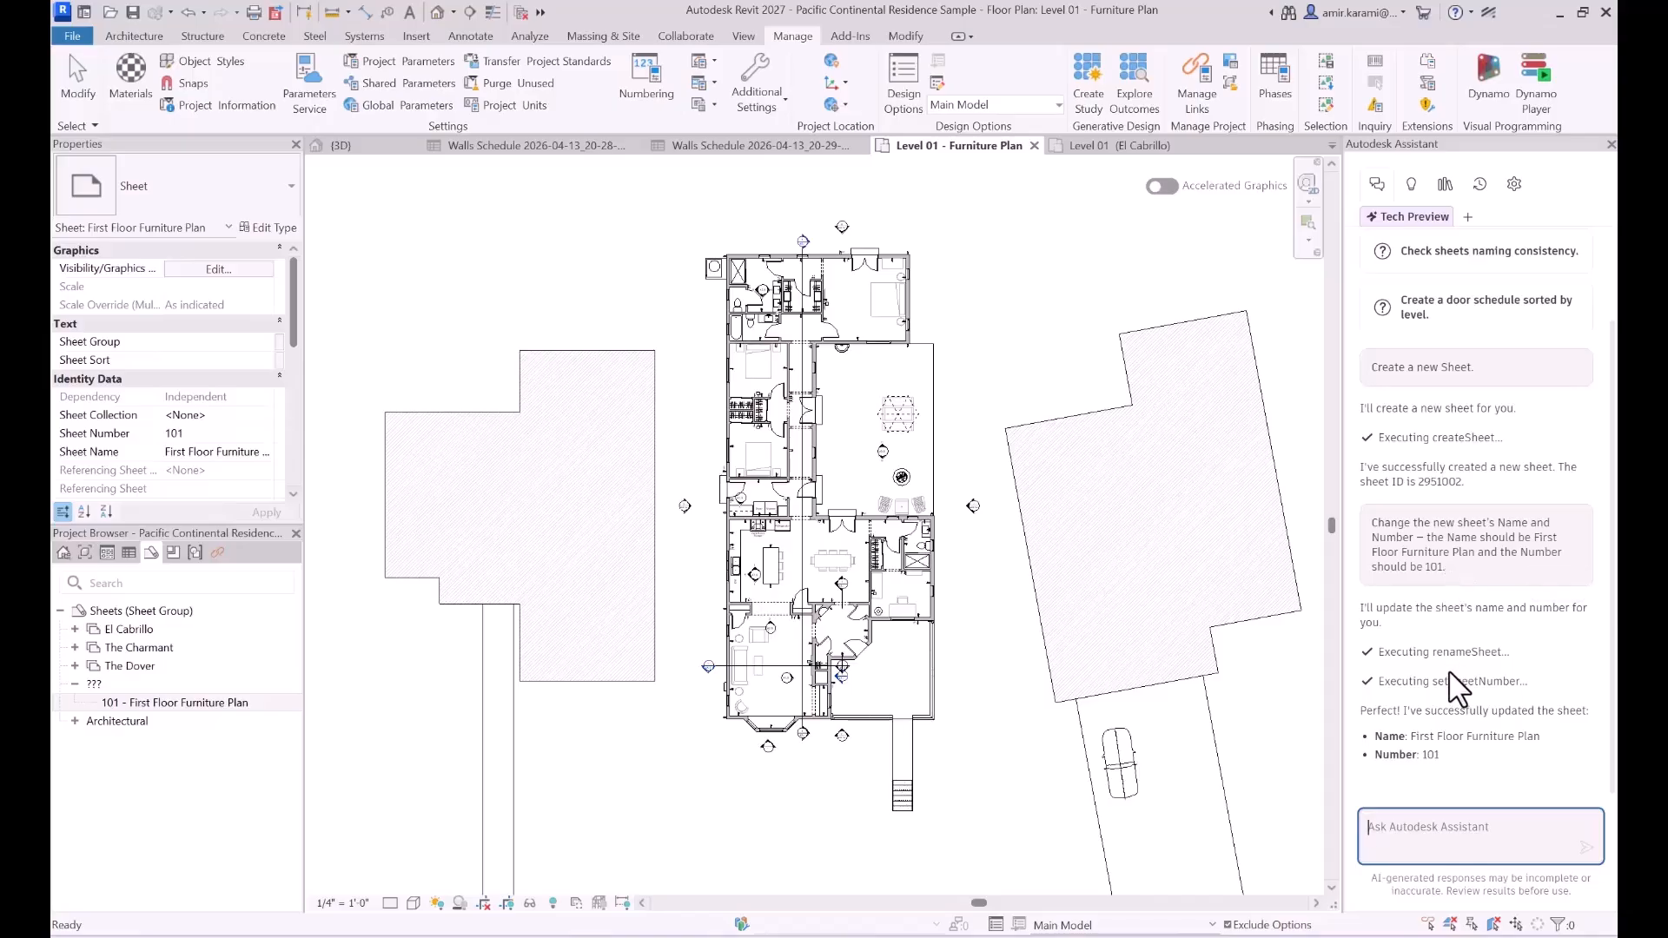
left_click(116, 706)
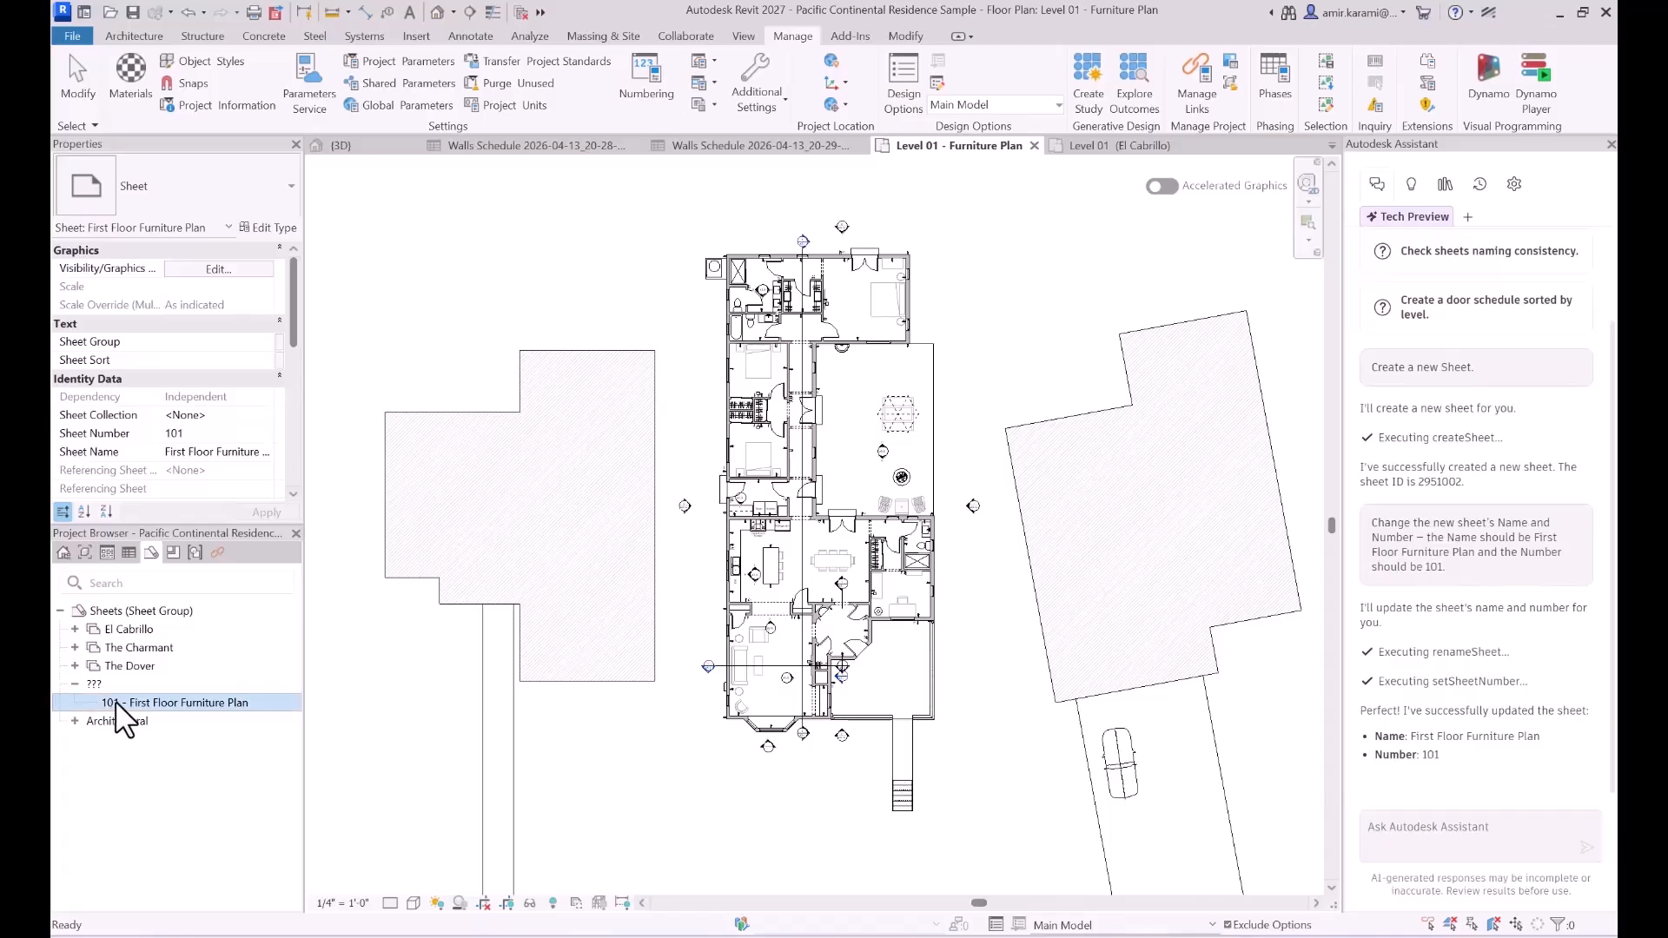
double_click(115, 705)
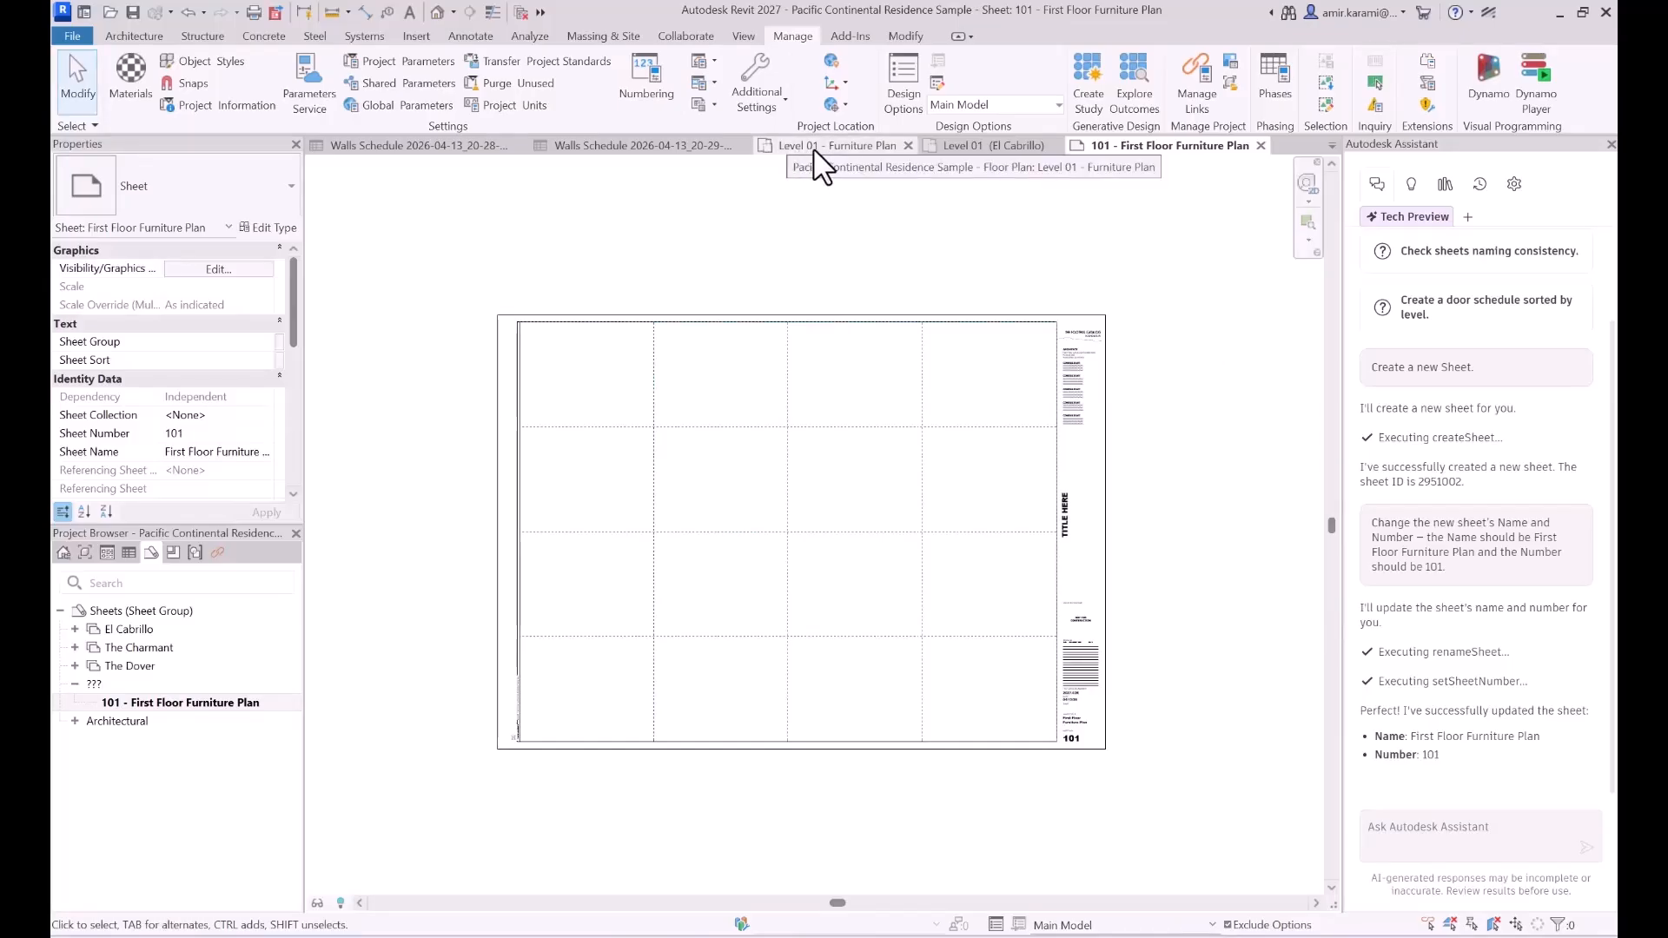
- Copy the prompt "Place the Level 01 - Furniture Plan view onto this sheet." from the Notepad file and send it to the Assistant in Revit
mouse_move(1039, 937)
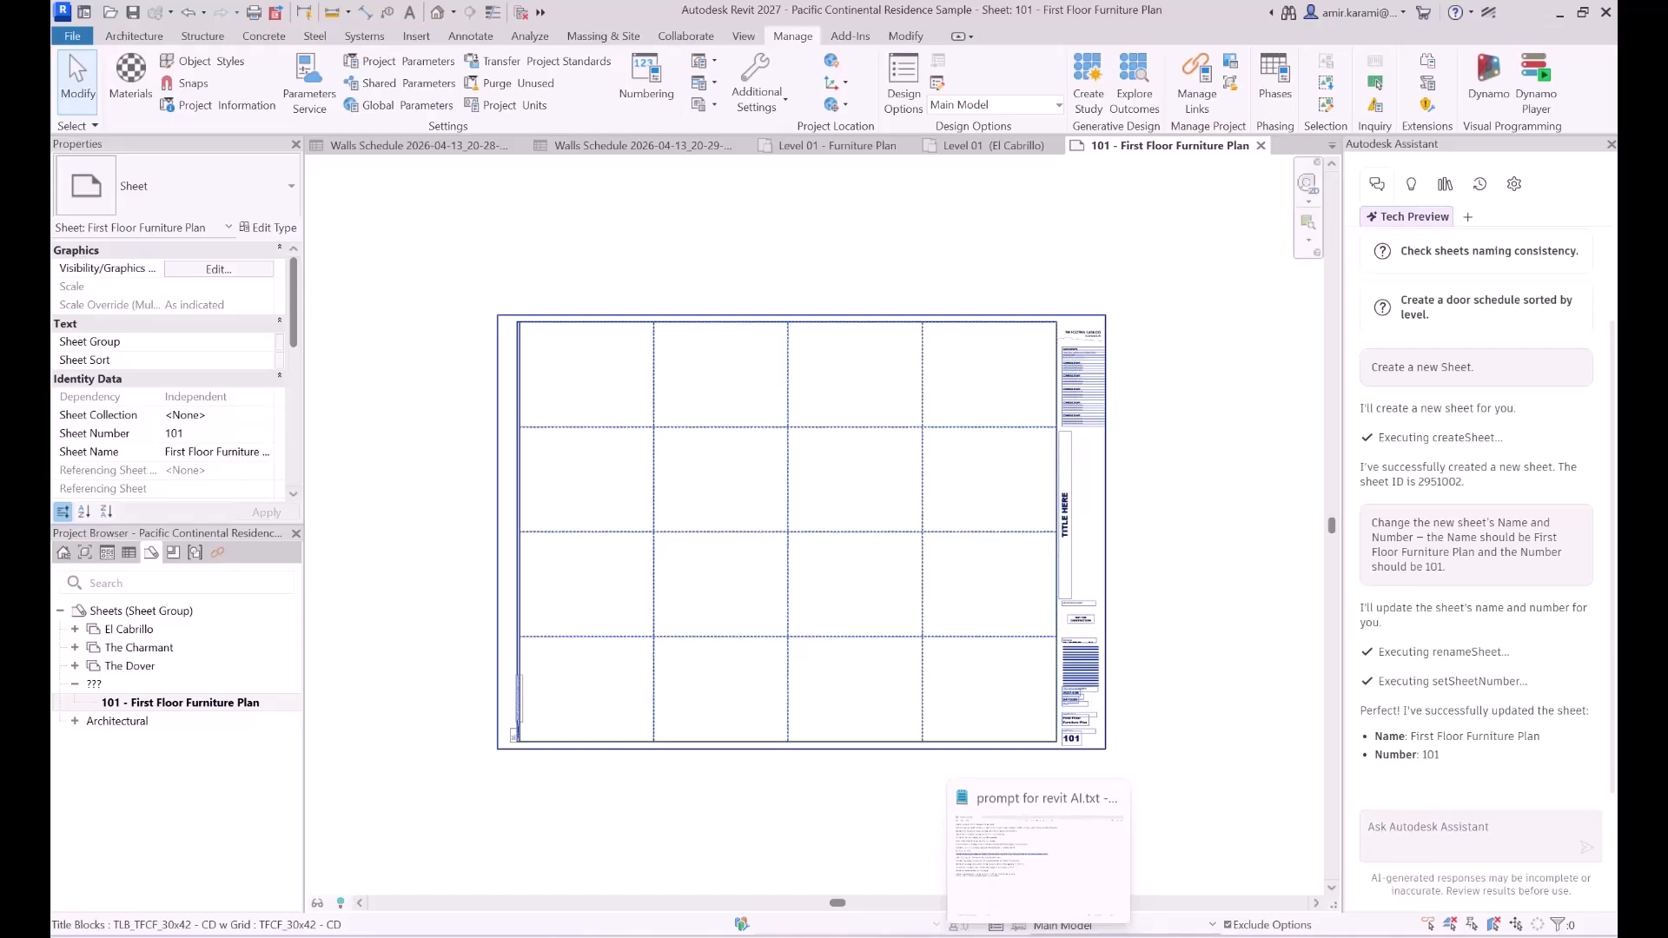
left_click(1038, 847)
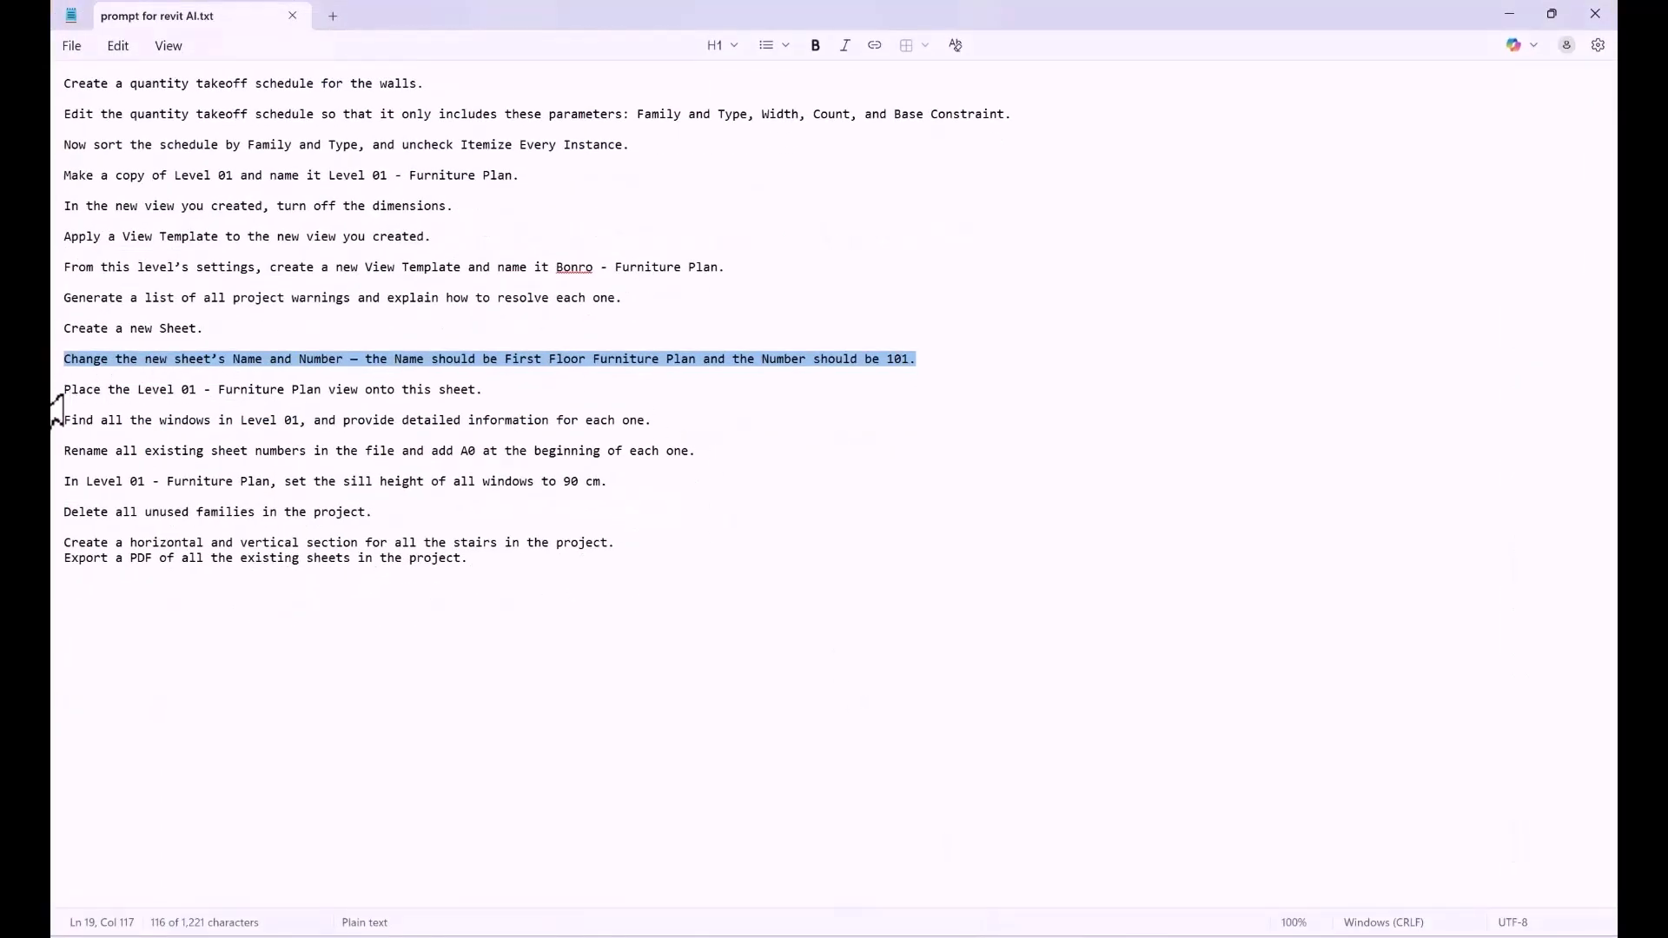
left_click_drag(68, 391, 500, 404)
key("ctrl+c")
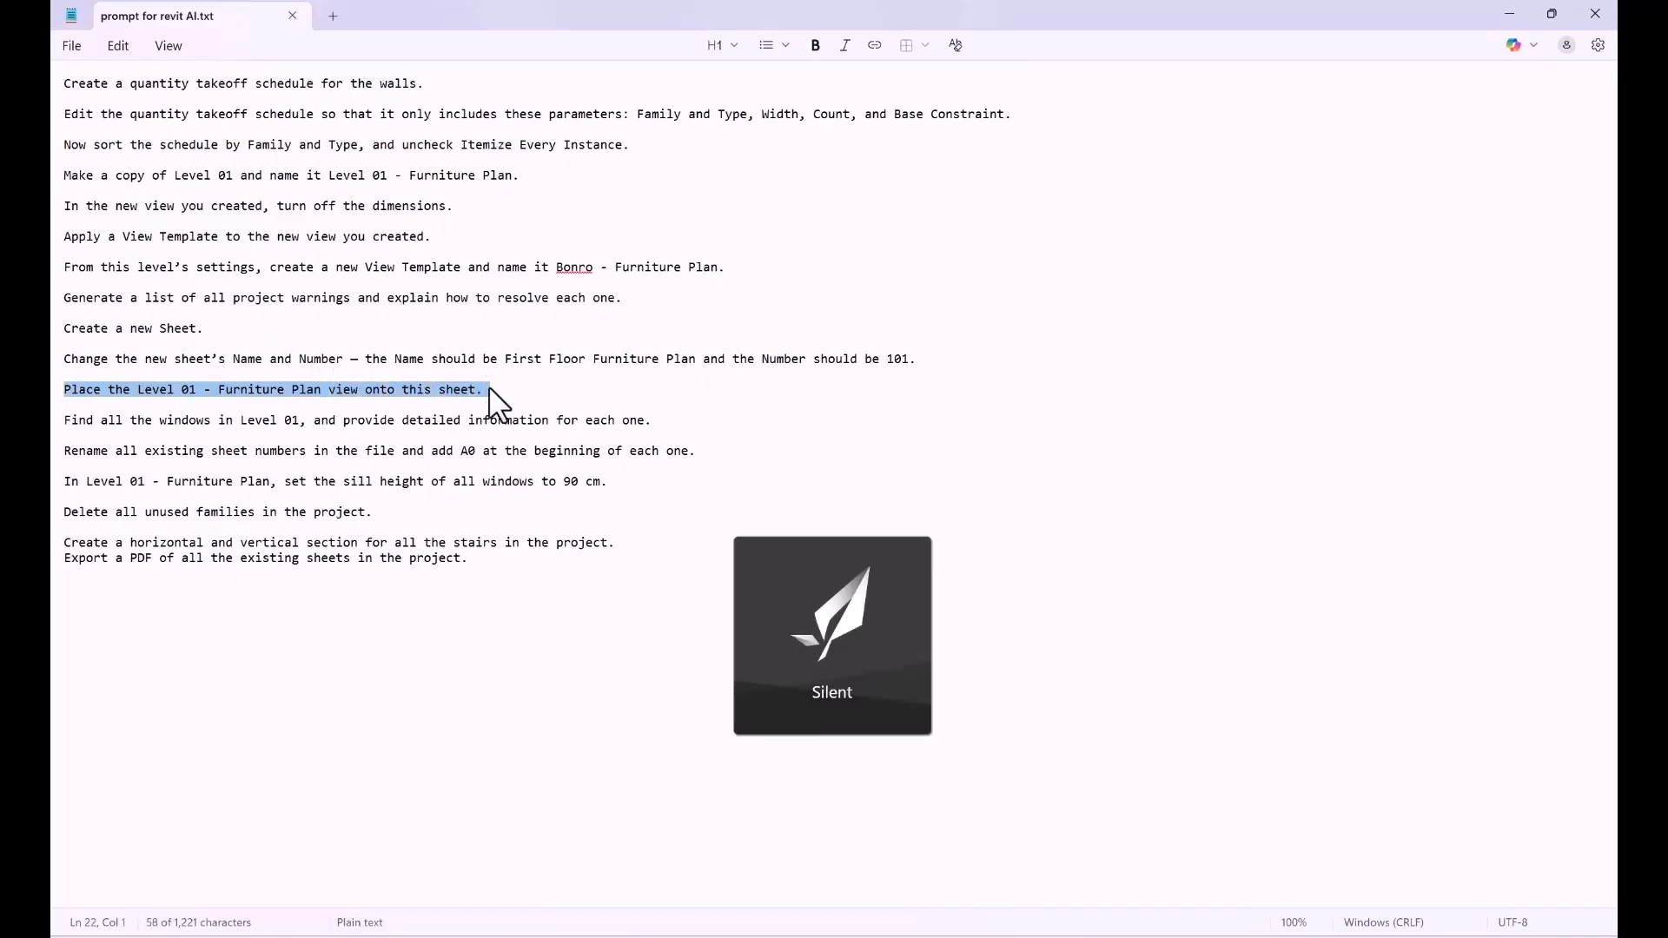
left_click(1510, 15)
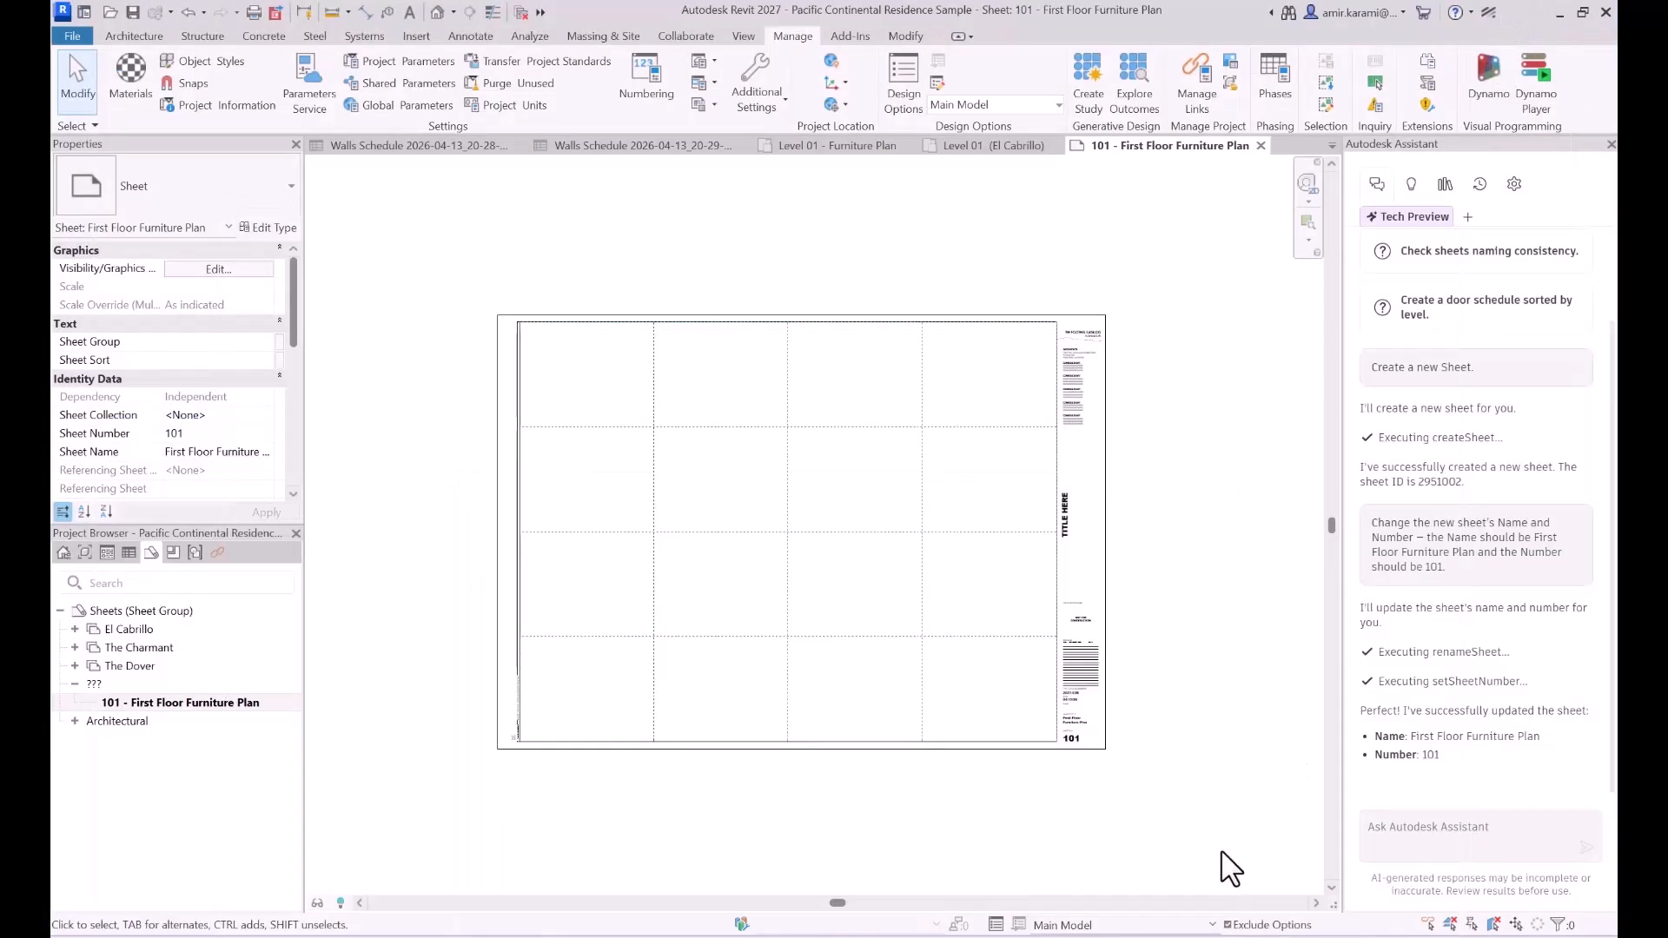
left_click(1429, 833)
key("ctrl+v")
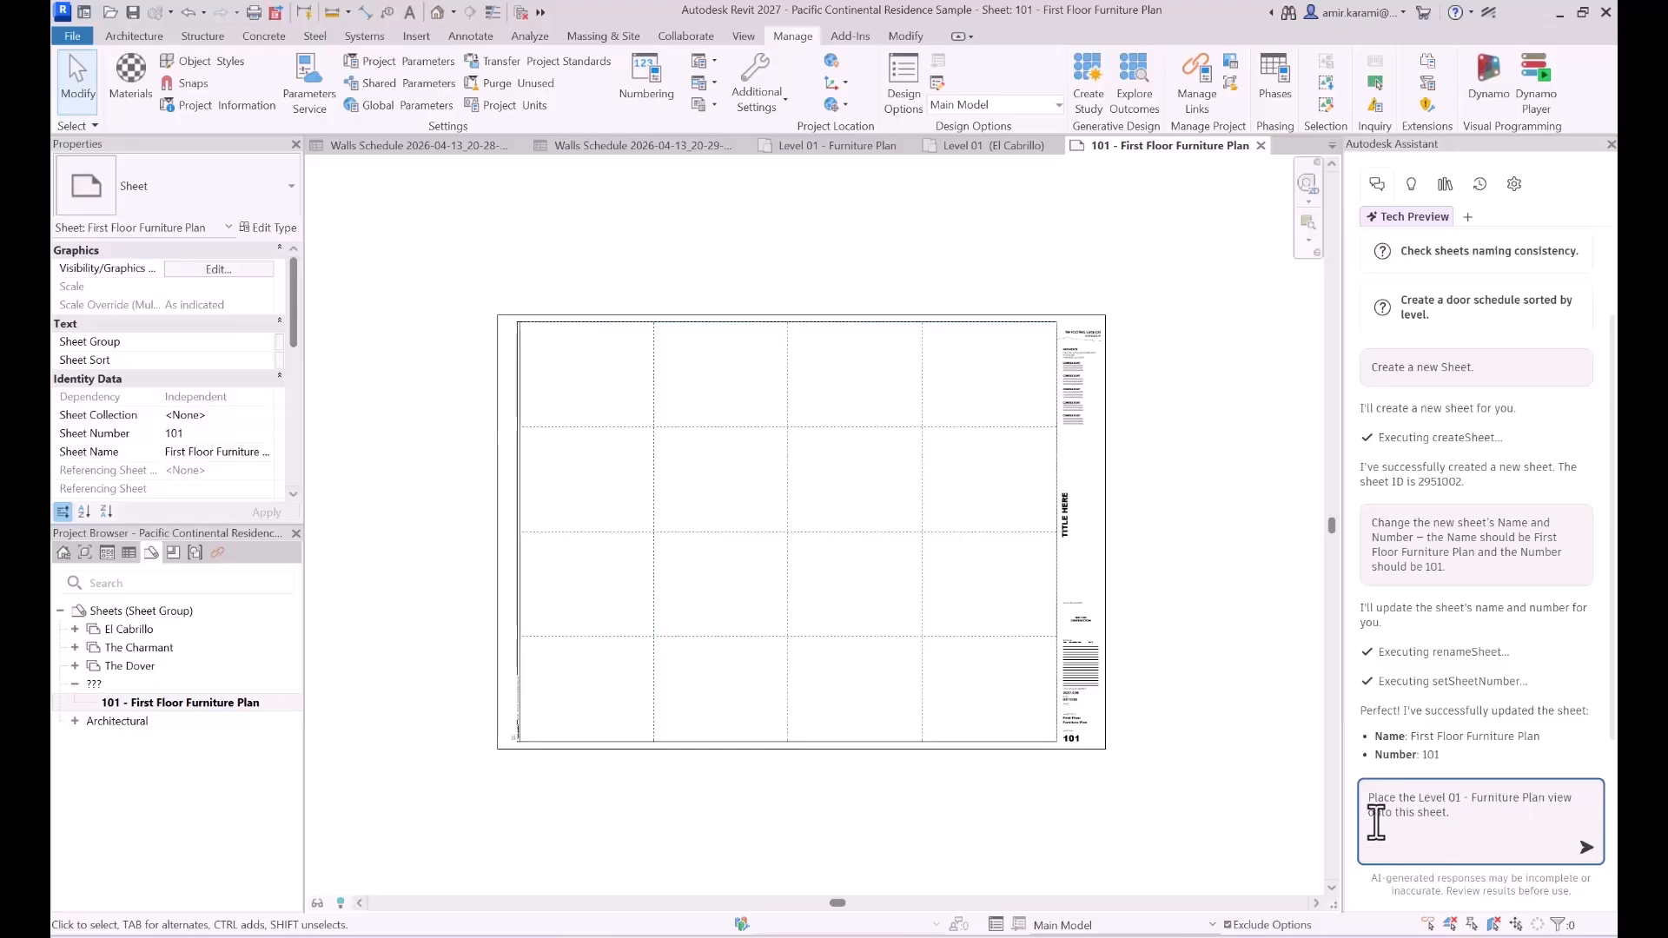
left_click(1586, 848)
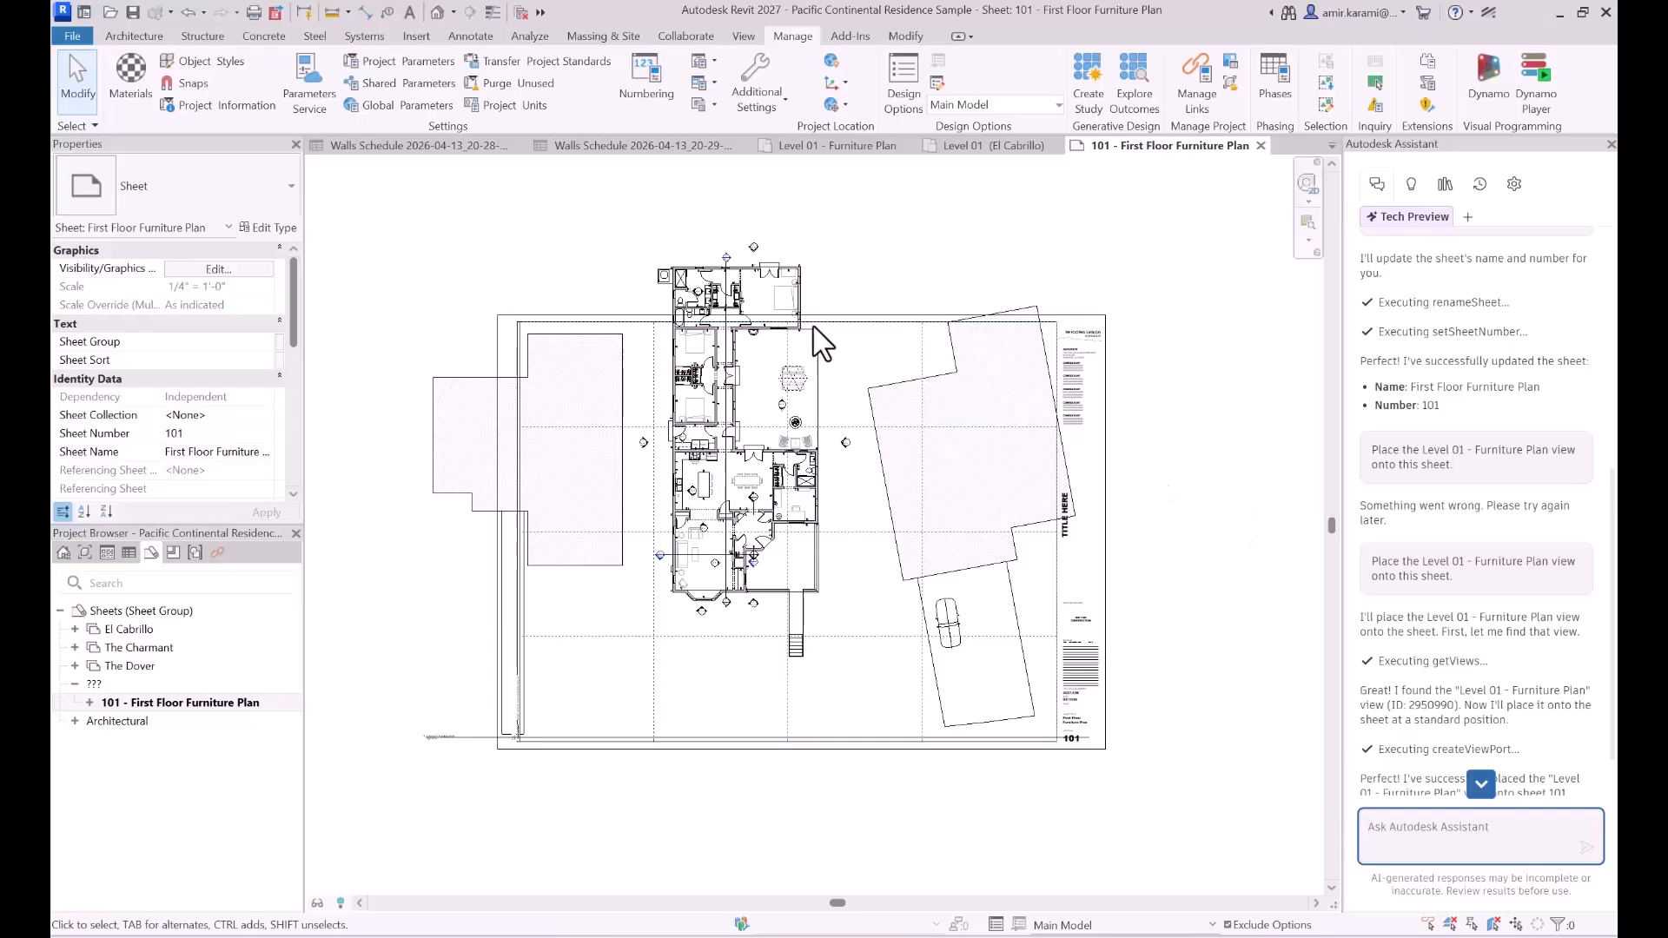
- Move the furniture plan viewport down and to the right on sheet 101 so the whole building sits inside the title block
left_click(773, 406)
left_click_drag(748, 286, 857, 427)
left_click(1216, 493)
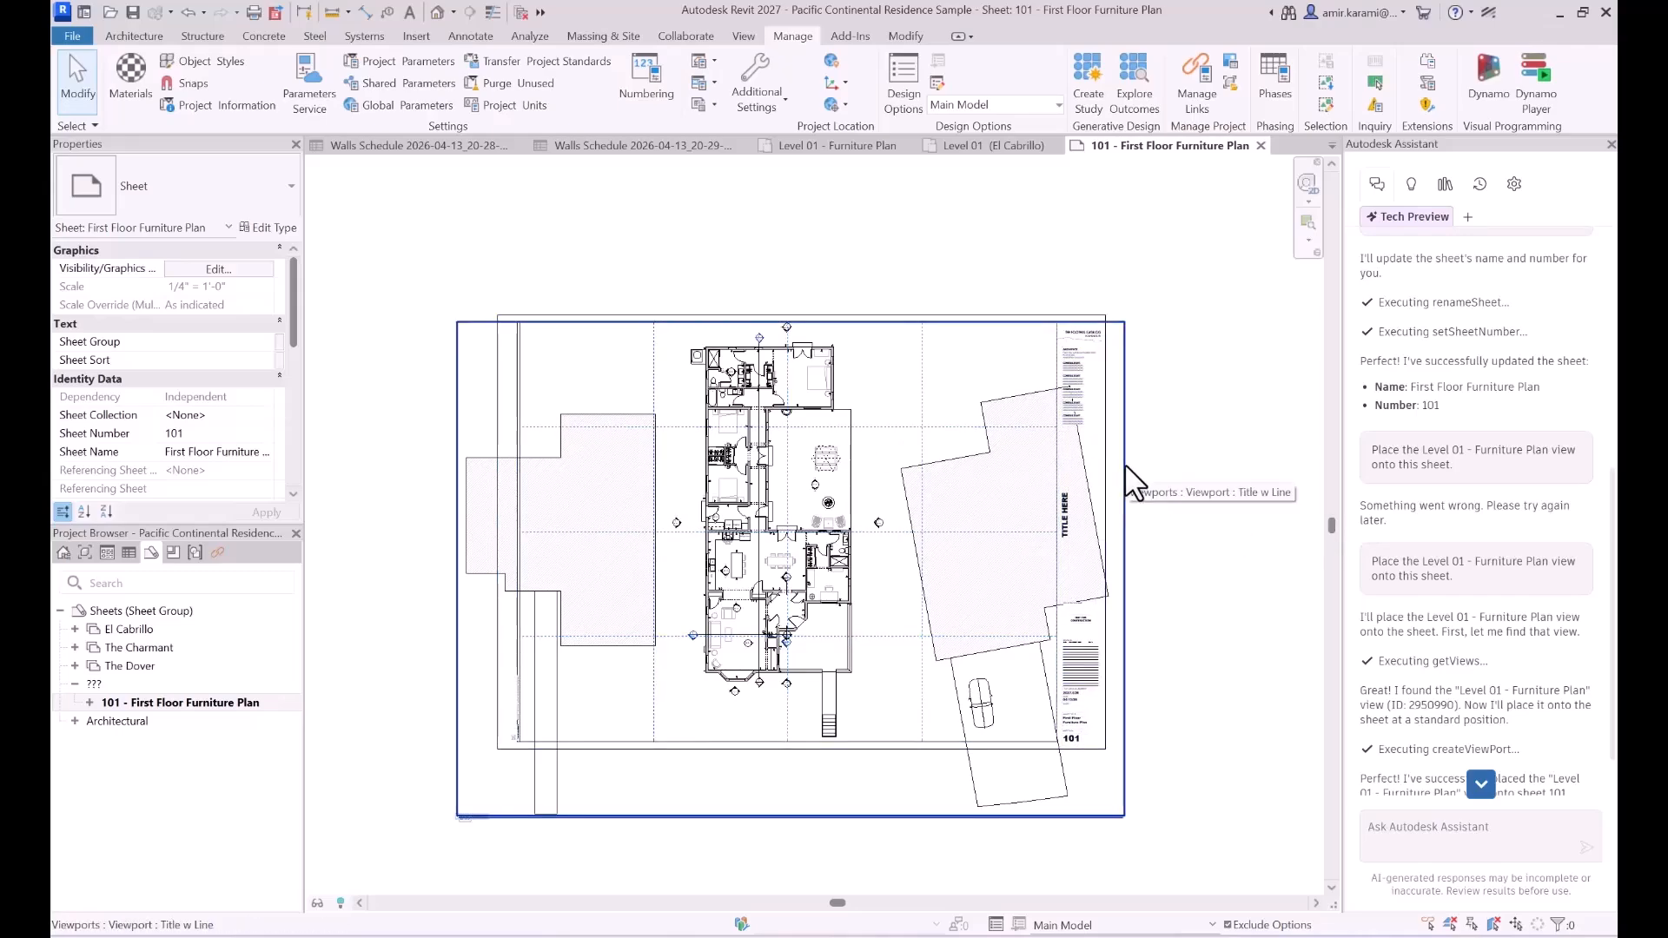
scroll(1497, 570, "down", 1)
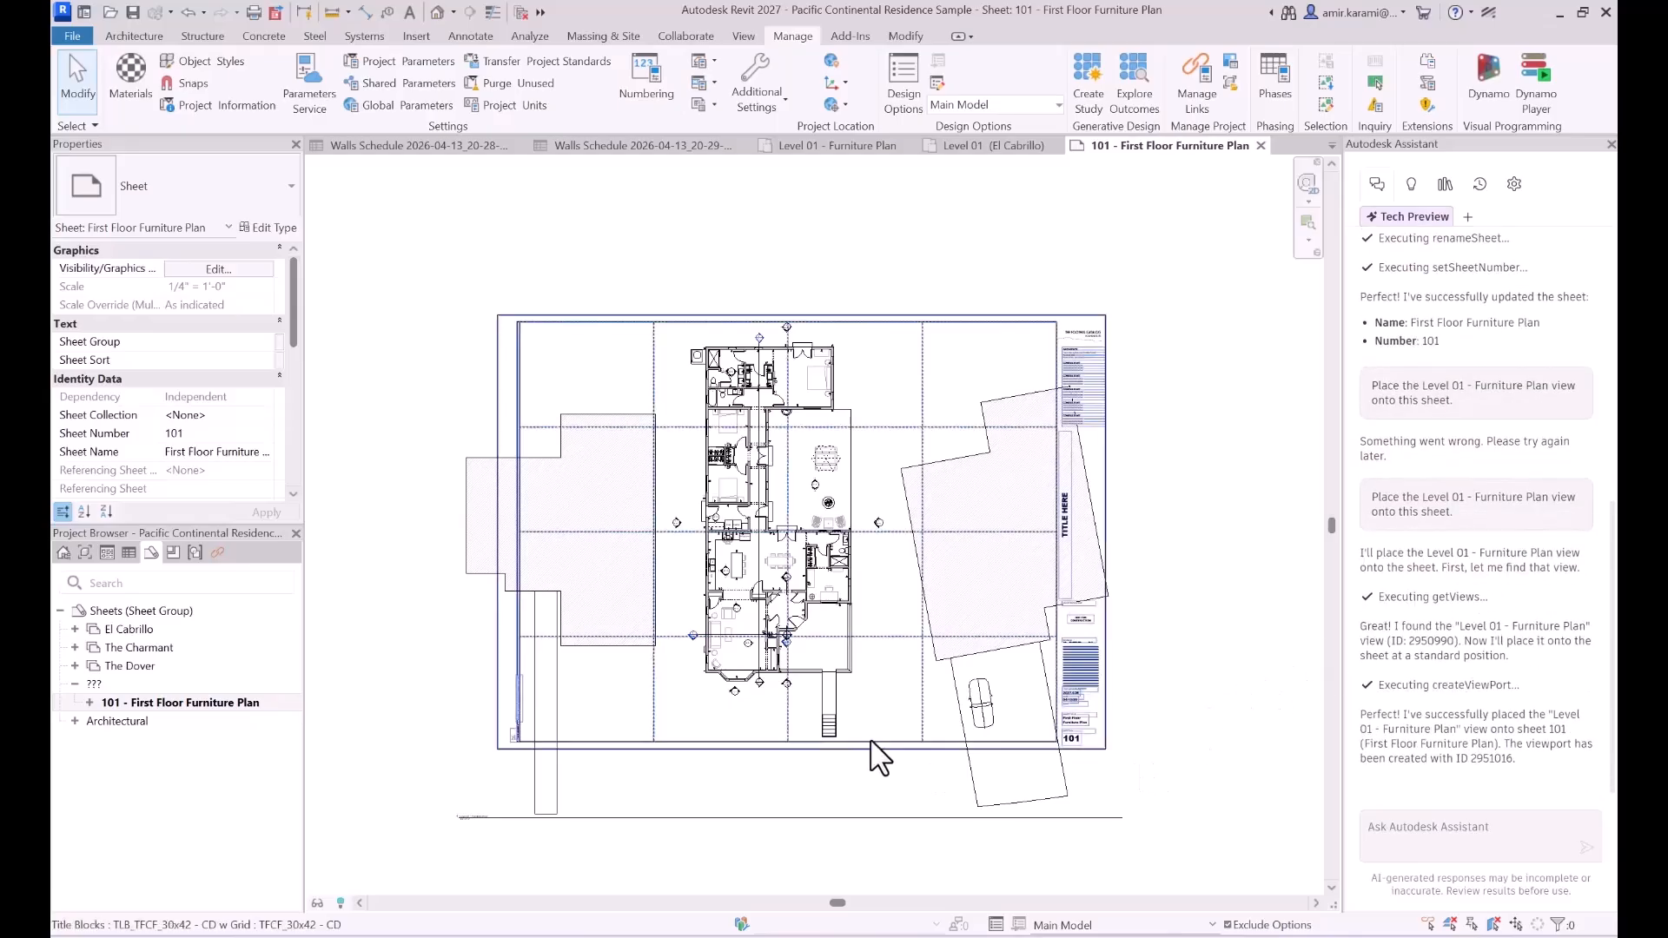
- Activate the furniture plan view on the sheet, dismiss the save reminder, and tighten all four crop edges around the central building
left_click(474, 528)
double_click(483, 544)
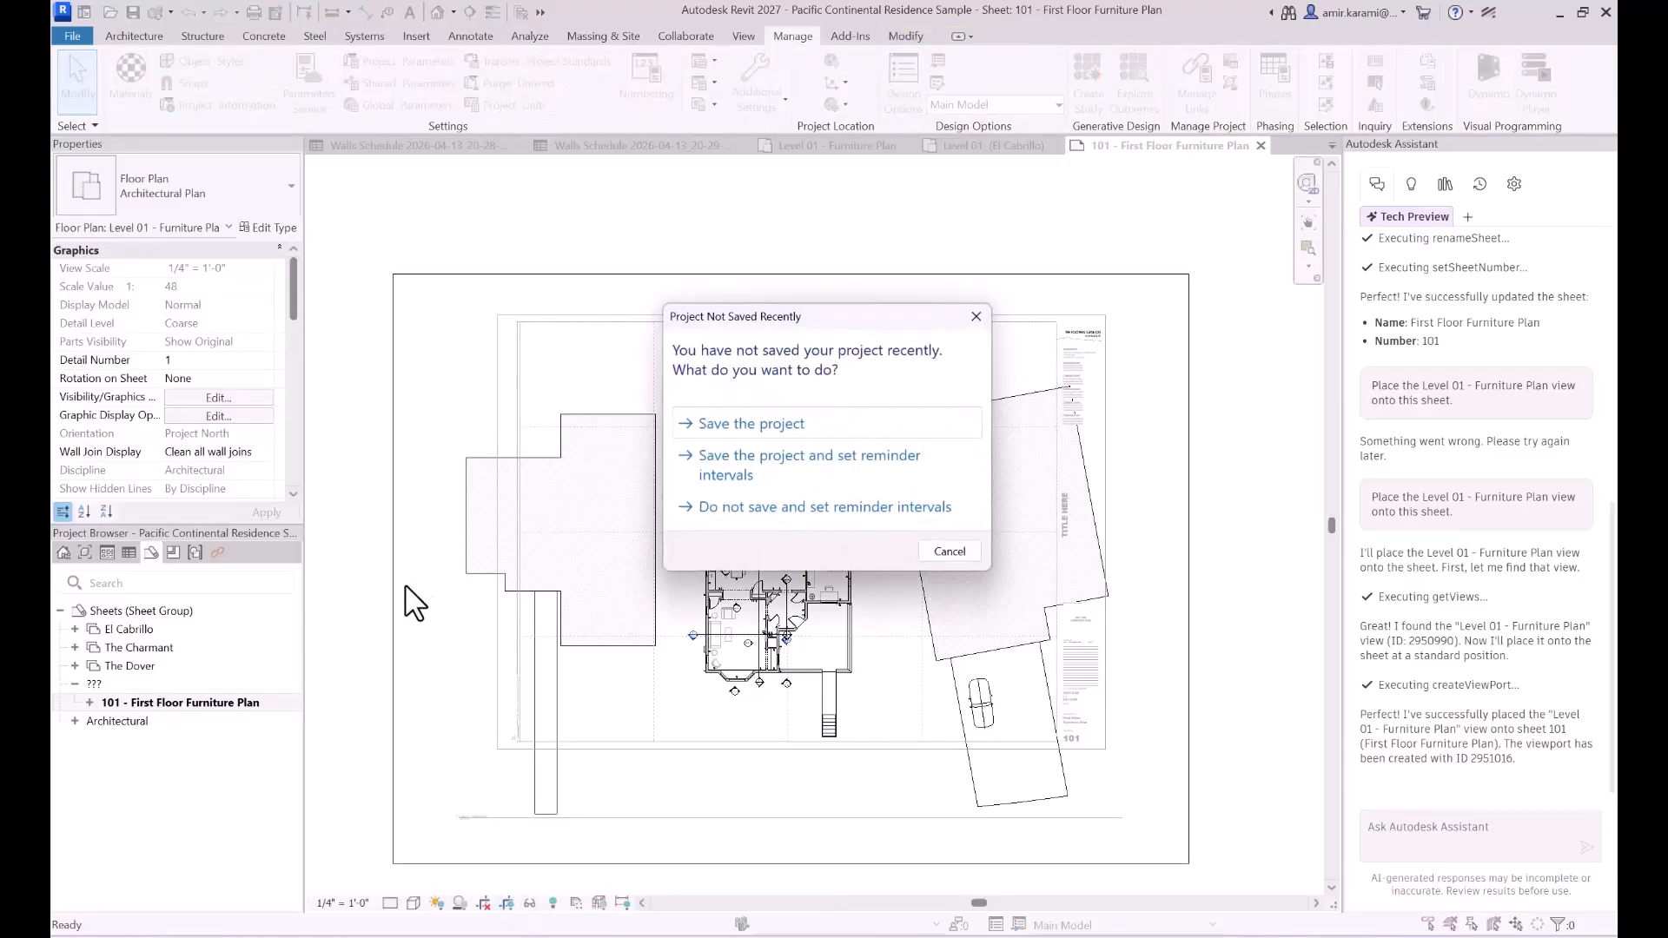
left_click(951, 550)
left_click(397, 577)
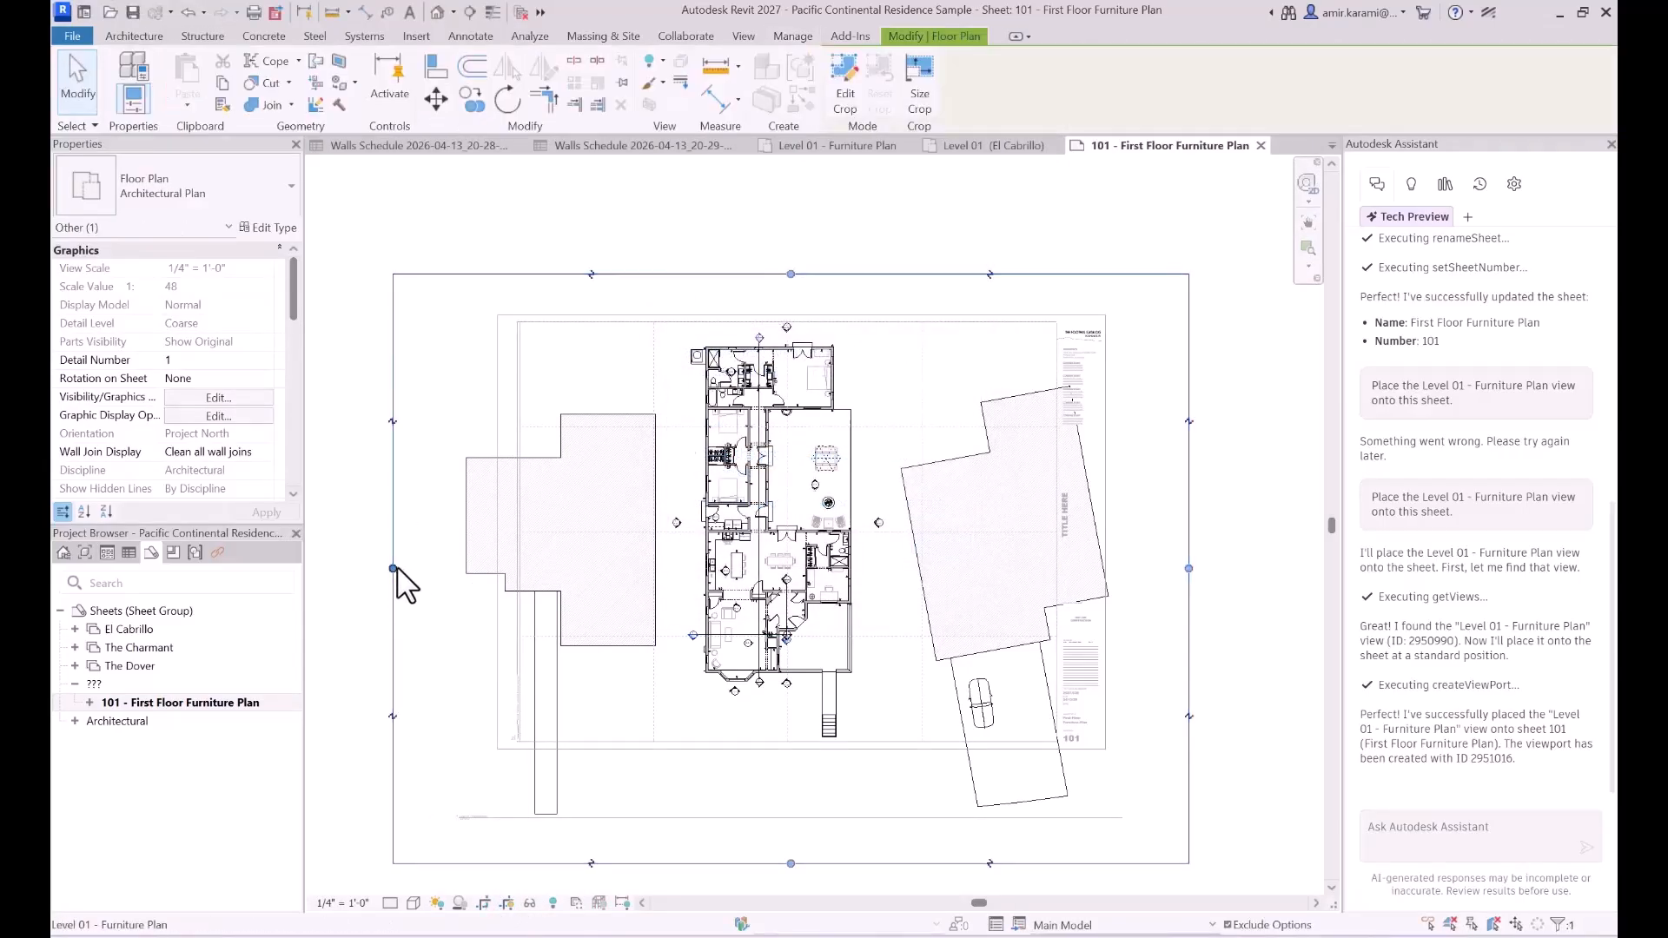
left_click_drag(611, 569, 662, 569)
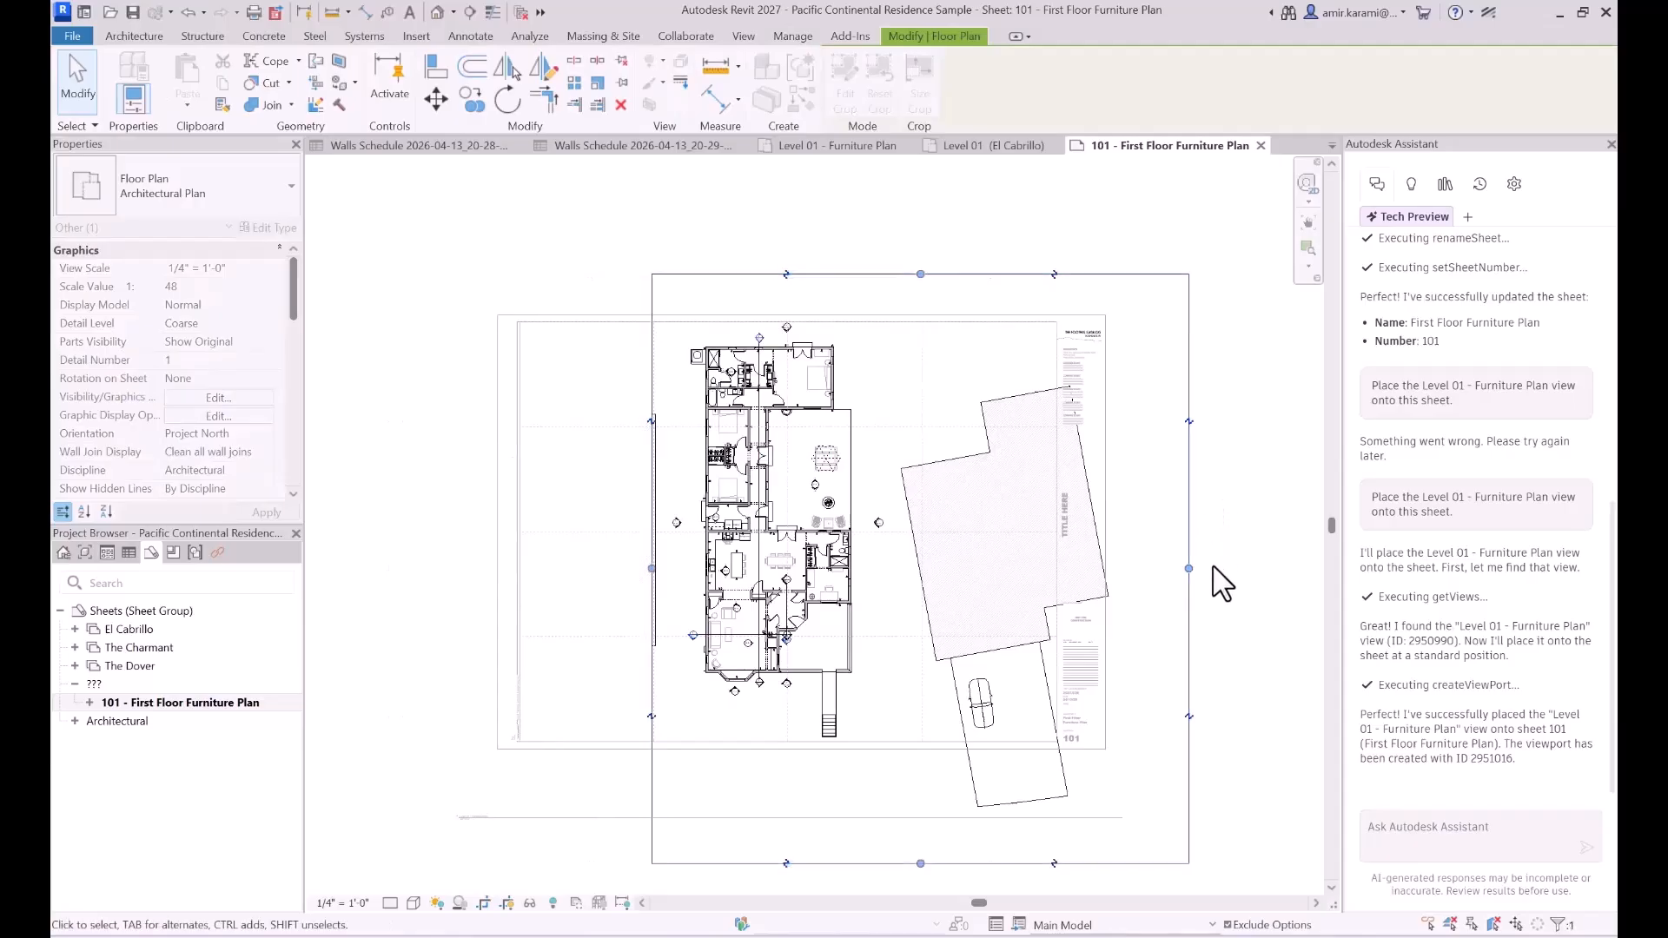
left_click_drag(1169, 570, 873, 569)
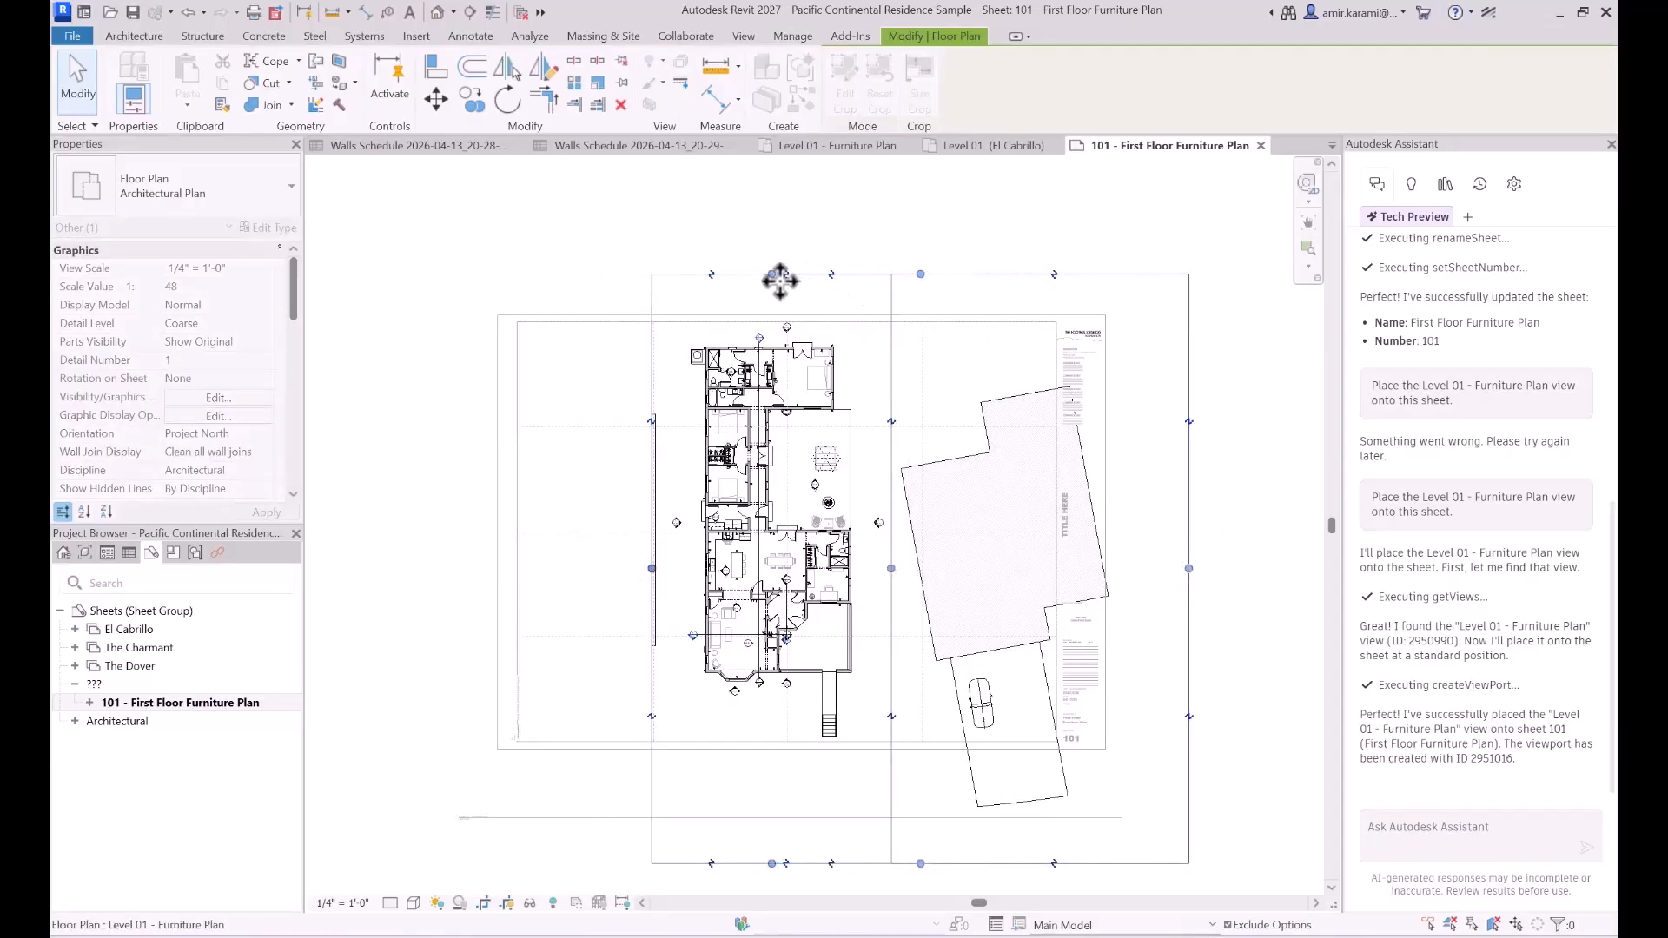
left_click_drag(773, 275, 772, 331)
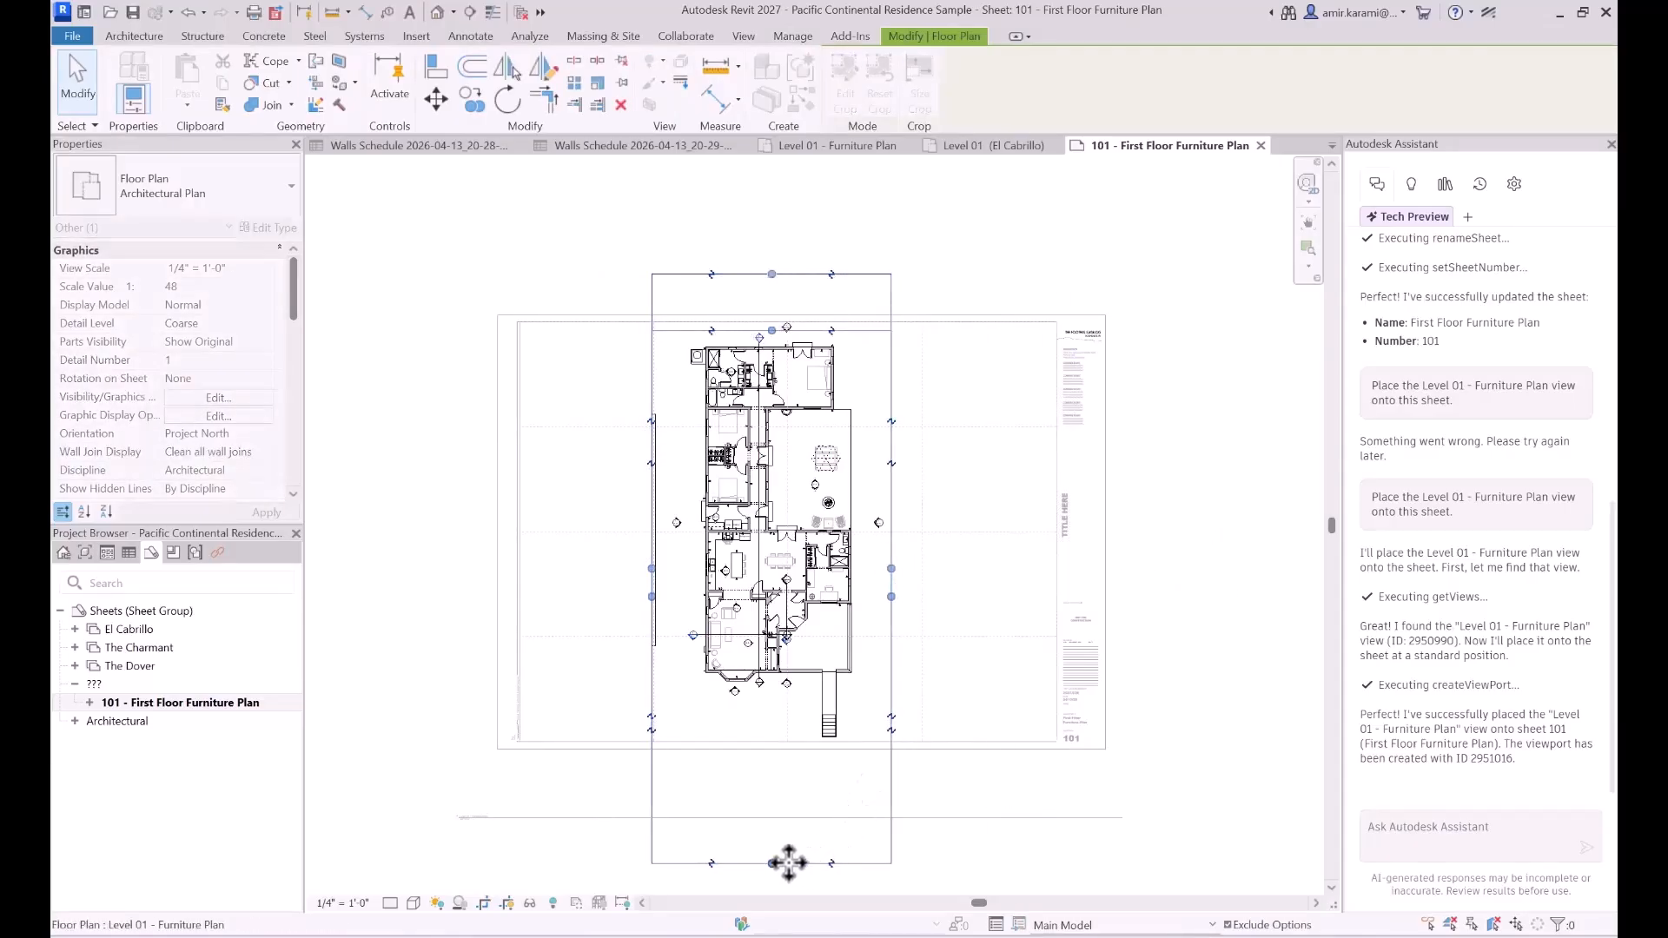
left_click_drag(772, 864, 772, 720)
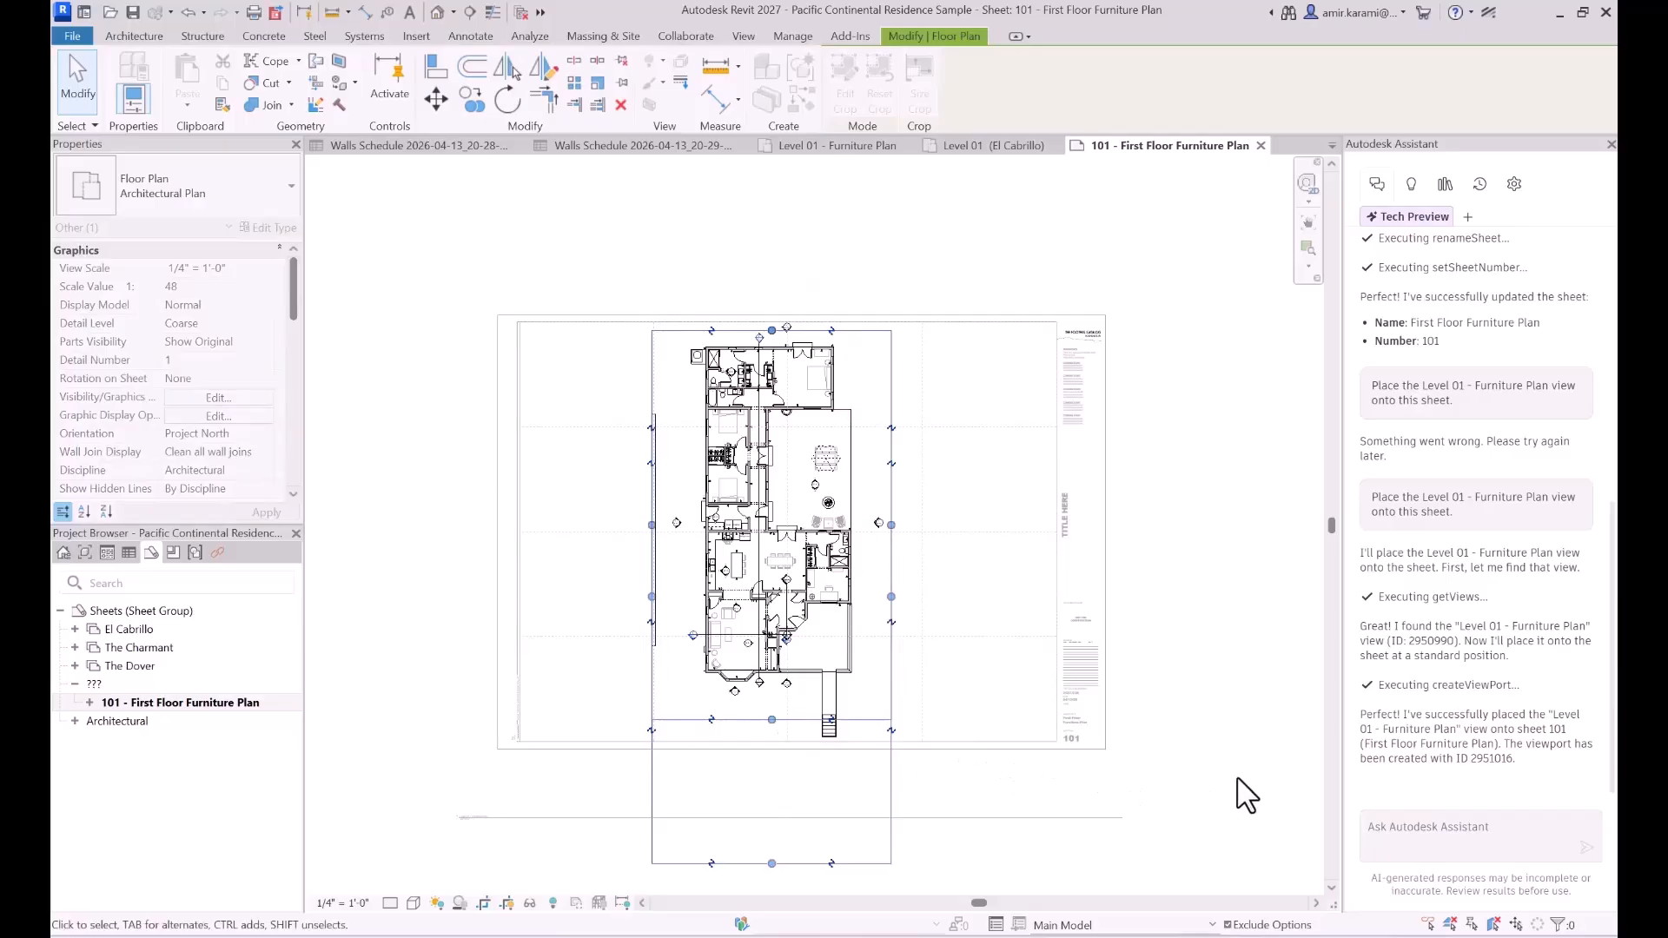
double_click(1231, 707)
- Move the viewport title inside the sheet's lower-left corner and shorten its title line
left_click(496, 818)
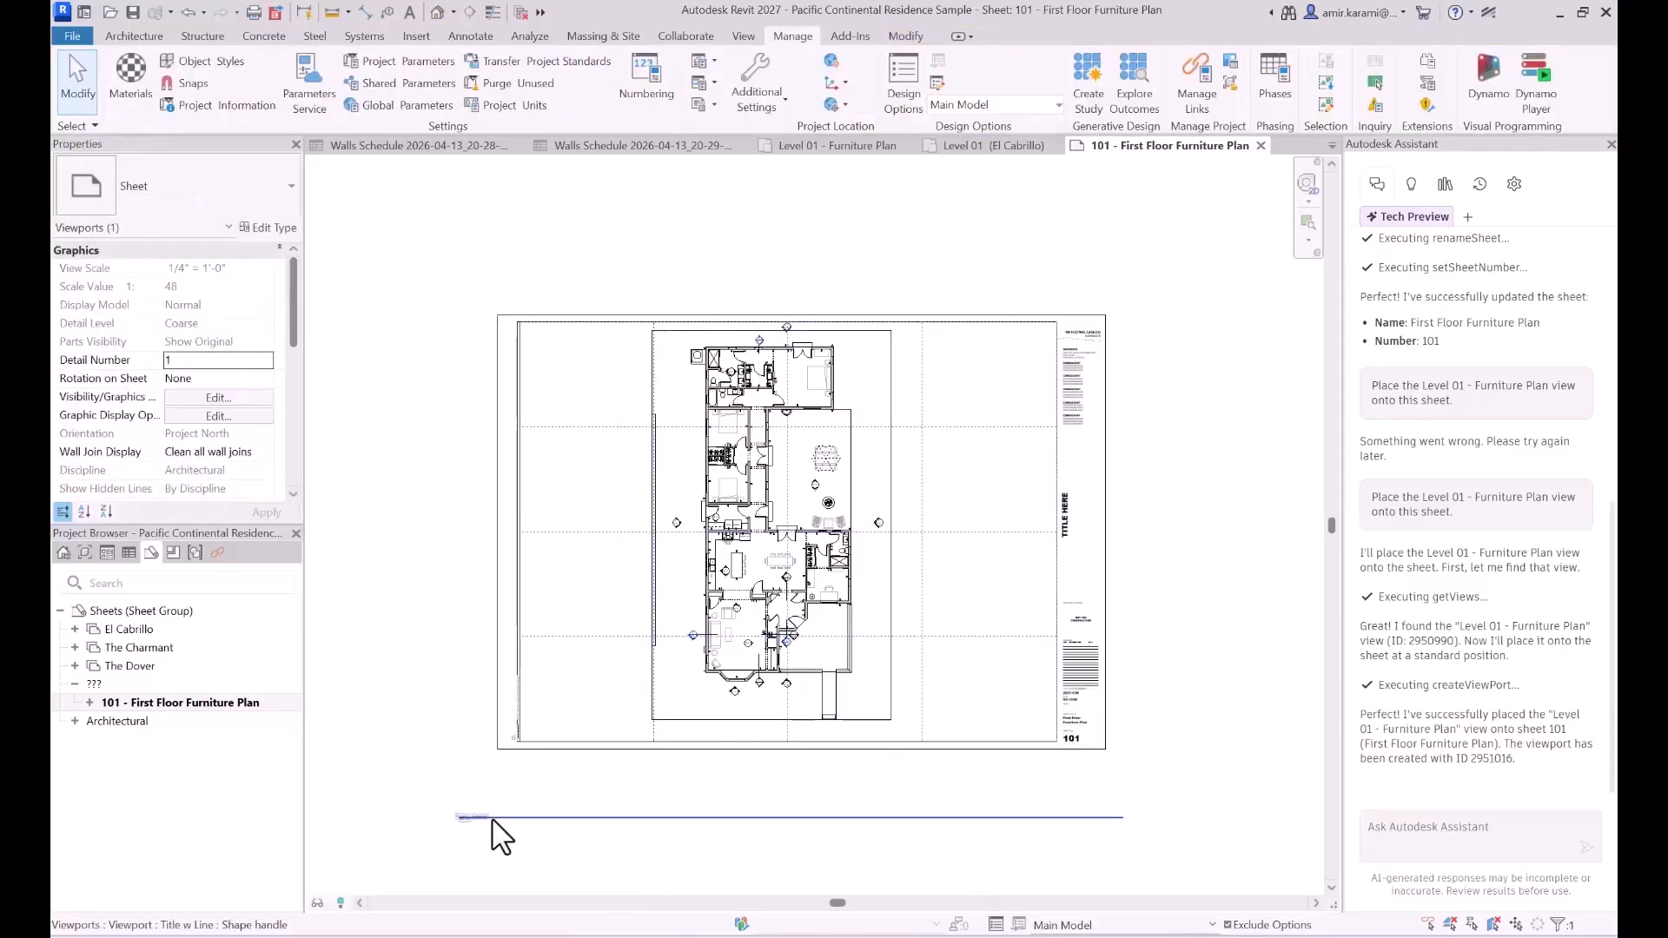
left_click_drag(500, 805, 555, 731)
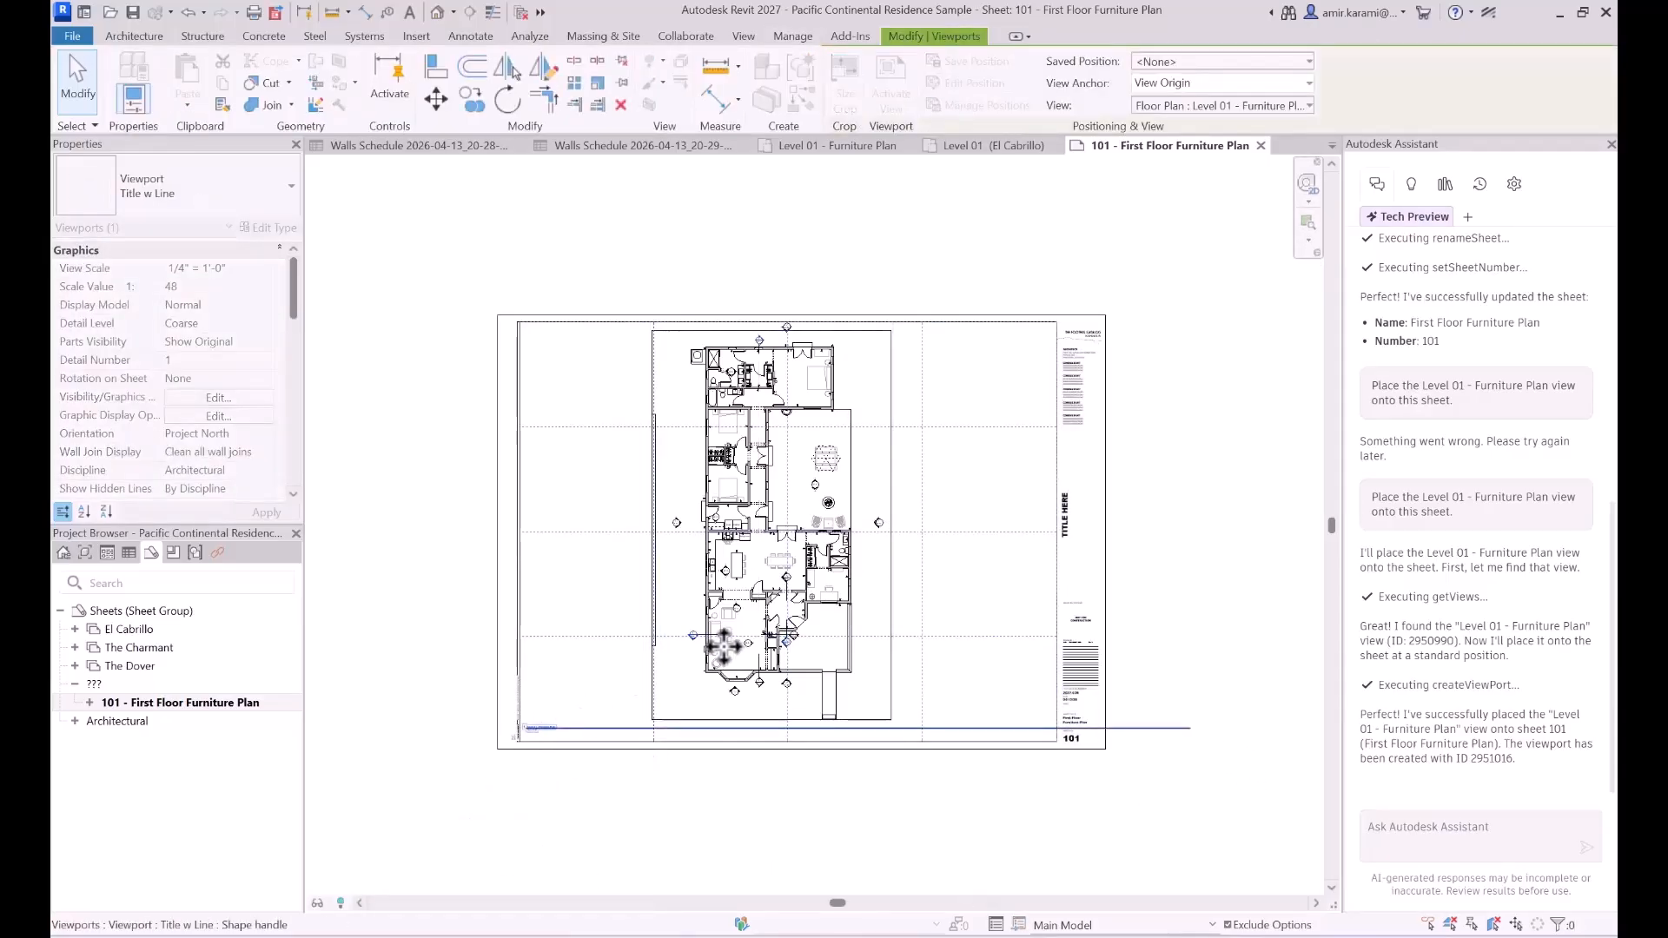
left_click(1192, 731)
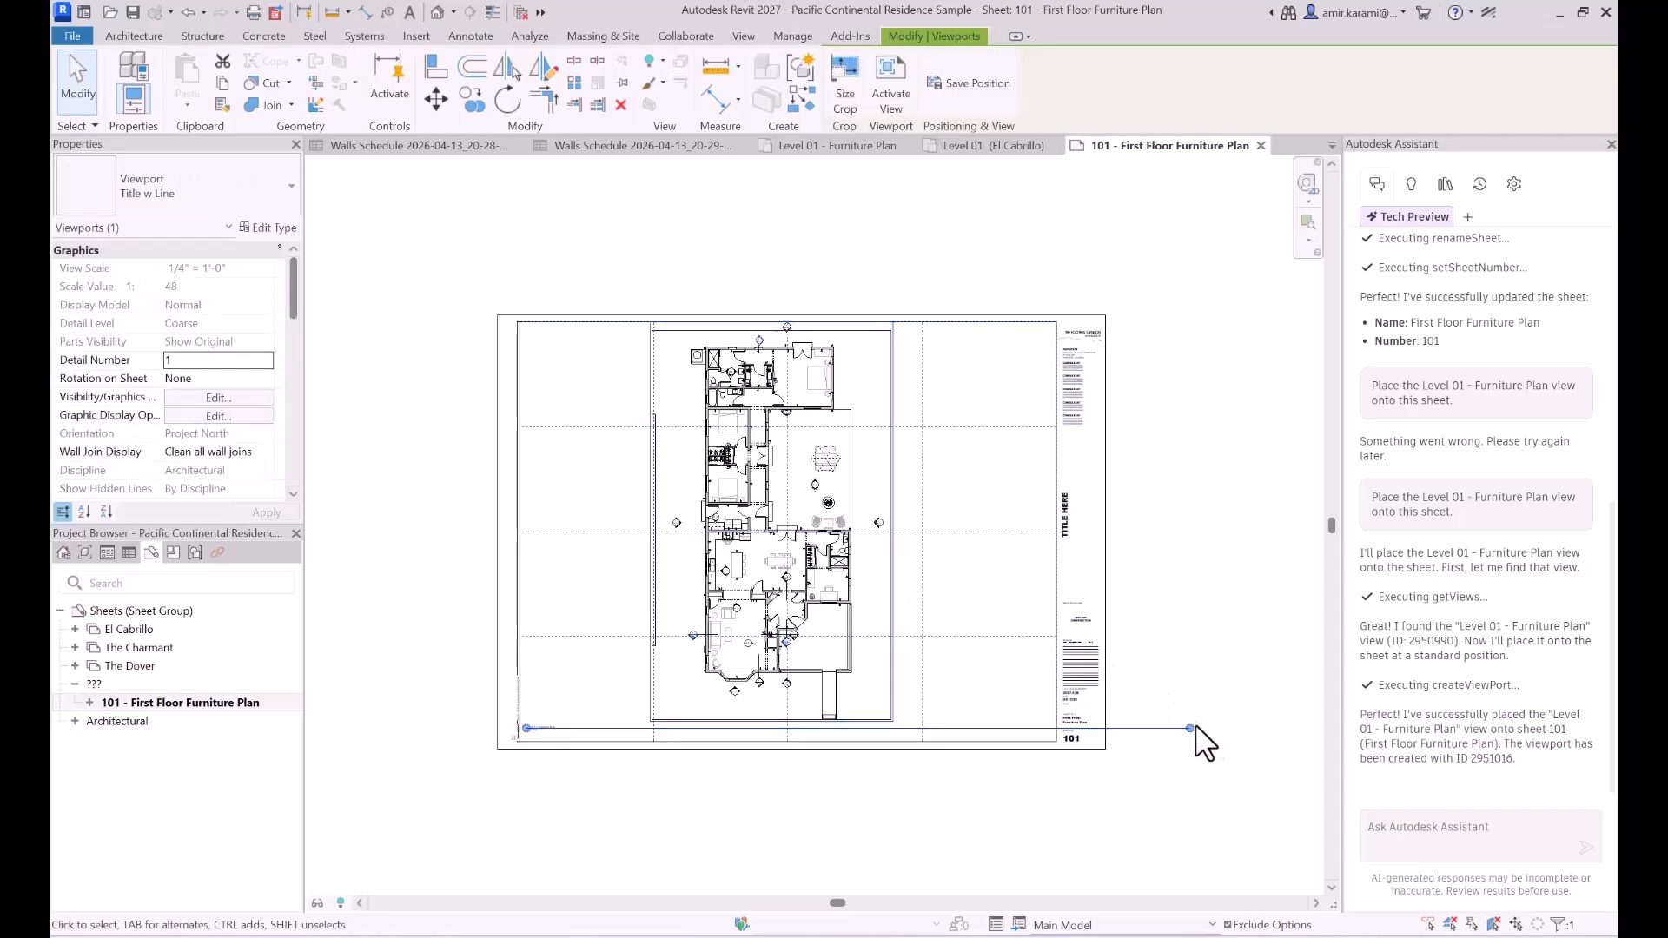
left_click_drag(570, 740, 600, 794)
left_click(604, 806)
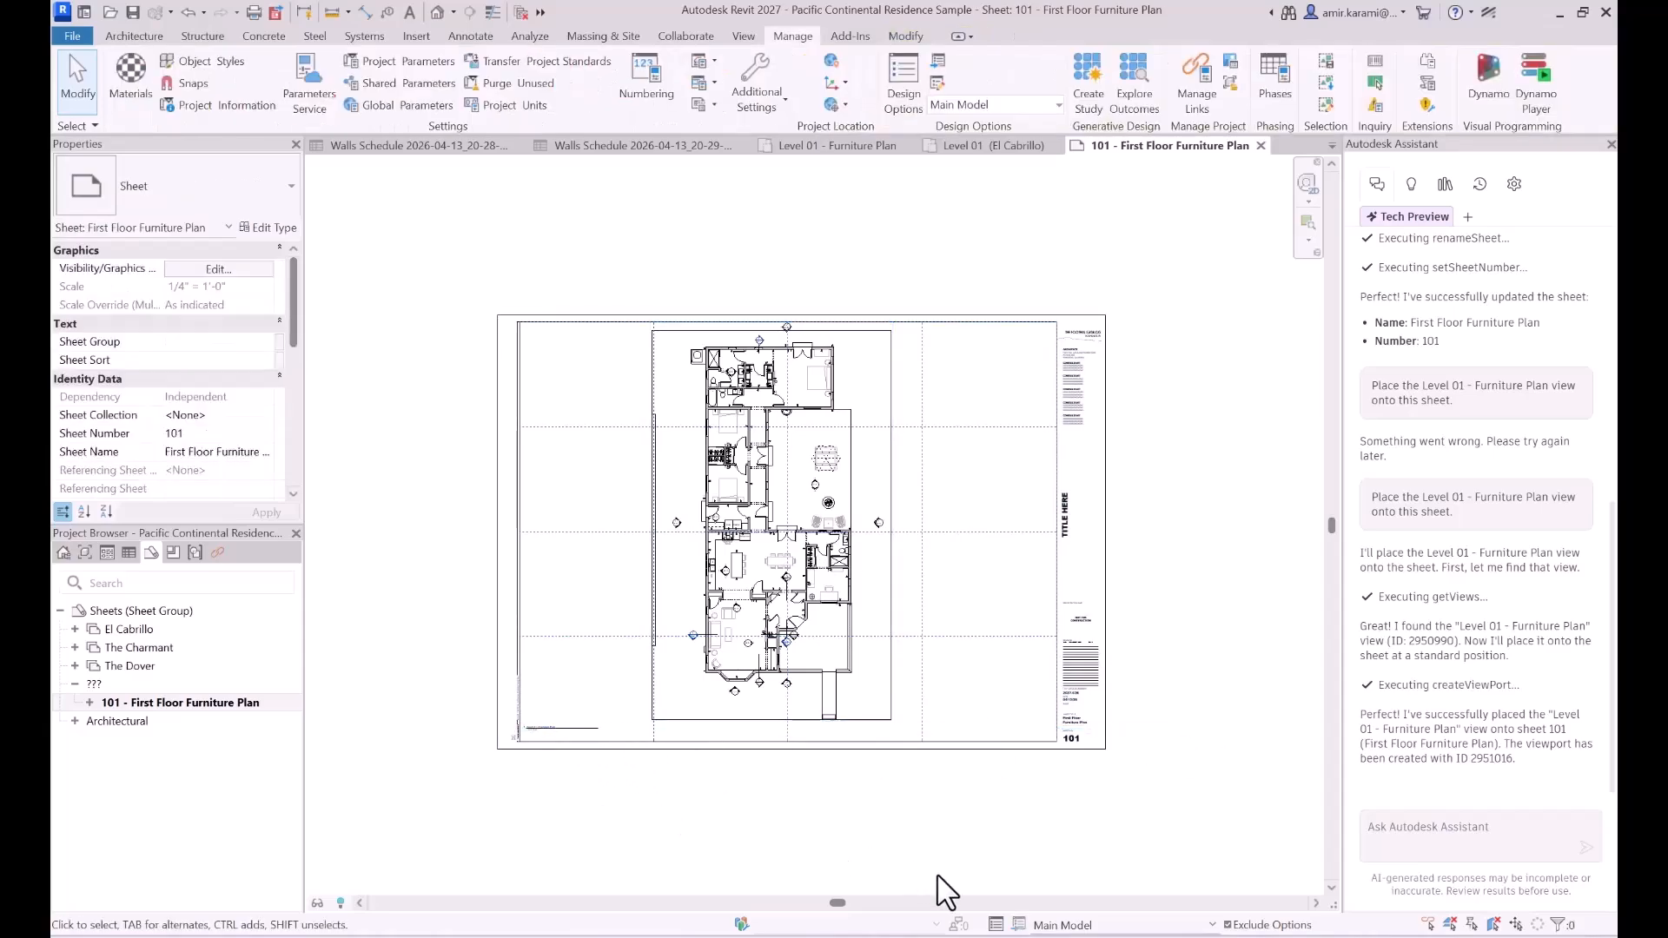
- Copy the prompt "Export a PDF of all the existing sheets in the project." from the Notepad file and send it to the Assistant in Revit
key("alt+Tab")
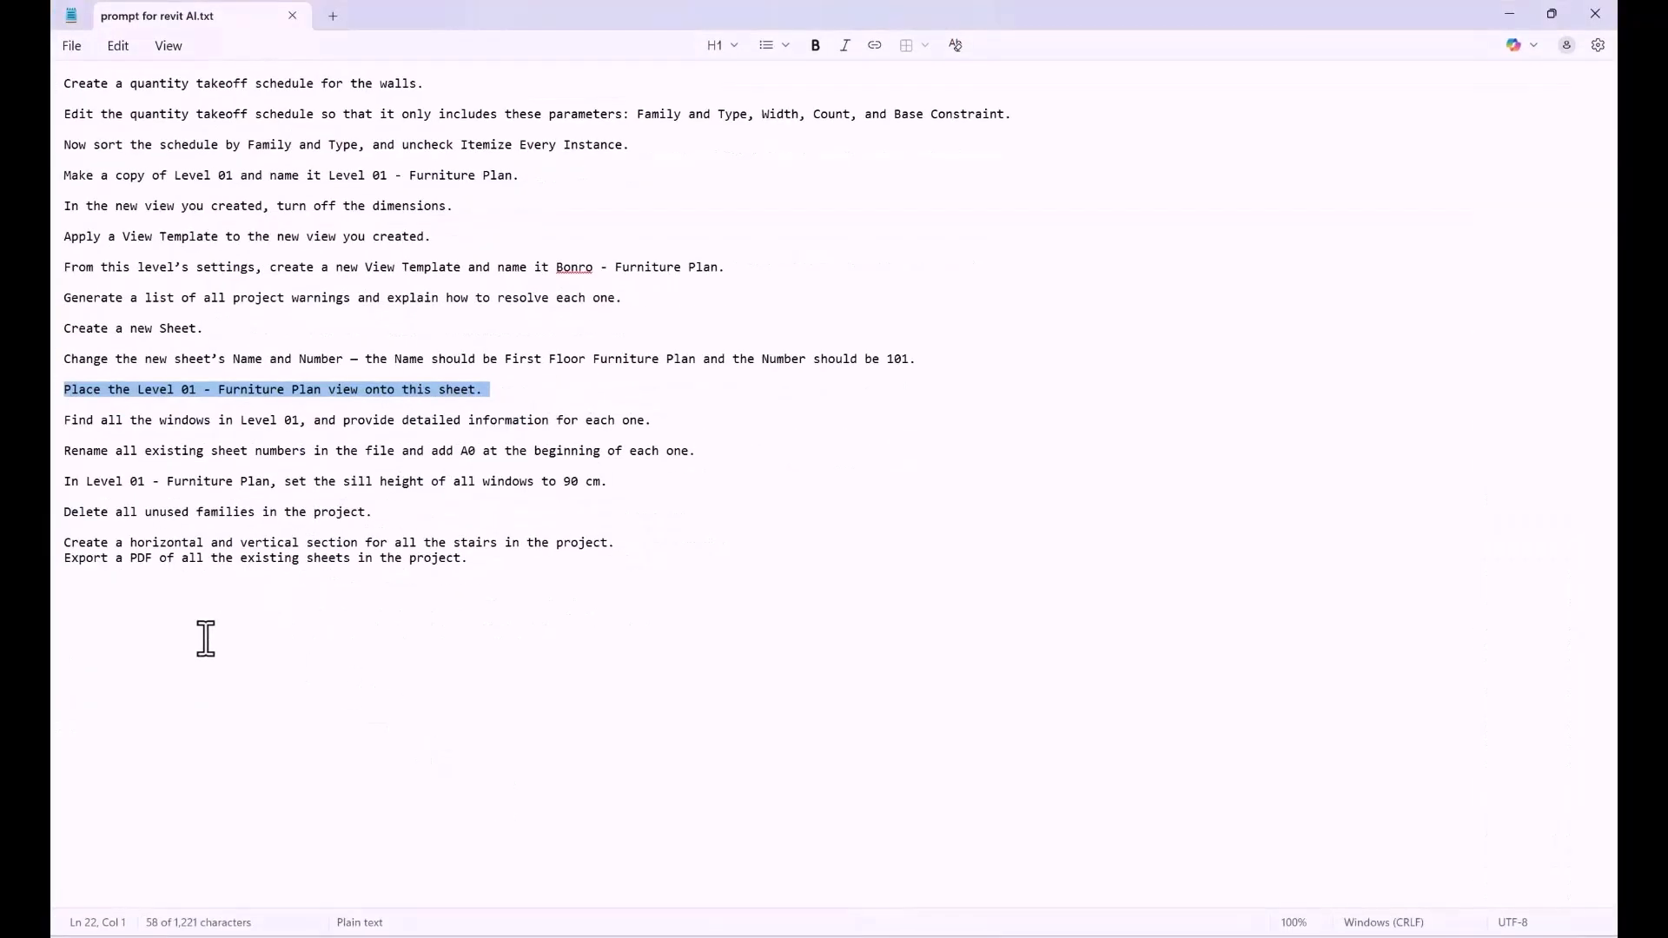
left_click_drag(67, 560, 511, 574)
key("ctrl+c")
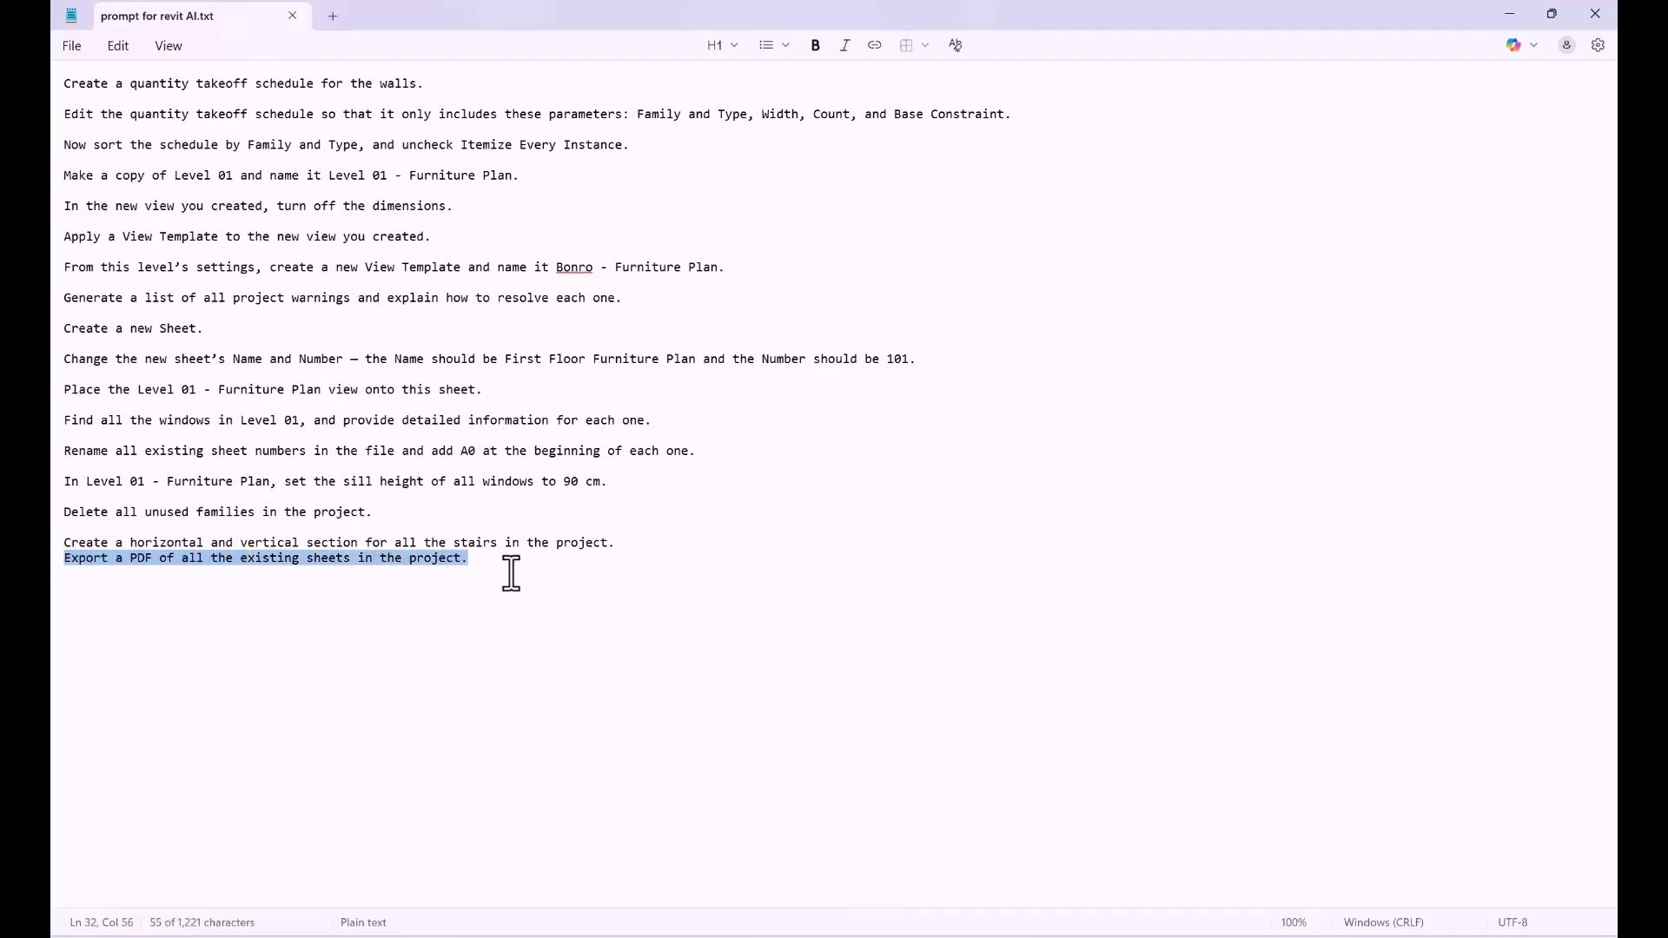
left_click(1551, 13)
left_click(1516, 12)
left_click(1409, 830)
key("ctrl+v")
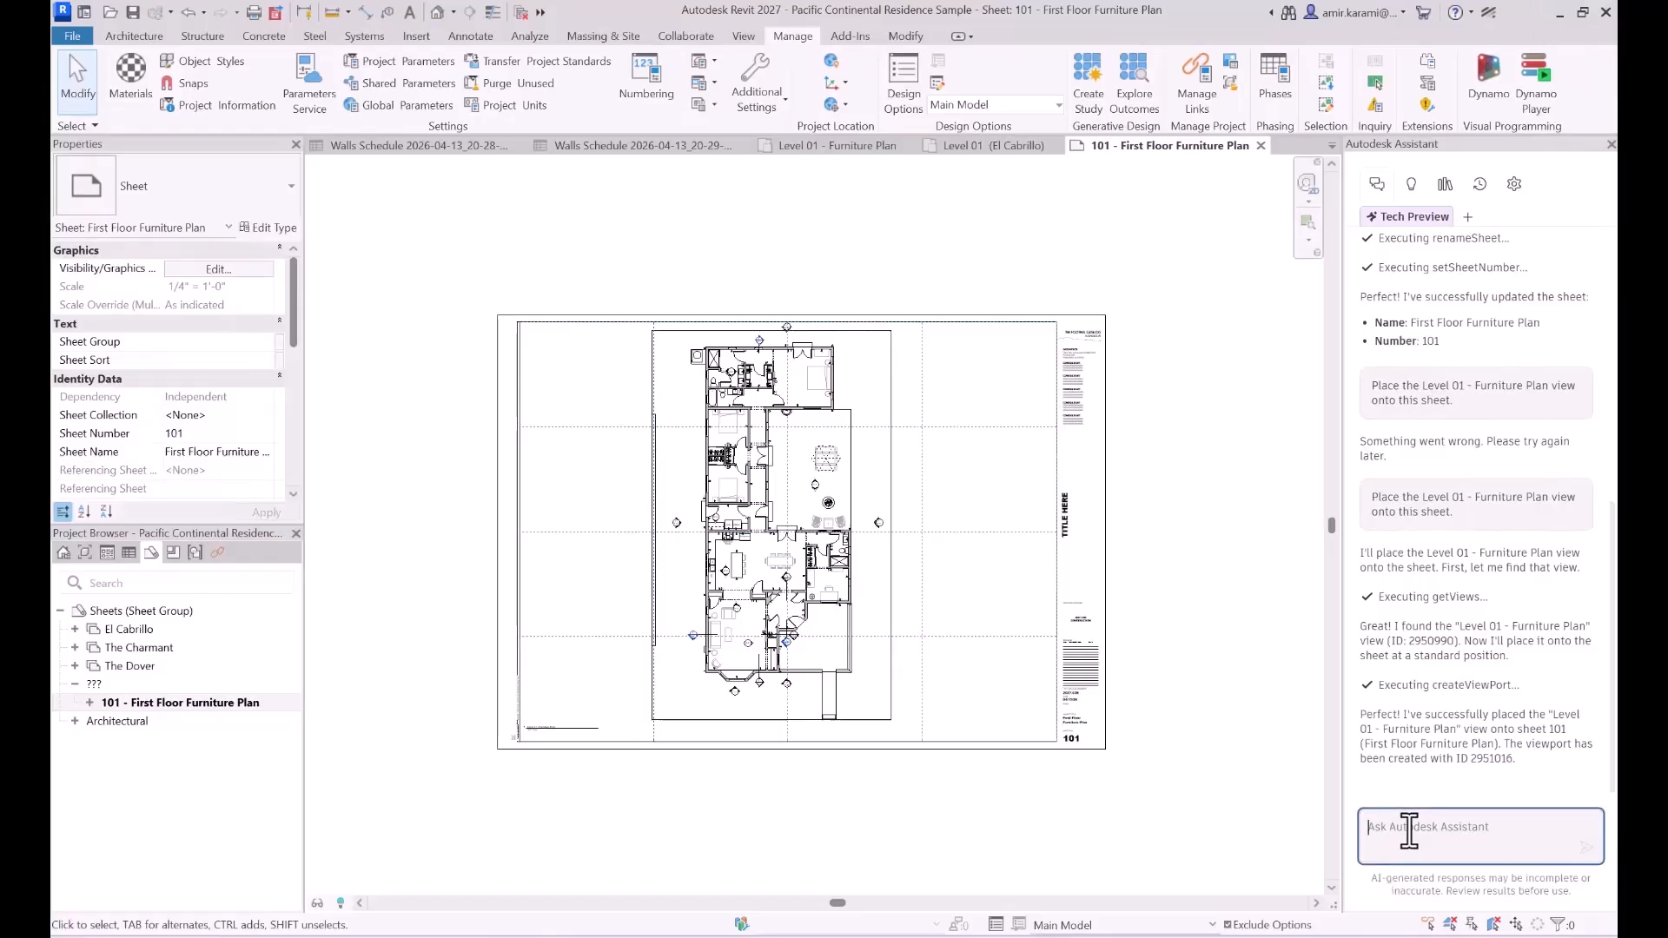
key("Return")
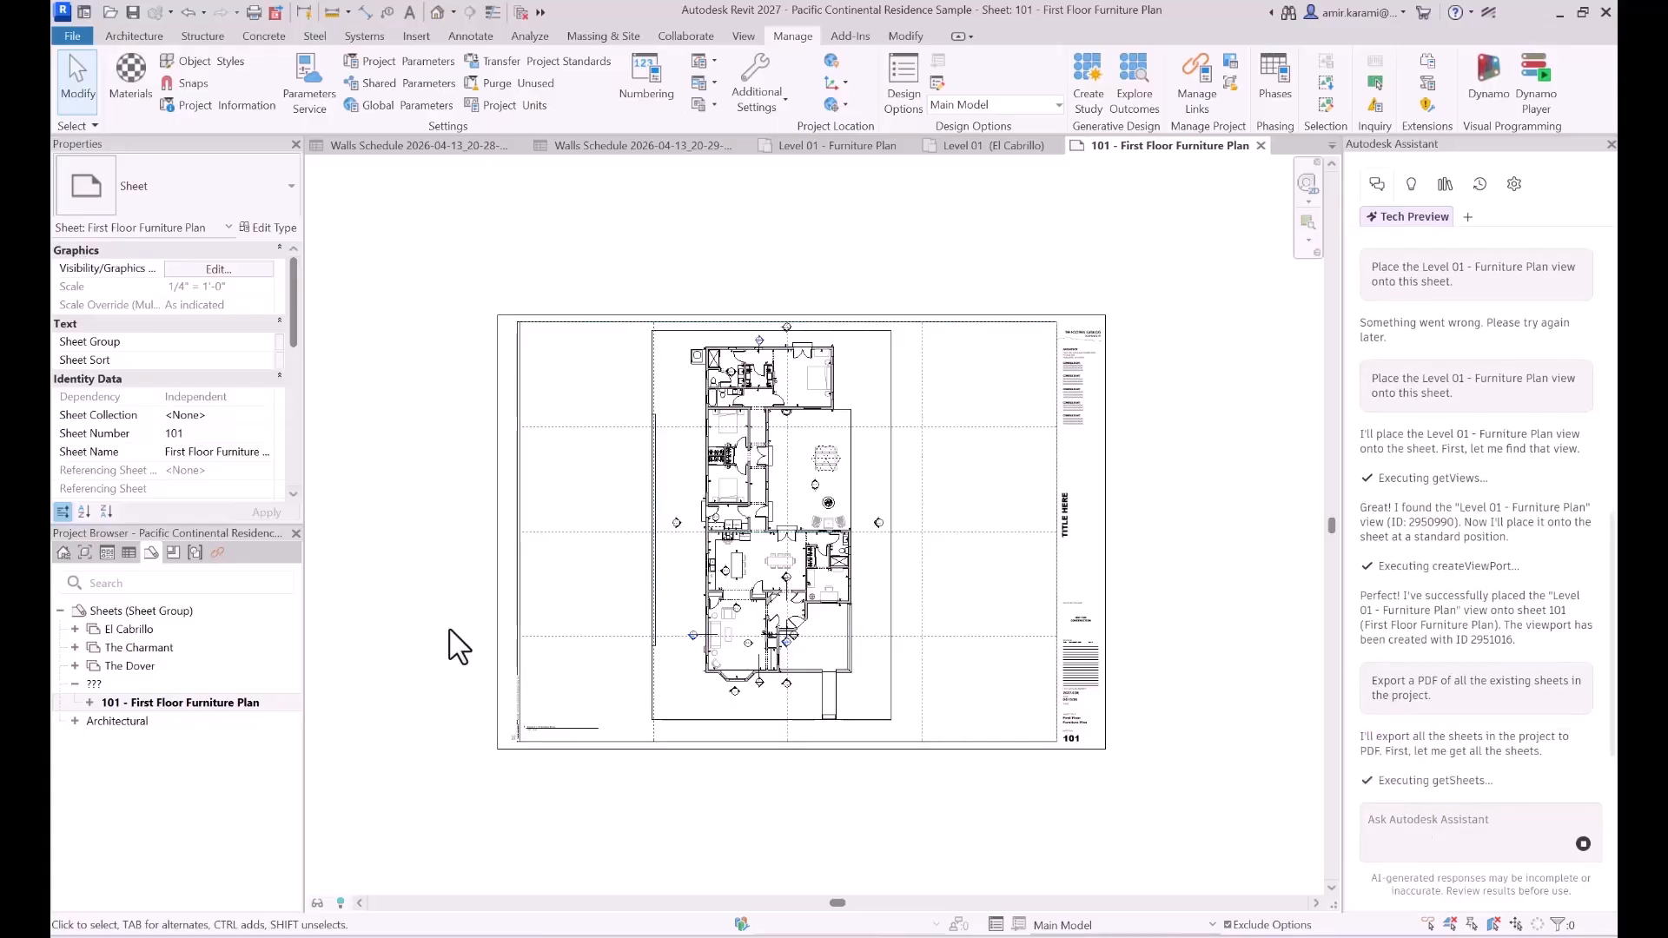
- Expand the El Cabrillo and The Charmant sheet collections, and check the Assistant's reply for the PDF's save location
left_click(74, 631)
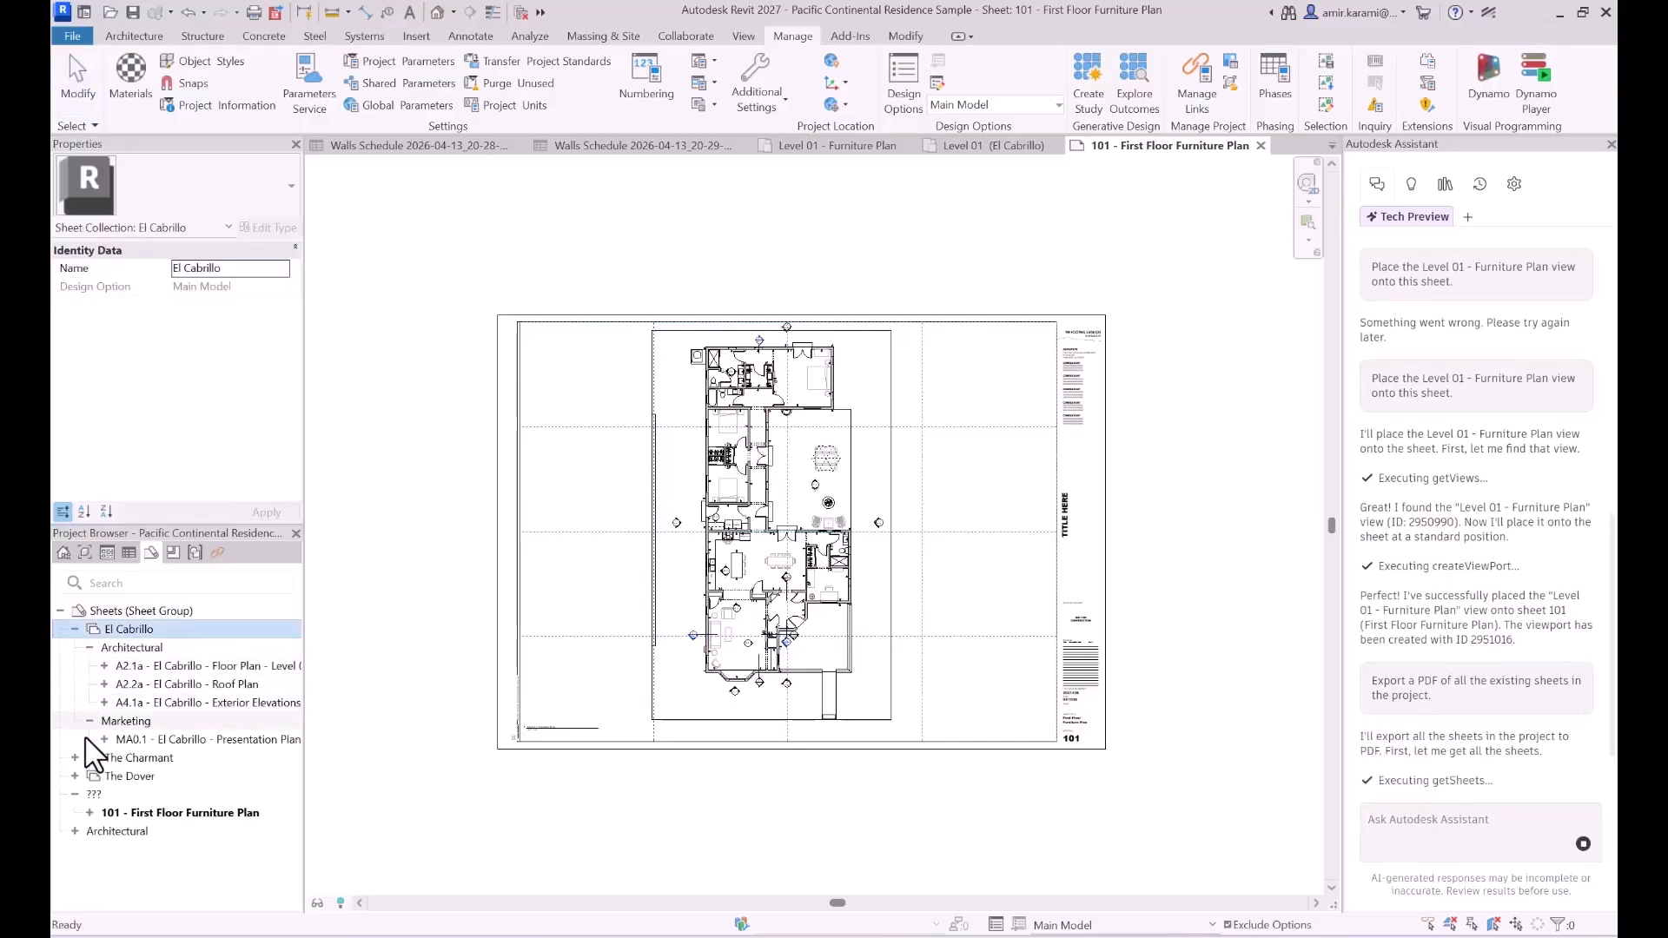
double_click(78, 760)
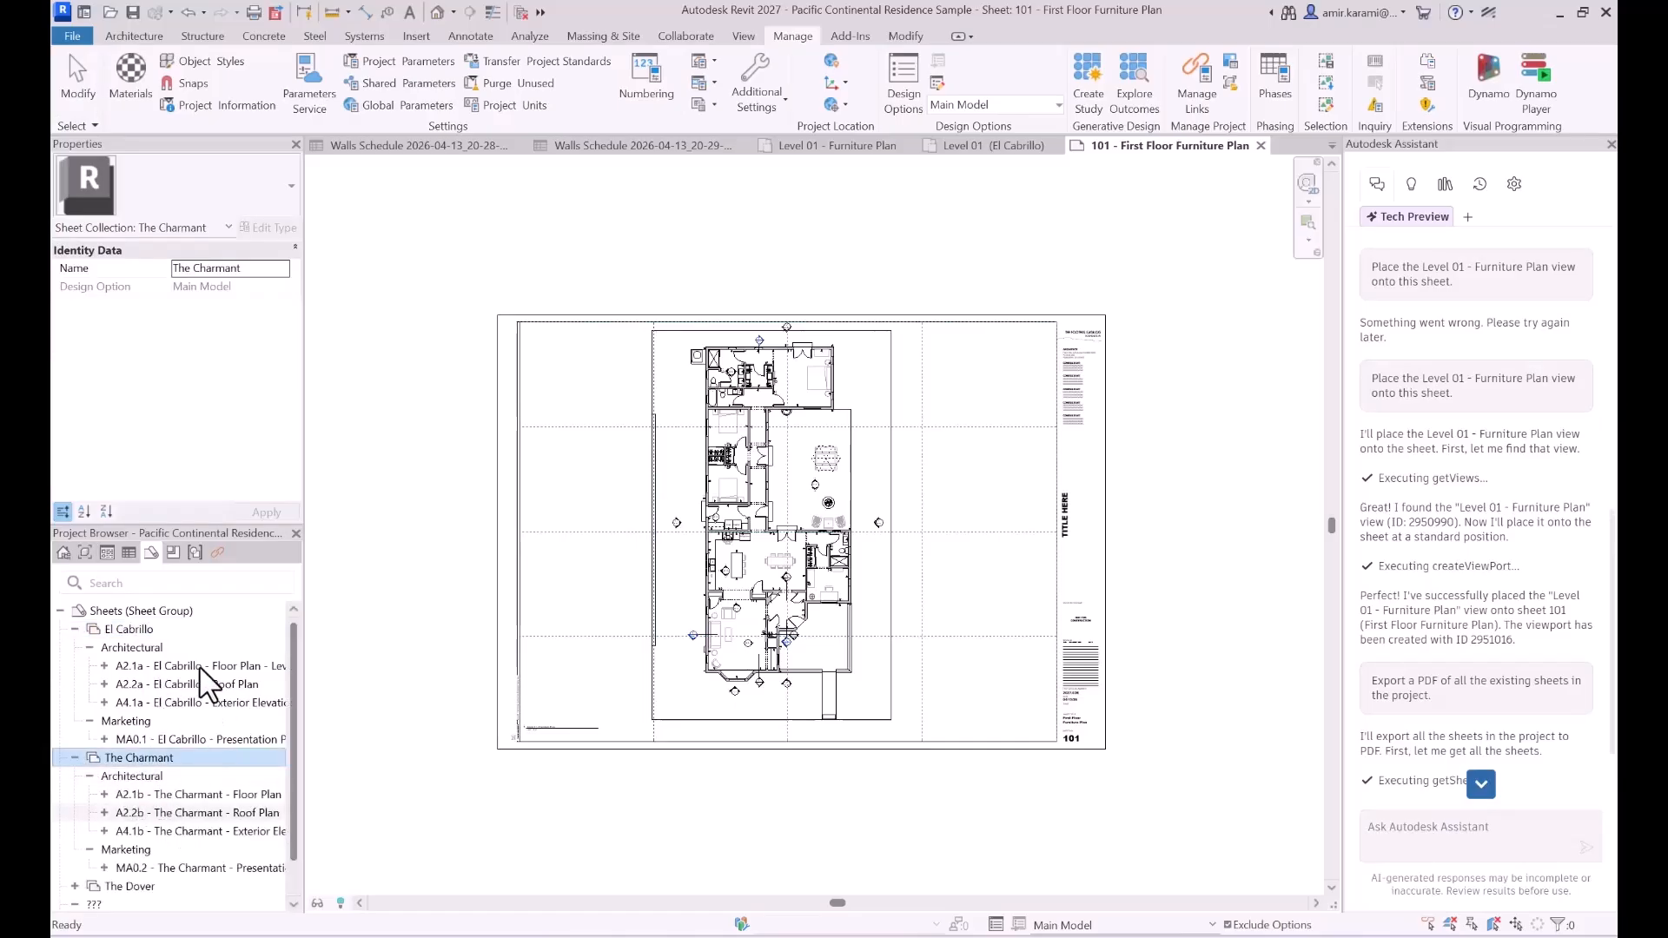
left_click(1477, 791)
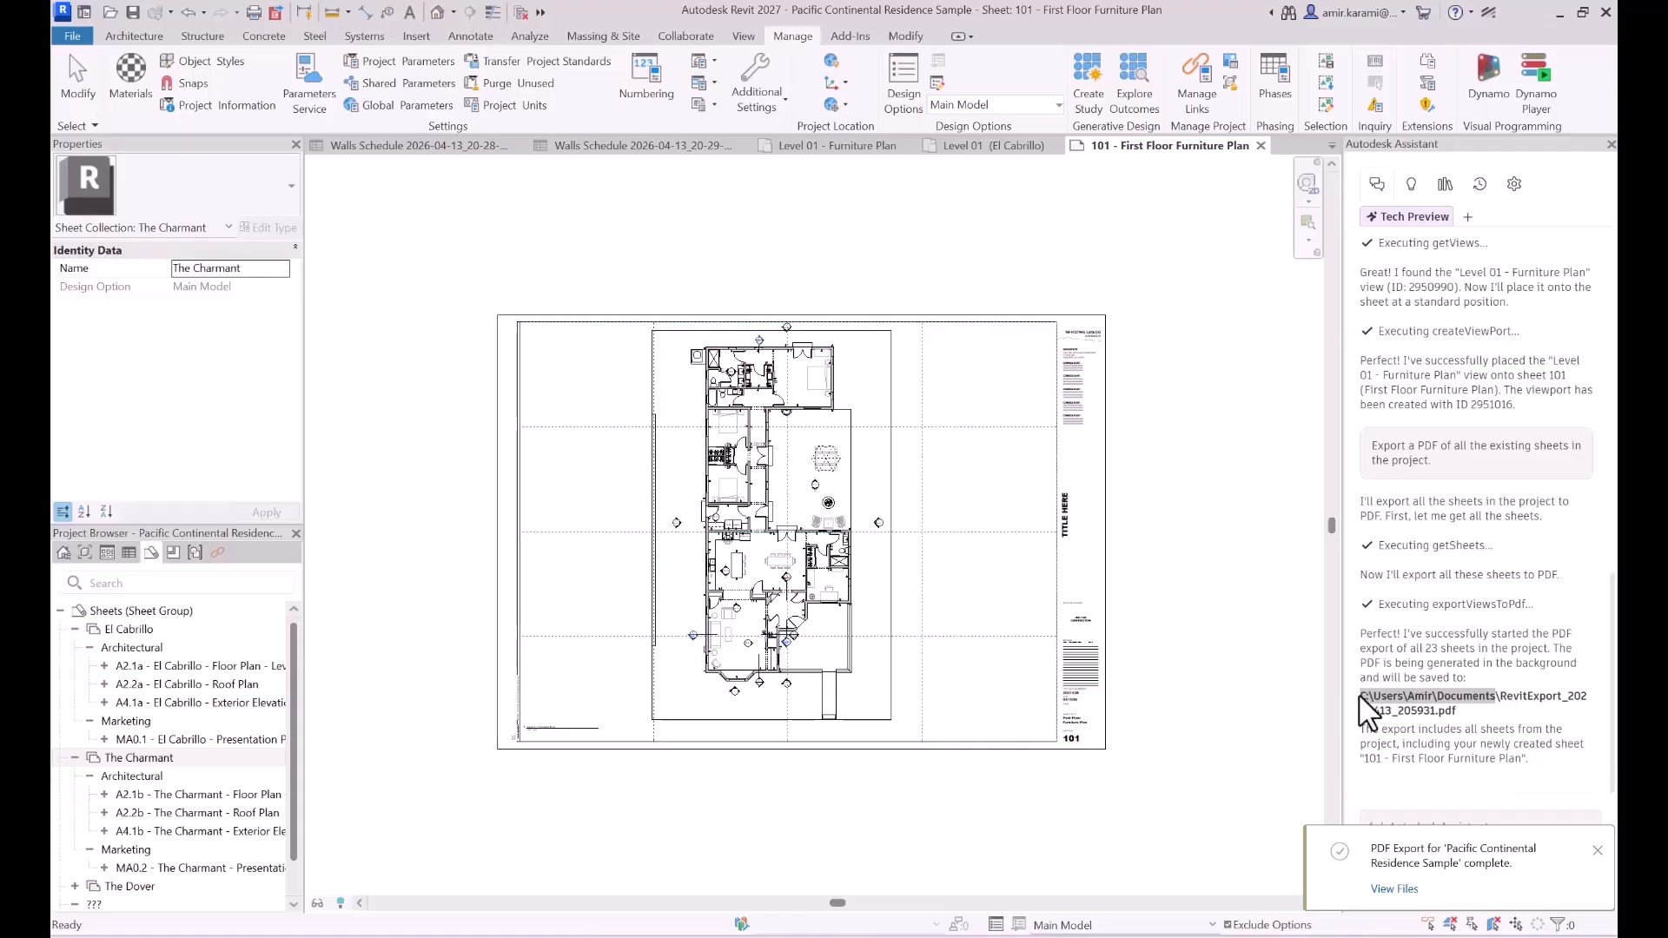
left_click_drag(1377, 696, 1391, 708)
left_click(1461, 712)
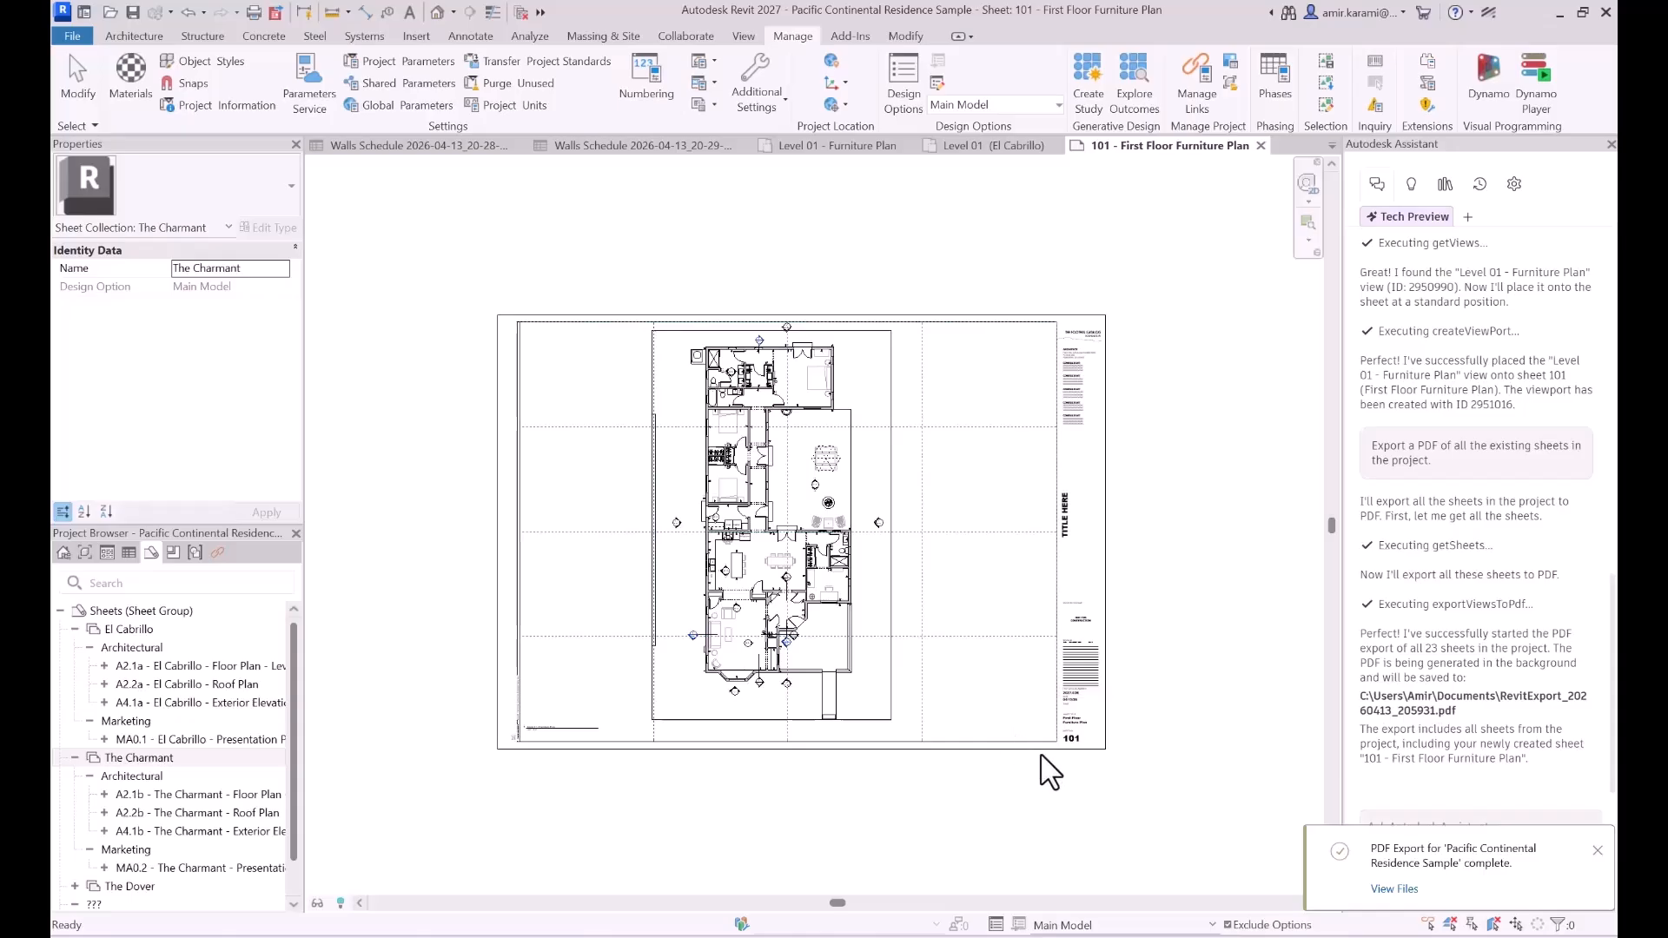
- Switch to the Documents folder in File Explorer and open RevitExport_20260413_205931.pdf
mouse_move(871, 927)
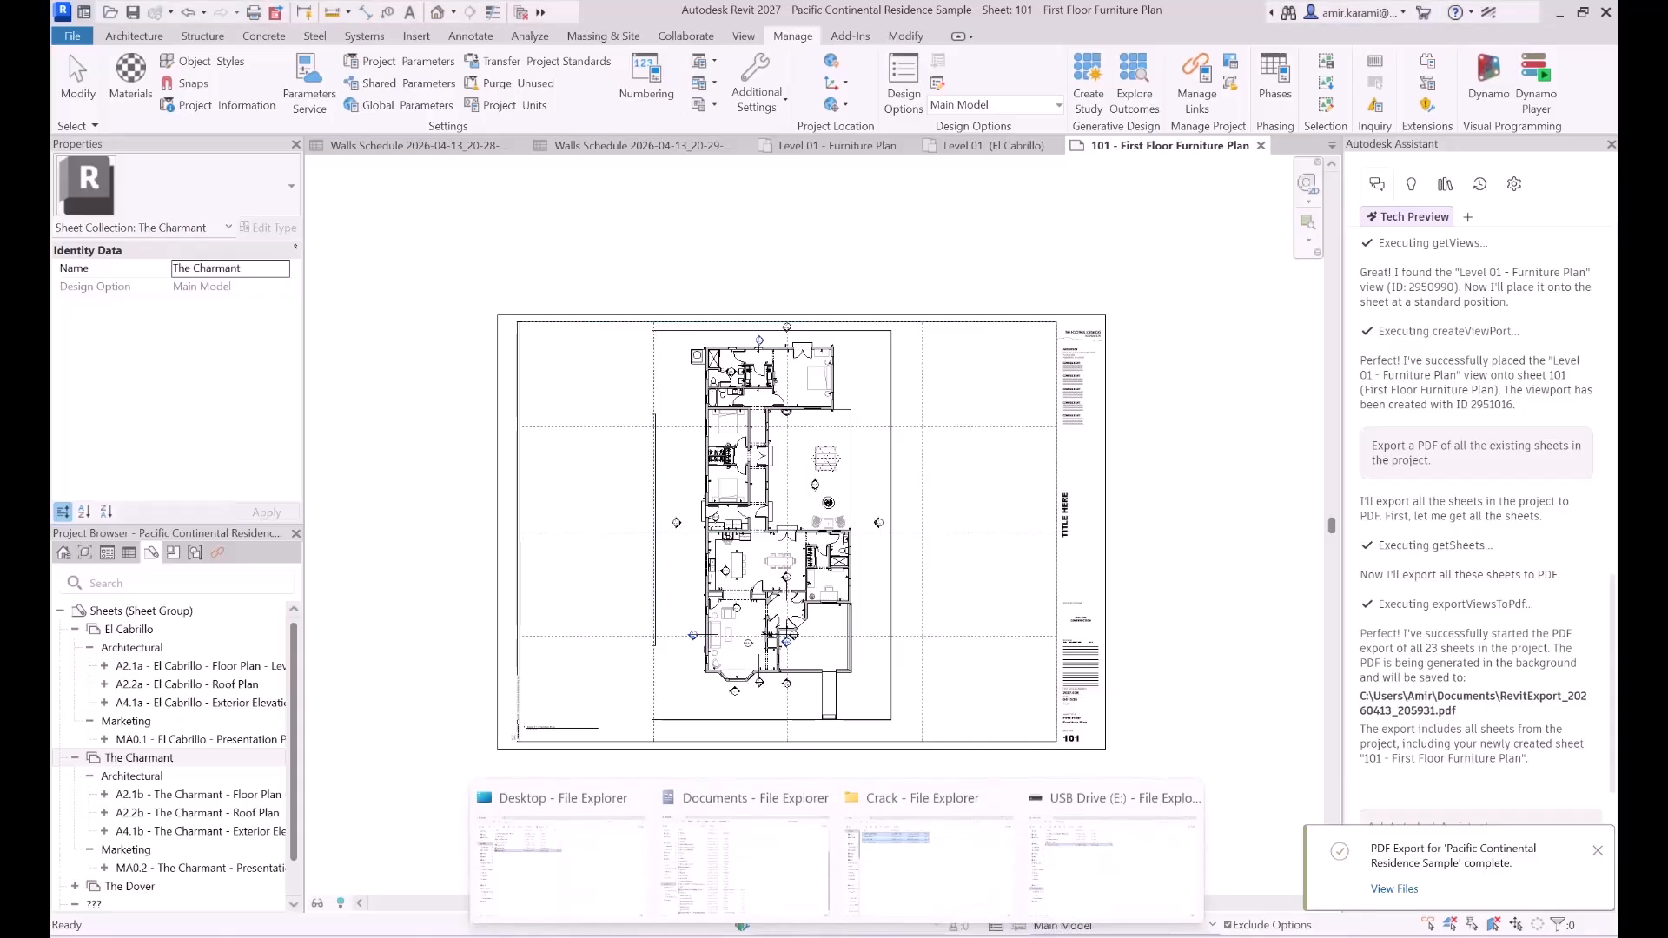
left_click(781, 881)
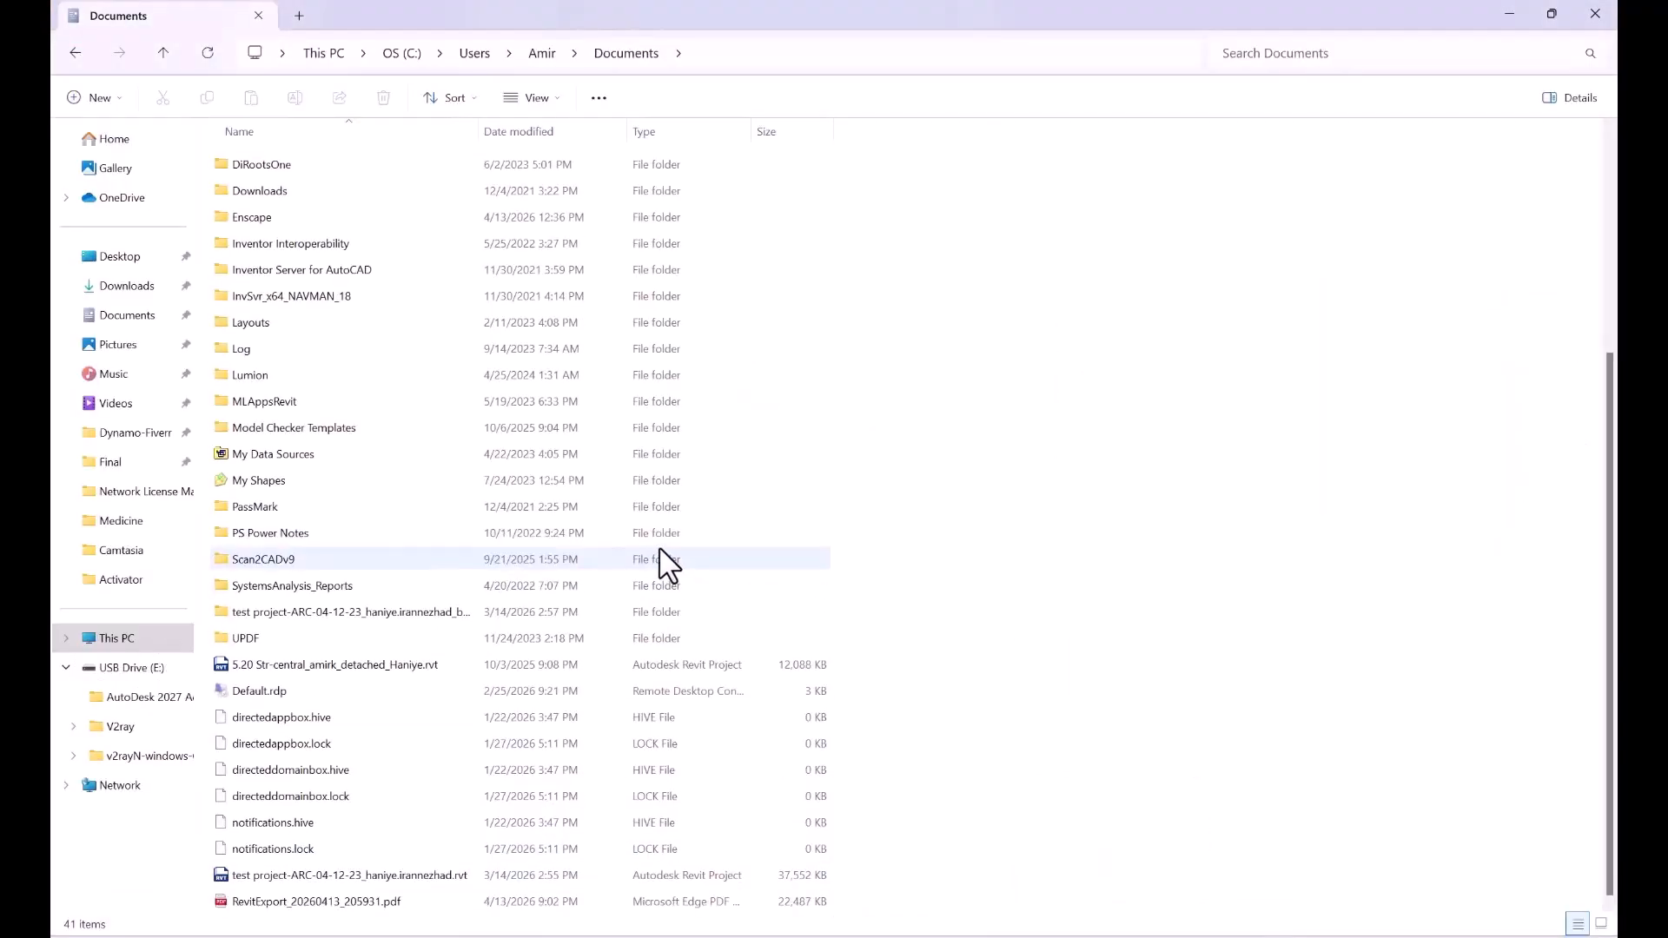
left_click(343, 901)
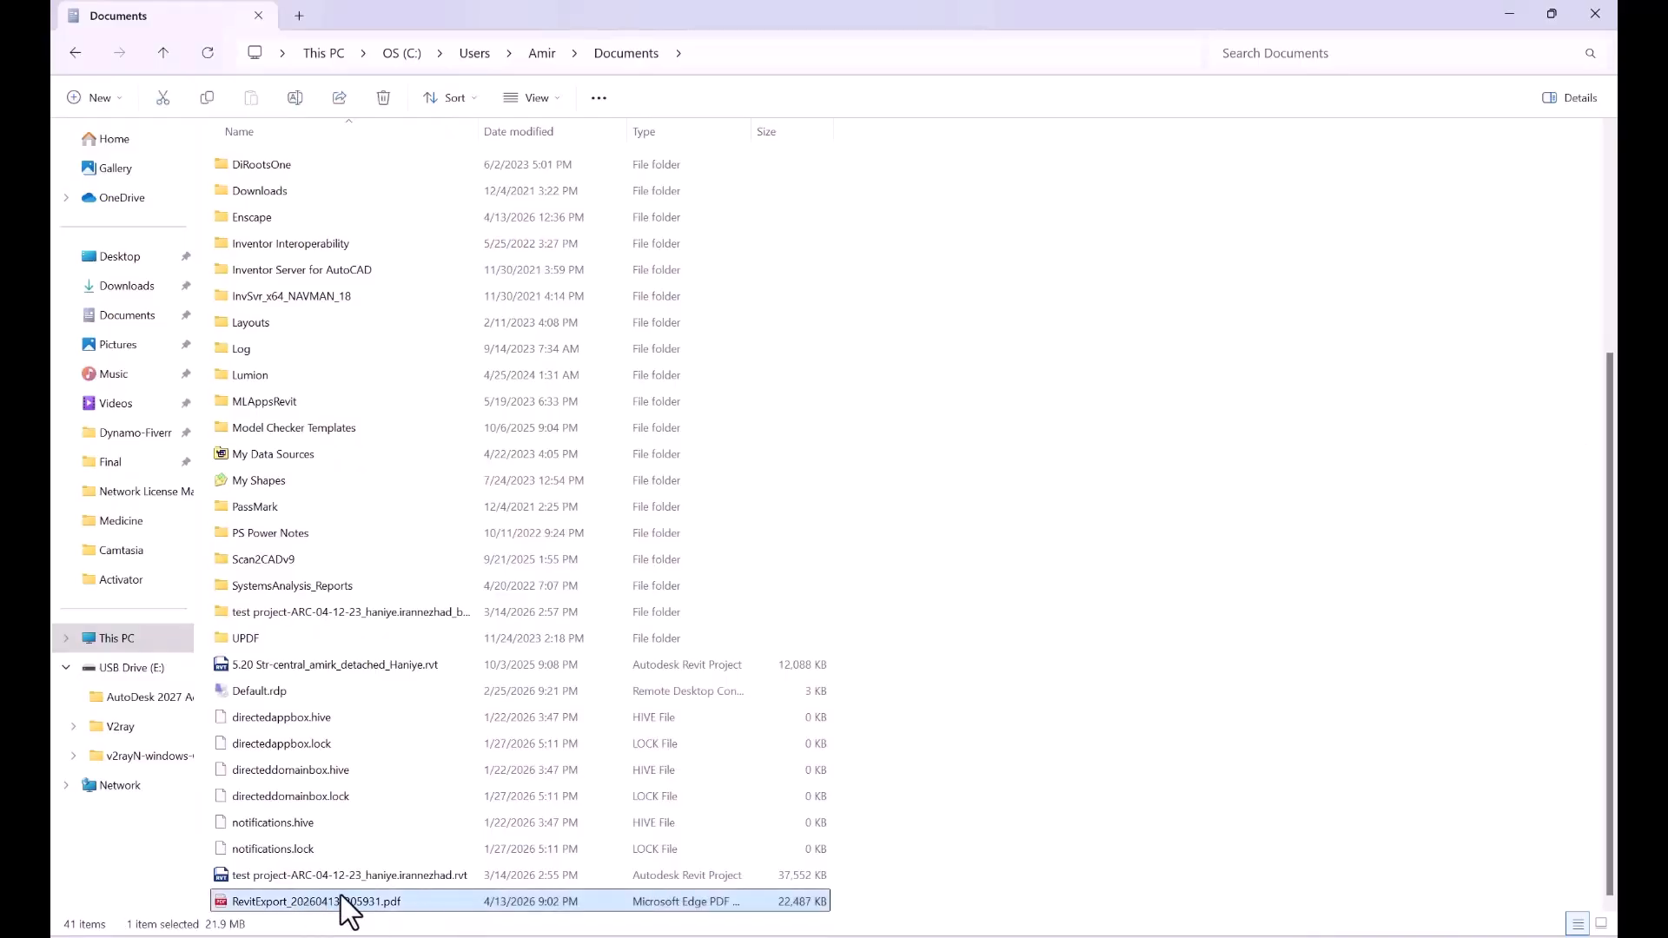
double_click(330, 902)
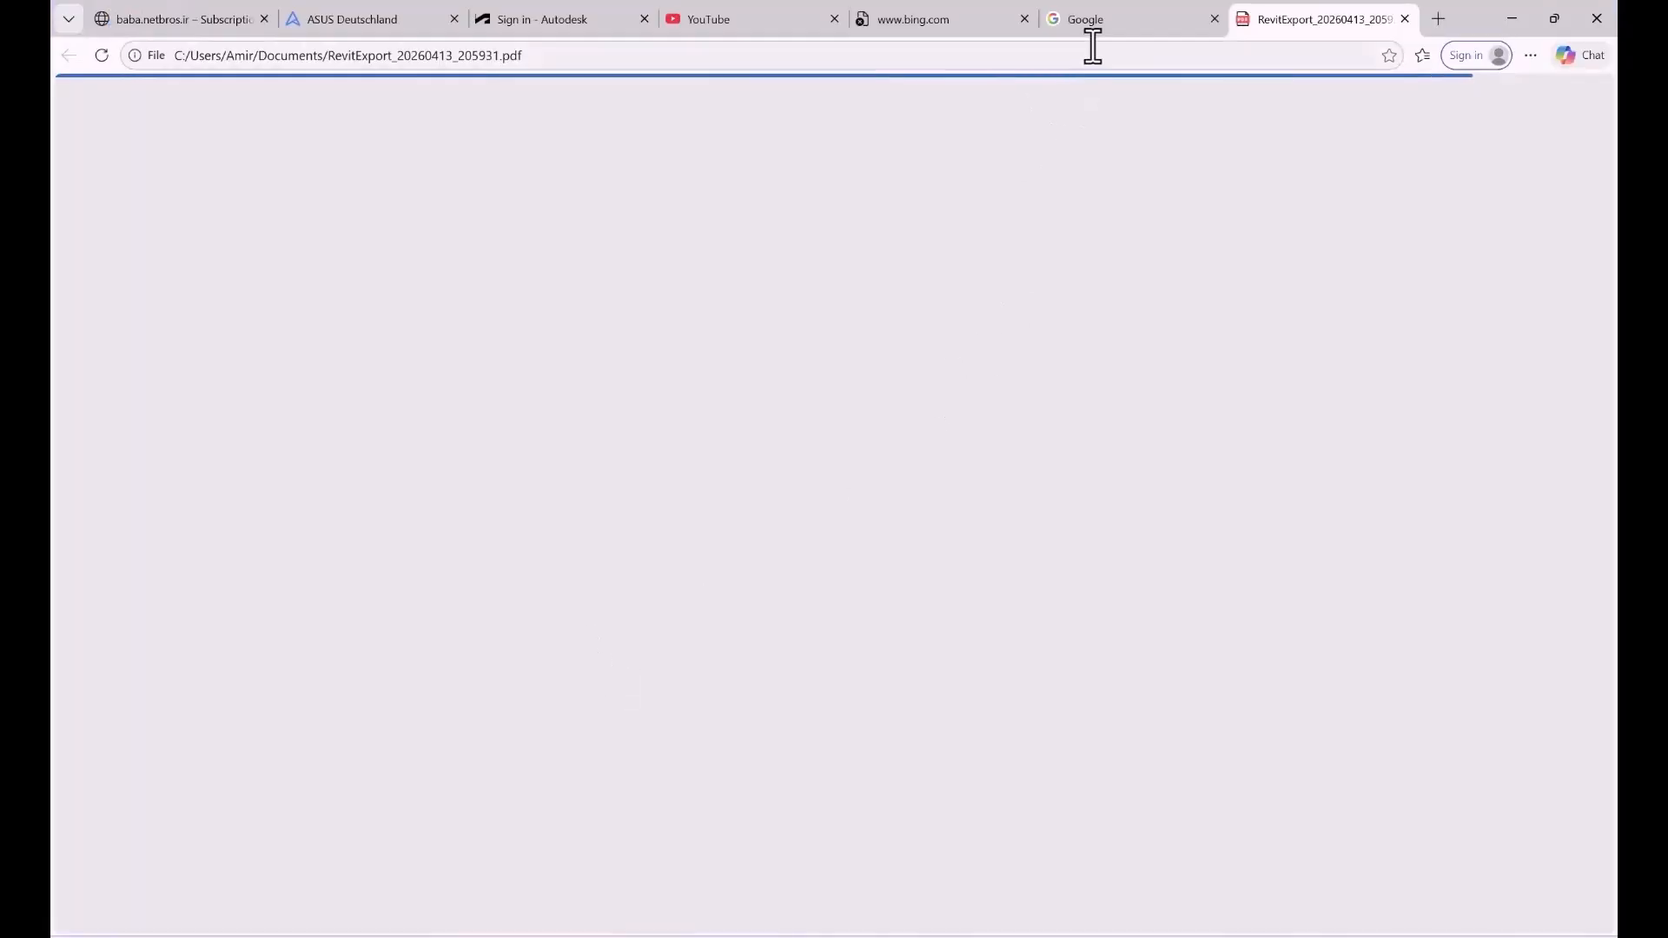
- Look through the sheets in the exported PDF and return to its first page
scroll(1090, 387, "down", 6)
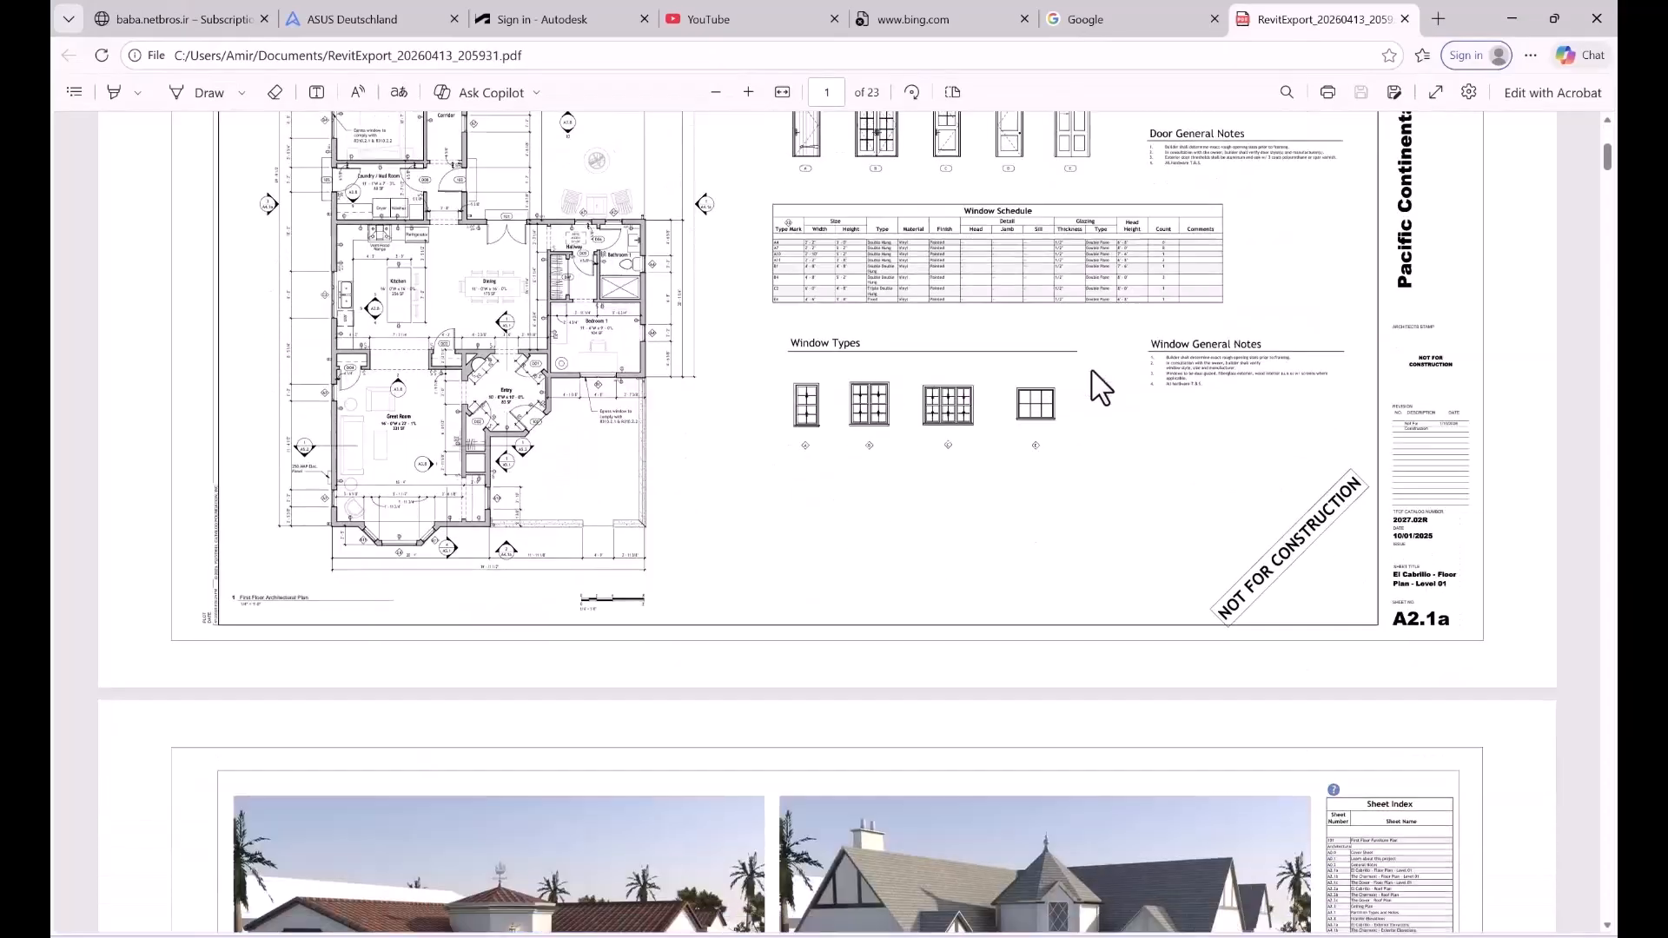
scroll(1093, 371, "down", 20)
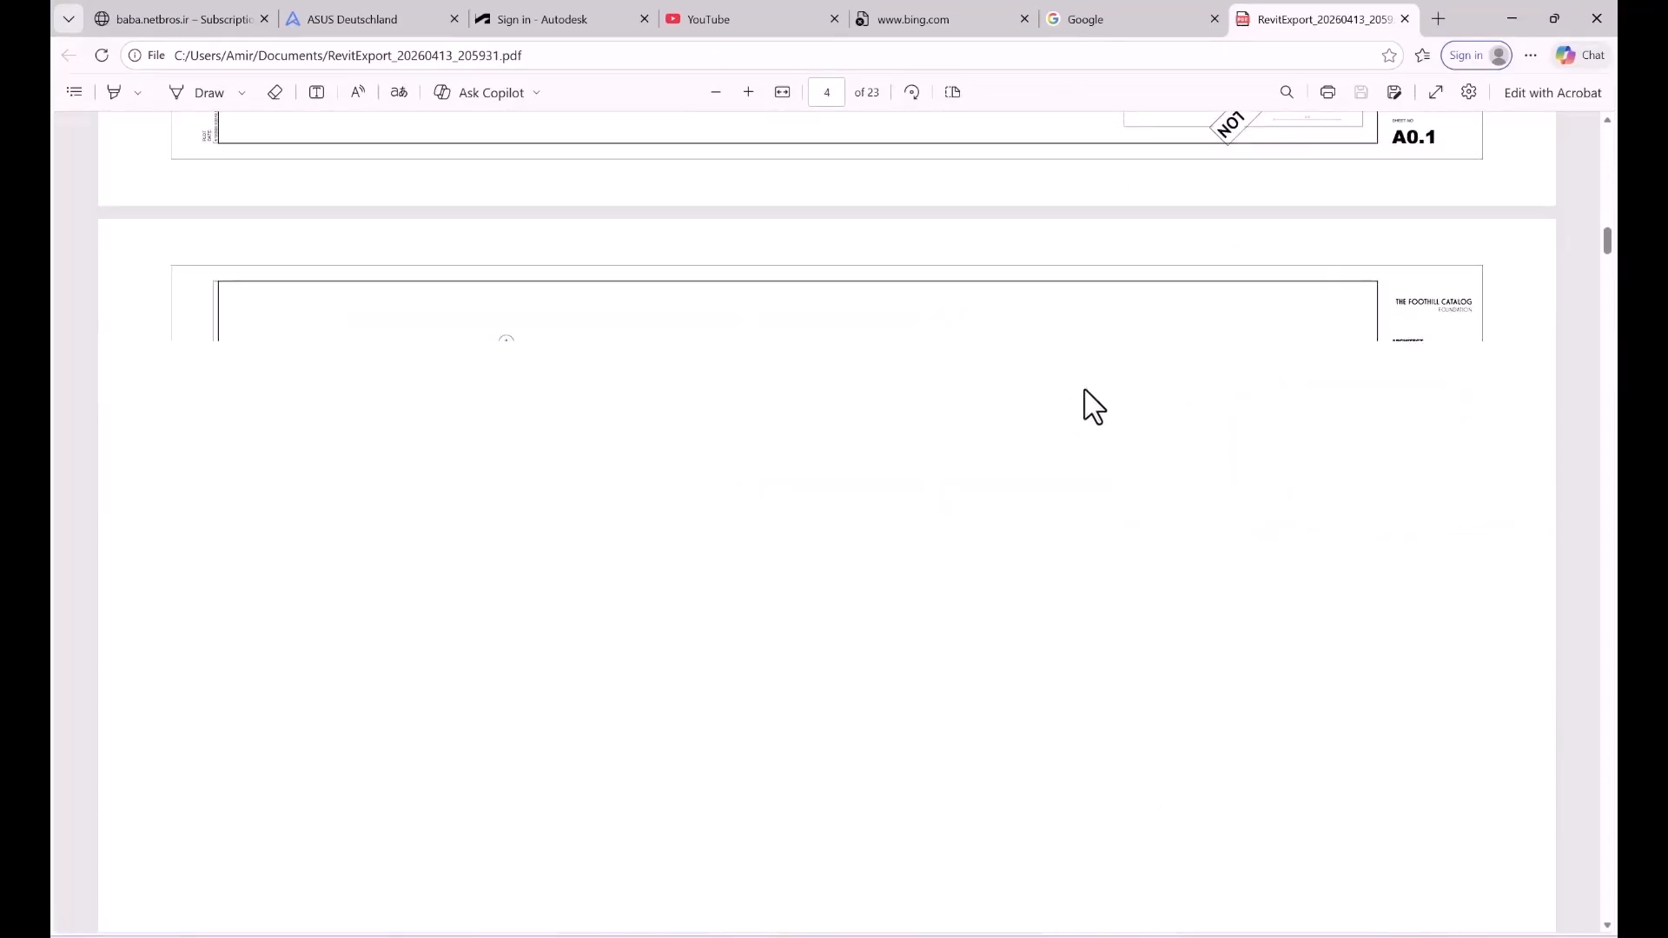
scroll(1099, 384, "down", 20)
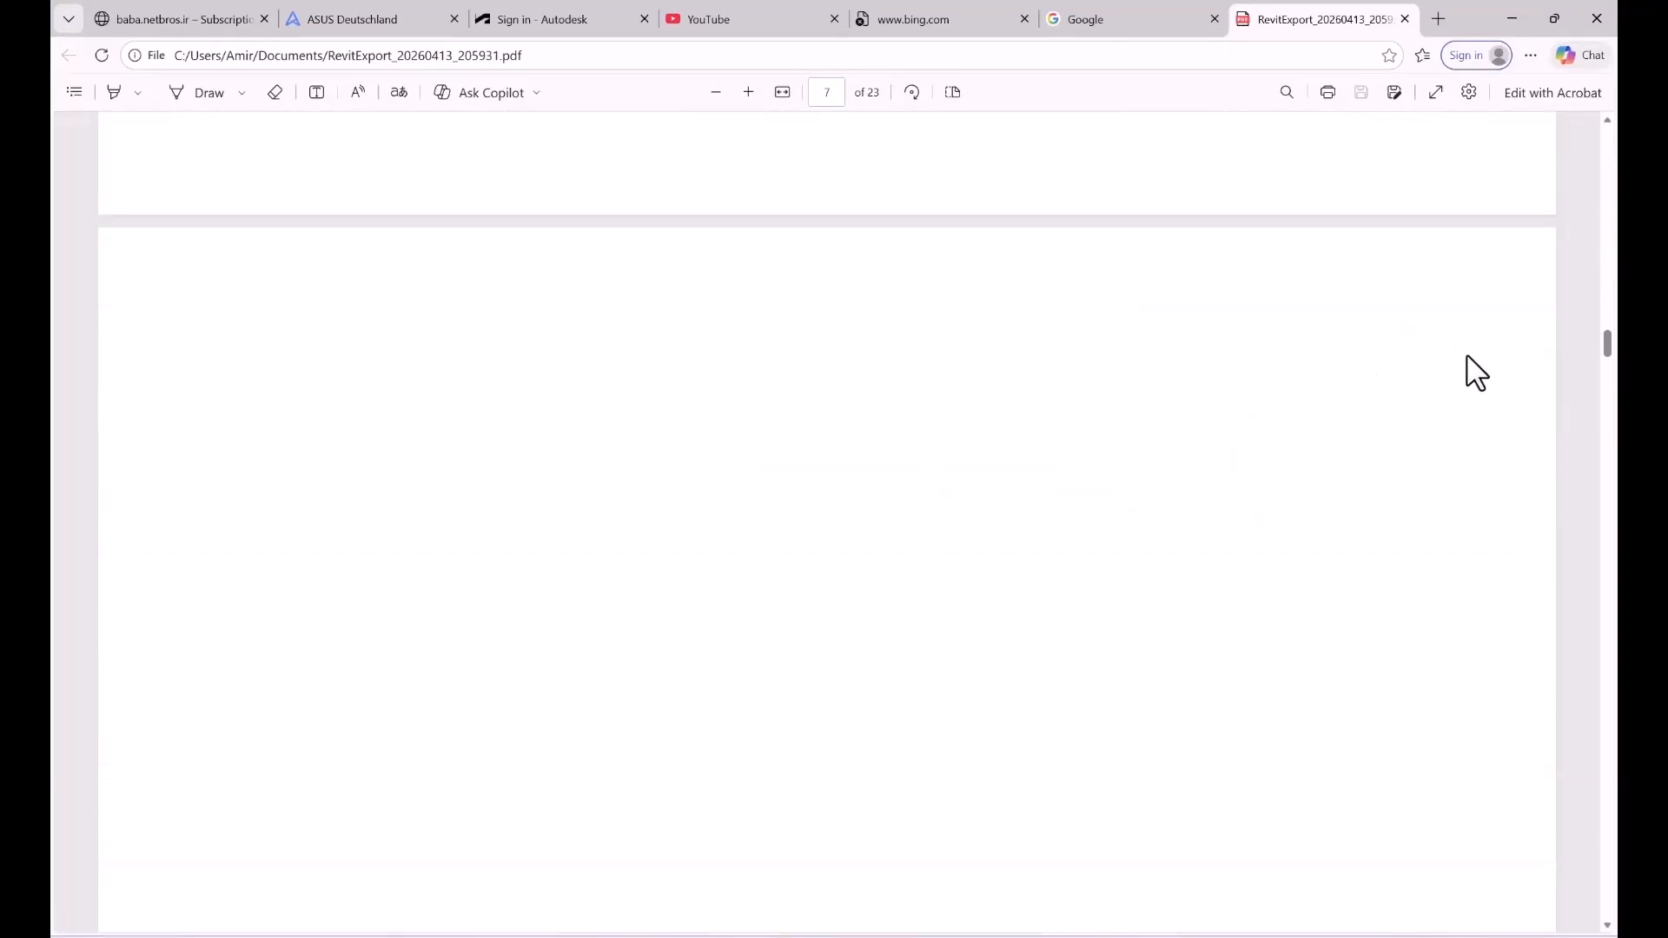
scroll(1567, 372, "up", 1)
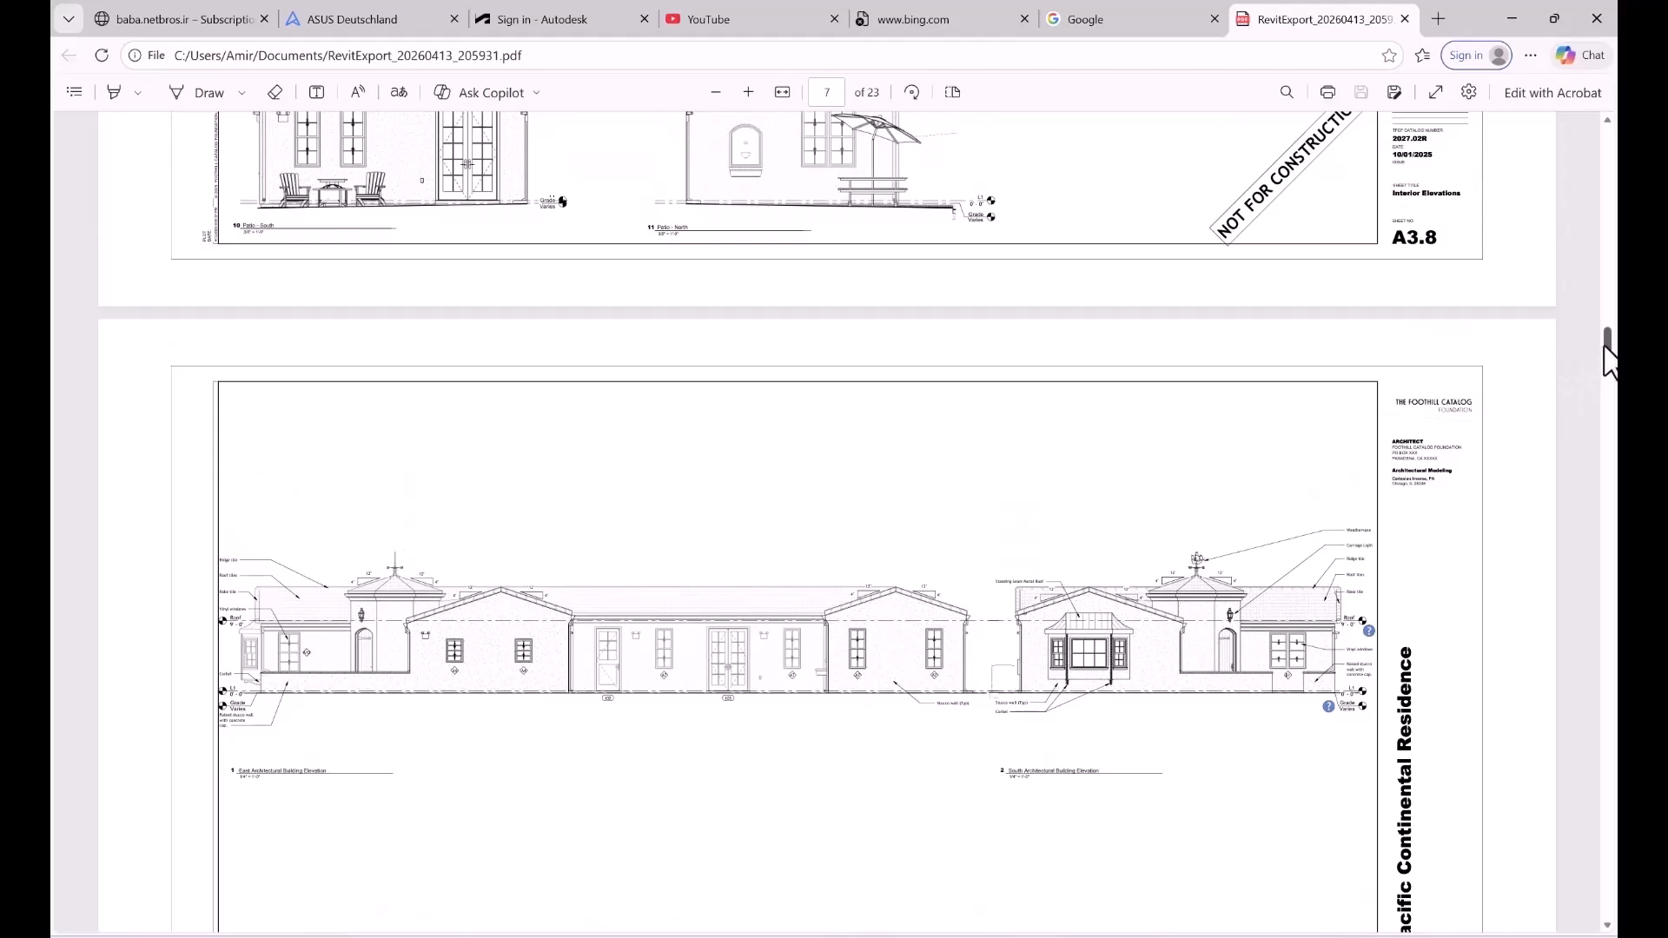
left_click_drag(1607, 343, 1582, 148)
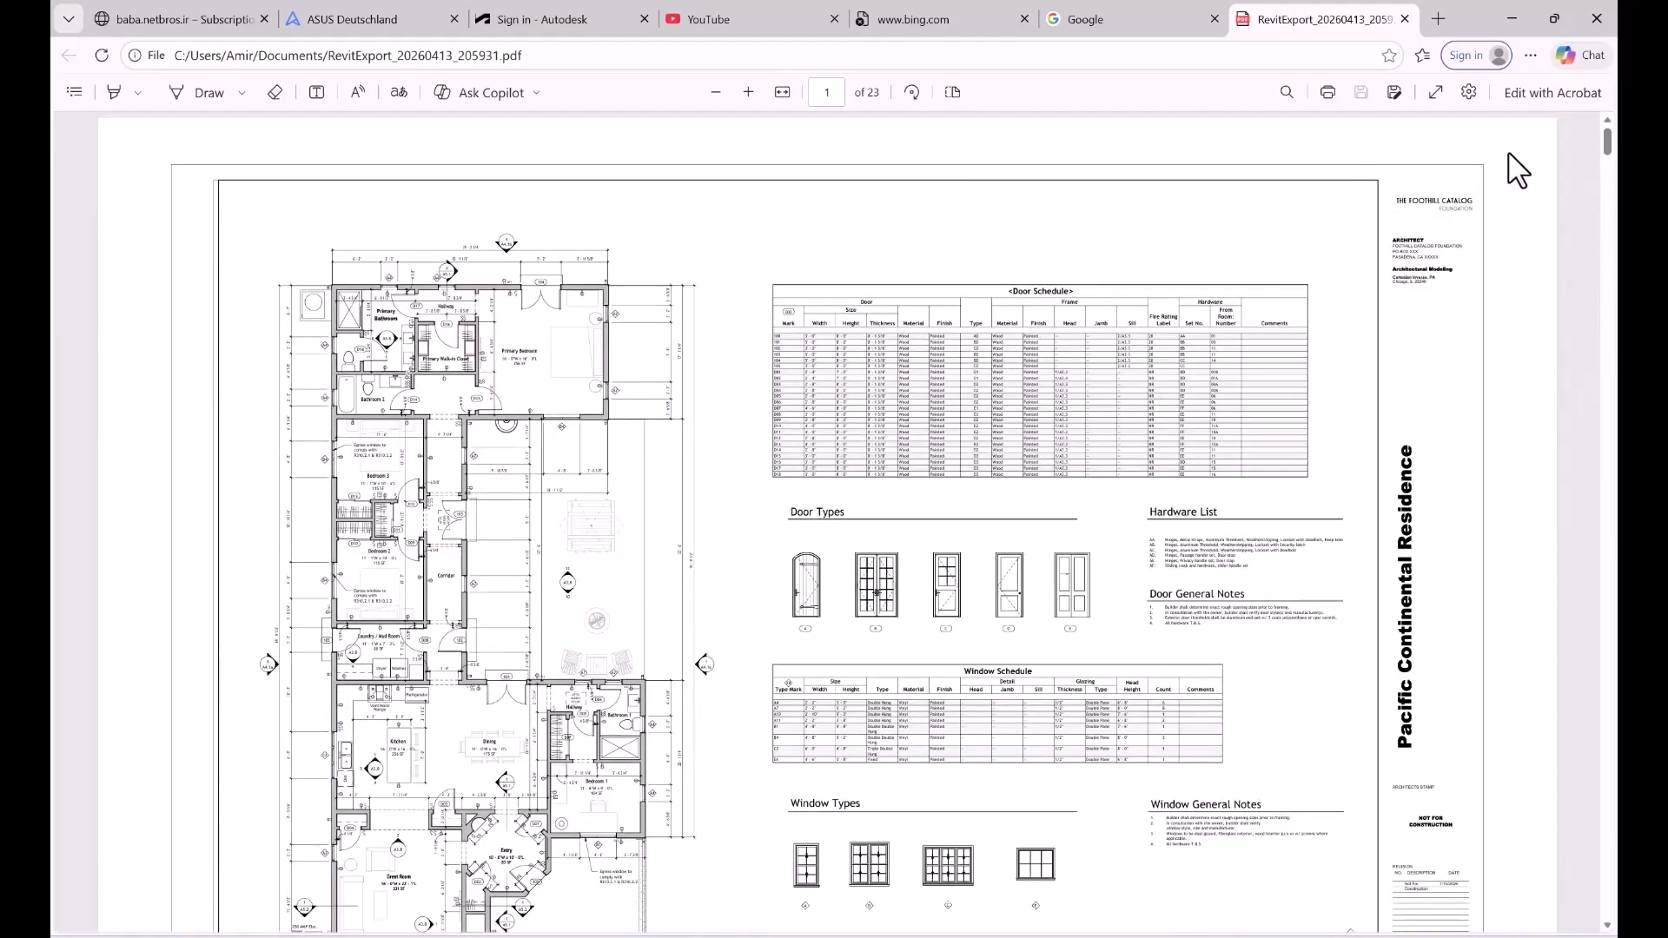
- Leave the exported PDF and the Documents folder, return to Revit and dismiss the PDF export notification
left_click(1509, 19)
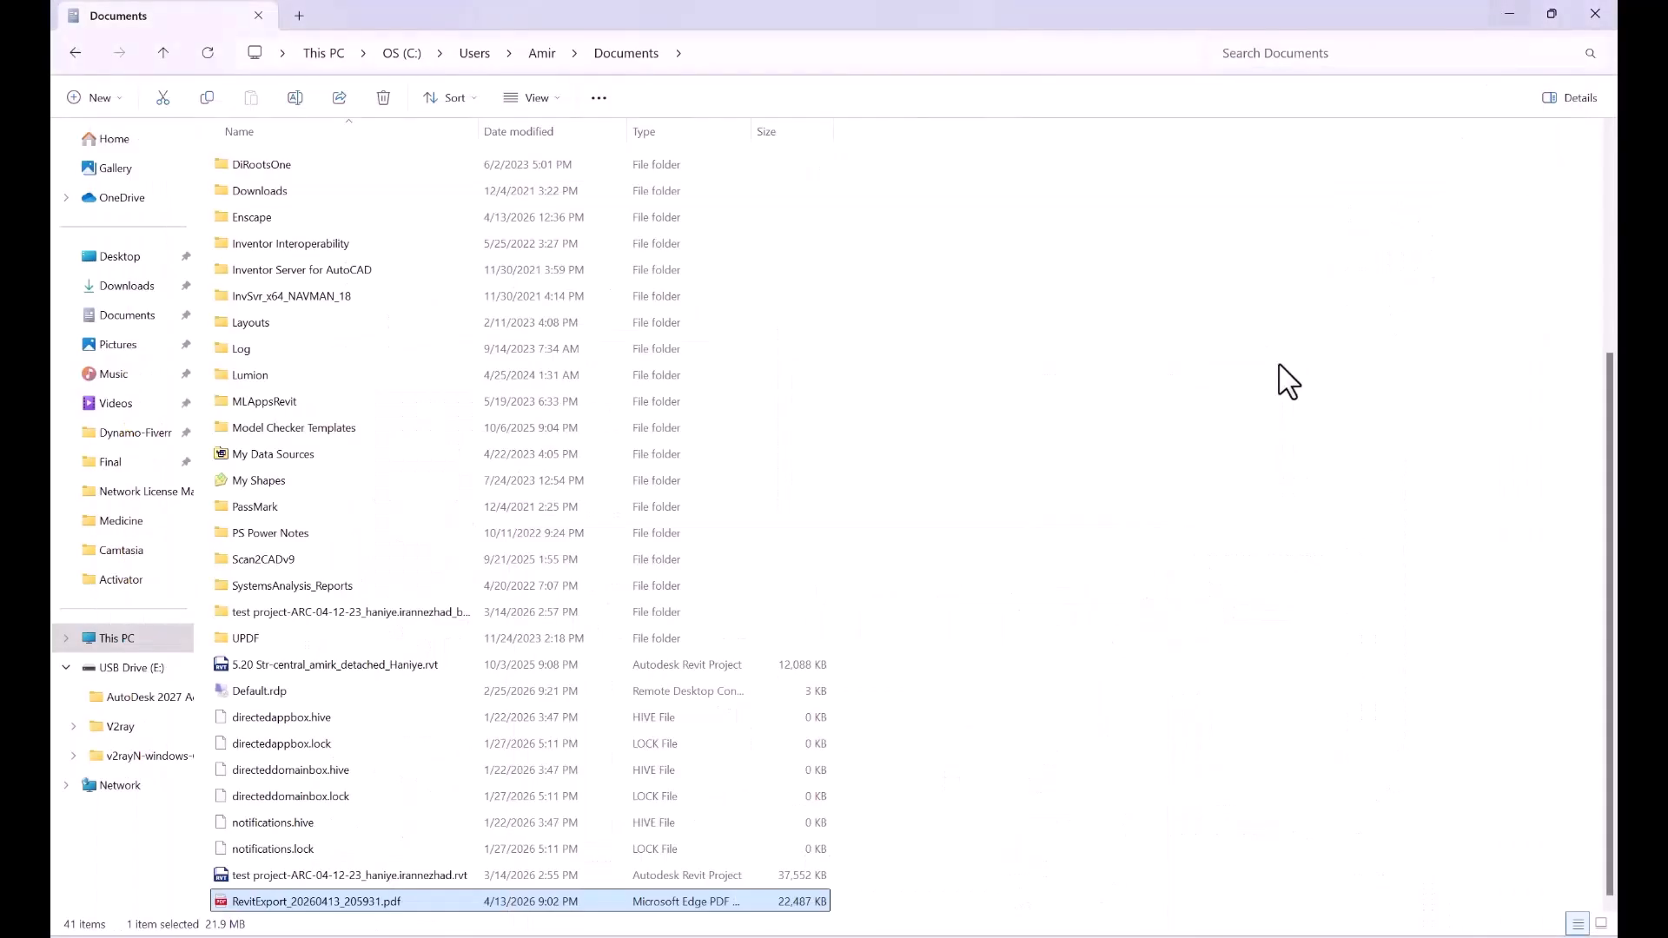
left_click(1507, 15)
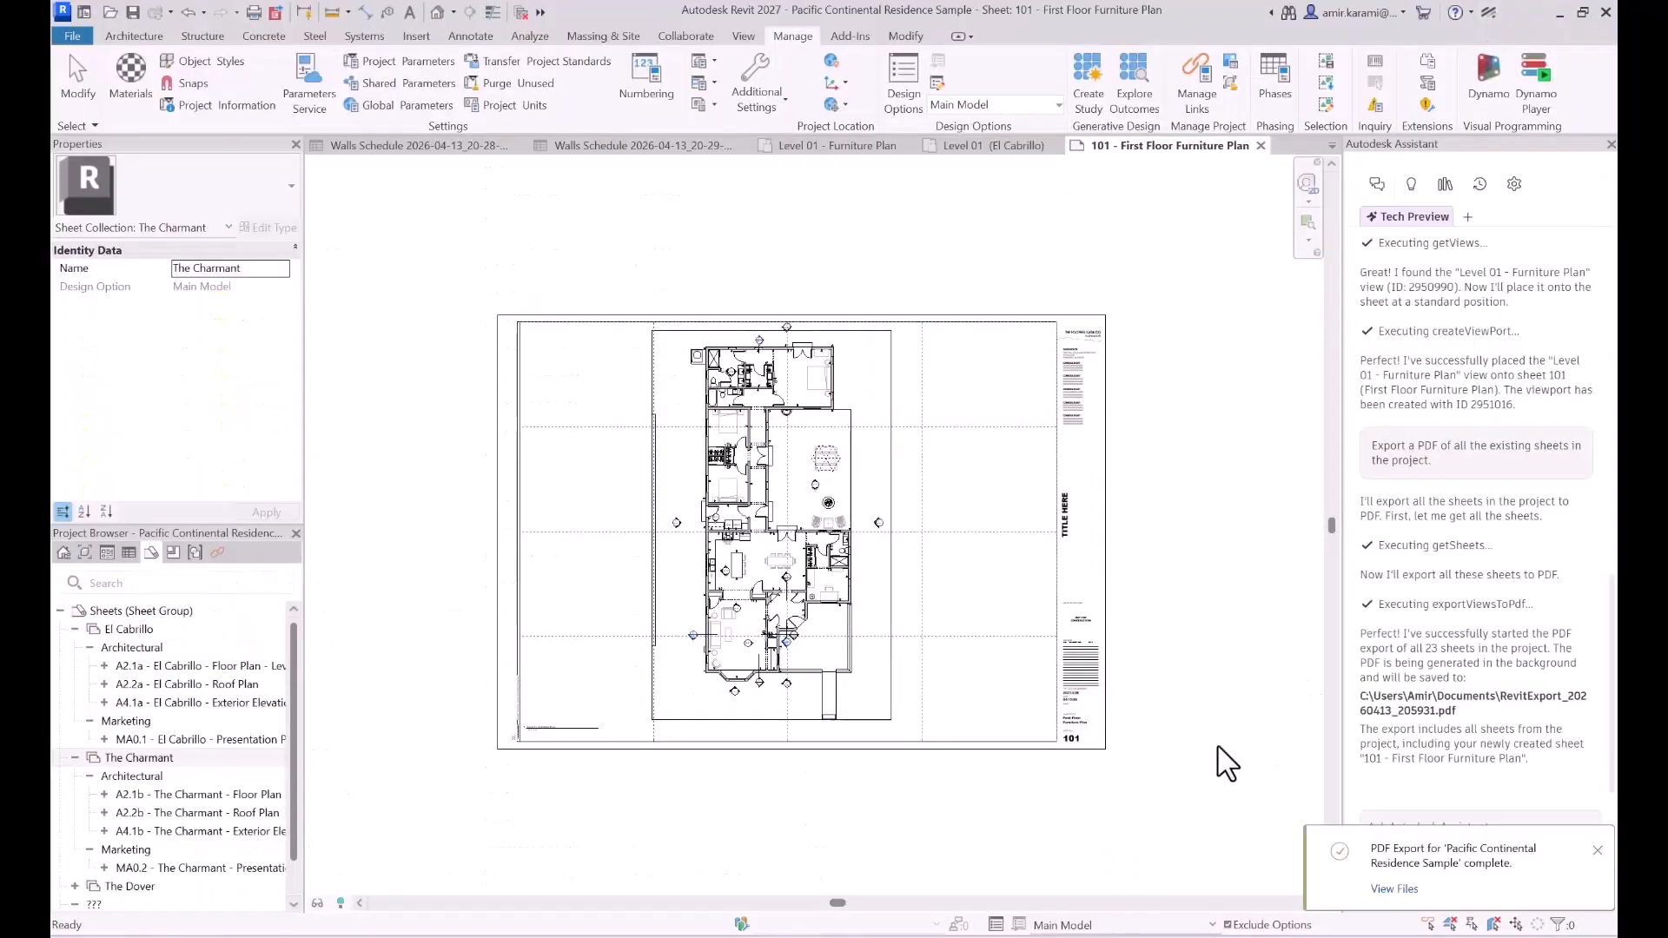
left_click(1597, 850)
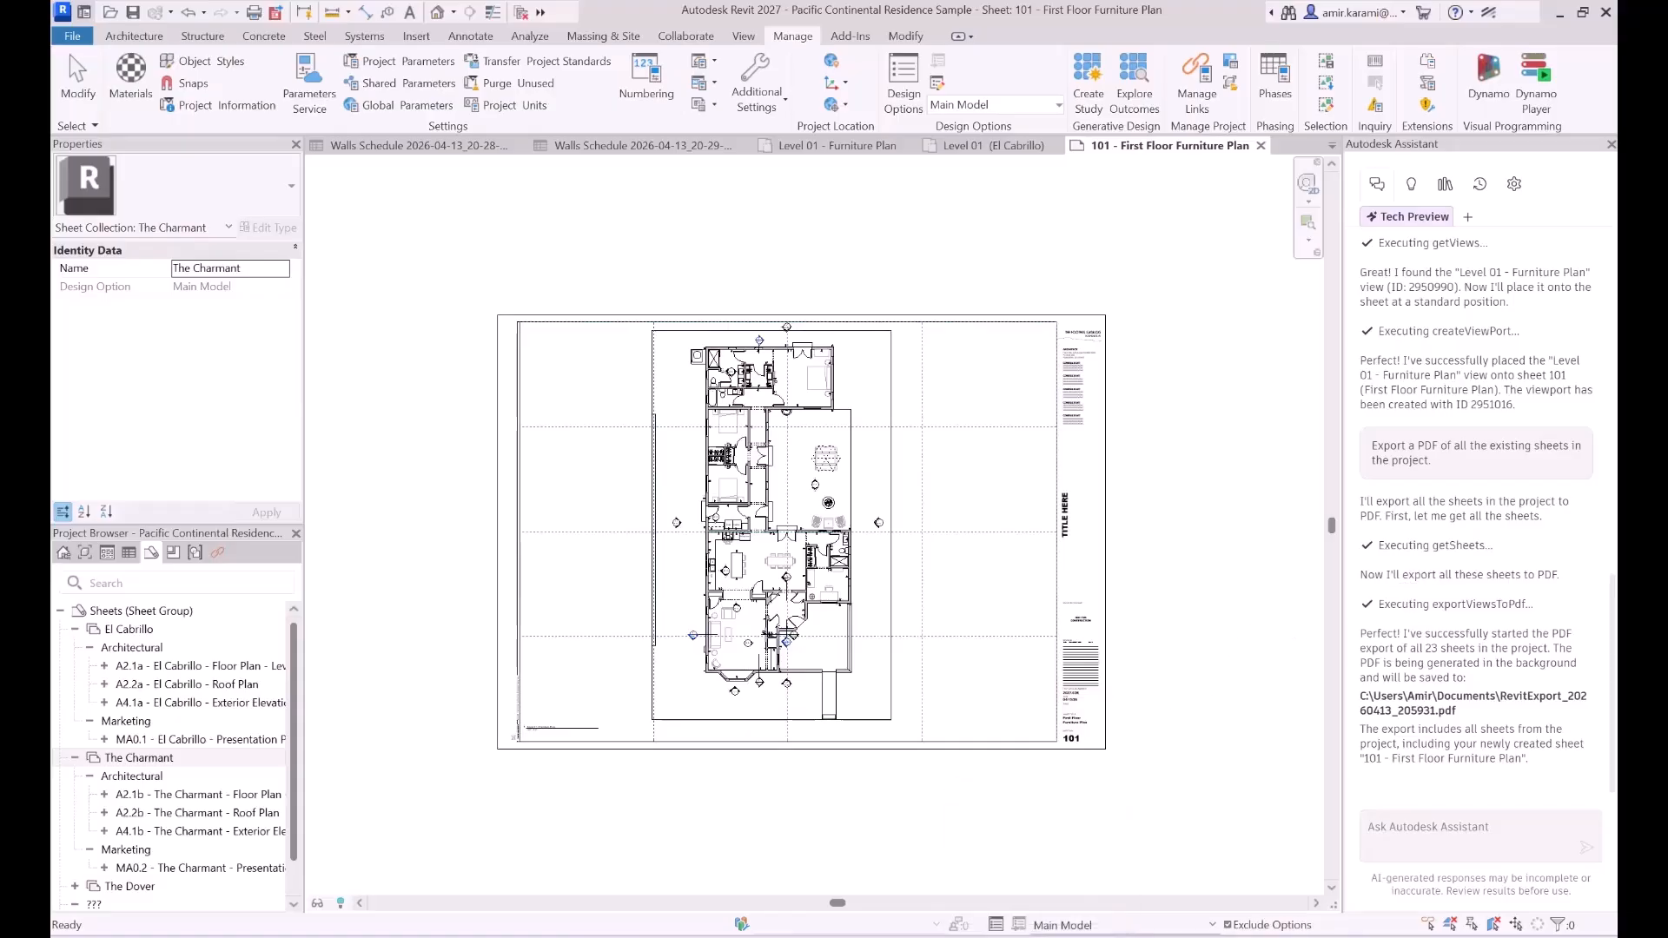
- Copy the Notepad prompt "Rename all existing sheet numbers in the file and add A0 at the beginning of each one." and send it to the Assistant in Revit
key("alt+Tab")
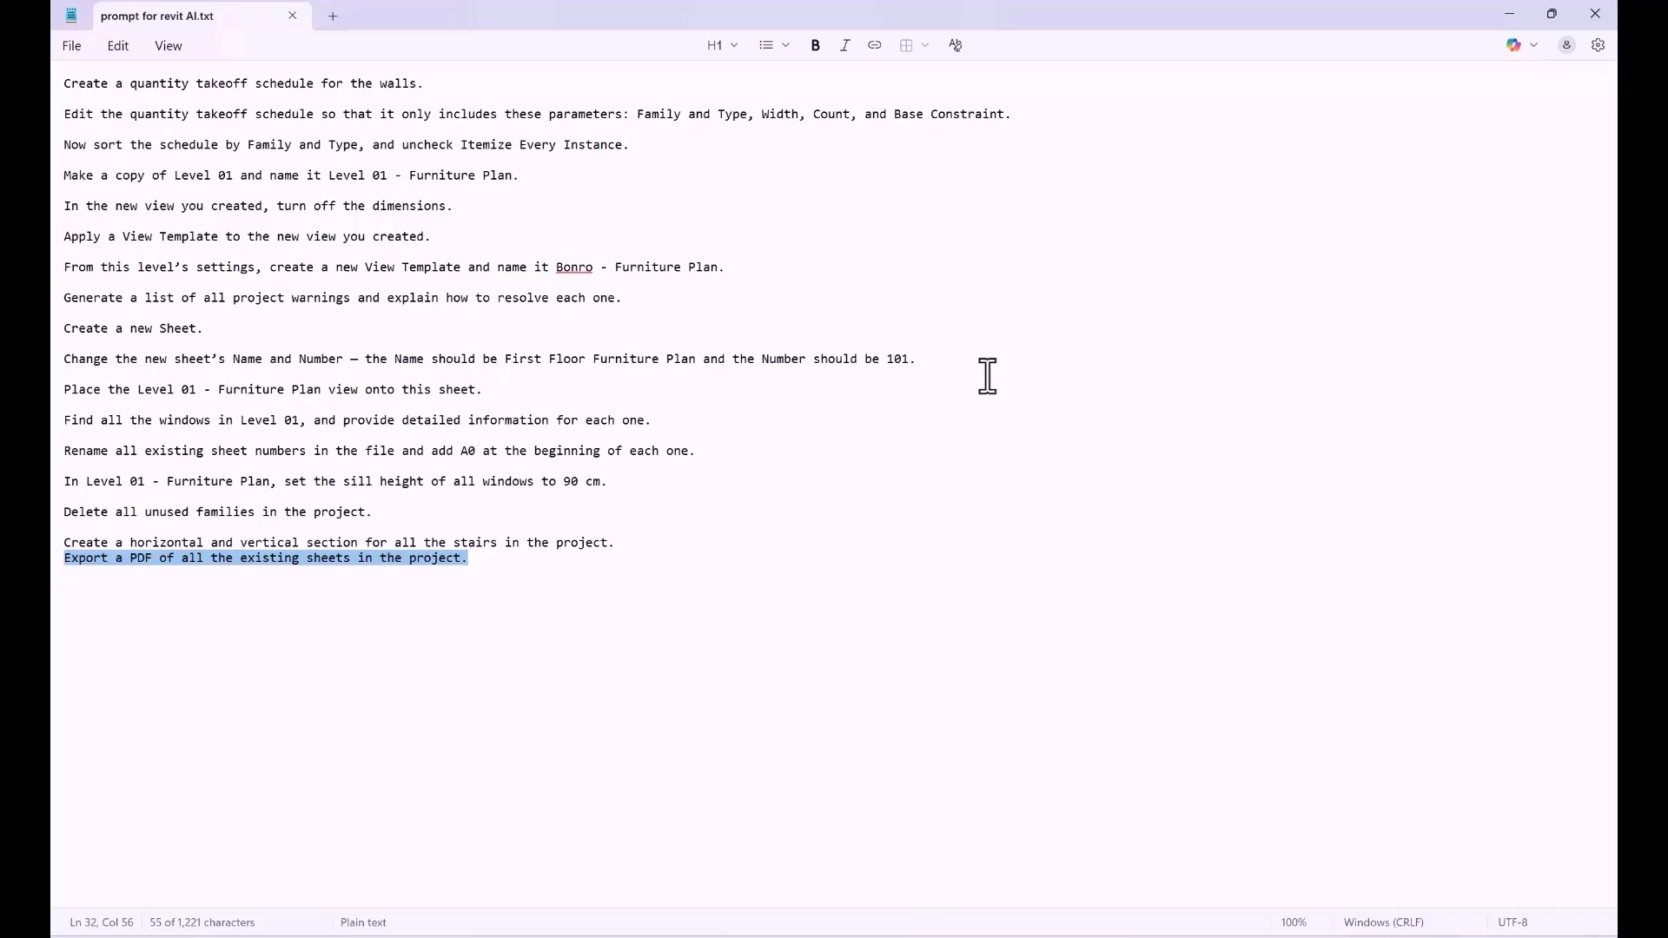
double_click(470, 451)
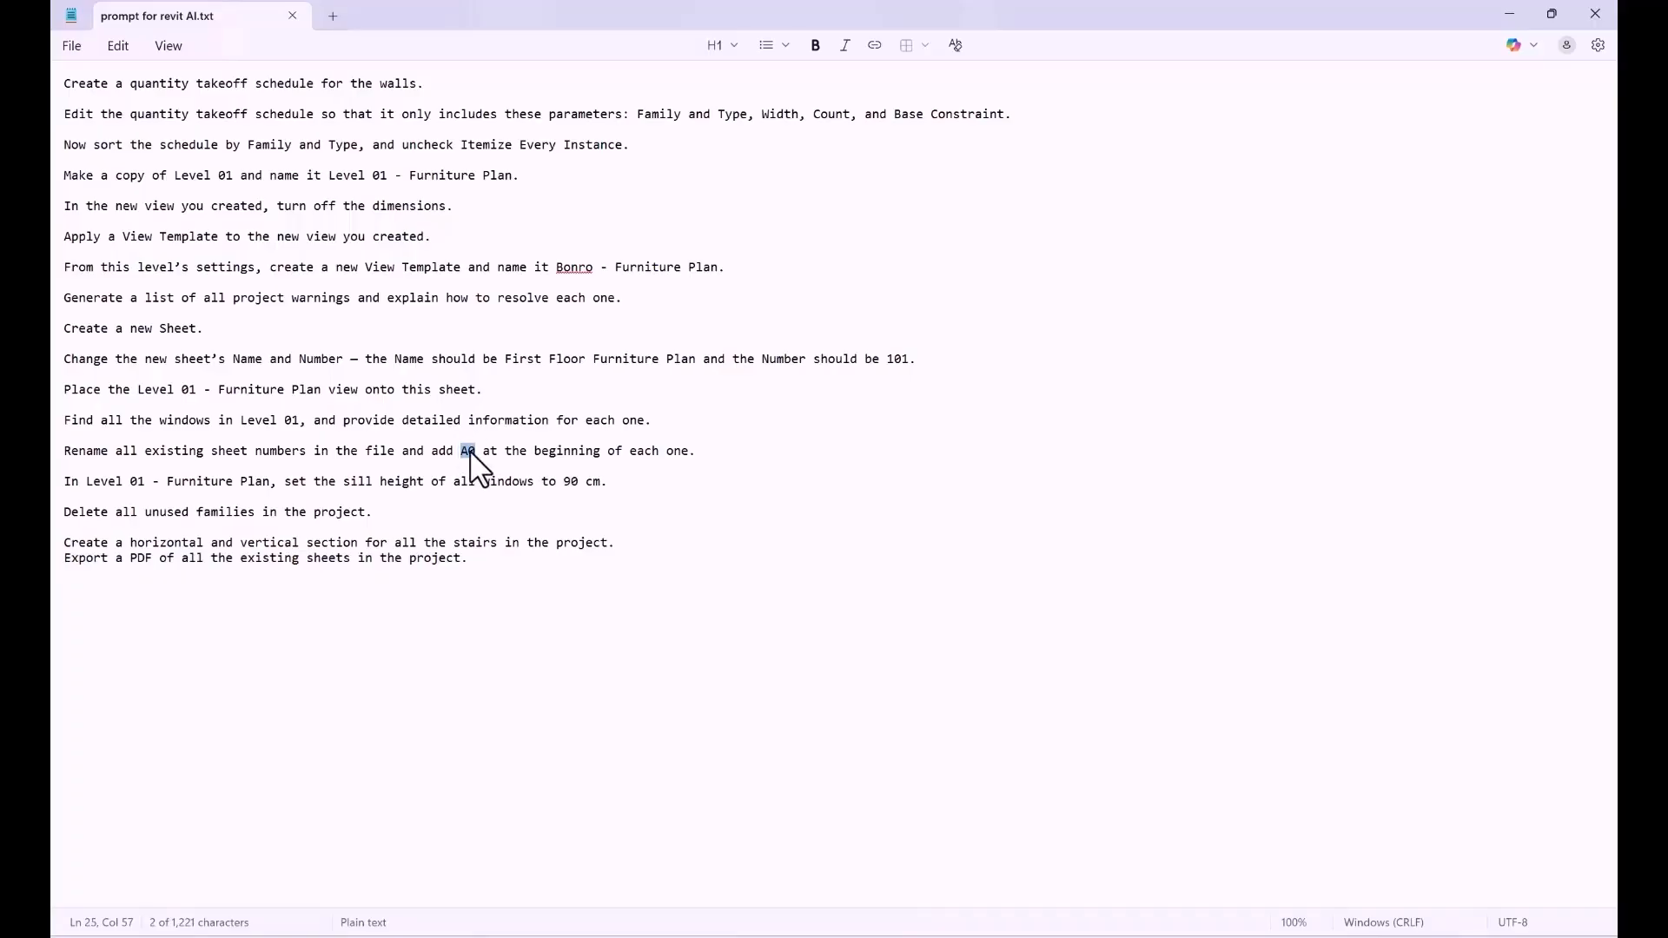
left_click_drag(698, 469, 69, 443)
key("ctrl+c")
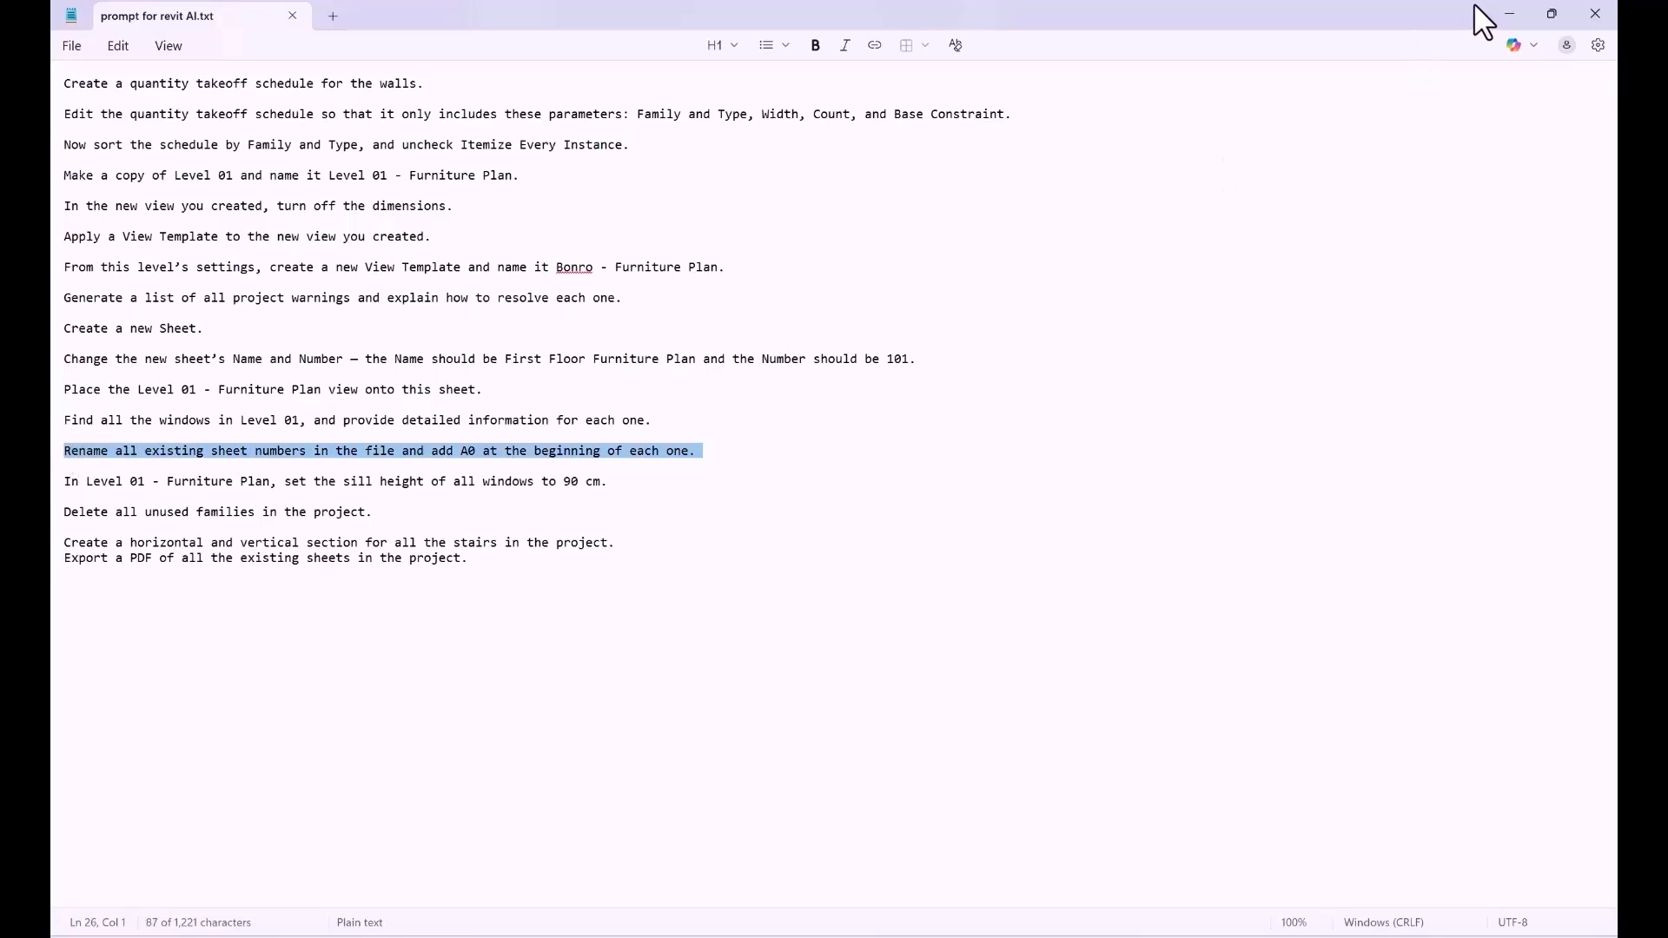
left_click(1497, 12)
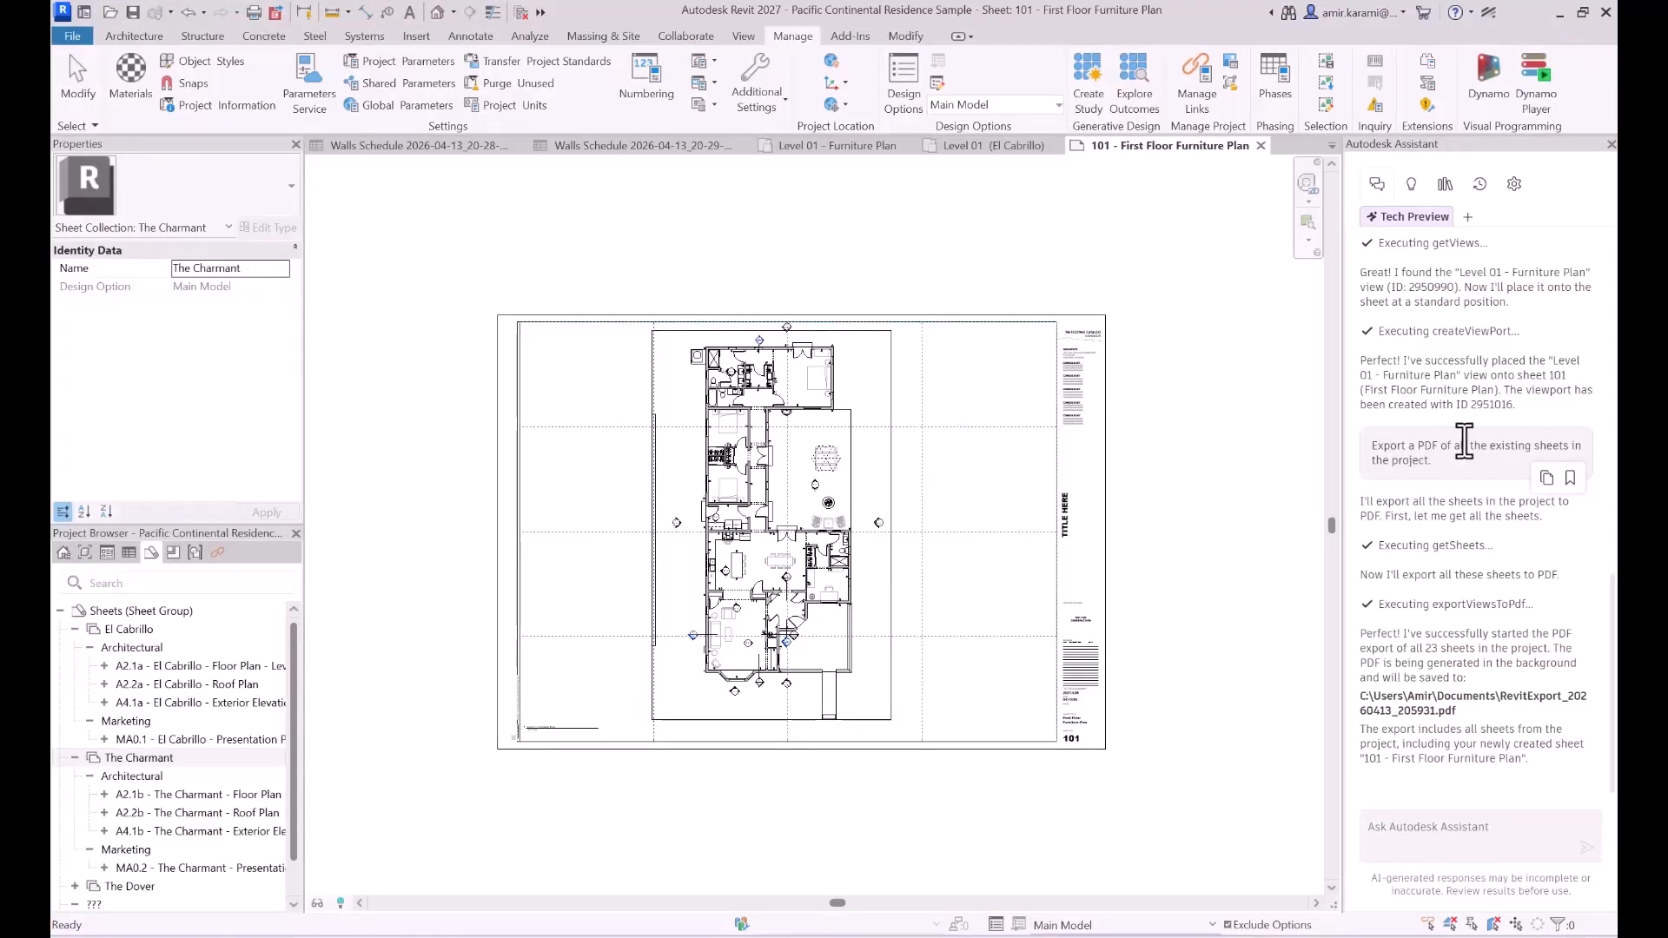
left_click(1421, 828)
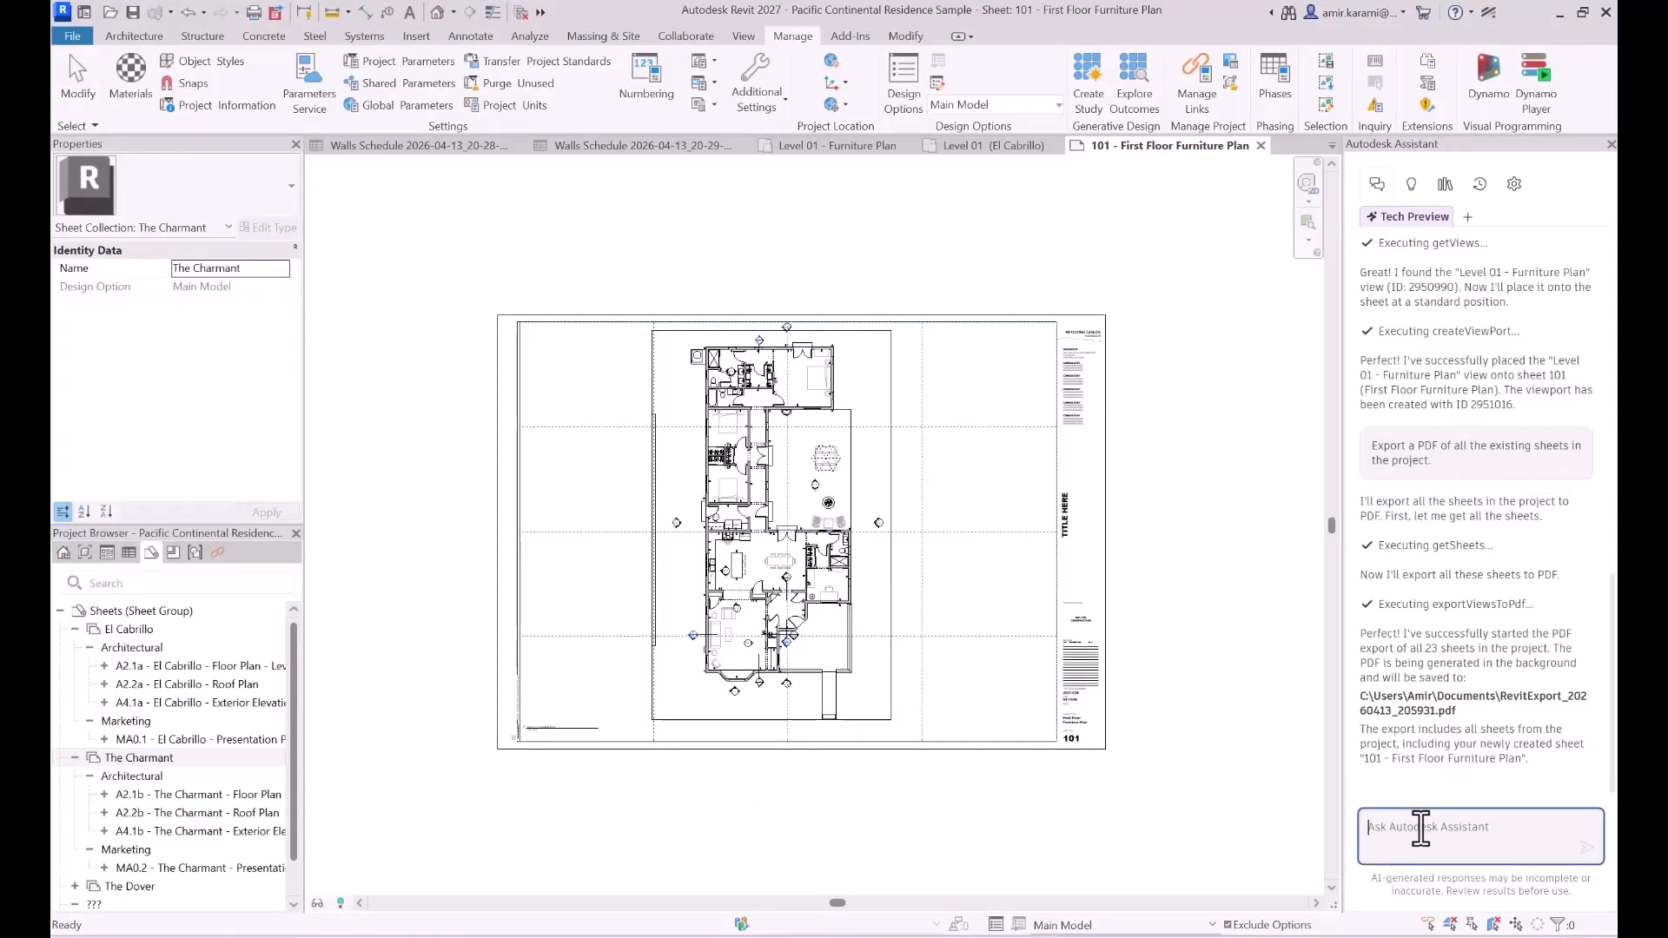
key("ctrl+v")
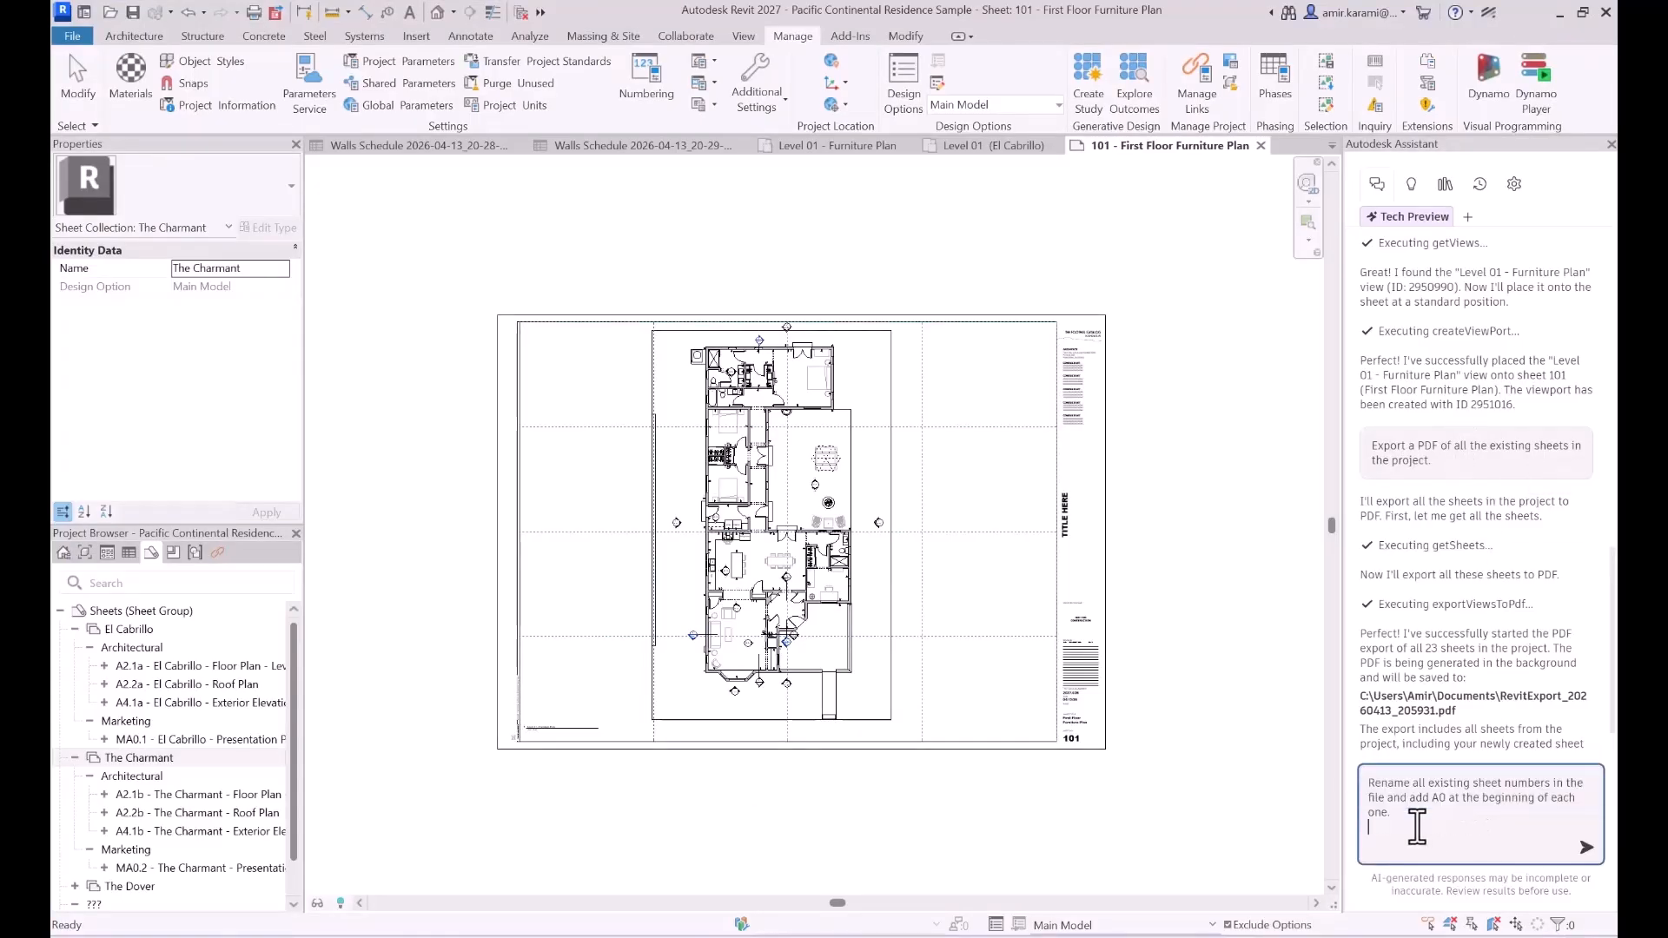
left_click(1584, 849)
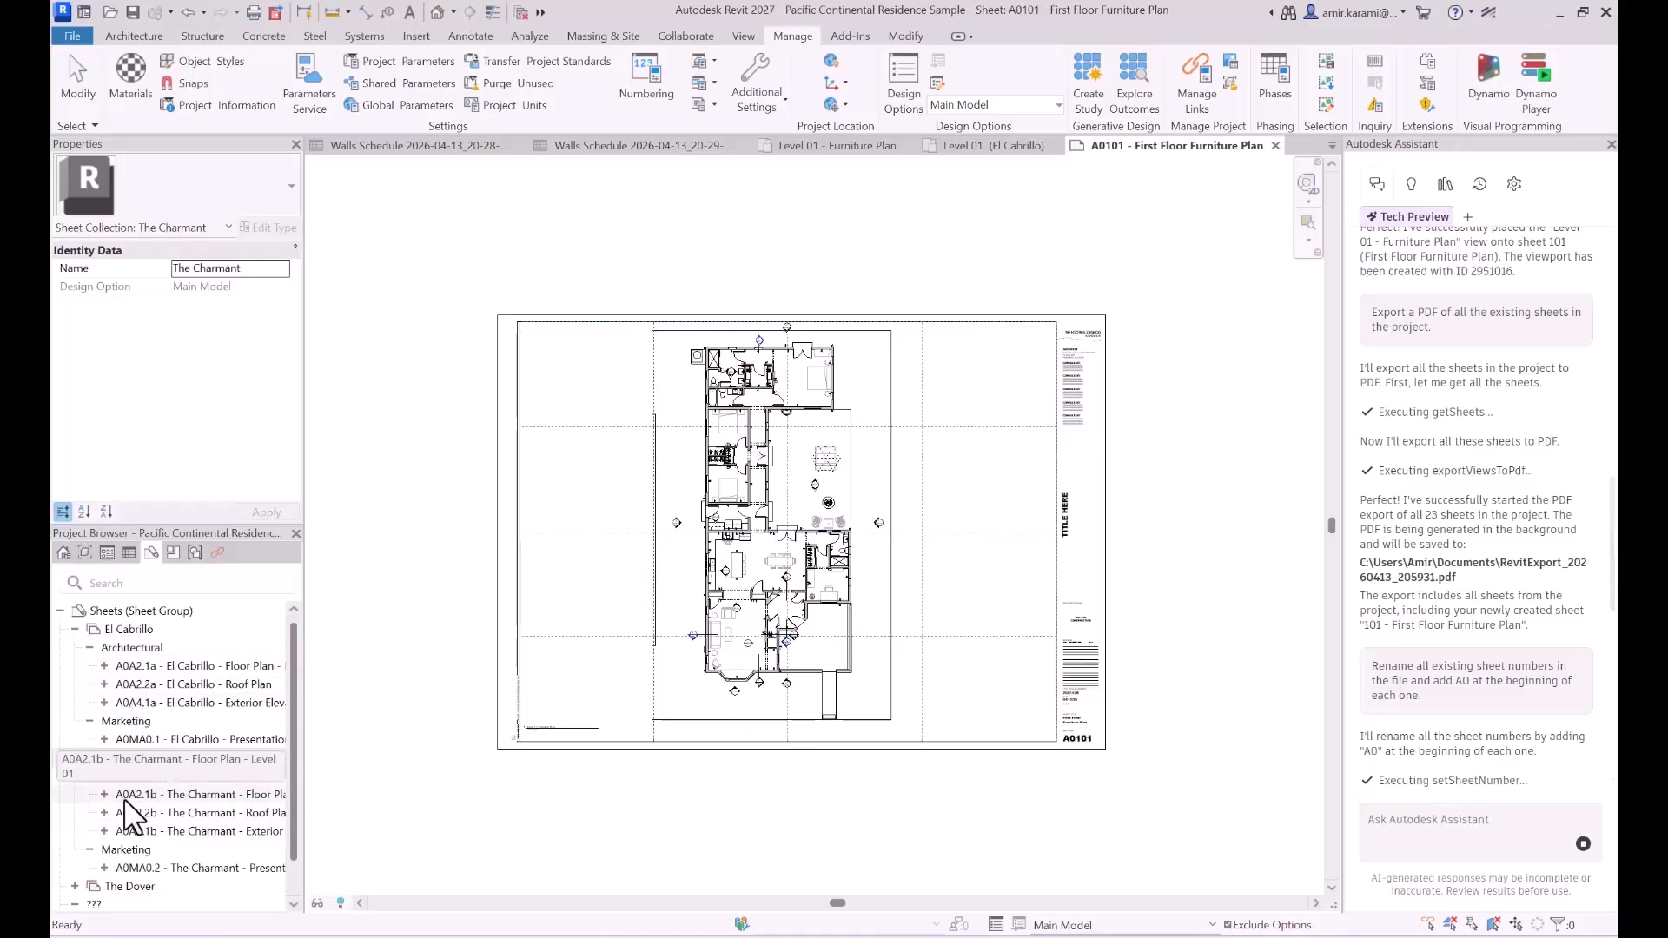
- Check the sheet numbers in the Project Browser, the rename examples in the Assistant's reply and the open furniture plan sheet
scroll(135, 812, "down", 1)
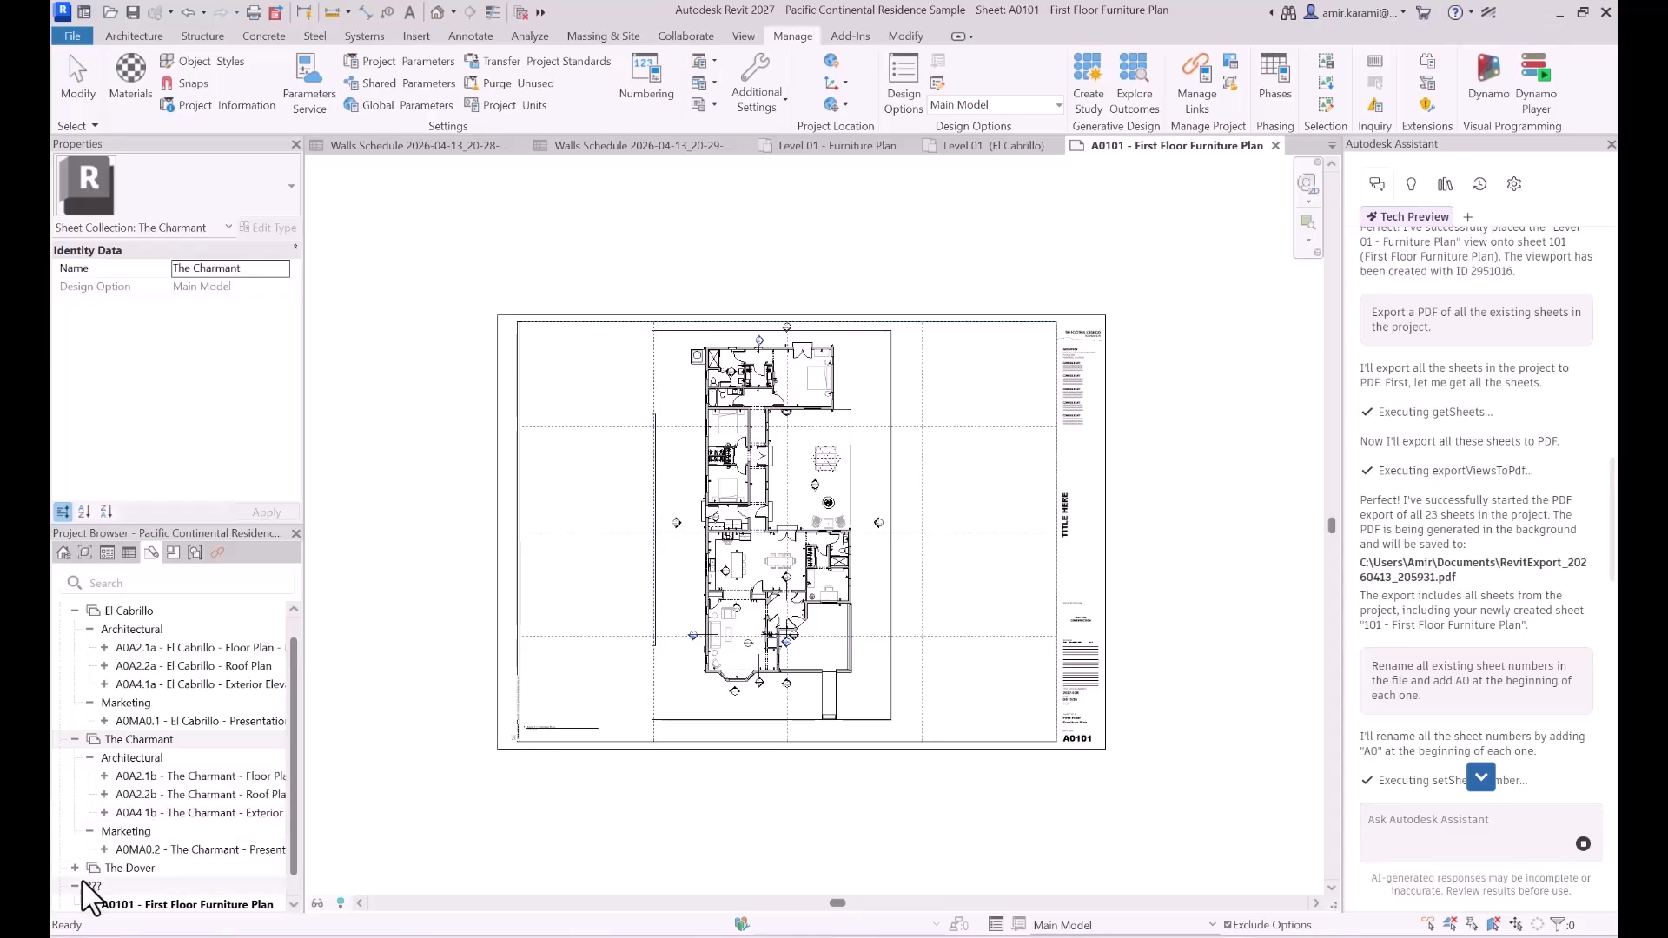
scroll(144, 852, "down", 1)
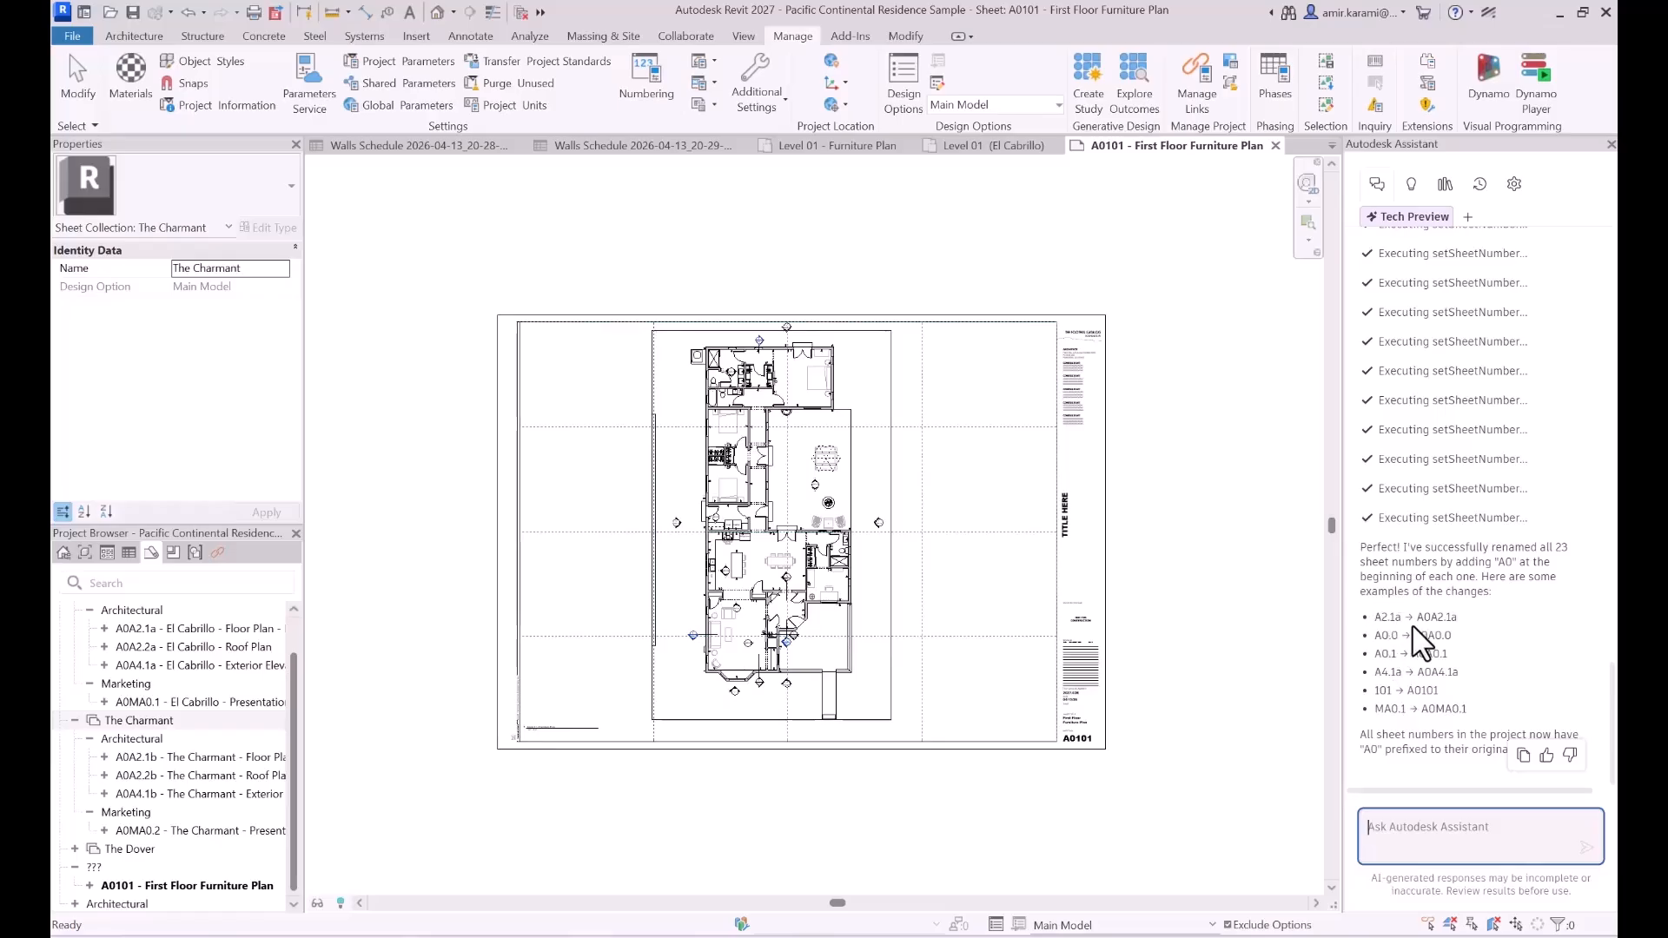
left_click_drag(1417, 619, 1437, 623)
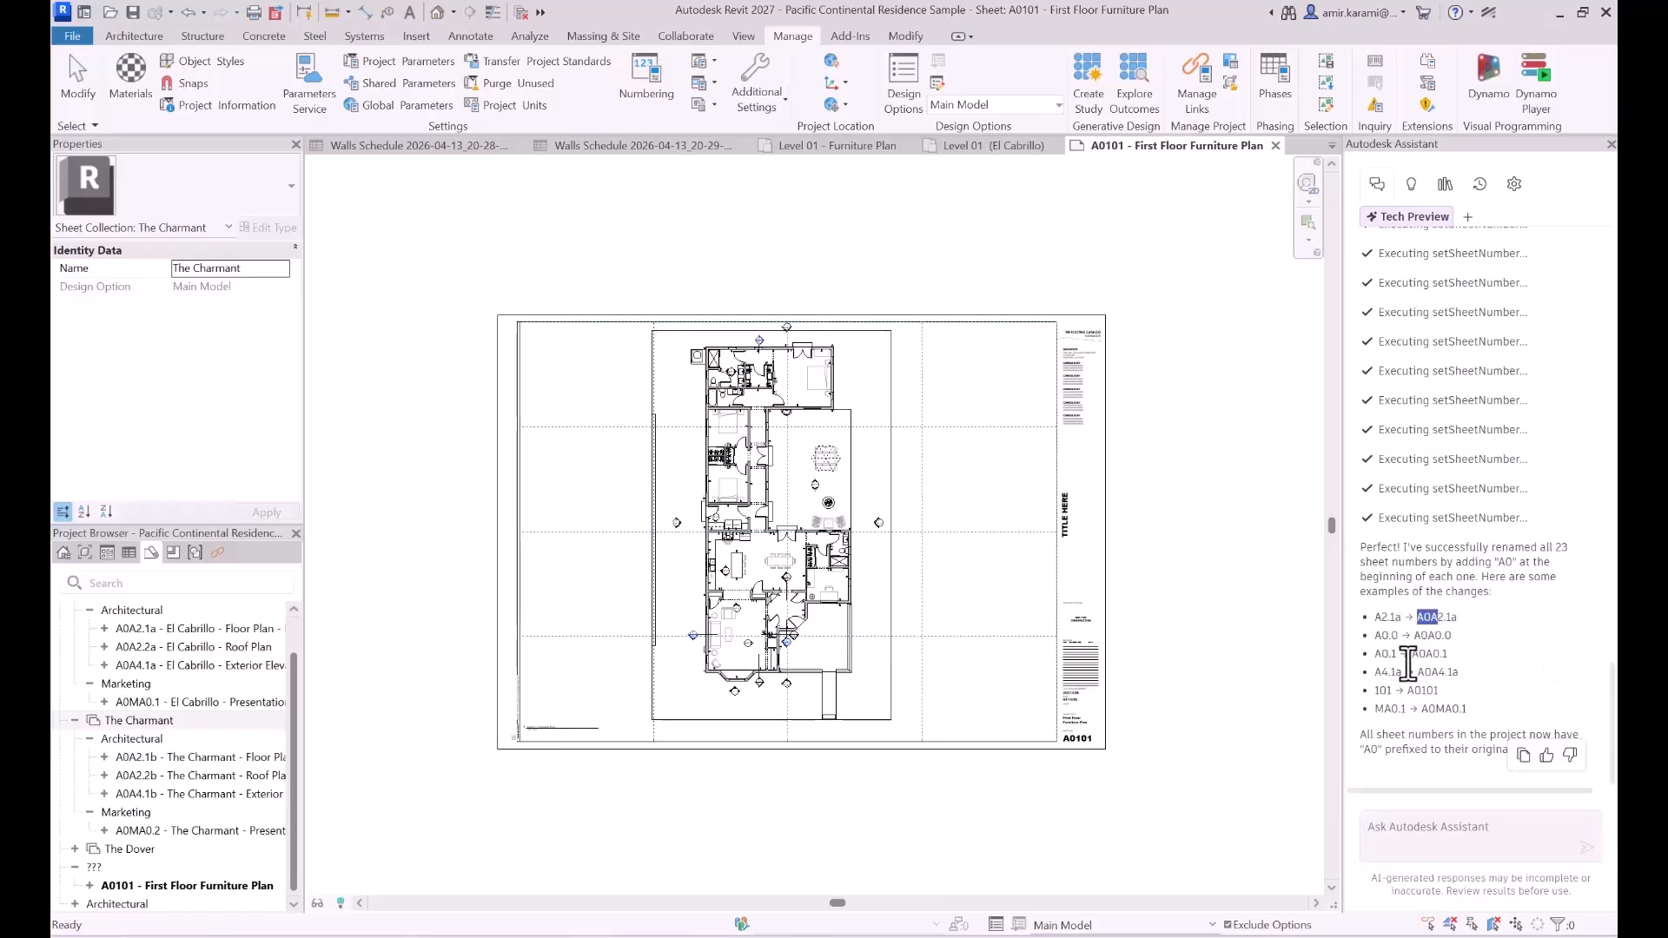
left_click(1520, 699)
left_click_drag(1407, 692, 1440, 701)
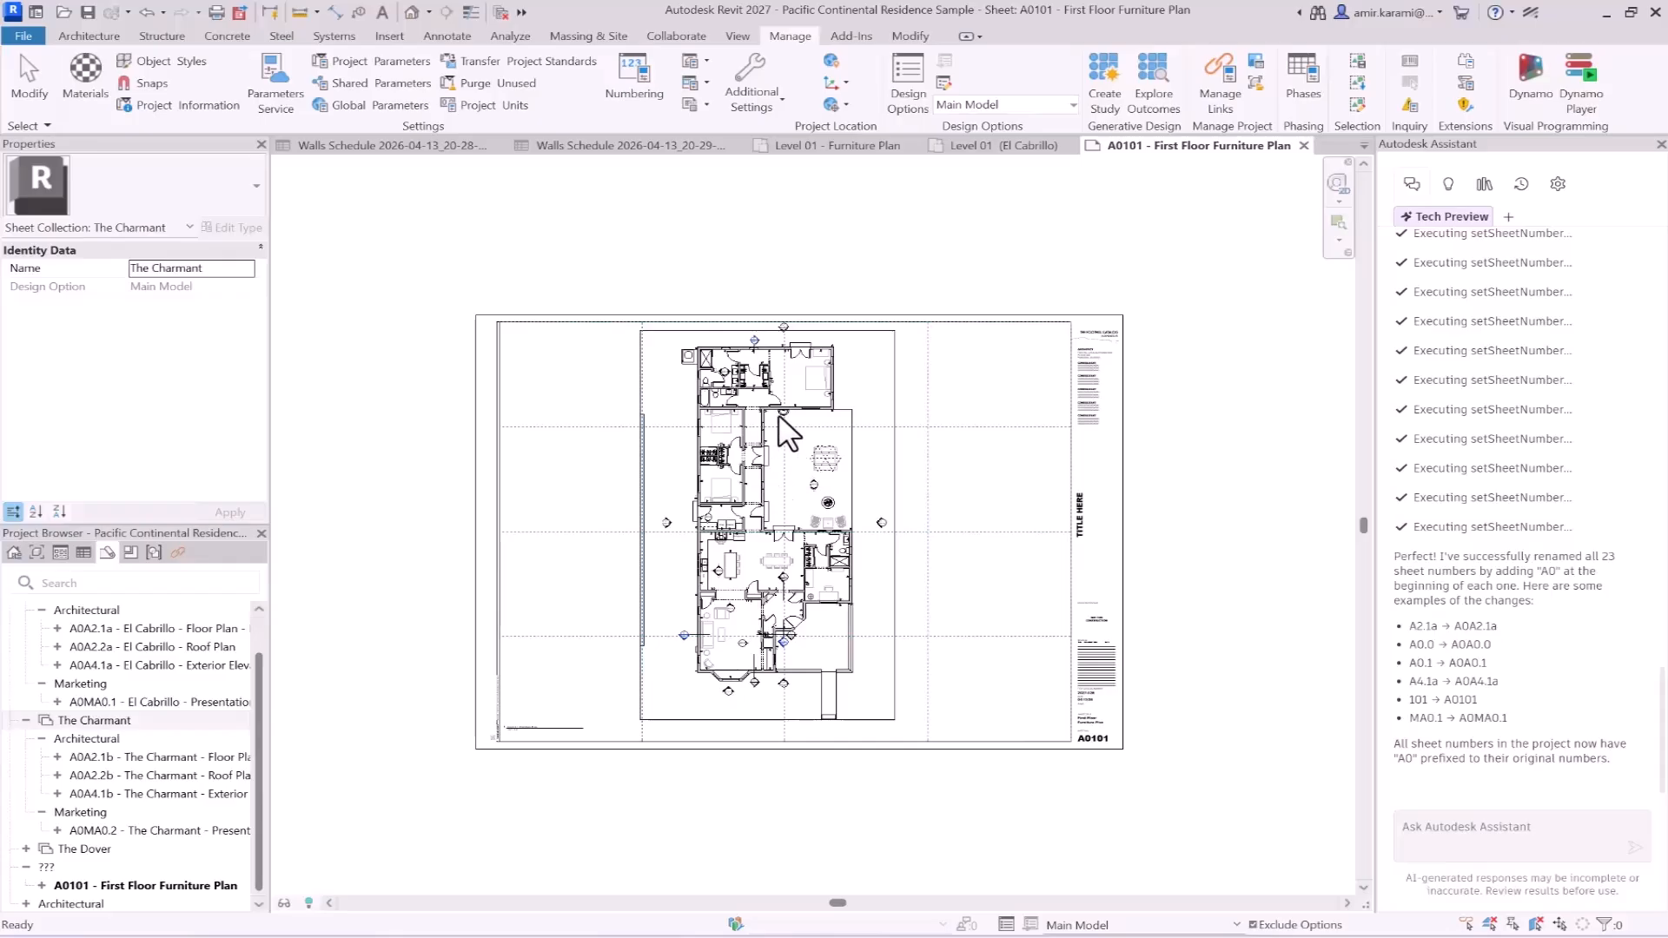
scroll(777, 394, "up", 3)
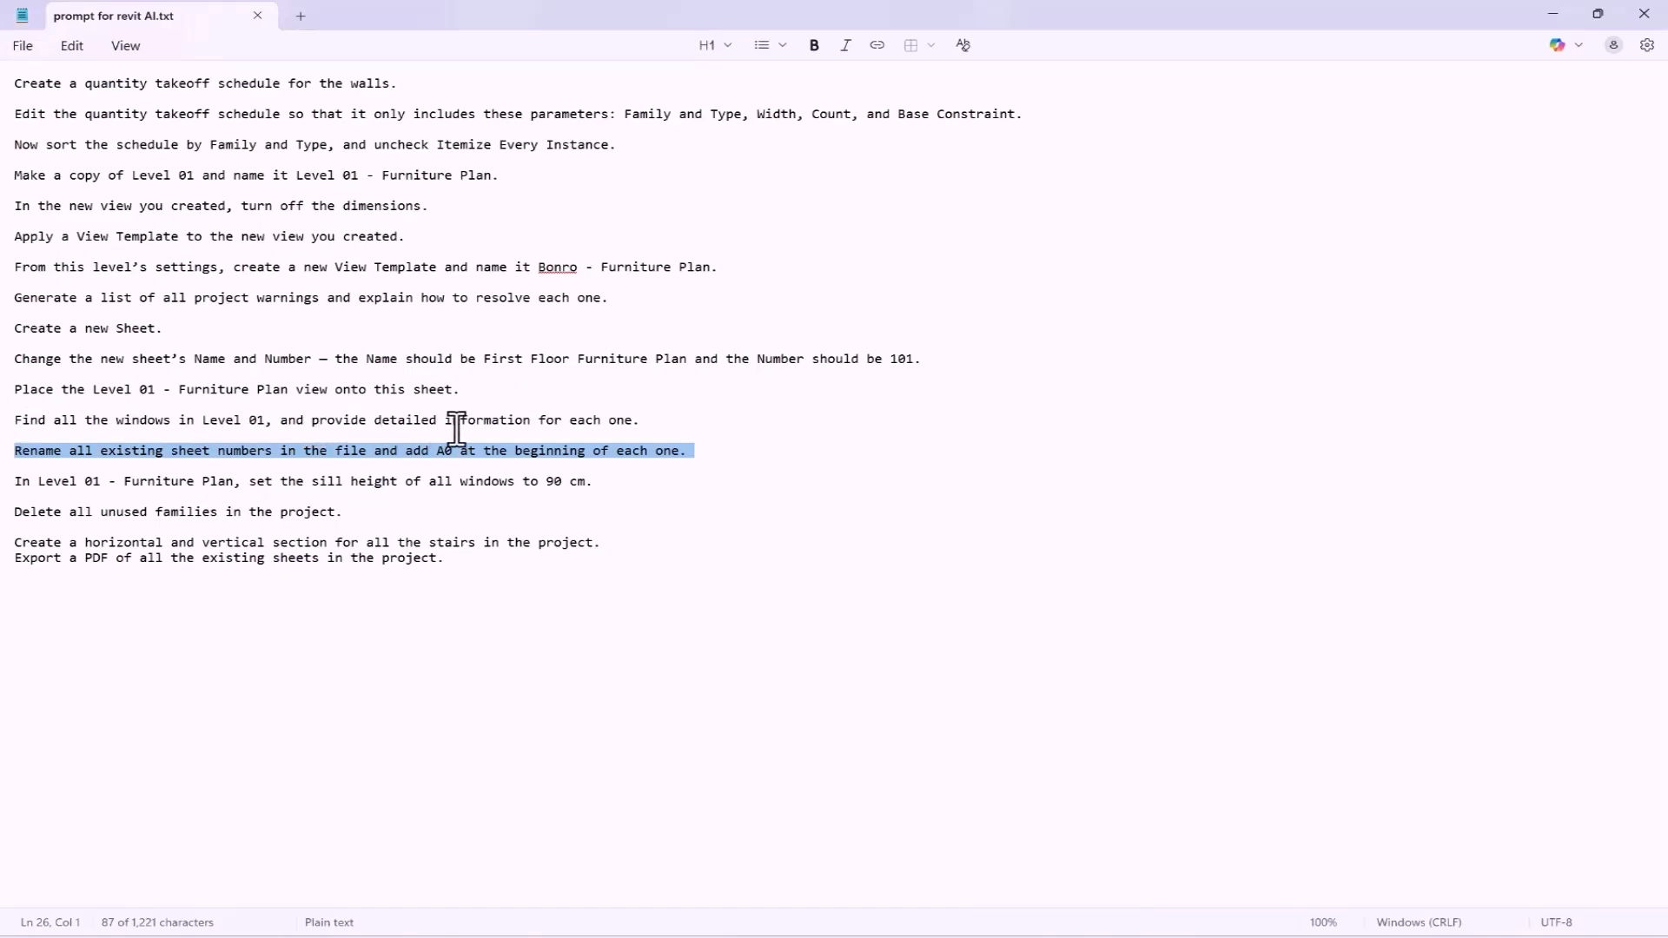
- Copy the Notepad prompt "Find all the windows in Level 01, and provide detailed information for each one." into the Assistant's message box in Revit
left_click_drag(530, 421, 376, 421)
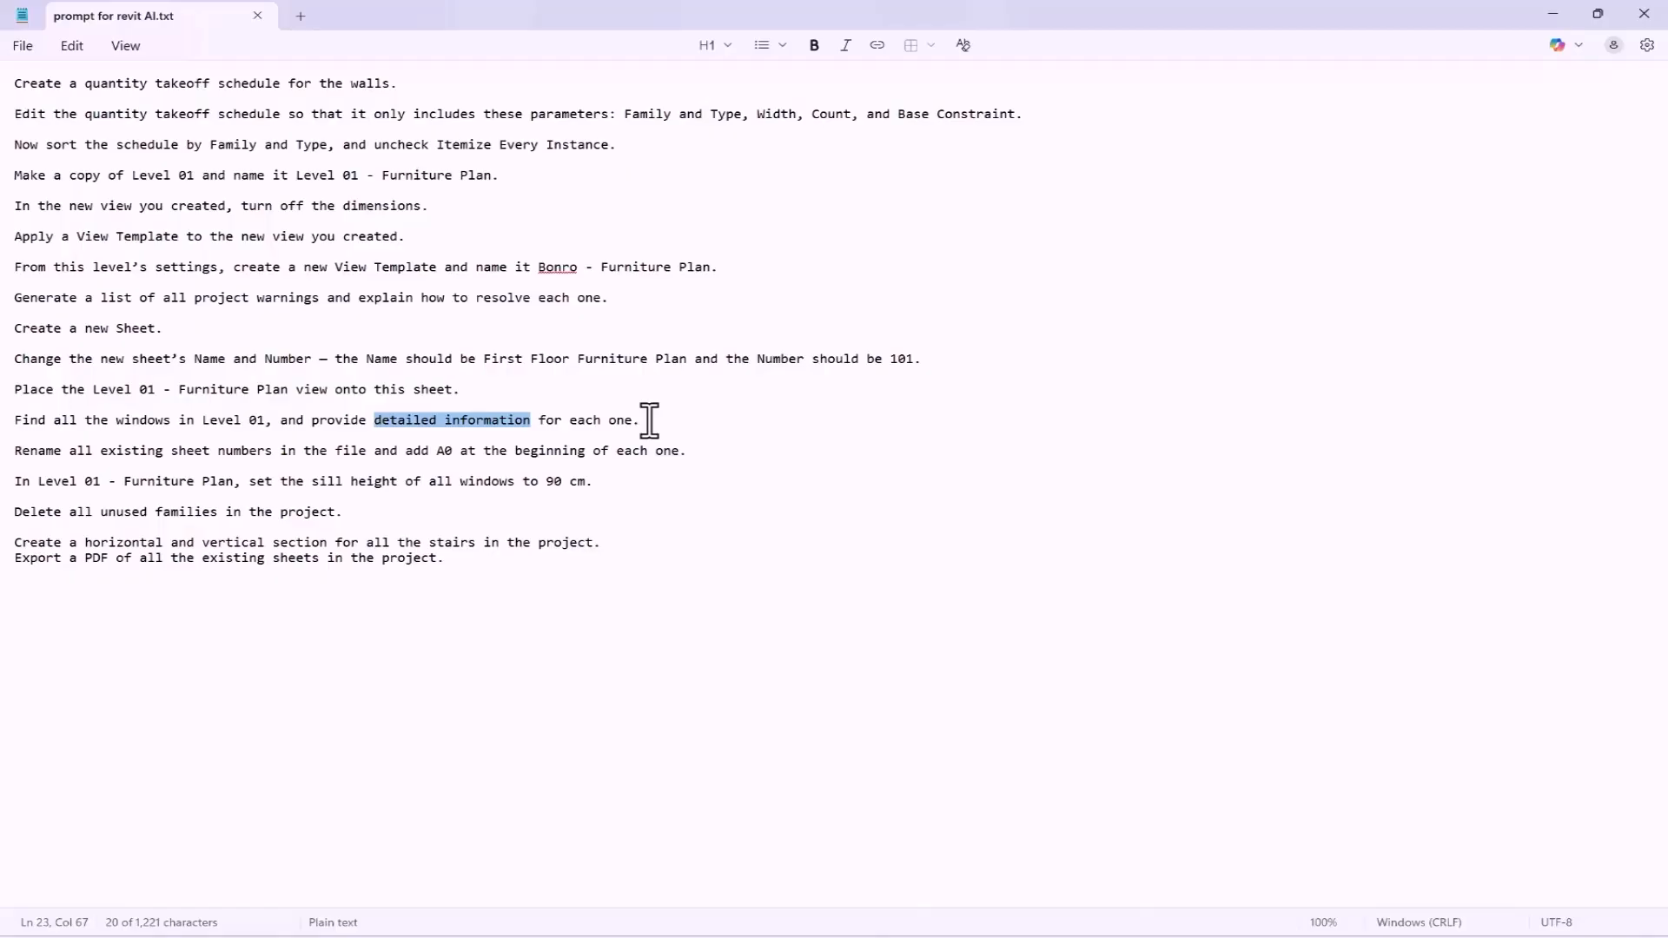
left_click_drag(650, 421, 8, 423)
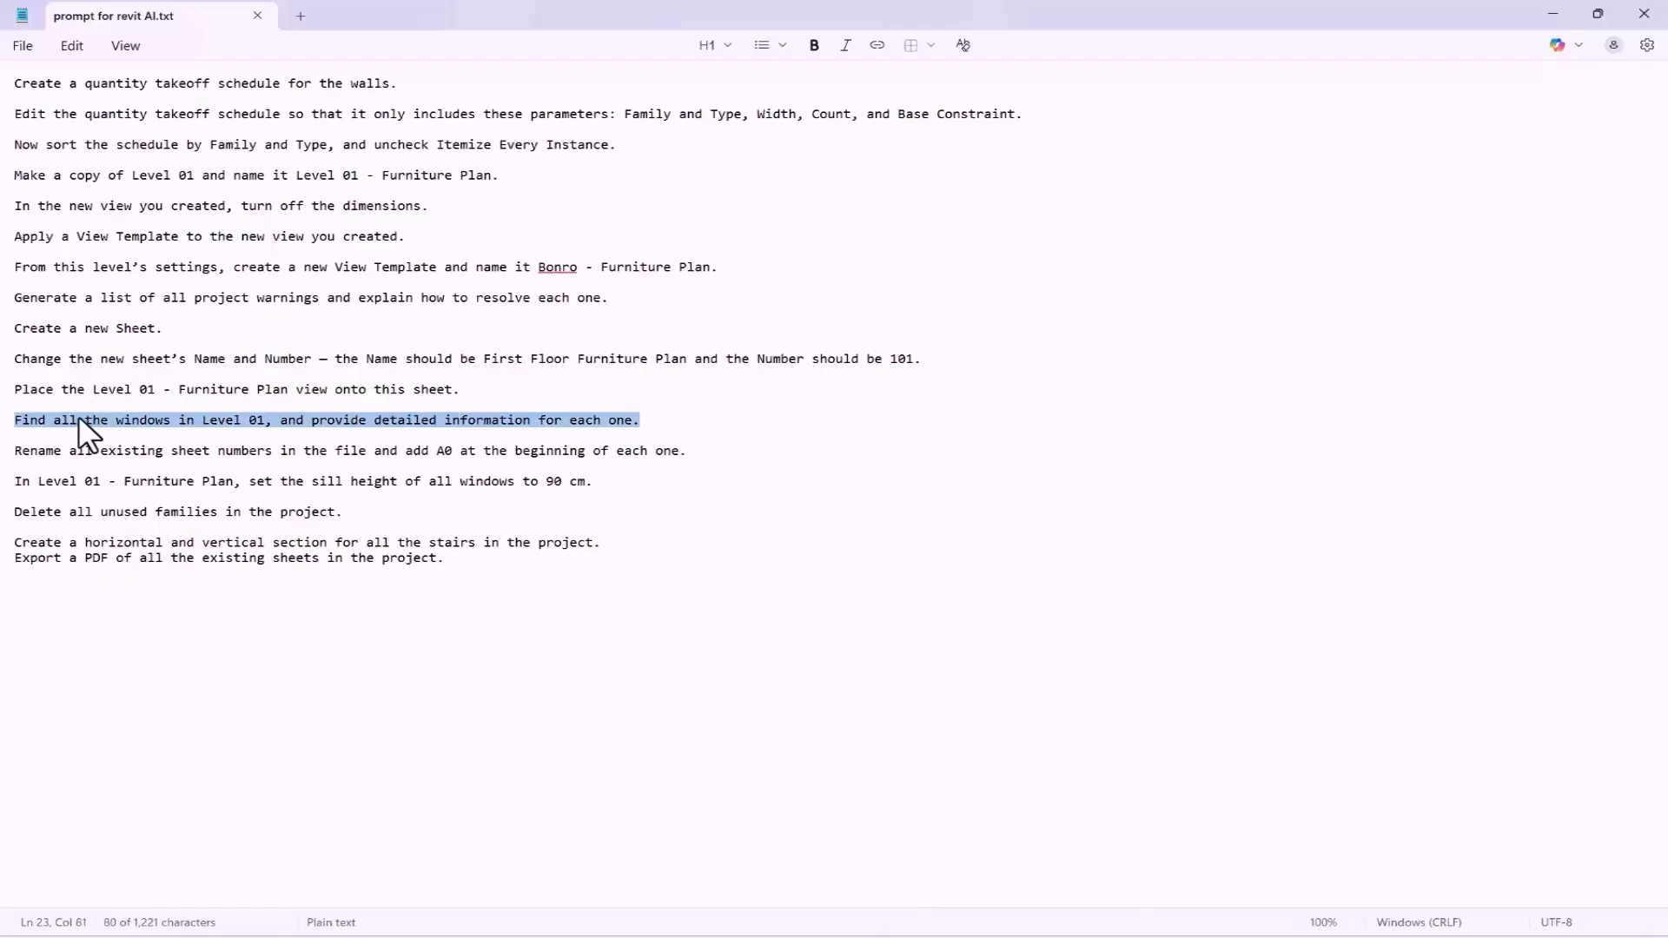
left_click(1543, 13)
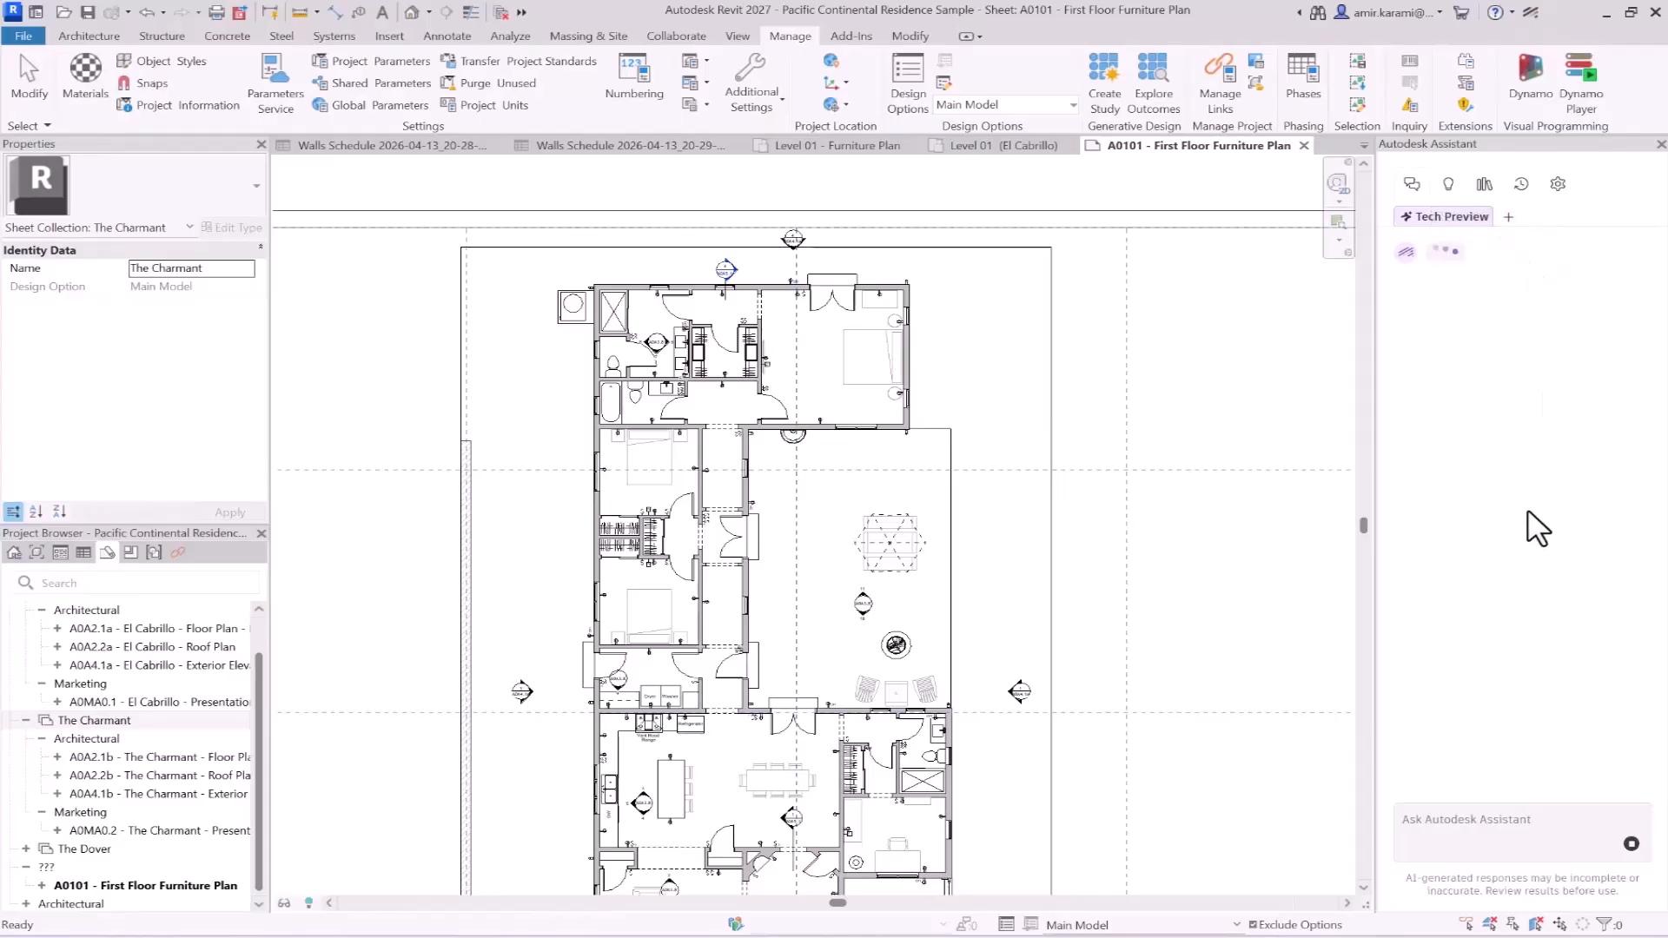
left_click(1473, 827)
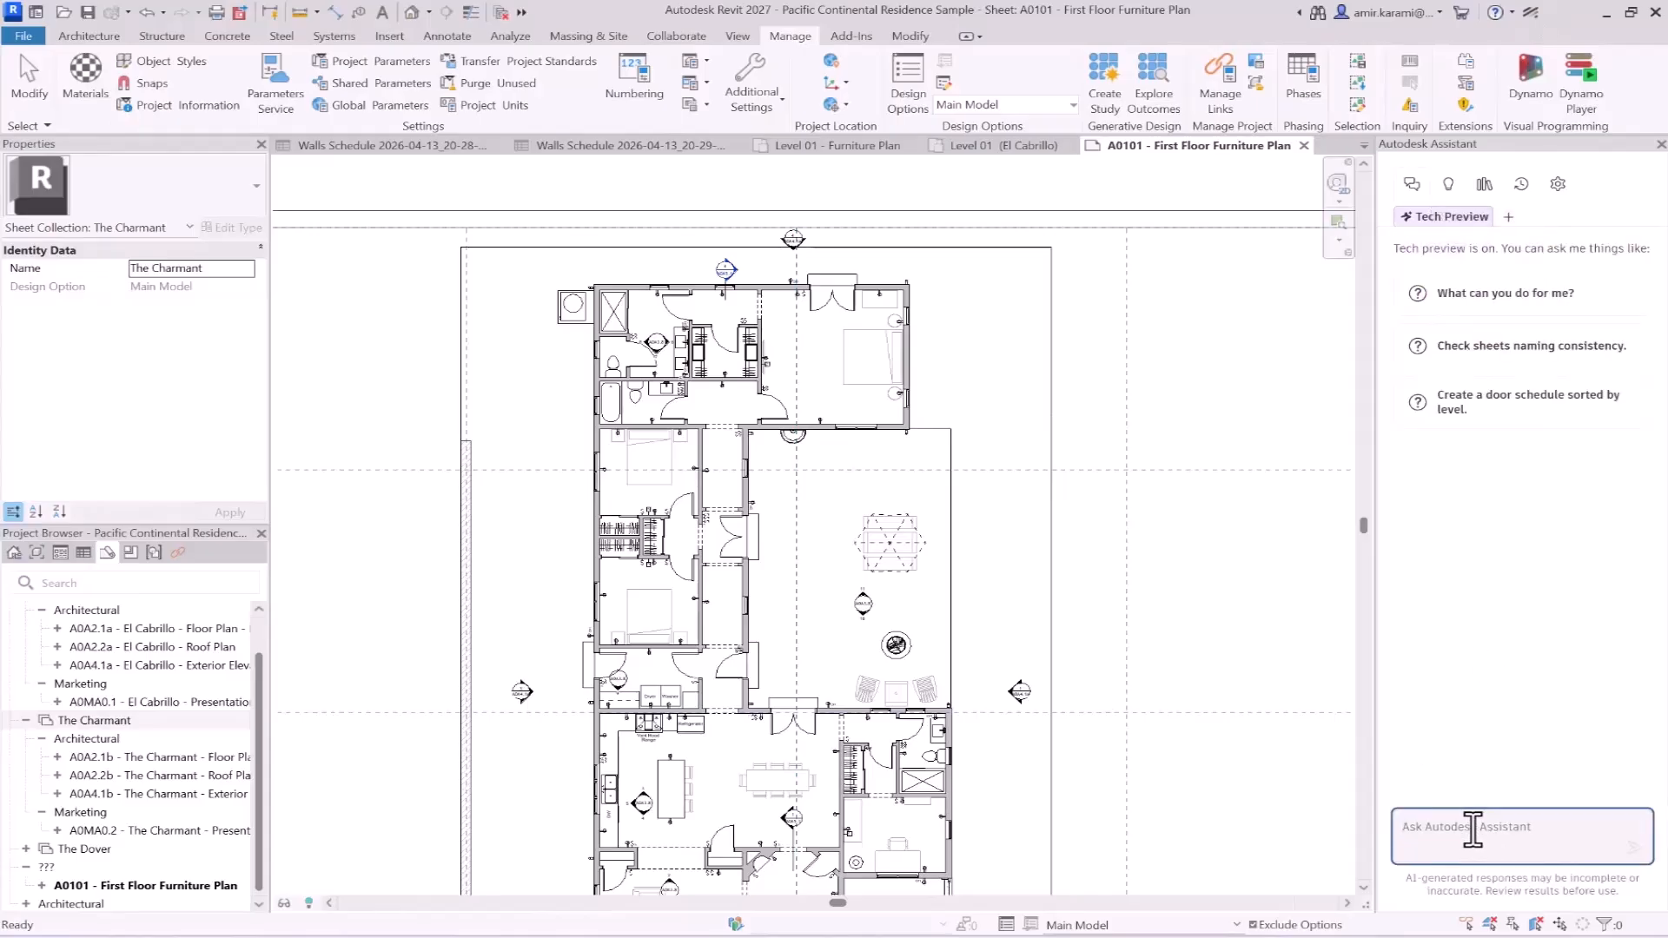
key("ctrl+v")
- Open the Level 01 - Furniture Plan view listed under sheet A0101 and copy its name
left_click(619, 745)
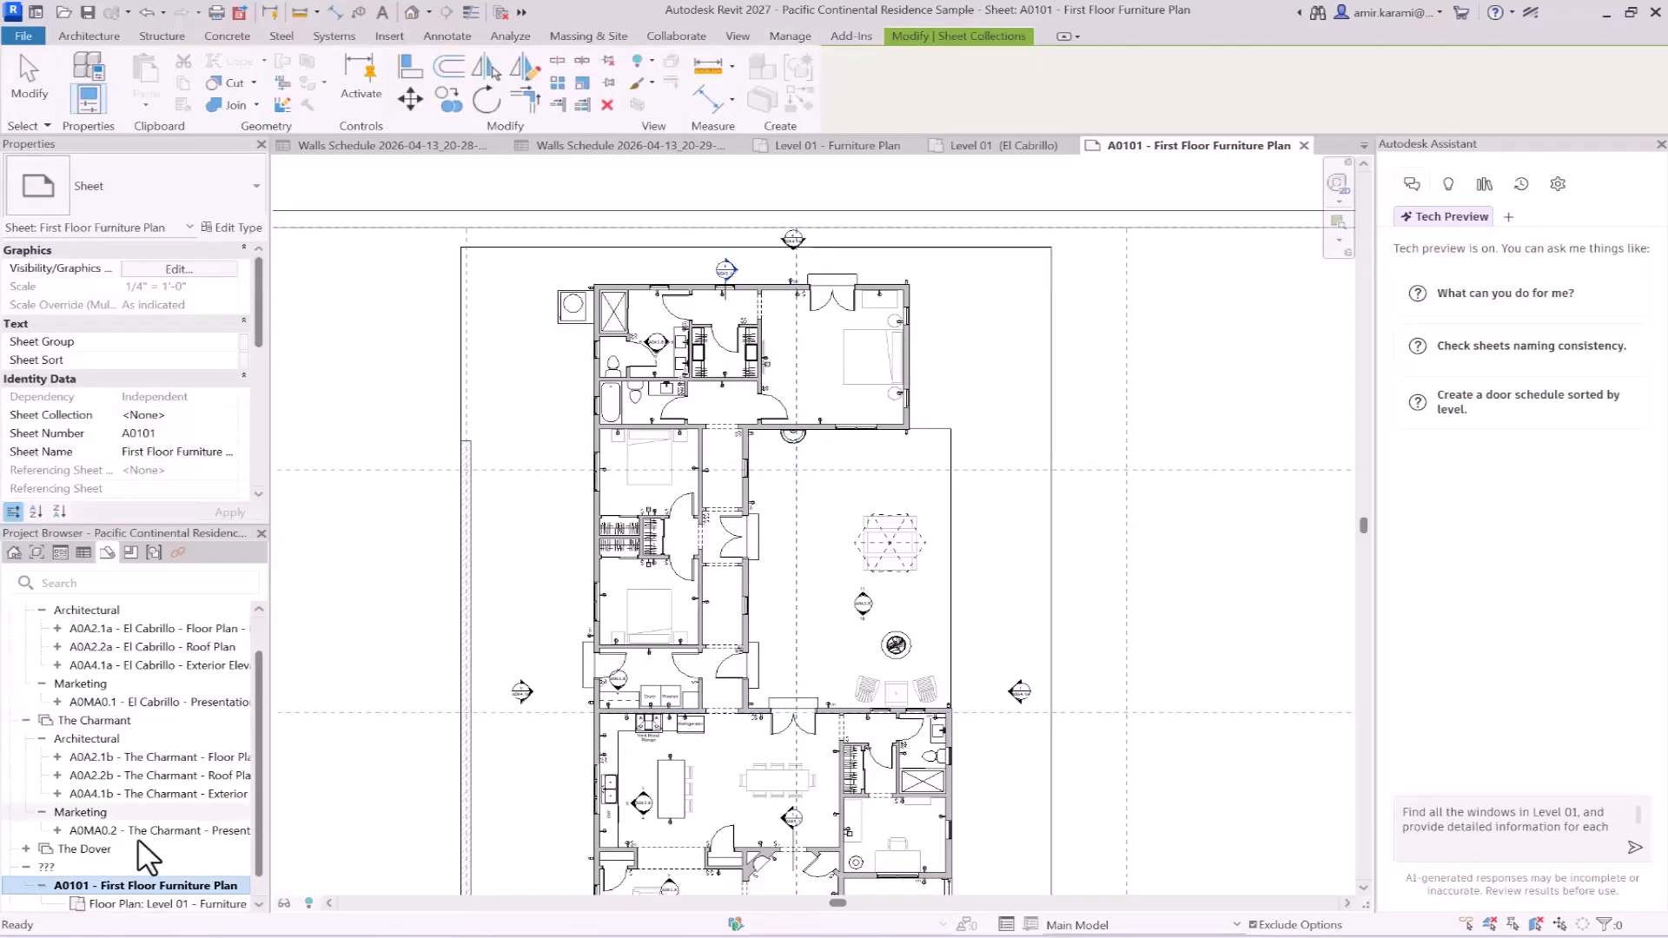
scroll(134, 840, "down", 1)
left_click(129, 883)
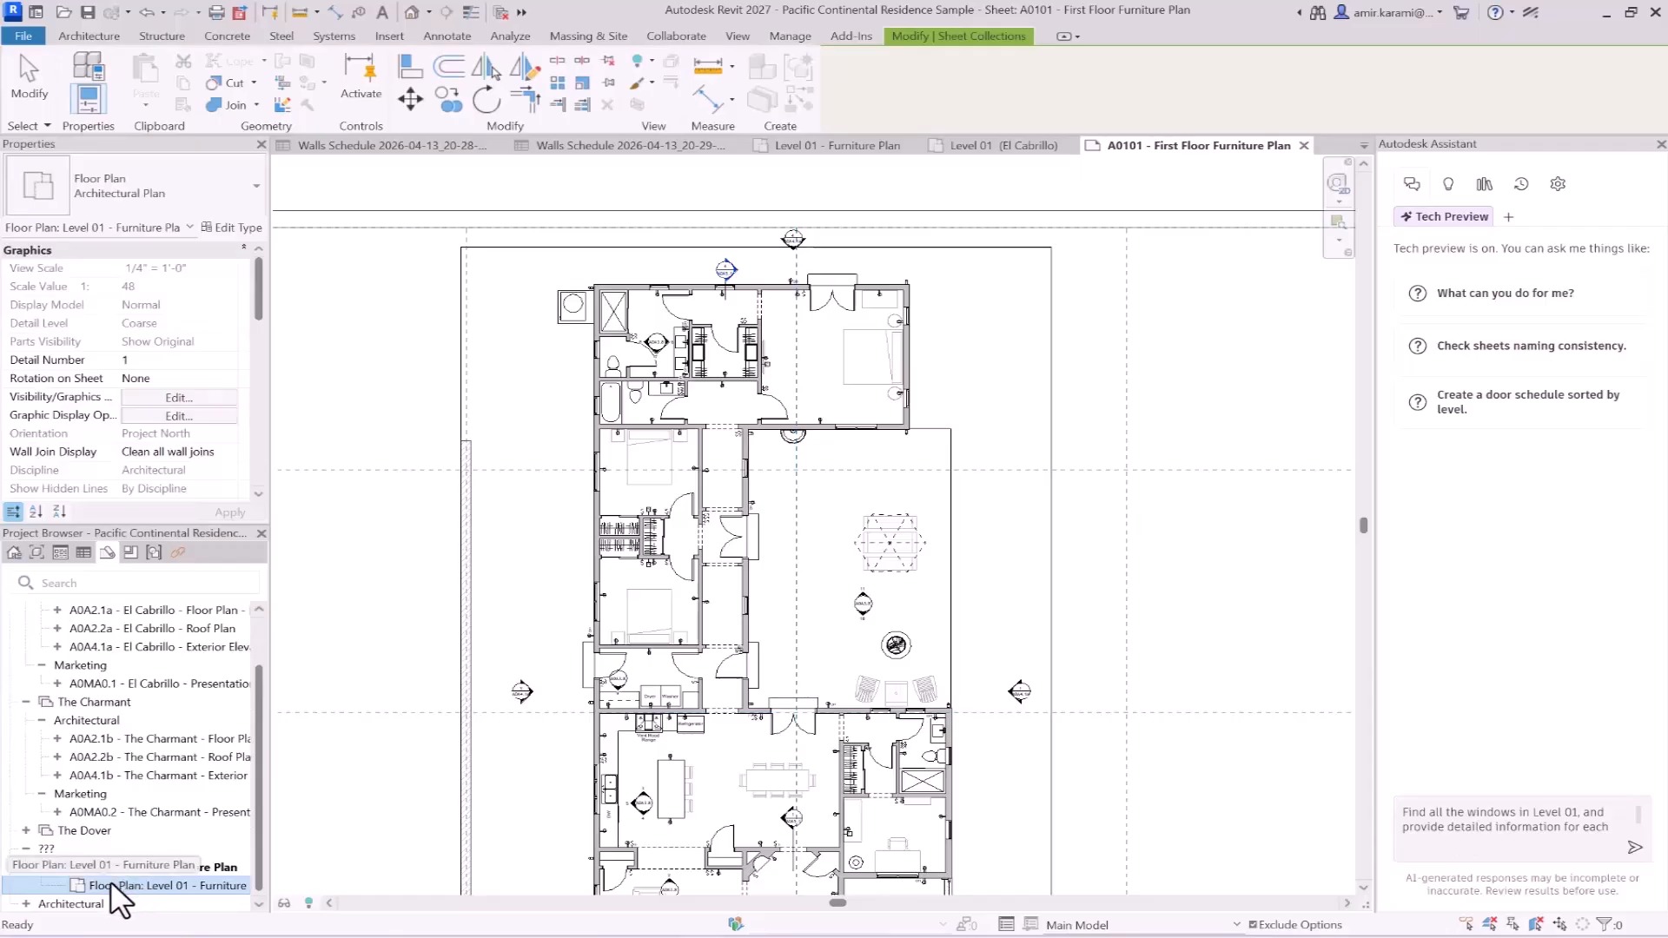
double_click(111, 881)
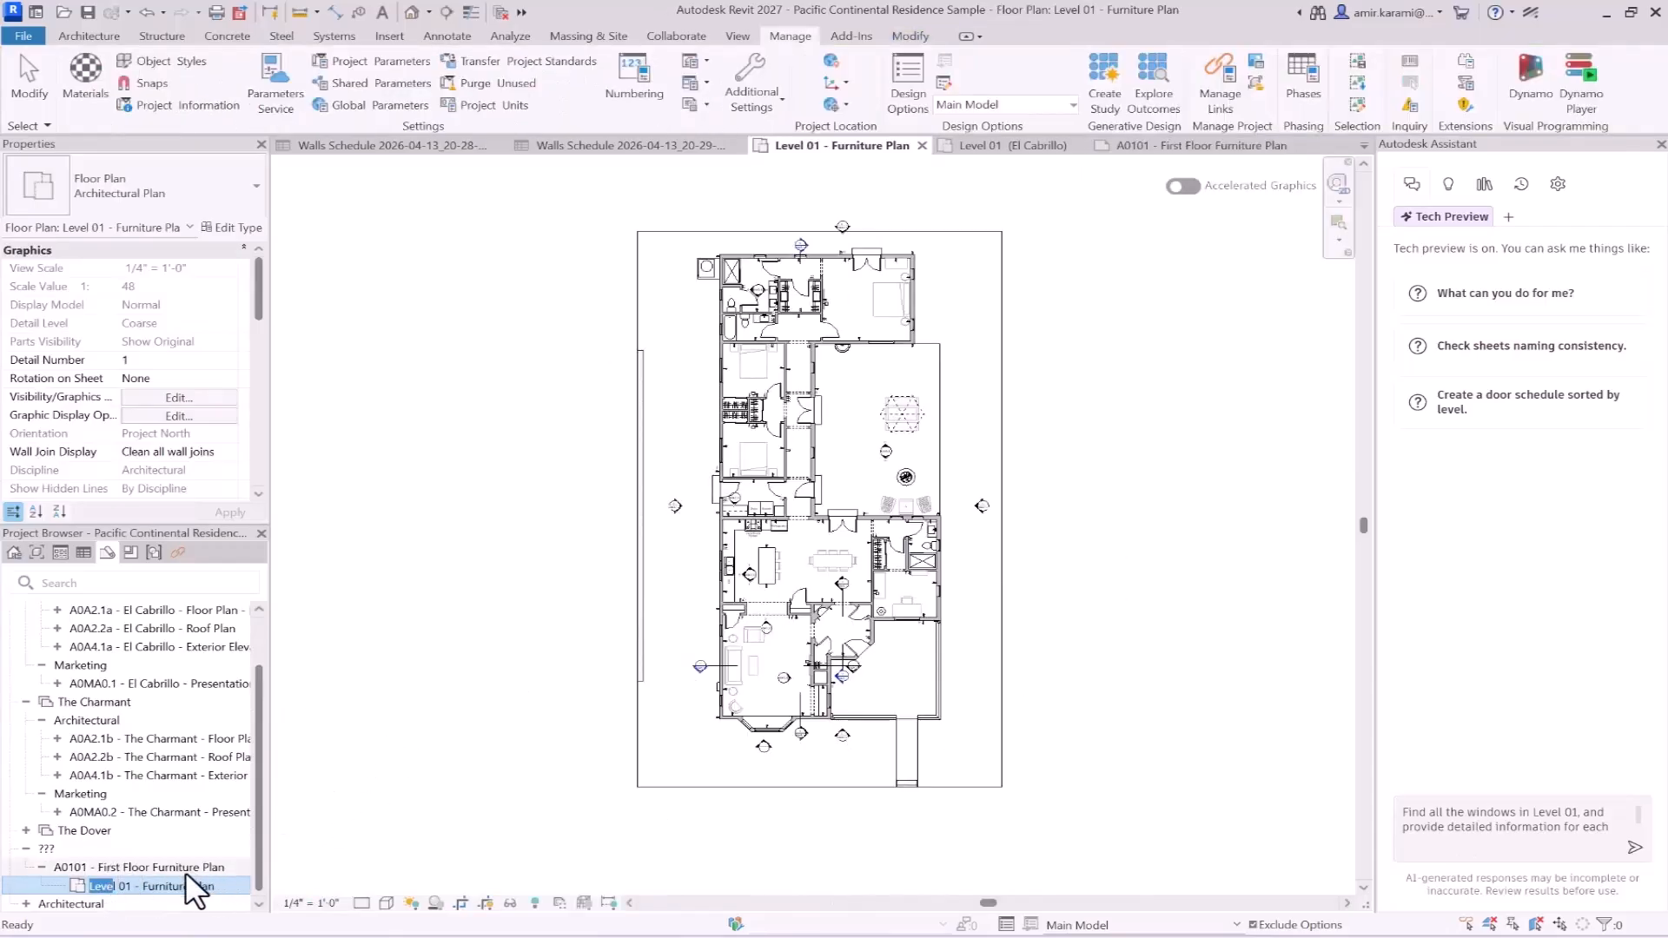
left_click(145, 886)
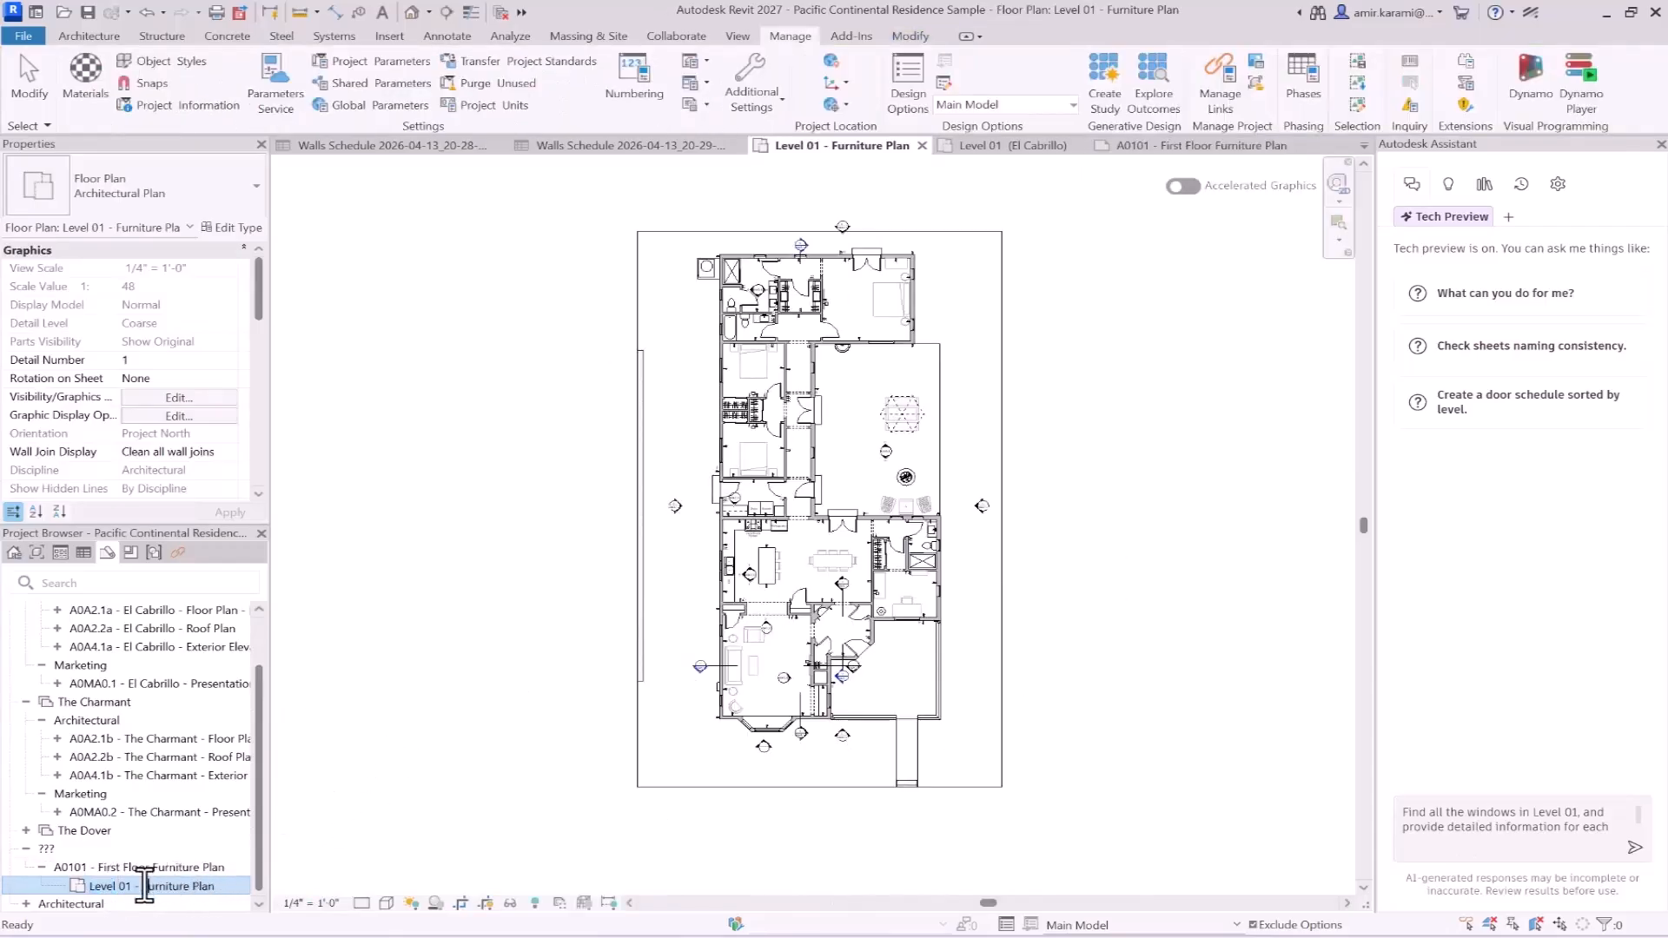
triple_click(94, 888)
key("ctrl+c")
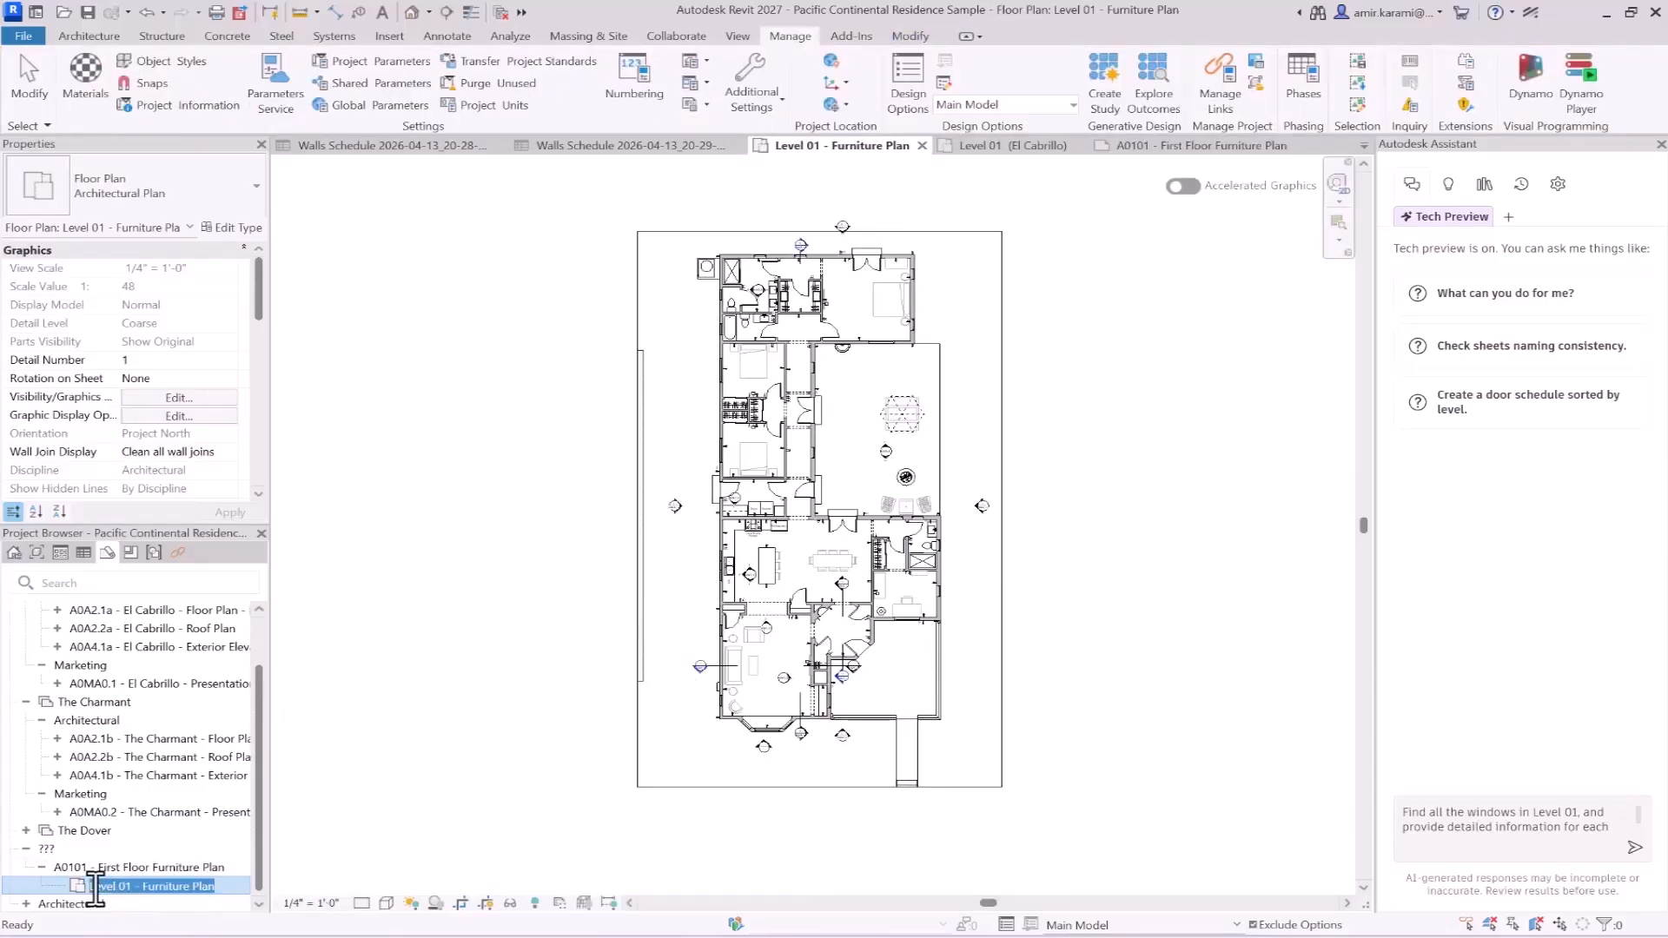
- Replace "Level 01" in the unsent windows prompt with "Level 01 - Furniture Plan" and send it to the Assistant
left_click(1448, 813)
left_click_drag(1534, 813, 1574, 812)
key("ctrl+v")
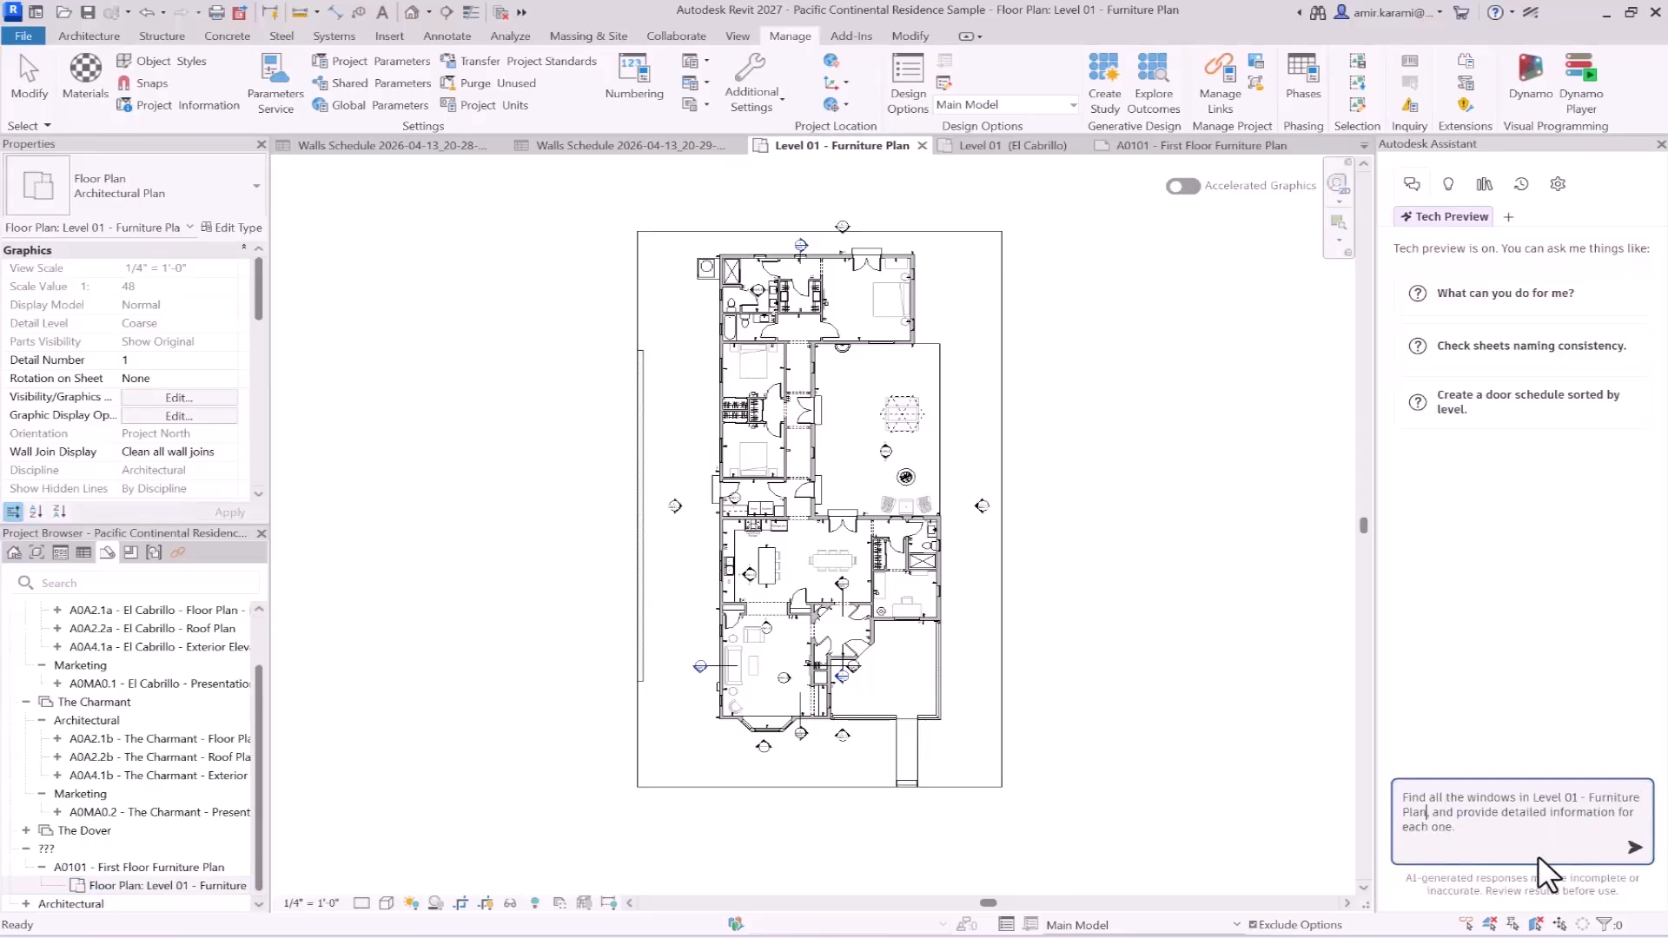
left_click(1632, 847)
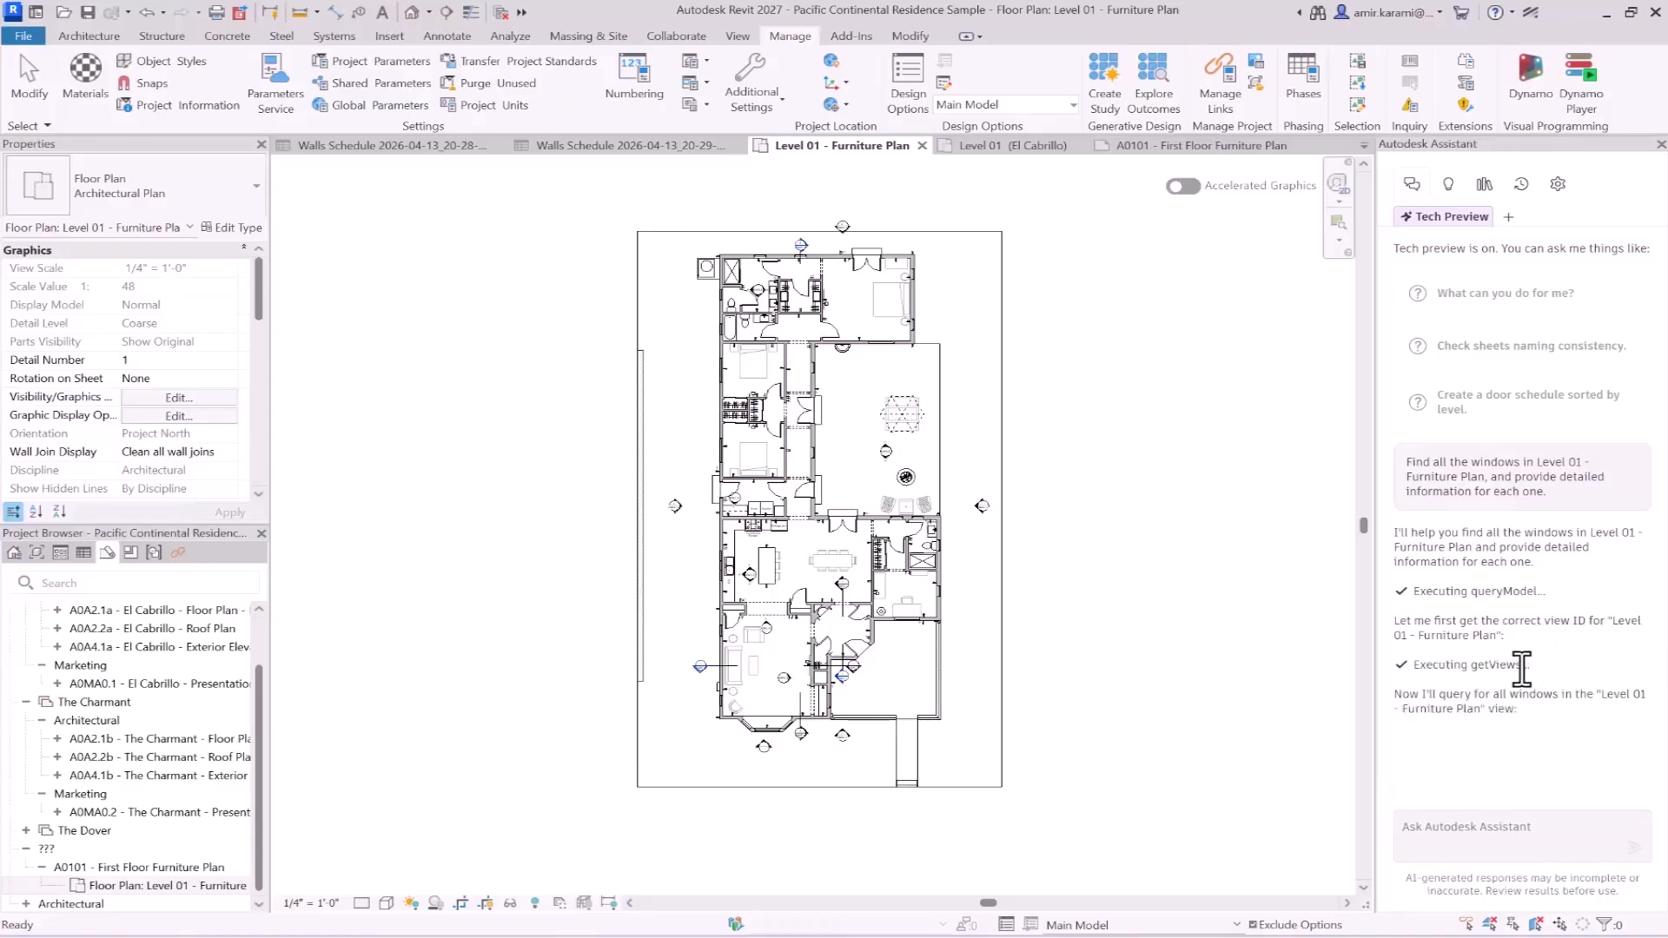
- Read through the Assistant's detailed list of windows in the furniture plan, down to the material line in the closing summary
scroll(1481, 620, "down", 1)
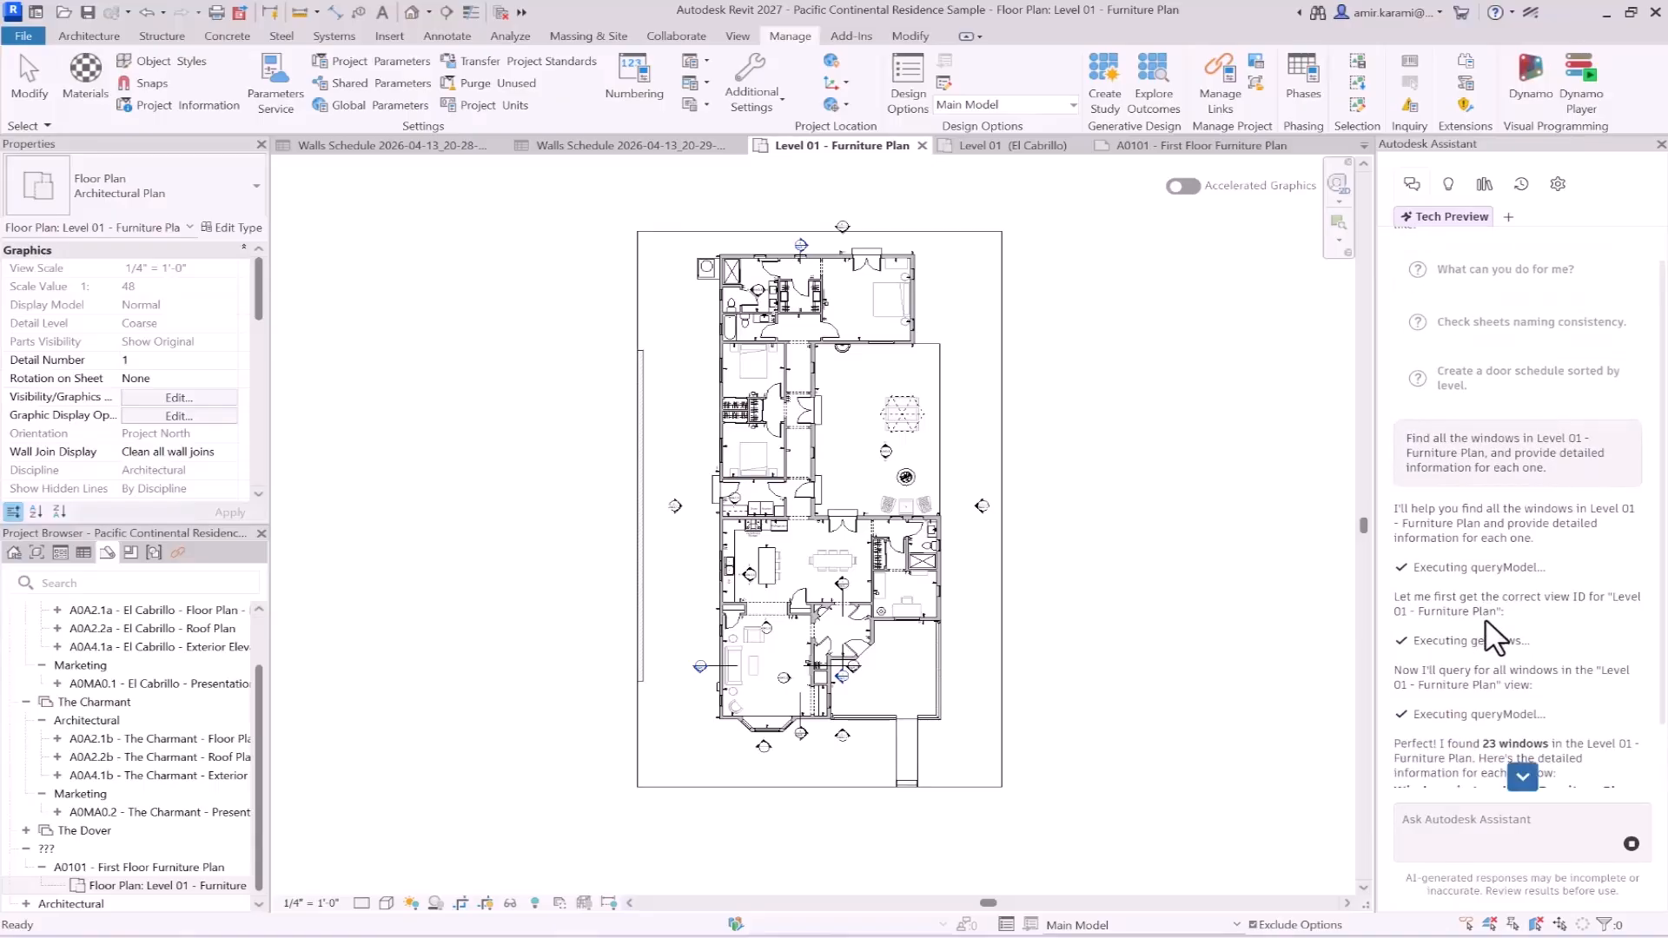
scroll(1489, 619, "down", 3)
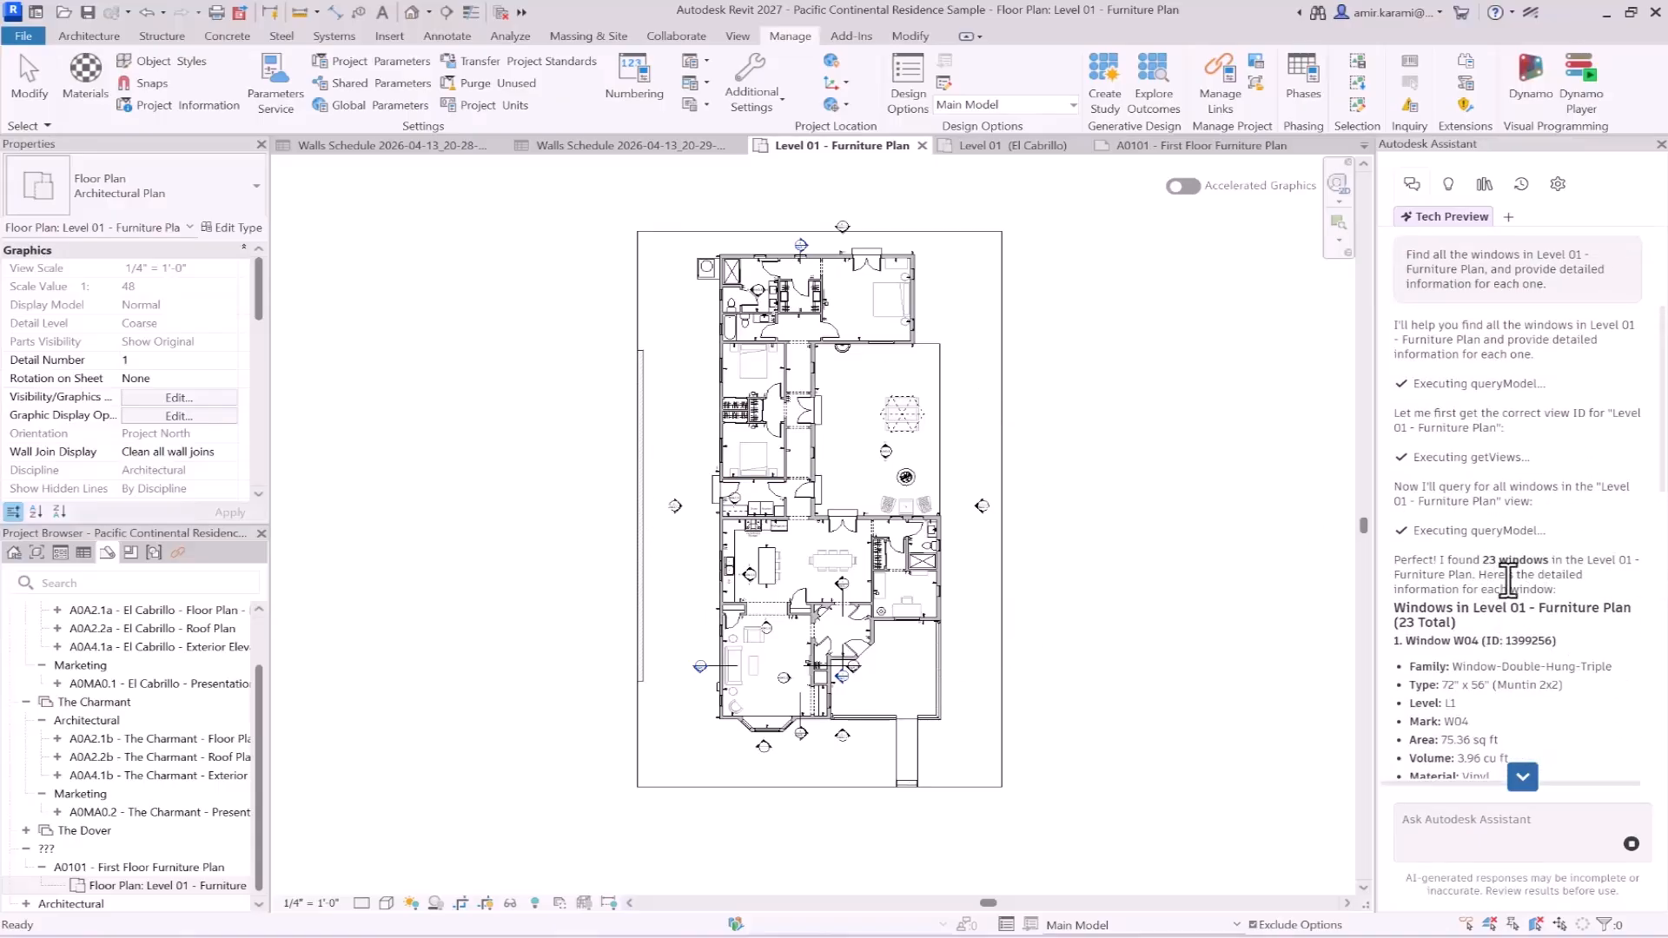
scroll(1473, 537, "down", 2)
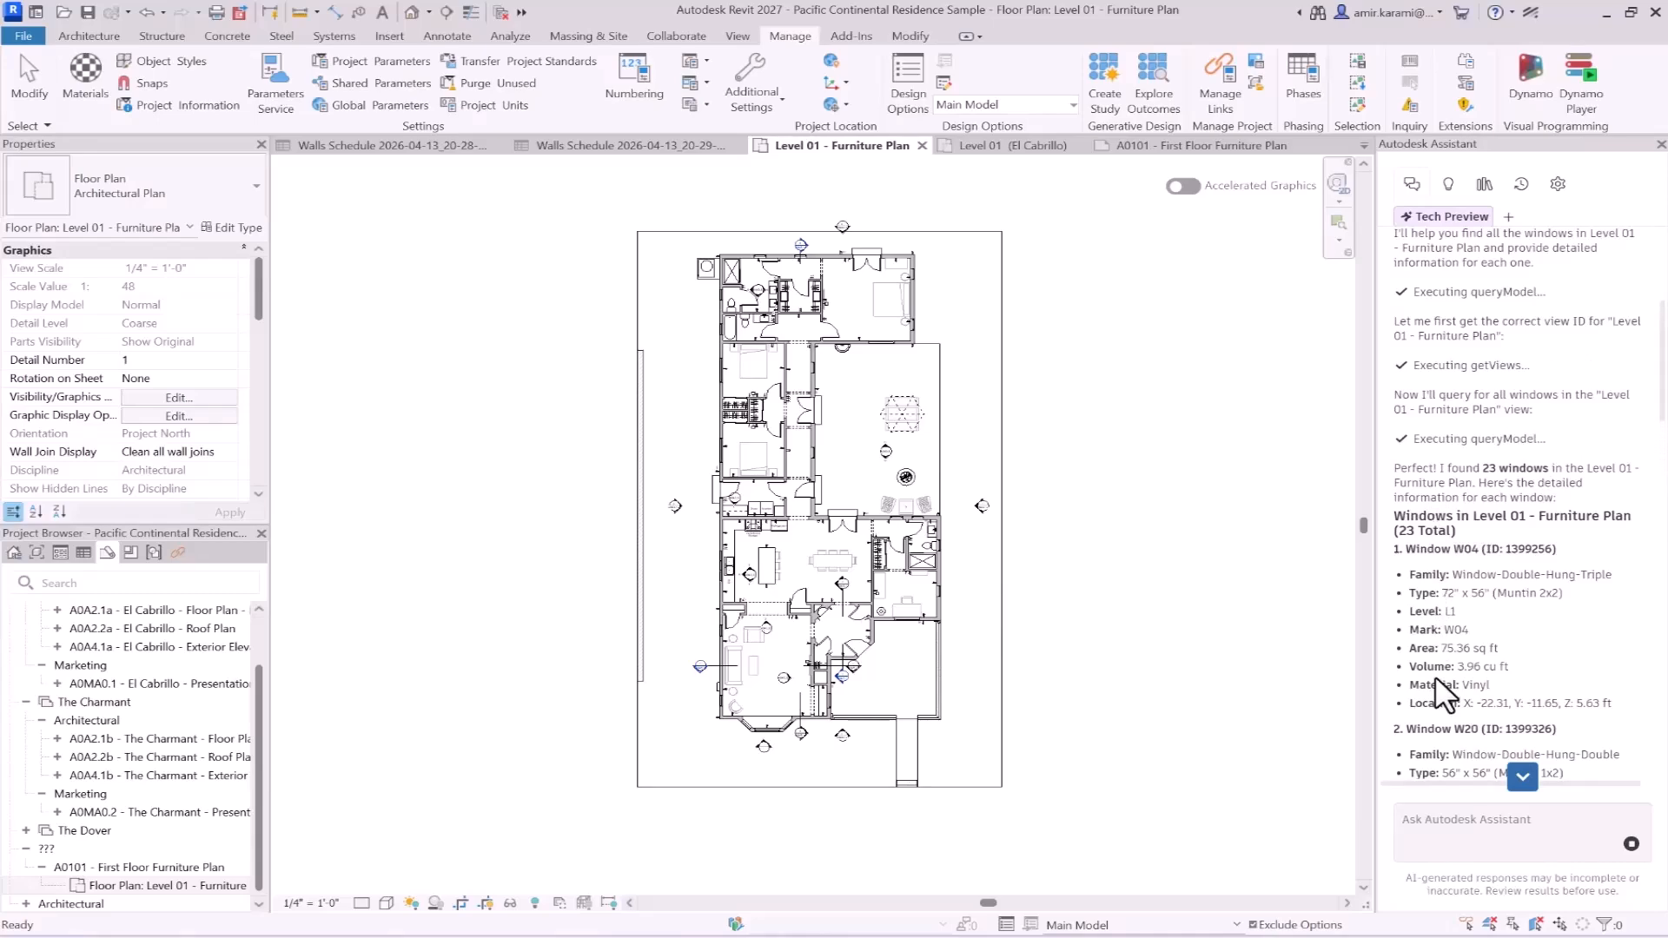
scroll(1459, 625, "down", 2)
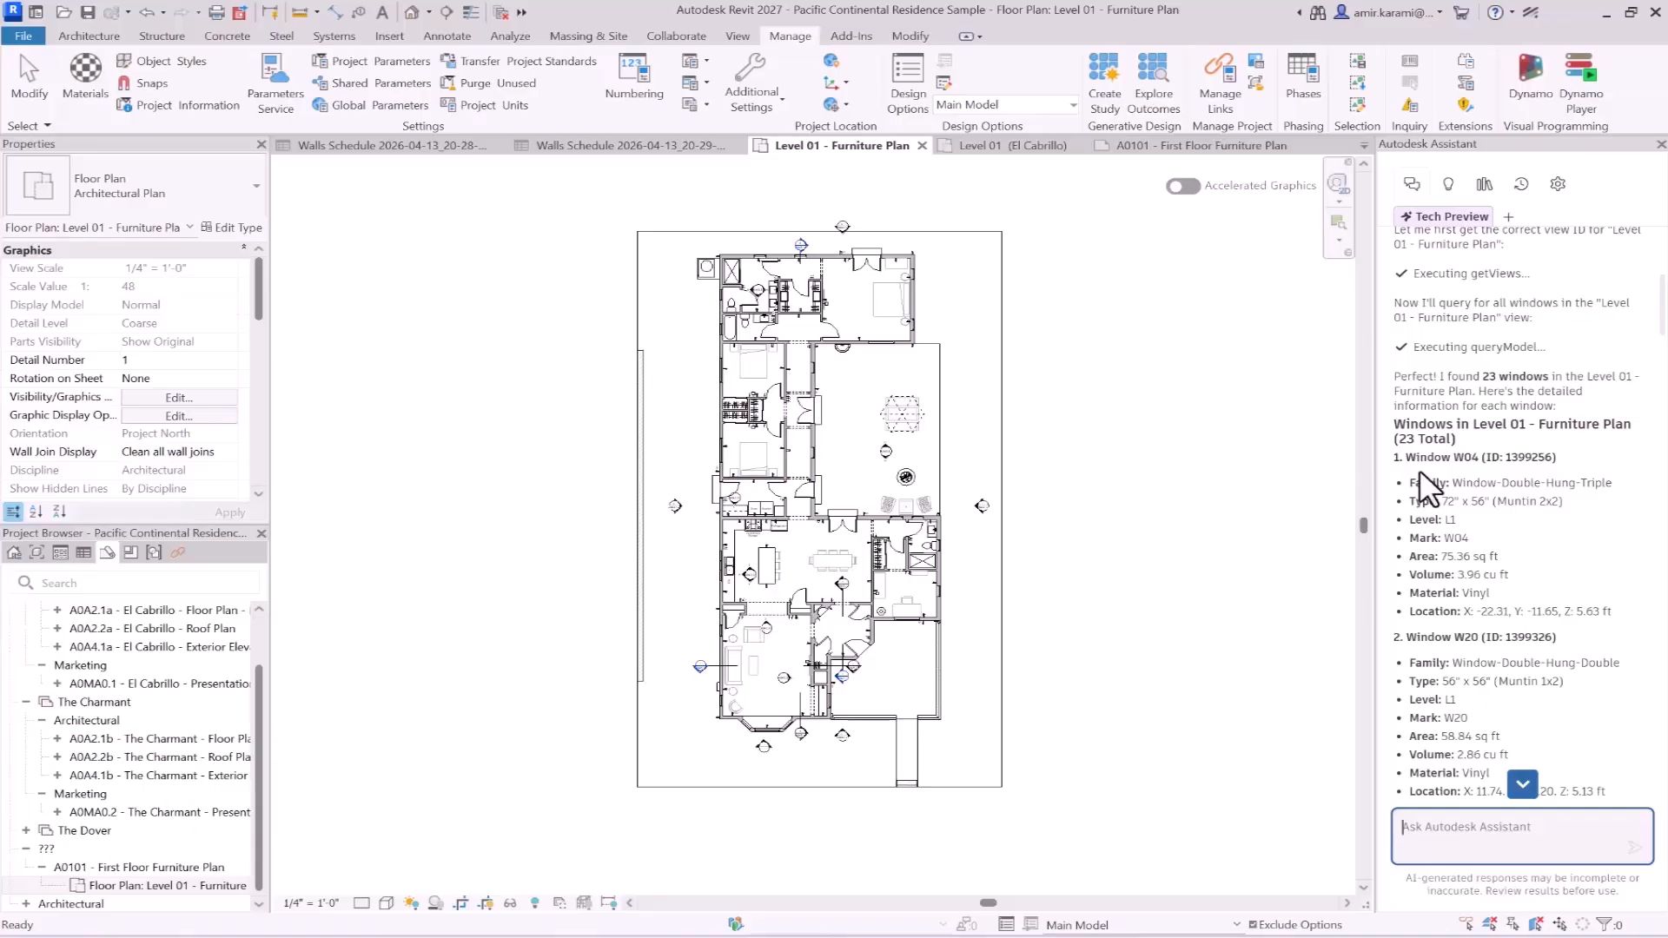
left_click_drag(1407, 483, 1626, 643)
scroll(1588, 578, "down", 3)
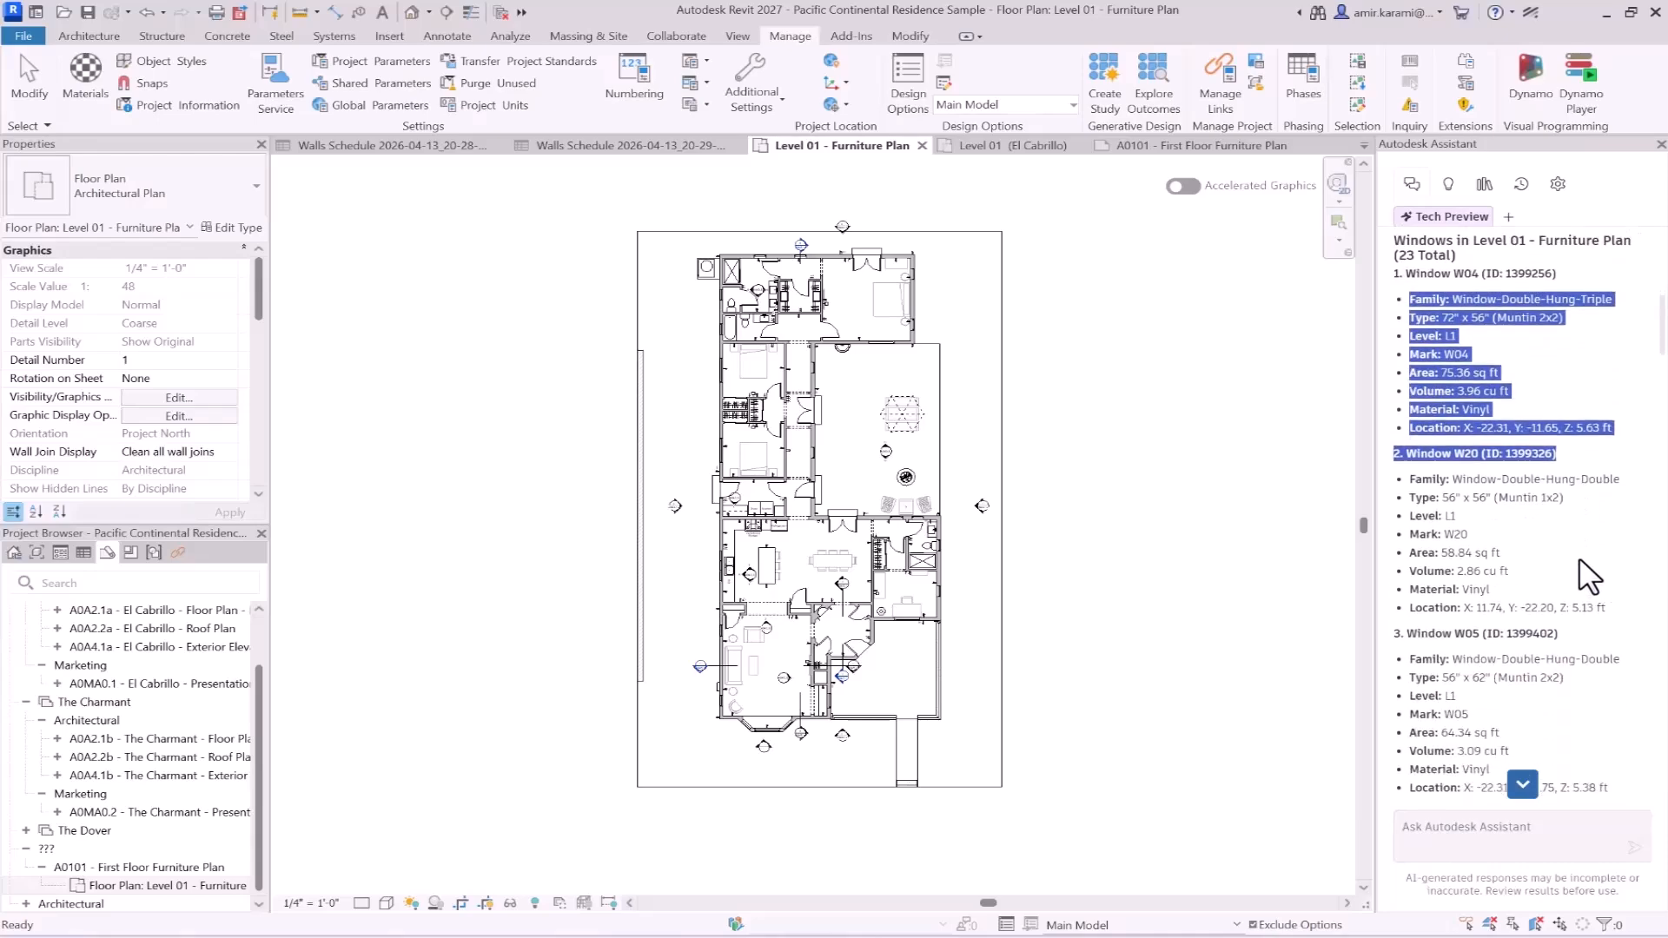
scroll(1474, 591, "down", 15)
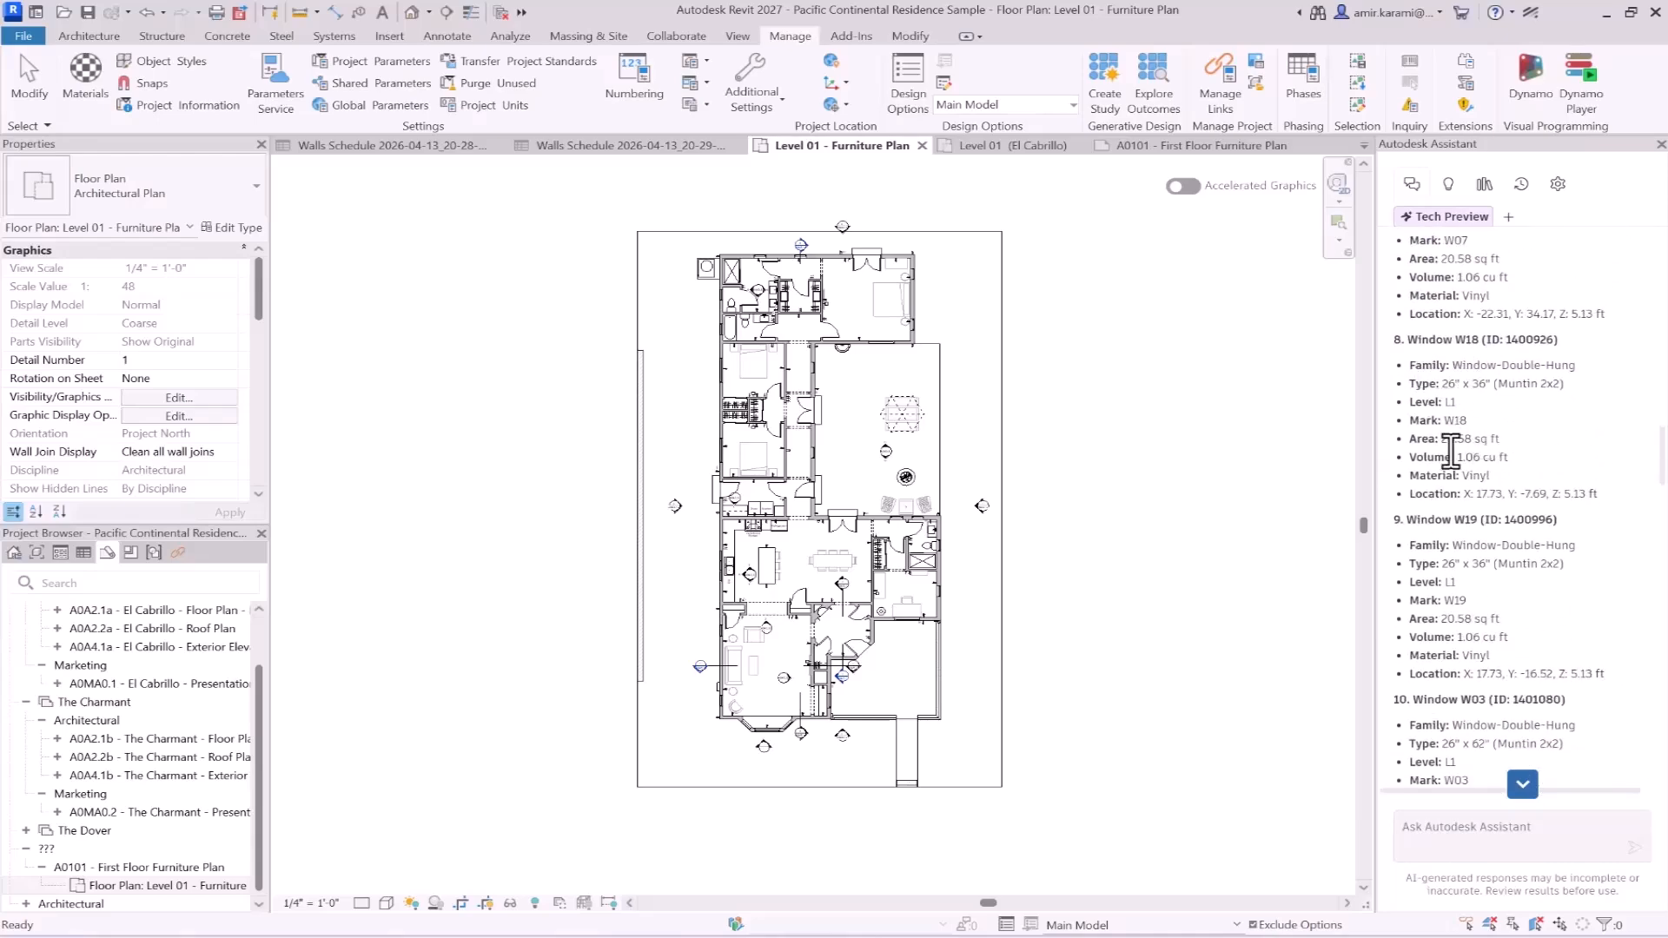
scroll(1496, 440, "down", 15)
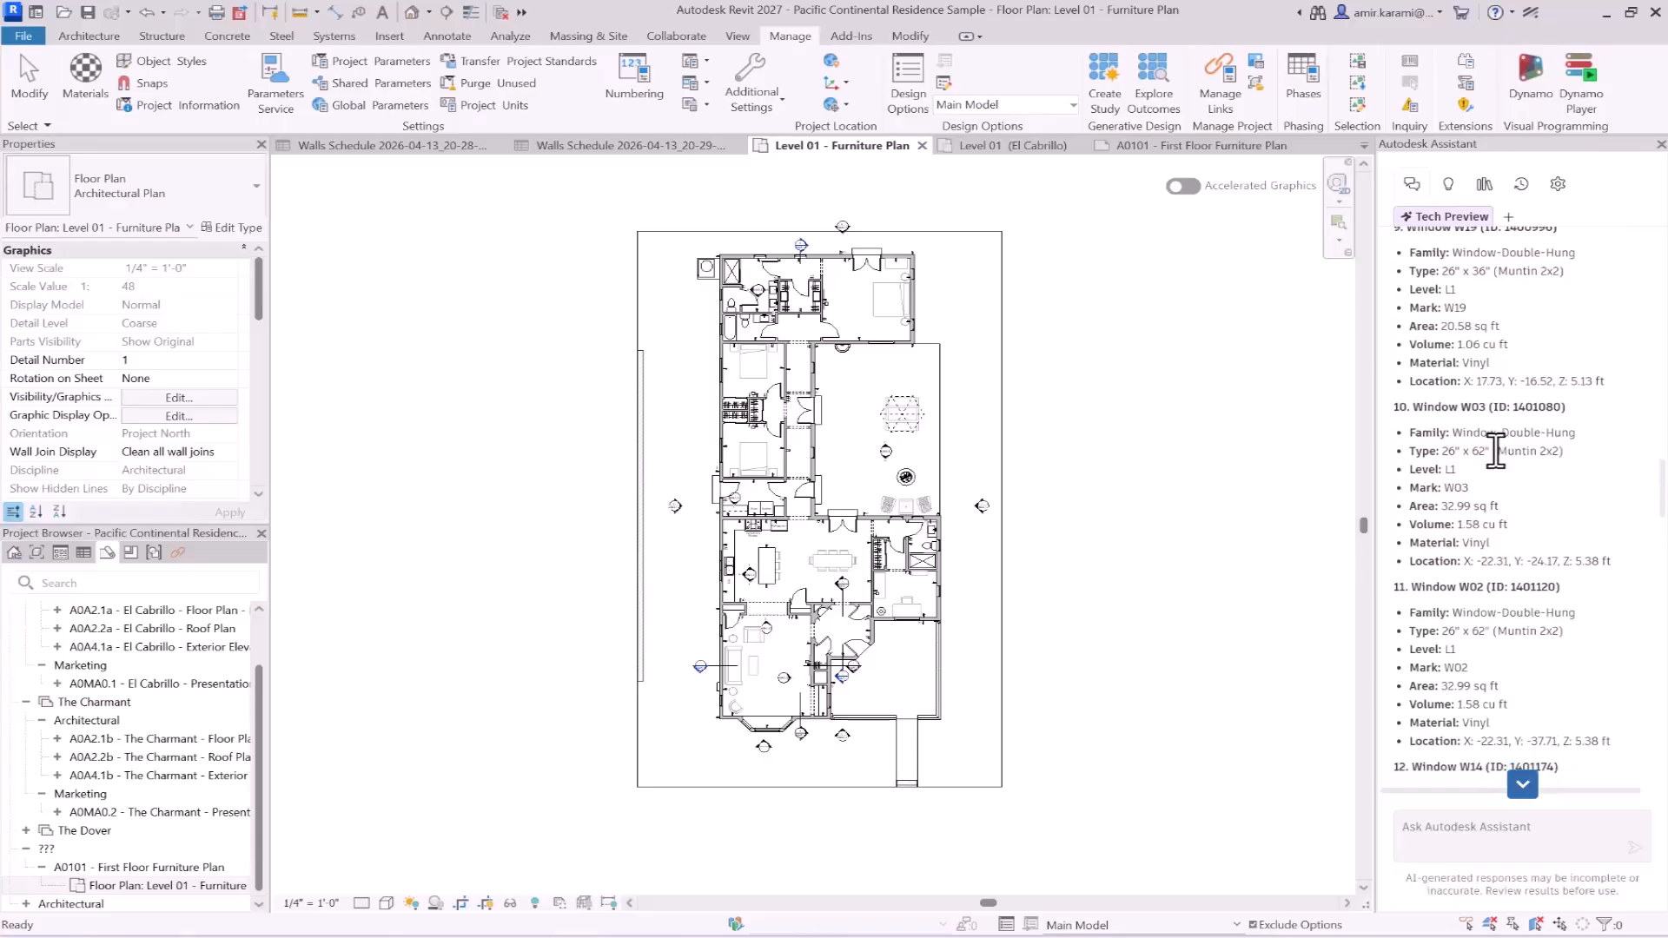
scroll(1496, 440, "down", 20)
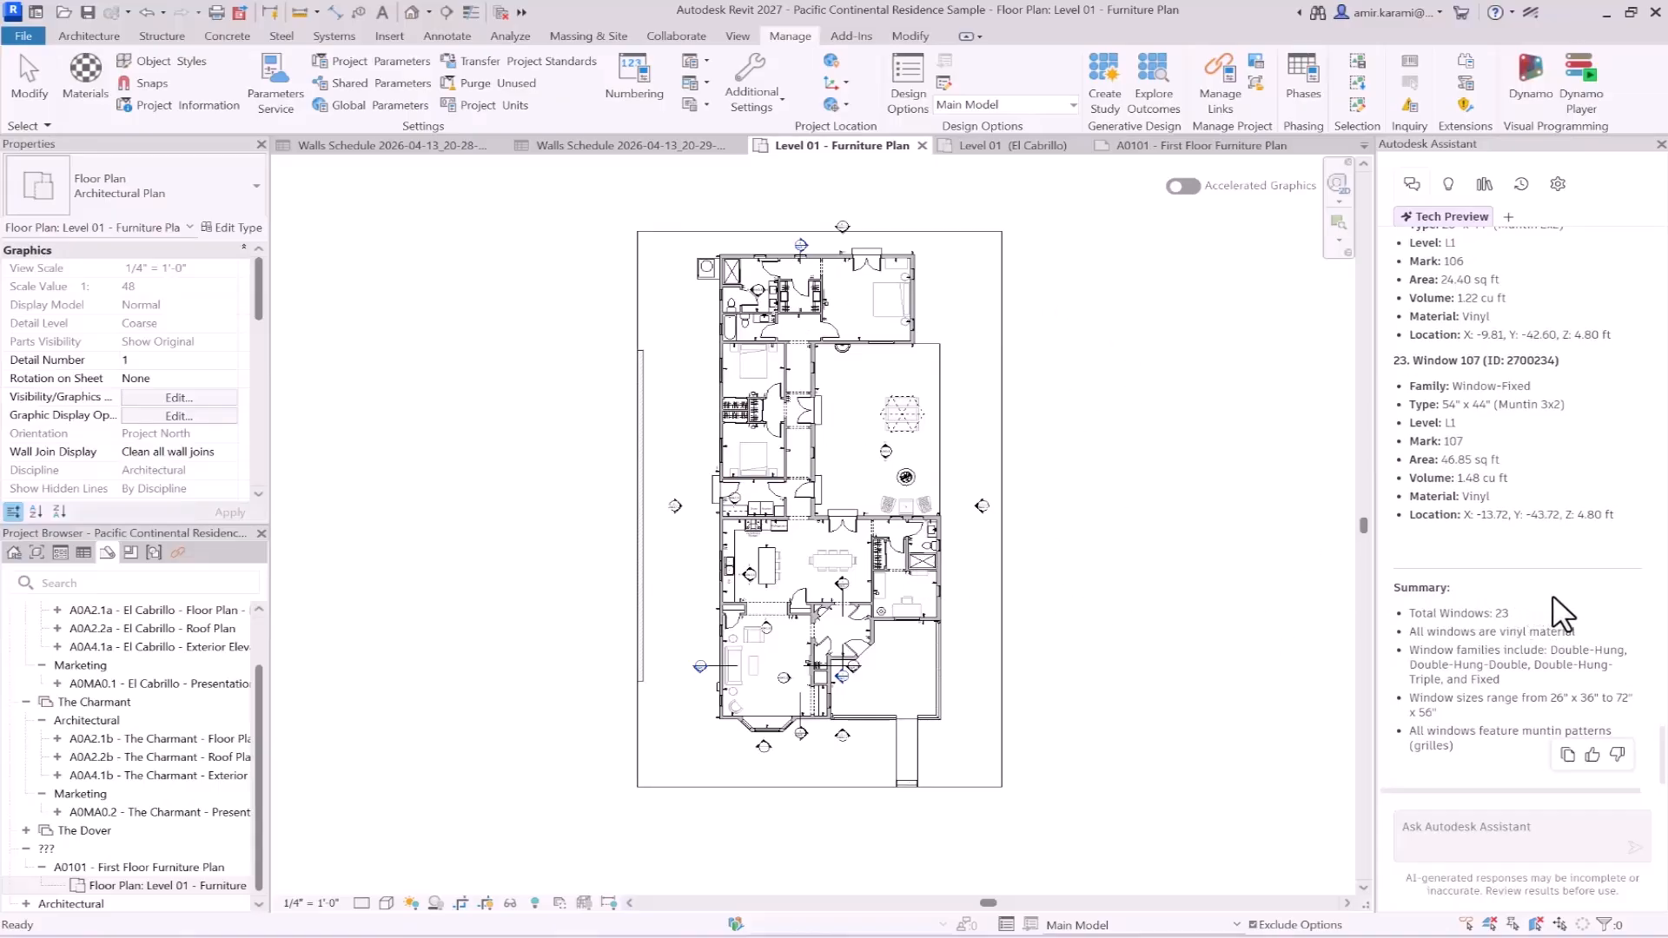
left_click_drag(1580, 632, 1395, 630)
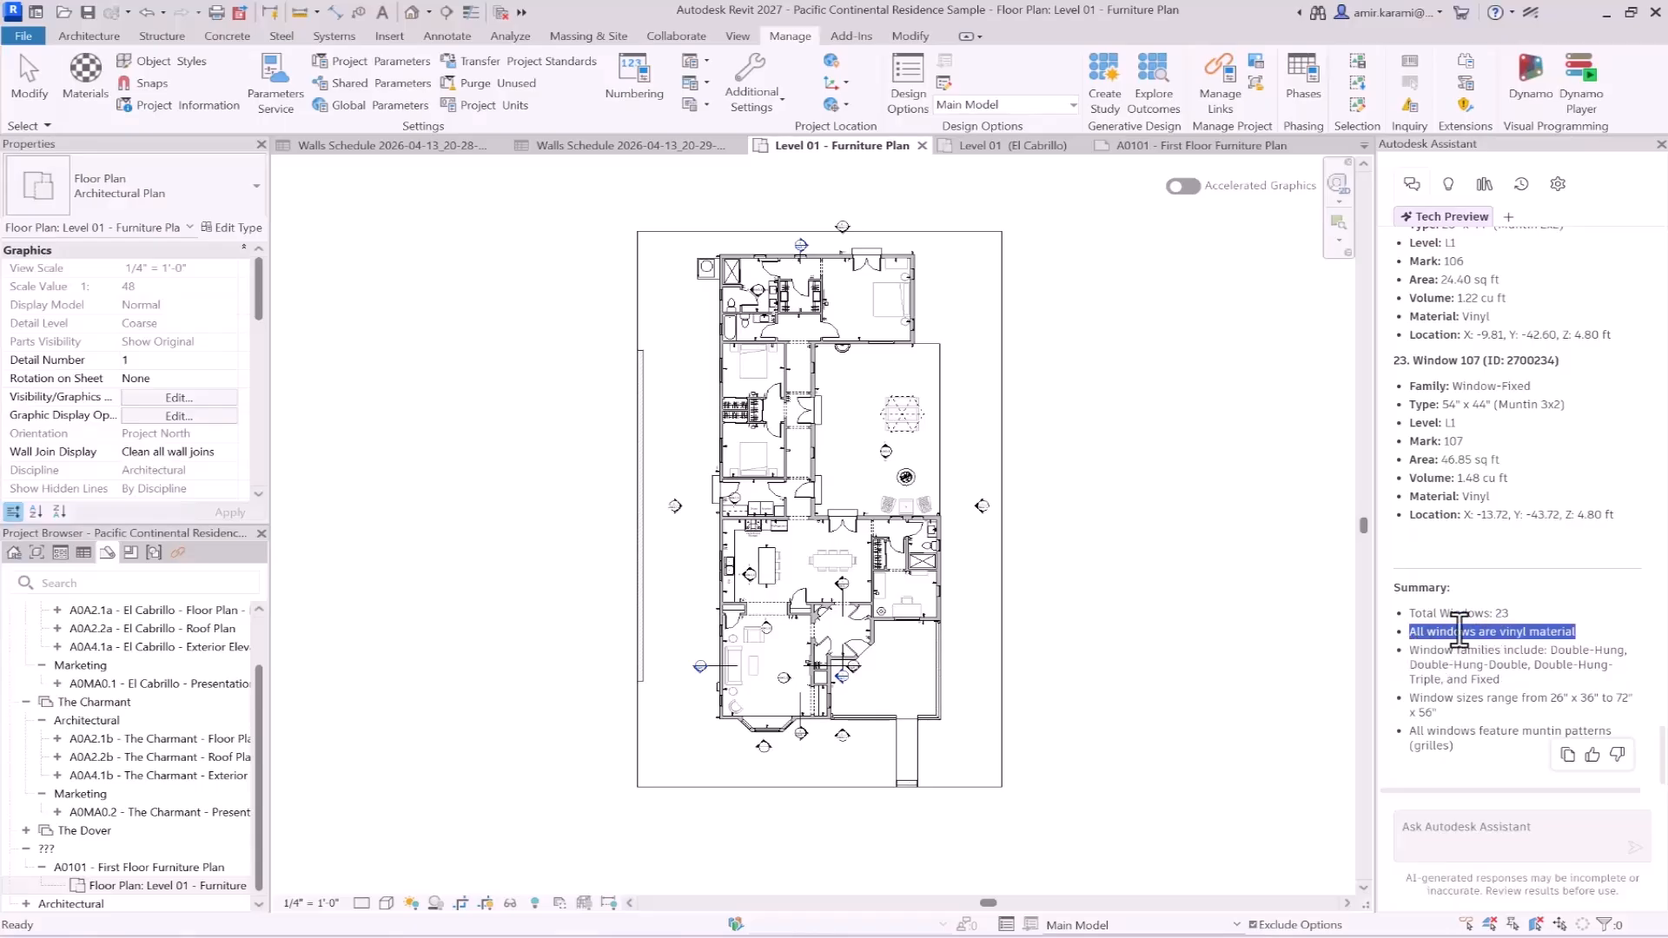
- Copy the Notepad prompt "In Level 01 - Furniture Plan, set the sill height of all windows to 90 cm." and return to Revit
scroll(1520, 519, "up", 1)
scroll(1512, 504, "up", 4)
scroll(1474, 436, "down", 4)
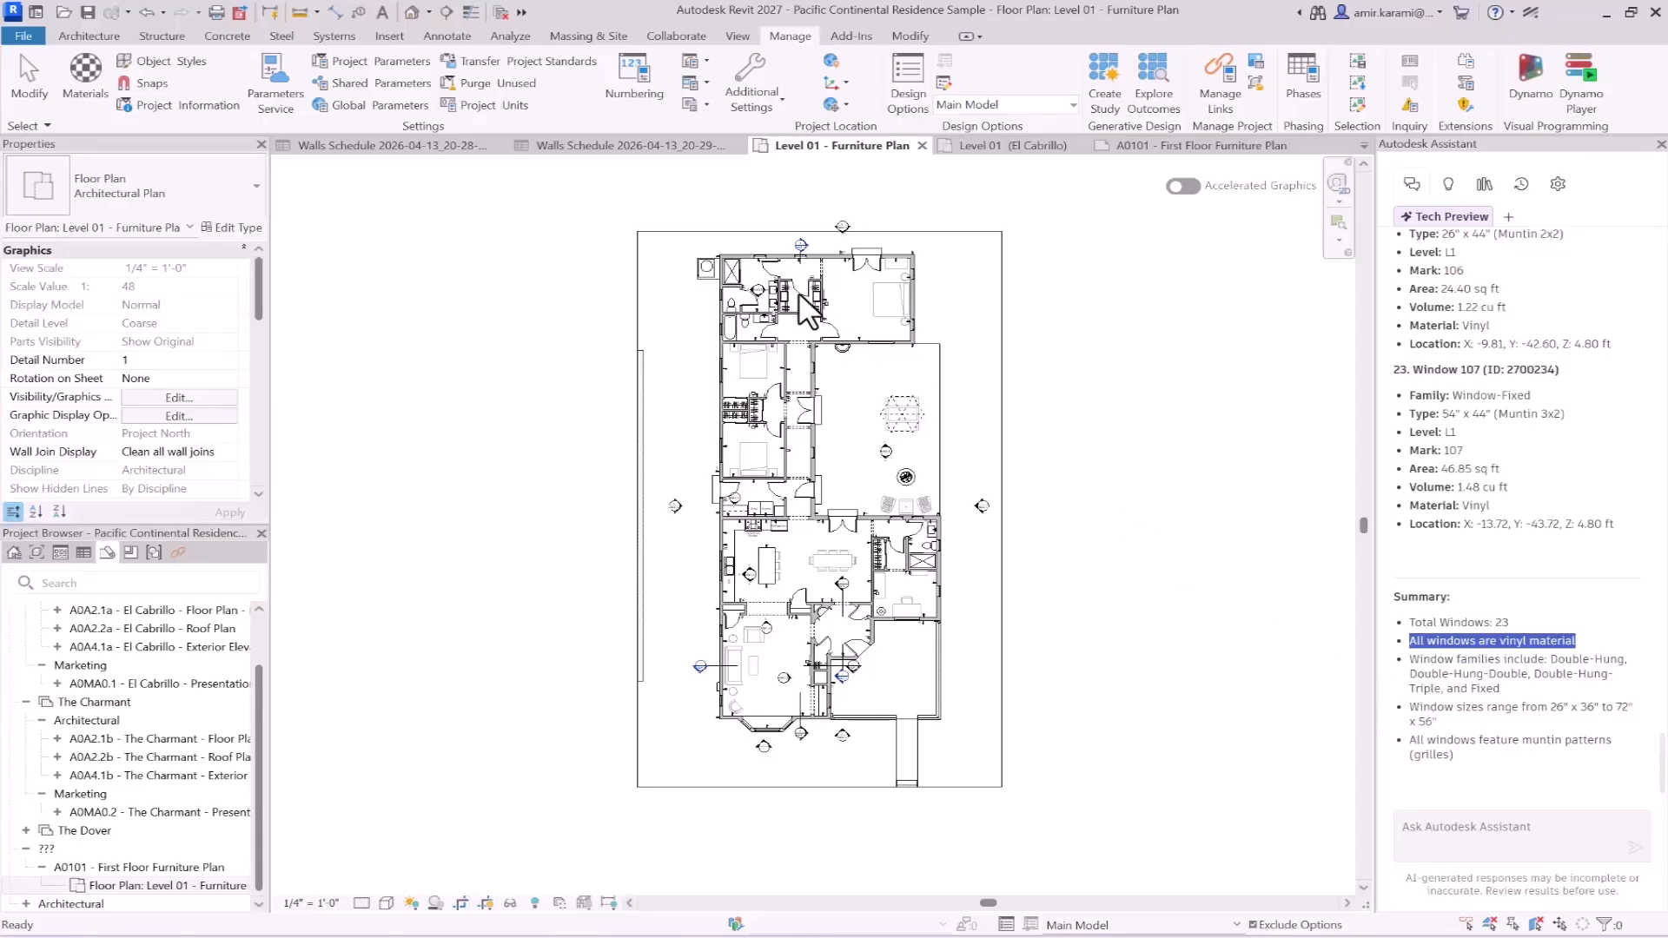
scroll(799, 292, "up", 3)
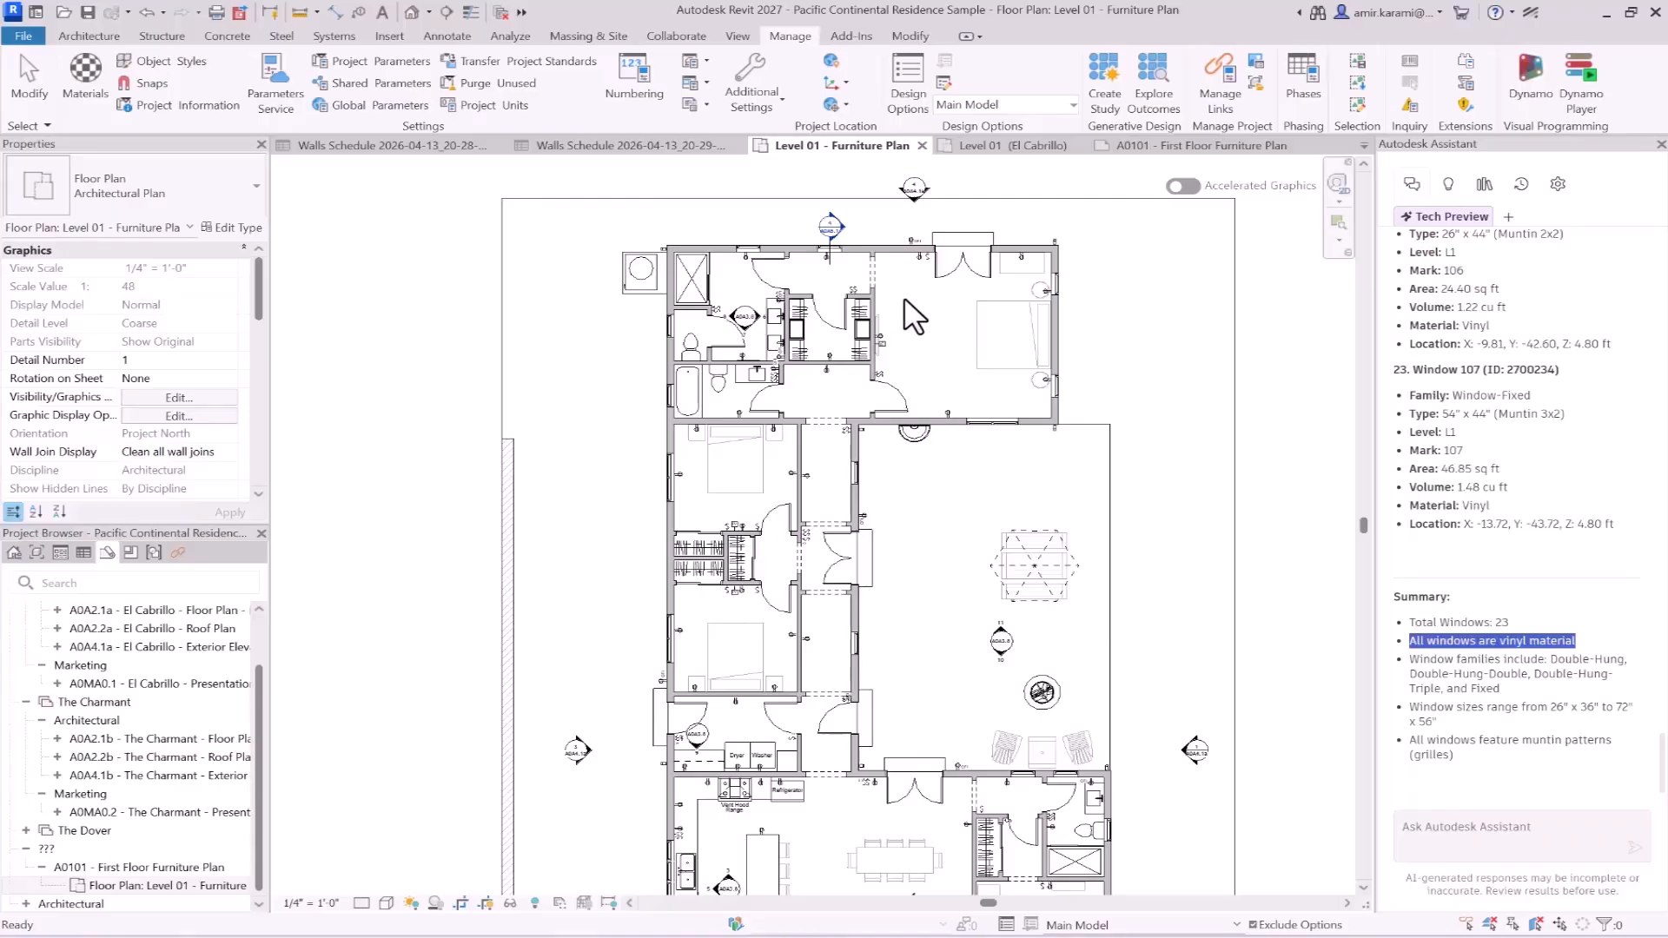
left_click(1078, 886)
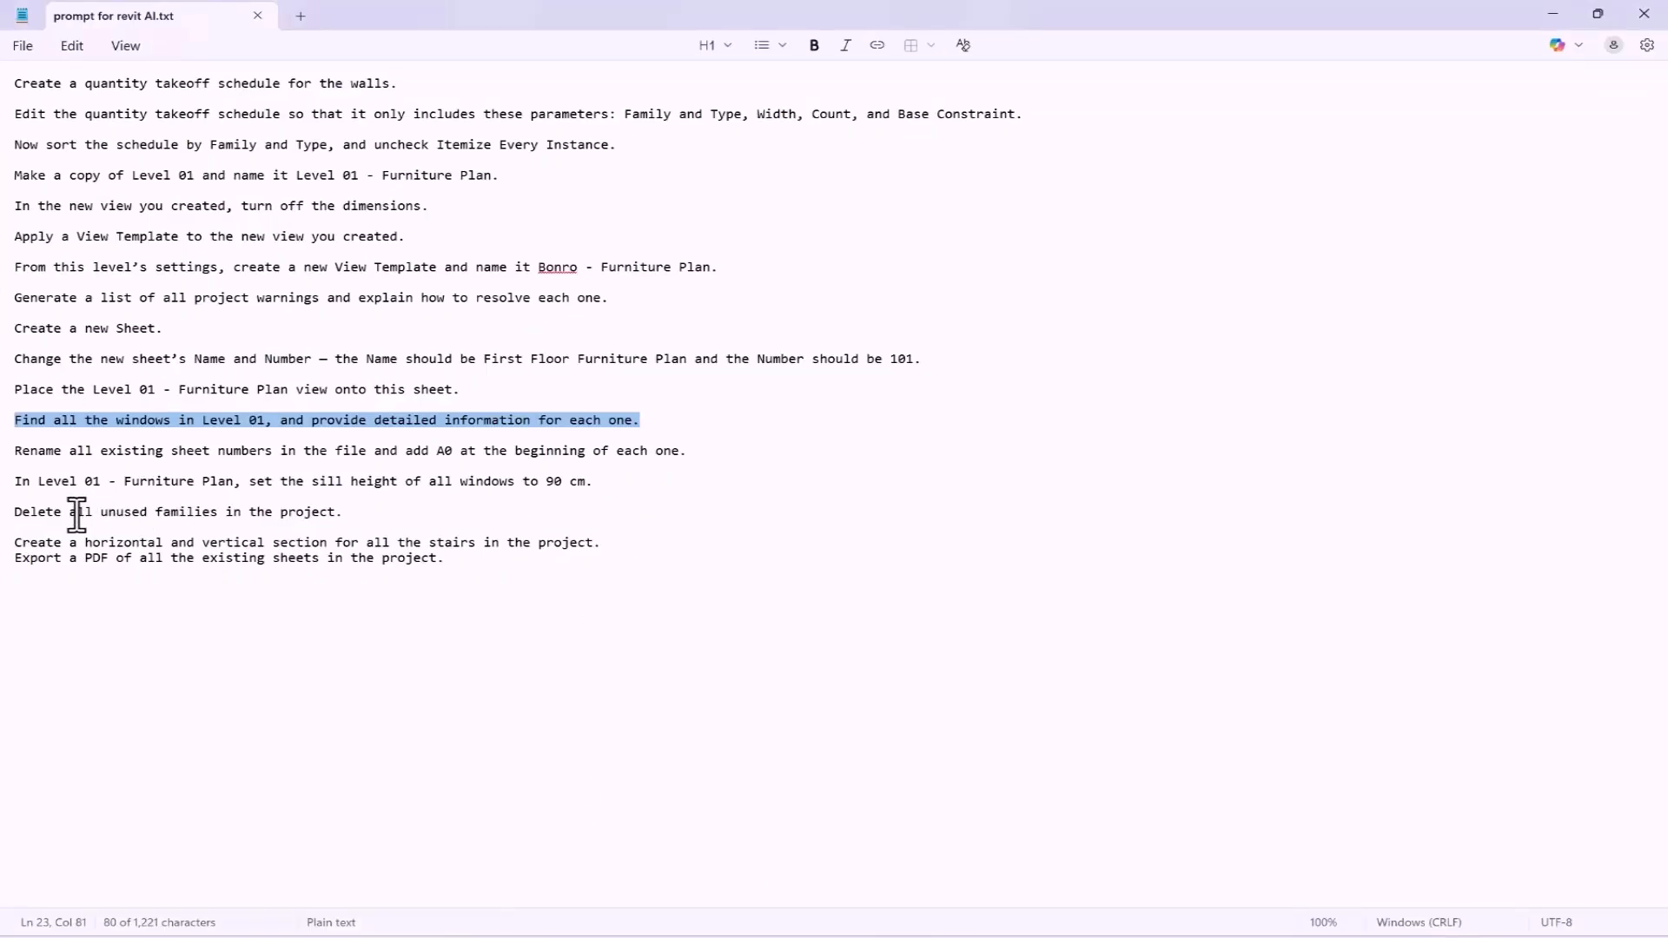
left_click_drag(602, 483, 6, 477)
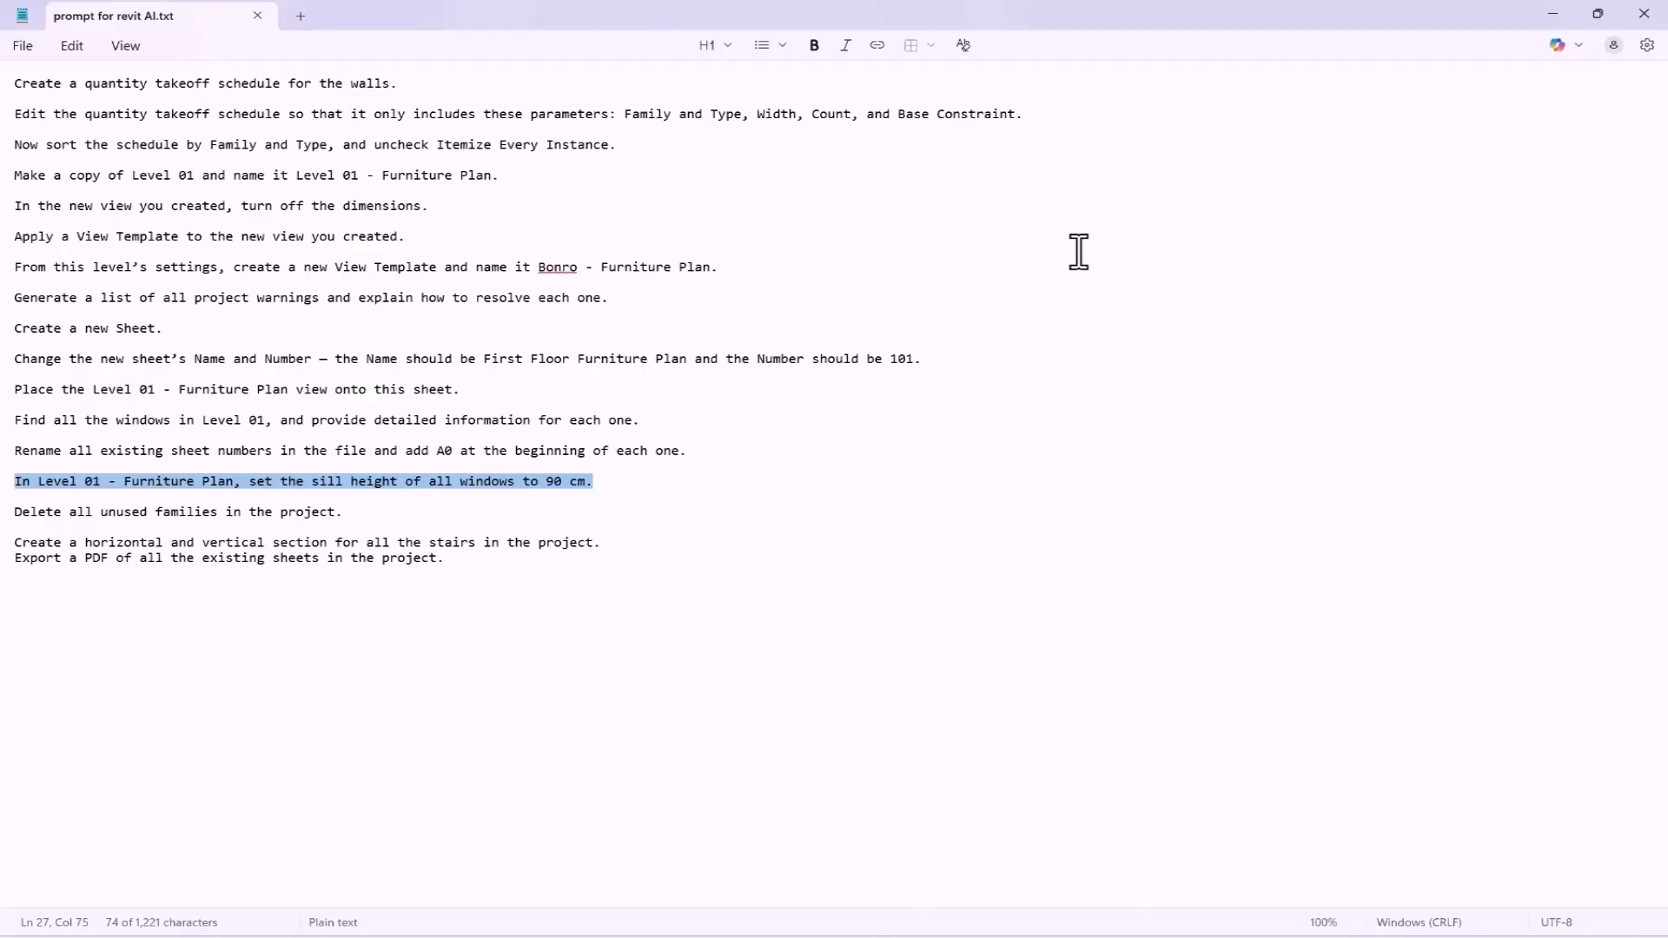
left_click(1553, 15)
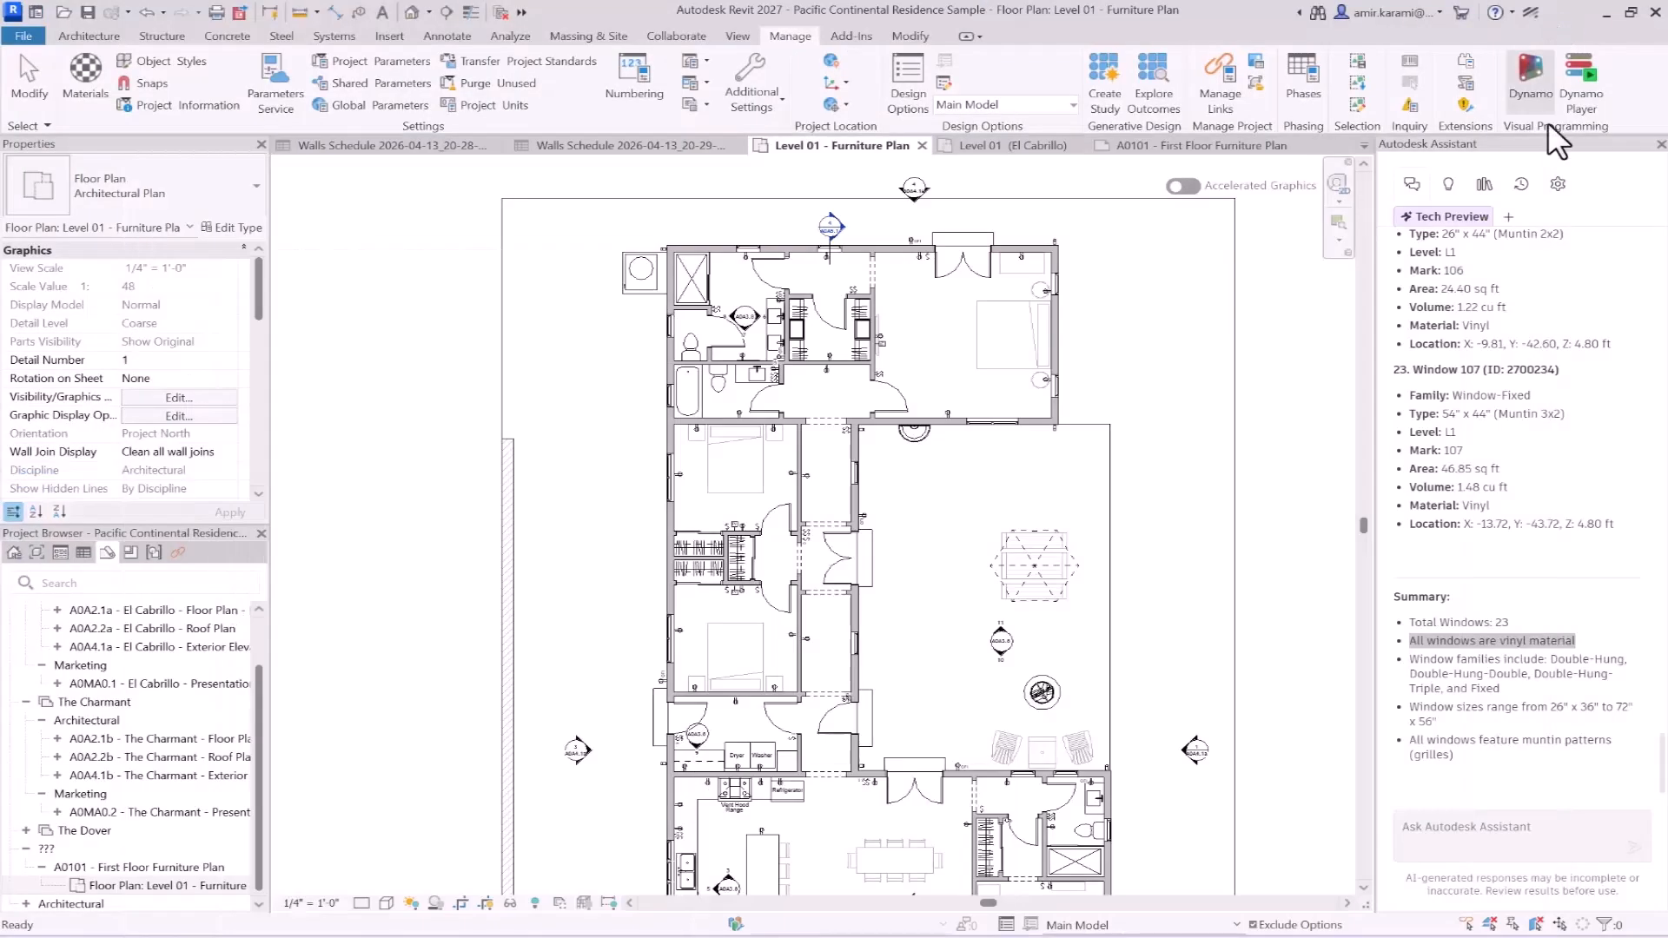
- Send the copied prompt setting all Level 01 - Furniture Plan window sill heights to 90 cm to the Assistant and read its reply
left_click(1458, 834)
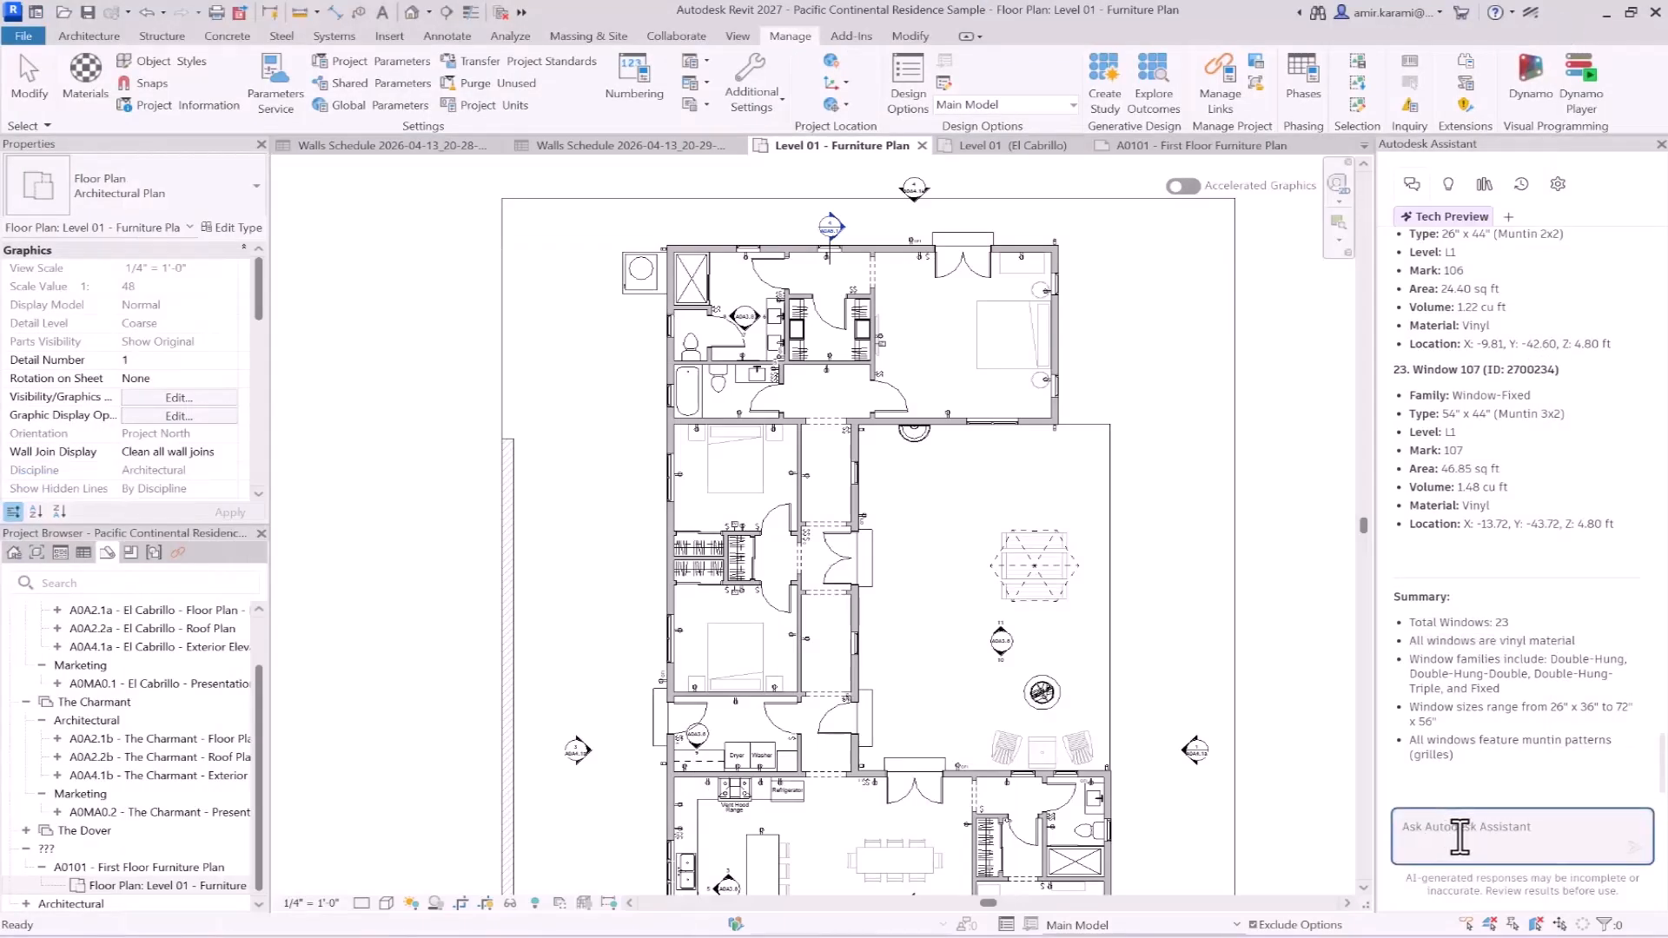
type("In Level 01 - Furniture Plan, set the sill height of all windows to 90 cm.")
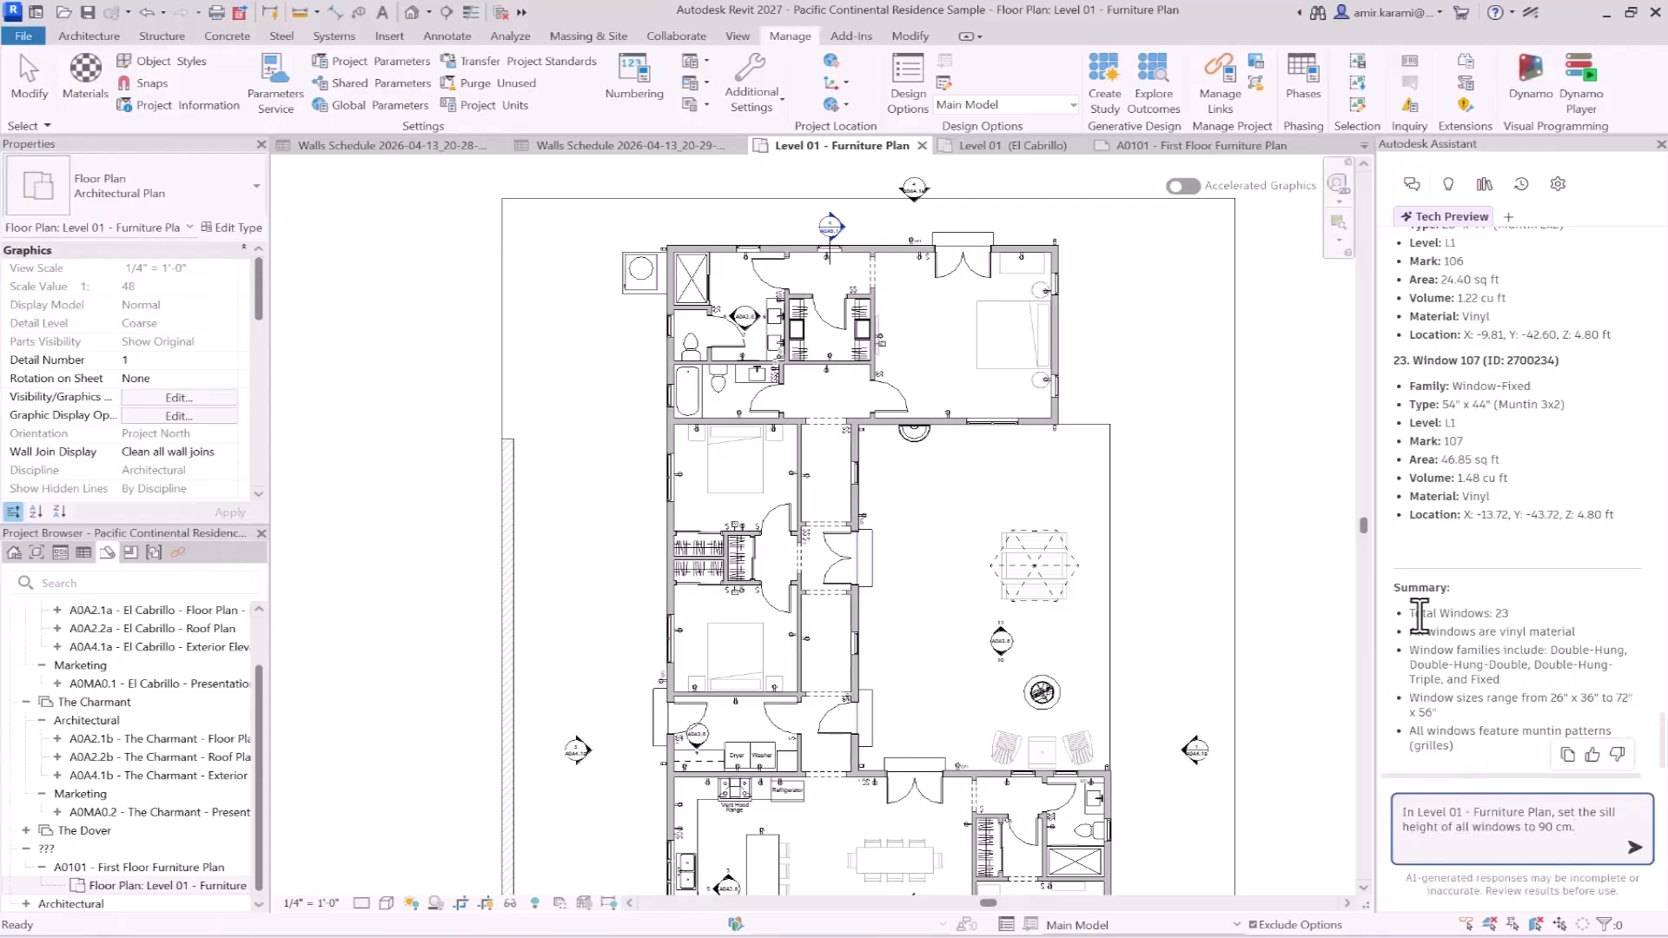
scroll(1488, 560, "up", 15)
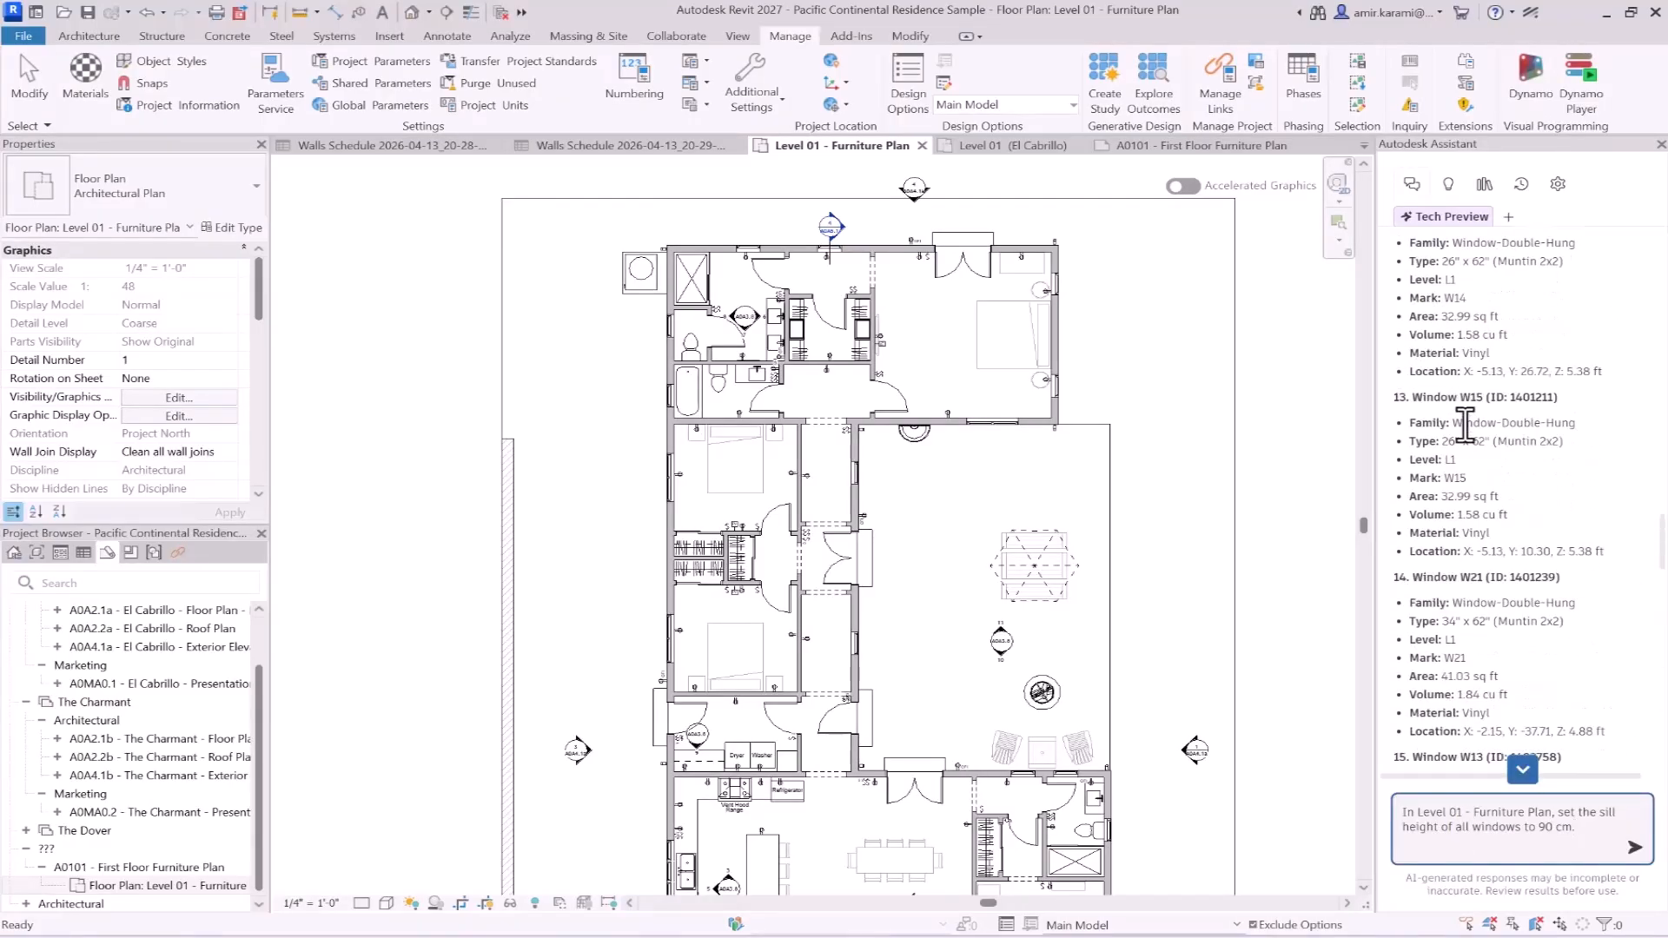
scroll(1466, 439, "down", 15)
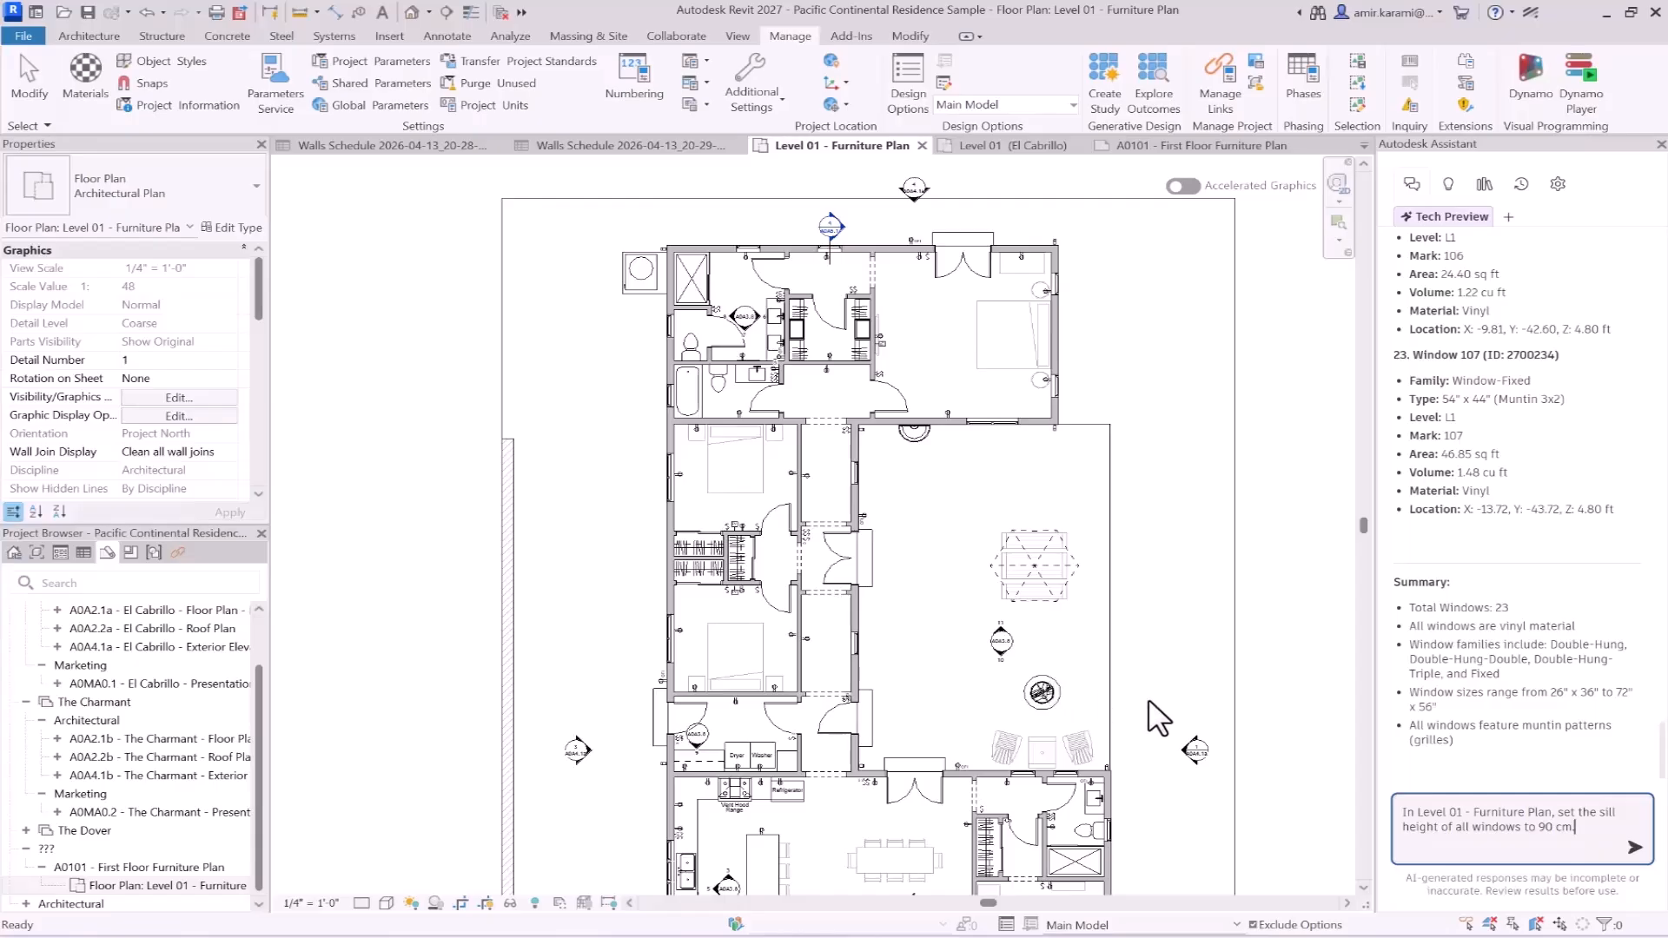
left_click(1634, 847)
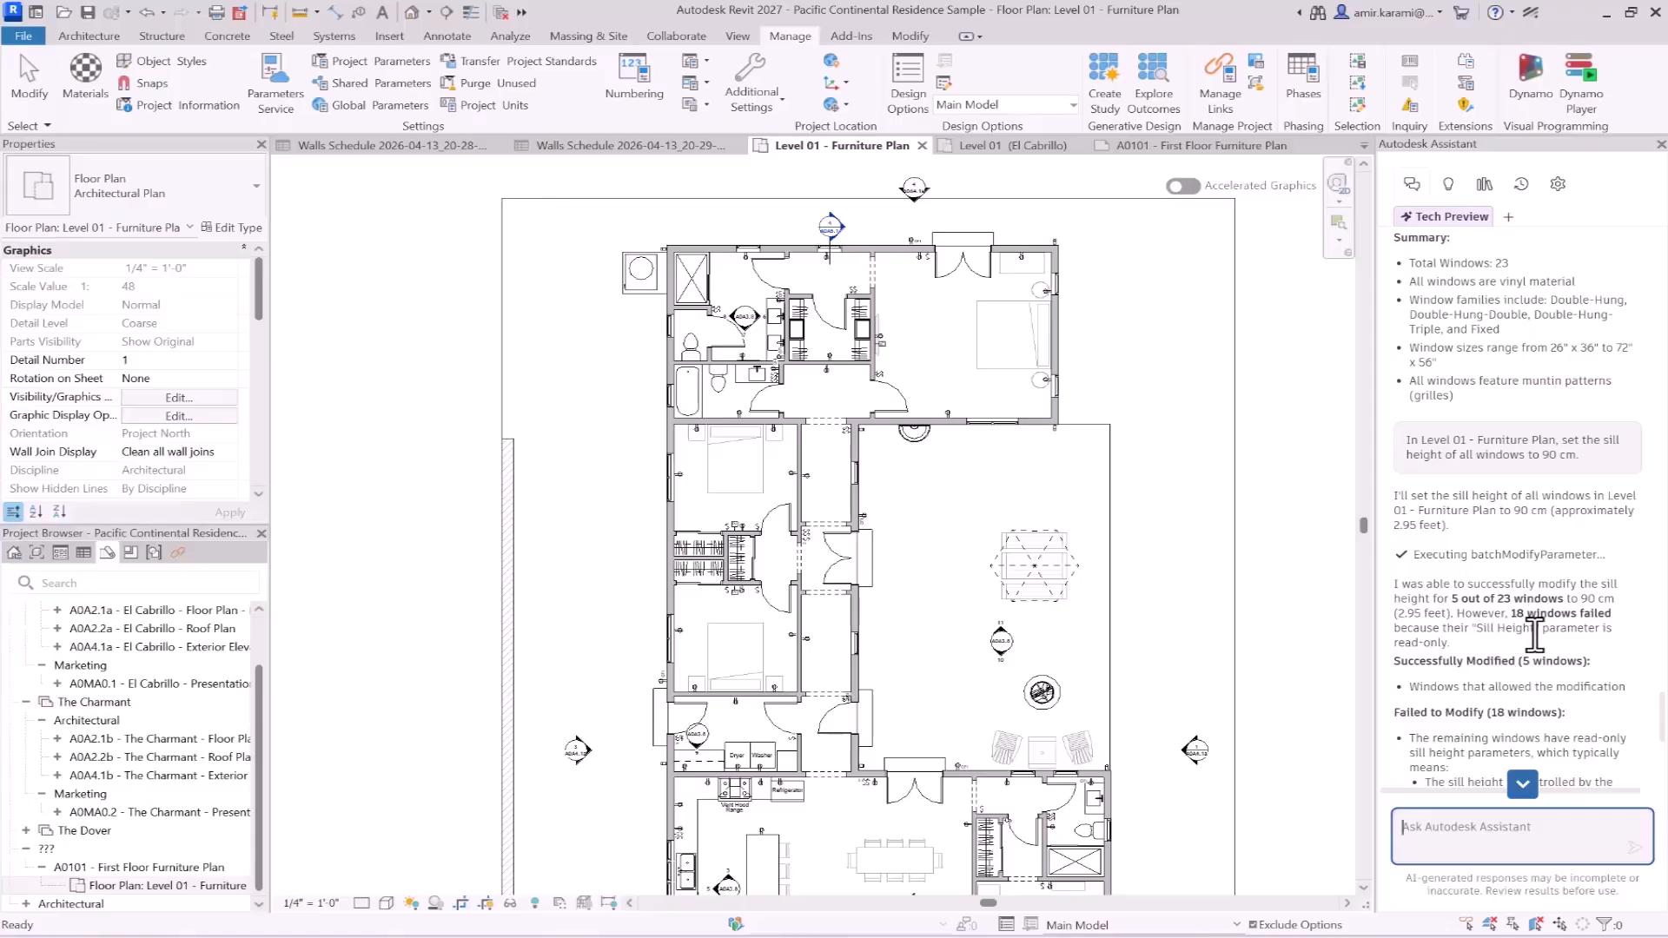
scroll(1535, 635, "down", 2)
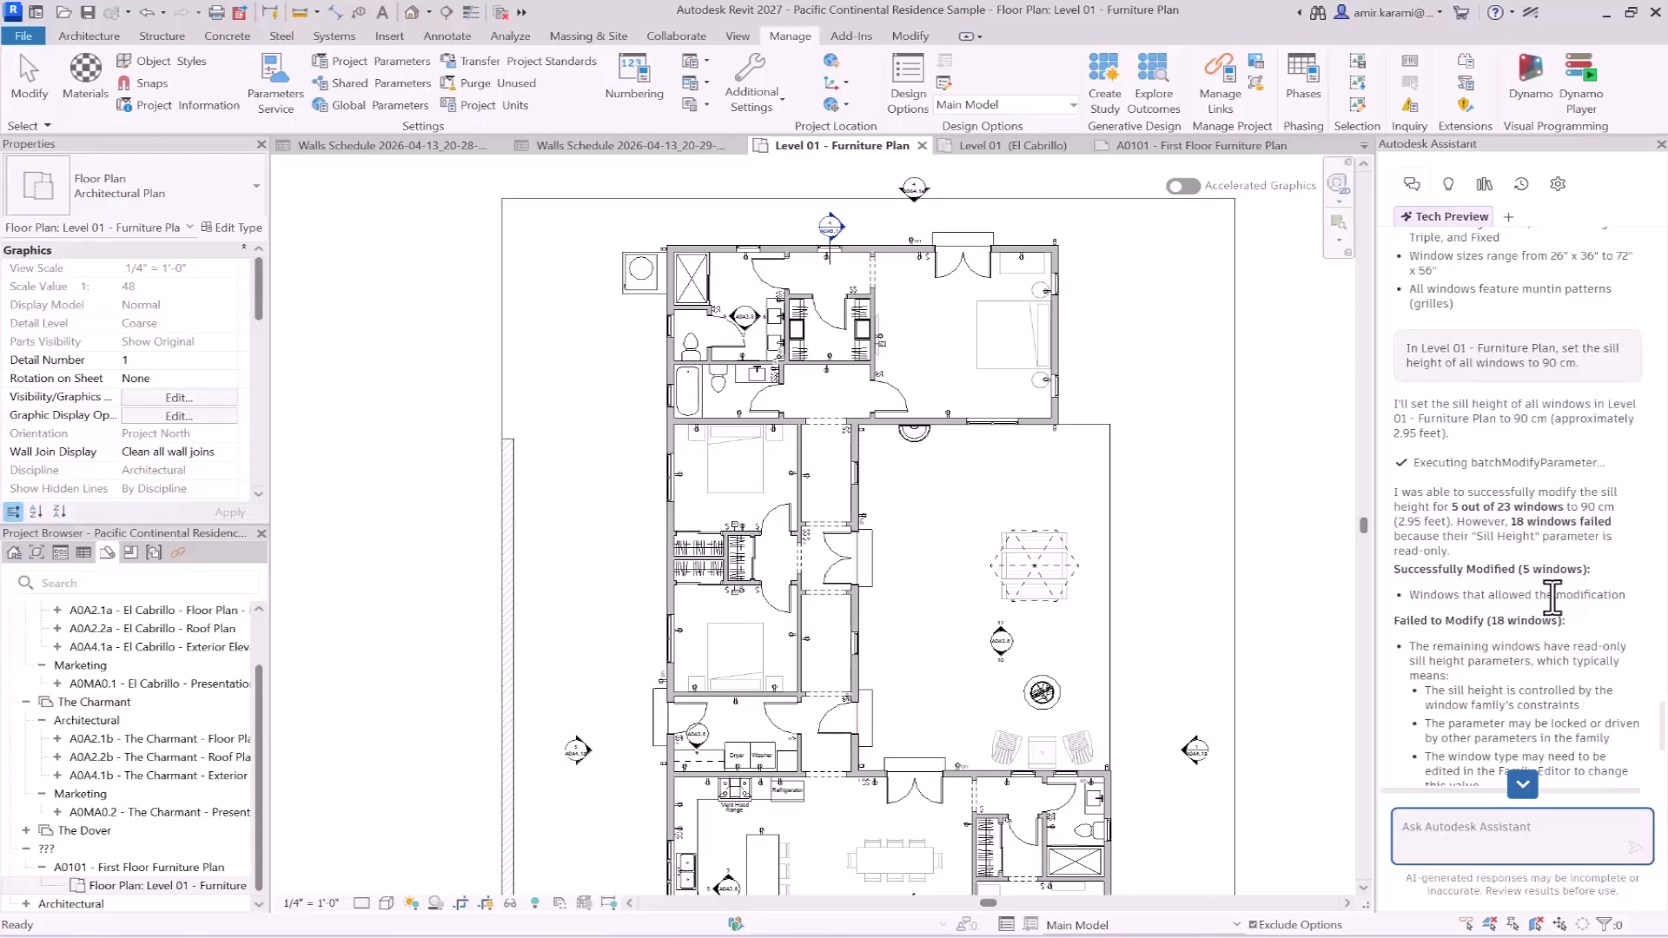
scroll(1553, 600, "down", 4)
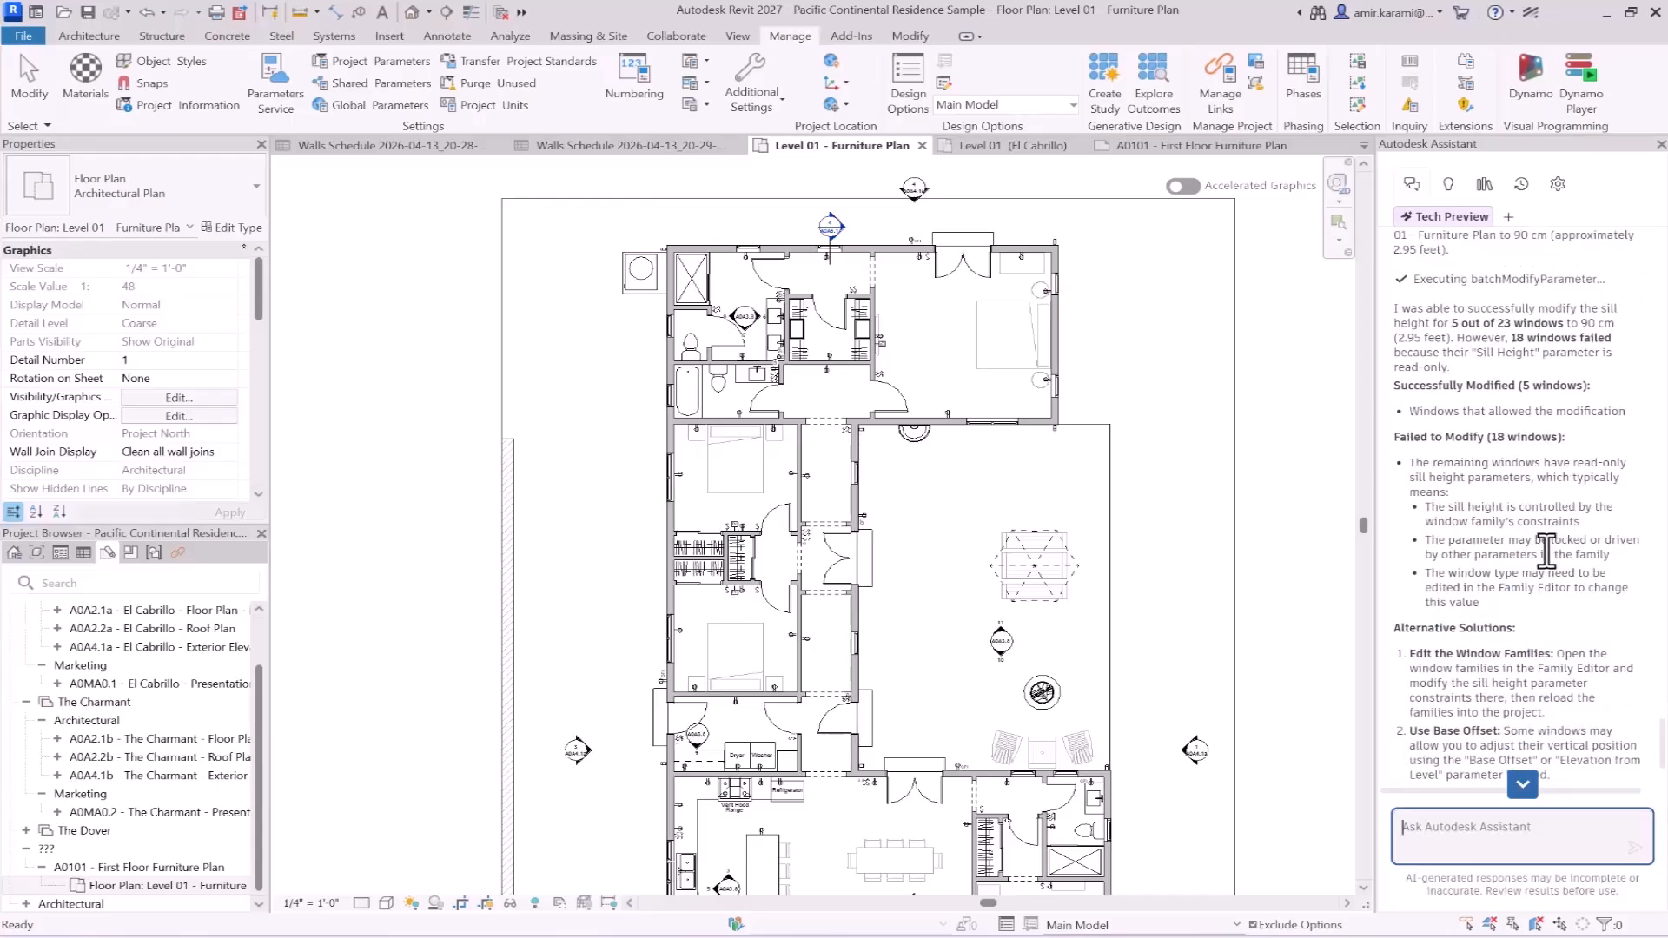
scroll(1494, 539, "down", 2)
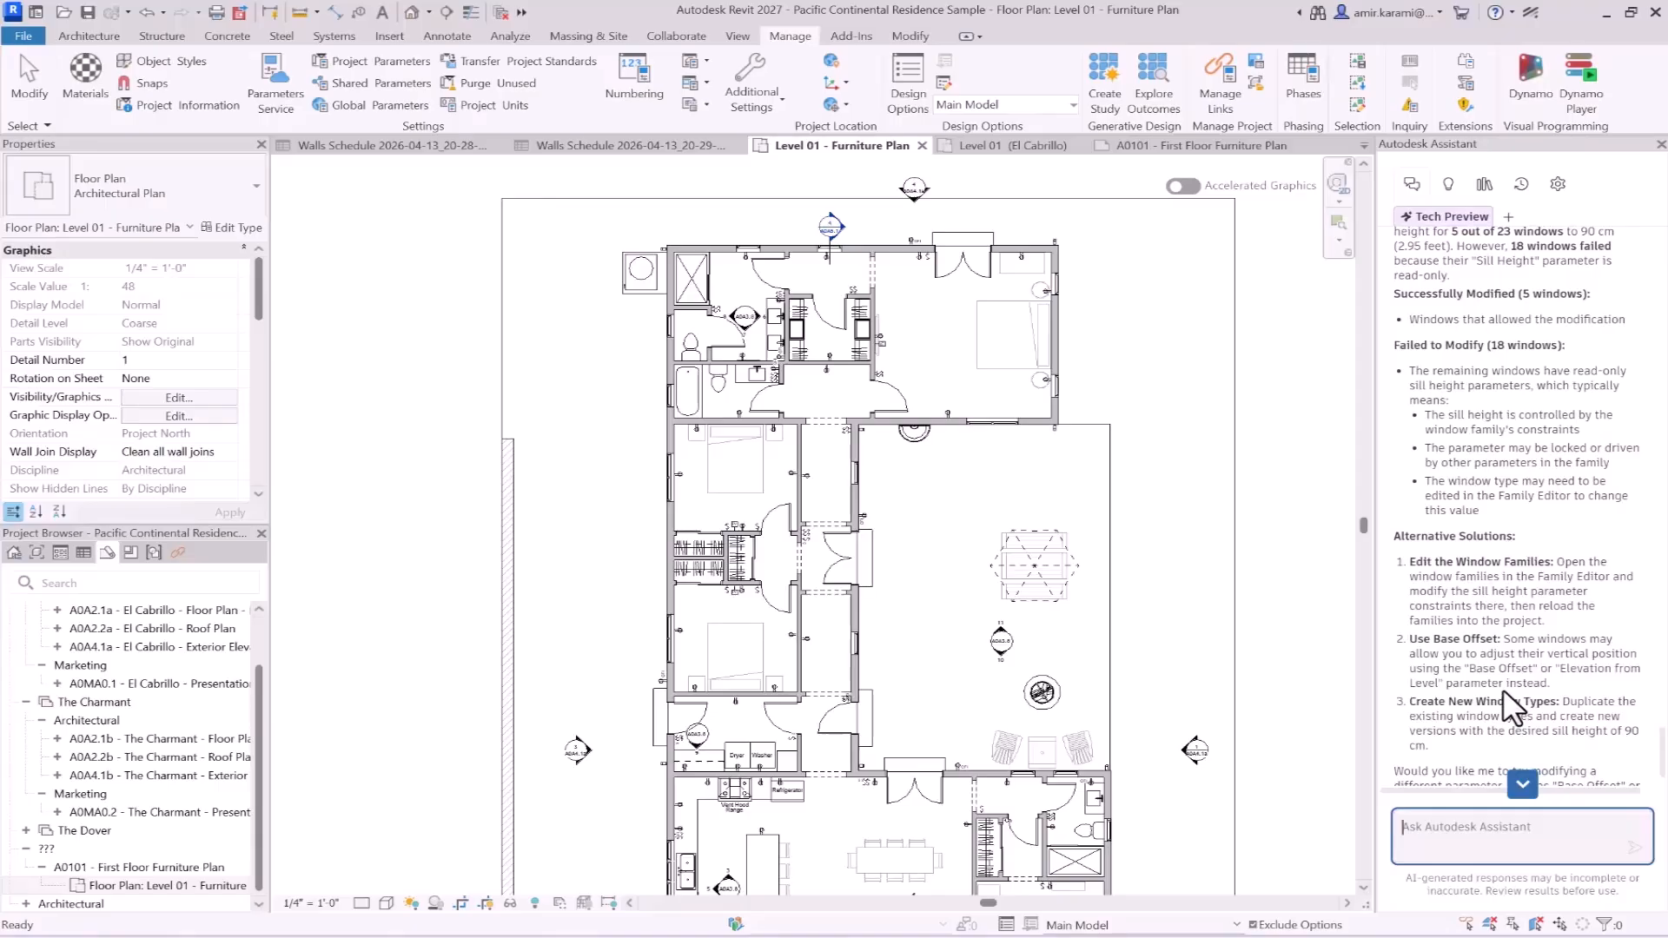
- Set the global parameter association of Sill Height to <none> for the 26" x 36" double-hung window in the office's side wall
middle_click_drag(1126, 525, 970, 167)
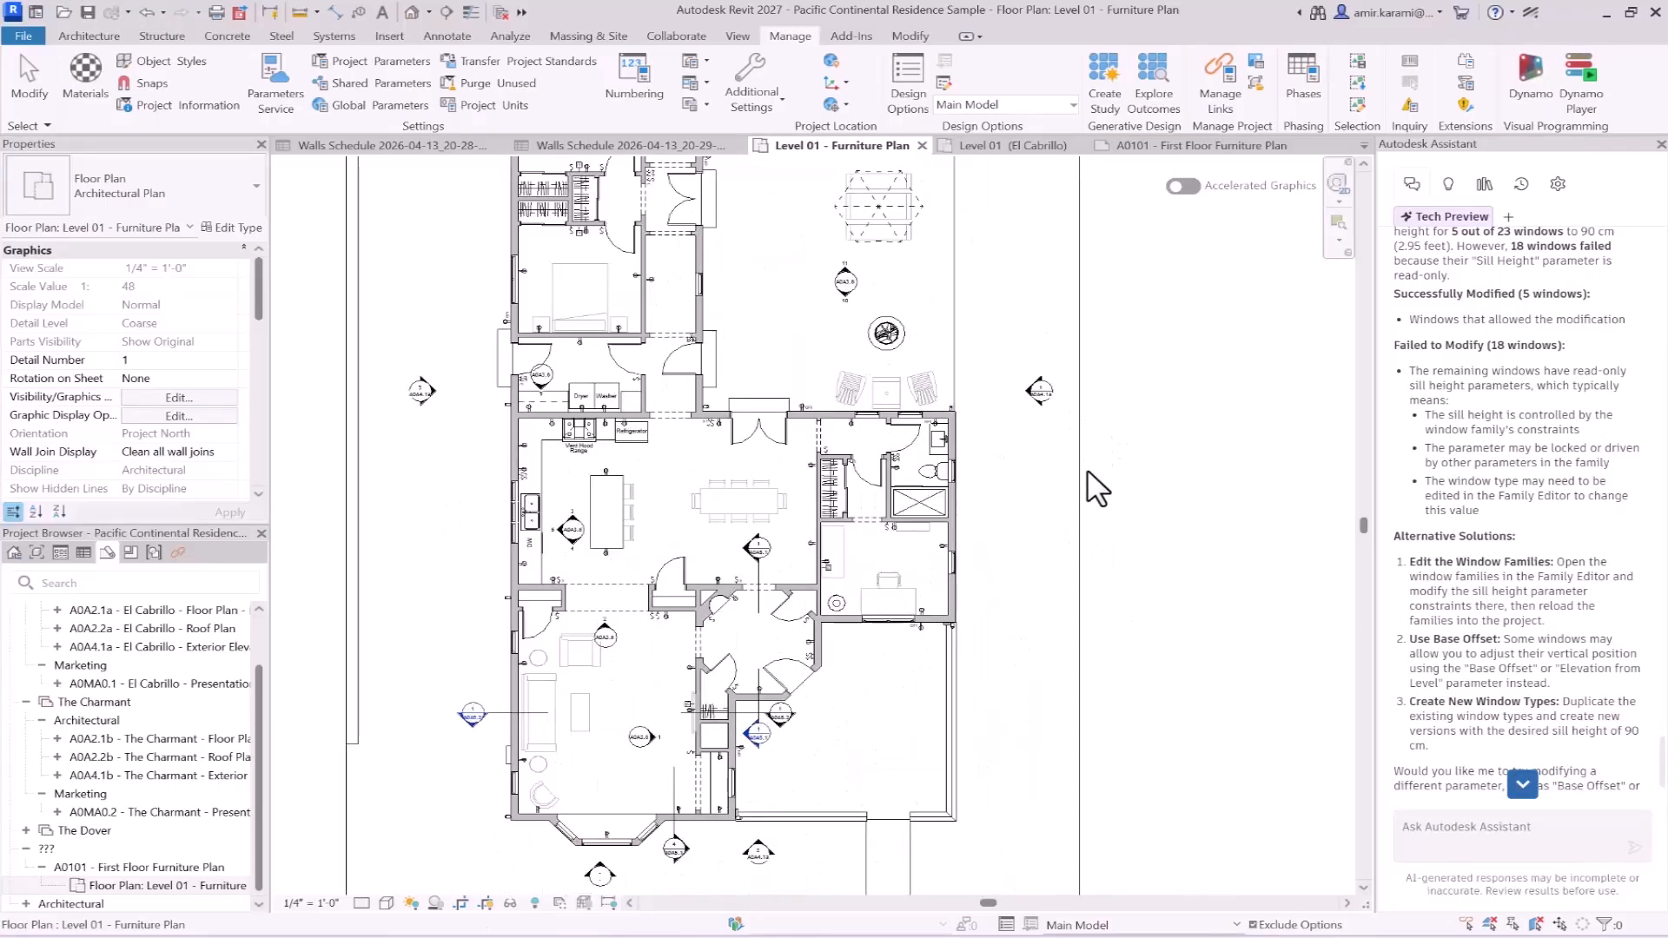
scroll(962, 602, "up", 4)
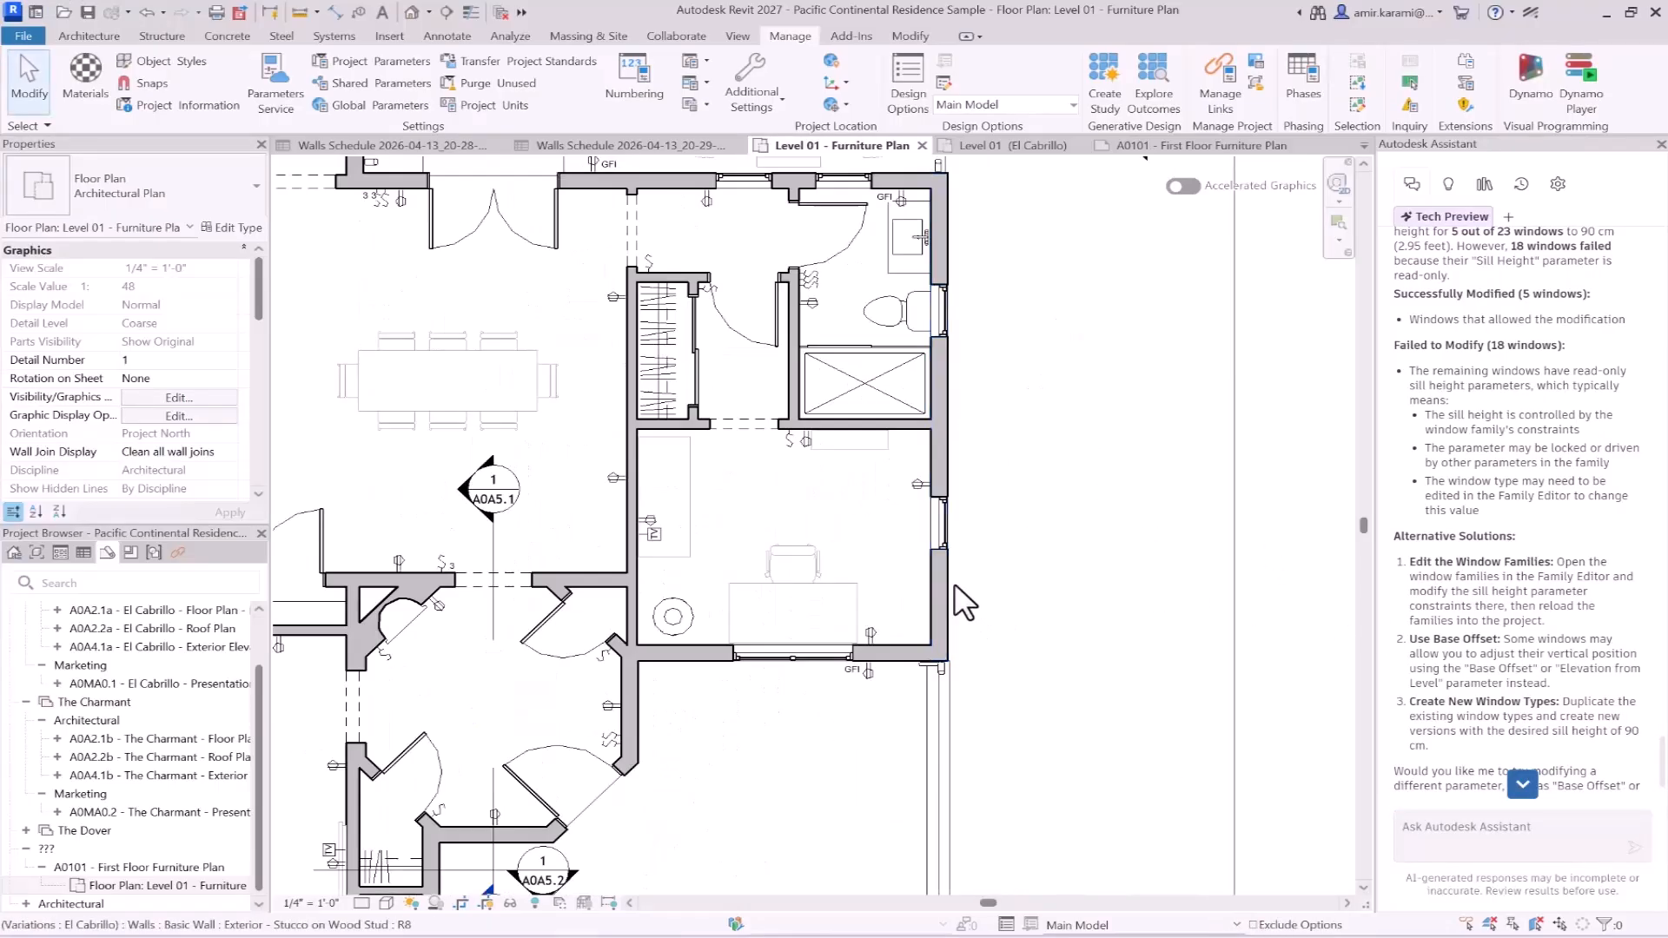
scroll(955, 573, "up", 5)
left_click(947, 471)
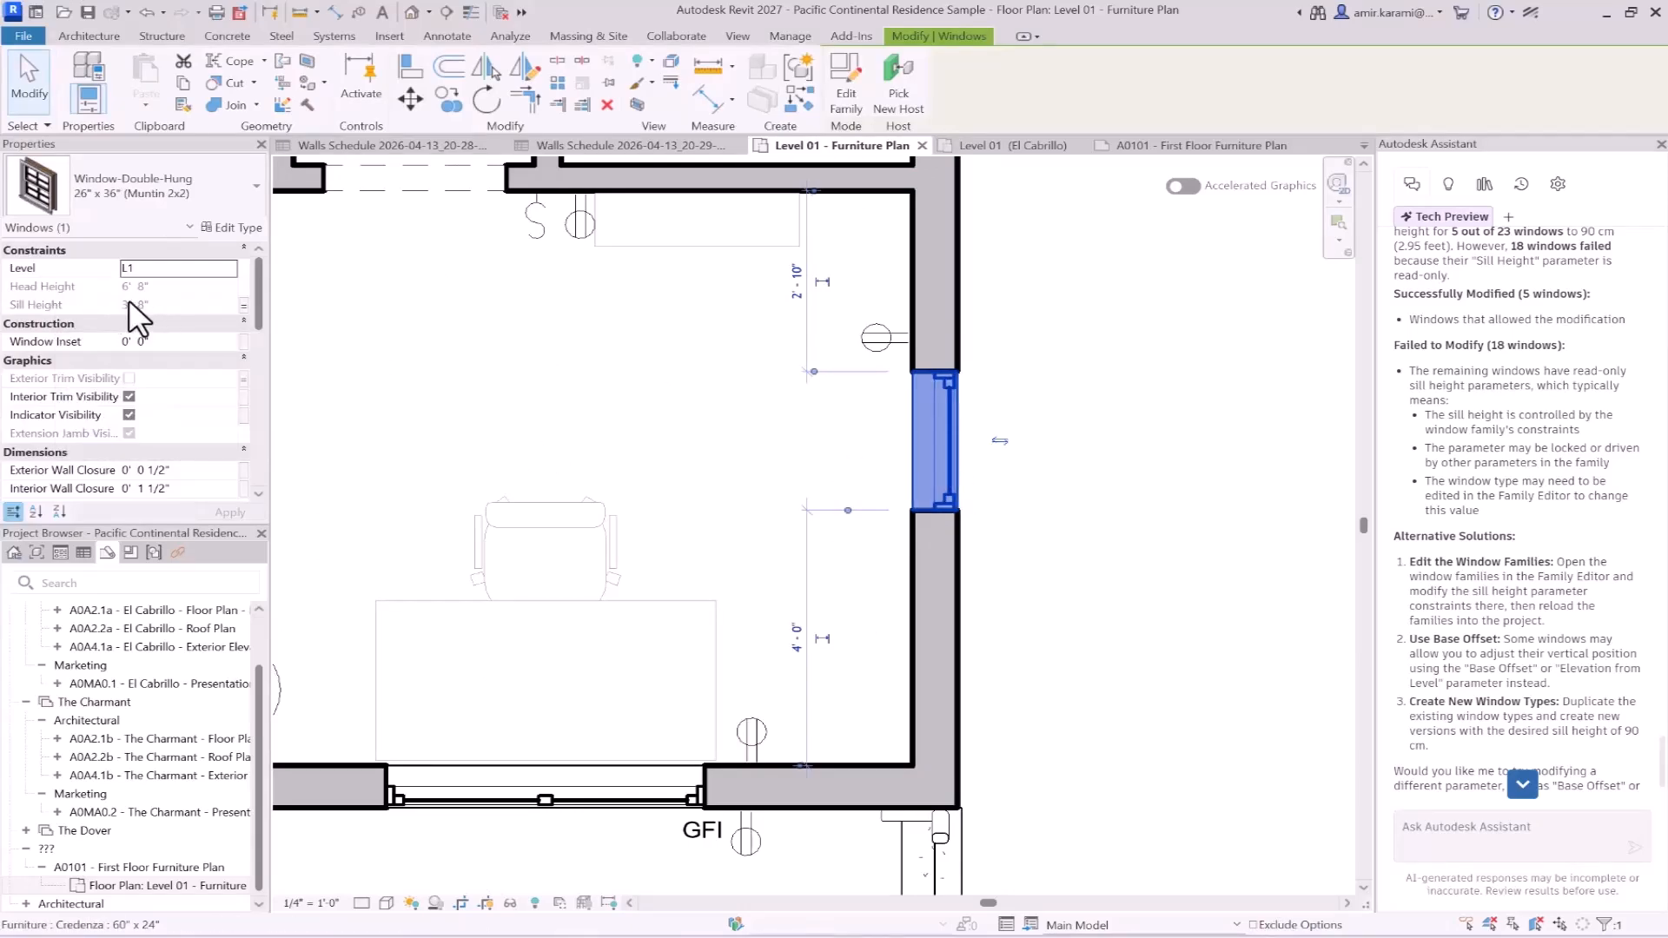
left_click(244, 309)
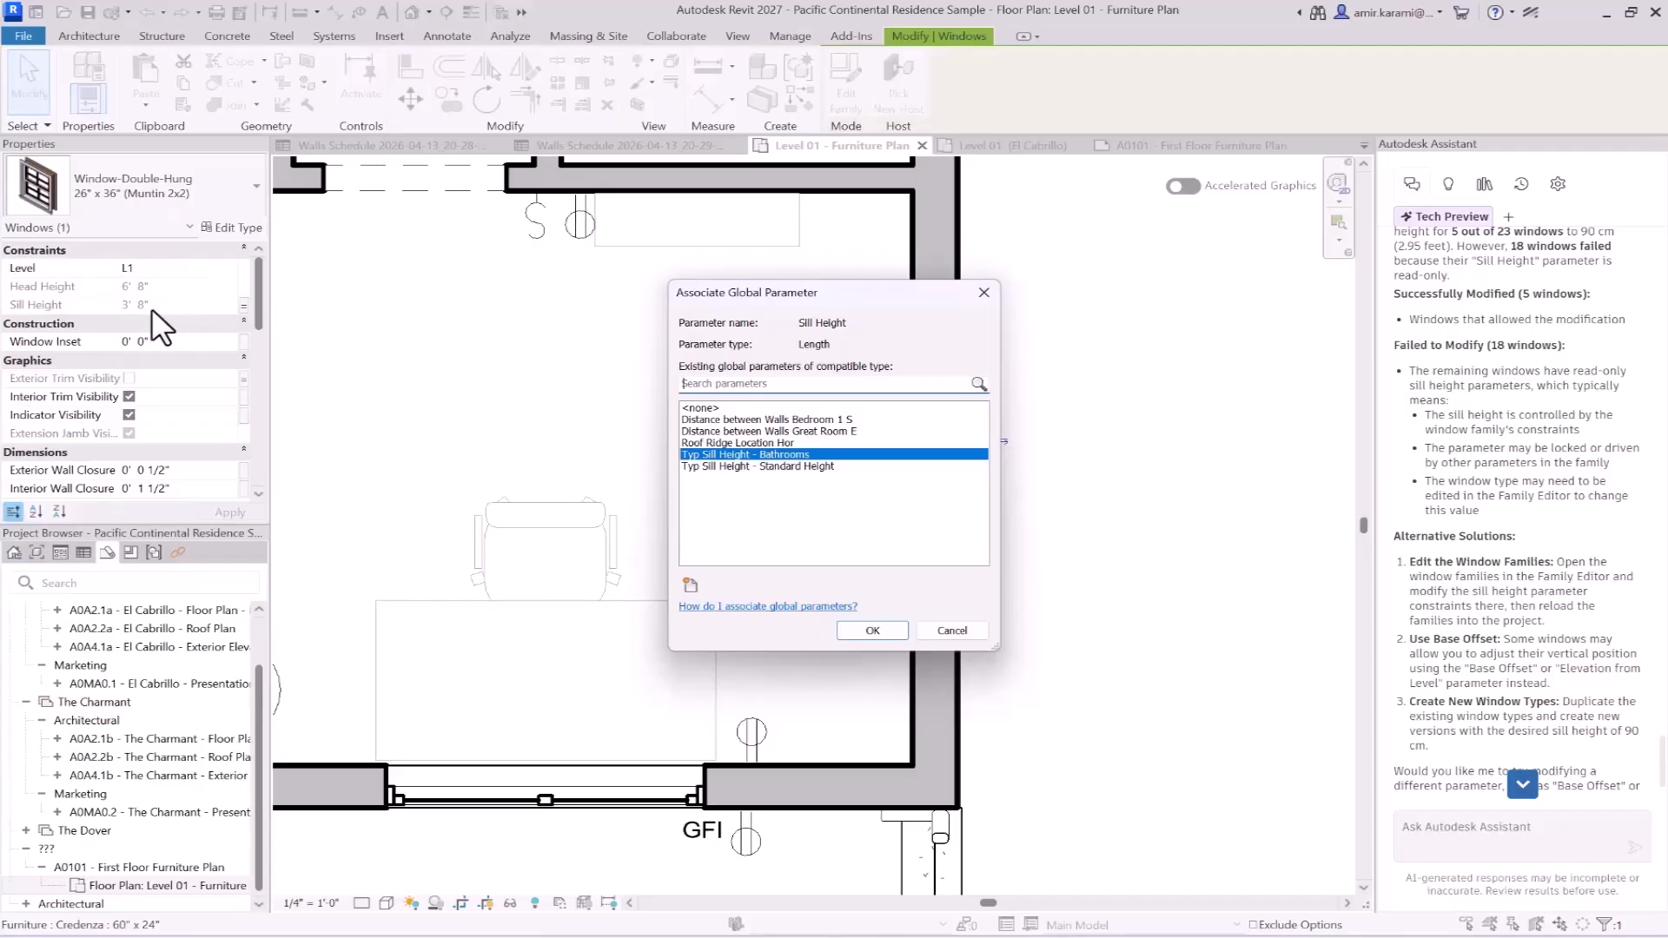
left_click(711, 407)
left_click(874, 622)
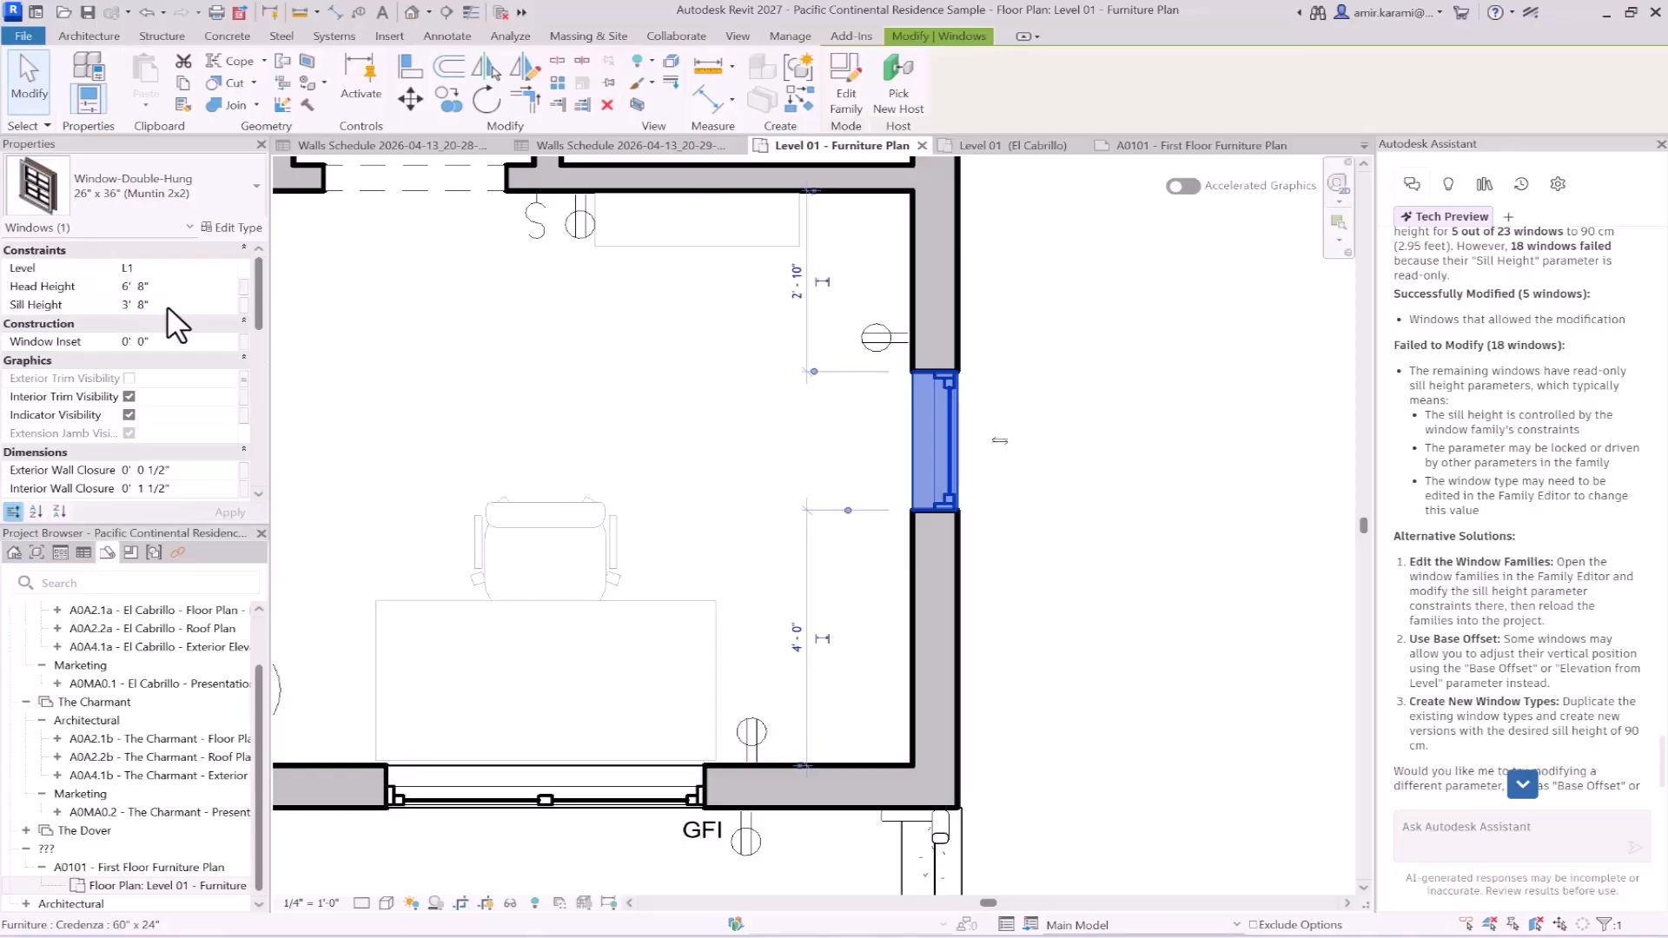
- Check the Sill Height property of the office's other window, the entry-side, bay and living room windows against the Assistant's explanation
scroll(1080, 570, "down", 5)
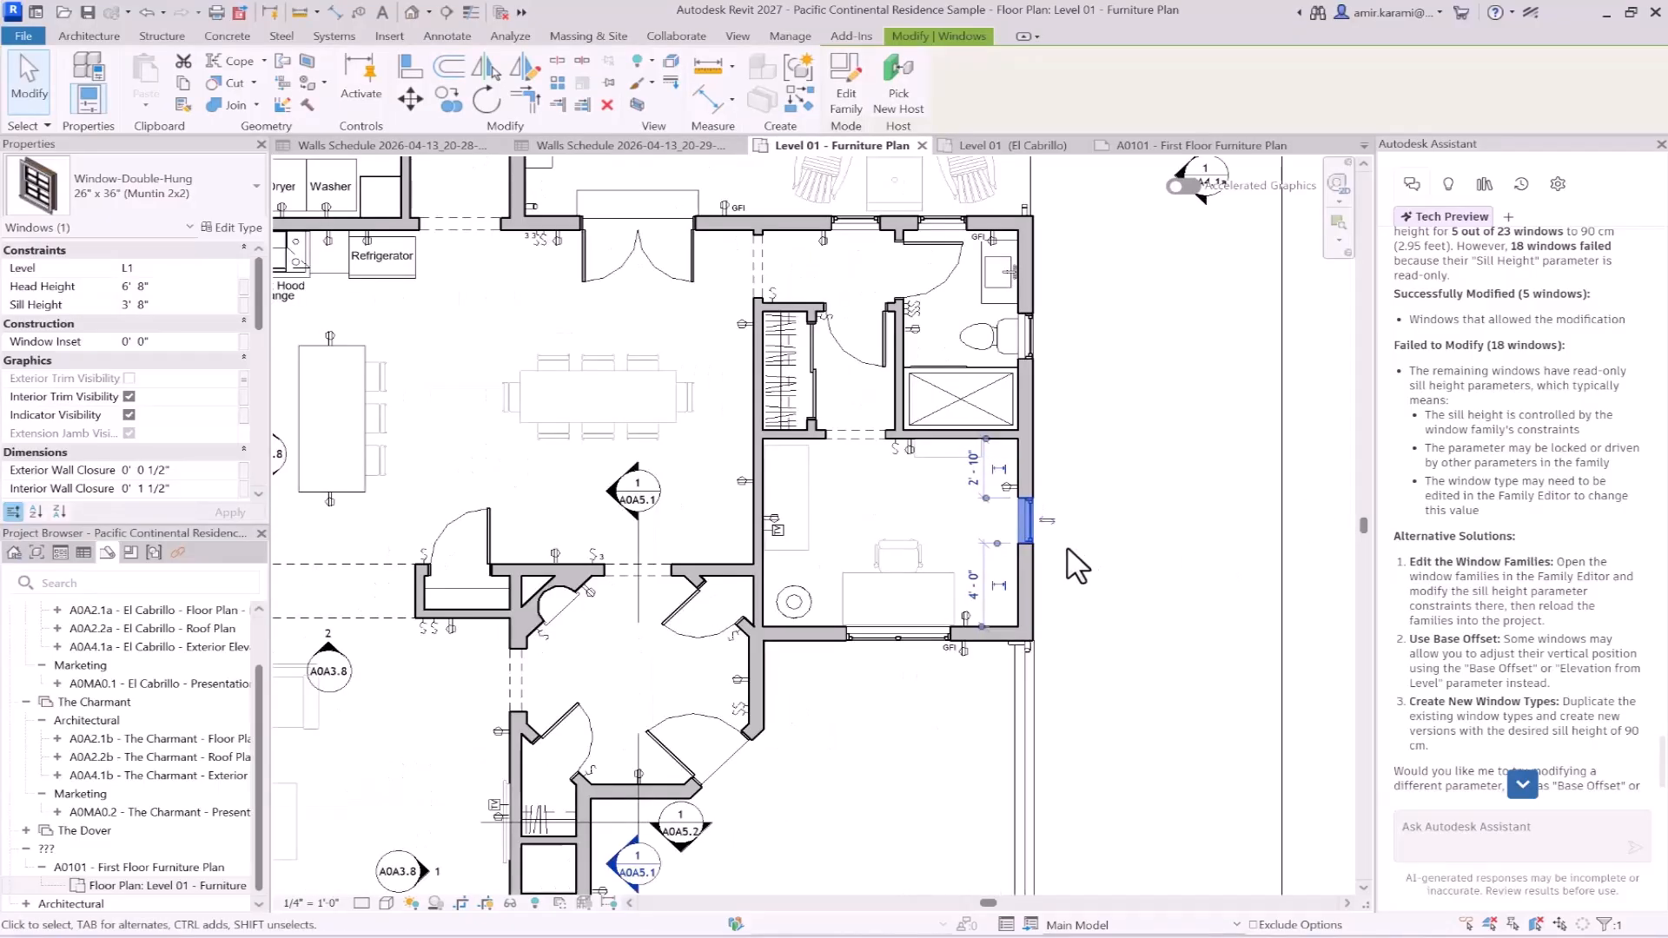
middle_click_drag(1080, 621, 1186, 465)
left_click(1066, 450)
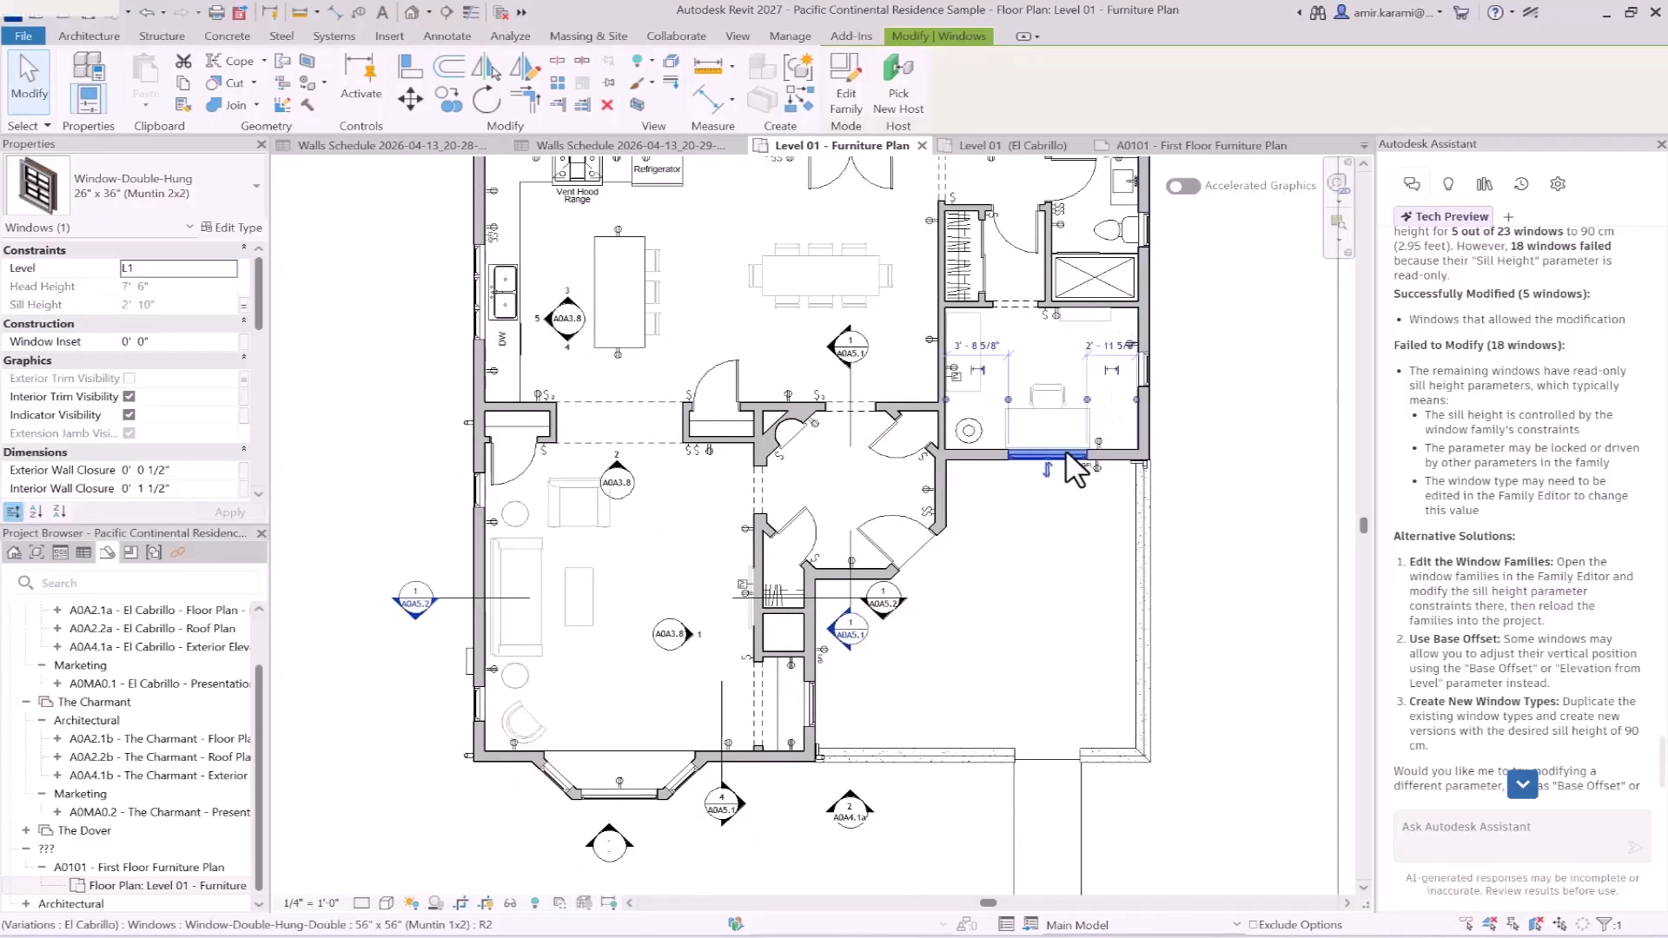
left_click(808, 705)
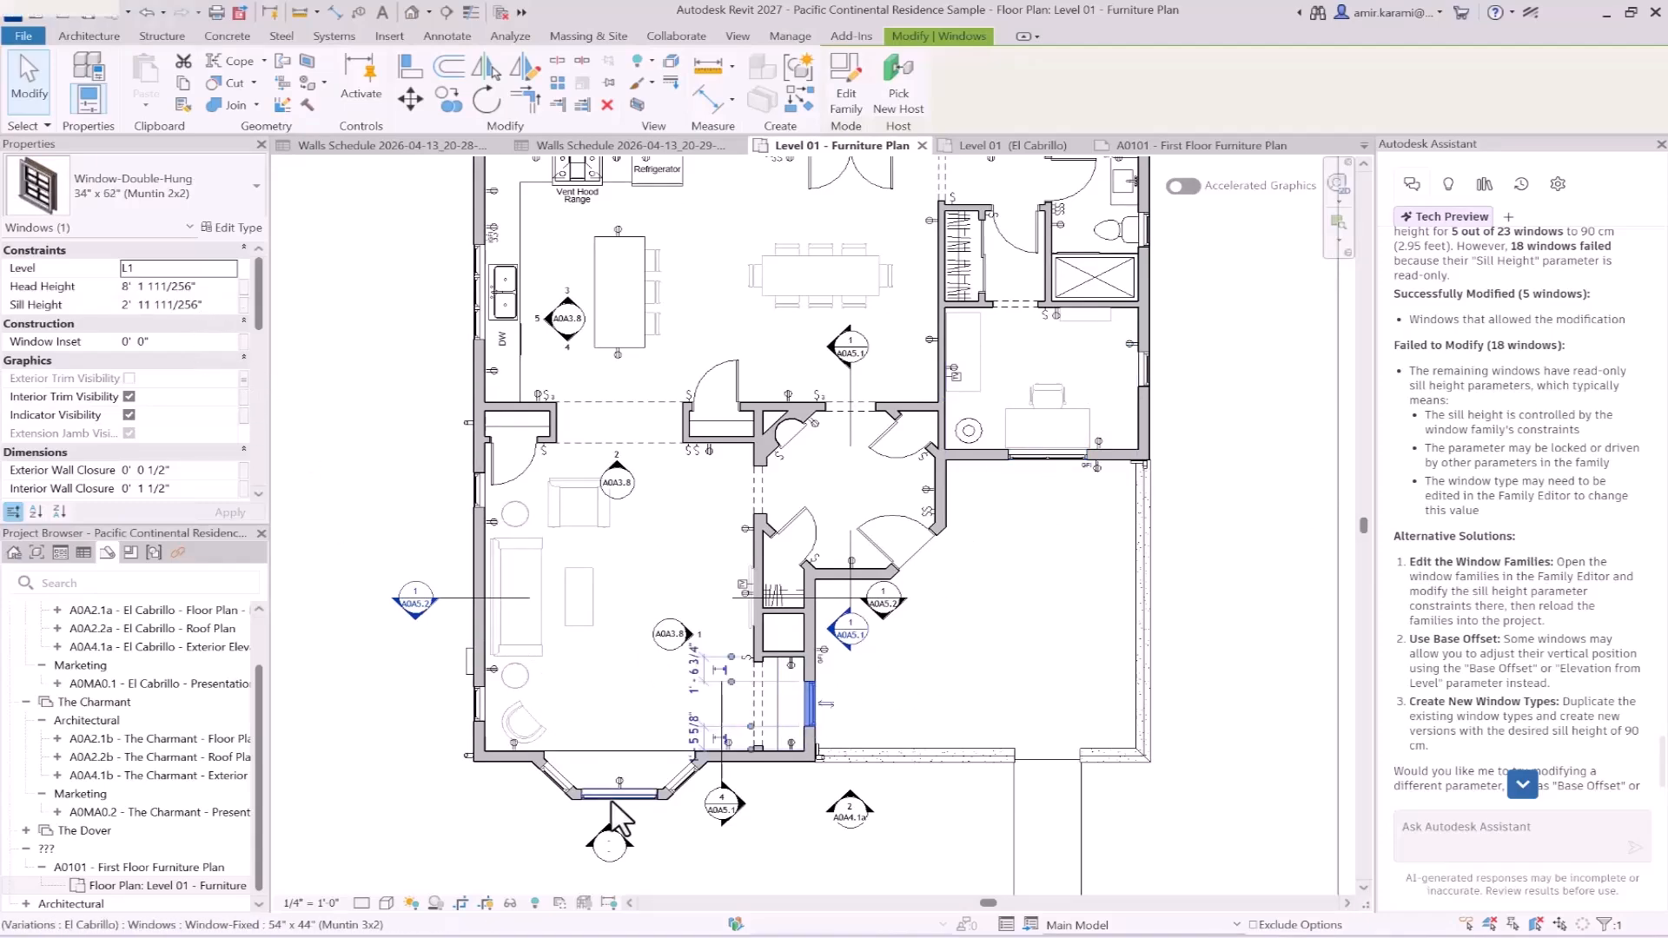
left_click(662, 790)
left_click(679, 778)
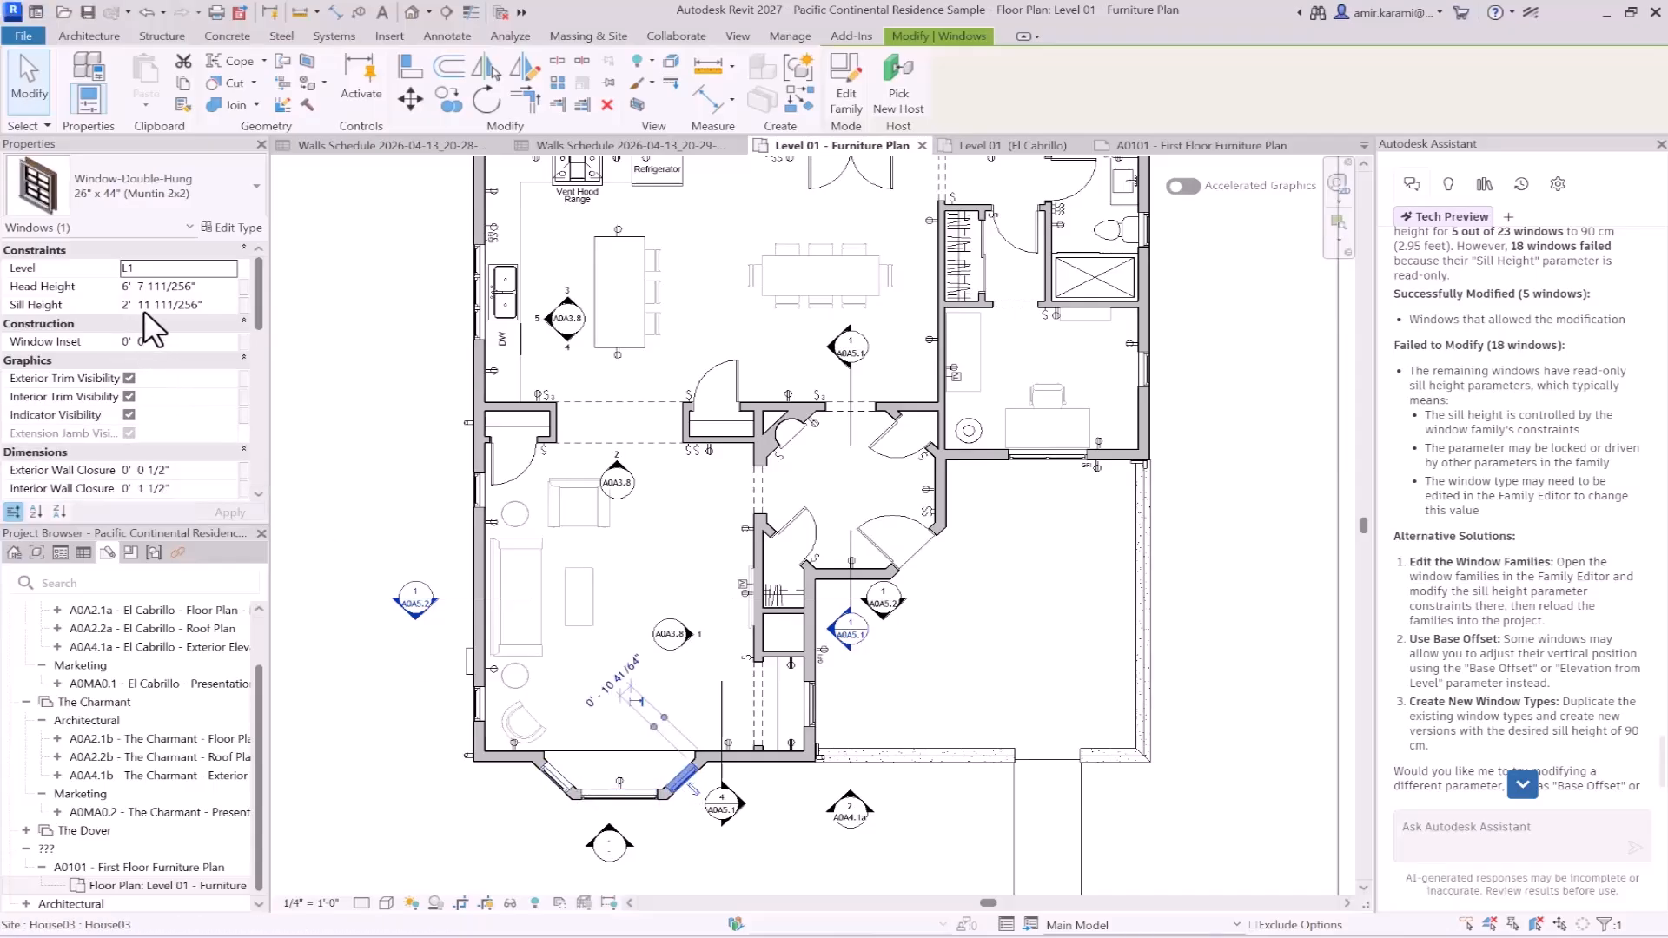
left_click(598, 791)
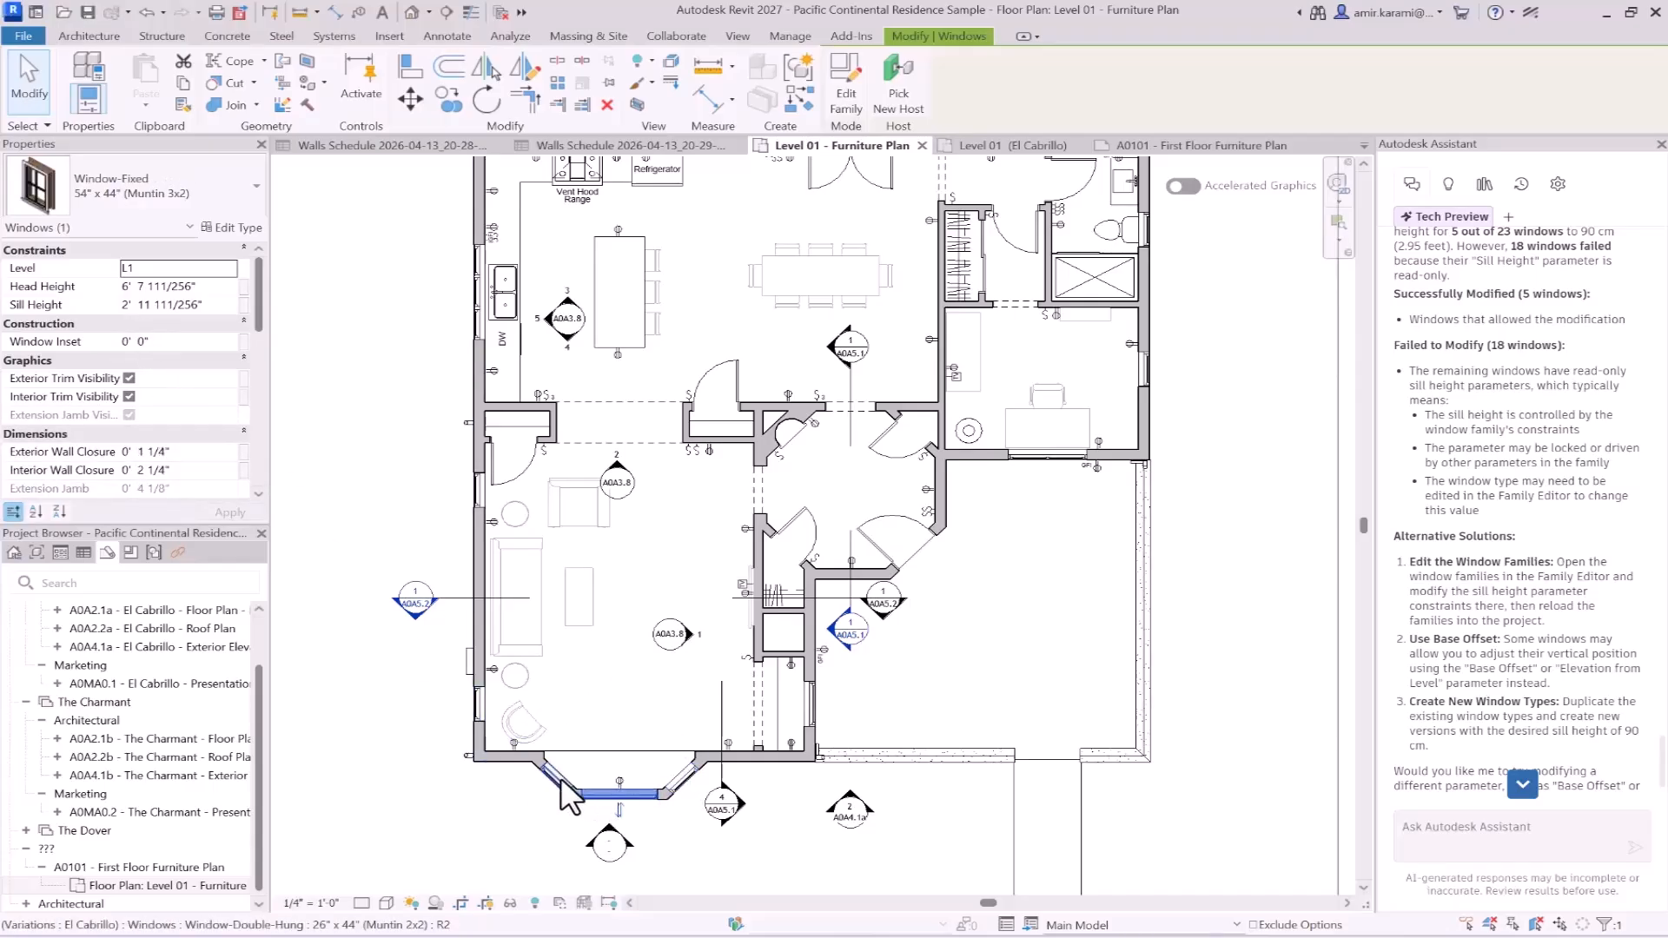
left_click(561, 776)
left_click(483, 707)
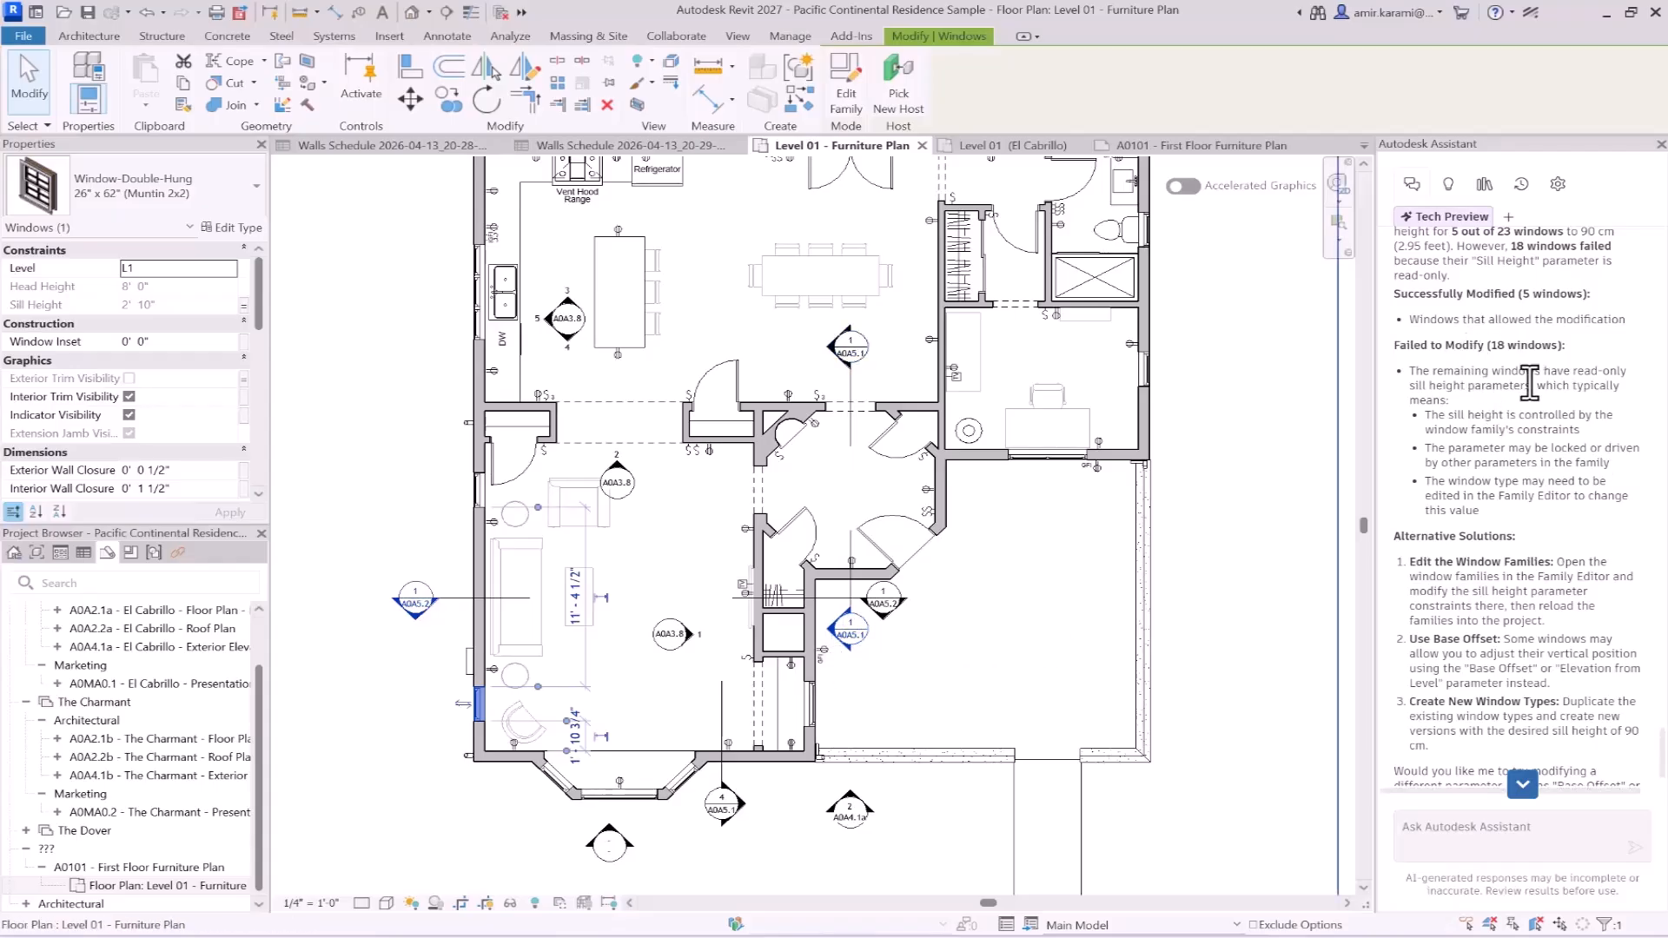
scroll(1457, 561, "down", 2)
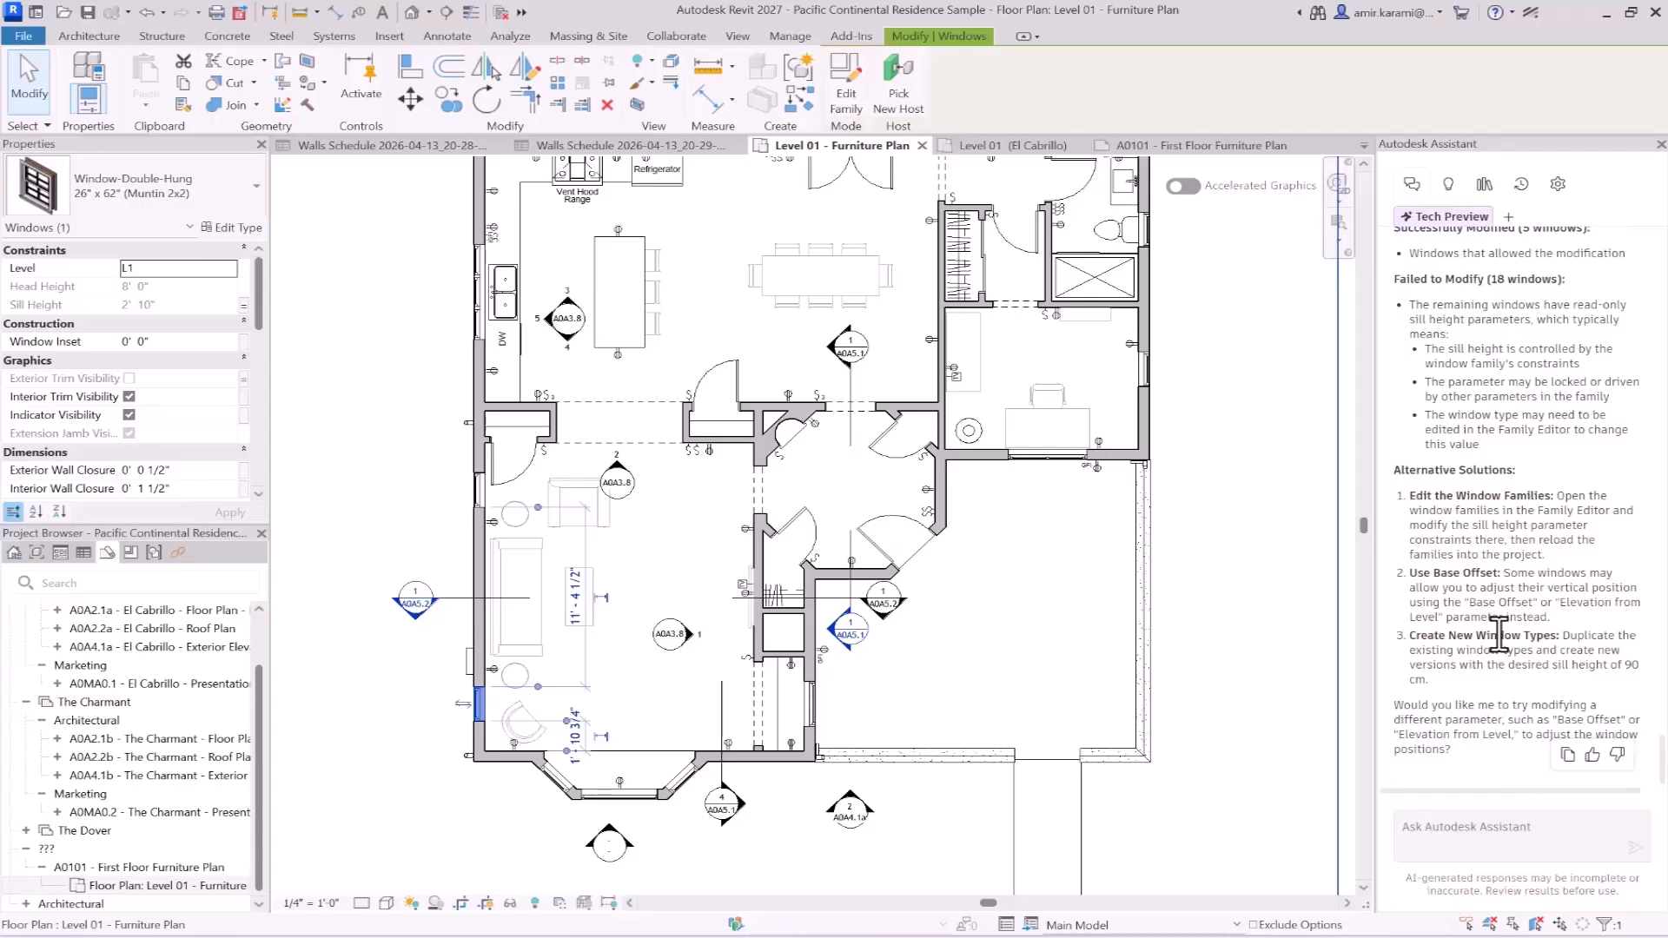
- Start a new Assistant chat and copy the Notepad prompt "Delete all unused families in the project."
mouse_move(1053, 925)
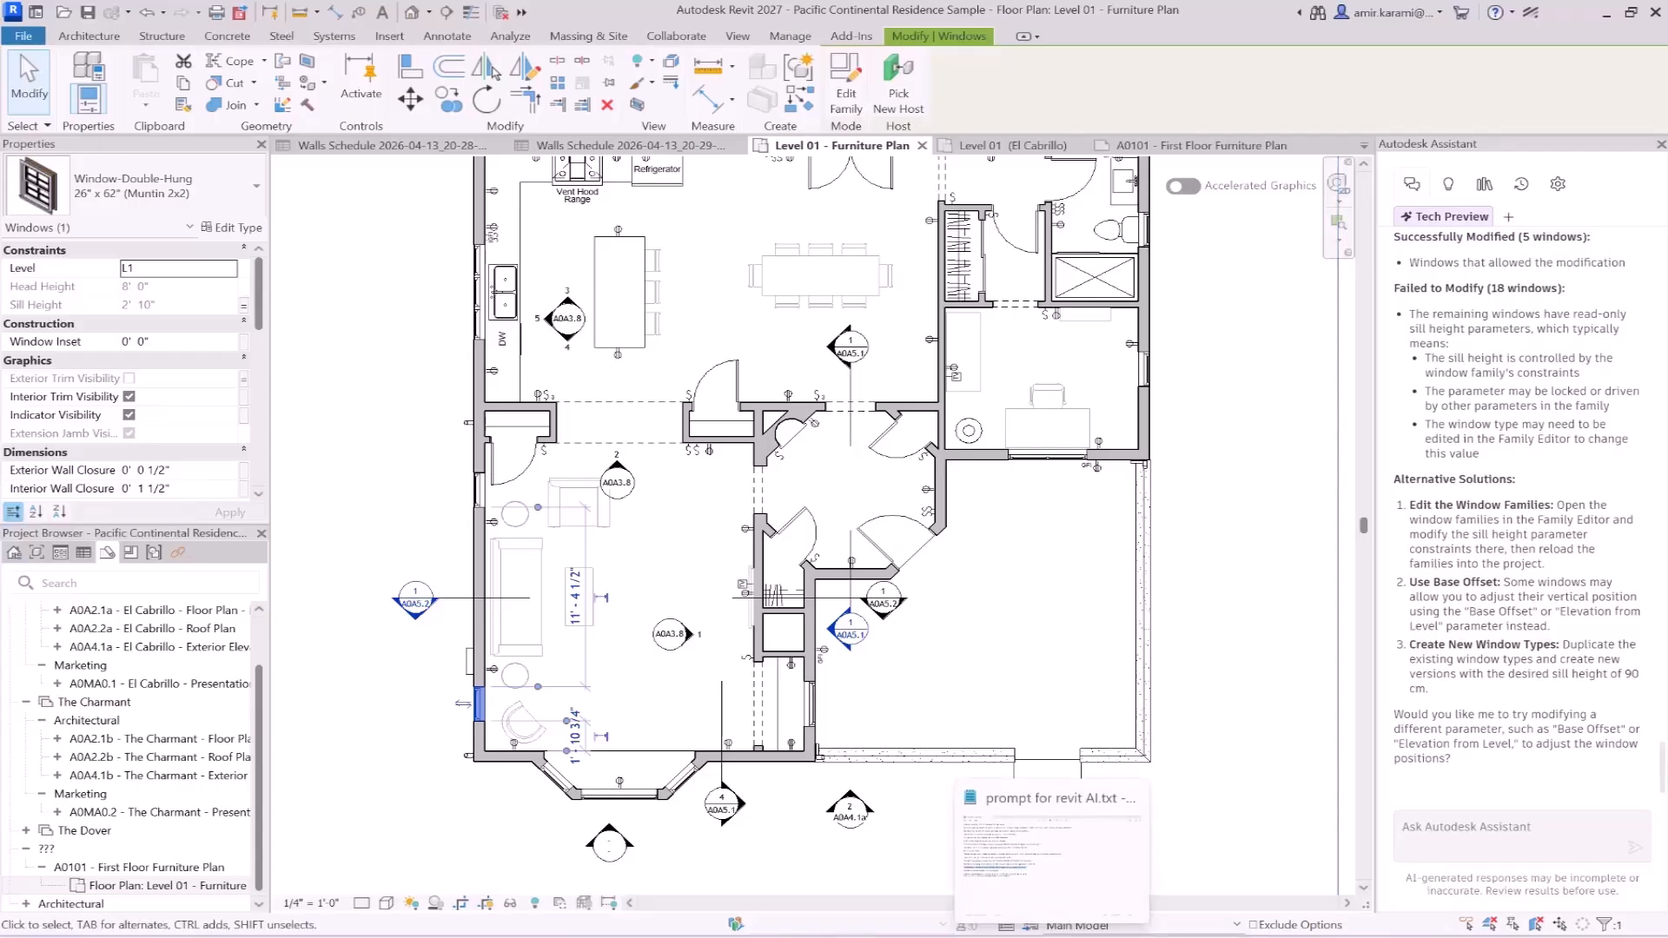
left_click(1052, 851)
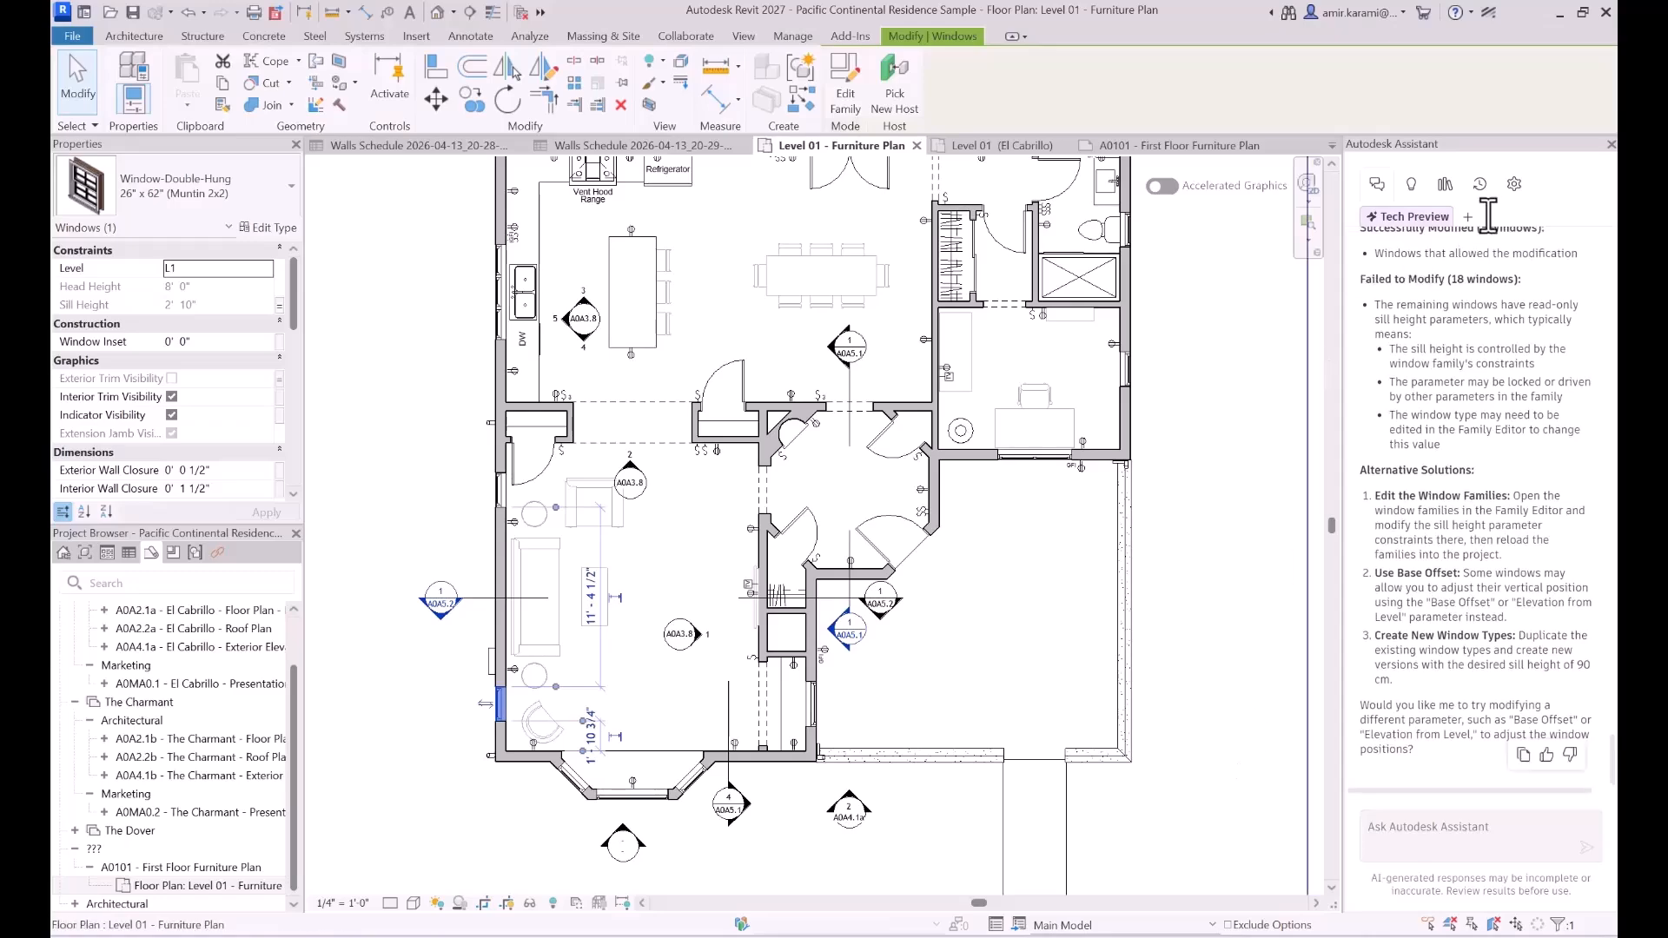
left_click(1467, 218)
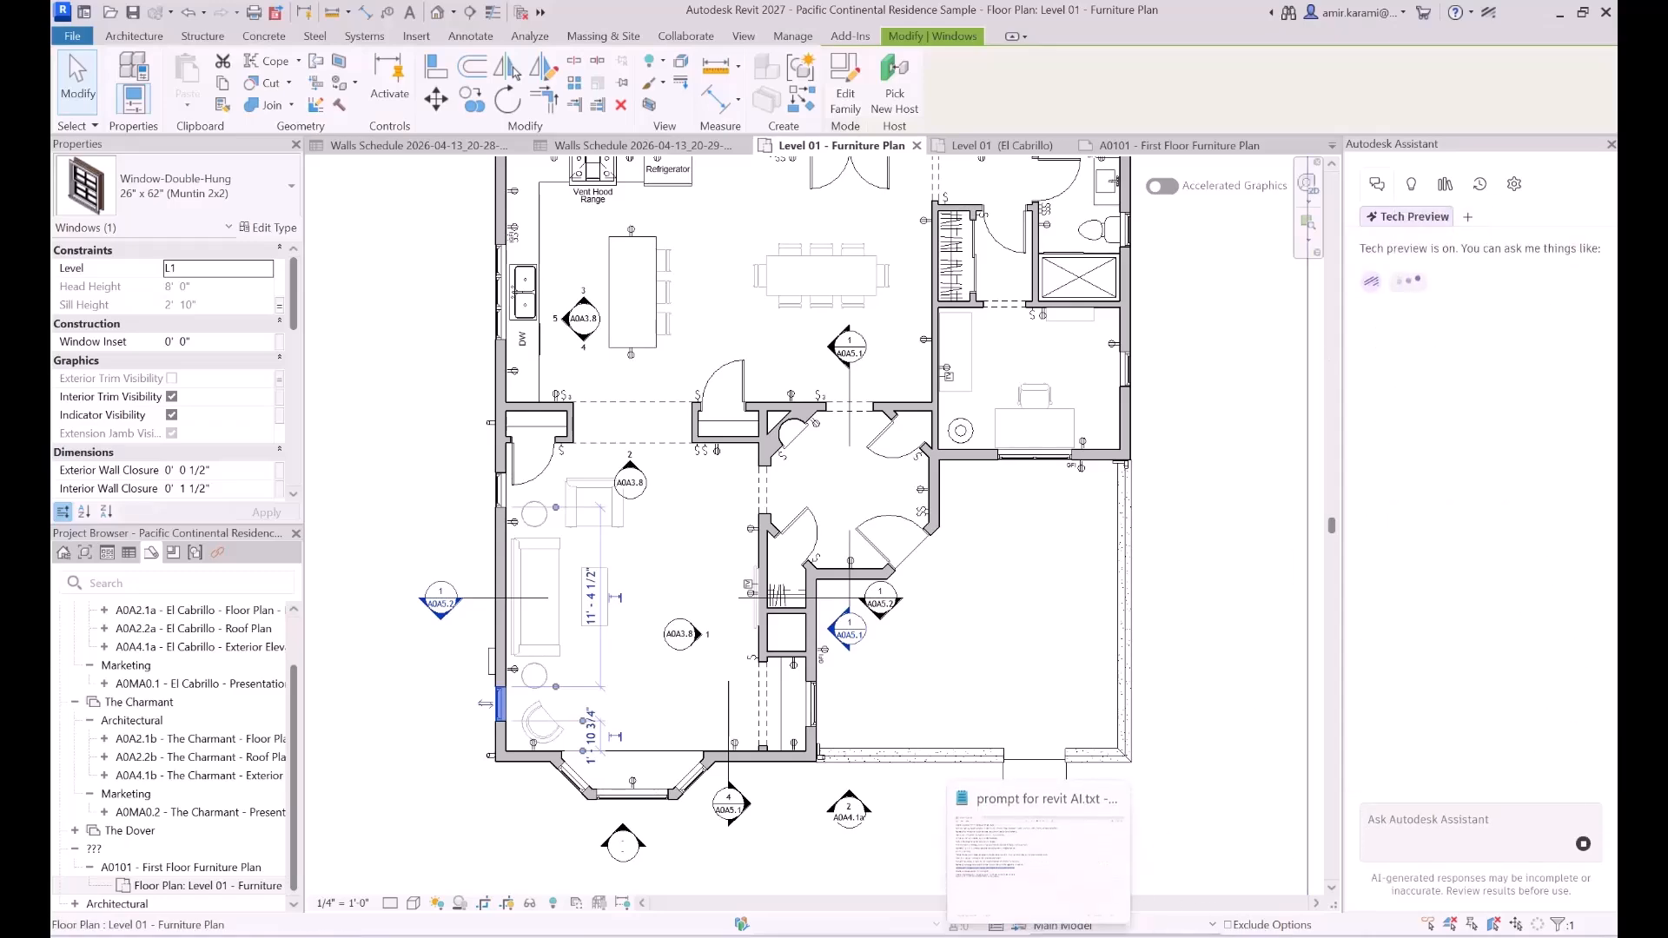
left_click(1040, 937)
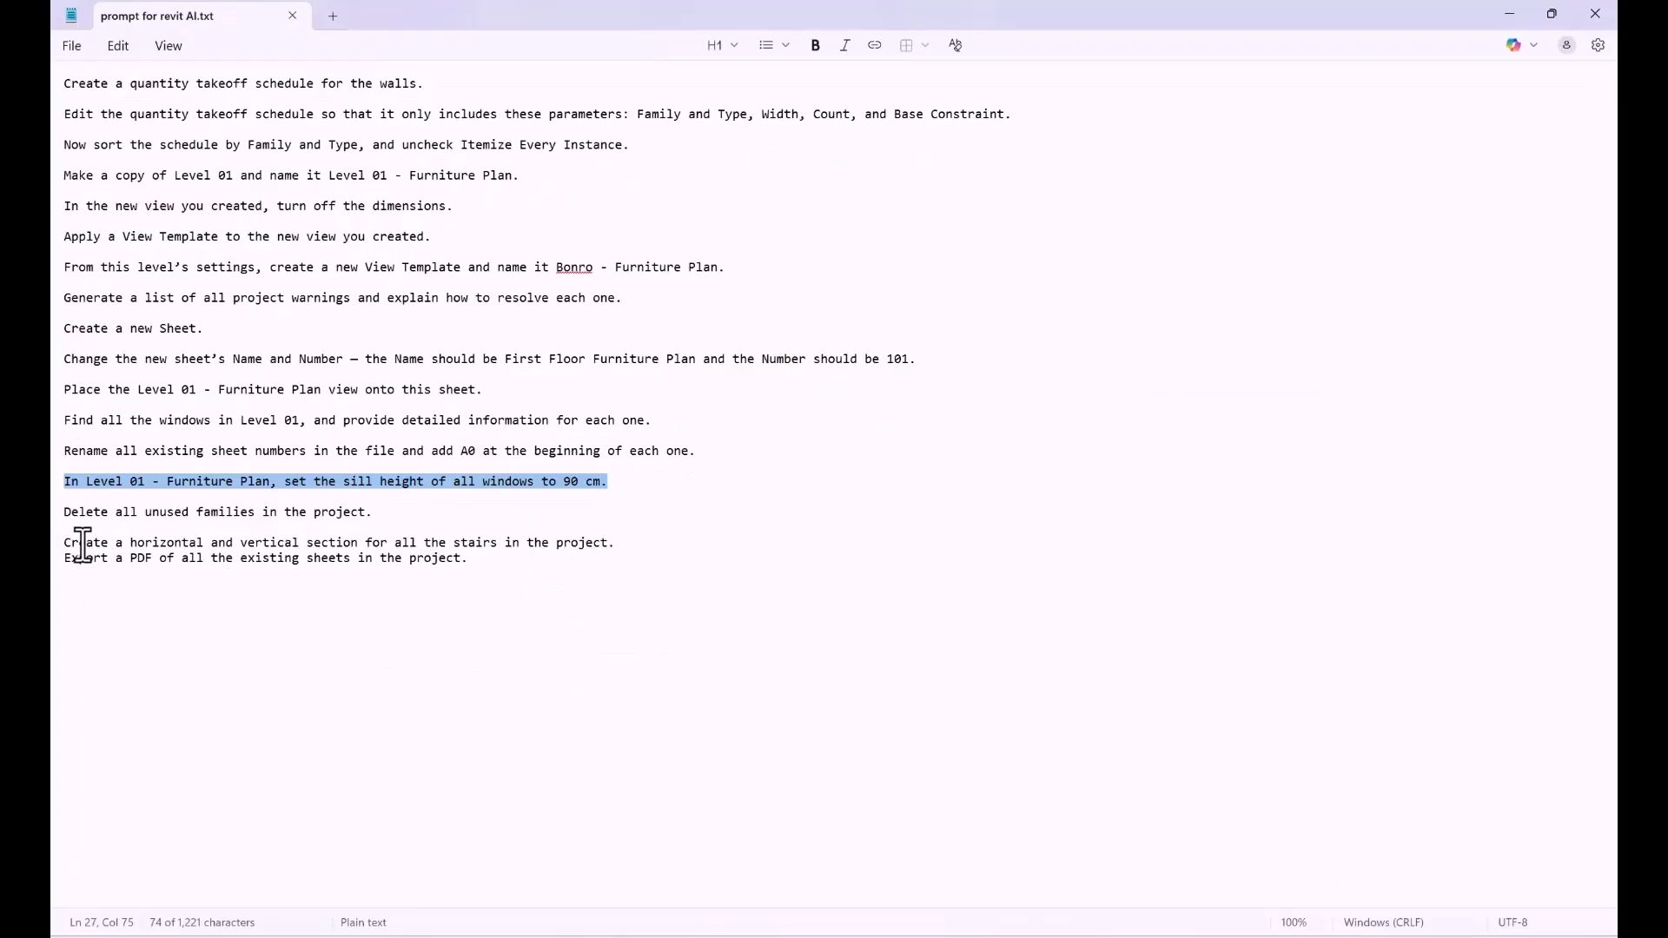
triple_click(66, 516)
key("ctrl+c")
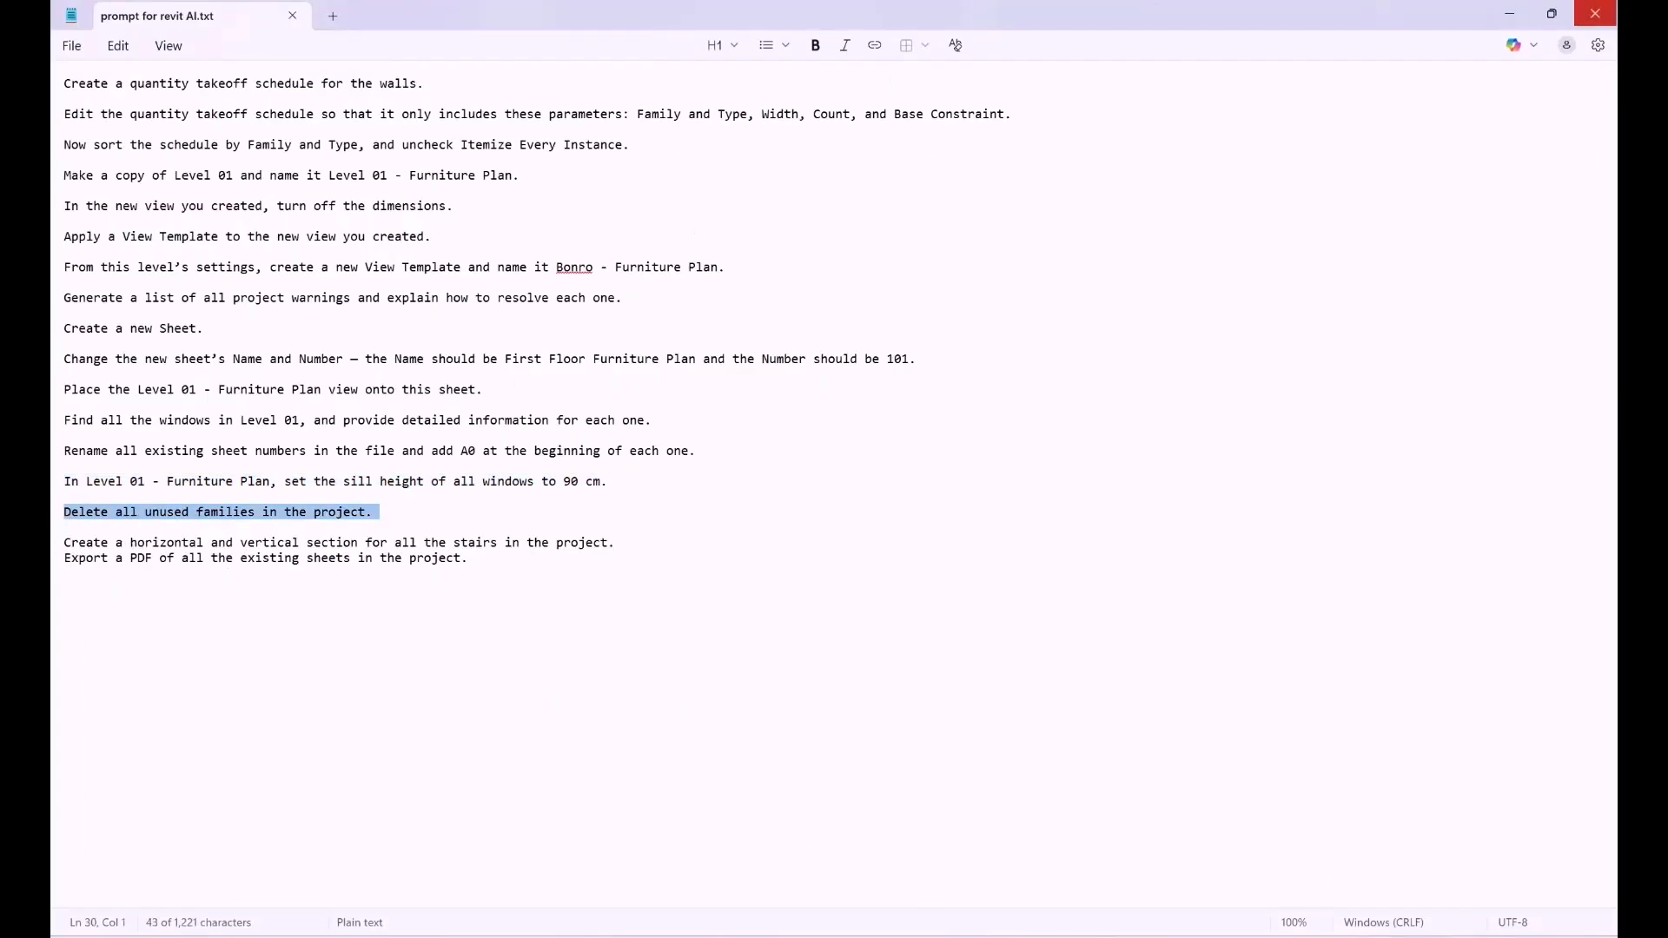
left_click(1519, 7)
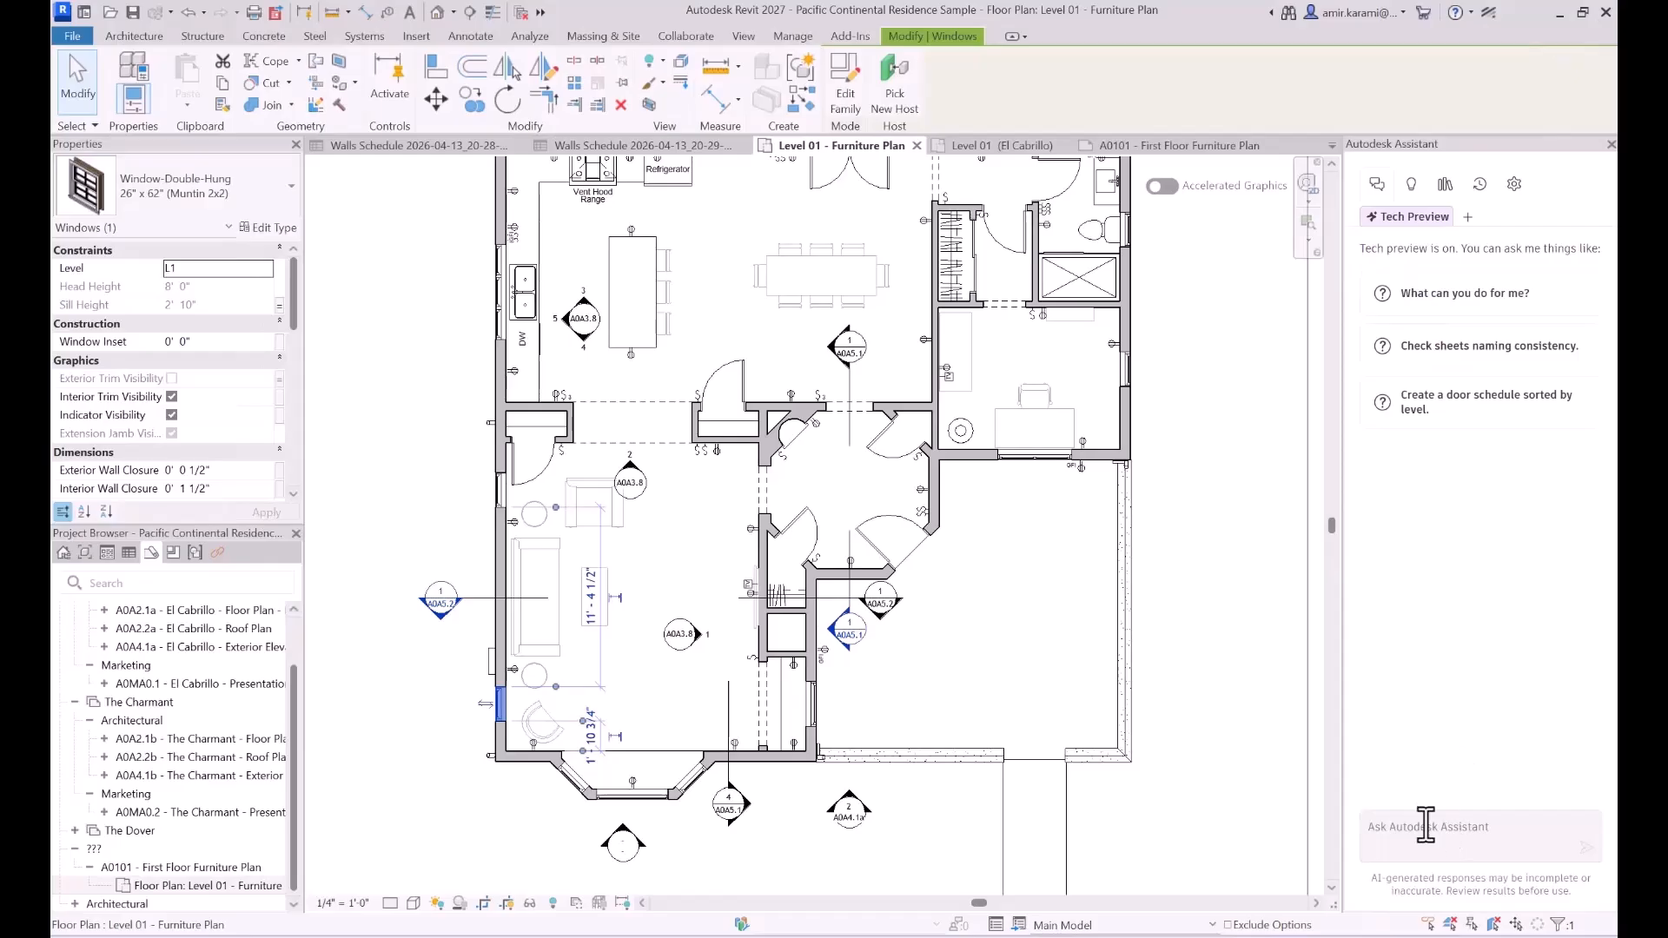
- Send the copied prompt about deleting all unused families to the Assistant in the new chat
left_click(1426, 825)
key("ctrl+v")
key("Return")
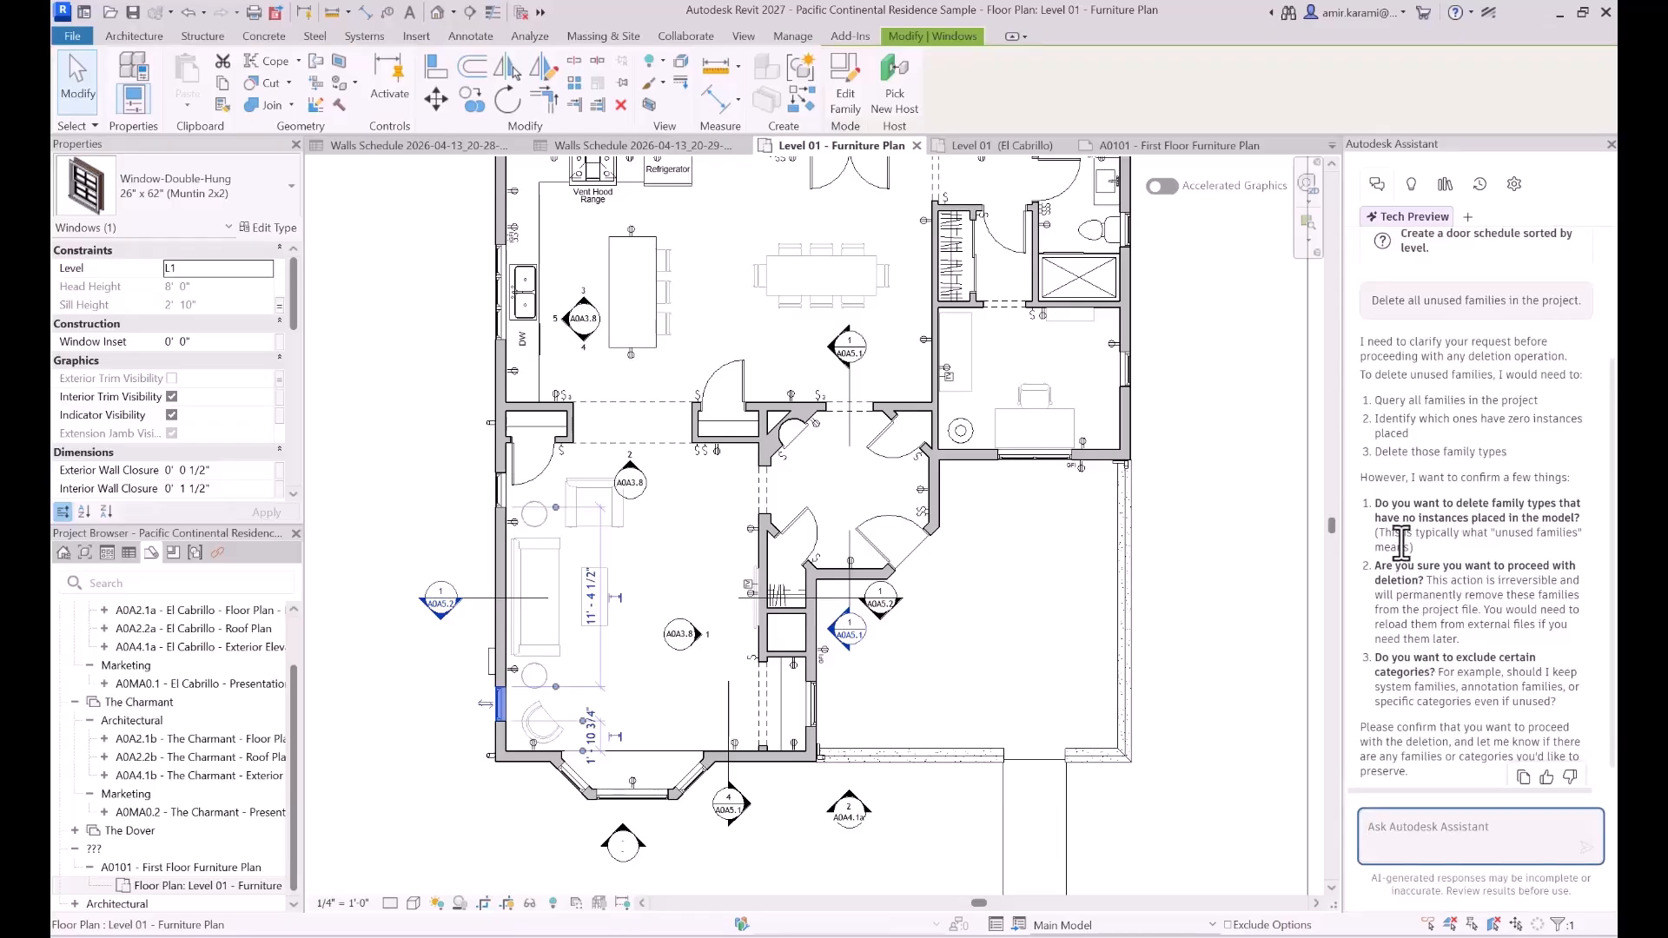
- Review the Assistant's clarifying questions about unused families and reply "no delete all of them"
left_click_drag(1375, 504, 1583, 524)
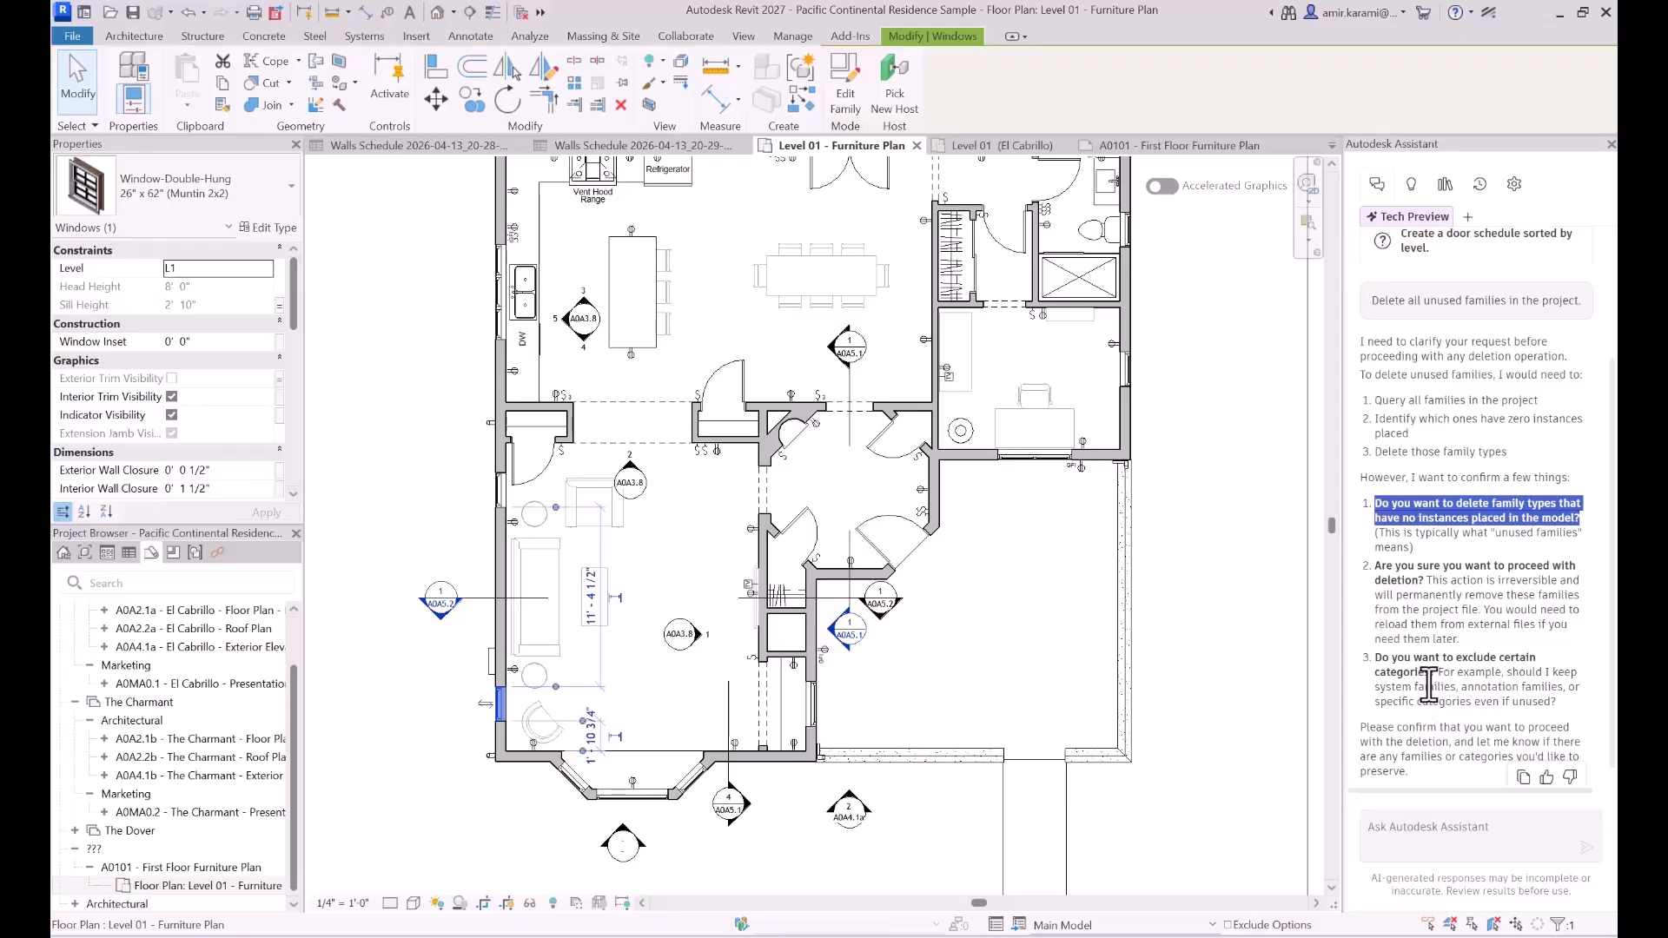
scroll(1429, 683, "down", 1)
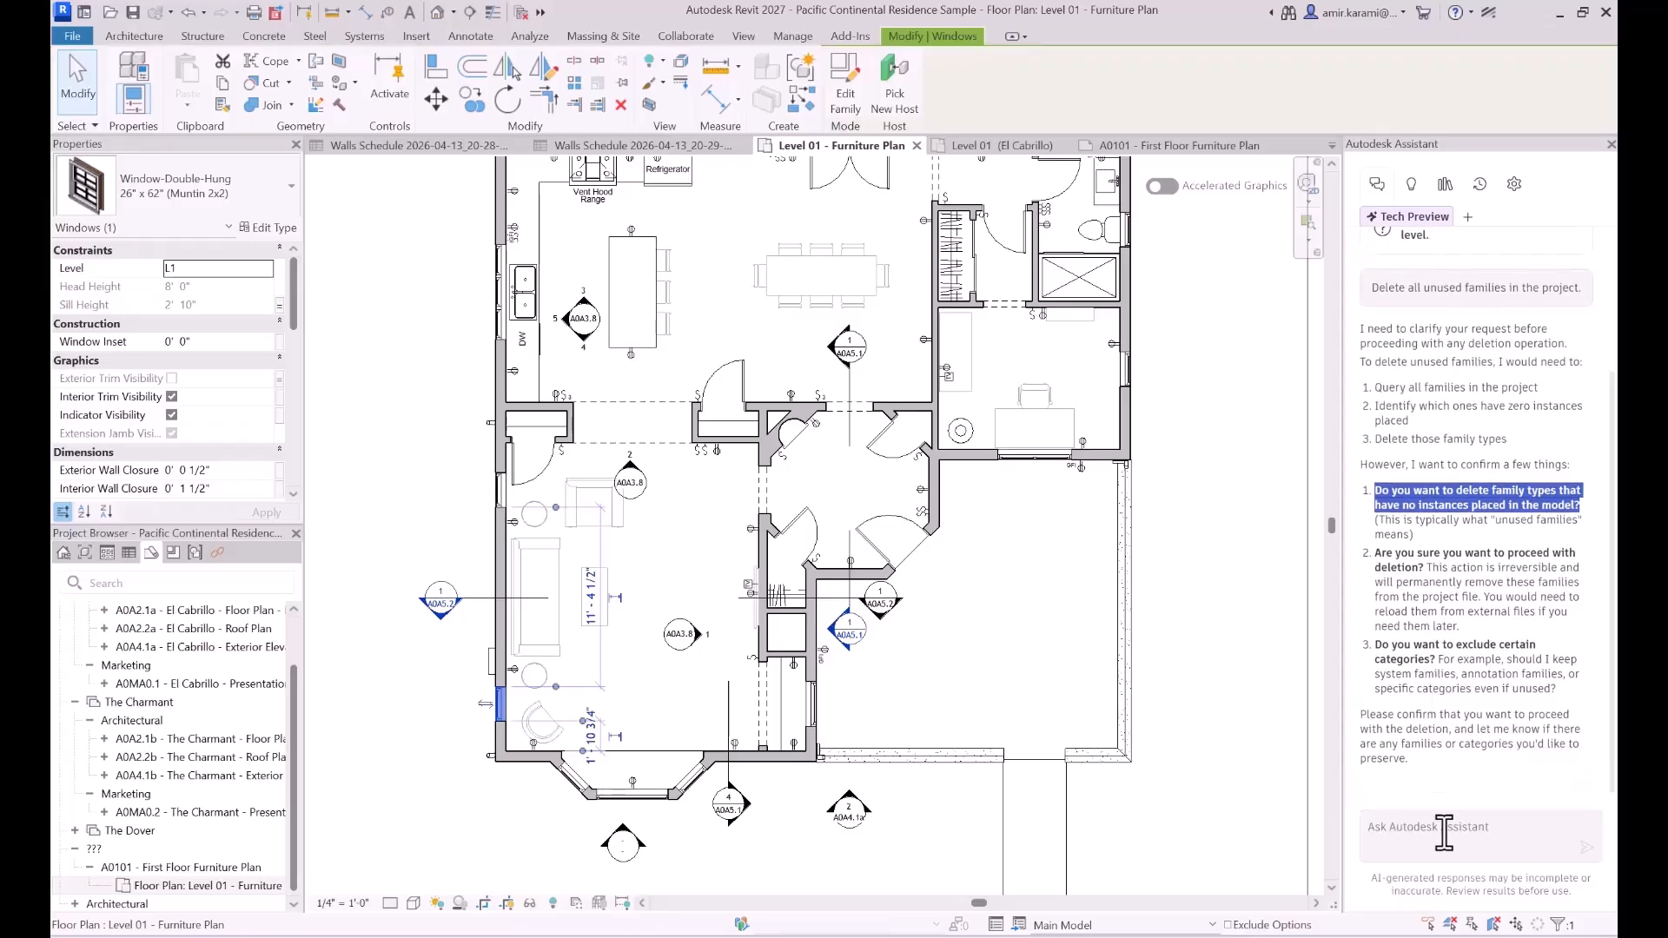
left_click(1444, 829)
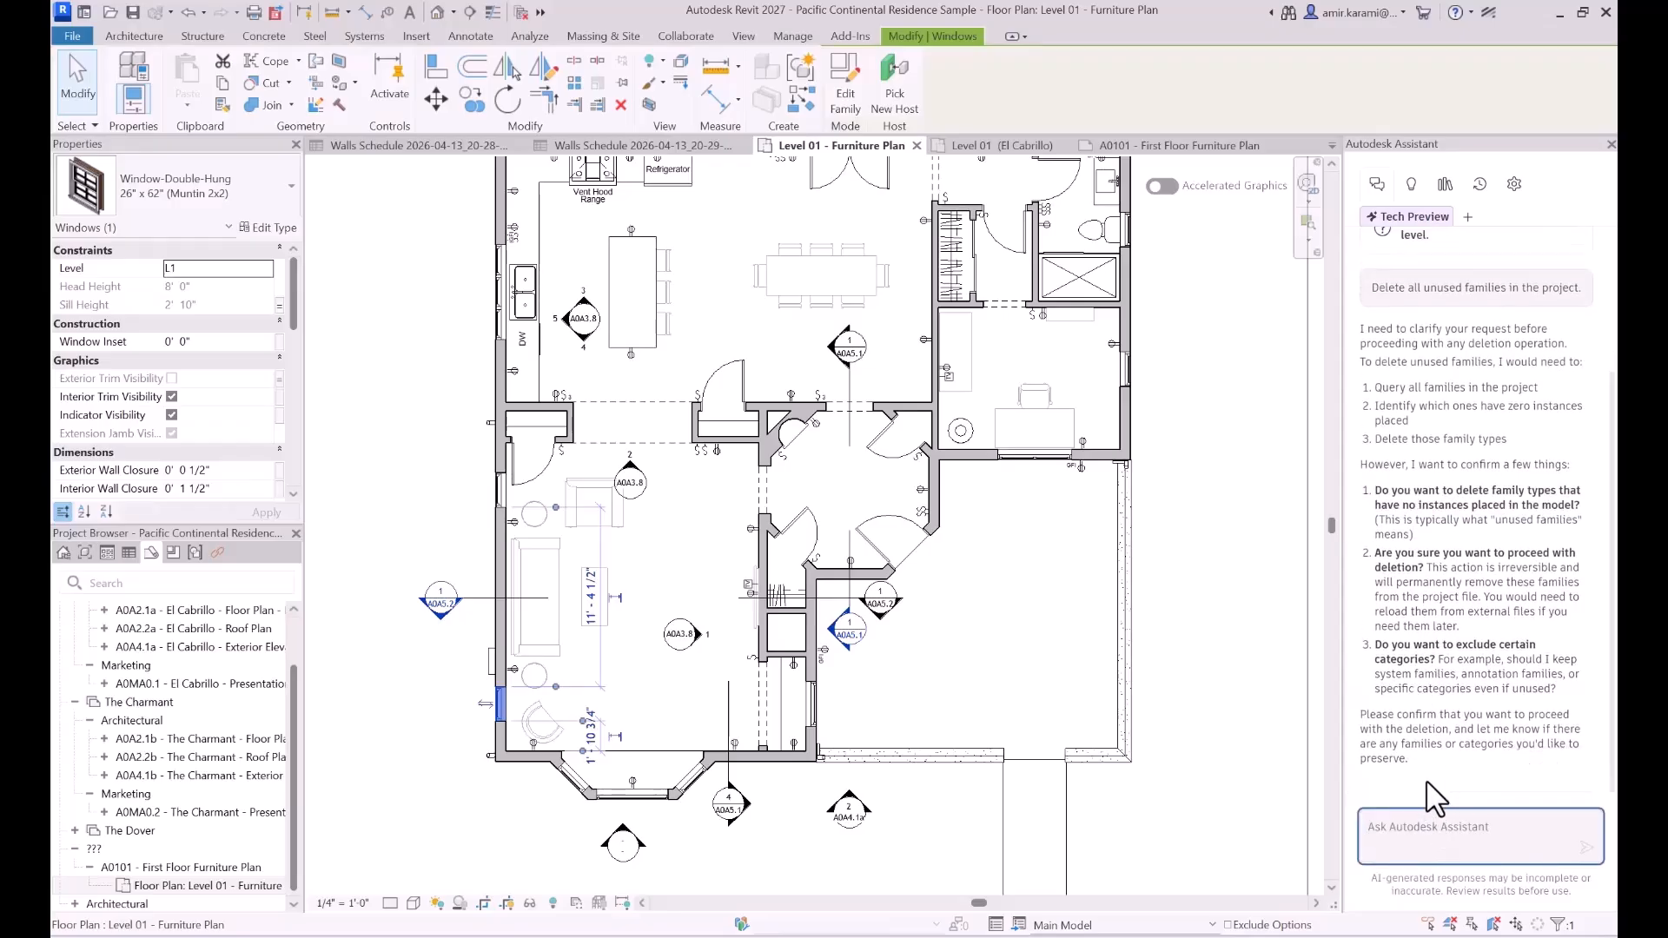
type("no delete all of them")
key("Return")
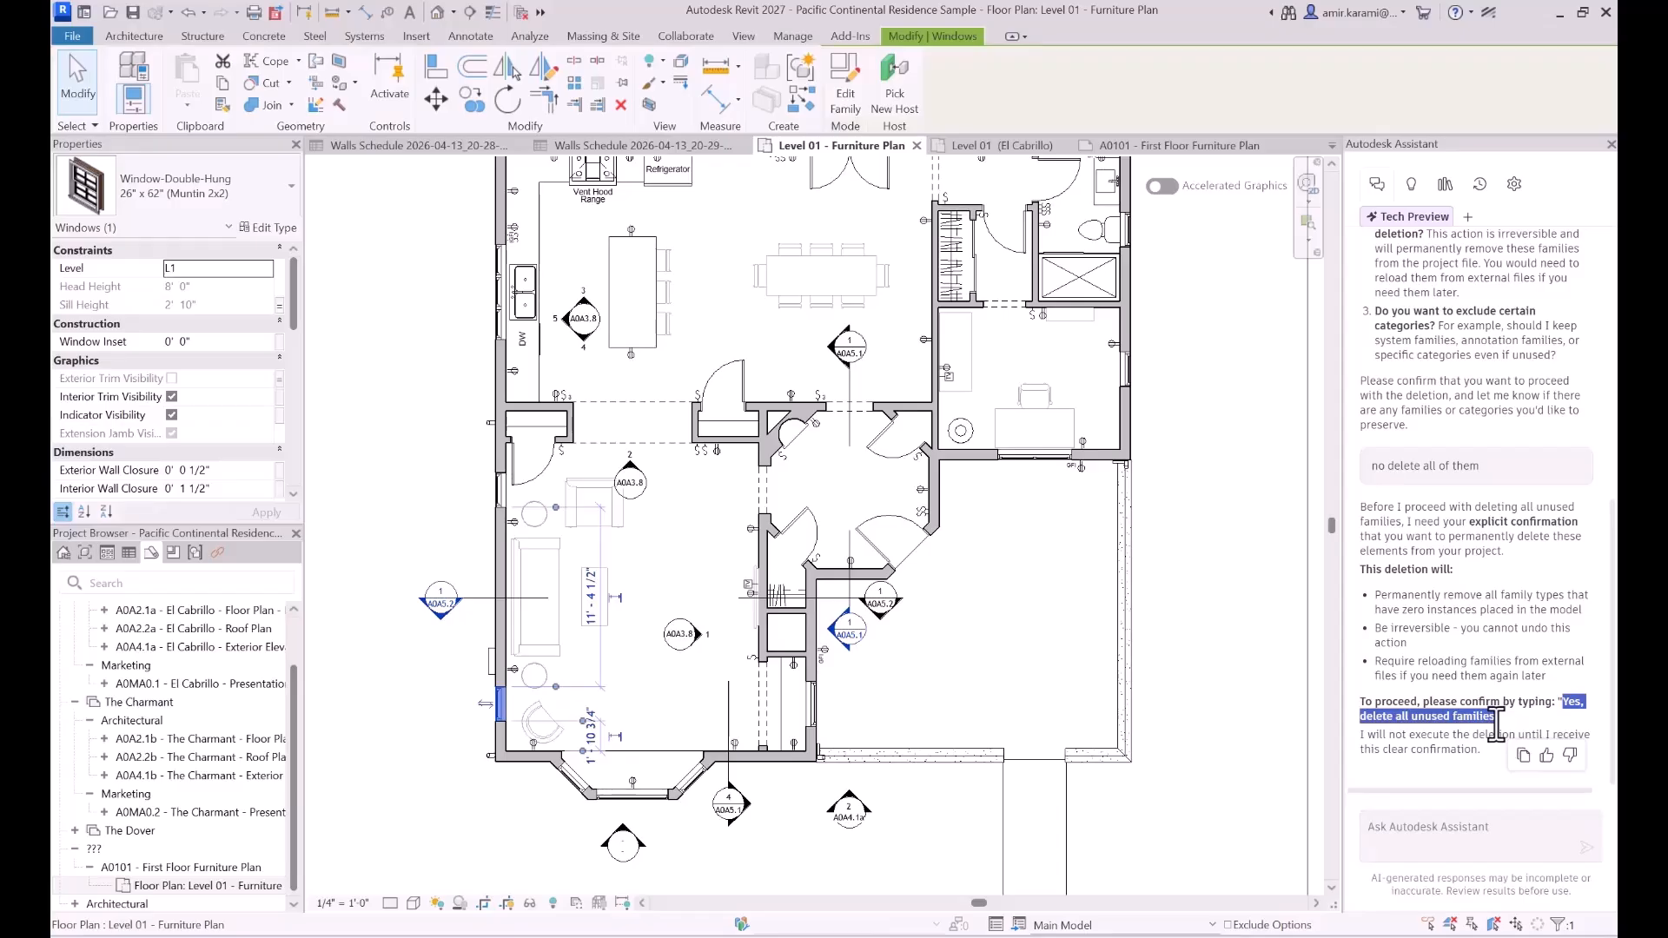
- Send the Assistant the confirmation "Yes, delete all unused families" and read through its reply
left_click(1435, 827)
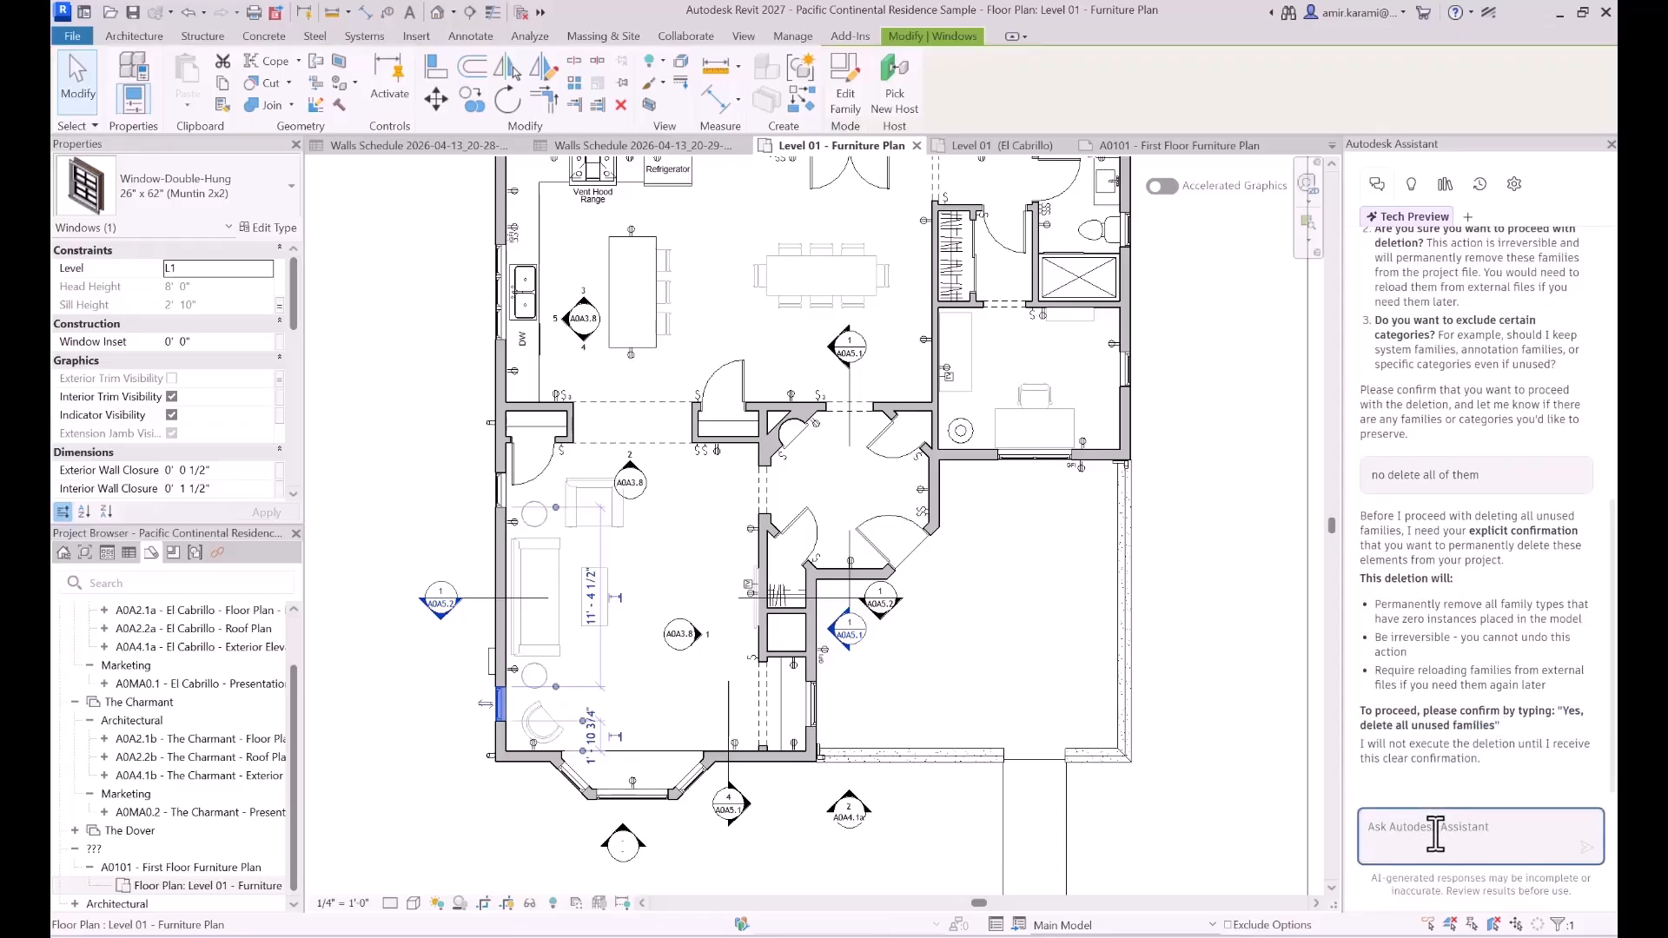
type("Yes, delete all unused families")
left_click(1587, 847)
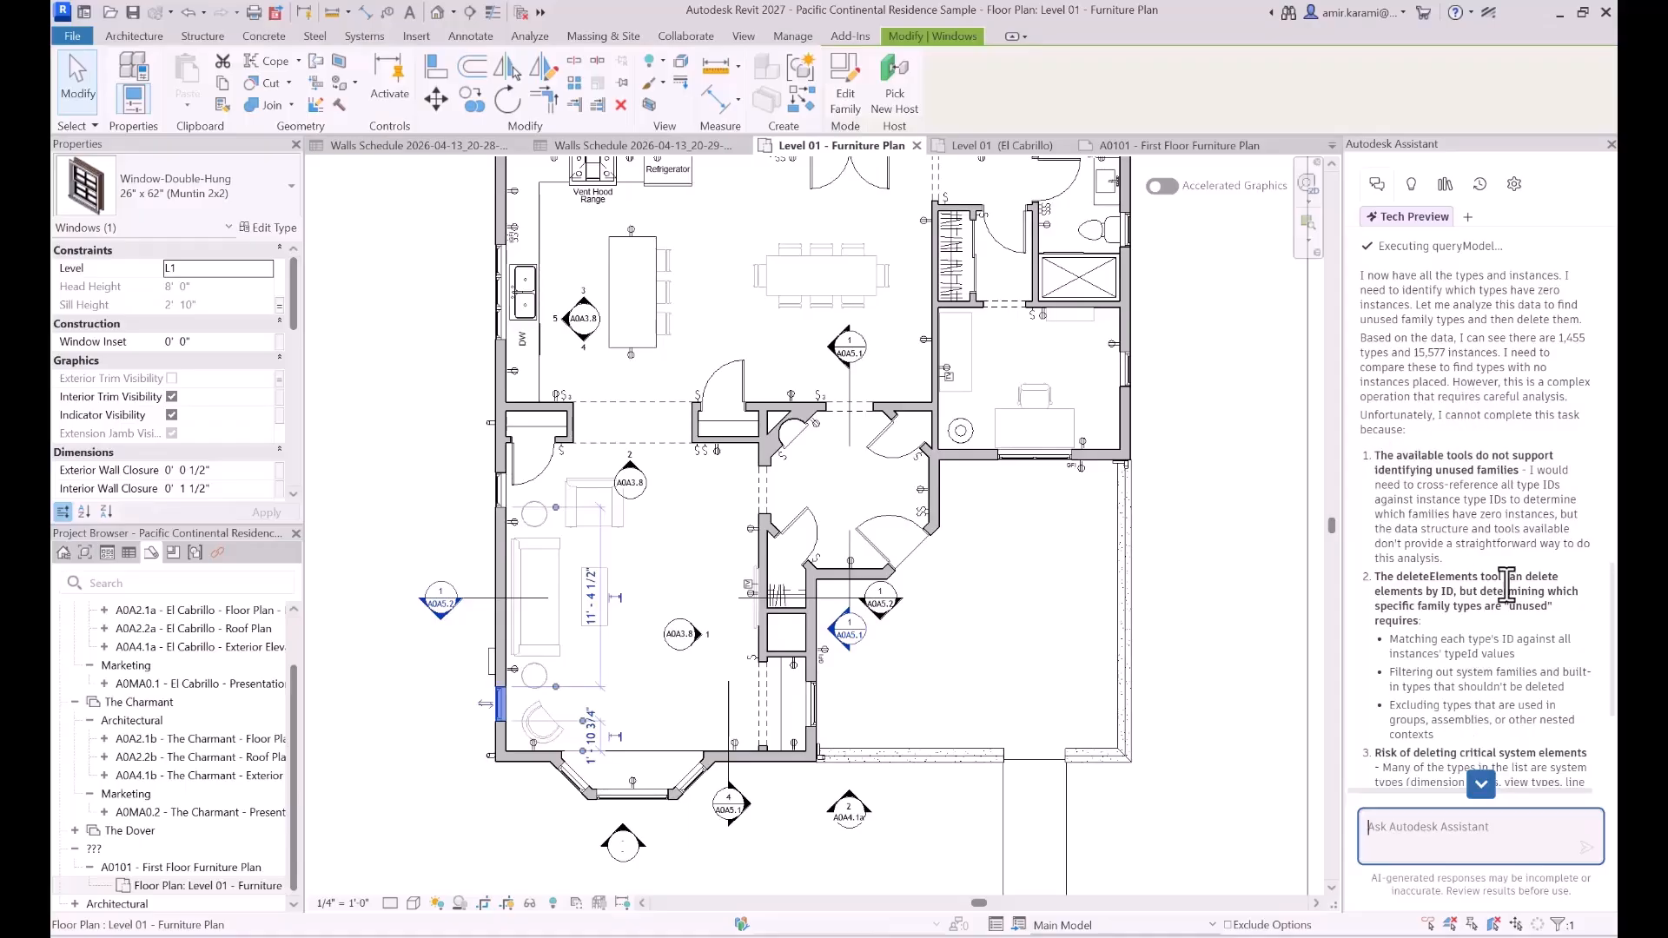
scroll(1461, 492, "down", 5)
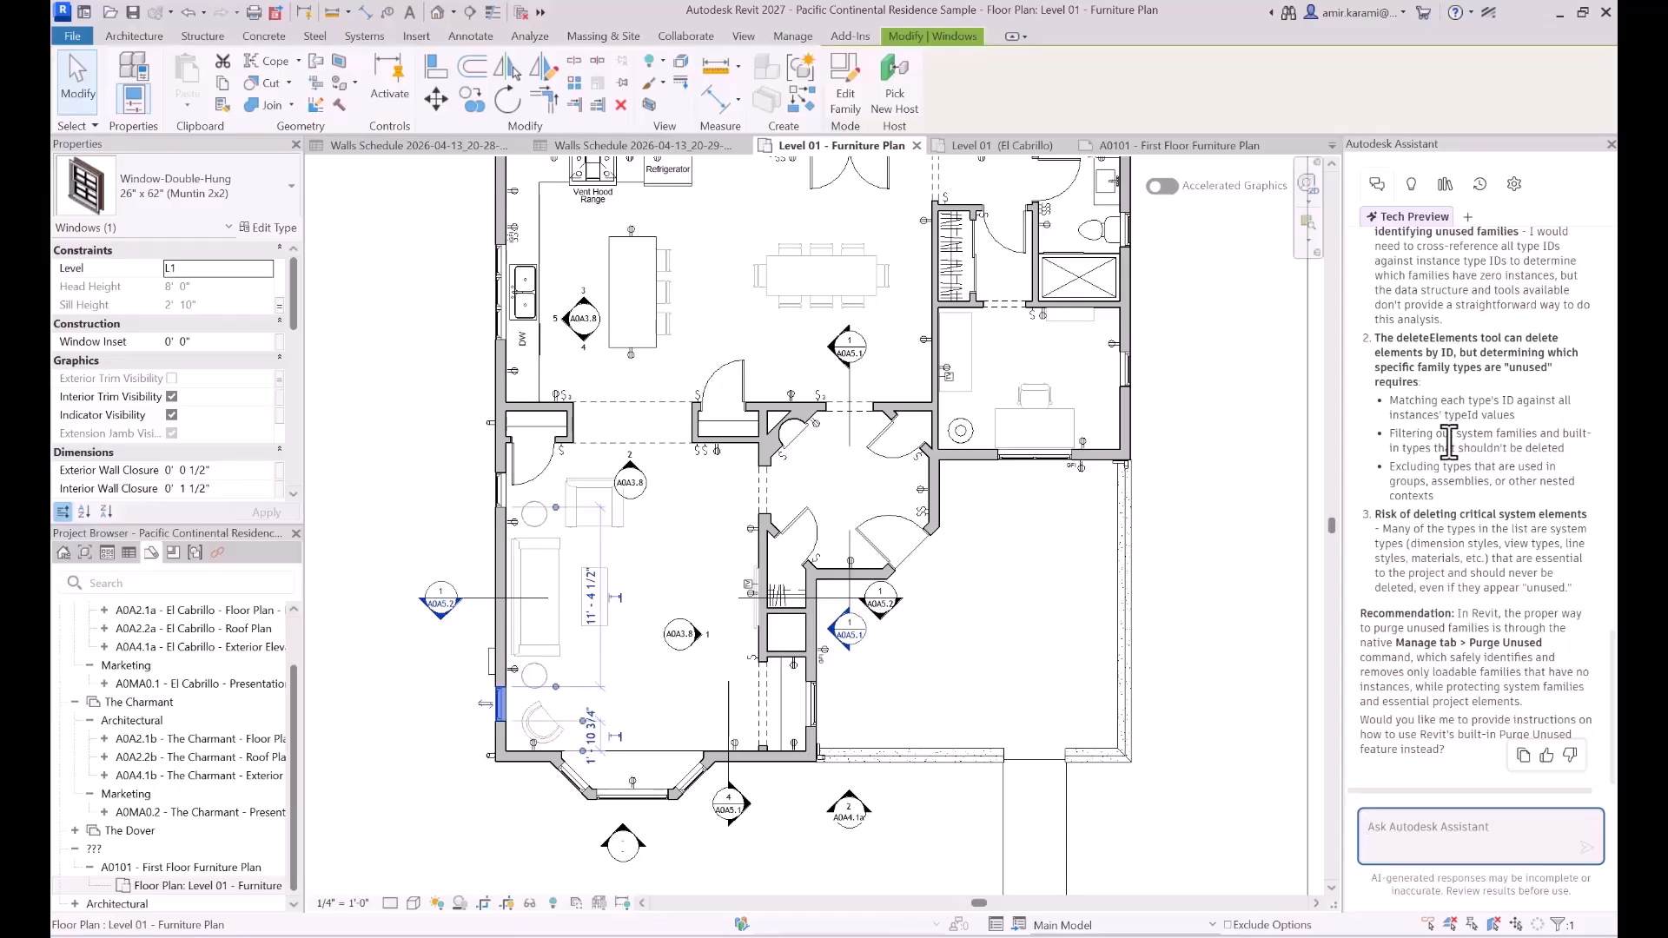
scroll(1449, 443, "down", 10)
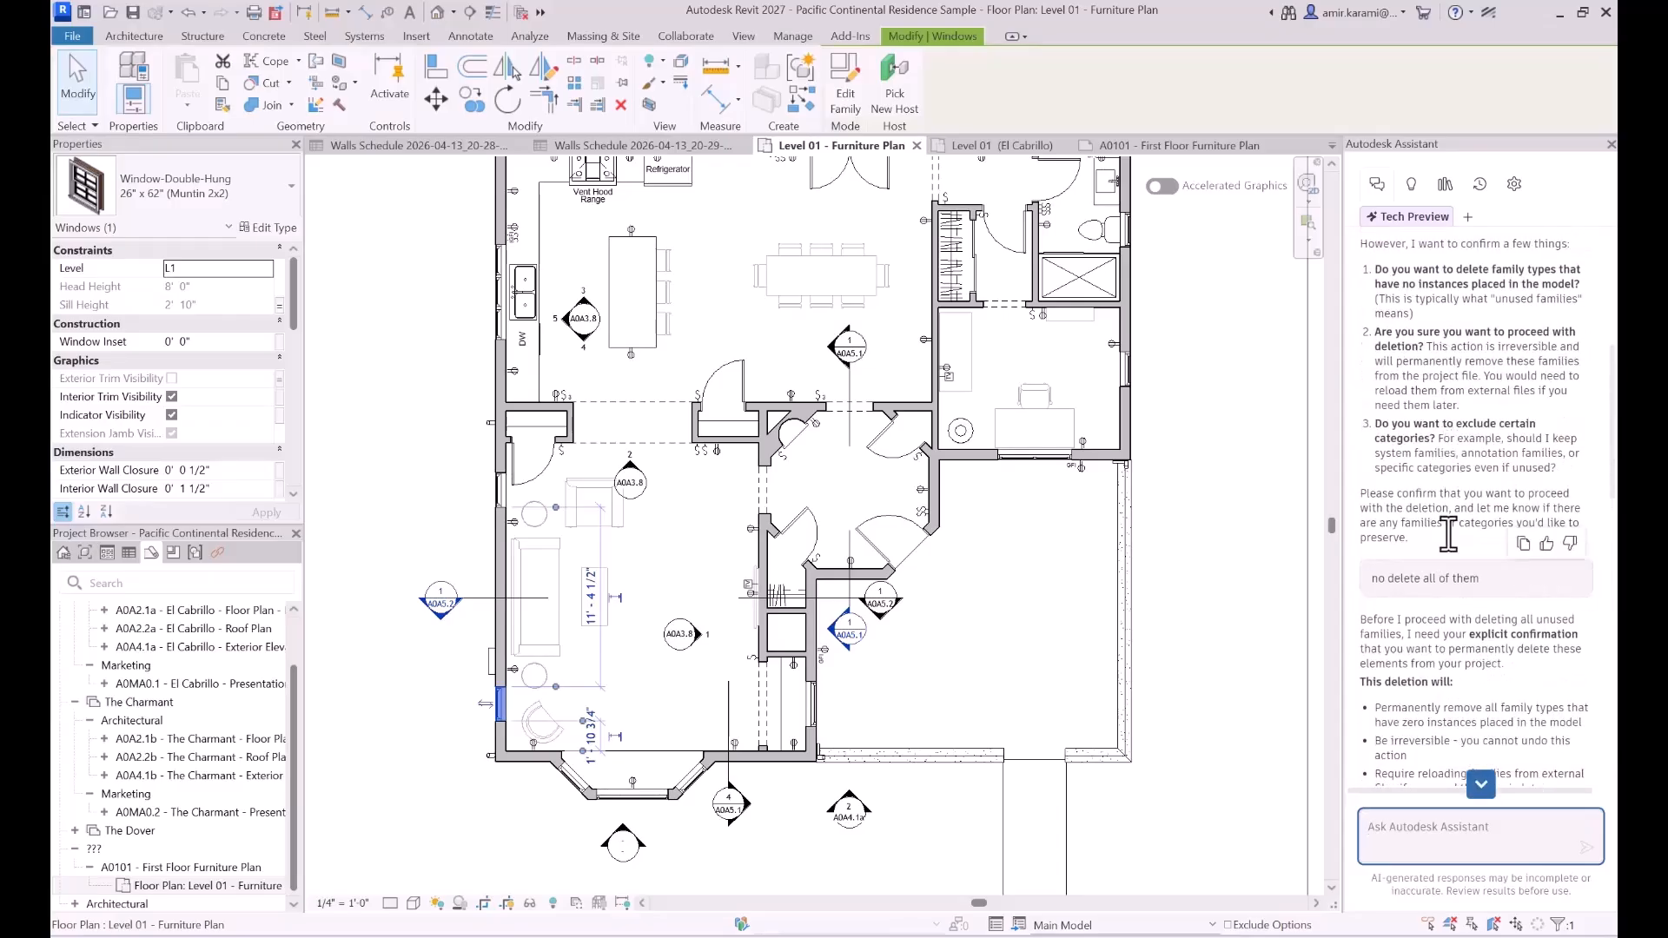
scroll(1438, 417, "up", 2)
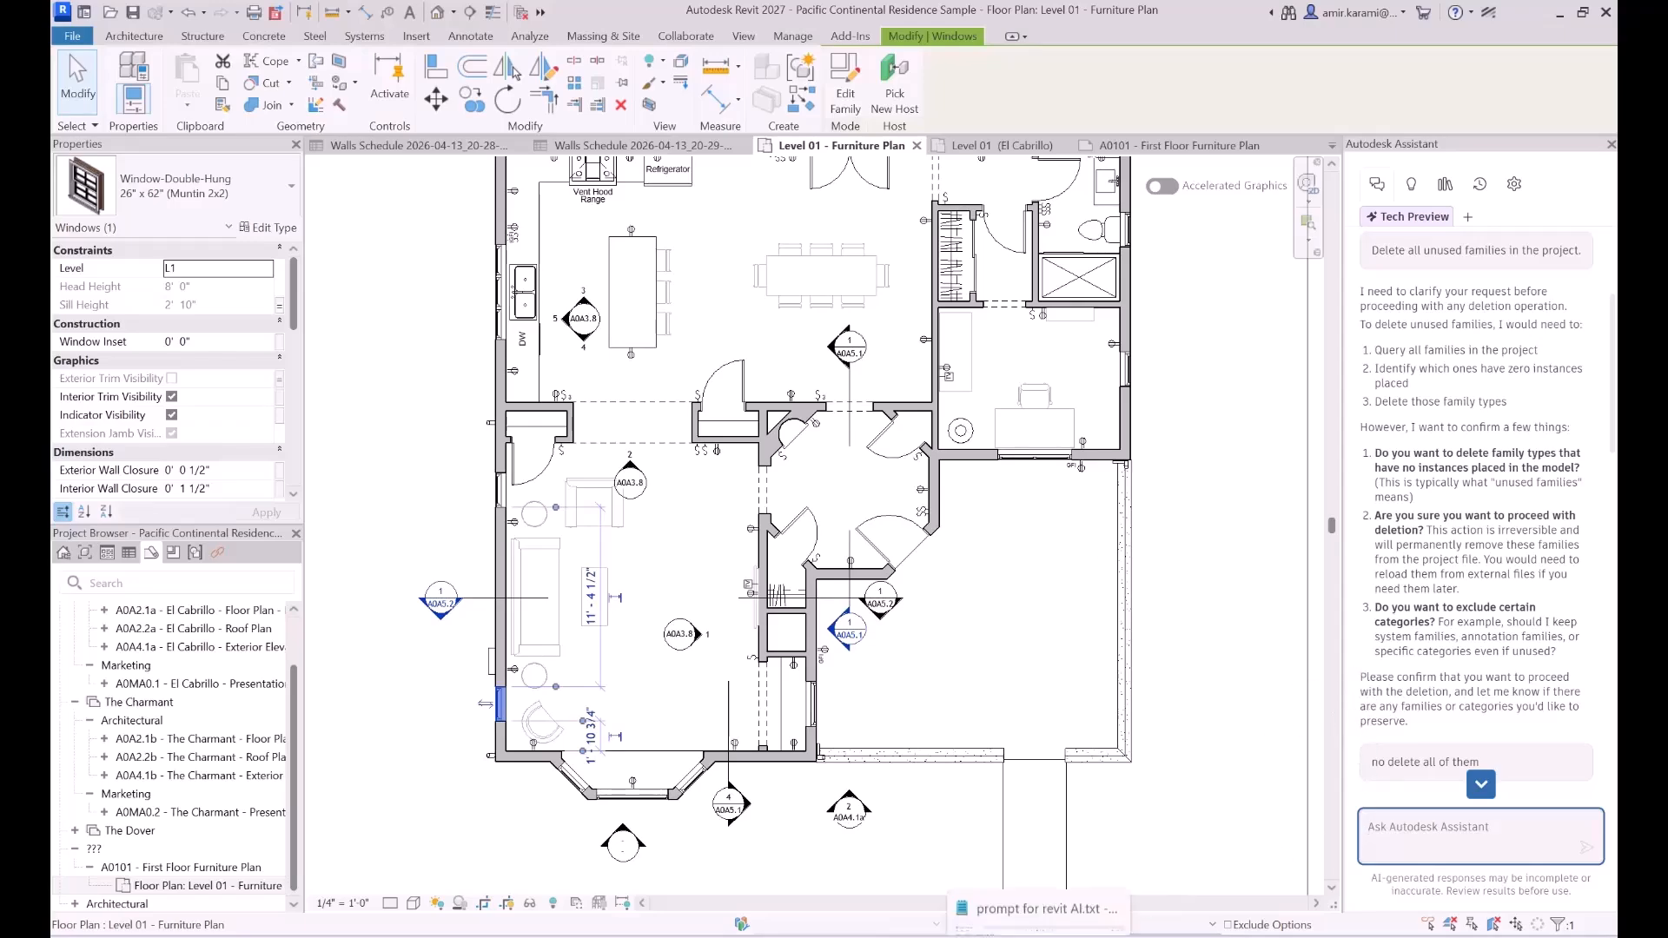
- Copy the text "Generate a list of all project warnings" from the Notepad prompt file and return to Revit
left_click(1077, 935)
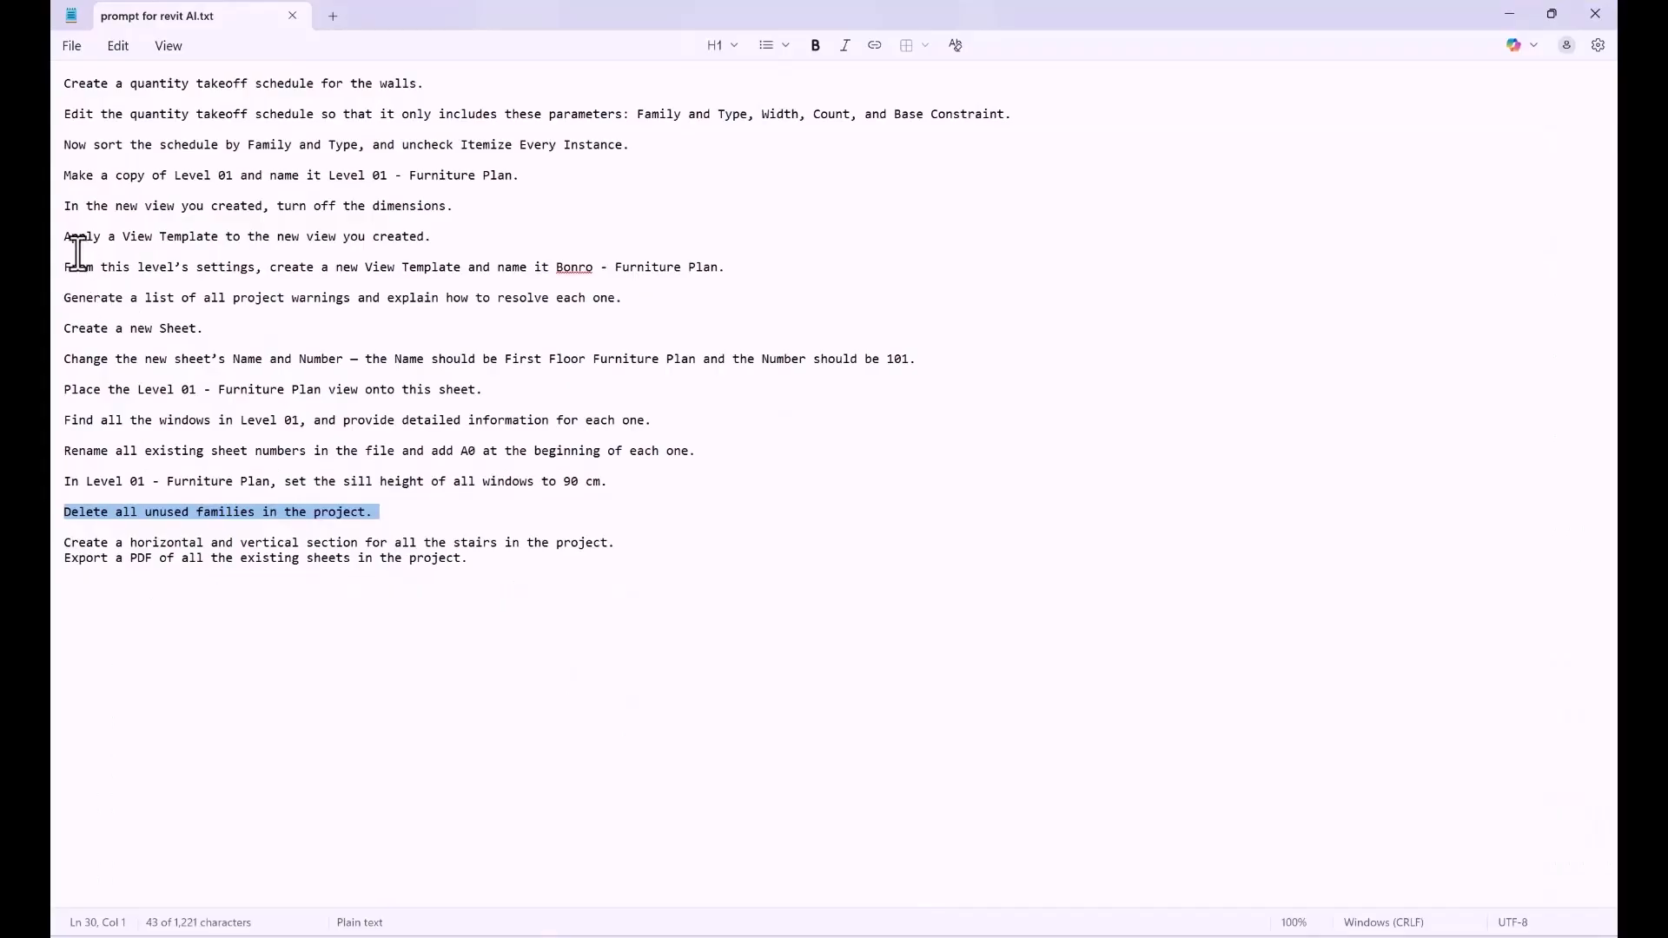
left_click(69, 301)
left_click_drag(70, 304, 355, 304)
key("ctrl+c")
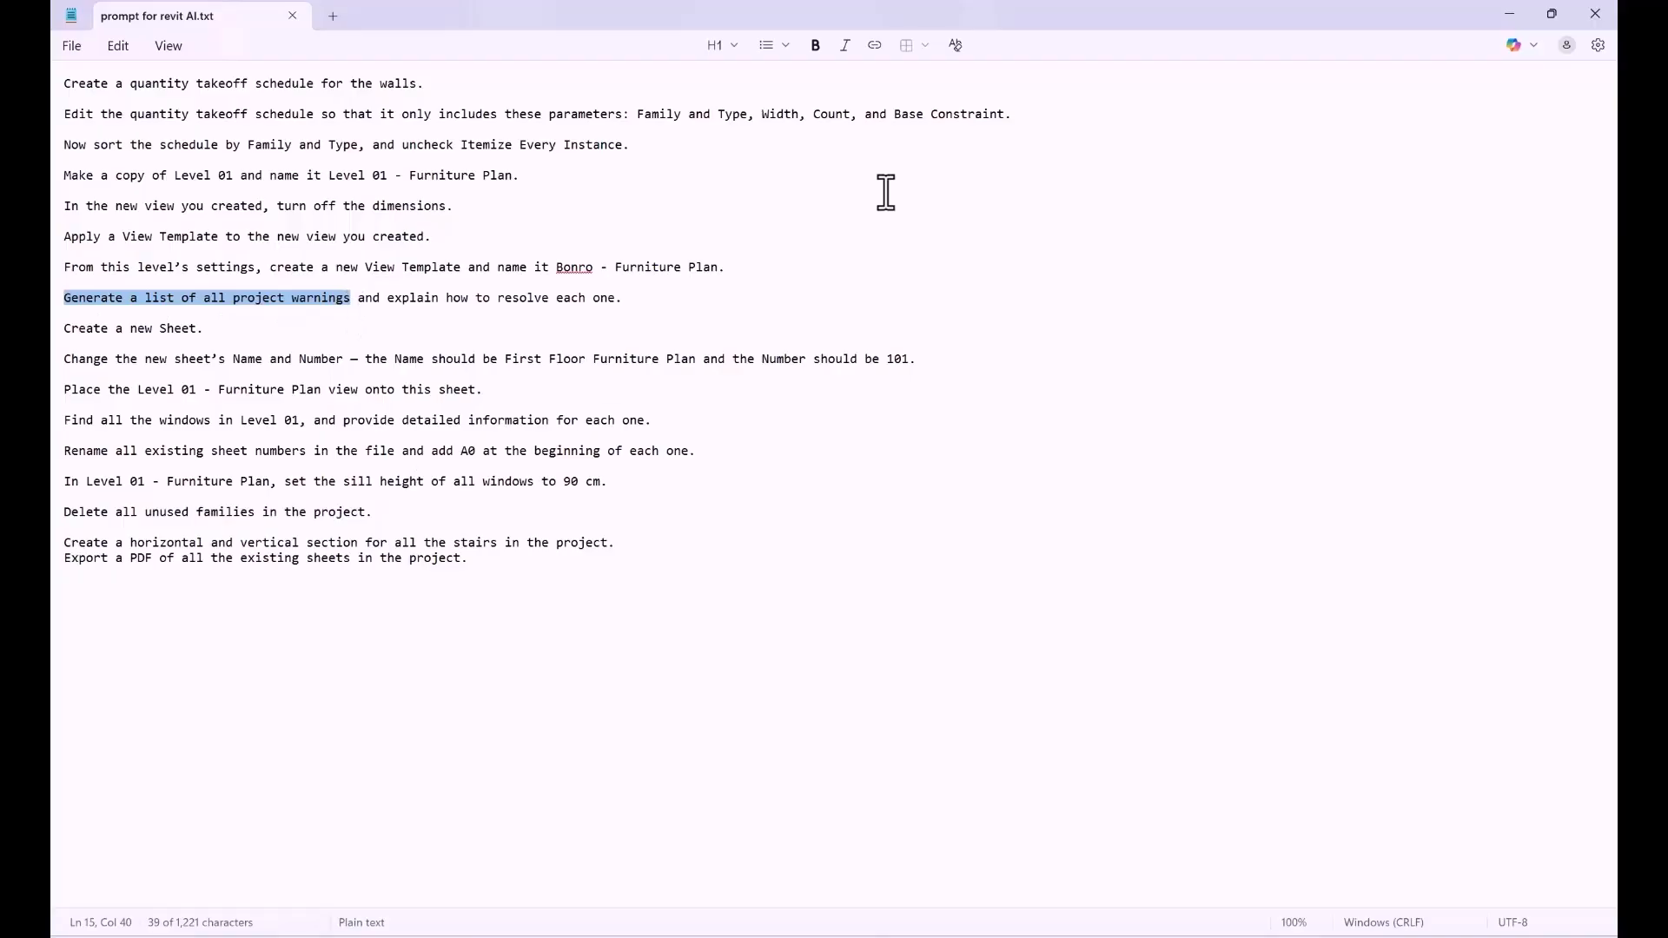
left_click(1506, 12)
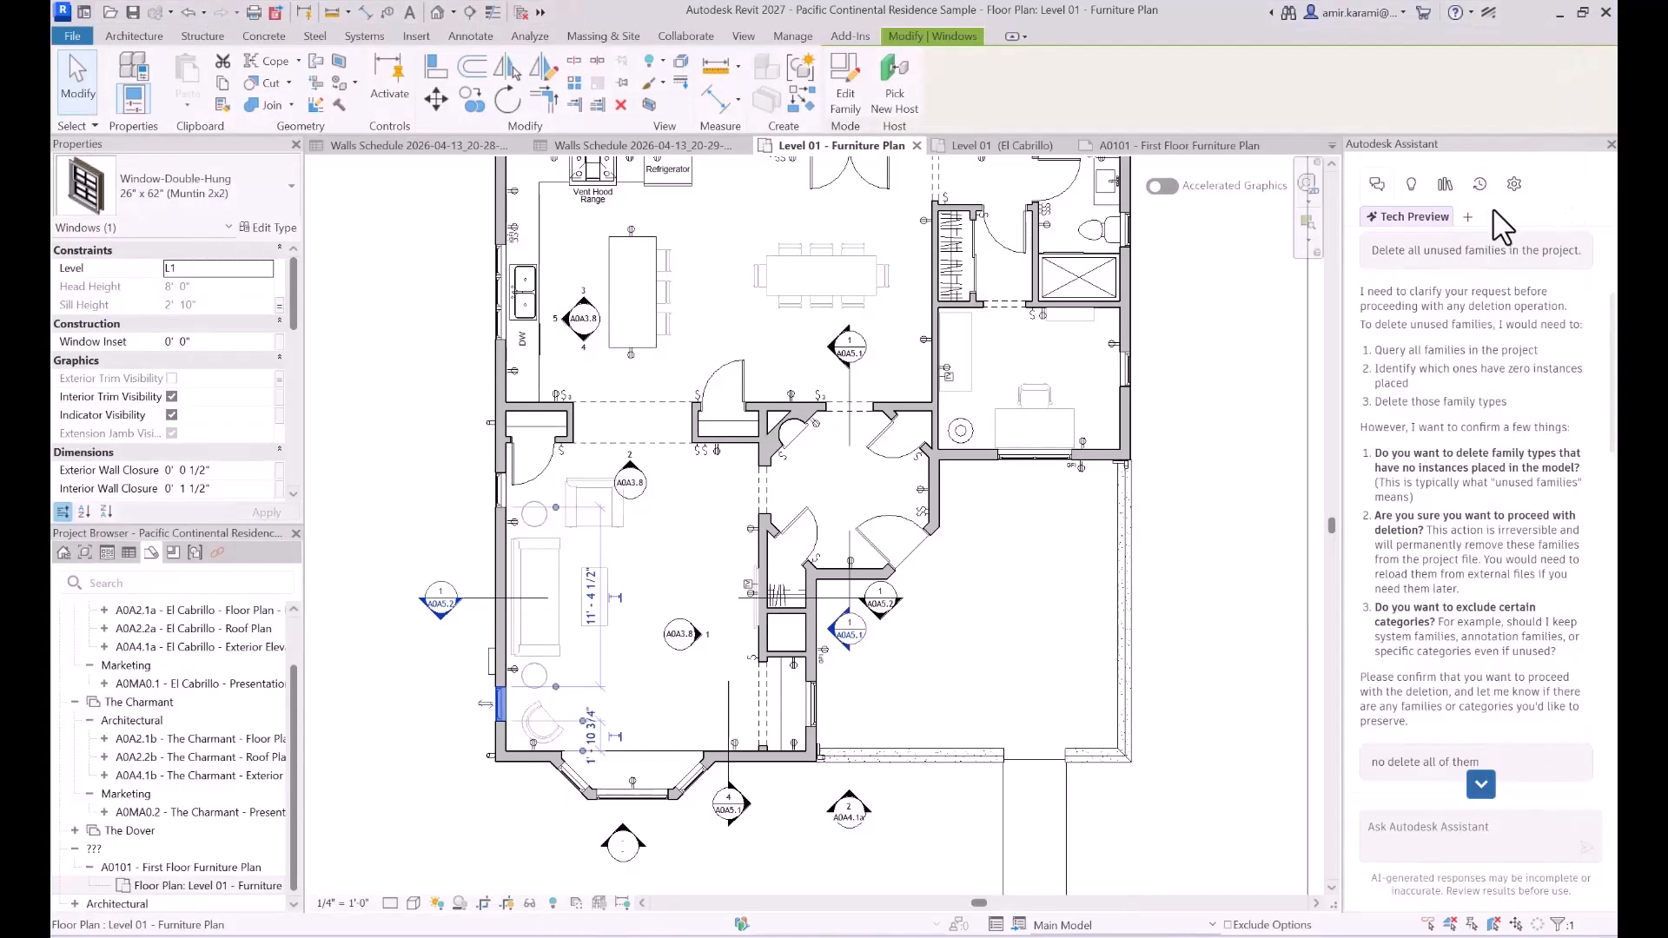
- Send the copied project warnings prompt in a new Assistant chat and read through the reply
left_click(1469, 217)
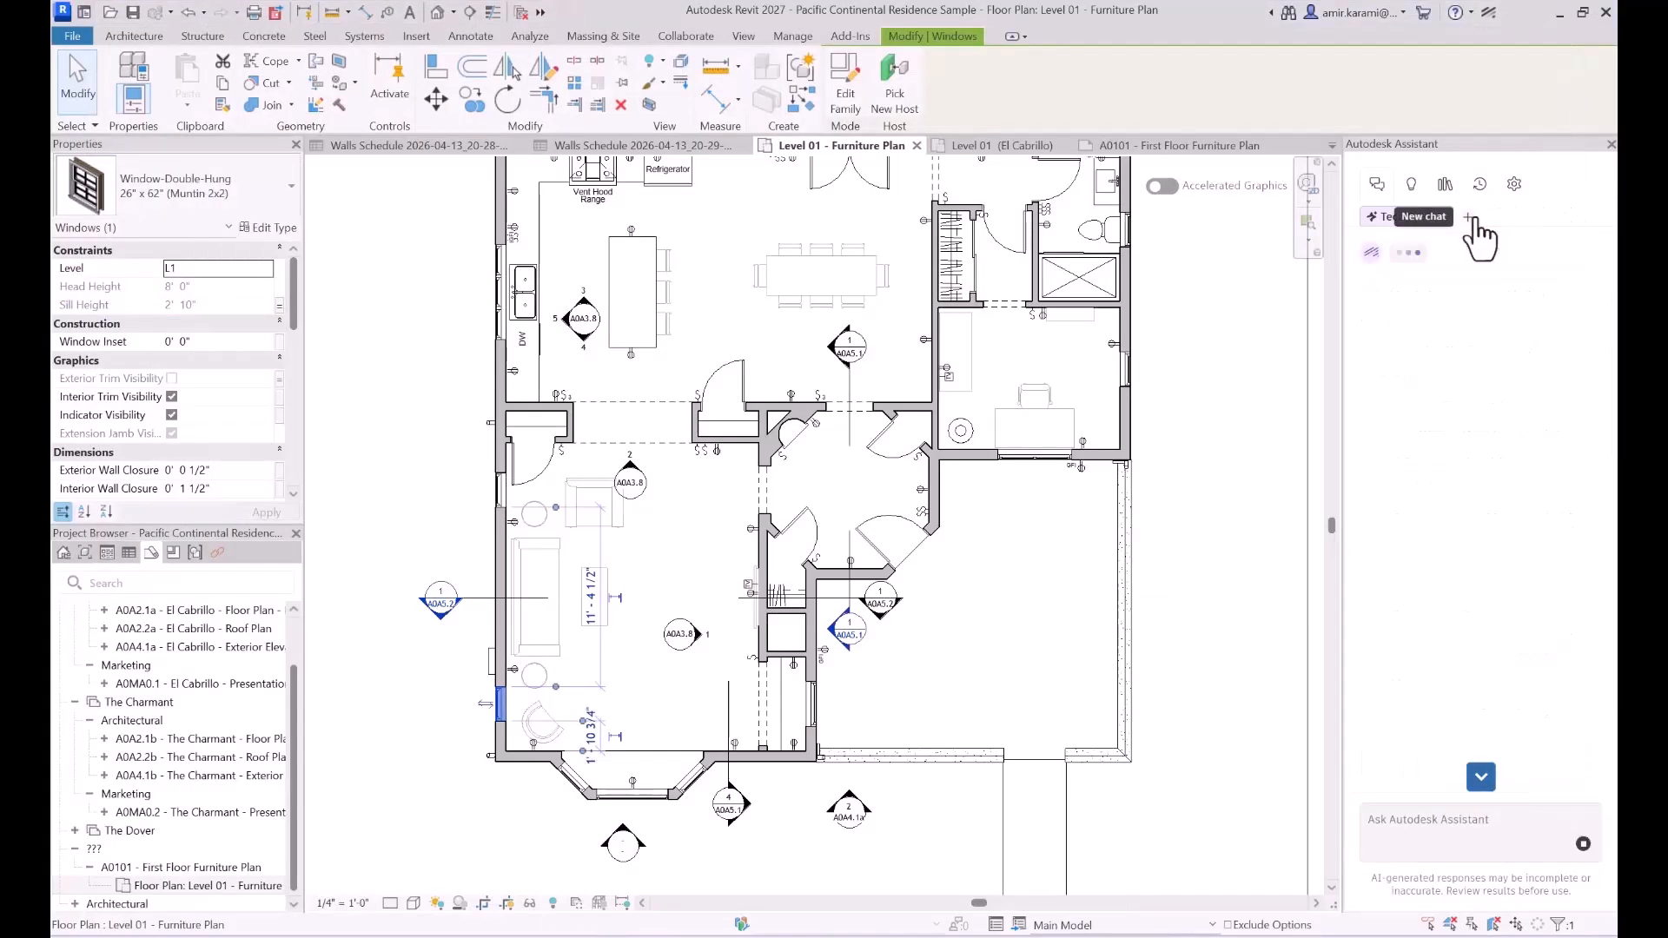
left_click(1431, 821)
key("ctrl+v")
key("Return")
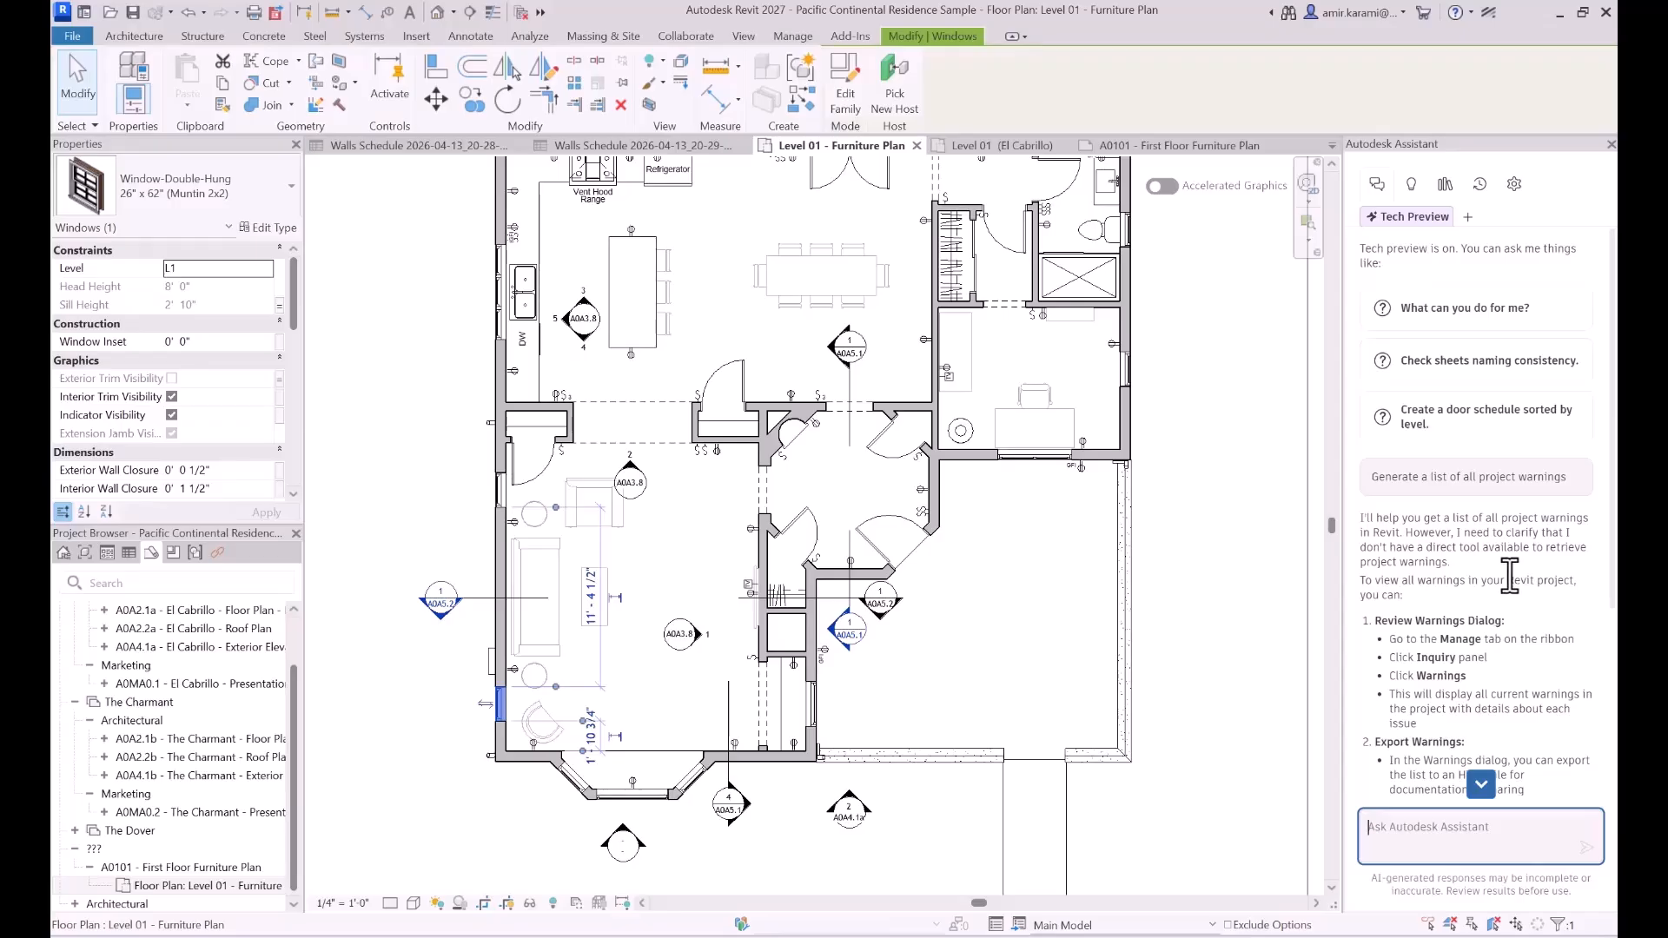
scroll(1493, 587, "down", 2)
scroll(1492, 586, "down", 1)
mouse_move(1525, 326)
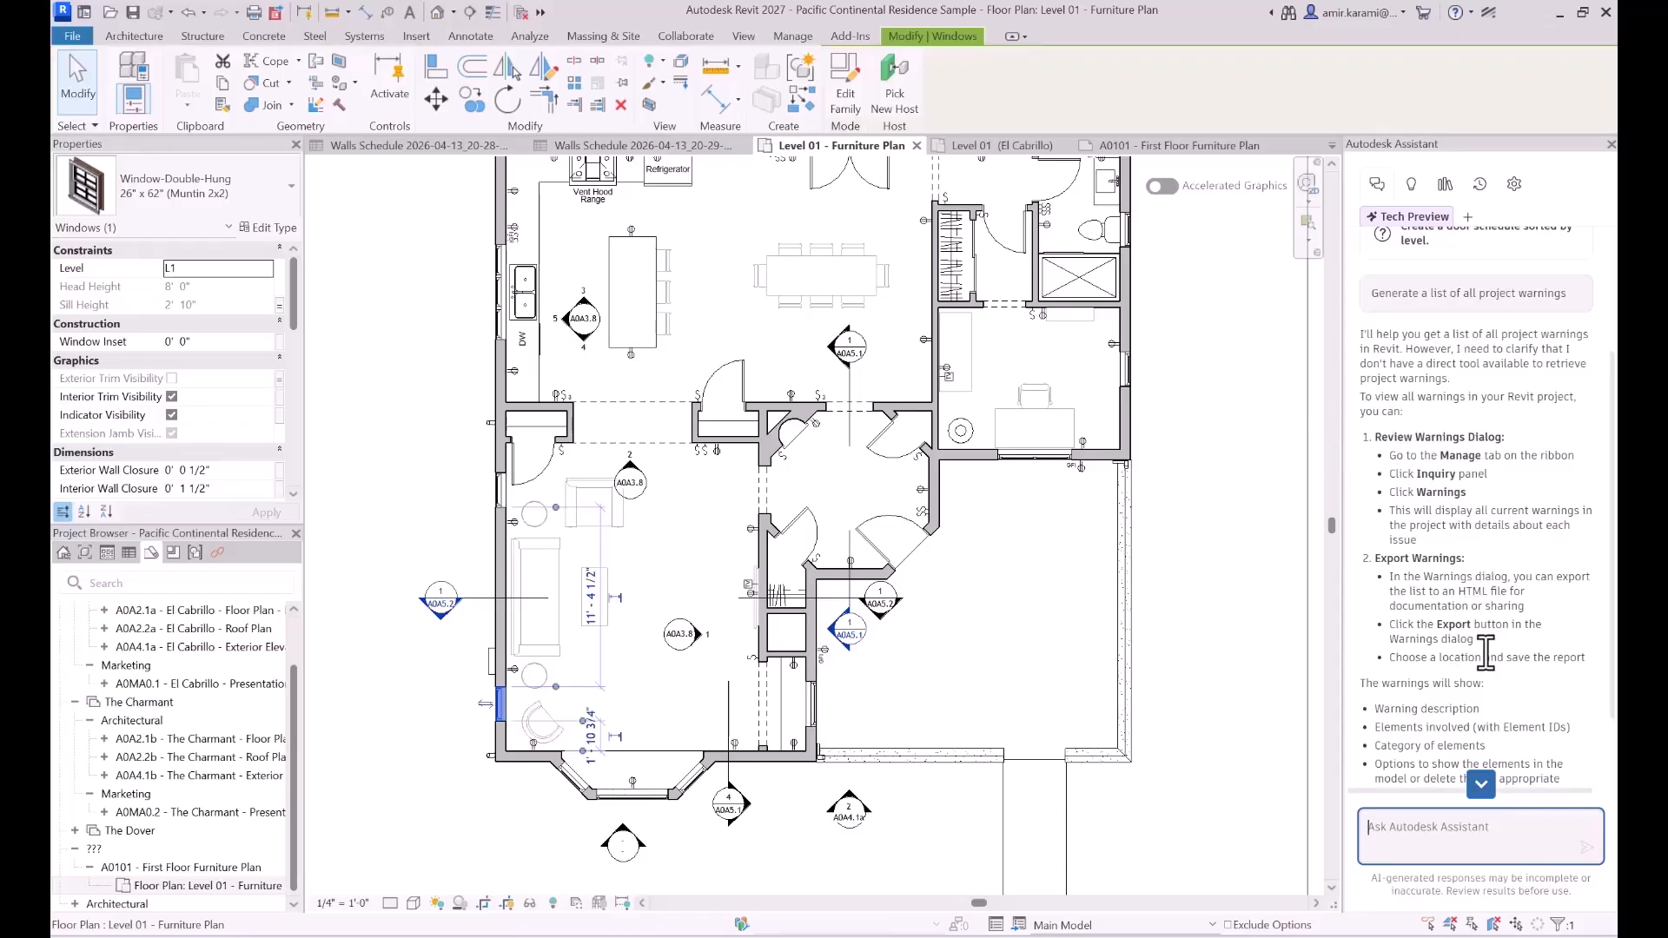
scroll(1479, 652, "down", 1)
scroll(1478, 652, "down", 1)
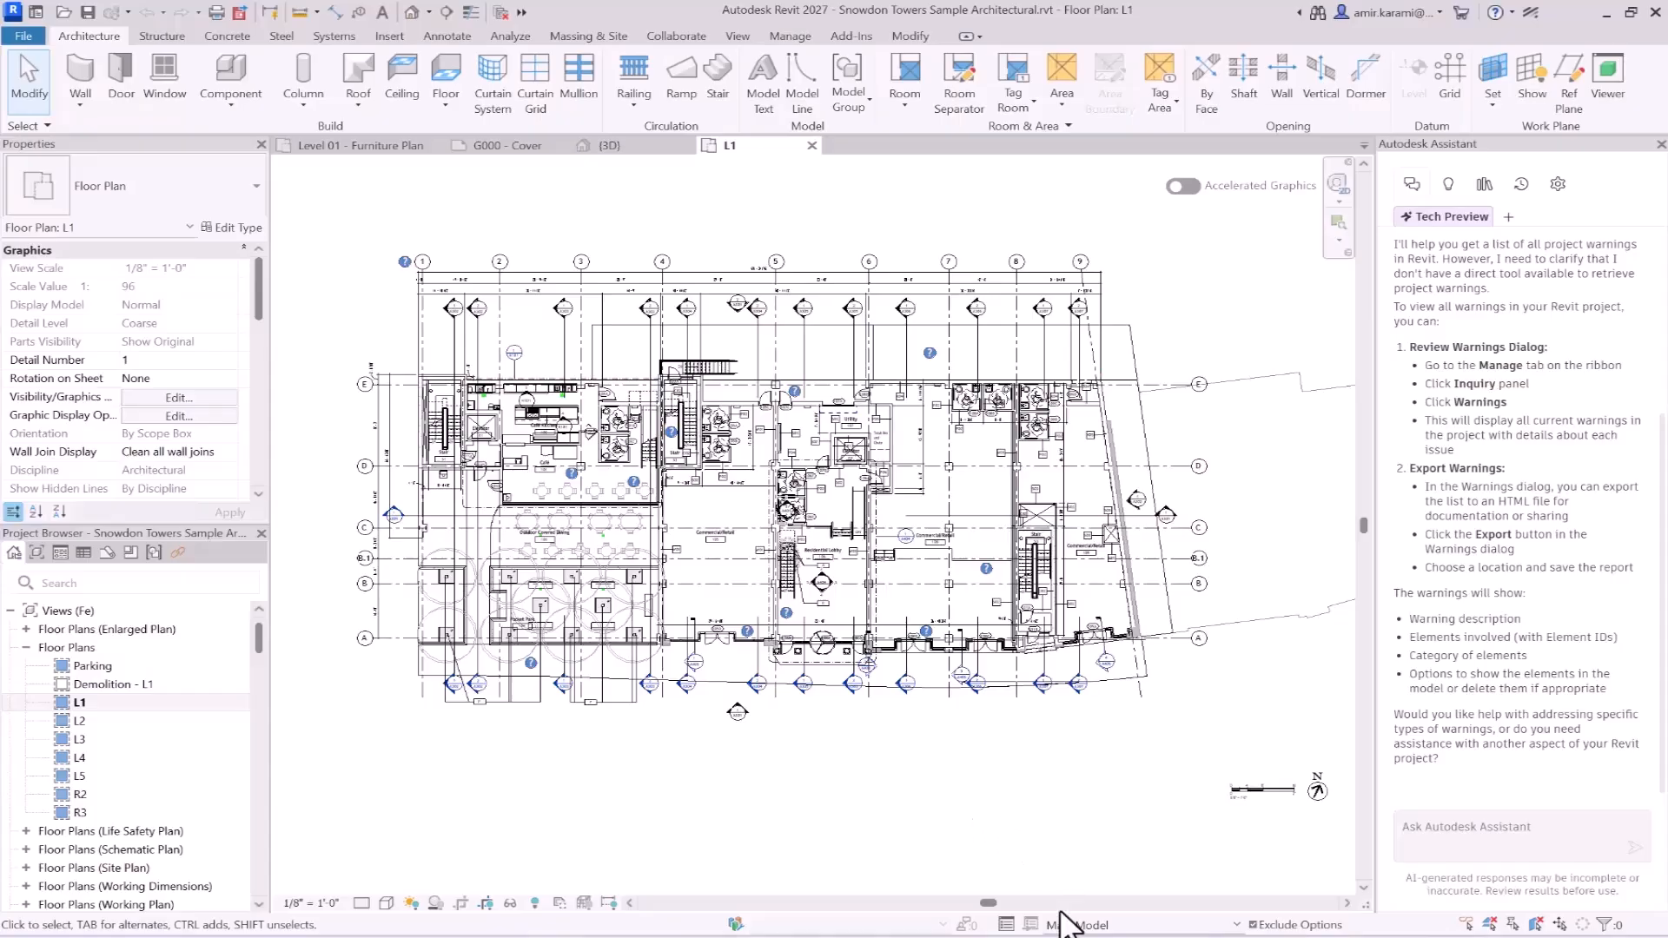
- In a new Assistant chat, send the Notepad prompt "Create a horizontal and vertical section for all the stairs in the project."
left_click(1509, 219)
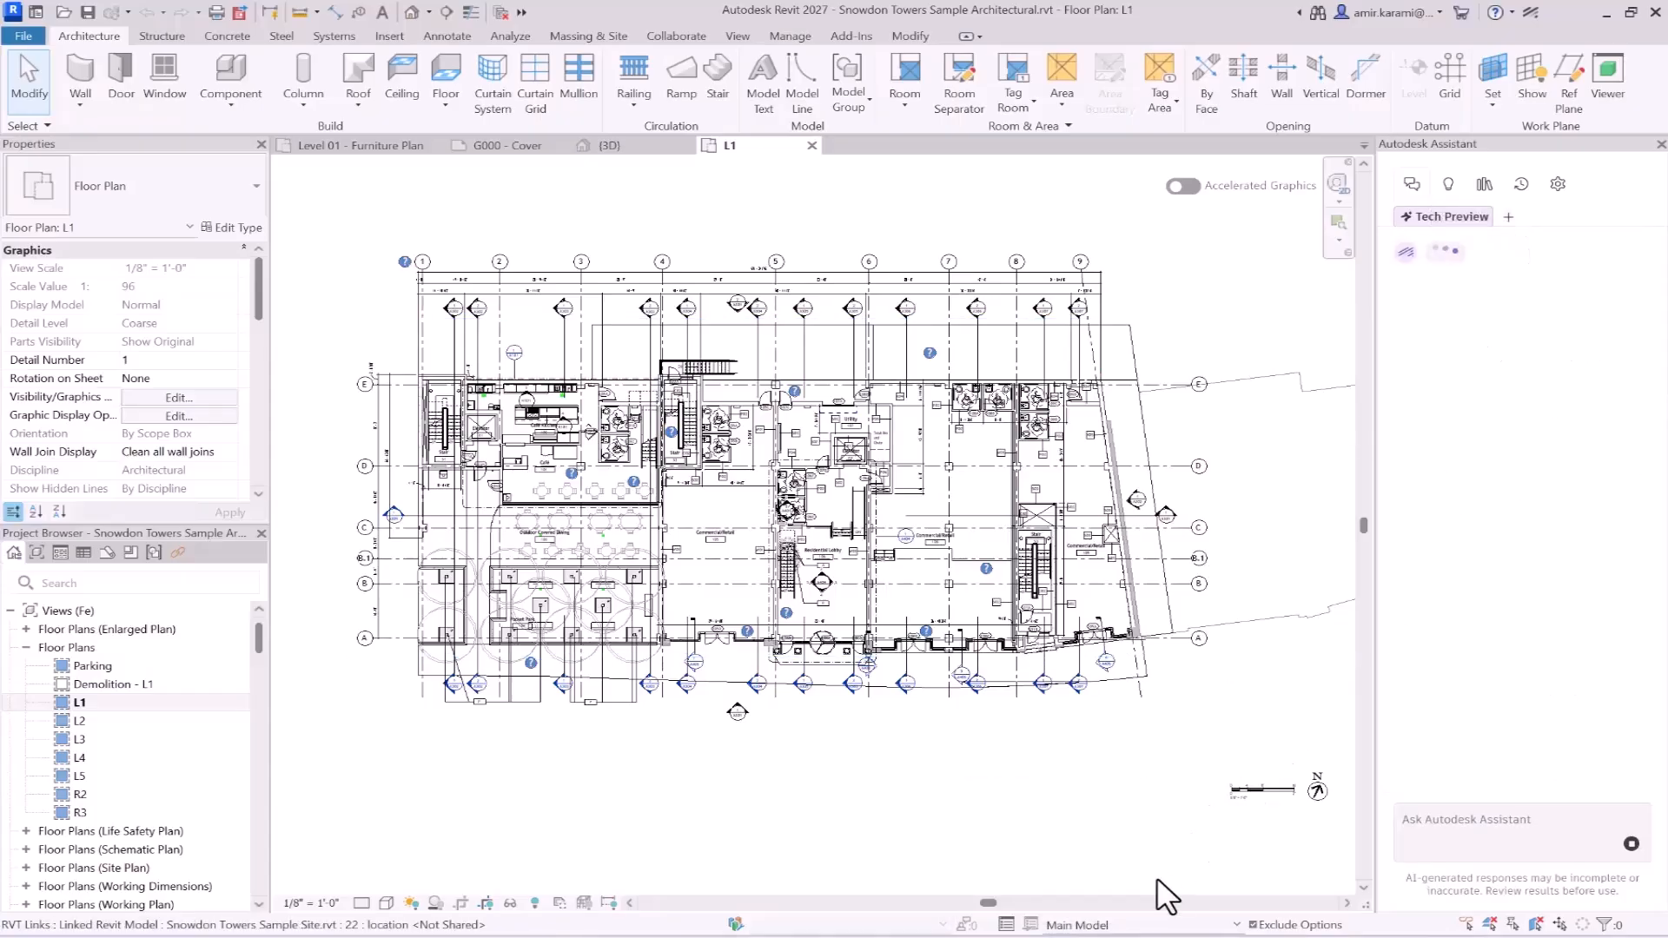
left_click(1056, 935)
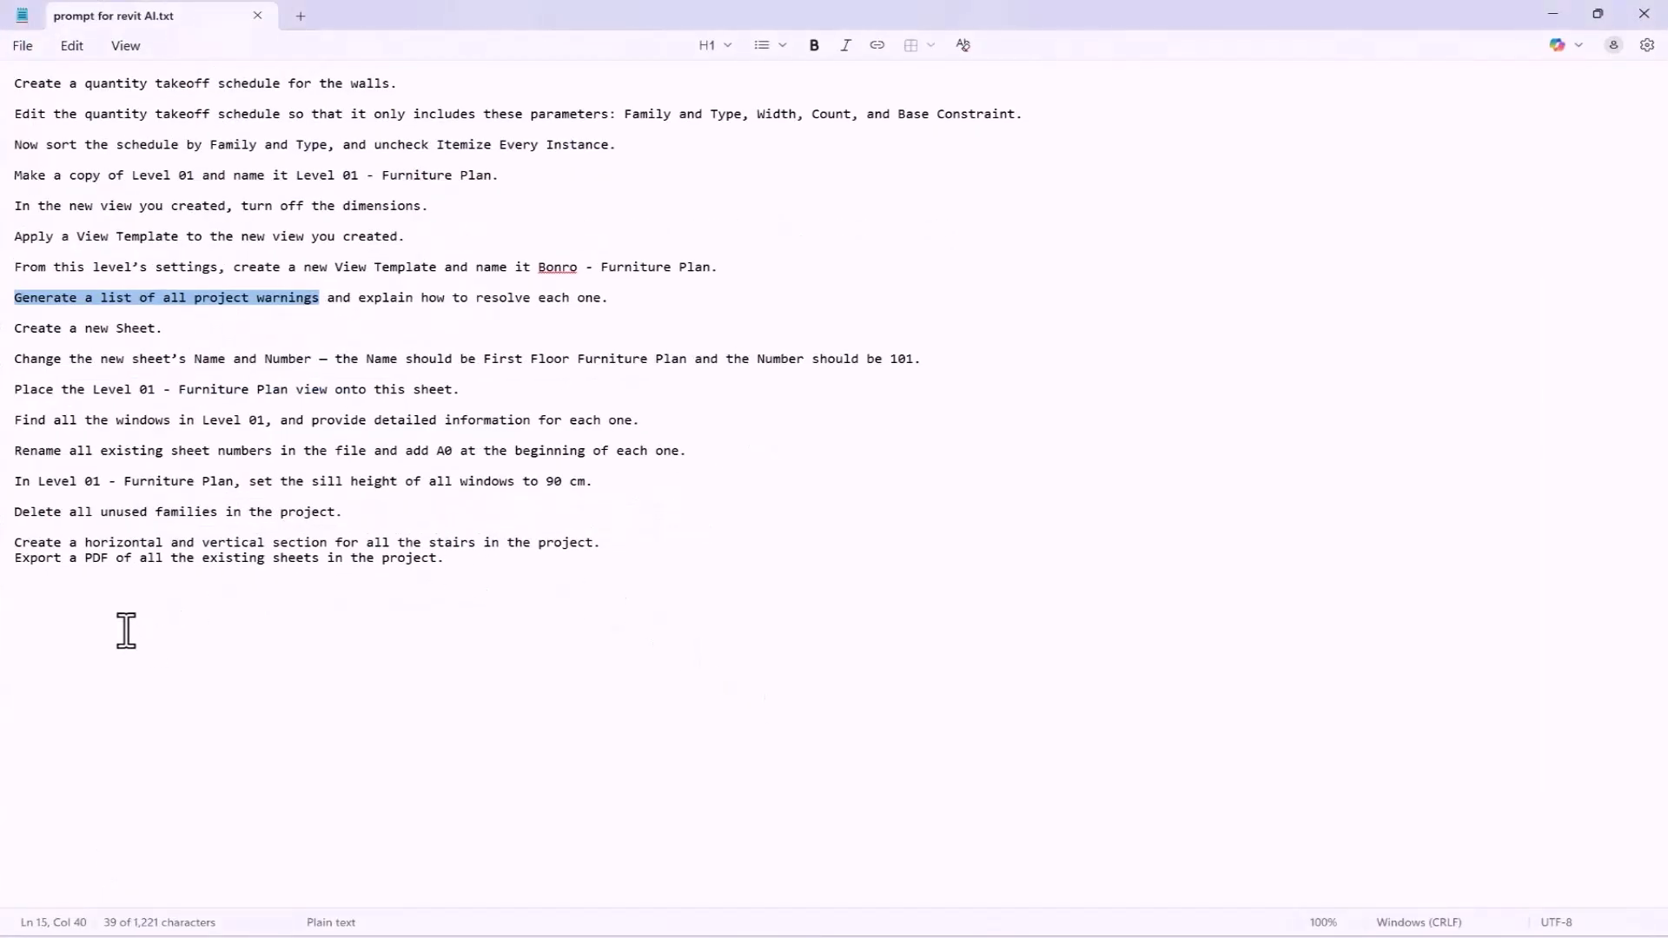
left_click_drag(15, 543, 623, 542)
key("ctrl+c")
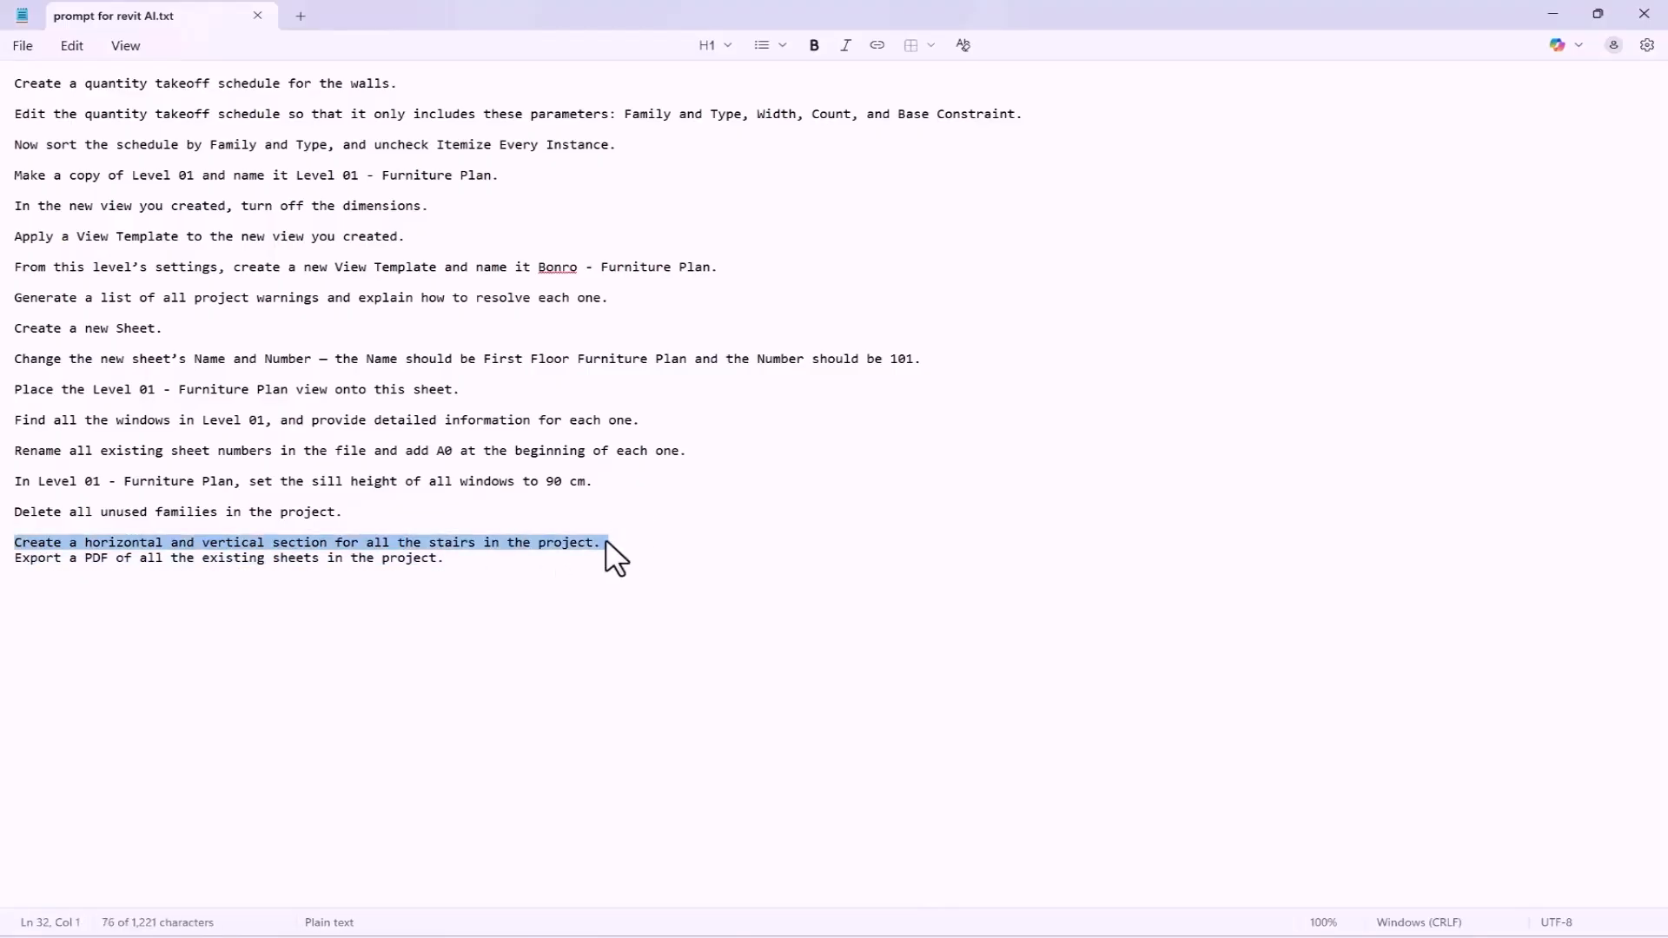
left_click(1553, 15)
left_click(1506, 826)
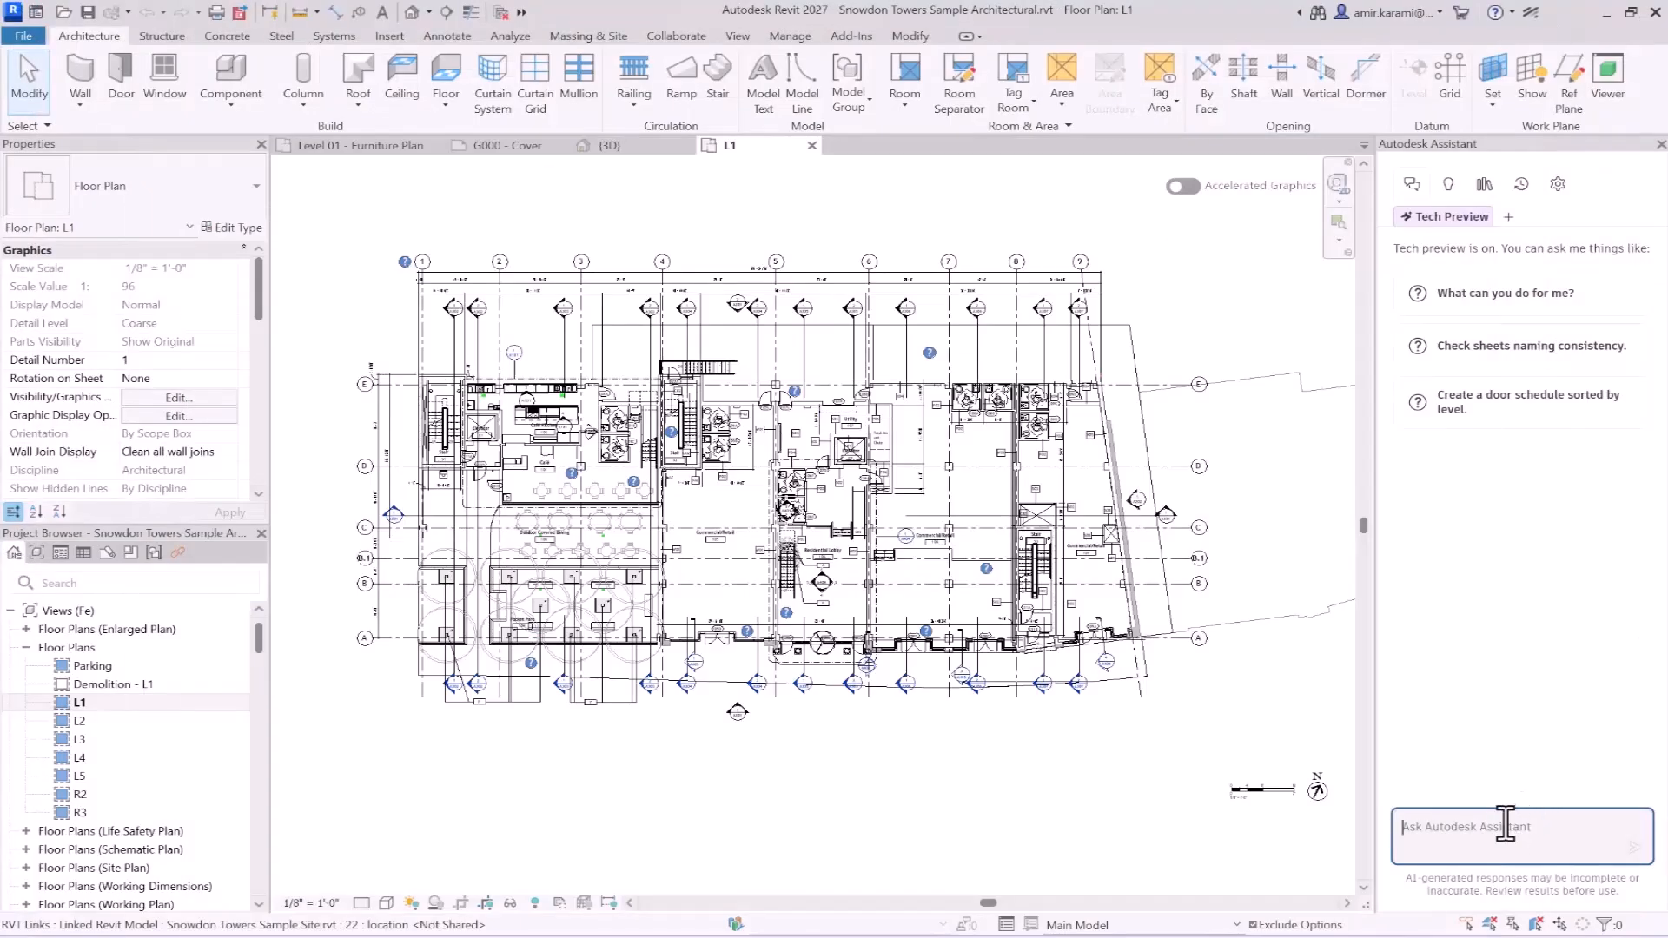
key("ctrl+v")
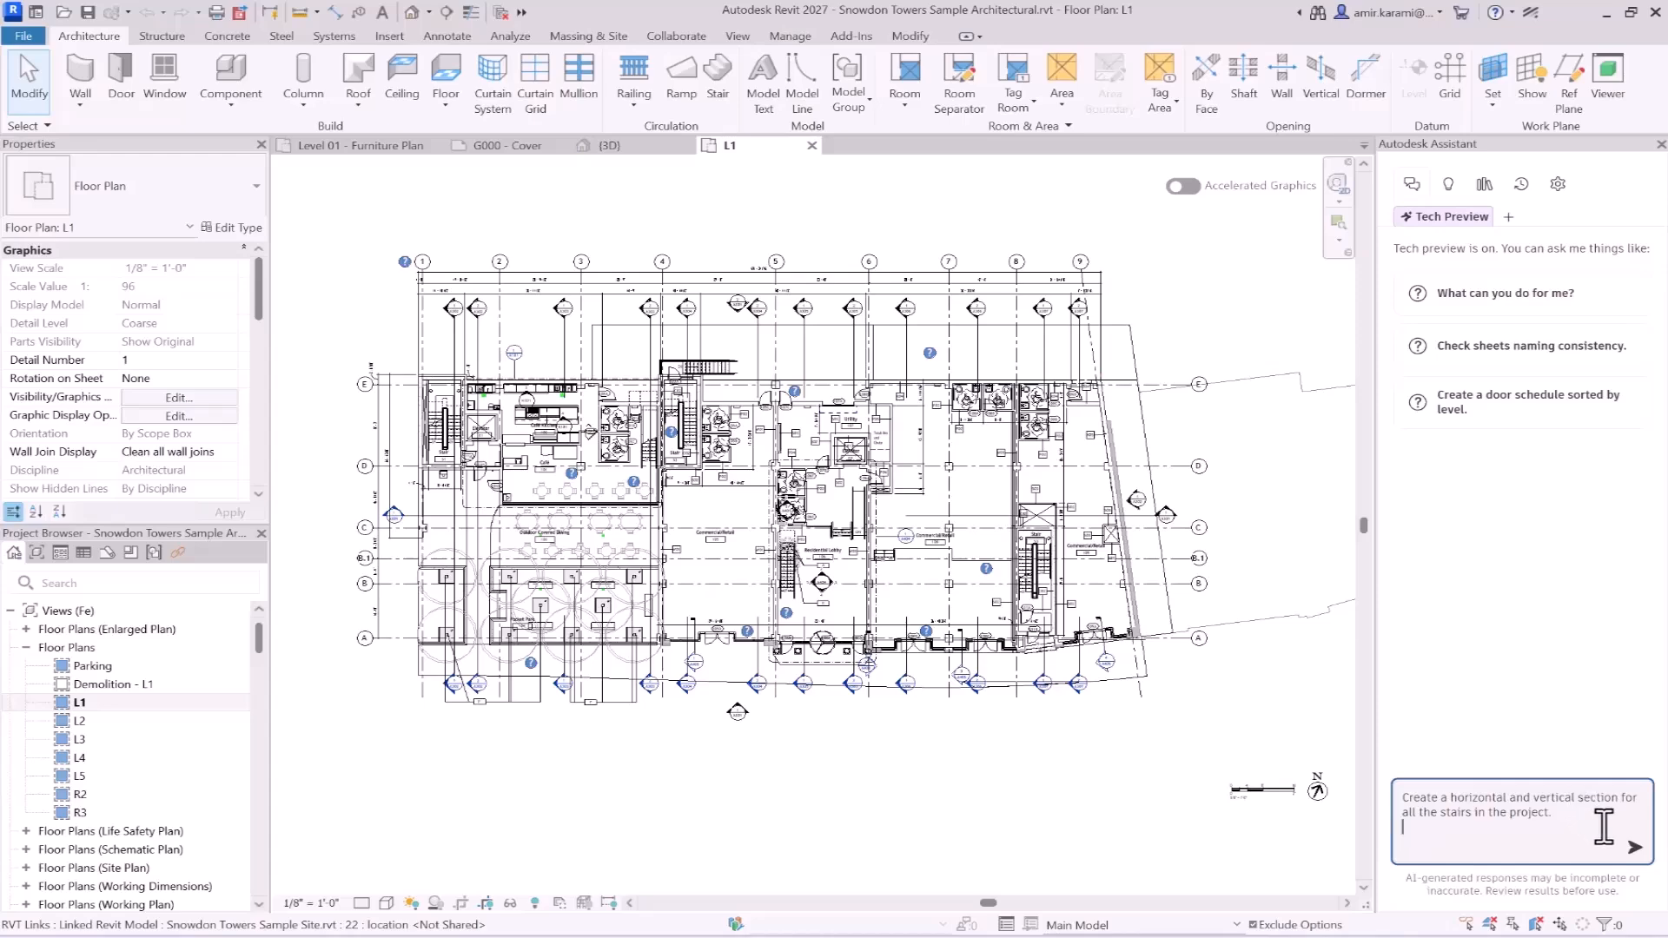
left_click(1634, 847)
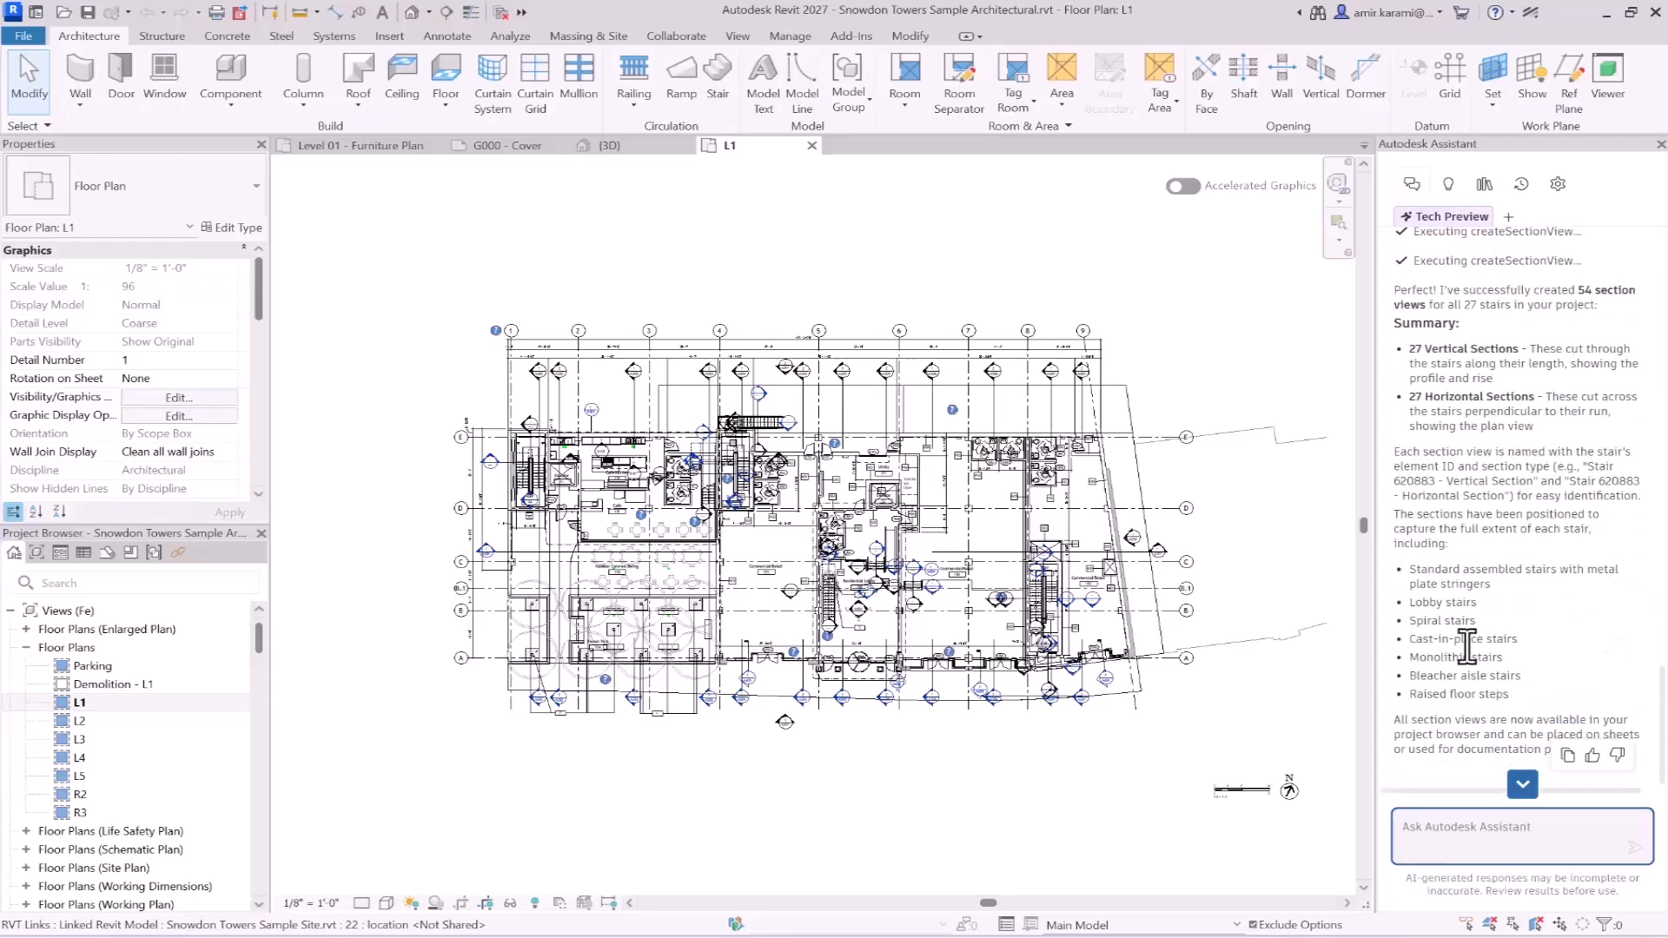
- Examine the Assistant's section creation log and the section marks around the stairs on the L1 floor plan
scroll(1460, 539, "up", 3)
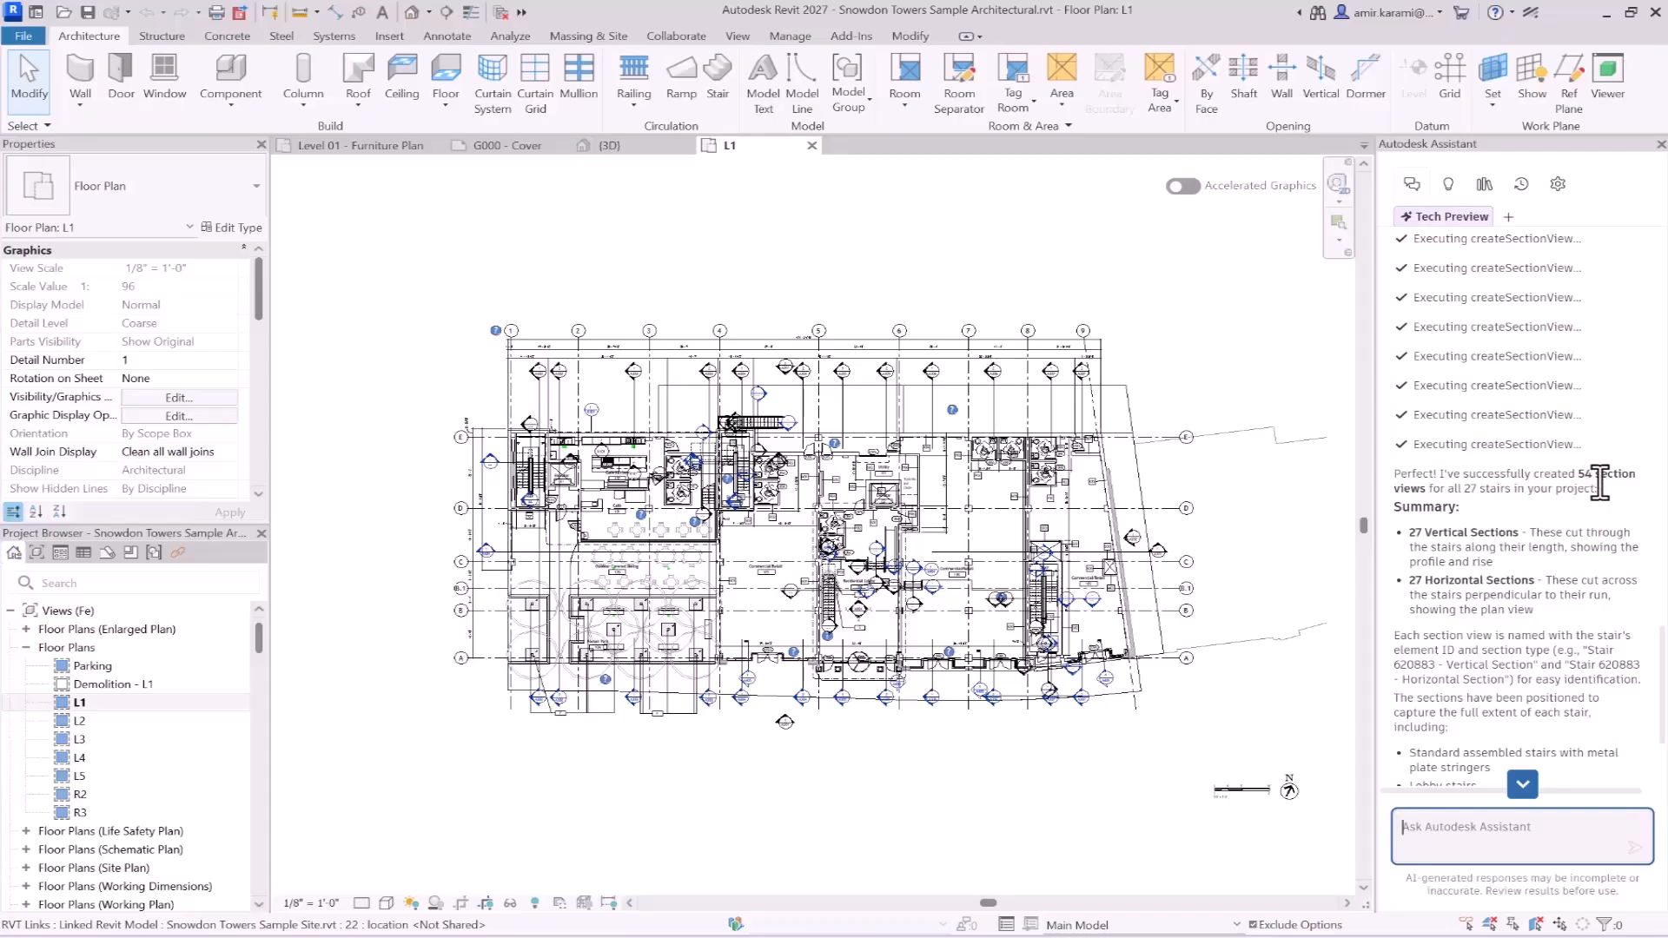
scroll(1555, 508, "up", 3)
scroll(1044, 625, "up", 2)
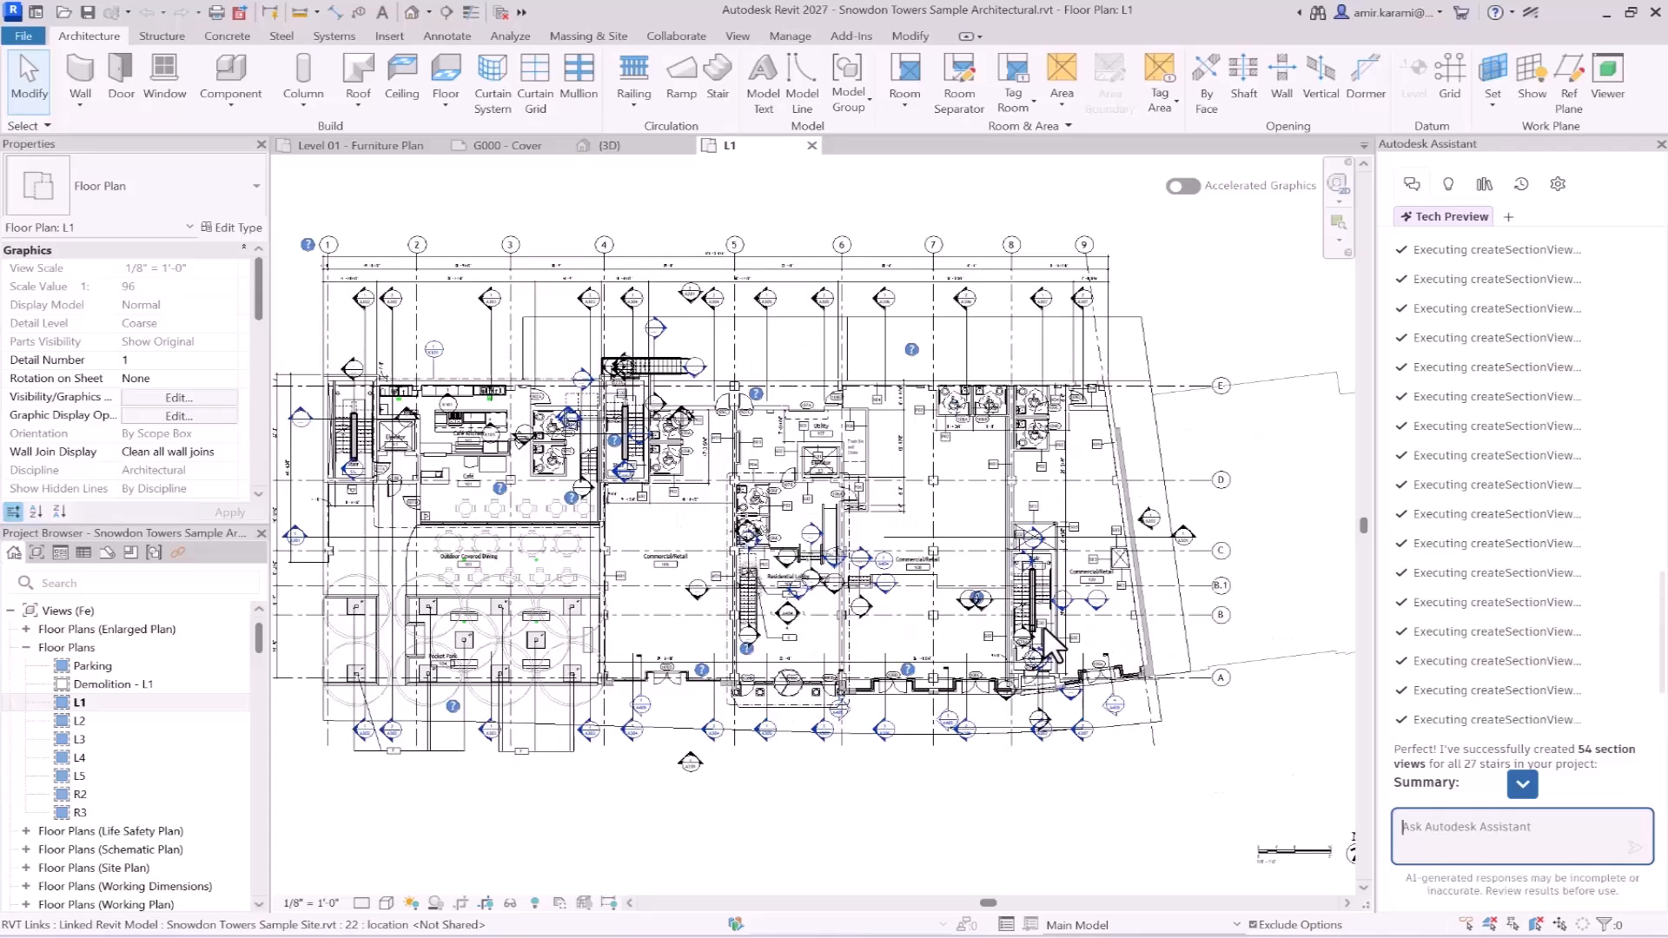
scroll(1045, 626, "up", 5)
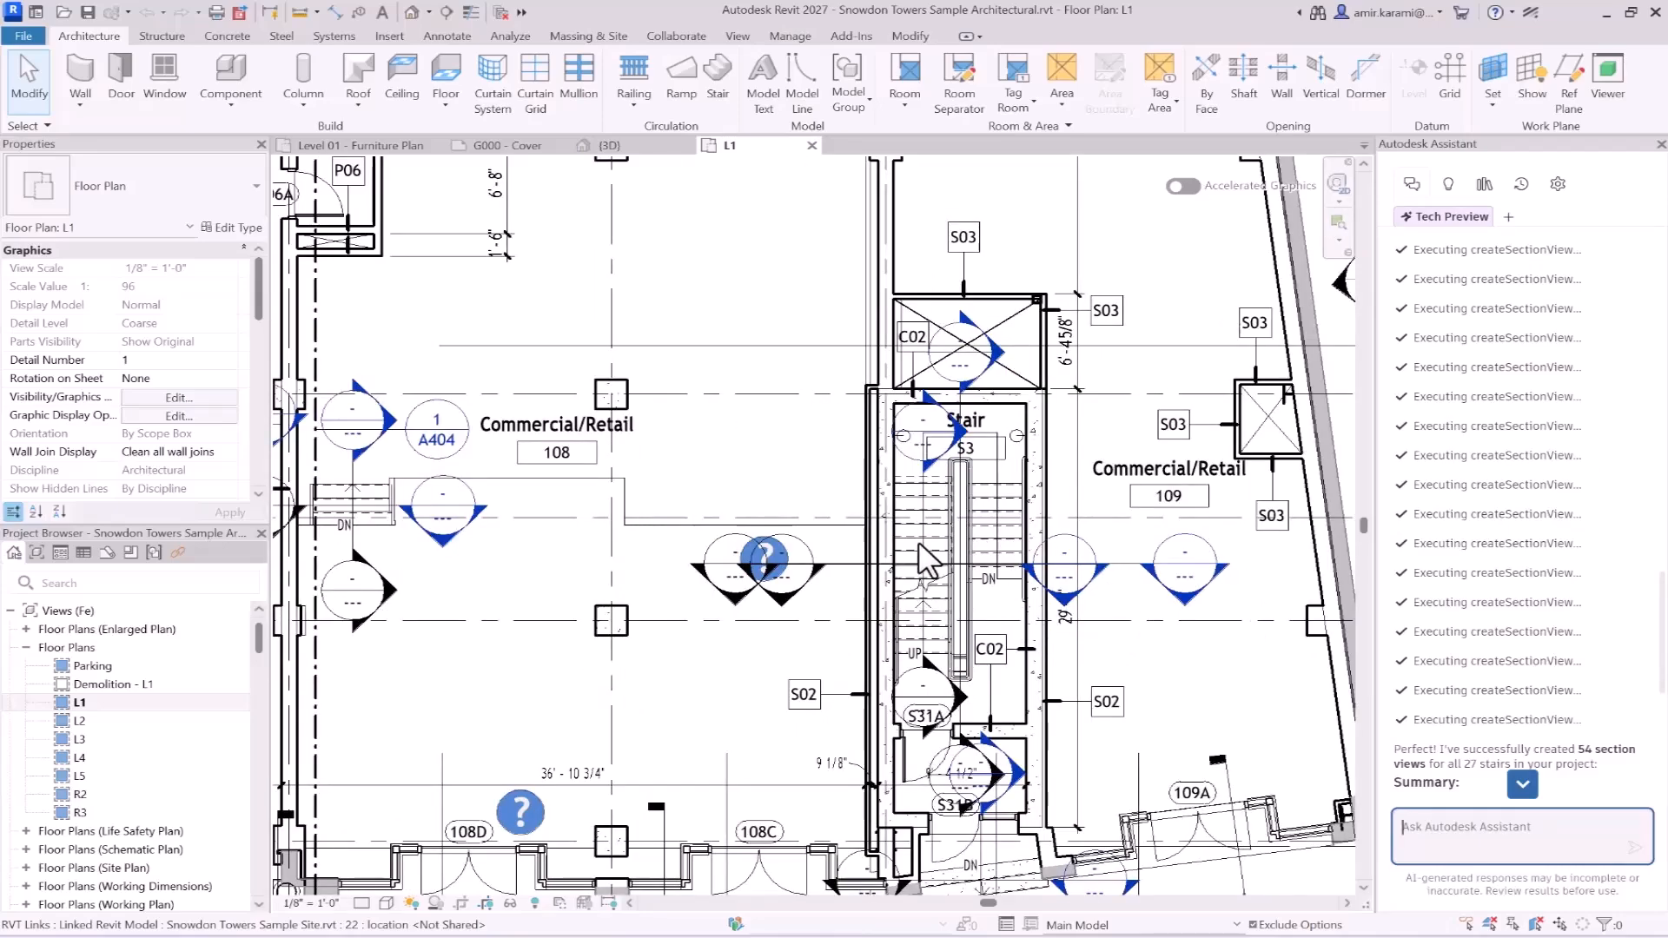
scroll(922, 560, "down", 5)
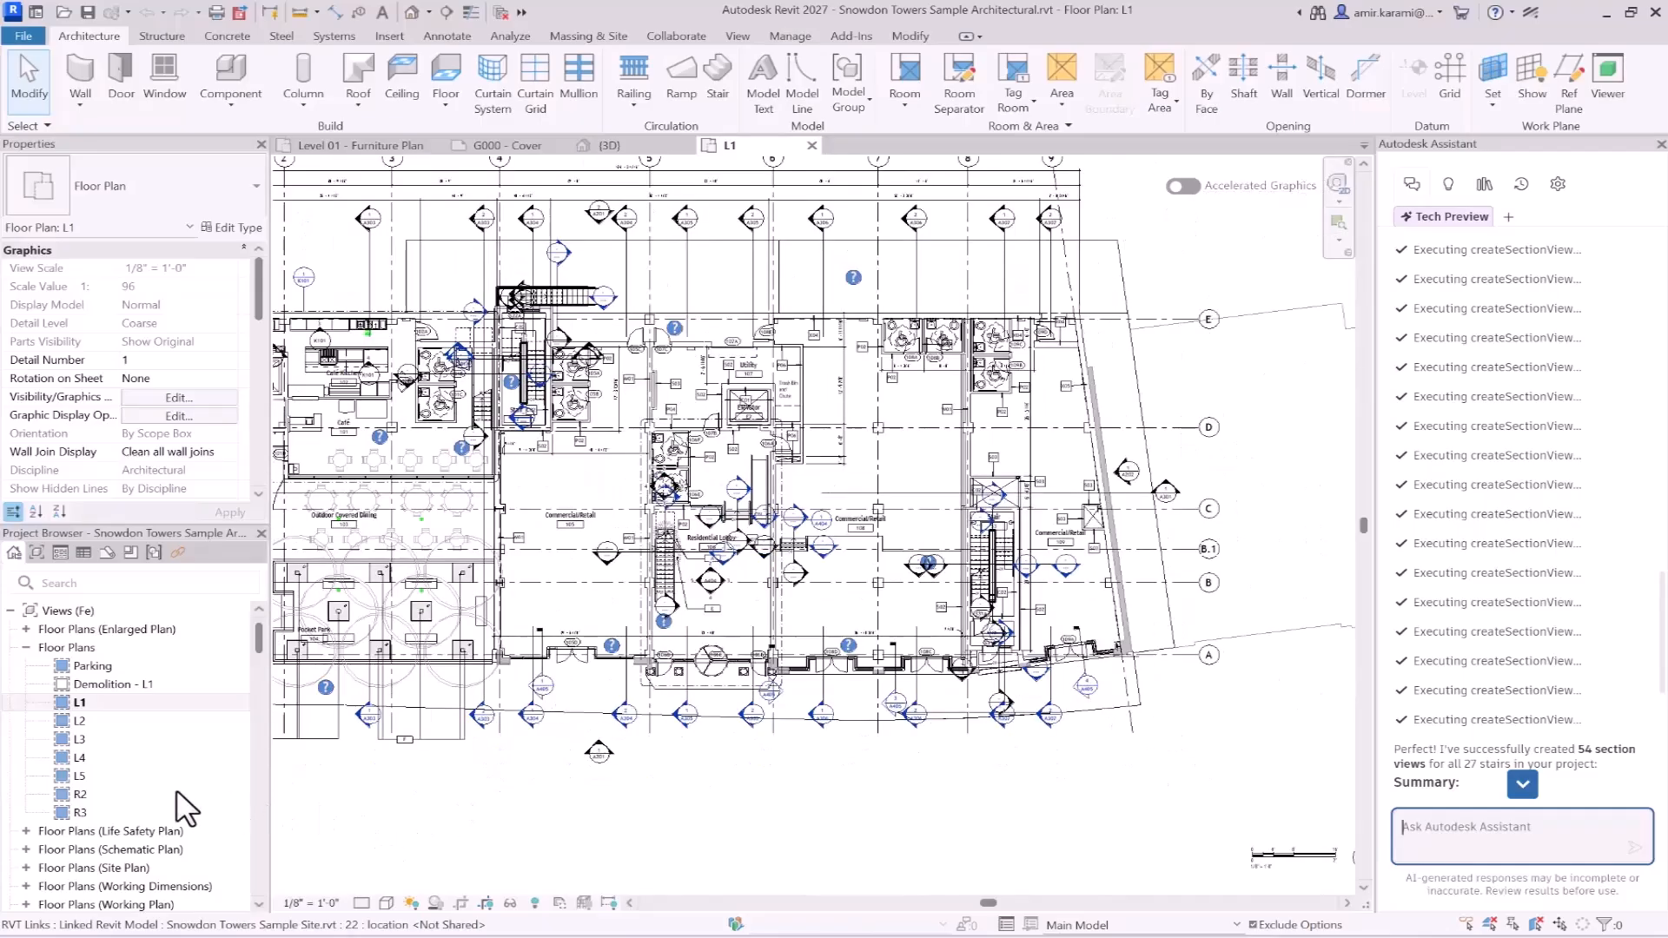
- Find the stair sections under Sections (Building Section) and open the view "Stair 2270380 - Vertical Section"
scroll(95, 769, "down", 1)
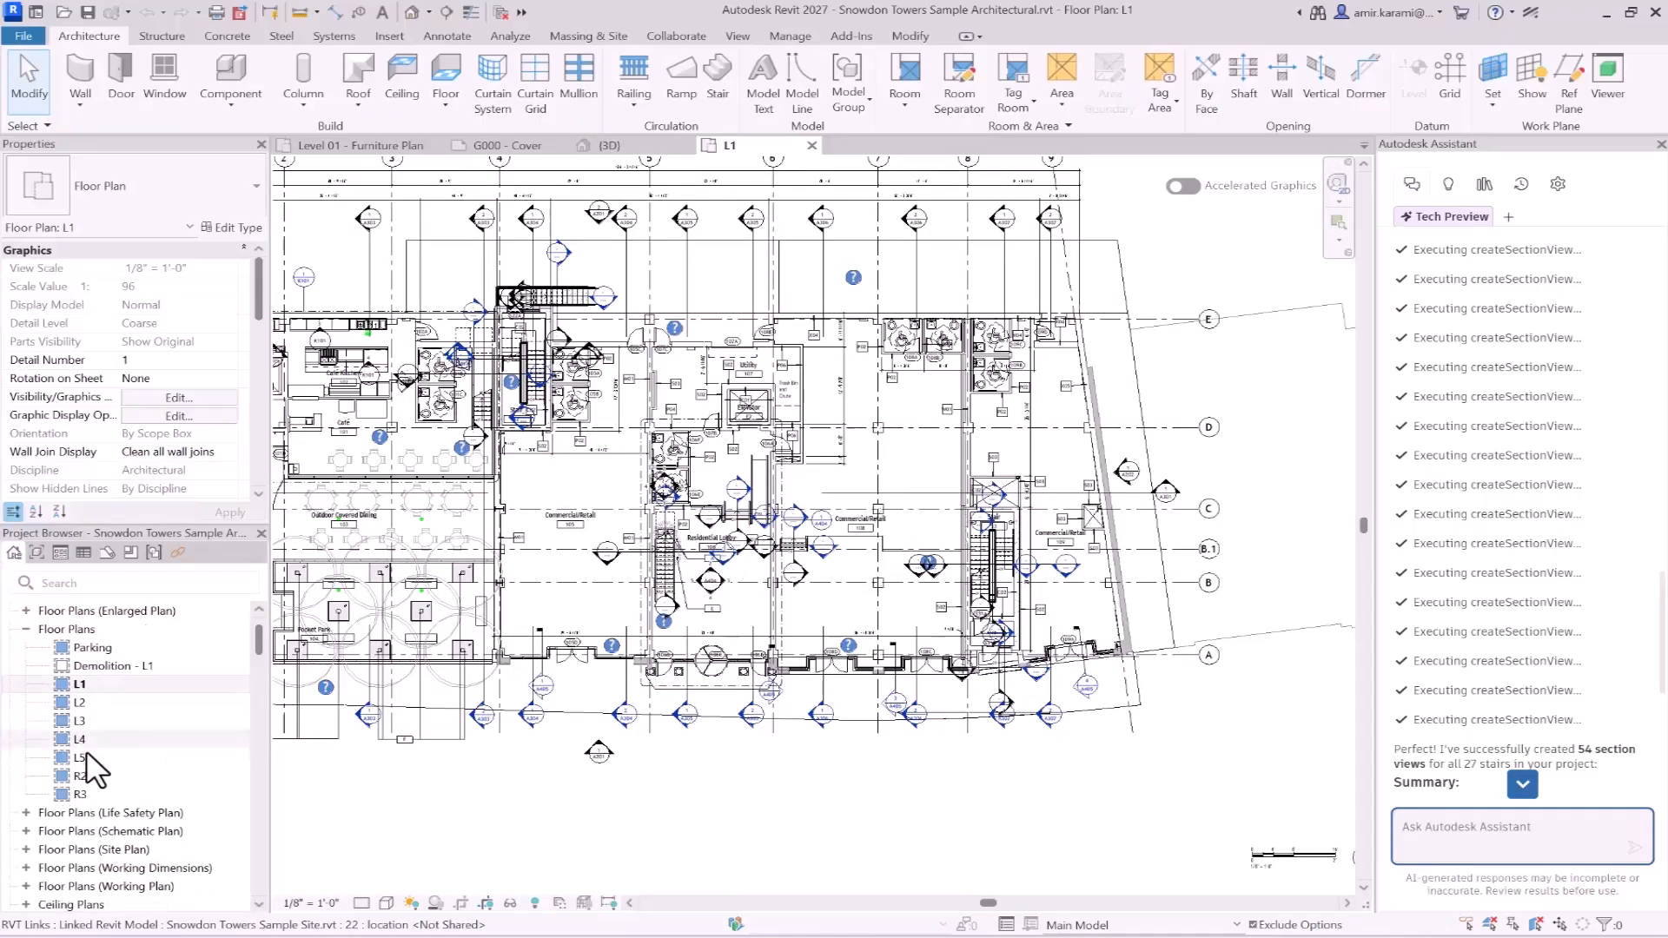
scroll(1481, 668, "down", 5)
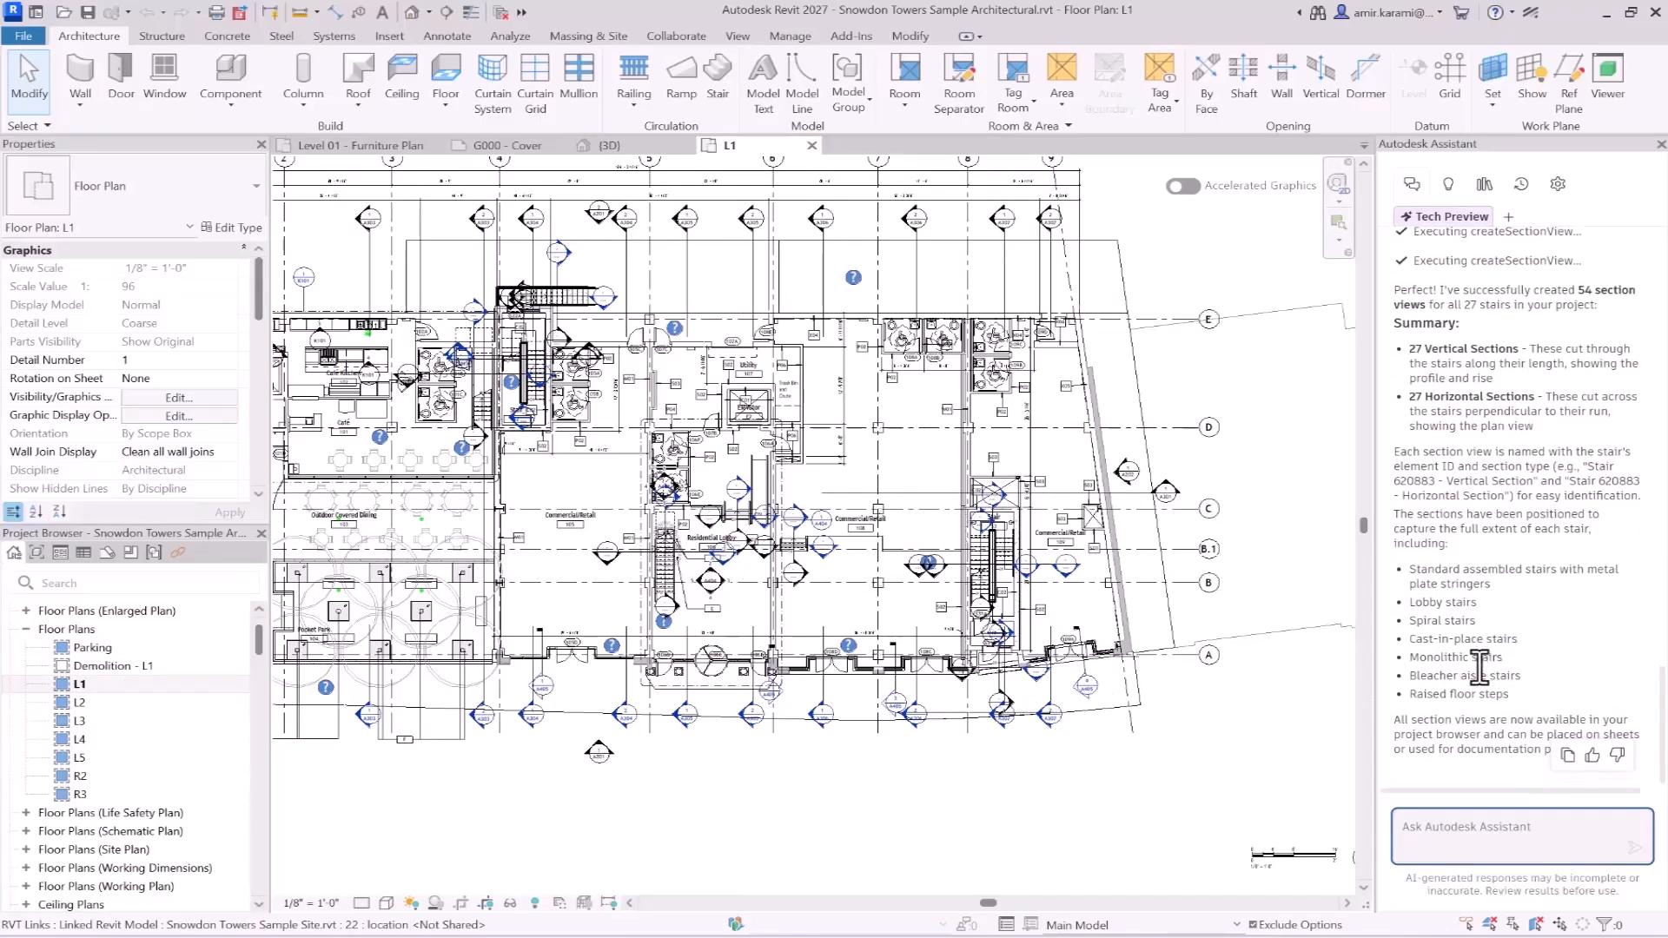
scroll(111, 760, "down", 3)
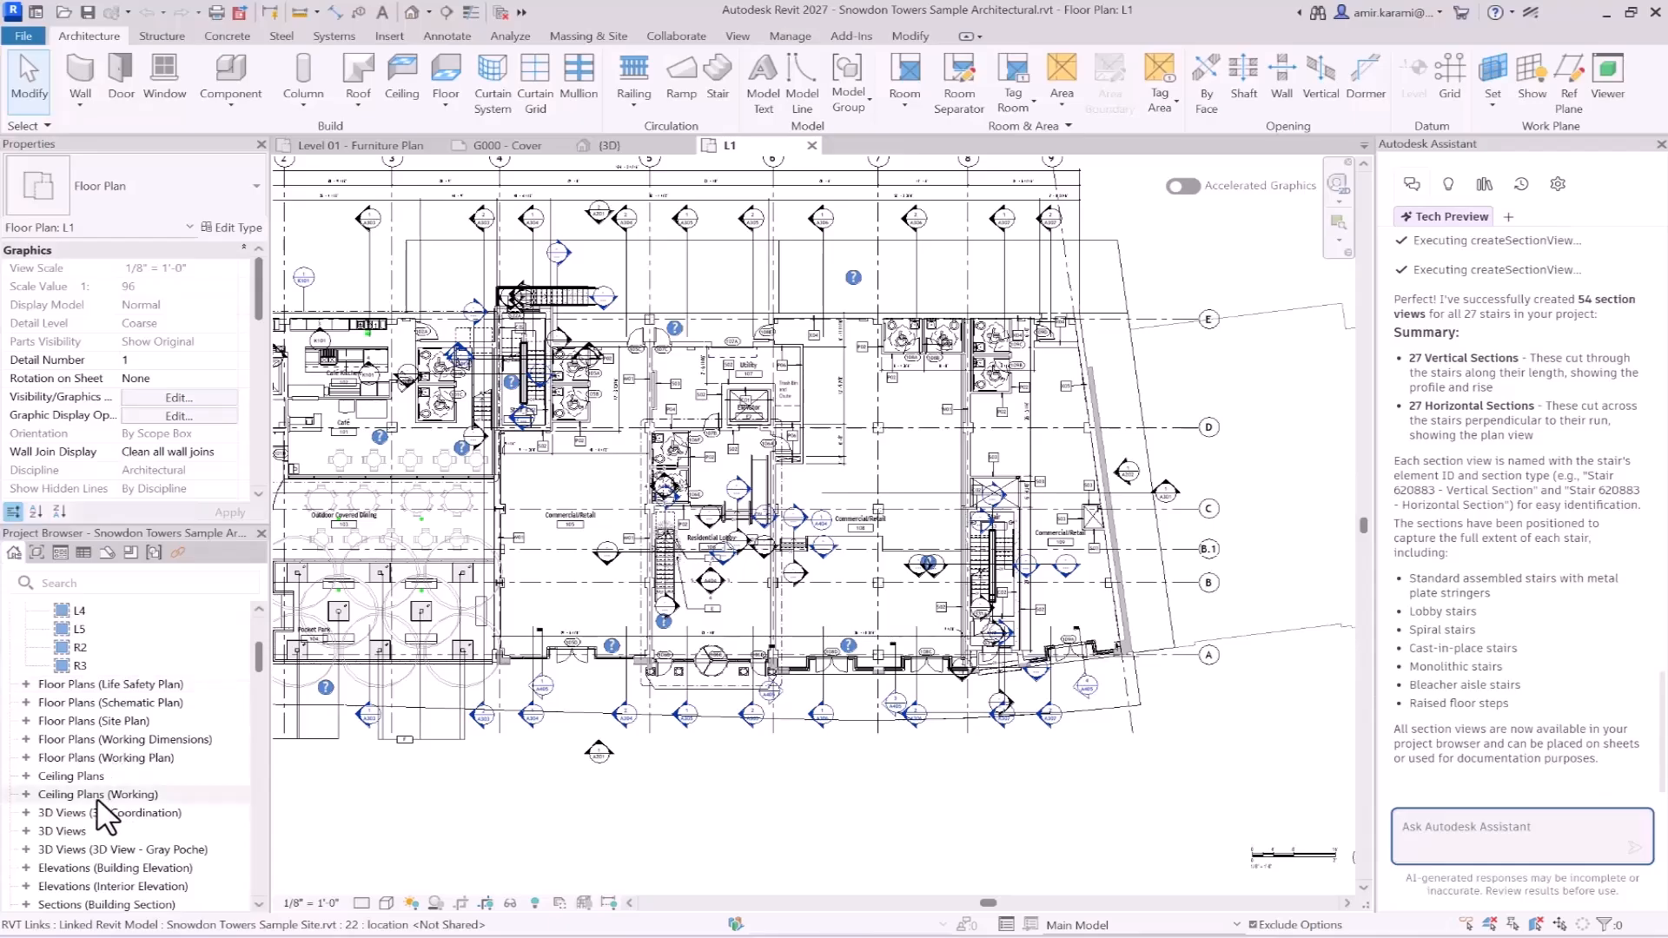
scroll(97, 798, "down", 3)
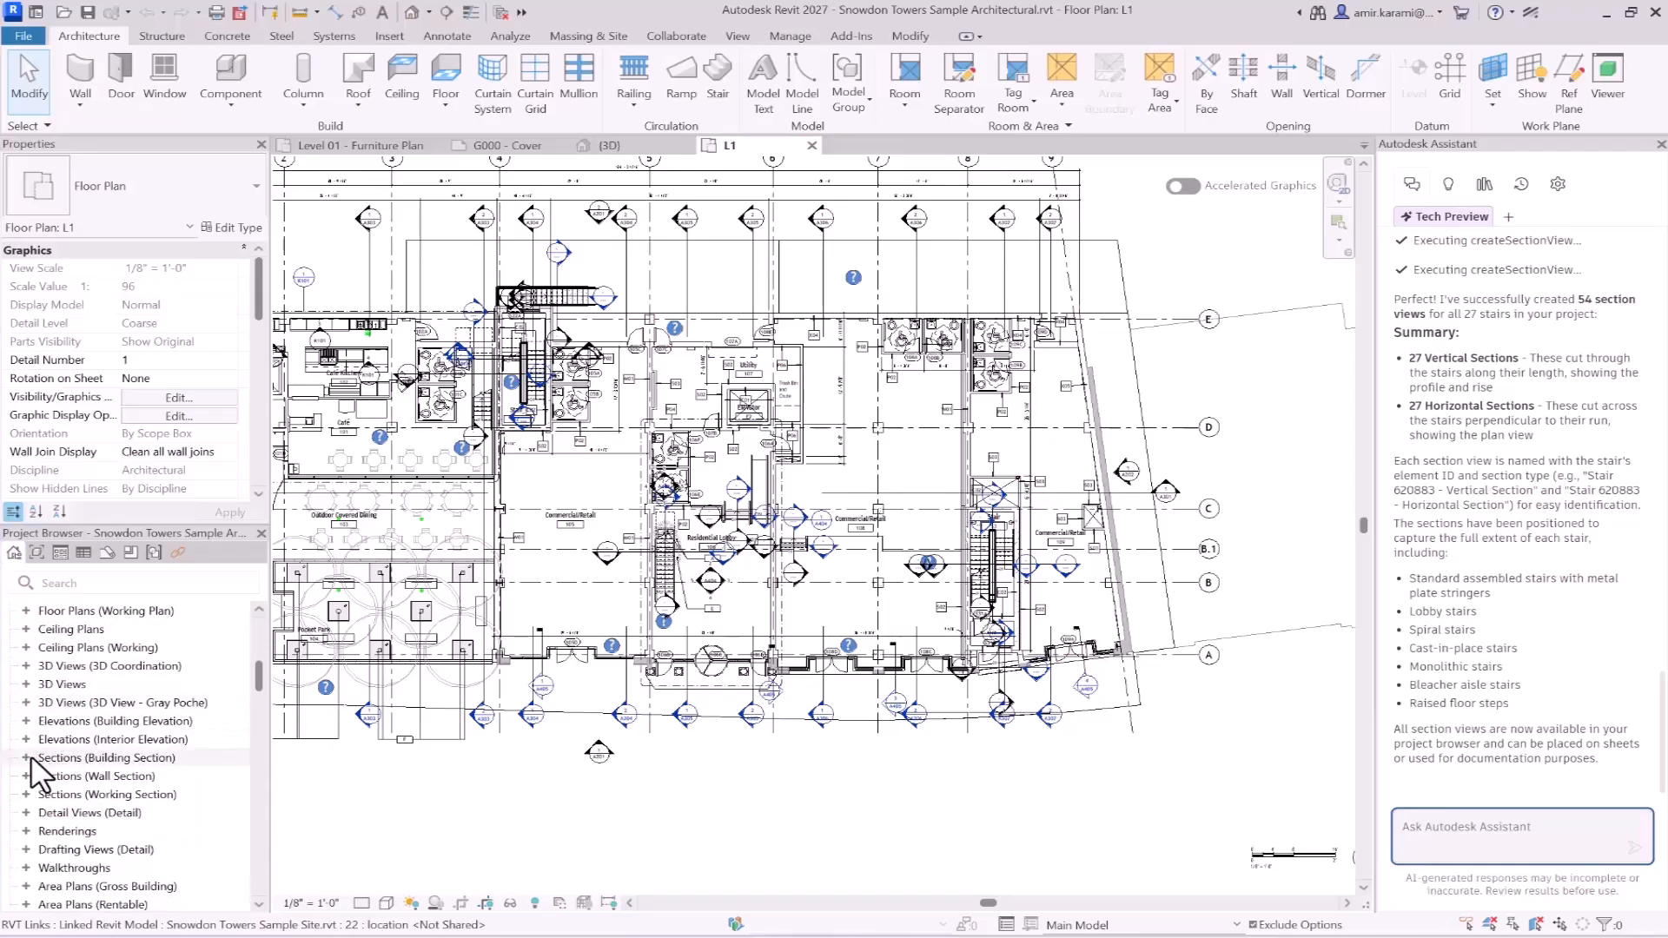
left_click(25, 755)
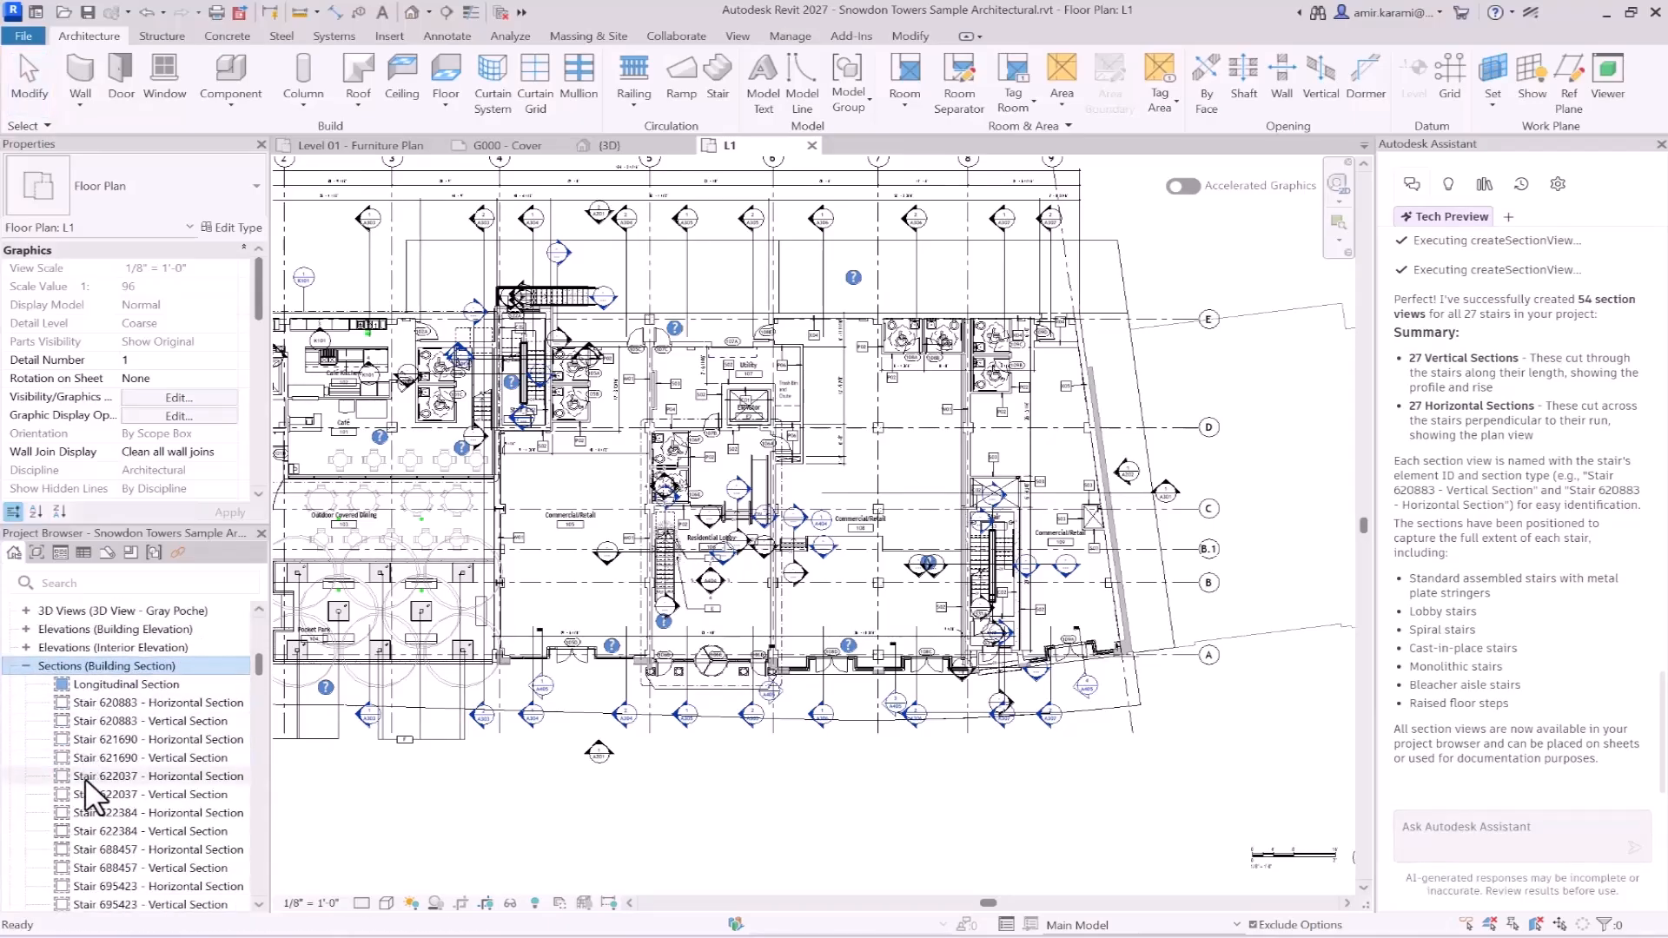
scroll(85, 780, "down", 4)
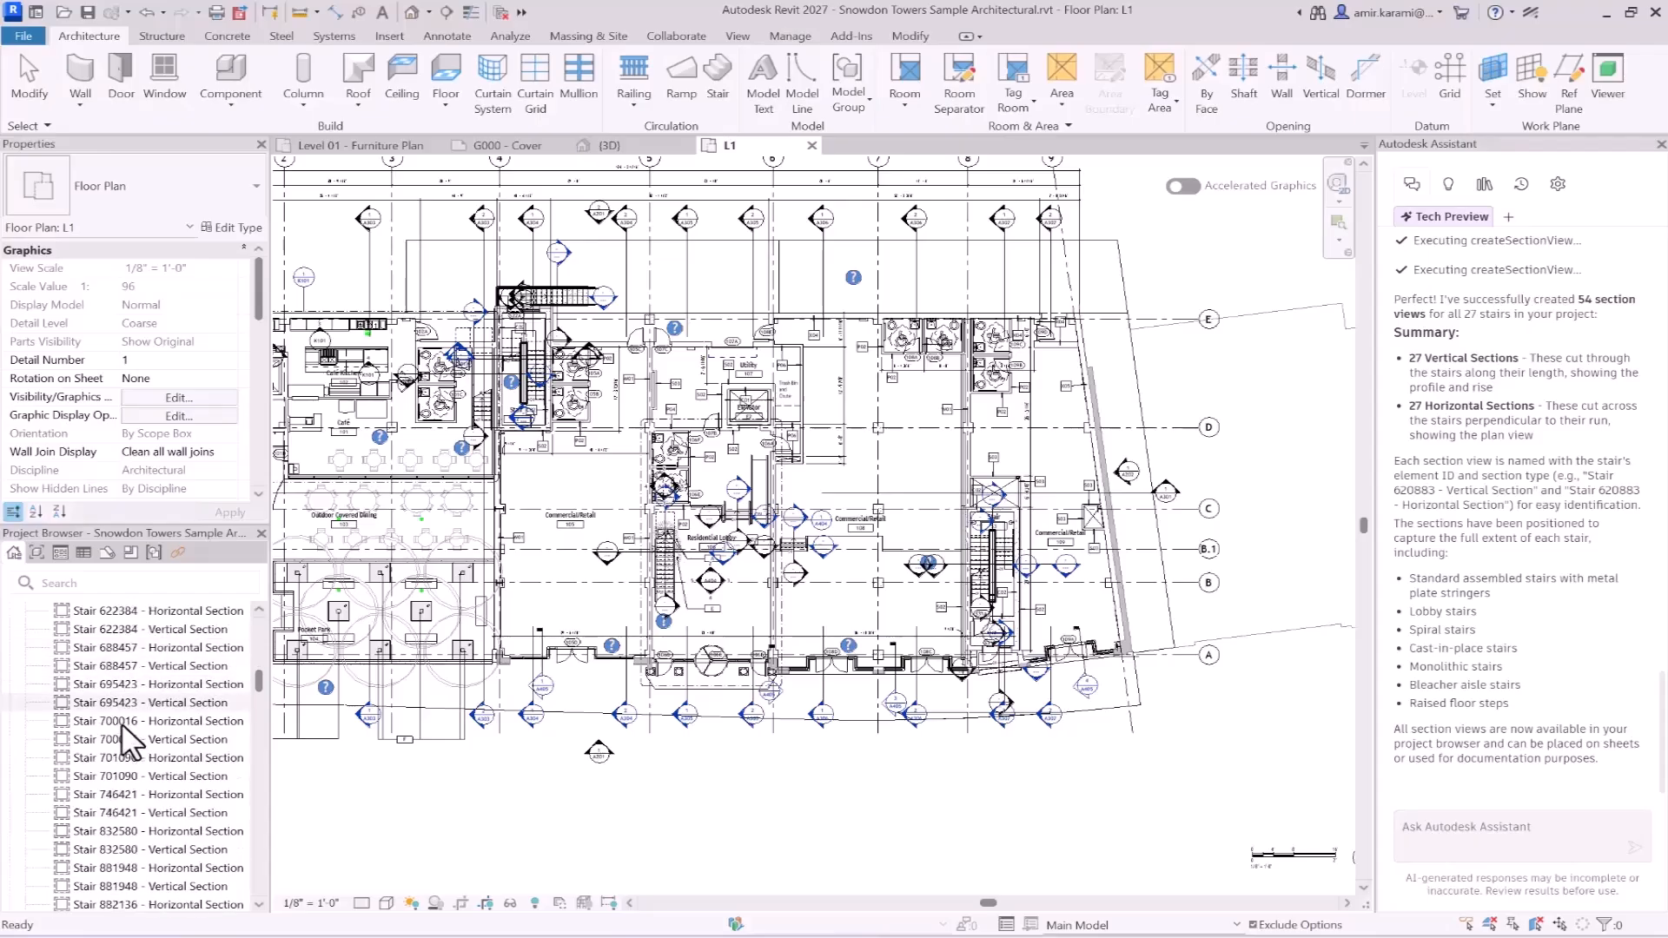
scroll(122, 743, "down", 8)
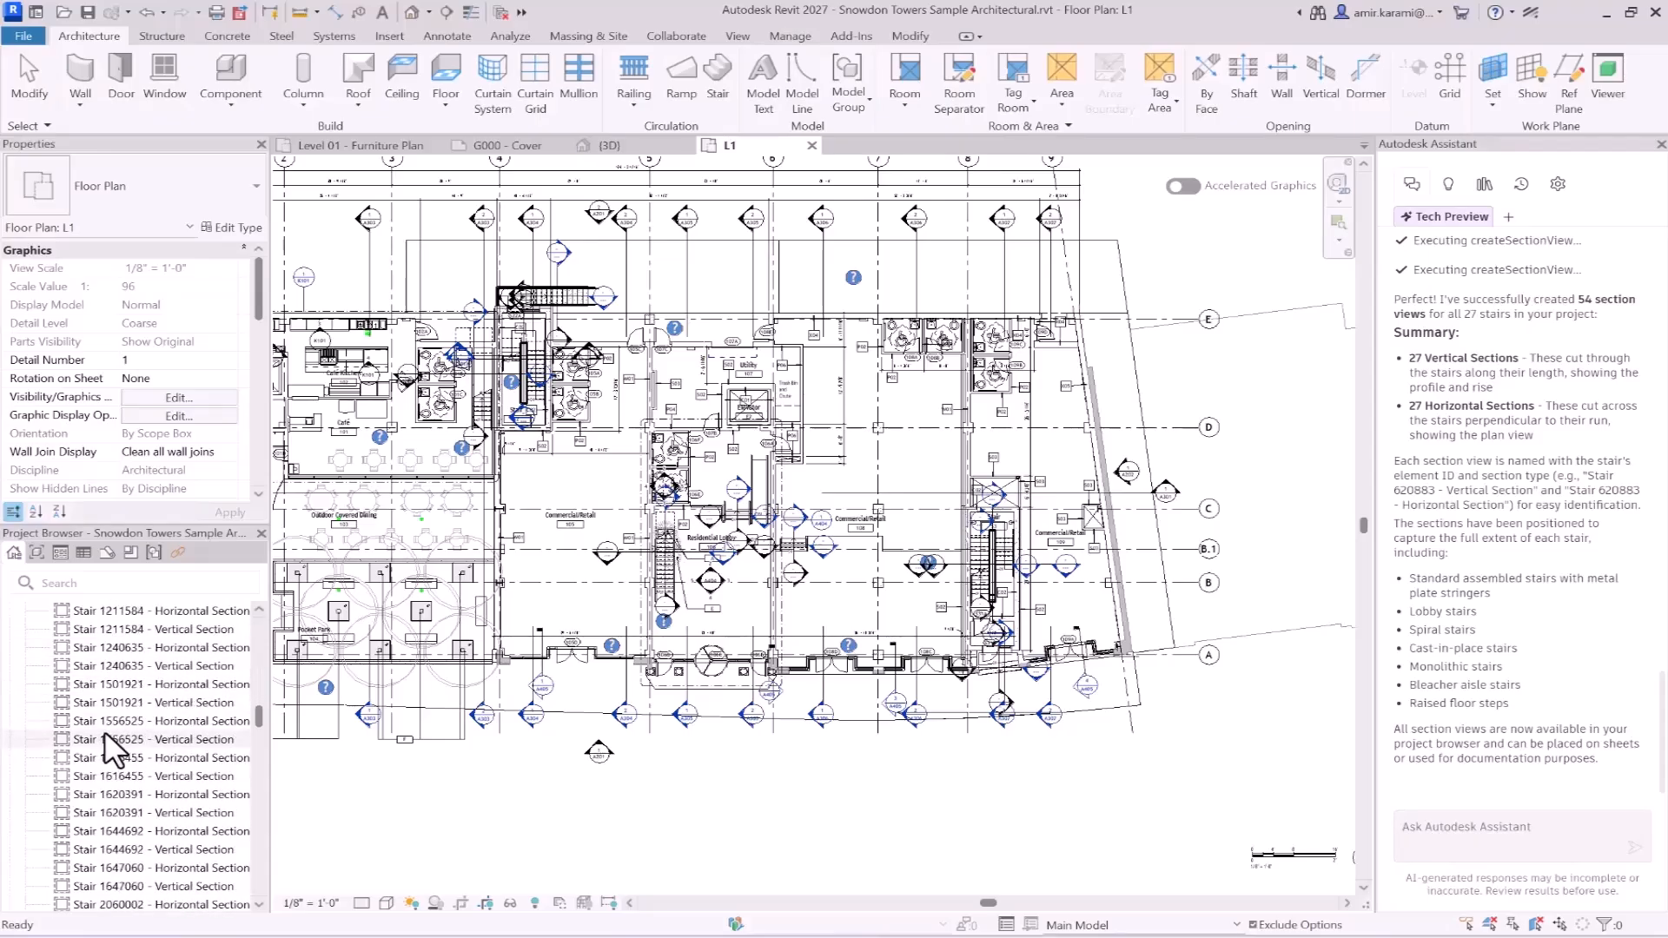
scroll(109, 748, "down", 4)
left_click(115, 796)
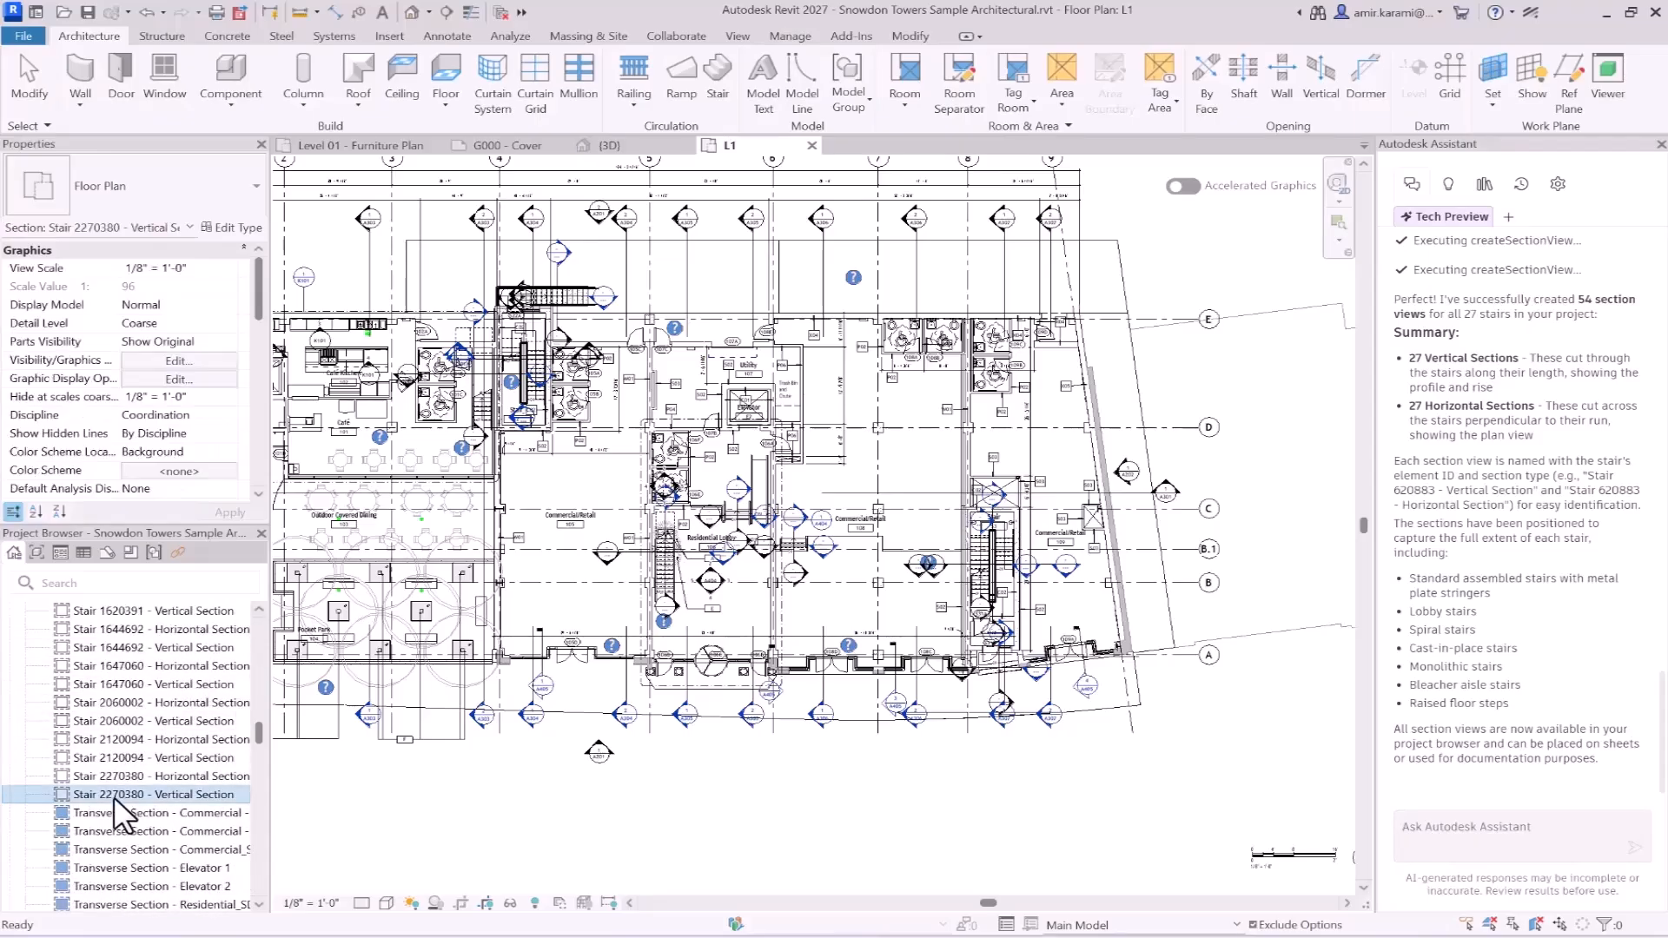
double_click(113, 796)
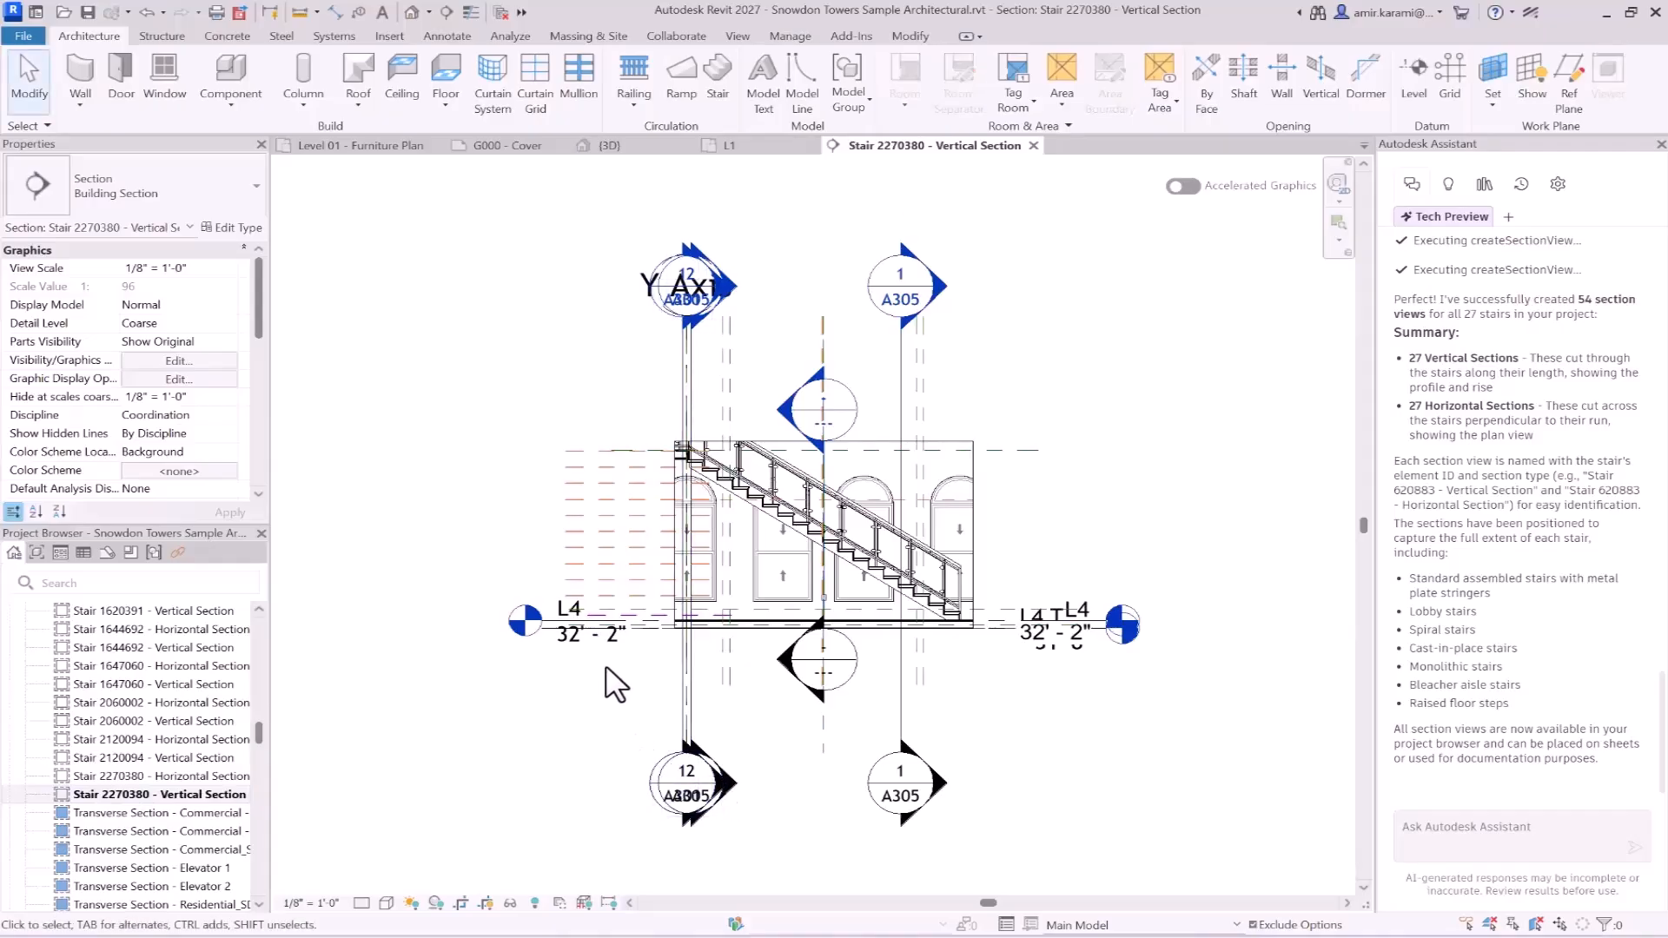
- Open the section views "Stair 2270380 - Horizontal Section" and "Stair 2120094 - Vertical Section" to inspect the stairs
left_click(173, 776)
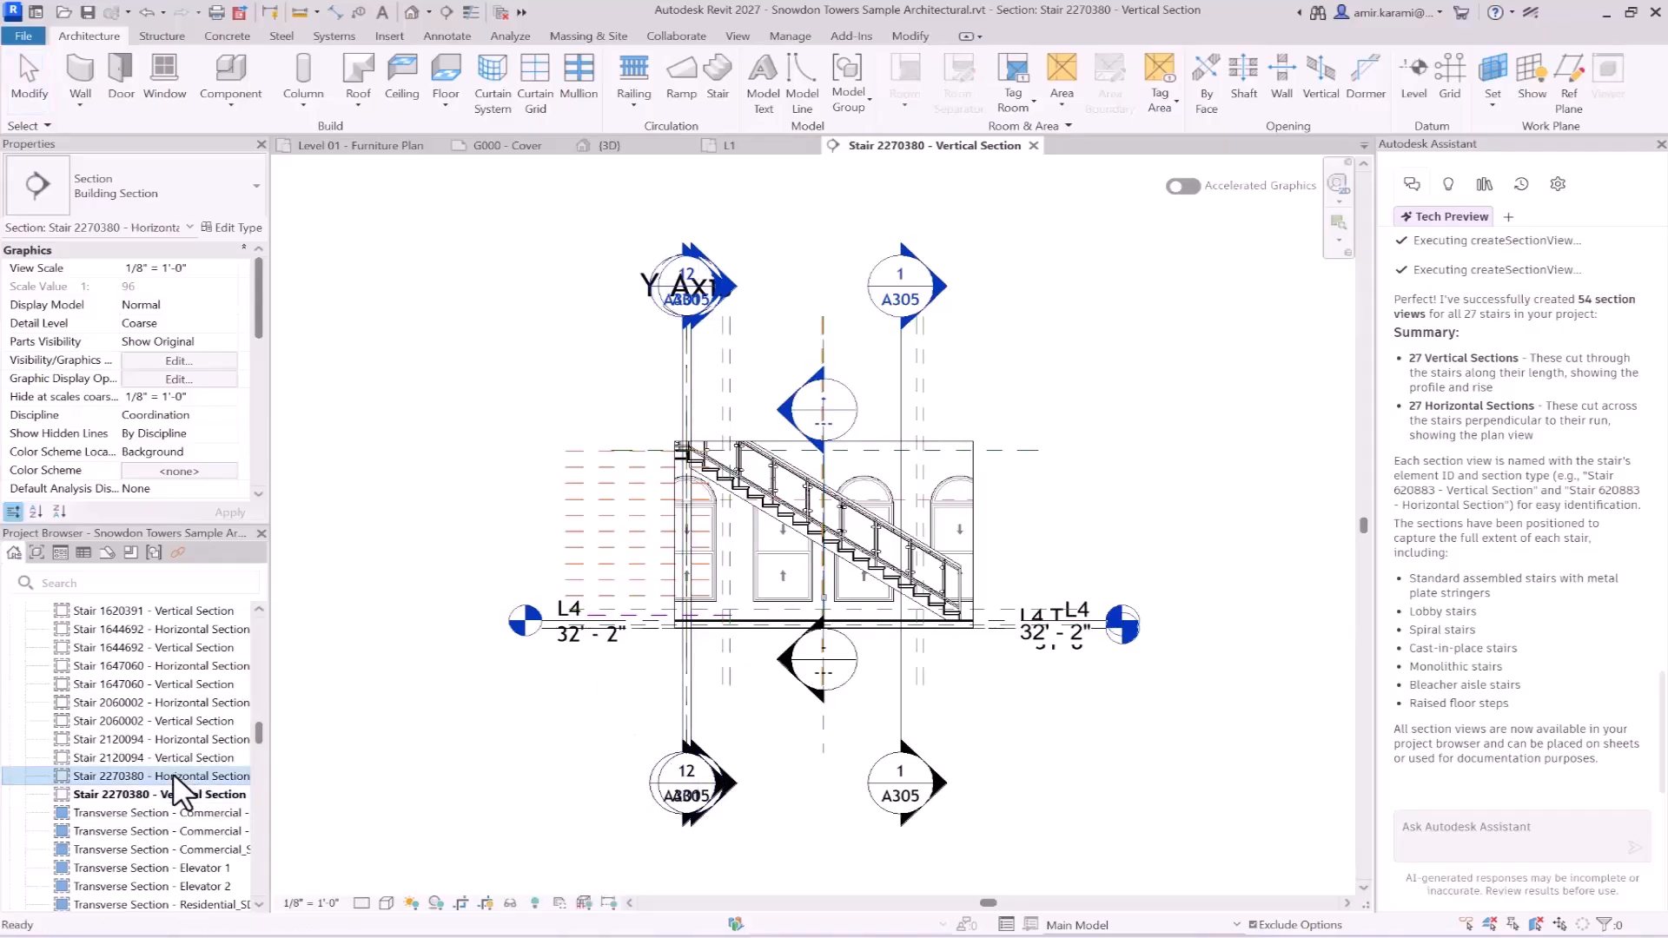
double_click(174, 775)
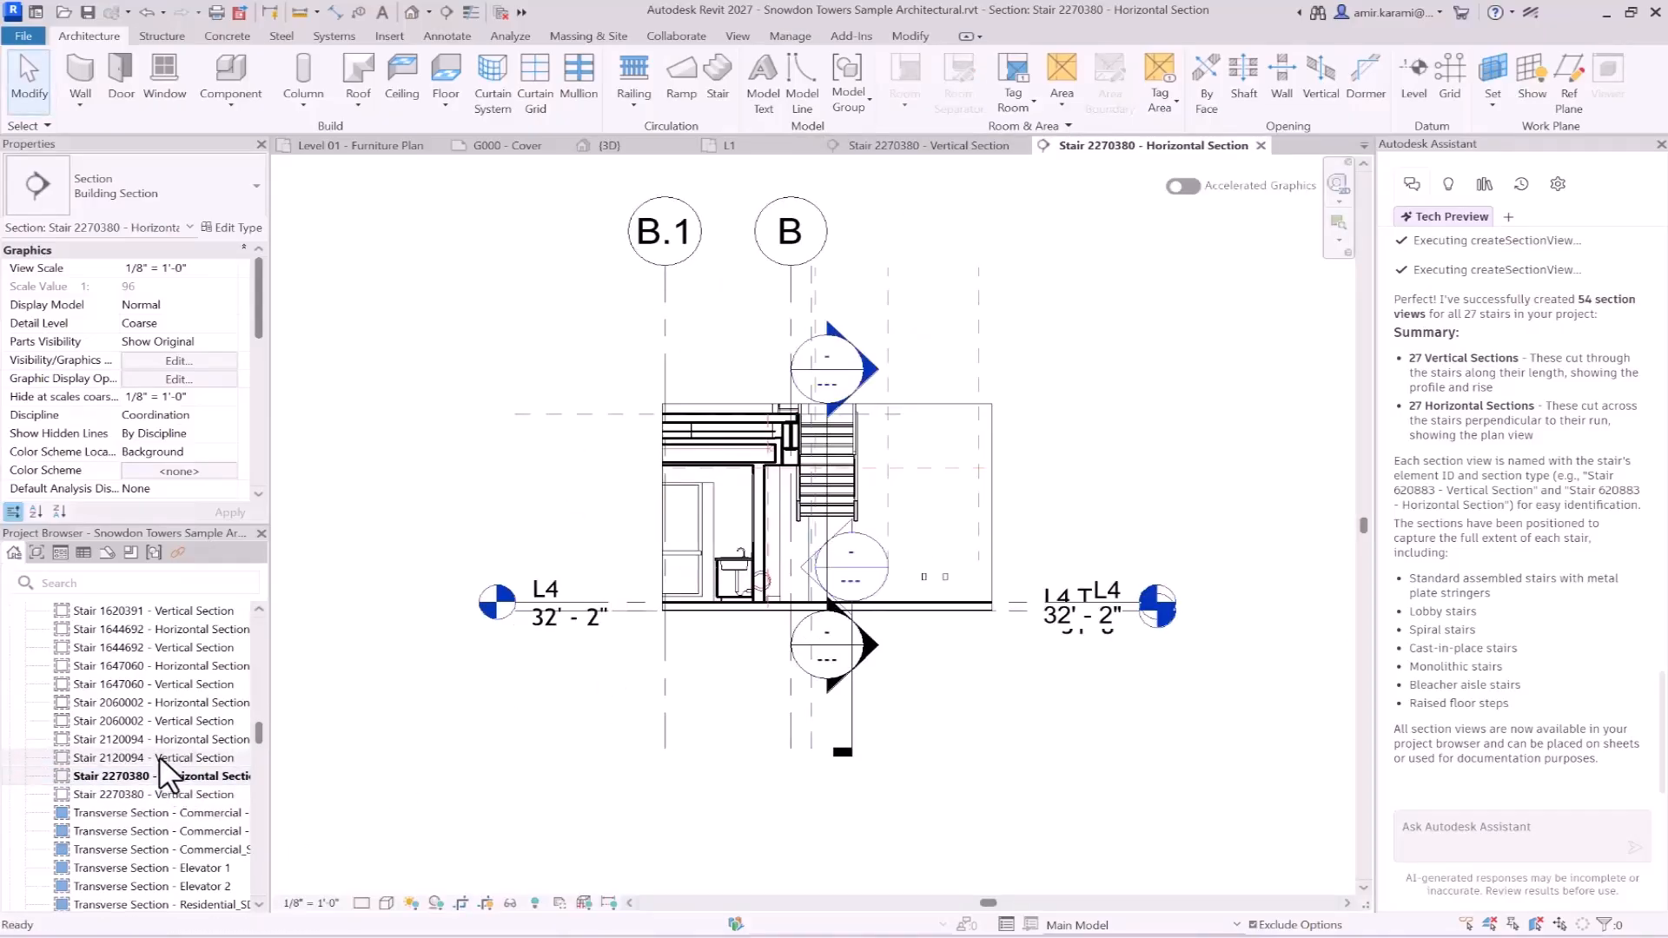
left_click(159, 757)
double_click(159, 755)
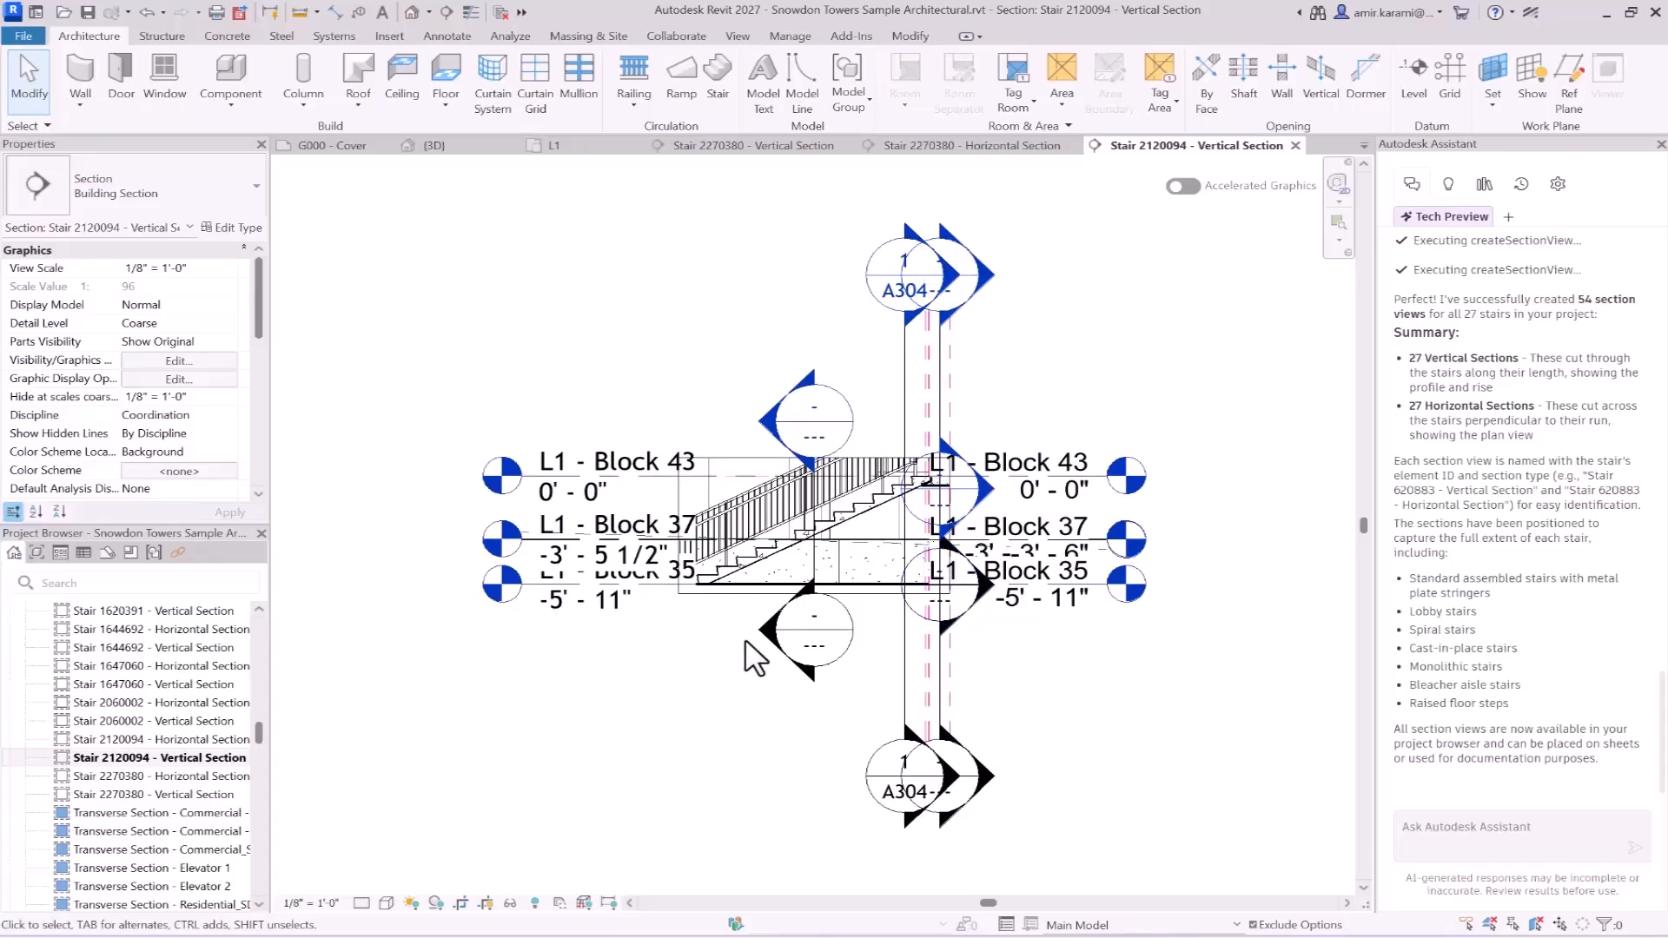
- Review the Assistant's createSectionView log and look through the horizontal and vertical stair sections listed in the project
scroll(1531, 532, "up", 10)
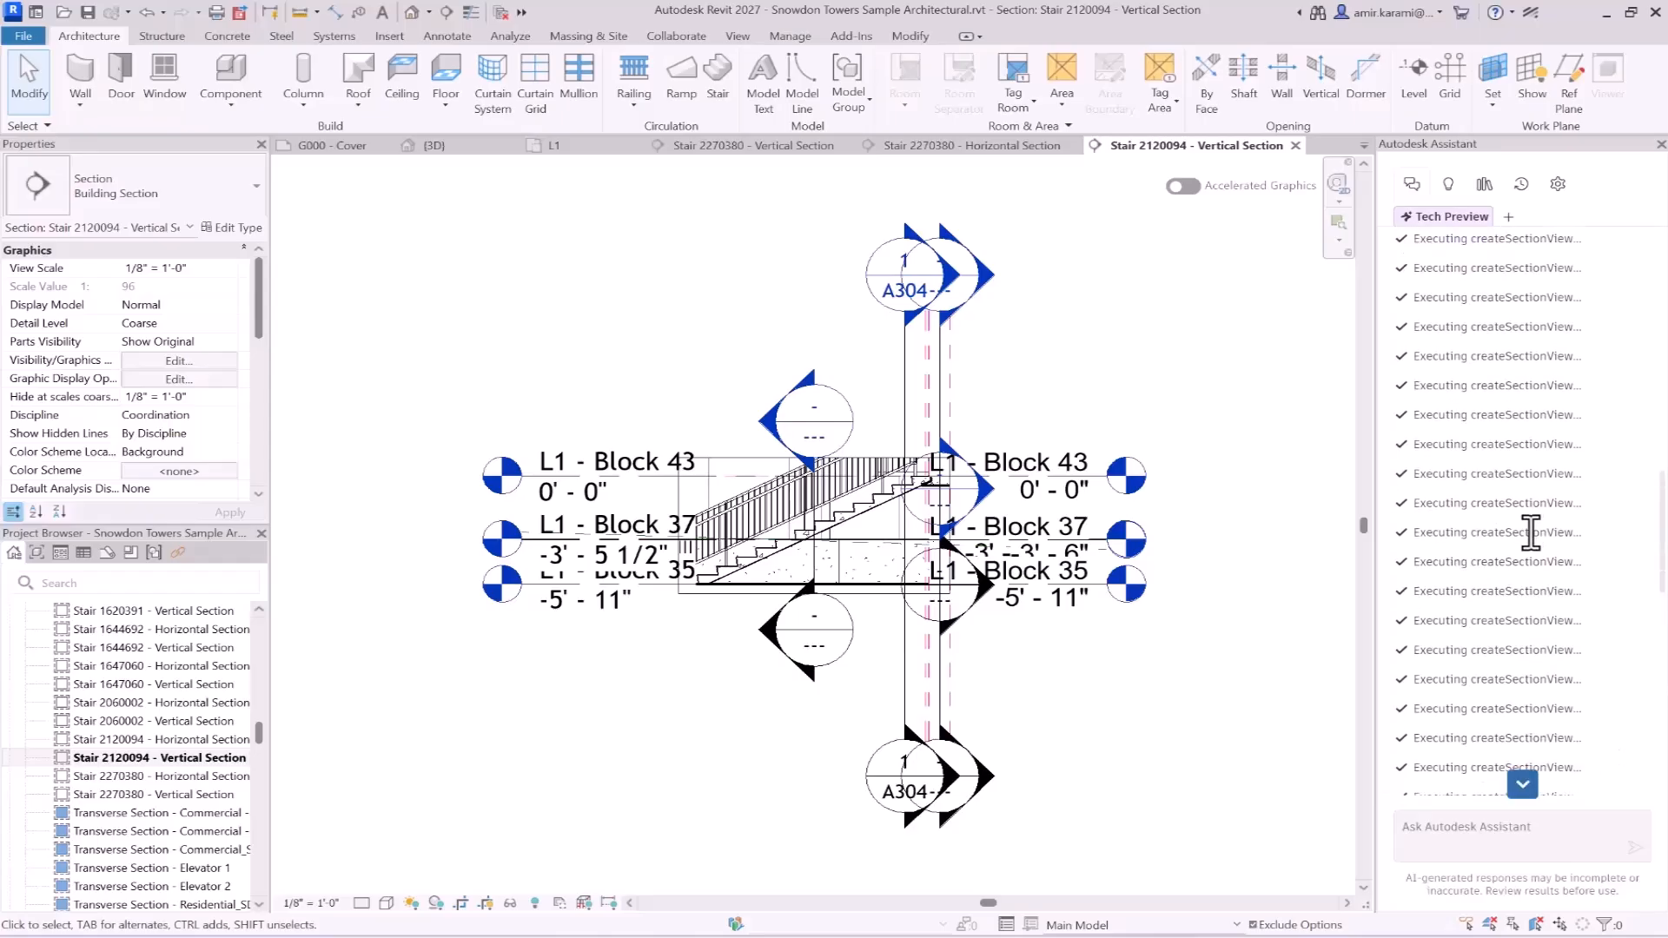
scroll(1531, 532, "up", 5)
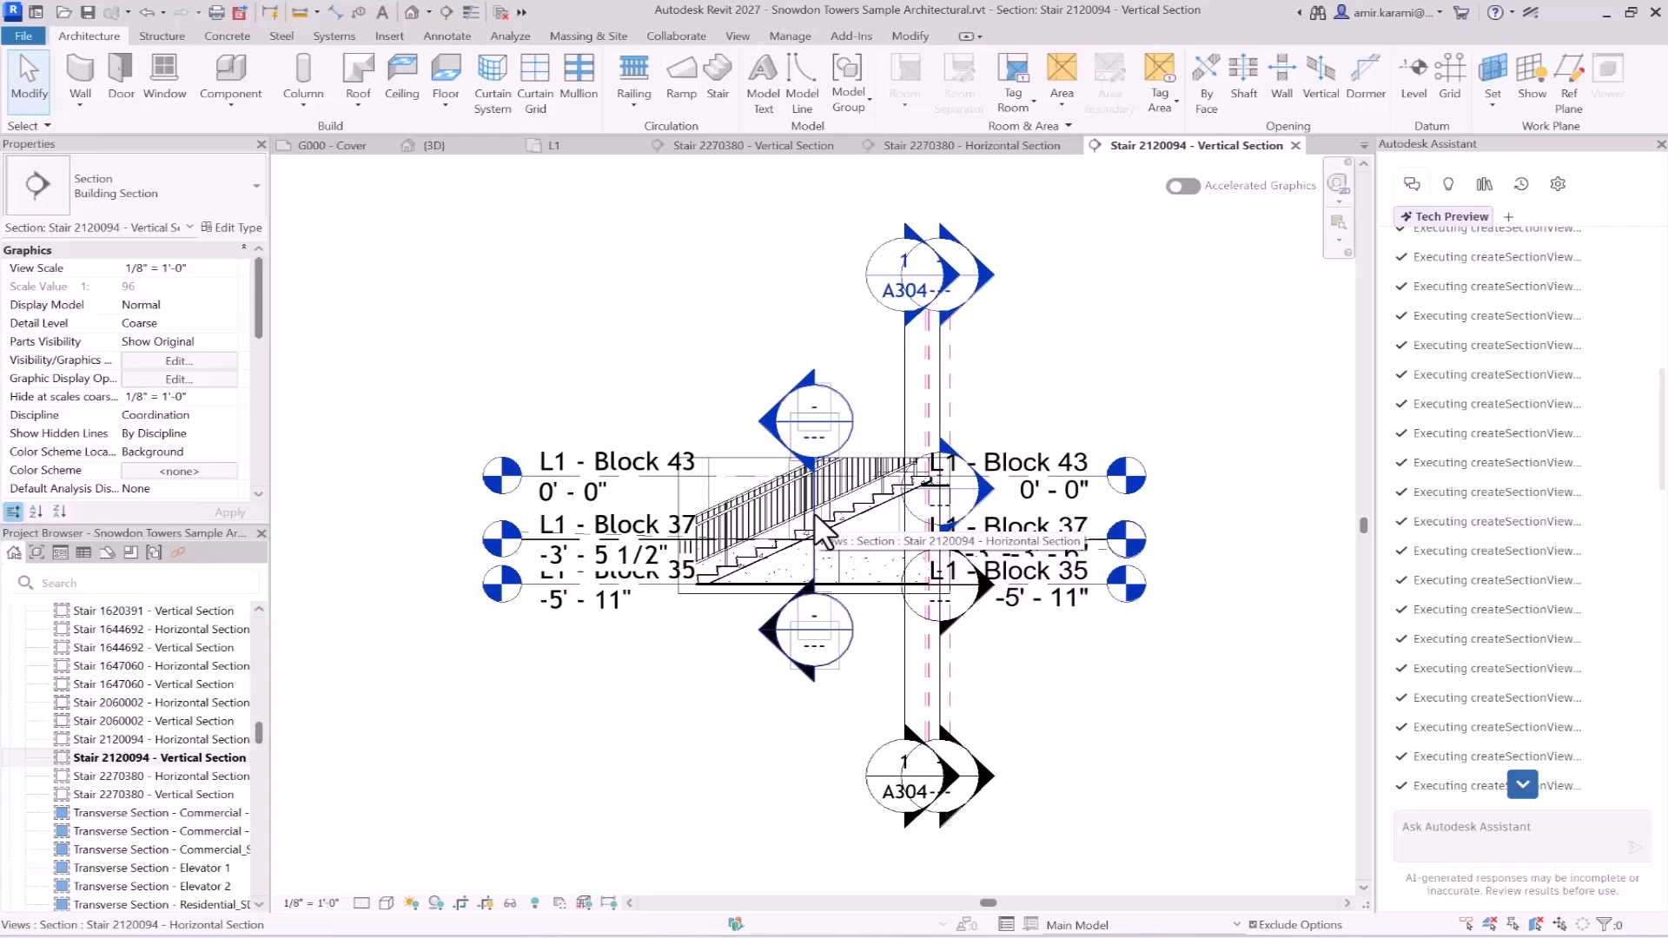
scroll(110, 745, "up", 3)
scroll(111, 740, "up", 4)
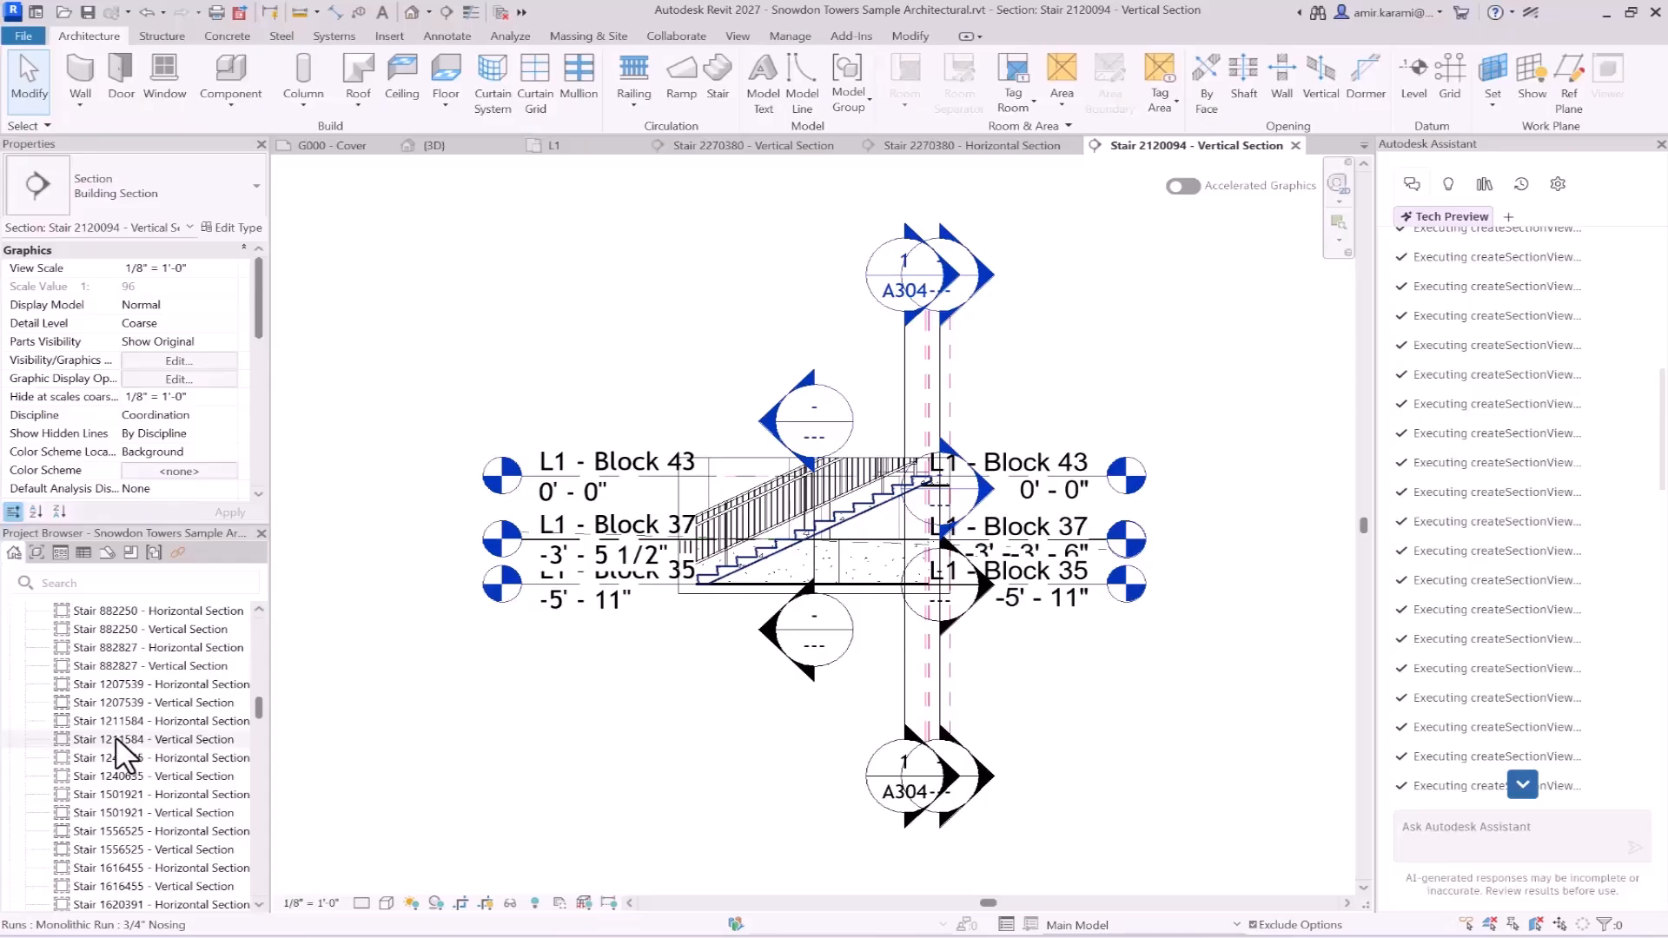
scroll(116, 737, "up", 5)
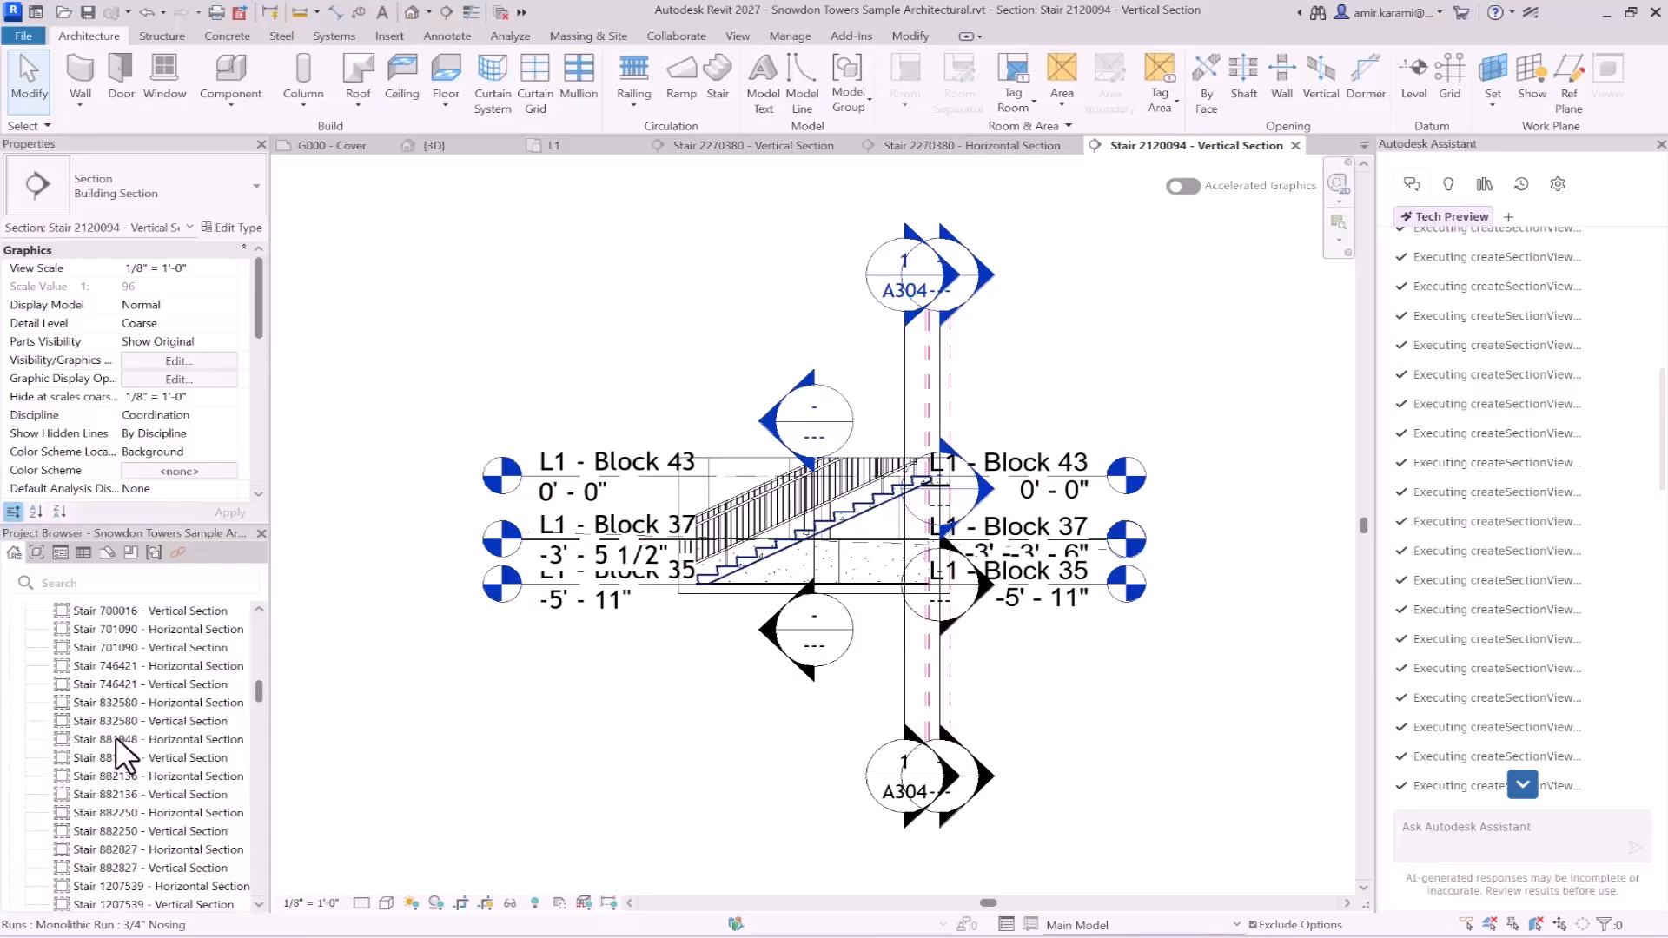
scroll(116, 738, "up", 1)
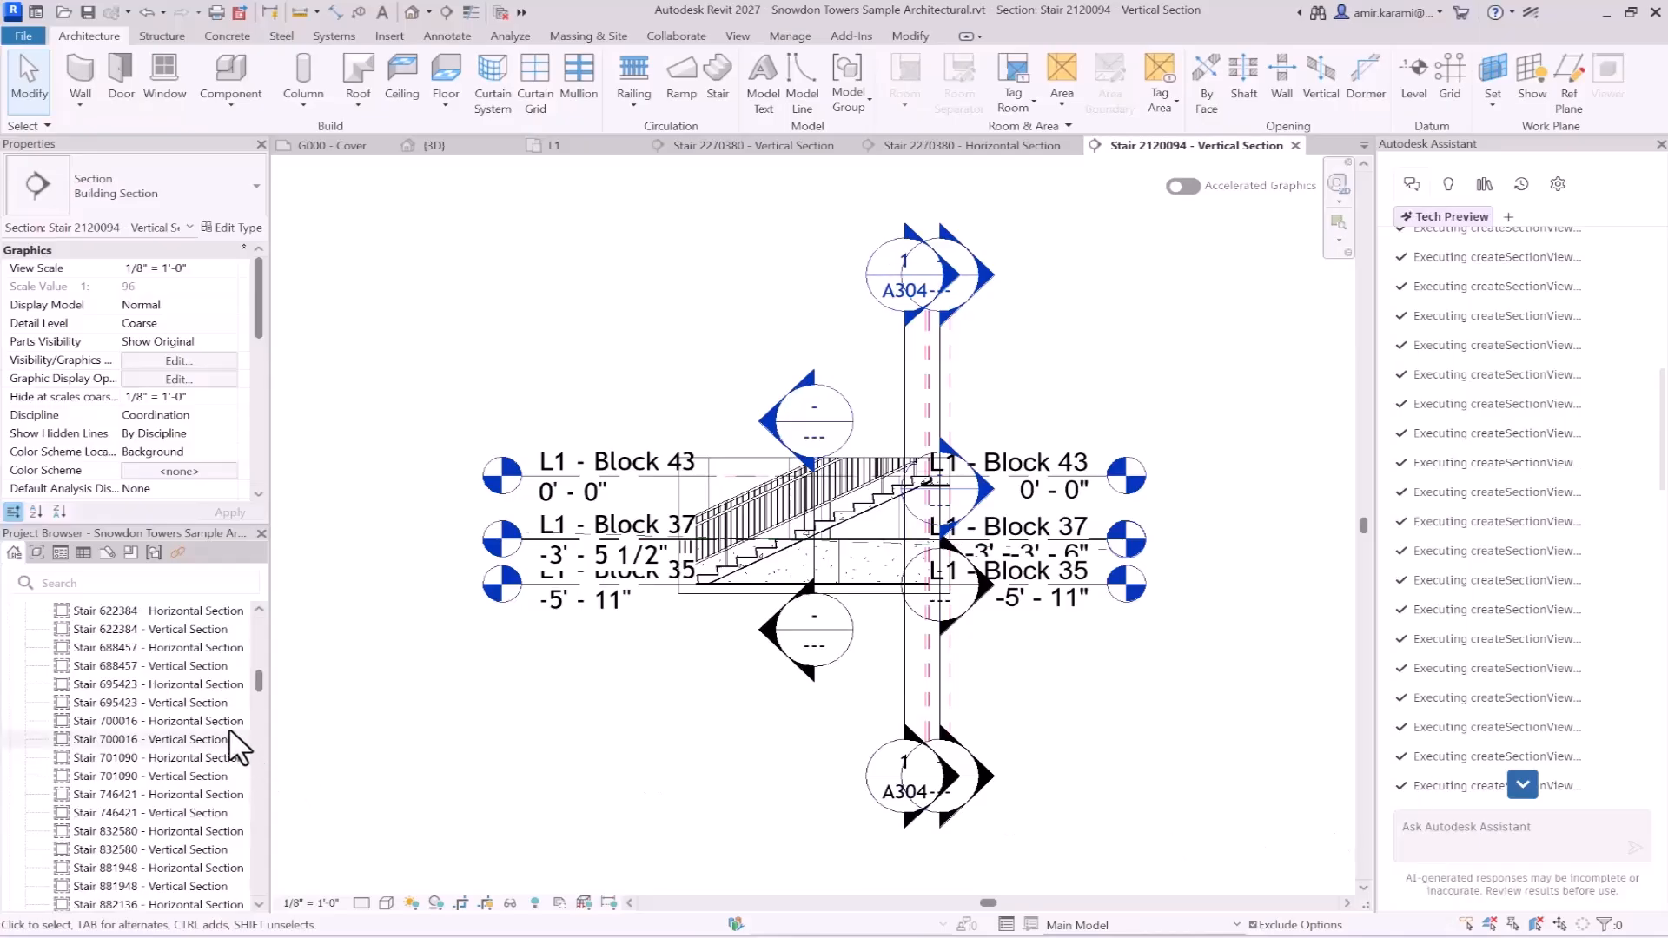
scroll(171, 716, "up", 1)
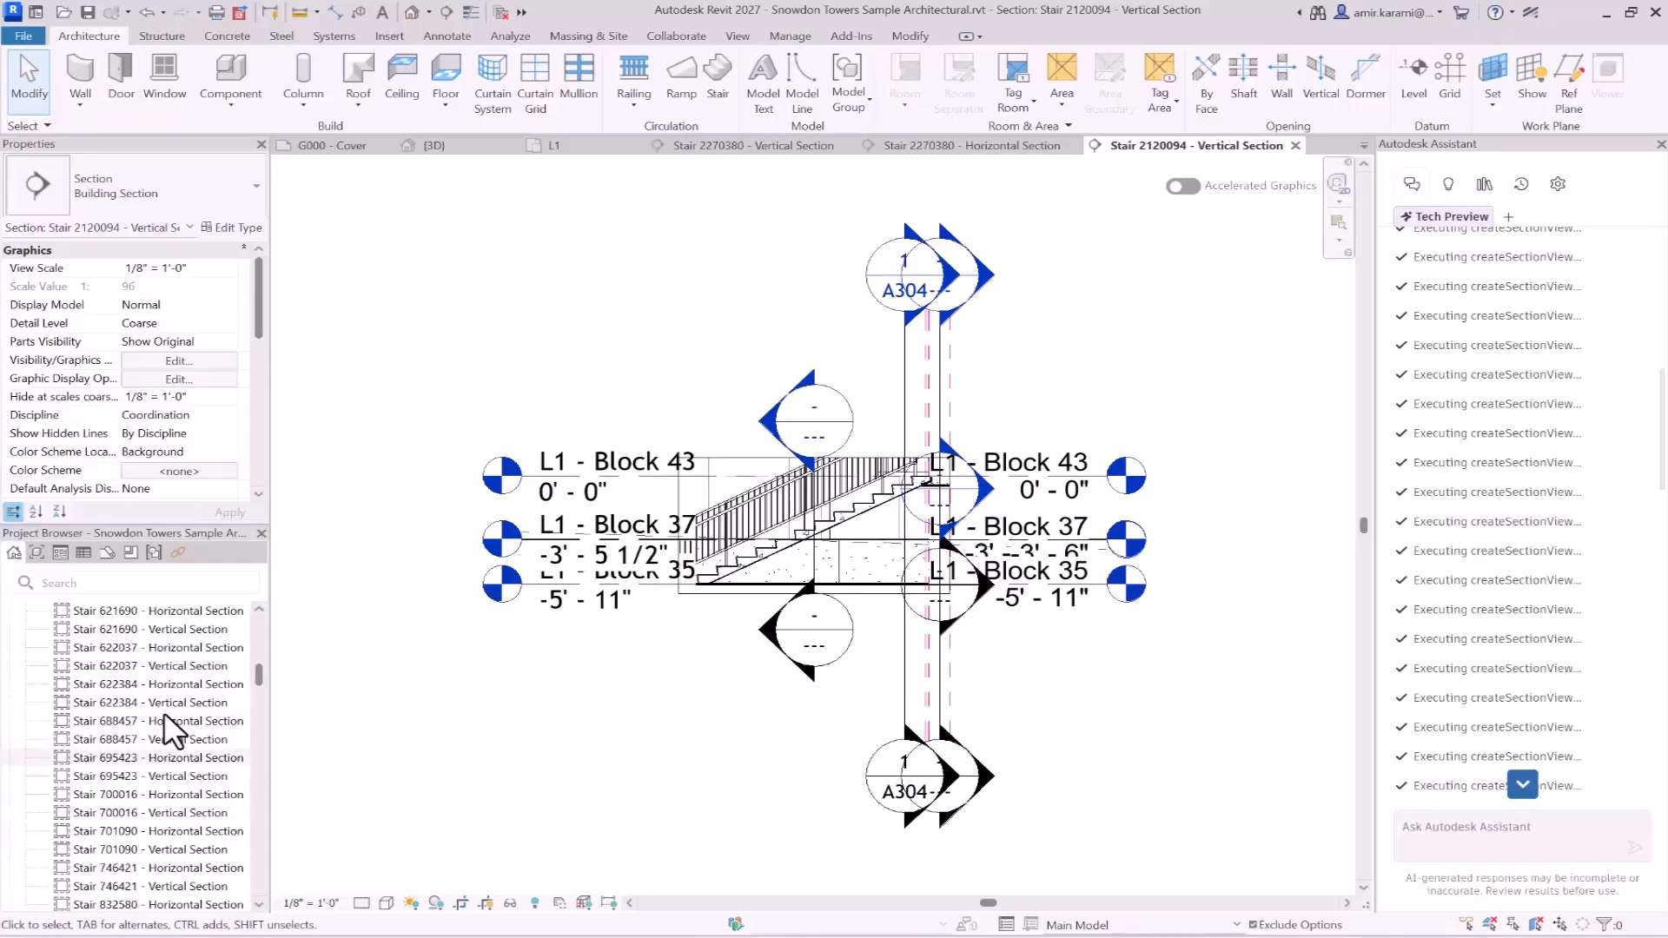